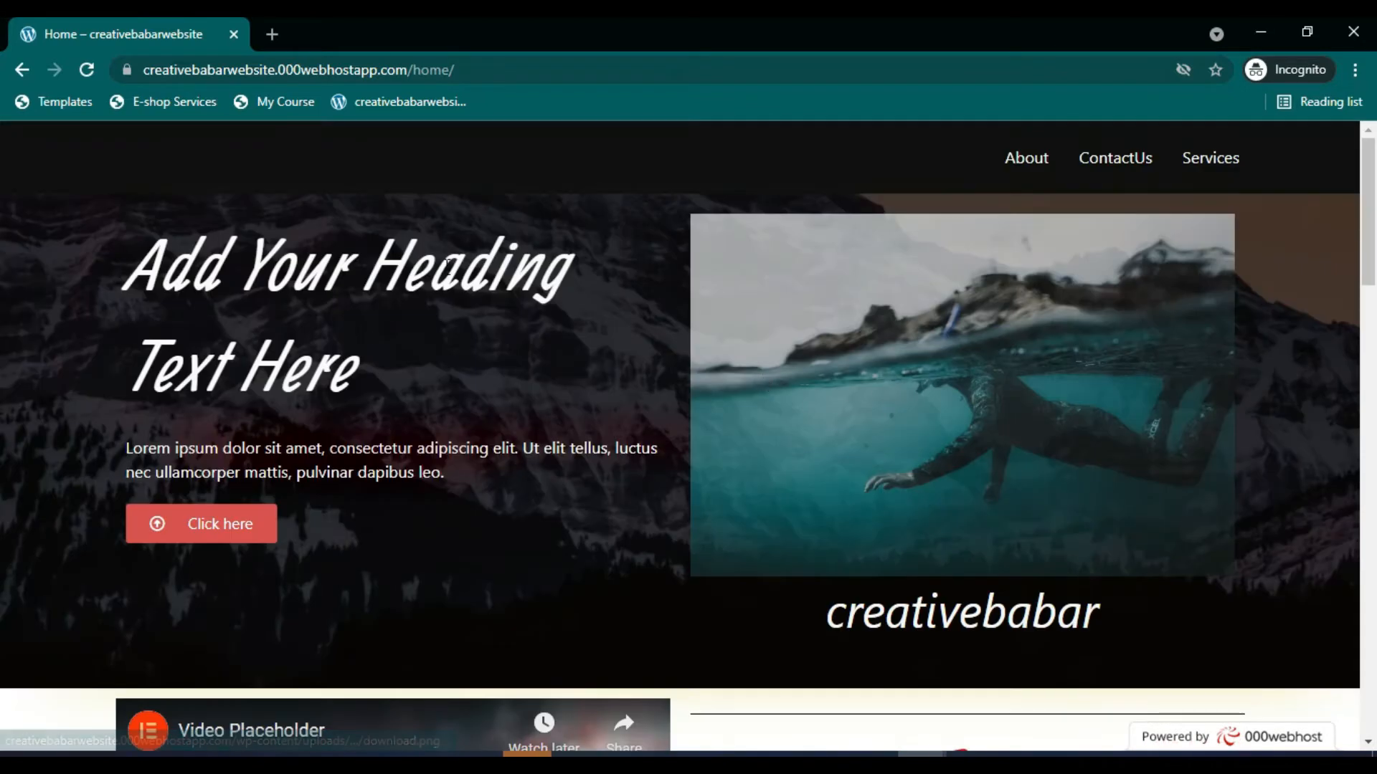
Step: Browse the WhatsApp gallery images in the enlarged view, then close it
{"action": "scroll", "coordinate": [476, 437], "scroll_direction": "down", "scroll_amount": 4}
{"action": "scroll", "coordinate": [476, 437], "scroll_direction": "up", "scroll_amount": 4}
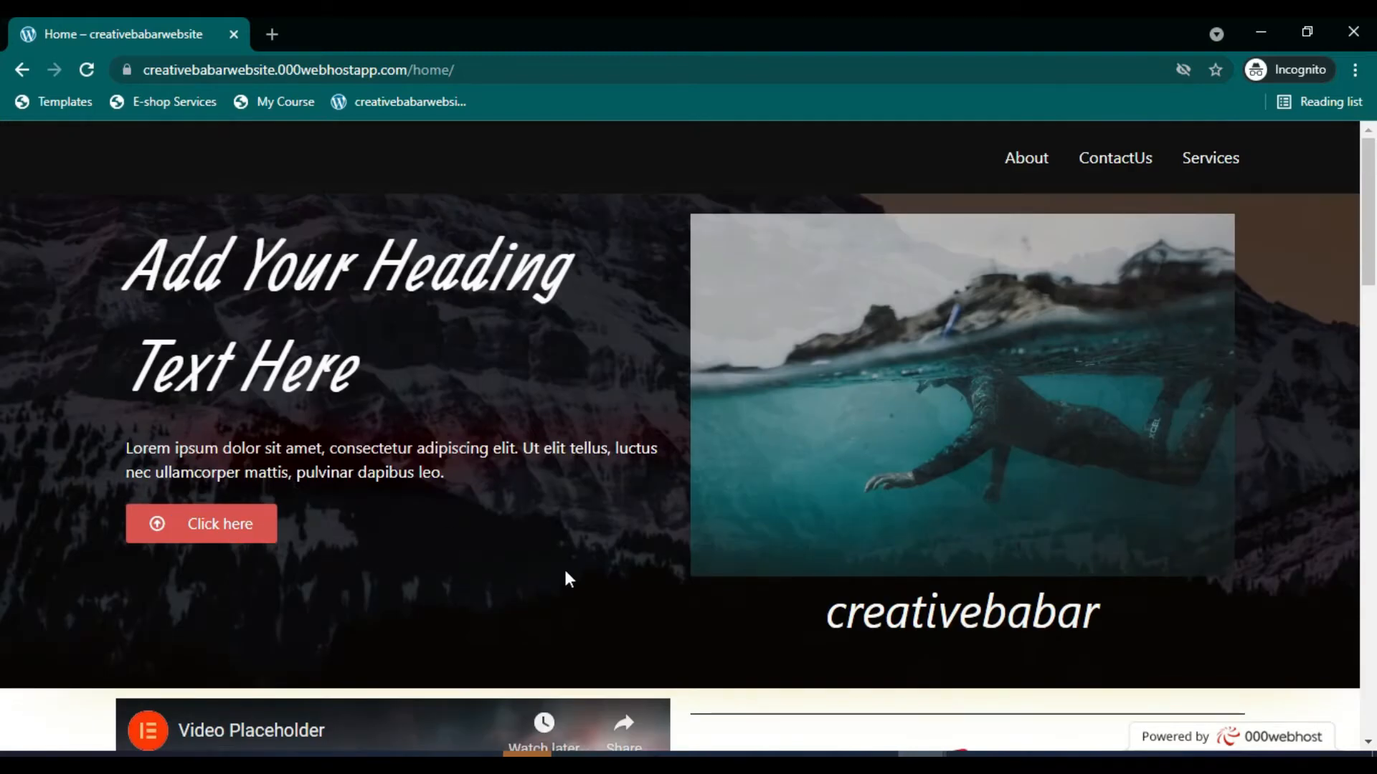
{"action": "scroll", "coordinate": [1033, 438], "scroll_direction": "down", "scroll_amount": 4}
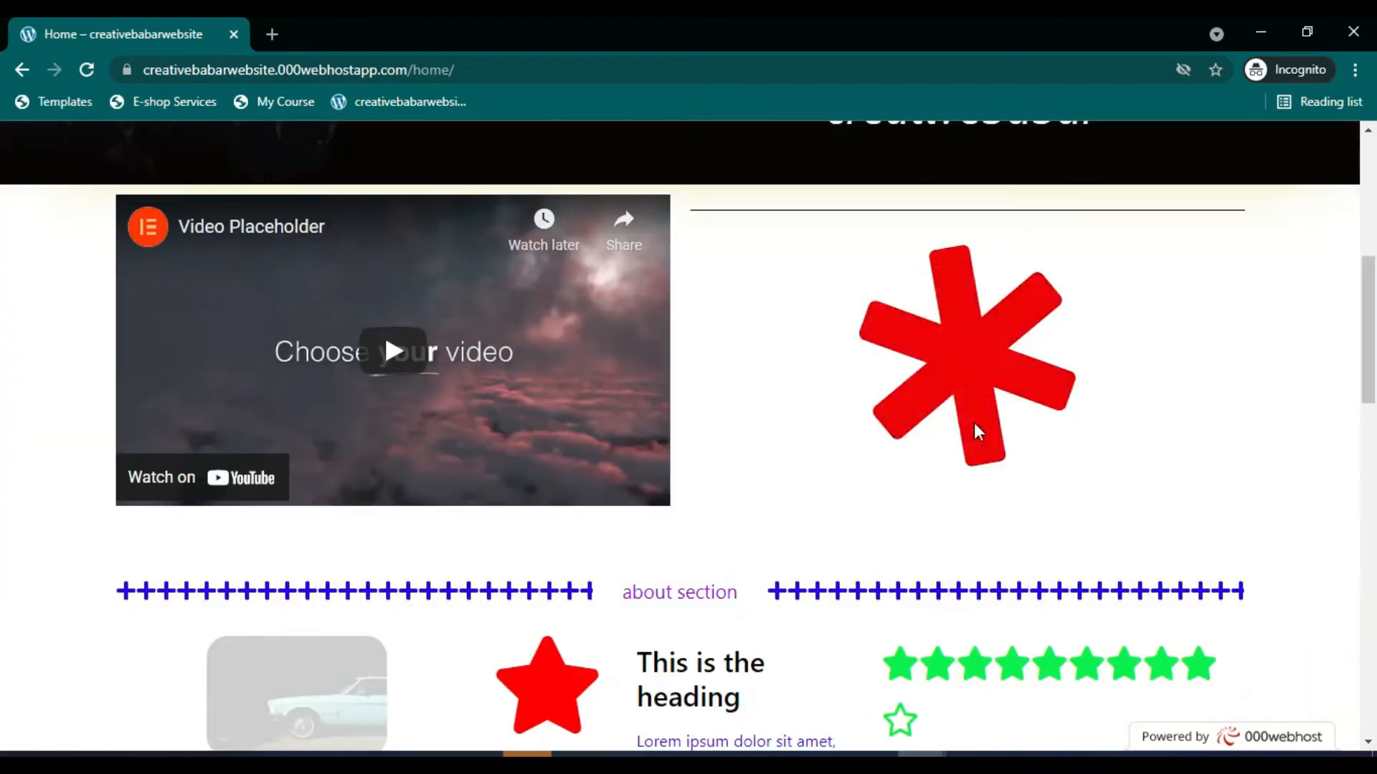
{"action": "scroll", "coordinate": [1017, 377], "scroll_direction": "down", "scroll_amount": 4}
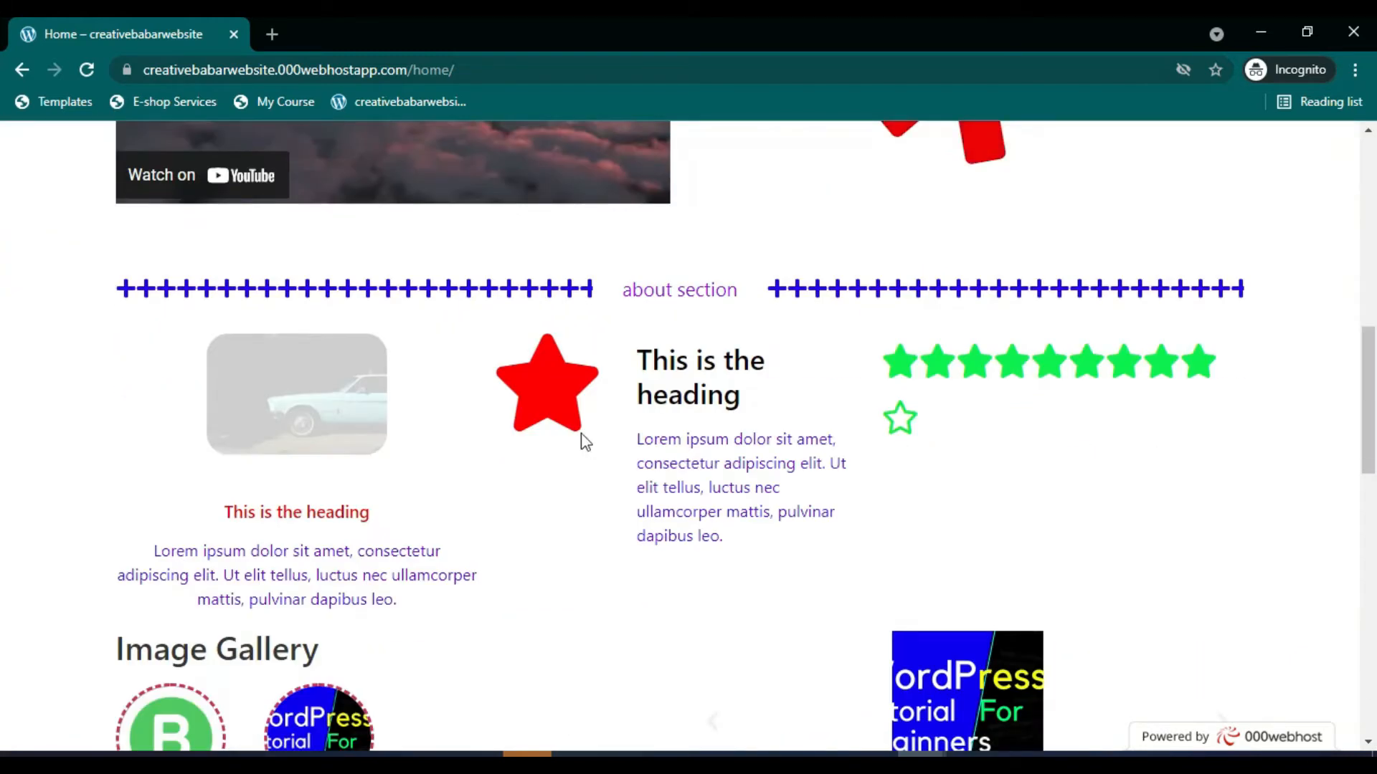
{"action": "scroll", "coordinate": [792, 479], "scroll_direction": "down", "scroll_amount": 3}
{"action": "scroll", "coordinate": [792, 479], "scroll_direction": "up", "scroll_amount": 3}
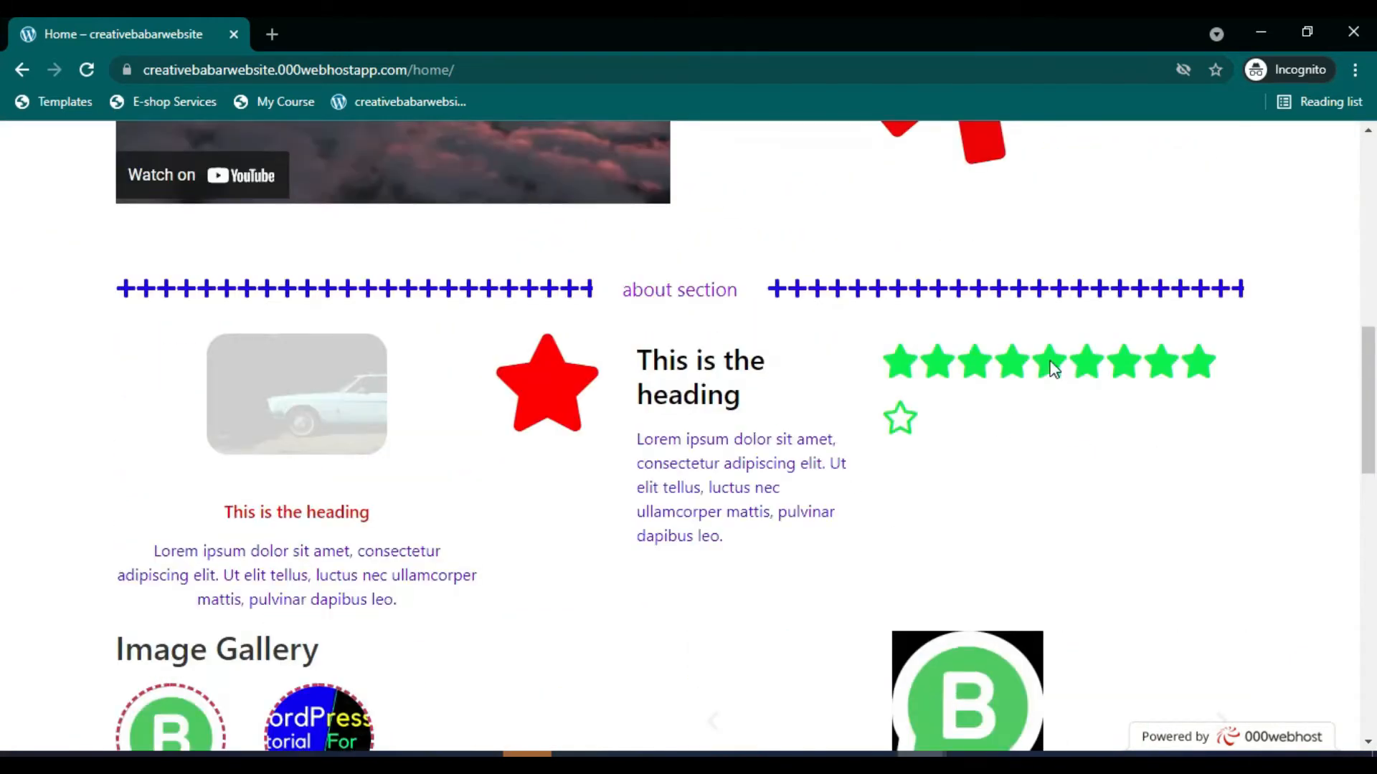
{"action": "scroll", "coordinate": [980, 323], "scroll_direction": "down", "scroll_amount": 1}
{"action": "scroll", "coordinate": [620, 370], "scroll_direction": "up", "scroll_amount": 3}
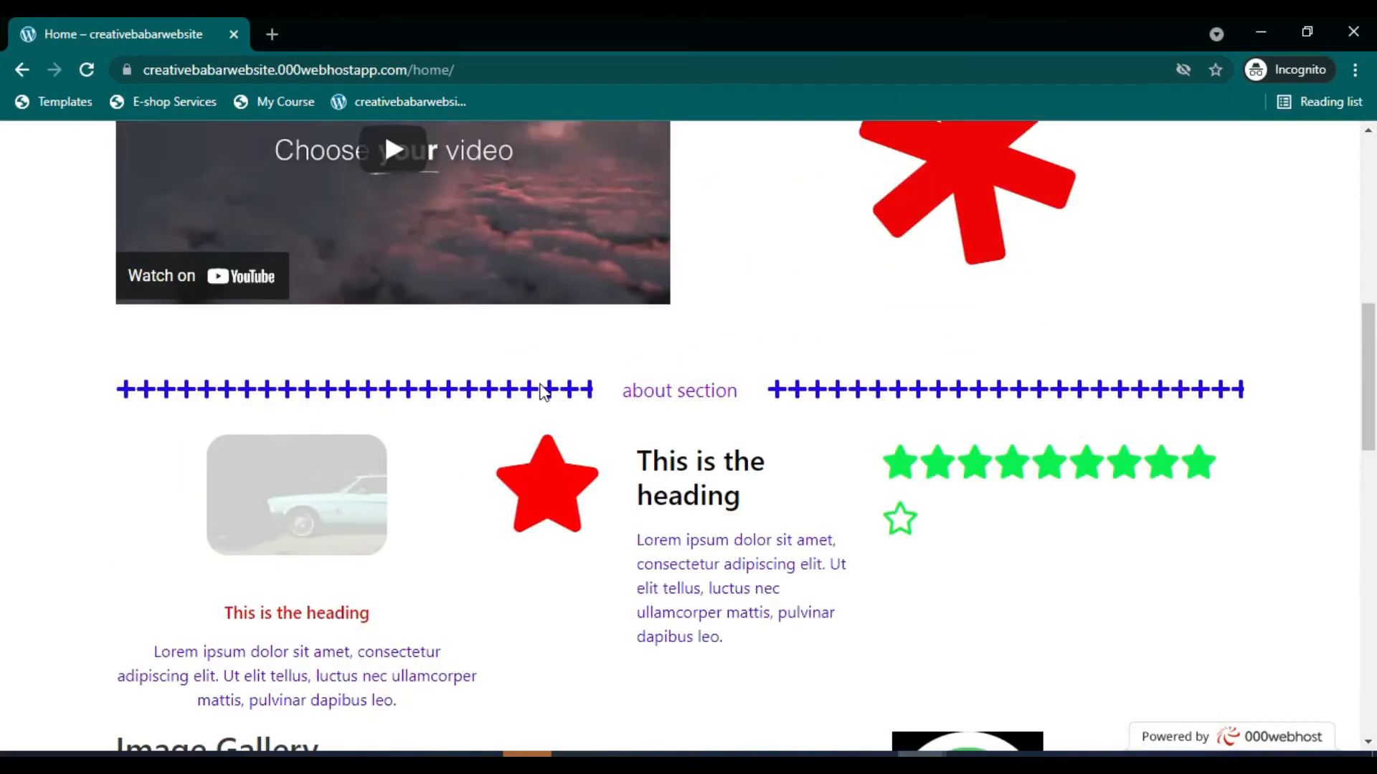
{"action": "scroll", "coordinate": [1147, 374], "scroll_direction": "down", "scroll_amount": 4}
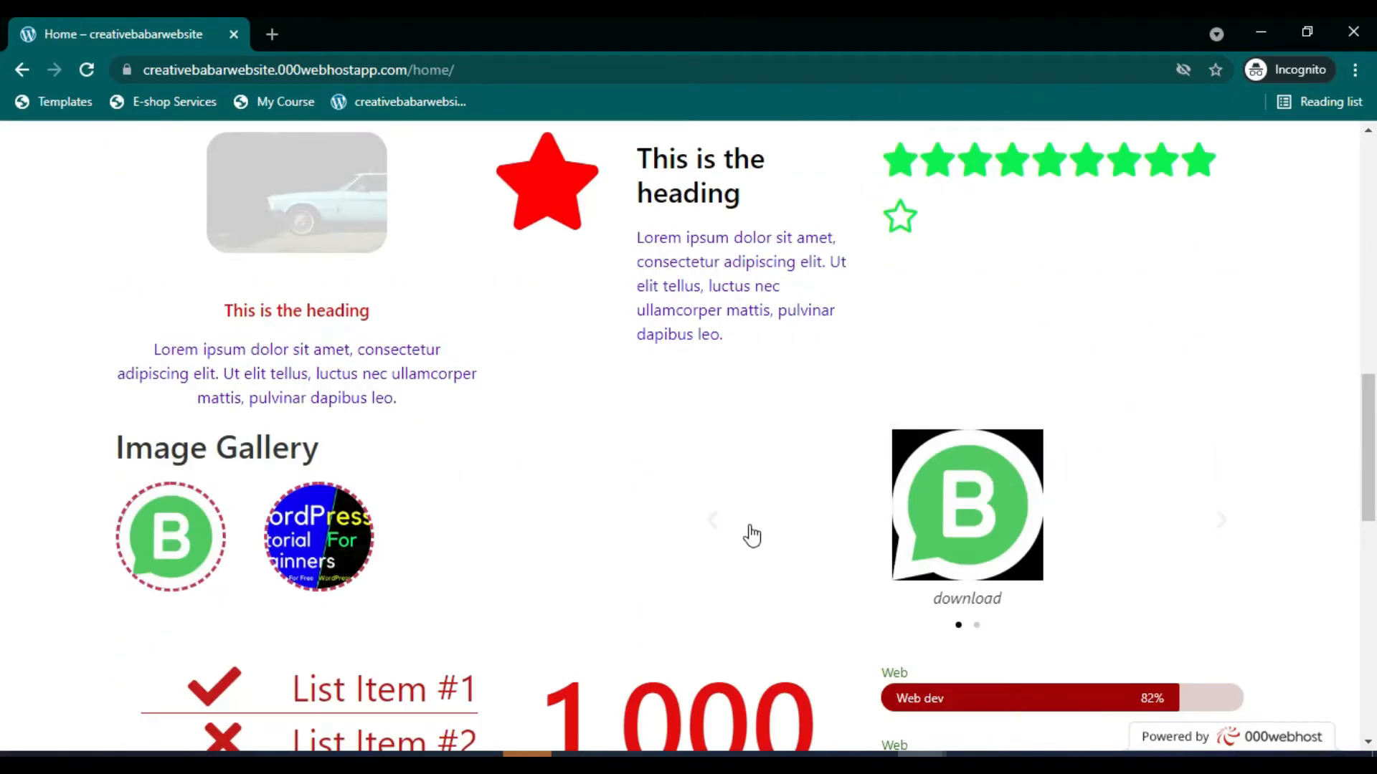
{"action": "scroll", "coordinate": [344, 574], "scroll_direction": "down", "scroll_amount": 3}
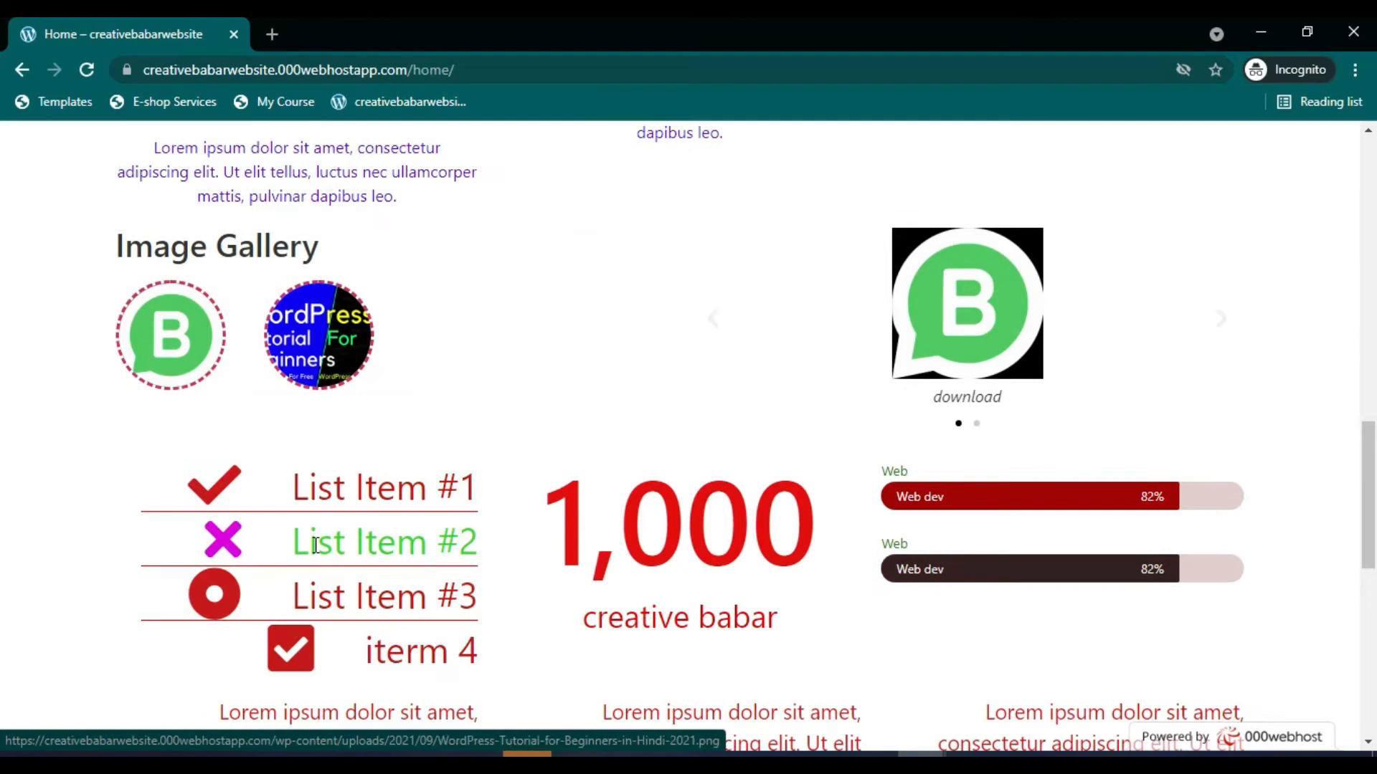
{"action": "left_click", "coordinate": [148, 342]}
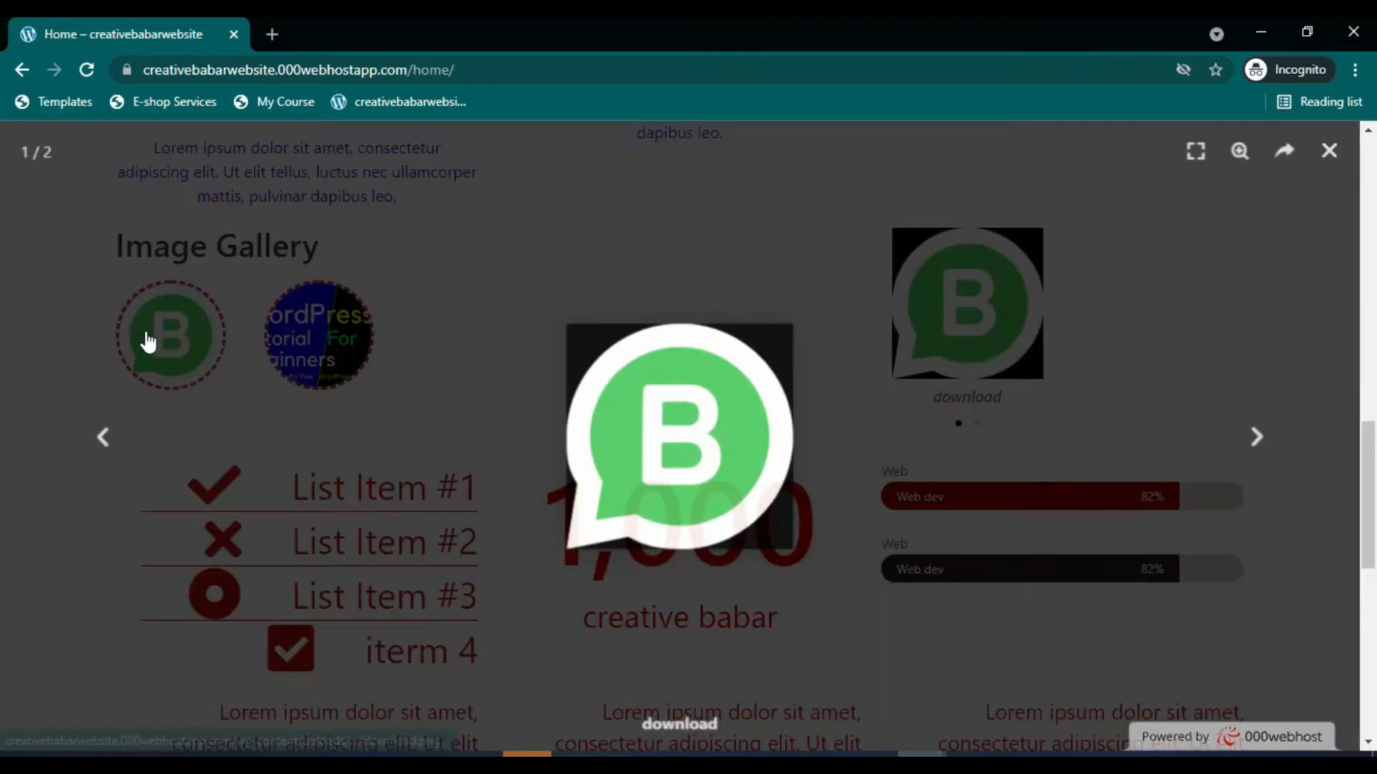
{"action": "left_click", "coordinate": [1239, 450]}
{"action": "left_click", "coordinate": [107, 441]}
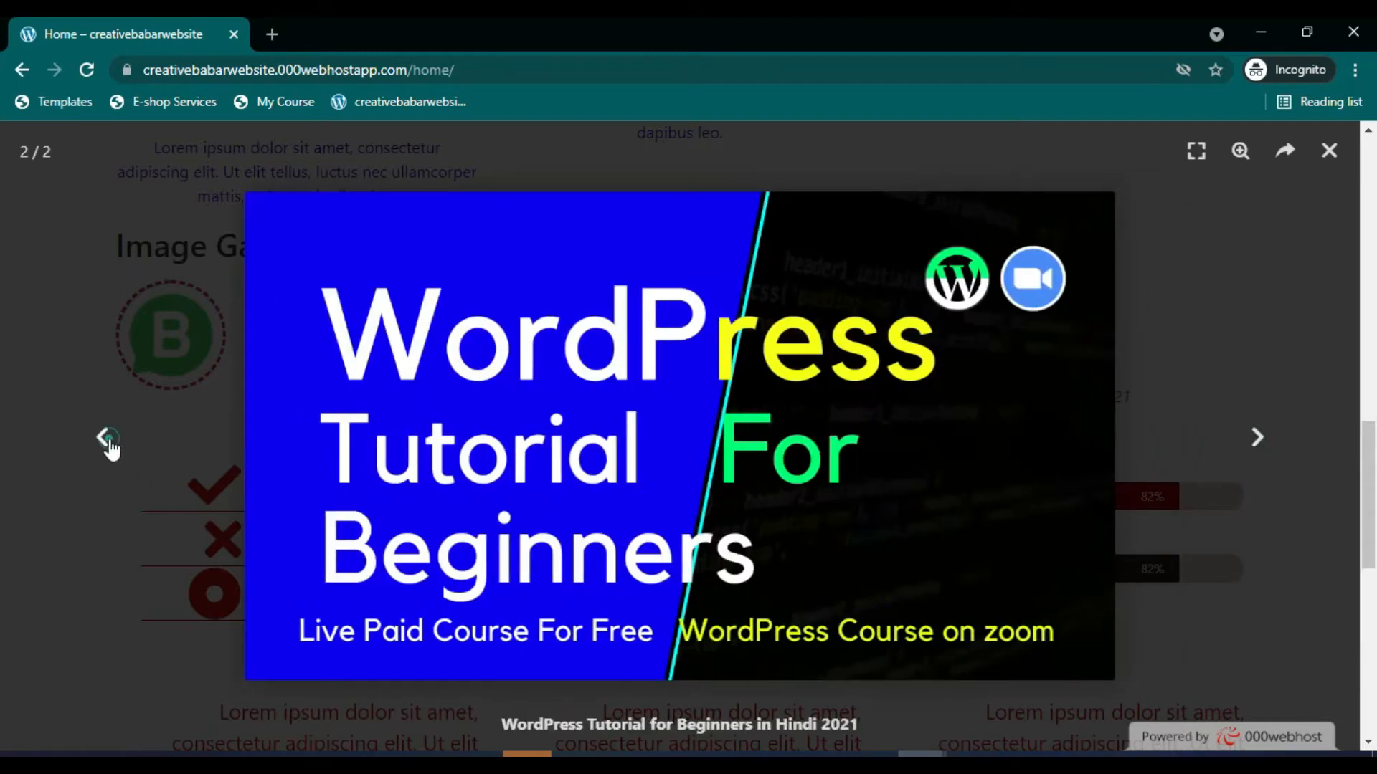
{"action": "left_click", "coordinate": [83, 551]}
{"action": "left_click", "coordinate": [1329, 152]}
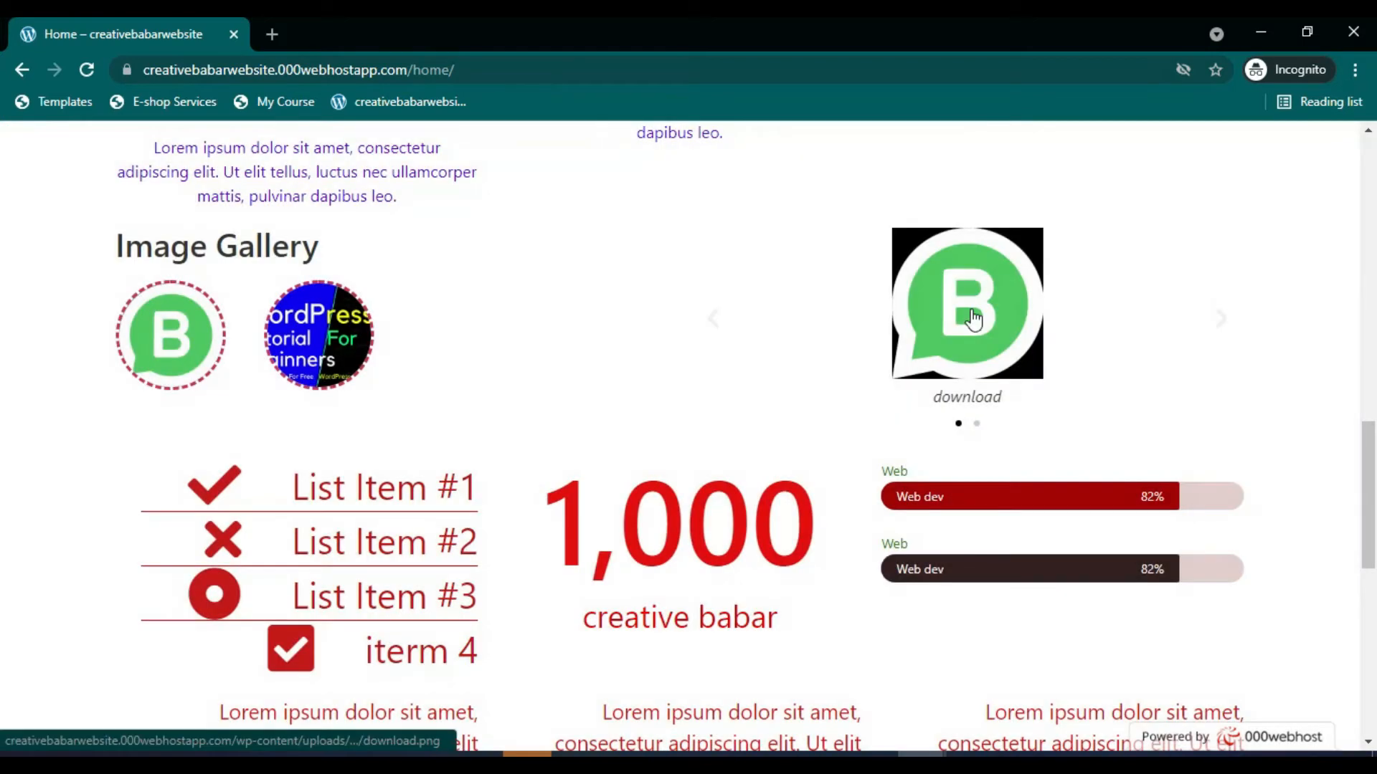
{"action": "scroll", "coordinate": [867, 347], "scroll_direction": "down", "scroll_amount": 2}
{"action": "scroll", "coordinate": [739, 473], "scroll_direction": "up", "scroll_amount": 2}
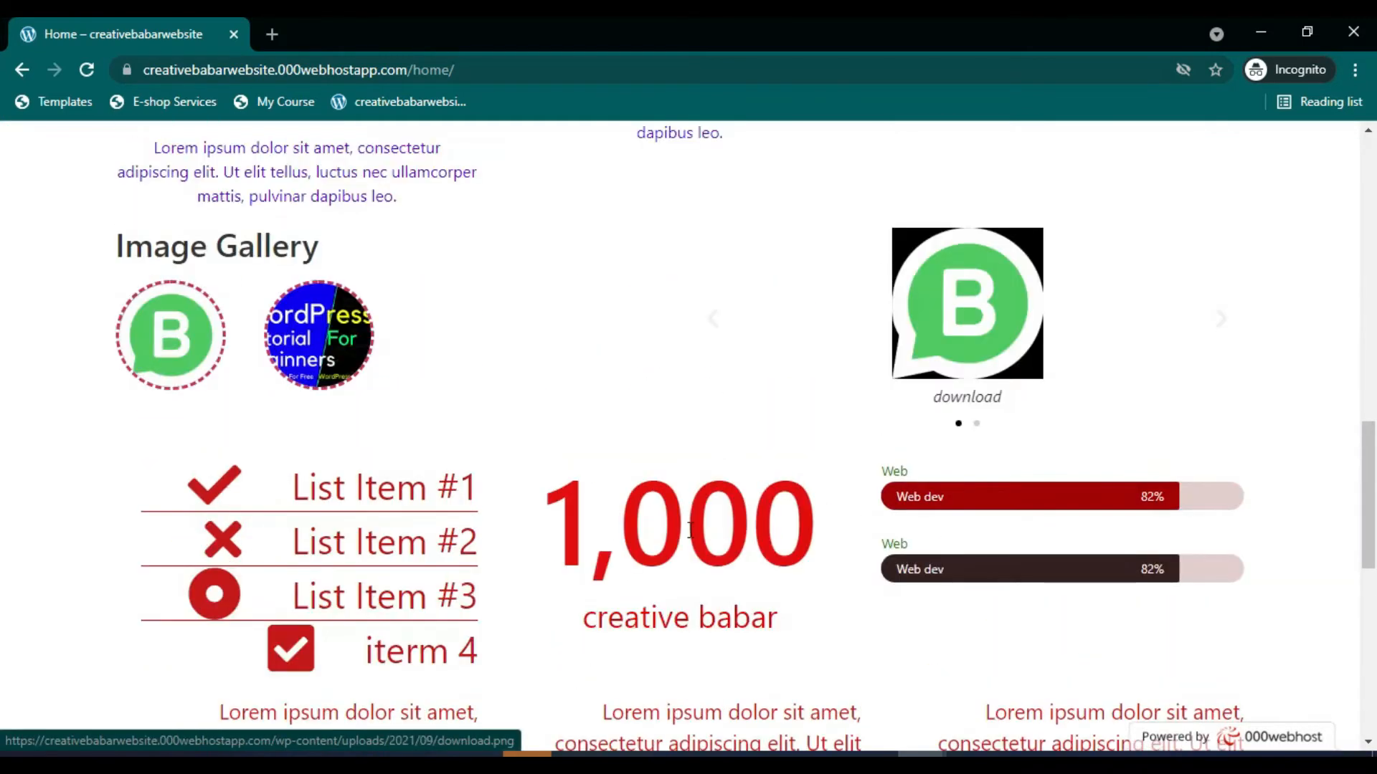
Step: Reload the Home page and scroll down through its content
{"action": "left_click", "coordinate": [94, 71]}
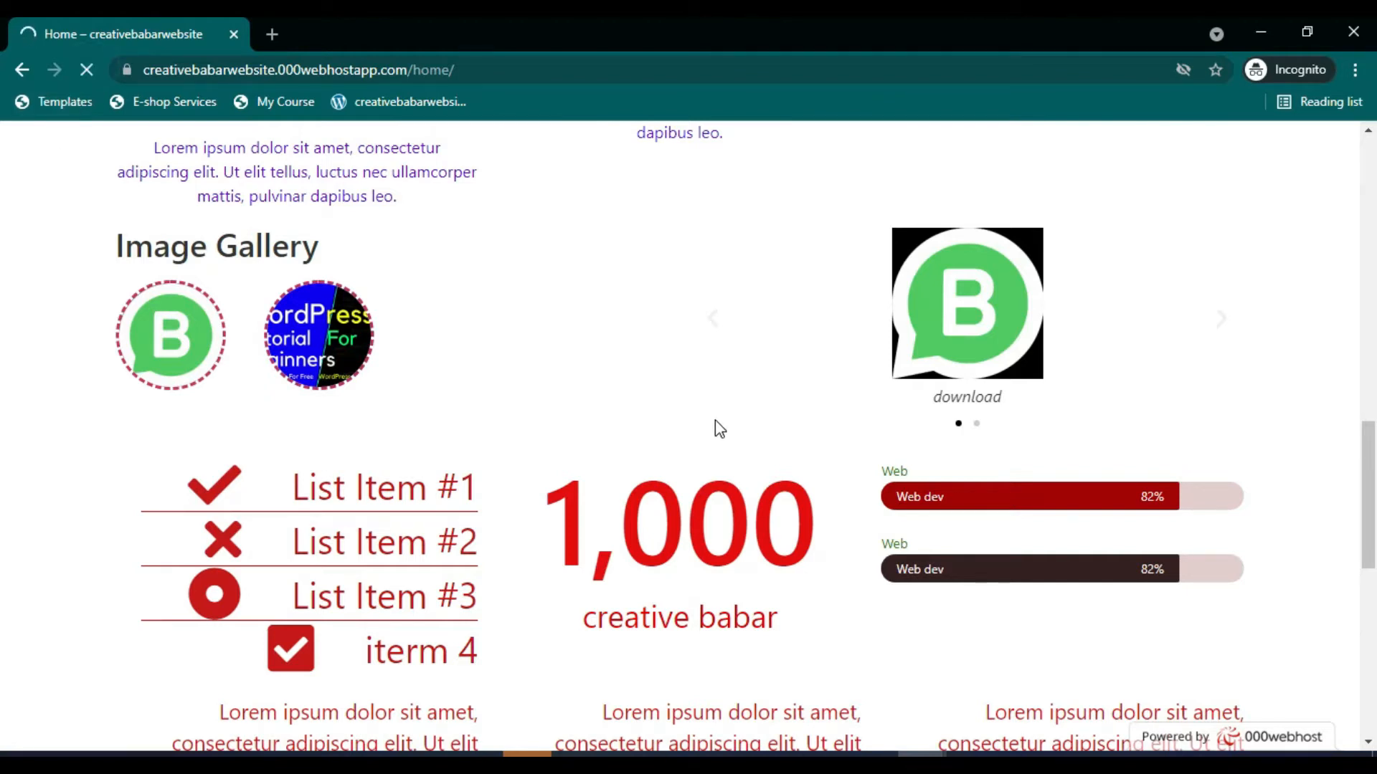
{"action": "scroll", "coordinate": [711, 417], "scroll_direction": "down", "scroll_amount": 2}
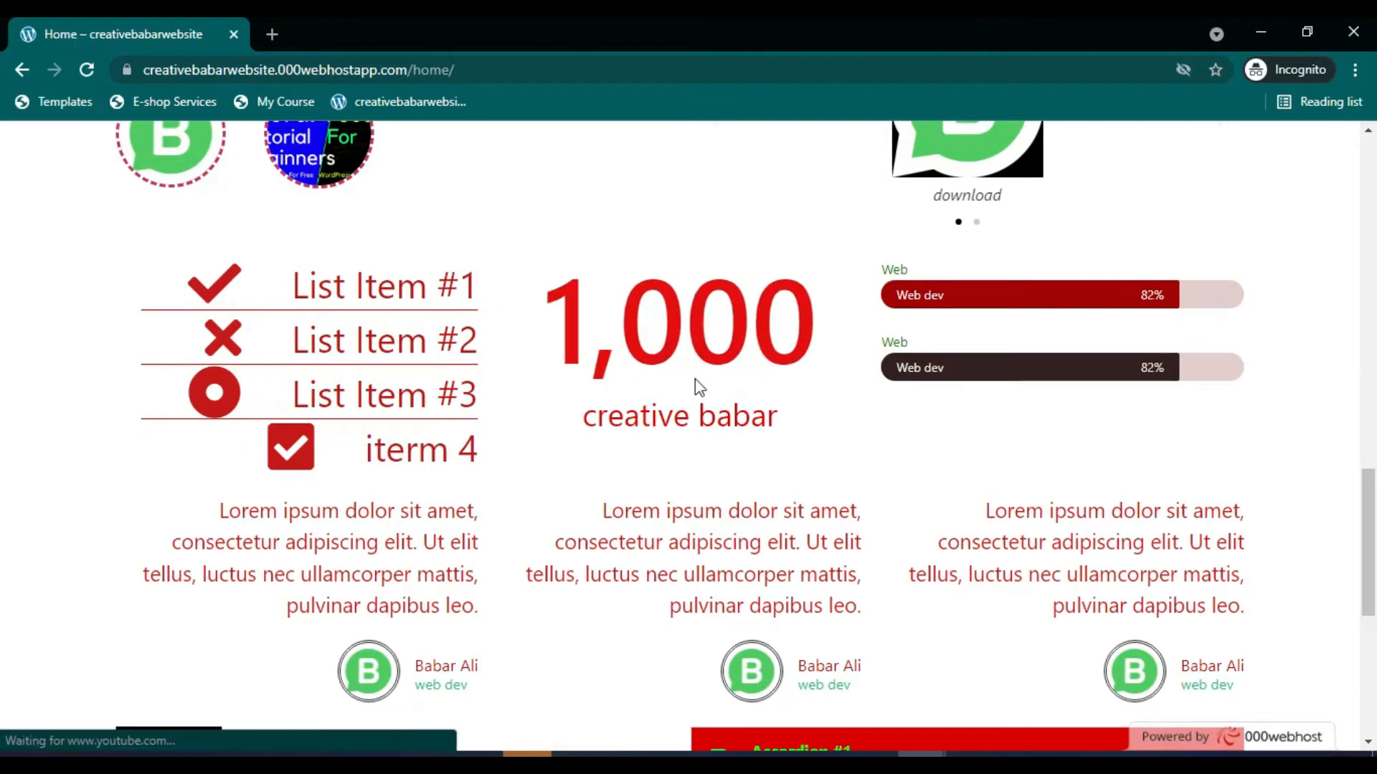
{"action": "left_click_drag", "start_coordinate": [592, 439], "coordinate": [860, 434]}
{"action": "scroll", "coordinate": [861, 434], "scroll_direction": "down", "scroll_amount": 2}
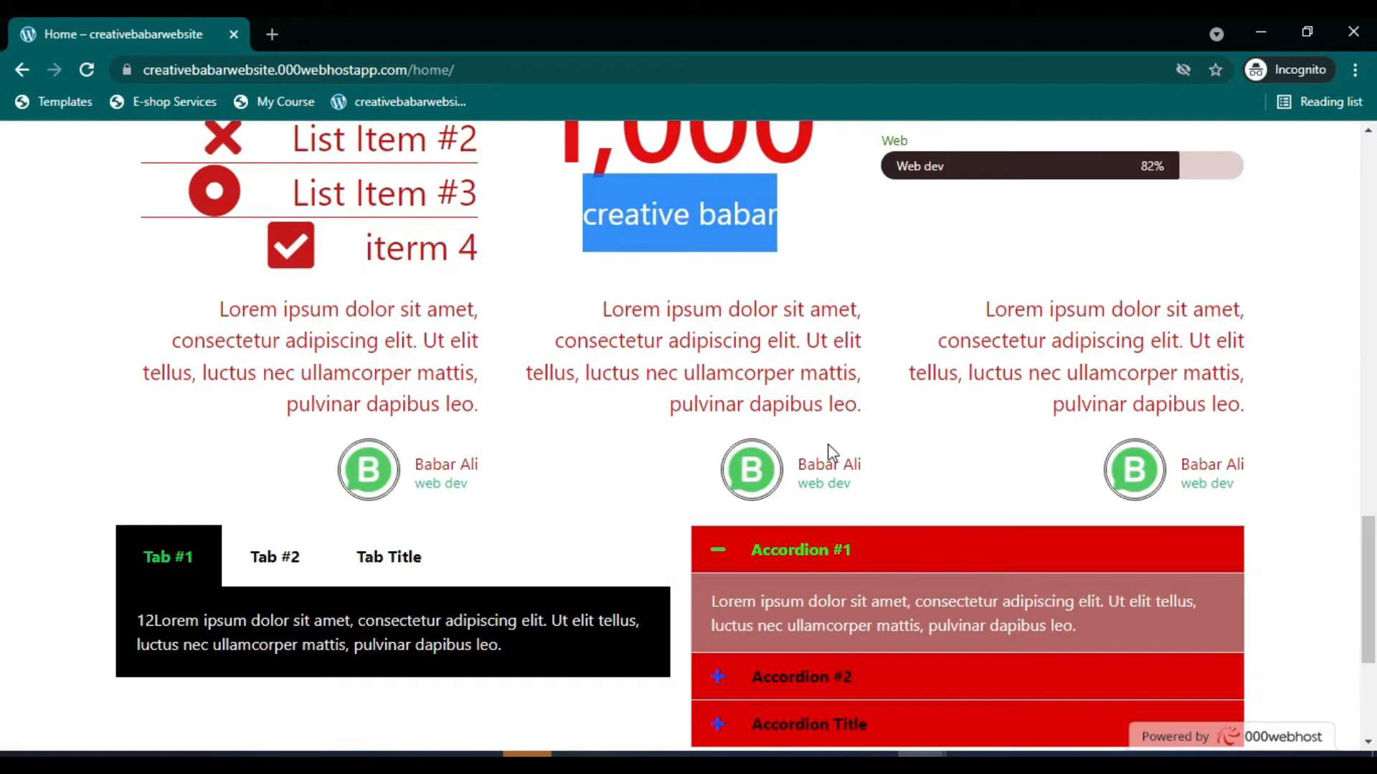
{"action": "scroll", "coordinate": [830, 431], "scroll_direction": "up", "scroll_amount": 1}
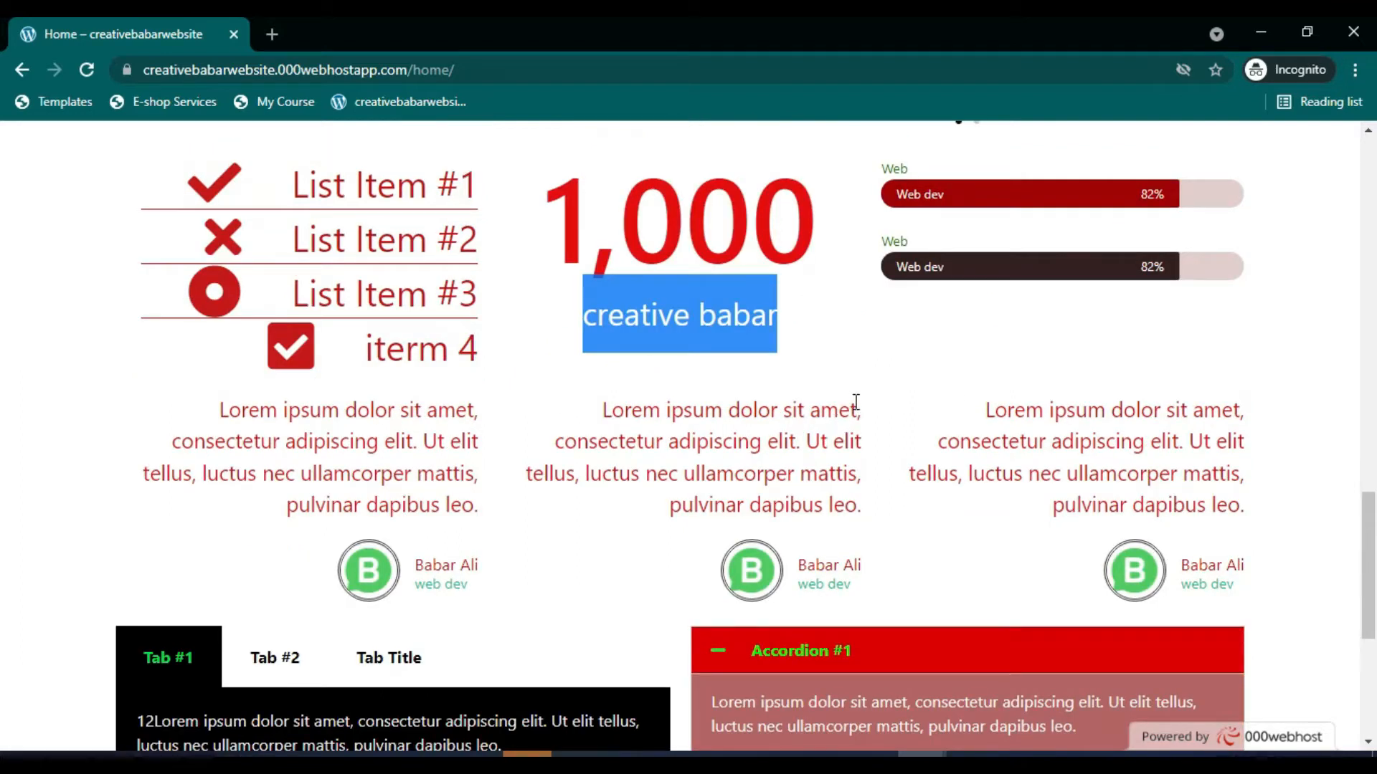
{"action": "scroll", "coordinate": [857, 494], "scroll_direction": "down", "scroll_amount": 2}
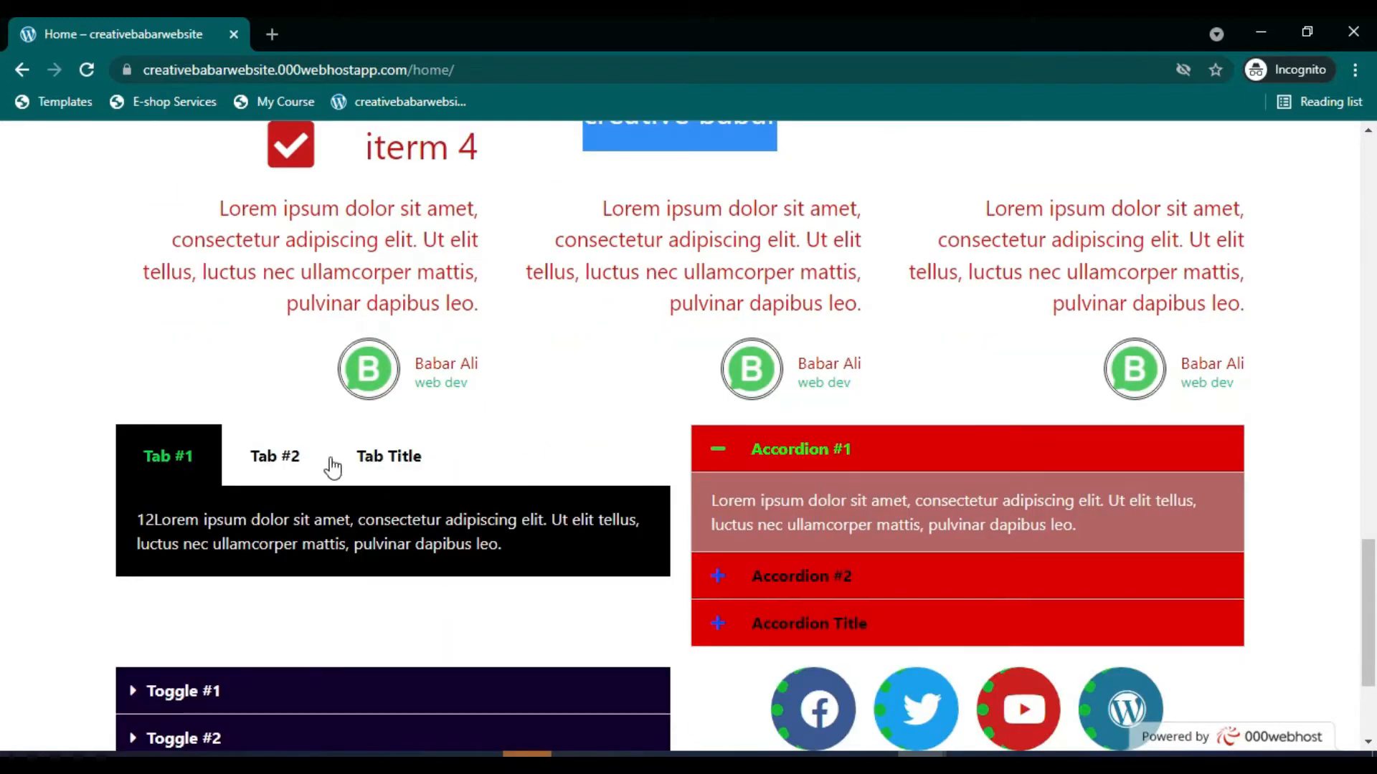
Step: Show Tab #2 and Tab Title, then expand Accordion #2, Accordion Title, Toggle #1 and Toggle Title
{"action": "left_click", "coordinate": [275, 456]}
{"action": "left_click", "coordinate": [389, 456]}
{"action": "scroll", "coordinate": [940, 321], "scroll_direction": "down", "scroll_amount": 2}
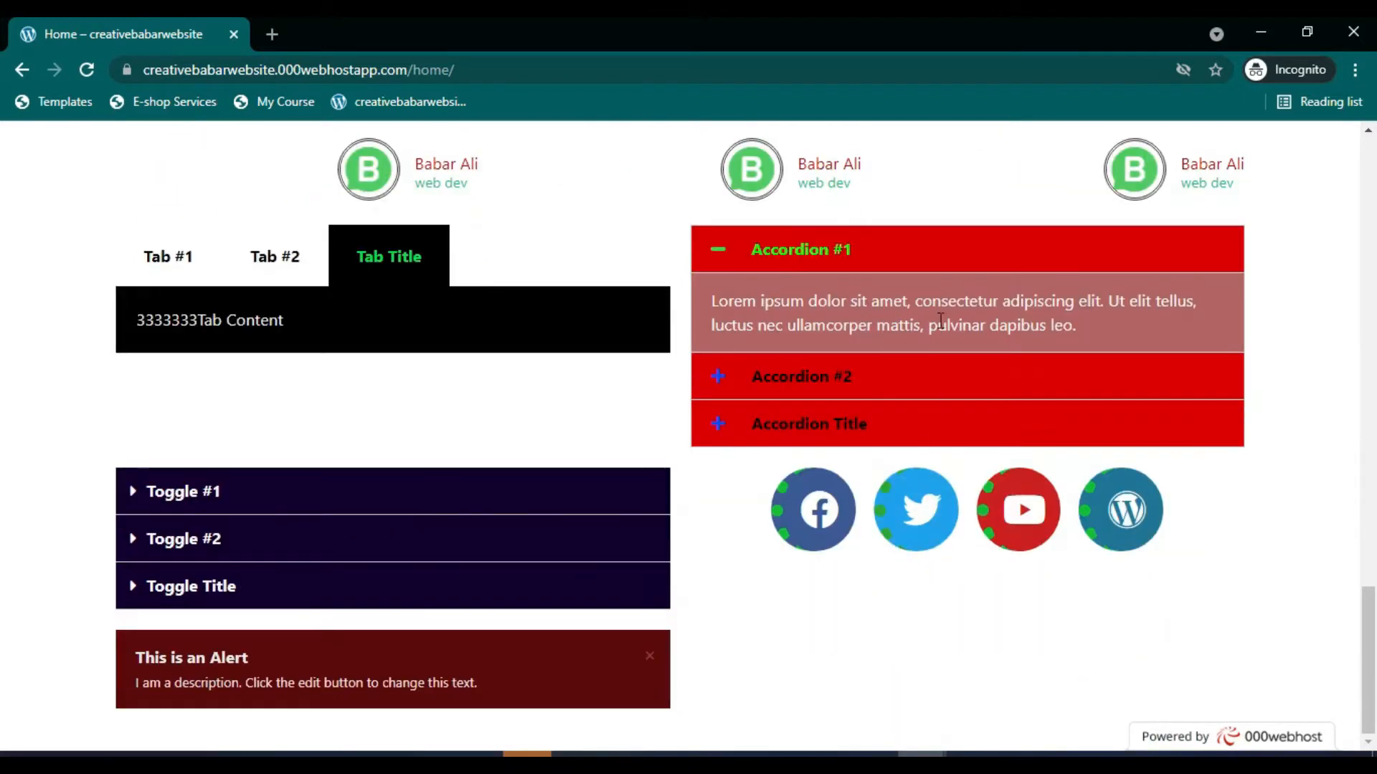
{"action": "left_click", "coordinate": [884, 378]}
{"action": "left_click", "coordinate": [874, 421]}
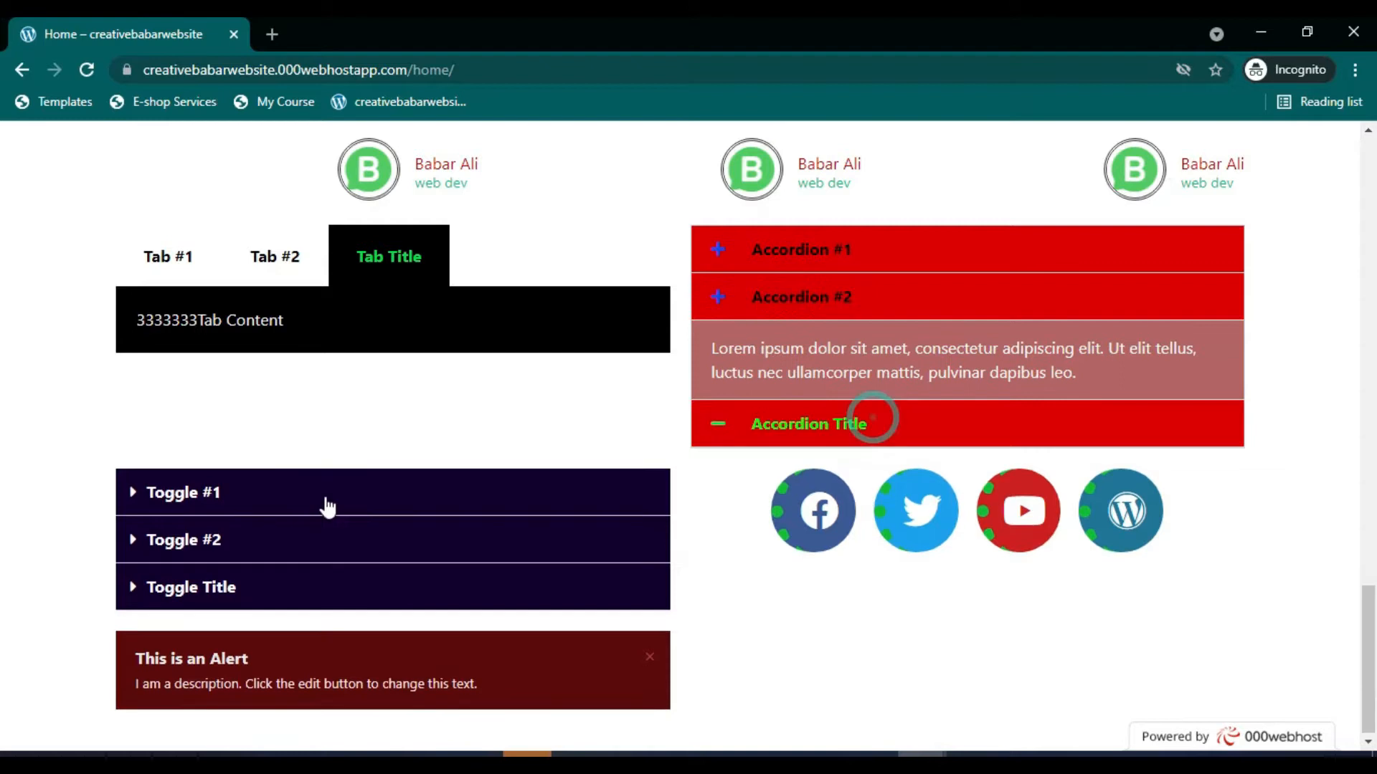
{"action": "left_click", "coordinate": [327, 507]}
{"action": "left_click", "coordinate": [313, 645]}
Step: Dismiss the alert box and return to the top of the page
{"action": "scroll", "coordinate": [315, 691], "scroll_direction": "down", "scroll_amount": 1}
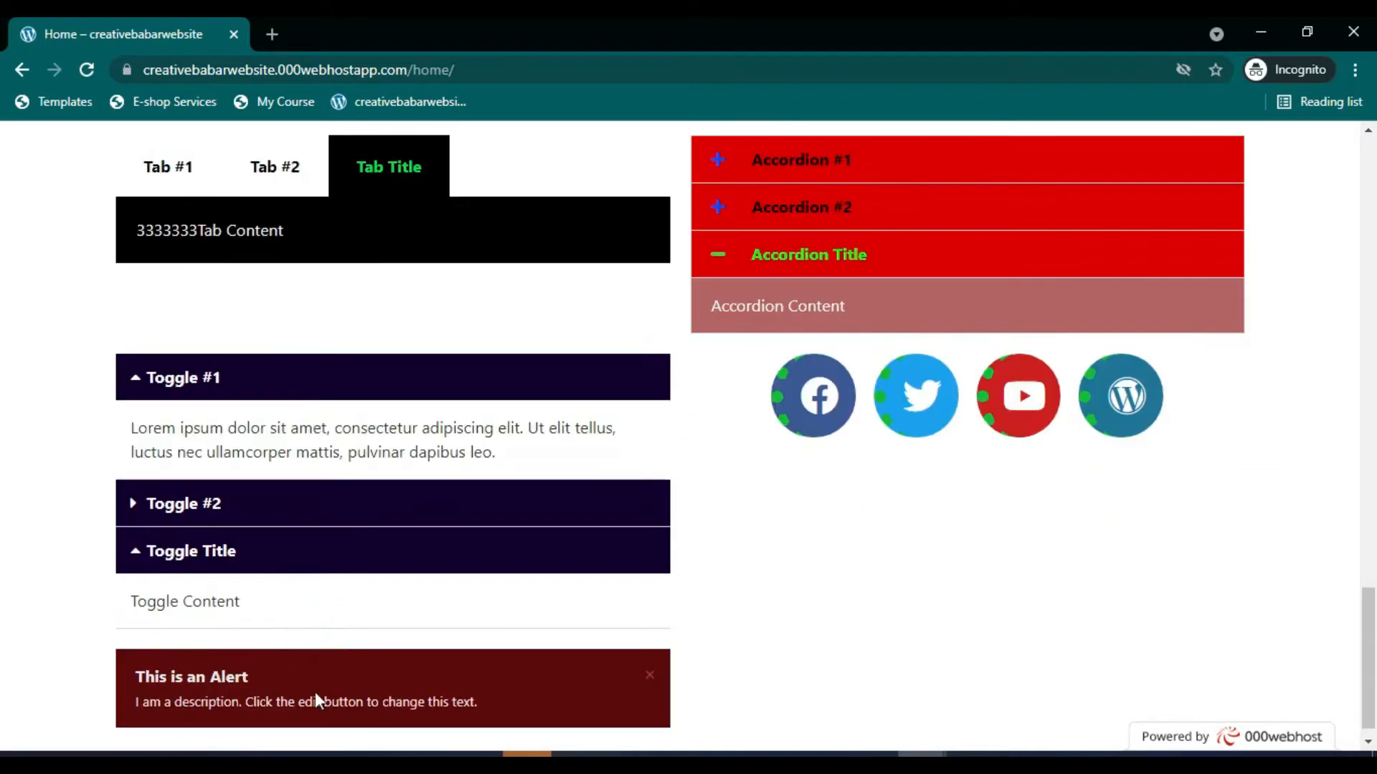
{"action": "left_click", "coordinate": [651, 678]}
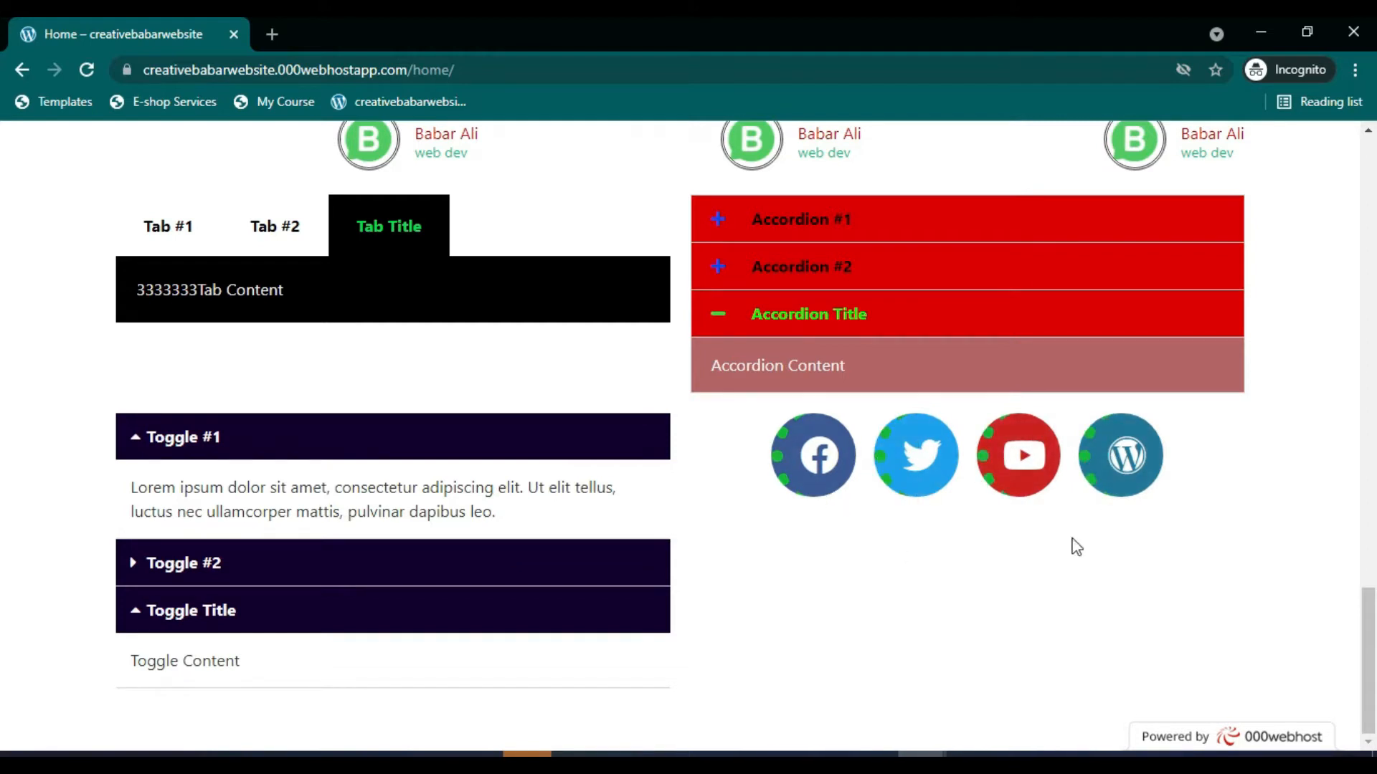
{"action": "scroll", "coordinate": [1119, 488], "scroll_direction": "up", "scroll_amount": 7}
{"action": "scroll", "coordinate": [1114, 434], "scroll_direction": "up", "scroll_amount": 10}
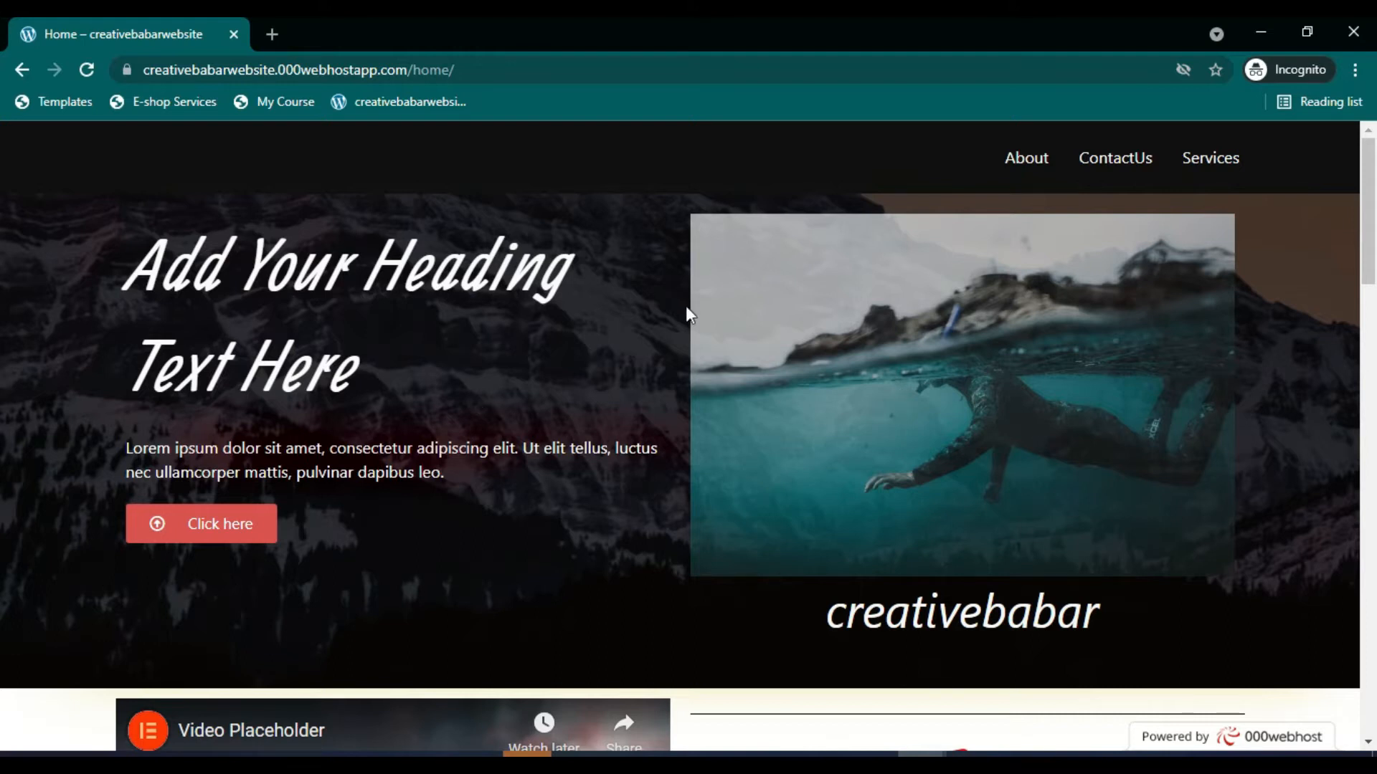
{"action": "scroll", "coordinate": [523, 437], "scroll_direction": "down", "scroll_amount": 8}
{"action": "scroll", "coordinate": [519, 419], "scroll_direction": "up", "scroll_amount": 7}
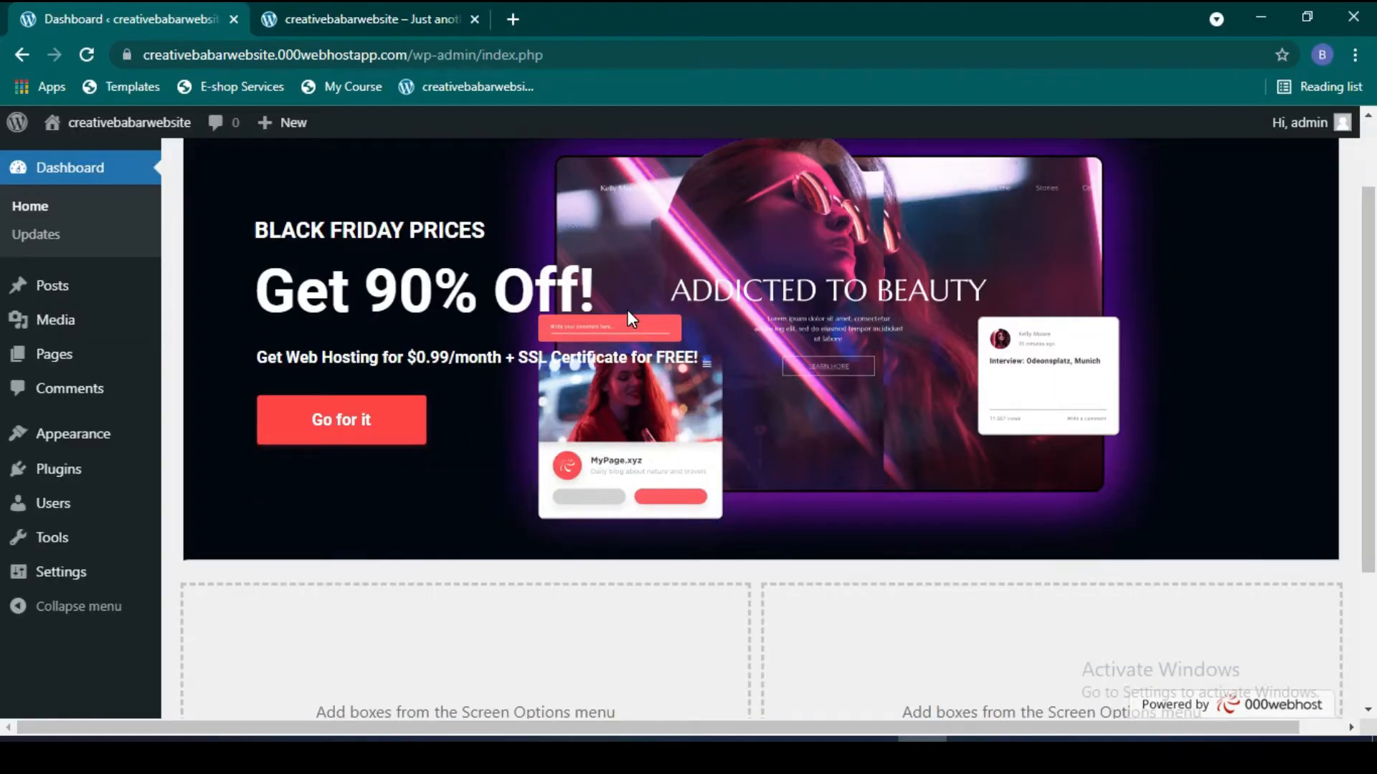
Step: Show the Welcome panel on the Dashboard by ticking Welcome in Screen Options
{"action": "scroll", "coordinate": [628, 314], "scroll_direction": "up", "scroll_amount": 2}
{"action": "scroll", "coordinate": [627, 310], "scroll_direction": "down", "scroll_amount": 3}
{"action": "scroll", "coordinate": [854, 317], "scroll_direction": "up", "scroll_amount": 1}
{"action": "scroll", "coordinate": [863, 326], "scroll_direction": "down", "scroll_amount": 1}
{"action": "scroll", "coordinate": [864, 317], "scroll_direction": "up", "scroll_amount": 3}
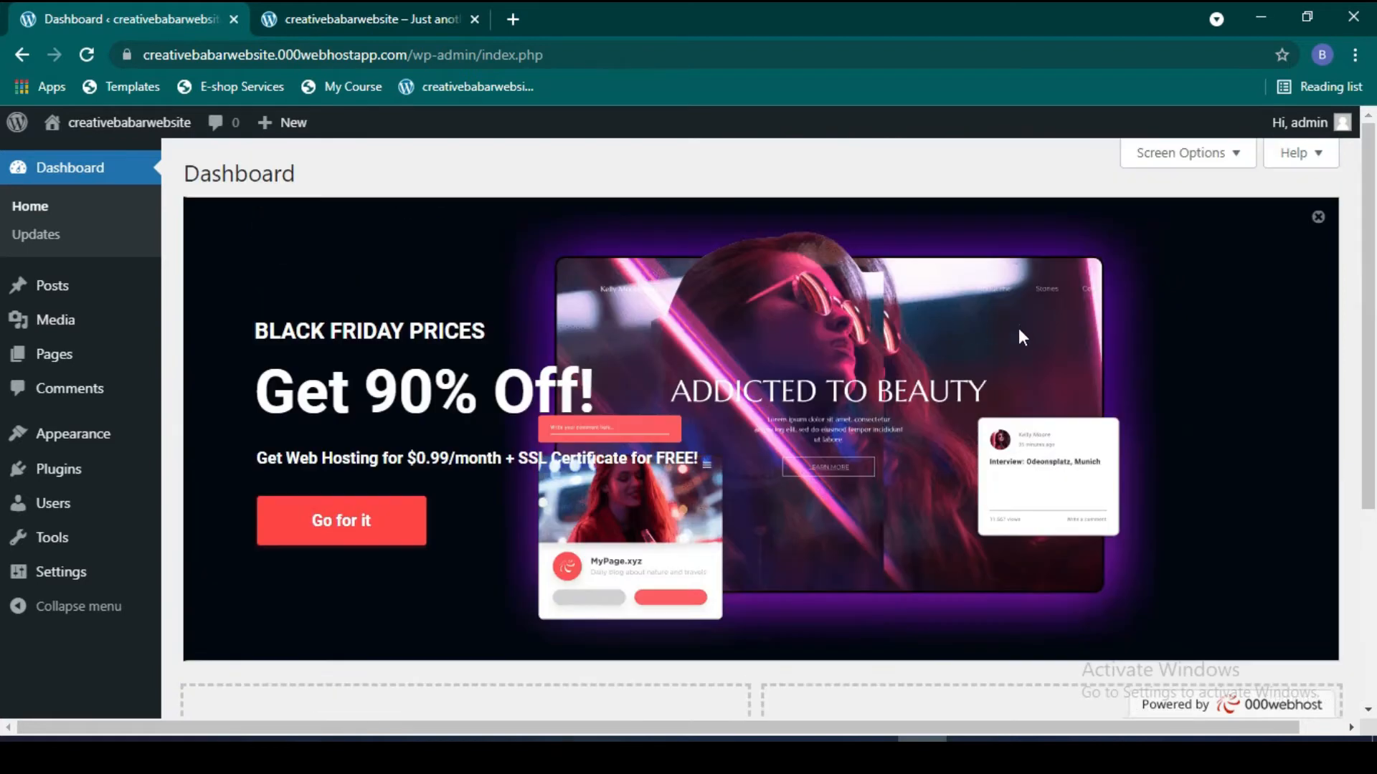
{"action": "scroll", "coordinate": [881, 394], "scroll_direction": "down", "scroll_amount": 3}
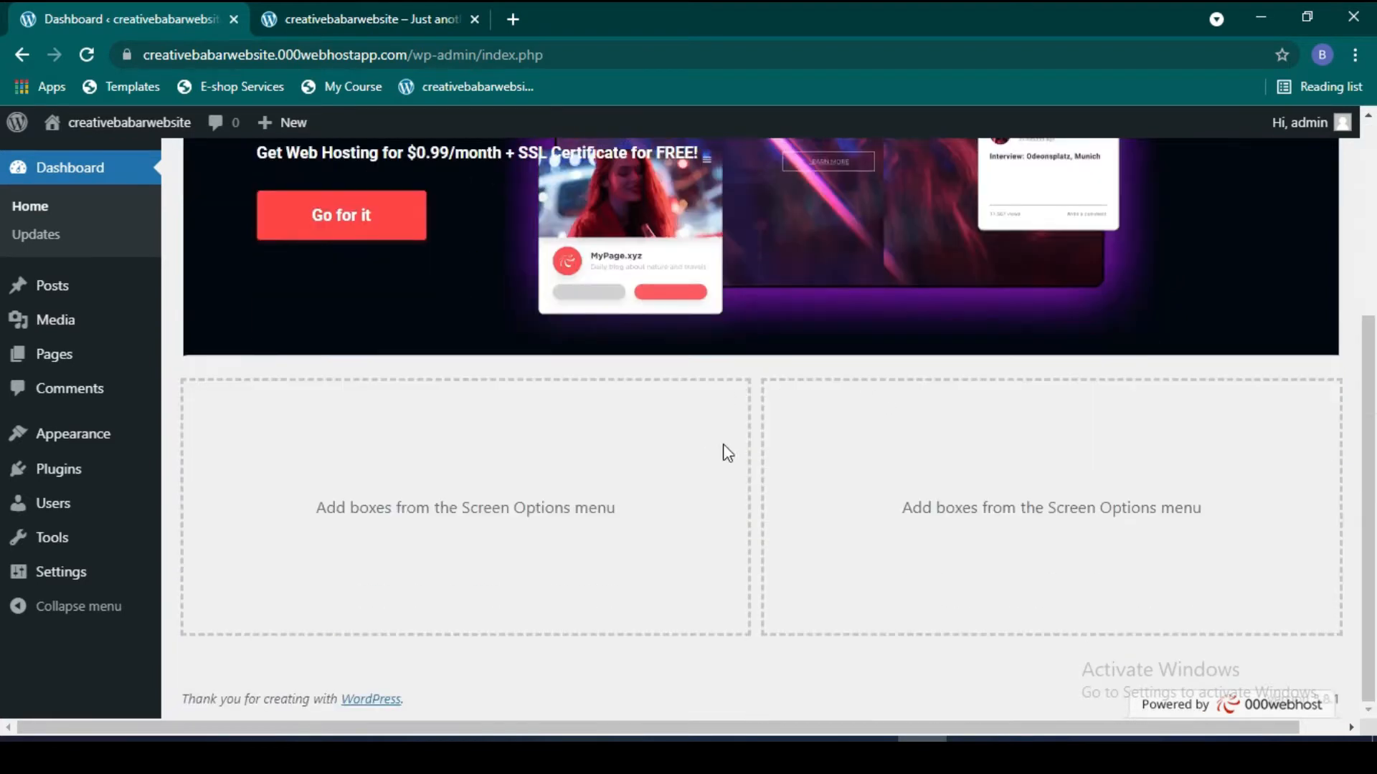
{"action": "scroll", "coordinate": [825, 464], "scroll_direction": "up", "scroll_amount": 3}
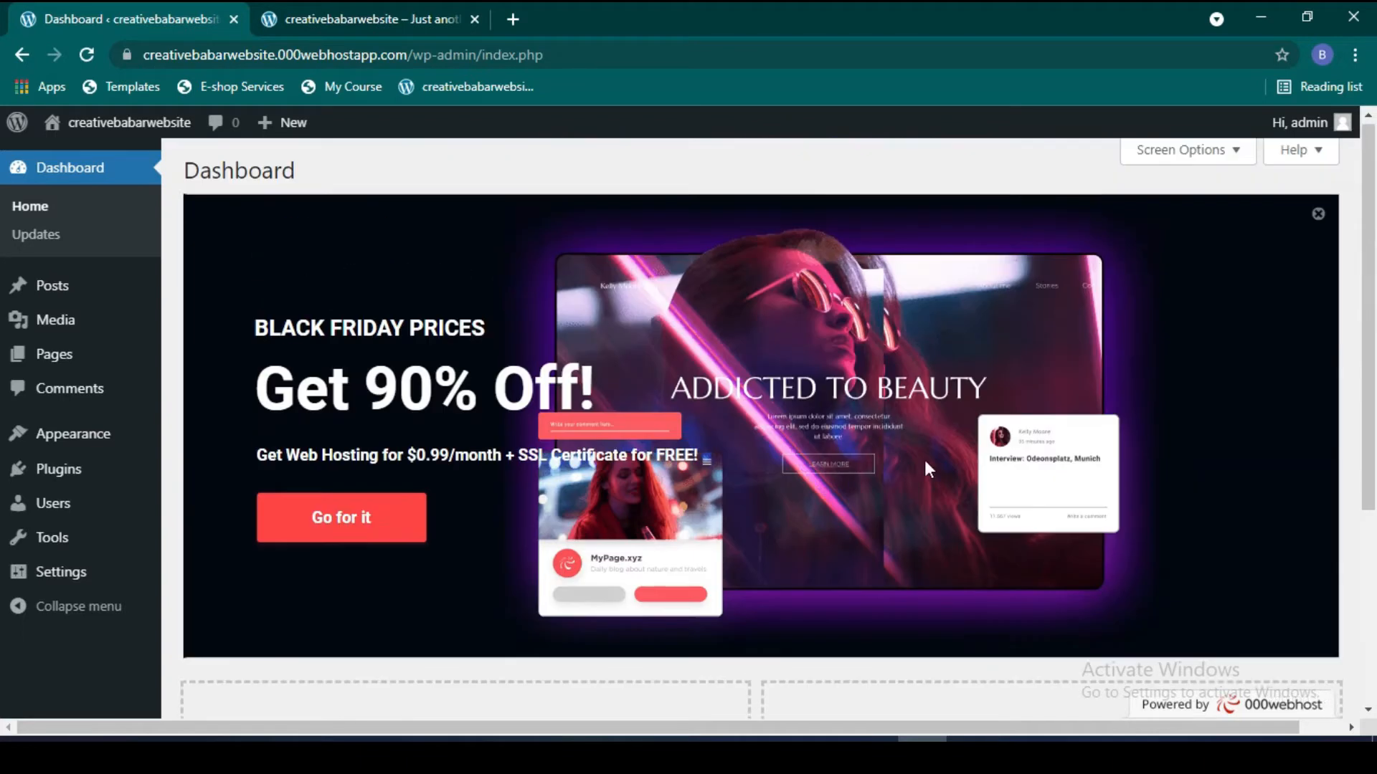
{"action": "scroll", "coordinate": [882, 446], "scroll_direction": "down", "scroll_amount": 3}
{"action": "scroll", "coordinate": [1081, 343], "scroll_direction": "up", "scroll_amount": 3}
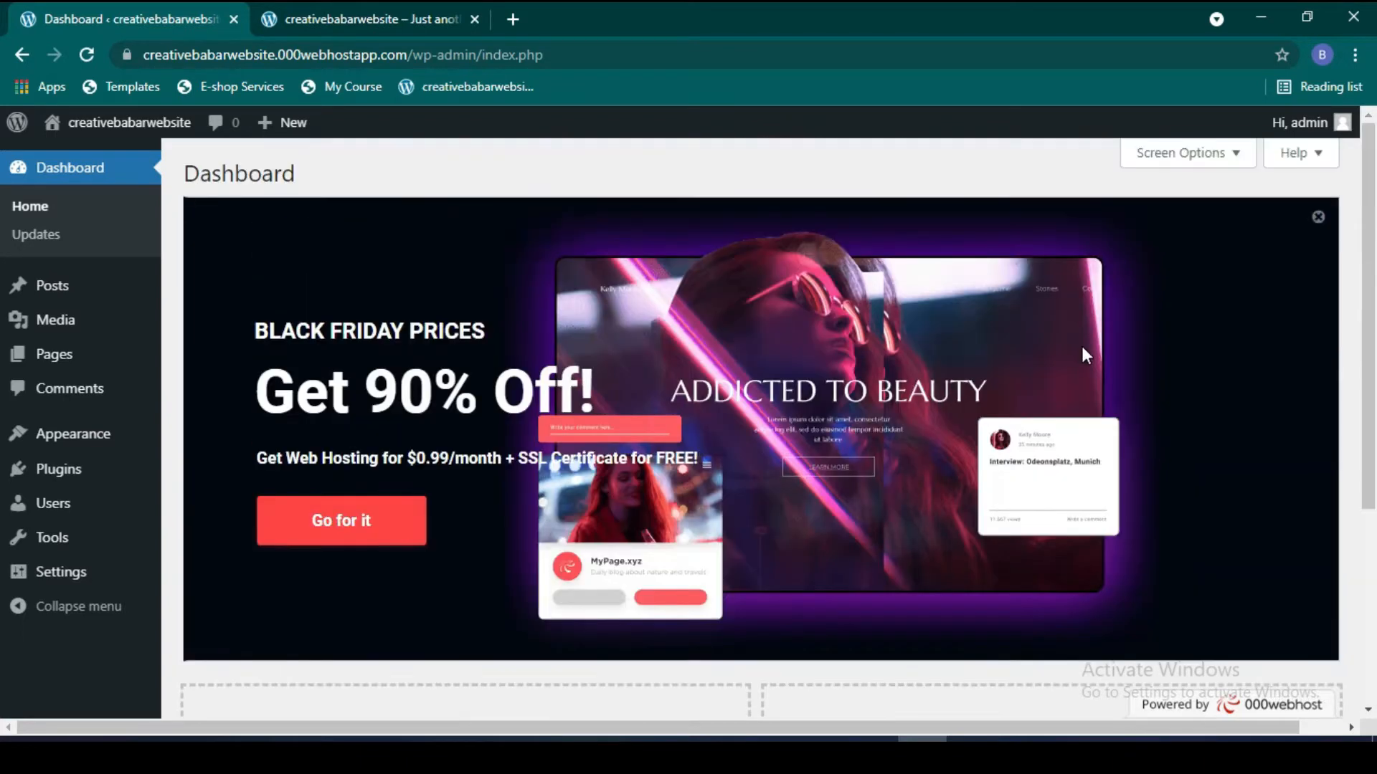
{"action": "left_click", "coordinate": [1214, 161]}
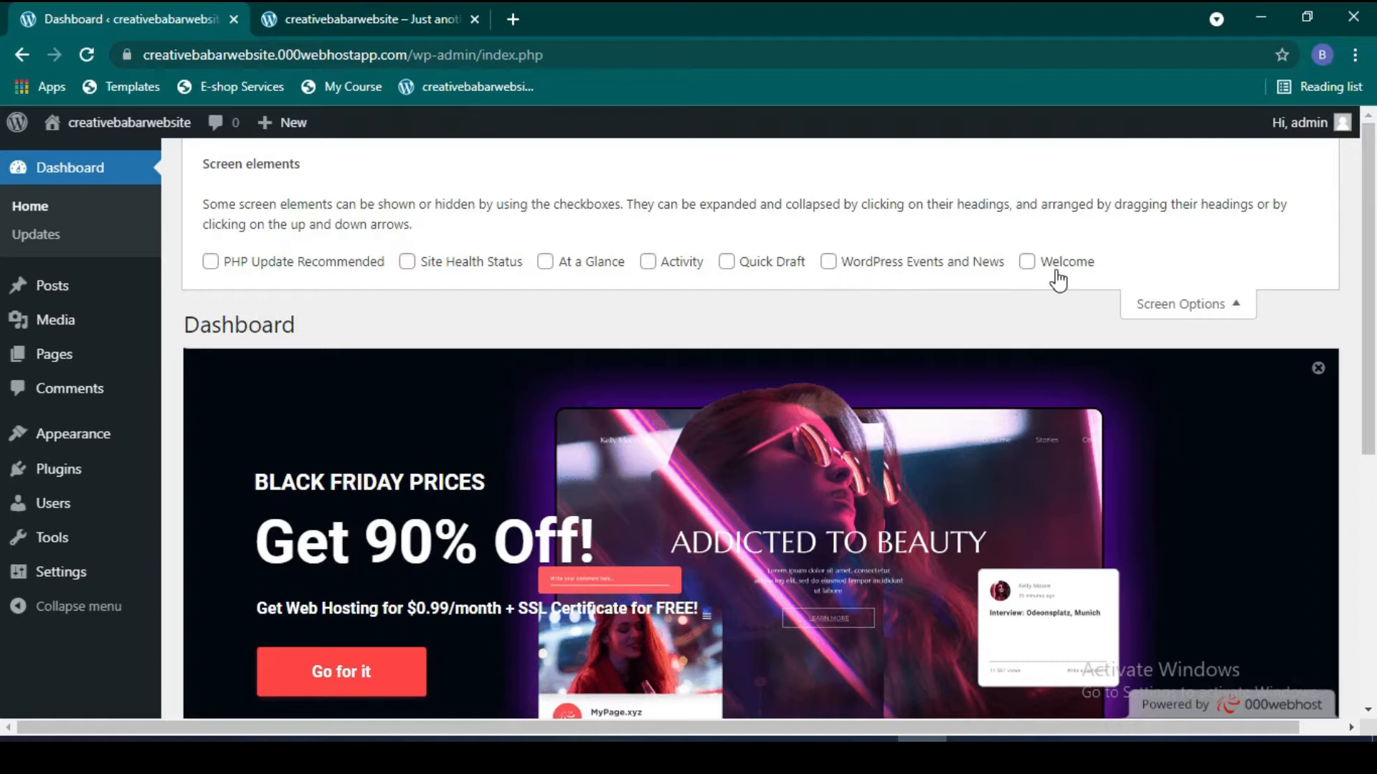
{"action": "left_click", "coordinate": [1027, 263]}
Step: Untick Welcome to hide the panel again and collapse Screen Options
{"action": "scroll", "coordinate": [1030, 269], "scroll_direction": "down", "scroll_amount": 8}
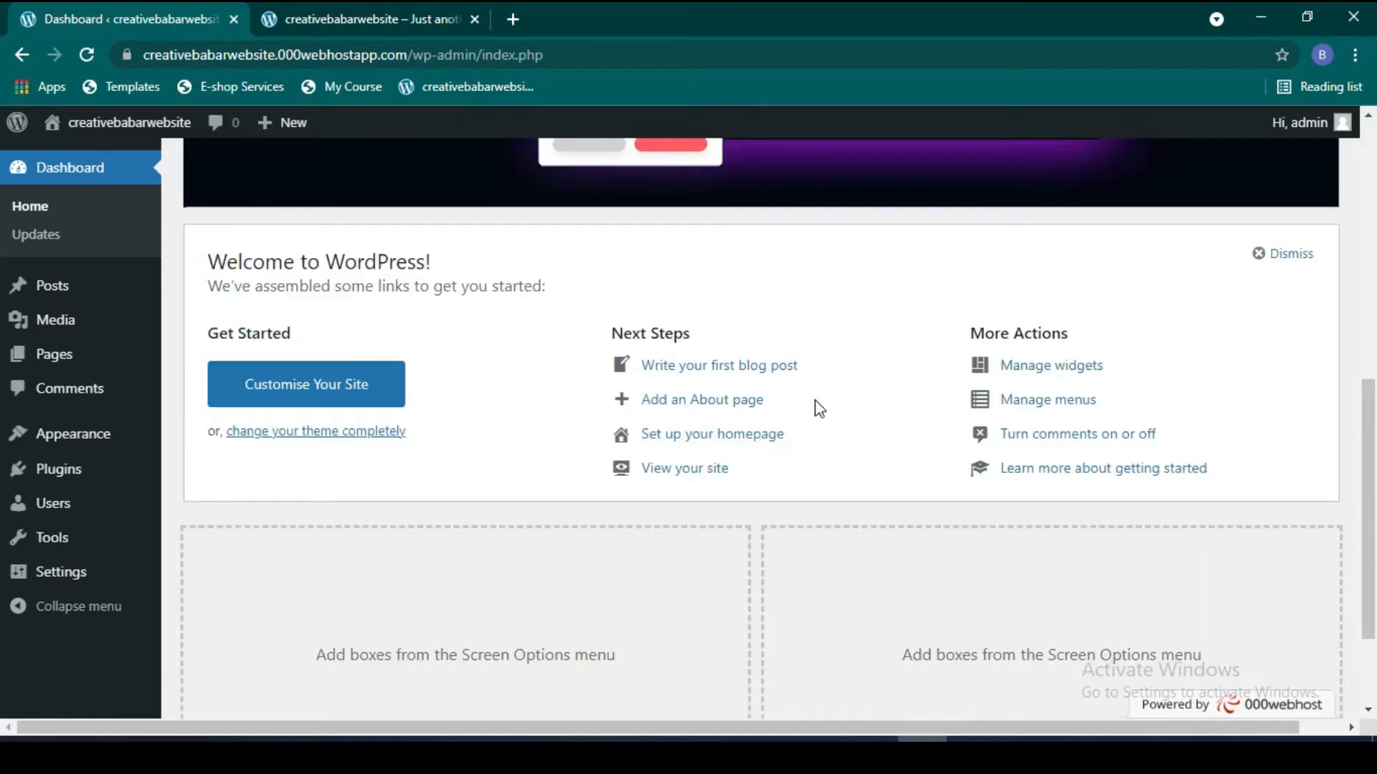
{"action": "scroll", "coordinate": [894, 387], "scroll_direction": "up", "scroll_amount": 8}
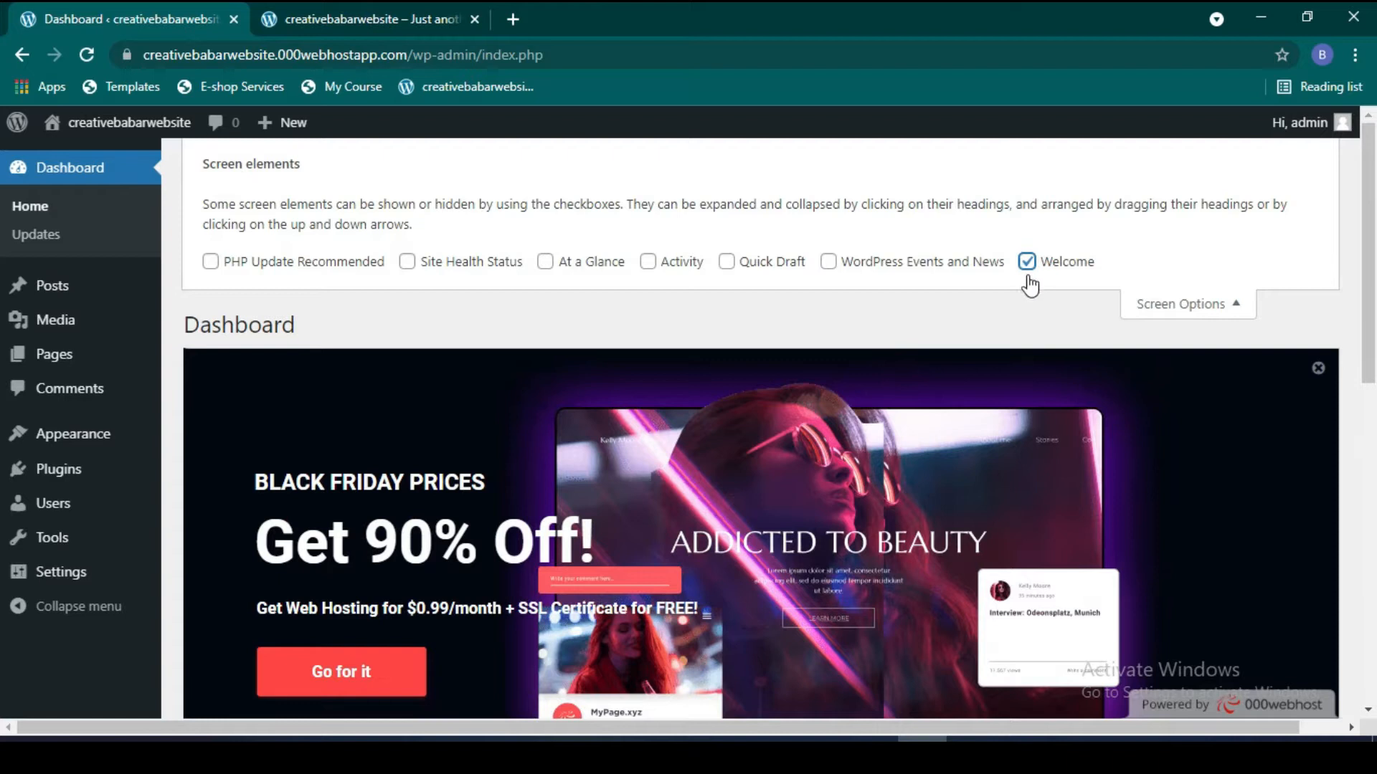
{"action": "left_click", "coordinate": [1027, 262]}
{"action": "scroll", "coordinate": [896, 390], "scroll_direction": "down", "scroll_amount": 6}
{"action": "scroll", "coordinate": [910, 391], "scroll_direction": "up", "scroll_amount": 6}
{"action": "left_click", "coordinate": [1190, 304]}
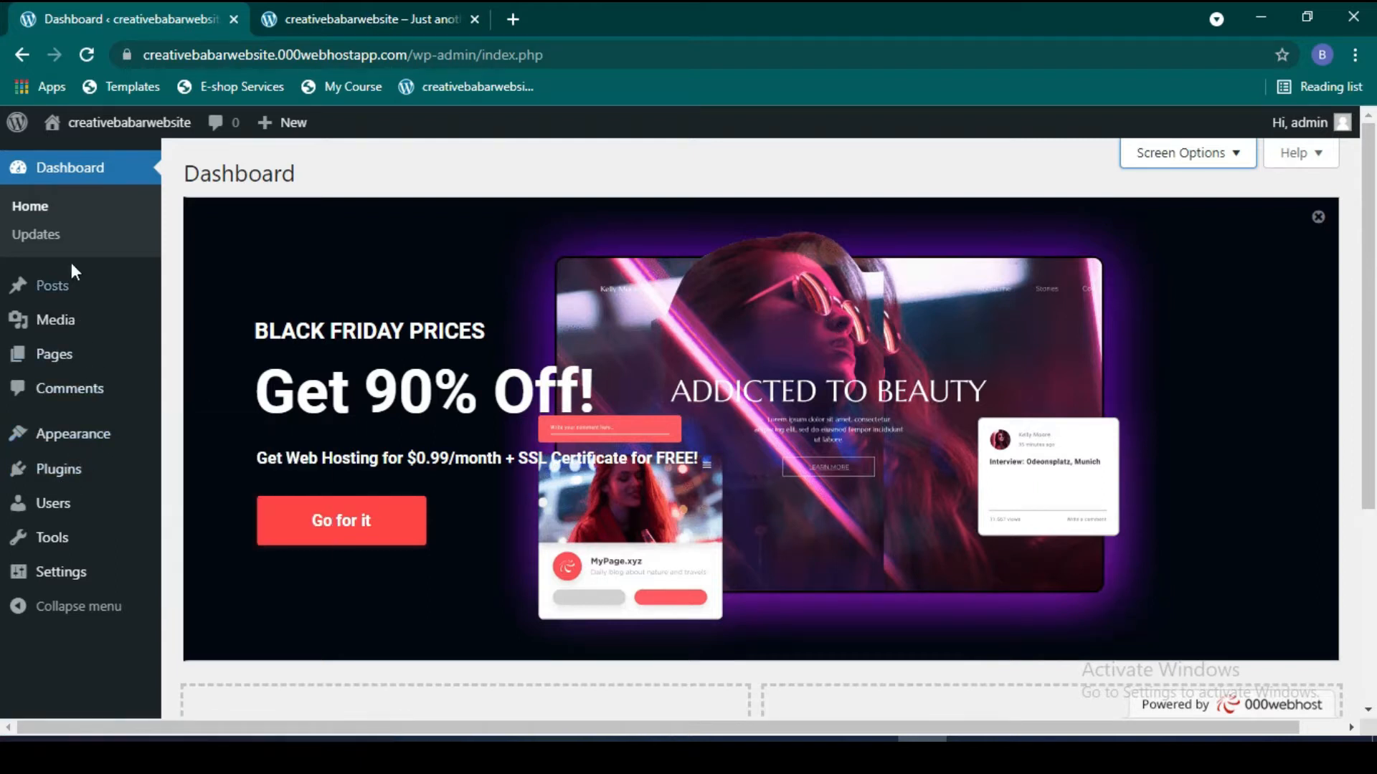
{"action": "mouse_move", "coordinate": [74, 362]}
Step: Open the installed Themes page, then view the live site's header with About, ContactUs and Services links
{"action": "mouse_move", "coordinate": [86, 434]}
{"action": "left_click", "coordinate": [215, 446]}
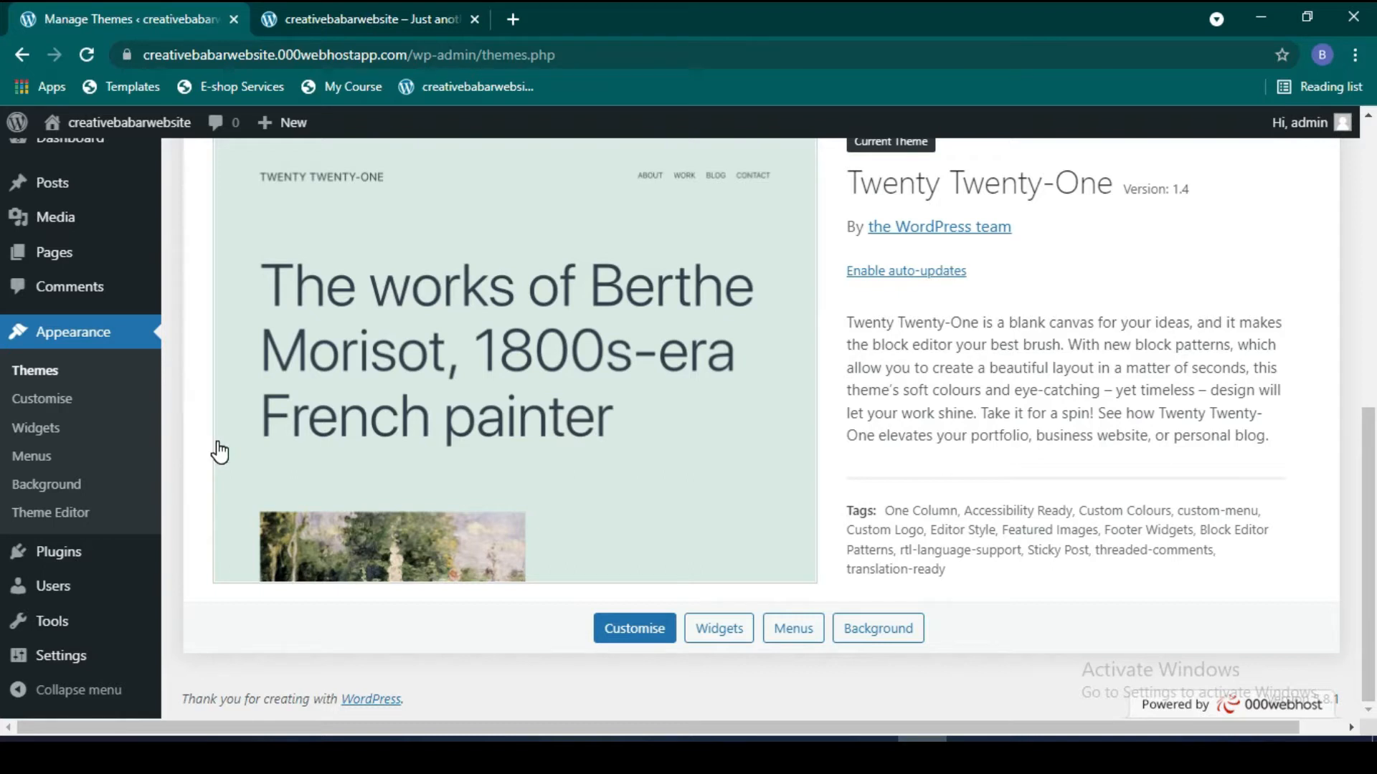
{"action": "scroll", "coordinate": [511, 287], "scroll_direction": "up", "scroll_amount": 5}
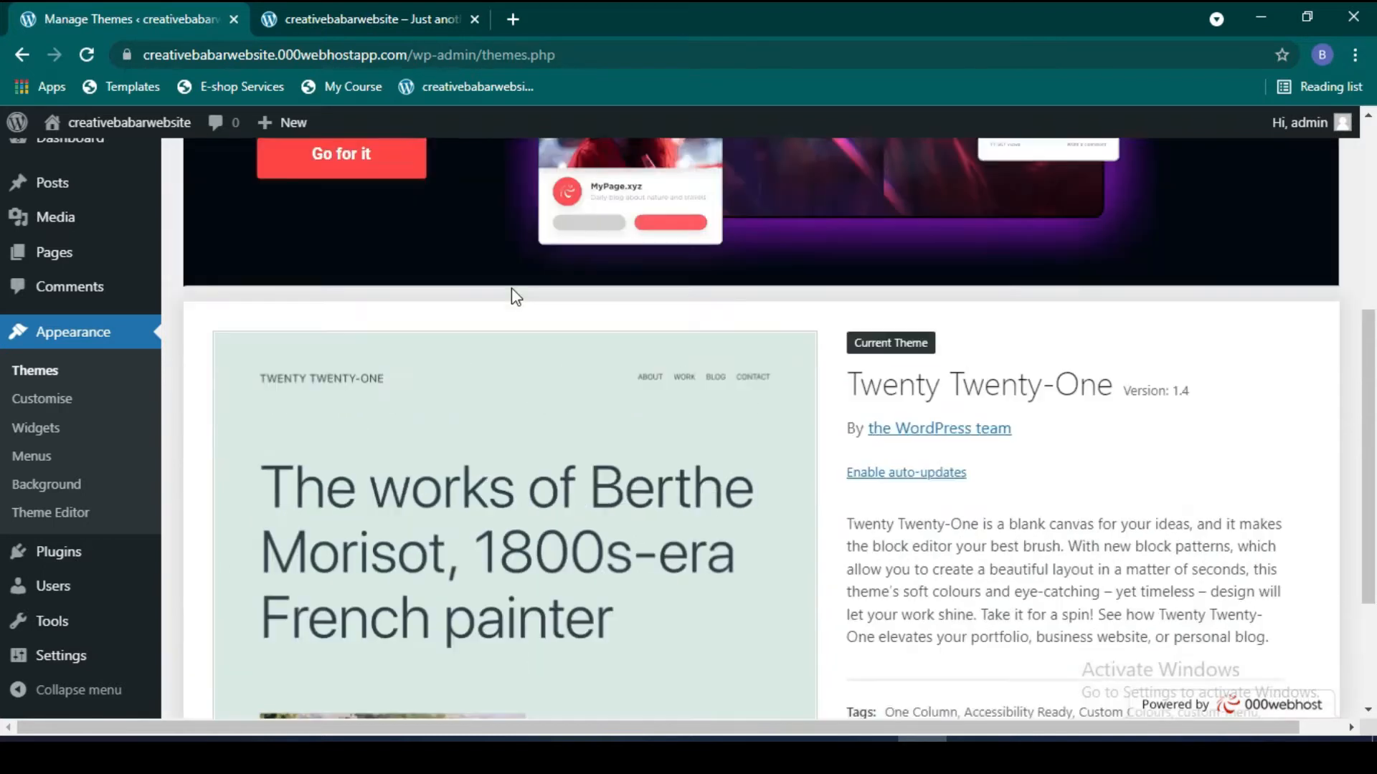
{"action": "left_click", "coordinate": [406, 10]}
{"action": "scroll", "coordinate": [415, 387], "scroll_direction": "down", "scroll_amount": 2}
{"action": "scroll", "coordinate": [415, 388], "scroll_direction": "up", "scroll_amount": 2}
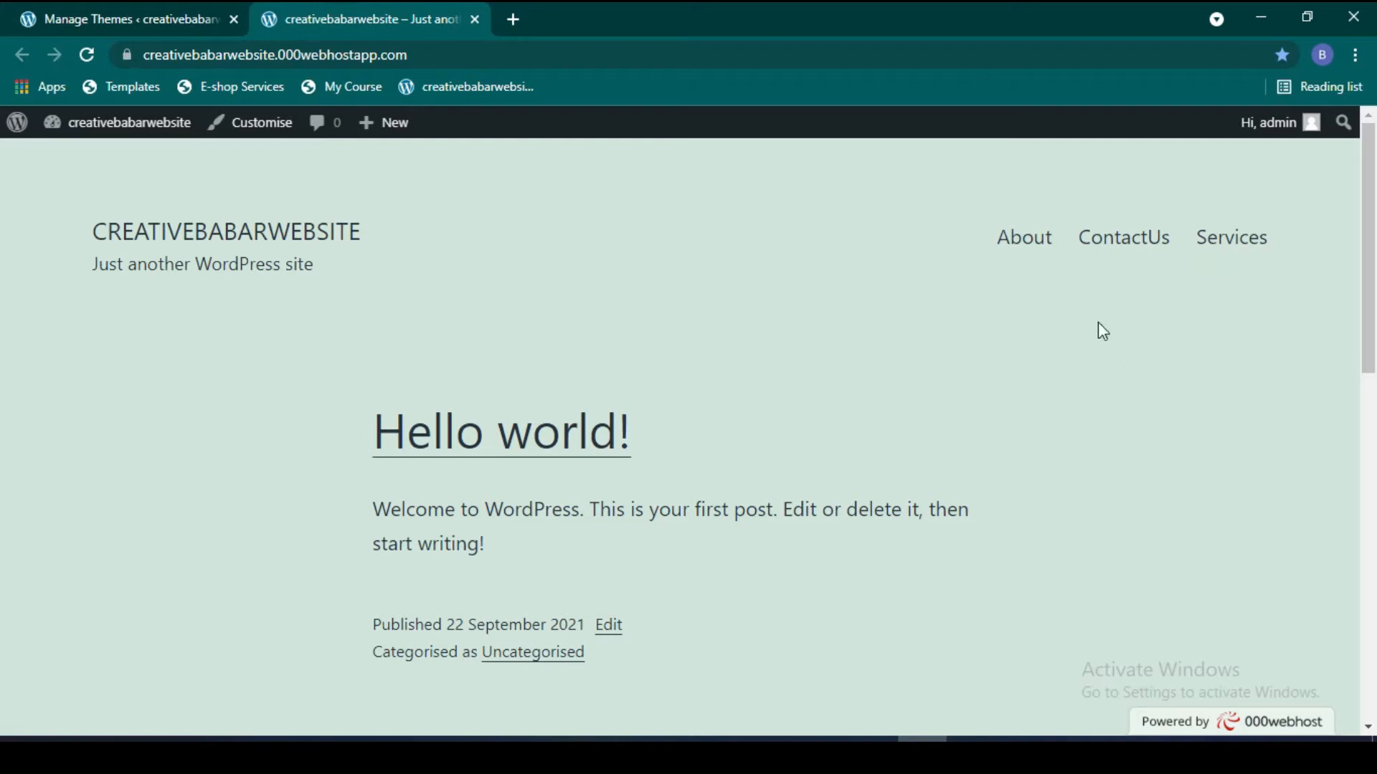
Step: Return to the admin tab and go to Appearance > Menus
{"action": "left_click", "coordinate": [122, 19]}
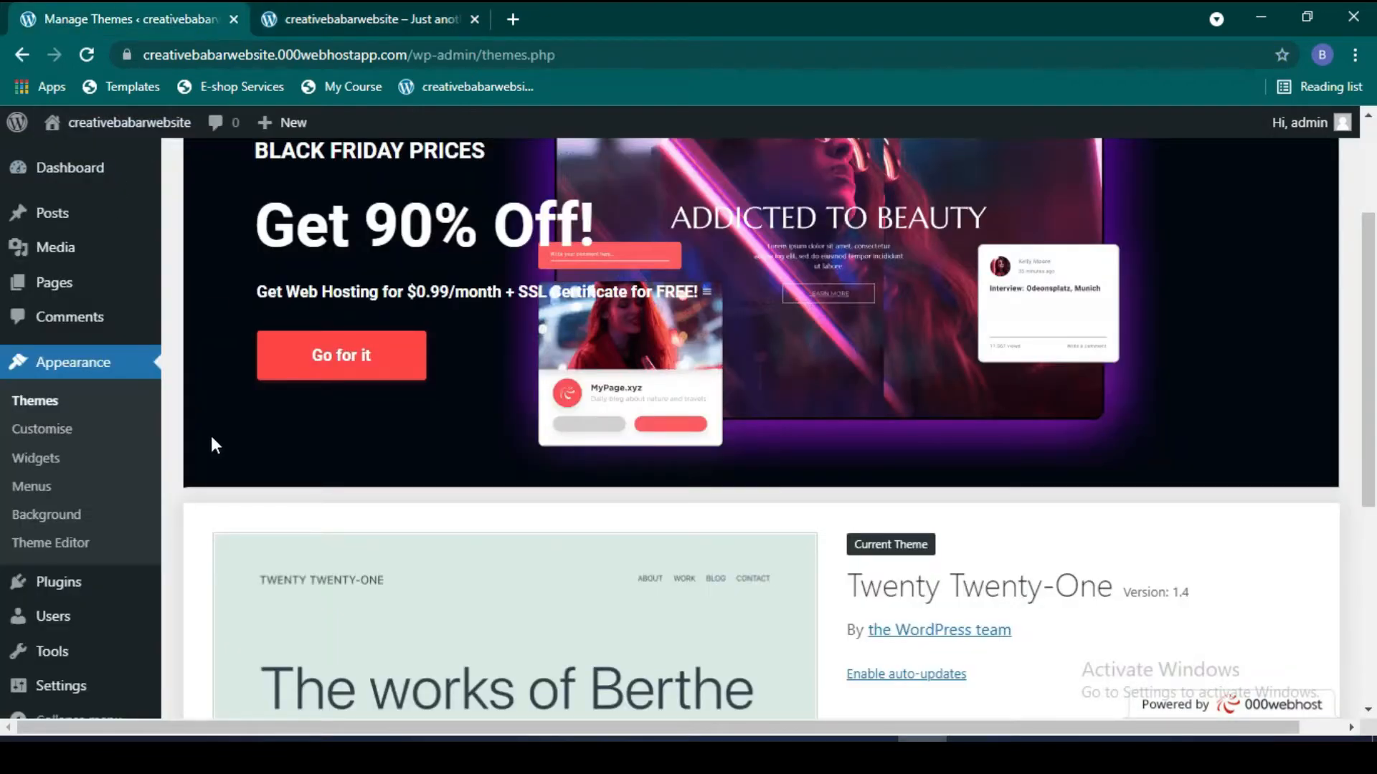
{"action": "scroll", "coordinate": [191, 473], "scroll_direction": "down", "scroll_amount": 3}
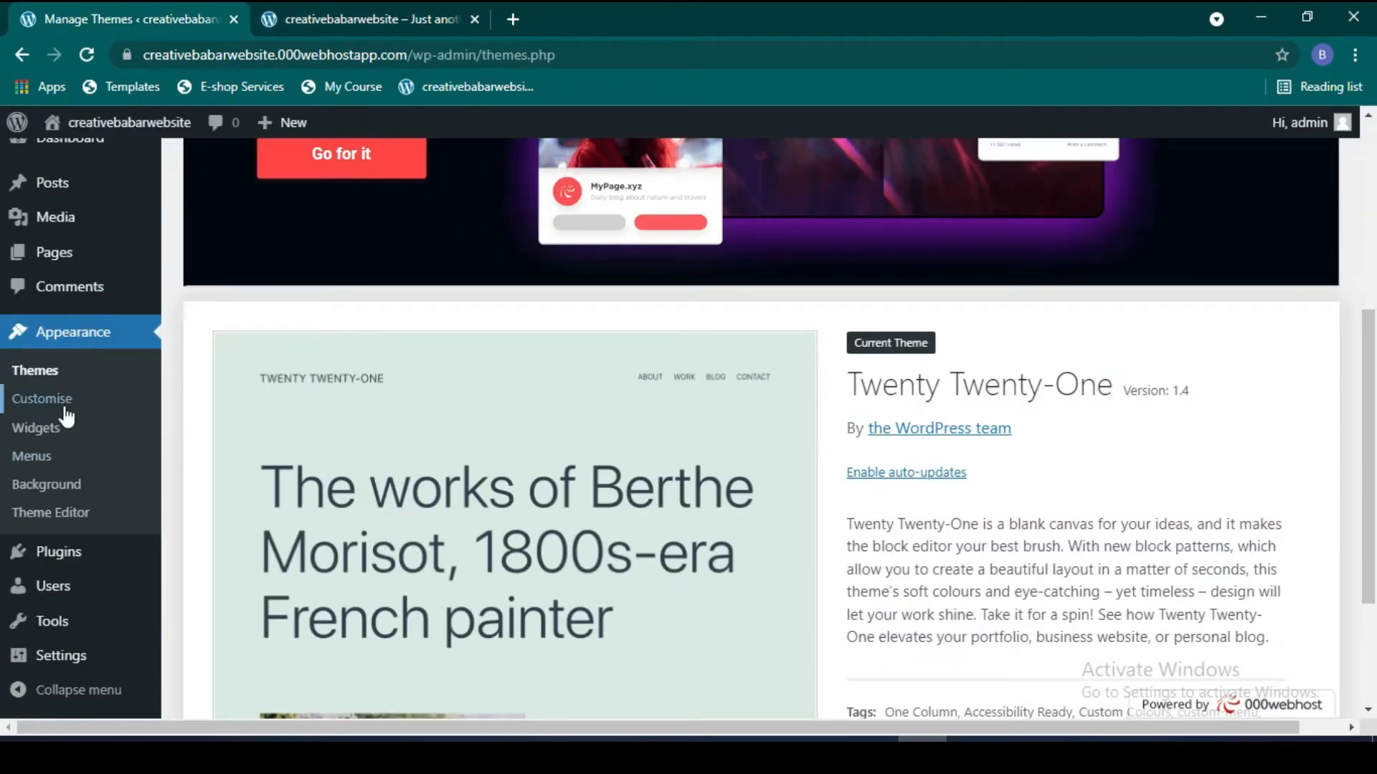
{"action": "left_click", "coordinate": [50, 462]}
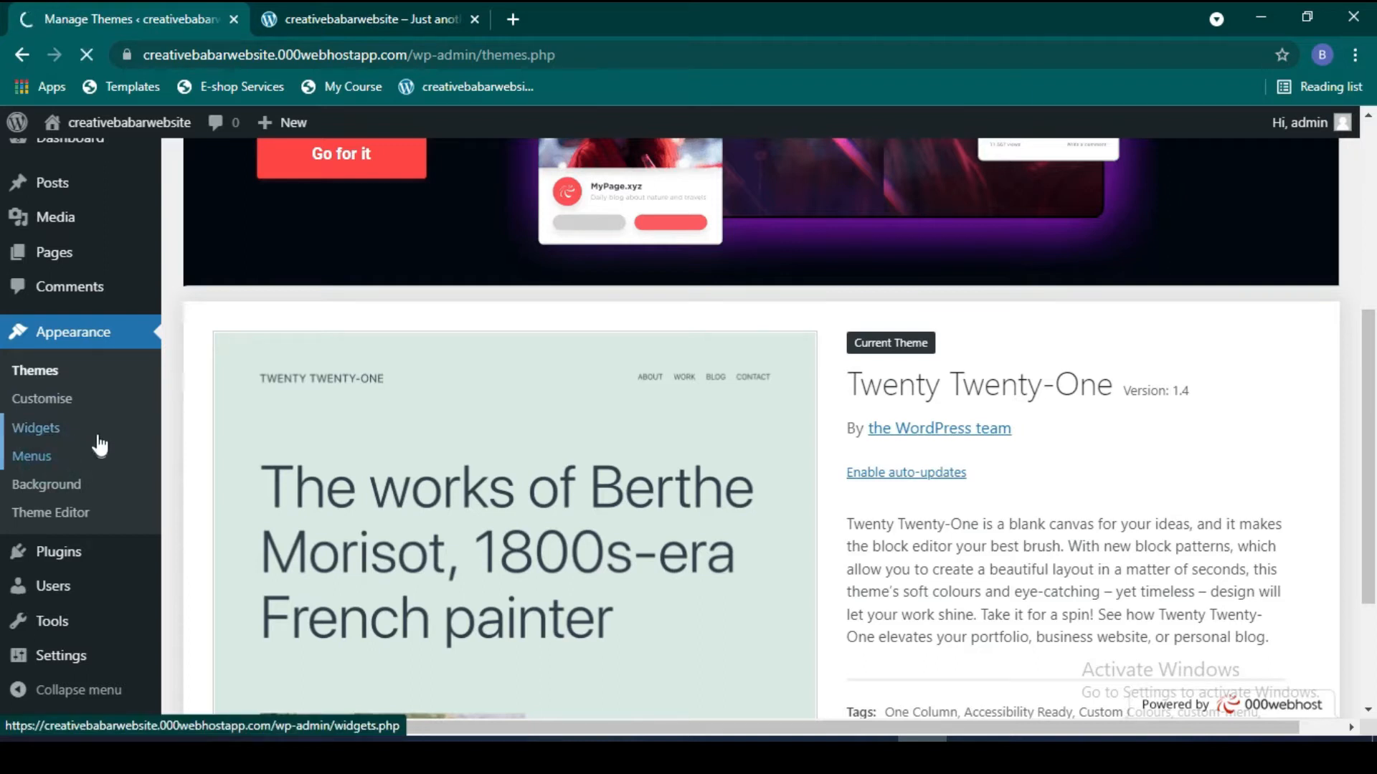
Step: Remove the Services, ContactUs and About items from the main menu
{"action": "scroll", "coordinate": [639, 494], "scroll_direction": "down", "scroll_amount": 6}
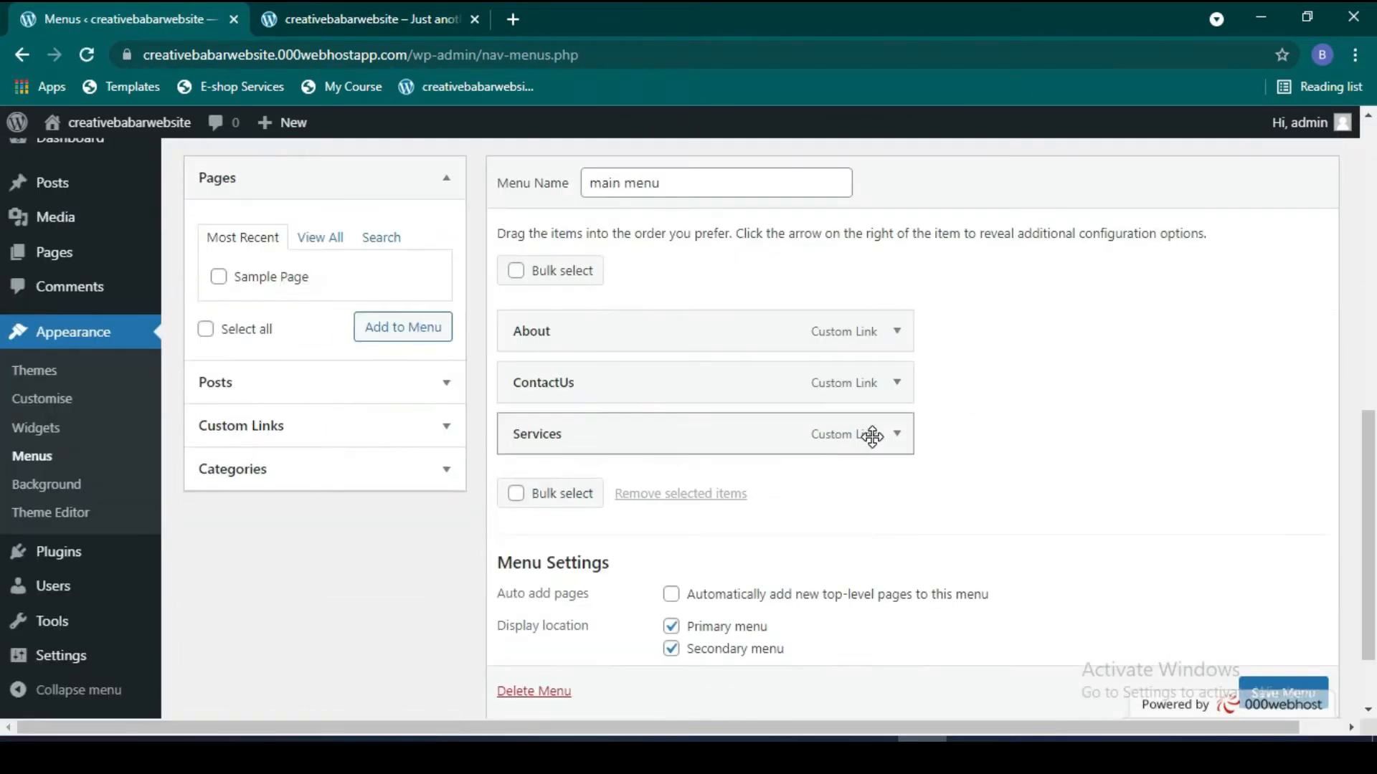
{"action": "left_click", "coordinate": [894, 441]}
{"action": "scroll", "coordinate": [574, 573], "scroll_direction": "down", "scroll_amount": 3}
{"action": "left_click", "coordinate": [548, 434]}
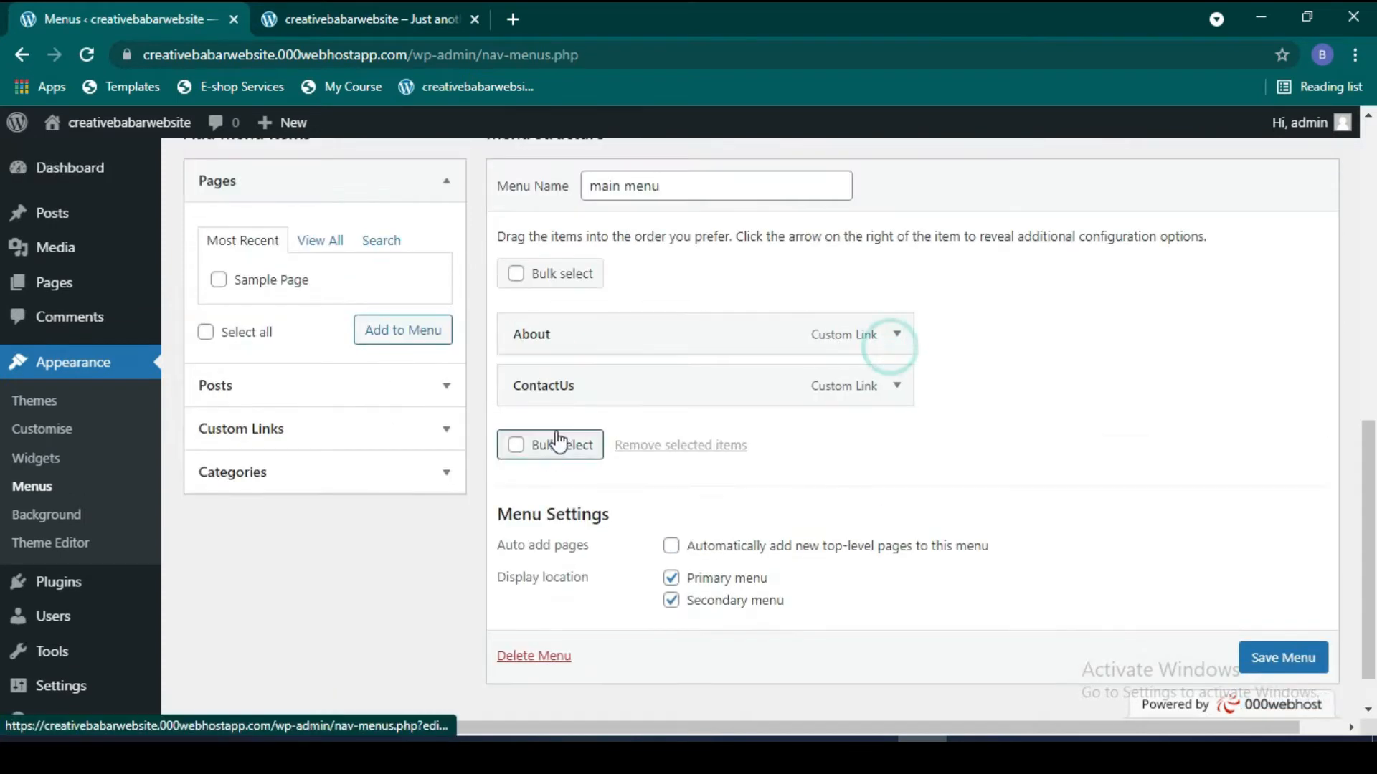
{"action": "left_click", "coordinate": [898, 387]}
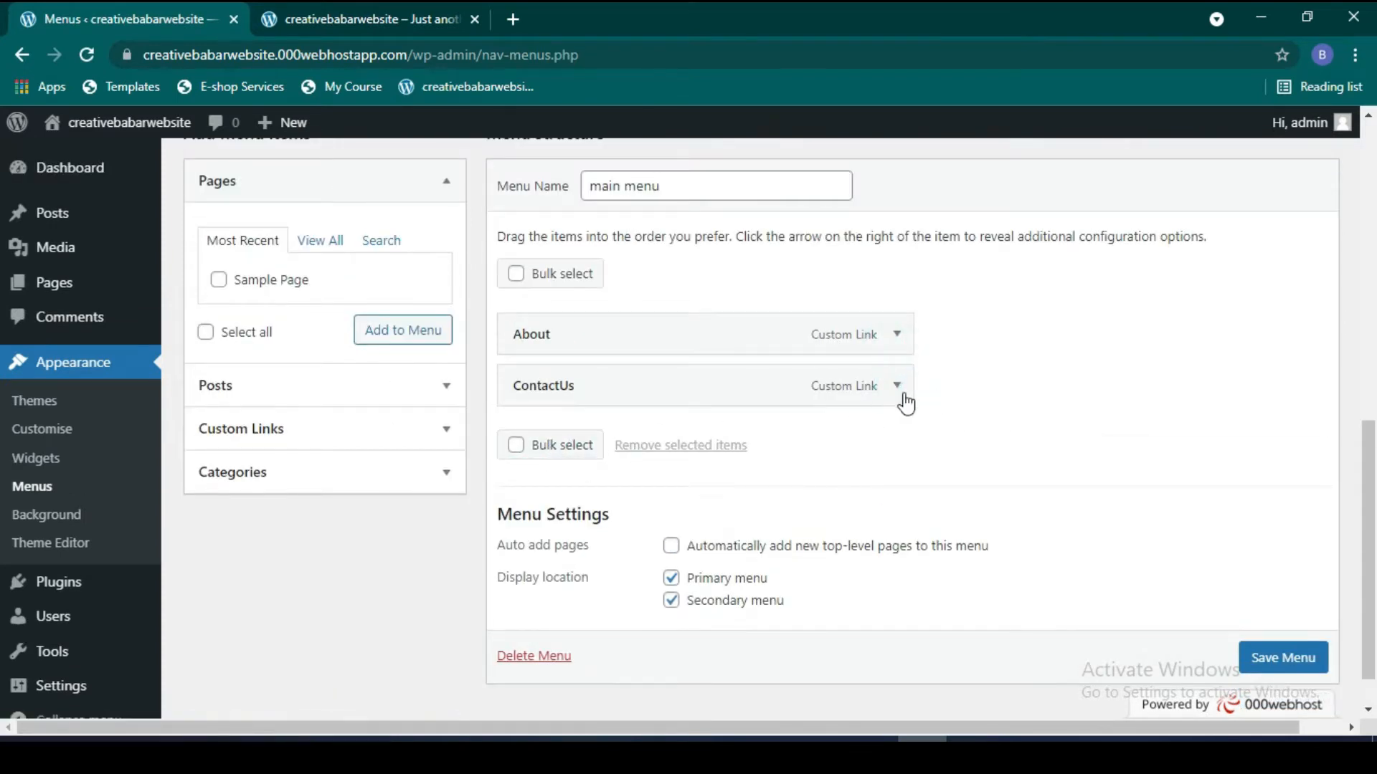
{"action": "left_click", "coordinate": [533, 585]}
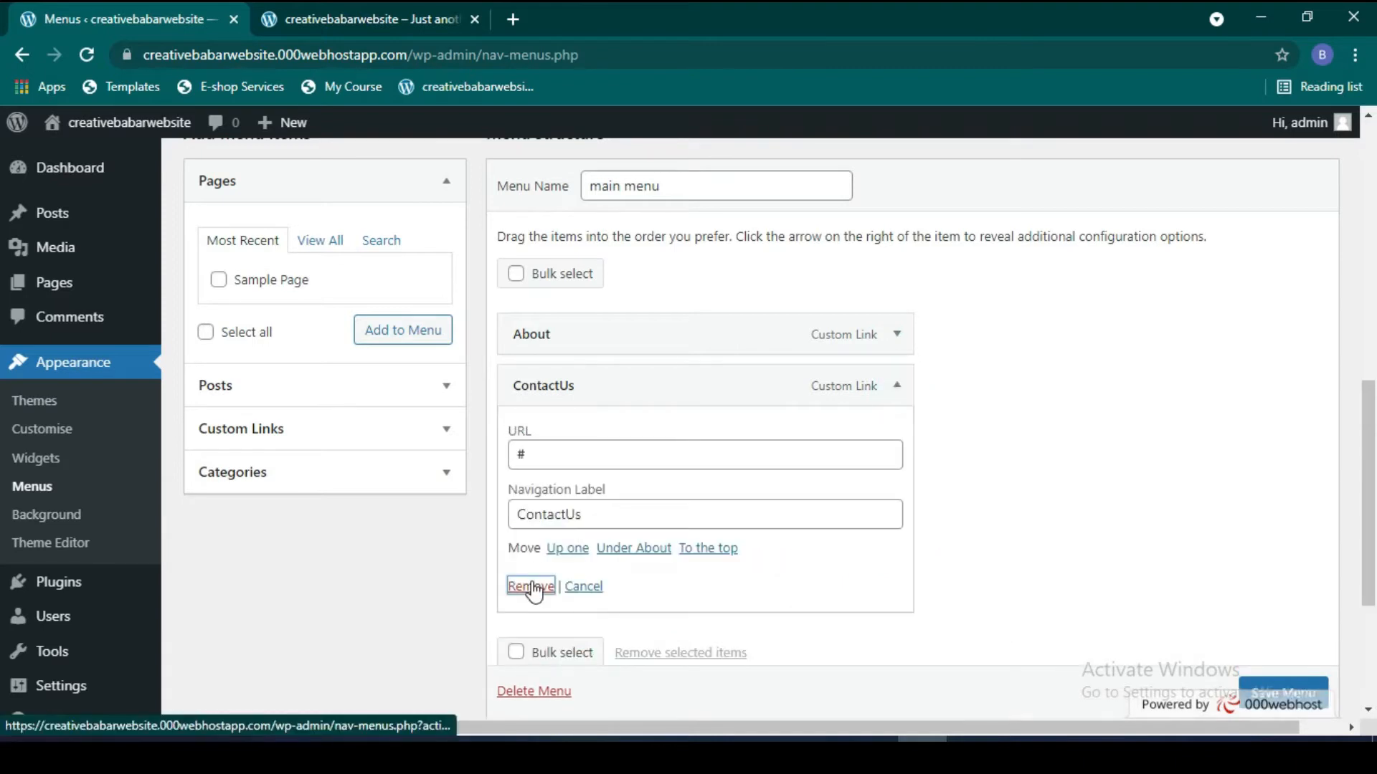
{"action": "left_click", "coordinate": [896, 335]}
{"action": "left_click", "coordinate": [532, 511]}
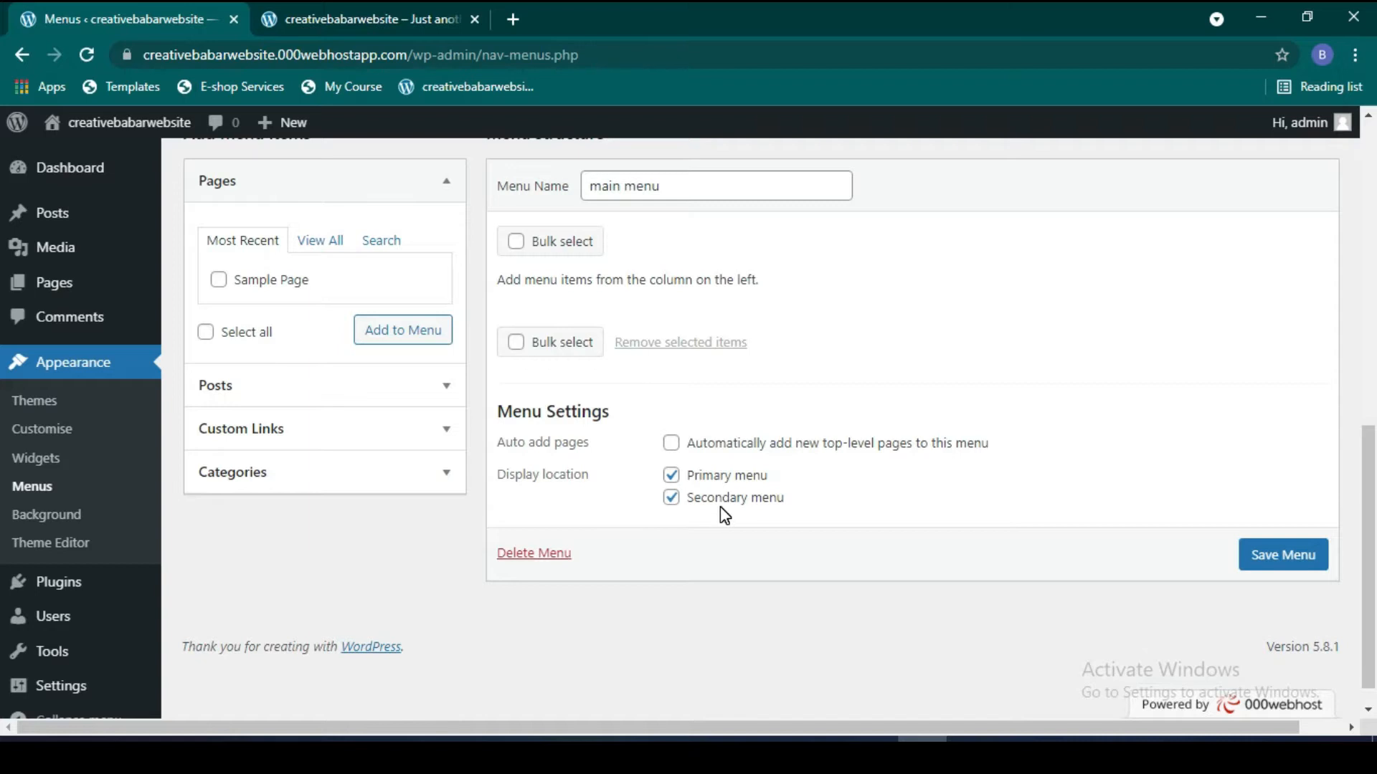
Step: Save the now empty main menu, keeping the name 'main menu'
{"action": "scroll", "coordinate": [763, 416], "scroll_direction": "up", "scroll_amount": 1}
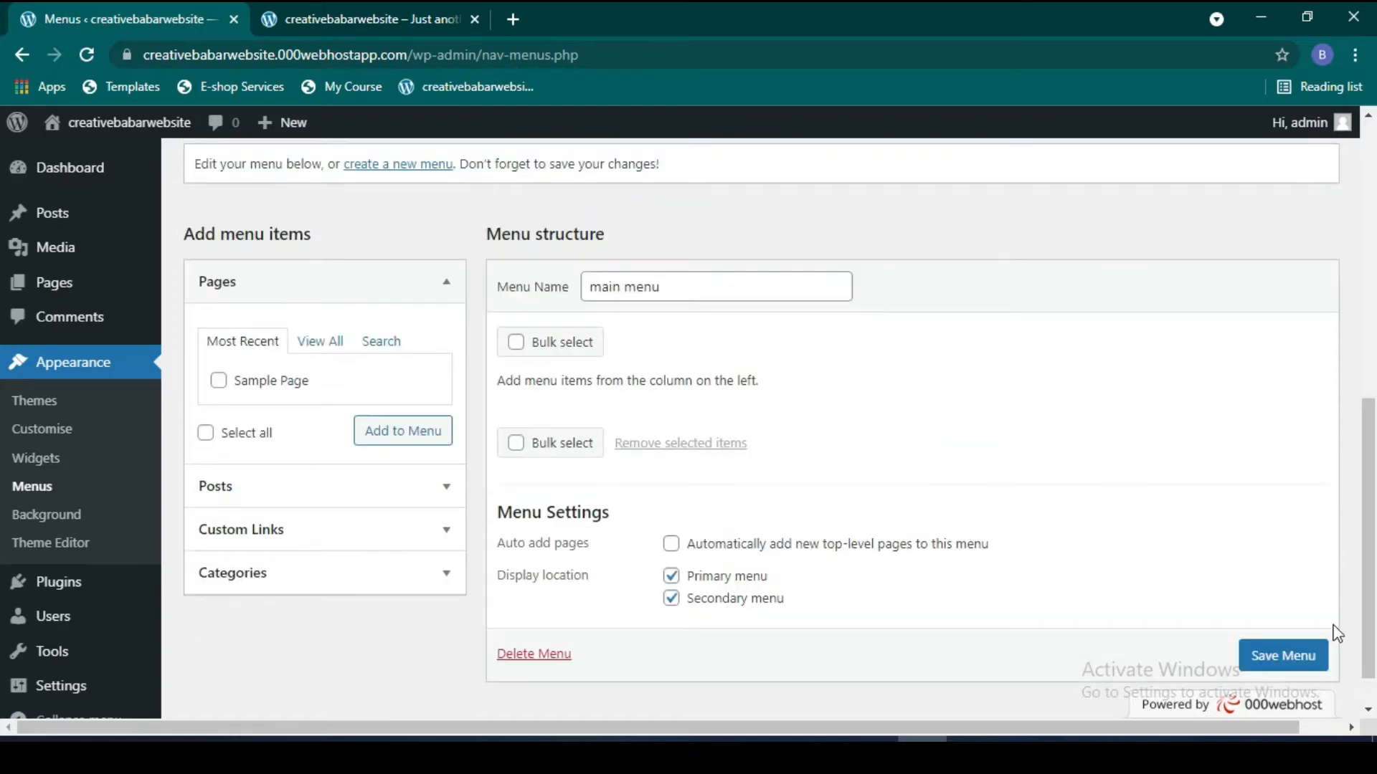
{"action": "scroll", "coordinate": [1264, 626], "scroll_direction": "down", "scroll_amount": 1}
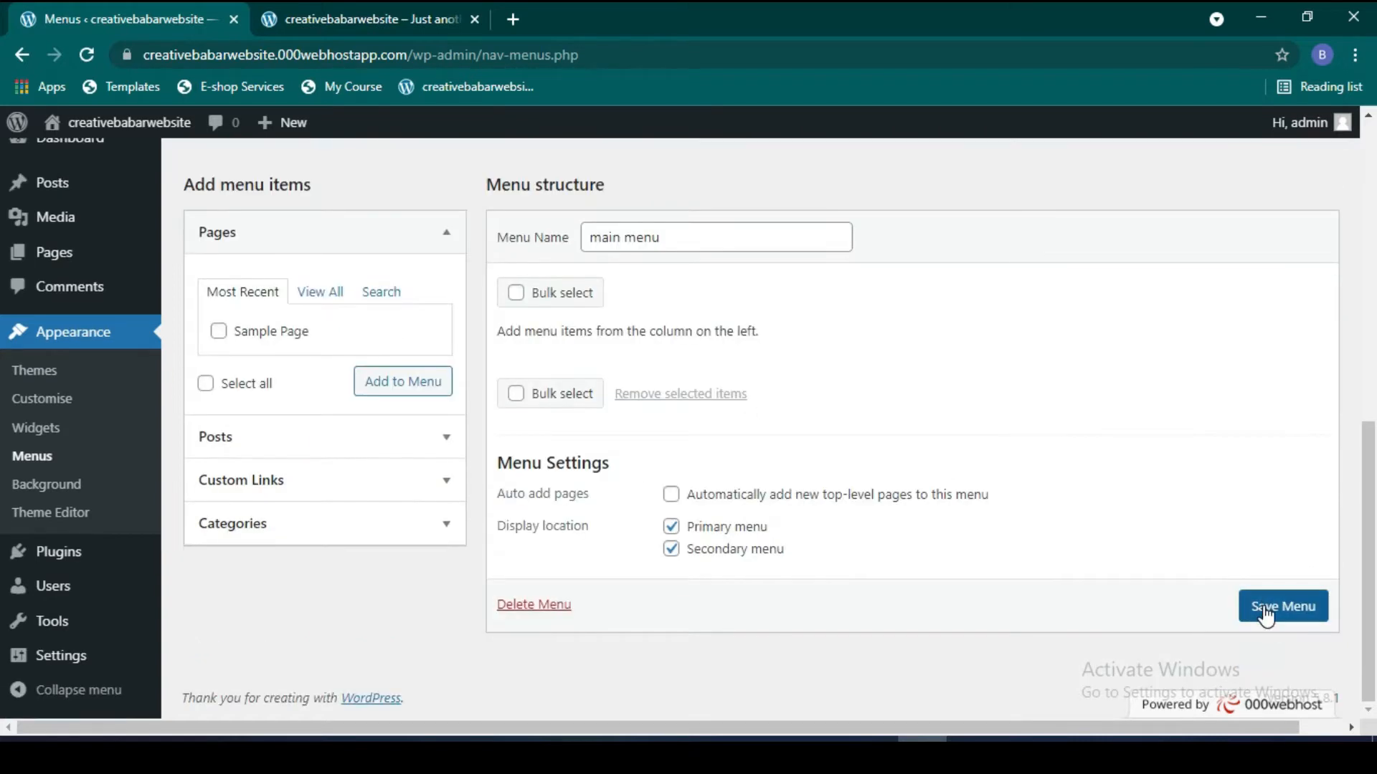
{"action": "scroll", "coordinate": [817, 495], "scroll_direction": "up", "scroll_amount": 2}
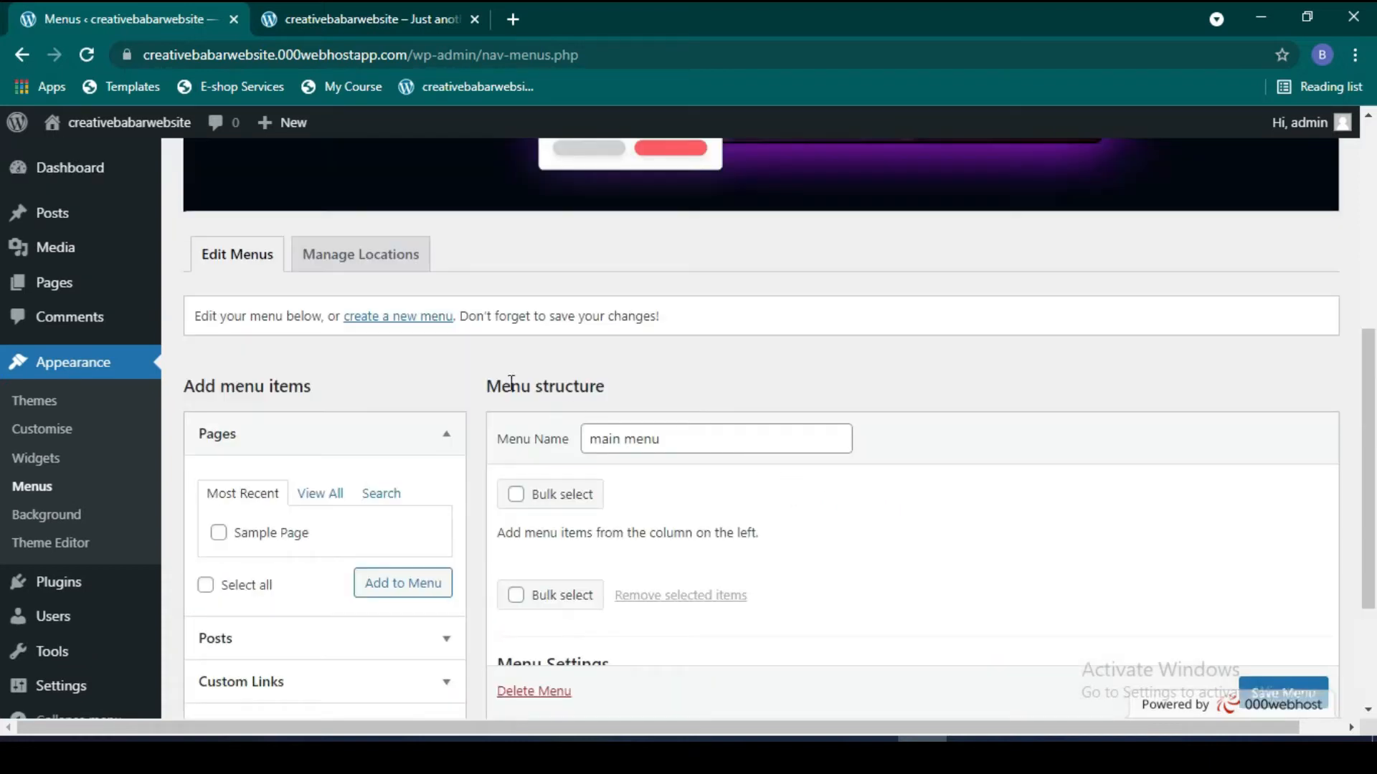
{"action": "scroll", "coordinate": [608, 479], "scroll_direction": "down", "scroll_amount": 1}
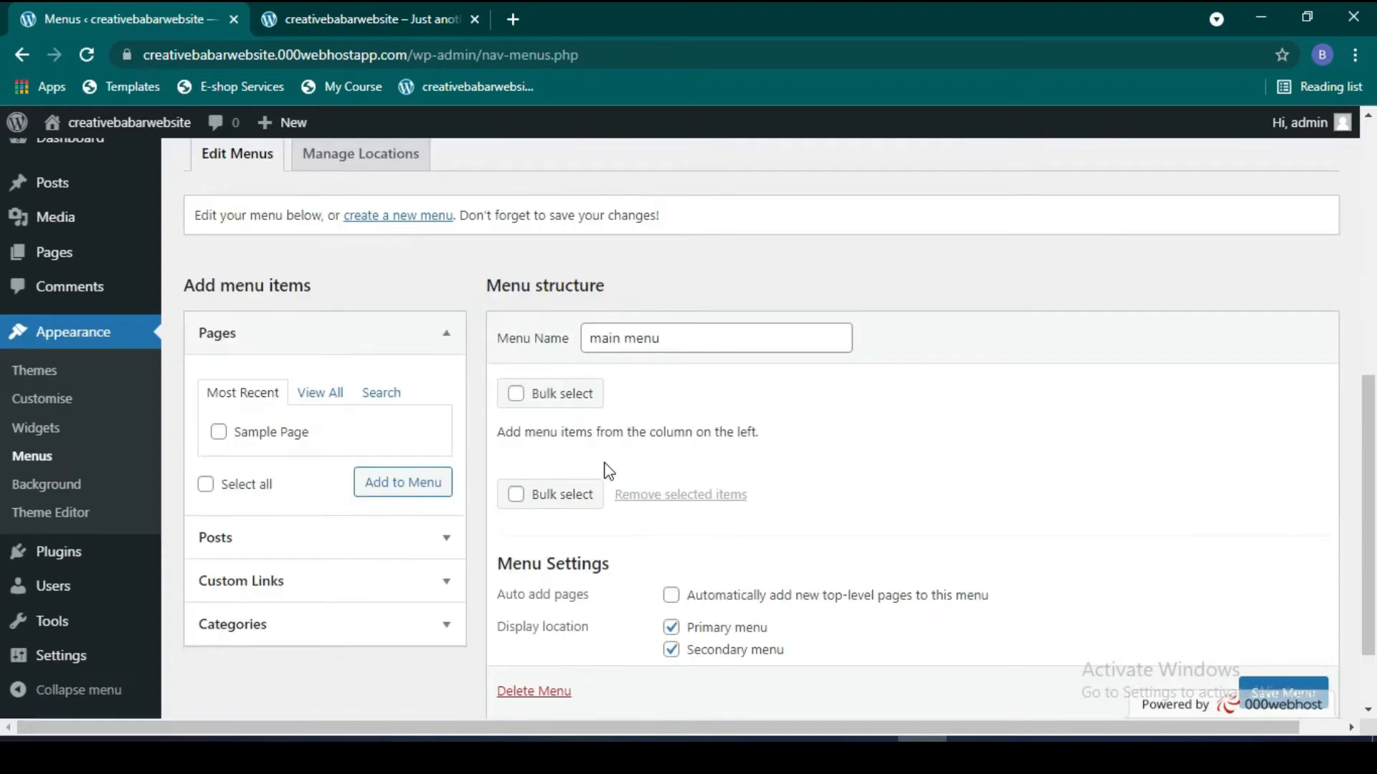
{"action": "scroll", "coordinate": [719, 337], "scroll_direction": "down", "scroll_amount": 1}
{"action": "left_click", "coordinate": [695, 236]}
{"action": "left_click_drag", "start_coordinate": [712, 237], "coordinate": [584, 238]}
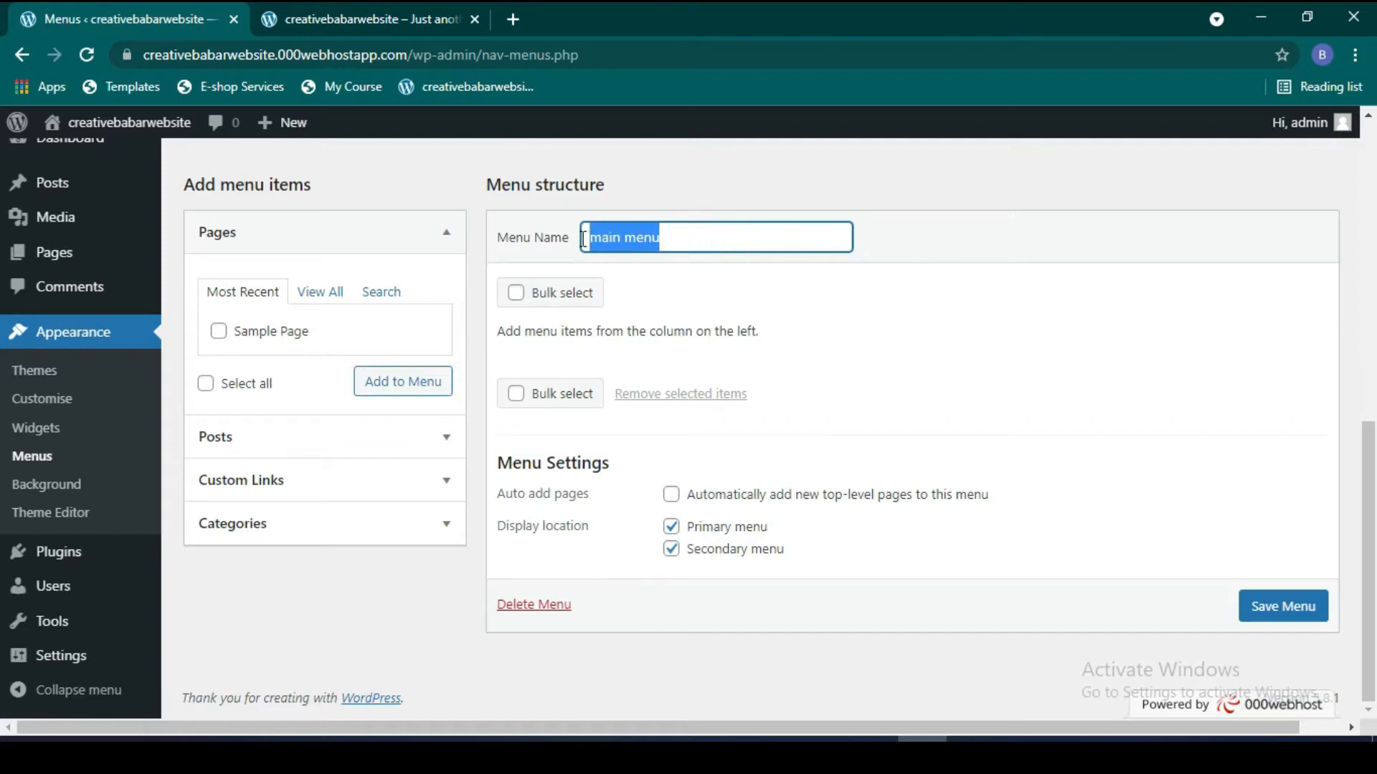
{"action": "left_click", "coordinate": [661, 240]}
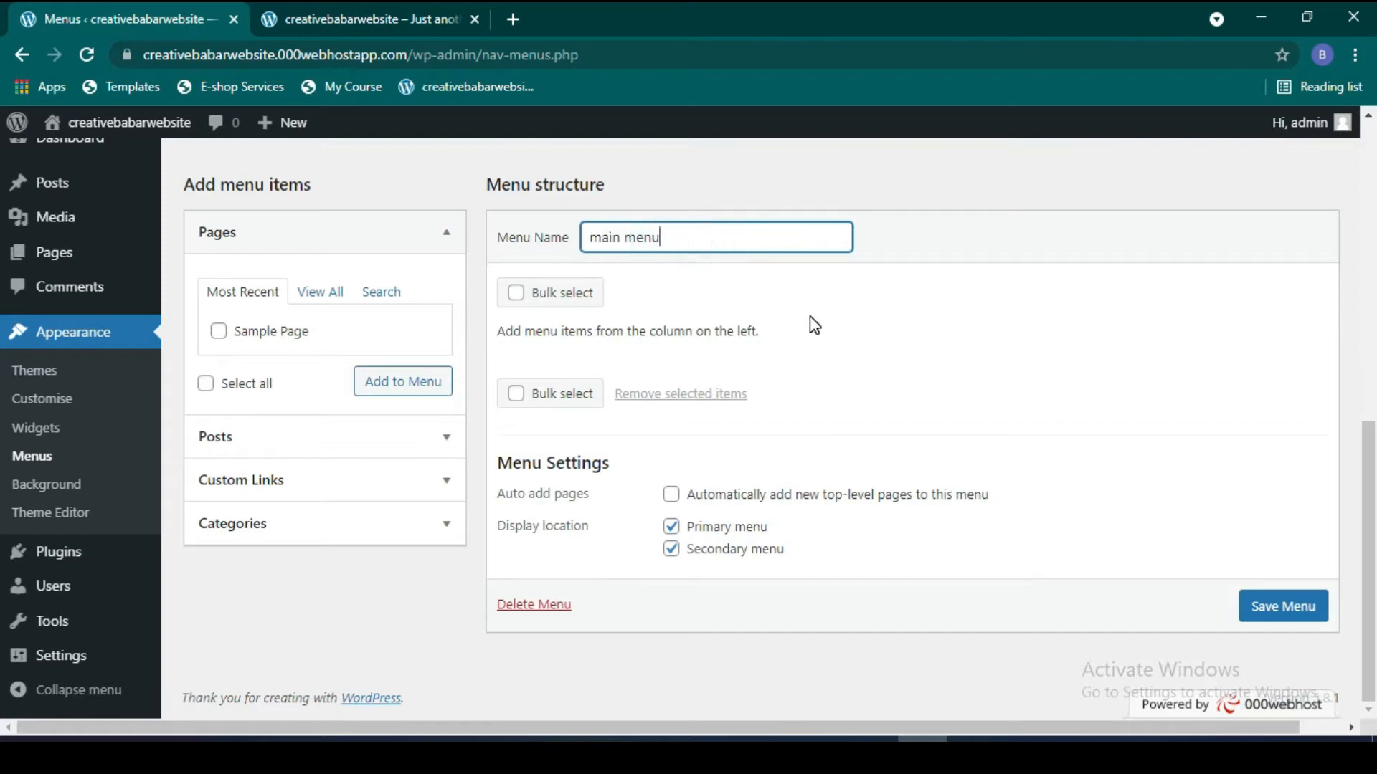
{"action": "left_click", "coordinate": [1281, 611]}
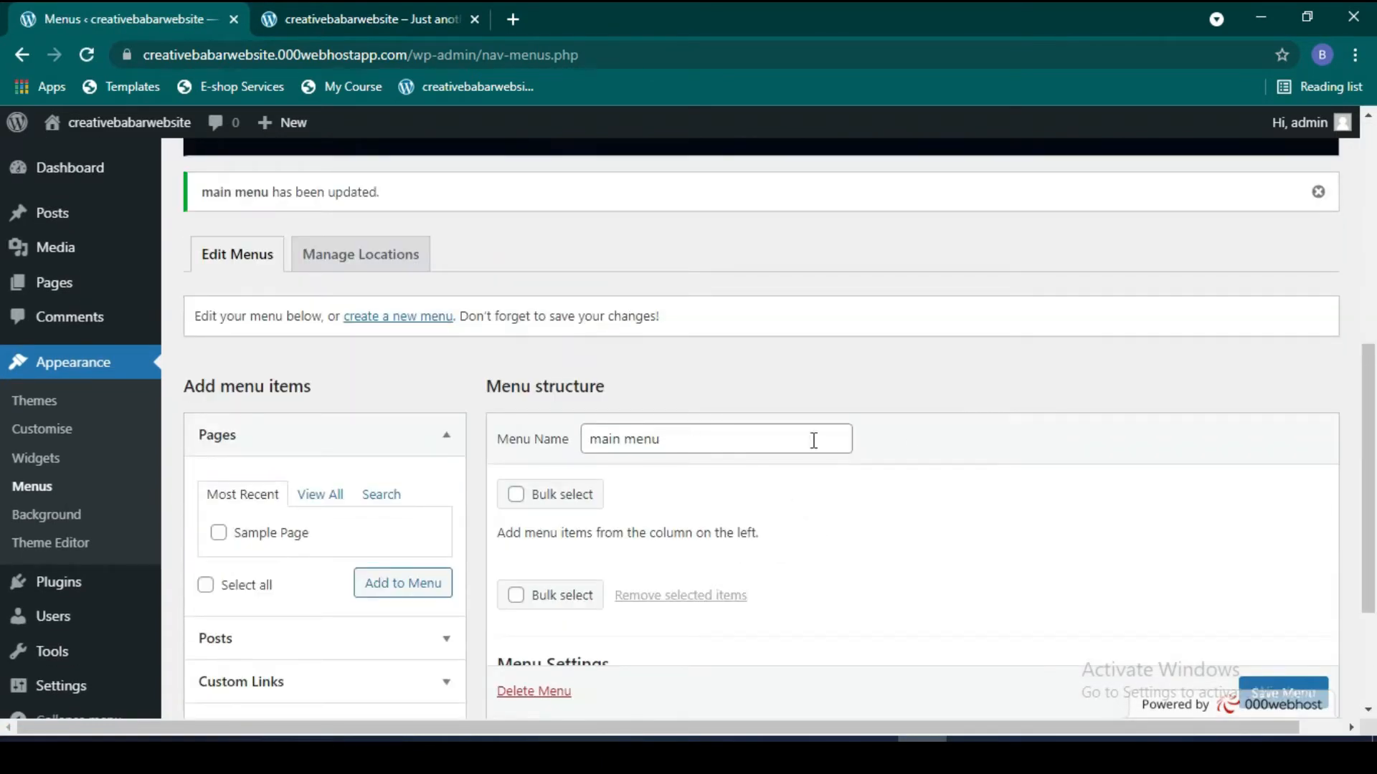
{"action": "scroll", "coordinate": [892, 471], "scroll_direction": "down", "scroll_amount": 2}
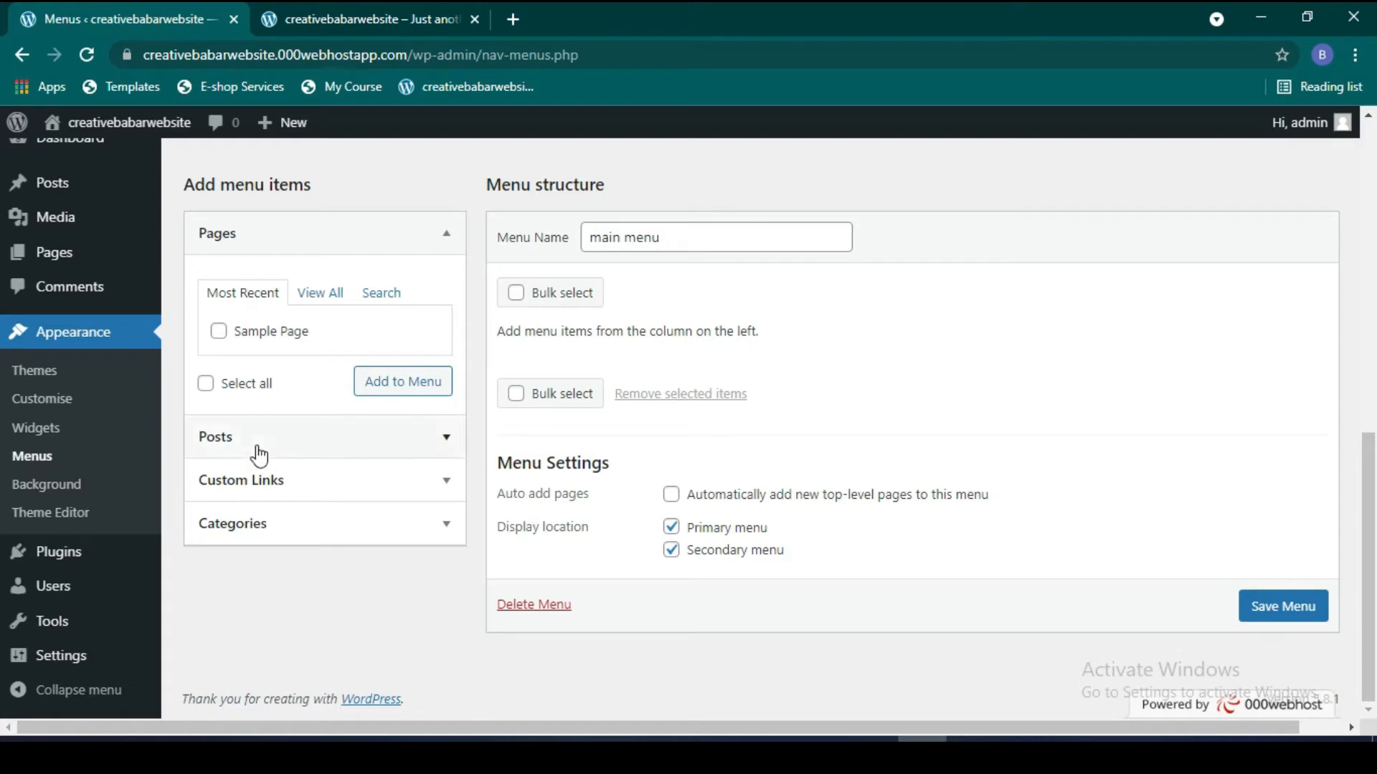
Step: Add an 'About' custom link with URL # to the main menu
{"action": "left_click", "coordinate": [347, 479]}
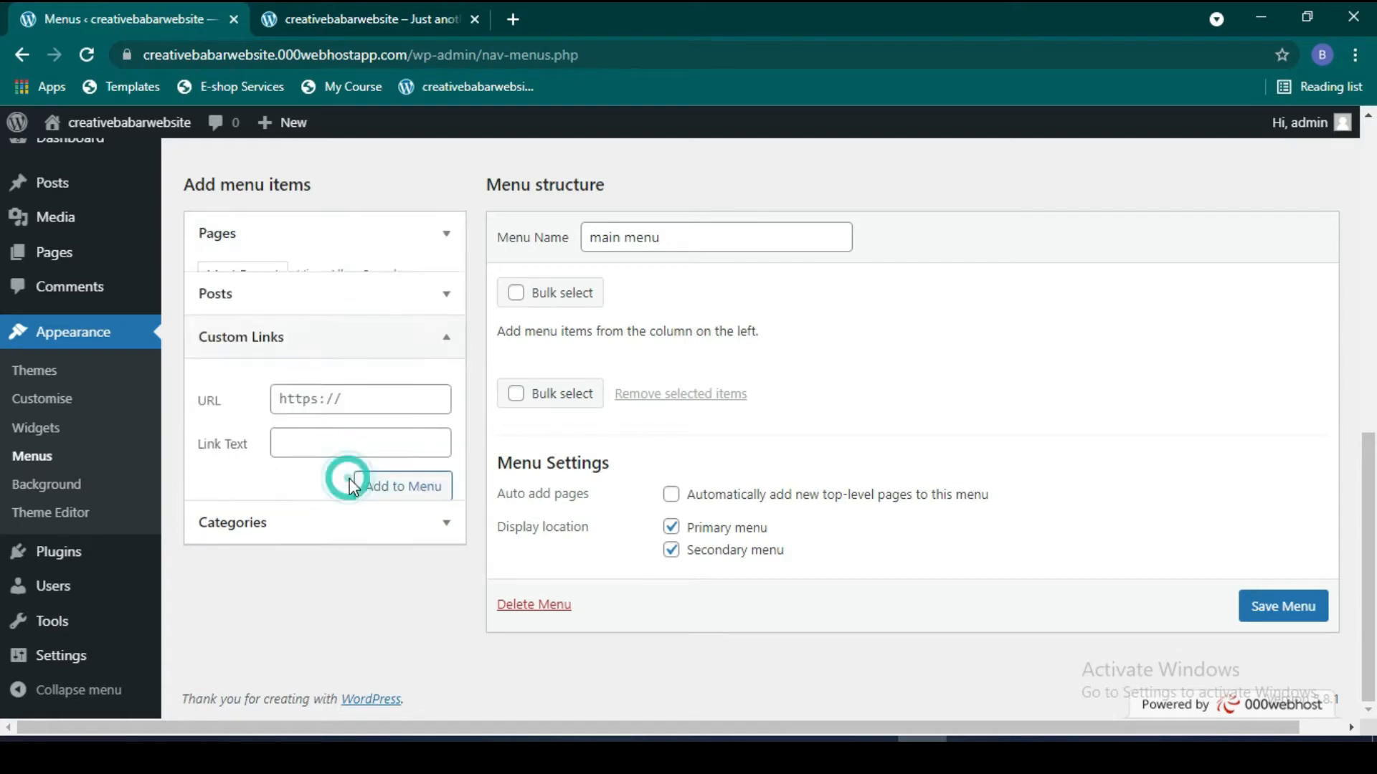
{"action": "left_click", "coordinate": [355, 419]}
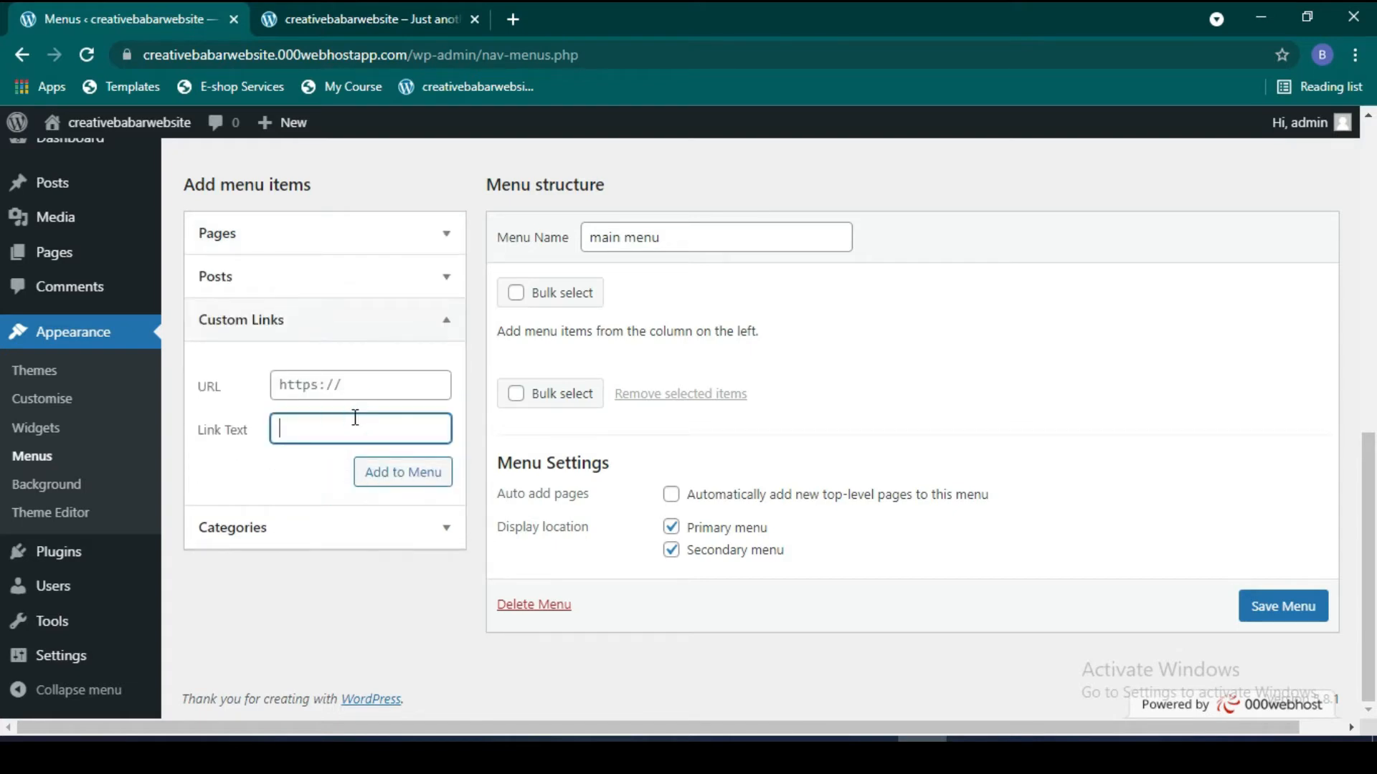
{"action": "type", "text": "About"}
{"action": "left_click", "coordinate": [377, 388]}
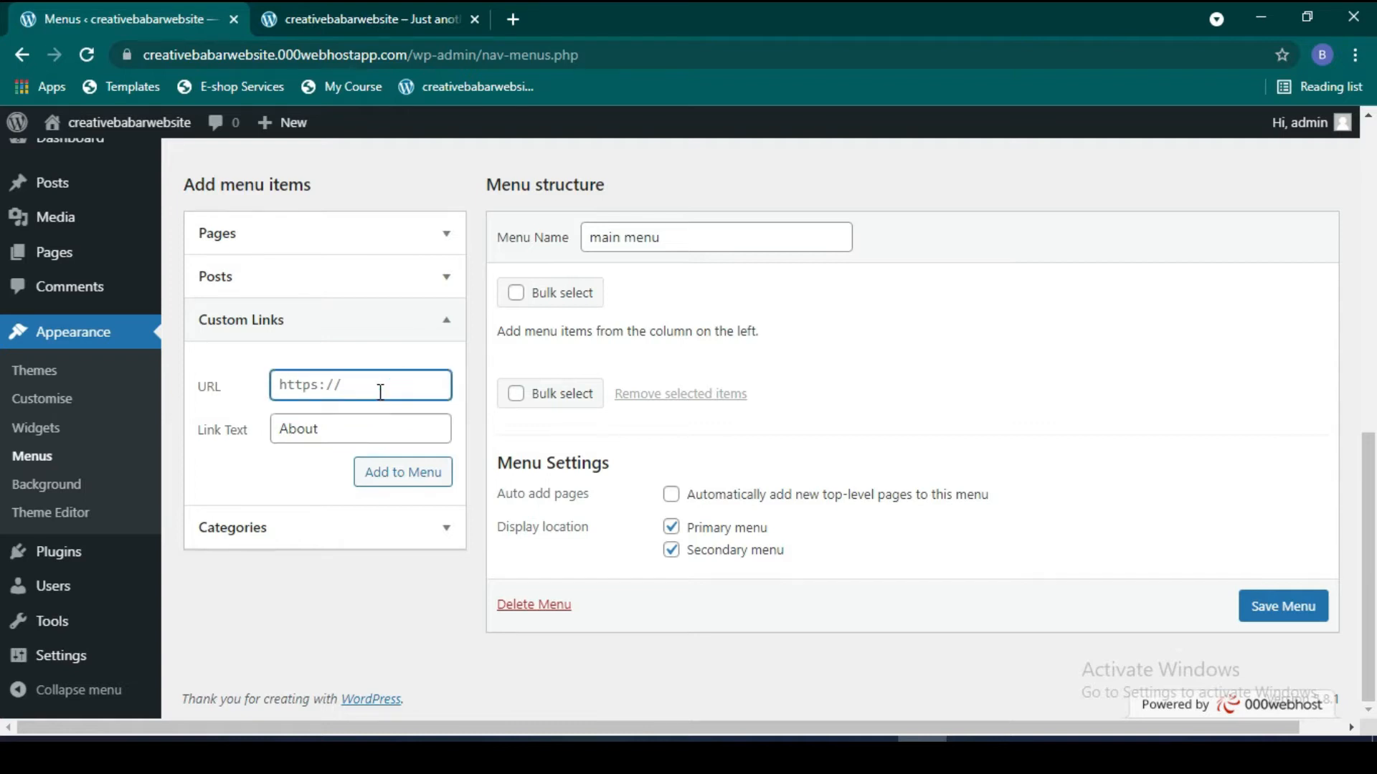
{"action": "type", "text": "@"}
{"action": "key", "text": "BackSpace"}
{"action": "type", "text": "#"}
{"action": "left_click", "coordinate": [413, 473]}
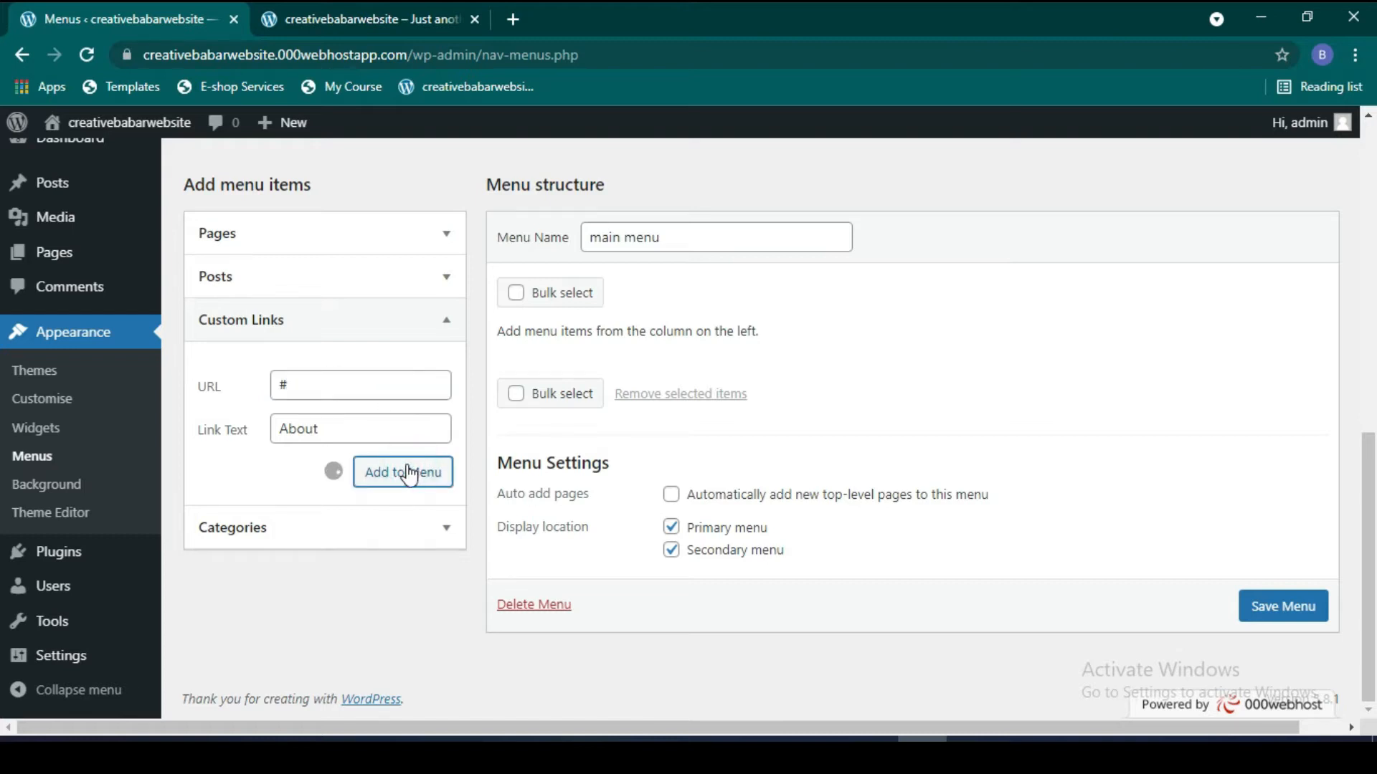
Step: Reload the live site to confirm the header has no menu links, then return to Menus
{"action": "left_click", "coordinate": [369, 15]}
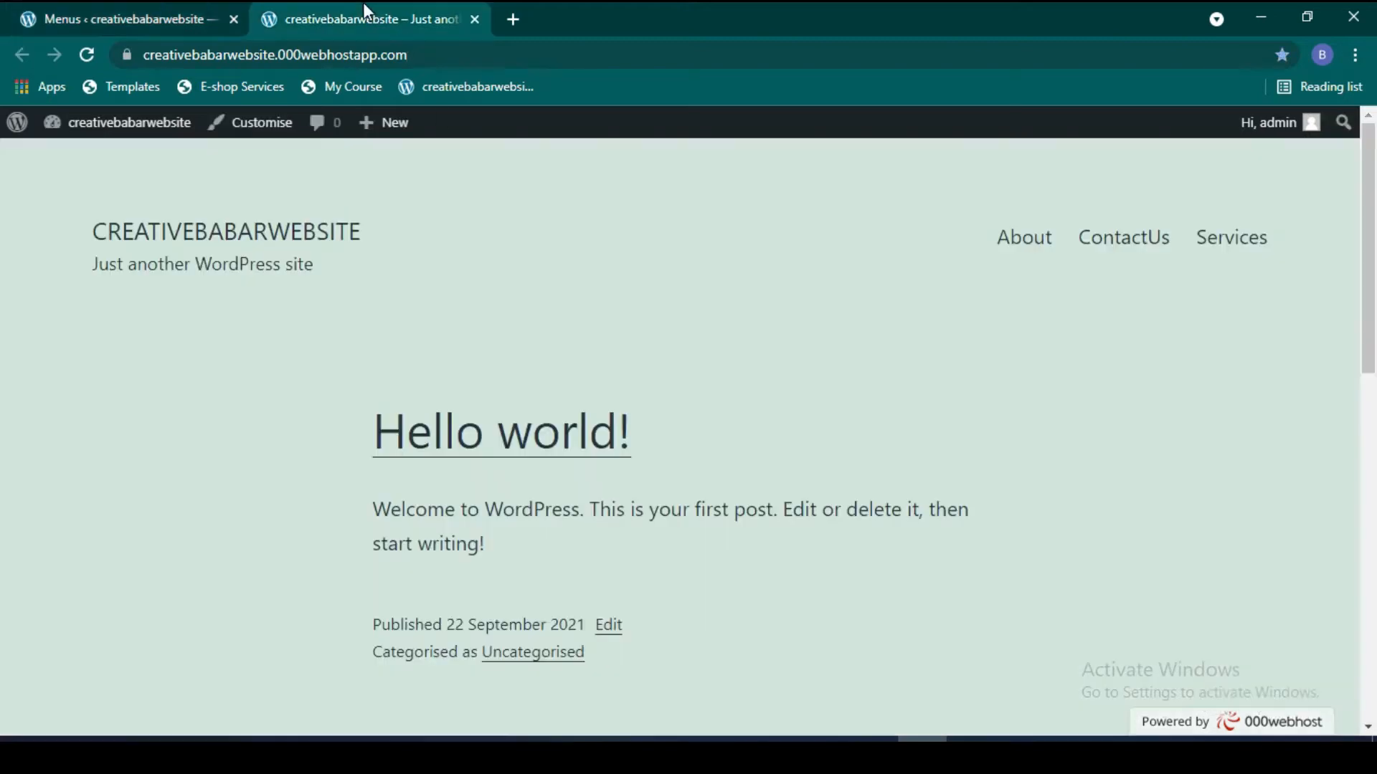
{"action": "left_click", "coordinate": [86, 55]}
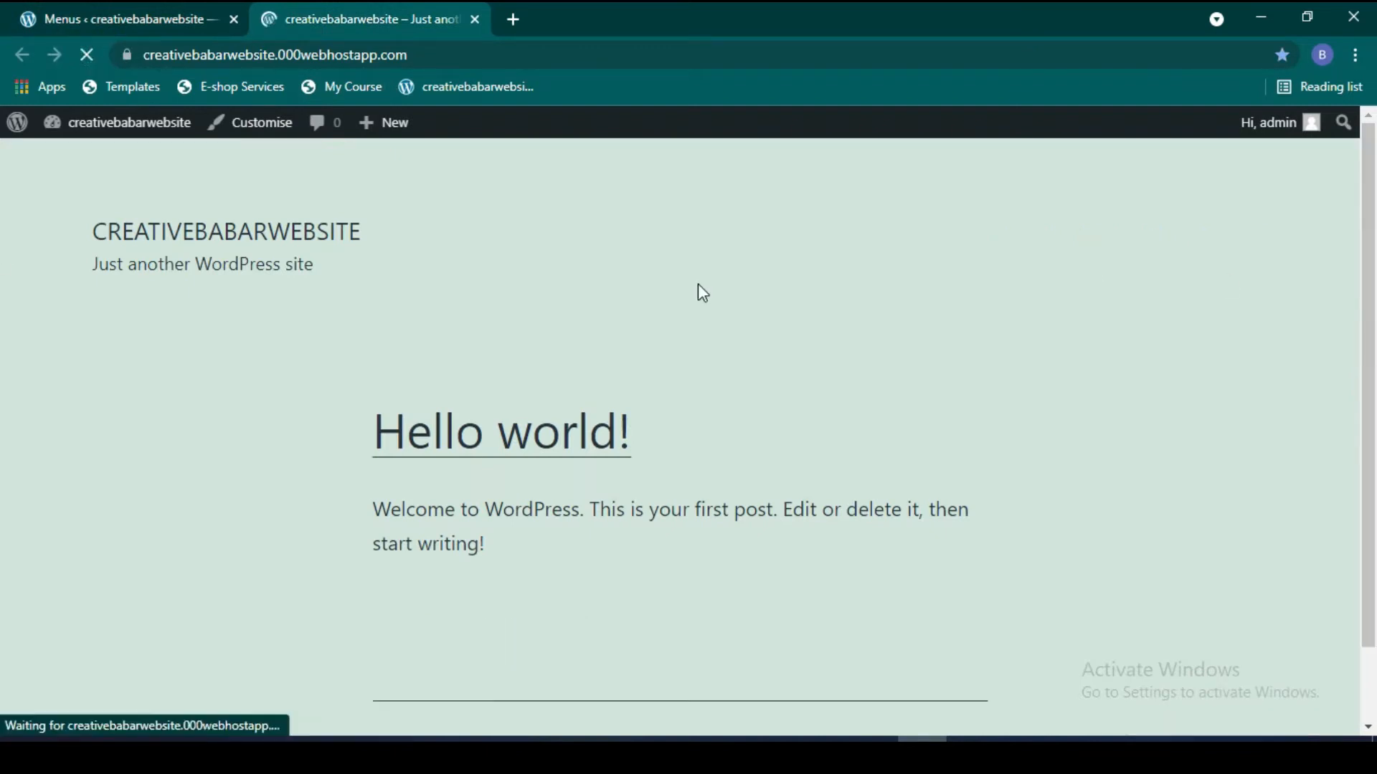
{"action": "scroll", "coordinate": [1061, 292], "scroll_direction": "down", "scroll_amount": 7}
{"action": "scroll", "coordinate": [1076, 265], "scroll_direction": "up", "scroll_amount": 7}
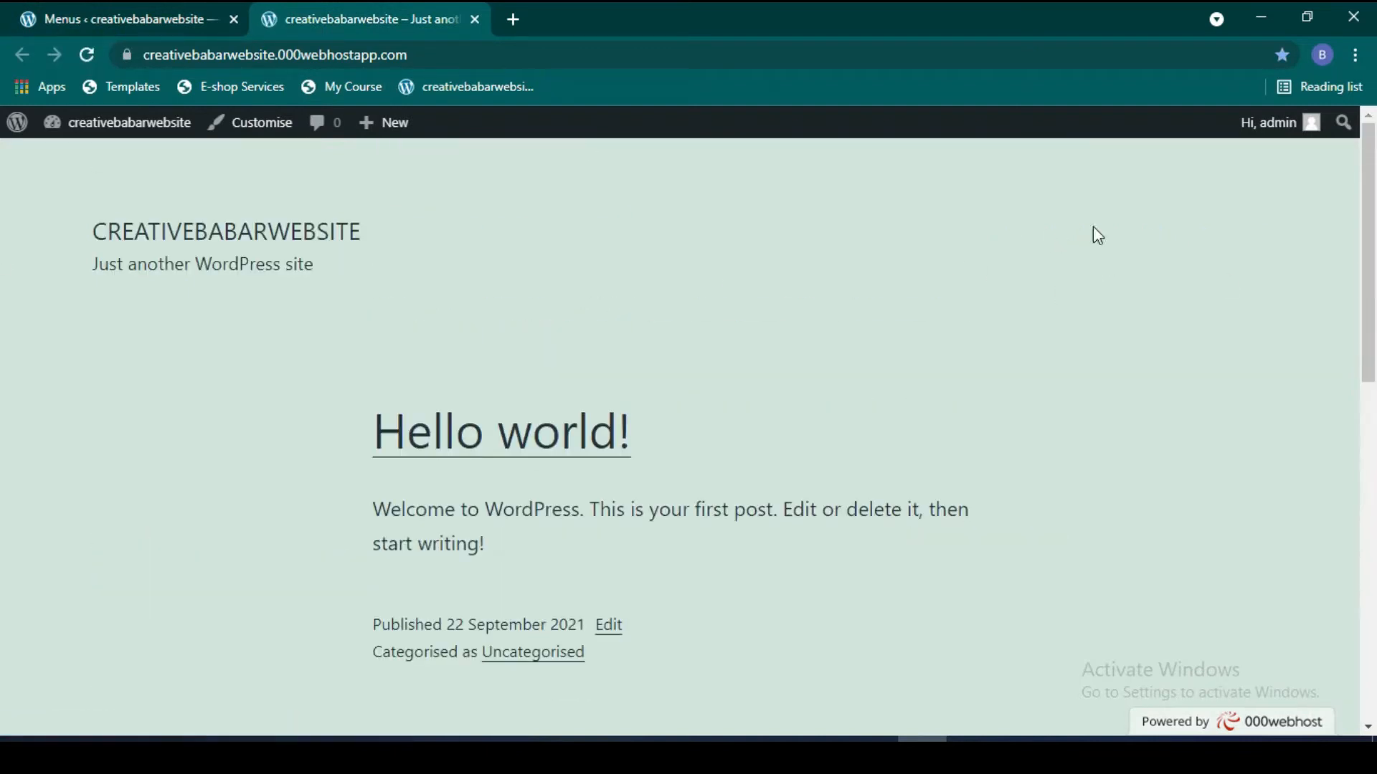
{"action": "left_click", "coordinate": [142, 28]}
{"action": "scroll", "coordinate": [691, 430], "scroll_direction": "down", "scroll_amount": 1}
{"action": "scroll", "coordinate": [691, 430], "scroll_direction": "up", "scroll_amount": 2}
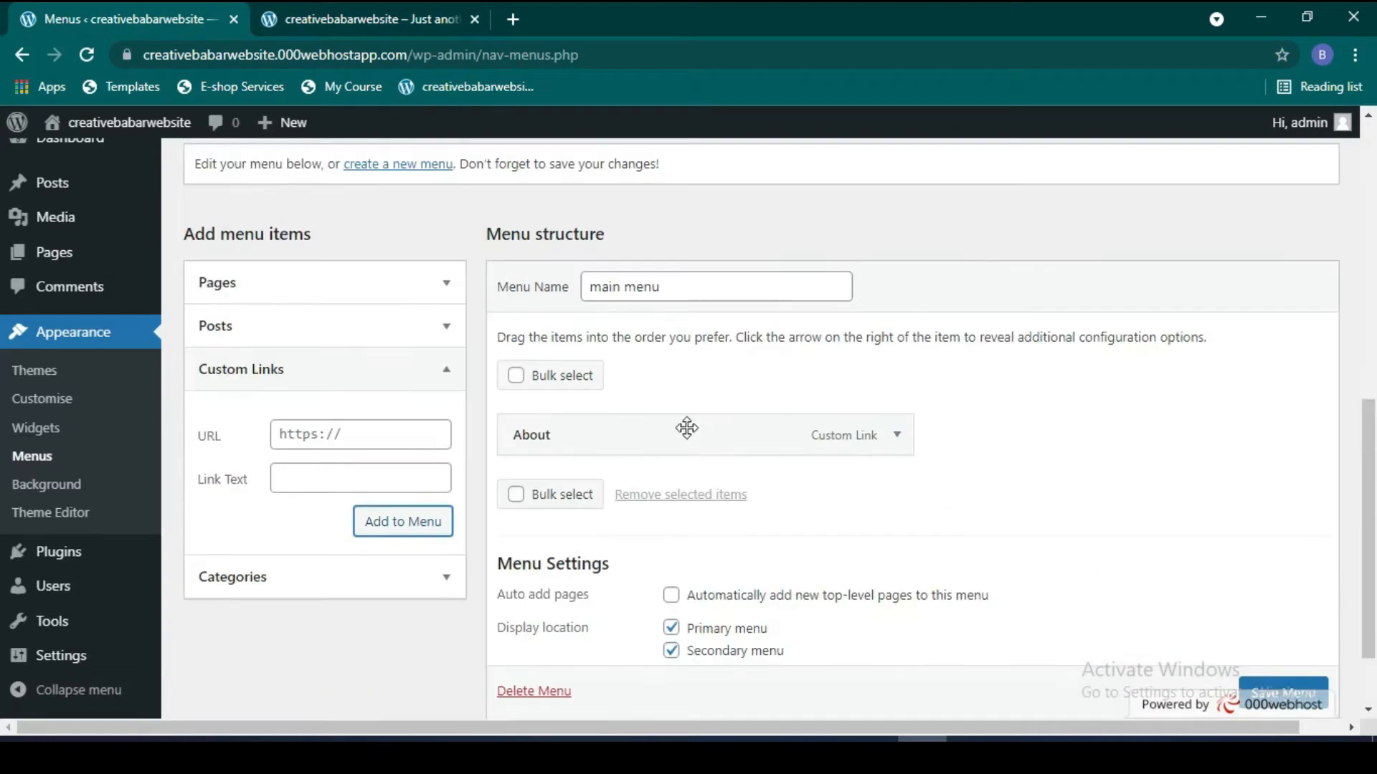
Step: Add ContactUs and Services custom links to the main menu, each with URL #
{"action": "left_click", "coordinate": [339, 486]}
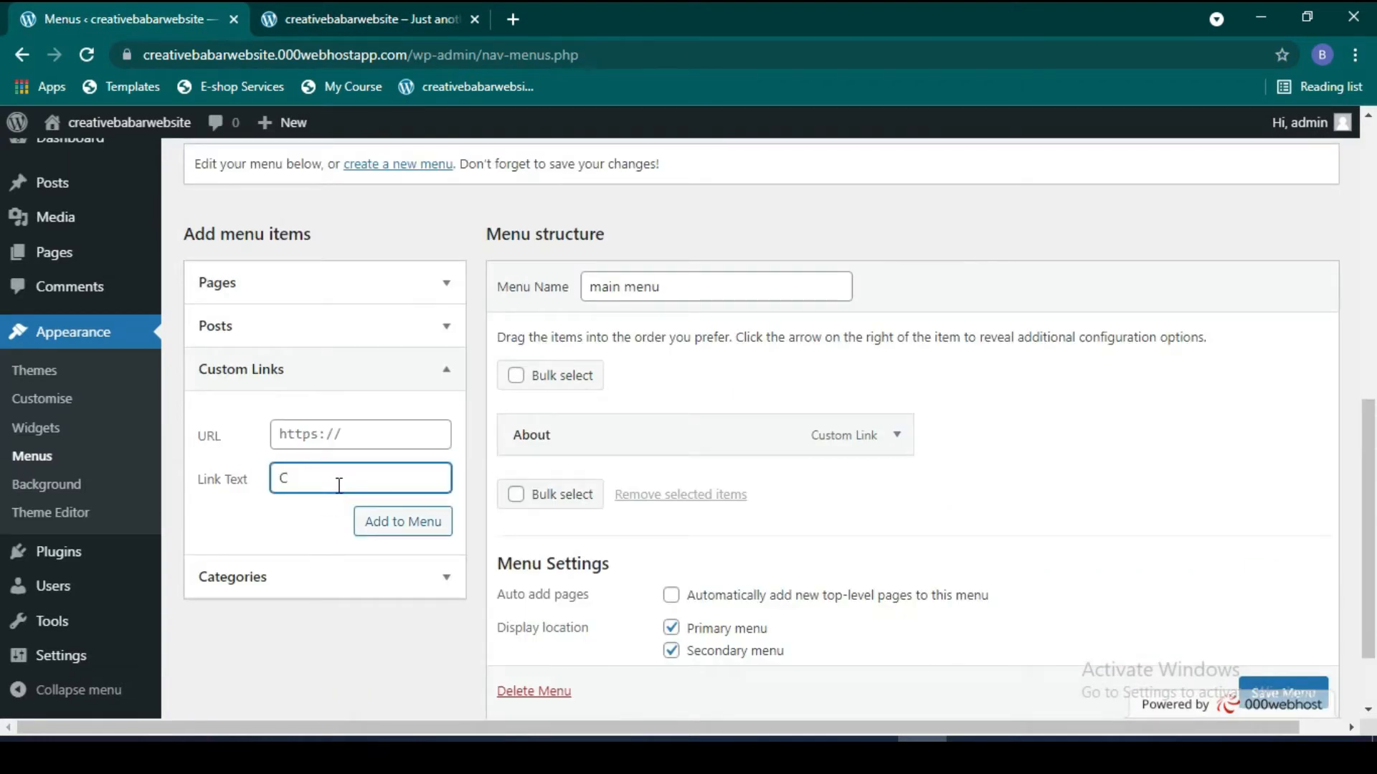
{"action": "type", "text": "ContactUs"}
{"action": "triple_click", "coordinate": [390, 435]}
{"action": "type", "text": "#"}
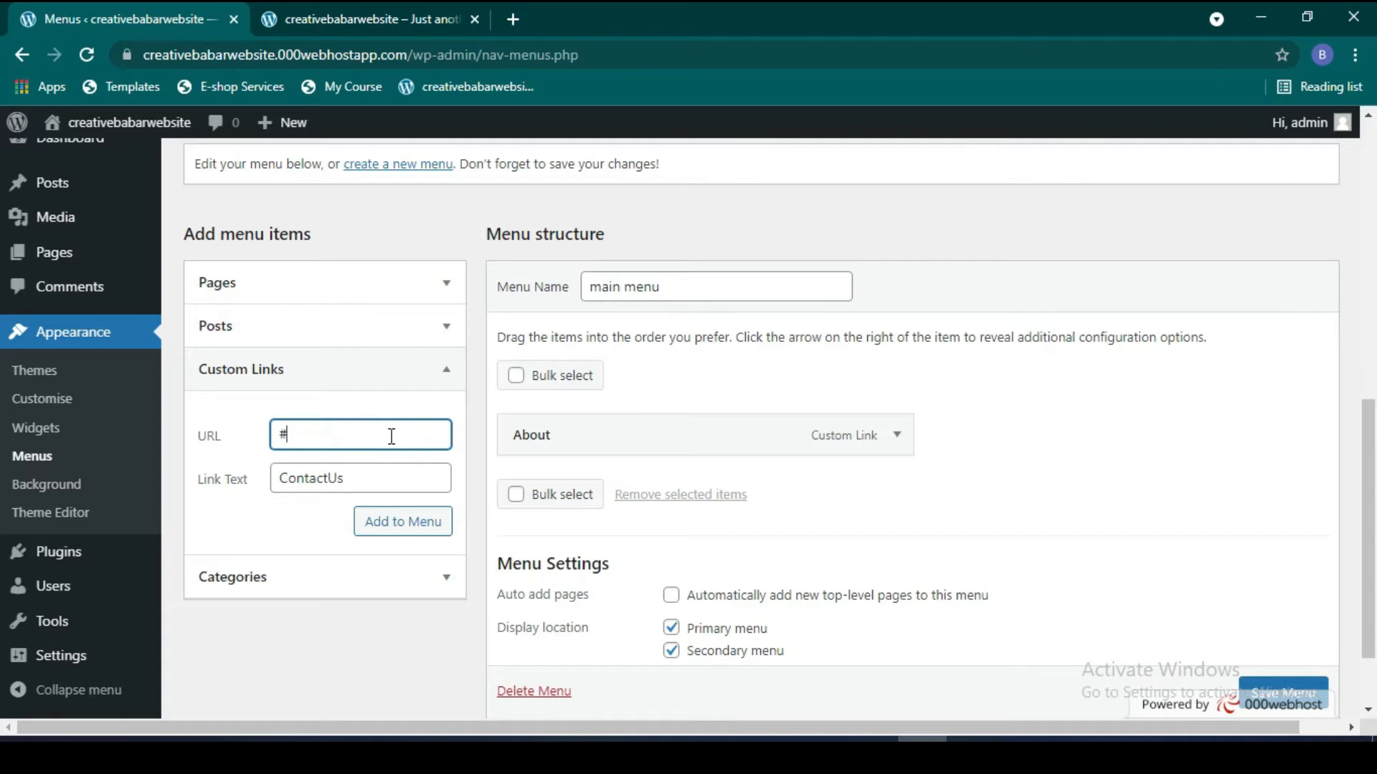
{"action": "left_click", "coordinate": [420, 528]}
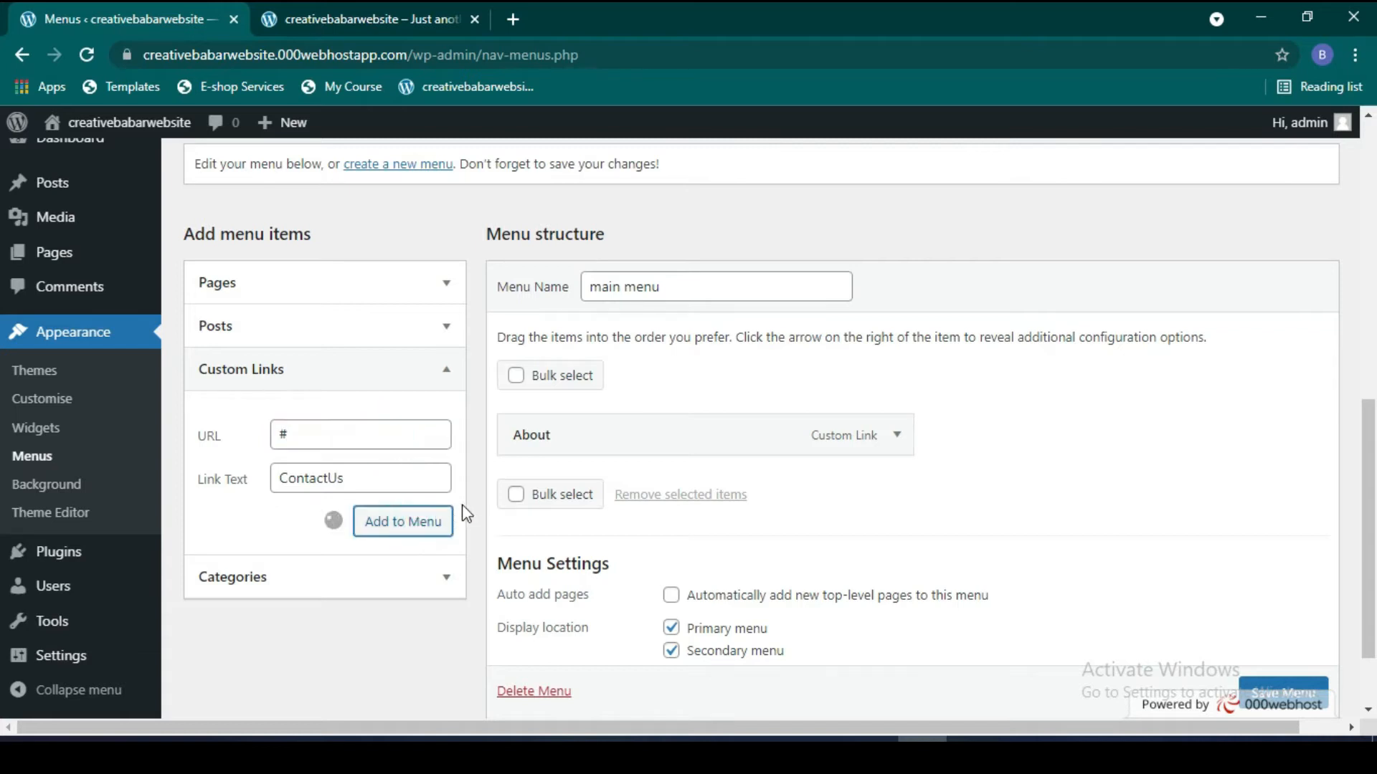
{"action": "left_click", "coordinate": [342, 472]}
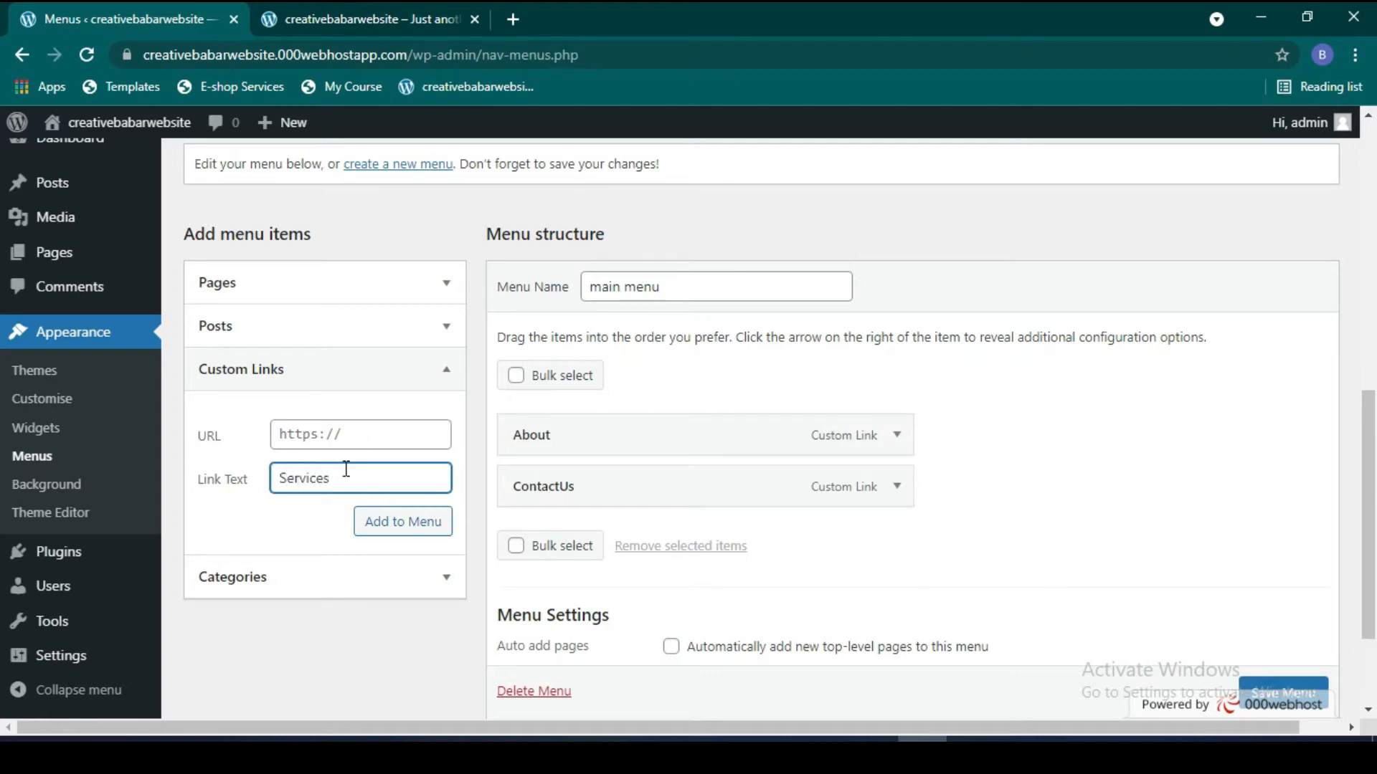
{"action": "left_click", "coordinate": [351, 439]}
{"action": "type", "text": "#"}
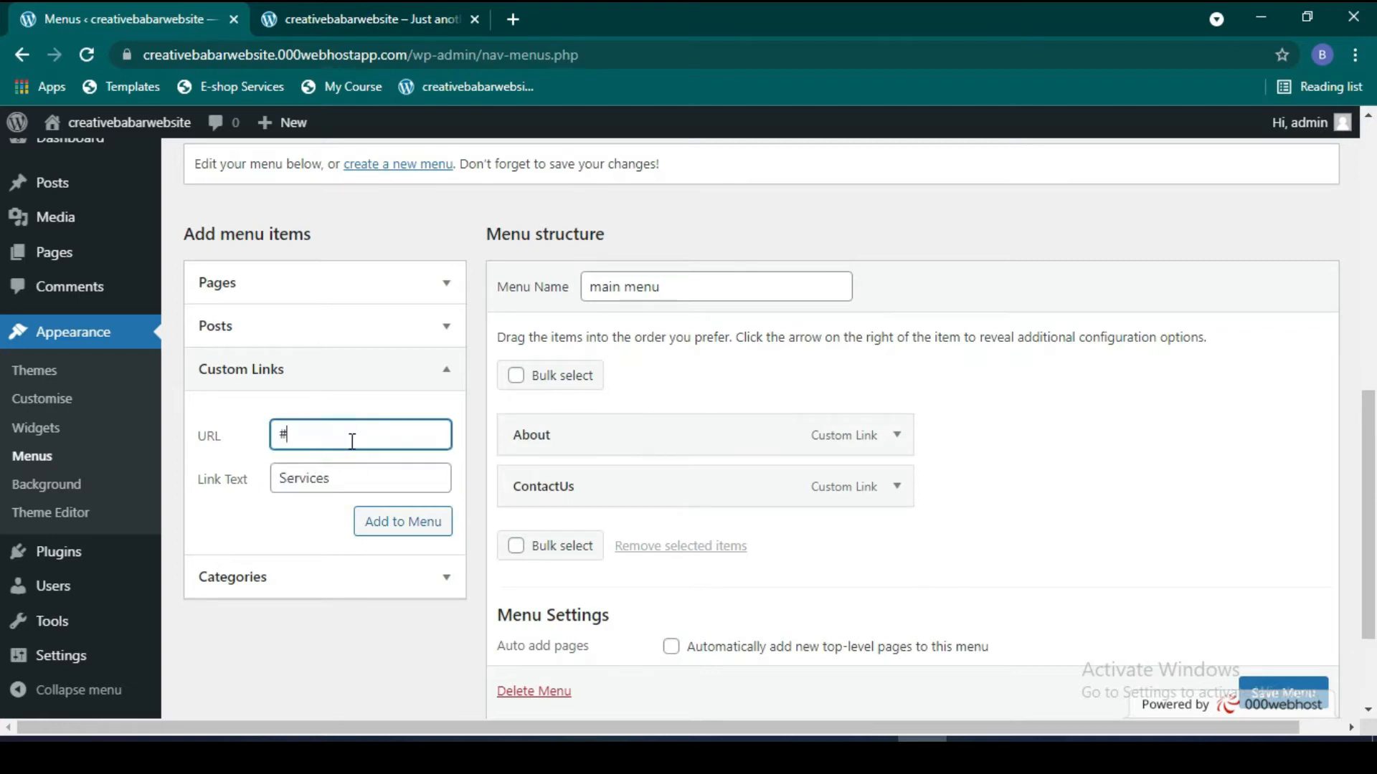
{"action": "left_click", "coordinate": [407, 532]}
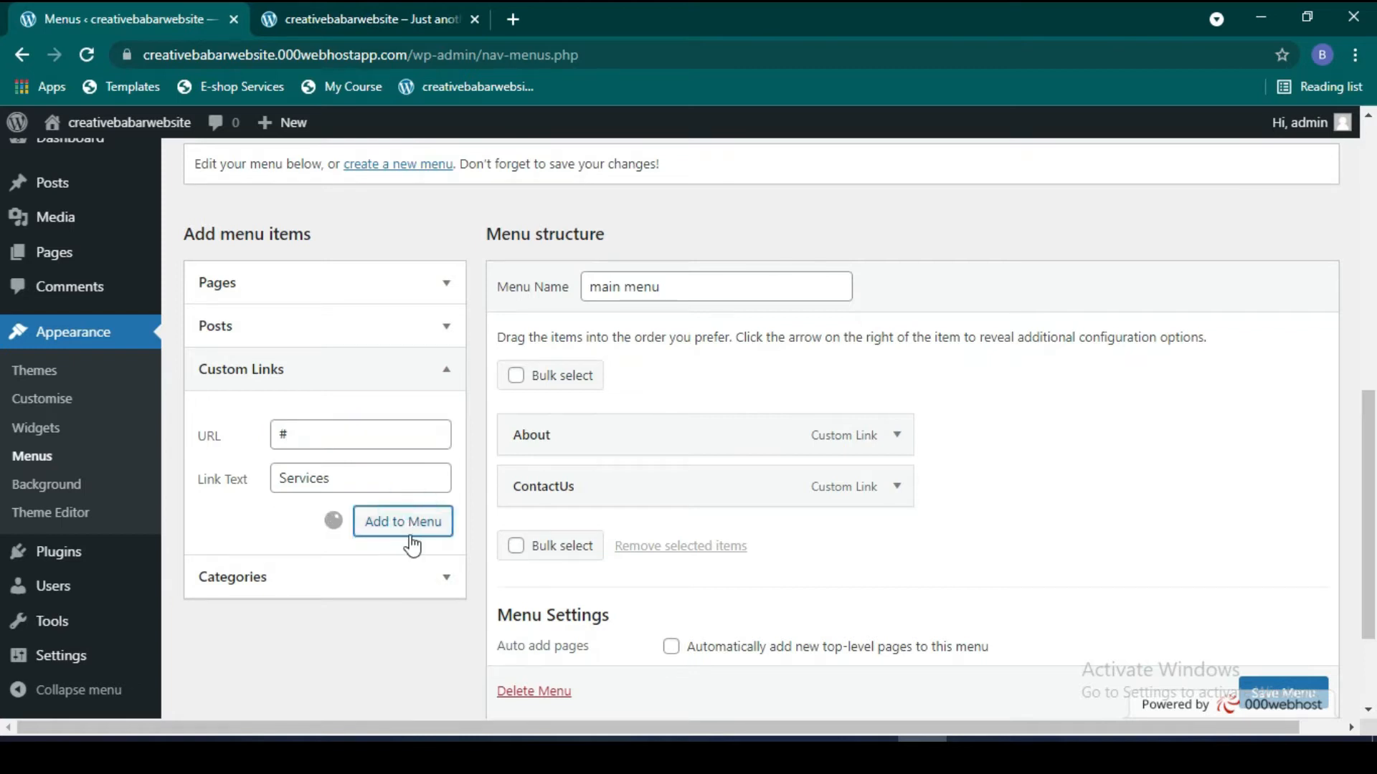
Step: Keep both Primary and Secondary menu locations ticked and save the main menu
{"action": "scroll", "coordinate": [663, 446], "scroll_direction": "down", "scroll_amount": 3}
{"action": "scroll", "coordinate": [663, 446], "scroll_direction": "up", "scroll_amount": 3}
{"action": "scroll", "coordinate": [600, 452], "scroll_direction": "down", "scroll_amount": 3}
{"action": "left_click", "coordinate": [670, 550]}
{"action": "left_click", "coordinate": [671, 549]}
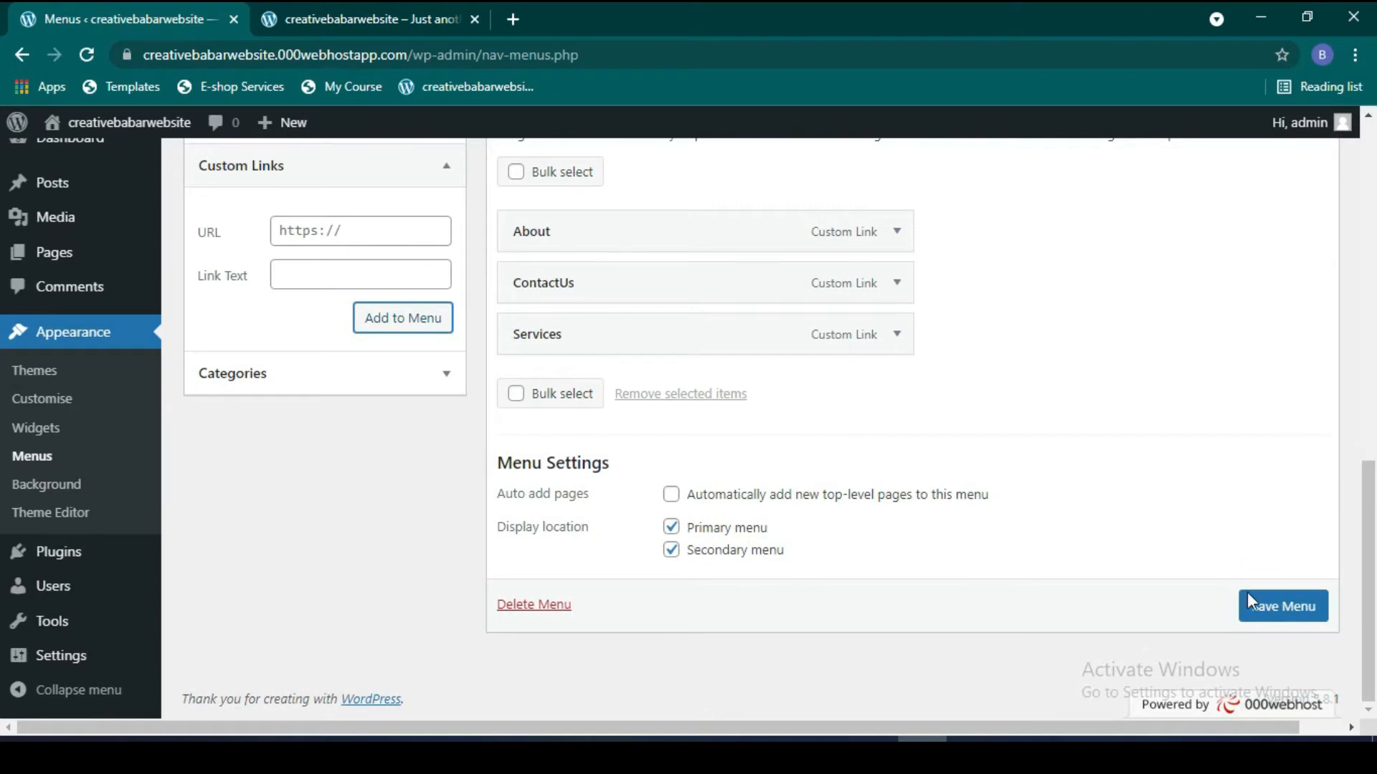
{"action": "left_click", "coordinate": [1281, 608]}
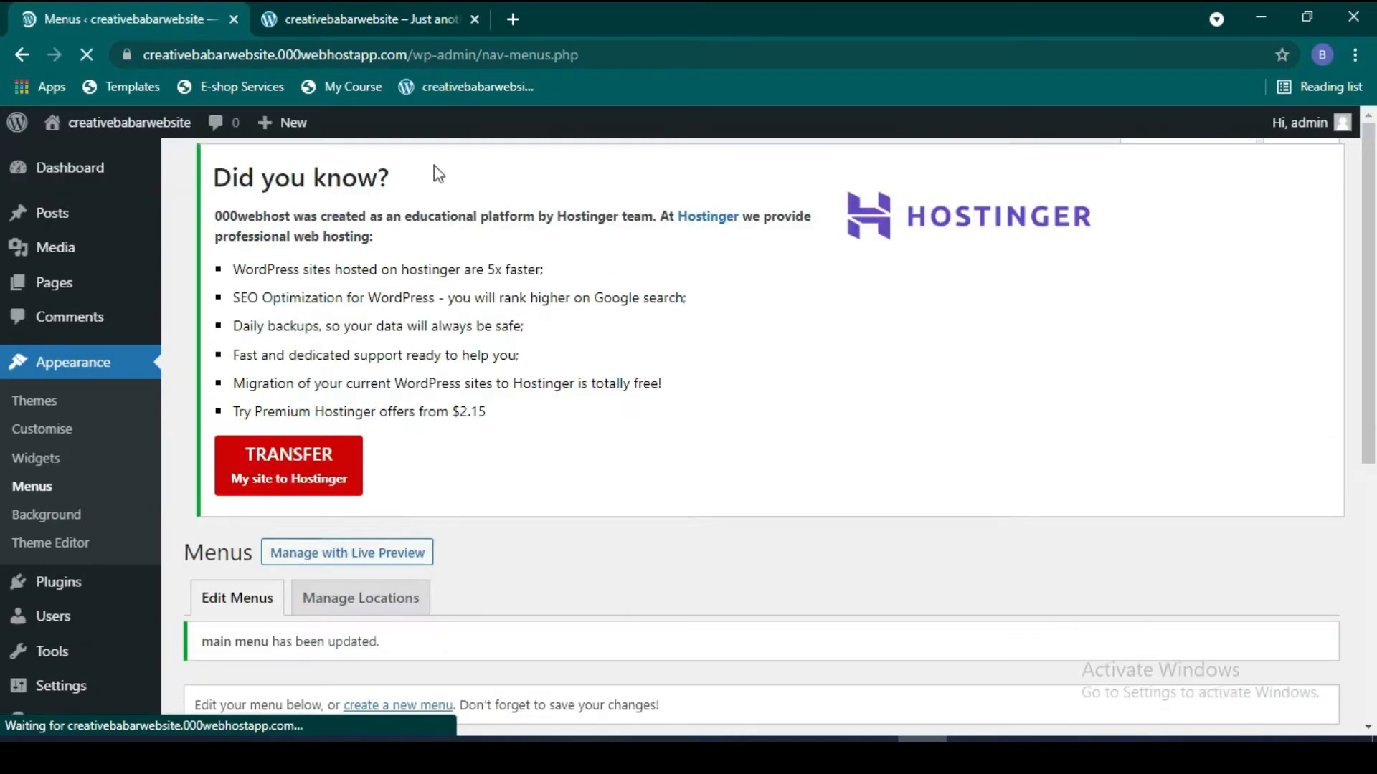
Step: Reload the live front page to check the menu, then return to the Menus page
{"action": "left_click", "coordinate": [366, 20]}
{"action": "left_click", "coordinate": [85, 54]}
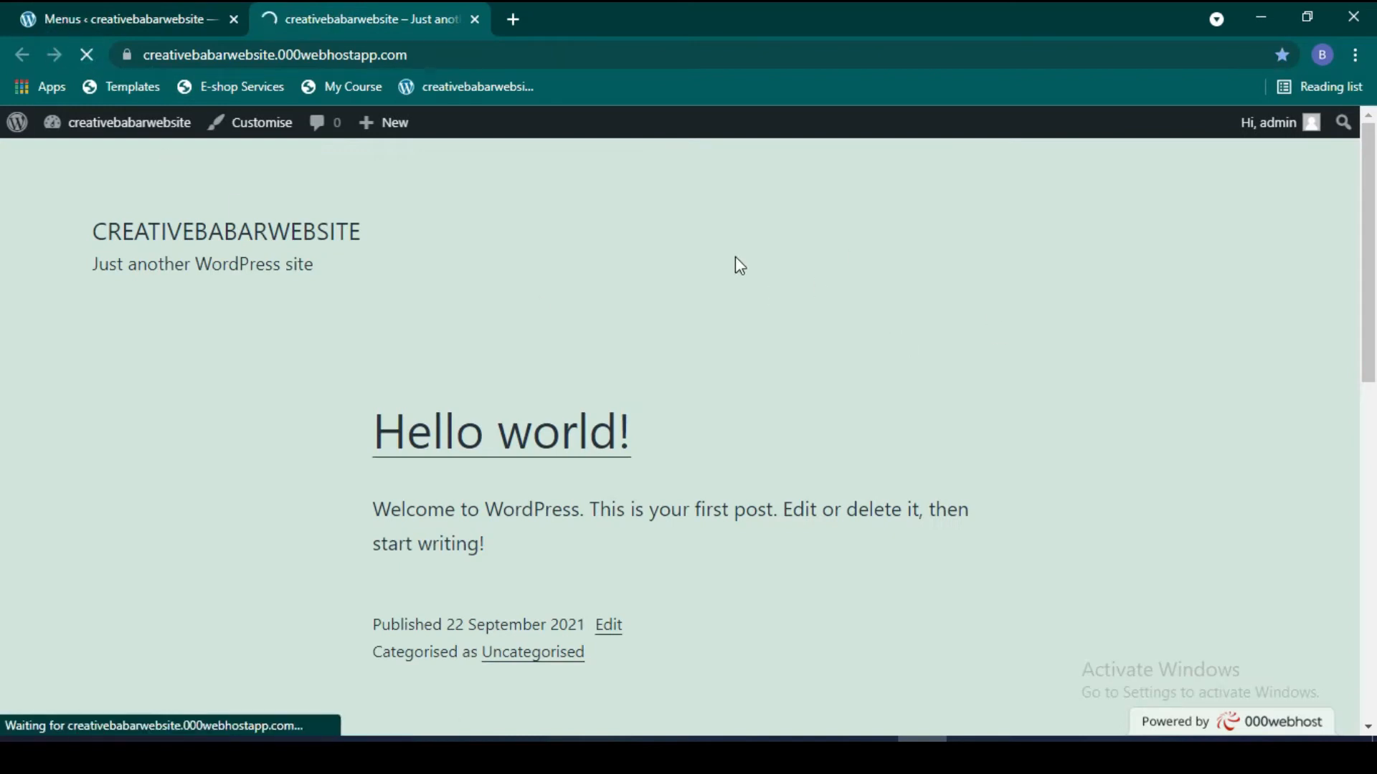
{"action": "left_click", "coordinate": [119, 19]}
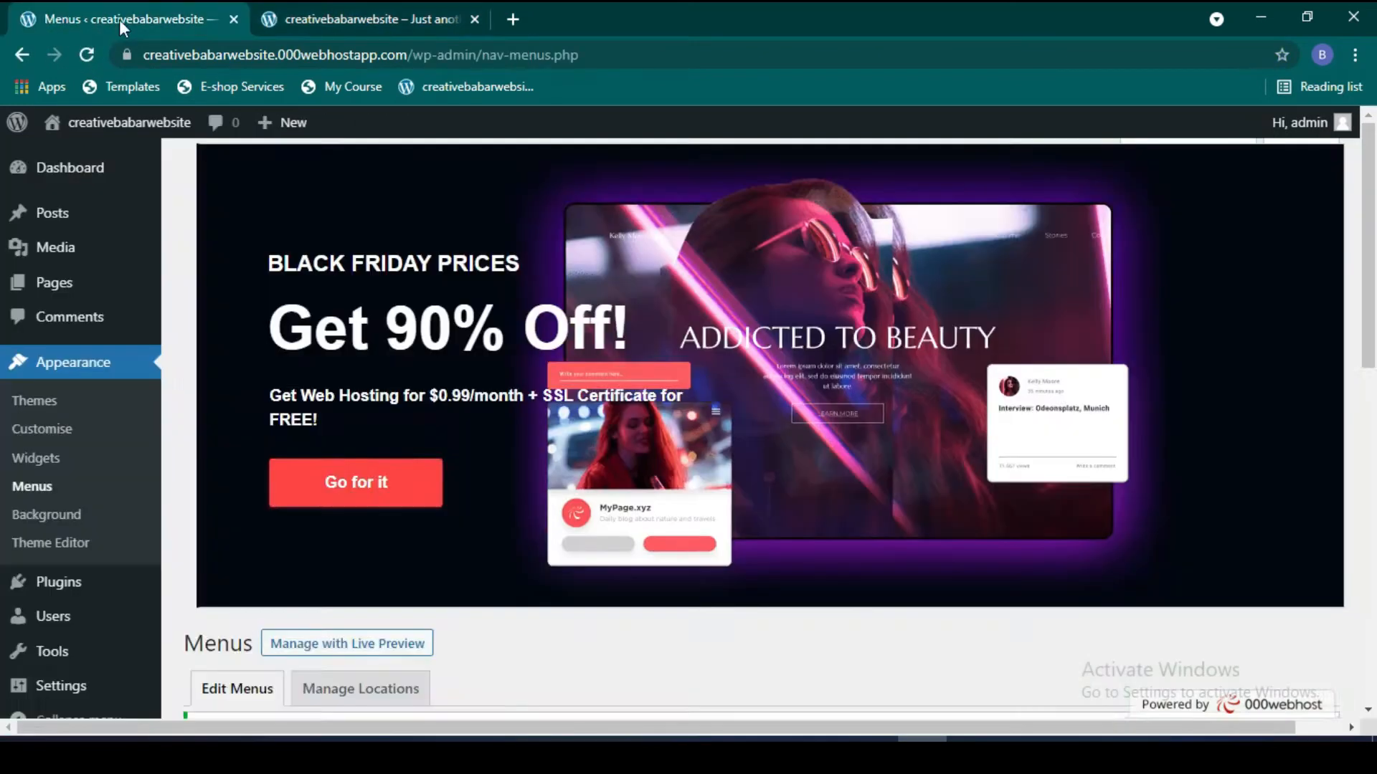
{"action": "scroll", "coordinate": [804, 537], "scroll_direction": "down", "scroll_amount": 8}
{"action": "scroll", "coordinate": [593, 612], "scroll_direction": "down", "scroll_amount": 3}
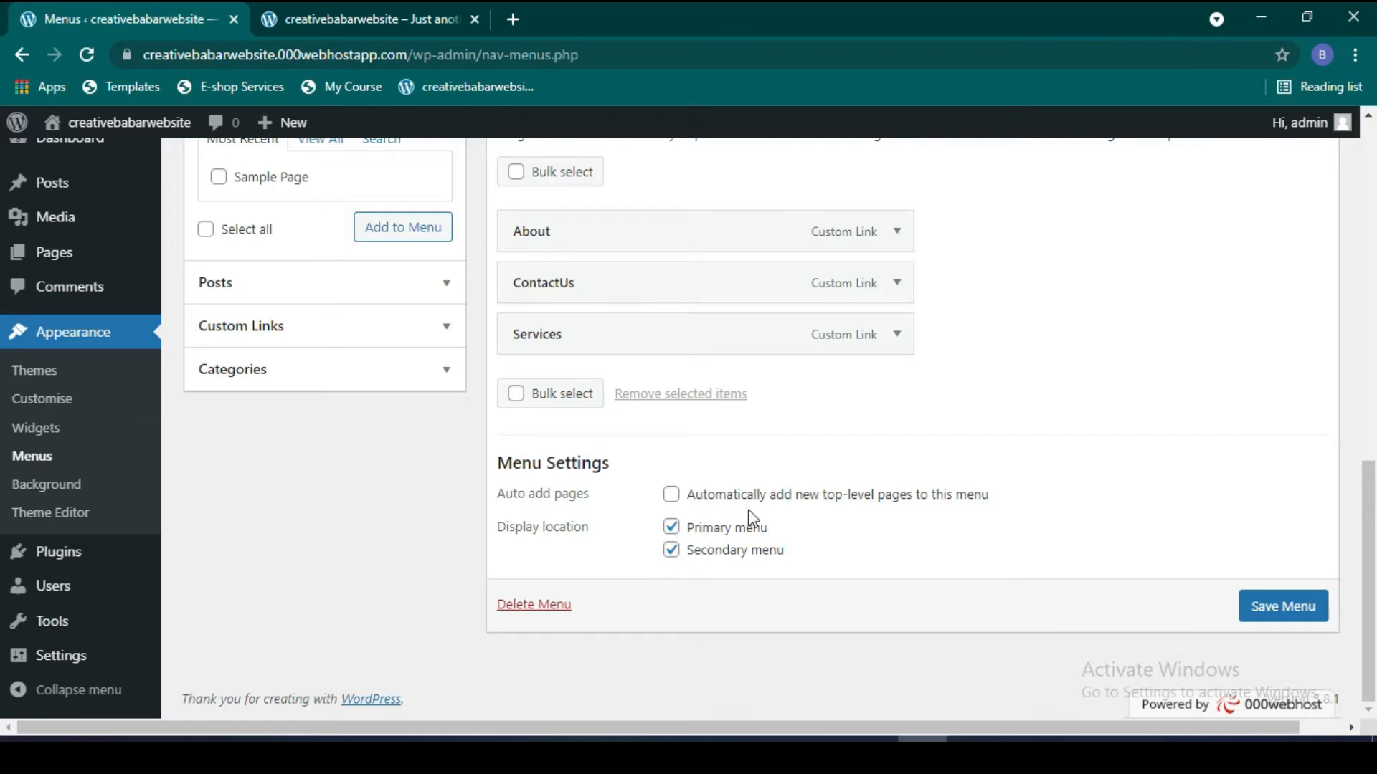
{"action": "scroll", "coordinate": [716, 606], "scroll_direction": "up", "scroll_amount": 3}
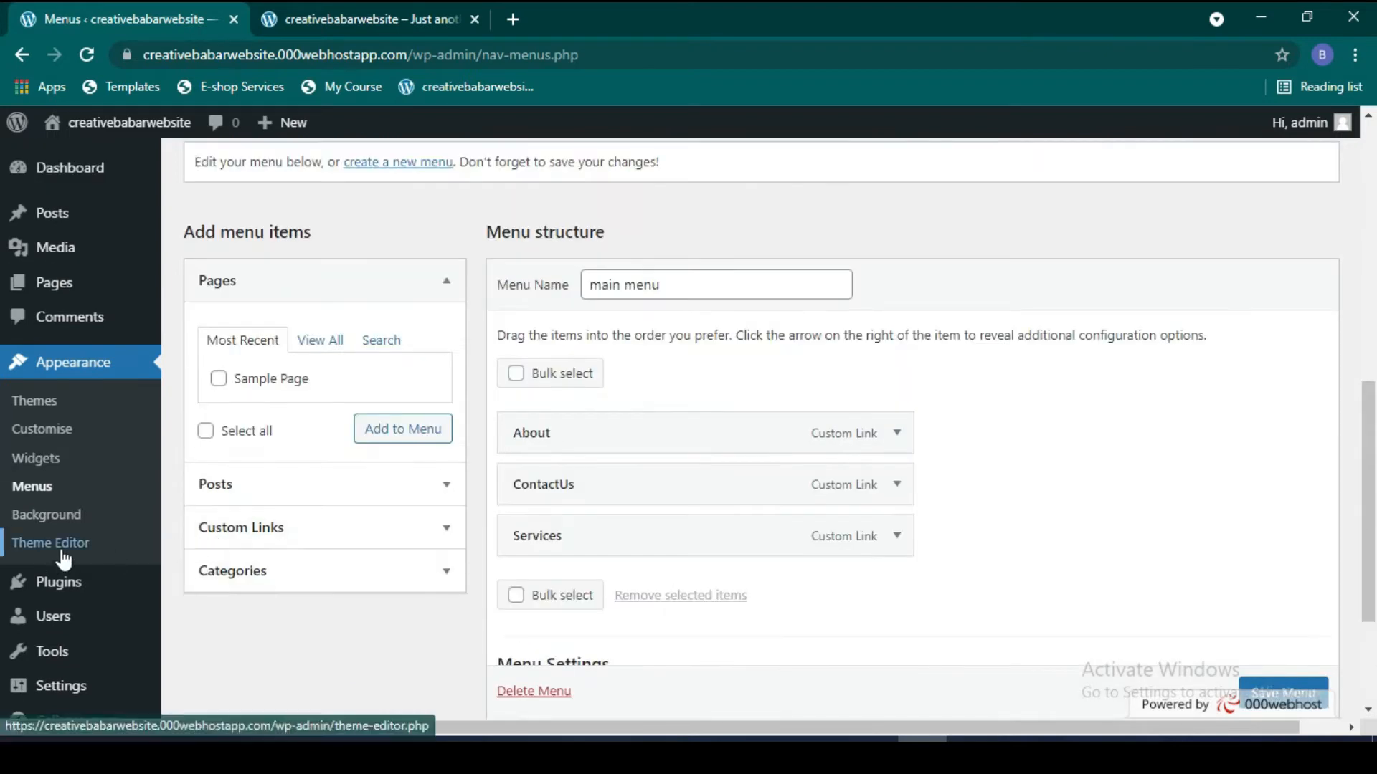
Step: Go to Appearance > Themes and choose Add New to browse the theme directory
{"action": "left_click", "coordinate": [66, 399]}
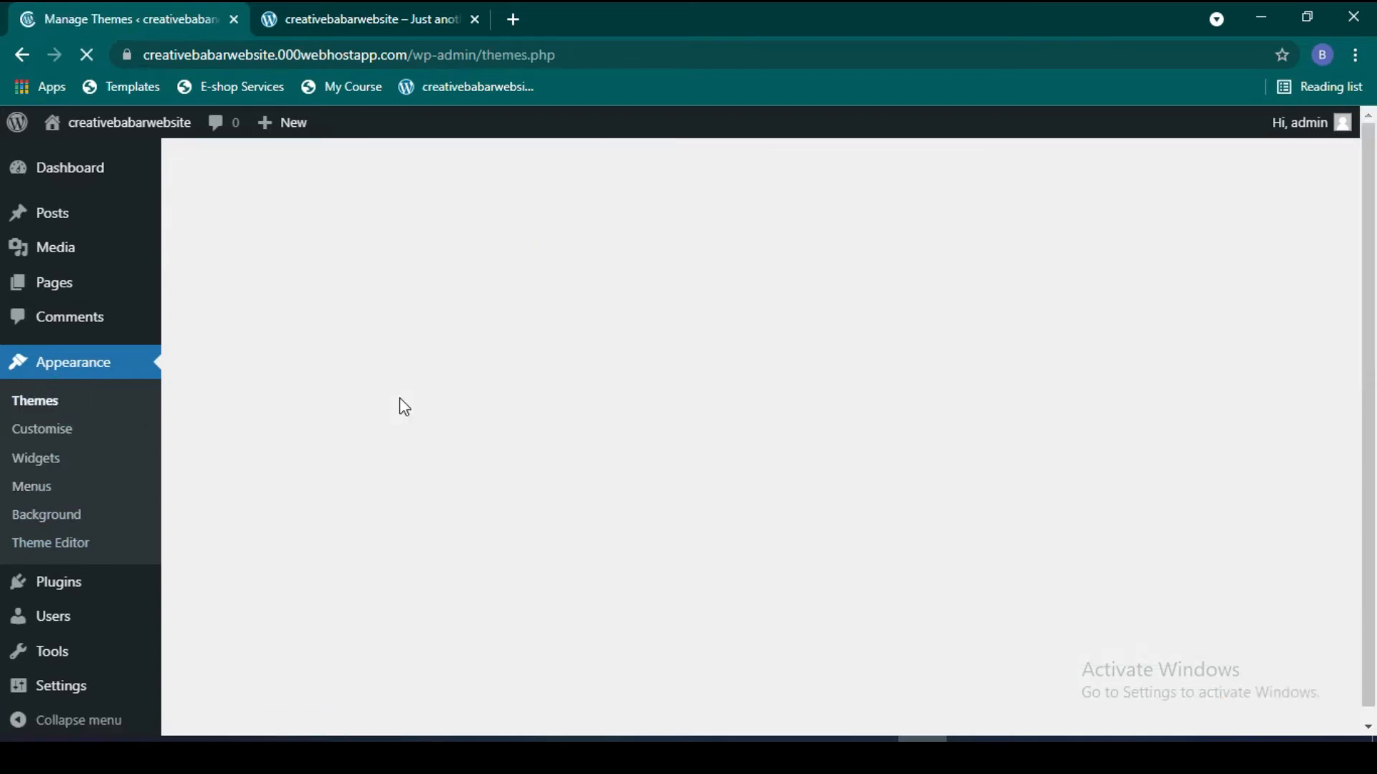
{"action": "scroll", "coordinate": [398, 398], "scroll_direction": "down", "scroll_amount": 7}
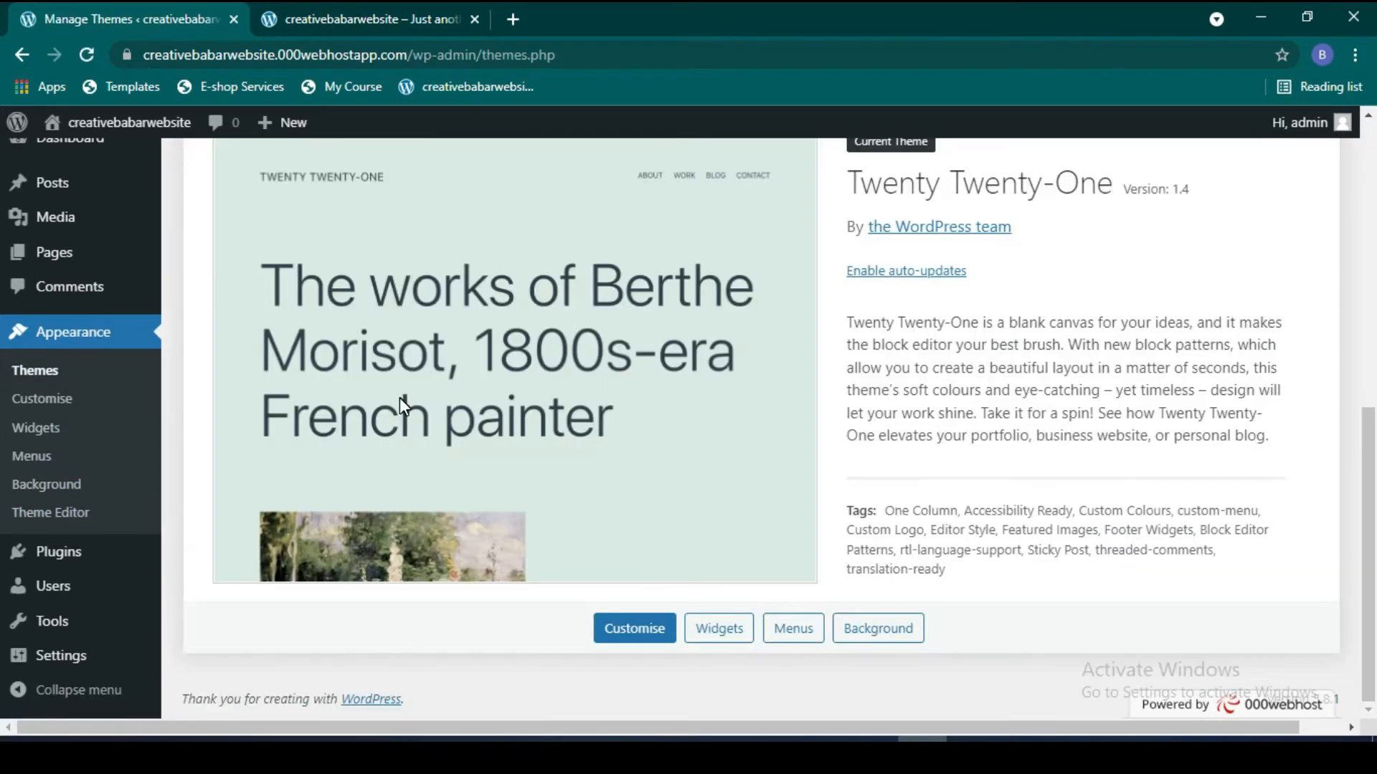
{"action": "scroll", "coordinate": [399, 398], "scroll_direction": "up", "scroll_amount": 7}
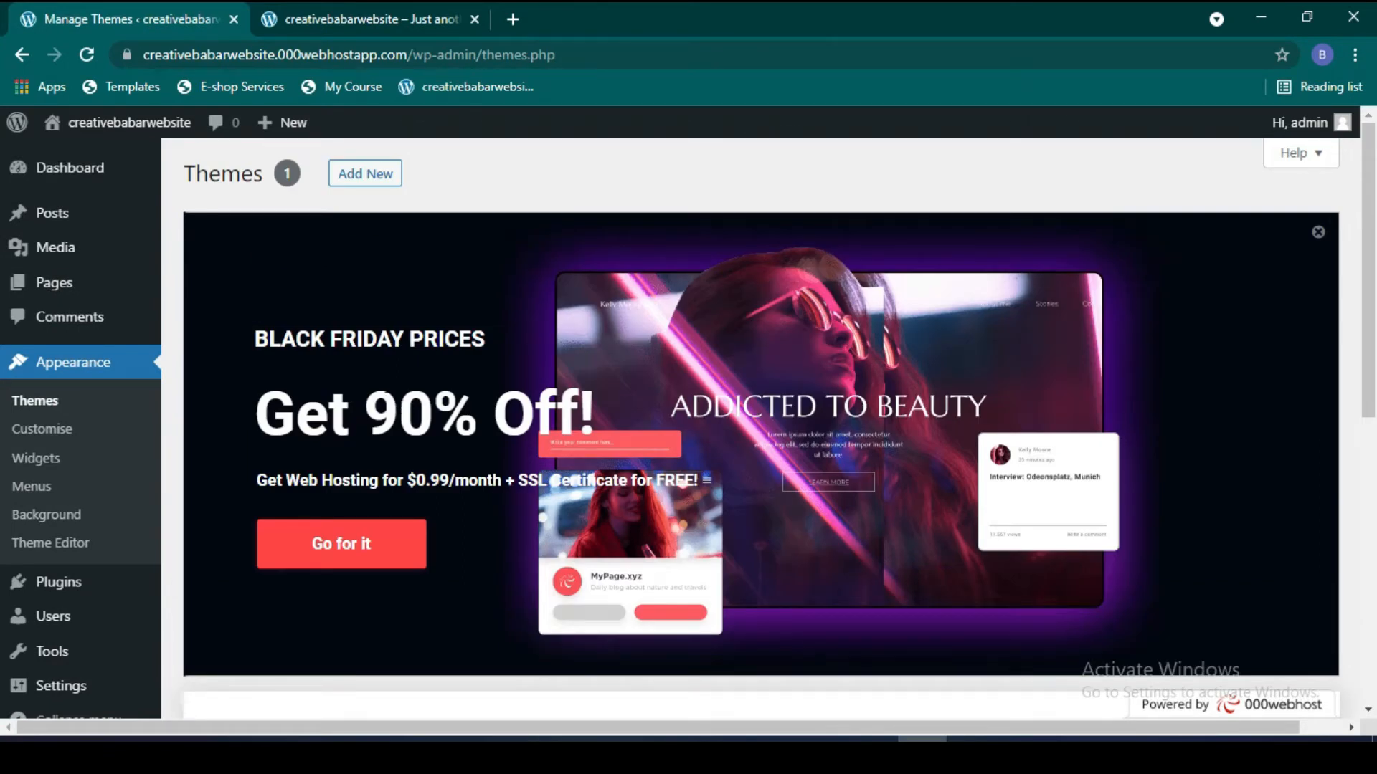
{"action": "left_click", "coordinate": [396, 177]}
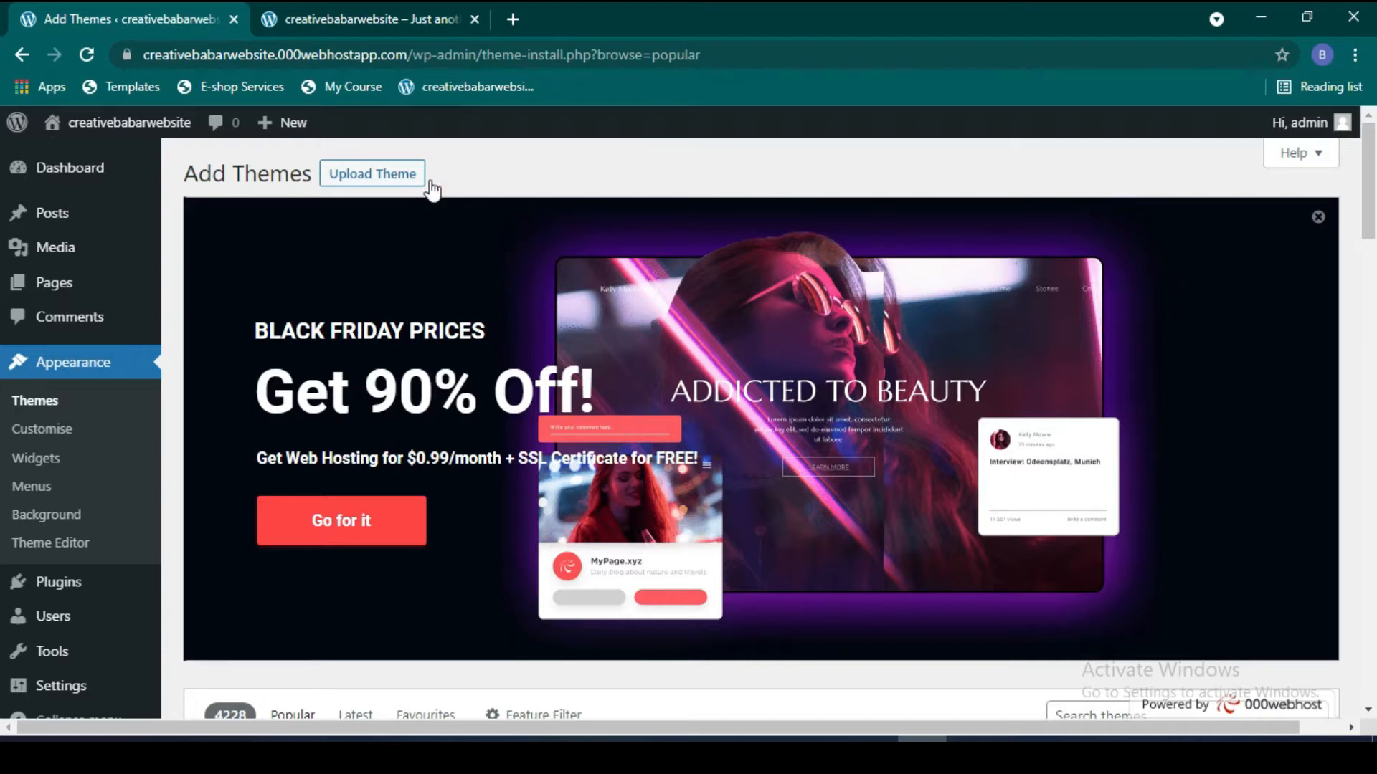
Step: Show the Upload Theme option and scroll through the Add Themes page
{"action": "left_click", "coordinate": [388, 180]}
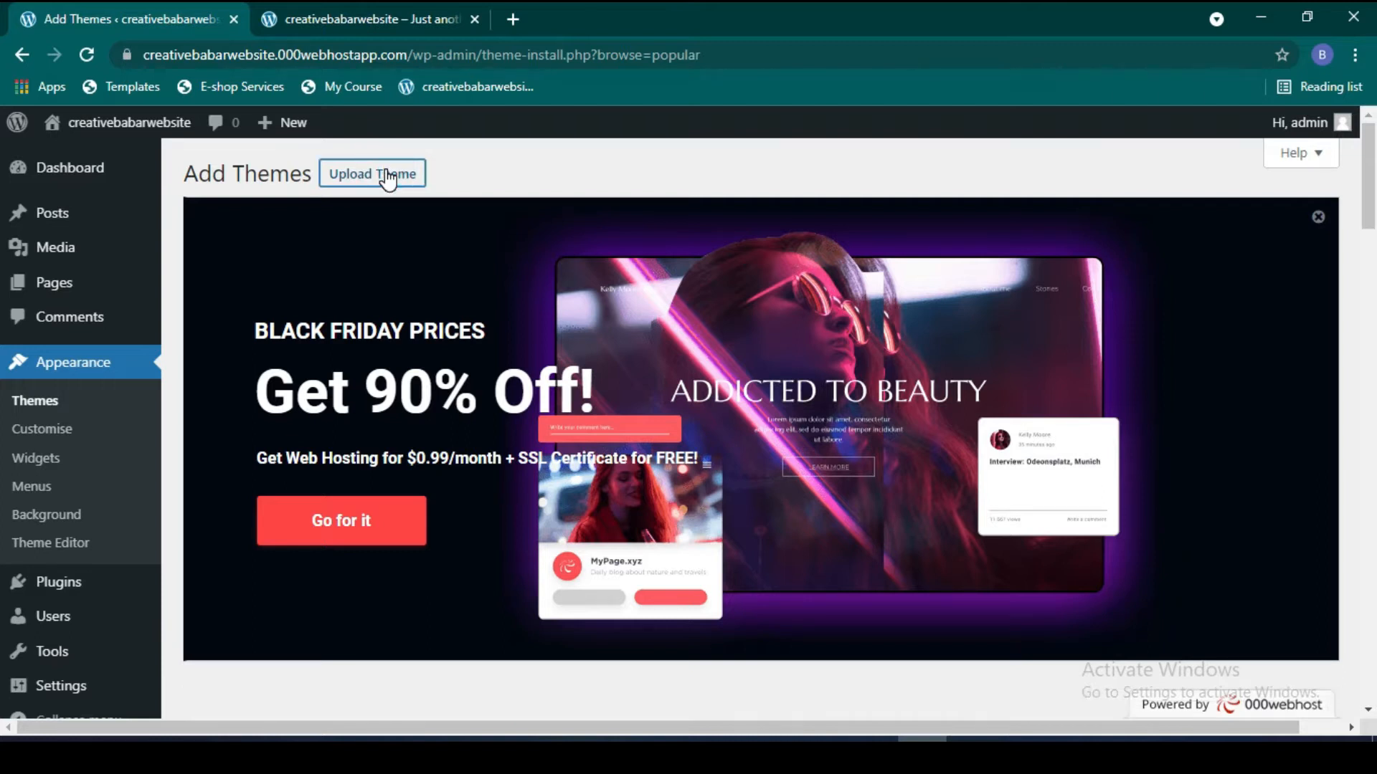
{"action": "scroll", "coordinate": [388, 179], "scroll_direction": "down", "scroll_amount": 4}
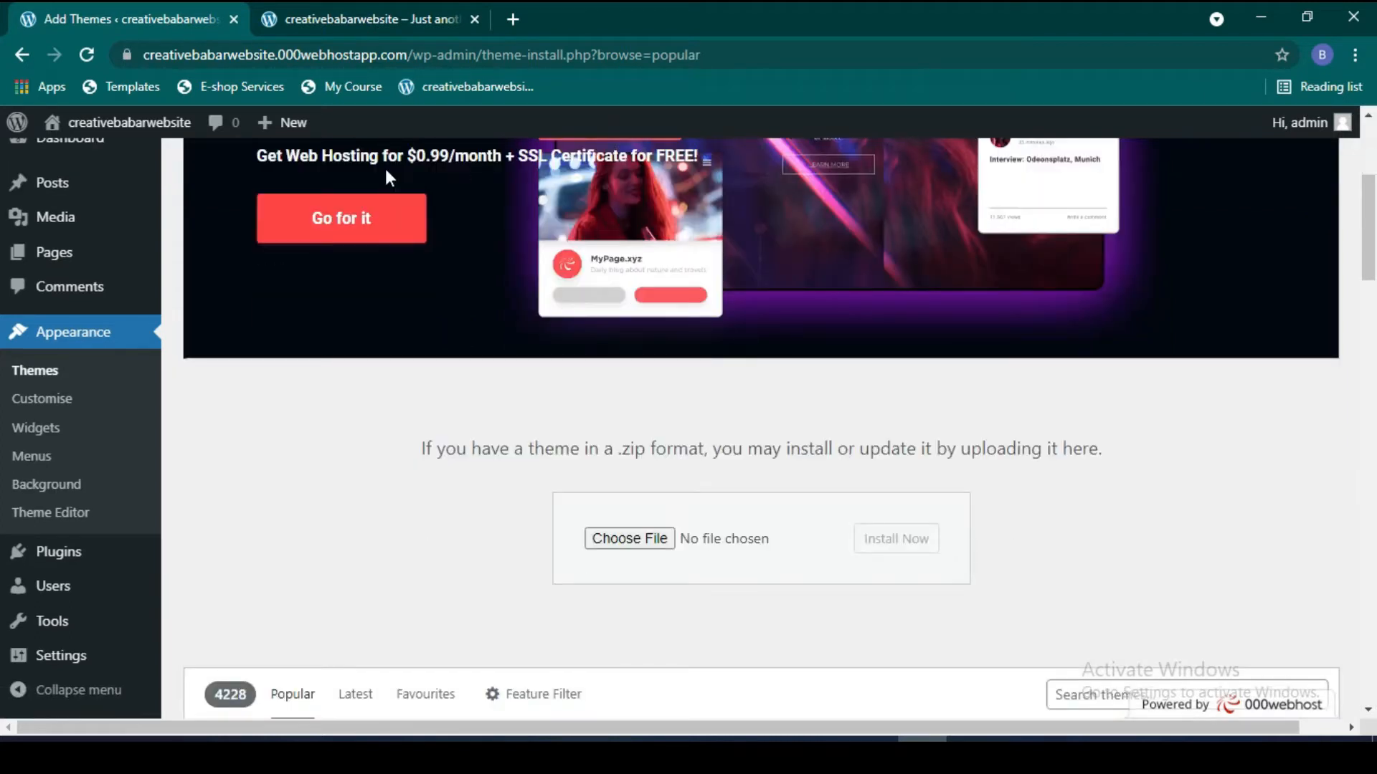
{"action": "scroll", "coordinate": [516, 484], "scroll_direction": "up", "scroll_amount": 3}
{"action": "scroll", "coordinate": [516, 484], "scroll_direction": "down", "scroll_amount": 4}
{"action": "scroll", "coordinate": [568, 472], "scroll_direction": "up", "scroll_amount": 1}
{"action": "scroll", "coordinate": [568, 472], "scroll_direction": "down", "scroll_amount": 1}
{"action": "scroll", "coordinate": [568, 472], "scroll_direction": "down", "scroll_amount": 1}
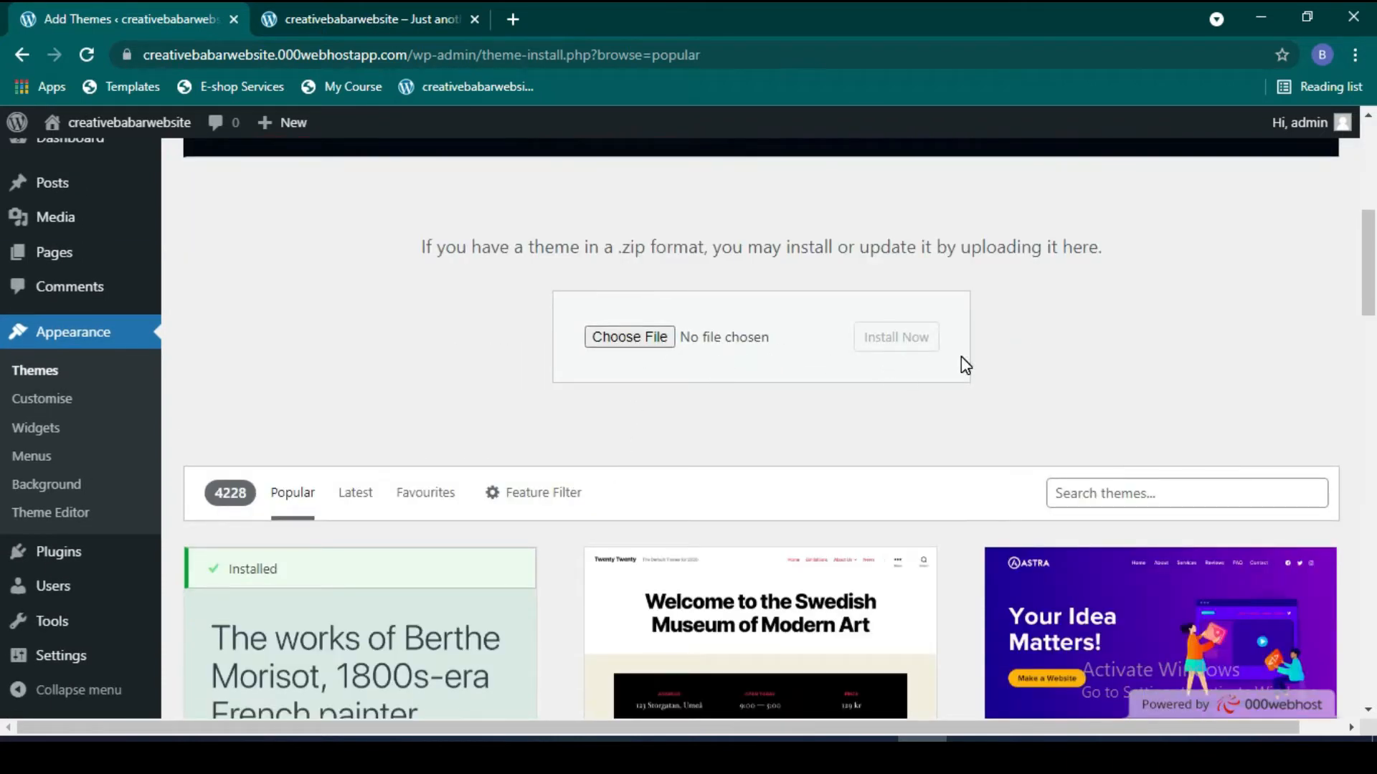
{"action": "scroll", "coordinate": [961, 355], "scroll_direction": "up", "scroll_amount": 5}
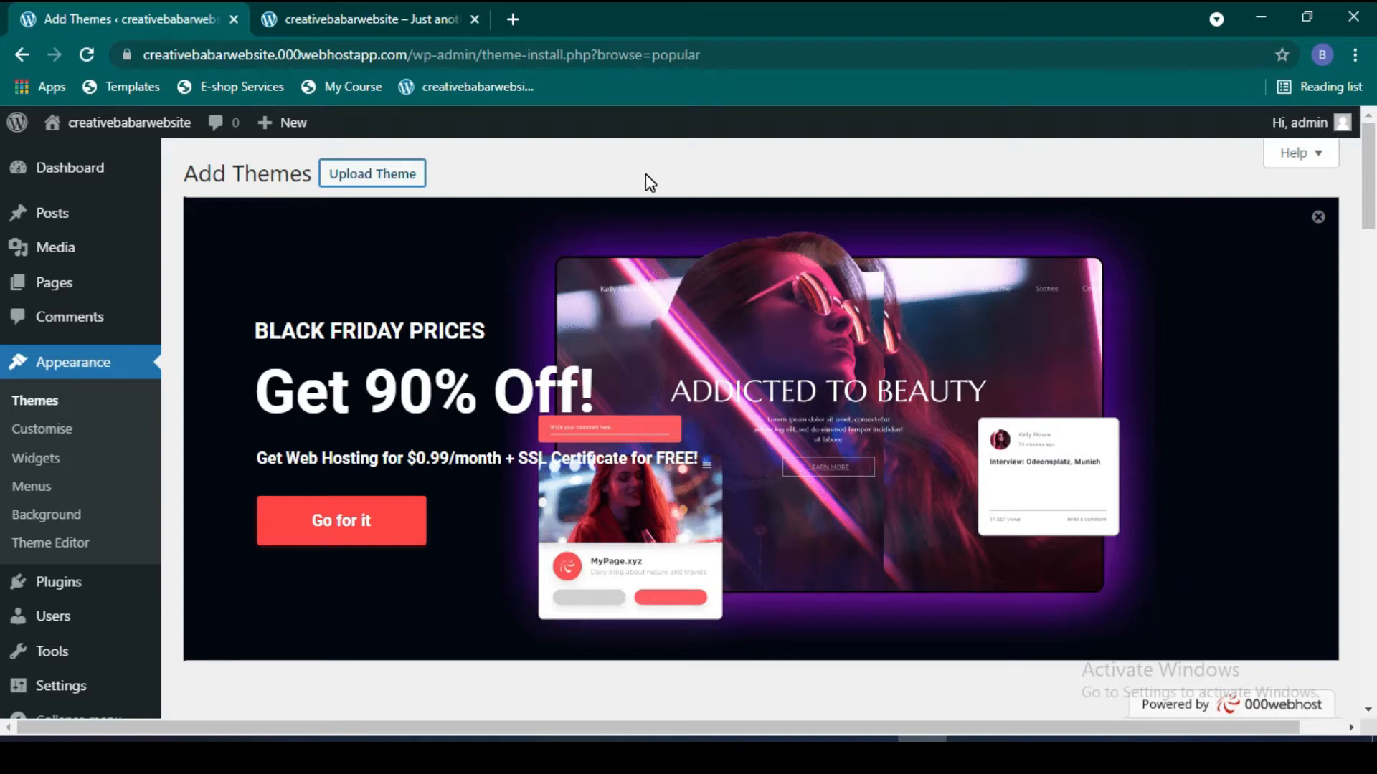
{"action": "scroll", "coordinate": [746, 459], "scroll_direction": "down", "scroll_amount": 3}
{"action": "scroll", "coordinate": [759, 420], "scroll_direction": "up", "scroll_amount": 3}
{"action": "scroll", "coordinate": [759, 415], "scroll_direction": "down", "scroll_amount": 2}
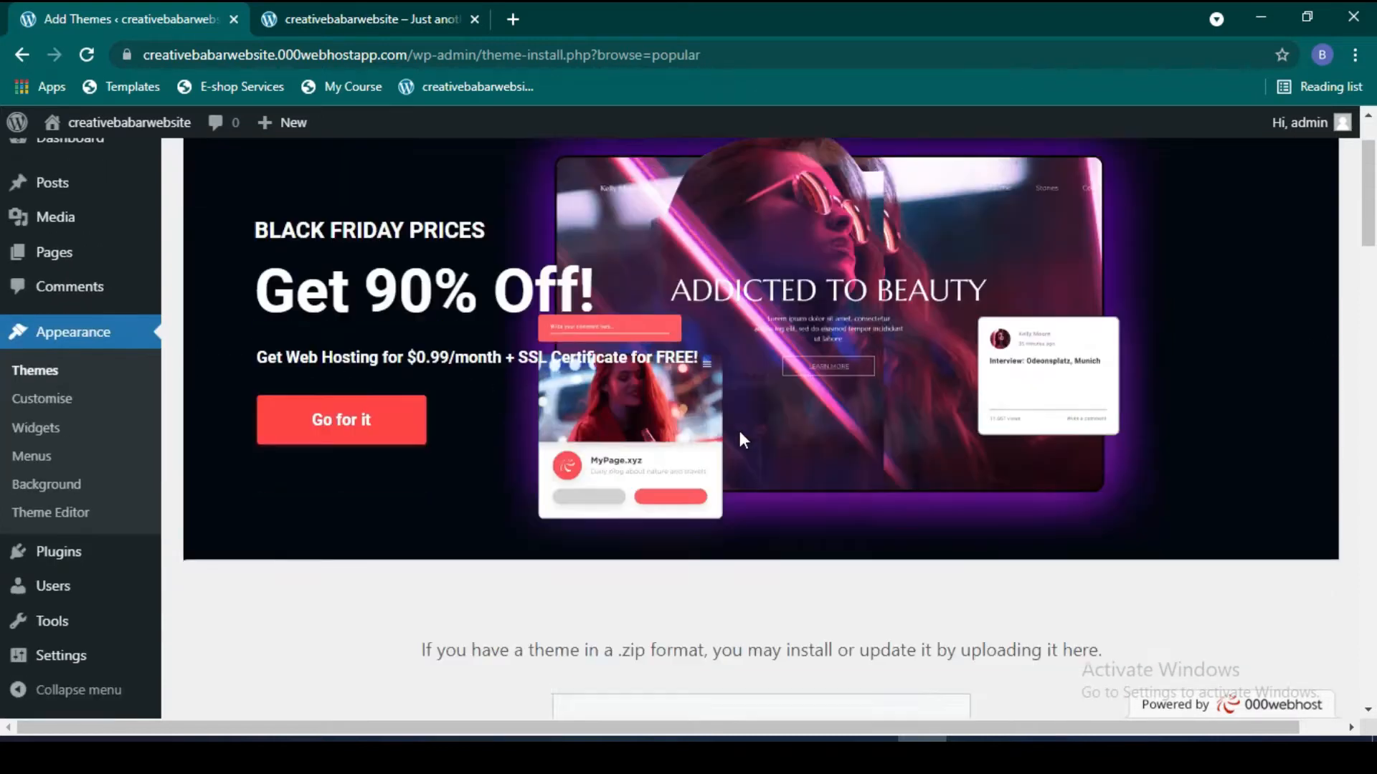
{"action": "scroll", "coordinate": [742, 405], "scroll_direction": "up", "scroll_amount": 2}
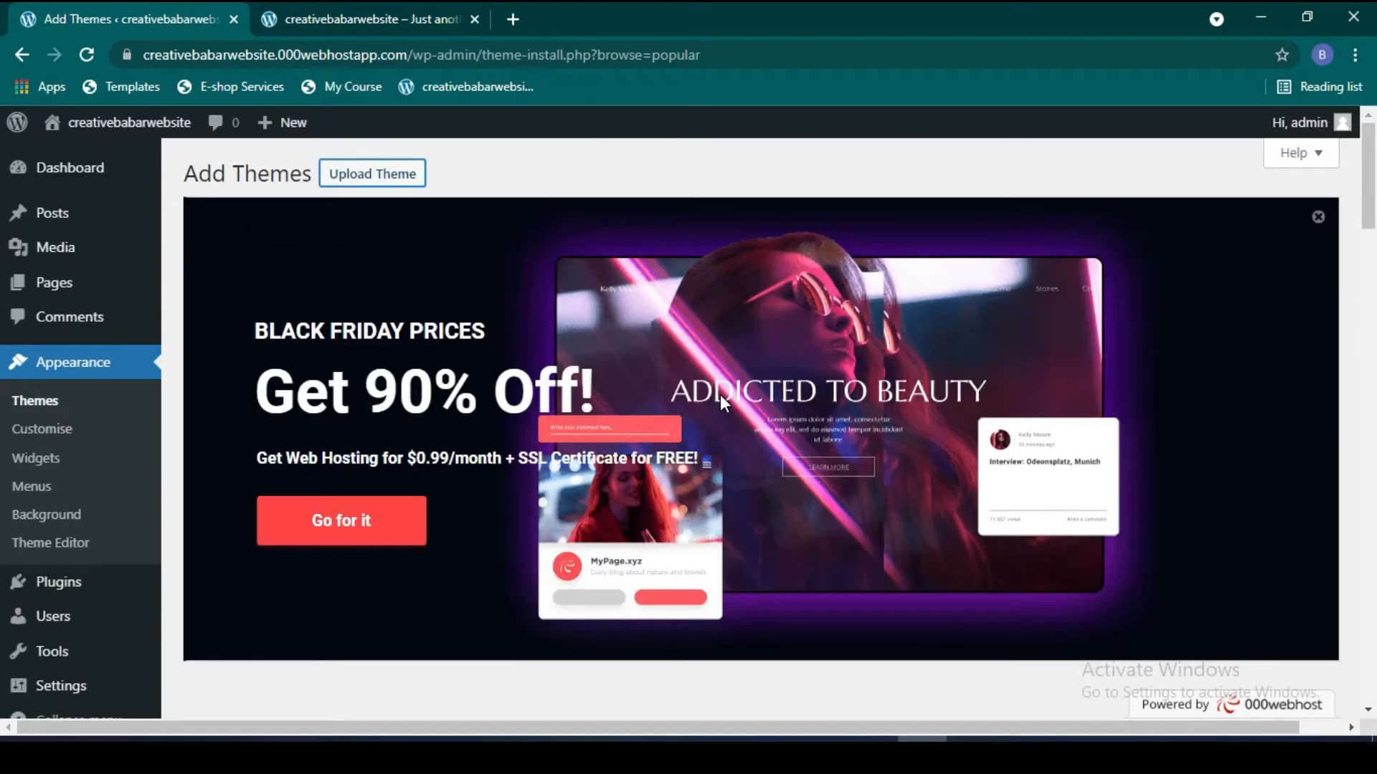
{"action": "scroll", "coordinate": [656, 380], "scroll_direction": "down", "scroll_amount": 6}
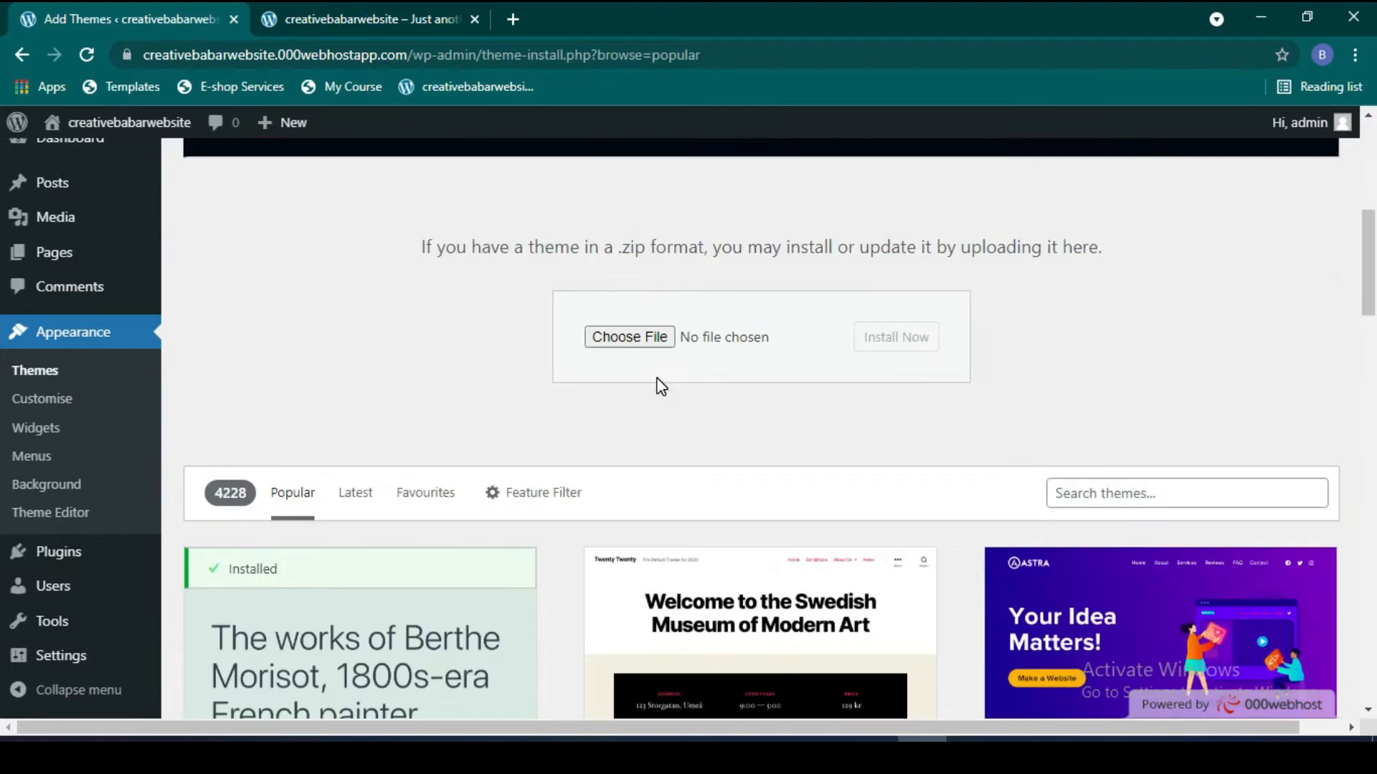
{"action": "scroll", "coordinate": [661, 386], "scroll_direction": "down", "scroll_amount": 1}
{"action": "scroll", "coordinate": [662, 386], "scroll_direction": "up", "scroll_amount": 5}
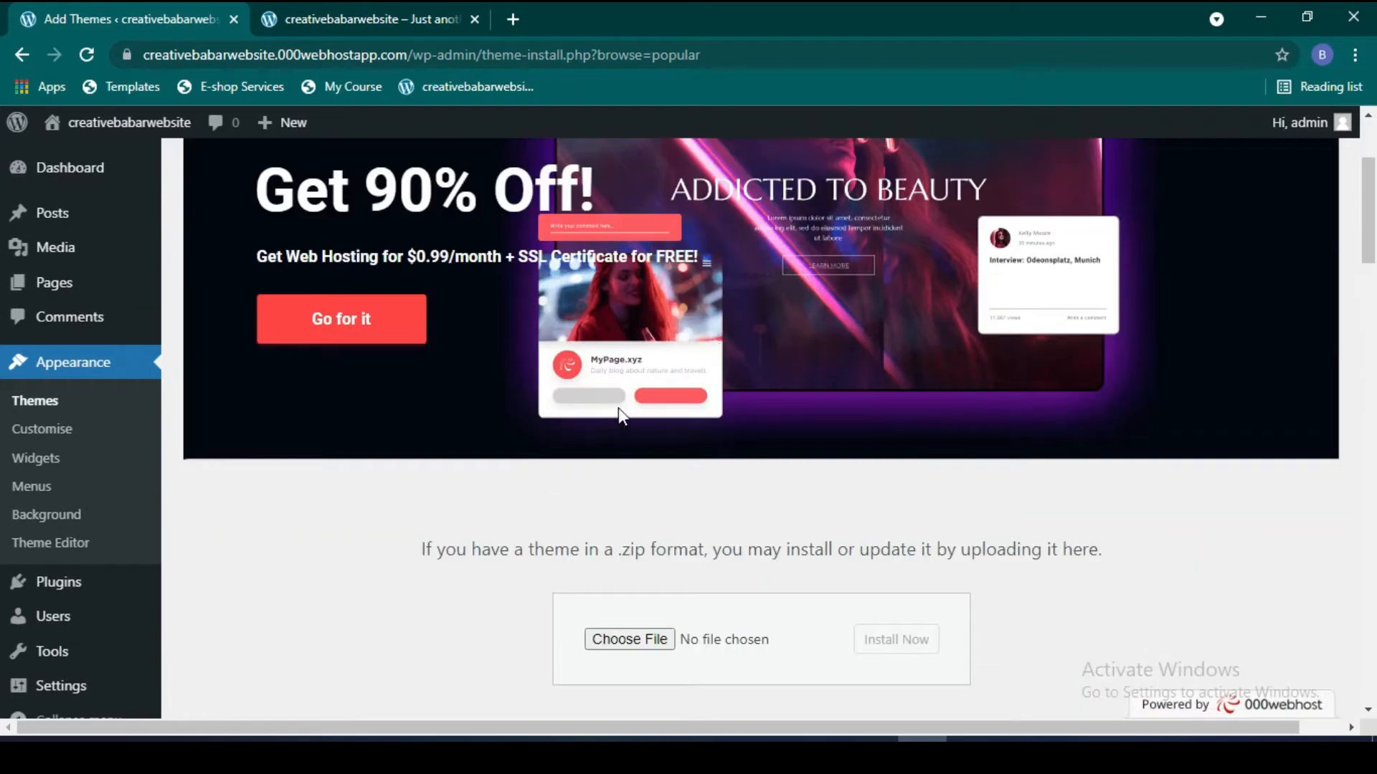
{"action": "scroll", "coordinate": [651, 388], "scroll_direction": "up", "scroll_amount": 1}
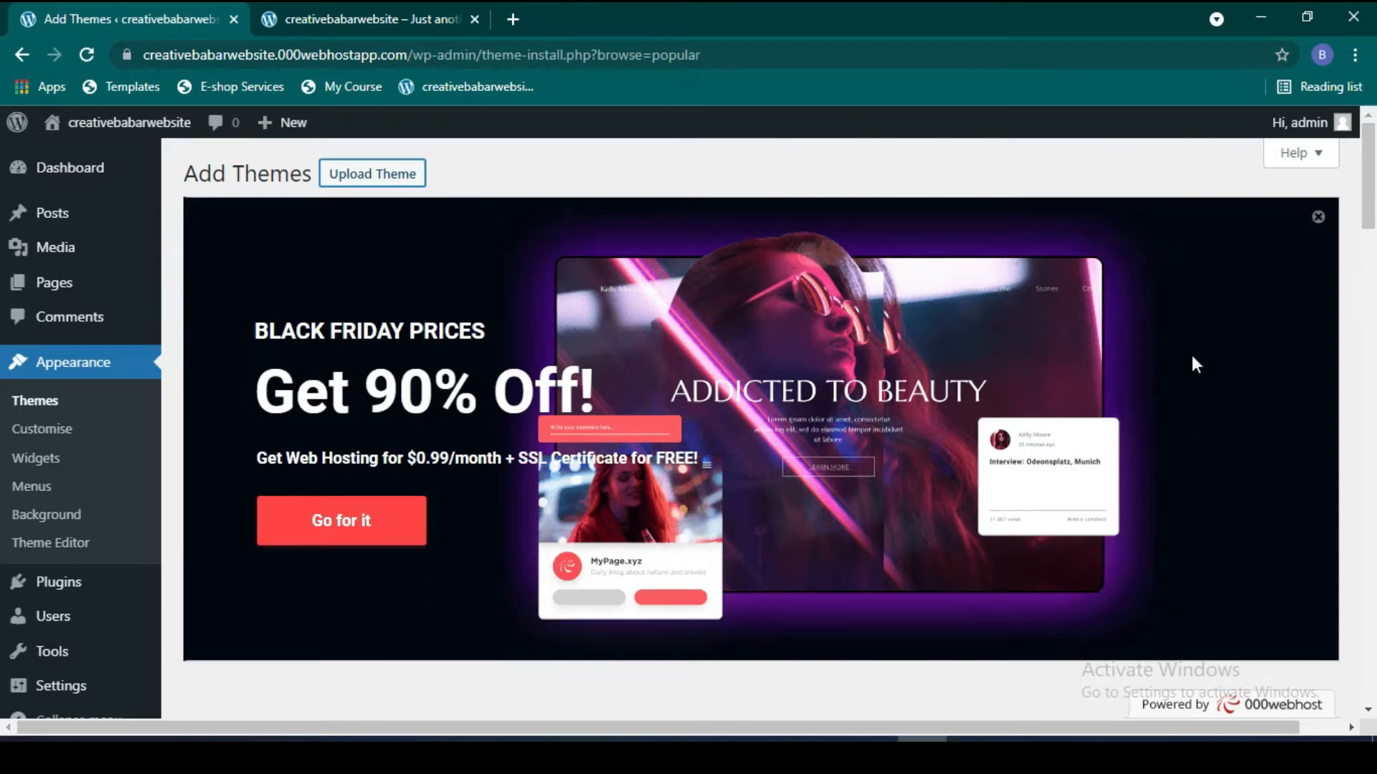
{"action": "scroll", "coordinate": [1139, 373], "scroll_direction": "down", "scroll_amount": 1}
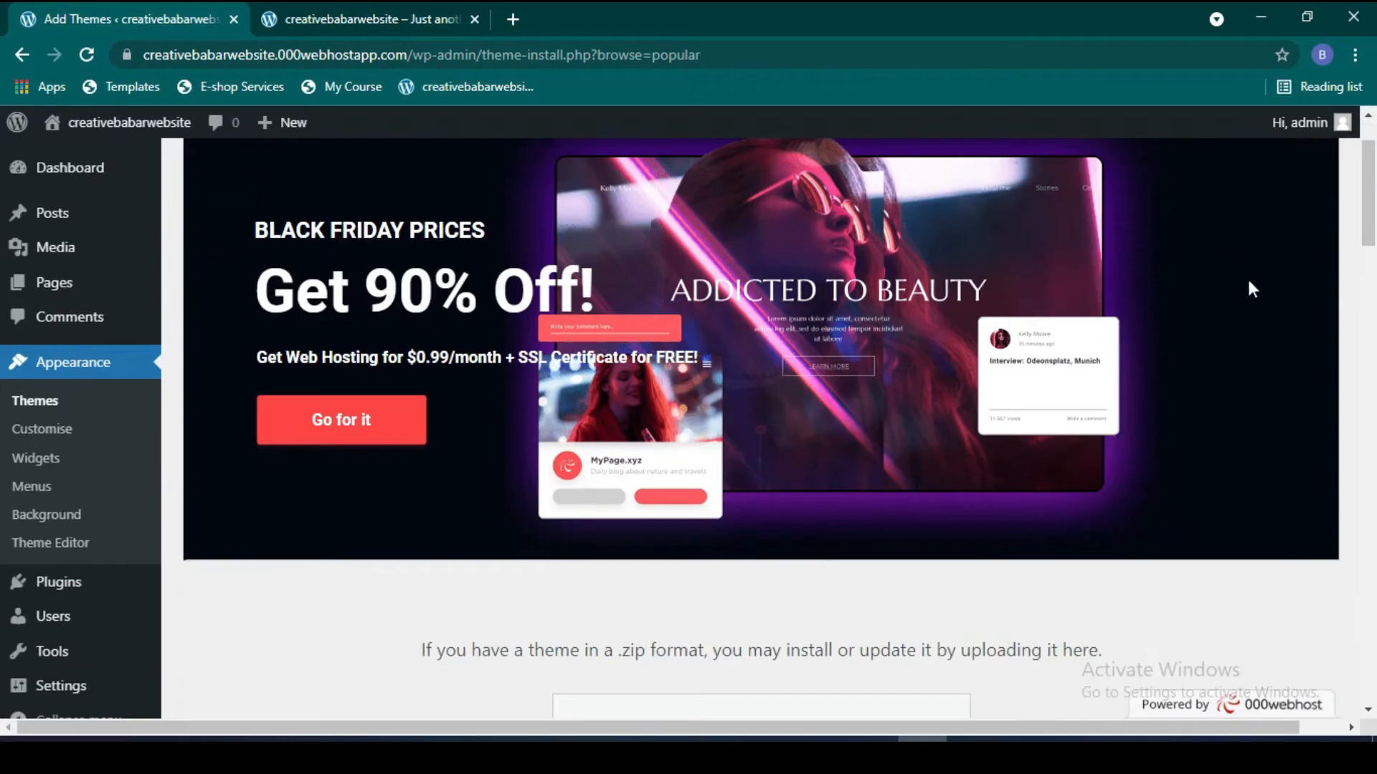
{"action": "scroll", "coordinate": [1251, 289], "scroll_direction": "up", "scroll_amount": 1}
Step: Dismiss the Black Friday banner and scroll the Popular themes down to Hello Elementor
{"action": "left_click", "coordinate": [1322, 219]}
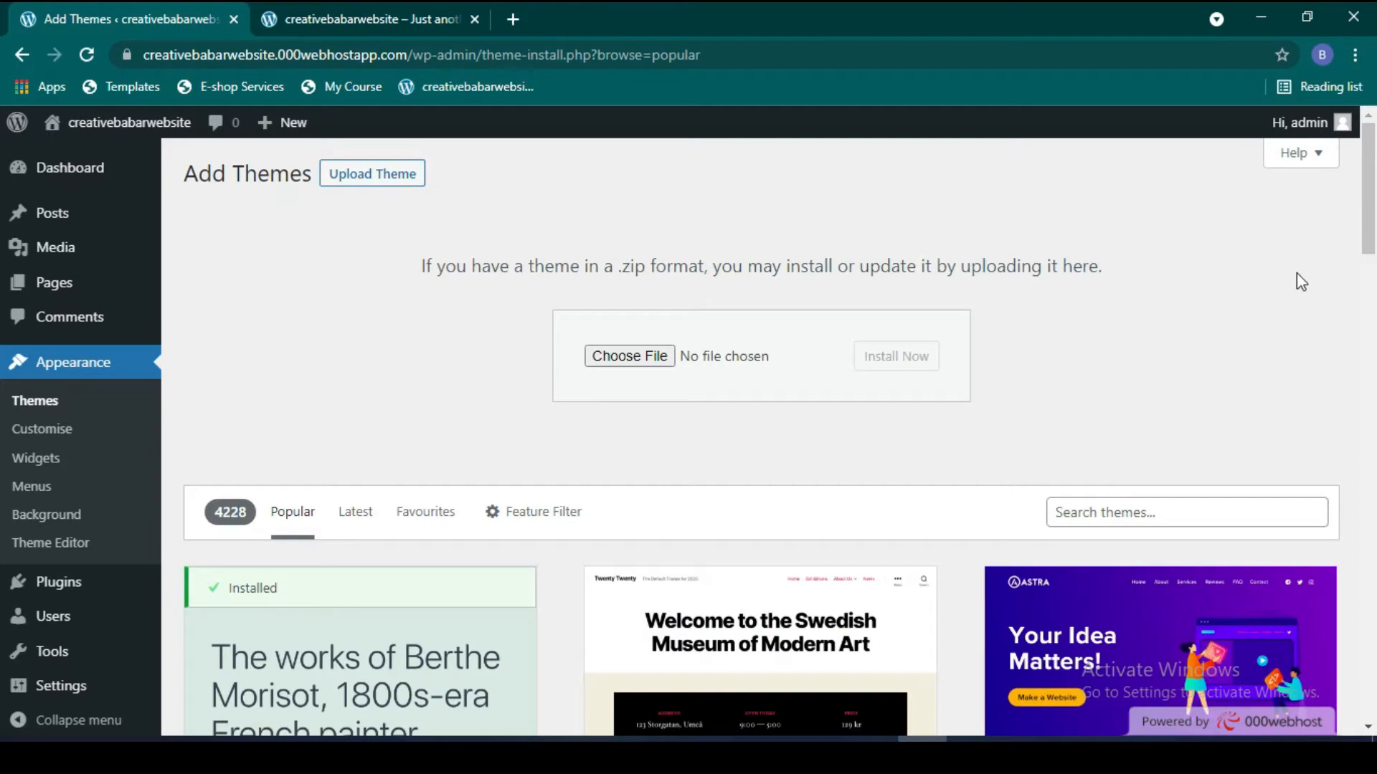
{"action": "scroll", "coordinate": [1289, 287], "scroll_direction": "down", "scroll_amount": 3}
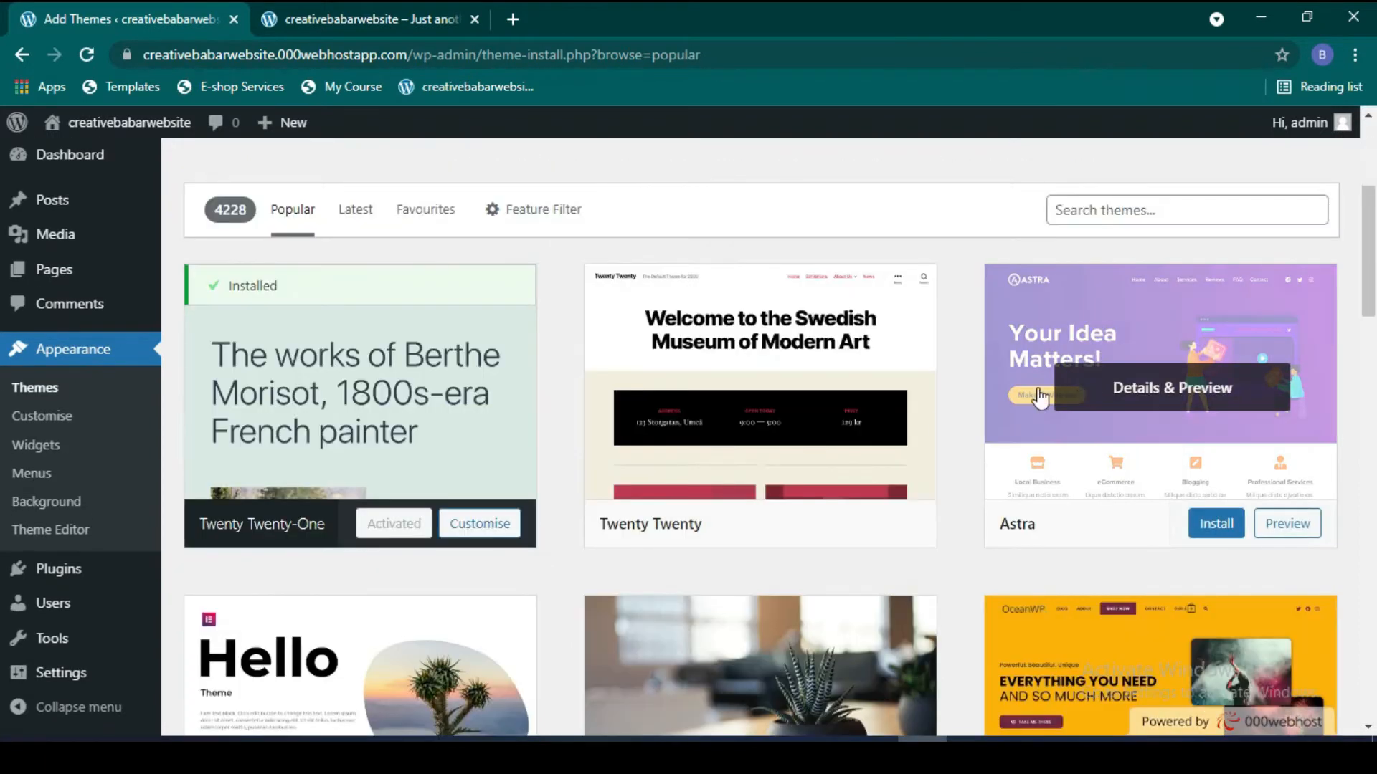
{"action": "scroll", "coordinate": [1011, 423], "scroll_direction": "down", "scroll_amount": 3}
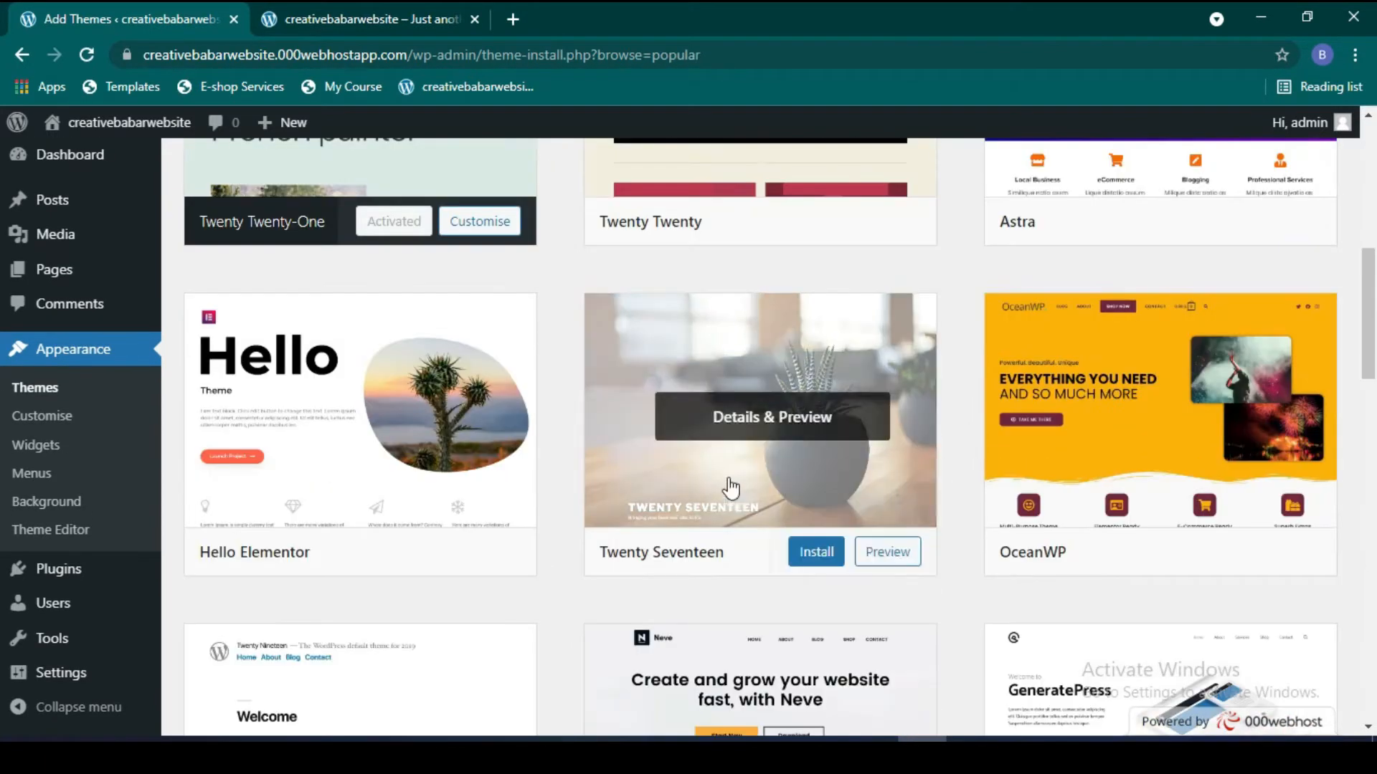
{"action": "scroll", "coordinate": [728, 485], "scroll_direction": "down", "scroll_amount": 3}
{"action": "scroll", "coordinate": [724, 480], "scroll_direction": "up", "scroll_amount": 8}
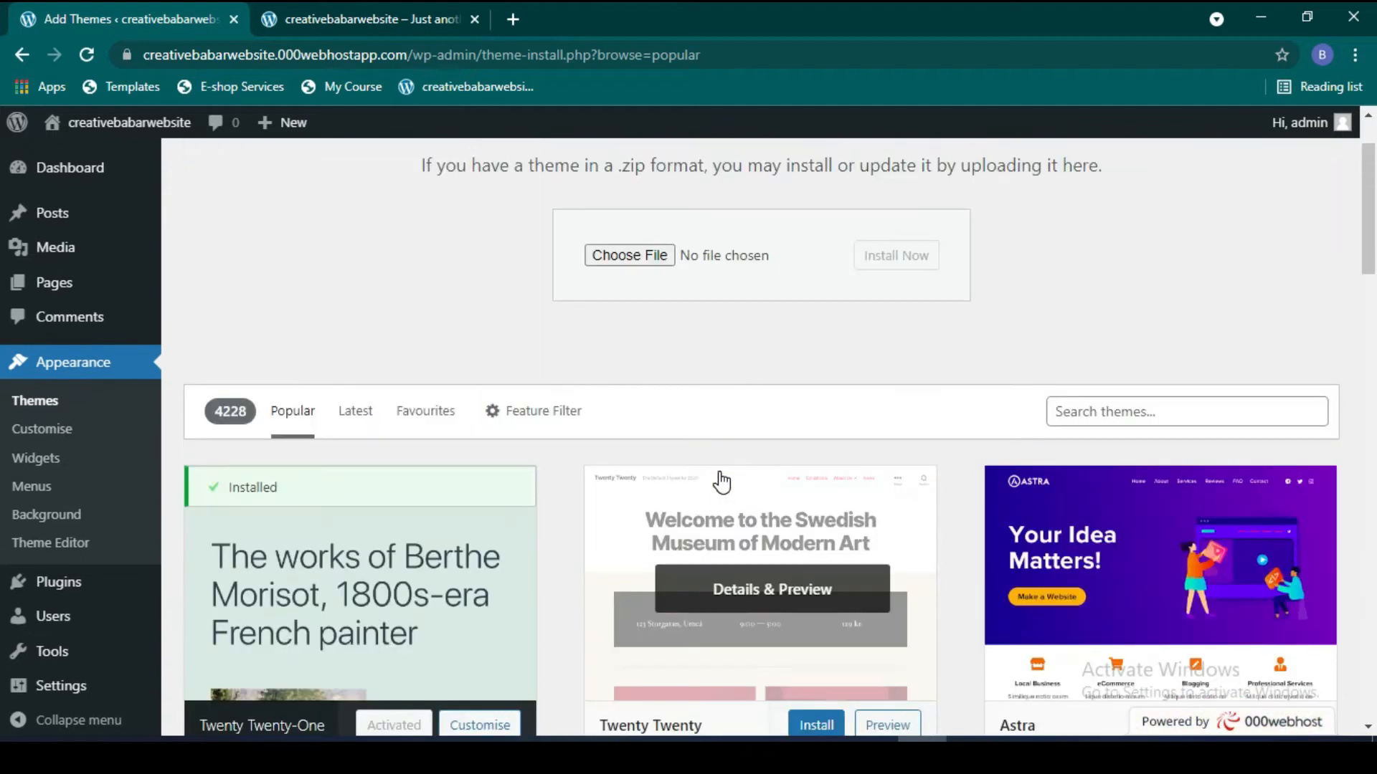
{"action": "scroll", "coordinate": [720, 481], "scroll_direction": "down", "scroll_amount": 2}
{"action": "scroll", "coordinate": [722, 482], "scroll_direction": "down", "scroll_amount": 3}
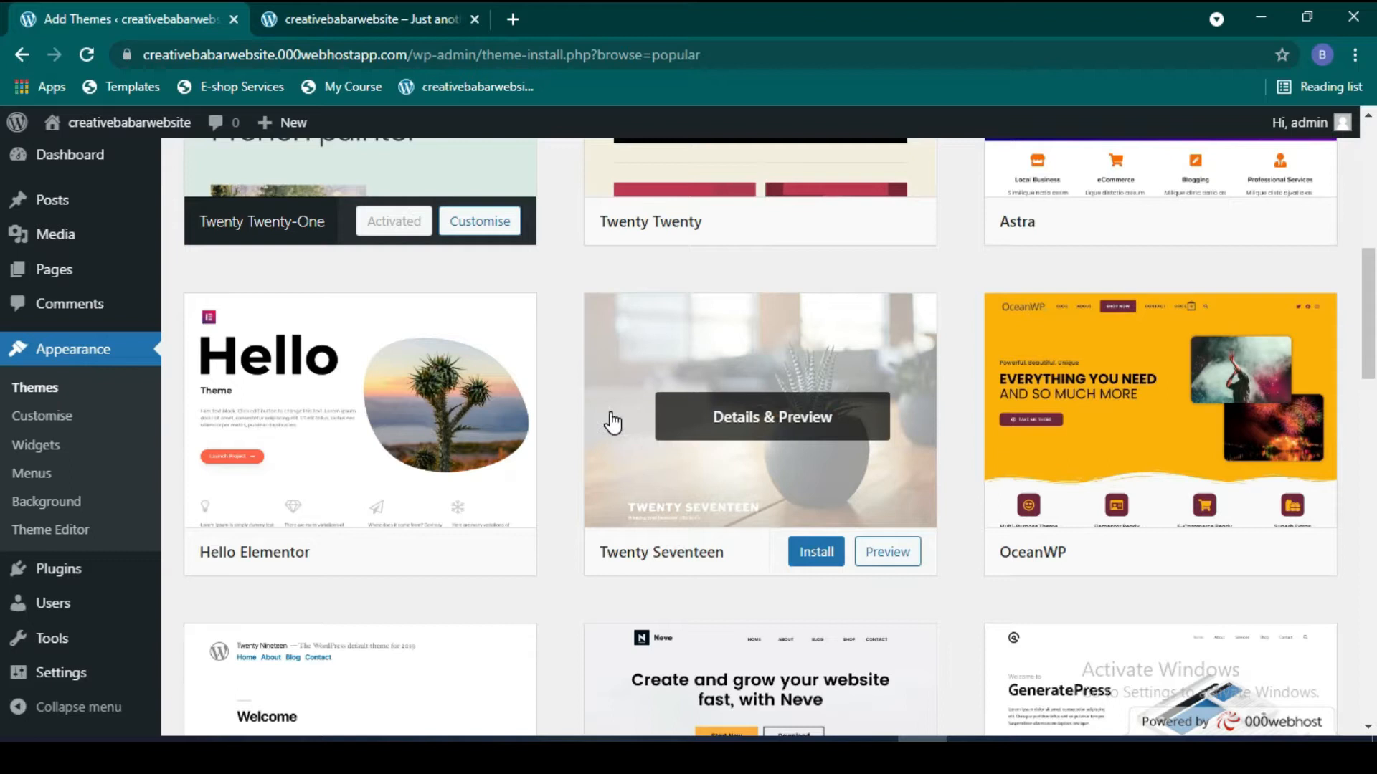
{"action": "scroll", "coordinate": [599, 425], "scroll_direction": "up", "scroll_amount": 4}
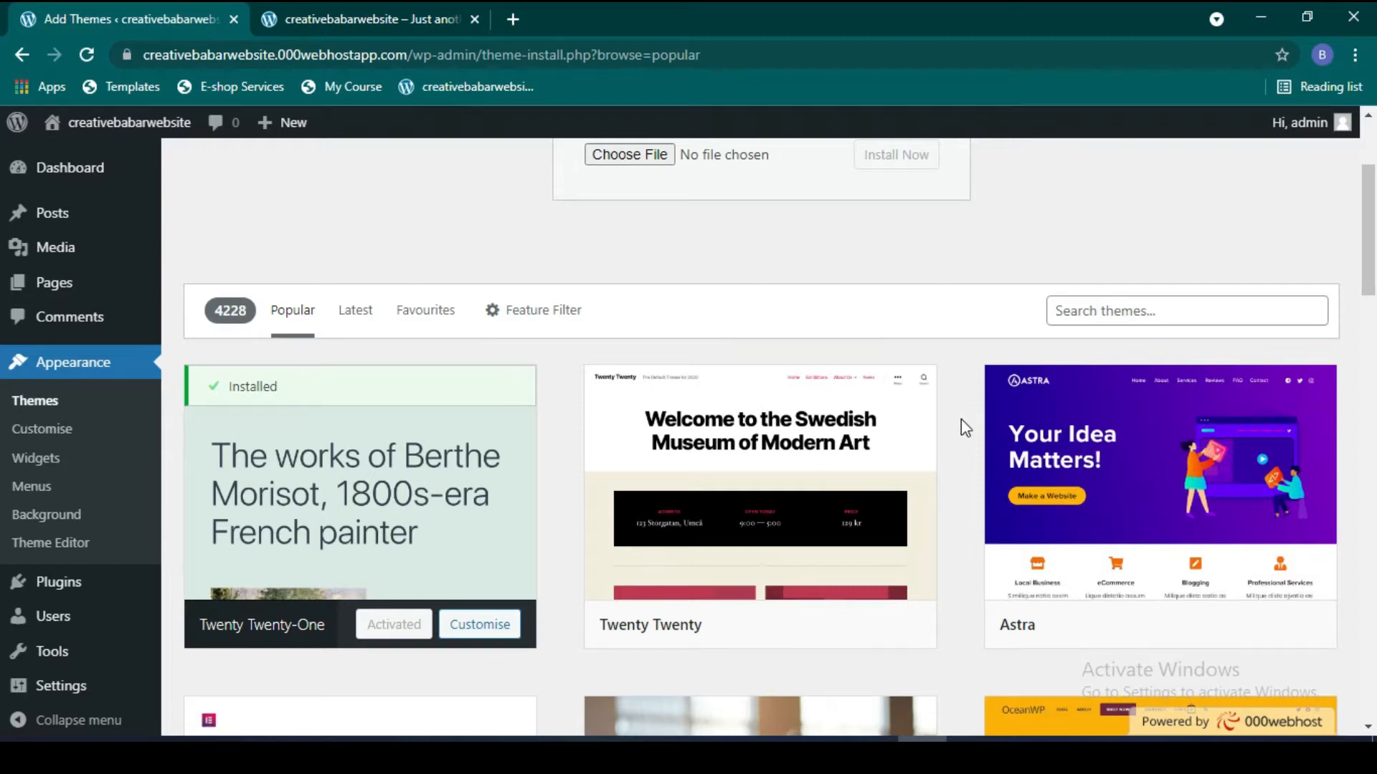
{"action": "scroll", "coordinate": [961, 419], "scroll_direction": "down", "scroll_amount": 2}
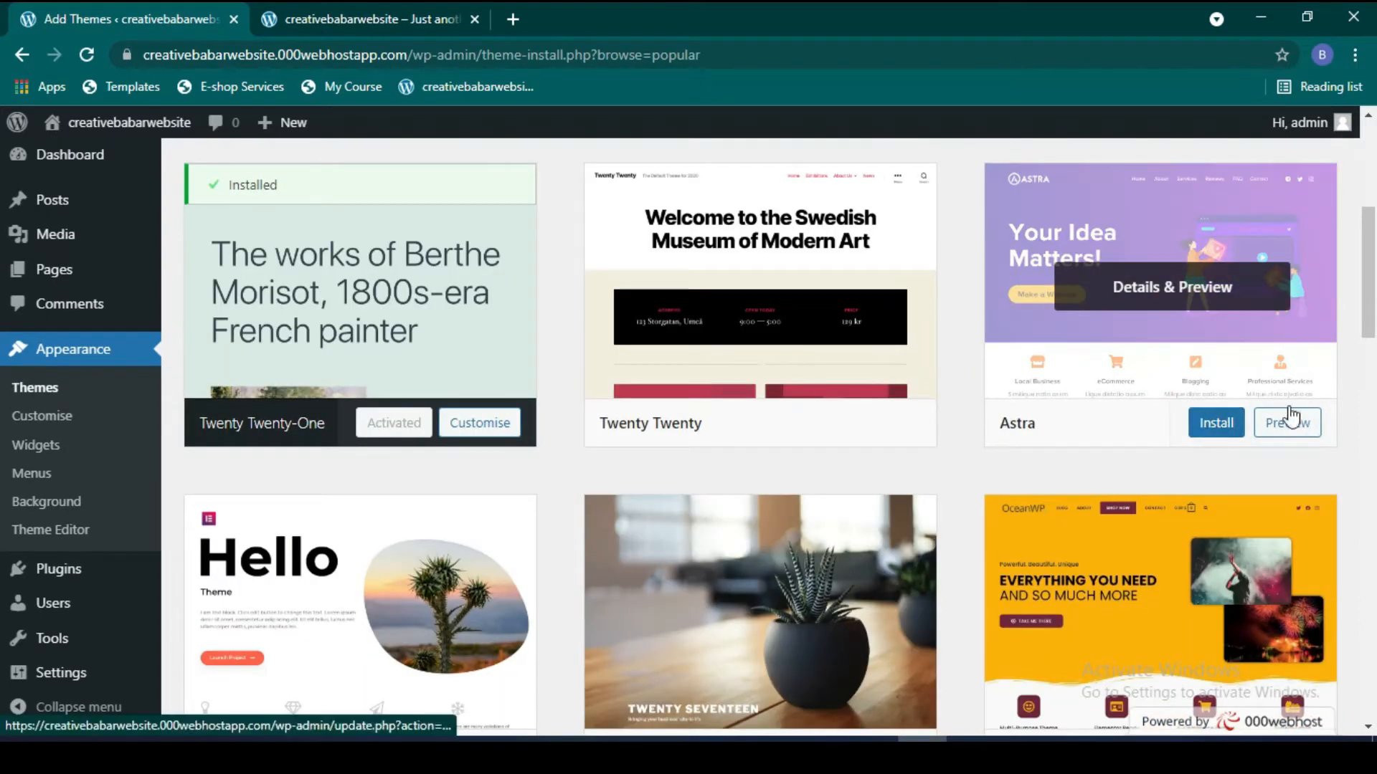
{"action": "scroll", "coordinate": [447, 444], "scroll_direction": "down", "scroll_amount": 2}
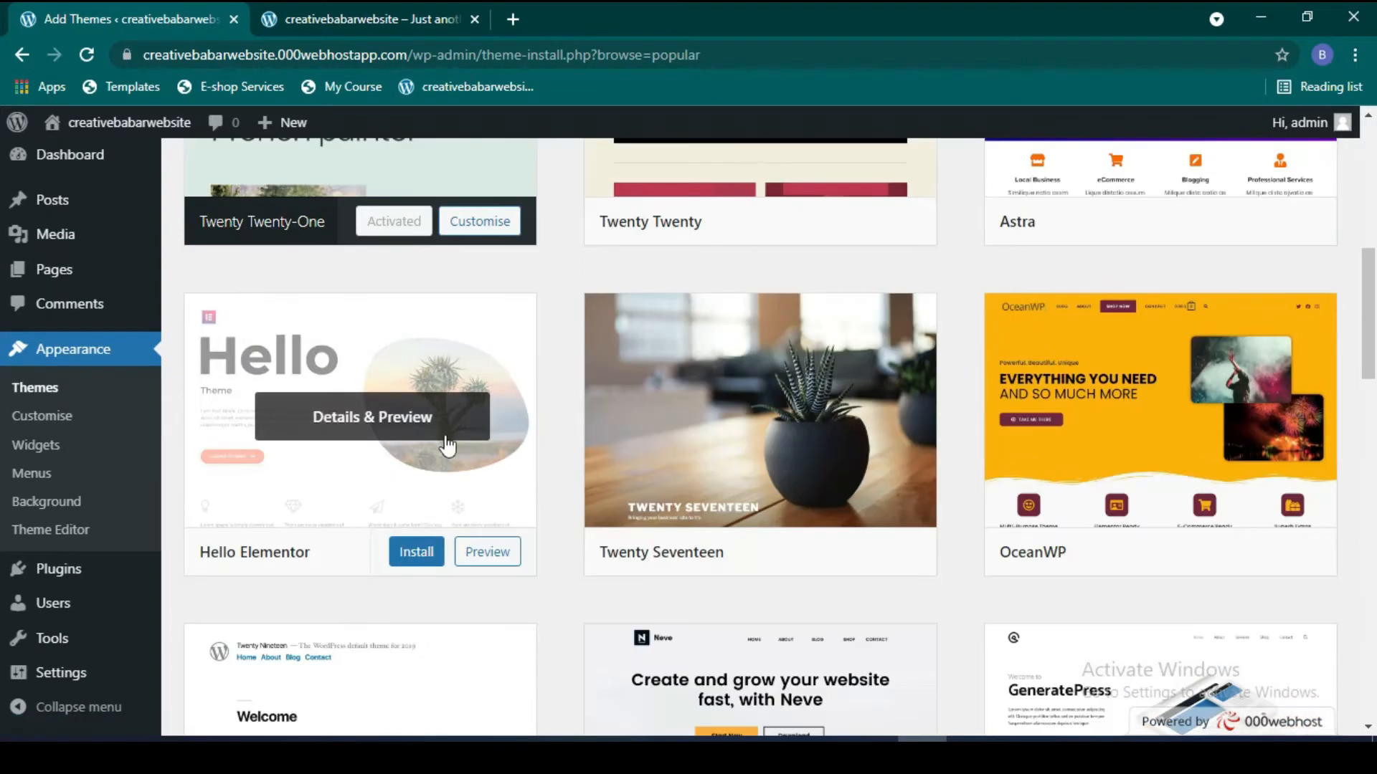
{"action": "scroll", "coordinate": [1222, 359], "scroll_direction": "up", "scroll_amount": 2}
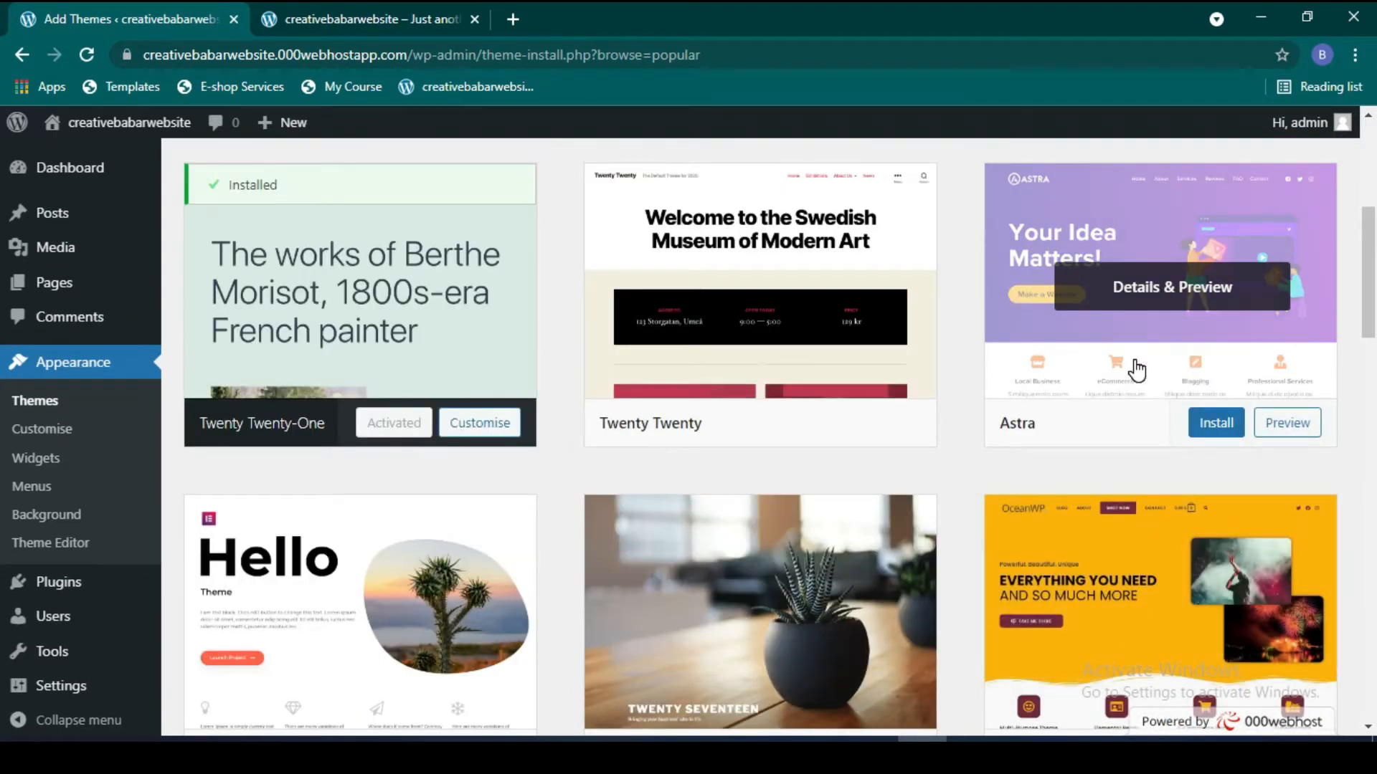
{"action": "scroll", "coordinate": [1136, 369], "scroll_direction": "down", "scroll_amount": 2}
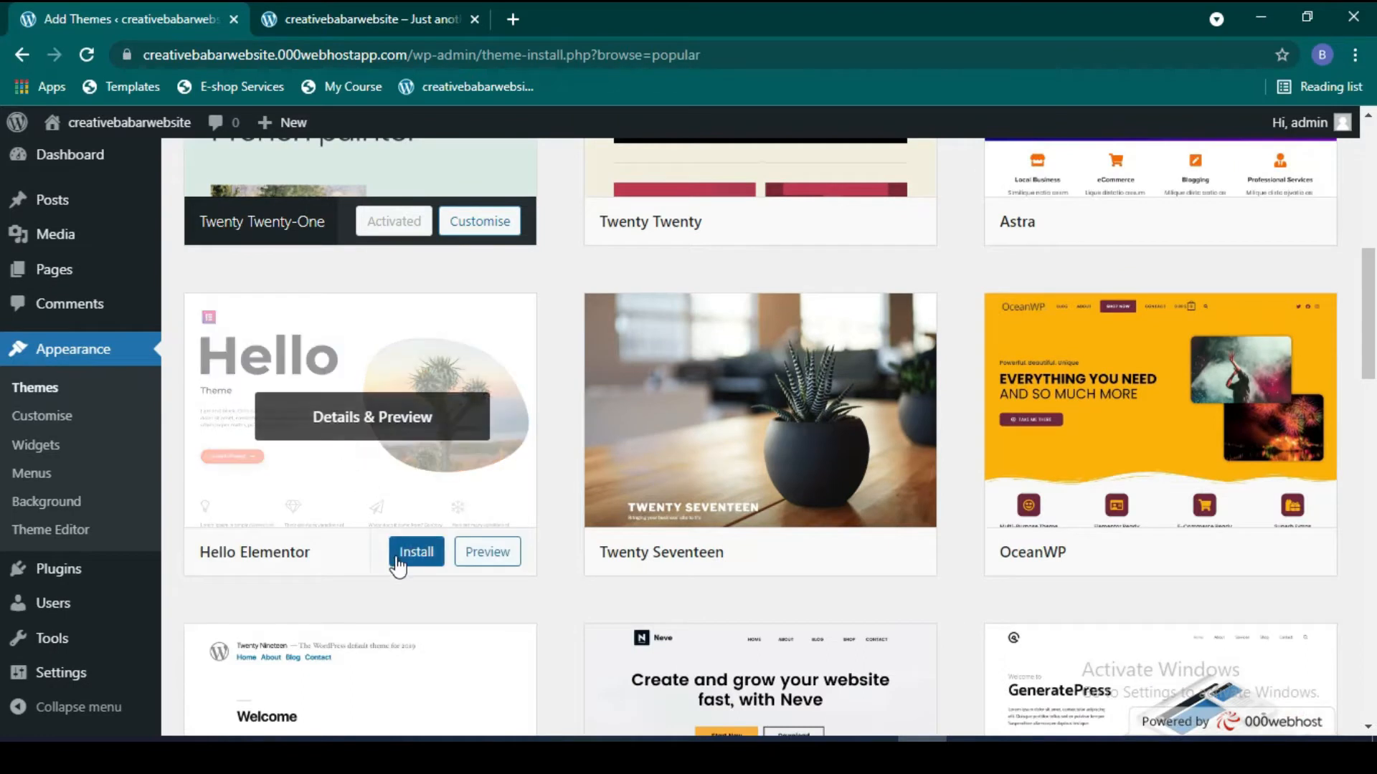
{"action": "left_click", "coordinate": [406, 556]}
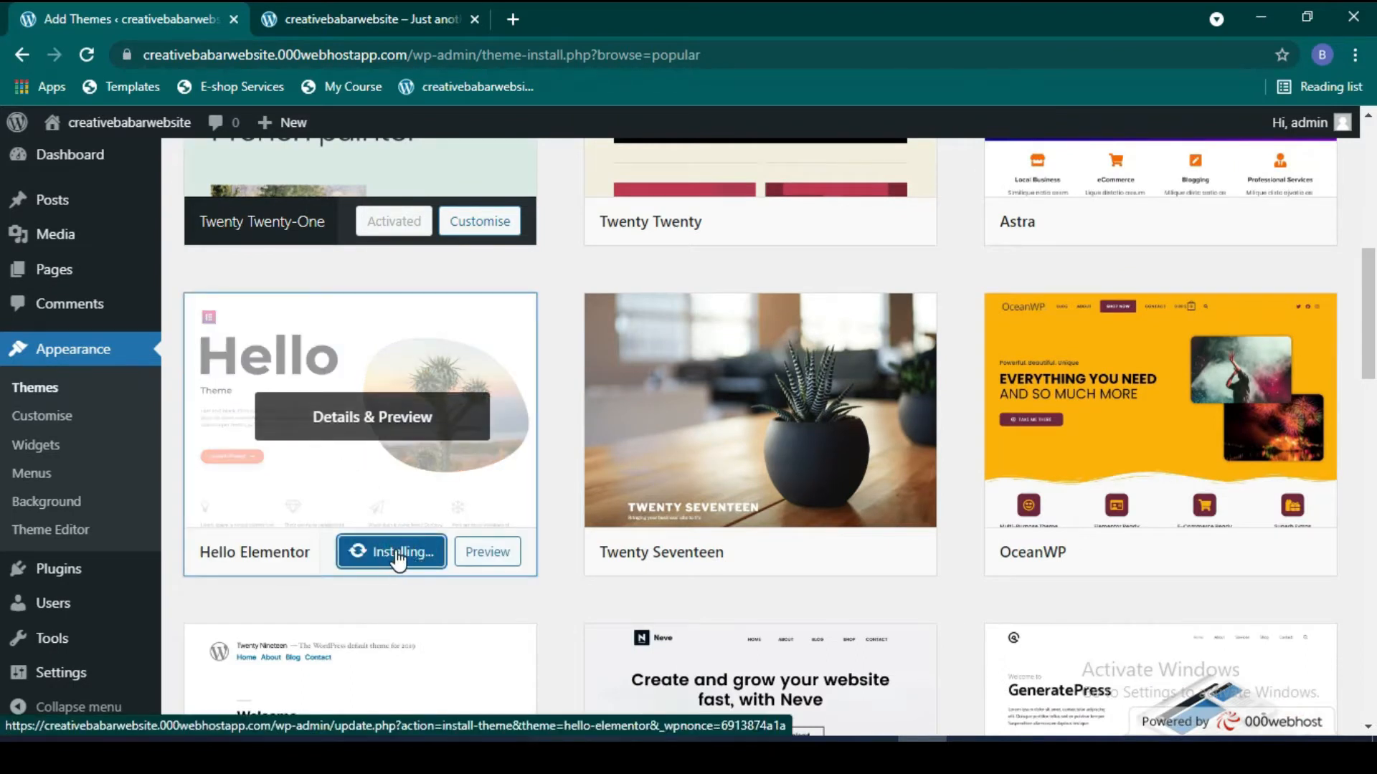
{"action": "left_click", "coordinate": [300, 10]}
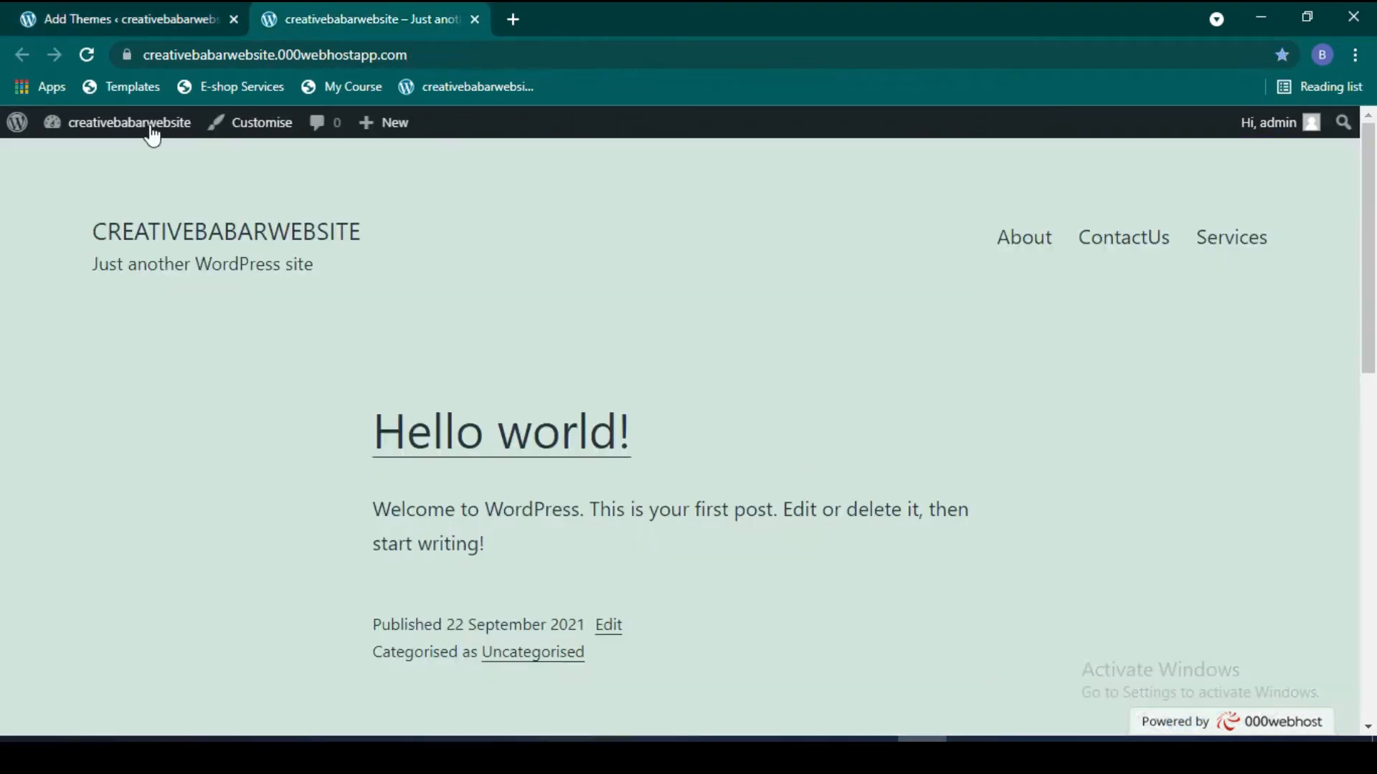
{"action": "left_click", "coordinate": [77, 13]}
{"action": "left_click", "coordinate": [385, 553]}
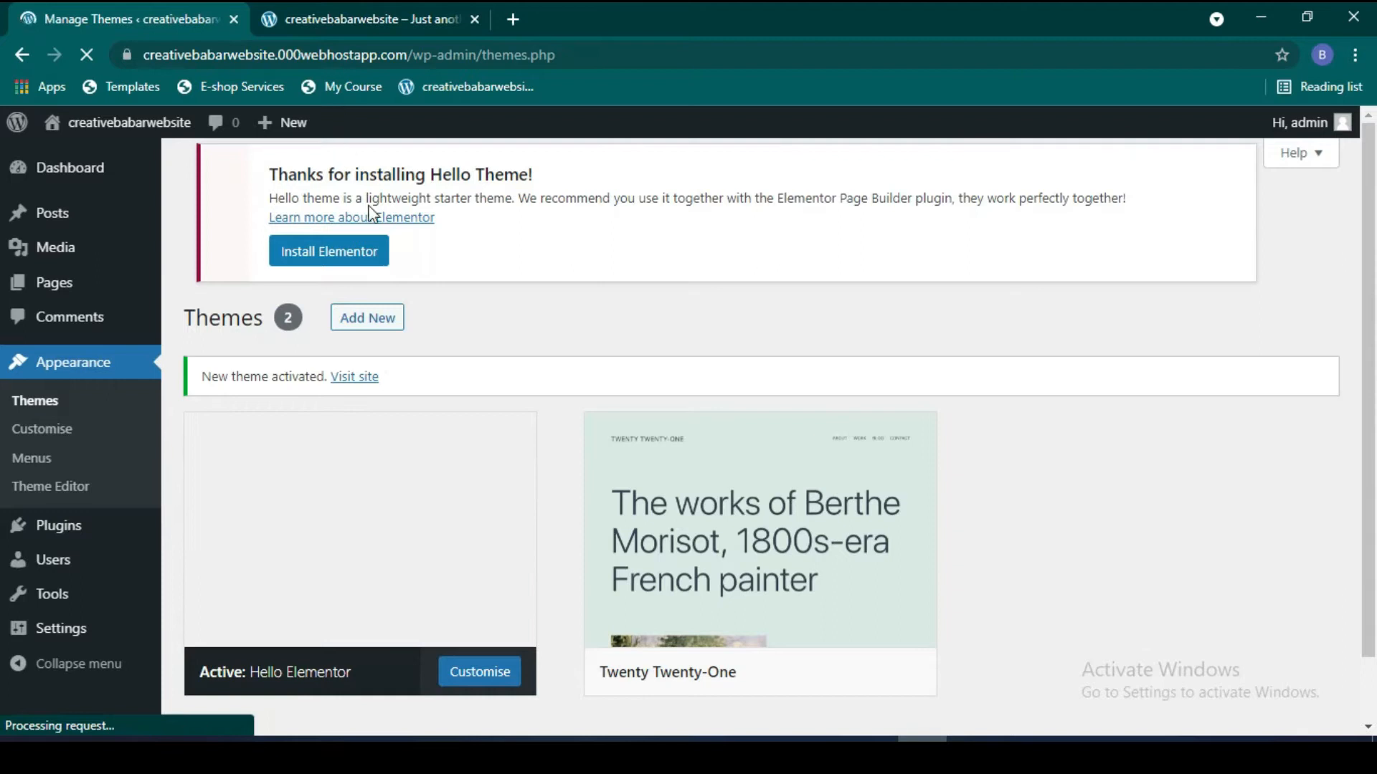
{"action": "left_click", "coordinate": [351, 22]}
{"action": "left_click", "coordinate": [86, 55]}
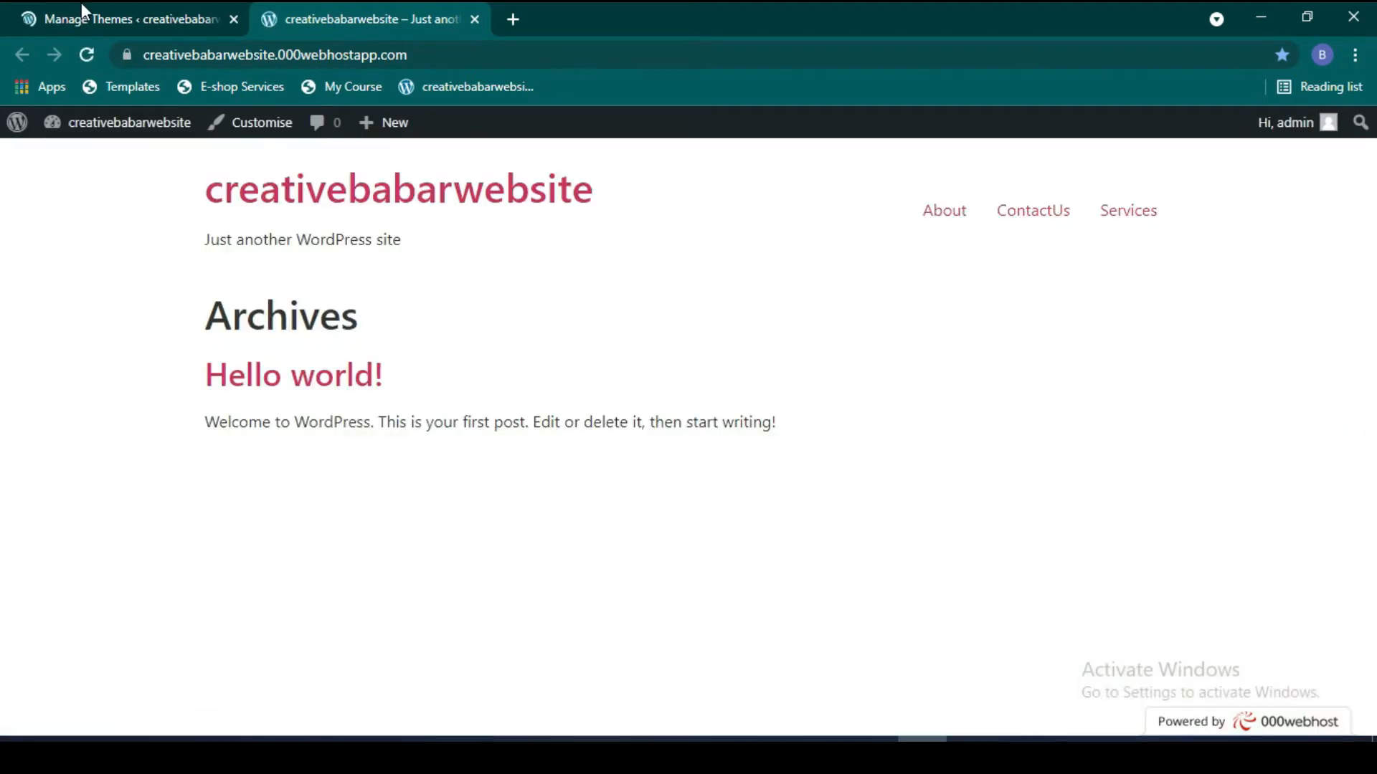
{"action": "left_click", "coordinate": [81, 11]}
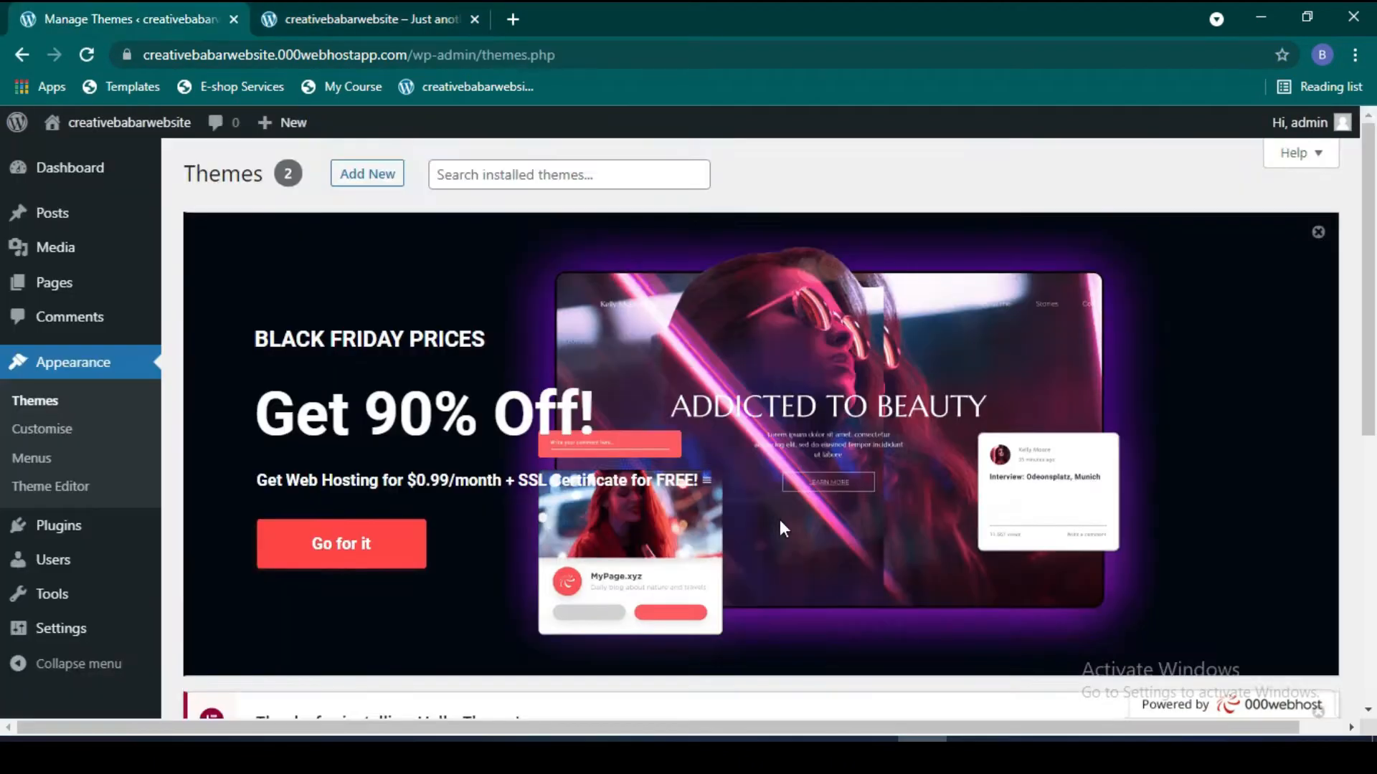
{"action": "scroll", "coordinate": [780, 528], "scroll_direction": "down", "scroll_amount": 5}
{"action": "scroll", "coordinate": [394, 522], "scroll_direction": "down", "scroll_amount": 2}
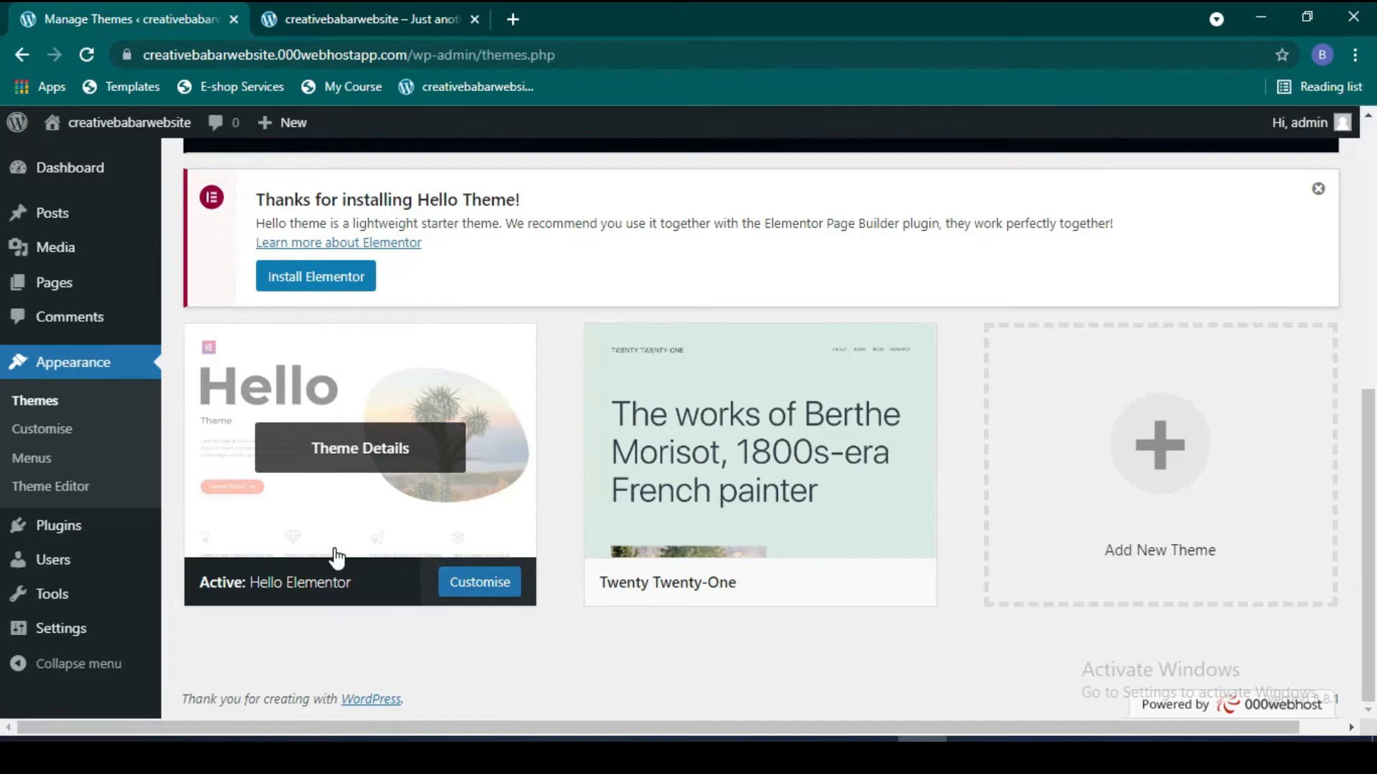
{"action": "scroll", "coordinate": [337, 555], "scroll_direction": "up", "scroll_amount": 3}
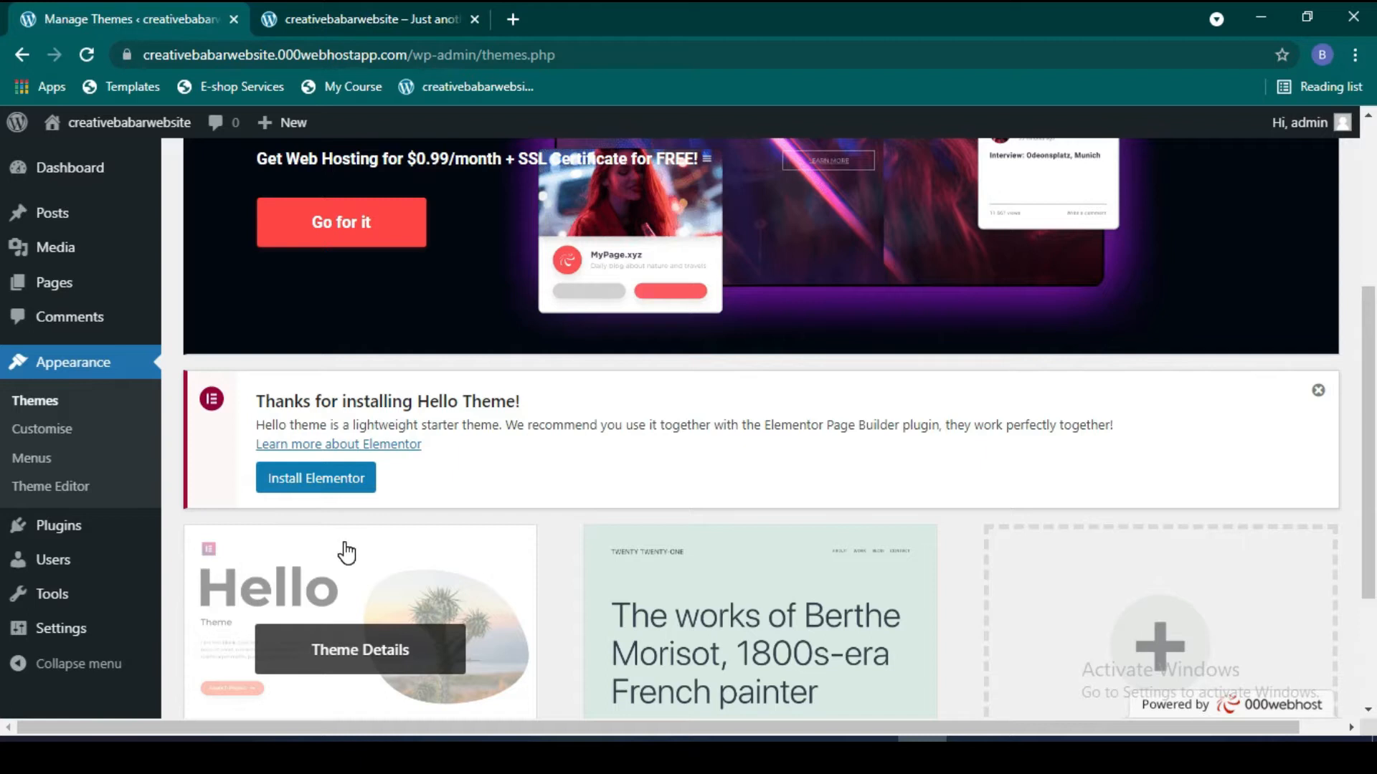
{"action": "scroll", "coordinate": [352, 572], "scroll_direction": "down", "scroll_amount": 1}
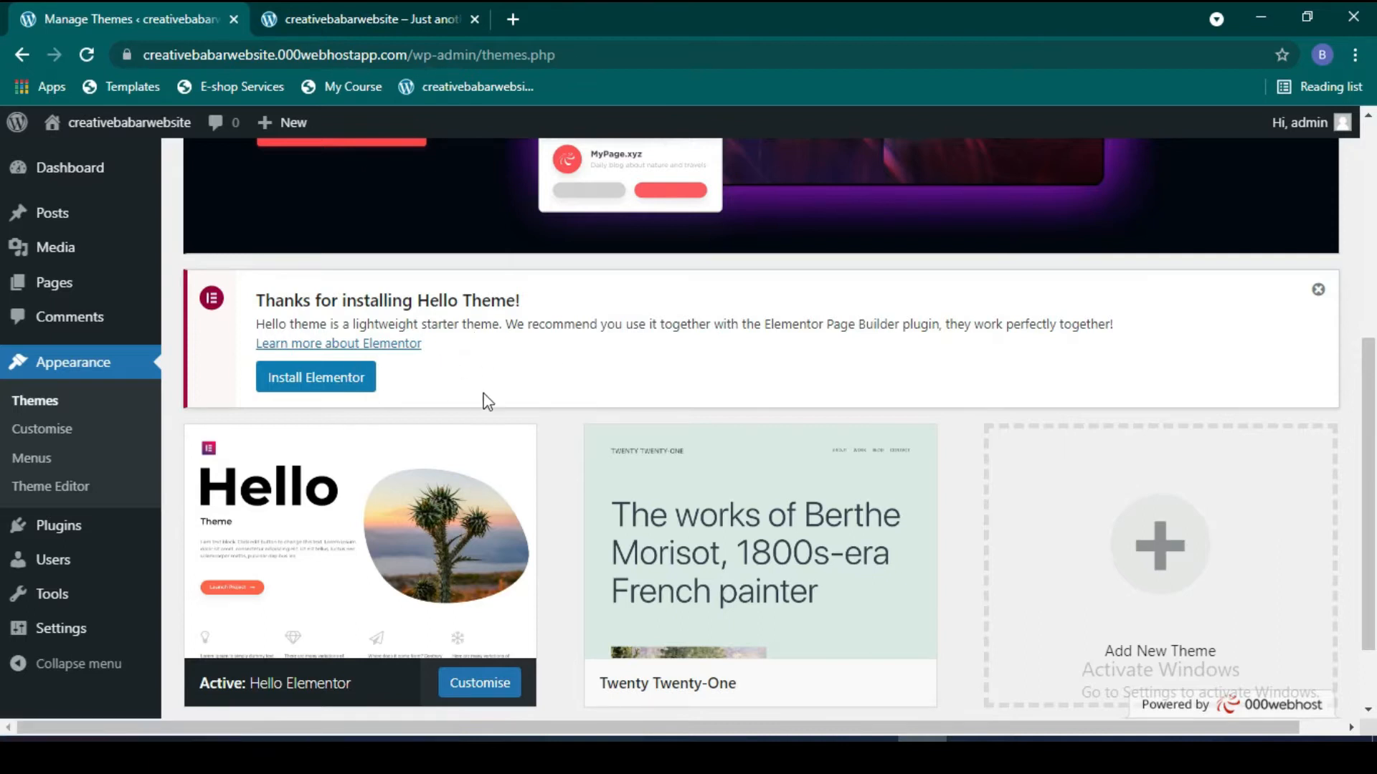
{"action": "scroll", "coordinate": [488, 402], "scroll_direction": "up", "scroll_amount": 1}
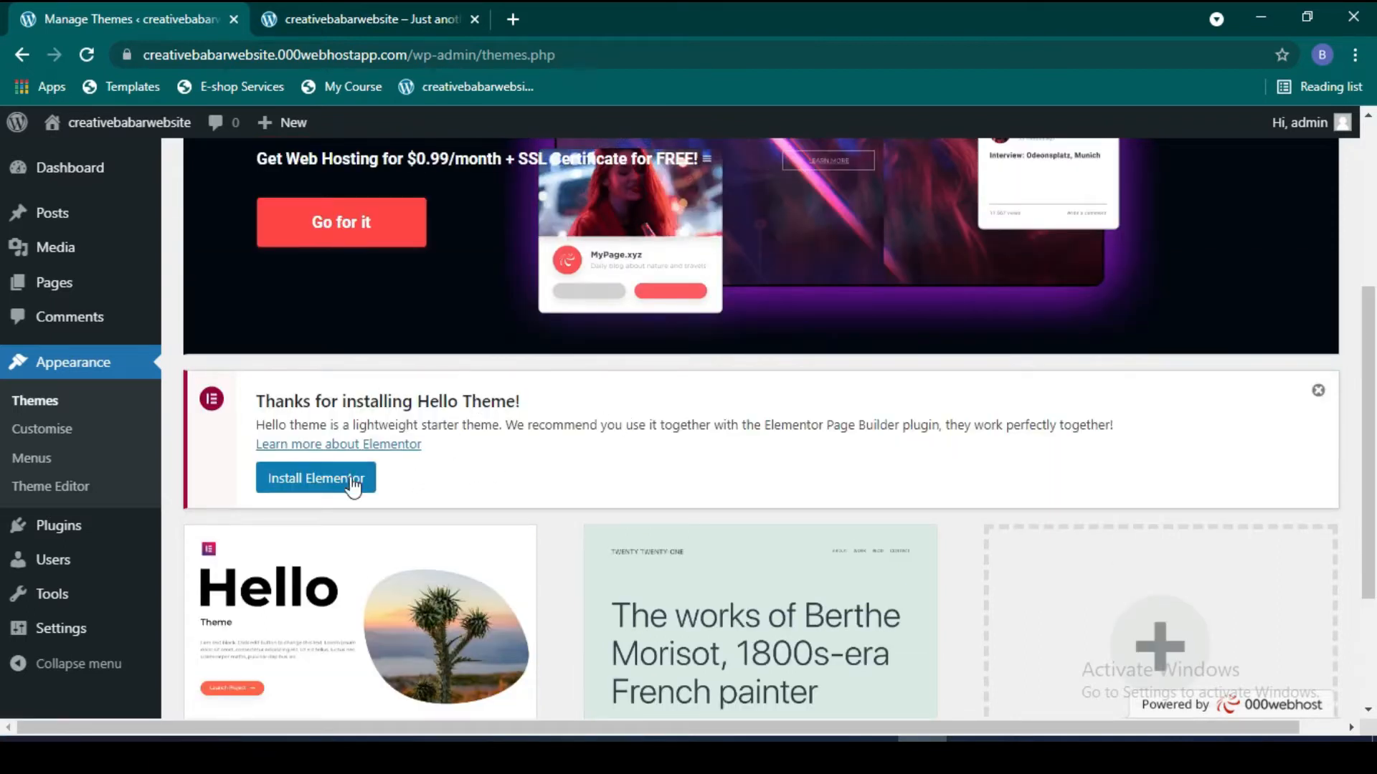
{"action": "scroll", "coordinate": [502, 523], "scroll_direction": "down", "scroll_amount": 1}
{"action": "scroll", "coordinate": [514, 535], "scroll_direction": "down", "scroll_amount": 1}
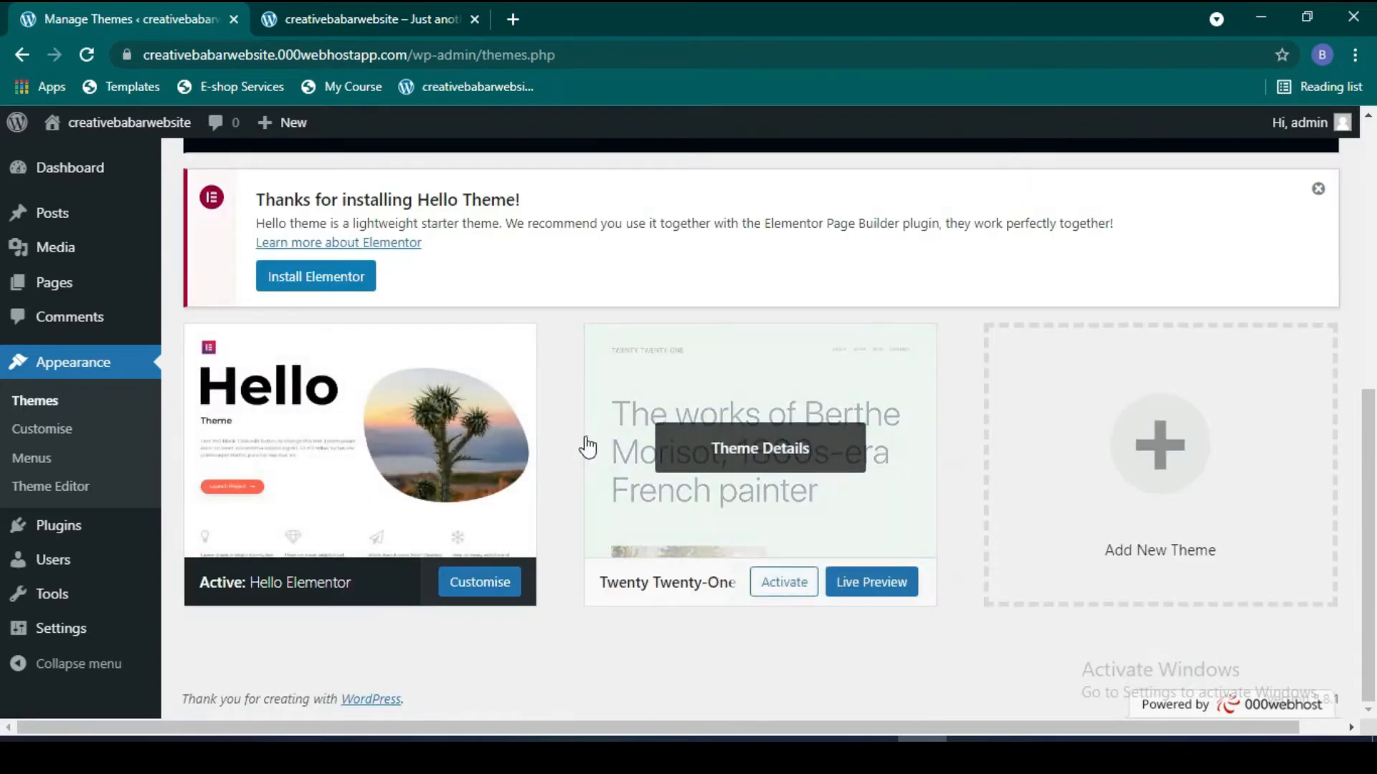
{"action": "mouse_move", "coordinate": [55, 540]}
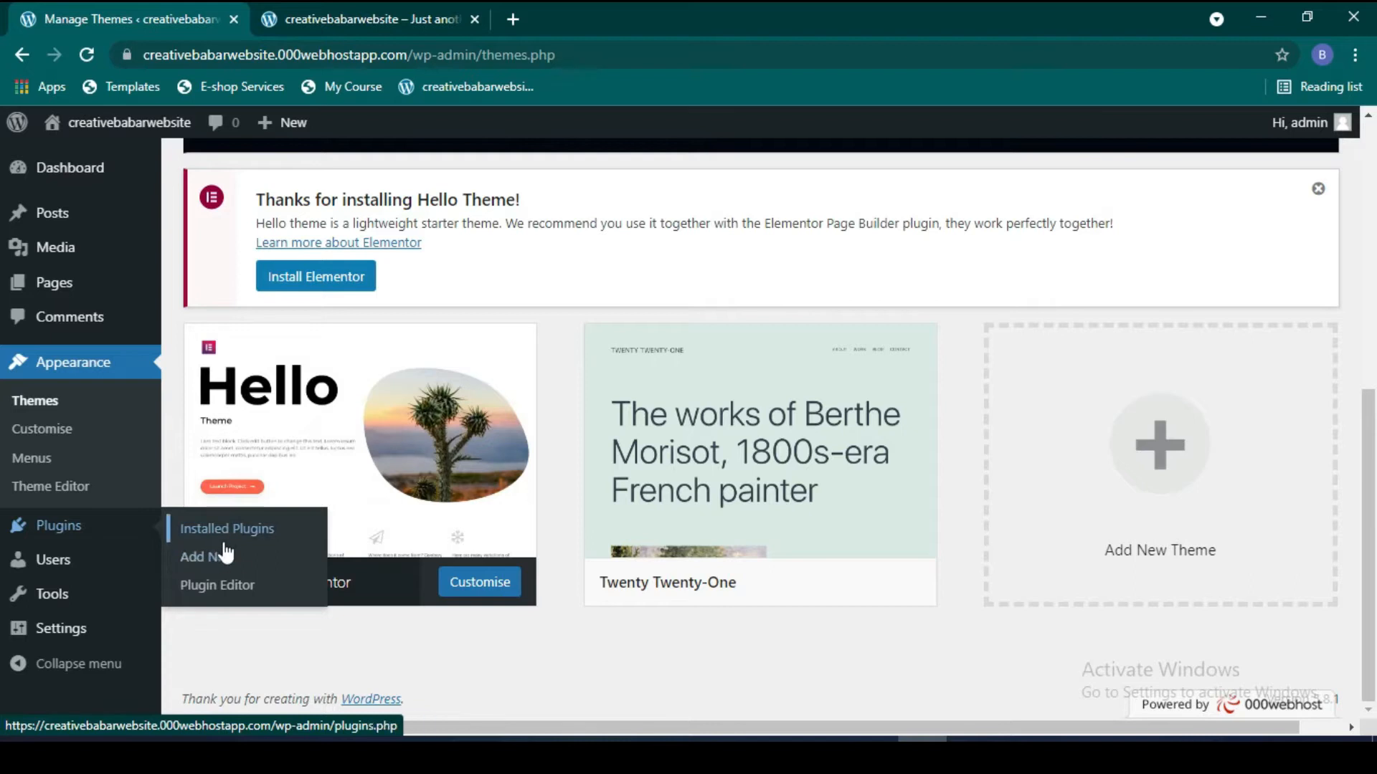
Step: Open Add New Plugins, reload after the database error, and search for 'elementor'
{"action": "left_click", "coordinate": [226, 565]}
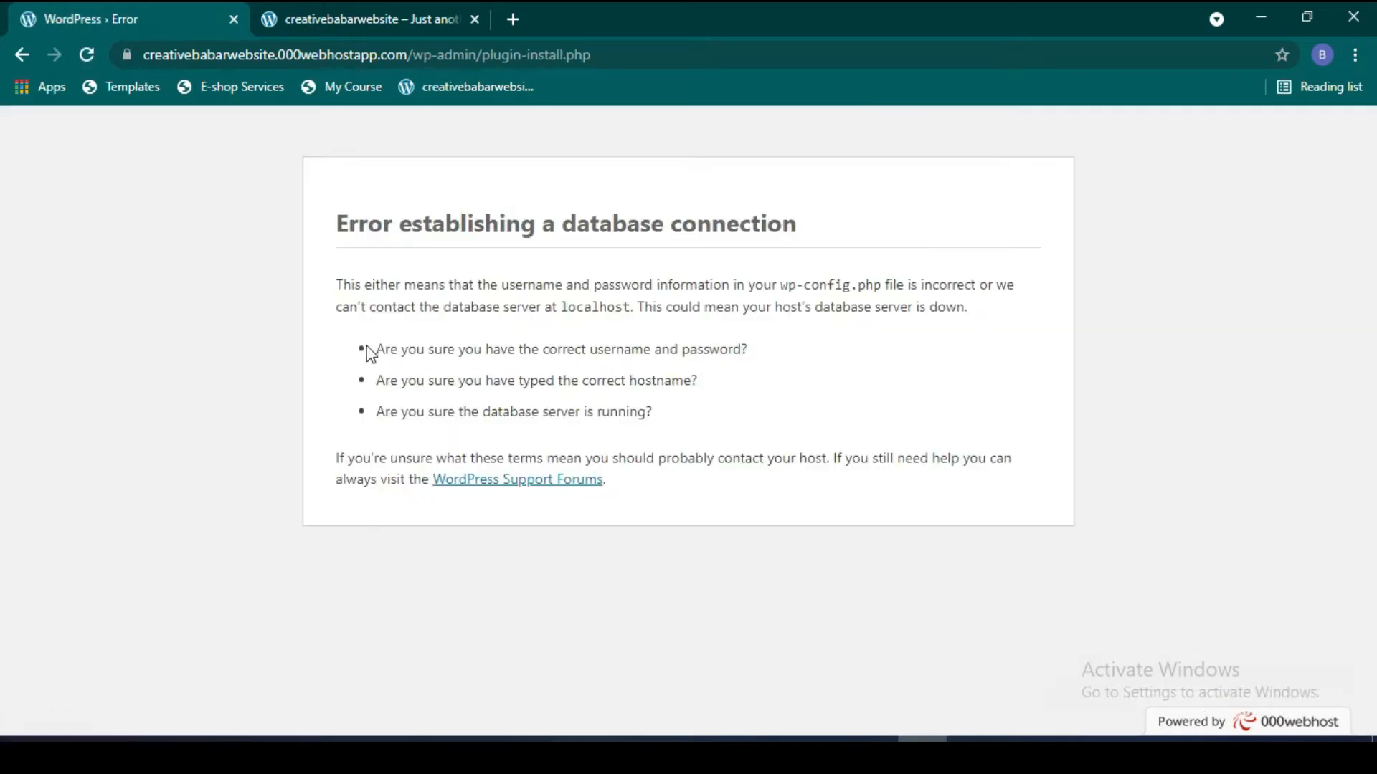
{"action": "key", "text": "F5"}
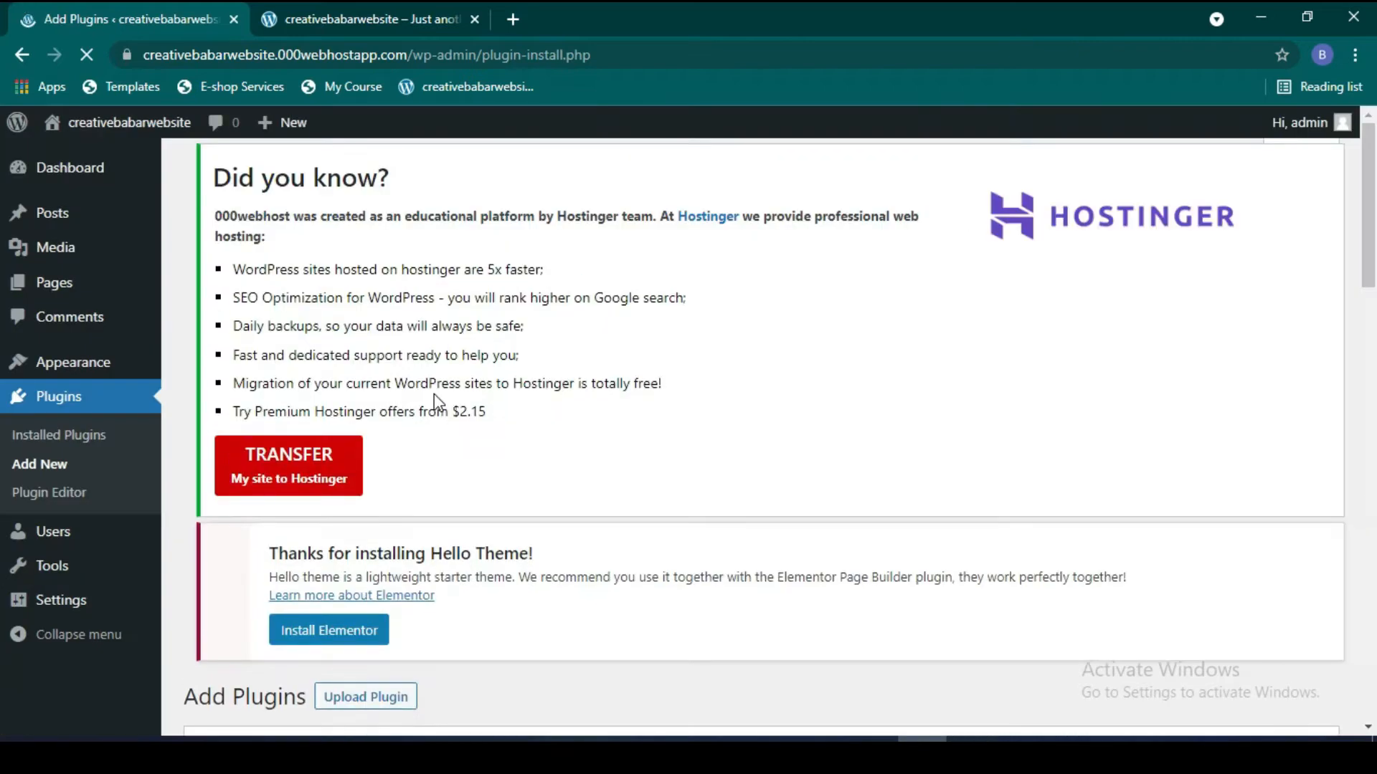
{"action": "scroll", "coordinate": [433, 394], "scroll_direction": "down", "scroll_amount": 6}
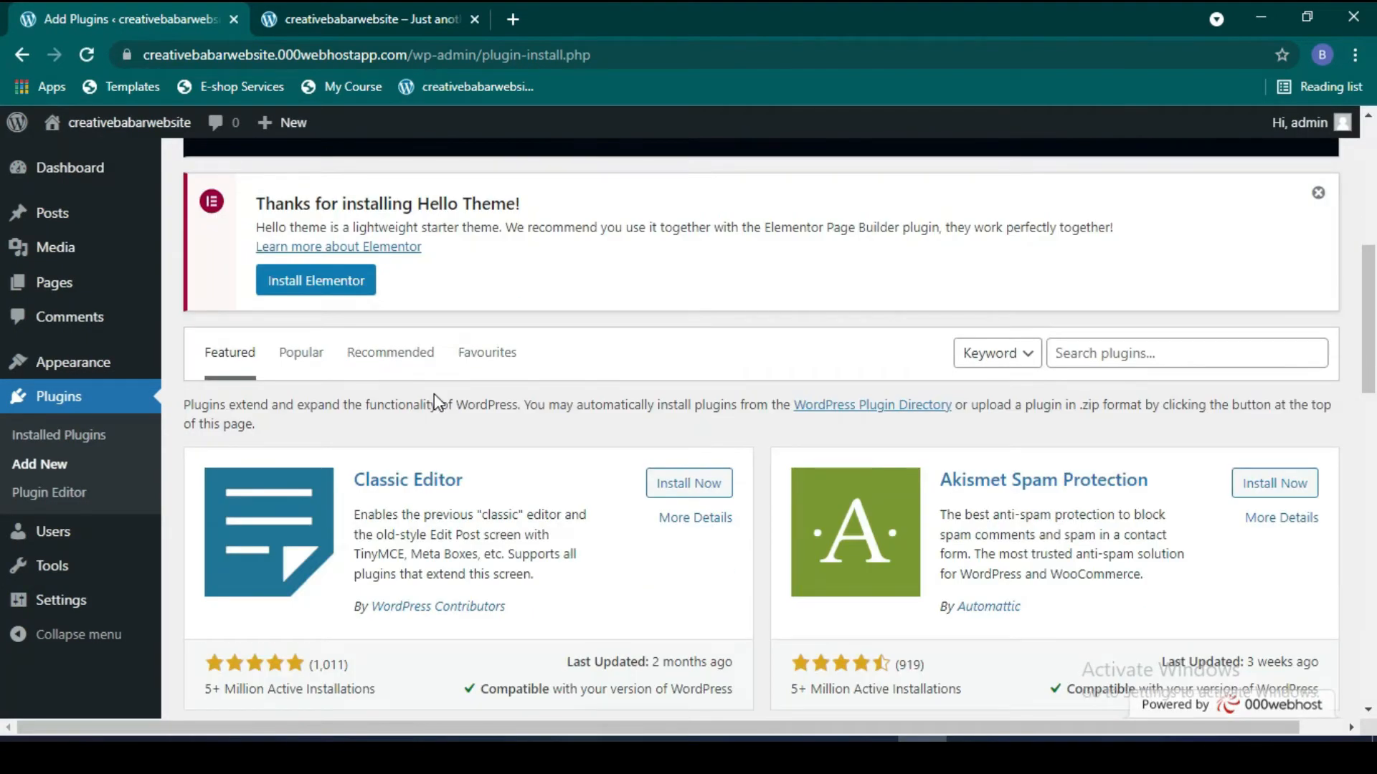
{"action": "scroll", "coordinate": [1080, 355], "scroll_direction": "down", "scroll_amount": 1}
{"action": "left_click", "coordinate": [1119, 256]}
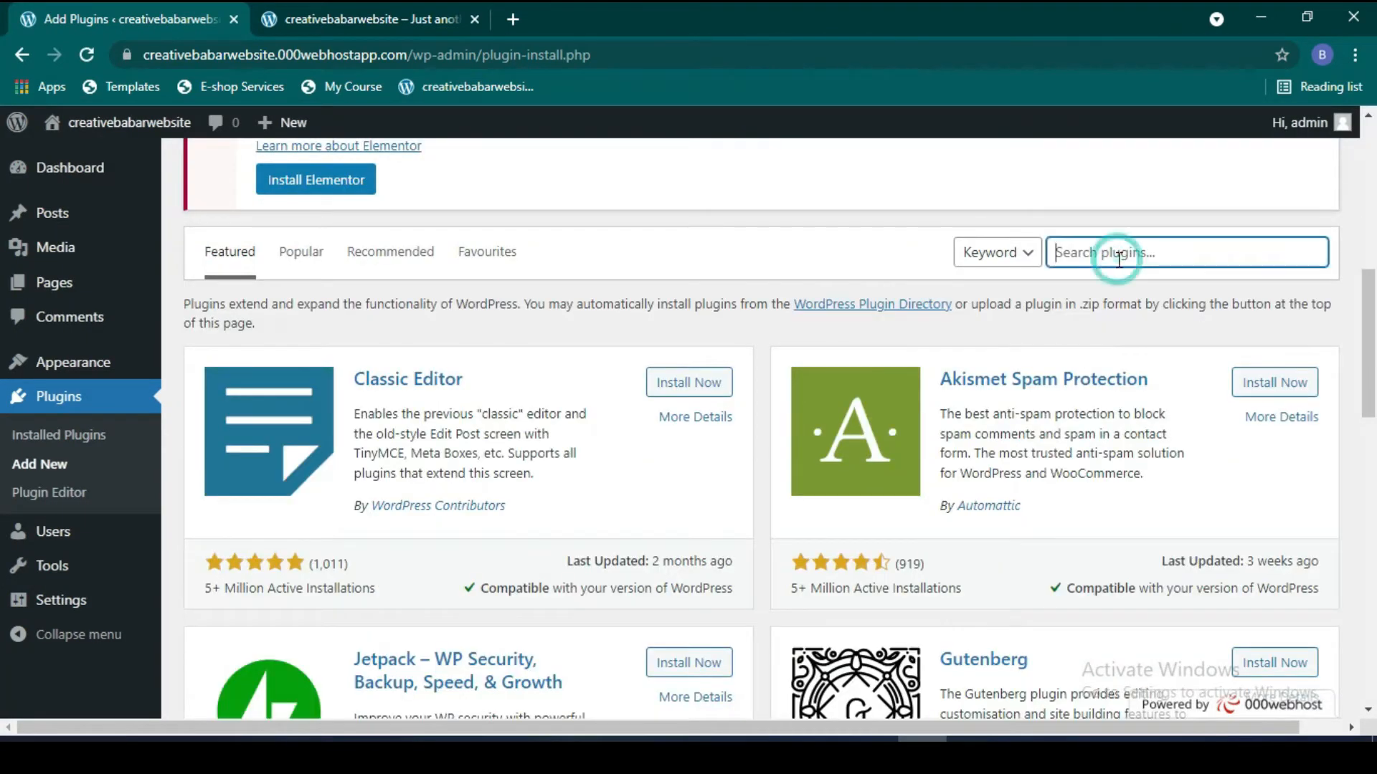
{"action": "type", "text": "el"}
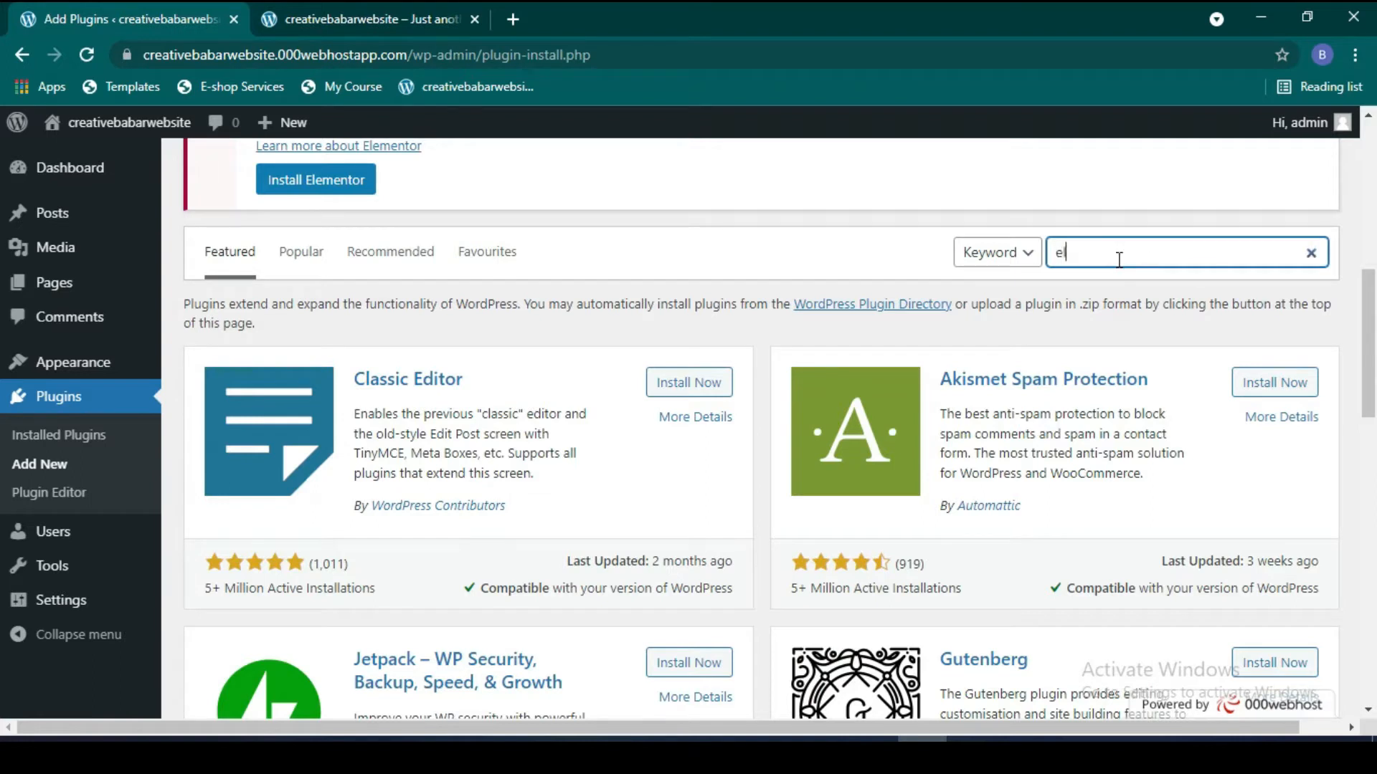
{"action": "type", "text": "ementor"}
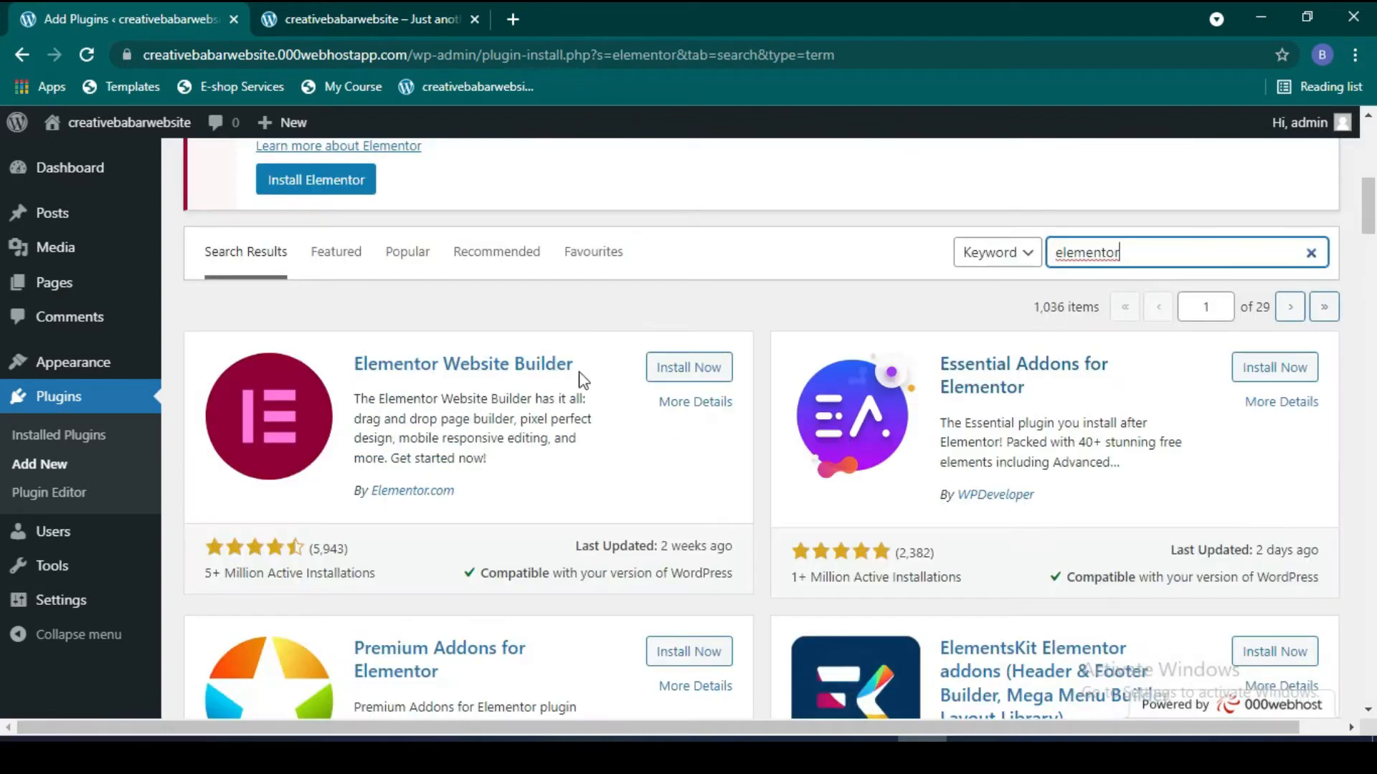
Step: Install and activate Elementor Website Builder, then go to the Pages list
{"action": "left_click", "coordinate": [679, 368]}
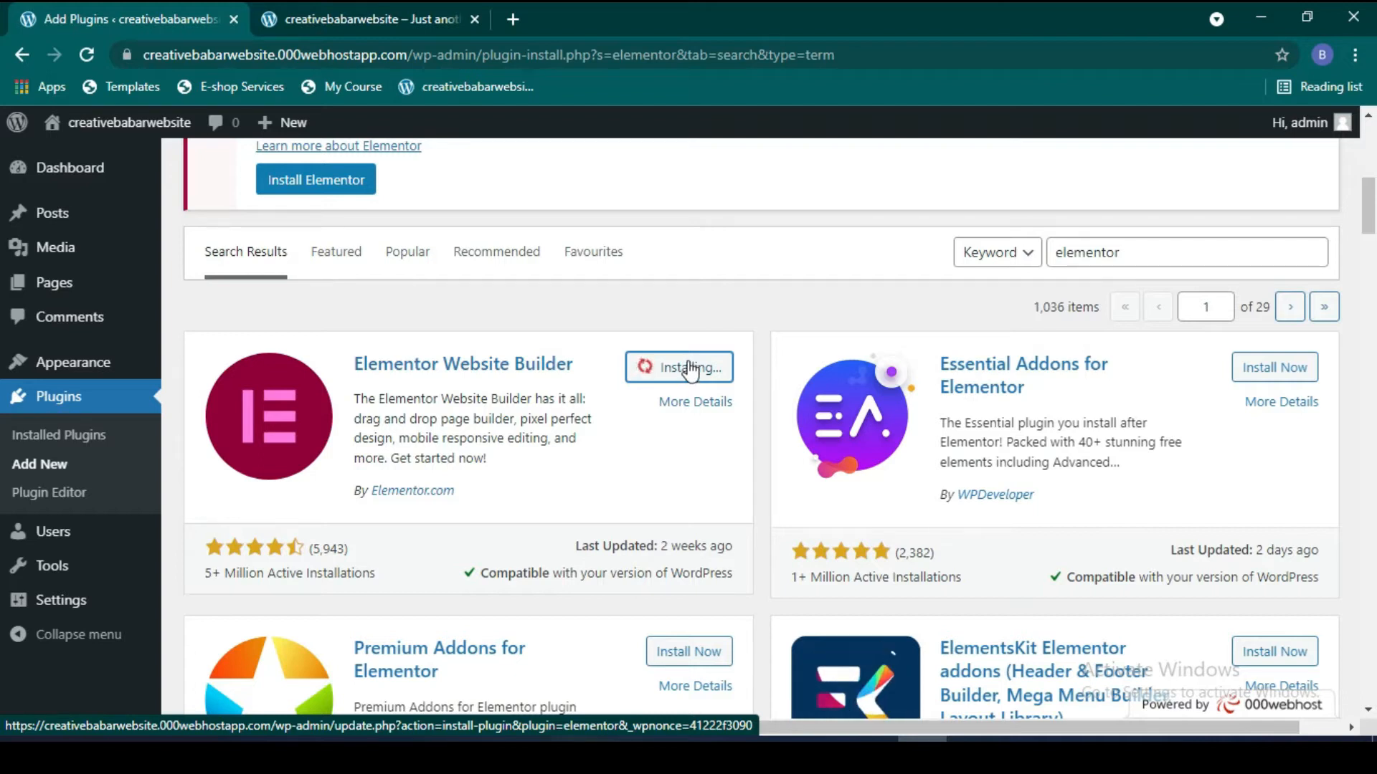
{"action": "left_click", "coordinate": [692, 375]}
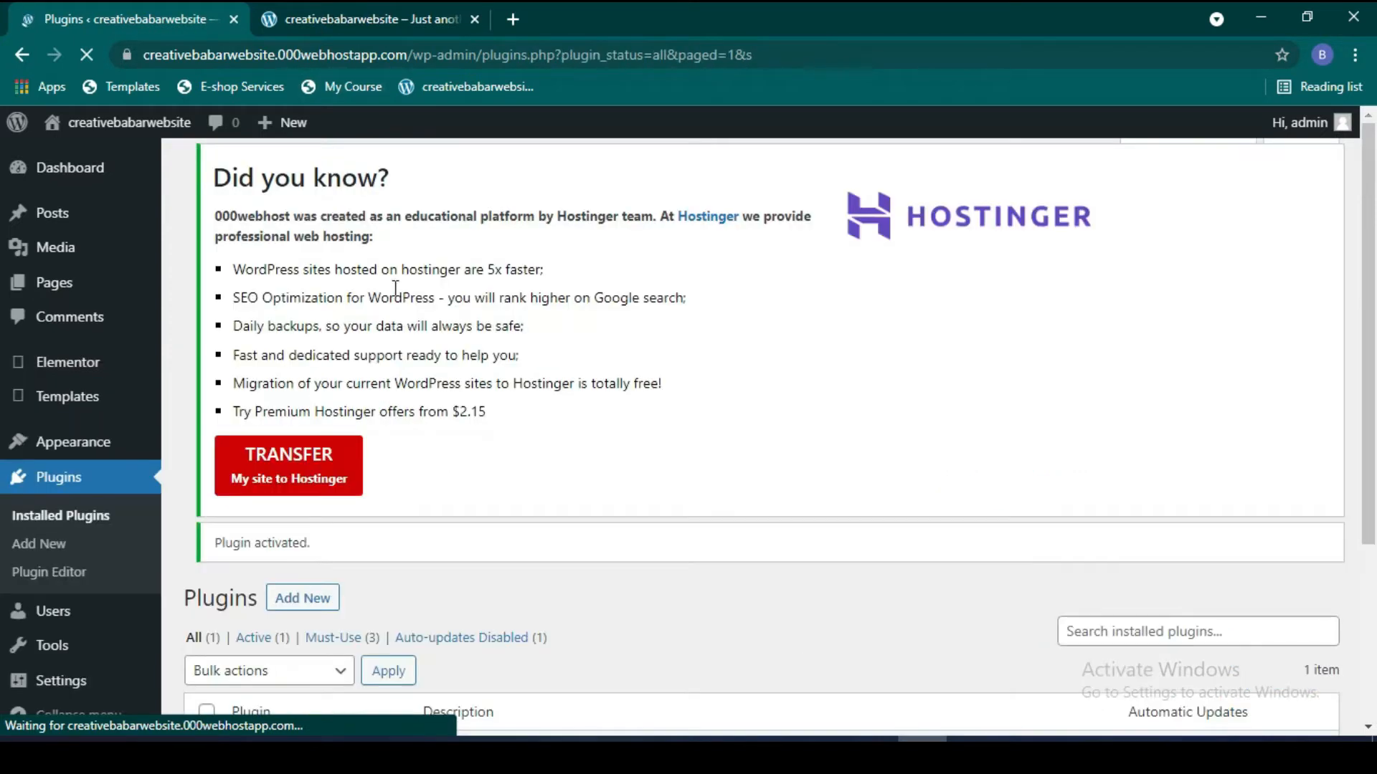
{"action": "scroll", "coordinate": [395, 289], "scroll_direction": "down", "scroll_amount": 5}
{"action": "scroll", "coordinate": [378, 332], "scroll_direction": "up", "scroll_amount": 5}
{"action": "left_click", "coordinate": [344, 14]}
{"action": "left_click", "coordinate": [151, 9]}
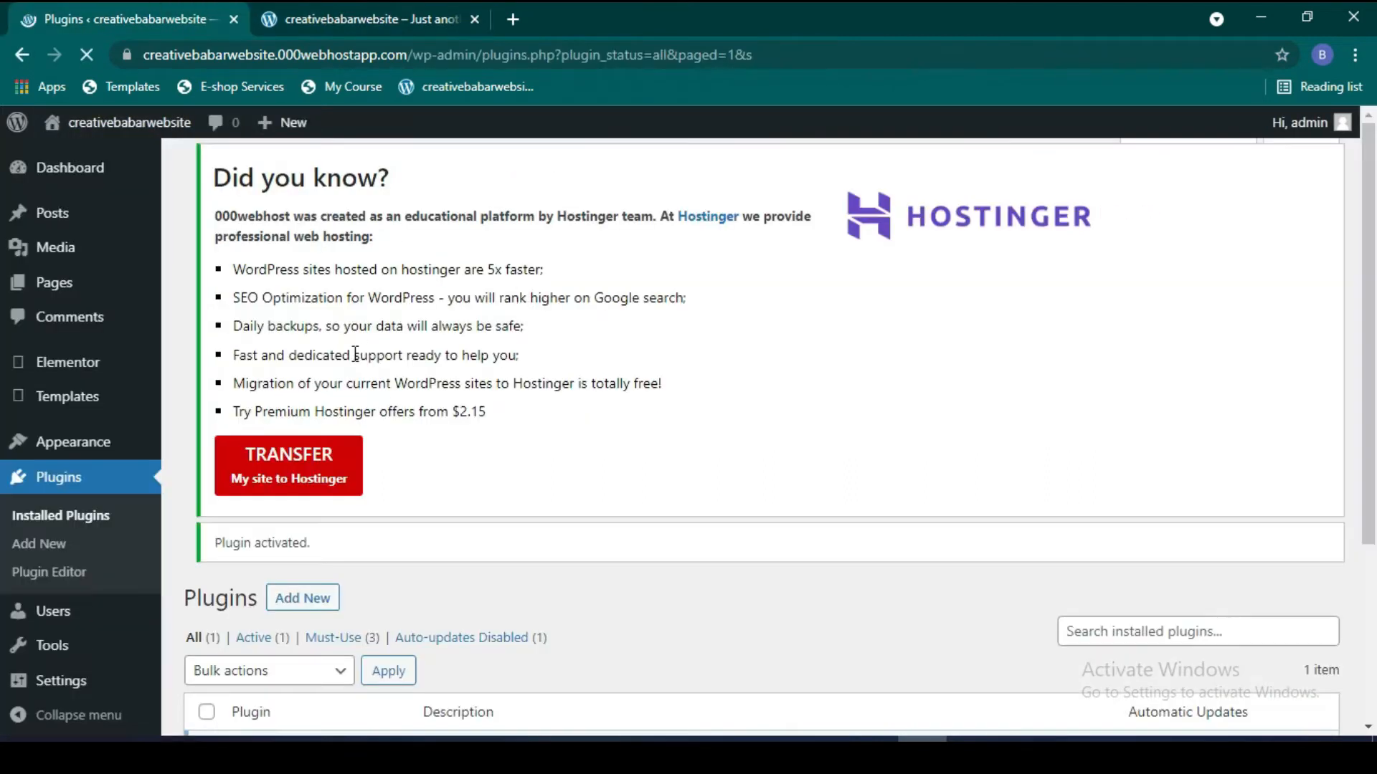
{"action": "left_click", "coordinate": [79, 281]}
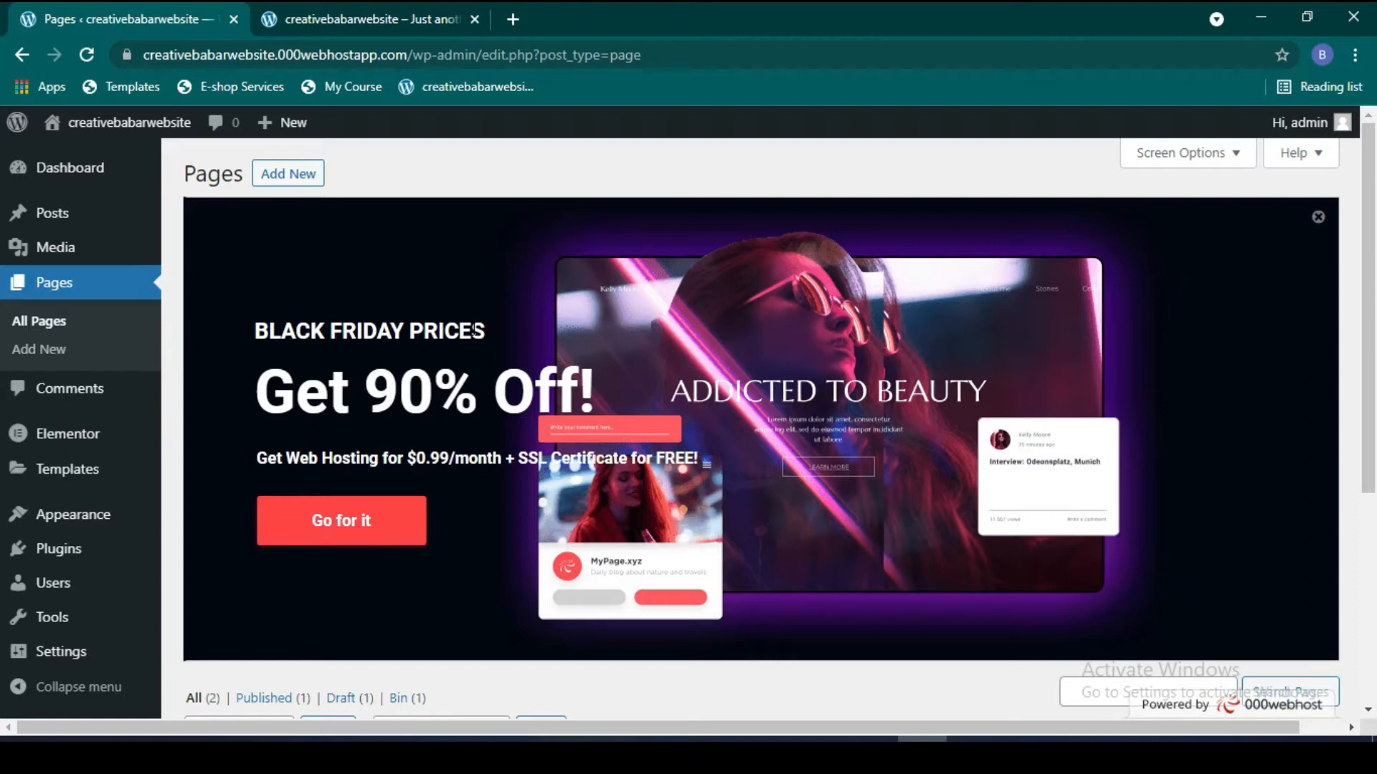
Step: Dismiss the Black Friday ad and start a new page titled 'Home'
{"action": "left_click", "coordinate": [1318, 217]}
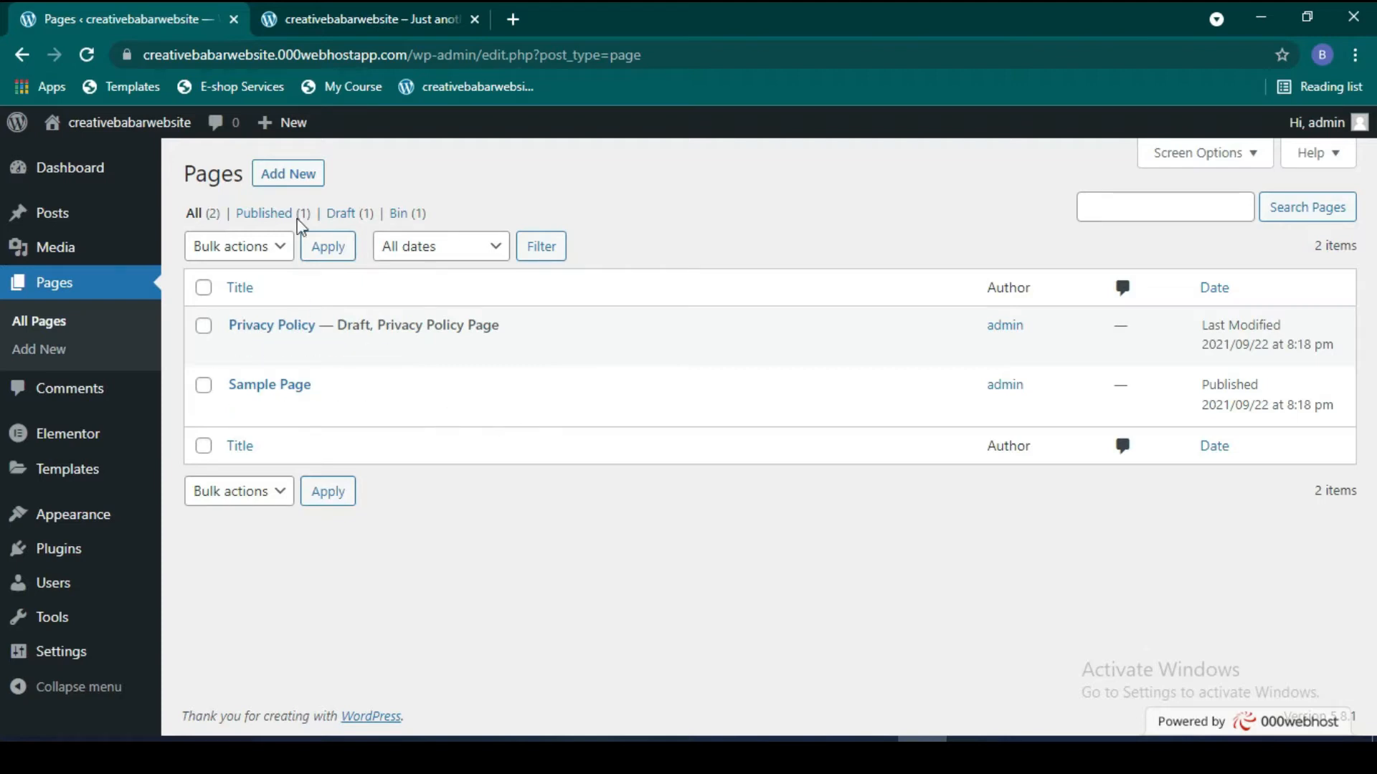
{"action": "left_click", "coordinate": [295, 174]}
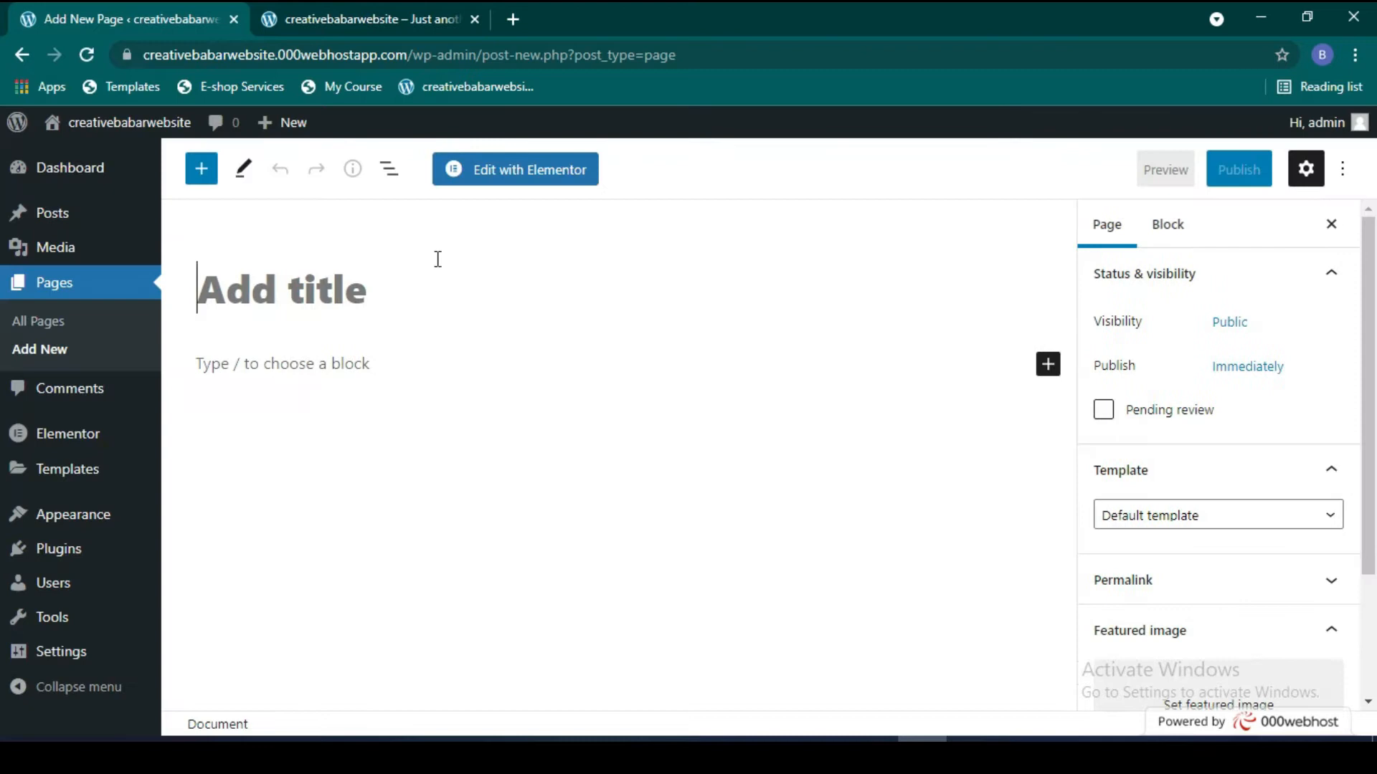
{"action": "type", "text": "Ho"}
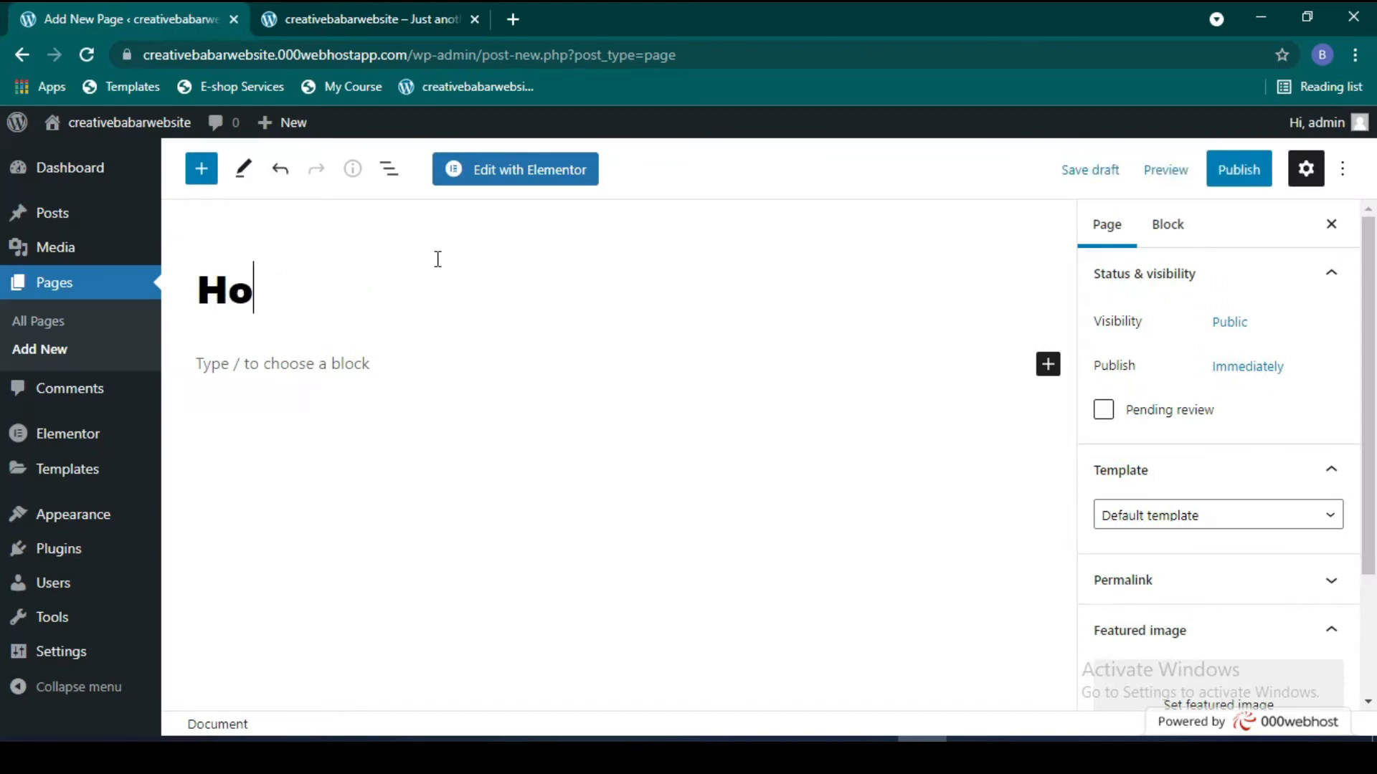
{"action": "type", "text": "me"}
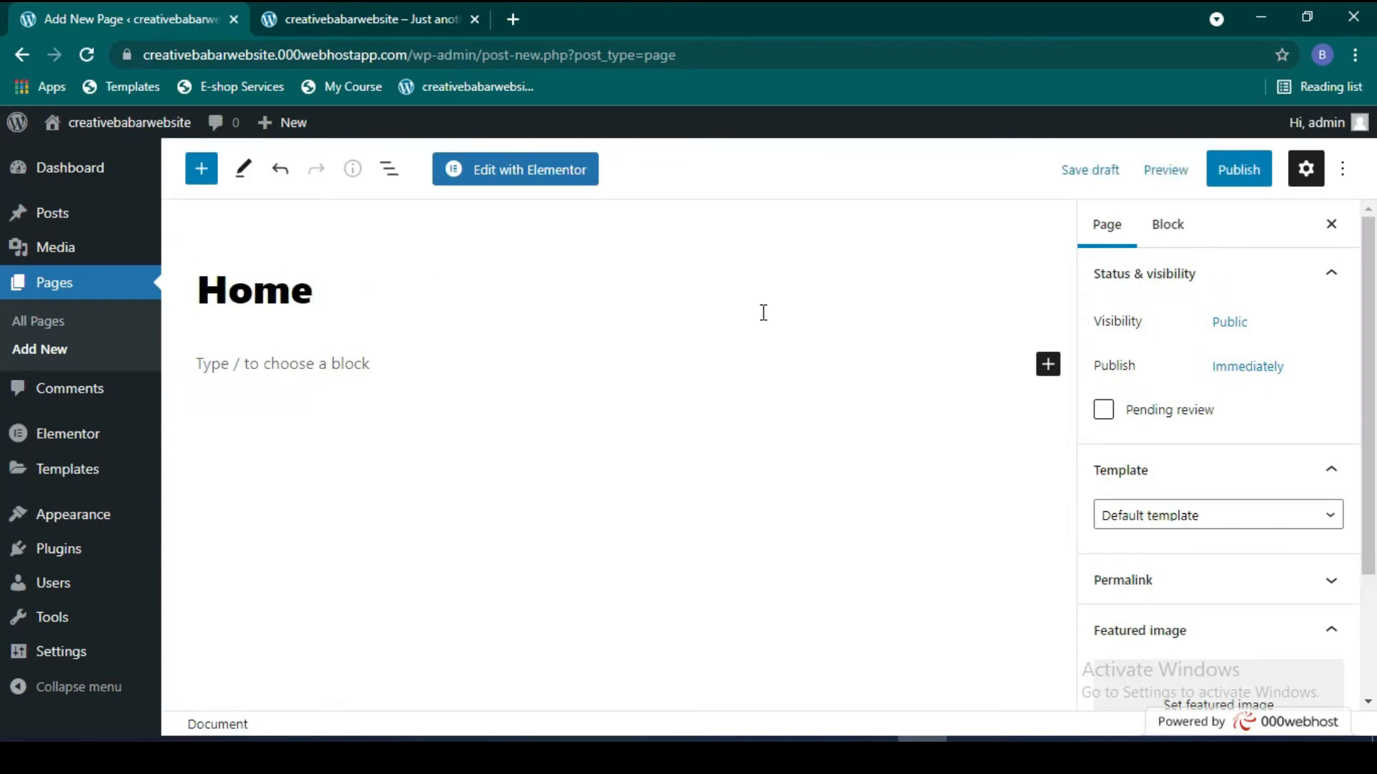
Step: Publish the Home page and view it live in a new tab
{"action": "left_click", "coordinate": [1227, 183]}
{"action": "left_click", "coordinate": [1194, 169]}
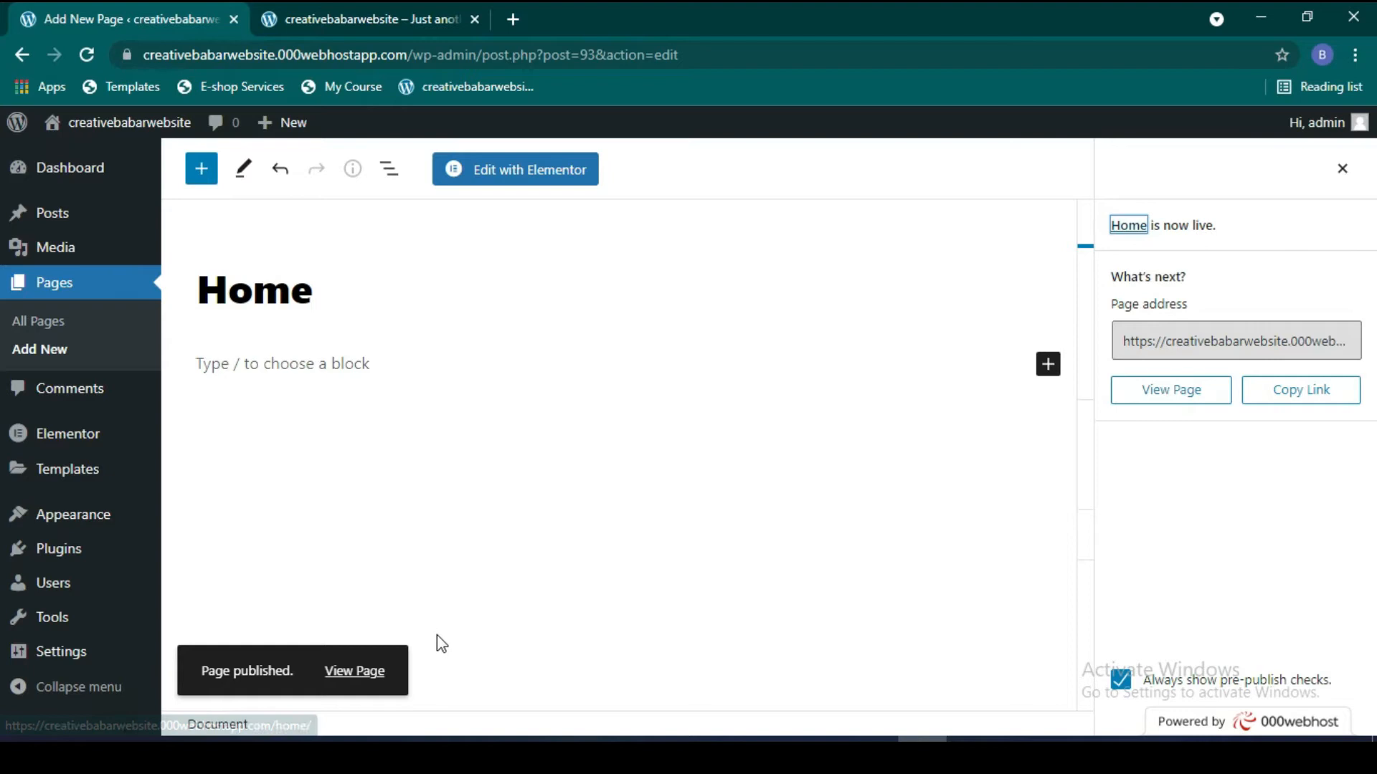
{"action": "left_click", "coordinate": [1210, 399]}
{"action": "left_click", "coordinate": [1342, 169]}
{"action": "scroll", "coordinate": [1183, 454], "scroll_direction": "down", "scroll_amount": 2}
{"action": "scroll", "coordinate": [1229, 446], "scroll_direction": "up", "scroll_amount": 2}
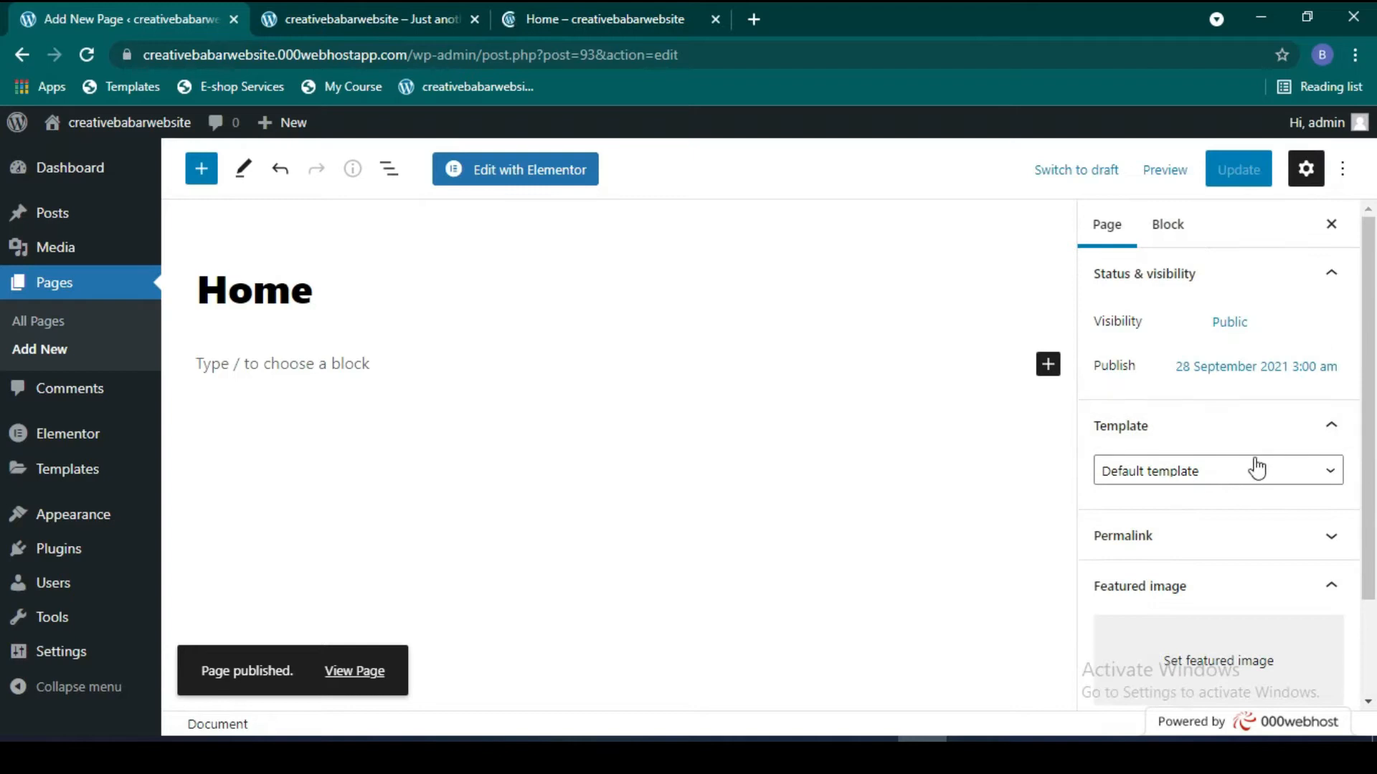
Step: Give the Home page the Elementor Full Width template, update it, and open it in Elementor
{"action": "left_click", "coordinate": [1289, 481]}
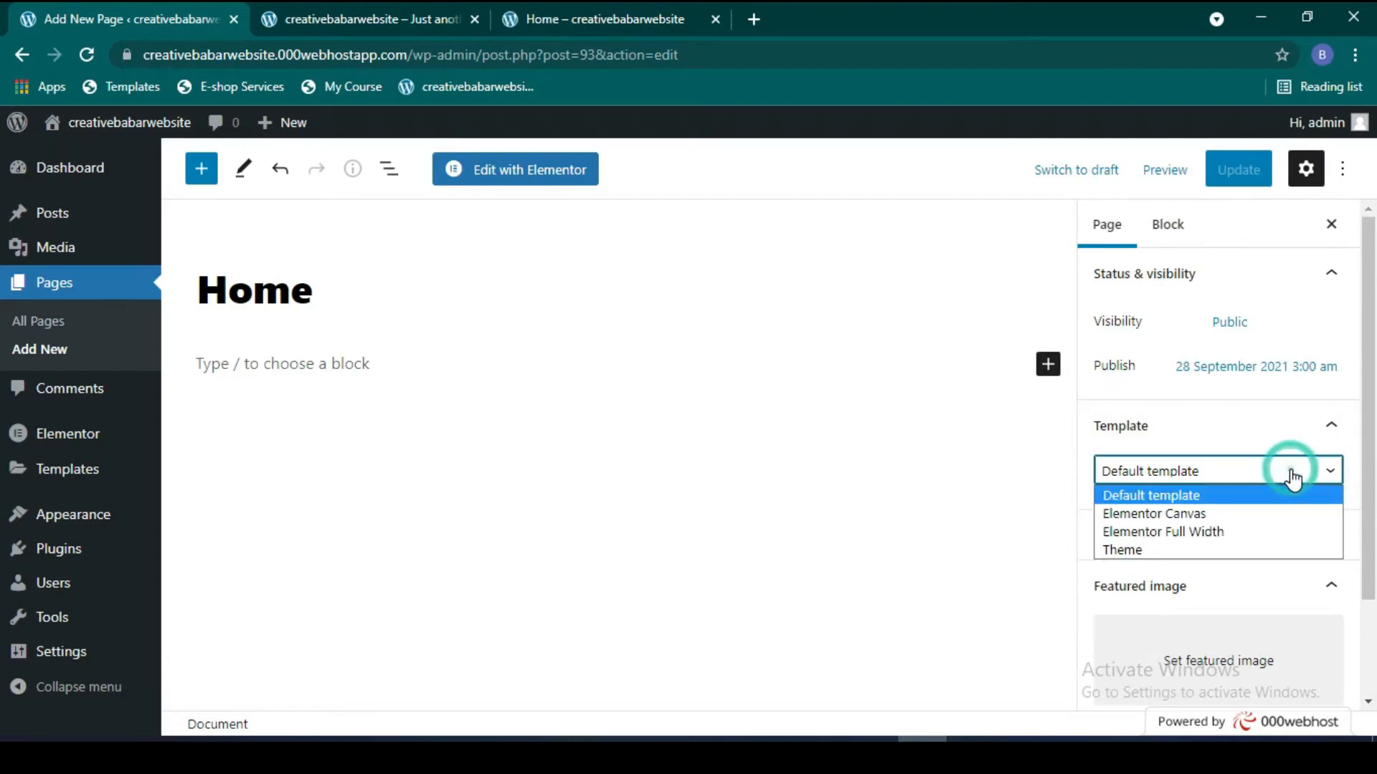
{"action": "left_click", "coordinate": [1256, 532]}
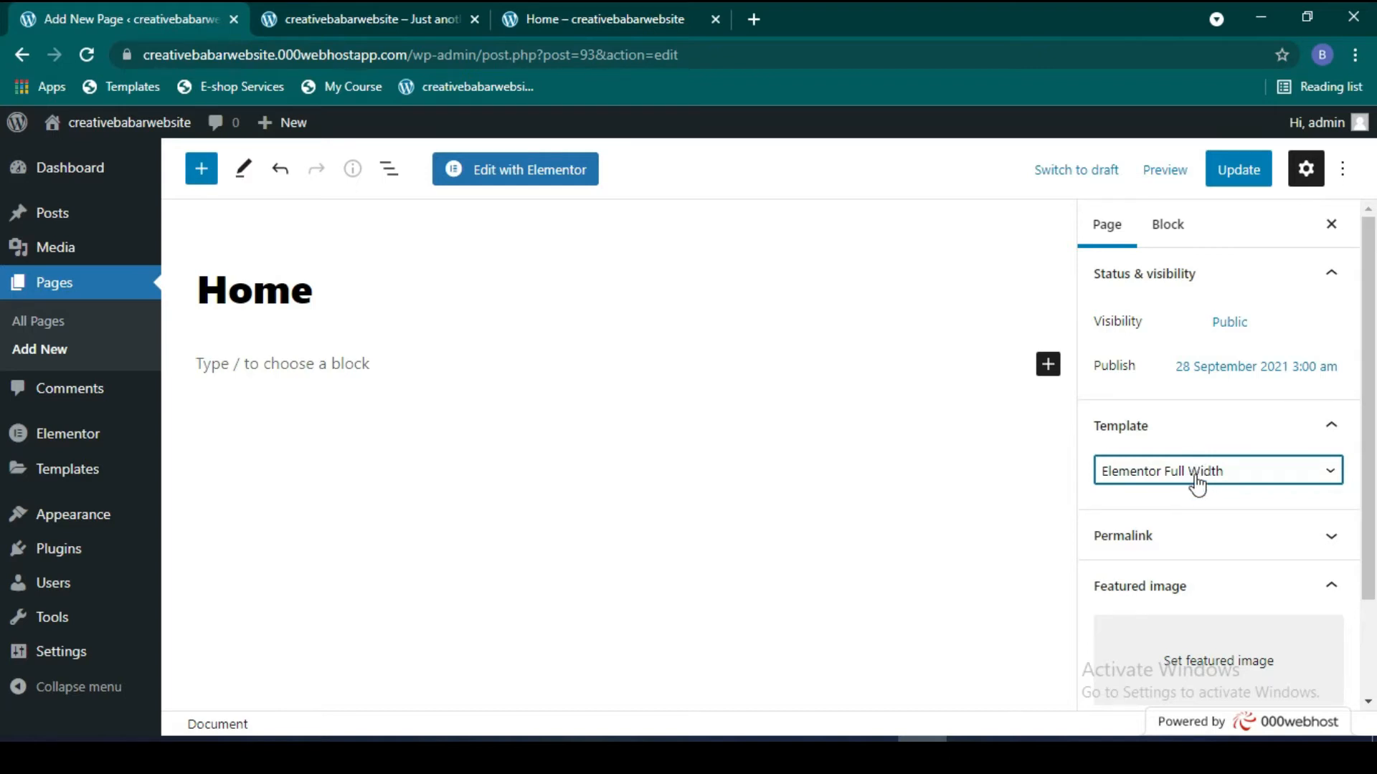
{"action": "scroll", "coordinate": [1177, 512], "scroll_direction": "down", "scroll_amount": 2}
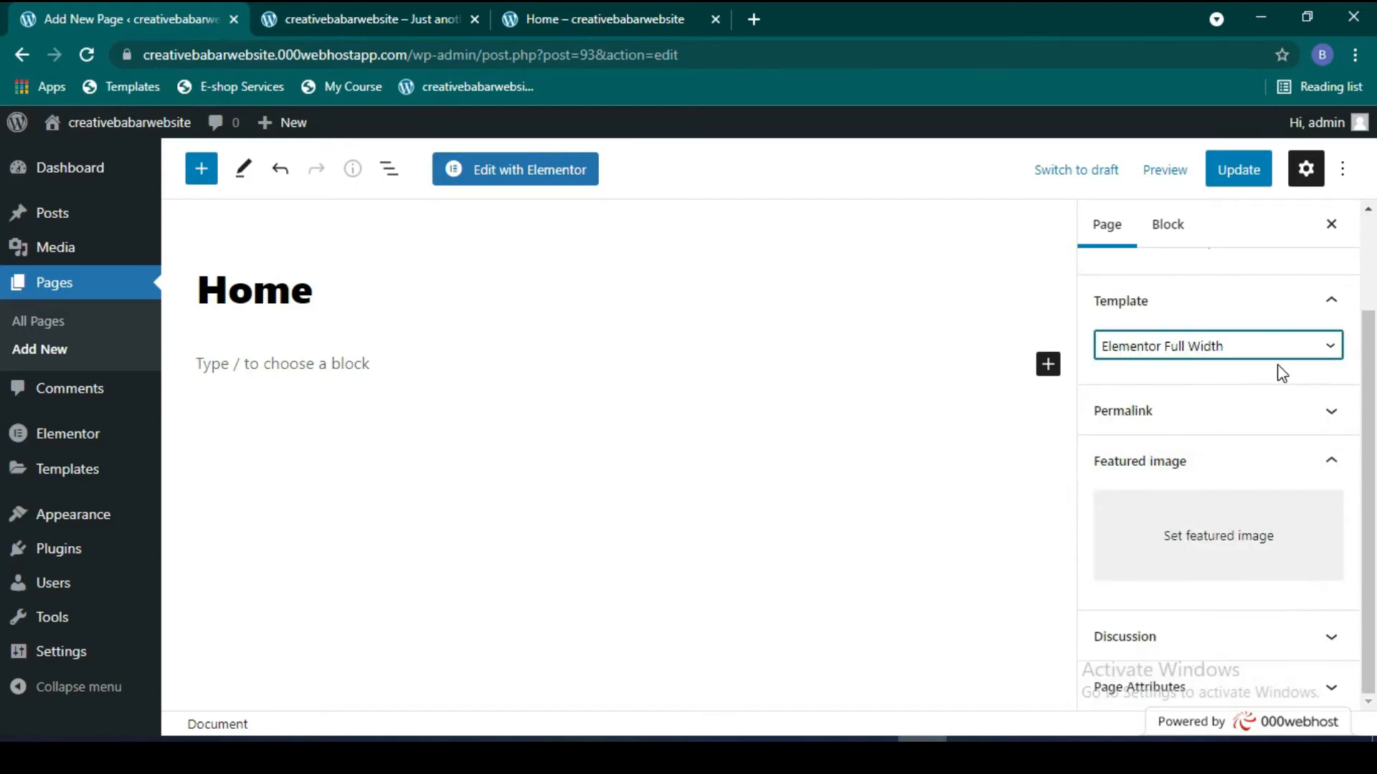
{"action": "scroll", "coordinate": [1262, 380], "scroll_direction": "up", "scroll_amount": 2}
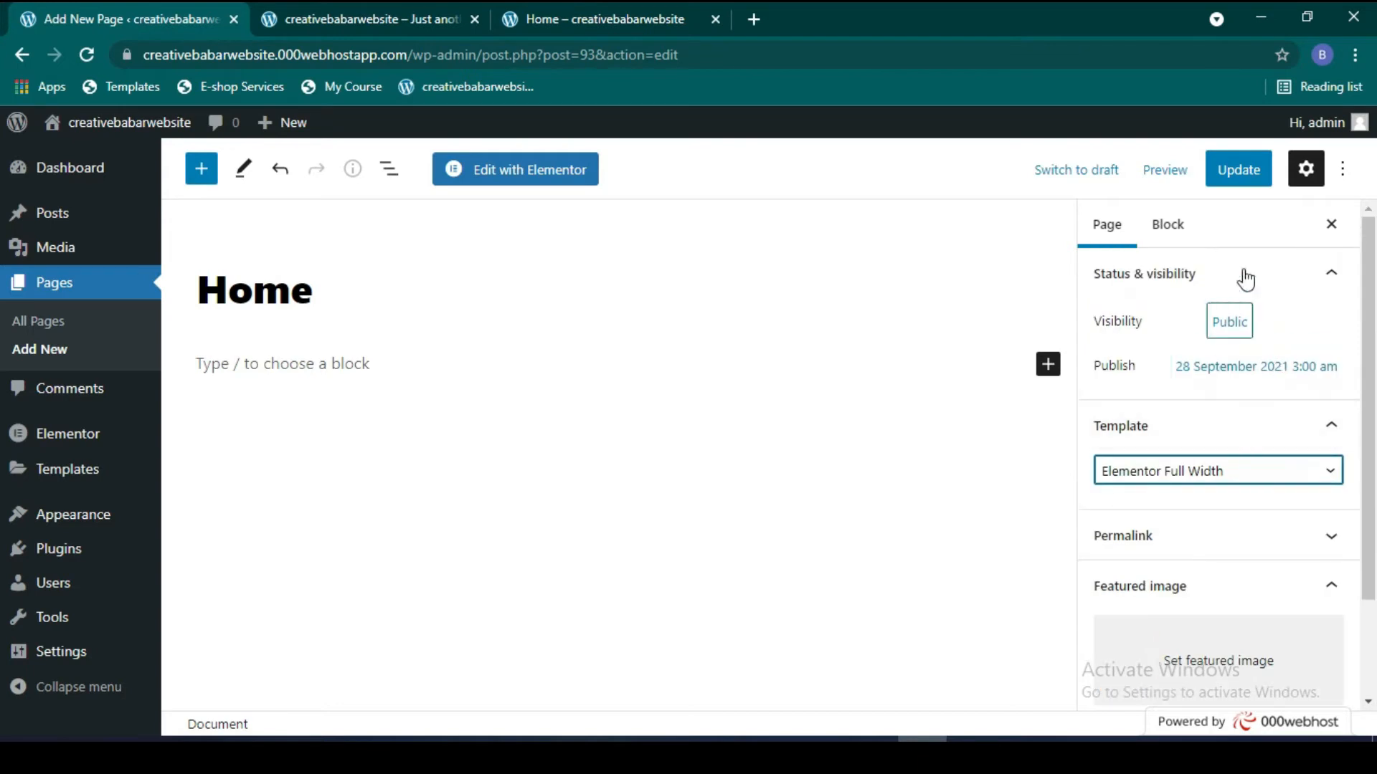
{"action": "left_click", "coordinate": [1307, 480]}
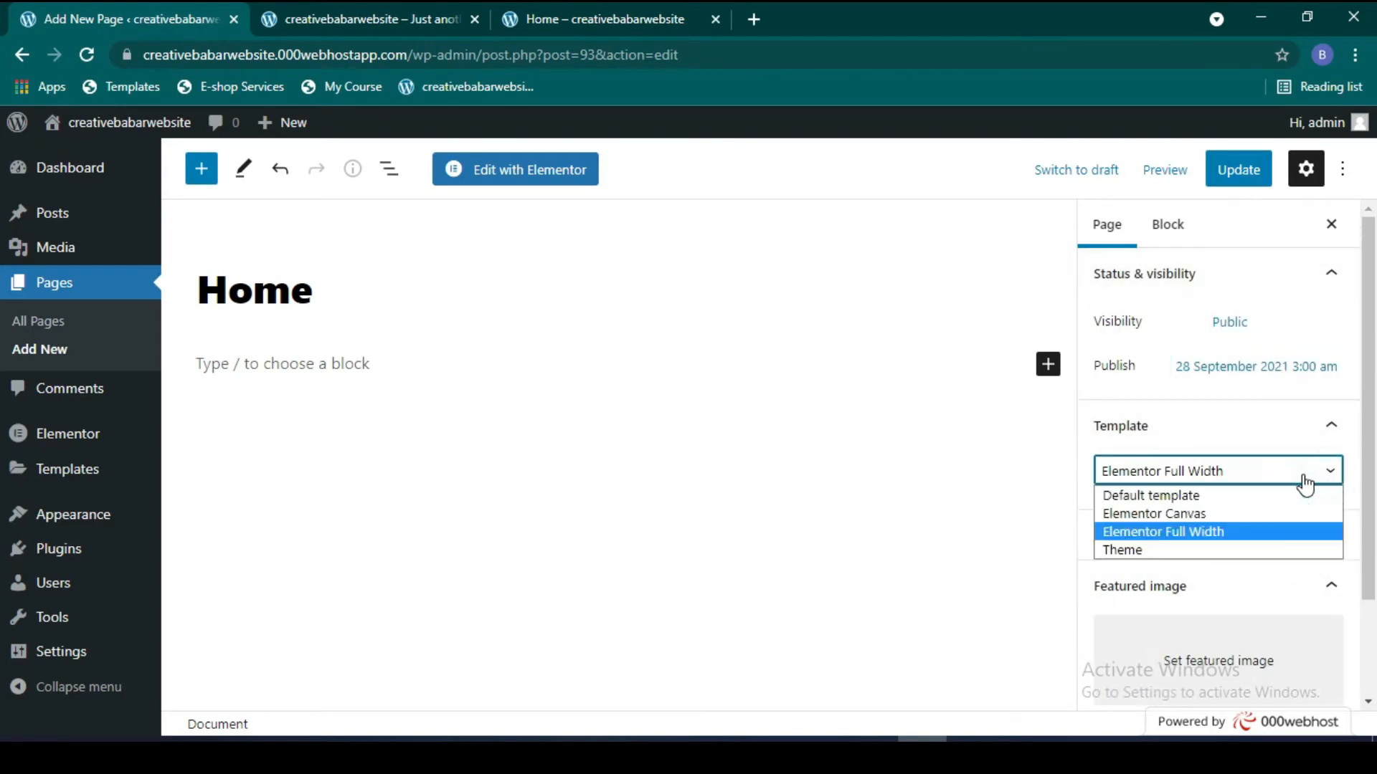
{"action": "left_click", "coordinate": [1302, 479]}
{"action": "left_click", "coordinate": [1299, 481]}
{"action": "left_click", "coordinate": [1299, 480]}
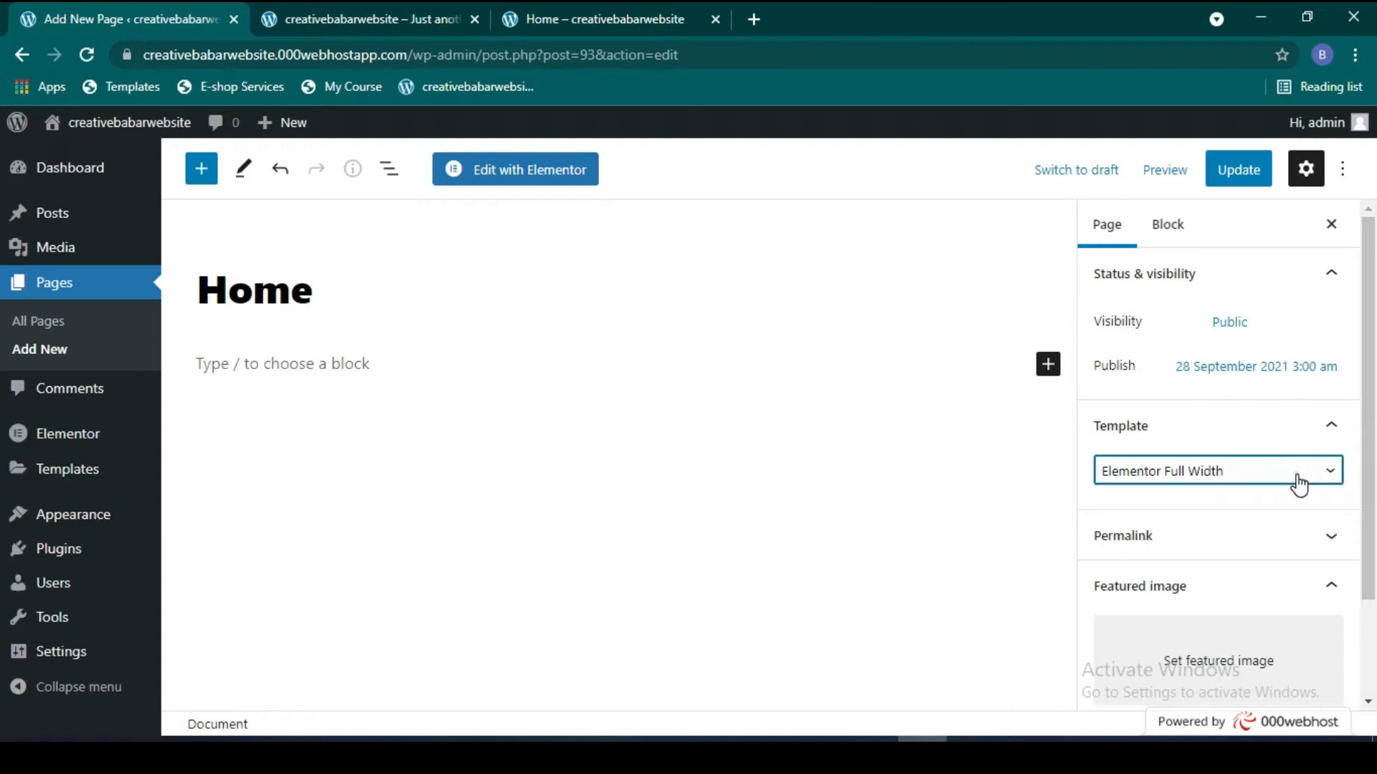
{"action": "left_click", "coordinate": [1230, 187]}
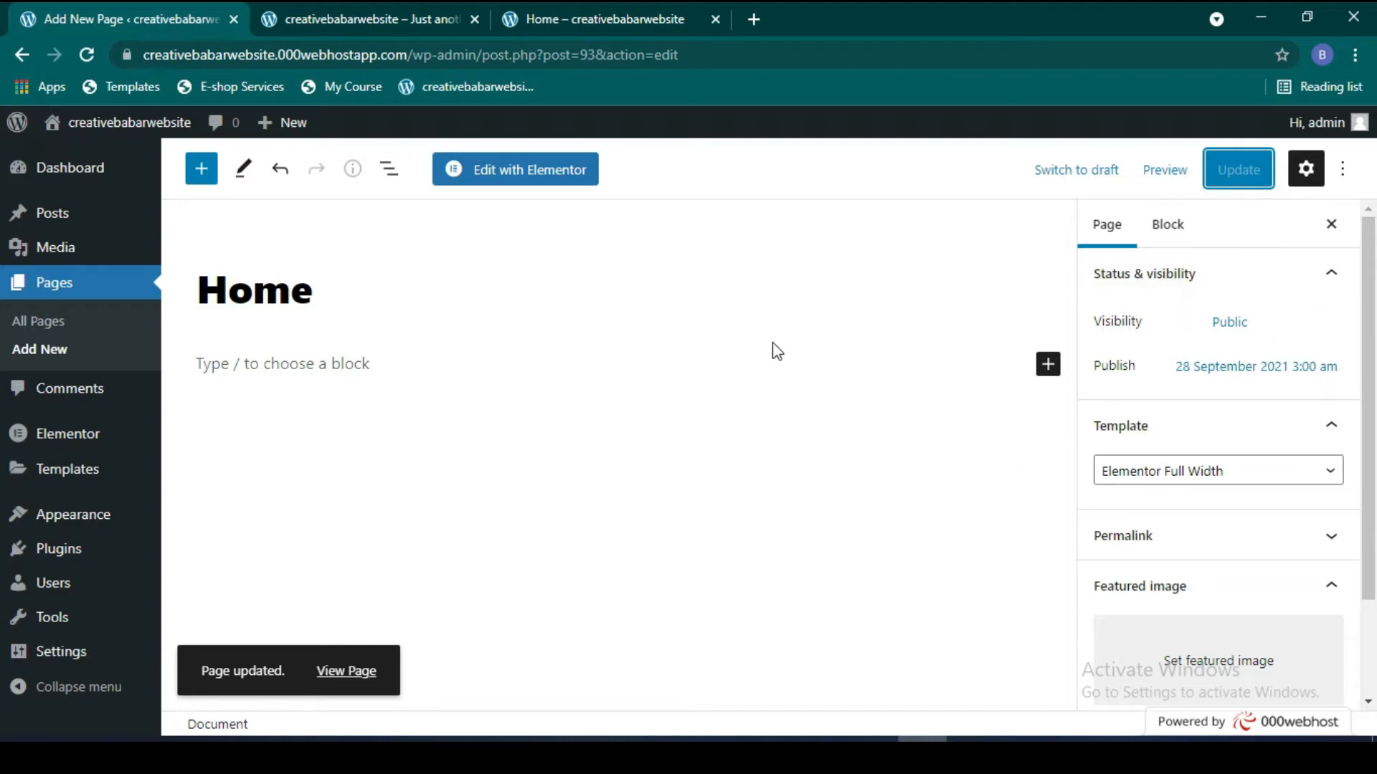
{"action": "left_click", "coordinate": [574, 179]}
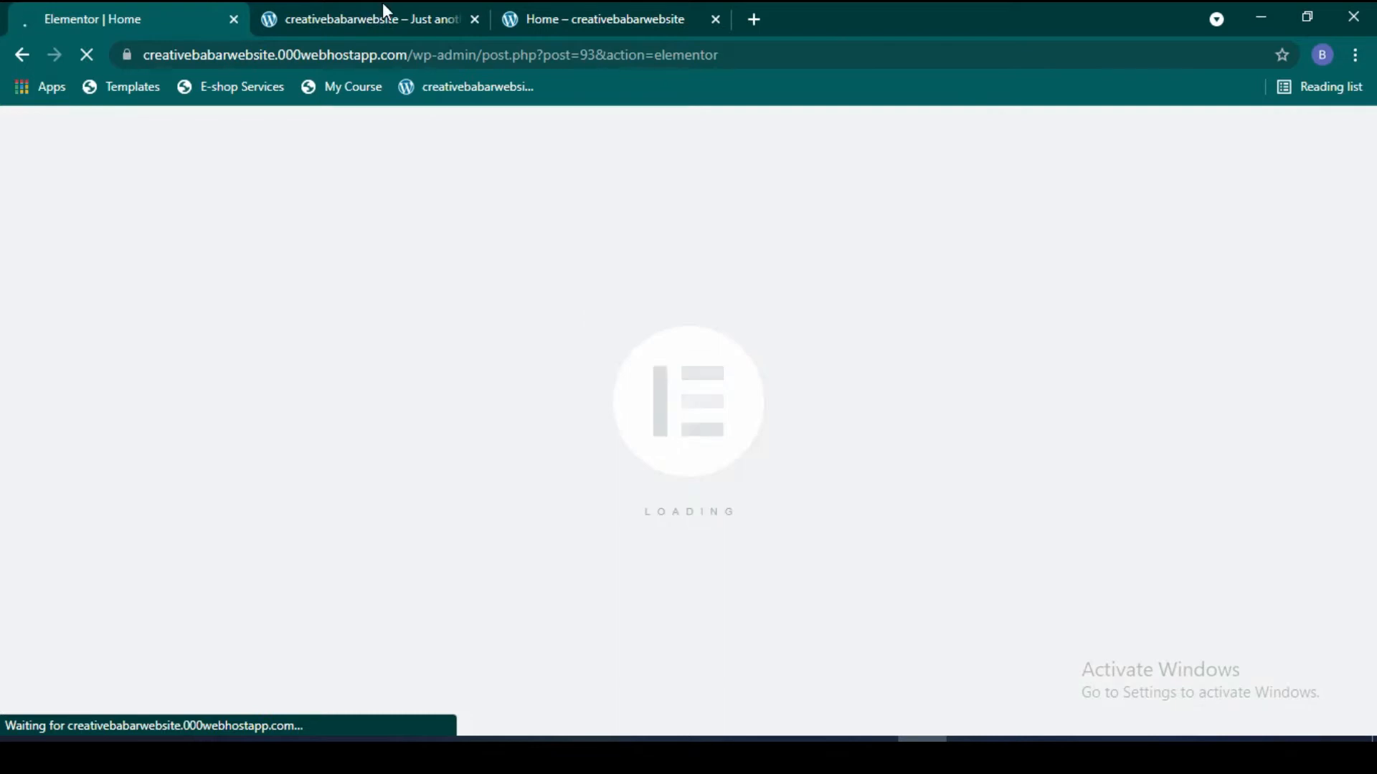
Step: Move between the live Home page and Elementor editor tabs, ending on the live Home page
{"action": "left_click", "coordinate": [382, 10]}
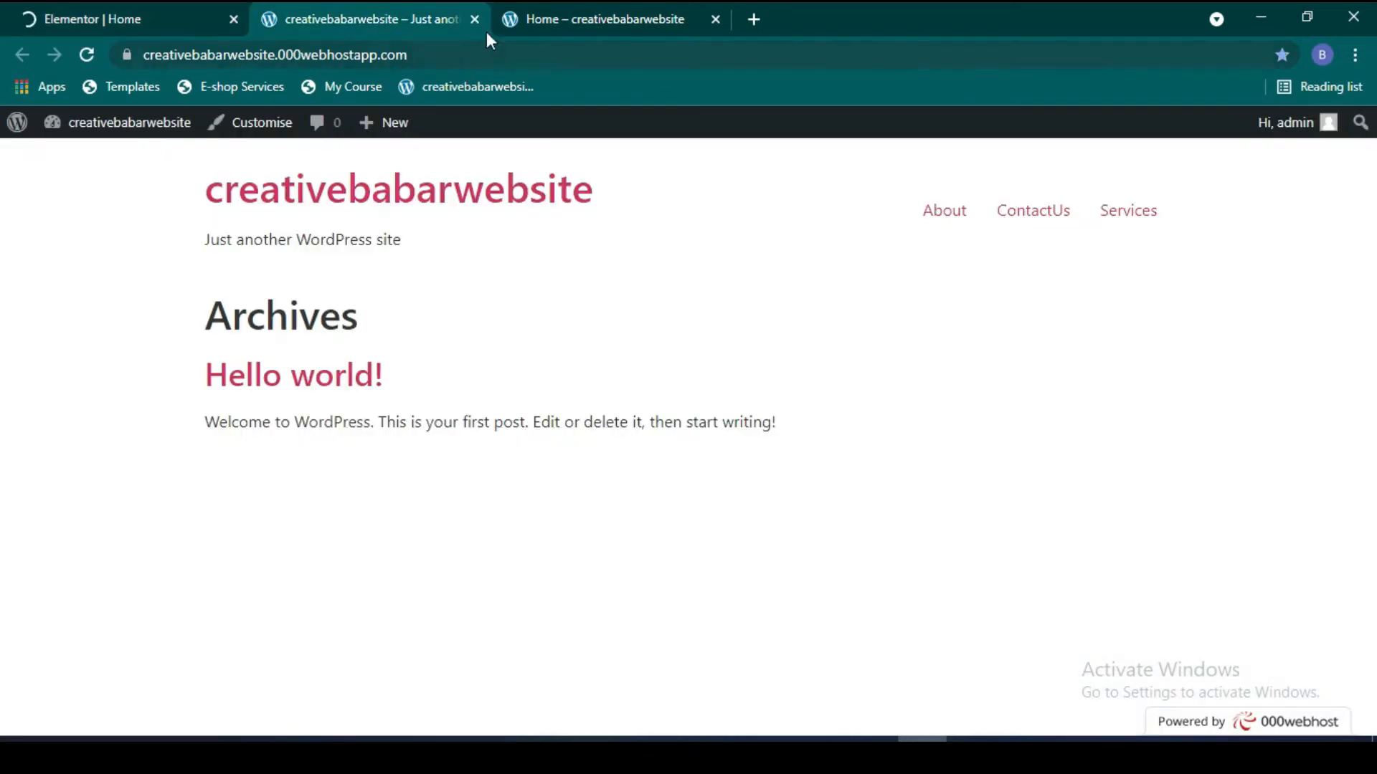
{"action": "left_click", "coordinate": [566, 18]}
{"action": "left_click_drag", "start_coordinate": [232, 281], "coordinate": [739, 293]}
{"action": "left_click", "coordinate": [736, 289]}
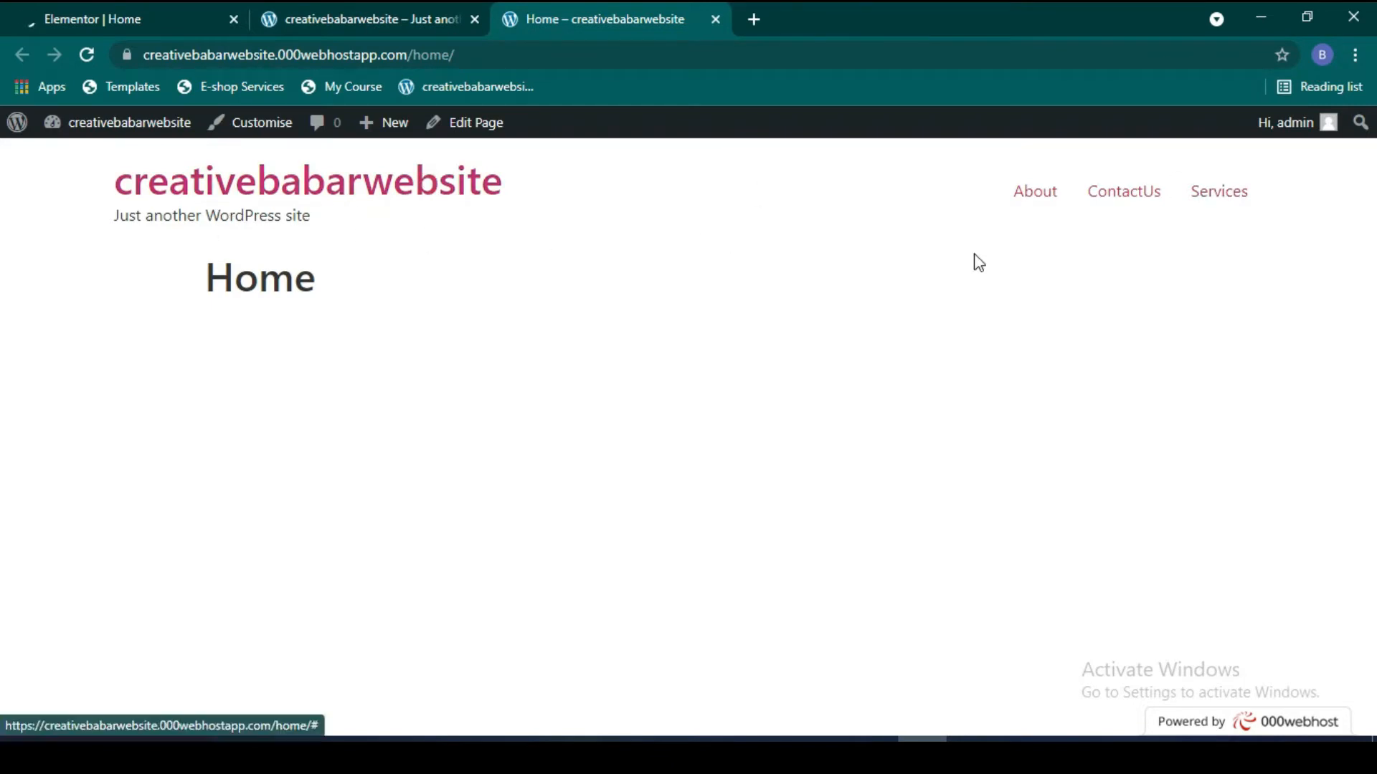
{"action": "left_click", "coordinate": [152, 6]}
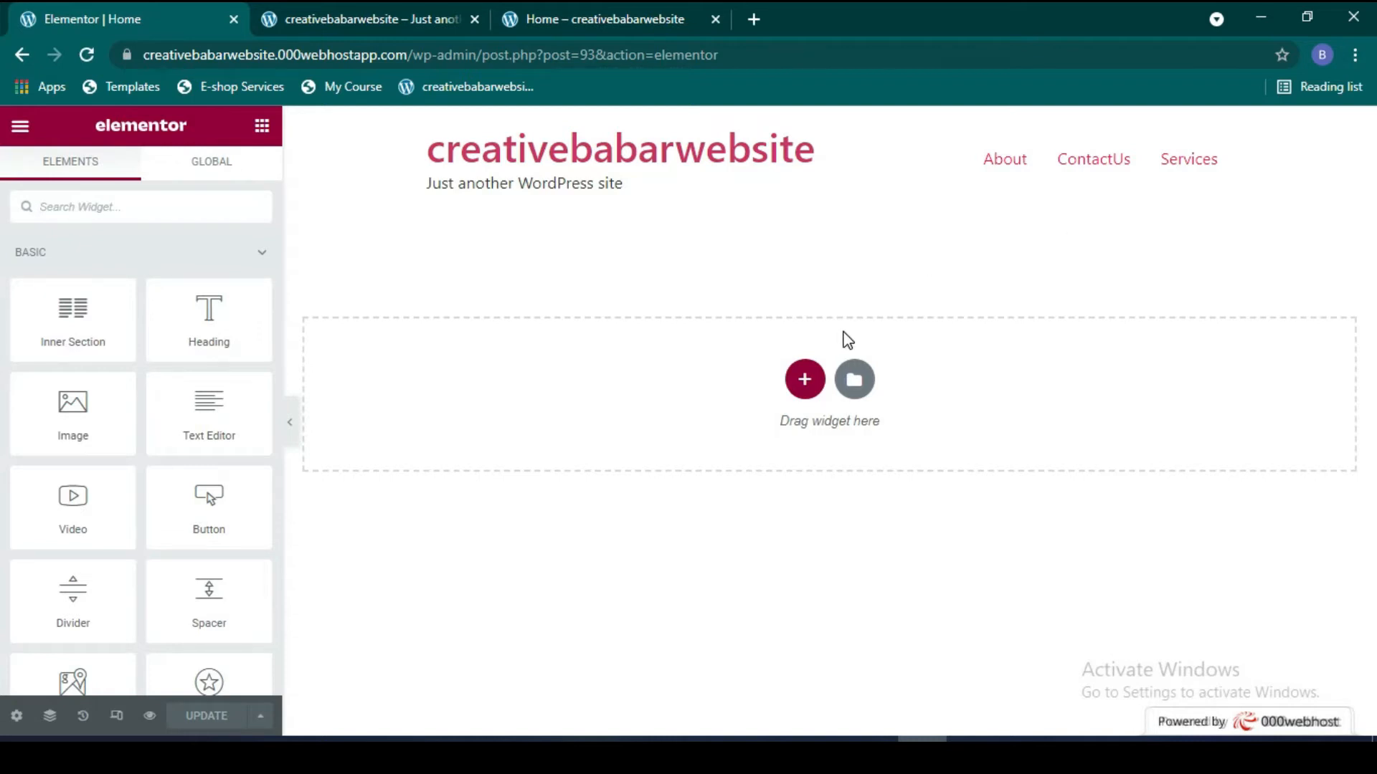
{"action": "scroll", "coordinate": [163, 525], "scroll_direction": "down", "scroll_amount": 4}
{"action": "scroll", "coordinate": [146, 501], "scroll_direction": "up", "scroll_amount": 5}
{"action": "left_click", "coordinate": [593, 13]}
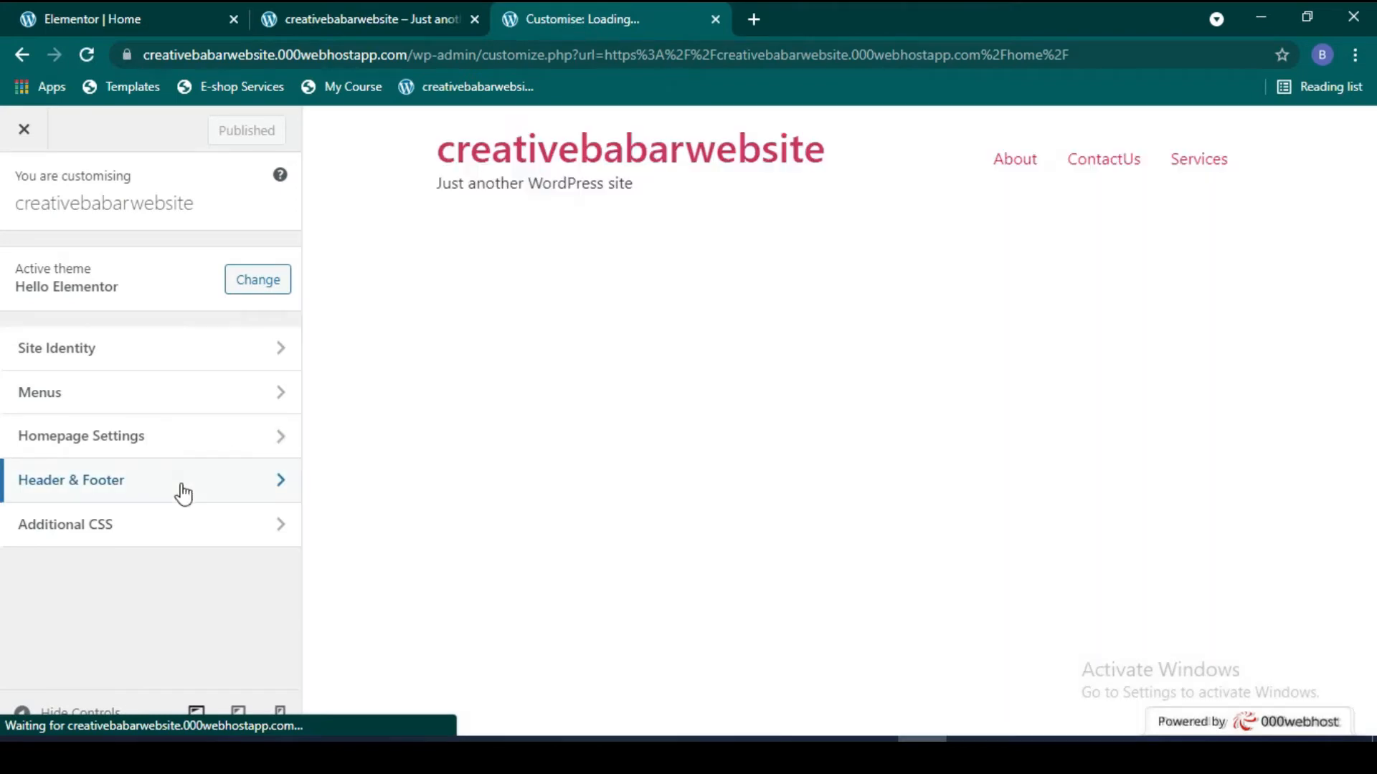
Step: Open the Customizer's Header & Footer panel and start the Elementor header setup
{"action": "left_click", "coordinate": [179, 491]}
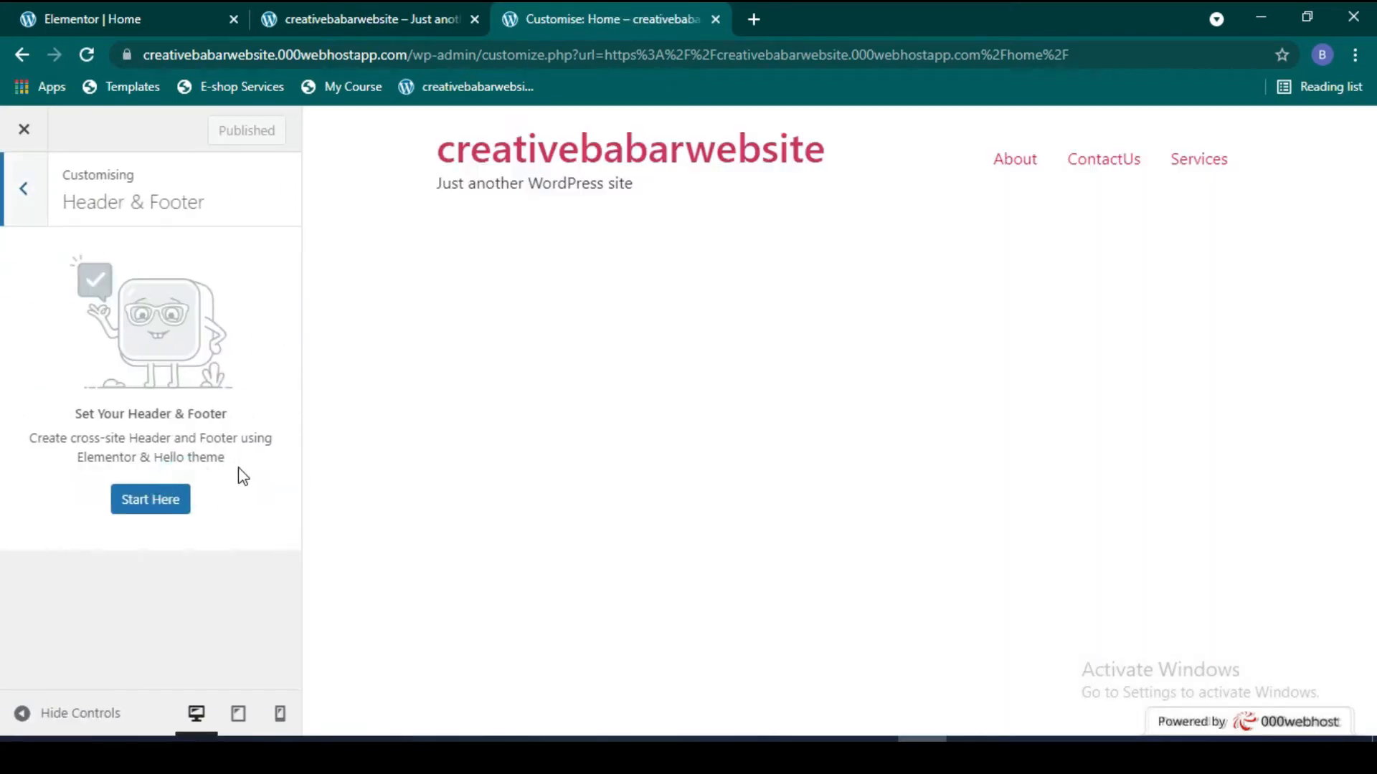
{"action": "left_click", "coordinate": [136, 502]}
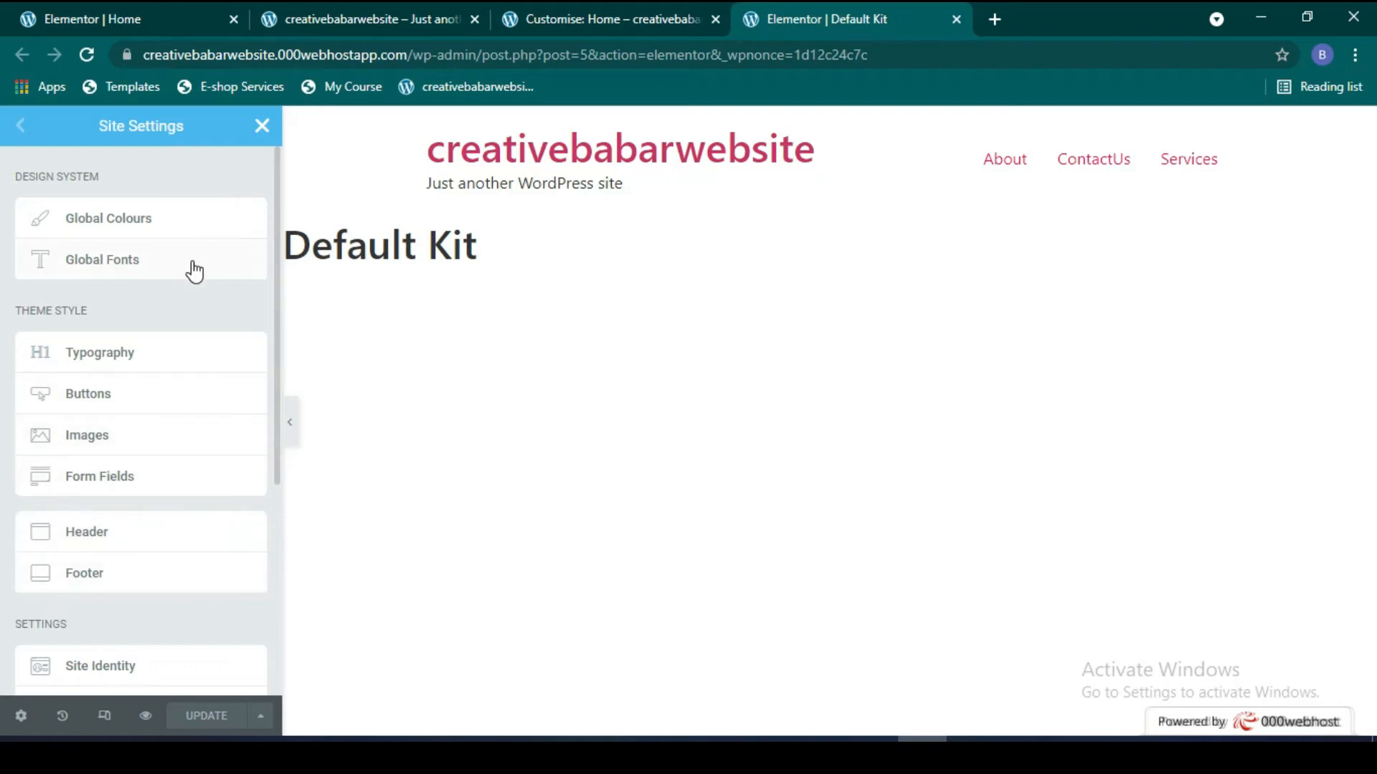
Step: In the Header site settings, hide the site logo/title and the tagline
{"action": "scroll", "coordinate": [149, 511], "scroll_direction": "down", "scroll_amount": 1}
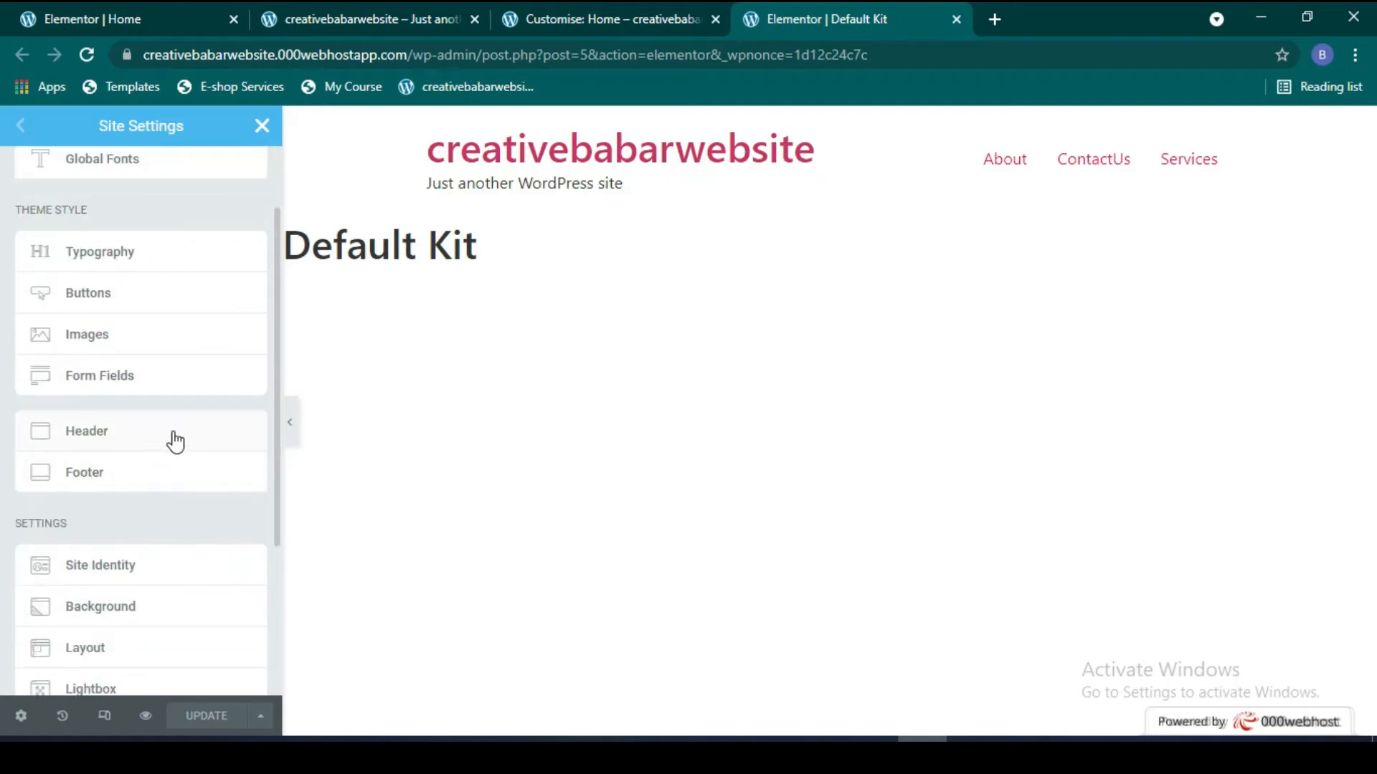
{"action": "left_click", "coordinate": [99, 431]}
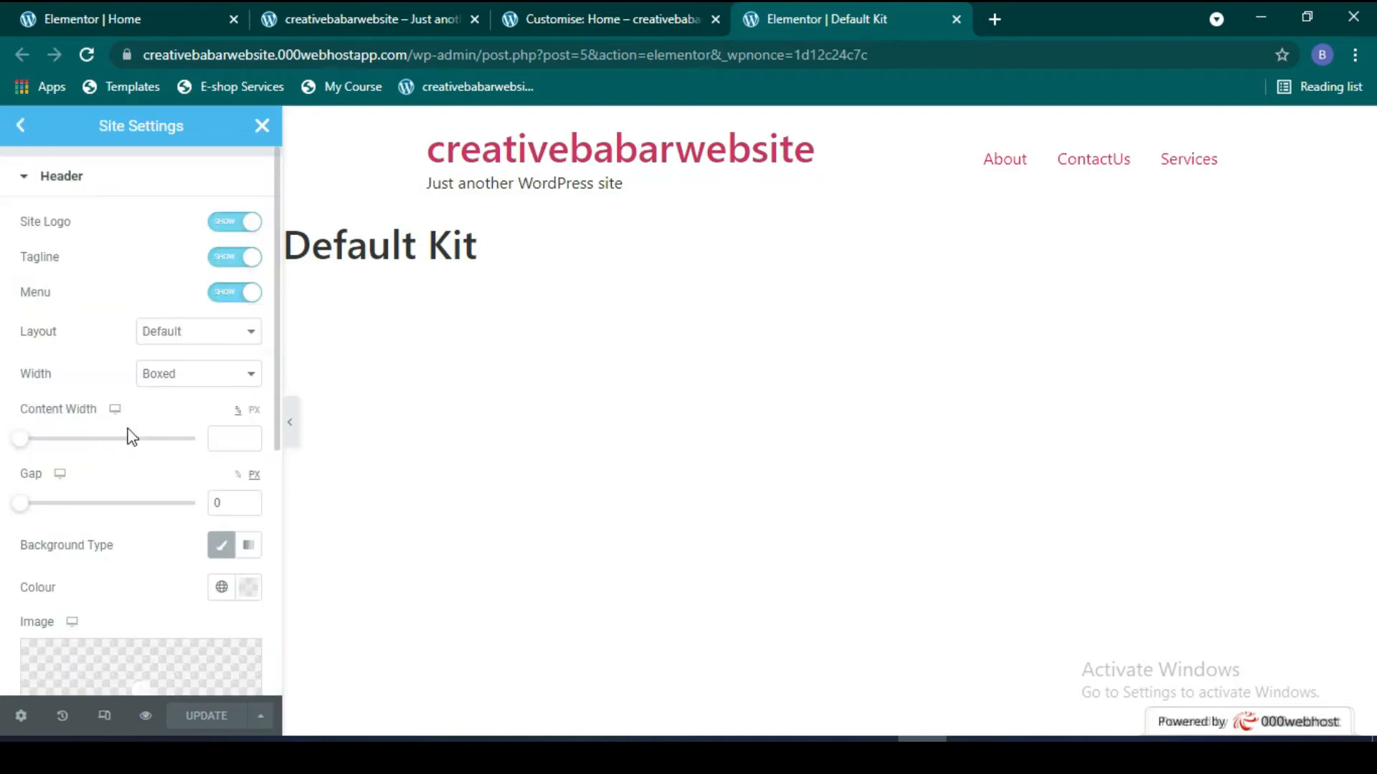
{"action": "left_click", "coordinate": [228, 231]}
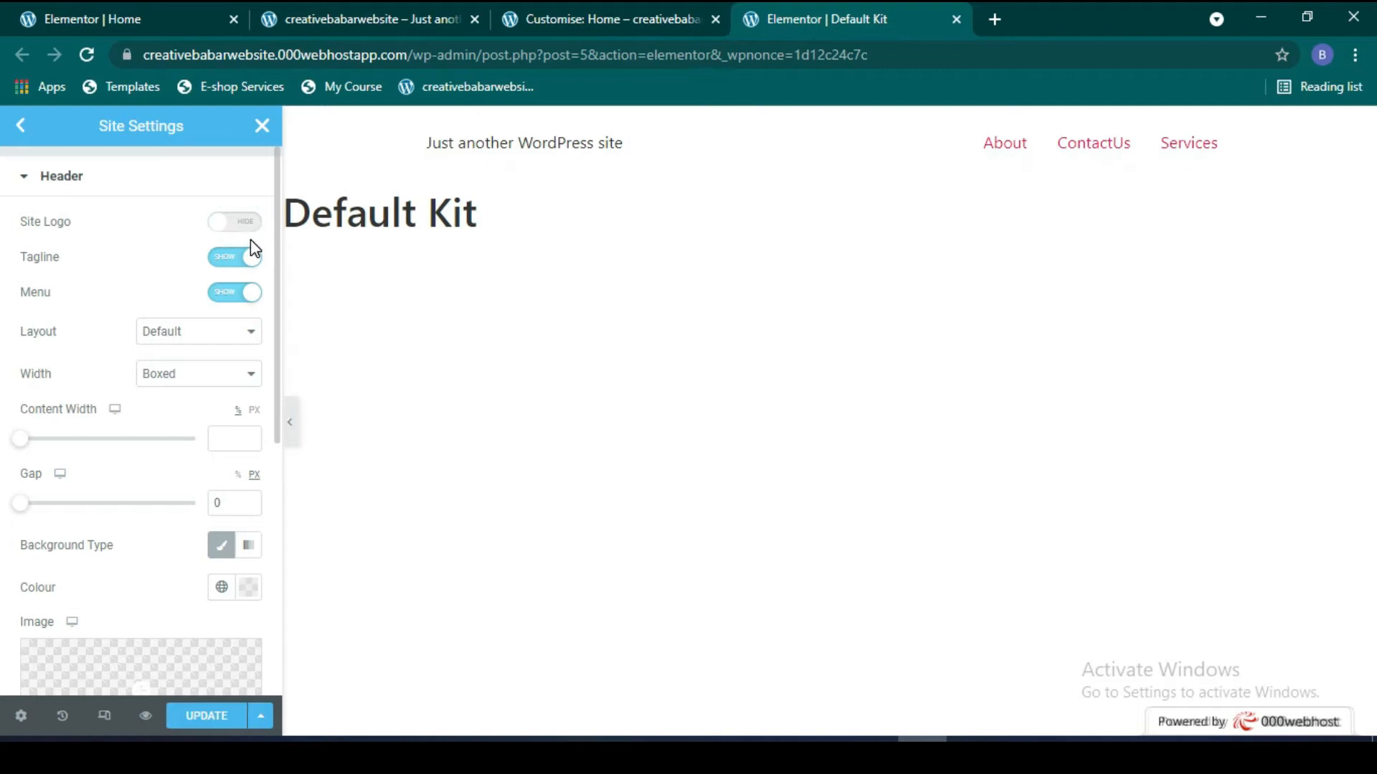
{"action": "left_click", "coordinate": [251, 259]}
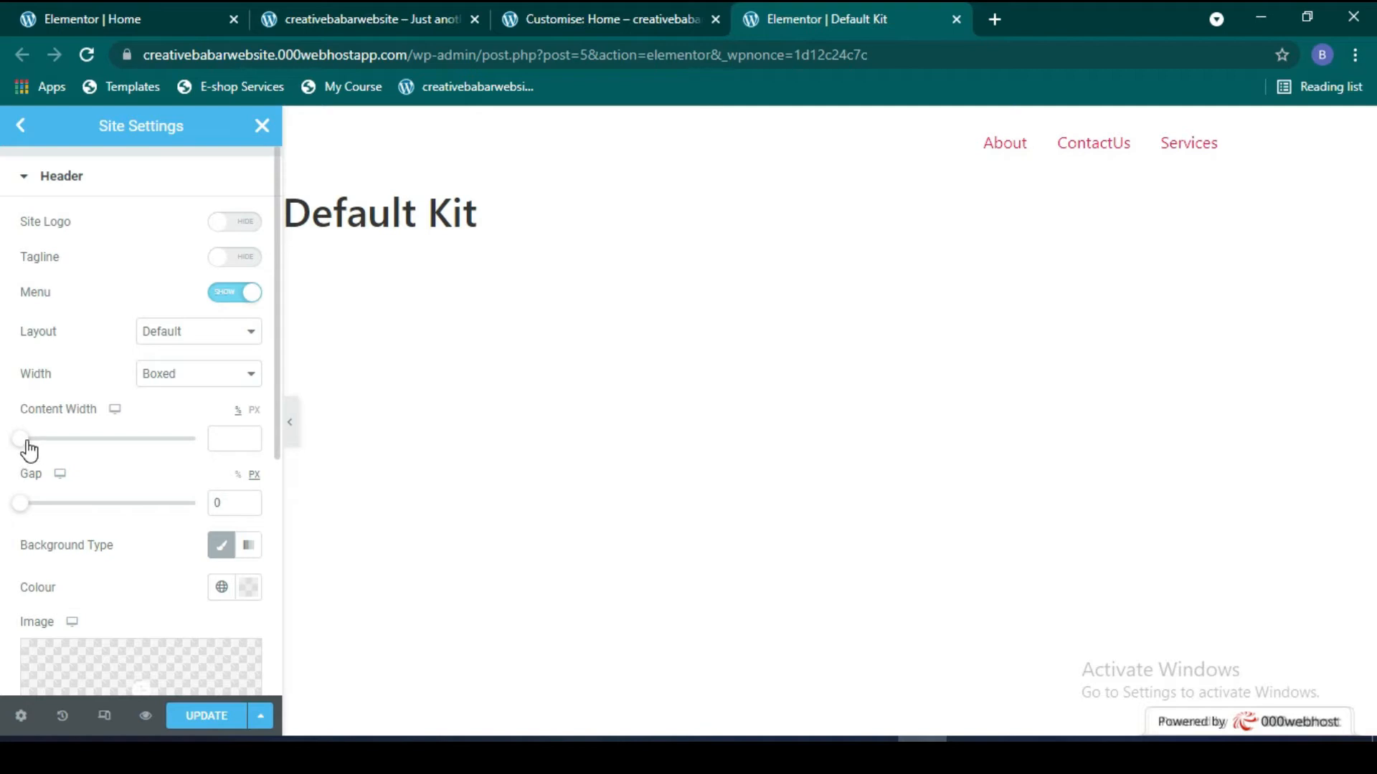
Step: Reset the header Content Width and Gap values to their defaults
{"action": "mouse_move", "coordinate": [28, 450]}
{"action": "left_mouse_down"}
{"action": "mouse_move", "coordinate": [111, 449]}
{"action": "mouse_move", "coordinate": [17, 448]}
{"action": "left_mouse_up"}
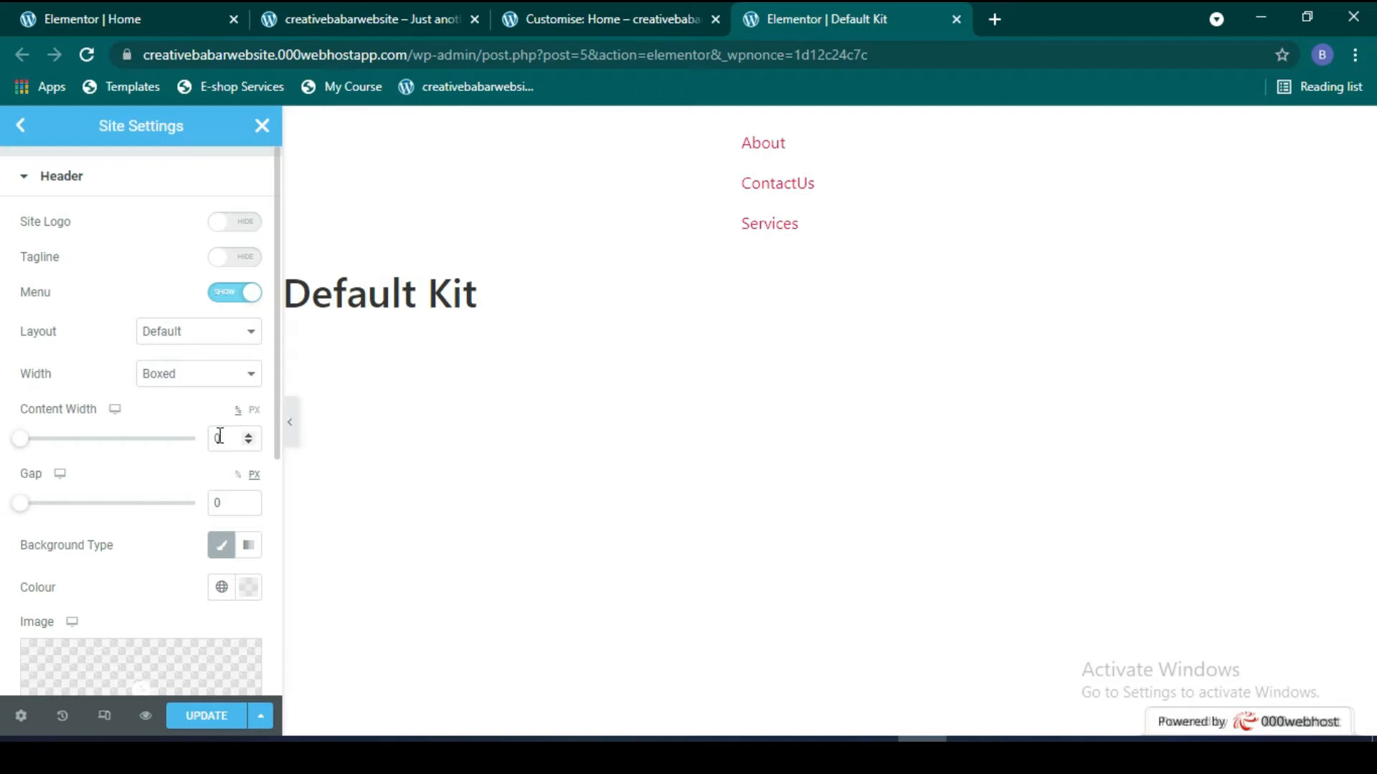
{"action": "key", "text": "BackSpace"}
{"action": "left_click", "coordinate": [195, 403]}
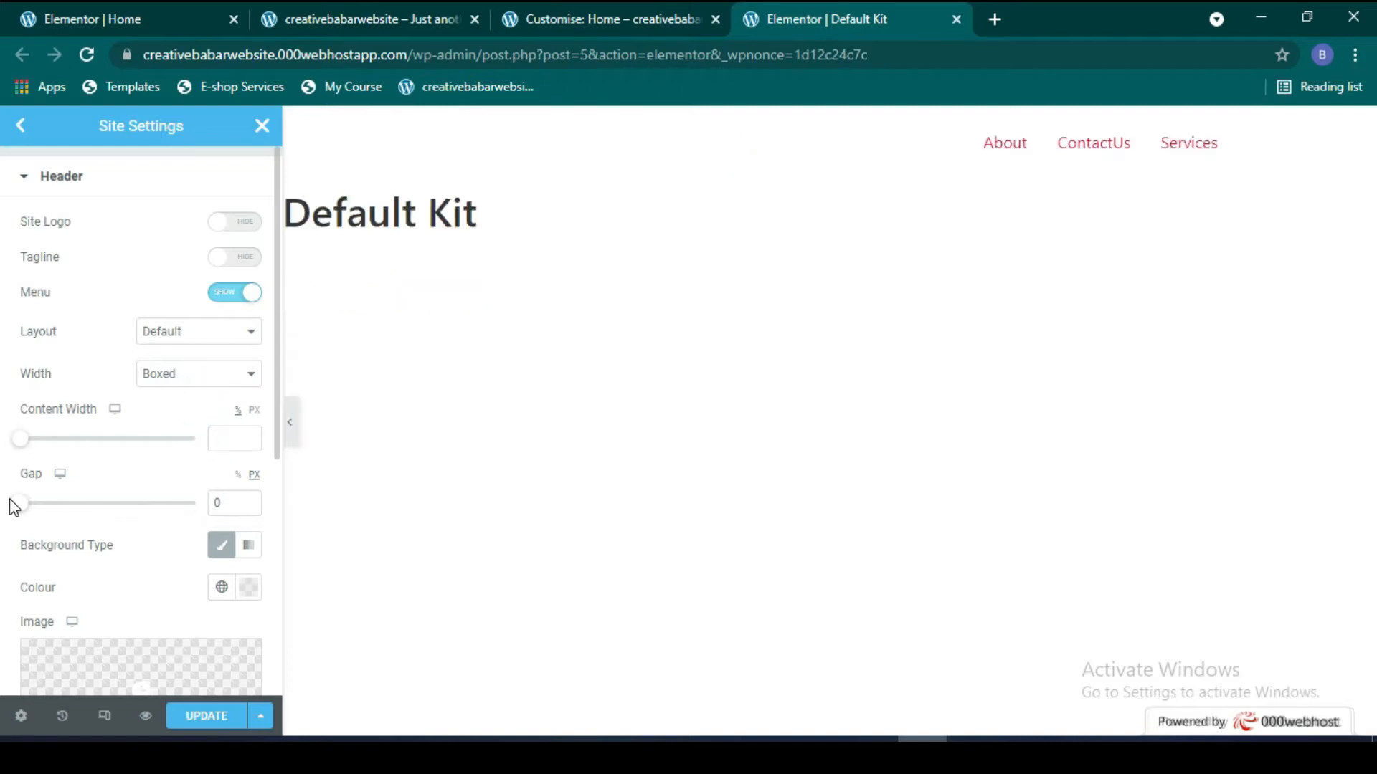
{"action": "mouse_move", "coordinate": [22, 504]}
{"action": "left_mouse_down"}
{"action": "mouse_move", "coordinate": [114, 497]}
{"action": "mouse_move", "coordinate": [18, 503]}
{"action": "left_mouse_up"}
{"action": "left_click_drag", "start_coordinate": [230, 506], "coordinate": [218, 507]}
Step: Set the header background colour to an opaque near-black
{"action": "scroll", "coordinate": [215, 541], "scroll_direction": "down", "scroll_amount": 3}
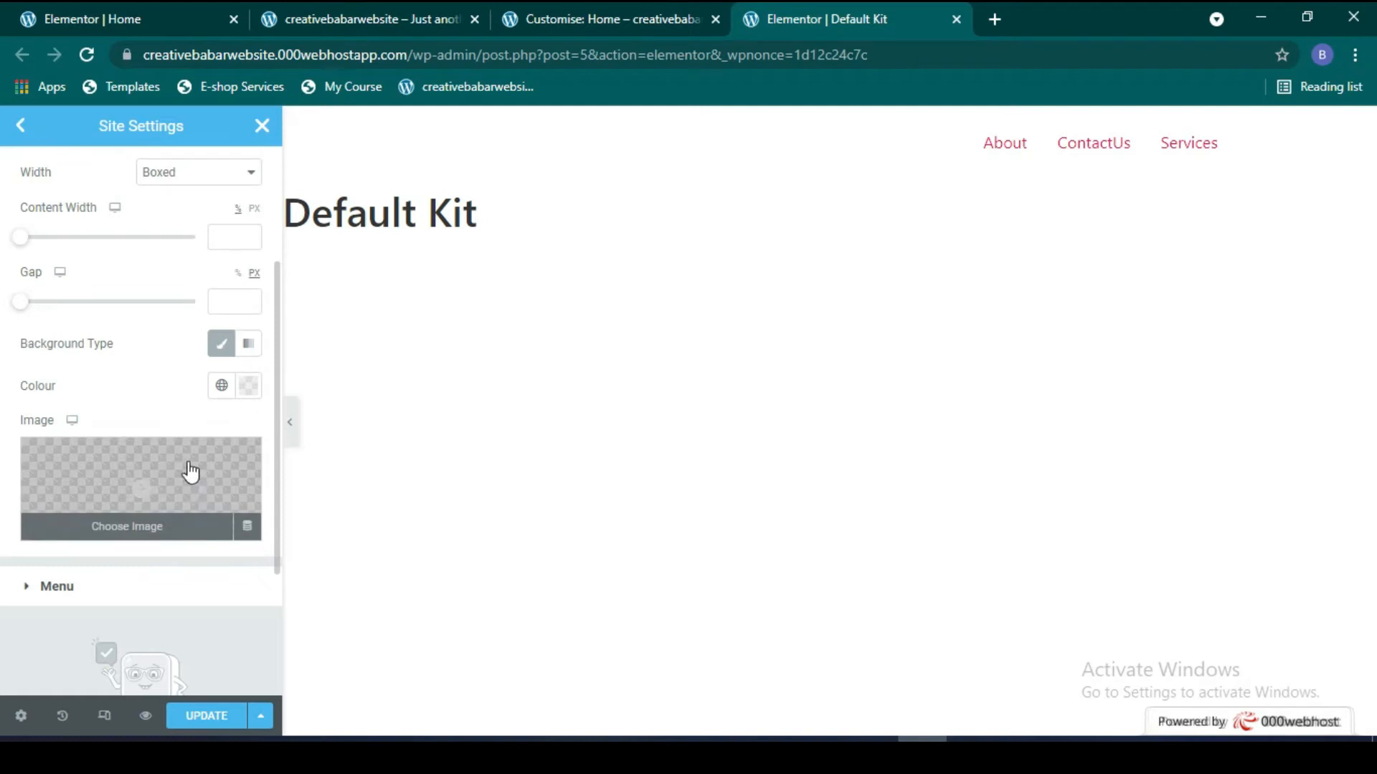
{"action": "left_click", "coordinate": [251, 387]}
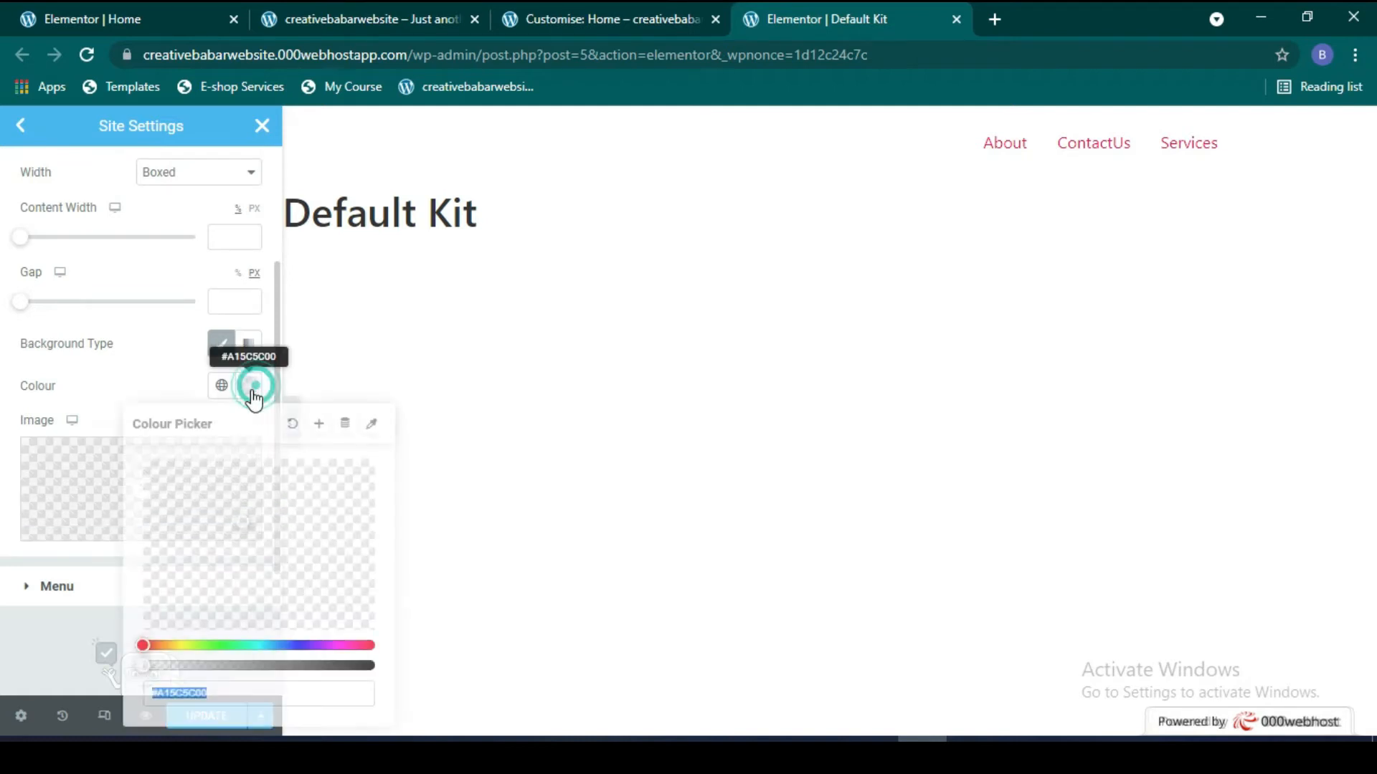
{"action": "left_click", "coordinate": [359, 664]}
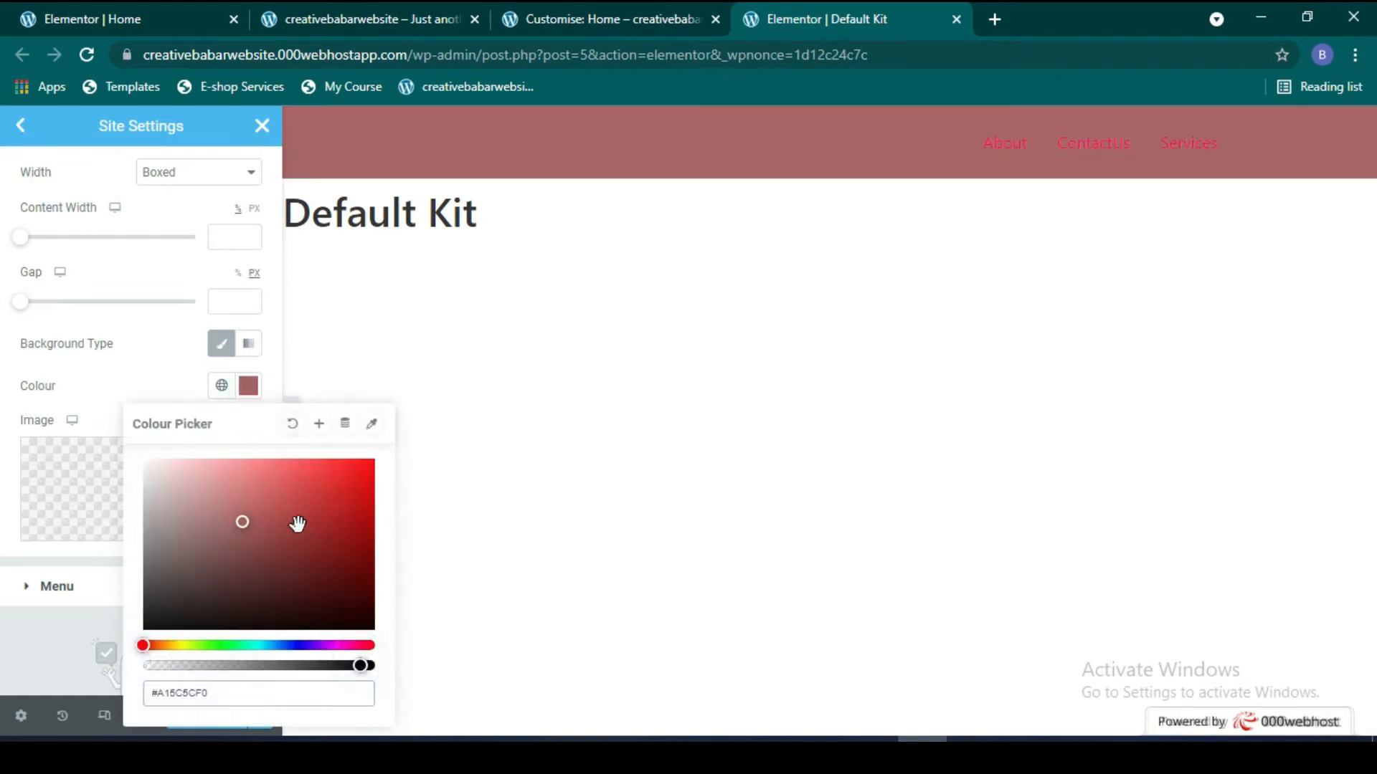
{"action": "mouse_move", "coordinate": [265, 522]}
{"action": "left_mouse_down"}
{"action": "mouse_move", "coordinate": [373, 628]}
{"action": "mouse_move", "coordinate": [363, 604]}
{"action": "mouse_move", "coordinate": [369, 628]}
{"action": "left_mouse_up"}
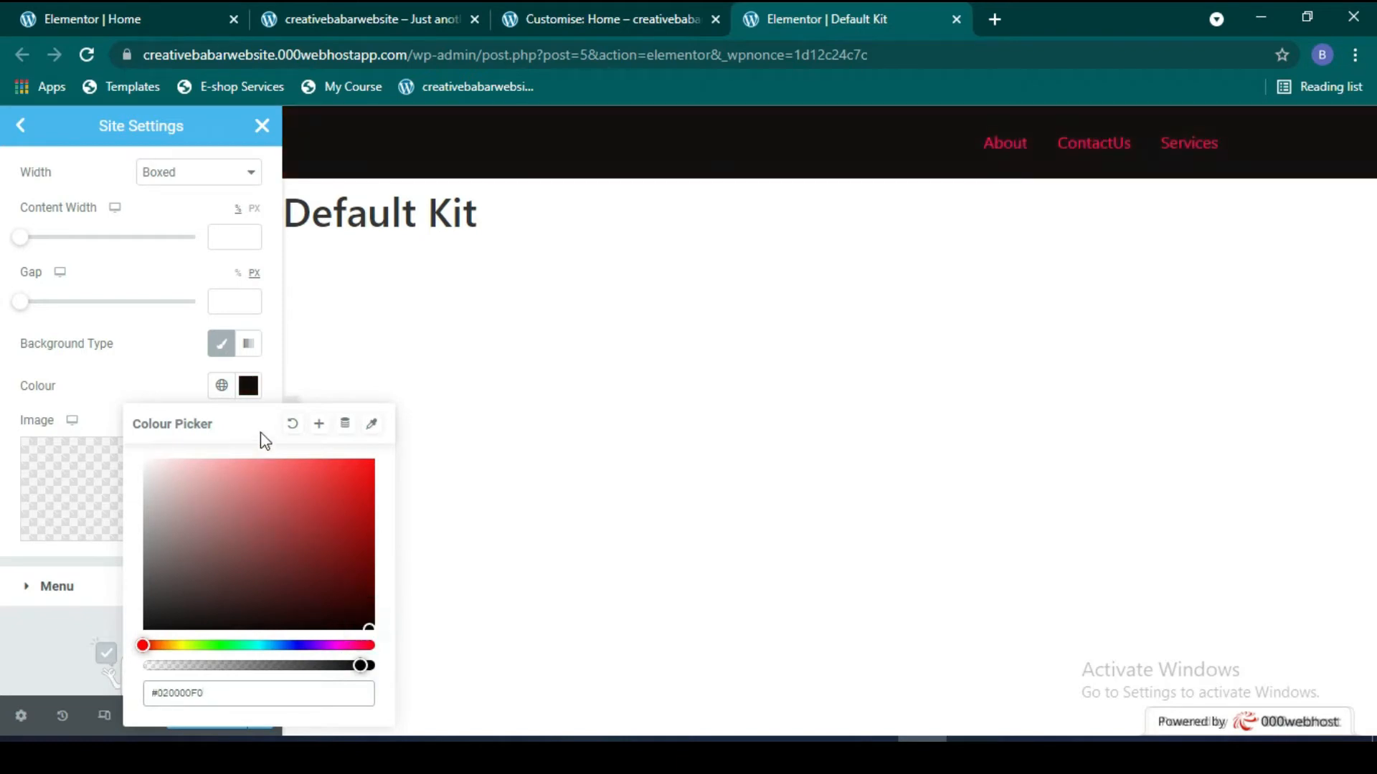
{"action": "left_click", "coordinate": [250, 388]}
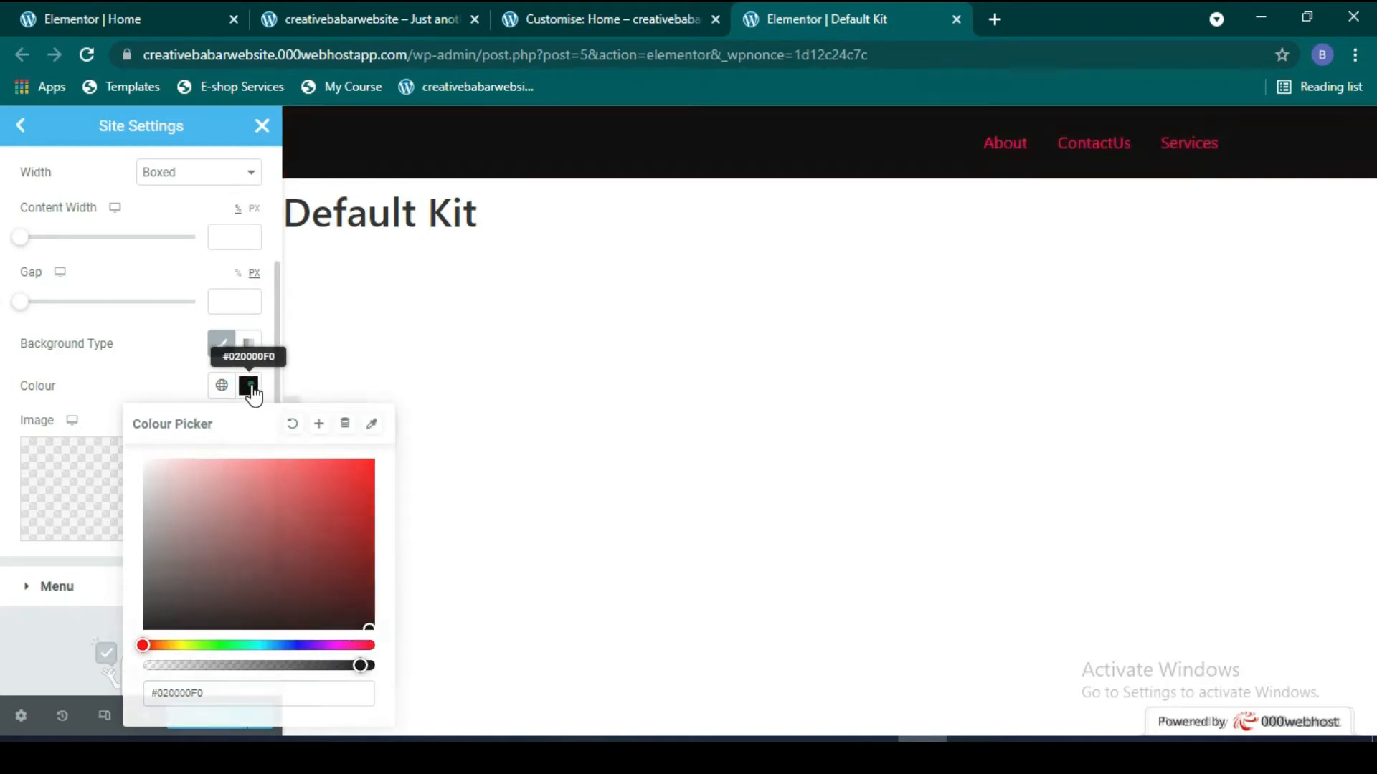
Step: Make the menu links white (#FFFFFF) and the menu toggle pale pink (#FFDEDE)
{"action": "left_click", "coordinate": [26, 598]}
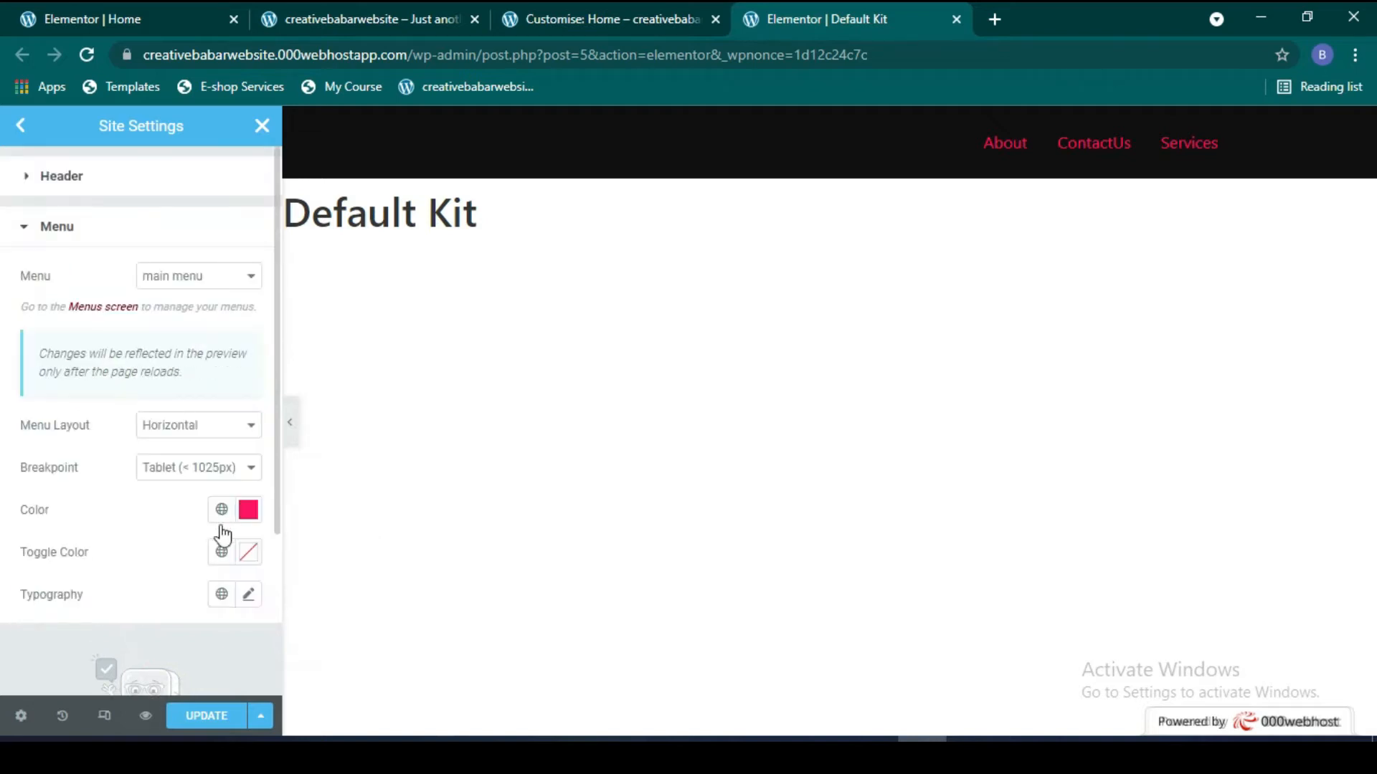
{"action": "scroll", "coordinate": [219, 520], "scroll_direction": "down", "scroll_amount": 1}
{"action": "left_click", "coordinate": [249, 412]}
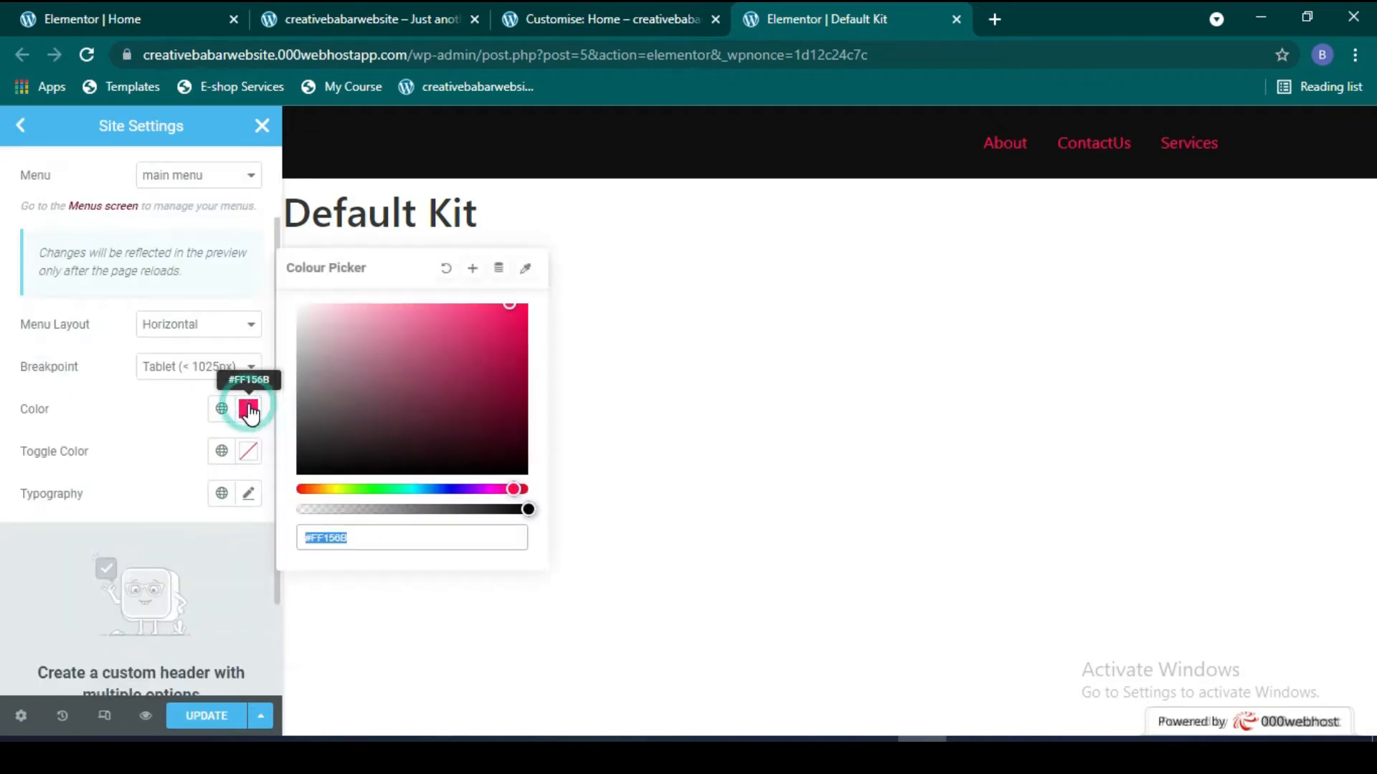
{"action": "left_click_drag", "start_coordinate": [316, 322], "coordinate": [298, 307]}
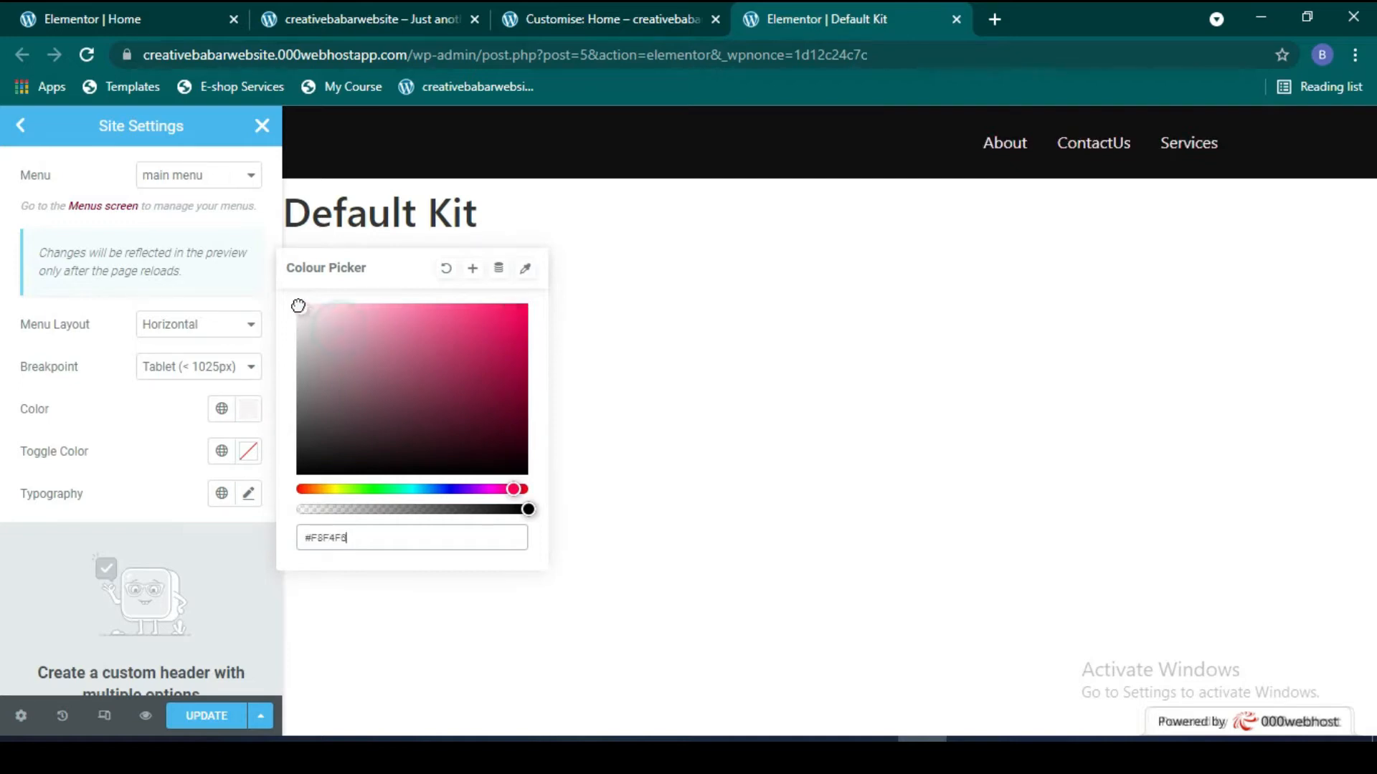
{"action": "left_click", "coordinate": [240, 409]}
{"action": "left_click", "coordinate": [247, 451]}
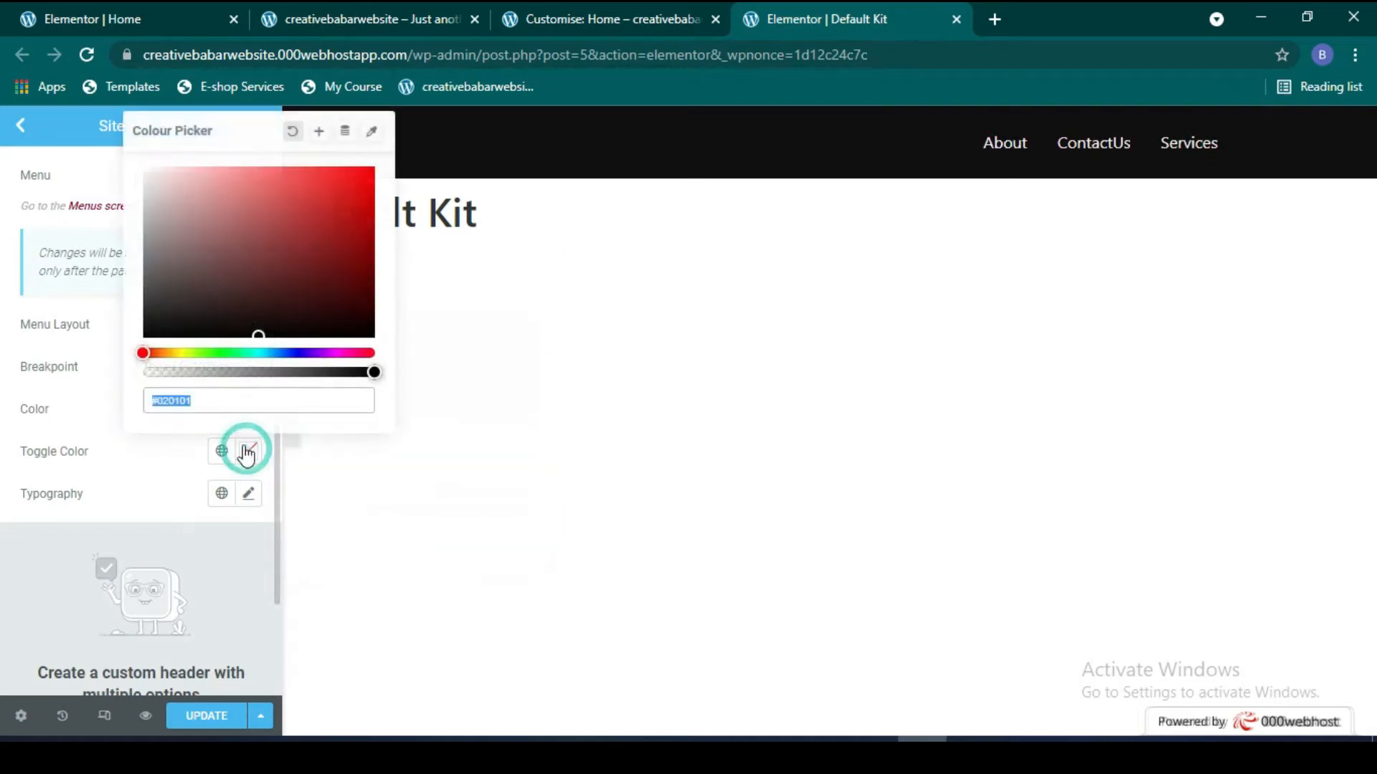
{"action": "left_click", "coordinate": [329, 267]}
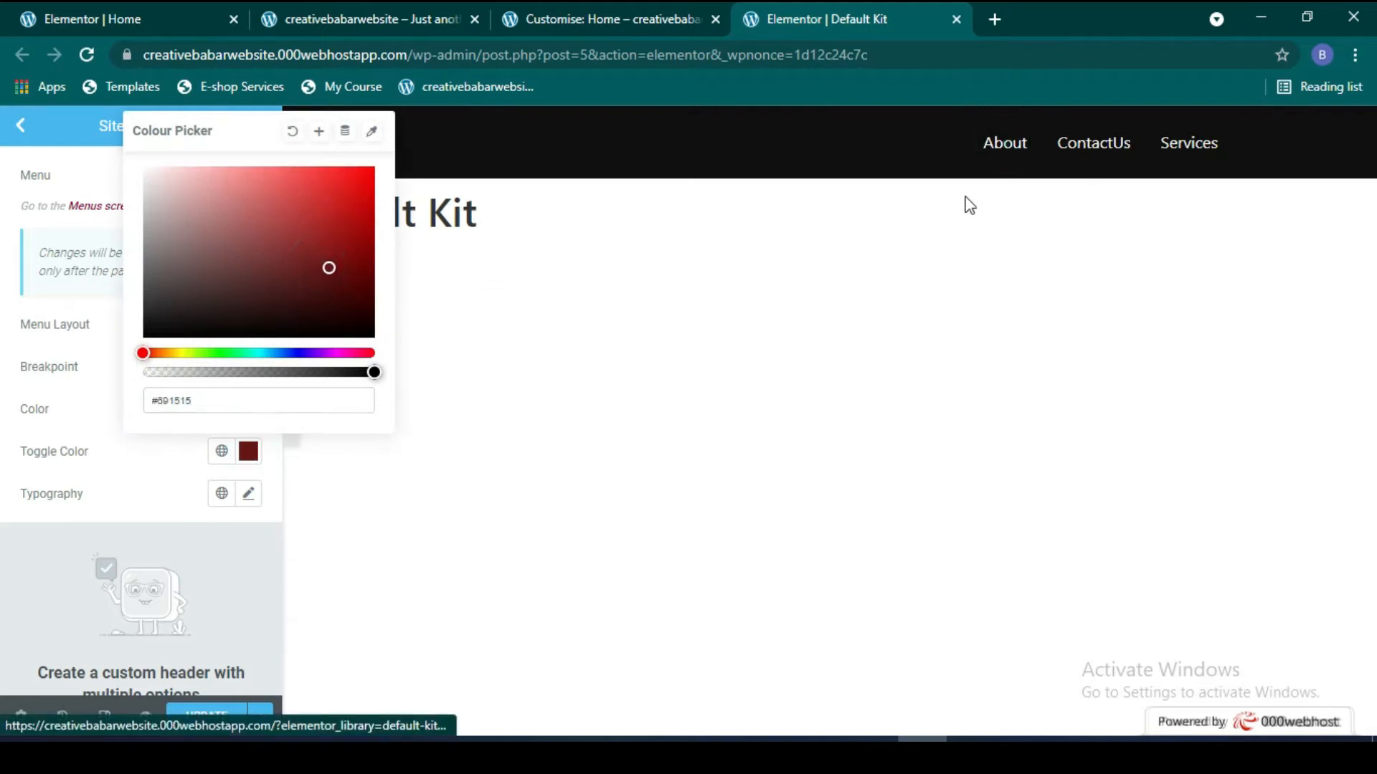
{"action": "left_click_drag", "start_coordinate": [330, 266], "coordinate": [144, 163]}
{"action": "left_click", "coordinate": [243, 449]}
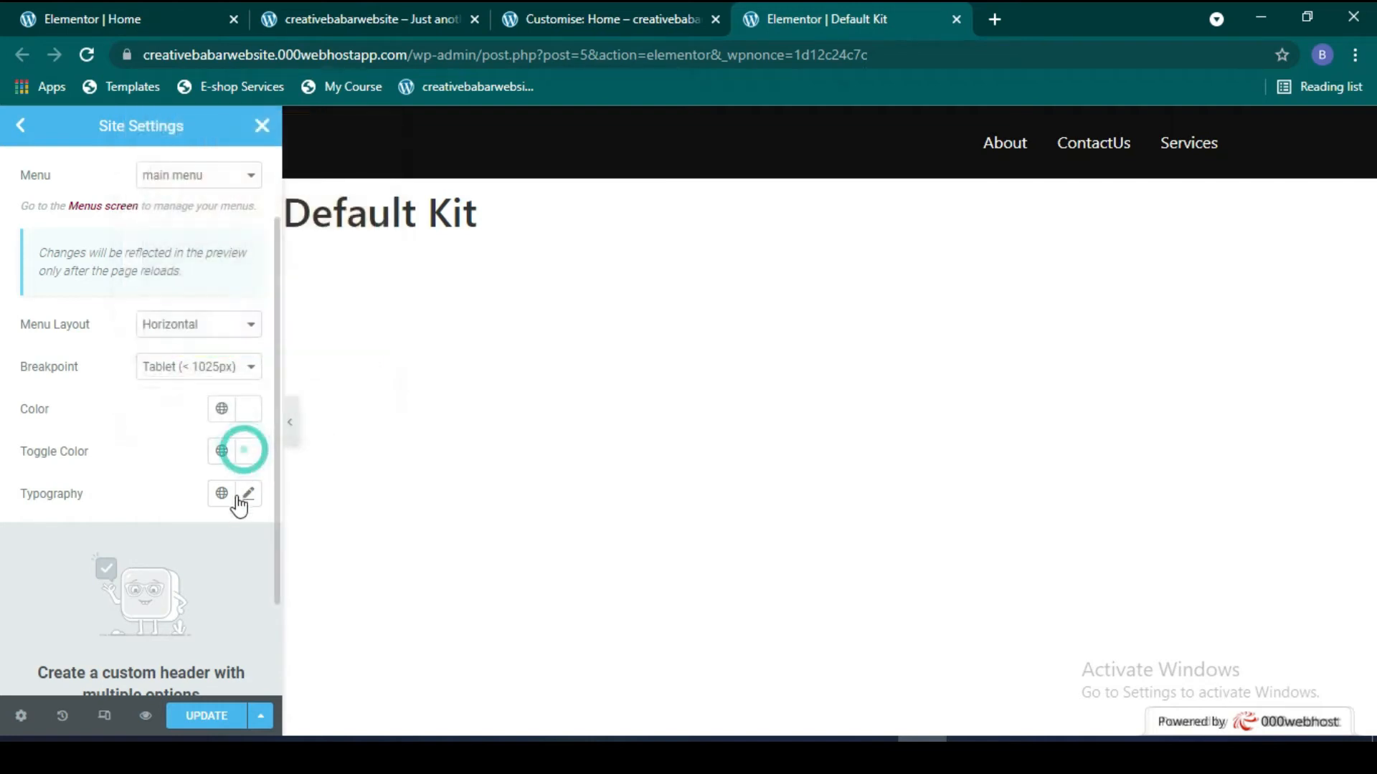
Step: Leave the menu typography size and weight at their defaults
{"action": "left_click", "coordinate": [246, 494]}
{"action": "scroll", "coordinate": [215, 495], "scroll_direction": "down", "scroll_amount": 3}
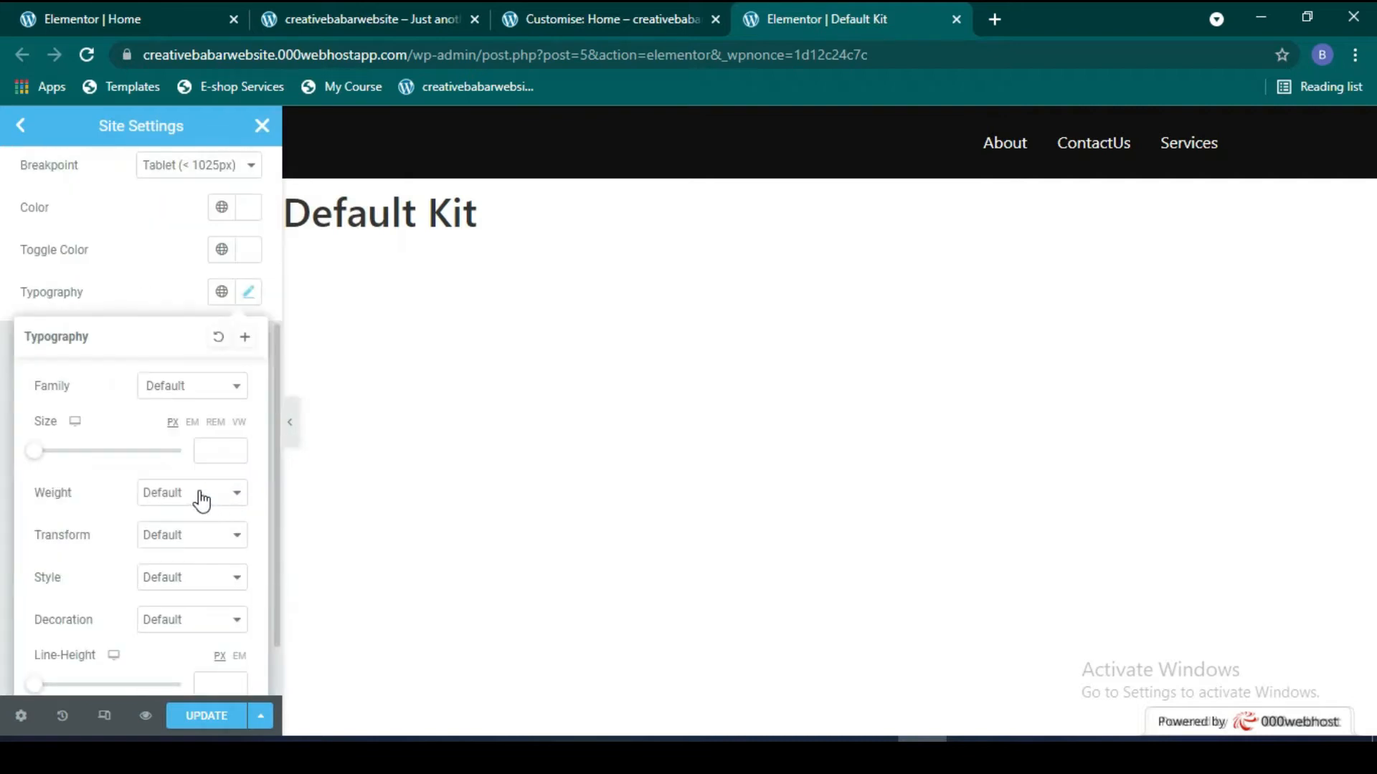
{"action": "mouse_move", "coordinate": [34, 451]}
{"action": "left_mouse_down"}
{"action": "mouse_move", "coordinate": [93, 455]}
{"action": "mouse_move", "coordinate": [48, 453]}
{"action": "left_mouse_up"}
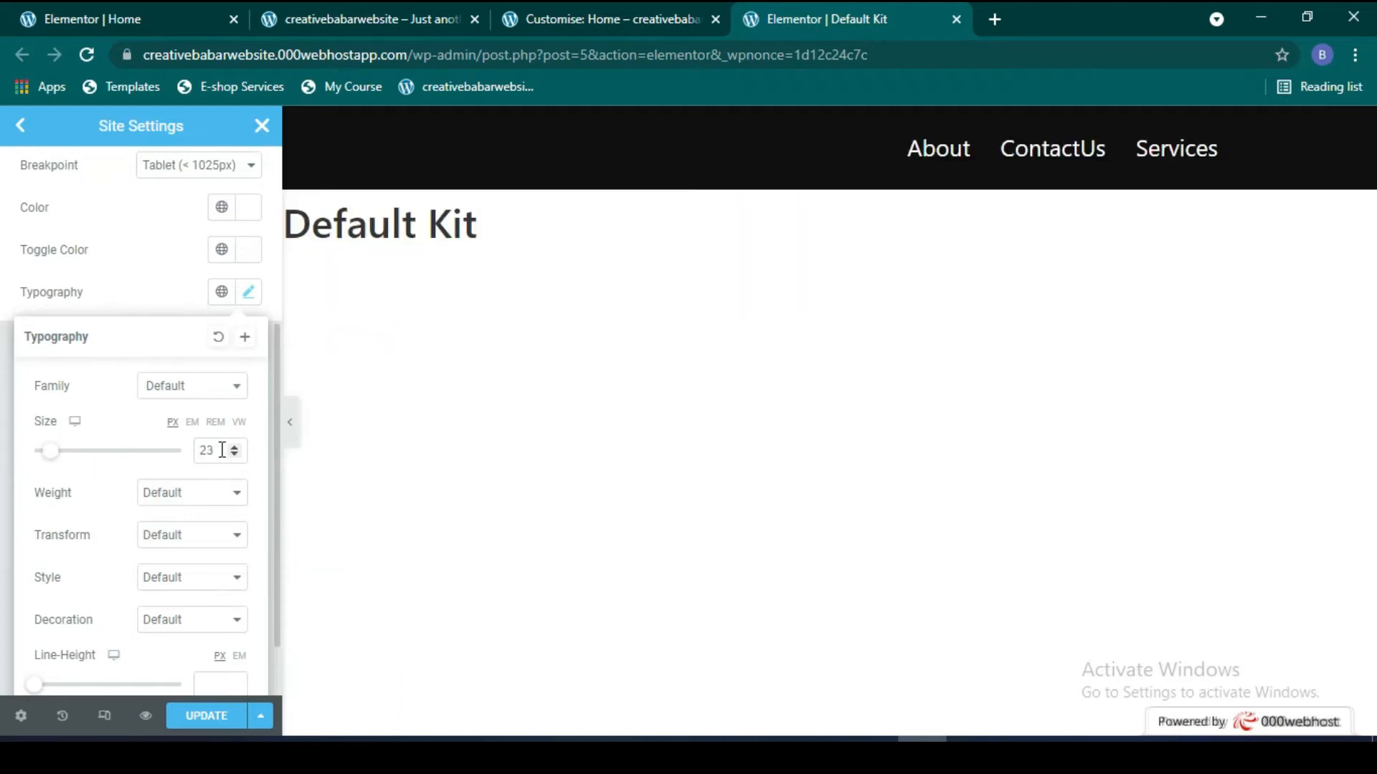
{"action": "double_click", "coordinate": [215, 450]}
{"action": "key", "text": "BackSpace"}
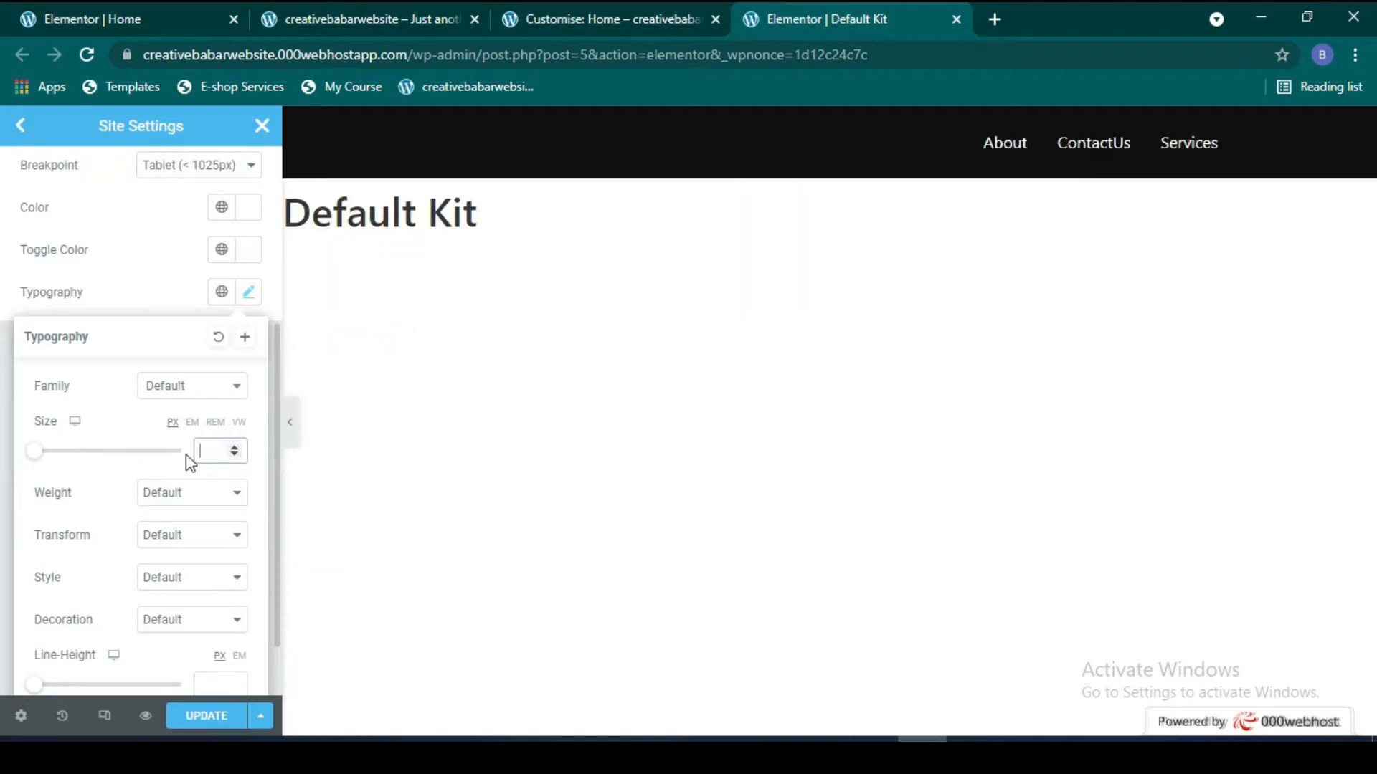
{"action": "left_click", "coordinate": [207, 491]}
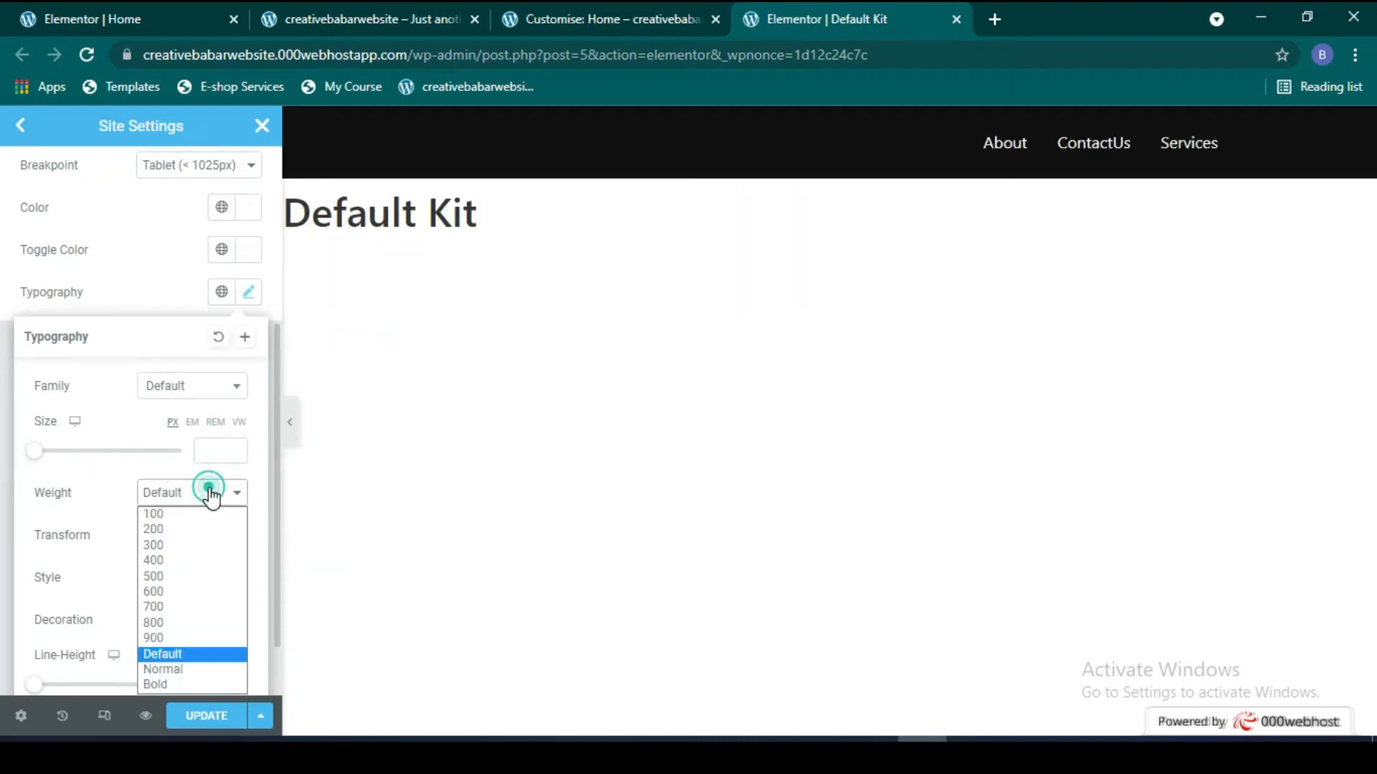
{"action": "left_click", "coordinate": [209, 493]}
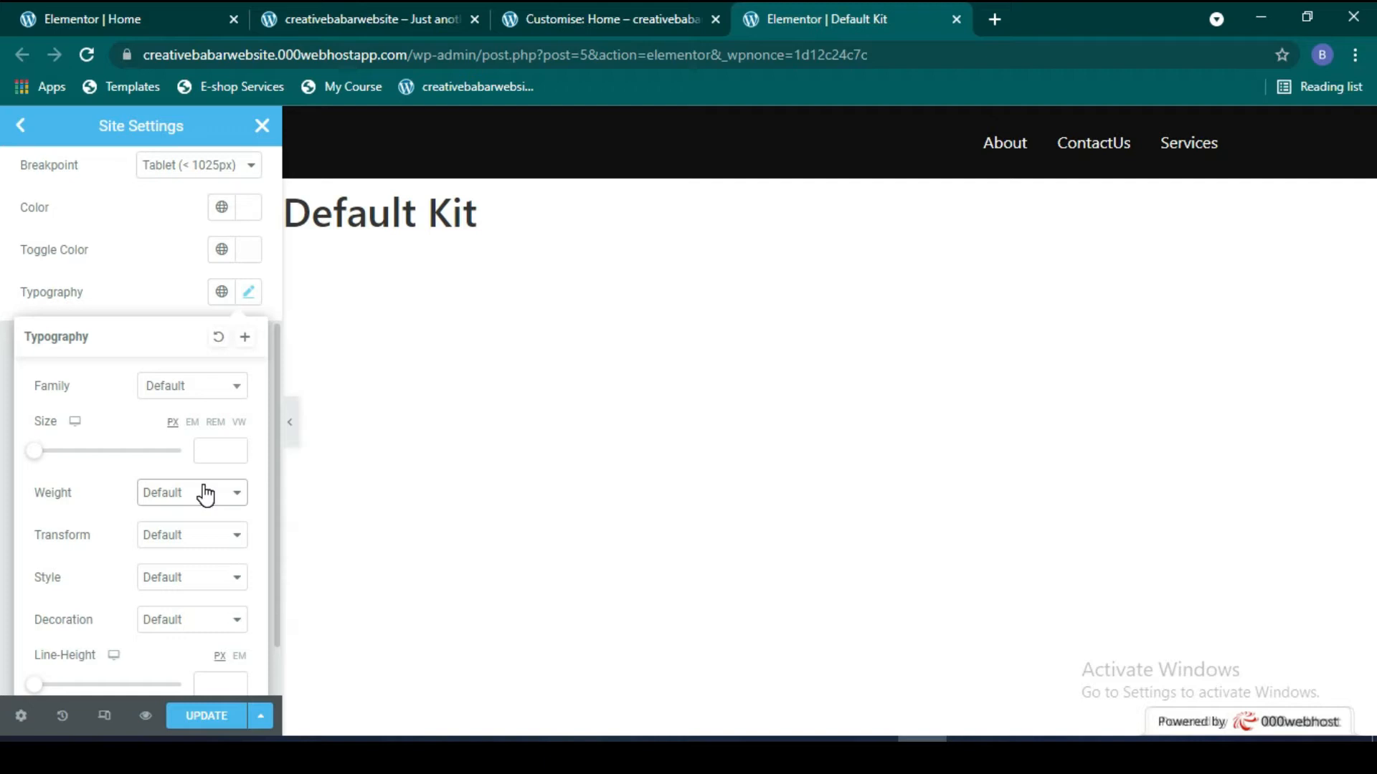
Step: Set the menu links' text transform to Capitalize
{"action": "left_click", "coordinate": [213, 535]}
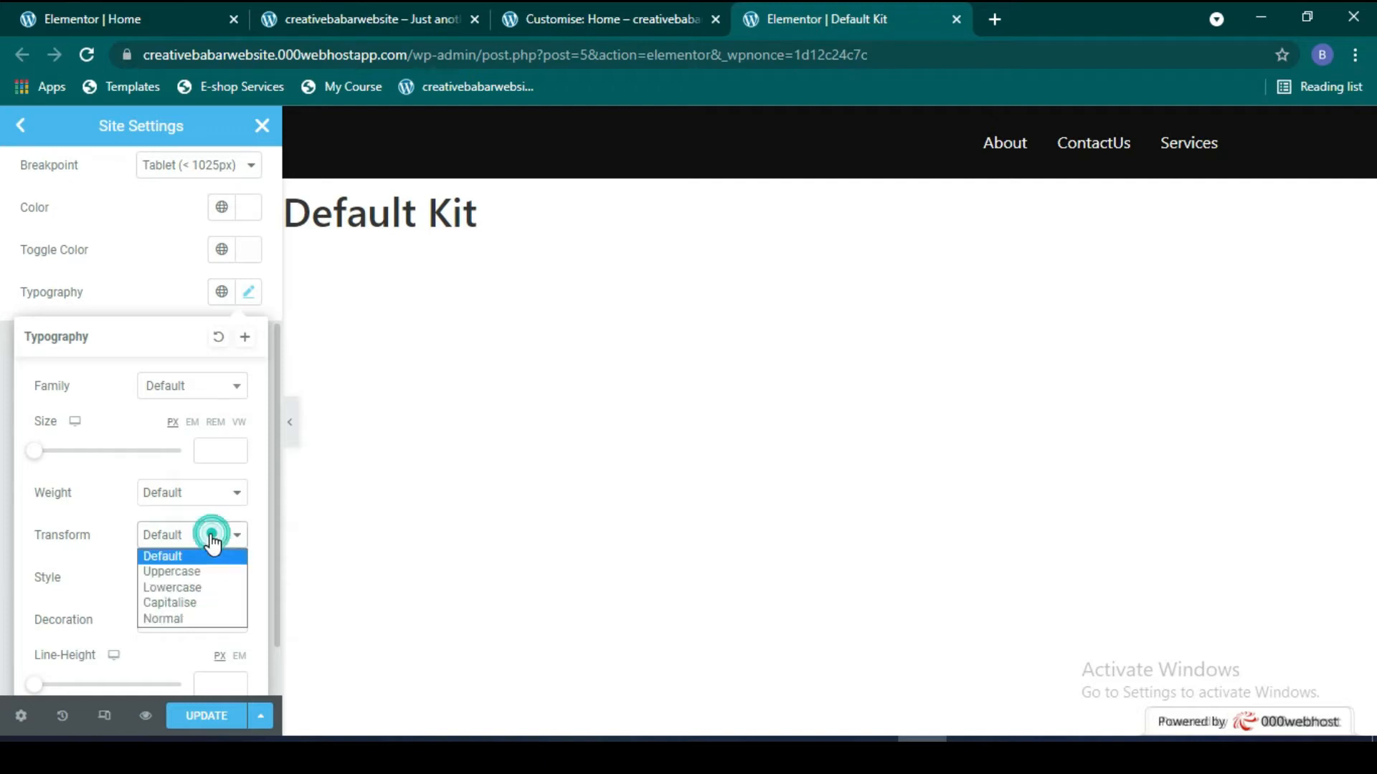
{"action": "left_click", "coordinate": [198, 571]}
{"action": "left_click", "coordinate": [213, 539]}
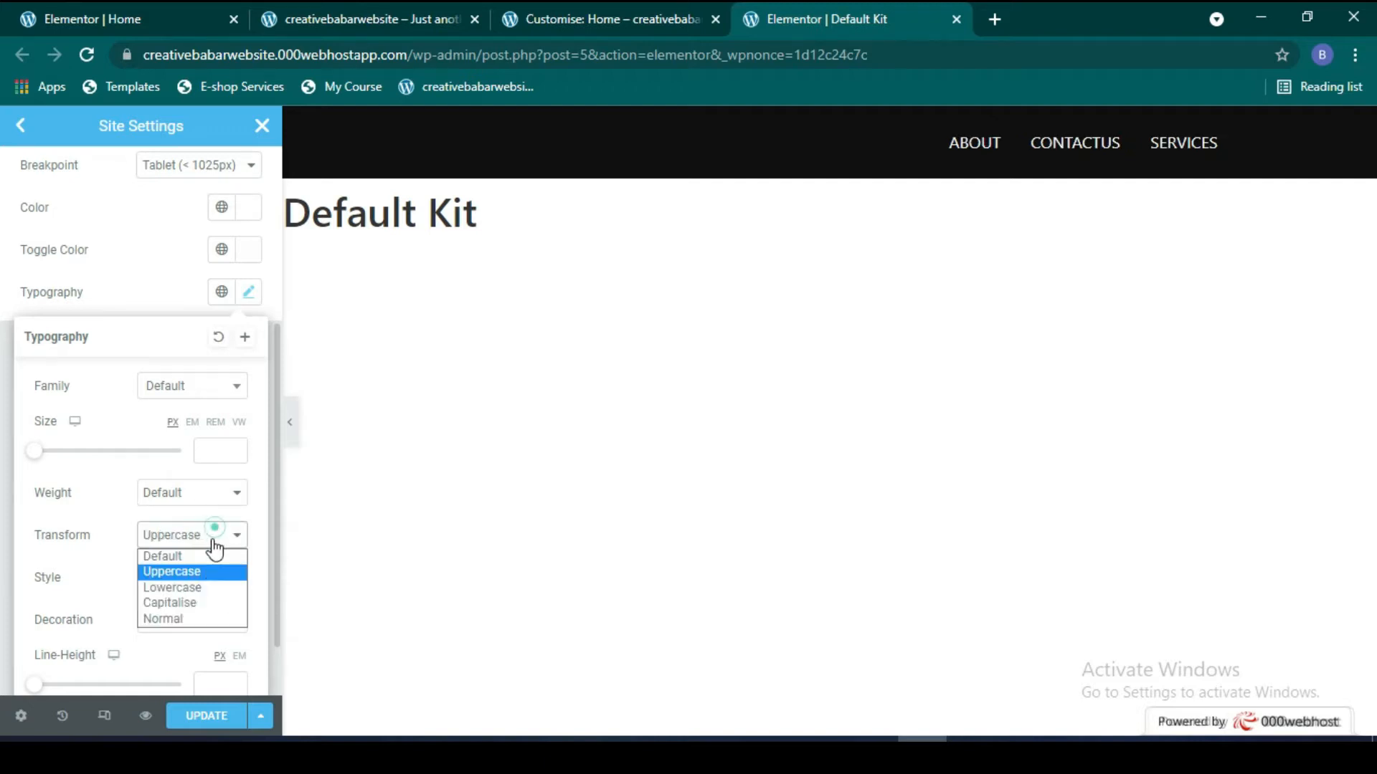
{"action": "left_click", "coordinate": [199, 586]}
{"action": "left_click", "coordinate": [197, 540]}
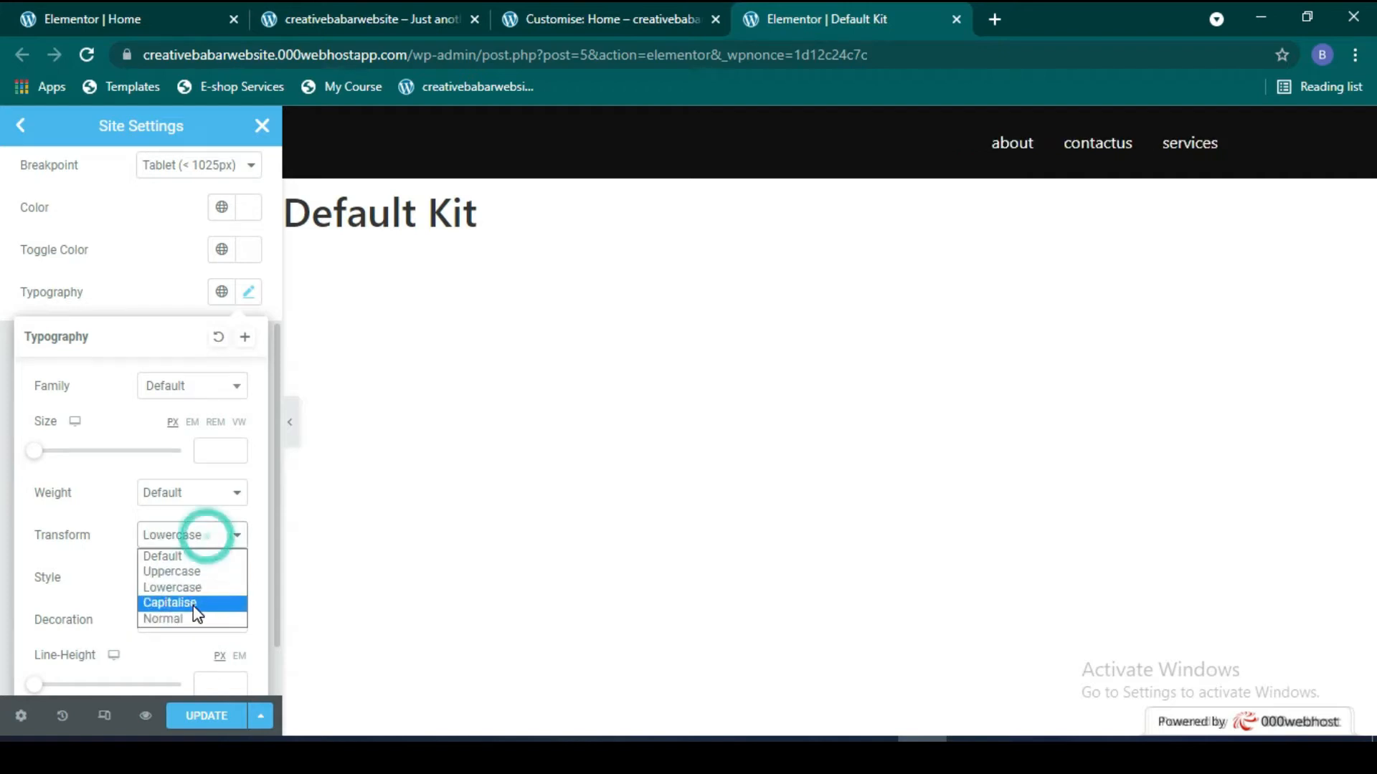
{"action": "left_click", "coordinate": [193, 602]}
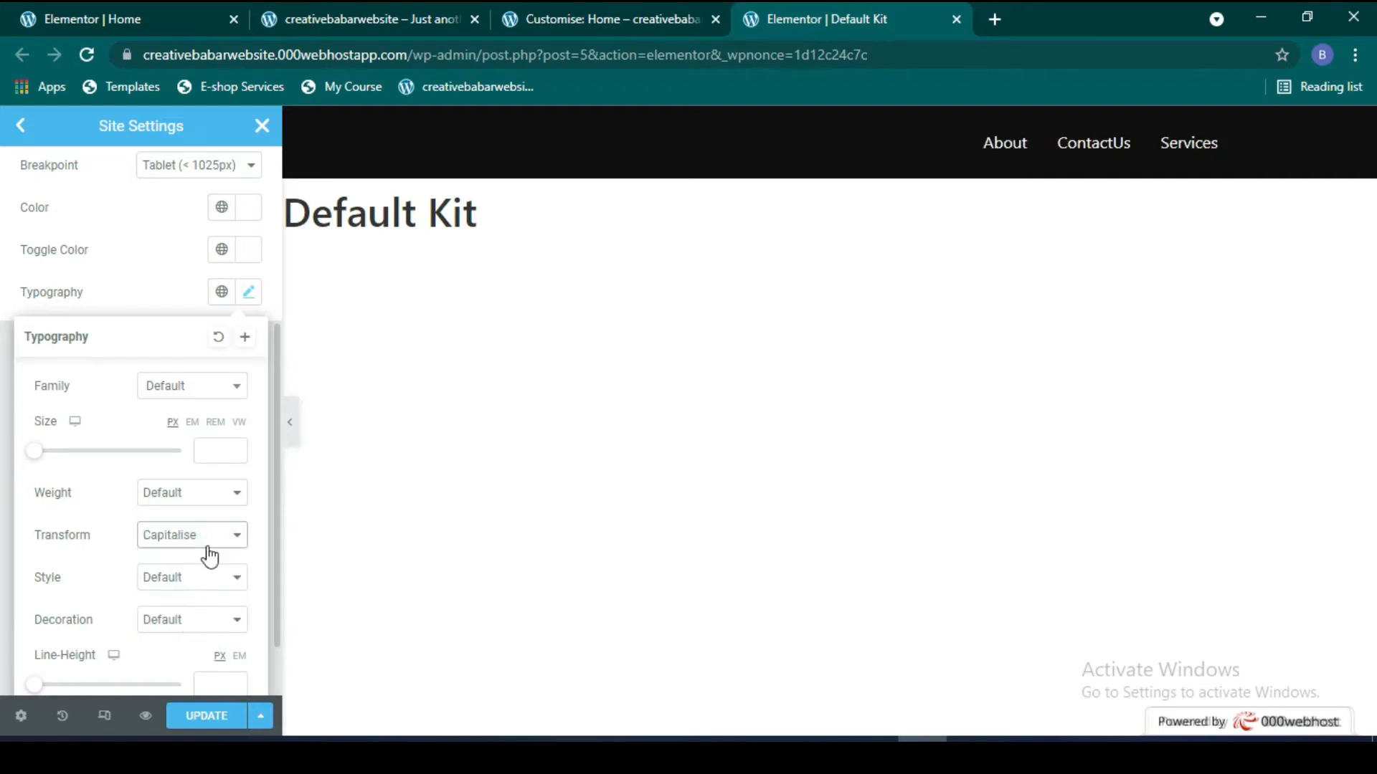
Step: Try underline, overline and strikethrough on the menu links, then set decoration to Default
{"action": "scroll", "coordinate": [210, 568], "scroll_direction": "down", "scroll_amount": 1}
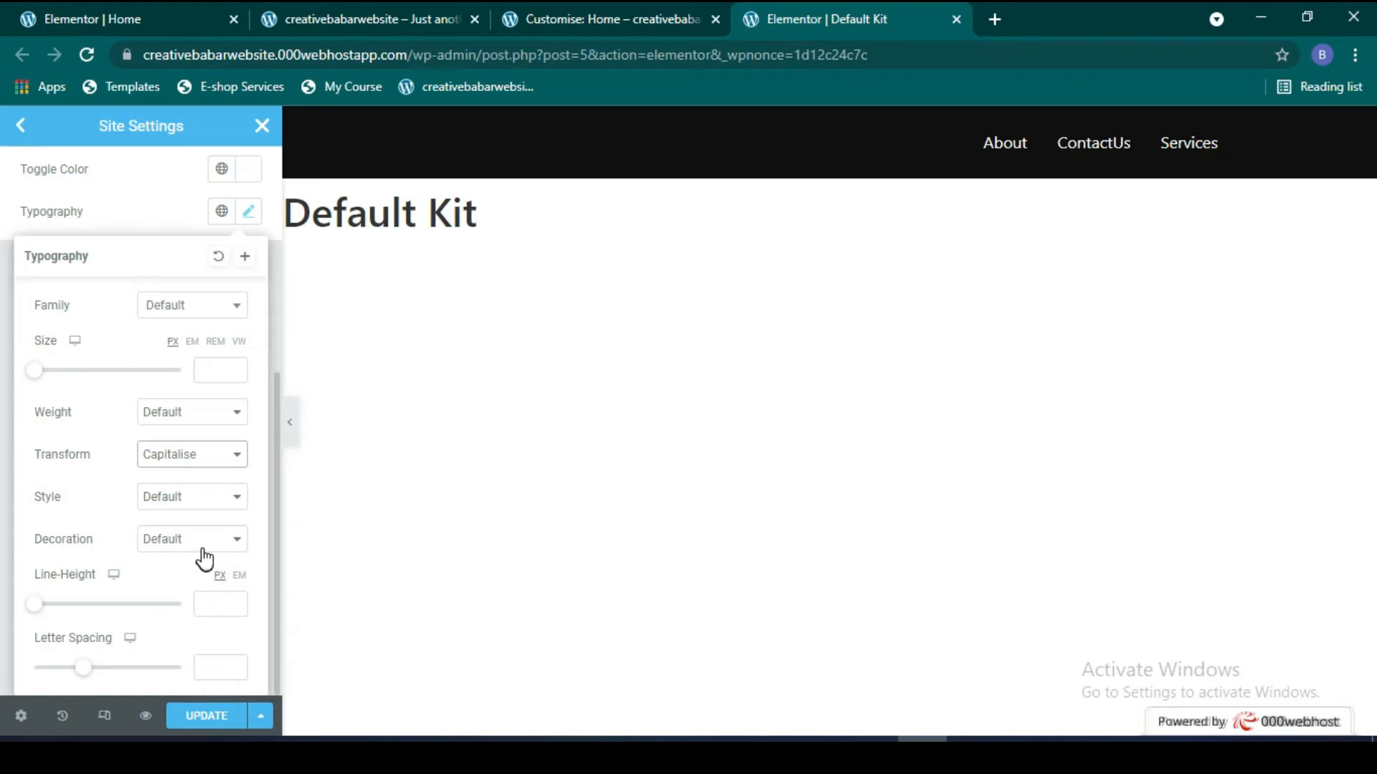
{"action": "left_click", "coordinate": [203, 546]}
{"action": "left_click", "coordinate": [194, 573]}
{"action": "left_click", "coordinate": [203, 546]}
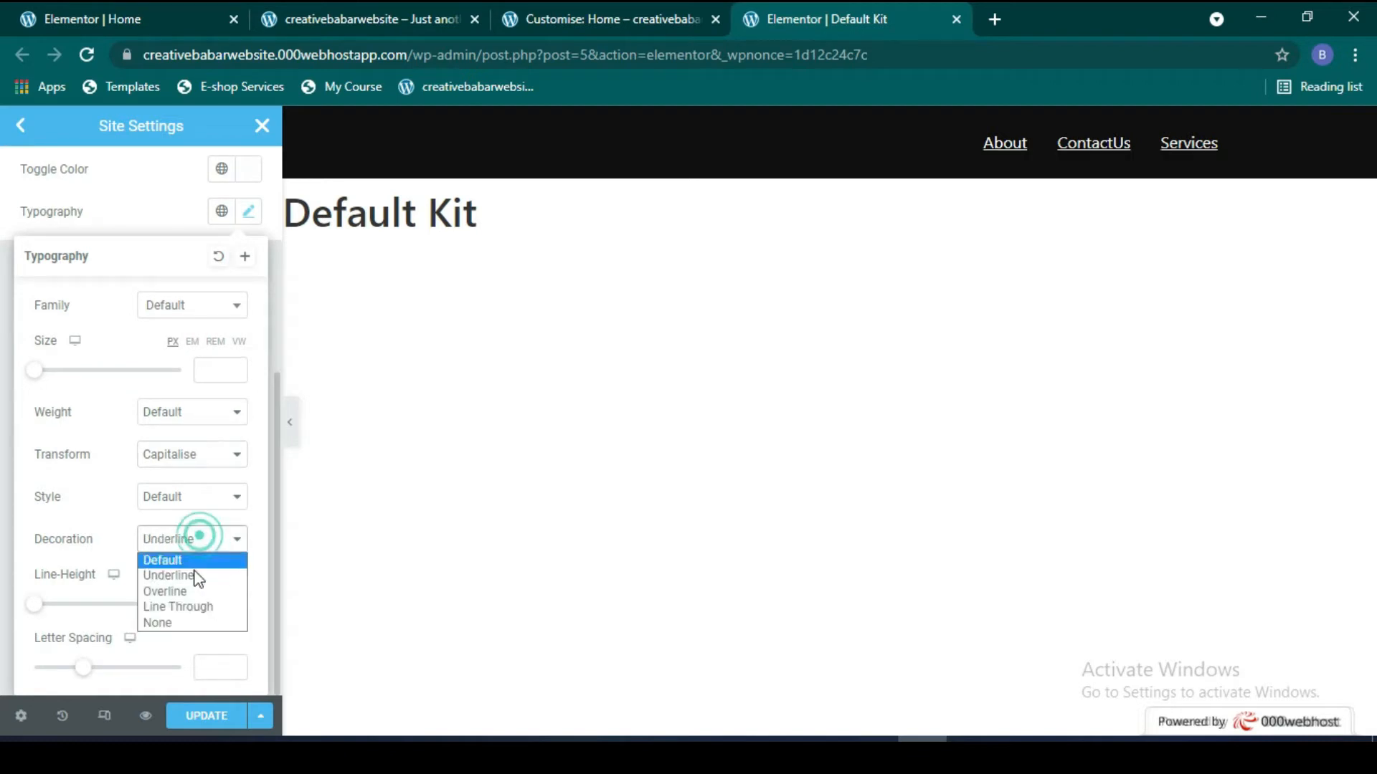
{"action": "left_click", "coordinate": [195, 591]}
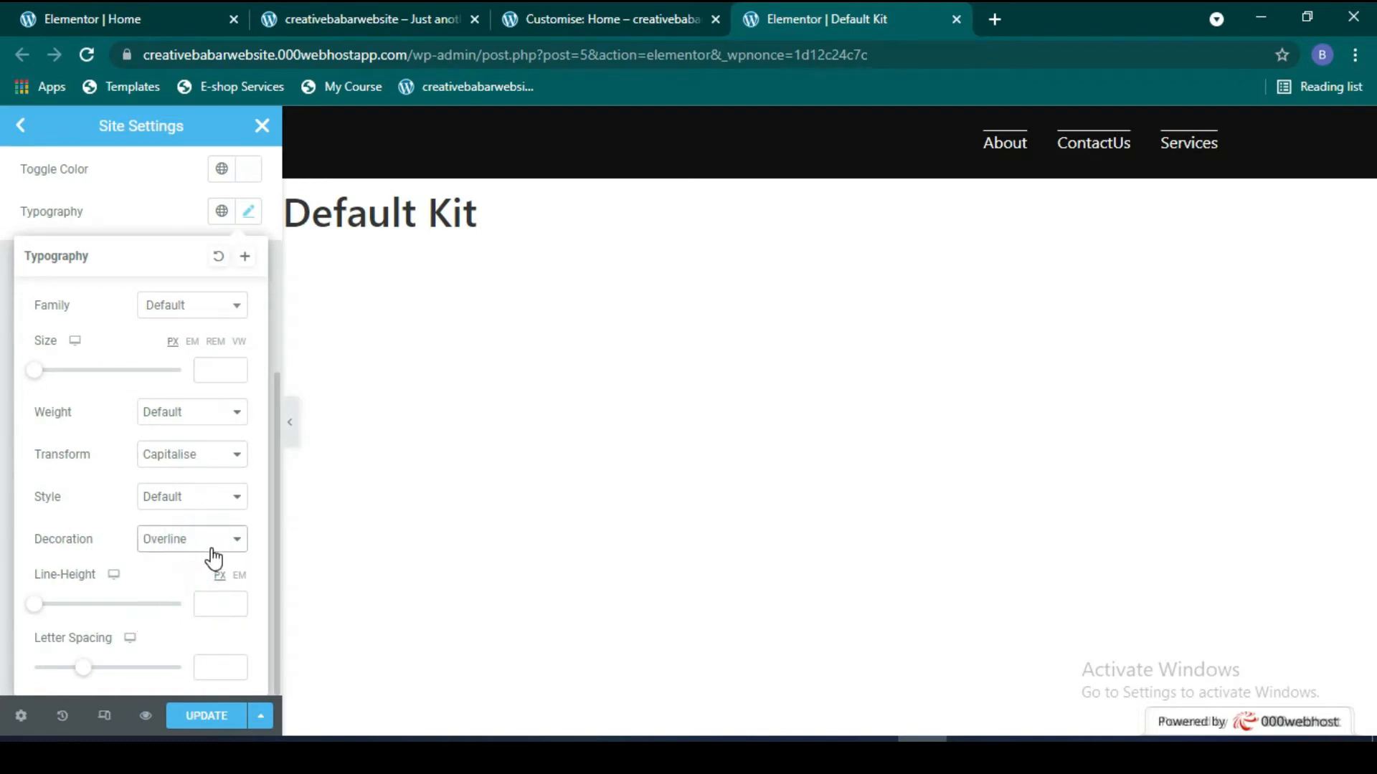
{"action": "left_click", "coordinate": [209, 541]}
{"action": "left_click", "coordinate": [192, 606]}
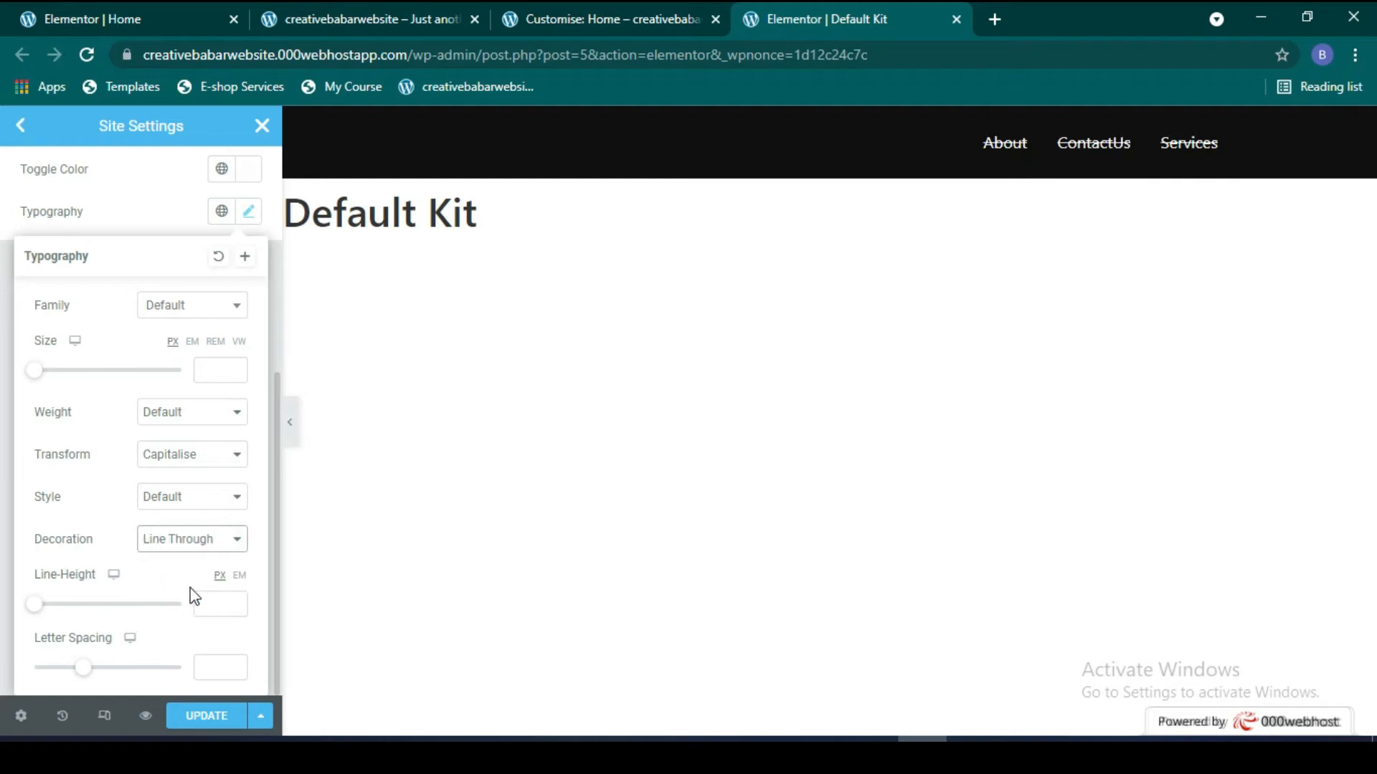
{"action": "left_click", "coordinate": [215, 540]}
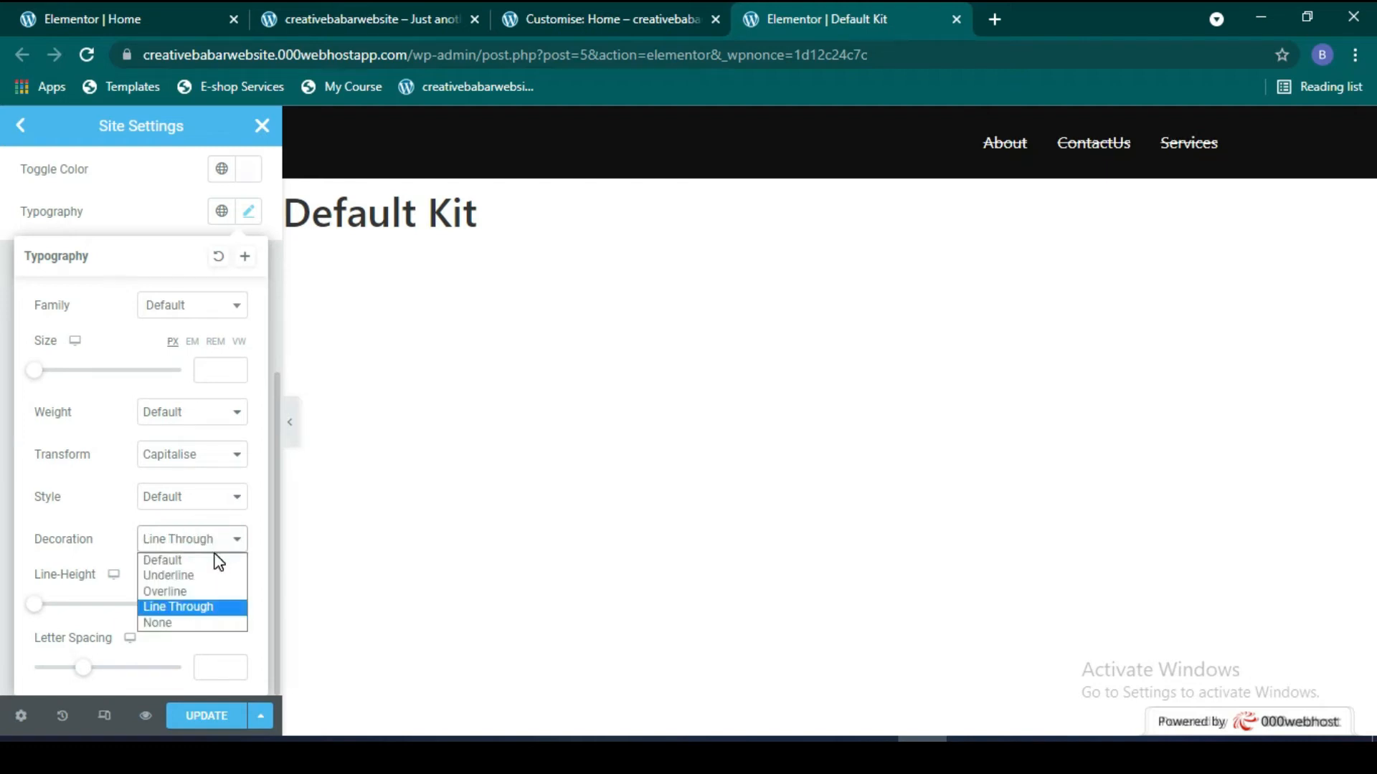
{"action": "left_click", "coordinate": [195, 560]}
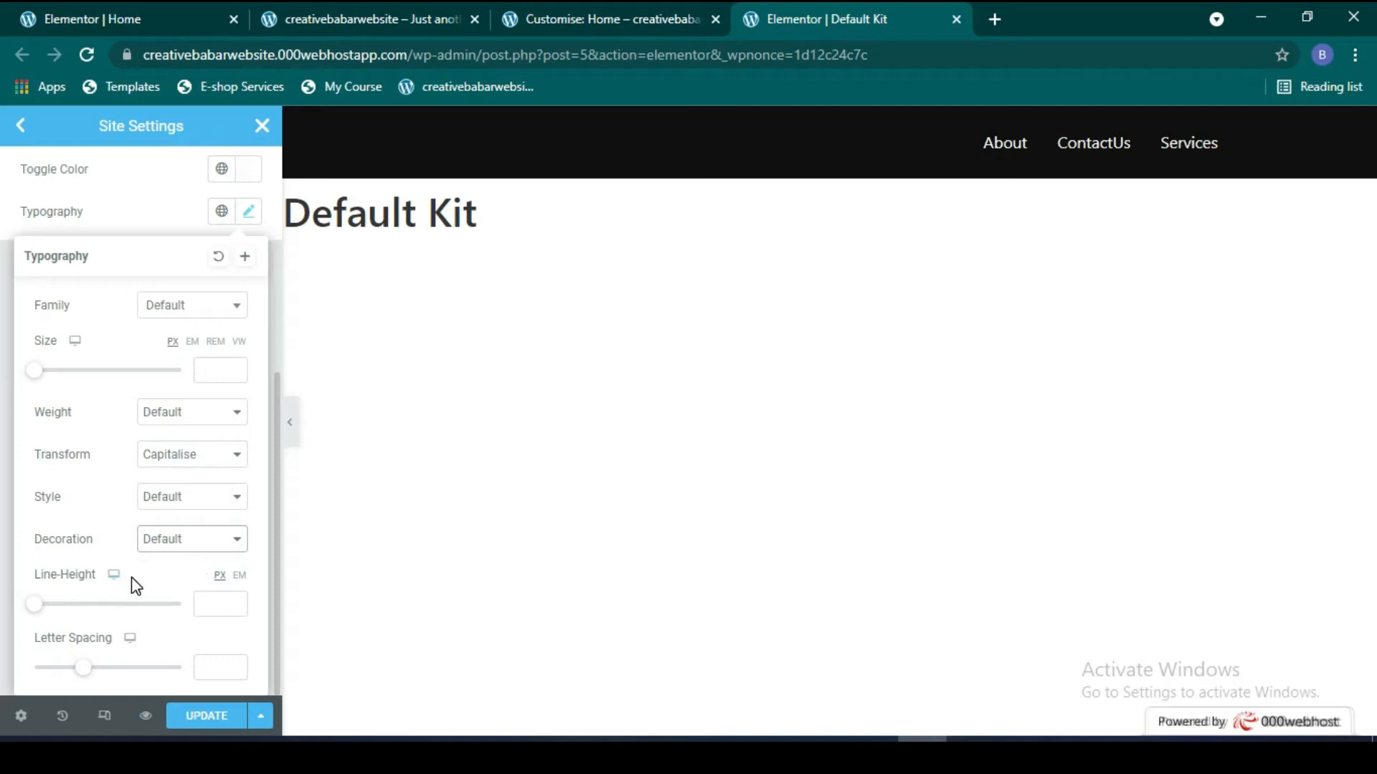
Step: Clear the menu line height and letter spacing back to default
{"action": "mouse_move", "coordinate": [36, 605]}
{"action": "left_mouse_down"}
{"action": "mouse_move", "coordinate": [194, 609]}
{"action": "mouse_move", "coordinate": [25, 616]}
{"action": "left_mouse_up"}
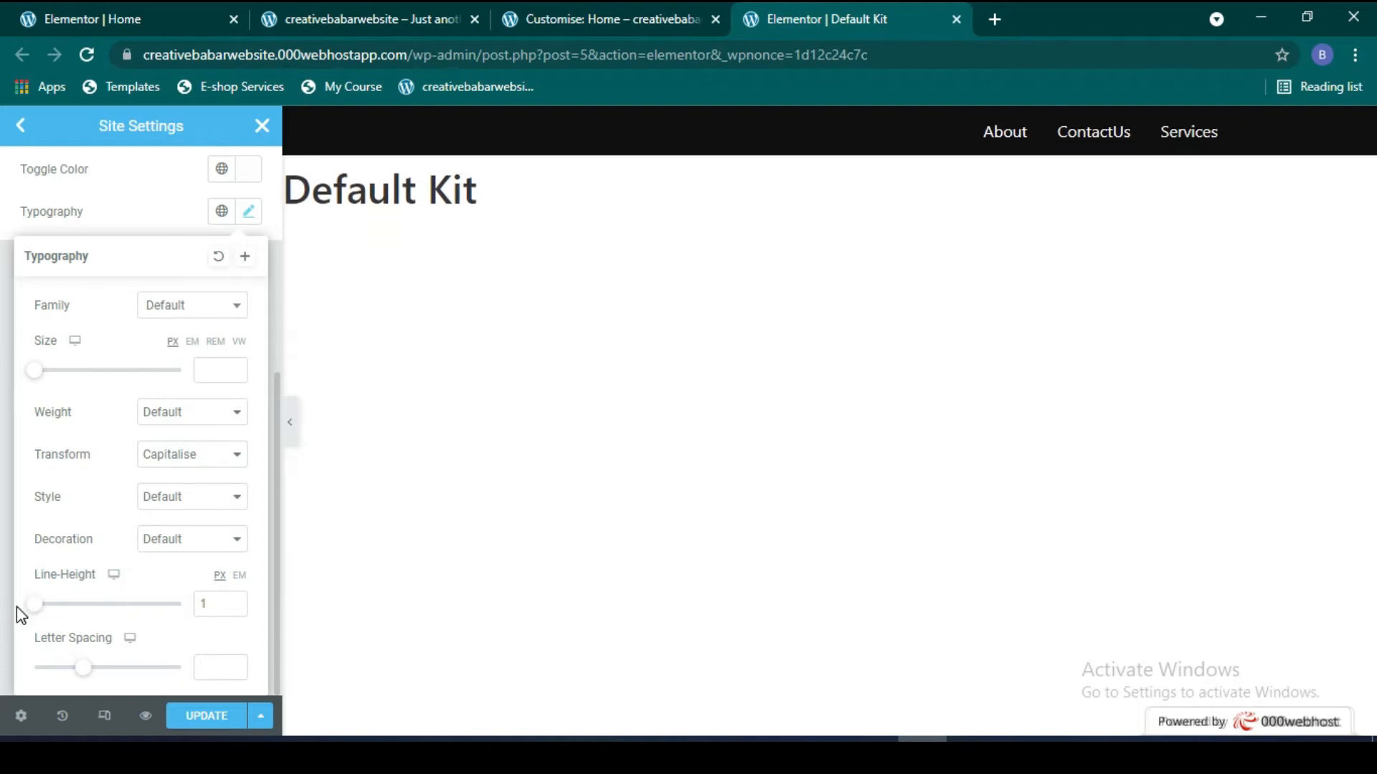
{"action": "double_click", "coordinate": [213, 595]}
{"action": "key", "text": "BackSpace"}
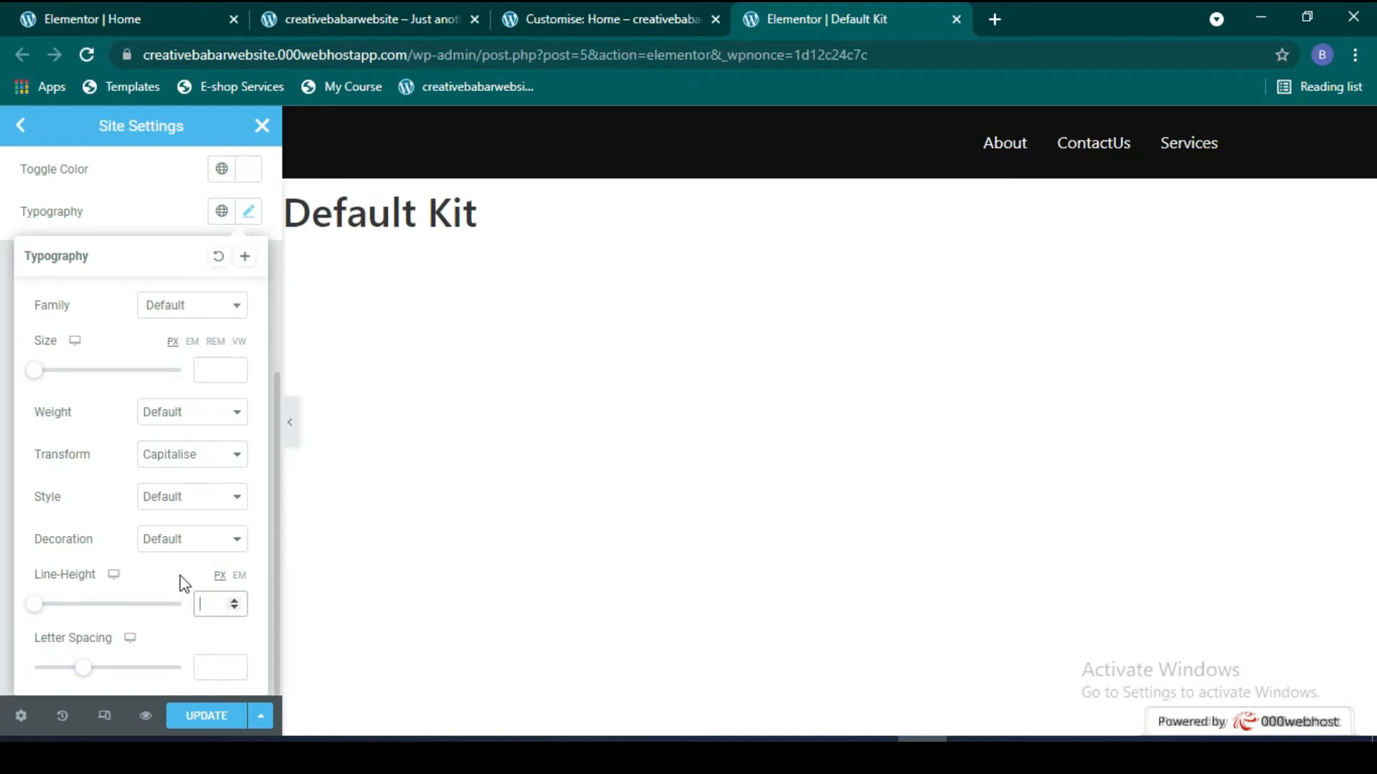
{"action": "mouse_move", "coordinate": [81, 670]}
{"action": "left_mouse_down"}
{"action": "mouse_move", "coordinate": [169, 674]}
{"action": "mouse_move", "coordinate": [67, 668]}
{"action": "left_mouse_up"}
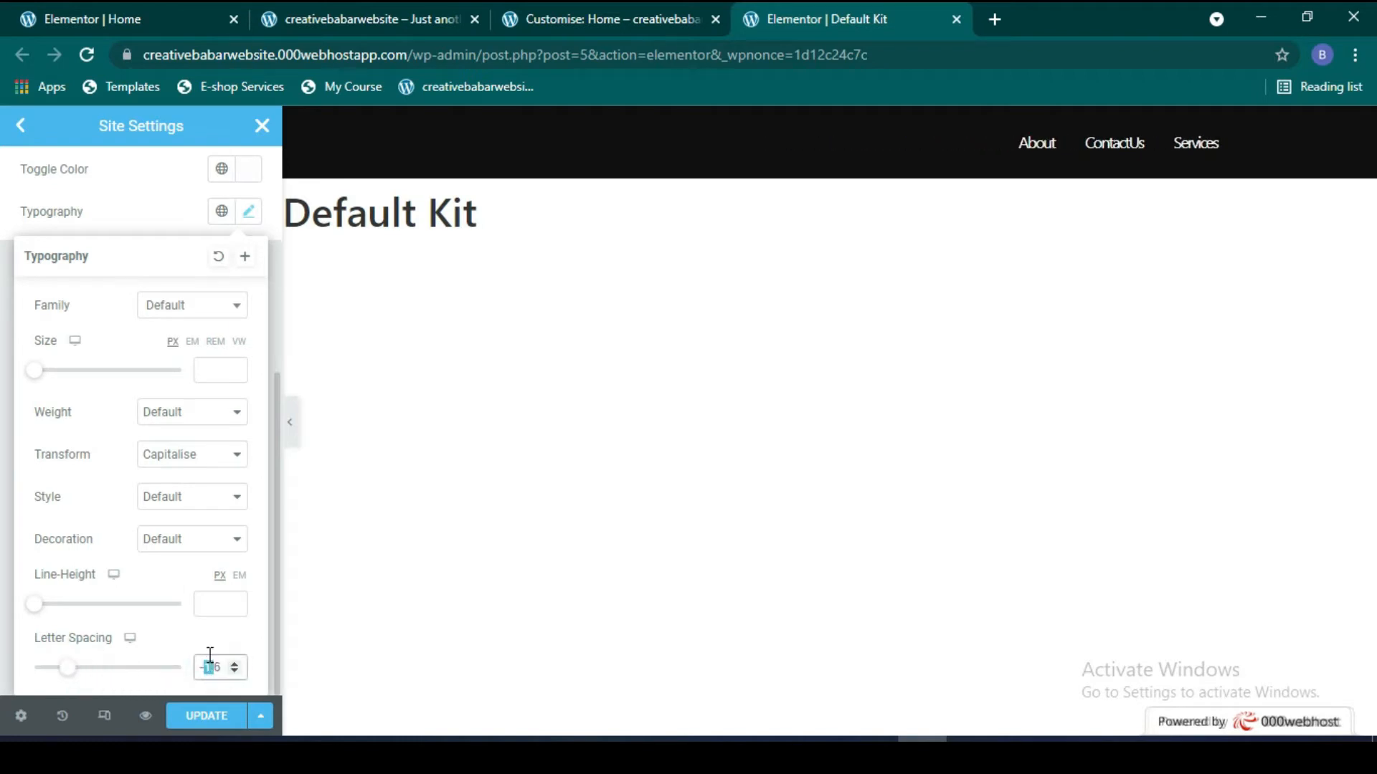
{"action": "key", "text": "BackSpace"}
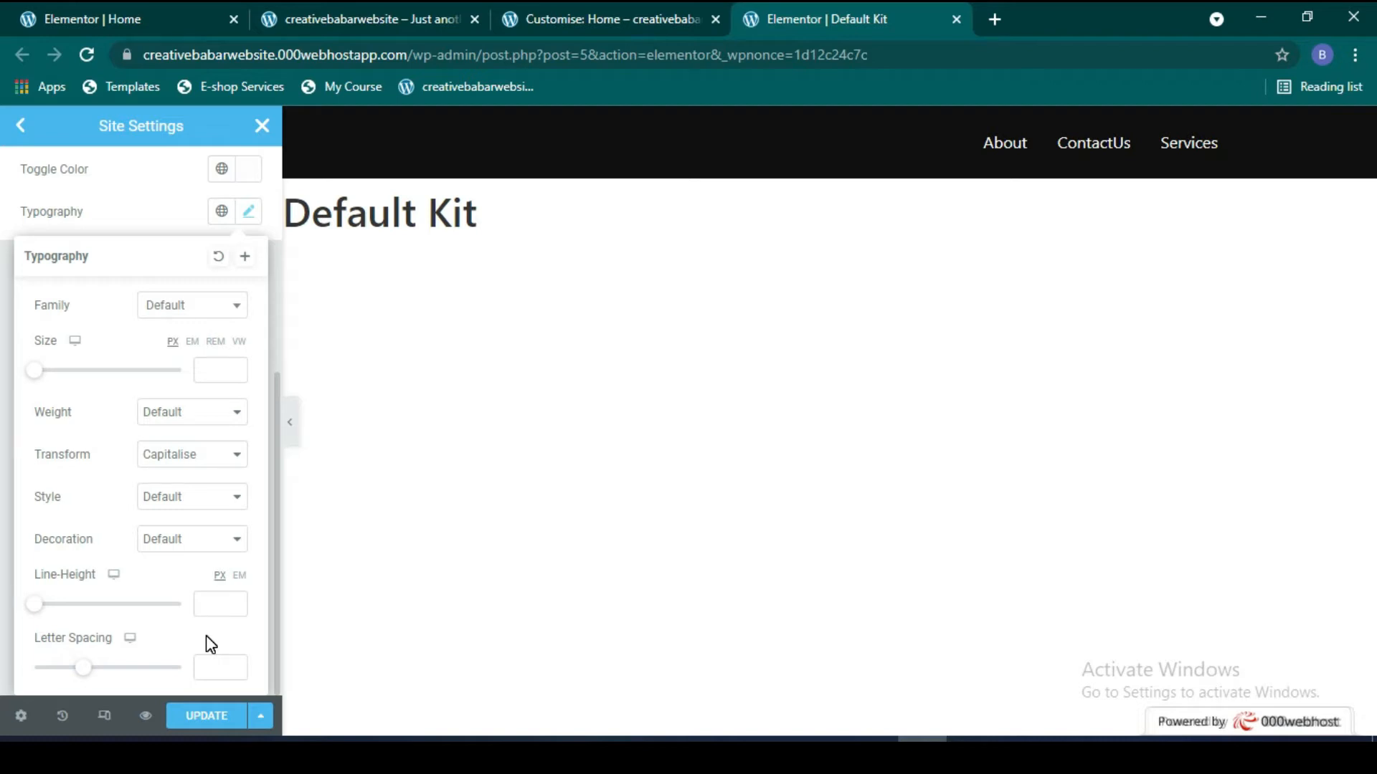
Step: Save the site settings and return to the Site Settings overview
{"action": "left_click", "coordinate": [223, 728]}
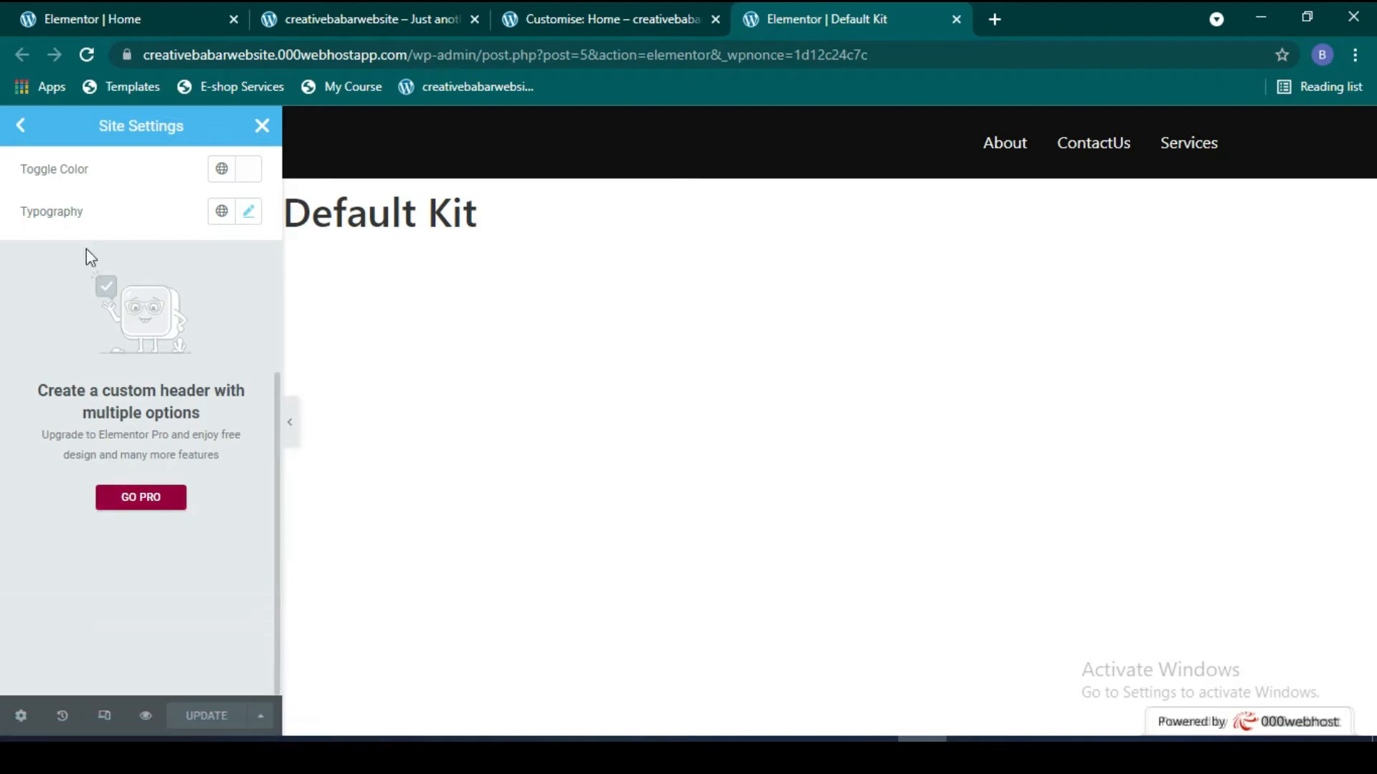
{"action": "left_click", "coordinate": [22, 128]}
{"action": "scroll", "coordinate": [105, 450], "scroll_direction": "down", "scroll_amount": 5}
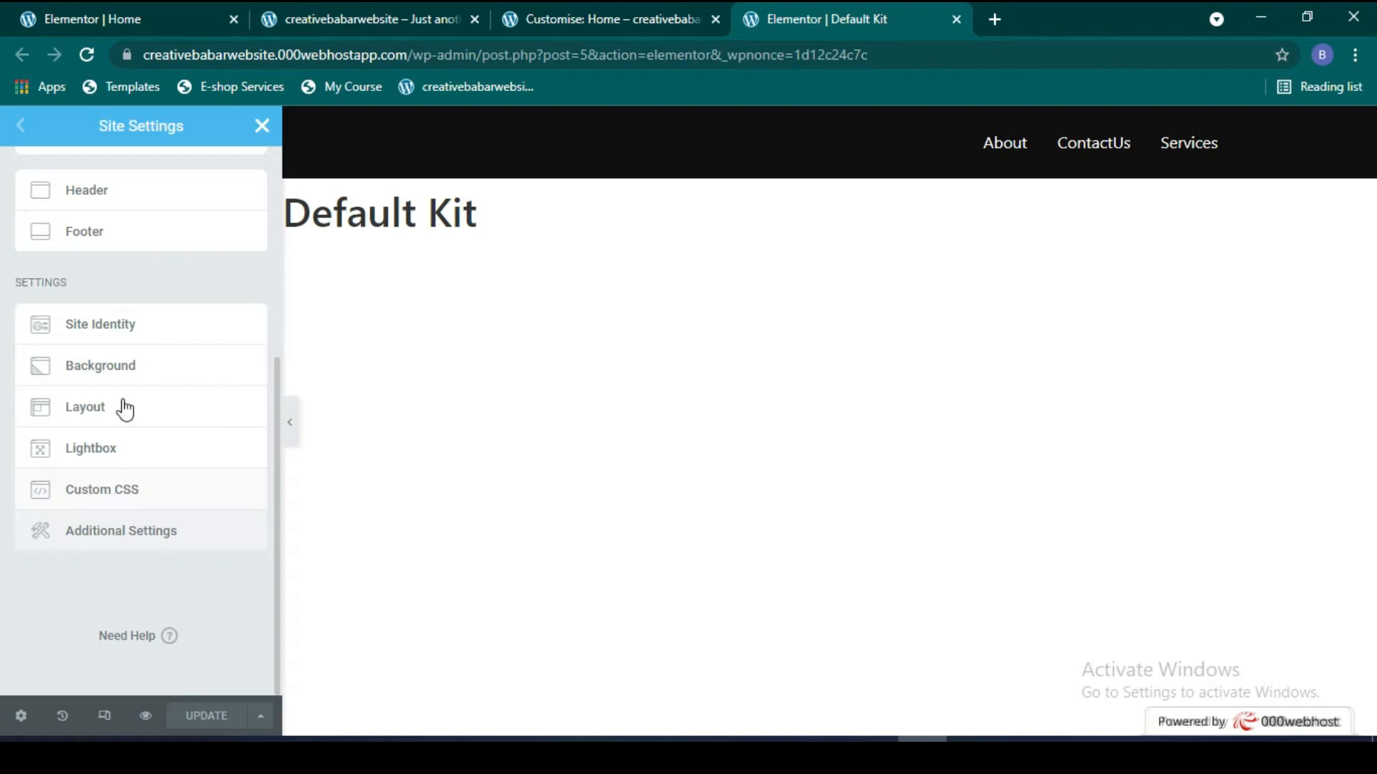
Step: Close the Customizer in its tab
{"action": "scroll", "coordinate": [188, 574], "scroll_direction": "up", "scroll_amount": 4}
{"action": "scroll", "coordinate": [164, 400], "scroll_direction": "up", "scroll_amount": 1}
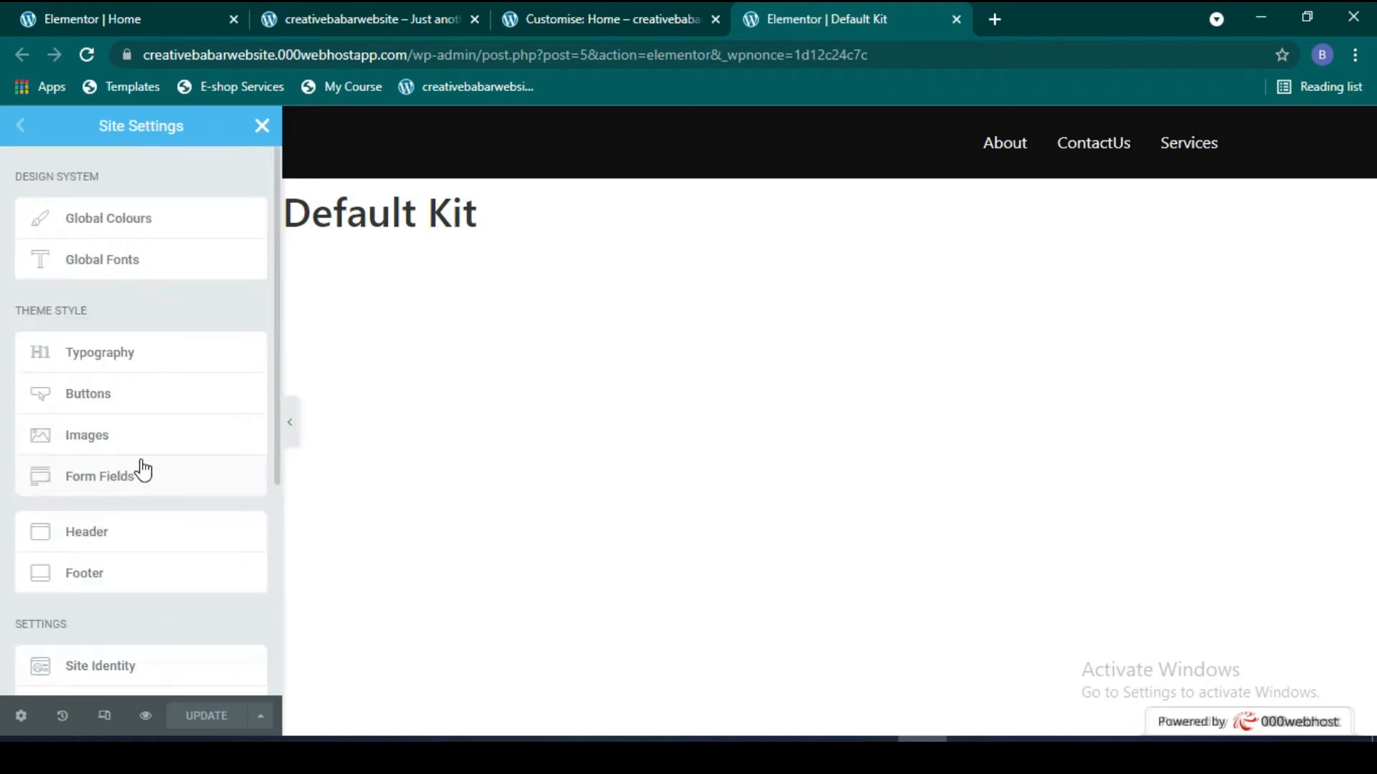
{"action": "scroll", "coordinate": [122, 513], "scroll_direction": "down", "scroll_amount": 2}
{"action": "scroll", "coordinate": [123, 514], "scroll_direction": "up", "scroll_amount": 2}
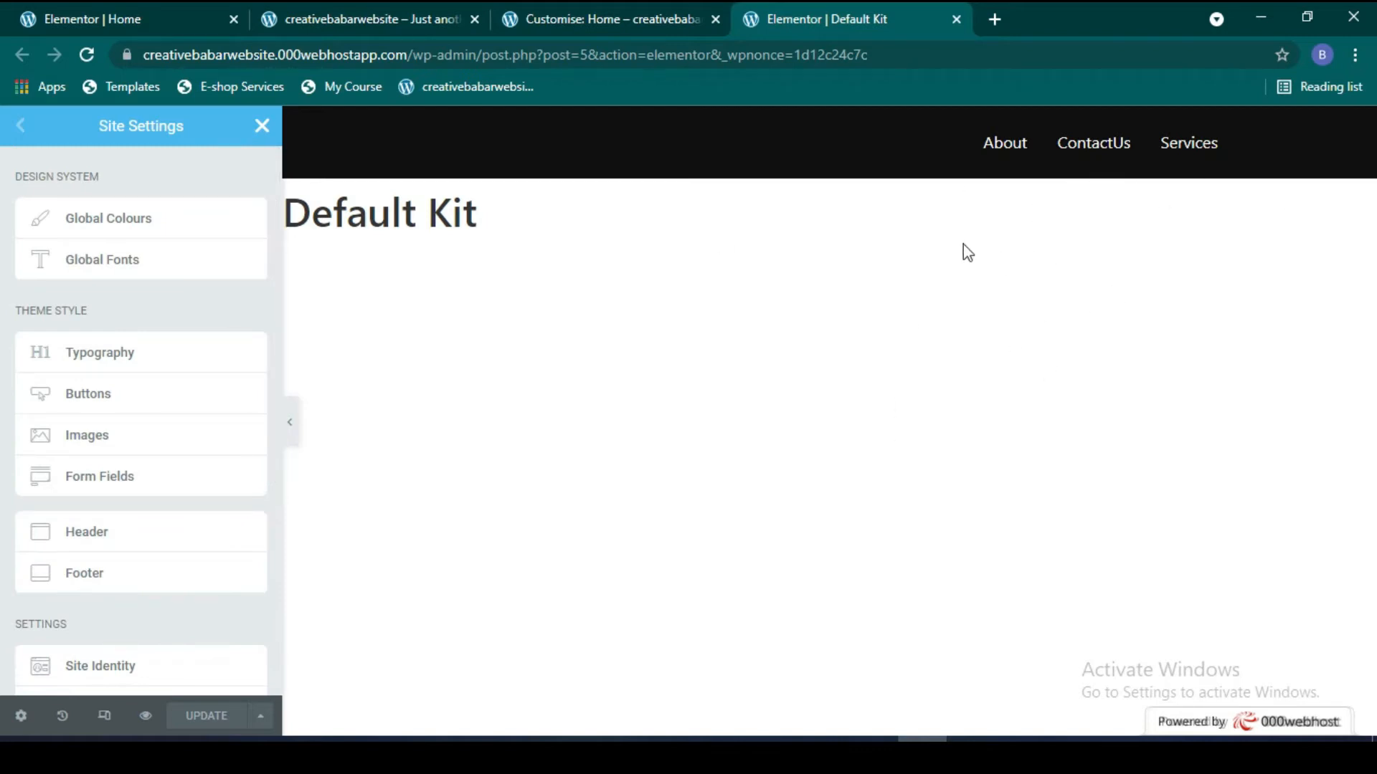
{"action": "left_click", "coordinate": [596, 20]}
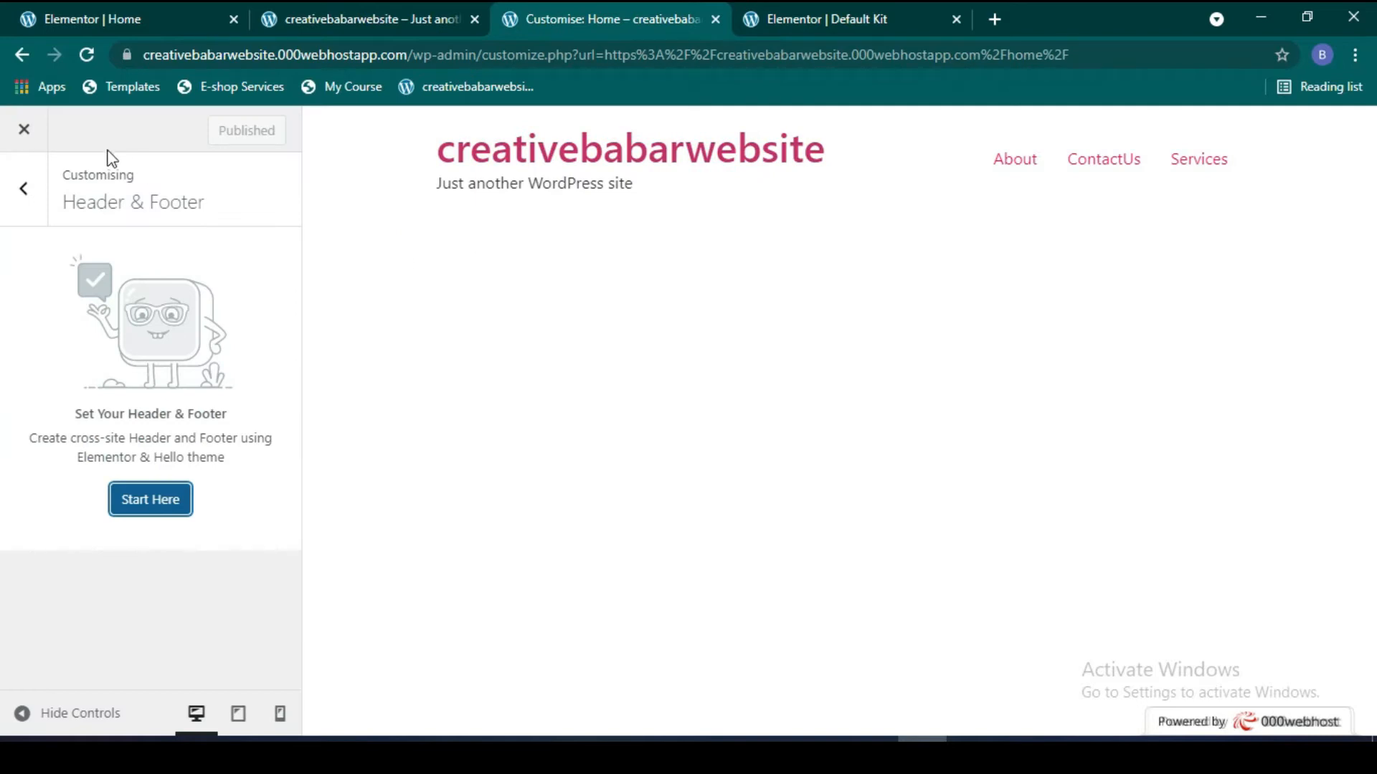
{"action": "left_click", "coordinate": [24, 129]}
Step: Reload the Elementor Home editor so it shows the black header with white links
{"action": "left_click", "coordinate": [122, 19]}
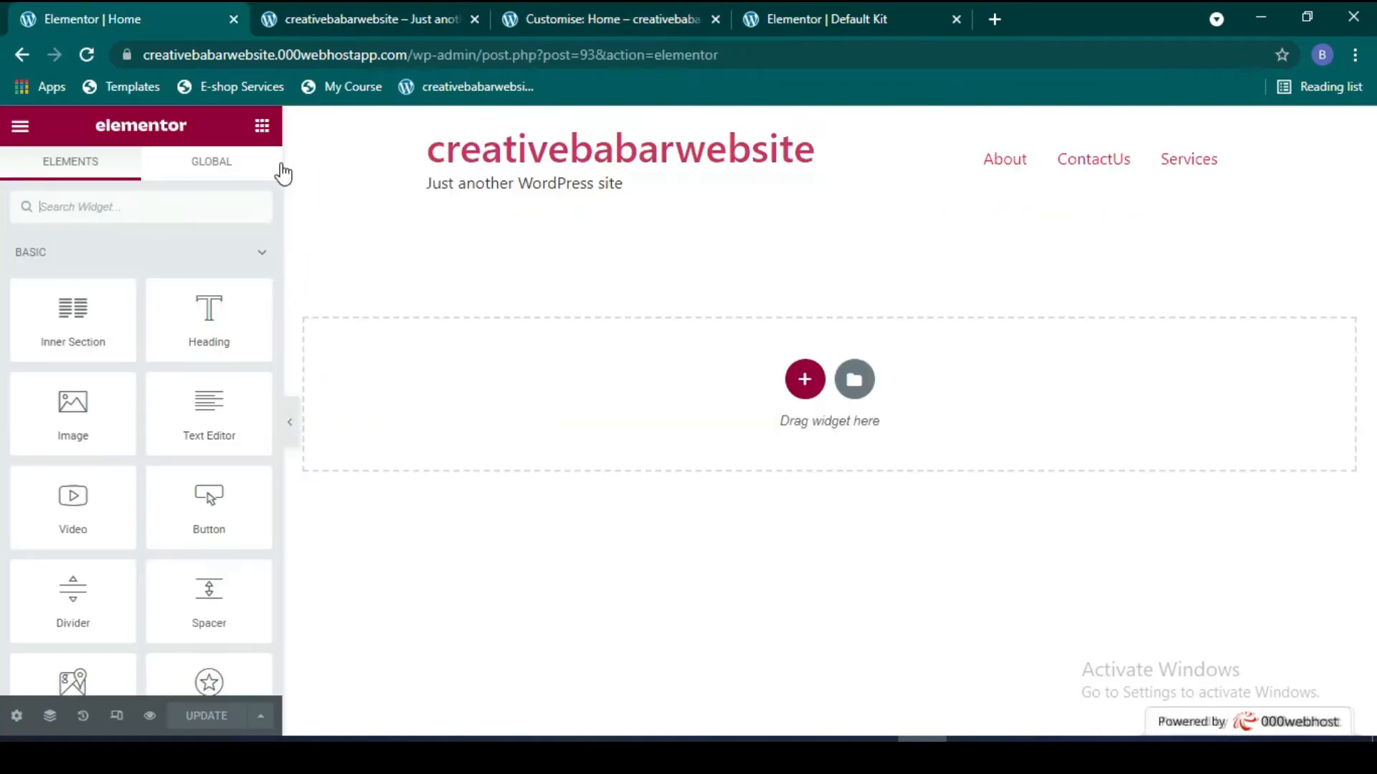
{"action": "left_click", "coordinate": [84, 55]}
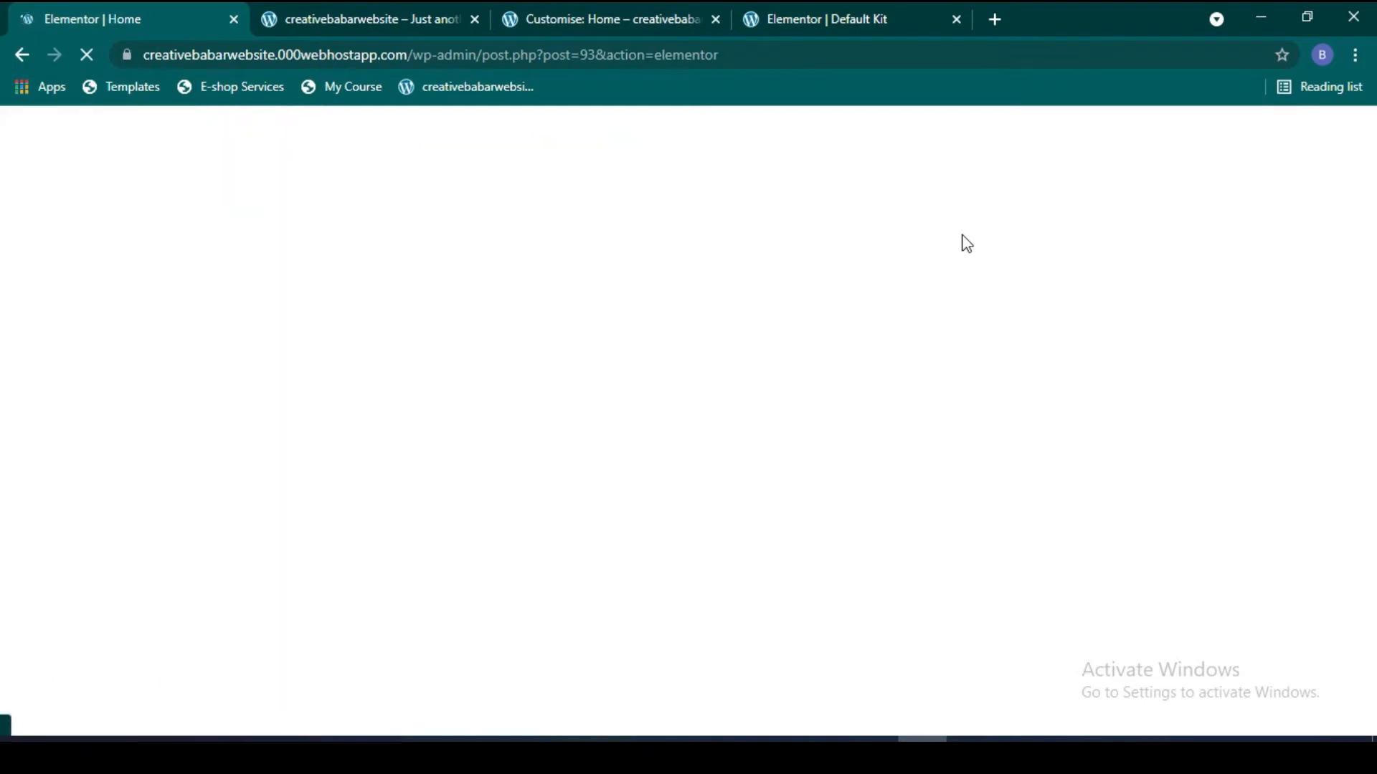
{"action": "left_click", "coordinate": [871, 11]}
{"action": "left_click", "coordinate": [152, 2]}
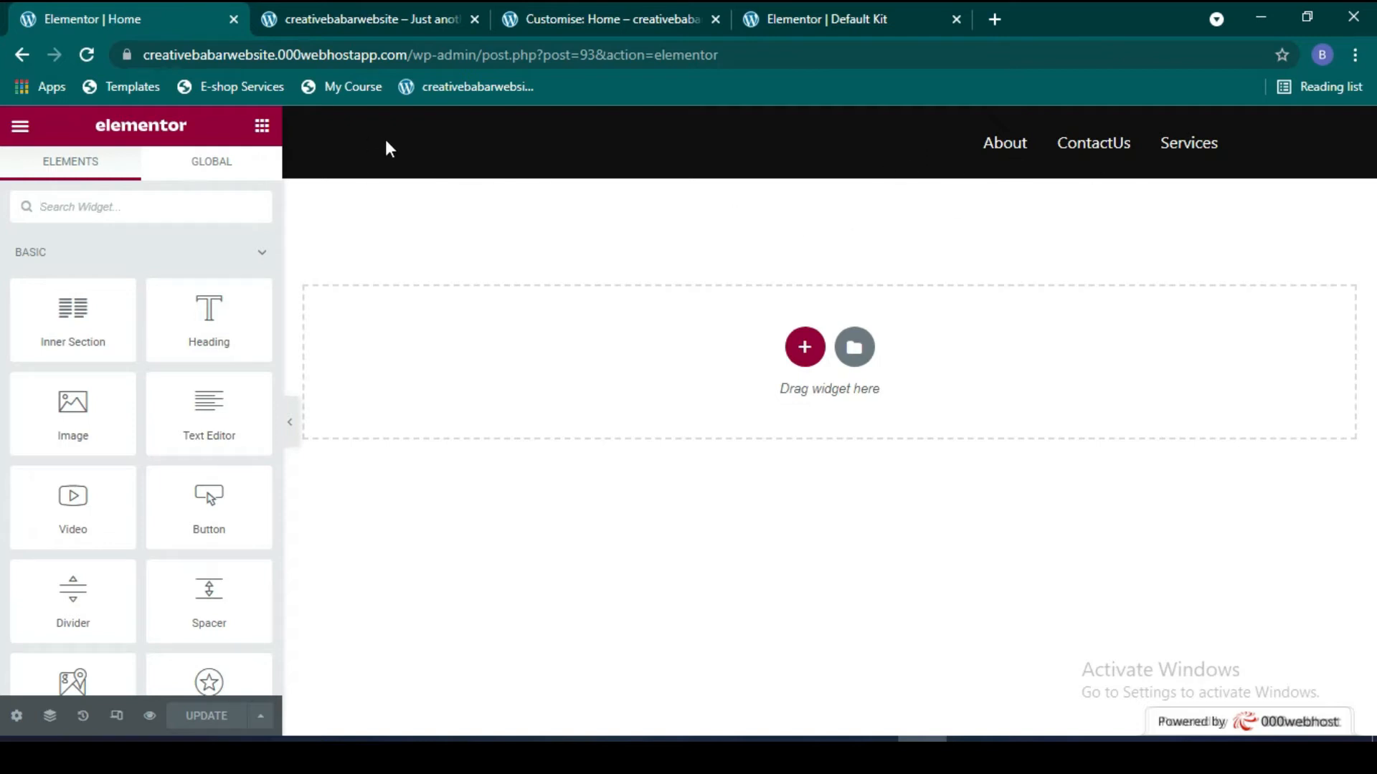
Step: Set the Default Kit header's Site Logo to Hide, update the site settings, and go back to the Home editor
{"action": "left_click", "coordinate": [850, 29]}
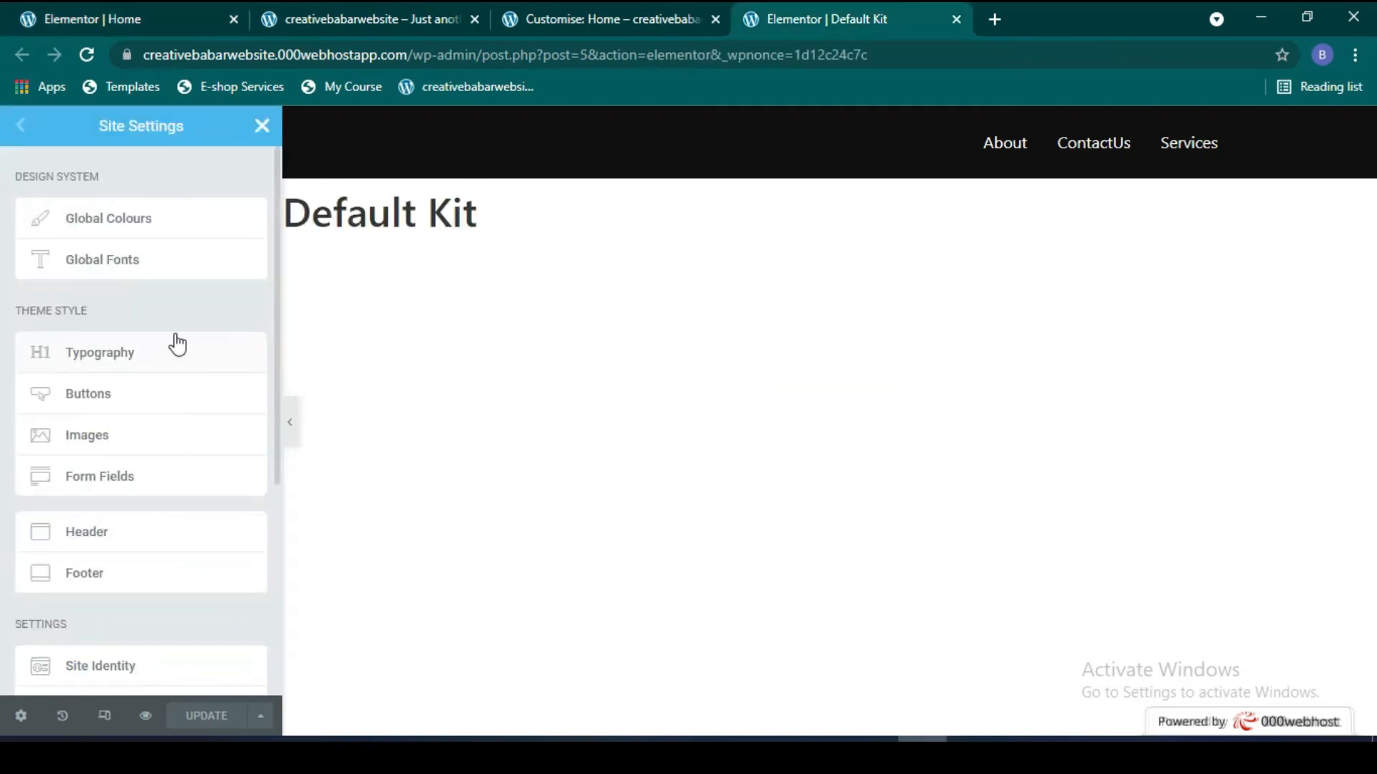
{"action": "left_click", "coordinate": [133, 530]}
{"action": "left_click", "coordinate": [224, 225]}
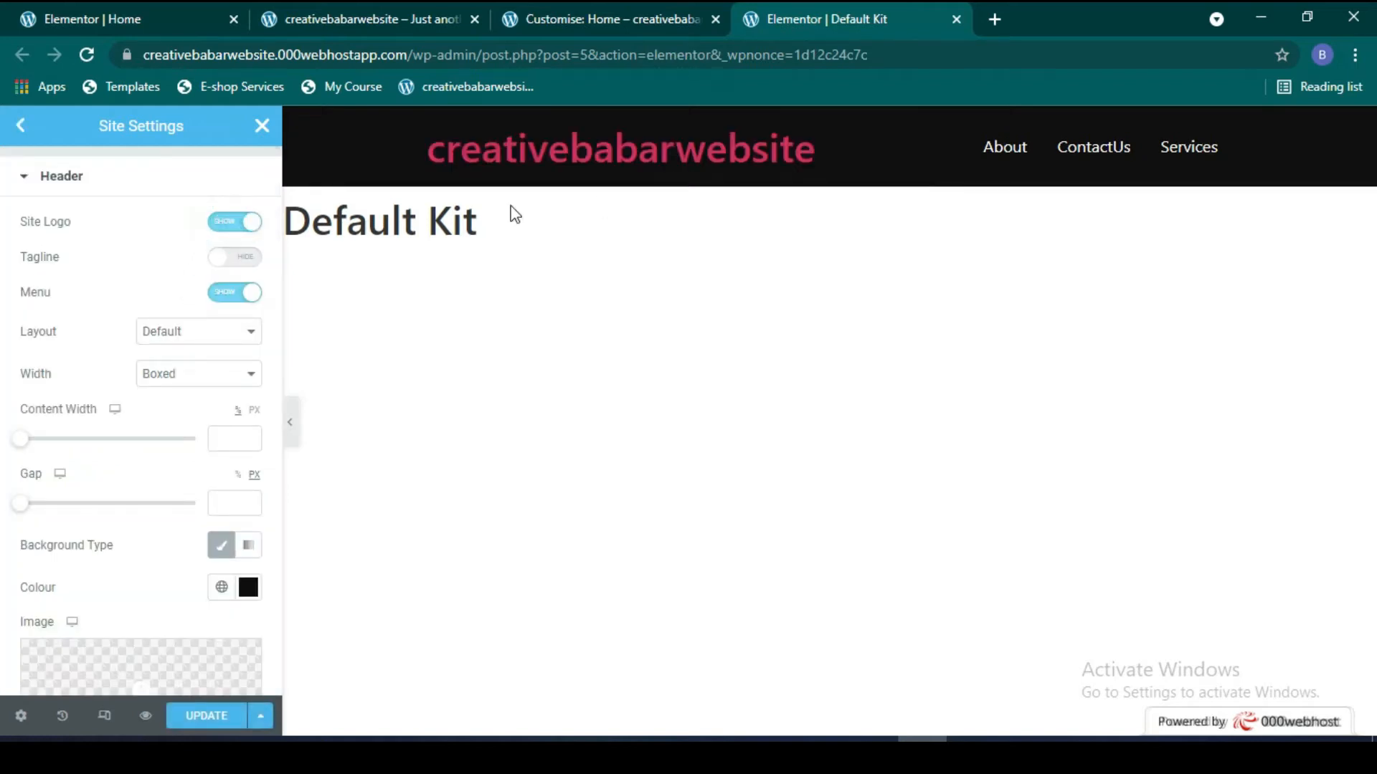
{"action": "left_click", "coordinate": [240, 224]}
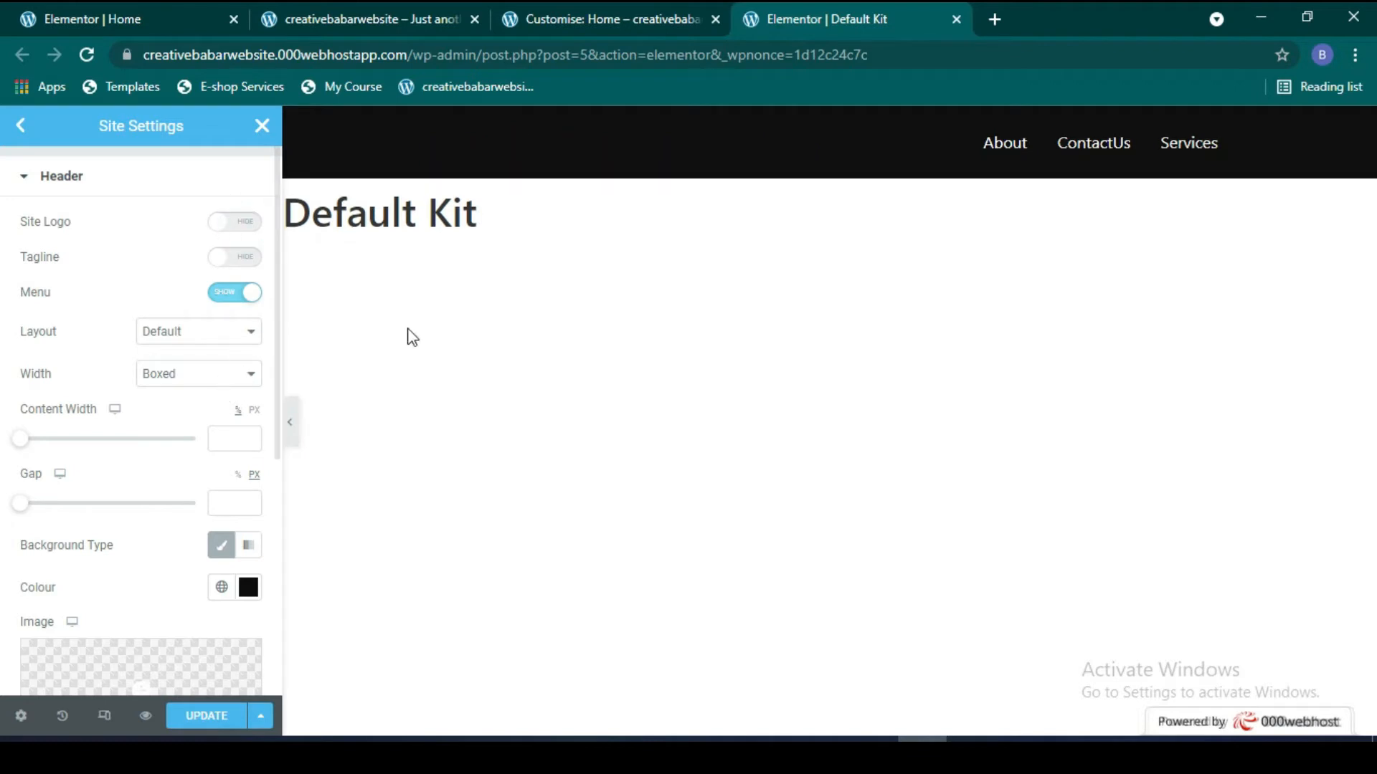
{"action": "left_click", "coordinate": [208, 715]}
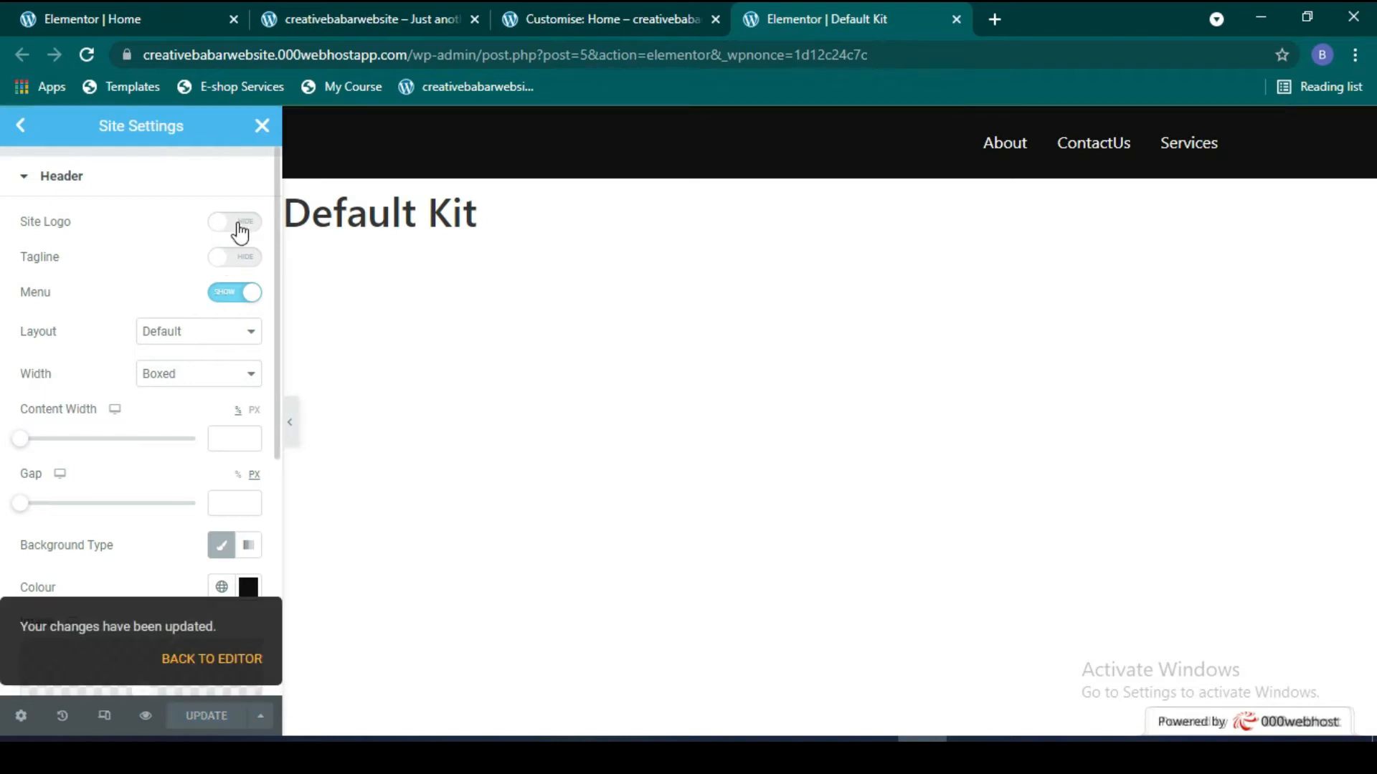
{"action": "left_click", "coordinate": [407, 10]}
{"action": "left_click", "coordinate": [144, 27]}
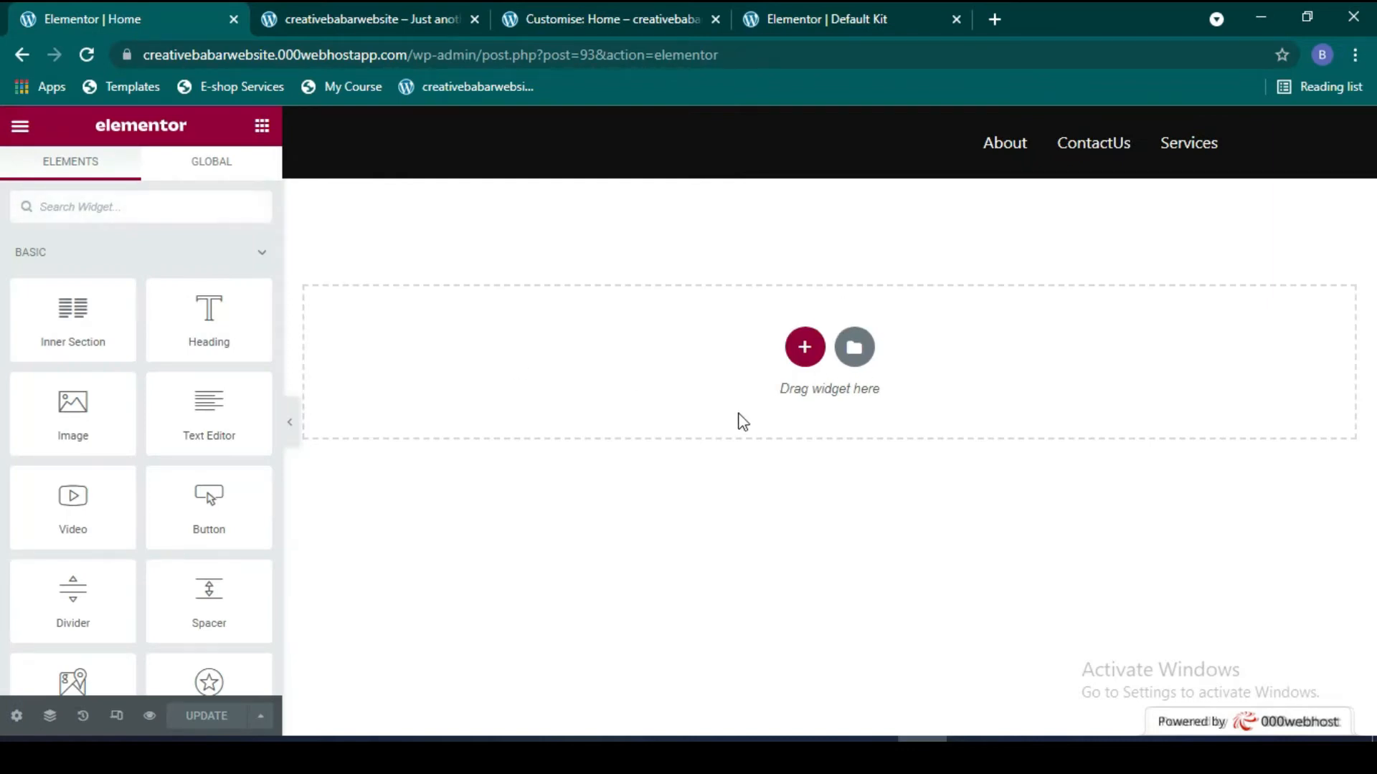
Step: Add a single-column section to the Home page and open its Style settings
{"action": "left_click", "coordinate": [805, 349]}
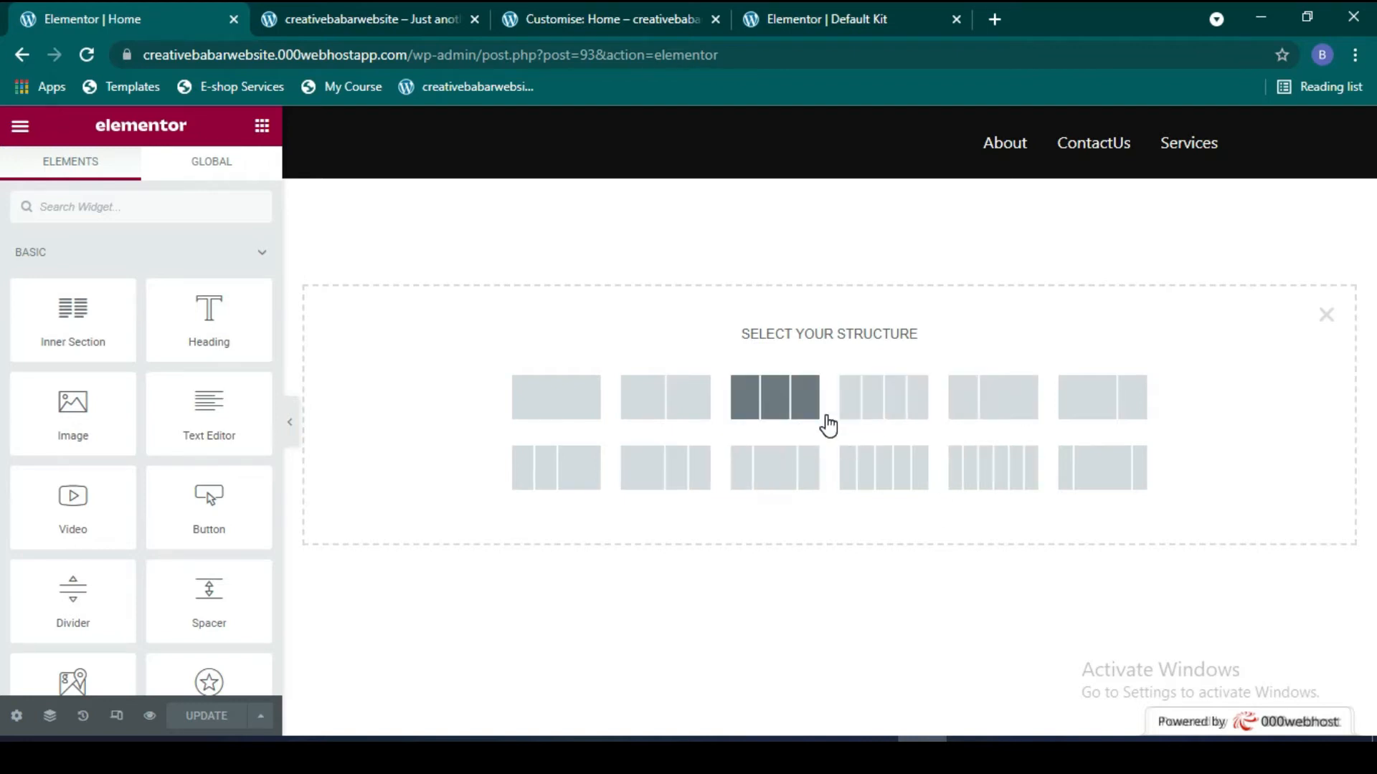
{"action": "left_click", "coordinate": [575, 403]}
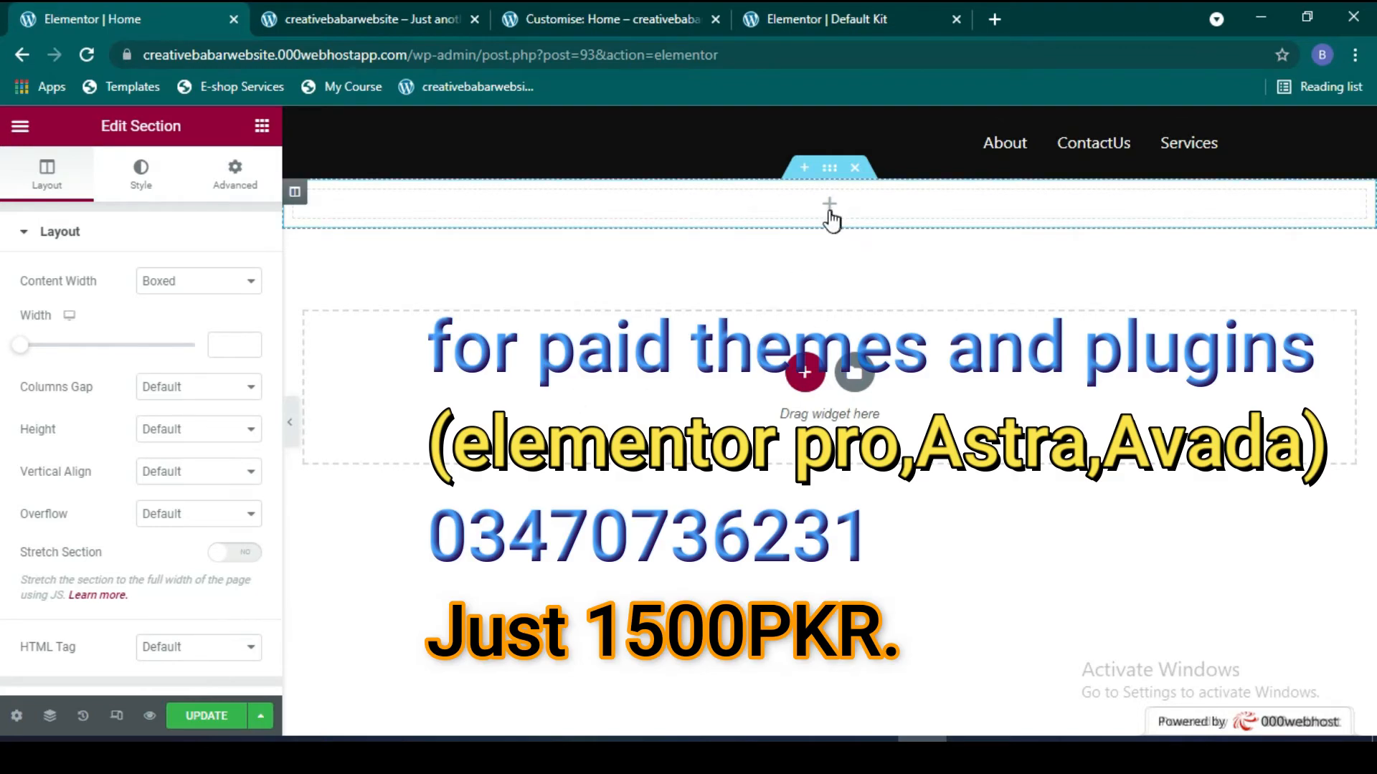
{"action": "left_click", "coordinate": [830, 176]}
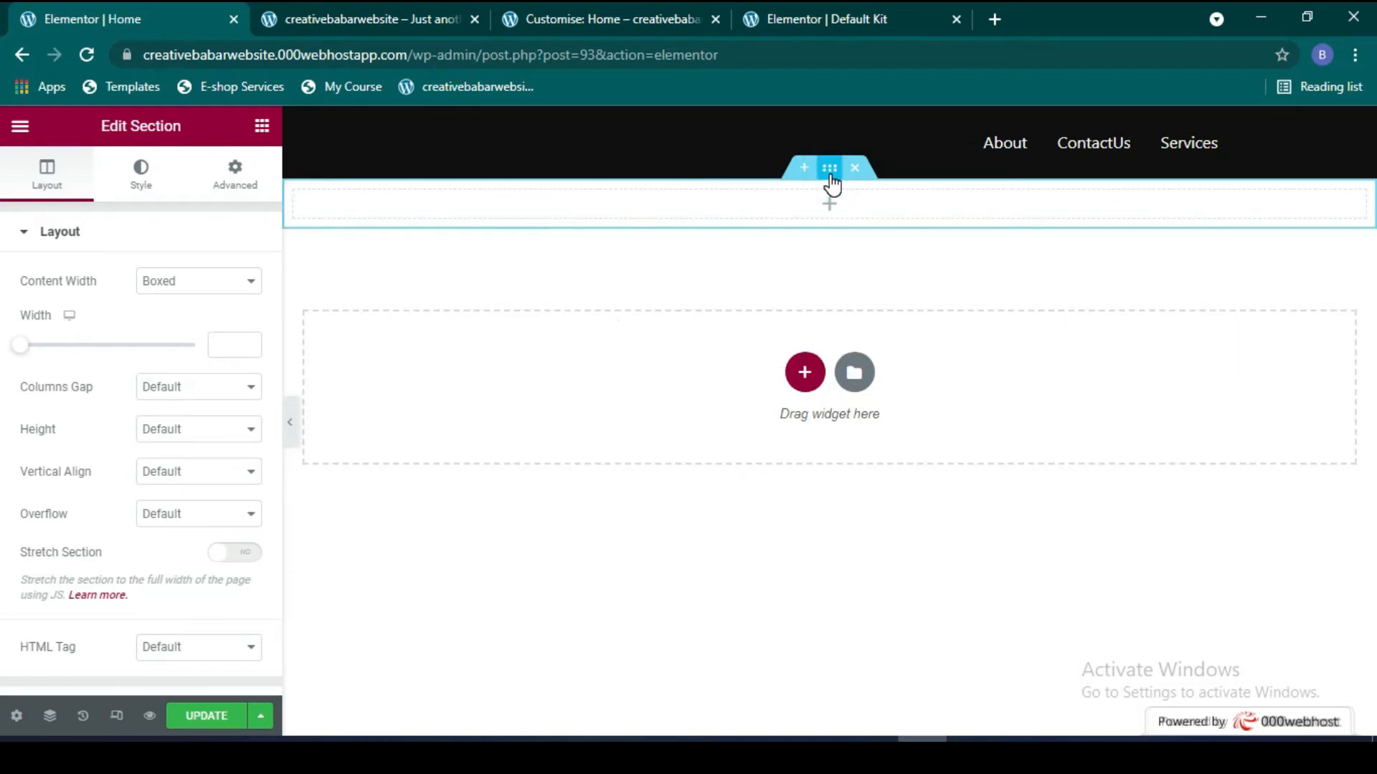
{"action": "left_click", "coordinate": [830, 171]}
{"action": "left_click", "coordinate": [159, 188]}
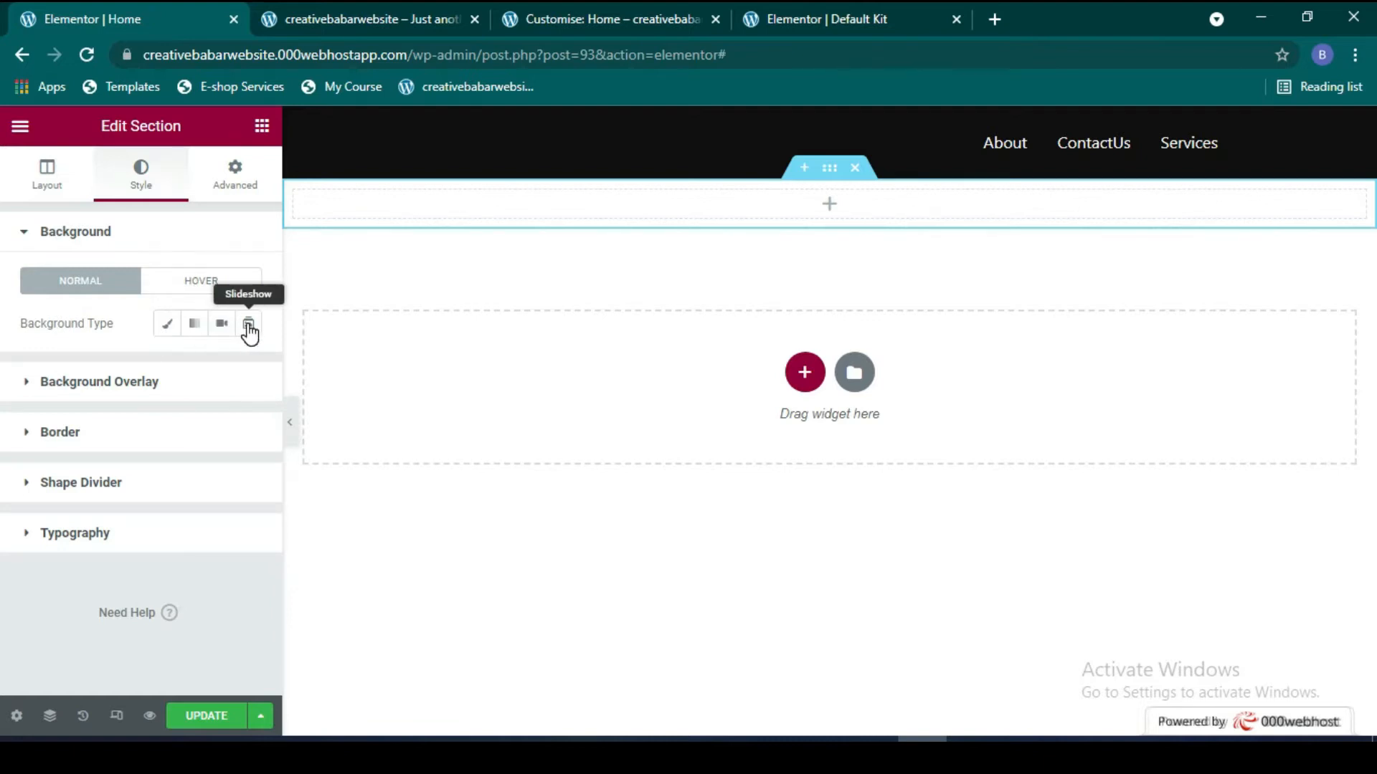
Step: Give the new section a Classic background with colour #8B2626
{"action": "left_click", "coordinate": [168, 328]}
{"action": "left_click", "coordinate": [248, 366]}
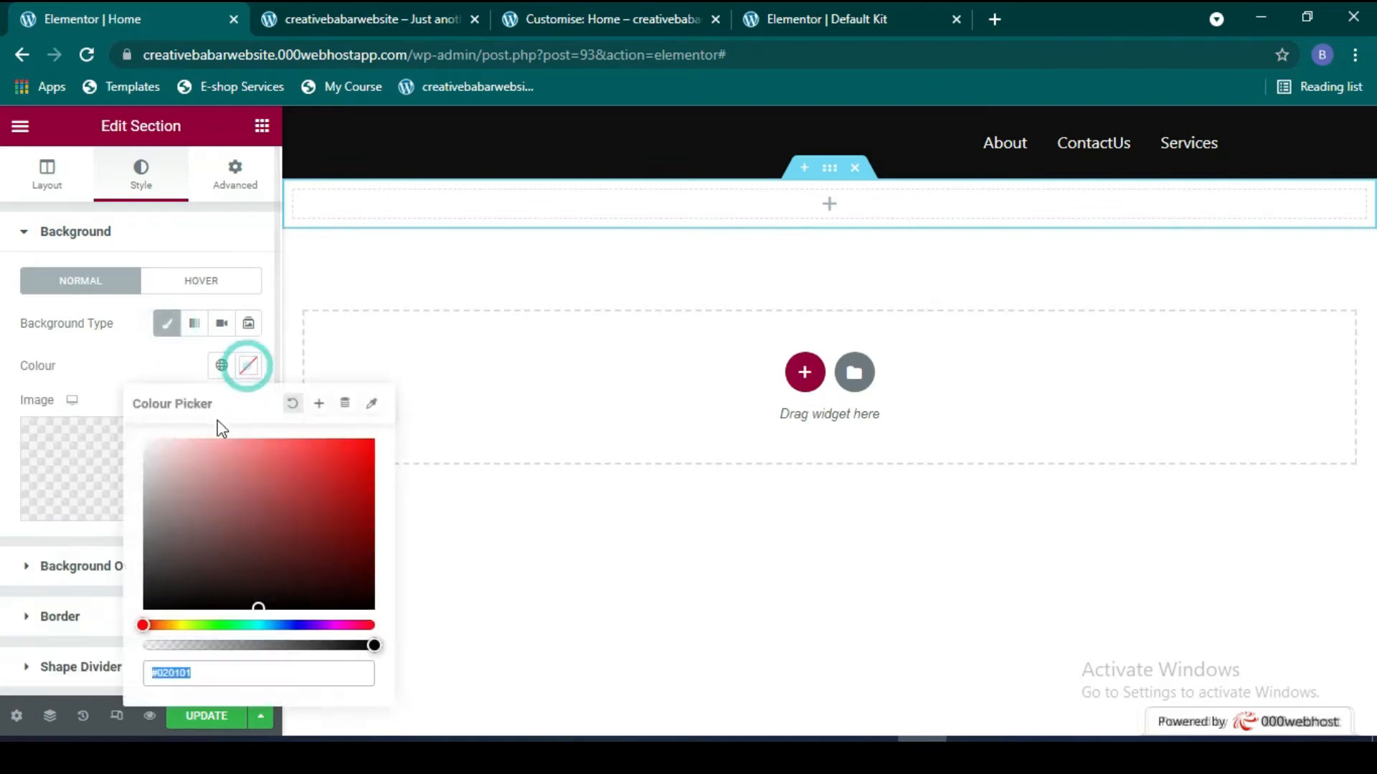
{"action": "left_click", "coordinate": [311, 517]}
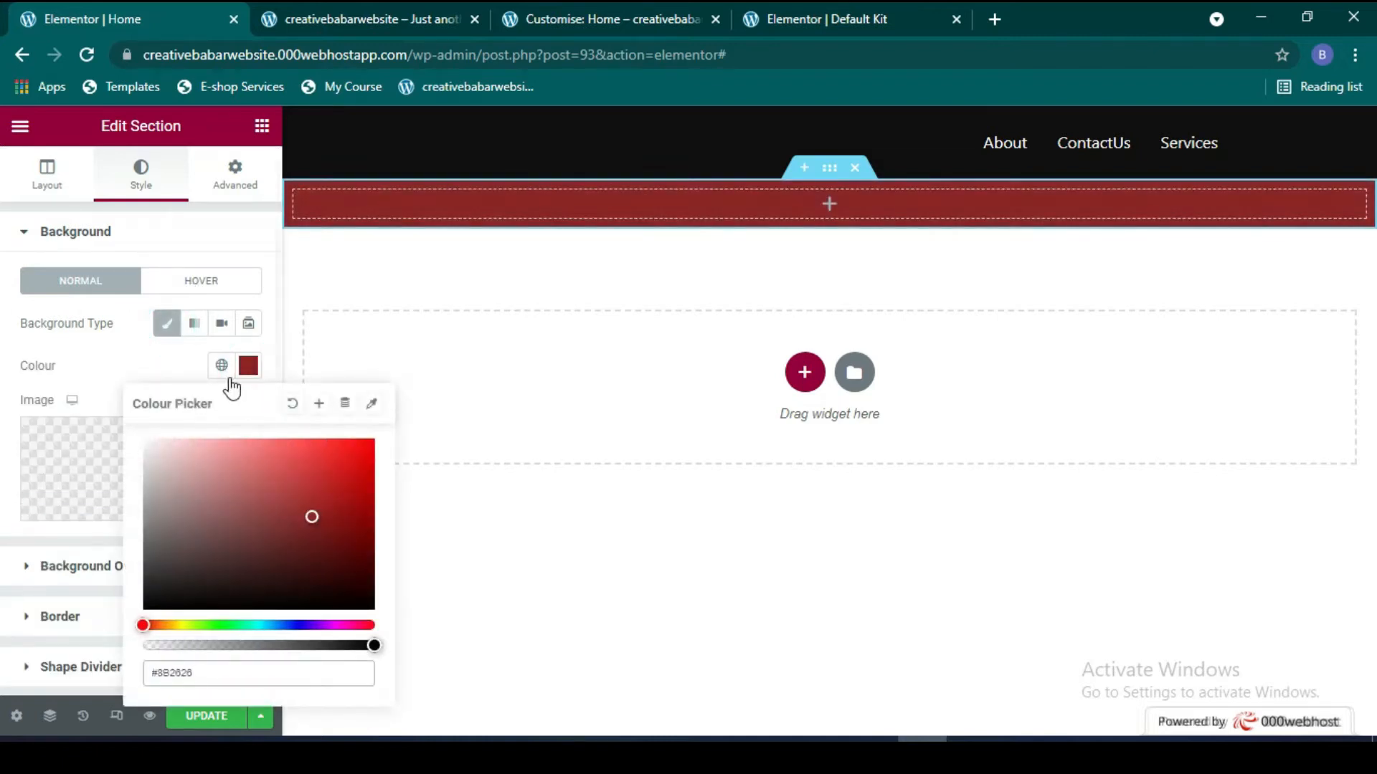
{"action": "left_click", "coordinate": [248, 367]}
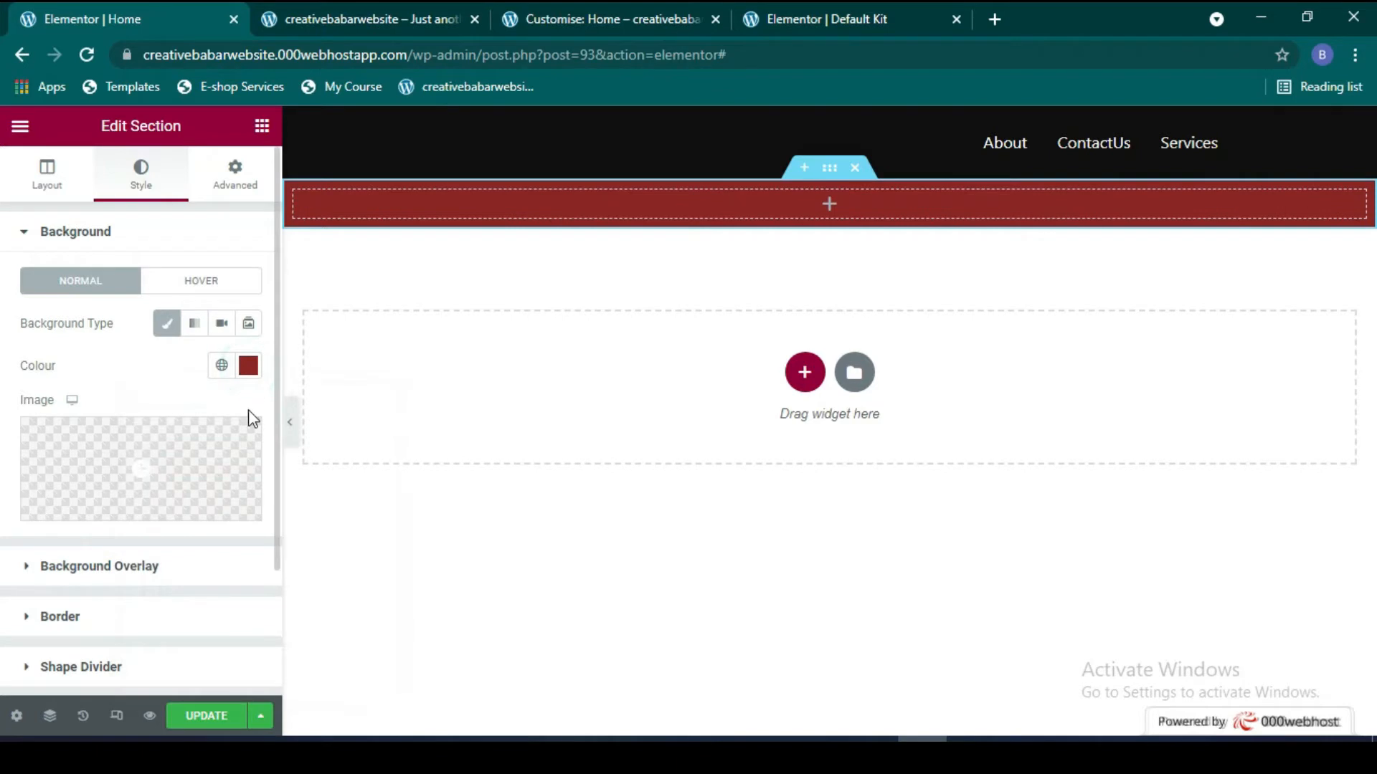
Step: Try adjusting the section's Width on the Layout tab, then clear it back to default
{"action": "left_click", "coordinate": [62, 188]}
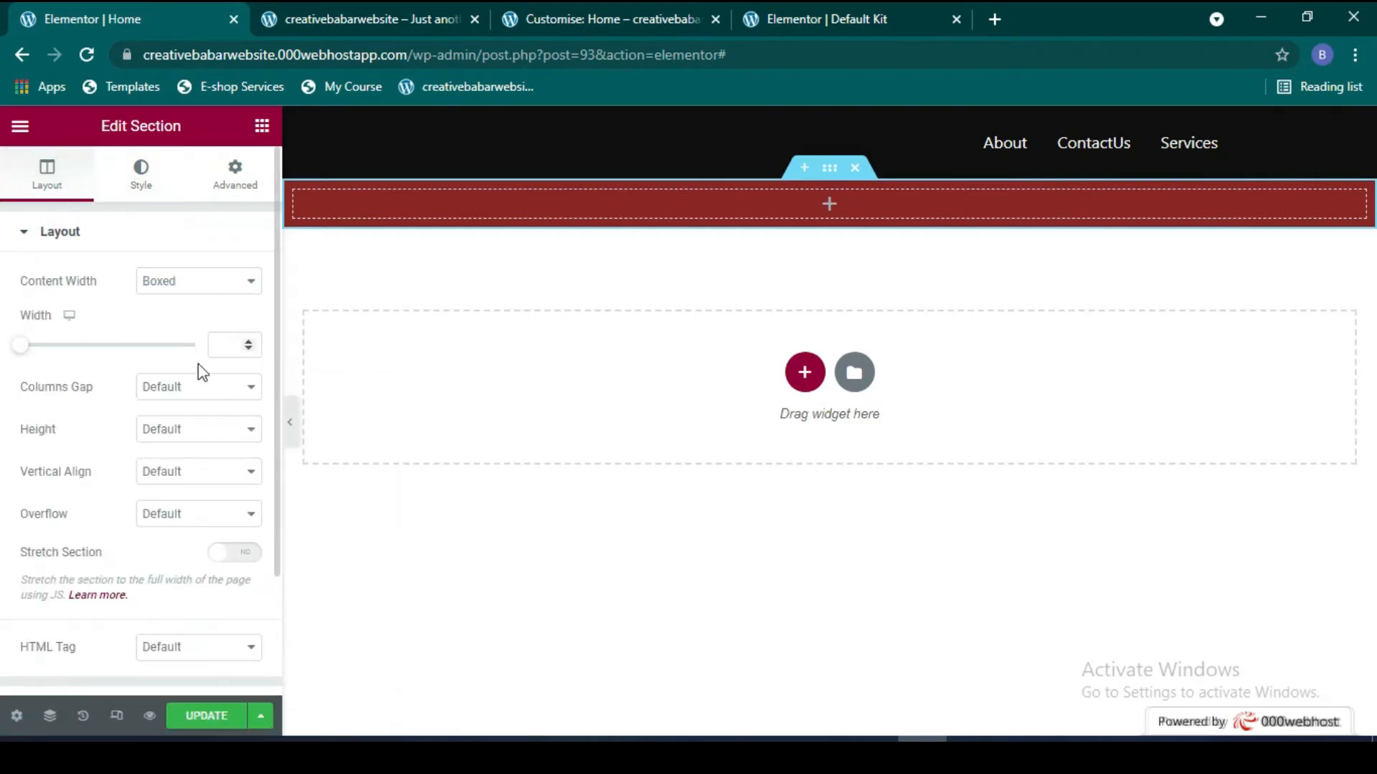
{"action": "left_click", "coordinate": [22, 346]}
{"action": "left_click_drag", "start_coordinate": [79, 357], "coordinate": [20, 356]}
{"action": "double_click", "coordinate": [231, 343]}
{"action": "key", "text": "BackSpace"}
{"action": "left_click", "coordinate": [204, 313]}
Step: Keep the default column gap and set the section Height to Min Height of 491 px
{"action": "left_click", "coordinate": [243, 395]}
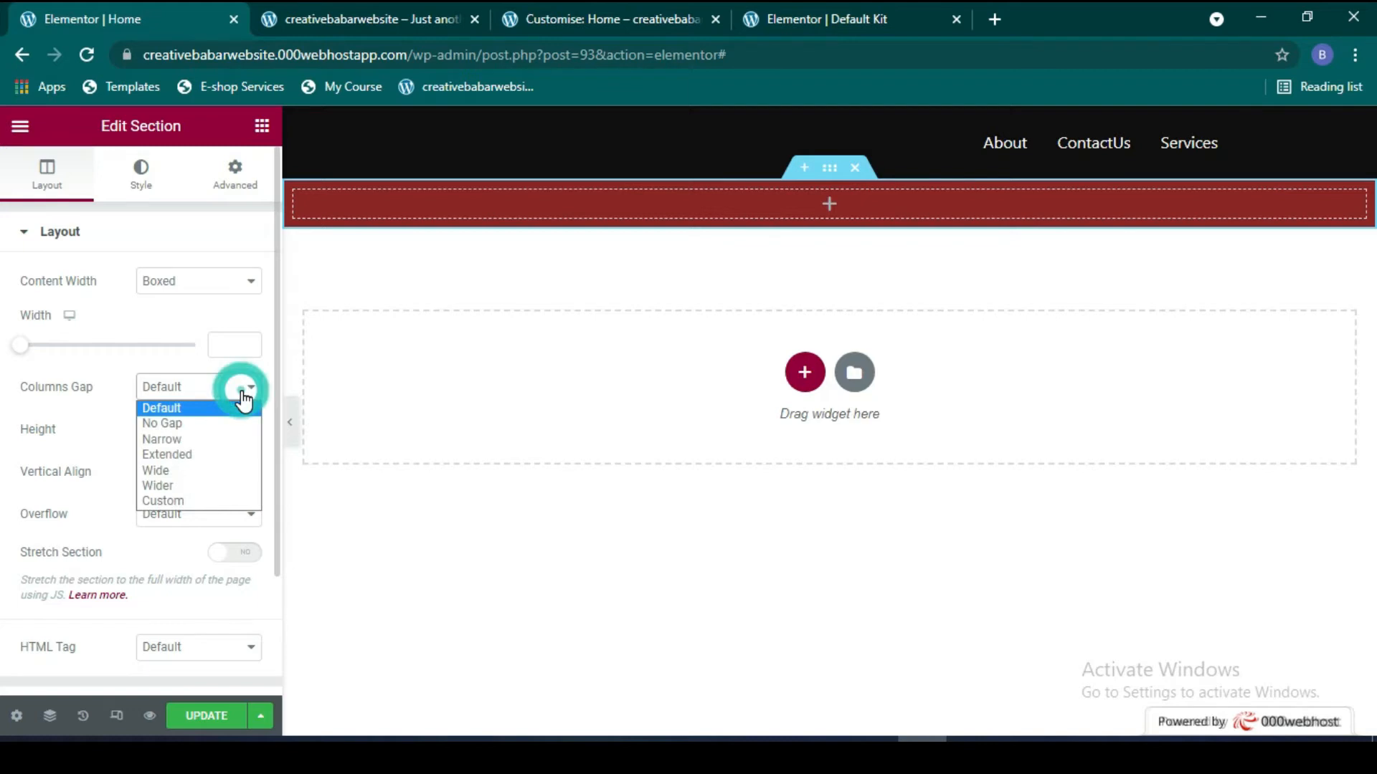
{"action": "left_click", "coordinate": [243, 397]}
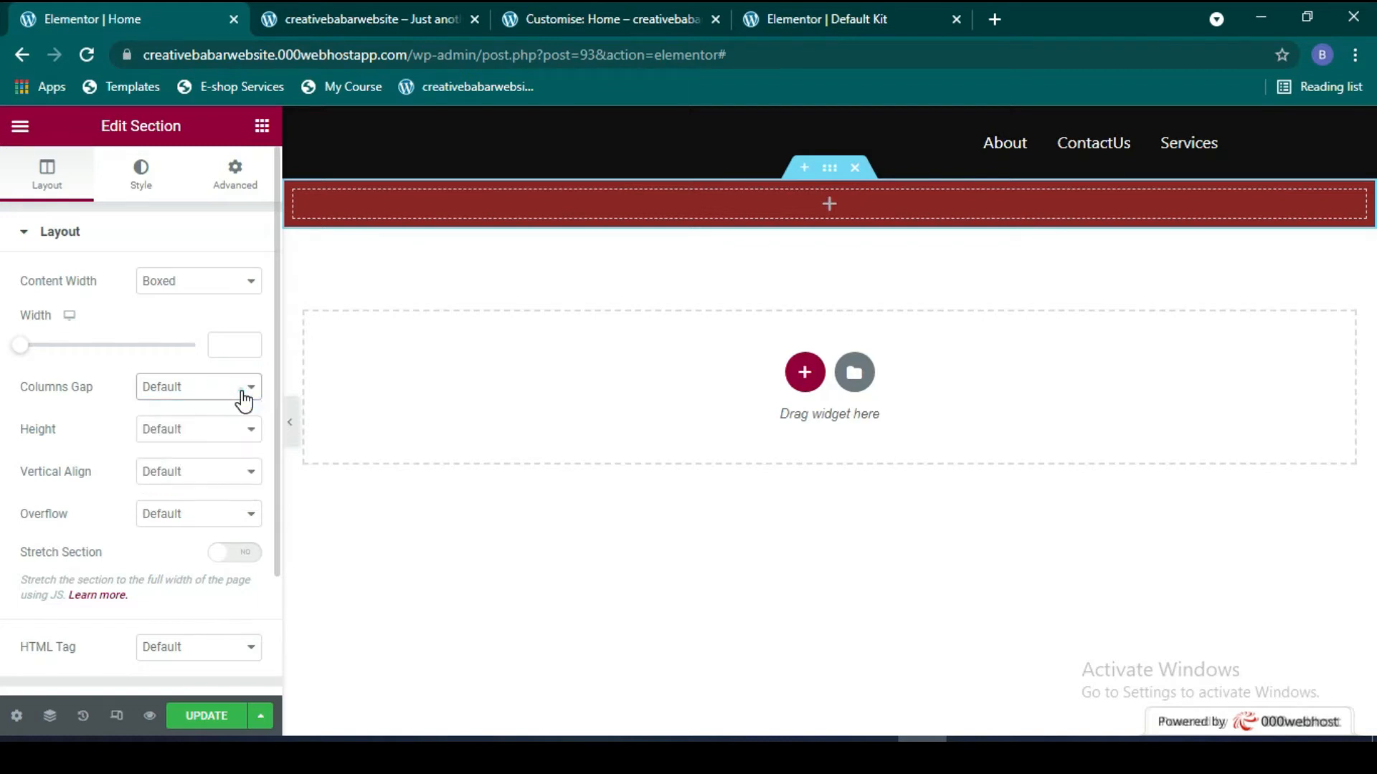
{"action": "left_click", "coordinate": [206, 430]}
{"action": "left_click", "coordinate": [201, 465]}
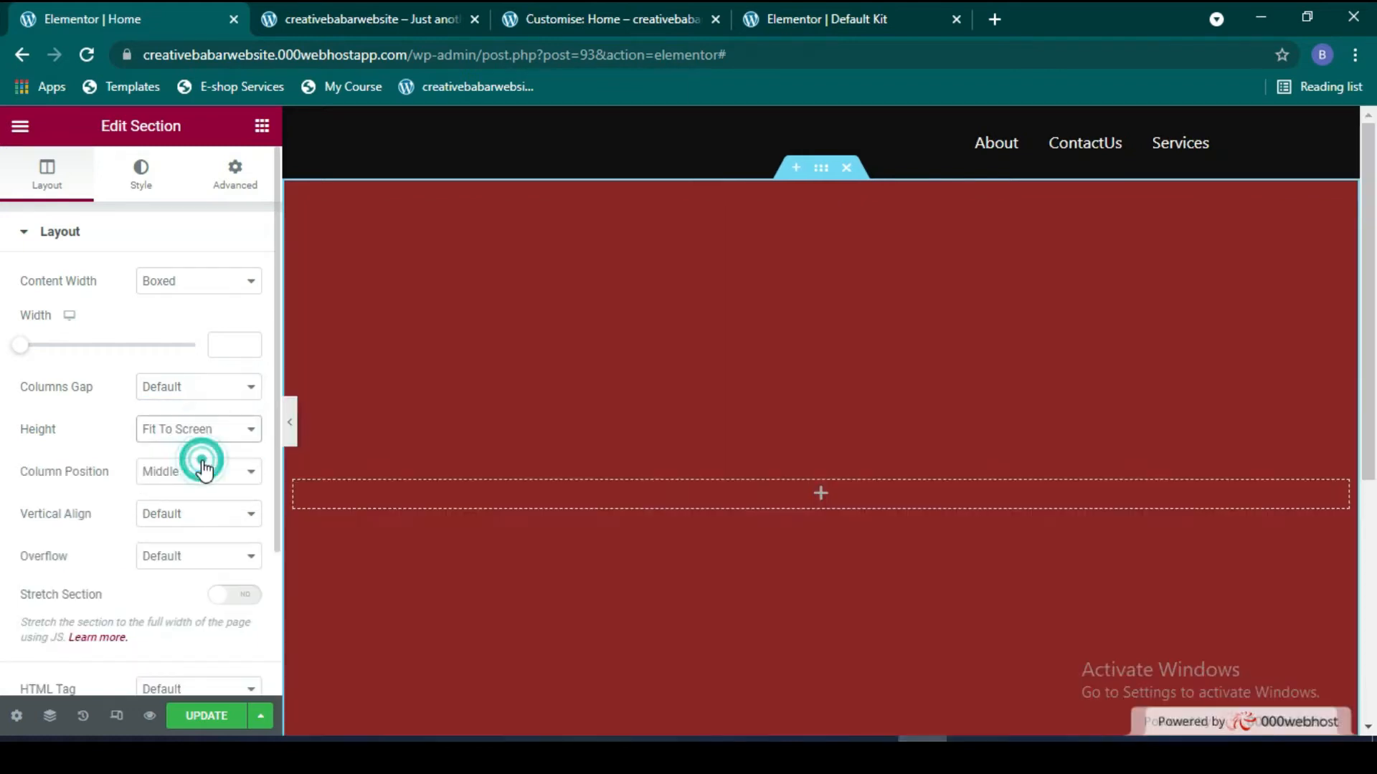
{"action": "scroll", "coordinate": [1091, 467], "scroll_direction": "down", "scroll_amount": 3}
{"action": "scroll", "coordinate": [558, 536], "scroll_direction": "up", "scroll_amount": 5}
{"action": "left_click", "coordinate": [170, 429]}
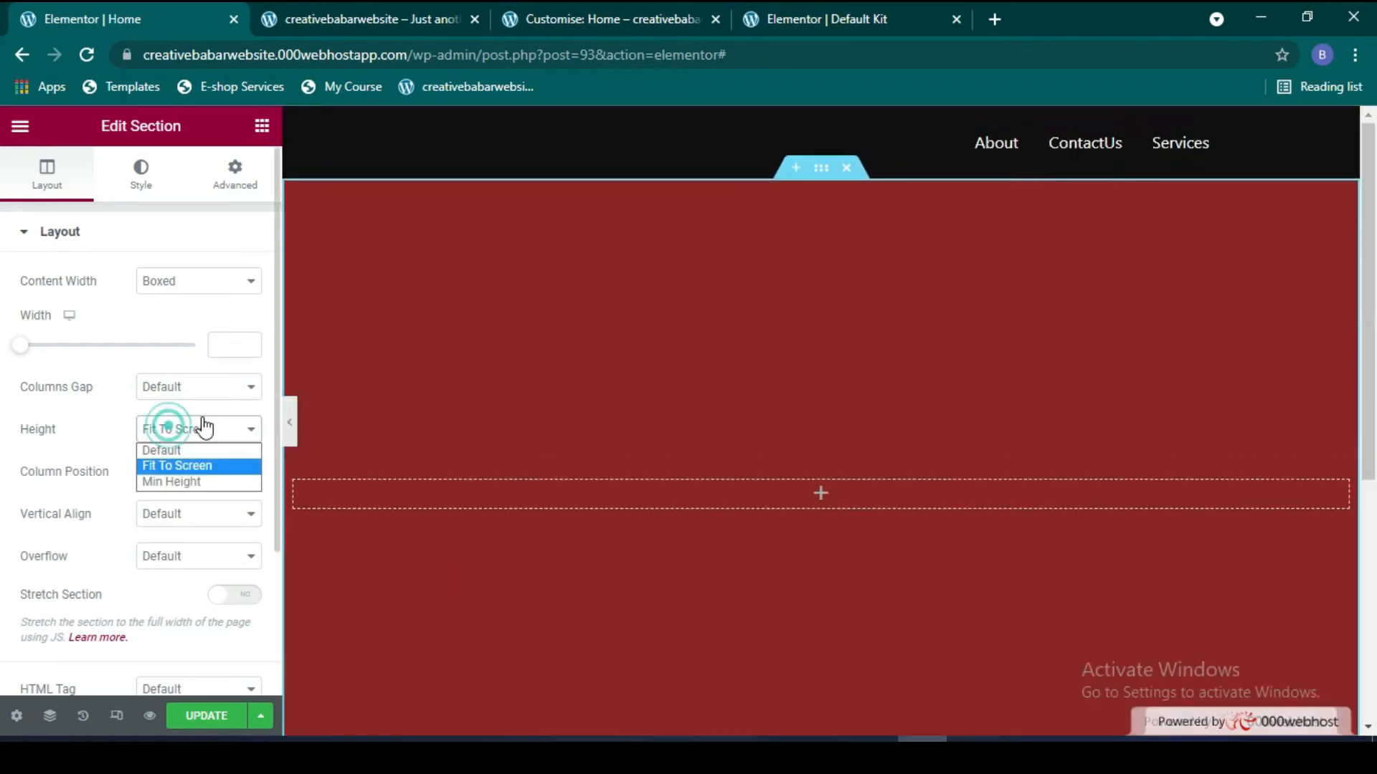
{"action": "left_click", "coordinate": [200, 482]}
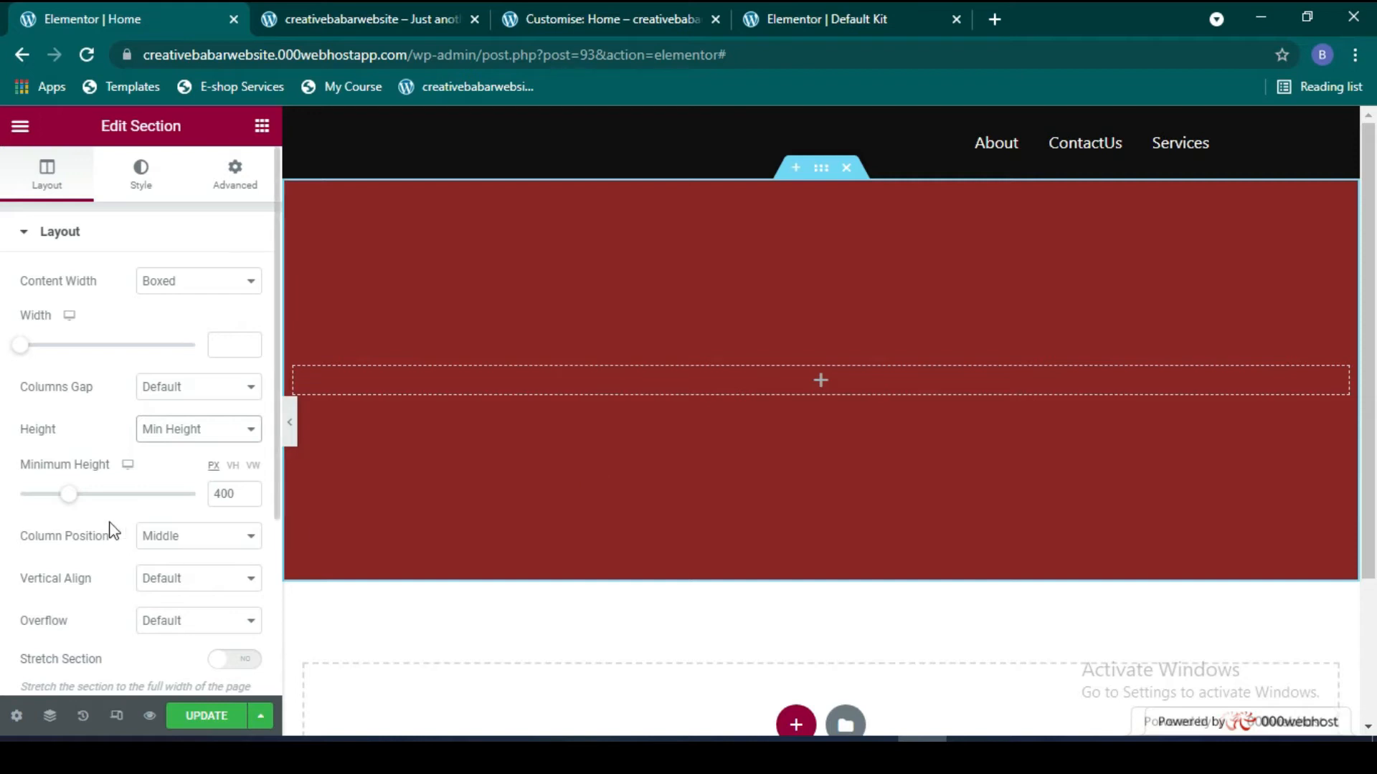
{"action": "mouse_move", "coordinate": [69, 494]}
{"action": "left_mouse_down"}
{"action": "mouse_move", "coordinate": [98, 501]}
{"action": "mouse_move", "coordinate": [79, 502]}
{"action": "left_mouse_up"}
Step: Set Vertical Align to Middle and, after trying Middle and Bottom, Column Position to Top
{"action": "scroll", "coordinate": [79, 522], "scroll_direction": "down", "scroll_amount": 2}
{"action": "left_click", "coordinate": [215, 444]}
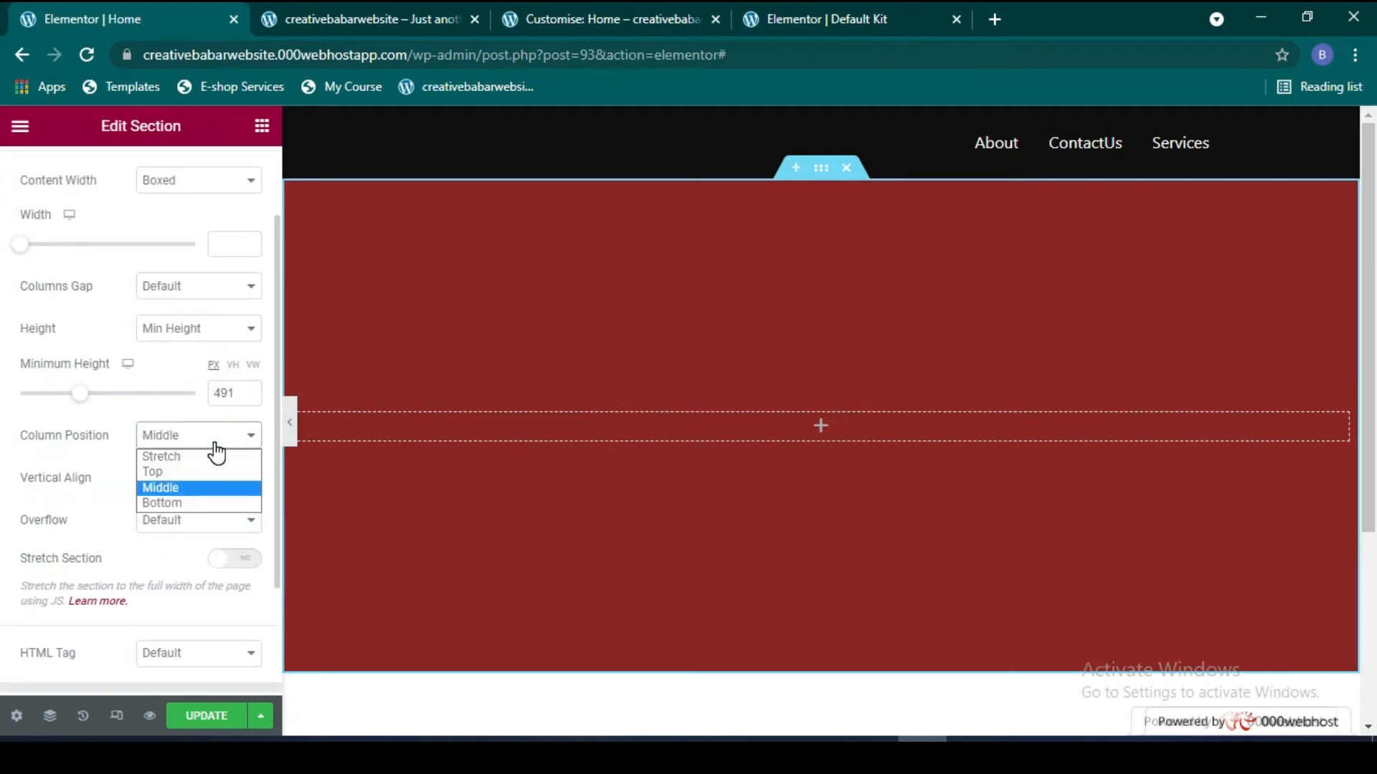
{"action": "left_click", "coordinate": [184, 471]}
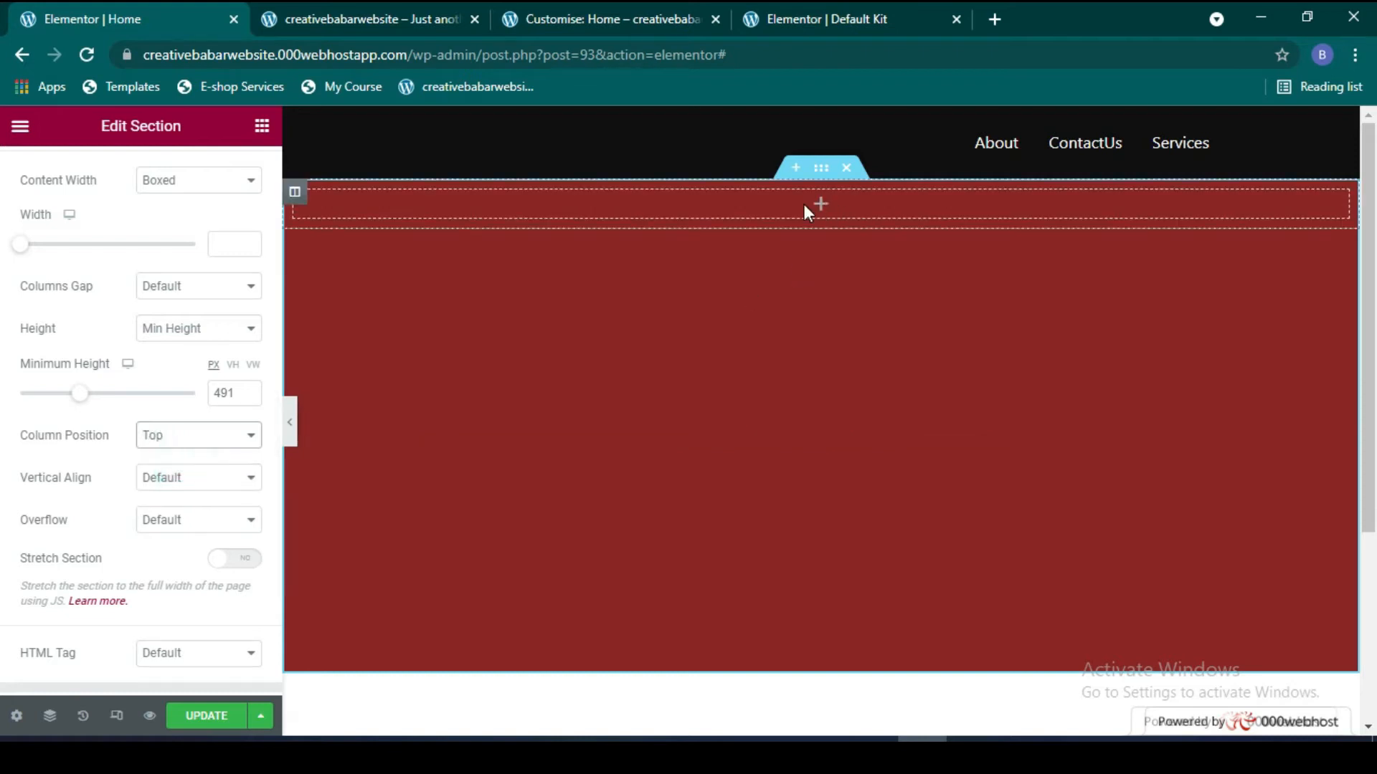
{"action": "left_click", "coordinate": [213, 470]}
{"action": "left_click", "coordinate": [189, 530]}
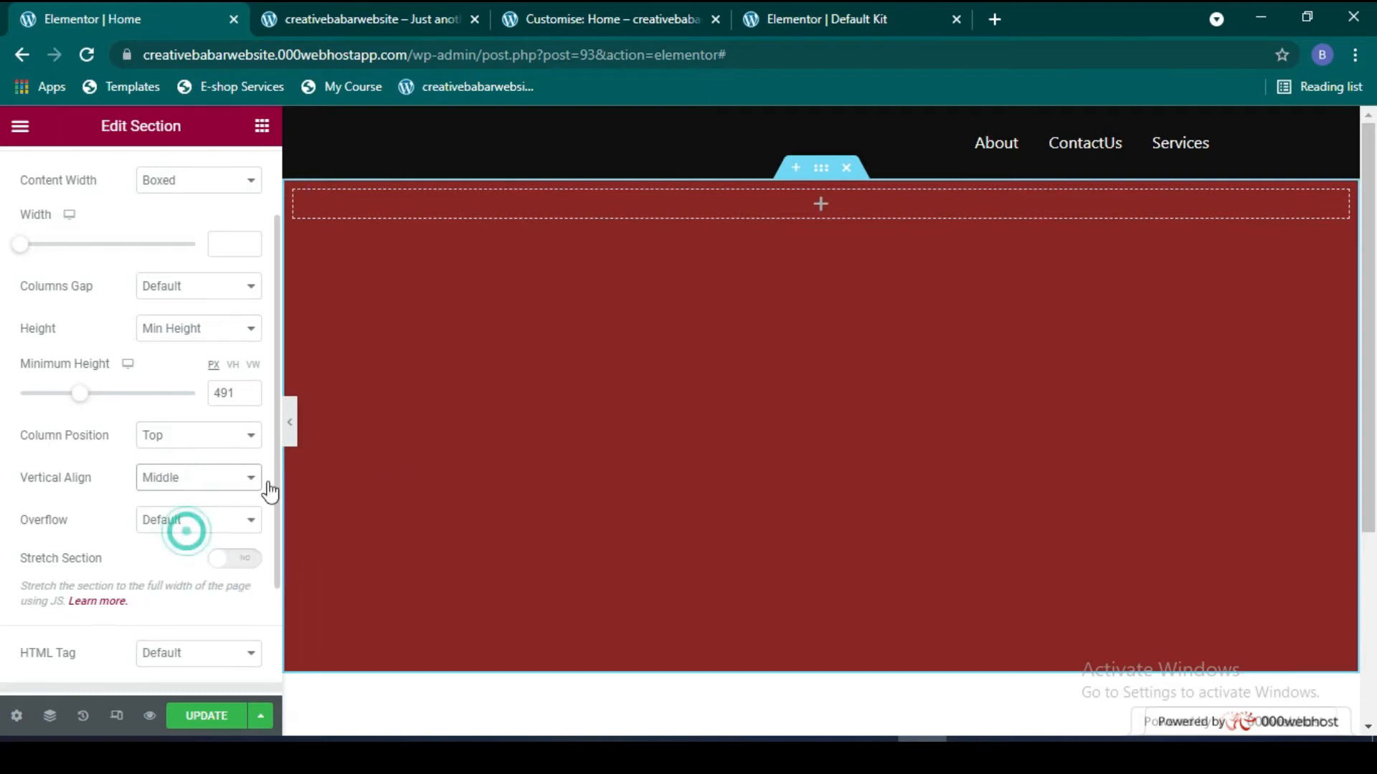
{"action": "left_click", "coordinate": [197, 435]}
{"action": "left_click", "coordinate": [181, 483]}
{"action": "left_click", "coordinate": [201, 433]}
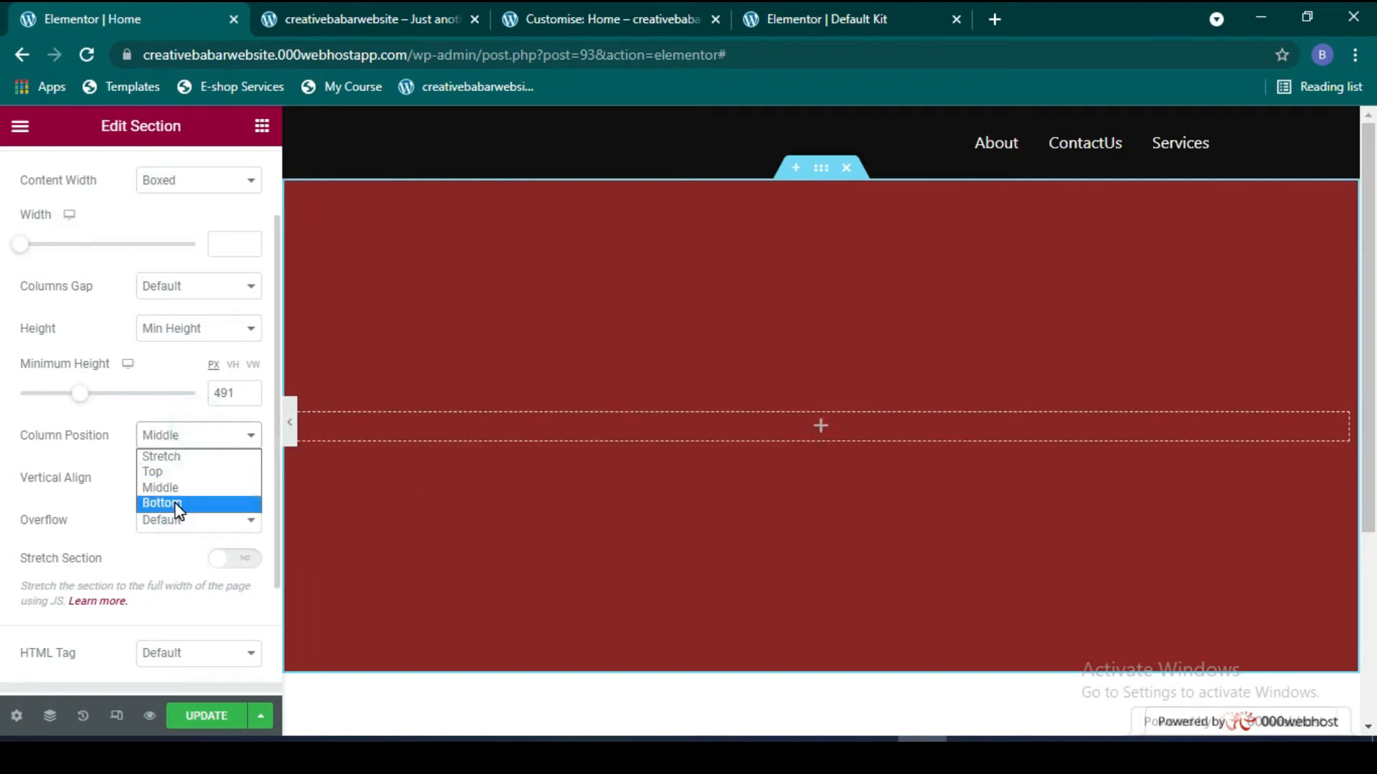
{"action": "left_click", "coordinate": [175, 500]}
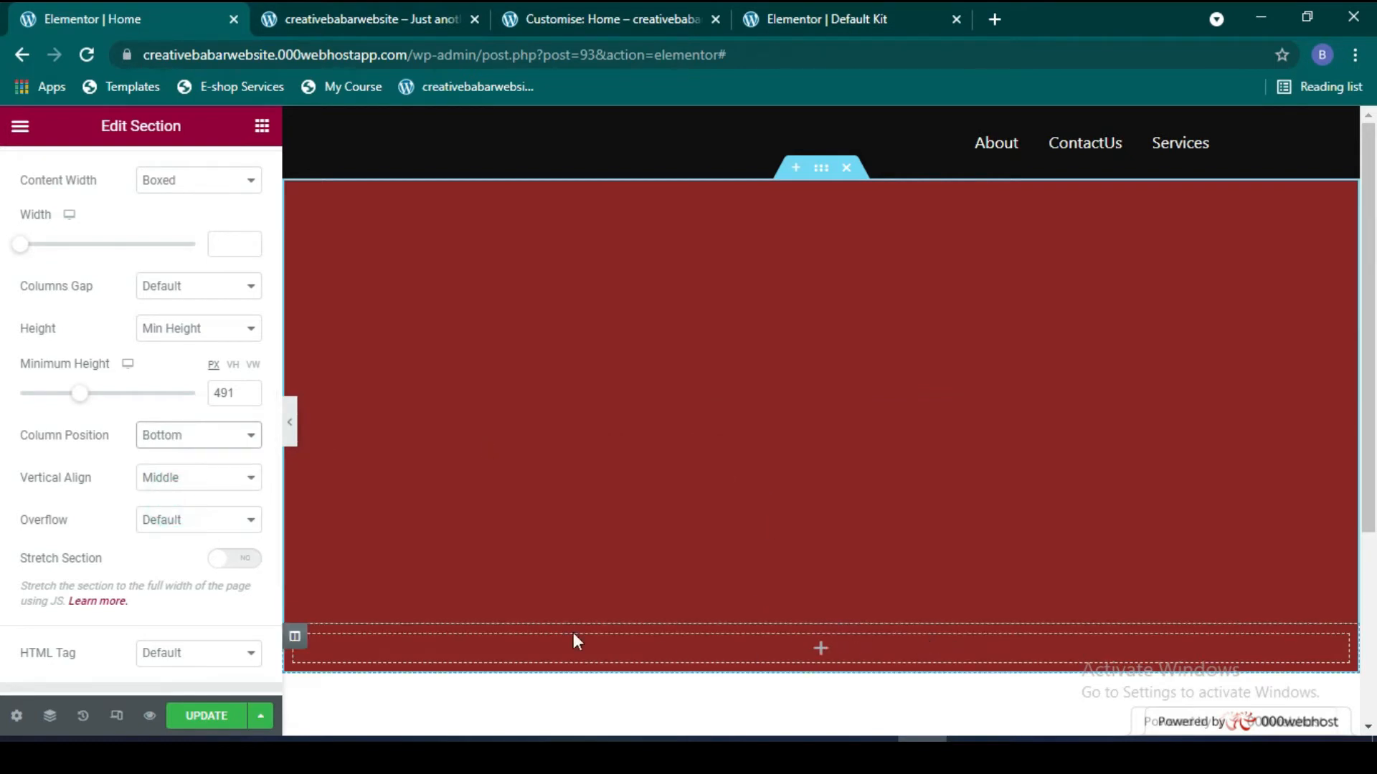
{"action": "left_click", "coordinate": [226, 434]}
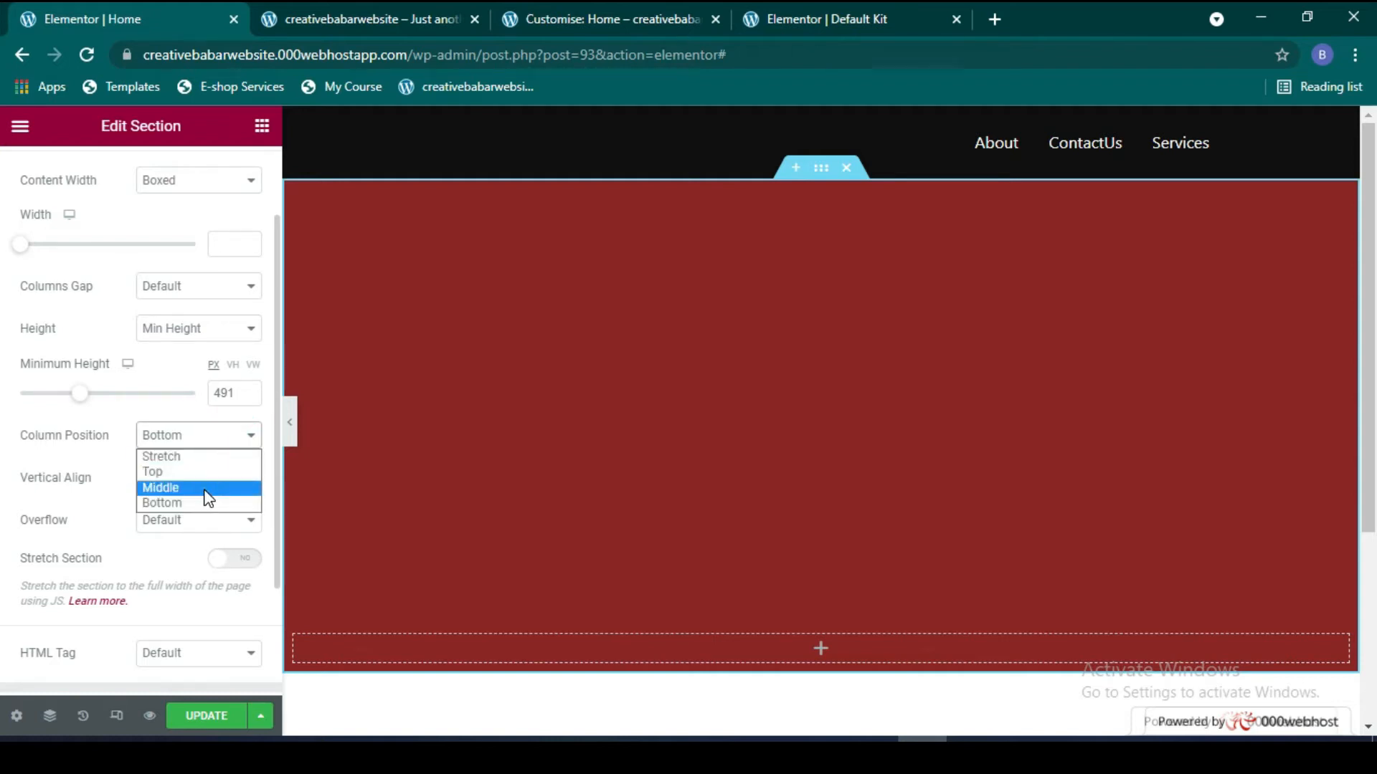
{"action": "left_click", "coordinate": [205, 490]}
{"action": "left_click", "coordinate": [222, 438]}
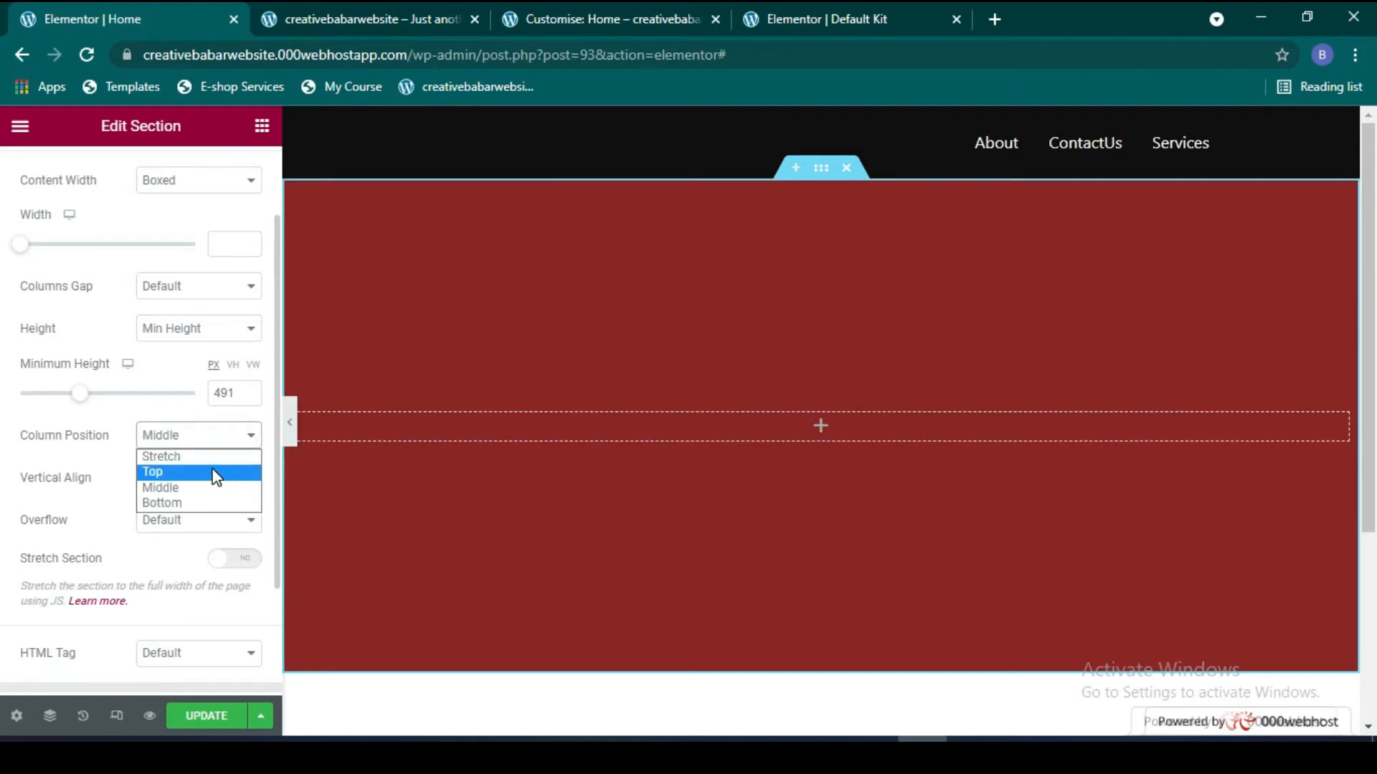
{"action": "left_click", "coordinate": [216, 473]}
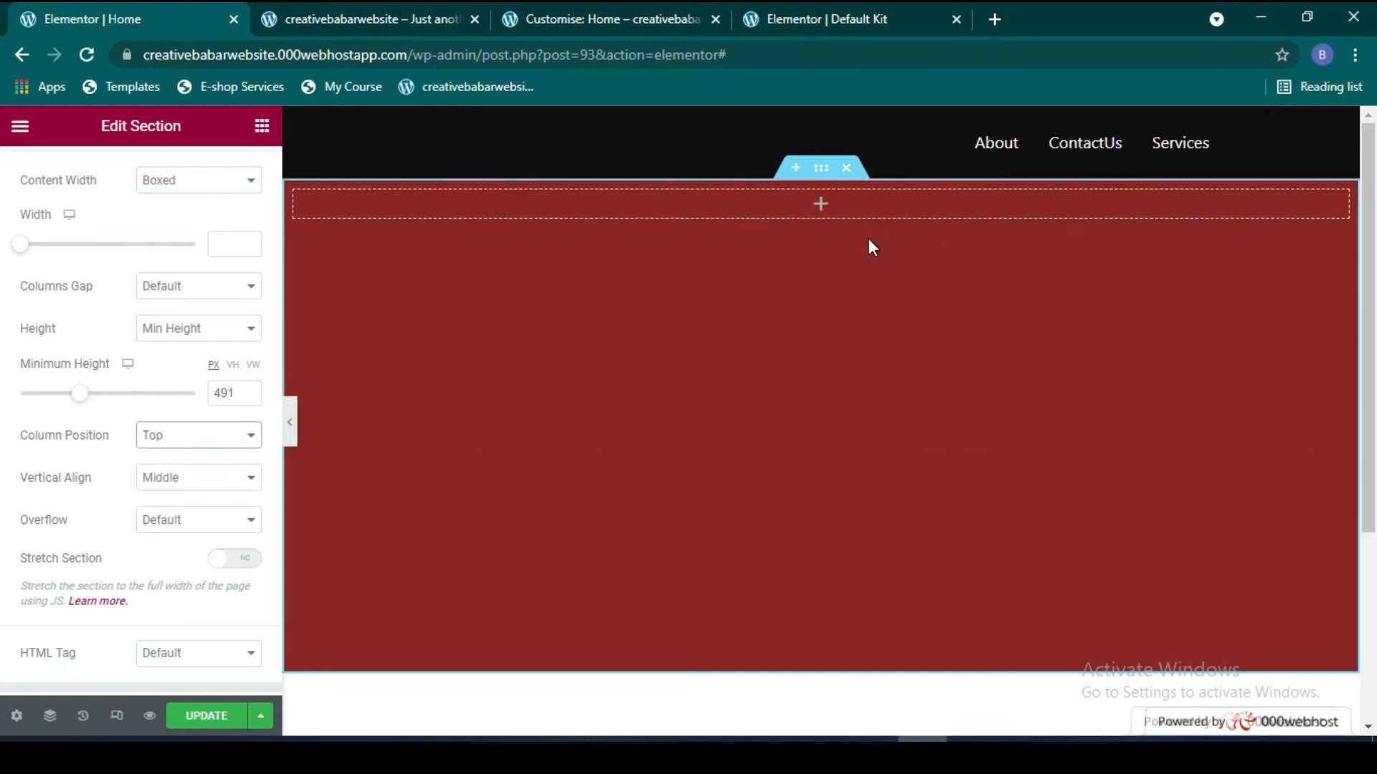
Step: Check the section's HTML tag (keeping Default) and Structure settings, then return to Layout
{"action": "scroll", "coordinate": [139, 514], "scroll_direction": "down", "scroll_amount": 3}
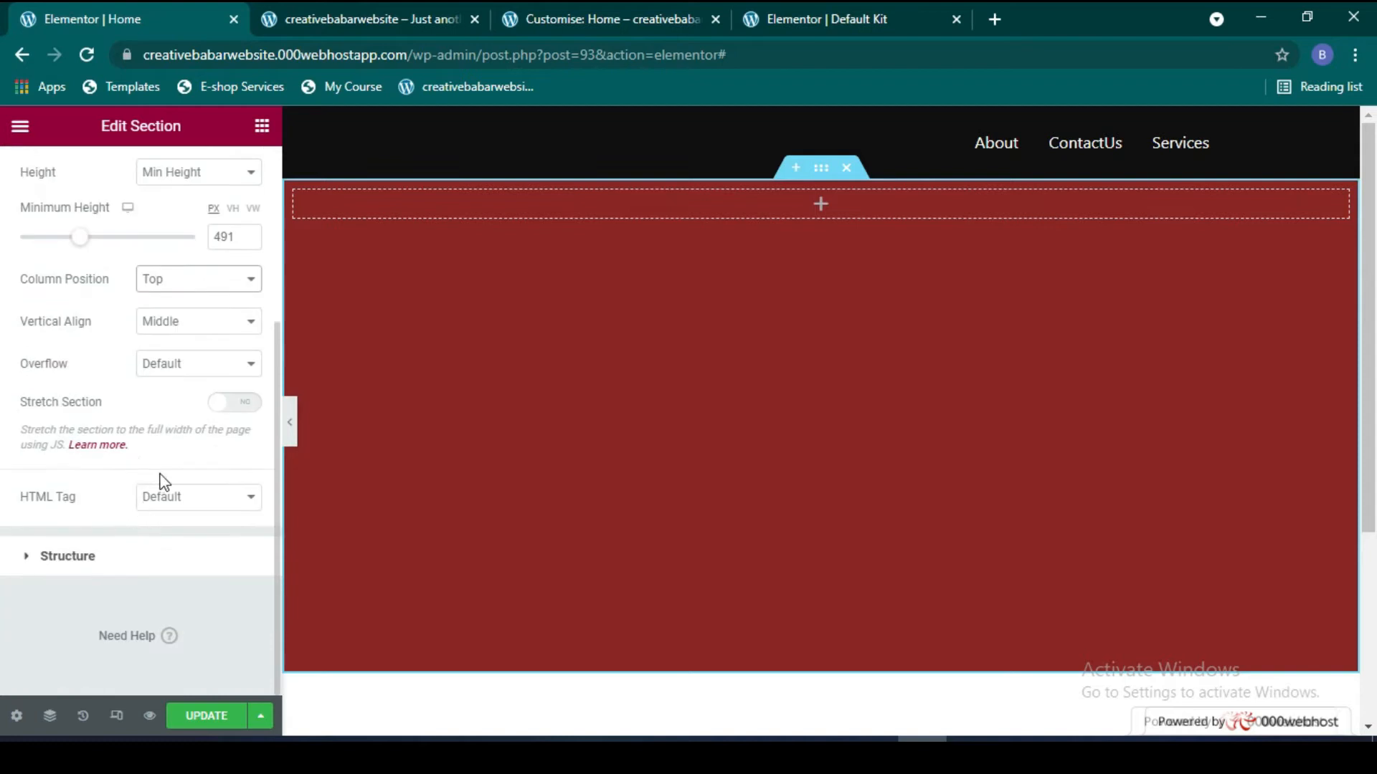
{"action": "left_click", "coordinate": [198, 500]}
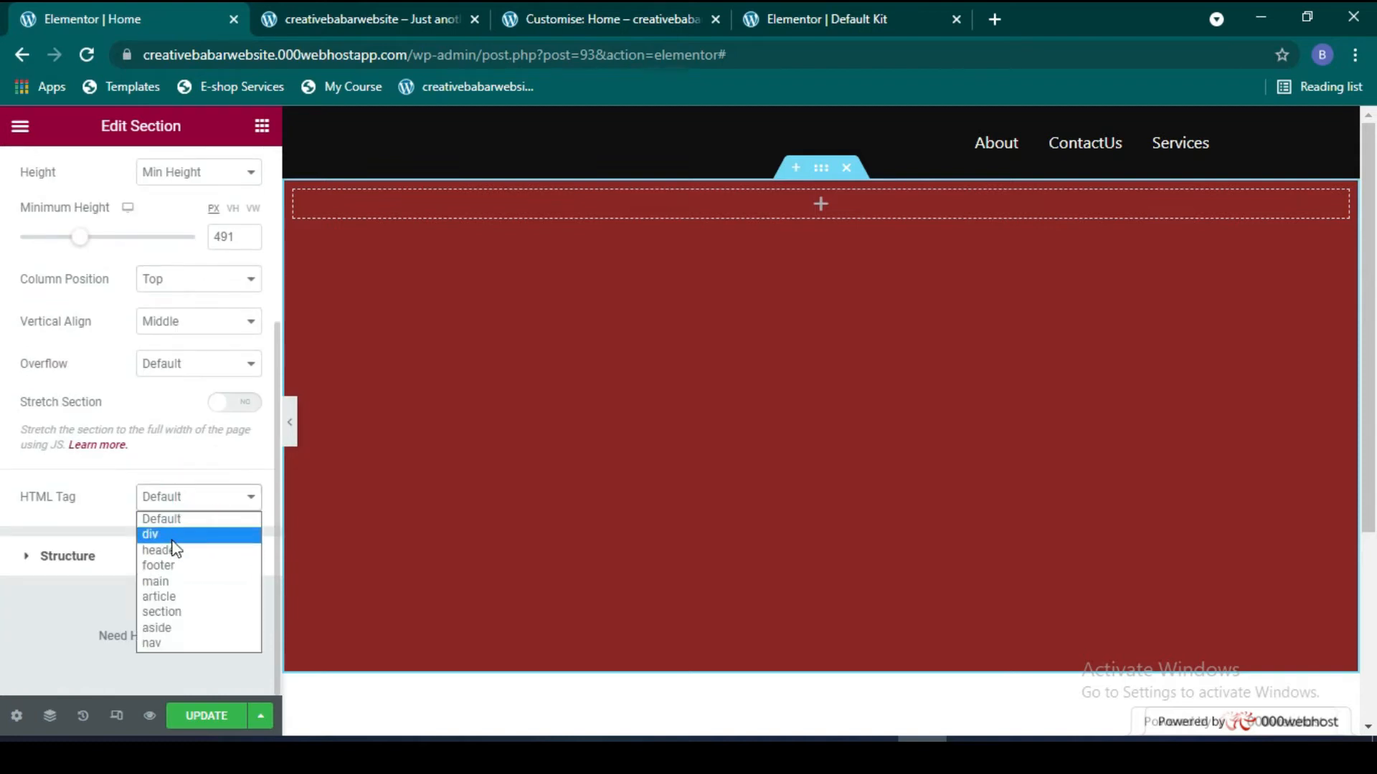
{"action": "left_click", "coordinate": [230, 502]}
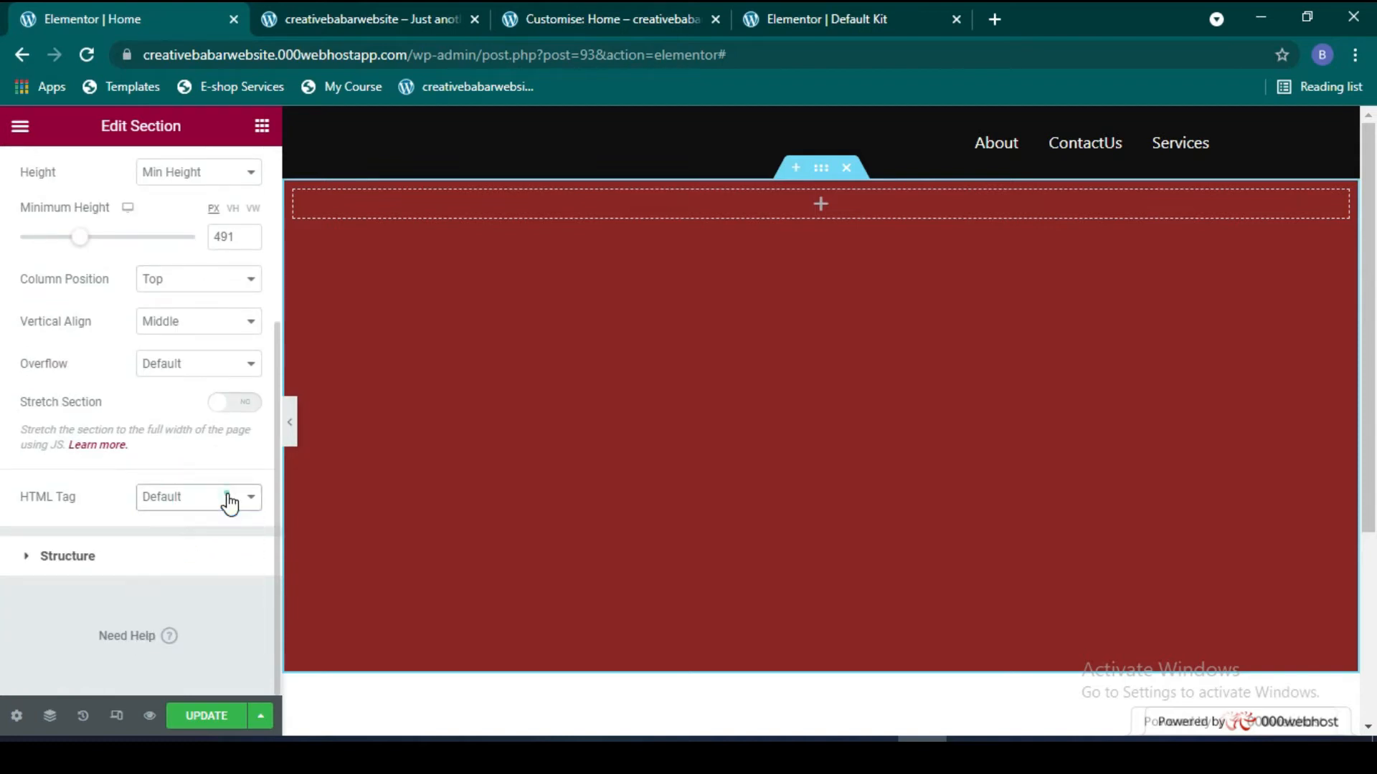
{"action": "left_click", "coordinate": [36, 562]}
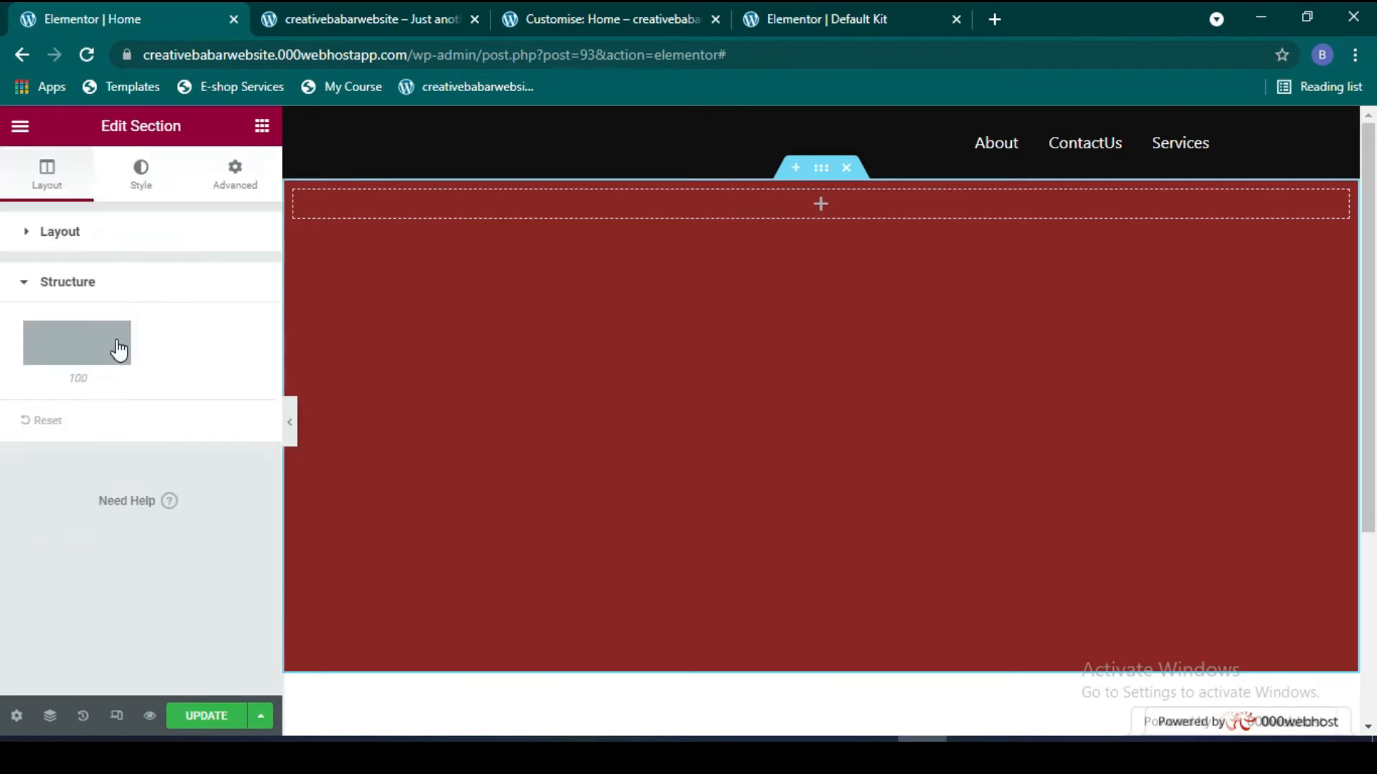
{"action": "left_click", "coordinate": [28, 236]}
{"action": "scroll", "coordinate": [229, 486], "scroll_direction": "down", "scroll_amount": 3}
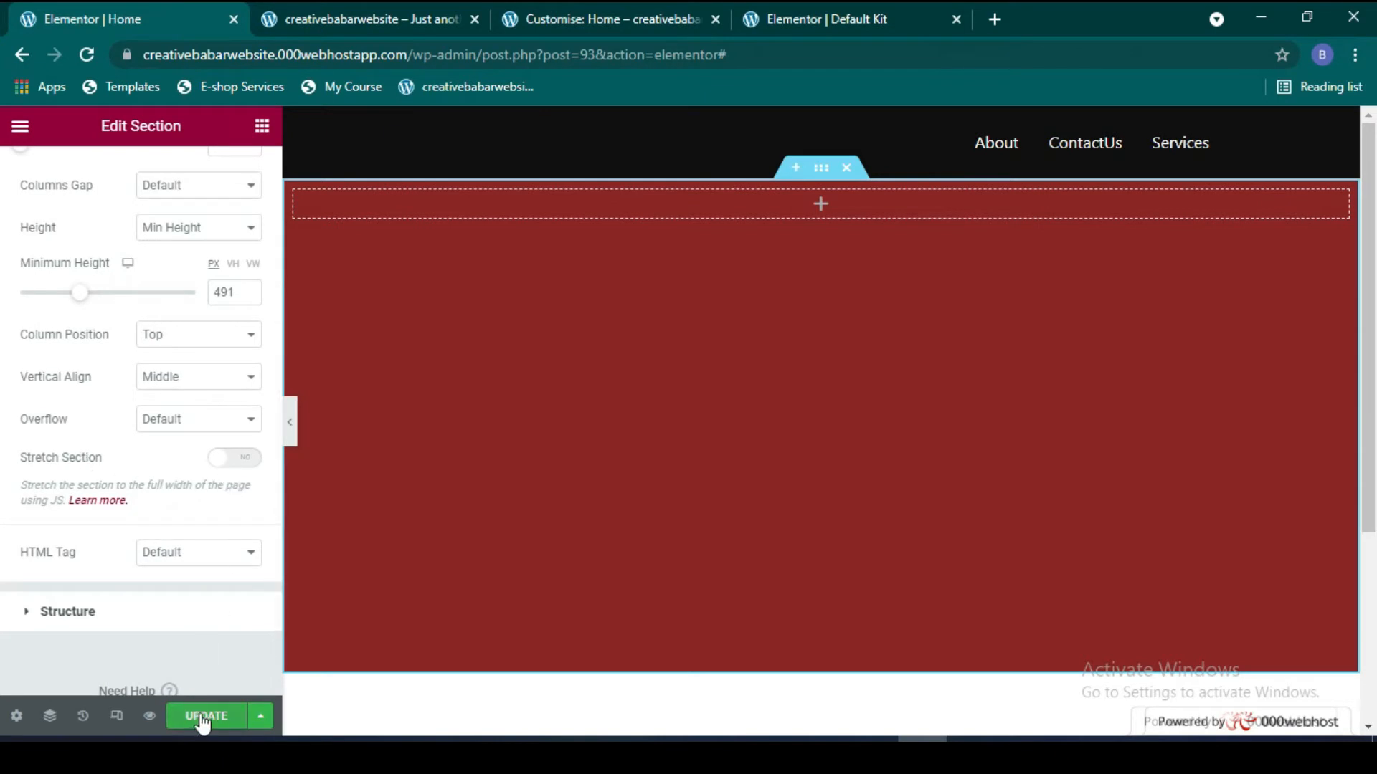
Step: Preview the Home page changes in a new tab and return to the editor
{"action": "left_click", "coordinate": [366, 16]}
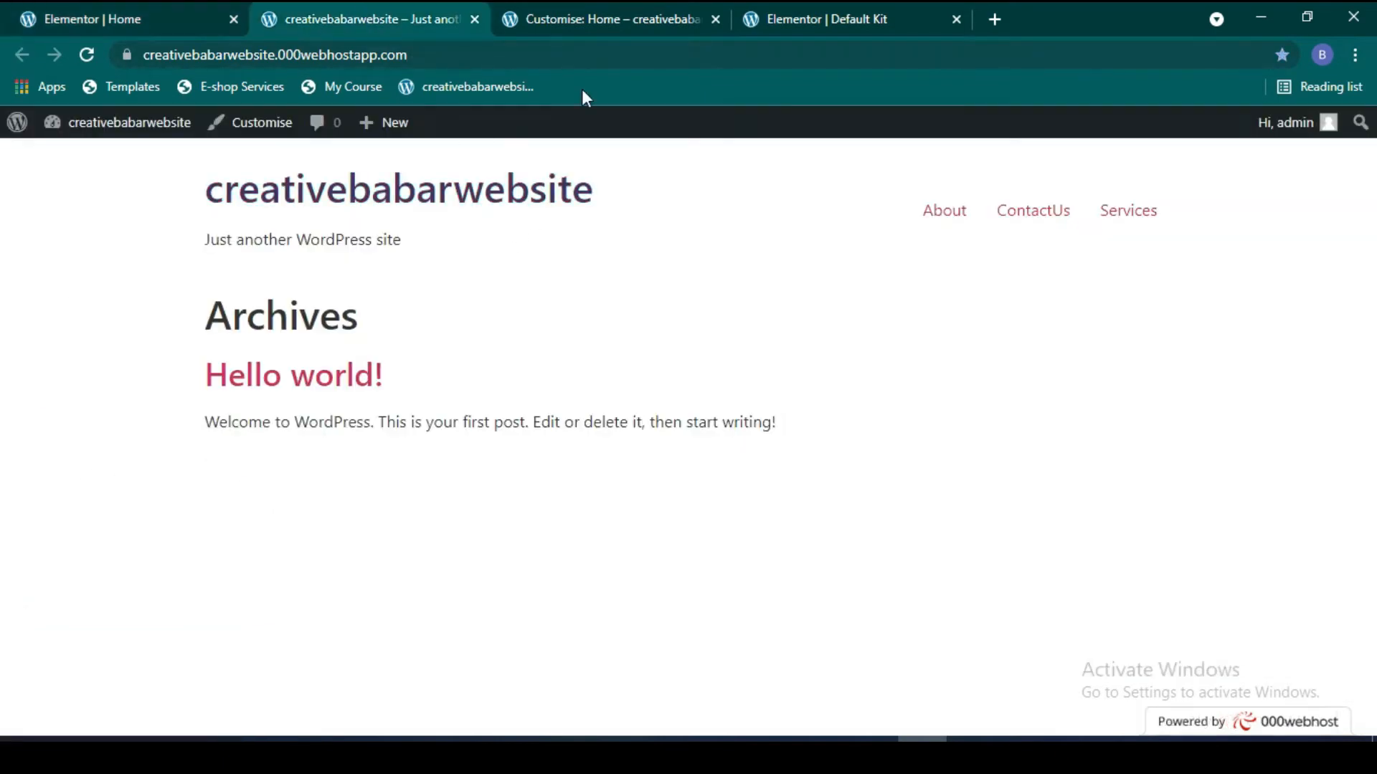
{"action": "left_click", "coordinate": [642, 22]}
{"action": "left_click", "coordinate": [842, 16]}
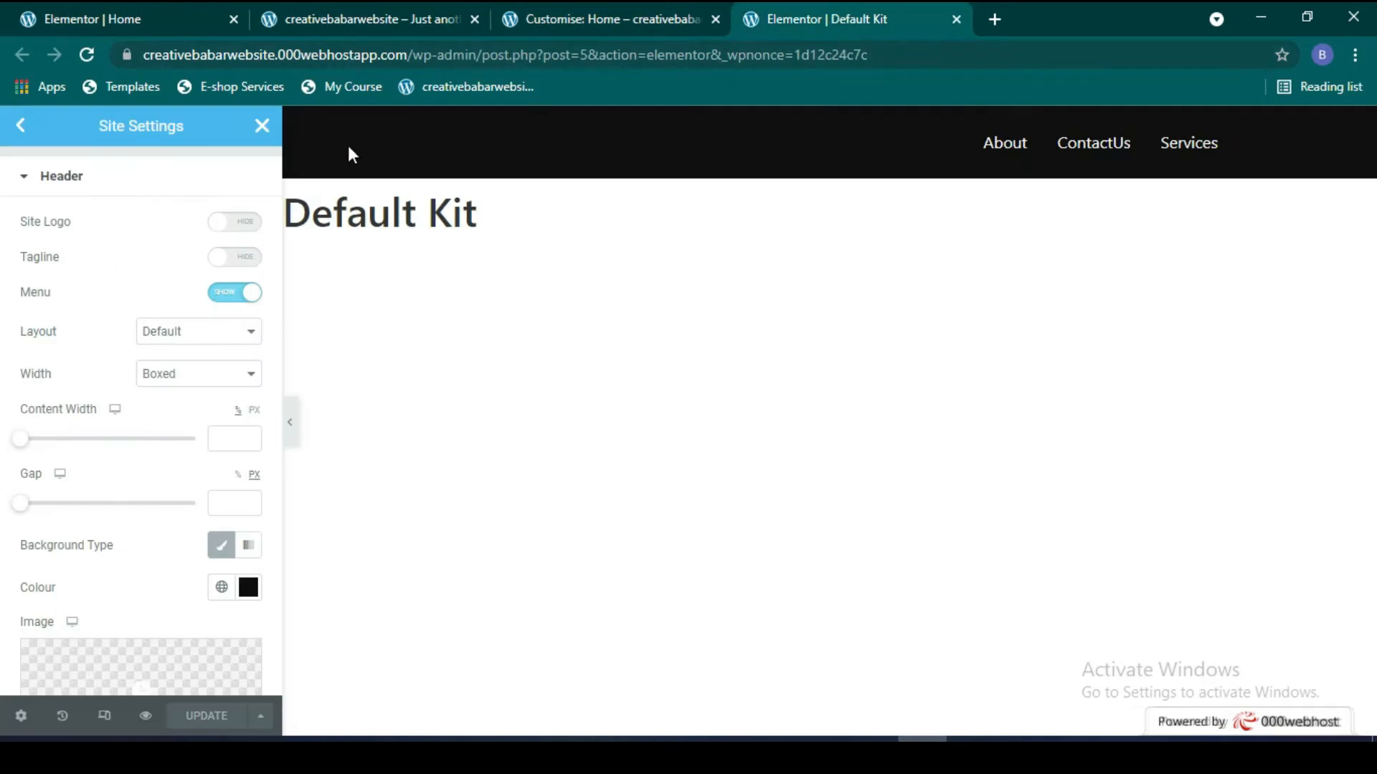
{"action": "left_click", "coordinate": [162, 8]}
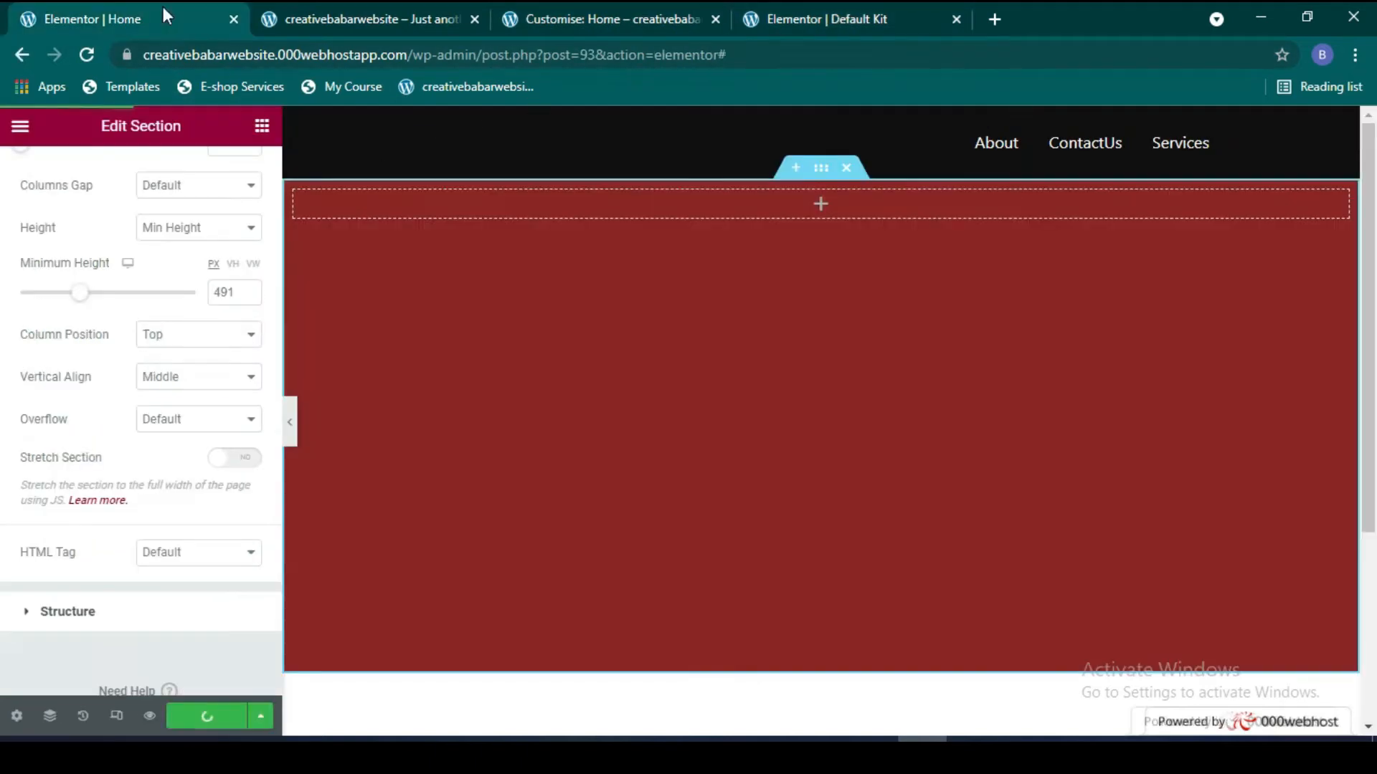
{"action": "left_click", "coordinate": [150, 715]}
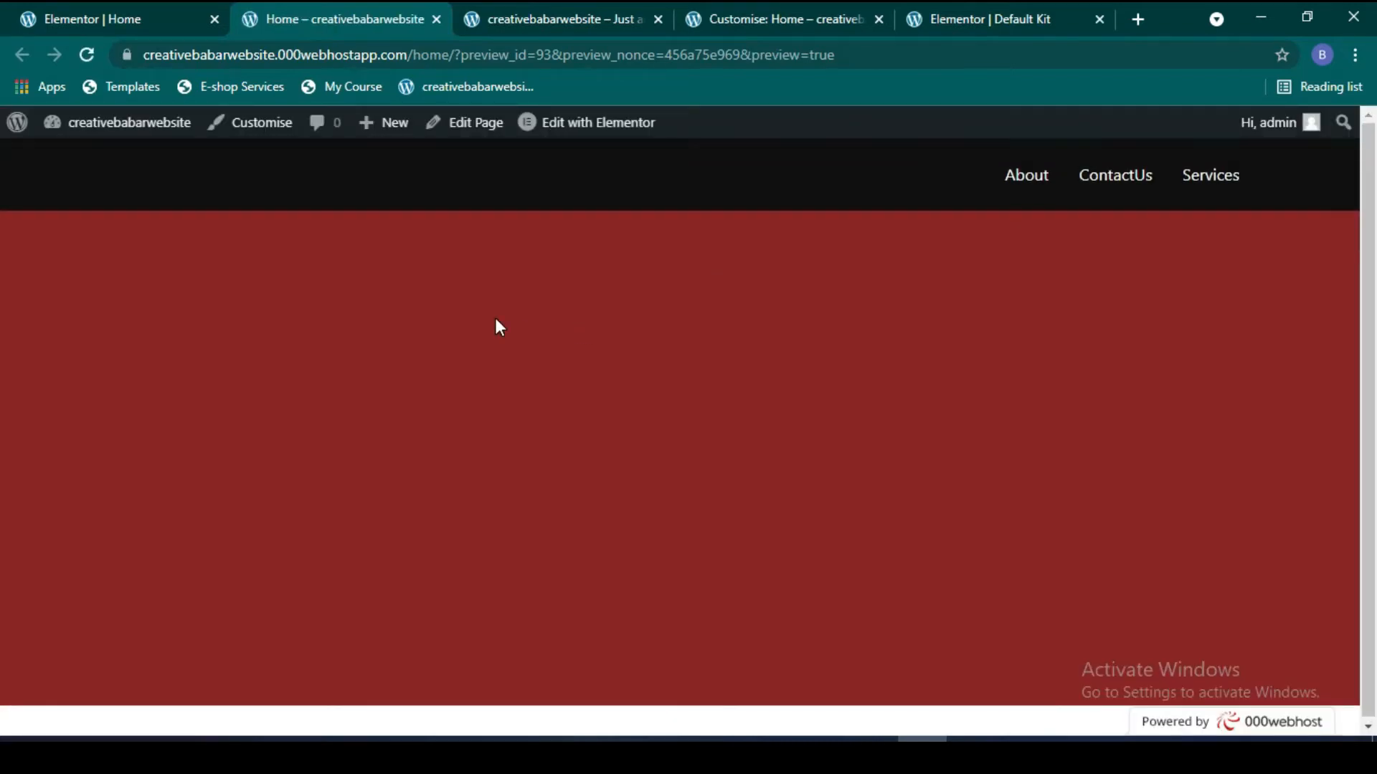
{"action": "left_click", "coordinate": [161, 27]}
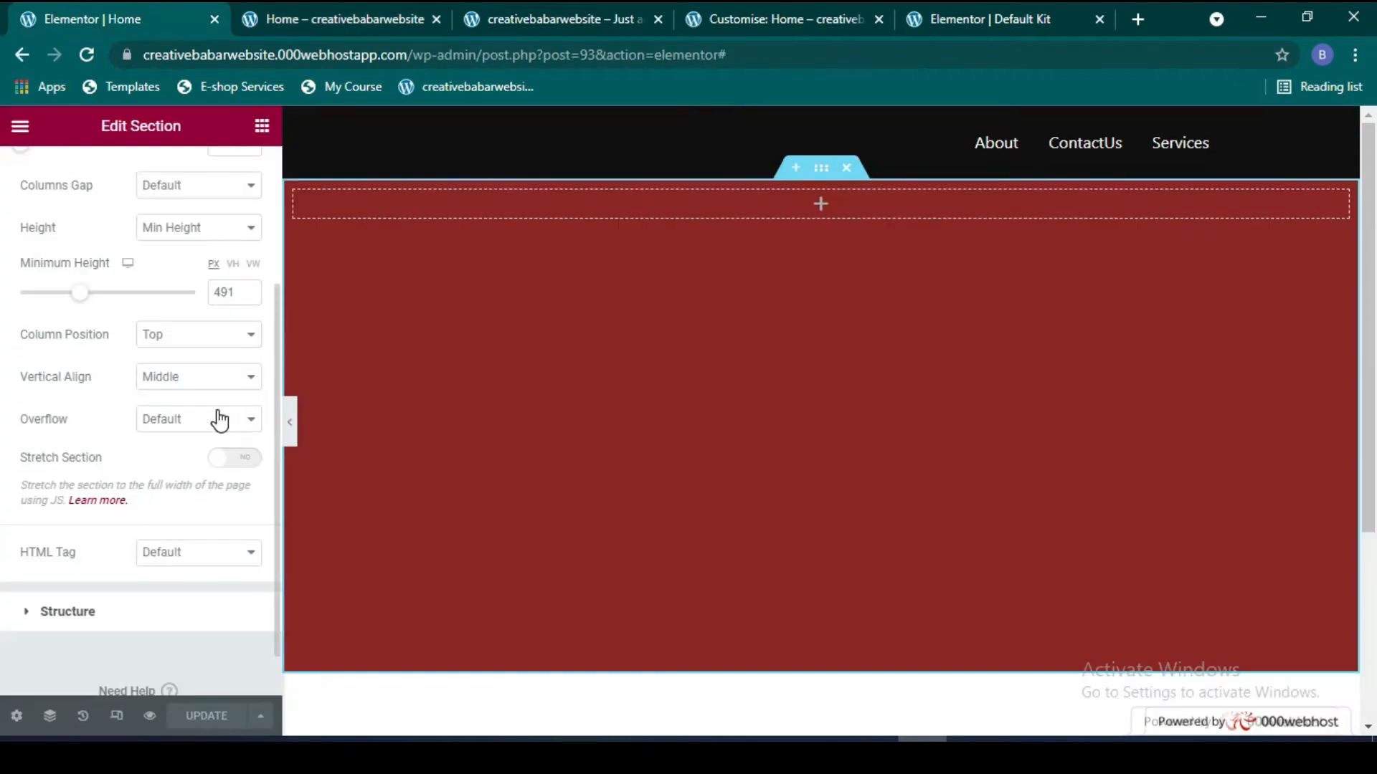
Step: Stretch the red section to full width and save the Home page, retrying after a server error
{"action": "left_click", "coordinate": [224, 462]}
{"action": "left_click", "coordinate": [337, 19]}
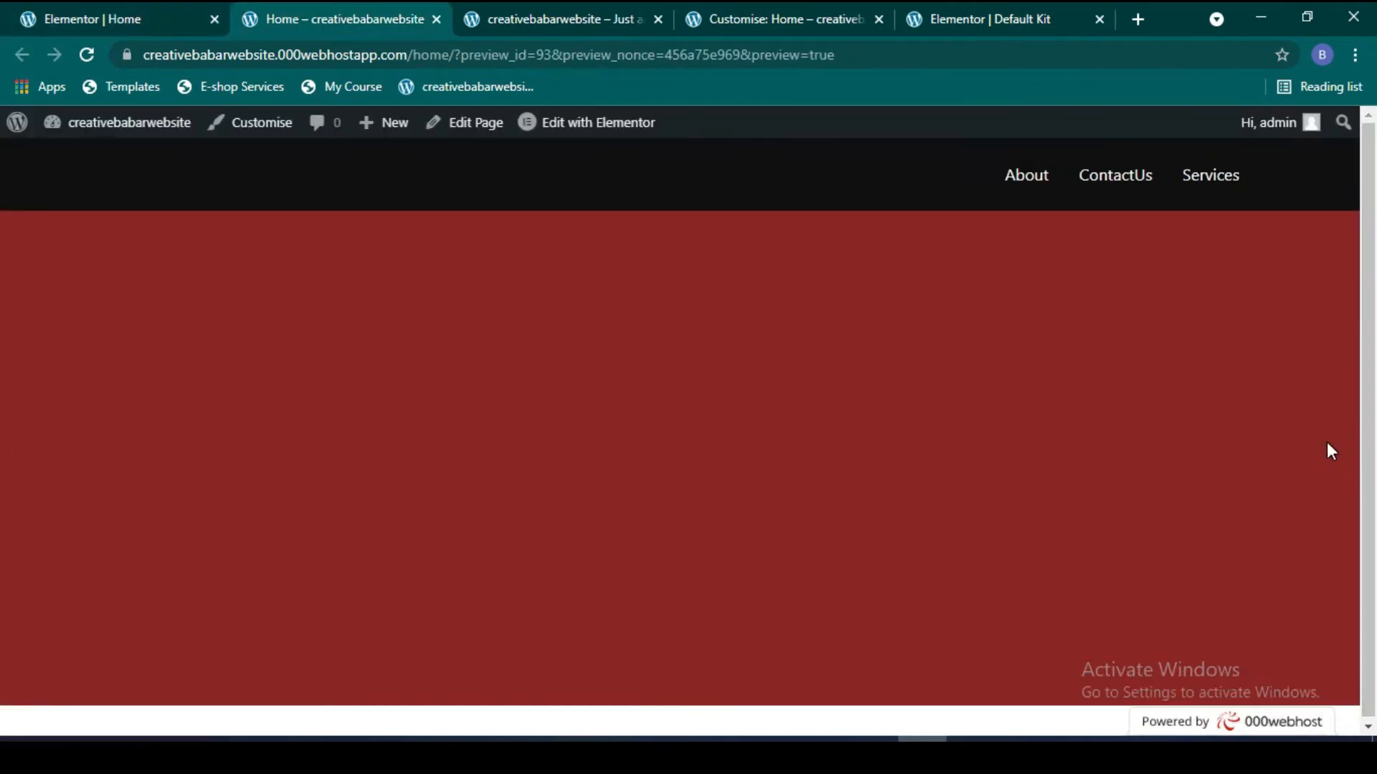
{"action": "left_click", "coordinate": [144, 10]}
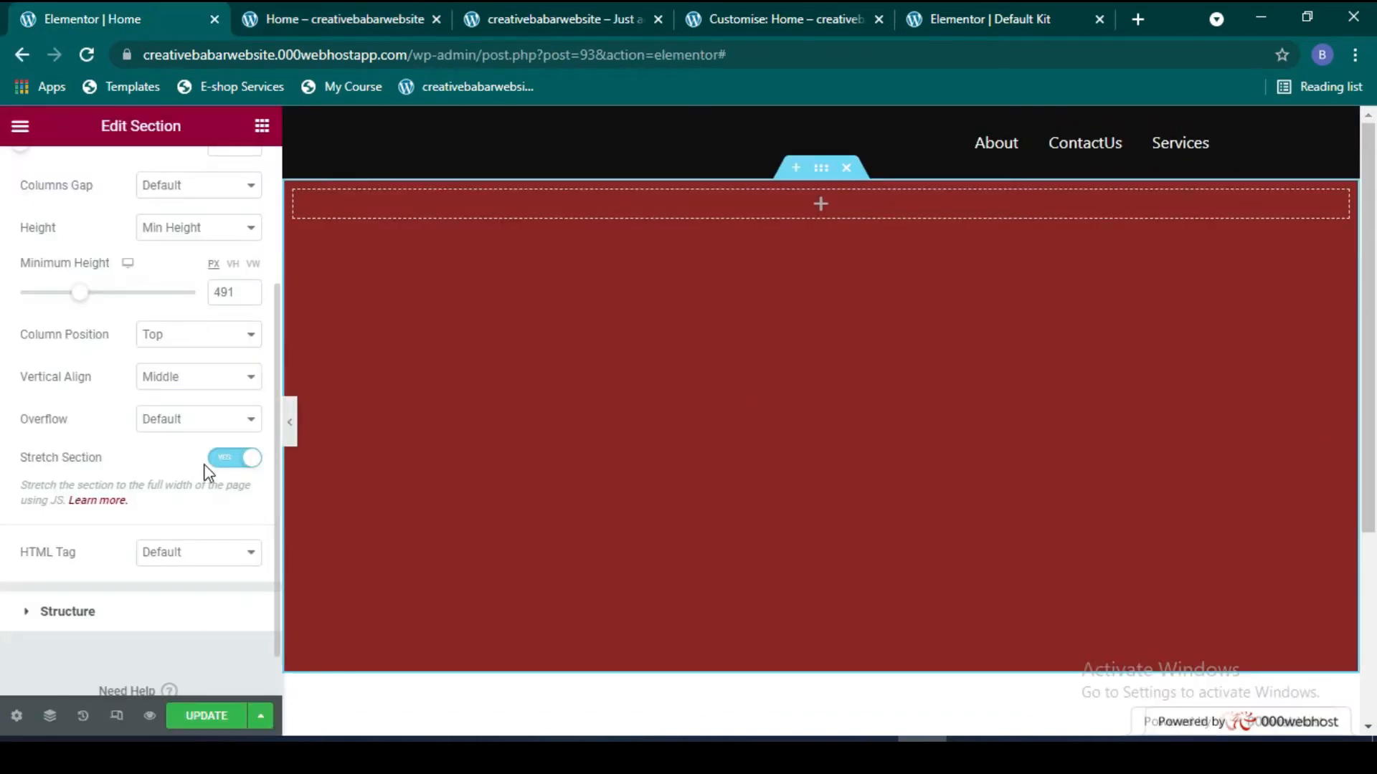
{"action": "left_click", "coordinate": [216, 720]}
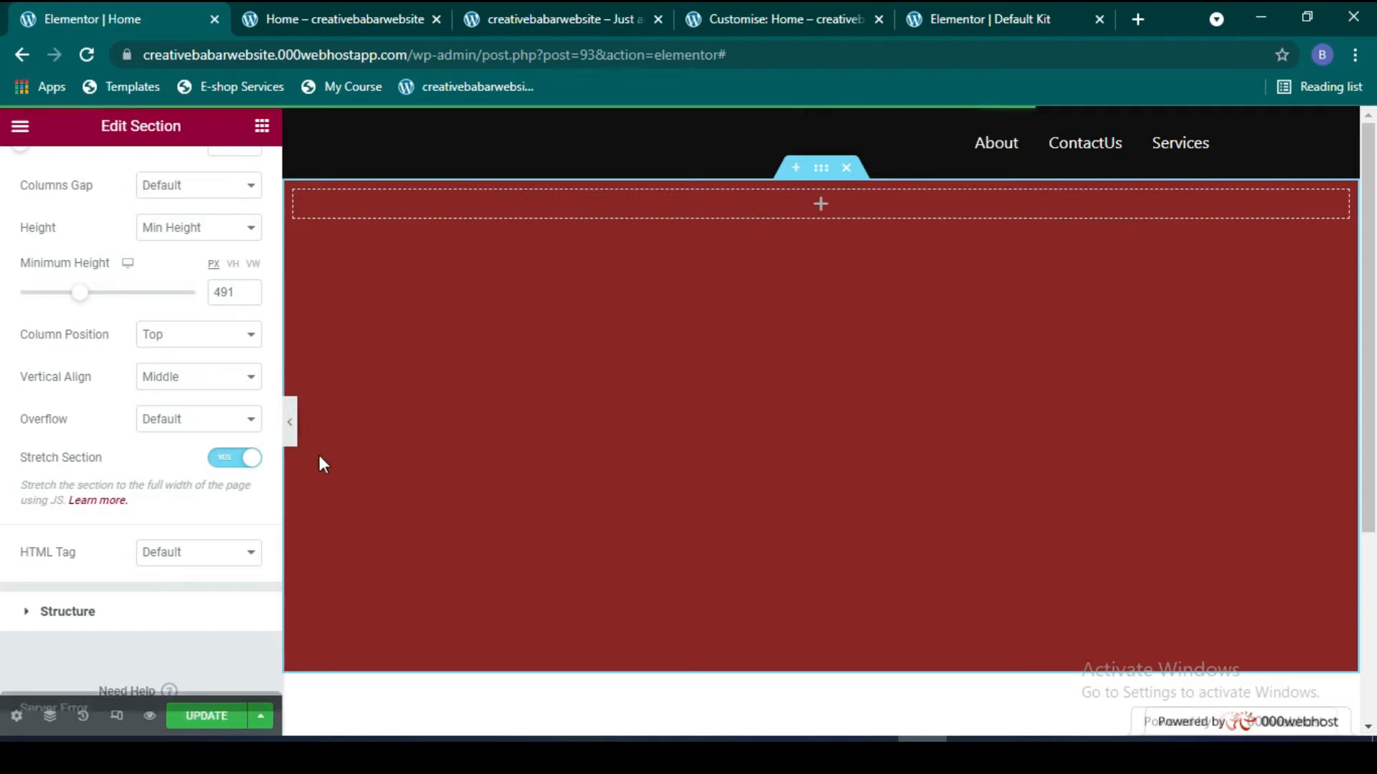
{"action": "left_click", "coordinate": [214, 717]}
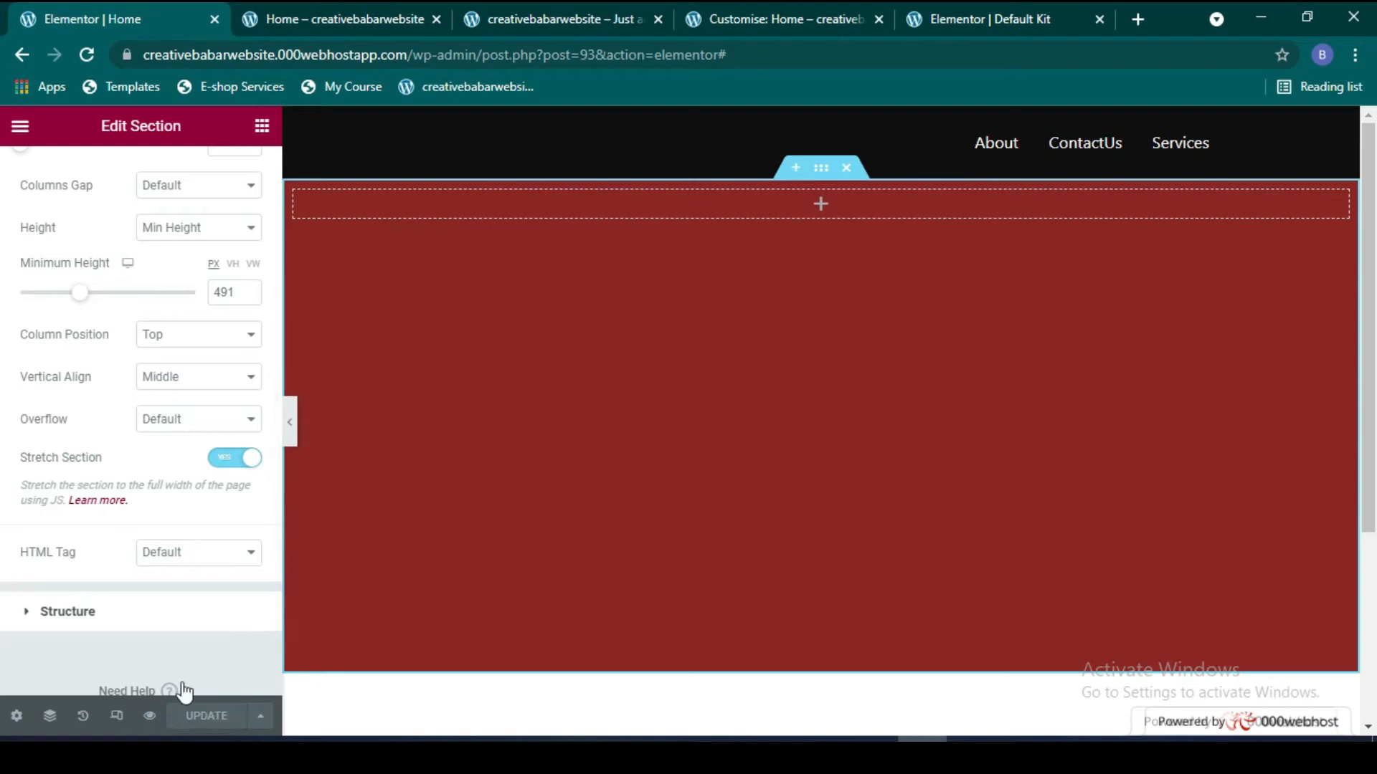
{"action": "left_click", "coordinate": [262, 126]}
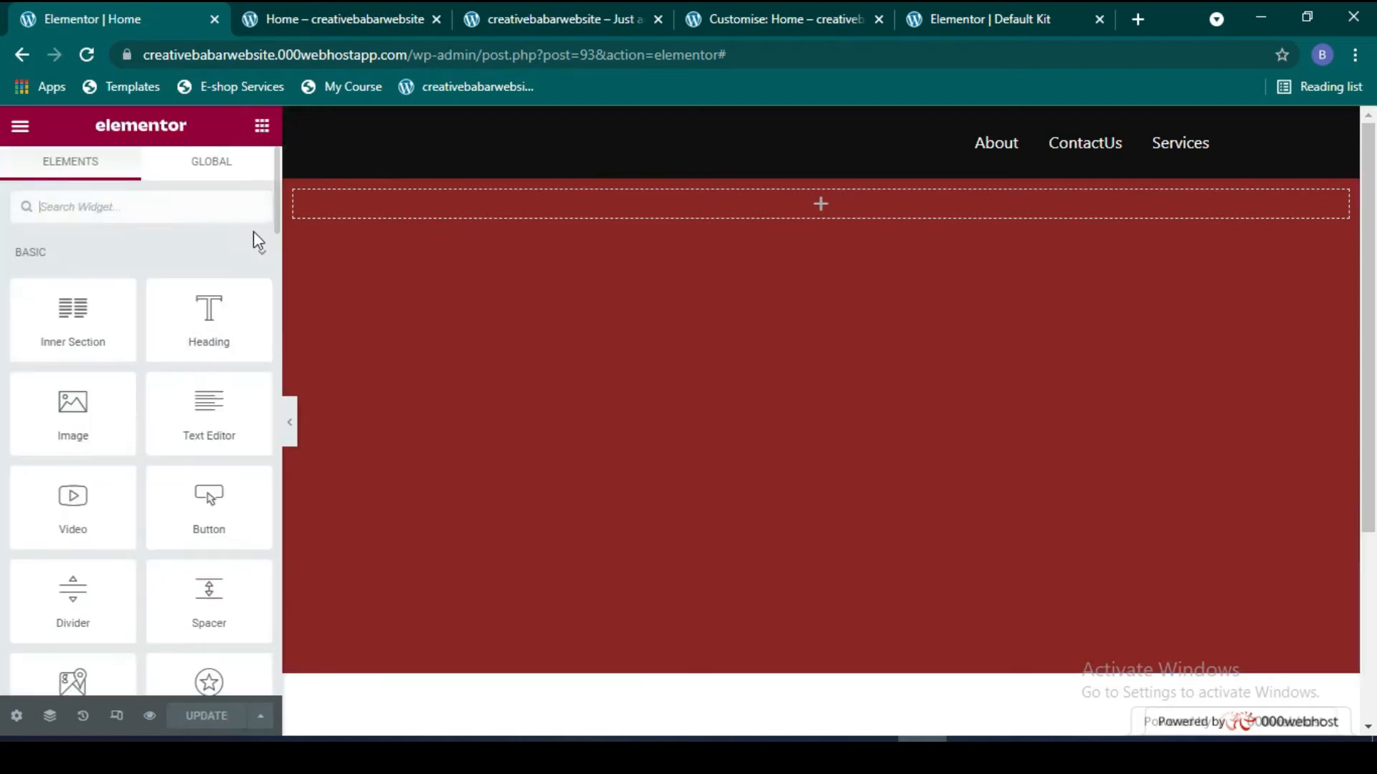
{"action": "left_click", "coordinate": [334, 4]}
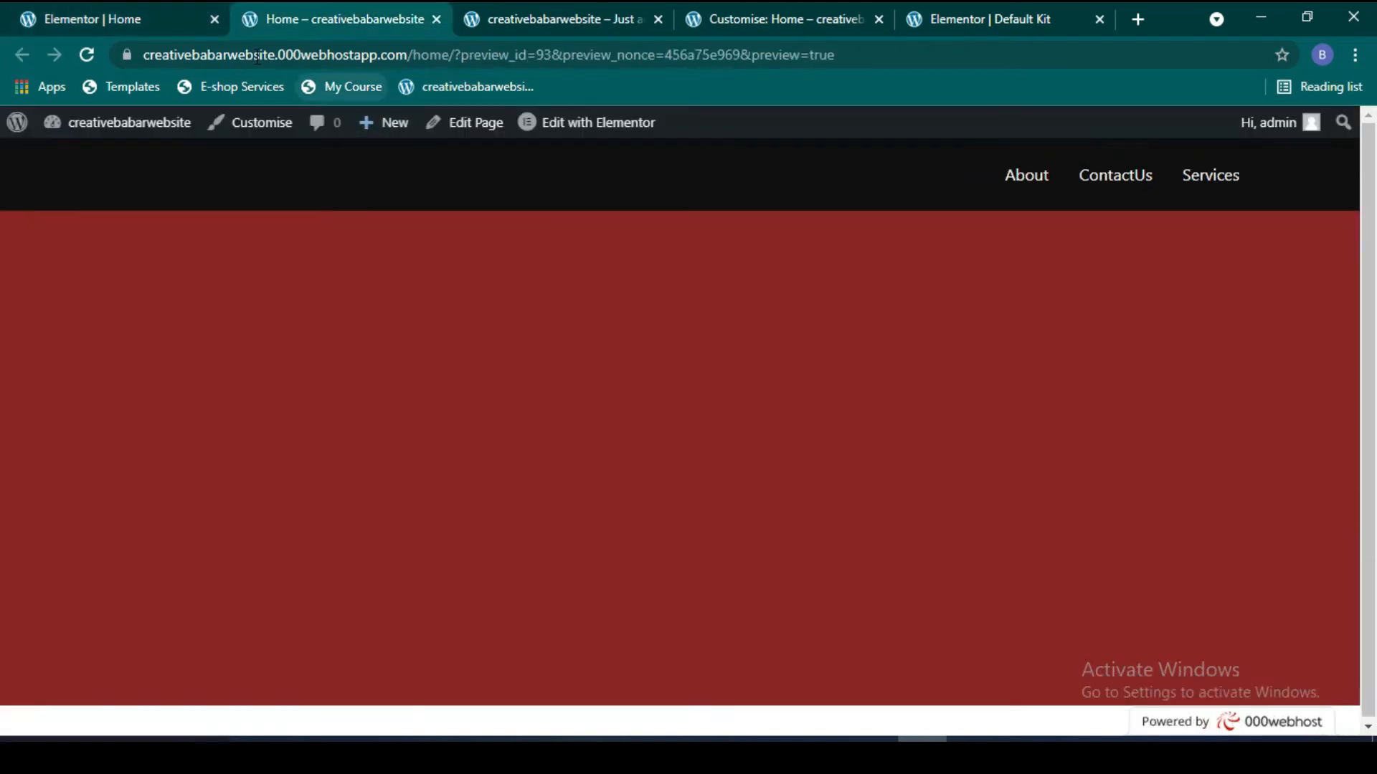
{"action": "left_click", "coordinate": [182, 11]}
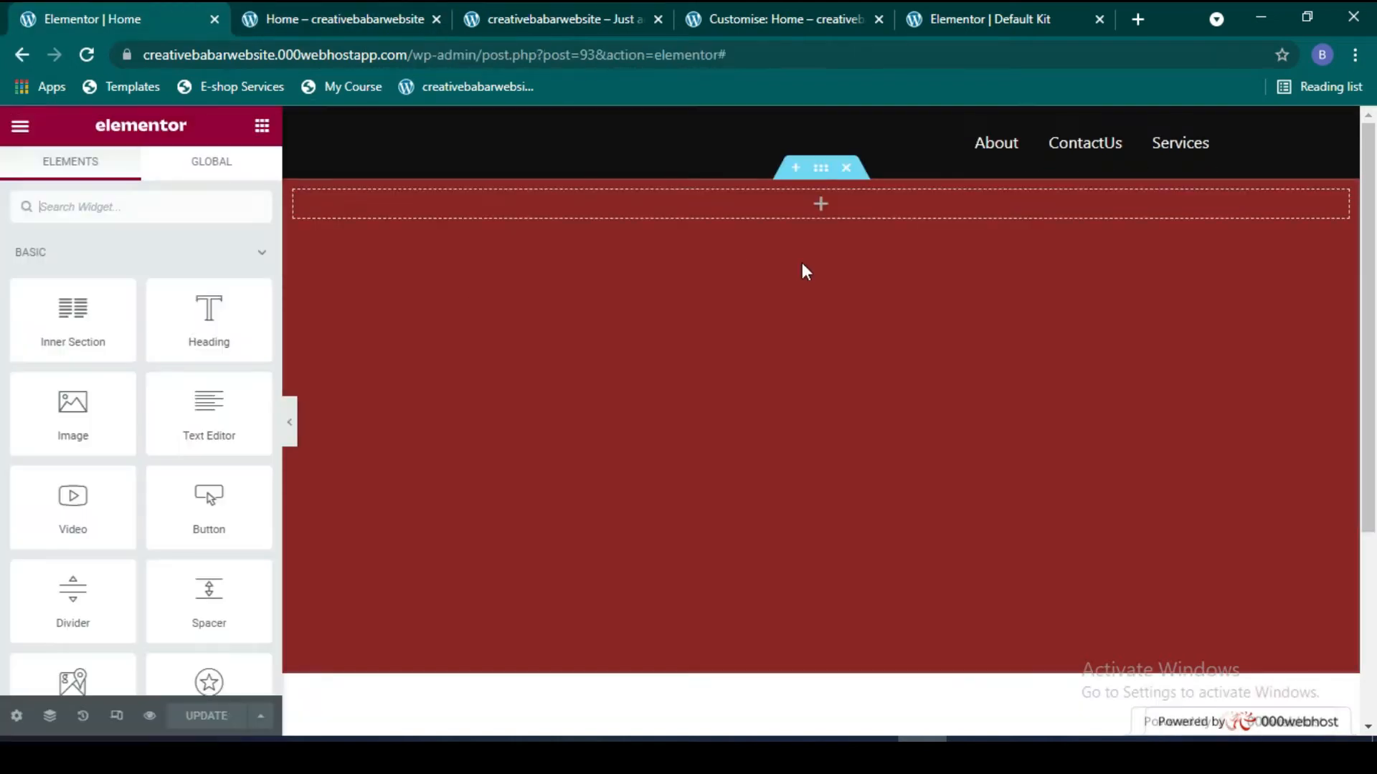
Step: Keep the section's Classic dark red background, start adding a background image, then select the Default Kit tab's address bar
{"action": "left_click", "coordinate": [822, 171]}
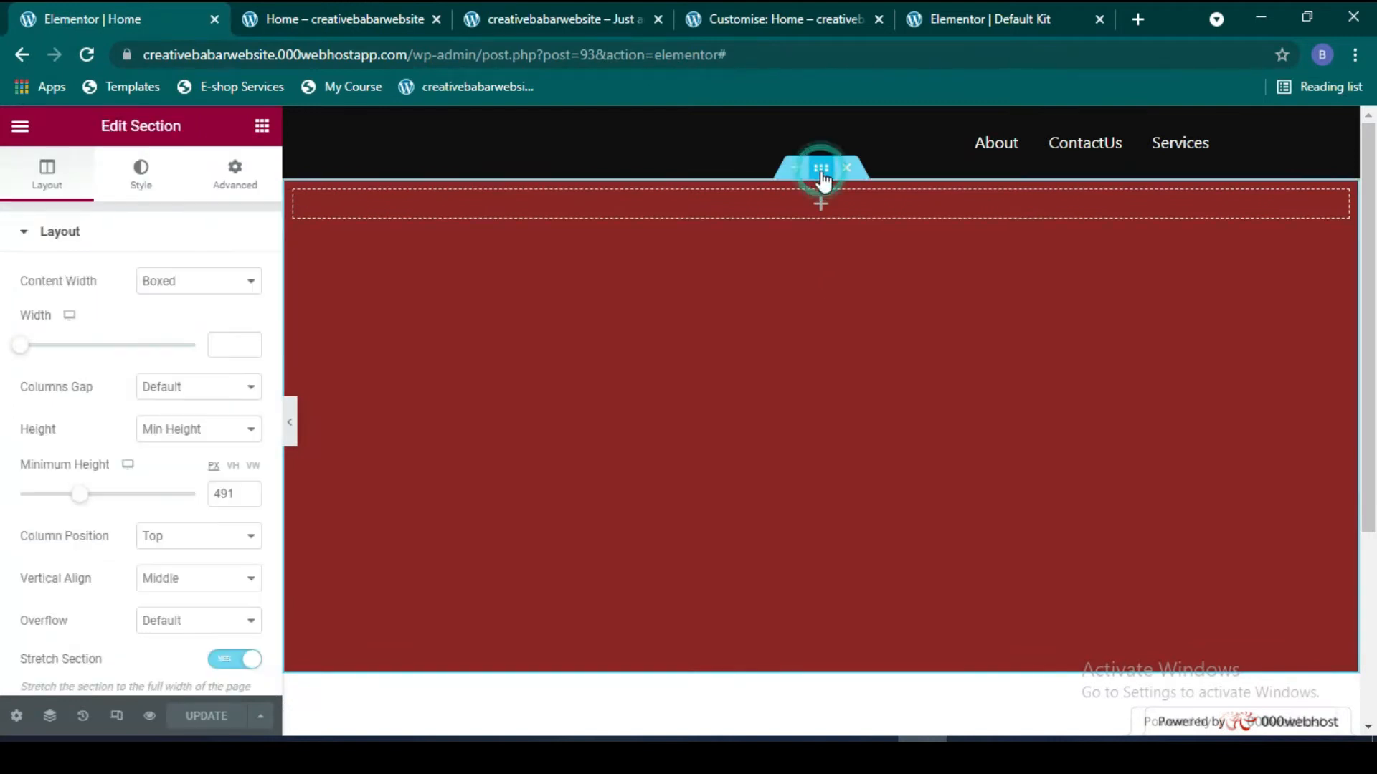
{"action": "left_click", "coordinate": [175, 192]}
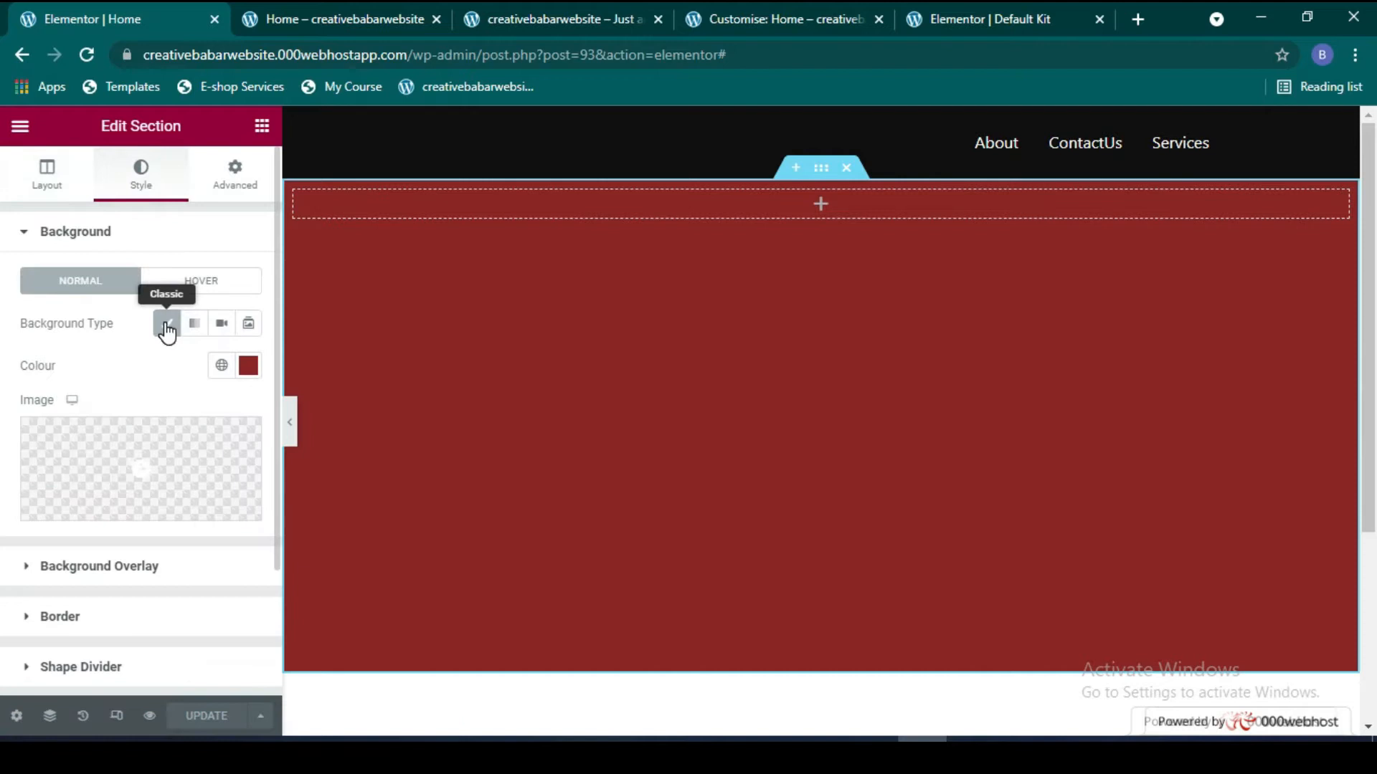
{"action": "left_click", "coordinate": [166, 327]}
{"action": "left_click", "coordinate": [165, 327]}
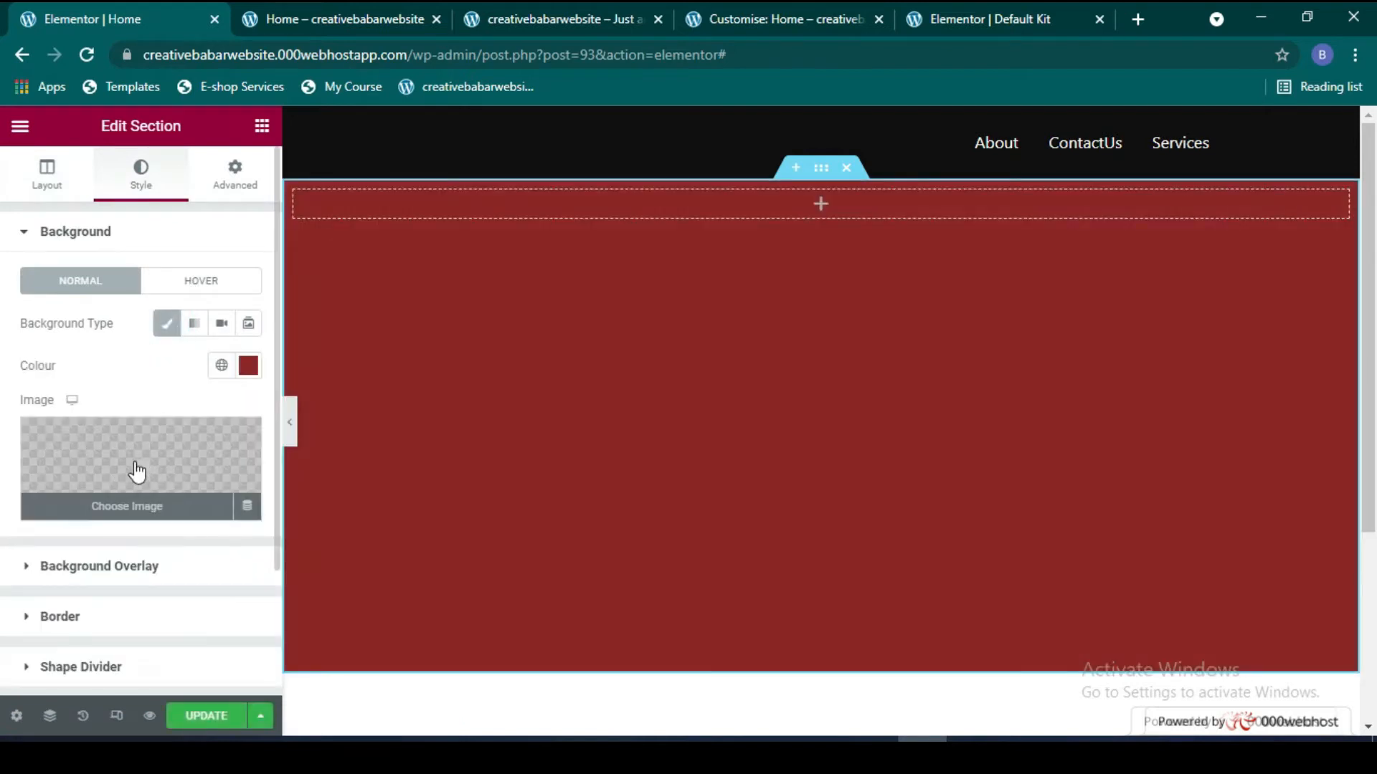
{"action": "left_click", "coordinate": [163, 446]}
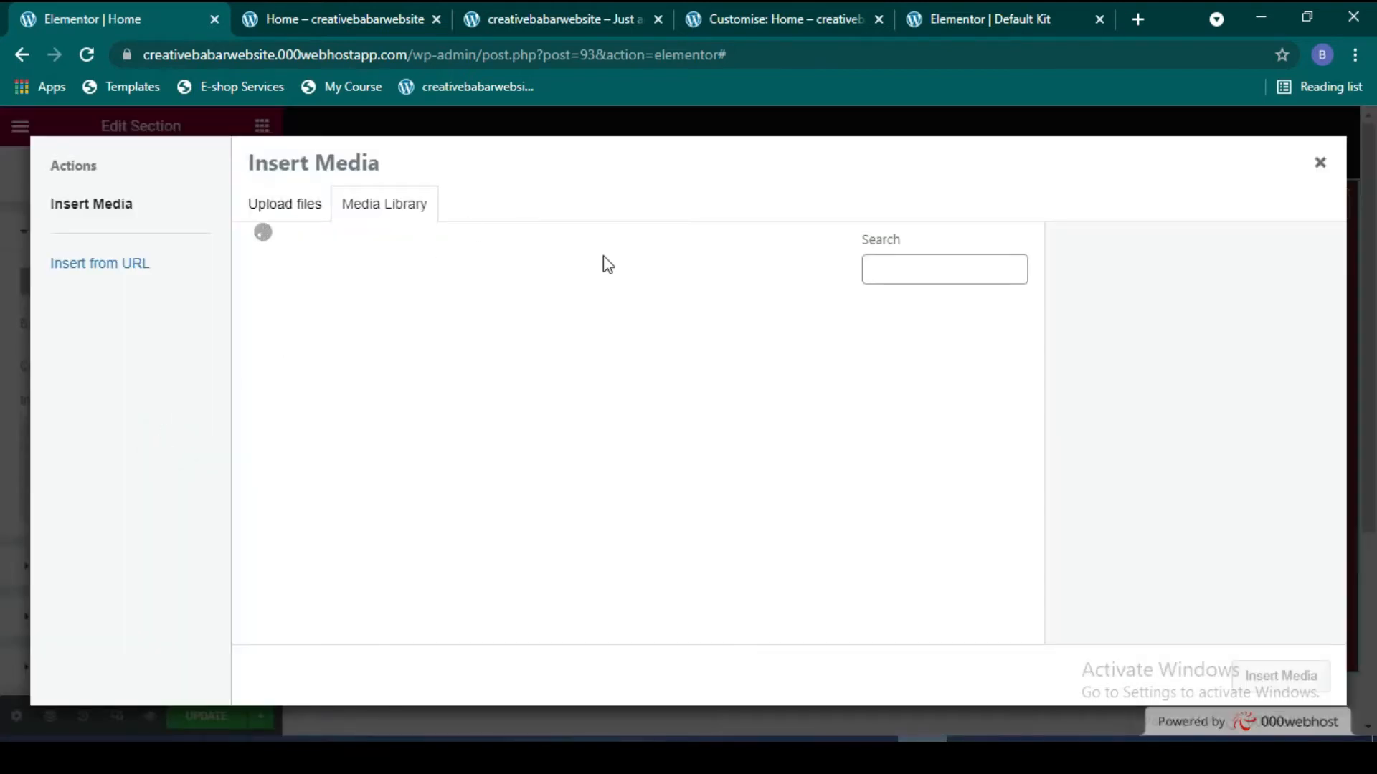
{"action": "left_click", "coordinate": [979, 22]}
{"action": "left_click", "coordinate": [941, 52]}
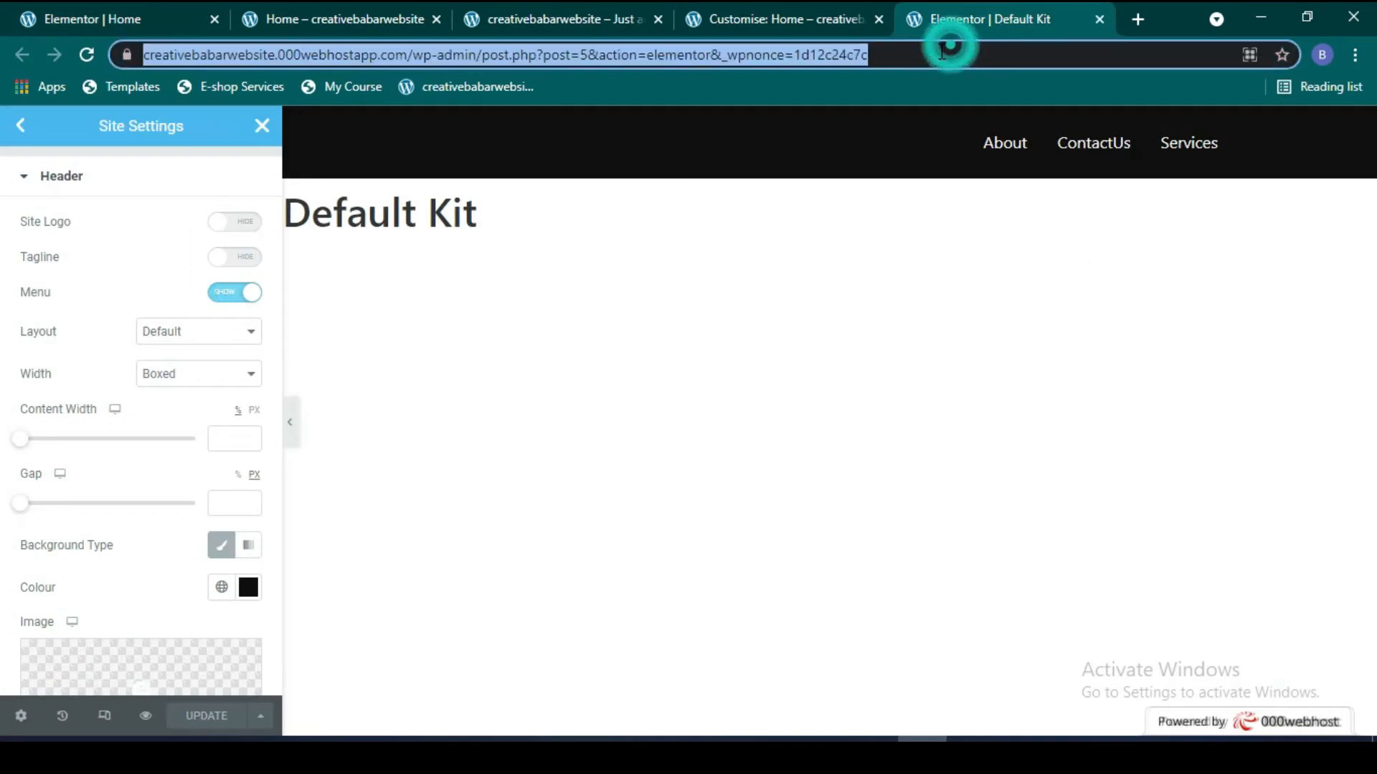
Step: Go to unsplash.com and browse the photo grid for a laptop image
{"action": "type", "text": "un"}
{"action": "key", "text": "Return"}
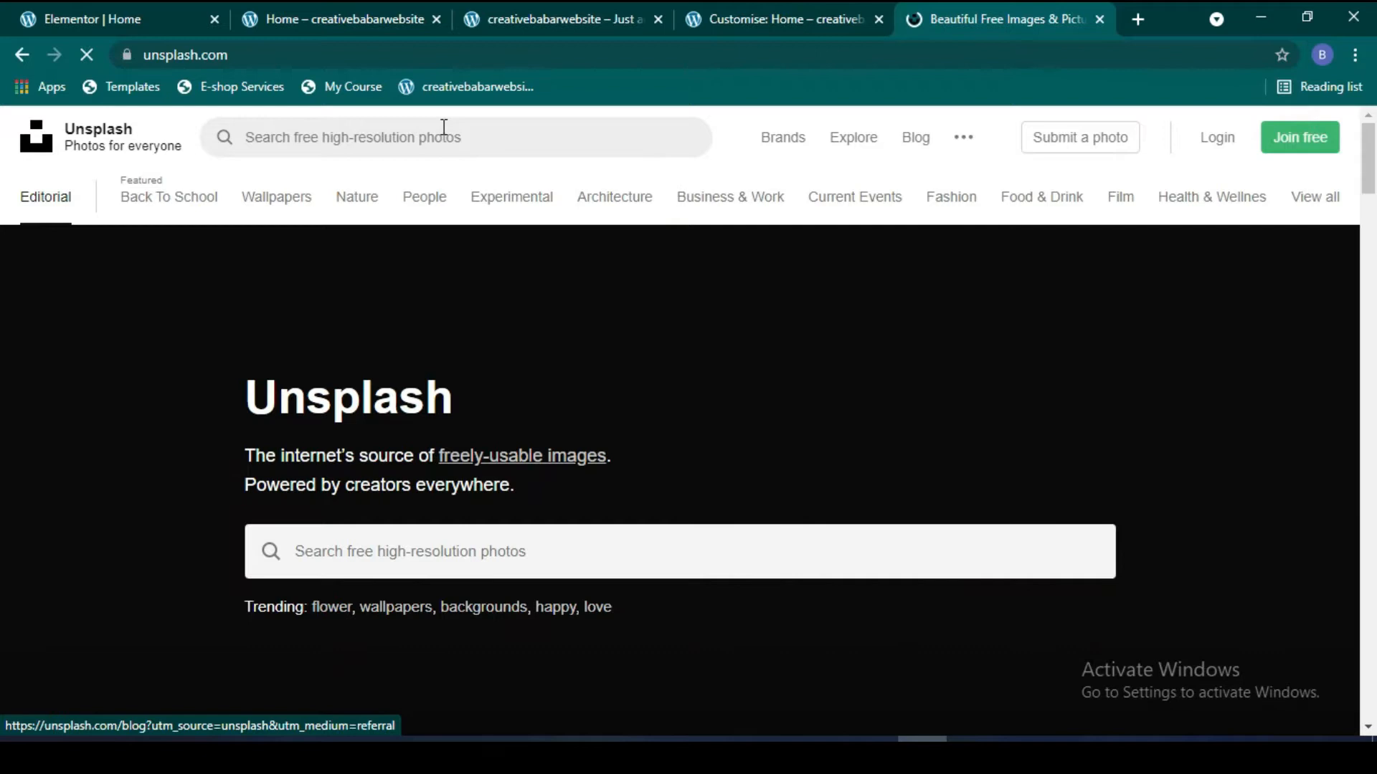
{"action": "scroll", "coordinate": [631, 431], "scroll_direction": "down", "scroll_amount": 7}
{"action": "scroll", "coordinate": [629, 429], "scroll_direction": "down", "scroll_amount": 3}
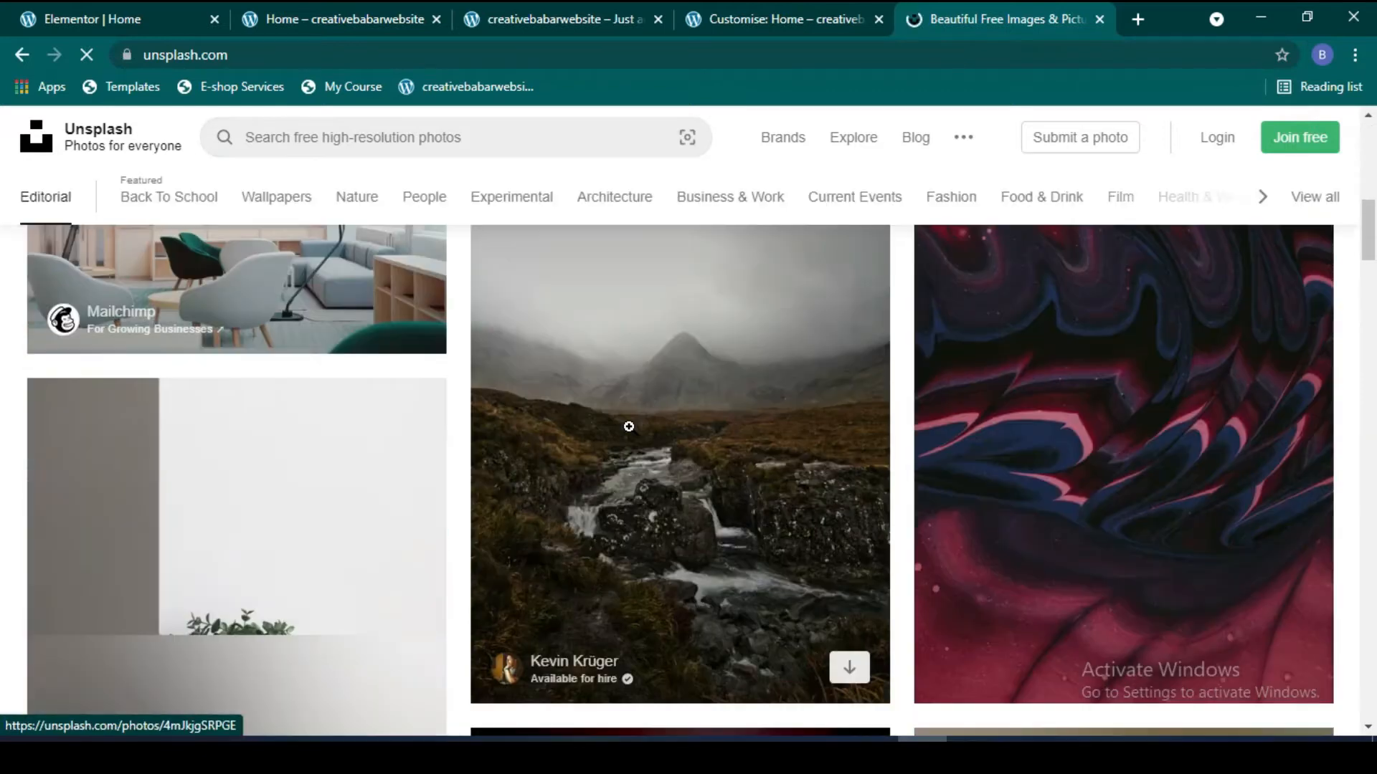
{"action": "scroll", "coordinate": [660, 441], "scroll_direction": "down", "scroll_amount": 1}
{"action": "scroll", "coordinate": [666, 441], "scroll_direction": "up", "scroll_amount": 1}
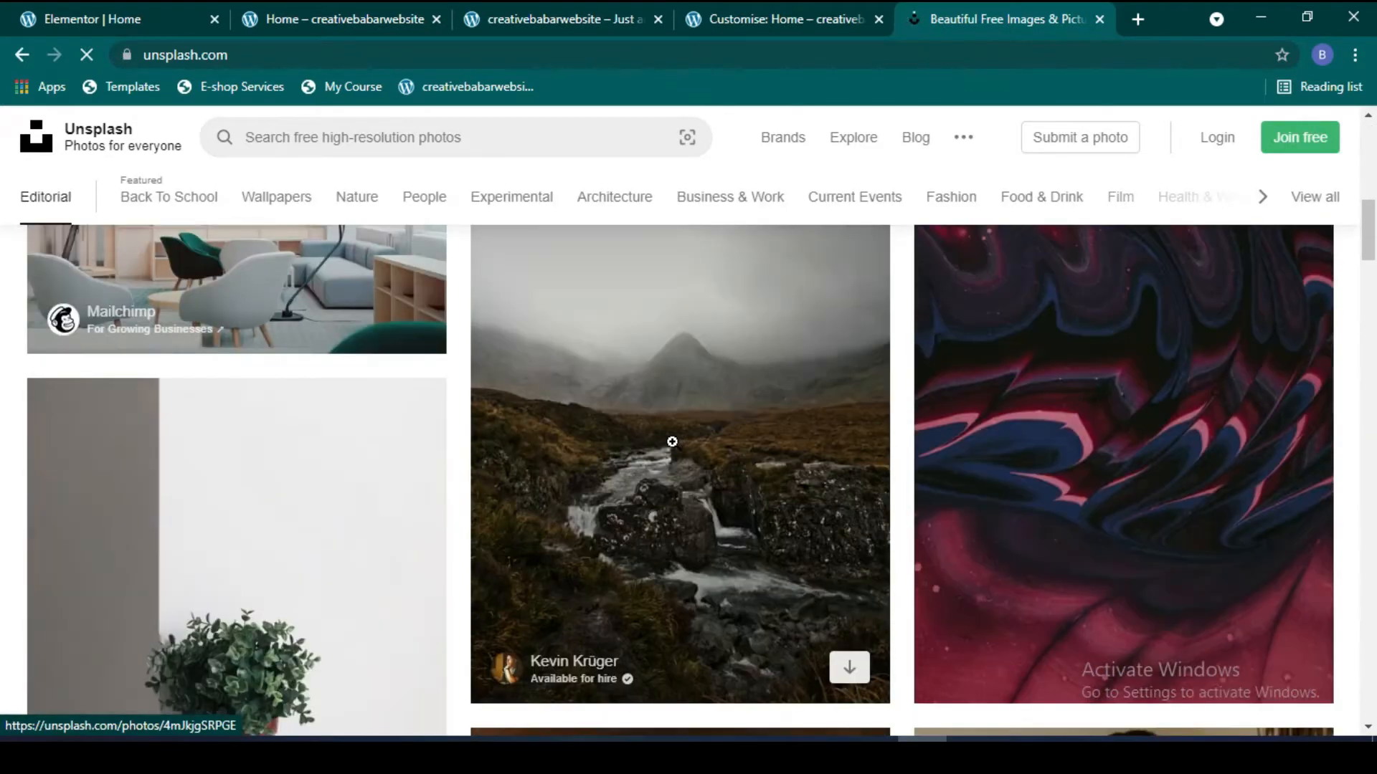
{"action": "scroll", "coordinate": [701, 523], "scroll_direction": "down", "scroll_amount": 1}
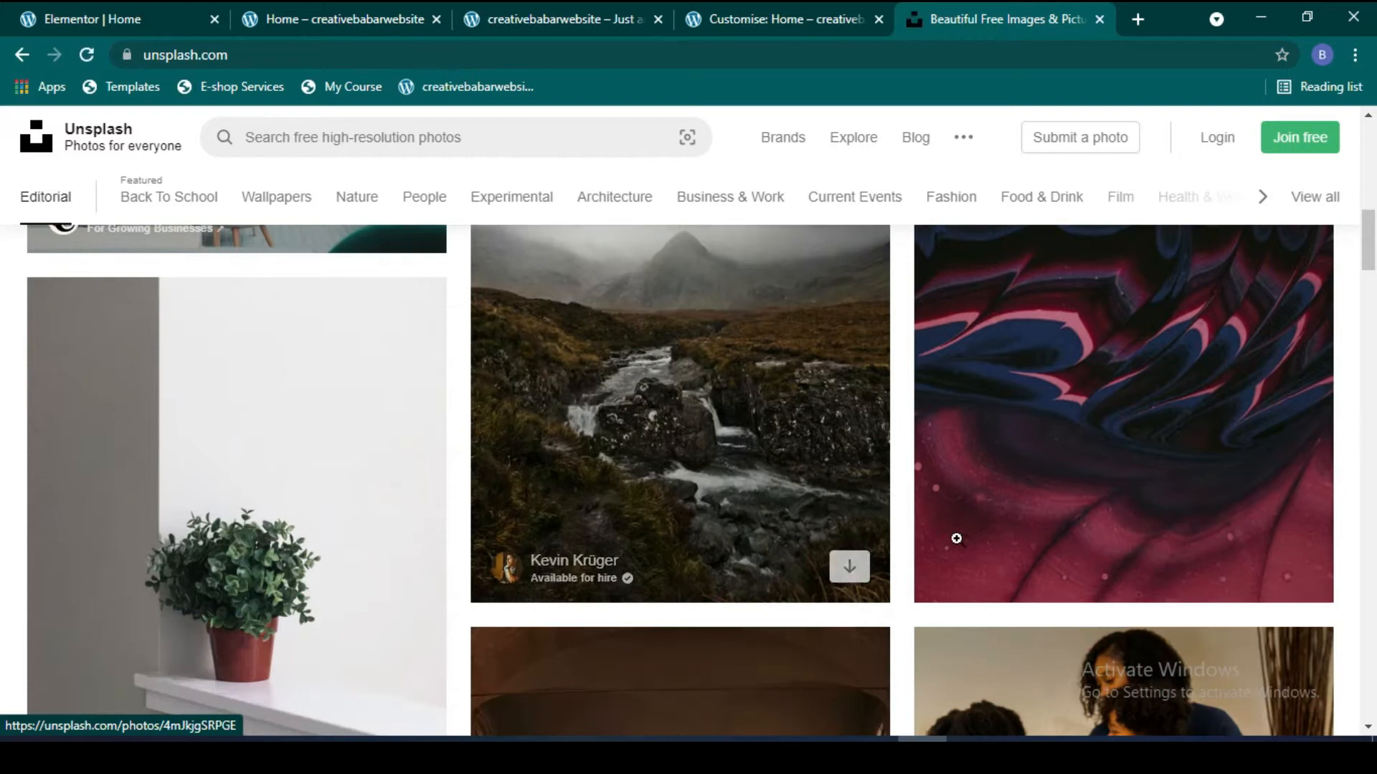
{"action": "scroll", "coordinate": [928, 528], "scroll_direction": "down", "scroll_amount": 4}
{"action": "scroll", "coordinate": [1088, 469], "scroll_direction": "down", "scroll_amount": 4}
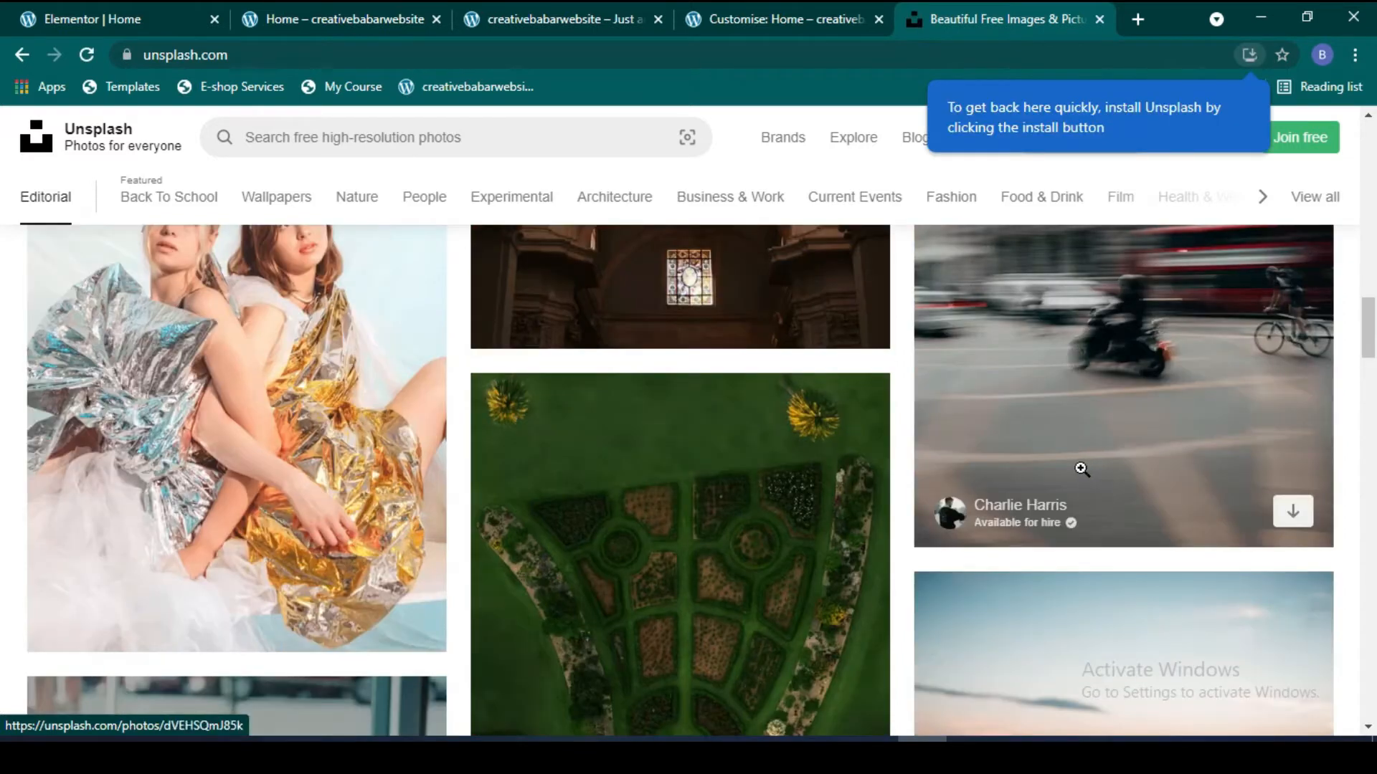
{"action": "scroll", "coordinate": [1078, 467], "scroll_direction": "down", "scroll_amount": 10}
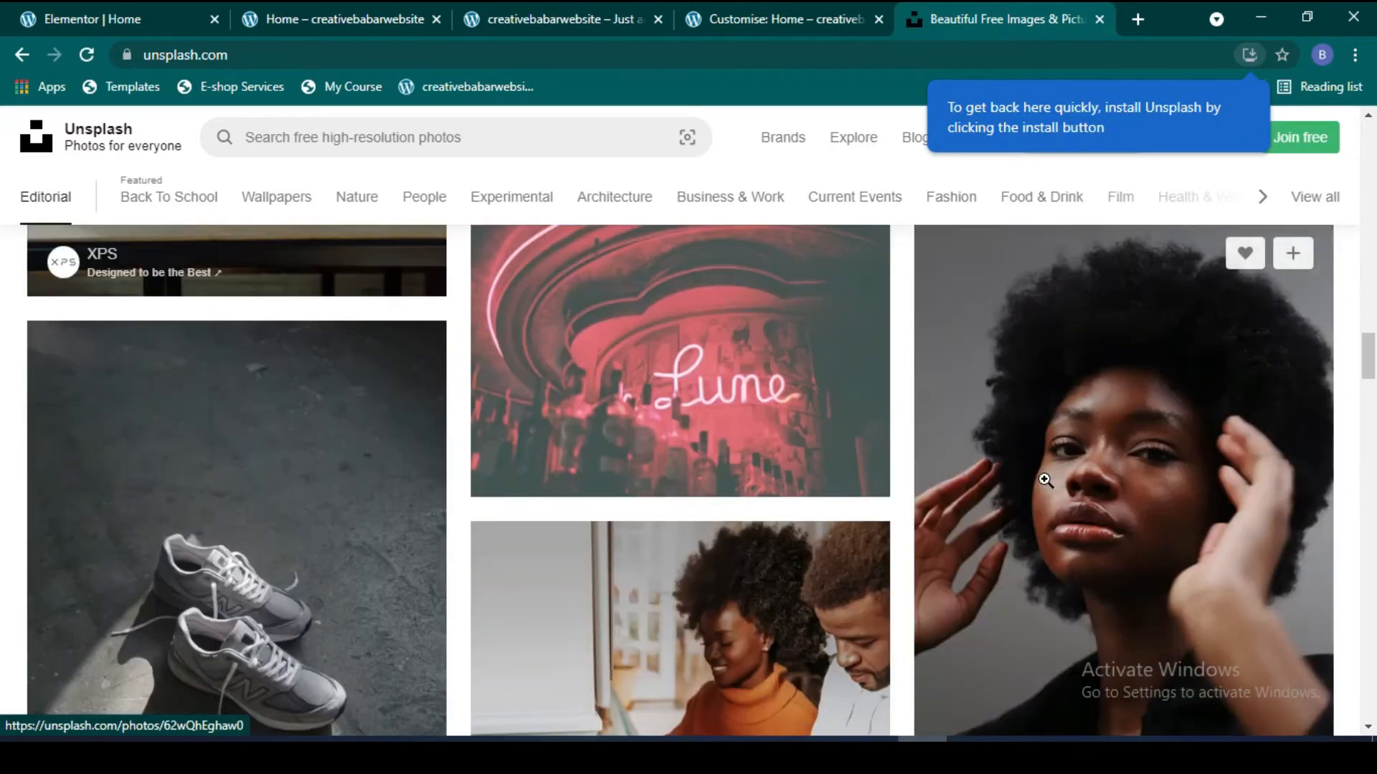
{"action": "scroll", "coordinate": [1044, 480], "scroll_direction": "down", "scroll_amount": 10}
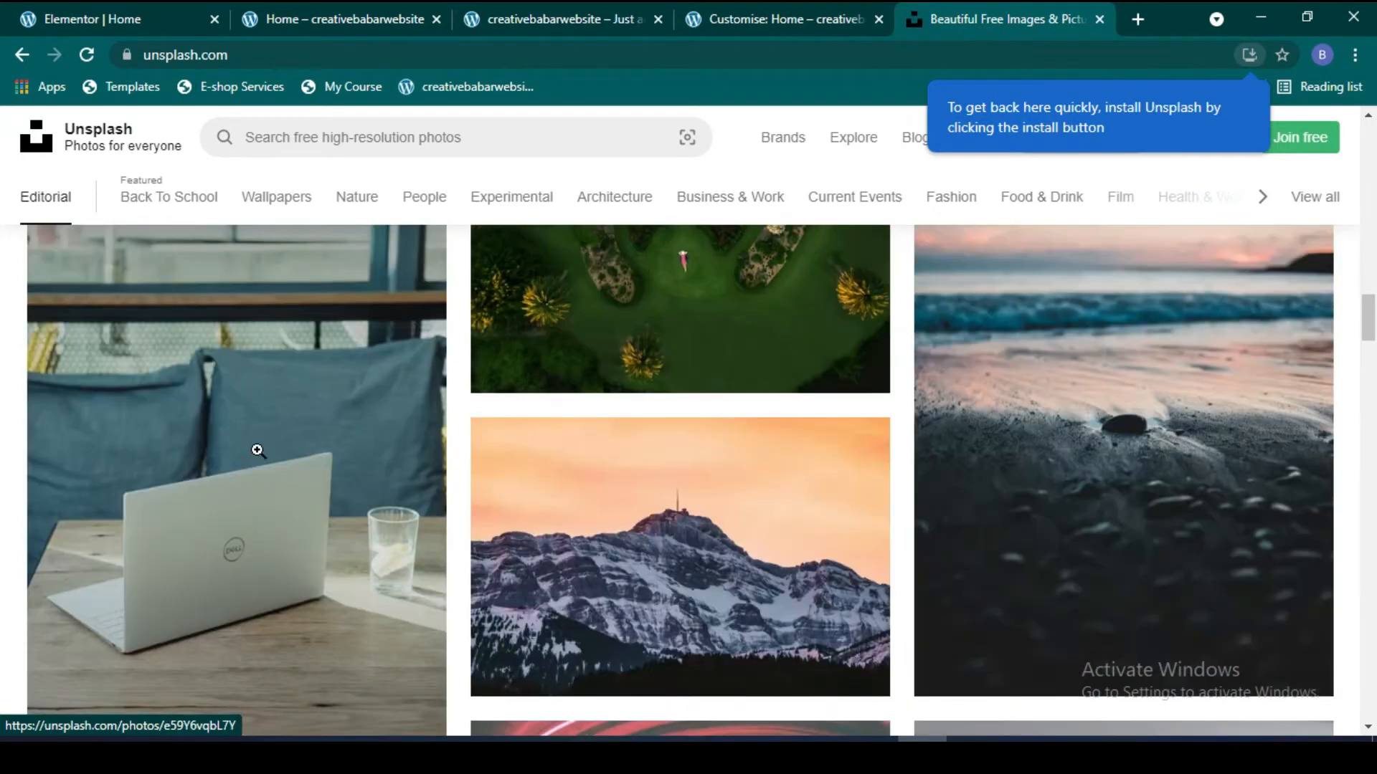
Step: Open the silver laptop on wooden table photo and copy its image address
{"action": "left_click", "coordinate": [259, 451]}
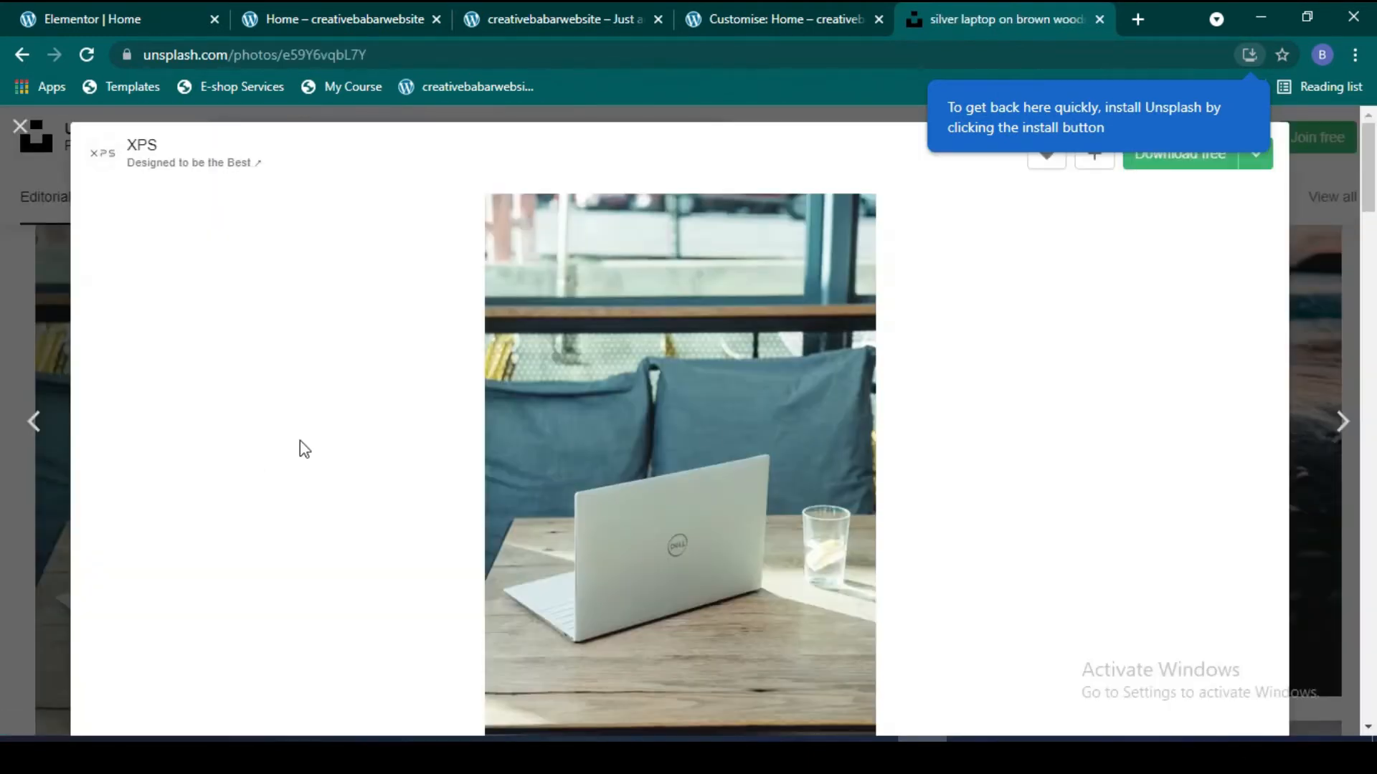
{"action": "right_click", "coordinate": [712, 438]}
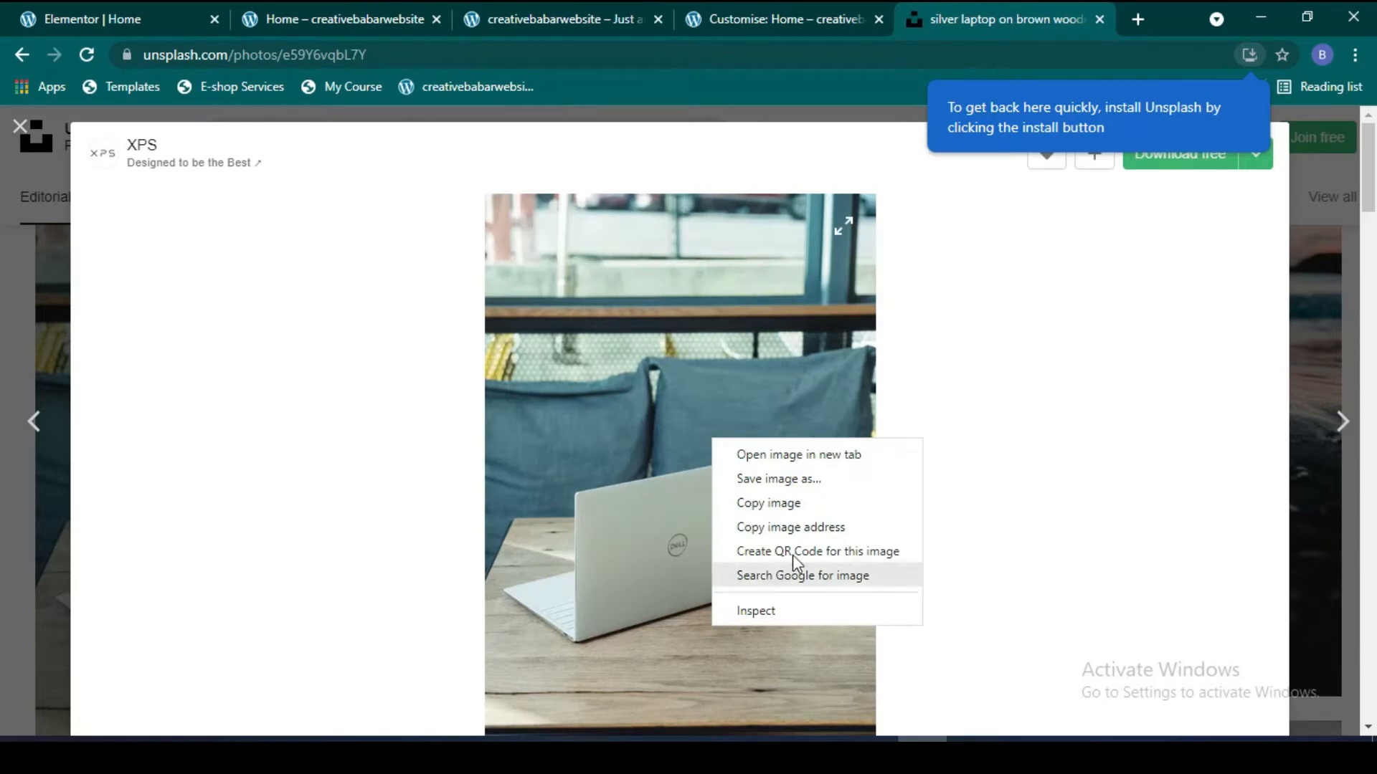
{"action": "left_click", "coordinate": [809, 528]}
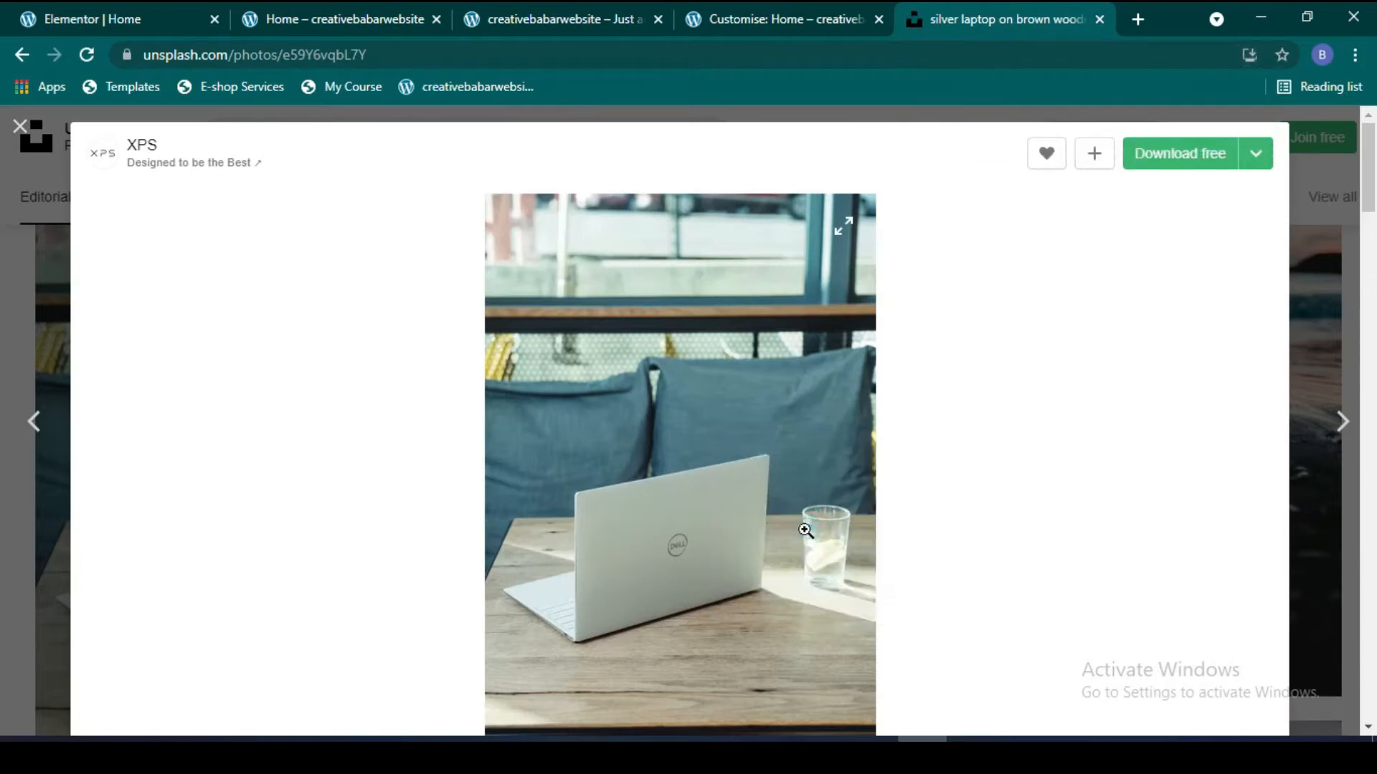
{"action": "left_click", "coordinate": [188, 9]}
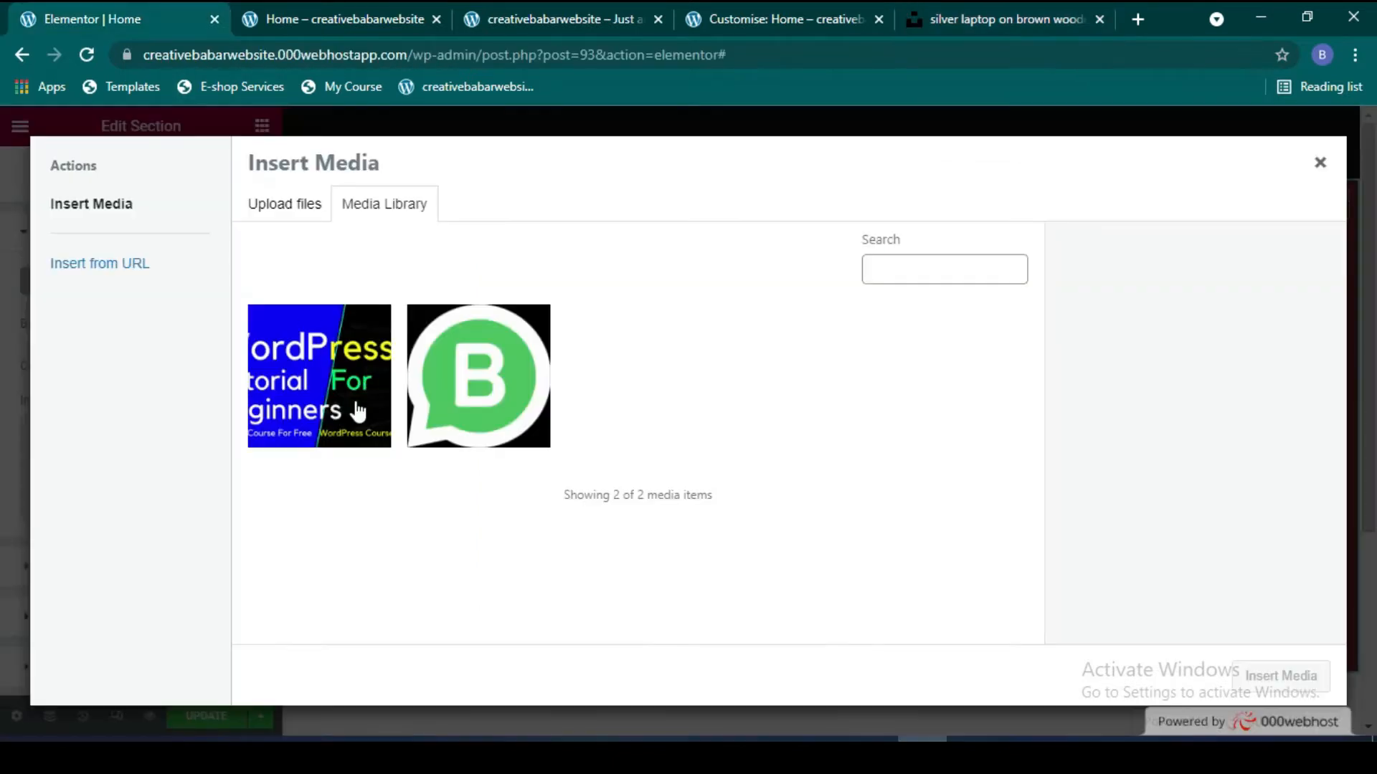
Step: Look through the Upload Files and Media Library options in the Insert Media dialog
{"action": "left_click", "coordinate": [273, 208]}
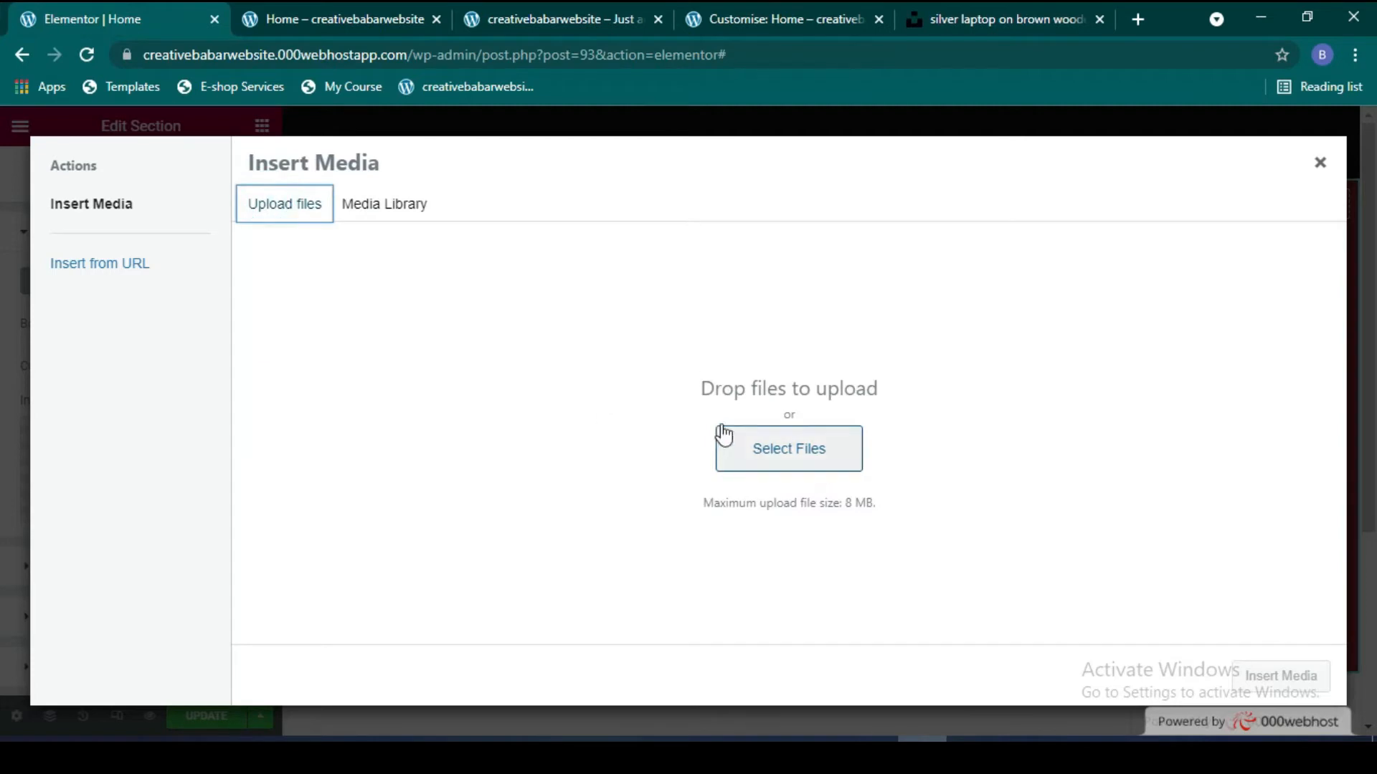
{"action": "left_click", "coordinate": [369, 203]}
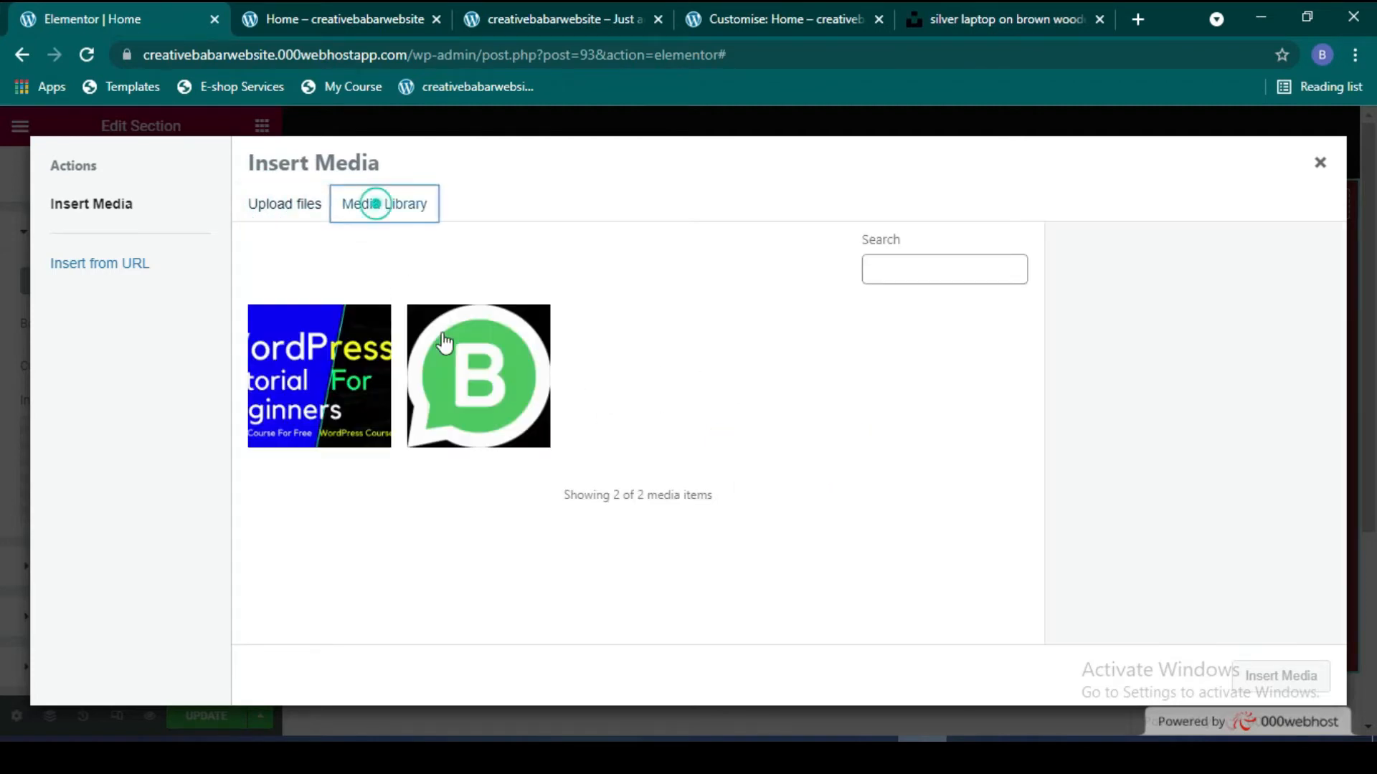
{"action": "left_click", "coordinate": [315, 394]}
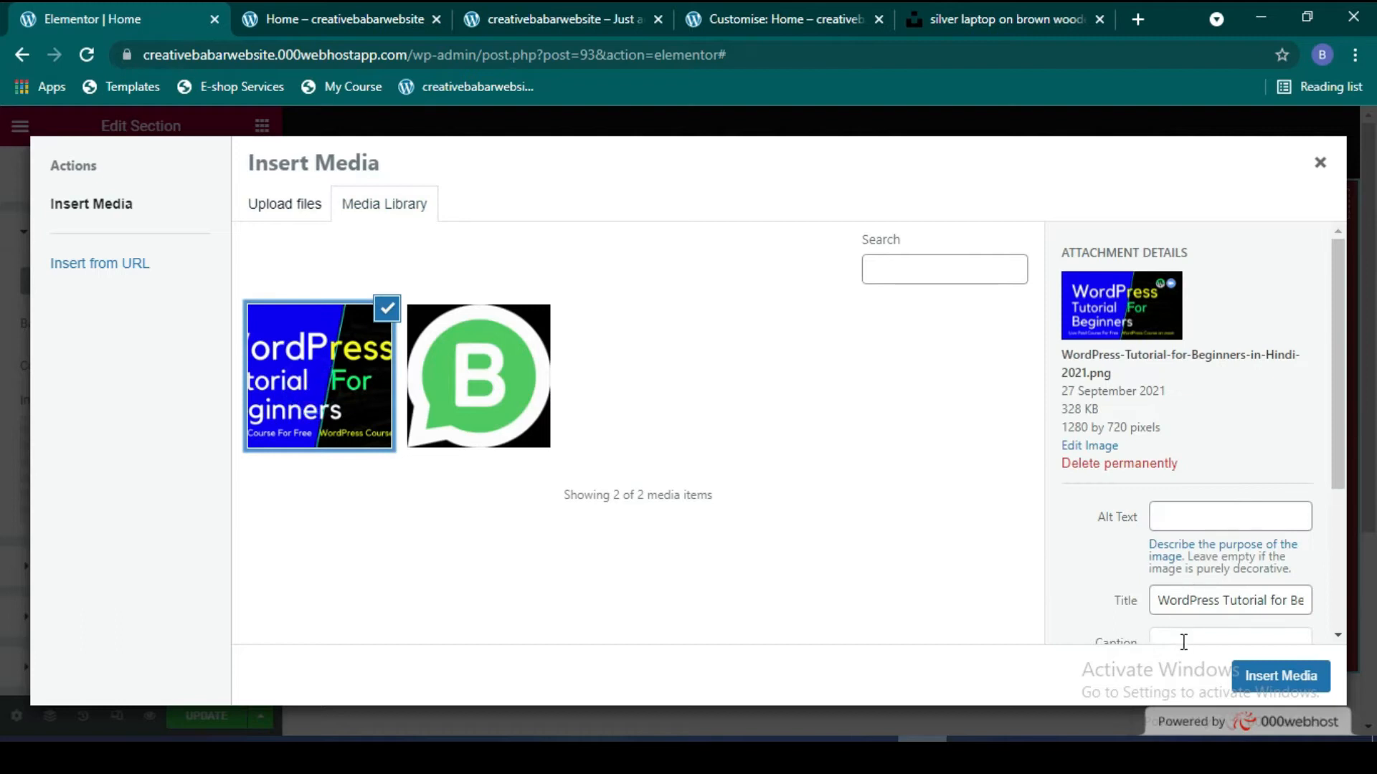
{"action": "left_click", "coordinate": [291, 213]}
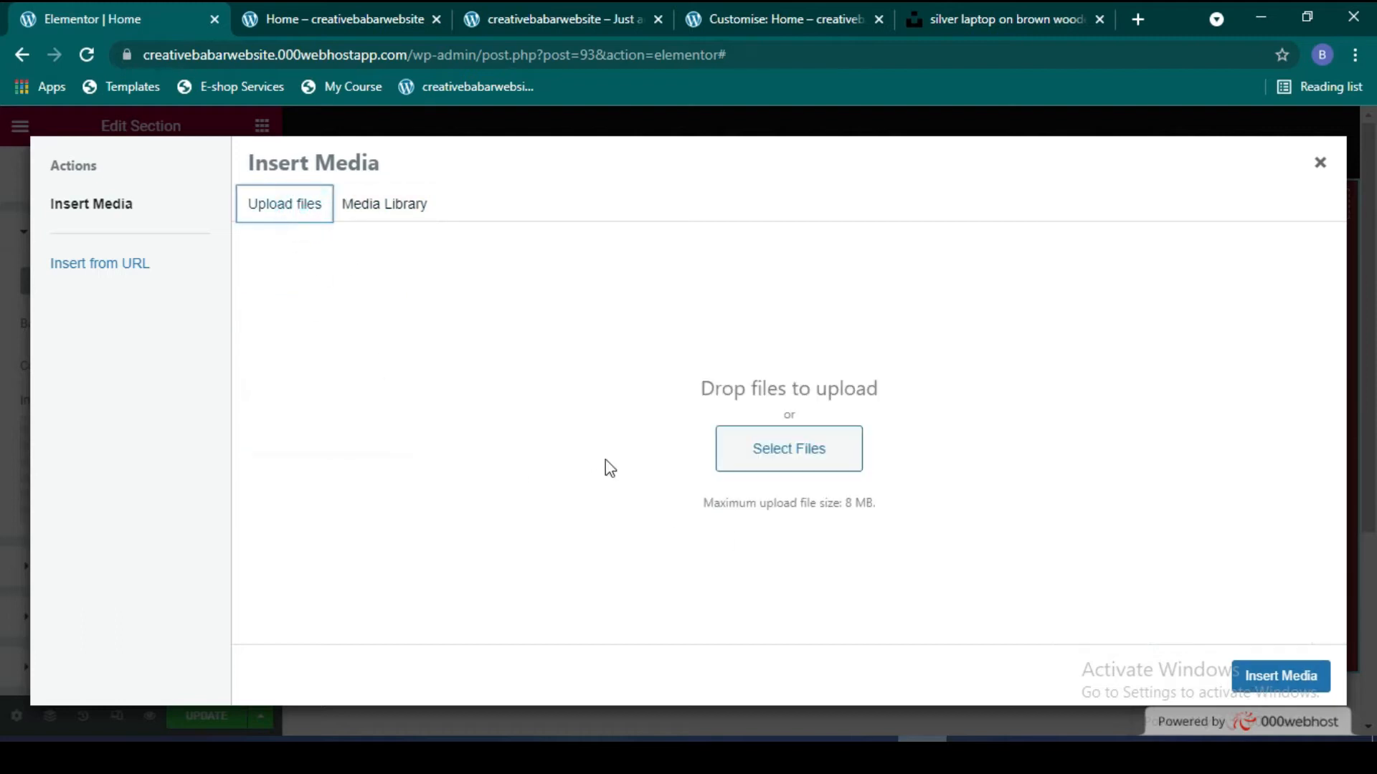
Step: Paste the laptop image address under Insert from URL and insert it as the background
{"action": "left_click", "coordinate": [107, 265]}
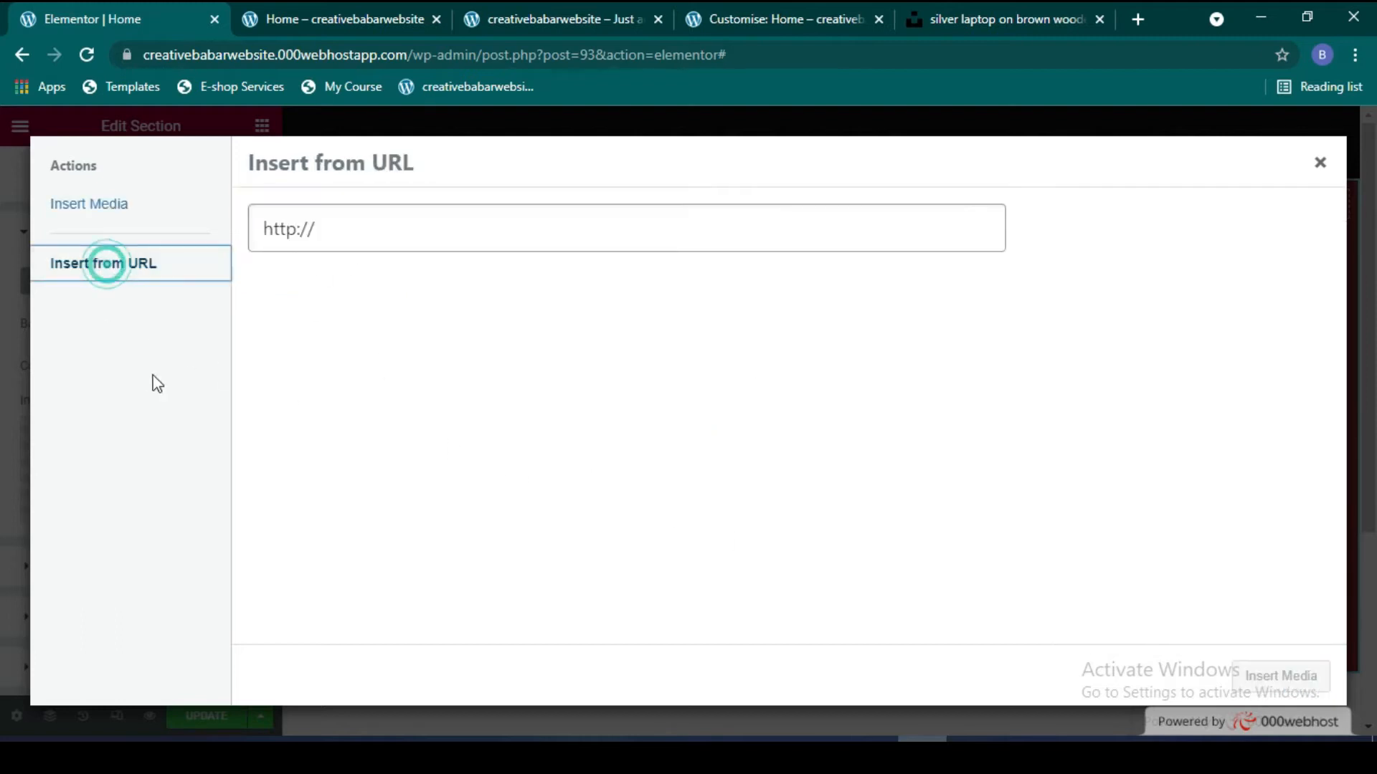
{"action": "left_click", "coordinate": [471, 235]}
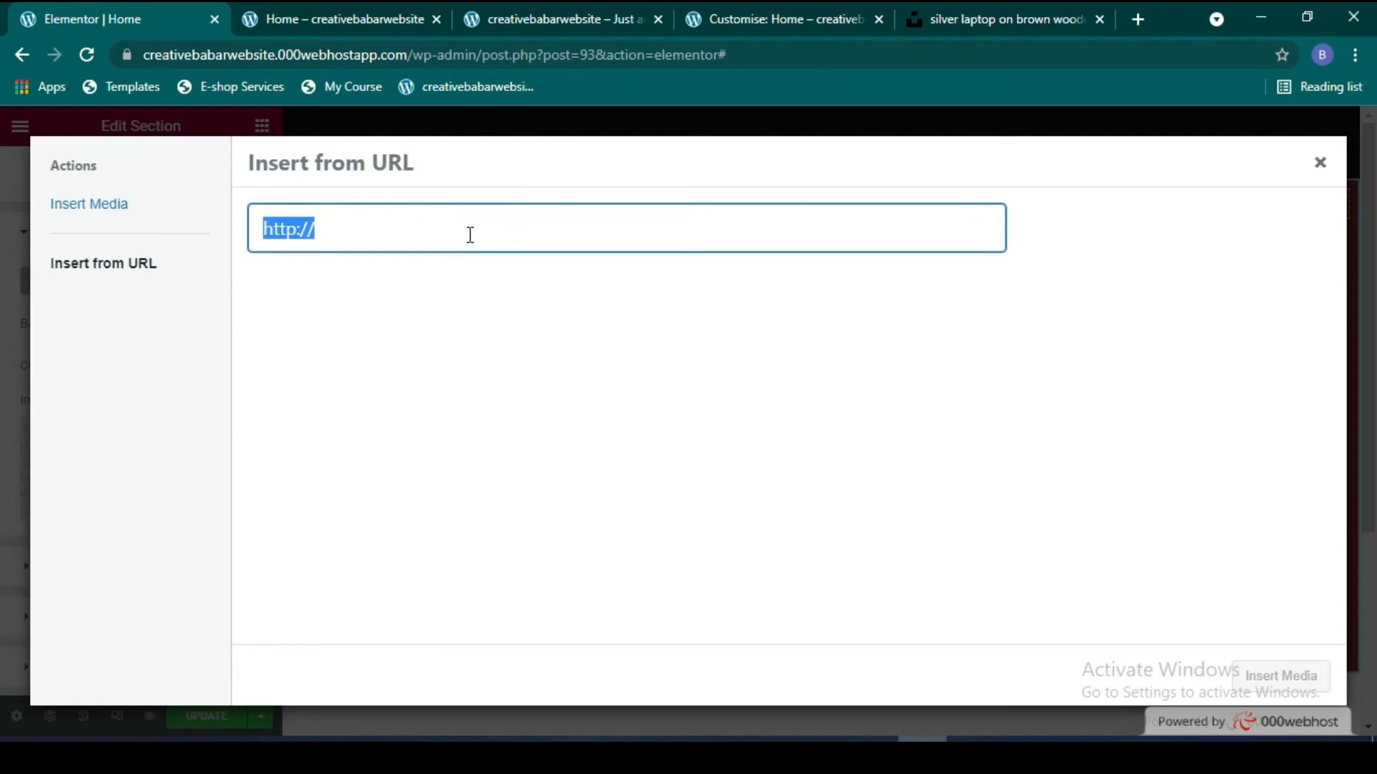
{"action": "key", "text": "ctrl+v"}
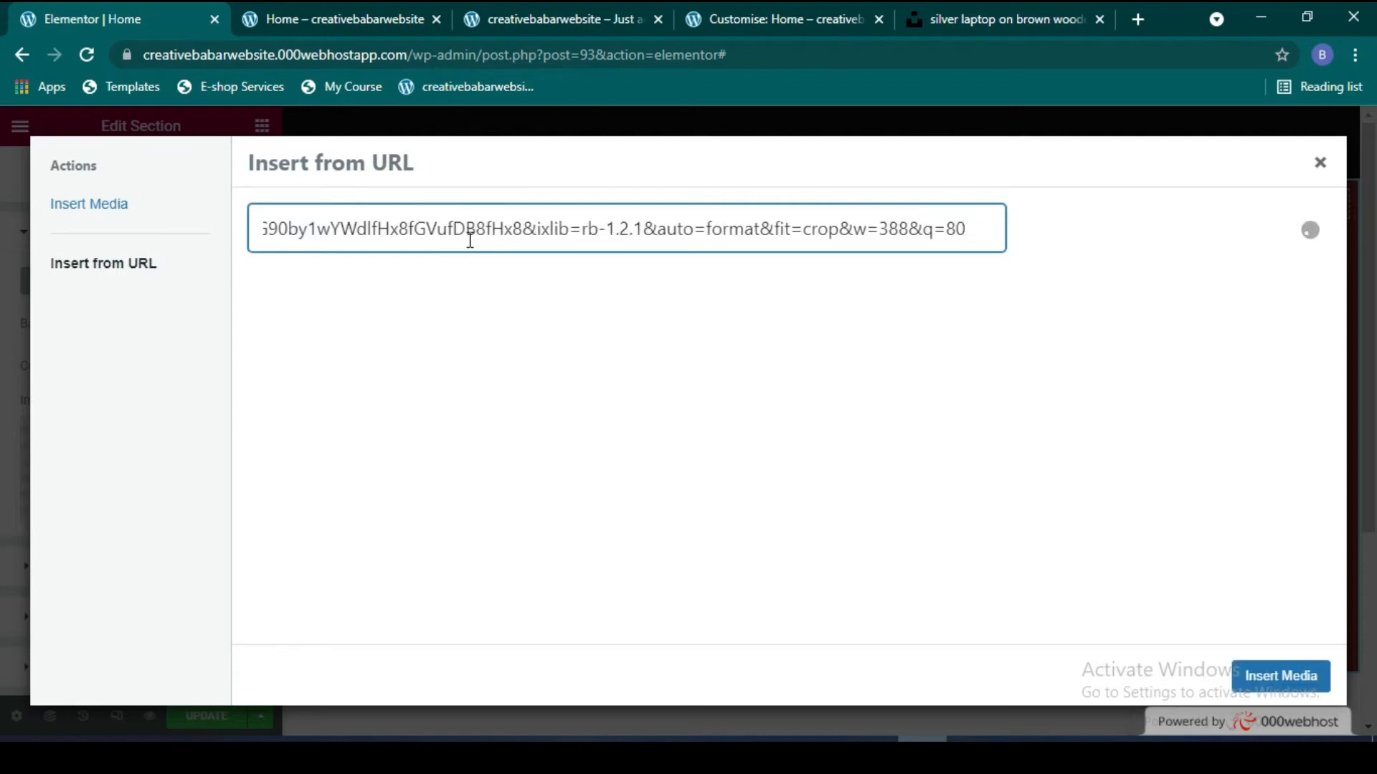
{"action": "scroll", "coordinate": [516, 522], "scroll_direction": "down", "scroll_amount": 5}
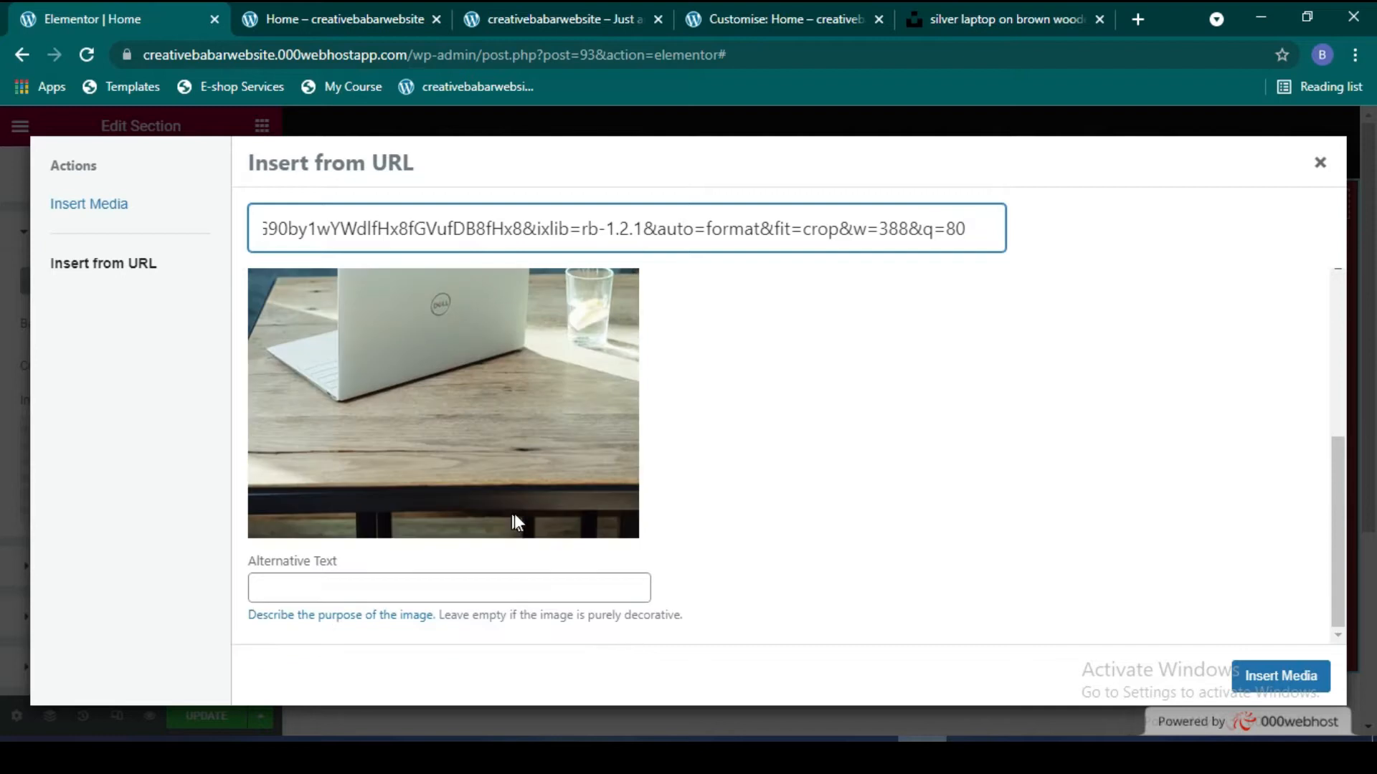
{"action": "left_click", "coordinate": [1241, 674]}
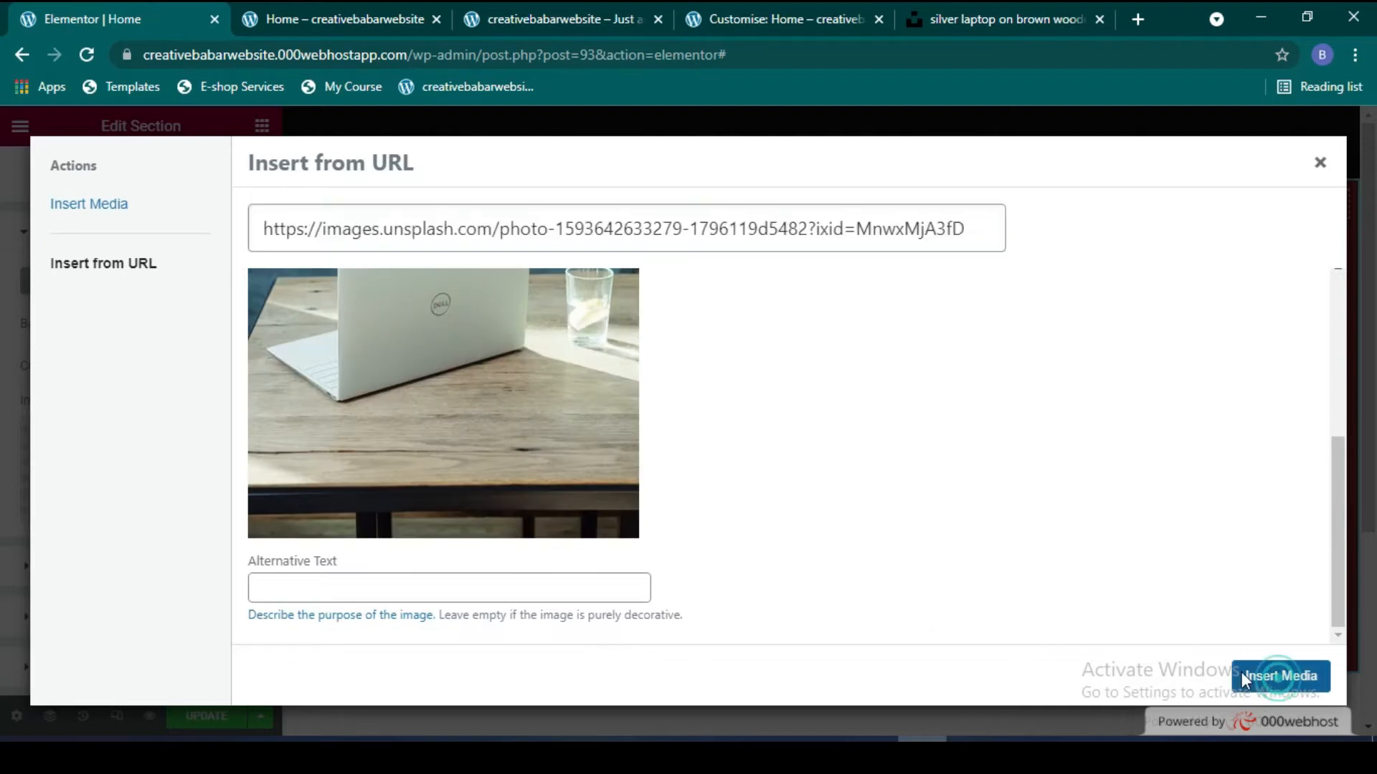
{"action": "scroll", "coordinate": [605, 498], "scroll_direction": "down", "scroll_amount": 3}
{"action": "scroll", "coordinate": [445, 523], "scroll_direction": "up", "scroll_amount": 3}
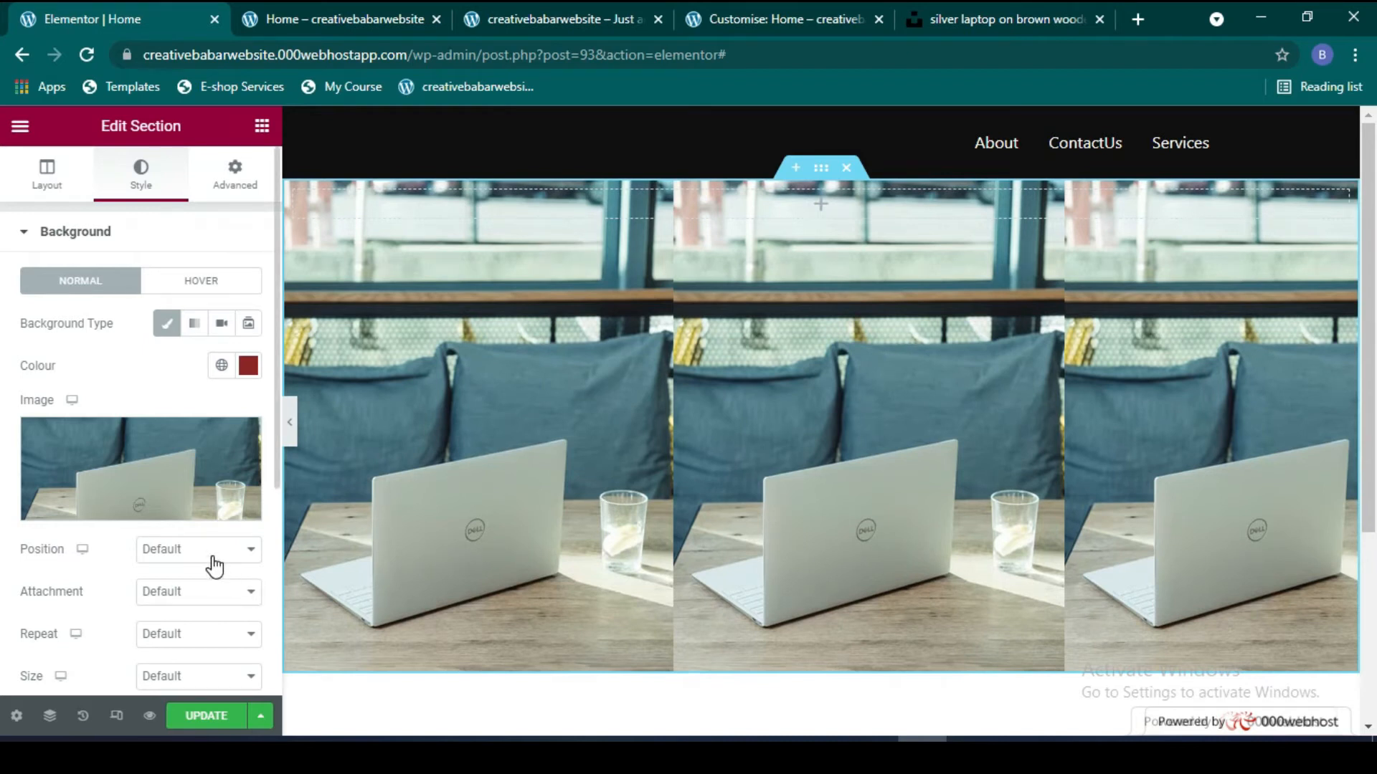
Step: Set background Position to Centre Centre, leave Attachment at Default, and Repeat to No-repeat
{"action": "left_click", "coordinate": [213, 558]}
{"action": "left_click", "coordinate": [183, 387]}
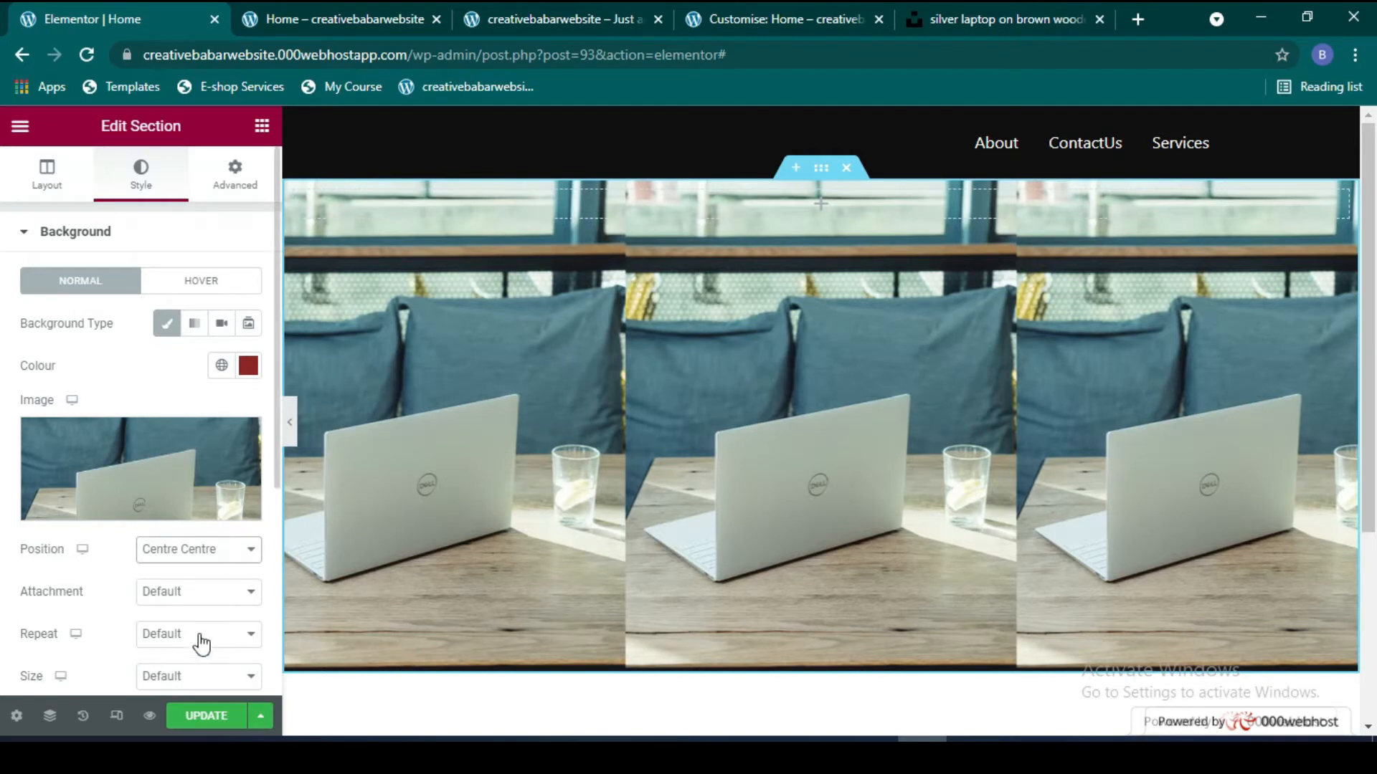
{"action": "left_click", "coordinate": [210, 595]}
{"action": "left_click", "coordinate": [212, 610]}
{"action": "left_click", "coordinate": [215, 593]}
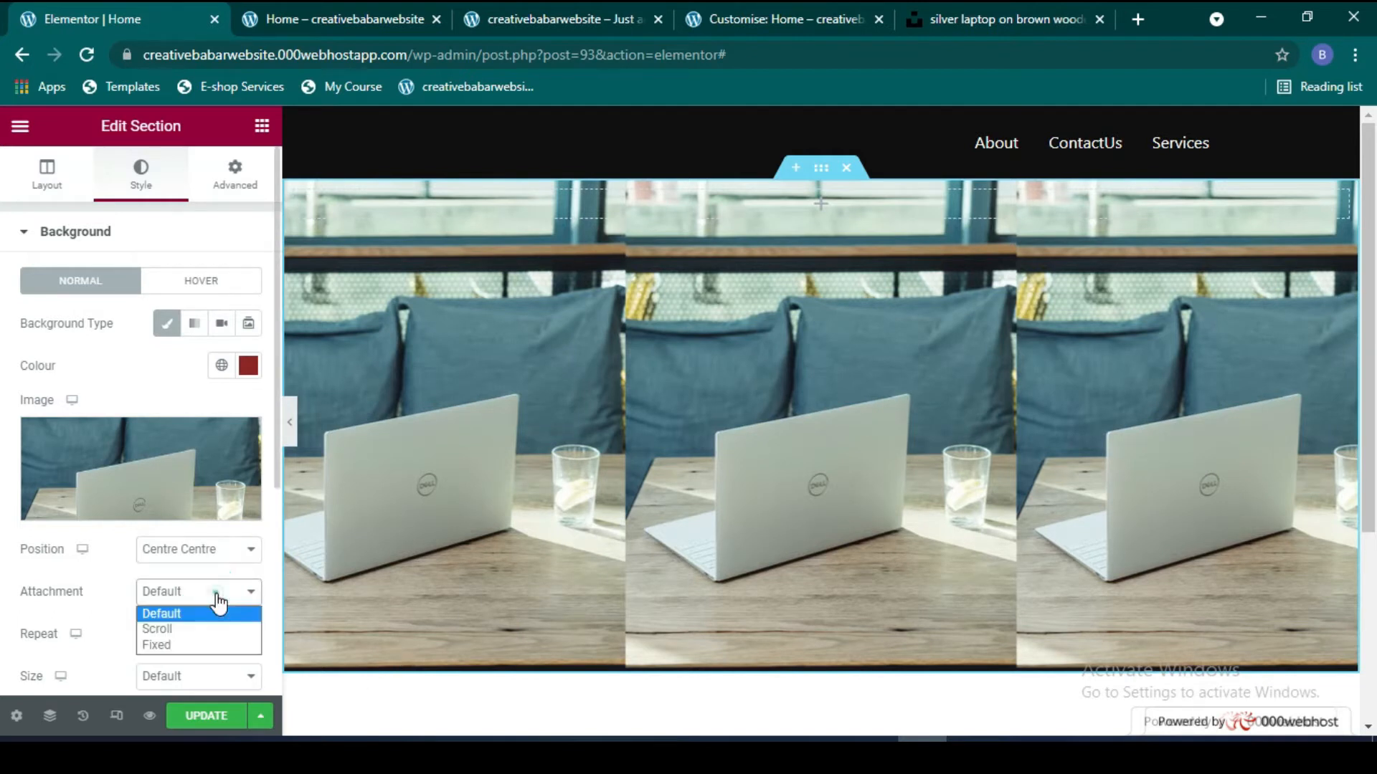
{"action": "left_click", "coordinate": [217, 591]}
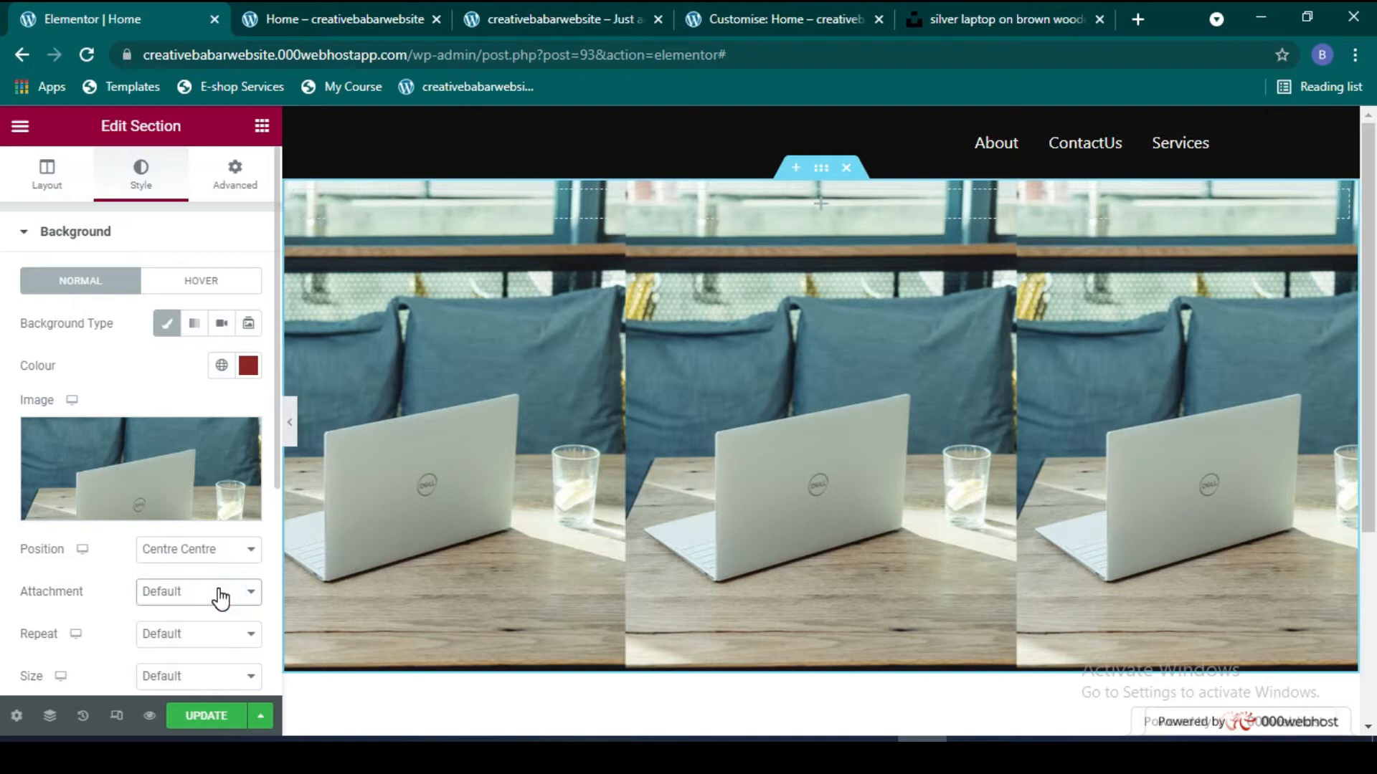
{"action": "scroll", "coordinate": [164, 564], "scroll_direction": "down", "scroll_amount": 4}
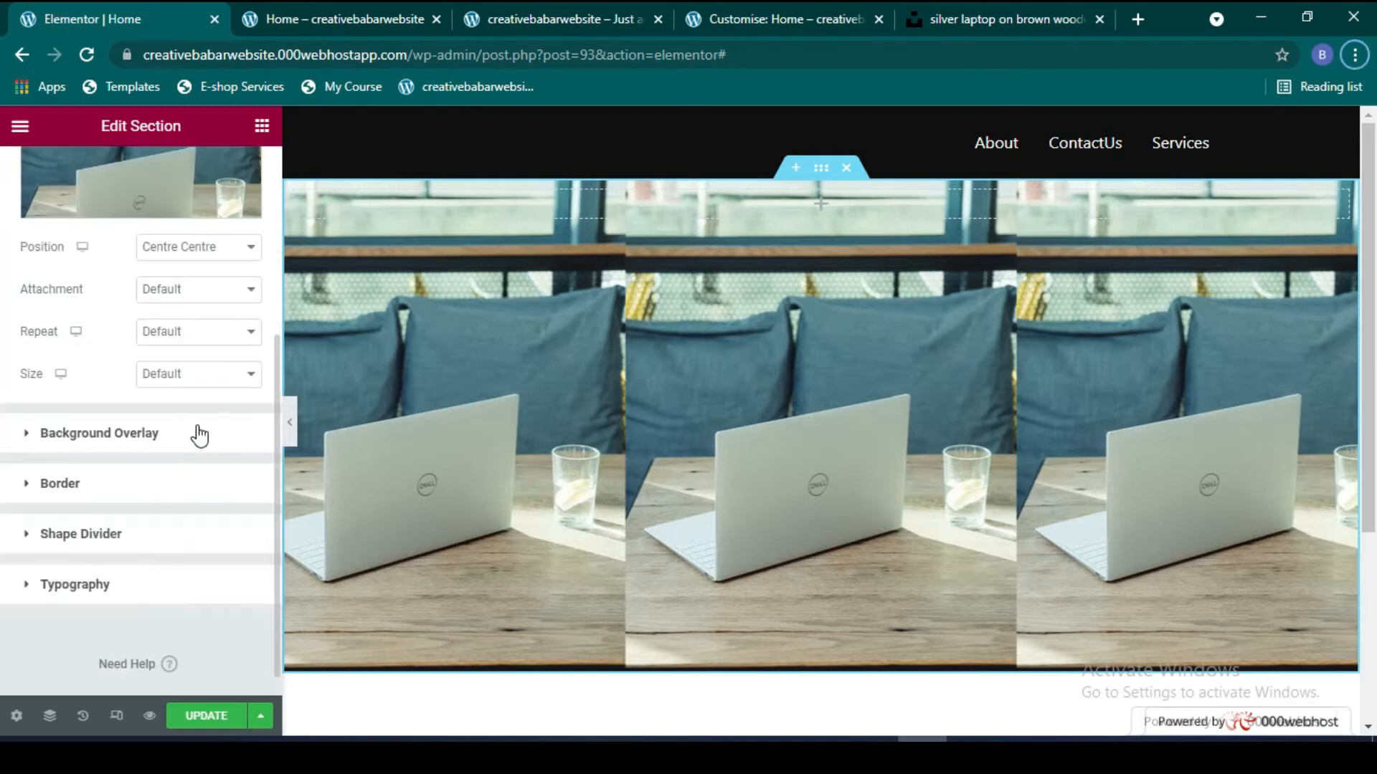
{"action": "left_click", "coordinate": [195, 347]}
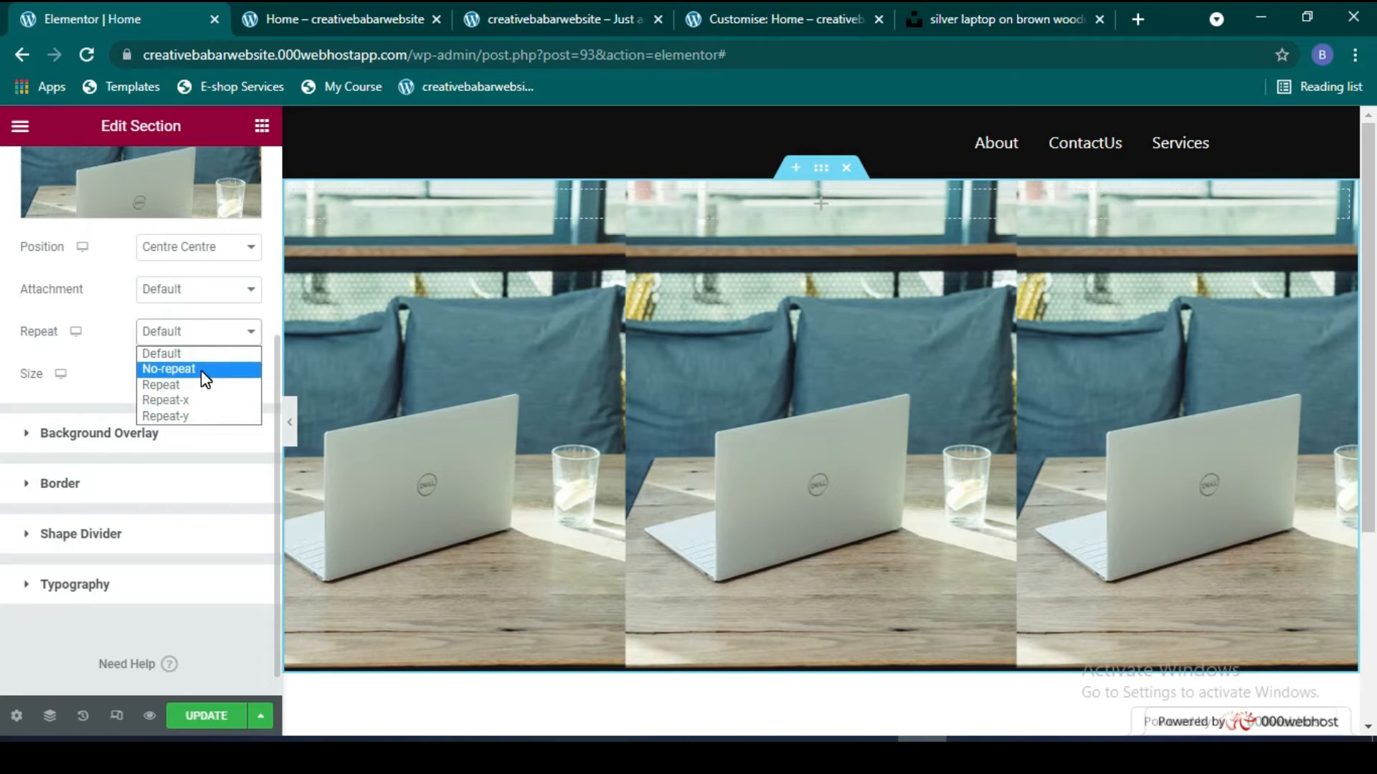
{"action": "left_click", "coordinate": [202, 370]}
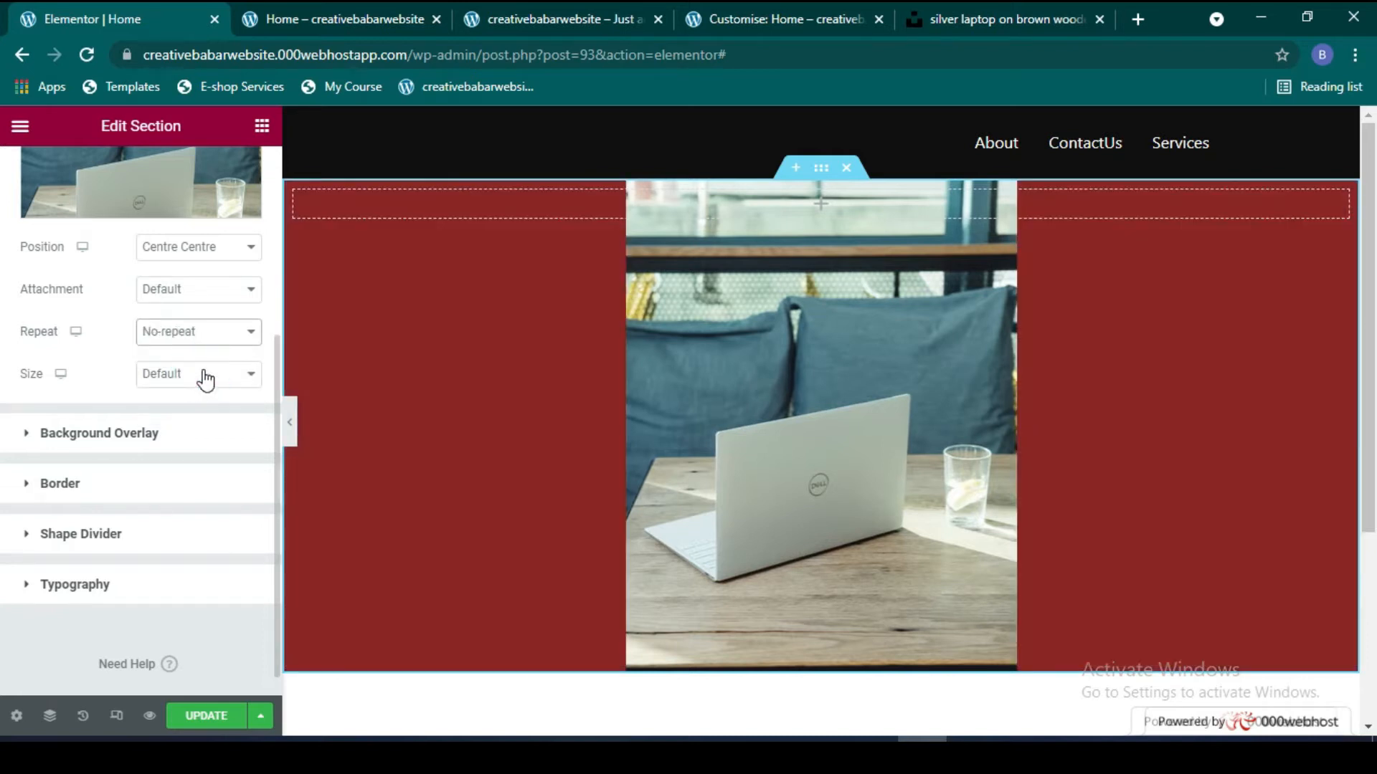
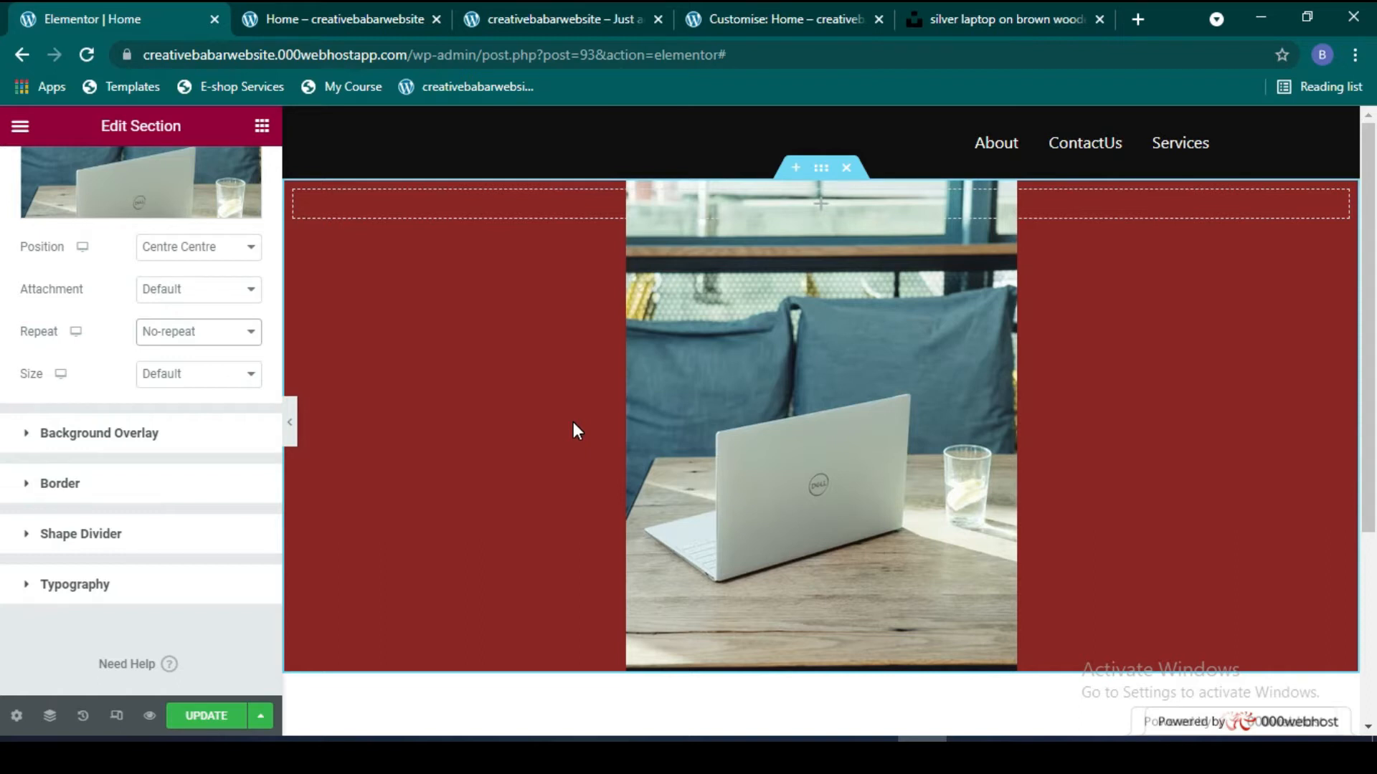
Step: Set the background Size to Cover and try the Top Centre, Centre Right and Centre Left positions
{"action": "left_click", "coordinate": [196, 374]}
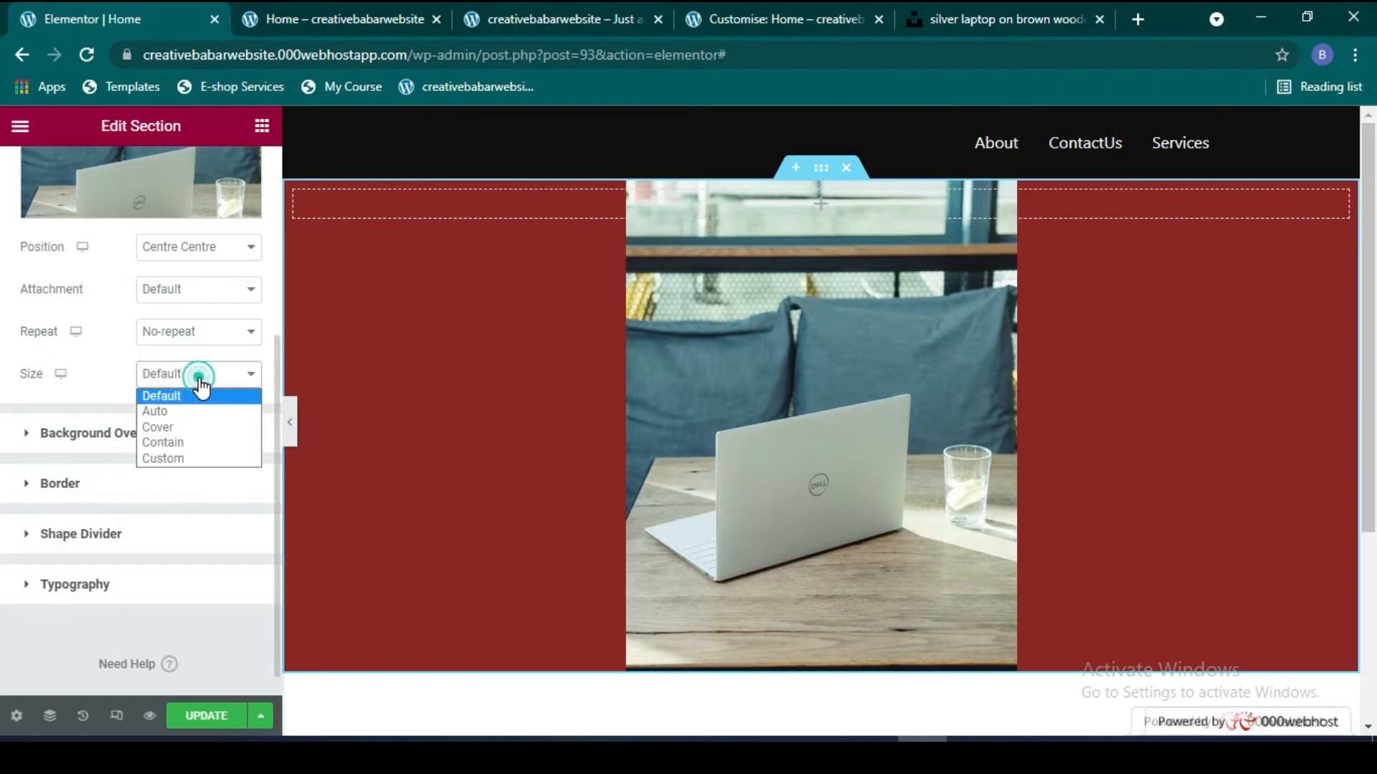
{"action": "left_click", "coordinate": [193, 428]}
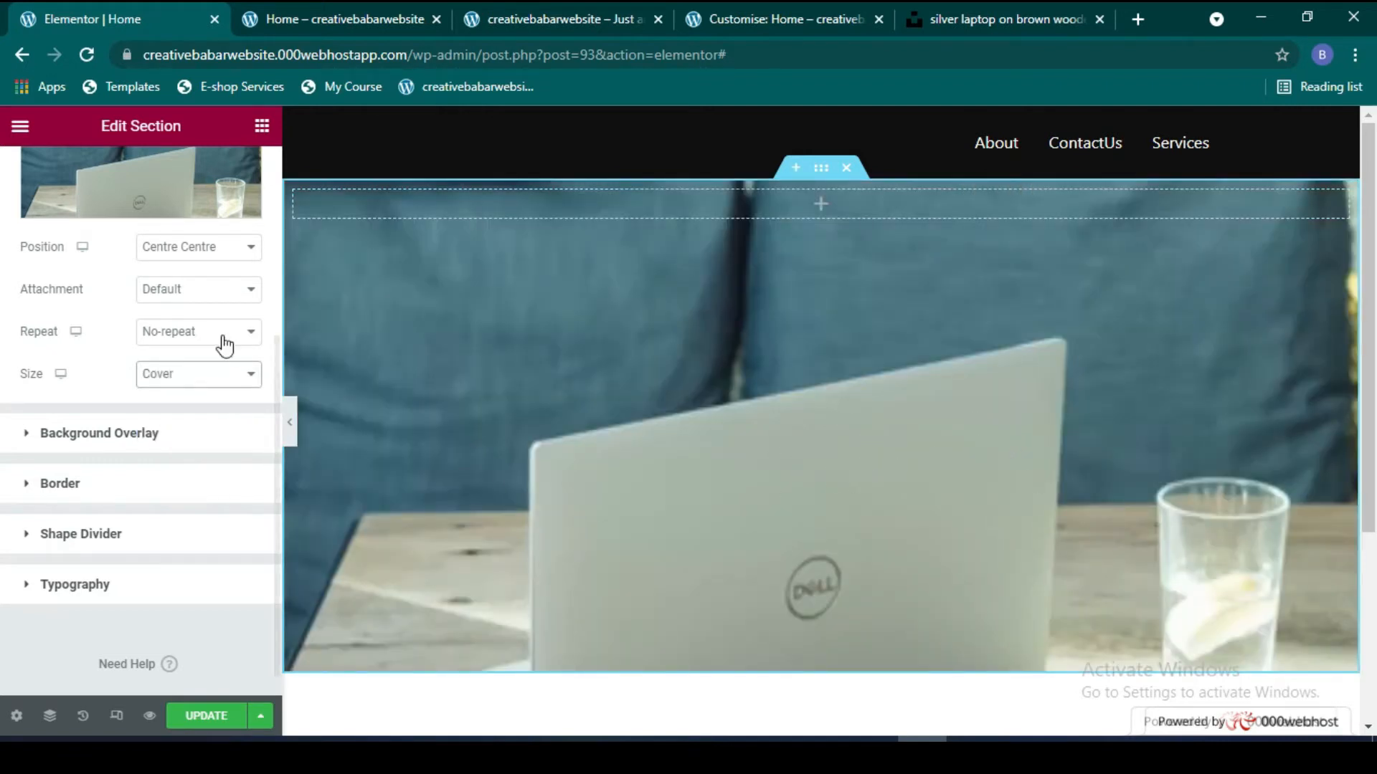
{"action": "left_click", "coordinate": [215, 290]}
{"action": "left_click", "coordinate": [228, 248]}
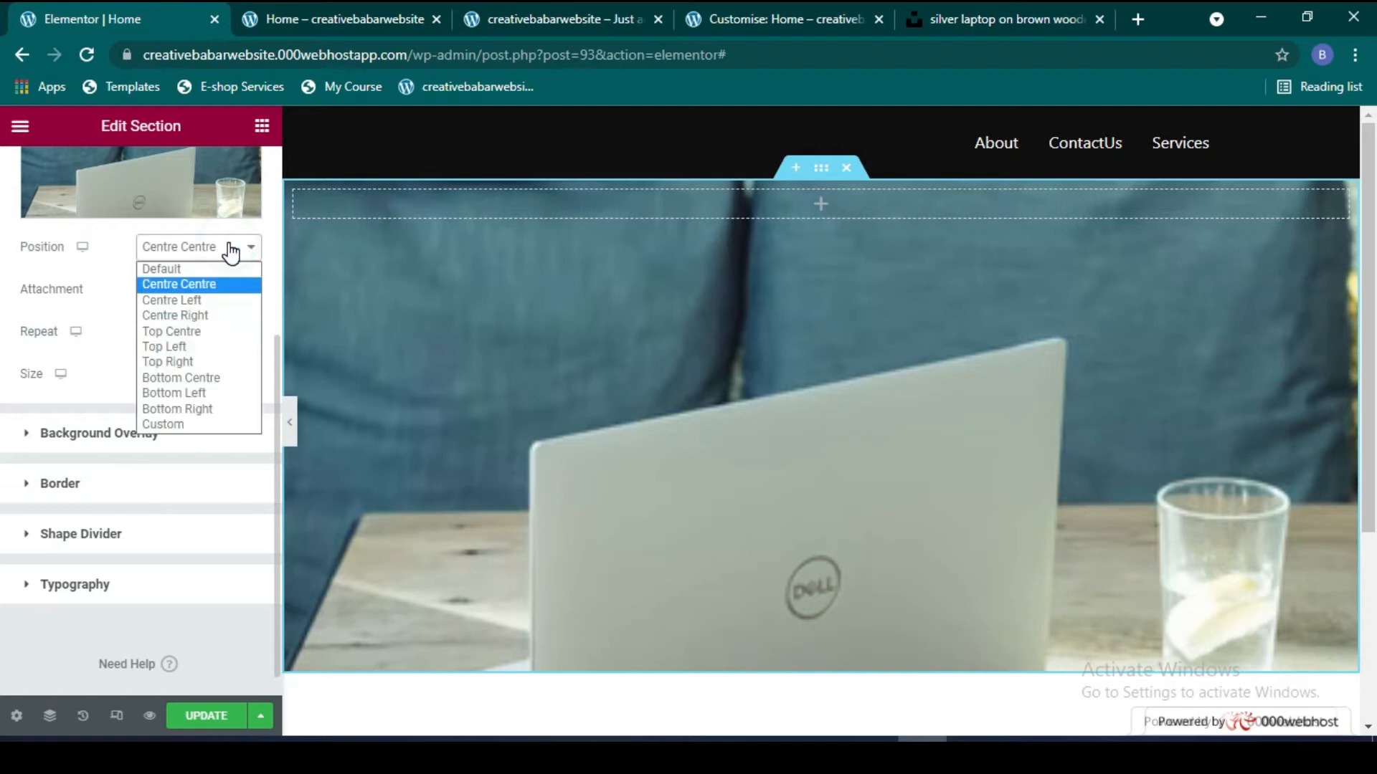
{"action": "left_click", "coordinate": [197, 332]}
{"action": "left_click", "coordinate": [215, 249]}
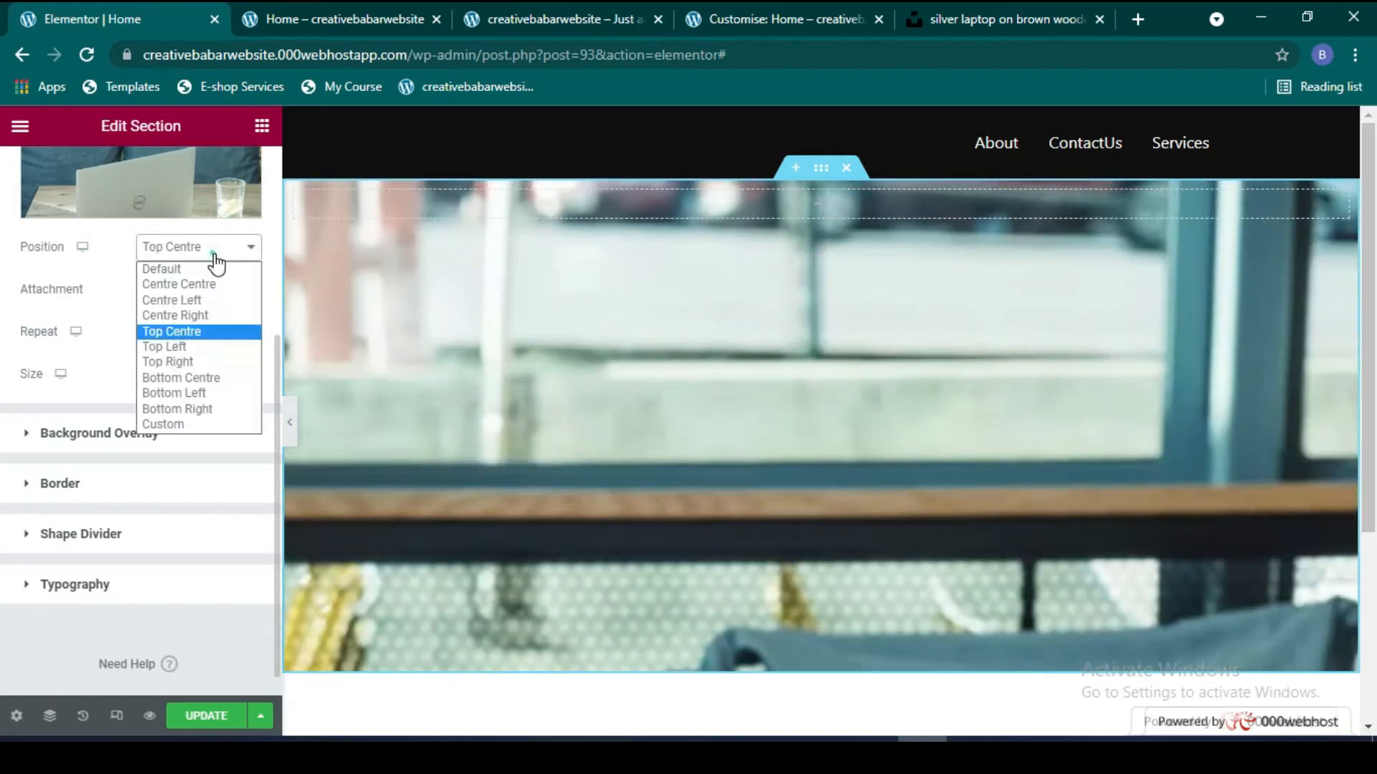
{"action": "left_click", "coordinate": [193, 316]}
{"action": "left_click", "coordinate": [219, 249]}
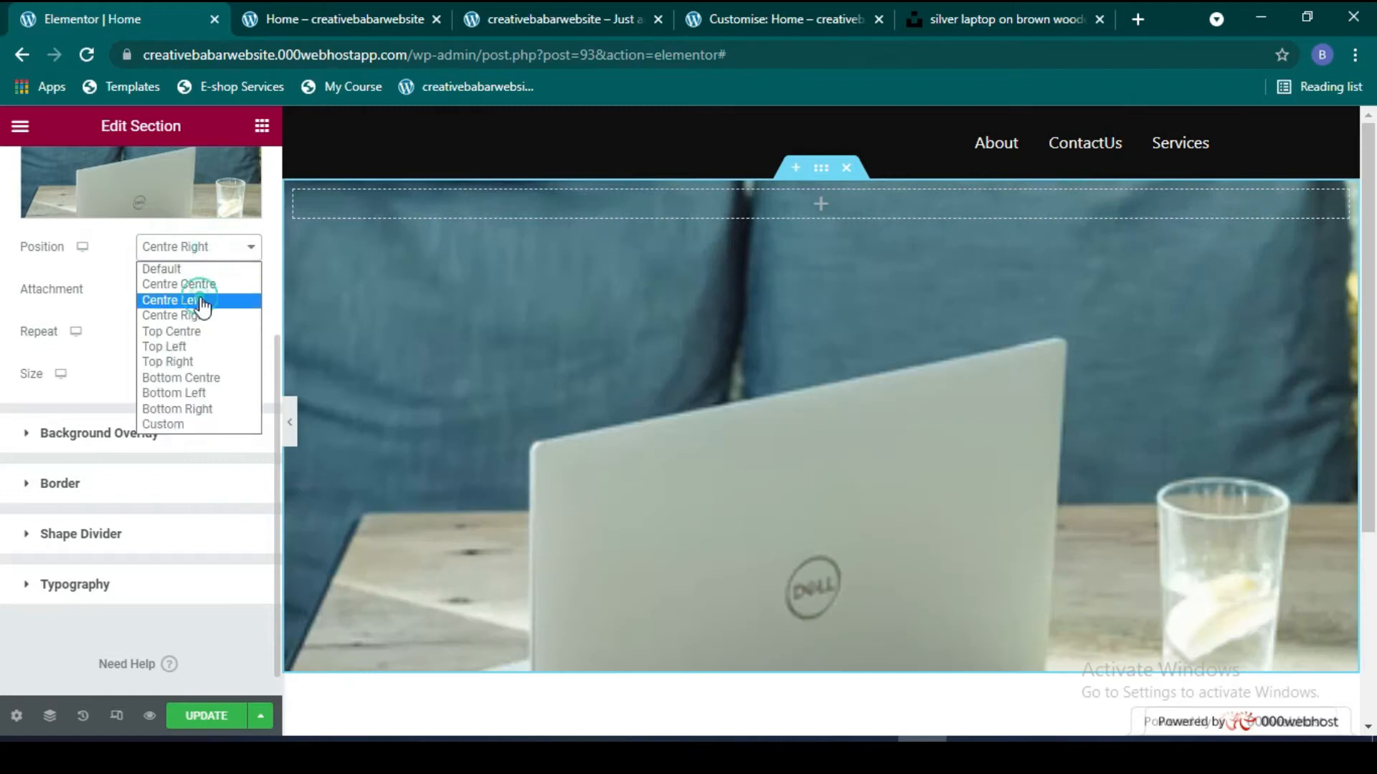
{"action": "left_click", "coordinate": [203, 302]}
Step: Anchor the background at Bottom Right and bring up the site's Archives page
{"action": "left_click", "coordinate": [208, 251]}
{"action": "left_click", "coordinate": [204, 286]}
{"action": "left_click", "coordinate": [222, 248]}
{"action": "left_click", "coordinate": [200, 407]}
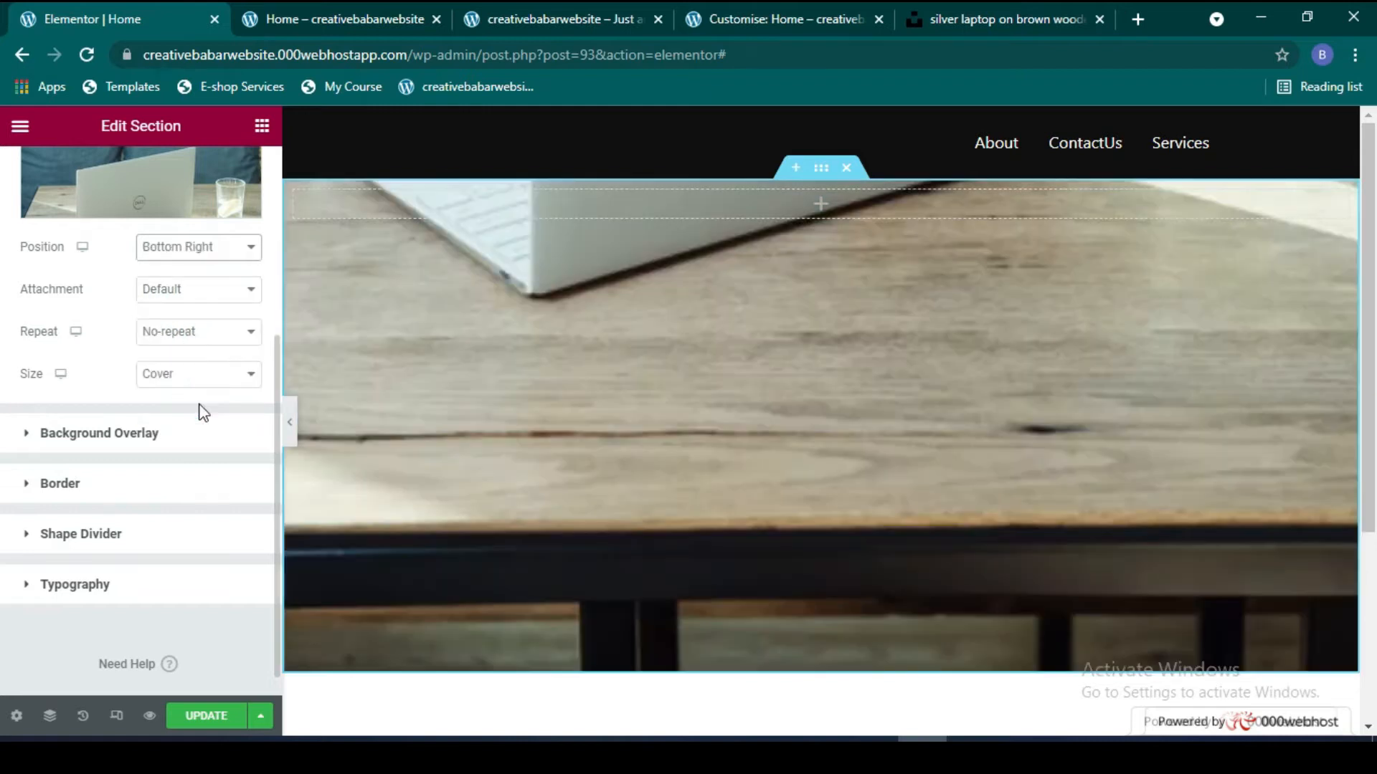
{"action": "left_click", "coordinate": [382, 18]}
{"action": "left_click", "coordinate": [559, 21]}
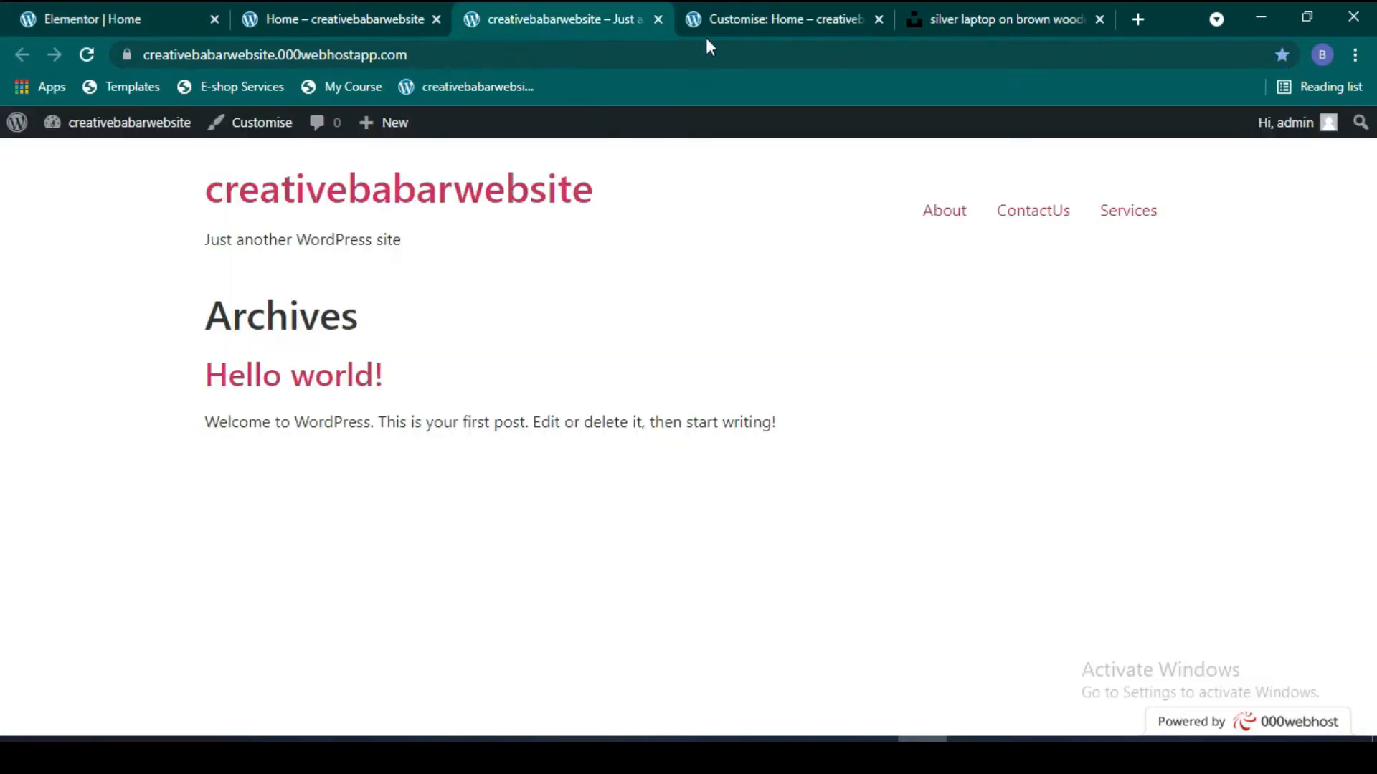
Step: Copy the image address of Unsplash's snowy mountain sunset photo and return to Elementor
{"action": "left_click", "coordinate": [774, 20]}
{"action": "left_click", "coordinate": [1067, 10]}
{"action": "scroll", "coordinate": [578, 461], "scroll_direction": "down", "scroll_amount": 4}
{"action": "scroll", "coordinate": [711, 410], "scroll_direction": "up", "scroll_amount": 4}
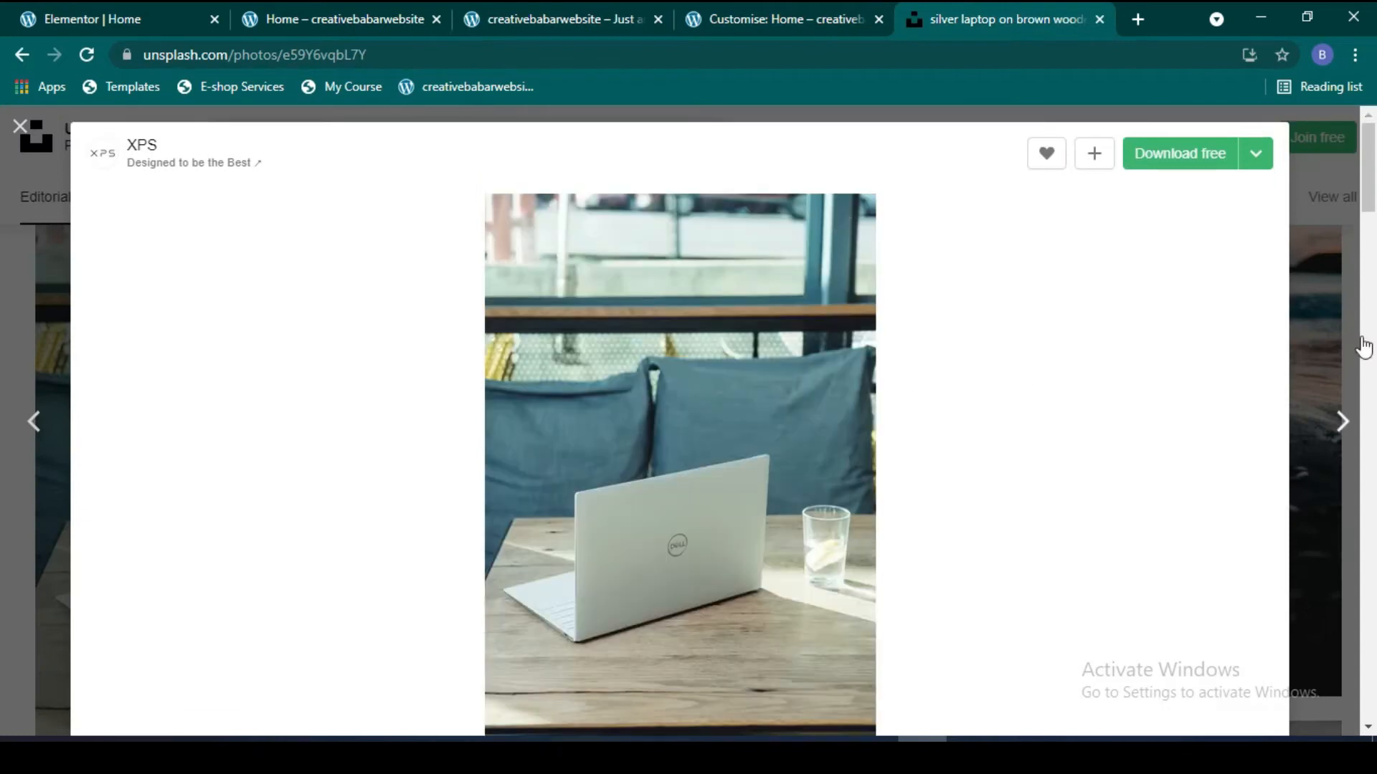
{"action": "left_click", "coordinate": [1342, 421]}
{"action": "scroll", "coordinate": [679, 440], "scroll_direction": "down", "scroll_amount": 4}
{"action": "scroll", "coordinate": [679, 439], "scroll_direction": "up", "scroll_amount": 4}
{"action": "right_click", "coordinate": [516, 463]}
{"action": "left_click", "coordinate": [595, 550]}
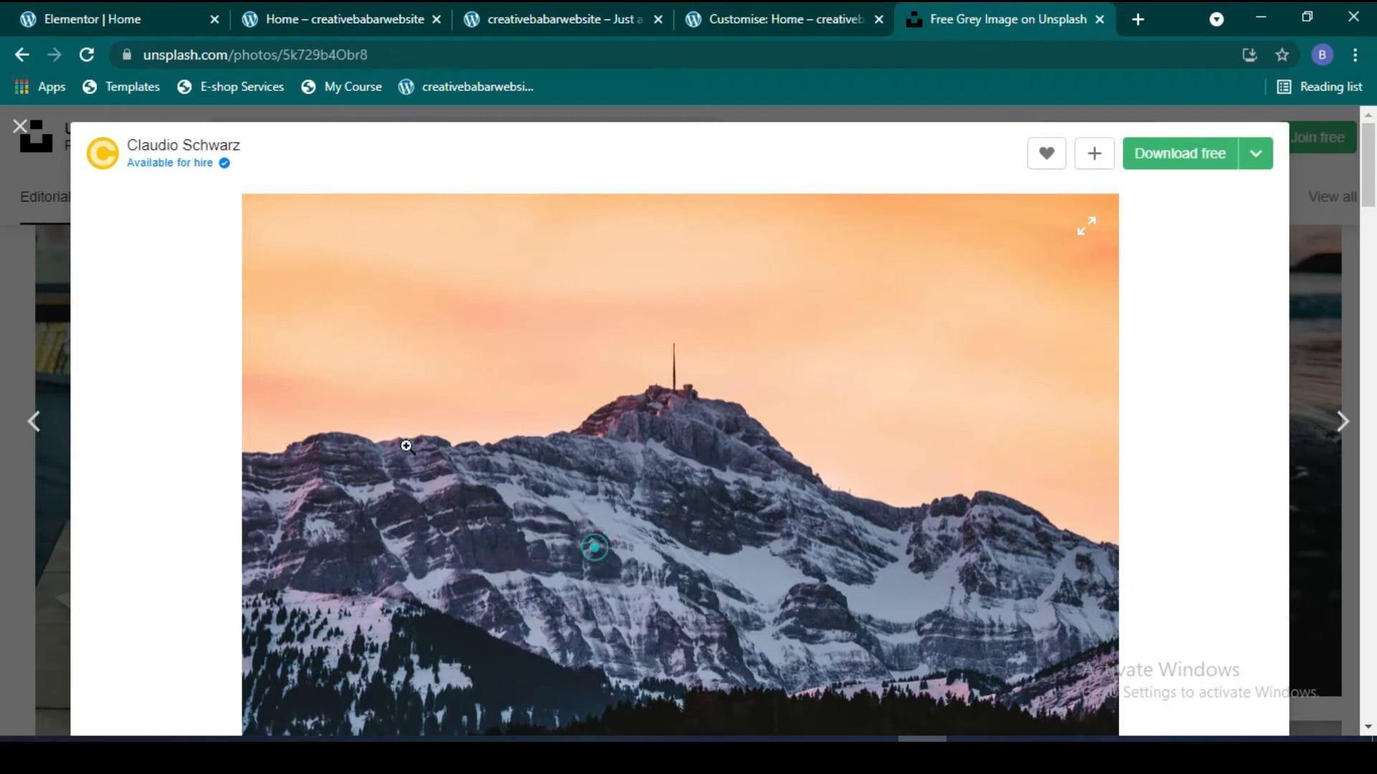
{"action": "left_click", "coordinate": [172, 16]}
{"action": "left_click", "coordinate": [753, 323]}
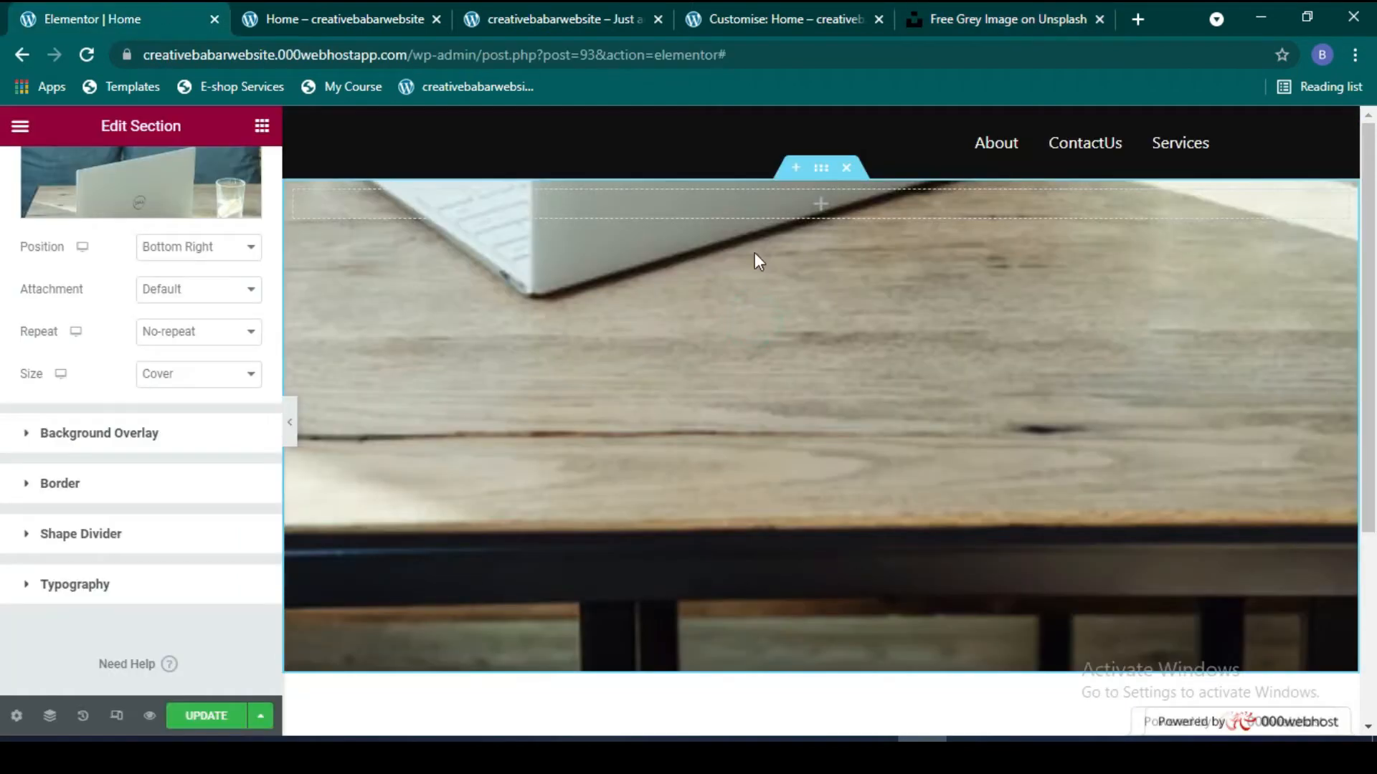
Step: Replace the hero background by pasting the mountain photo's URL under Insert from URL
{"action": "left_click", "coordinate": [178, 192]}
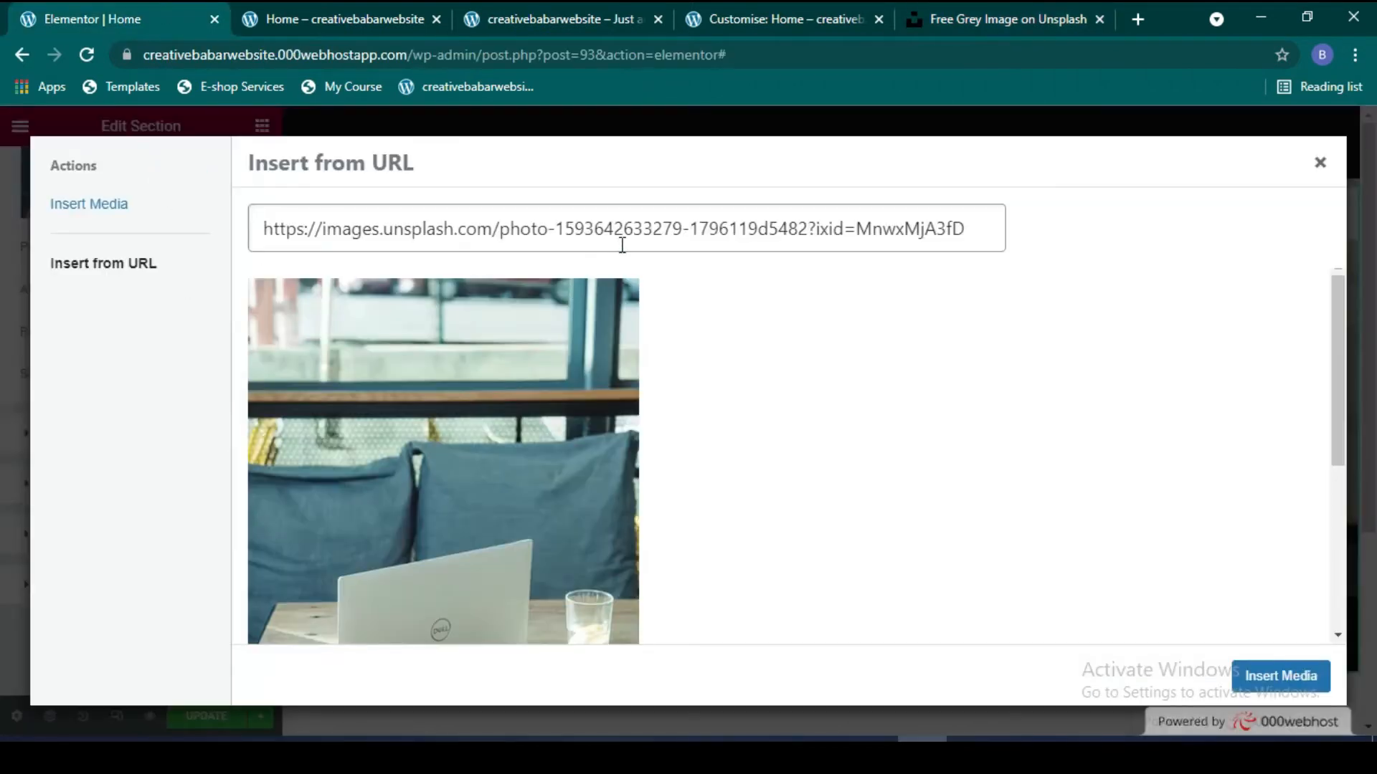
{"action": "triple_click", "coordinate": [622, 244]}
{"action": "key", "text": "ctrl+v"}
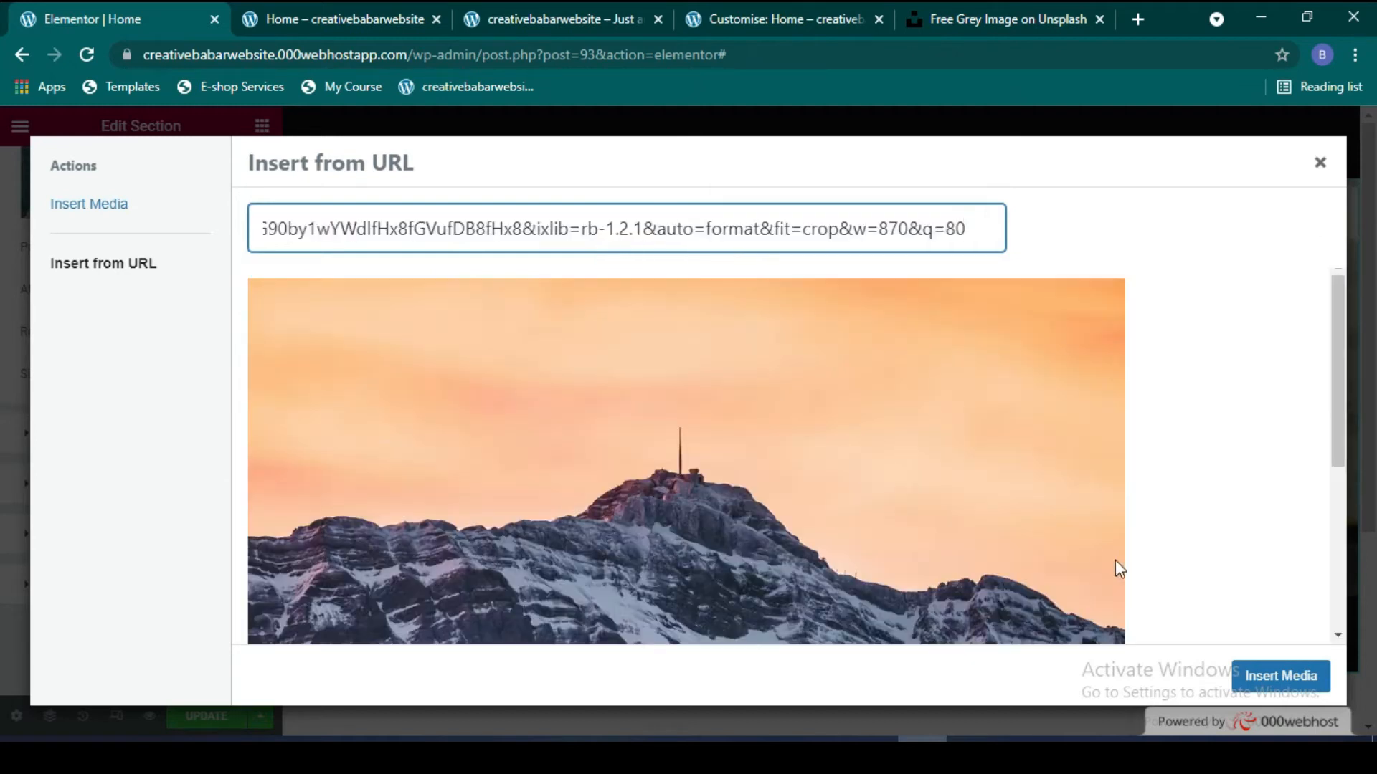
{"action": "left_click", "coordinate": [1280, 675]}
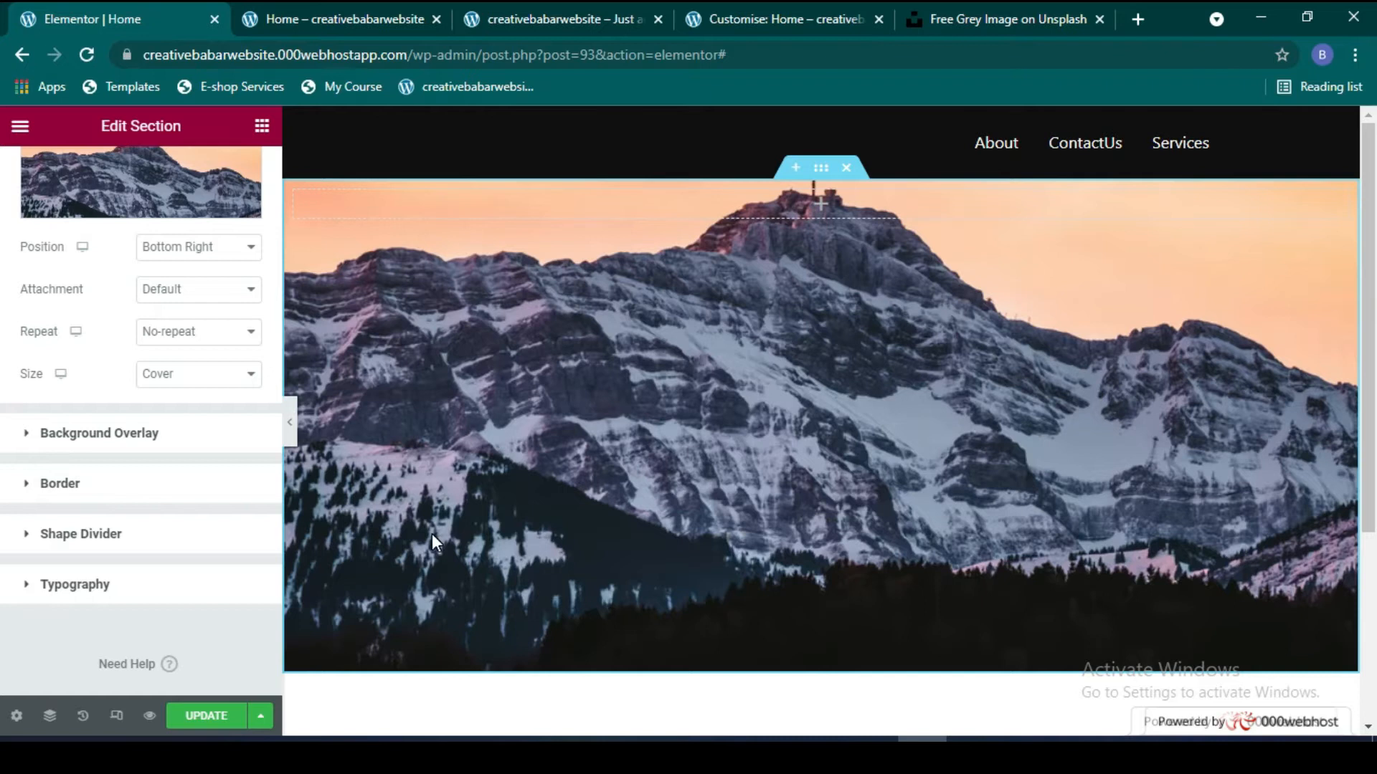
Step: Try Contain and a custom width of 72, then set background Size back to Cover
{"action": "left_click", "coordinate": [228, 384]}
{"action": "left_click", "coordinate": [186, 443]}
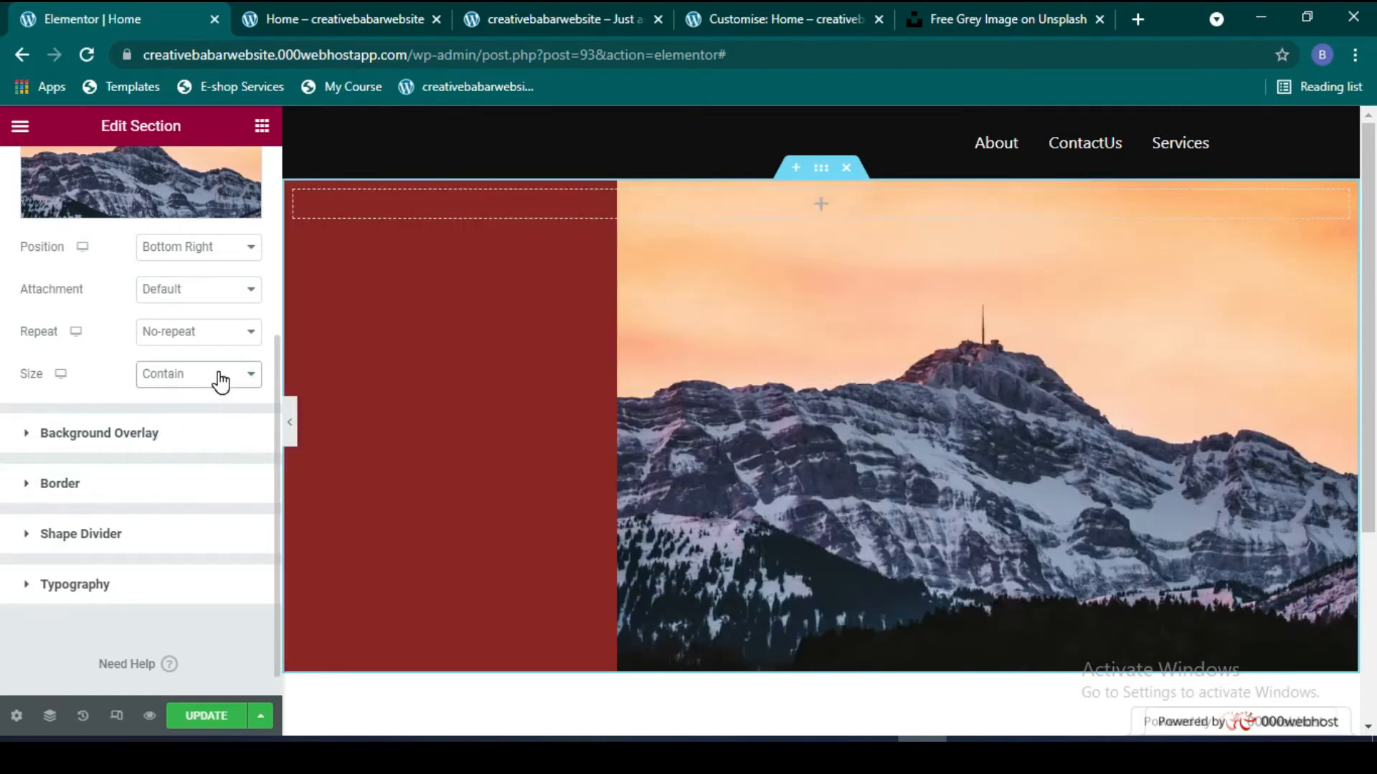
{"action": "left_click", "coordinate": [219, 382]}
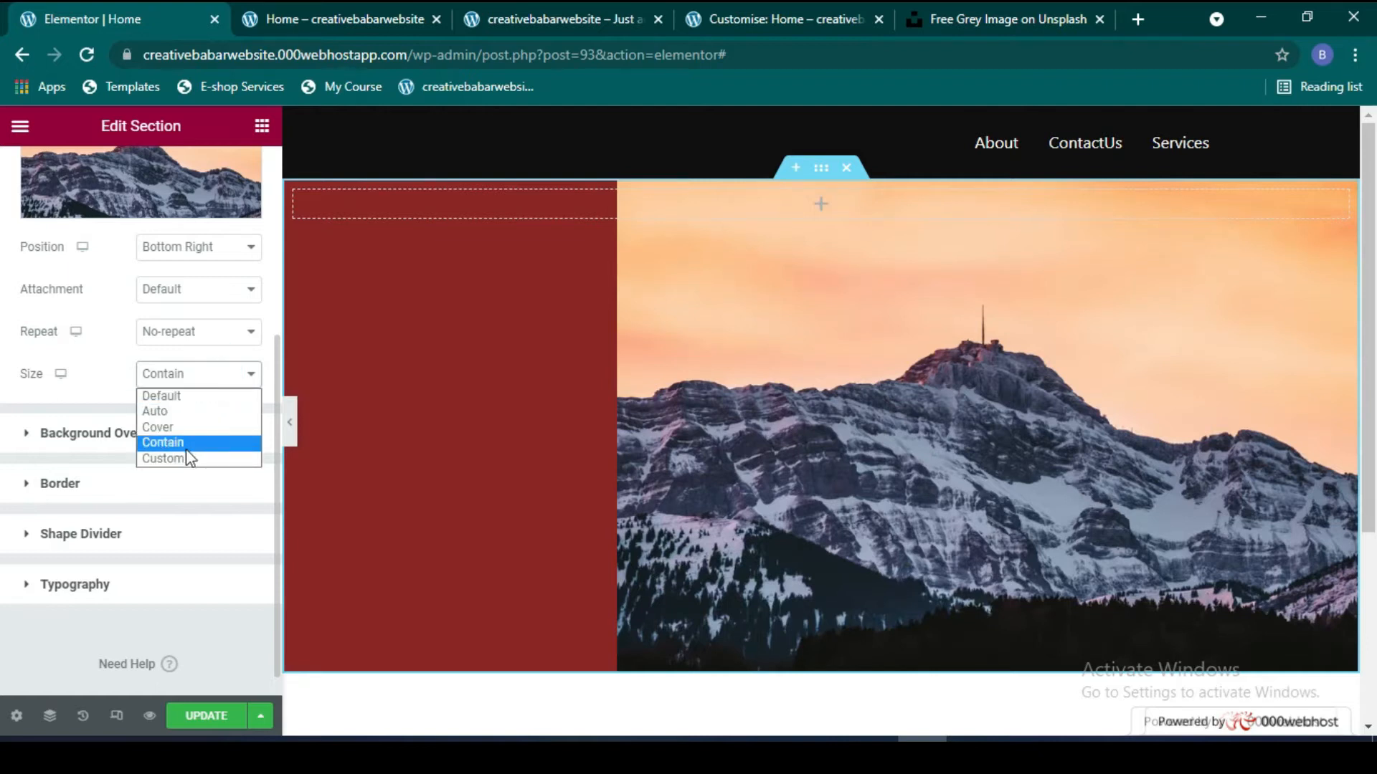
{"action": "left_click", "coordinate": [180, 456]}
{"action": "left_click_drag", "start_coordinate": [197, 443], "coordinate": [209, 409]}
{"action": "left_click", "coordinate": [219, 388]}
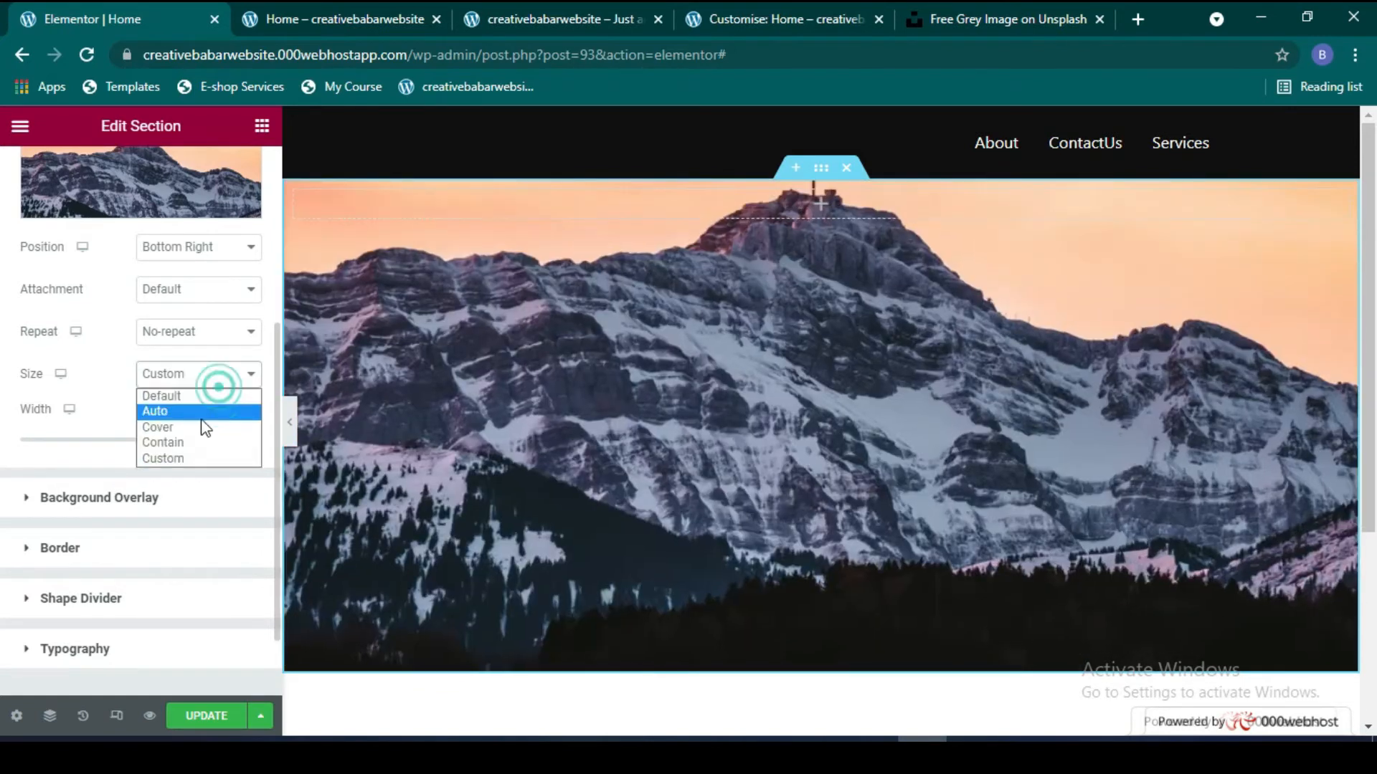
{"action": "left_click", "coordinate": [197, 428]}
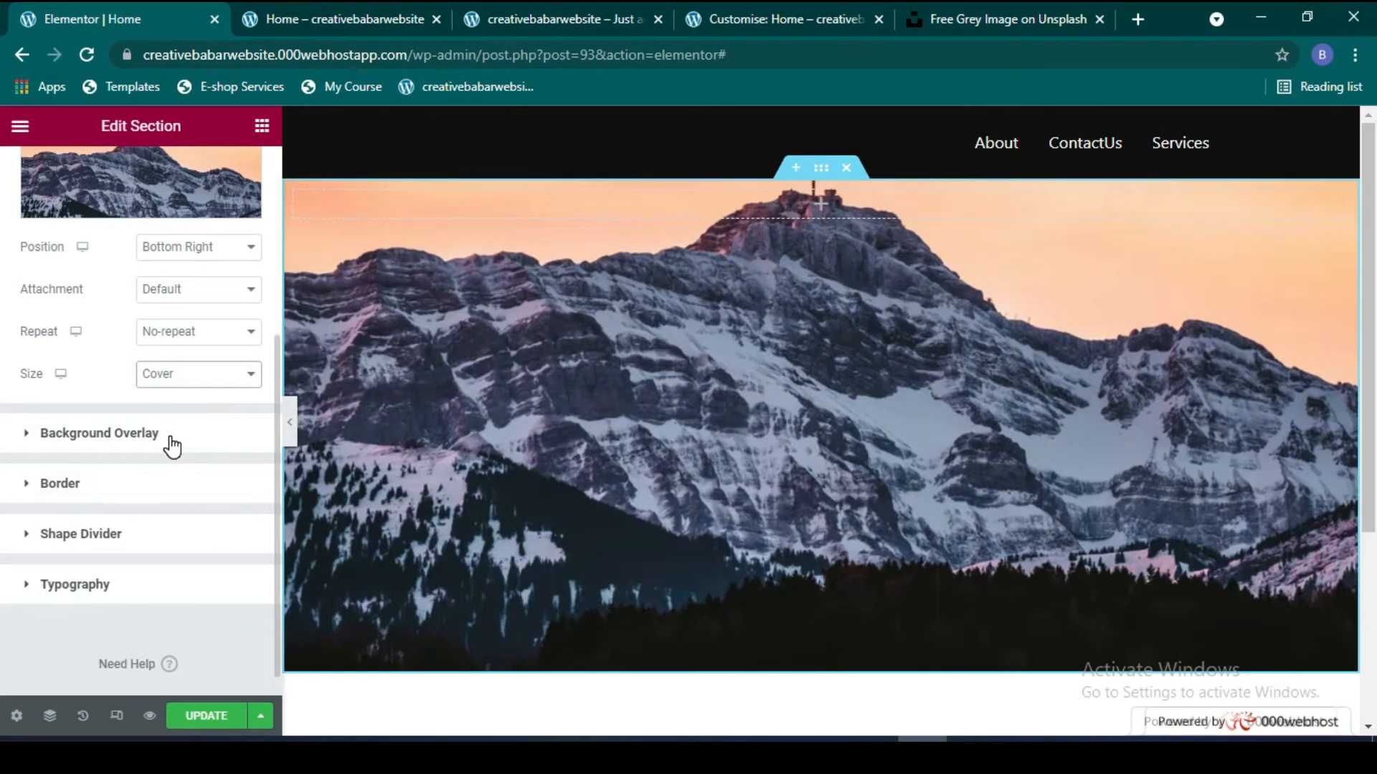
Step: Set Background Overlay to Classic and start choosing an overlay image
{"action": "left_click", "coordinate": [27, 438]}
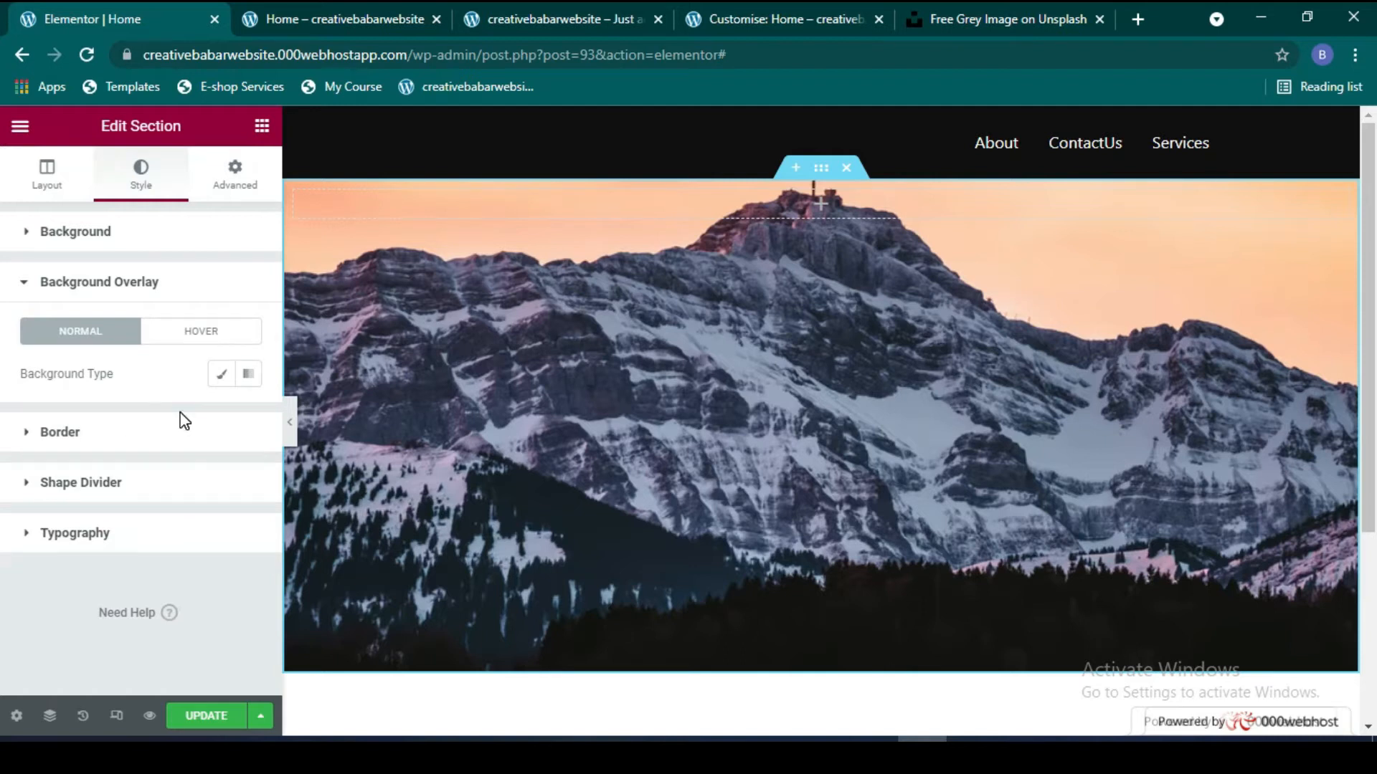
{"action": "left_click", "coordinate": [230, 375]}
{"action": "scroll", "coordinate": [190, 470], "scroll_direction": "down", "scroll_amount": 3}
{"action": "mouse_move", "coordinate": [183, 327]}
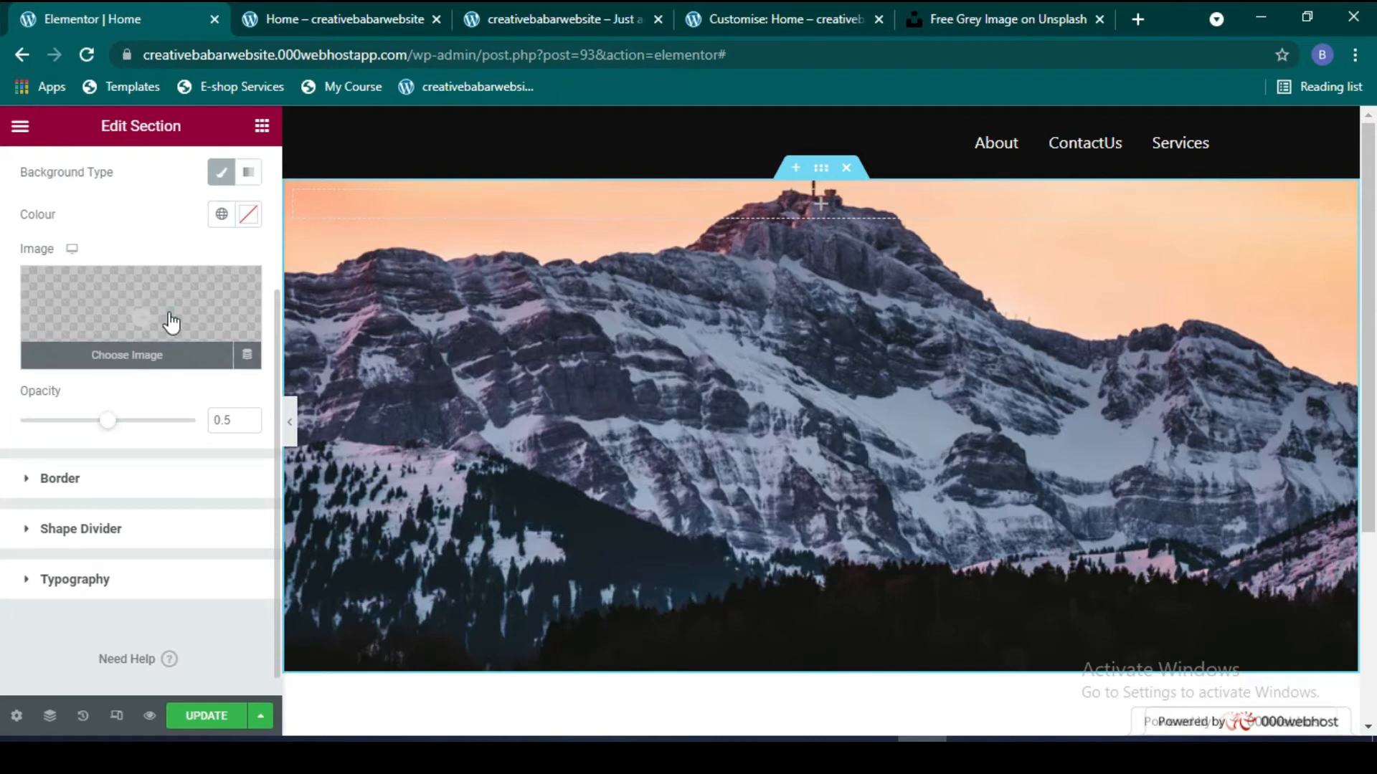
{"action": "left_click", "coordinate": [171, 323]}
{"action": "left_click", "coordinate": [803, 9]}
Step: Copy the coffee-and-sweets photo's image address from the Unsplash feed and return to the editor
{"action": "left_click", "coordinate": [1018, 7]}
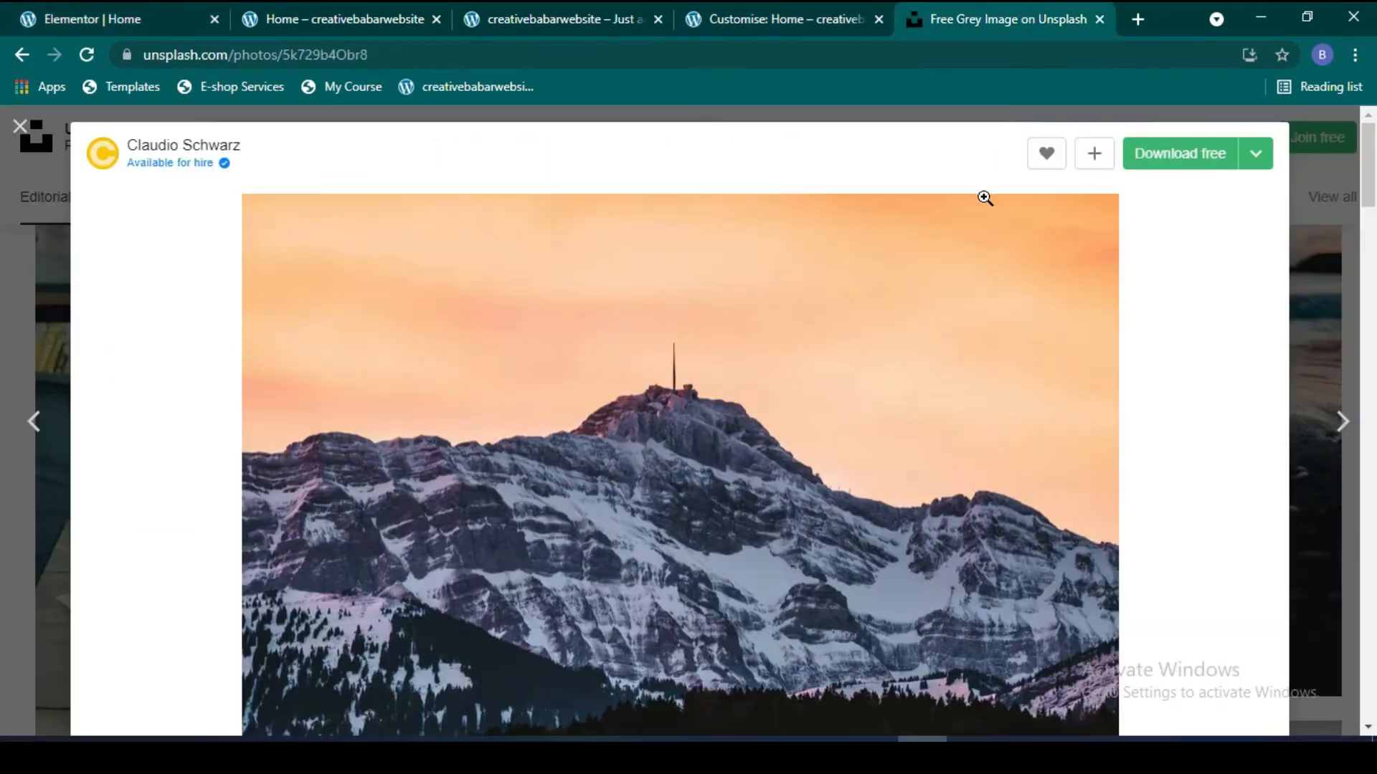
{"action": "left_click", "coordinate": [40, 145]}
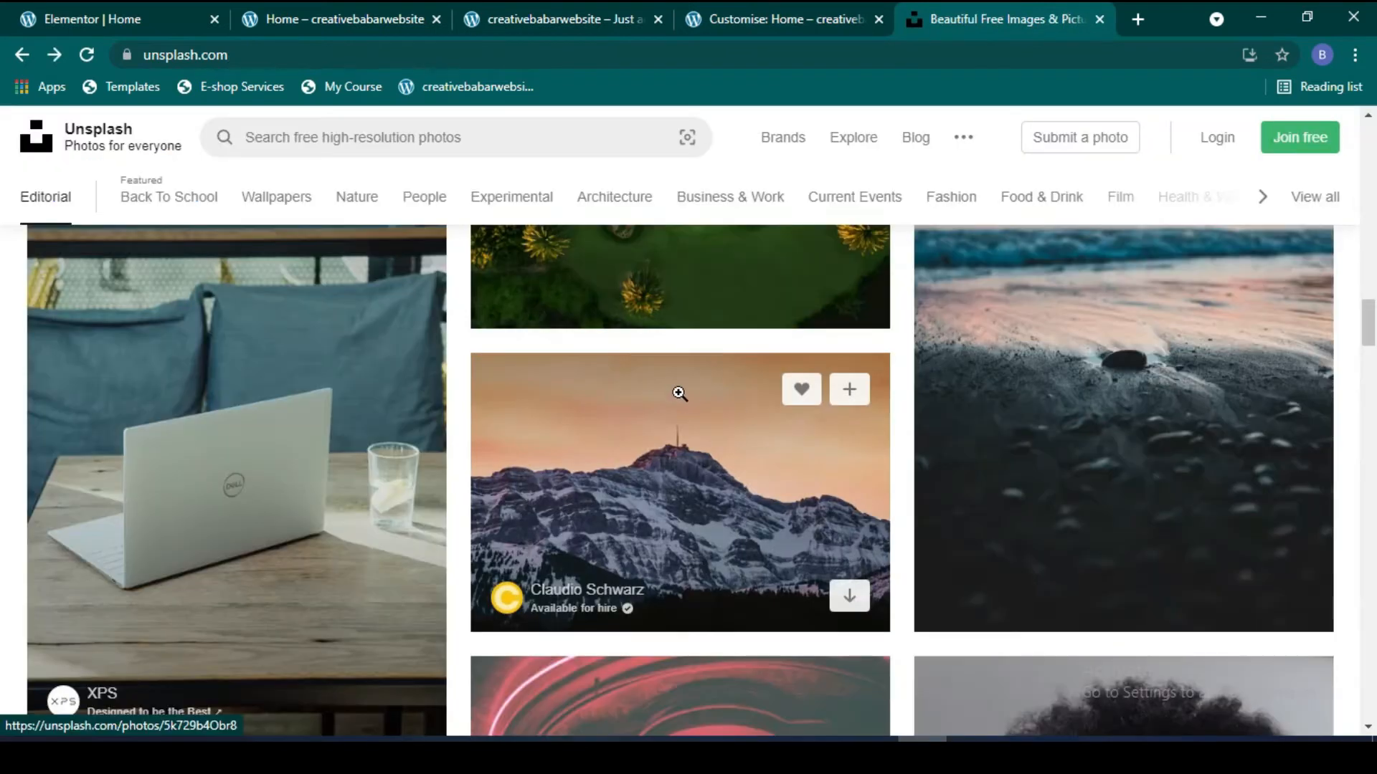
{"action": "scroll", "coordinate": [679, 390], "scroll_direction": "down", "scroll_amount": 5}
{"action": "scroll", "coordinate": [676, 393], "scroll_direction": "down", "scroll_amount": 15}
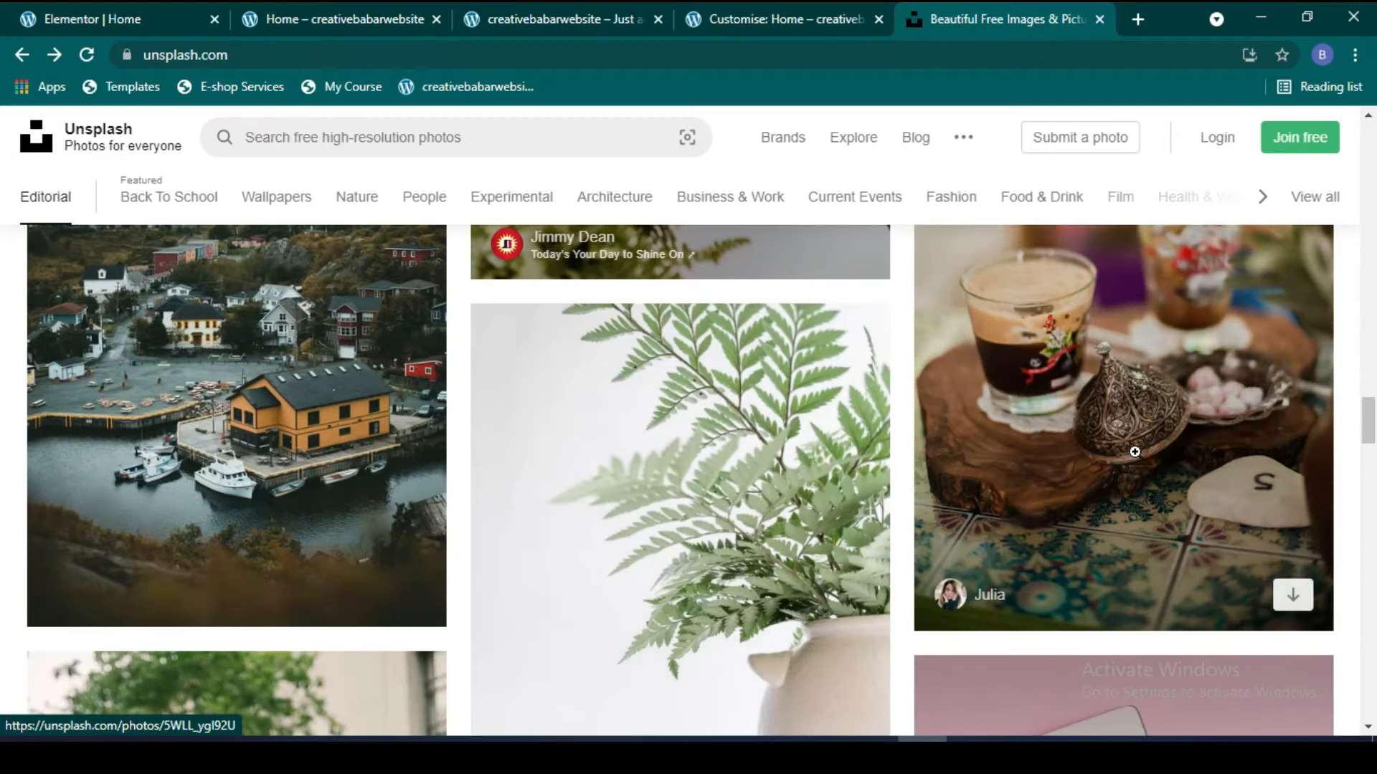
{"action": "left_click", "coordinate": [1112, 459]}
{"action": "right_click", "coordinate": [752, 453]}
{"action": "left_click", "coordinate": [825, 535]}
{"action": "left_click", "coordinate": [183, 19]}
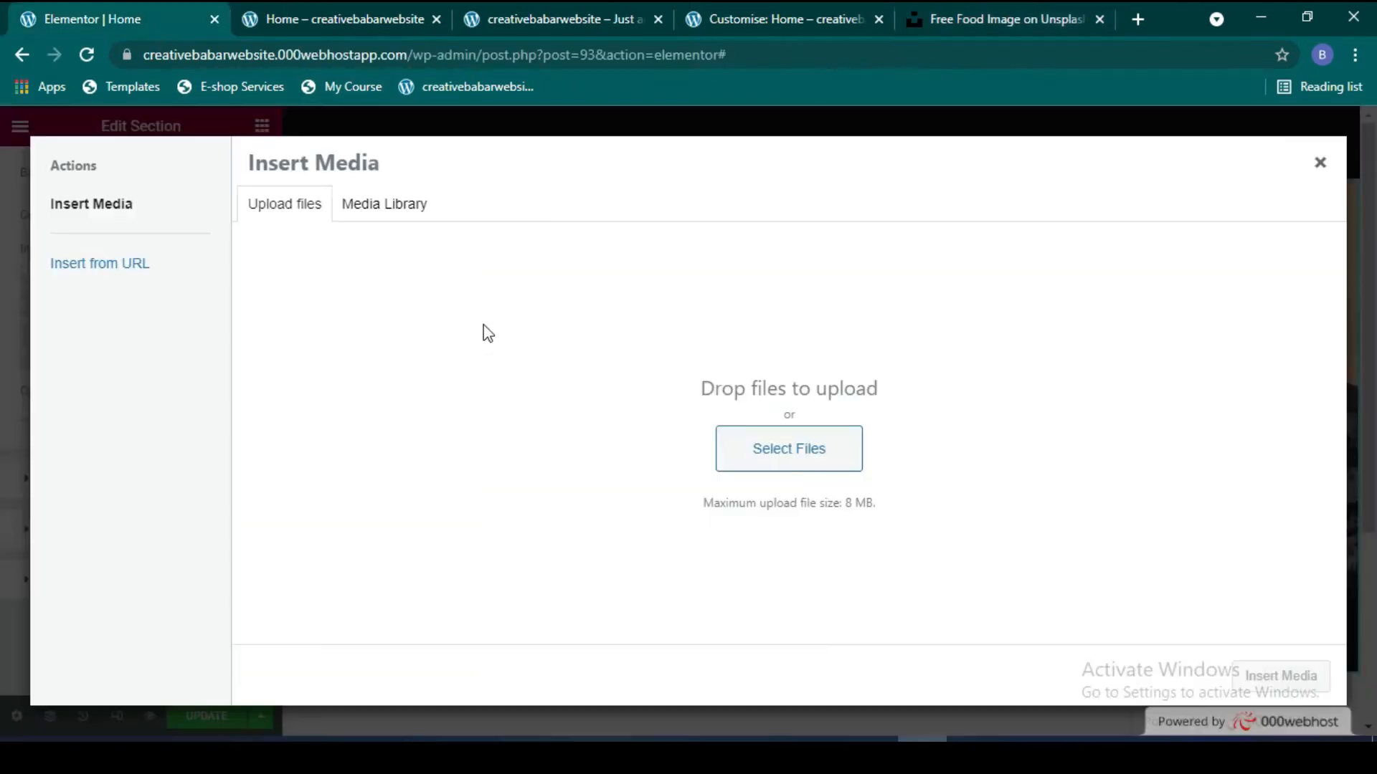
Step: Insert the coffee photo from its URL as the overlay image
{"action": "left_click", "coordinate": [147, 265]}
{"action": "triple_click", "coordinate": [605, 239]}
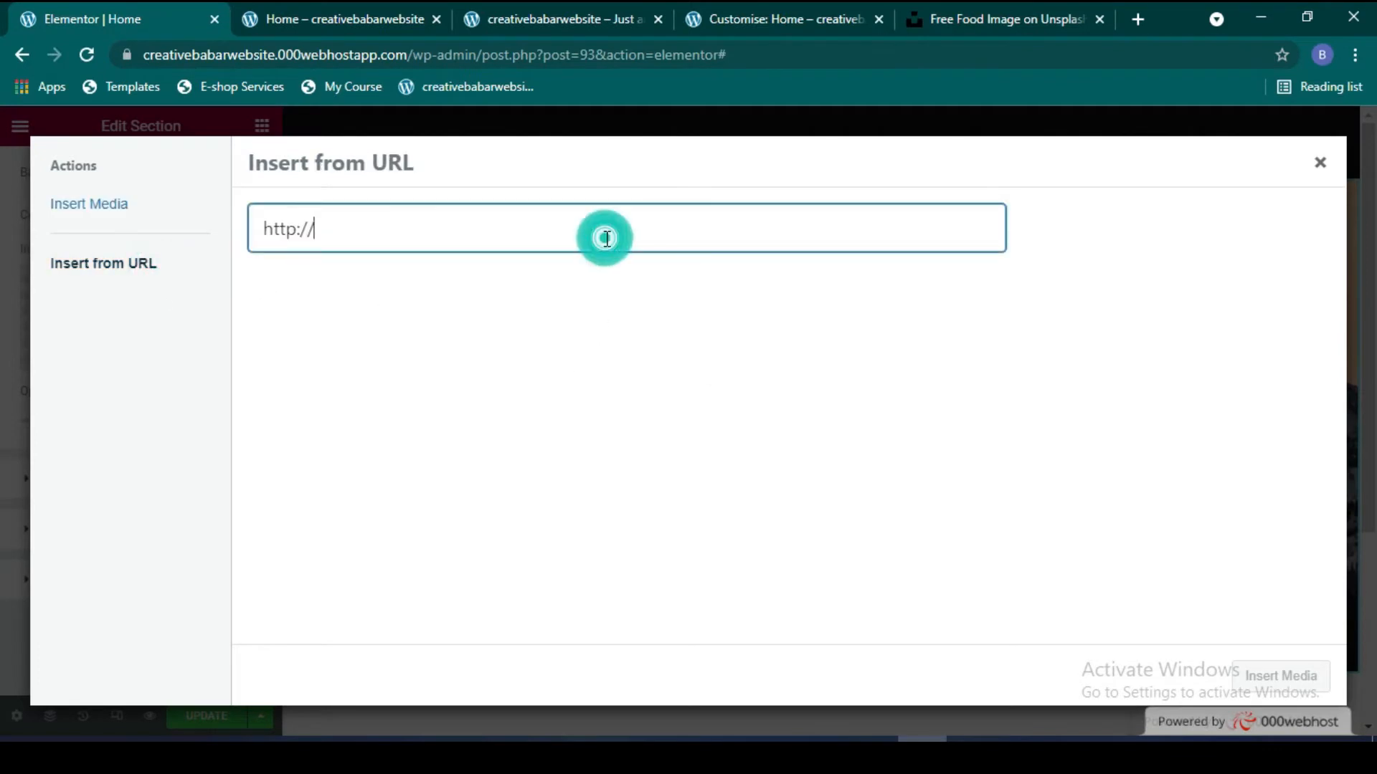
{"action": "key", "text": "ctrl+v"}
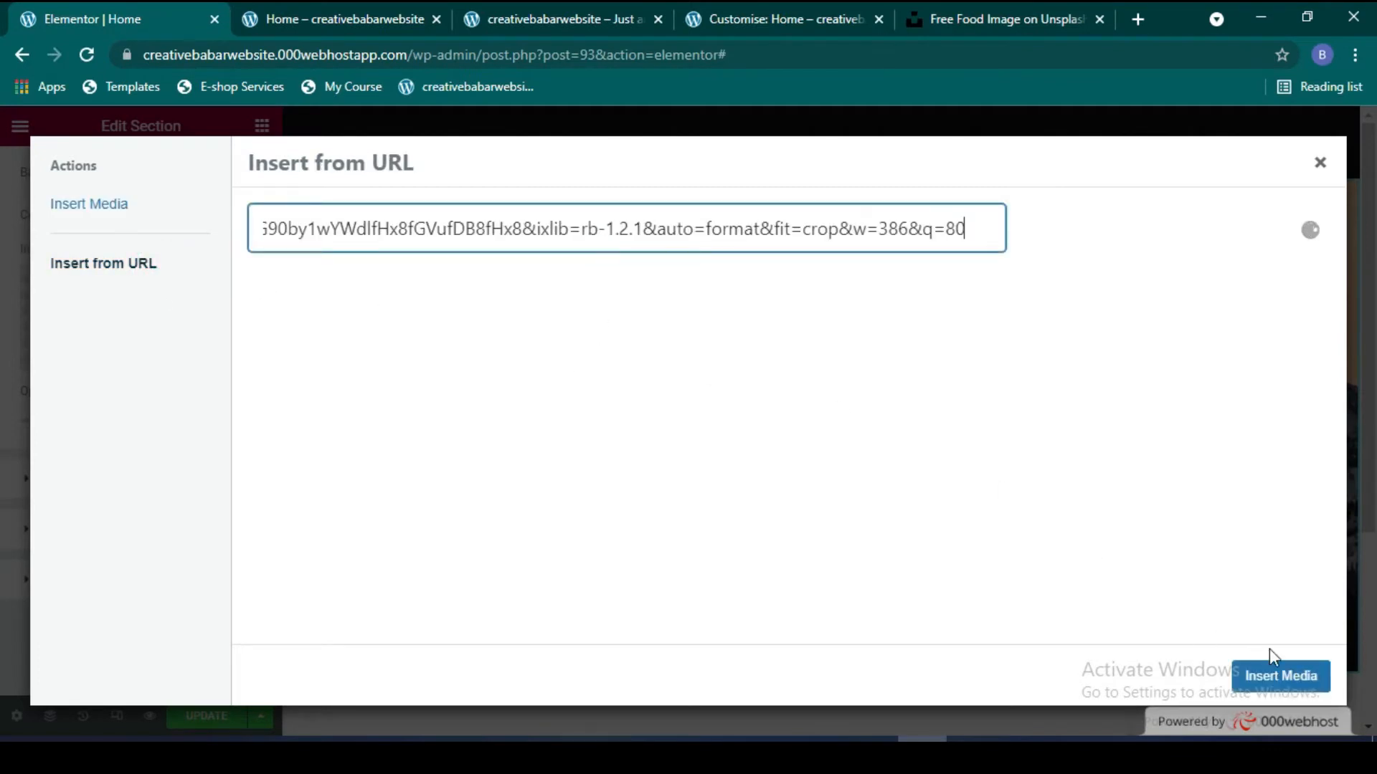
{"action": "left_click", "coordinate": [1277, 674]}
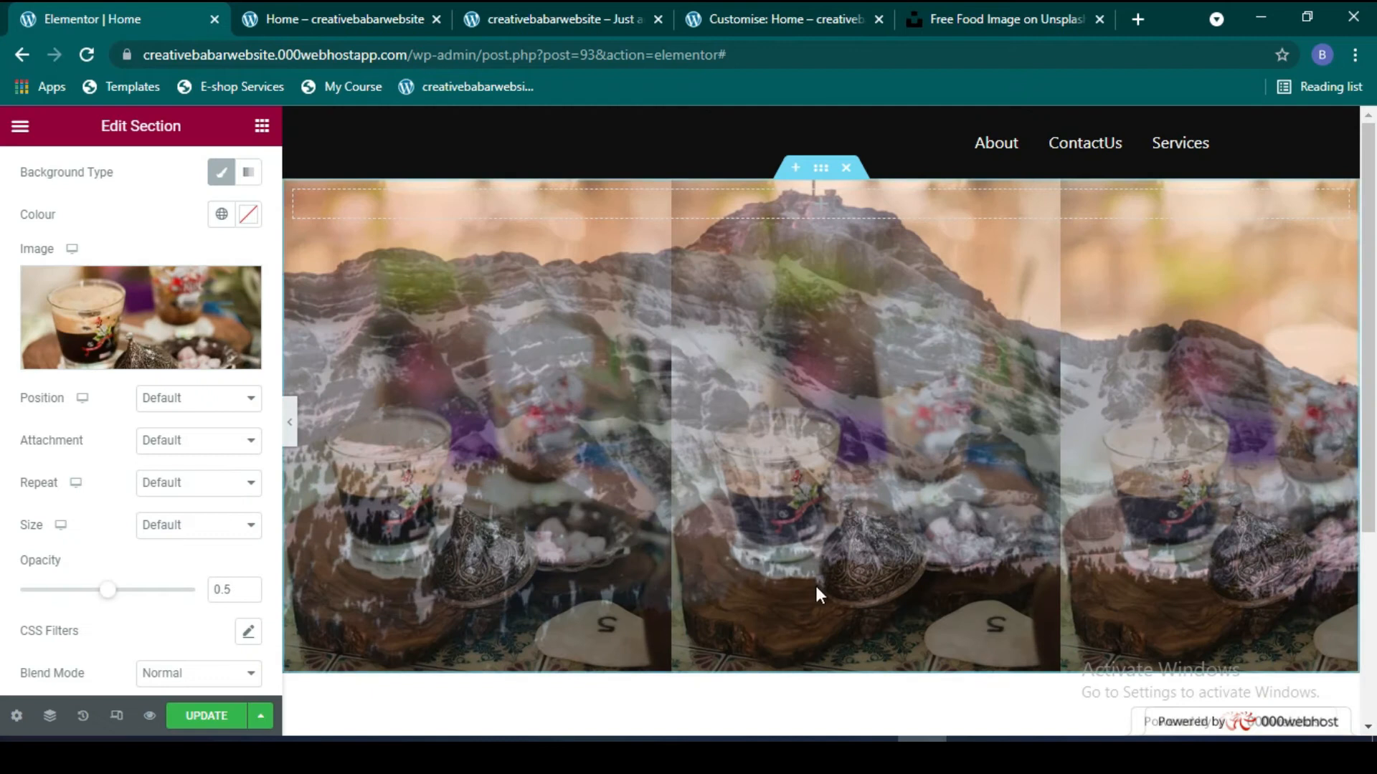
Step: Give the overlay image 0.29 opacity, Cover size, No-repeat and Centre Centre position
{"action": "scroll", "coordinate": [815, 587], "scroll_direction": "down", "scroll_amount": 3}
{"action": "scroll", "coordinate": [799, 492], "scroll_direction": "up", "scroll_amount": 2}
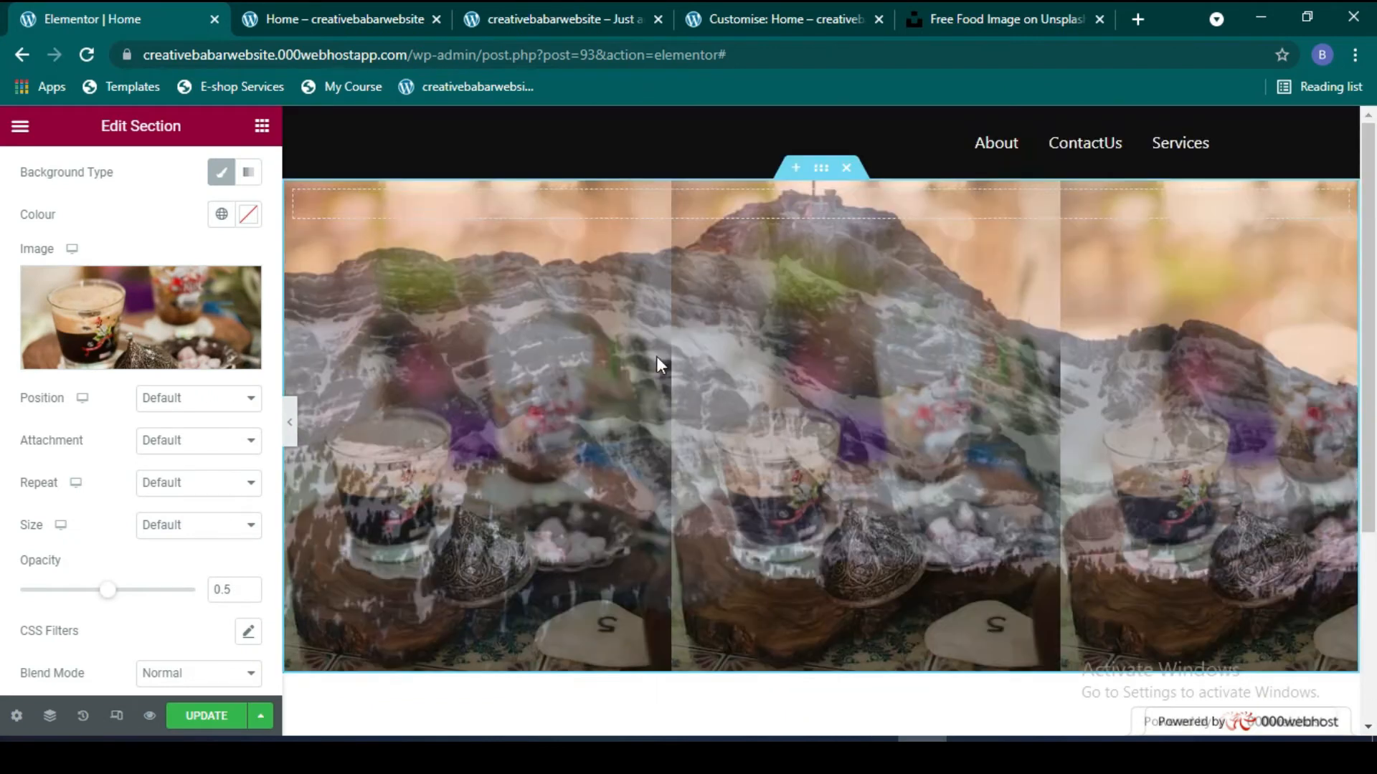
{"action": "left_click", "coordinate": [108, 591]}
{"action": "left_click_drag", "start_coordinate": [107, 593], "coordinate": [71, 592]}
{"action": "left_click", "coordinate": [193, 530]}
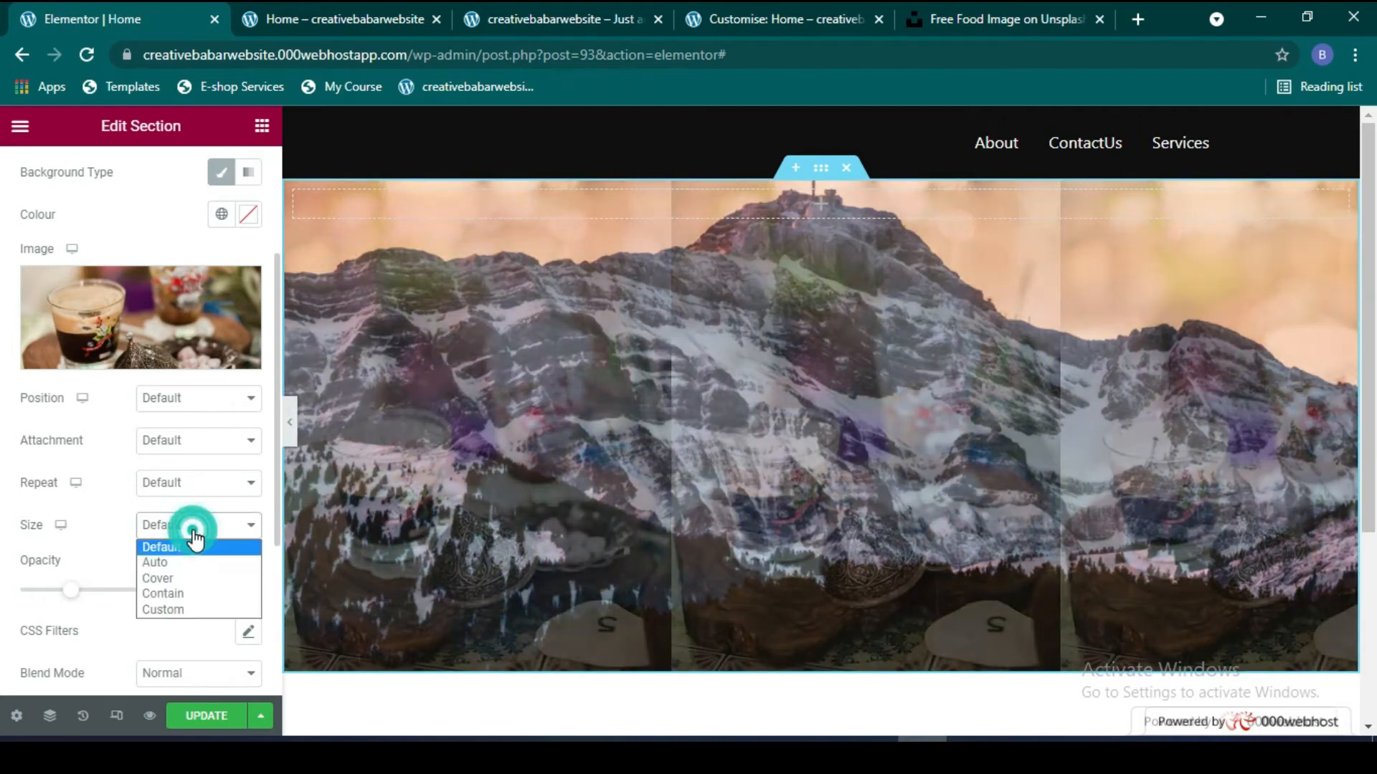
{"action": "left_click", "coordinate": [175, 578]}
{"action": "left_click", "coordinate": [210, 484]}
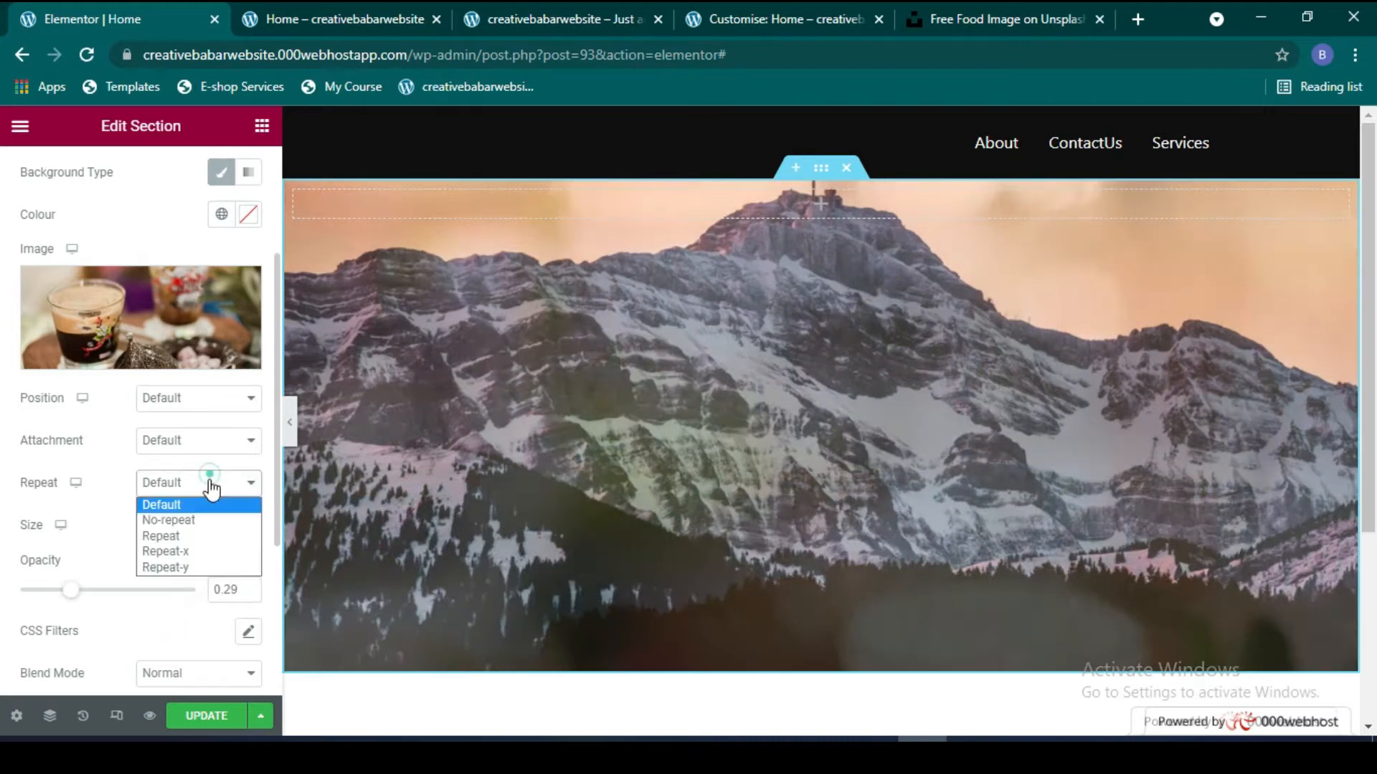
{"action": "left_click", "coordinate": [190, 521]}
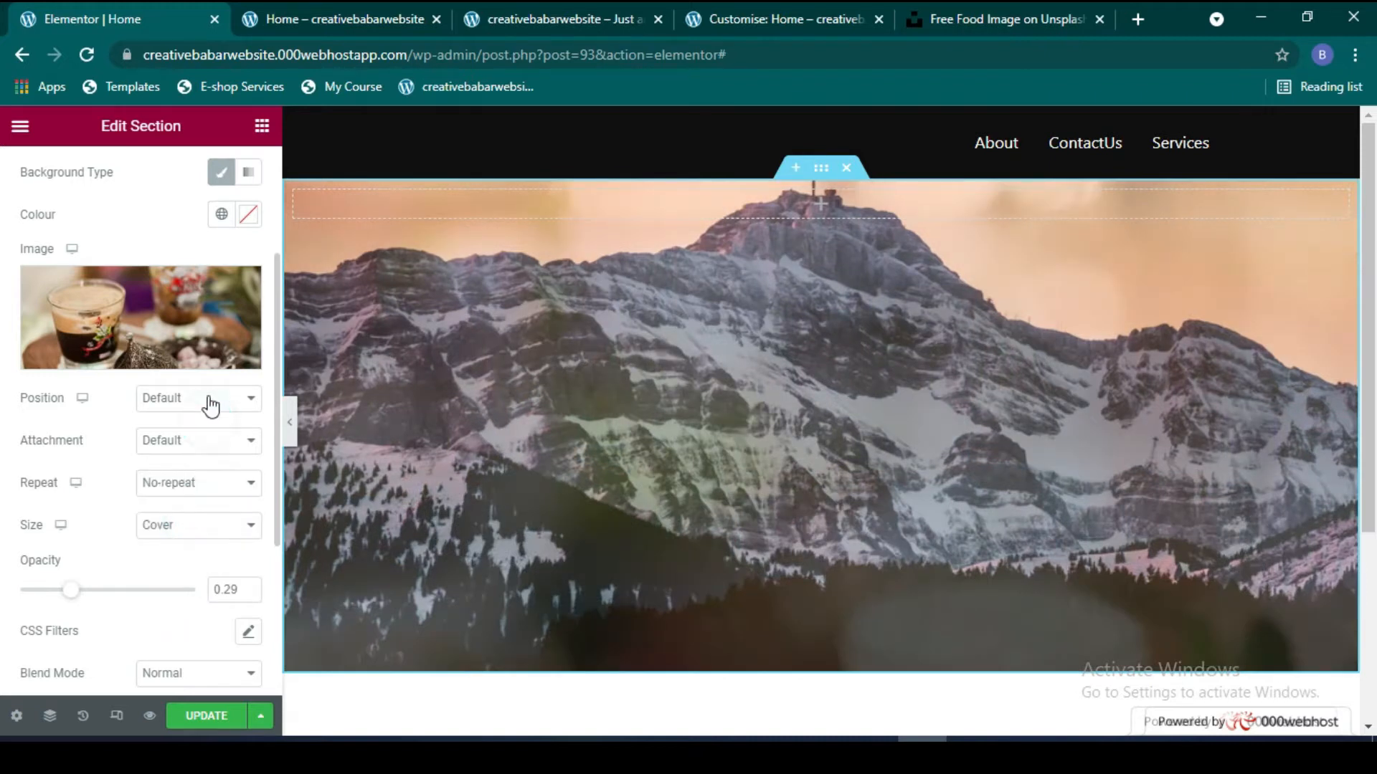
{"action": "left_click", "coordinate": [210, 402]}
{"action": "left_click", "coordinate": [202, 435]}
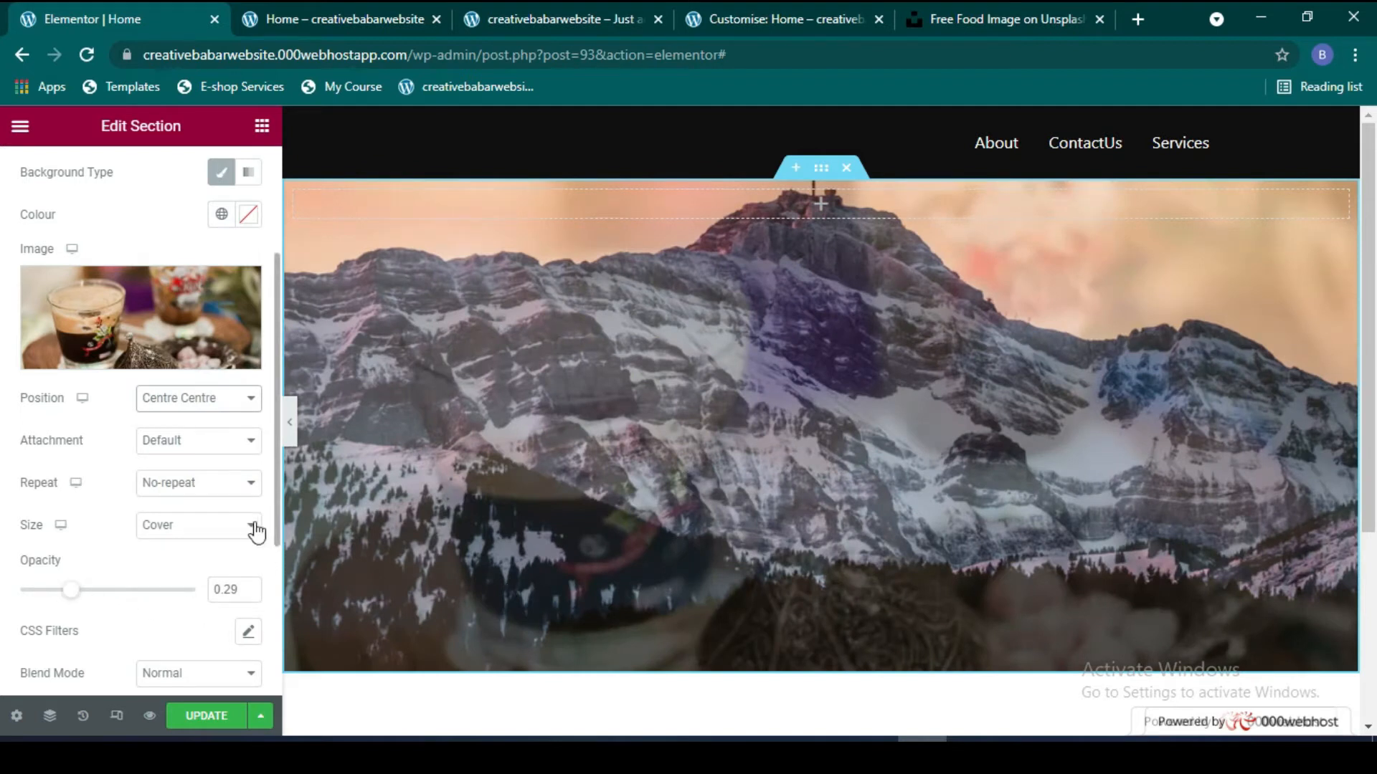
Step: Switch the overlay Size to Custom with a width of 34
{"action": "left_click", "coordinate": [201, 532]}
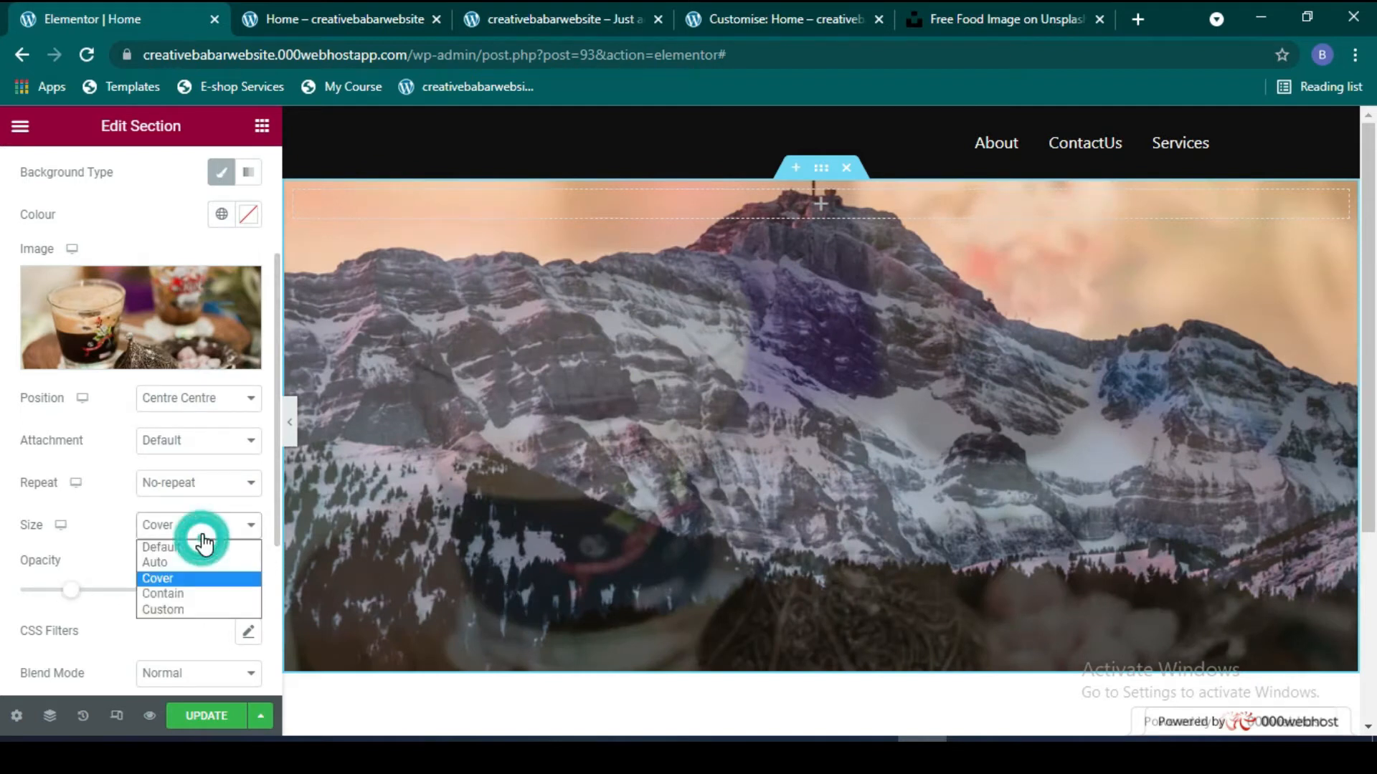
{"action": "left_click", "coordinate": [190, 604]}
{"action": "left_click_drag", "start_coordinate": [194, 595], "coordinate": [74, 608]}
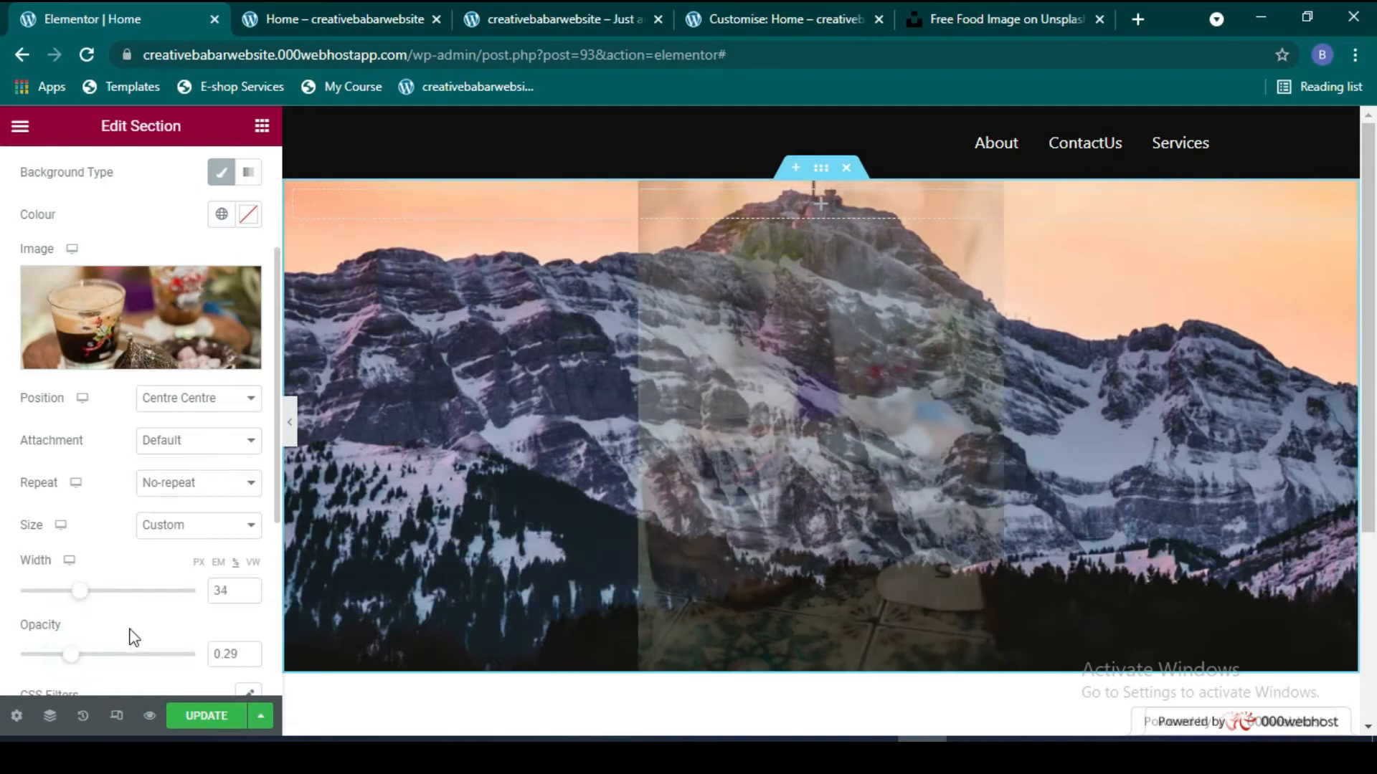
{"action": "scroll", "coordinate": [133, 637], "scroll_direction": "down", "scroll_amount": 2}
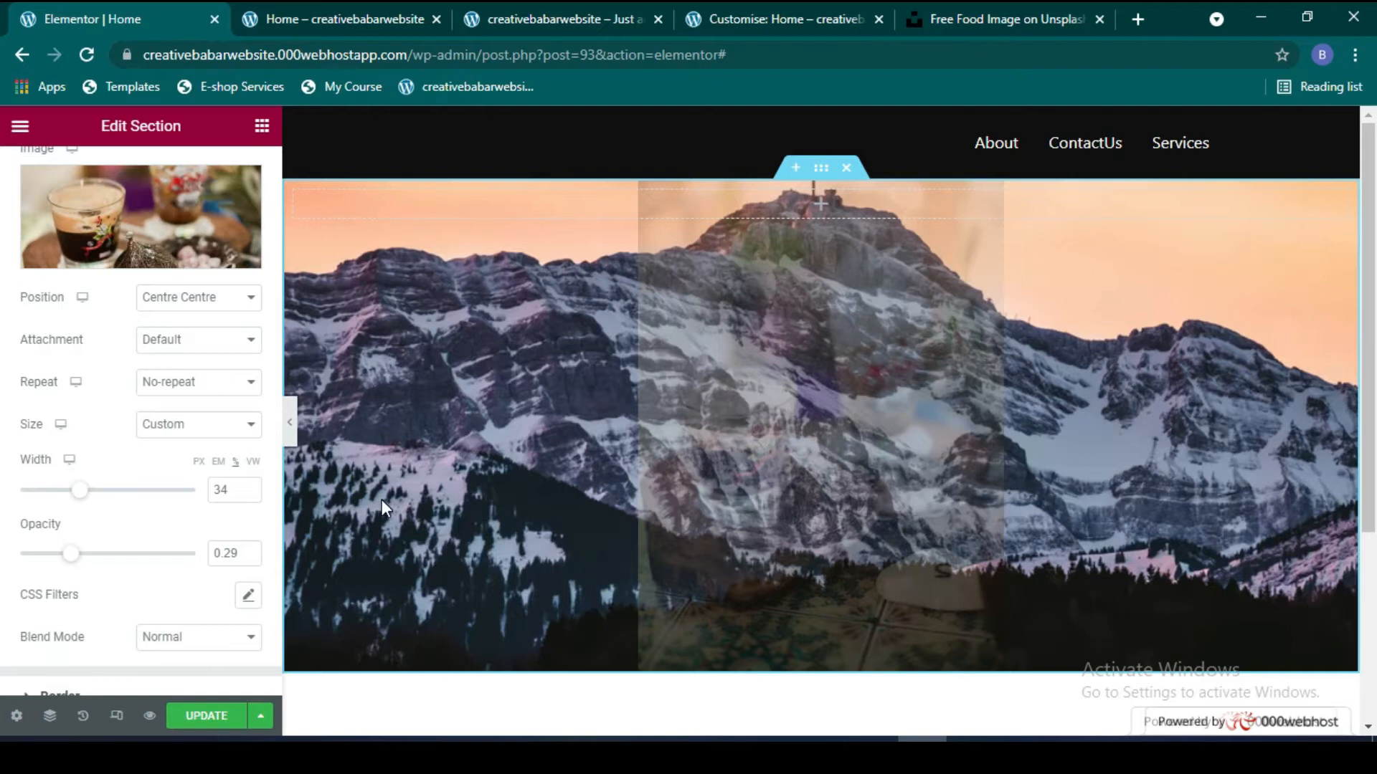
{"action": "scroll", "coordinate": [241, 428], "scroll_direction": "up", "scroll_amount": 4}
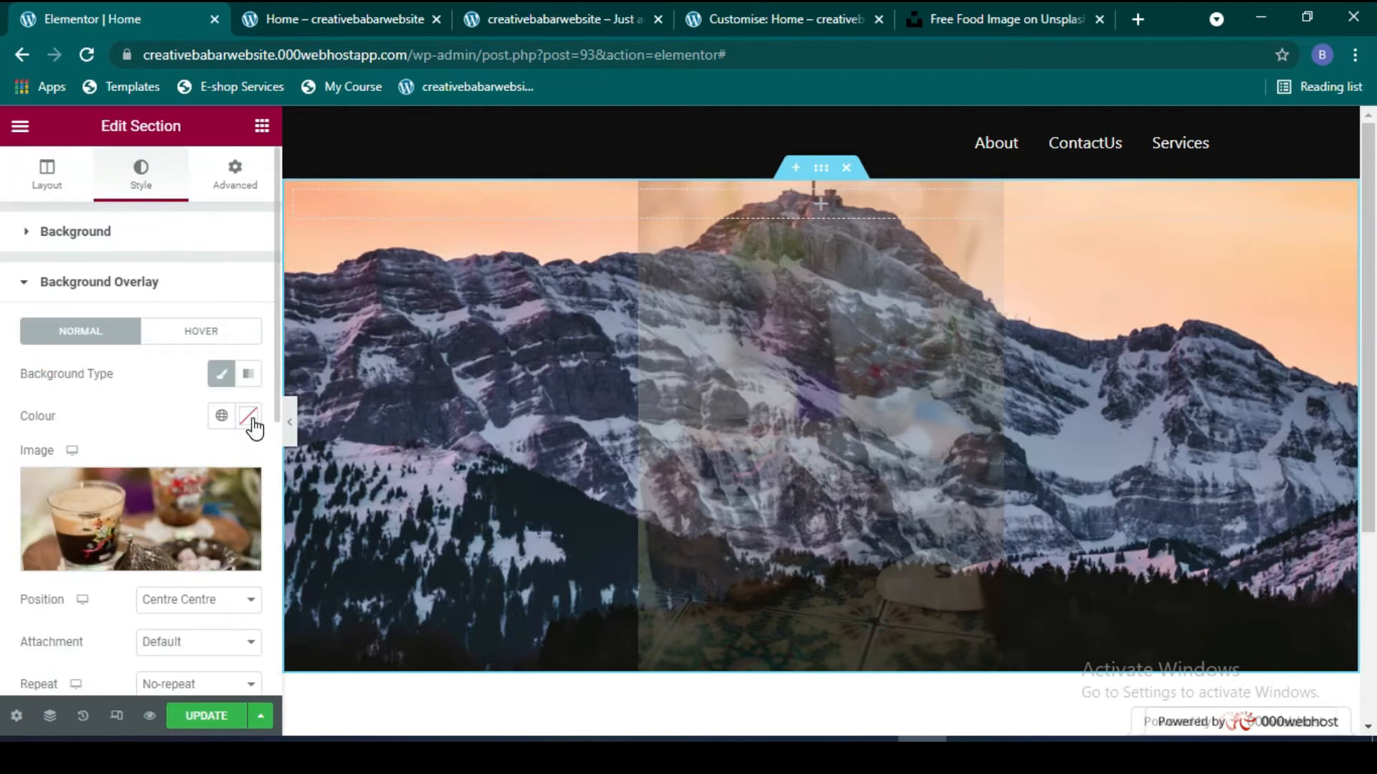
Step: Make the overlay near-black at 0.74 opacity and delete the food image
{"action": "left_click", "coordinate": [243, 418]}
{"action": "left_click", "coordinate": [450, 361]}
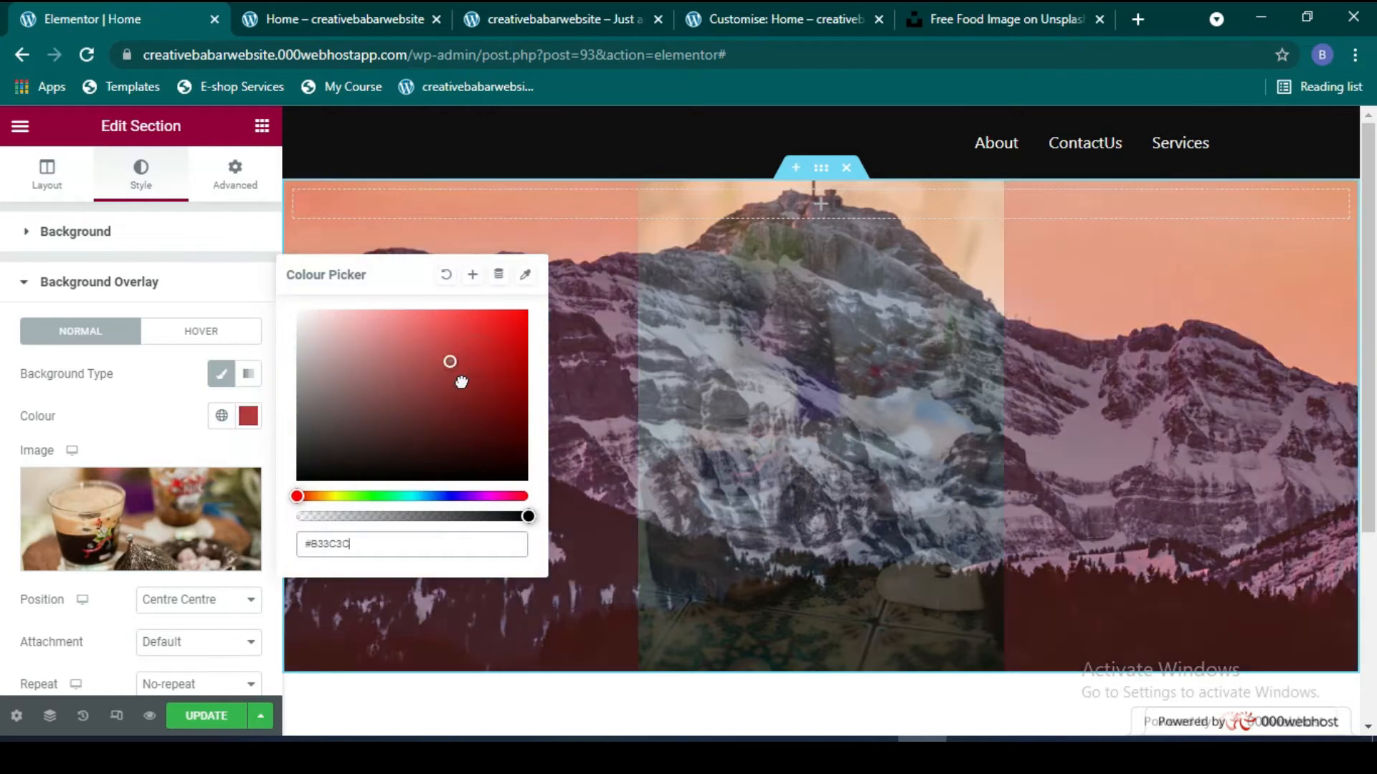
{"action": "left_click", "coordinate": [449, 423]}
{"action": "left_click", "coordinate": [479, 369]}
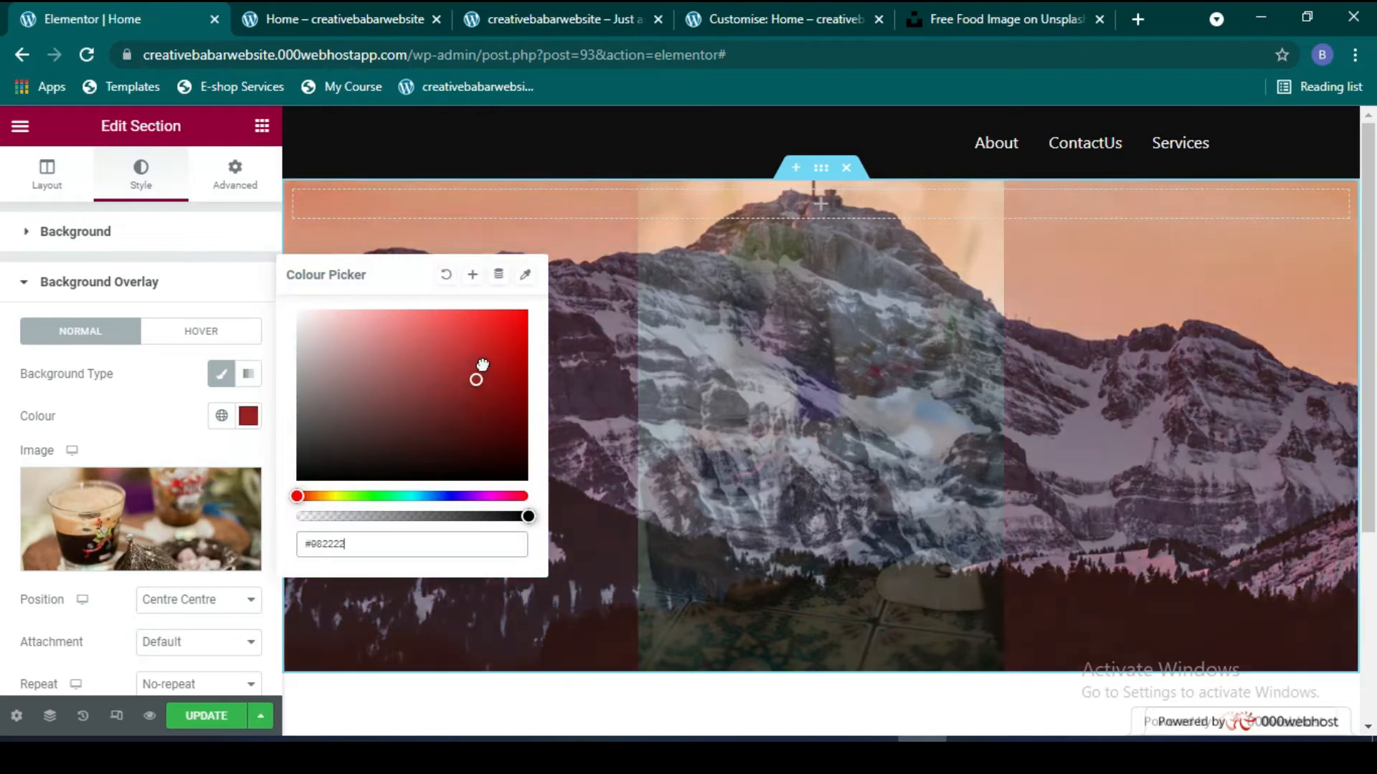
{"action": "left_click", "coordinate": [245, 418]}
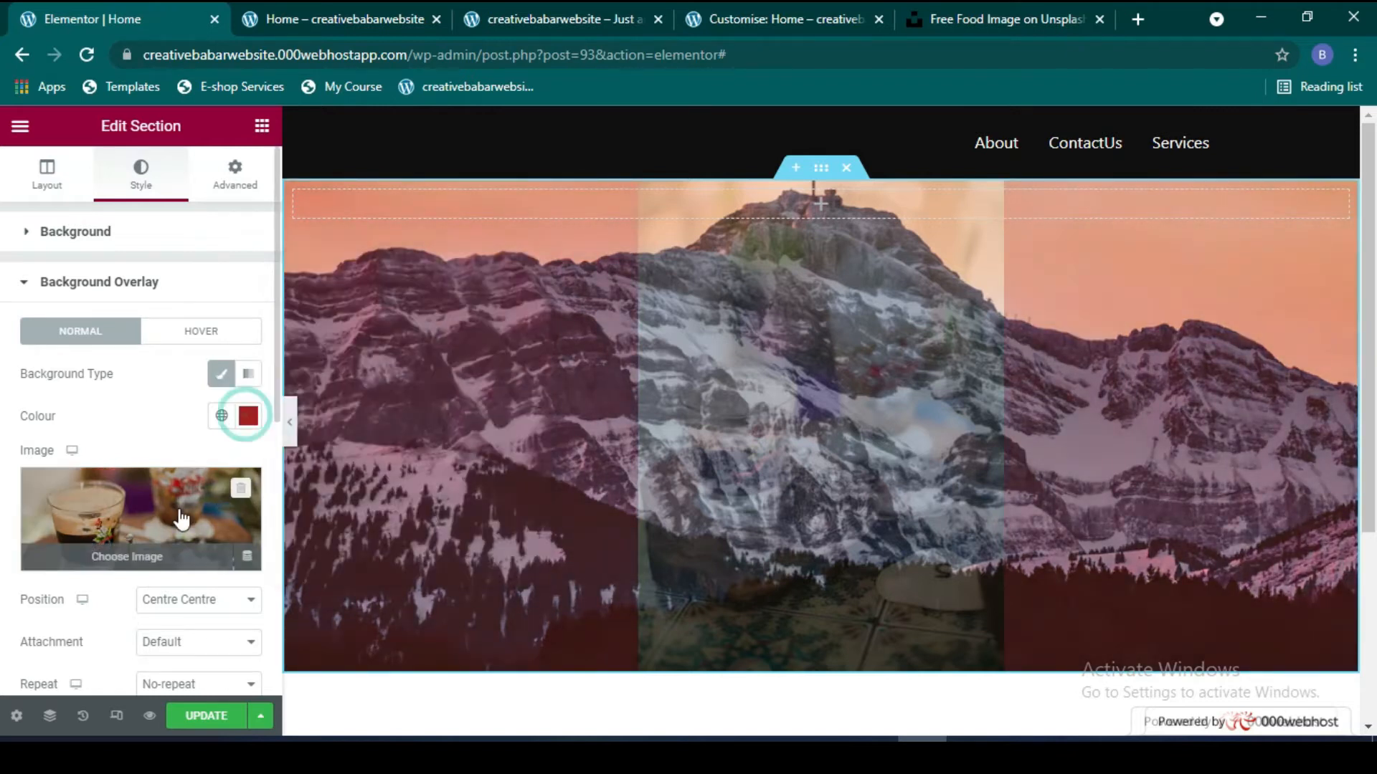
{"action": "left_click", "coordinate": [241, 488]}
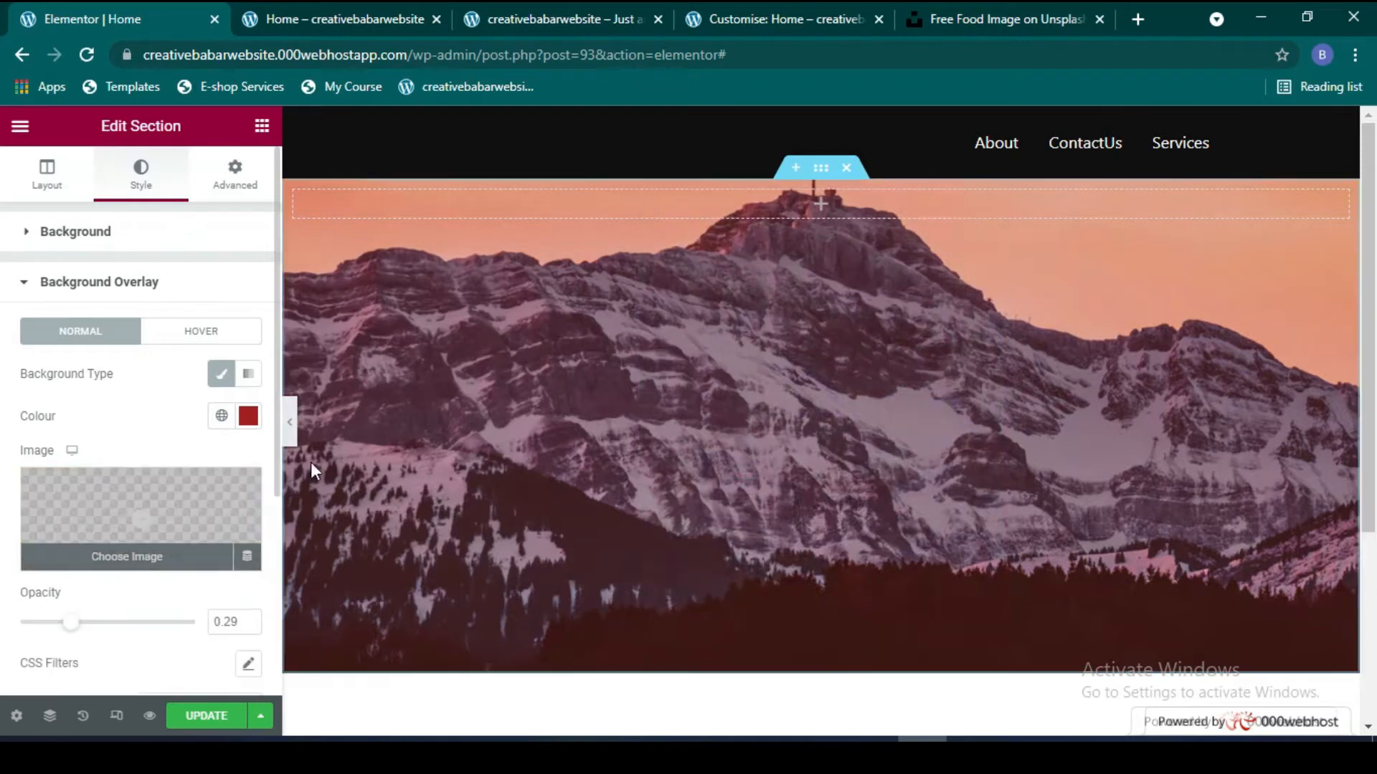
{"action": "left_click", "coordinate": [248, 419]}
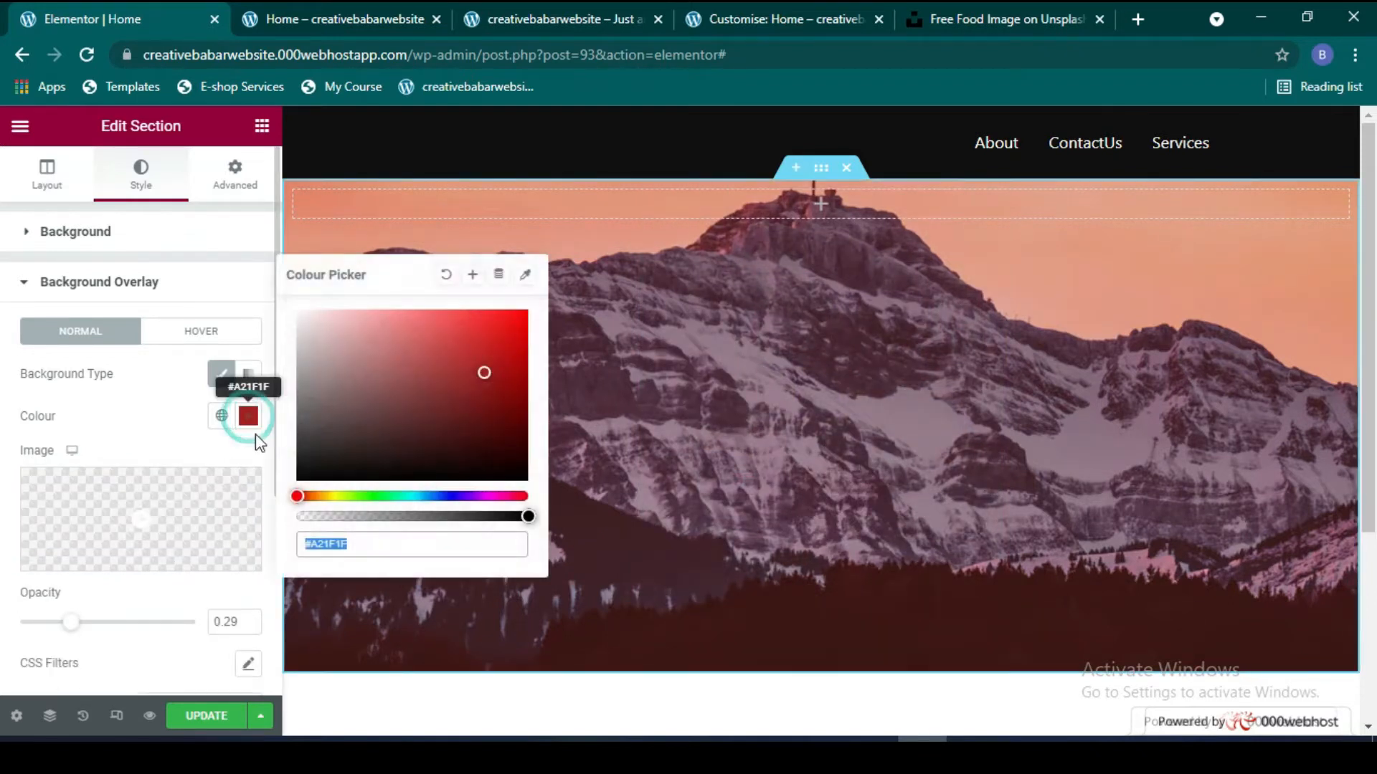
{"action": "left_click_drag", "start_coordinate": [488, 465], "coordinate": [525, 477]}
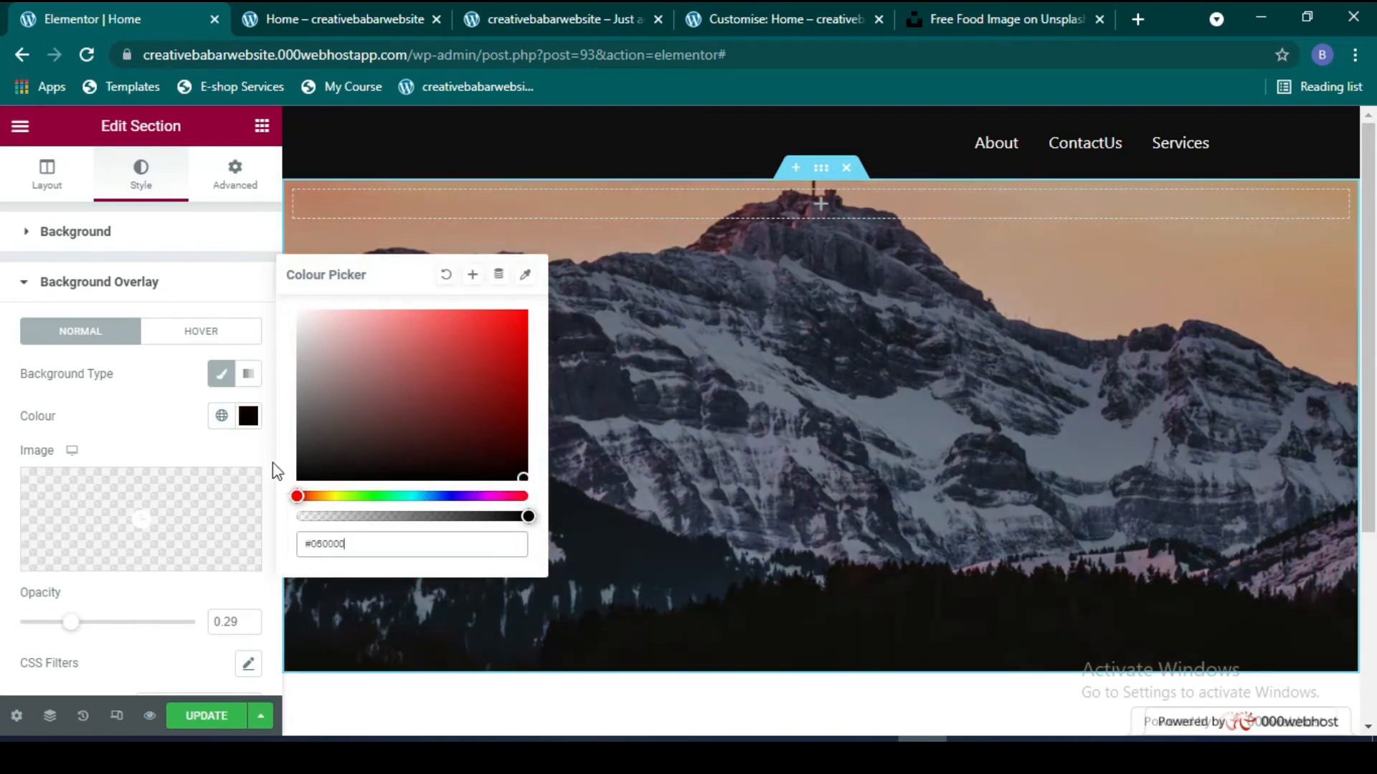
{"action": "left_click", "coordinate": [251, 423]}
{"action": "left_click_drag", "start_coordinate": [77, 628], "coordinate": [154, 630]}
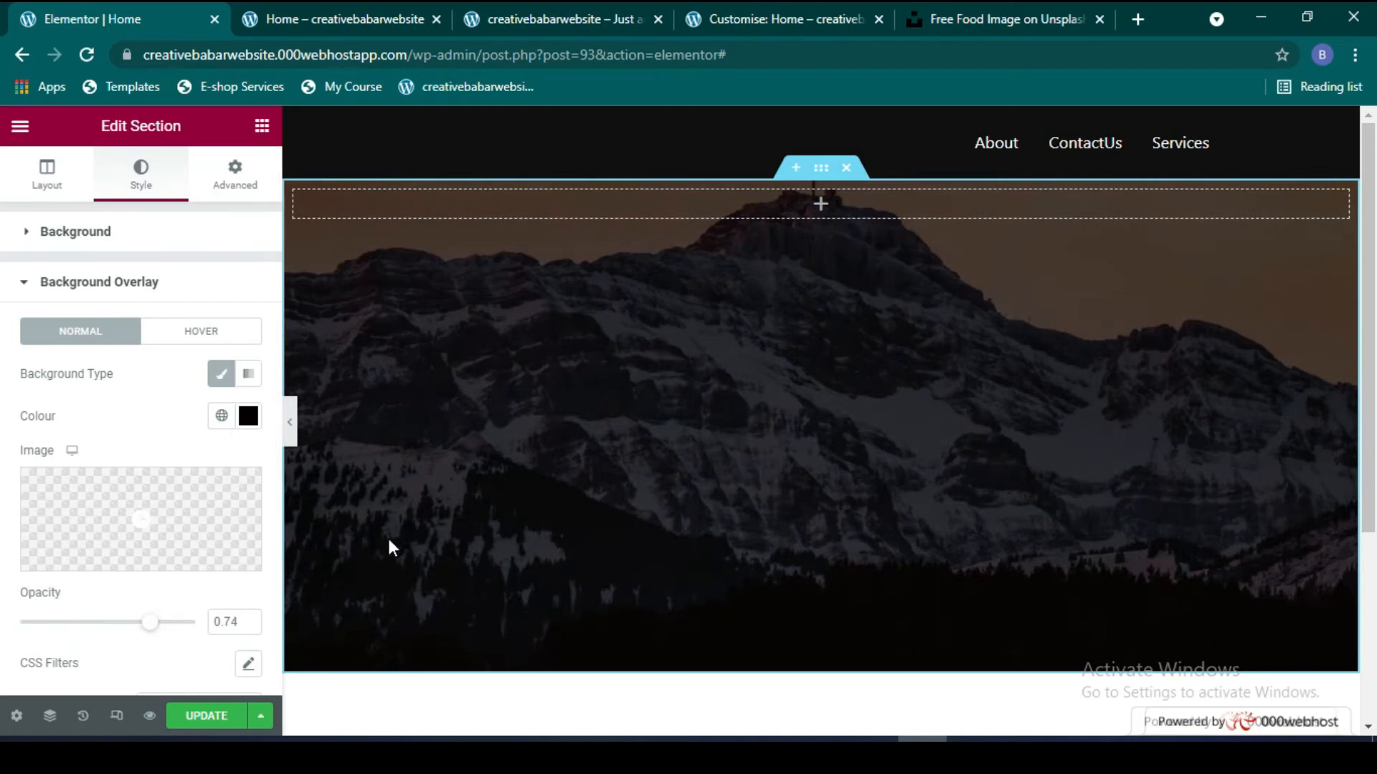
Step: Save the page with Update and check it in the home page preview
{"action": "scroll", "coordinate": [391, 549], "scroll_direction": "down", "scroll_amount": 3}
{"action": "scroll", "coordinate": [237, 660], "scroll_direction": "down", "scroll_amount": 3}
{"action": "scroll", "coordinate": [237, 676], "scroll_direction": "up", "scroll_amount": 3}
{"action": "left_click", "coordinate": [221, 716]}
{"action": "left_click", "coordinate": [283, 9]}
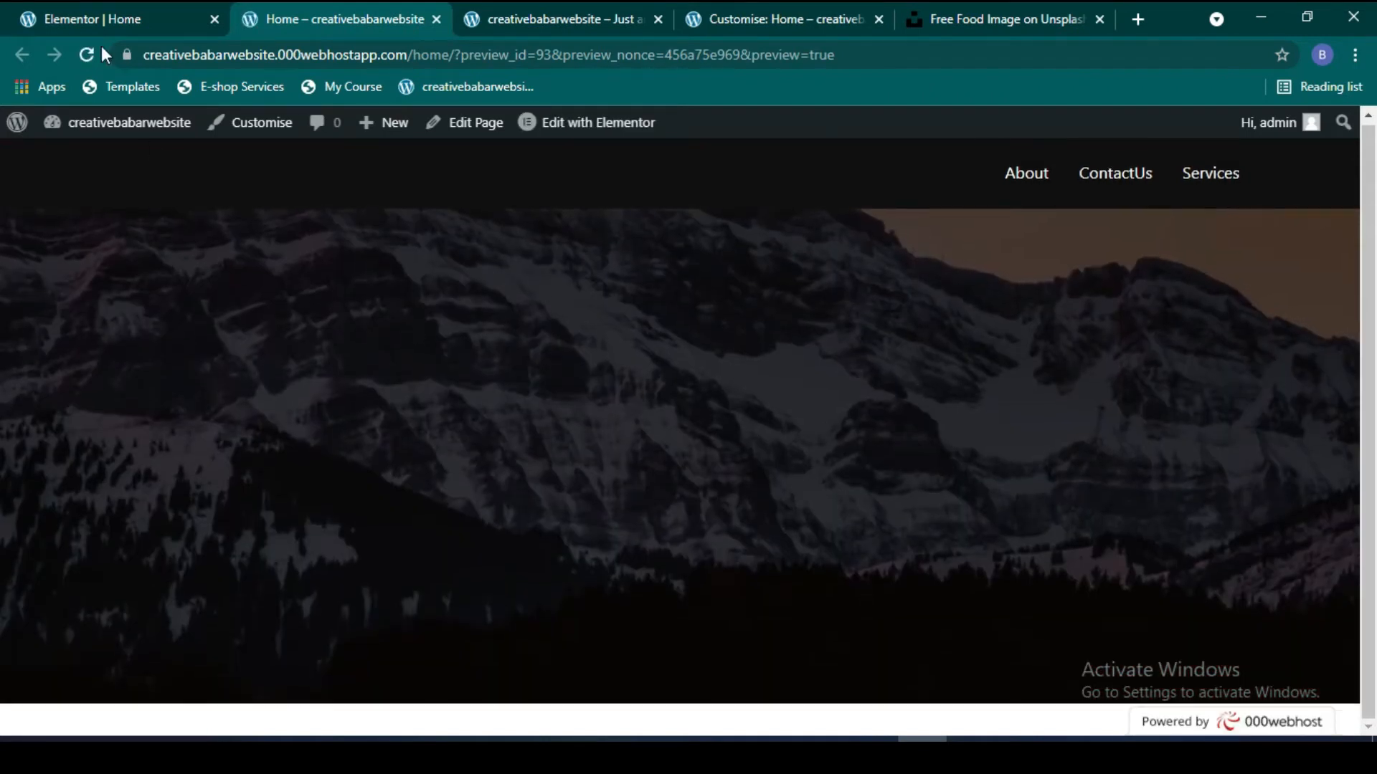
{"action": "left_click", "coordinate": [102, 16]}
{"action": "scroll", "coordinate": [154, 574], "scroll_direction": "down", "scroll_amount": 5}
{"action": "left_click", "coordinate": [38, 462]}
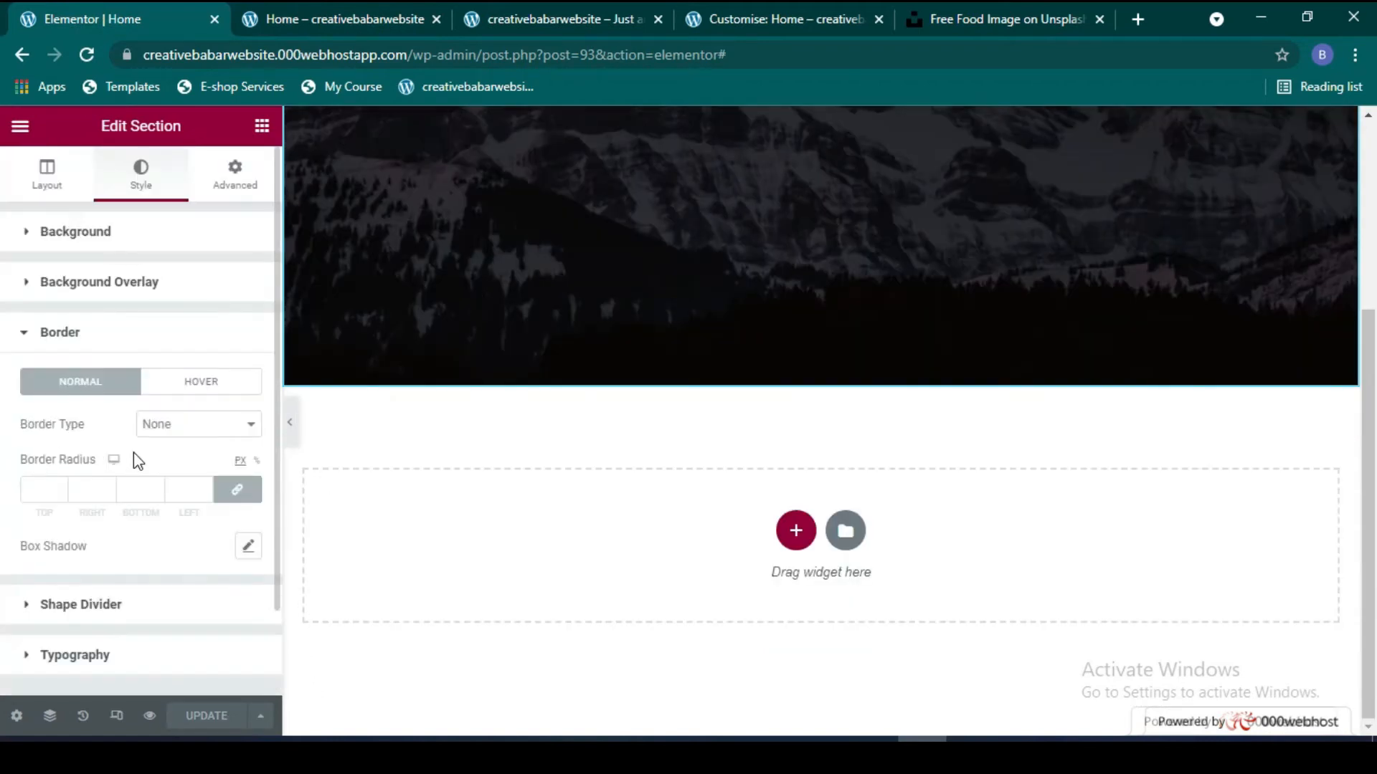
Step: Try Solid, Double and Dotted border types and raise the linked width to 28
{"action": "left_click", "coordinate": [185, 429]}
{"action": "left_click", "coordinate": [189, 462]}
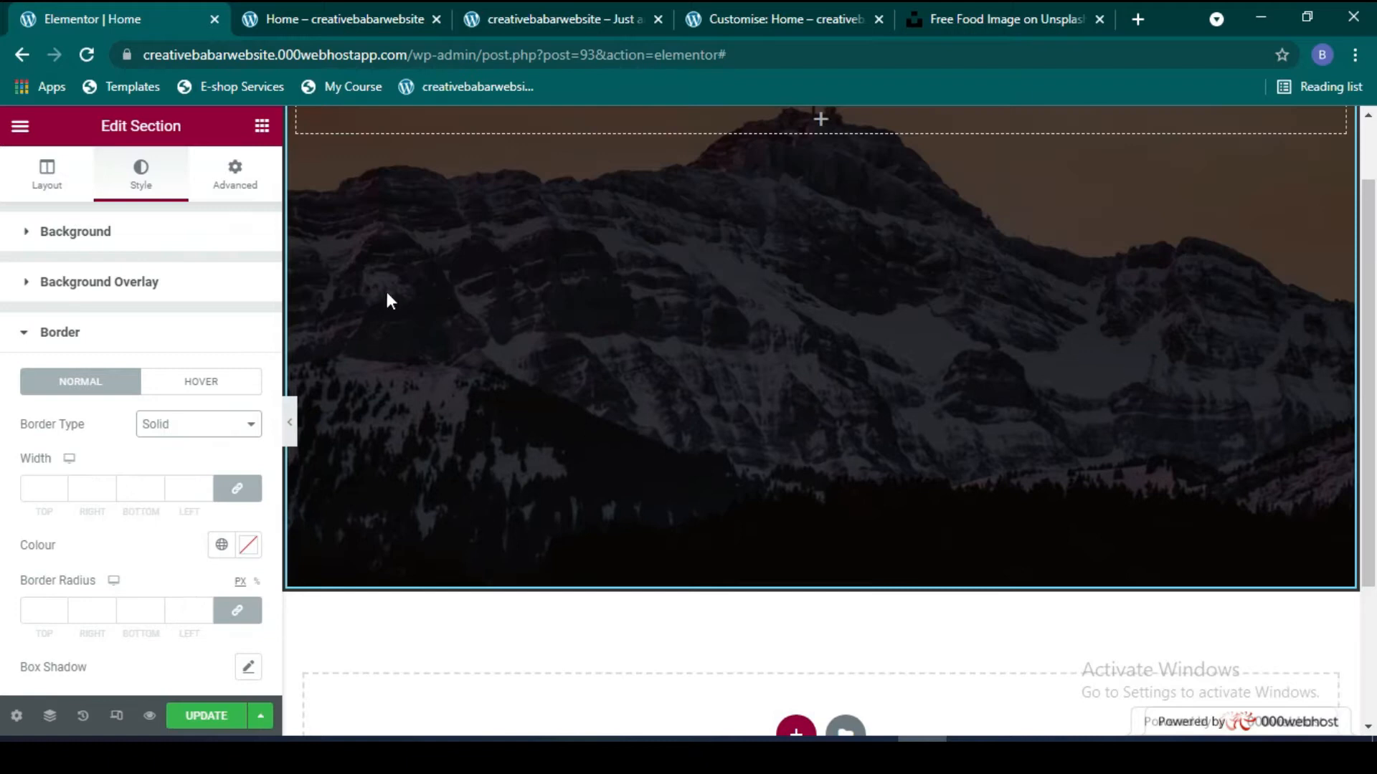
{"action": "left_click", "coordinate": [190, 427]}
{"action": "left_click", "coordinate": [177, 477]}
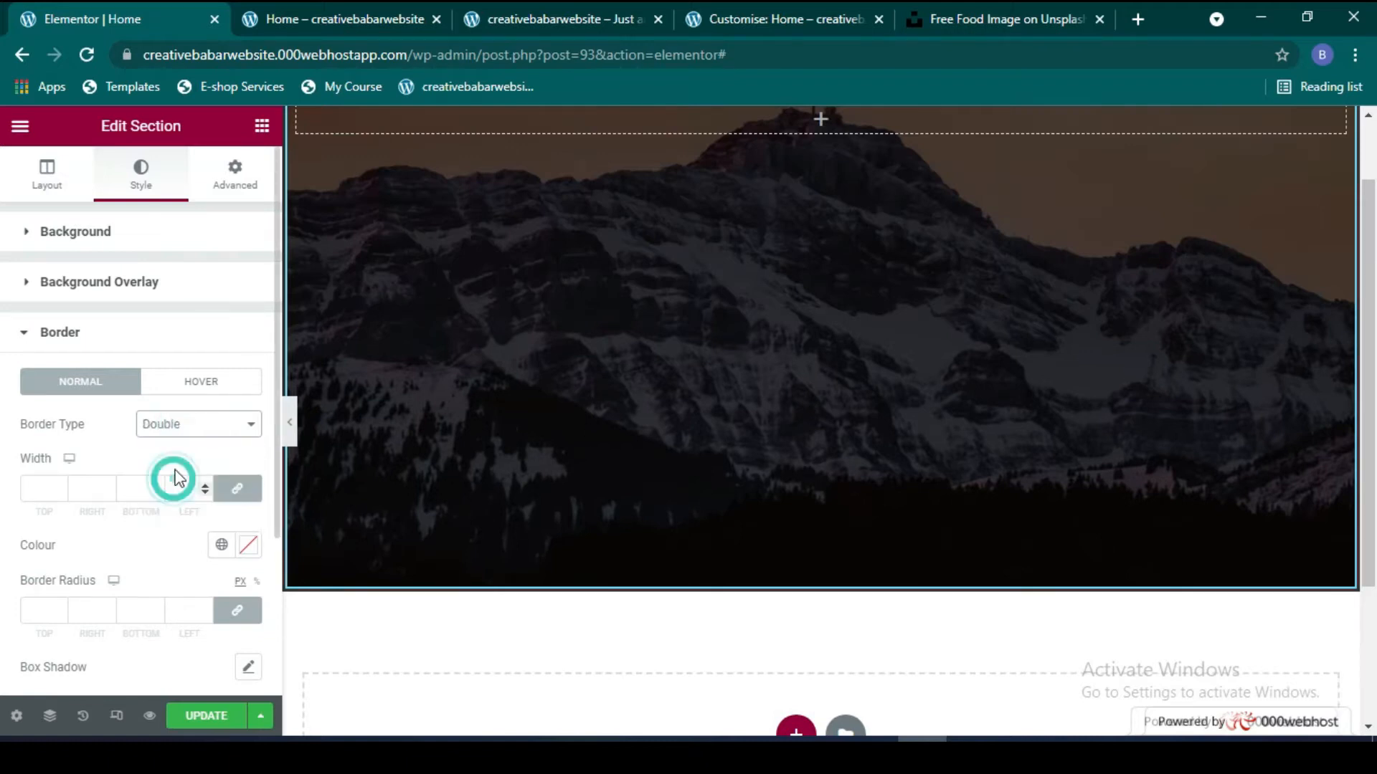
{"action": "left_click", "coordinate": [190, 425]}
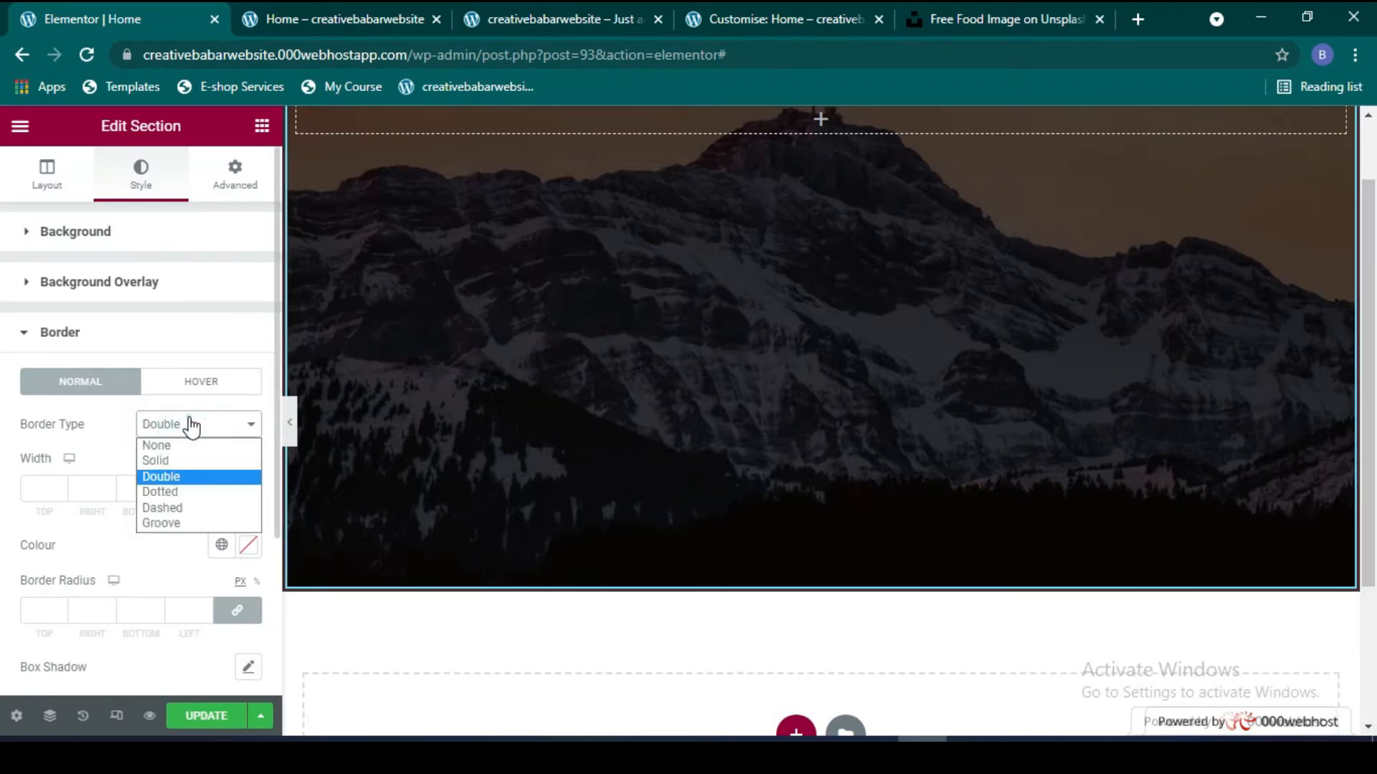
{"action": "left_click", "coordinate": [174, 493]}
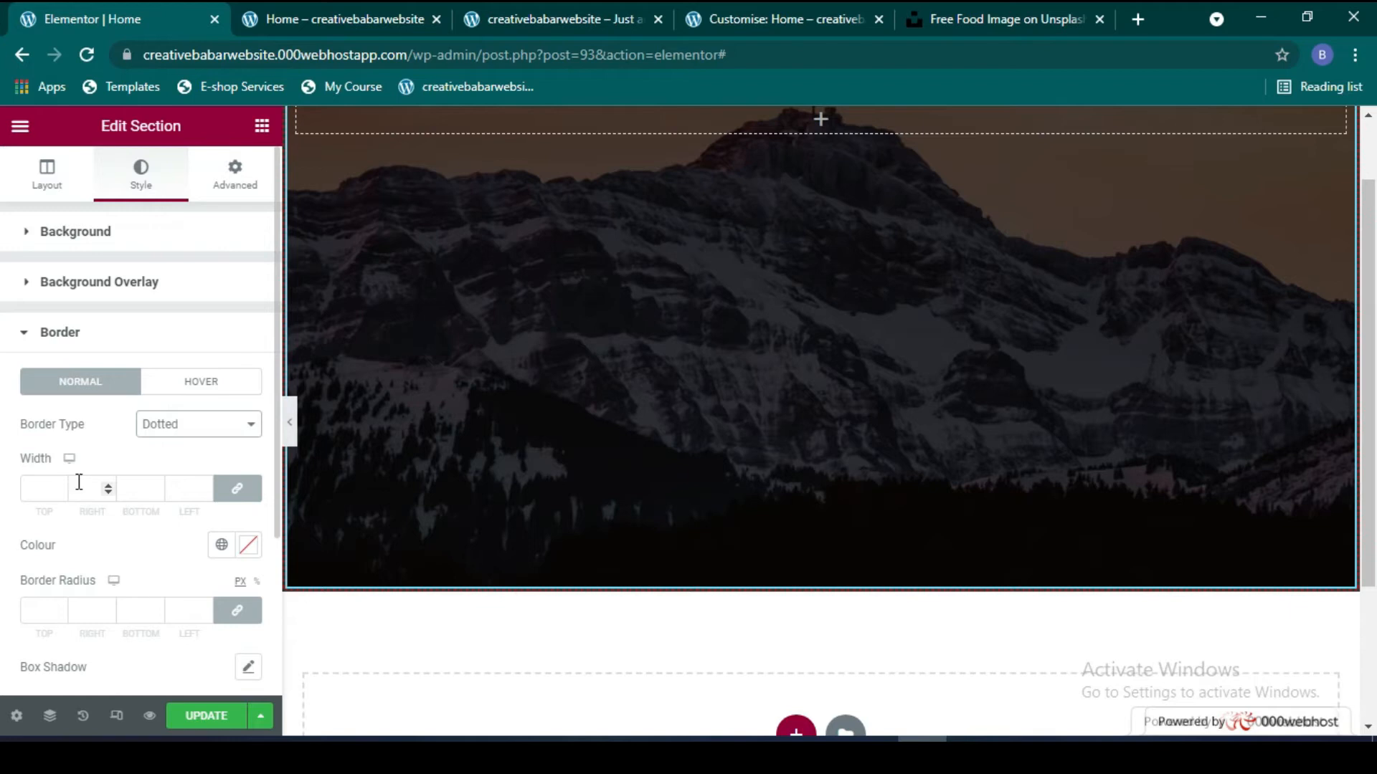
{"action": "left_click", "coordinate": [208, 487]}
{"action": "left_click", "coordinate": [208, 487]}
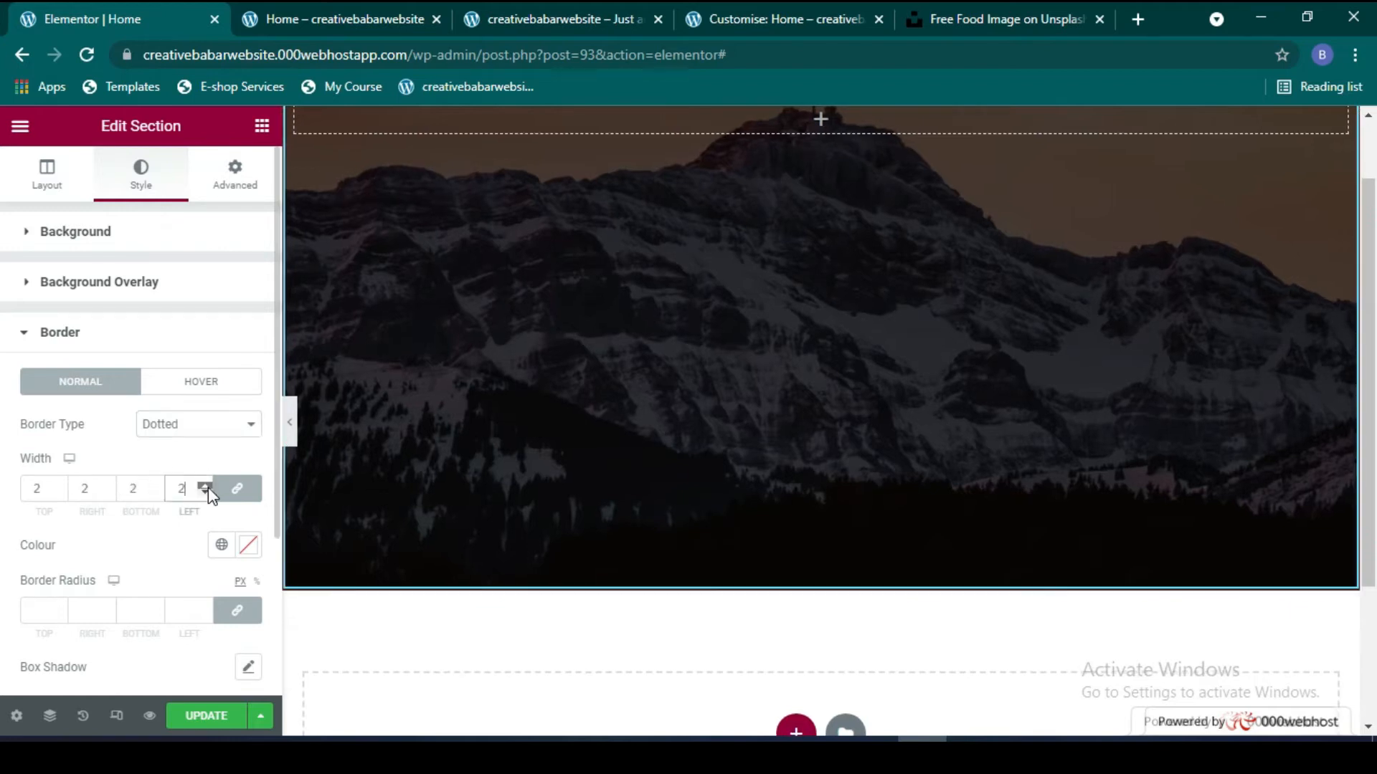
{"action": "left_click", "coordinate": [208, 487]}
{"action": "left_click", "coordinate": [208, 487]}
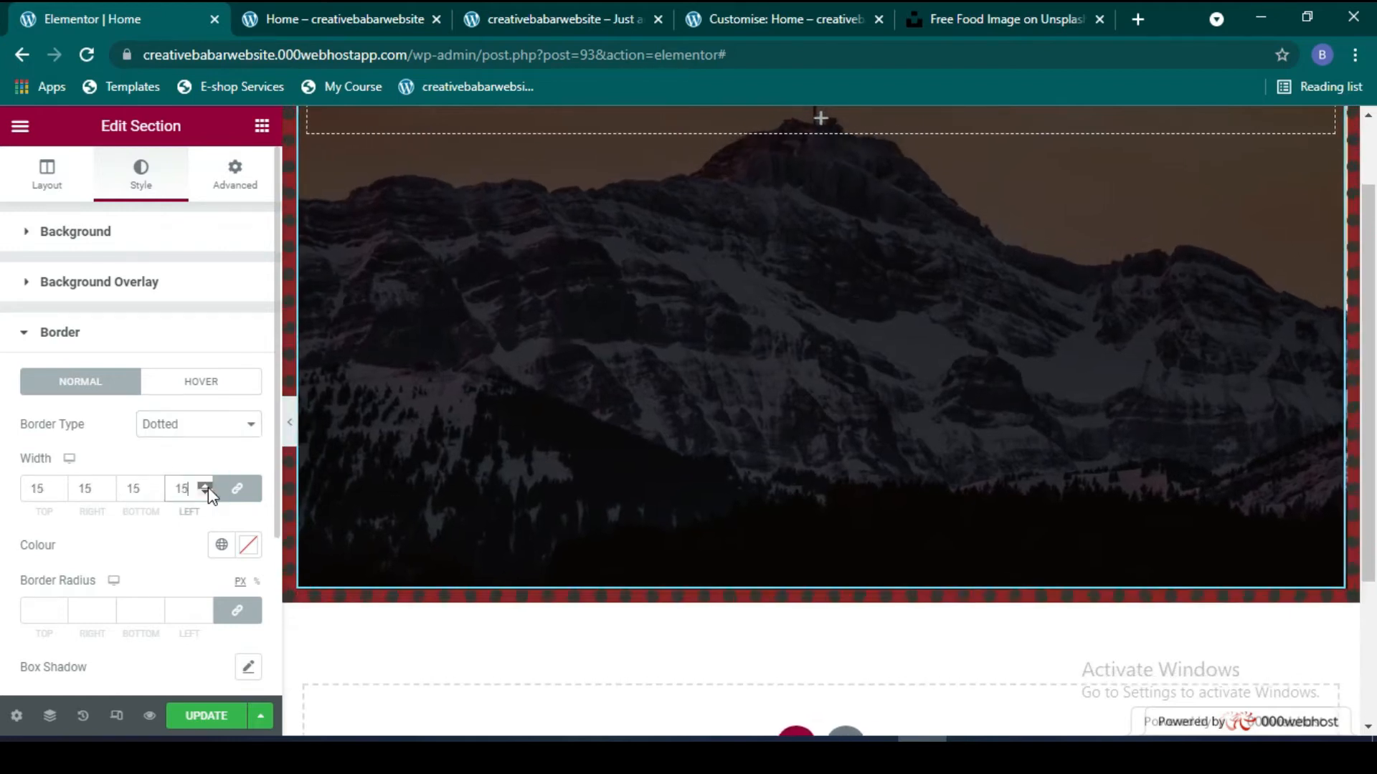
{"action": "left_click", "coordinate": [208, 487]}
{"action": "left_click", "coordinate": [208, 487]}
{"action": "left_click", "coordinate": [208, 487]}
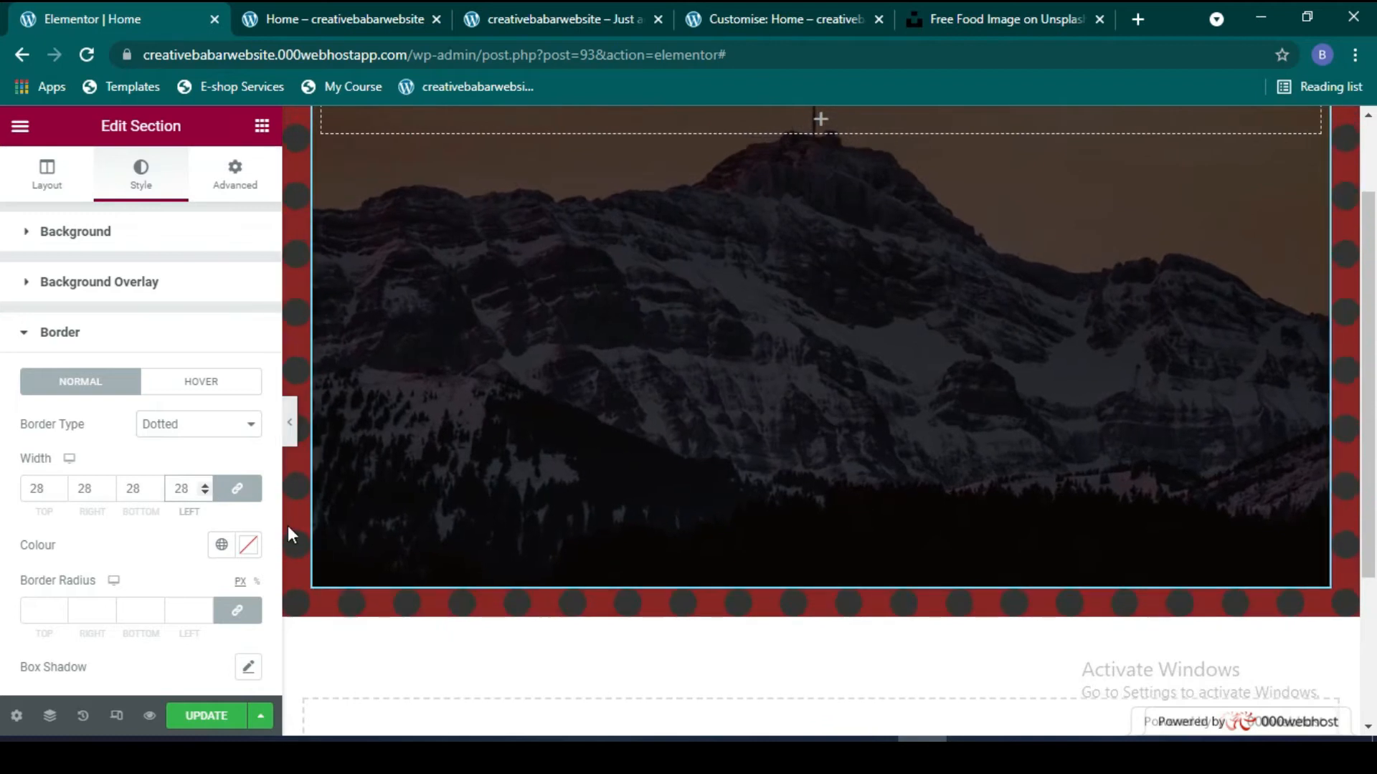
Step: Try Dashed and Groove borders, then settle on Solid
{"action": "left_click", "coordinate": [223, 430]}
{"action": "left_click", "coordinate": [189, 508]}
{"action": "left_click", "coordinate": [158, 433]}
{"action": "left_click", "coordinate": [169, 523]}
{"action": "left_click", "coordinate": [210, 431]}
{"action": "left_click", "coordinate": [201, 459]}
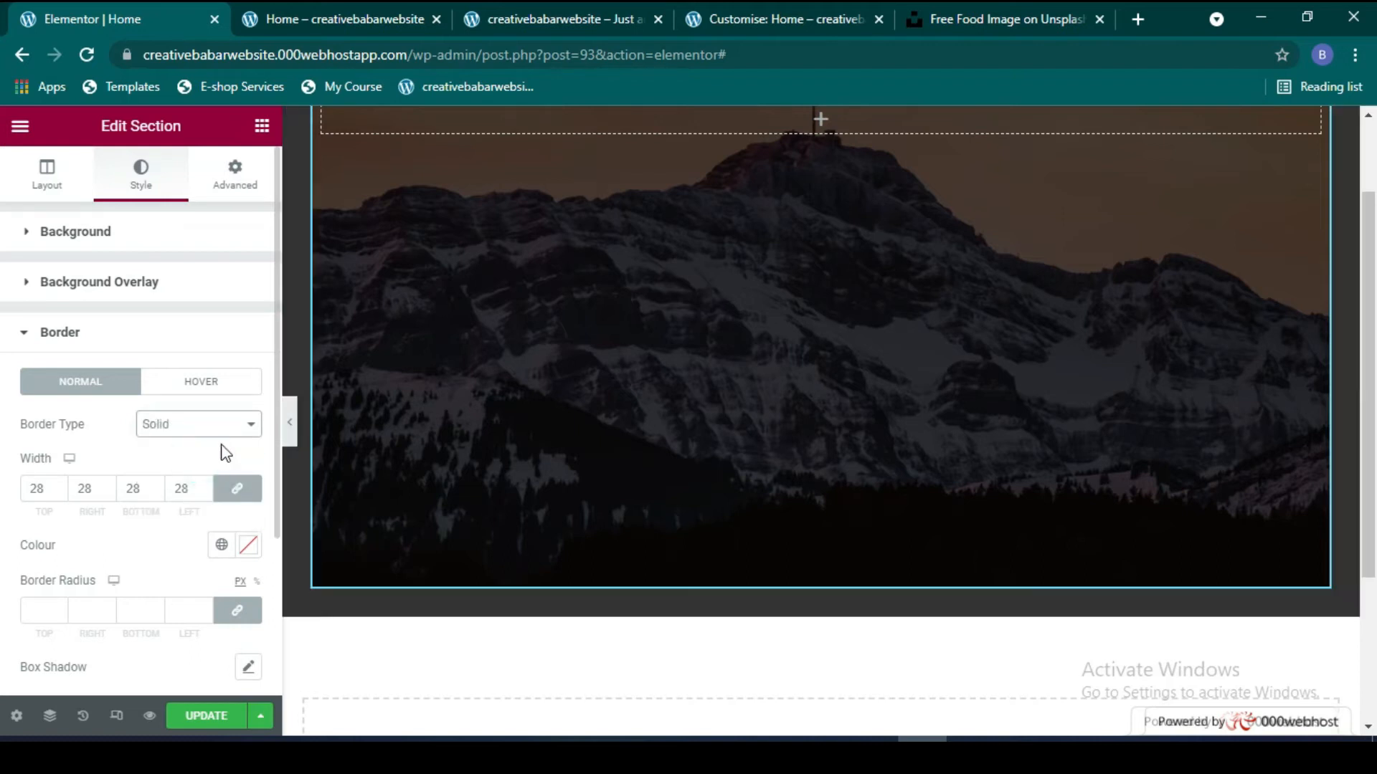
{"action": "scroll", "coordinate": [230, 507], "scroll_direction": "down", "scroll_amount": 1}
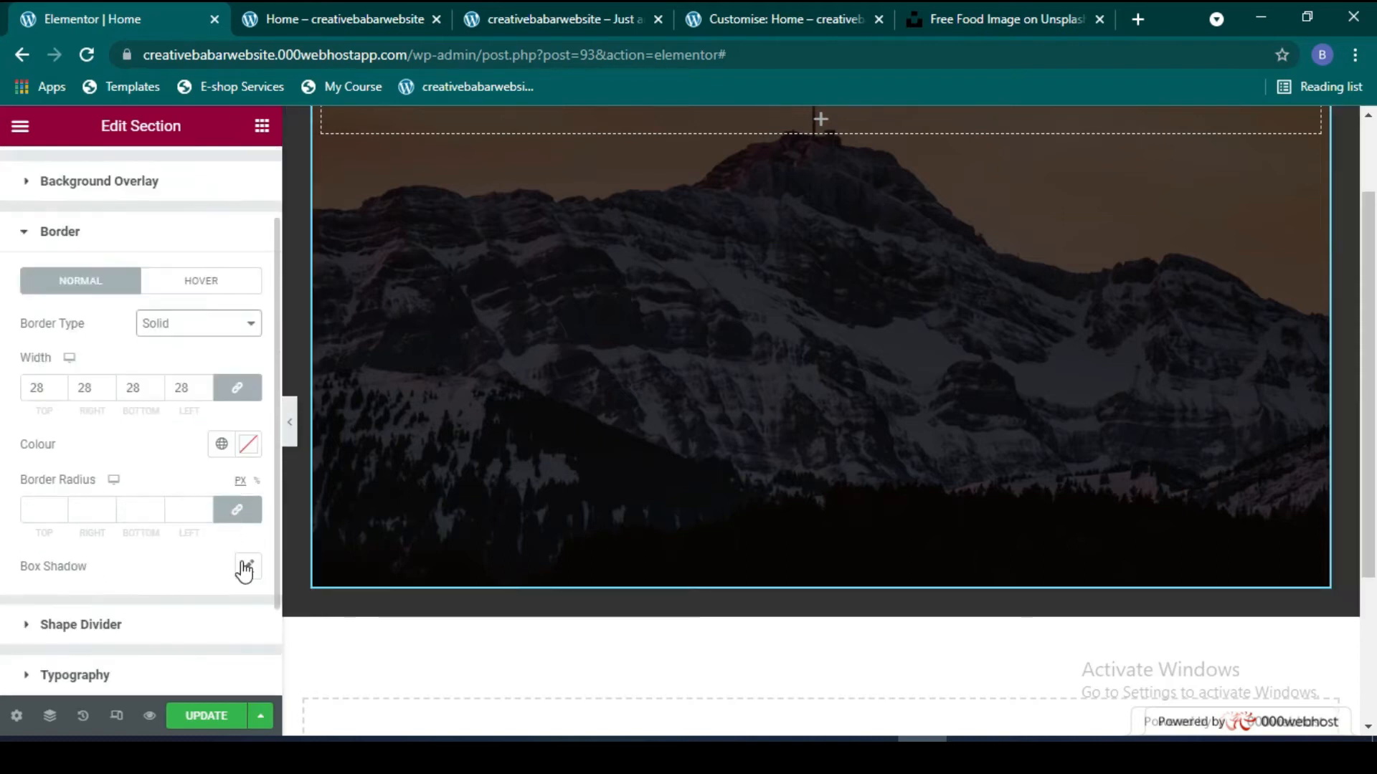
{"action": "left_click", "coordinate": [248, 444]}
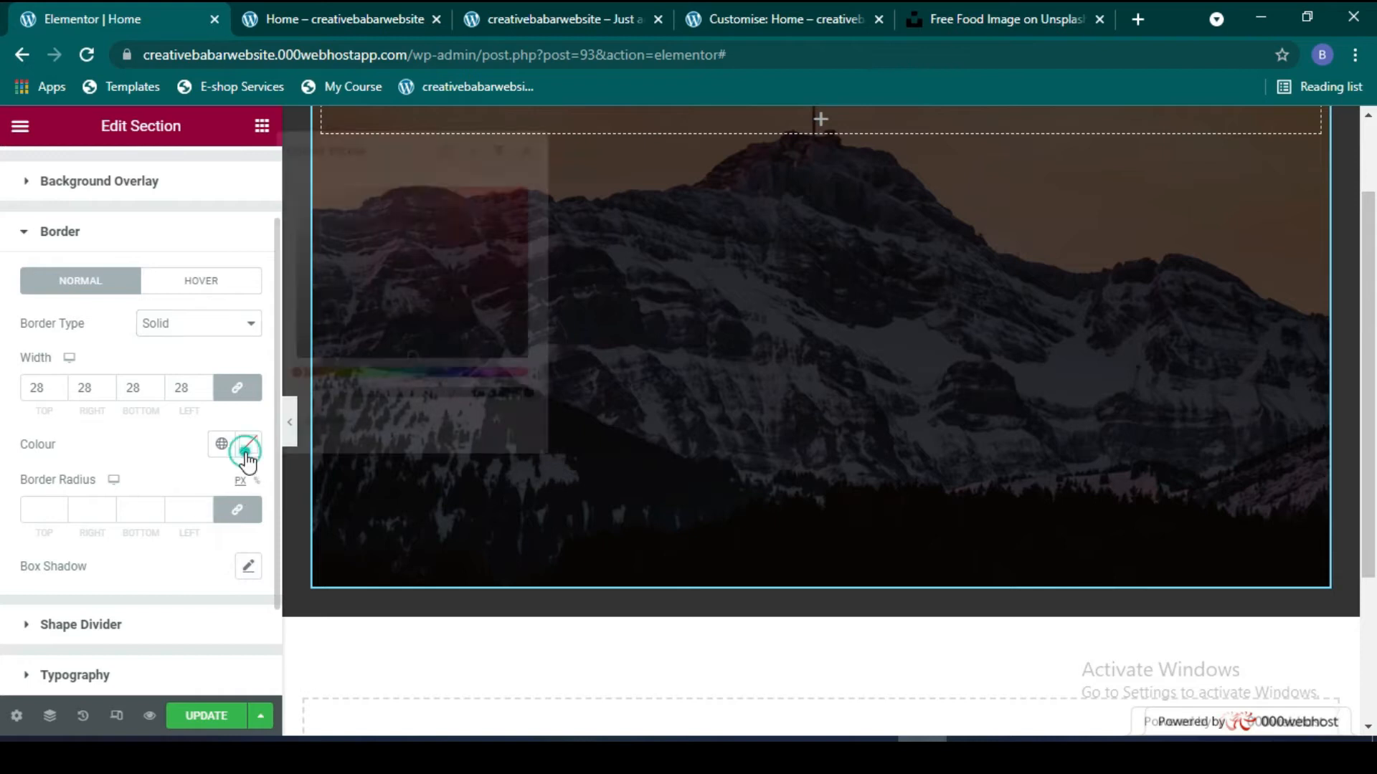
{"action": "left_click_drag", "start_coordinate": [406, 361], "coordinate": [475, 270]}
{"action": "mouse_move", "coordinate": [515, 311]}
{"action": "left_mouse_down"}
{"action": "mouse_move", "coordinate": [514, 221]}
{"action": "mouse_move", "coordinate": [513, 271]}
{"action": "mouse_move", "coordinate": [476, 347]}
{"action": "mouse_move", "coordinate": [330, 377]}
{"action": "mouse_move", "coordinate": [485, 373]}
{"action": "mouse_move", "coordinate": [533, 197]}
{"action": "left_mouse_up"}
{"action": "left_click", "coordinate": [336, 385]}
{"action": "left_click", "coordinate": [354, 373]}
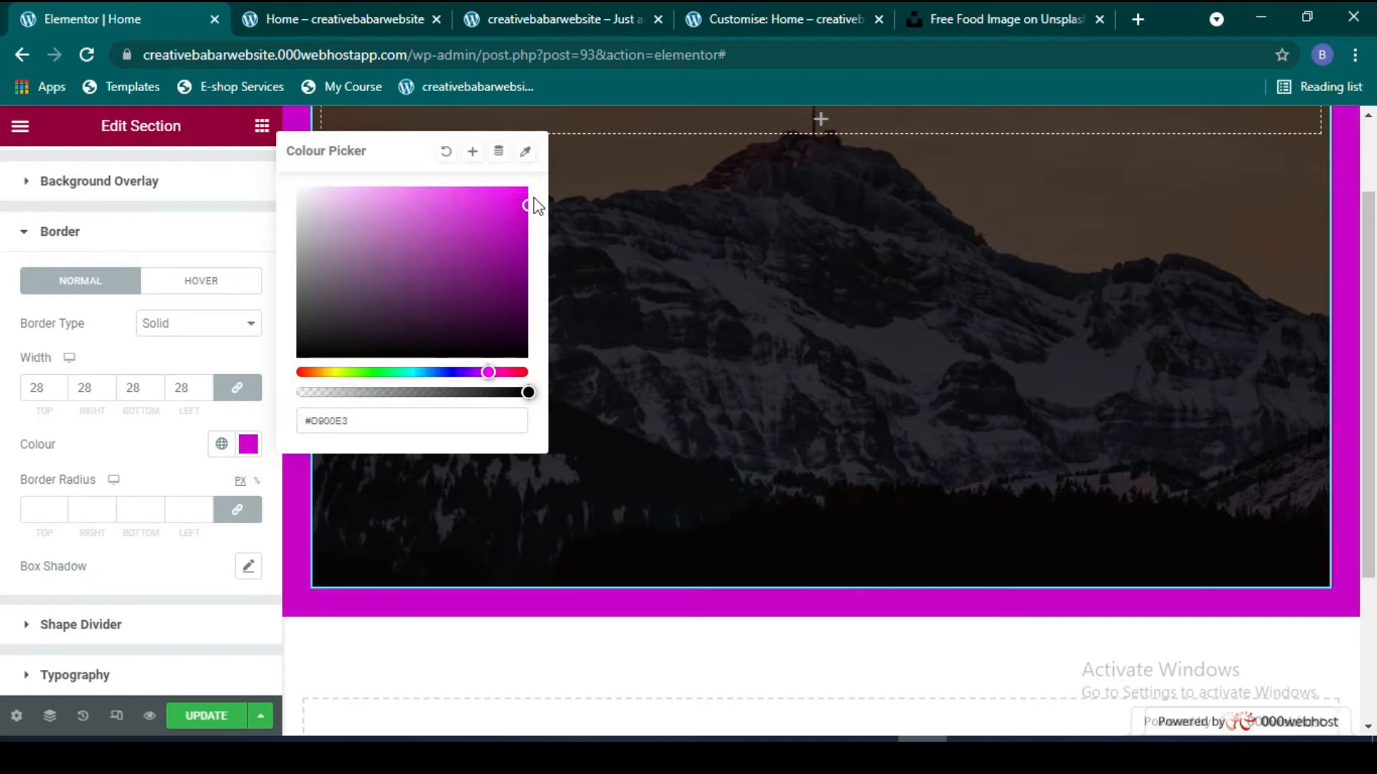
{"action": "left_click", "coordinate": [248, 446]}
{"action": "left_click", "coordinate": [248, 446]}
{"action": "left_click", "coordinate": [248, 446]}
{"action": "left_click", "coordinate": [248, 446]}
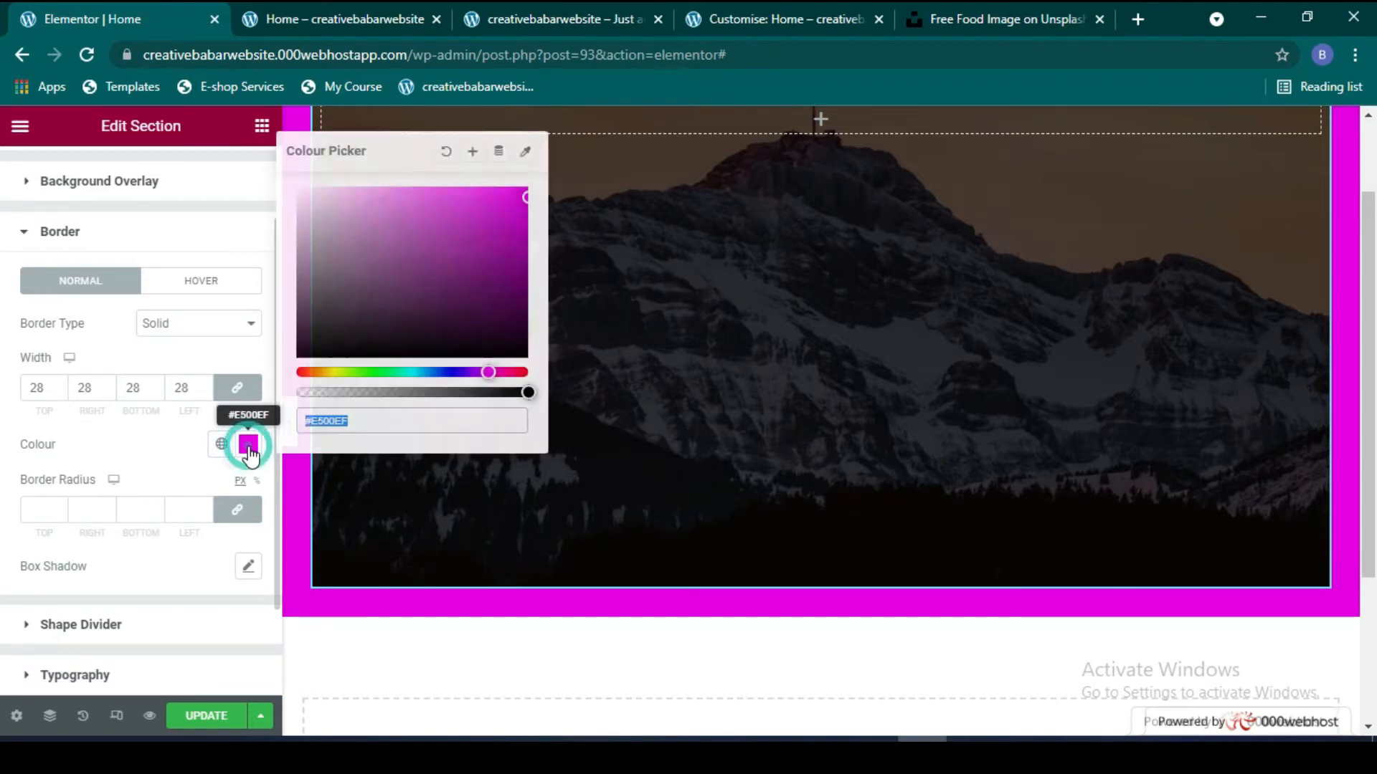
{"action": "left_click", "coordinate": [446, 152]}
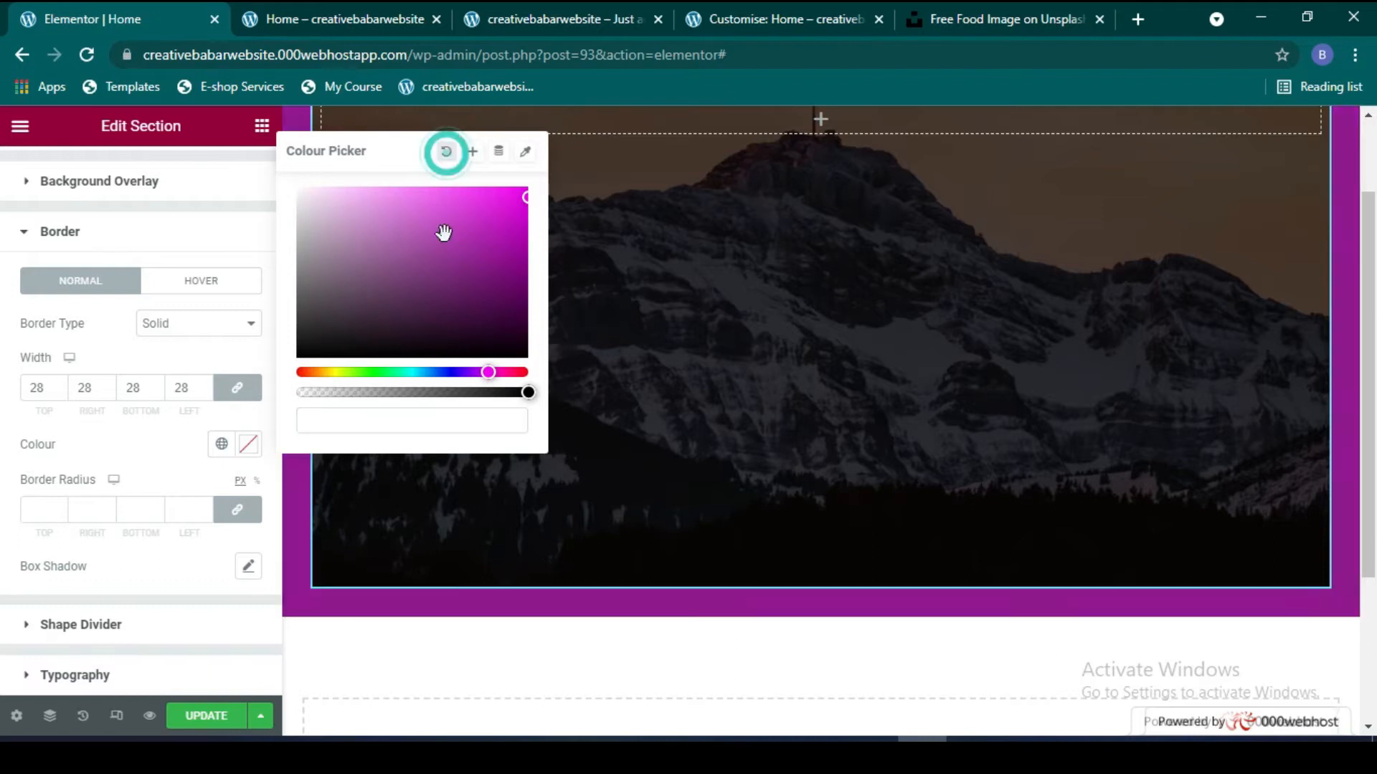
{"action": "left_click", "coordinate": [246, 449]}
{"action": "left_click", "coordinate": [179, 389]}
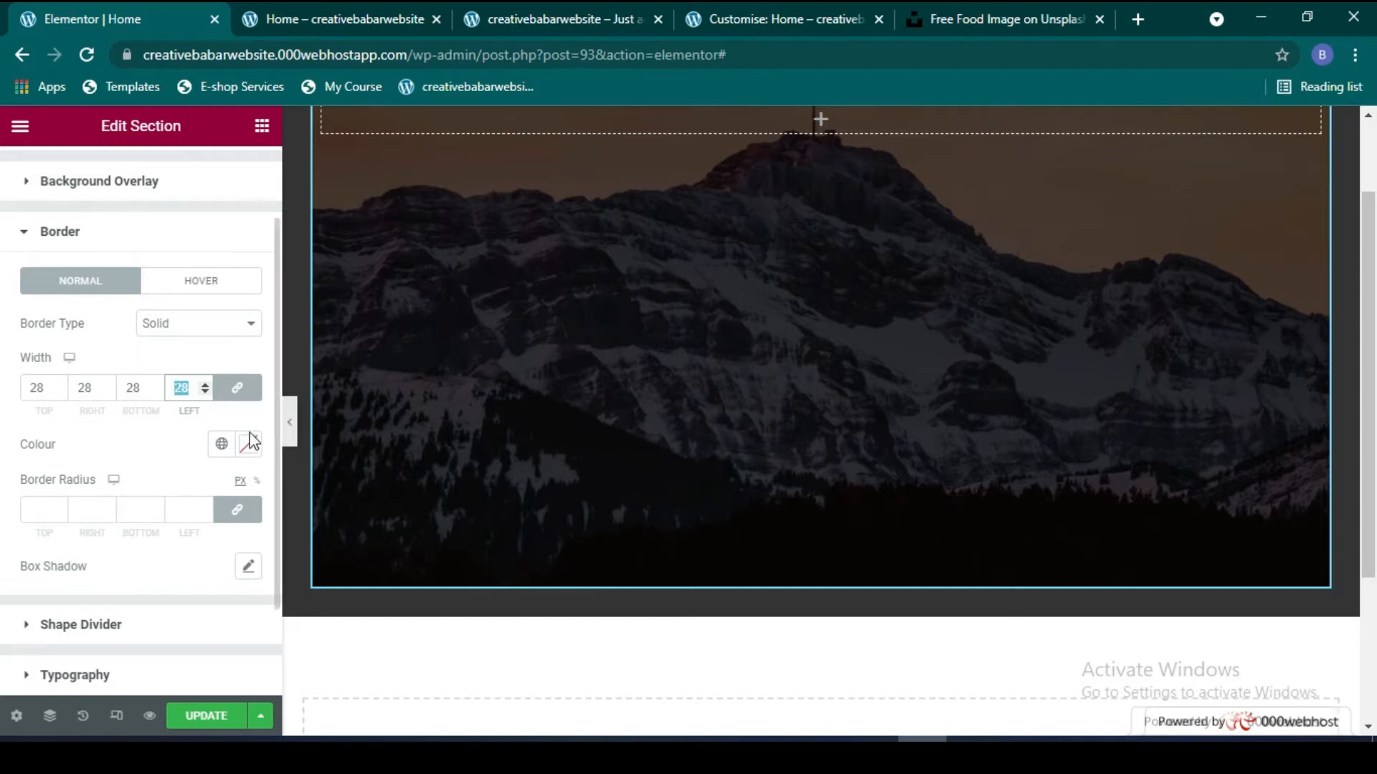
Step: Unlink the border widths, set left to 0, and try 45 on bottom, right and top
{"action": "key", "text": "BackSpace"}
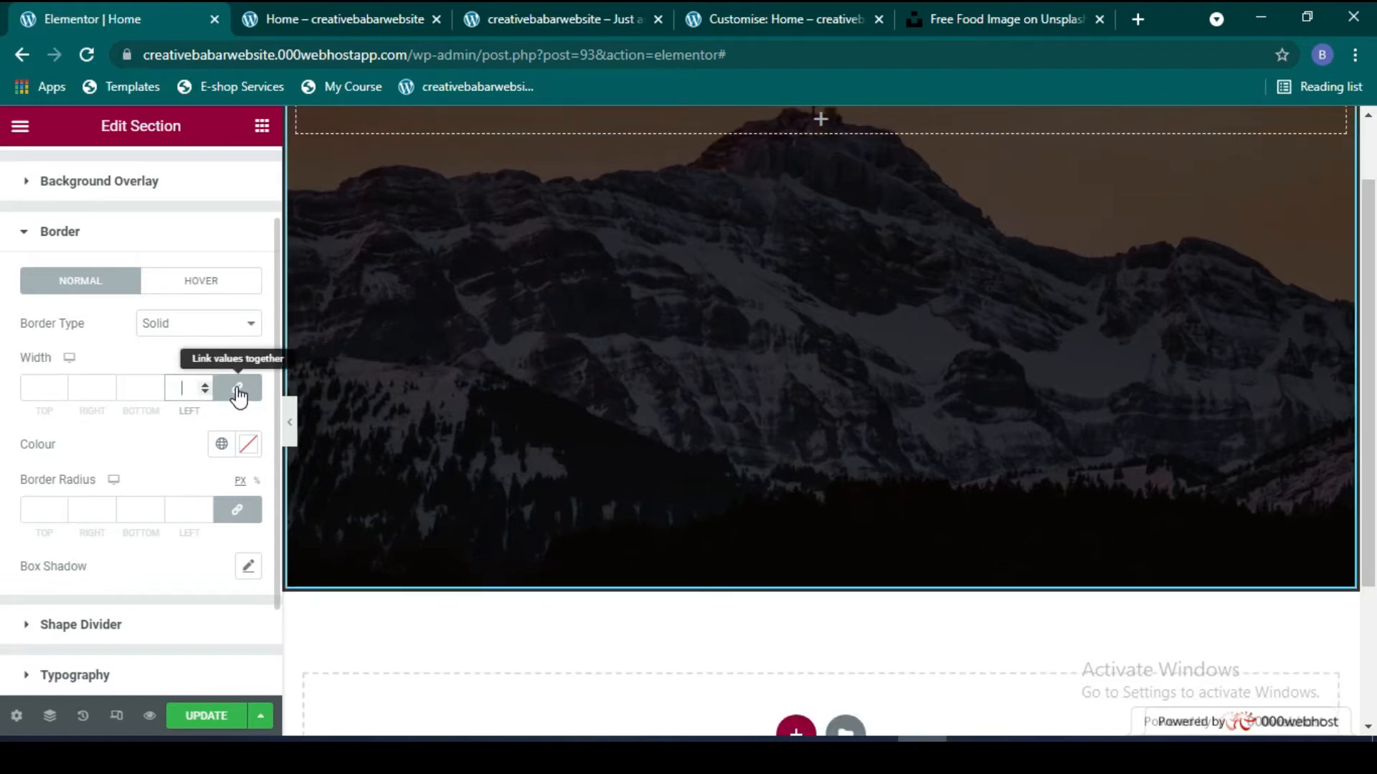
{"action": "left_click", "coordinate": [239, 393]}
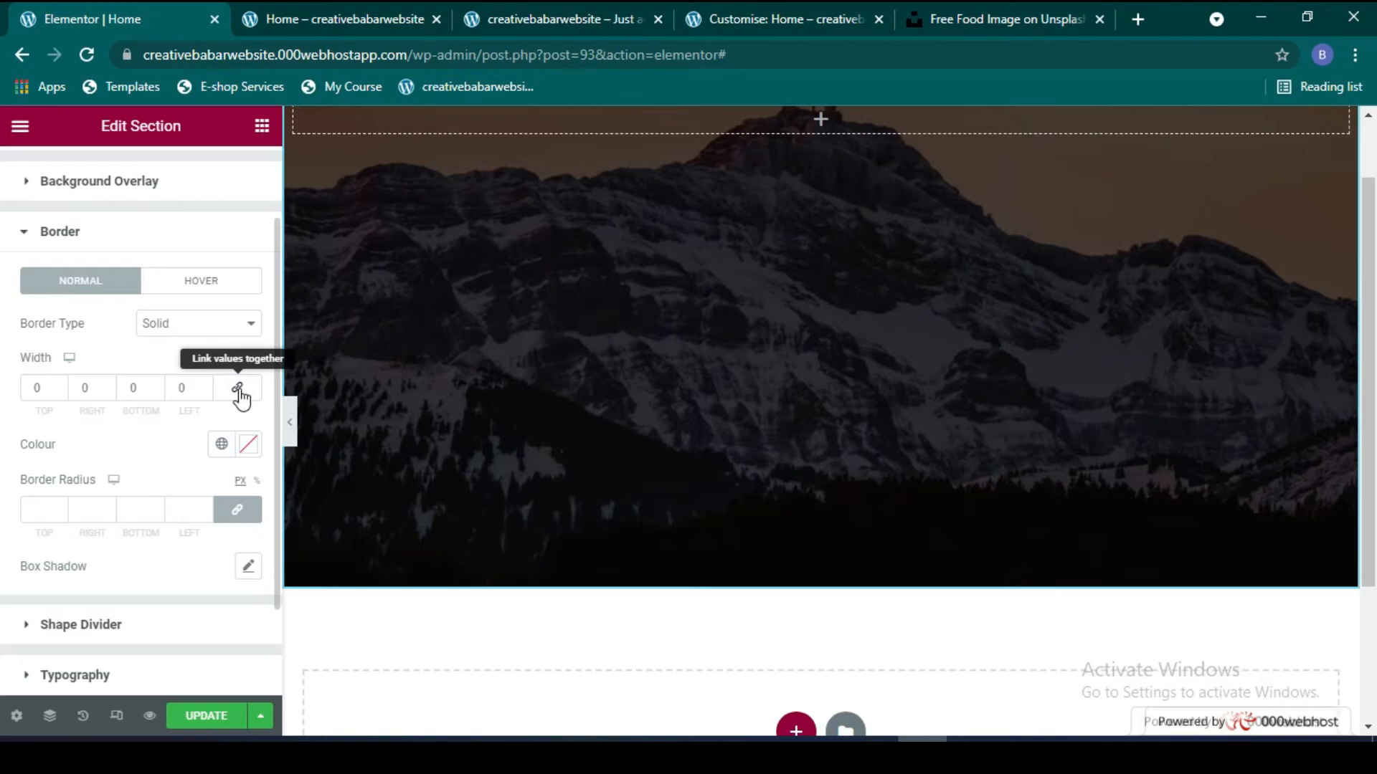
{"action": "double_click", "coordinate": [185, 390]}
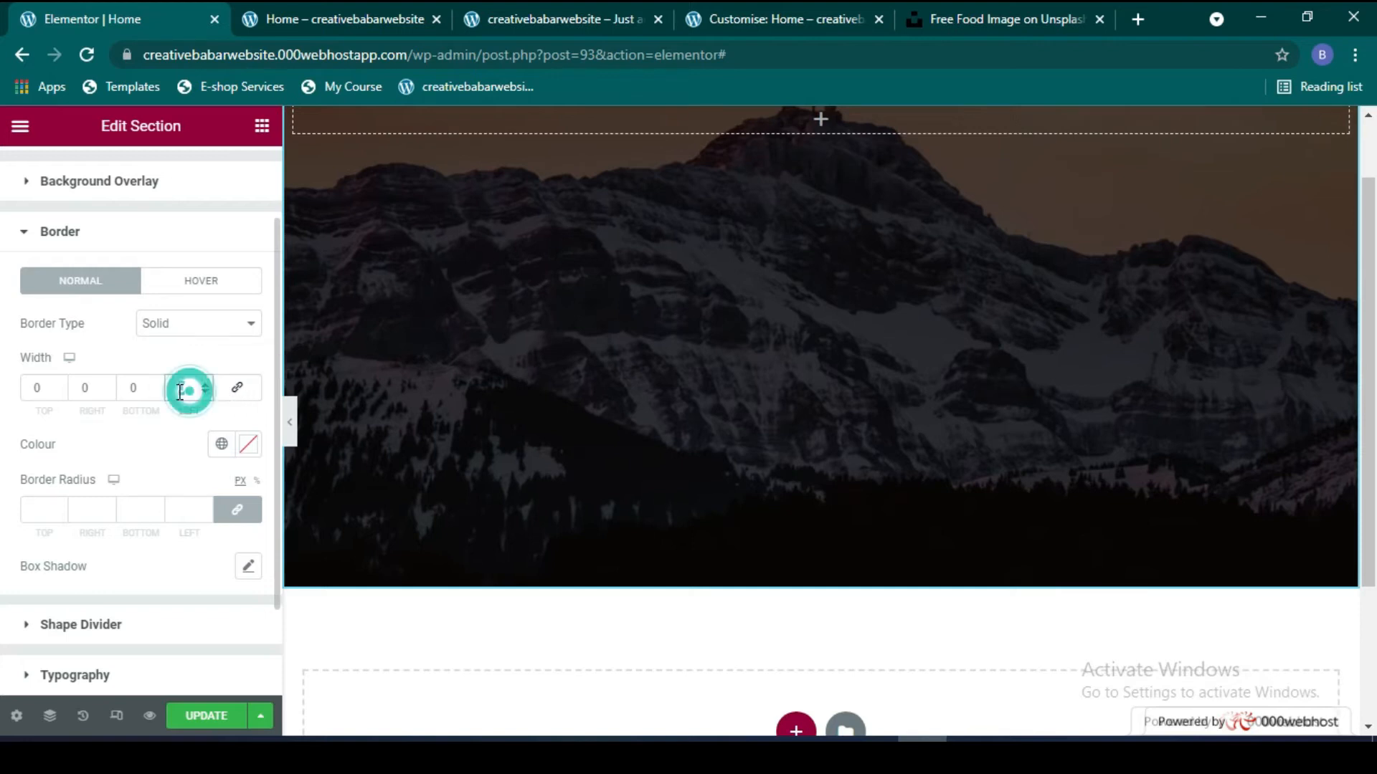
{"action": "type", "text": "45"}
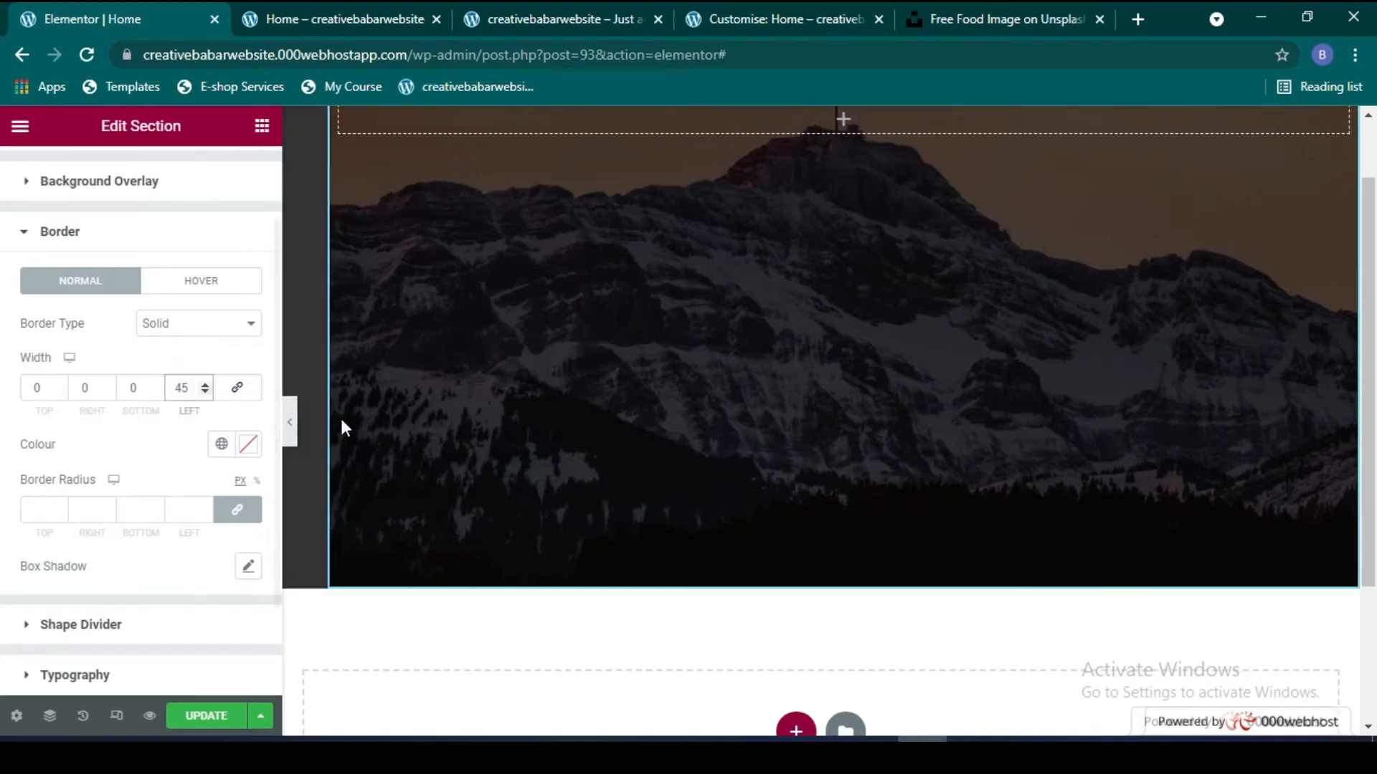
{"action": "double_click", "coordinate": [181, 389]}
{"action": "left_click", "coordinate": [137, 389]}
{"action": "double_click", "coordinate": [186, 388]}
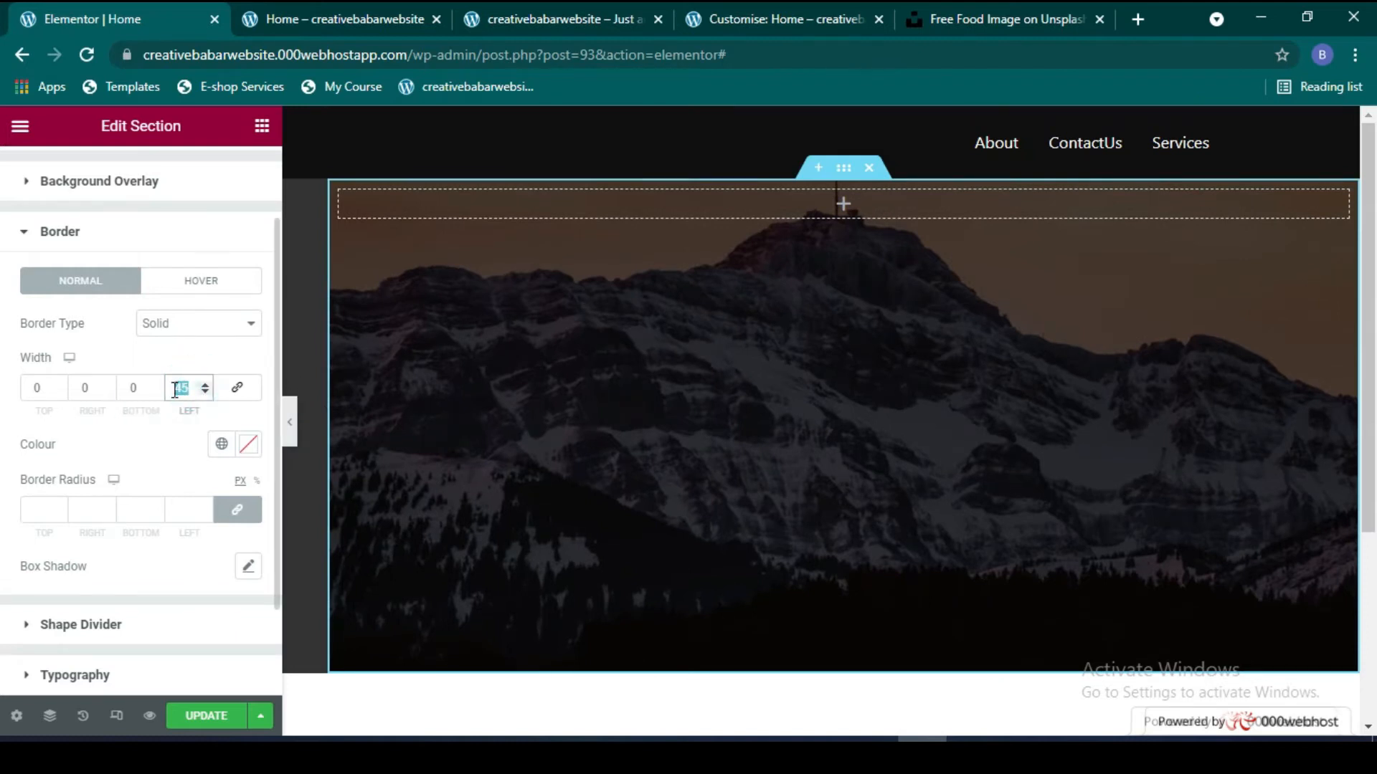
{"action": "type", "text": "0"}
{"action": "left_click", "coordinate": [152, 385]}
{"action": "double_click", "coordinate": [134, 387]}
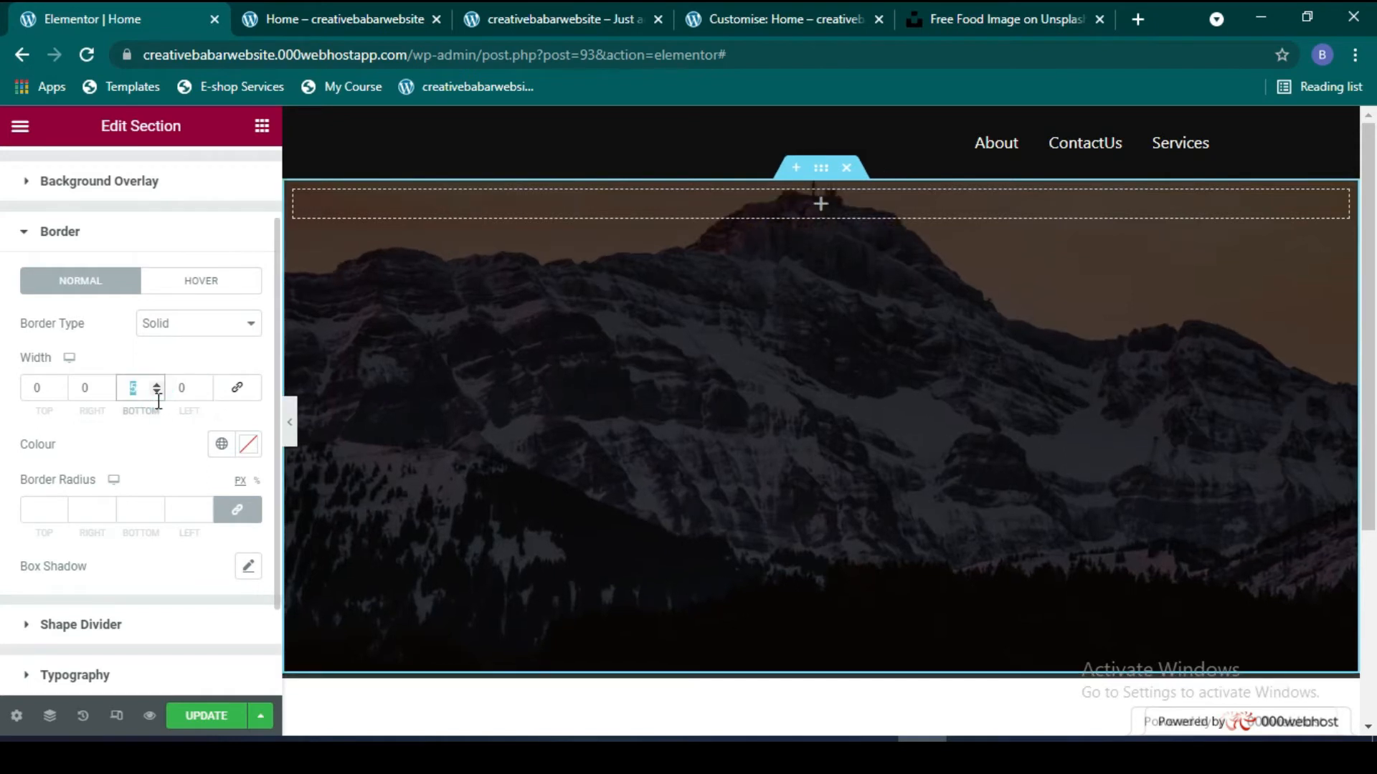
{"action": "type", "text": "45"}
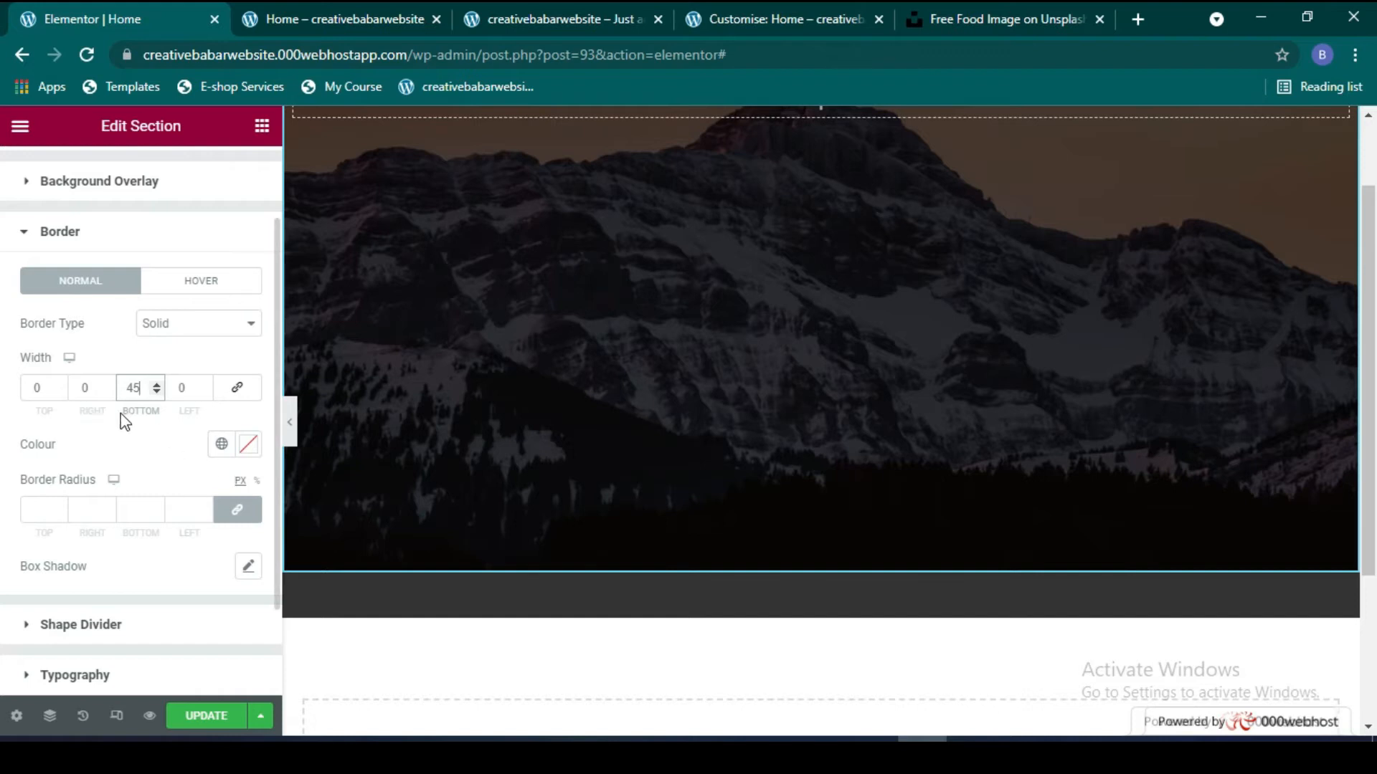
{"action": "double_click", "coordinate": [84, 390]}
{"action": "type", "text": "45"}
{"action": "double_click", "coordinate": [33, 390]}
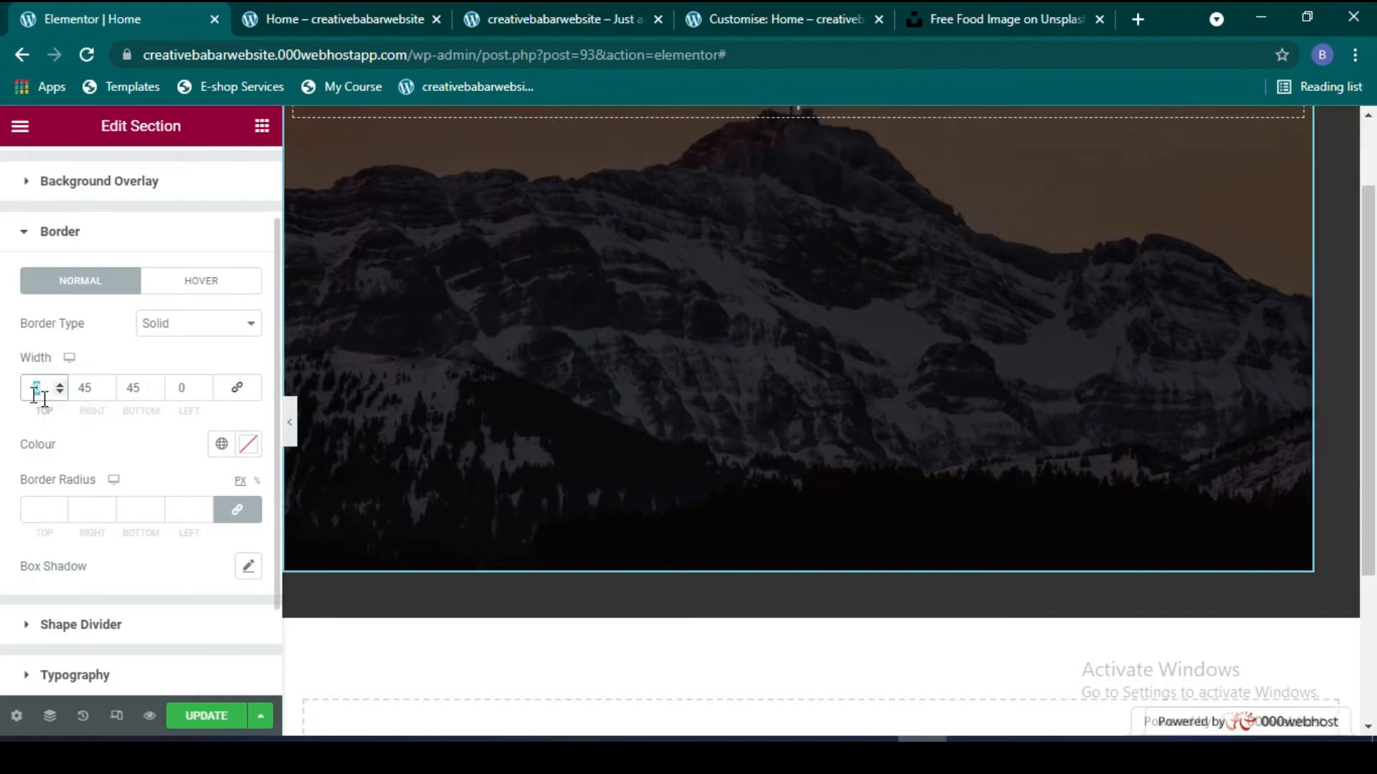
{"action": "type", "text": "45"}
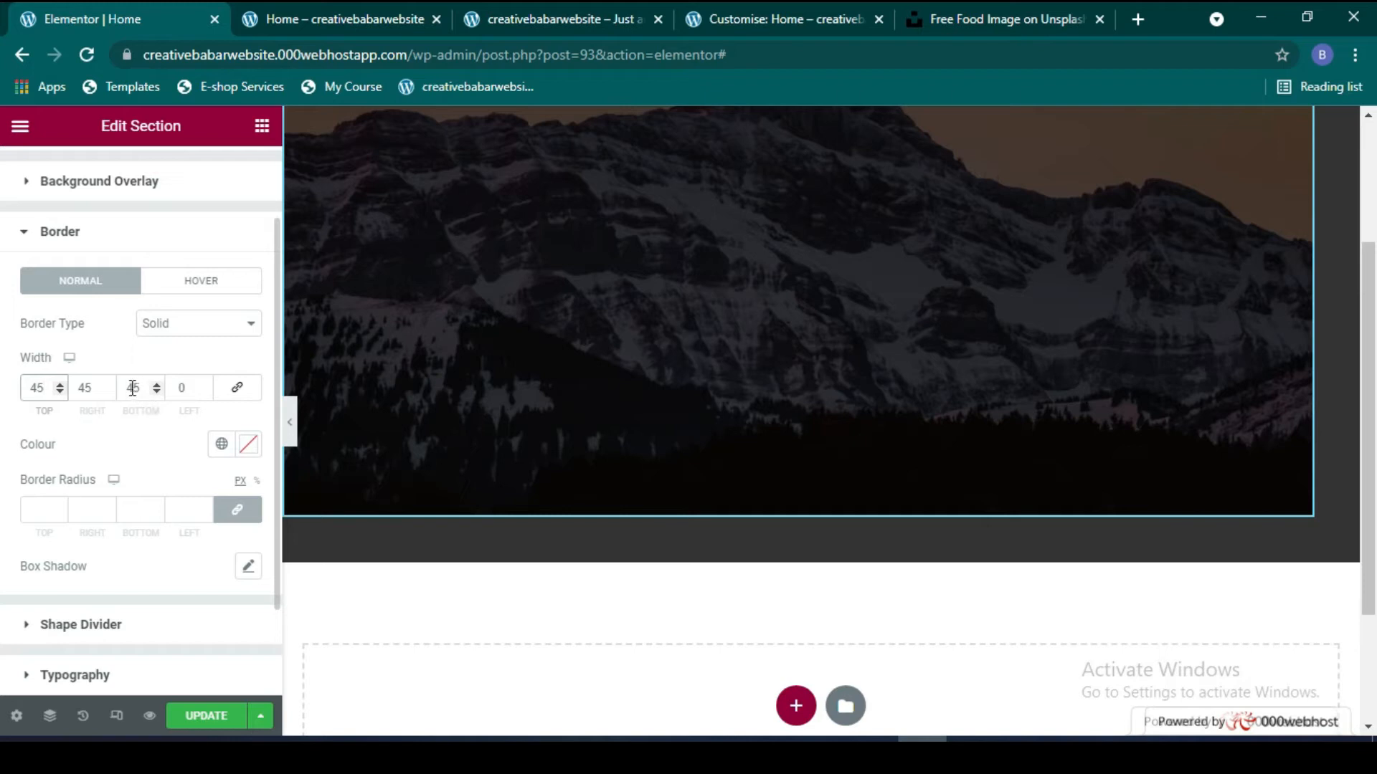
Step: Set the bottom, right and top border widths to 0
{"action": "left_click", "coordinate": [136, 393]}
{"action": "key", "text": "BackSpace"}
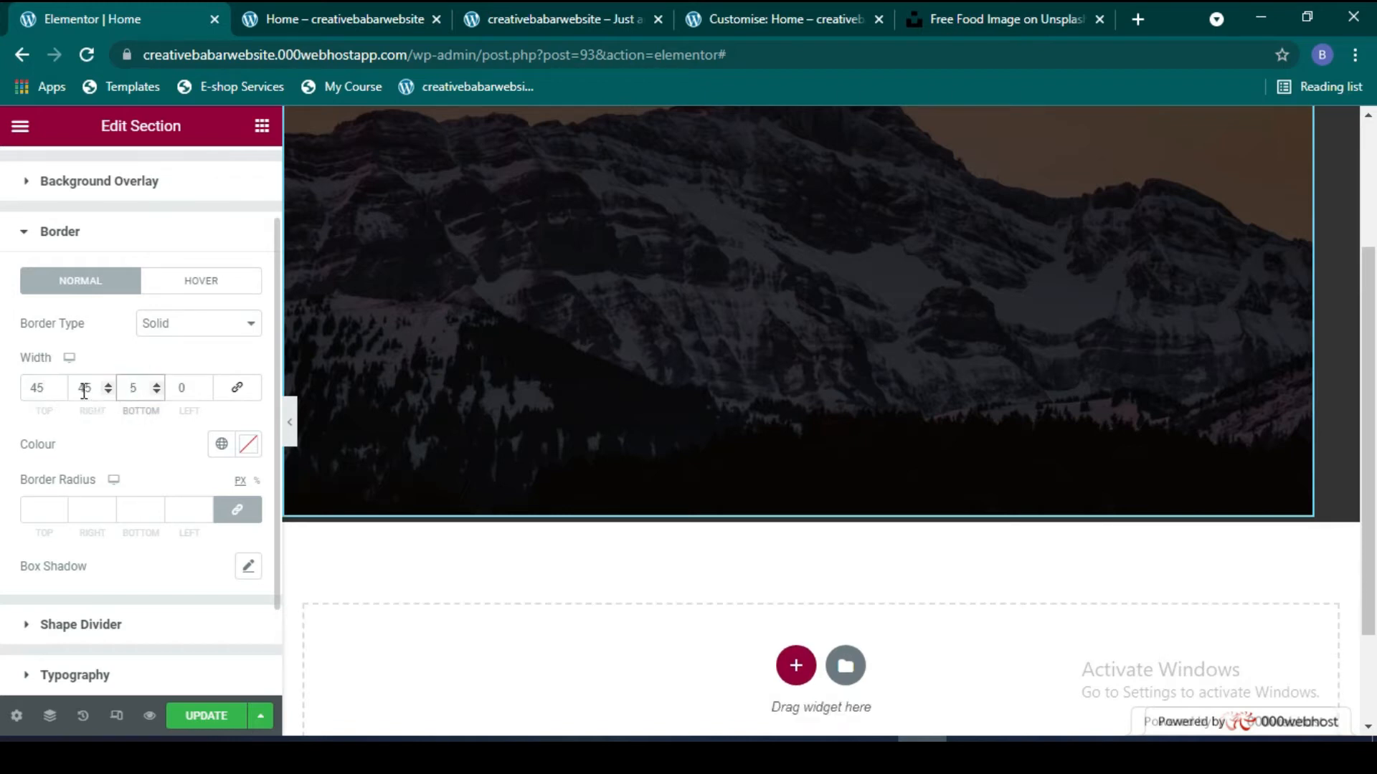
{"action": "left_click", "coordinate": [86, 391]}
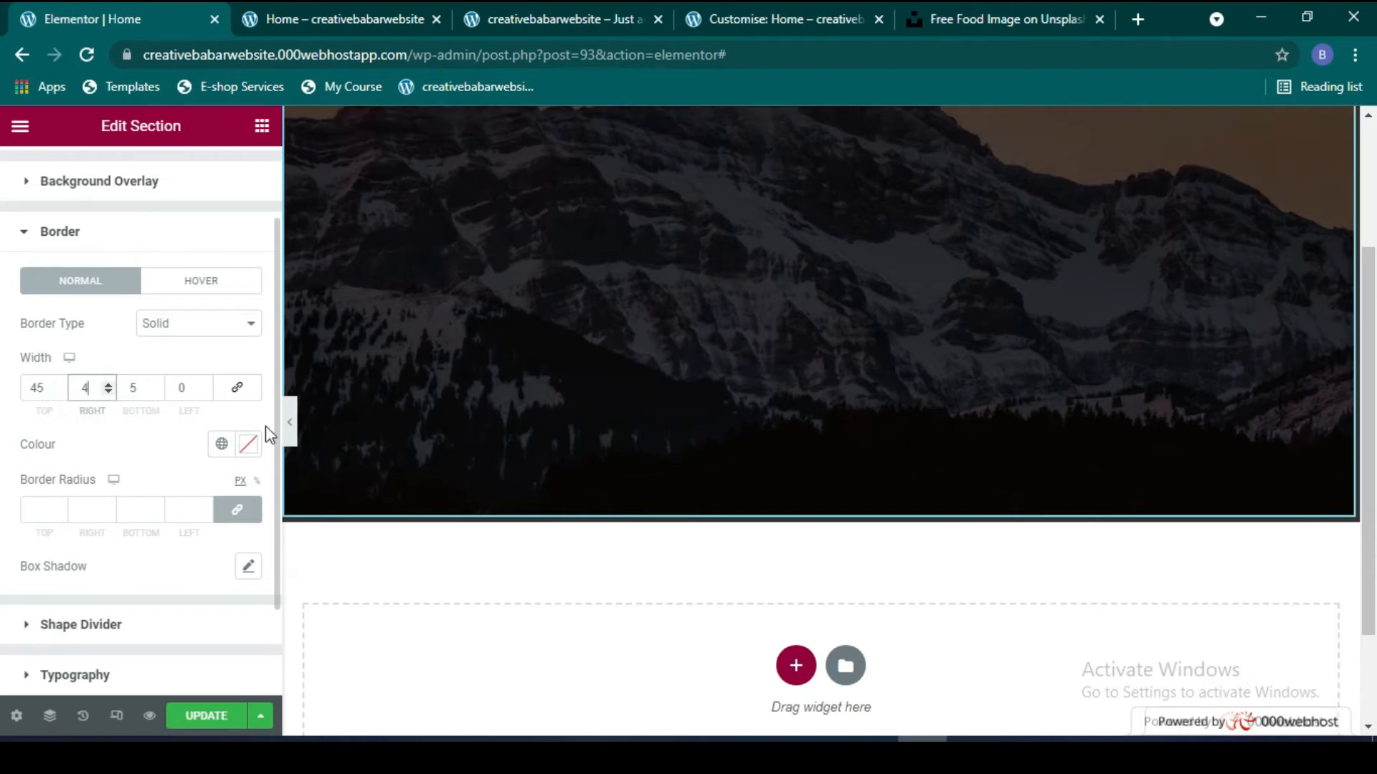
{"action": "scroll", "coordinate": [747, 313], "scroll_direction": "up", "scroll_amount": 3}
{"action": "scroll", "coordinate": [1075, 295], "scroll_direction": "down", "scroll_amount": 4}
{"action": "scroll", "coordinate": [1025, 304], "scroll_direction": "up", "scroll_amount": 4}
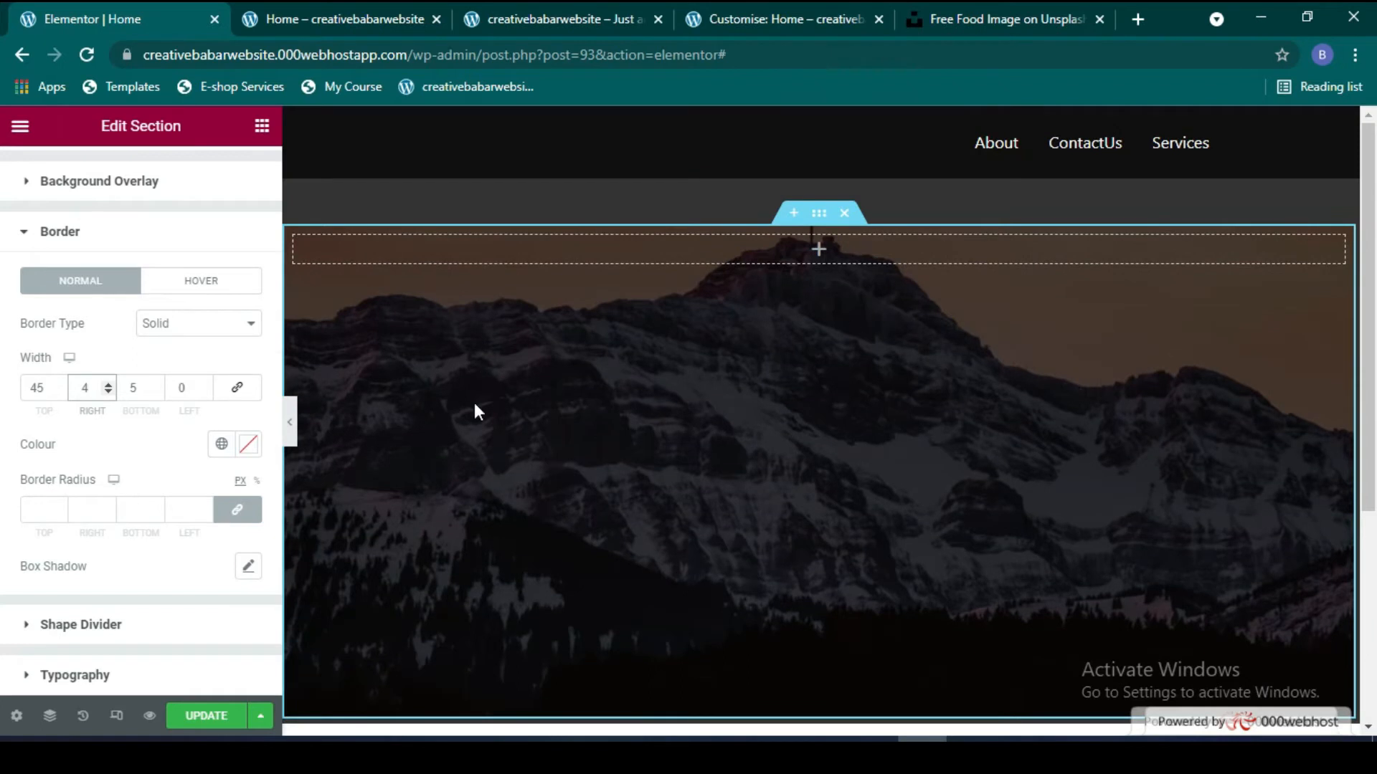
{"action": "double_click", "coordinate": [144, 393]}
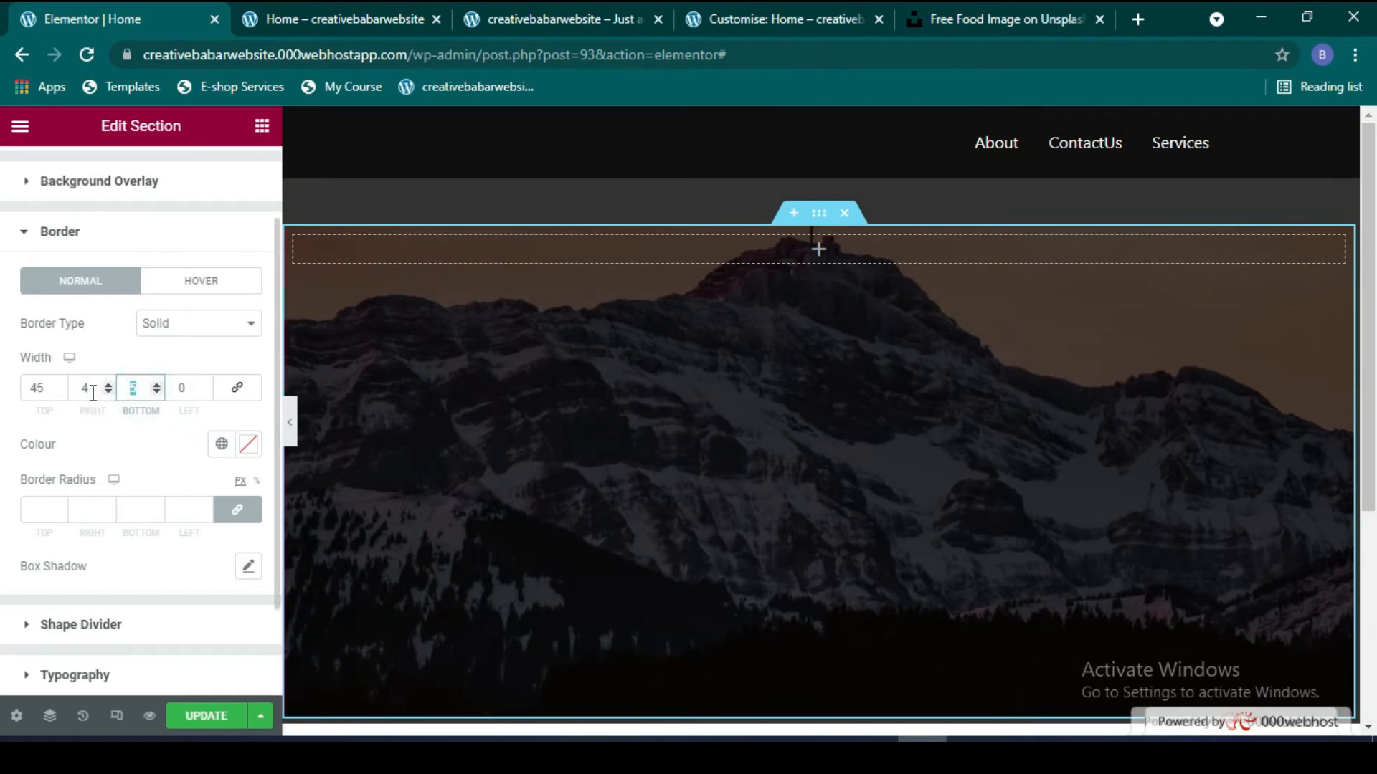
{"action": "type", "text": "0"}
{"action": "double_click", "coordinate": [93, 393]}
{"action": "type", "text": "0"}
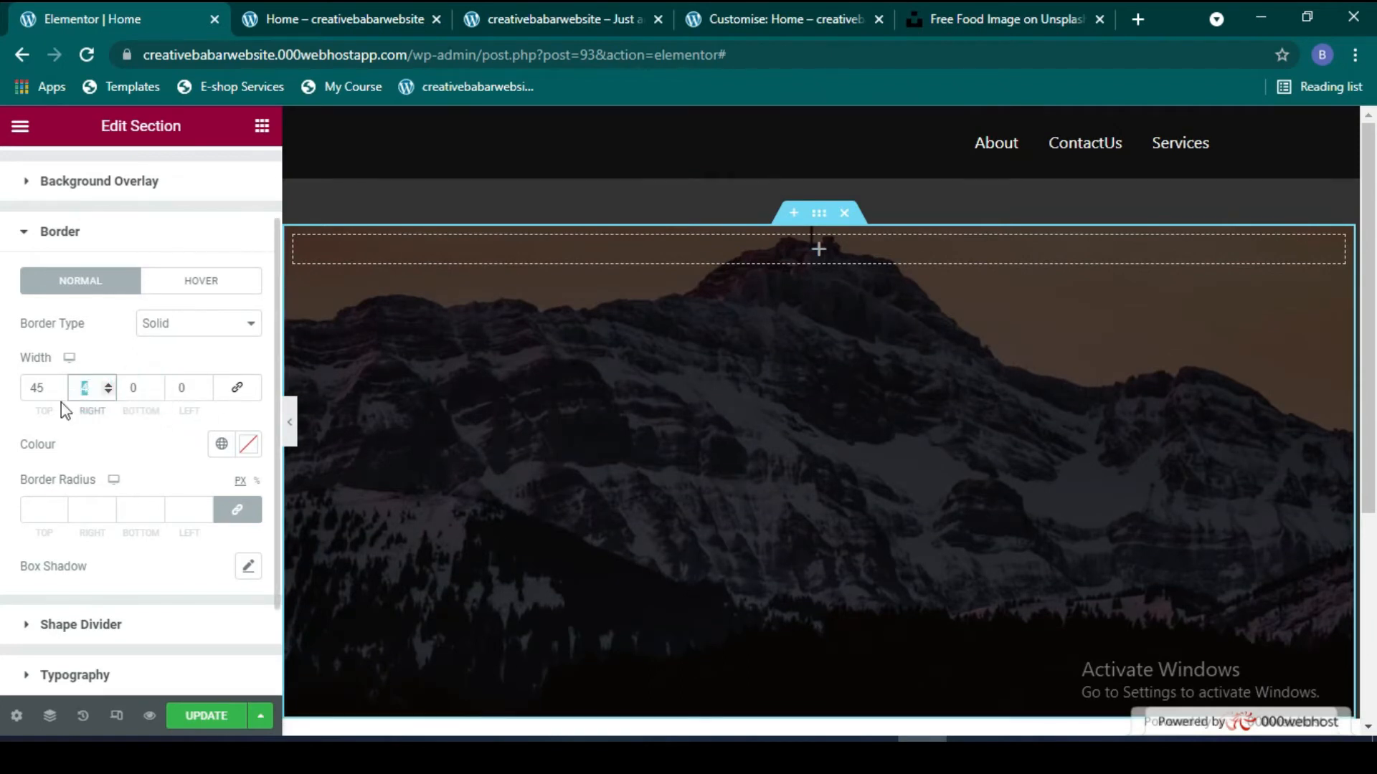
{"action": "left_click_drag", "start_coordinate": [45, 389], "coordinate": [26, 390]}
{"action": "type", "text": "0"}
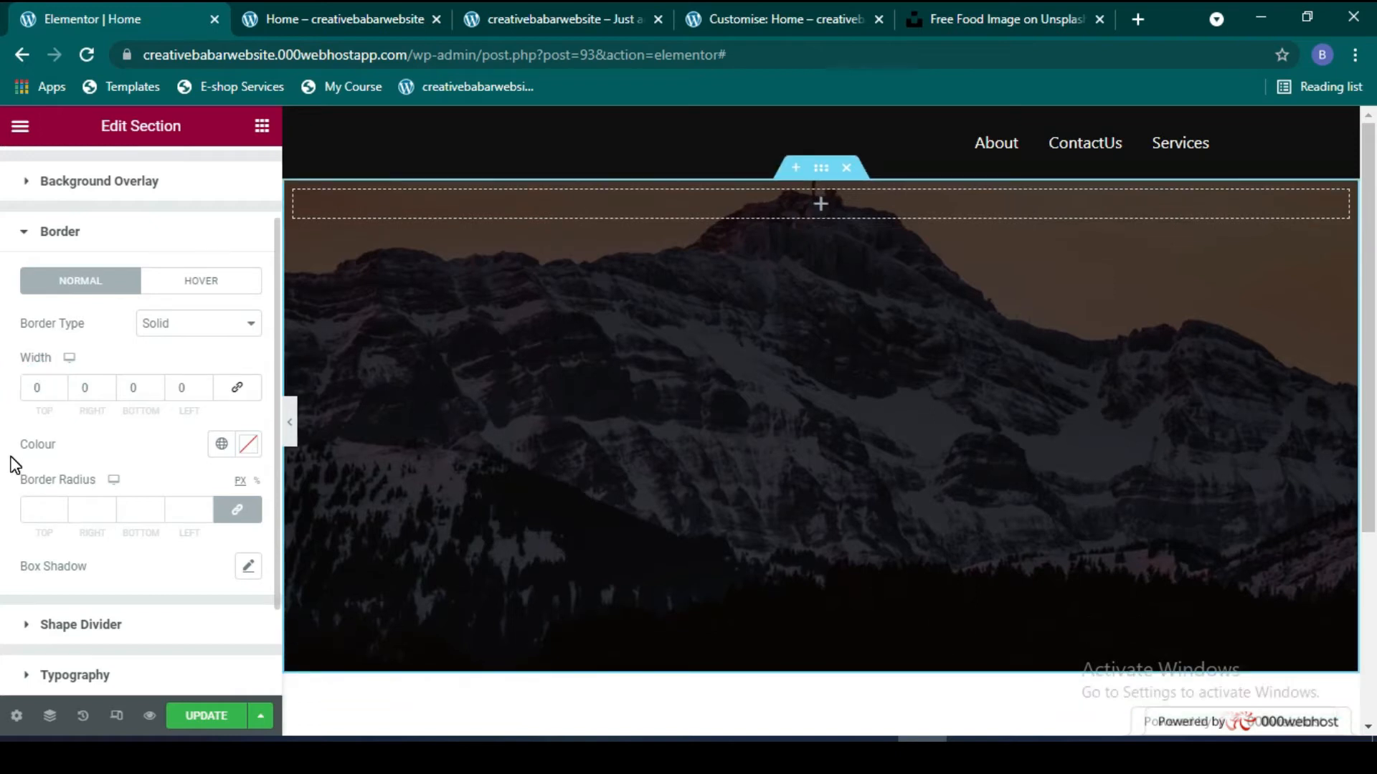
Step: Step up the linked Border Radius to 159, then reset it to 0
{"action": "left_click", "coordinate": [201, 511]}
{"action": "left_click", "coordinate": [201, 509]}
{"action": "left_click", "coordinate": [201, 509]}
{"action": "left_click", "coordinate": [202, 509]}
{"action": "left_click", "coordinate": [202, 509]}
{"action": "left_click", "coordinate": [202, 509]}
{"action": "left_click", "coordinate": [202, 509]}
{"action": "scroll", "coordinate": [201, 509], "scroll_direction": "up", "scroll_amount": 20}
{"action": "scroll", "coordinate": [201, 509], "scroll_direction": "up", "scroll_amount": 18}
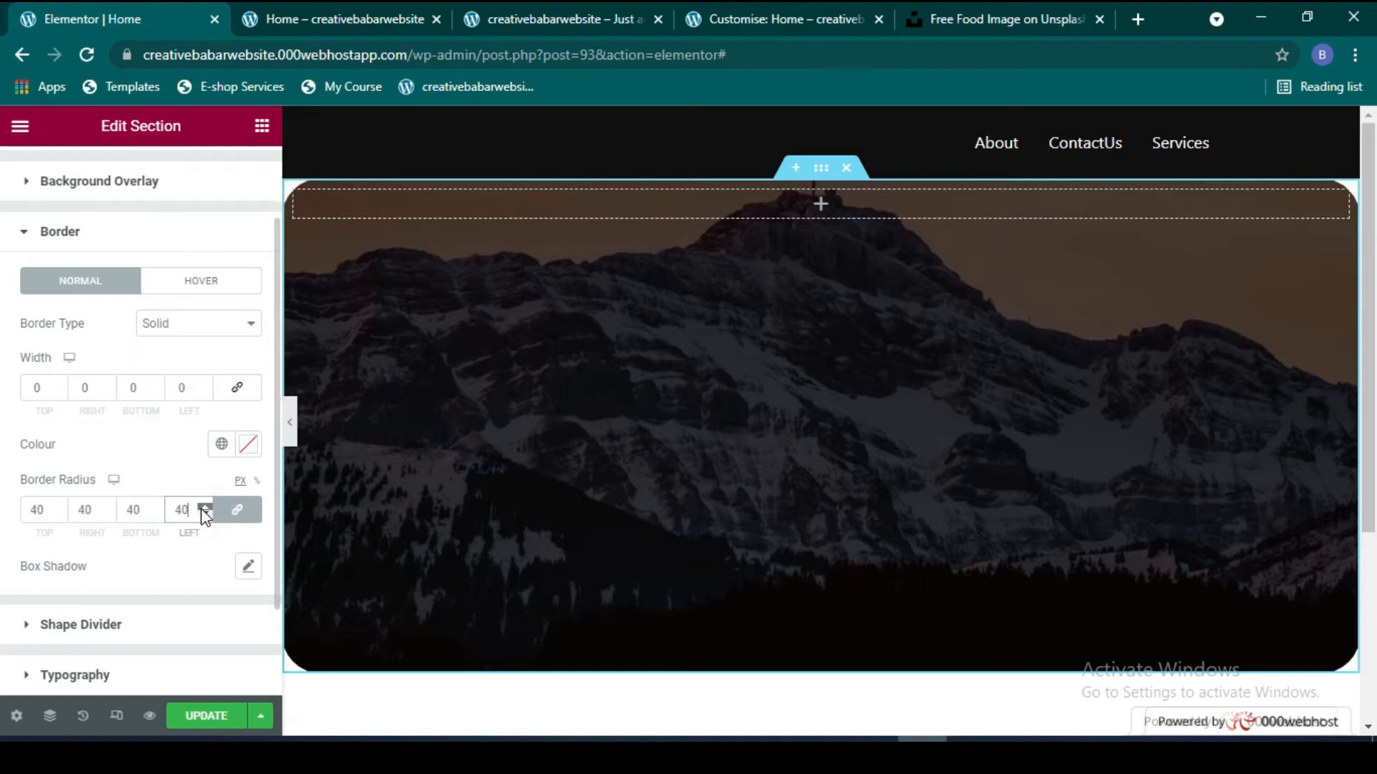
{"action": "scroll", "coordinate": [200, 509], "scroll_direction": "up", "scroll_amount": 20}
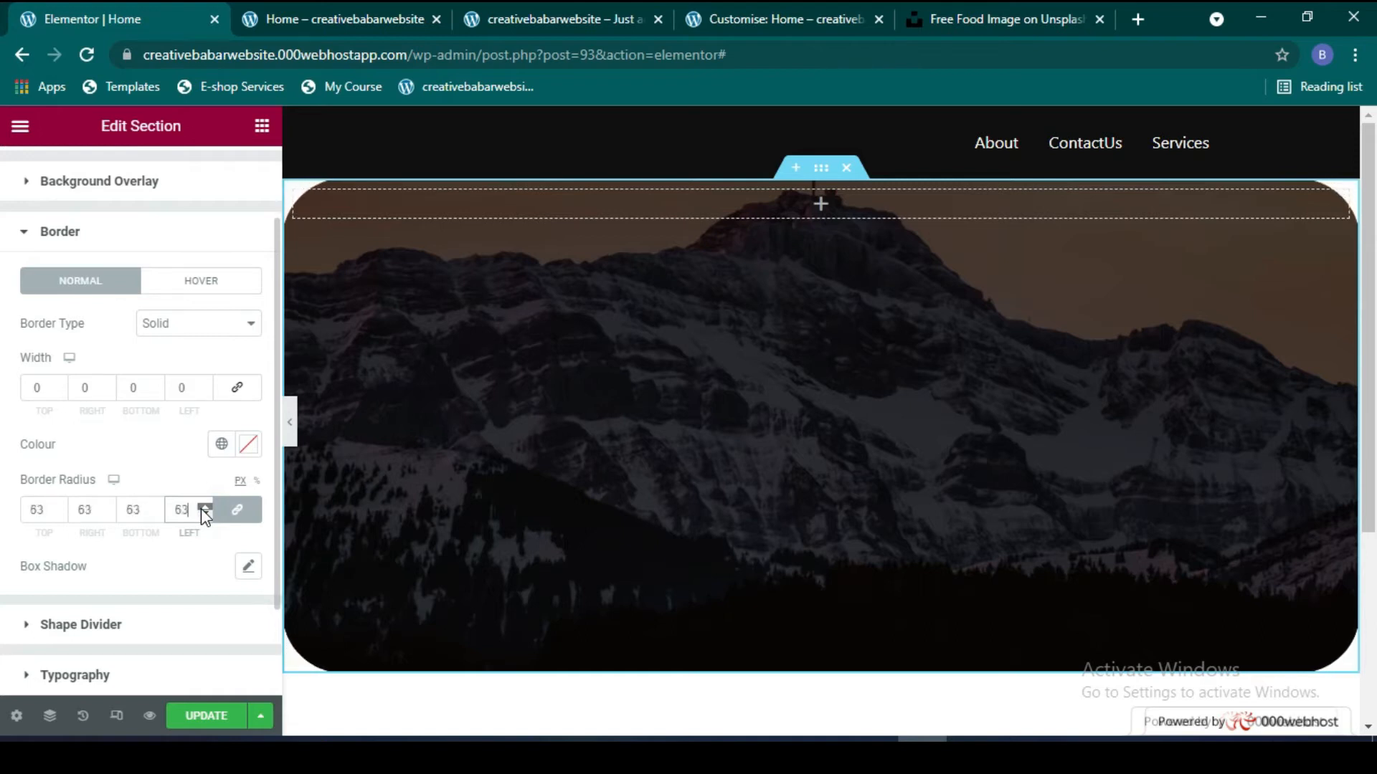
{"action": "scroll", "coordinate": [200, 509], "scroll_direction": "up", "scroll_amount": 20}
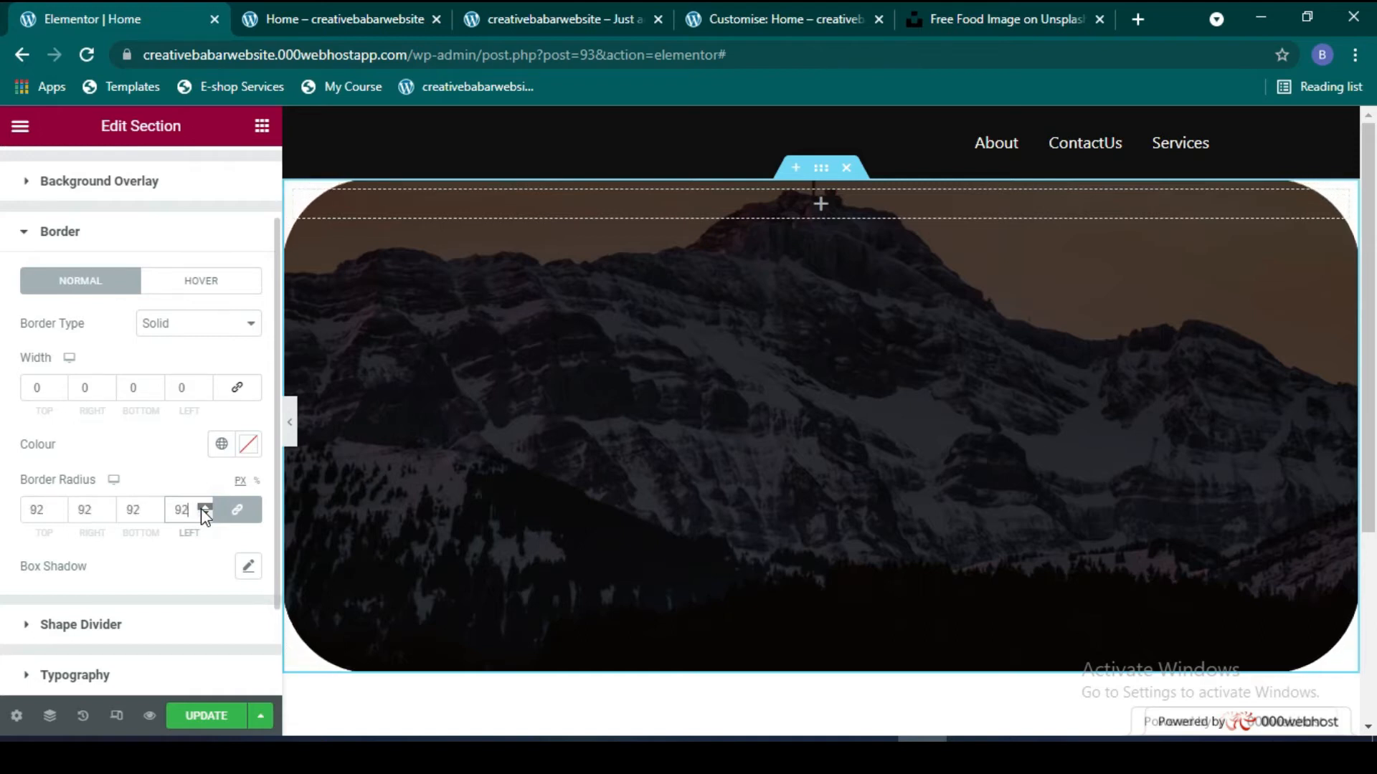
{"action": "scroll", "coordinate": [201, 509], "scroll_direction": "up", "scroll_amount": 20}
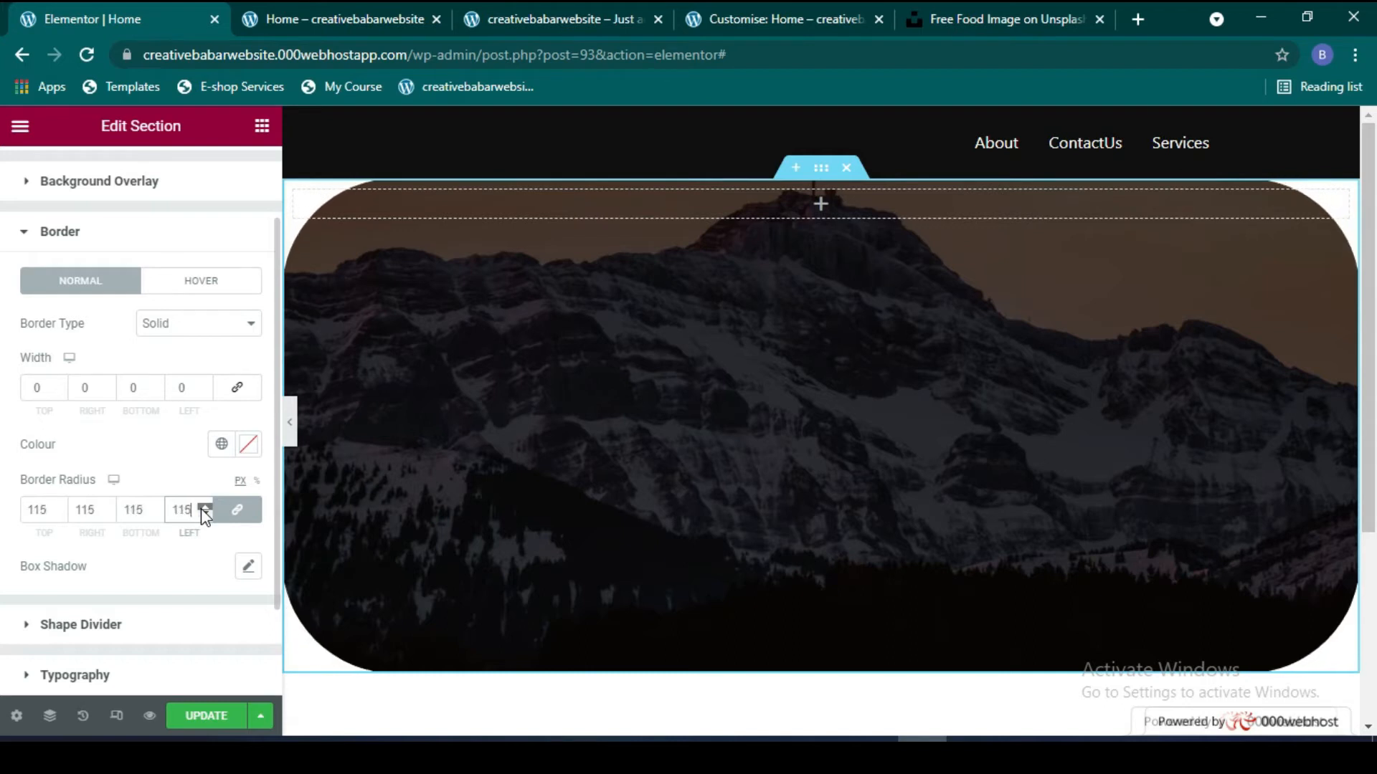
{"action": "scroll", "coordinate": [200, 509], "scroll_direction": "up", "scroll_amount": 20}
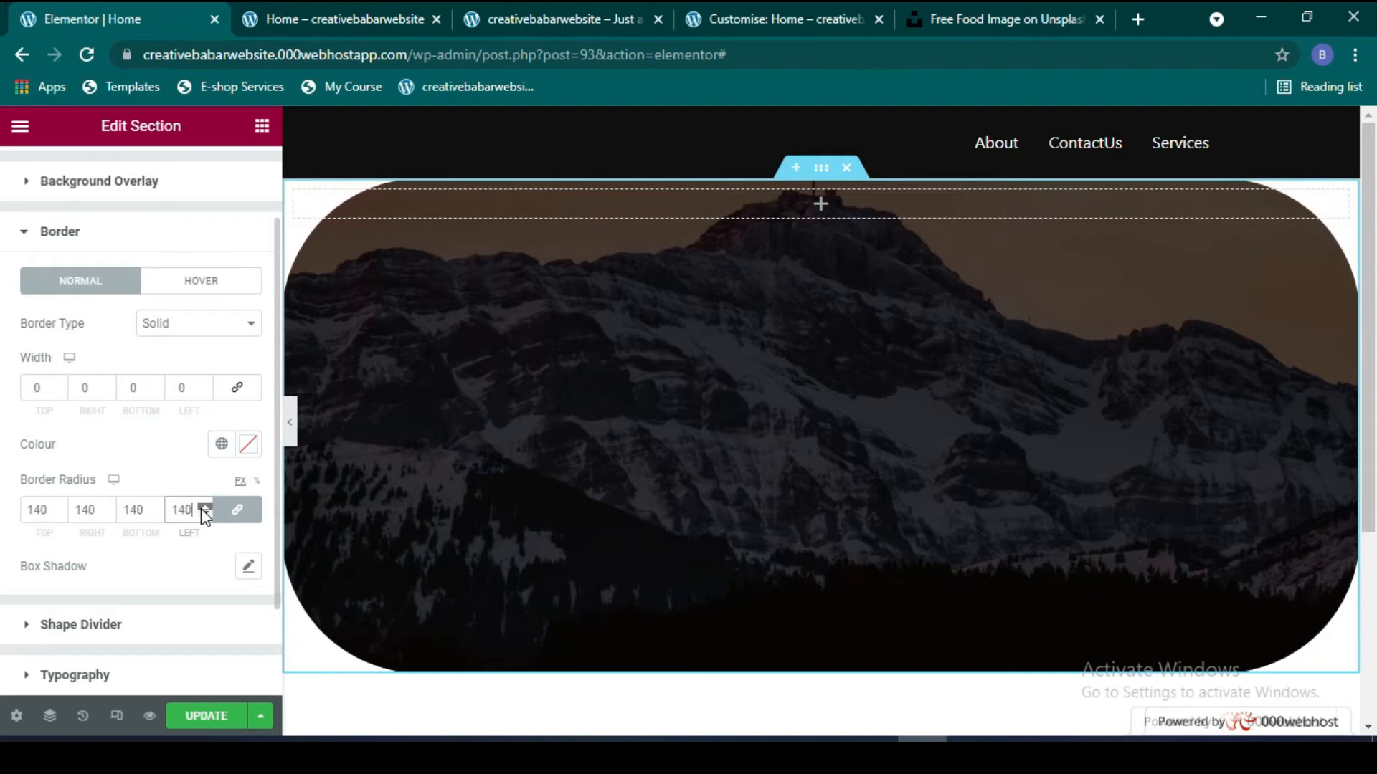
{"action": "scroll", "coordinate": [201, 509], "scroll_direction": "up", "scroll_amount": 14}
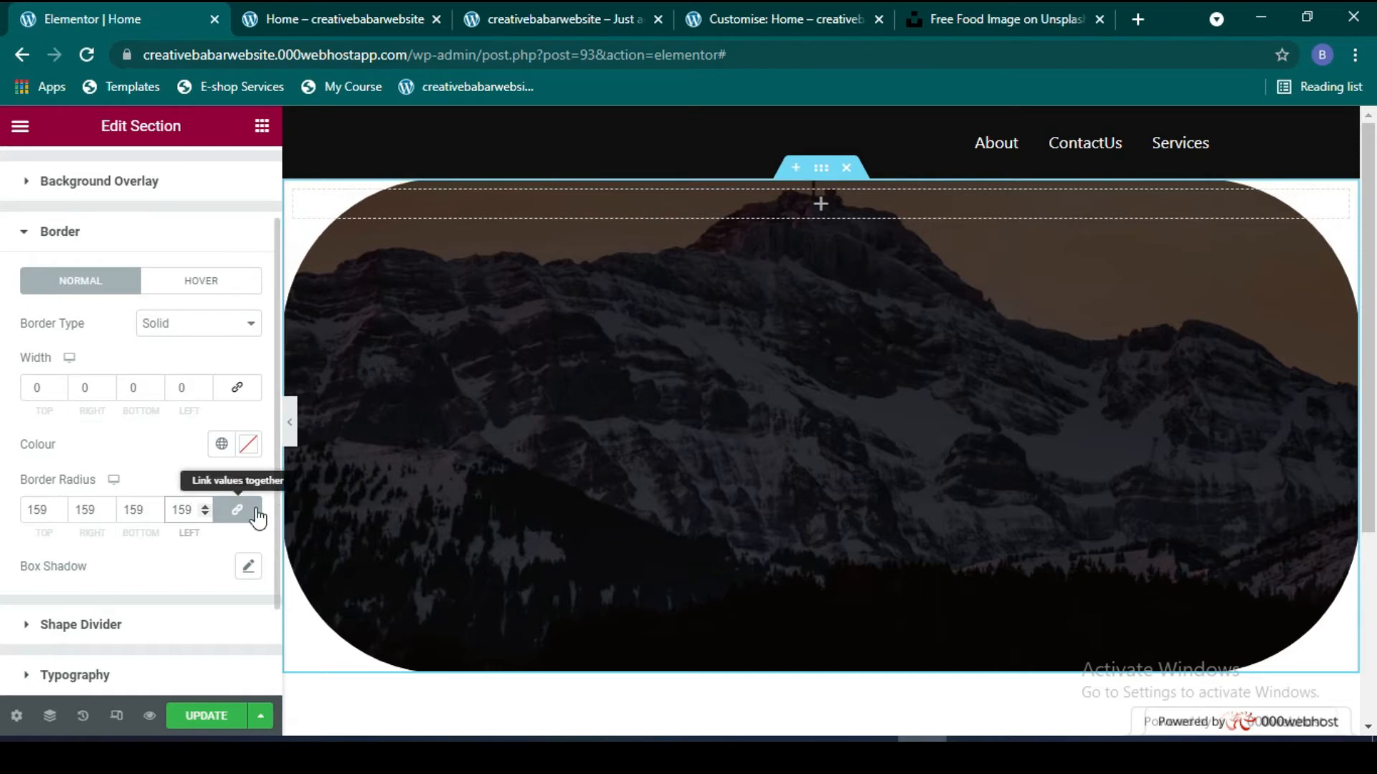
{"action": "left_click_drag", "start_coordinate": [192, 510], "coordinate": [170, 512]}
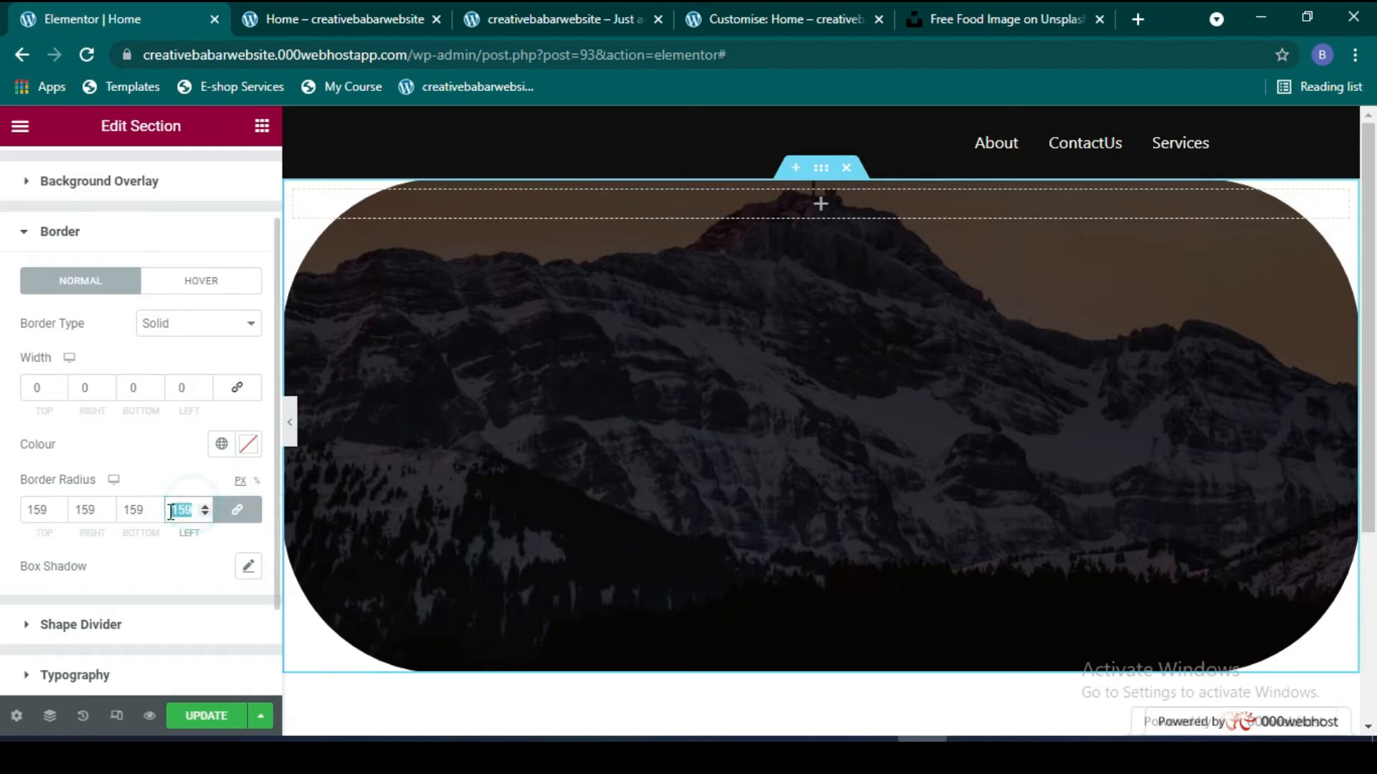
{"action": "type", "text": "0"}
Step: Unlink the corner radii and set the left corner radius to 520
{"action": "left_click", "coordinate": [237, 510]}
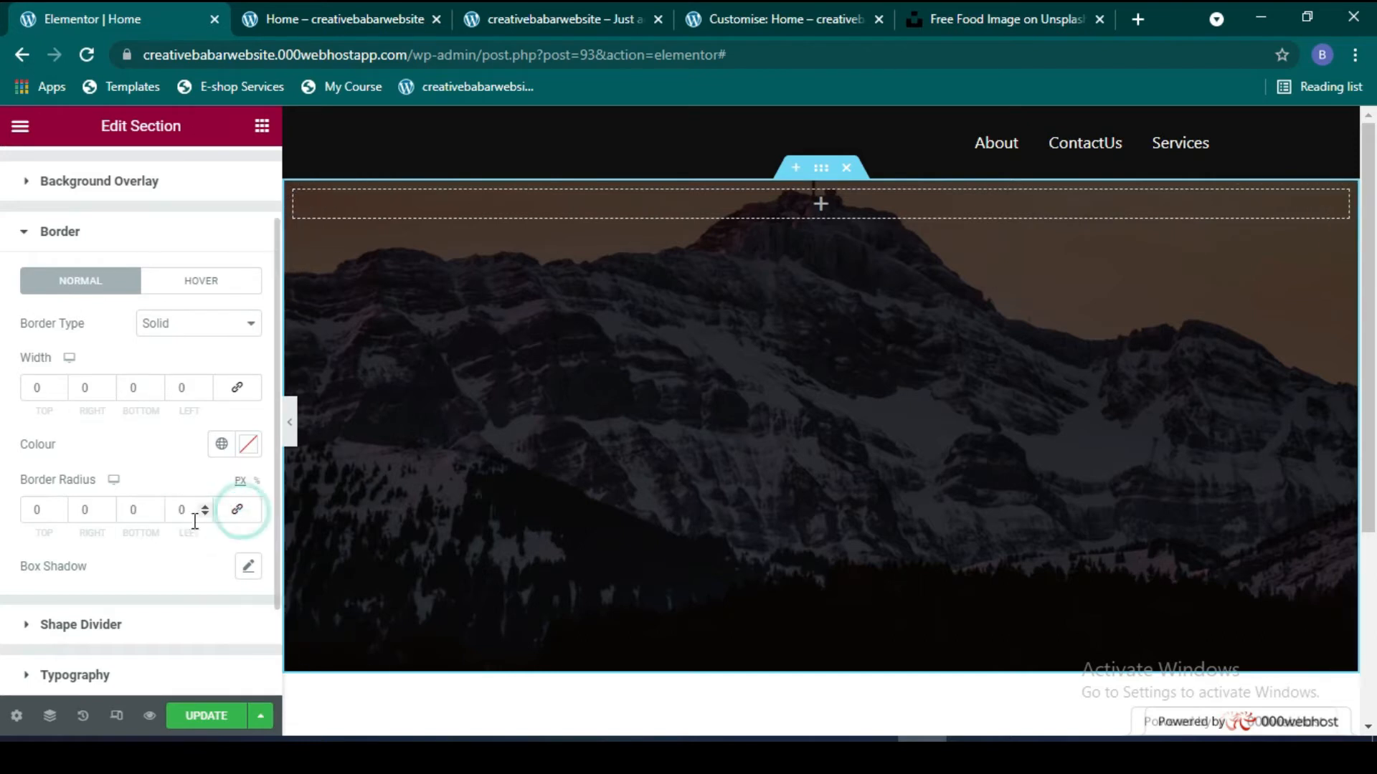
{"action": "left_click", "coordinate": [176, 515]}
{"action": "type", "text": "12"}
{"action": "scroll", "coordinate": [322, 651], "scroll_direction": "down", "scroll_amount": 2}
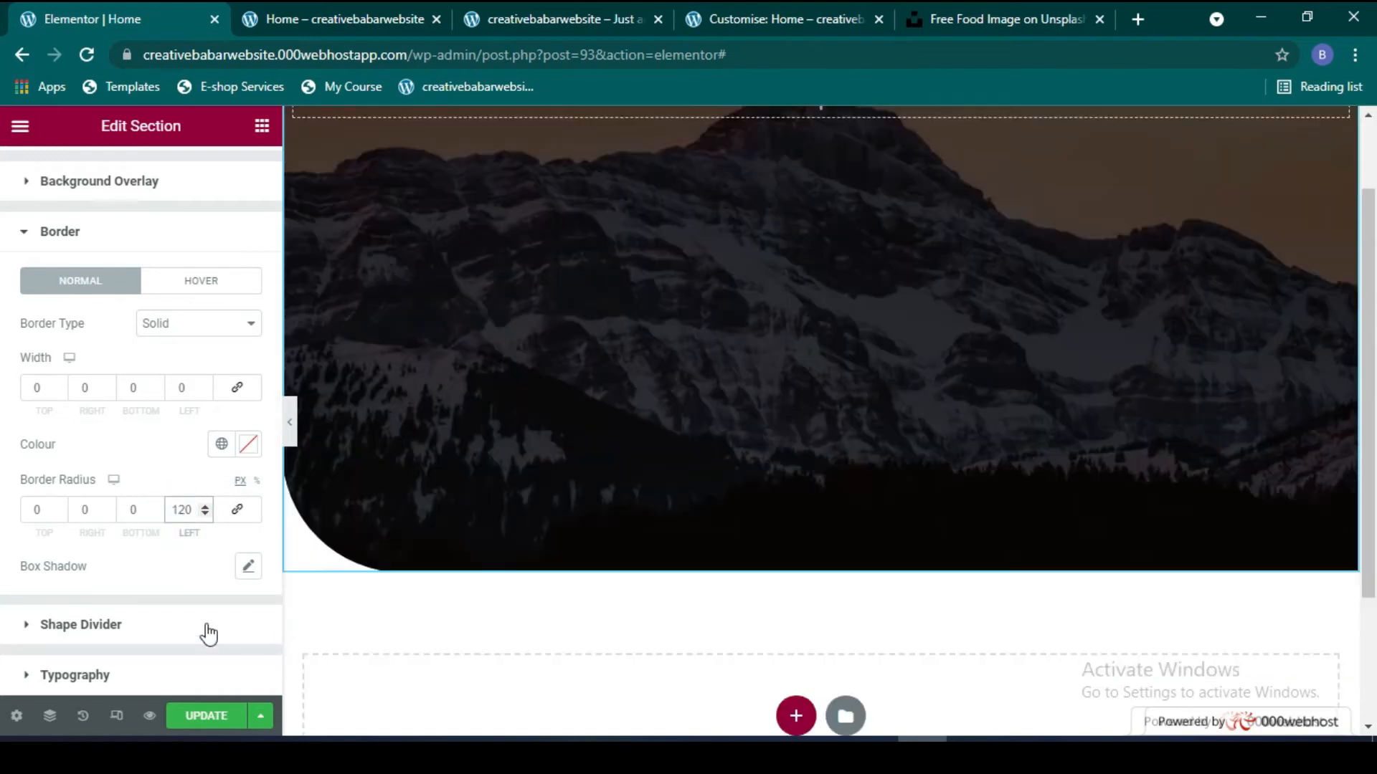
{"action": "left_click", "coordinate": [182, 515]}
{"action": "key", "text": "BackSpace"}
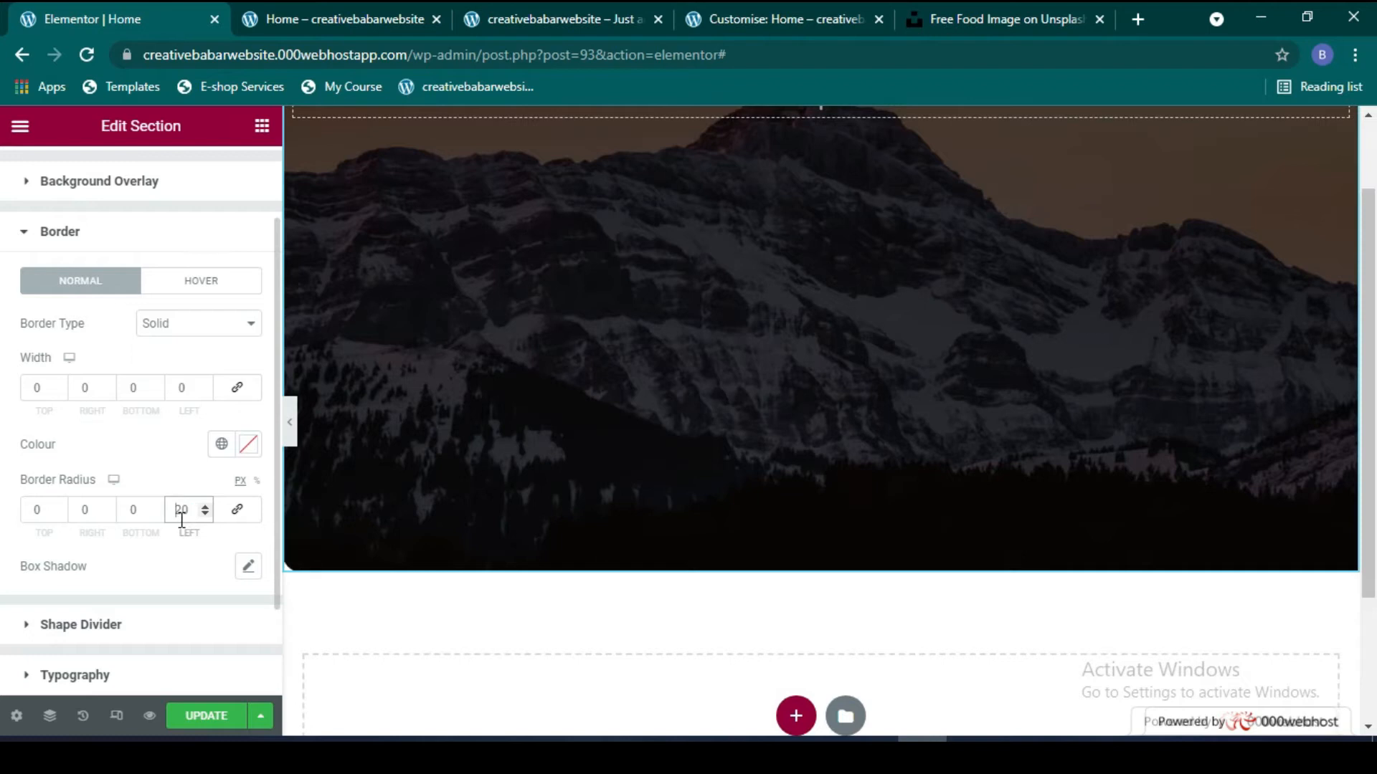
{"action": "type", "text": "5"}
{"action": "scroll", "coordinate": [584, 488], "scroll_direction": "up", "scroll_amount": 2}
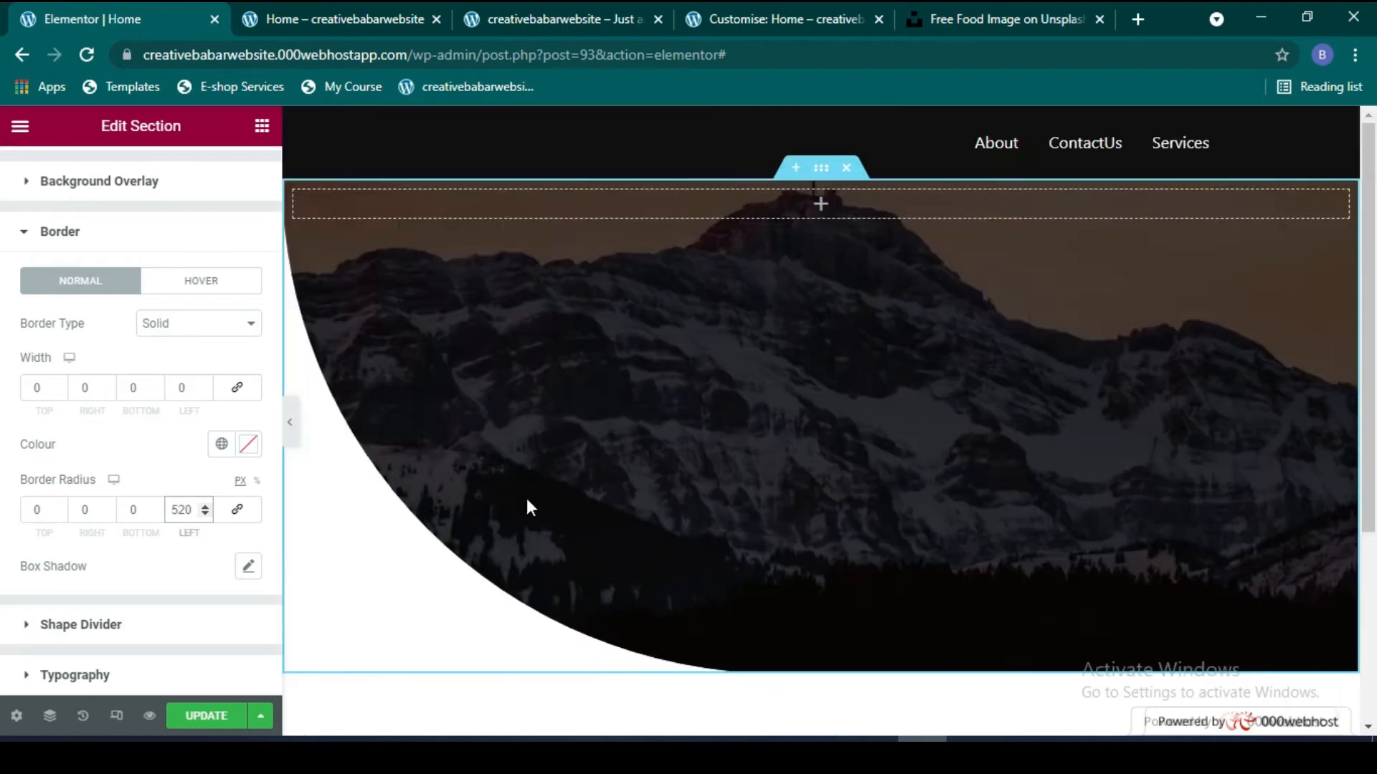
Step: Move the 520 radius to the bottom corner, zero the right corner, and try 520 on top
{"action": "double_click", "coordinate": [178, 513]}
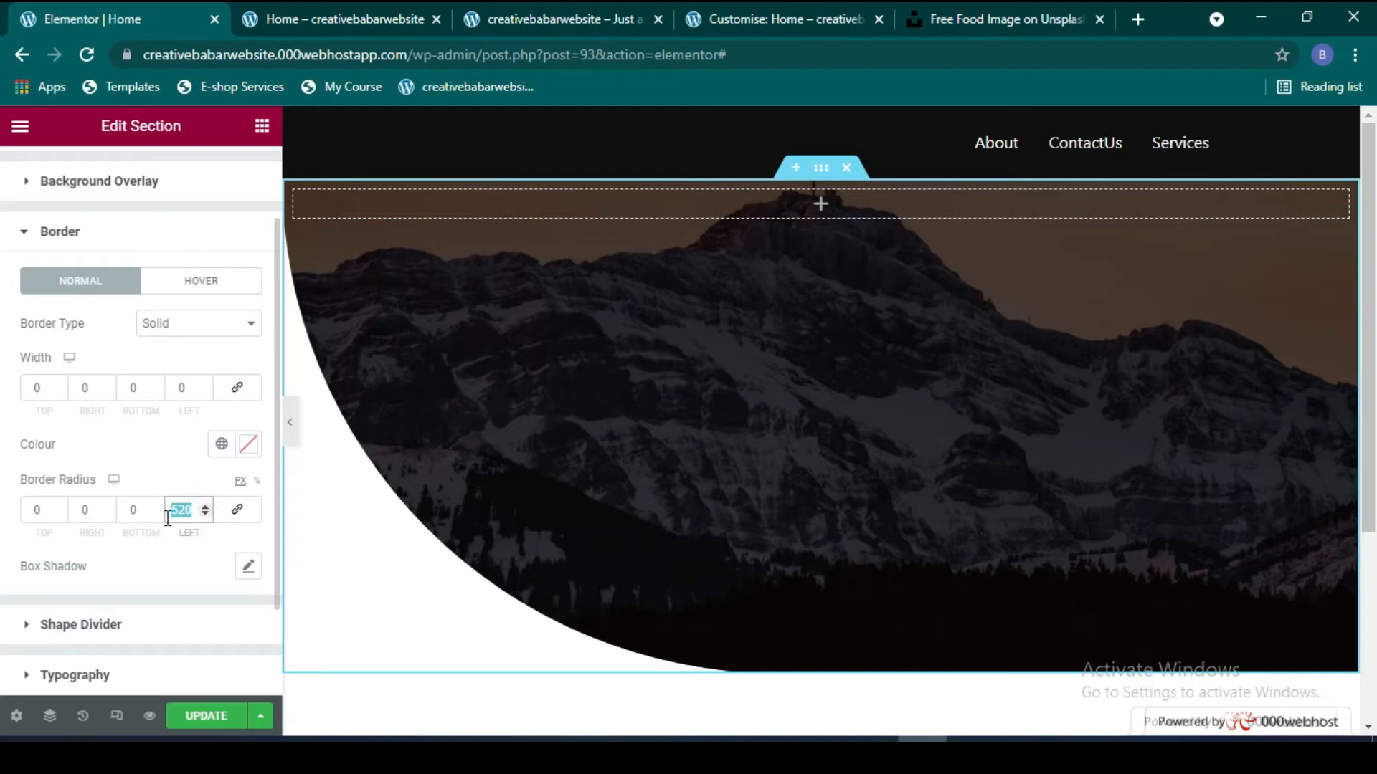
{"action": "key", "text": "ctrl+x"}
{"action": "double_click", "coordinate": [144, 513]}
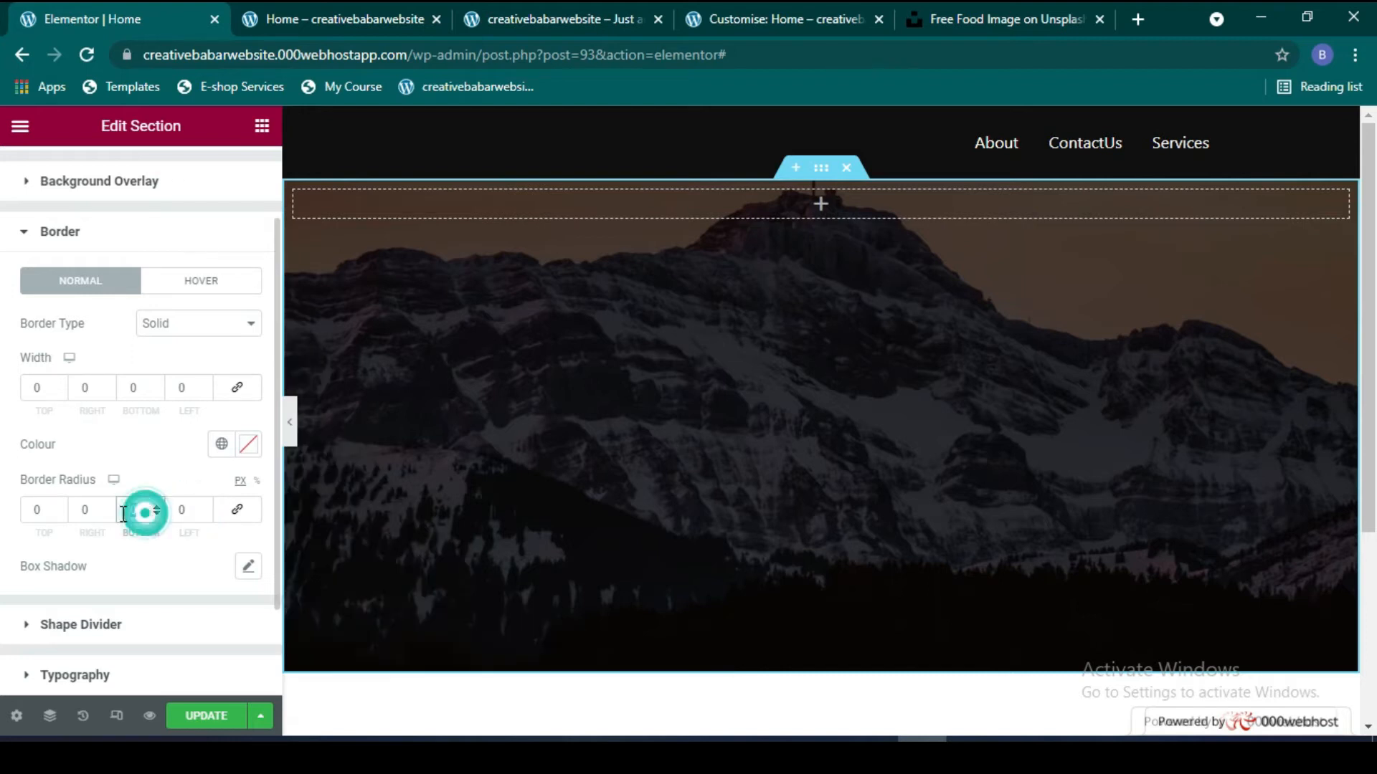
{"action": "key", "text": "ctrl+v"}
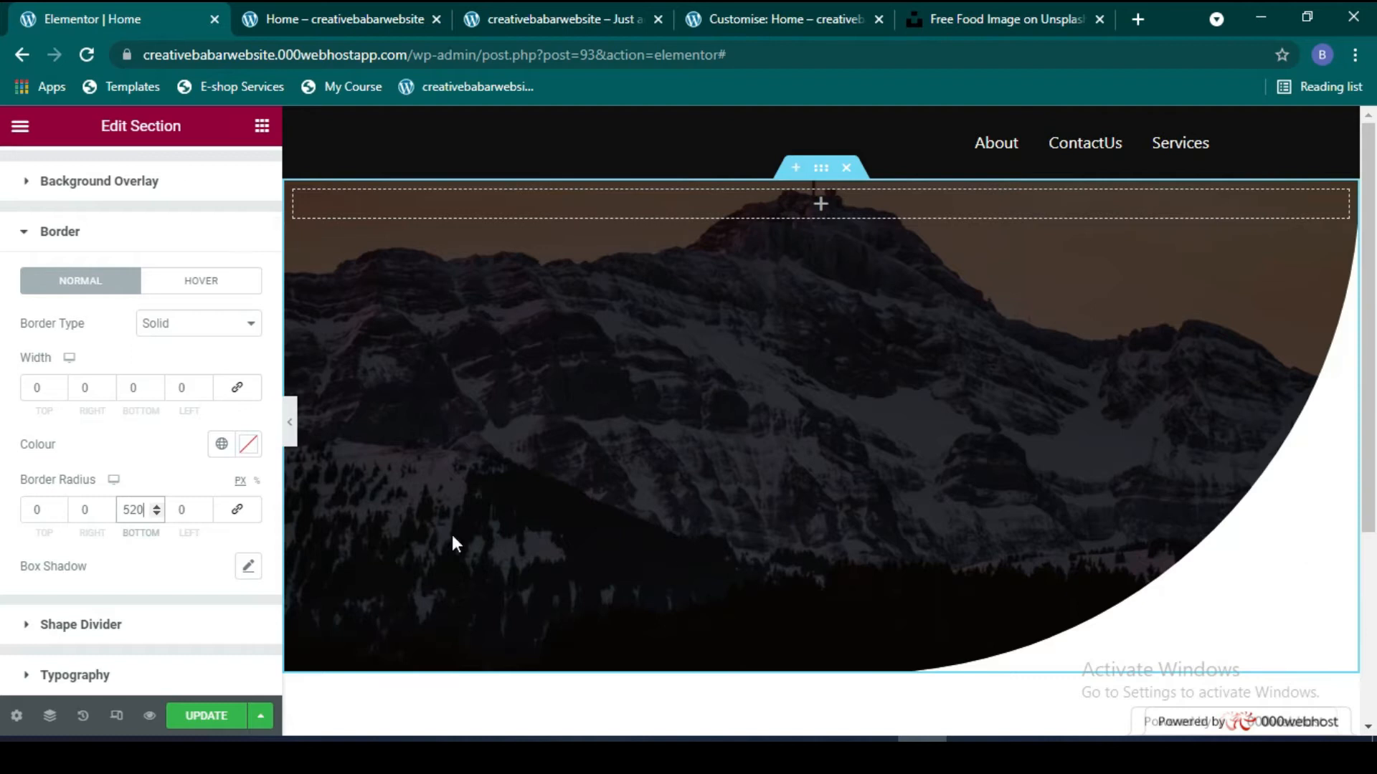
{"action": "left_click_drag", "start_coordinate": [143, 513], "coordinate": [104, 518]}
{"action": "type", "text": "0520"}
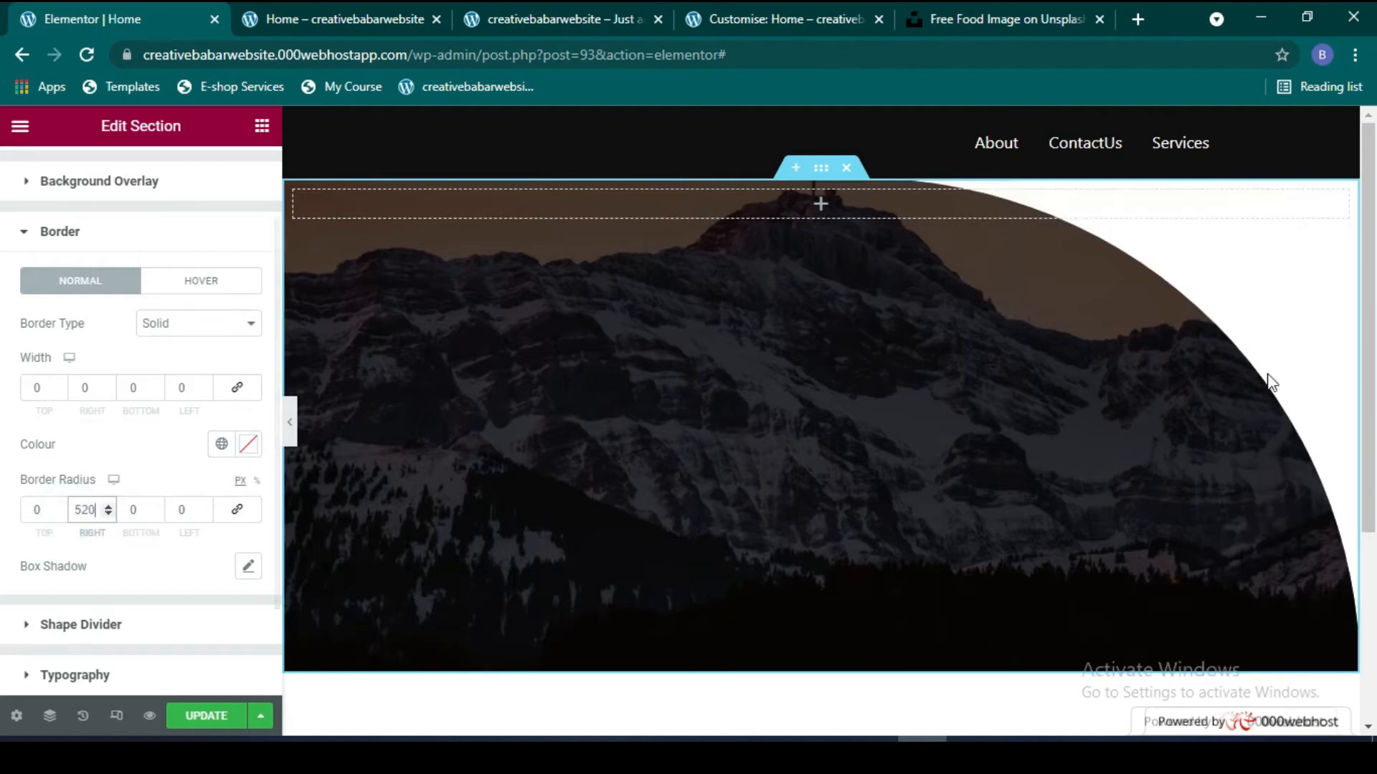
{"action": "left_click_drag", "start_coordinate": [96, 512], "coordinate": [70, 514]}
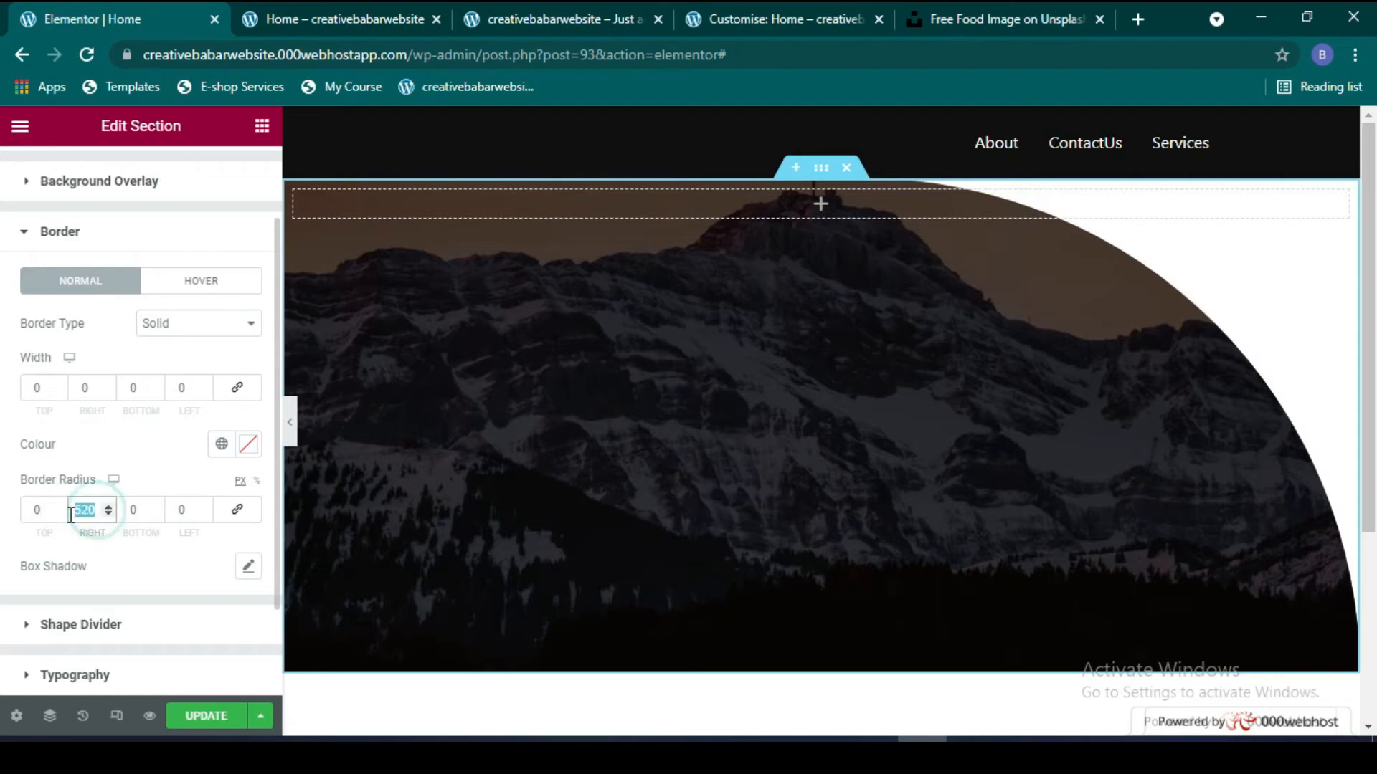
{"action": "type", "text": "0"}
{"action": "double_click", "coordinate": [36, 511]}
{"action": "type", "text": "520"}
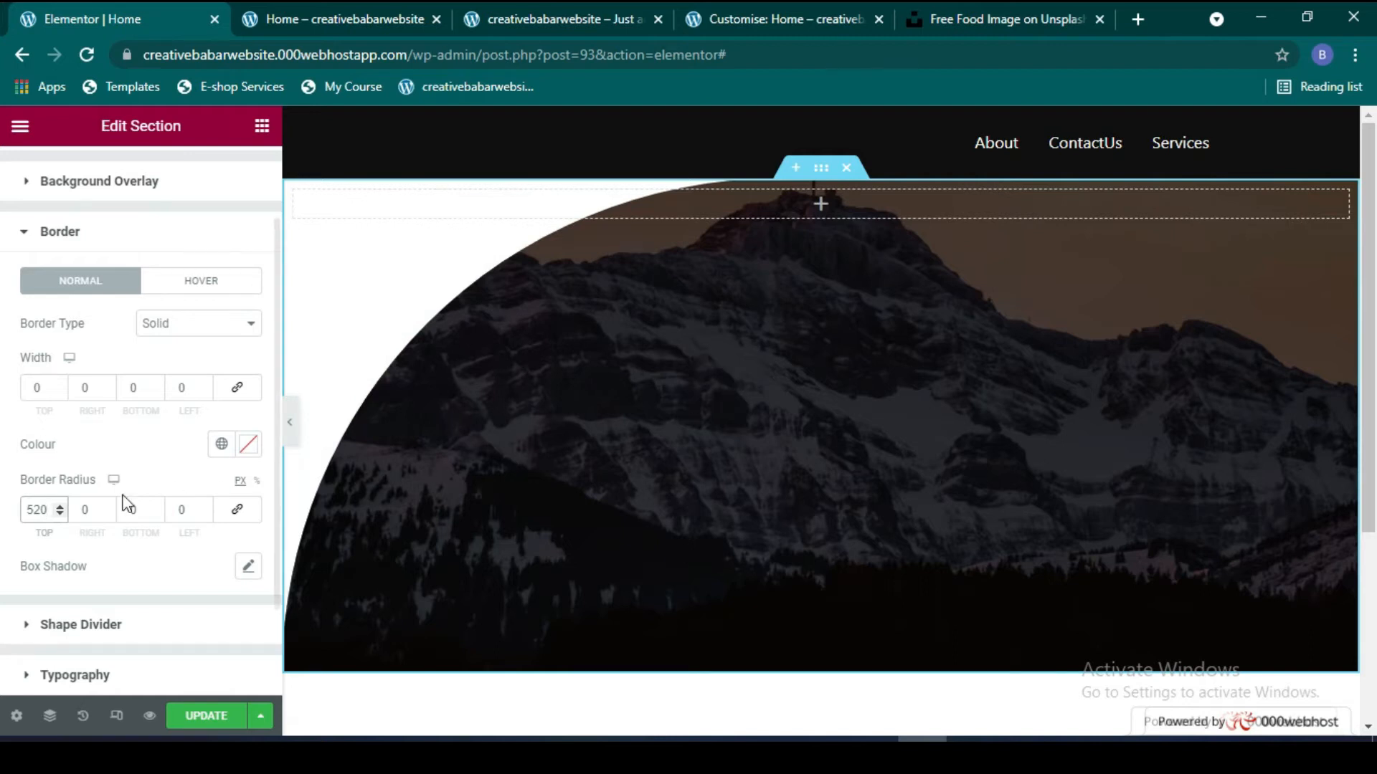
{"action": "double_click", "coordinate": [40, 511]}
Step: Reset the top corner radius to 0 and bring up the Box Shadow settings
{"action": "type", "text": "0"}
{"action": "left_click", "coordinate": [248, 567]}
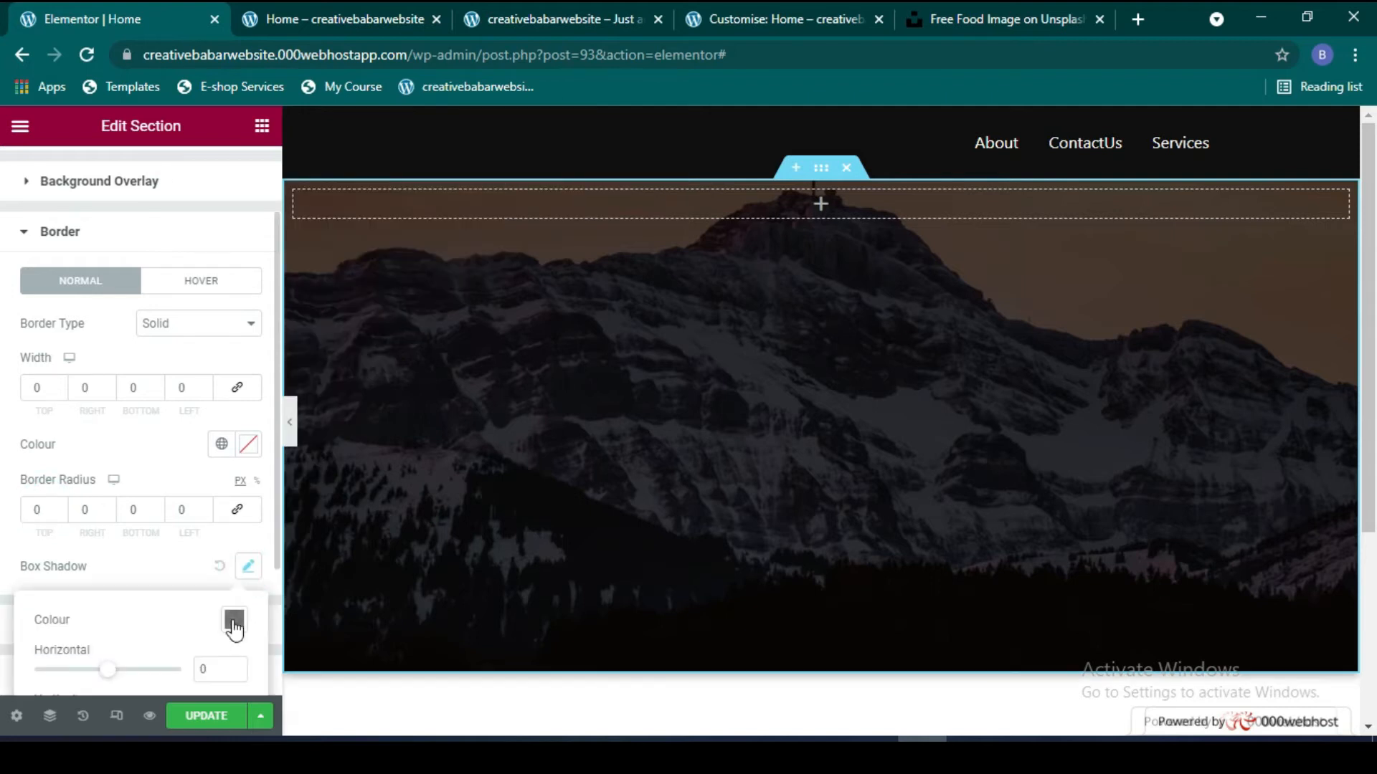
{"action": "scroll", "coordinate": [258, 607], "scroll_direction": "down", "scroll_amount": 3}
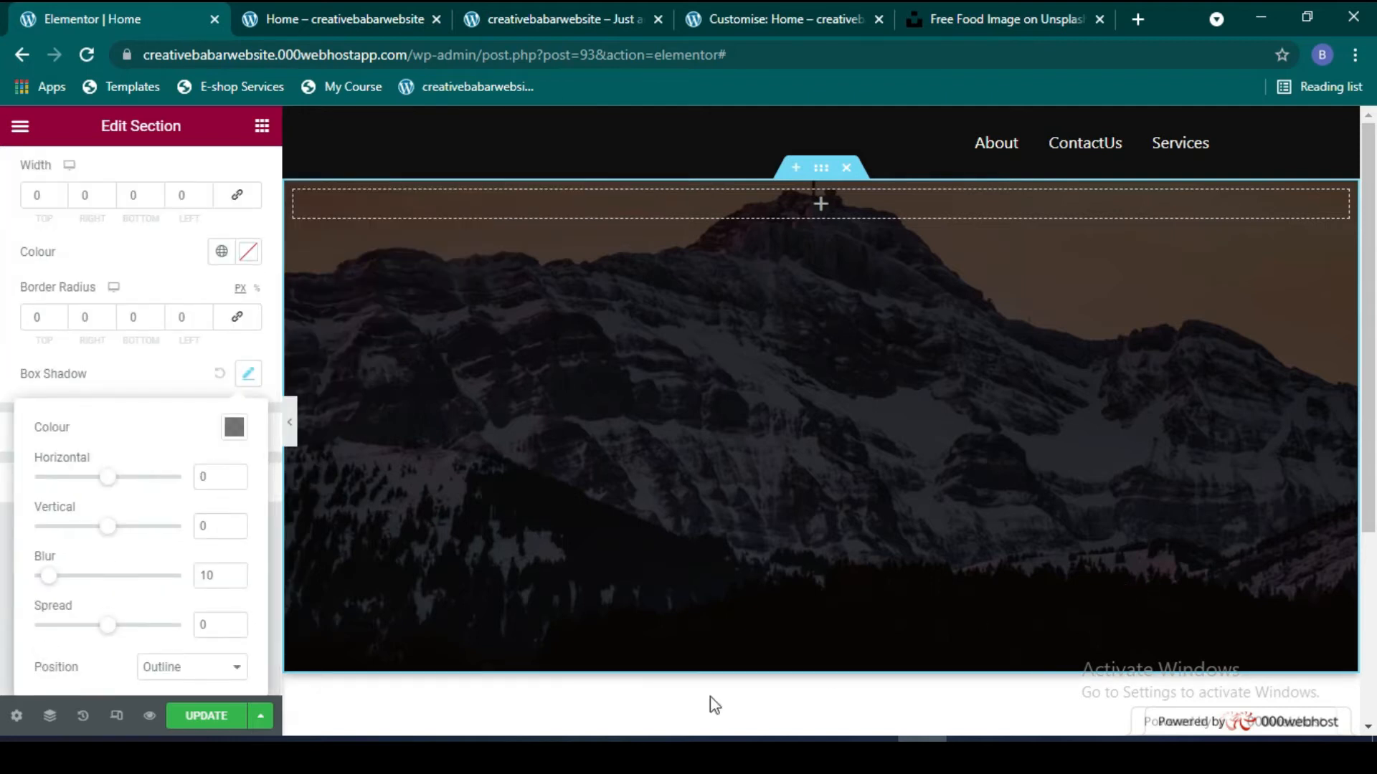
{"action": "scroll", "coordinate": [710, 696], "scroll_direction": "down", "scroll_amount": 2}
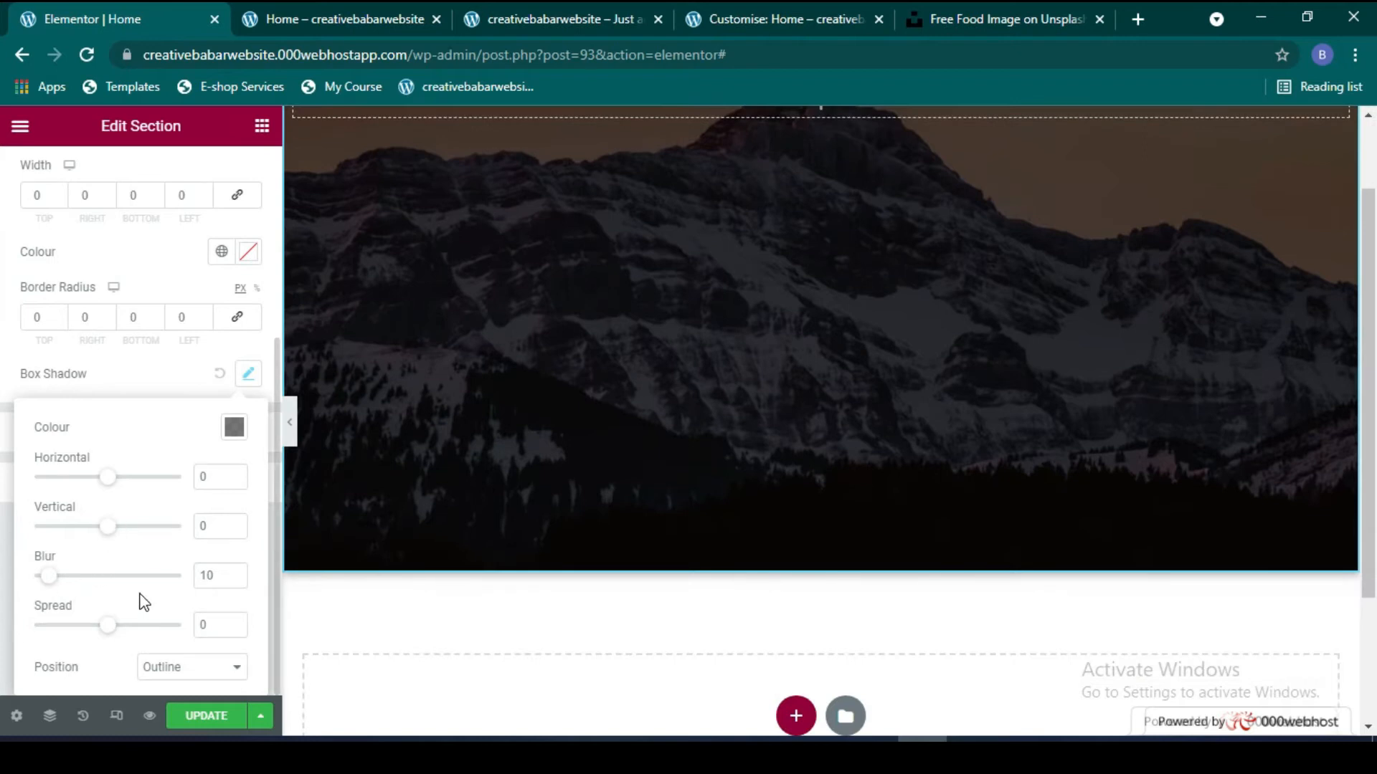
Step: Set the box shadow colour to a fully opaque bright yellow
{"action": "left_click", "coordinate": [233, 430]}
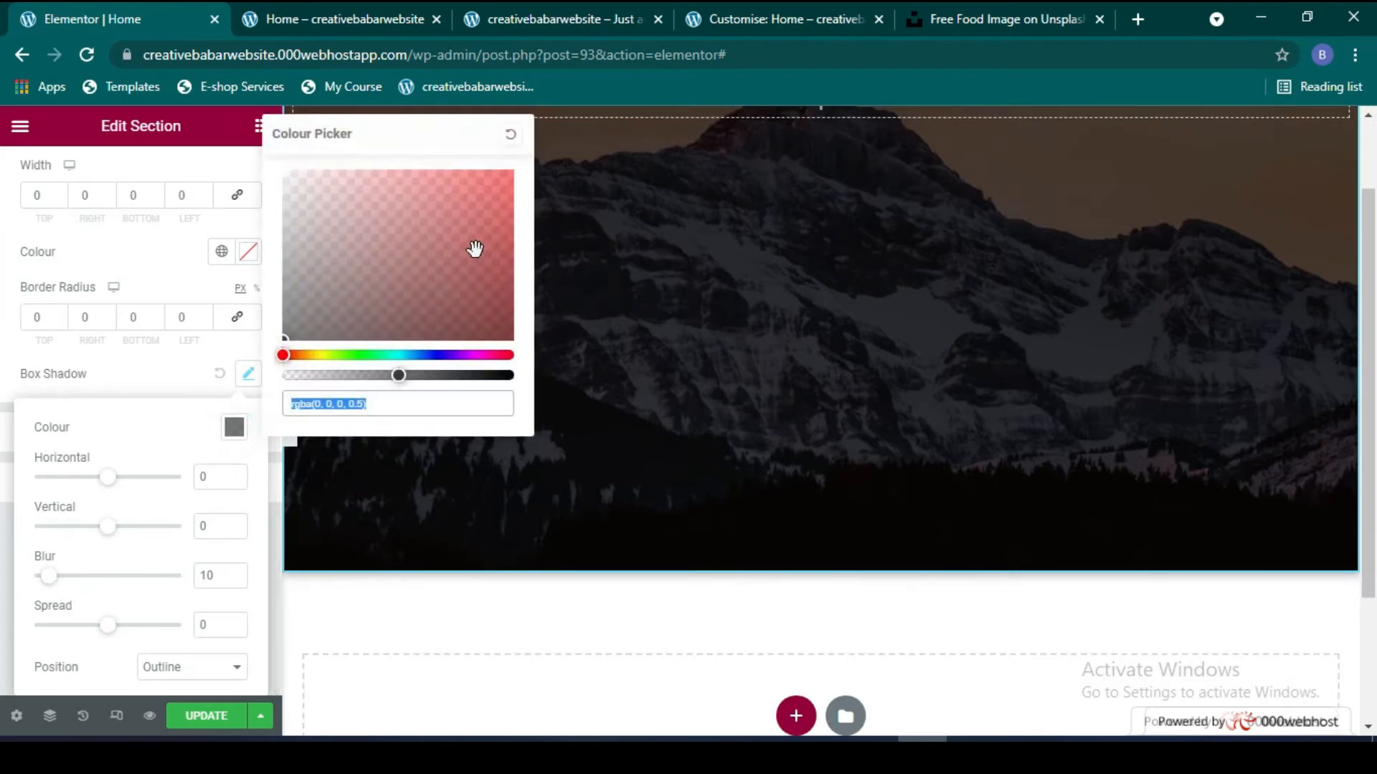
{"action": "left_click", "coordinate": [313, 355]}
{"action": "left_click_drag", "start_coordinate": [398, 375], "coordinate": [515, 377]}
{"action": "left_click_drag", "start_coordinate": [465, 283], "coordinate": [504, 179]}
{"action": "left_click_drag", "start_coordinate": [499, 231], "coordinate": [507, 191]}
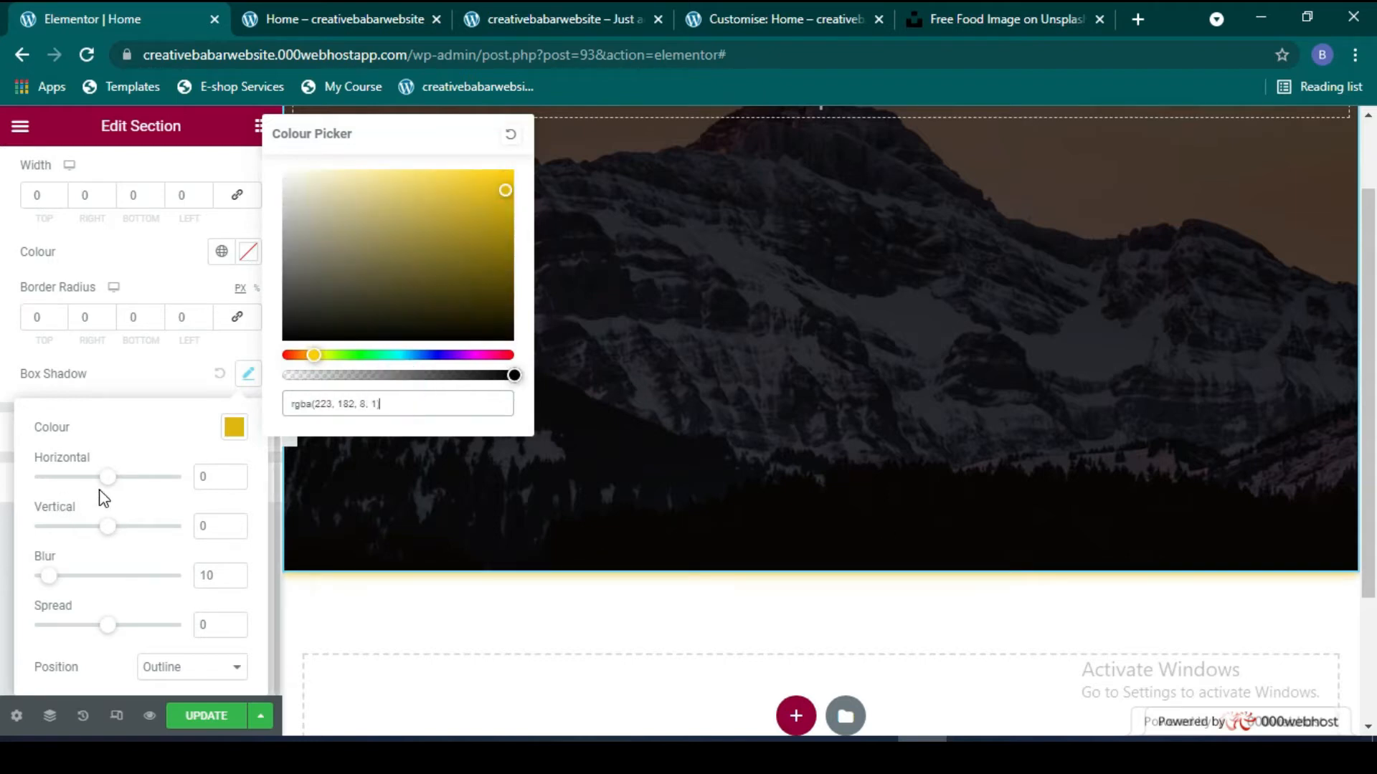
Step: Set the shadow's horizontal offset to 10, vertical offset to 26 and spread to -53
{"action": "mouse_move", "coordinate": [109, 479]}
{"action": "left_mouse_down"}
{"action": "mouse_move", "coordinate": [134, 478]}
{"action": "mouse_move", "coordinate": [116, 478]}
{"action": "left_mouse_up"}
{"action": "left_click", "coordinate": [99, 532]}
{"action": "mouse_move", "coordinate": [115, 535]}
{"action": "left_mouse_down"}
{"action": "mouse_move", "coordinate": [178, 536]}
{"action": "mouse_move", "coordinate": [127, 531]}
{"action": "left_mouse_up"}
{"action": "left_click_drag", "start_coordinate": [66, 577], "coordinate": [120, 577]}
{"action": "left_click_drag", "start_coordinate": [103, 636], "coordinate": [68, 636]}
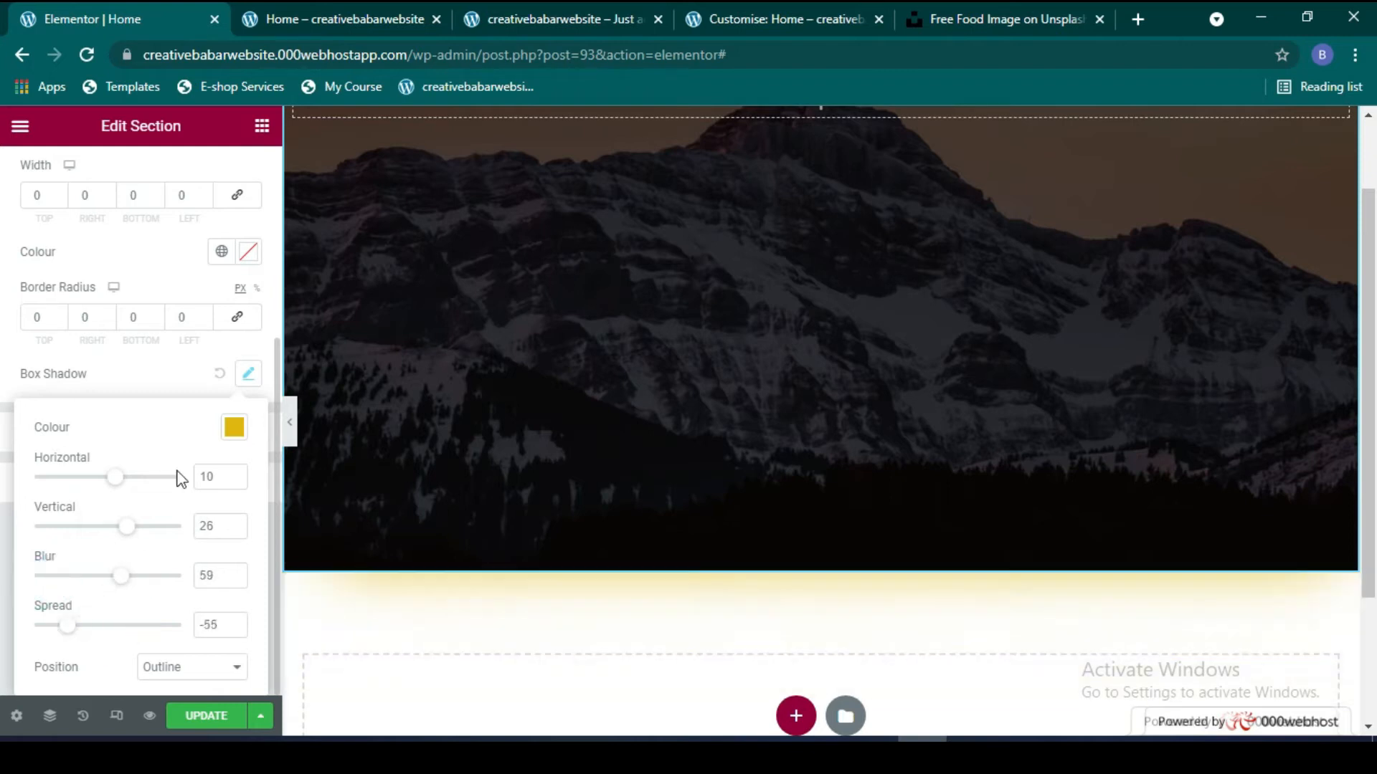
Step: Make the yellow shadow partly transparent and keep it as Outline after trying Inset
{"action": "left_click", "coordinate": [234, 429]}
{"action": "left_click_drag", "start_coordinate": [500, 378], "coordinate": [461, 375]}
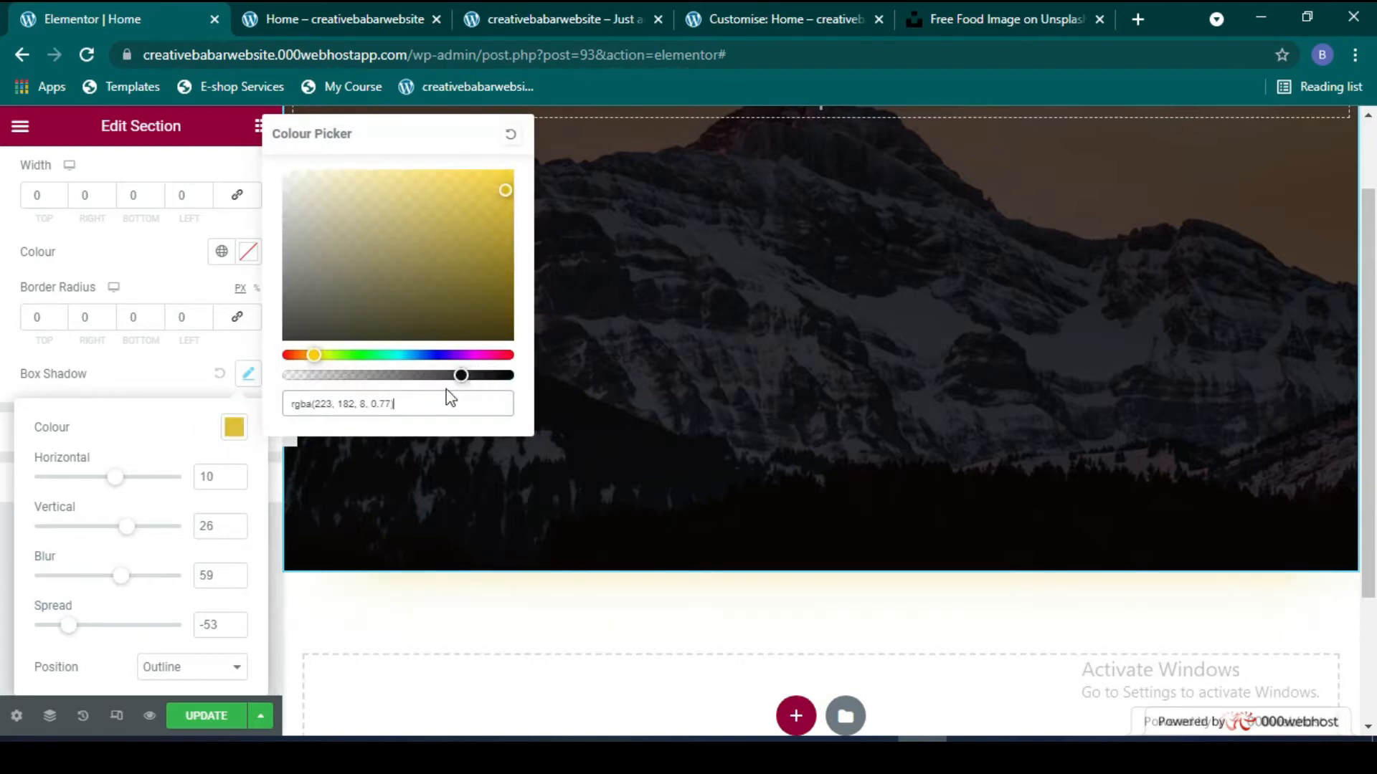
{"action": "left_click", "coordinate": [235, 434]}
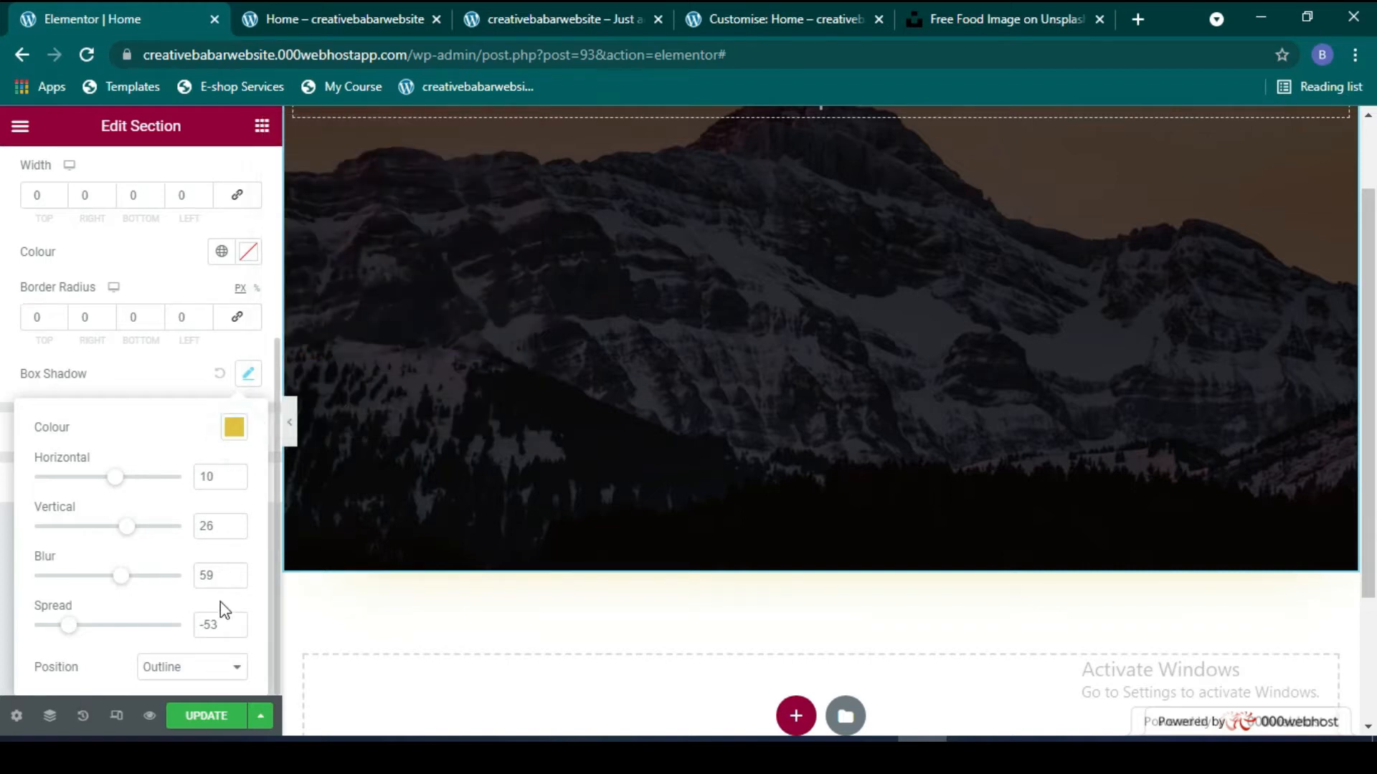
{"action": "left_click", "coordinate": [230, 669]}
{"action": "left_click", "coordinate": [183, 705]}
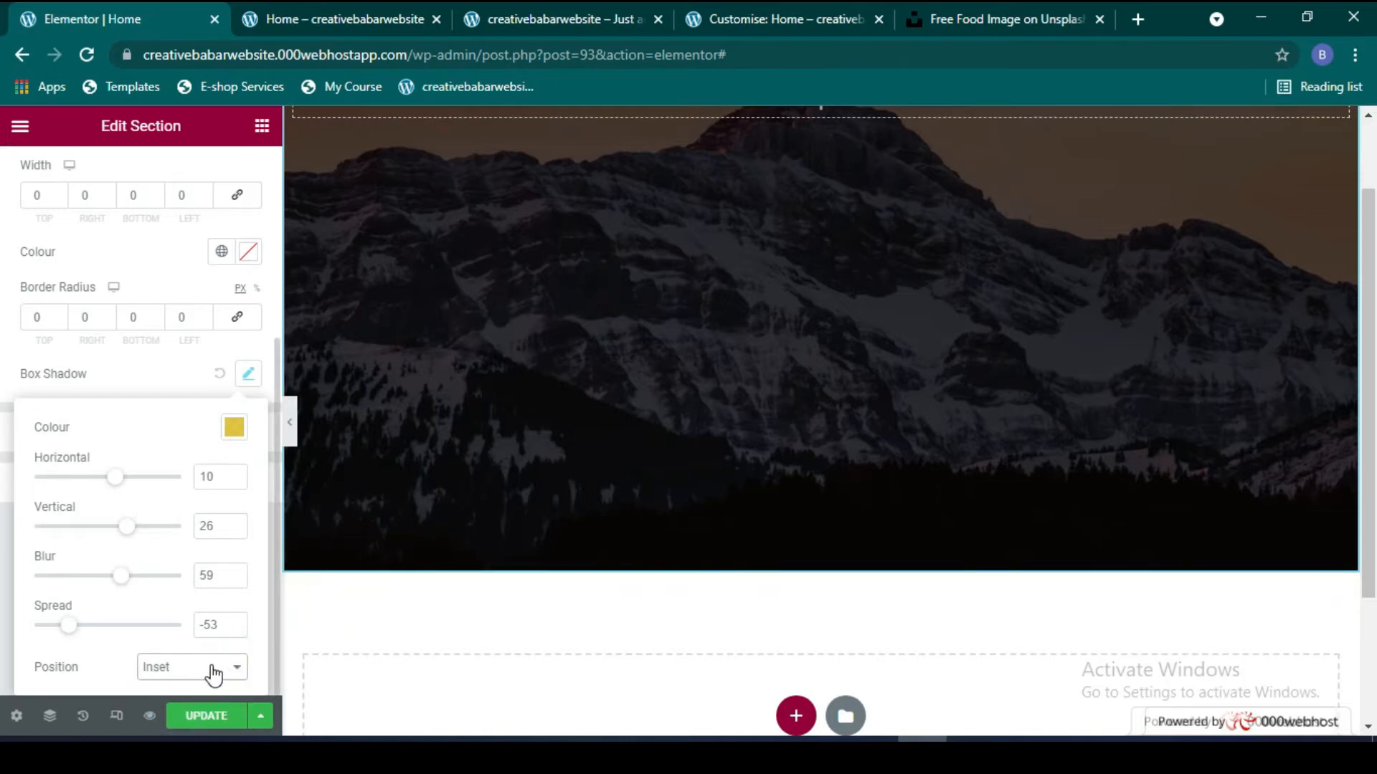
{"action": "left_click", "coordinate": [209, 672]}
{"action": "left_click", "coordinate": [185, 688]}
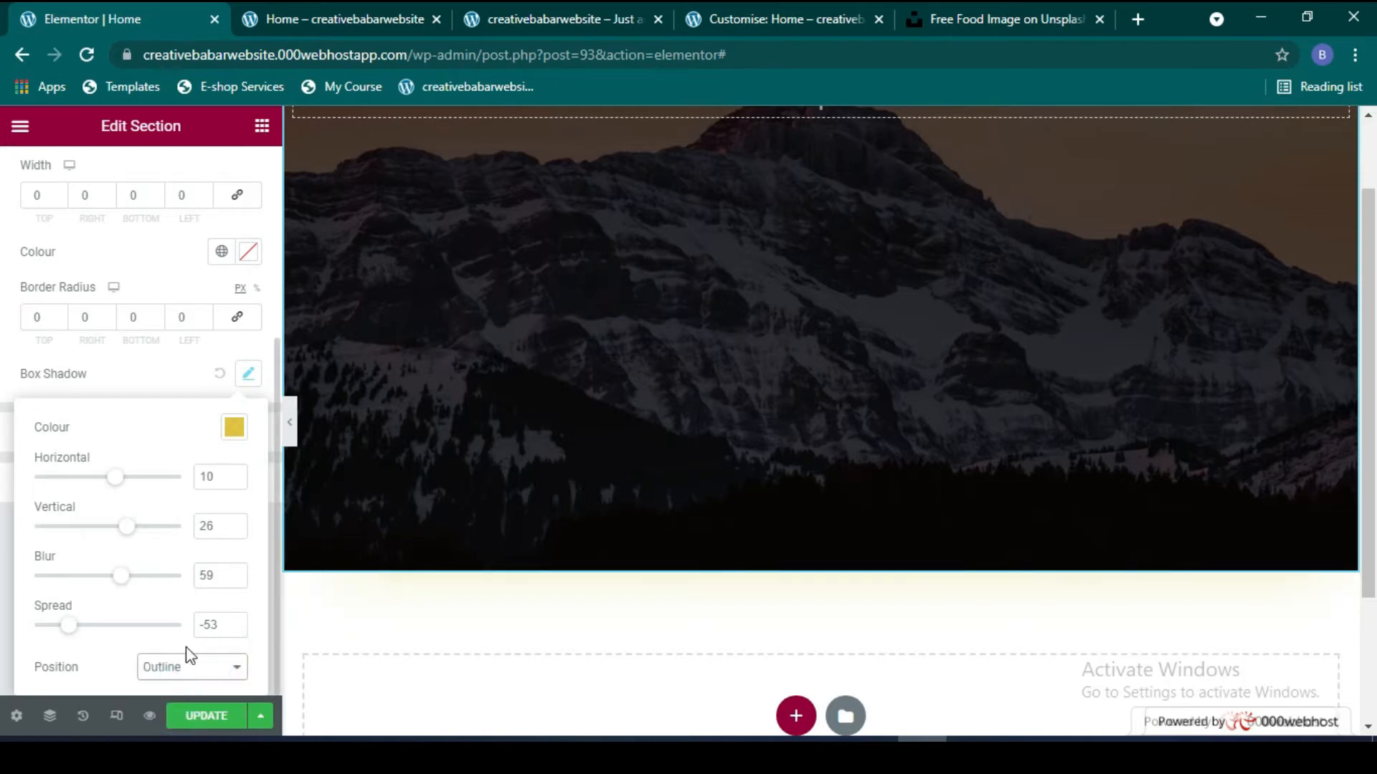
{"action": "scroll", "coordinate": [596, 497], "scroll_direction": "up", "scroll_amount": 2}
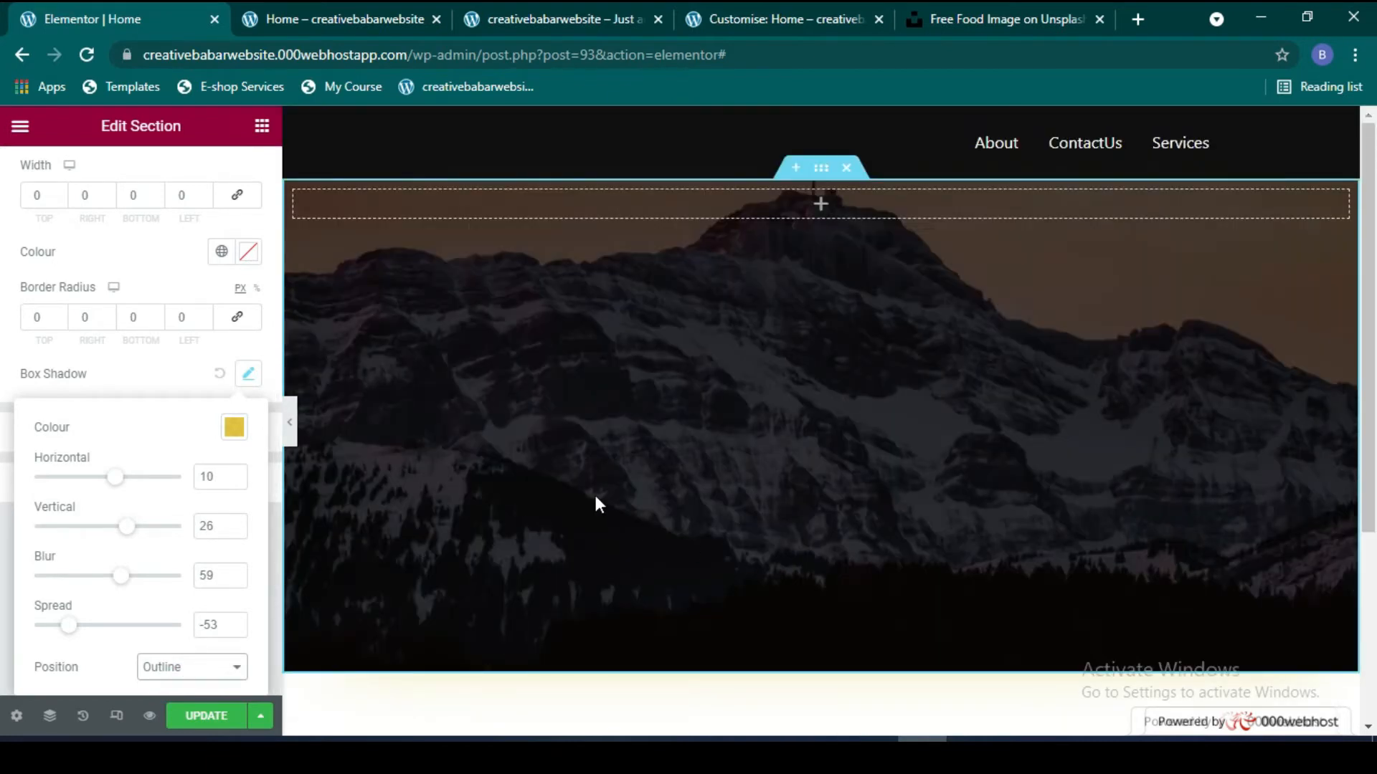
{"action": "left_click", "coordinate": [244, 377]}
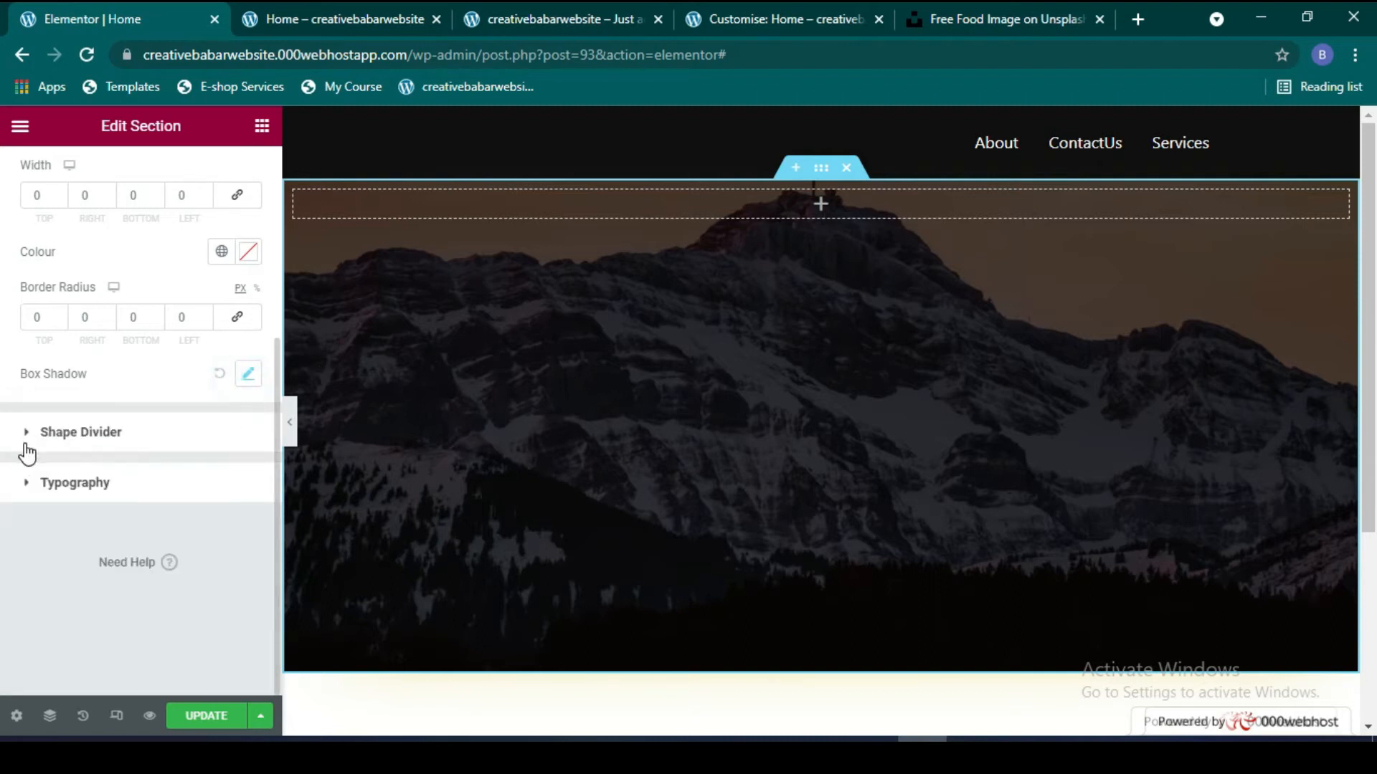
Step: Add a Mountains shape divider to the top and widen it to 192
{"action": "scroll", "coordinate": [36, 449], "scroll_direction": "up", "scroll_amount": 4}
{"action": "scroll", "coordinate": [48, 434], "scroll_direction": "down", "scroll_amount": 3}
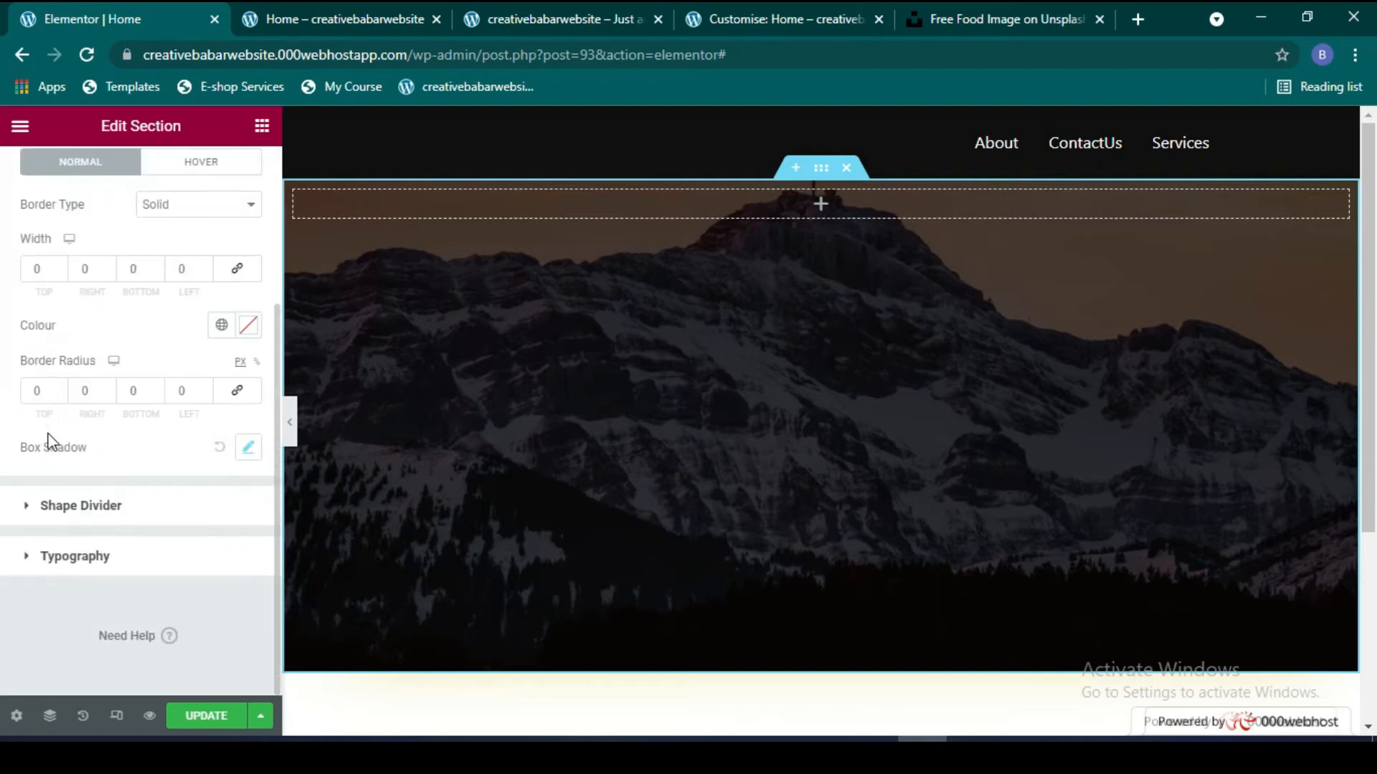
{"action": "left_click", "coordinate": [25, 510]}
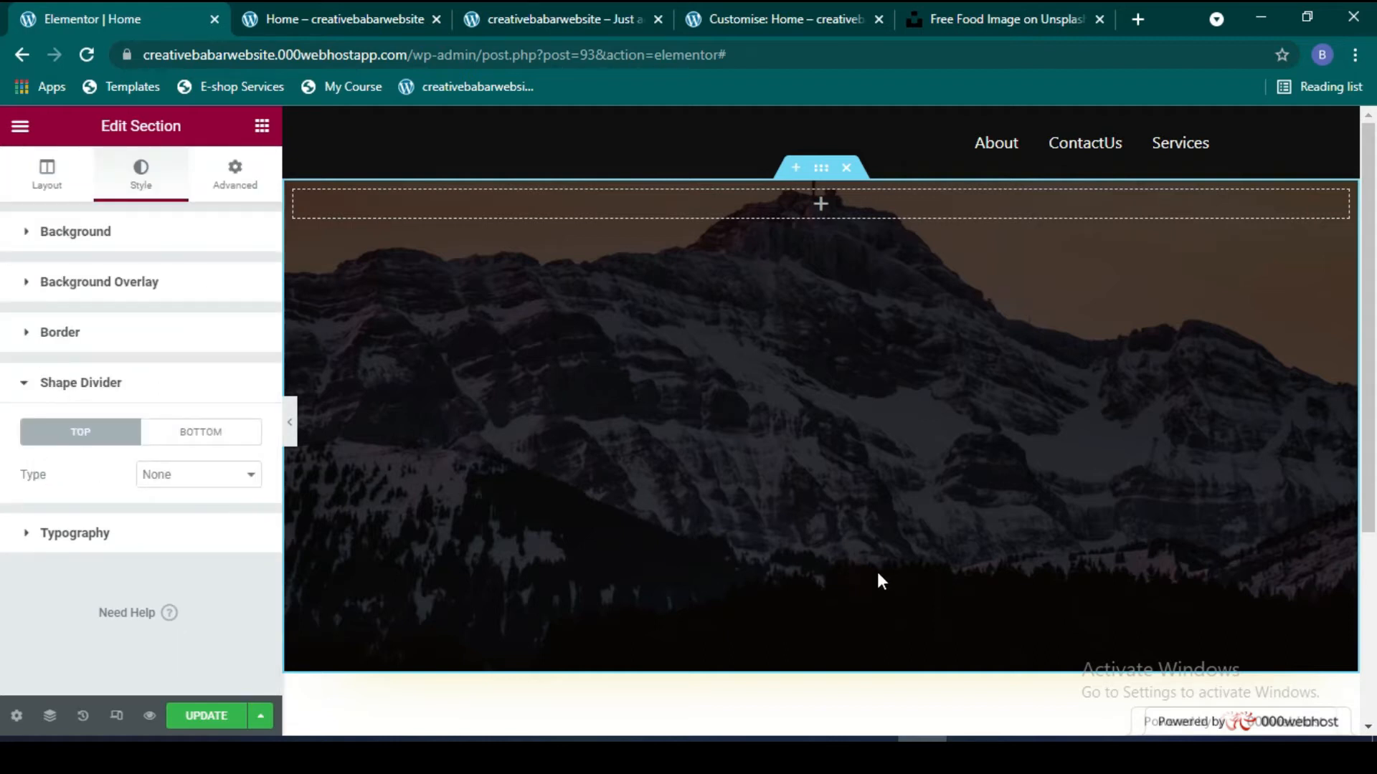
{"action": "left_click", "coordinate": [213, 482]}
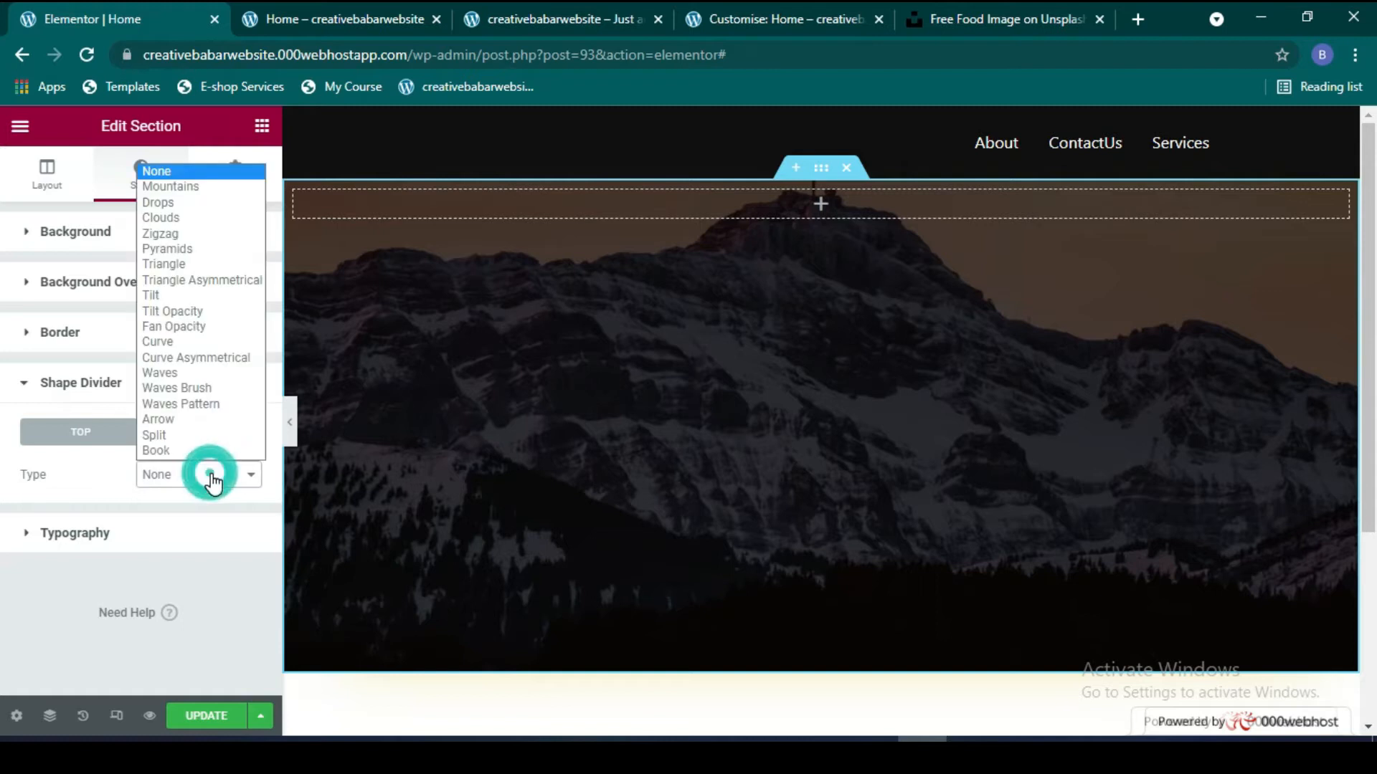
{"action": "left_click", "coordinate": [195, 185]}
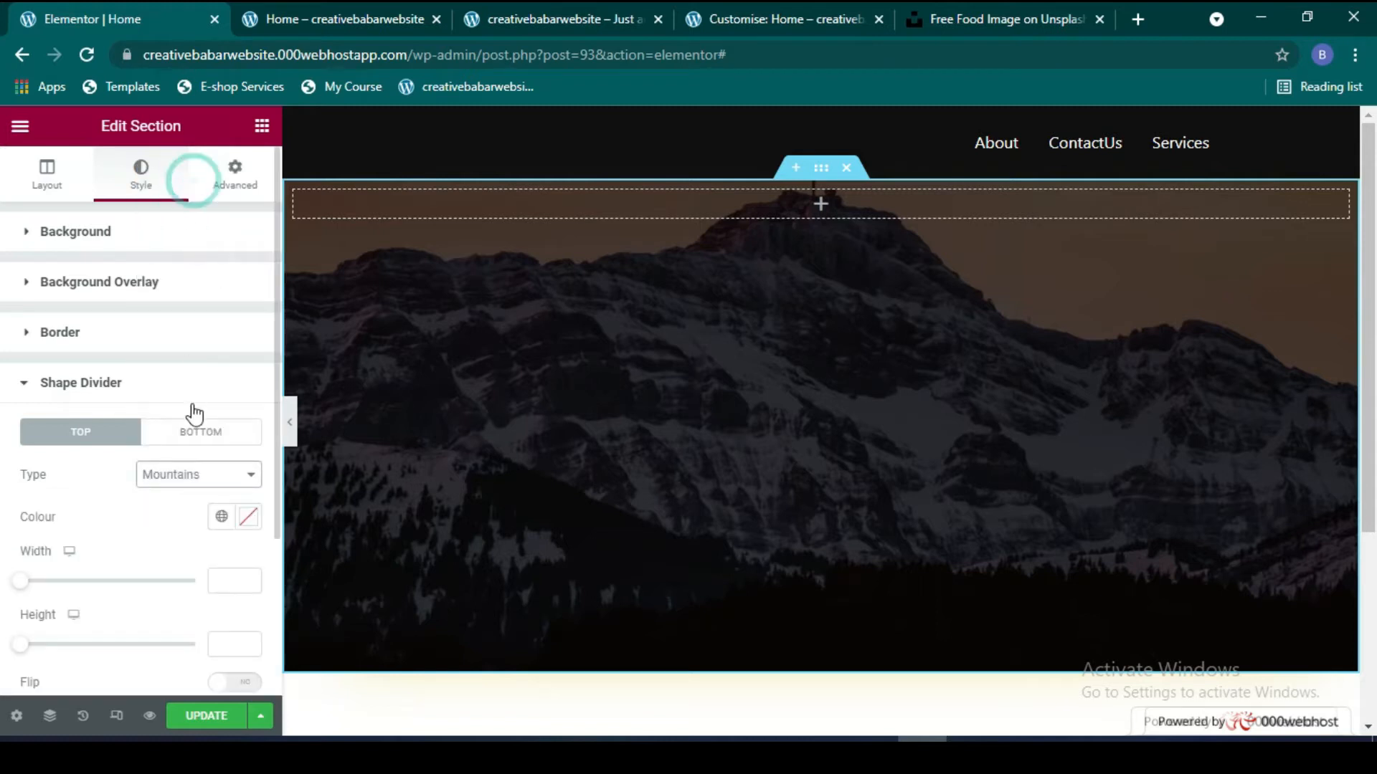
{"action": "left_click_drag", "start_coordinate": [27, 582], "coordinate": [104, 582]}
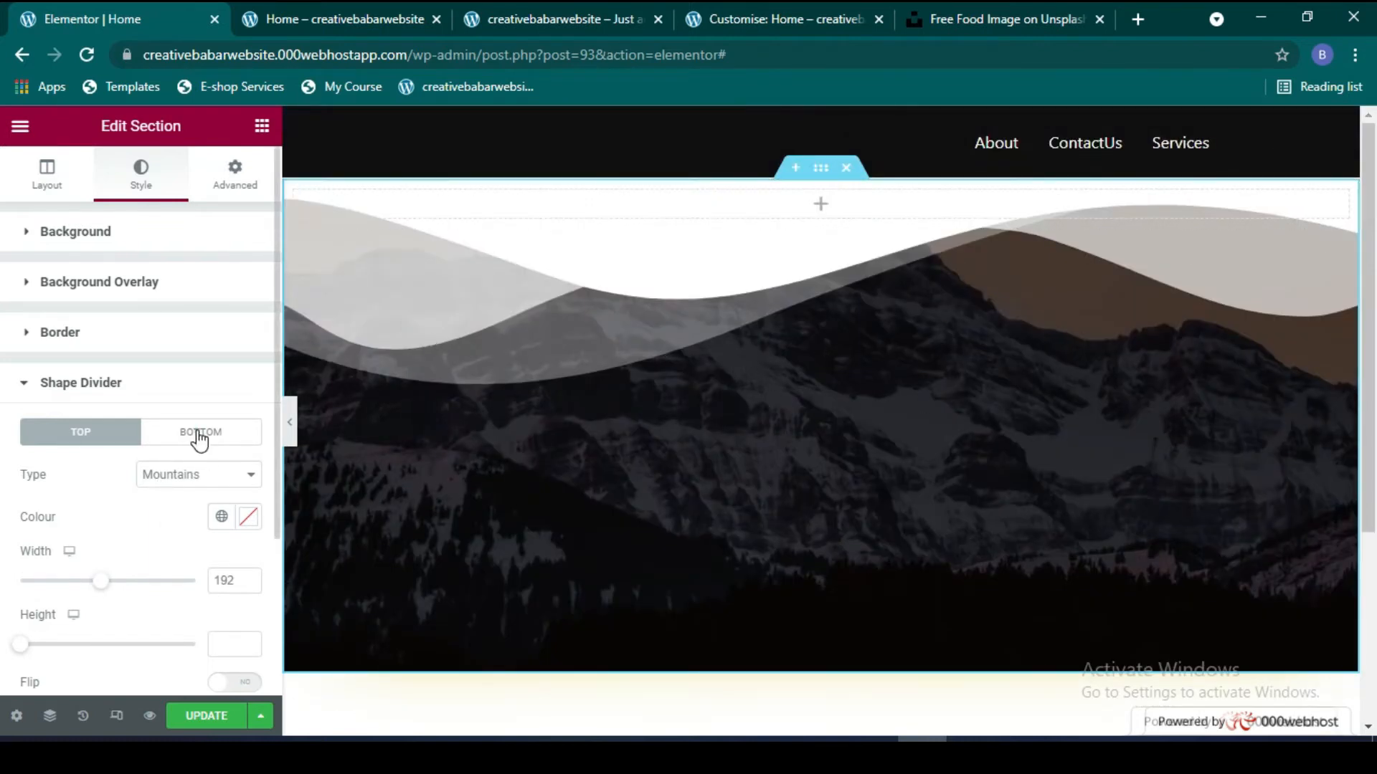
Step: Set the top divider to None and put a Mountains divider on the bottom instead
{"action": "left_click", "coordinate": [200, 436]}
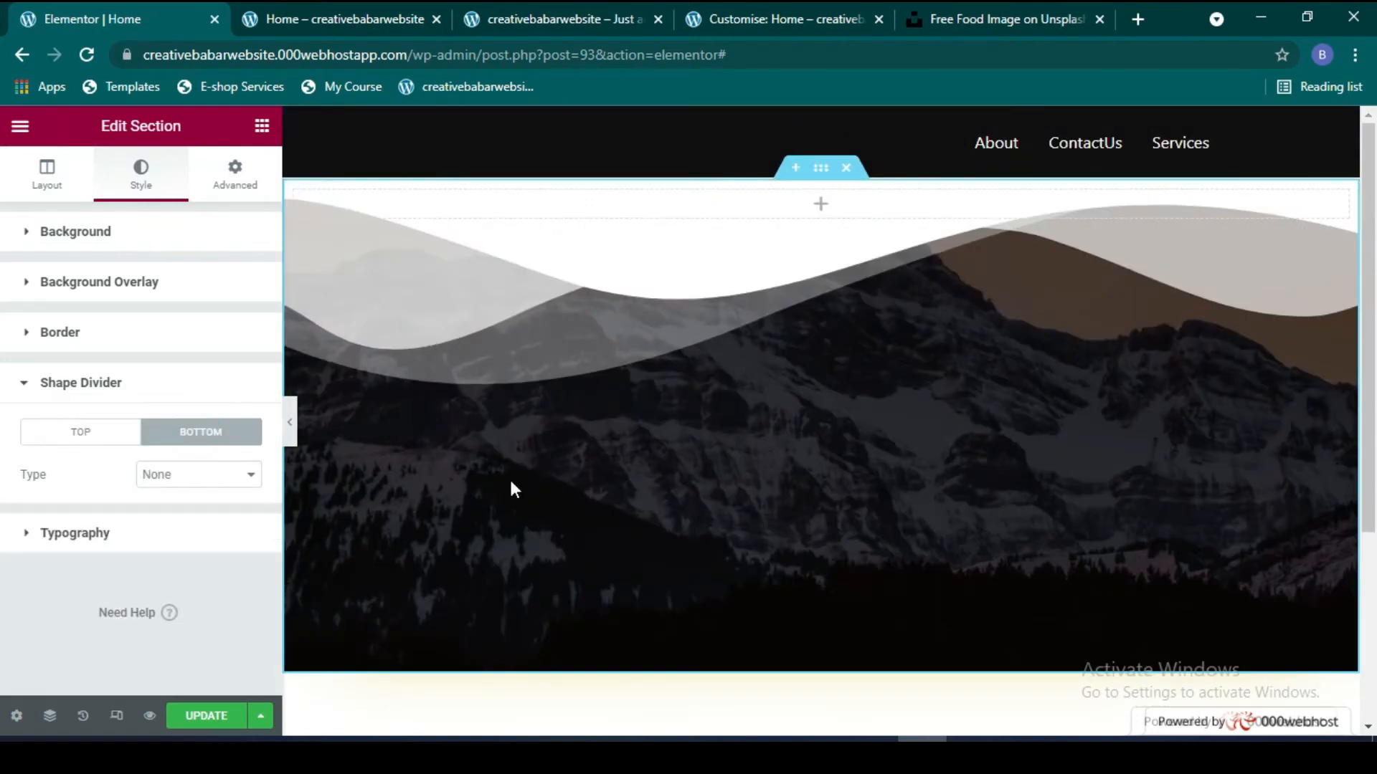
{"action": "left_click", "coordinate": [52, 432]}
{"action": "left_click", "coordinate": [255, 470]}
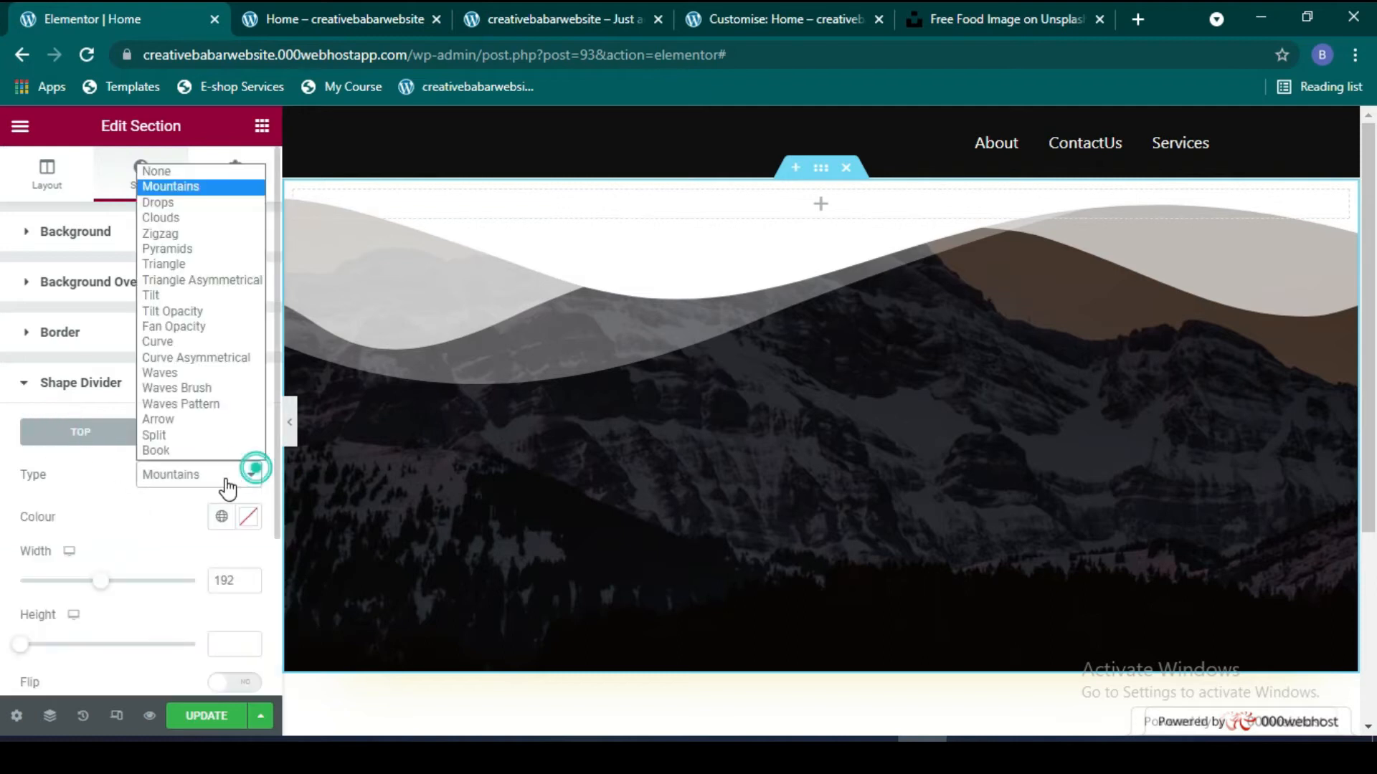
{"action": "left_click", "coordinate": [169, 172]}
{"action": "left_click", "coordinate": [203, 435]}
{"action": "left_click", "coordinate": [196, 475]}
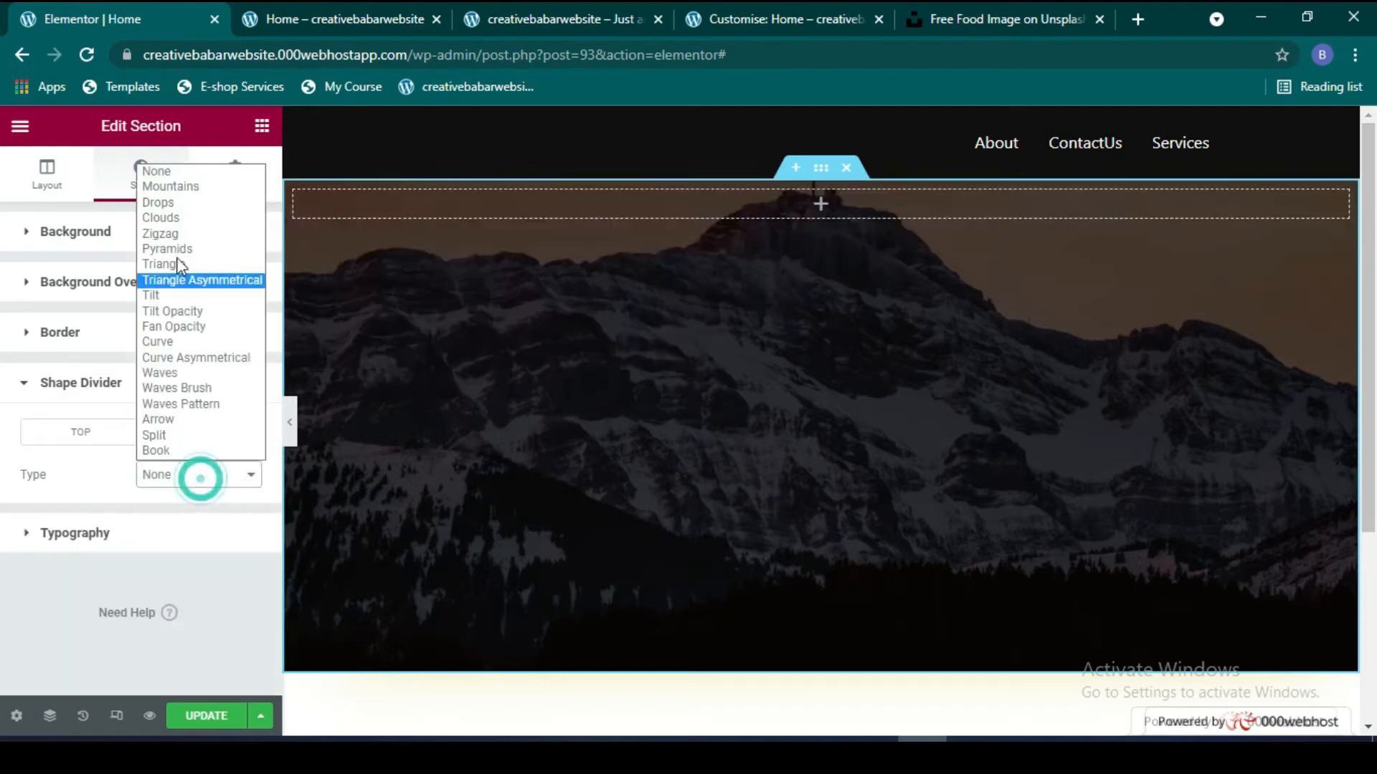
{"action": "left_click", "coordinate": [184, 186]}
{"action": "scroll", "coordinate": [689, 570], "scroll_direction": "down", "scroll_amount": 3}
{"action": "scroll", "coordinate": [860, 484], "scroll_direction": "up", "scroll_amount": 3}
{"action": "scroll", "coordinate": [765, 497], "scroll_direction": "down", "scroll_amount": 3}
{"action": "scroll", "coordinate": [823, 466], "scroll_direction": "up", "scroll_amount": 3}
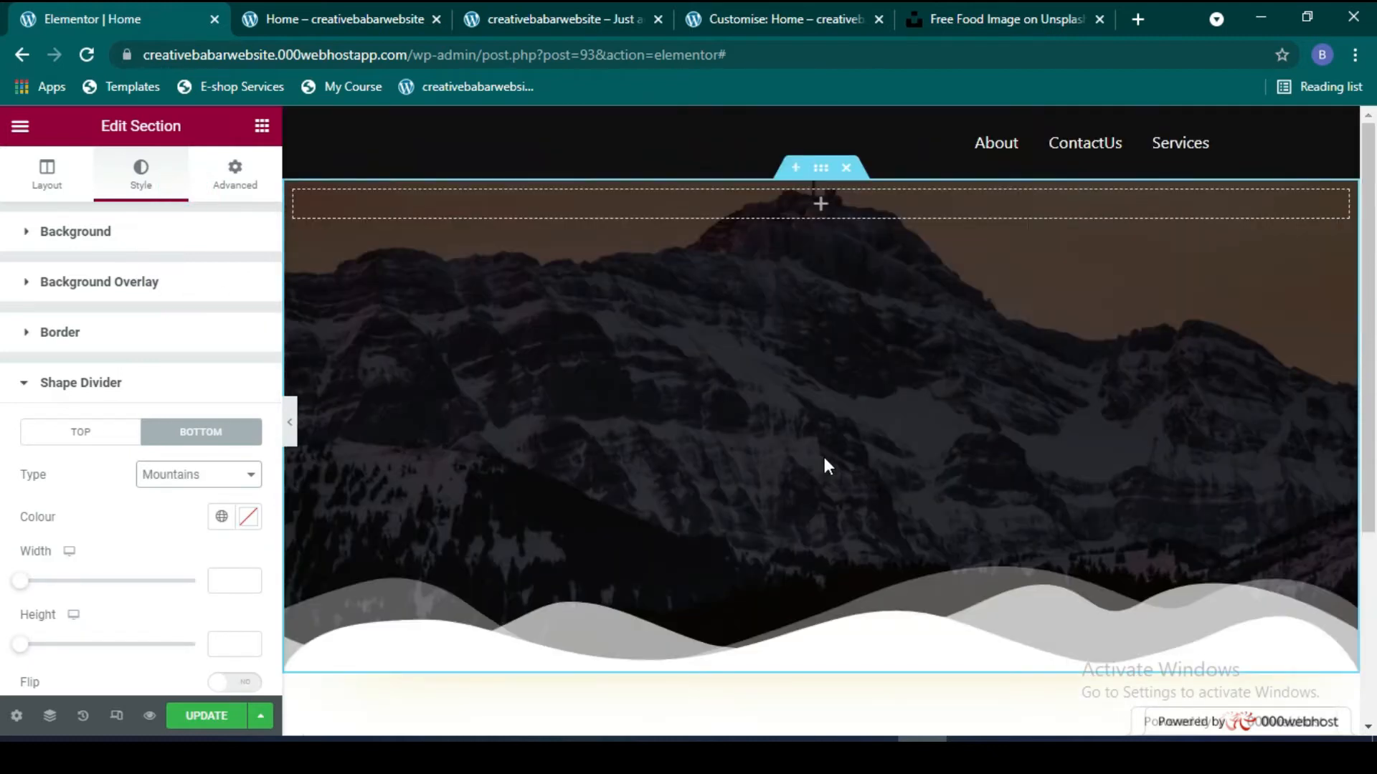
Step: Colour the bottom divider red #F20303, change it to Drops, and raise its height to 124
{"action": "left_click", "coordinate": [248, 516]}
{"action": "left_click", "coordinate": [329, 326]}
{"action": "mouse_move", "coordinate": [330, 326]}
{"action": "left_mouse_down"}
{"action": "mouse_move", "coordinate": [358, 393]}
{"action": "mouse_move", "coordinate": [371, 240]}
{"action": "left_mouse_up"}
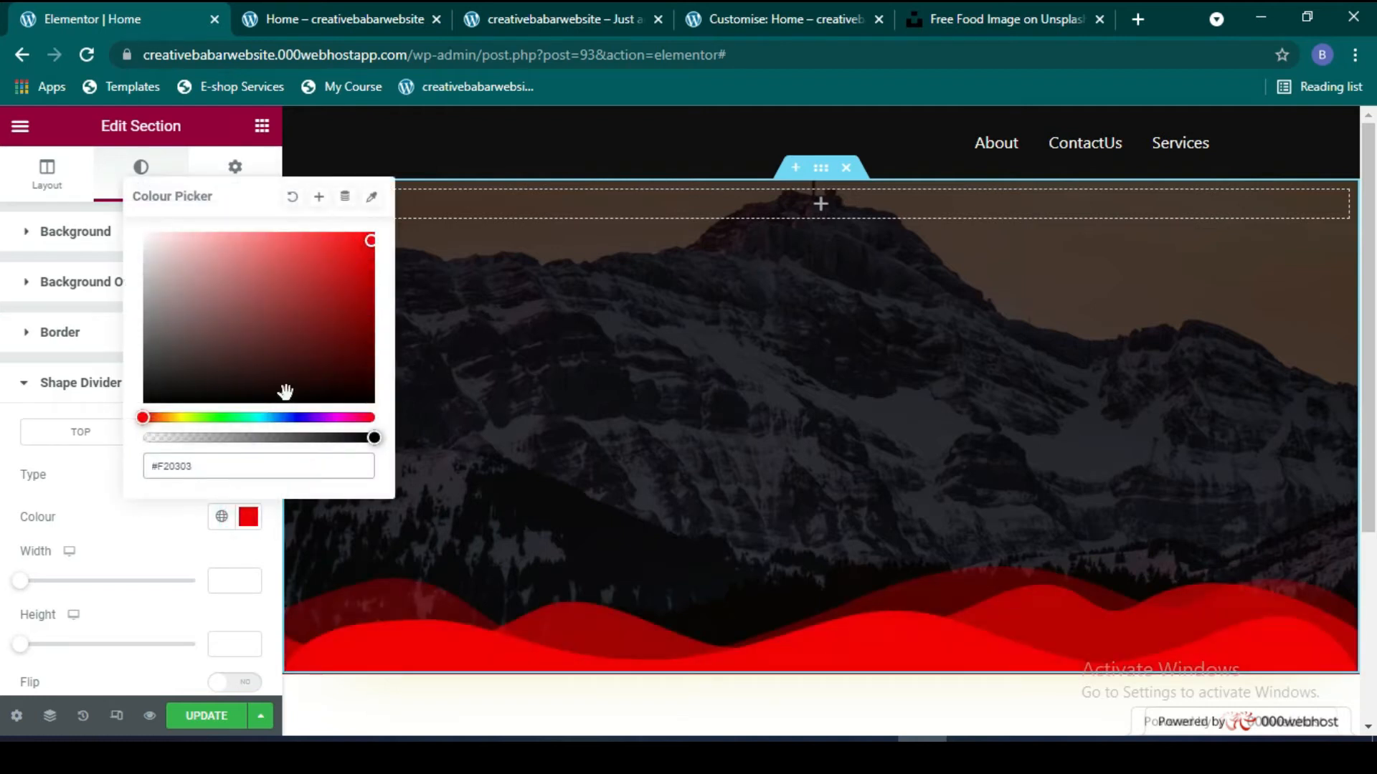
{"action": "left_click", "coordinate": [246, 516]}
{"action": "left_click", "coordinate": [226, 487]}
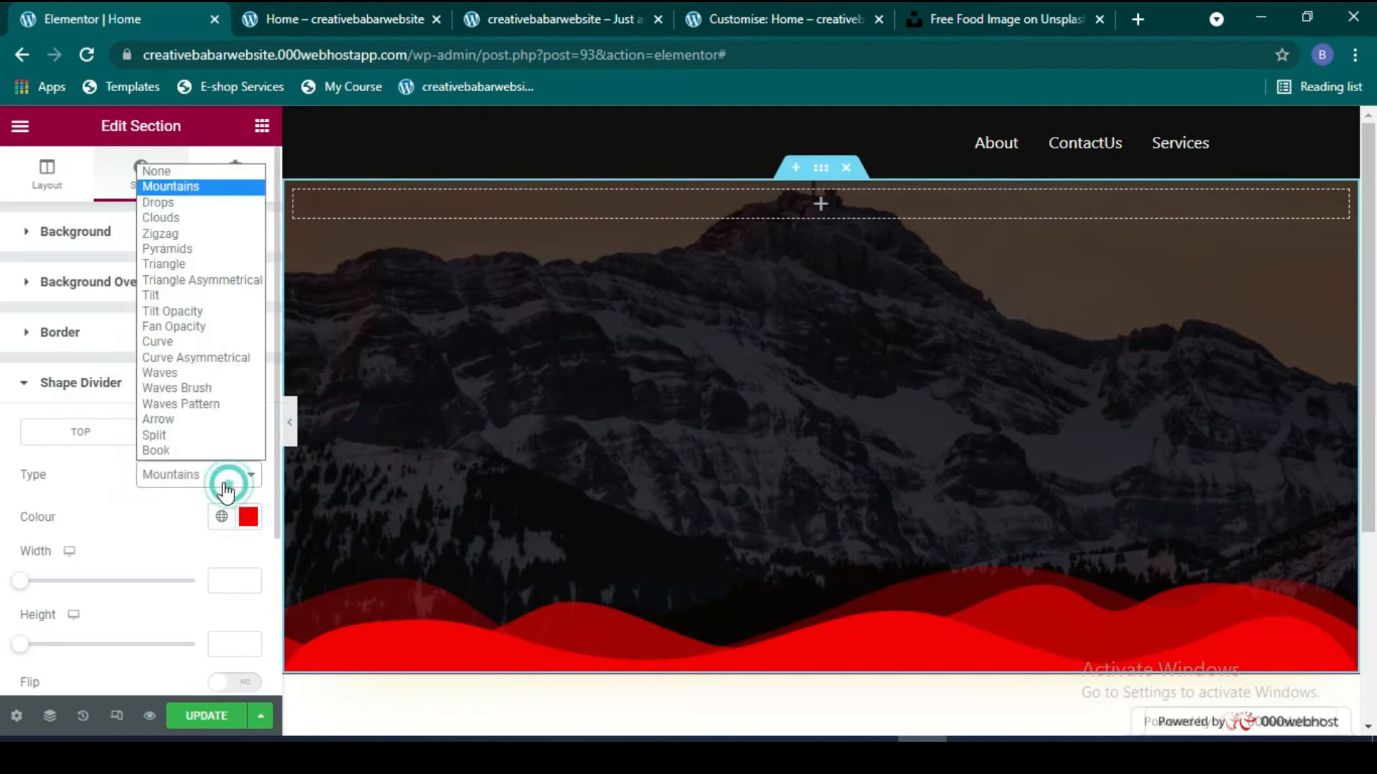
{"action": "left_click", "coordinate": [178, 203]}
{"action": "scroll", "coordinate": [162, 537], "scroll_direction": "down", "scroll_amount": 1}
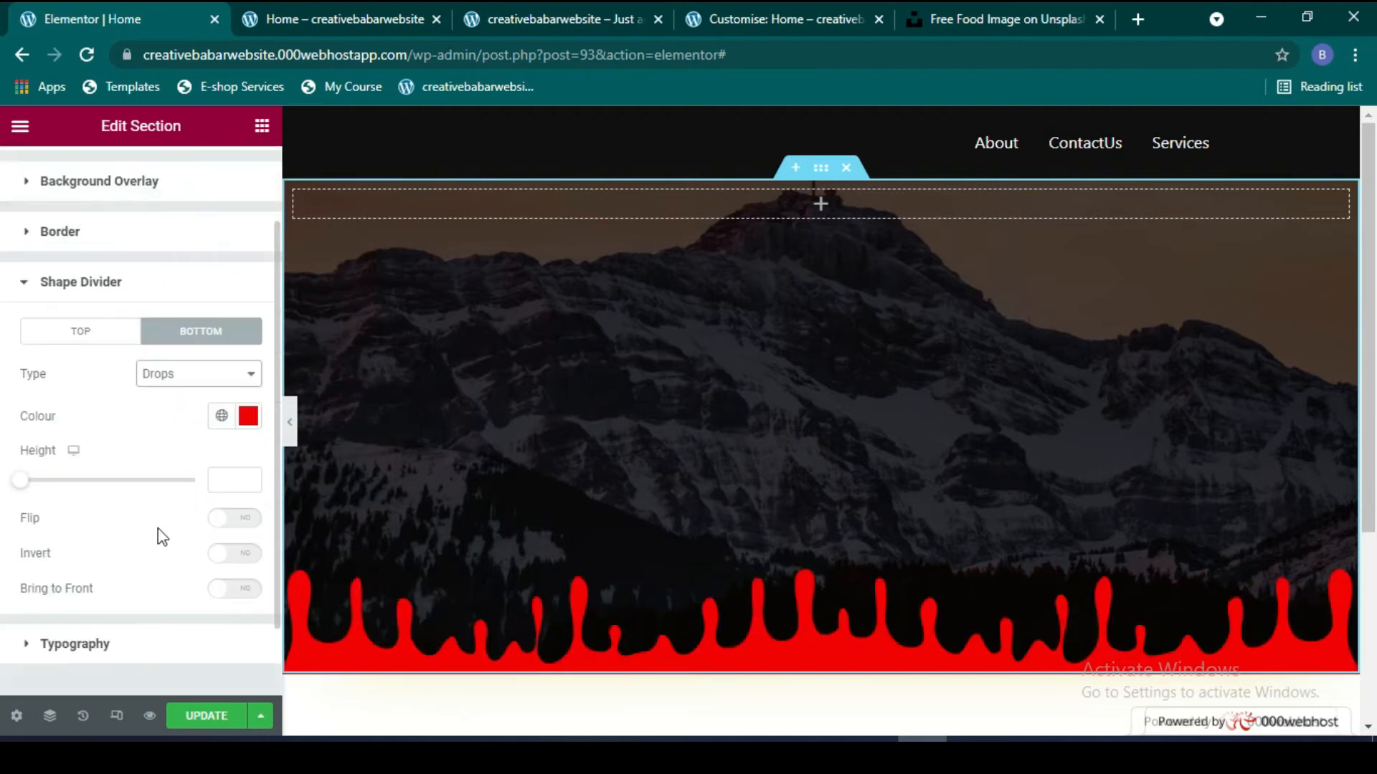
{"action": "scroll", "coordinate": [28, 600], "scroll_direction": "down", "scroll_amount": 1}
{"action": "scroll", "coordinate": [54, 555], "scroll_direction": "up", "scroll_amount": 2}
{"action": "left_click_drag", "start_coordinate": [20, 581], "coordinate": [65, 603]}
Step: Turn on Flip and Invert for the Drops divider, leaving Bring to Front off
{"action": "scroll", "coordinate": [72, 603], "scroll_direction": "down", "scroll_amount": 2}
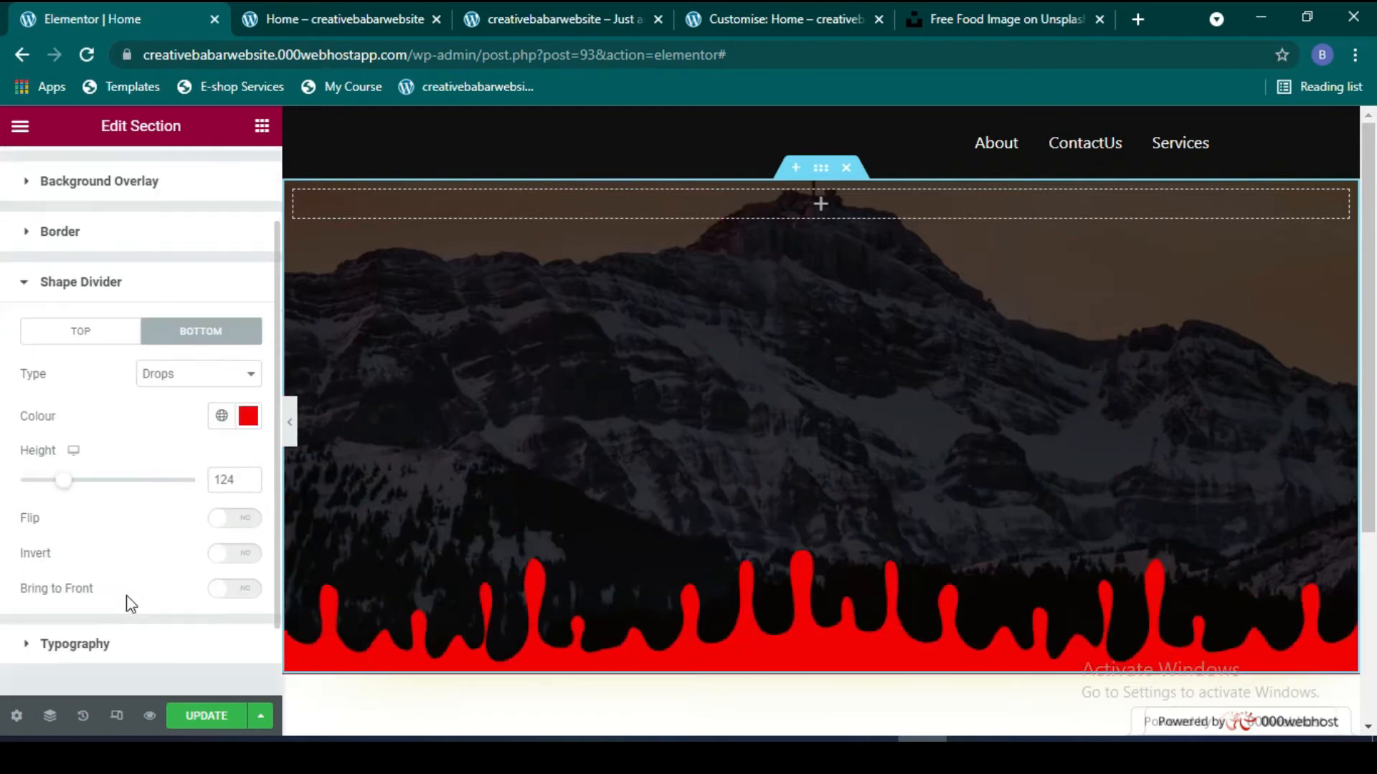
{"action": "left_click", "coordinate": [232, 519]}
{"action": "left_click", "coordinate": [230, 555]}
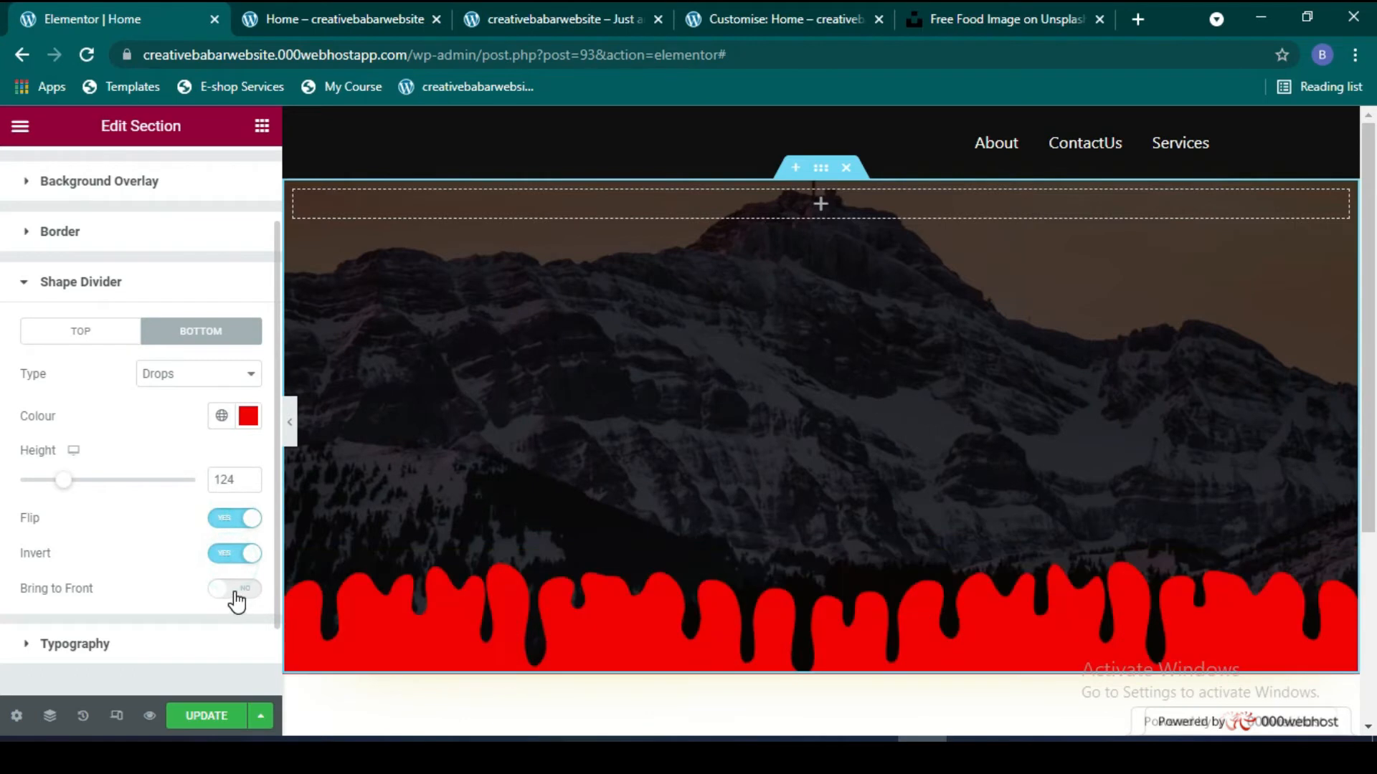
{"action": "left_click", "coordinate": [228, 597]}
{"action": "left_click", "coordinate": [241, 594]}
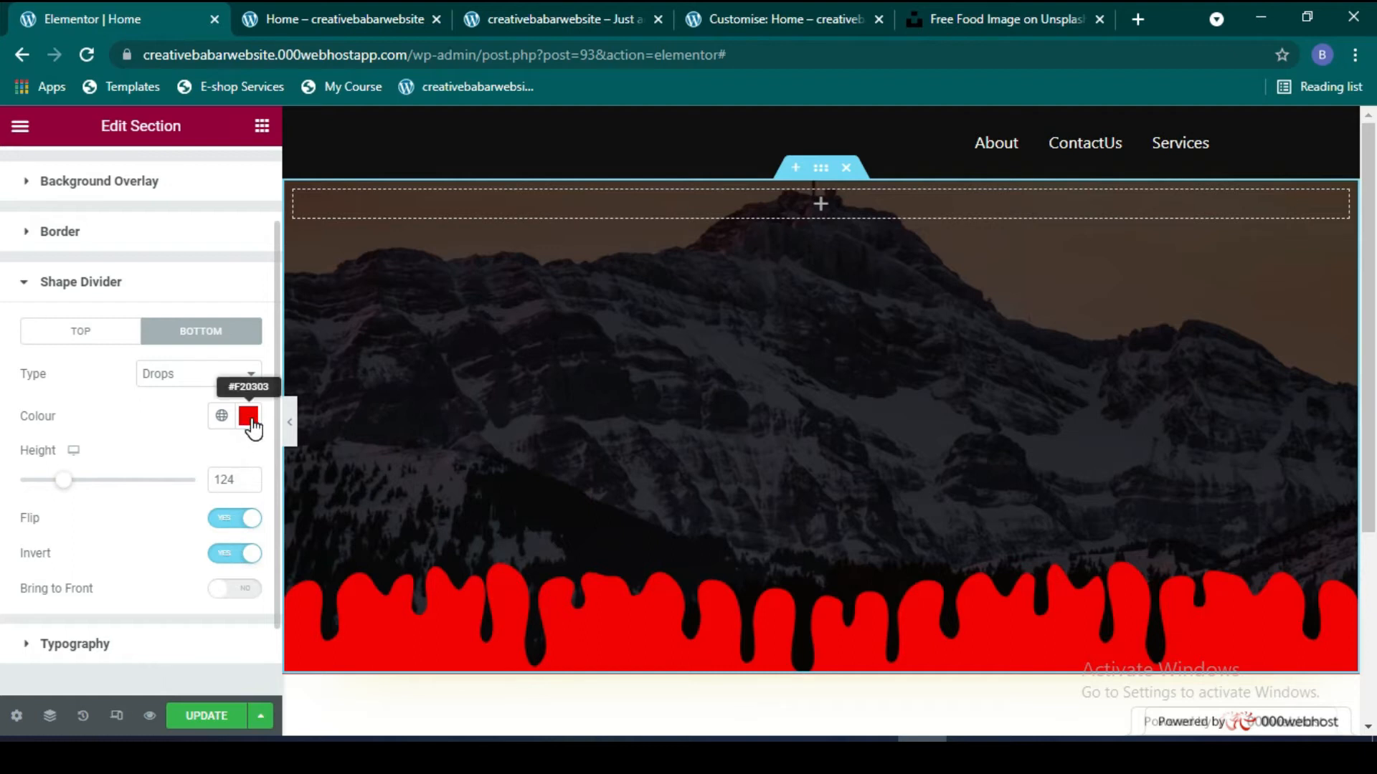
{"action": "left_click", "coordinate": [215, 373]}
Step: Try the Zigzag, Tilt Opacity and Curve Asymmetrical divider shapes
{"action": "left_click", "coordinate": [175, 463]}
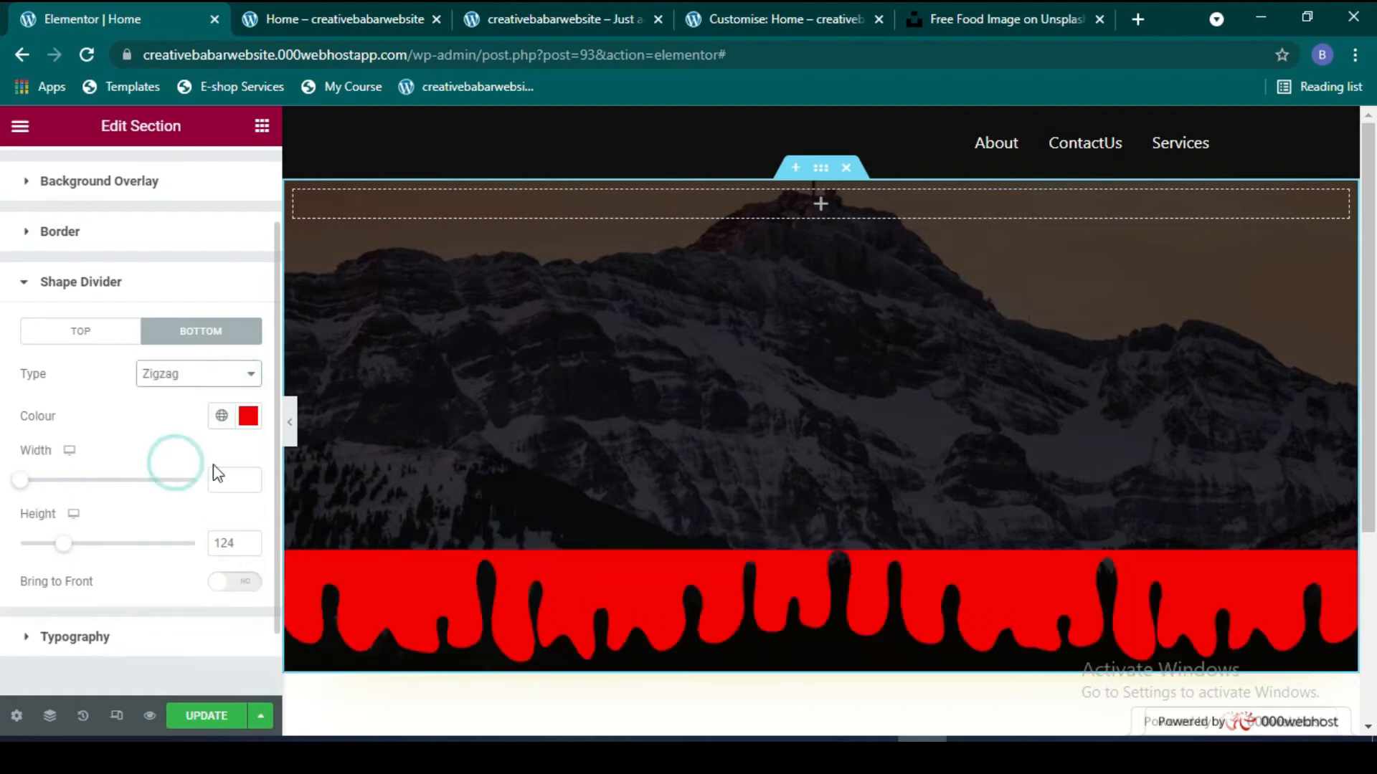
{"action": "left_click", "coordinate": [209, 374]}
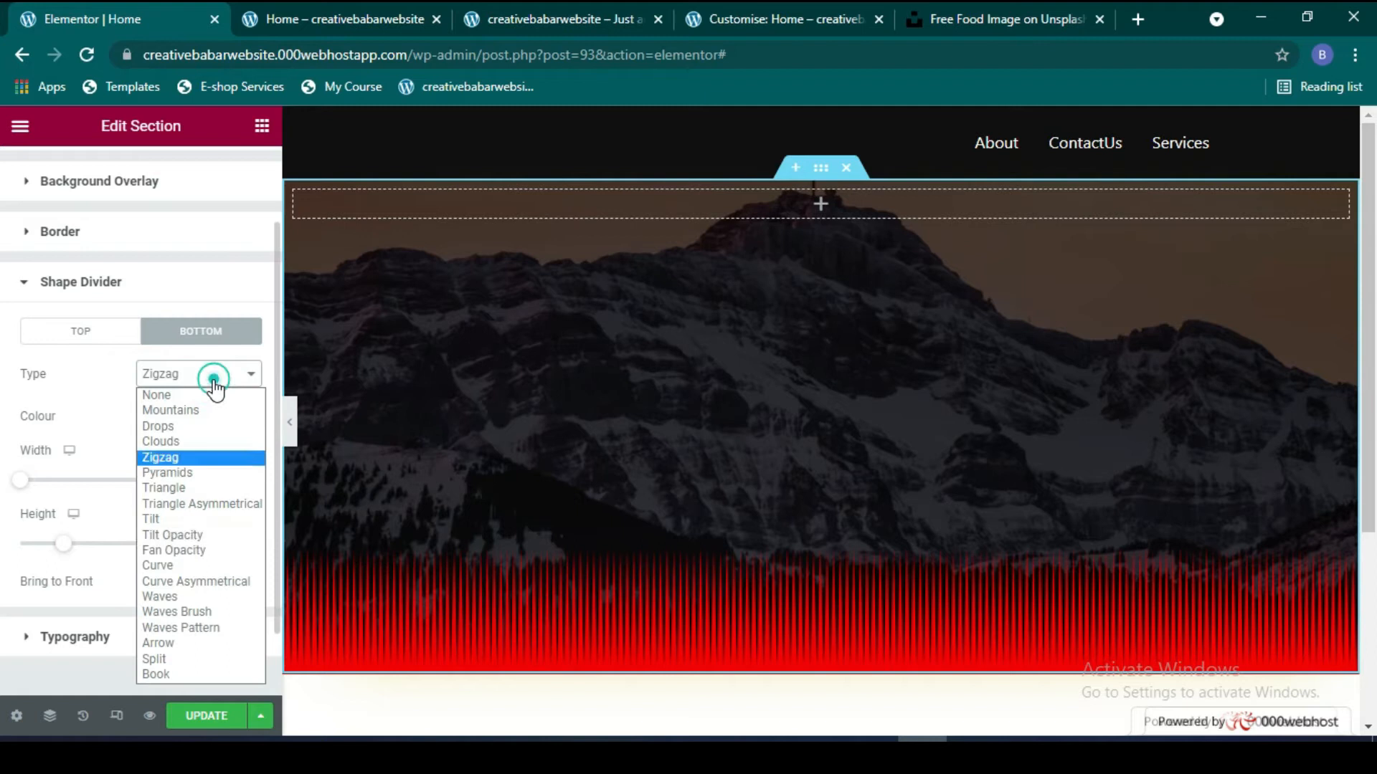
{"action": "left_click", "coordinate": [175, 535]}
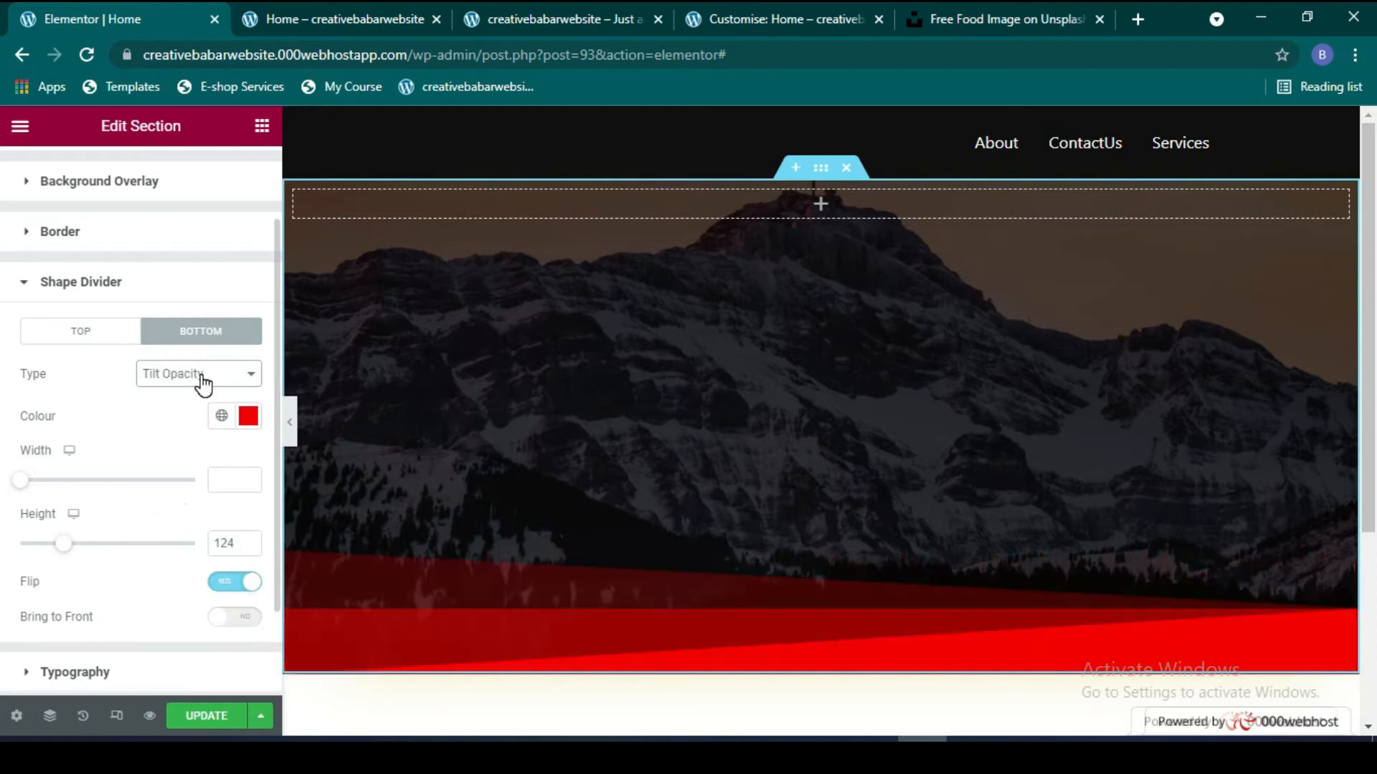
{"action": "left_click", "coordinate": [204, 375]}
{"action": "left_click", "coordinate": [175, 577]}
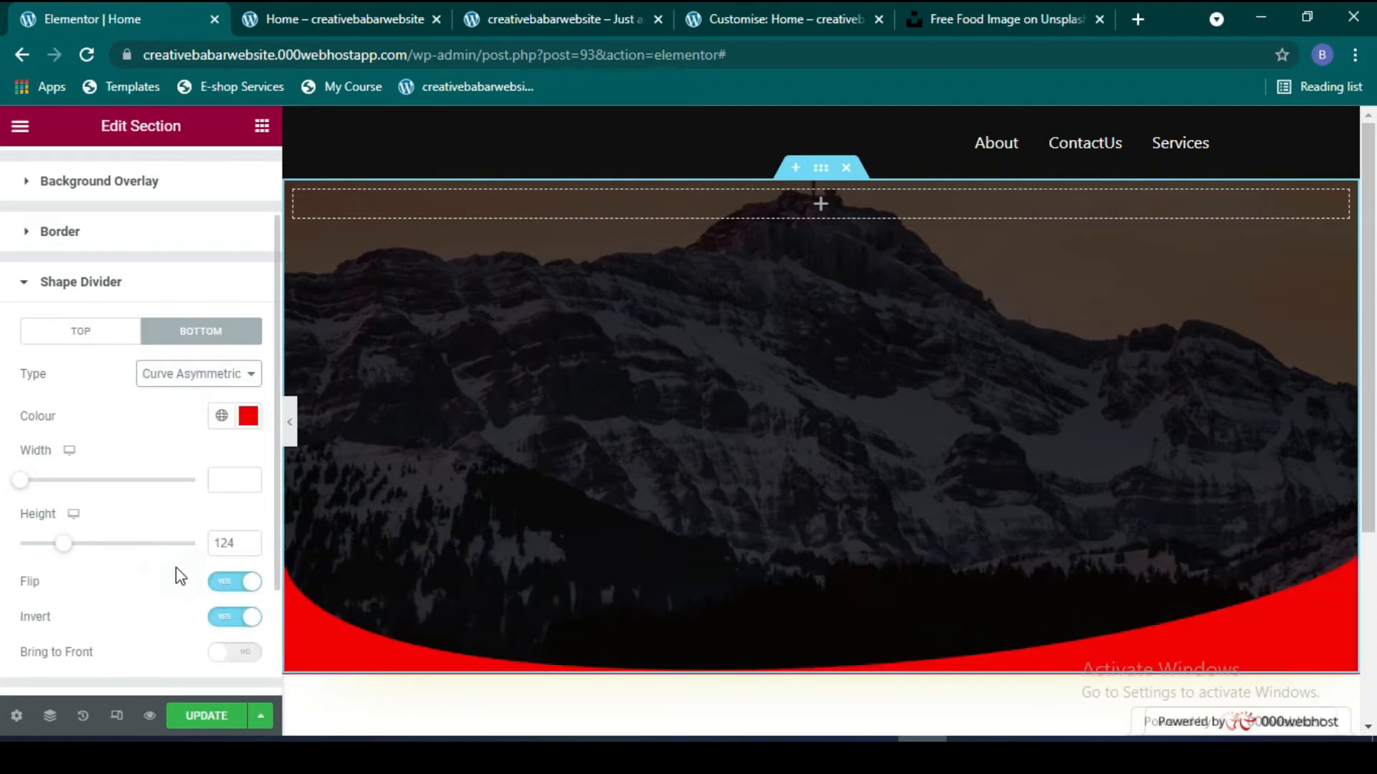
{"action": "scroll", "coordinate": [909, 574], "scroll_direction": "down", "scroll_amount": 3}
{"action": "scroll", "coordinate": [803, 548], "scroll_direction": "up", "scroll_amount": 3}
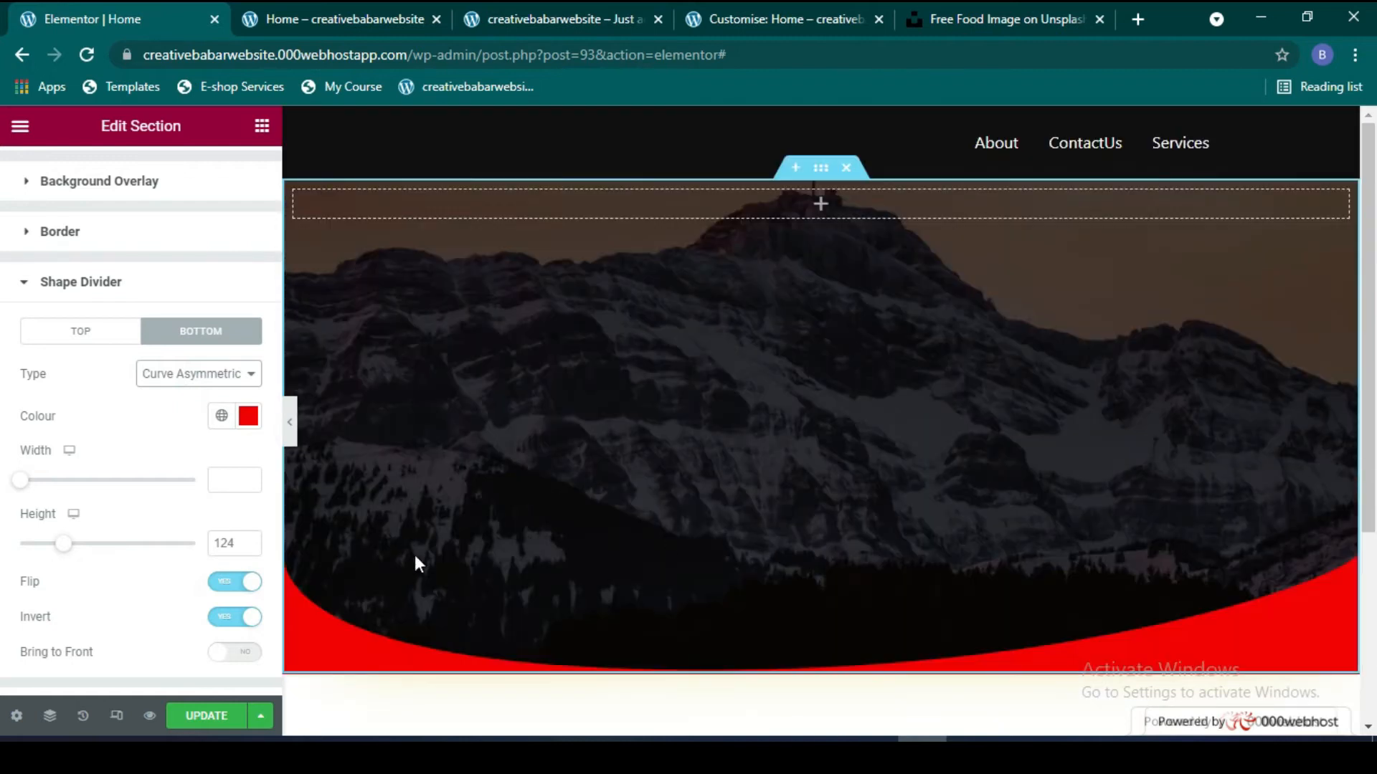
Step: Make the bottom divider white and switch its shape to Split
{"action": "left_click", "coordinate": [248, 416]}
{"action": "left_click", "coordinate": [301, 321]}
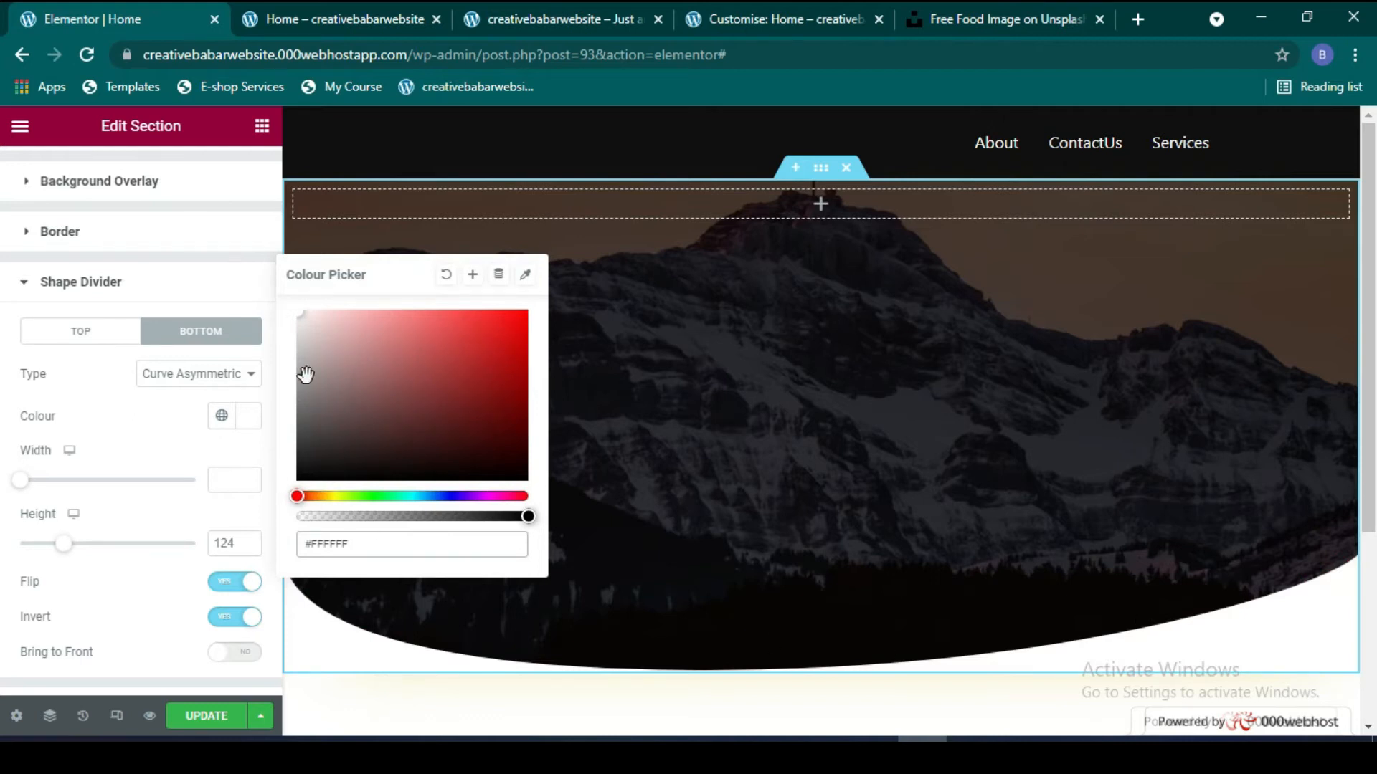
{"action": "left_click", "coordinate": [246, 423]}
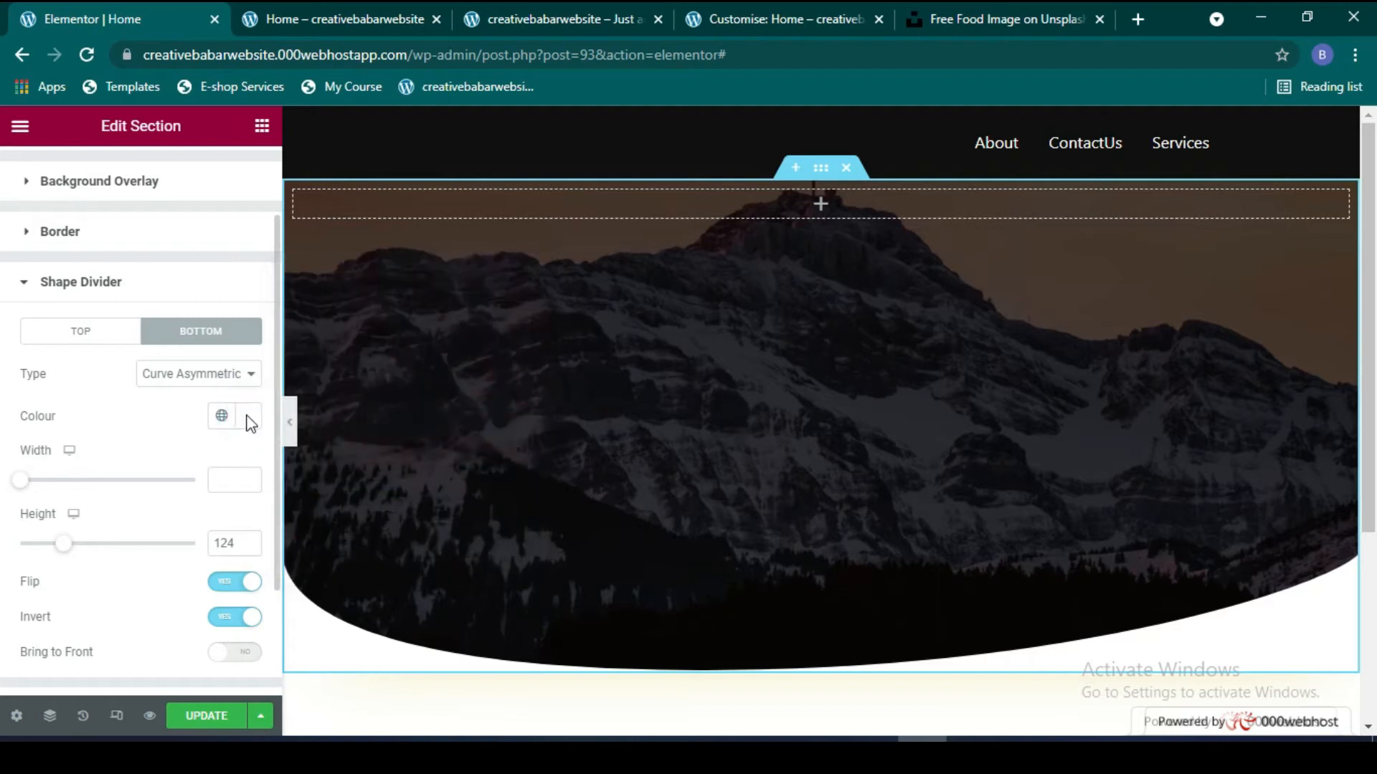
{"action": "left_click", "coordinate": [244, 374]}
{"action": "left_click", "coordinate": [200, 658]}
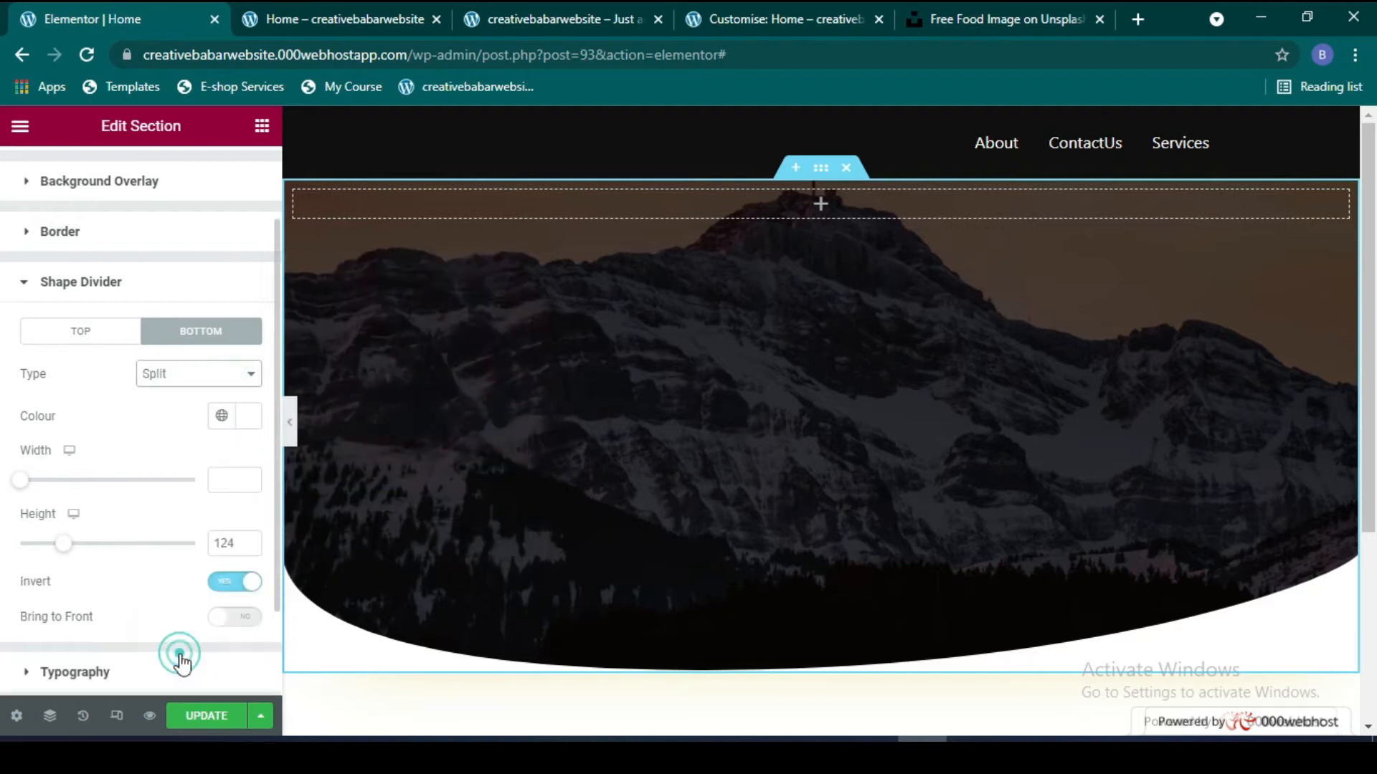
{"action": "left_click", "coordinate": [241, 373]}
{"action": "left_click", "coordinate": [241, 374]}
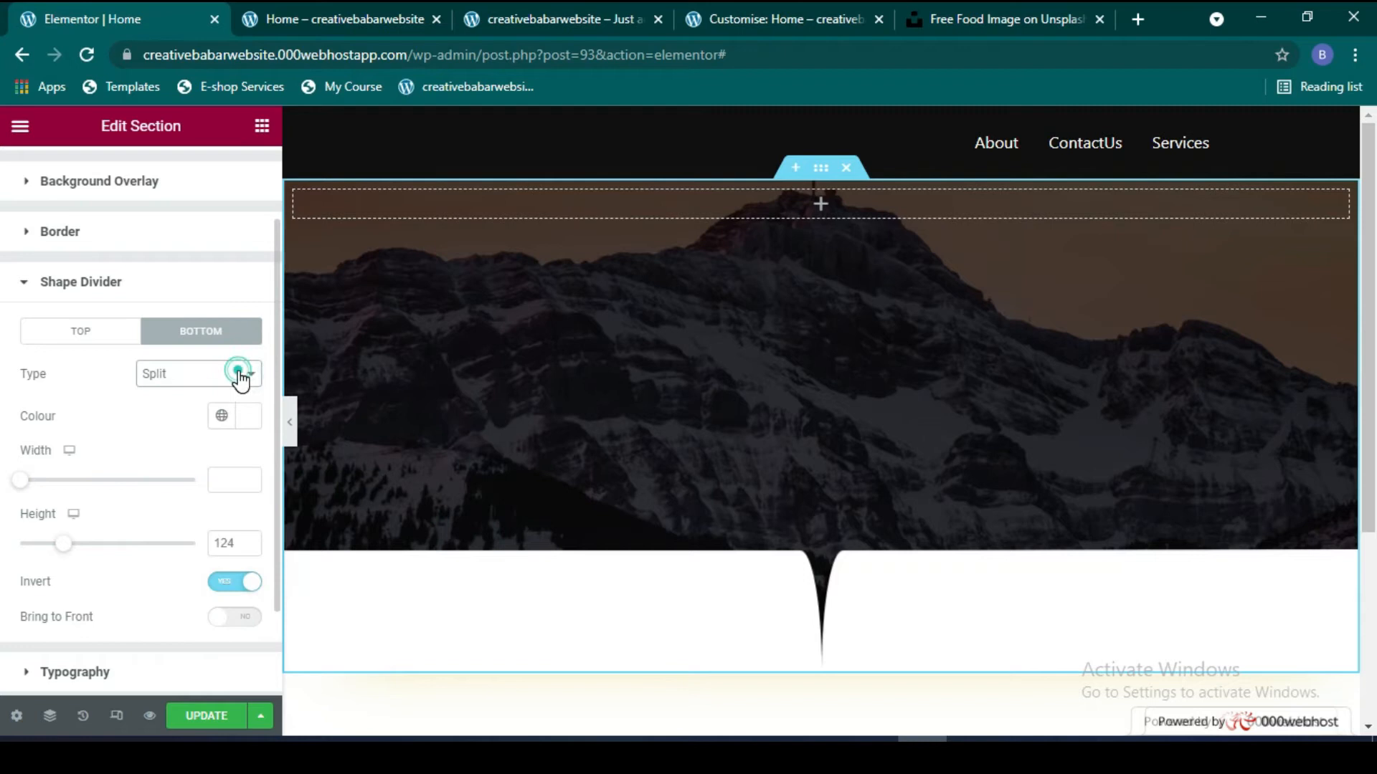
Step: Colour the divider red #DD0909, change it to Book, and set its width to 130
{"action": "left_click", "coordinate": [249, 416]}
{"action": "left_click", "coordinate": [516, 331]}
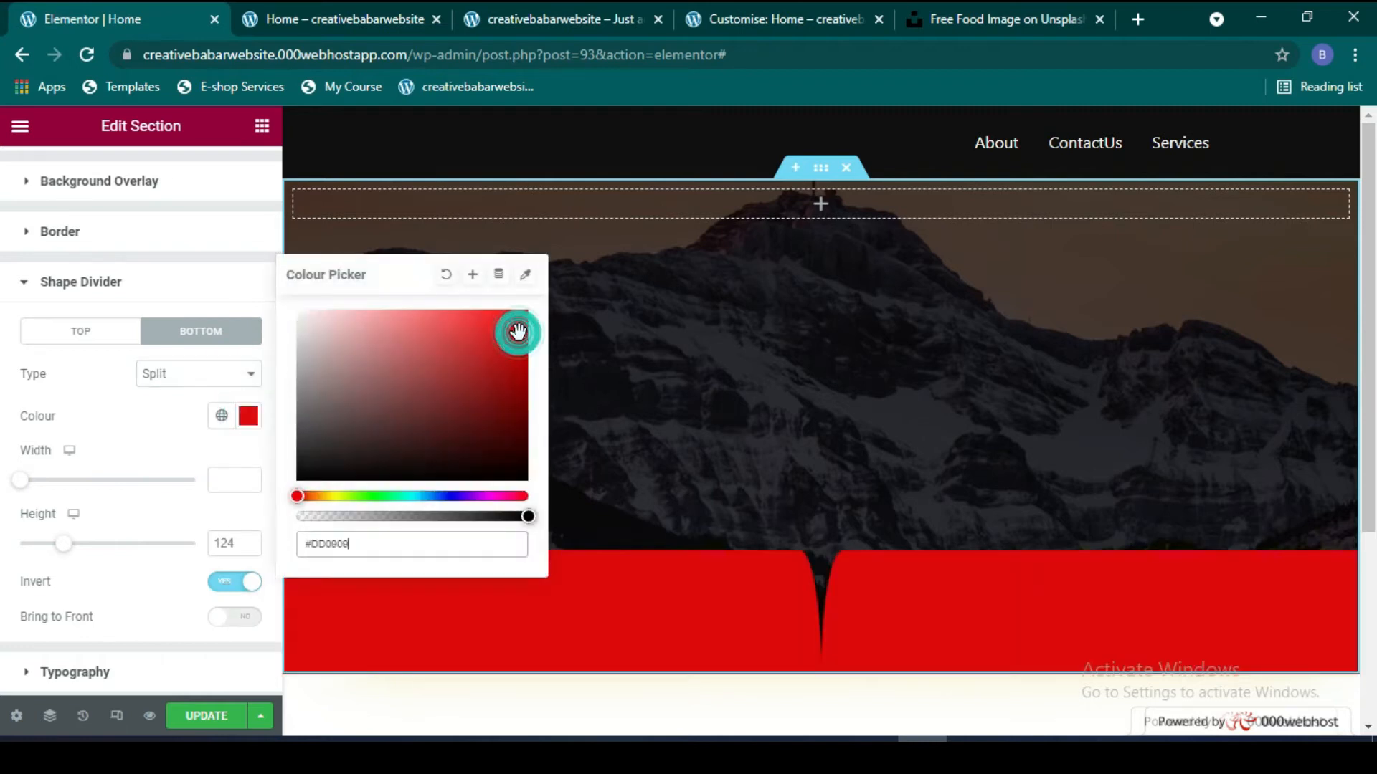
{"action": "left_click", "coordinate": [234, 374]}
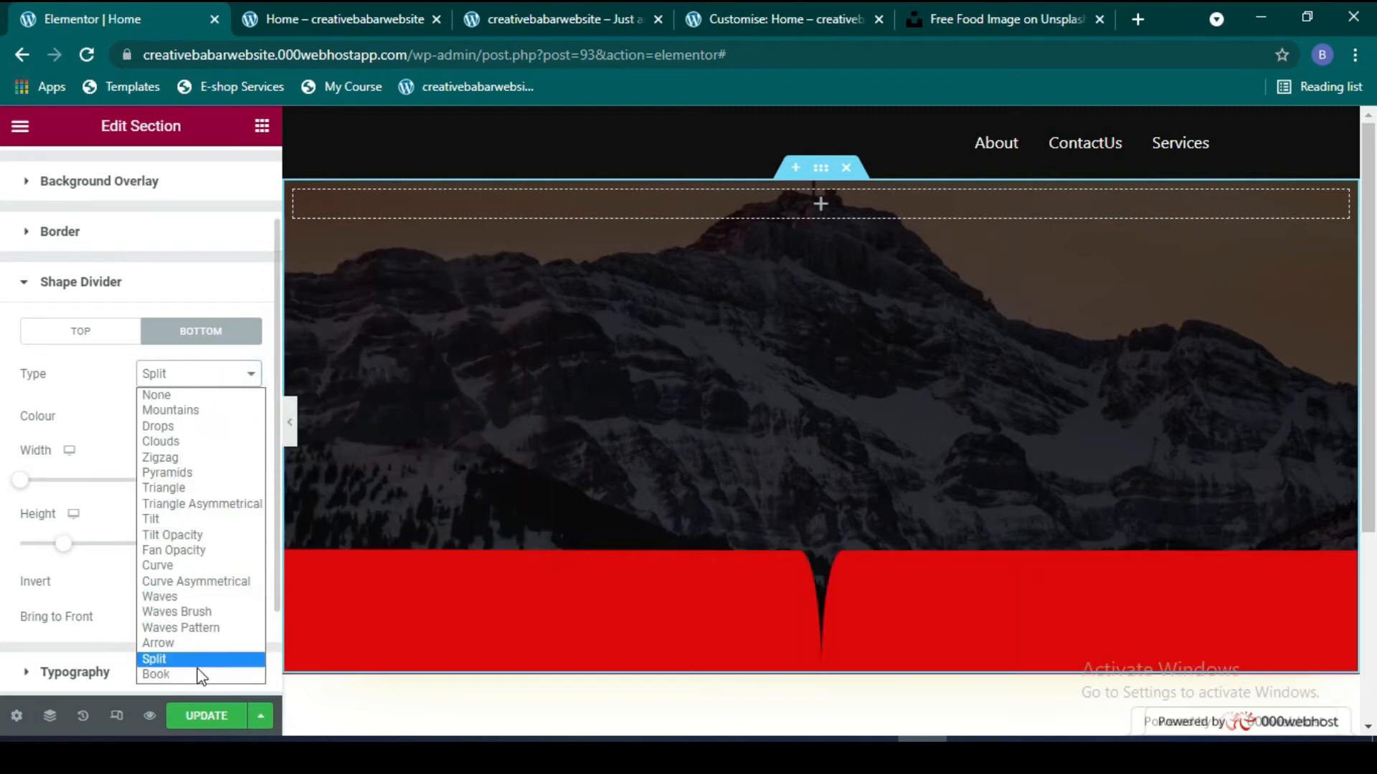
{"action": "left_click", "coordinate": [188, 674]}
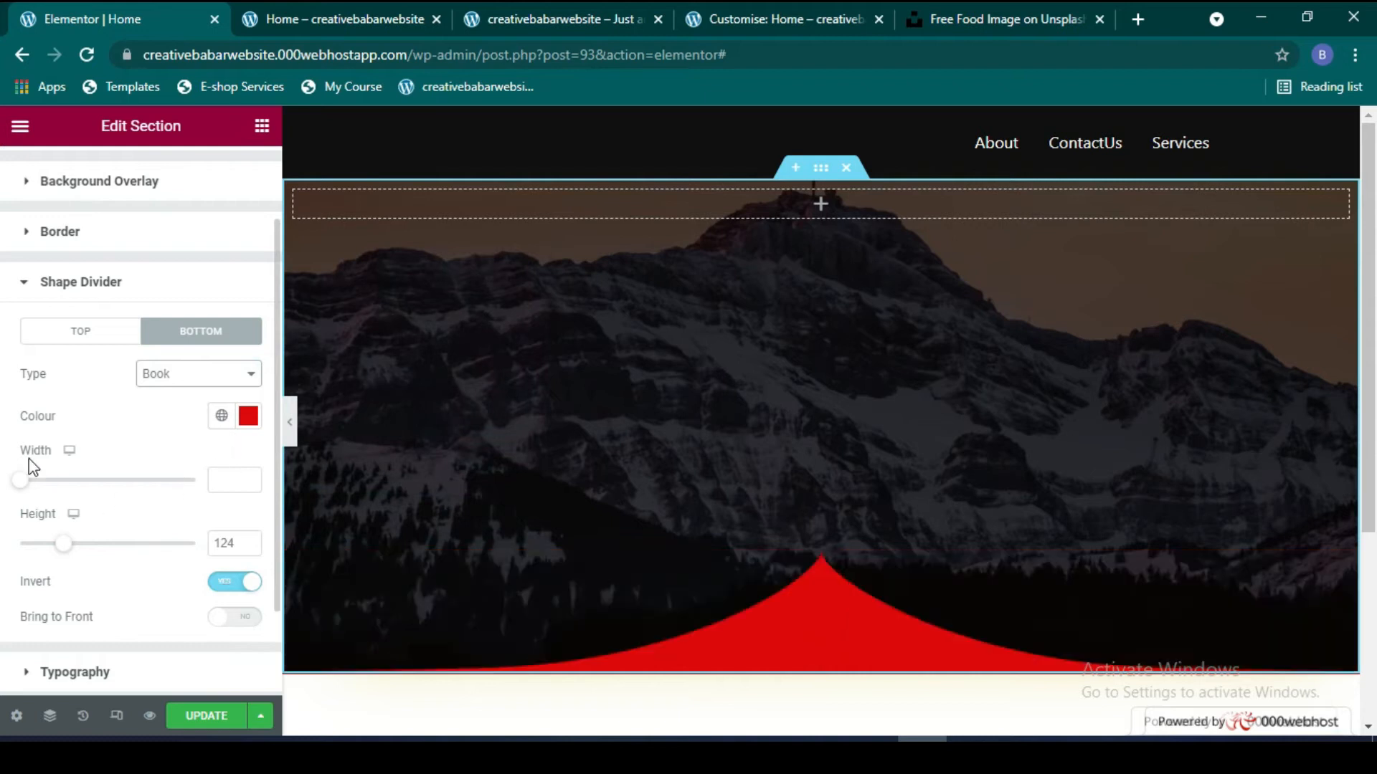
{"action": "mouse_move", "coordinate": [52, 484]}
{"action": "left_mouse_down"}
{"action": "mouse_move", "coordinate": [194, 486]}
{"action": "mouse_move", "coordinate": [83, 514]}
{"action": "mouse_move", "coordinate": [43, 501]}
{"action": "left_mouse_up"}
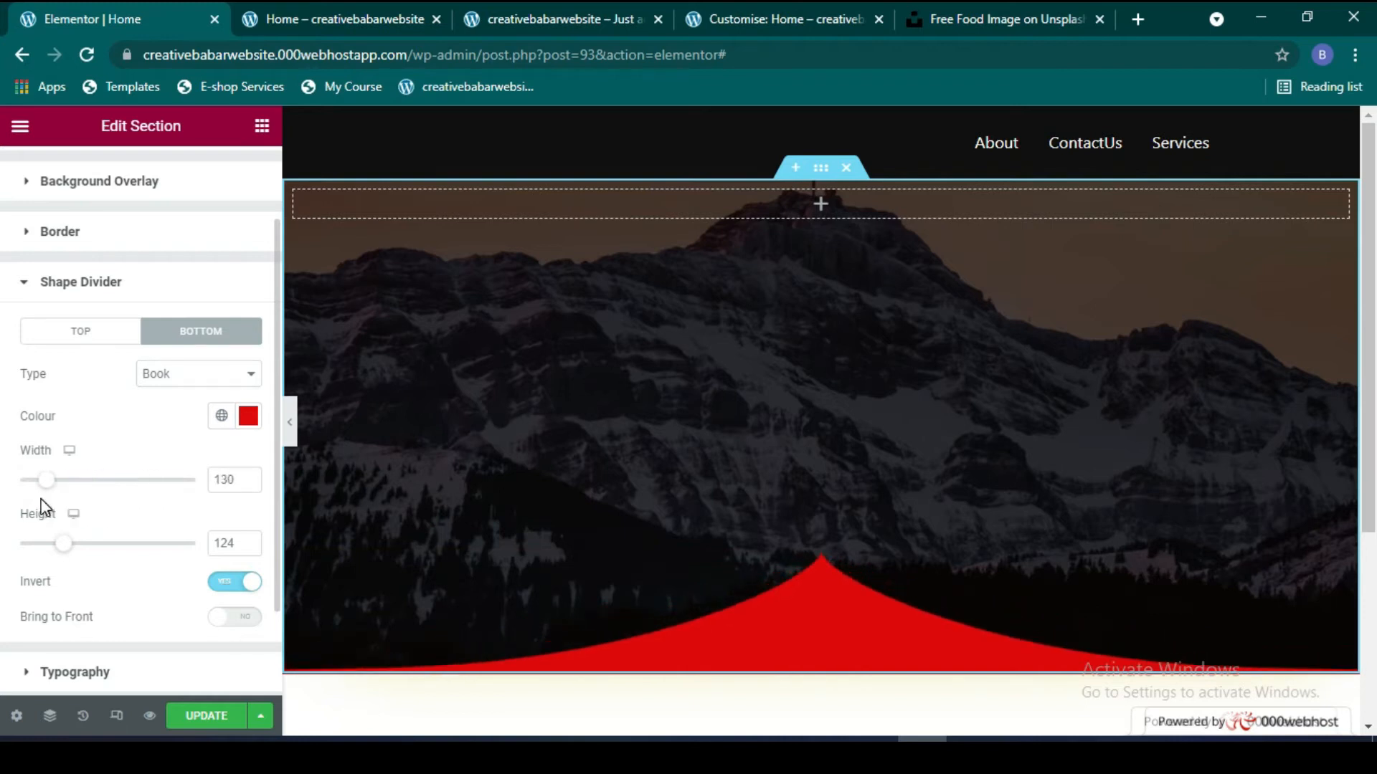
{"action": "scroll", "coordinate": [149, 565], "scroll_direction": "down", "scroll_amount": 2}
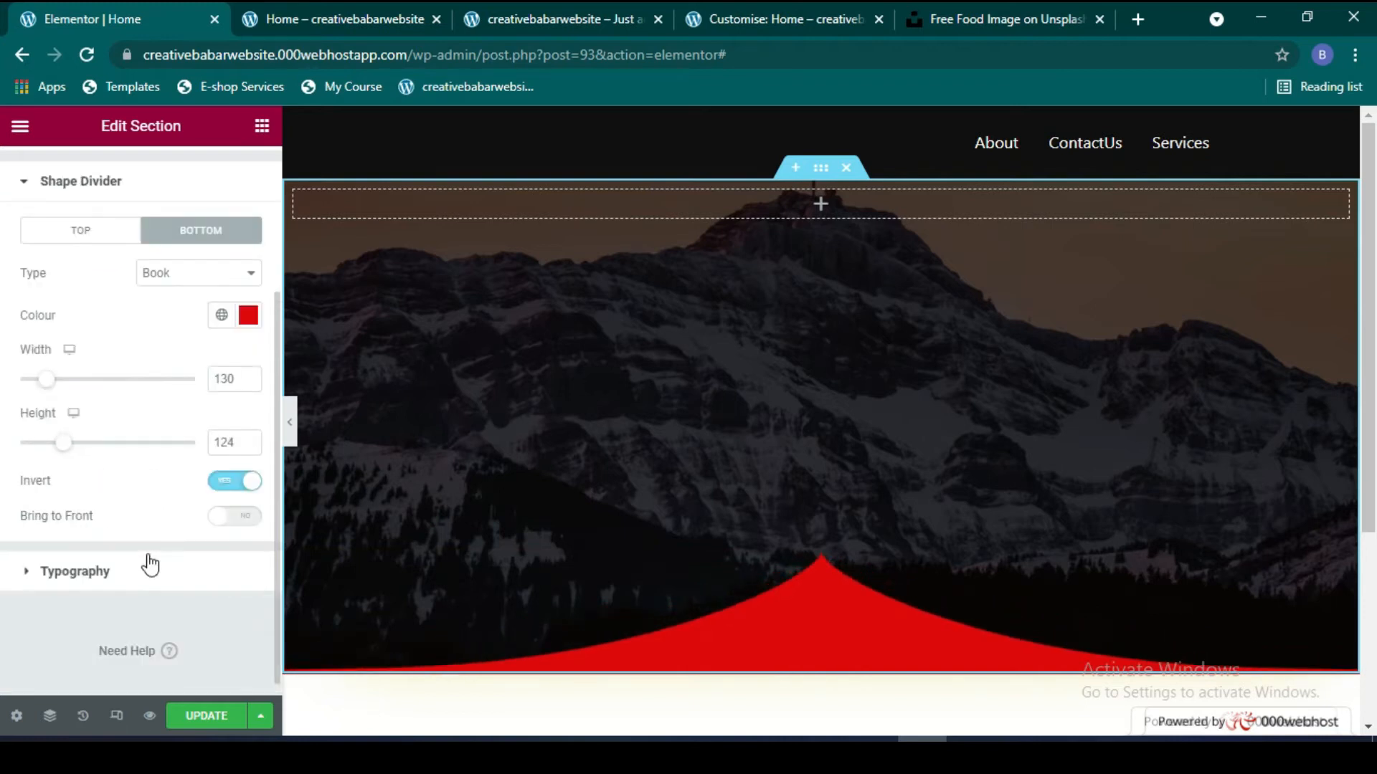
Step: Set the section's Typography heading colour to dark red #941B1B
{"action": "left_click", "coordinate": [32, 566]}
{"action": "left_click", "coordinate": [249, 482]}
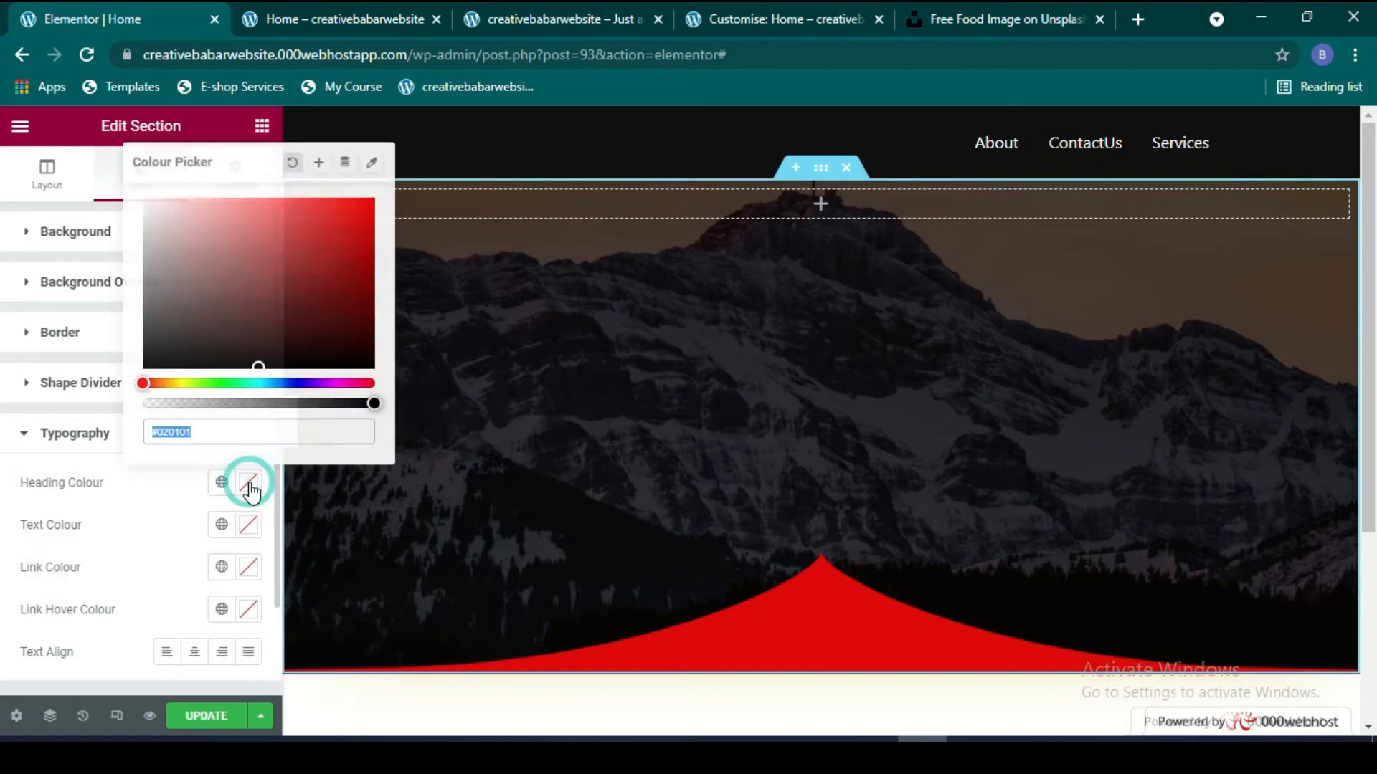
{"action": "left_click", "coordinate": [318, 288]}
{"action": "left_click", "coordinate": [330, 271]}
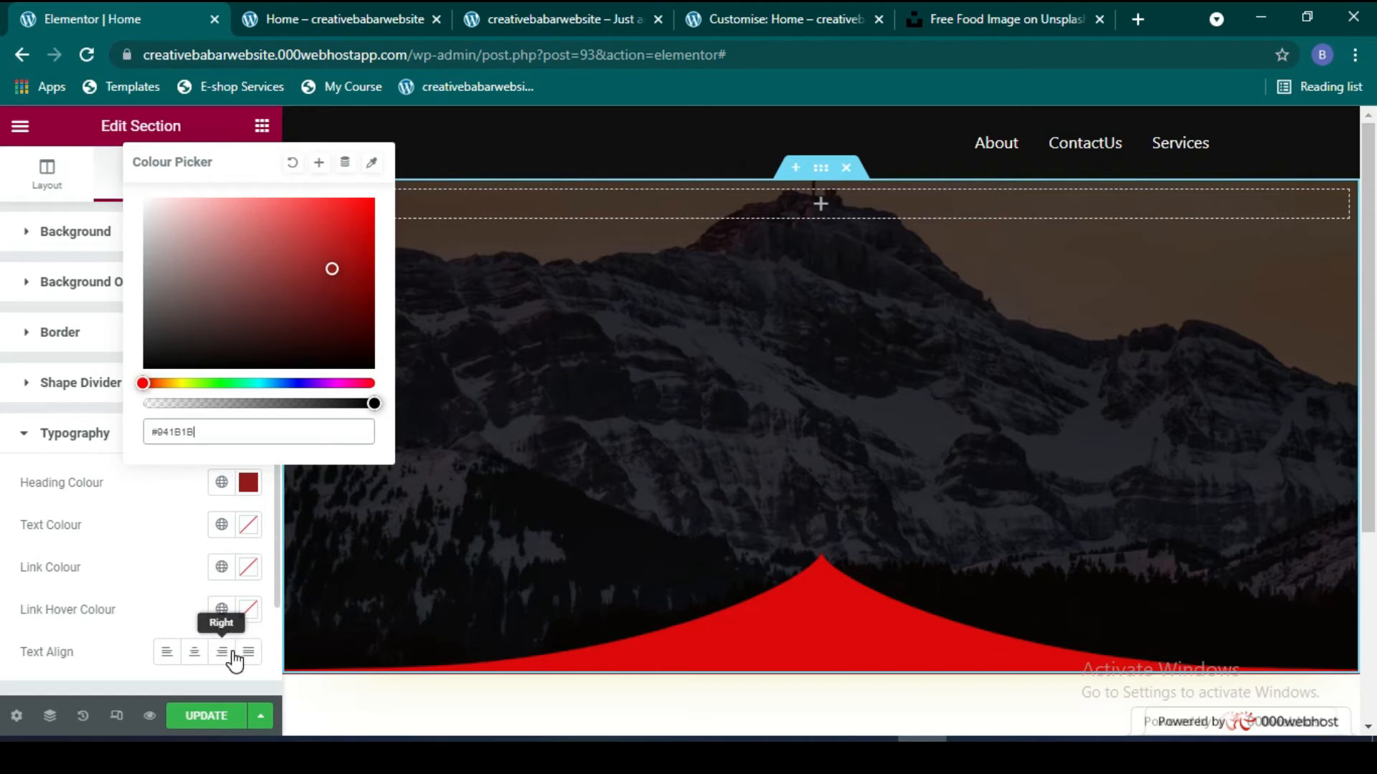
{"action": "left_click", "coordinate": [27, 439]}
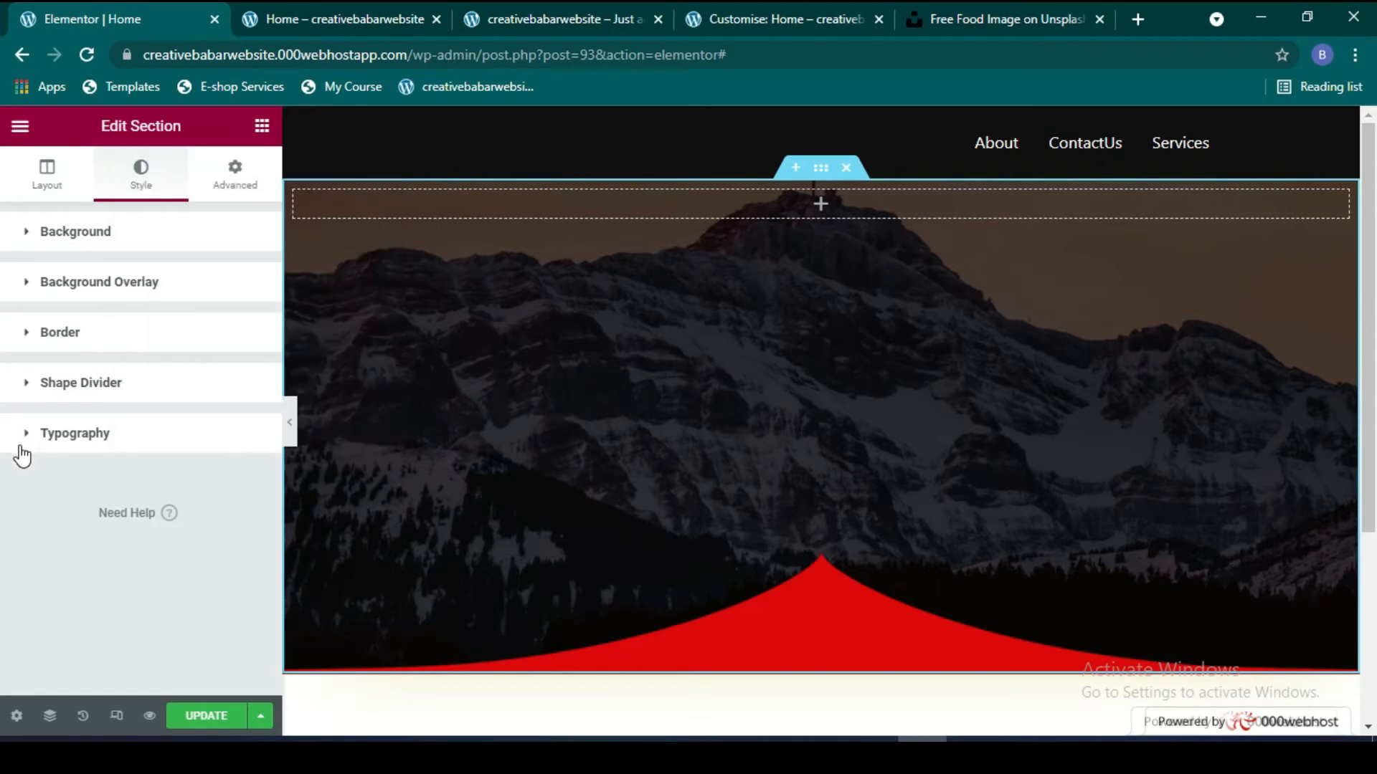
{"action": "left_click", "coordinate": [42, 188]}
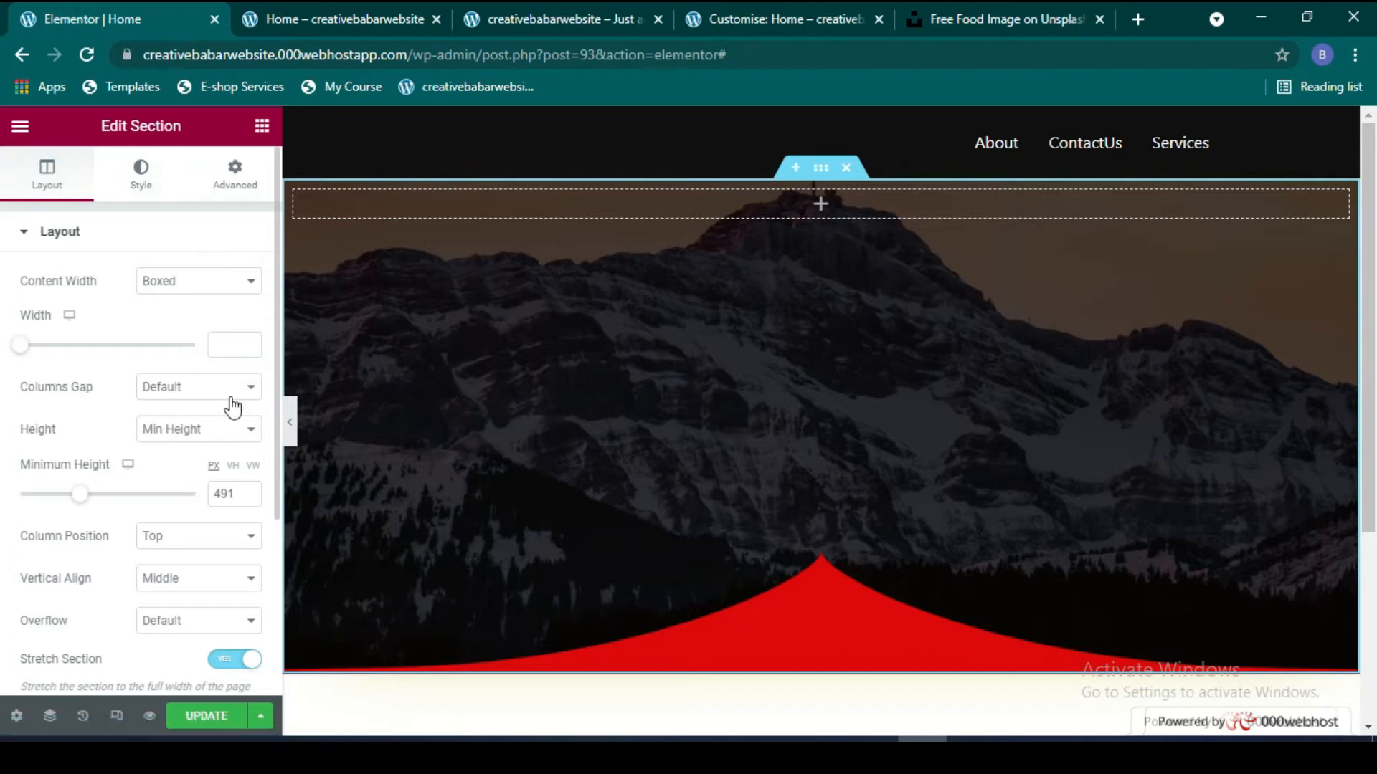
{"action": "scroll", "coordinate": [172, 399], "scroll_direction": "down", "scroll_amount": 4}
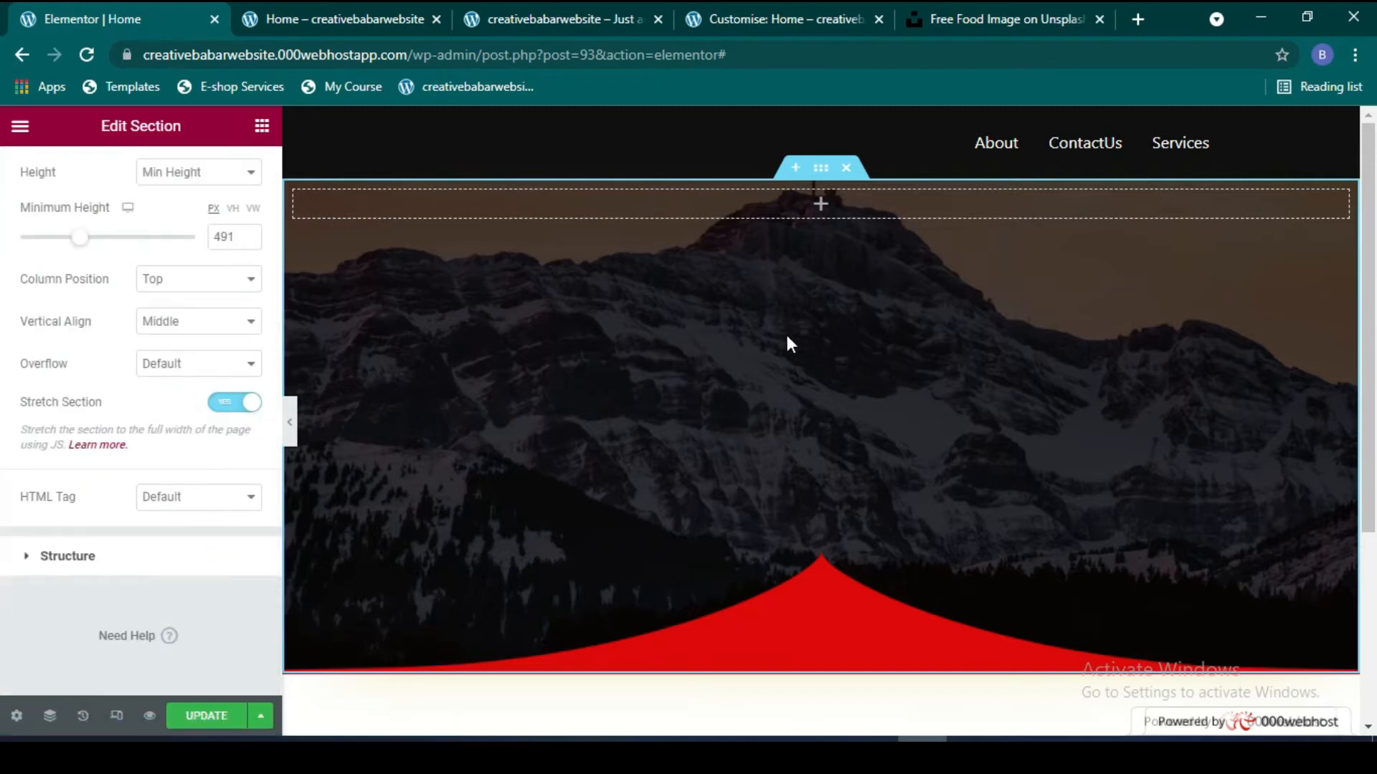
{"action": "scroll", "coordinate": [137, 387], "scroll_direction": "up", "scroll_amount": 4}
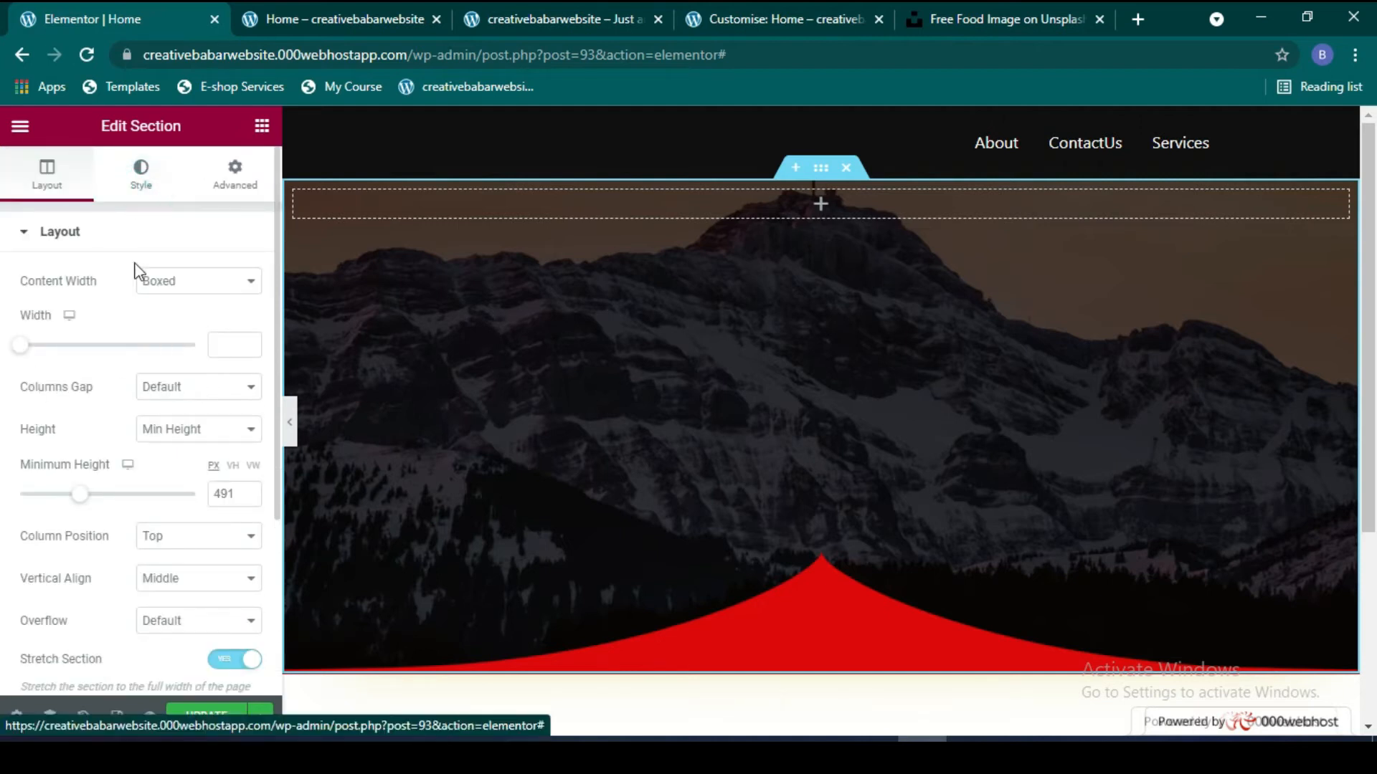
{"action": "left_click", "coordinate": [141, 172]}
Step: Try the Video background type, then switch the hero background to Slideshow
{"action": "left_click", "coordinate": [223, 324]}
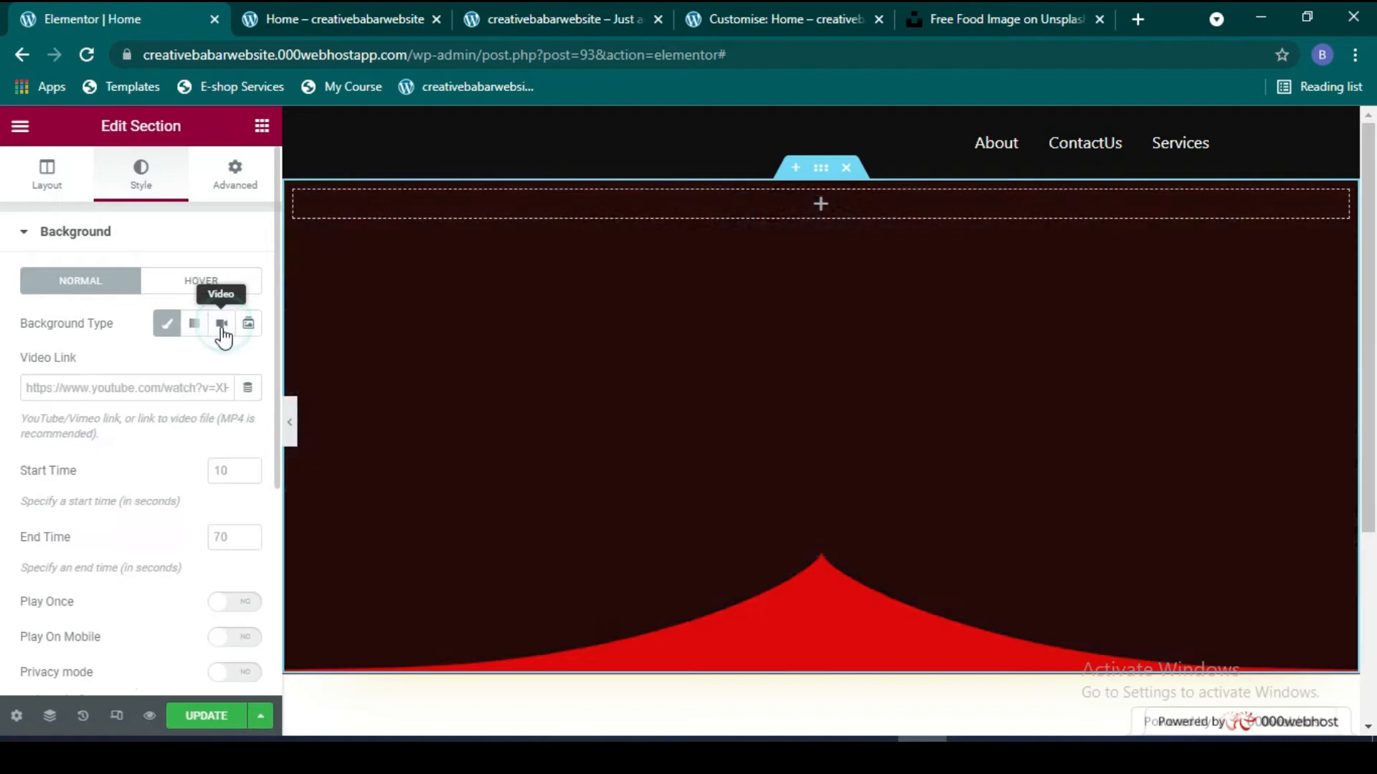
{"action": "left_click", "coordinate": [164, 388]}
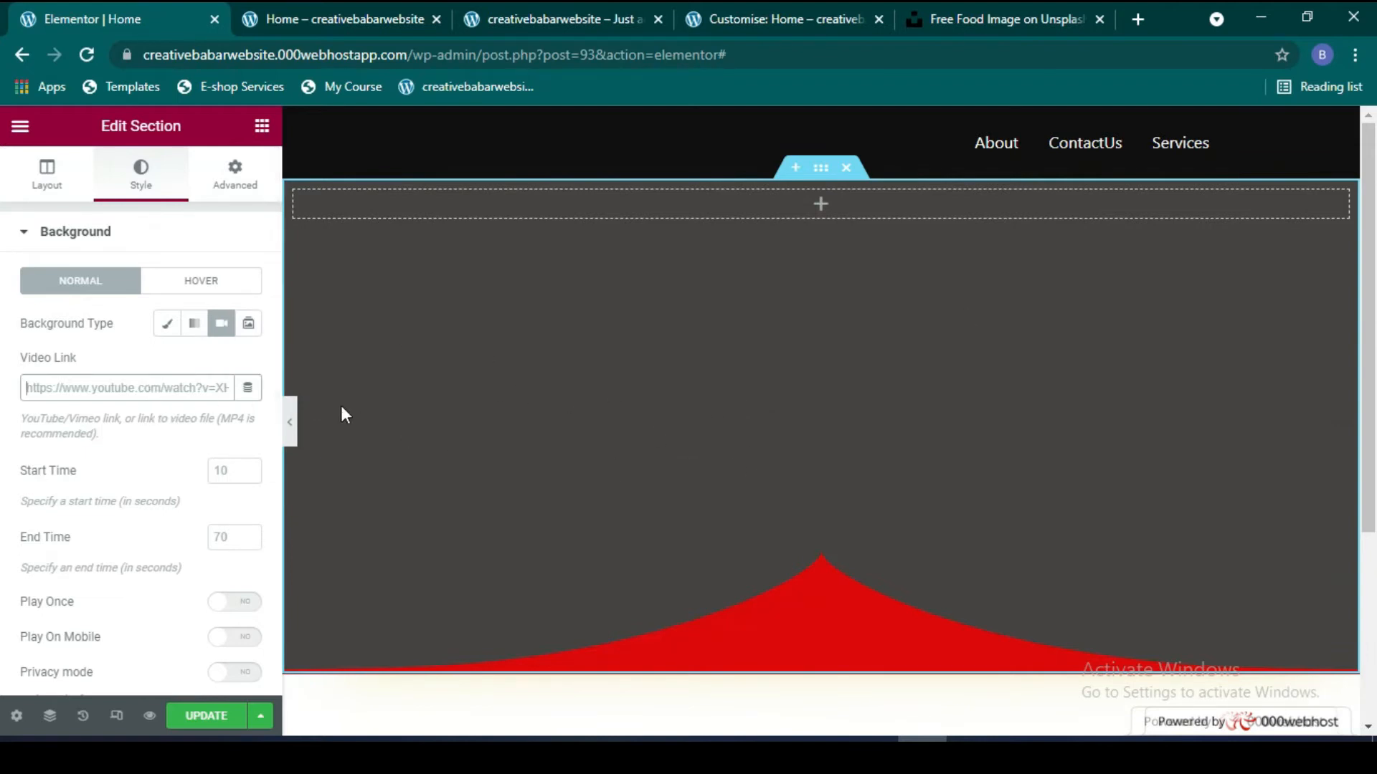
{"action": "left_click", "coordinate": [248, 324]}
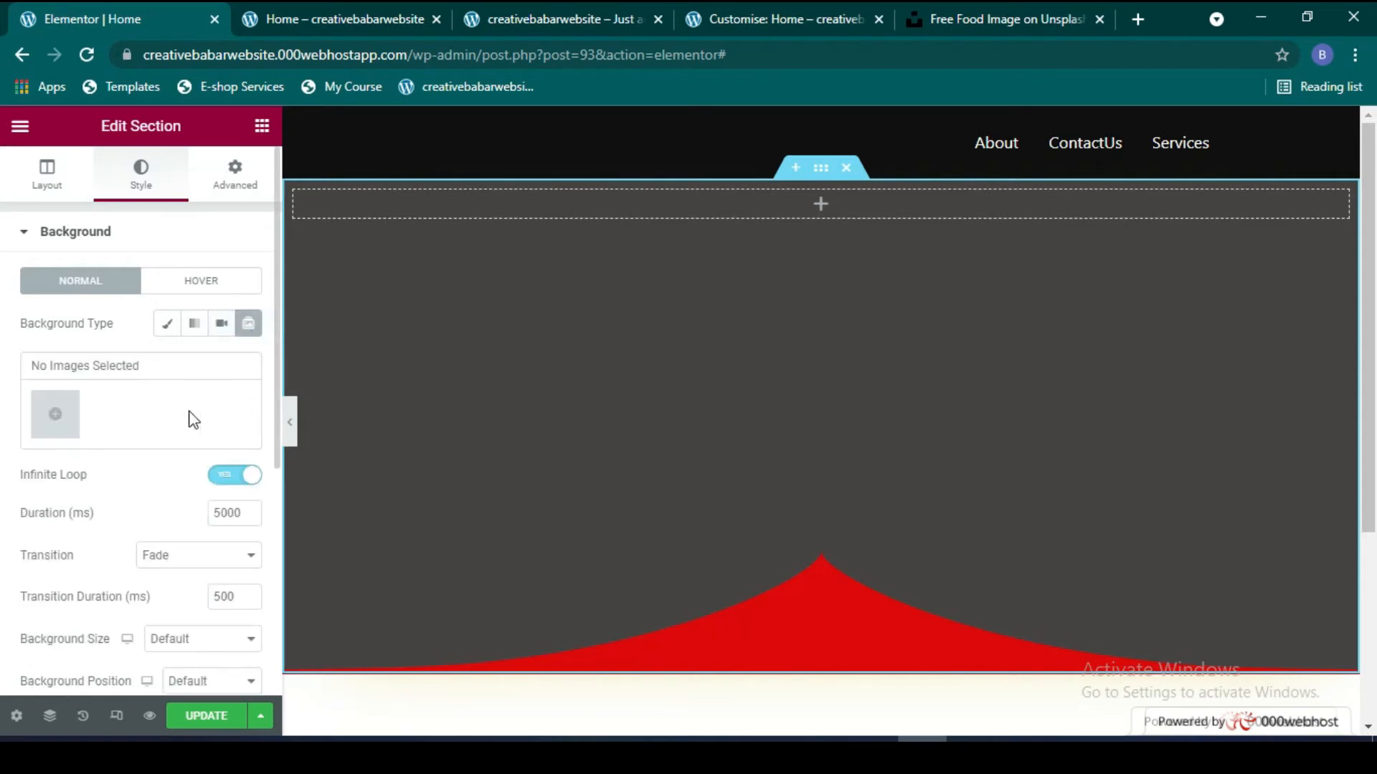
Step: Select the WhatsApp Business logo and WordPress tutorial images from the Media Library and insert them as a gallery
{"action": "left_click", "coordinate": [45, 418]}
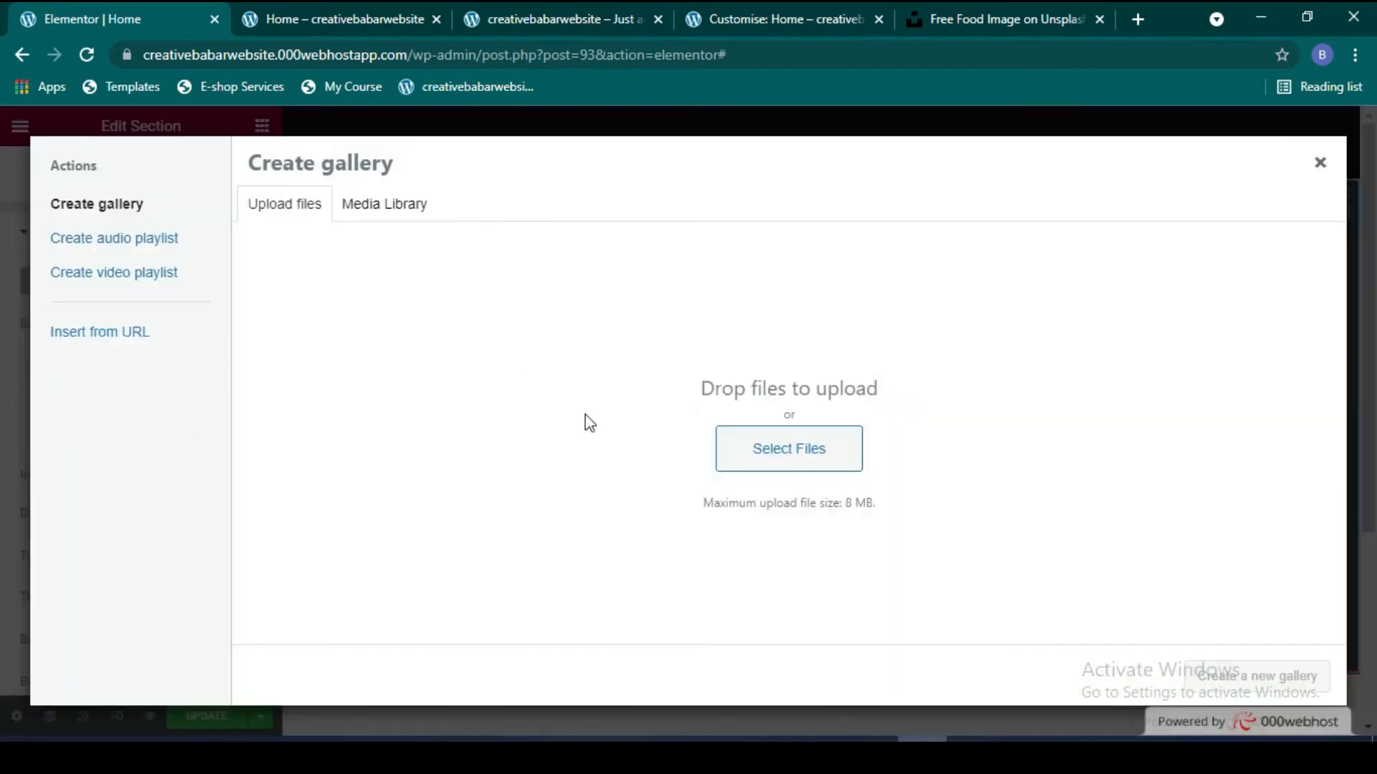
{"action": "left_click", "coordinate": [397, 210]}
{"action": "left_click", "coordinate": [286, 206]}
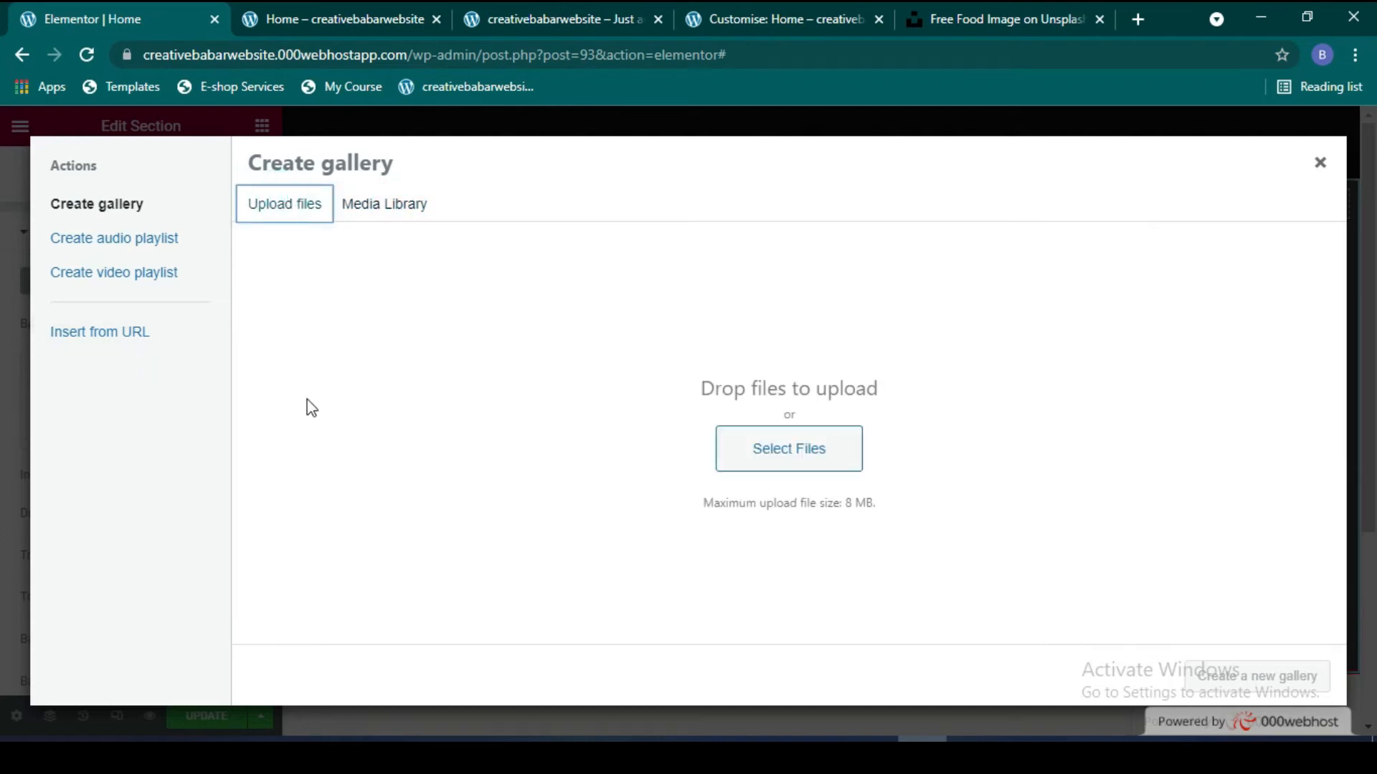
{"action": "left_click", "coordinate": [384, 206]}
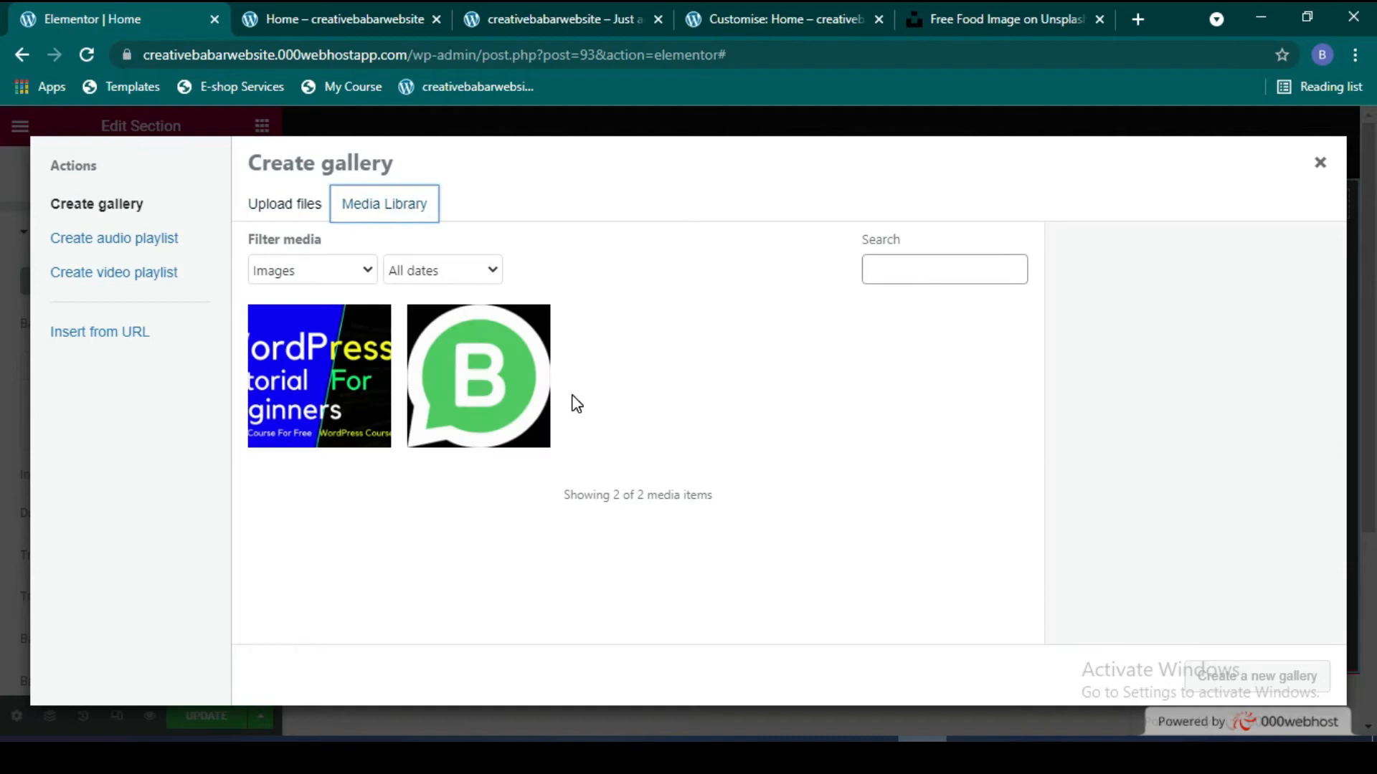
{"action": "left_click", "coordinate": [526, 402]}
{"action": "left_click", "coordinate": [369, 415]}
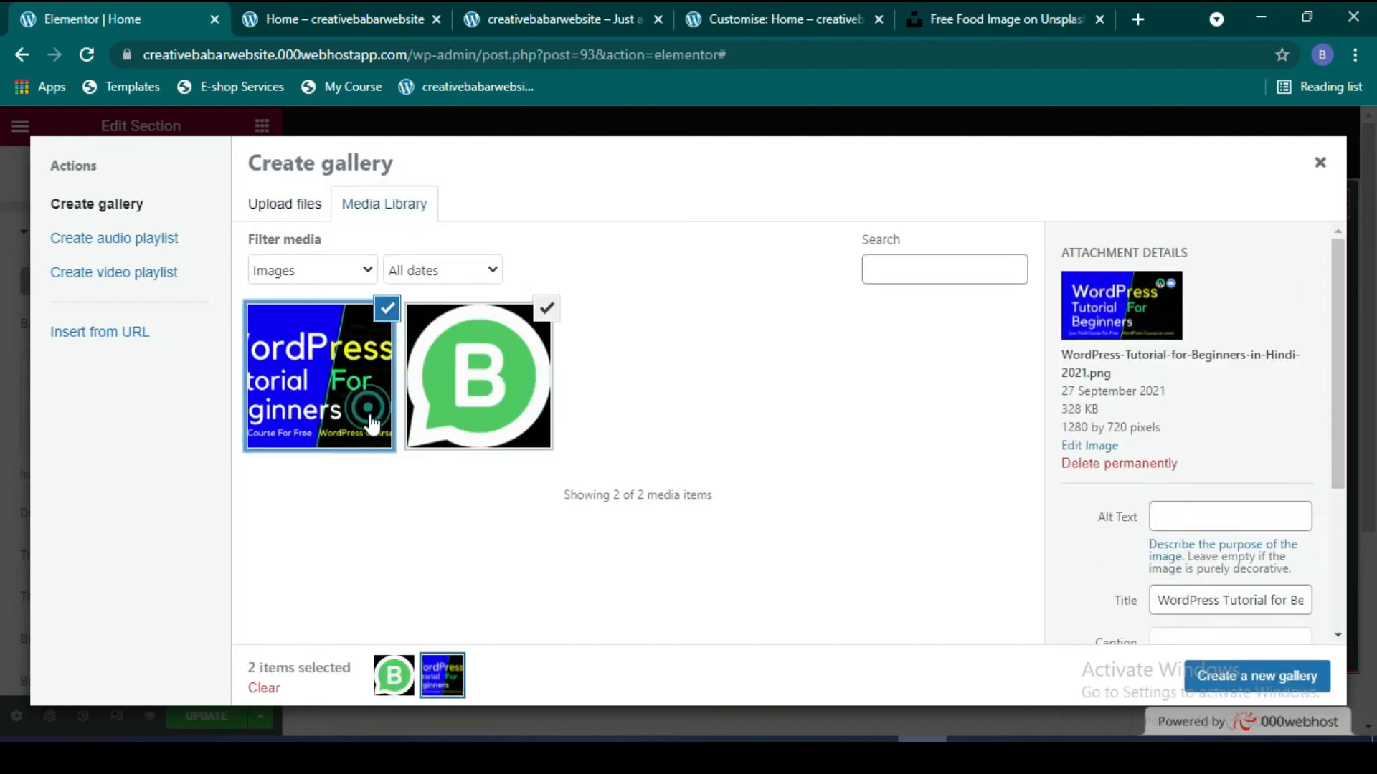
{"action": "left_click", "coordinate": [1227, 676]}
{"action": "left_click", "coordinate": [1280, 676]}
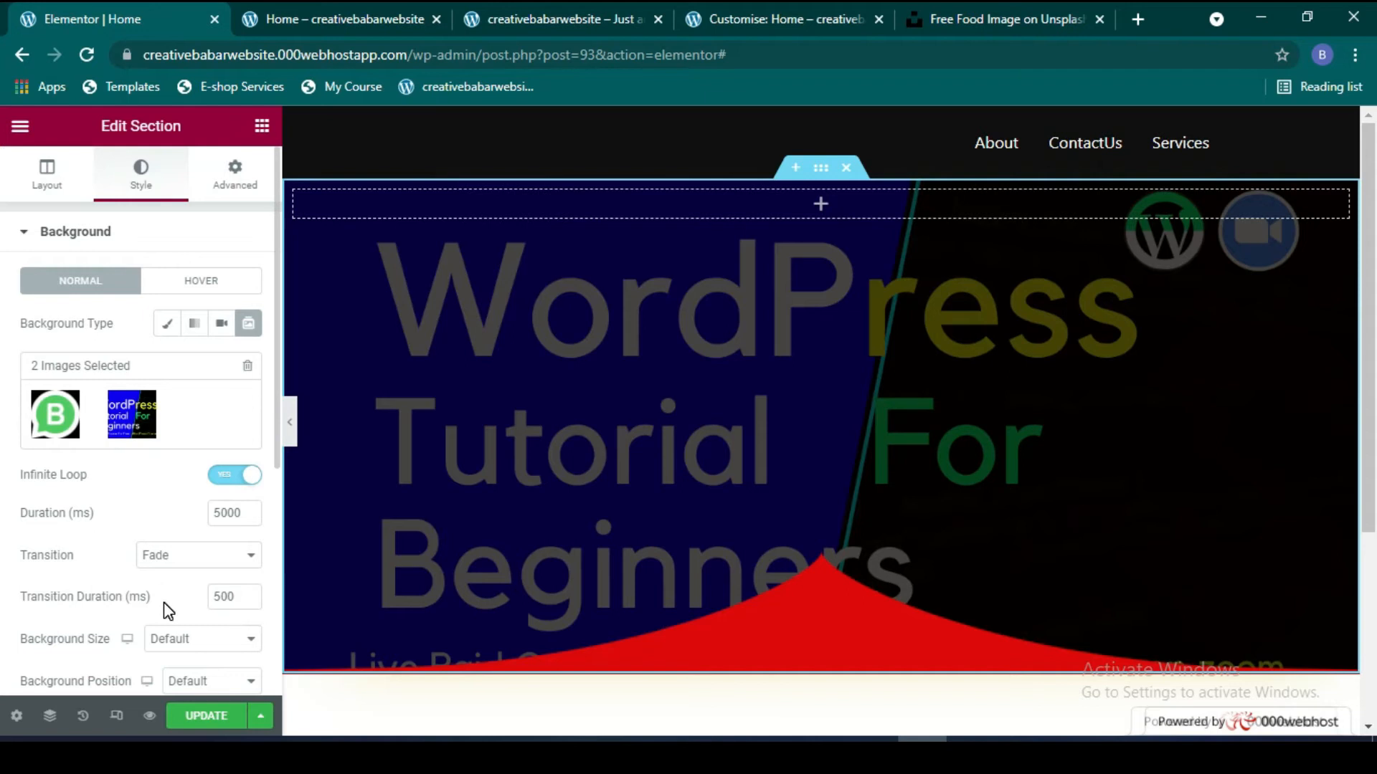
Step: Set the slideshow background size to Cover and position to Centre Centre
{"action": "scroll", "coordinate": [171, 631], "scroll_direction": "down", "scroll_amount": 1}
{"action": "left_click", "coordinate": [222, 539]}
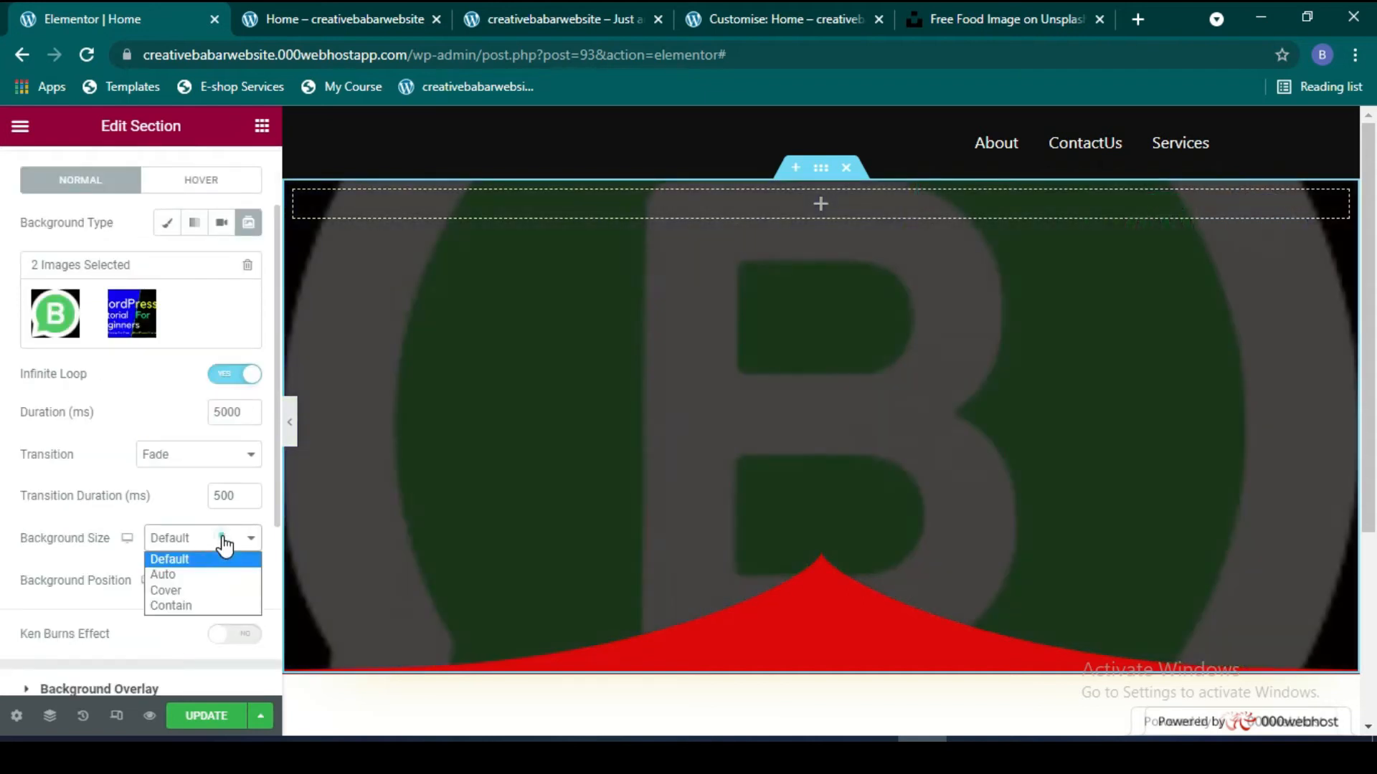
{"action": "left_click", "coordinate": [180, 589]}
{"action": "left_click", "coordinate": [208, 580]}
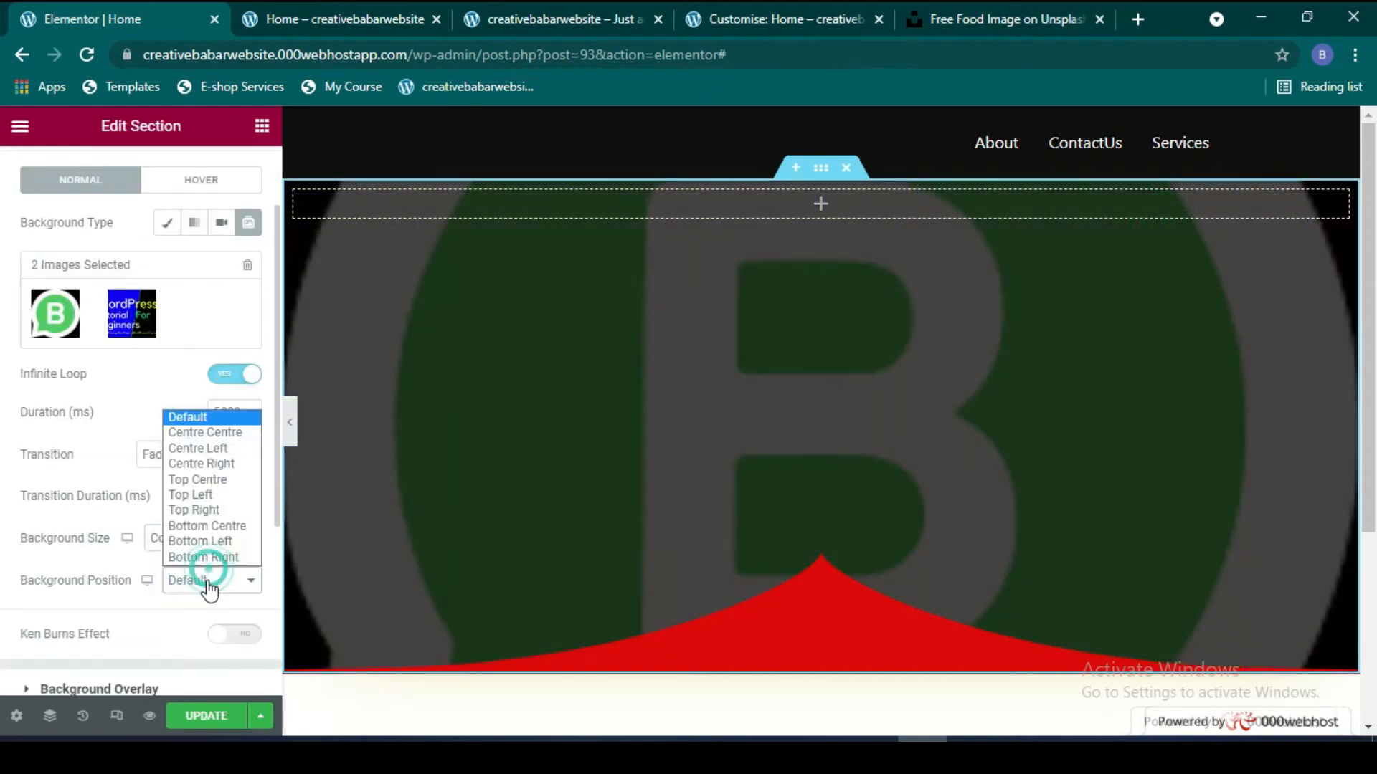
{"action": "left_click", "coordinate": [213, 432]}
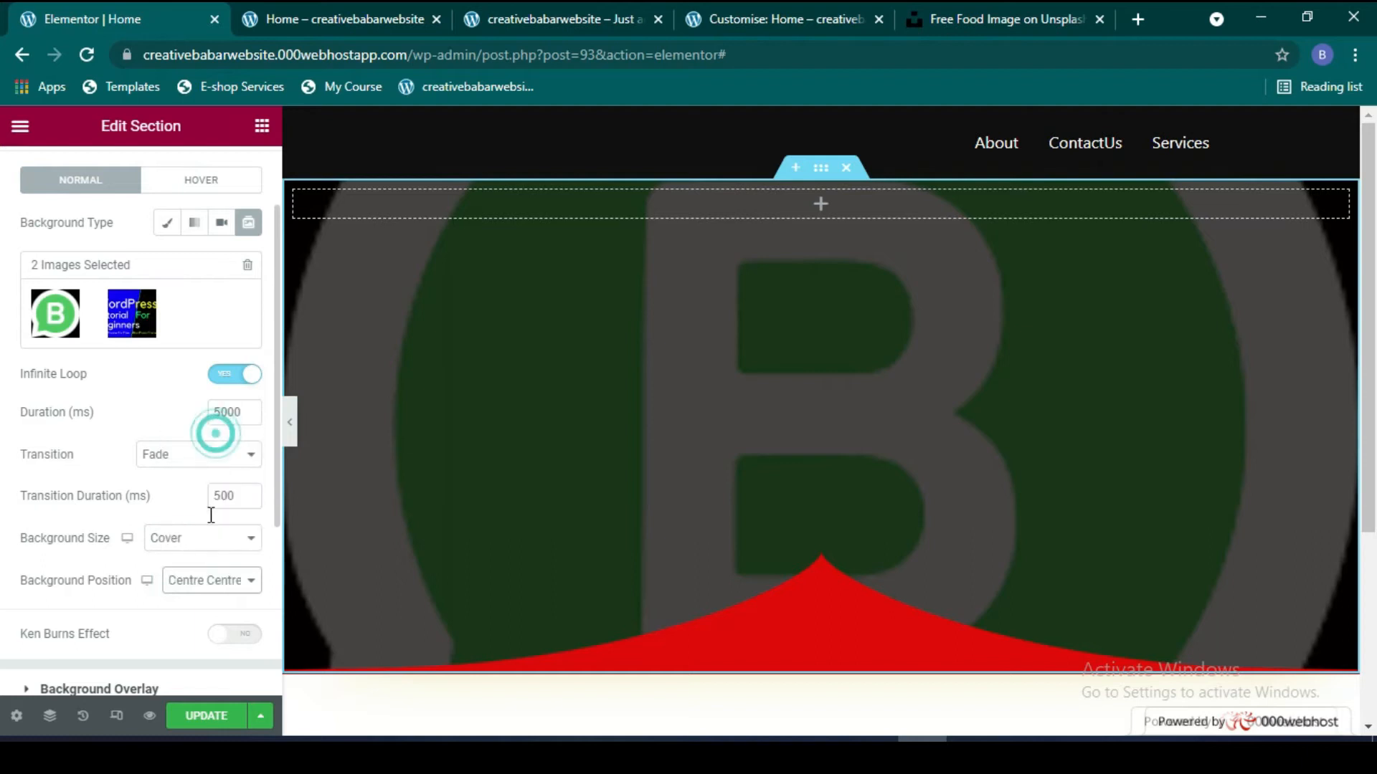
Step: Switch the hero background type to Video
{"action": "scroll", "coordinate": [233, 612], "scroll_direction": "down", "scroll_amount": 1}
{"action": "scroll", "coordinate": [233, 612], "scroll_direction": "down", "scroll_amount": 2}
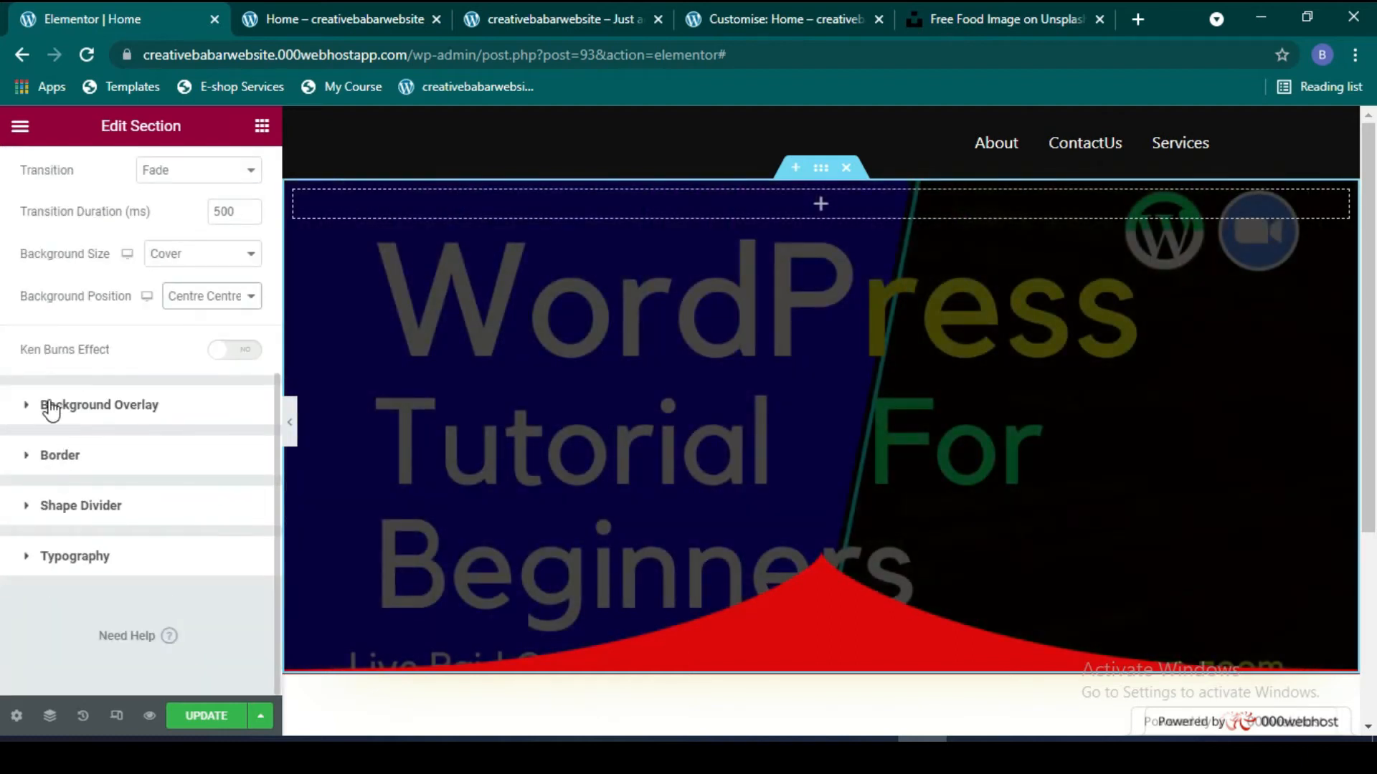
{"action": "scroll", "coordinate": [97, 491], "scroll_direction": "up", "scroll_amount": 4}
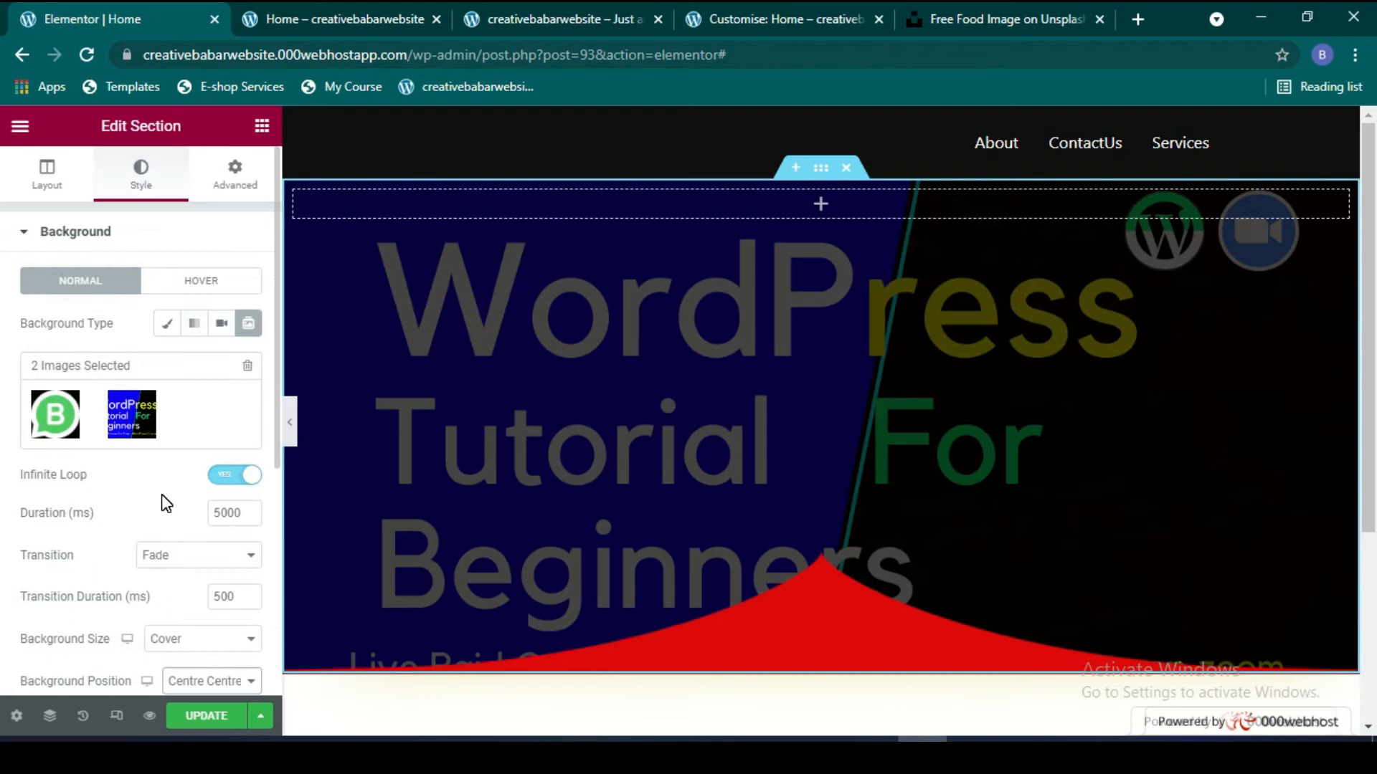
{"action": "left_click", "coordinate": [221, 323]}
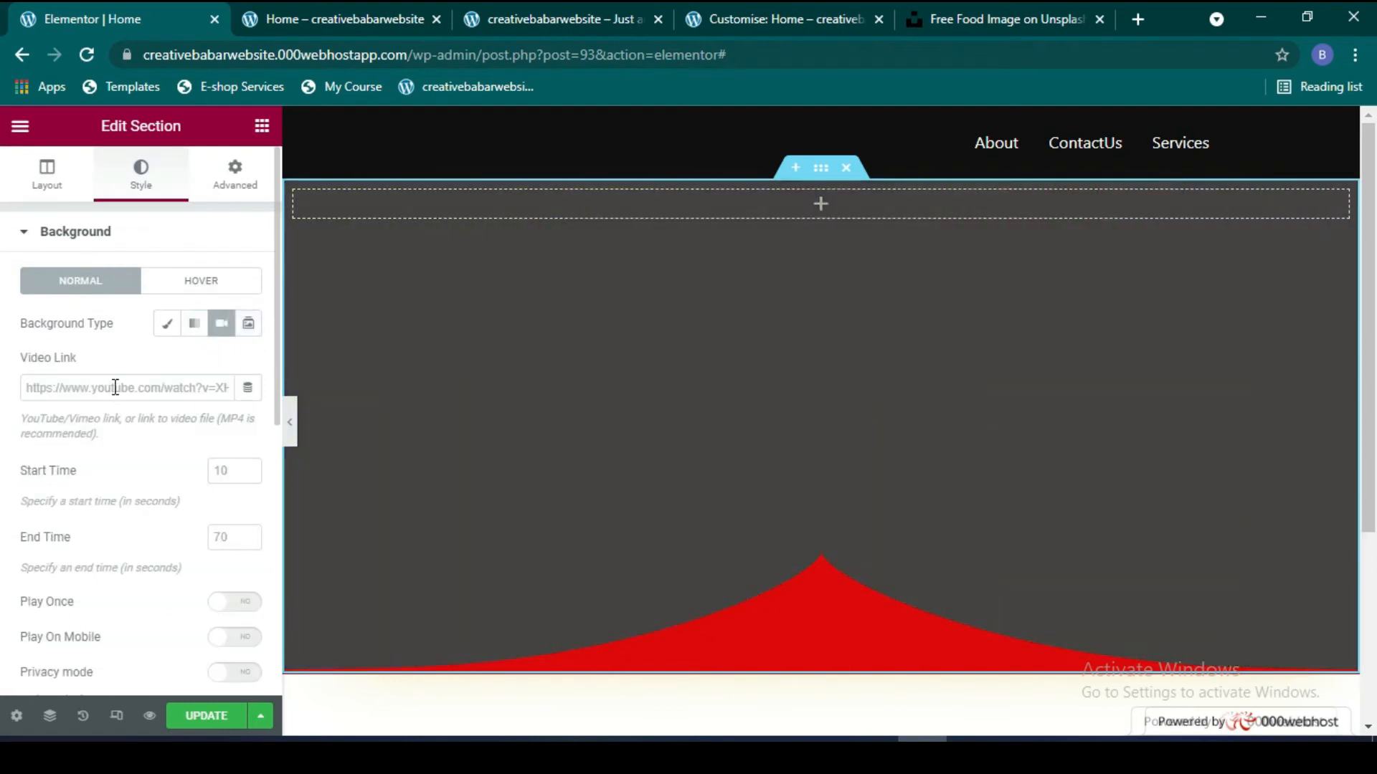
{"action": "scroll", "coordinate": [130, 531], "scroll_direction": "down", "scroll_amount": 1}
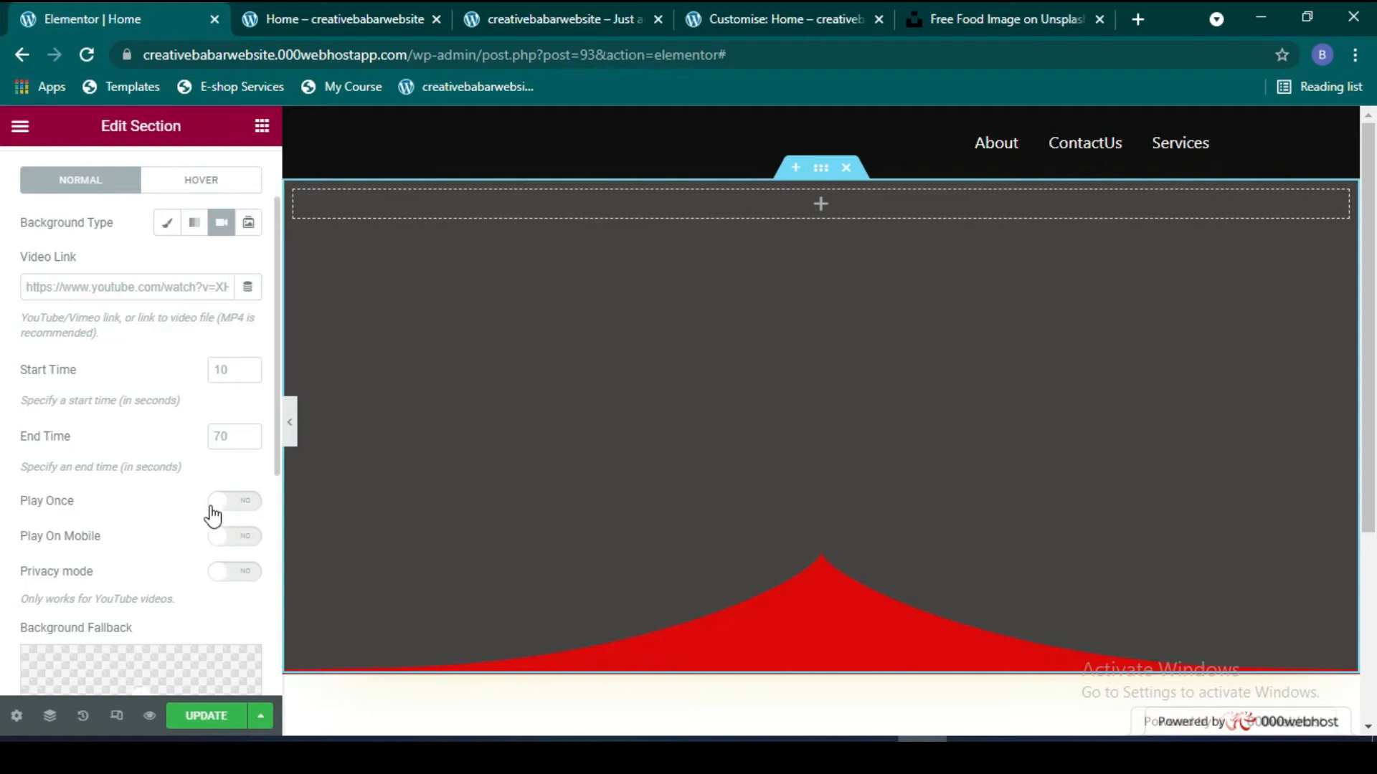
{"action": "scroll", "coordinate": [226, 559], "scroll_direction": "down", "scroll_amount": 2}
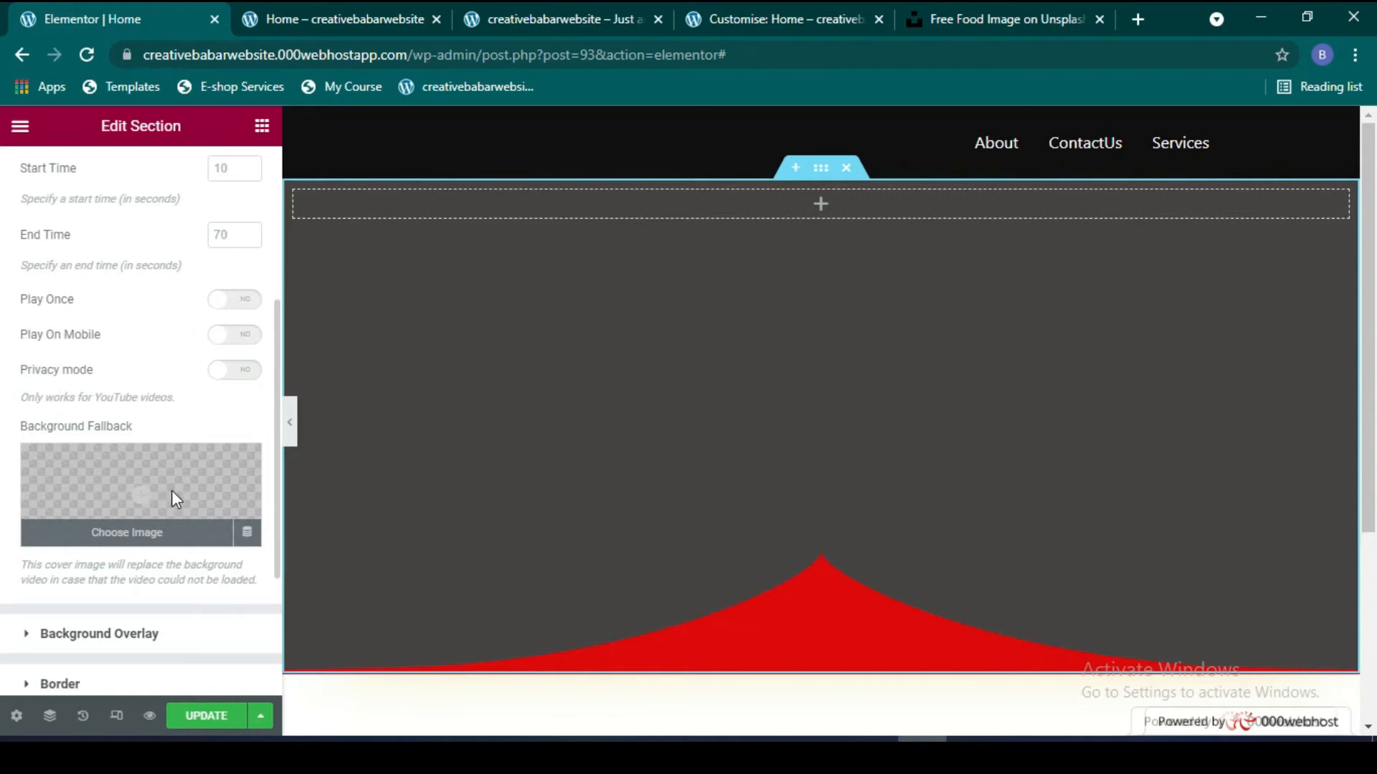
{"action": "scroll", "coordinate": [174, 498], "scroll_direction": "up", "scroll_amount": 4}
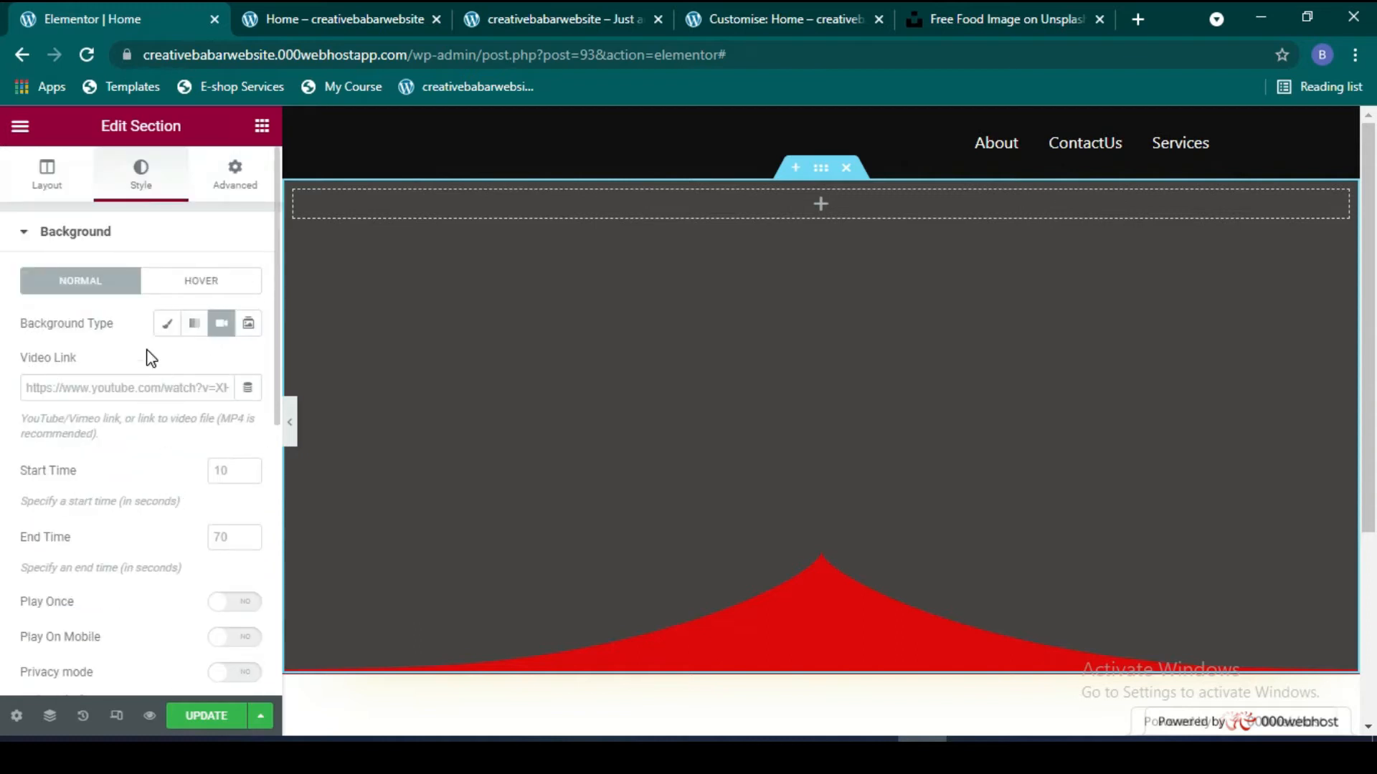
Step: Restore the darkened mountain photo as the hero section's background
{"action": "left_click", "coordinate": [166, 323]}
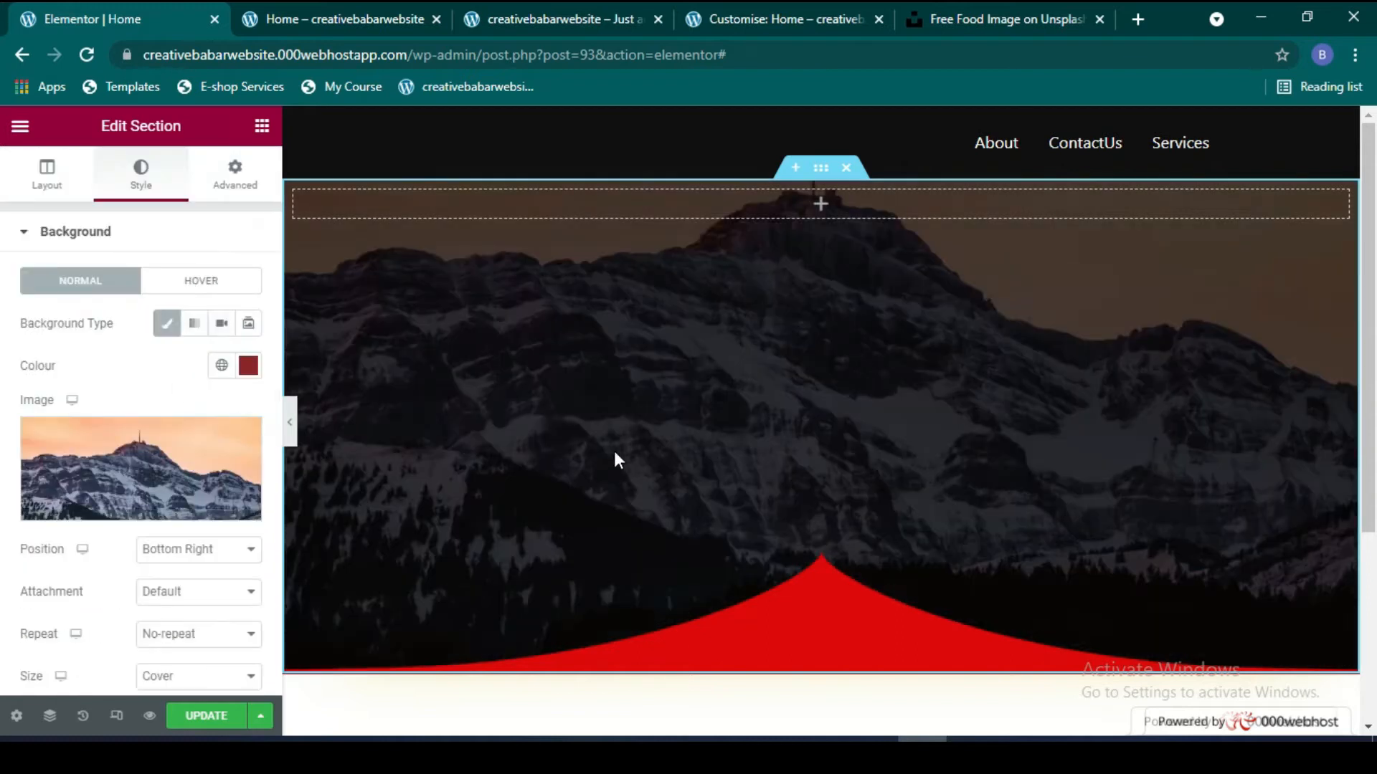
{"action": "scroll", "coordinate": [533, 478], "scroll_direction": "down", "scroll_amount": 3}
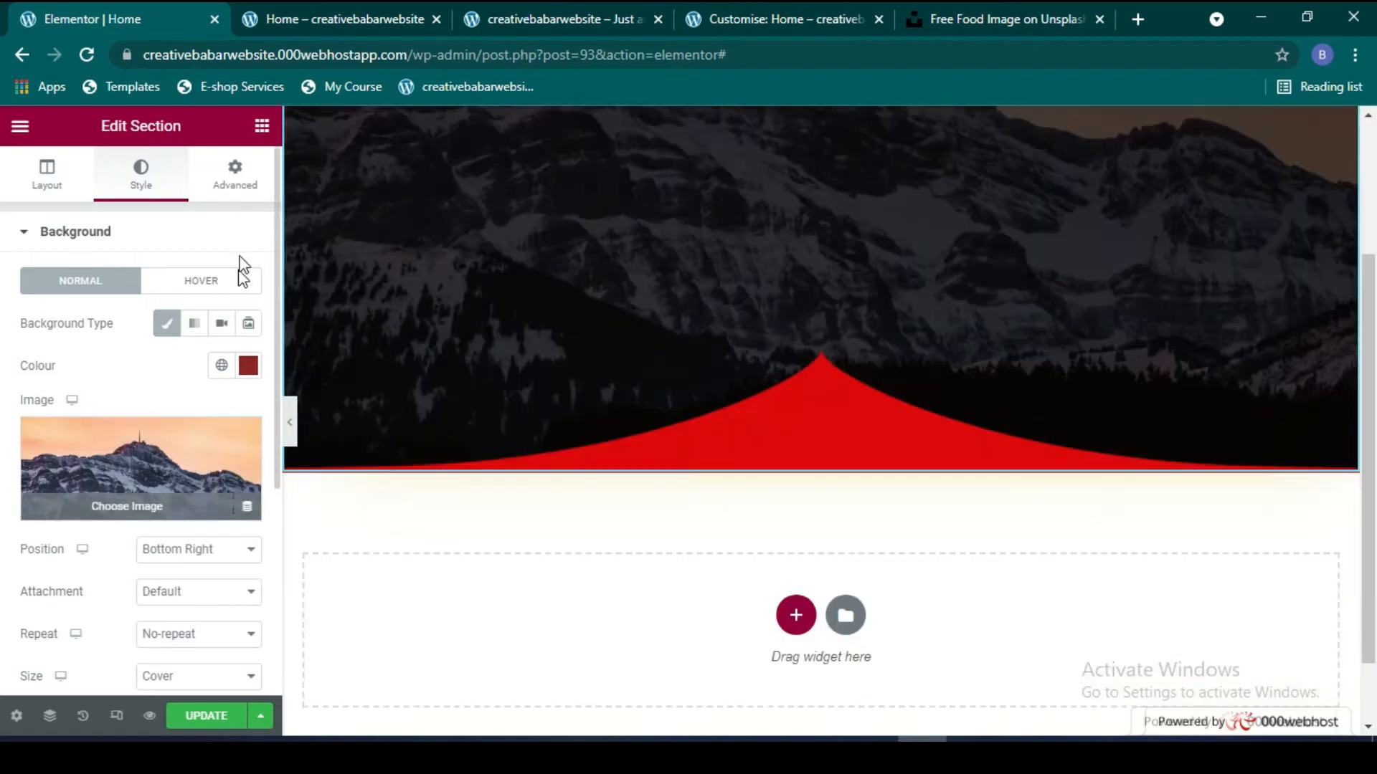
{"action": "left_click", "coordinate": [229, 179]}
{"action": "scroll", "coordinate": [149, 537], "scroll_direction": "down", "scroll_amount": 3}
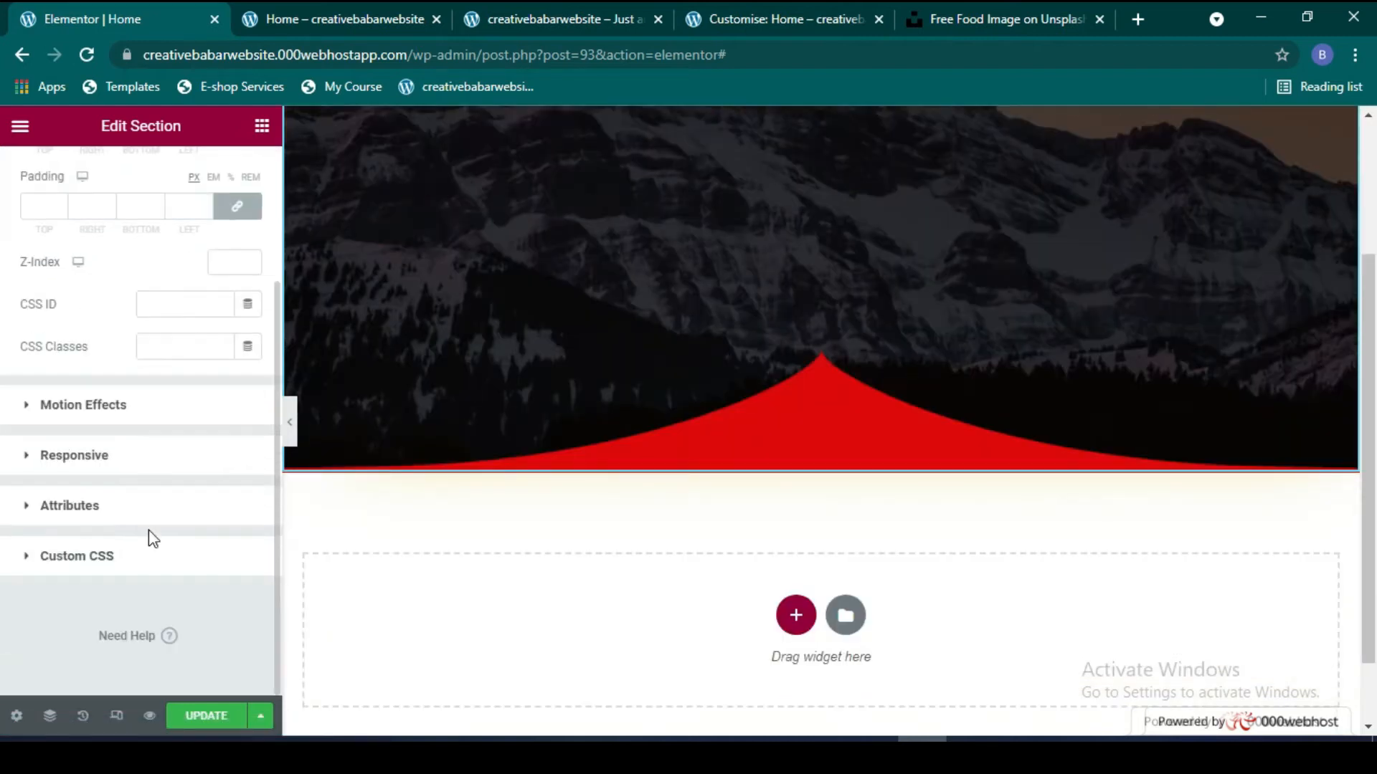
{"action": "scroll", "coordinate": [136, 323], "scroll_direction": "up", "scroll_amount": 5}
Step: Set the hero section's bottom shape divider type to None
{"action": "left_click", "coordinate": [135, 184]}
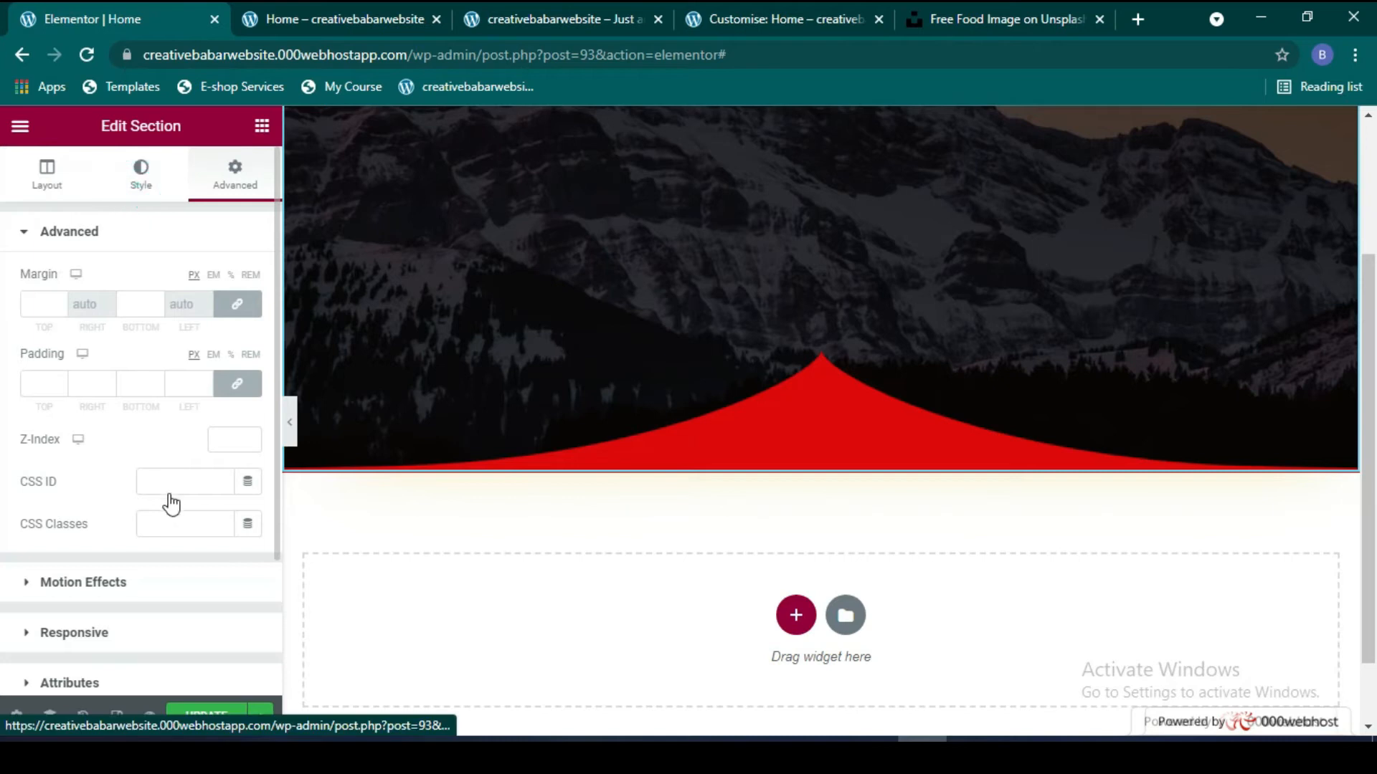
{"action": "scroll", "coordinate": [169, 501], "scroll_direction": "down", "scroll_amount": 5}
{"action": "left_click", "coordinate": [21, 513]}
{"action": "left_click", "coordinate": [216, 479]}
{"action": "left_click", "coordinate": [221, 483]}
{"action": "left_click", "coordinate": [213, 437]}
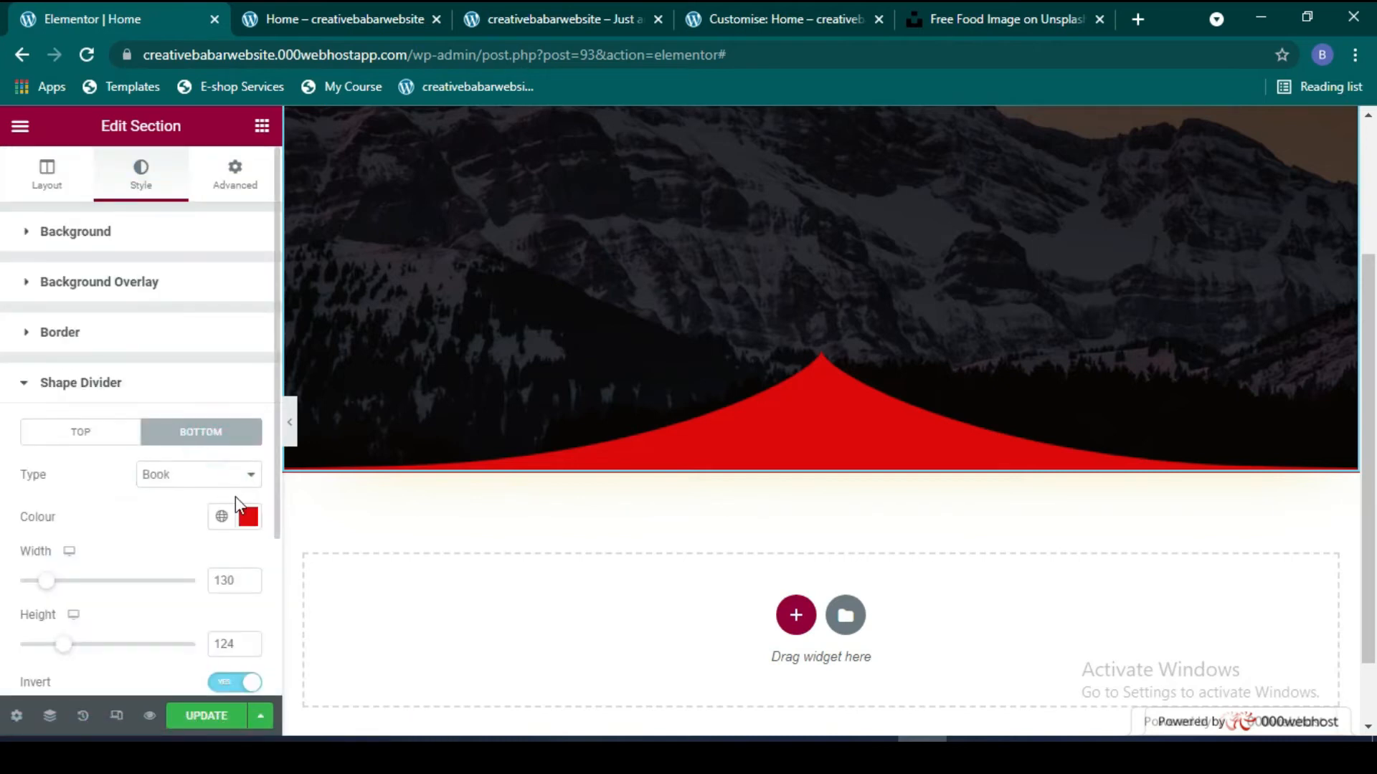
{"action": "left_click", "coordinate": [248, 517]}
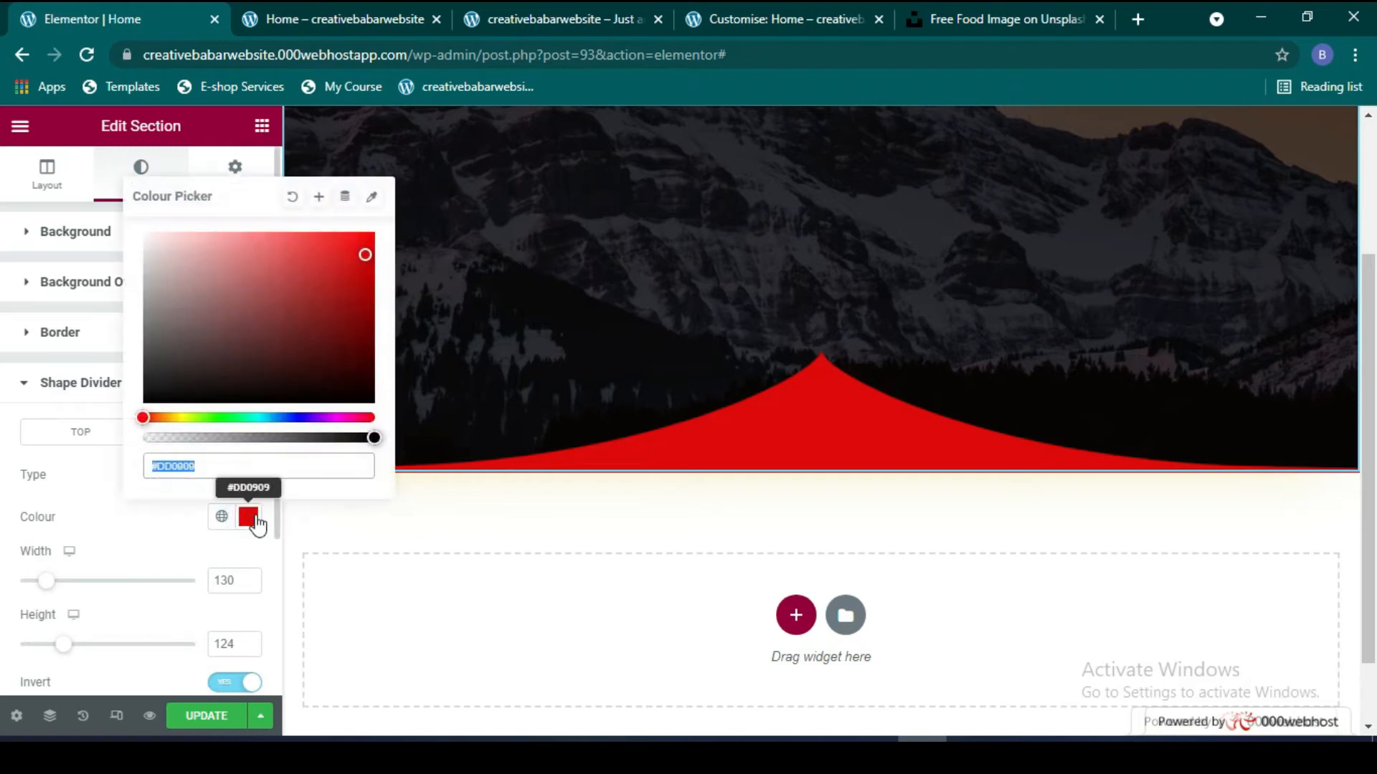
{"action": "left_click", "coordinate": [255, 522]}
{"action": "left_click", "coordinate": [230, 479]}
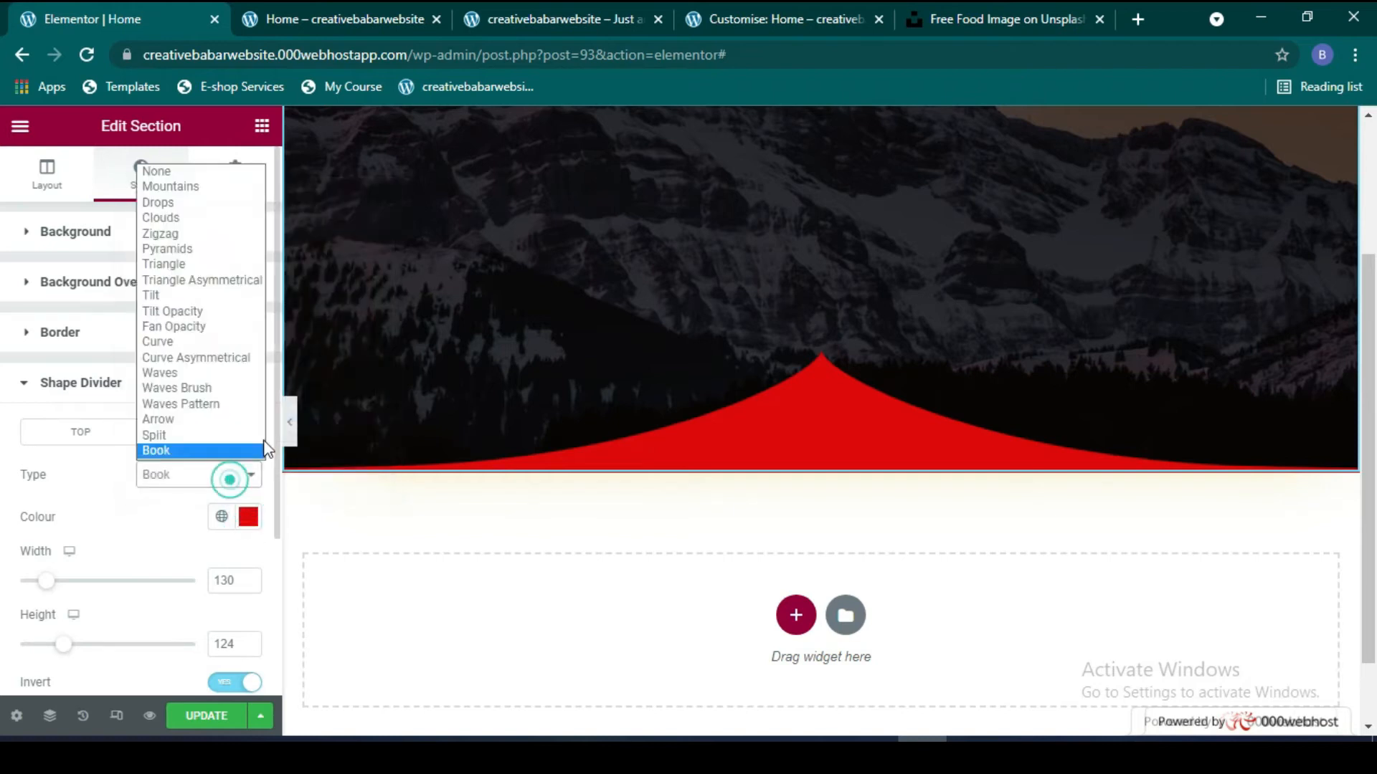
{"action": "left_click", "coordinate": [192, 172]}
Step: Save the page with UPDATE and view the section's Advanced settings
{"action": "scroll", "coordinate": [864, 439], "scroll_direction": "up", "scroll_amount": 3}
{"action": "left_click", "coordinate": [213, 717]}
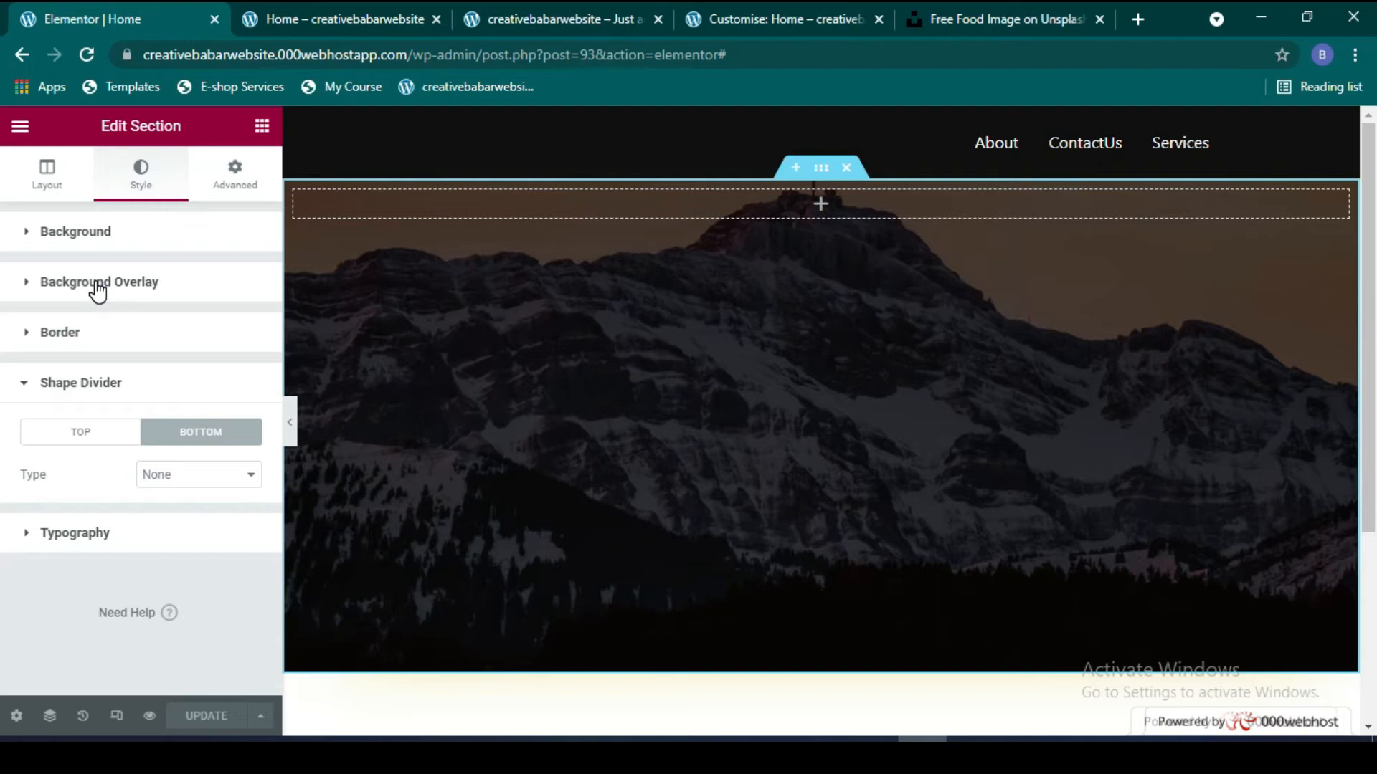
{"action": "left_click", "coordinate": [208, 179]}
Step: Scroll through the section's Advanced settings, then return to the Elements widget panel
{"action": "scroll", "coordinate": [184, 401], "scroll_direction": "down", "scroll_amount": 1}
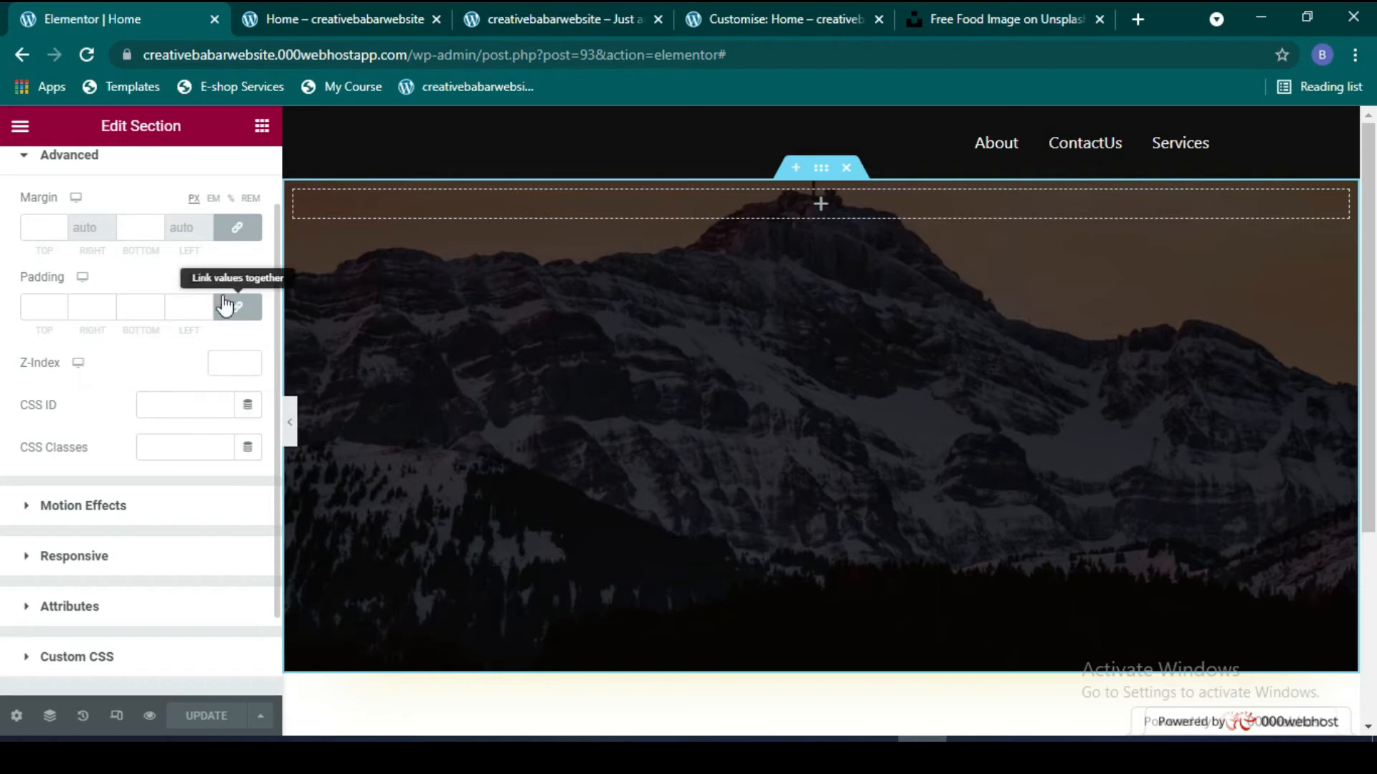
{"action": "left_click", "coordinate": [262, 126]}
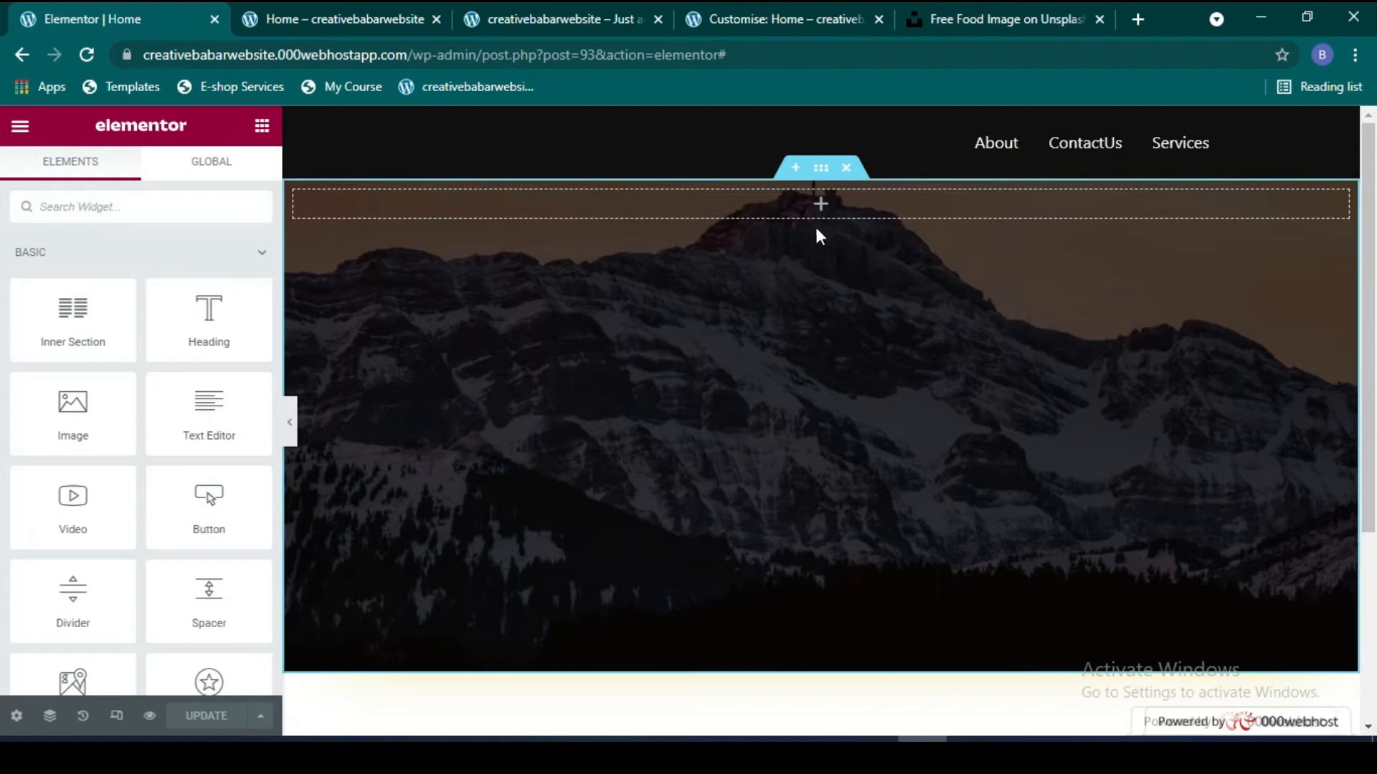
Step: Drop a two-column Inner Section into the empty drop zone of the mountain hero
{"action": "scroll", "coordinate": [820, 237], "scroll_direction": "down", "scroll_amount": 4}
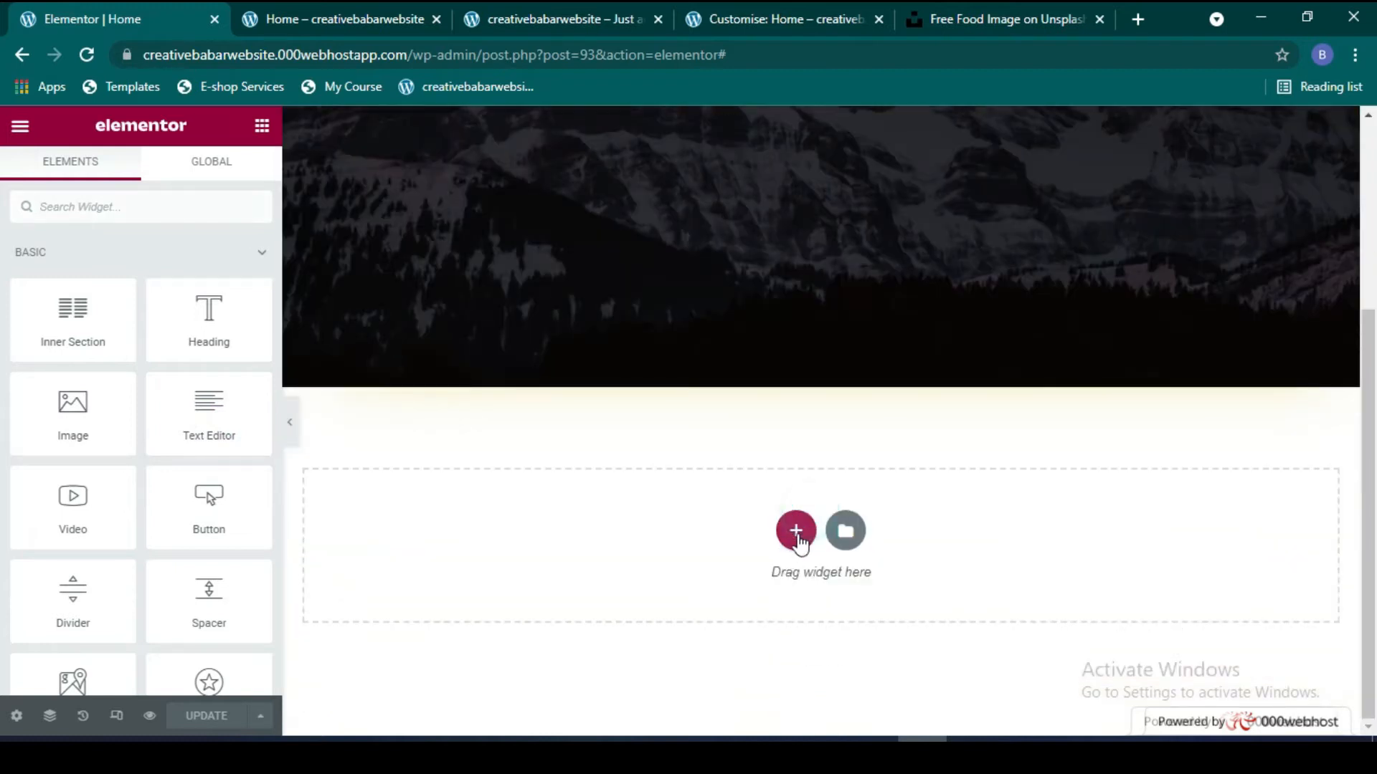
{"action": "left_click", "coordinate": [796, 531]}
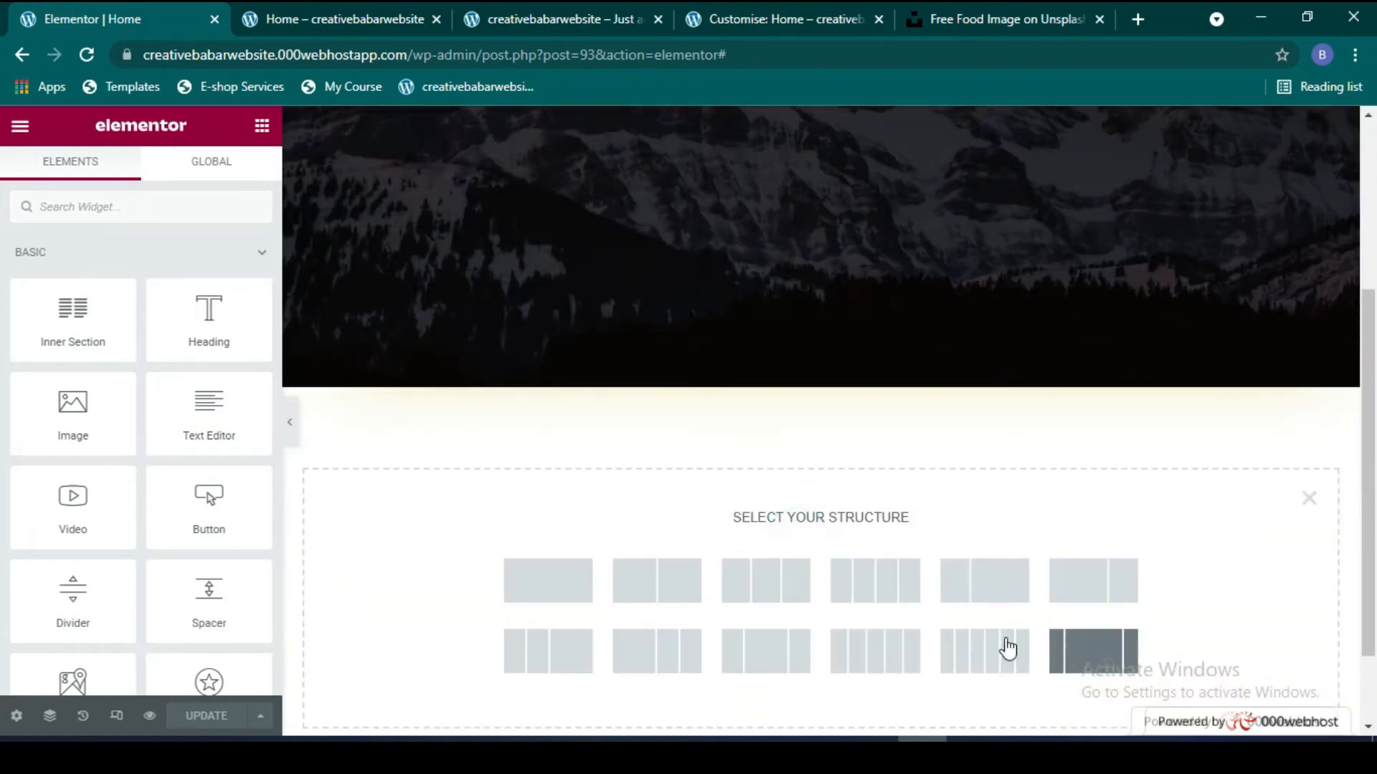
{"action": "left_click", "coordinate": [1121, 654]}
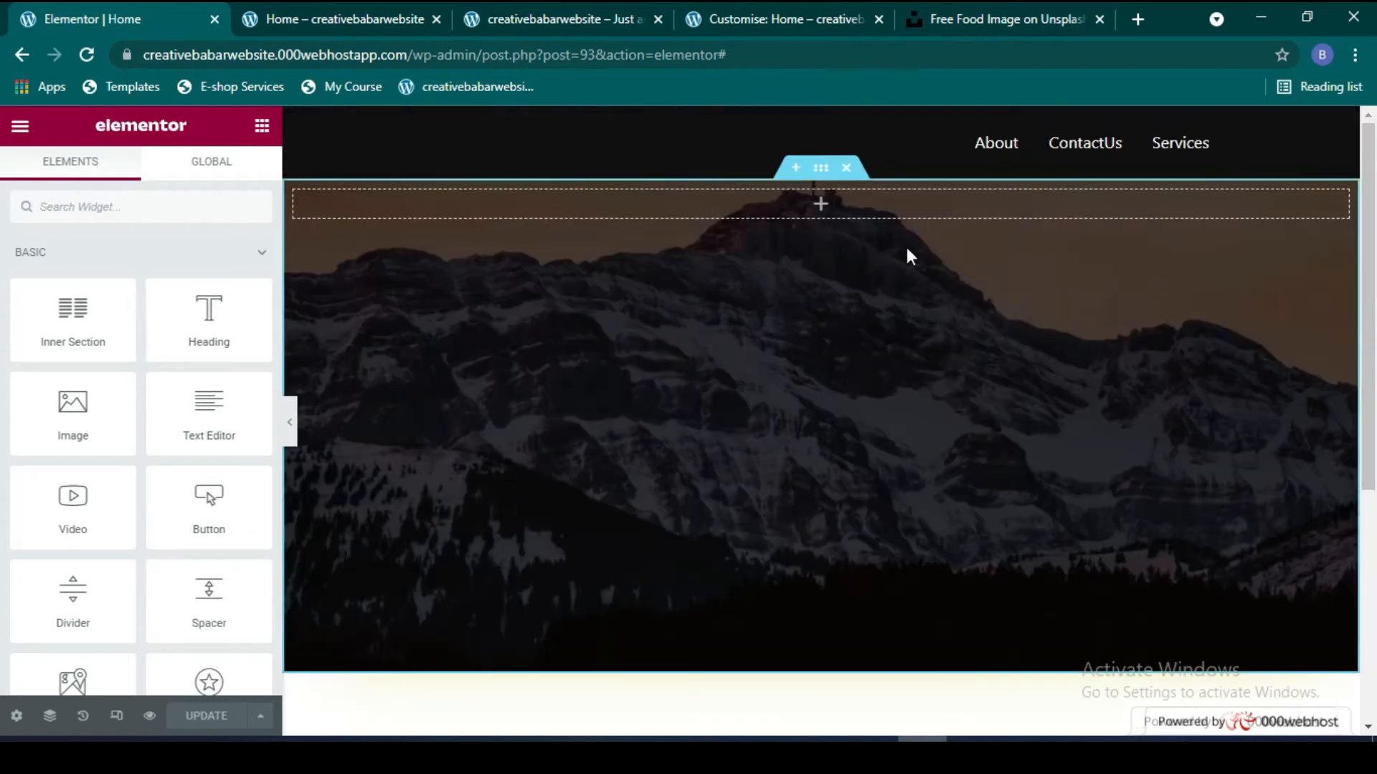
{"action": "left_click_drag", "start_coordinate": [59, 341], "coordinate": [828, 211]}
{"action": "left_click_drag", "start_coordinate": [832, 262], "coordinate": [839, 287]}
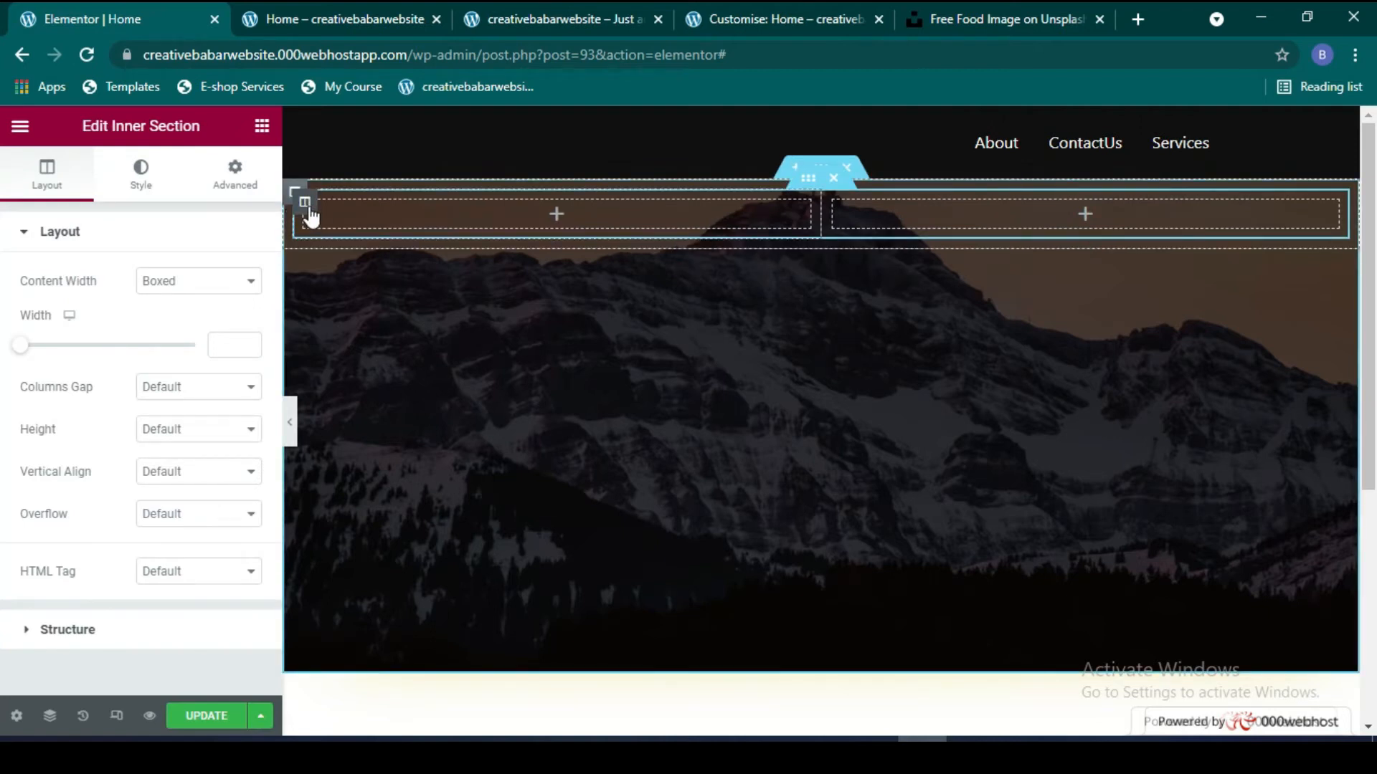
{"action": "right_click", "coordinate": [309, 210]}
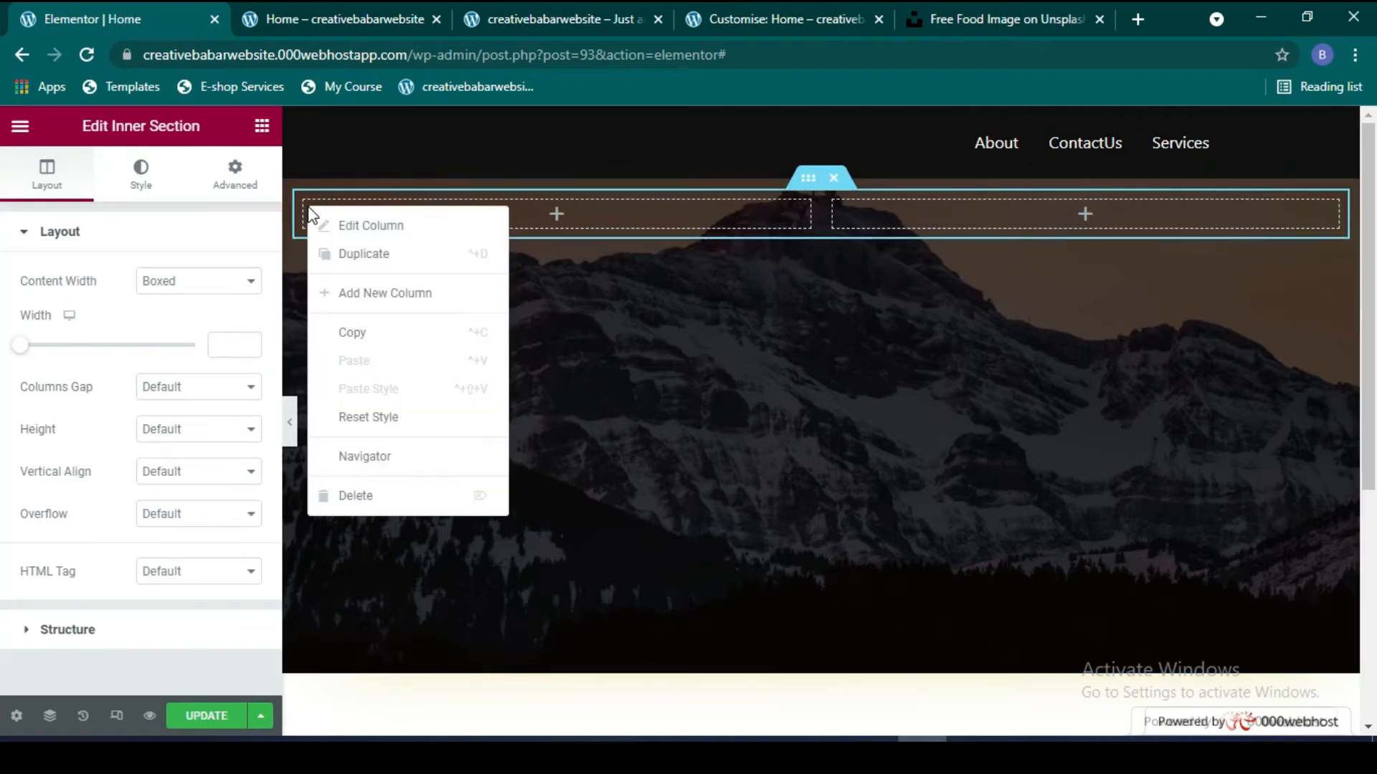
{"action": "left_click", "coordinate": [368, 295]}
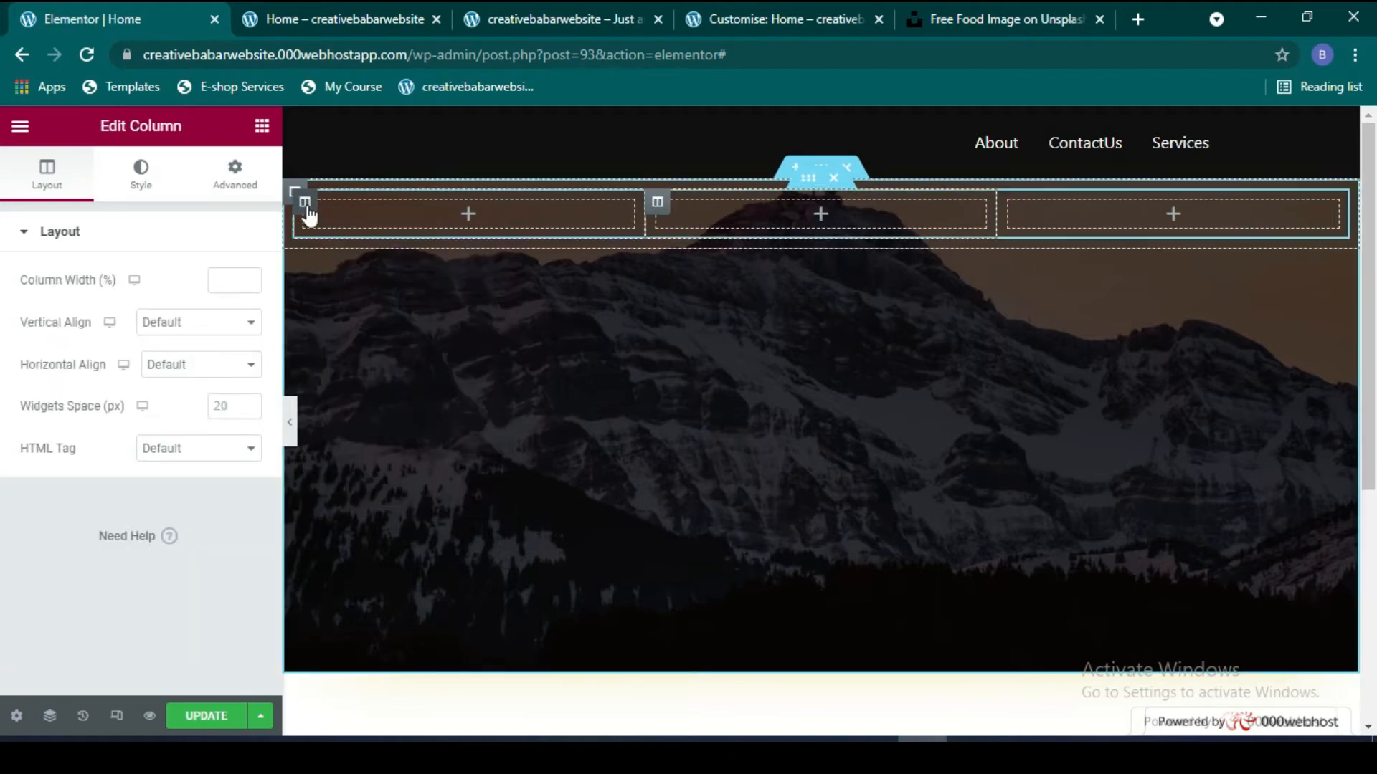
{"action": "right_click", "coordinate": [656, 204]}
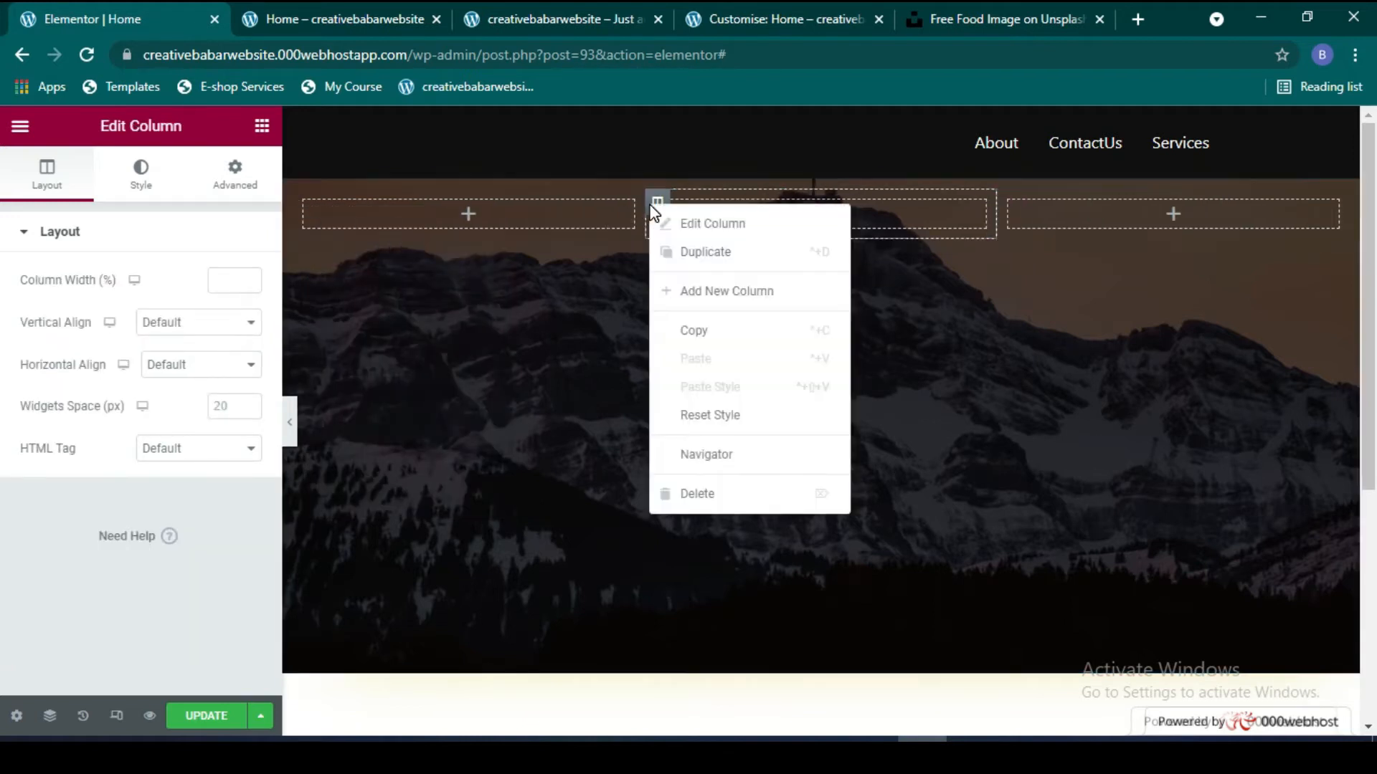
{"action": "left_click", "coordinate": [681, 298]}
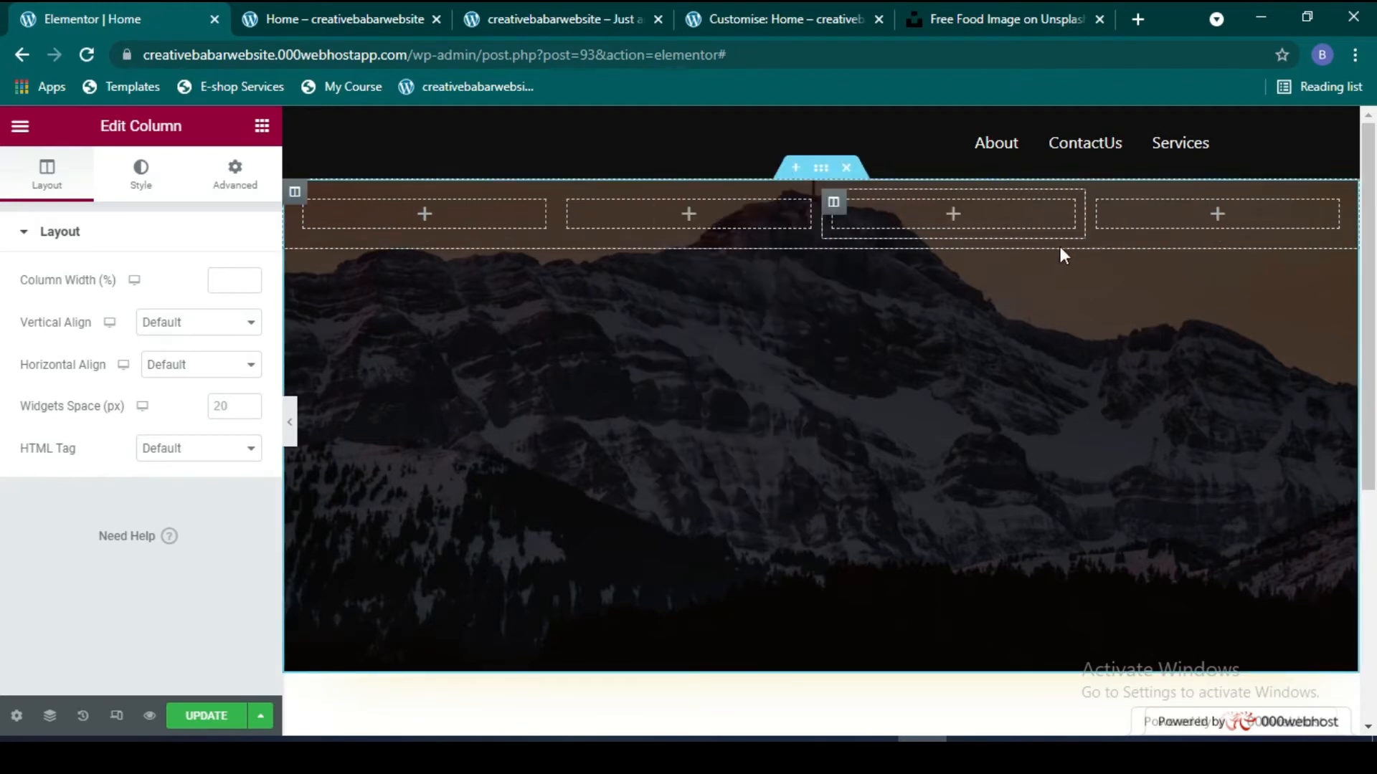
{"action": "right_click", "coordinate": [835, 208]}
{"action": "left_click", "coordinate": [900, 291]}
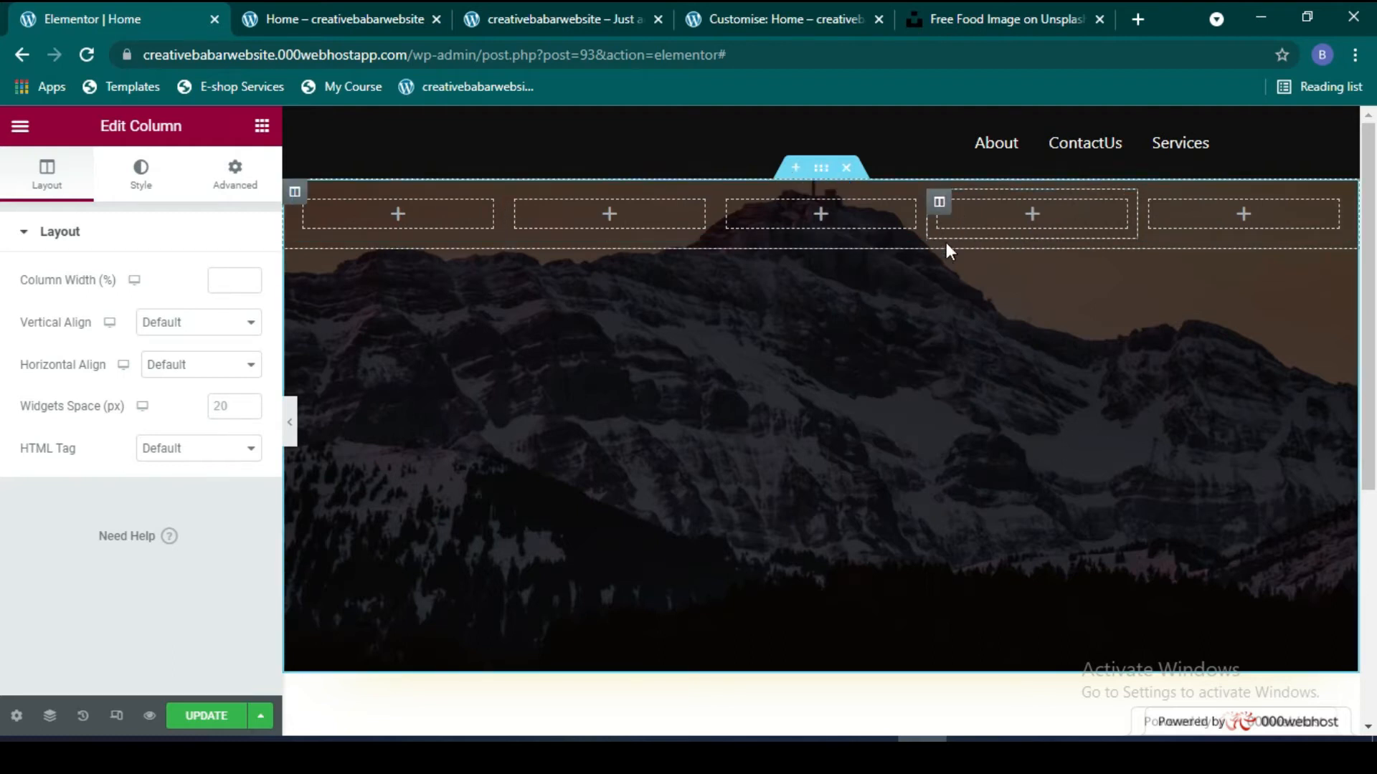
{"action": "right_click", "coordinate": [938, 202]}
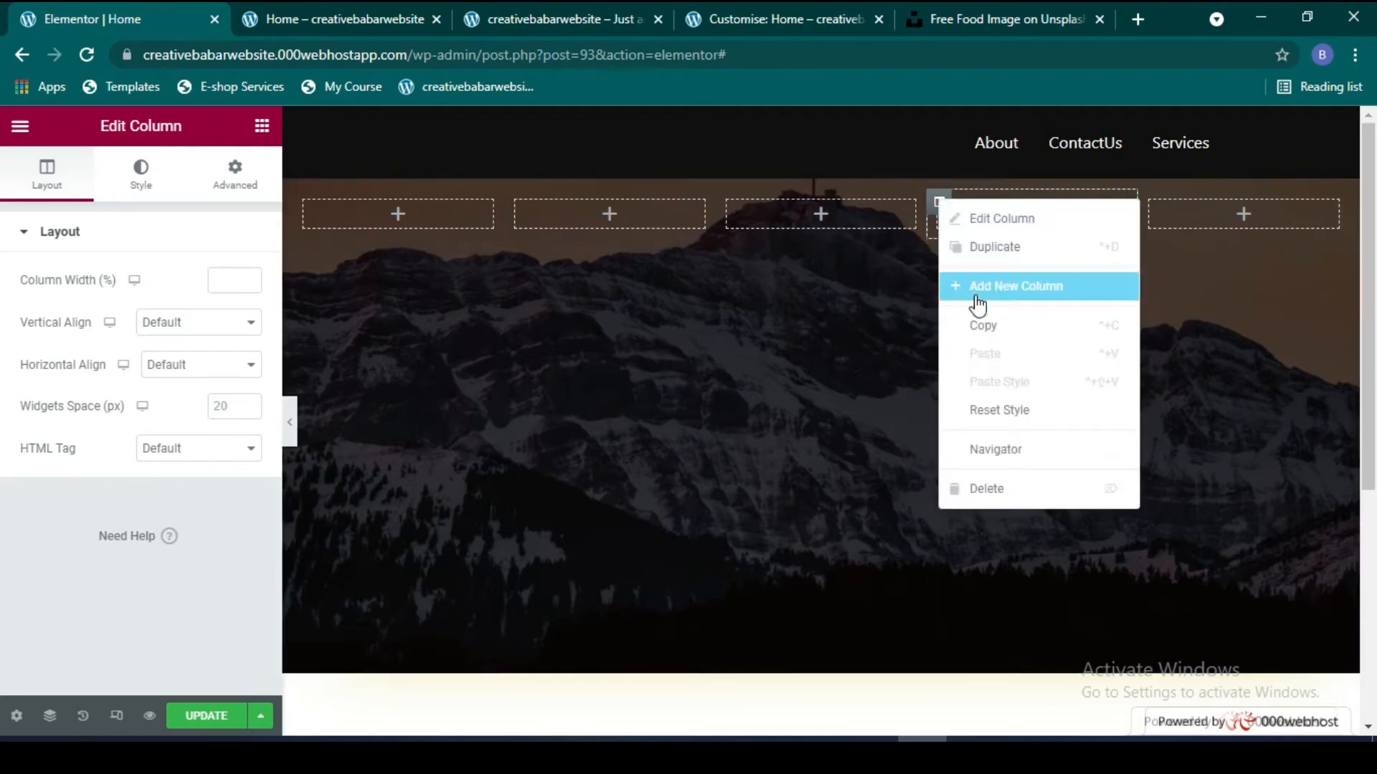
{"action": "left_click", "coordinate": [1010, 487]}
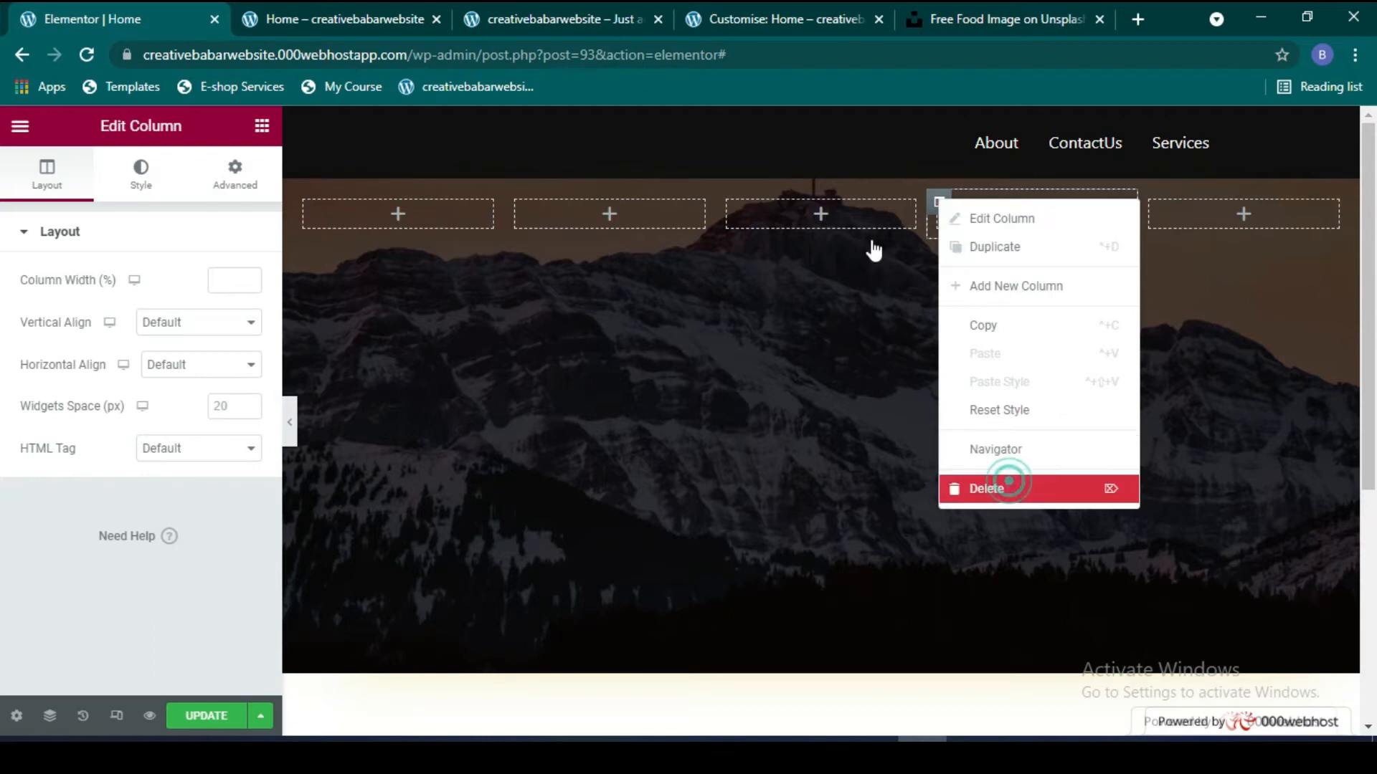
{"action": "right_click", "coordinate": [572, 204]}
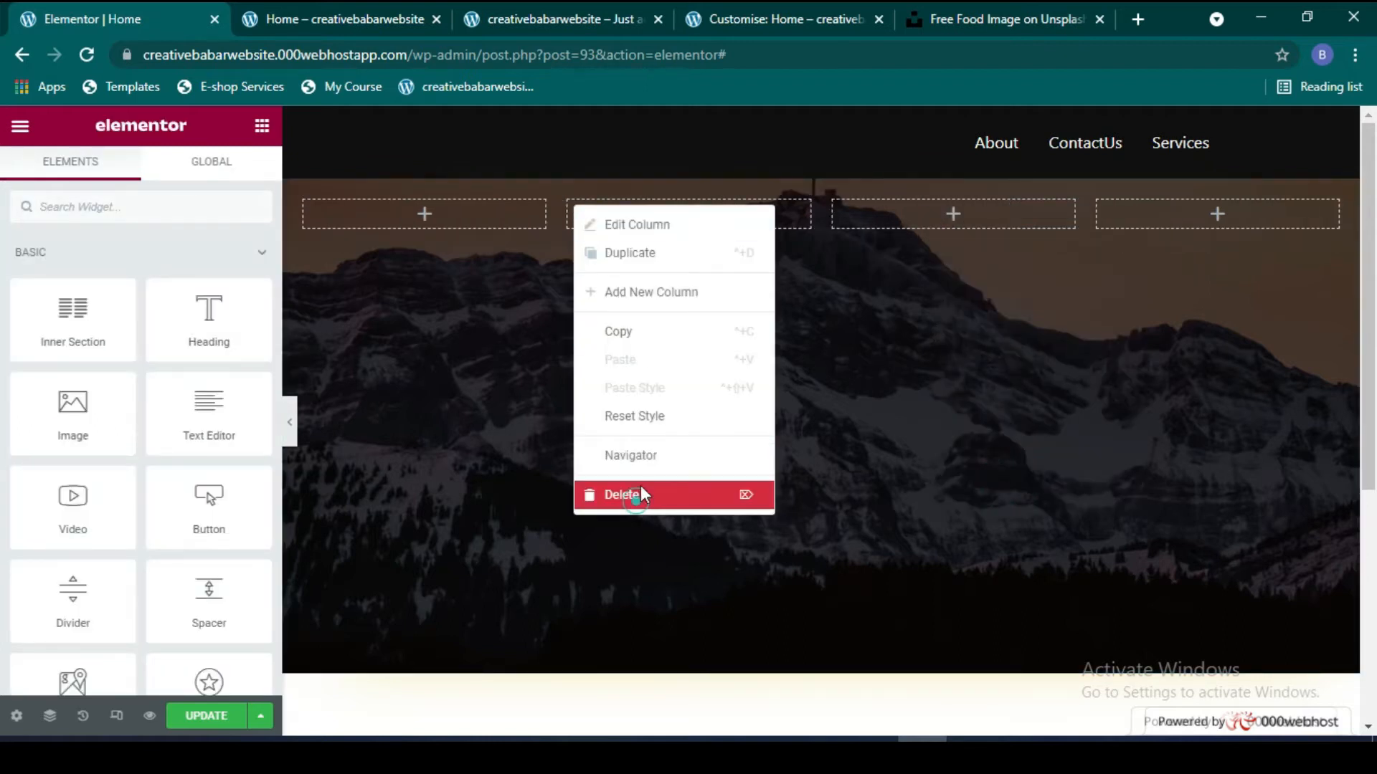
{"action": "left_click", "coordinate": [638, 494]}
{"action": "right_click", "coordinate": [669, 217]}
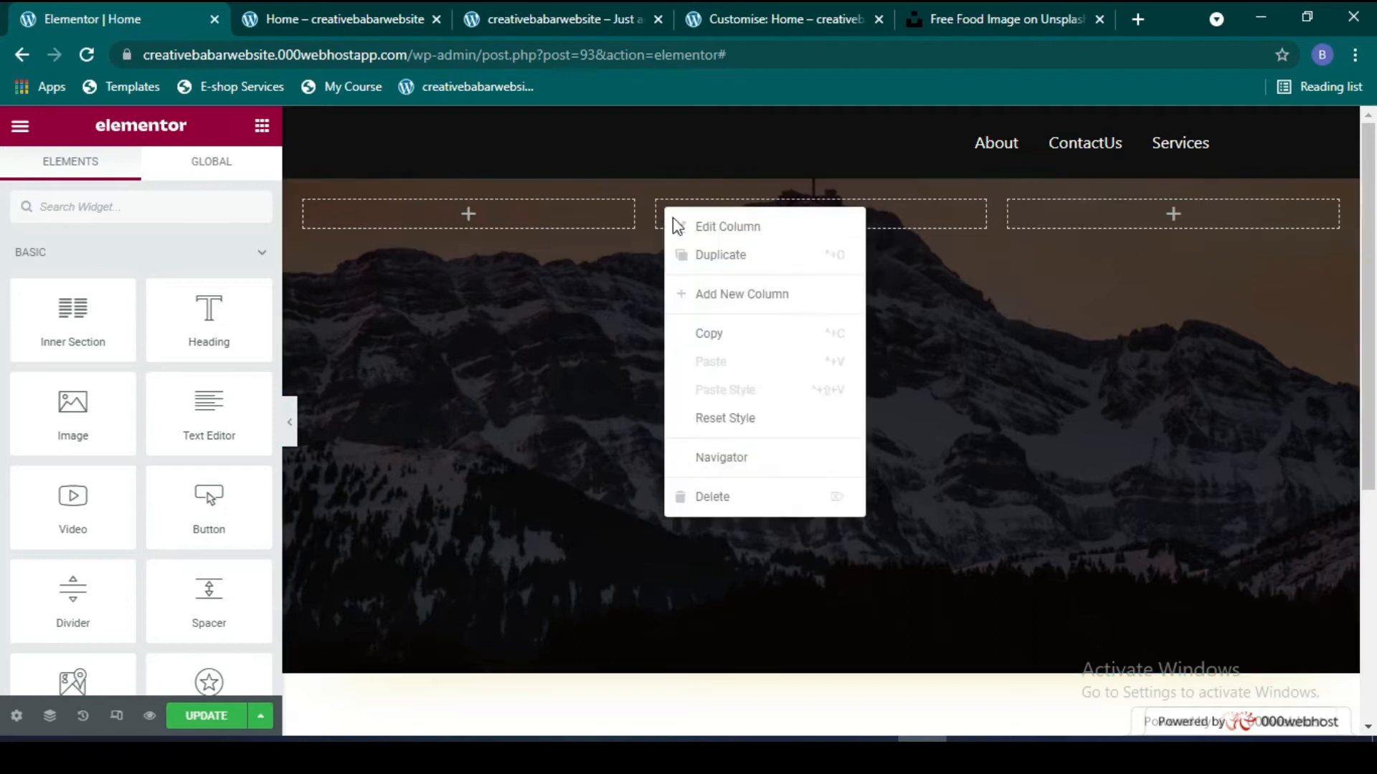
{"action": "left_click", "coordinate": [741, 501]}
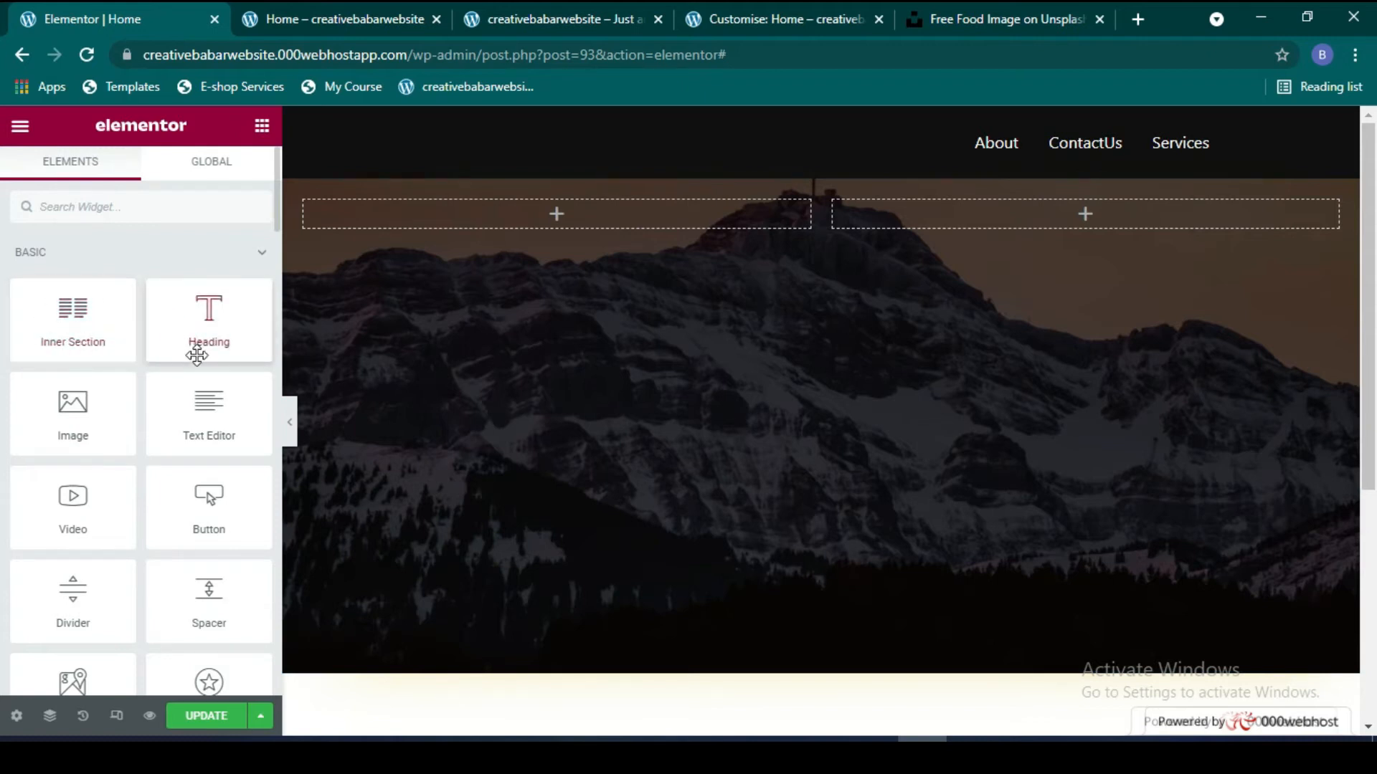
Step: Drop a Heading widget into the left column and set its HTML tag to div
{"action": "left_click_drag", "start_coordinate": [176, 321], "coordinate": [592, 215]}
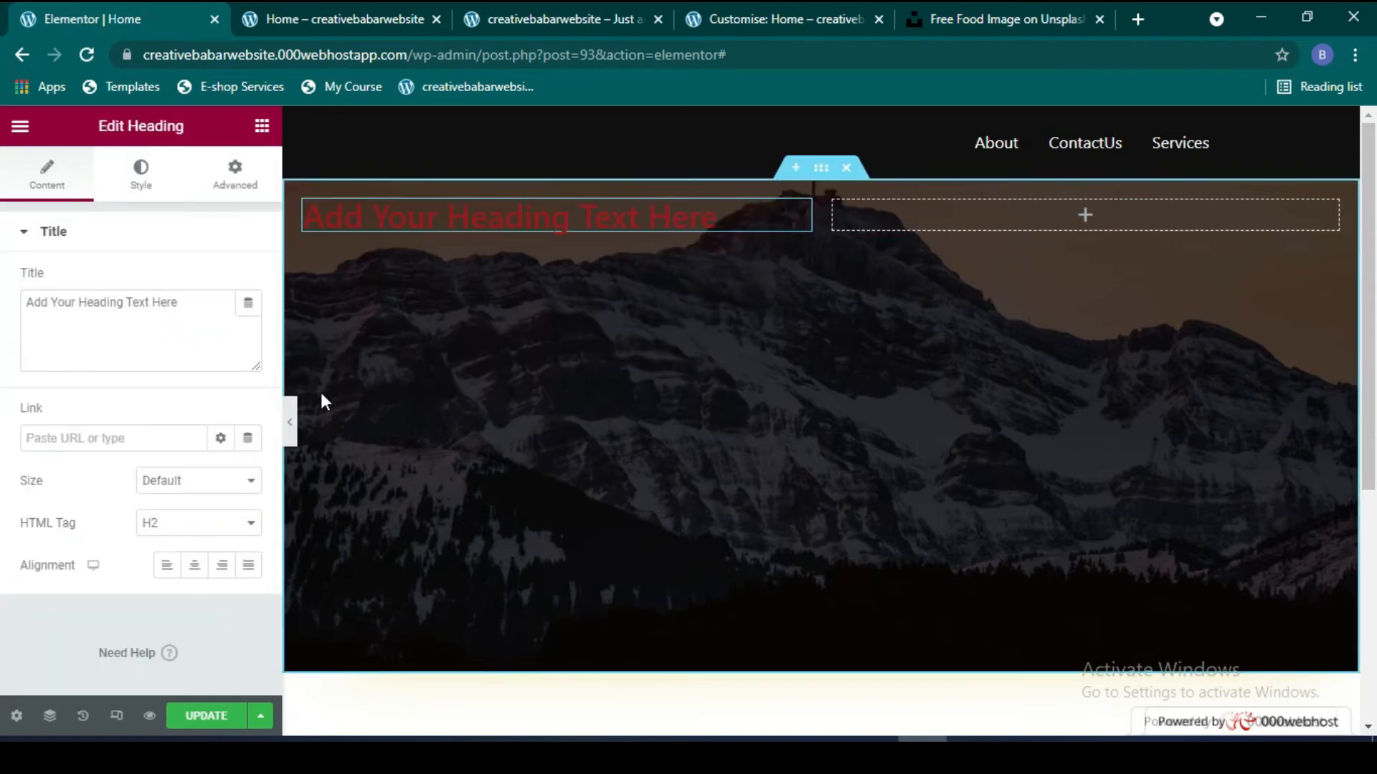
{"action": "left_click", "coordinate": [214, 532]}
{"action": "left_click", "coordinate": [190, 545]}
{"action": "left_click", "coordinate": [214, 522]}
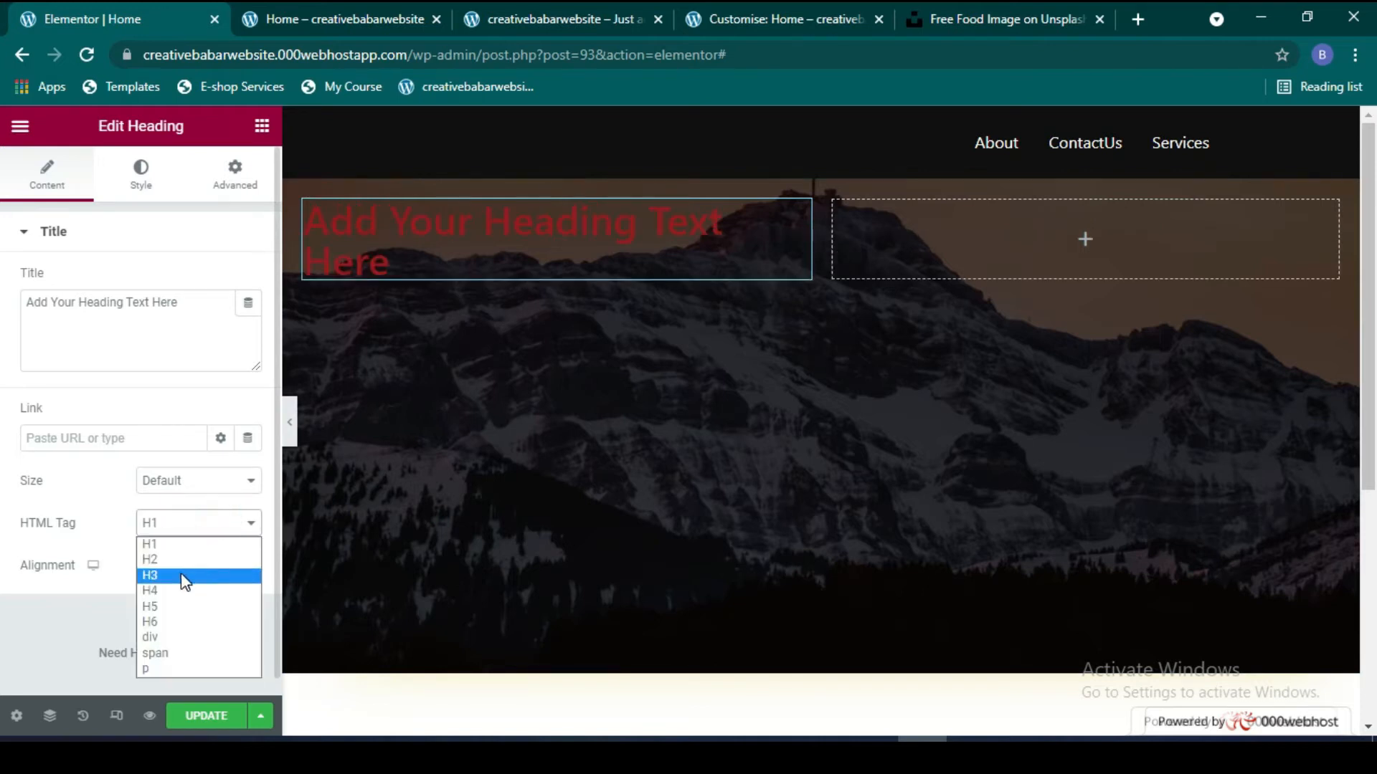
{"action": "left_click", "coordinate": [182, 575]}
{"action": "left_click", "coordinate": [222, 528]}
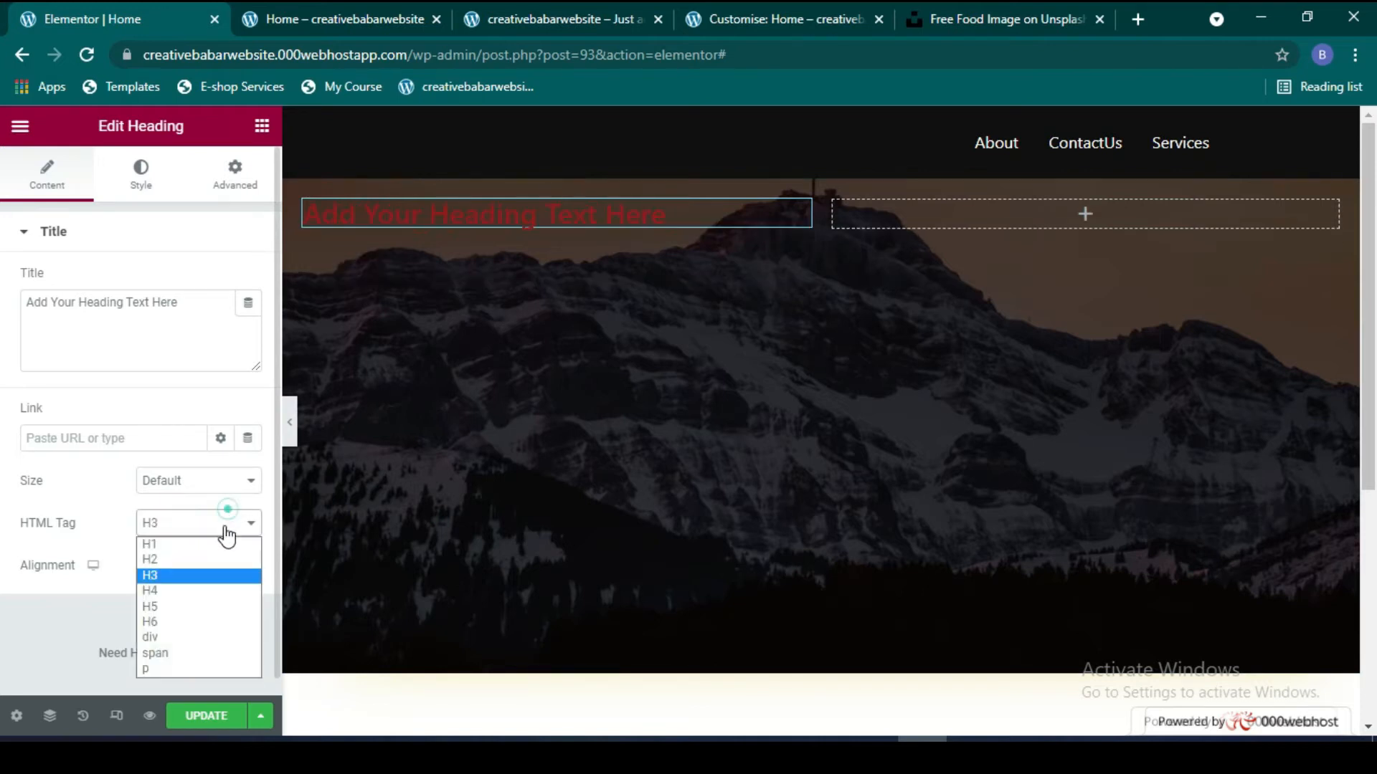
{"action": "left_click", "coordinate": [192, 637]}
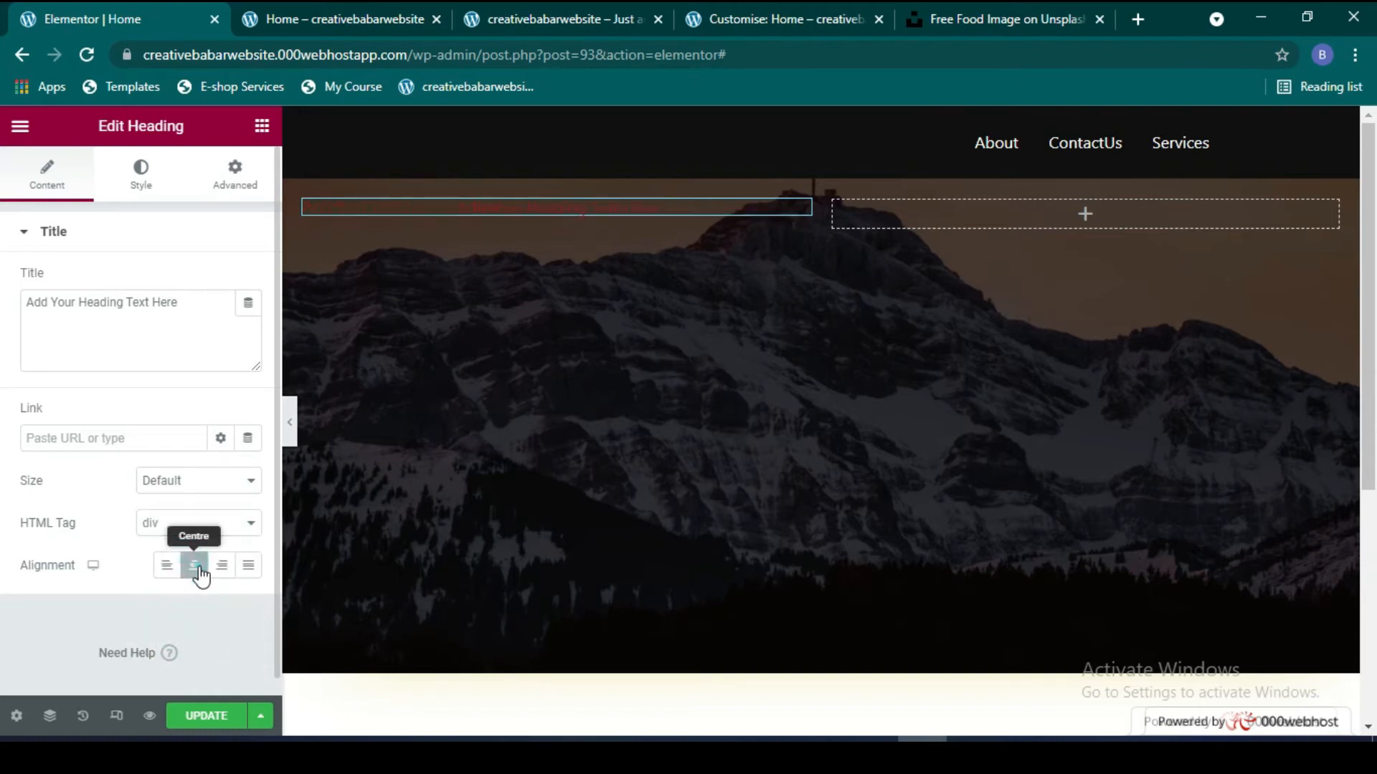
Step: Set the heading size to XXL and centre its alignment
{"action": "left_click", "coordinate": [234, 571]}
{"action": "left_click", "coordinate": [254, 575]}
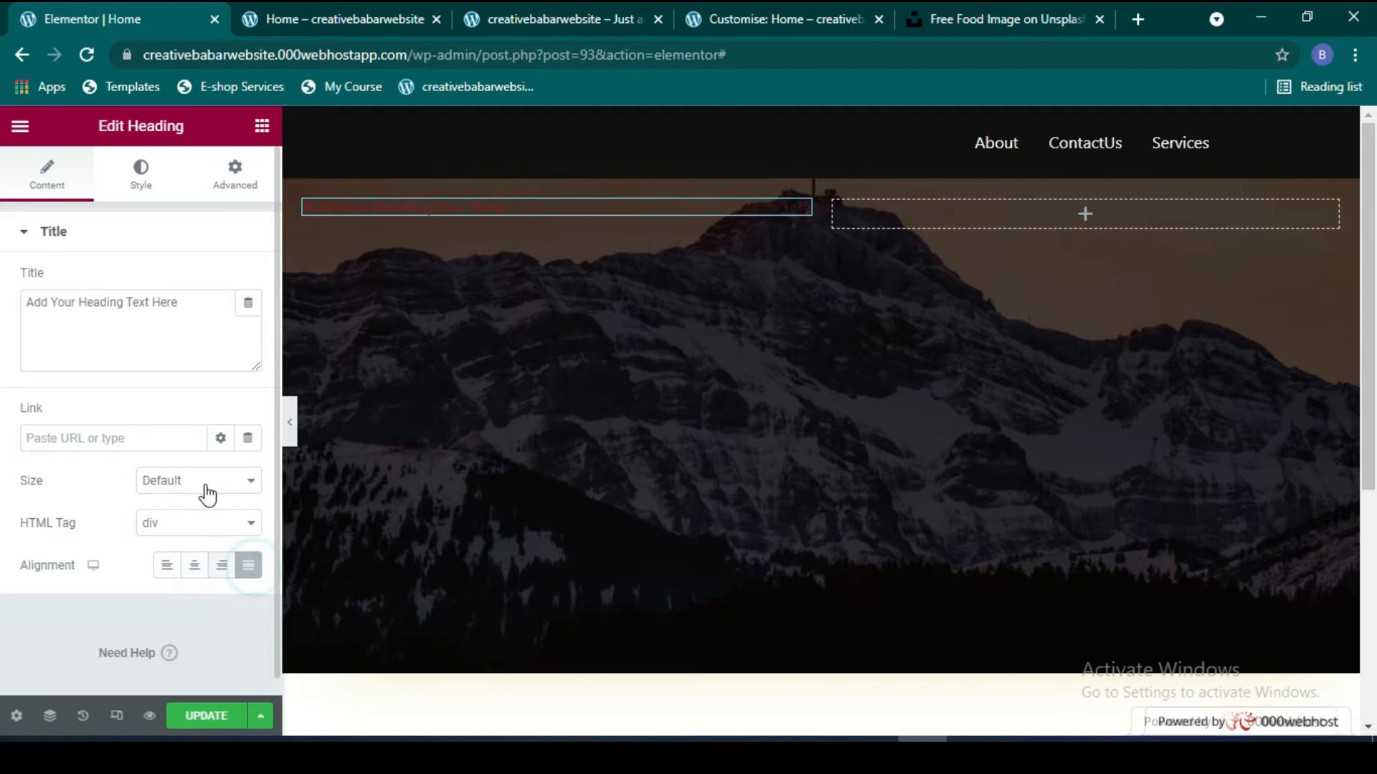
{"action": "left_click", "coordinate": [206, 481]}
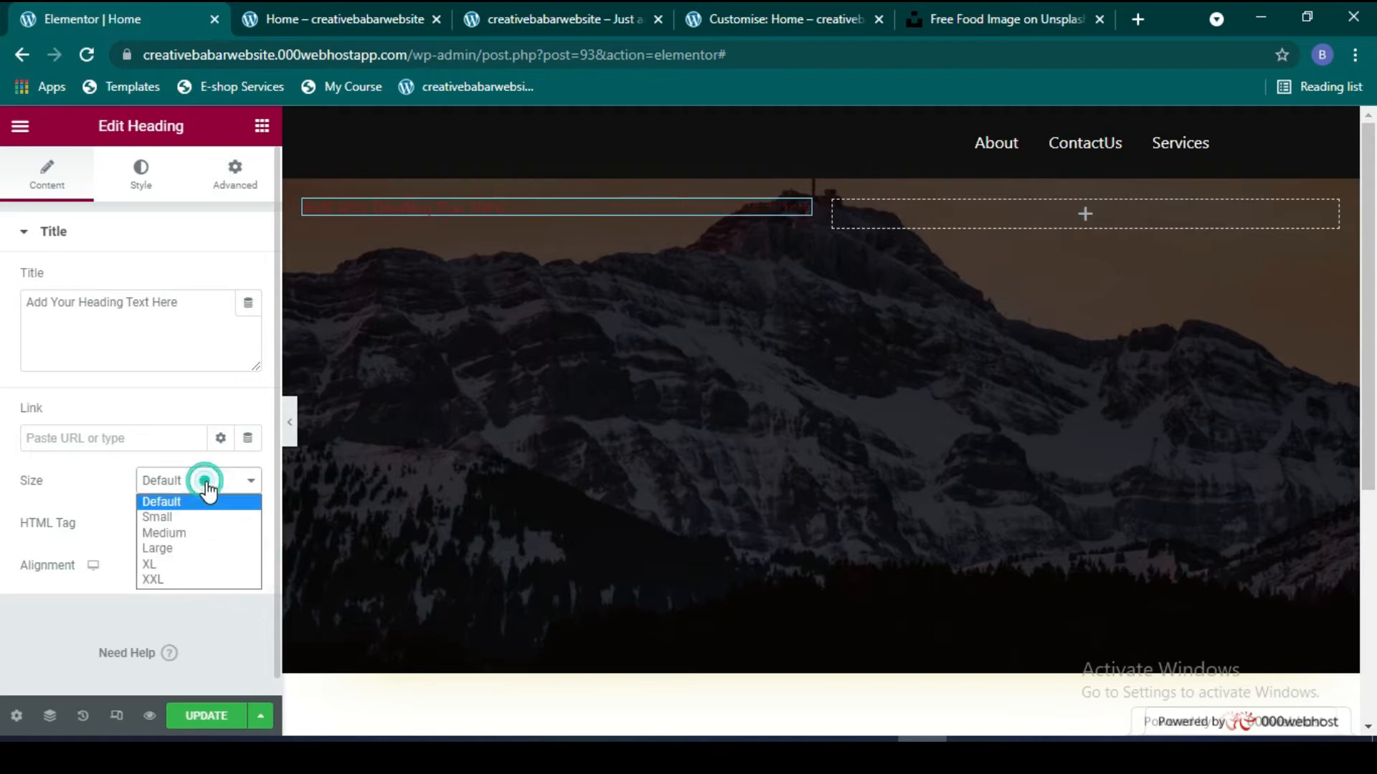
{"action": "left_click", "coordinate": [171, 584]}
{"action": "left_click", "coordinate": [221, 568]}
{"action": "left_click", "coordinate": [168, 566]}
{"action": "left_click", "coordinate": [221, 570]}
{"action": "left_click", "coordinate": [172, 573]}
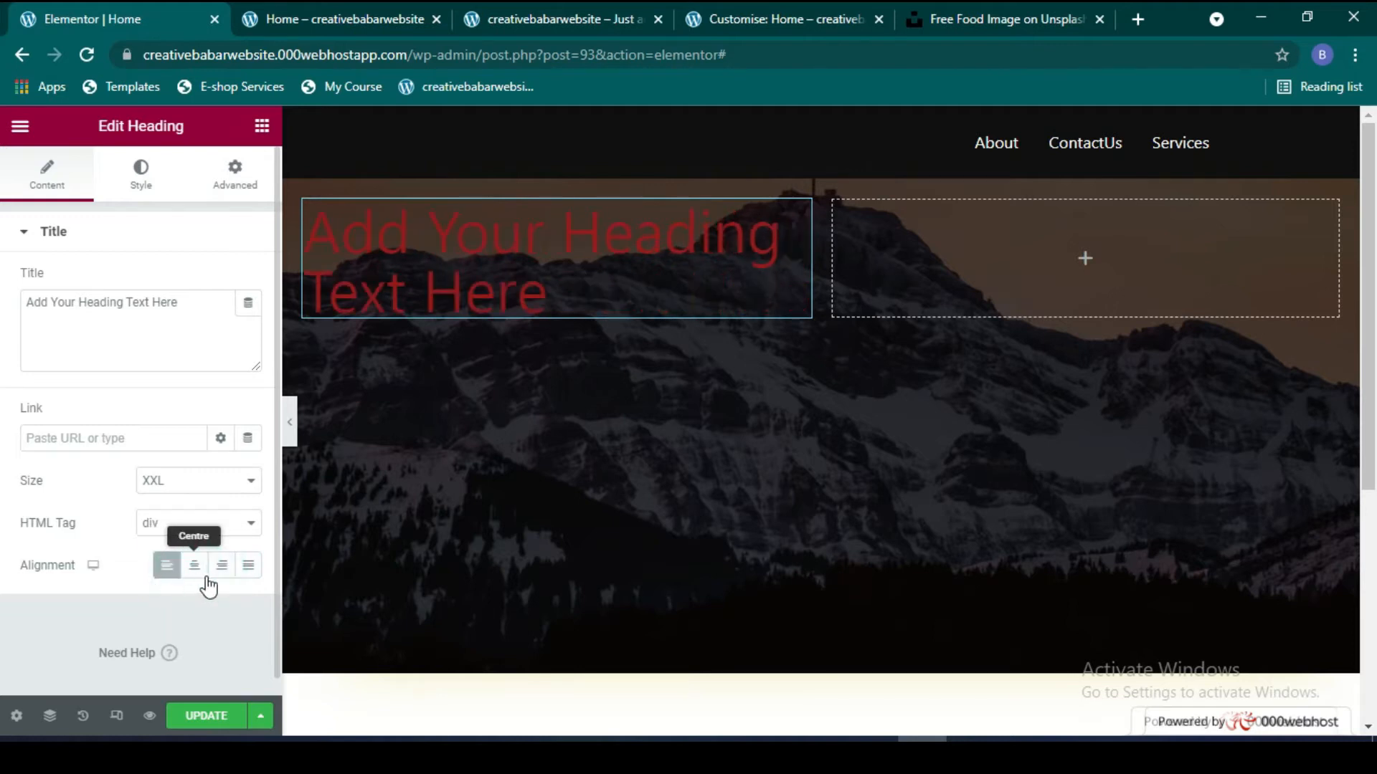
{"action": "left_click", "coordinate": [199, 572]}
{"action": "left_click", "coordinate": [137, 177]}
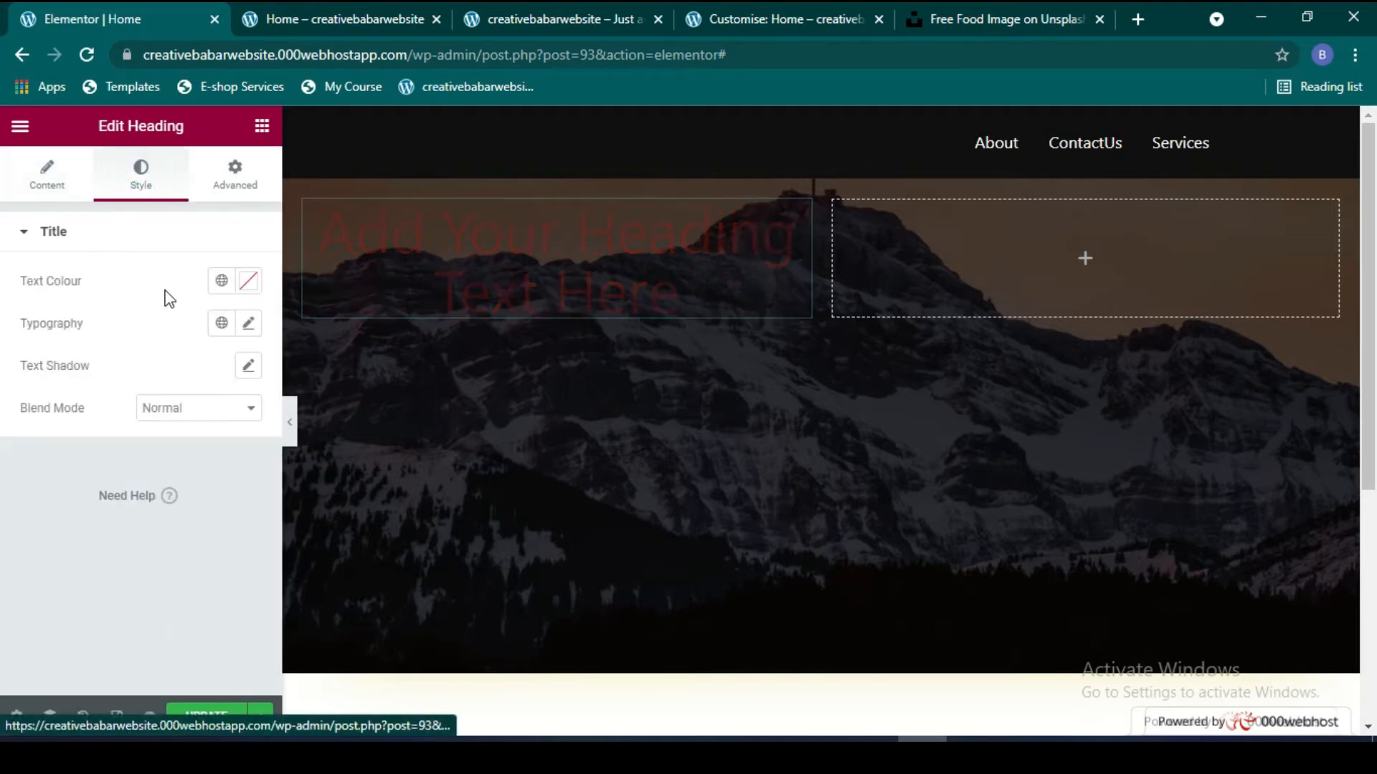
Step: Keep the heading white and left-aligned, with font size 71
{"action": "left_click", "coordinate": [249, 280]}
{"action": "left_click_drag", "start_coordinate": [307, 393], "coordinate": [135, 373]}
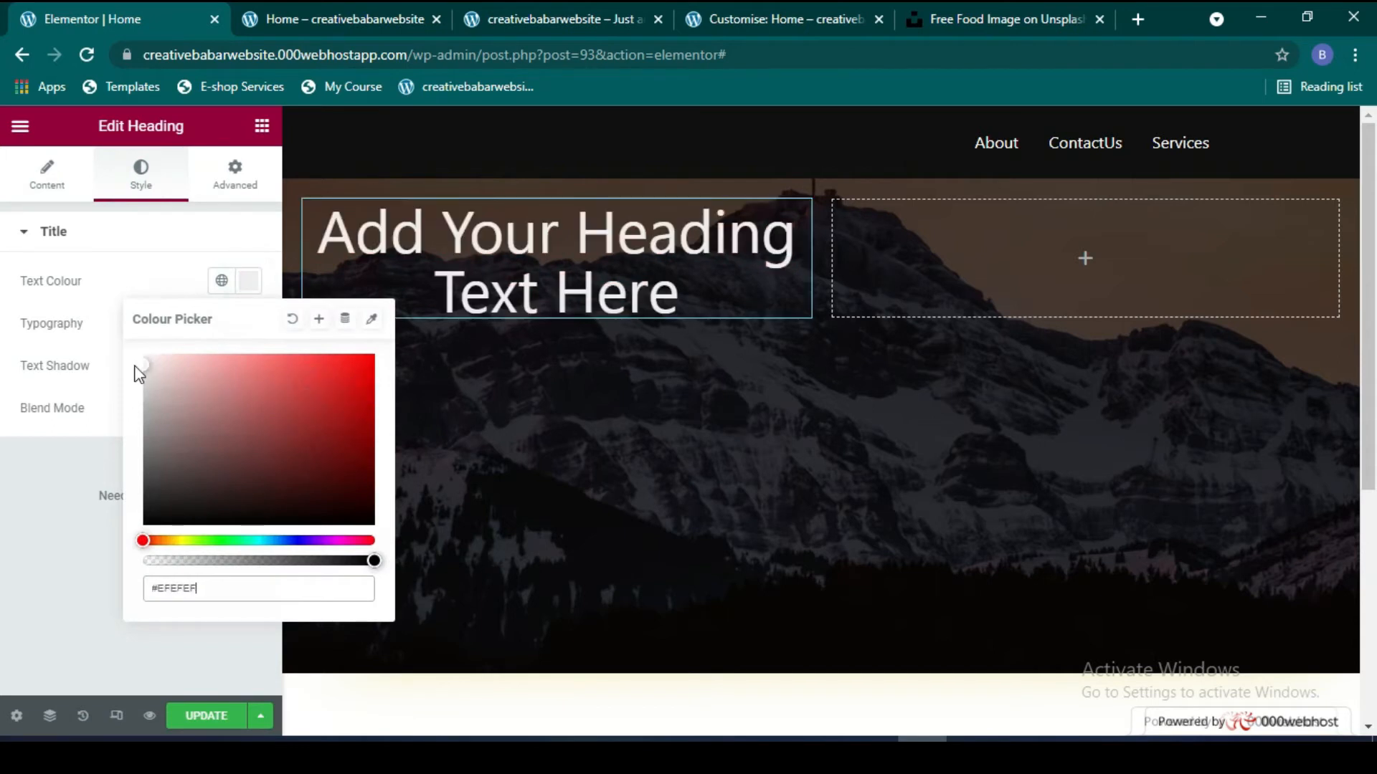
{"action": "left_click", "coordinate": [247, 287]}
{"action": "left_click", "coordinate": [248, 327]}
{"action": "left_click_drag", "start_coordinate": [43, 495], "coordinate": [89, 492]}
{"action": "left_click", "coordinate": [52, 195]}
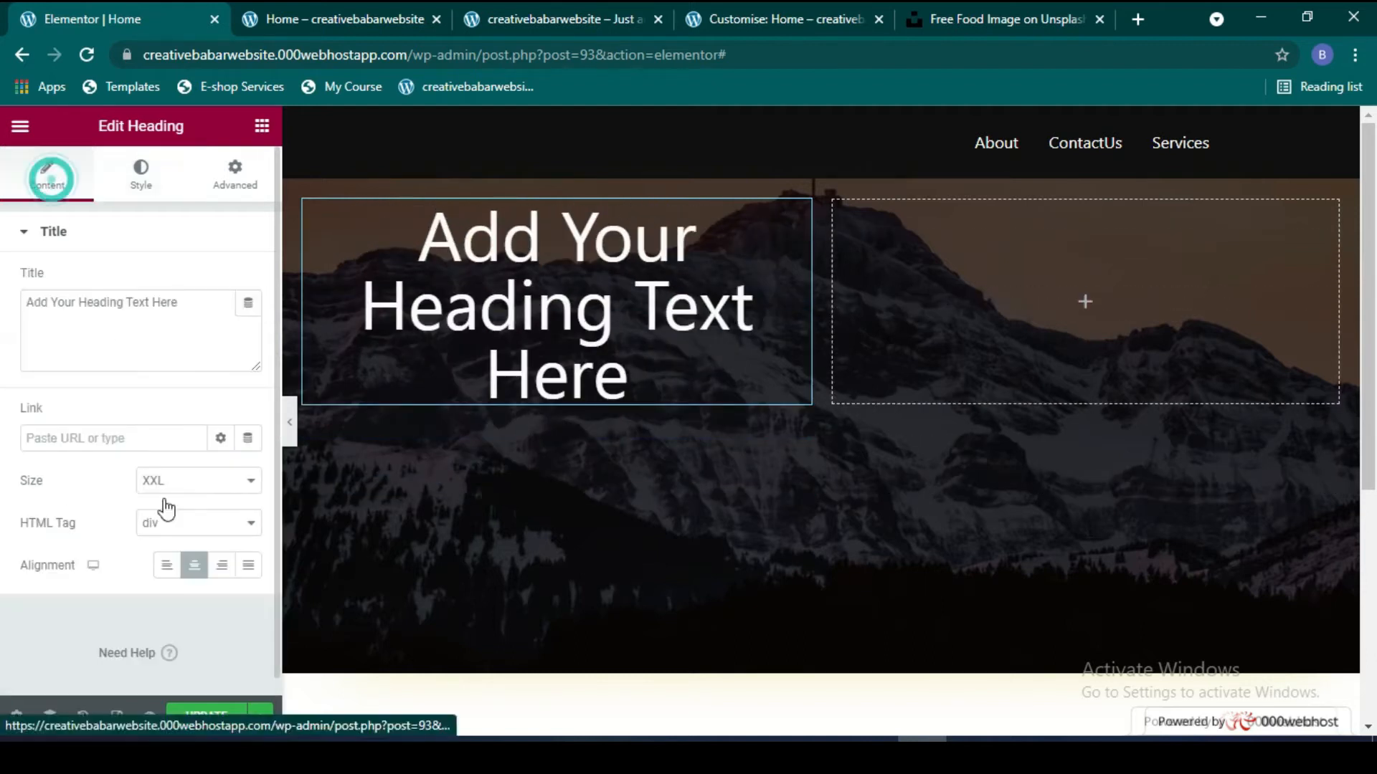
{"action": "left_click", "coordinate": [165, 566]}
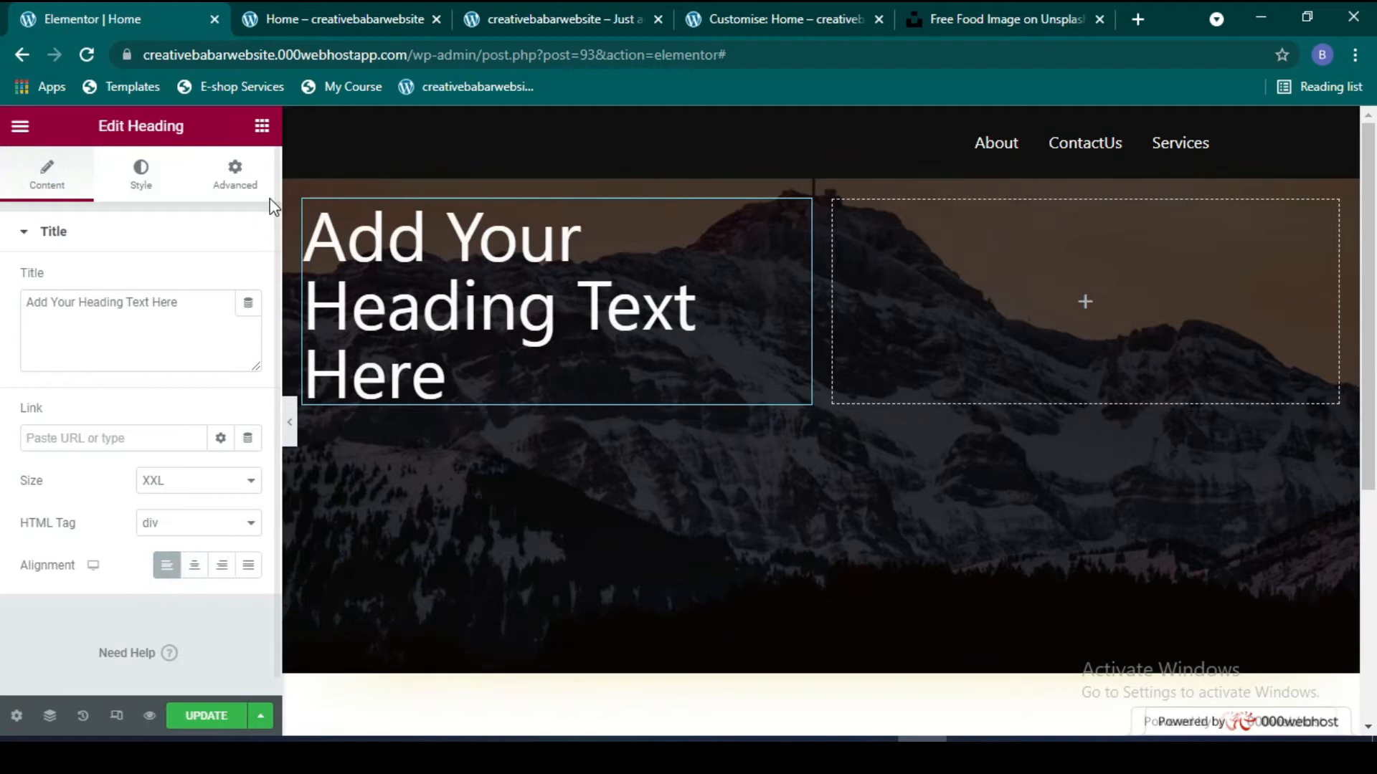
{"action": "left_click", "coordinate": [140, 179]}
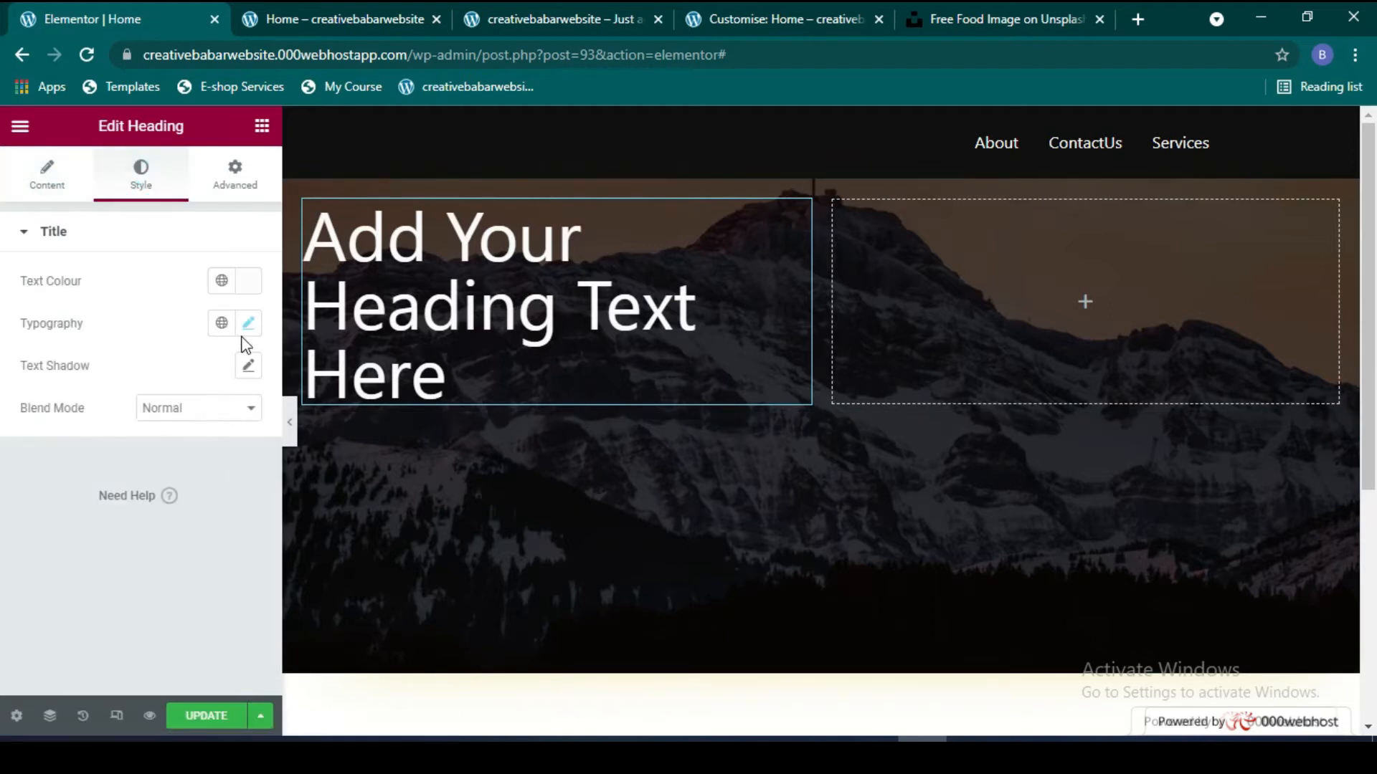
{"action": "left_click", "coordinate": [247, 325]}
{"action": "left_click_drag", "start_coordinate": [86, 482], "coordinate": [87, 482]}
Step: Set the heading's font family to Allan
{"action": "left_click", "coordinate": [186, 429]}
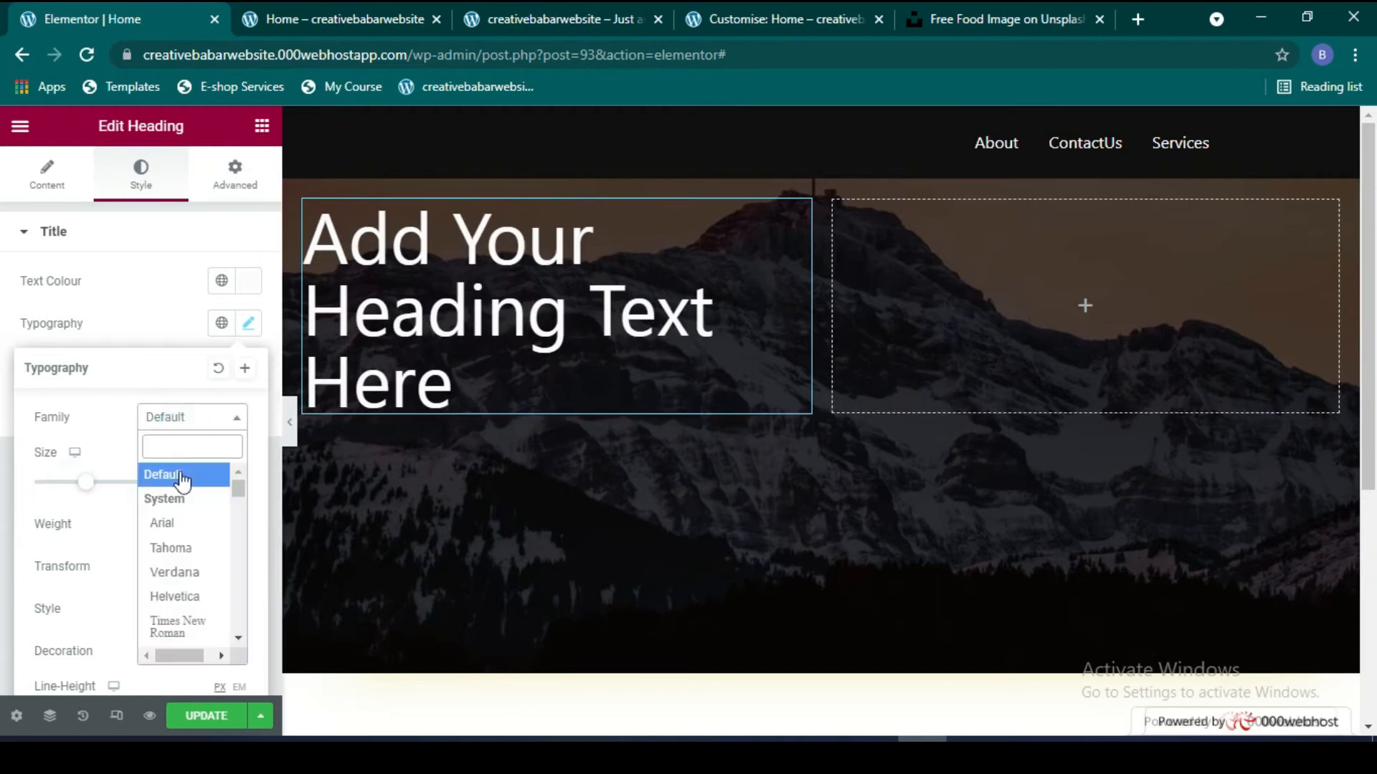
{"action": "left_click", "coordinate": [222, 420]}
{"action": "left_click", "coordinate": [176, 526]}
{"action": "left_click", "coordinate": [194, 418]}
{"action": "scroll", "coordinate": [194, 574], "scroll_direction": "down", "scroll_amount": 5}
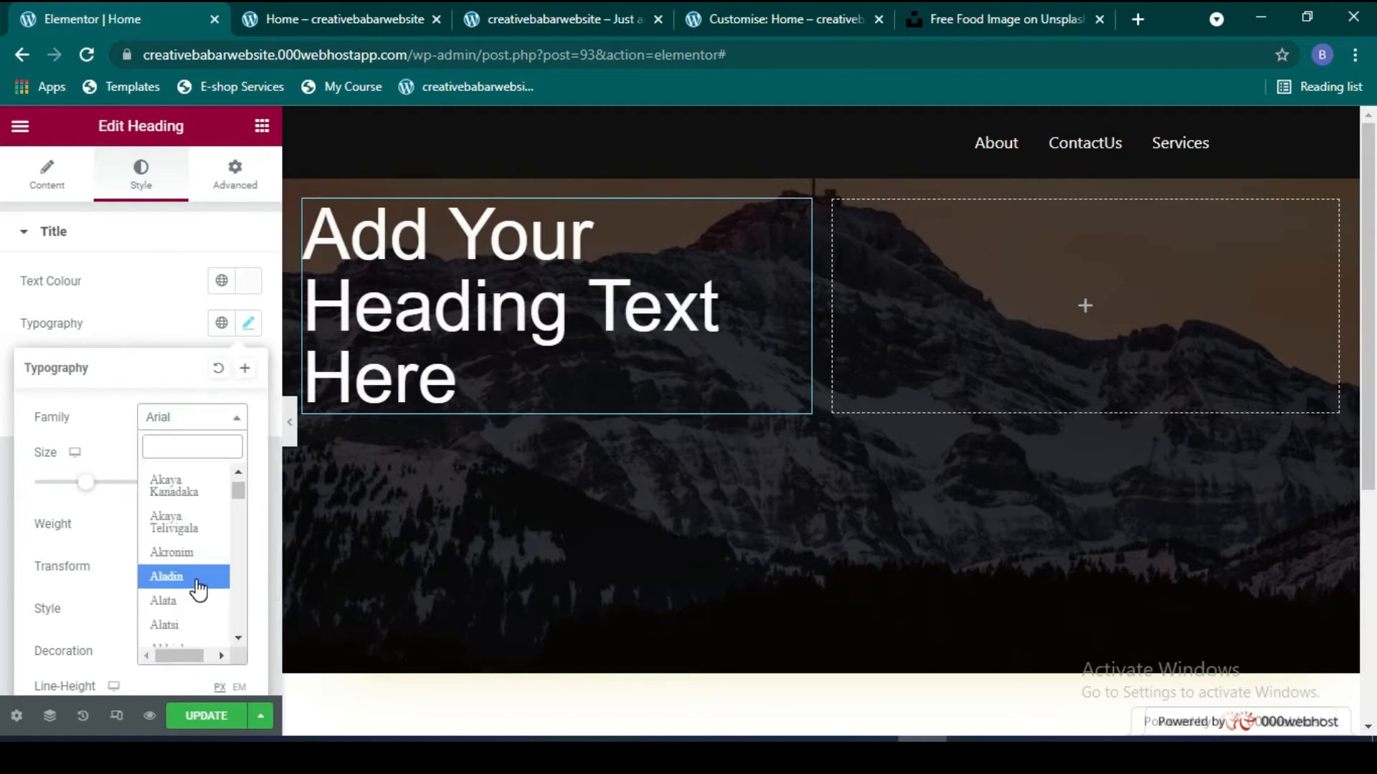
{"action": "scroll", "coordinate": [197, 613], "scroll_direction": "down", "scroll_amount": 4}
{"action": "left_click", "coordinate": [183, 548]}
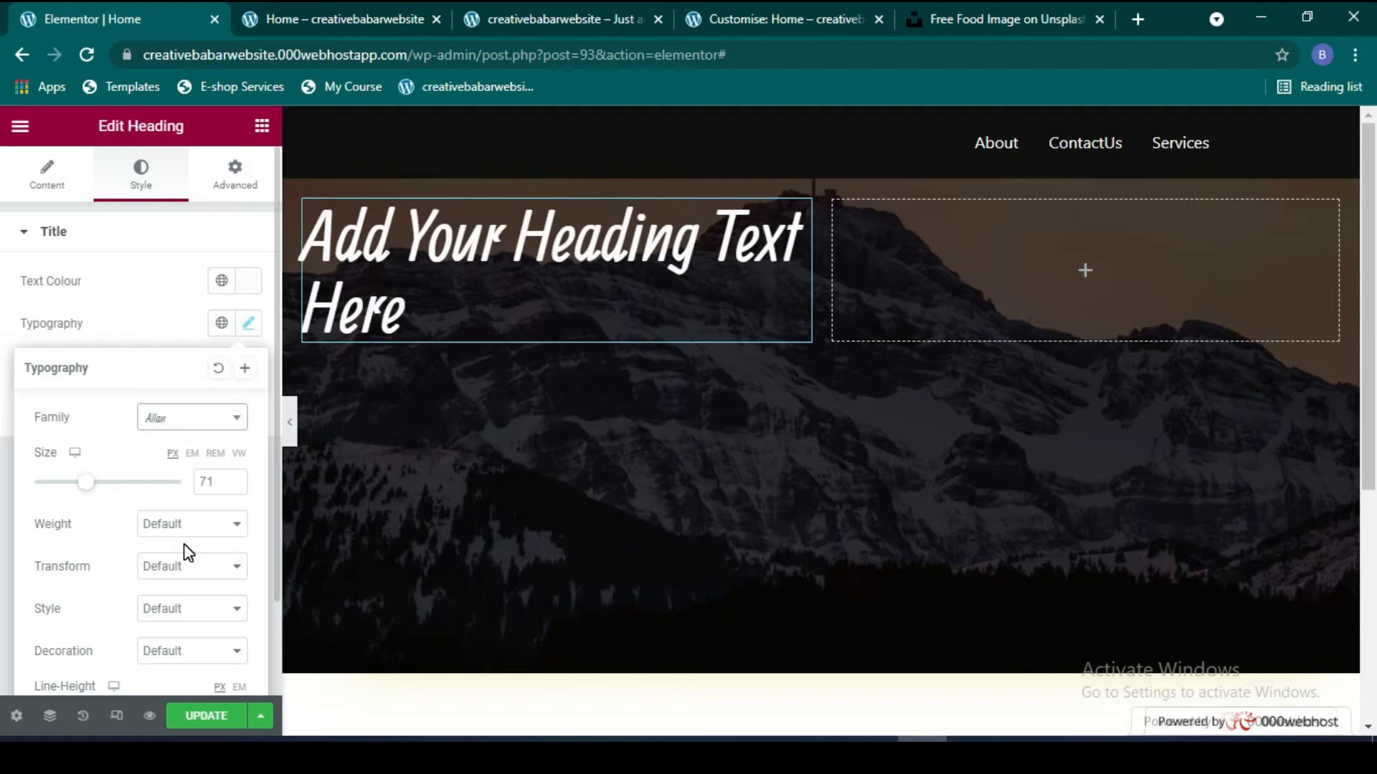
Step: Set the heading's text transform to Normal
{"action": "scroll", "coordinate": [188, 552], "scroll_direction": "down", "scroll_amount": 2}
{"action": "left_click", "coordinate": [231, 459]}
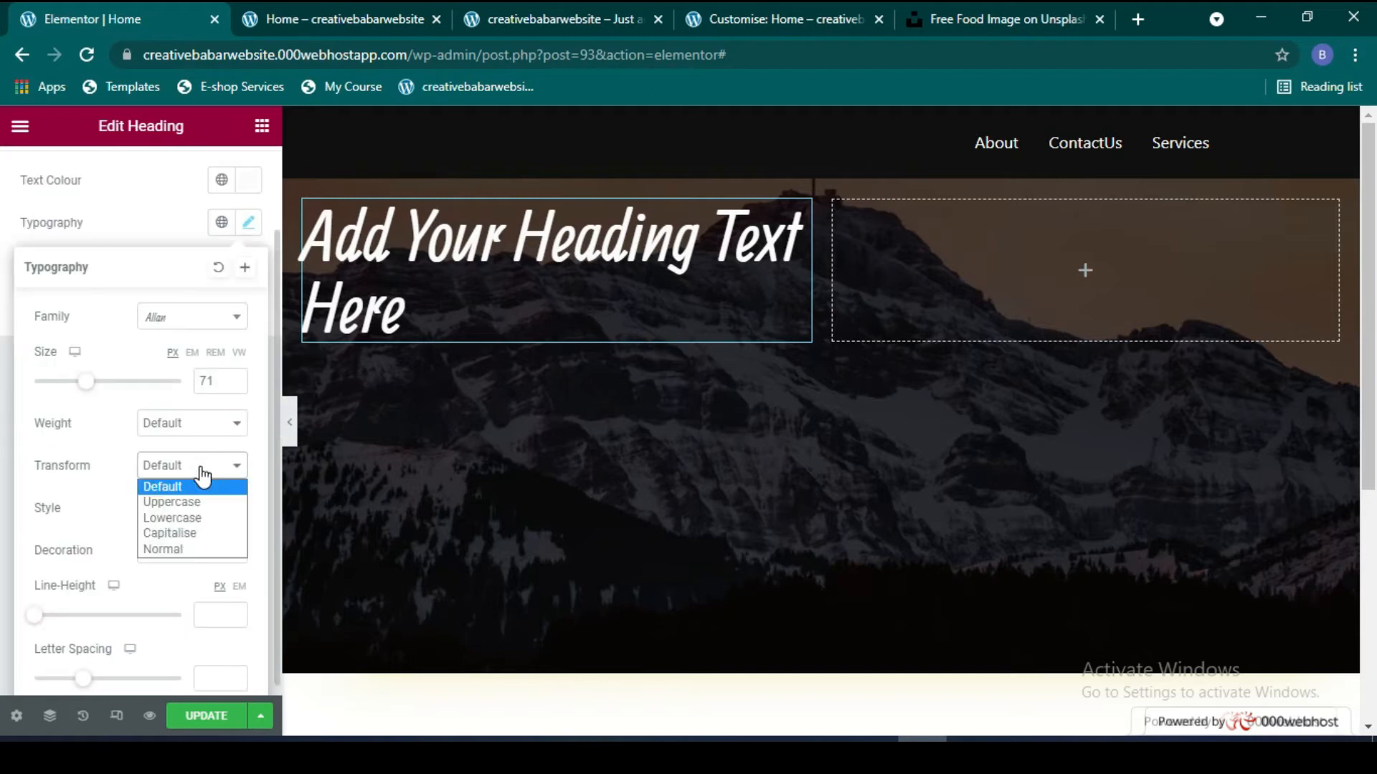
{"action": "left_click", "coordinate": [195, 500]}
{"action": "left_click", "coordinate": [199, 477]}
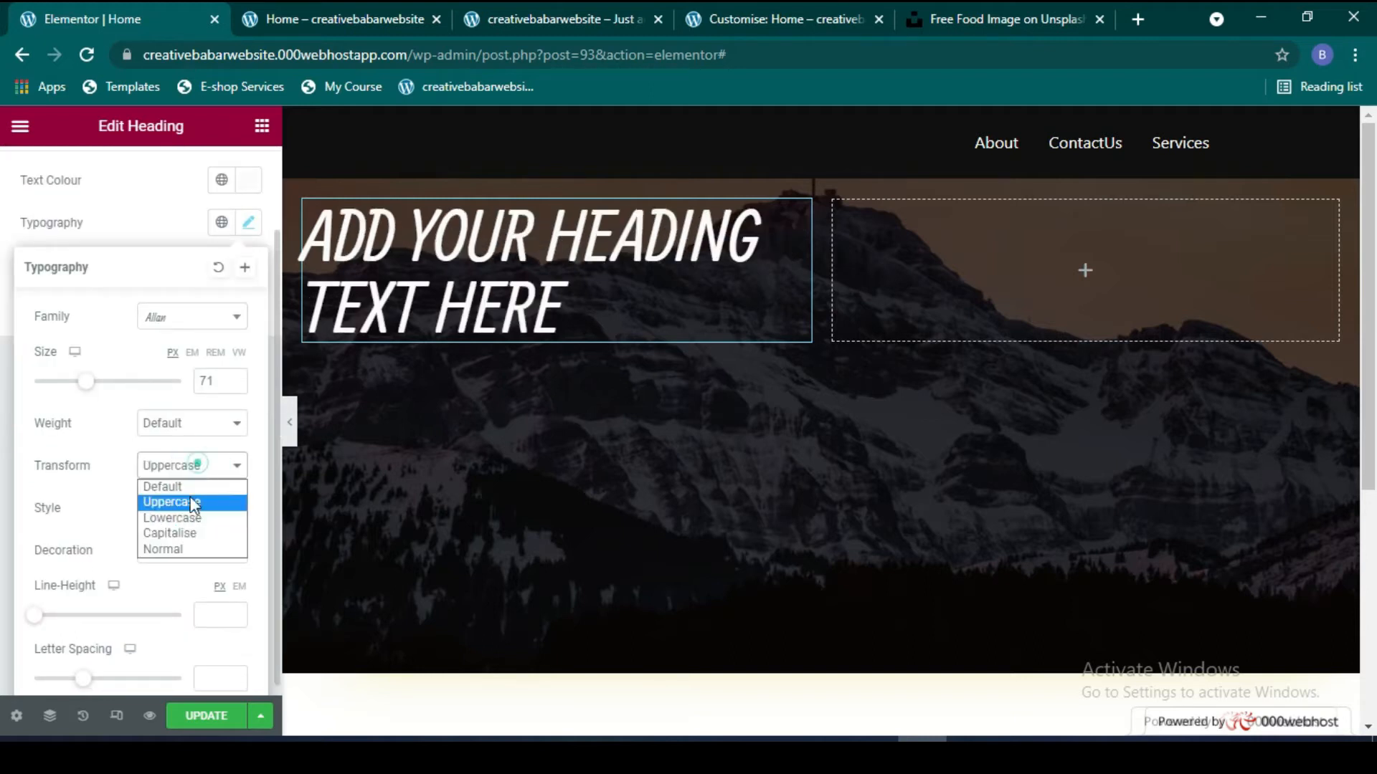
{"action": "left_click", "coordinate": [195, 518]}
{"action": "left_click", "coordinate": [208, 475]}
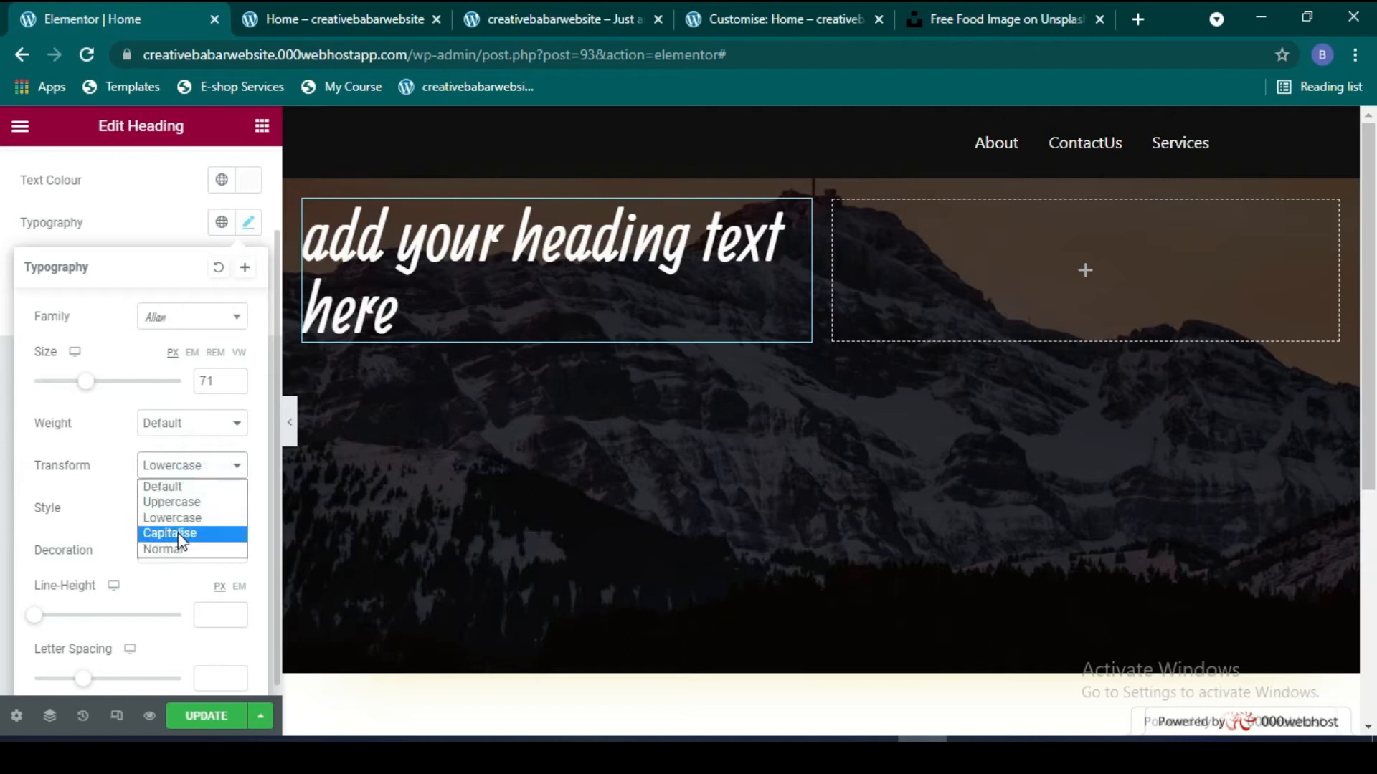
{"action": "left_click", "coordinate": [180, 532]}
{"action": "left_click", "coordinate": [195, 461]}
{"action": "left_click", "coordinate": [184, 551]}
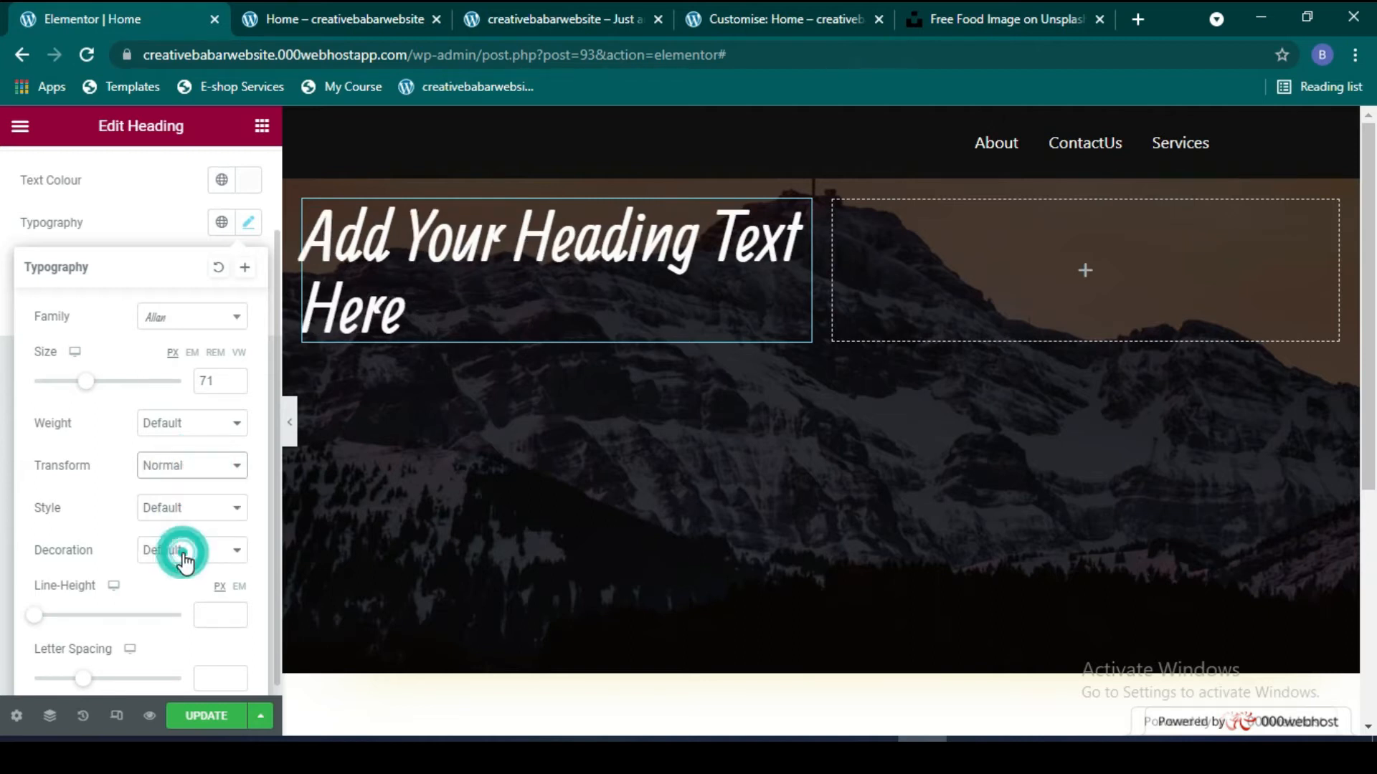
{"action": "left_click", "coordinate": [224, 463]}
{"action": "left_click", "coordinate": [206, 475]}
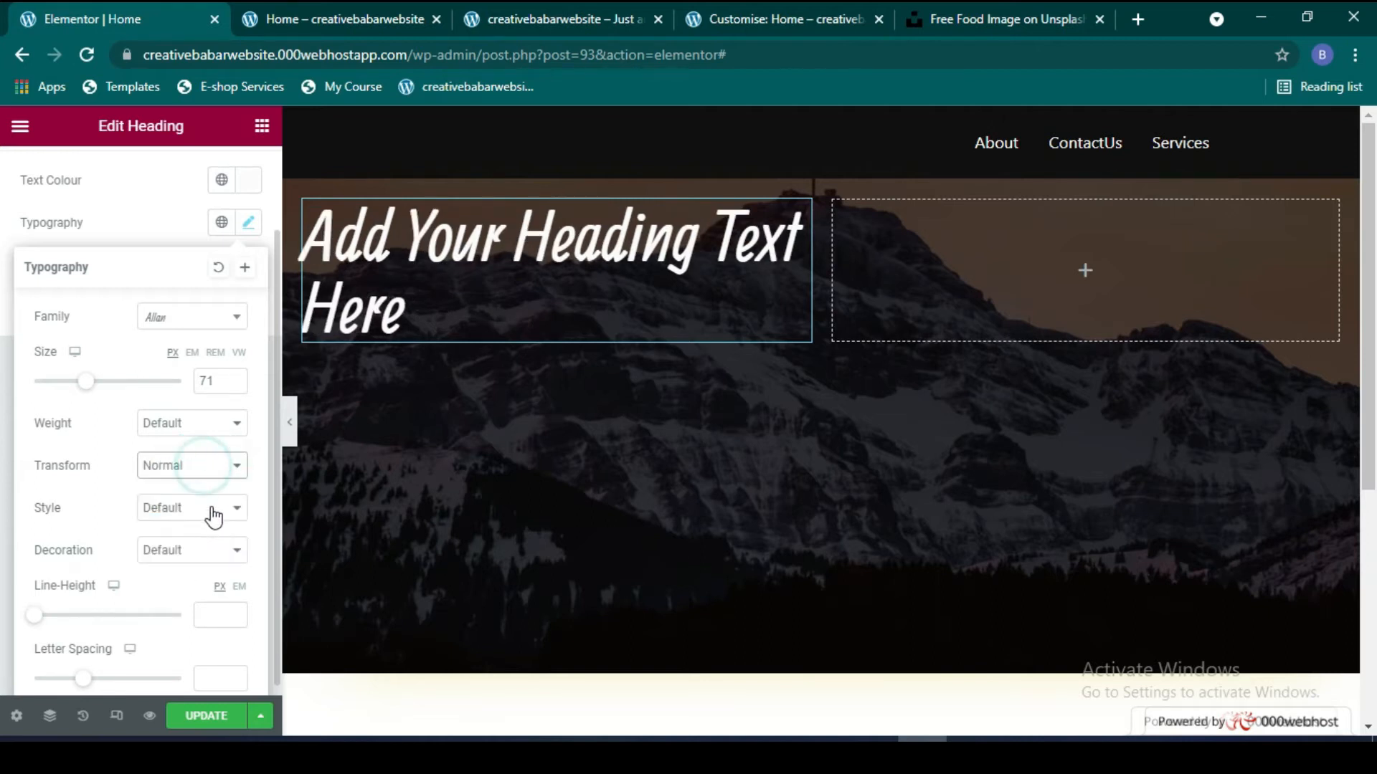
Step: Make the heading oblique, with line height 100 and letter spacing 1.2
{"action": "left_click", "coordinate": [205, 508]}
{"action": "left_click", "coordinate": [193, 545]}
{"action": "left_click", "coordinate": [202, 510]}
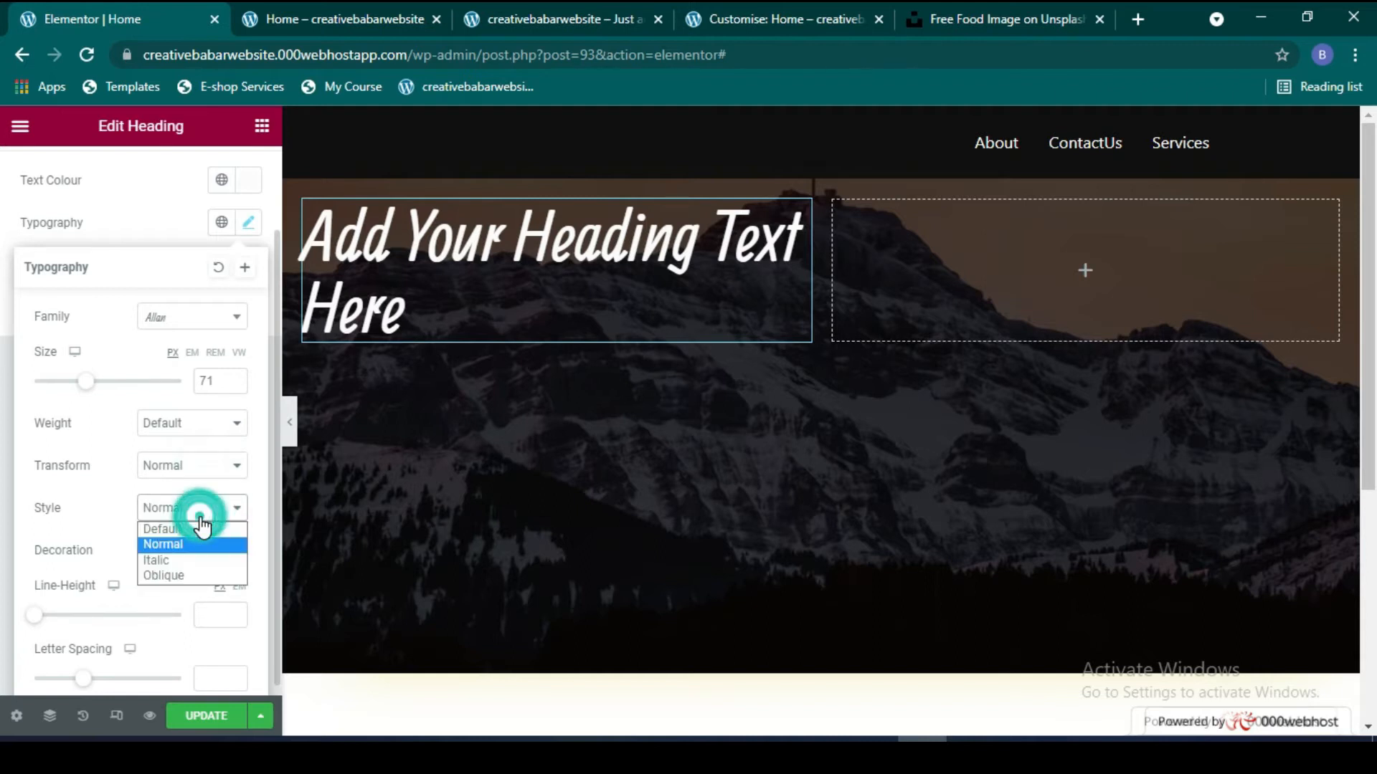
{"action": "left_click", "coordinate": [184, 560]}
{"action": "left_click", "coordinate": [207, 511]}
{"action": "left_click", "coordinate": [194, 574]}
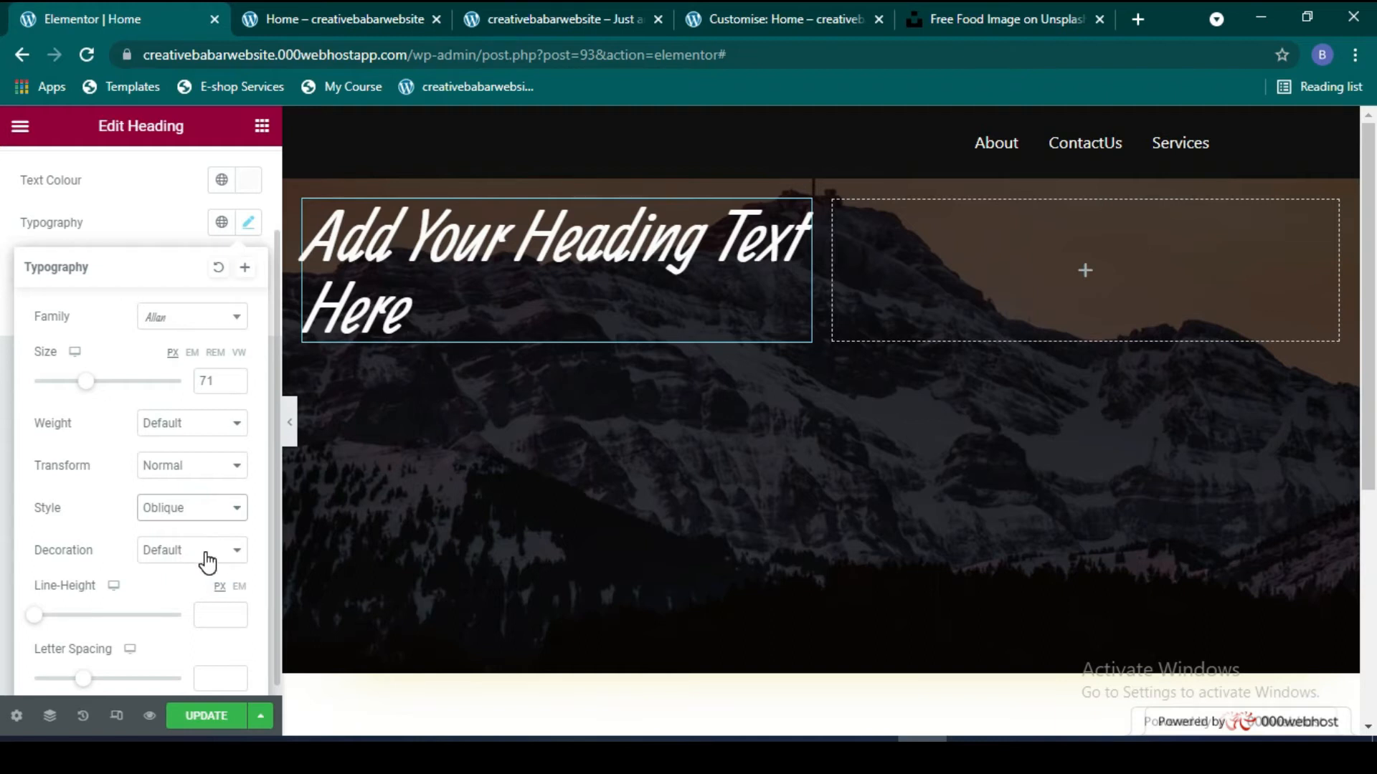
{"action": "scroll", "coordinate": [166, 578], "scroll_direction": "down", "scroll_amount": 1}
{"action": "left_click_drag", "start_coordinate": [41, 613], "coordinate": [176, 621]}
{"action": "left_click_drag", "start_coordinate": [88, 672], "coordinate": [134, 674]}
Step: Check the heading's Advanced and Content settings, then return to the widgets list
{"action": "left_click", "coordinate": [1087, 321]}
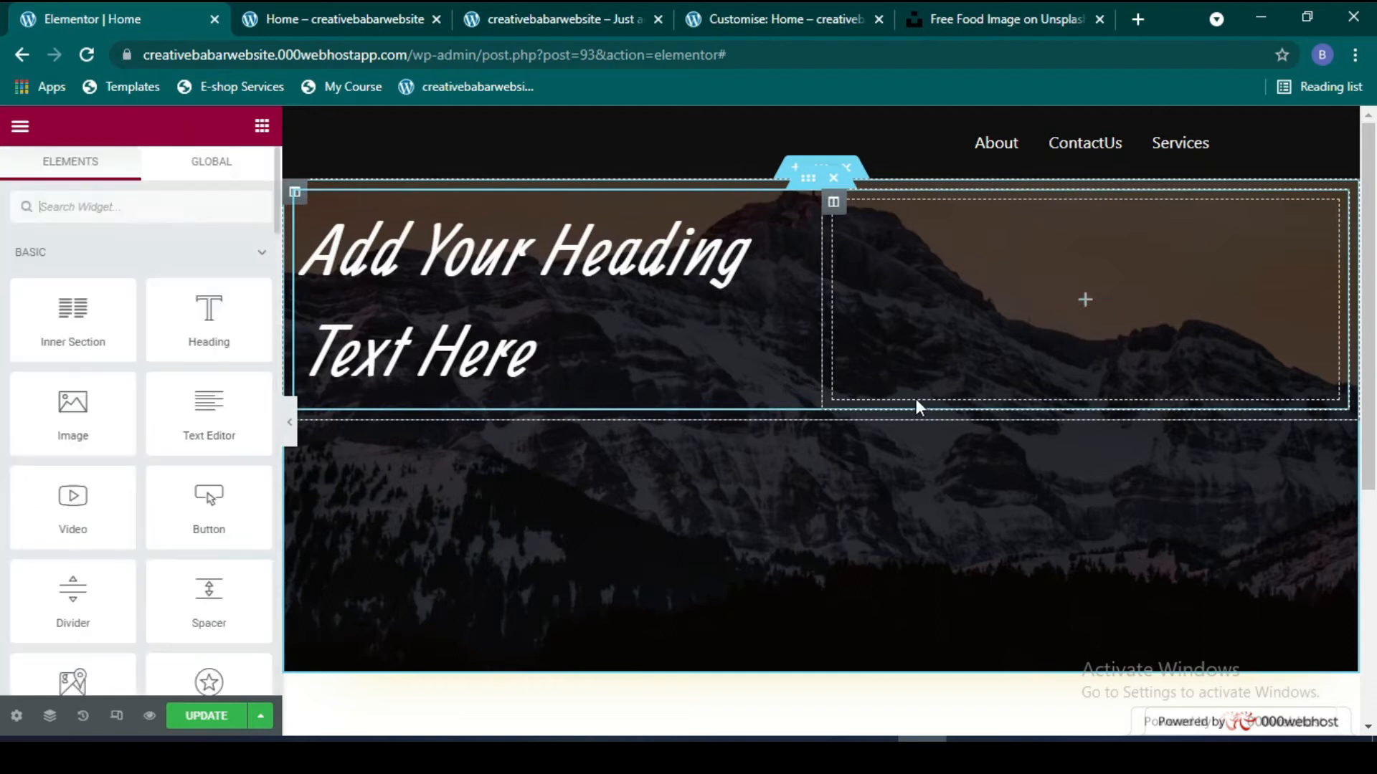
{"action": "left_click", "coordinate": [607, 240]}
{"action": "left_click", "coordinate": [238, 179]}
{"action": "scroll", "coordinate": [112, 468], "scroll_direction": "down", "scroll_amount": 2}
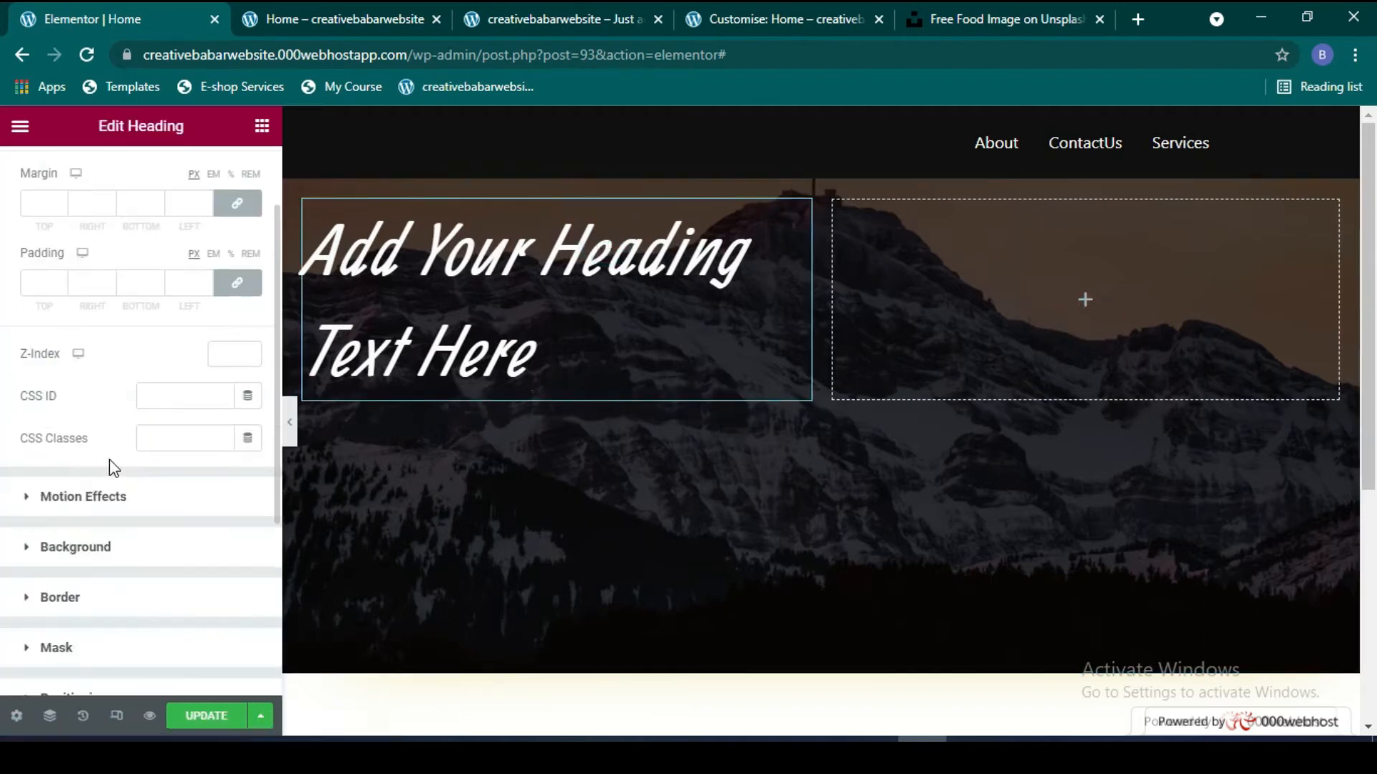
{"action": "scroll", "coordinate": [113, 468], "scroll_direction": "down", "scroll_amount": 3}
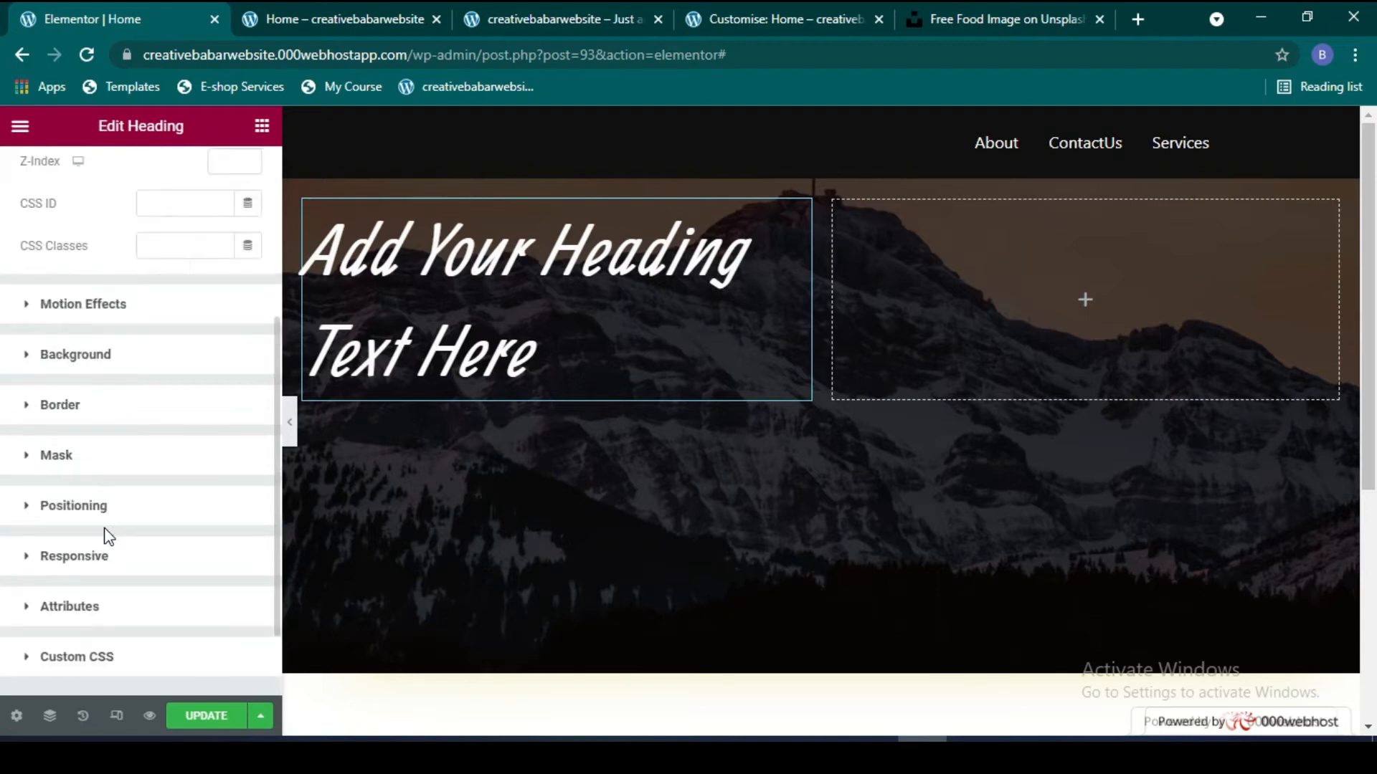
{"action": "scroll", "coordinate": [115, 502], "scroll_direction": "up", "scroll_amount": 4}
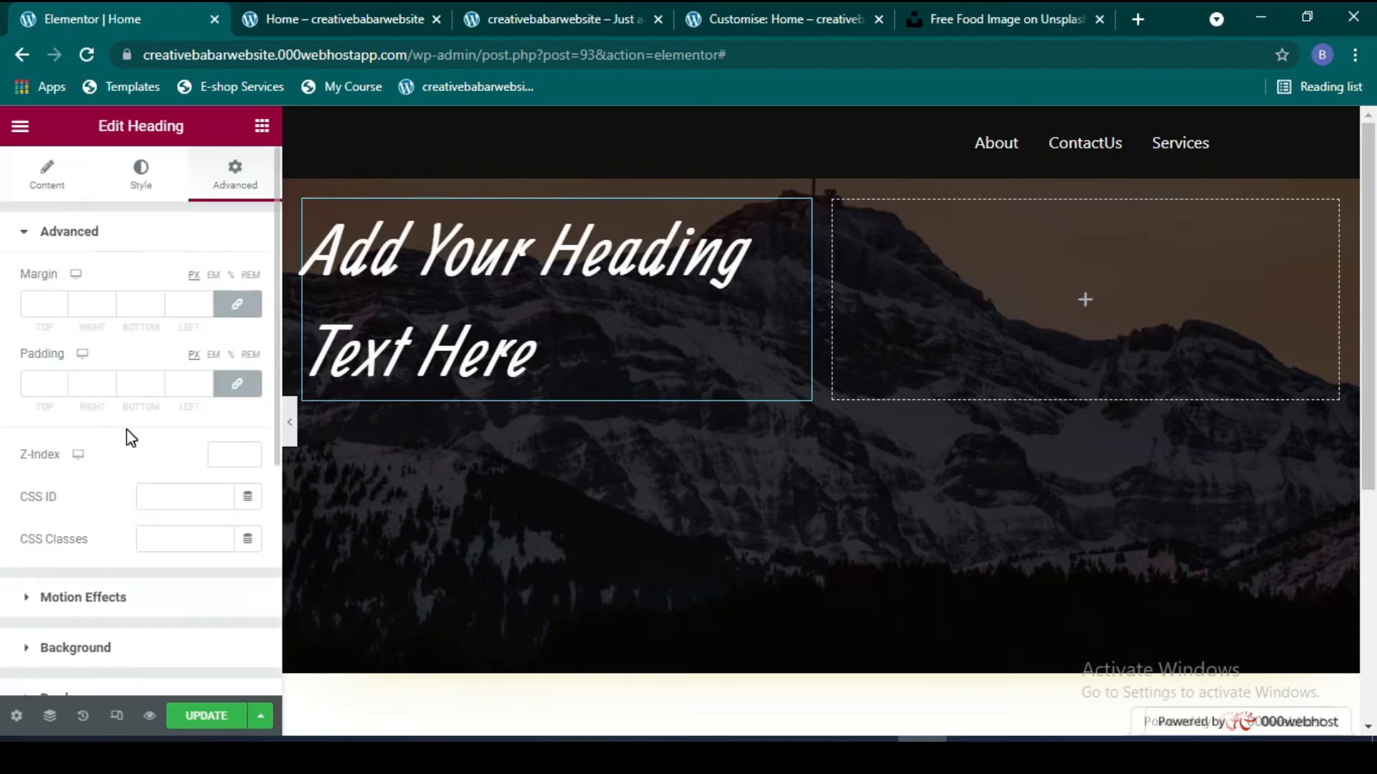
{"action": "left_click", "coordinate": [61, 188]}
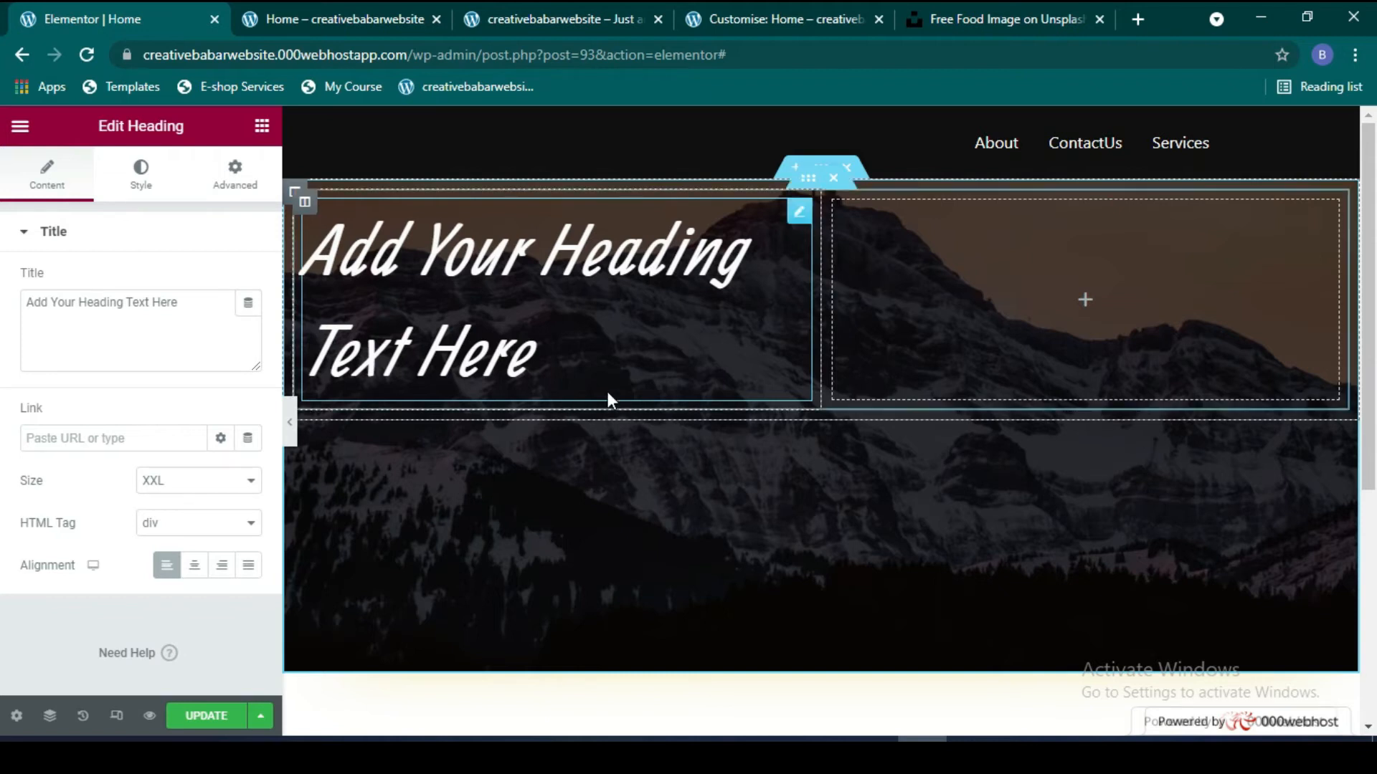
{"action": "left_click", "coordinate": [262, 125]}
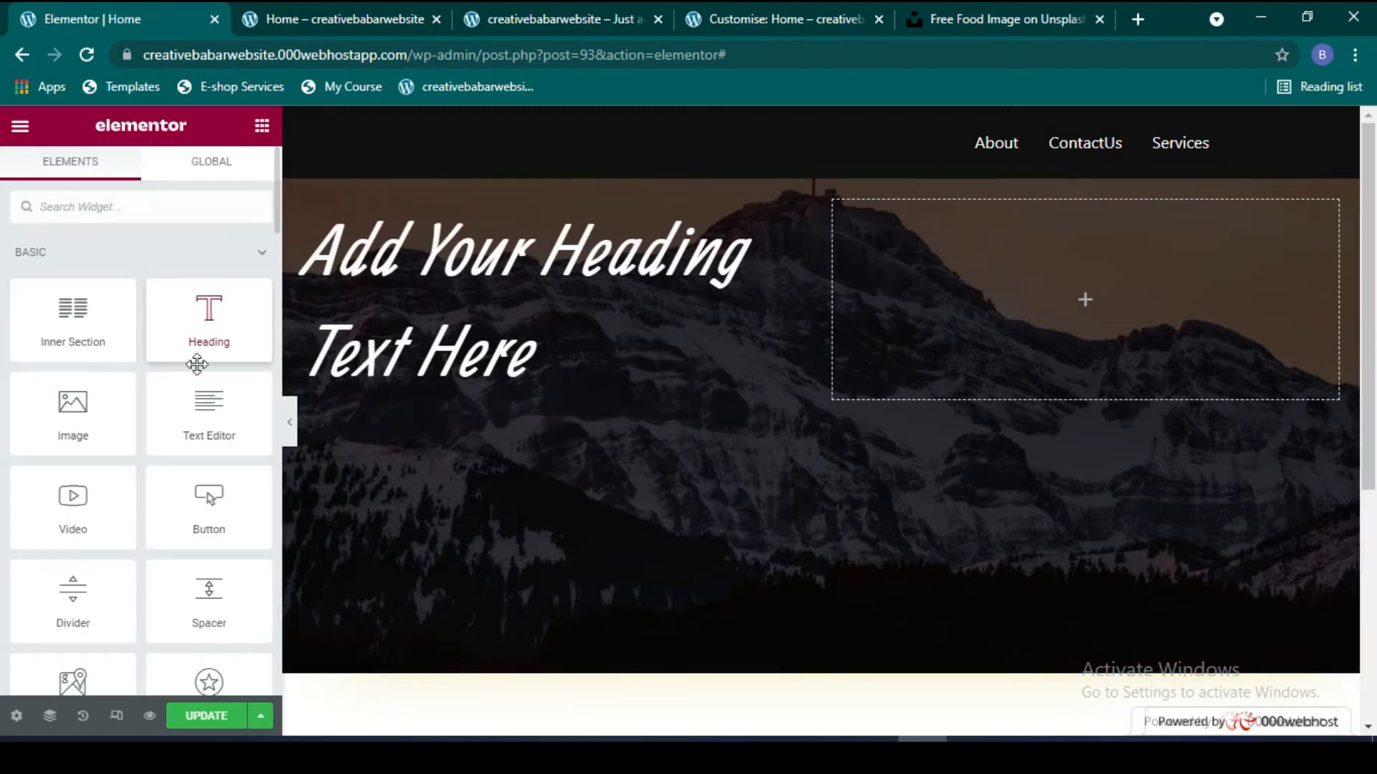
Step: Place an Image widget in the hero's right column and browse the Unsplash photo grid
{"action": "left_click_drag", "start_coordinate": [74, 416], "coordinate": [1108, 287]}
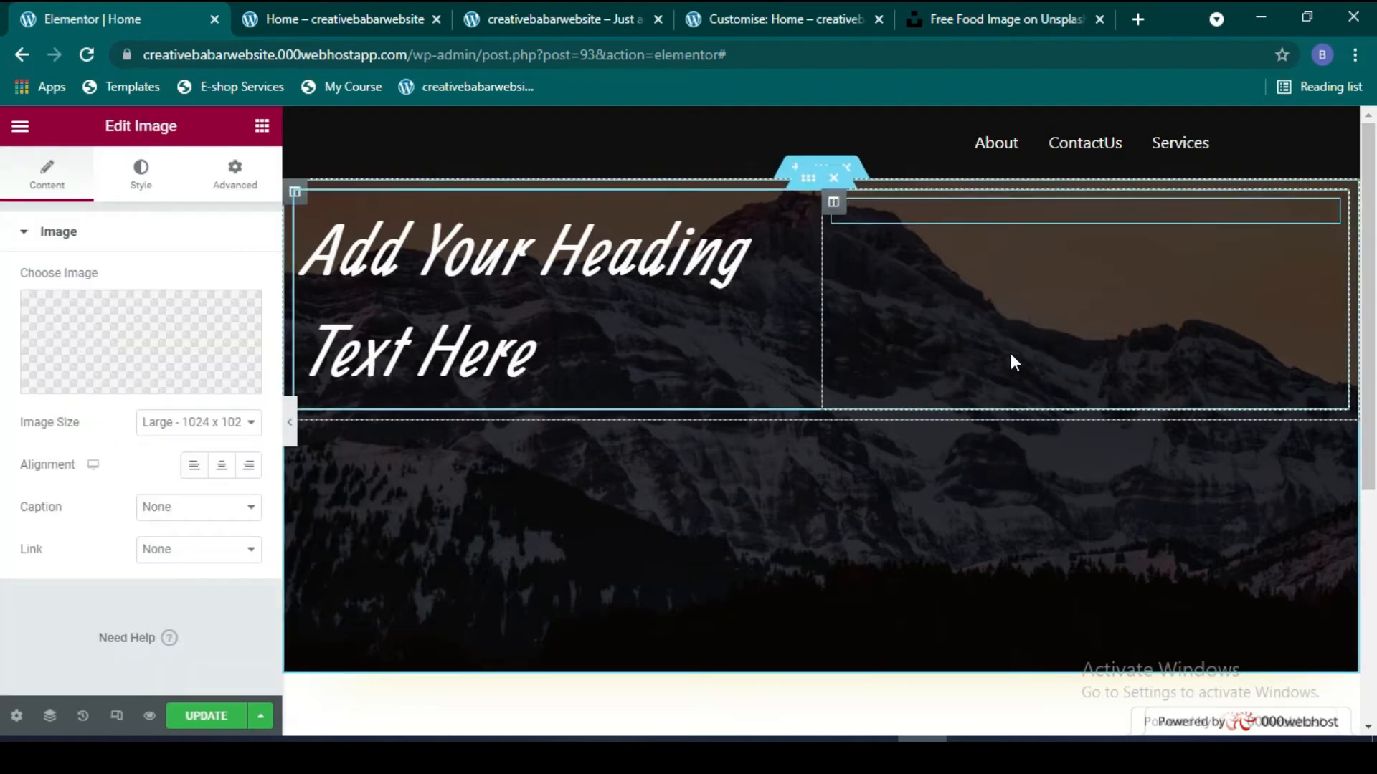
{"action": "left_click", "coordinate": [1022, 4]}
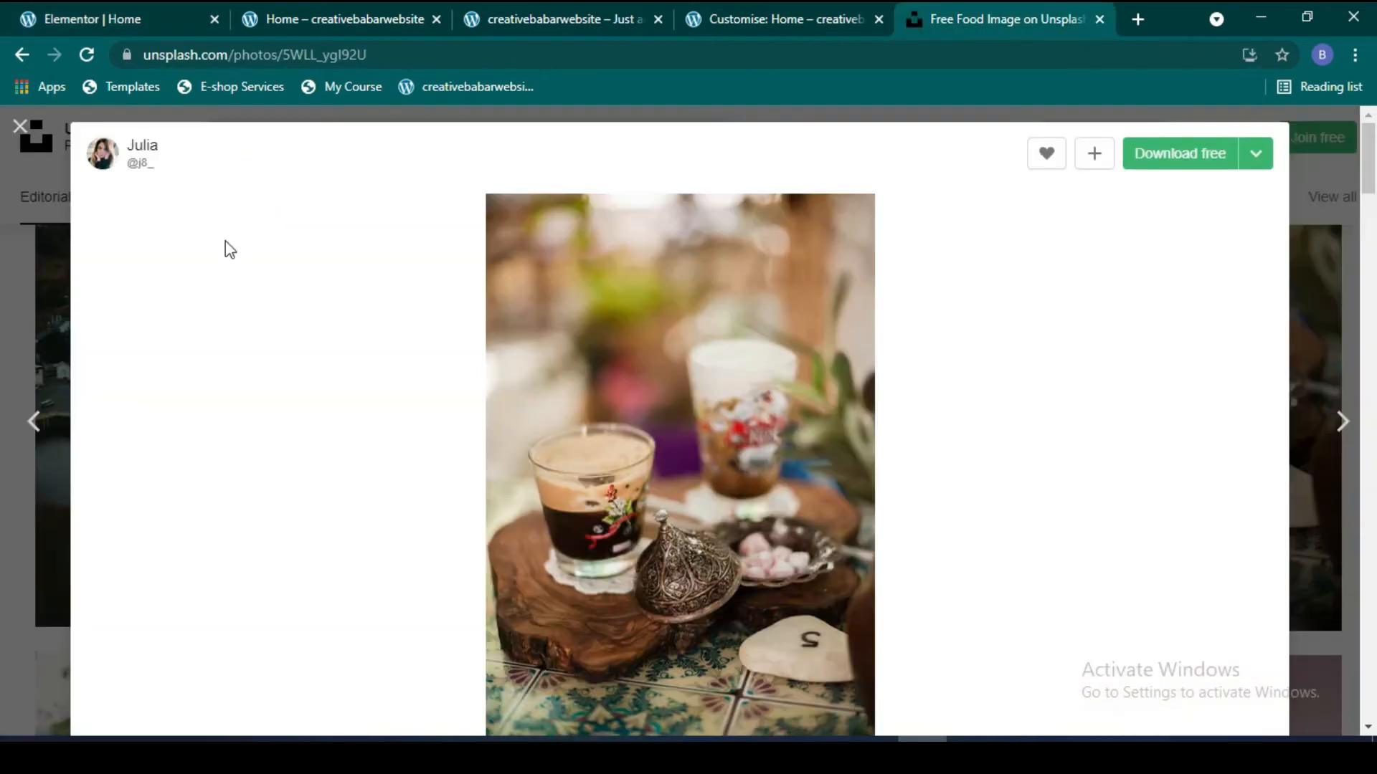
{"action": "key", "text": "alt+Left"}
{"action": "scroll", "coordinate": [1148, 387], "scroll_direction": "down", "scroll_amount": 8}
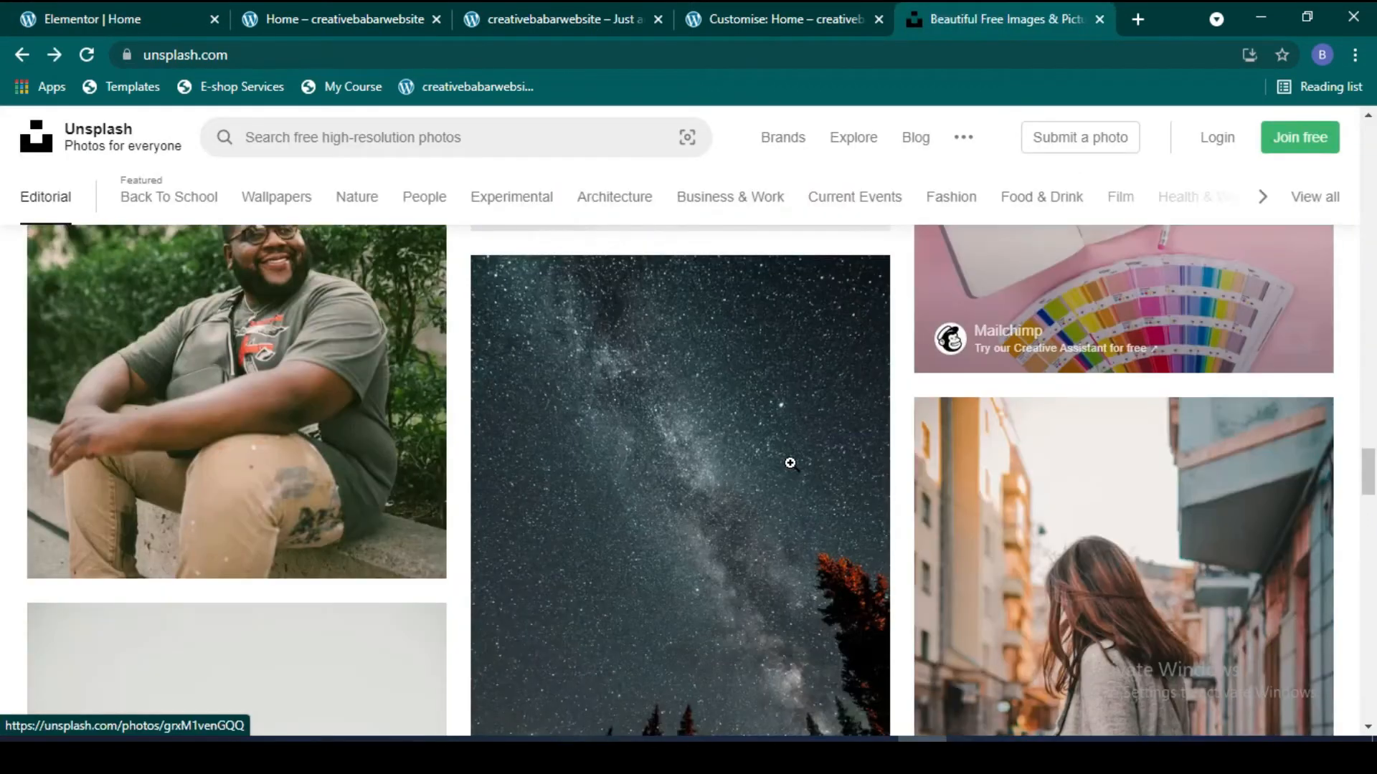
{"action": "scroll", "coordinate": [868, 467], "scroll_direction": "down", "scroll_amount": 15}
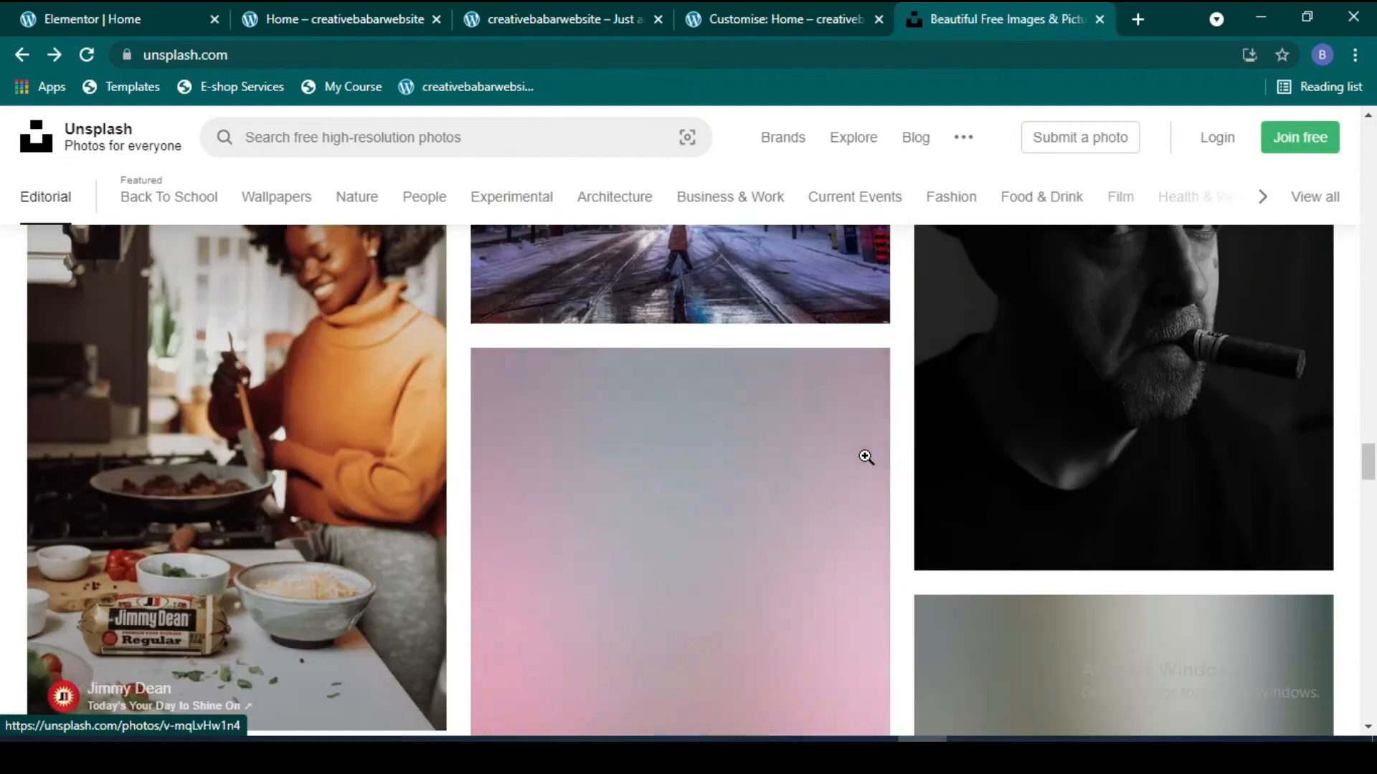
{"action": "scroll", "coordinate": [866, 457], "scroll_direction": "down", "scroll_amount": 15}
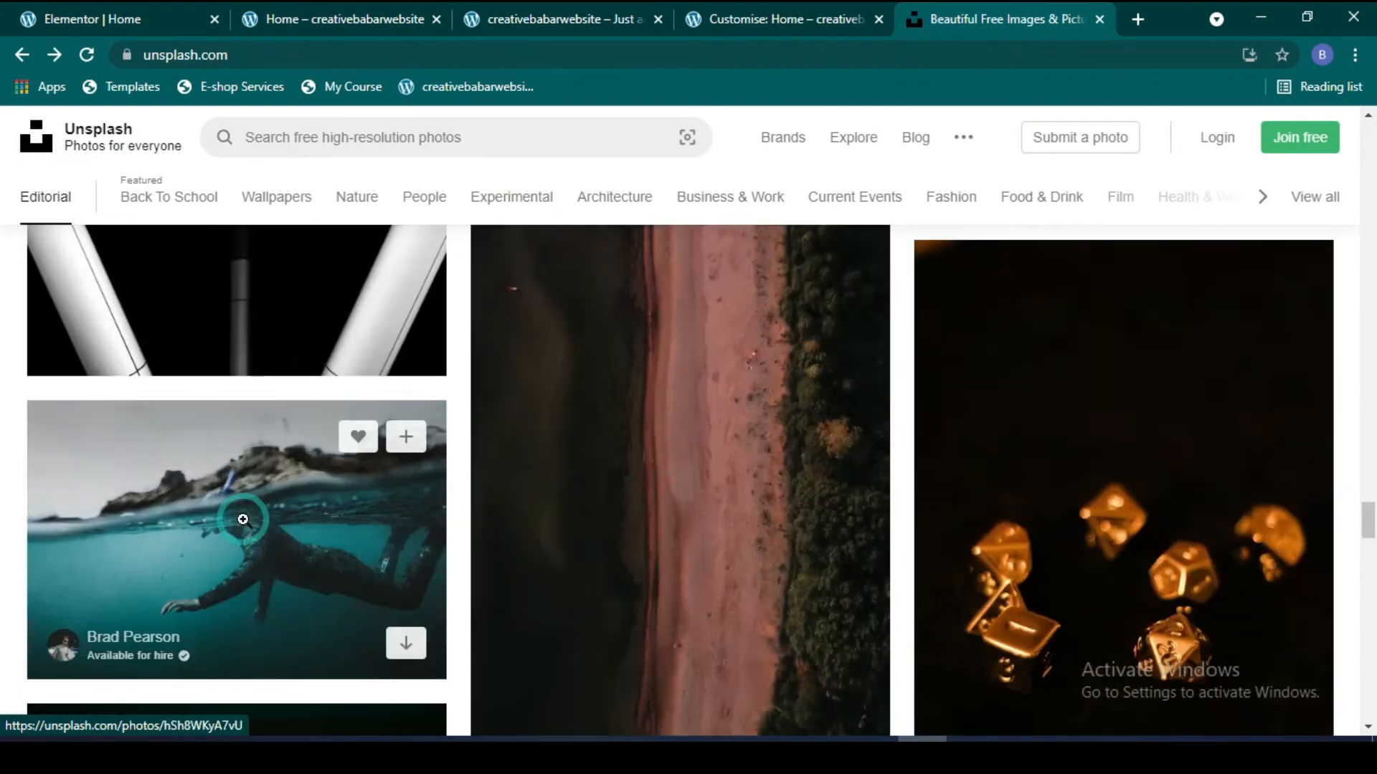
Step: Copy the underwater swimmer photo's image address and return to Elementor
{"action": "left_click", "coordinate": [239, 516]}
{"action": "right_click", "coordinate": [700, 430]}
{"action": "left_click", "coordinate": [786, 519]}
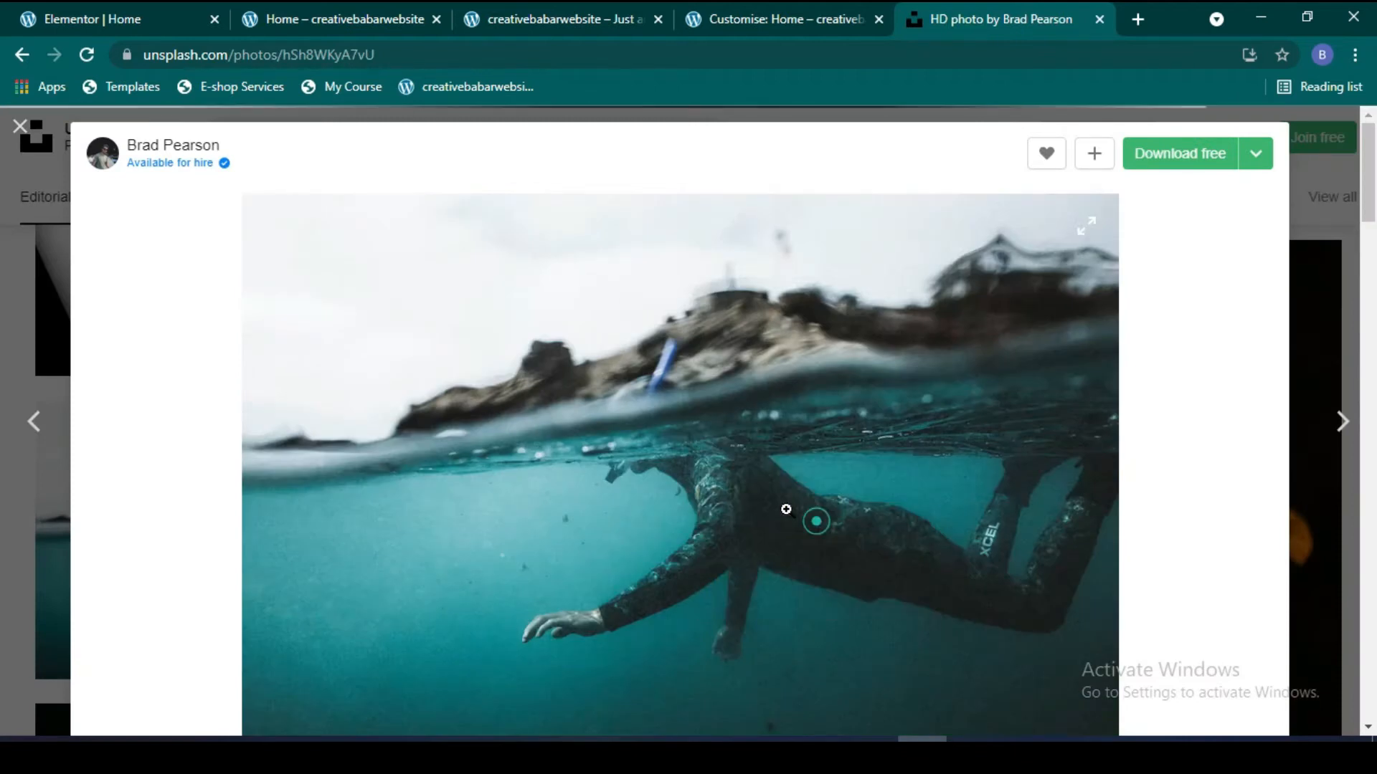
{"action": "left_click", "coordinate": [171, 22]}
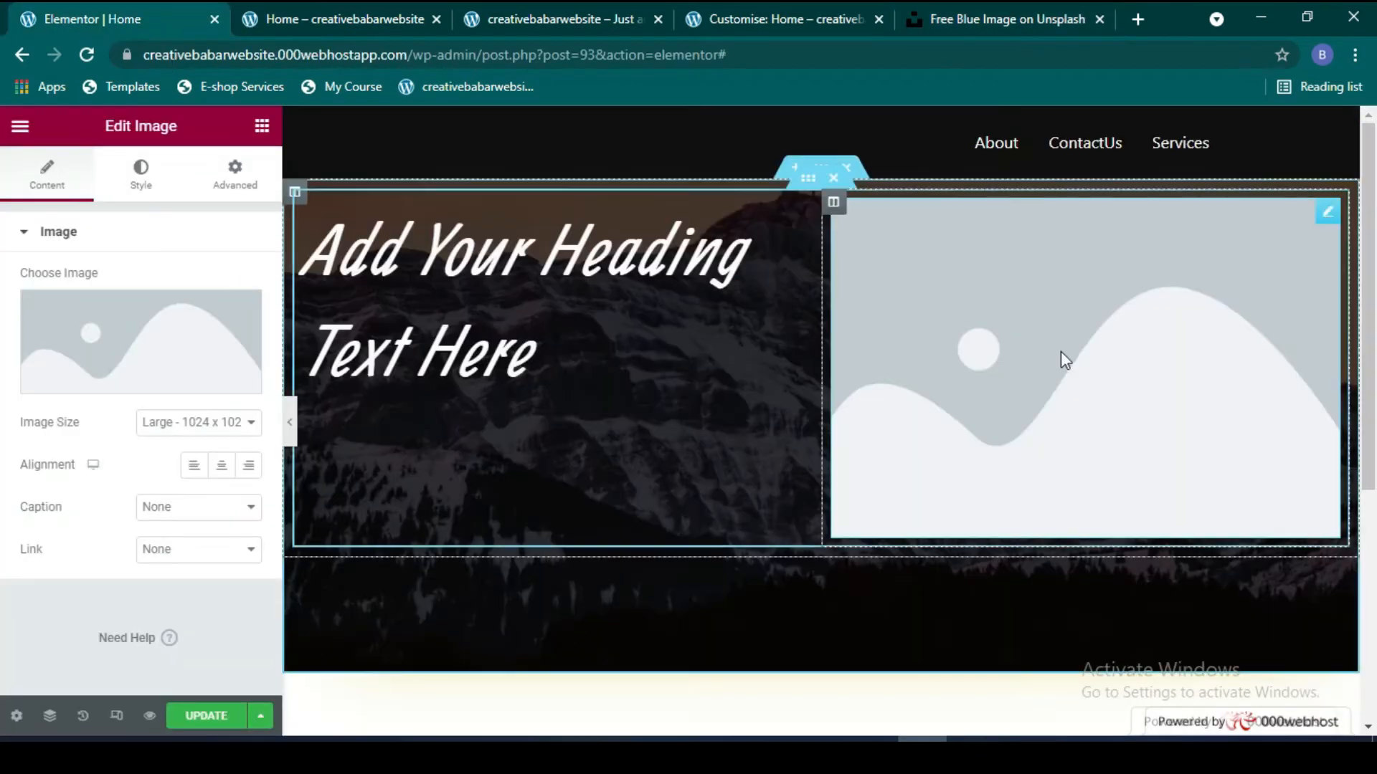
Step: Insert the swimmer photo into the Image widget from its pasted Unsplash URL
{"action": "left_click", "coordinate": [98, 352]}
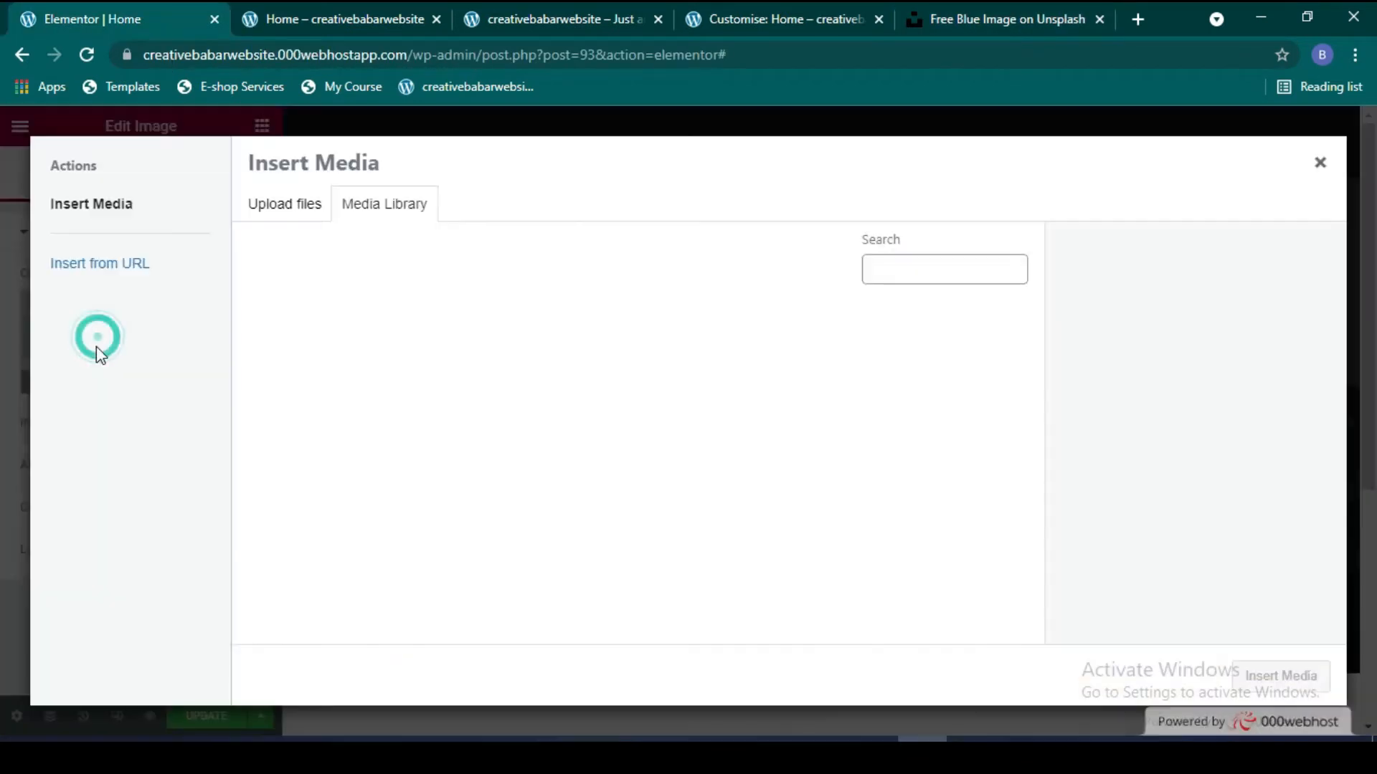
{"action": "left_click", "coordinate": [266, 223]}
{"action": "left_click", "coordinate": [100, 269]}
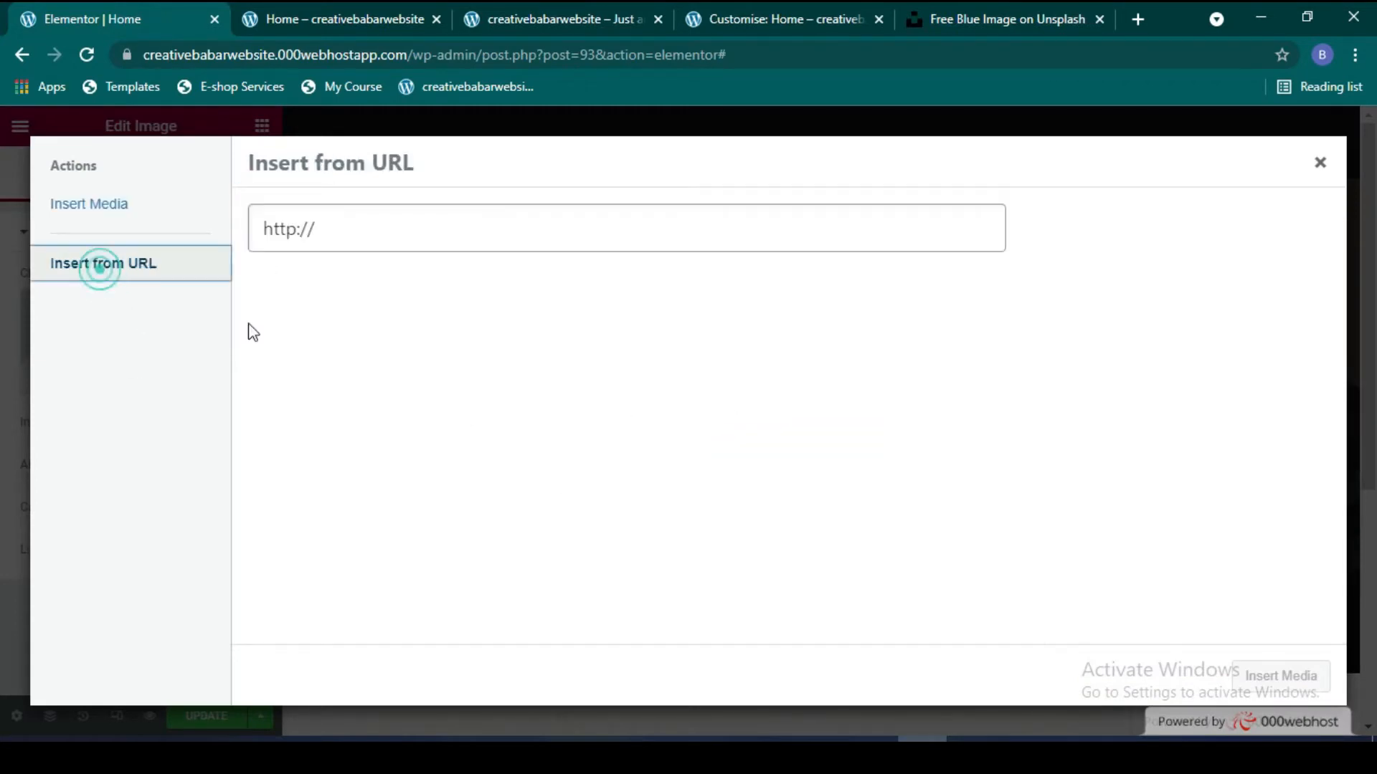
{"action": "left_click", "coordinate": [451, 234]}
{"action": "key", "text": "ctrl+v"}
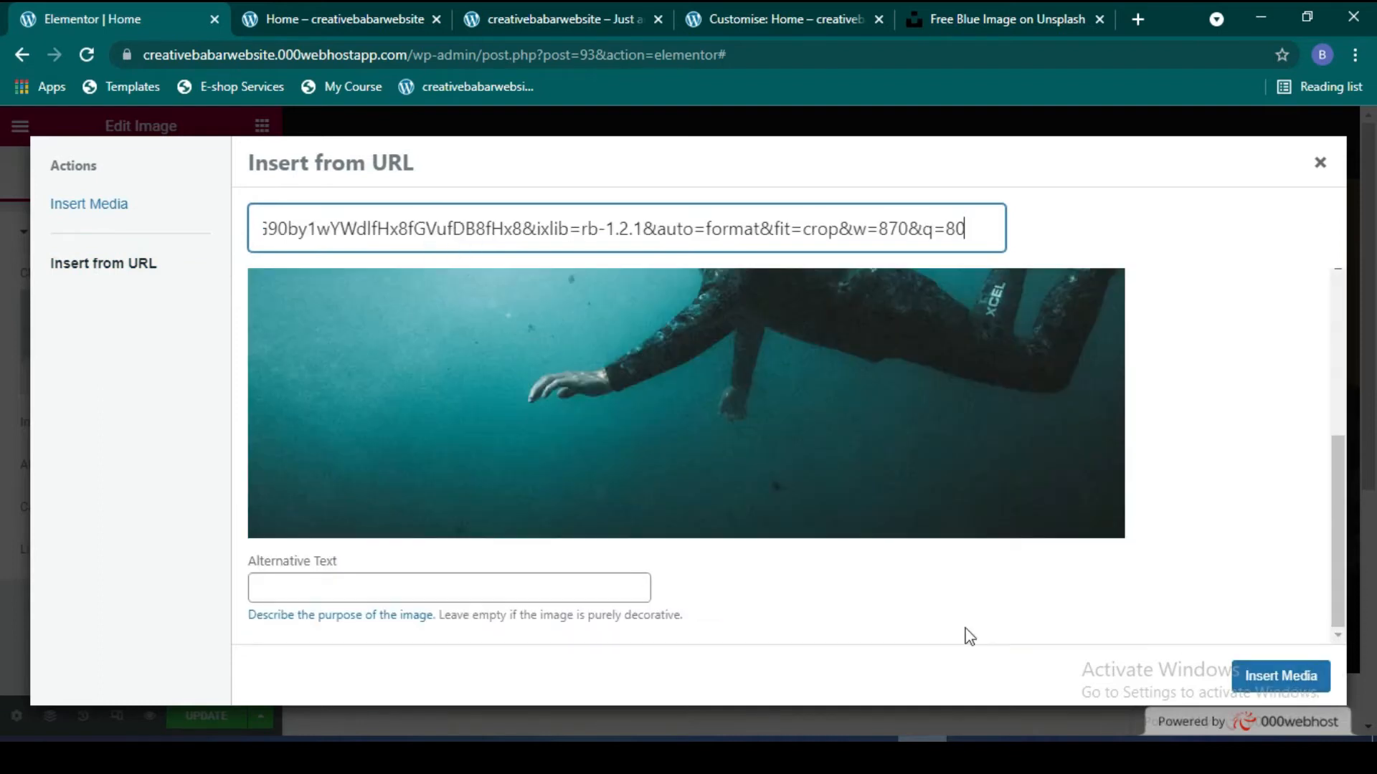
{"action": "left_click", "coordinate": [533, 583]}
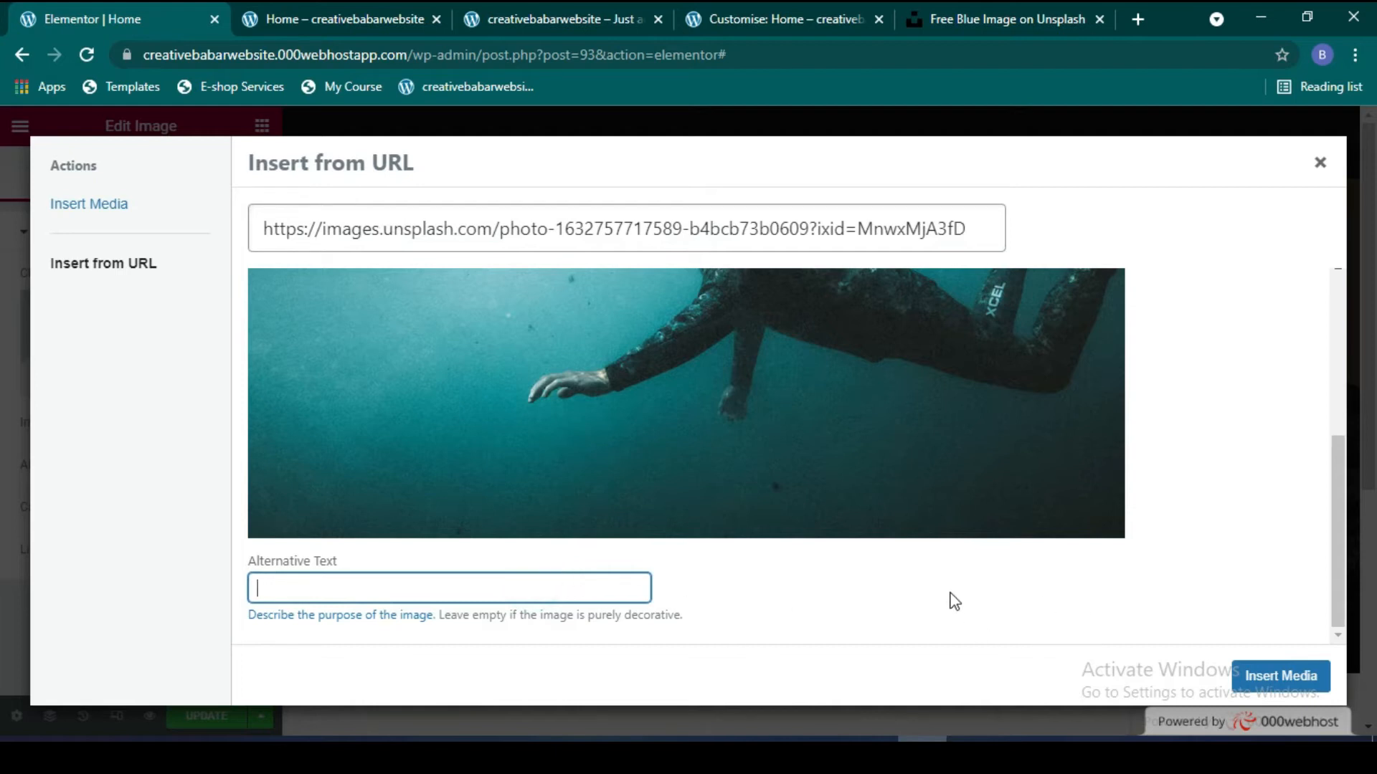
{"action": "left_click", "coordinate": [1255, 682]}
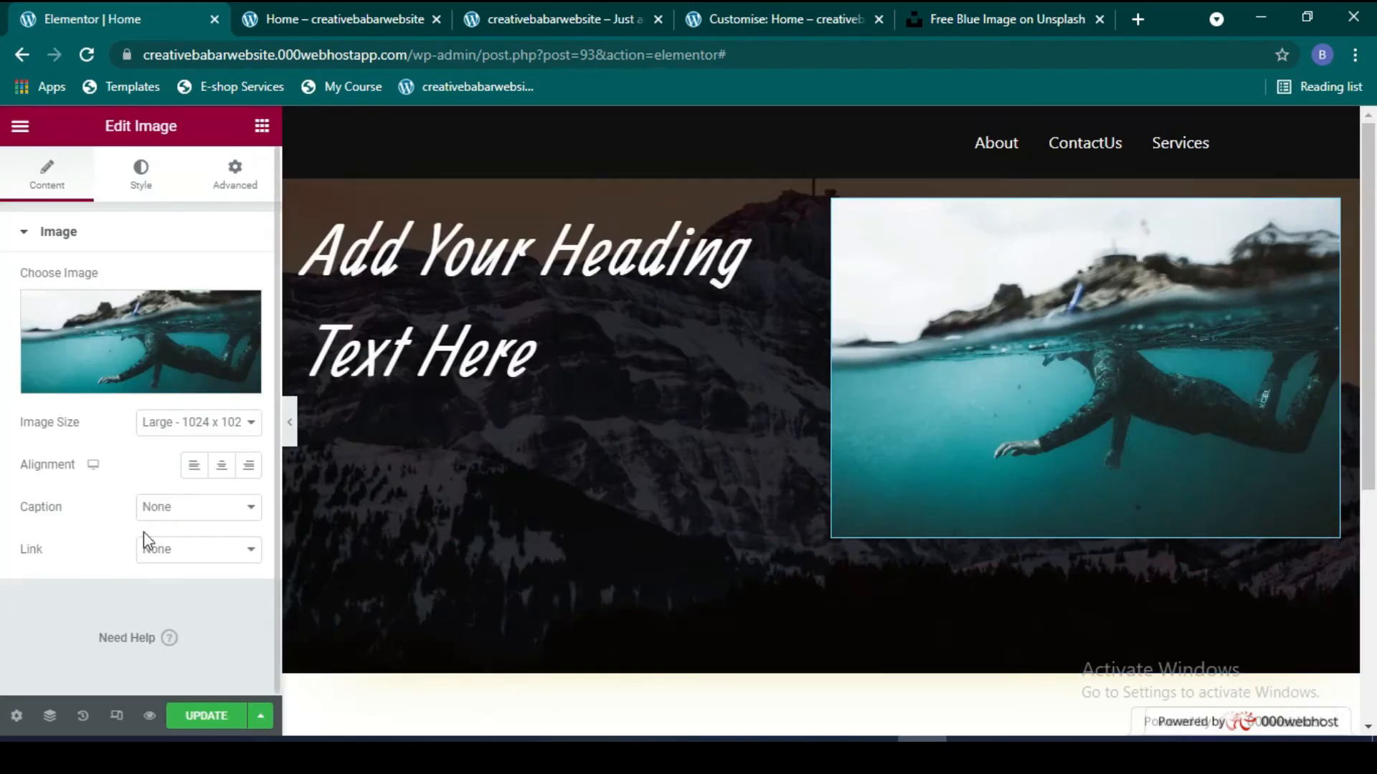
Step: Give the image a custom caption, replacing the text with 'cr'
{"action": "left_click", "coordinate": [246, 507]}
{"action": "left_click", "coordinate": [200, 542]}
{"action": "left_click", "coordinate": [214, 509]}
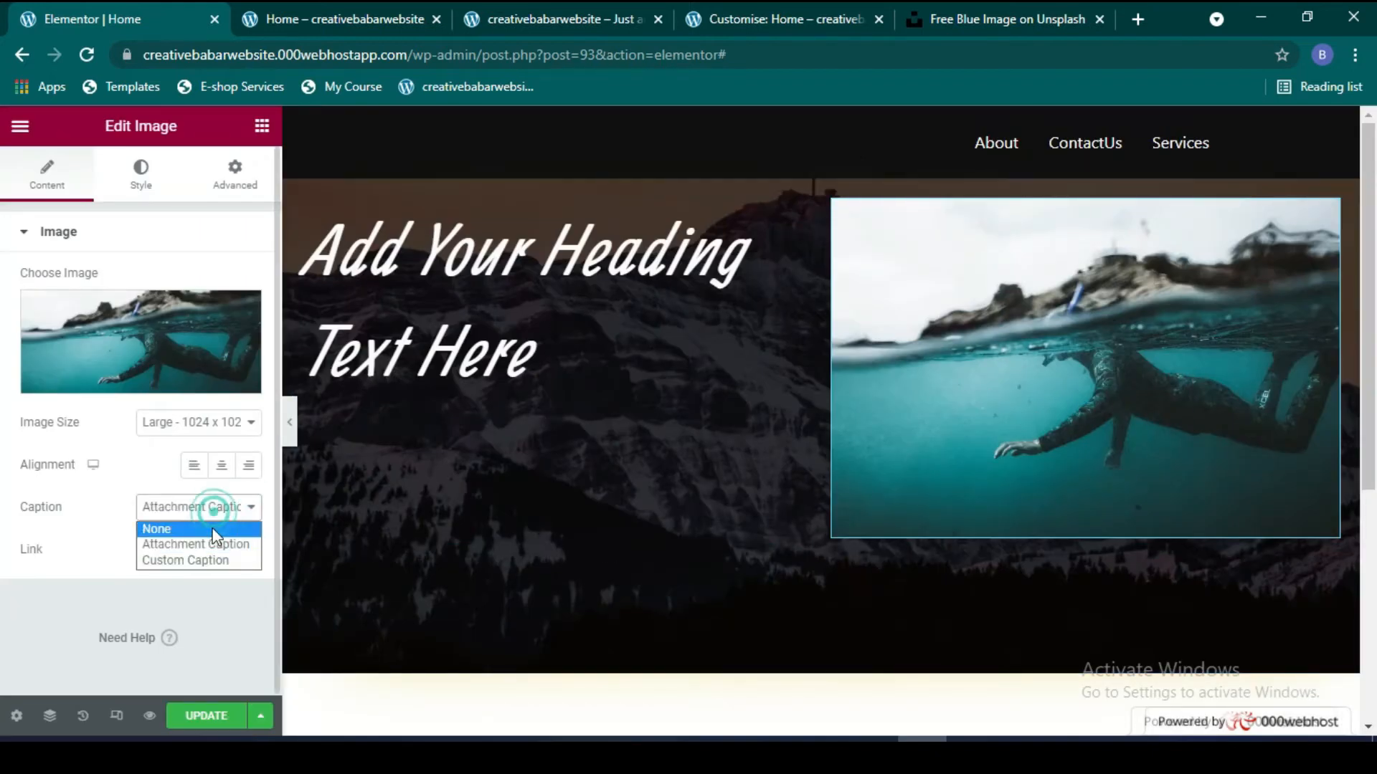
{"action": "left_click", "coordinate": [203, 560]}
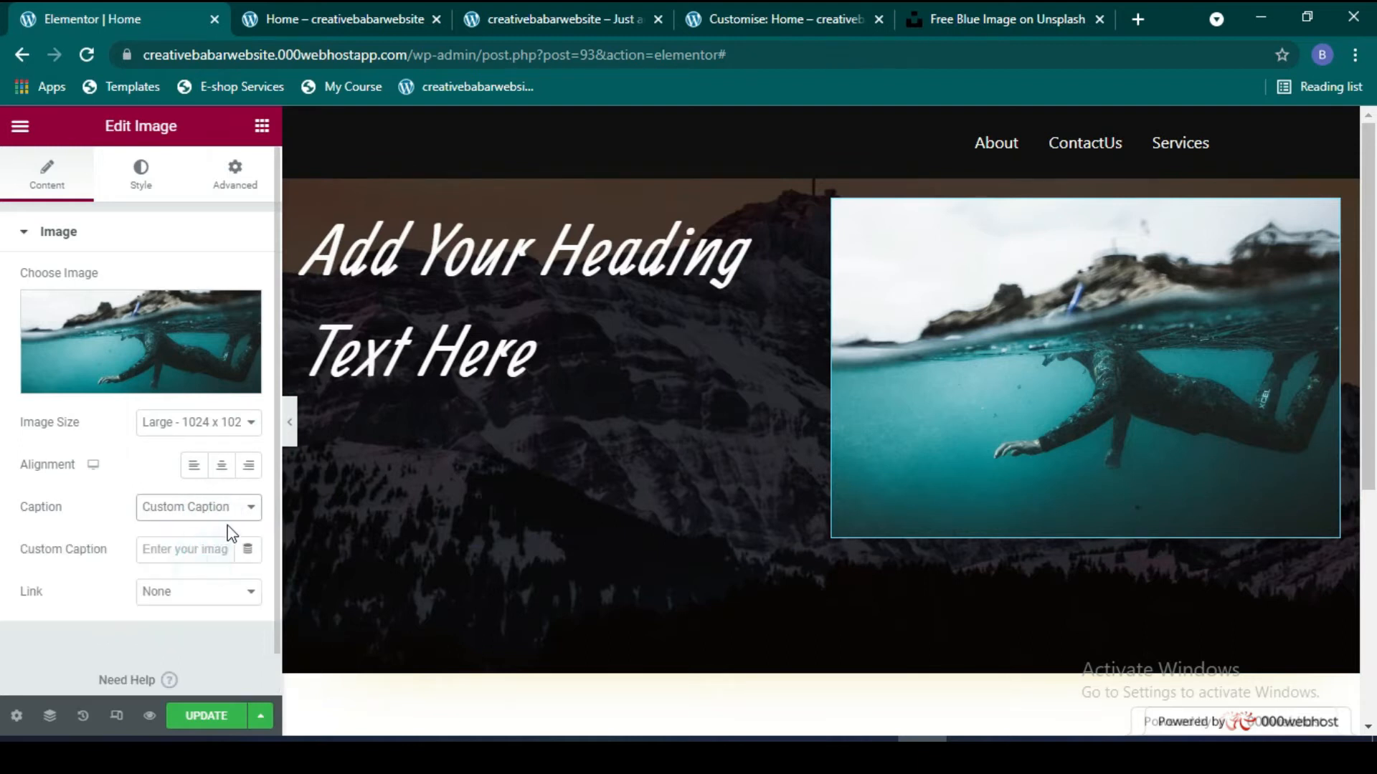
{"action": "left_click", "coordinate": [195, 550]}
{"action": "type", "text": "fgfgfgffgf"}
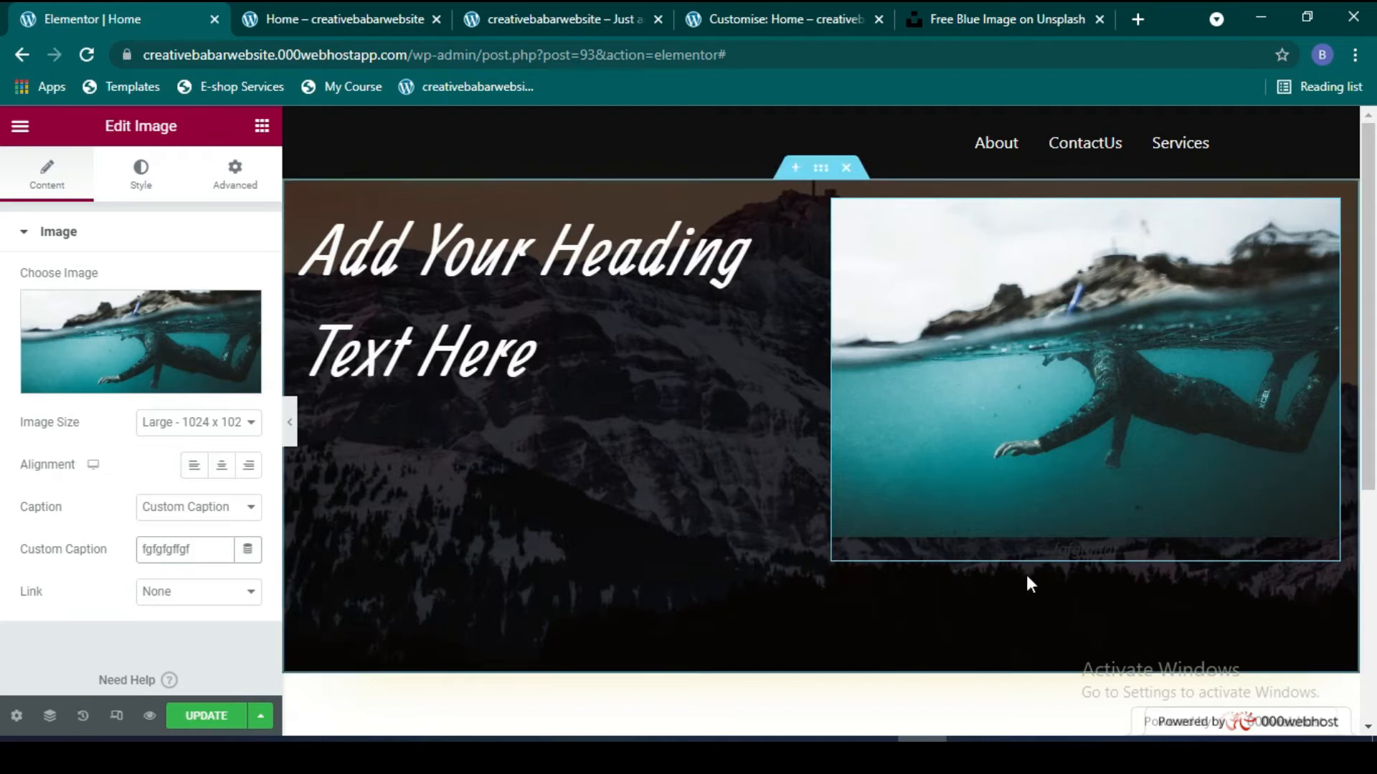
{"action": "left_click_drag", "start_coordinate": [1062, 544], "coordinate": [1123, 544]}
{"action": "left_click", "coordinate": [1094, 546]}
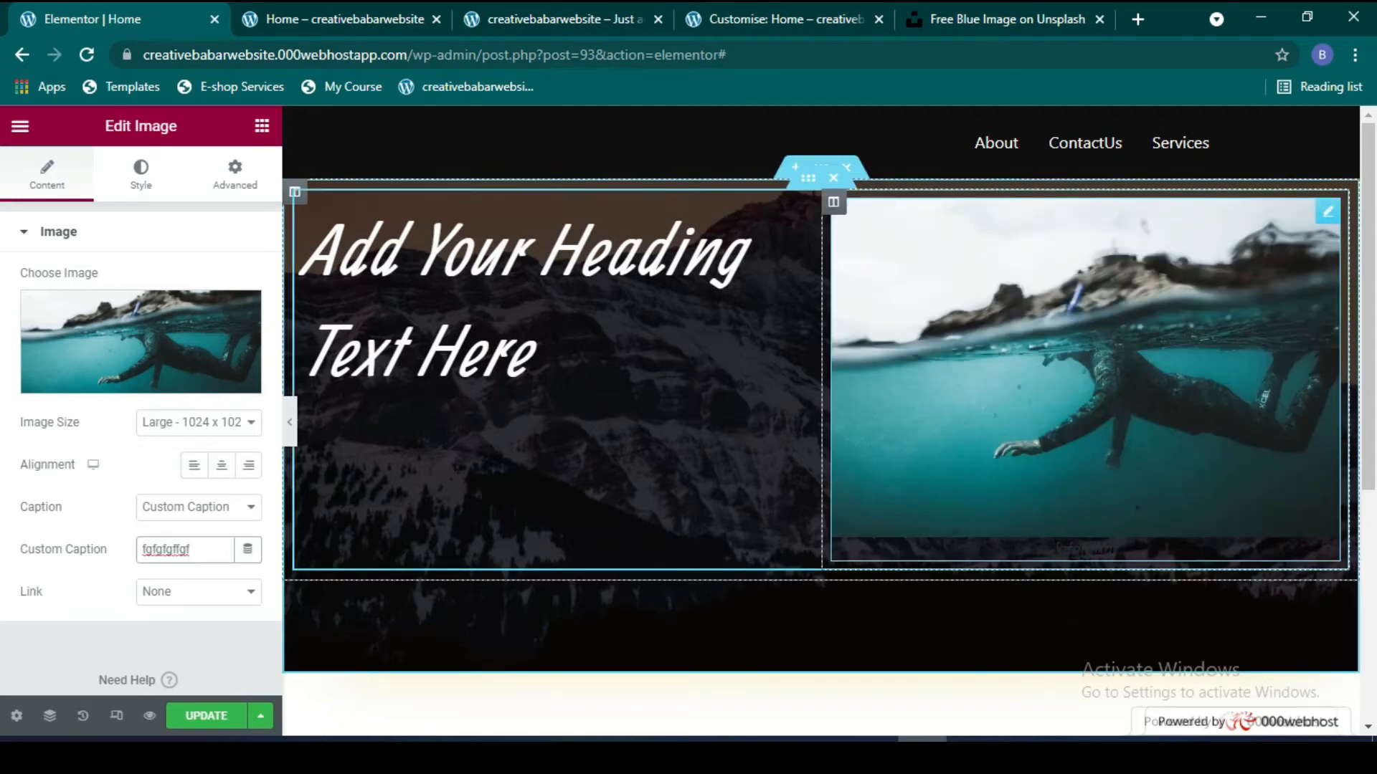
{"action": "double_click", "coordinate": [212, 552]}
{"action": "type", "text": "creativebabar"}
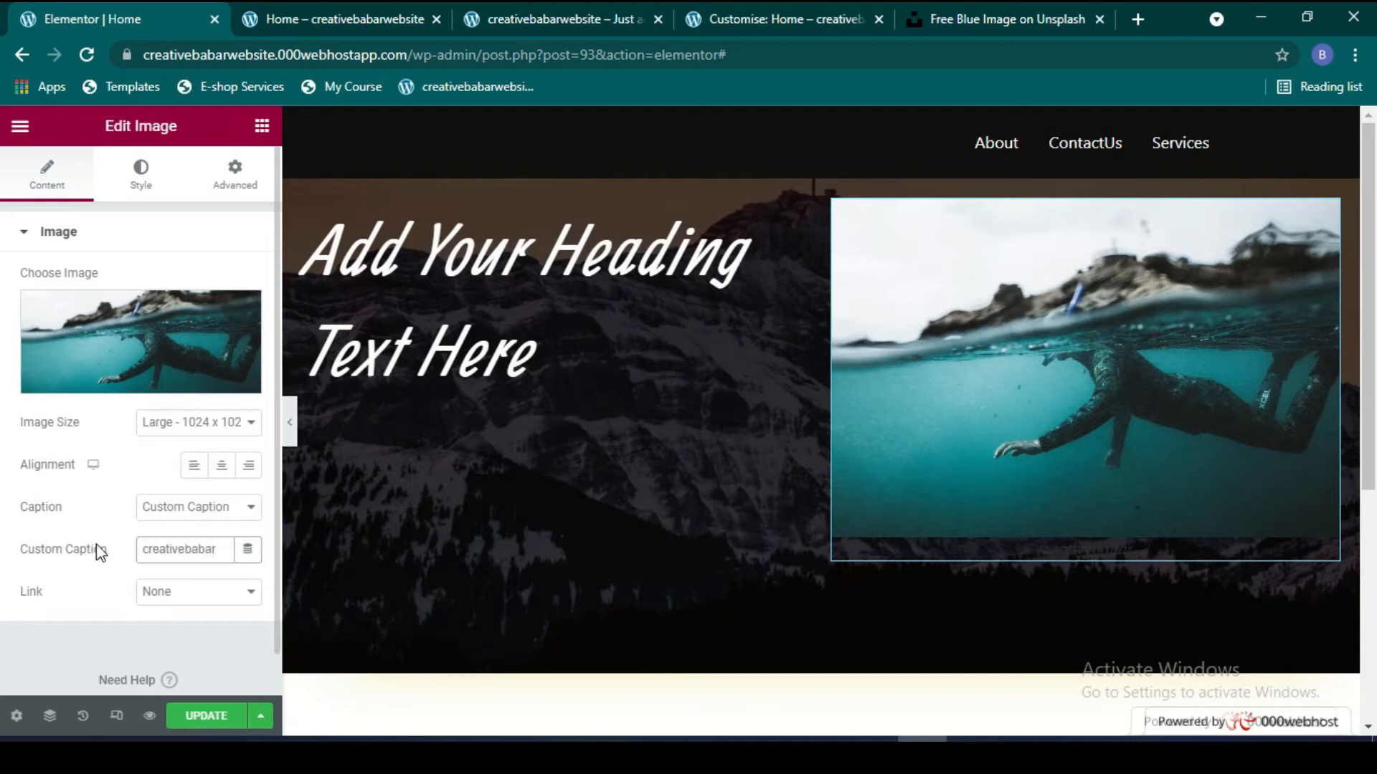
Step: Link the image to its Media File
{"action": "left_click", "coordinate": [184, 593]}
{"action": "left_click", "coordinate": [184, 628]}
{"action": "left_click", "coordinate": [224, 602]}
{"action": "left_click", "coordinate": [211, 612]}
{"action": "left_click", "coordinate": [209, 594]}
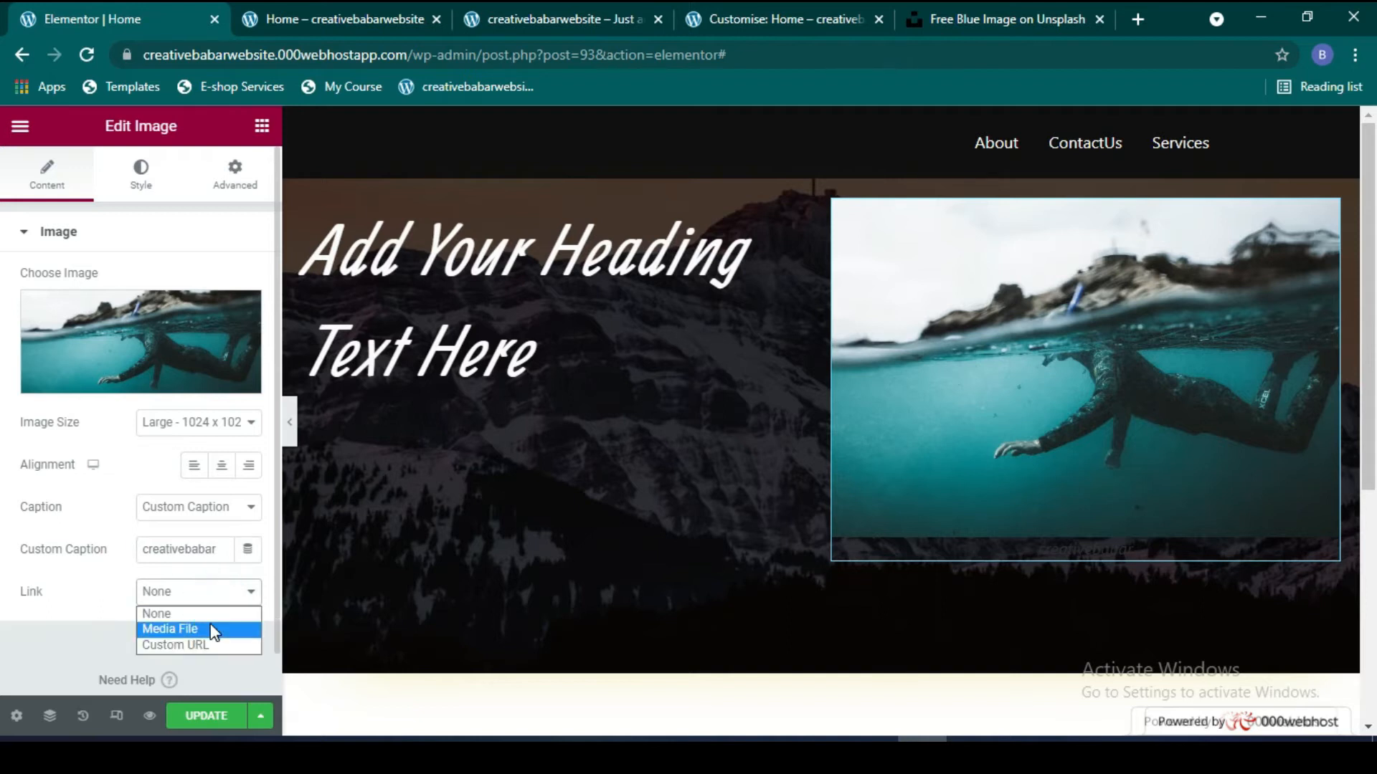
{"action": "left_click", "coordinate": [212, 630]}
{"action": "left_click", "coordinate": [221, 635]}
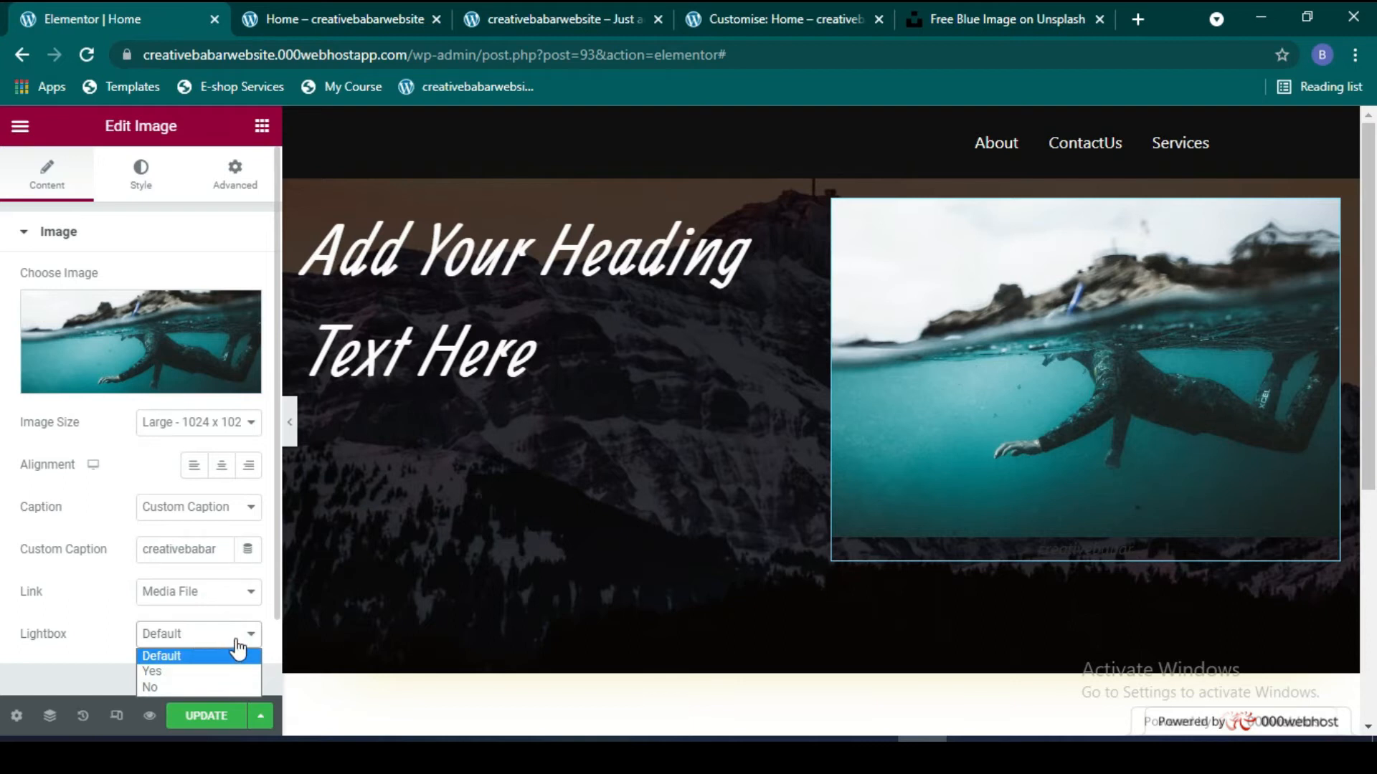
{"action": "left_click", "coordinate": [234, 637]}
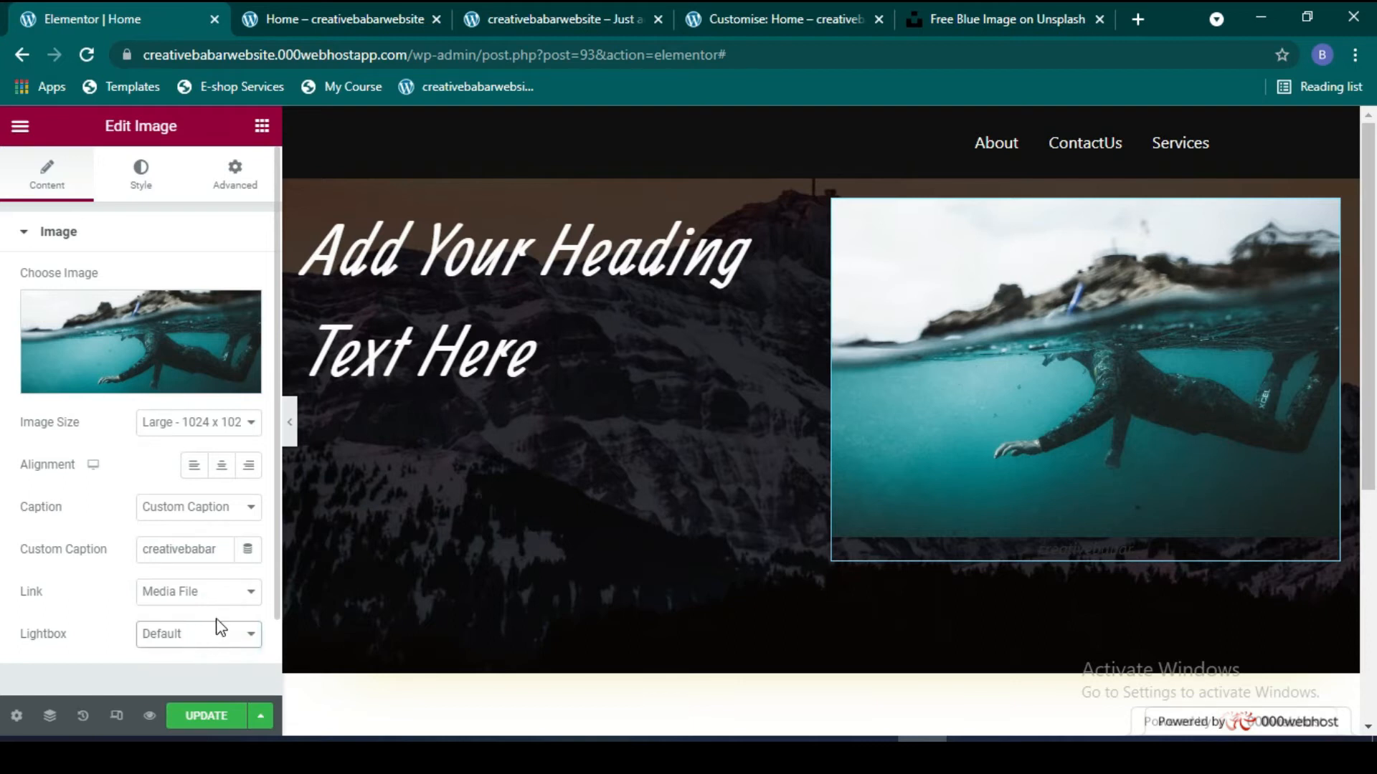
{"action": "left_click", "coordinate": [219, 599]}
{"action": "left_click", "coordinate": [221, 604]}
Step: Set the image's Lightbox to Yes and save the page
{"action": "left_click", "coordinate": [185, 638]}
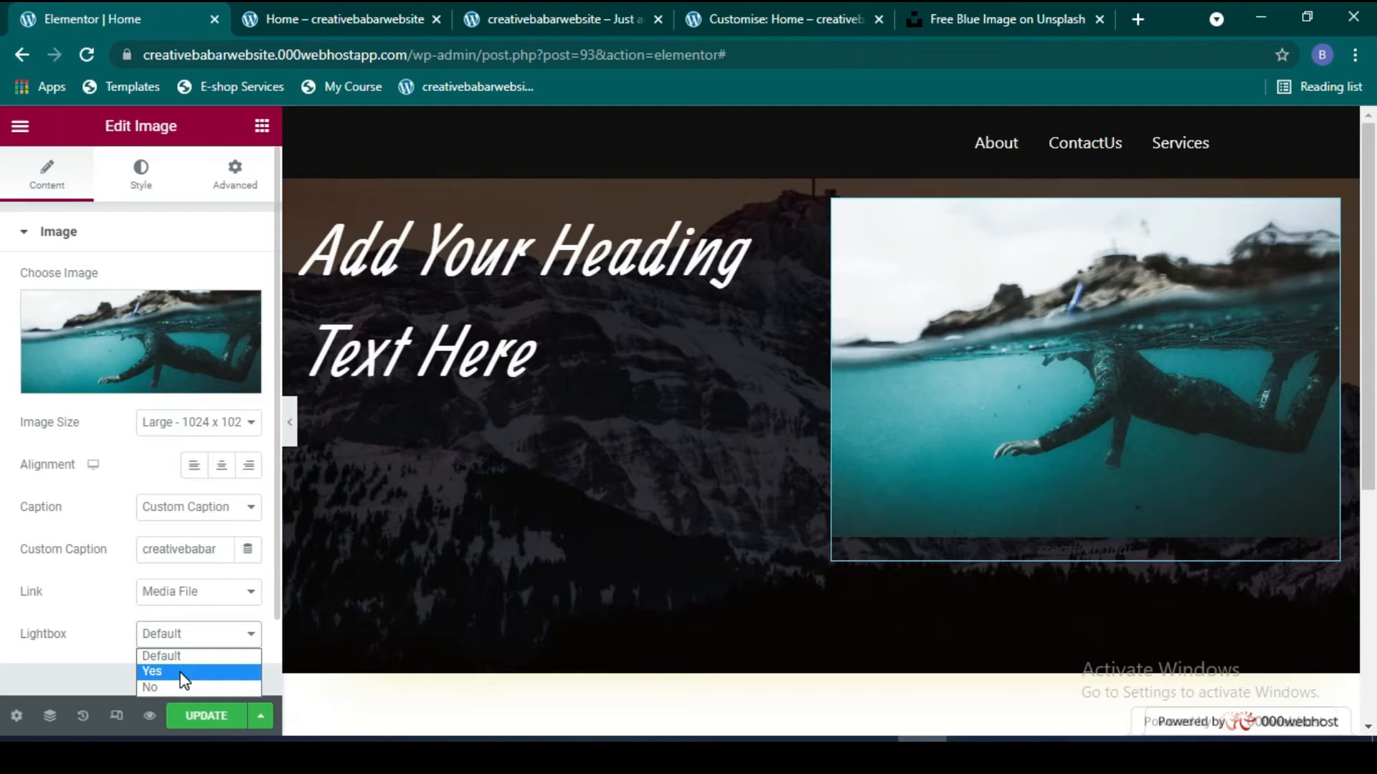
{"action": "left_click", "coordinate": [185, 674]}
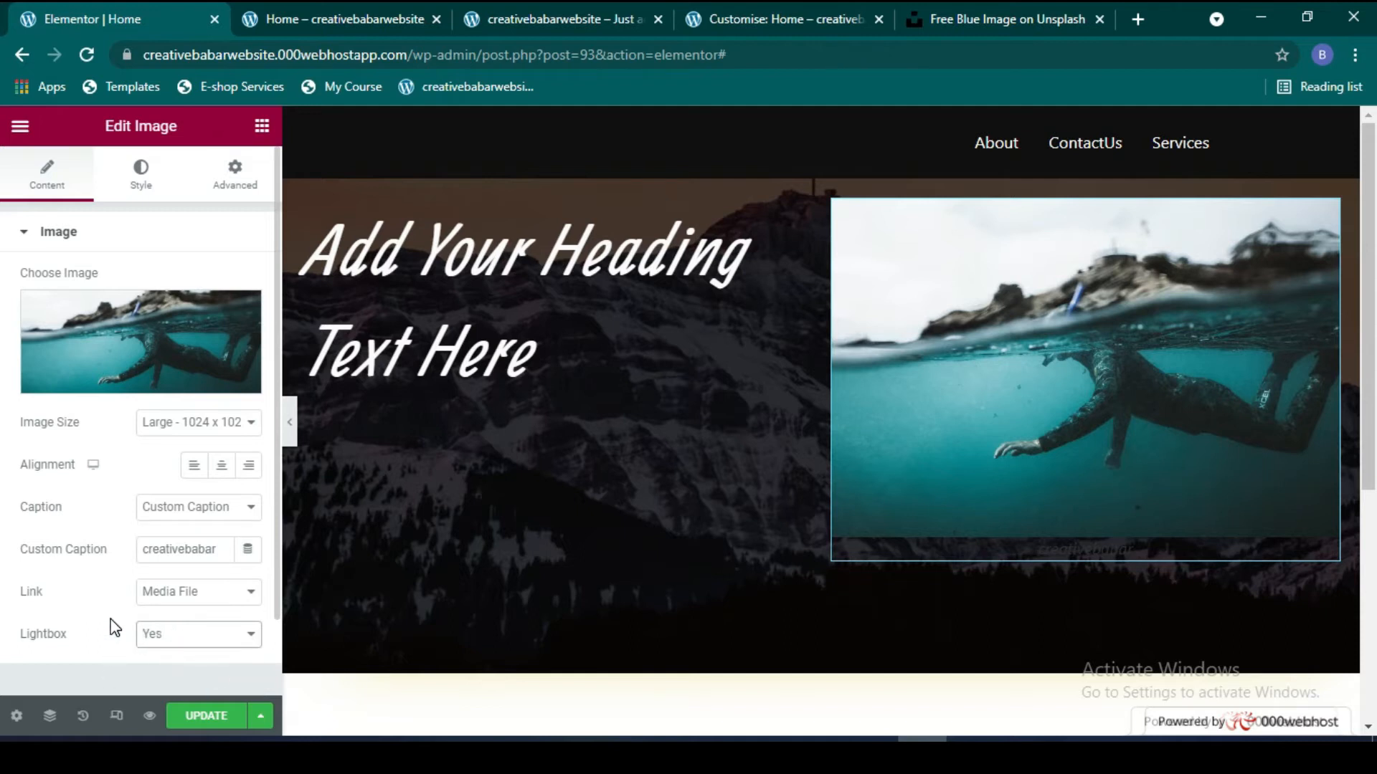
{"action": "left_click", "coordinate": [1174, 366]}
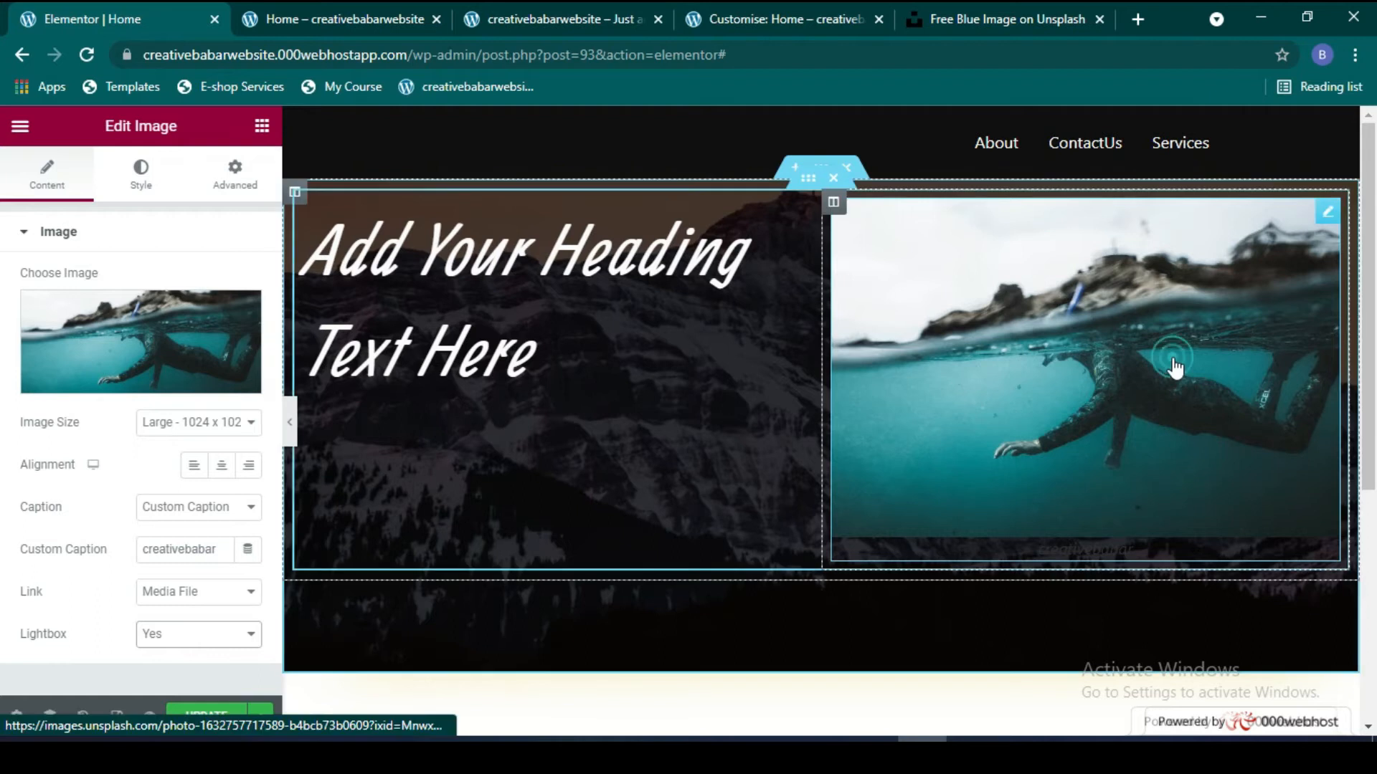
{"action": "left_click", "coordinate": [208, 716]}
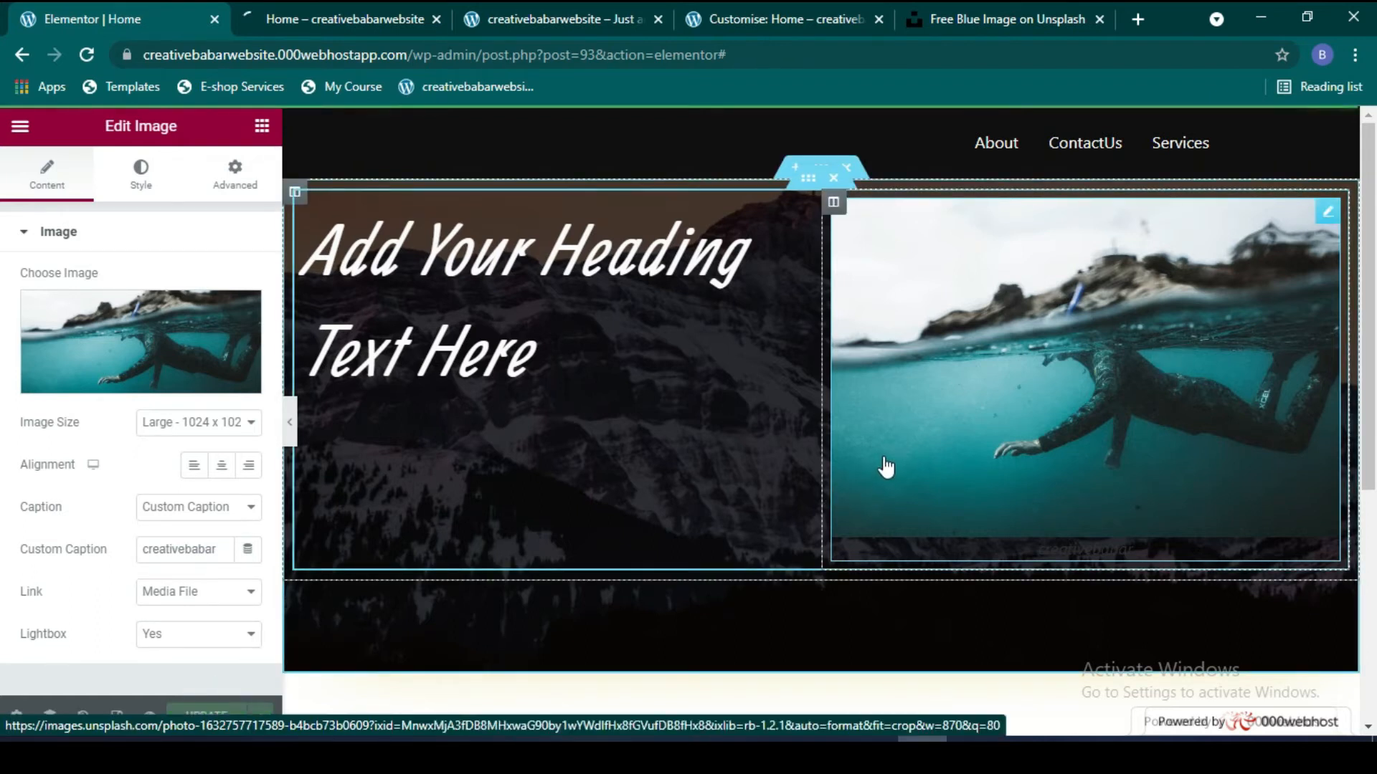
{"action": "left_click", "coordinate": [351, 19]}
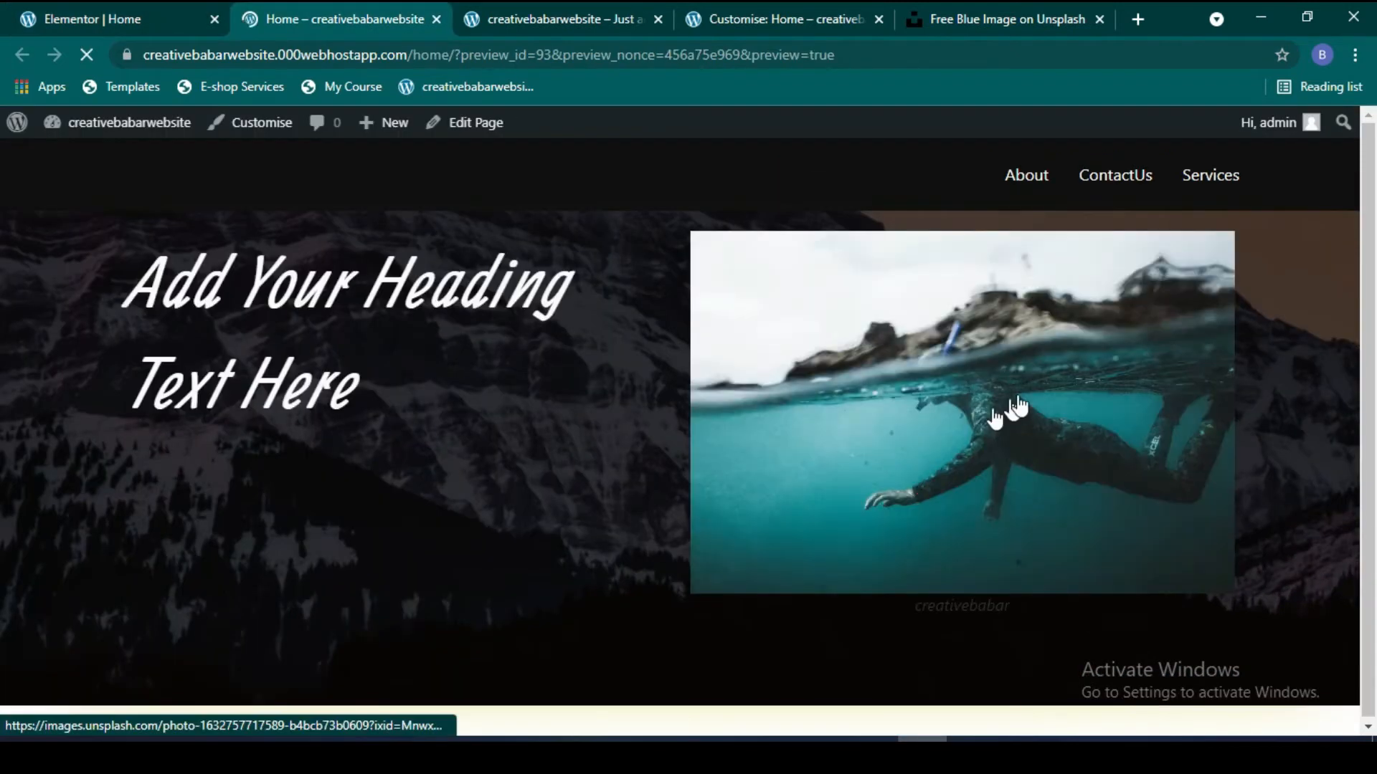
{"action": "left_click", "coordinate": [1095, 351]}
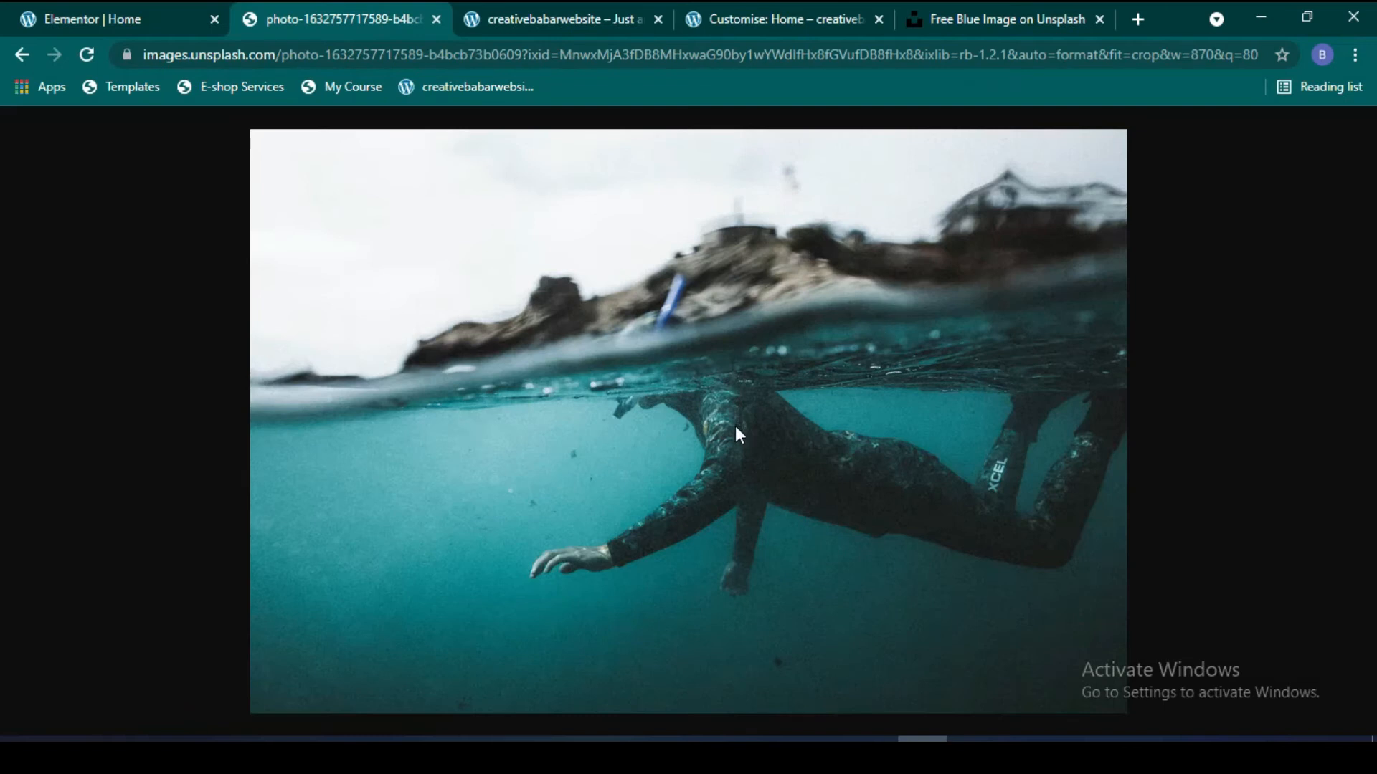
{"action": "left_click", "coordinate": [21, 54]}
{"action": "left_click", "coordinate": [151, 9]}
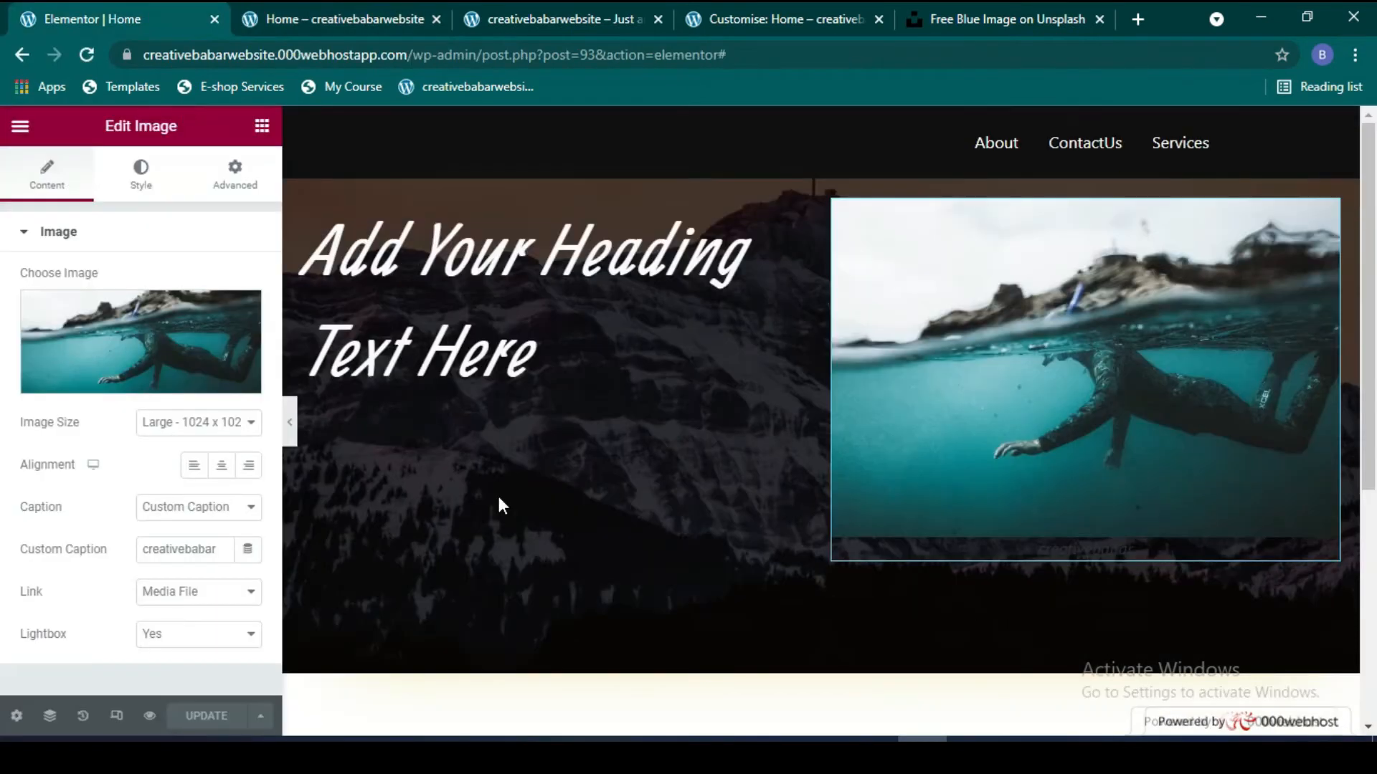
{"action": "left_click", "coordinate": [240, 20]}
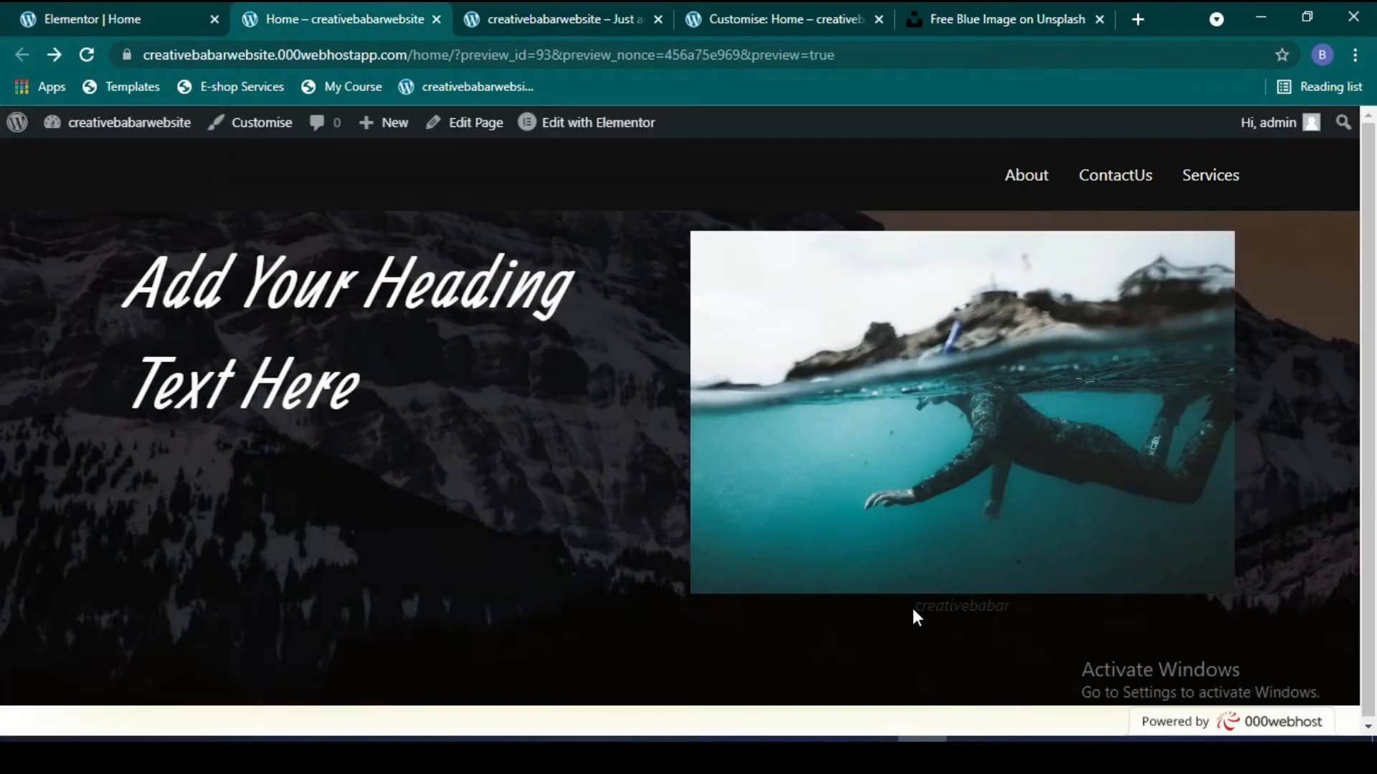
{"action": "left_click_drag", "start_coordinate": [918, 607], "coordinate": [1015, 618]}
{"action": "left_click", "coordinate": [224, 10]}
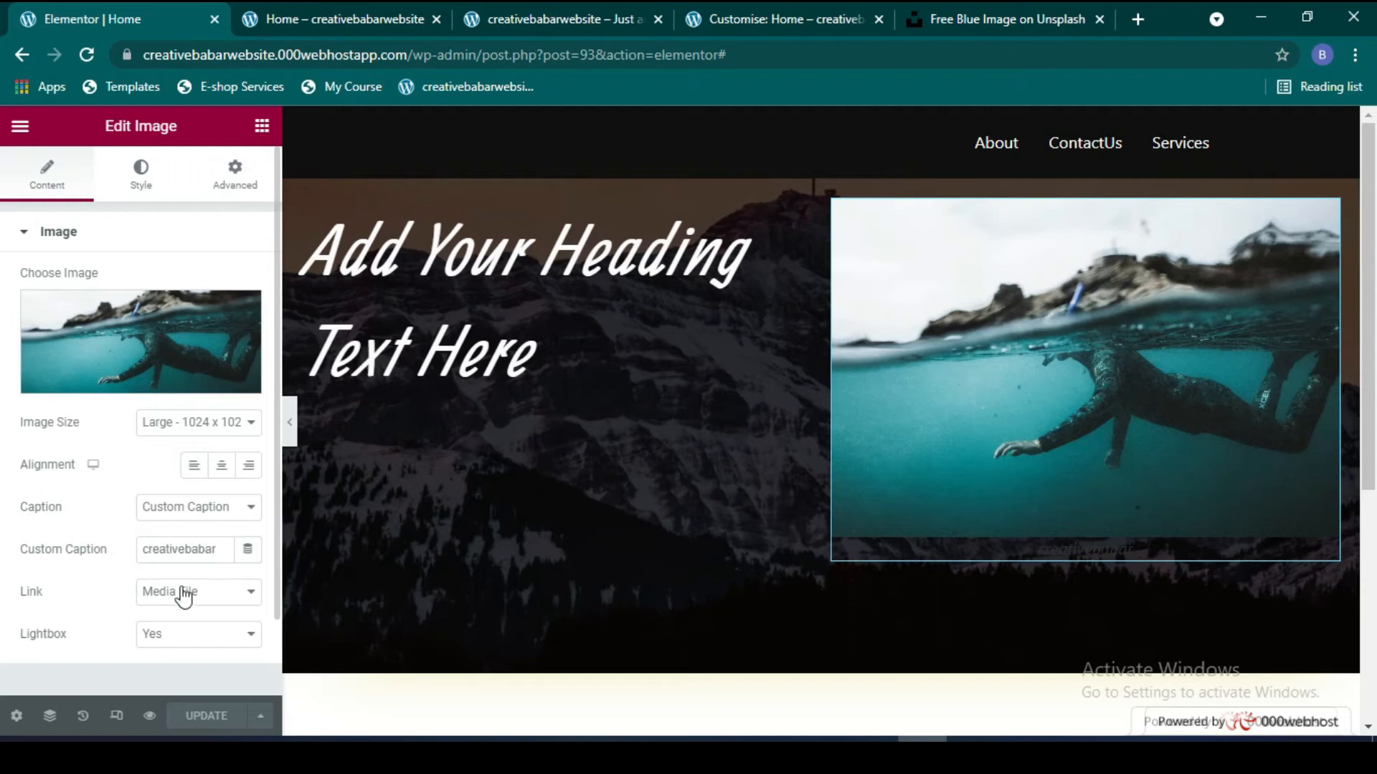
Step: Set the swimmer image's lightbox to Default, remove its link, and left-align it
{"action": "left_click", "coordinate": [238, 647]}
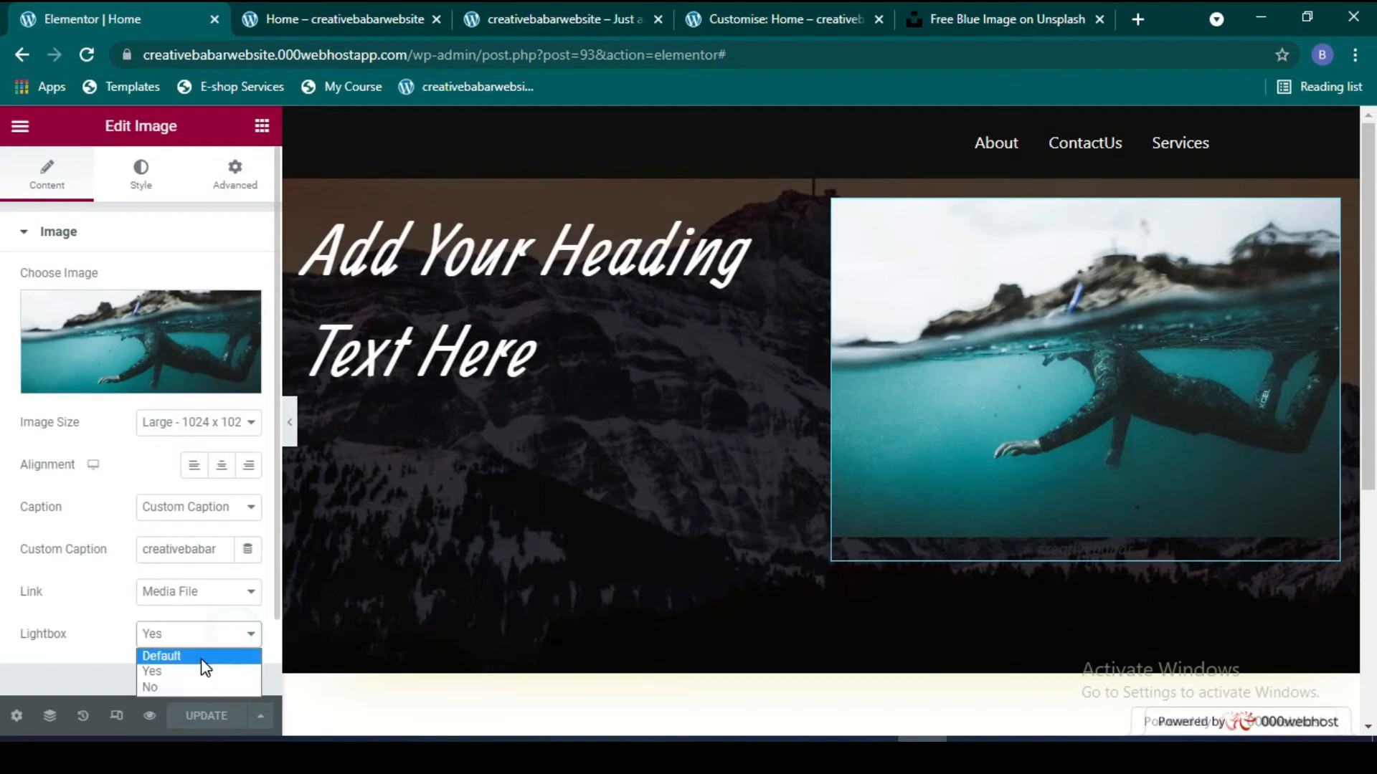
{"action": "left_click", "coordinate": [204, 655]}
{"action": "left_click", "coordinate": [231, 601]}
{"action": "left_click", "coordinate": [193, 611]}
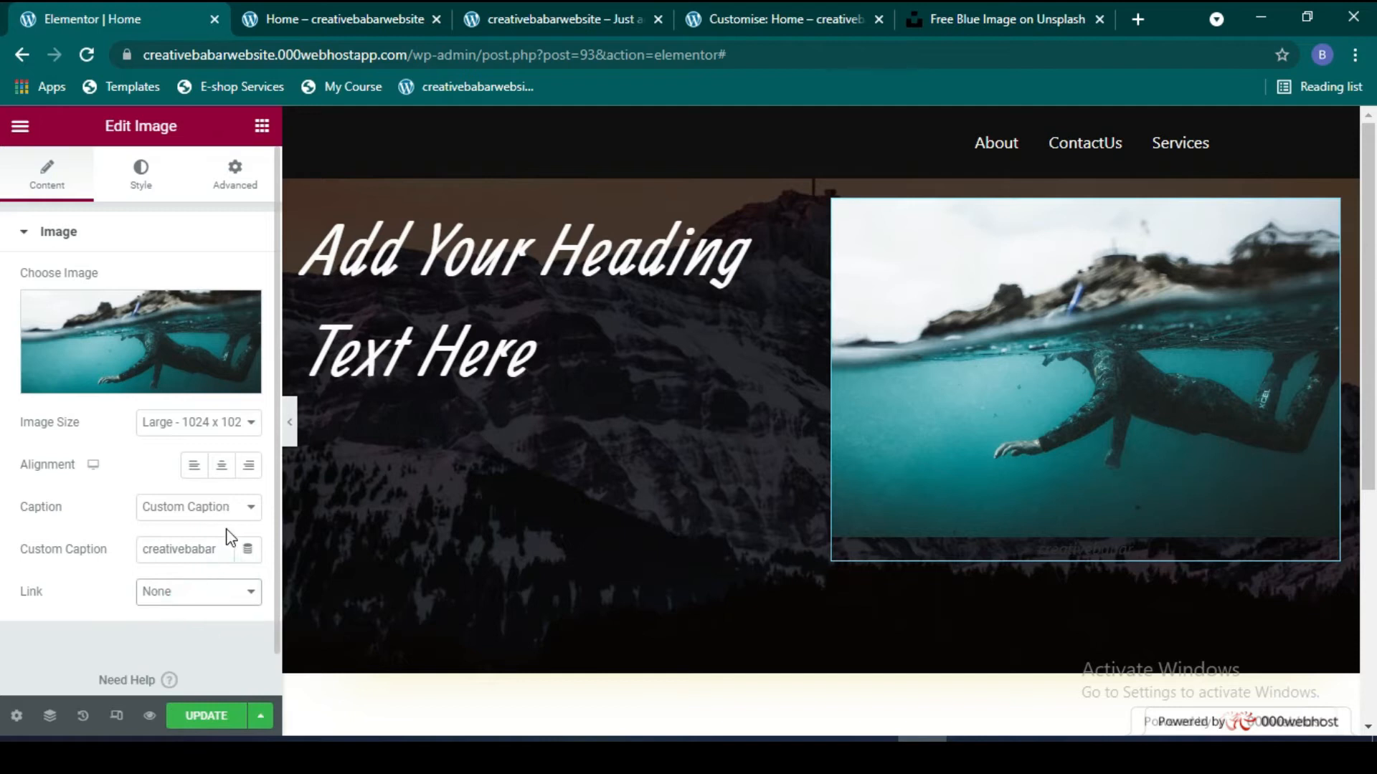
{"action": "left_click", "coordinate": [202, 470]}
{"action": "left_click", "coordinate": [224, 470]}
{"action": "left_click", "coordinate": [249, 469]}
{"action": "left_click", "coordinate": [193, 466]}
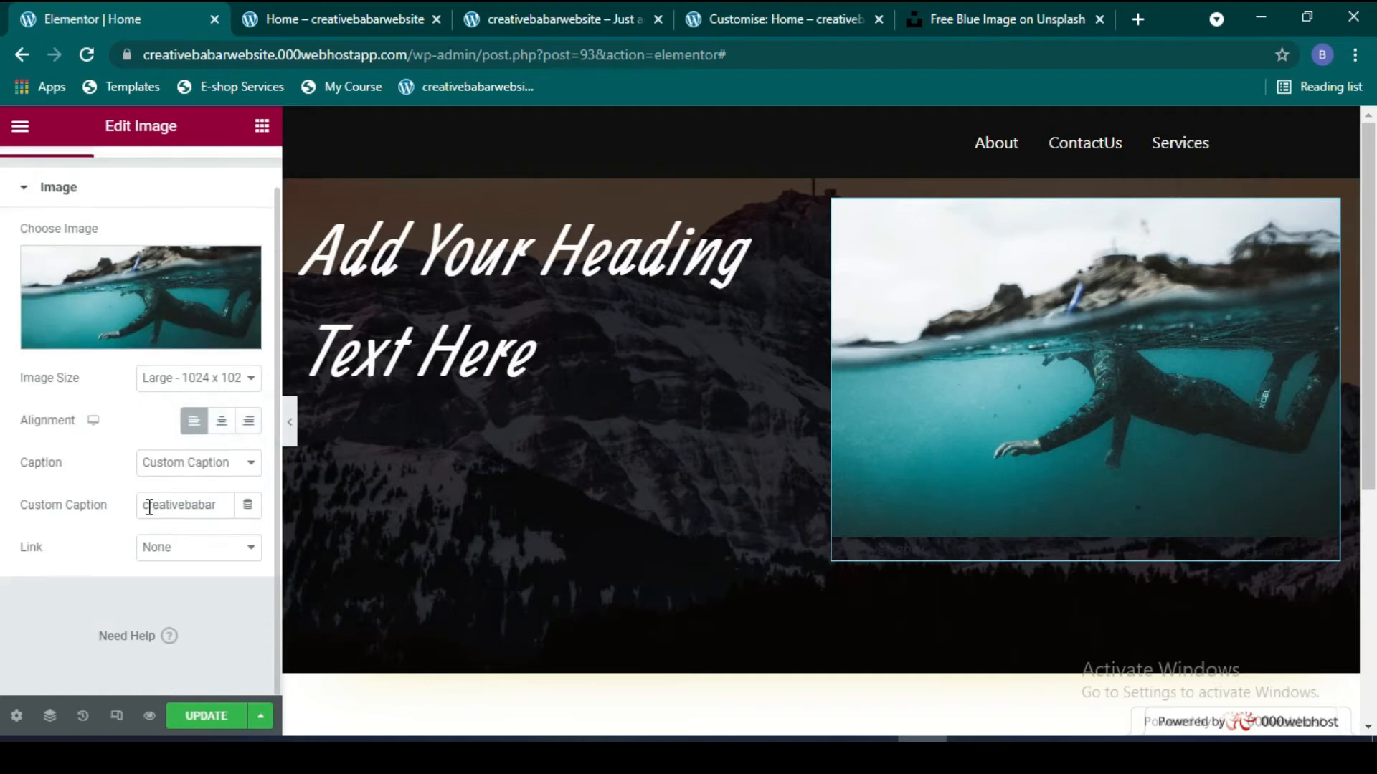
Step: Set the image width and max width to 100 and clear its height
{"action": "left_click", "coordinate": [144, 178]}
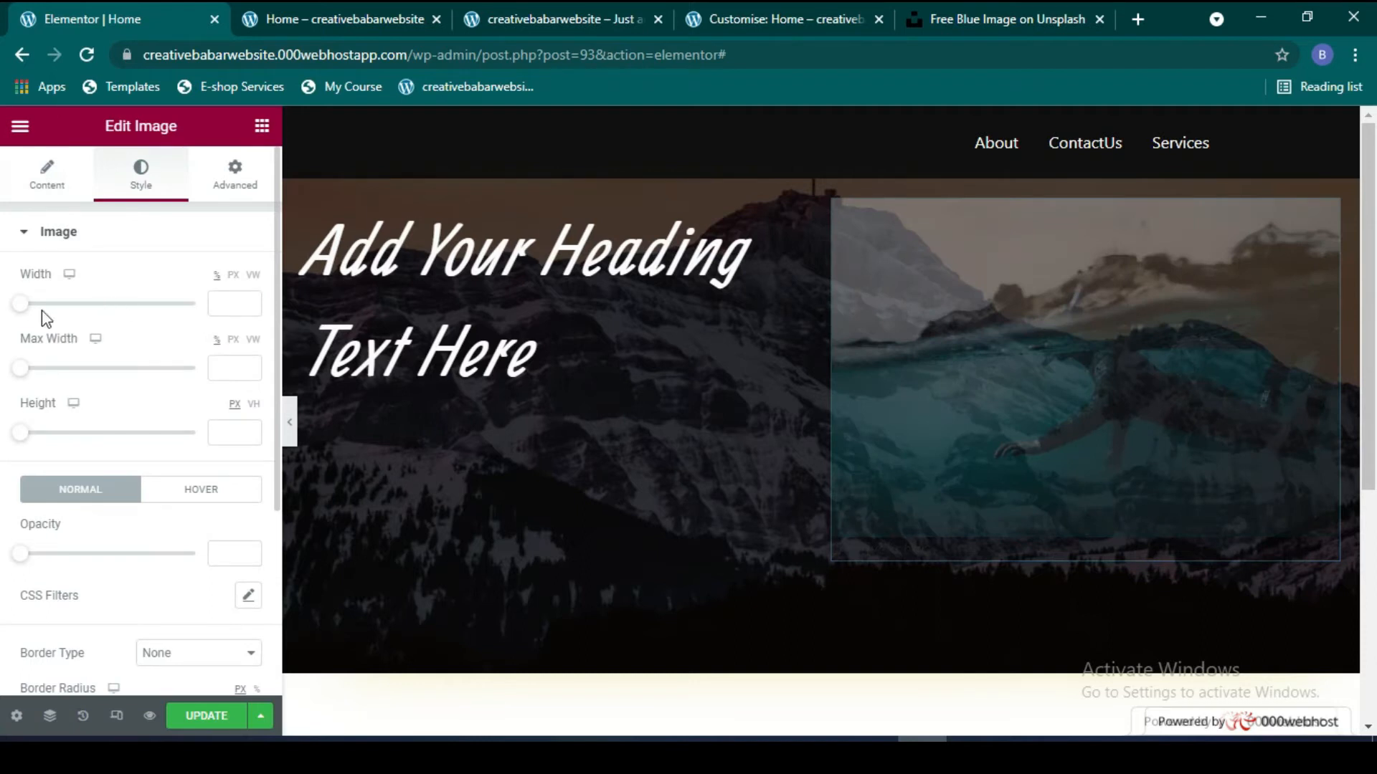
{"action": "left_click_drag", "start_coordinate": [18, 304], "coordinate": [222, 339]}
{"action": "left_click_drag", "start_coordinate": [25, 381], "coordinate": [225, 382]}
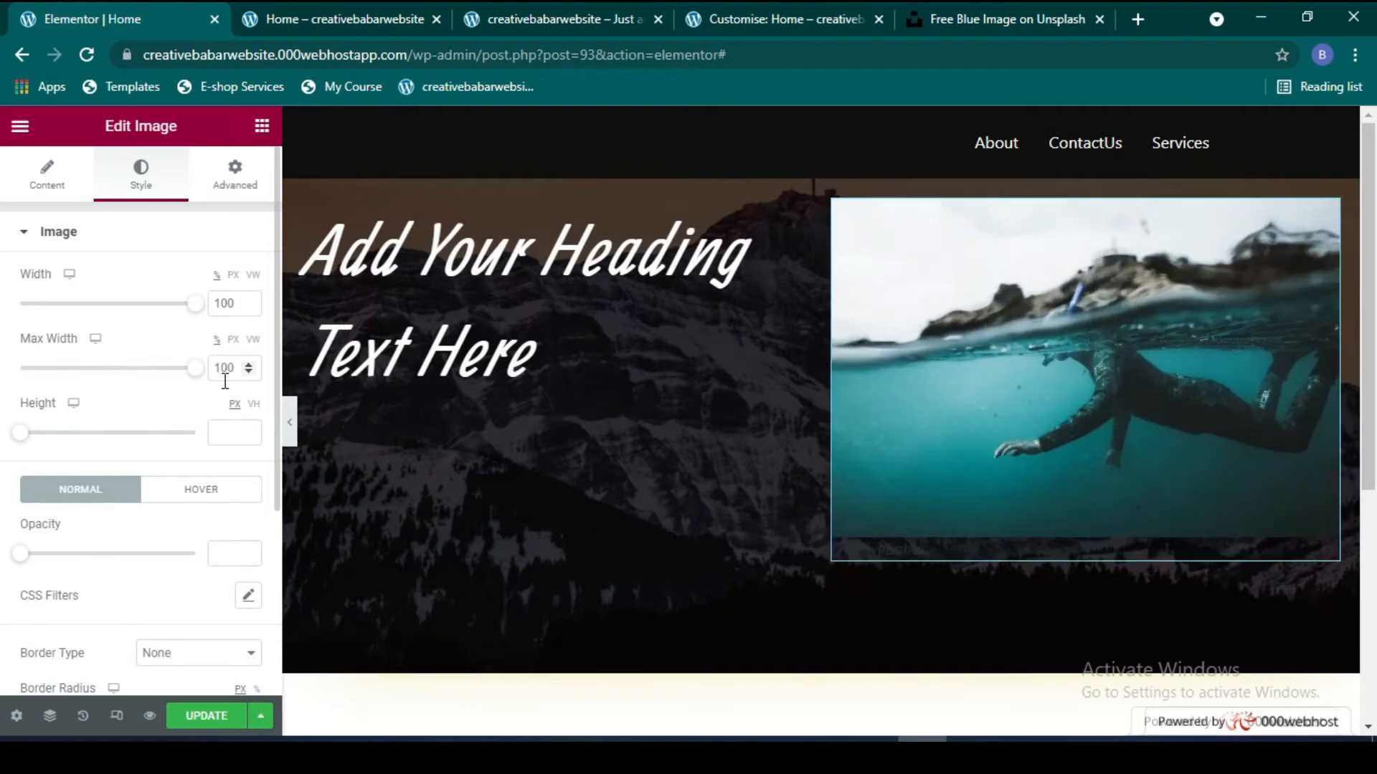
{"action": "left_click_drag", "start_coordinate": [25, 438], "coordinate": [130, 451]}
{"action": "double_click", "coordinate": [236, 434]}
{"action": "key", "text": "BackSpace"}
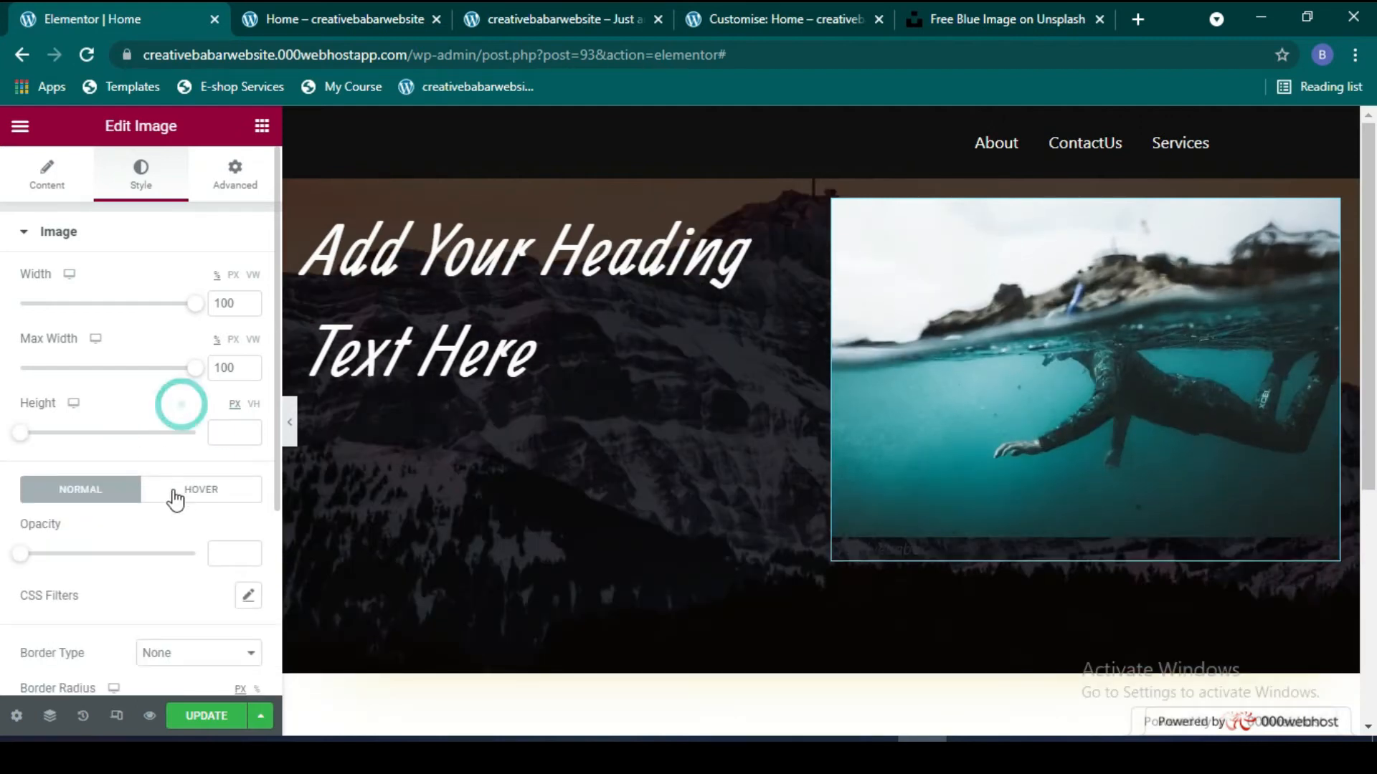
Step: Set the image opacity to 0.66
{"action": "scroll", "coordinate": [42, 504], "scroll_direction": "down", "scroll_amount": 1}
{"action": "left_click_drag", "start_coordinate": [24, 464], "coordinate": [123, 473]}
{"action": "mouse_move", "coordinate": [58, 470]}
{"action": "left_mouse_down"}
{"action": "mouse_move", "coordinate": [27, 468]}
{"action": "mouse_move", "coordinate": [40, 467]}
{"action": "left_mouse_up"}
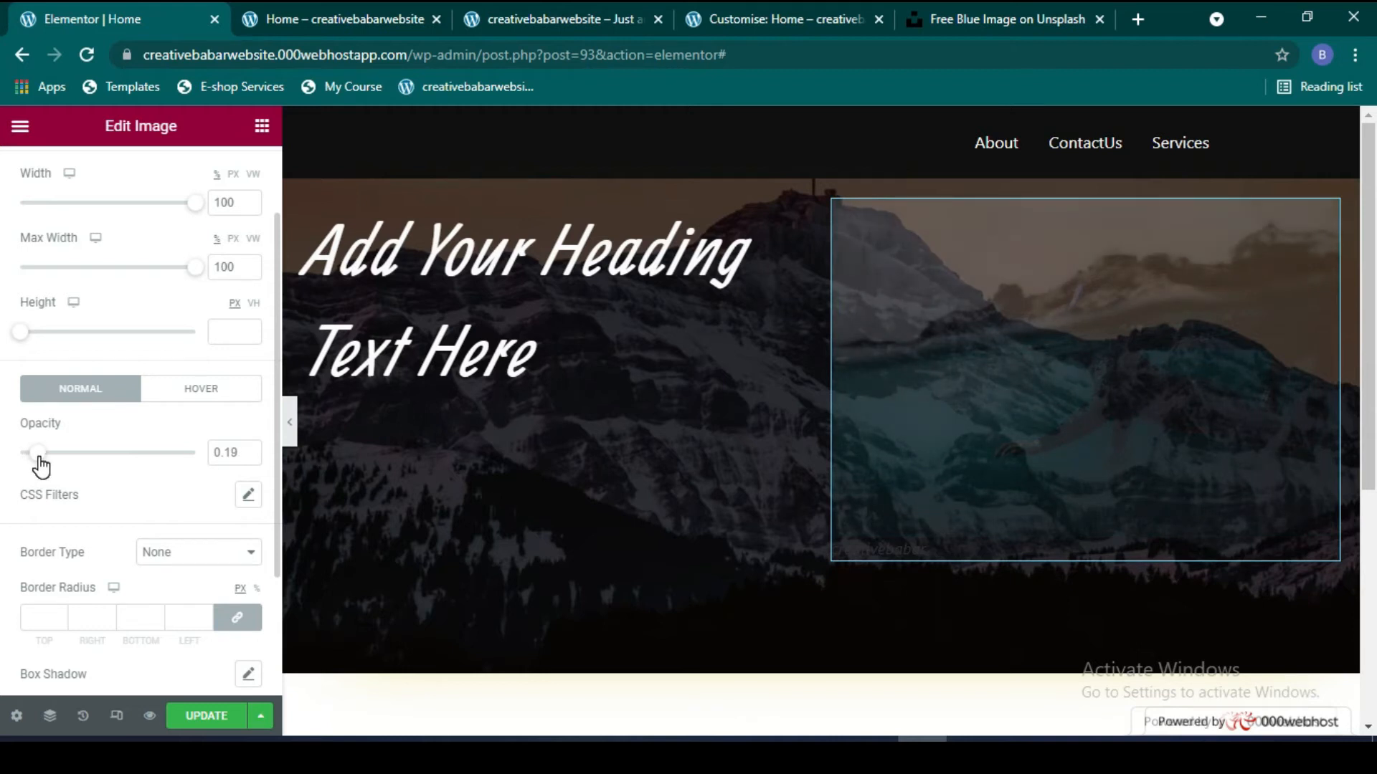
{"action": "left_click_drag", "start_coordinate": [41, 466], "coordinate": [133, 466]}
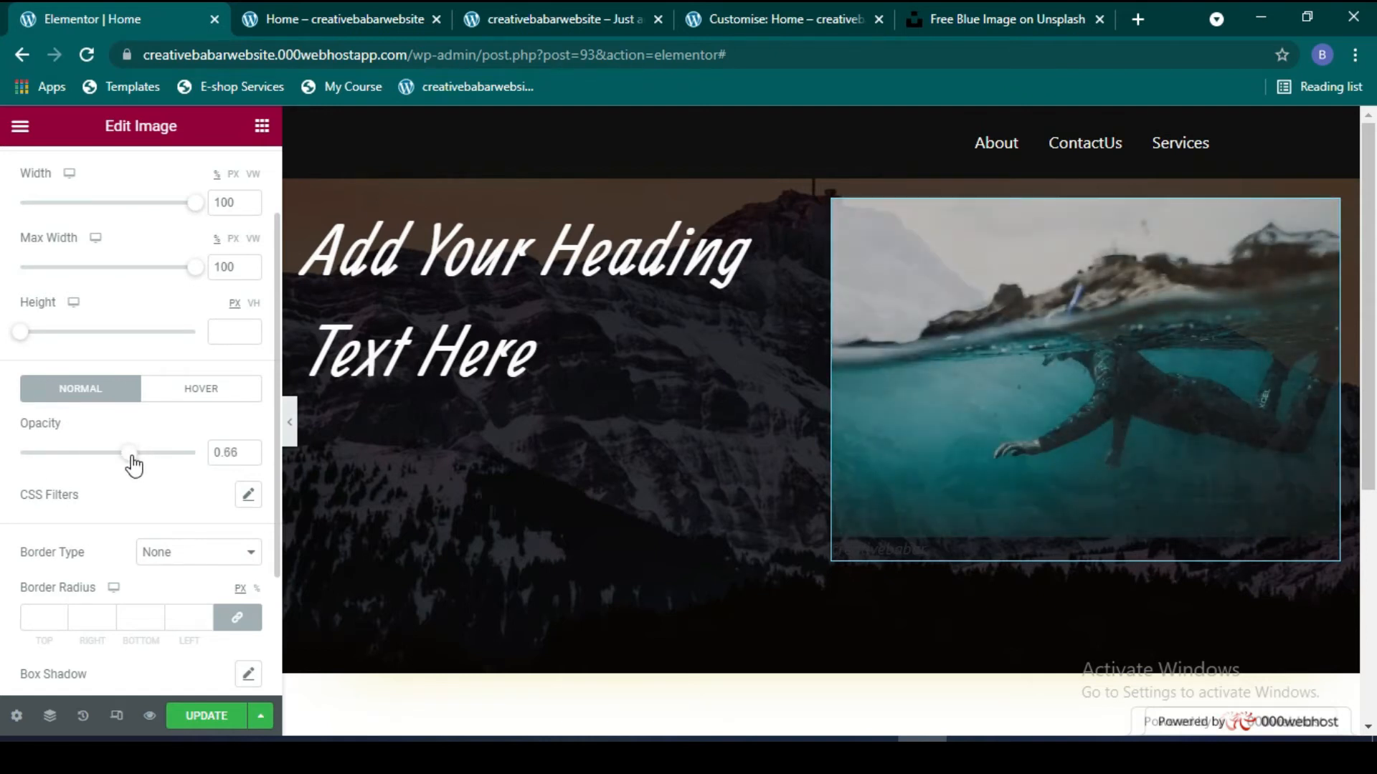
Step: Try solid, double and dashed borders, then set the image border type to None
{"action": "left_click", "coordinate": [192, 553]}
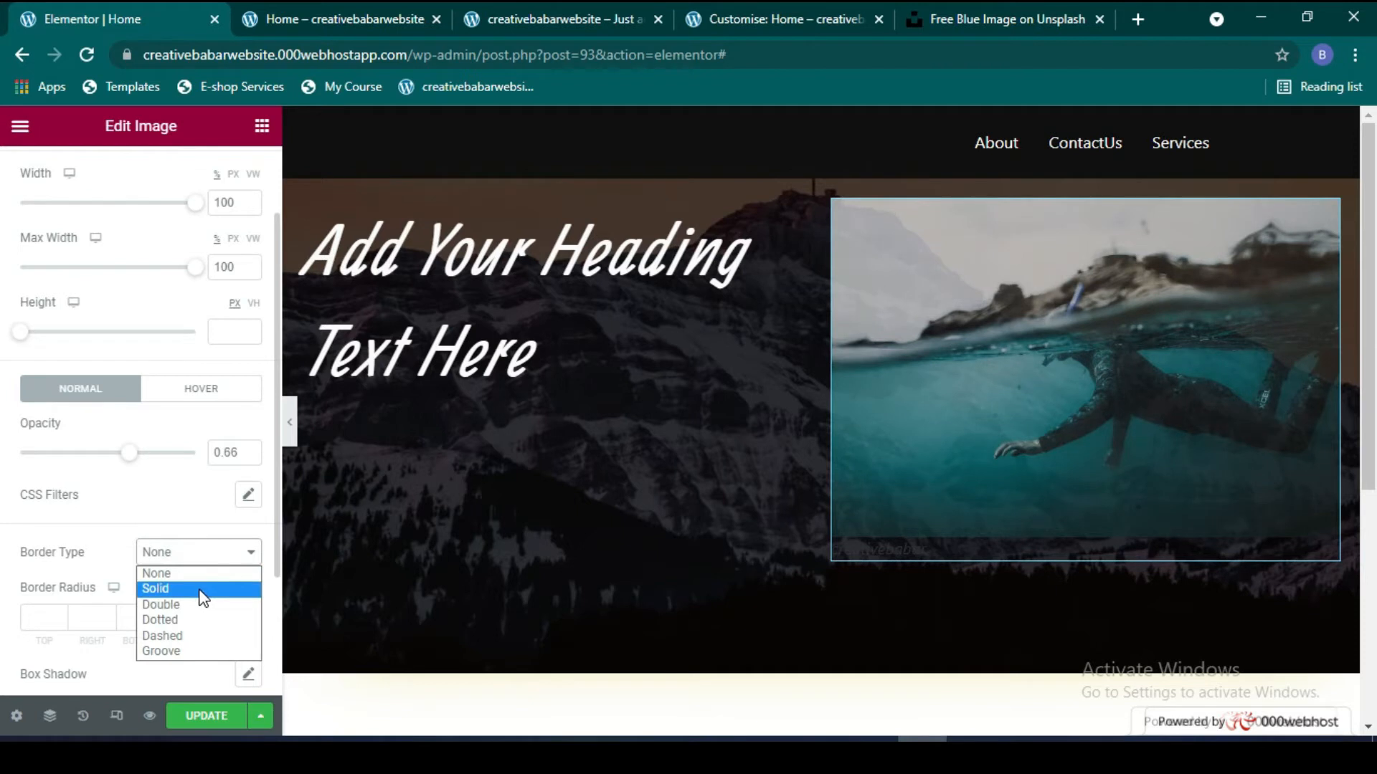
{"action": "left_click", "coordinate": [205, 598]}
{"action": "left_click", "coordinate": [194, 556]}
{"action": "left_click", "coordinate": [179, 605]}
{"action": "left_click", "coordinate": [194, 558]}
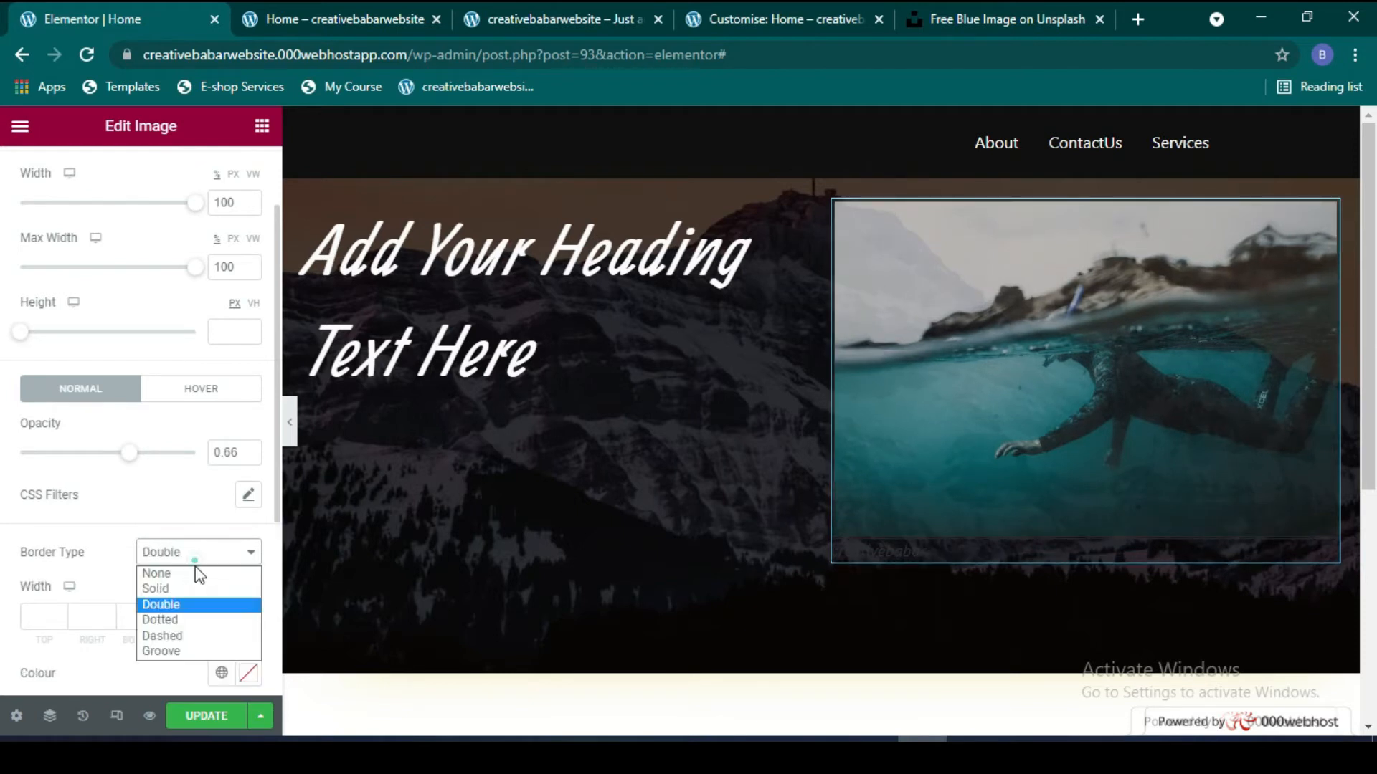
{"action": "left_click", "coordinate": [179, 636]}
{"action": "left_click", "coordinate": [211, 545]}
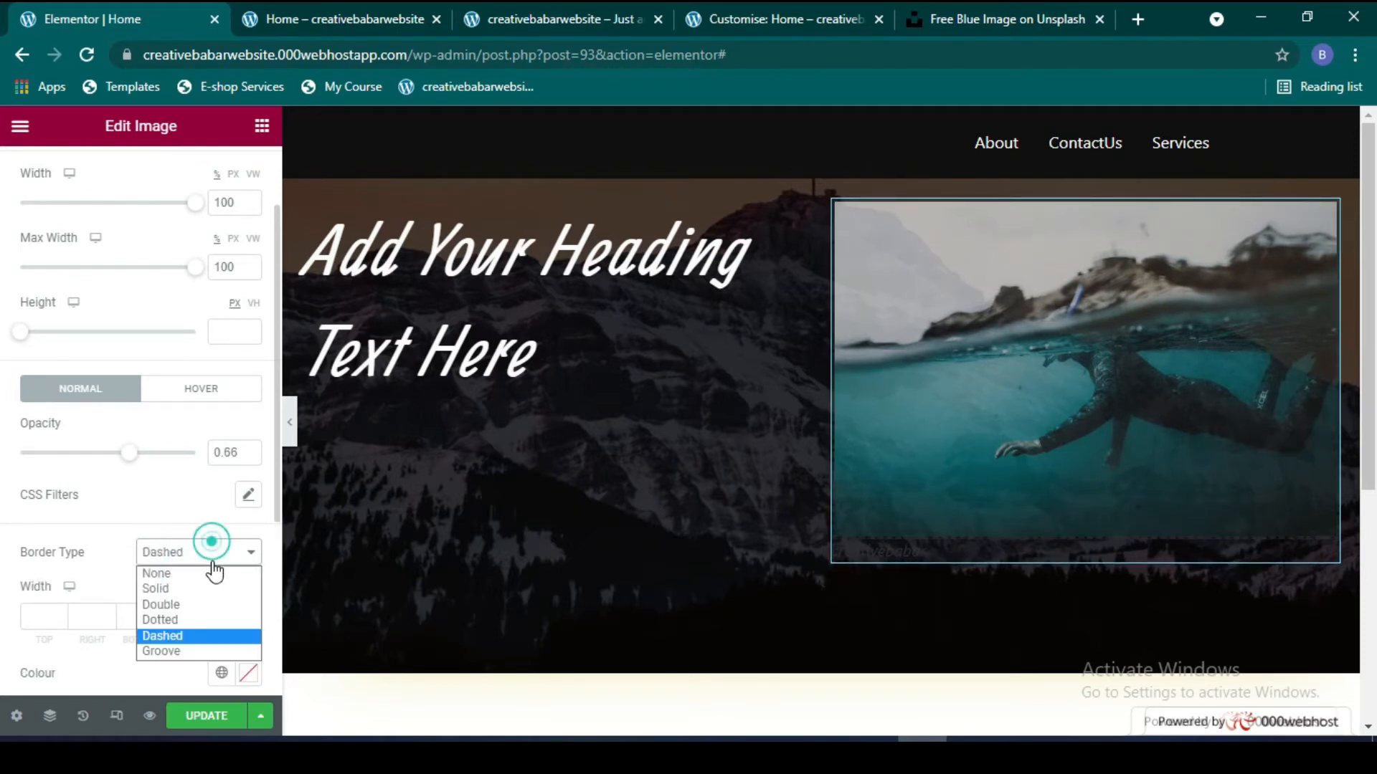
{"action": "left_click", "coordinate": [213, 573]}
{"action": "scroll", "coordinate": [98, 578], "scroll_direction": "down", "scroll_amount": 2}
Step: Make the caption text near-white and centre it under the image
{"action": "left_click", "coordinate": [32, 565]}
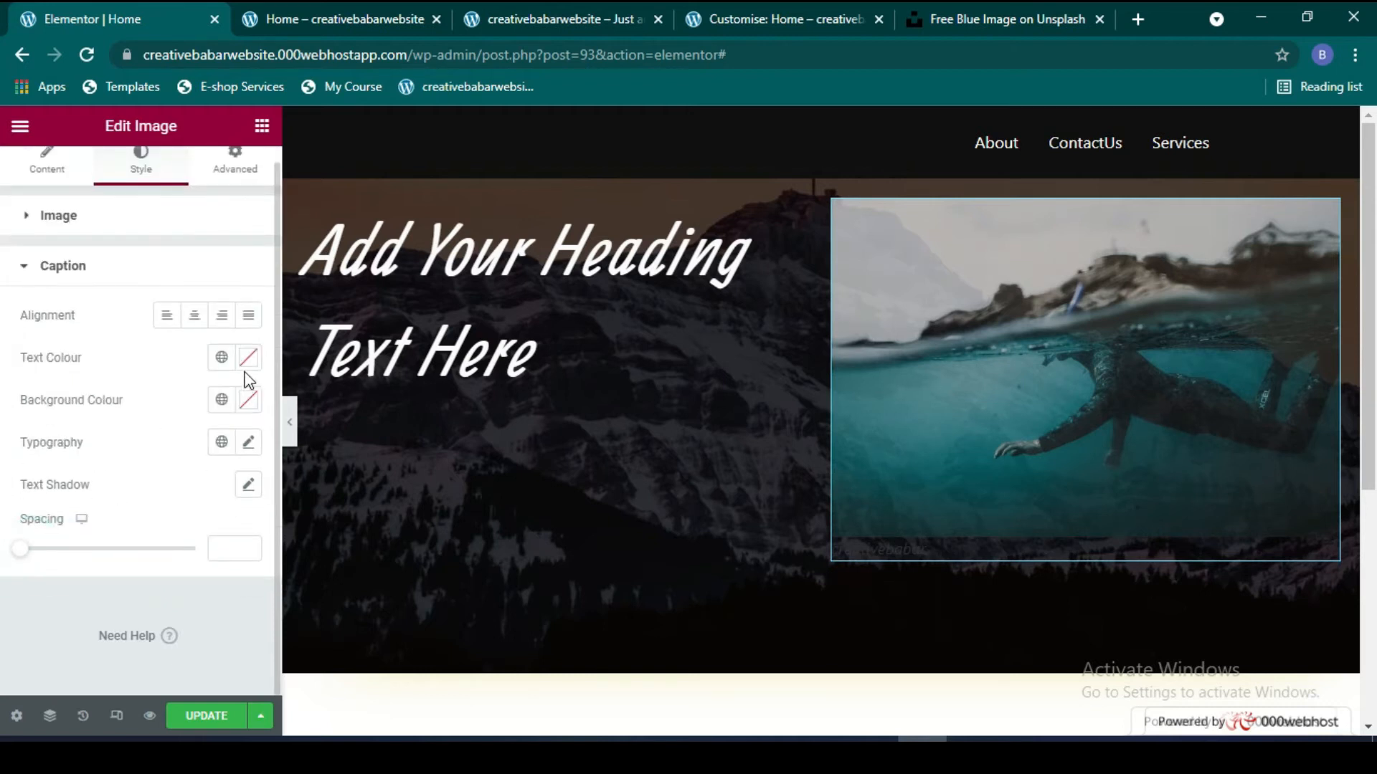
{"action": "left_click", "coordinate": [248, 357]}
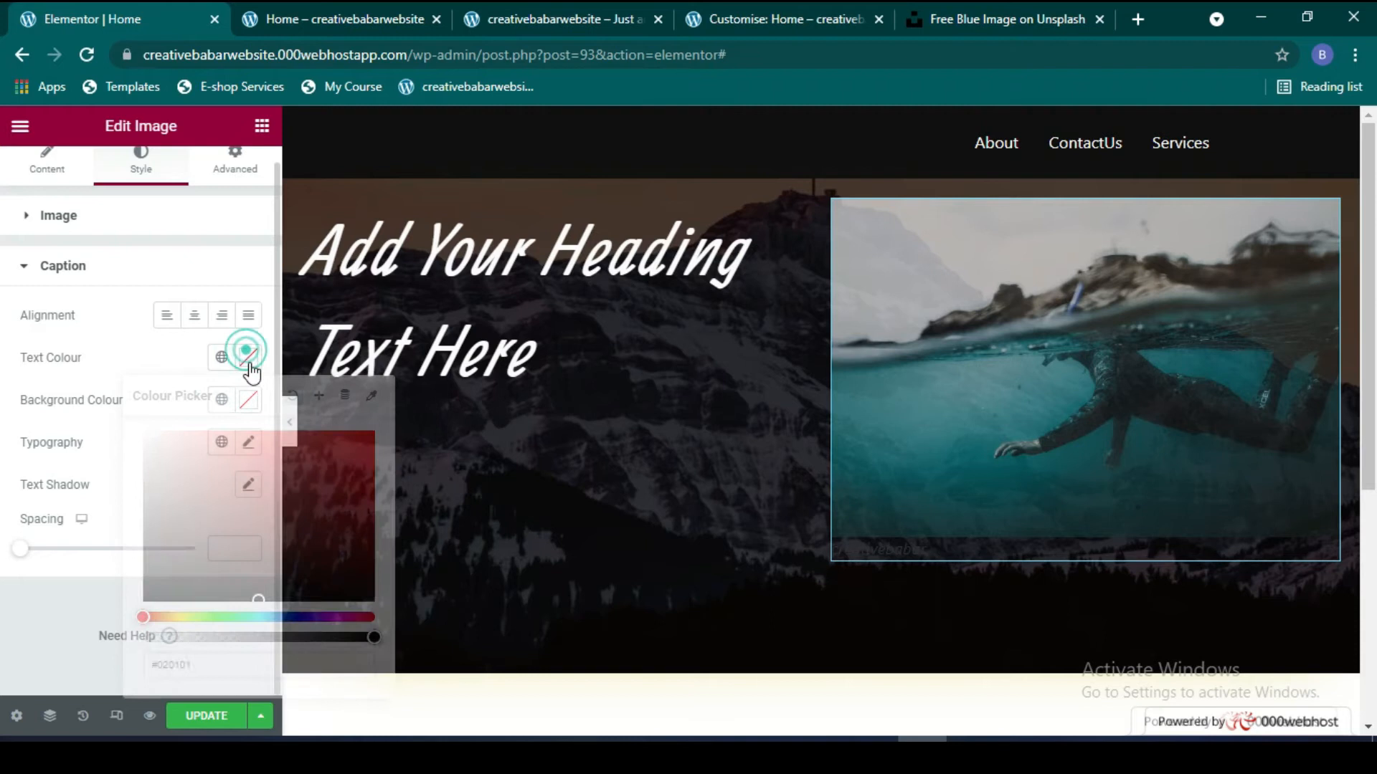
{"action": "left_click", "coordinate": [288, 464]}
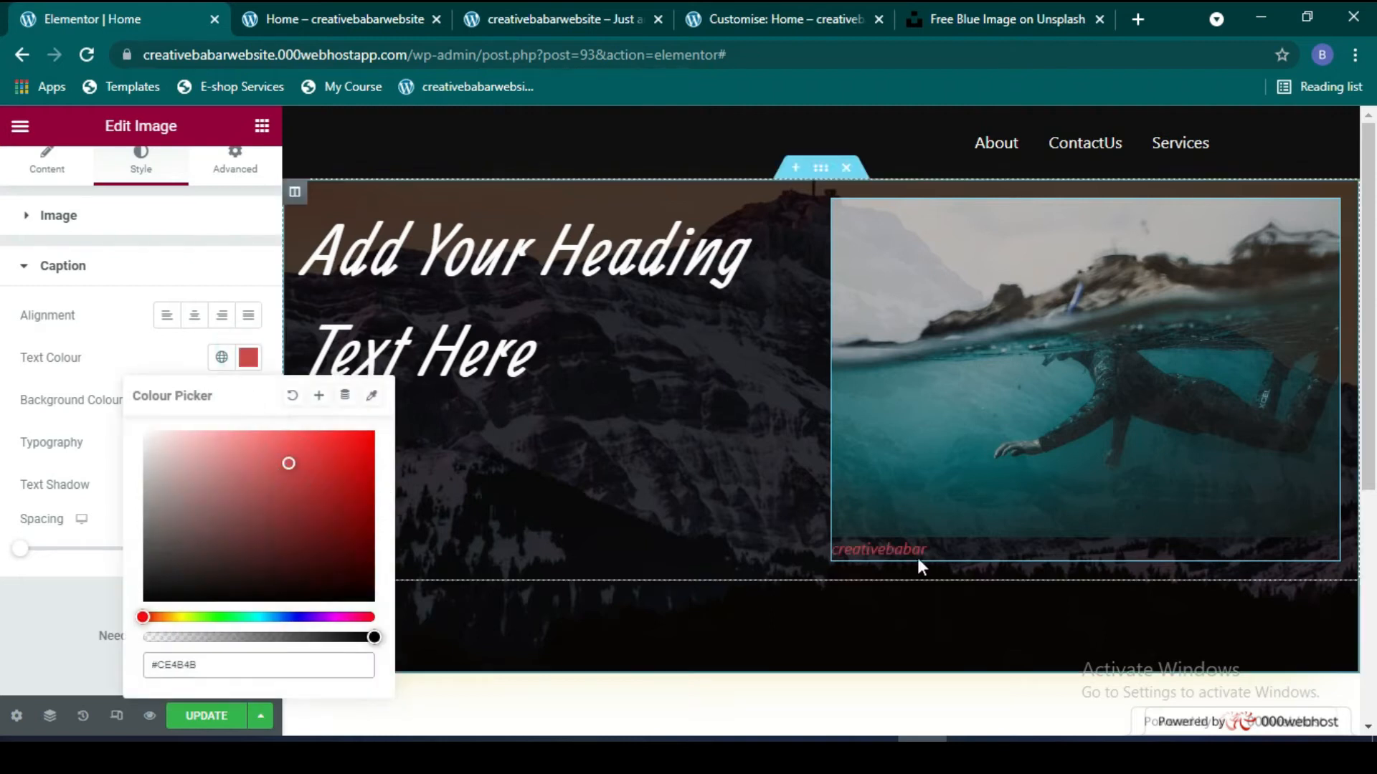
{"action": "mouse_move", "coordinate": [289, 466]}
{"action": "left_mouse_down"}
{"action": "mouse_move", "coordinate": [184, 459]}
{"action": "mouse_move", "coordinate": [143, 436]}
{"action": "left_mouse_up"}
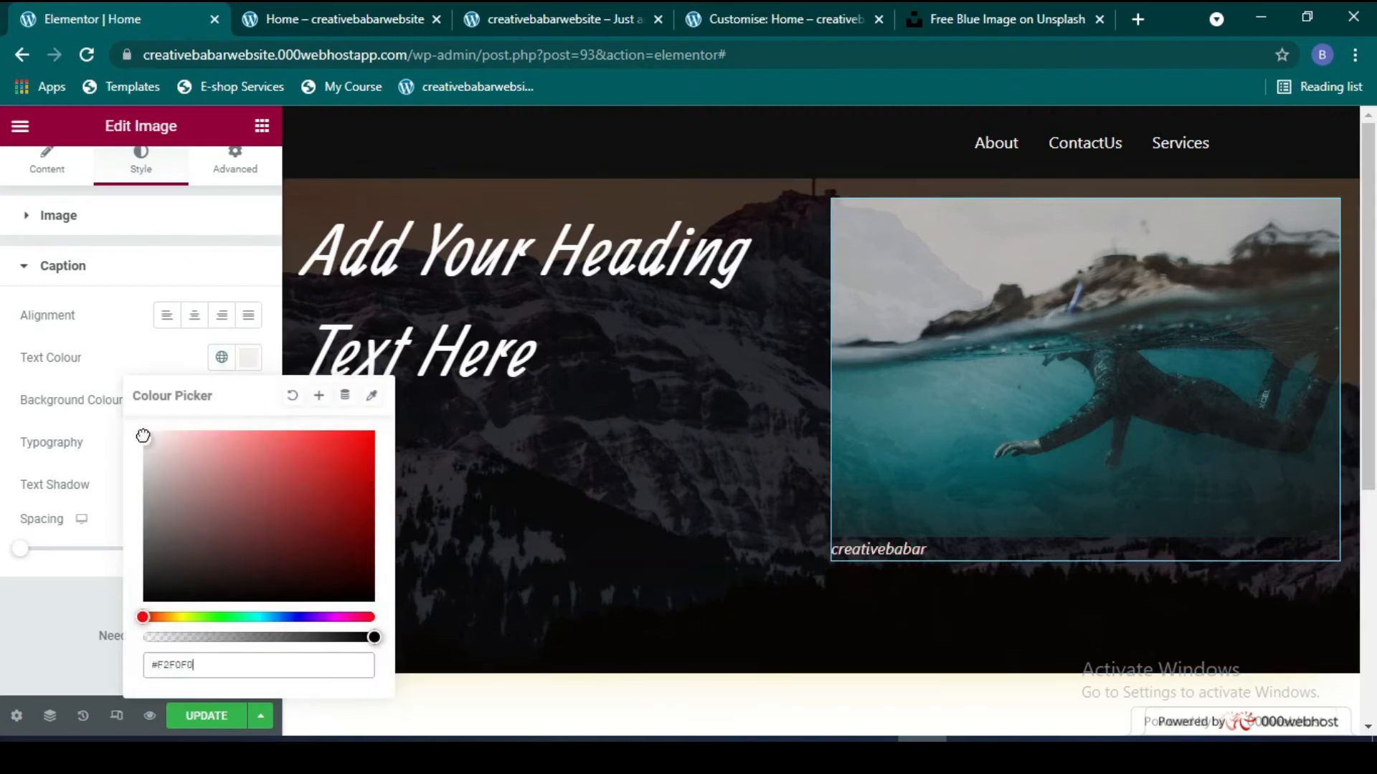
{"action": "left_click", "coordinate": [250, 360]}
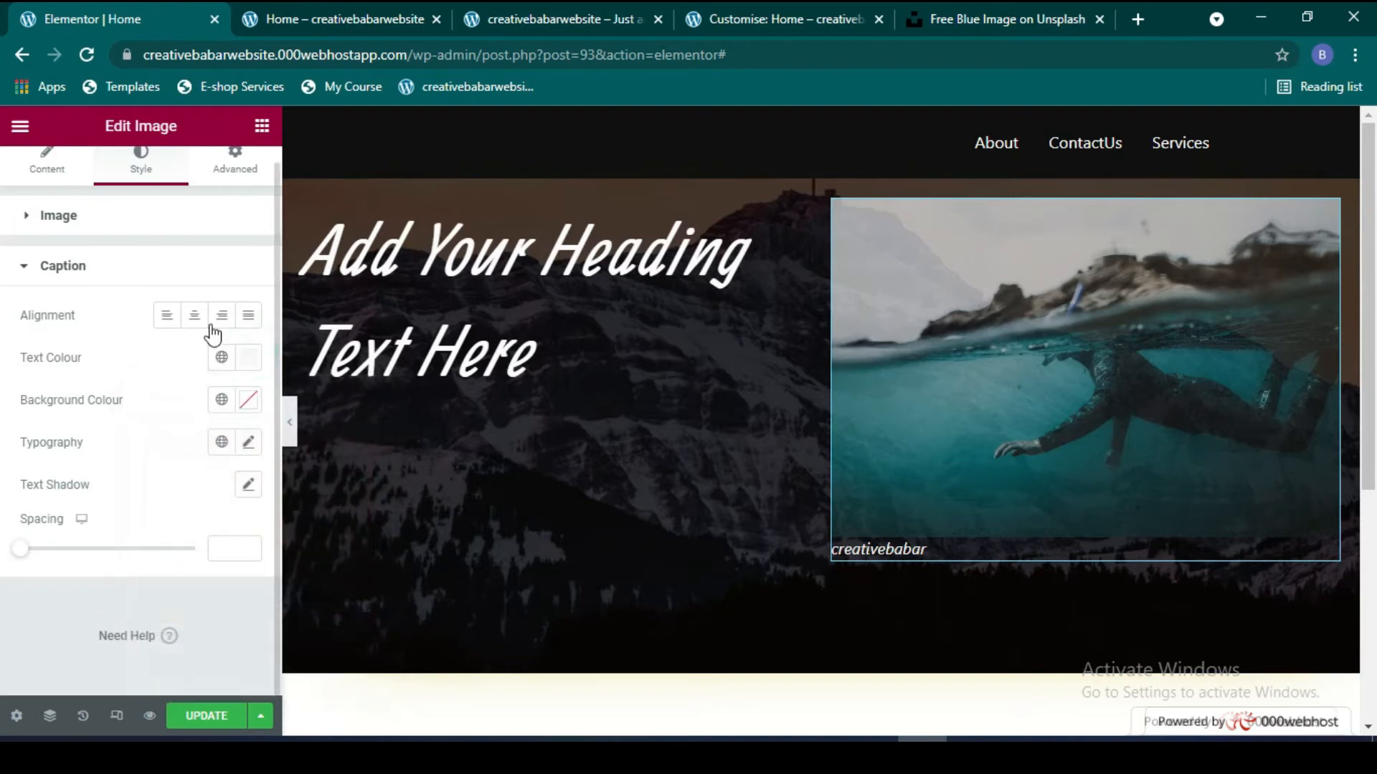
{"action": "left_click", "coordinate": [214, 316]}
{"action": "left_click", "coordinate": [193, 315]}
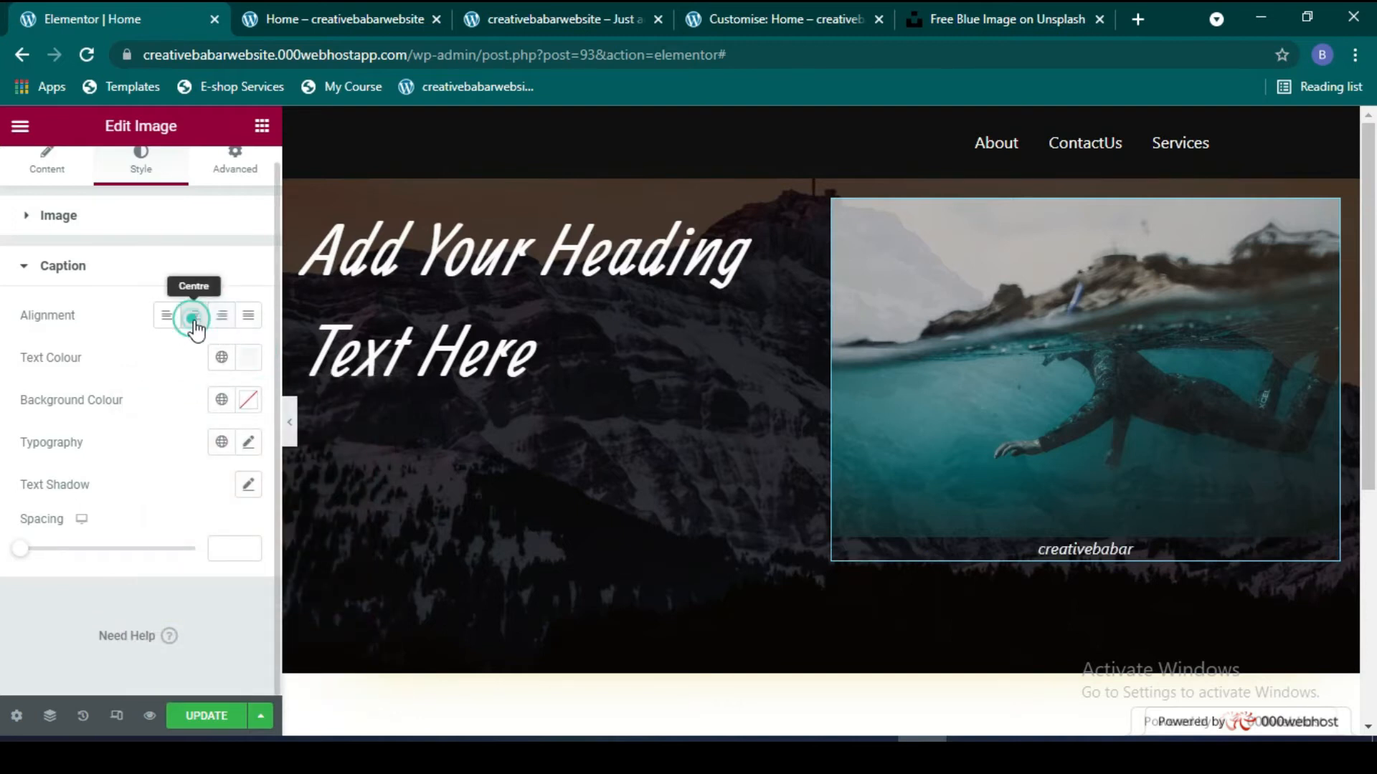
Step: Enlarge the caption's font size in its typography settings
{"action": "left_click", "coordinate": [249, 441]}
{"action": "left_click_drag", "start_coordinate": [40, 602], "coordinate": [76, 606]}
{"action": "scroll", "coordinate": [79, 605], "scroll_direction": "down", "scroll_amount": 3}
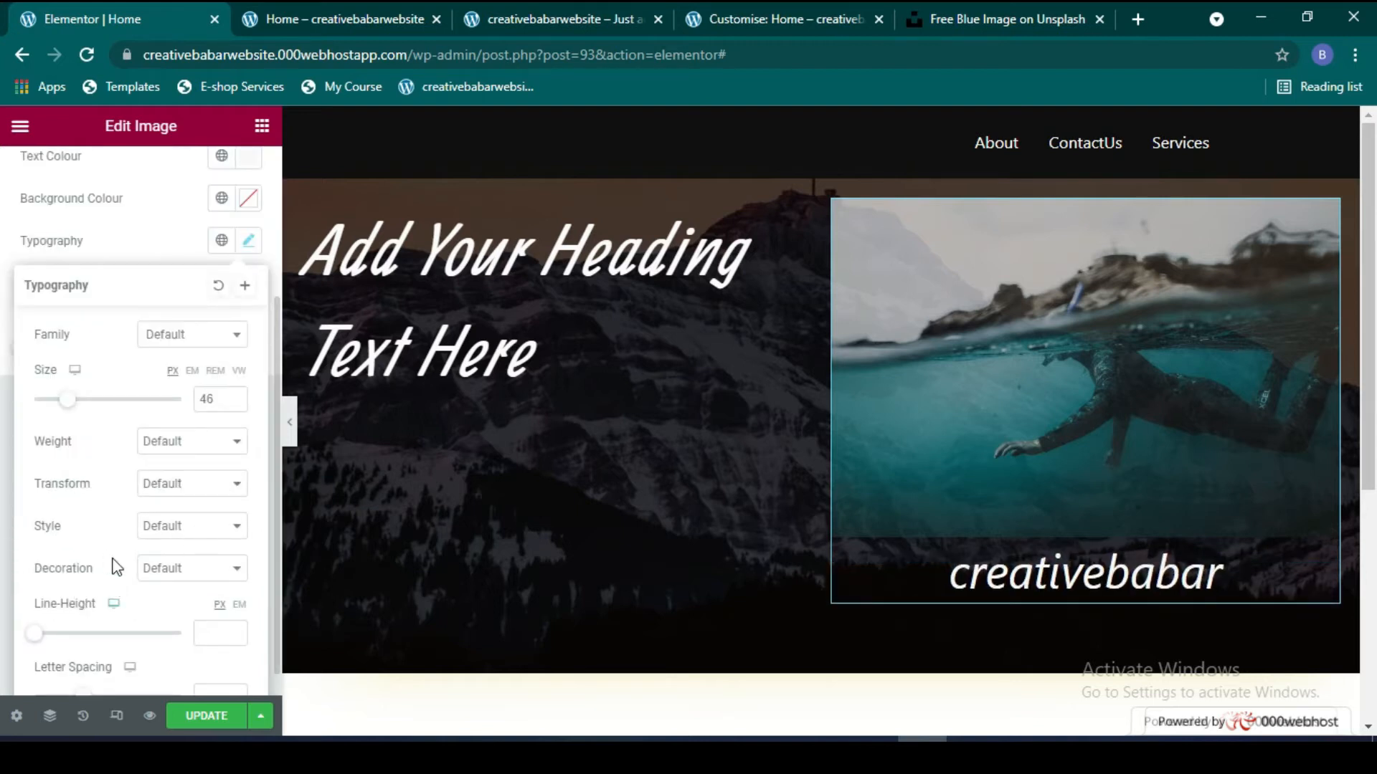
{"action": "scroll", "coordinate": [108, 565], "scroll_direction": "down", "scroll_amount": 1}
{"action": "scroll", "coordinate": [71, 595], "scroll_direction": "up", "scroll_amount": 3}
{"action": "scroll", "coordinate": [117, 470], "scroll_direction": "down", "scroll_amount": 3}
{"action": "scroll", "coordinate": [172, 427], "scroll_direction": "up", "scroll_amount": 3}
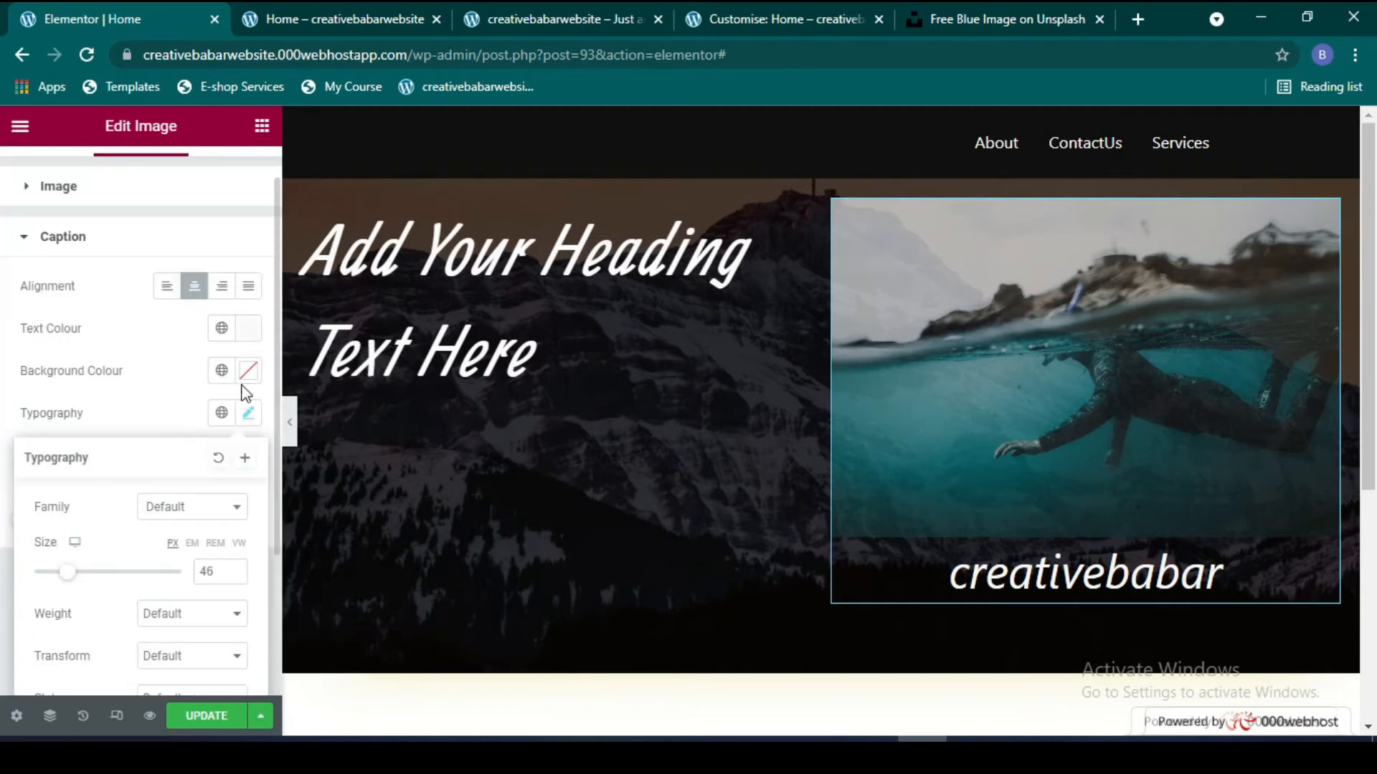
{"action": "left_click", "coordinate": [252, 345]}
{"action": "left_click", "coordinate": [252, 346]}
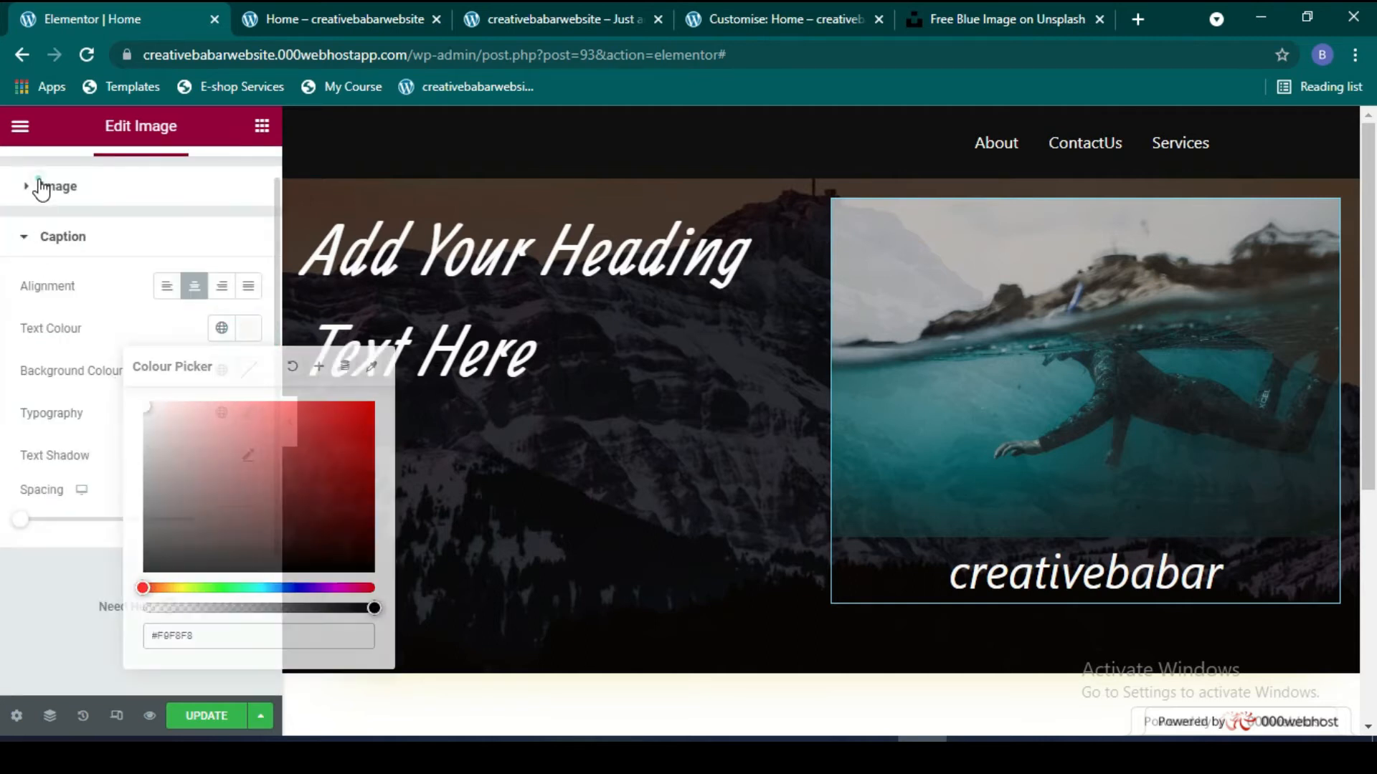
Step: Review the image style settings, then return to the Elementor widgets list
{"action": "left_click", "coordinate": [32, 186]}
{"action": "scroll", "coordinate": [133, 438], "scroll_direction": "down", "scroll_amount": 3}
{"action": "scroll", "coordinate": [122, 450], "scroll_direction": "down", "scroll_amount": 1}
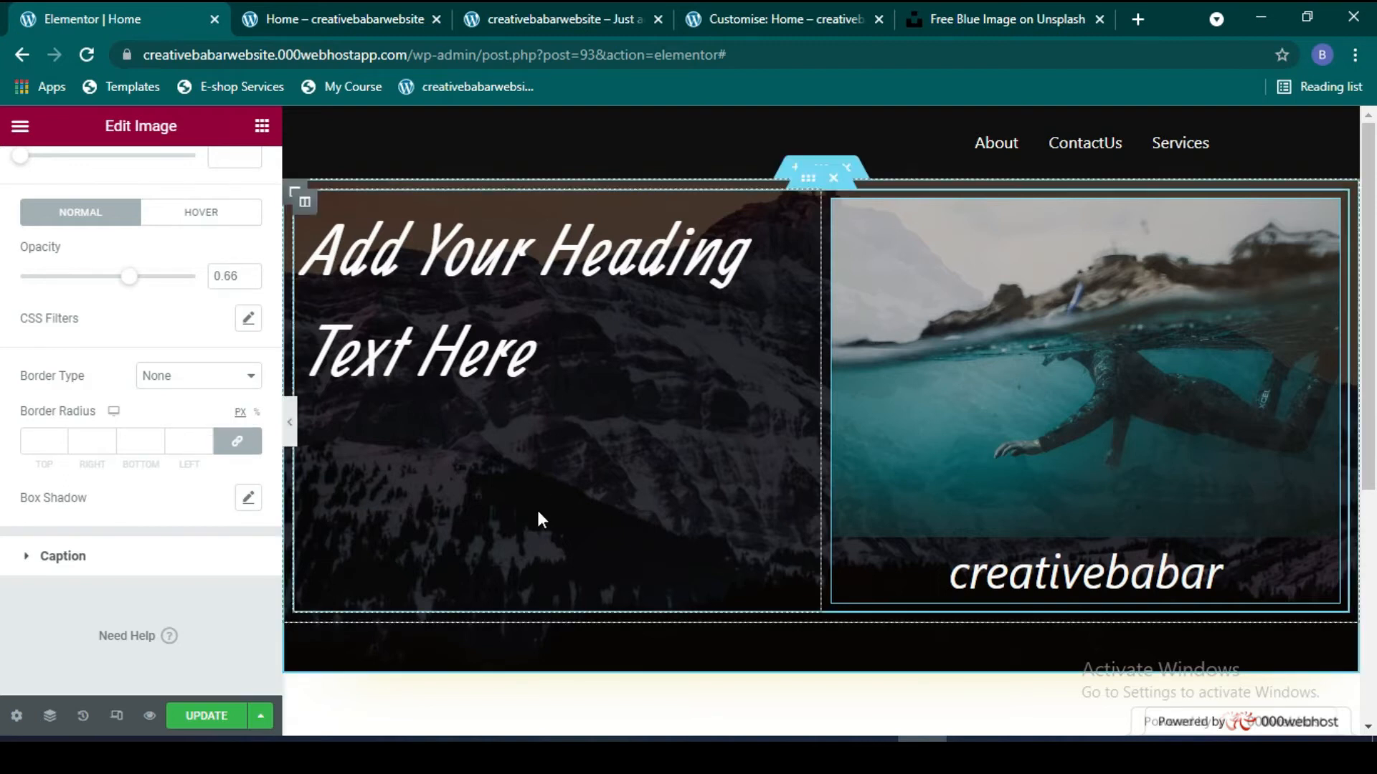
{"action": "scroll", "coordinate": [94, 407], "scroll_direction": "up", "scroll_amount": 4}
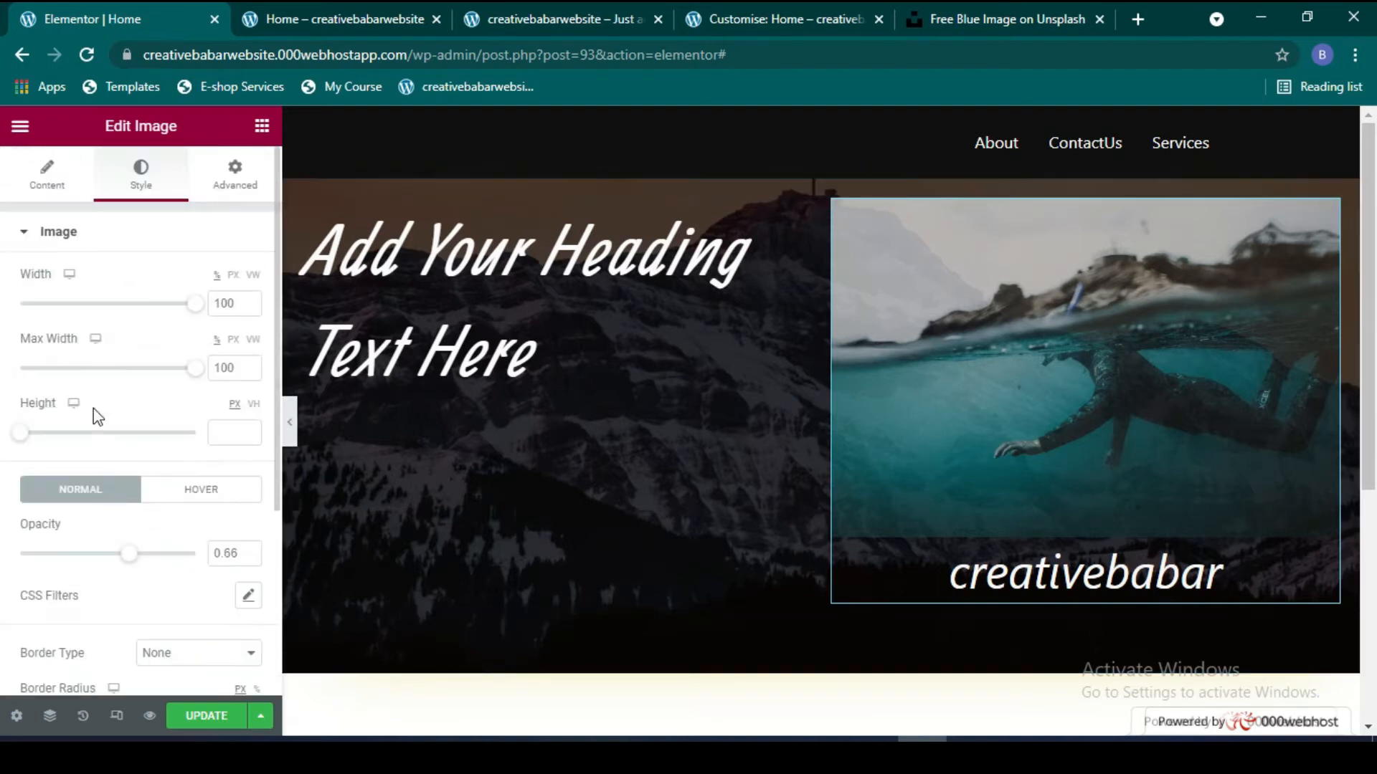
{"action": "scroll", "coordinate": [114, 430], "scroll_direction": "down", "scroll_amount": 4}
{"action": "scroll", "coordinate": [112, 464], "scroll_direction": "up", "scroll_amount": 5}
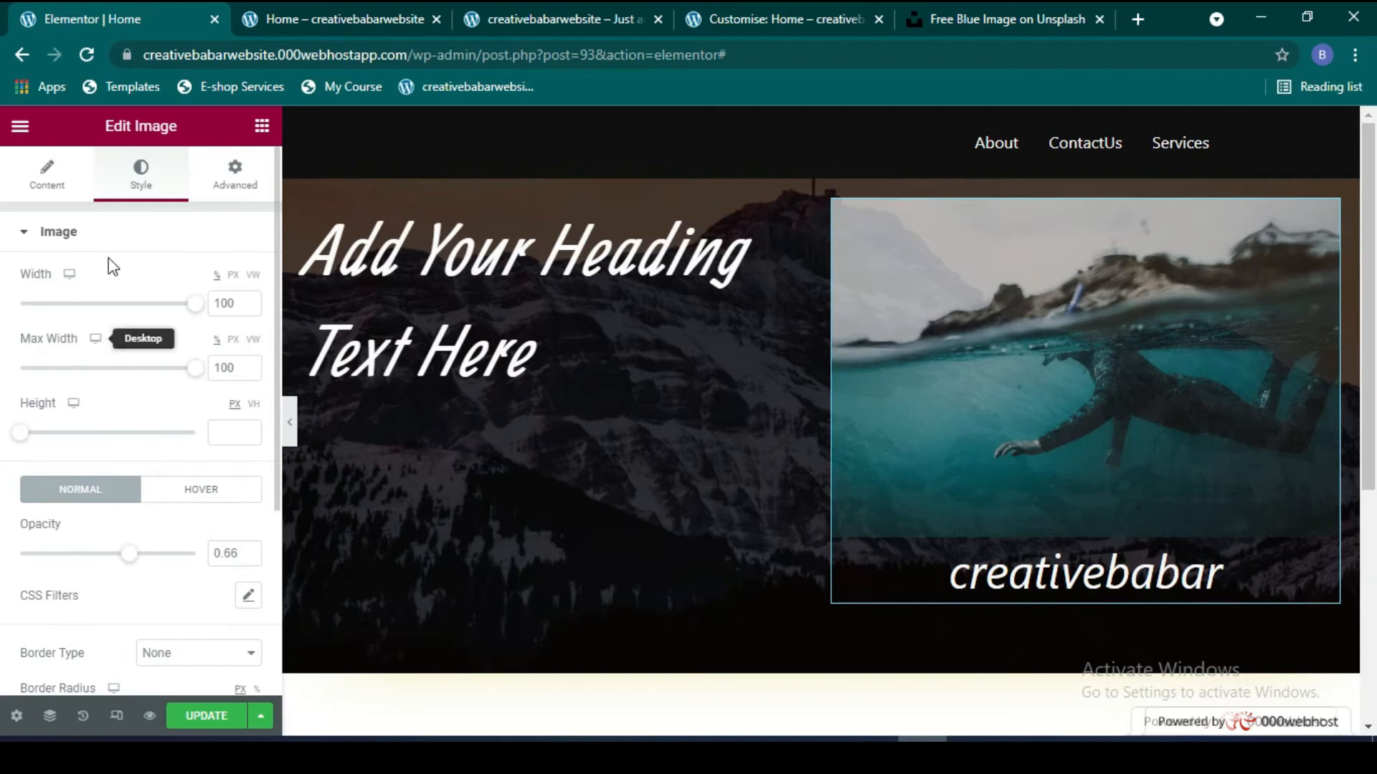
{"action": "left_click", "coordinate": [261, 126]}
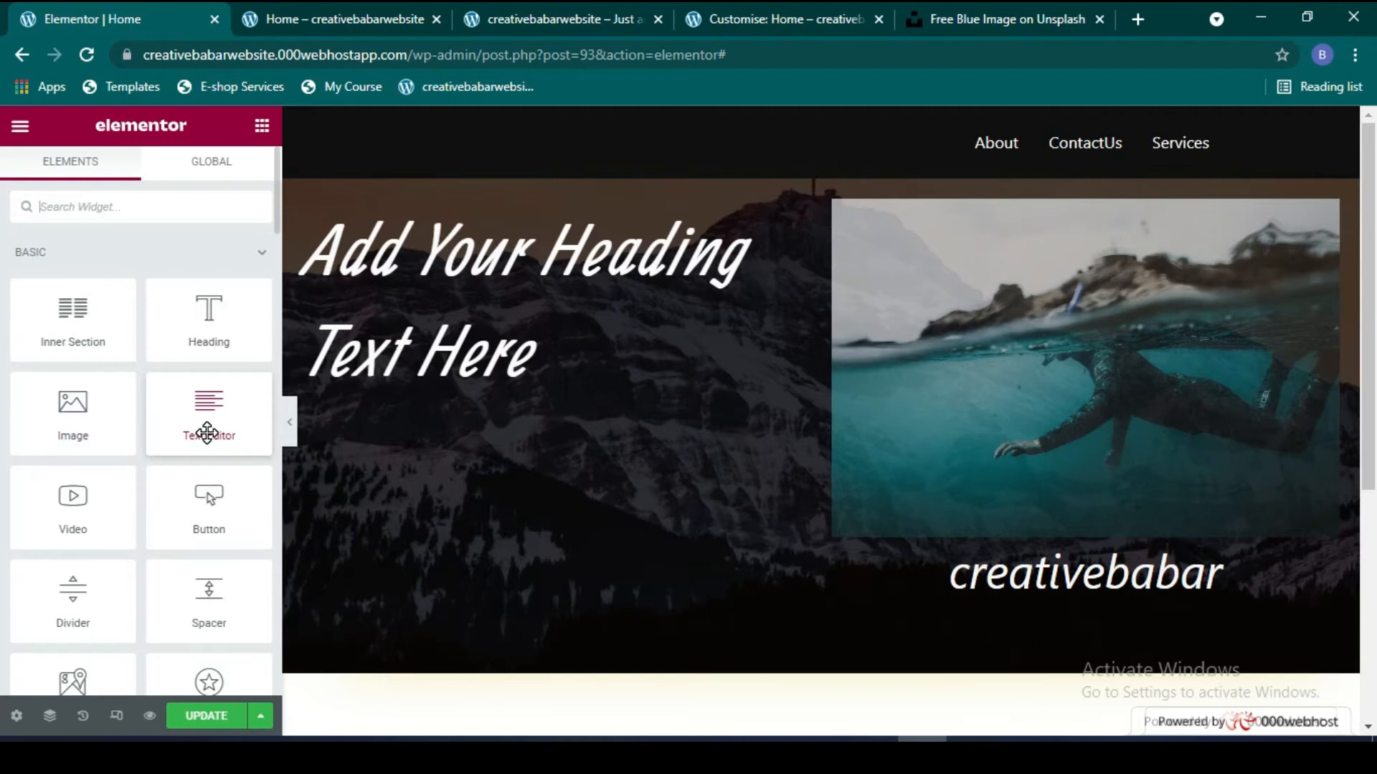
Step: Add a Text Editor paragraph under the heading with white, left-aligned text
{"action": "left_click_drag", "start_coordinate": [208, 432], "coordinate": [466, 374]}
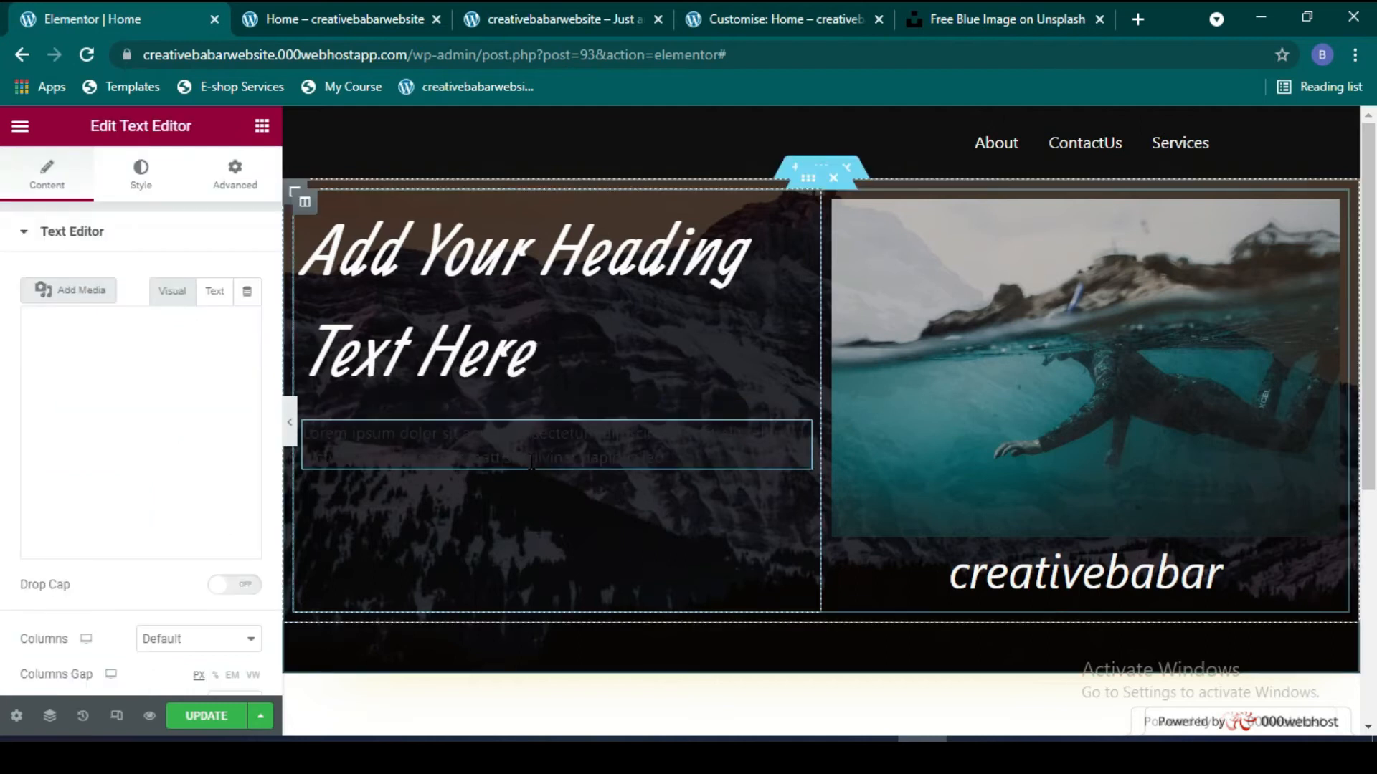
{"action": "left_click_drag", "start_coordinate": [171, 500], "coordinate": [43, 411]}
{"action": "left_click", "coordinate": [148, 511]}
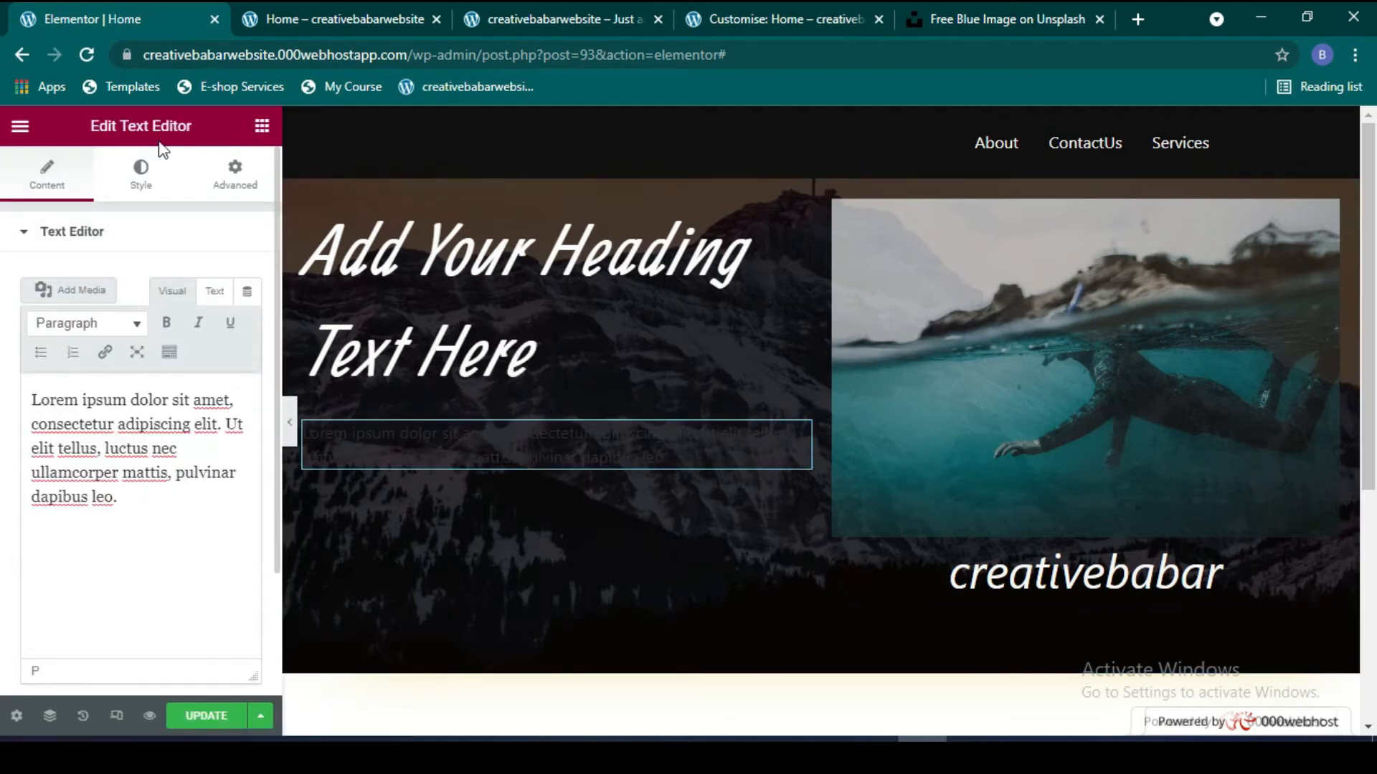
{"action": "left_click", "coordinate": [141, 175]}
{"action": "left_click", "coordinate": [248, 322]}
{"action": "left_click", "coordinate": [145, 403]}
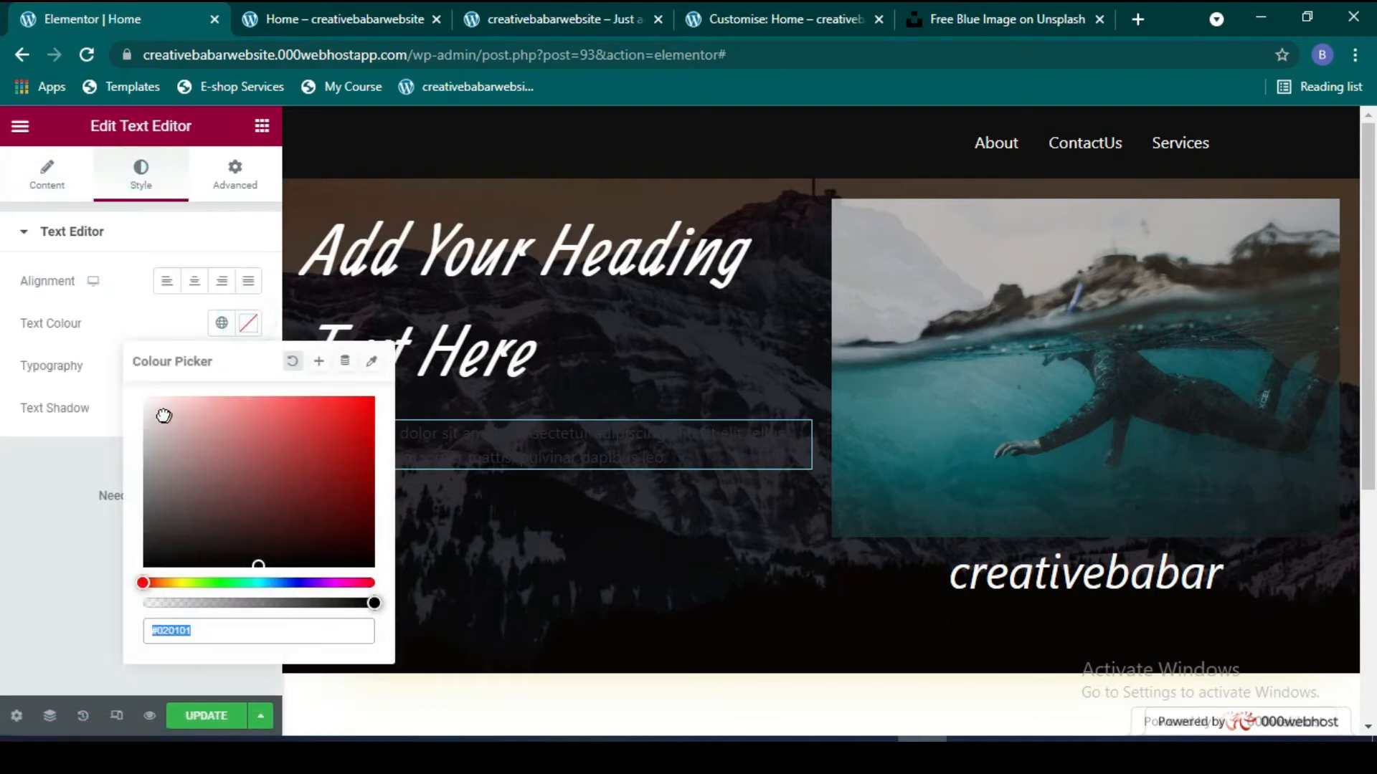
{"action": "left_click", "coordinate": [243, 327]}
{"action": "left_click", "coordinate": [195, 280]}
{"action": "left_click", "coordinate": [244, 282]}
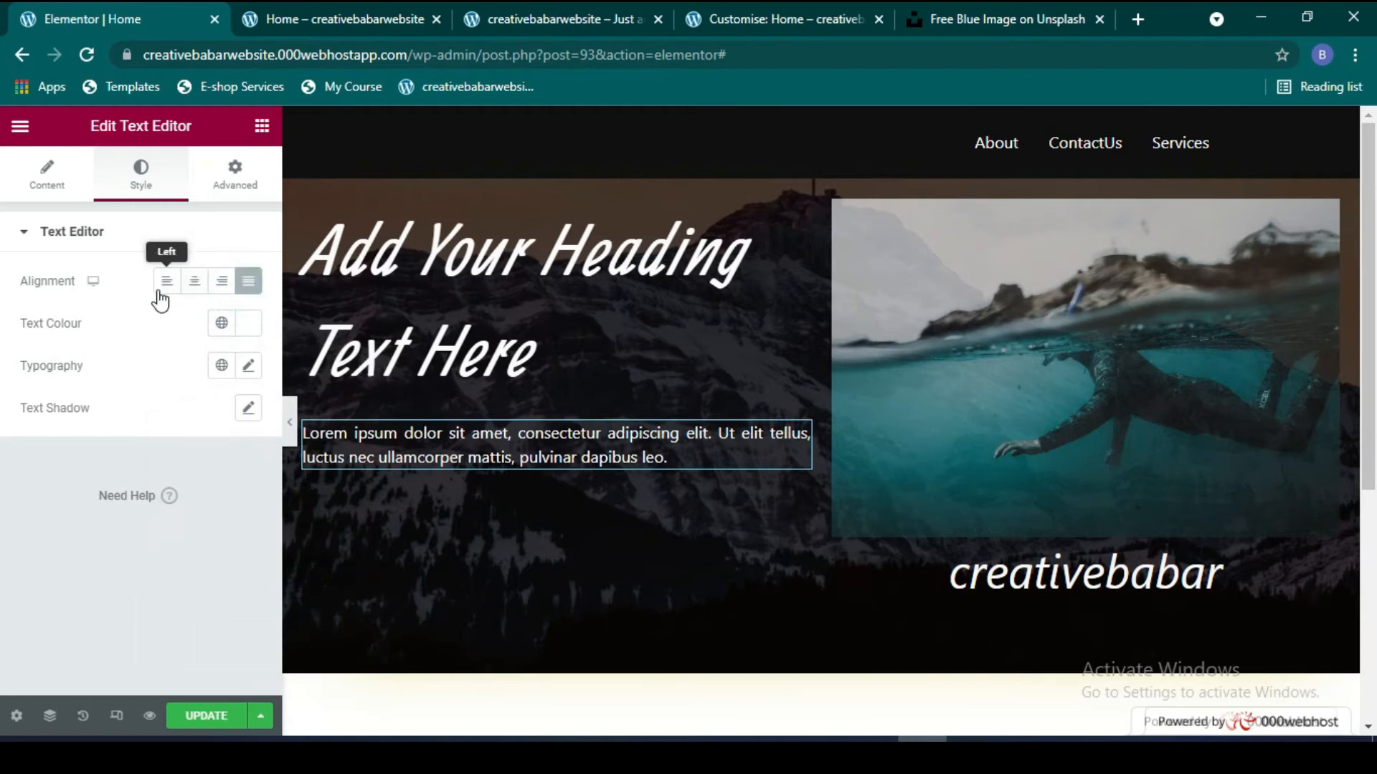
{"action": "left_click", "coordinate": [166, 281]}
Step: Look through the paragraph's typography settings without changing them
{"action": "left_click", "coordinate": [248, 365]}
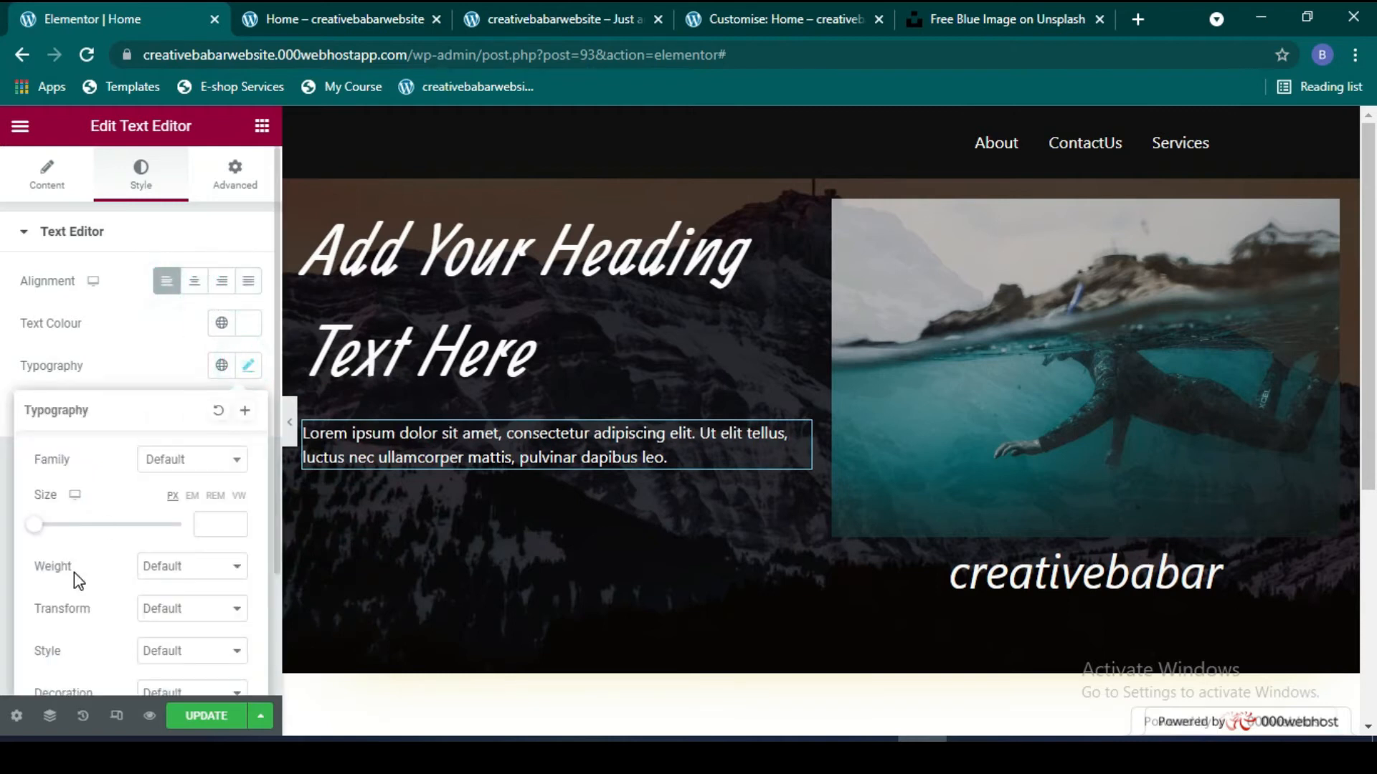
{"action": "scroll", "coordinate": [74, 573], "scroll_direction": "down", "scroll_amount": 2}
{"action": "scroll", "coordinate": [100, 550], "scroll_direction": "up", "scroll_amount": 1}
{"action": "scroll", "coordinate": [101, 549], "scroll_direction": "down", "scroll_amount": 1}
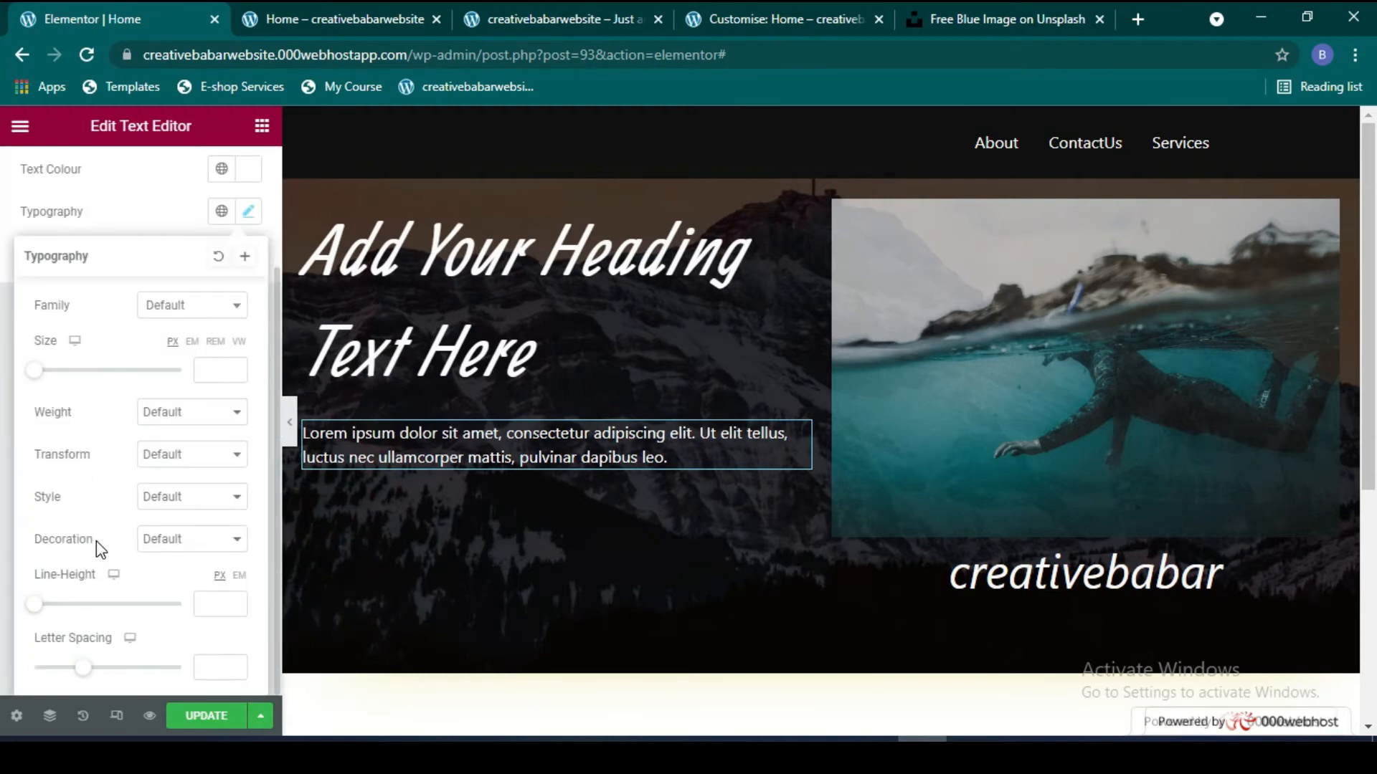
{"action": "scroll", "coordinate": [101, 550], "scroll_direction": "up", "scroll_amount": 2}
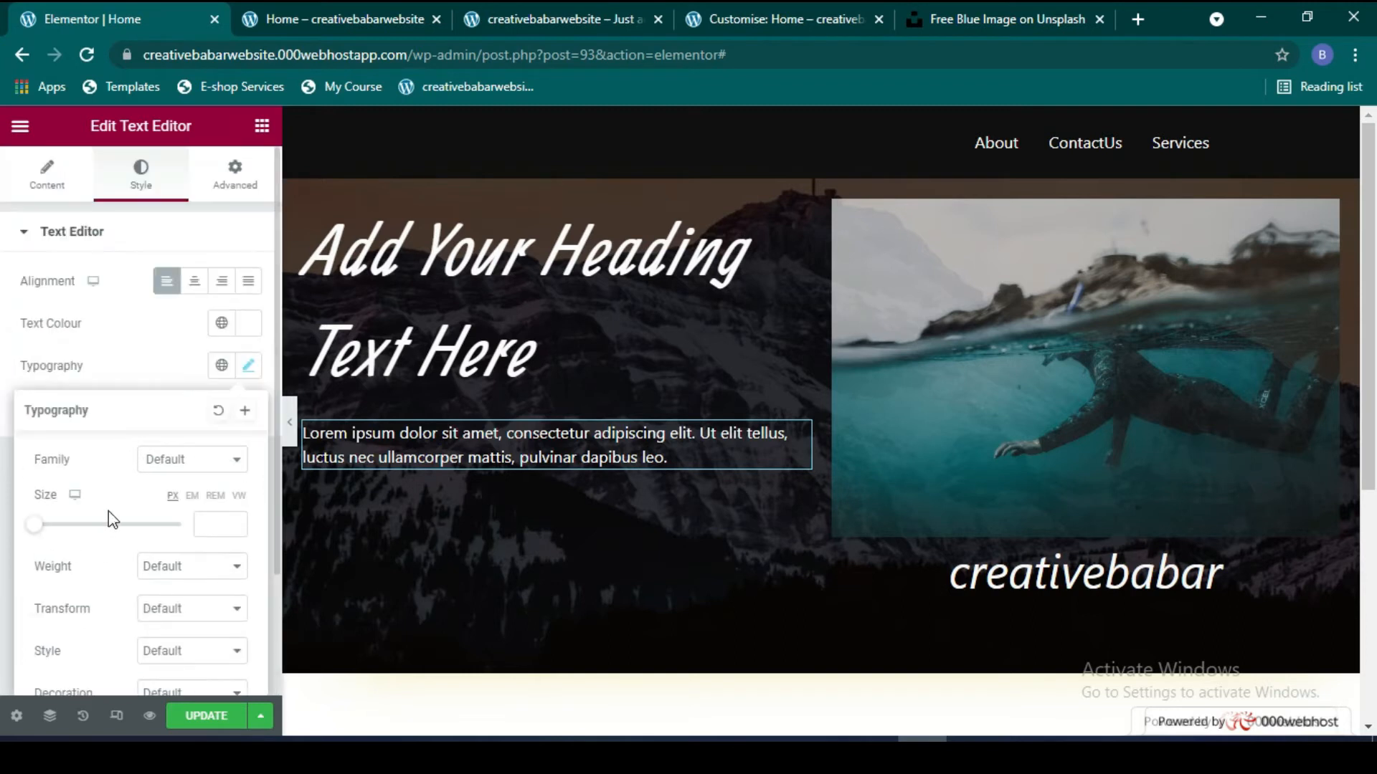
{"action": "left_click", "coordinate": [248, 367]}
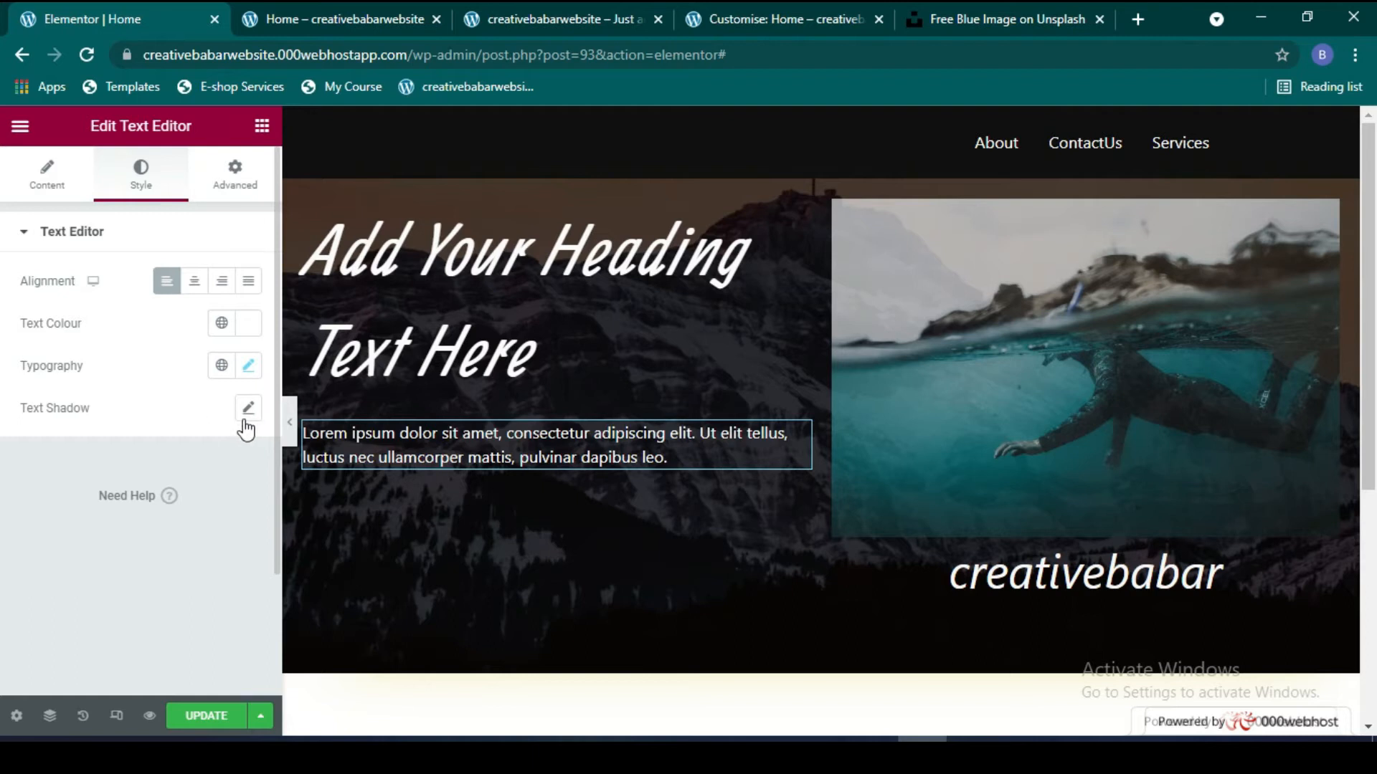
Step: Give the paragraph a fully opaque strong red text shadow colour
{"action": "left_click", "coordinate": [248, 410]}
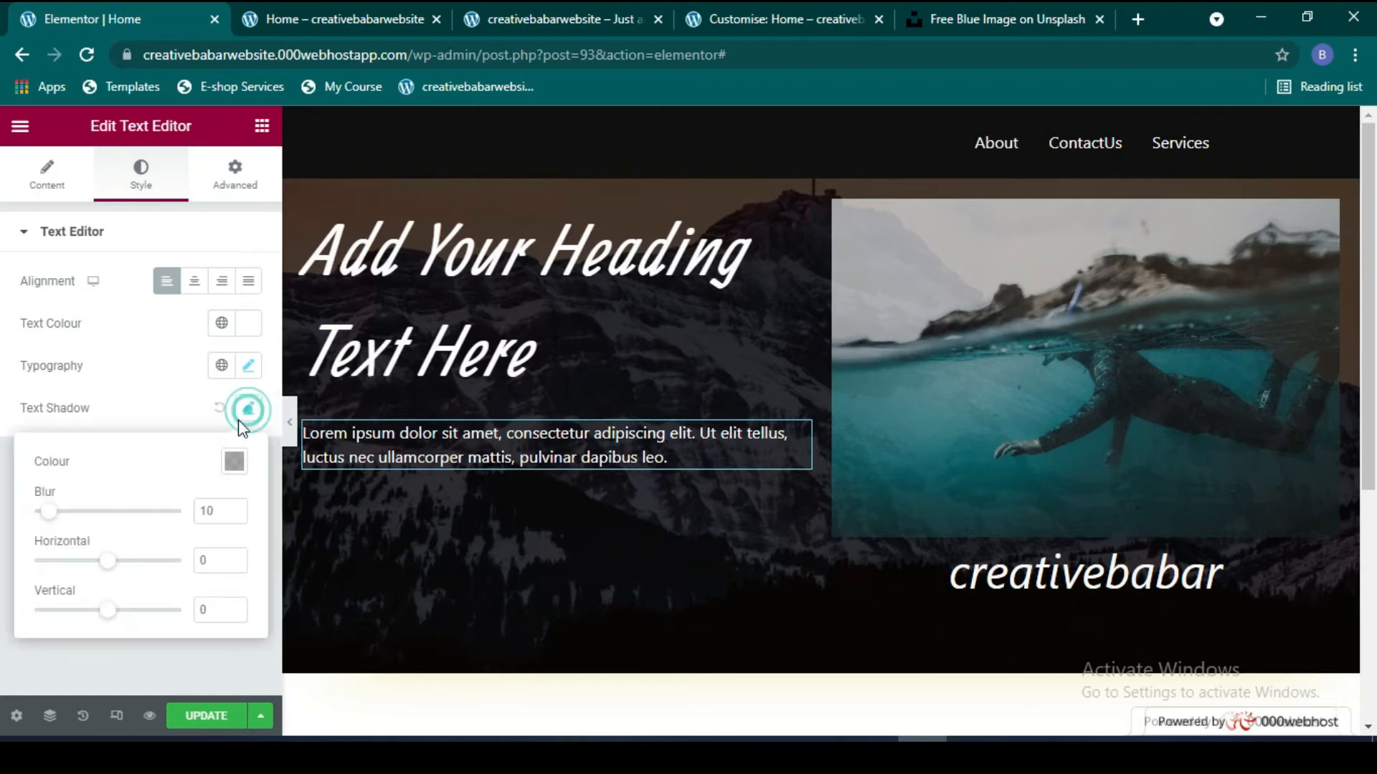
{"action": "left_click", "coordinate": [234, 465]}
{"action": "left_click", "coordinate": [328, 246]}
{"action": "left_click", "coordinate": [330, 375]}
{"action": "left_click", "coordinate": [328, 381]}
{"action": "left_click", "coordinate": [354, 190]}
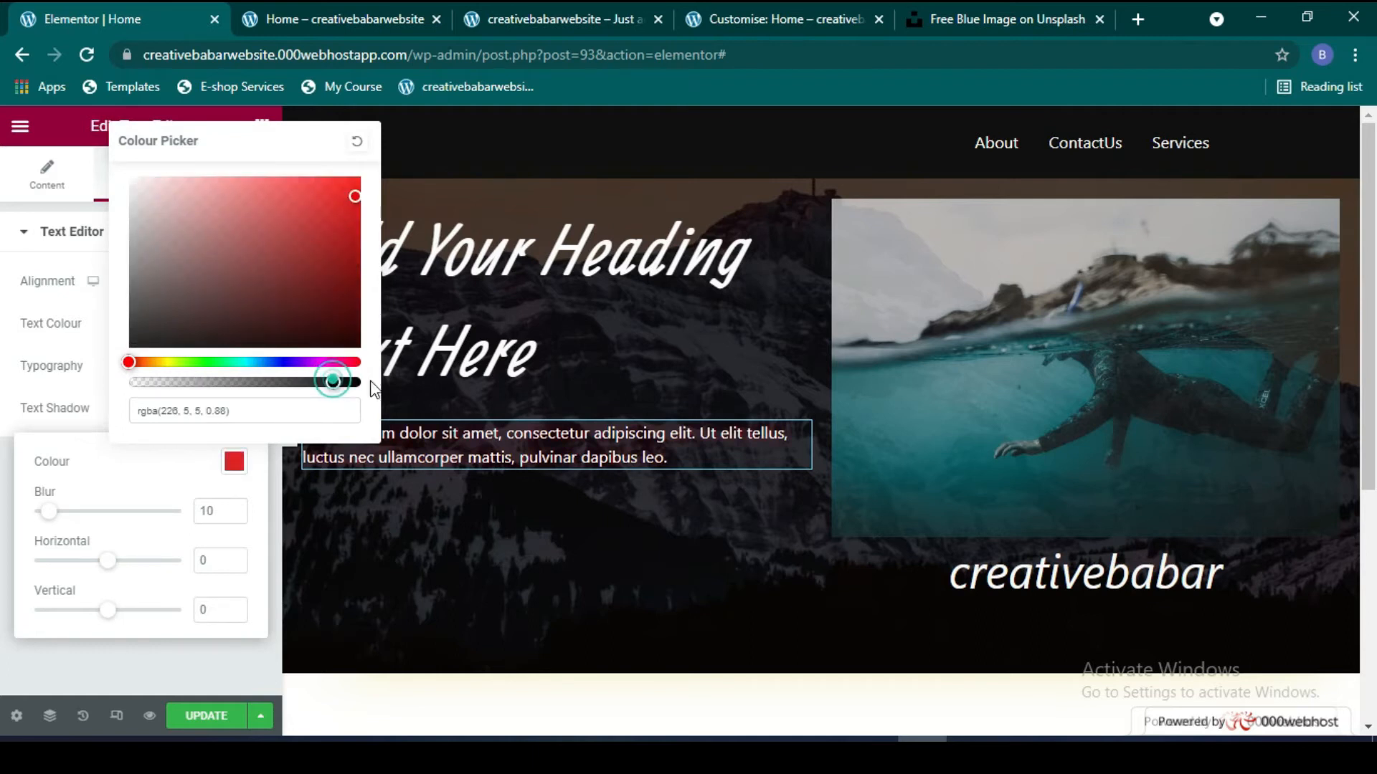
{"action": "left_click_drag", "start_coordinate": [332, 381], "coordinate": [364, 394]}
{"action": "left_click", "coordinate": [239, 469]}
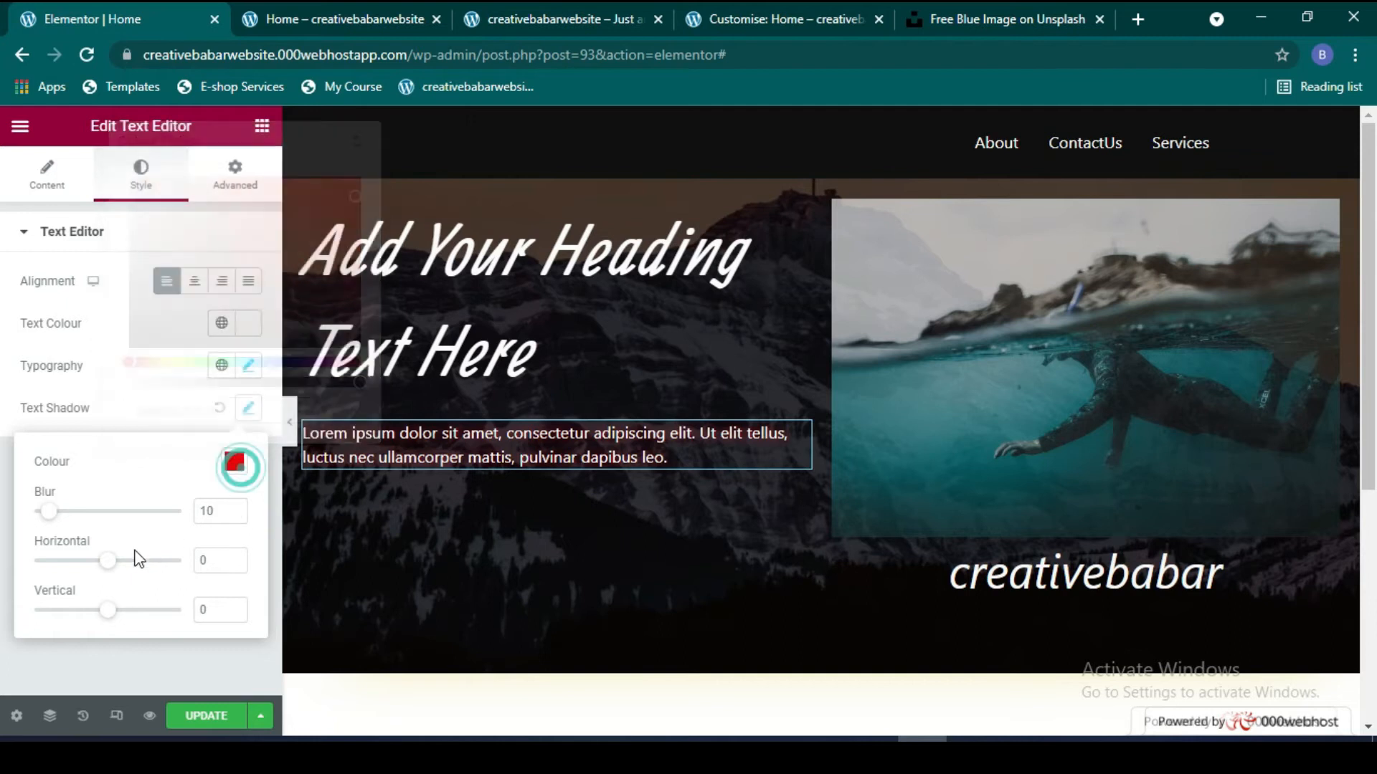
Step: Adjust the text shadow's blur and horizontal and vertical offsets, then return to the widgets list
{"action": "left_click_drag", "start_coordinate": [49, 512], "coordinate": [86, 514]}
{"action": "left_click_drag", "start_coordinate": [108, 561], "coordinate": [146, 561]}
{"action": "mouse_move", "coordinate": [113, 617]}
{"action": "left_mouse_down"}
{"action": "mouse_move", "coordinate": [157, 617]}
{"action": "mouse_move", "coordinate": [99, 610]}
{"action": "left_mouse_up"}
{"action": "left_click", "coordinate": [248, 409]}
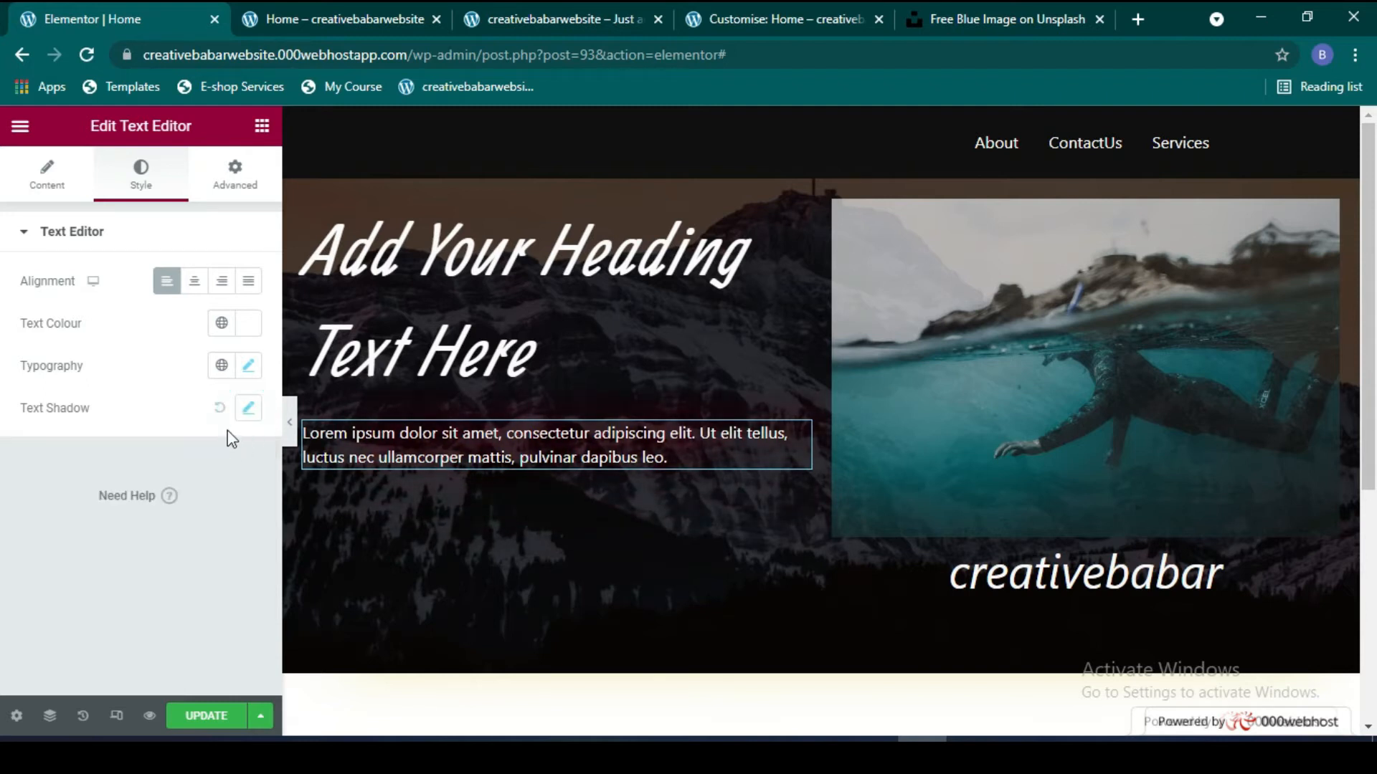
{"action": "left_click", "coordinate": [45, 180]}
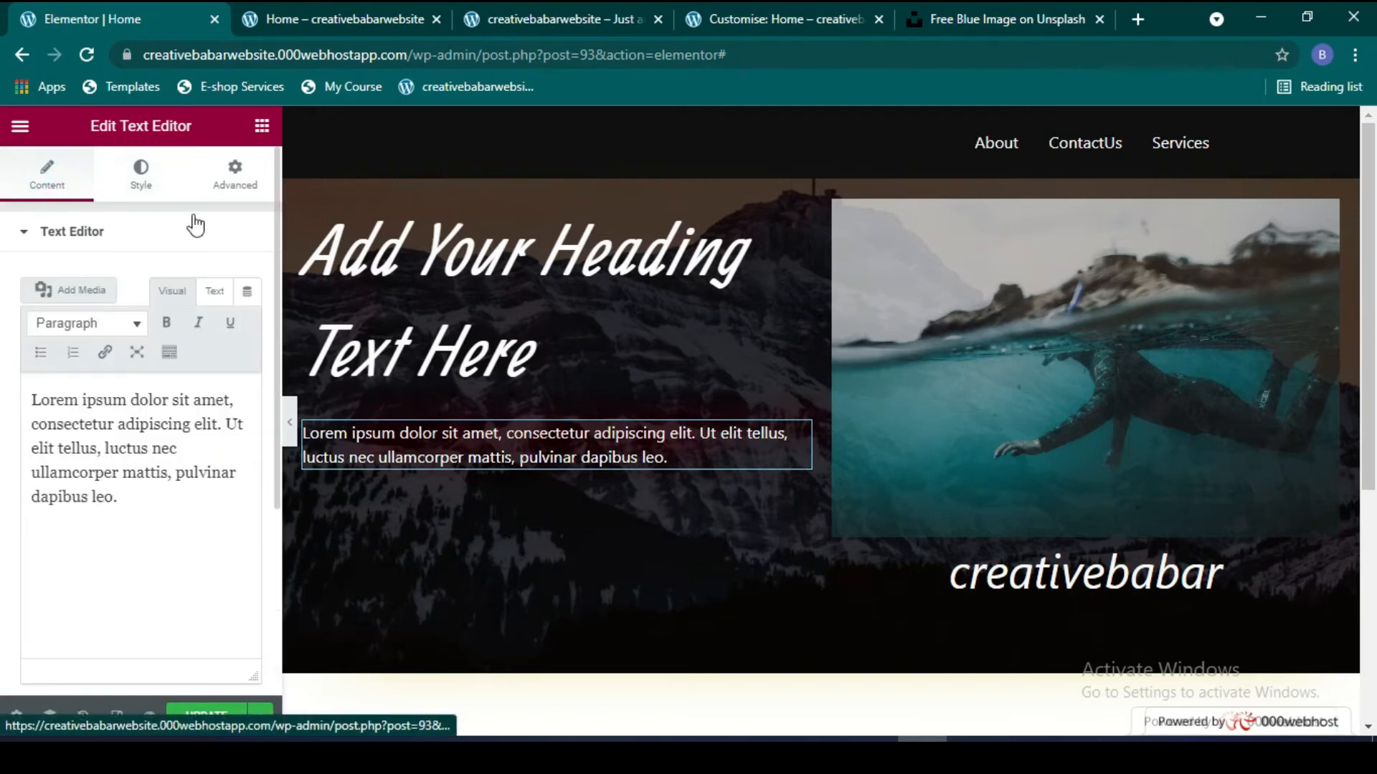
{"action": "left_click", "coordinate": [262, 127]}
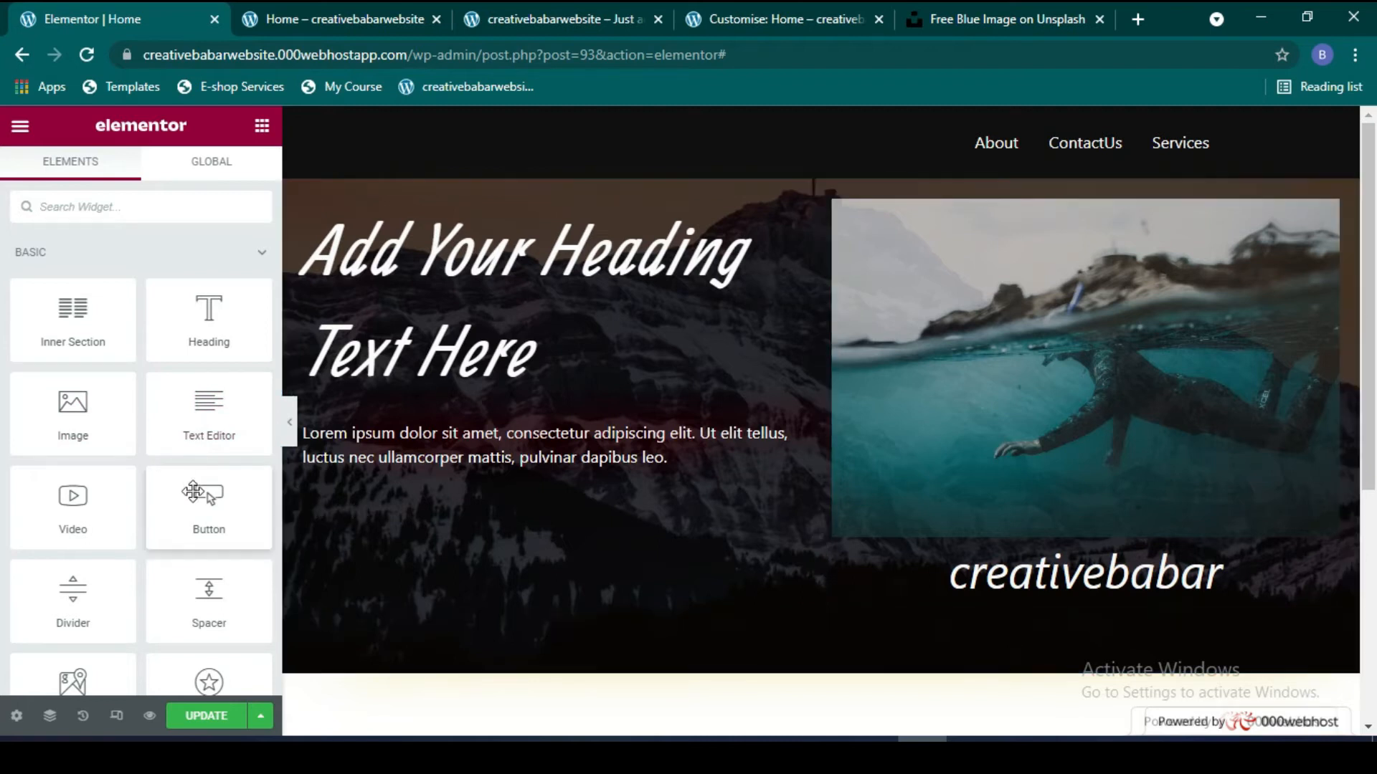
Step: Add a new two-column section below the hero and return to the widgets list
{"action": "scroll", "coordinate": [121, 500], "scroll_direction": "down", "scroll_amount": 2}
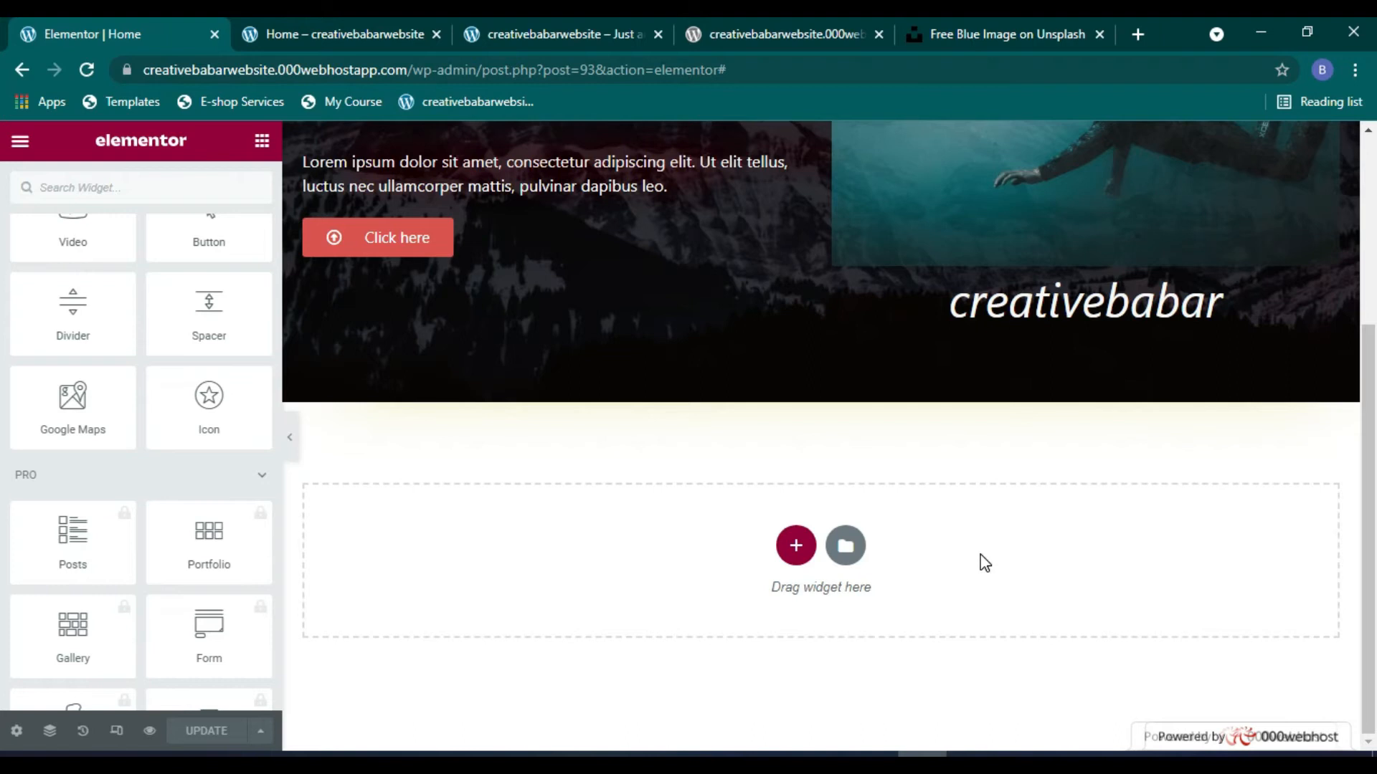
{"action": "scroll", "coordinate": [980, 554], "scroll_direction": "up", "scroll_amount": 1}
{"action": "scroll", "coordinate": [929, 569], "scroll_direction": "down", "scroll_amount": 1}
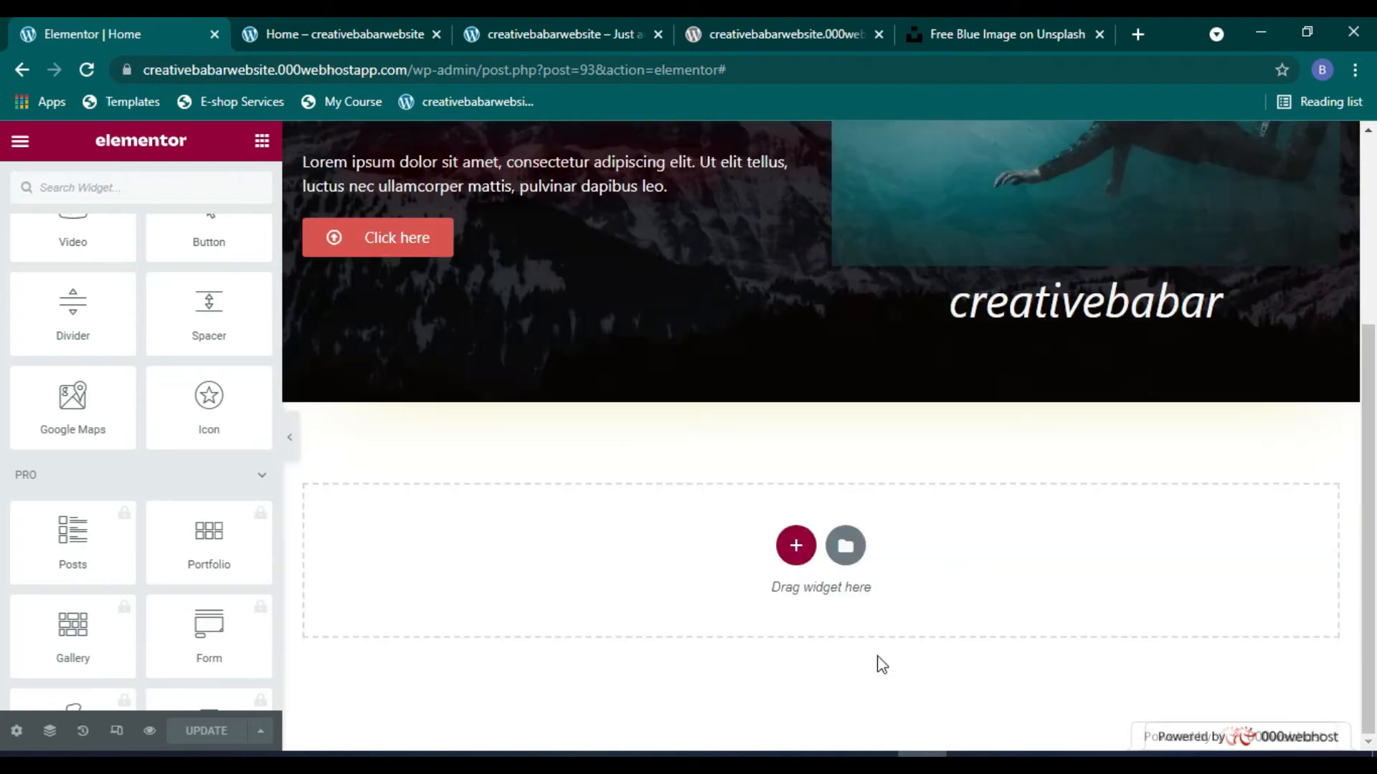
{"action": "left_click", "coordinate": [792, 548]}
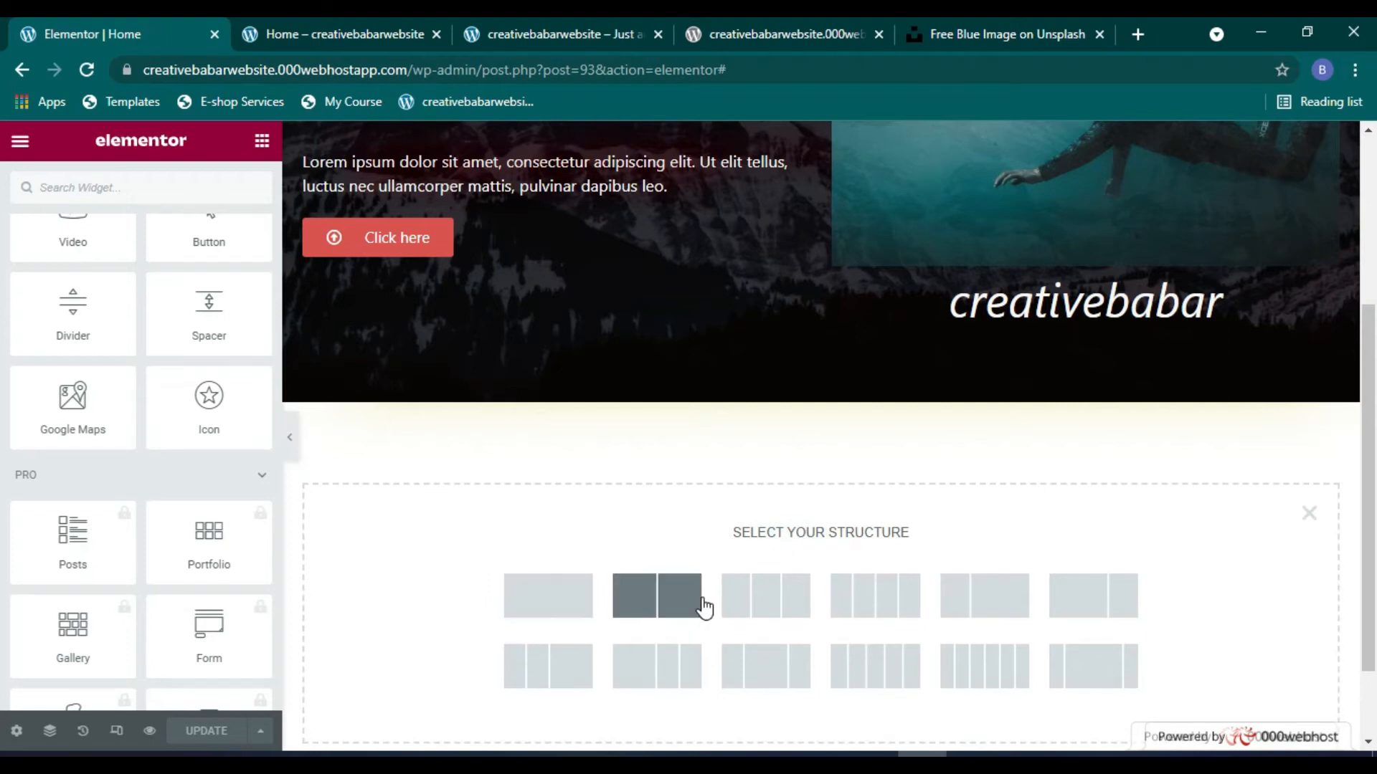
{"action": "left_click", "coordinate": [662, 609]}
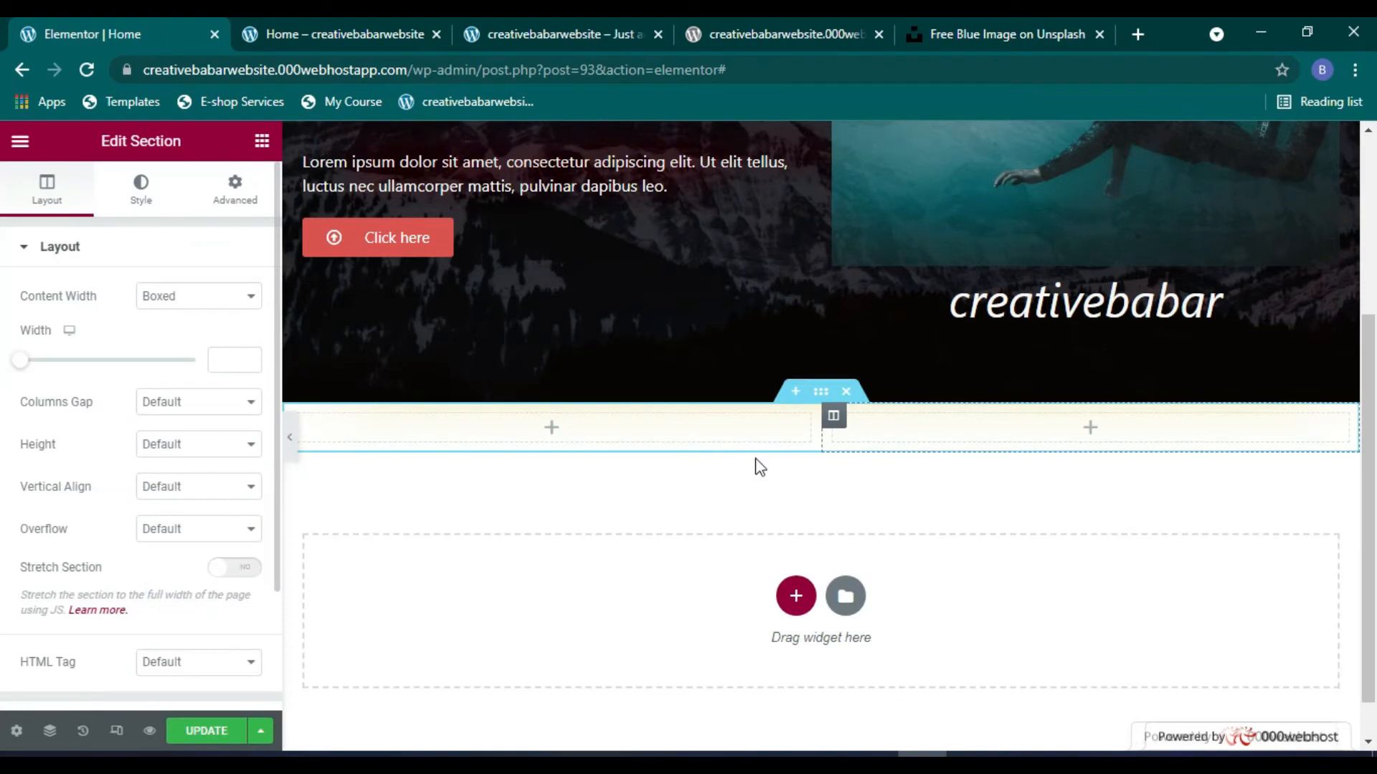
{"action": "left_click", "coordinate": [262, 141]}
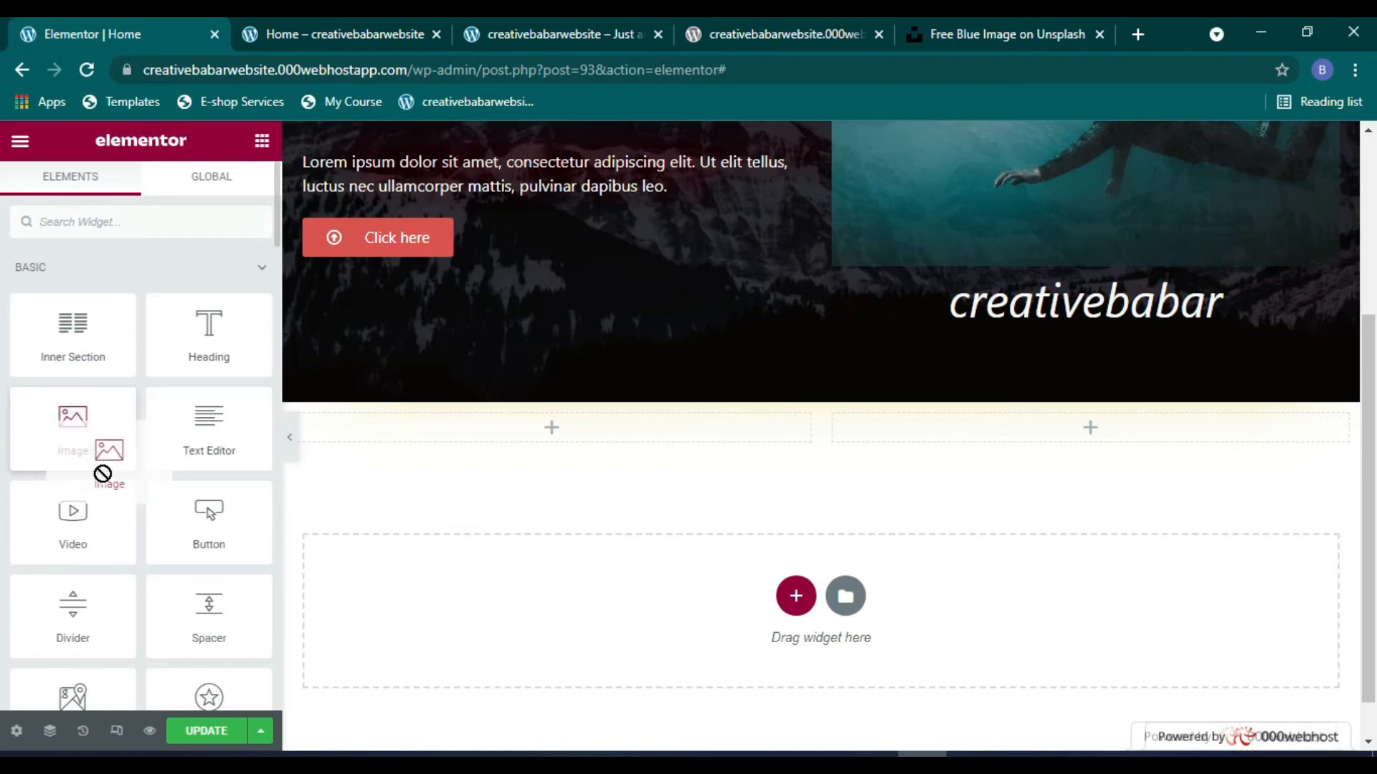
Step: Drag a Video widget into the left column and check its YouTube link and start time
{"action": "left_click_drag", "start_coordinate": [70, 521], "coordinate": [532, 433]}
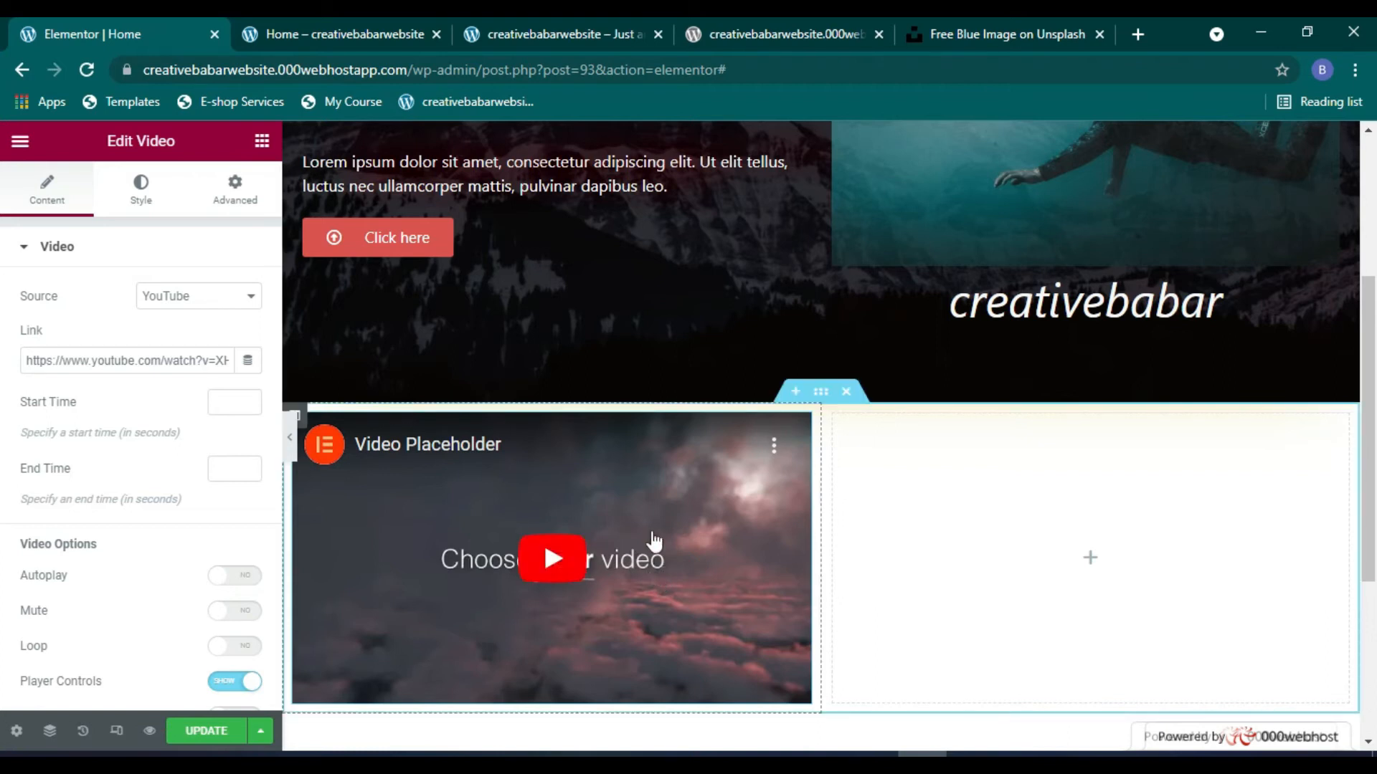
{"action": "scroll", "coordinate": [584, 545], "scroll_direction": "down", "scroll_amount": 3}
{"action": "scroll", "coordinate": [586, 547], "scroll_direction": "up", "scroll_amount": 1}
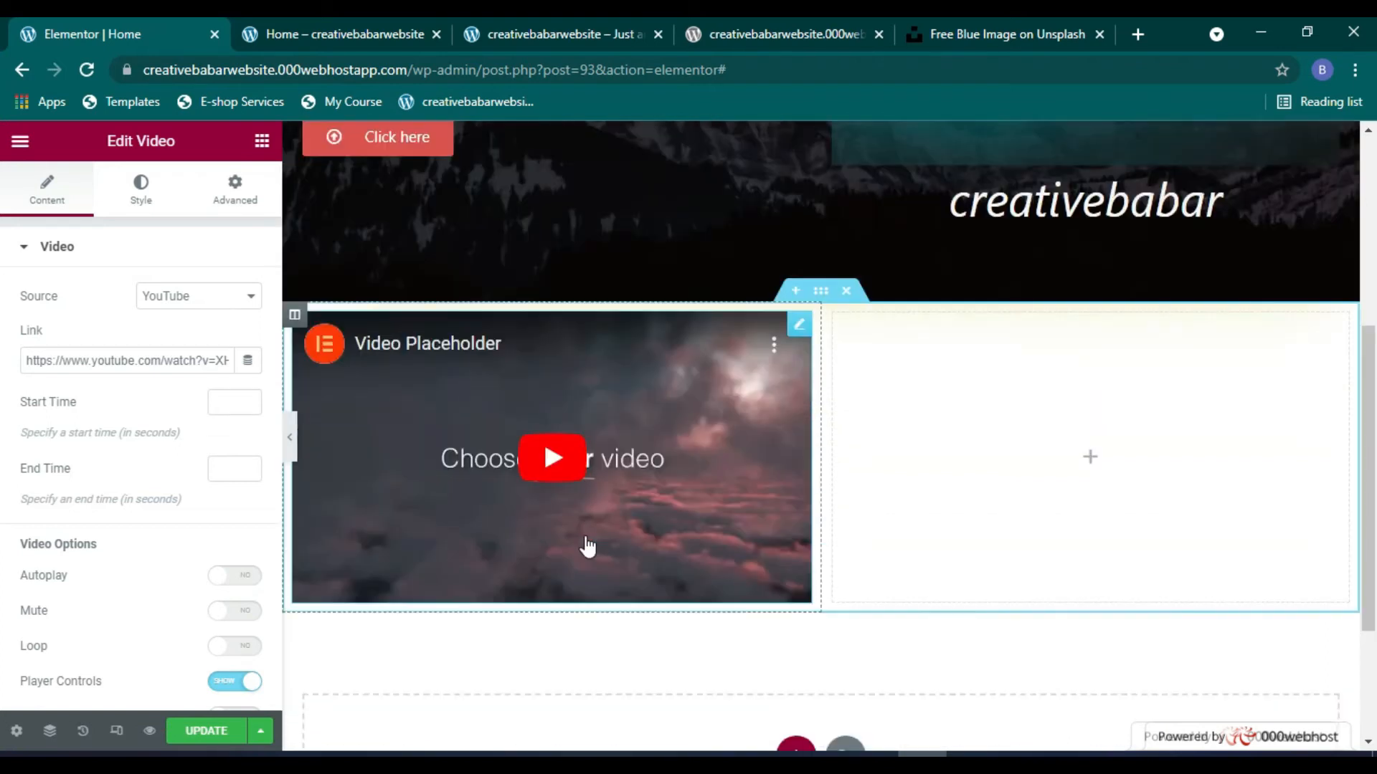
{"action": "triple_click", "coordinate": [128, 354]}
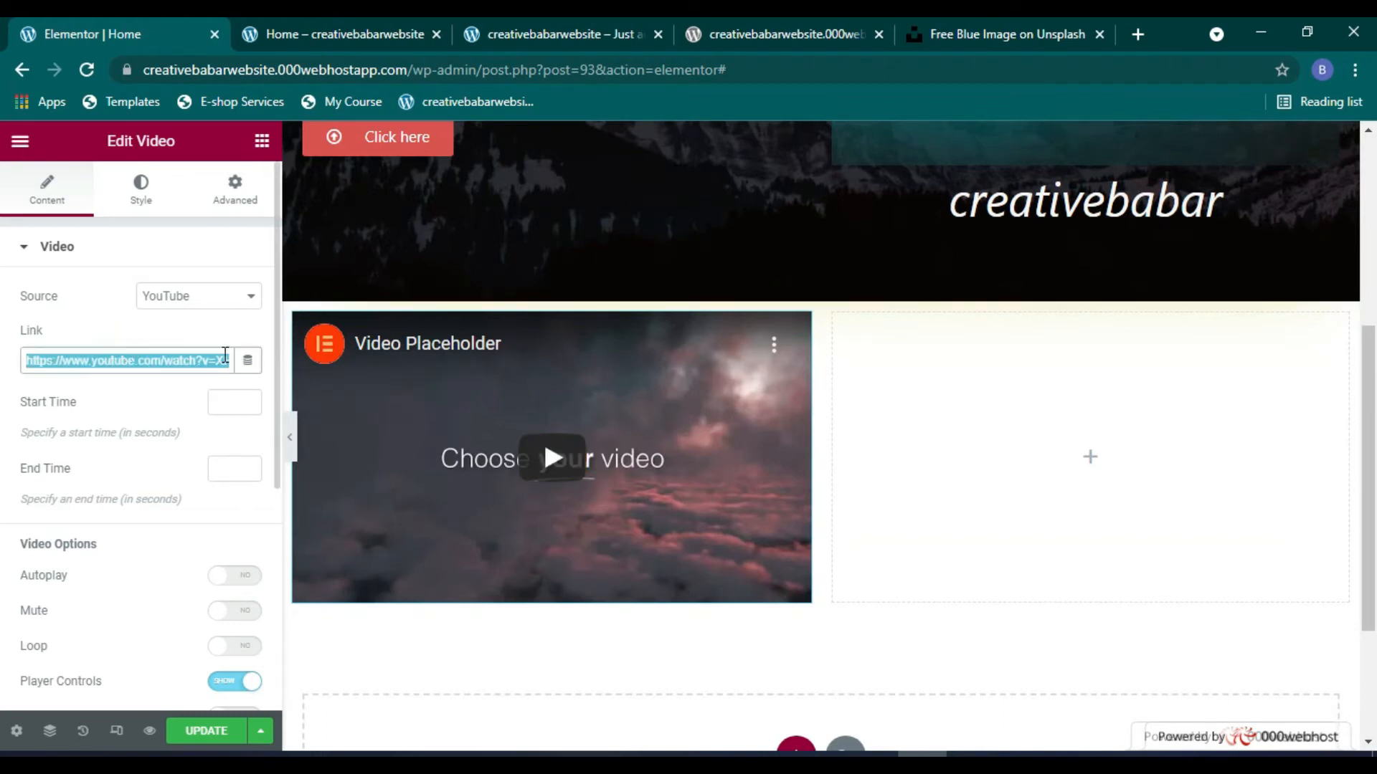
{"action": "left_click", "coordinate": [239, 403]}
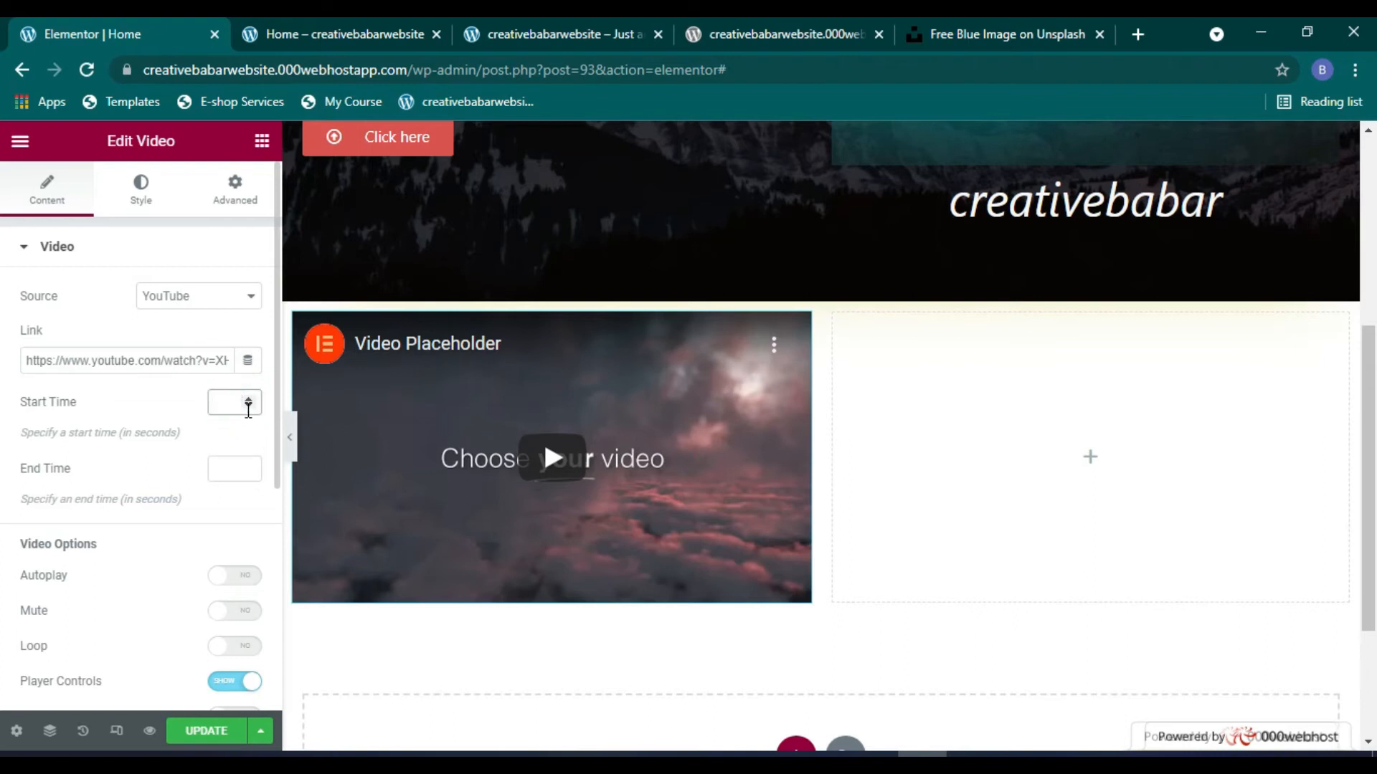
{"action": "scroll", "coordinate": [248, 409], "scroll_direction": "down", "scroll_amount": 3}
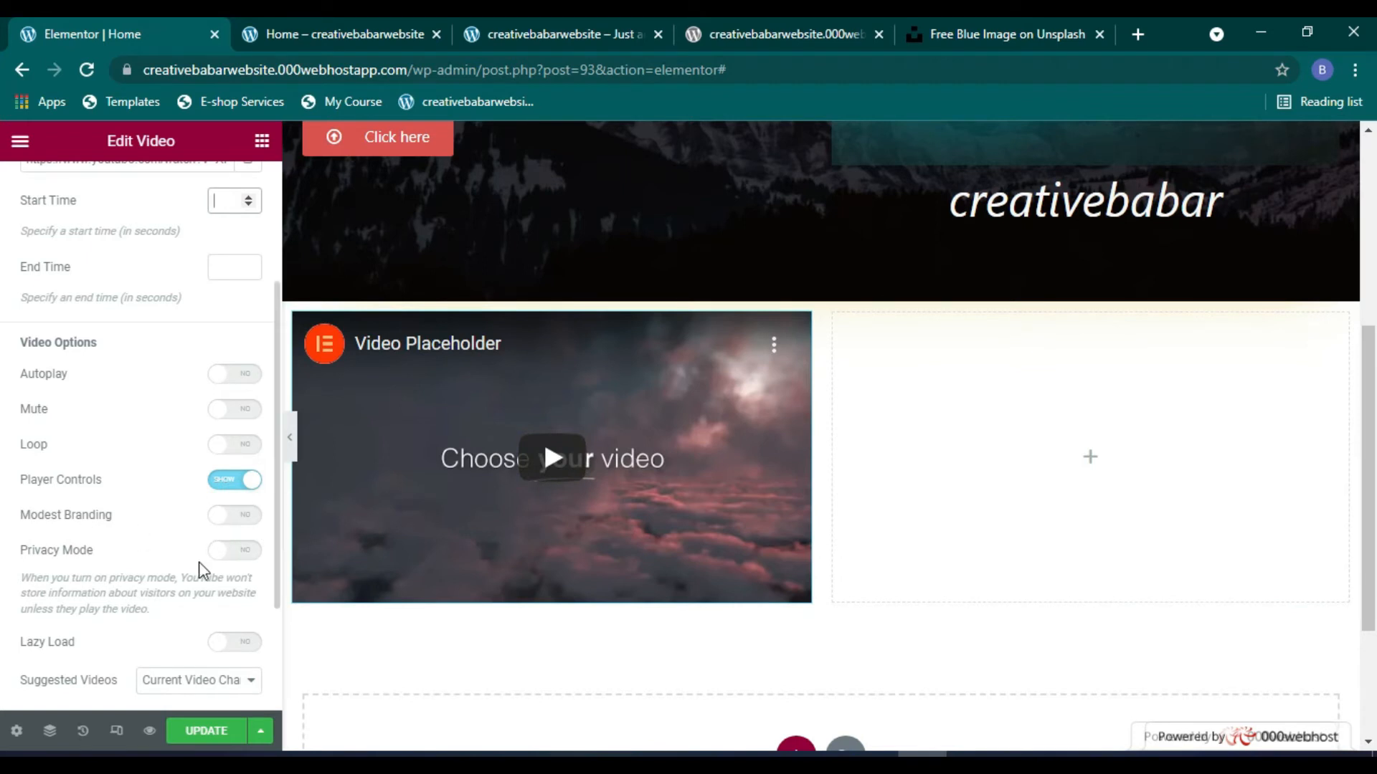
Step: Check the Suggested Videos option without changing it, then expand the Image Overlay settings
{"action": "scroll", "coordinate": [215, 559], "scroll_direction": "down", "scroll_amount": 2}
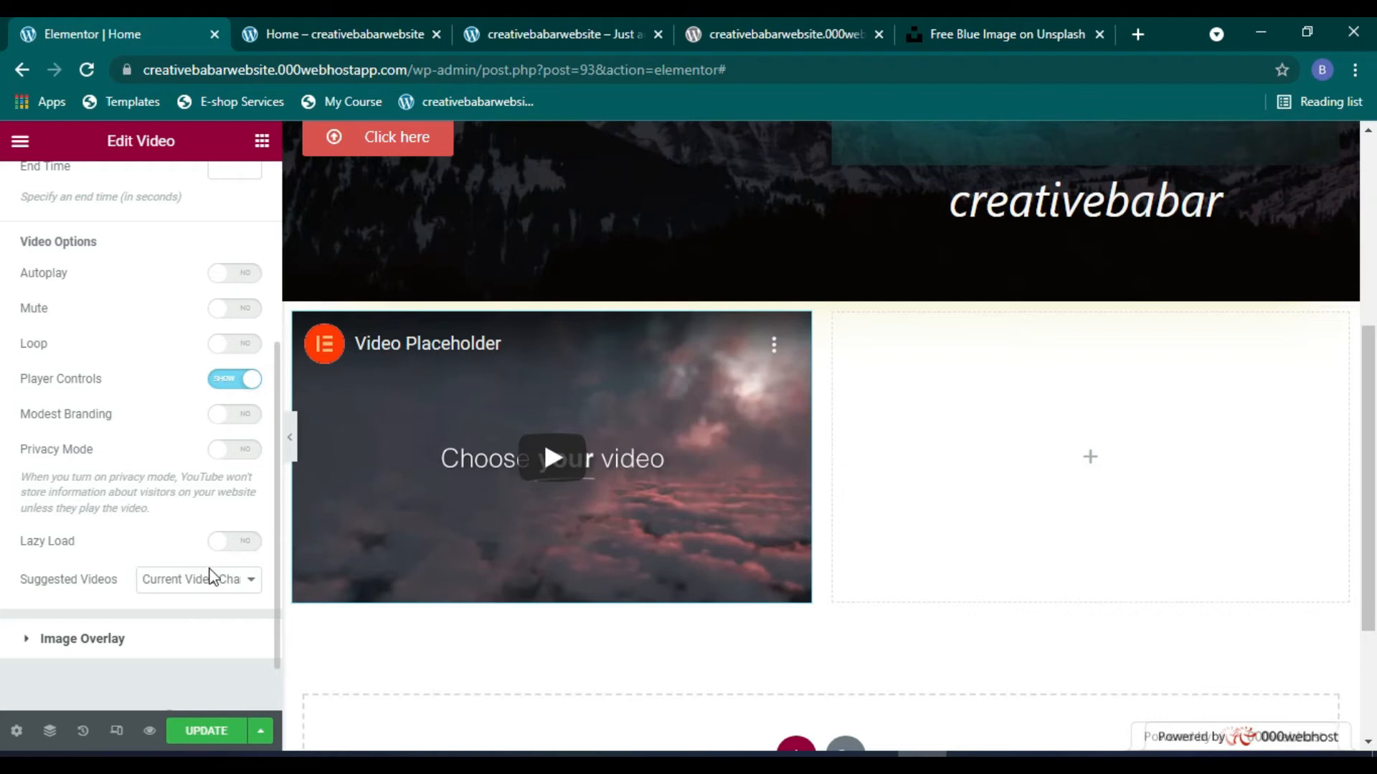
{"action": "left_click", "coordinate": [206, 593]}
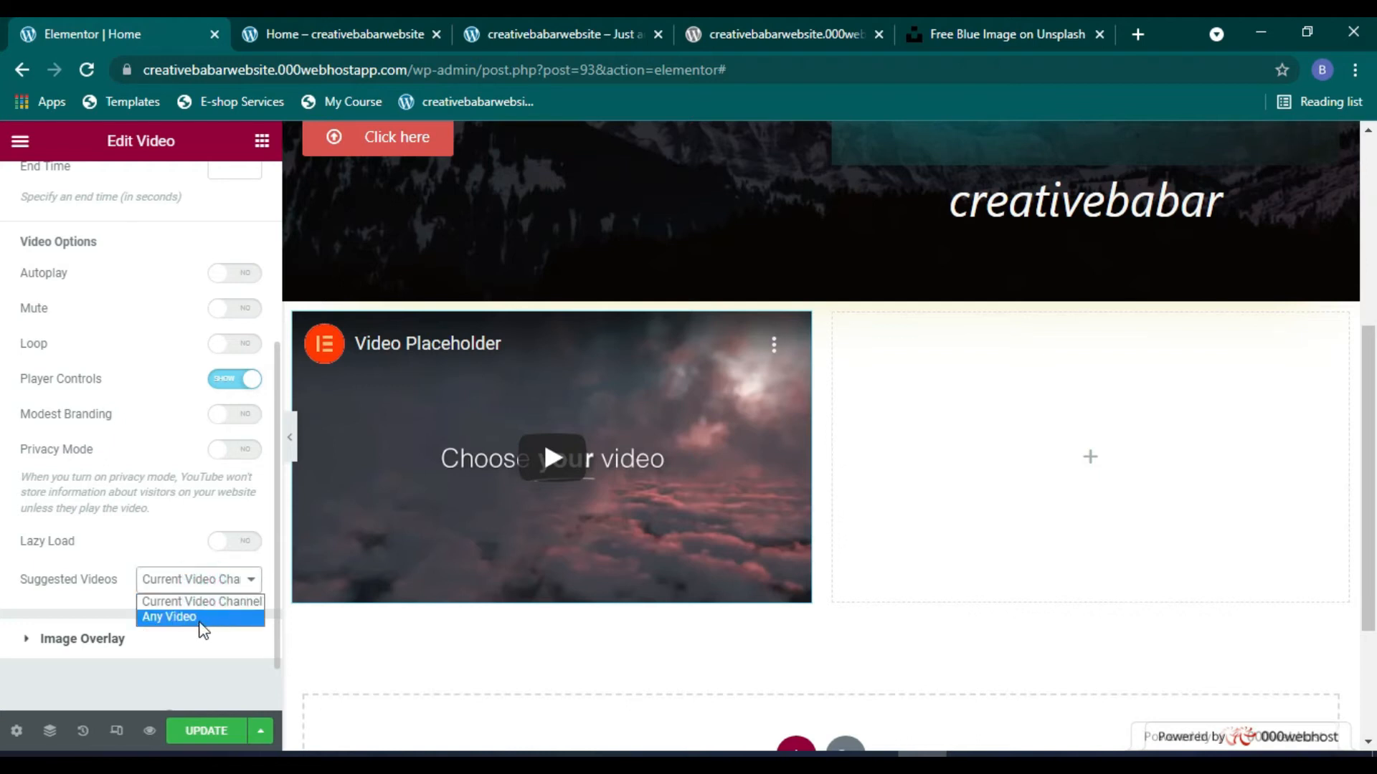
{"action": "left_click", "coordinate": [236, 583]}
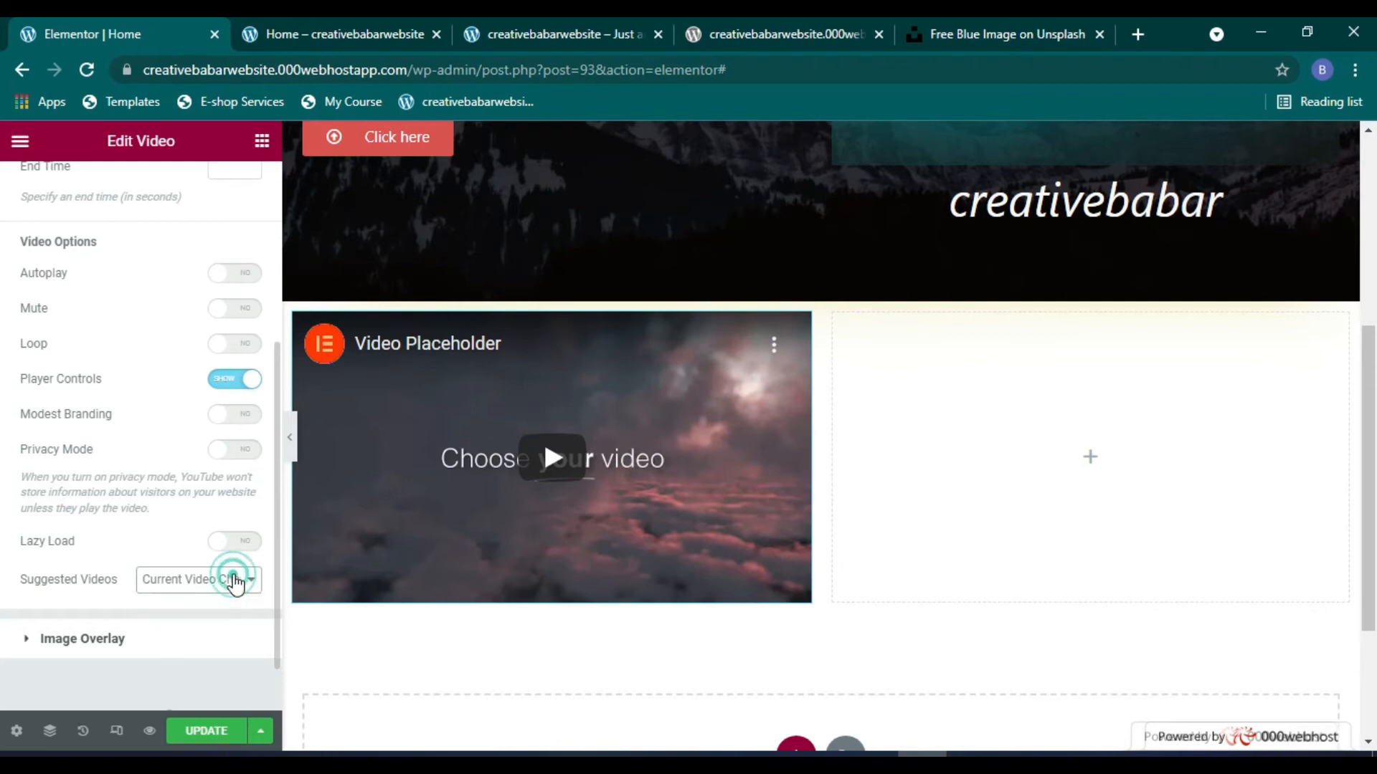
{"action": "left_click", "coordinate": [33, 640]}
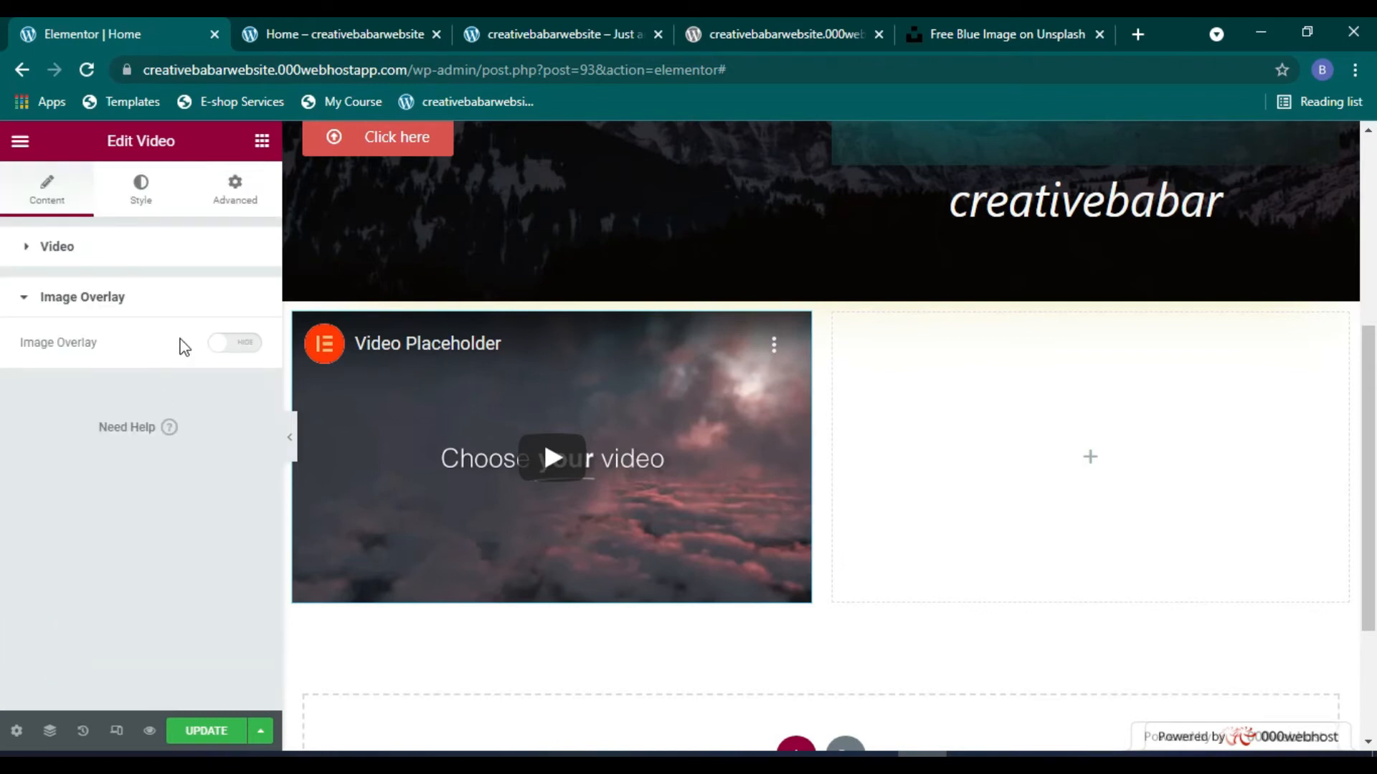
Step: Try the image overlay, lightbox and play icon options, leaving lightbox and play icon off
{"action": "left_click", "coordinate": [223, 347]}
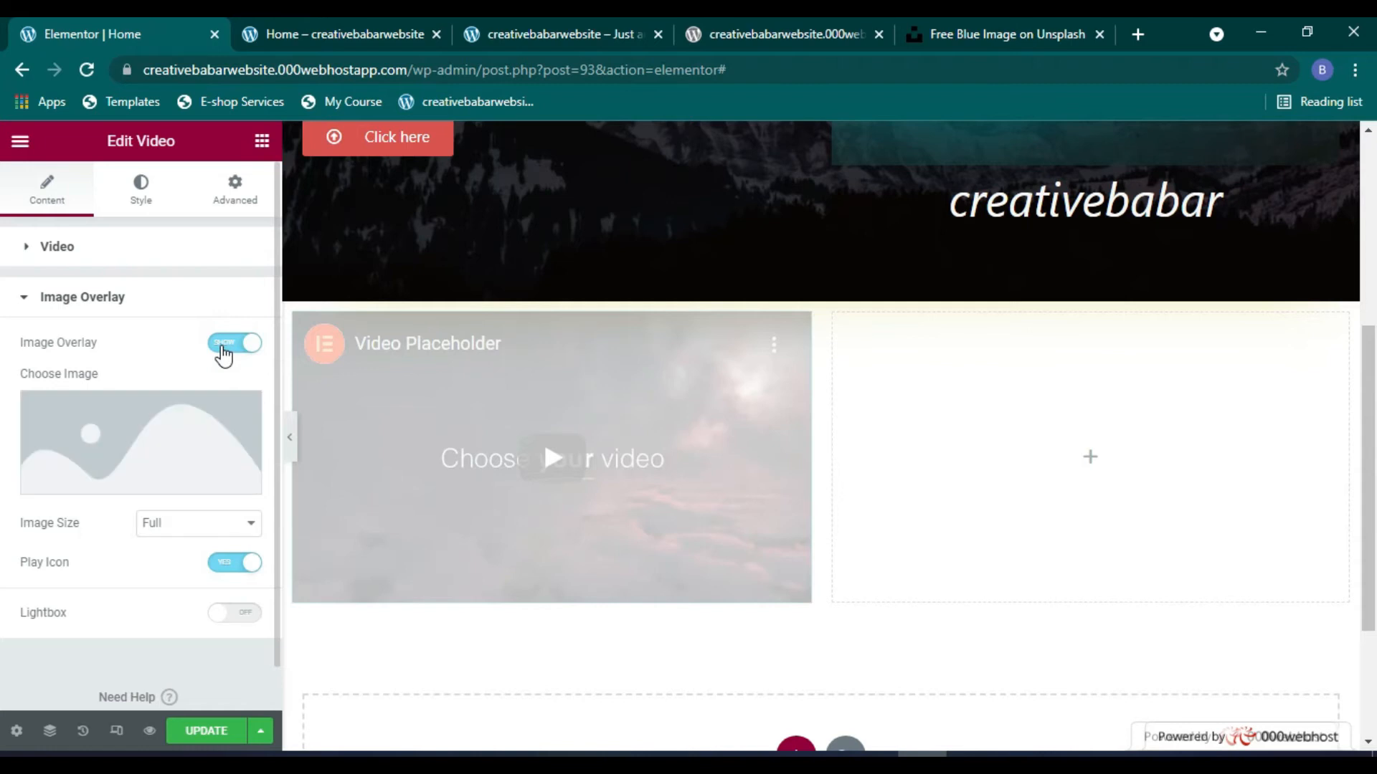
{"action": "left_click", "coordinate": [191, 422]}
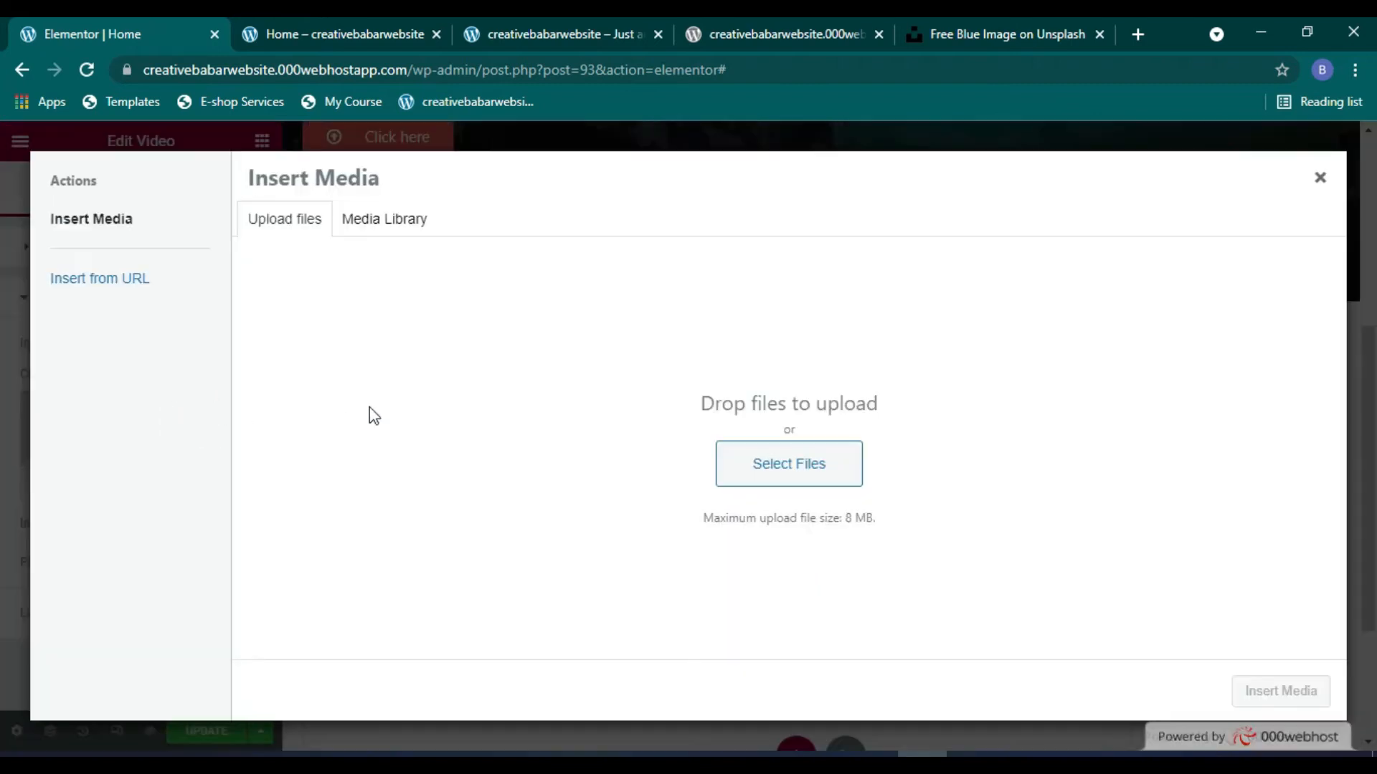
{"action": "left_click", "coordinate": [1322, 190]}
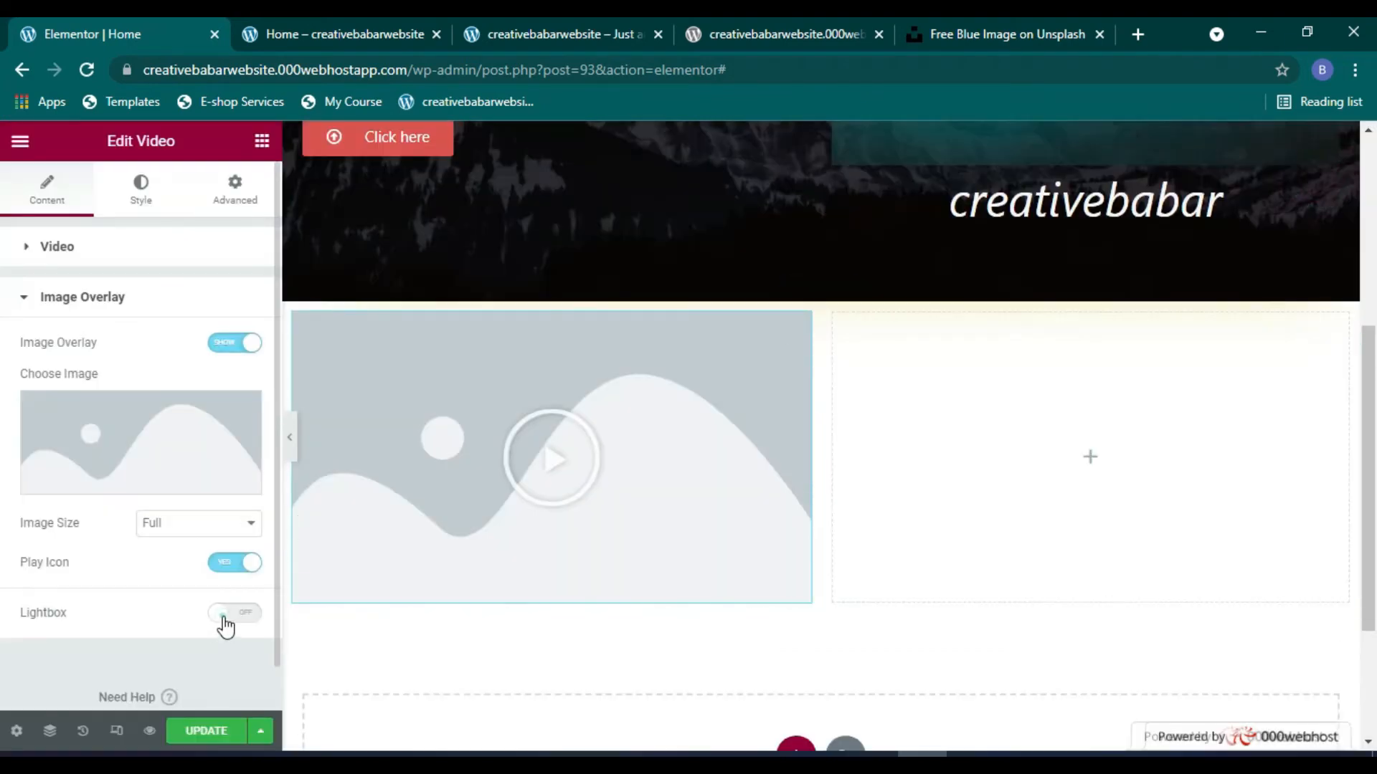
{"action": "left_click", "coordinate": [225, 625]}
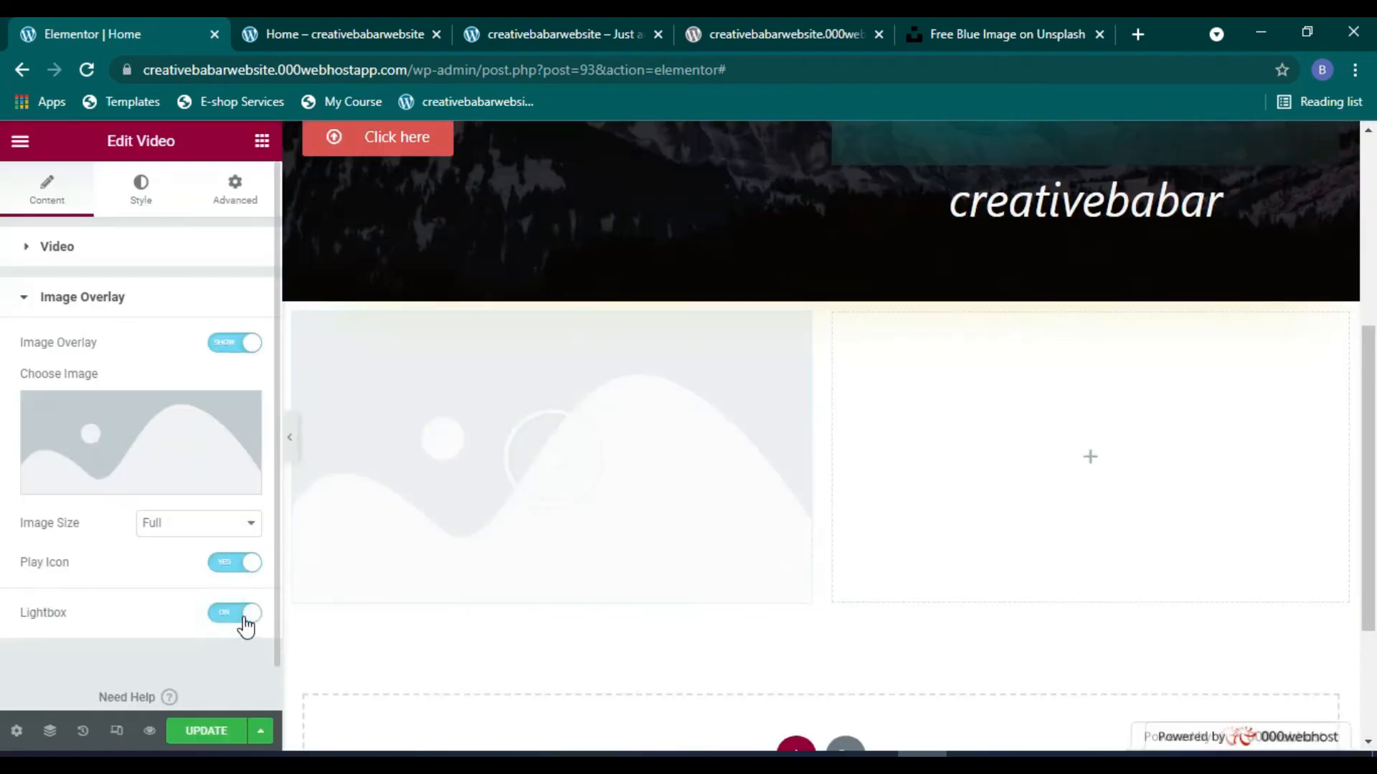
{"action": "left_click", "coordinate": [251, 565]}
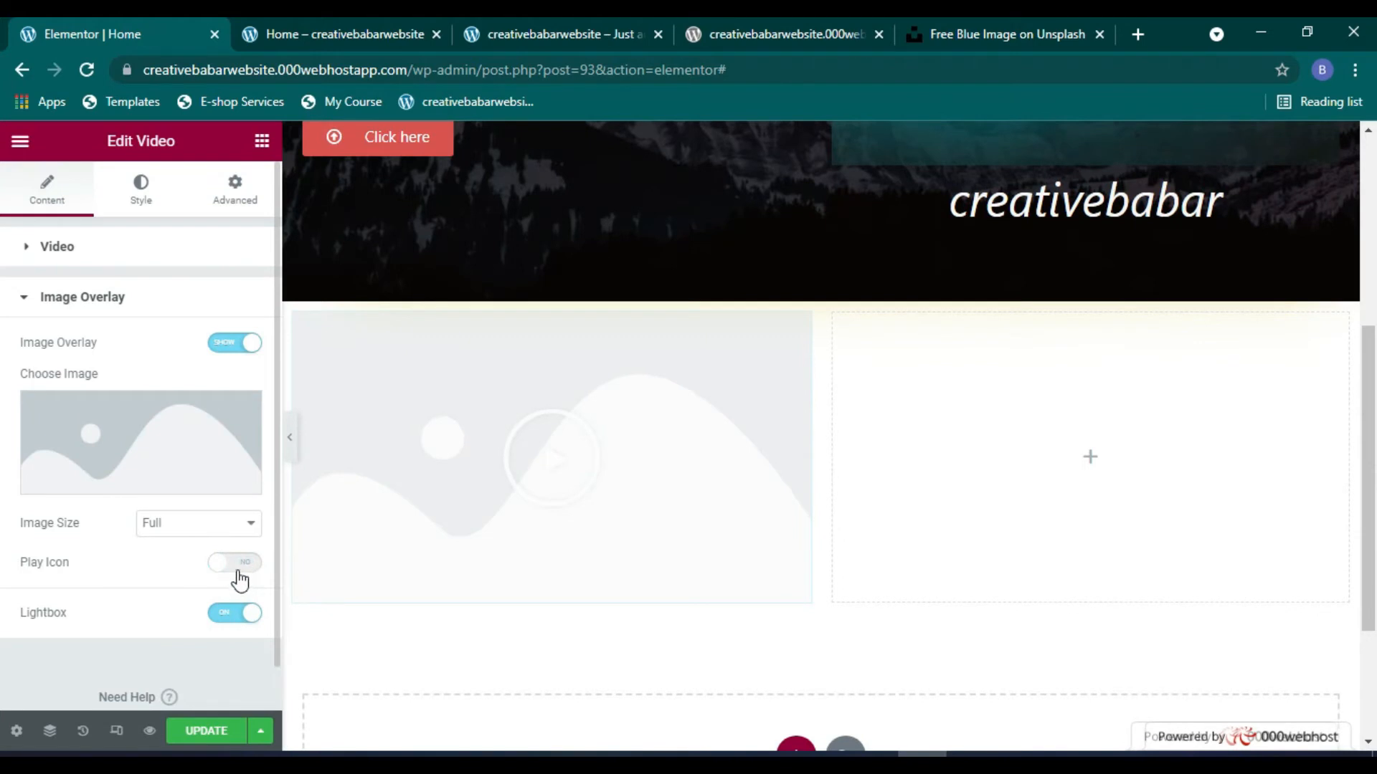
{"action": "left_click", "coordinate": [236, 568]}
{"action": "left_click", "coordinate": [244, 613]}
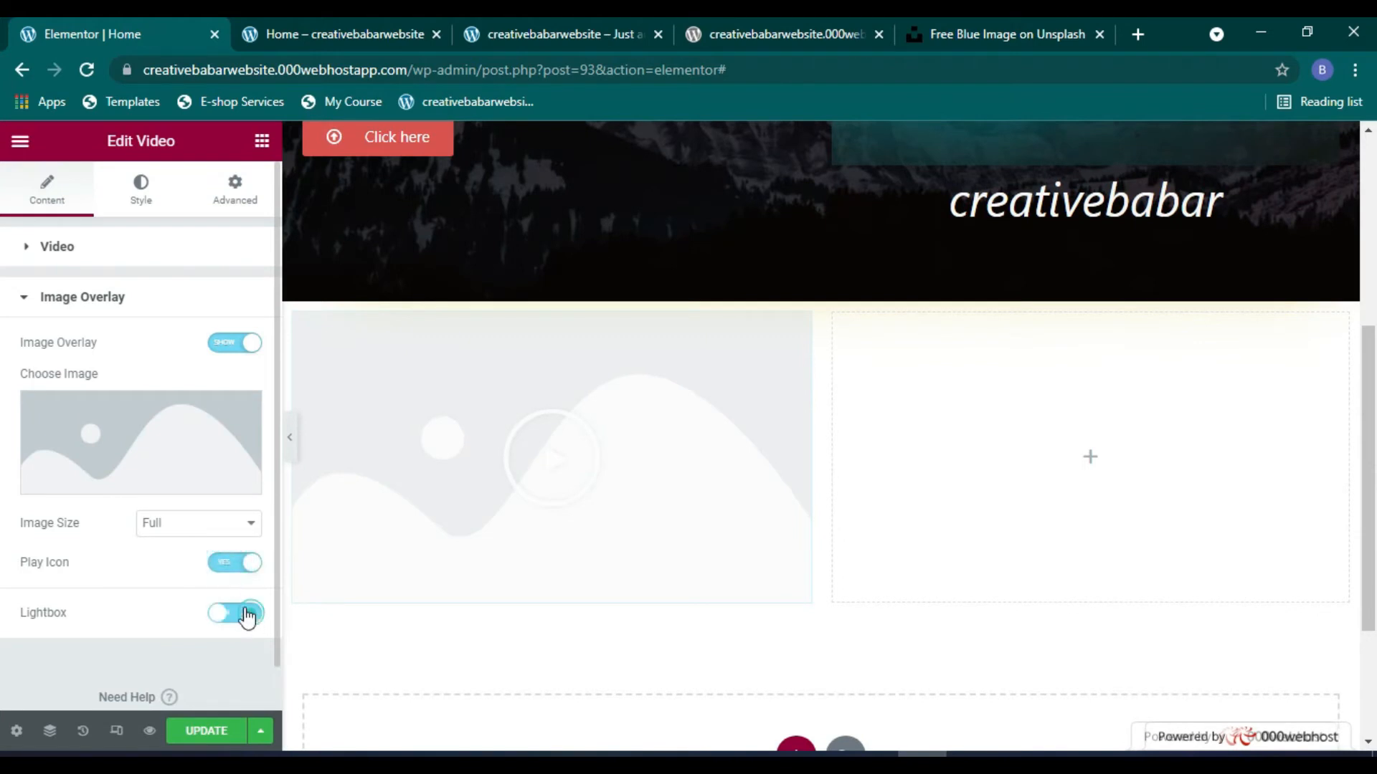
{"action": "left_click", "coordinate": [245, 562]}
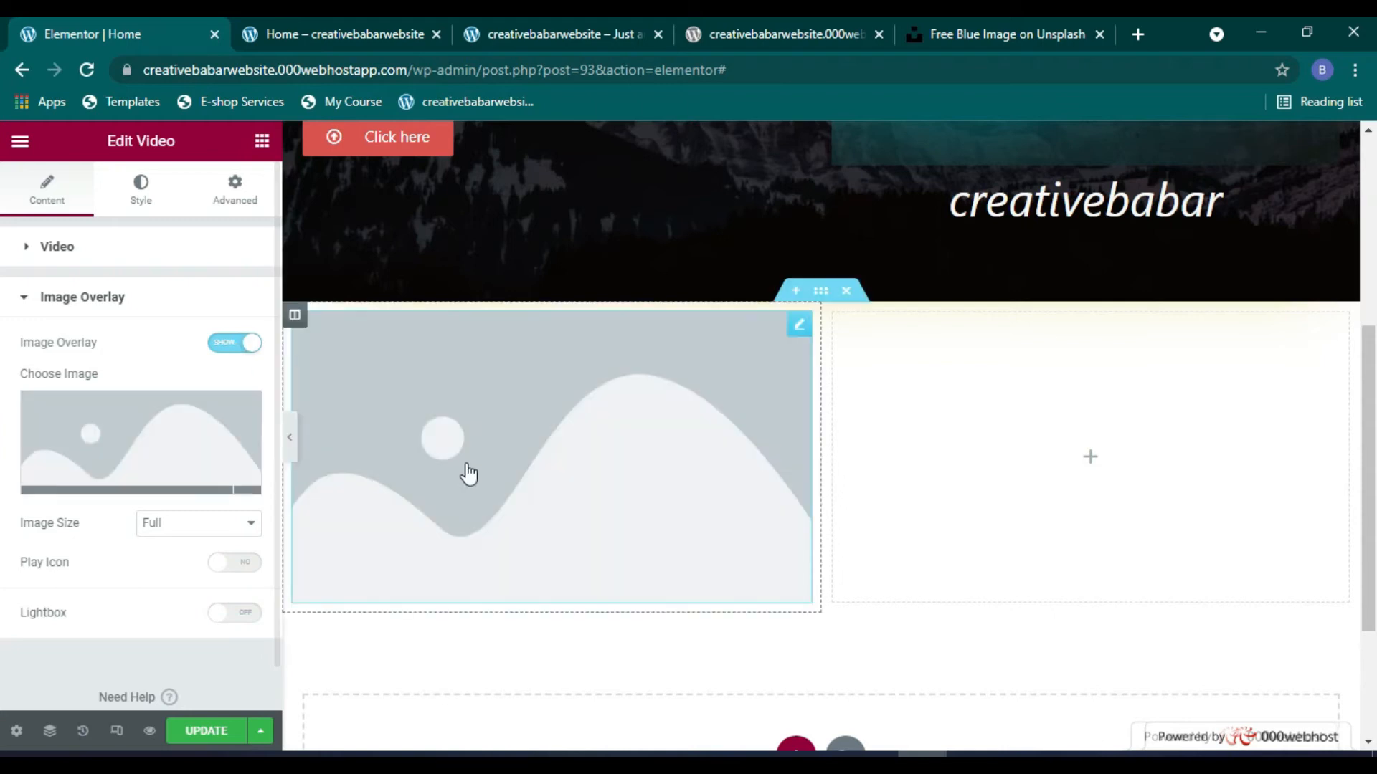
{"action": "left_click", "coordinate": [231, 565]}
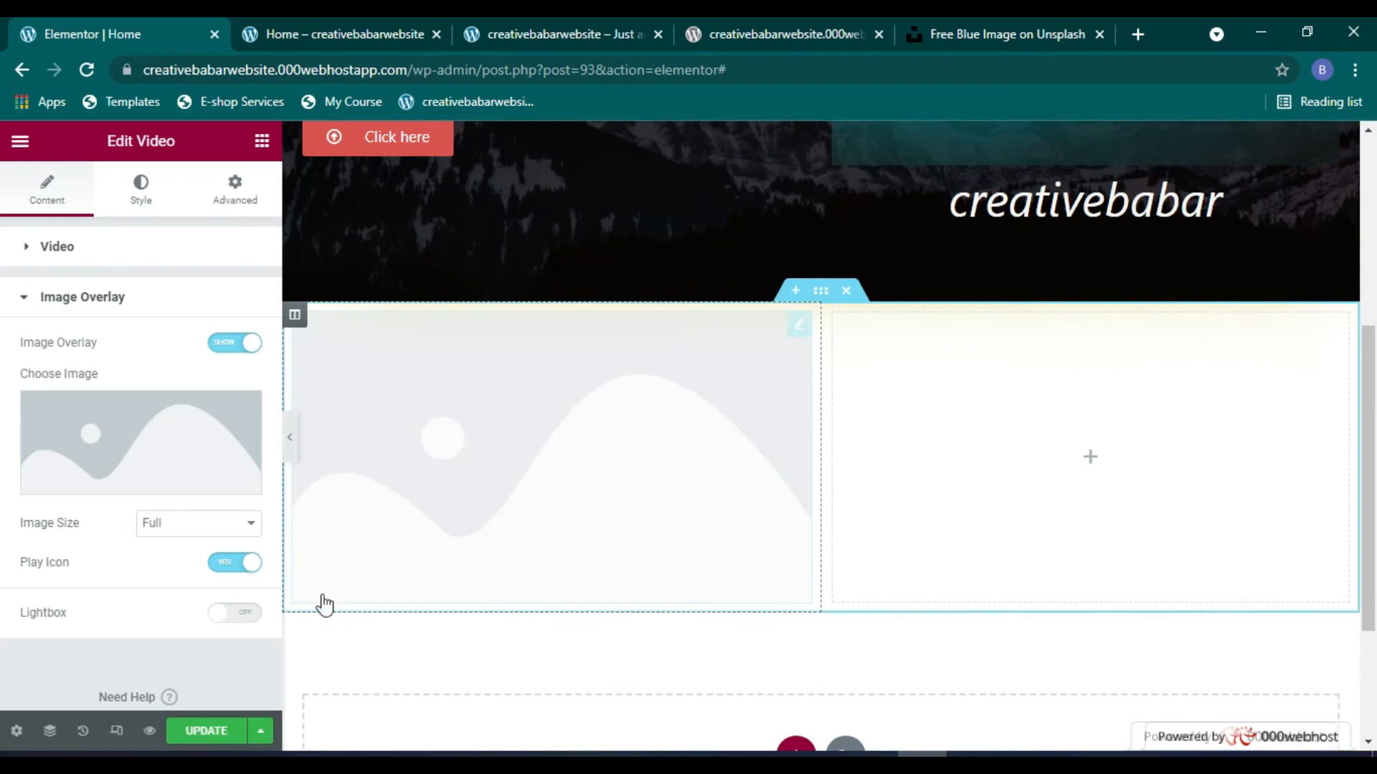
{"action": "left_click", "coordinate": [237, 571]}
Step: Turn the video's image overlay off and save the page
{"action": "left_click", "coordinate": [204, 731]}
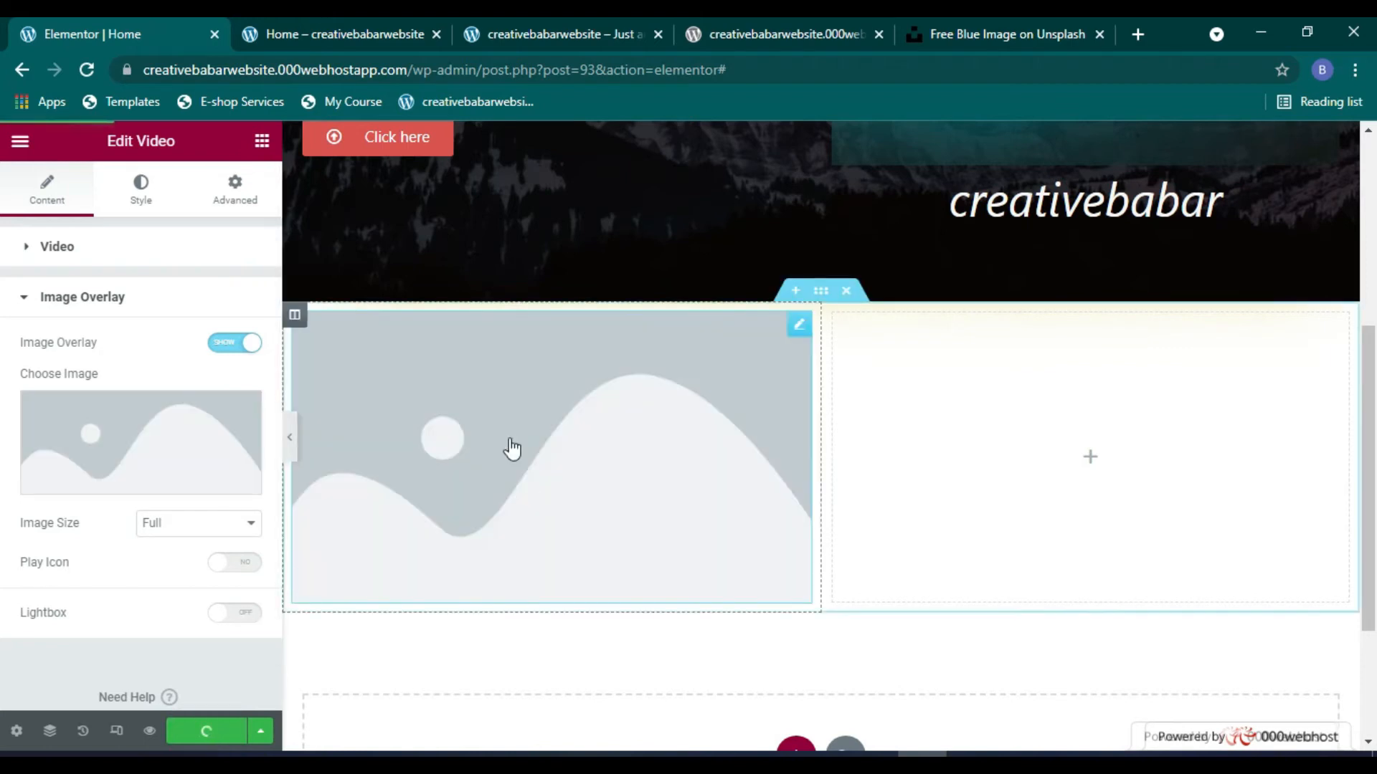
{"action": "left_click", "coordinate": [234, 347]}
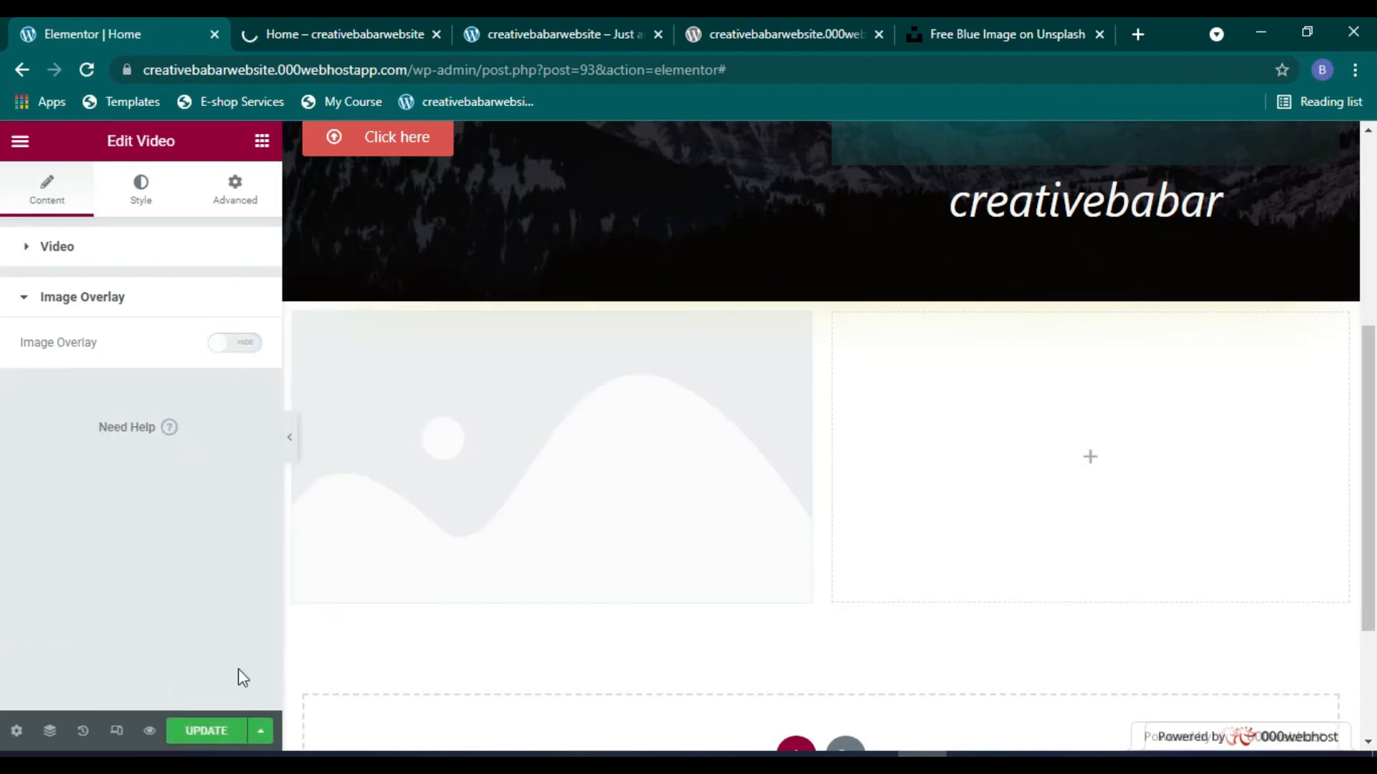
{"action": "left_click", "coordinate": [226, 724]}
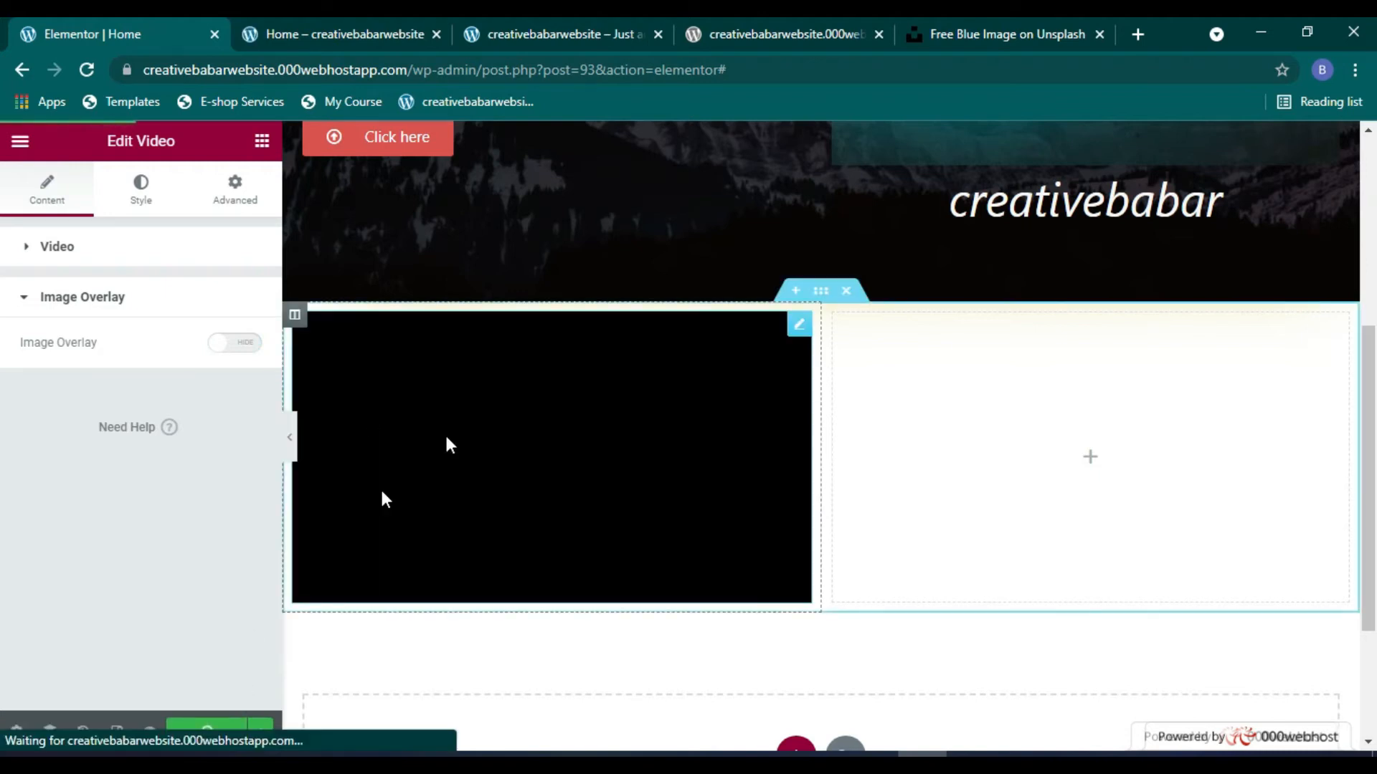
{"action": "left_click", "coordinate": [262, 141]}
{"action": "scroll", "coordinate": [147, 434], "scroll_direction": "down", "scroll_amount": 2}
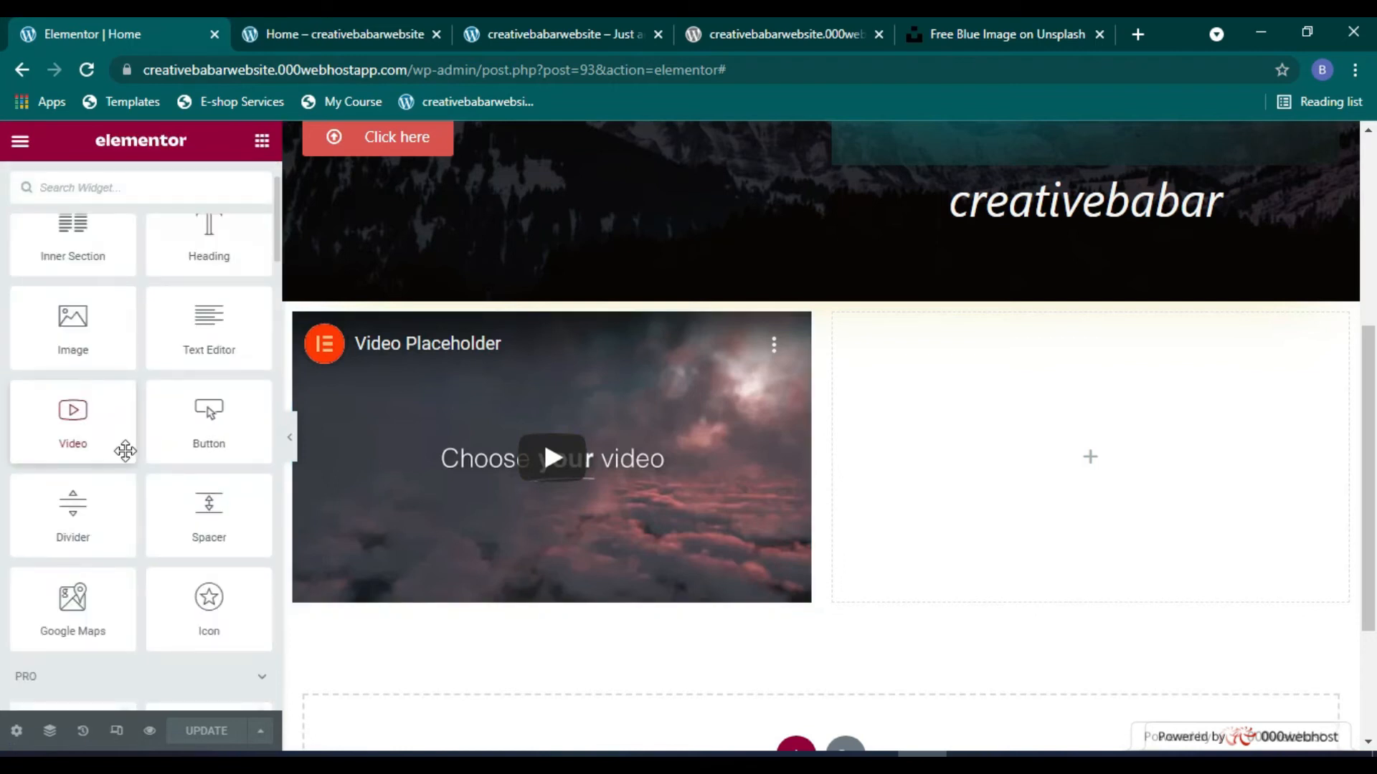
Step: Drop a Divider widget into the empty right column
{"action": "scroll", "coordinate": [222, 473], "scroll_direction": "down", "scroll_amount": 2}
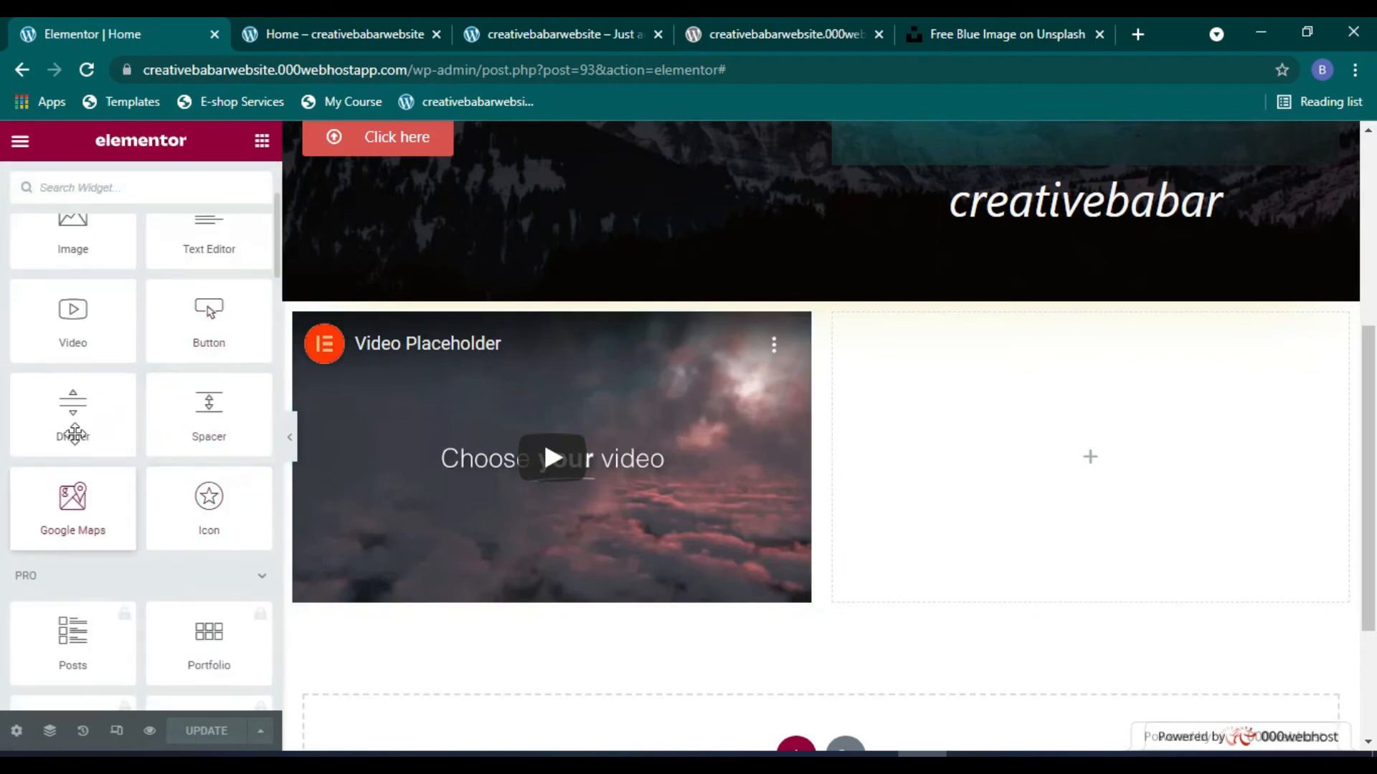
{"action": "scroll", "coordinate": [953, 507], "scroll_direction": "down", "scroll_amount": 3}
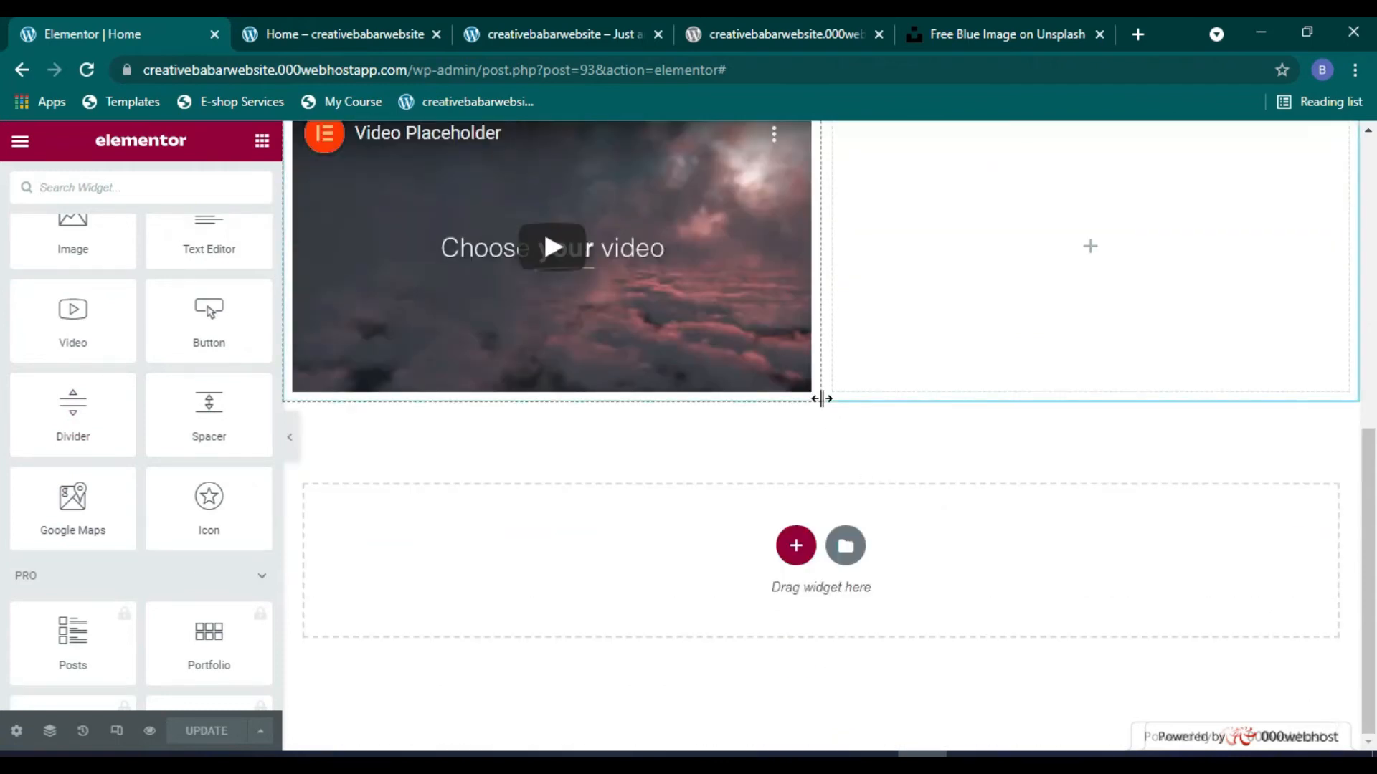
{"action": "left_click_drag", "start_coordinate": [96, 421], "coordinate": [848, 381]}
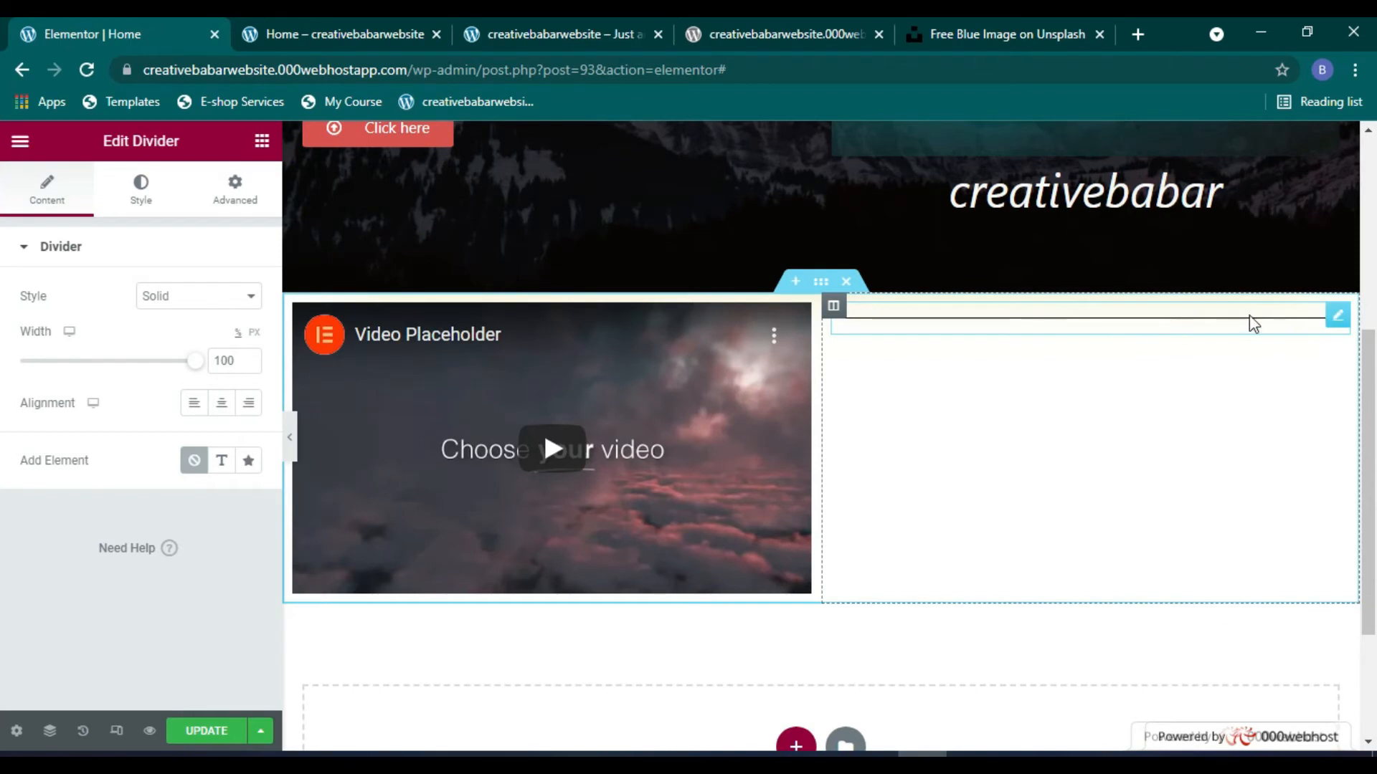
Step: Add a one-column section below the video row and place a Divider in it
{"action": "scroll", "coordinate": [1296, 339], "scroll_direction": "down", "scroll_amount": 3}
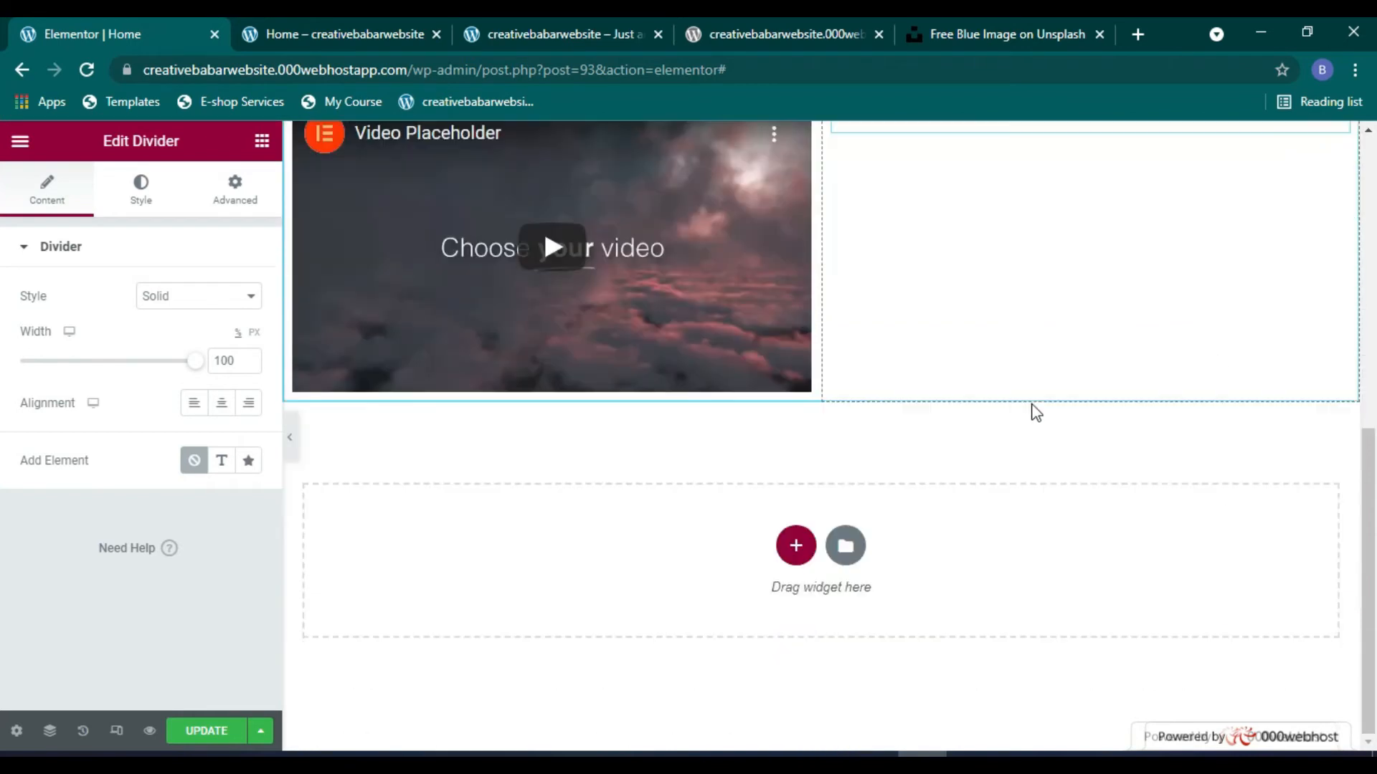
{"action": "left_click", "coordinate": [794, 546]}
{"action": "left_click", "coordinate": [571, 591]}
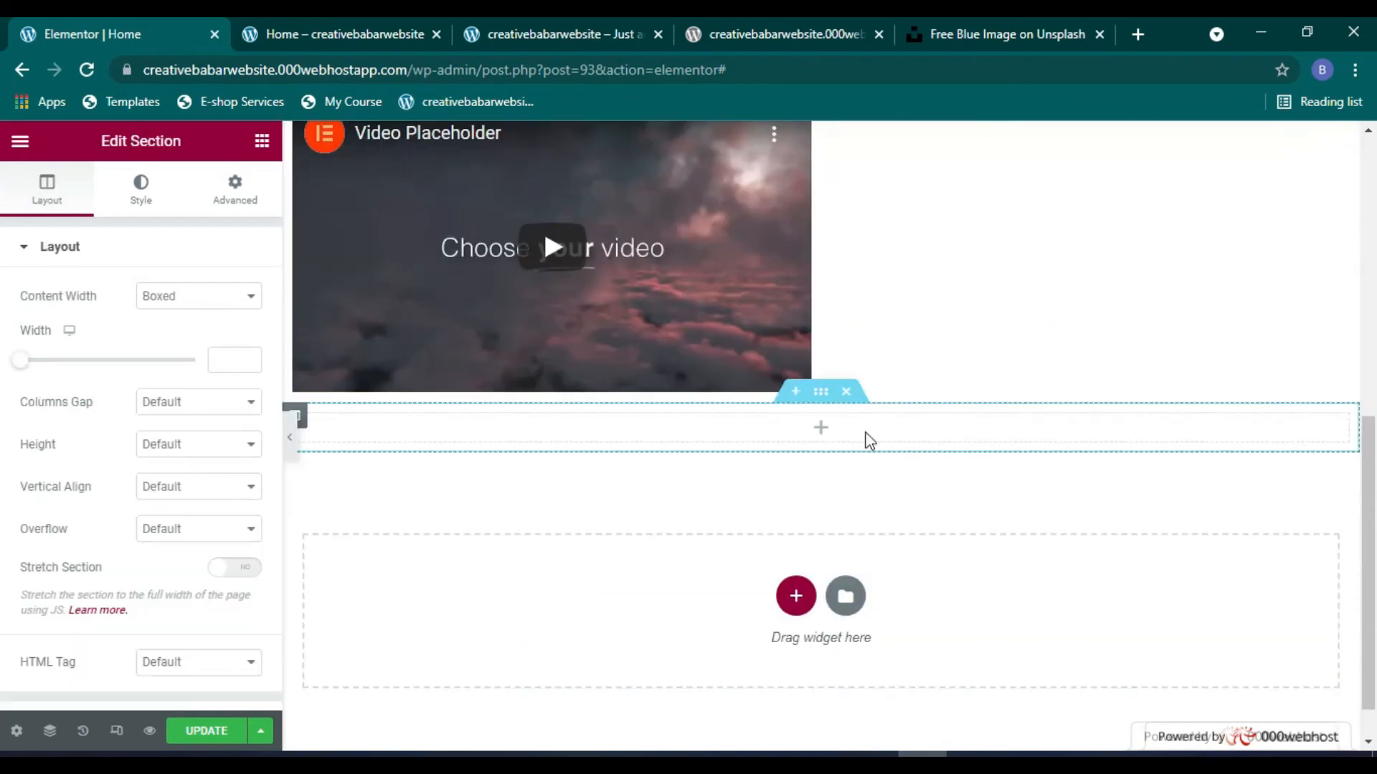
{"action": "left_click", "coordinate": [262, 140]}
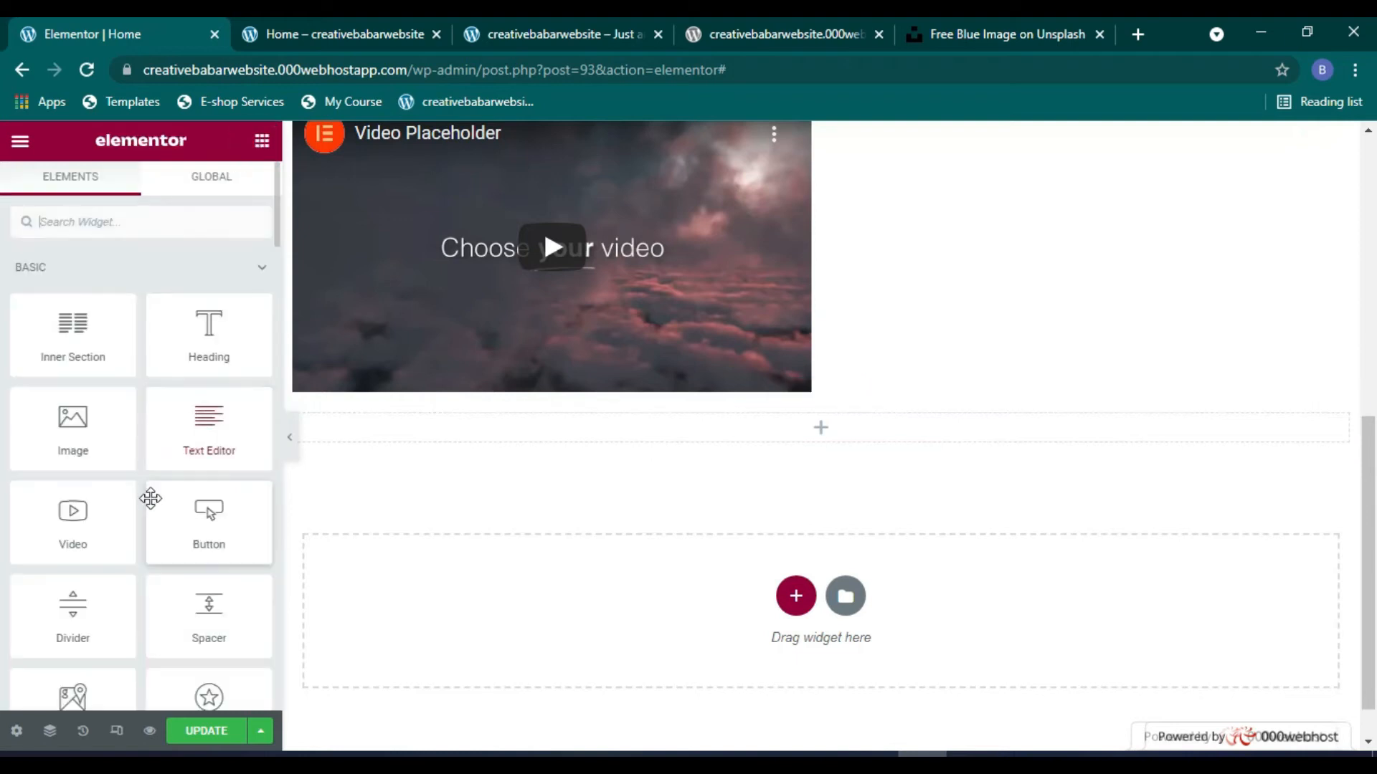
{"action": "scroll", "coordinate": [147, 501], "scroll_direction": "down", "scroll_amount": 3}
{"action": "left_click_drag", "start_coordinate": [98, 424], "coordinate": [789, 439]}
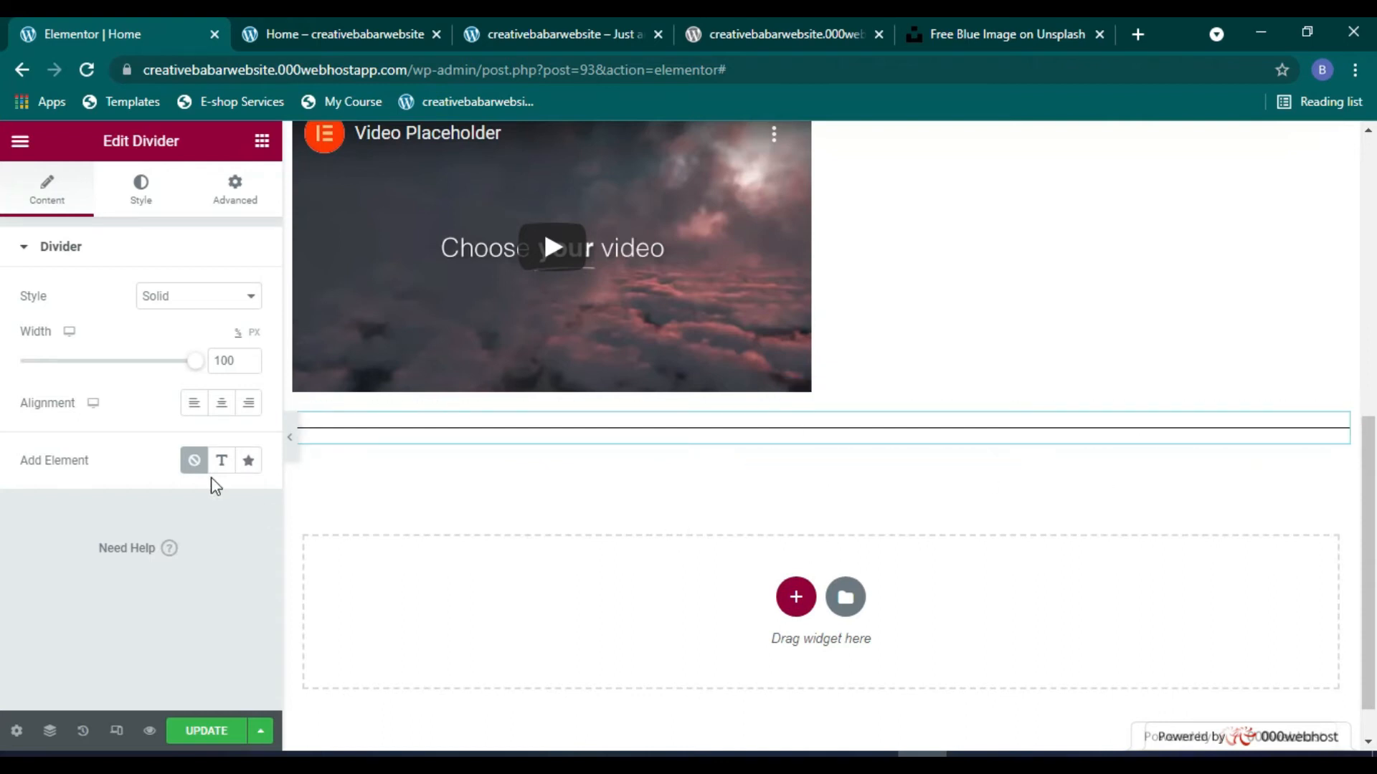
Step: Set the divider's added element to Text labelled 'about section', after briefly trying a star icon
{"action": "left_click", "coordinate": [220, 460]}
{"action": "left_click_drag", "start_coordinate": [194, 506], "coordinate": [123, 518]}
{"action": "type", "text": "about section"}
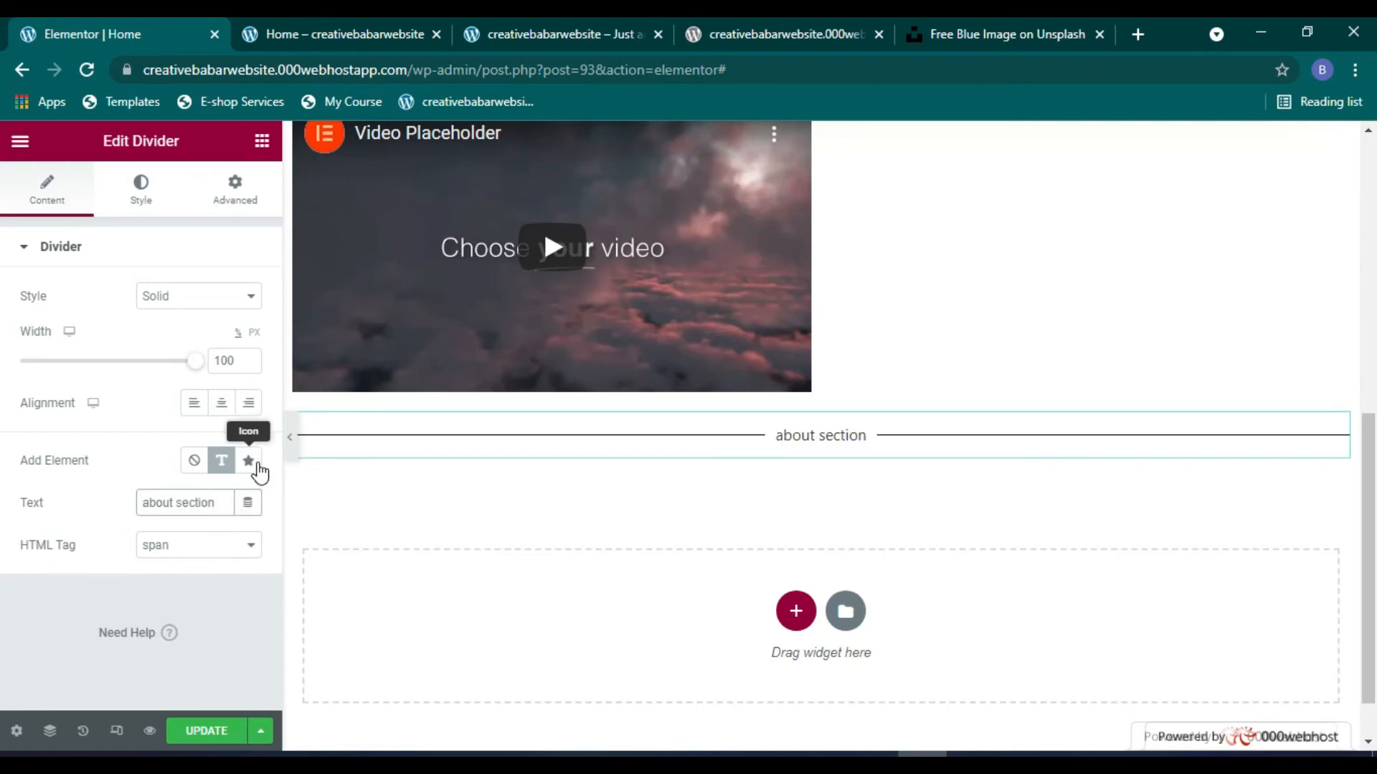
{"action": "left_click", "coordinate": [251, 464]}
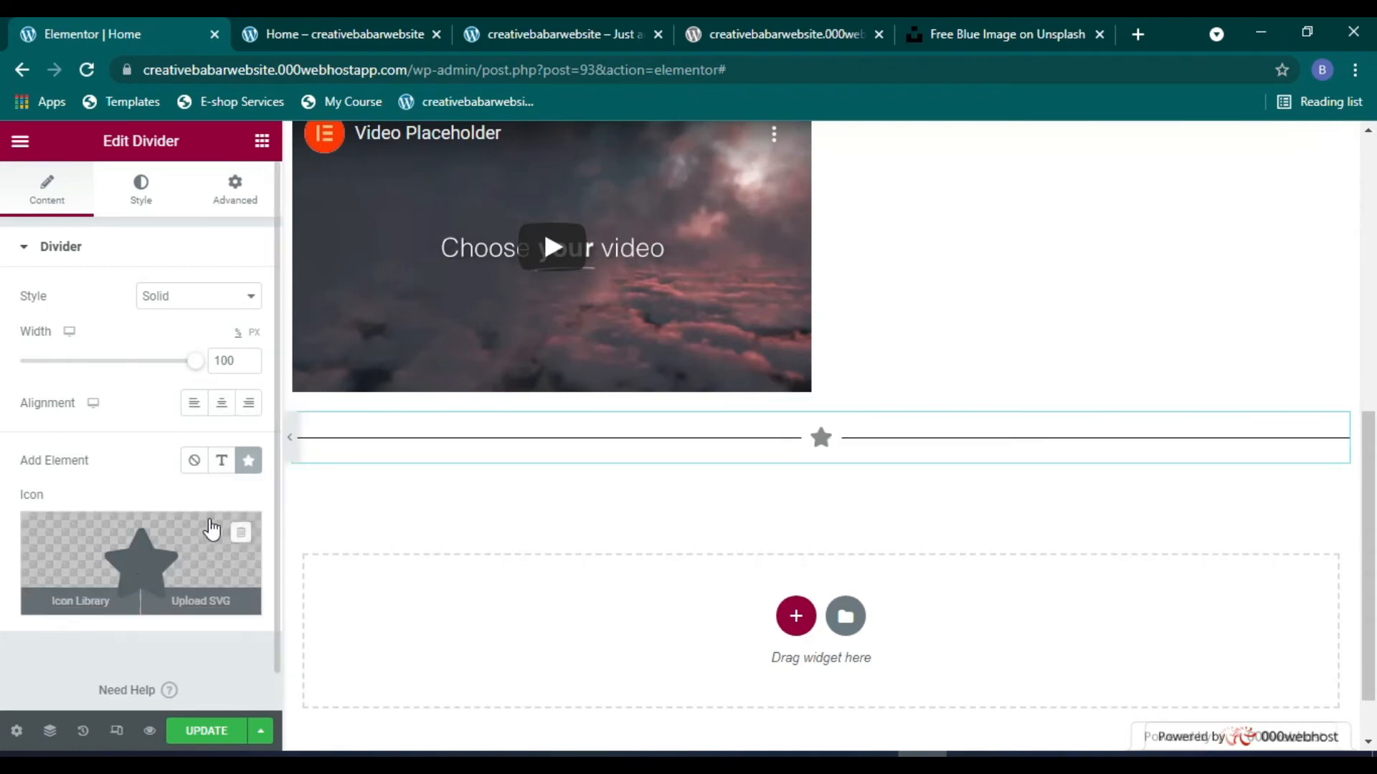
{"action": "left_click", "coordinate": [222, 461]}
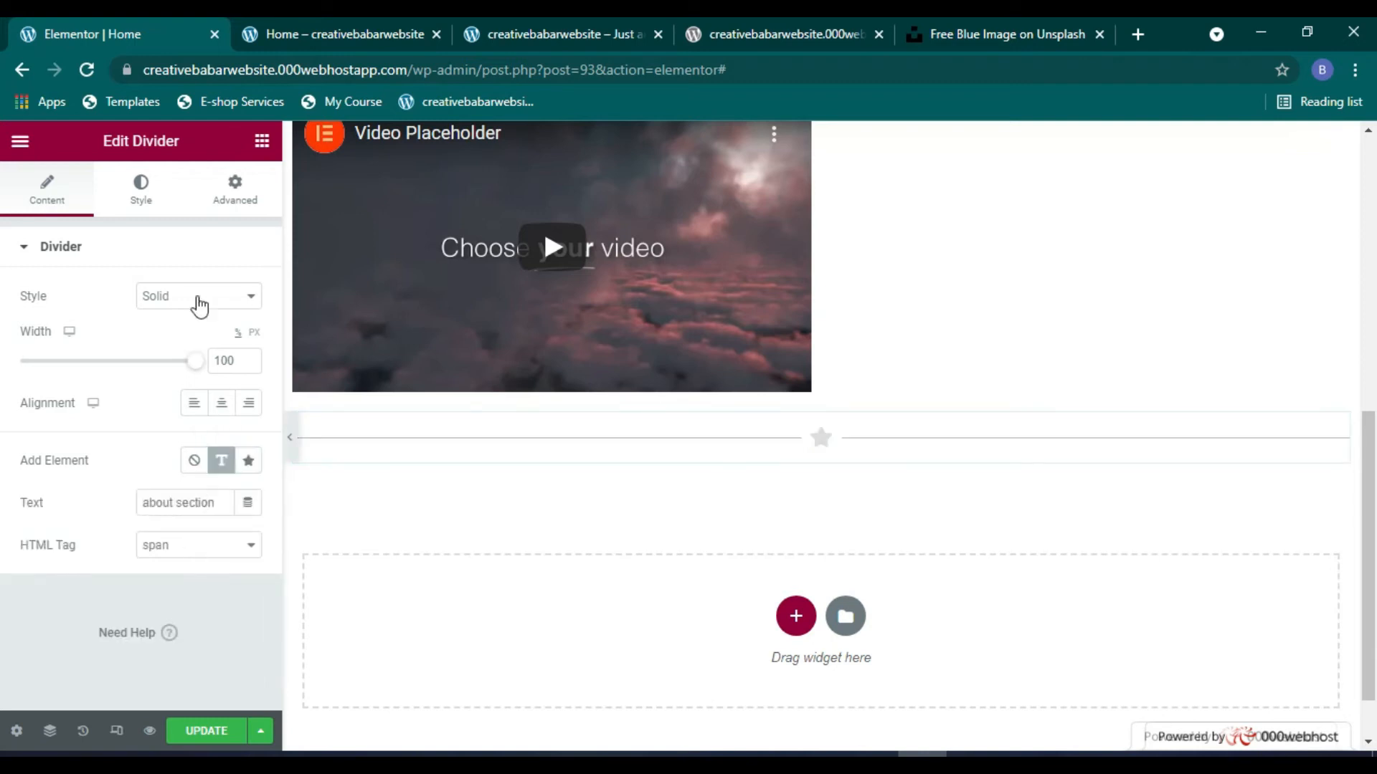
Step: Set the divider line colour to blue
{"action": "left_click", "coordinate": [142, 191]}
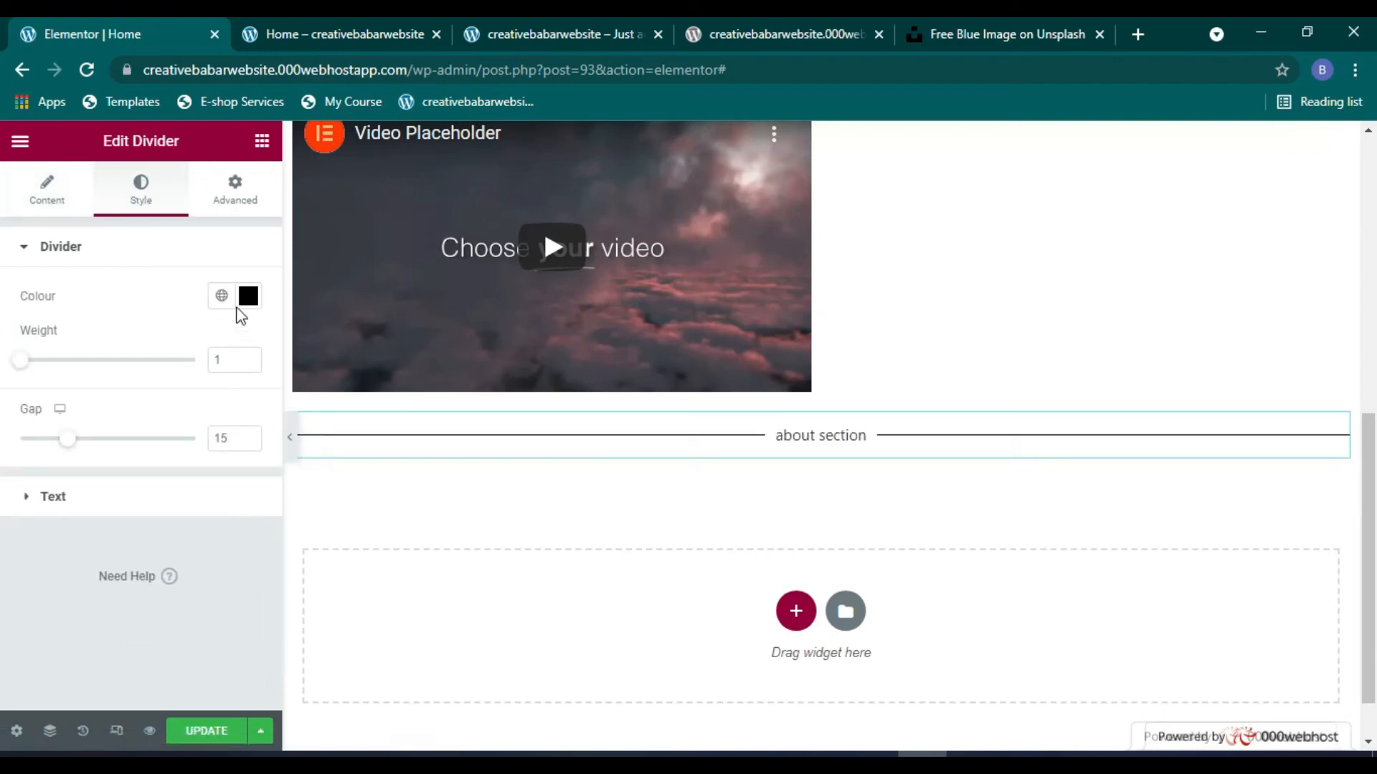
{"action": "left_click", "coordinate": [246, 300]}
{"action": "left_click", "coordinate": [280, 431]}
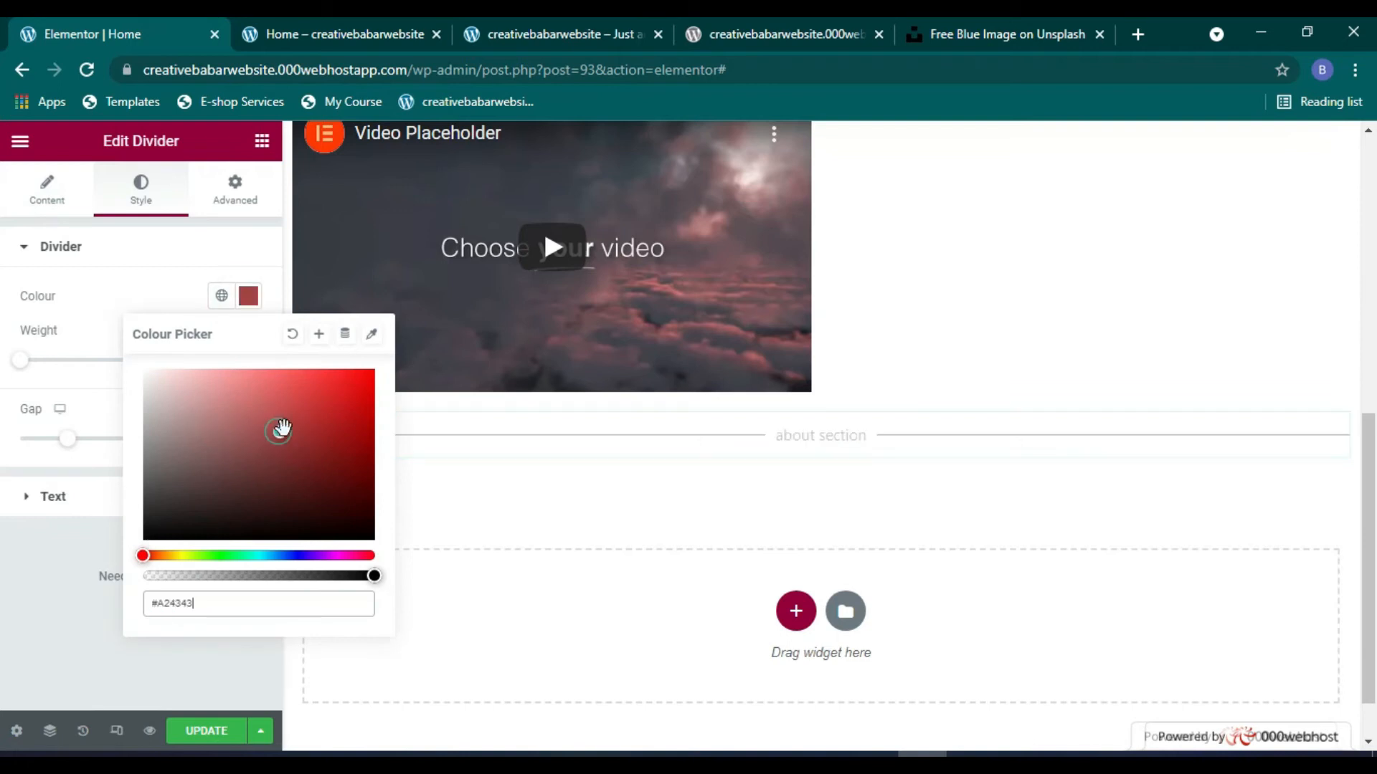
{"action": "left_click_drag", "start_coordinate": [336, 405], "coordinate": [350, 416]}
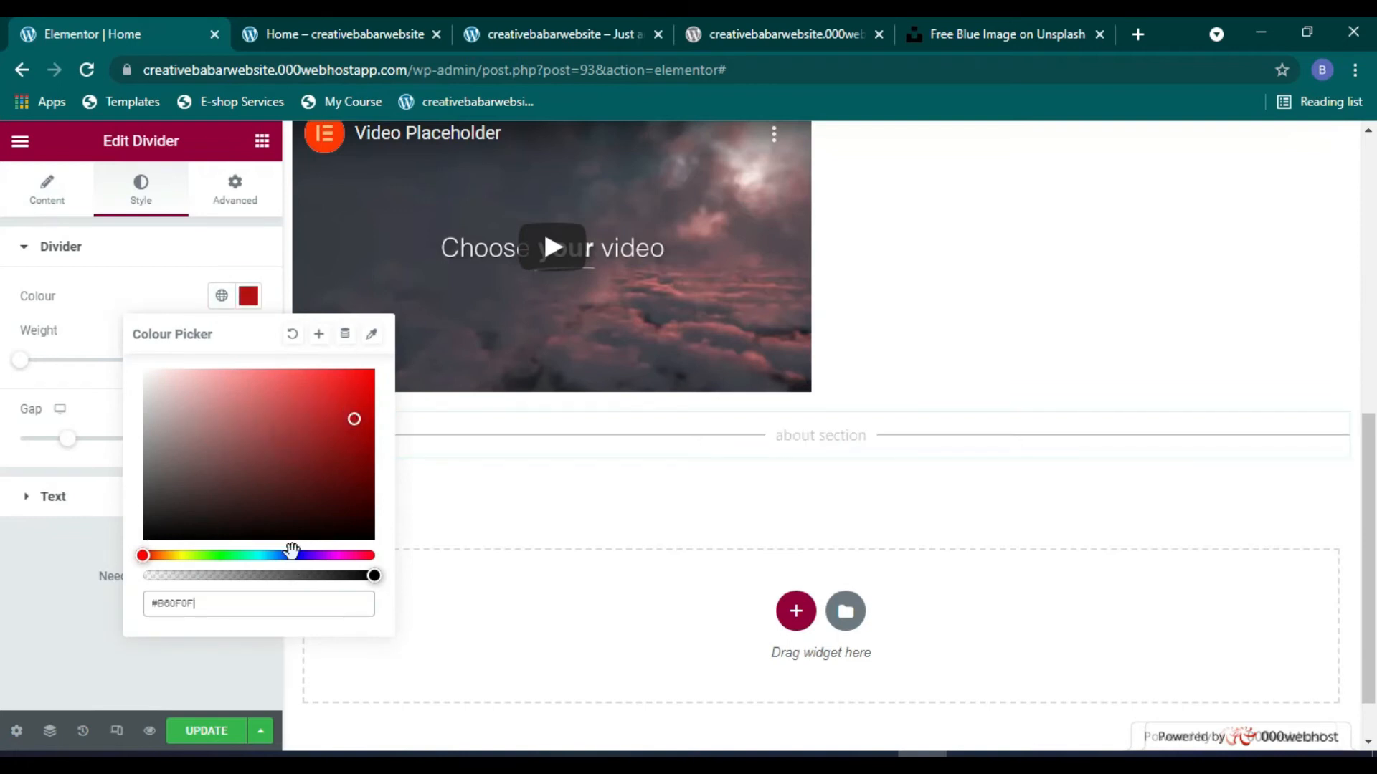
{"action": "left_click", "coordinate": [372, 379]}
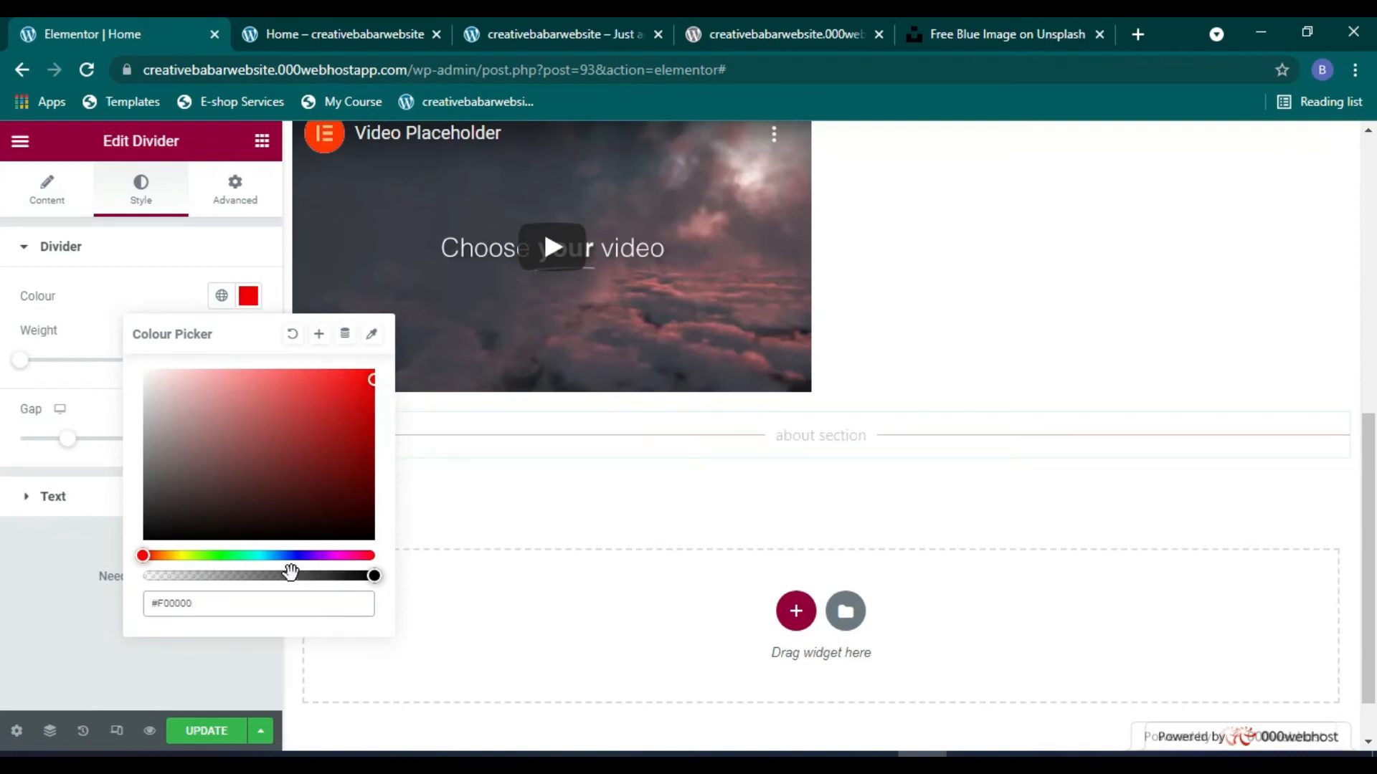
{"action": "left_click", "coordinate": [302, 555]}
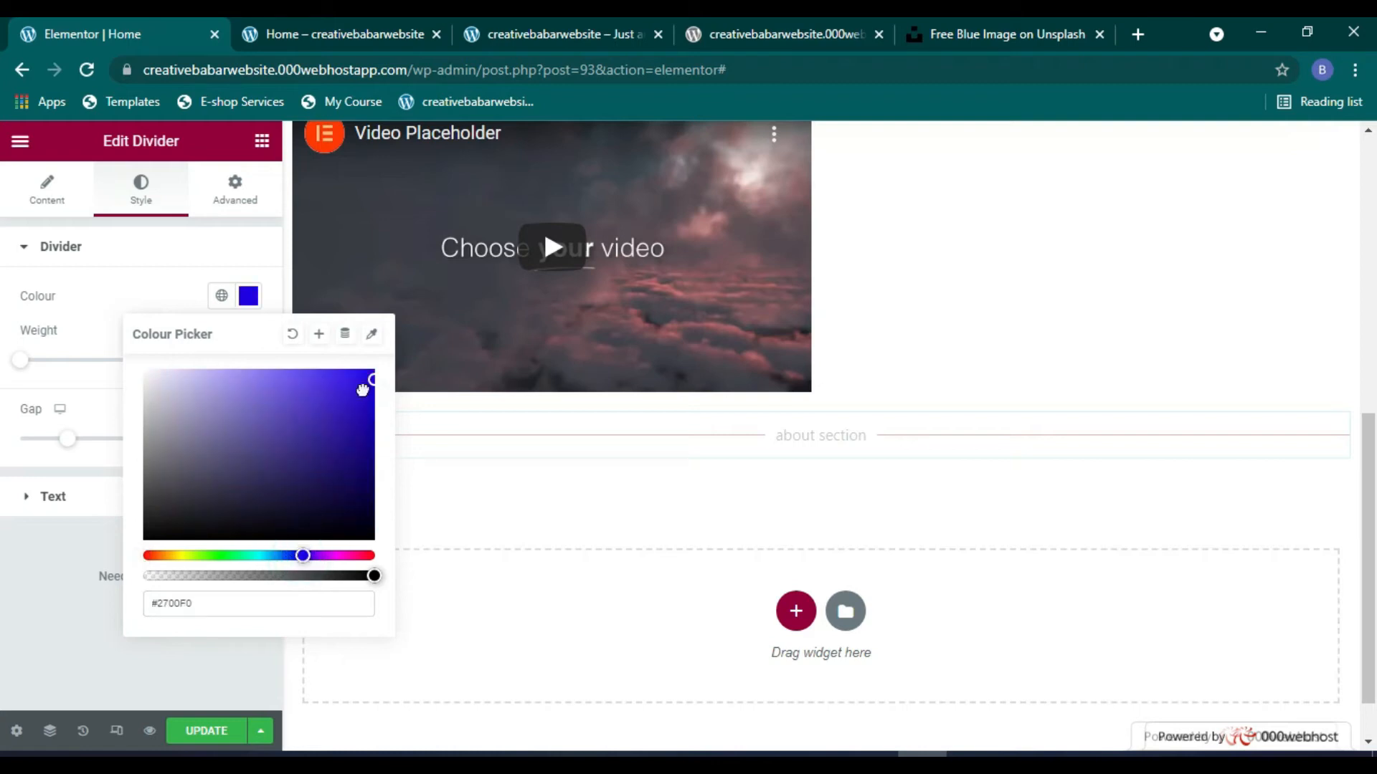
{"action": "left_click", "coordinate": [248, 295]}
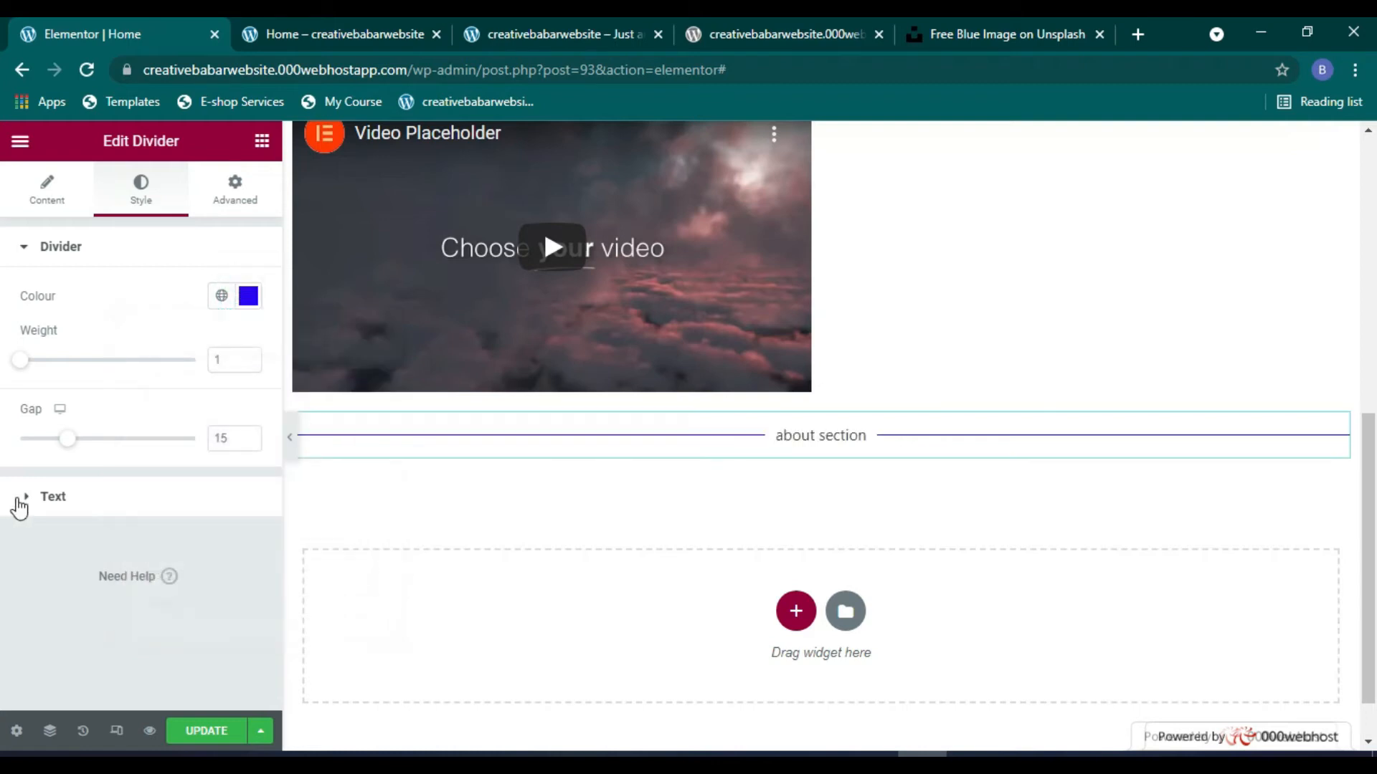
Step: Make the divider's label text bright purple
{"action": "left_click", "coordinate": [21, 500]}
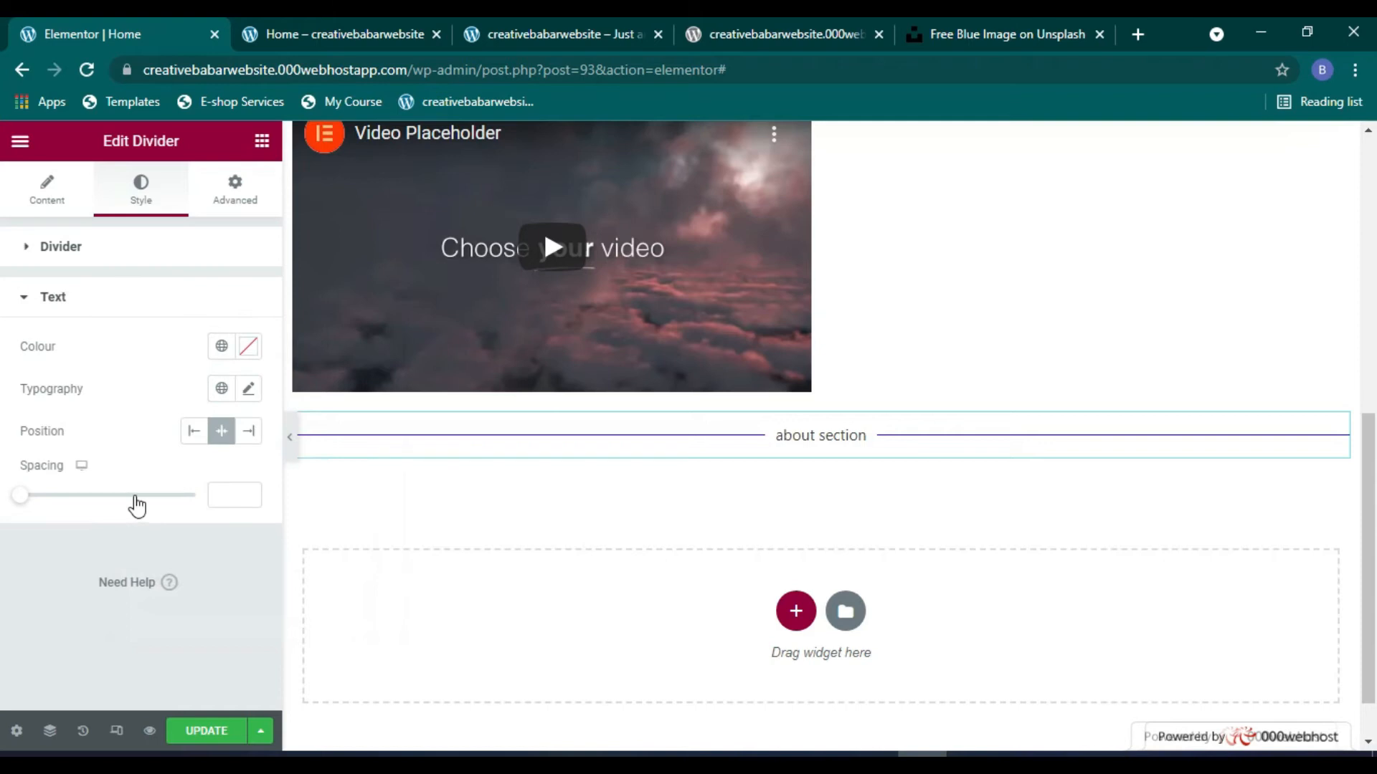
{"action": "left_click", "coordinate": [248, 347]}
{"action": "left_click", "coordinate": [322, 463]}
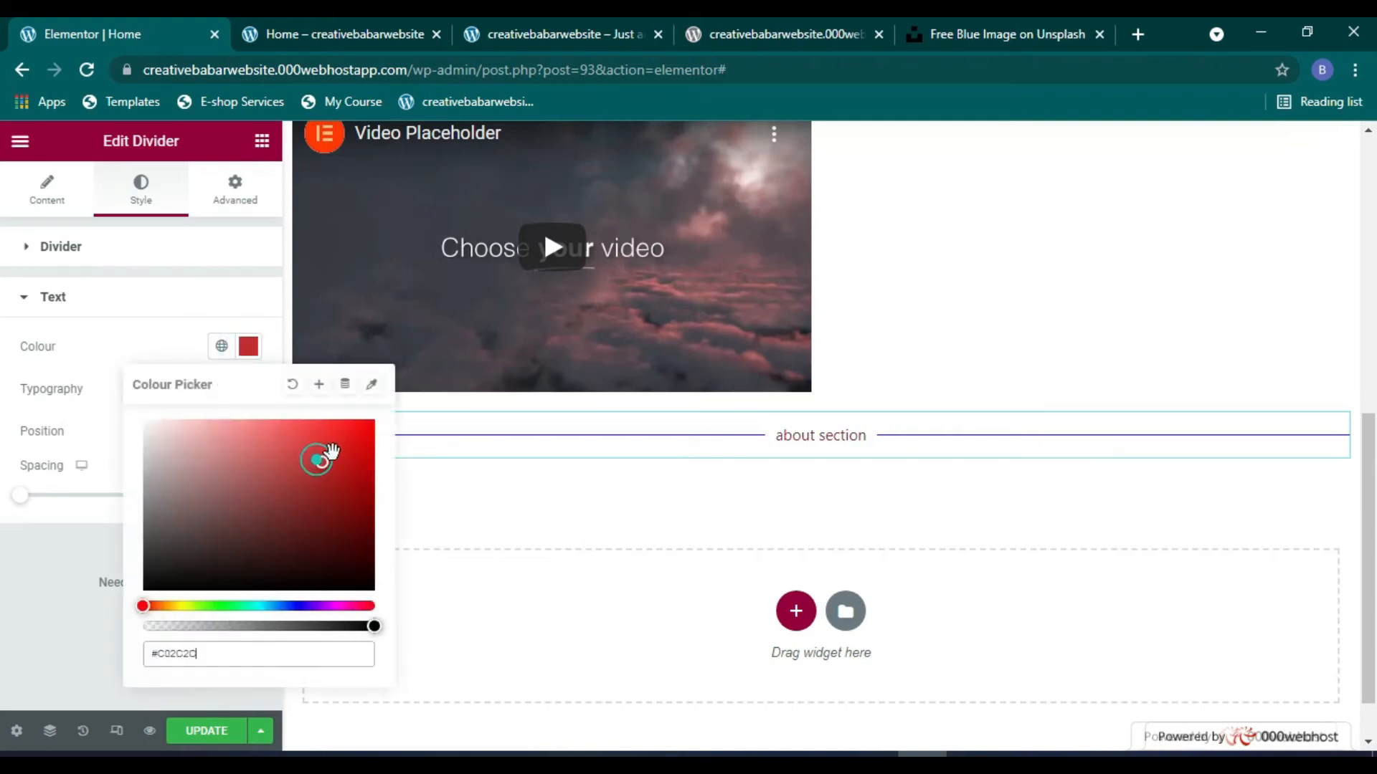
{"action": "left_click_drag", "start_coordinate": [367, 446], "coordinate": [322, 604]}
{"action": "left_click", "coordinate": [298, 606]}
{"action": "left_click_drag", "start_coordinate": [354, 521], "coordinate": [372, 422]}
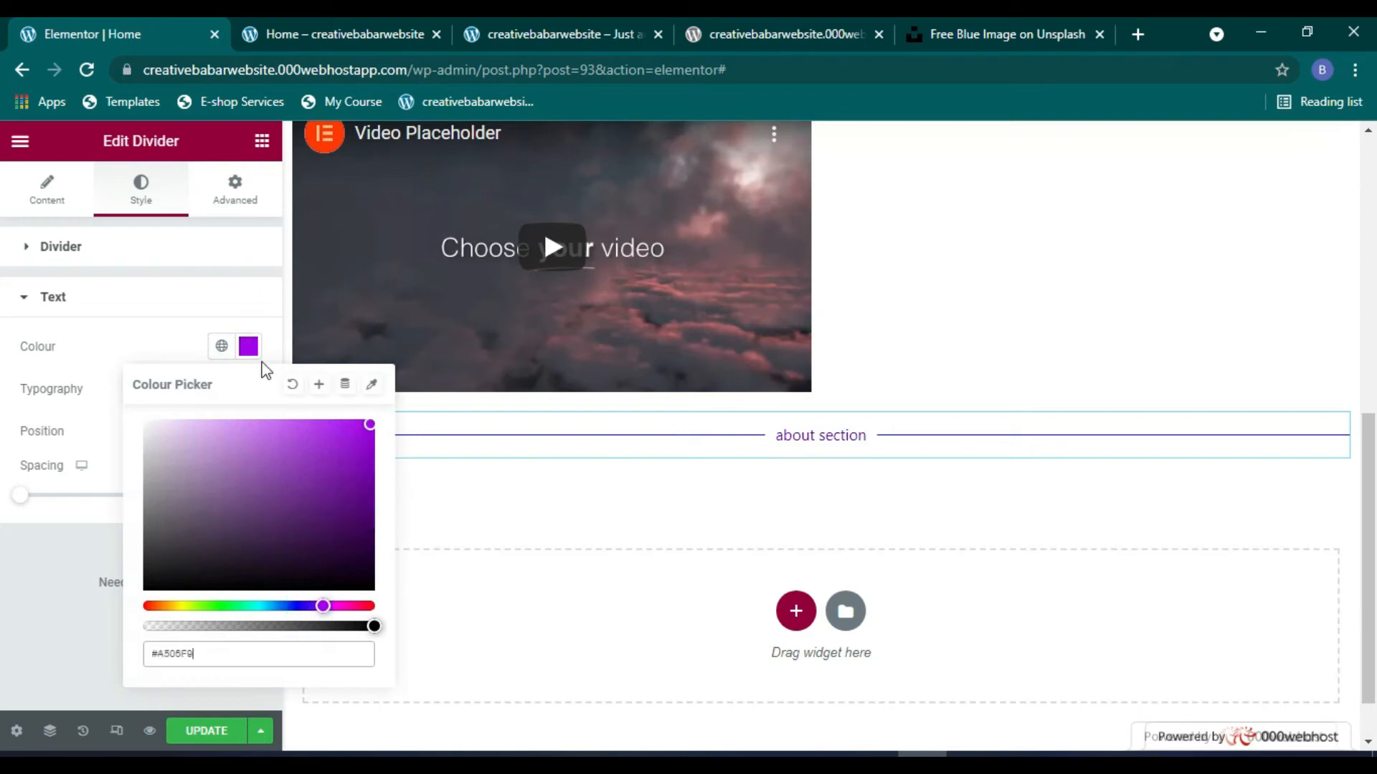
{"action": "left_click", "coordinate": [244, 342]}
Step: Enlarge the label to size 19, centre it on the line, and set spacing to 29
{"action": "left_click", "coordinate": [249, 390]}
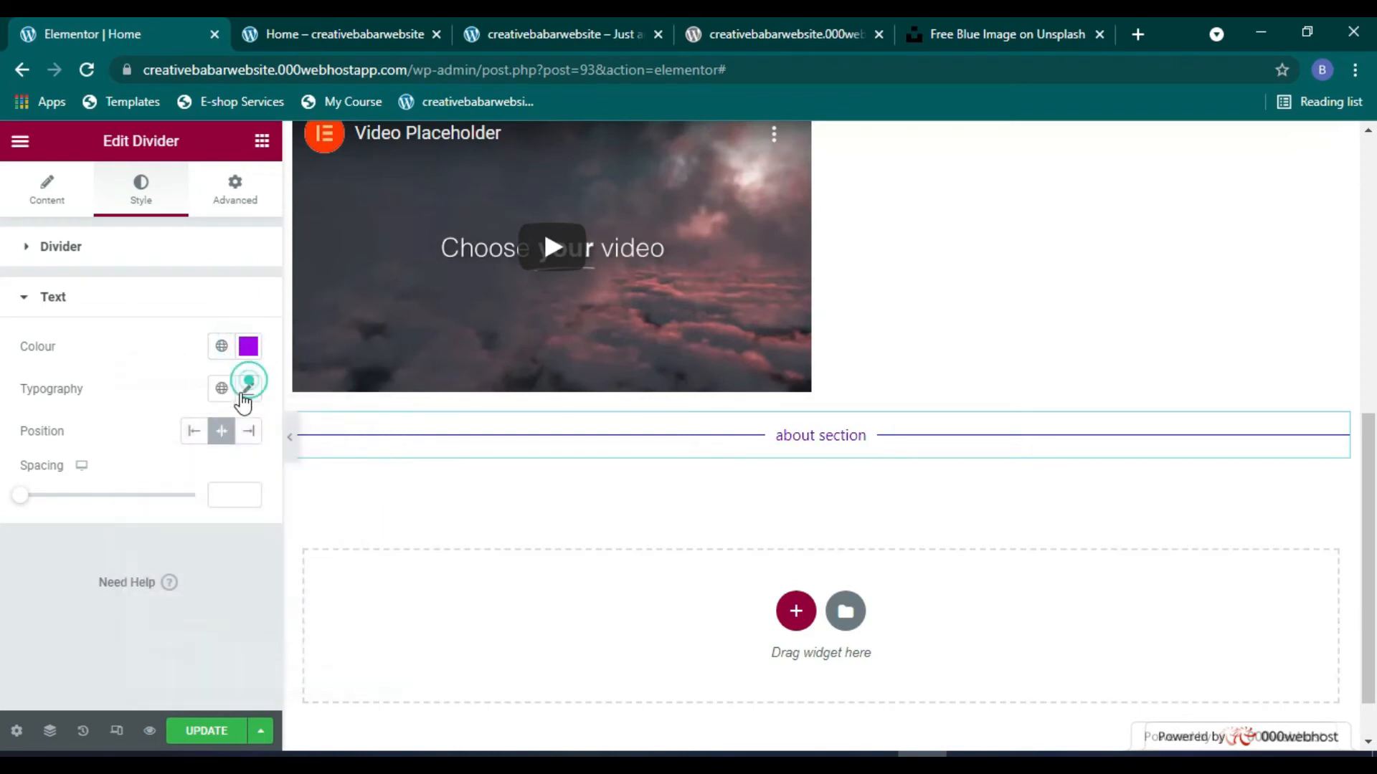
{"action": "mouse_move", "coordinate": [36, 549]}
{"action": "left_mouse_down"}
{"action": "mouse_move", "coordinate": [132, 559]}
{"action": "mouse_move", "coordinate": [36, 554]}
{"action": "left_mouse_up"}
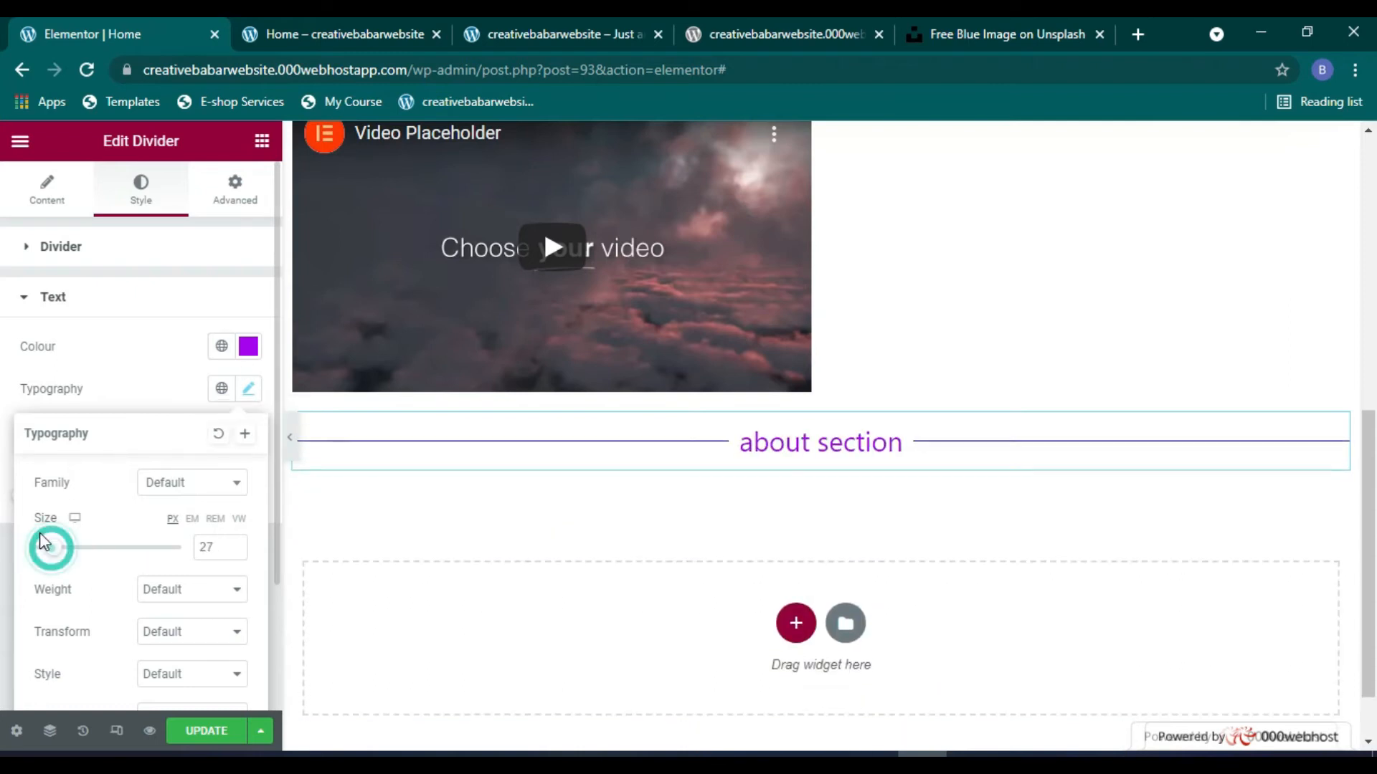
{"action": "left_click", "coordinate": [46, 548]}
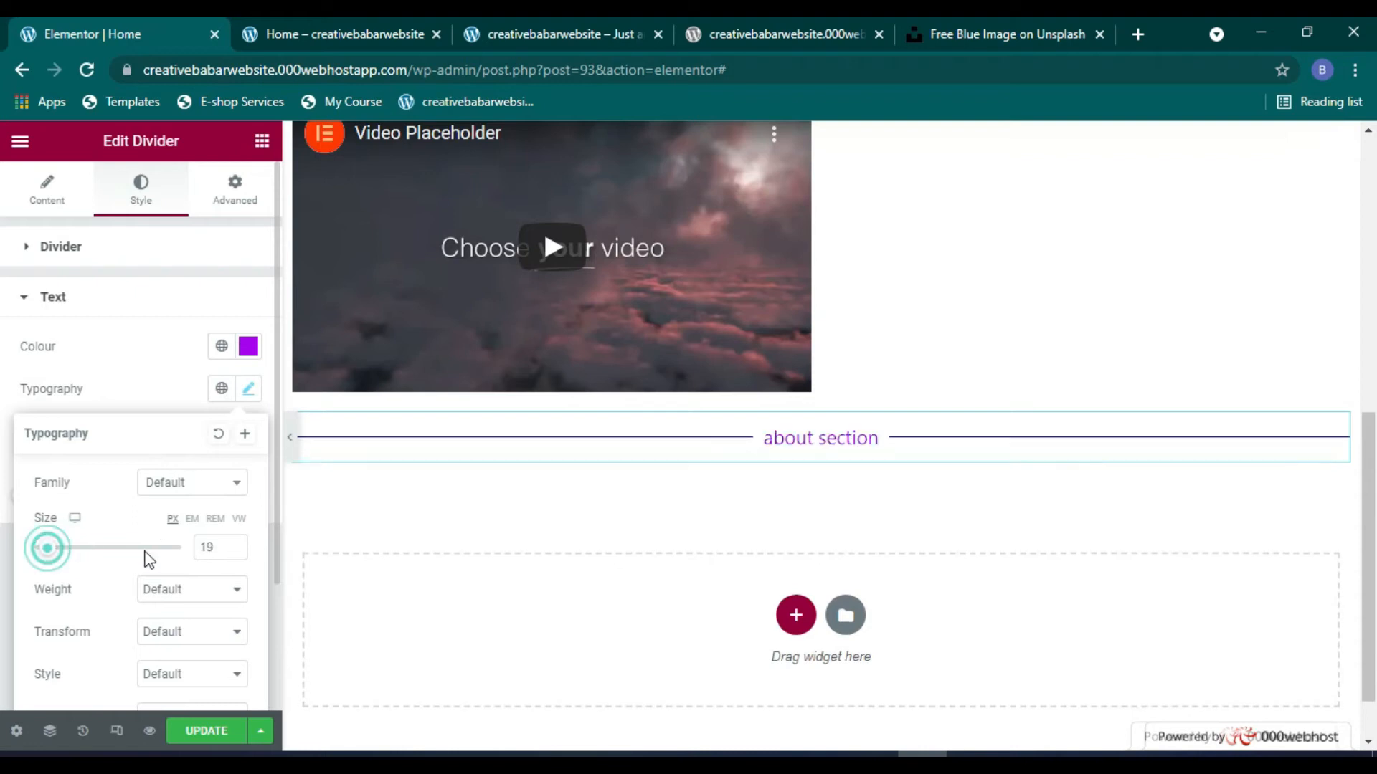
{"action": "left_click", "coordinate": [252, 346]}
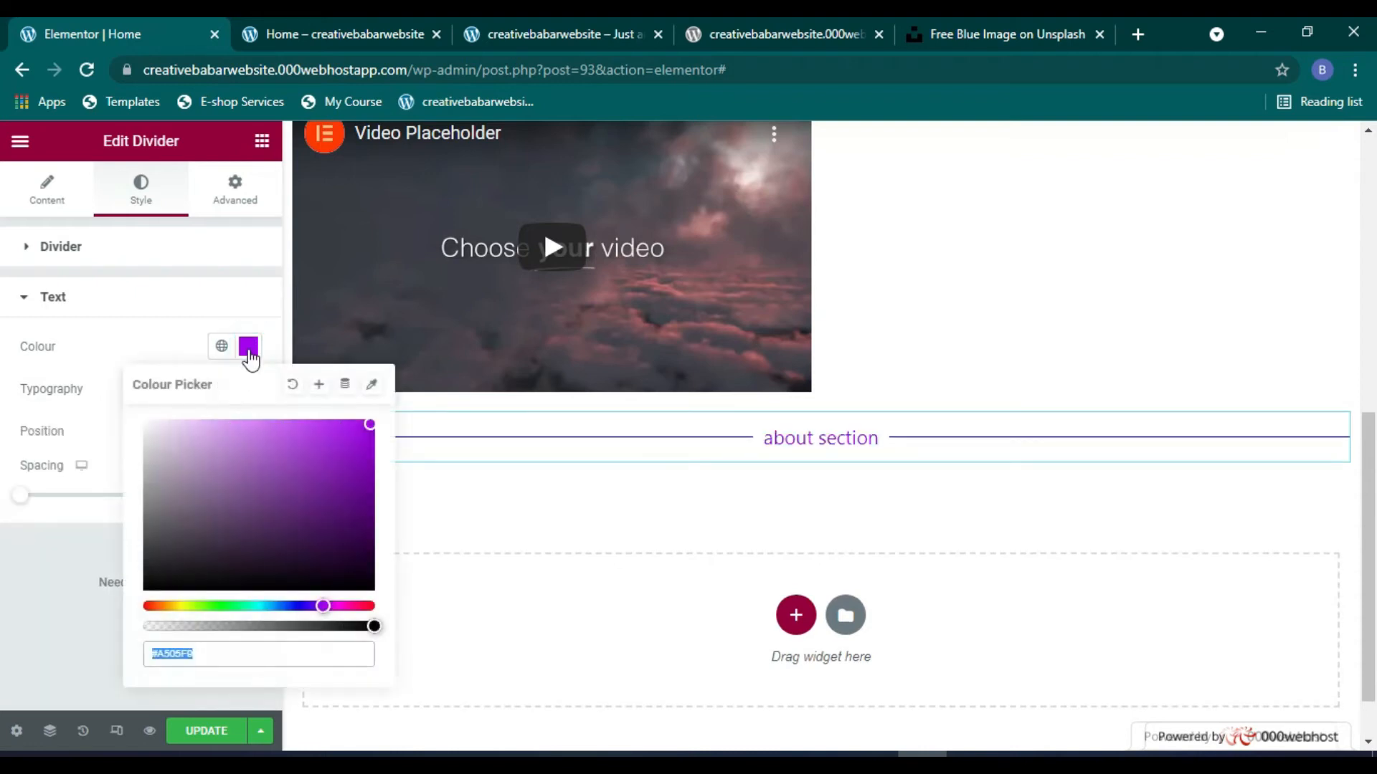
{"action": "left_click", "coordinate": [248, 347]}
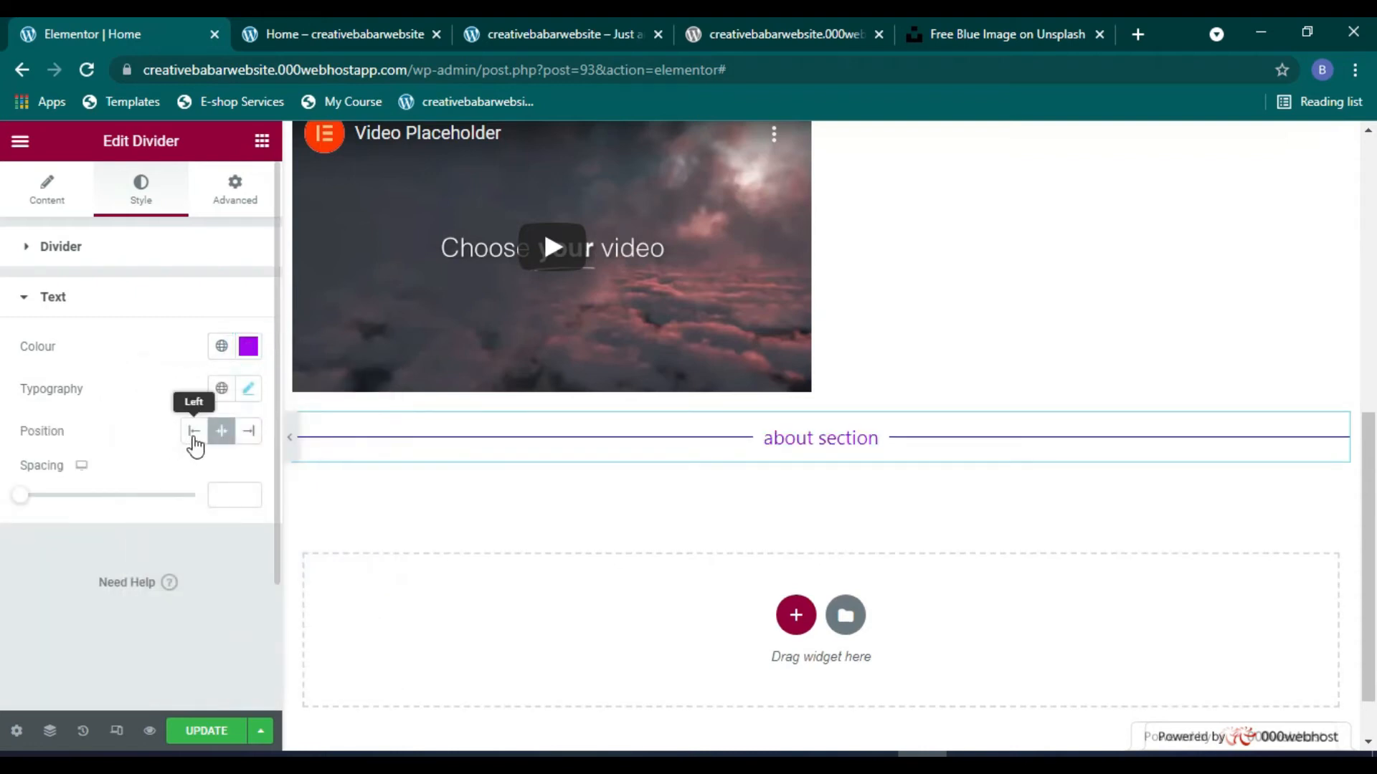
{"action": "left_click", "coordinate": [196, 434]}
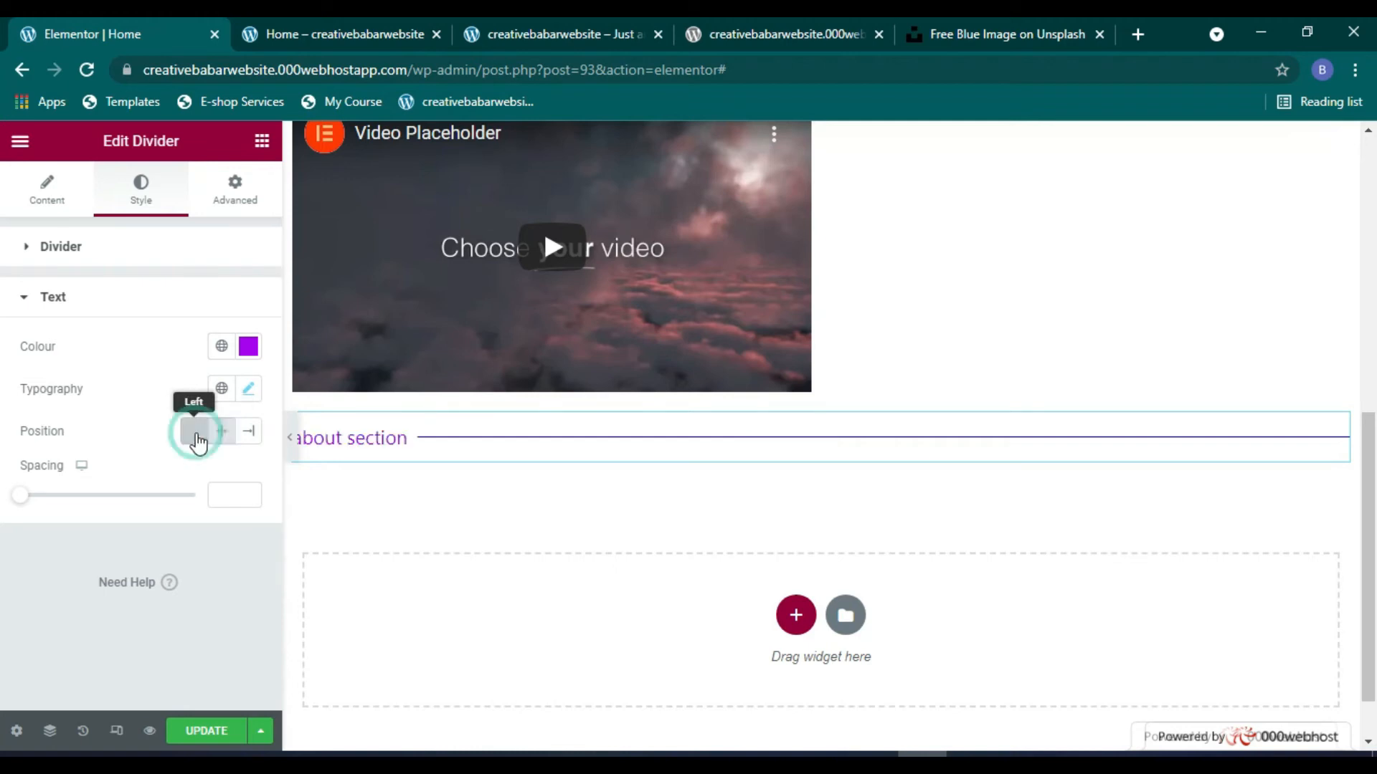
{"action": "left_click", "coordinate": [252, 434]}
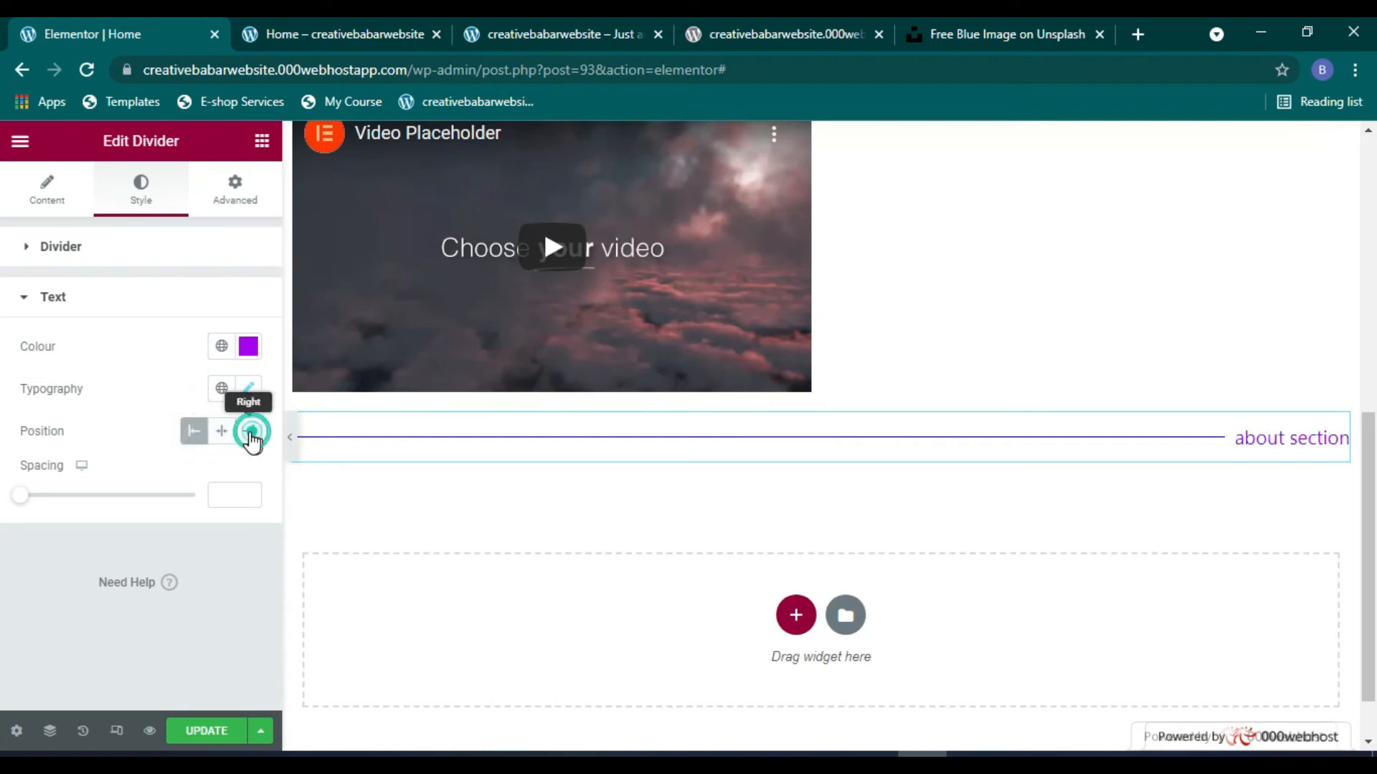
{"action": "left_click", "coordinate": [220, 436]}
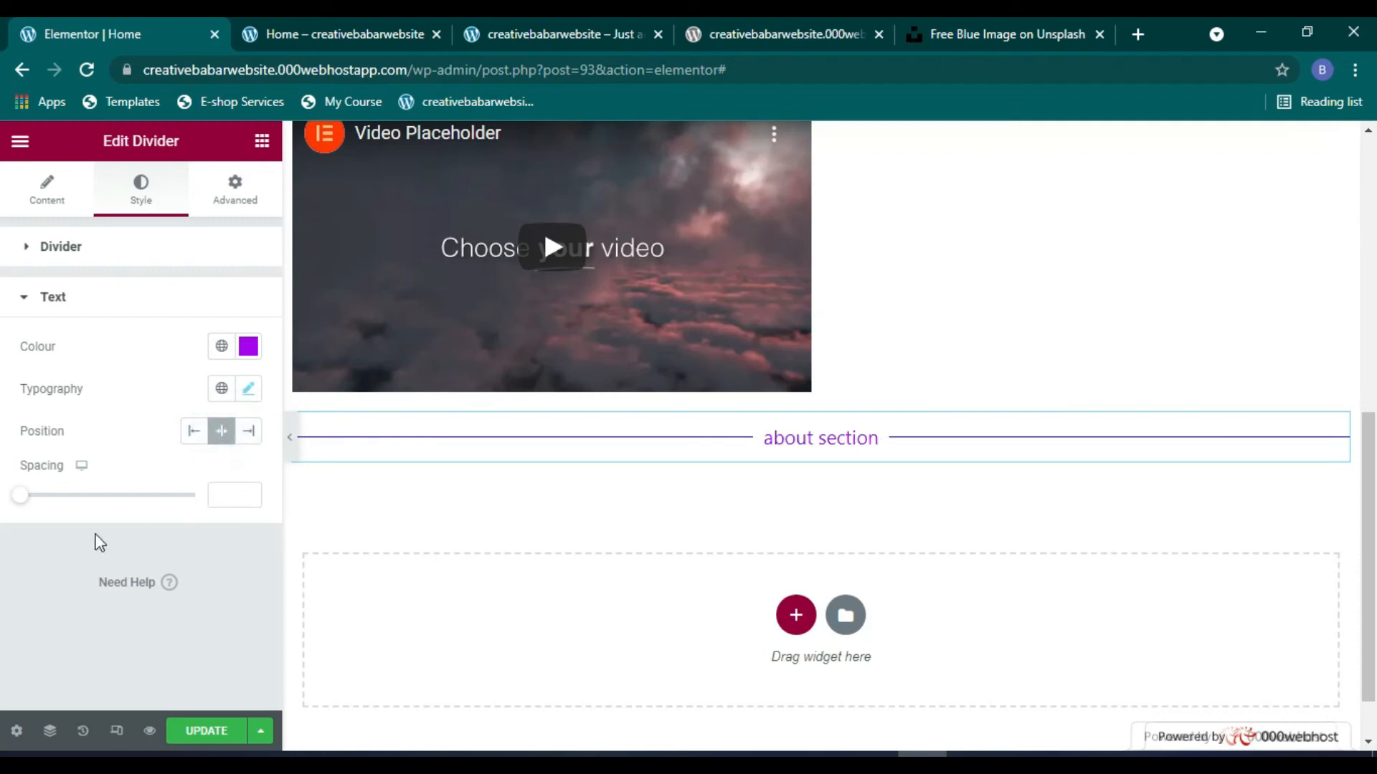
{"action": "left_click_drag", "start_coordinate": [29, 507], "coordinate": [126, 504]}
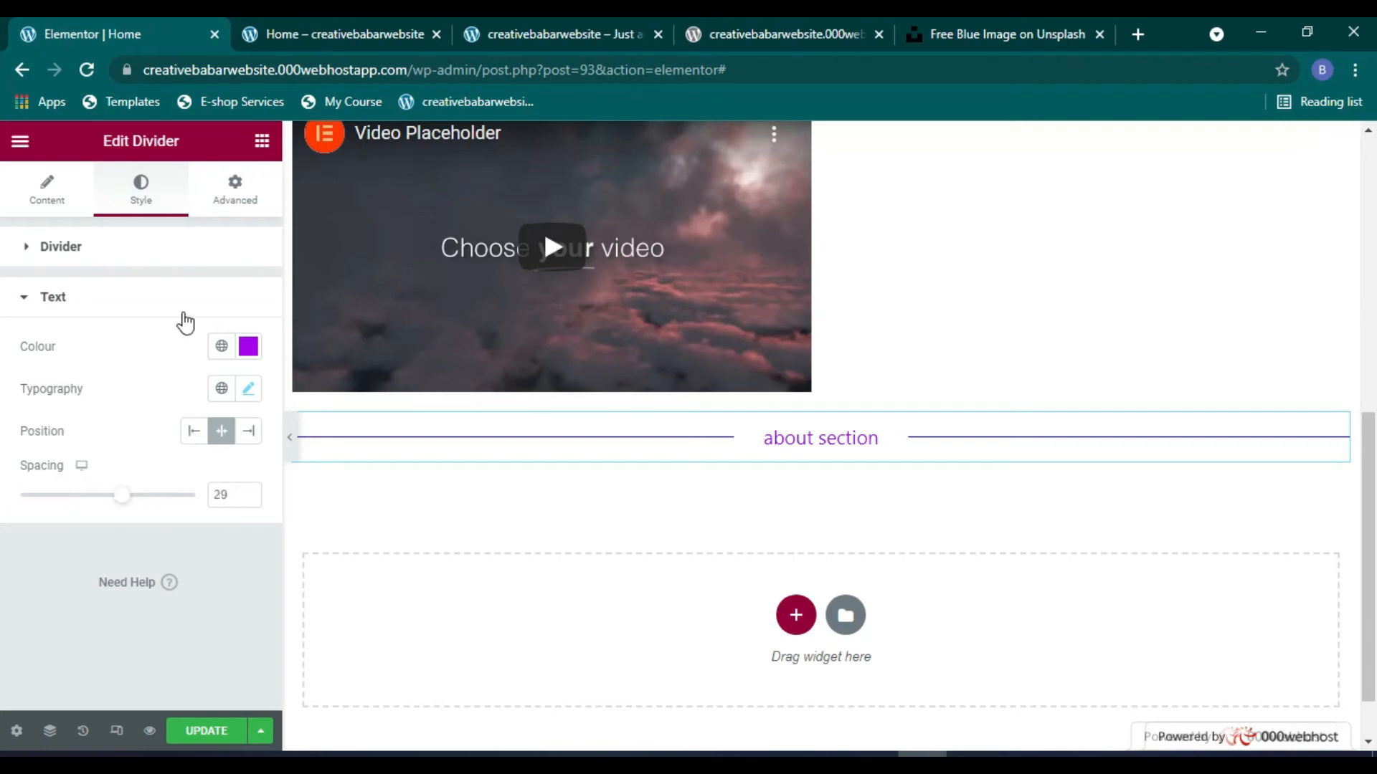
Step: Shorten the divider and try the dotted and zigzag line styles
{"action": "left_click", "coordinate": [47, 203]}
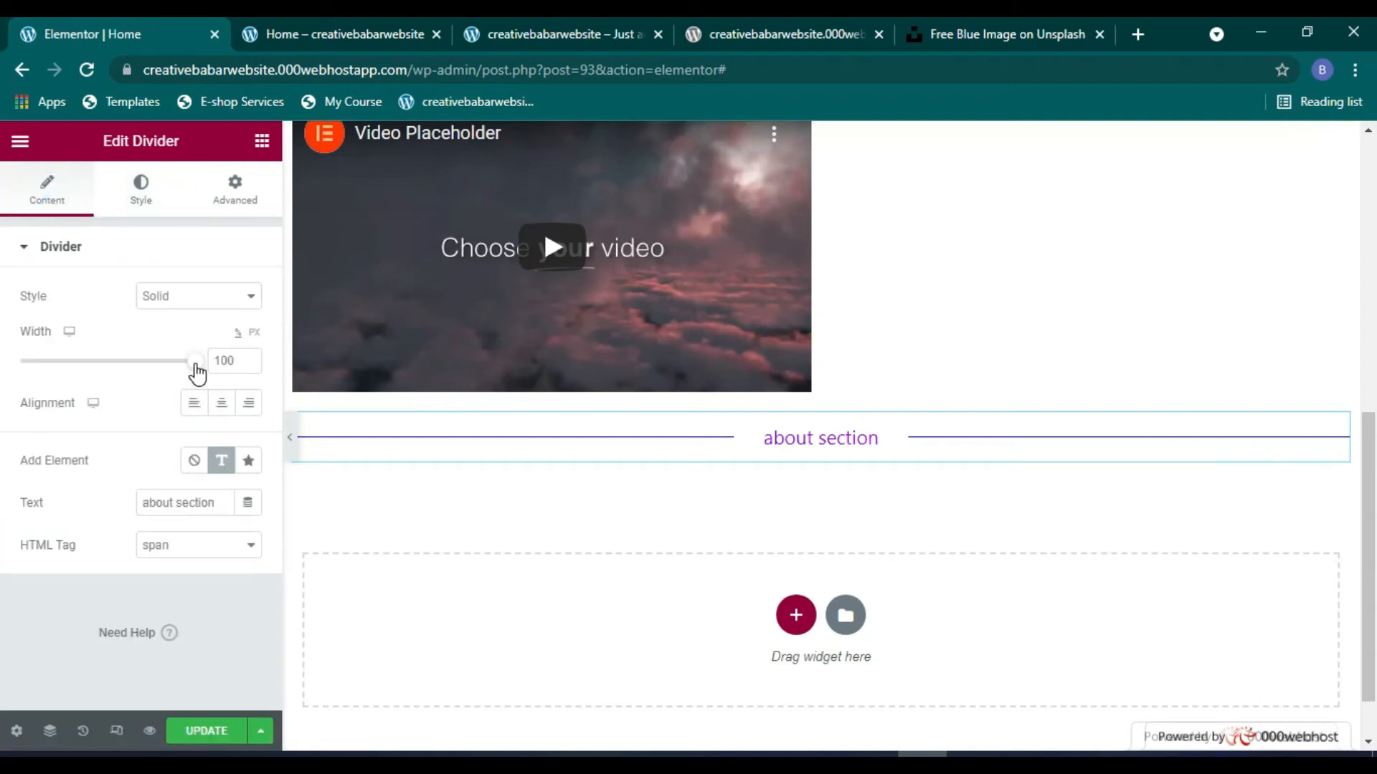
{"action": "left_click_drag", "start_coordinate": [198, 372], "coordinate": [138, 381]}
{"action": "left_click", "coordinate": [185, 299]}
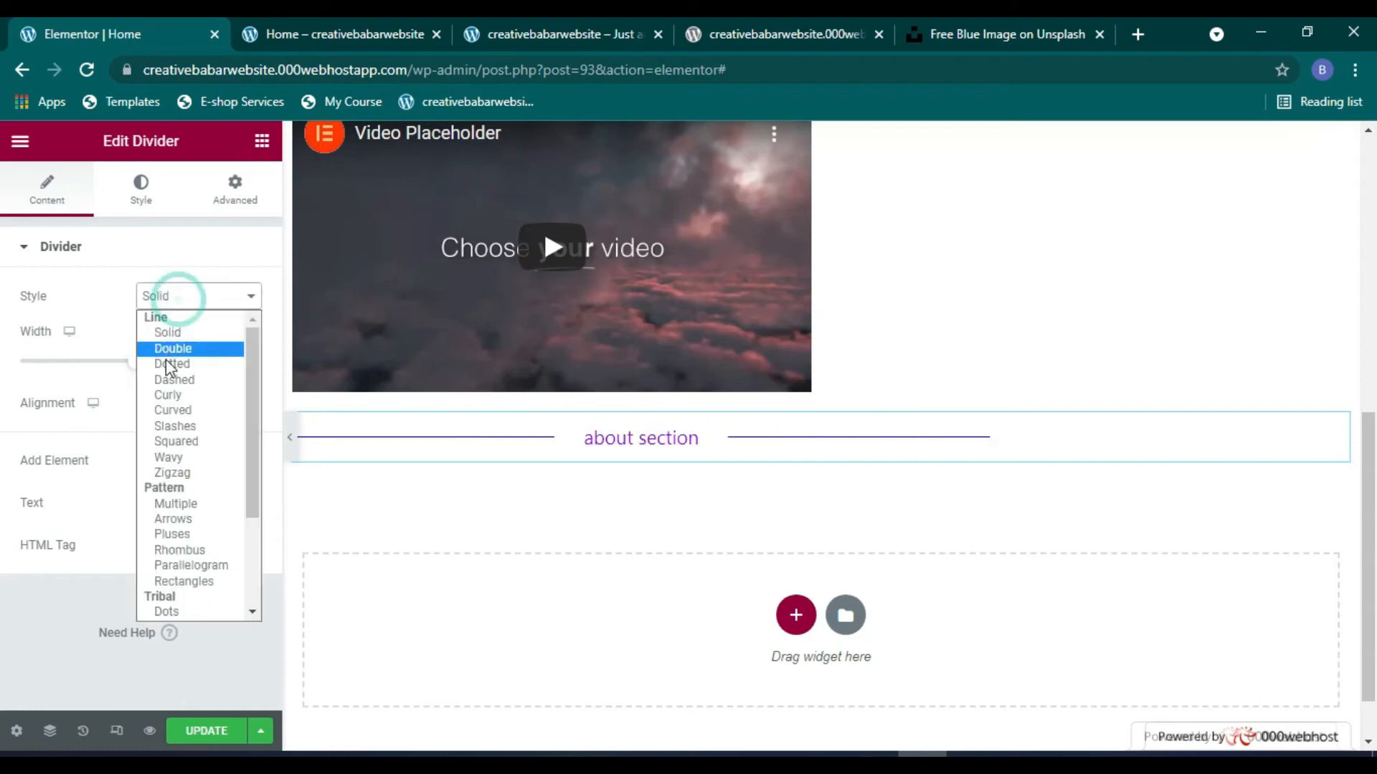
{"action": "left_click", "coordinate": [168, 359]}
{"action": "left_click", "coordinate": [207, 299]}
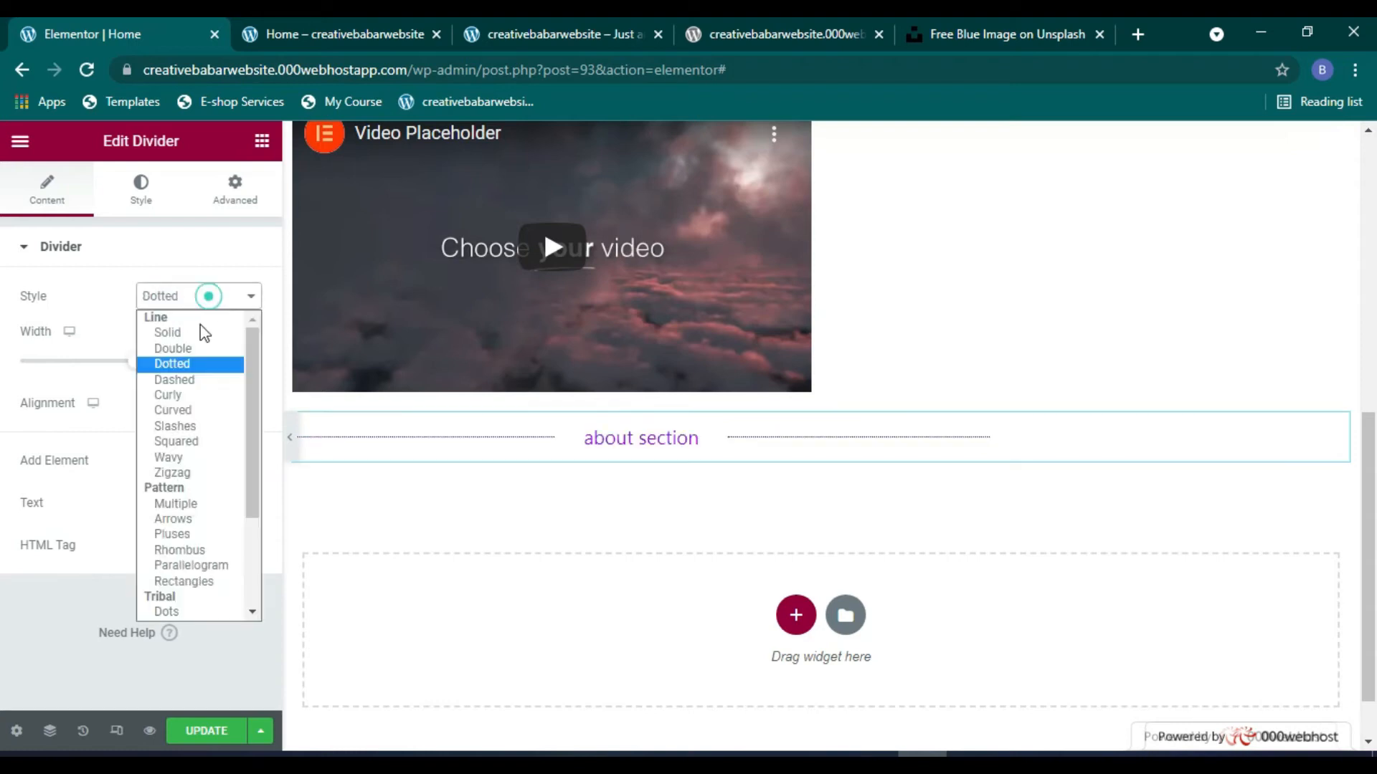
{"action": "left_click", "coordinate": [205, 473]}
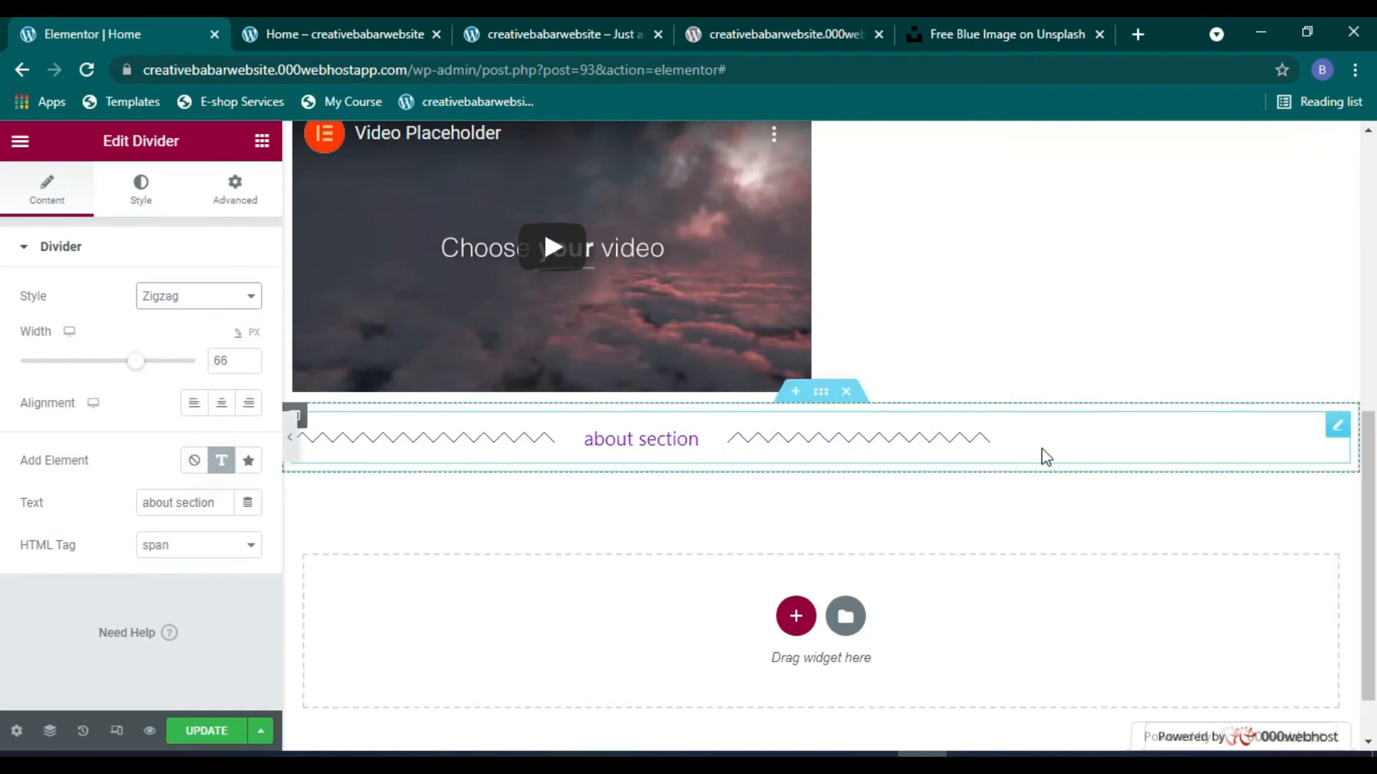
Step: Stretch the divider to width 100, switch its style to pluses, and save the page
{"action": "left_click_drag", "start_coordinate": [141, 369], "coordinate": [707, 446]}
{"action": "left_click", "coordinate": [231, 288]}
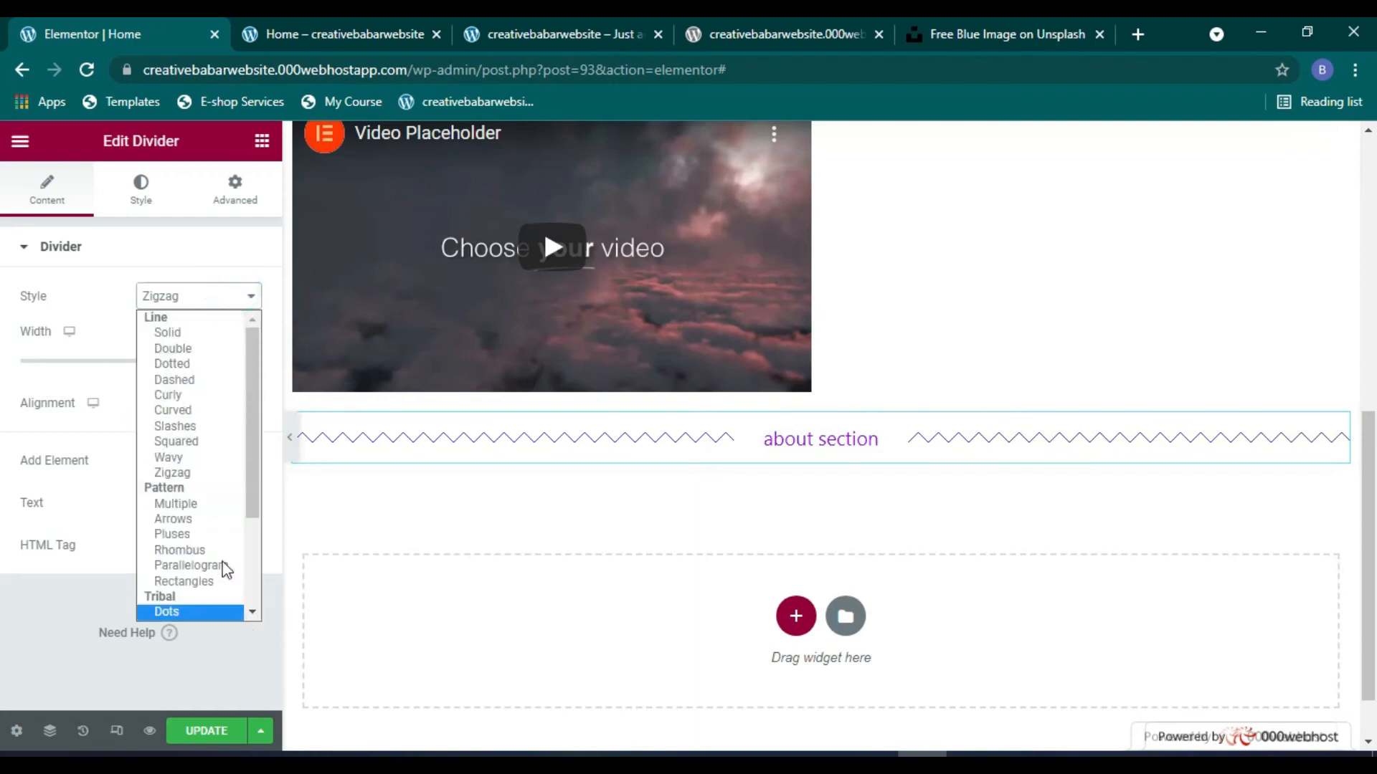
{"action": "left_click", "coordinate": [200, 533]}
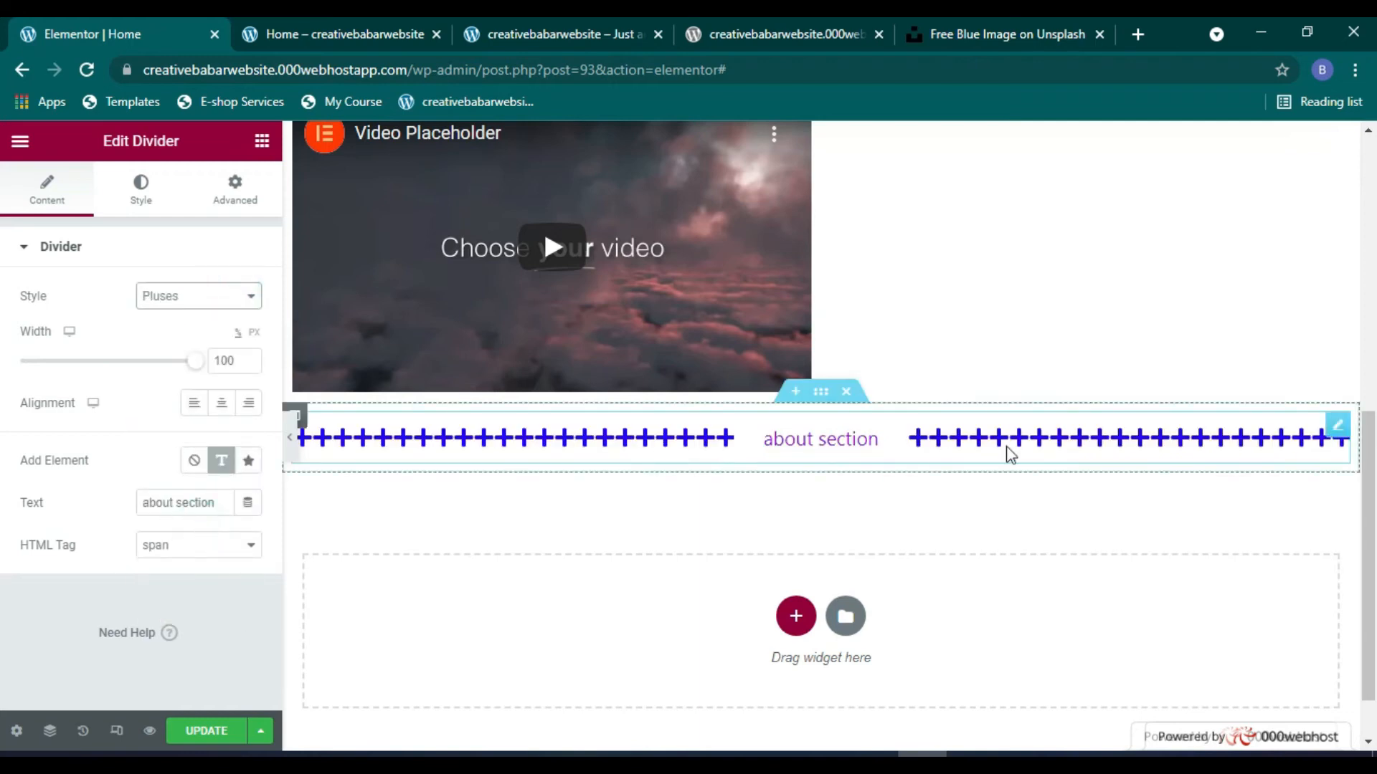
{"action": "scroll", "coordinate": [630, 433], "scroll_direction": "down", "scroll_amount": 1}
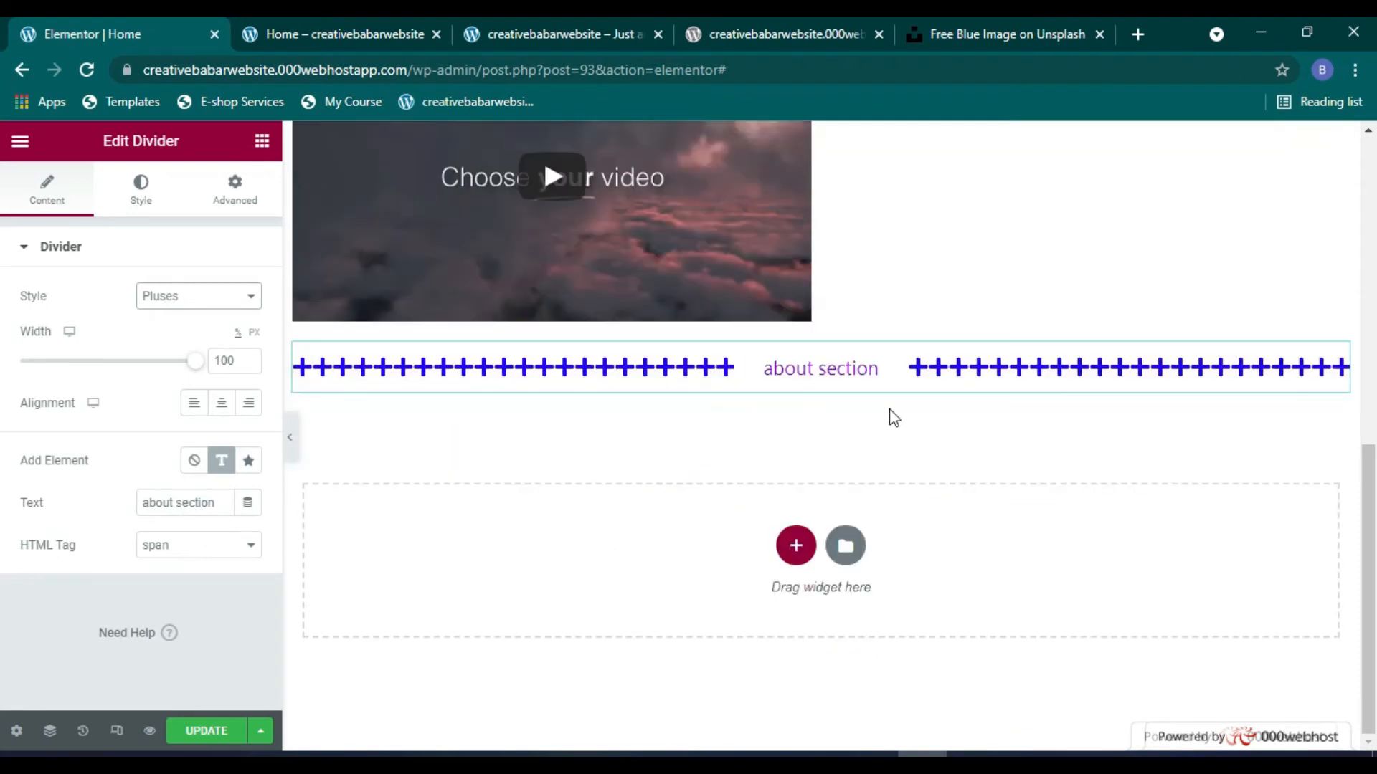
{"action": "scroll", "coordinate": [892, 415], "scroll_direction": "up", "scroll_amount": 2}
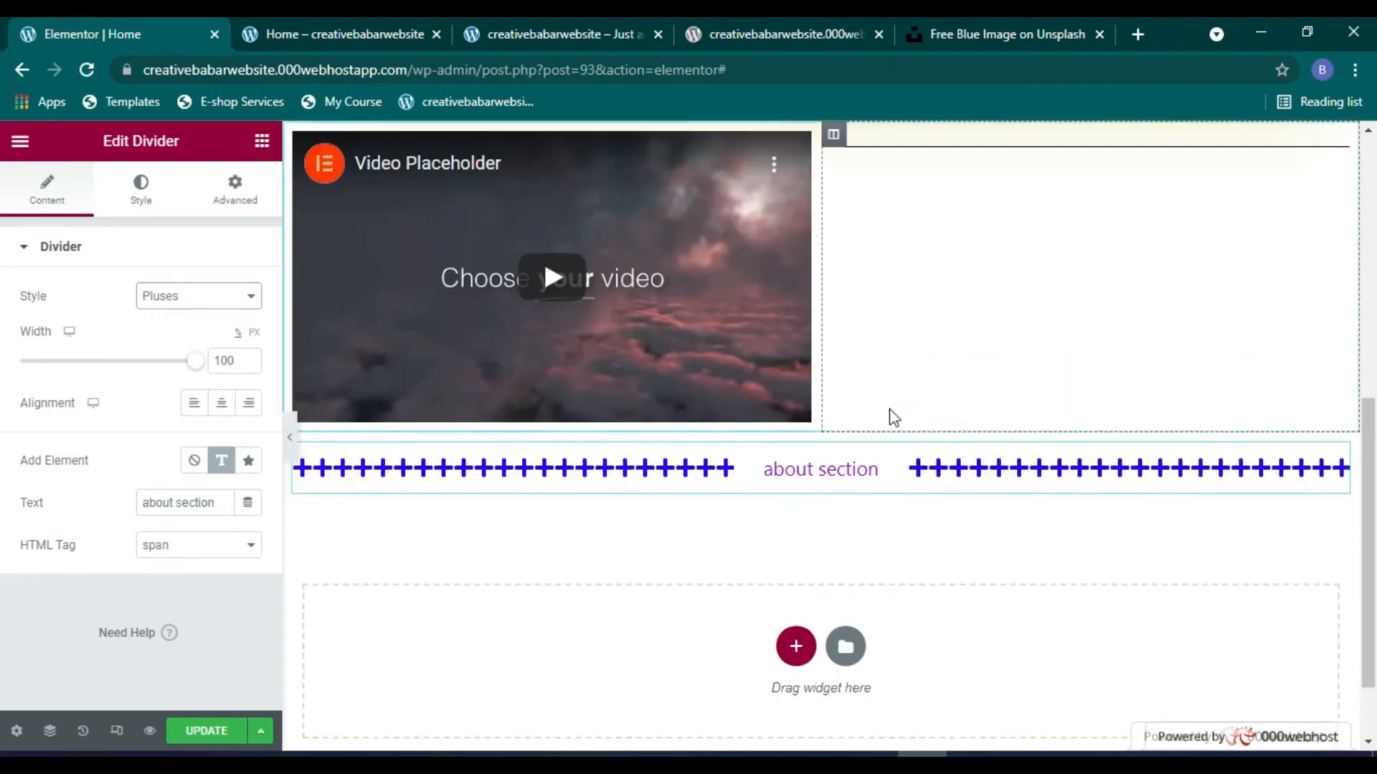
{"action": "left_click", "coordinate": [197, 732]}
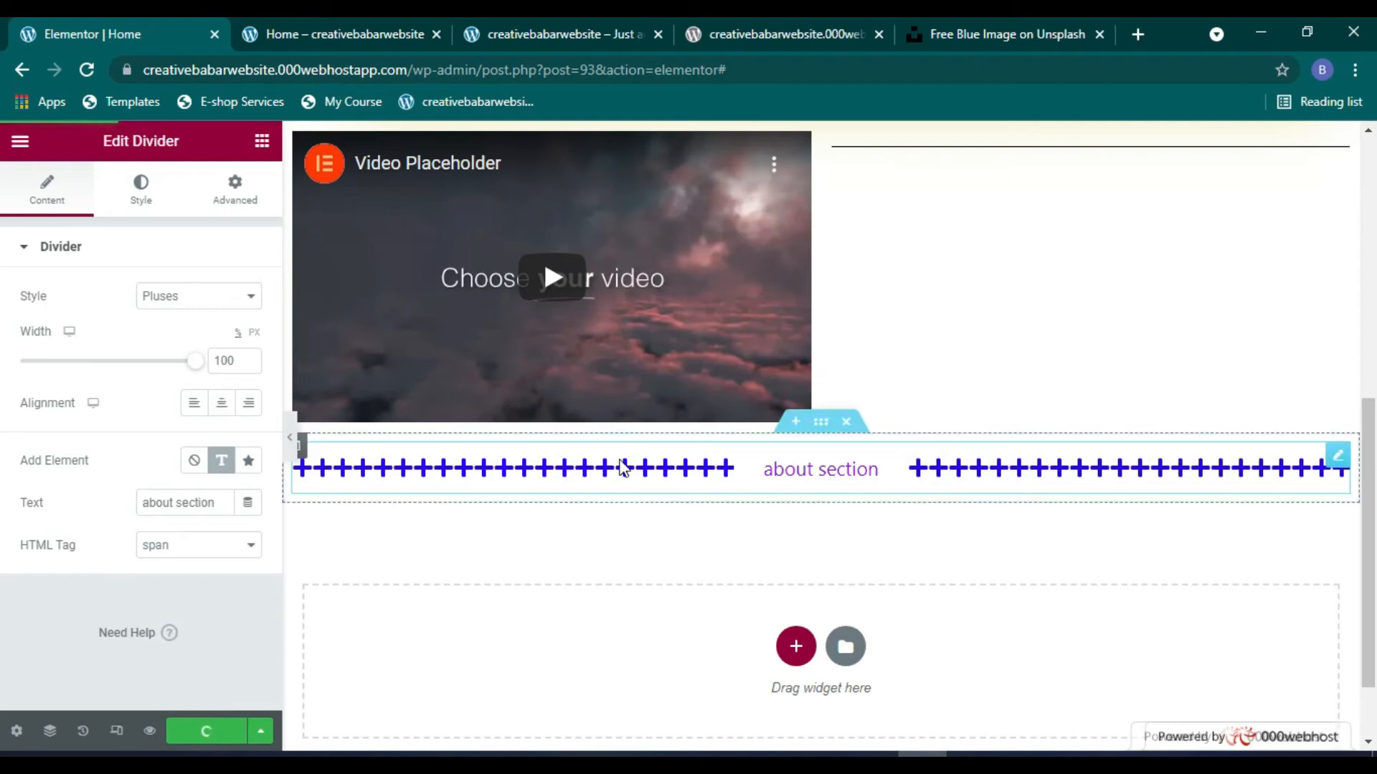
{"action": "scroll", "coordinate": [674, 460], "scroll_direction": "up", "scroll_amount": 2}
Step: Add a Spacer above the about section divider and set its space to 19 px
{"action": "left_click", "coordinate": [262, 144]}
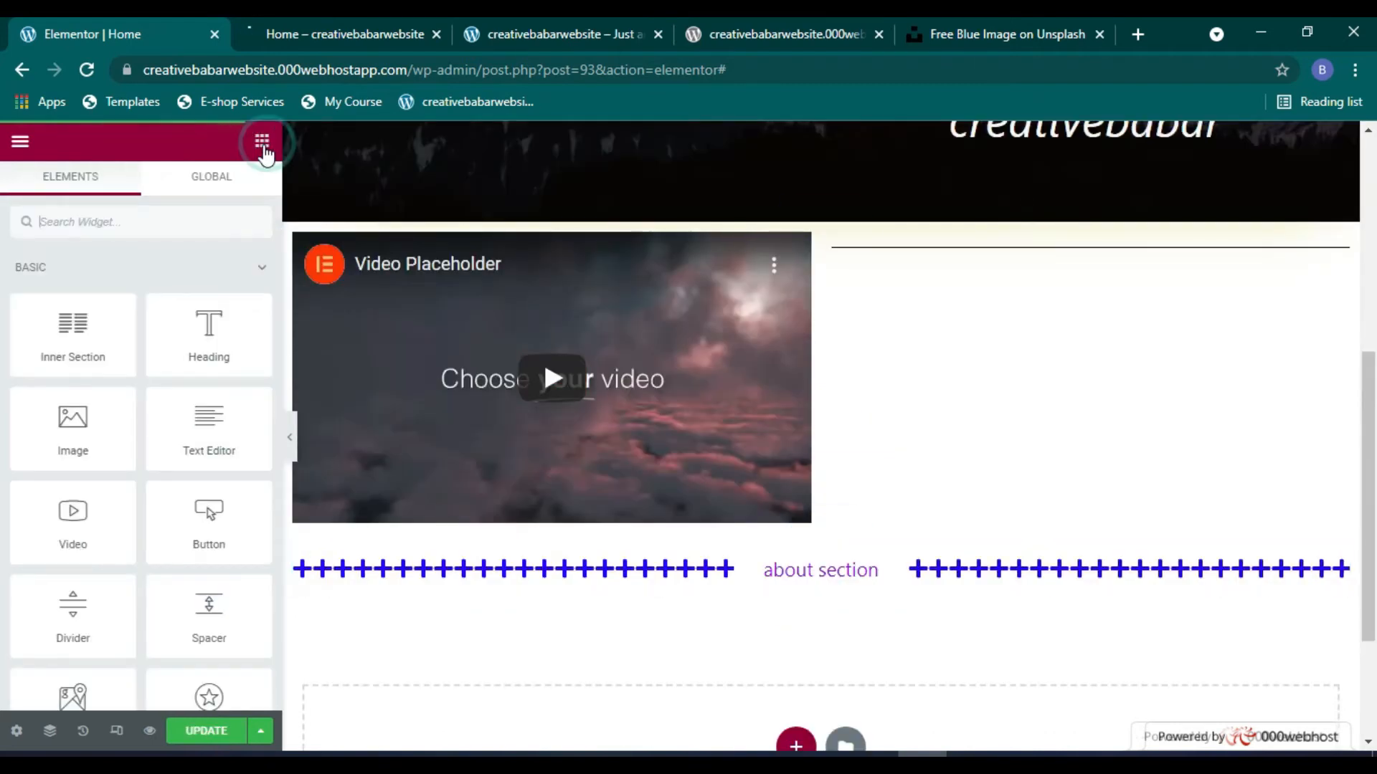
{"action": "scroll", "coordinate": [160, 522], "scroll_direction": "down", "scroll_amount": 4}
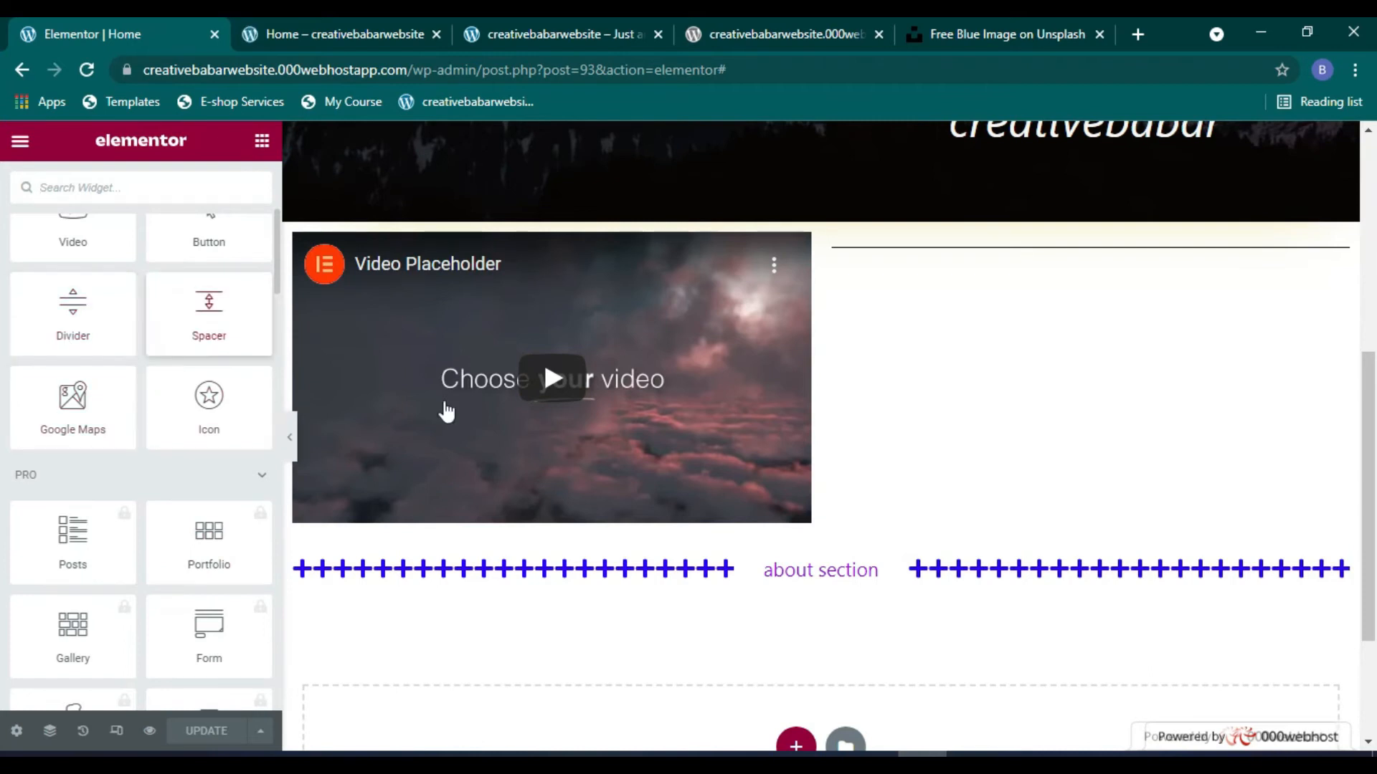
{"action": "scroll", "coordinate": [443, 430], "scroll_direction": "down", "scroll_amount": 3}
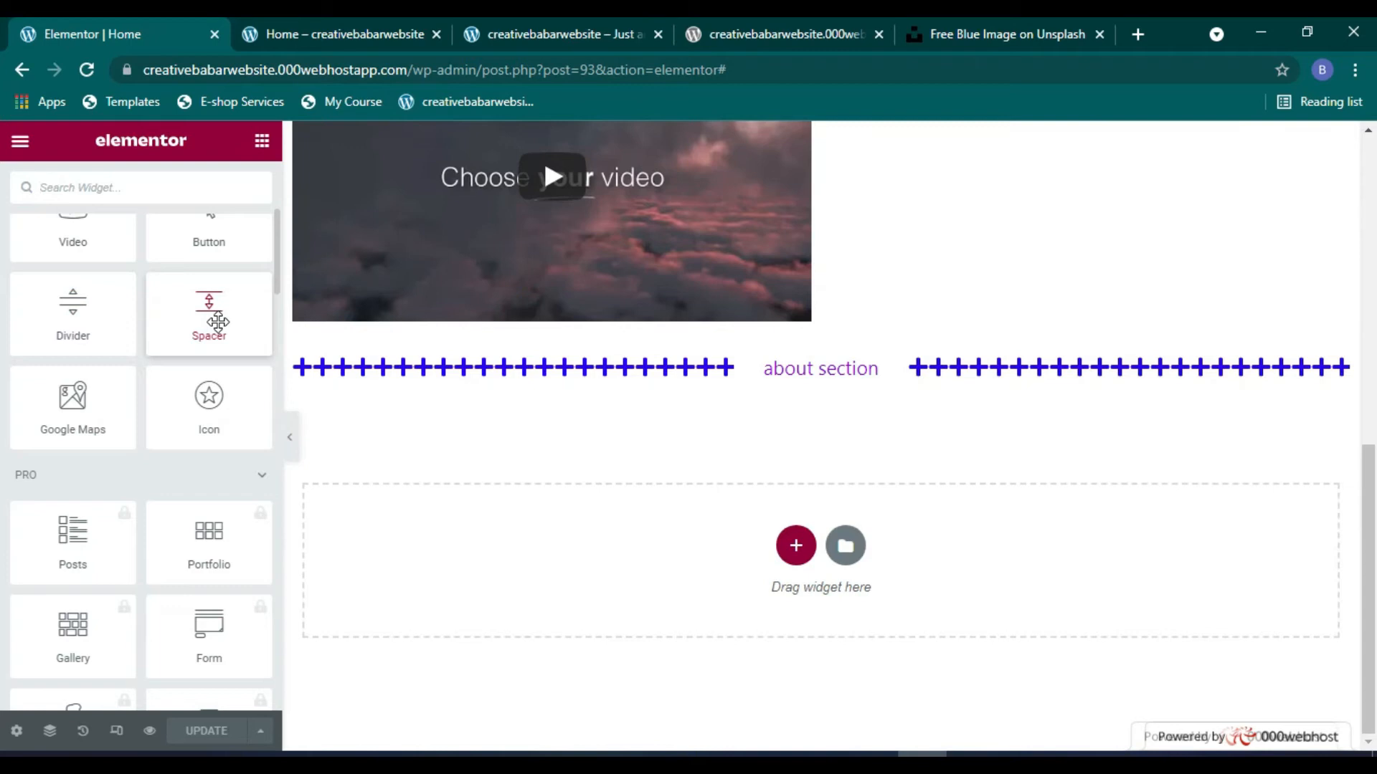
{"action": "left_click_drag", "start_coordinate": [255, 351], "coordinate": [713, 340]}
{"action": "left_click_drag", "start_coordinate": [198, 345], "coordinate": [768, 349]}
{"action": "mouse_move", "coordinate": [39, 330]}
{"action": "left_mouse_down"}
{"action": "mouse_move", "coordinate": [132, 328]}
{"action": "mouse_move", "coordinate": [24, 324]}
{"action": "left_mouse_up"}
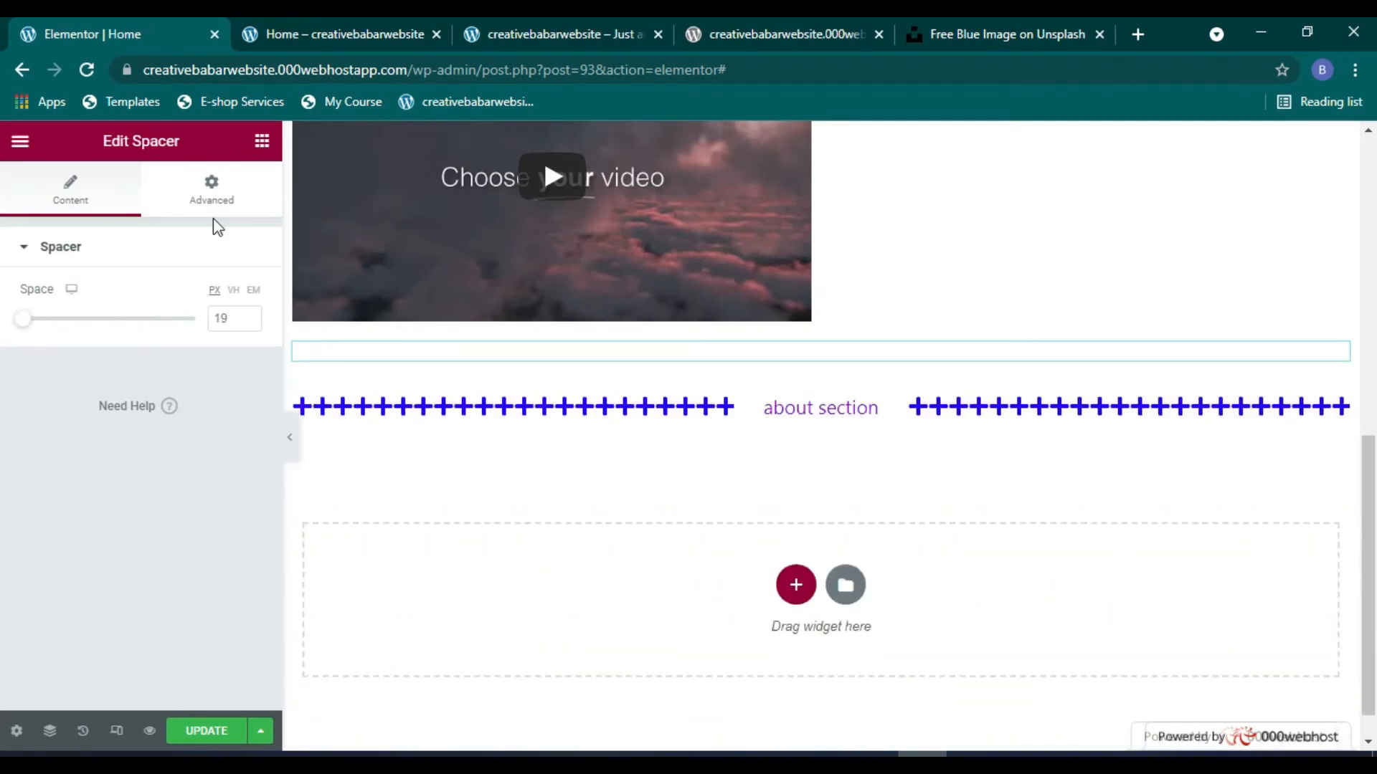
{"action": "left_click", "coordinate": [259, 141]}
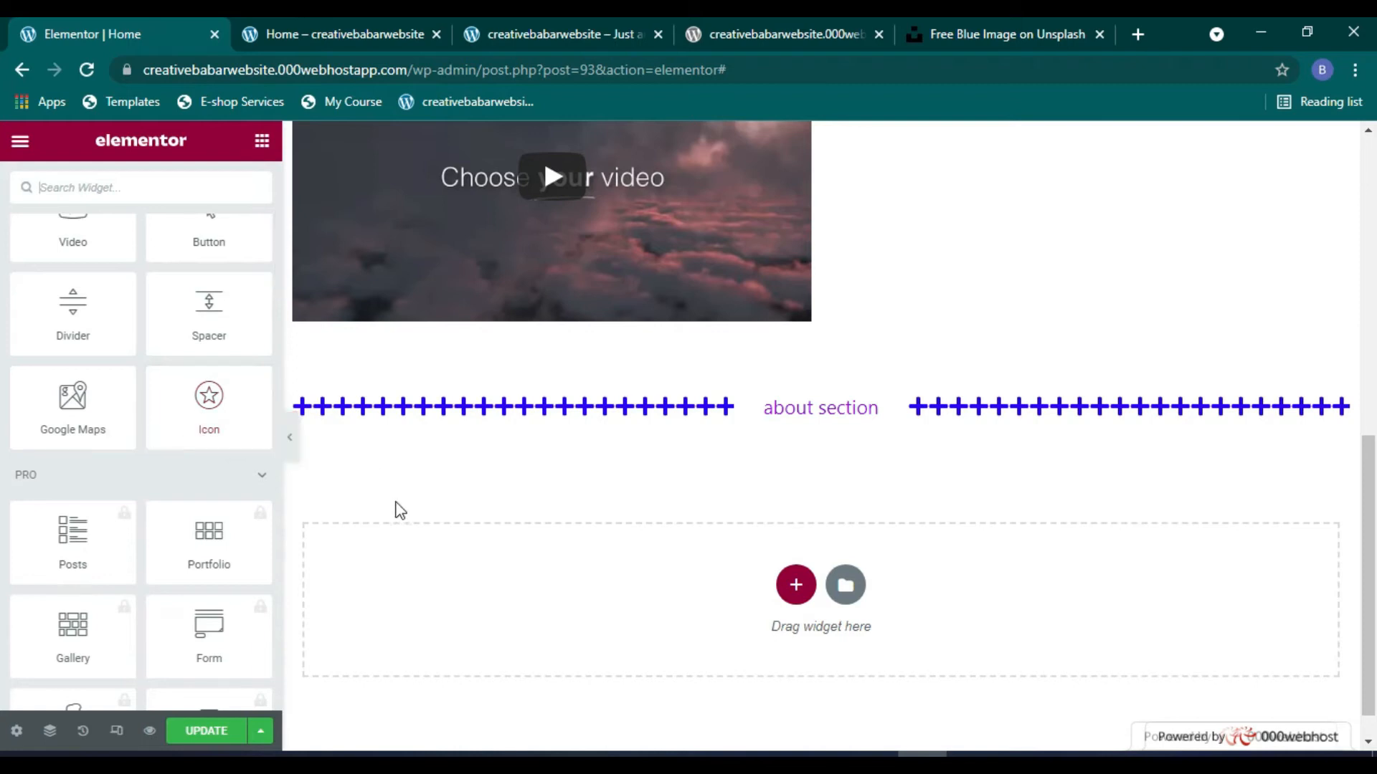
{"action": "scroll", "coordinate": [396, 510], "scroll_direction": "up", "scroll_amount": 4}
Step: Add an Icon widget to the right column using the Star of Life icon, centre-aligned
{"action": "left_click_drag", "start_coordinate": [209, 405], "coordinate": [1012, 366]}
{"action": "left_click", "coordinate": [189, 369]}
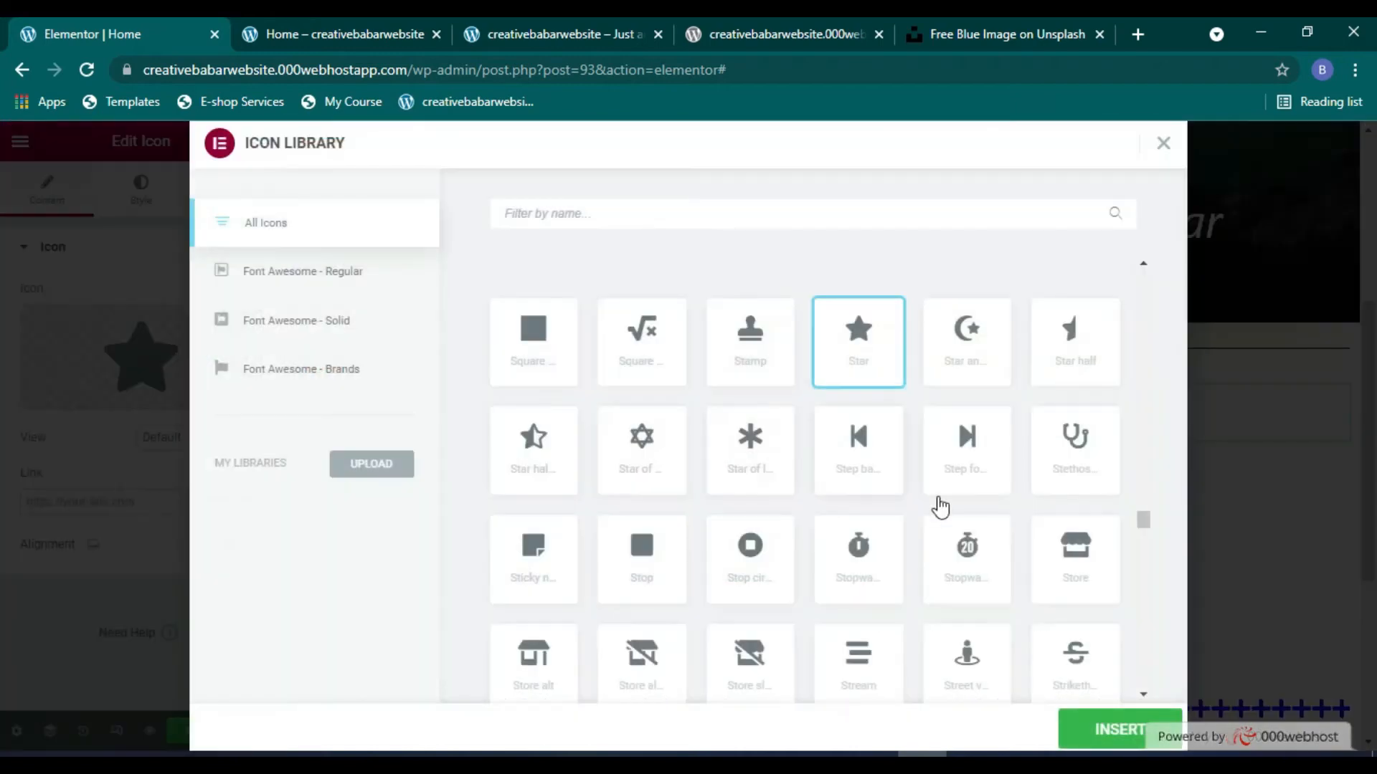
{"action": "left_click", "coordinate": [785, 484]}
{"action": "left_click", "coordinate": [1108, 726]}
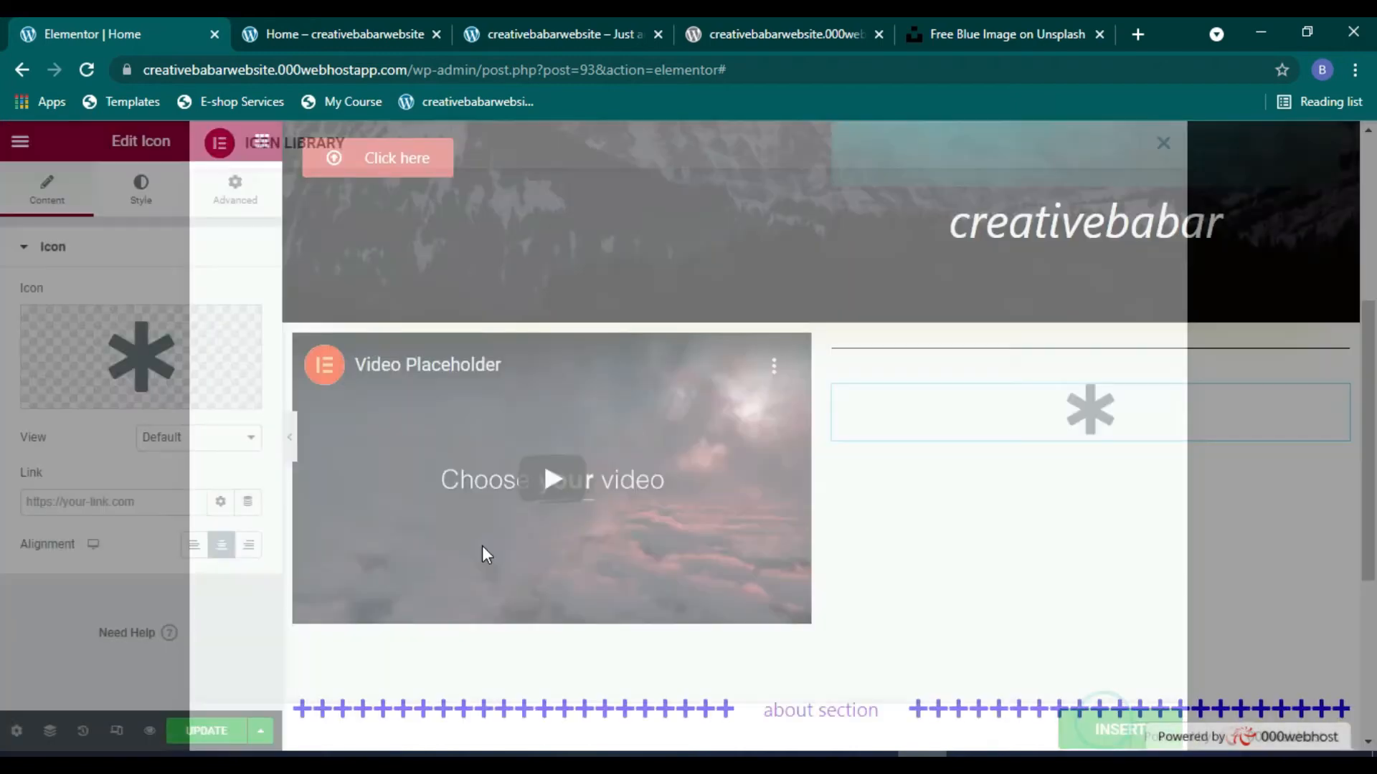
{"action": "left_click", "coordinate": [194, 546]}
{"action": "left_click", "coordinate": [222, 547]}
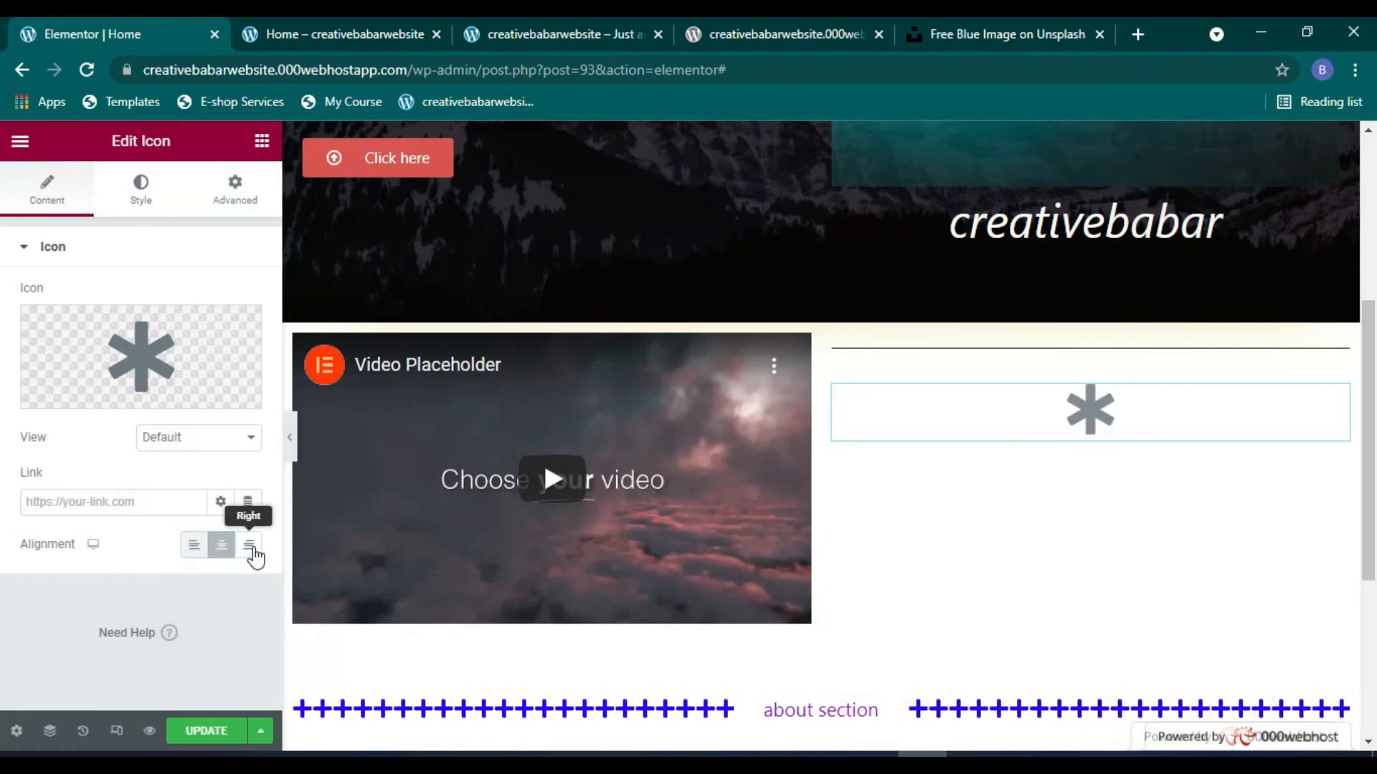
{"action": "left_click", "coordinate": [248, 546]}
{"action": "left_click", "coordinate": [221, 546]}
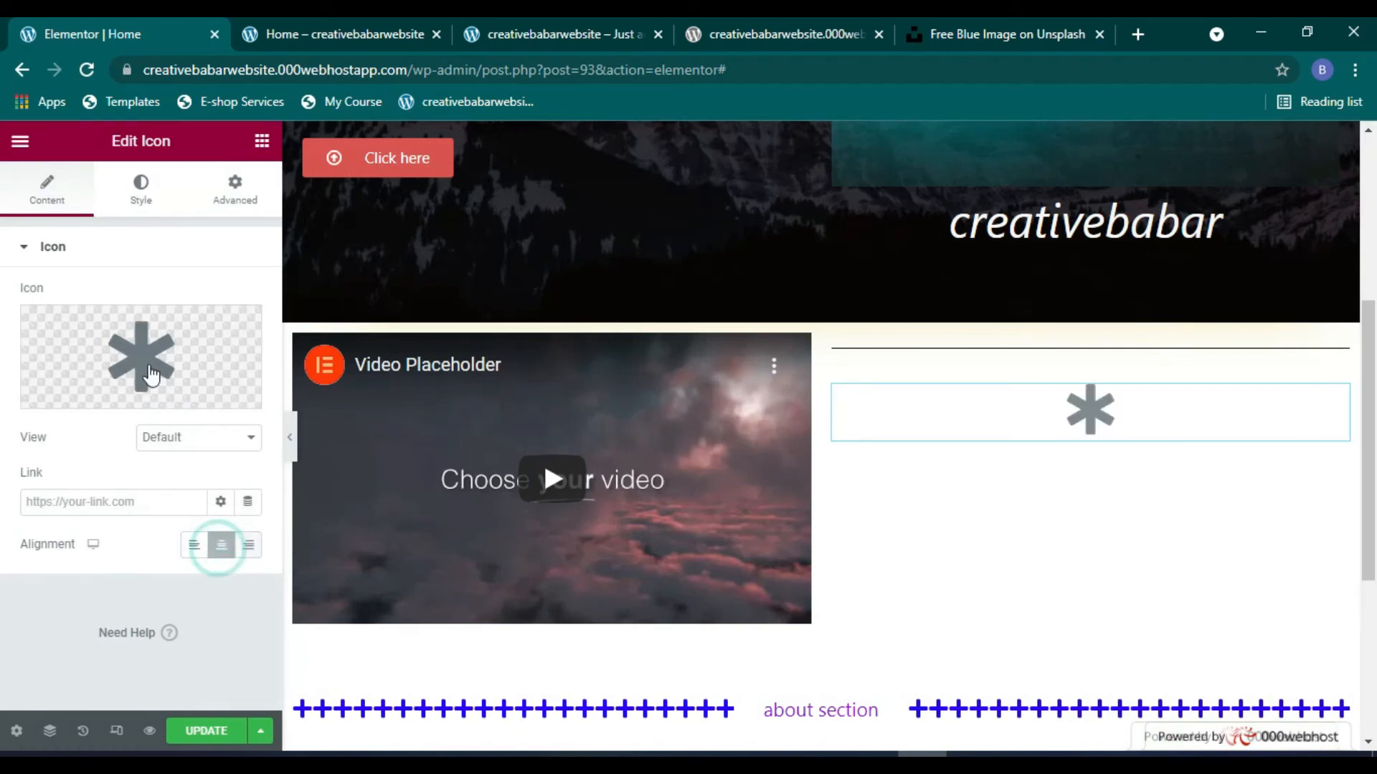
{"action": "left_click", "coordinate": [136, 211]}
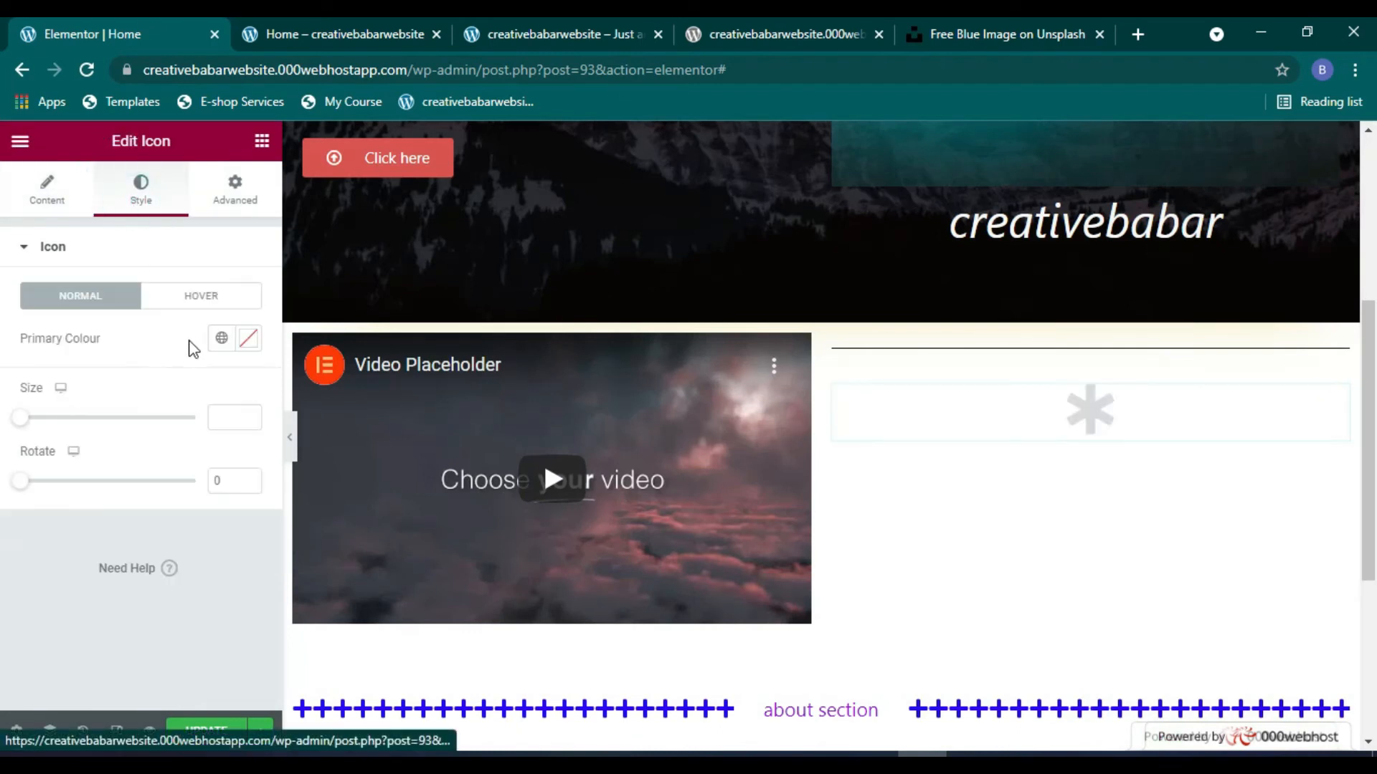
Step: Make the asterisk bright red and set its normal size and rotation
{"action": "left_click", "coordinate": [248, 338]}
{"action": "mouse_move", "coordinate": [373, 482]}
{"action": "left_mouse_down"}
{"action": "mouse_move", "coordinate": [390, 482]}
{"action": "mouse_move", "coordinate": [357, 439]}
{"action": "mouse_move", "coordinate": [369, 422]}
{"action": "left_mouse_up"}
{"action": "left_click", "coordinate": [248, 341]}
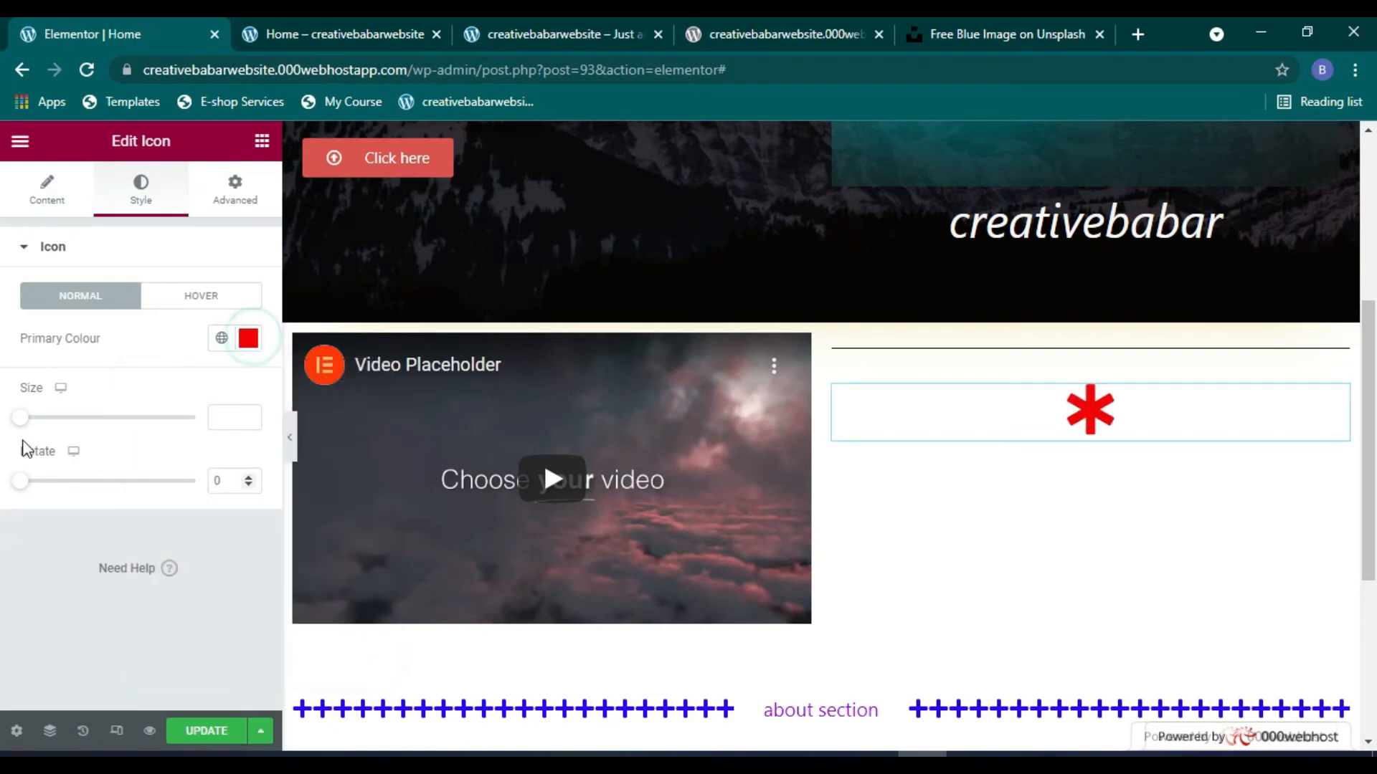
{"action": "left_click_drag", "start_coordinate": [22, 417], "coordinate": [144, 431]}
{"action": "left_click_drag", "start_coordinate": [23, 488], "coordinate": [87, 480]}
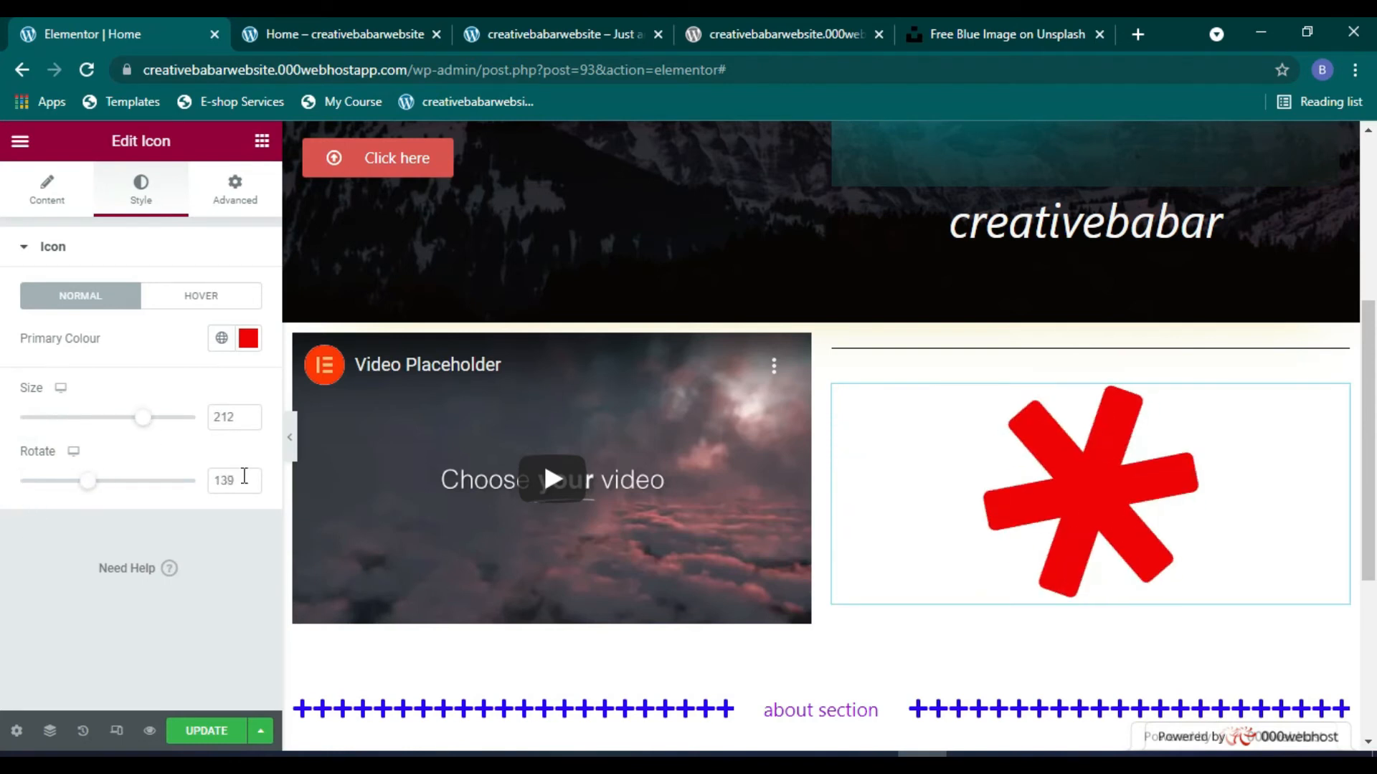
Step: Set the icon's hover colour to near-black, size 237 and rotation 170
{"action": "left_click", "coordinate": [203, 299]}
{"action": "left_click", "coordinate": [248, 338]}
{"action": "left_click", "coordinate": [368, 463]}
{"action": "mouse_move", "coordinate": [368, 464]}
{"action": "left_mouse_down"}
{"action": "mouse_move", "coordinate": [375, 581]}
{"action": "mouse_move", "coordinate": [380, 569]}
{"action": "left_mouse_up"}
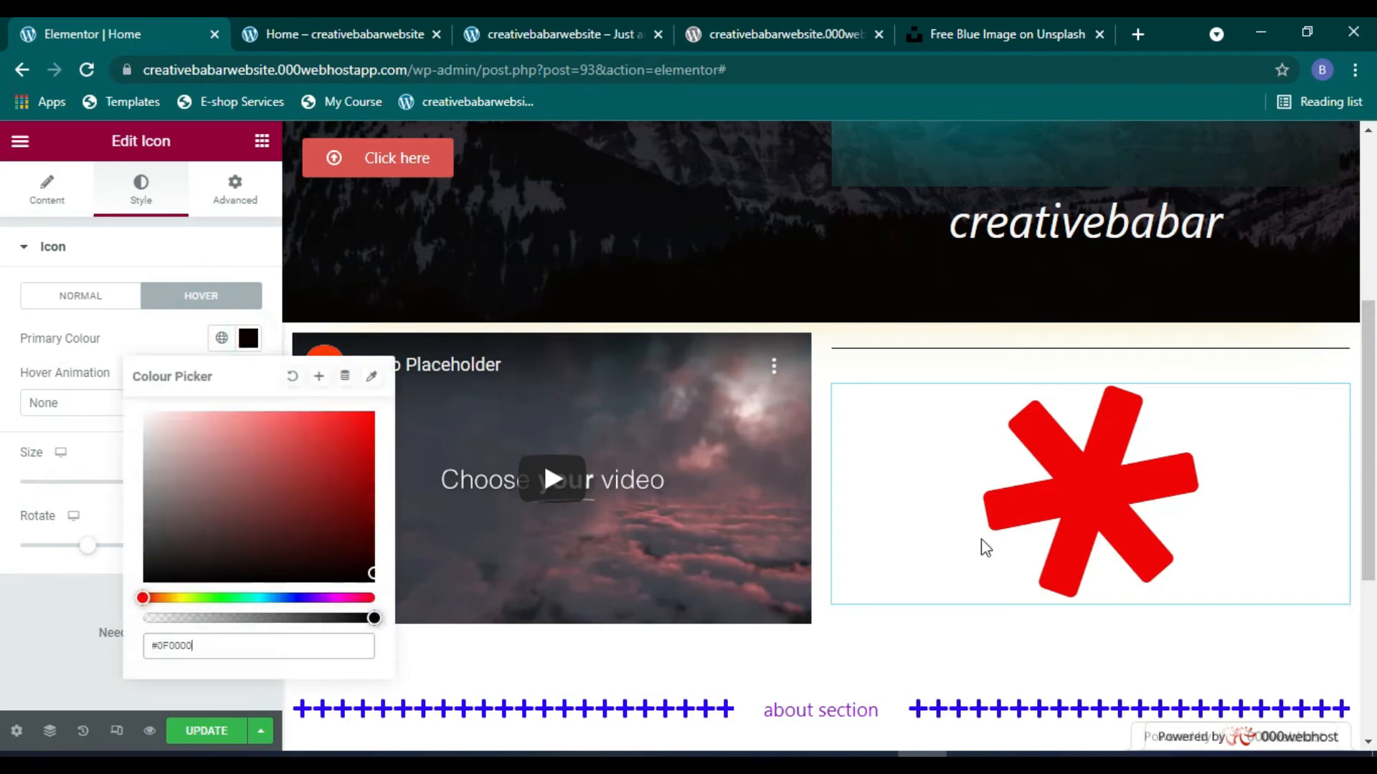
{"action": "left_click", "coordinate": [249, 340]}
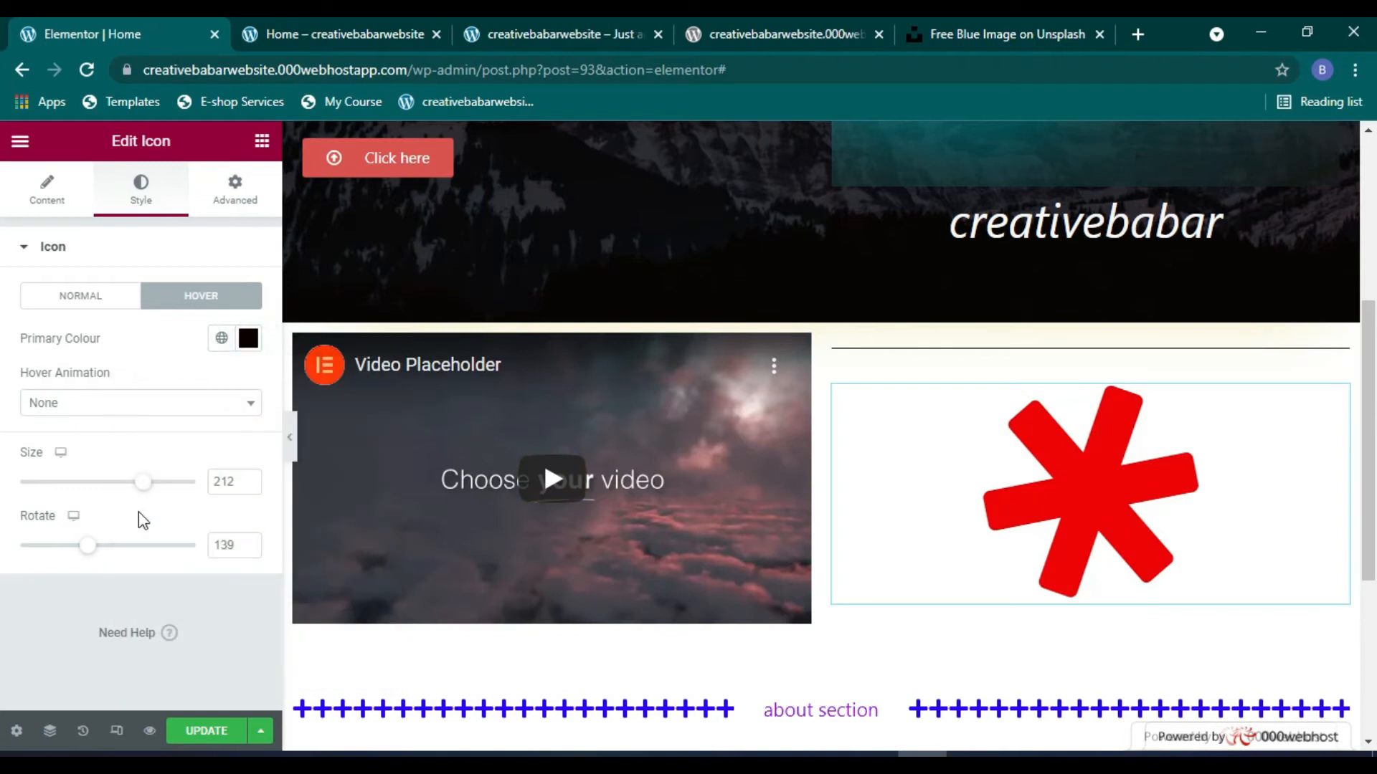
{"action": "left_click_drag", "start_coordinate": [145, 482], "coordinate": [162, 482]}
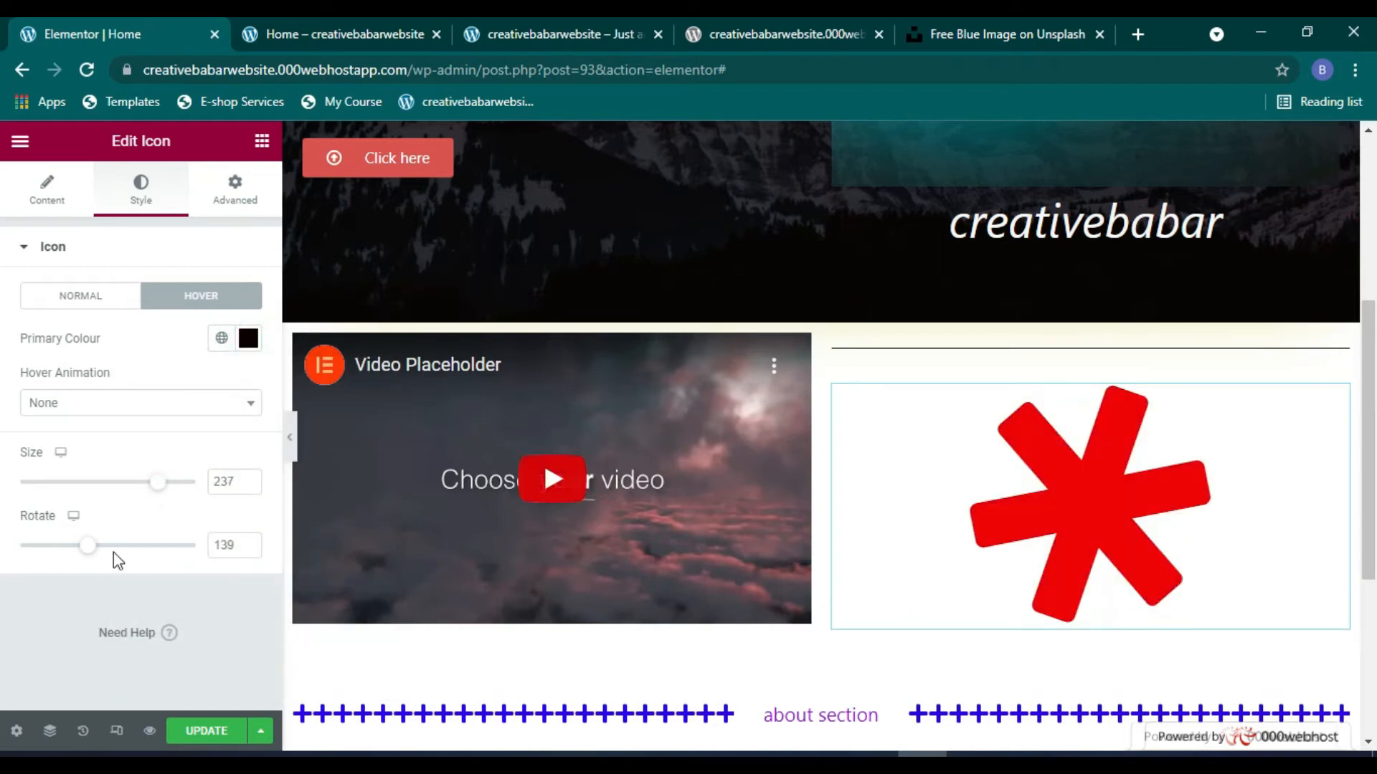
{"action": "left_click_drag", "start_coordinate": [98, 556], "coordinate": [120, 559]}
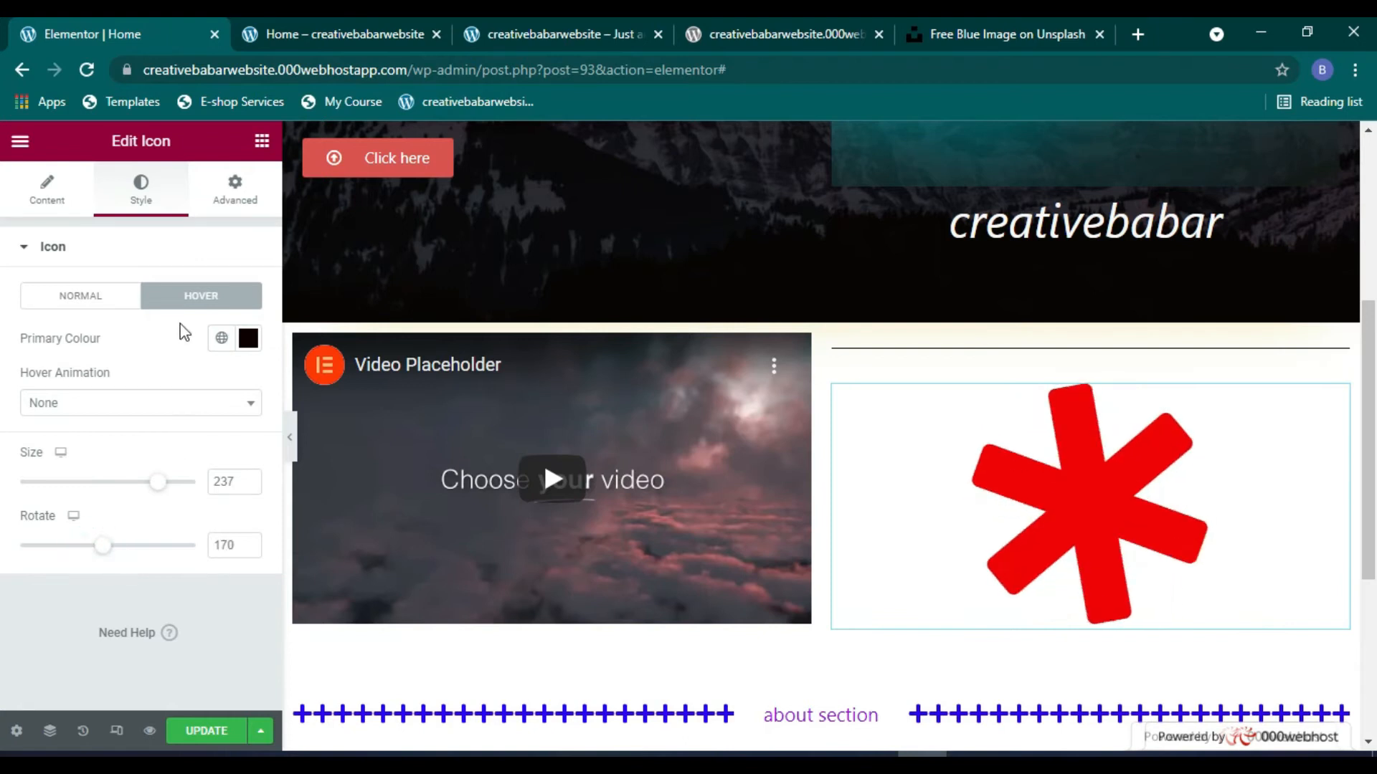
Step: Reduce the icon size to 218 and save the page
{"action": "left_click", "coordinate": [84, 300]}
{"action": "left_click", "coordinate": [201, 296]}
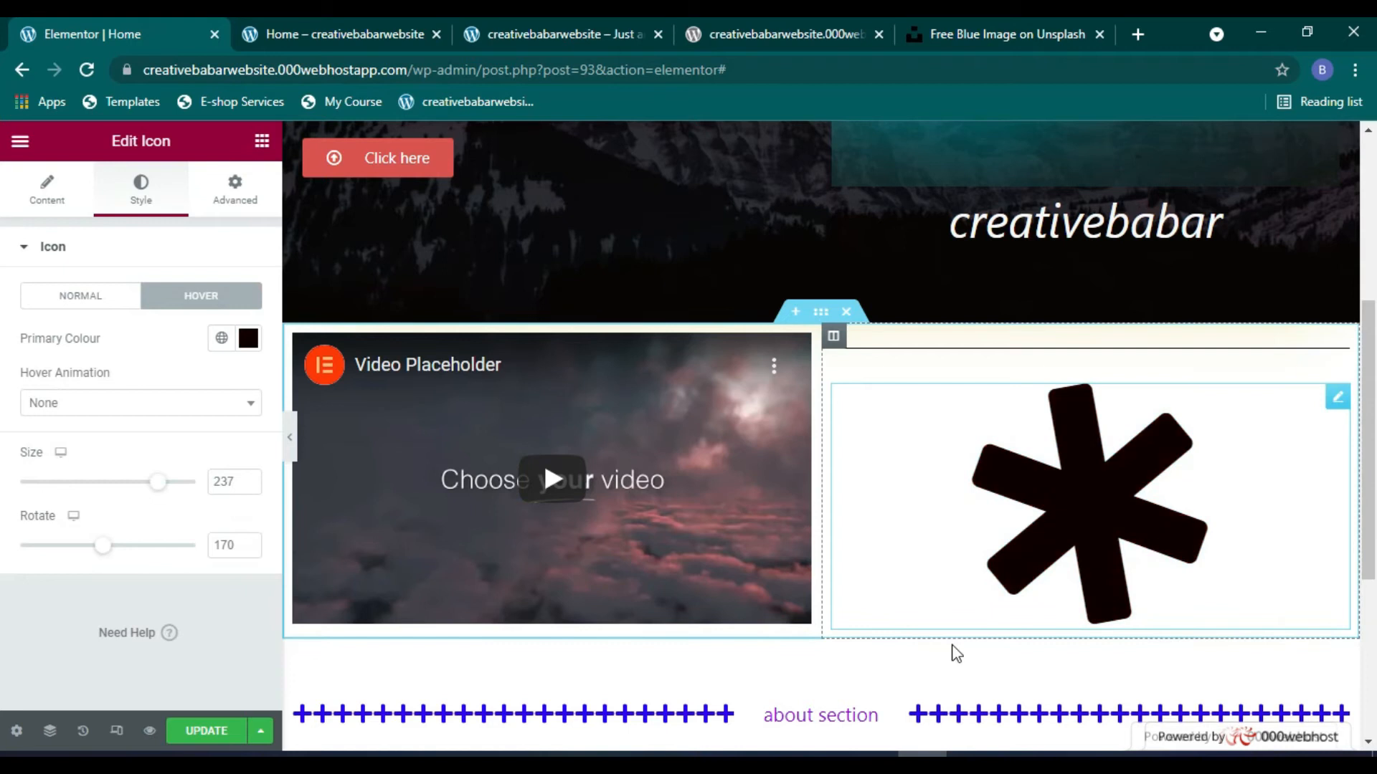
{"action": "scroll", "coordinate": [1082, 549], "scroll_direction": "down", "scroll_amount": 3}
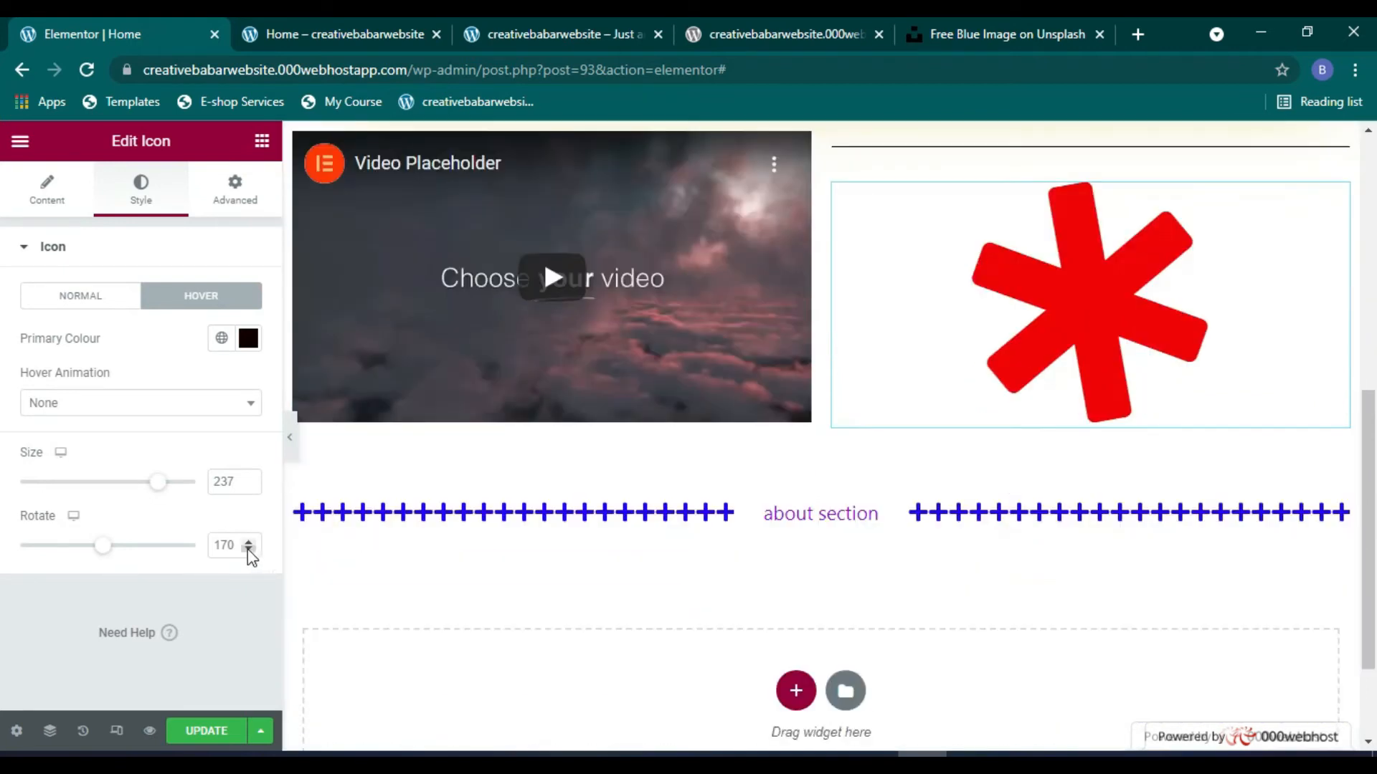
{"action": "left_click_drag", "start_coordinate": [161, 495], "coordinate": [146, 490]}
{"action": "scroll", "coordinate": [855, 538], "scroll_direction": "up", "scroll_amount": 3}
{"action": "left_click", "coordinate": [209, 740]}
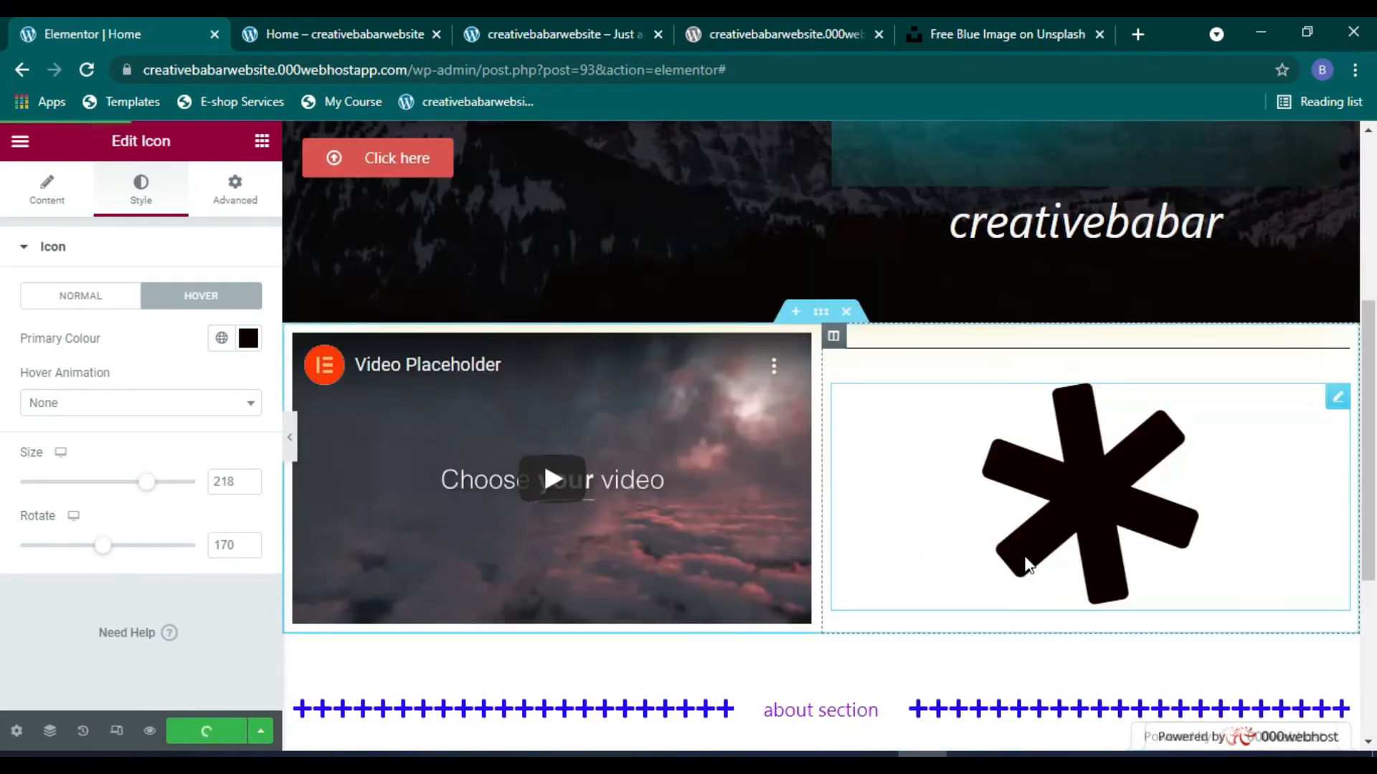
{"action": "left_click", "coordinate": [261, 140]}
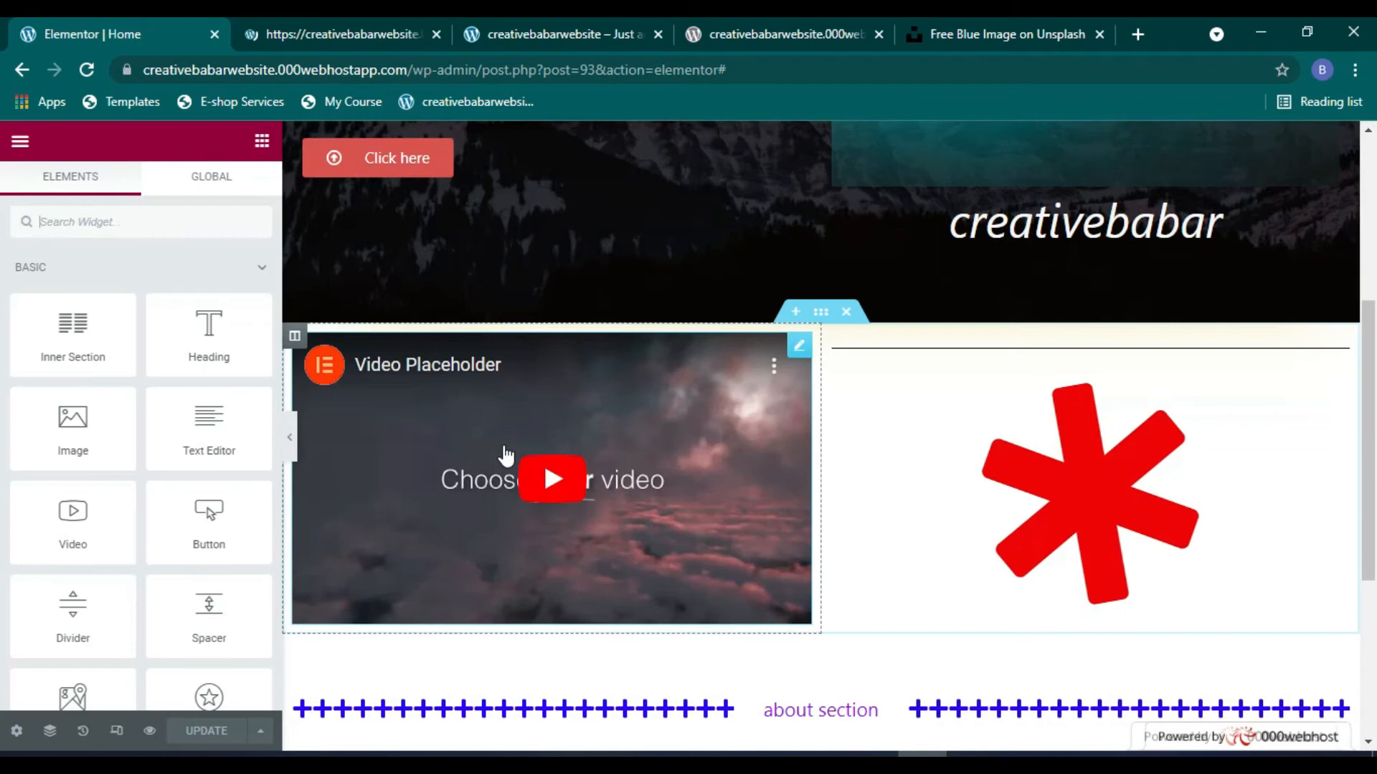
Step: Collapse the Basic and Pro widget groups in the widgets panel
{"action": "scroll", "coordinate": [502, 455], "scroll_direction": "down", "scroll_amount": 4}
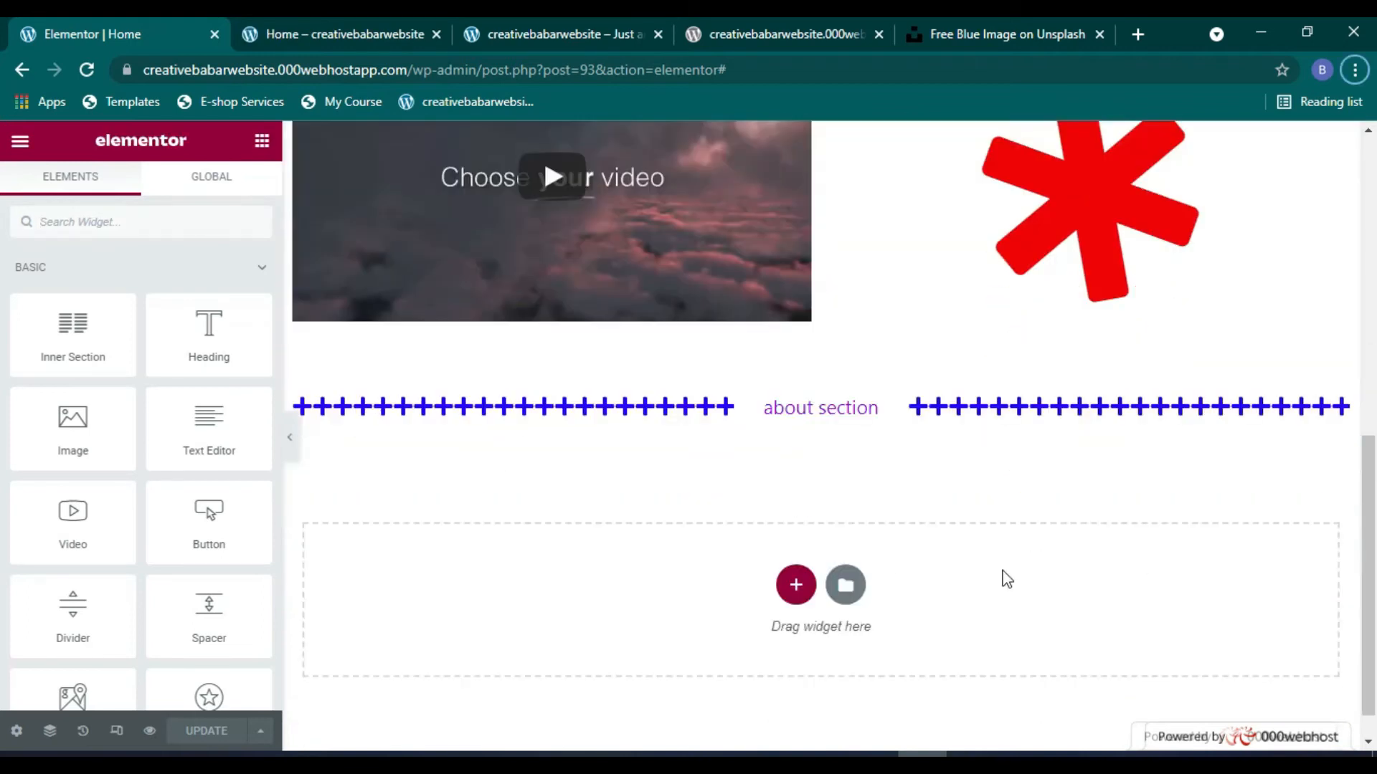
{"action": "scroll", "coordinate": [571, 571], "scroll_direction": "down", "scroll_amount": 1}
{"action": "scroll", "coordinate": [260, 613], "scroll_direction": "down", "scroll_amount": 3}
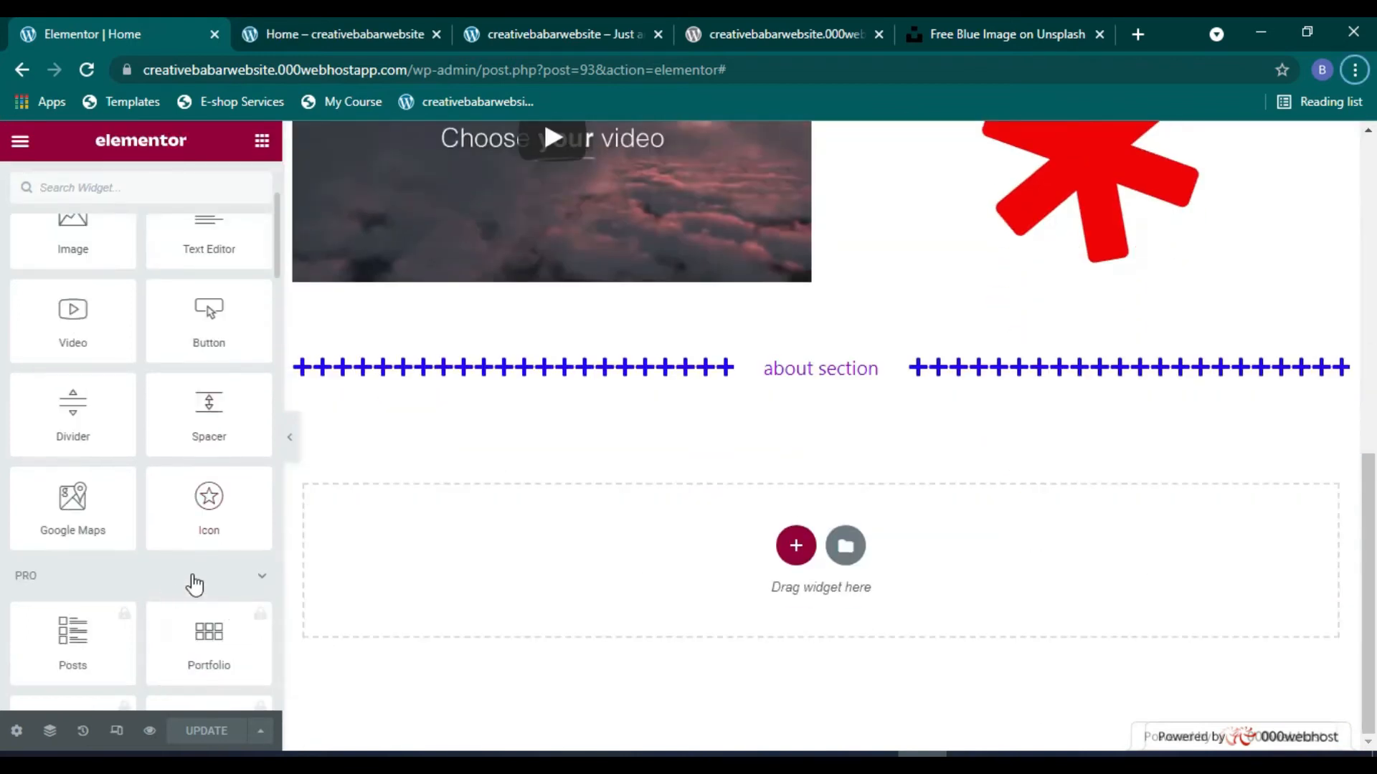
{"action": "scroll", "coordinate": [74, 562], "scroll_direction": "down", "scroll_amount": 3}
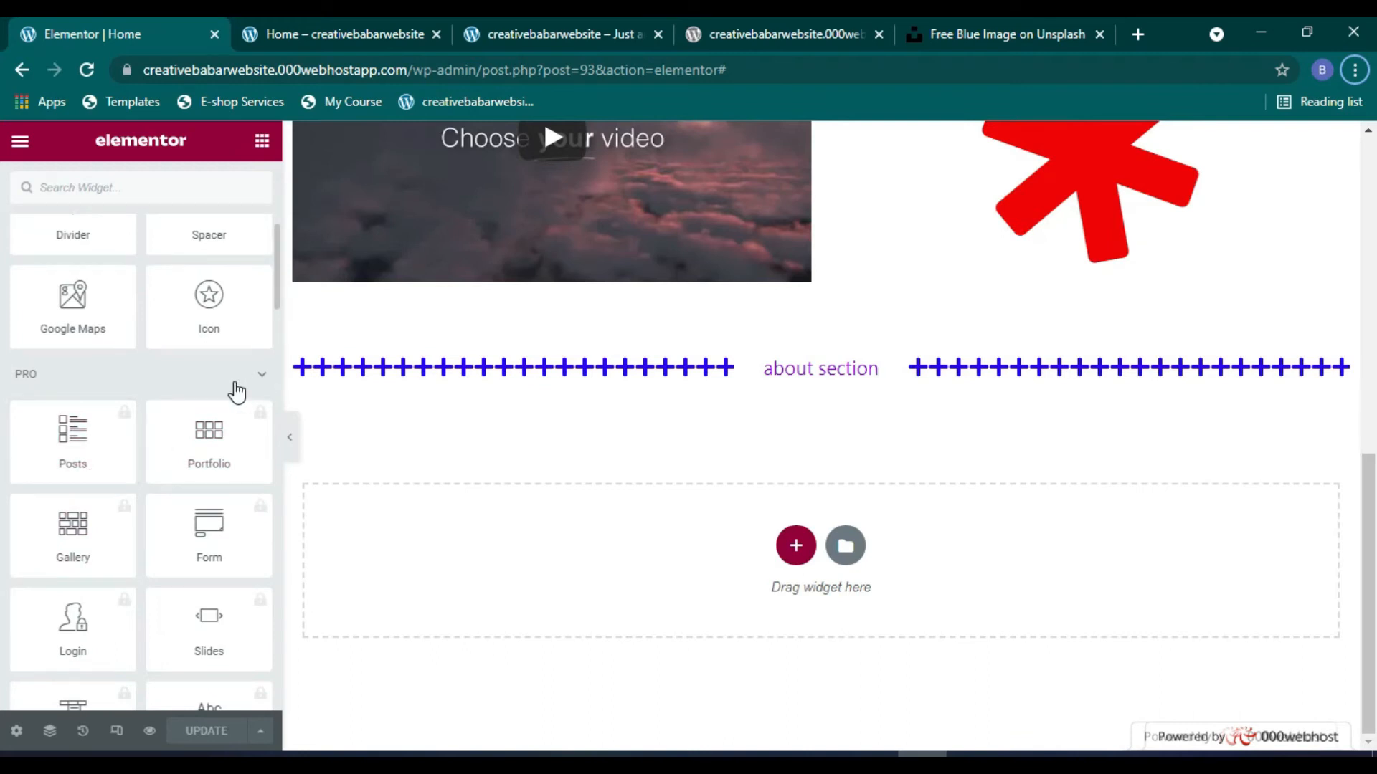
{"action": "scroll", "coordinate": [237, 392], "scroll_direction": "up", "scroll_amount": 10}
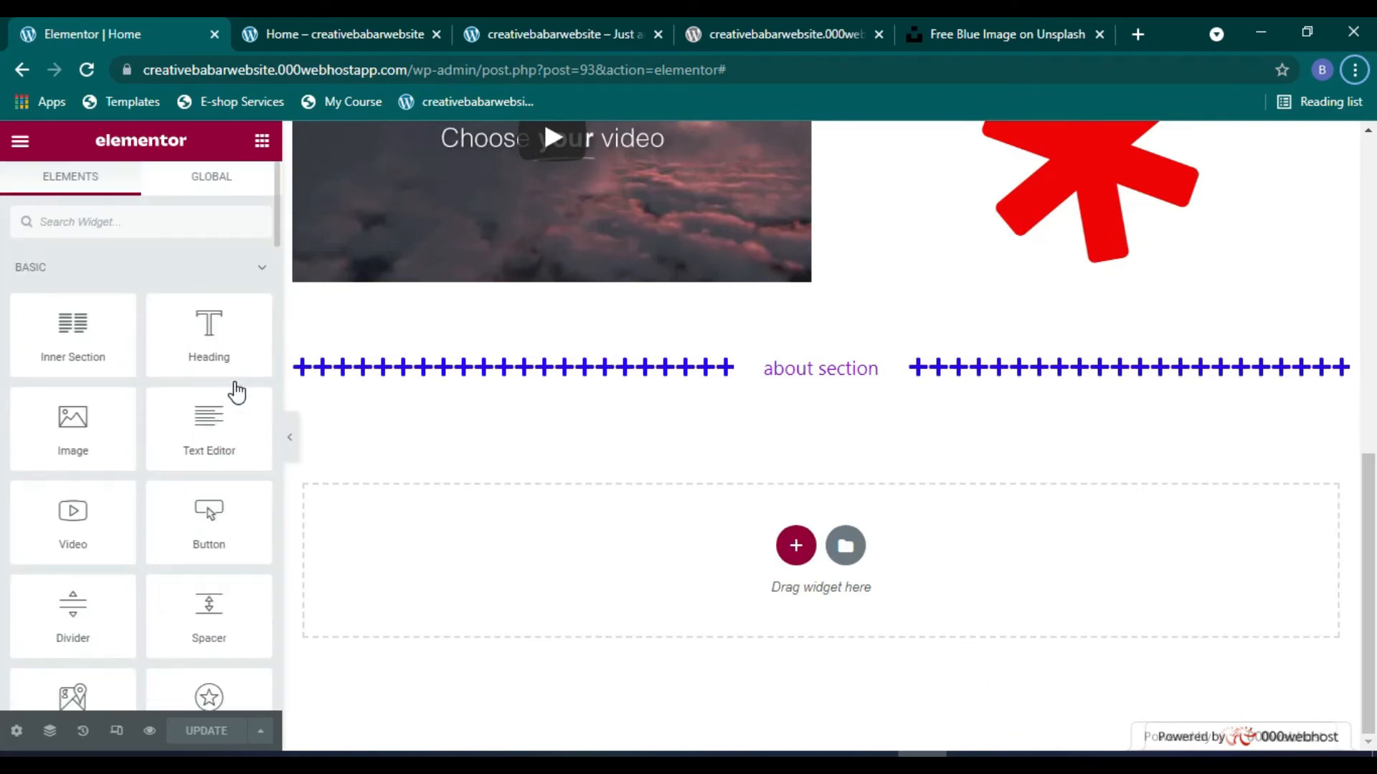
{"action": "left_click", "coordinate": [195, 275]}
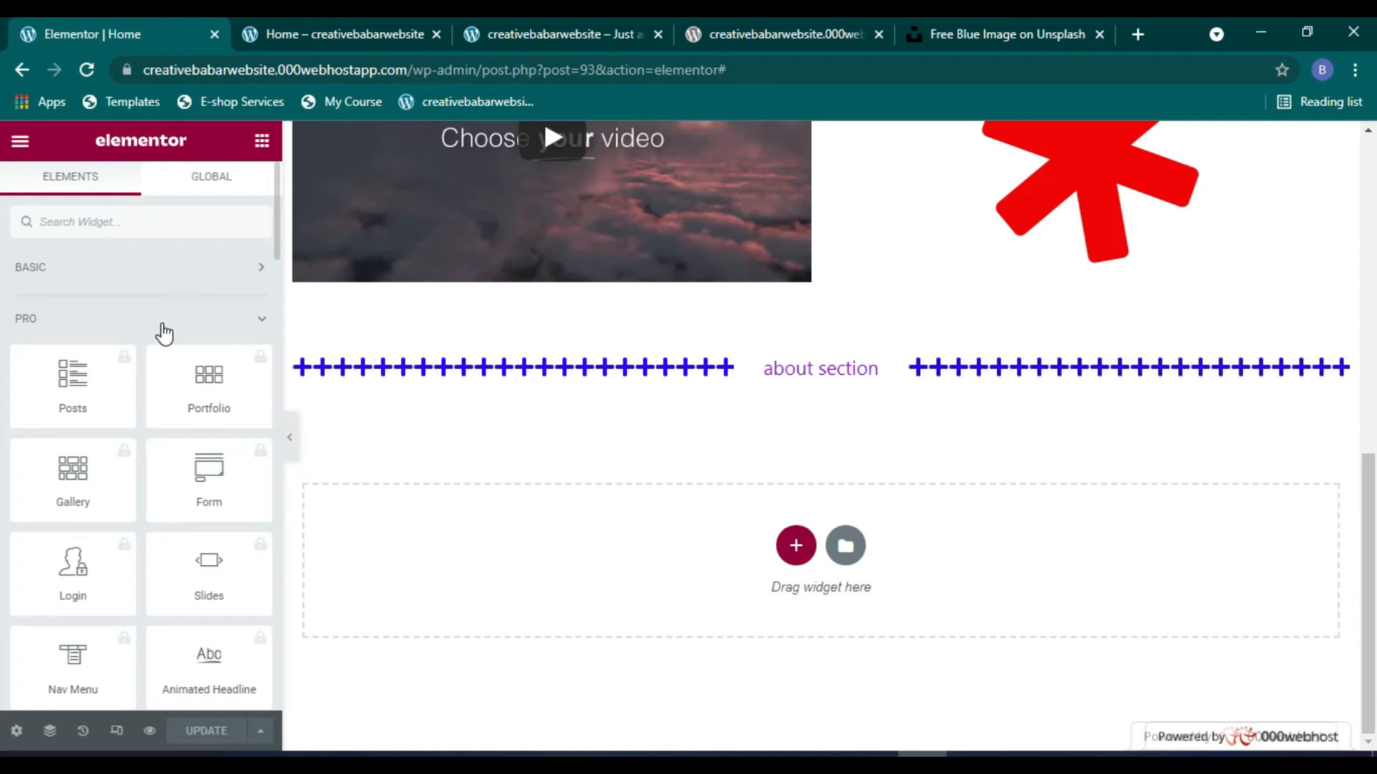
{"action": "scroll", "coordinate": [158, 323], "scroll_direction": "down", "scroll_amount": 20}
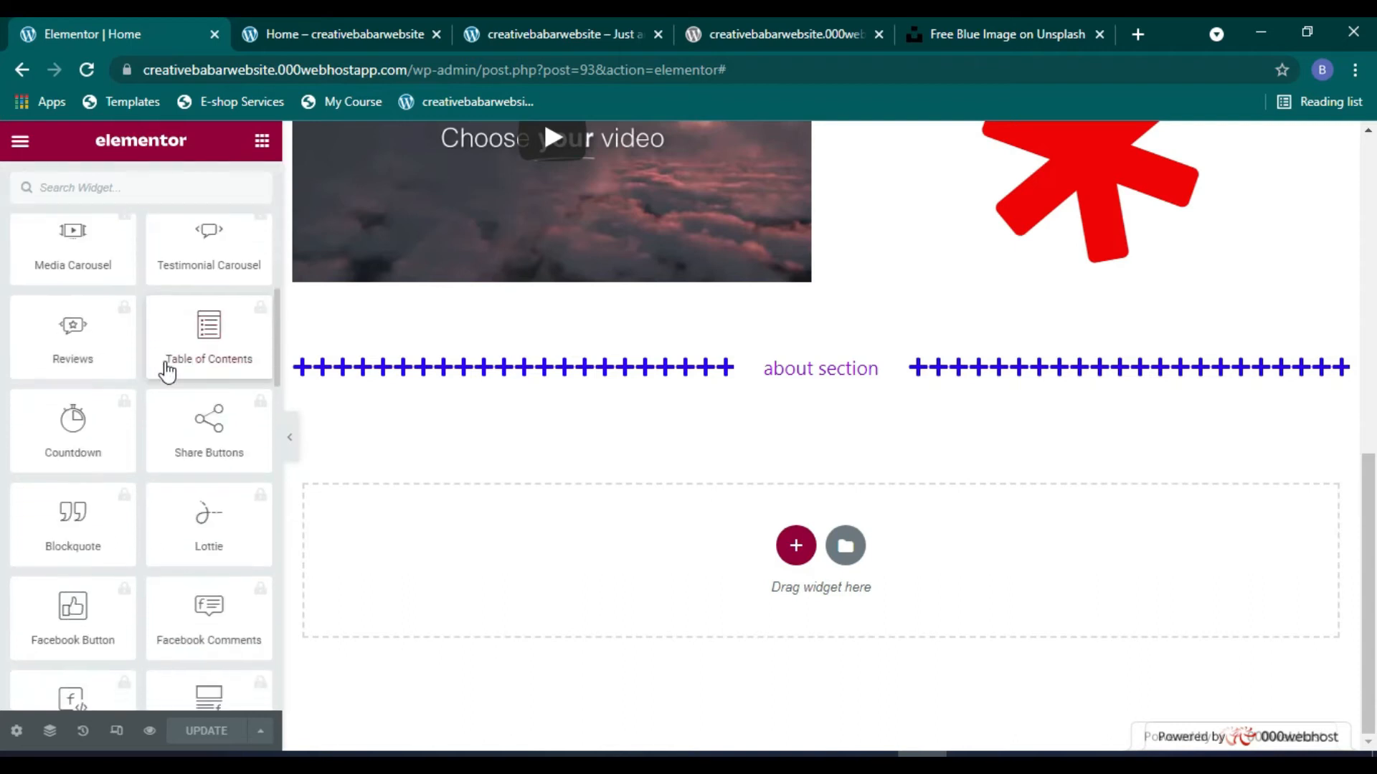
{"action": "scroll", "coordinate": [175, 375], "scroll_direction": "up", "scroll_amount": 7}
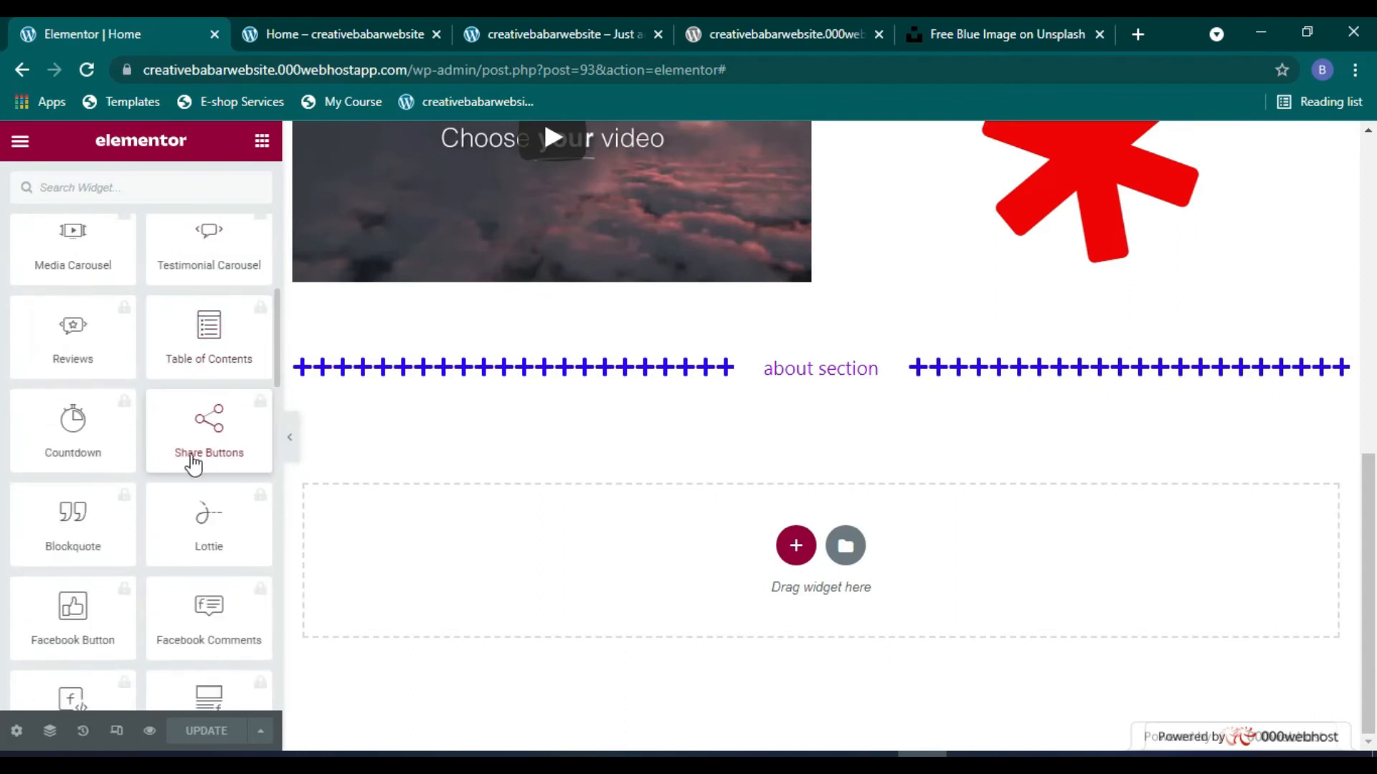
{"action": "scroll", "coordinate": [201, 457], "scroll_direction": "down", "scroll_amount": 1}
{"action": "scroll", "coordinate": [200, 458], "scroll_direction": "down", "scroll_amount": 2}
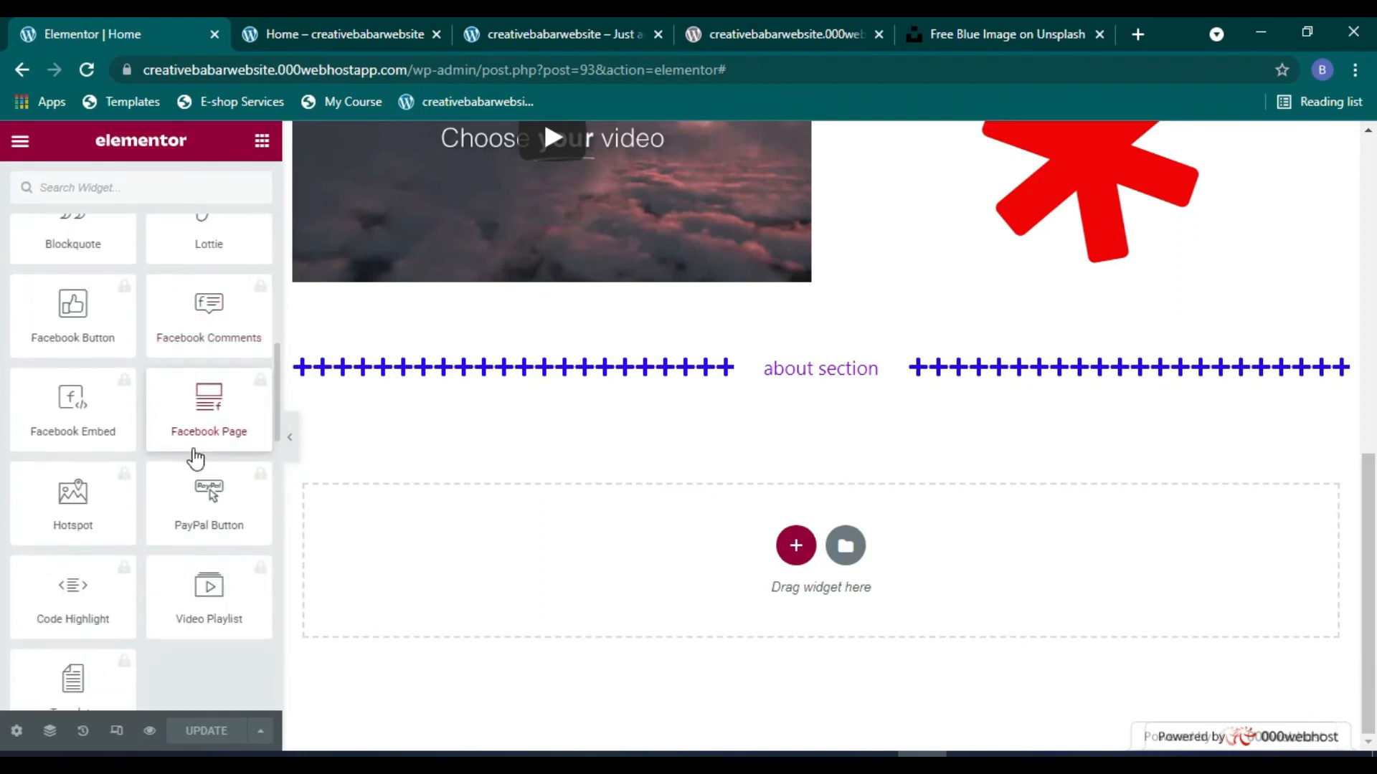
{"action": "scroll", "coordinate": [195, 459], "scroll_direction": "up", "scroll_amount": 15}
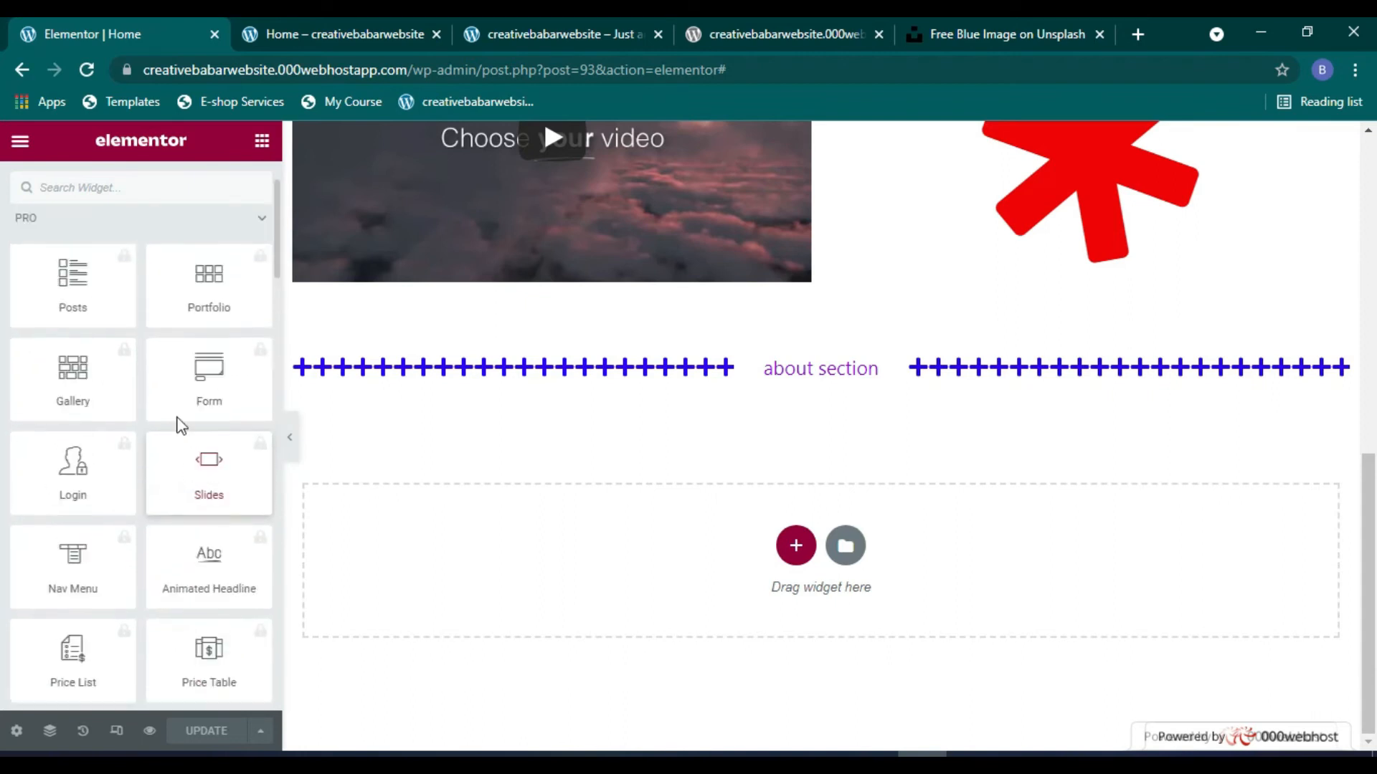
{"action": "left_click", "coordinate": [197, 319]}
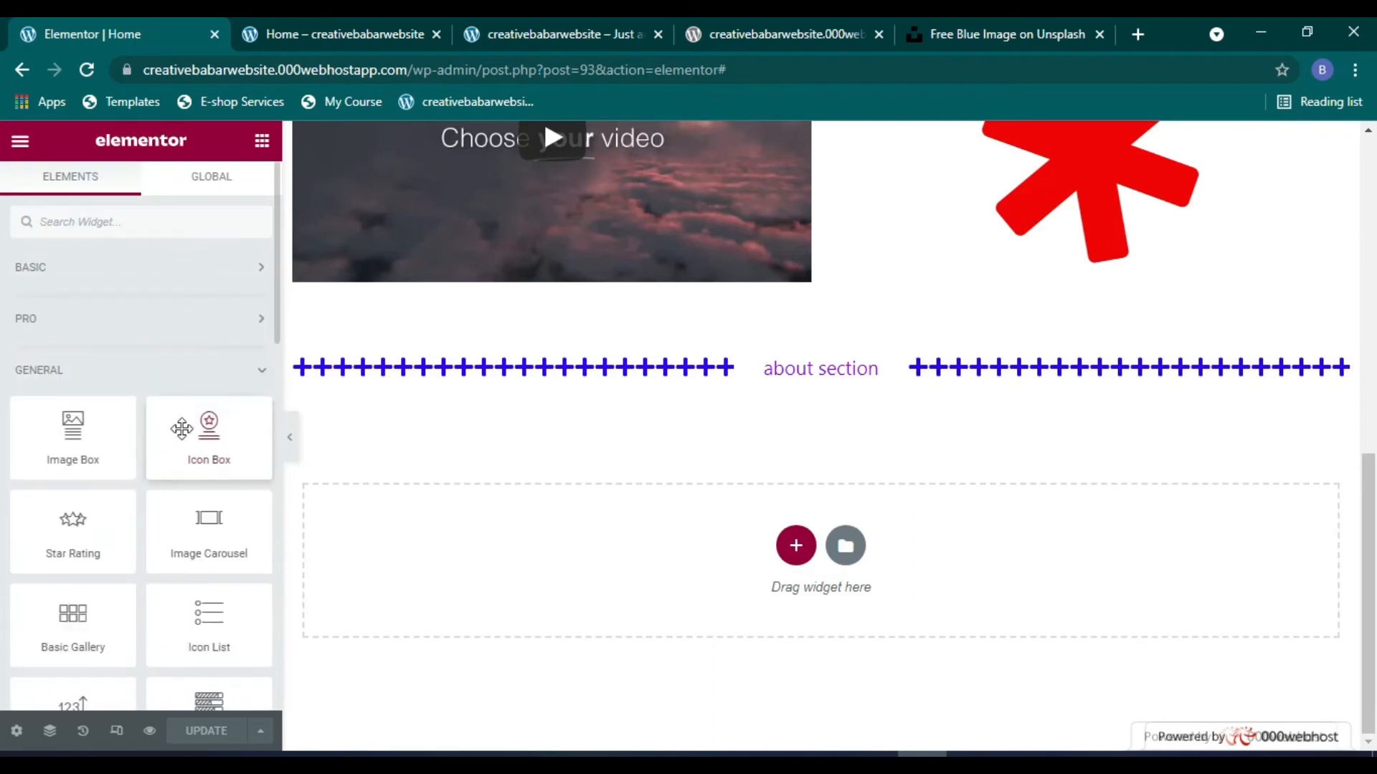
Step: Start a new section below the about section divider and choose the three-column structure
{"action": "scroll", "coordinate": [131, 340], "scroll_direction": "down", "scroll_amount": 2}
{"action": "scroll", "coordinate": [130, 343], "scroll_direction": "up", "scroll_amount": 1}
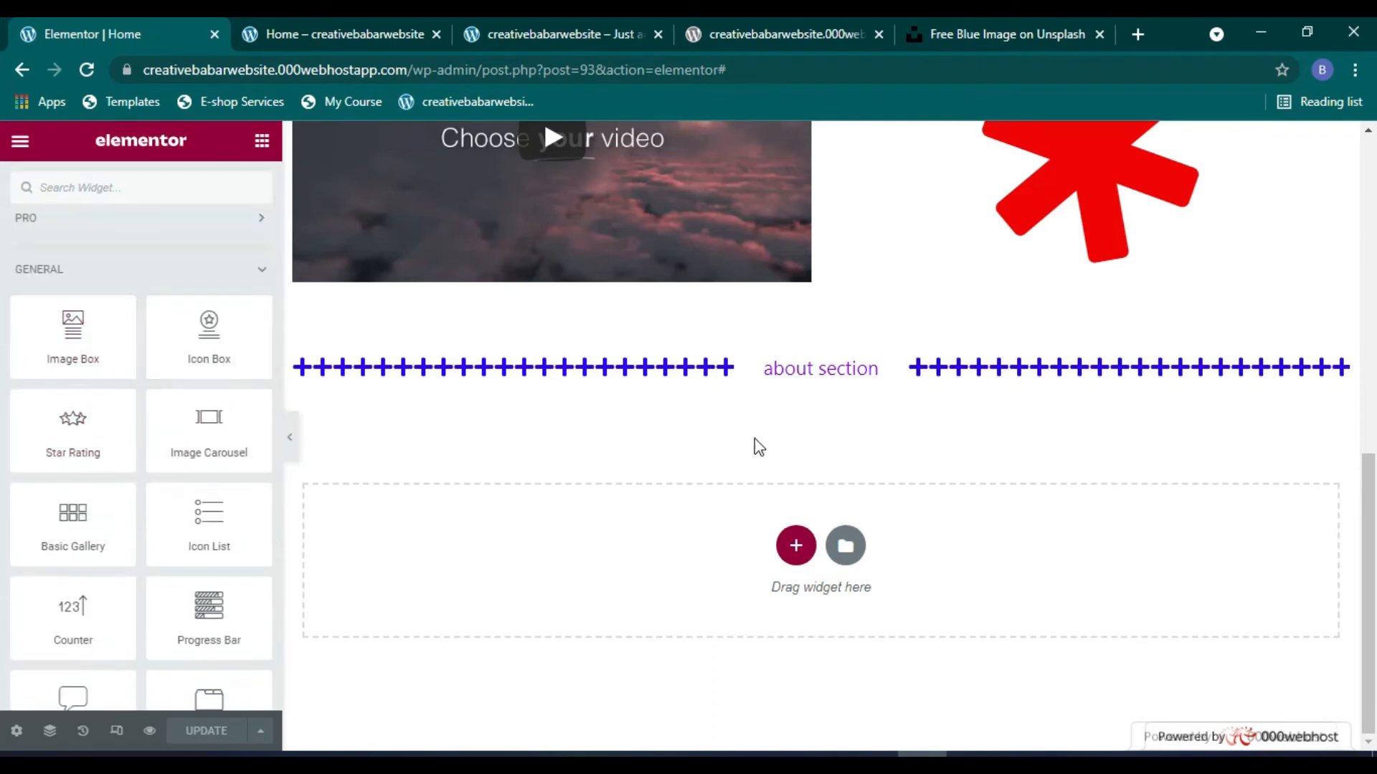
{"action": "left_click", "coordinate": [800, 565]}
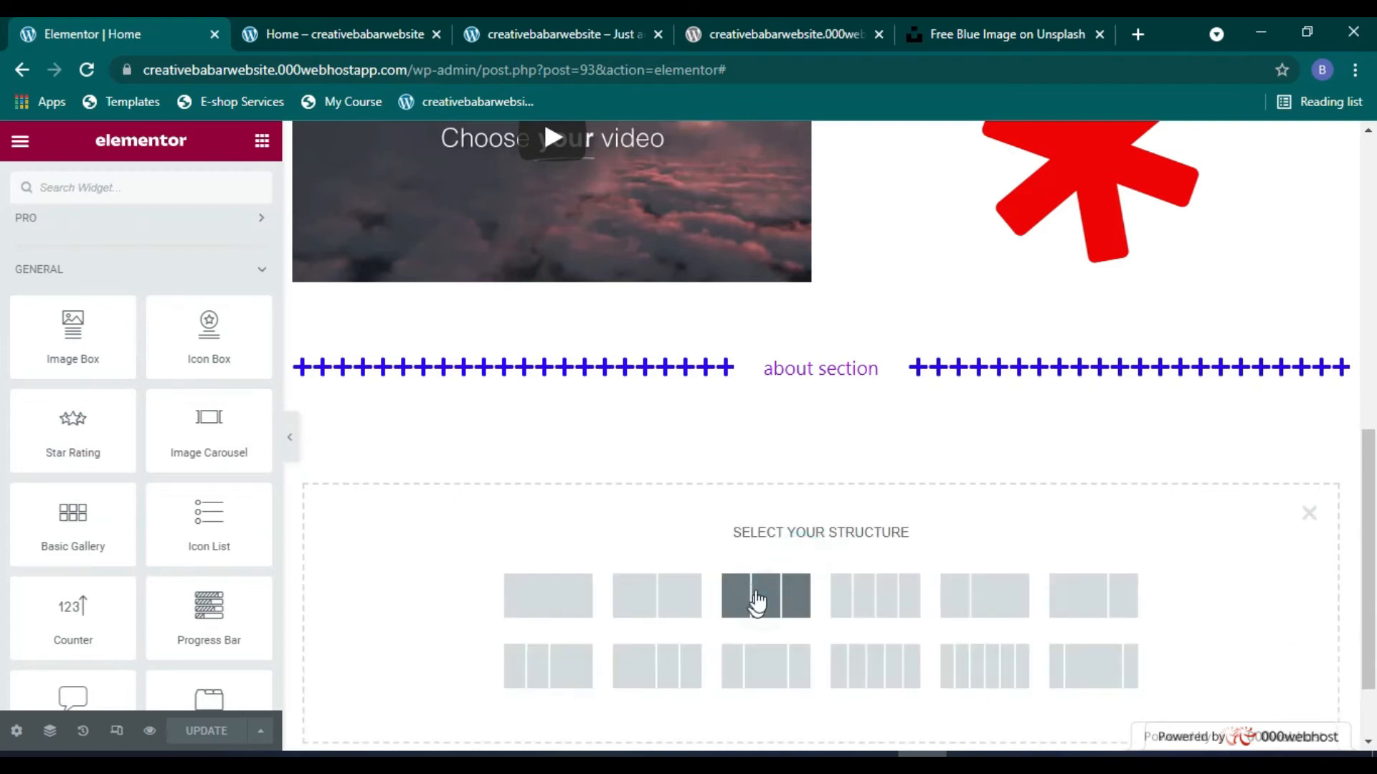
{"action": "left_click", "coordinate": [757, 600]}
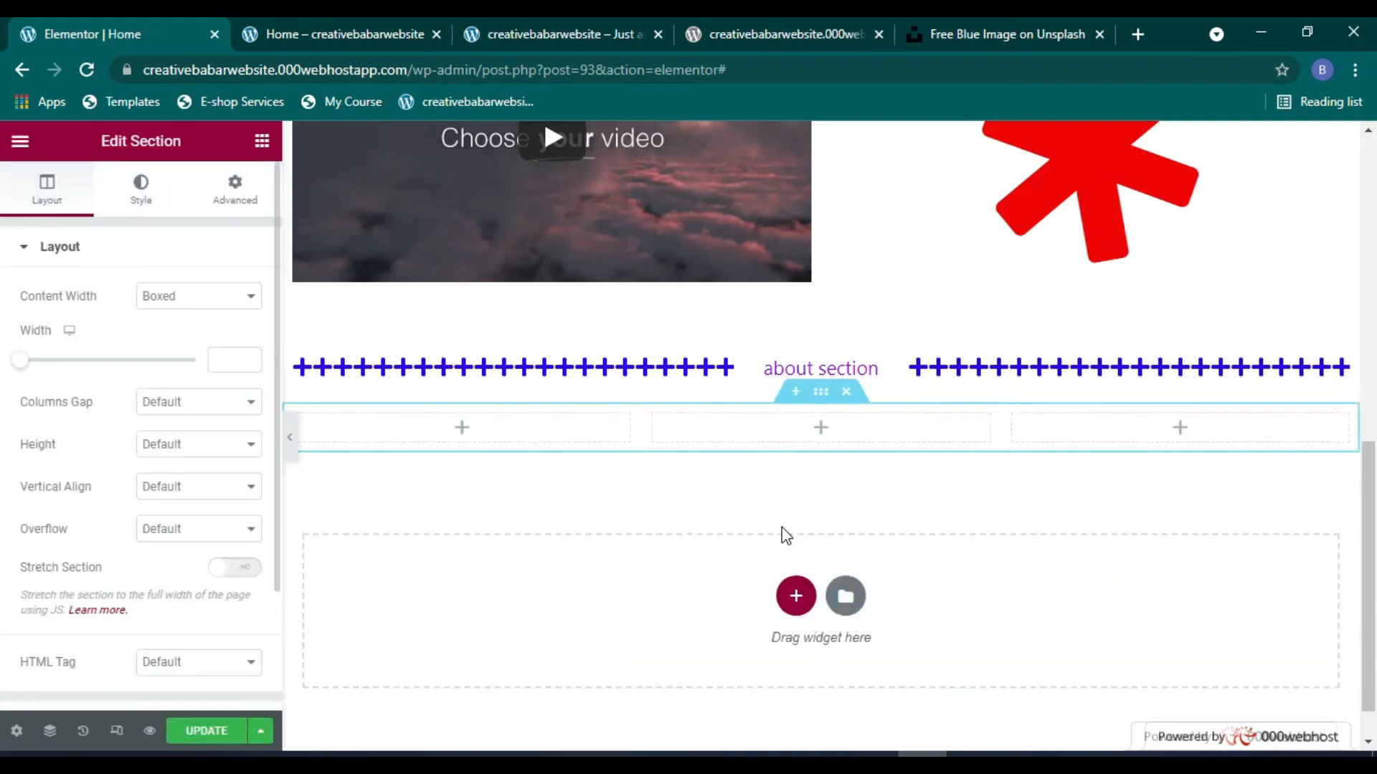
Step: Place an Image Box widget in the first column, keeping image size at Full
{"action": "left_click", "coordinate": [261, 140]}
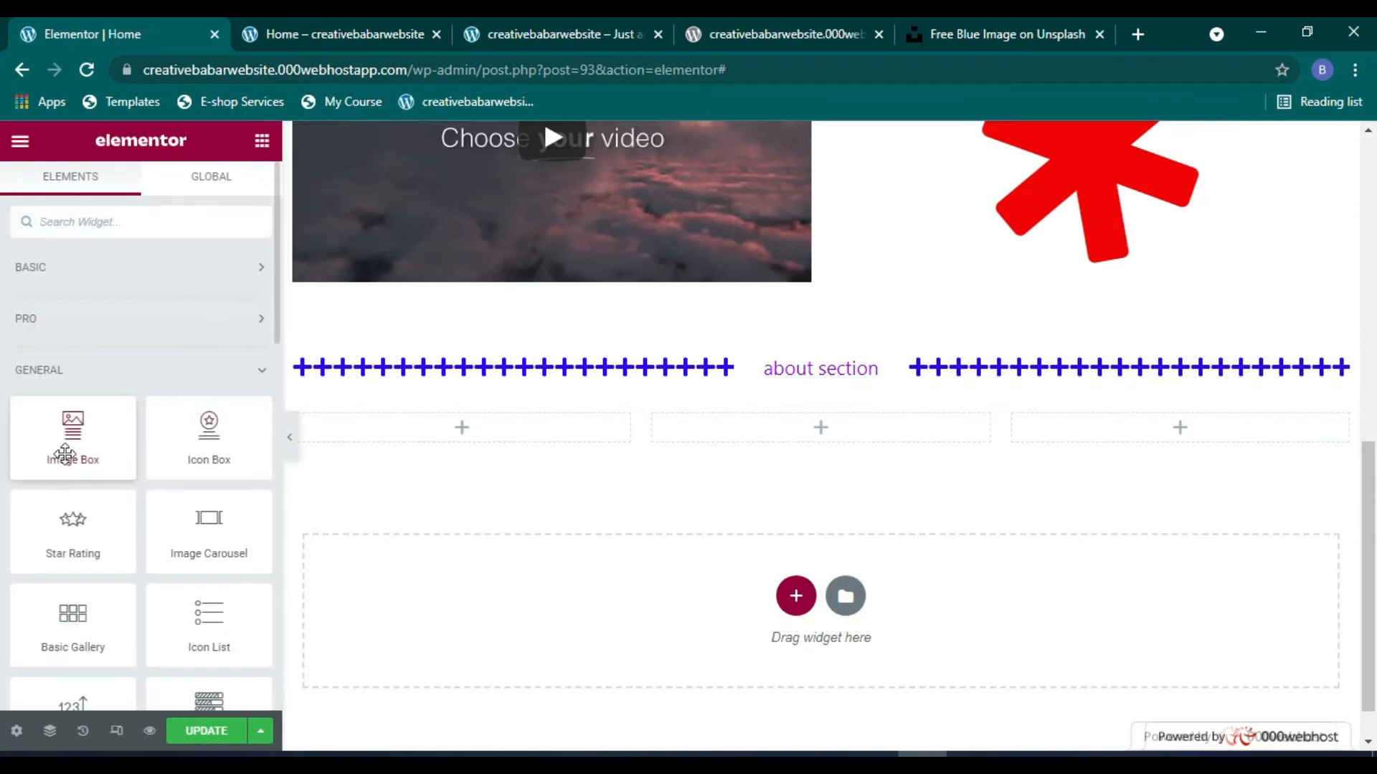
{"action": "left_click_drag", "start_coordinate": [68, 451], "coordinate": [479, 446]}
{"action": "left_click", "coordinate": [170, 508]}
{"action": "left_click", "coordinate": [195, 440]}
{"action": "left_click", "coordinate": [197, 449]}
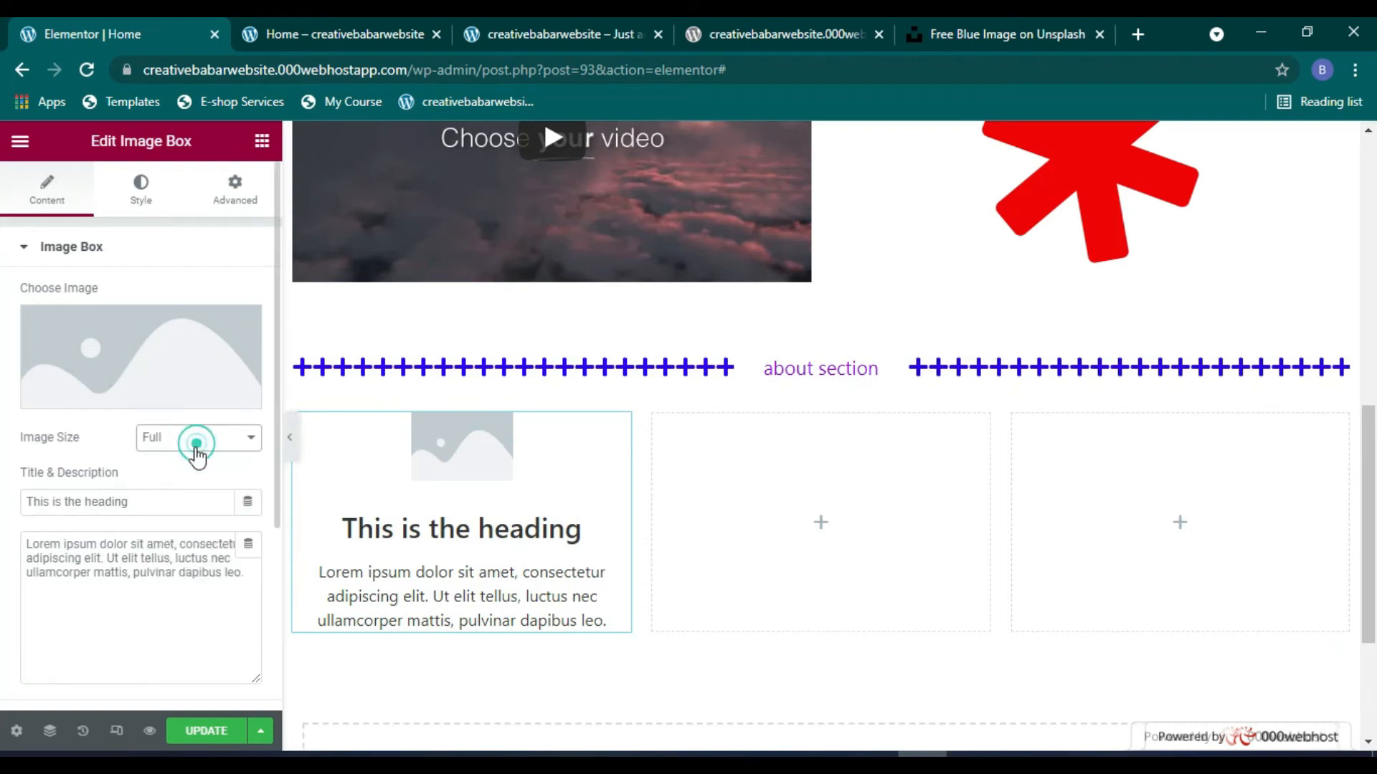
{"action": "left_click", "coordinate": [222, 573]}
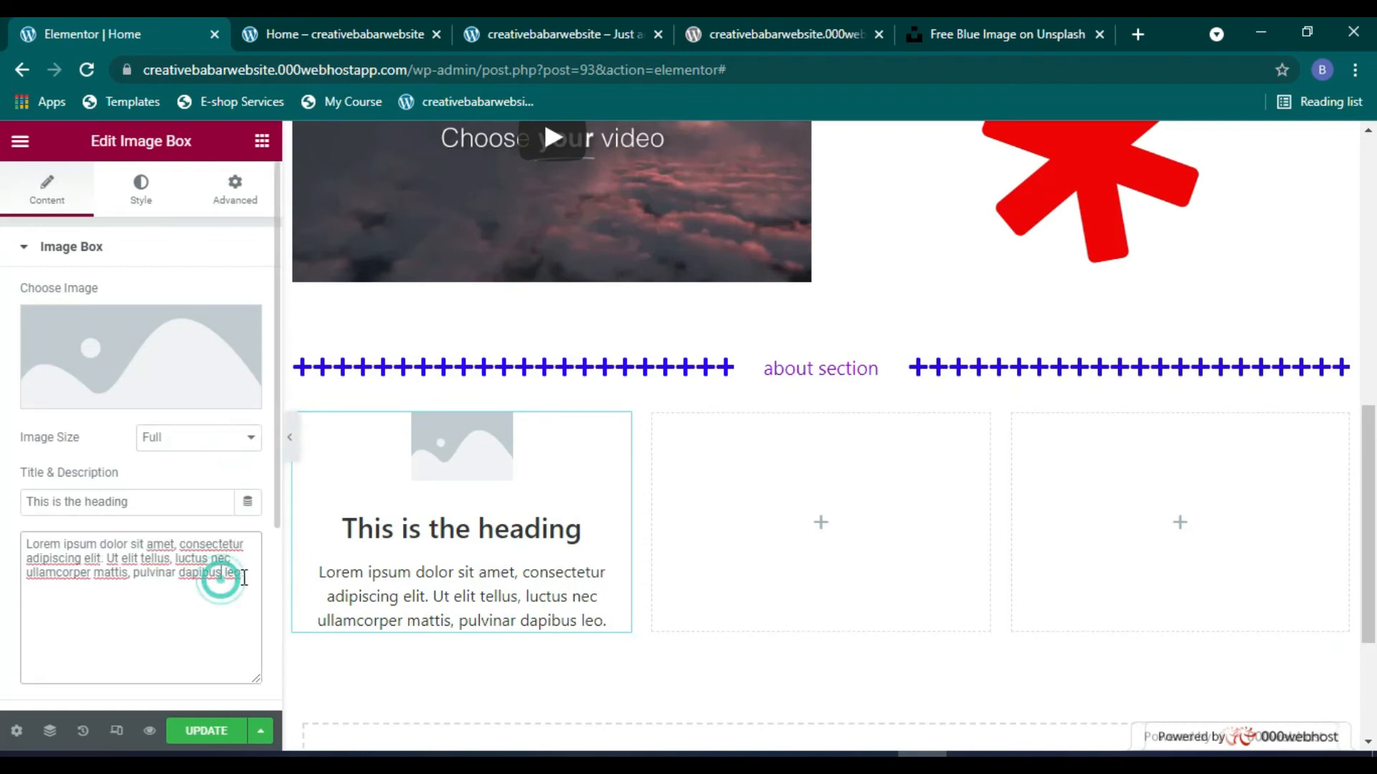
Step: Open the image box's image picker and copy the Unsplash car photo's image address
{"action": "left_click", "coordinate": [179, 391]}
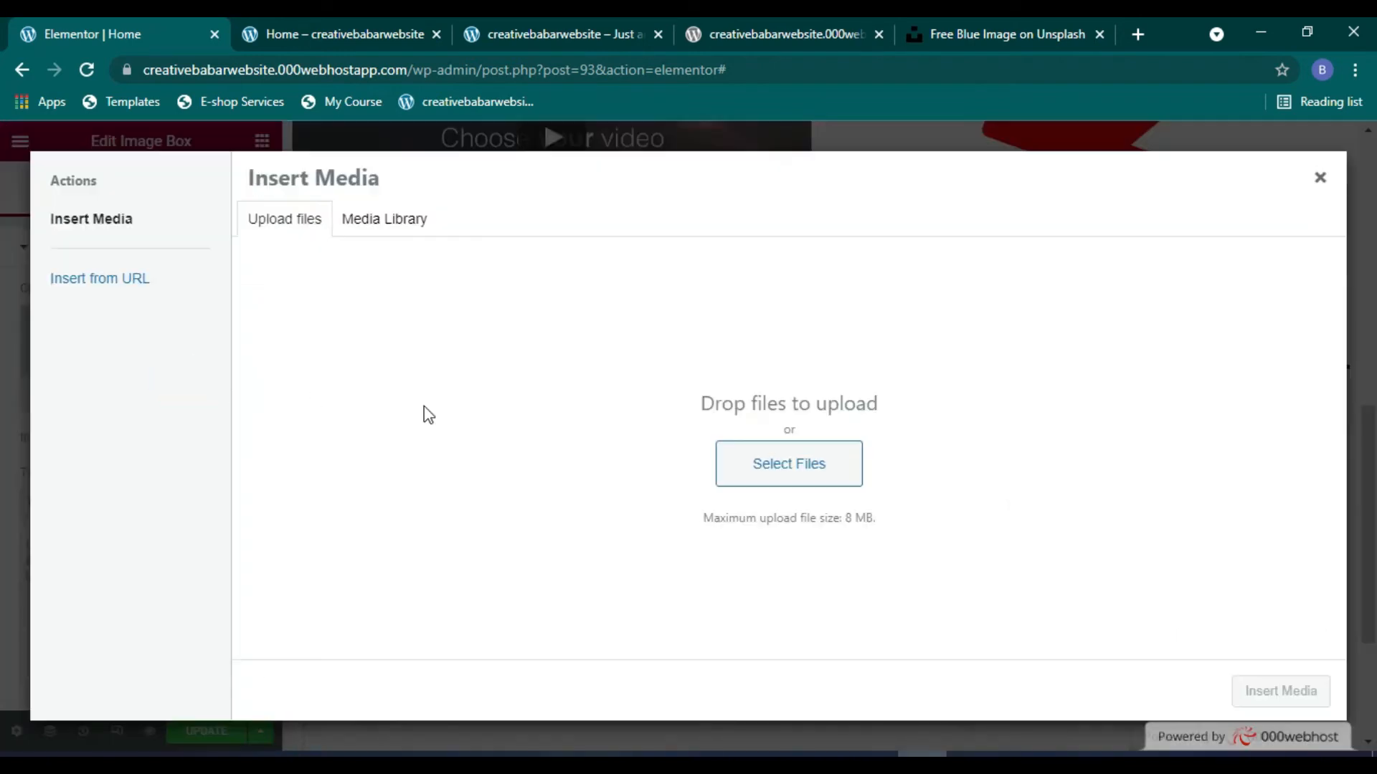
{"action": "left_click", "coordinate": [395, 223]}
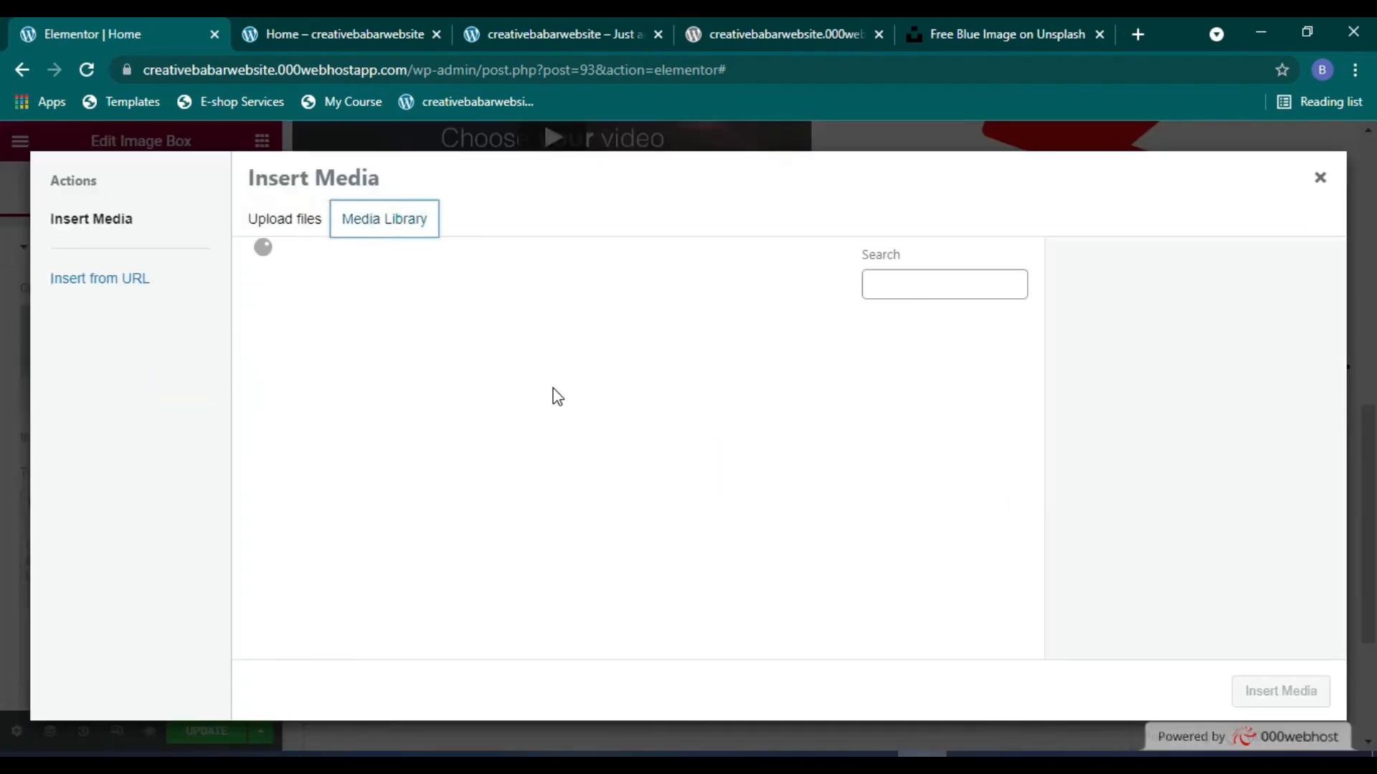
{"action": "left_click", "coordinate": [282, 218]}
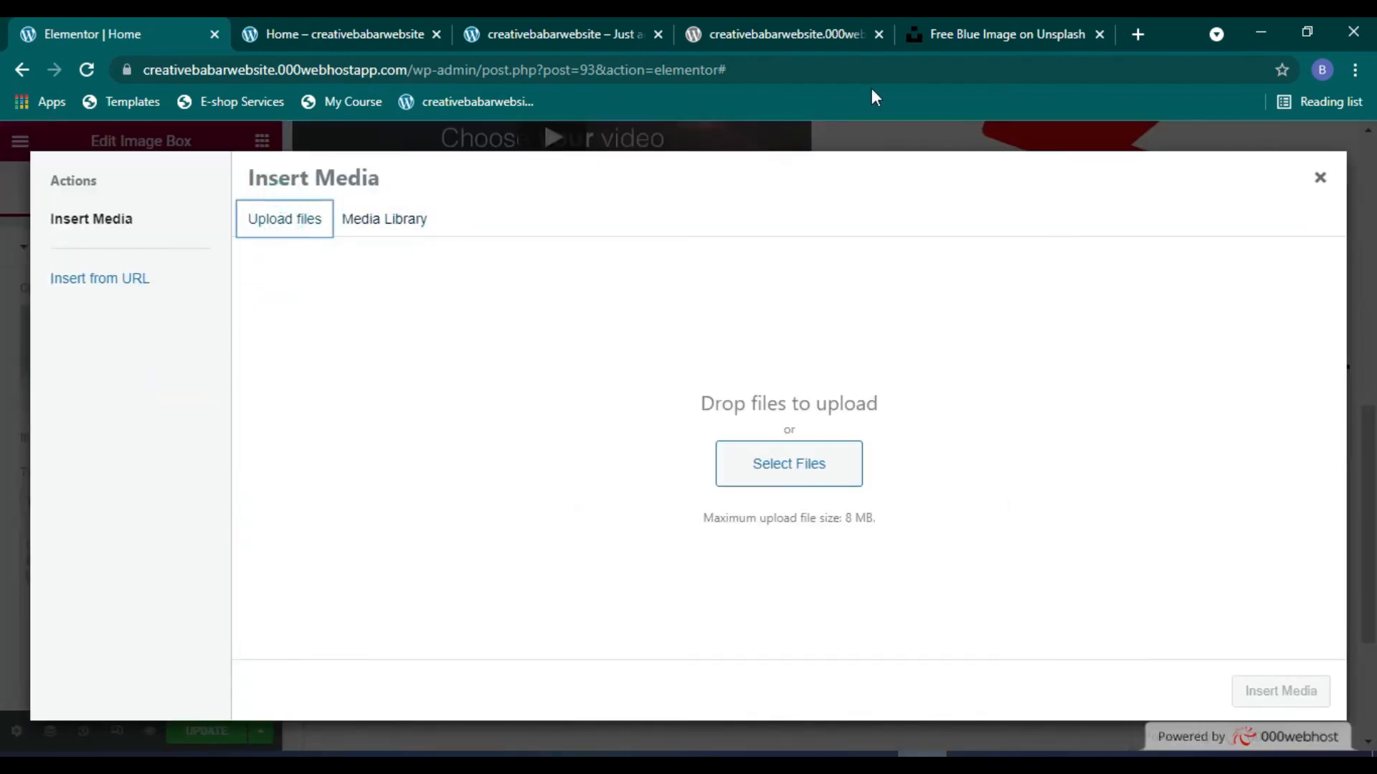
{"action": "left_click", "coordinate": [925, 29]}
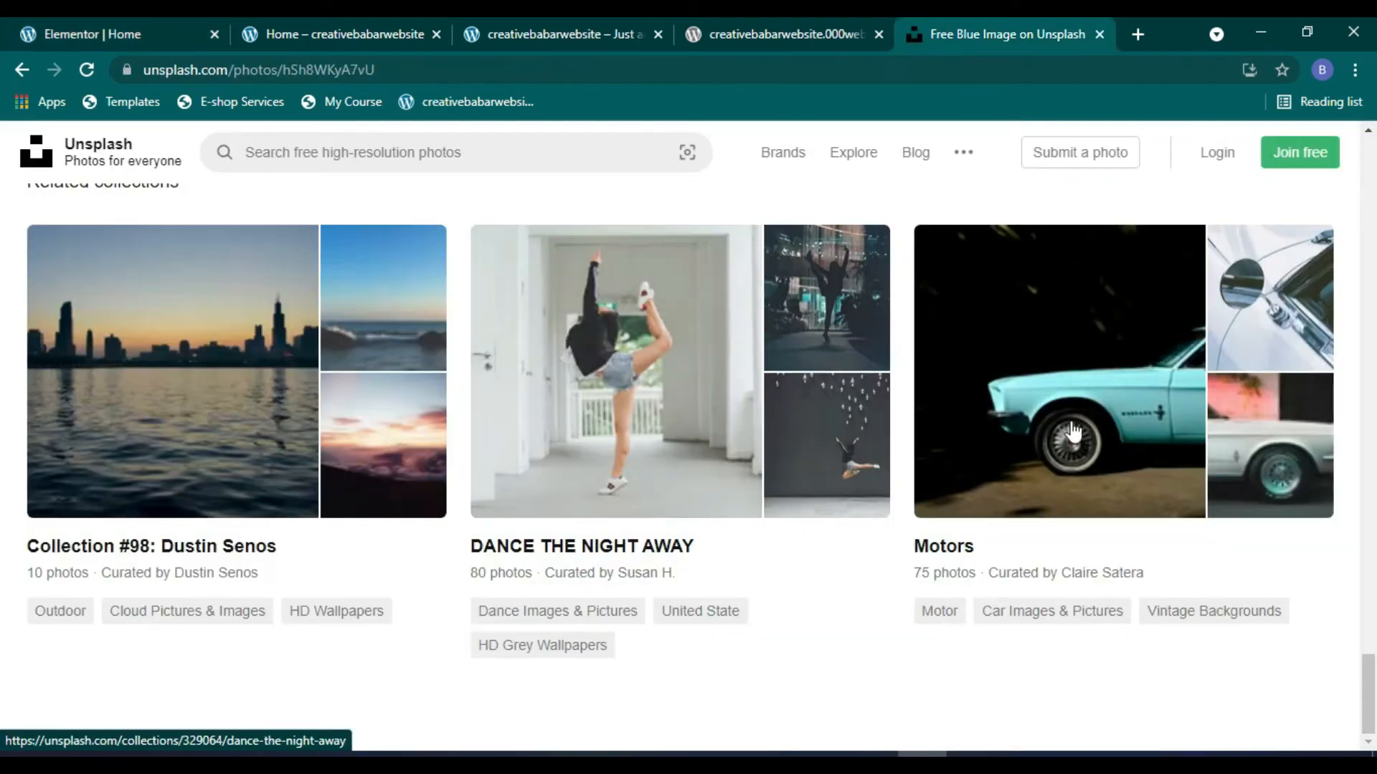
{"action": "right_click", "coordinate": [1058, 371]}
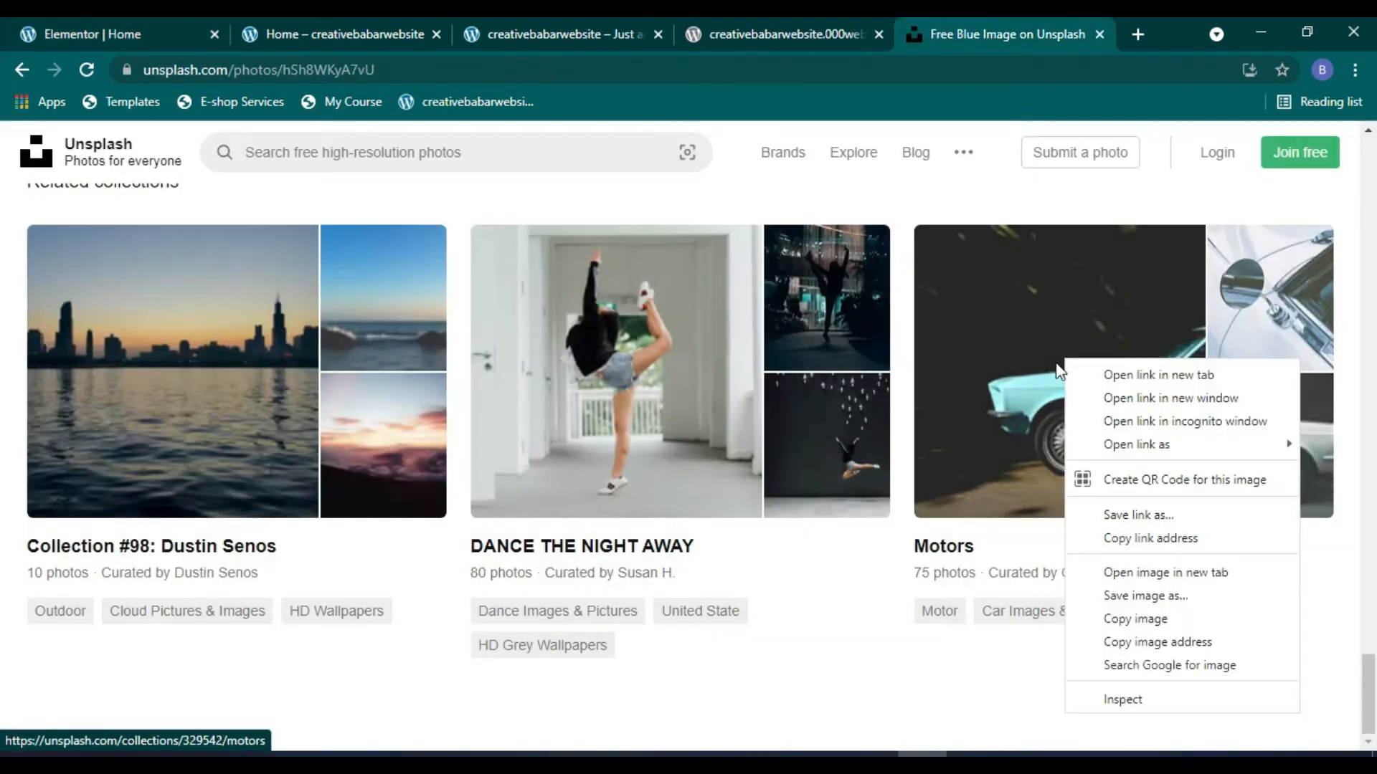
{"action": "left_click", "coordinate": [1195, 640]}
Step: Insert the turquoise car photo into the image box from its pasted web address
{"action": "key", "text": "ctrl+1"}
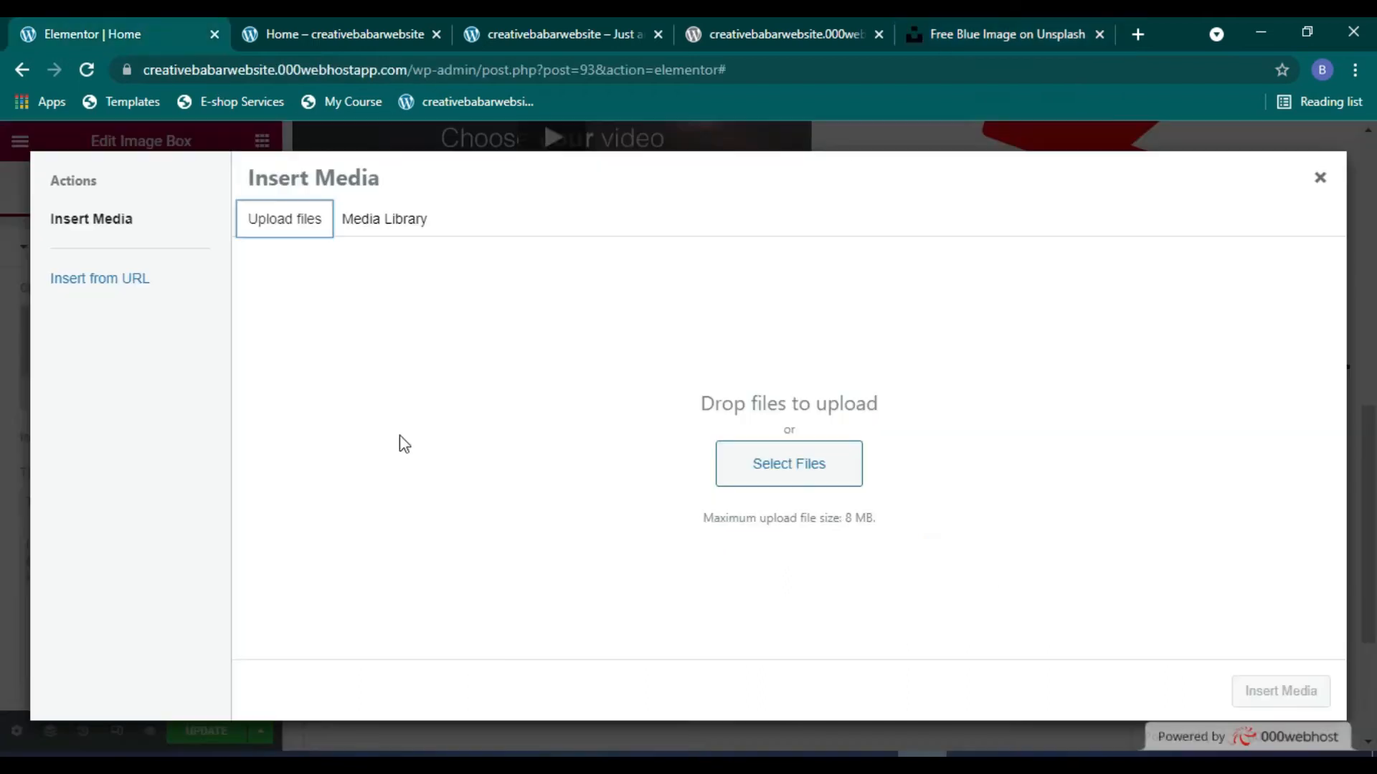
{"action": "left_click", "coordinate": [153, 280]}
{"action": "left_click", "coordinate": [688, 269]}
{"action": "key", "text": "ctrl+a"}
{"action": "double_click", "coordinate": [693, 248]}
{"action": "key", "text": "ctrl+a"}
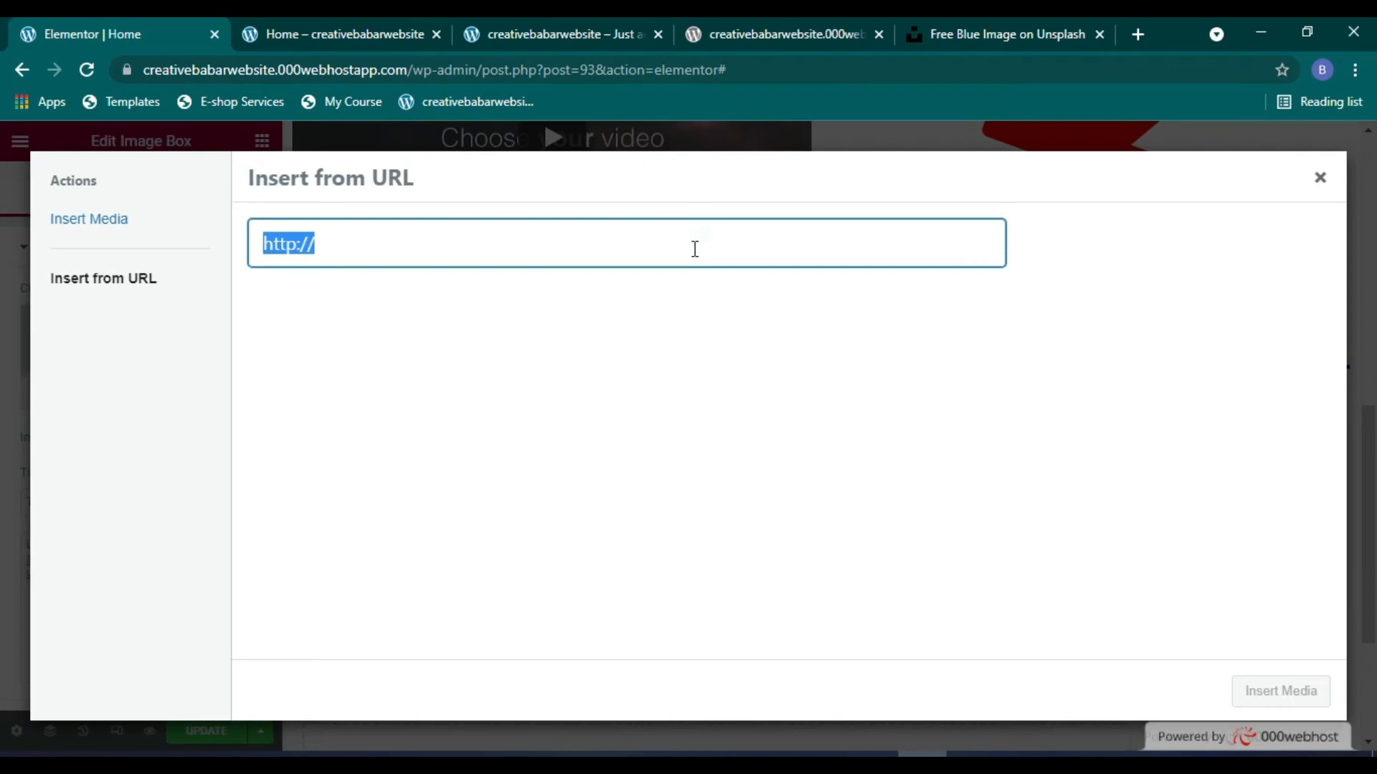
{"action": "key", "text": "ctrl+v"}
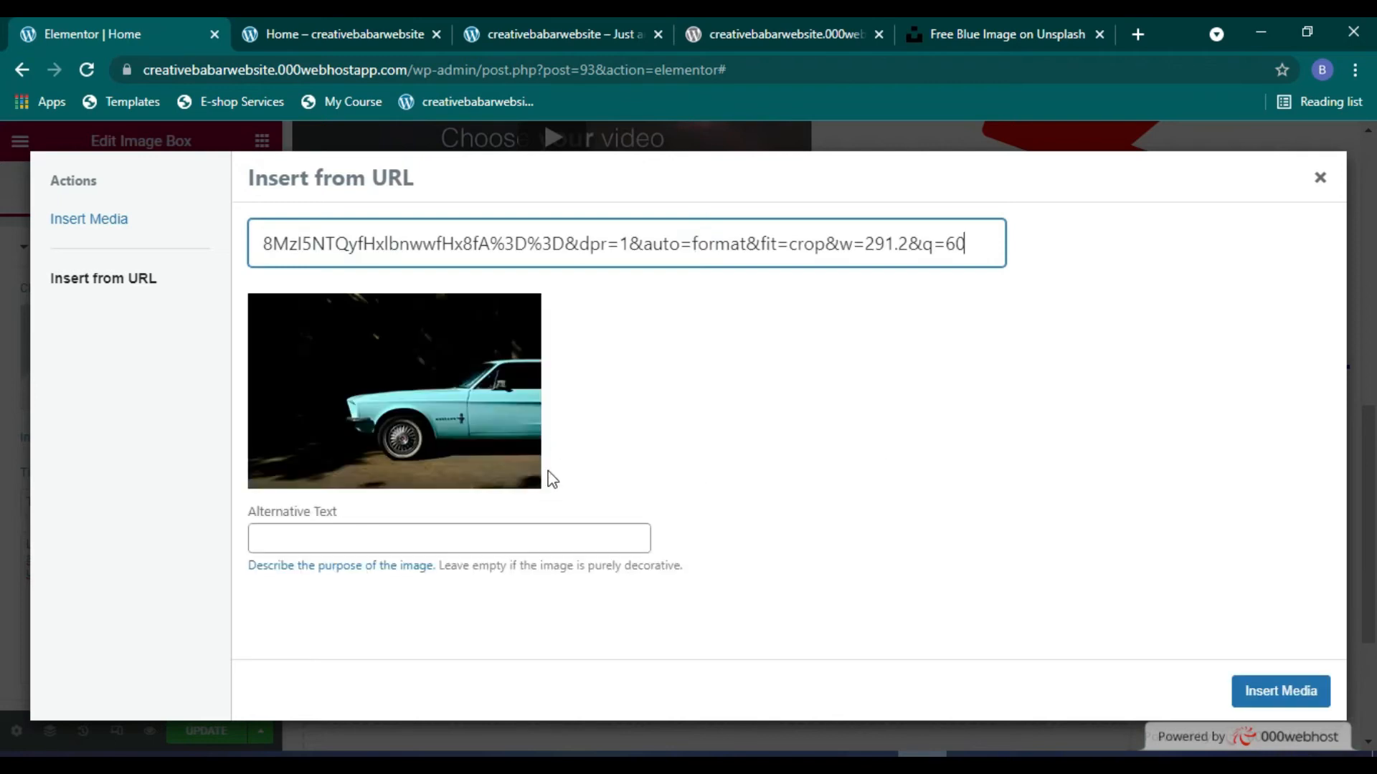
{"action": "left_click", "coordinate": [1280, 693]}
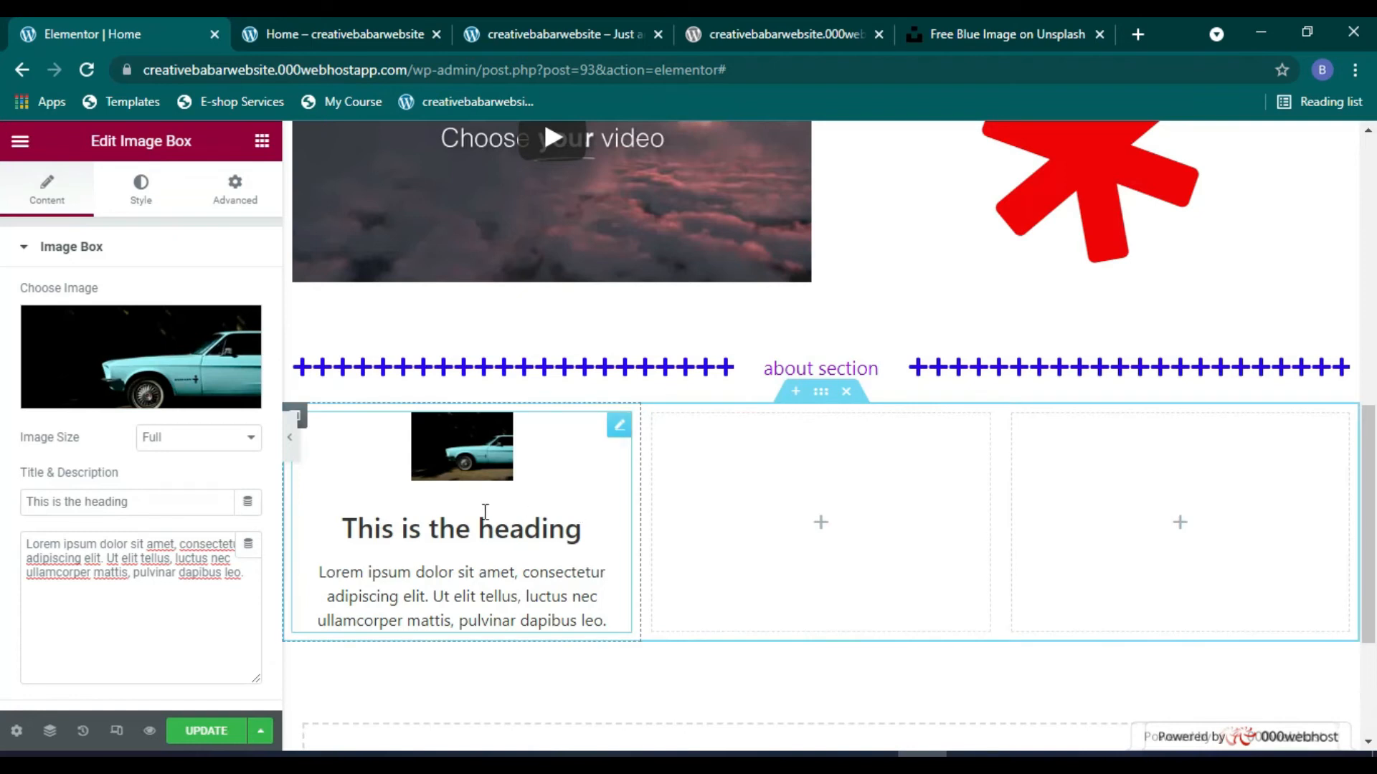
Step: Style the car image: spacing 32, width 50%, radius 21, Push hover, opacity 0.19, transition 0.2
{"action": "left_click", "coordinate": [143, 203]}
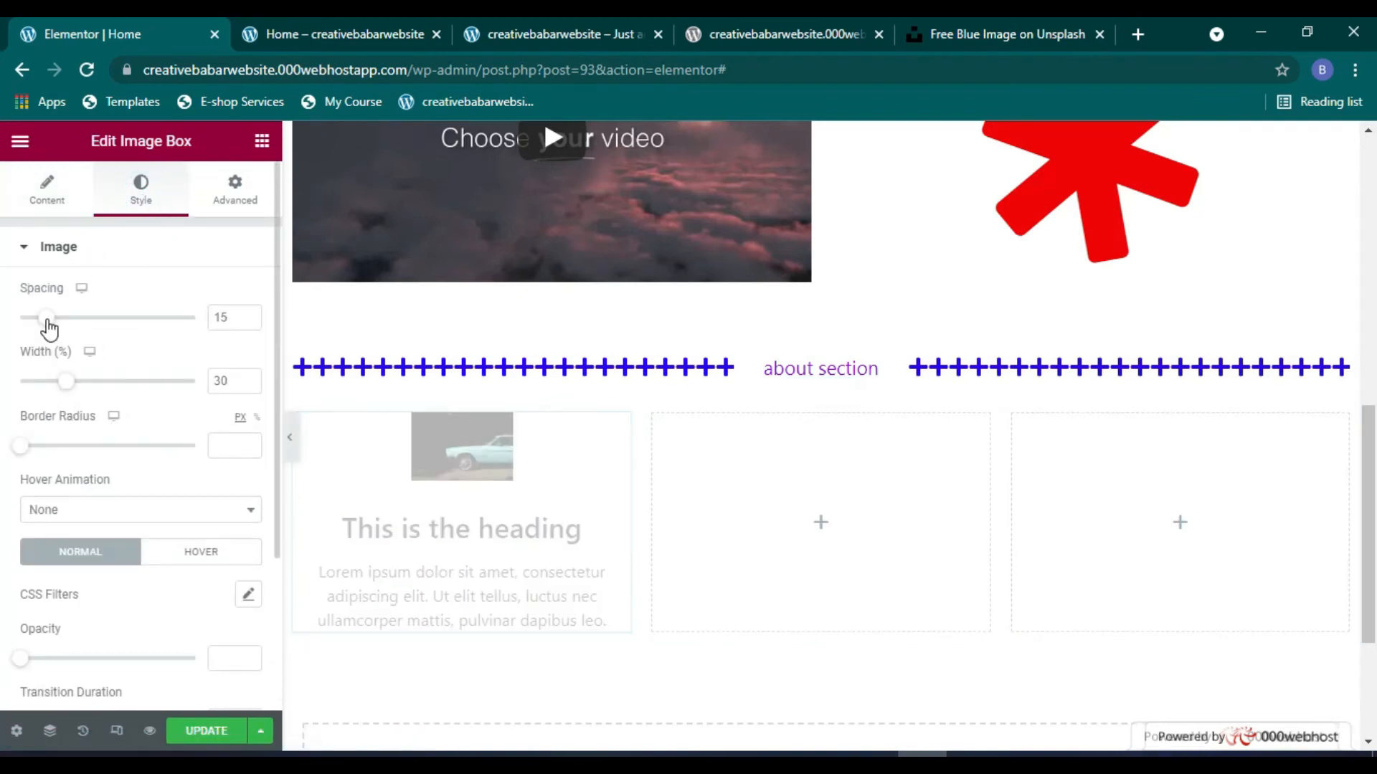
{"action": "left_click_drag", "start_coordinate": [47, 318], "coordinate": [77, 318]}
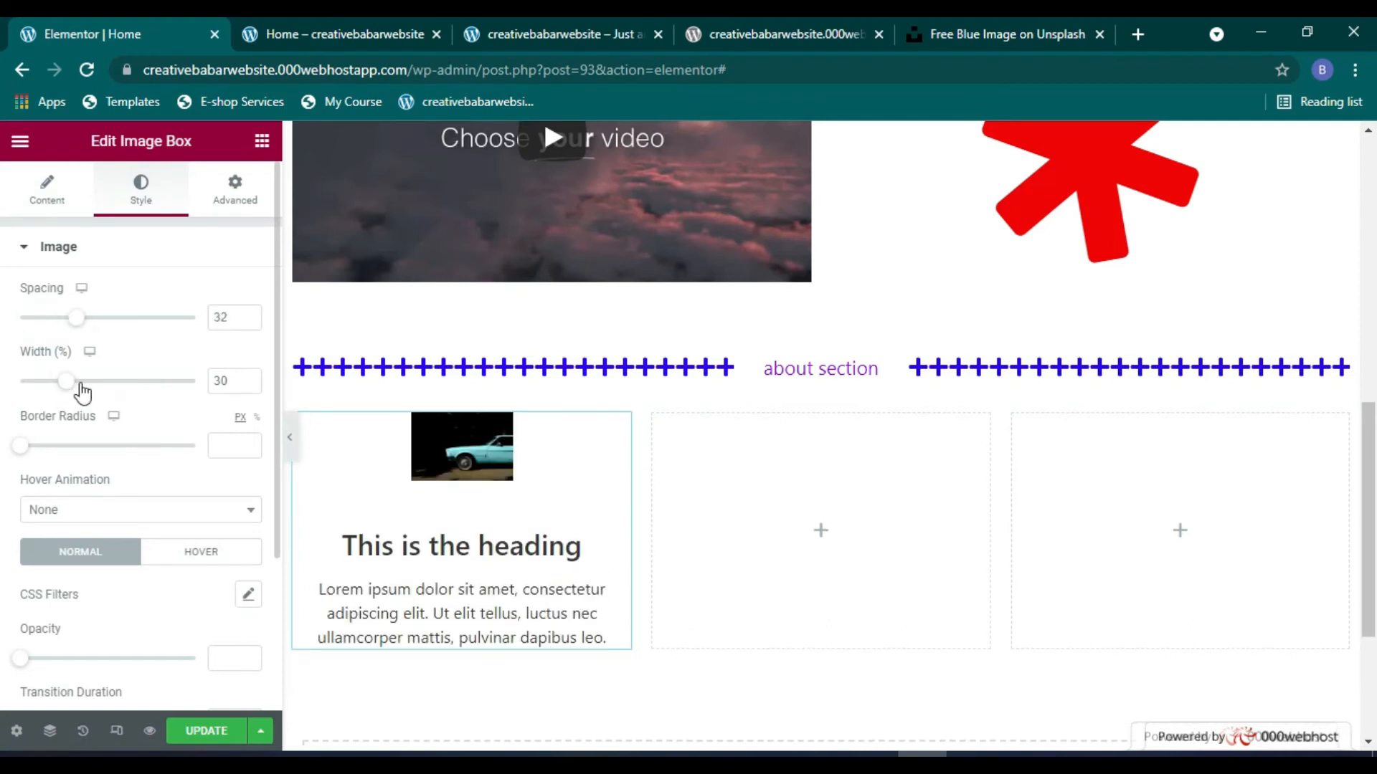
{"action": "left_click_drag", "start_coordinate": [72, 383], "coordinate": [105, 382]}
{"action": "left_click_drag", "start_coordinate": [21, 445], "coordinate": [64, 446]}
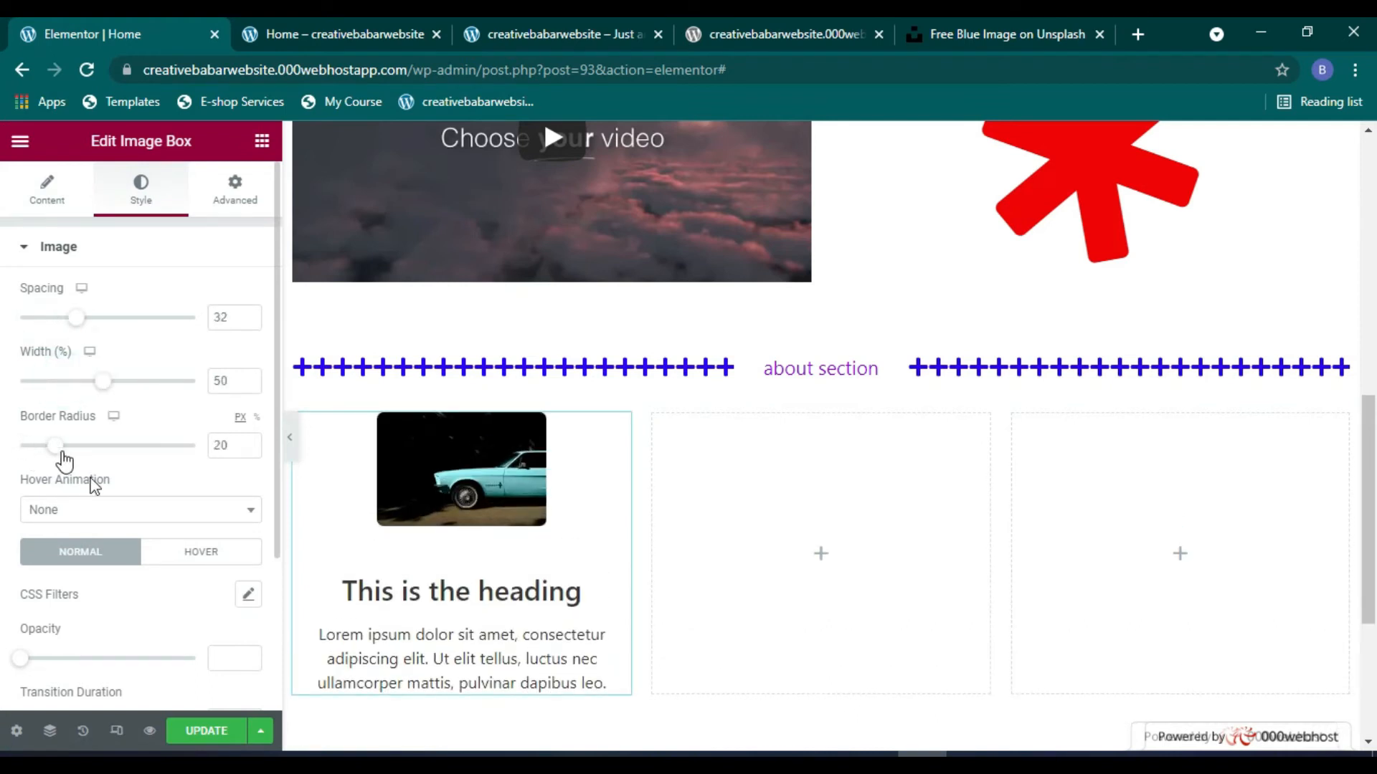
{"action": "left_click", "coordinate": [185, 512]}
{"action": "left_click", "coordinate": [132, 429]}
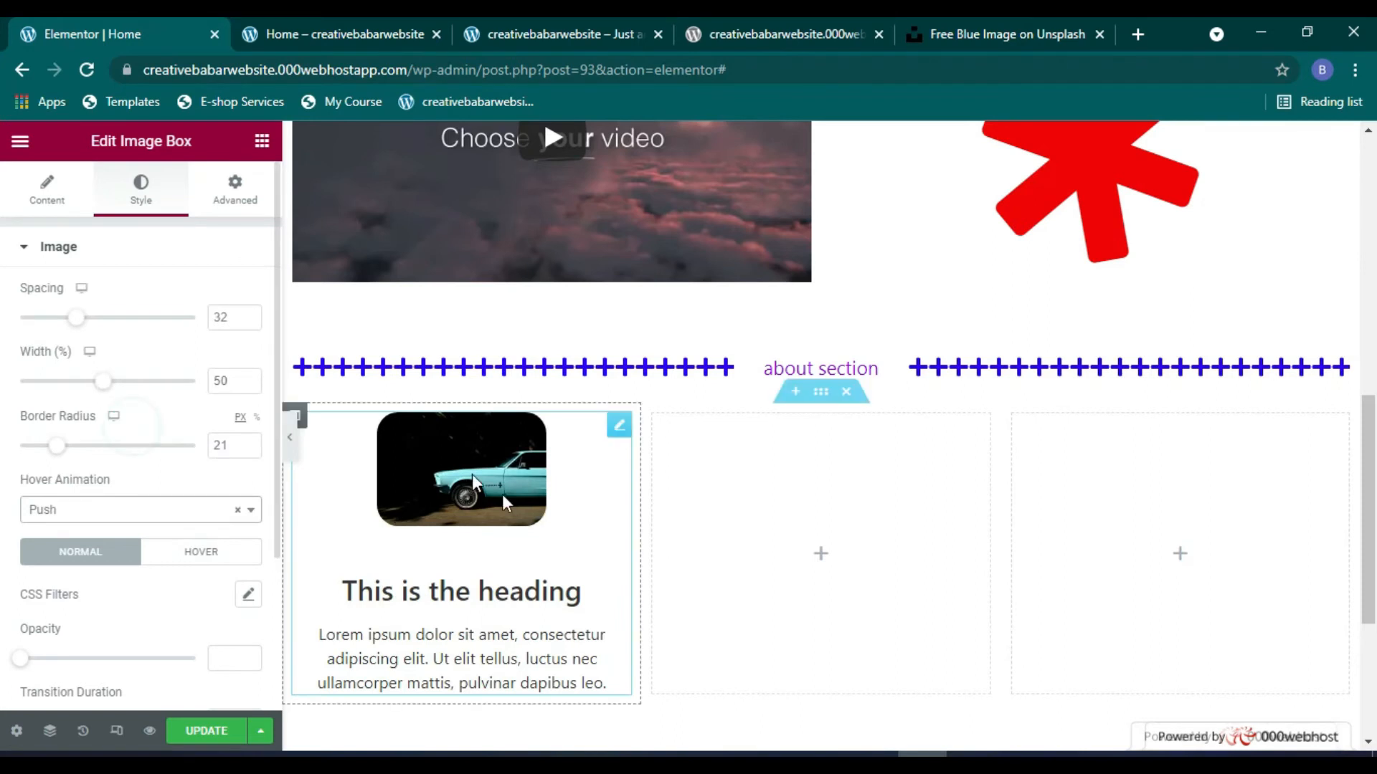
{"action": "scroll", "coordinate": [94, 573], "scroll_direction": "down", "scroll_amount": 3}
{"action": "mouse_move", "coordinate": [23, 459]}
{"action": "left_mouse_down"}
{"action": "mouse_move", "coordinate": [49, 459]}
{"action": "mouse_move", "coordinate": [37, 459]}
{"action": "left_mouse_up"}
{"action": "mouse_move", "coordinate": [36, 522]}
{"action": "left_mouse_down"}
{"action": "mouse_move", "coordinate": [89, 529]}
{"action": "mouse_move", "coordinate": [32, 534]}
{"action": "left_mouse_up"}
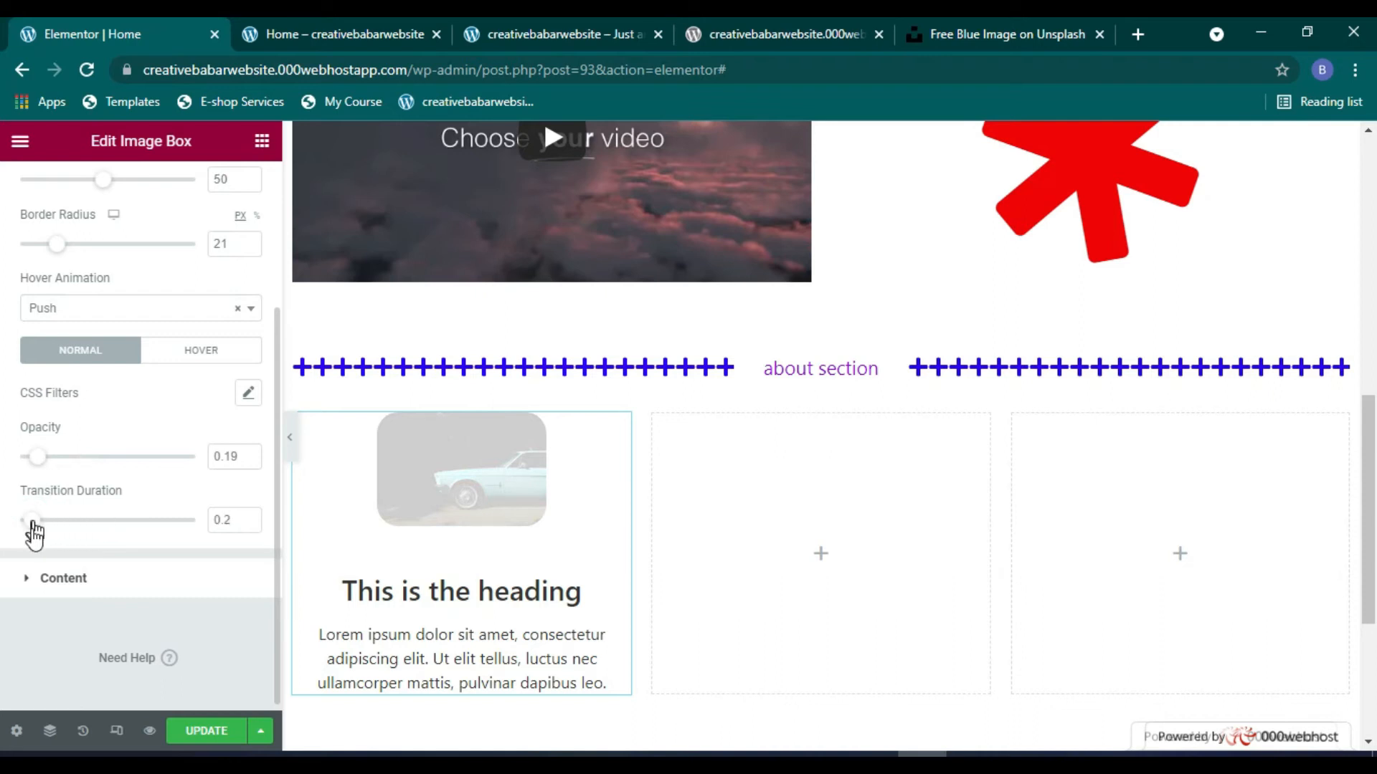
Step: Make the image box heading red (#E30404) with typography size 17
{"action": "left_click", "coordinate": [63, 578]}
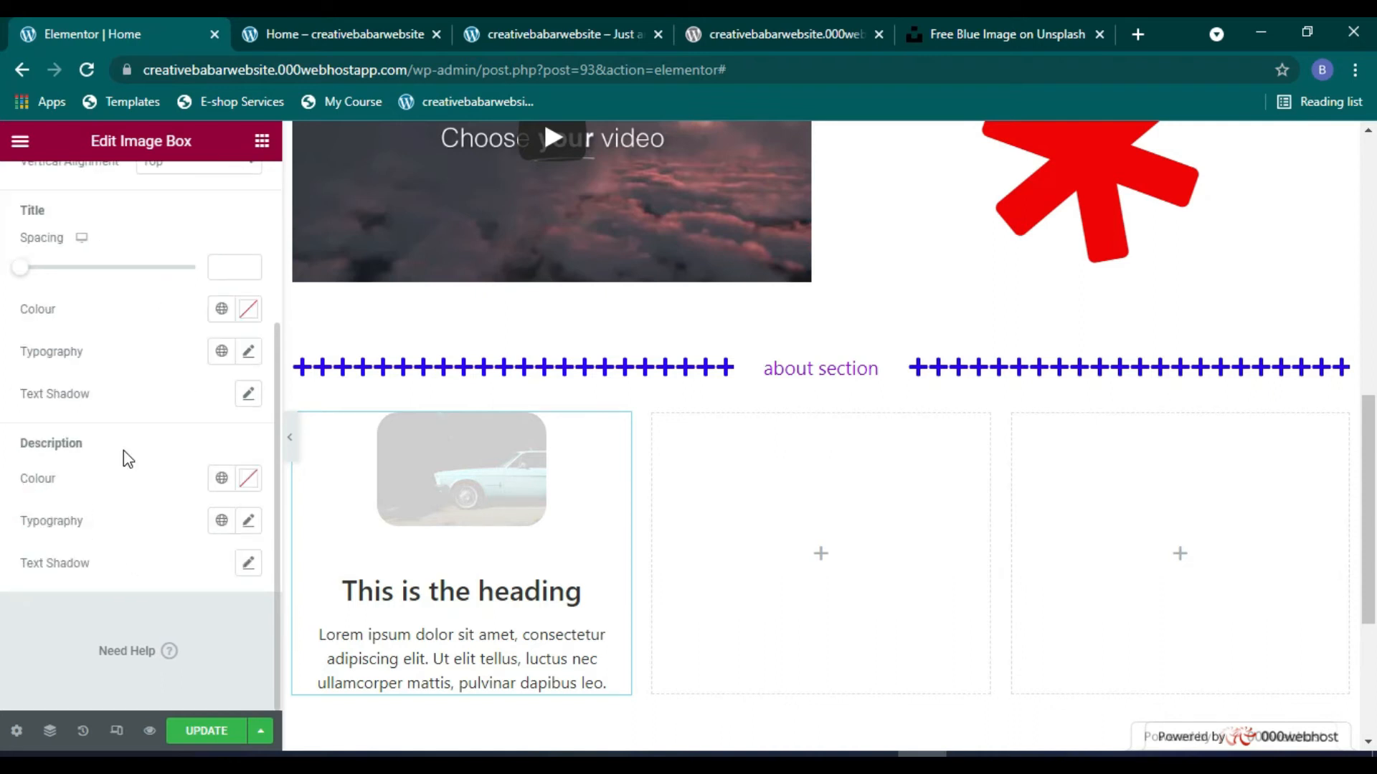
{"action": "left_click", "coordinate": [248, 309]}
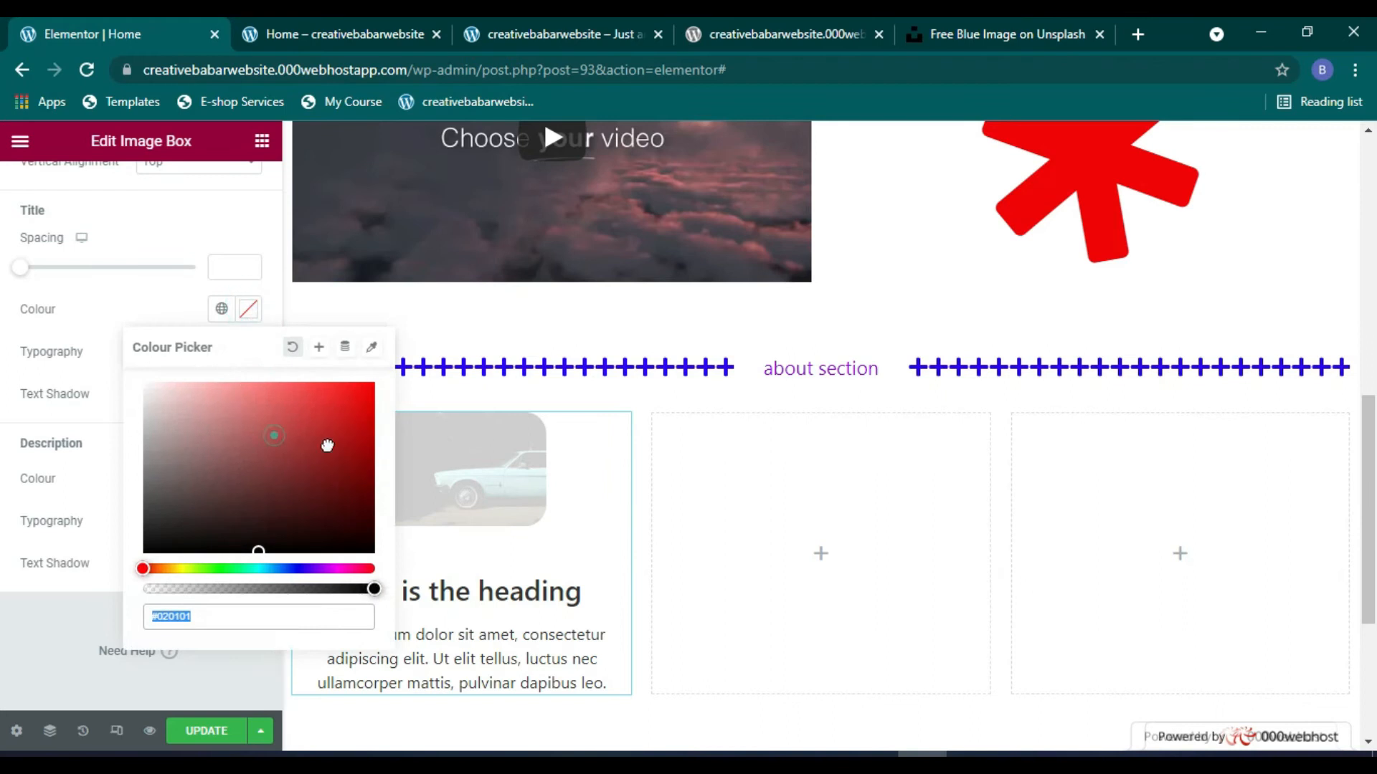
{"action": "left_click", "coordinate": [369, 399]}
{"action": "left_click", "coordinate": [252, 313]}
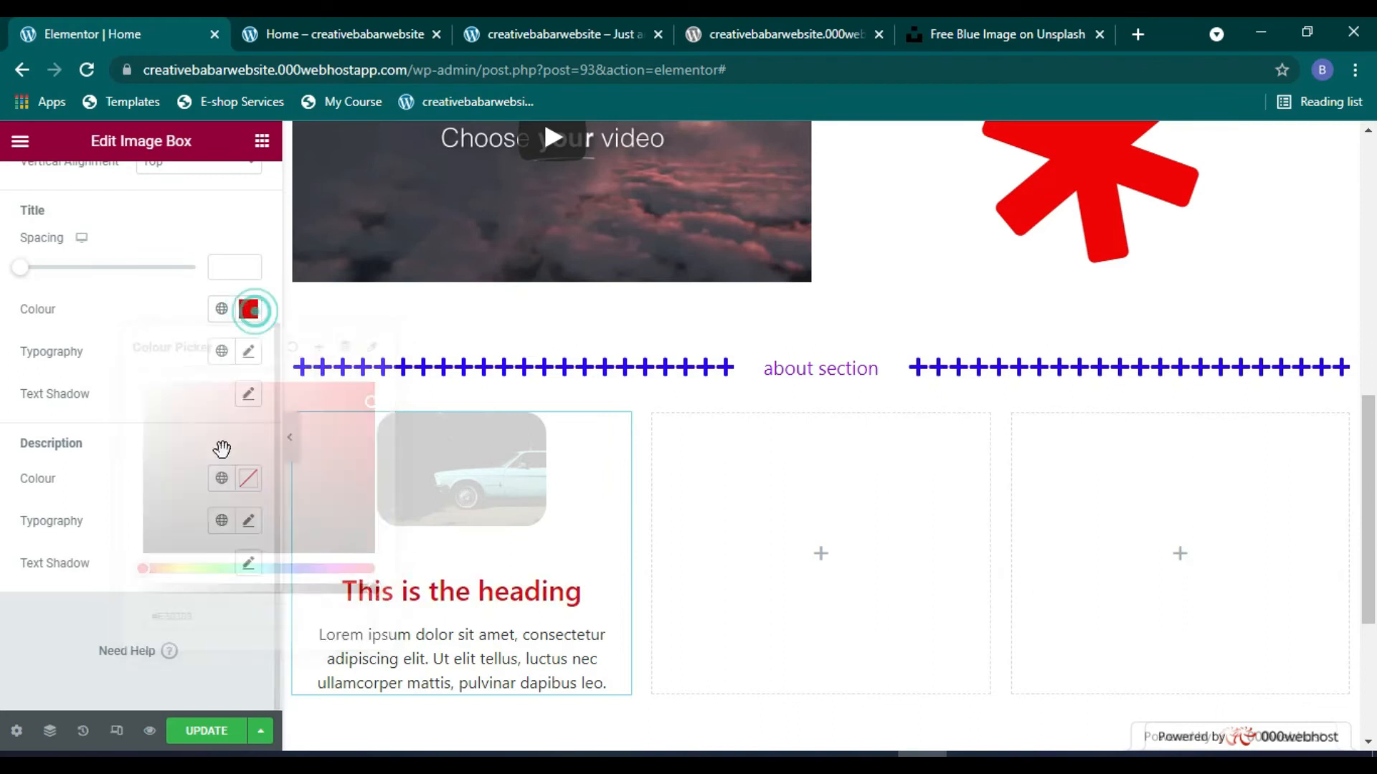
{"action": "left_click", "coordinate": [249, 350]}
{"action": "left_click", "coordinate": [44, 511]}
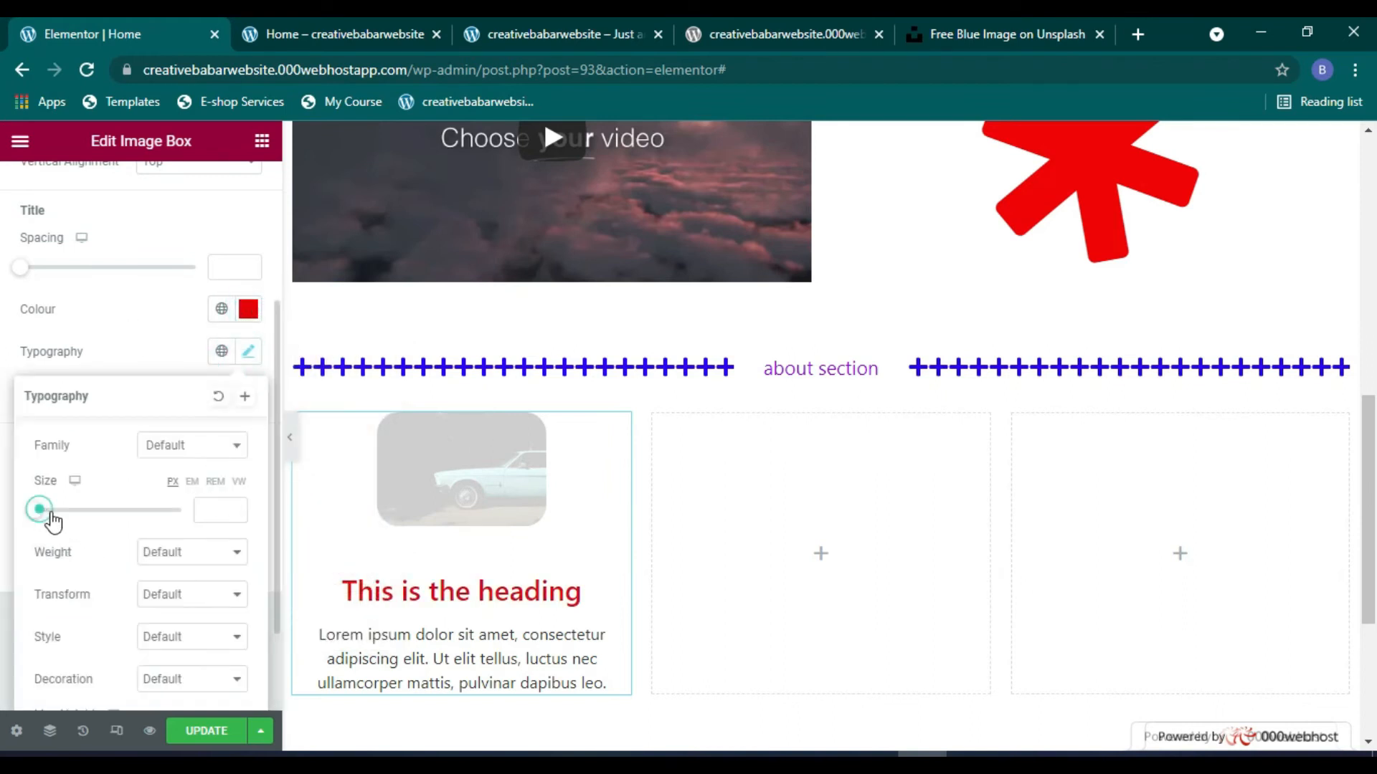
{"action": "scroll", "coordinate": [80, 631], "scroll_direction": "down", "scroll_amount": 2}
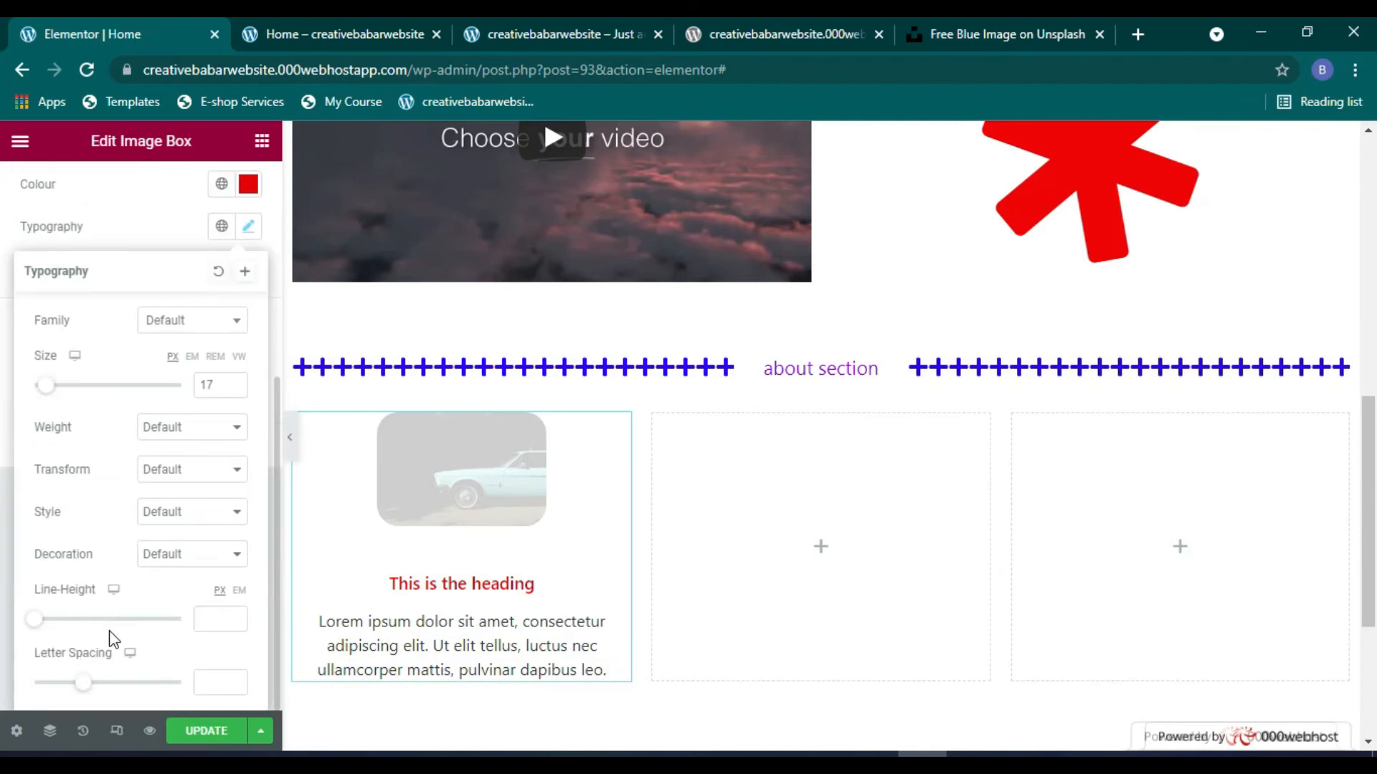
{"action": "scroll", "coordinate": [113, 638], "scroll_direction": "up", "scroll_amount": 5}
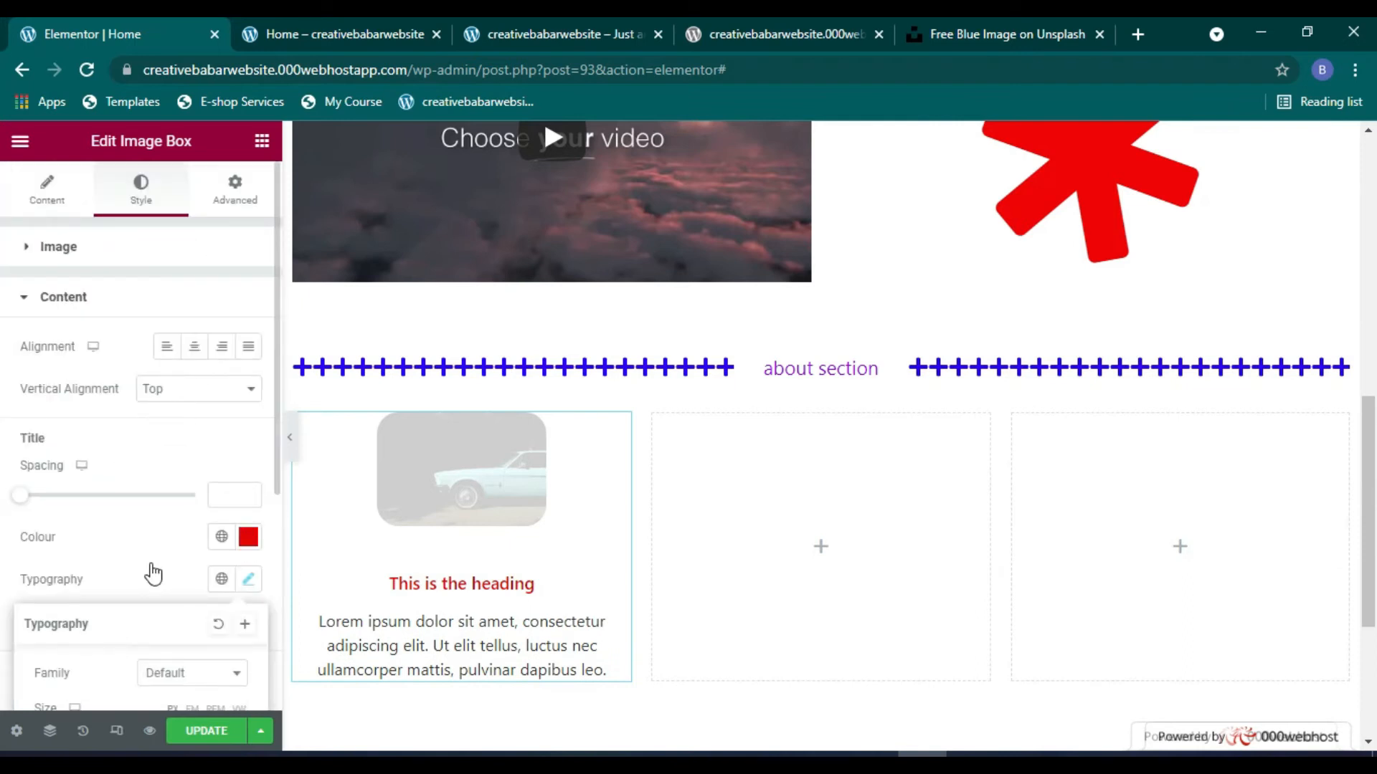
{"action": "scroll", "coordinate": [152, 568], "scroll_direction": "down", "scroll_amount": 5}
{"action": "scroll", "coordinate": [203, 431], "scroll_direction": "up", "scroll_amount": 3}
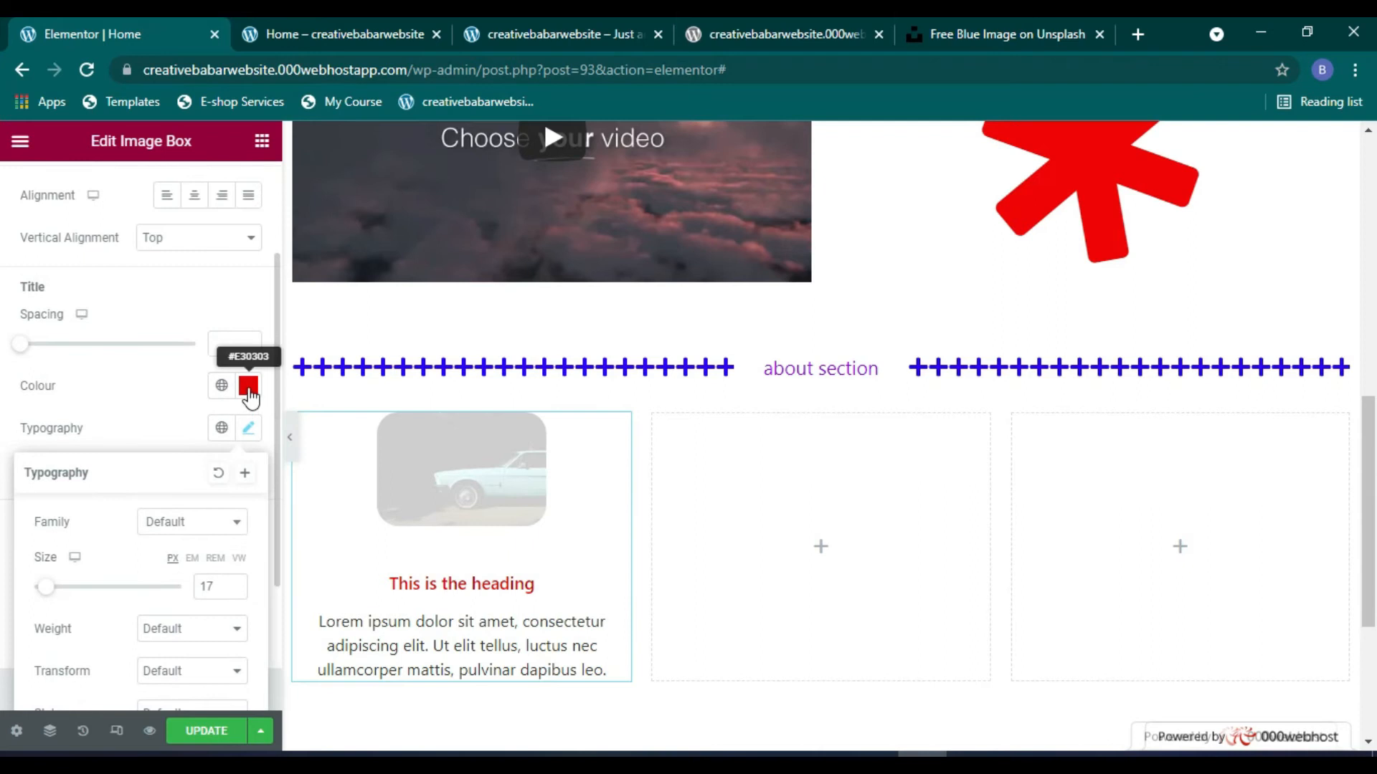
{"action": "left_click", "coordinate": [248, 386]}
{"action": "left_click", "coordinate": [88, 559]}
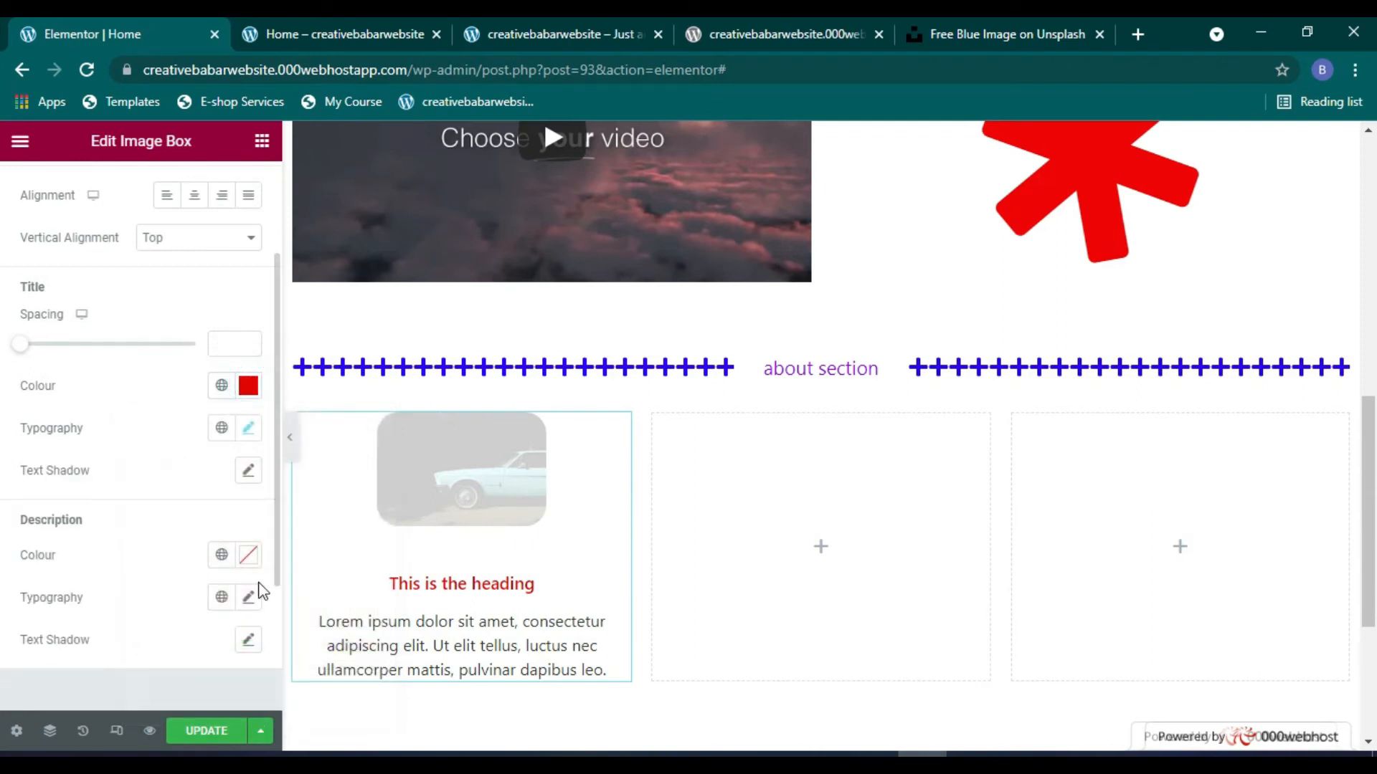
Step: Turn the image box description text purple
{"action": "left_click", "coordinate": [248, 555]}
{"action": "left_click", "coordinate": [329, 424]}
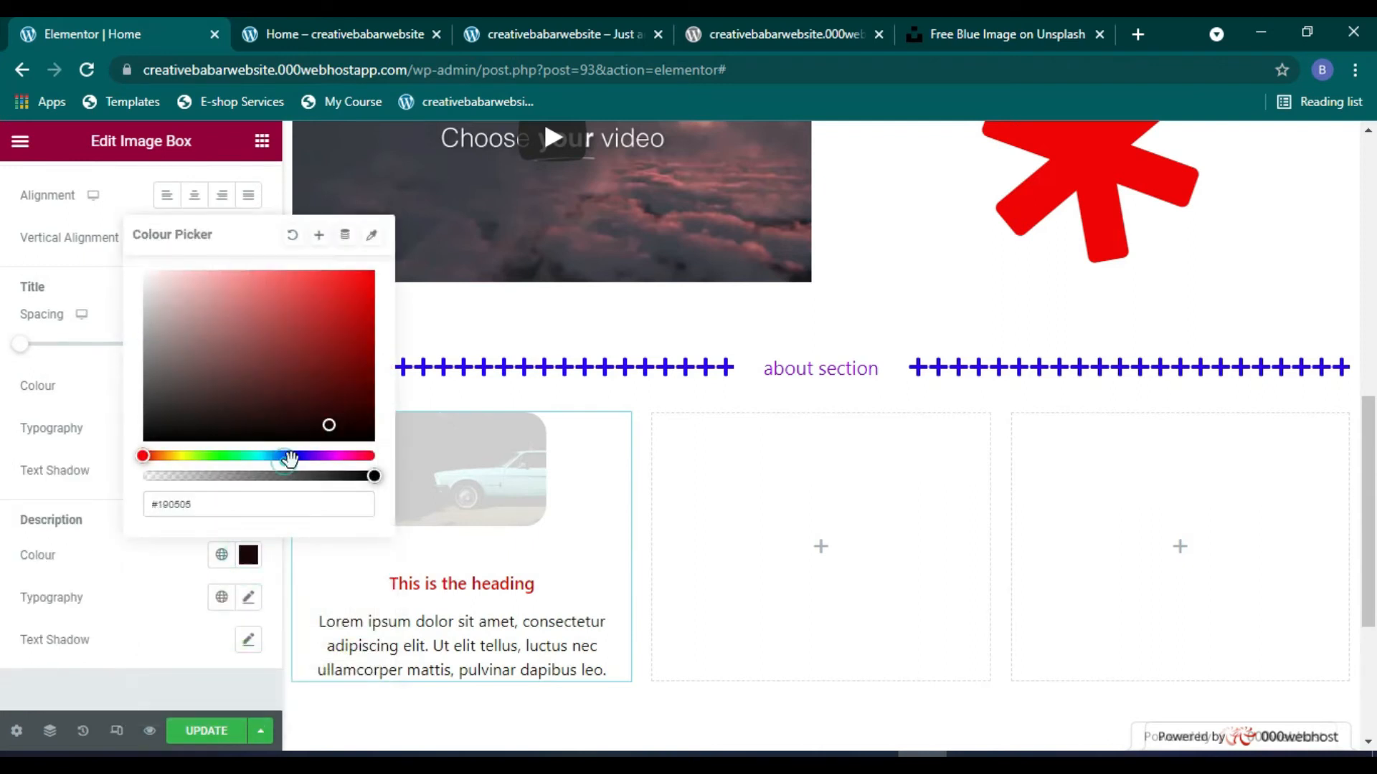
{"action": "left_click", "coordinate": [315, 455]}
{"action": "left_click", "coordinate": [369, 285]}
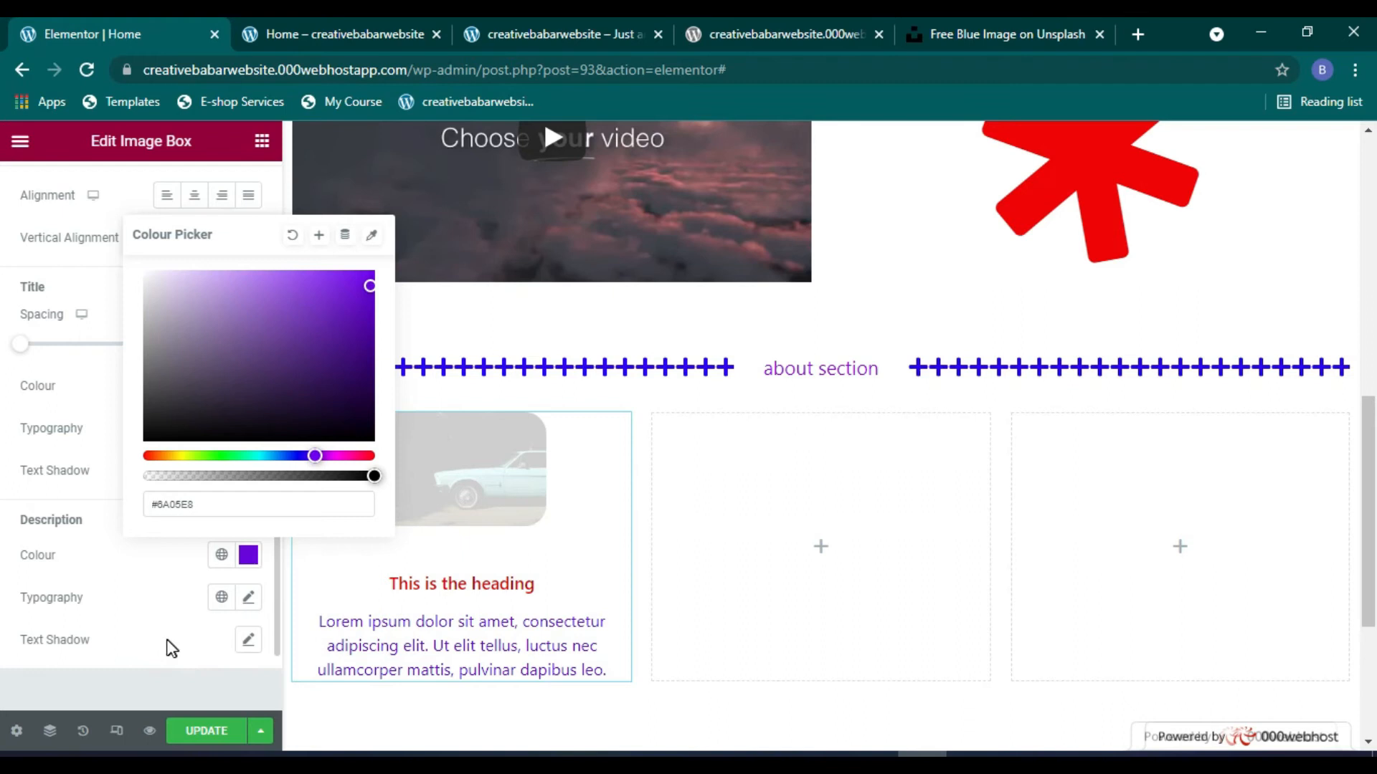
{"action": "scroll", "coordinate": [171, 648], "scroll_direction": "up", "scroll_amount": 2}
Step: Try Image Position Left and Right, settle on Top, and return to the widget list
{"action": "left_click", "coordinate": [165, 249]}
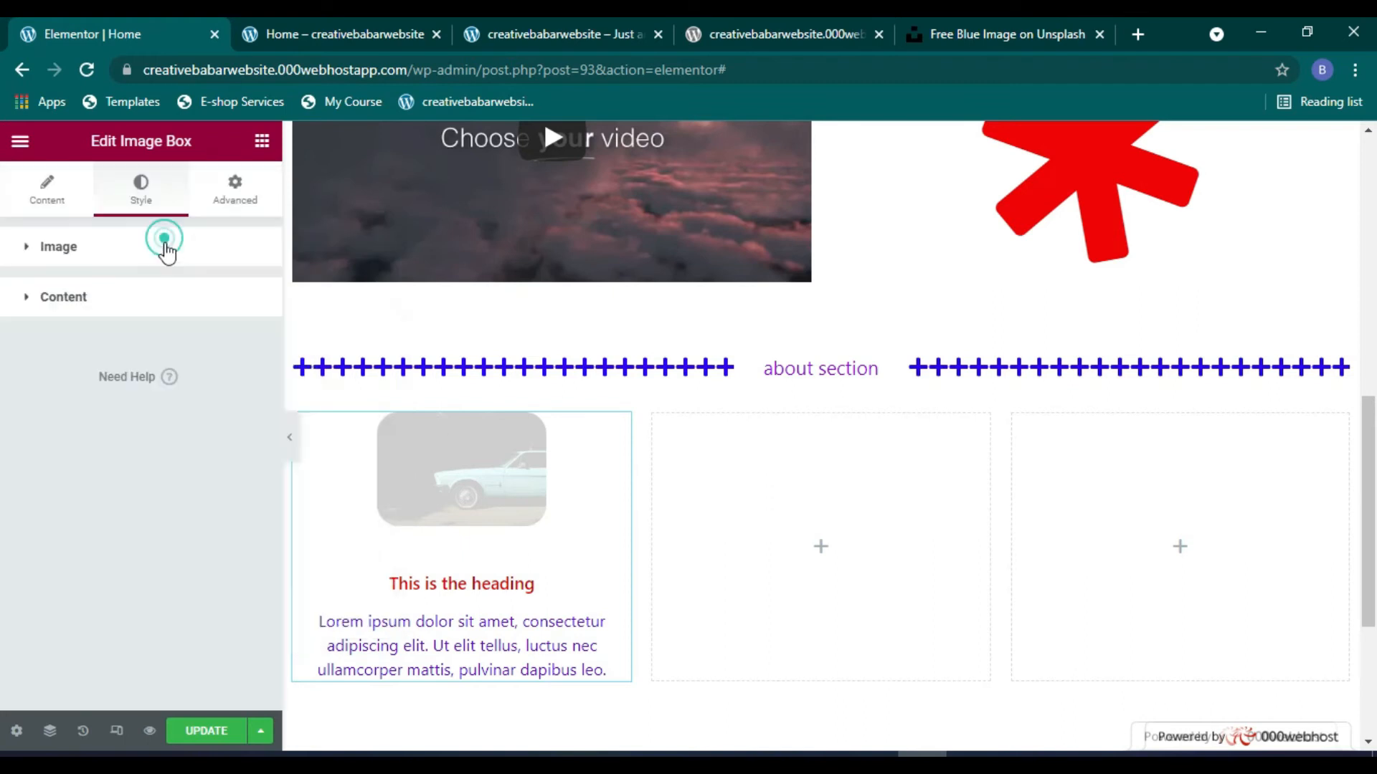
{"action": "left_click", "coordinate": [65, 197]}
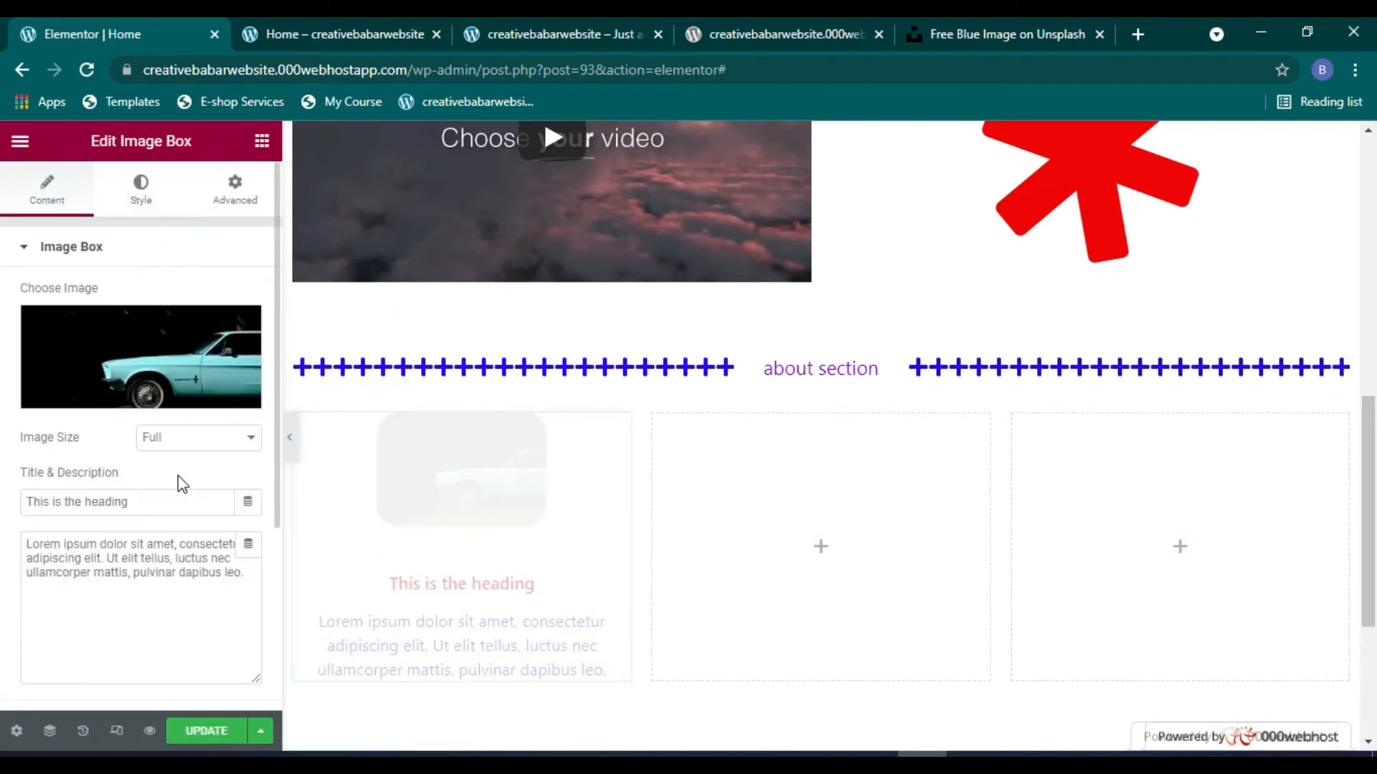
{"action": "scroll", "coordinate": [179, 475], "scroll_direction": "down", "scroll_amount": 5}
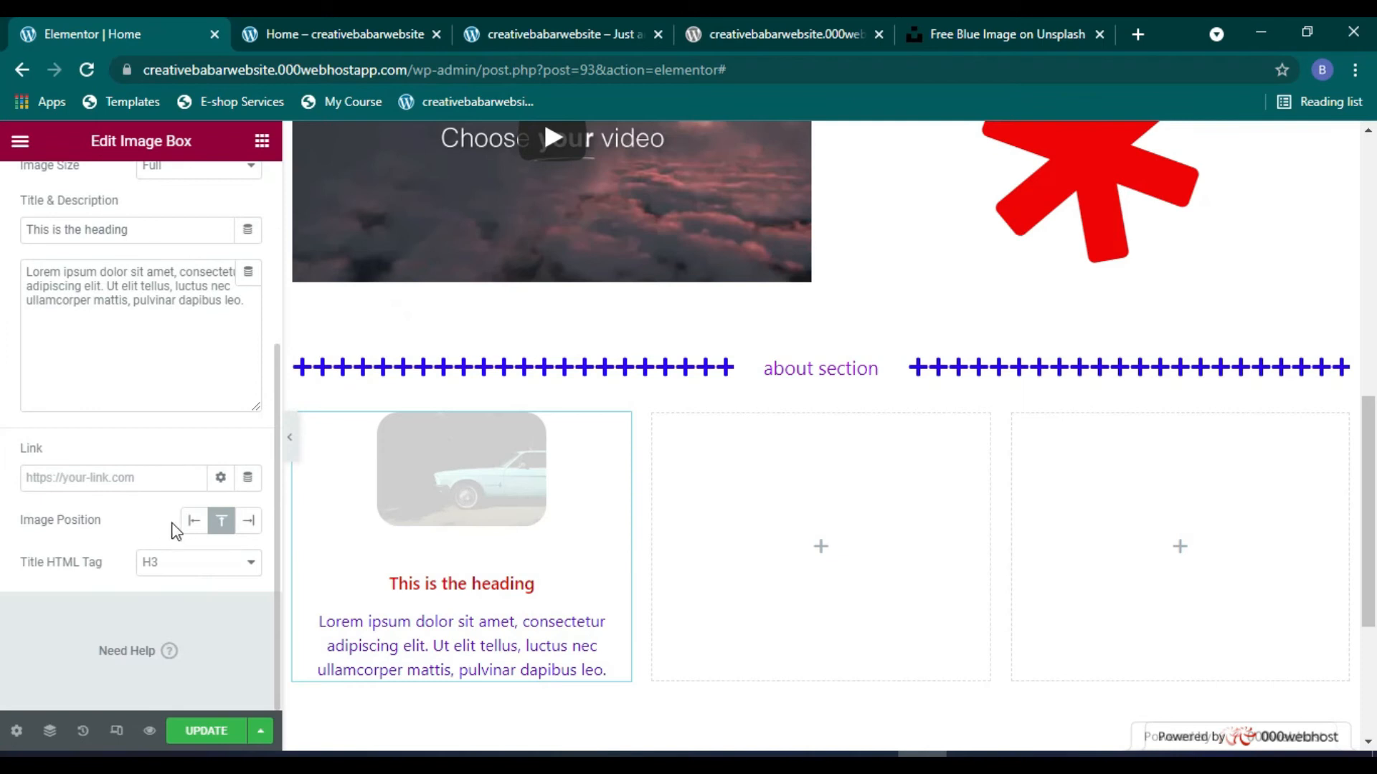
{"action": "left_click", "coordinate": [202, 524]}
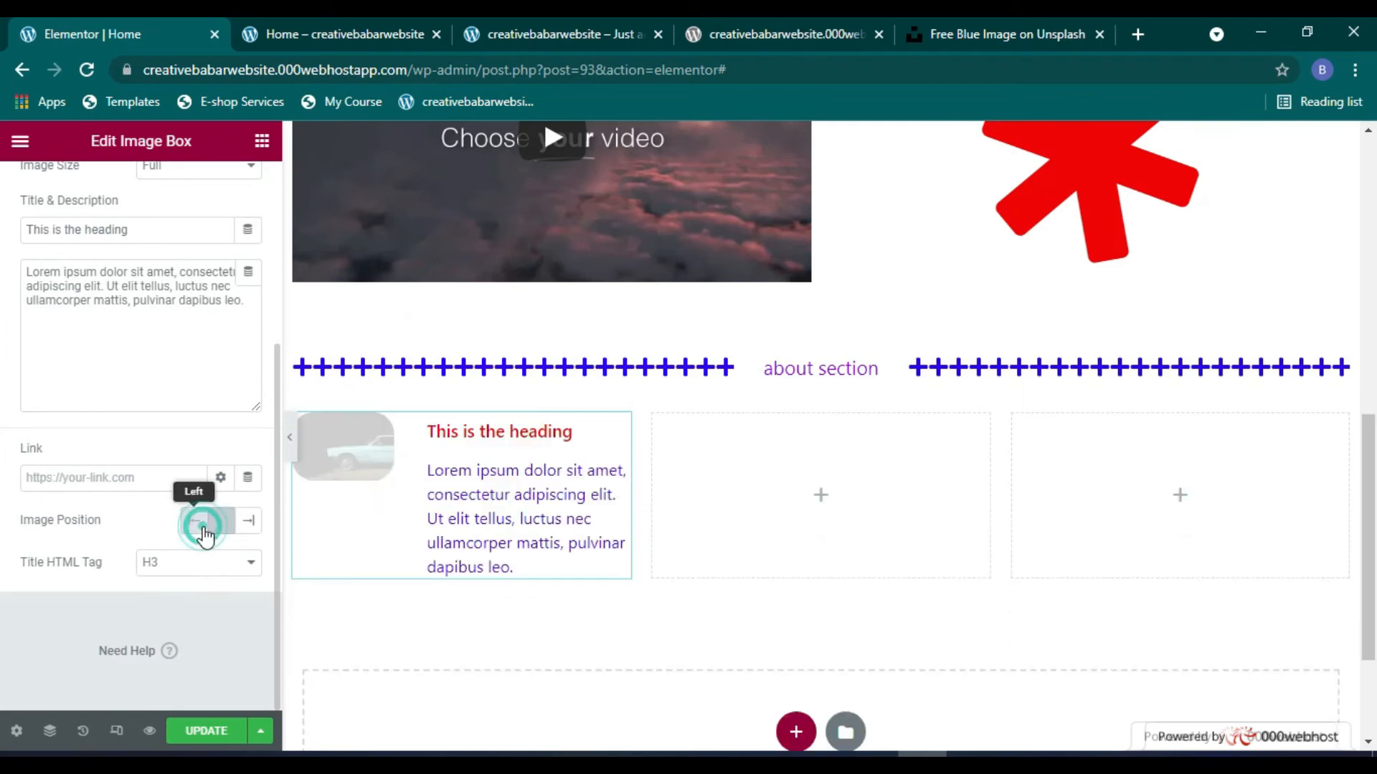
{"action": "left_click", "coordinate": [258, 528]}
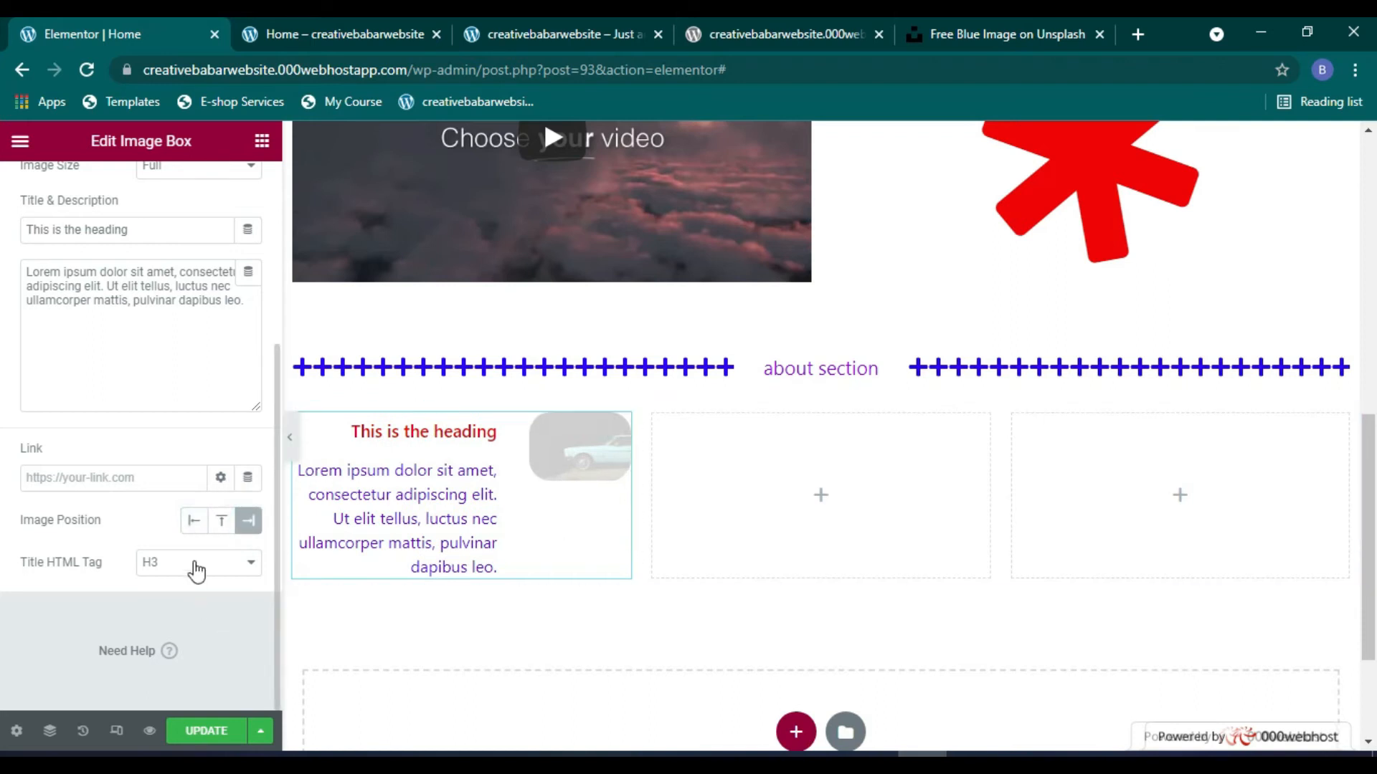
{"action": "left_click", "coordinate": [222, 521]}
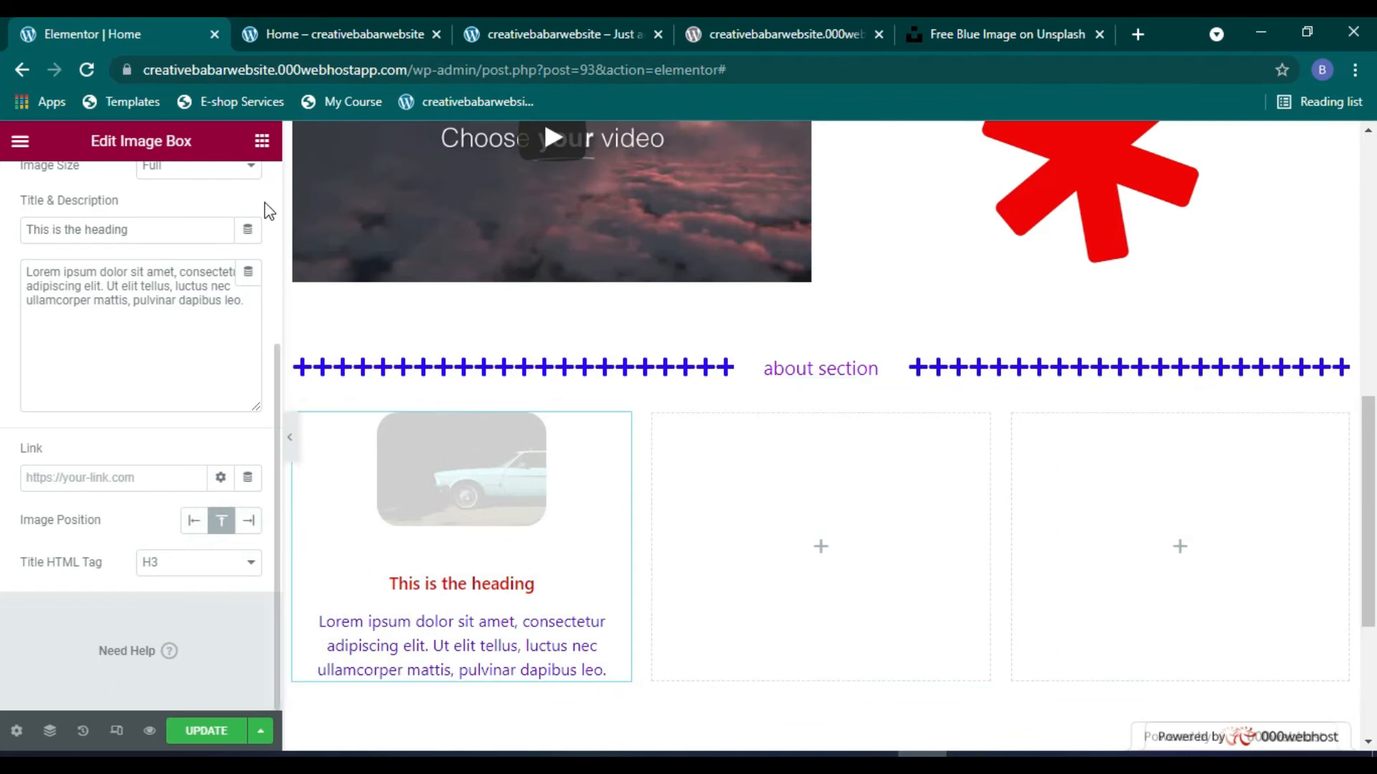
{"action": "left_click", "coordinate": [261, 140]}
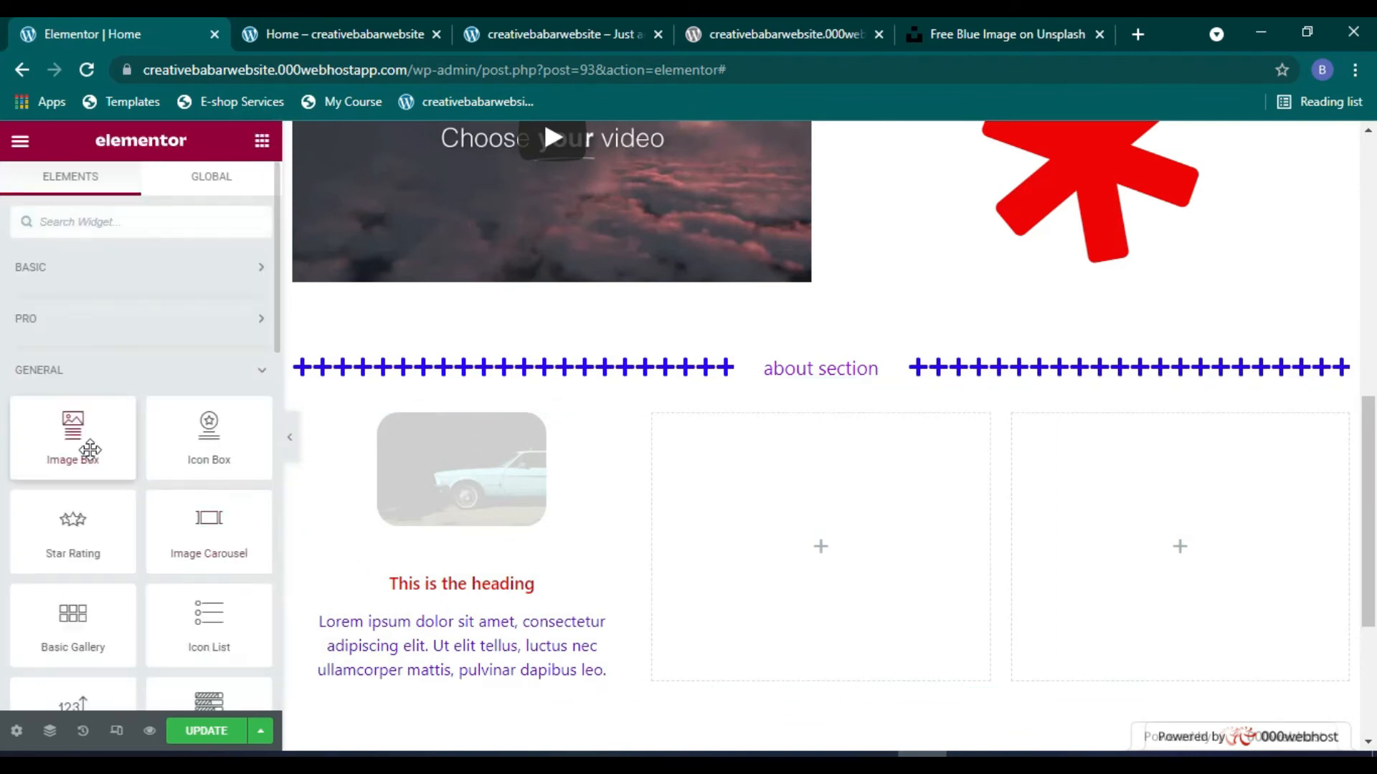
Step: Add an Icon Box to the middle column, keeping its star on Top after trying Left and Right
{"action": "mouse_move", "coordinate": [204, 440]}
{"action": "left_mouse_down"}
{"action": "mouse_move", "coordinate": [278, 507]}
{"action": "mouse_move", "coordinate": [808, 547]}
{"action": "mouse_move", "coordinate": [799, 539]}
{"action": "left_mouse_up"}
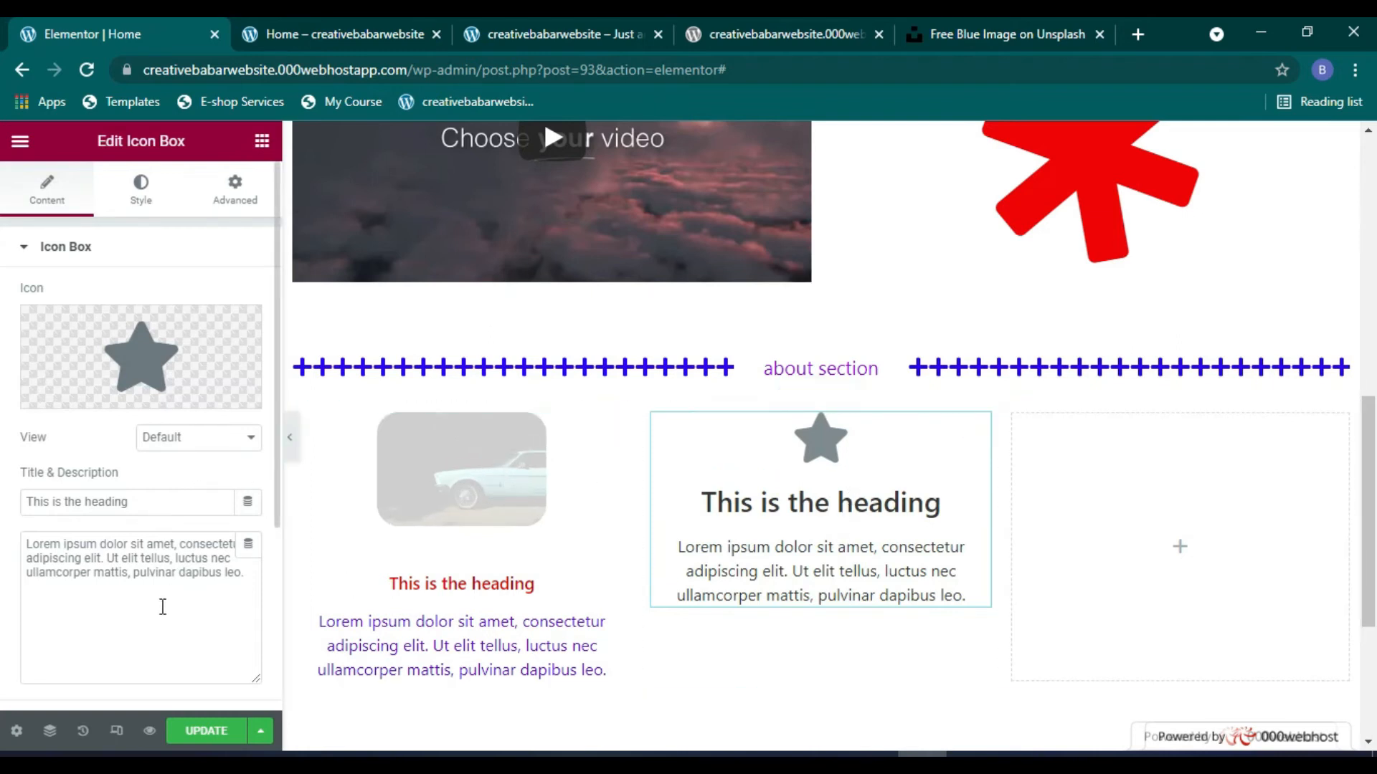
{"action": "scroll", "coordinate": [163, 607], "scroll_direction": "down", "scroll_amount": 3}
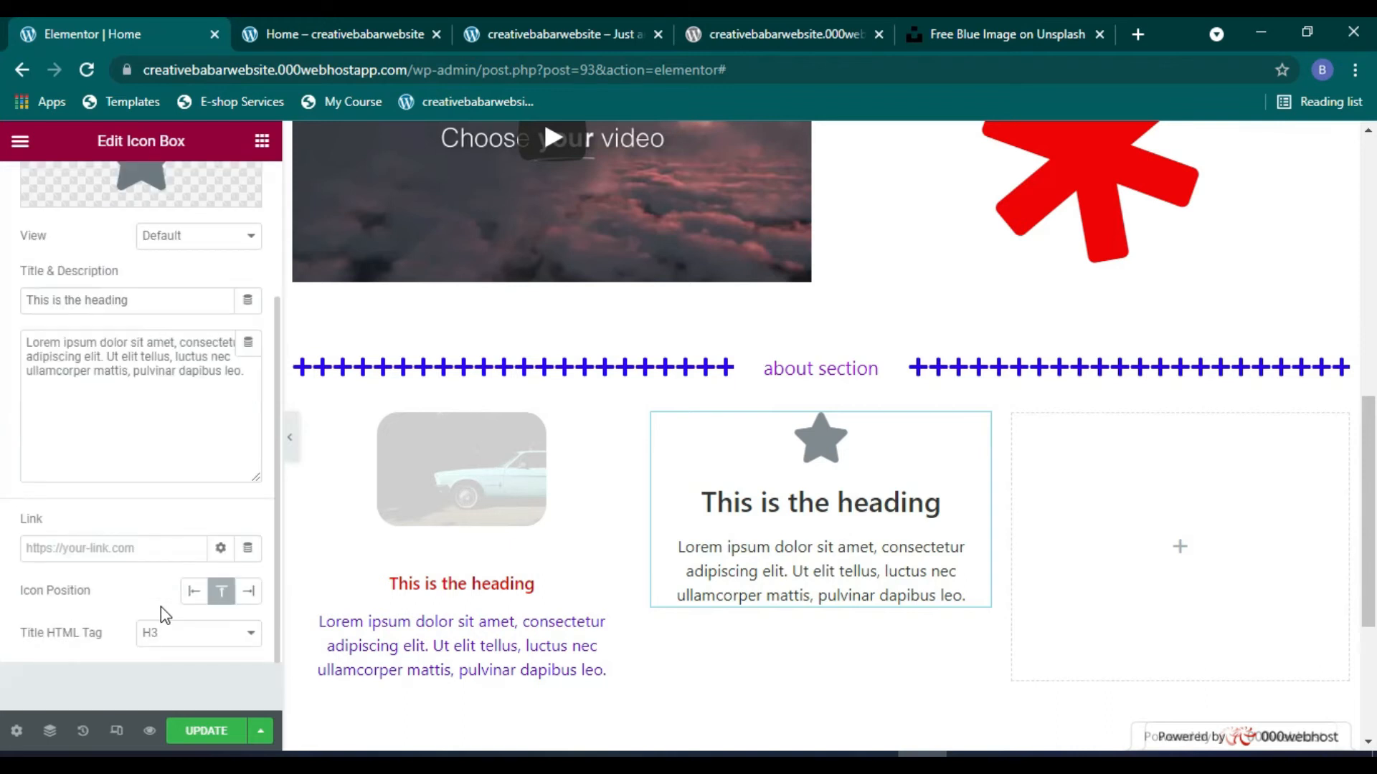
{"action": "left_click", "coordinate": [193, 591]}
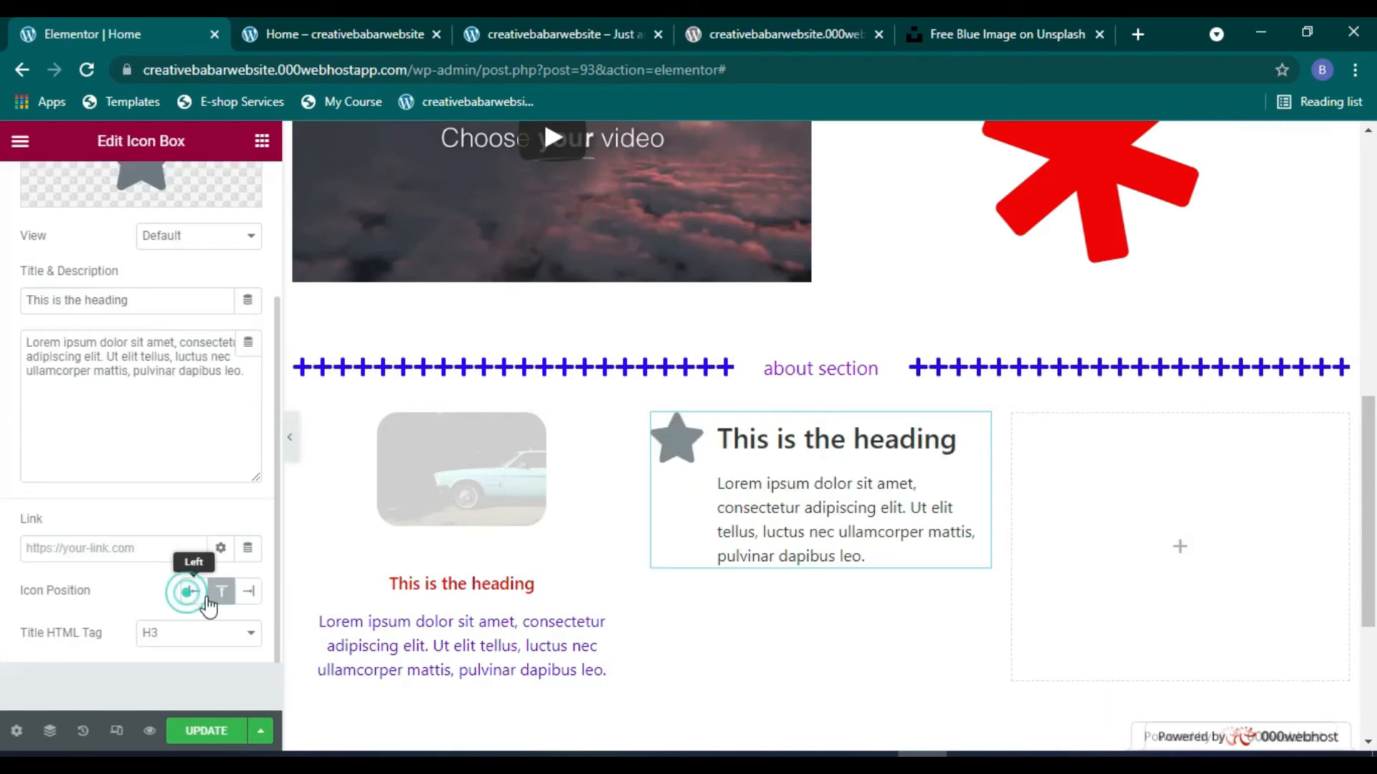
{"action": "left_click", "coordinate": [246, 592]}
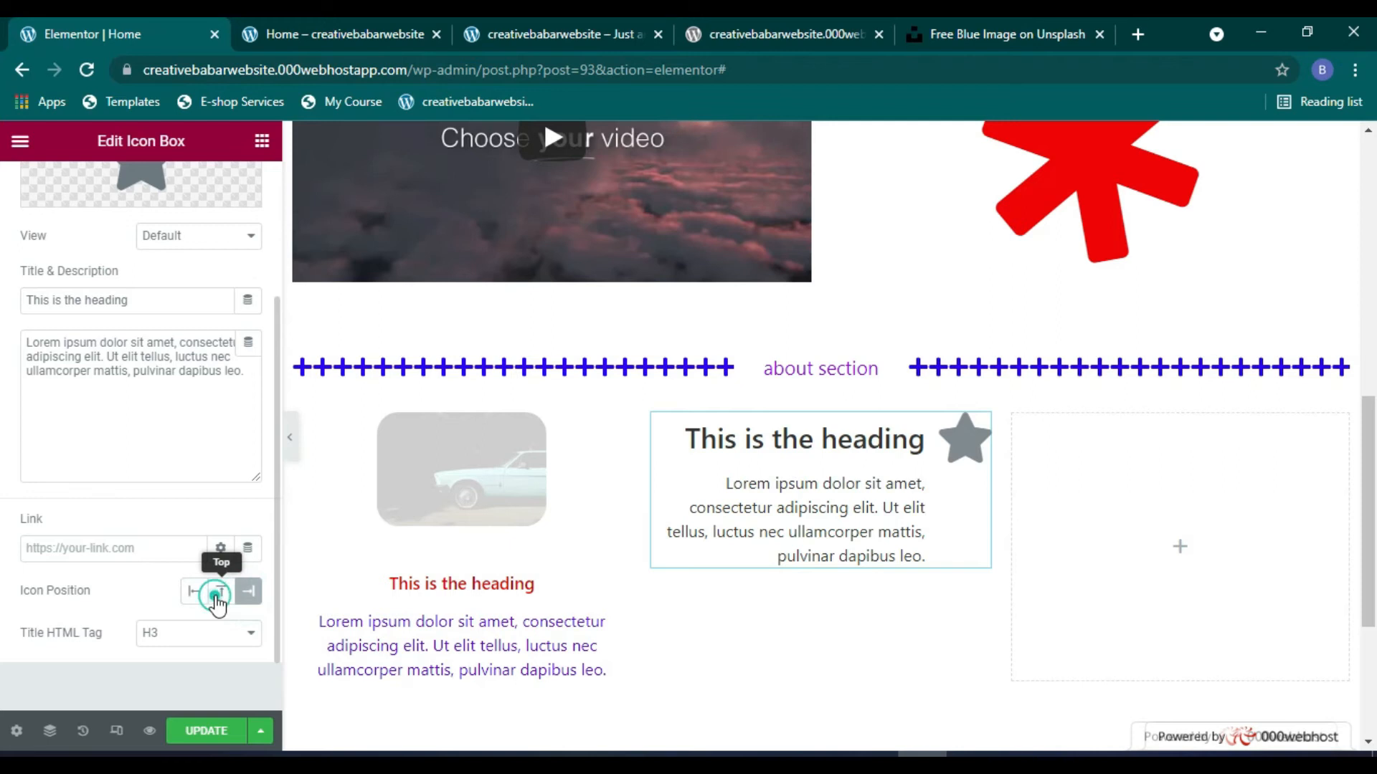
{"action": "left_click", "coordinate": [216, 596]}
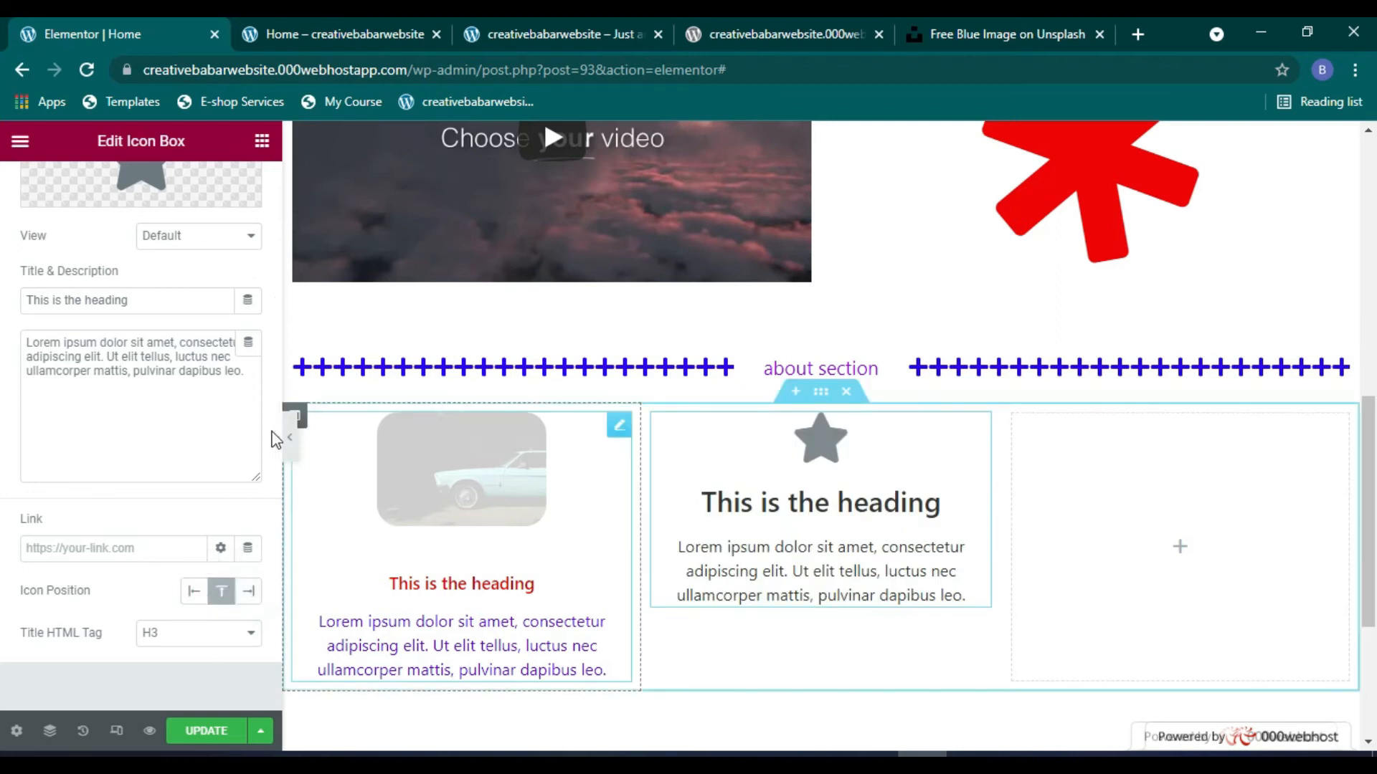
{"action": "scroll", "coordinate": [215, 430], "scroll_direction": "up", "scroll_amount": 5}
{"action": "left_click", "coordinate": [141, 185]}
{"action": "scroll", "coordinate": [122, 439], "scroll_direction": "down", "scroll_amount": 1}
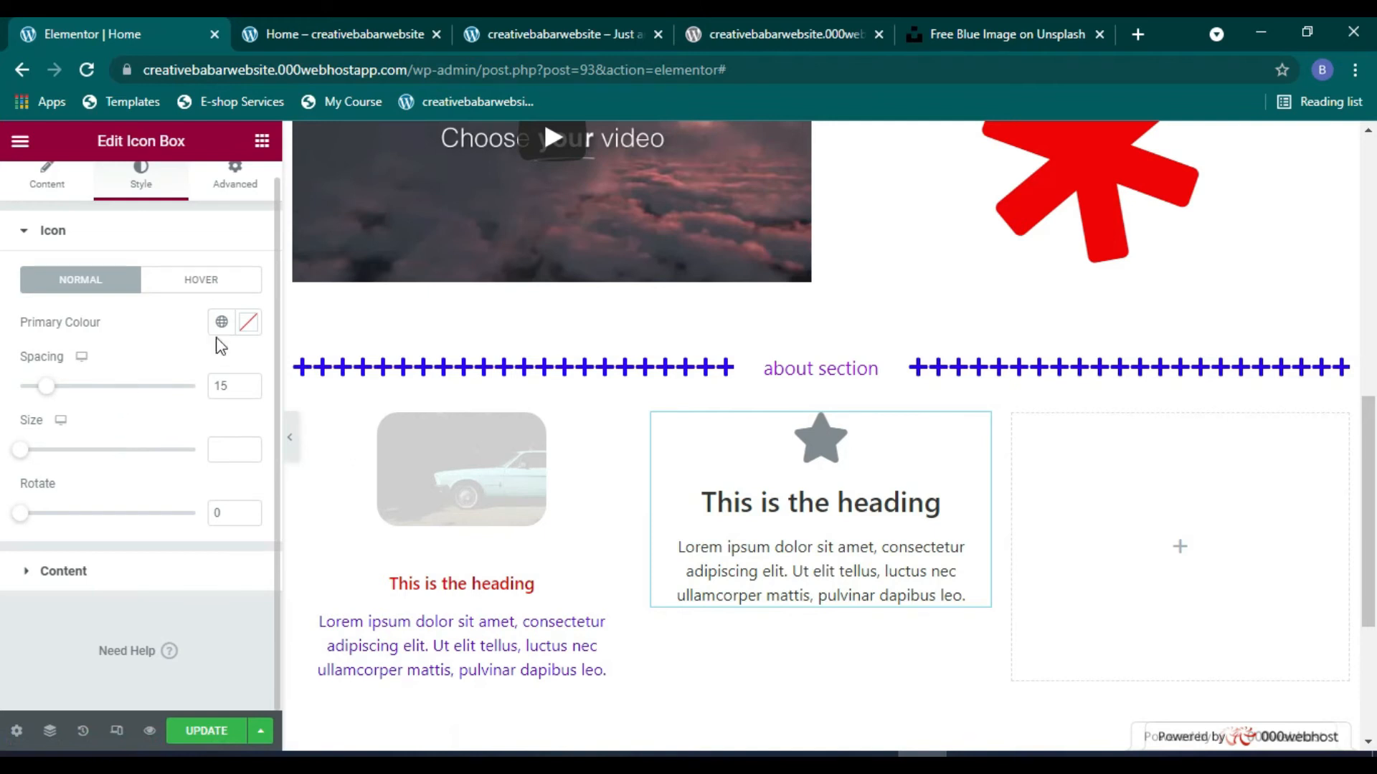
Step: Colour the icon box star red and its heading black
{"action": "left_click", "coordinate": [251, 332]}
{"action": "left_click", "coordinate": [369, 417]}
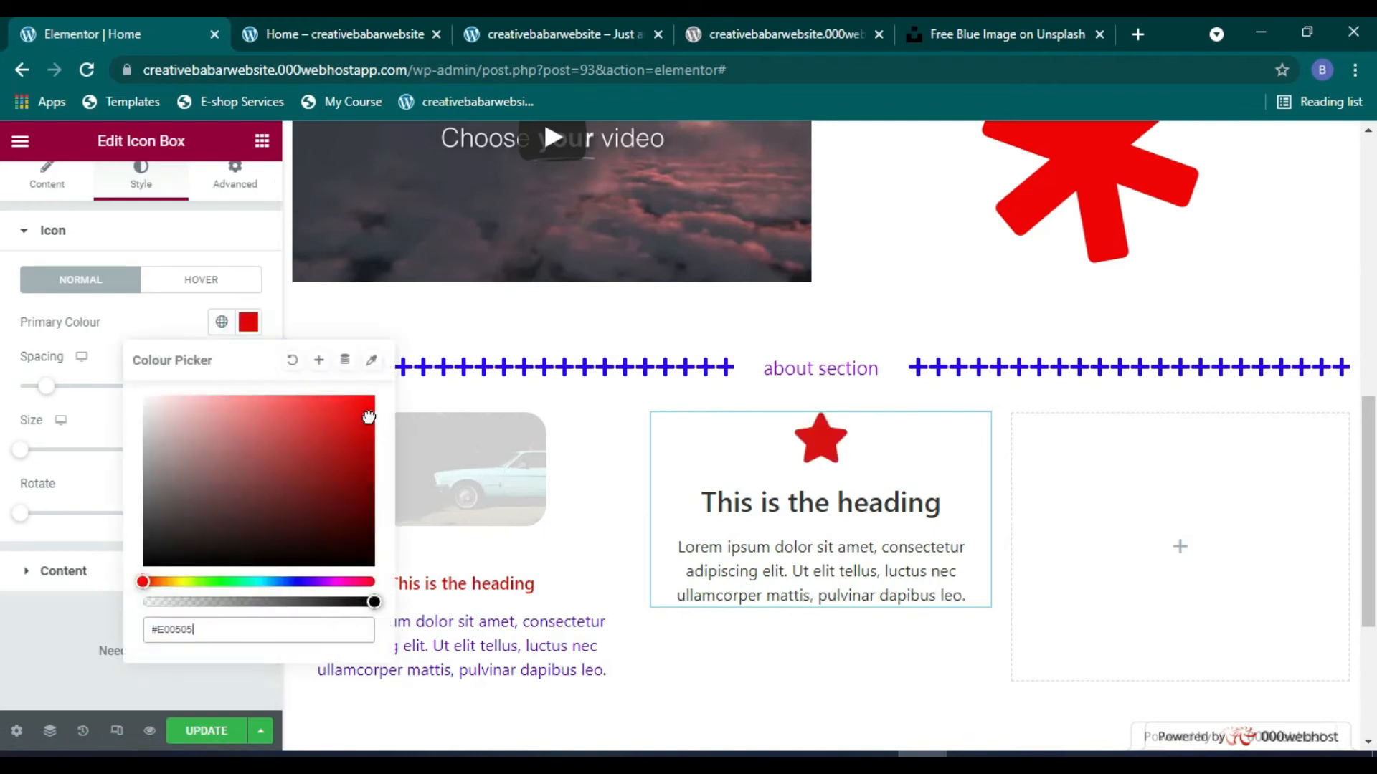
{"action": "left_click", "coordinate": [248, 324]}
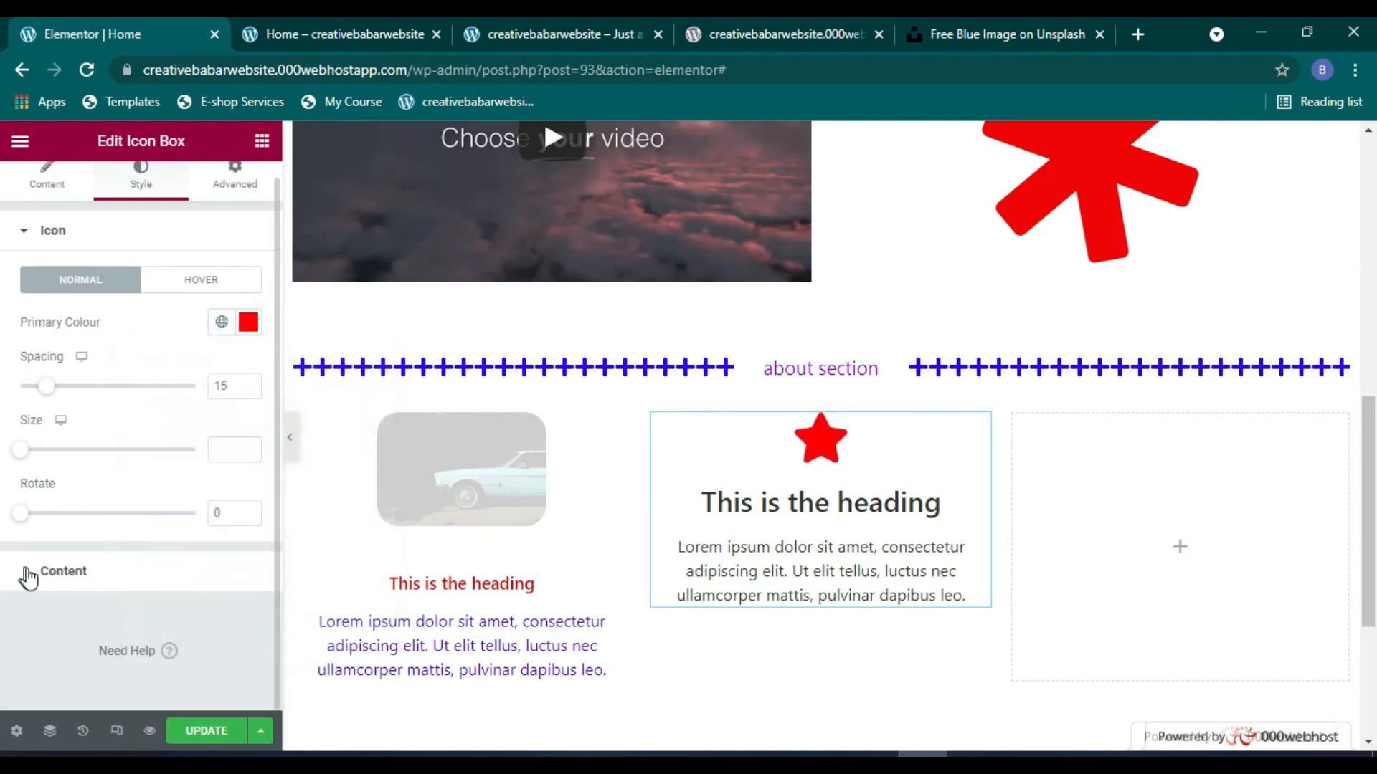
{"action": "left_click", "coordinate": [93, 564]}
{"action": "scroll", "coordinate": [164, 532], "scroll_direction": "down", "scroll_amount": 3}
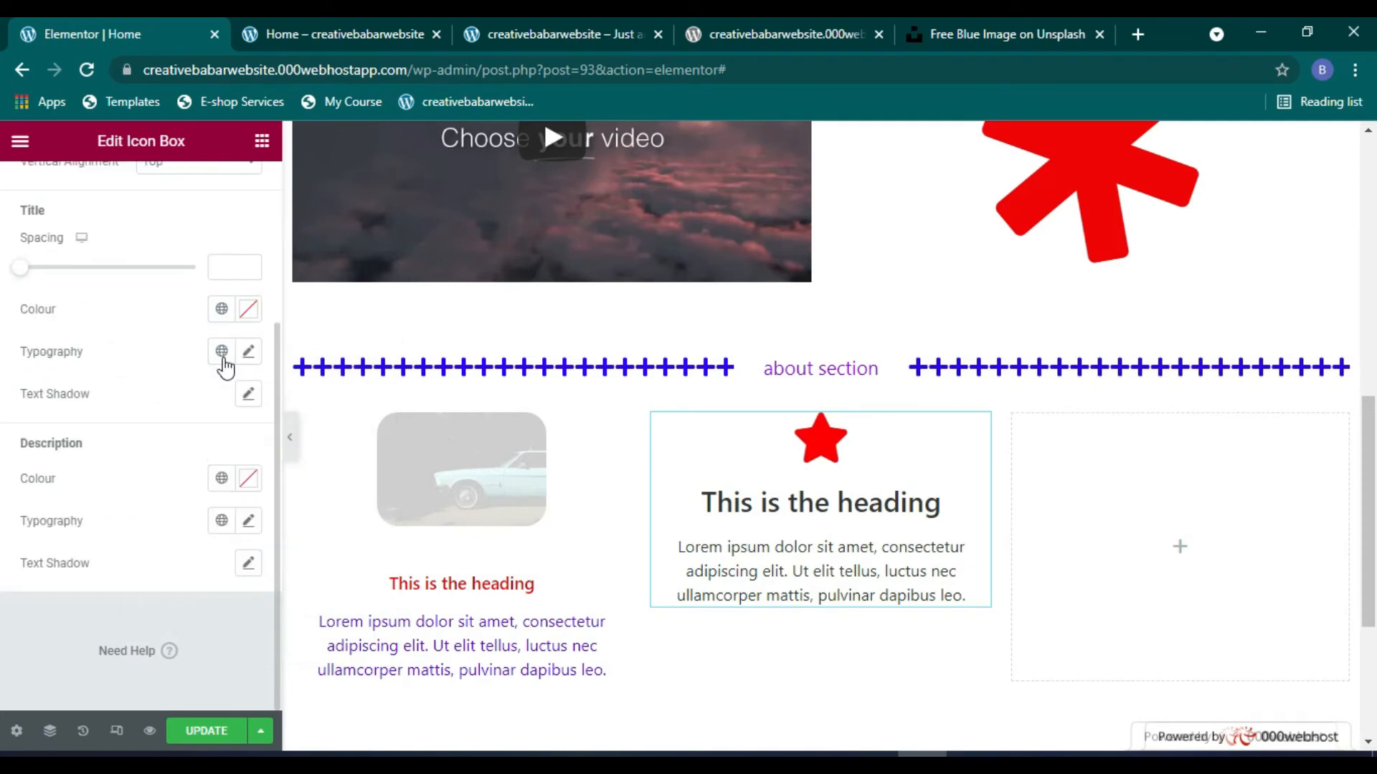
{"action": "left_click", "coordinate": [252, 316]}
{"action": "left_click", "coordinate": [301, 428]}
{"action": "left_click", "coordinate": [316, 423]}
{"action": "left_click", "coordinate": [358, 400]}
{"action": "left_click", "coordinate": [355, 540]}
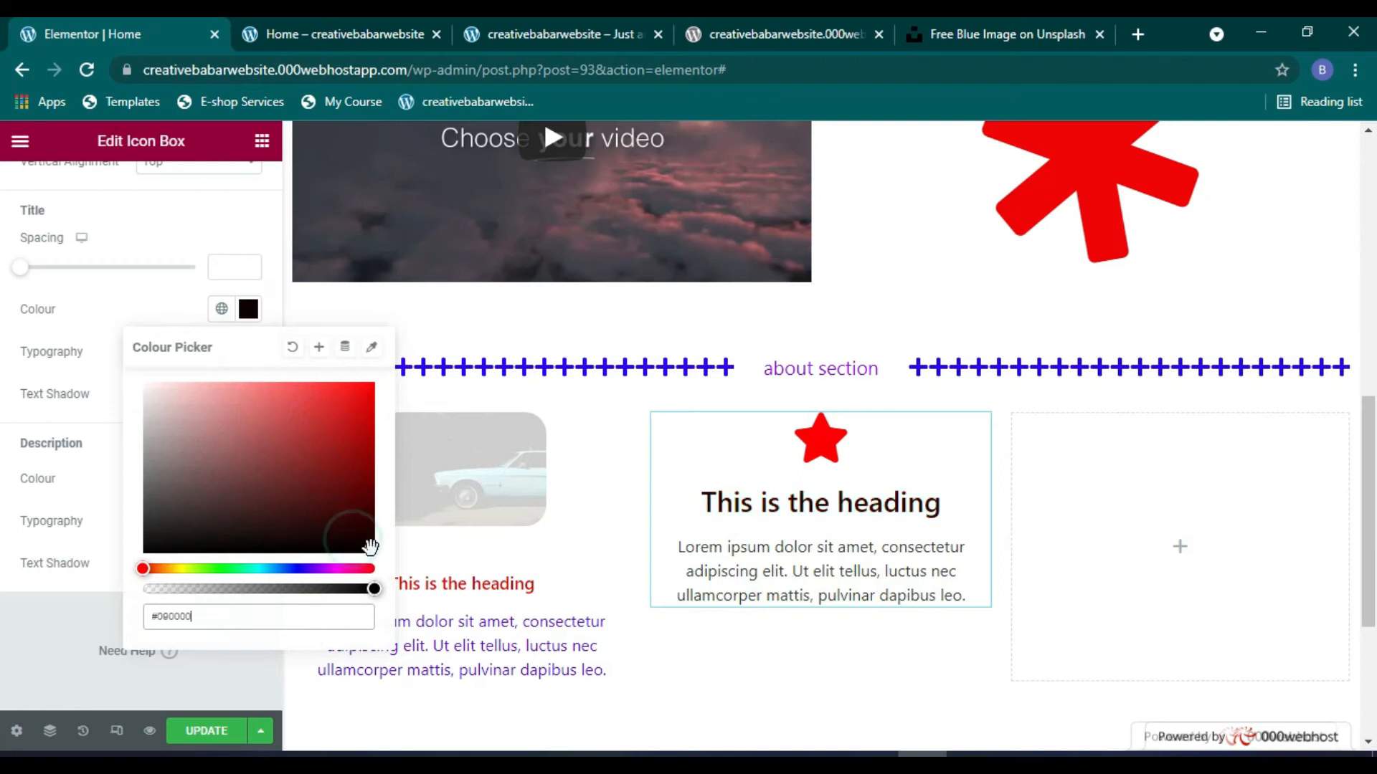
{"action": "left_click", "coordinate": [248, 309]}
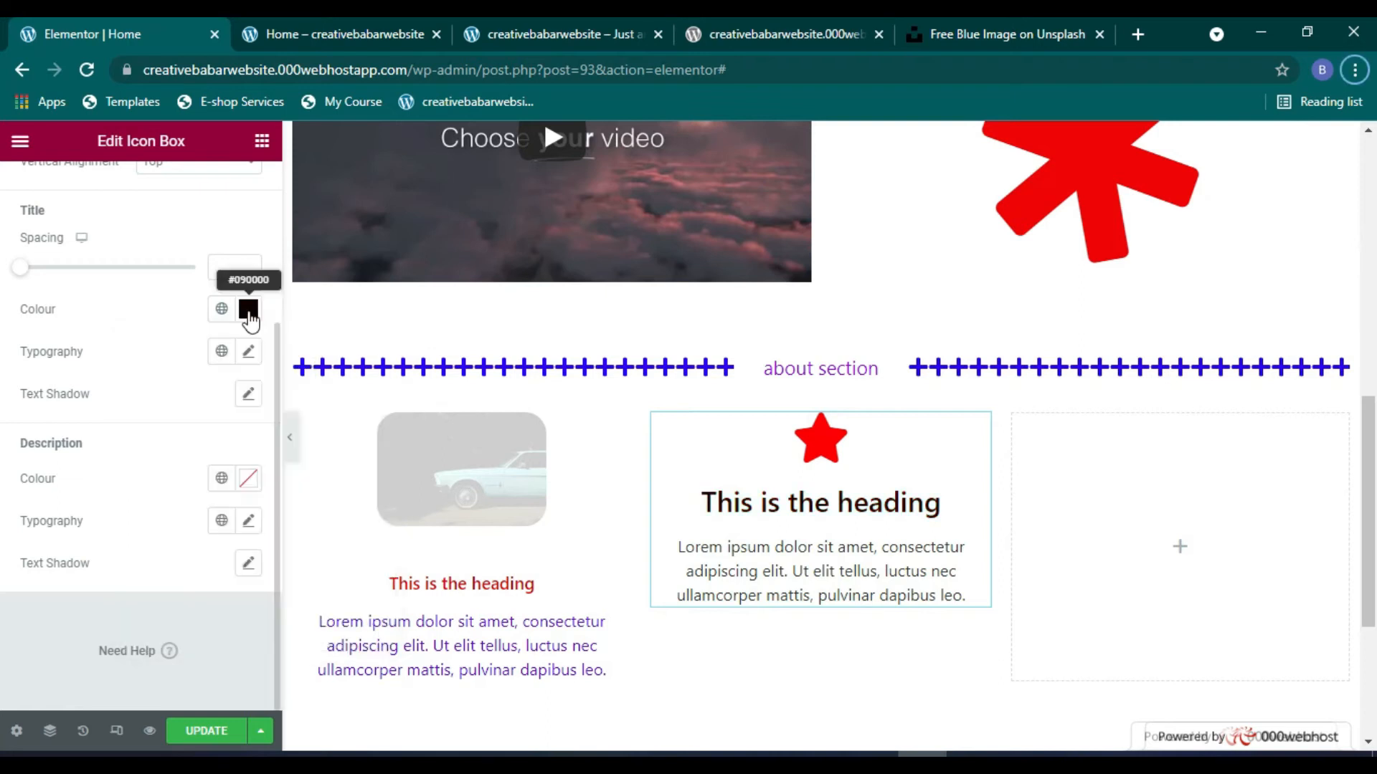
Step: Set the icon box description colour to purple-blue
{"action": "left_click", "coordinate": [248, 479]}
{"action": "left_click", "coordinate": [282, 288]}
{"action": "left_click", "coordinate": [347, 245]}
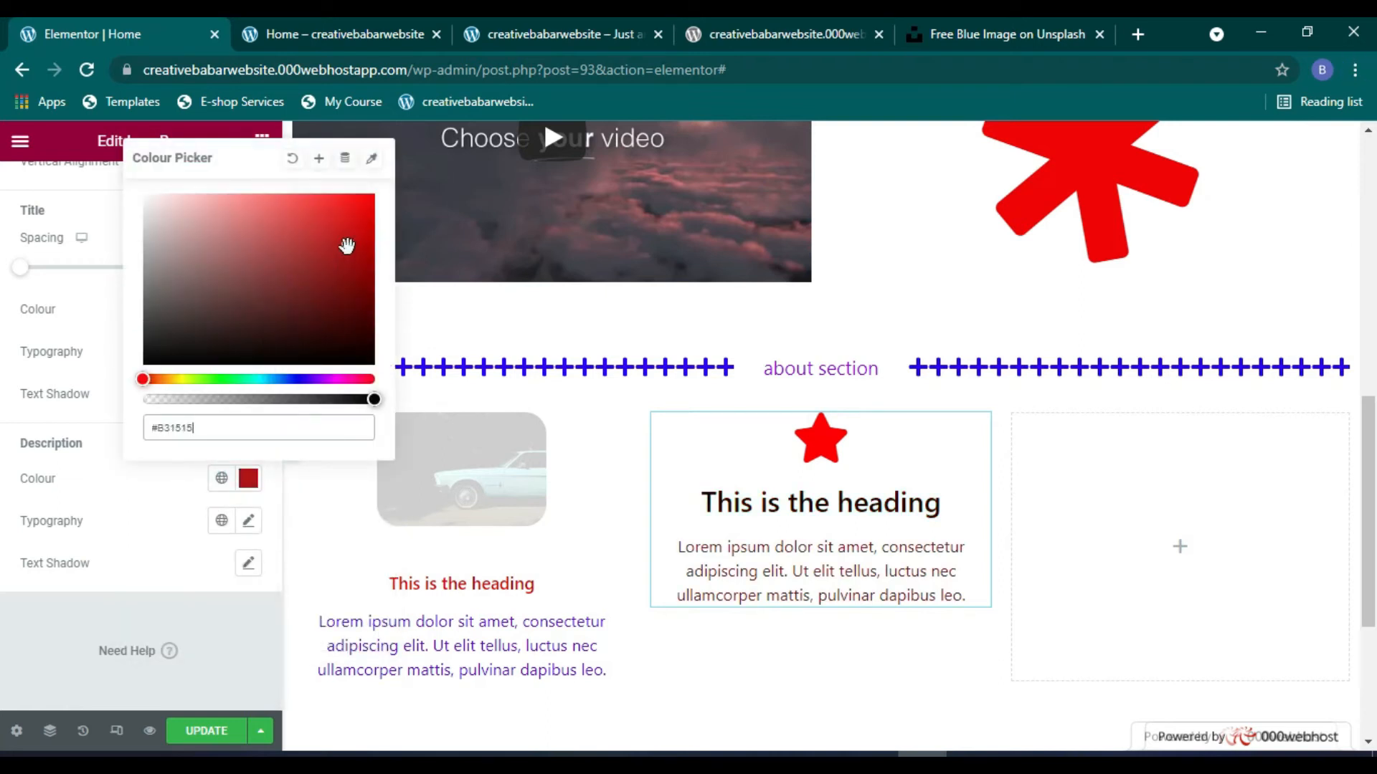
{"action": "left_click", "coordinate": [275, 378]}
{"action": "left_click", "coordinate": [312, 379]}
{"action": "left_click", "coordinate": [342, 247]}
{"action": "left_click", "coordinate": [360, 215]}
{"action": "left_click", "coordinate": [236, 605]}
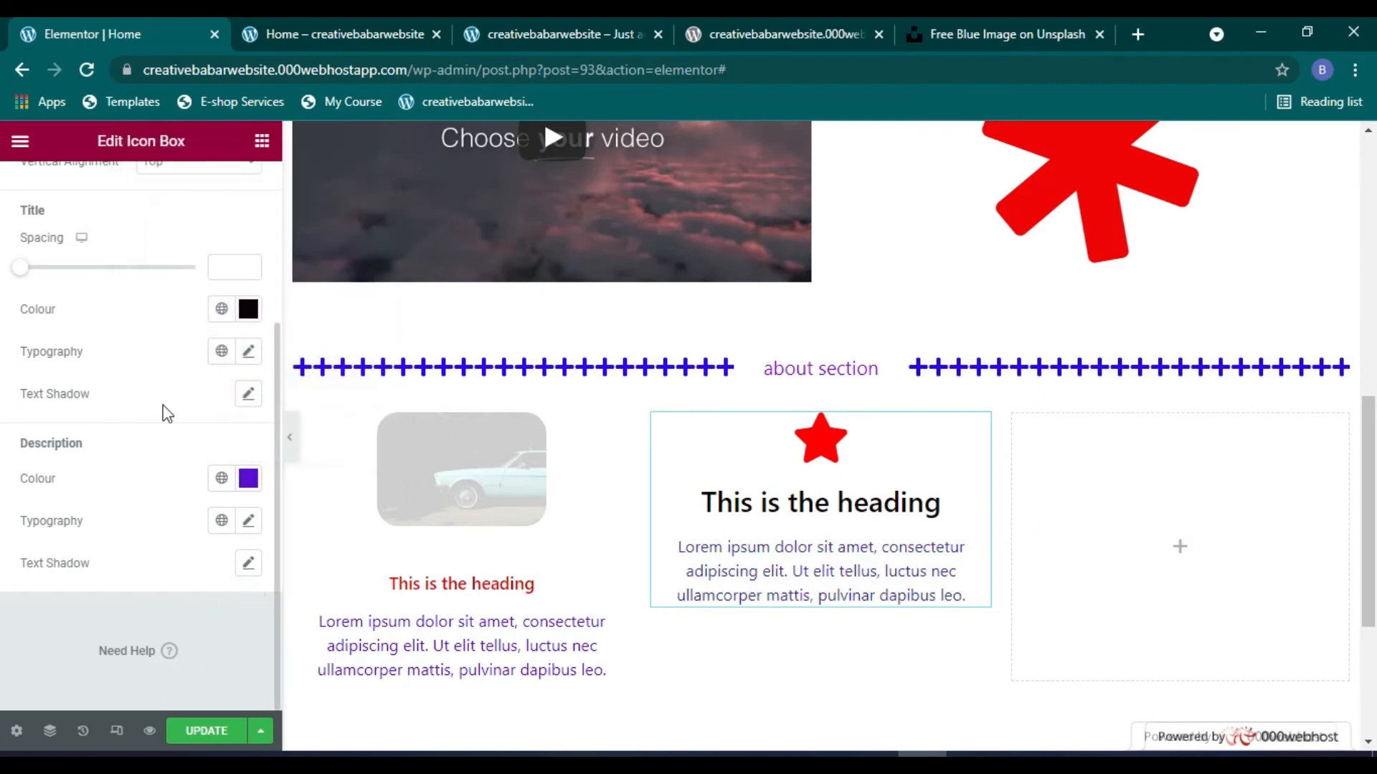
Step: Move the star left of the heading with icon spacing 40 and size 97
{"action": "scroll", "coordinate": [40, 201], "scroll_direction": "up", "scroll_amount": 3}
{"action": "left_click", "coordinate": [45, 190]}
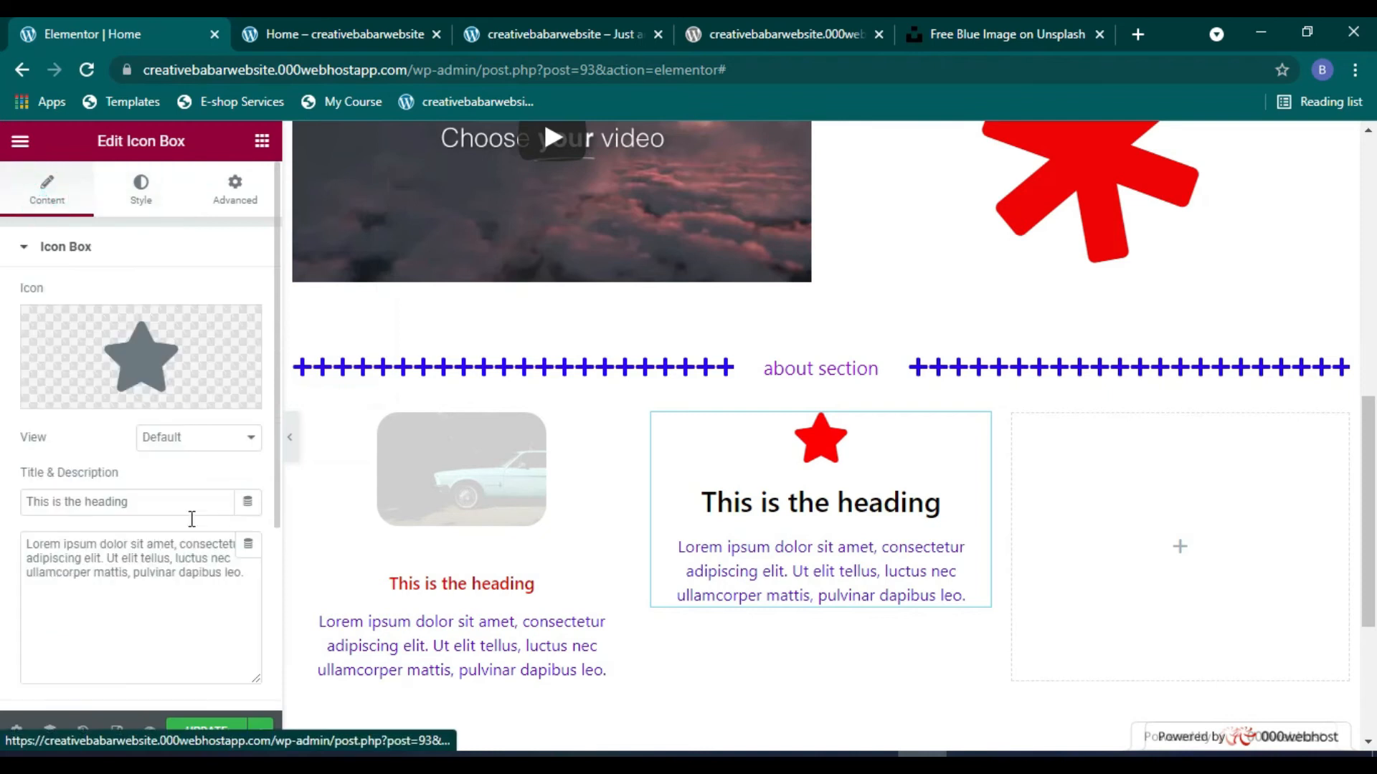
{"action": "scroll", "coordinate": [162, 490], "scroll_direction": "down", "scroll_amount": 4}
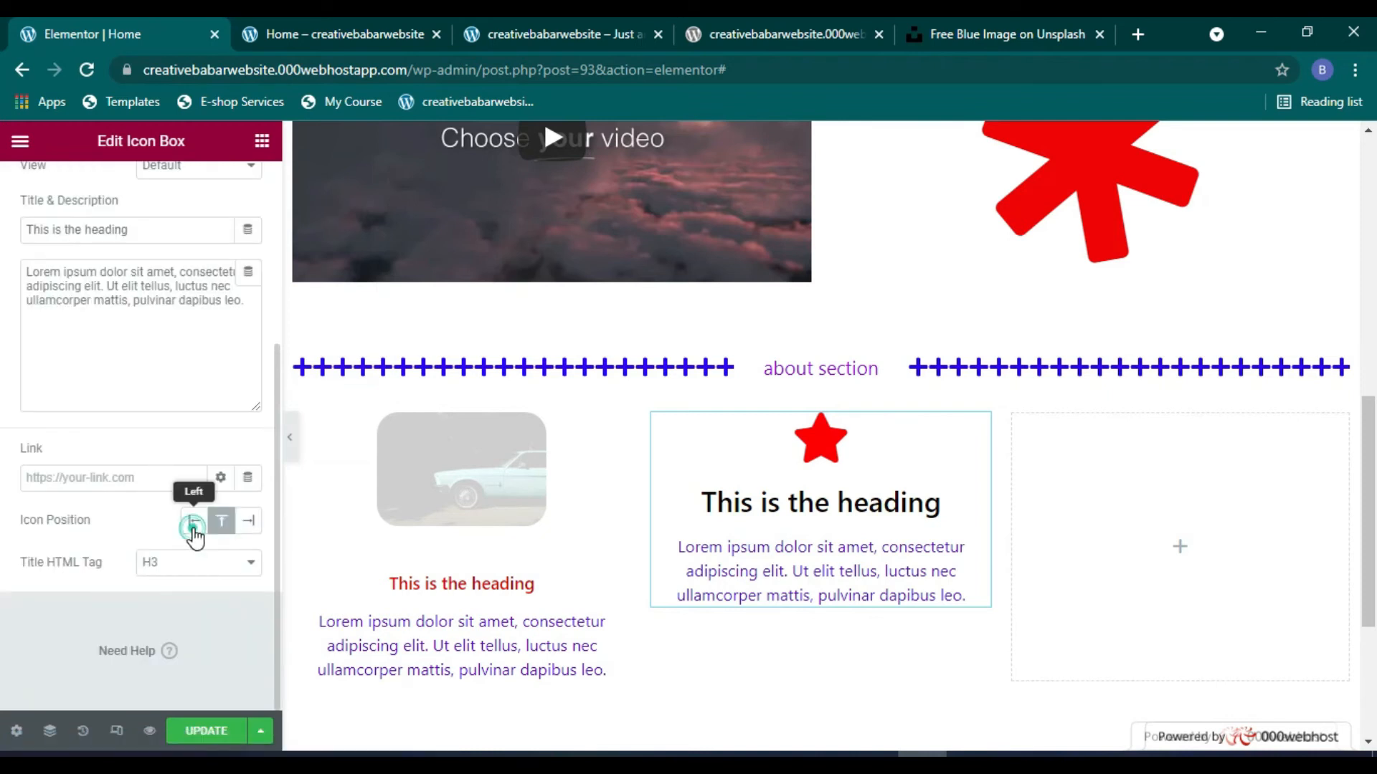
{"action": "left_click", "coordinate": [194, 521]}
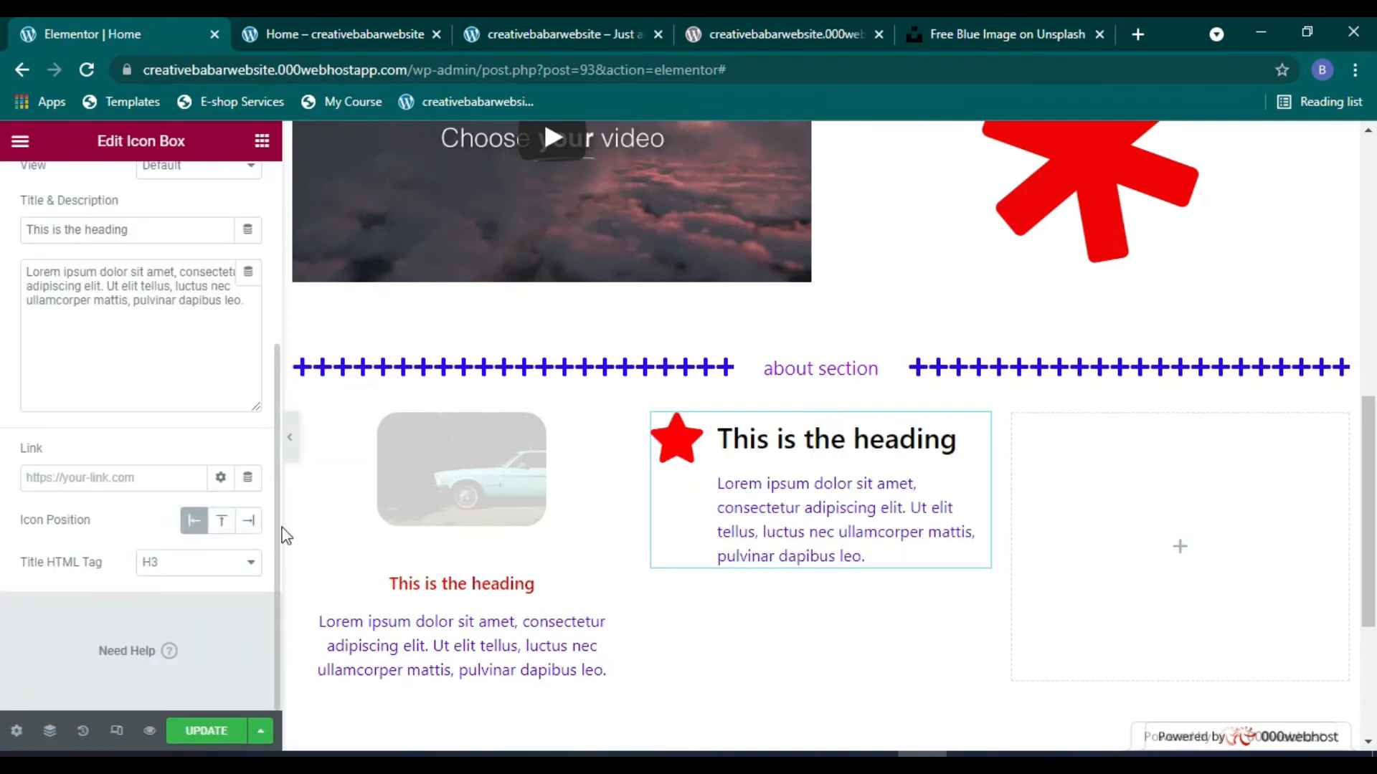
{"action": "scroll", "coordinate": [129, 208], "scroll_direction": "up", "scroll_amount": 4}
{"action": "left_click", "coordinate": [136, 199]}
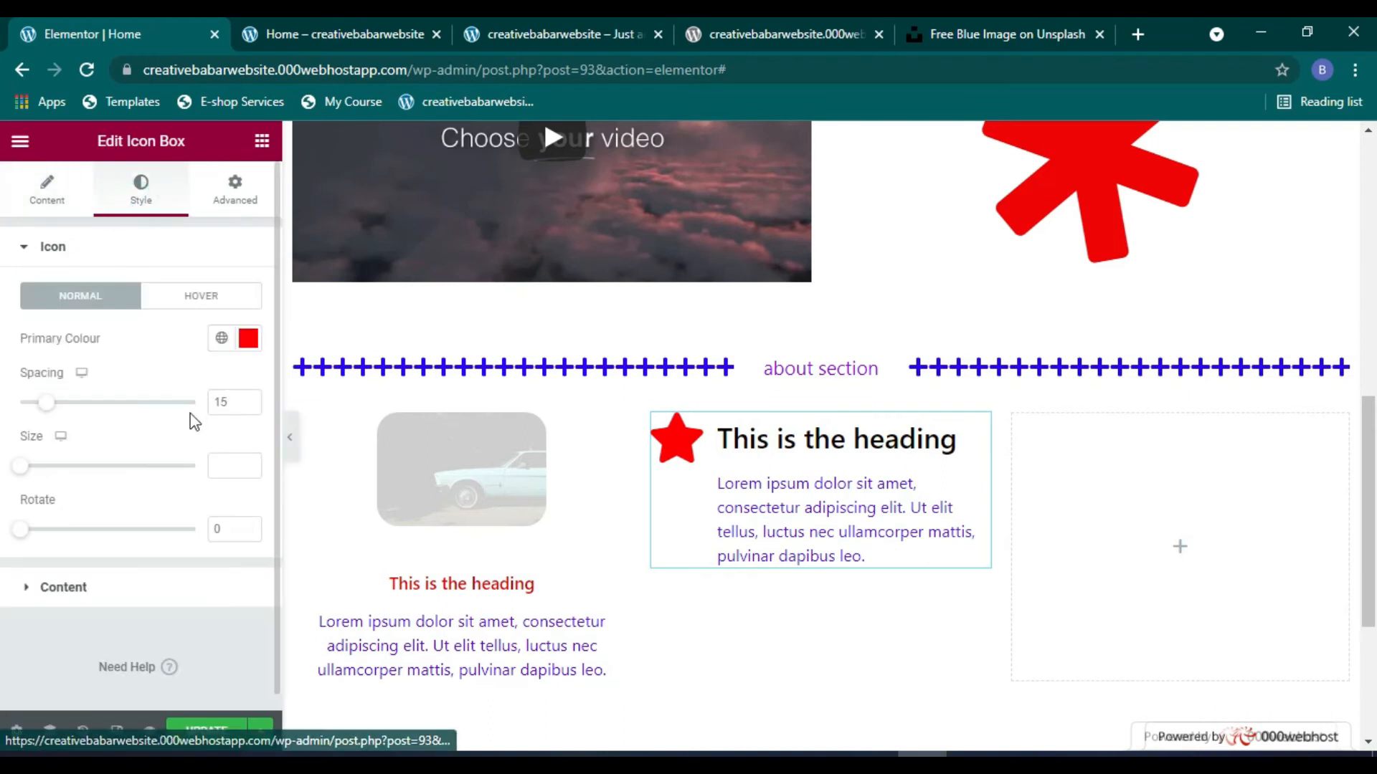
{"action": "left_click_drag", "start_coordinate": [49, 414], "coordinate": [89, 405]}
{"action": "left_click_drag", "start_coordinate": [41, 477], "coordinate": [75, 467]}
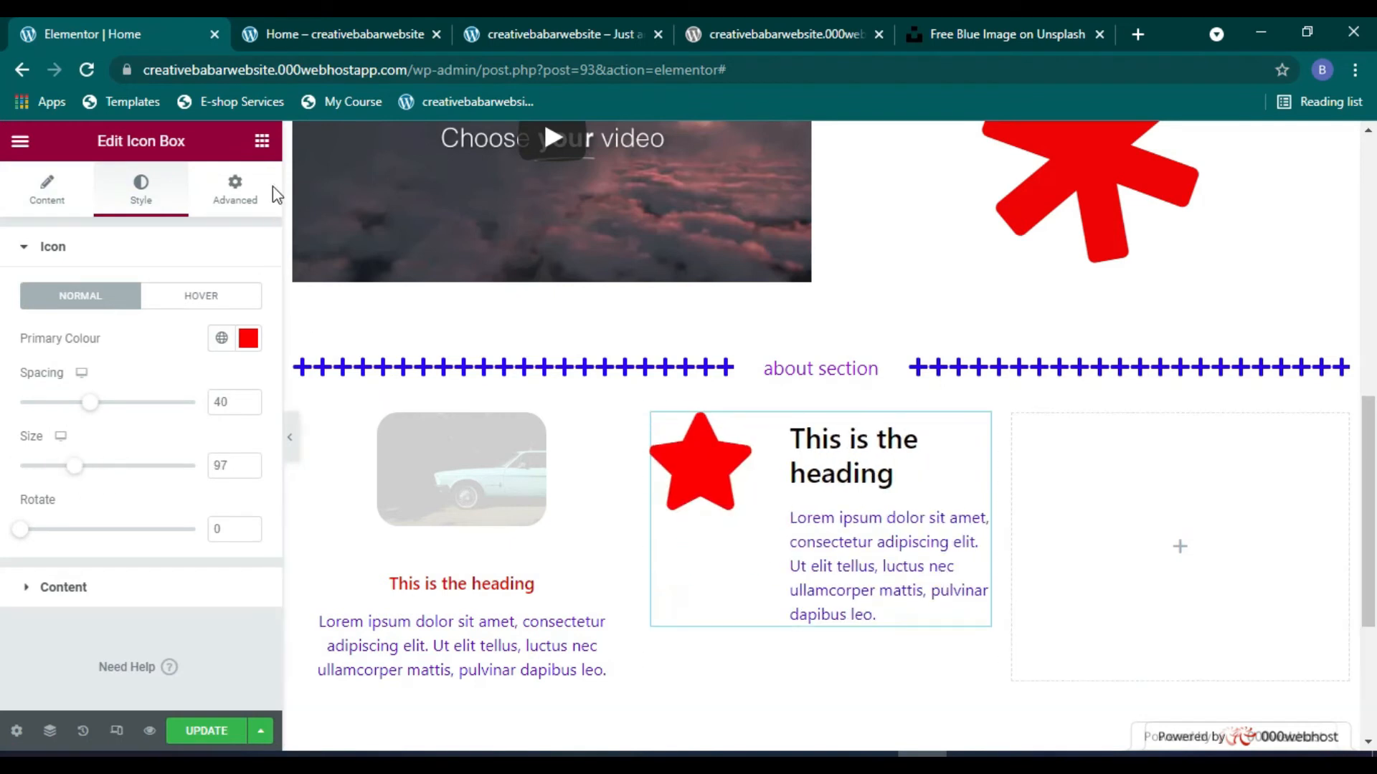
{"action": "left_click", "coordinate": [262, 141]}
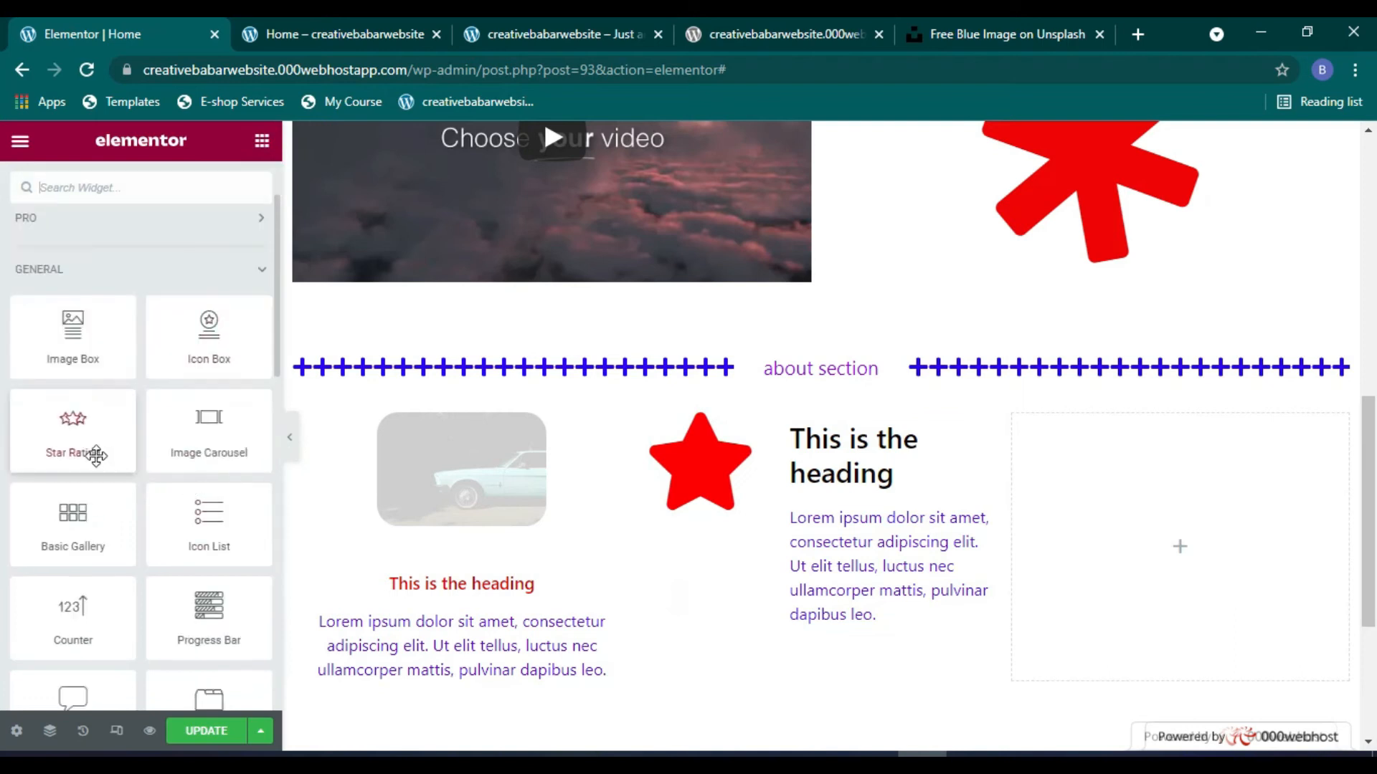
Step: Add a Star Rating to the right column with a 0-10 scale and rating 9
{"action": "left_click_drag", "start_coordinate": [89, 445], "coordinate": [1187, 541]}
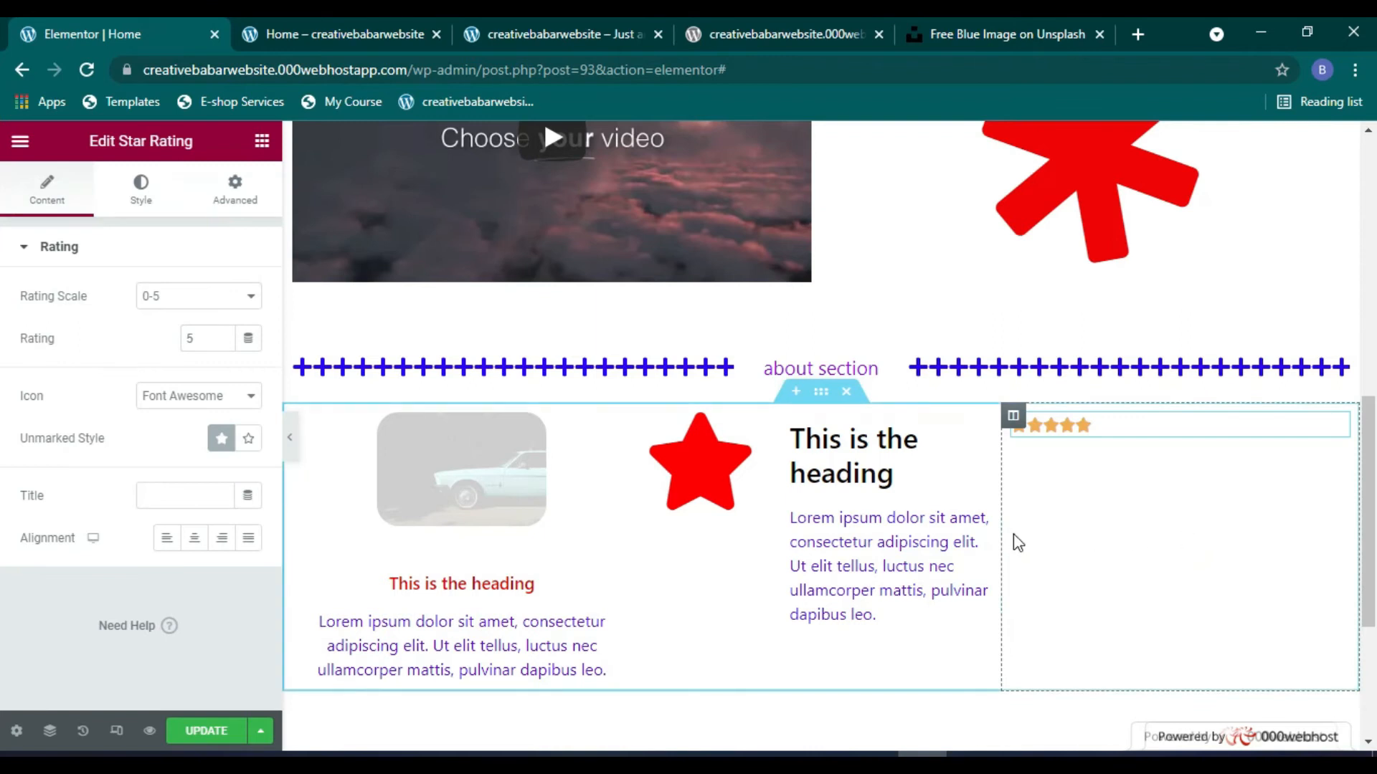
{"action": "left_click", "coordinate": [213, 302]}
{"action": "left_click", "coordinate": [188, 331]}
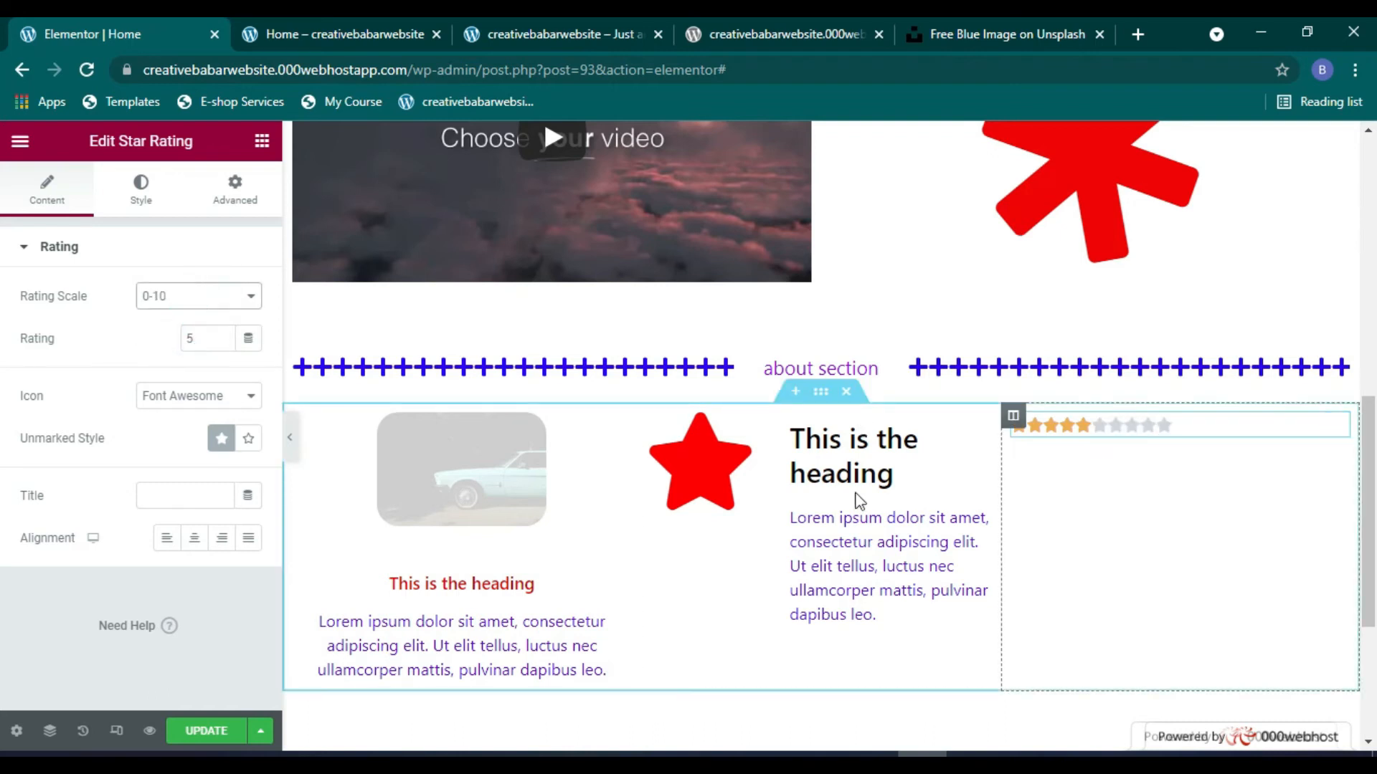
{"action": "left_click_drag", "start_coordinate": [207, 339], "coordinate": [178, 342]}
{"action": "type", "text": "2"}
{"action": "left_click", "coordinate": [224, 237]}
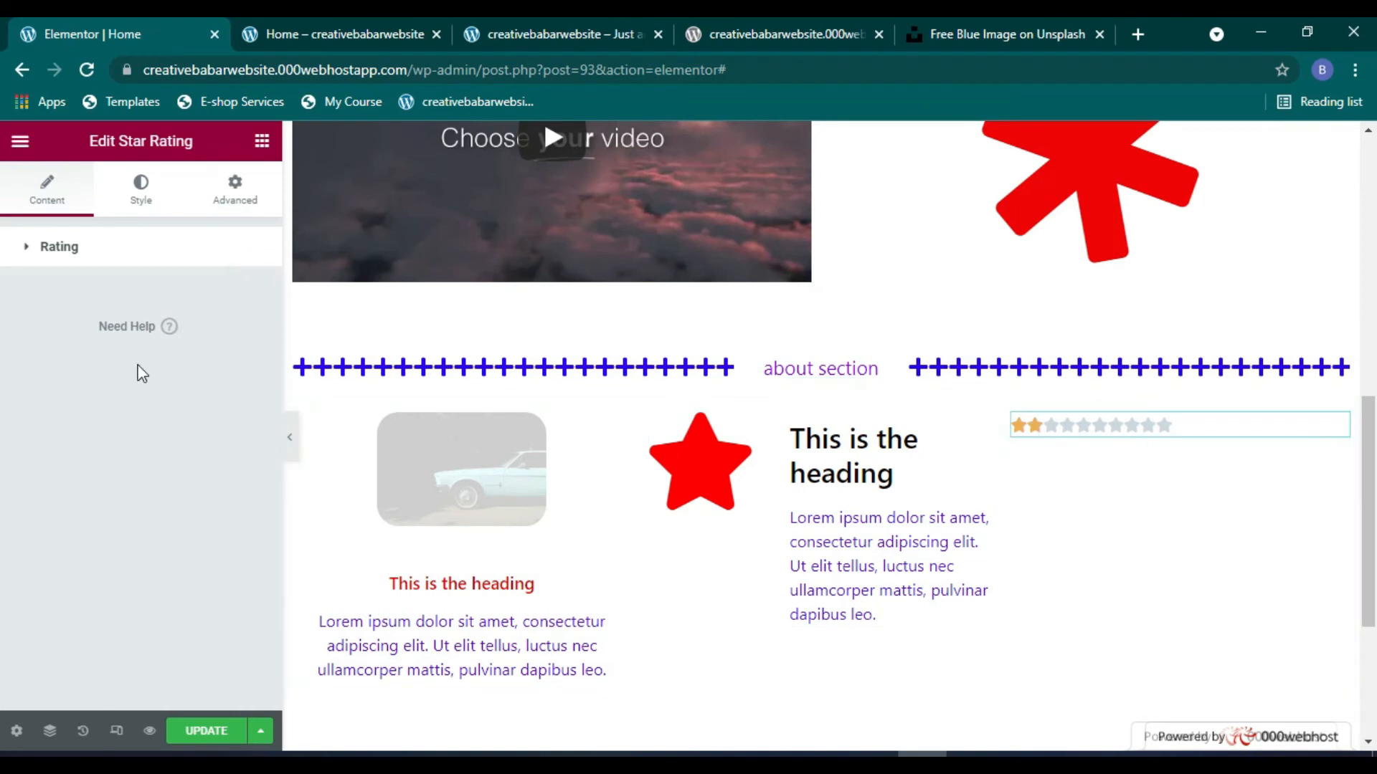
{"action": "left_click", "coordinate": [43, 261]}
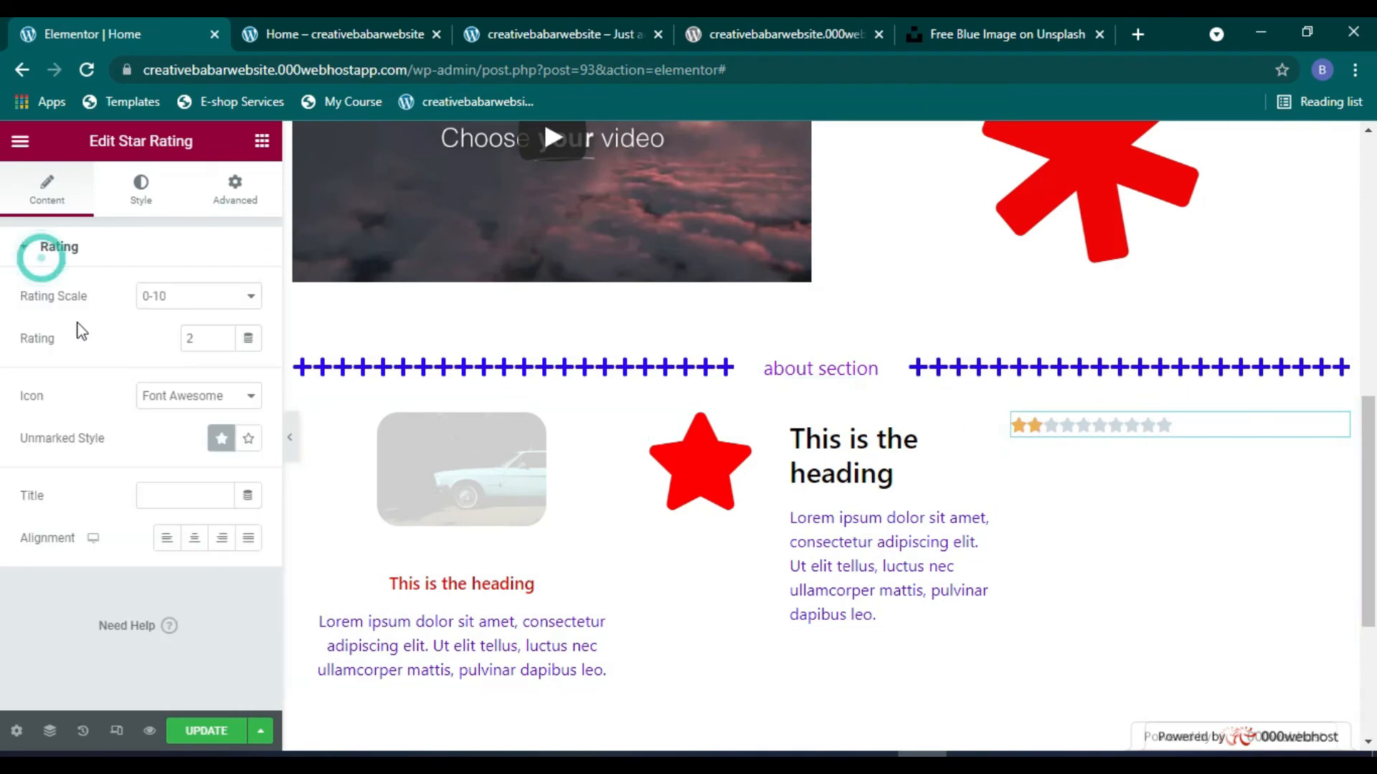
{"action": "double_click", "coordinate": [192, 338]}
{"action": "type", "text": "9"}
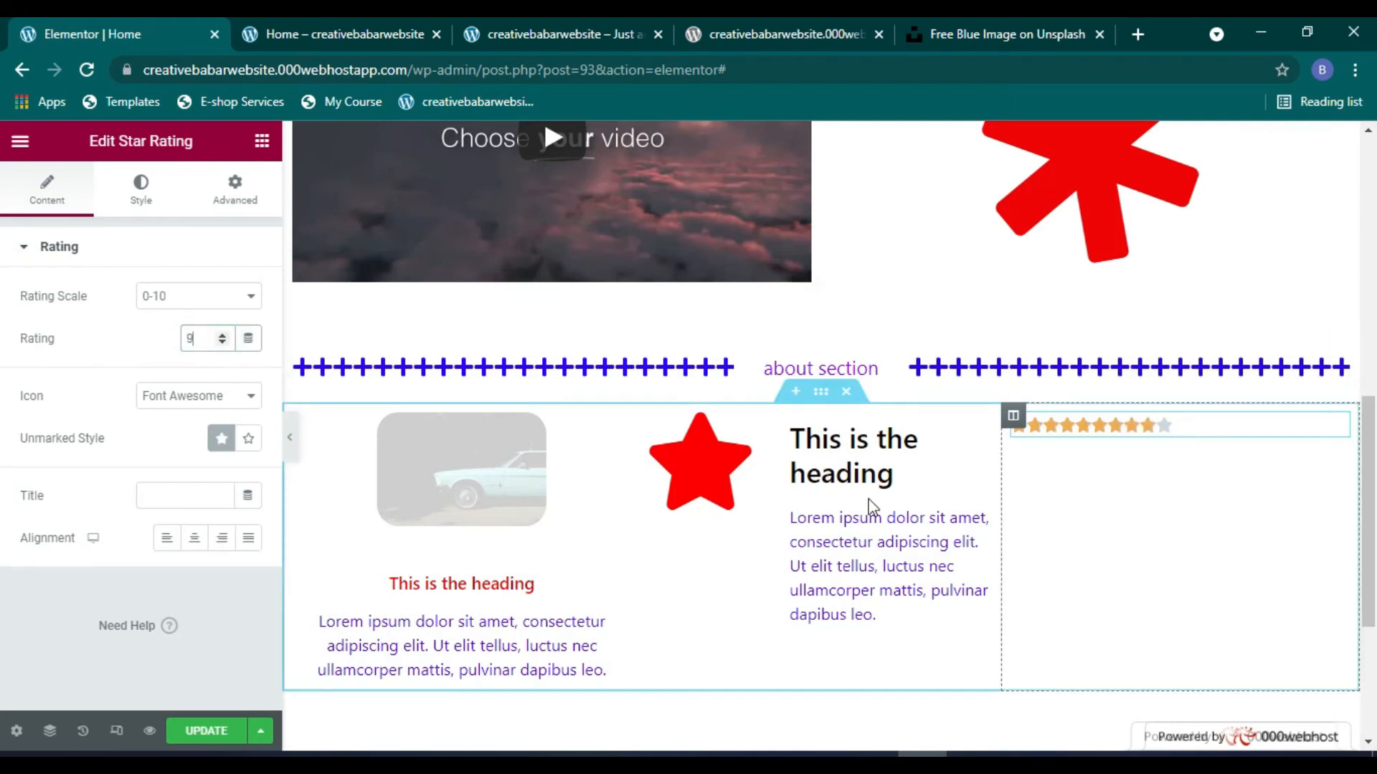
Step: Give the star rating an Outline unmarked style and Left alignment
{"action": "left_click", "coordinate": [249, 441]}
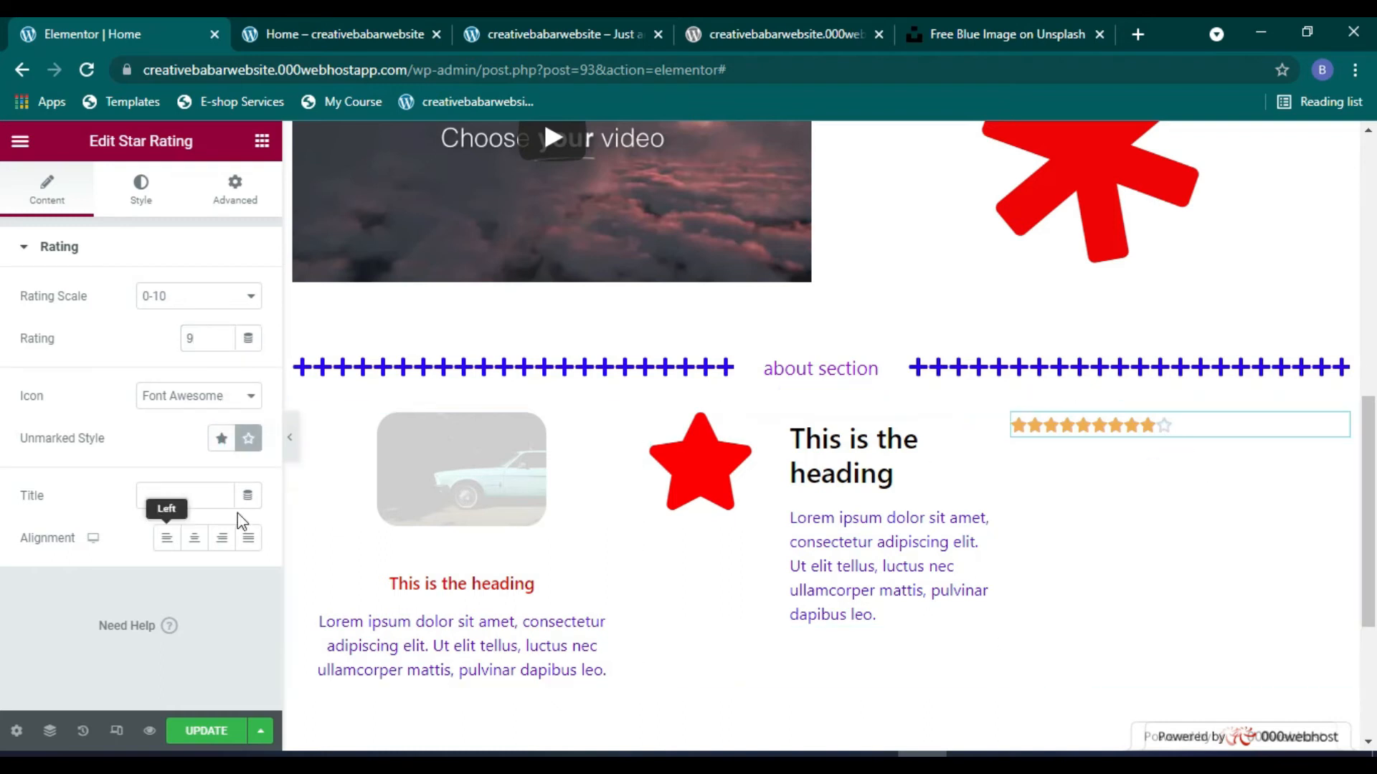
{"action": "left_click", "coordinate": [194, 539]}
{"action": "left_click", "coordinate": [221, 540]}
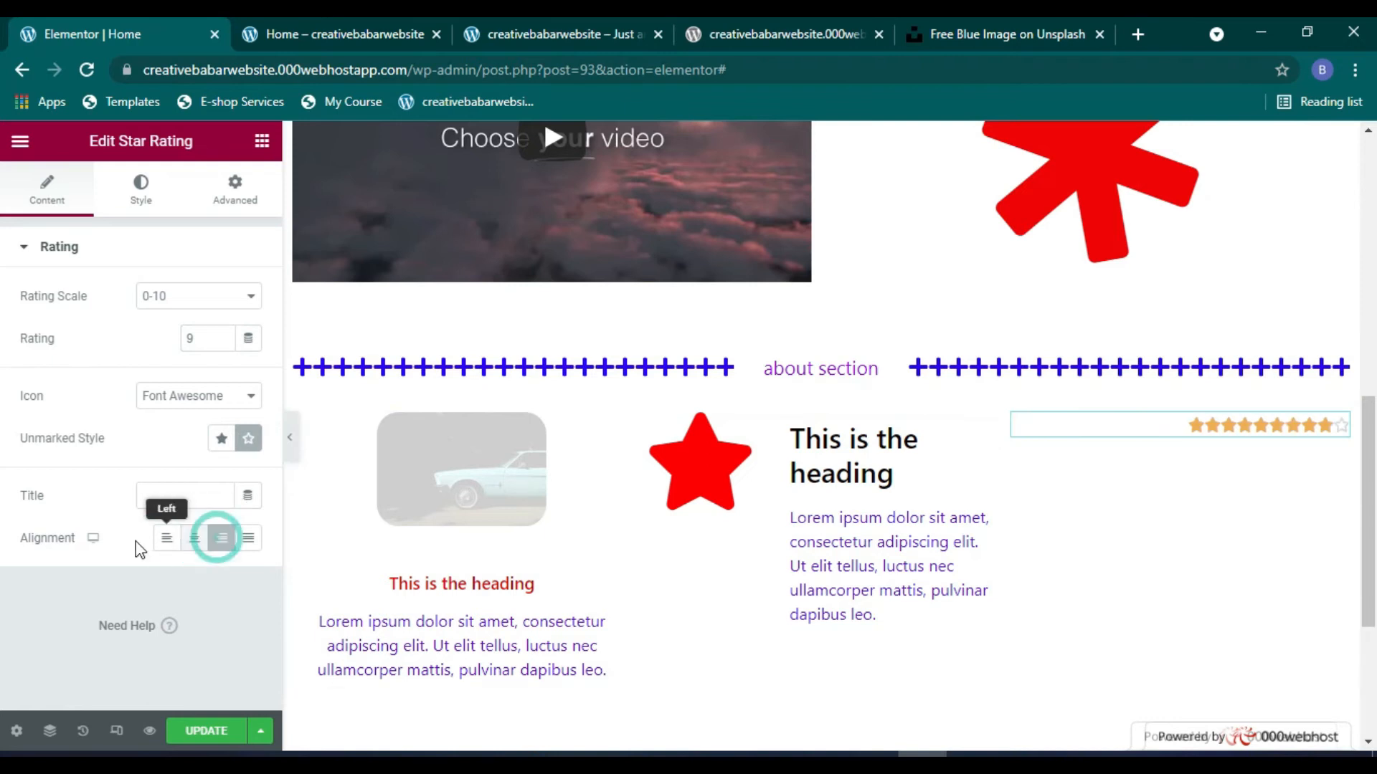
{"action": "left_click", "coordinate": [166, 538]}
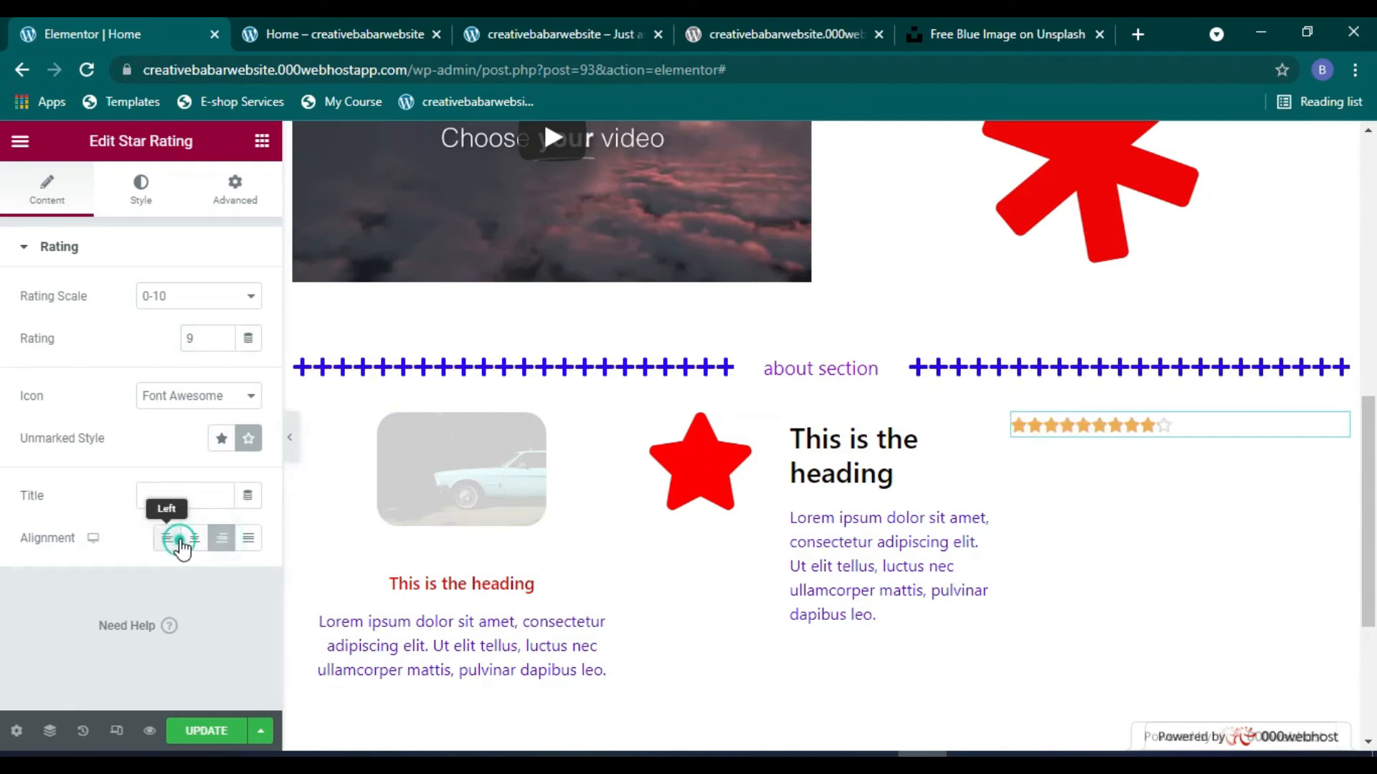
{"action": "left_click", "coordinate": [141, 190]}
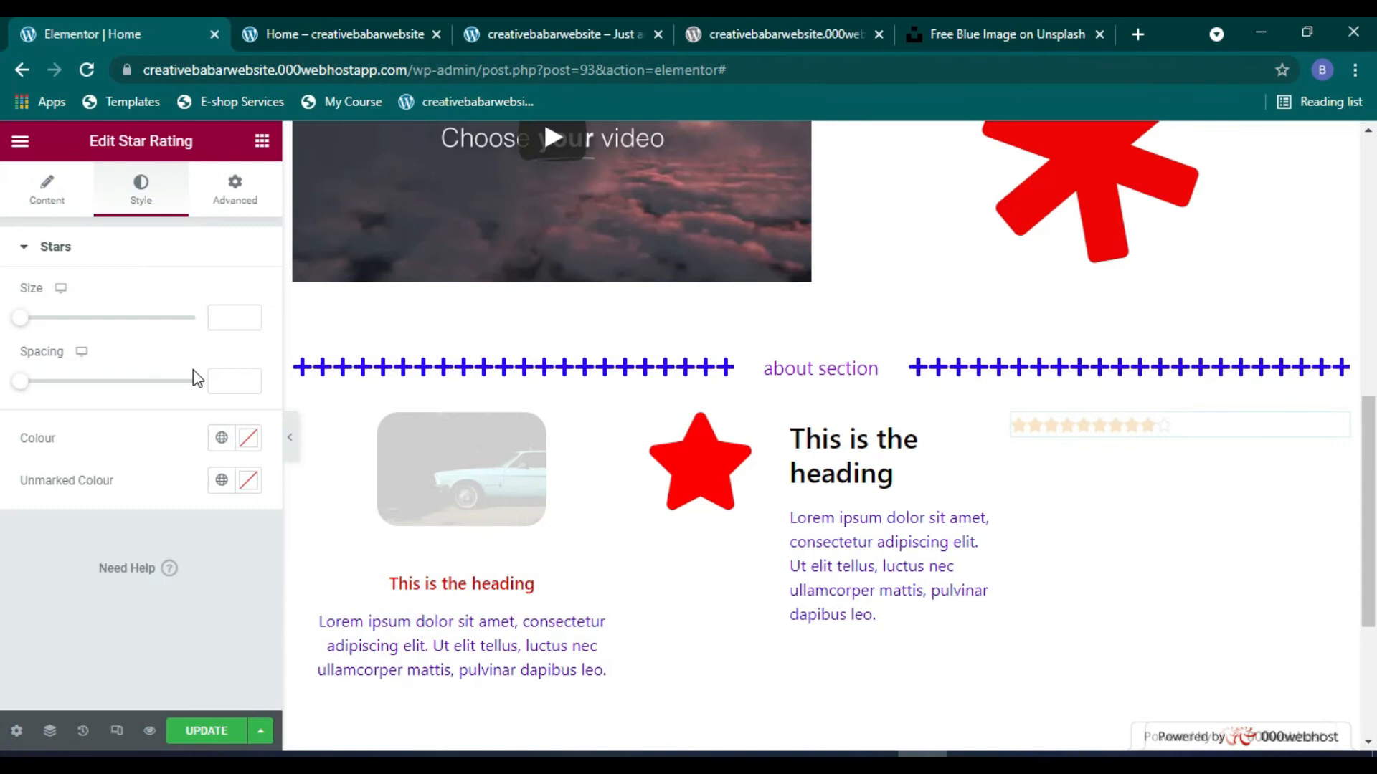
Step: Enlarge the rating stars to size 37 and colour the unmarked star green
{"action": "left_click_drag", "start_coordinate": [20, 318], "coordinate": [85, 317]}
{"action": "left_click", "coordinate": [248, 438]}
{"action": "left_click", "coordinate": [337, 298]}
{"action": "left_click", "coordinate": [481, 244]}
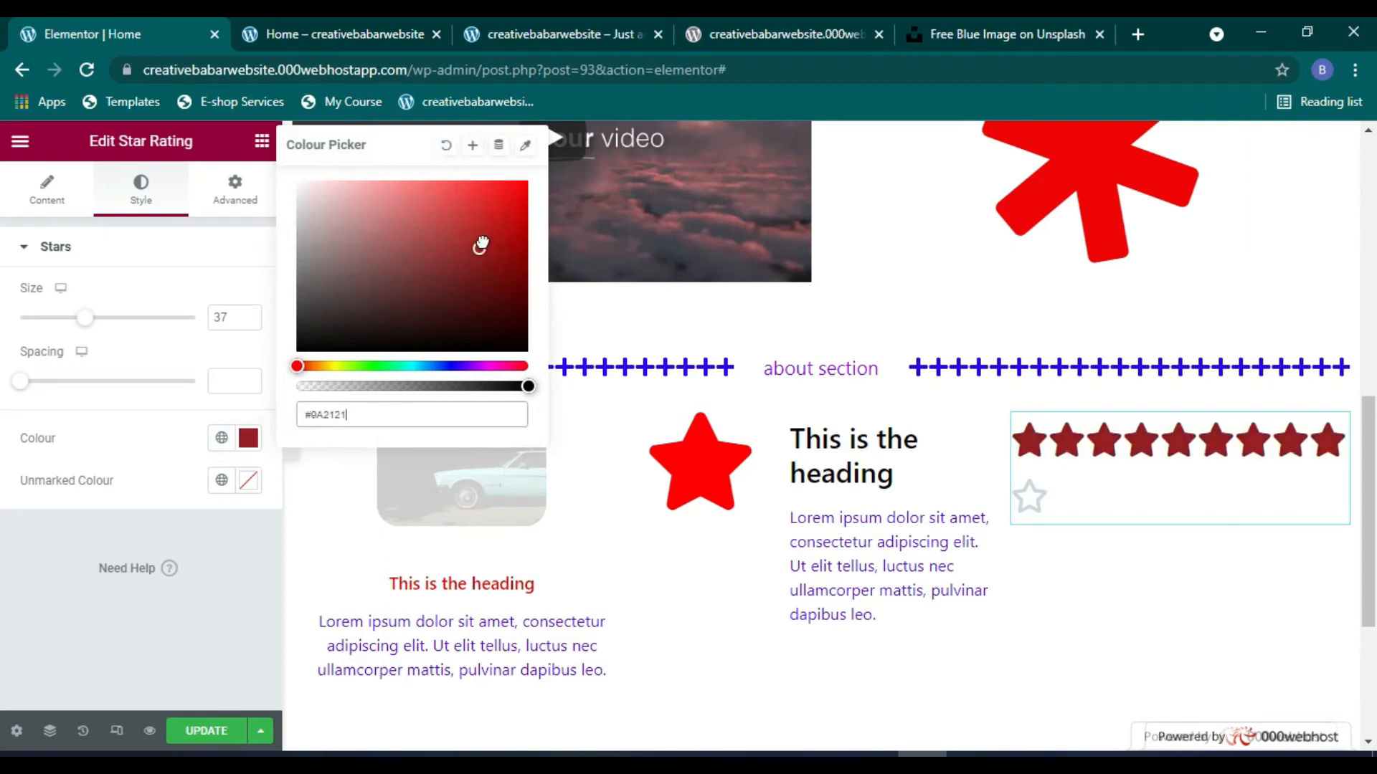
{"action": "left_click", "coordinate": [520, 349]}
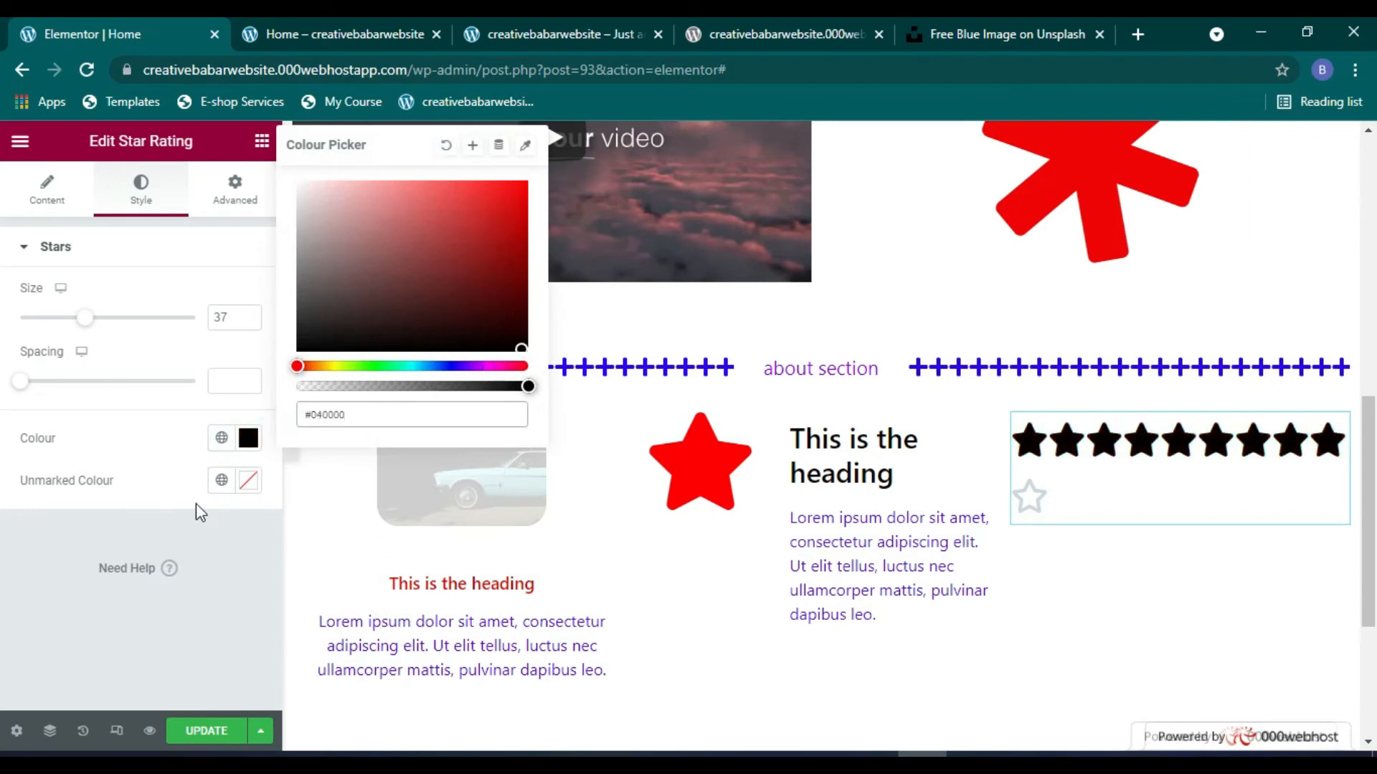
{"action": "left_click", "coordinate": [247, 482]}
{"action": "left_click", "coordinate": [302, 381]}
{"action": "left_click", "coordinate": [314, 381]}
{"action": "left_click_drag", "start_coordinate": [325, 386], "coordinate": [230, 382]}
{"action": "left_click_drag", "start_coordinate": [322, 317], "coordinate": [354, 200]}
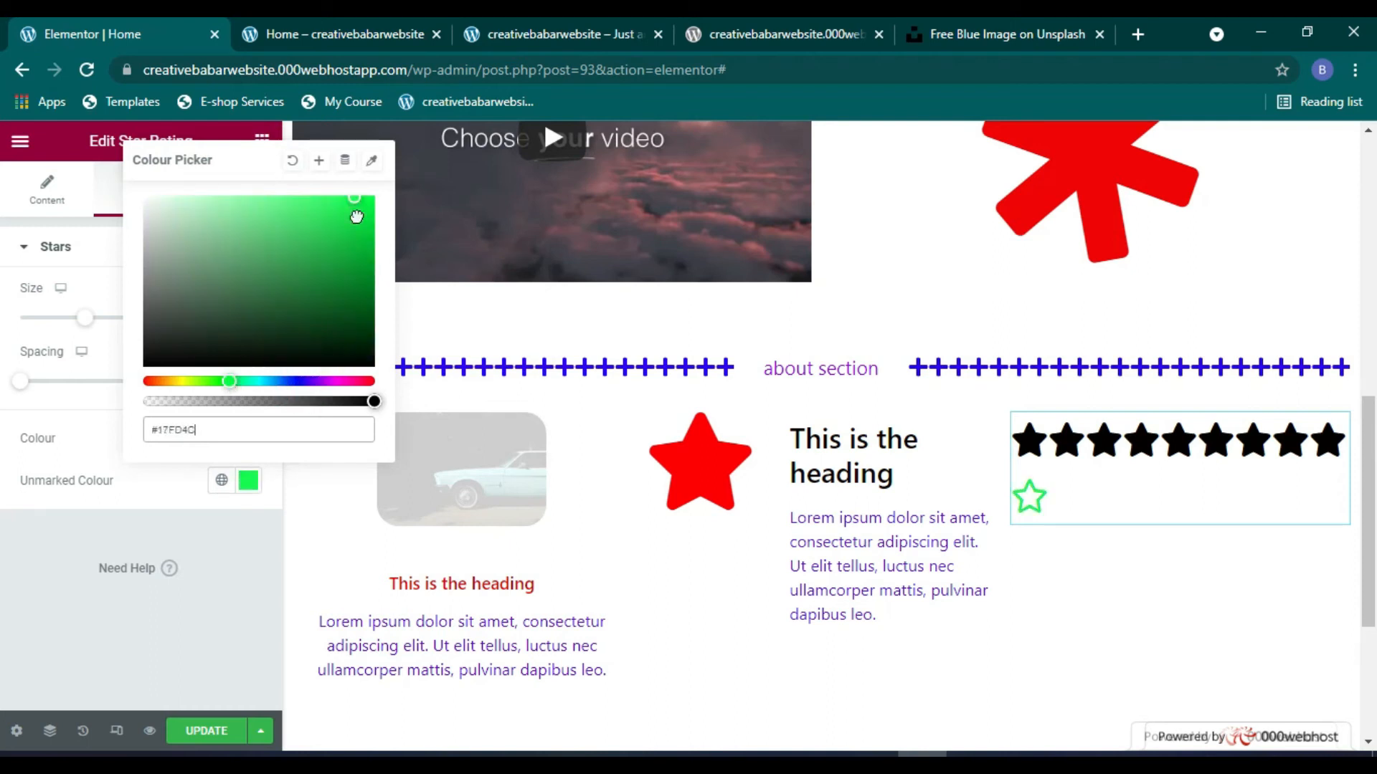
{"action": "left_click", "coordinate": [252, 481]}
Step: Colour the filled stars bright green (#0EEF4A)
{"action": "left_click", "coordinate": [249, 441]}
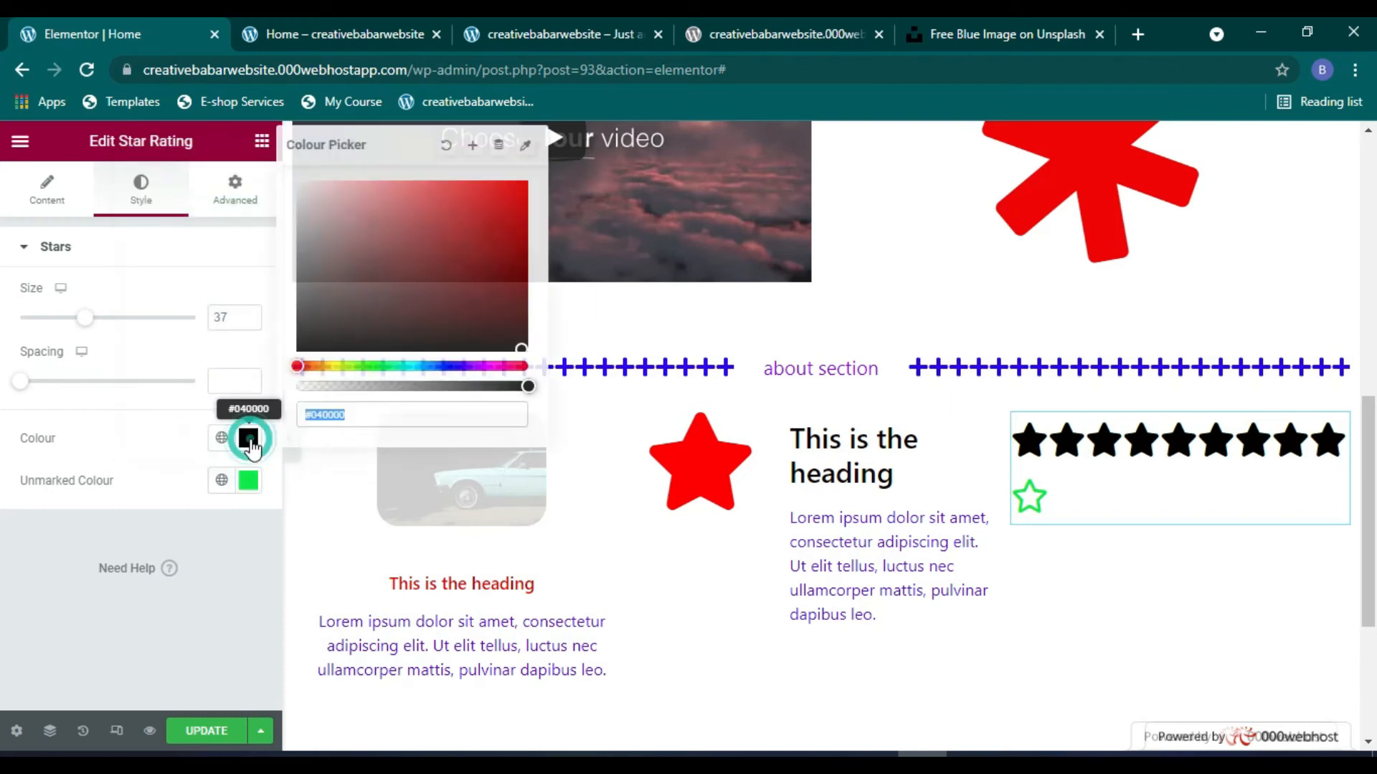
{"action": "left_click", "coordinate": [384, 367]}
{"action": "left_click", "coordinate": [515, 191]}
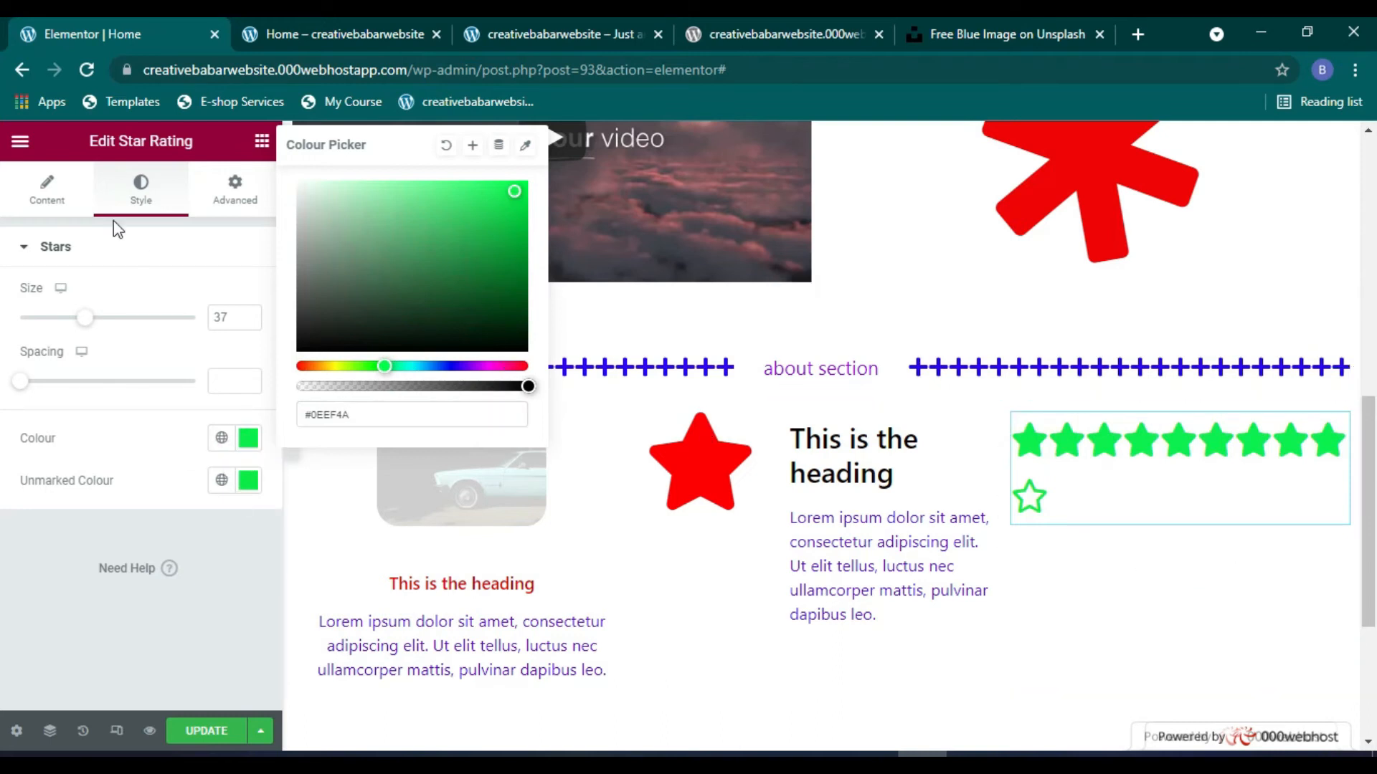
{"action": "left_click", "coordinate": [67, 200]}
{"action": "left_click", "coordinate": [262, 140]}
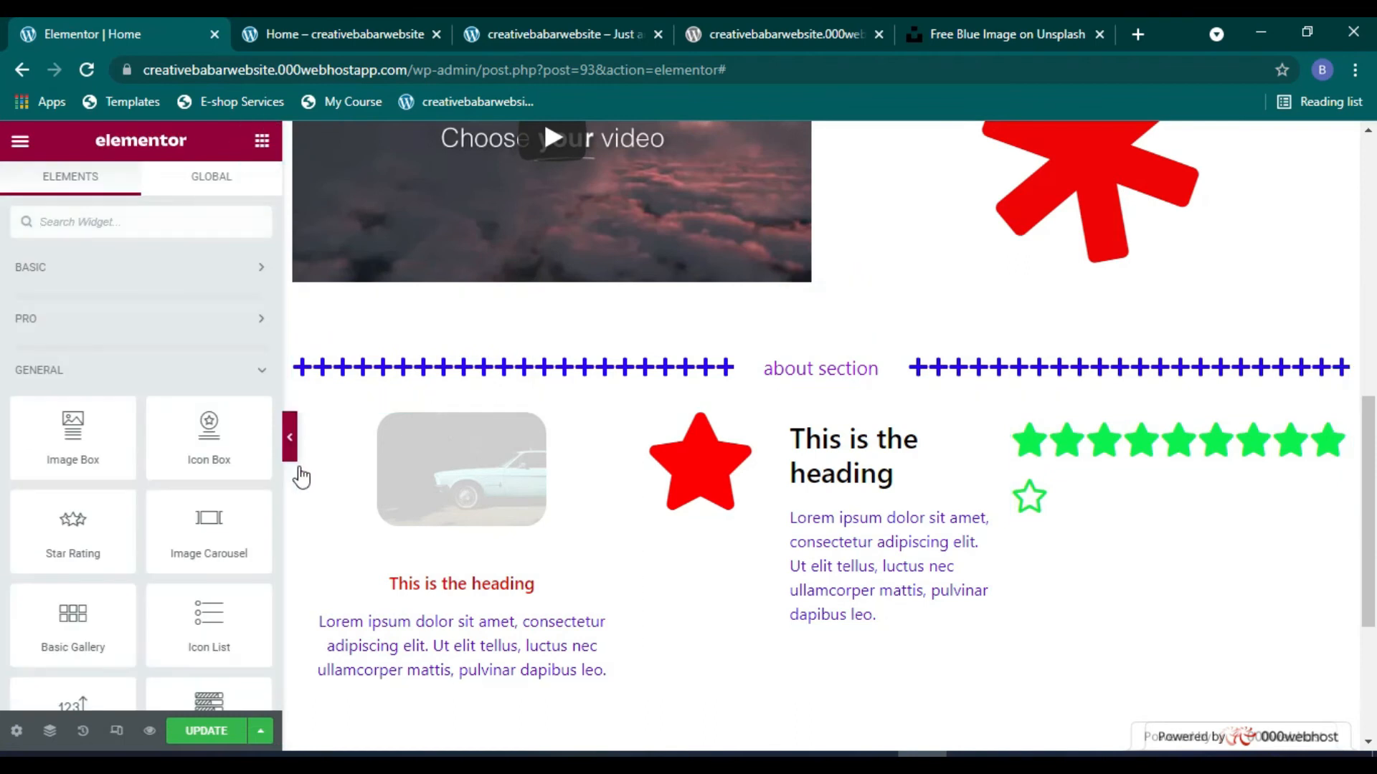
Step: Add a two-column section below the rating row with a Basic Gallery in the left column
{"action": "scroll", "coordinate": [679, 565], "scroll_direction": "down", "scroll_amount": 4}
{"action": "scroll", "coordinate": [71, 502], "scroll_direction": "down", "scroll_amount": 2}
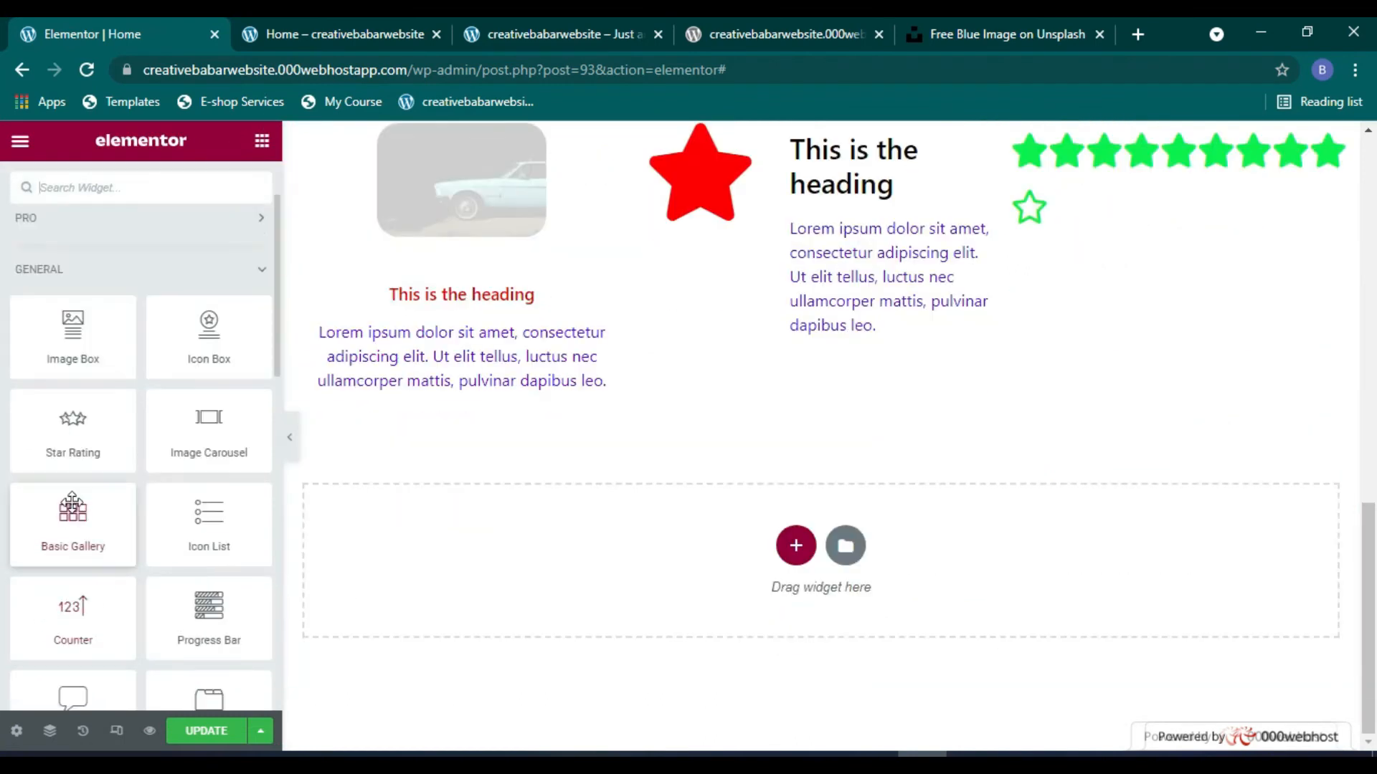
{"action": "left_click", "coordinate": [794, 545]}
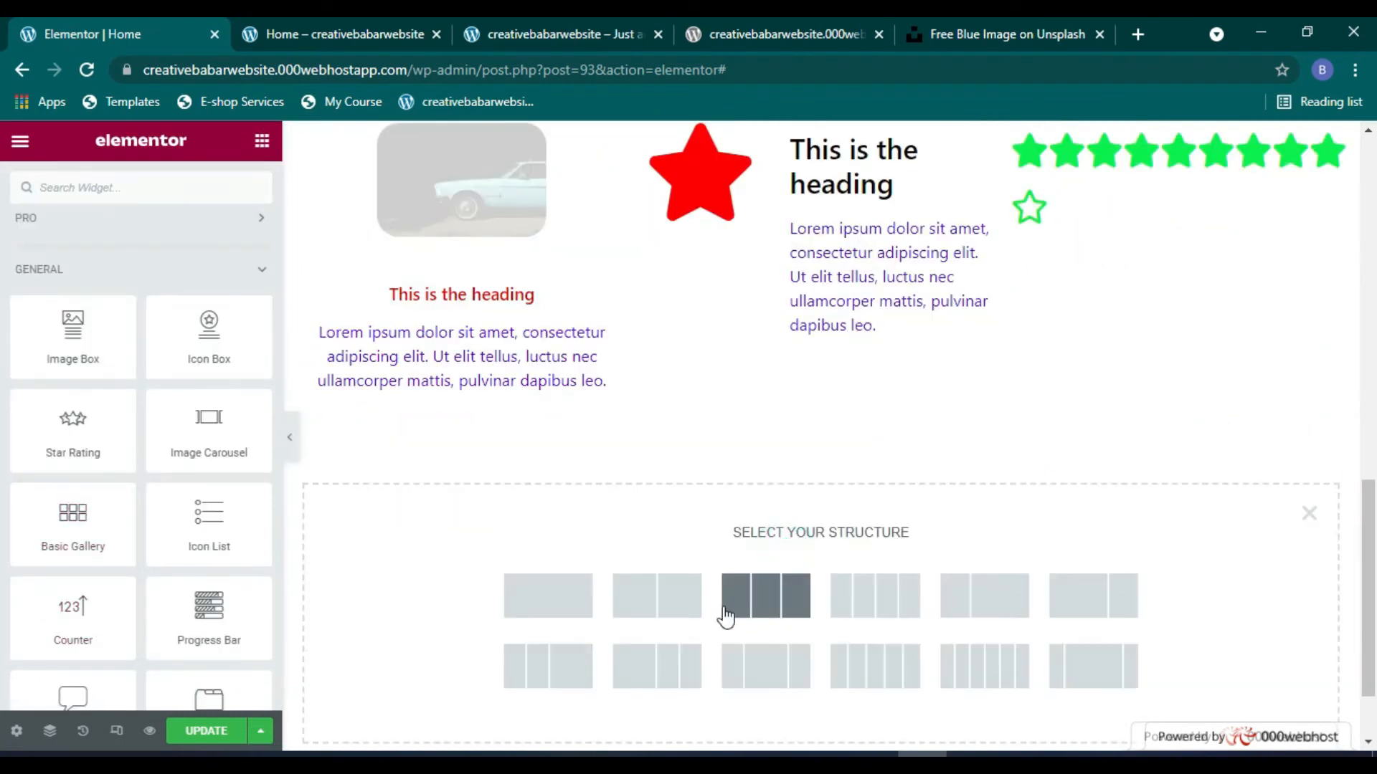
{"action": "left_click", "coordinate": [665, 611]}
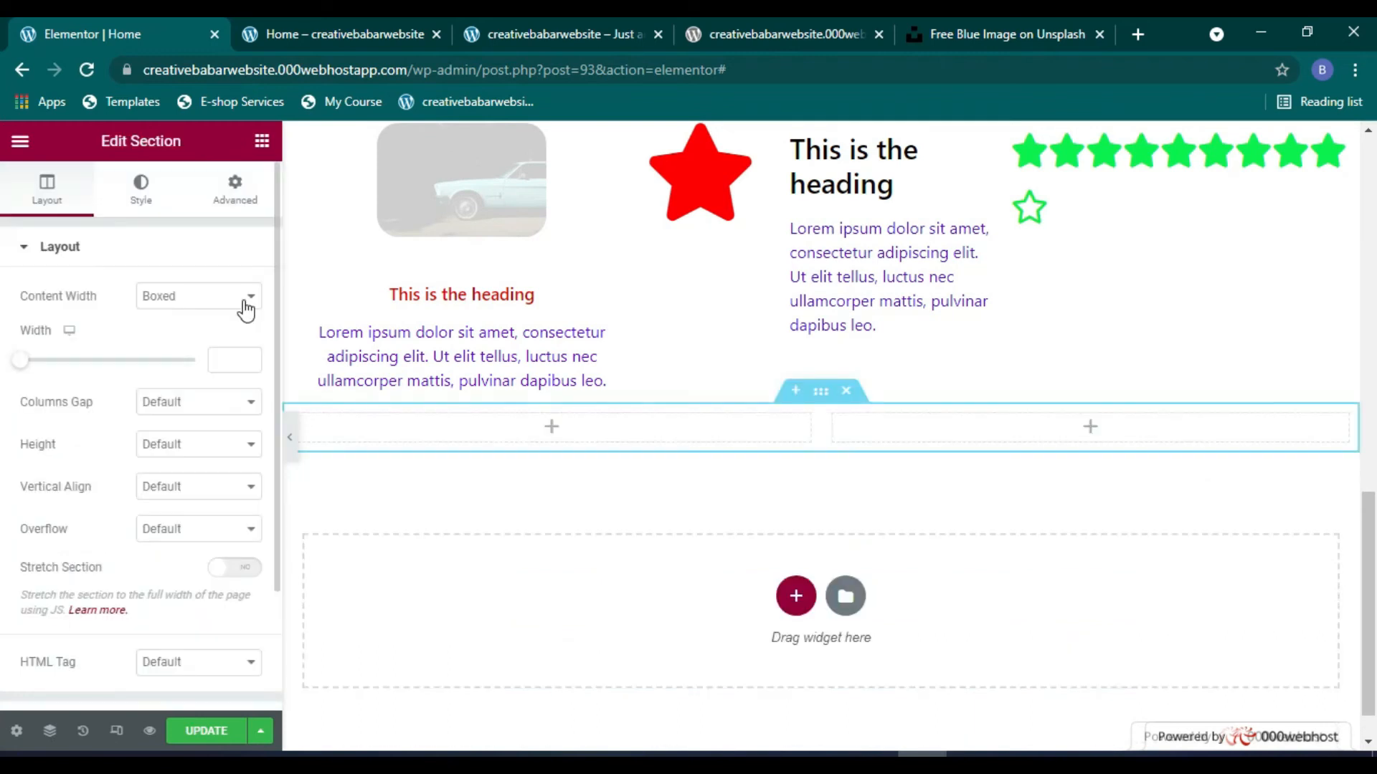
{"action": "left_click", "coordinate": [261, 144]}
{"action": "scroll", "coordinate": [165, 502], "scroll_direction": "down", "scroll_amount": 3}
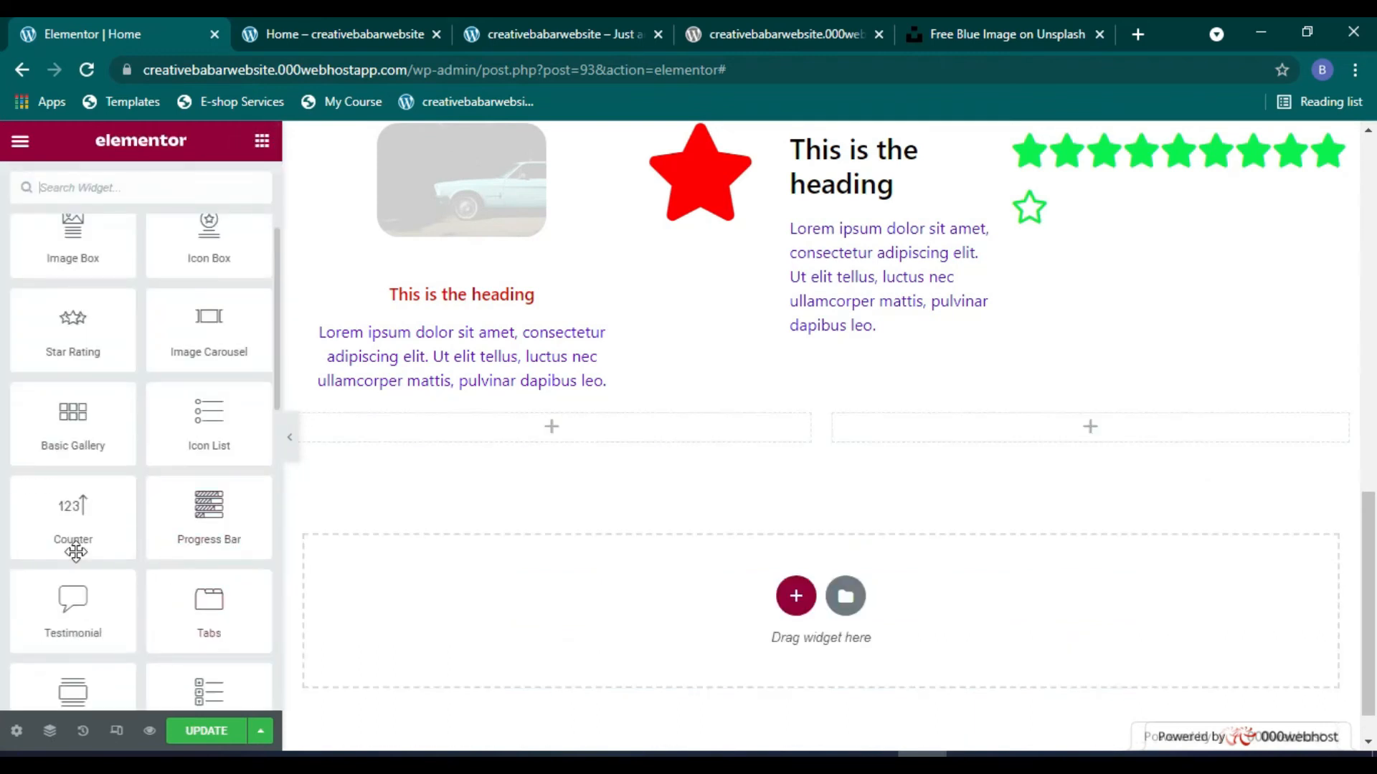
{"action": "left_click_drag", "start_coordinate": [59, 439], "coordinate": [563, 434]}
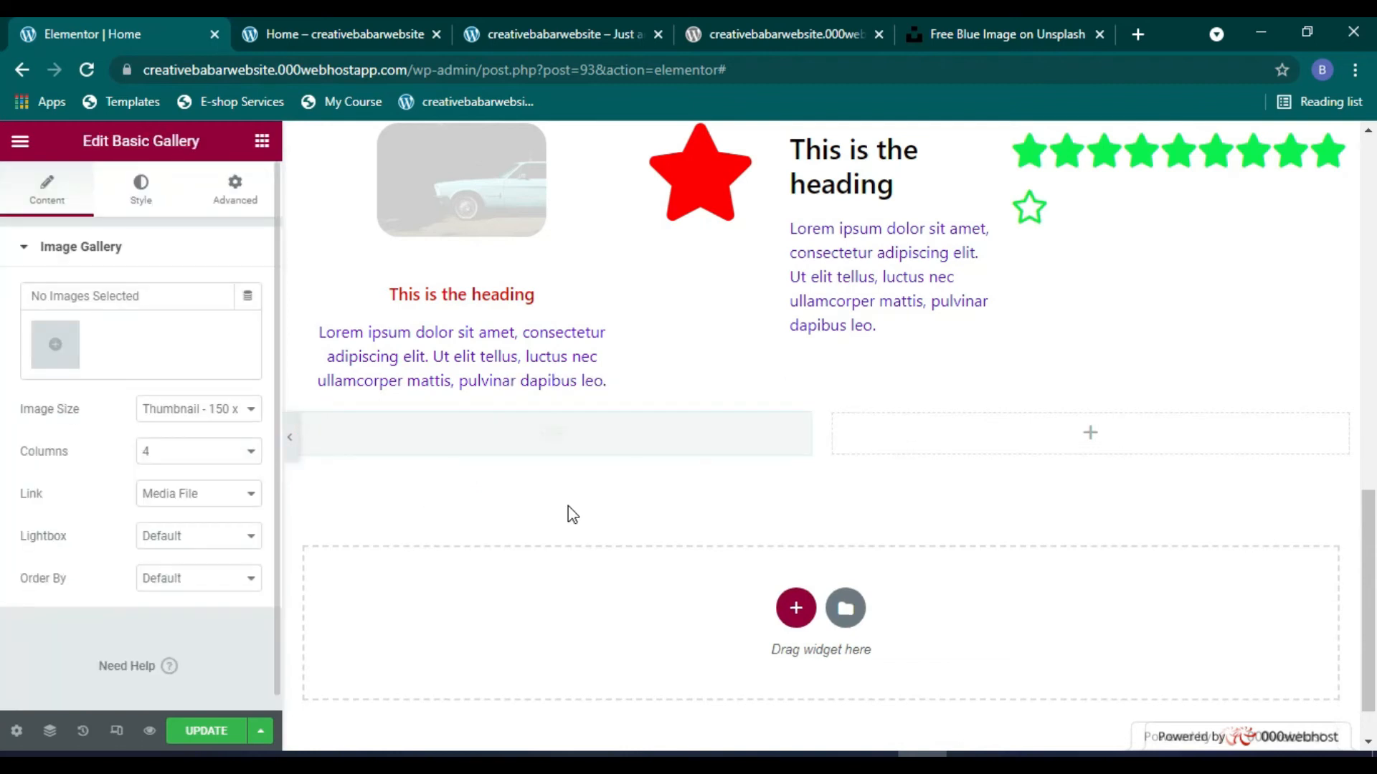
Step: Create and insert a gallery of the green B logo and WordPress tutorial images
{"action": "left_click", "coordinate": [55, 345]}
{"action": "left_click", "coordinate": [380, 221]}
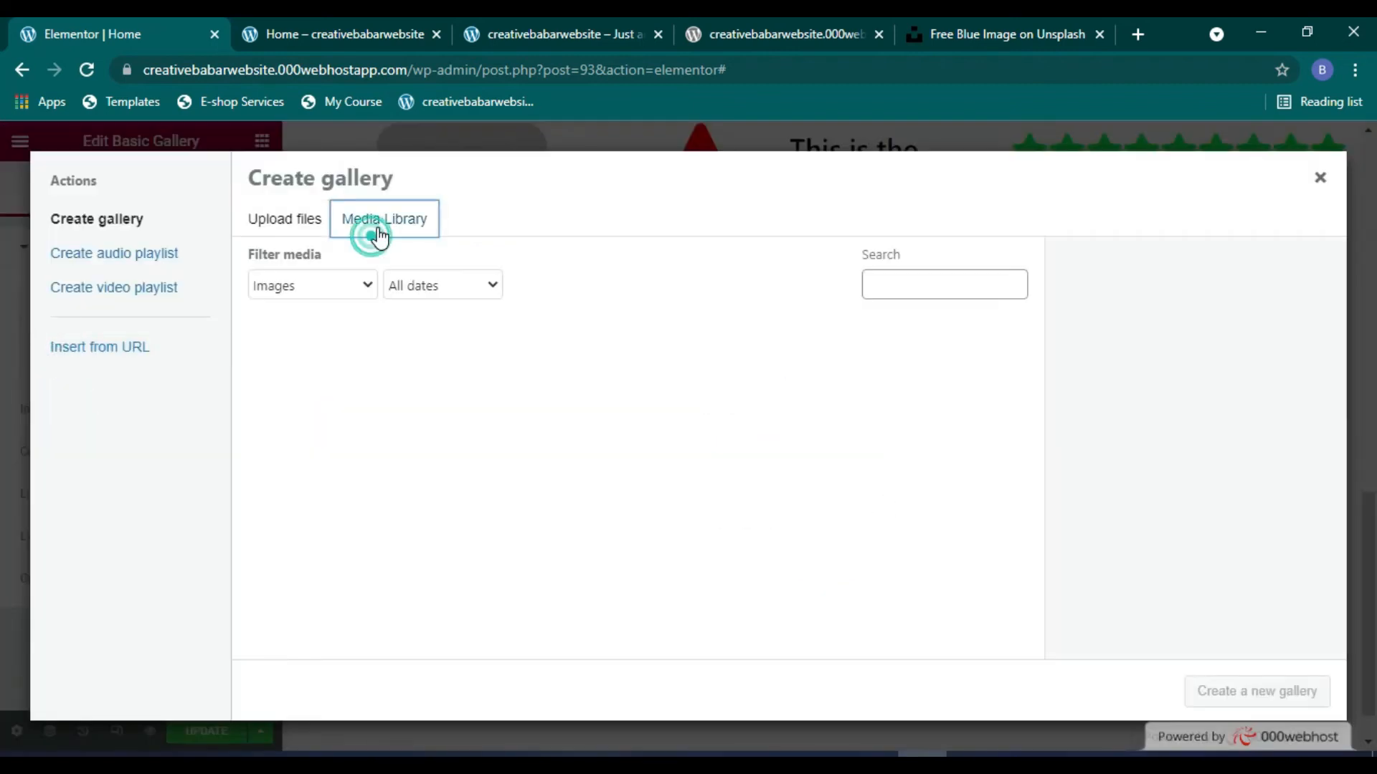
{"action": "left_click", "coordinate": [466, 400]}
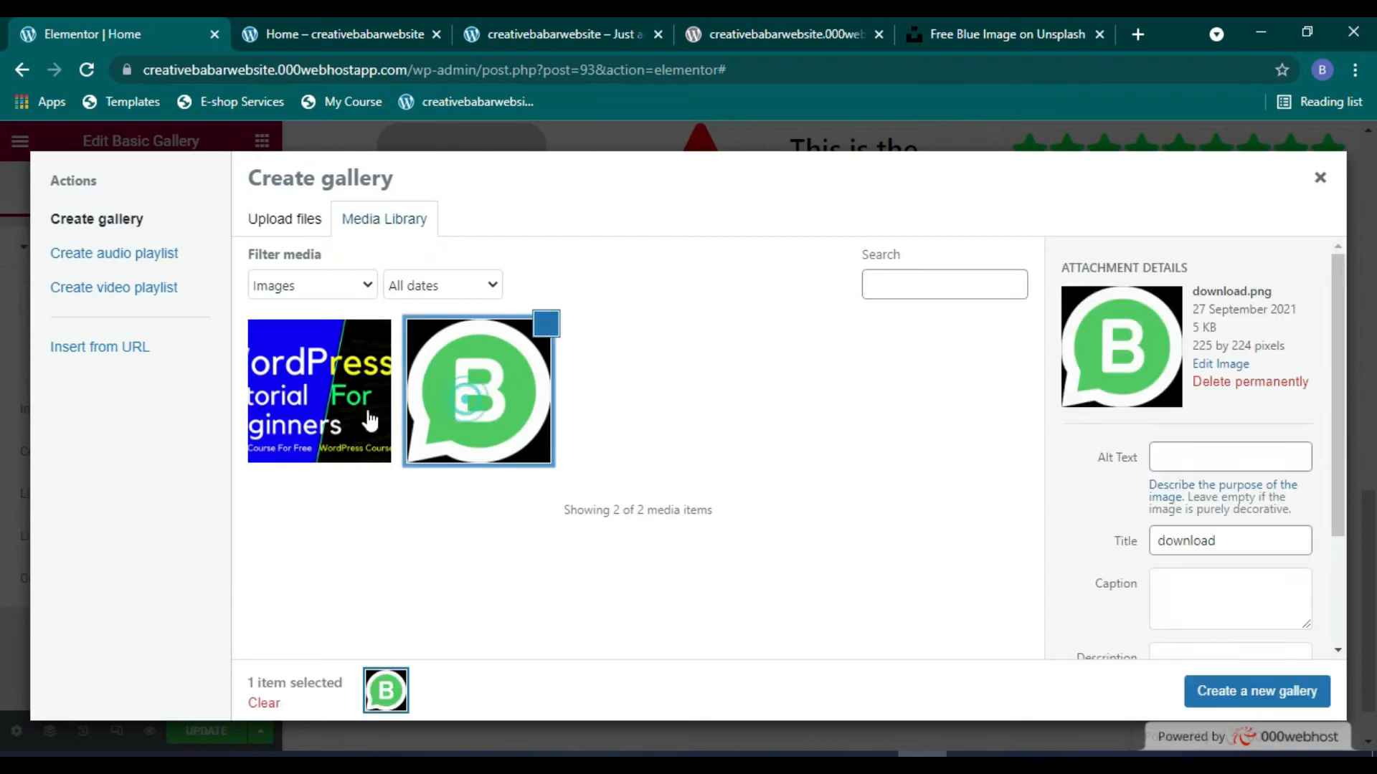
{"action": "left_click", "coordinate": [337, 430]}
{"action": "left_click", "coordinate": [1255, 699]}
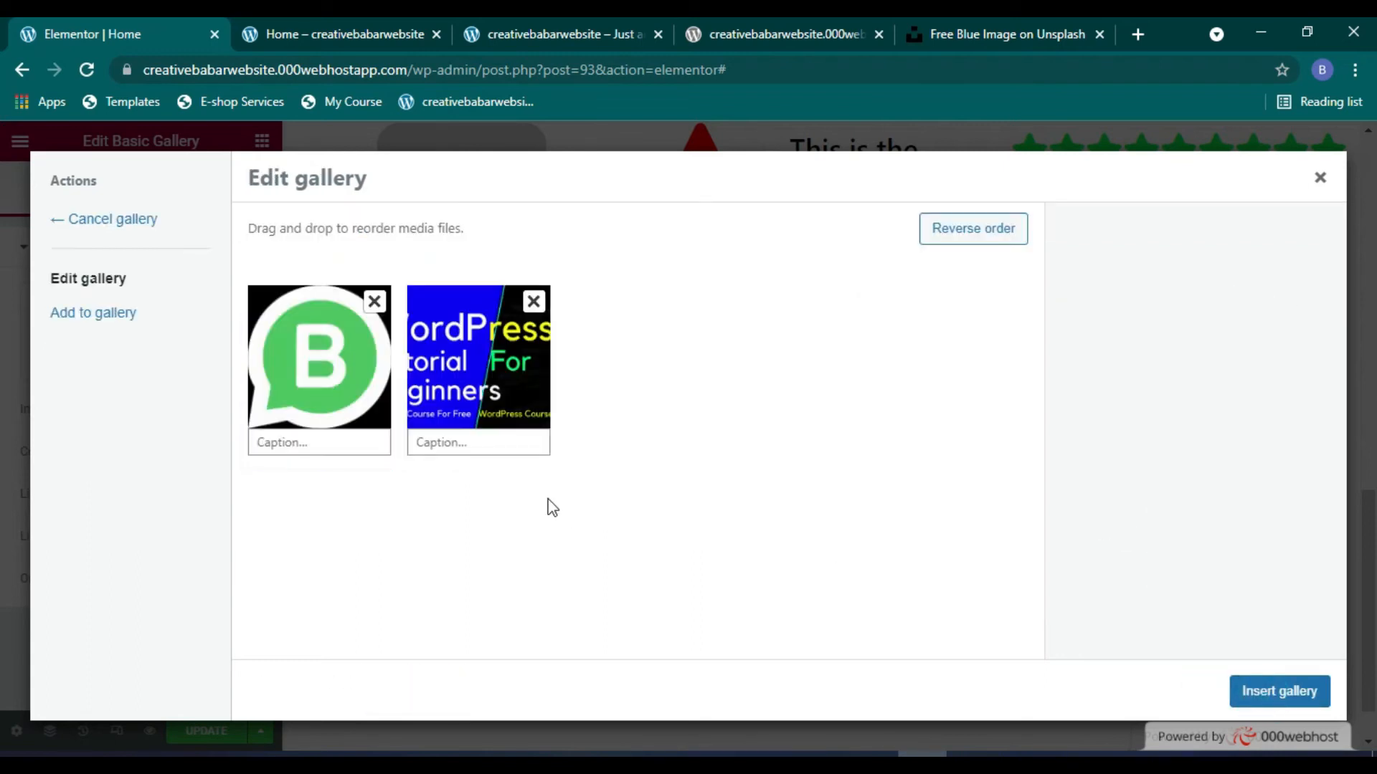
{"action": "left_click", "coordinate": [1273, 695]}
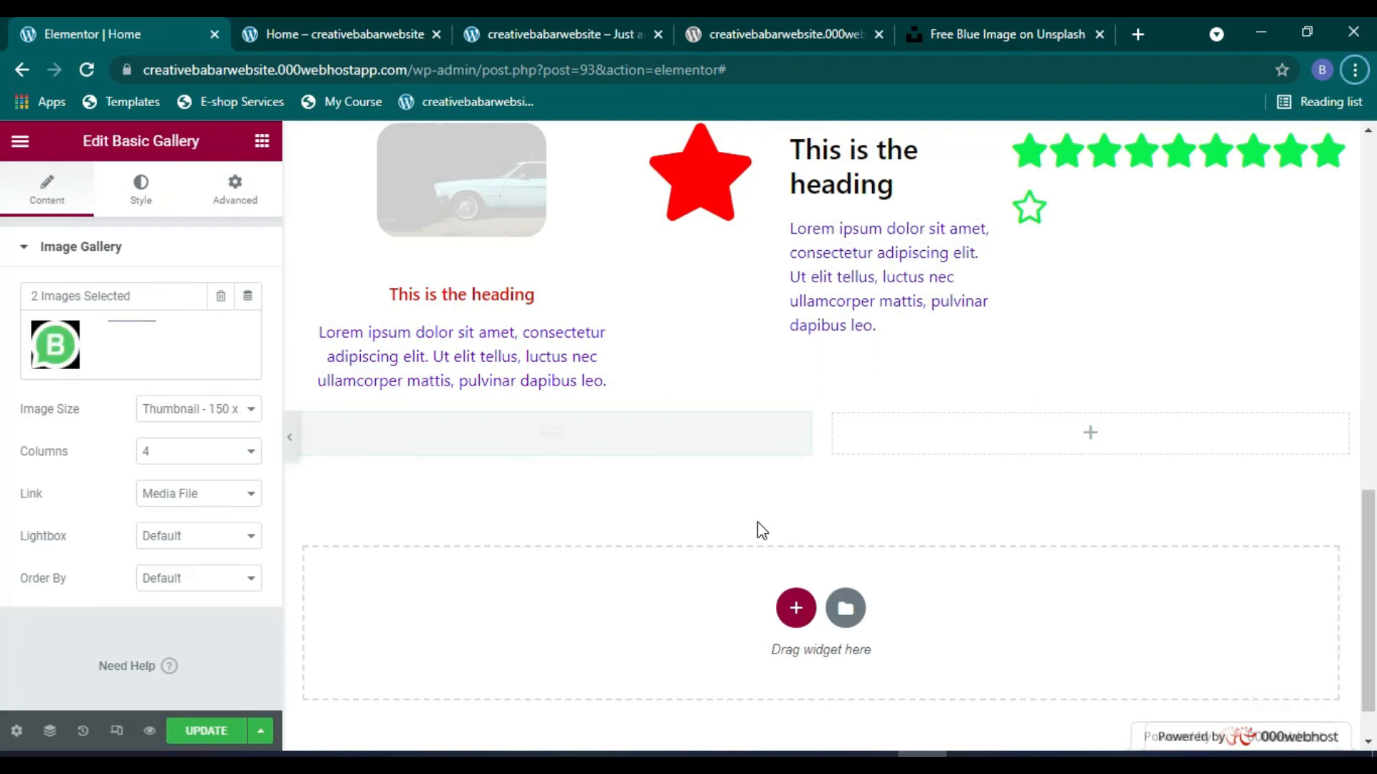
Step: Set the gallery back to 4 columns after trying 1 and 2 columns
{"action": "left_click", "coordinate": [222, 459]}
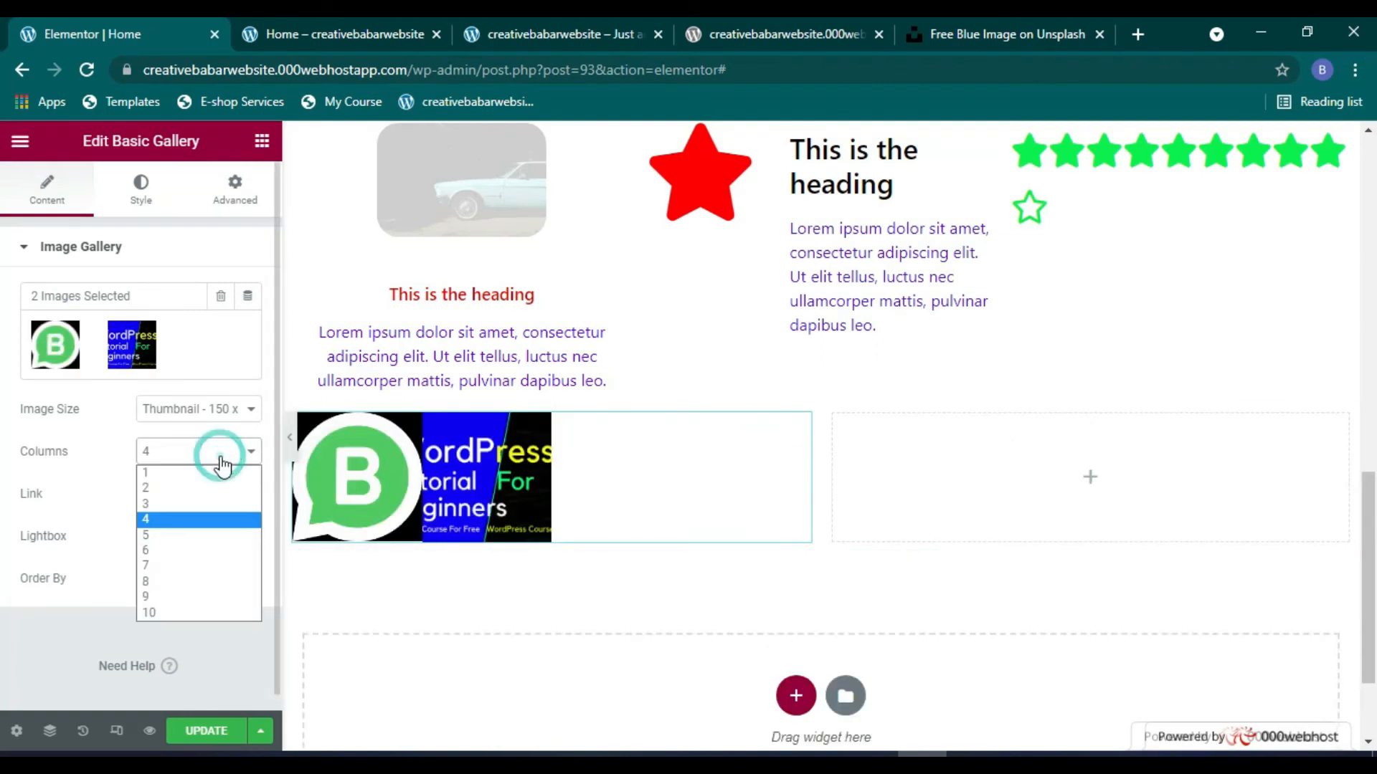
{"action": "left_click", "coordinate": [214, 471]}
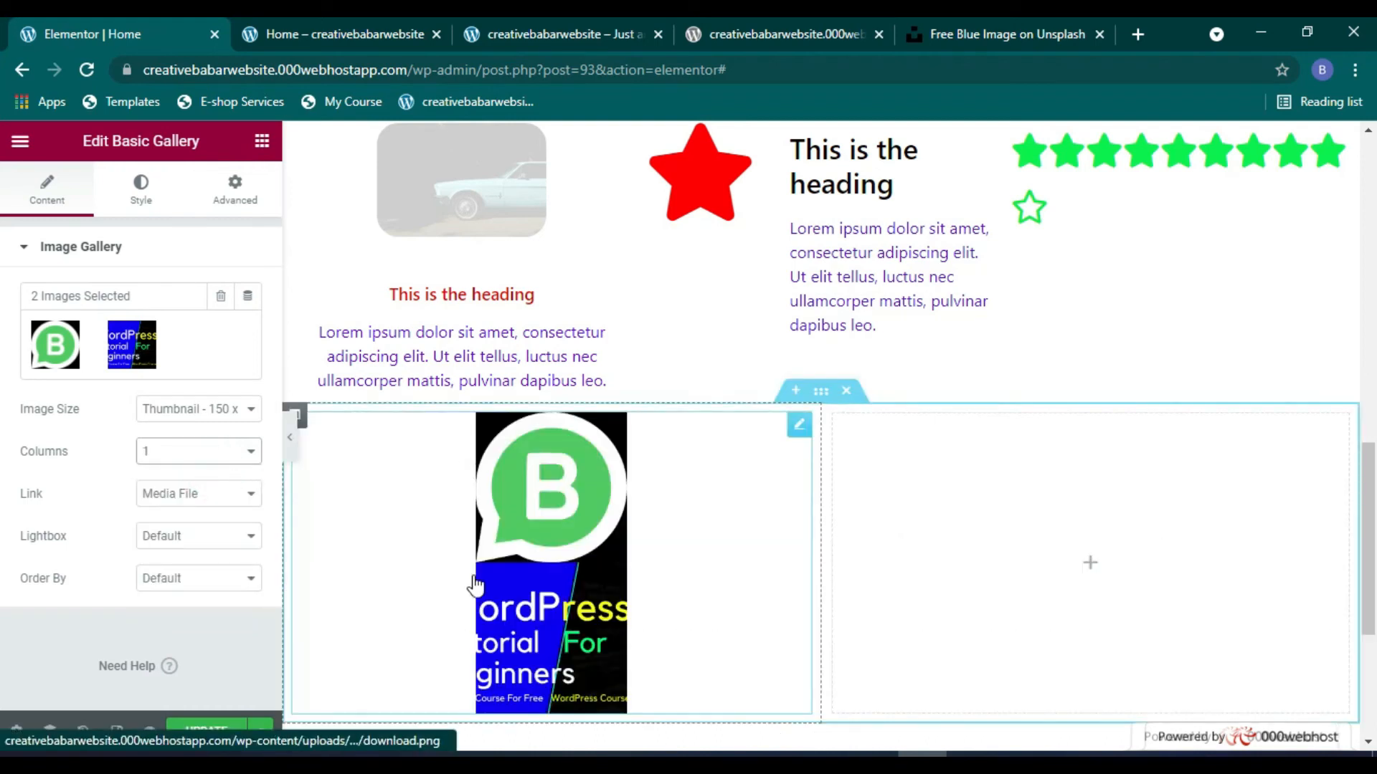
{"action": "scroll", "coordinate": [476, 585], "scroll_direction": "down", "scroll_amount": 1}
{"action": "left_click", "coordinate": [200, 450]}
{"action": "left_click", "coordinate": [183, 487]}
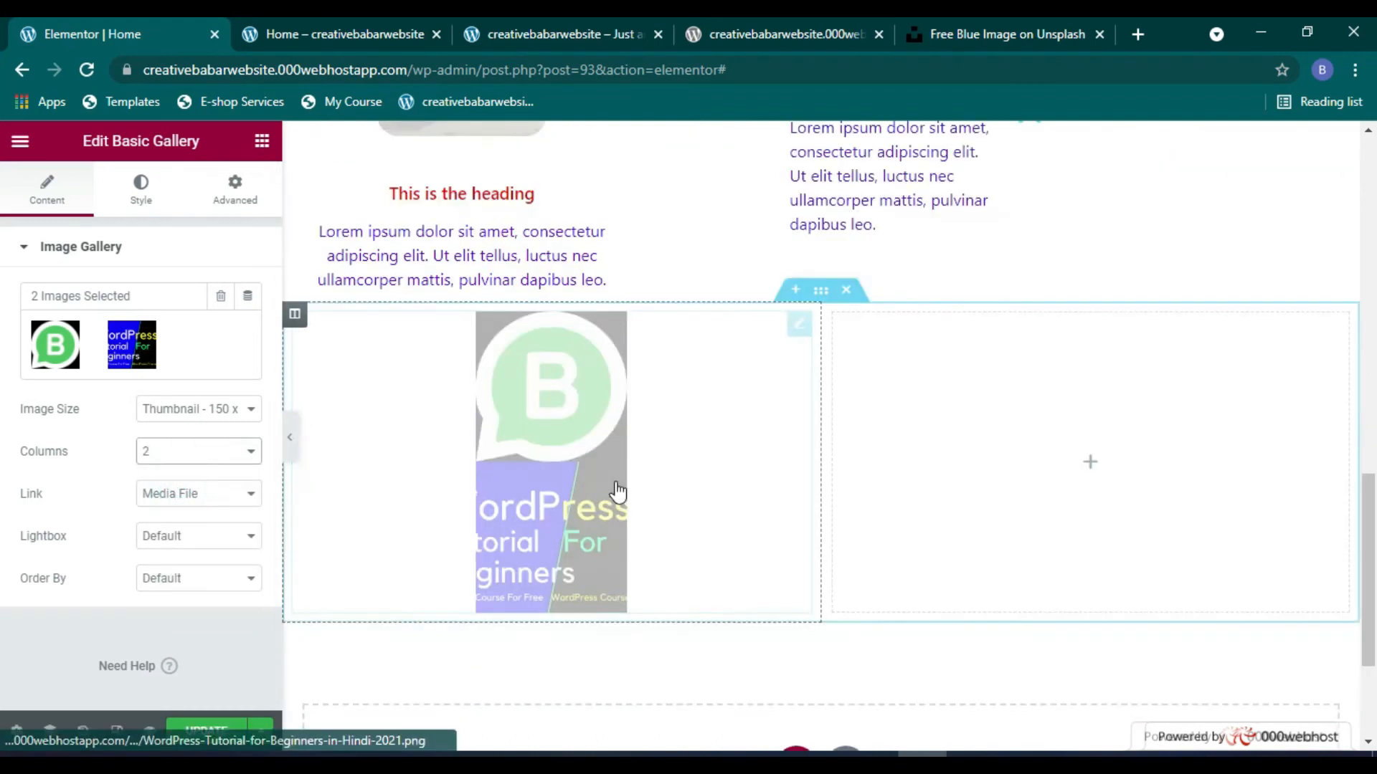
{"action": "left_click", "coordinate": [222, 452]}
{"action": "left_click", "coordinate": [190, 516]}
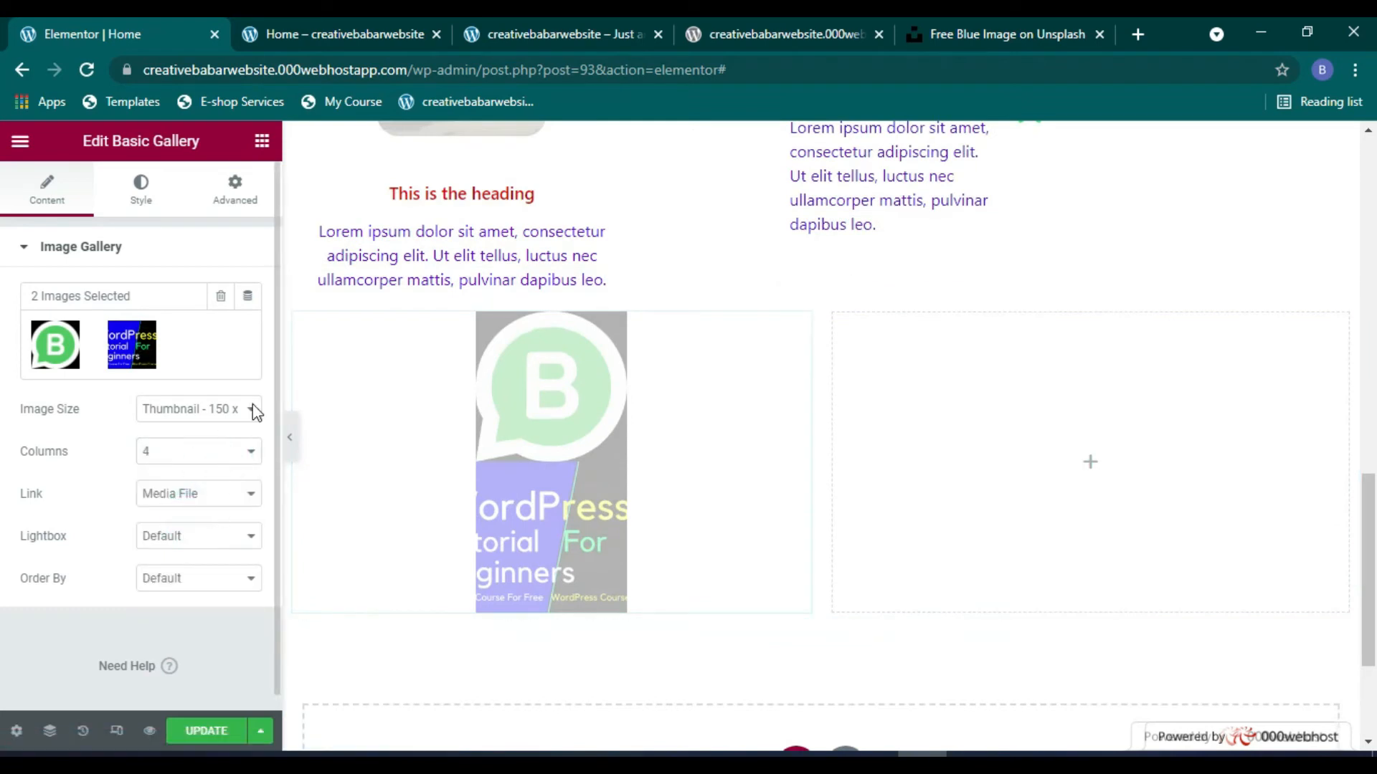
Step: Turn the gallery lightbox to Yes and update the page
{"action": "left_click", "coordinate": [206, 538]}
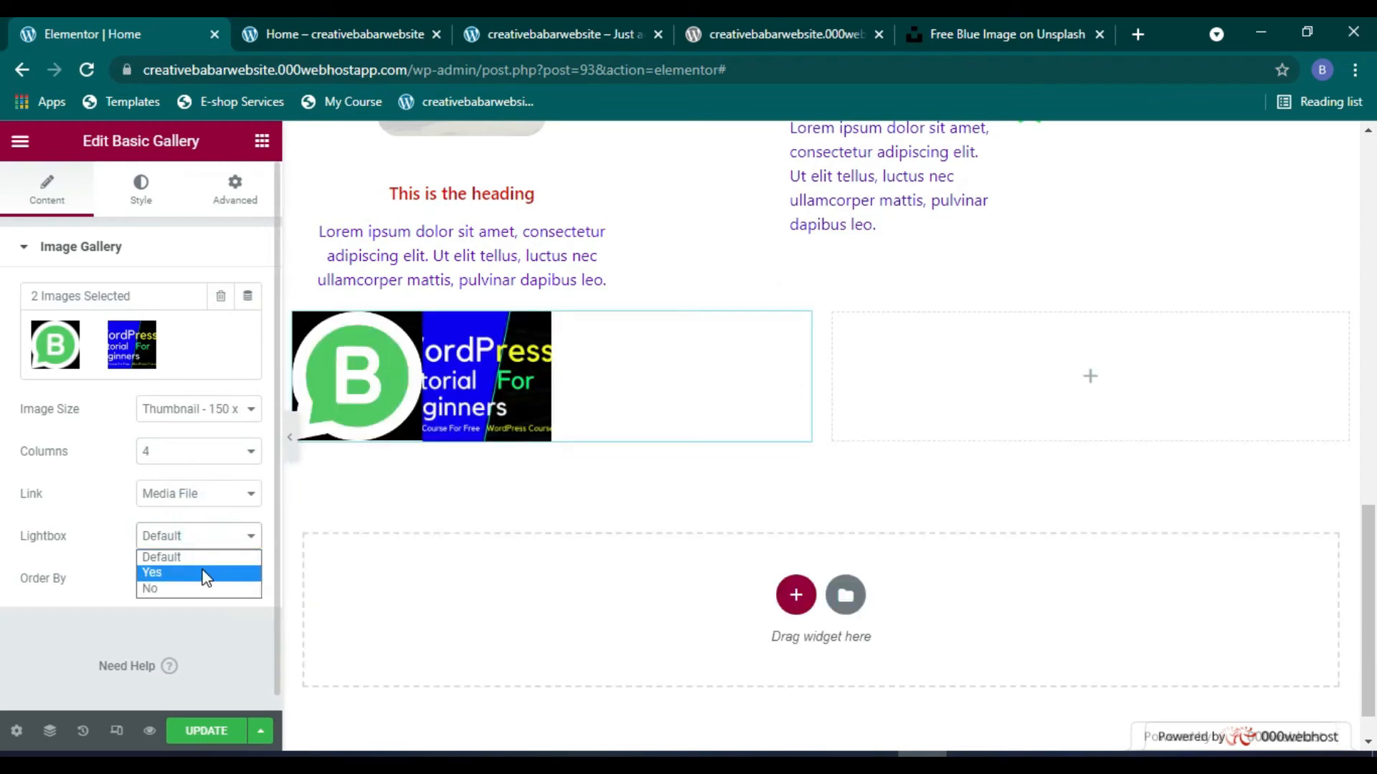
{"action": "left_click", "coordinate": [206, 574]}
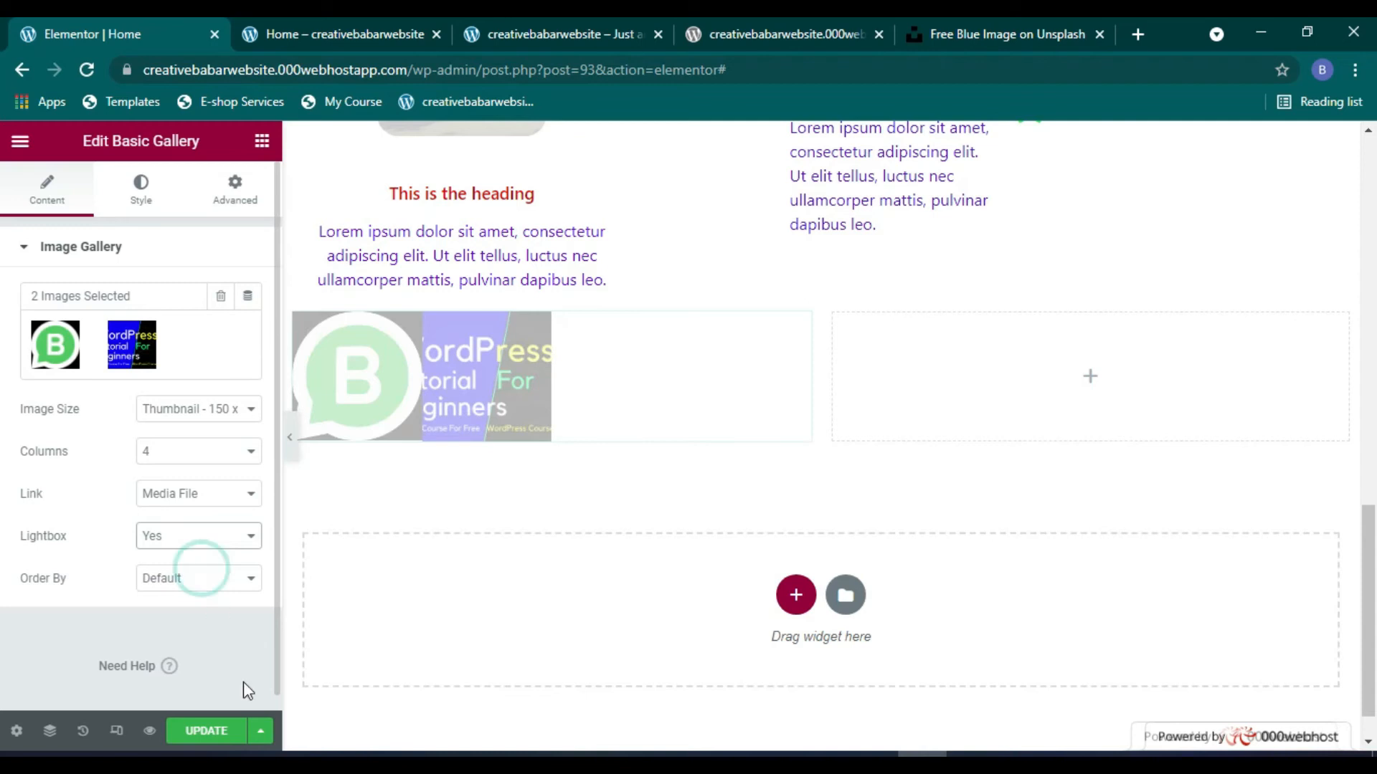
{"action": "left_click", "coordinate": [217, 734]}
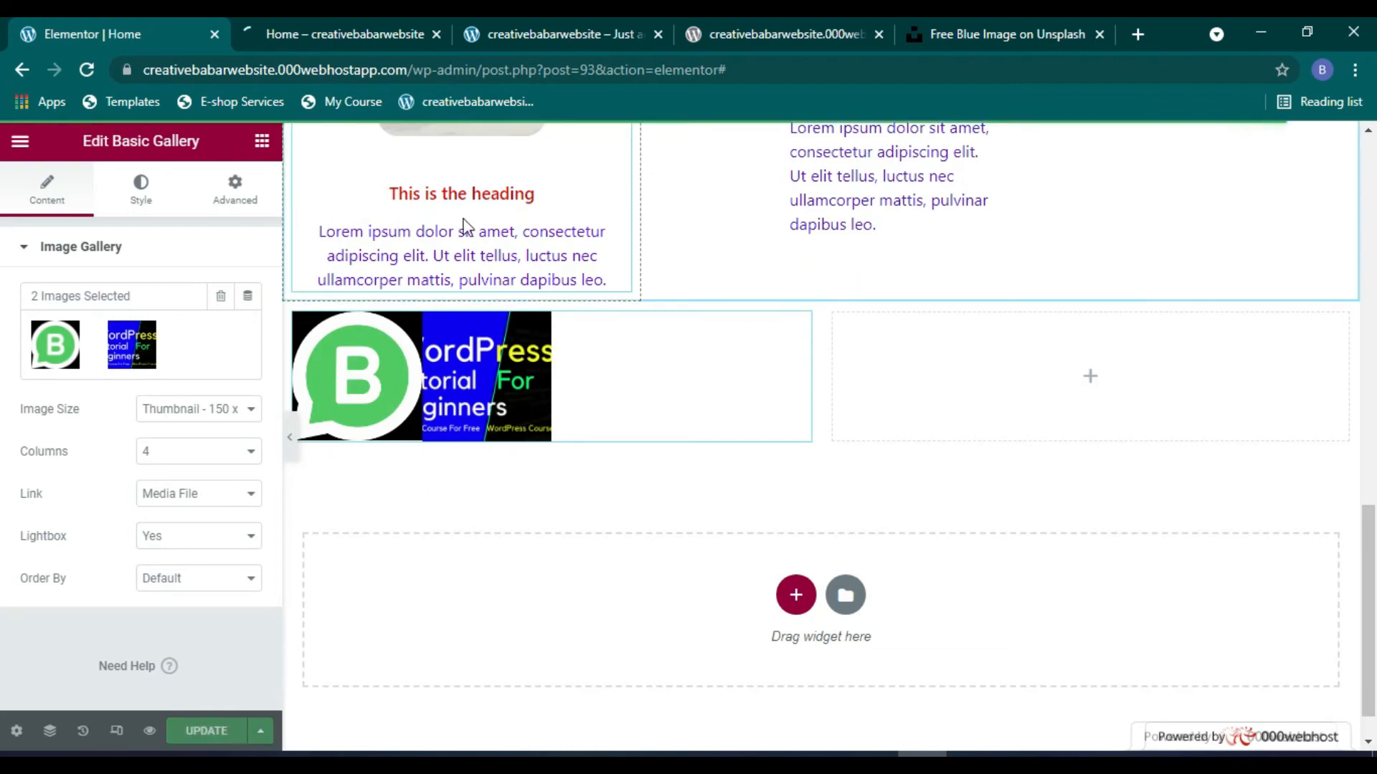
{"action": "left_click", "coordinate": [342, 21]}
{"action": "scroll", "coordinate": [628, 513], "scroll_direction": "down", "scroll_amount": 2}
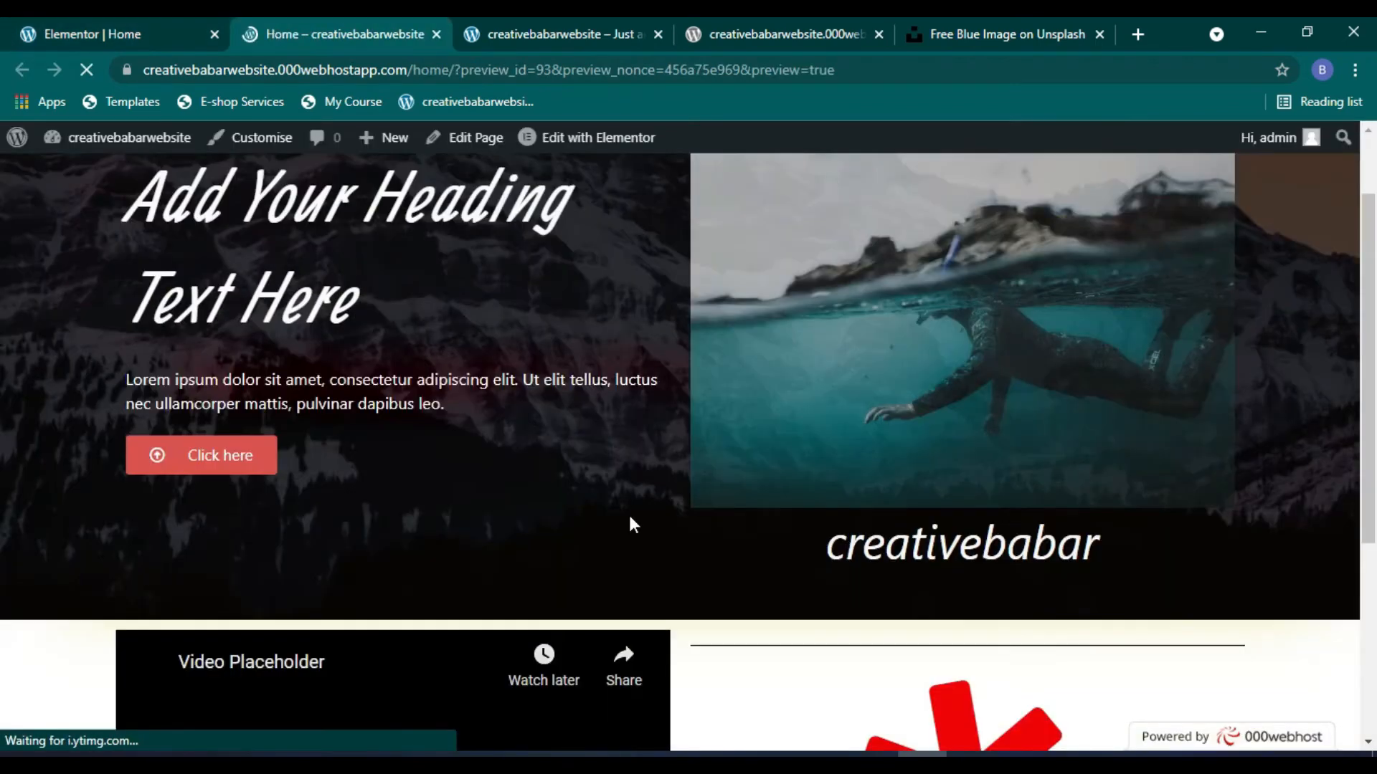
{"action": "scroll", "coordinate": [484, 450], "scroll_direction": "down", "scroll_amount": 6}
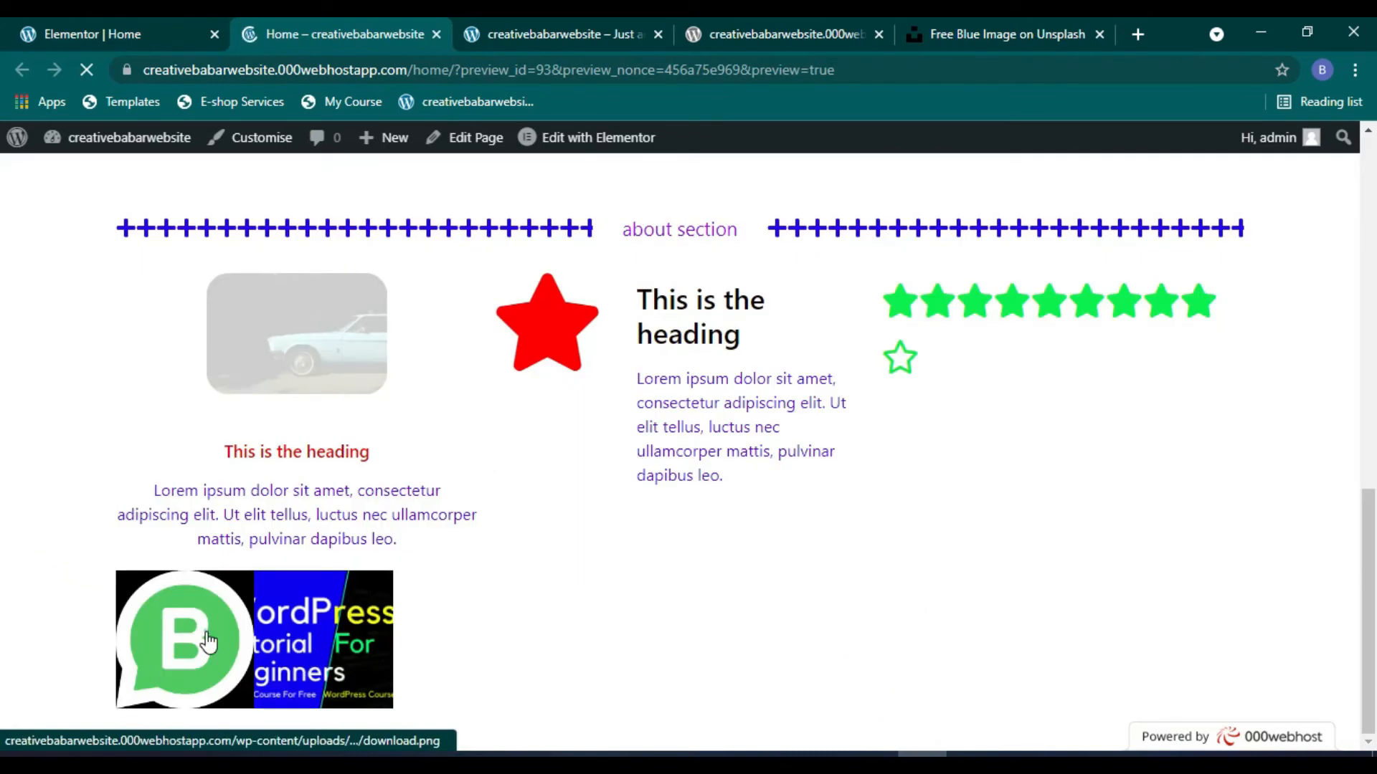
{"action": "left_click", "coordinate": [208, 641]}
{"action": "left_click", "coordinate": [1264, 454]}
{"action": "left_click", "coordinate": [1260, 455]}
{"action": "left_click", "coordinate": [1260, 455]}
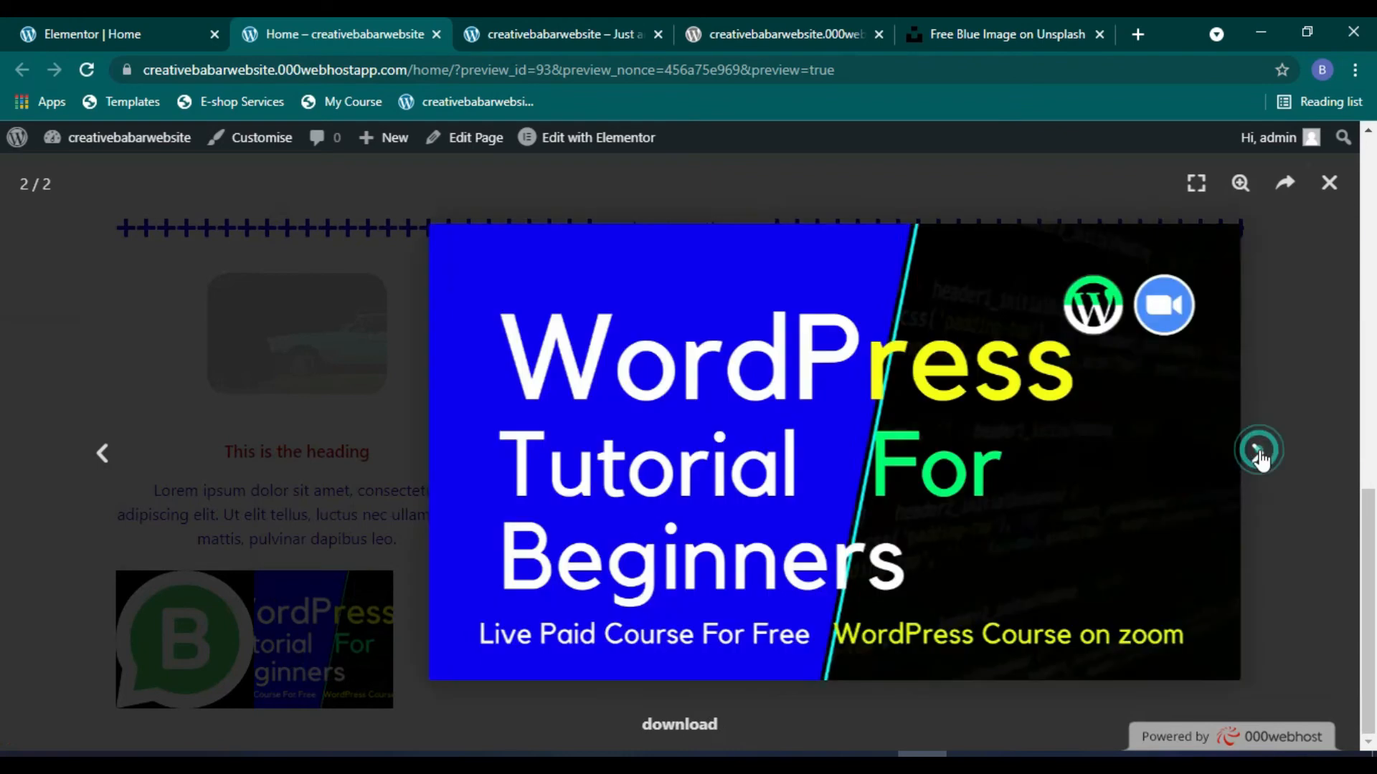
{"action": "left_click", "coordinate": [1259, 453]}
{"action": "left_click", "coordinate": [1259, 448]}
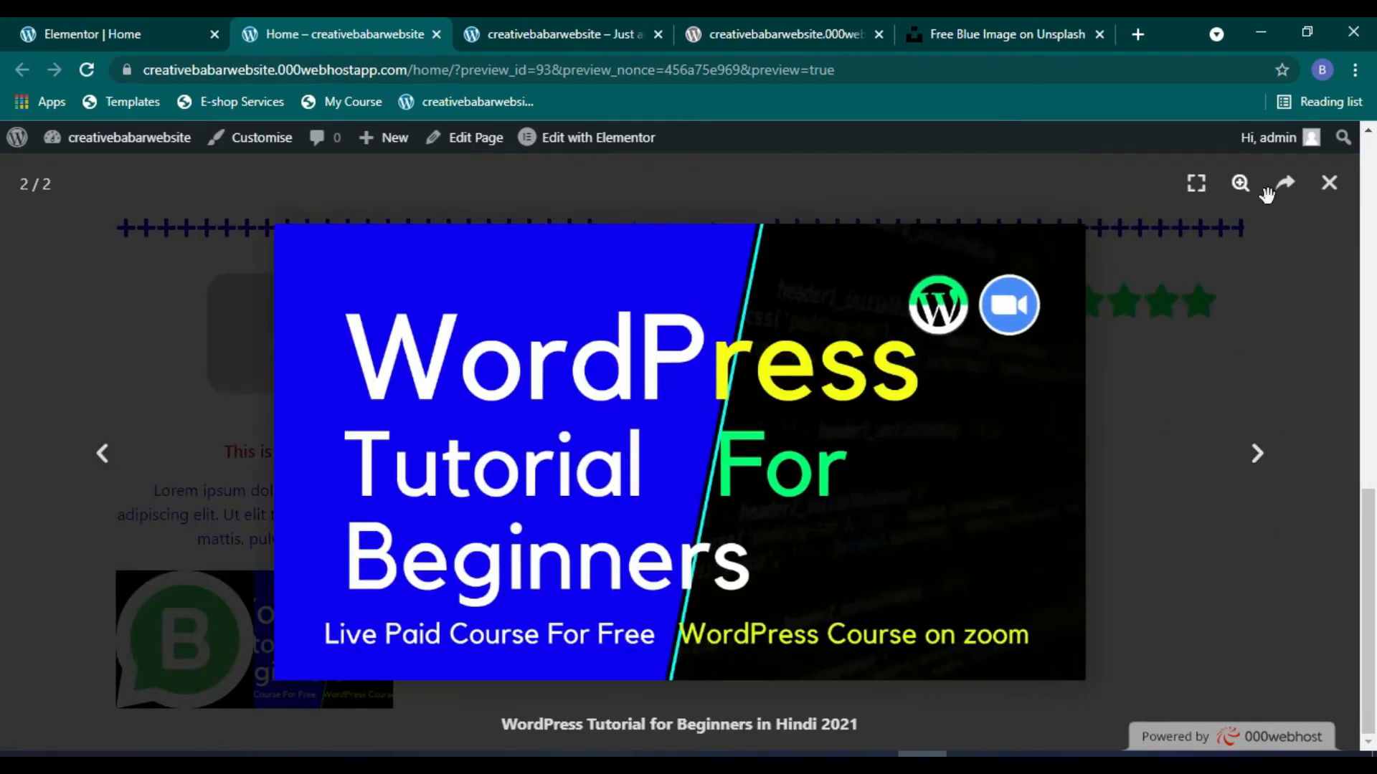
{"action": "left_click", "coordinate": [1290, 314]}
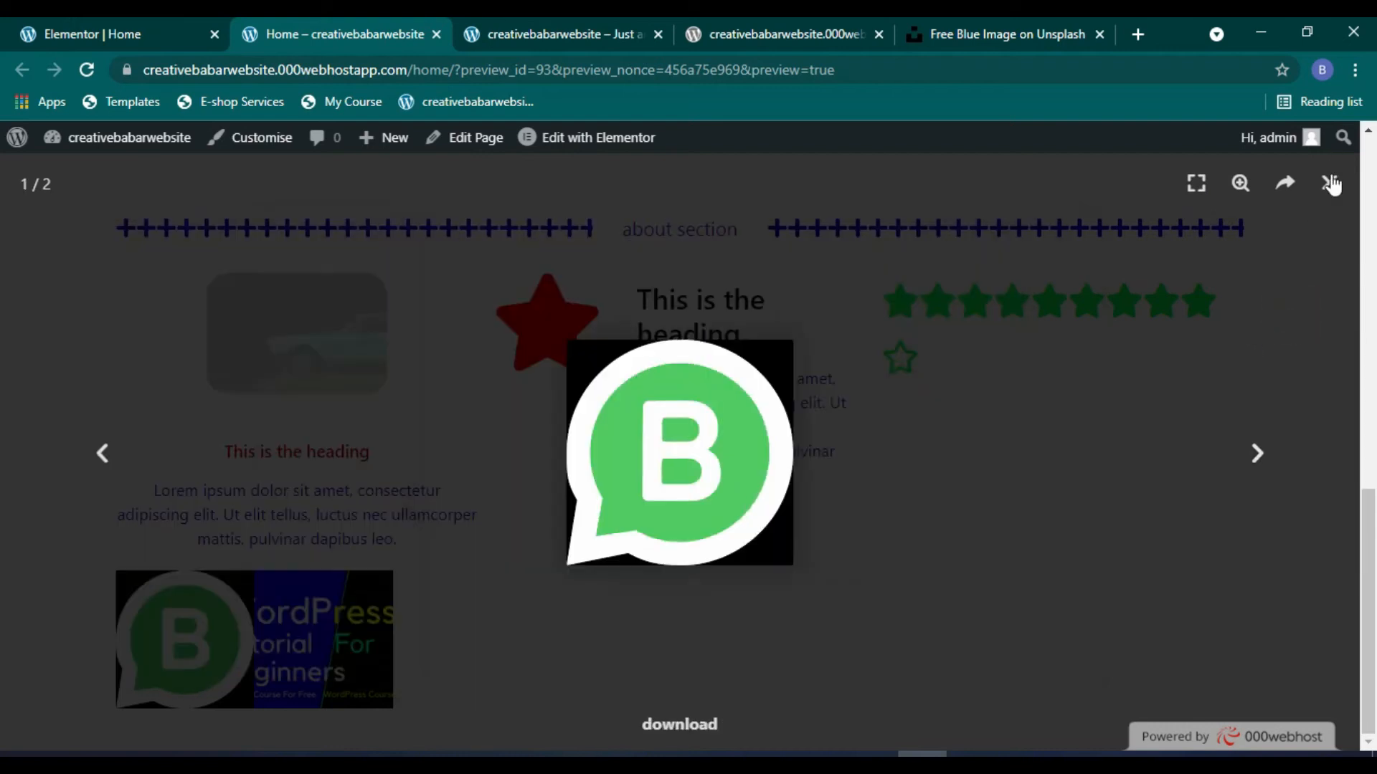
{"action": "left_click", "coordinate": [1332, 202]}
{"action": "left_click", "coordinate": [182, 32]}
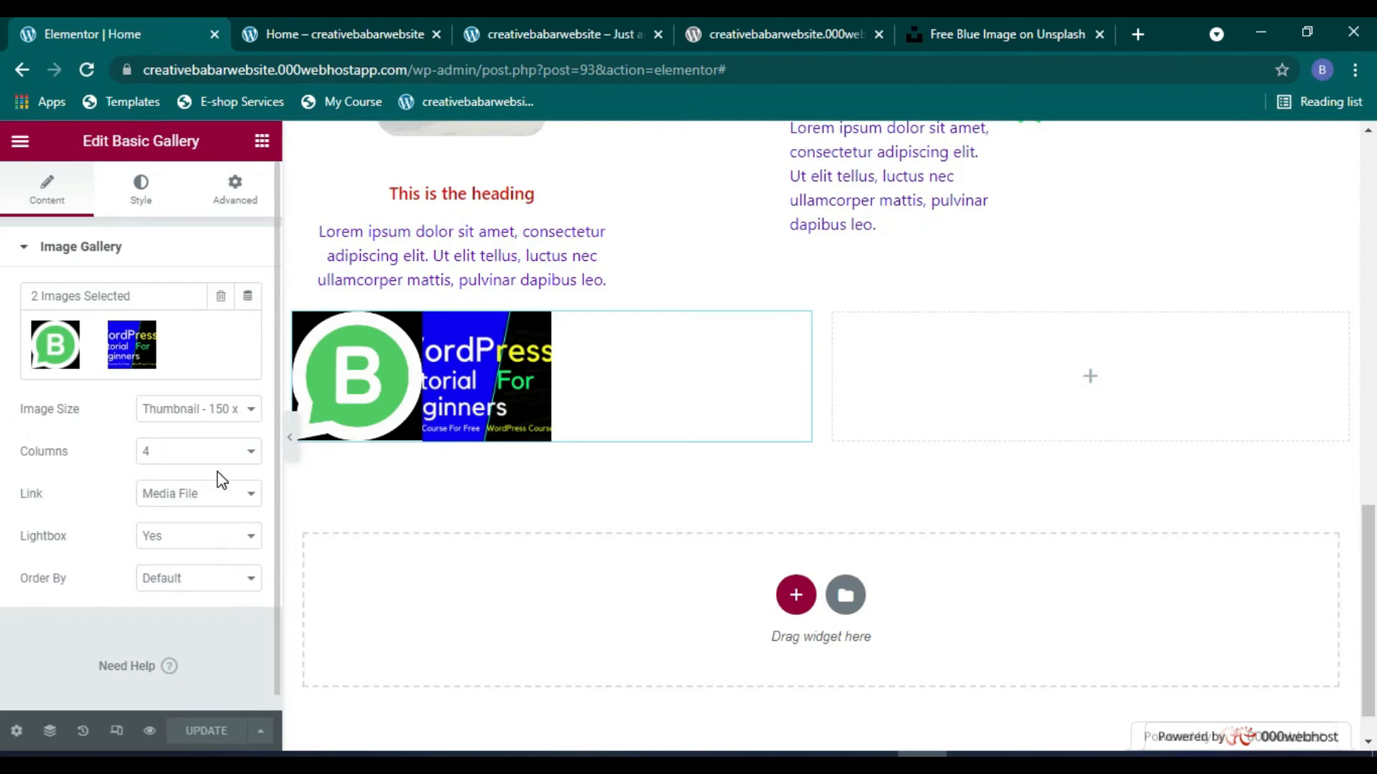
Step: Set the gallery's image spacing to Custom 38 in the Style settings
{"action": "scroll", "coordinate": [215, 545], "scroll_direction": "down", "scroll_amount": 1}
{"action": "left_click", "coordinate": [162, 192]}
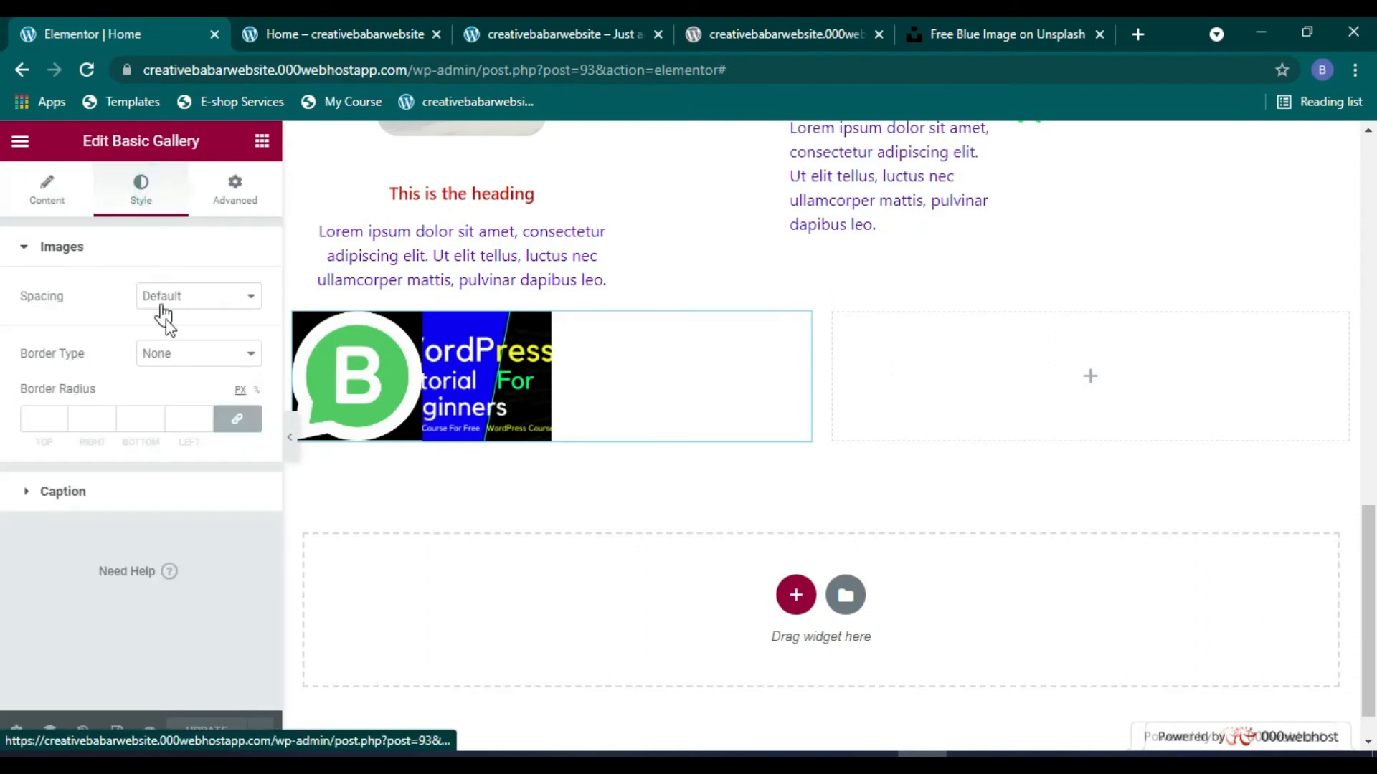
{"action": "left_click", "coordinate": [233, 294]}
{"action": "left_click", "coordinate": [204, 332]}
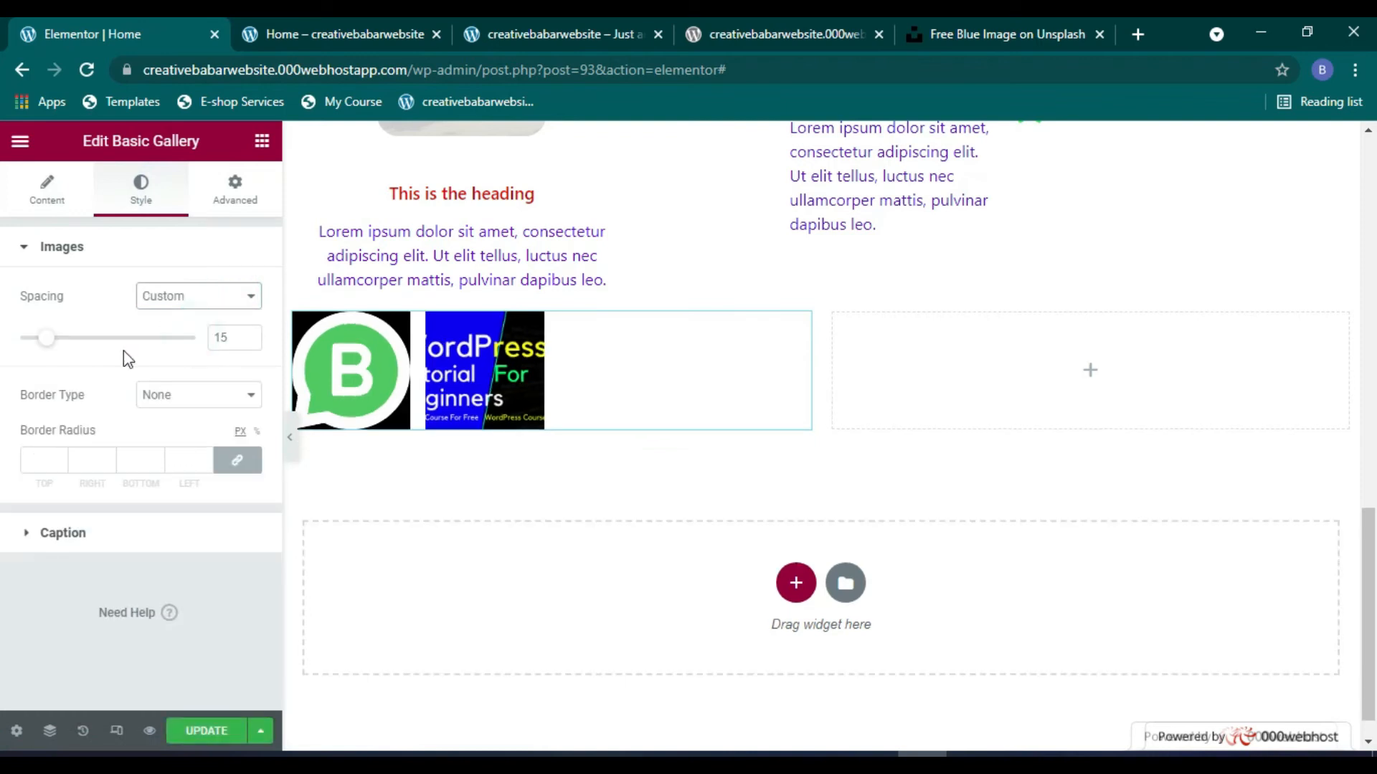
{"action": "mouse_move", "coordinate": [53, 349]}
{"action": "left_mouse_down"}
{"action": "mouse_move", "coordinate": [120, 347]}
{"action": "mouse_move", "coordinate": [66, 351]}
{"action": "left_mouse_up"}
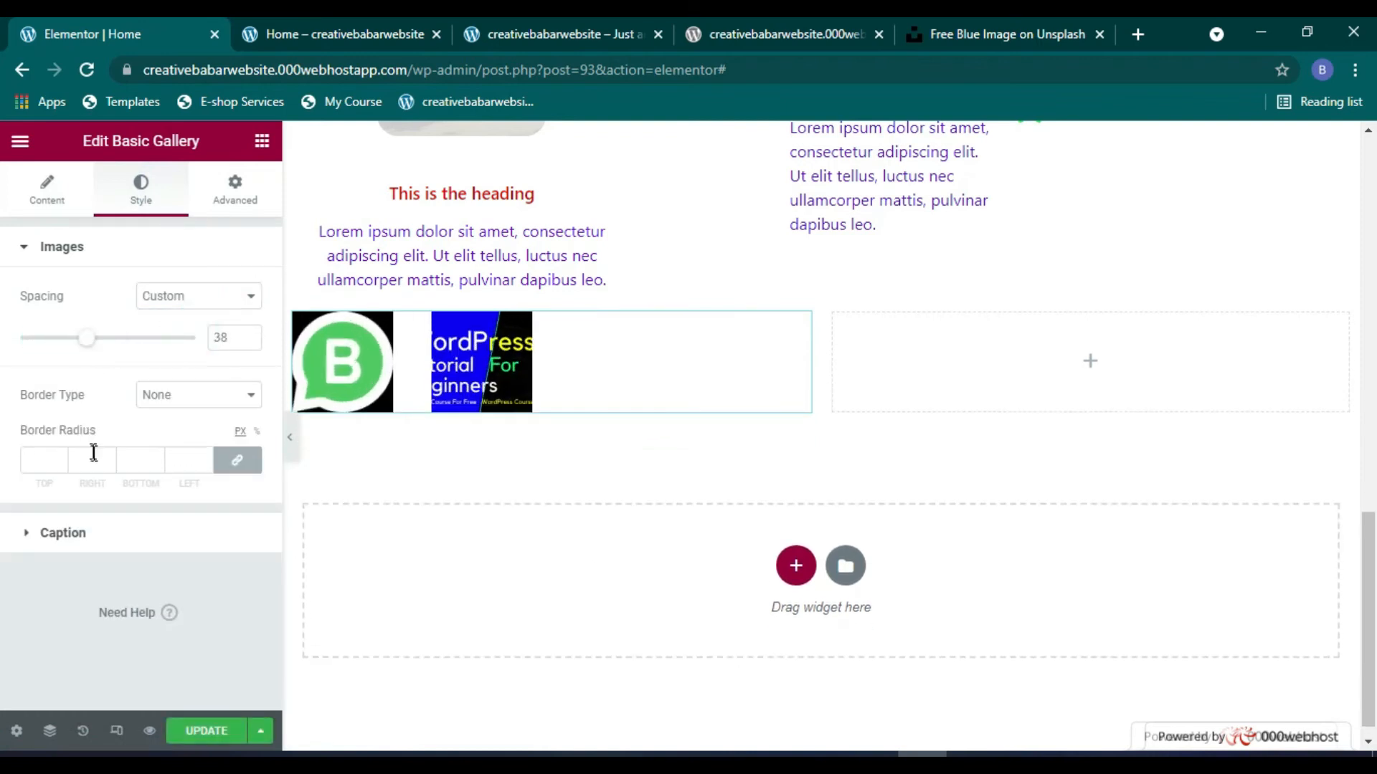
Step: Give the images border radius 60 and a Dashed border, after trying Solid and Double
{"action": "left_click", "coordinate": [177, 464]}
{"action": "type", "text": "60"}
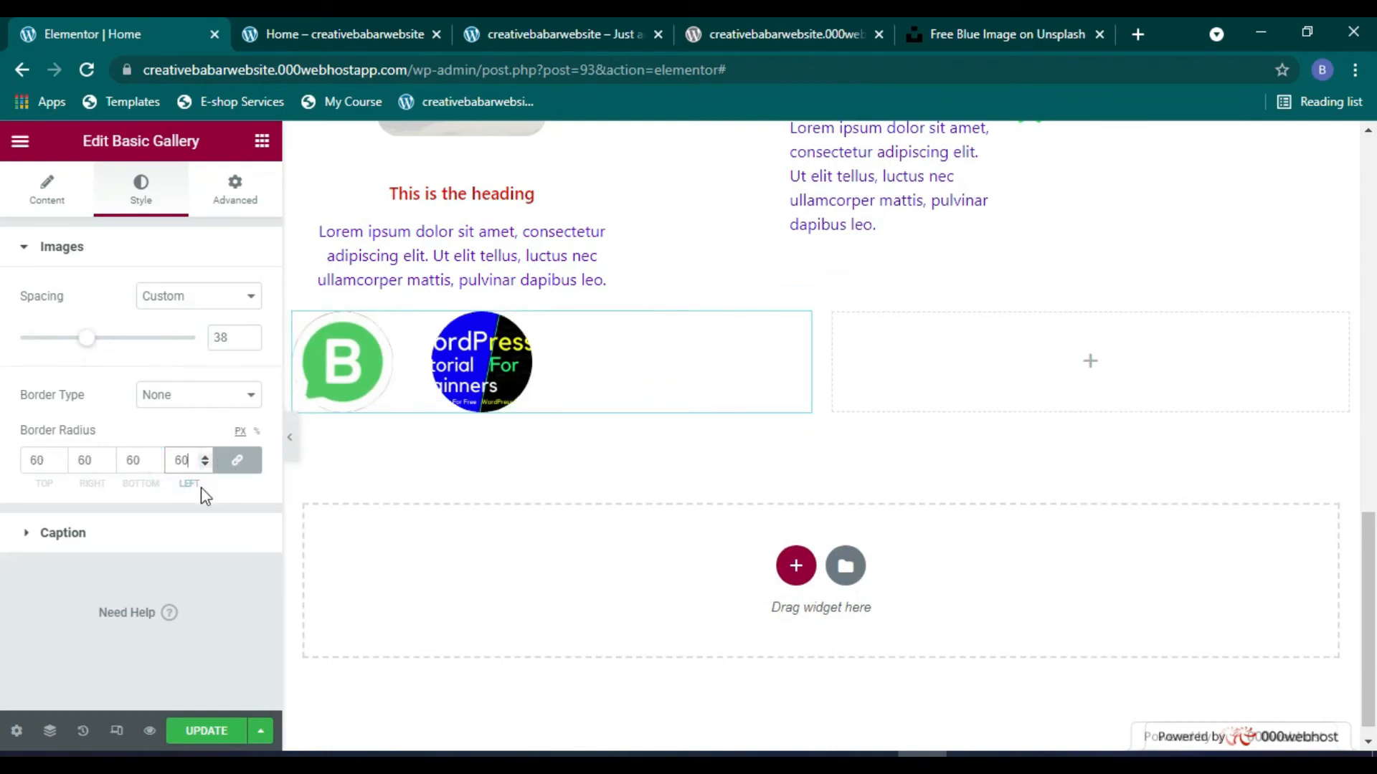
{"action": "left_click", "coordinate": [221, 407]}
{"action": "left_click", "coordinate": [215, 430]}
{"action": "left_click", "coordinate": [208, 391]}
{"action": "left_click", "coordinate": [178, 450]}
{"action": "left_click", "coordinate": [208, 399]}
{"action": "left_click", "coordinate": [181, 477]}
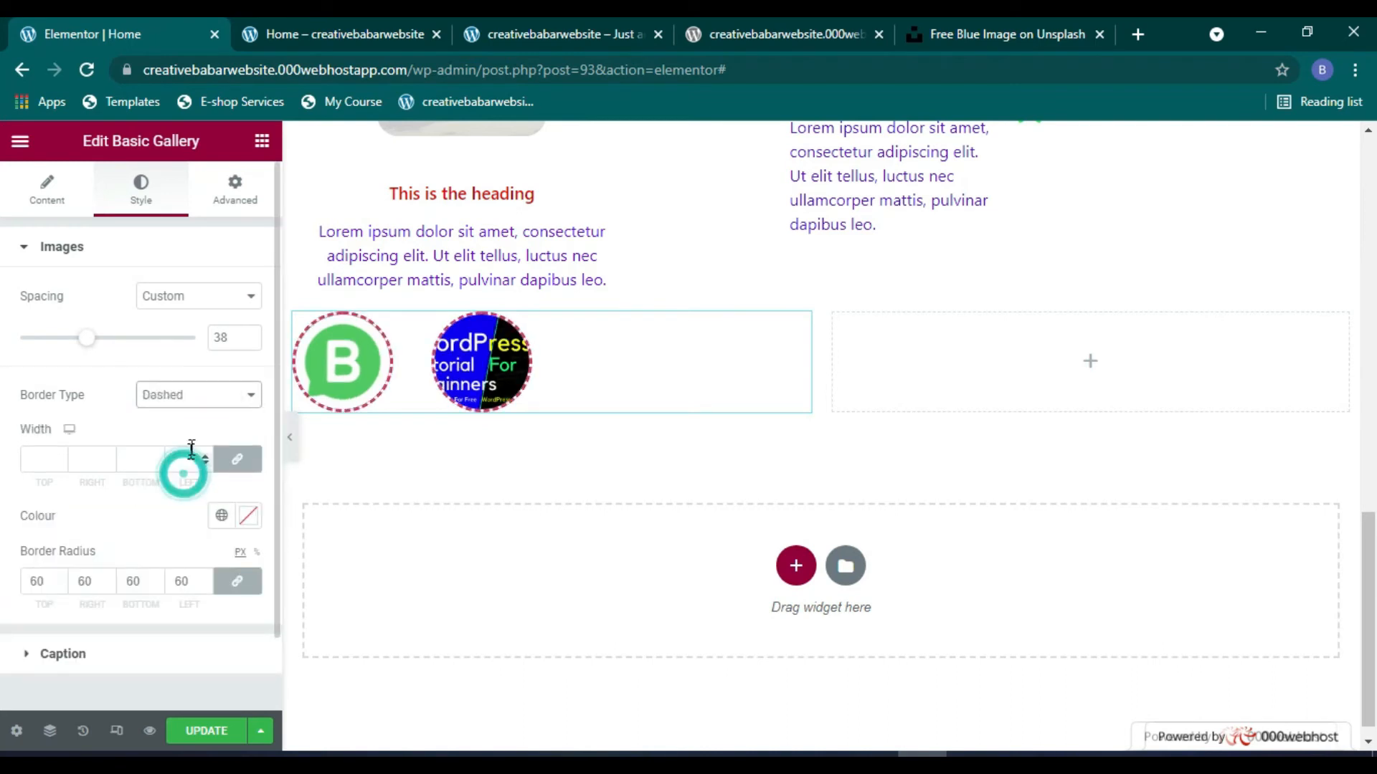
Step: Update the page and bring up the widget list
{"action": "left_click", "coordinate": [230, 730]}
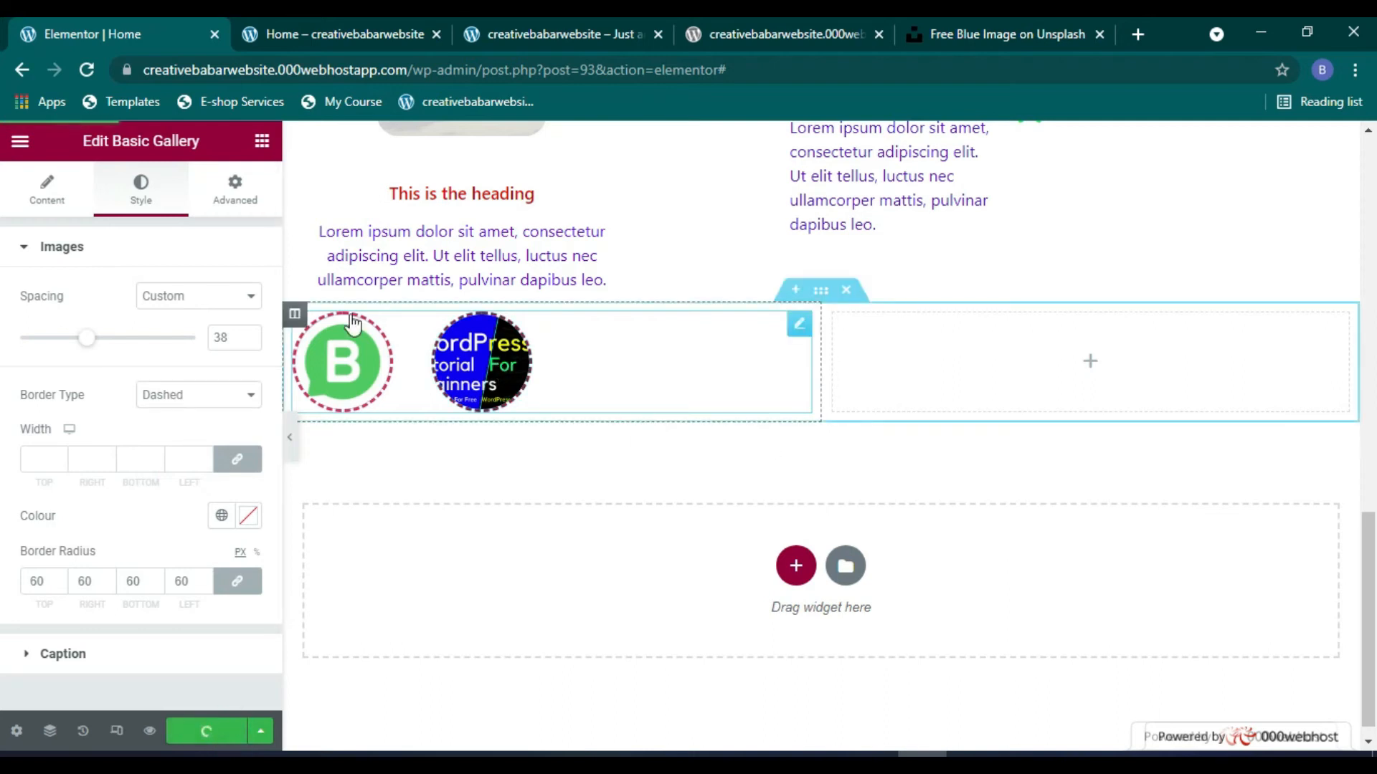
{"action": "scroll", "coordinate": [328, 356], "scroll_direction": "up", "scroll_amount": 1}
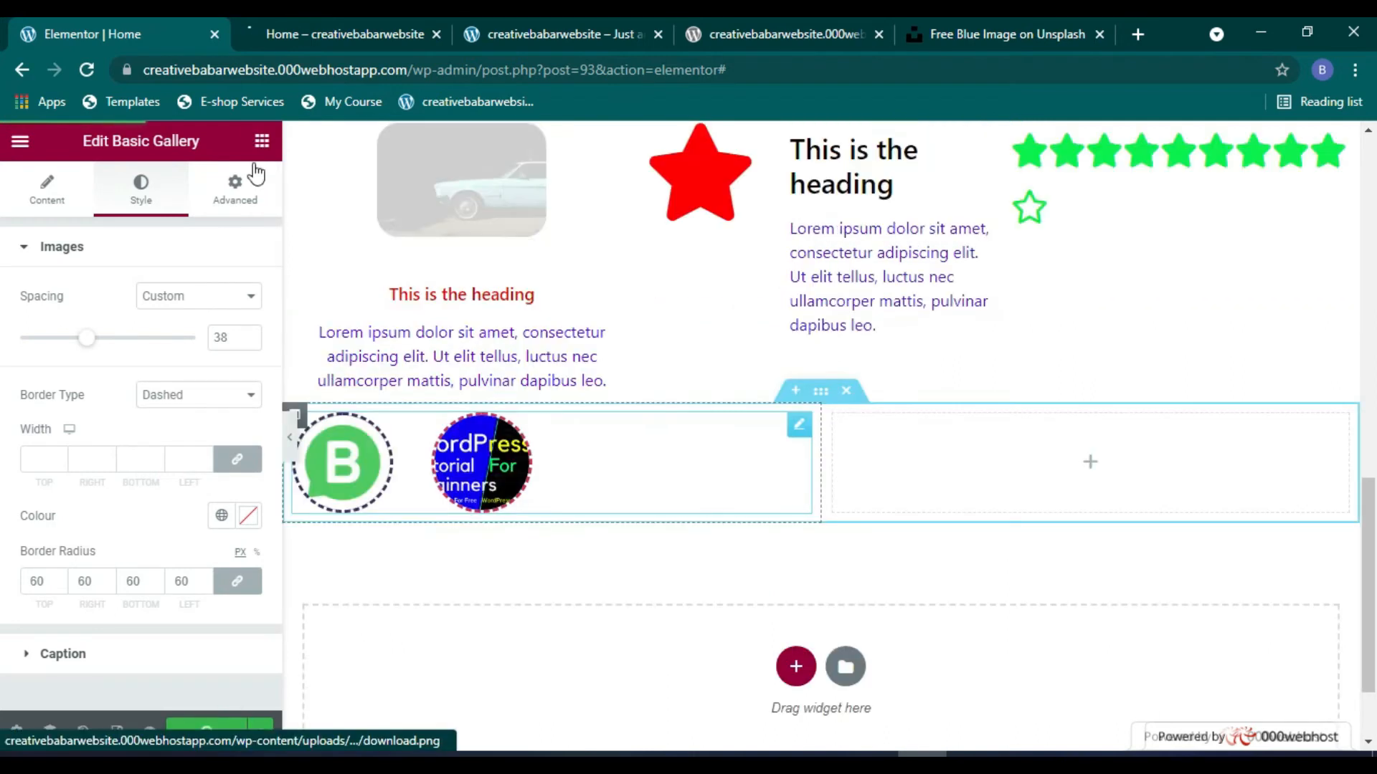
{"action": "left_click", "coordinate": [262, 141]}
{"action": "scroll", "coordinate": [218, 450], "scroll_direction": "down", "scroll_amount": 1}
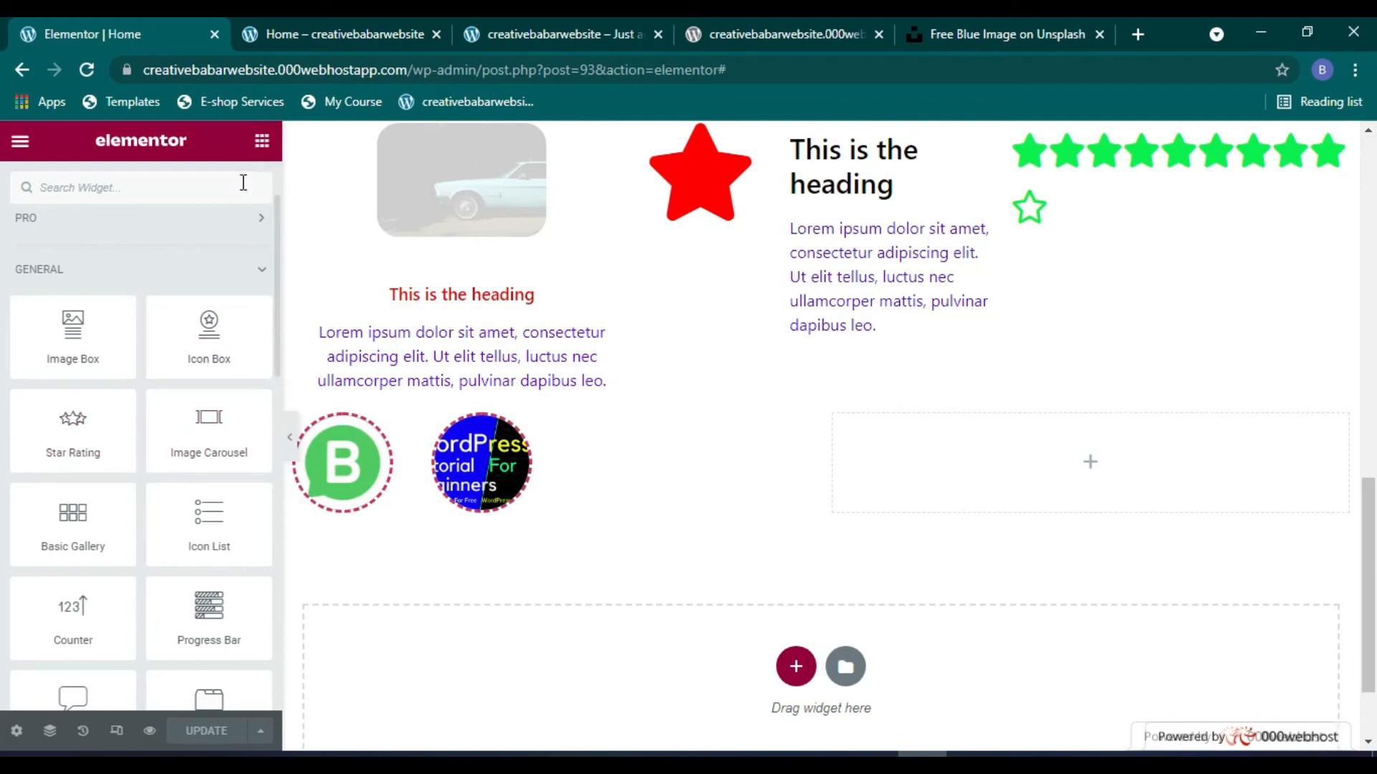
Step: Place a Heading widget above the gallery with the title 'Image Gallery'
{"action": "left_click", "coordinate": [228, 224]}
{"action": "scroll", "coordinate": [215, 261], "scroll_direction": "up", "scroll_amount": 1}
{"action": "left_click", "coordinate": [204, 262]}
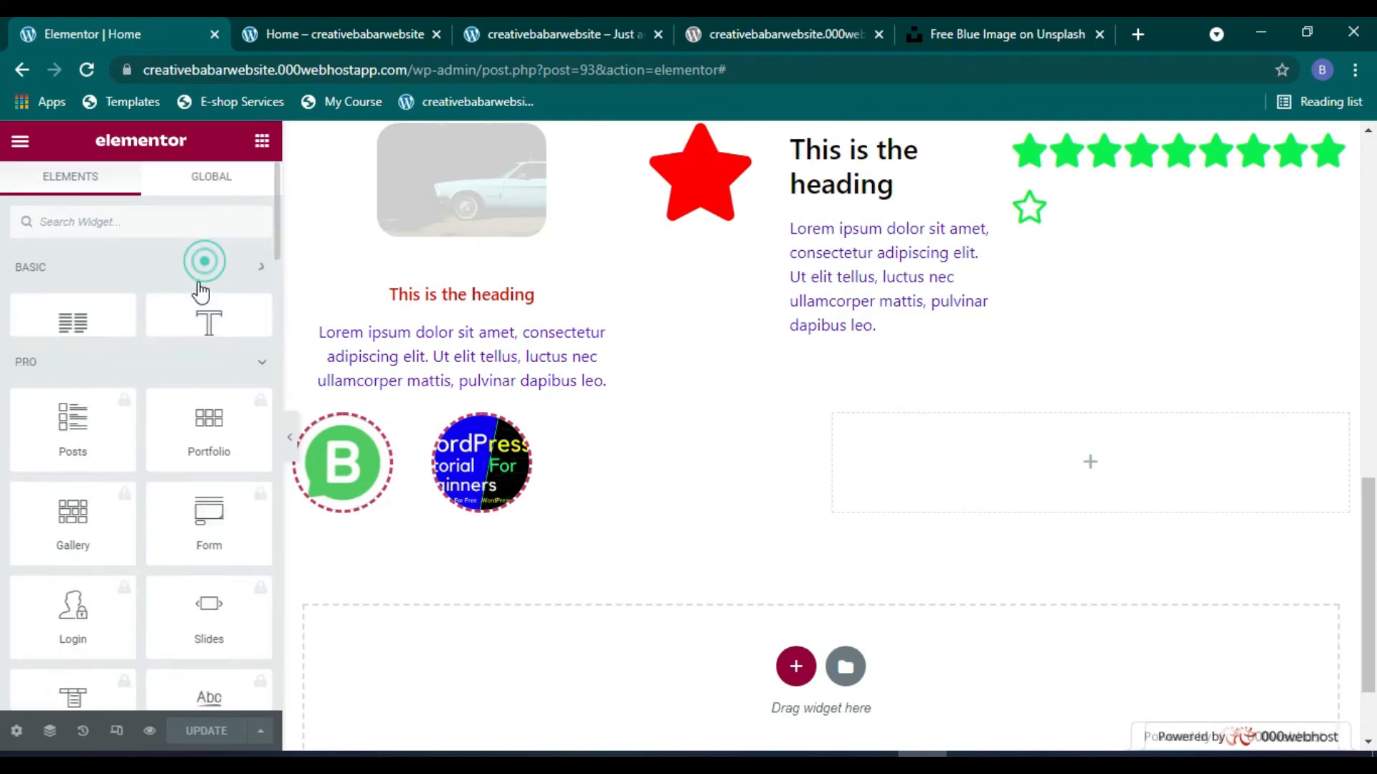
{"action": "left_click_drag", "start_coordinate": [228, 369], "coordinate": [525, 421]}
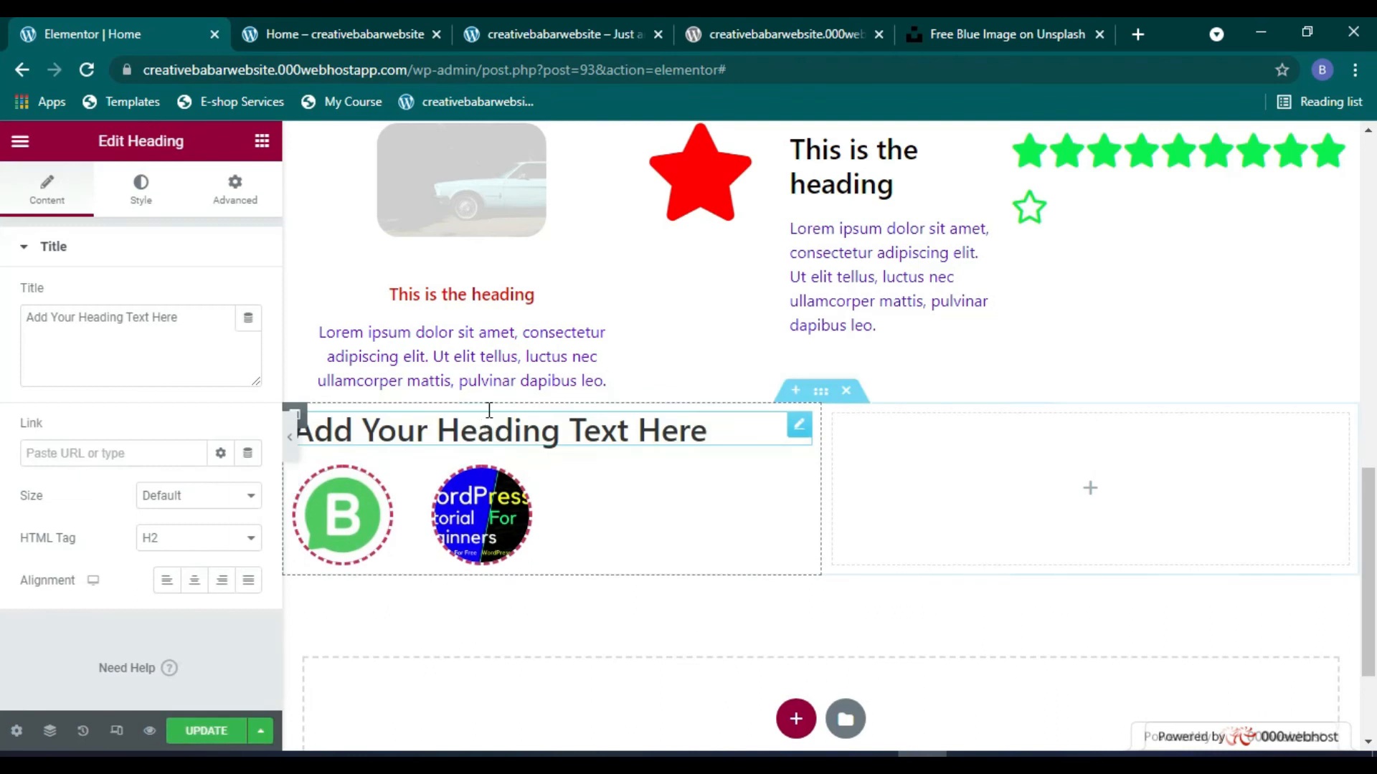
{"action": "triple_click", "coordinate": [160, 318]}
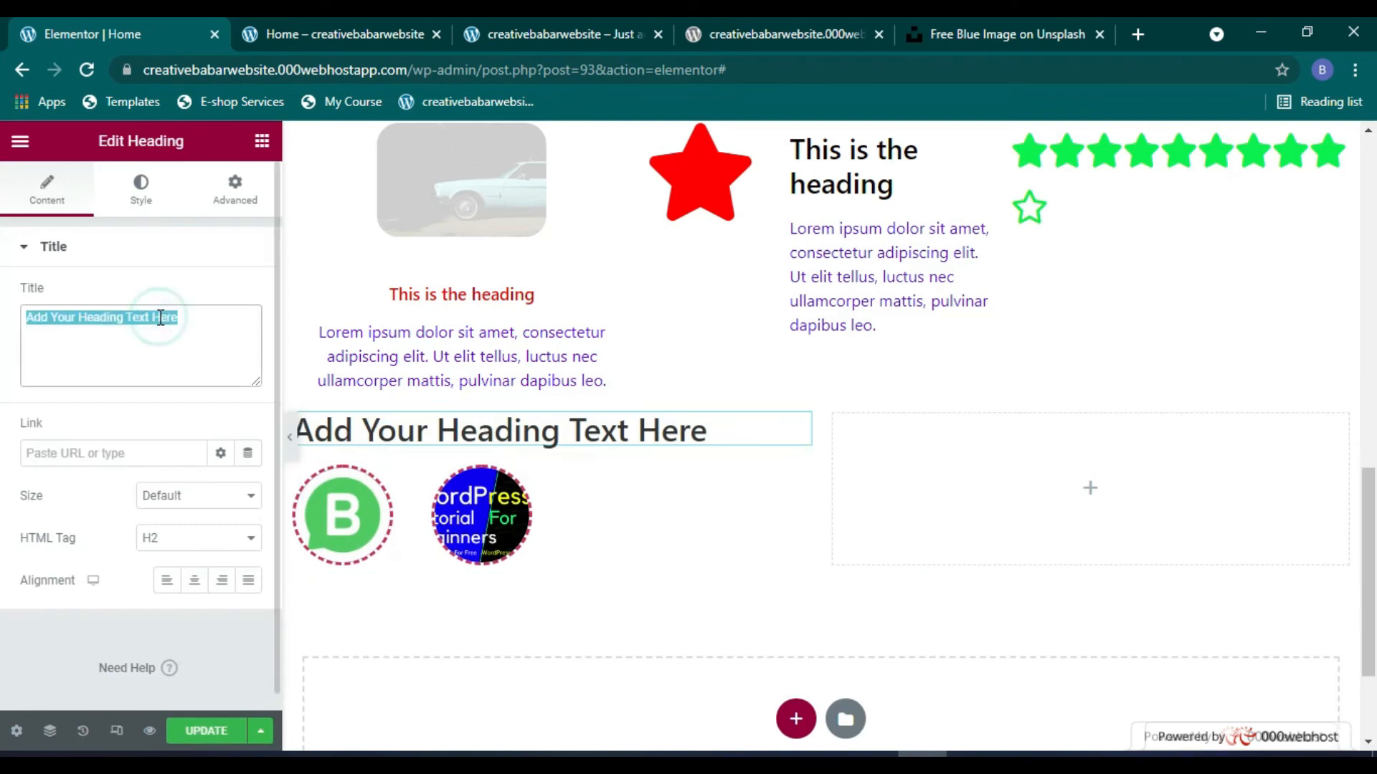
{"action": "type", "text": "Image Ga"}
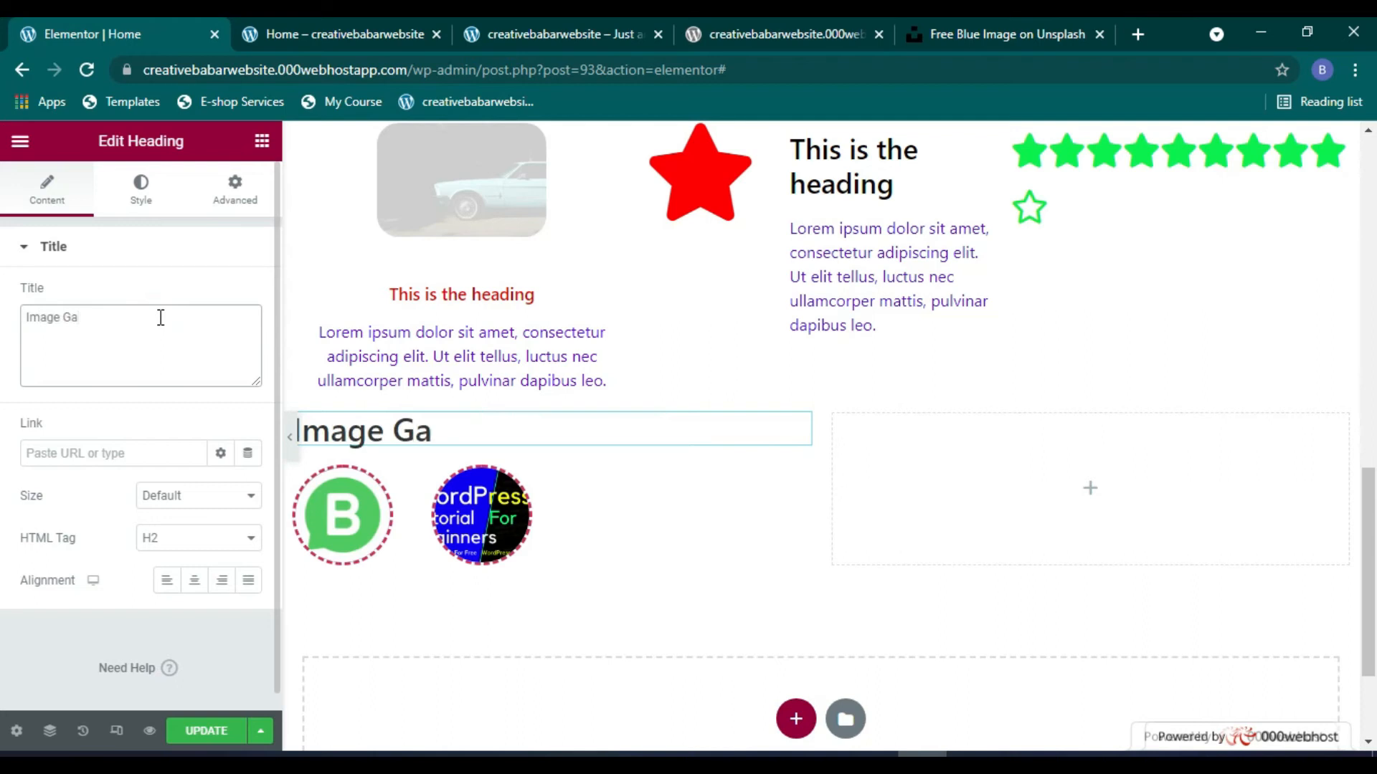
Step: Update the page and return to the widget list with Basic and Pro categories collapsed
{"action": "left_click", "coordinate": [203, 731]}
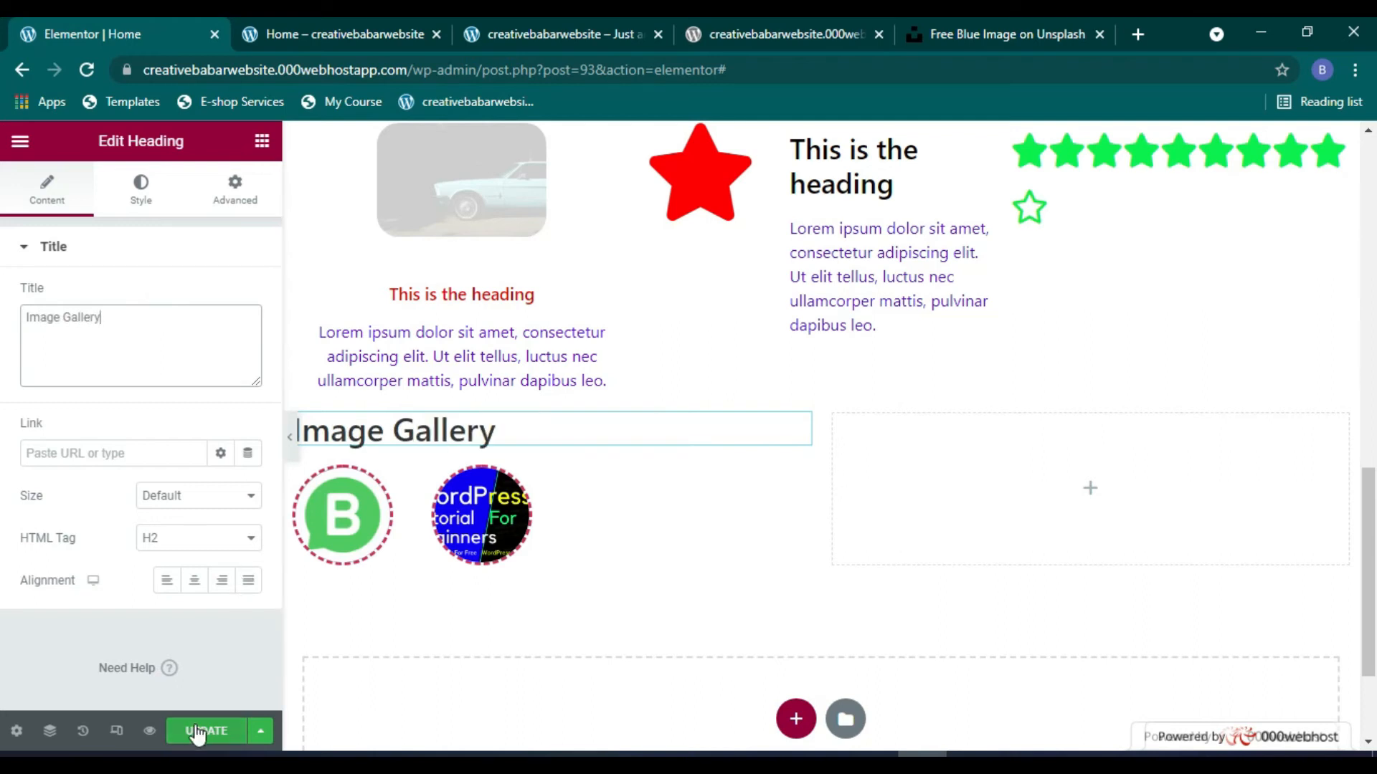
{"action": "left_click", "coordinate": [262, 140]}
{"action": "left_click", "coordinate": [242, 271]}
{"action": "left_click", "coordinate": [234, 316]}
{"action": "scroll", "coordinate": [218, 488], "scroll_direction": "down", "scroll_amount": 1}
{"action": "scroll", "coordinate": [218, 481], "scroll_direction": "down", "scroll_amount": 1}
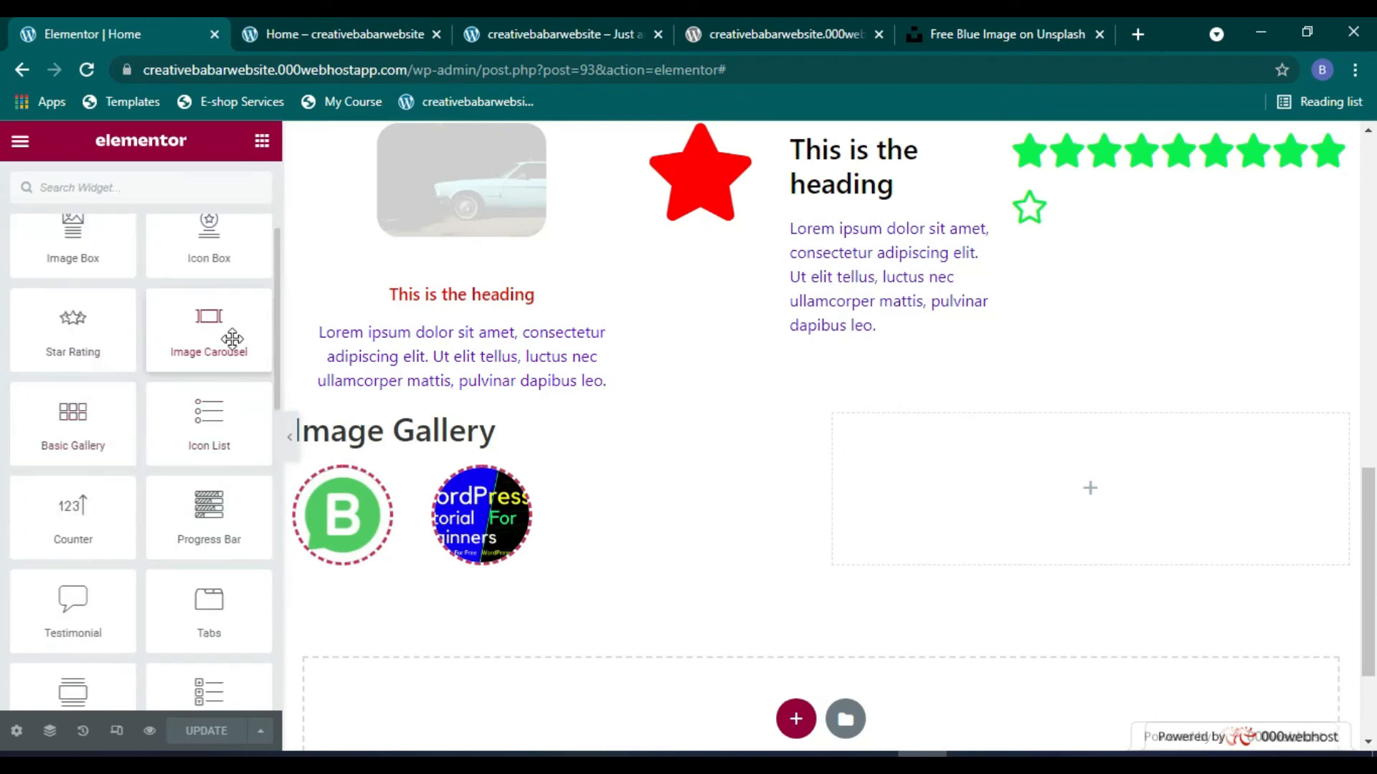
Step: Drop an Image Carousel into the empty right column, loaded with the B logo and WordPress tutorial images
{"action": "left_click_drag", "start_coordinate": [232, 338], "coordinate": [1072, 474]}
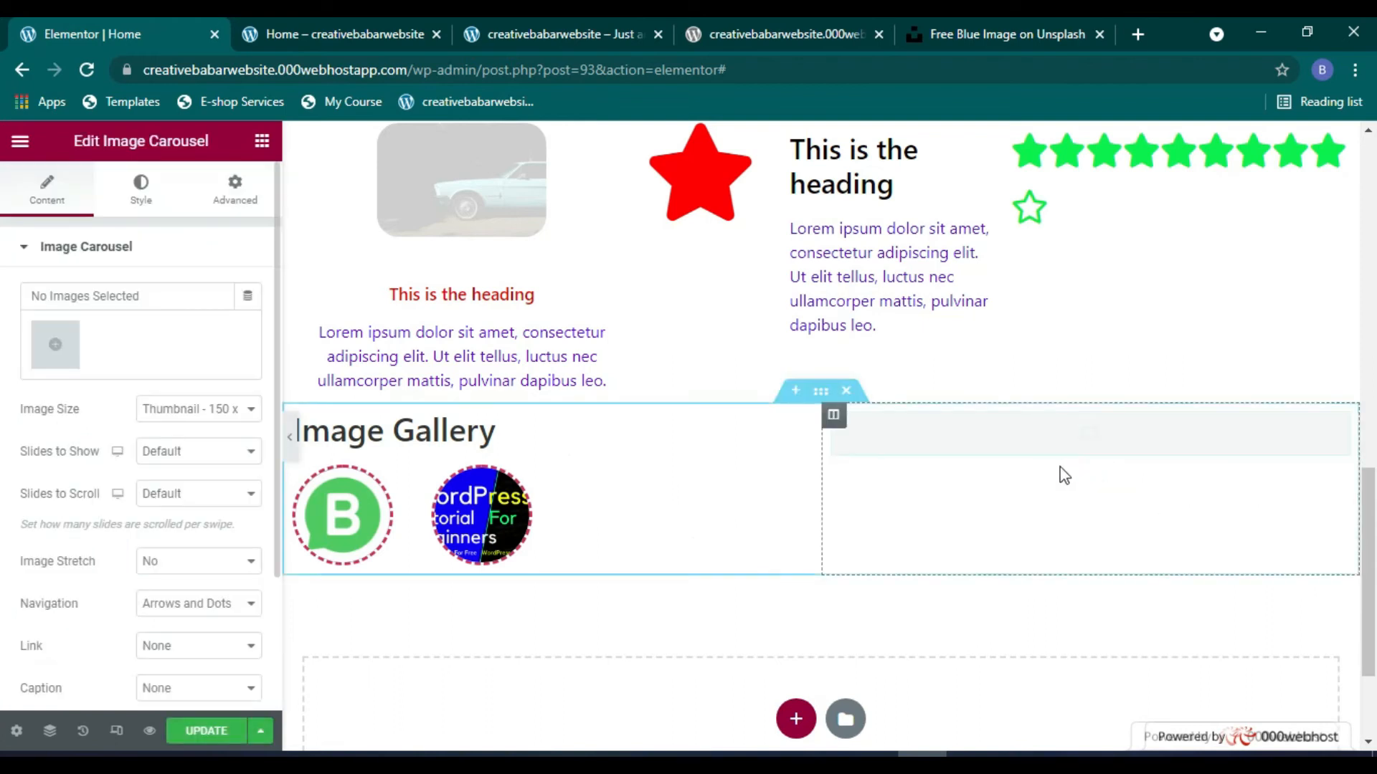
{"action": "left_click", "coordinate": [63, 363]}
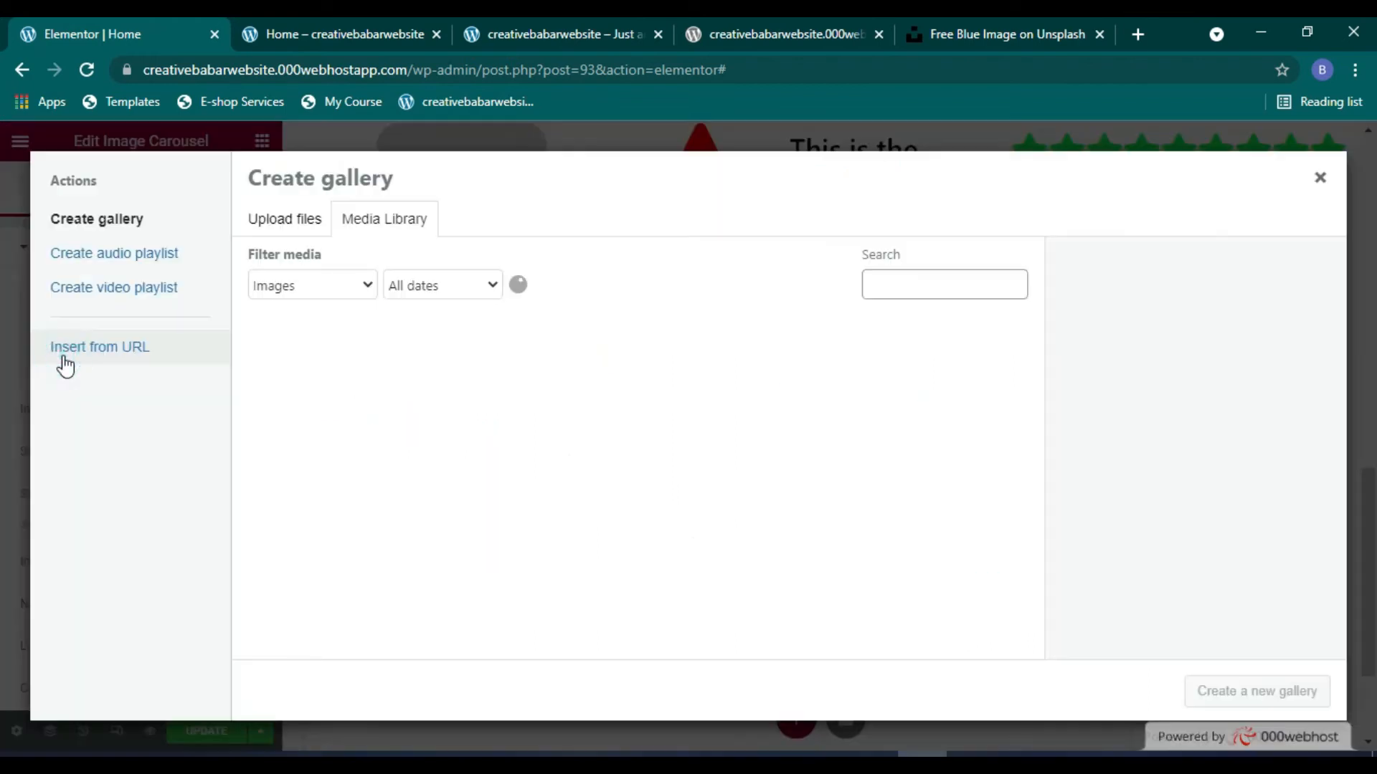
{"action": "left_click", "coordinate": [490, 401]}
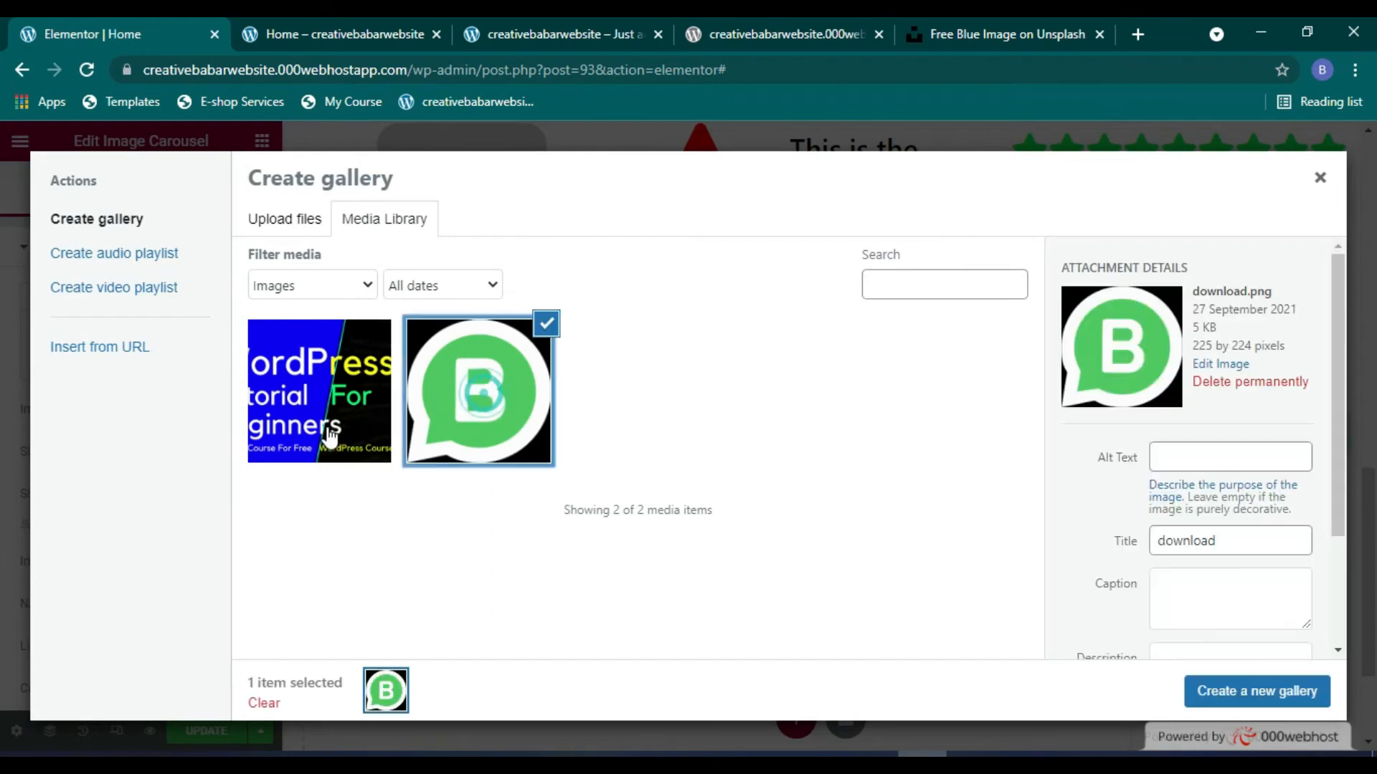
{"action": "left_click", "coordinate": [323, 430]}
{"action": "left_click", "coordinate": [1271, 697]}
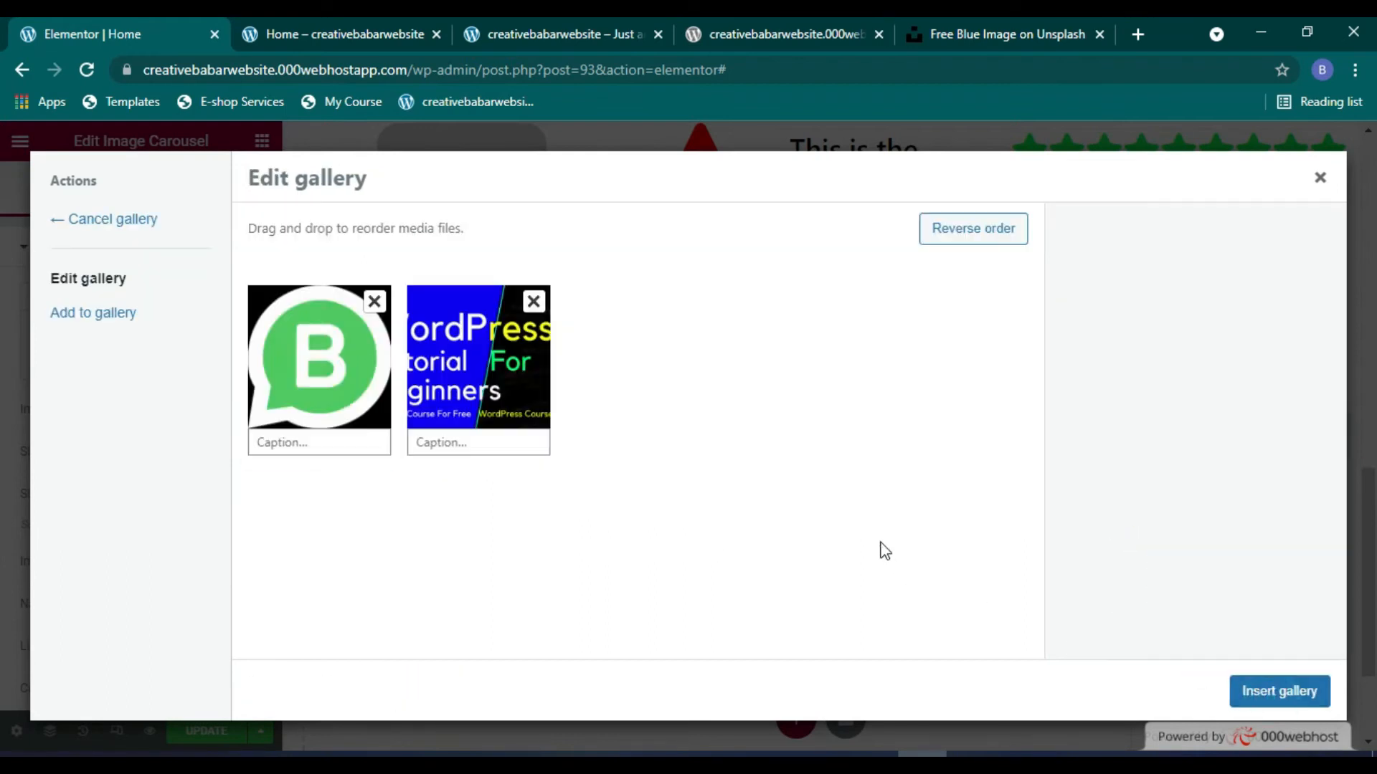
{"action": "left_click", "coordinate": [1281, 692]}
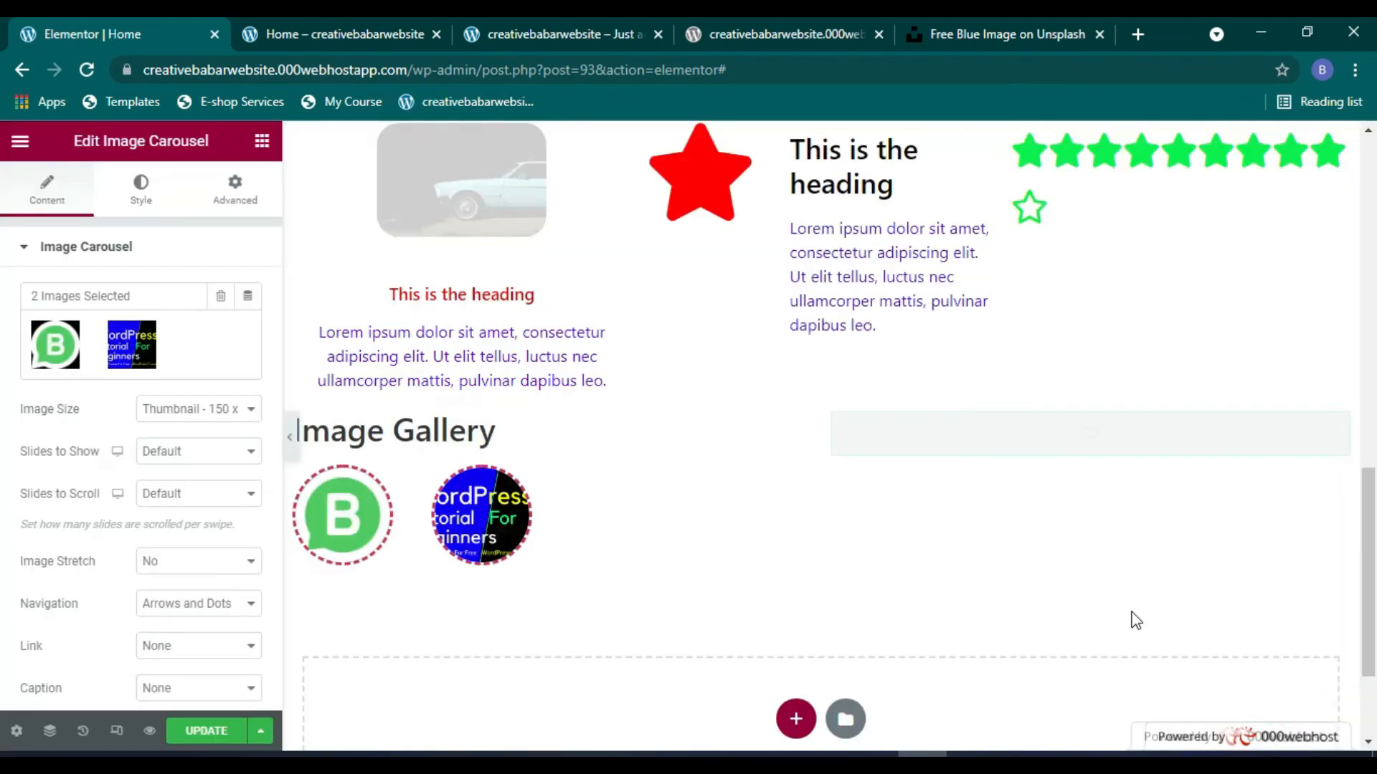
Step: Keep the carousel at thumbnail image size and show 1 slide at a time
{"action": "left_click", "coordinate": [195, 412]}
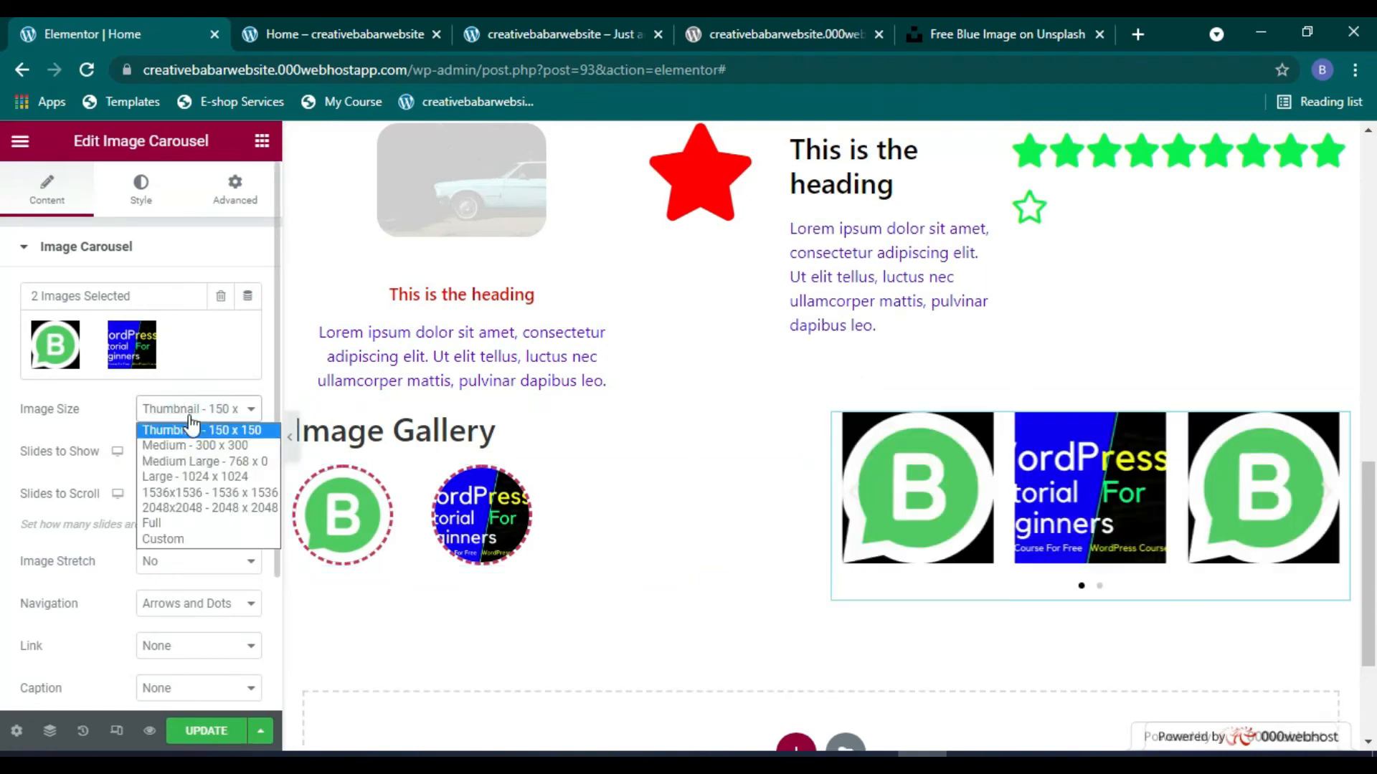
{"action": "left_click", "coordinate": [190, 408]}
{"action": "left_click", "coordinate": [212, 453]}
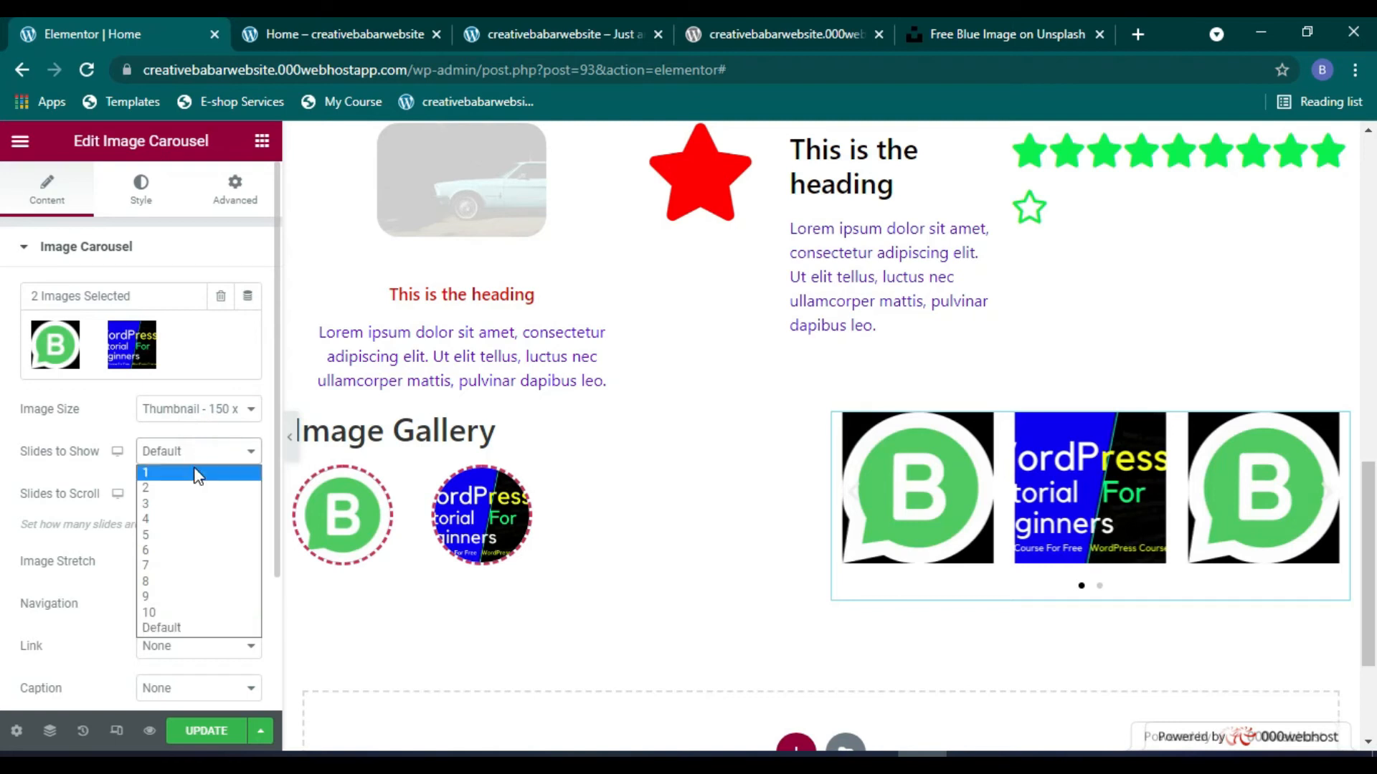
{"action": "left_click", "coordinate": [194, 470]}
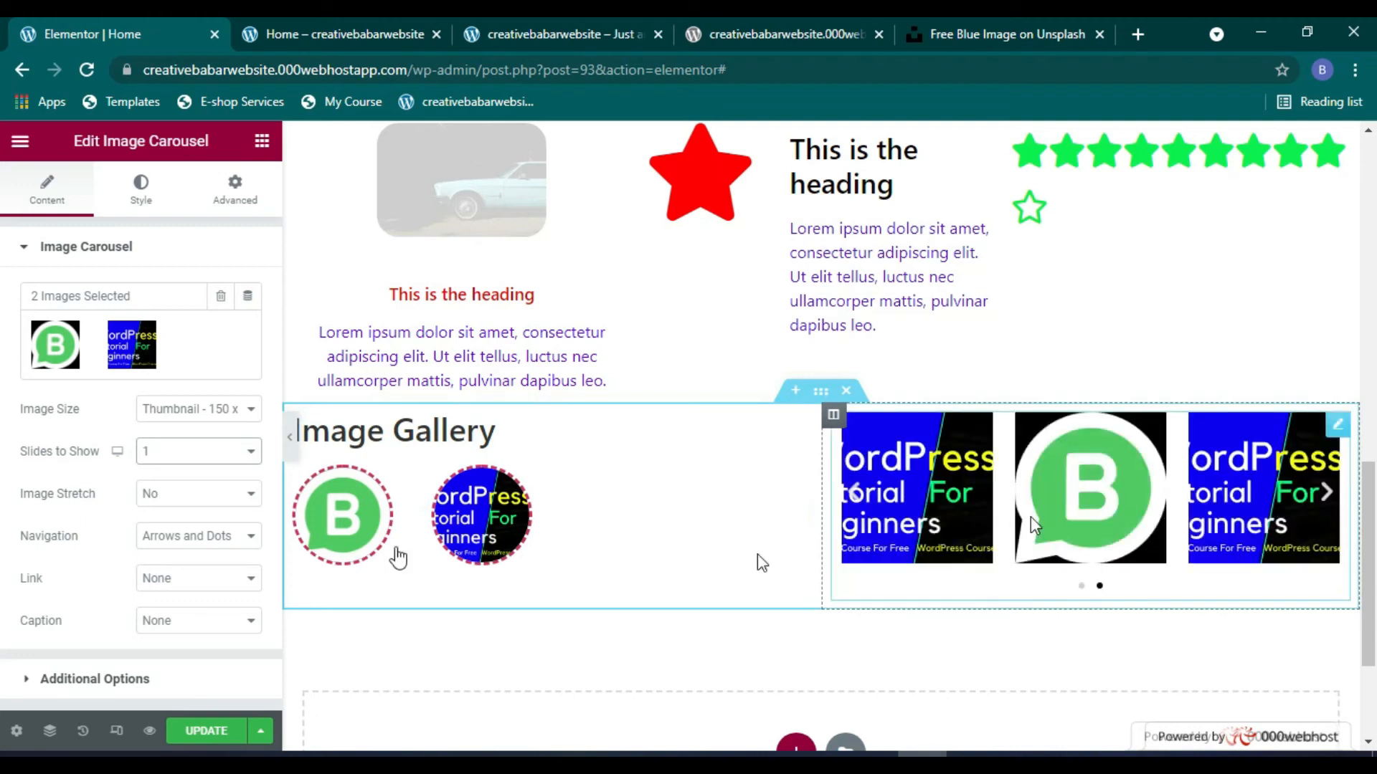
{"action": "left_click", "coordinate": [196, 459]}
{"action": "left_click", "coordinate": [231, 450]}
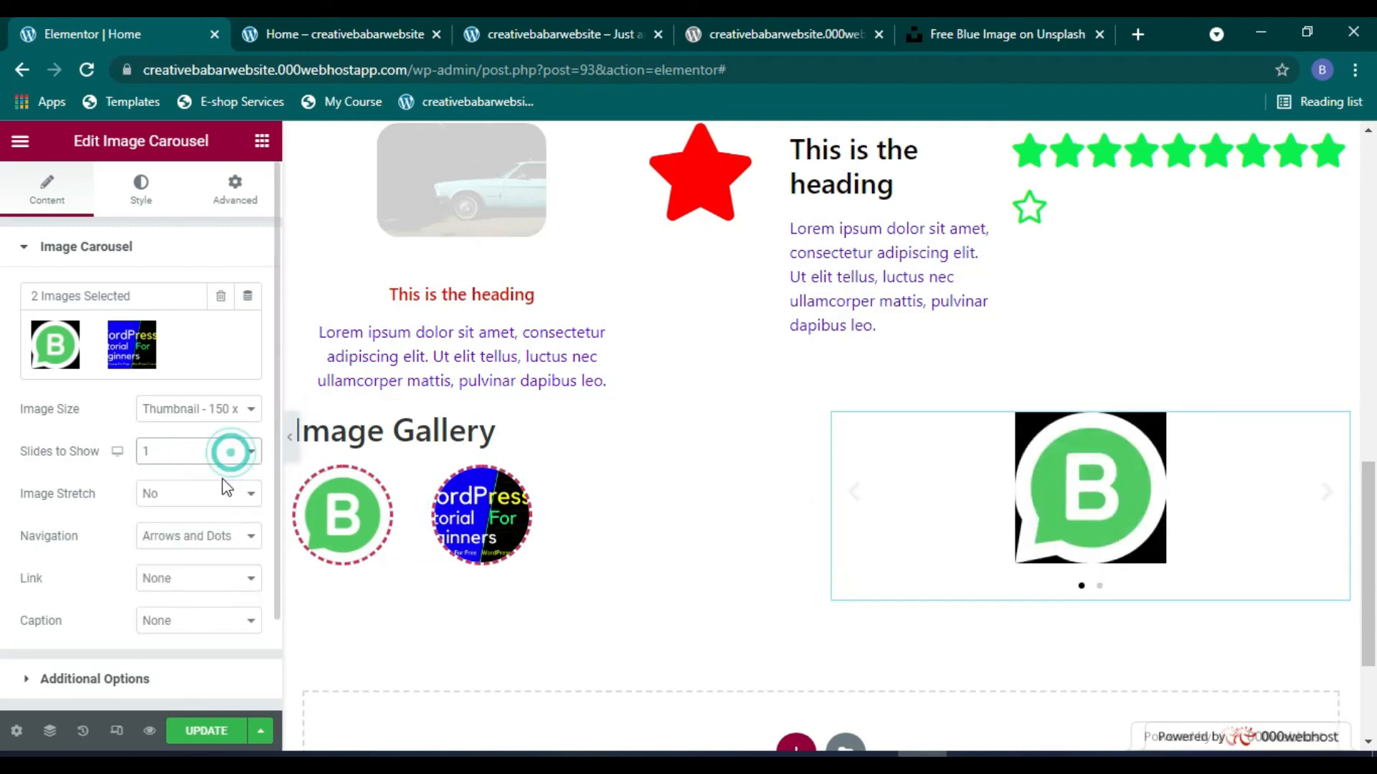
Step: Leave image stretch off after briefly trying it on, keeping one slide showing
{"action": "left_click", "coordinate": [214, 504]}
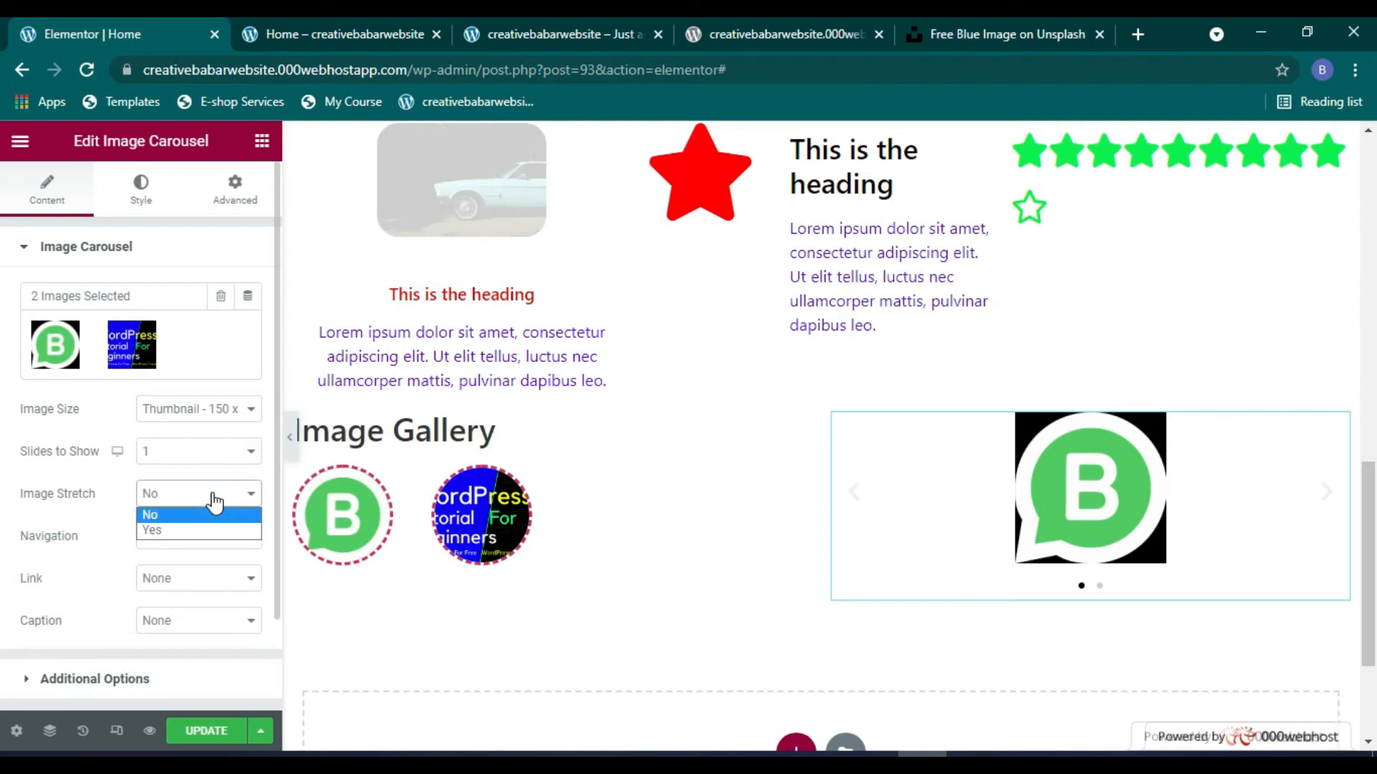
{"action": "left_click", "coordinate": [198, 530]}
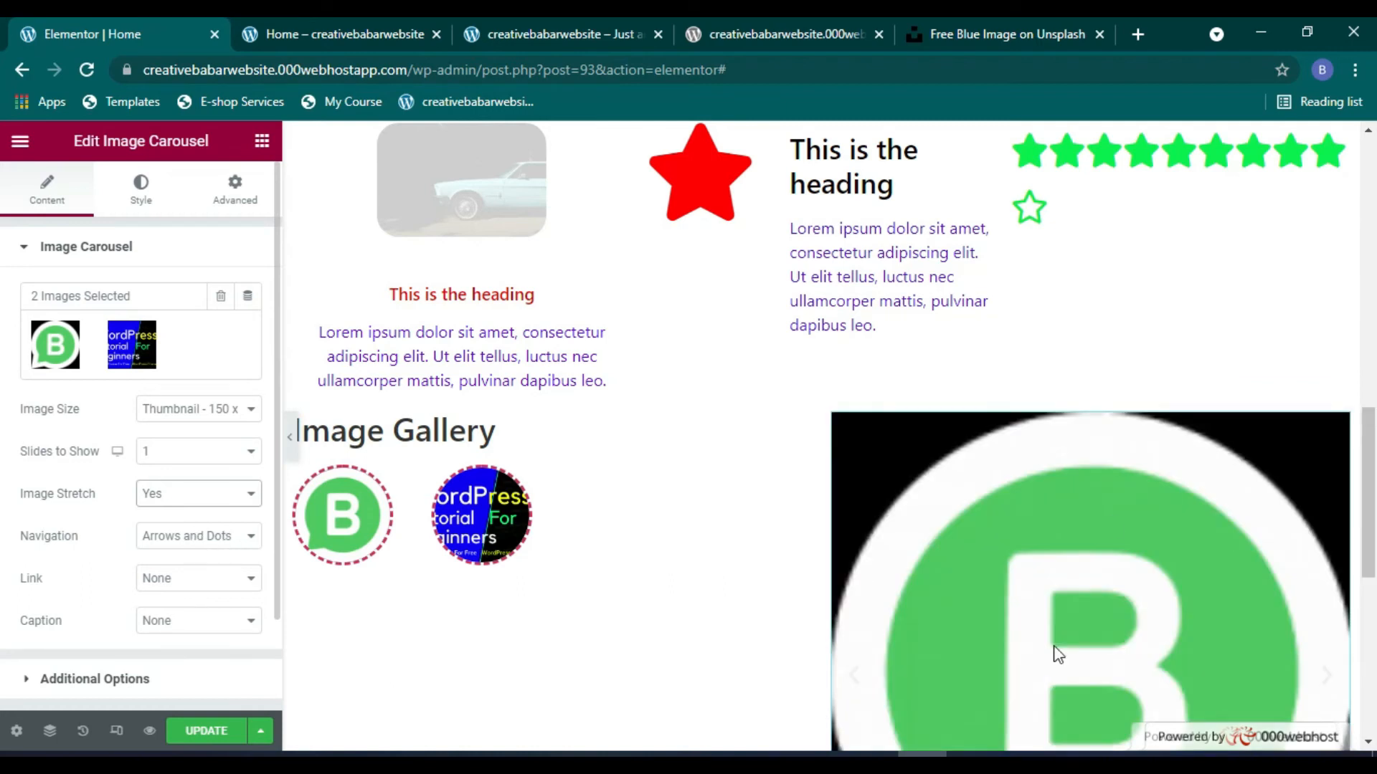
{"action": "scroll", "coordinate": [971, 529], "scroll_direction": "down", "scroll_amount": 4}
{"action": "scroll", "coordinate": [970, 526], "scroll_direction": "up", "scroll_amount": 3}
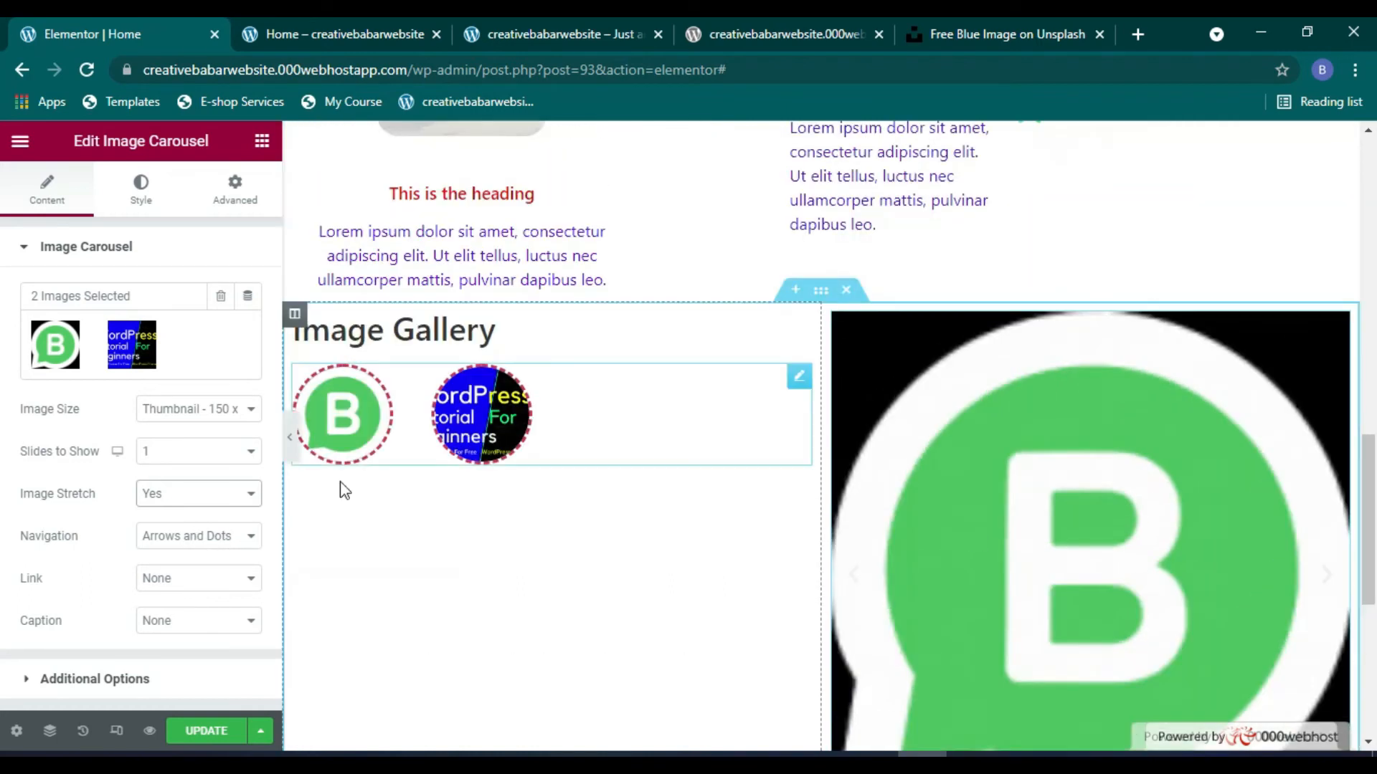
{"action": "left_click", "coordinate": [179, 459]}
{"action": "left_click", "coordinate": [191, 452]}
{"action": "left_click", "coordinate": [213, 492]}
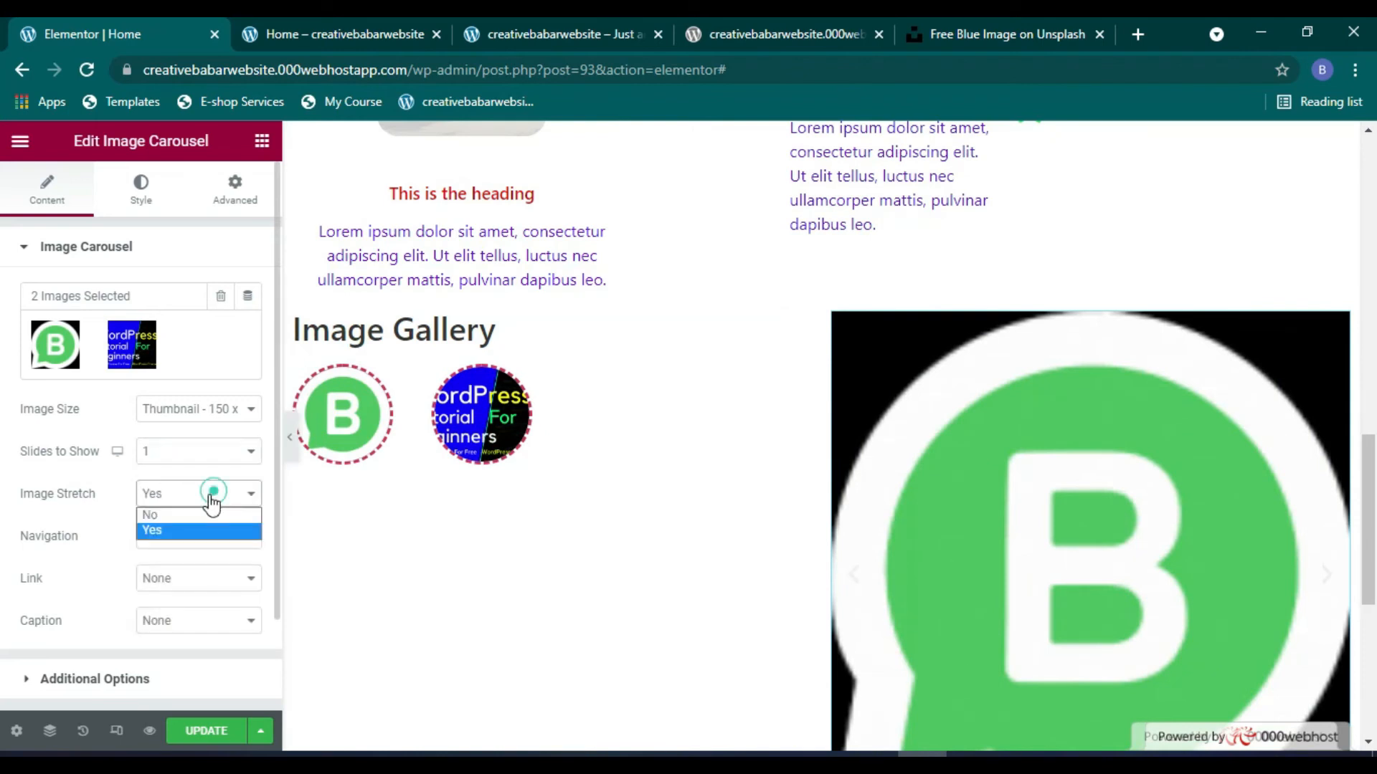
{"action": "left_click", "coordinate": [192, 514]}
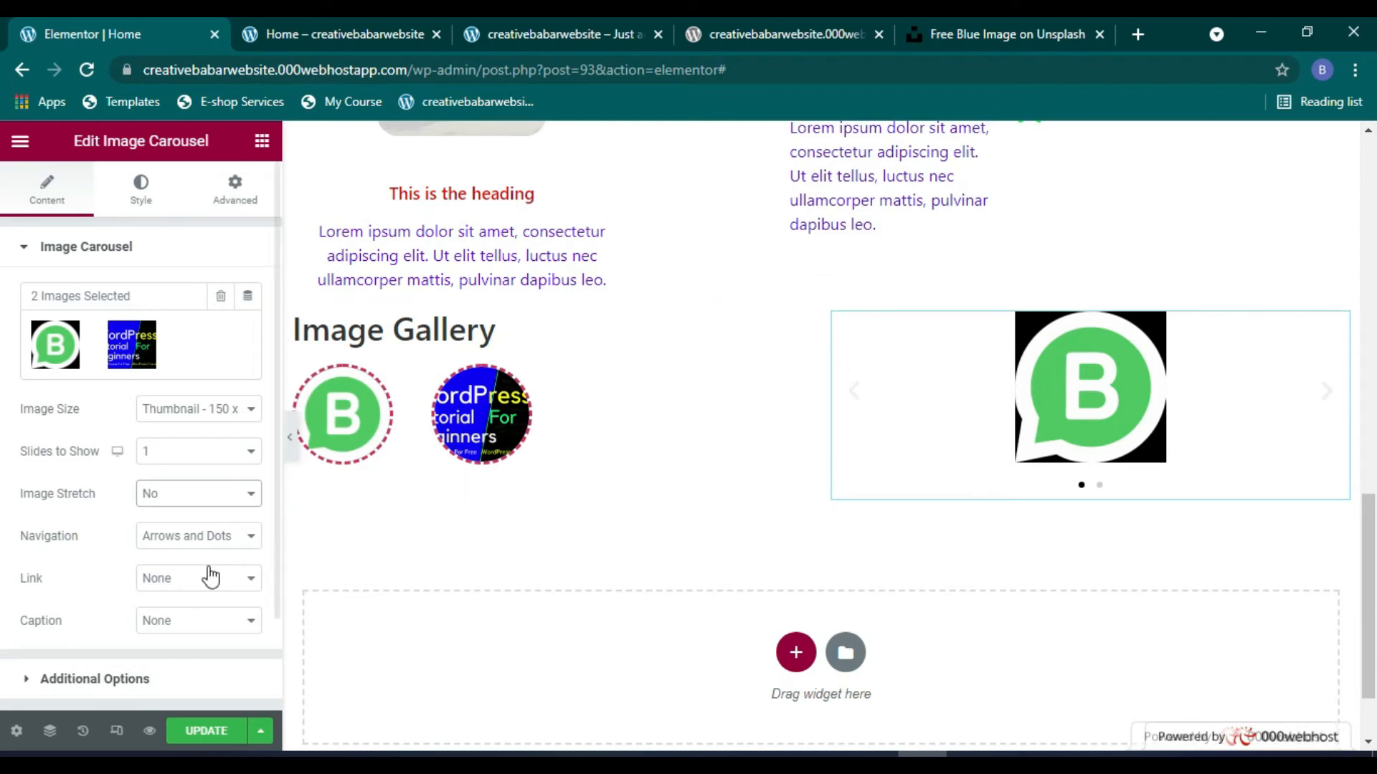
{"action": "scroll", "coordinate": [208, 572], "scroll_direction": "down", "scroll_amount": 2}
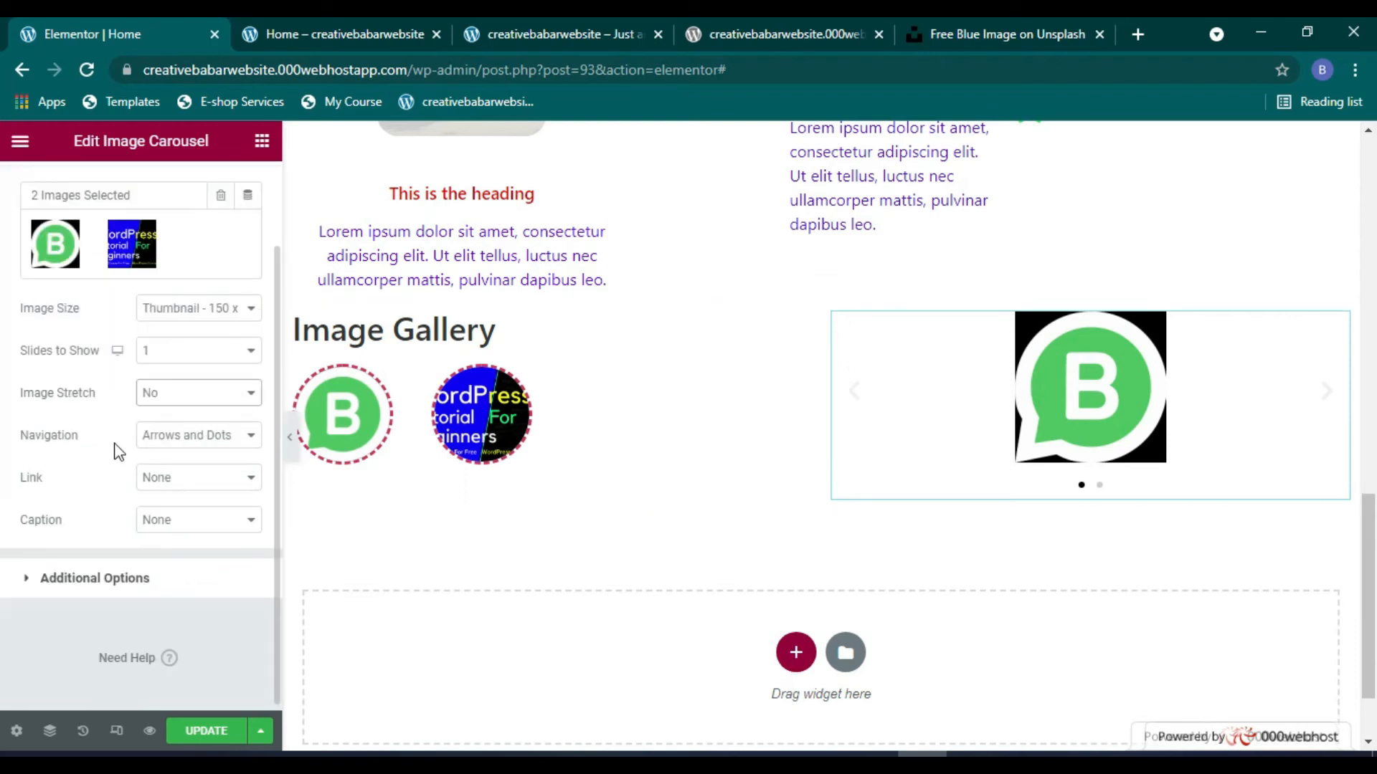
Step: Keep carousel navigation at arrows and dots after trying arrows, dots and none
{"action": "left_click", "coordinate": [249, 438]}
{"action": "left_click", "coordinate": [182, 472]}
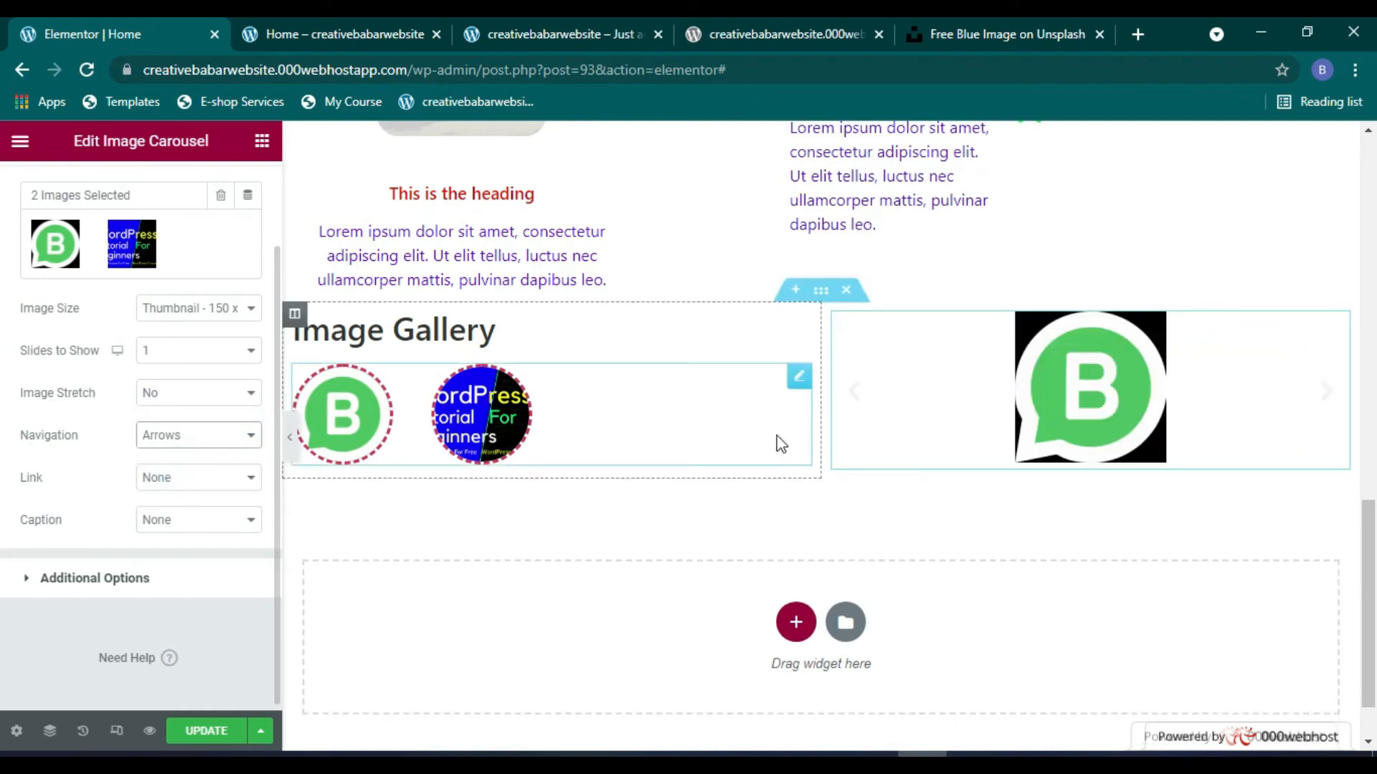
{"action": "left_click", "coordinate": [197, 435]}
{"action": "left_click", "coordinate": [188, 488]}
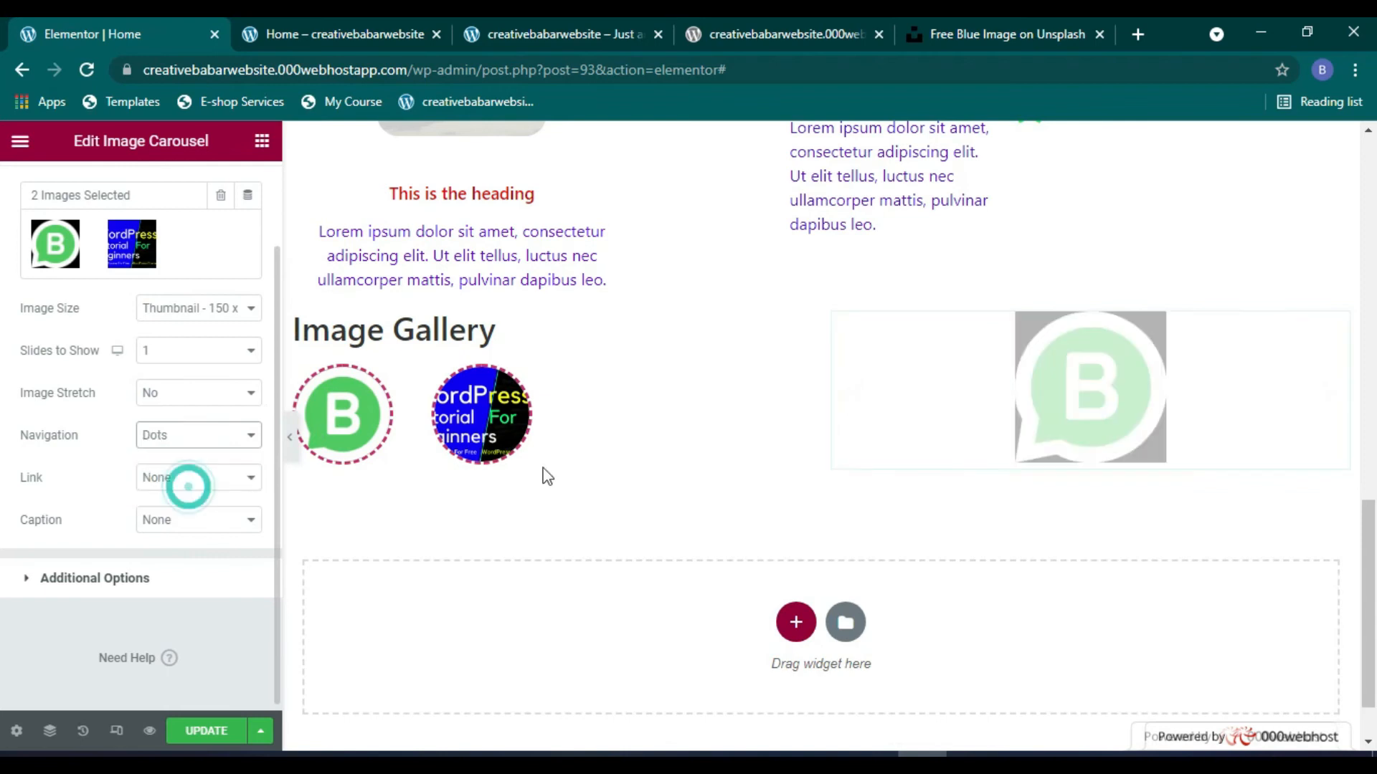
{"action": "left_click", "coordinate": [211, 436]}
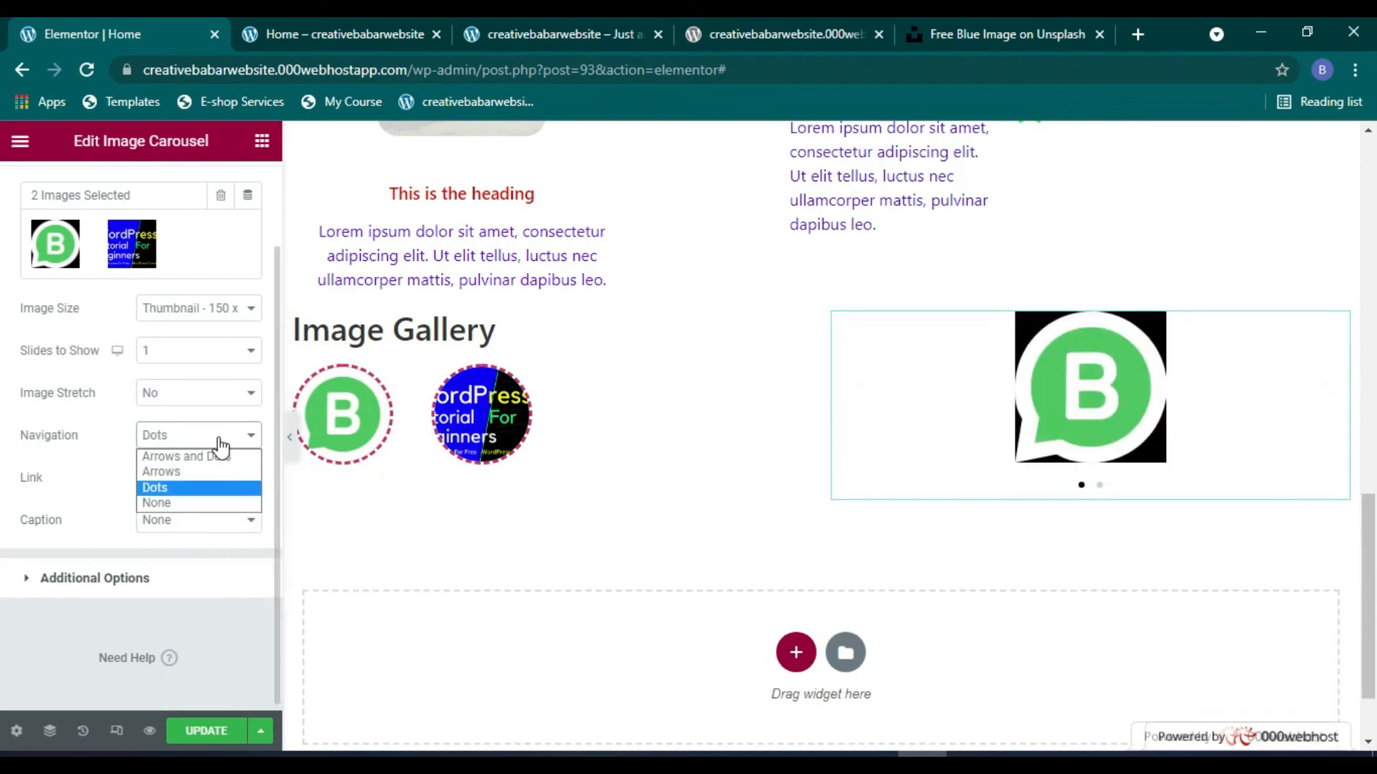
{"action": "left_click", "coordinate": [198, 504]}
{"action": "left_click", "coordinate": [203, 434]}
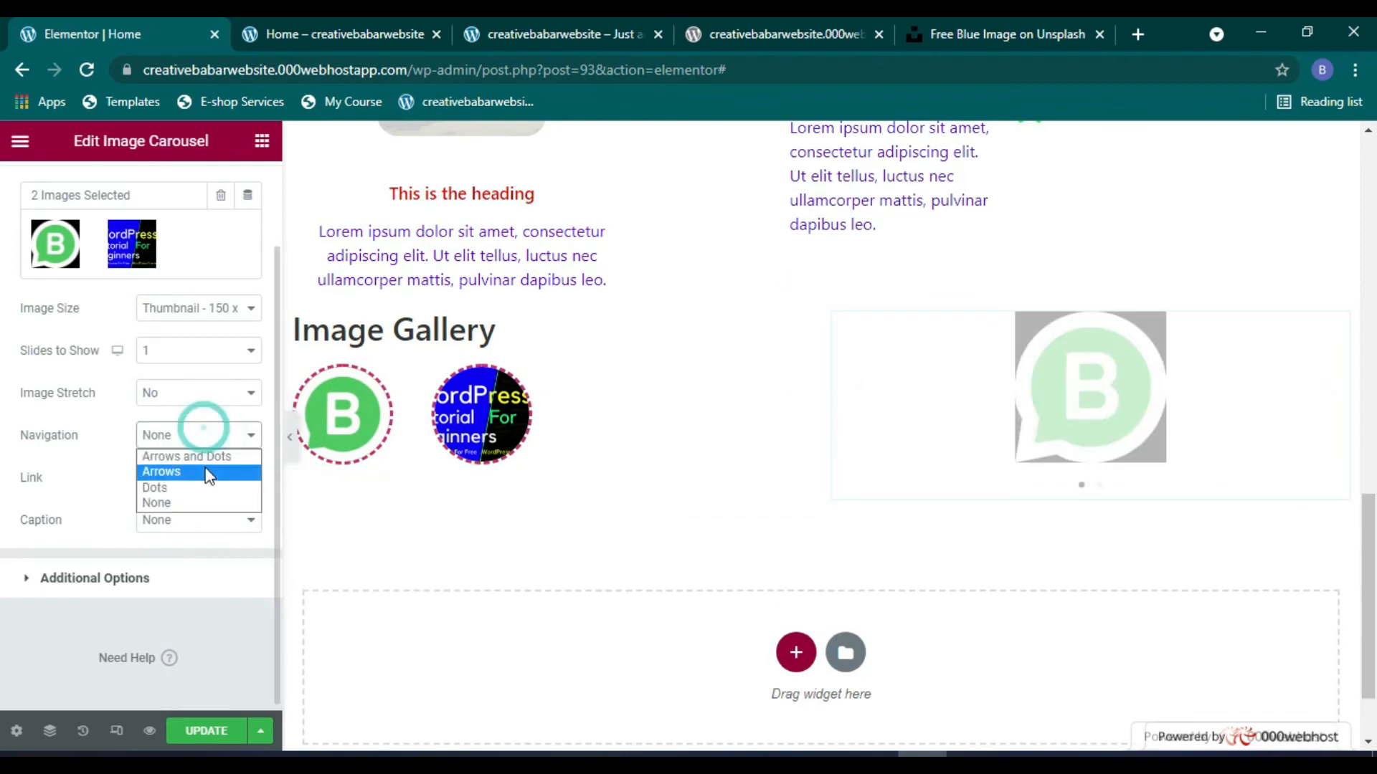
{"action": "left_click", "coordinate": [204, 456]}
Step: Link carousel images to Media File, turn Lightbox to Yes, and set captions to Title
{"action": "left_click", "coordinate": [244, 486]}
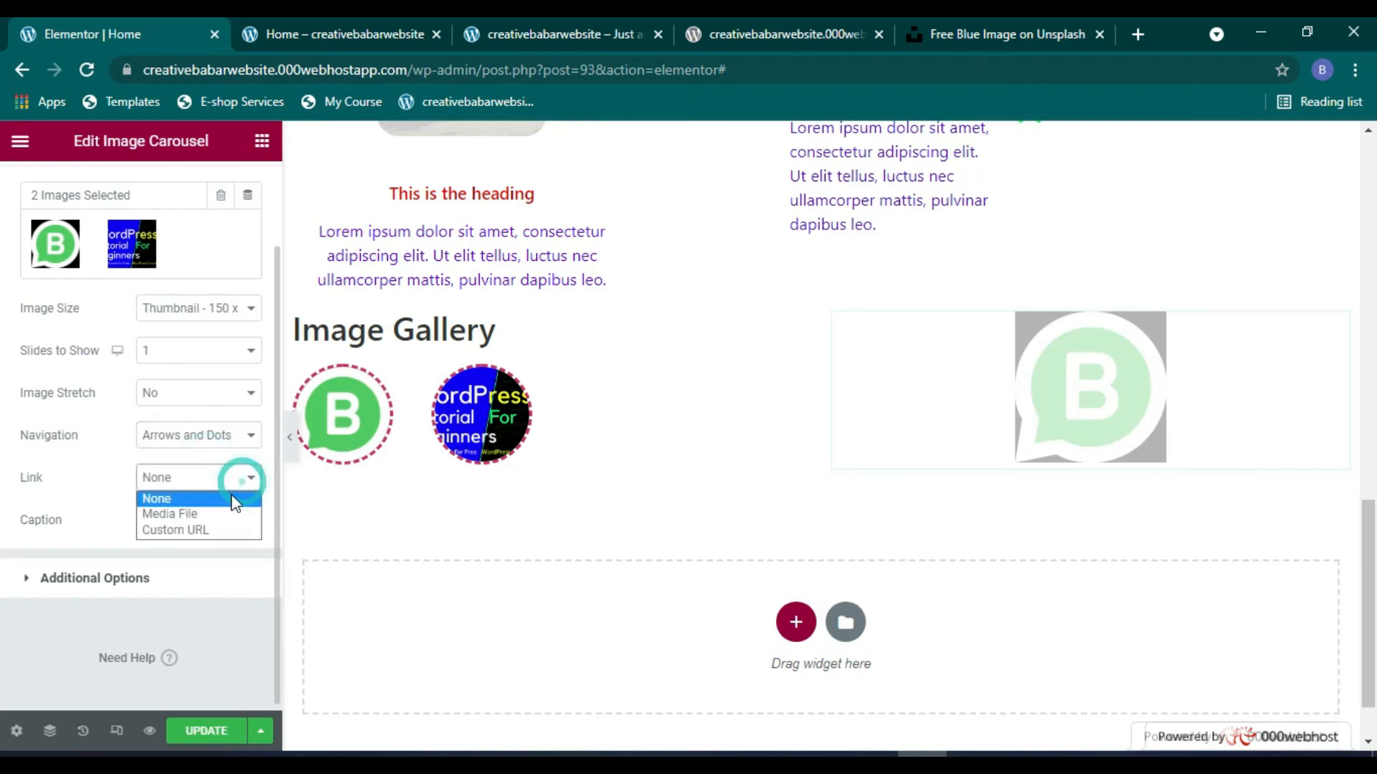
{"action": "left_click", "coordinate": [222, 498]}
{"action": "left_click", "coordinate": [217, 520]}
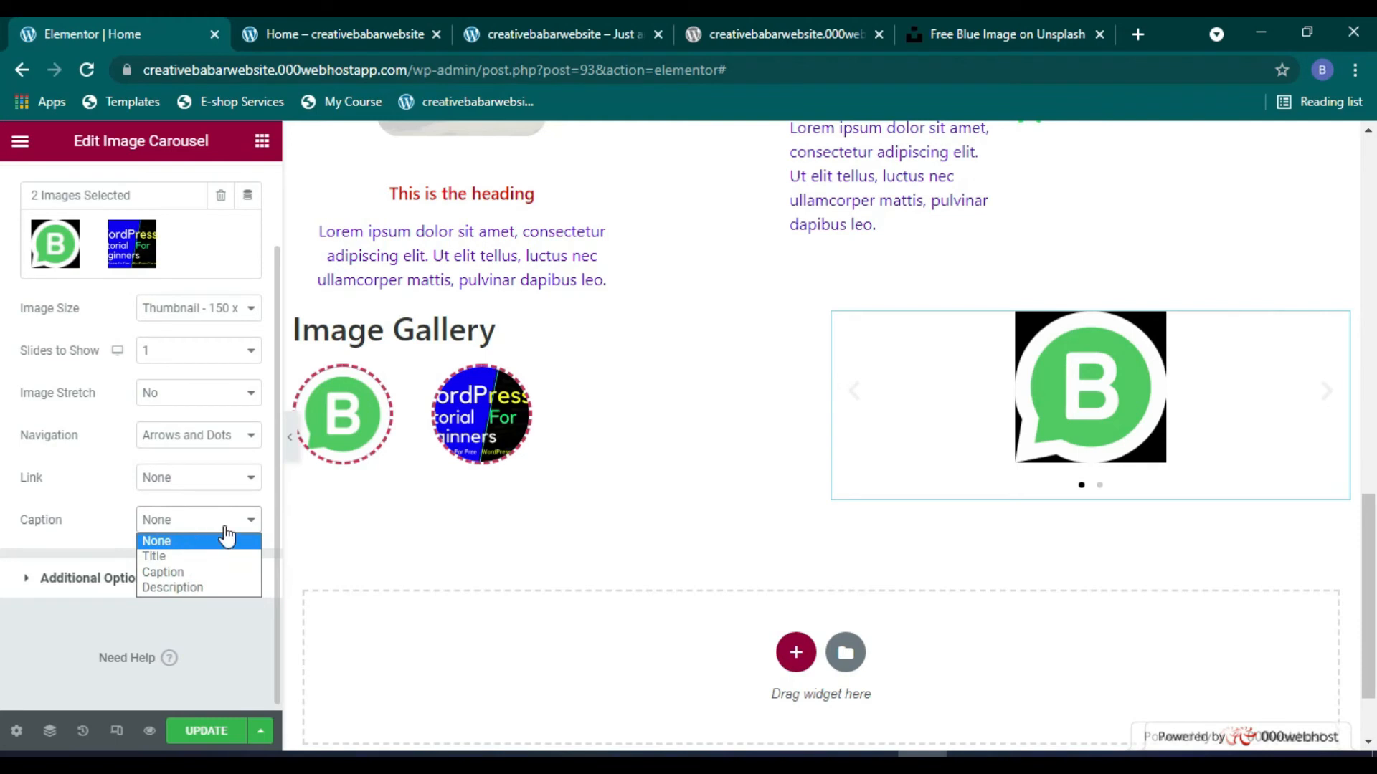
{"action": "left_click", "coordinate": [222, 539]}
{"action": "left_click", "coordinate": [186, 484]}
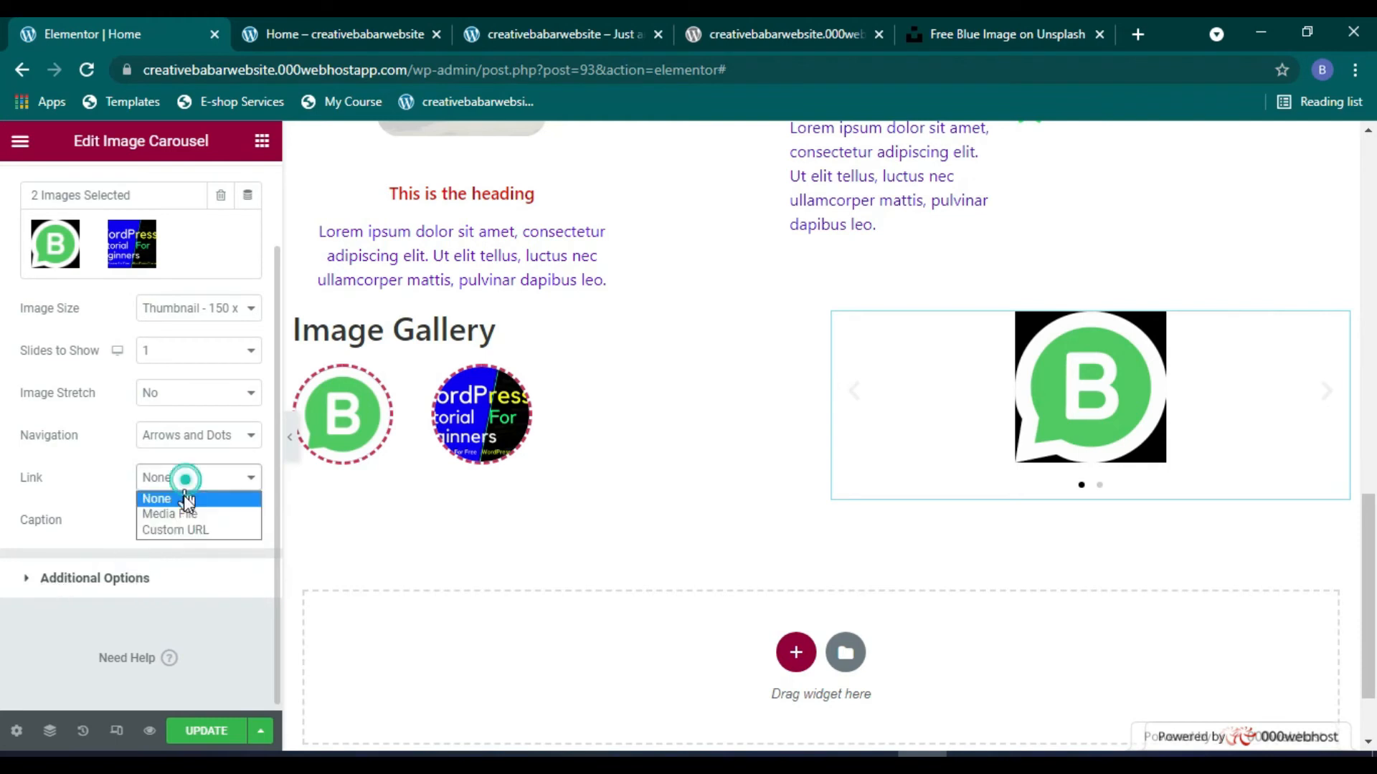
{"action": "left_click", "coordinate": [183, 513]}
{"action": "left_click", "coordinate": [193, 531]}
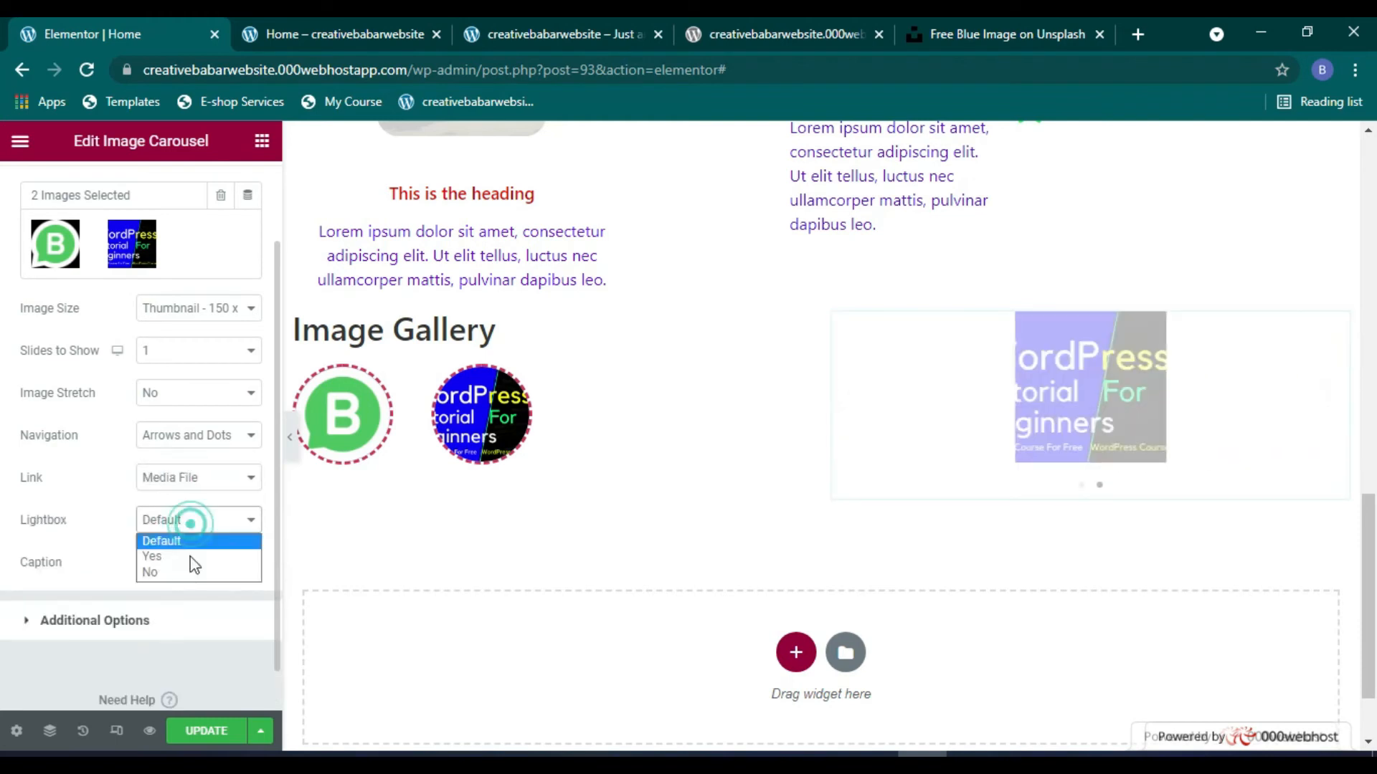
{"action": "left_click", "coordinate": [190, 558]}
{"action": "left_click", "coordinate": [221, 574]}
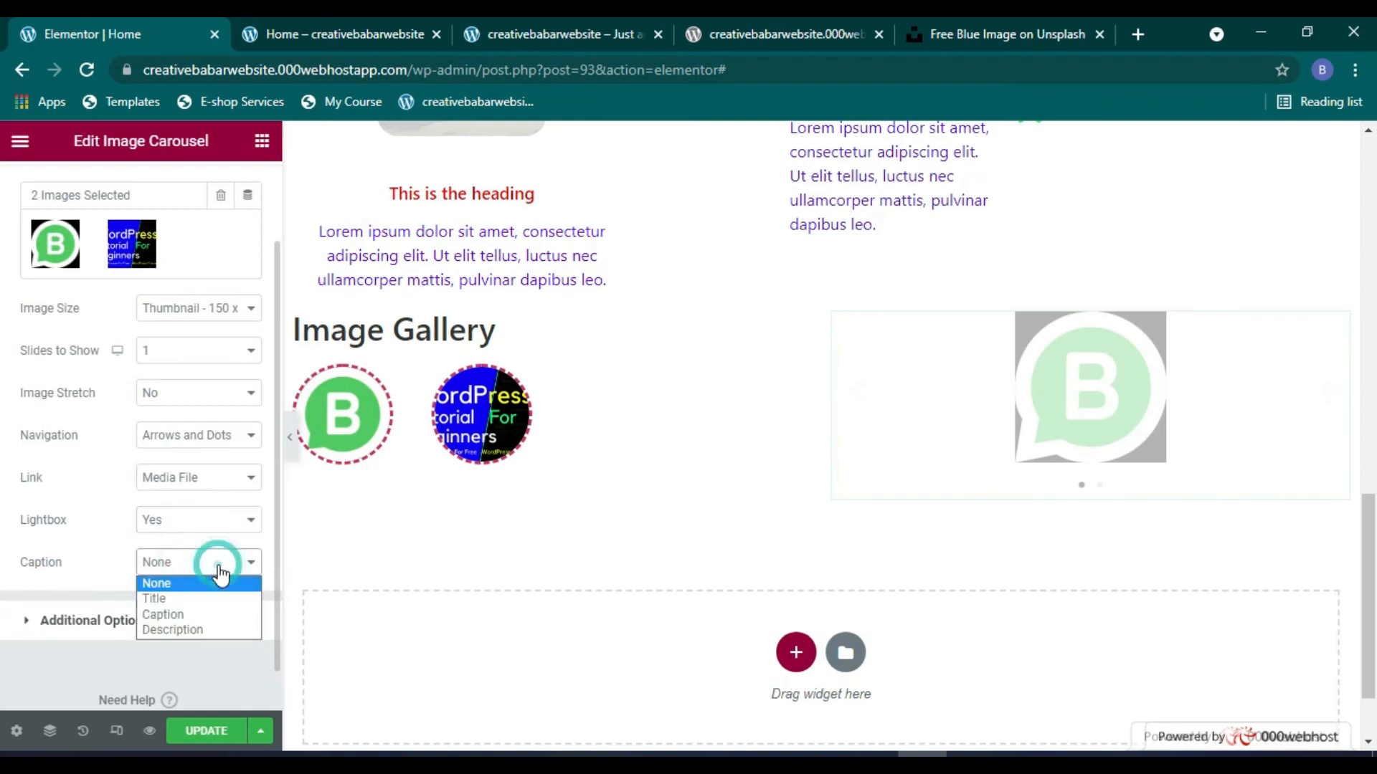
{"action": "left_click", "coordinate": [215, 596]}
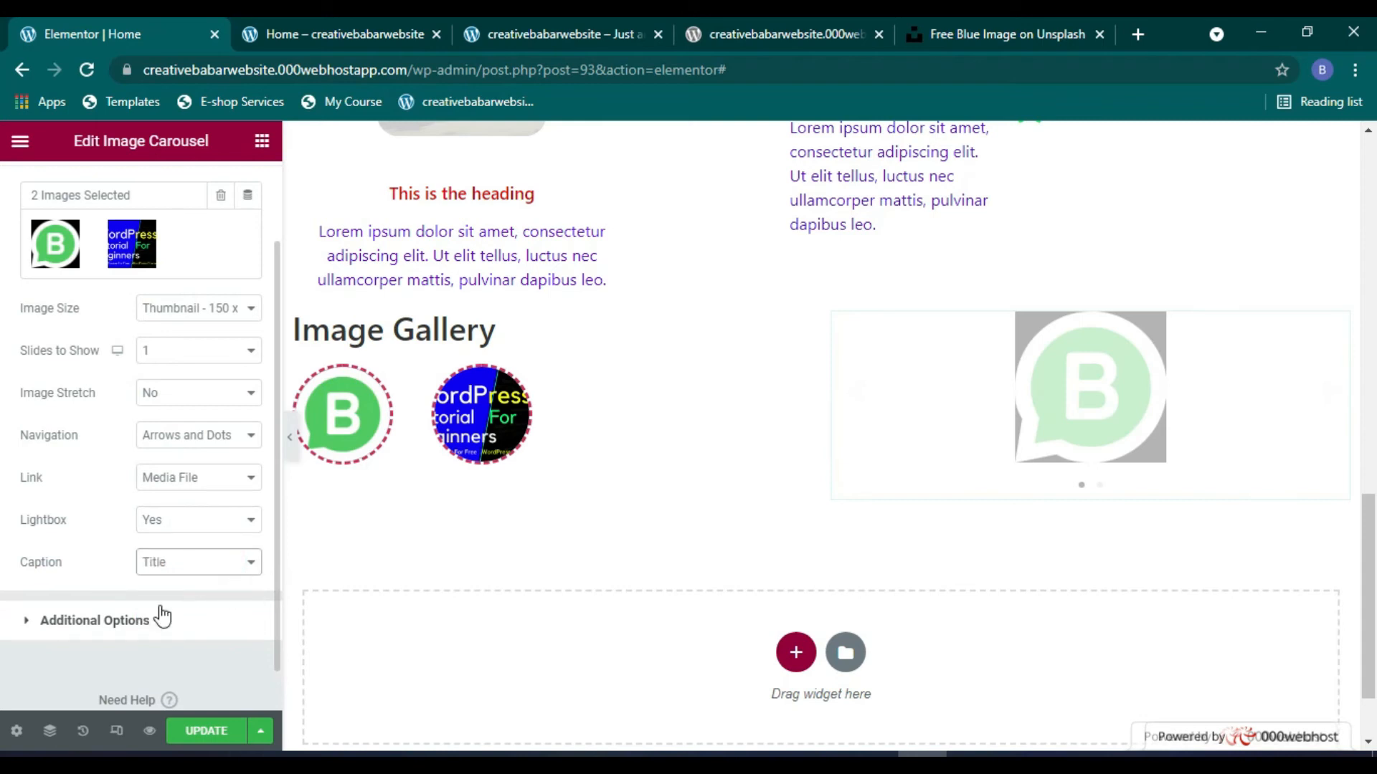
Step: In Additional Options keep autoplay on and the Slide effect after trying Fade, then reopen the widget list
{"action": "left_click", "coordinate": [28, 626]}
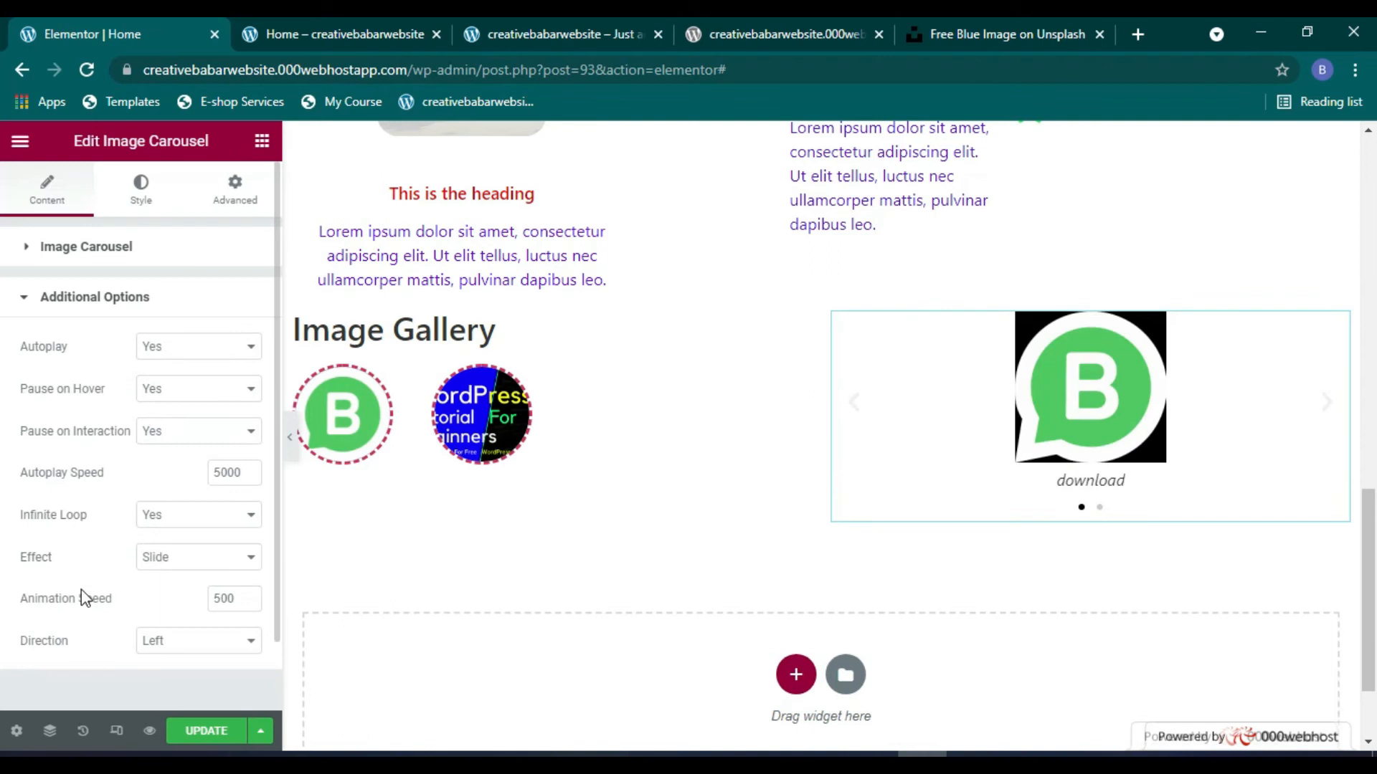
{"action": "left_click", "coordinate": [206, 349]}
{"action": "left_click", "coordinate": [203, 346]}
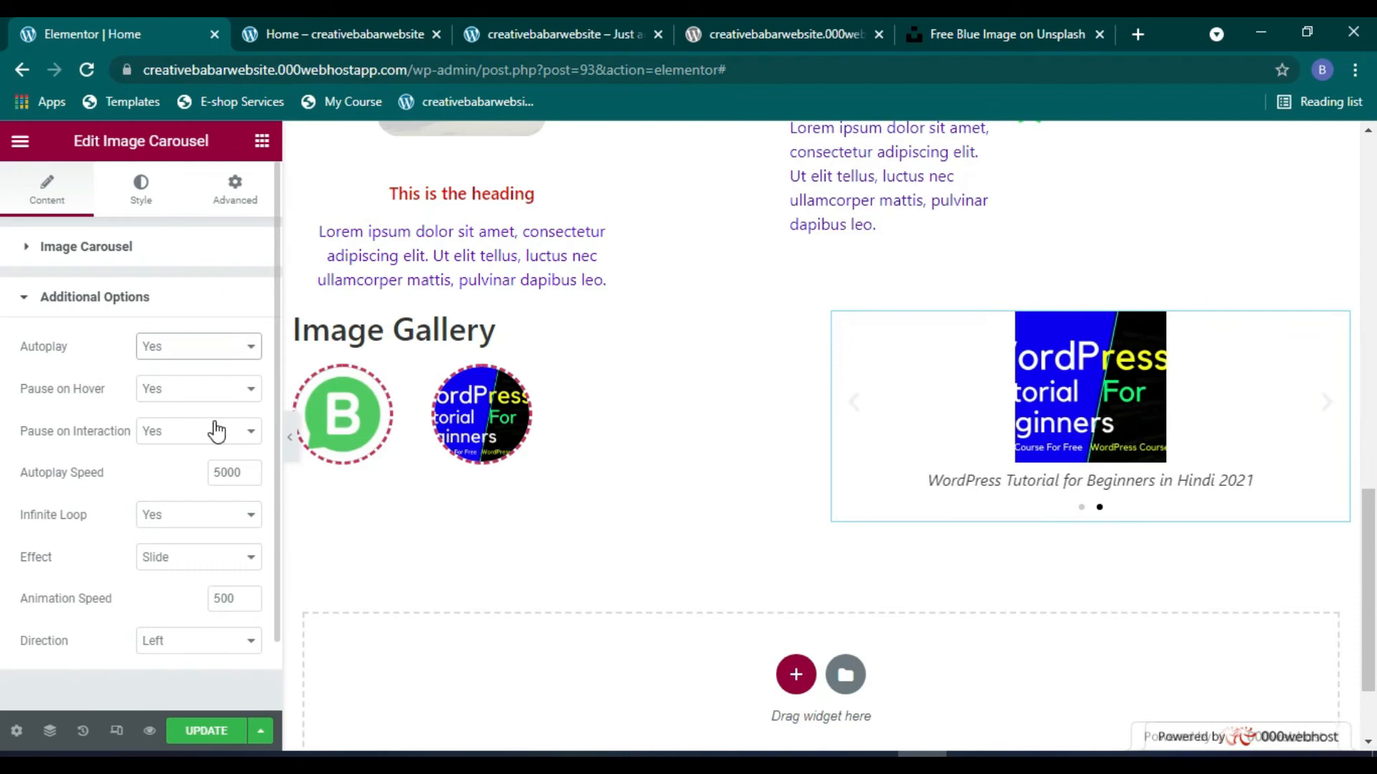
{"action": "left_click", "coordinate": [195, 571]}
{"action": "left_click", "coordinate": [176, 592]}
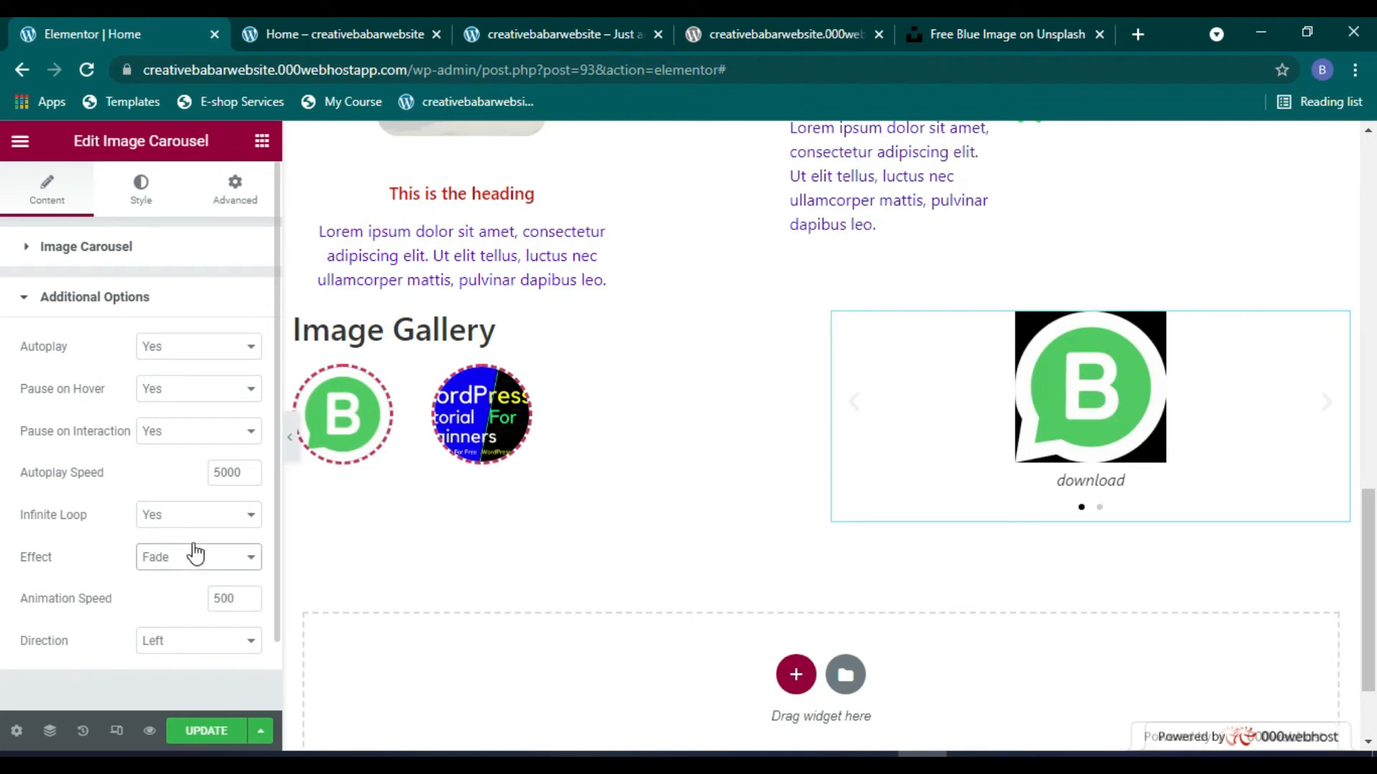
{"action": "left_click", "coordinate": [184, 566]}
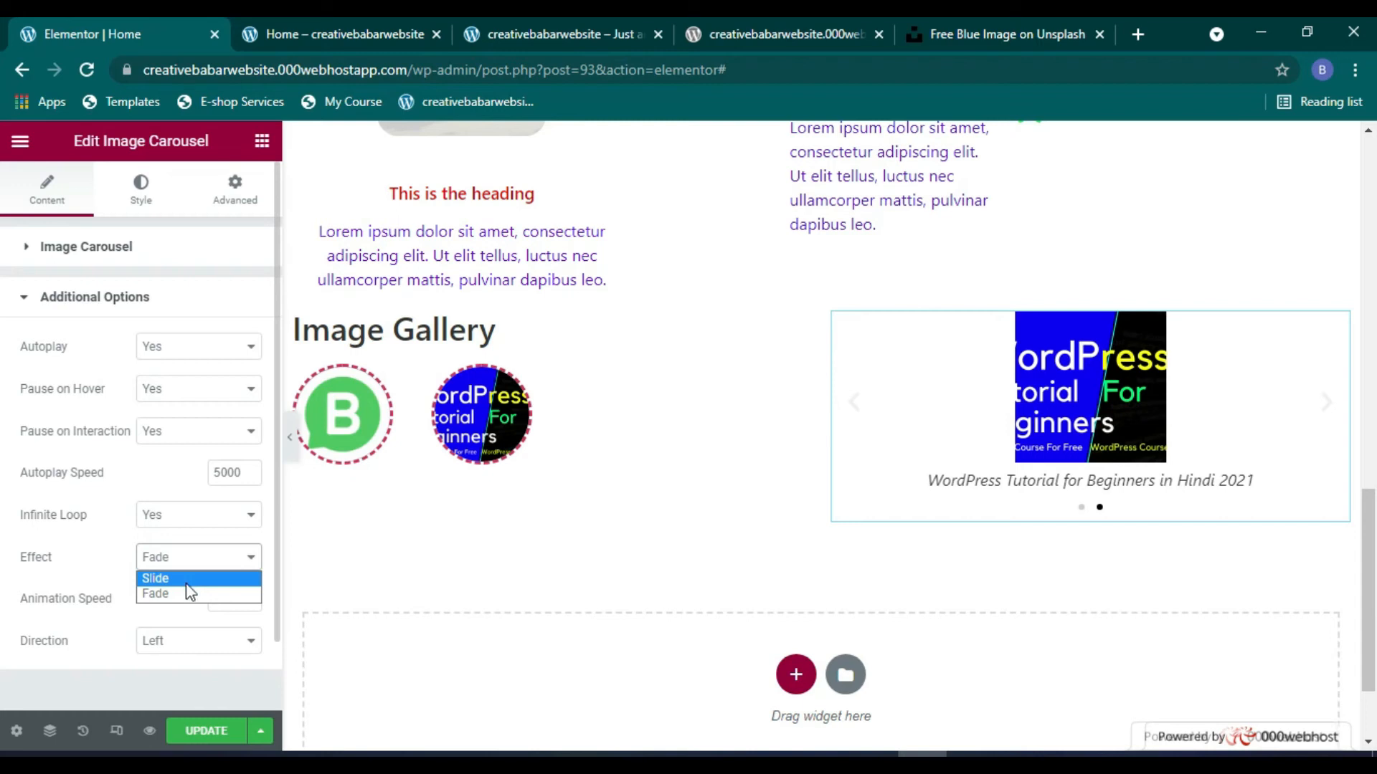
{"action": "left_click", "coordinate": [185, 578]}
{"action": "left_click", "coordinate": [262, 140]}
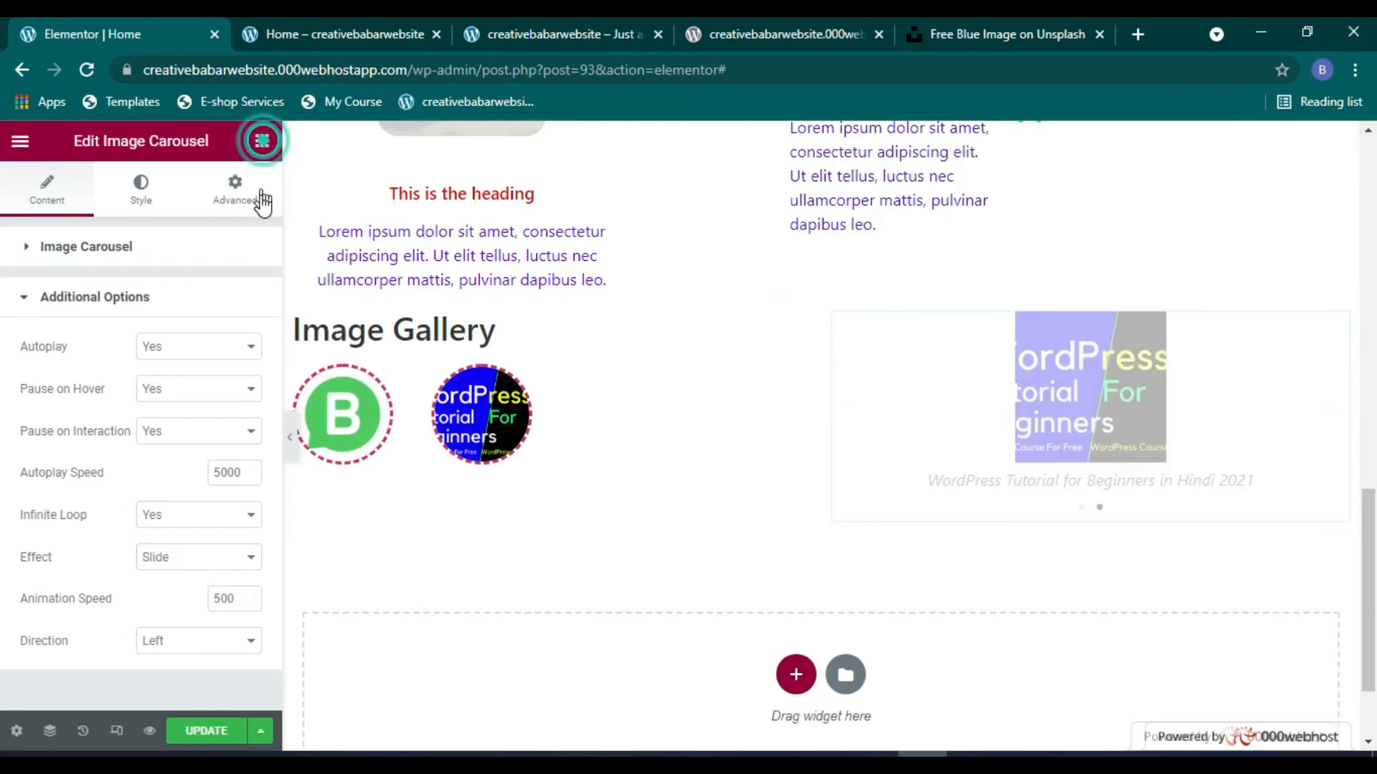
Step: Add a three-column section below the gallery and drop an Icon List into it
{"action": "scroll", "coordinate": [273, 214], "scroll_direction": "down", "scroll_amount": 5}
{"action": "scroll", "coordinate": [470, 486], "scroll_direction": "down", "scroll_amount": 1}
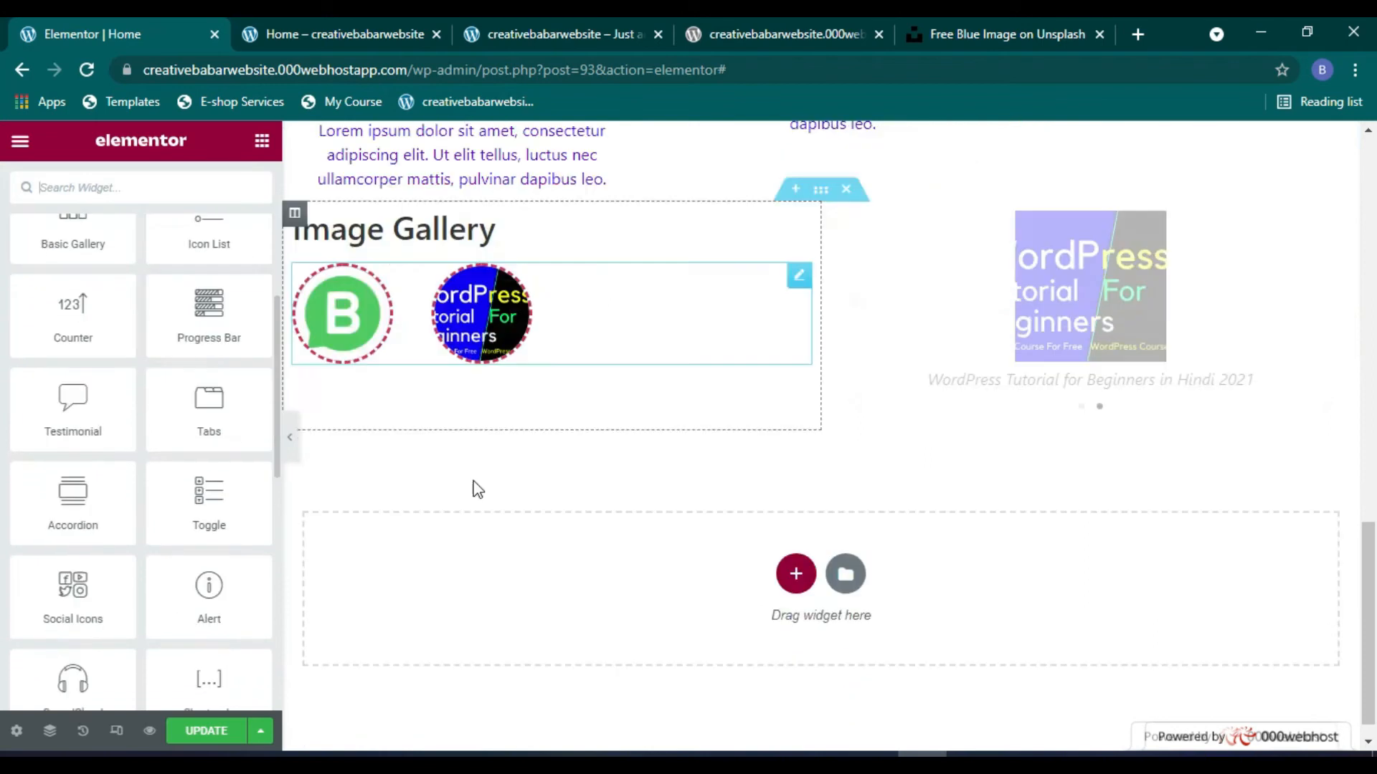
{"action": "scroll", "coordinate": [208, 473], "scroll_direction": "up", "scroll_amount": 3}
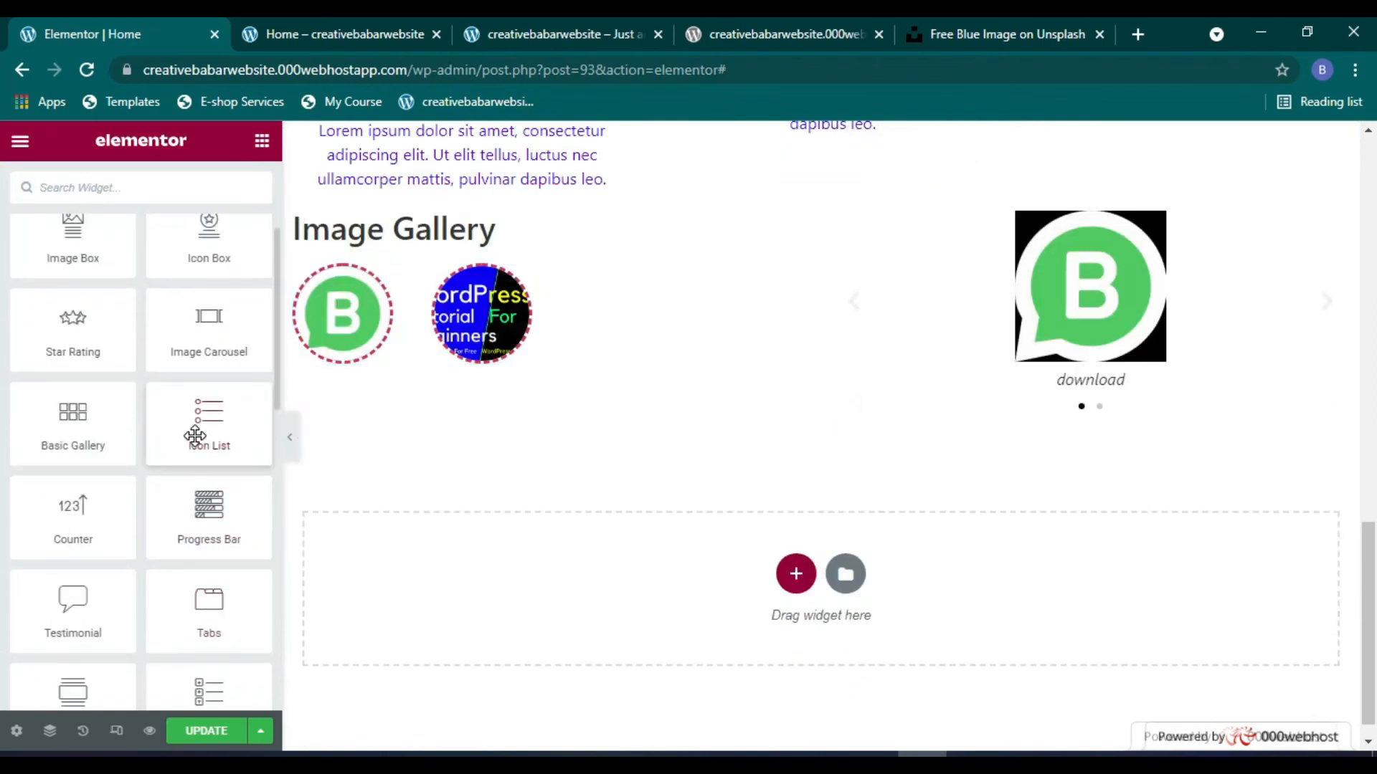
{"action": "left_click", "coordinate": [796, 574]}
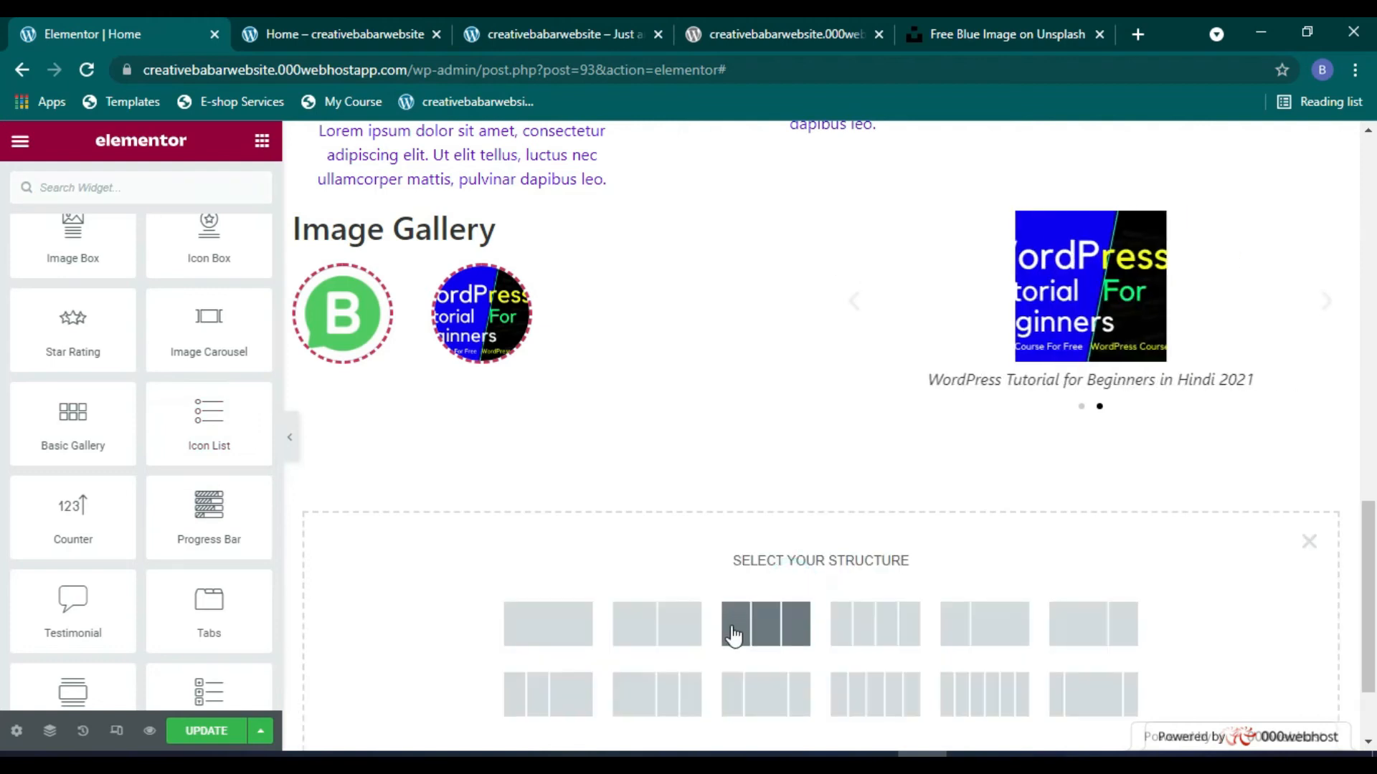
{"action": "left_click", "coordinate": [737, 624]}
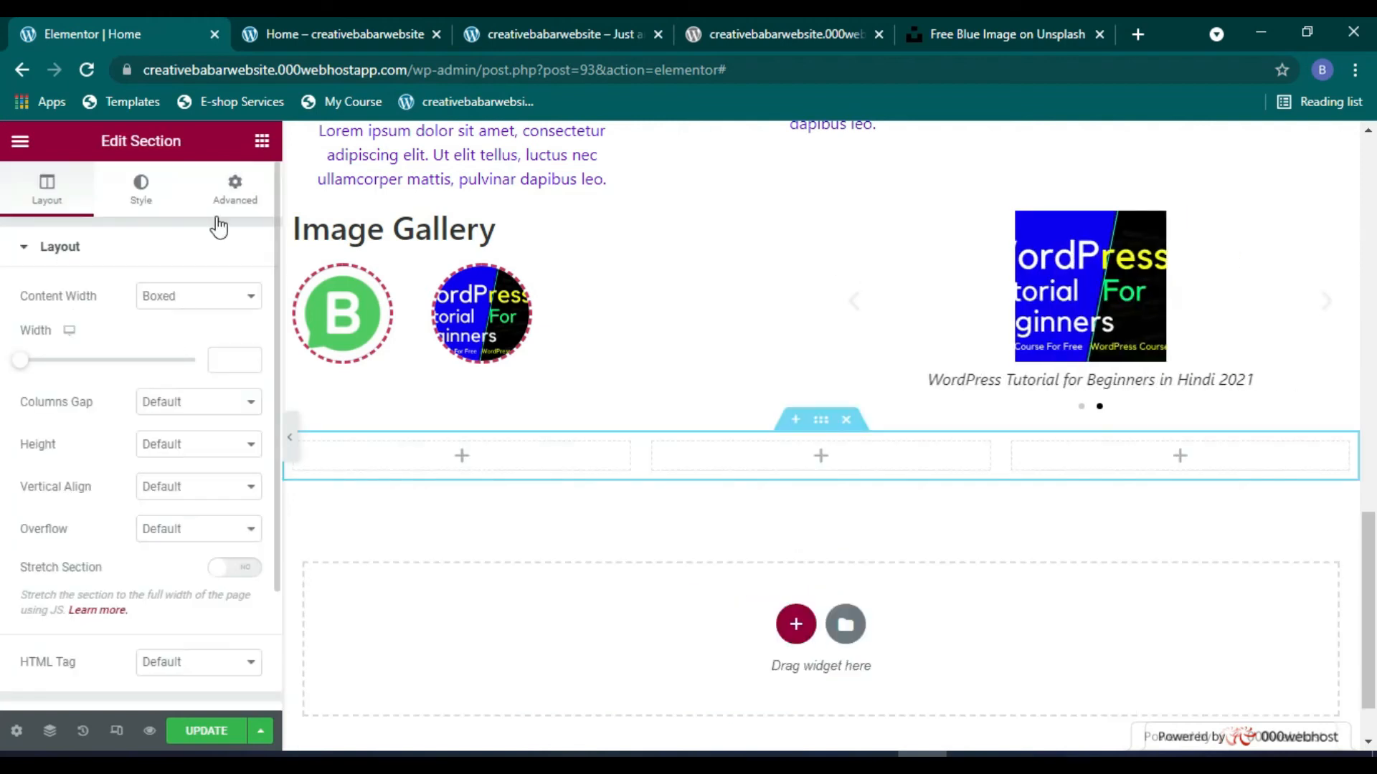
{"action": "left_click", "coordinate": [262, 139]}
{"action": "scroll", "coordinate": [238, 563], "scroll_direction": "down", "scroll_amount": 2}
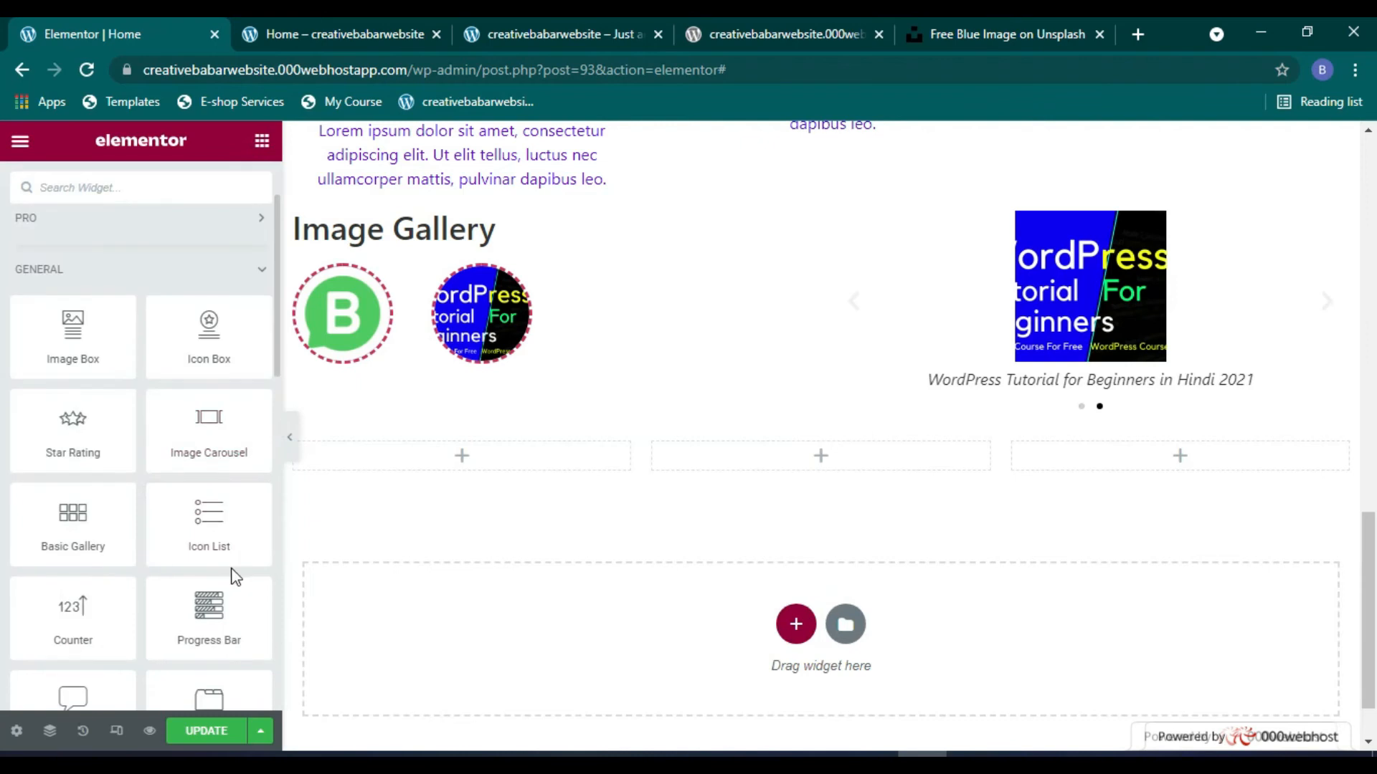
{"action": "left_click_drag", "start_coordinate": [197, 520], "coordinate": [467, 458]}
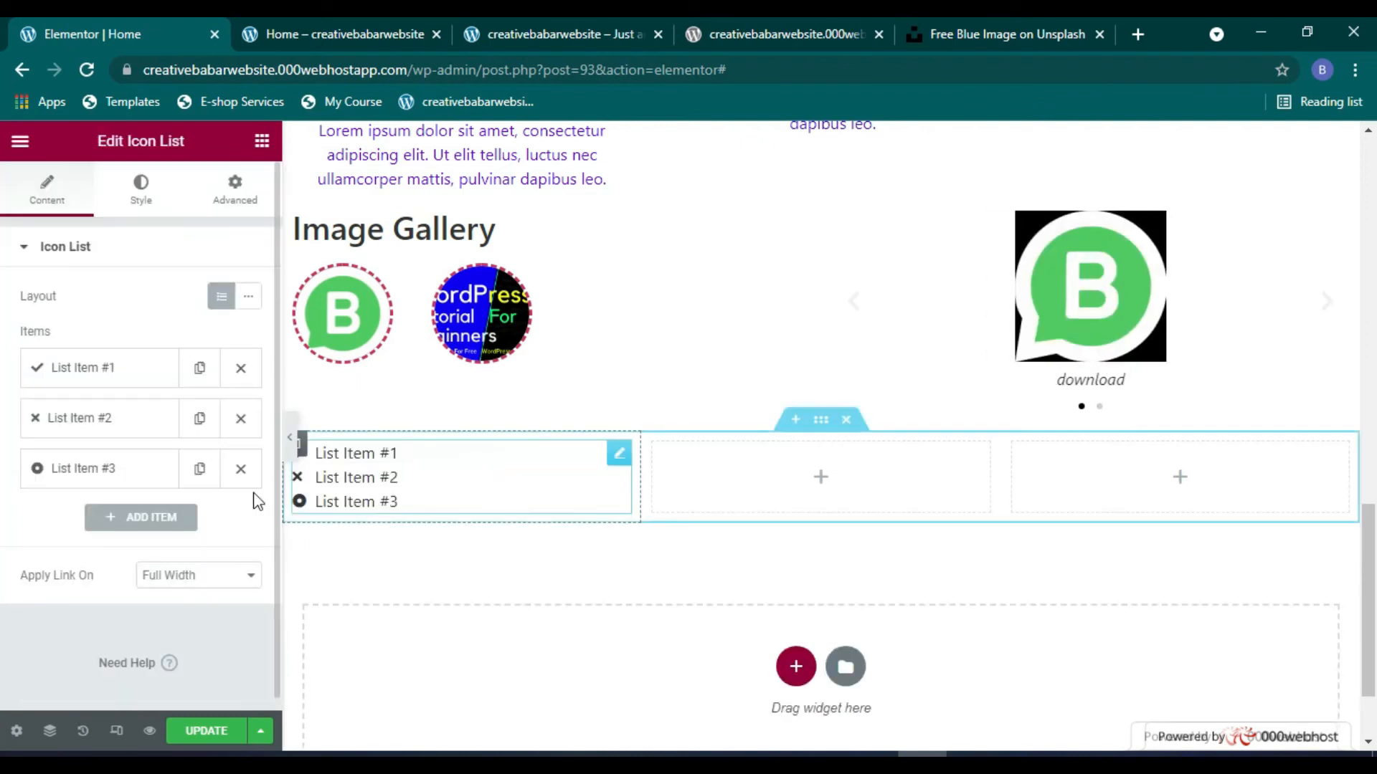
Step: Add a fourth list item with the Check-square icon from the Icon Library
{"action": "left_click", "coordinate": [152, 519]}
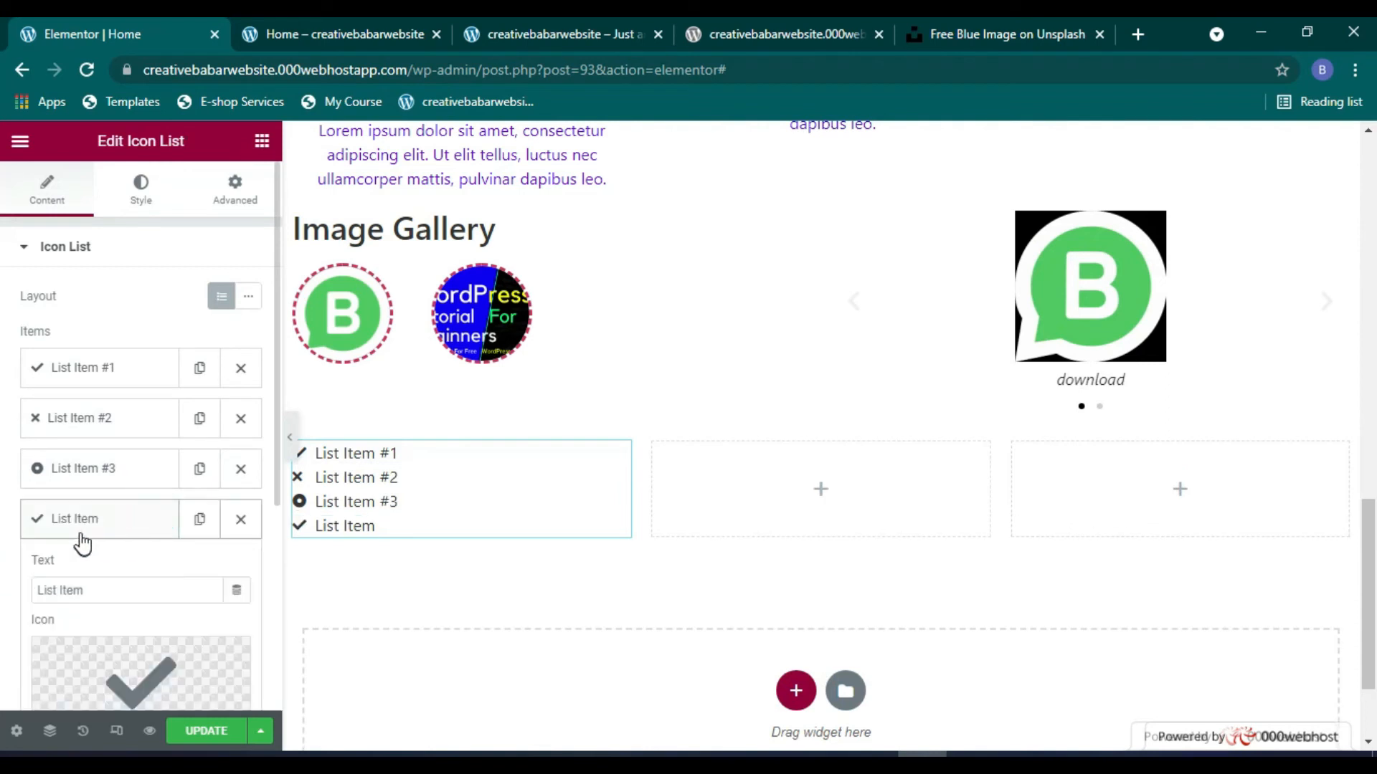
{"action": "left_click", "coordinate": [134, 525]}
{"action": "left_click", "coordinate": [132, 524]}
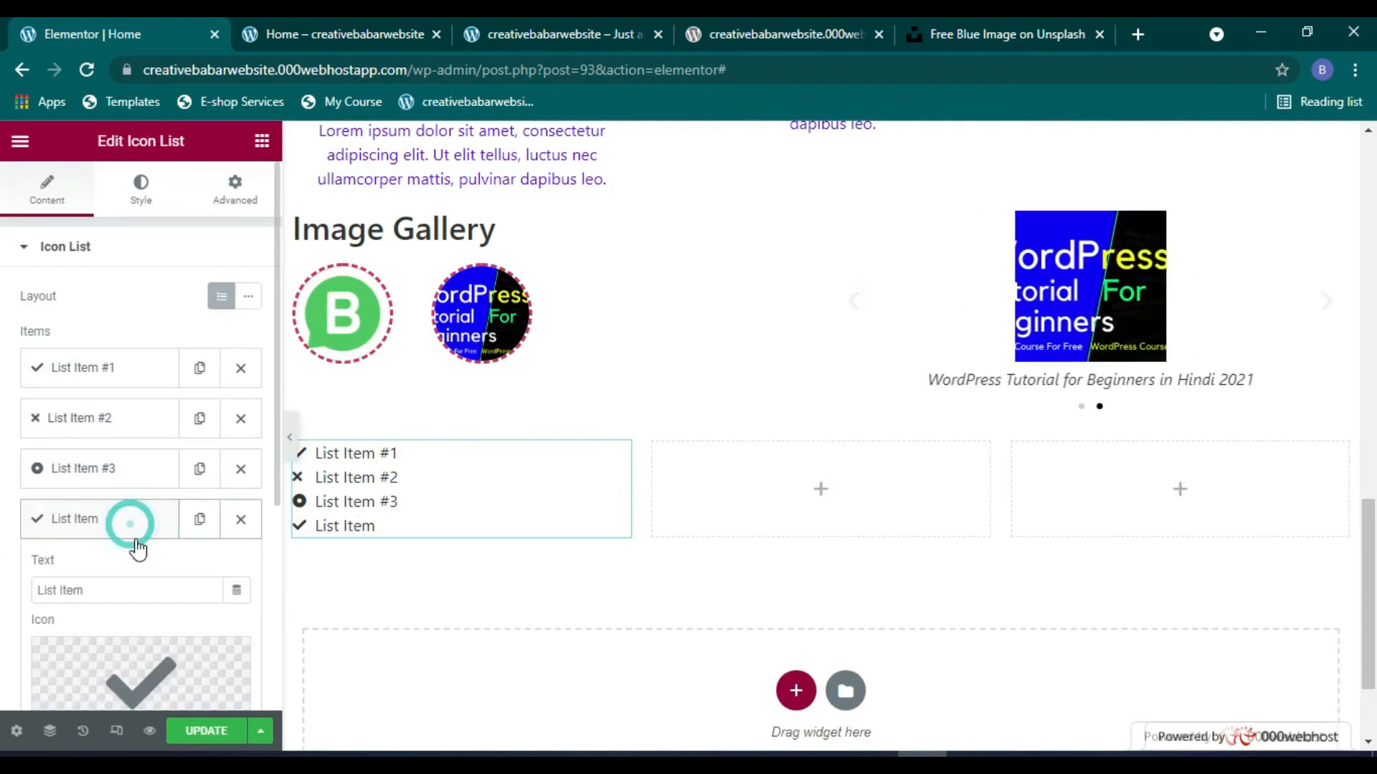
{"action": "scroll", "coordinate": [132, 575], "scroll_direction": "down", "scroll_amount": 2}
{"action": "scroll", "coordinate": [132, 576], "scroll_direction": "down", "scroll_amount": 2}
{"action": "left_click", "coordinate": [147, 493]}
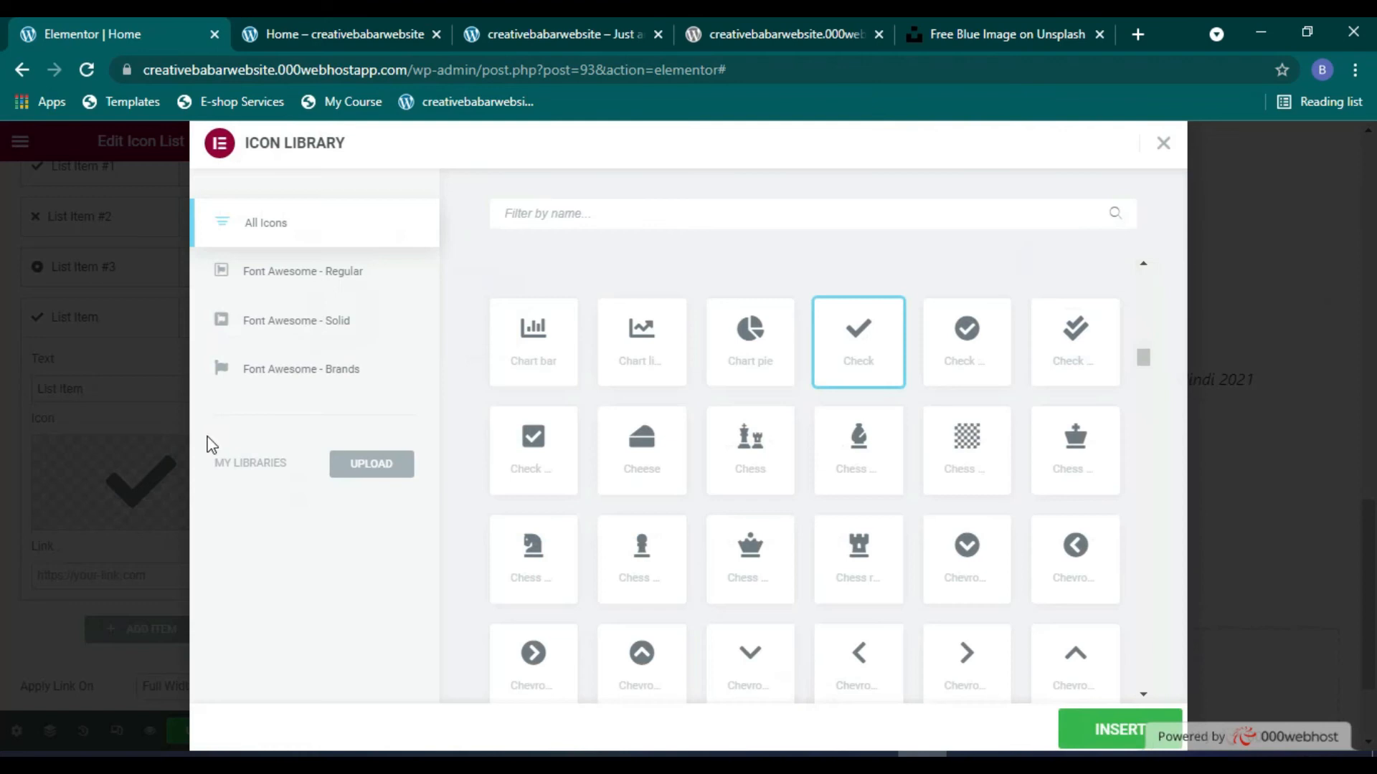
{"action": "left_click", "coordinate": [545, 477]}
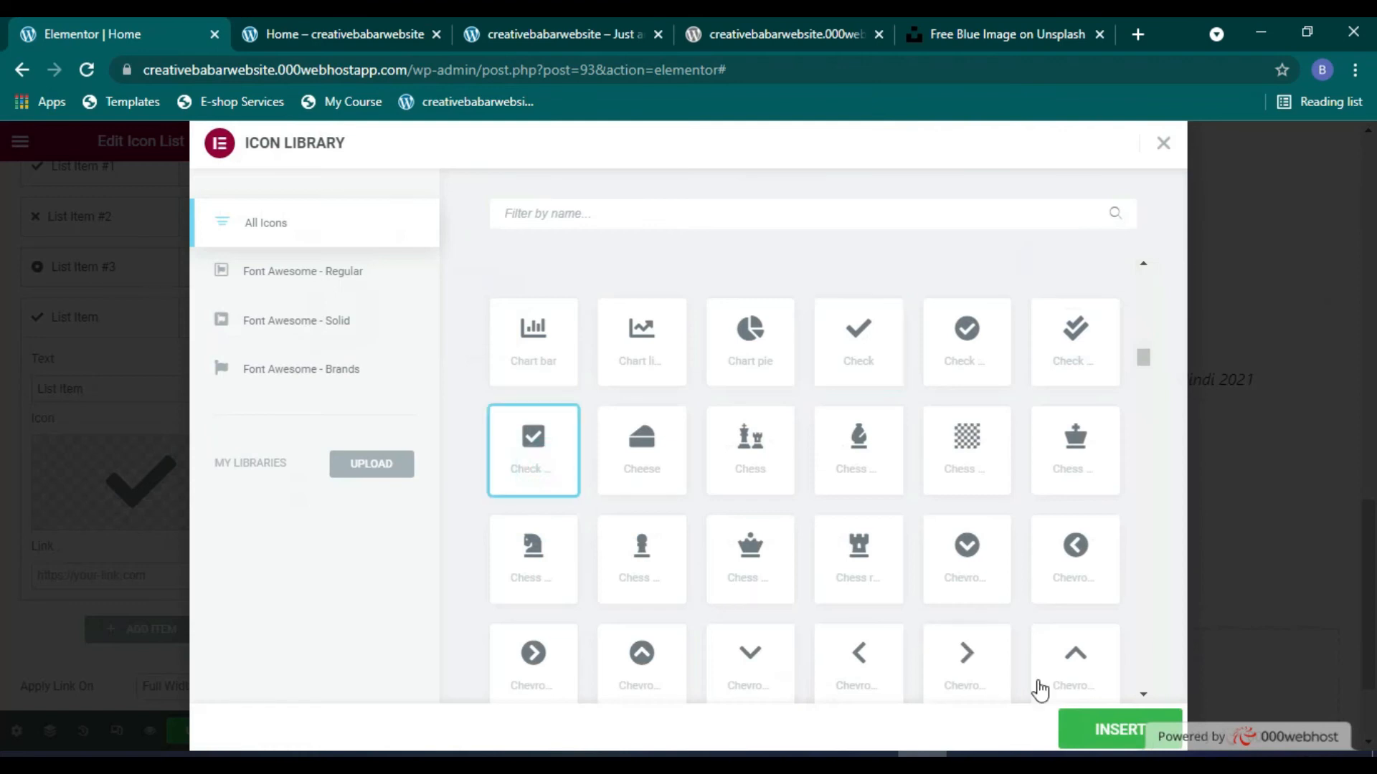
{"action": "left_click", "coordinate": [1103, 715]}
Step: Replace the fourth item's text with 'iterm 4'
{"action": "scroll", "coordinate": [141, 578], "scroll_direction": "down", "scroll_amount": 2}
{"action": "scroll", "coordinate": [138, 593], "scroll_direction": "up", "scroll_amount": 2}
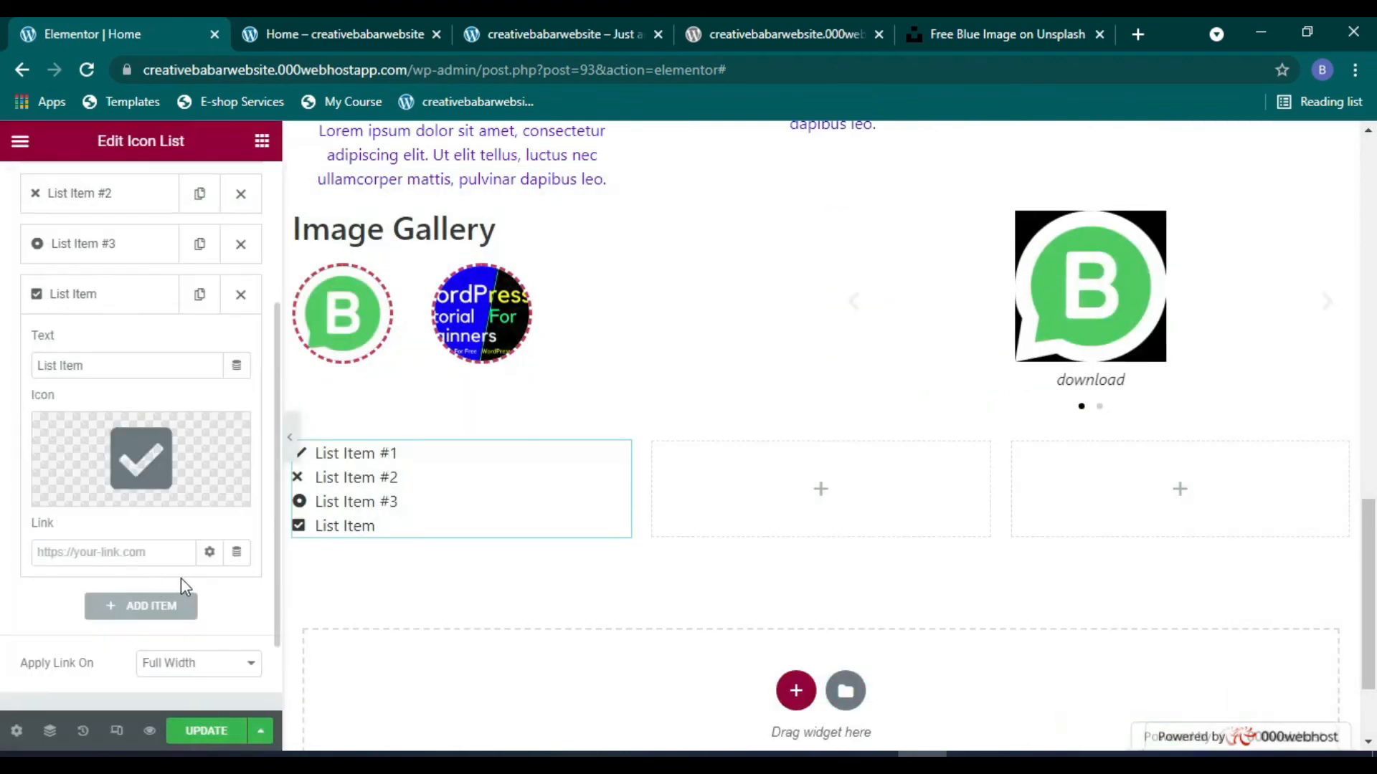
{"action": "left_click", "coordinate": [132, 364]}
{"action": "double_click", "coordinate": [132, 365]}
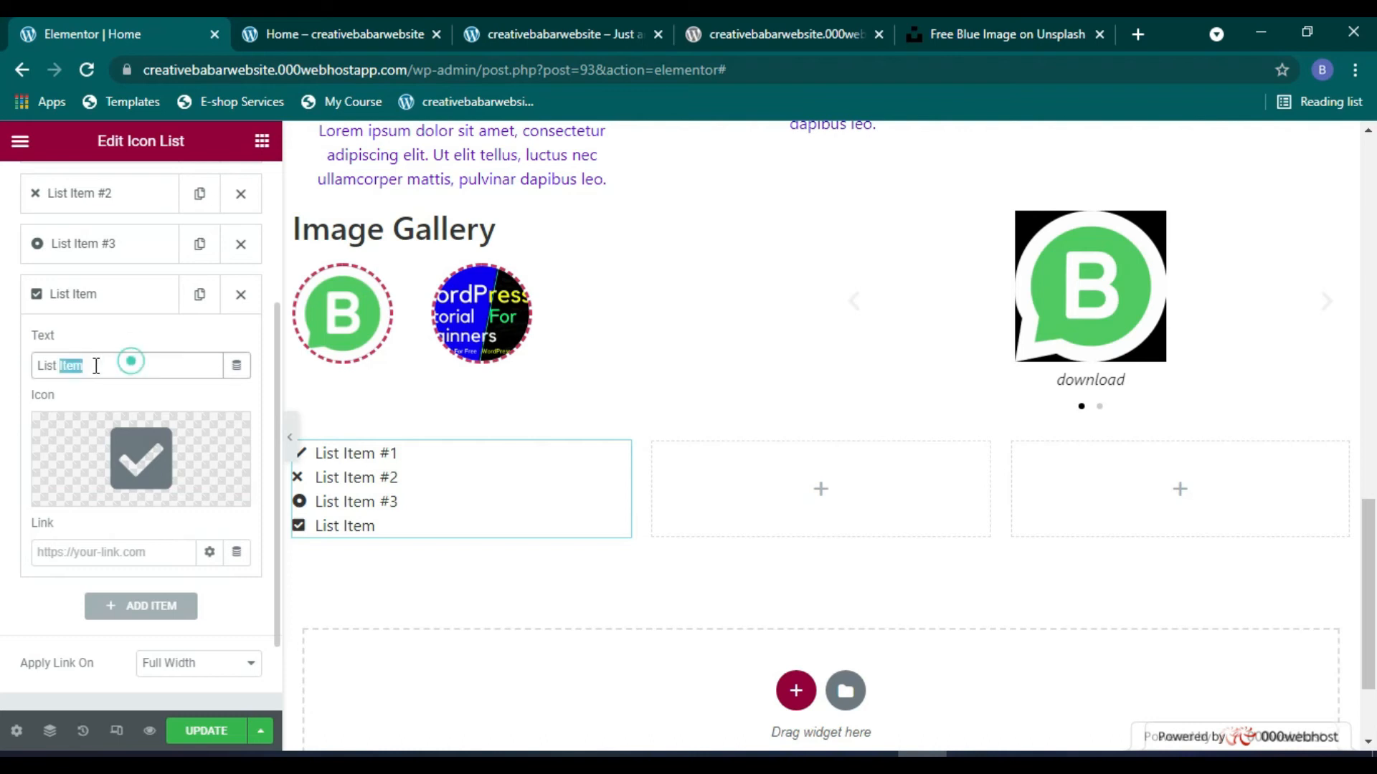
{"action": "left_click", "coordinate": [132, 367]}
{"action": "key", "text": "ctrl+a"}
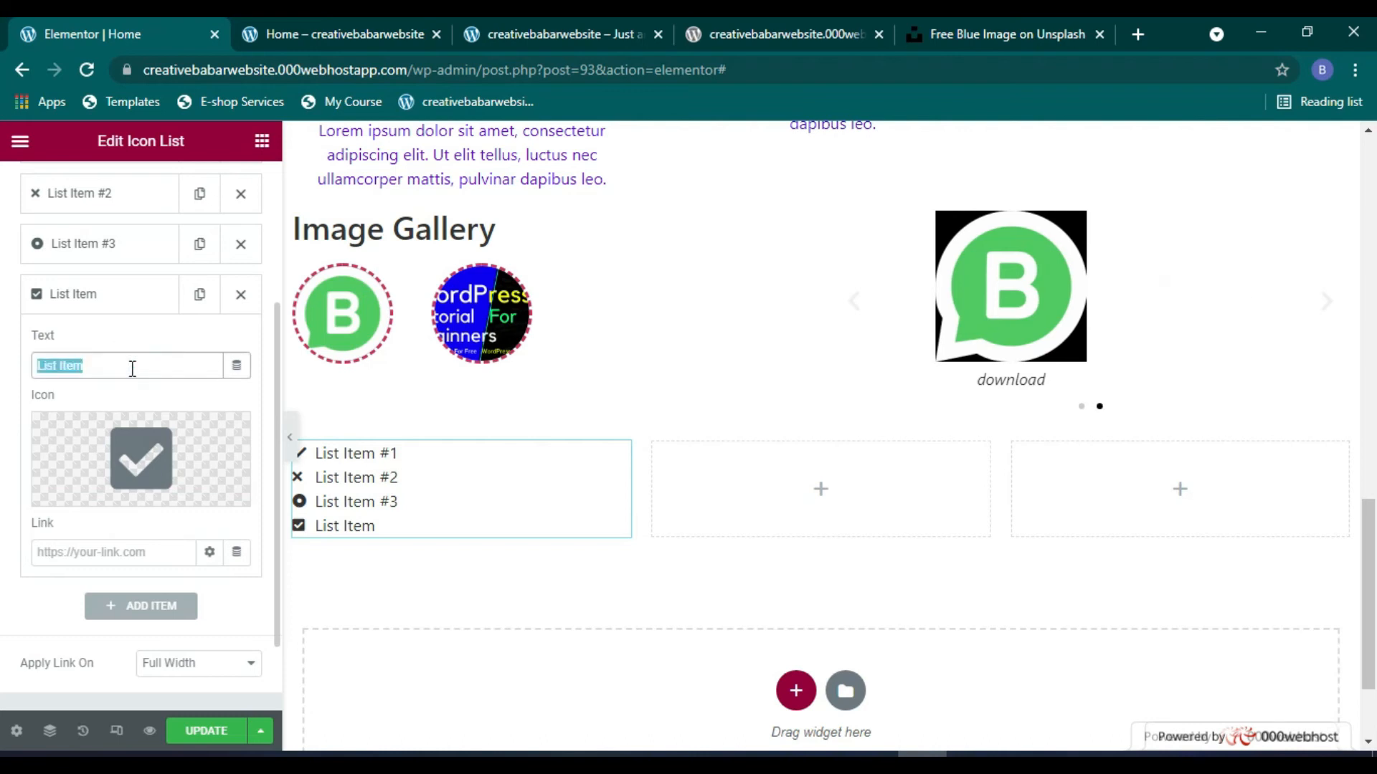
{"action": "type", "text": "iterm 4"}
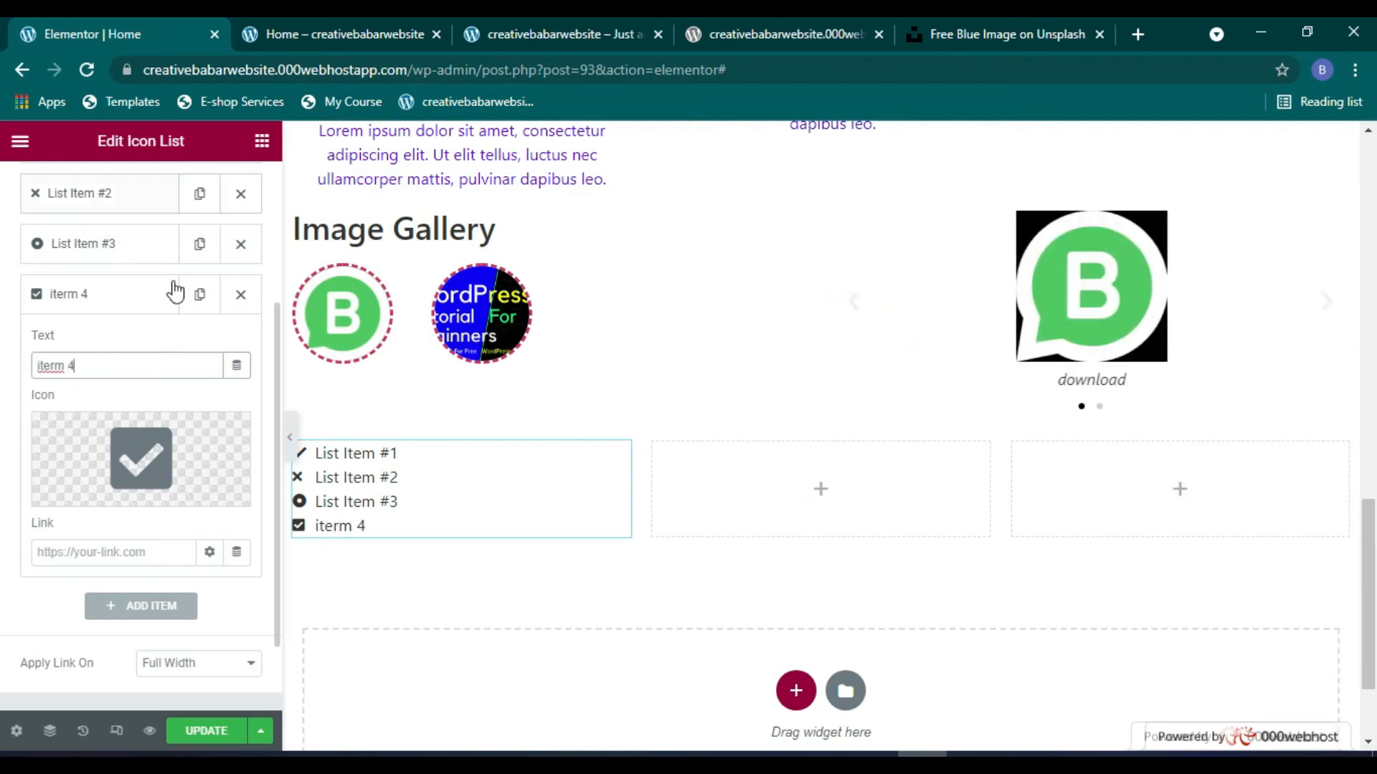
{"action": "scroll", "coordinate": [174, 292], "scroll_direction": "up", "scroll_amount": 3}
{"action": "left_click", "coordinate": [134, 192]}
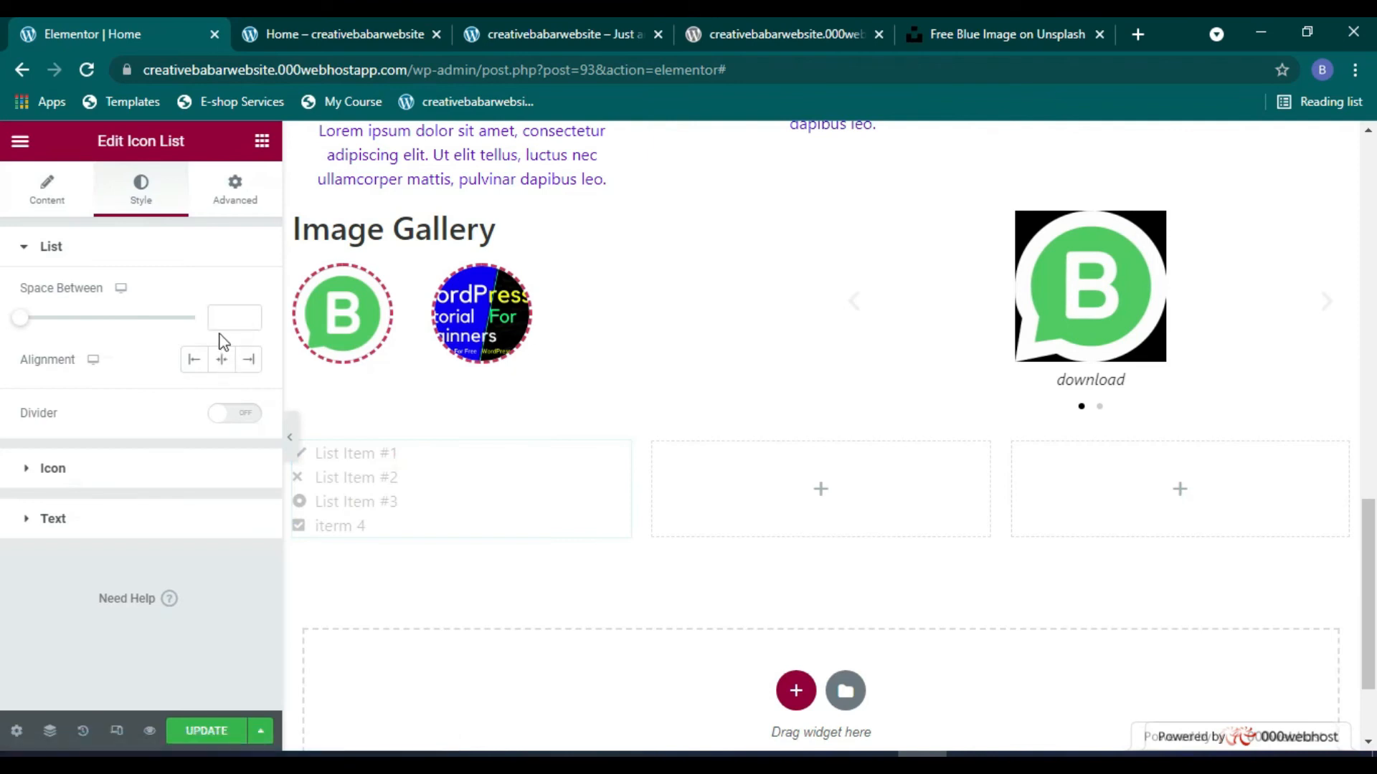
Step: Right-align the icon list and add red dividers at width 93
{"action": "left_click", "coordinate": [225, 362]}
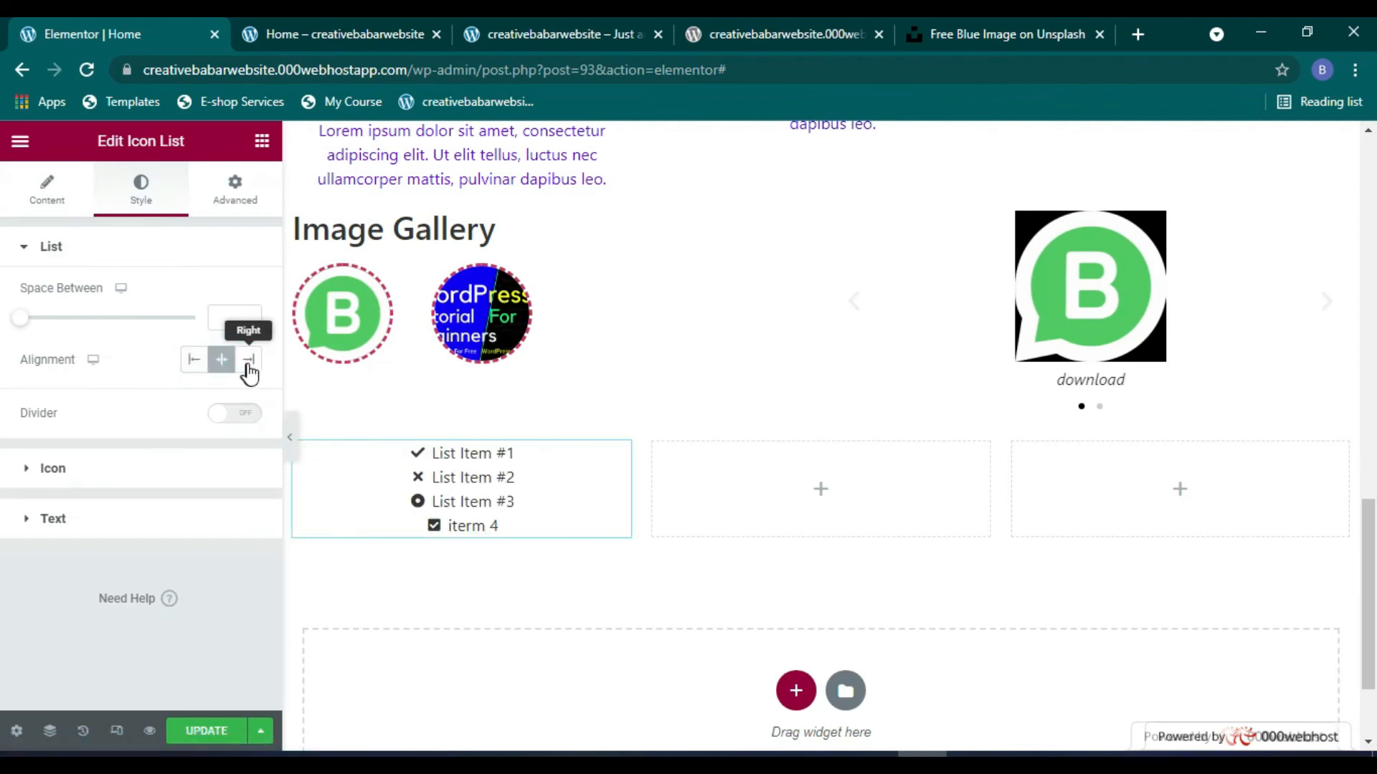
{"action": "left_click", "coordinate": [250, 371]}
{"action": "left_click", "coordinate": [225, 415]}
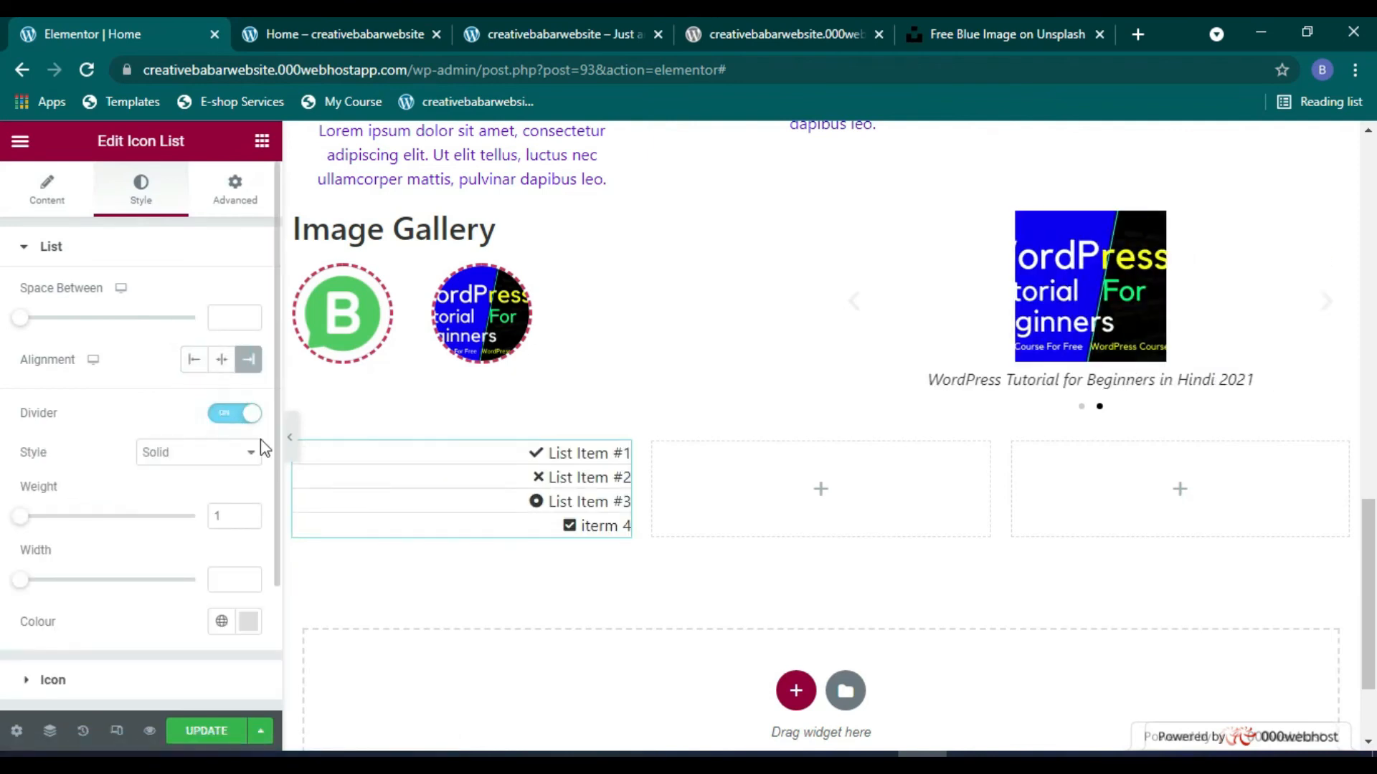
{"action": "mouse_move", "coordinate": [18, 524]}
{"action": "left_mouse_down"}
{"action": "mouse_move", "coordinate": [105, 529]}
{"action": "mouse_move", "coordinate": [20, 520]}
{"action": "left_mouse_up"}
{"action": "left_click_drag", "start_coordinate": [23, 587], "coordinate": [184, 593]}
{"action": "scroll", "coordinate": [199, 592], "scroll_direction": "down", "scroll_amount": 2}
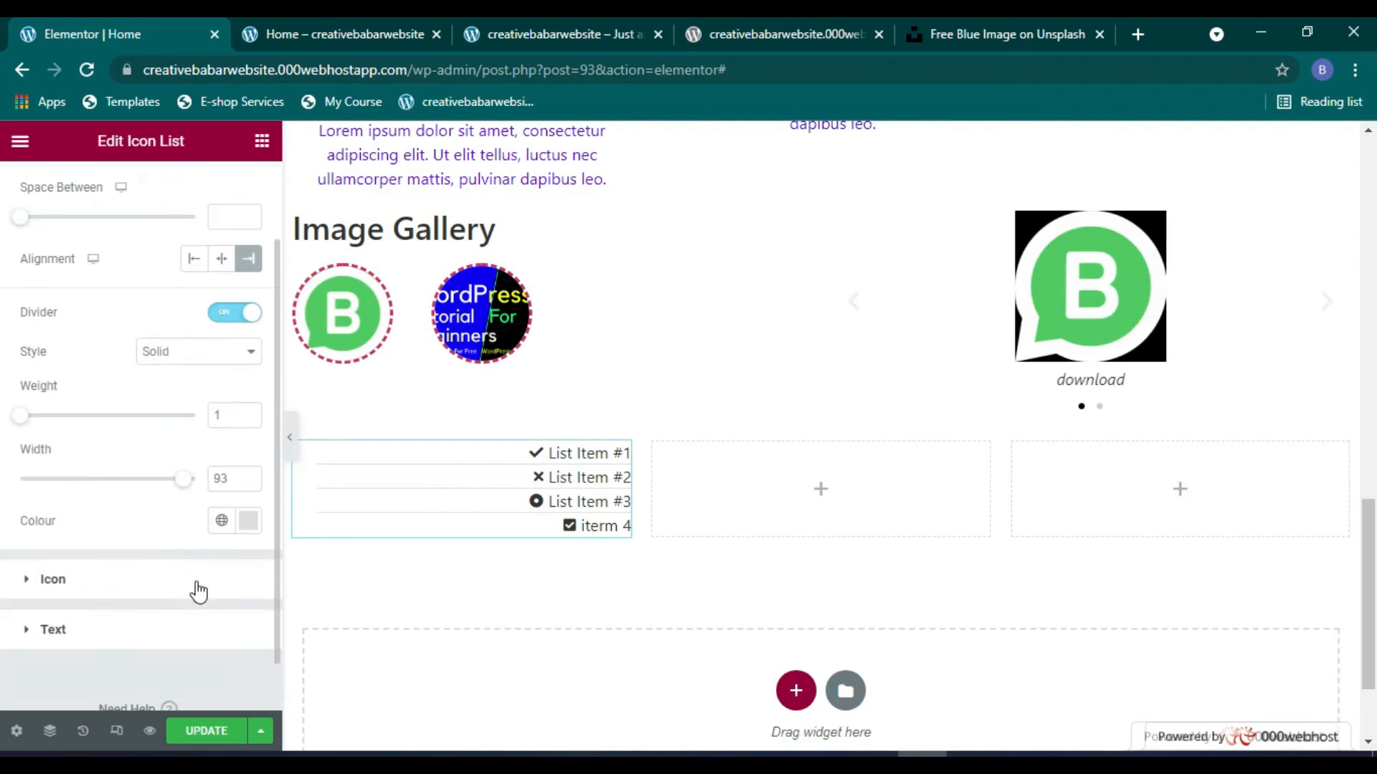
{"action": "left_click", "coordinate": [248, 521]}
{"action": "left_click_drag", "start_coordinate": [328, 347], "coordinate": [356, 249]}
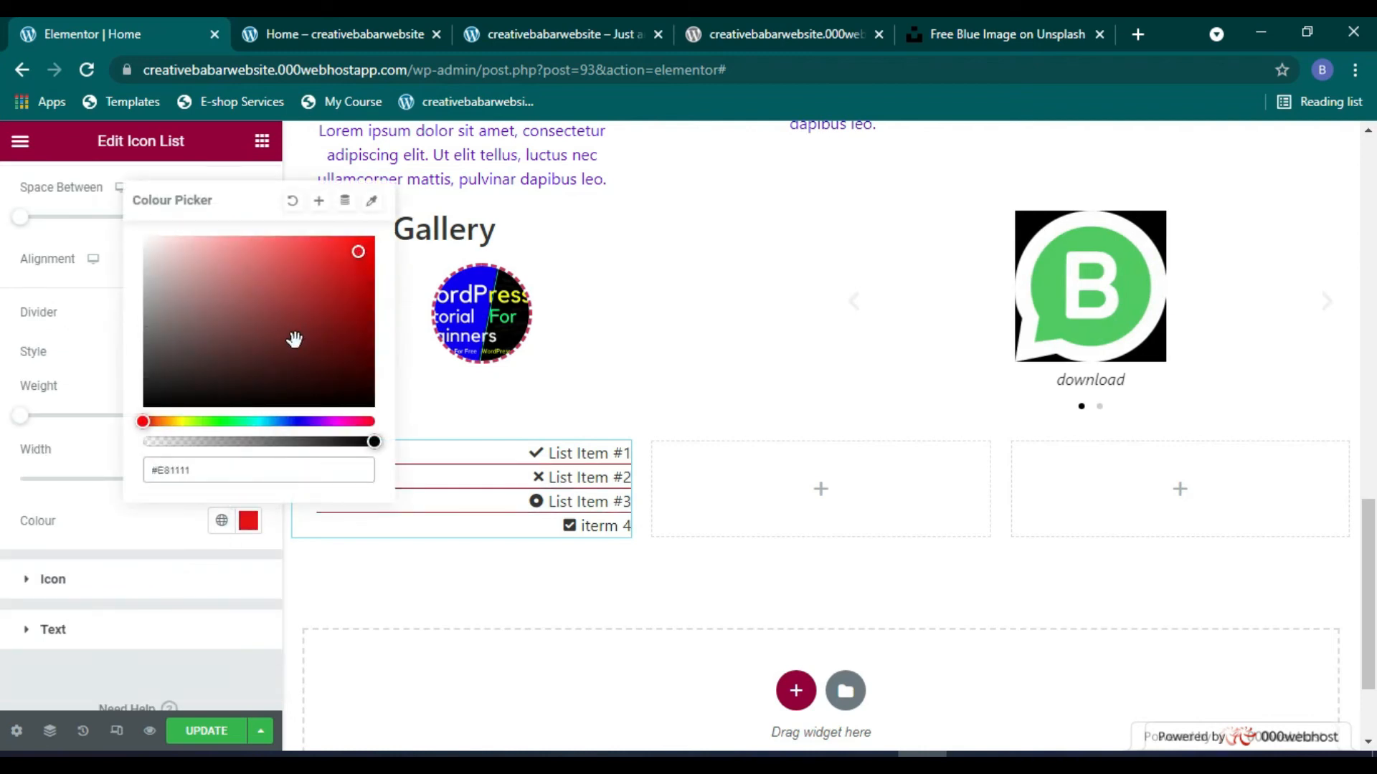
Step: Make the icons red with magenta hover, size 53, and set text indent to 50
{"action": "left_click", "coordinate": [56, 586]}
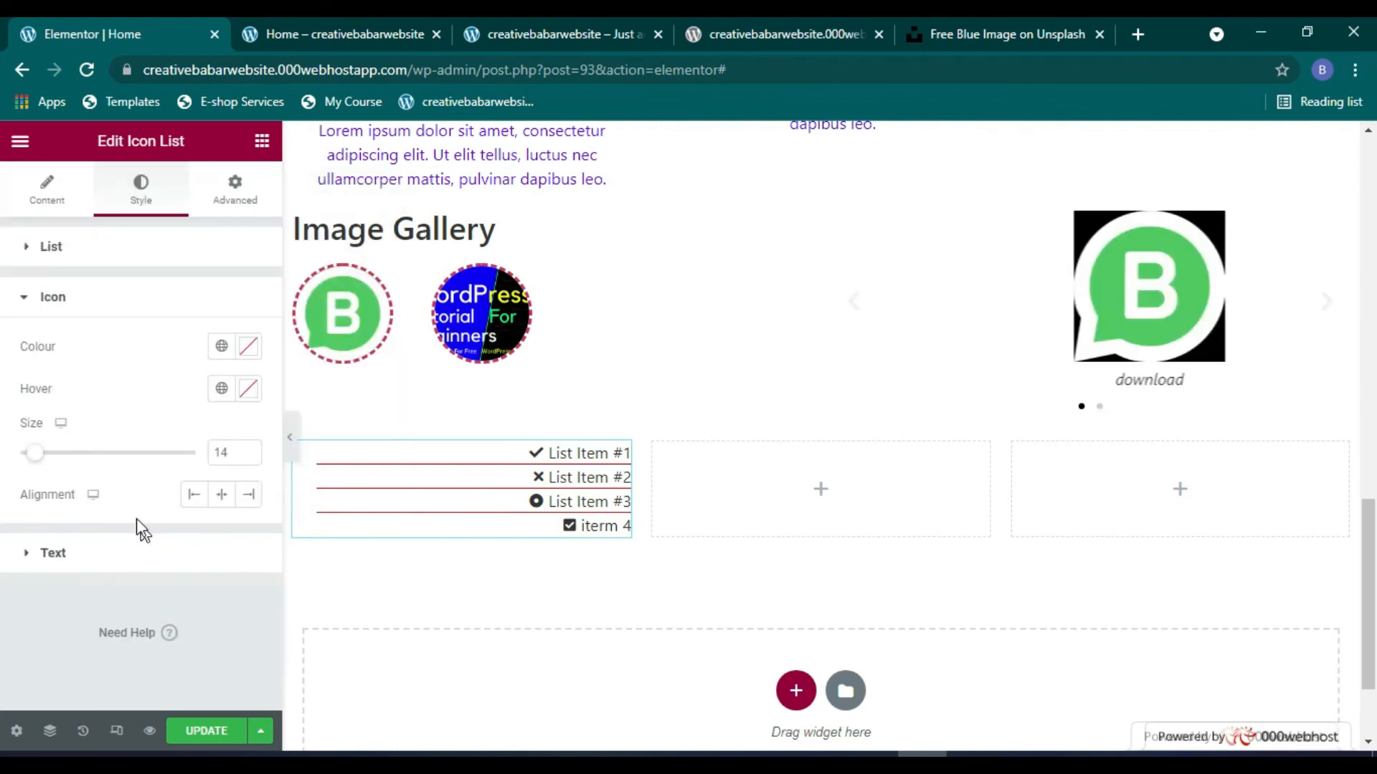
{"action": "left_click", "coordinate": [248, 347]}
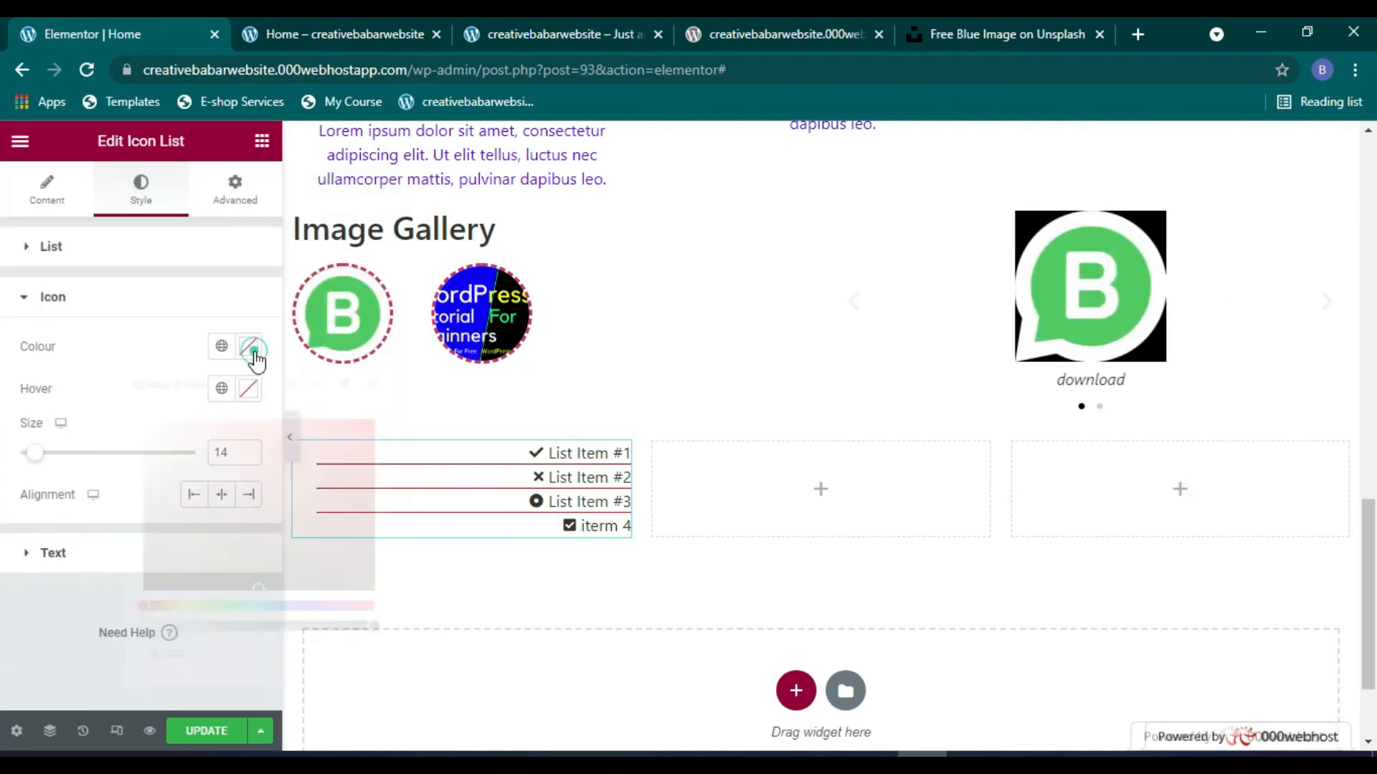
{"action": "left_click", "coordinate": [344, 458]}
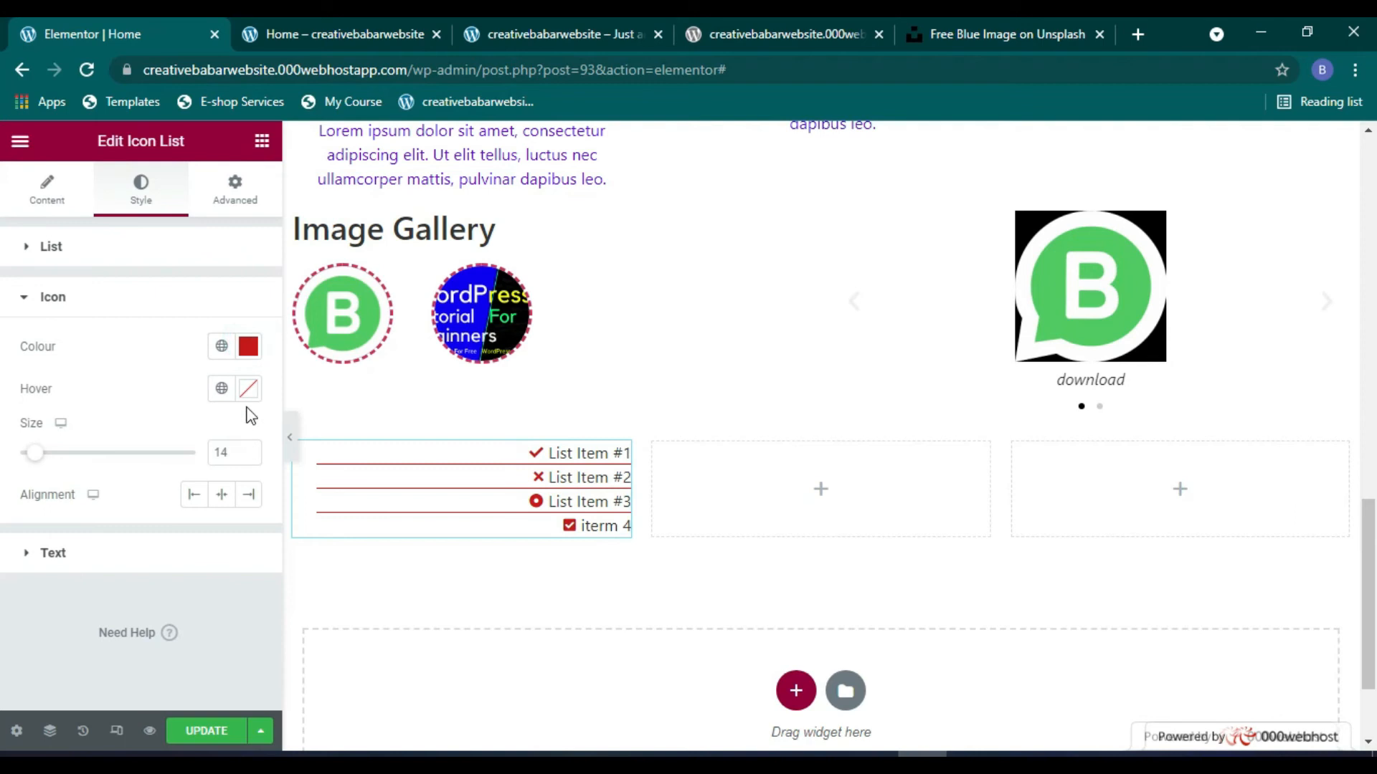
{"action": "left_click", "coordinate": [248, 388]}
{"action": "left_click", "coordinate": [336, 649]}
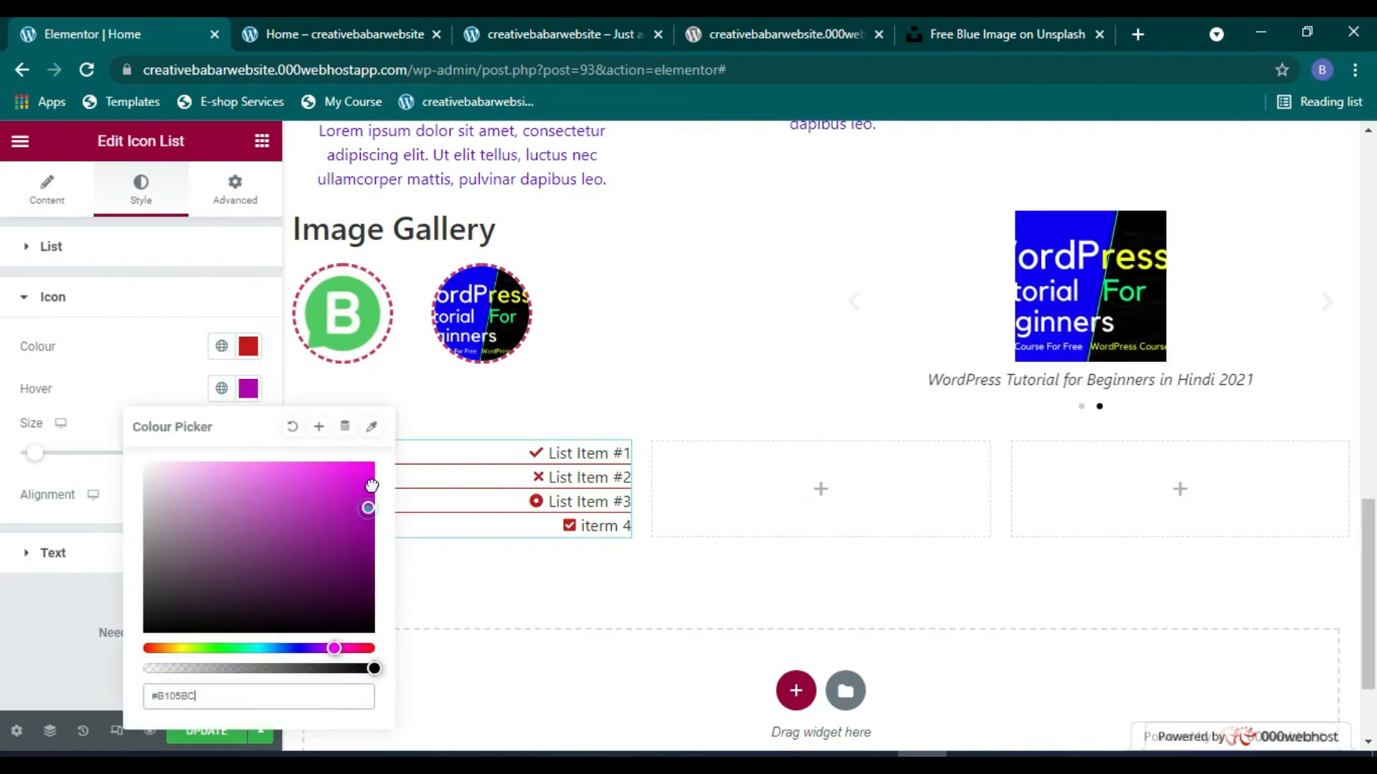
{"action": "left_click", "coordinate": [251, 393]}
{"action": "left_click_drag", "start_coordinate": [39, 459], "coordinate": [108, 456]}
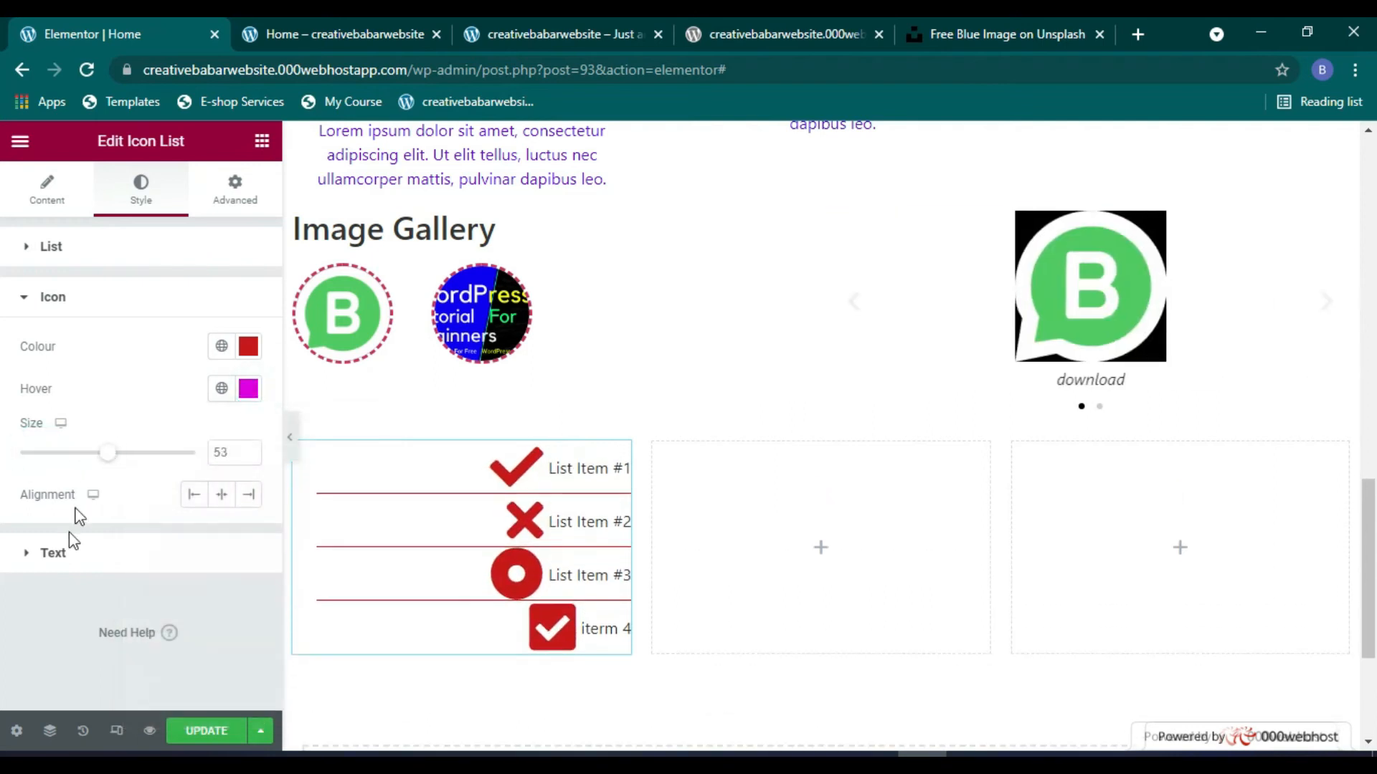
{"action": "left_click", "coordinate": [33, 556]}
{"action": "left_click_drag", "start_coordinate": [30, 516], "coordinate": [207, 518]}
Step: Enlarge the icon list text typography to size 36
{"action": "left_click", "coordinate": [246, 546]}
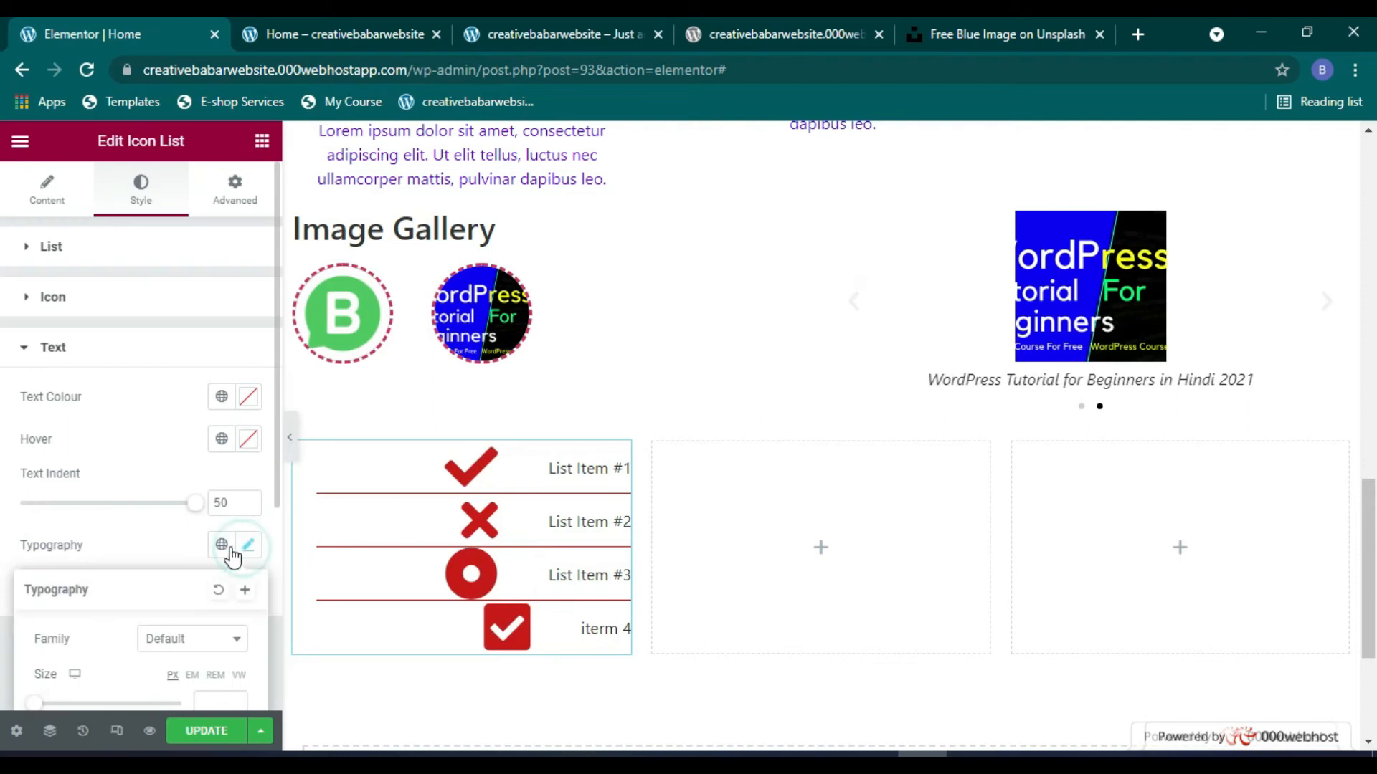
{"action": "scroll", "coordinate": [92, 597], "scroll_direction": "down", "scroll_amount": 4}
{"action": "left_click_drag", "start_coordinate": [41, 413], "coordinate": [63, 415]}
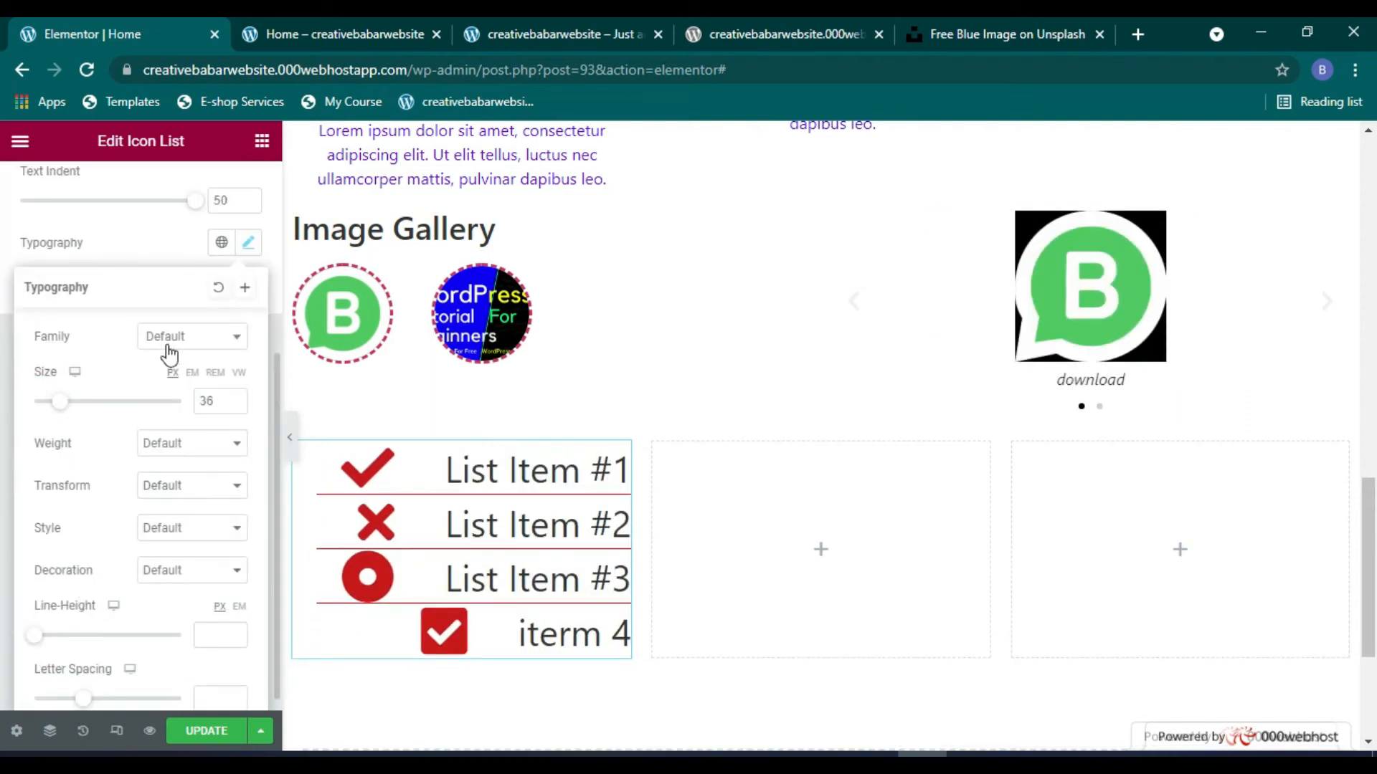
{"action": "scroll", "coordinate": [195, 387], "scroll_direction": "up", "scroll_amount": 3}
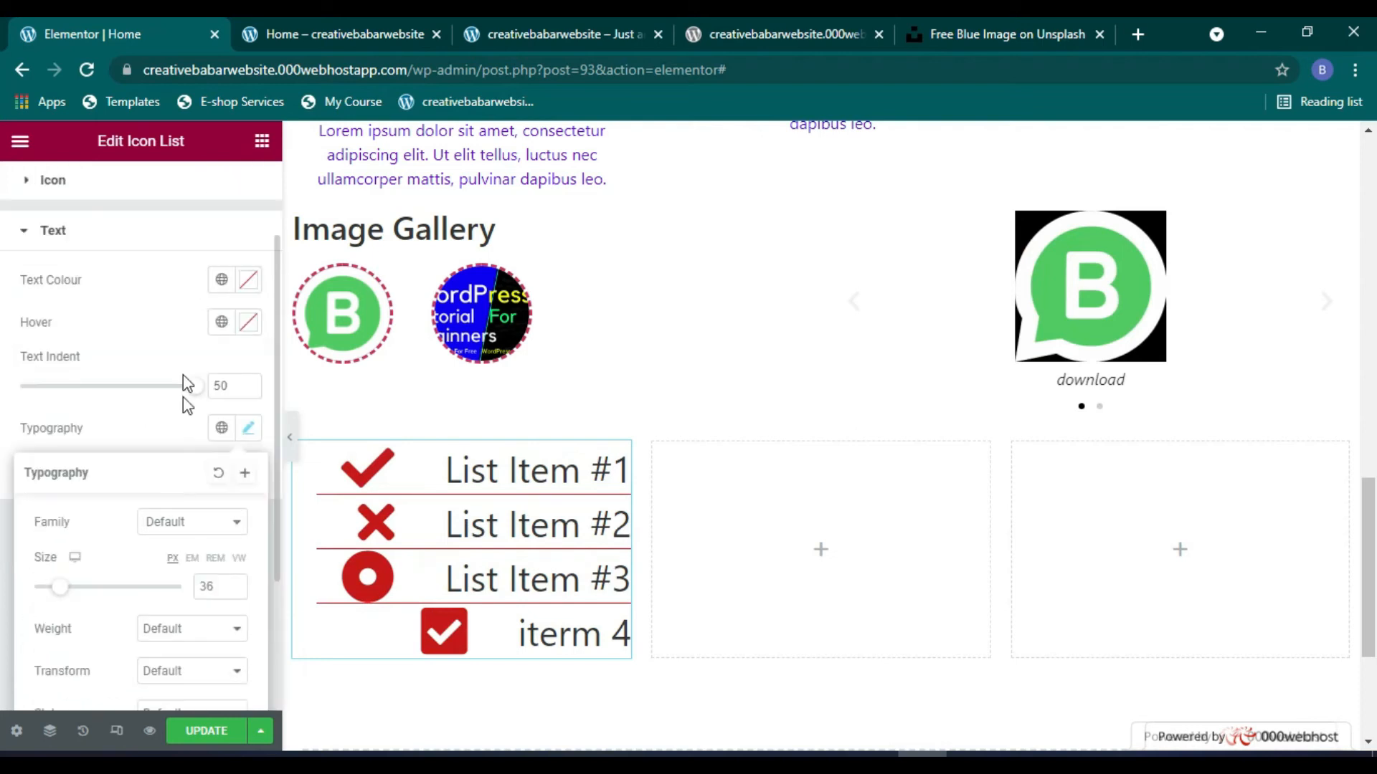
Step: Colour the list text red (#C31414) with a green hover colour
{"action": "left_click", "coordinate": [249, 281]}
{"action": "left_click", "coordinate": [351, 393]}
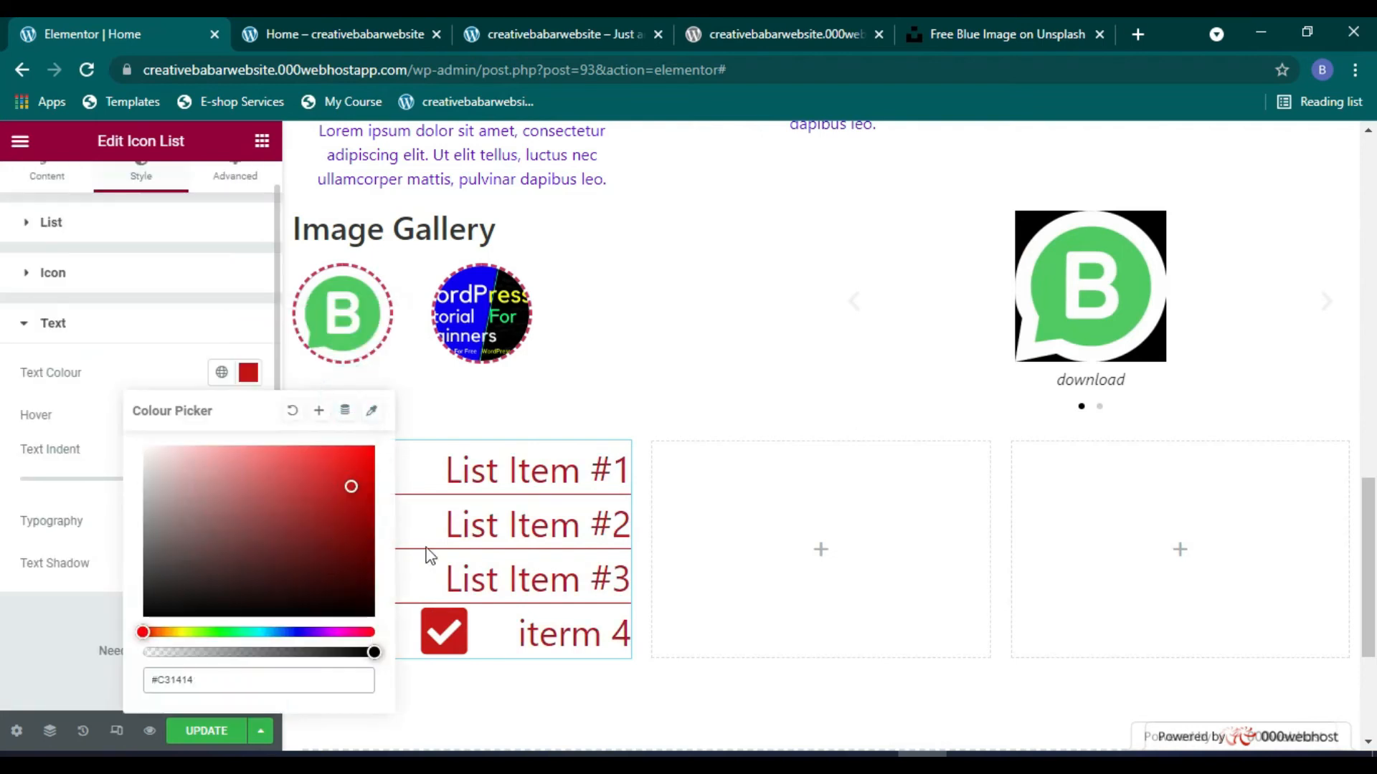
{"action": "left_click", "coordinate": [249, 372]}
{"action": "left_click", "coordinate": [248, 414]}
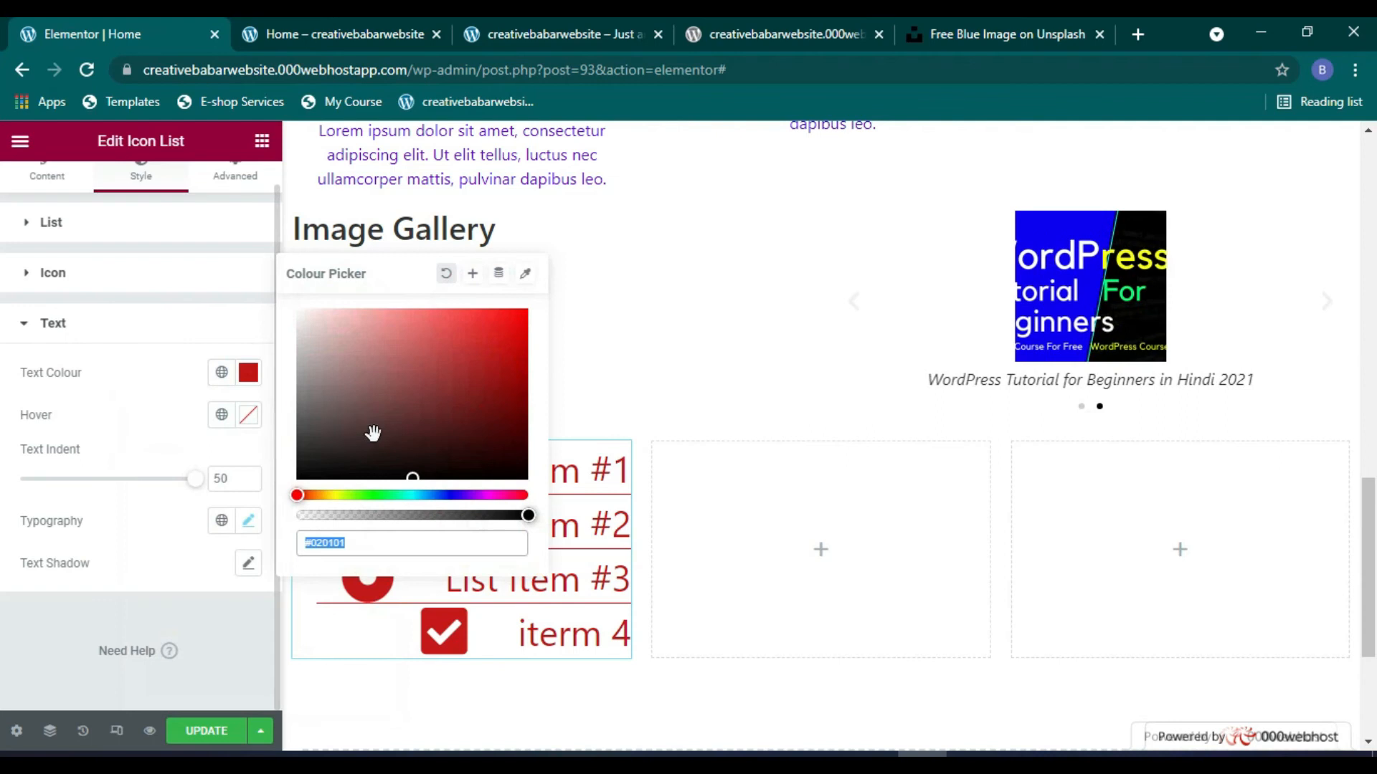
{"action": "left_click", "coordinate": [369, 494]}
{"action": "left_click_drag", "start_coordinate": [443, 431], "coordinate": [490, 337]}
{"action": "left_click", "coordinate": [247, 417]}
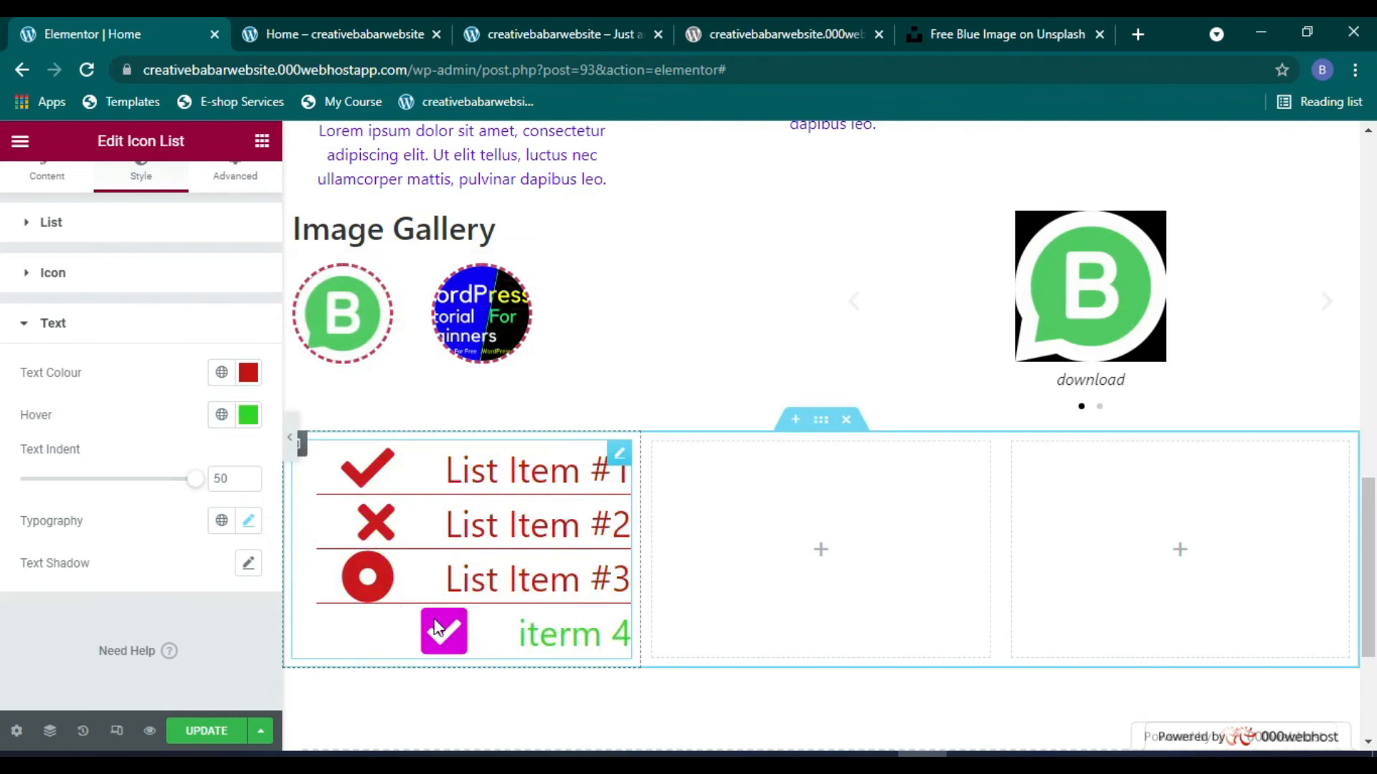
Step: In the list's Content settings, set Apply Link On to Inline
{"action": "scroll", "coordinate": [191, 329], "scroll_direction": "up", "scroll_amount": 1}
{"action": "left_click", "coordinate": [45, 190]}
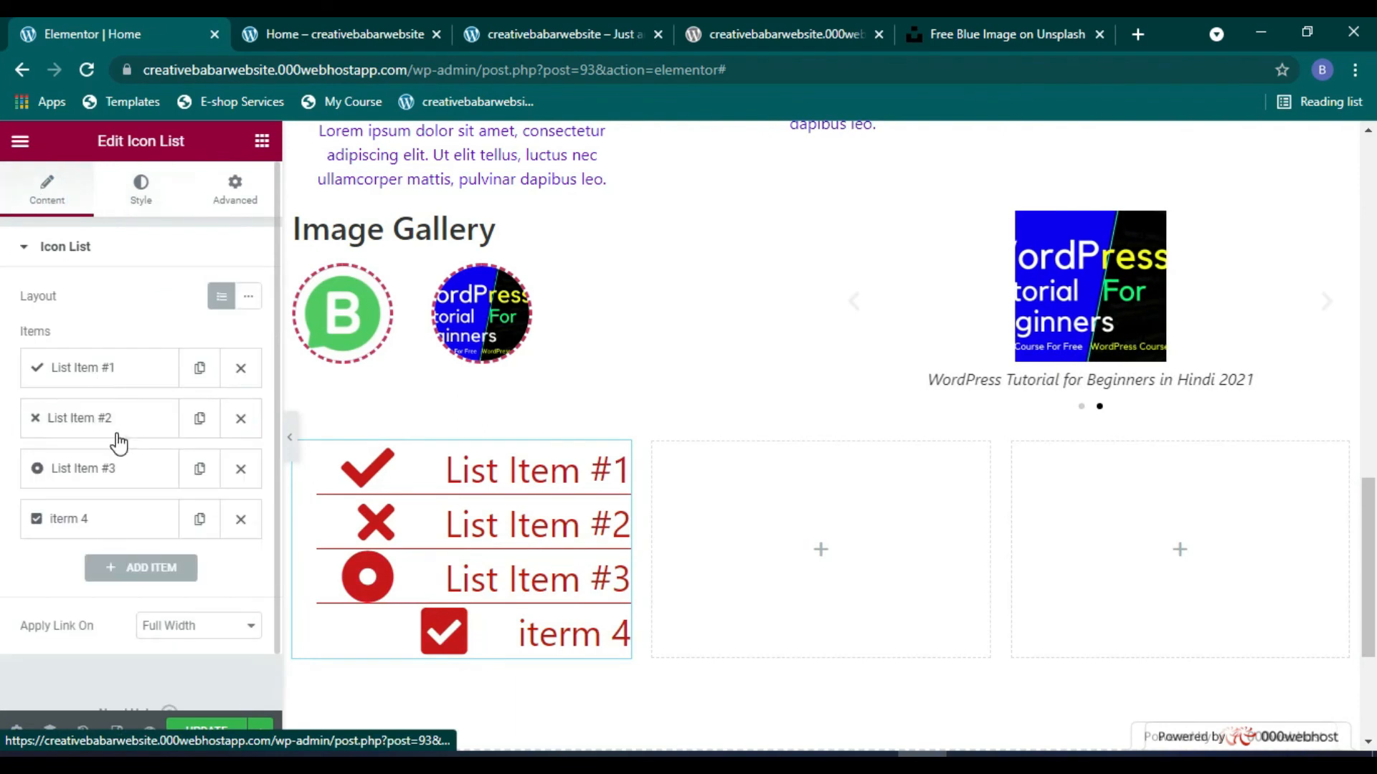
{"action": "left_click", "coordinate": [190, 625]}
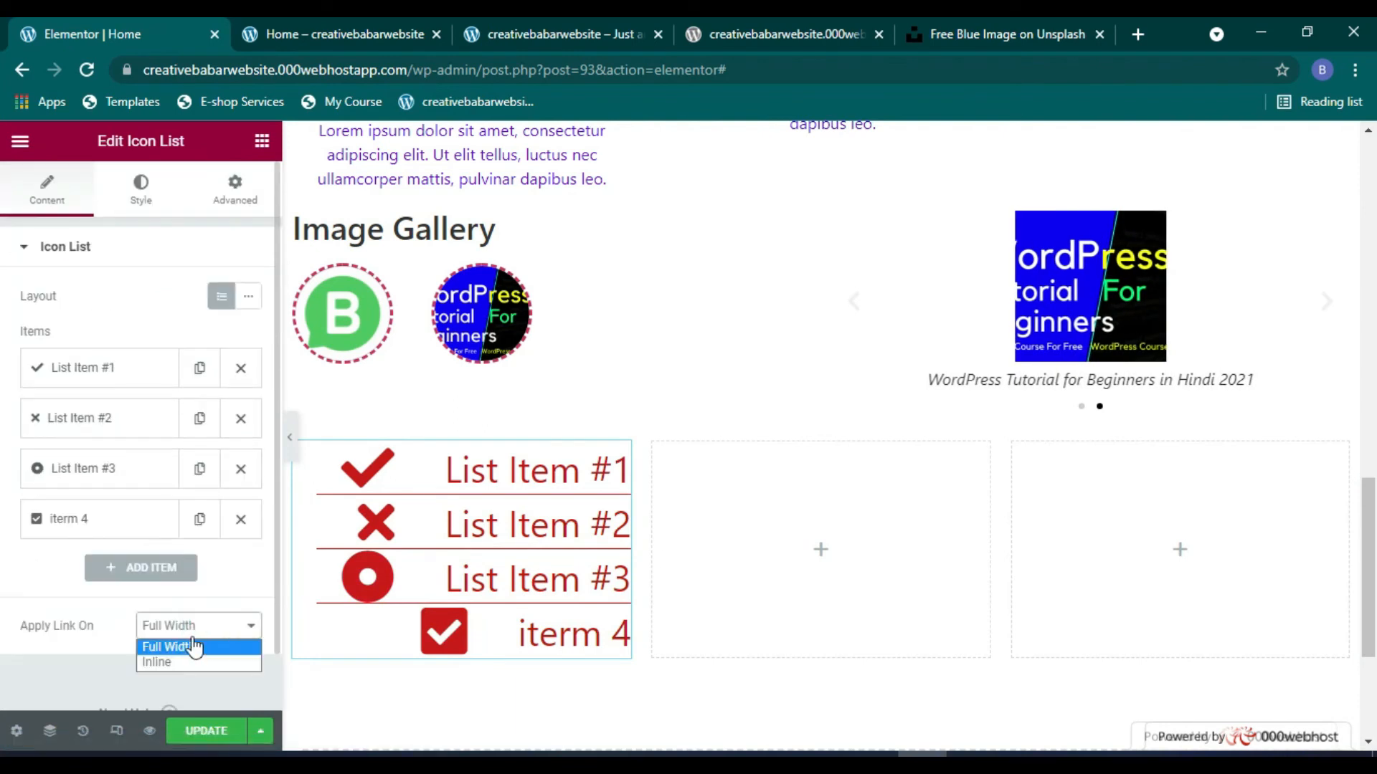
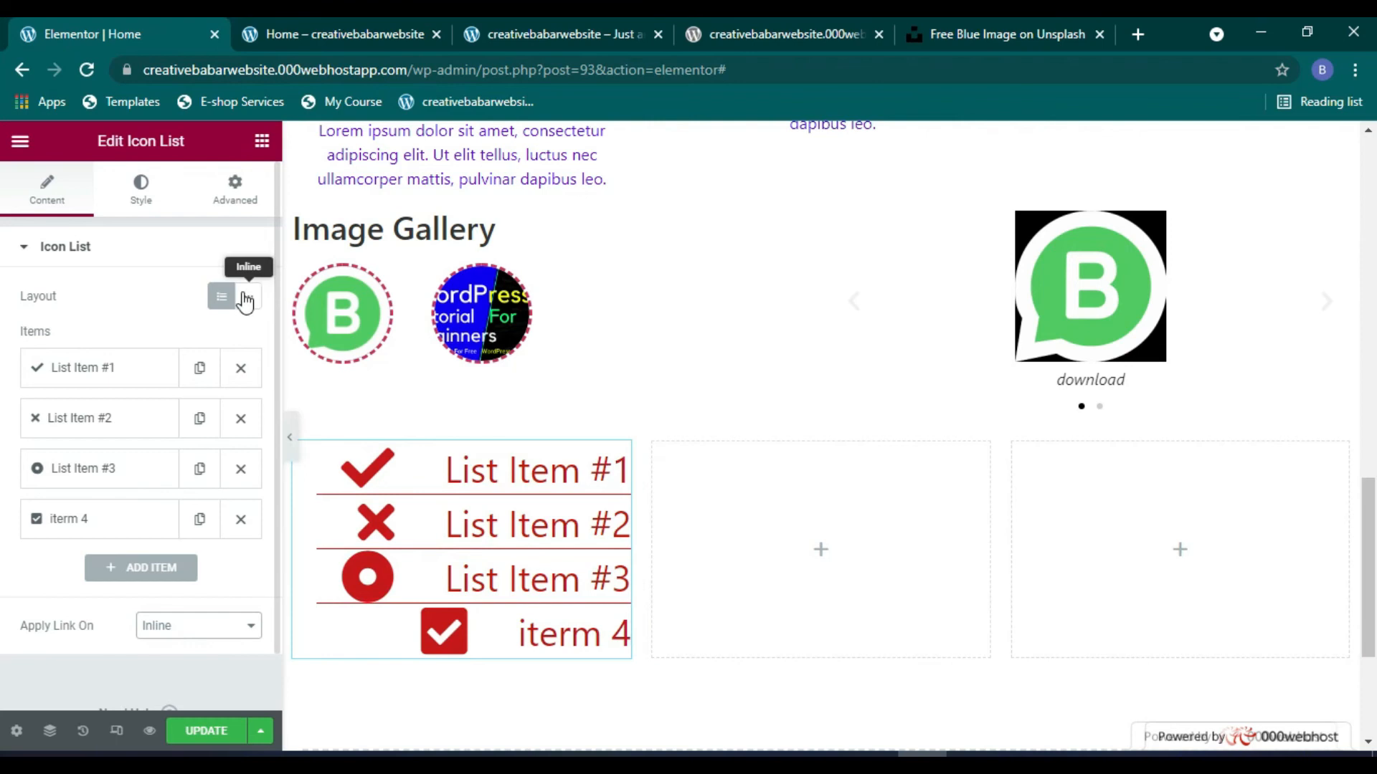
Step: Apply the list links at Full Width, keep the Default stacked layout, and save the page
{"action": "left_click", "coordinate": [217, 634]}
{"action": "left_click", "coordinate": [196, 645]}
{"action": "left_click", "coordinate": [240, 311]}
{"action": "left_click", "coordinate": [222, 297]}
{"action": "left_click", "coordinate": [243, 301]}
{"action": "left_click", "coordinate": [222, 297]}
{"action": "left_click", "coordinate": [249, 301]}
{"action": "left_click", "coordinate": [226, 301]}
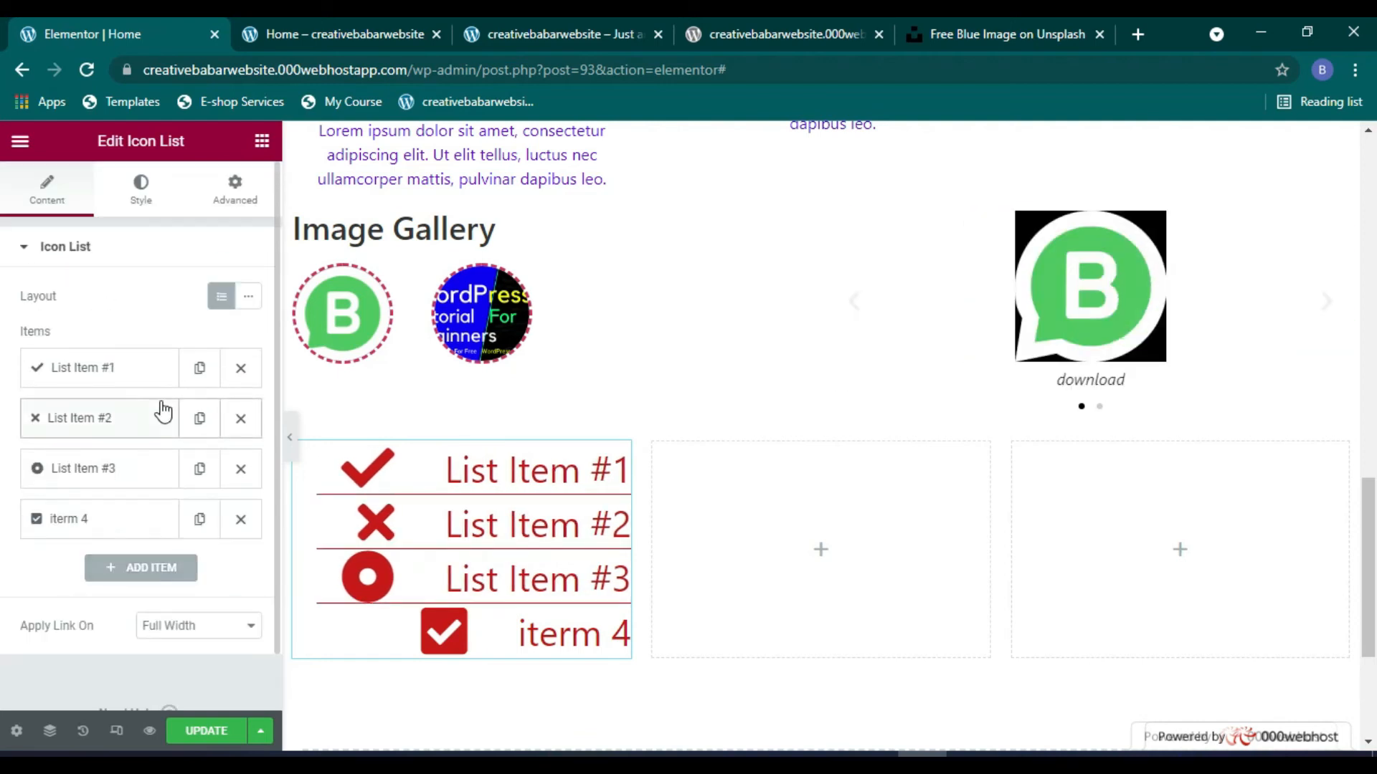
{"action": "scroll", "coordinate": [493, 477], "scroll_direction": "down", "scroll_amount": 2}
{"action": "left_click", "coordinate": [215, 735]}
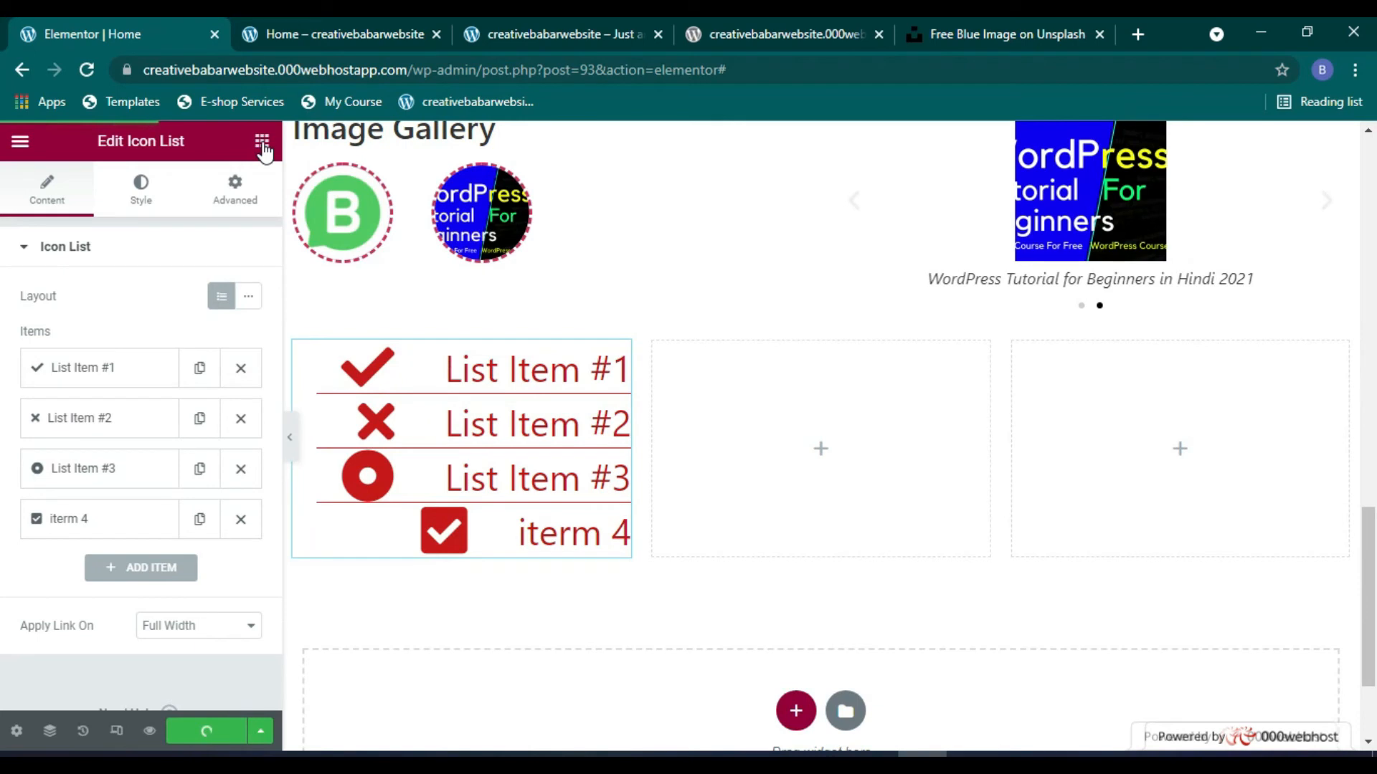
Step: Drop a Counter into the empty middle column with an ending number of 1000
{"action": "left_click", "coordinate": [262, 142]}
{"action": "scroll", "coordinate": [120, 401], "scroll_direction": "down", "scroll_amount": 3}
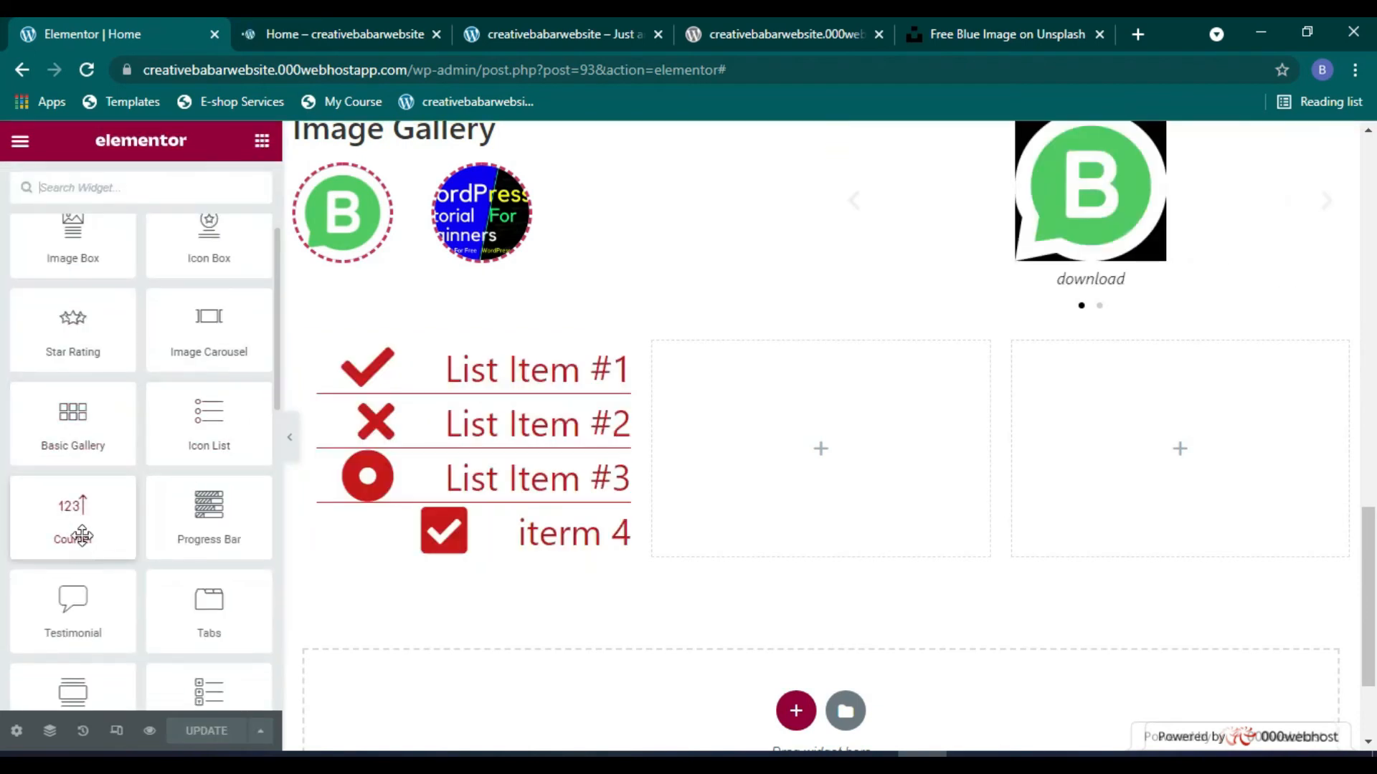
{"action": "left_click_drag", "start_coordinate": [79, 528], "coordinate": [840, 451]}
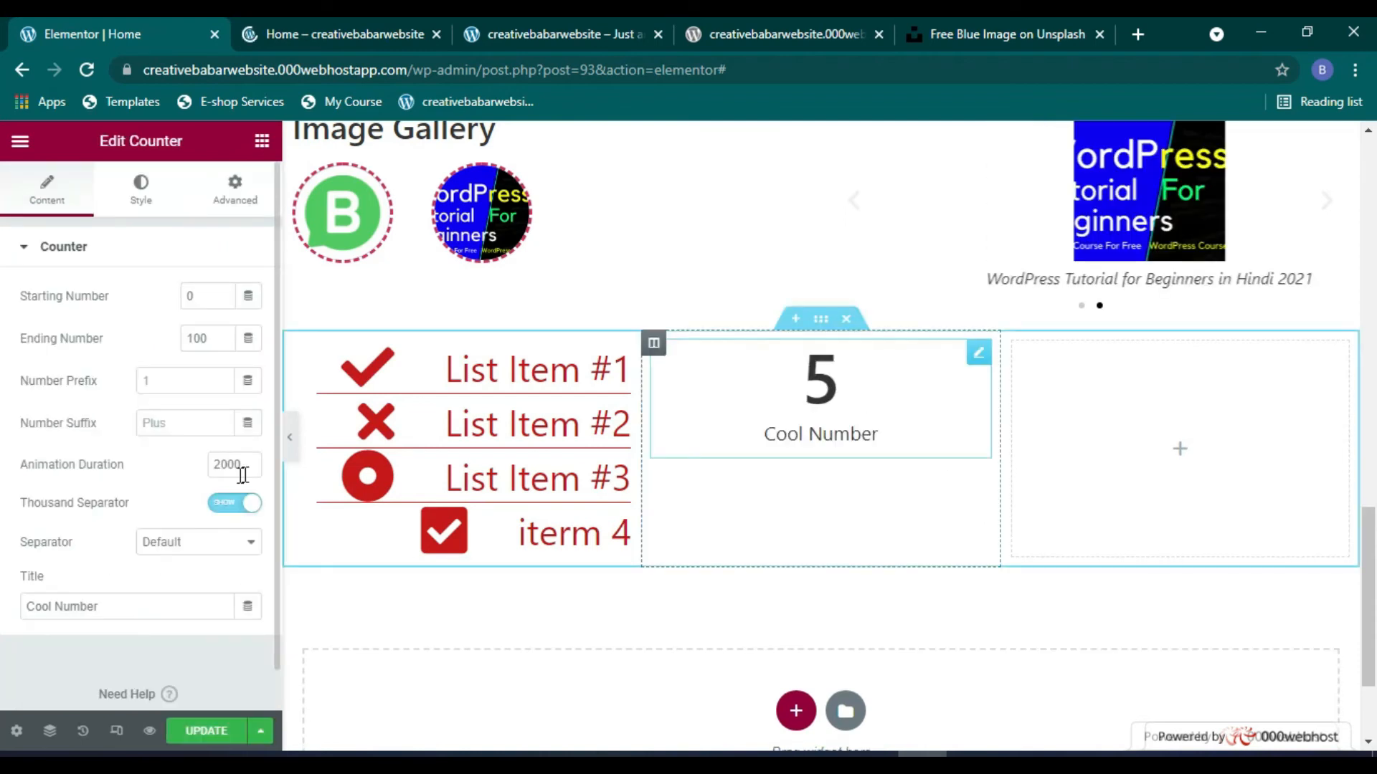
{"action": "left_click", "coordinate": [191, 340]}
{"action": "type", "text": "0"}
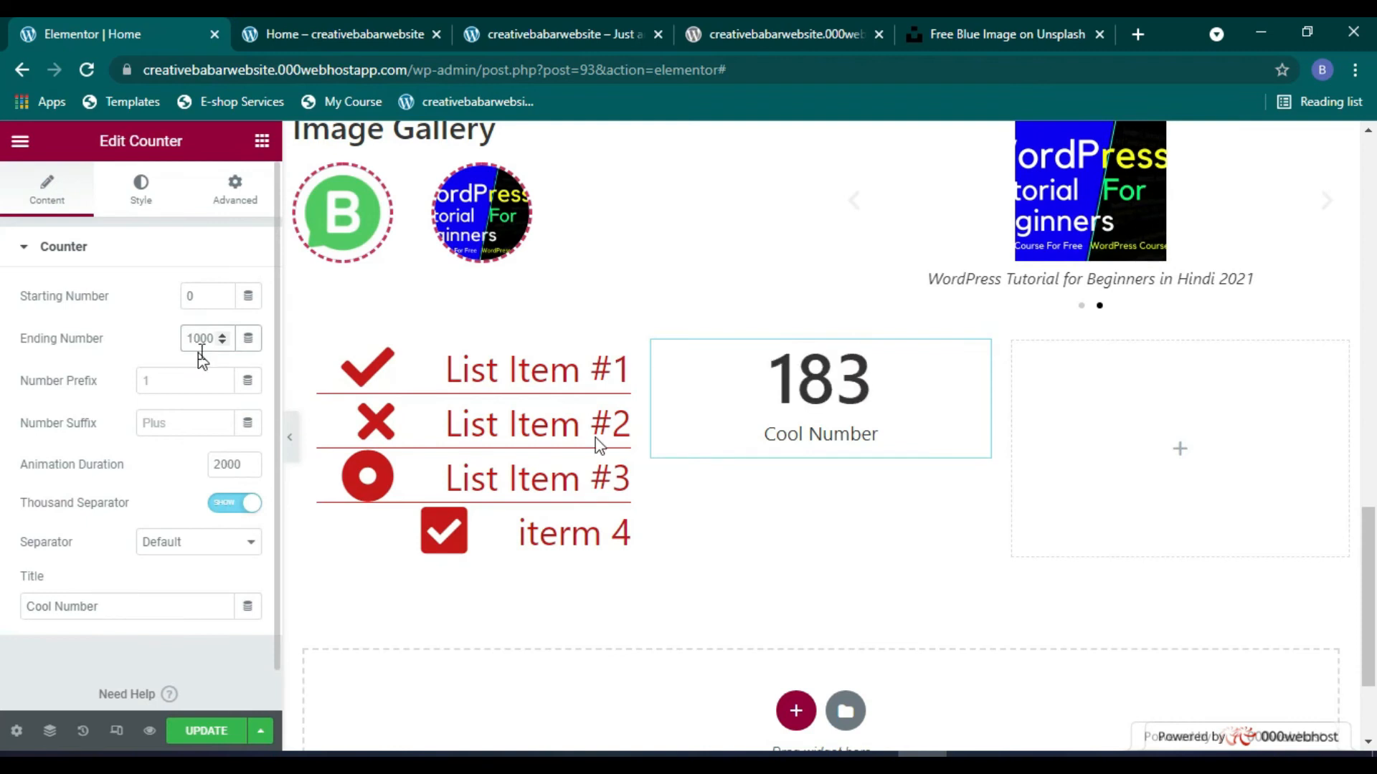
Step: Colour the counter number red and enlarge its font size
{"action": "left_click", "coordinate": [134, 204]}
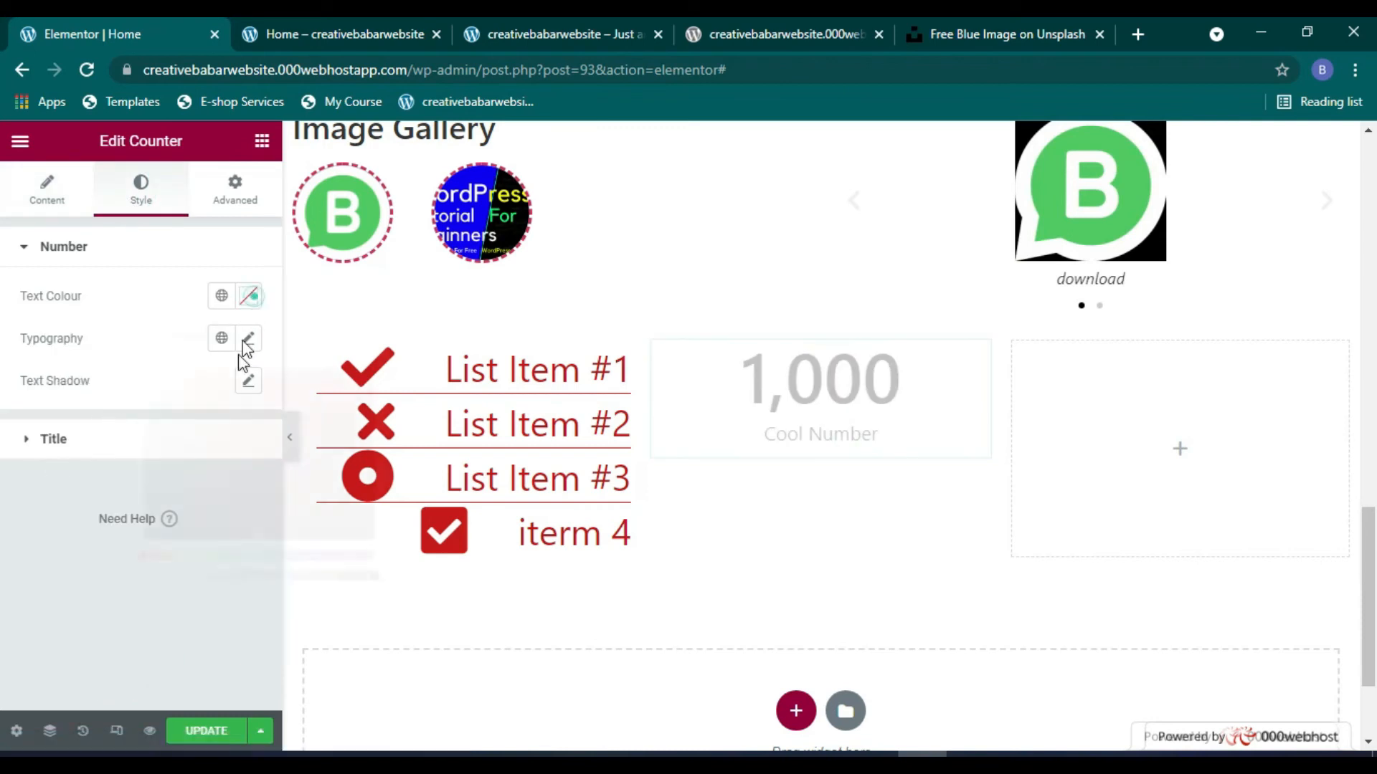
{"action": "left_click", "coordinate": [248, 295]}
{"action": "left_click", "coordinate": [248, 297]}
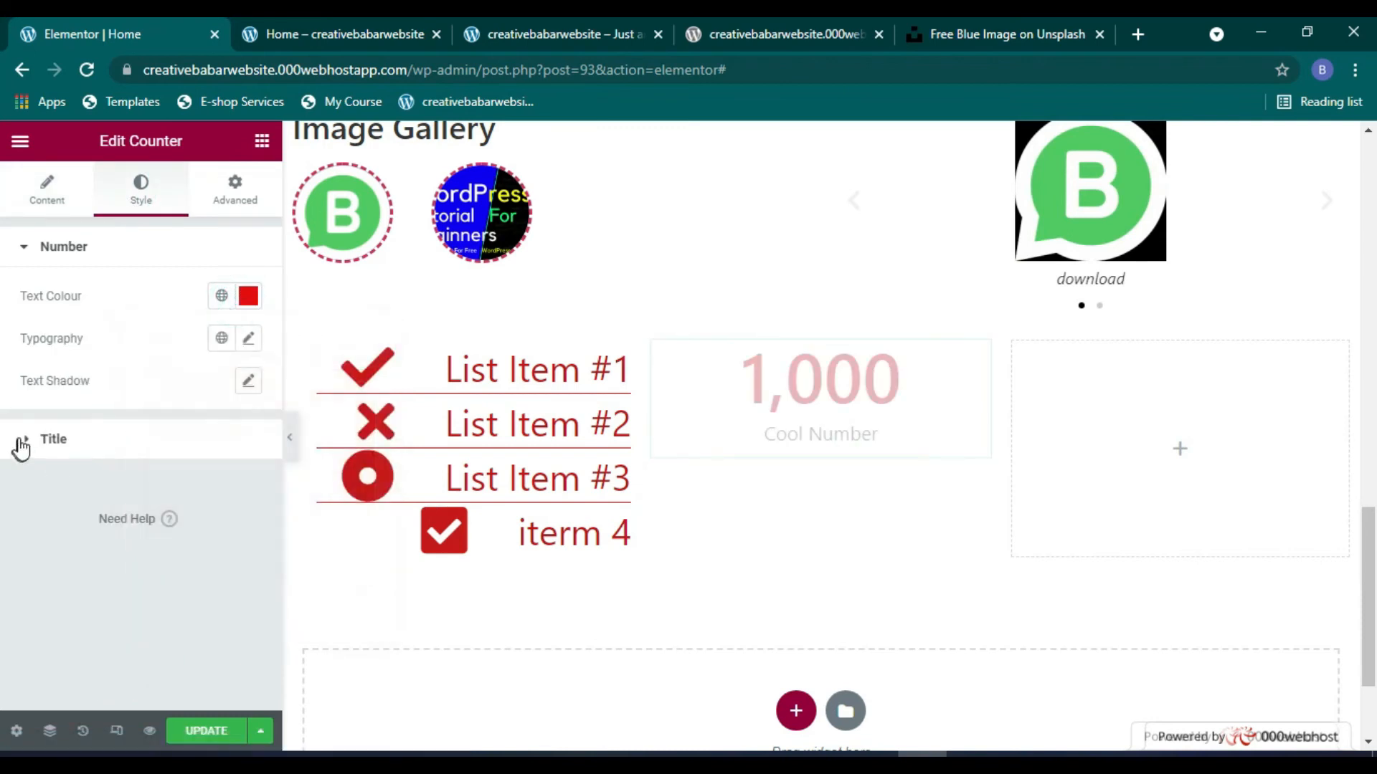
{"action": "left_click", "coordinate": [247, 339]}
{"action": "left_click_drag", "start_coordinate": [36, 498], "coordinate": [126, 507]}
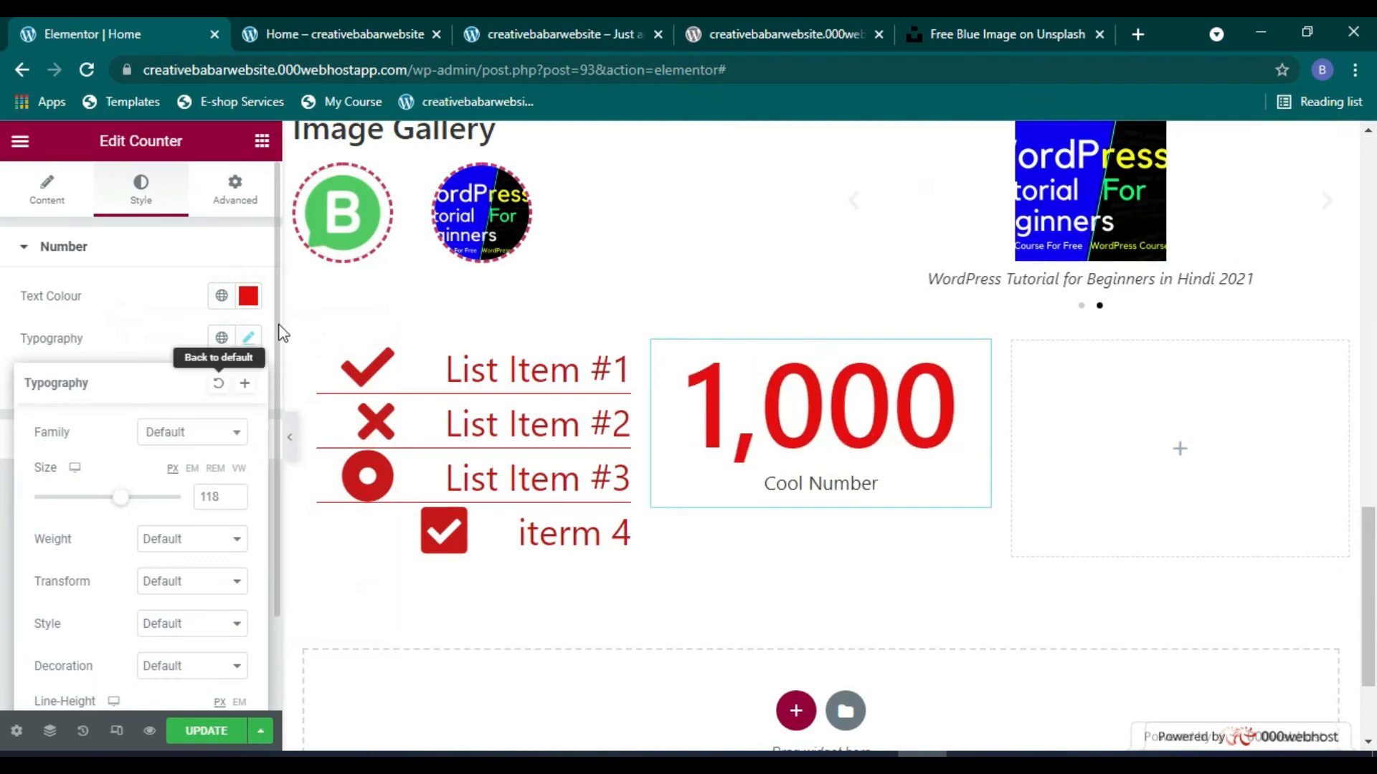
{"action": "left_click", "coordinate": [247, 338]}
{"action": "left_click", "coordinate": [248, 295]}
{"action": "left_click", "coordinate": [46, 190]}
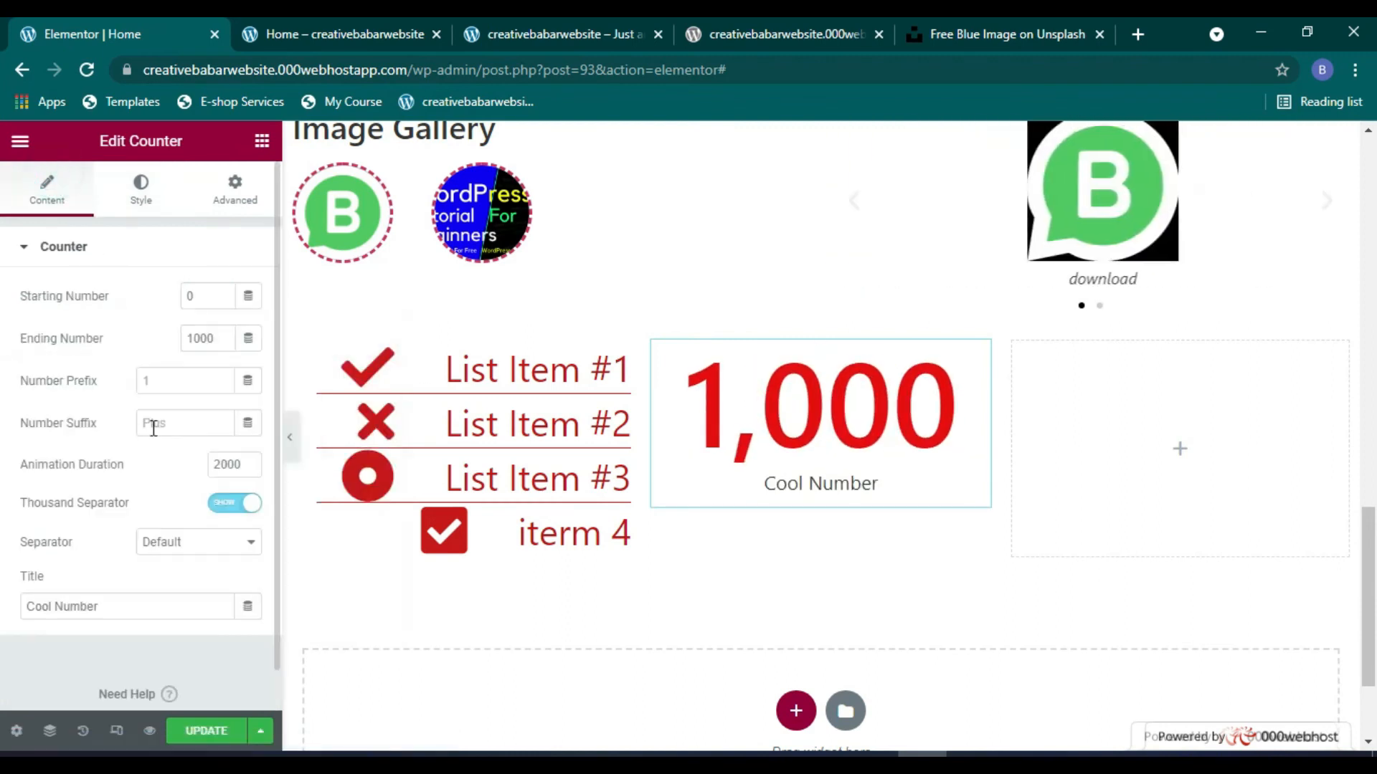
Step: Try the Dot and Space thousands separators, then return to Default
{"action": "scroll", "coordinate": [164, 497], "scroll_direction": "down", "scroll_amount": 1}
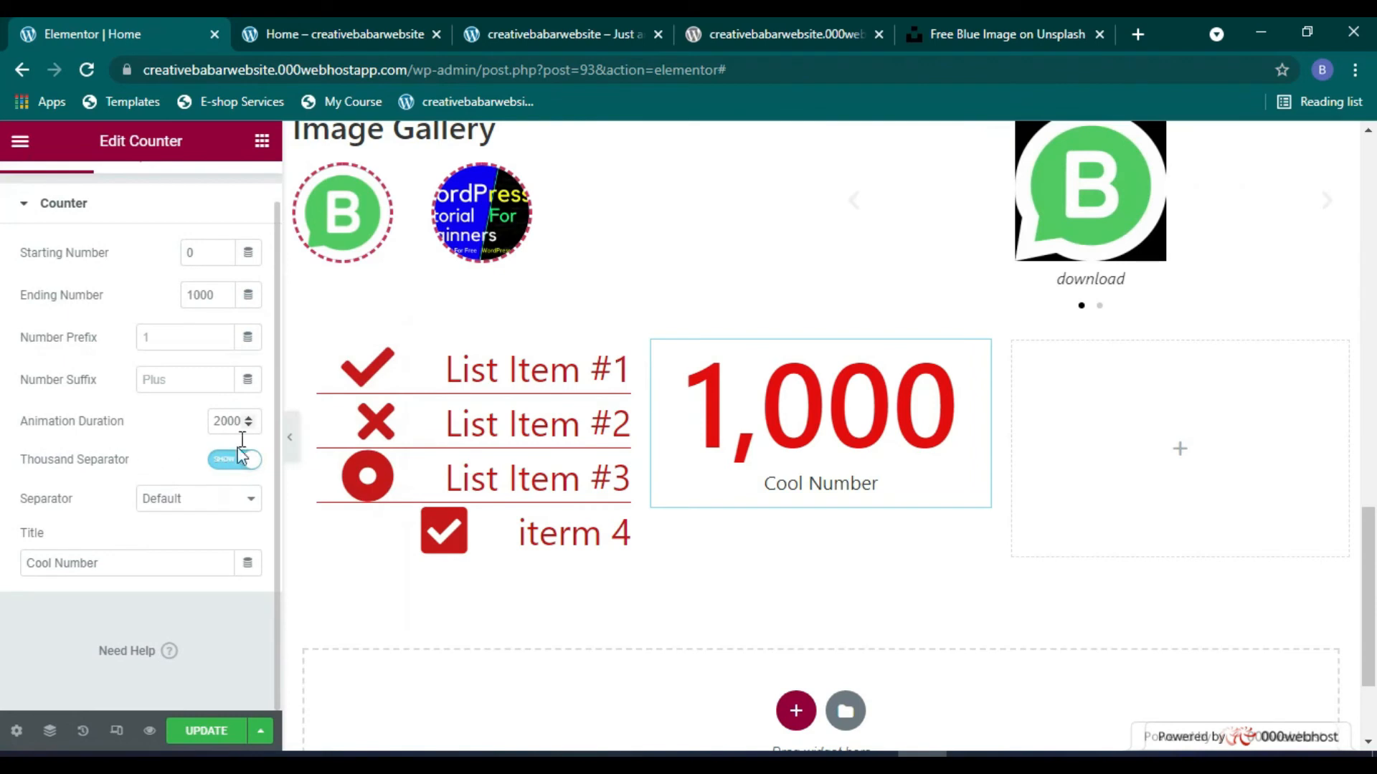
{"action": "left_click", "coordinate": [198, 513]}
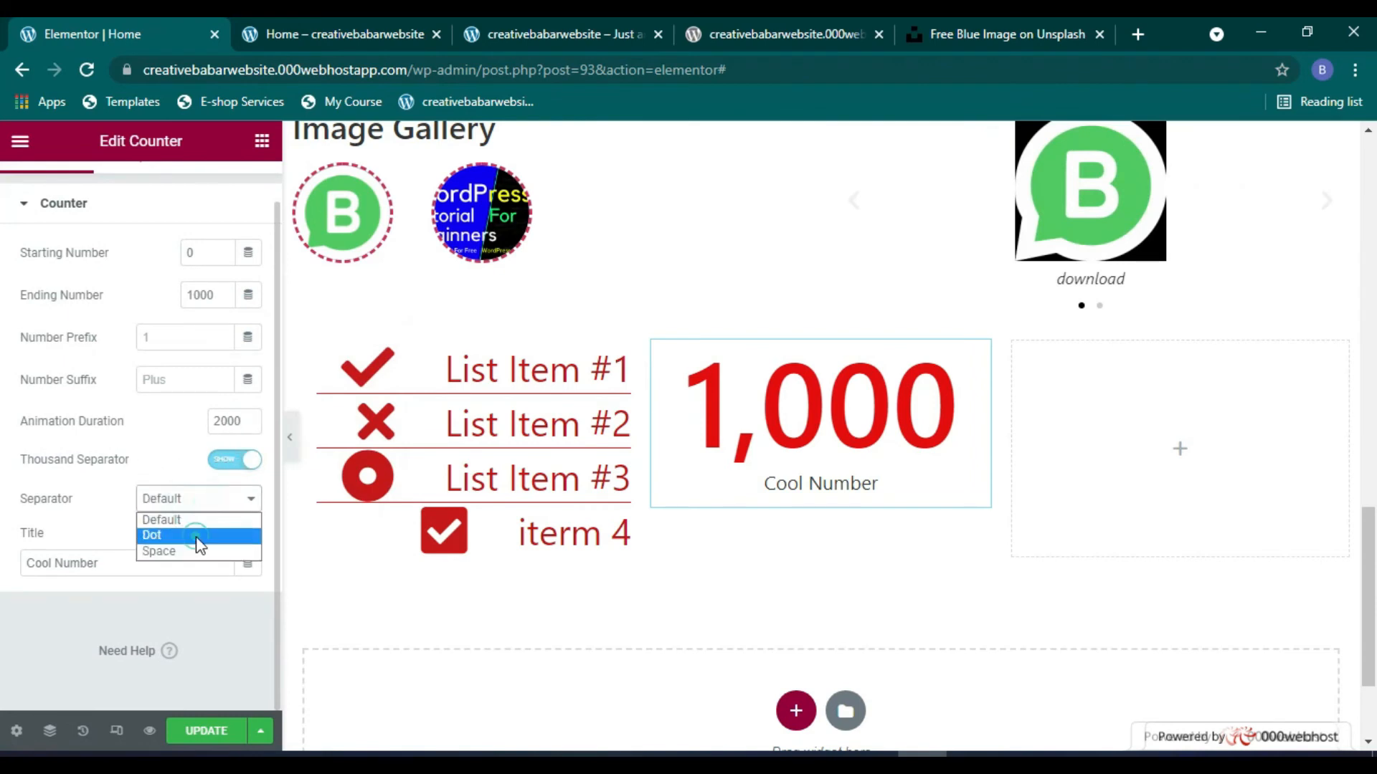
{"action": "left_click", "coordinate": [194, 532]}
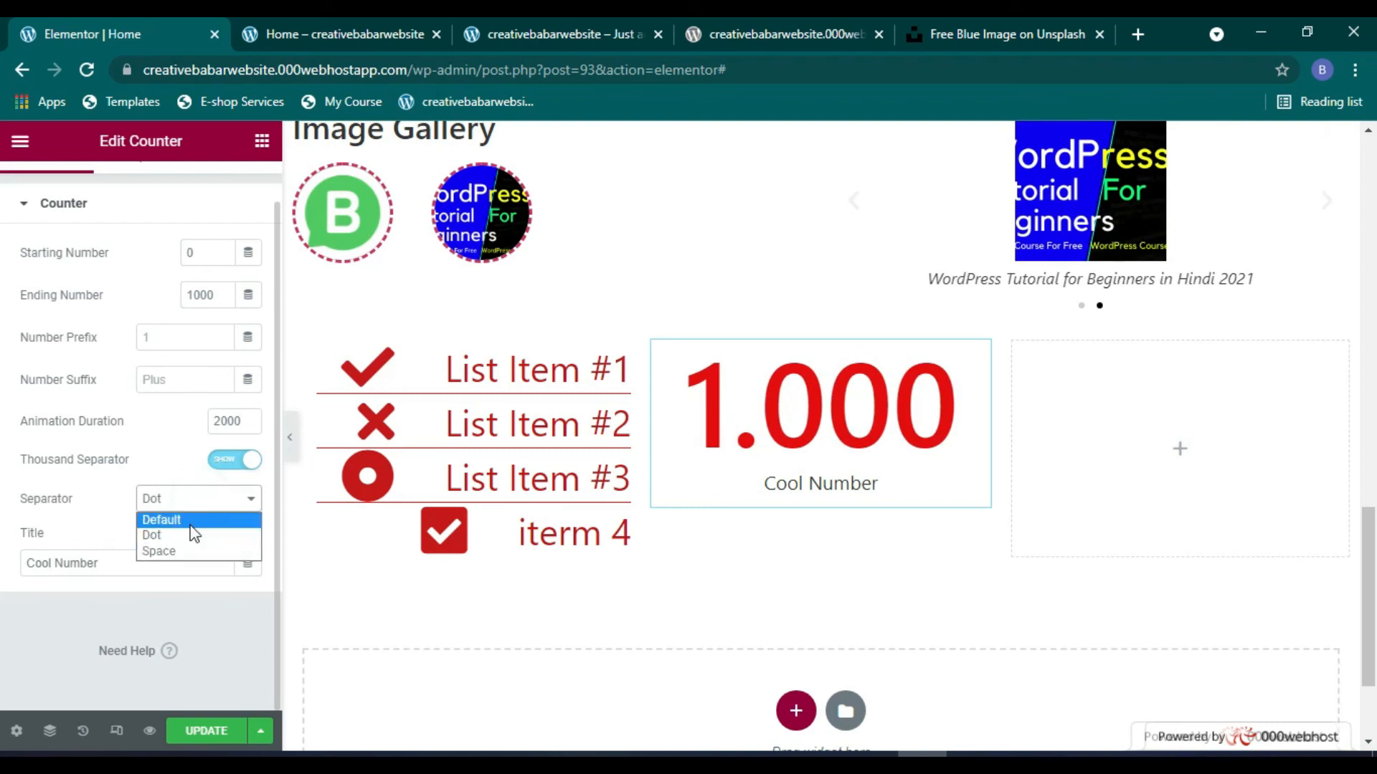
{"action": "left_click", "coordinate": [187, 549]}
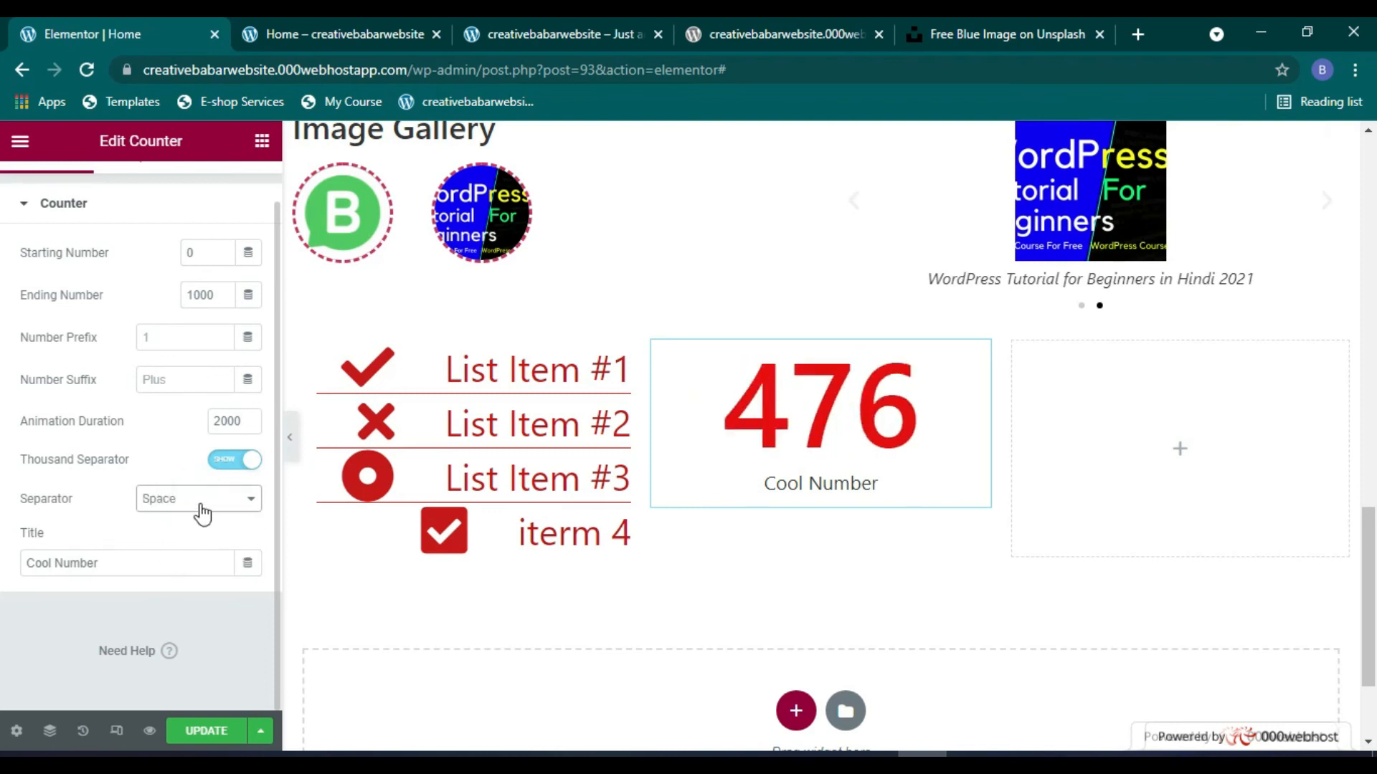
{"action": "left_click", "coordinate": [201, 508]}
{"action": "left_click", "coordinate": [184, 518]}
Step: Replace the counter title Cool Number with 'creative babar'
{"action": "left_click", "coordinate": [168, 566]}
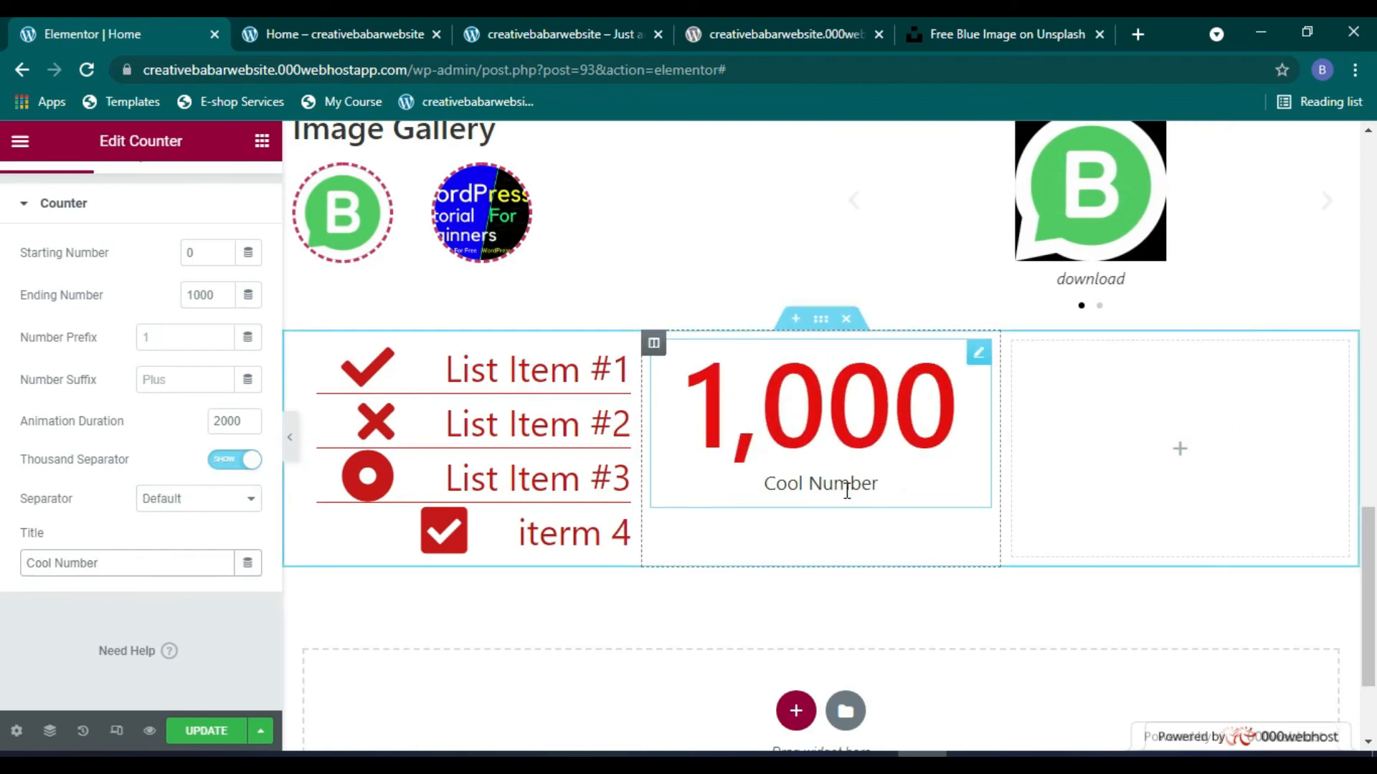
{"action": "left_click_drag", "start_coordinate": [93, 563], "coordinate": [7, 574]}
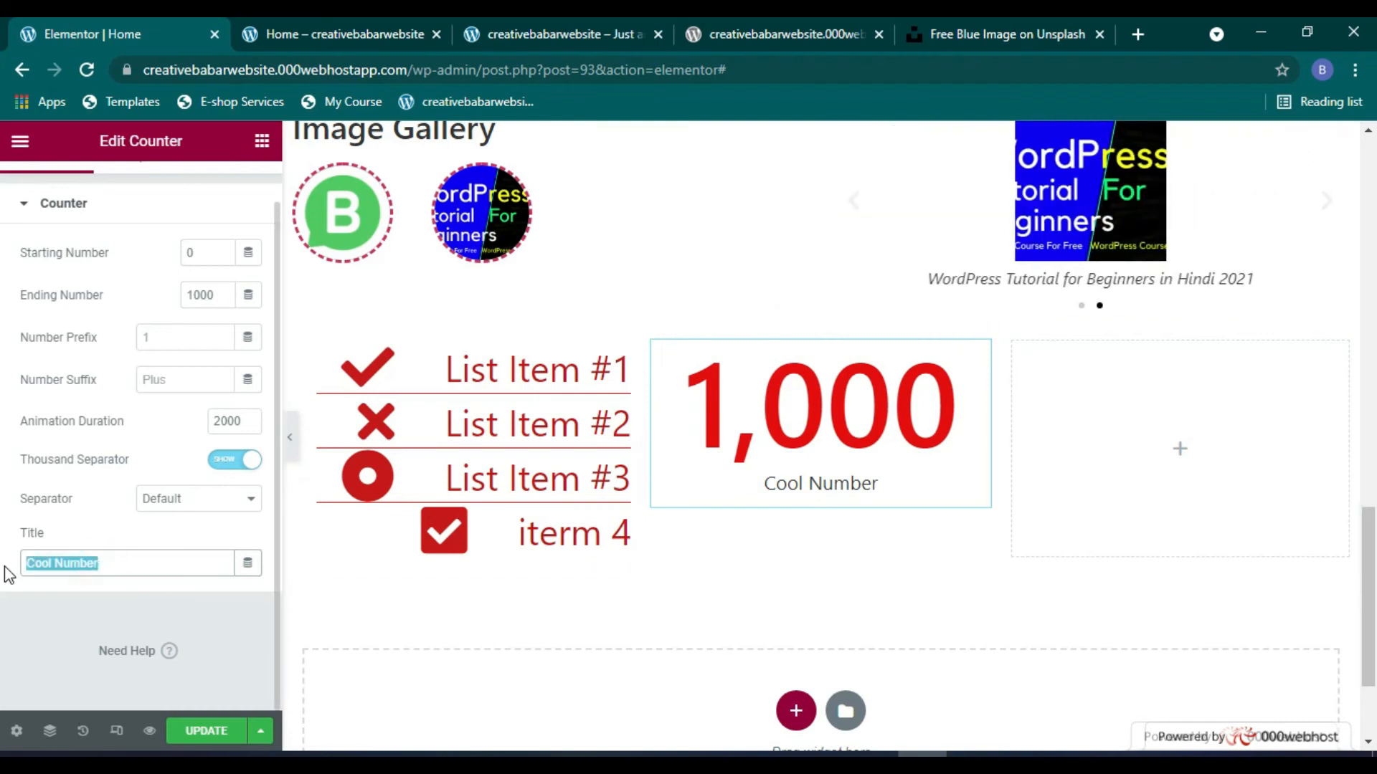
{"action": "type", "text": "creativ"}
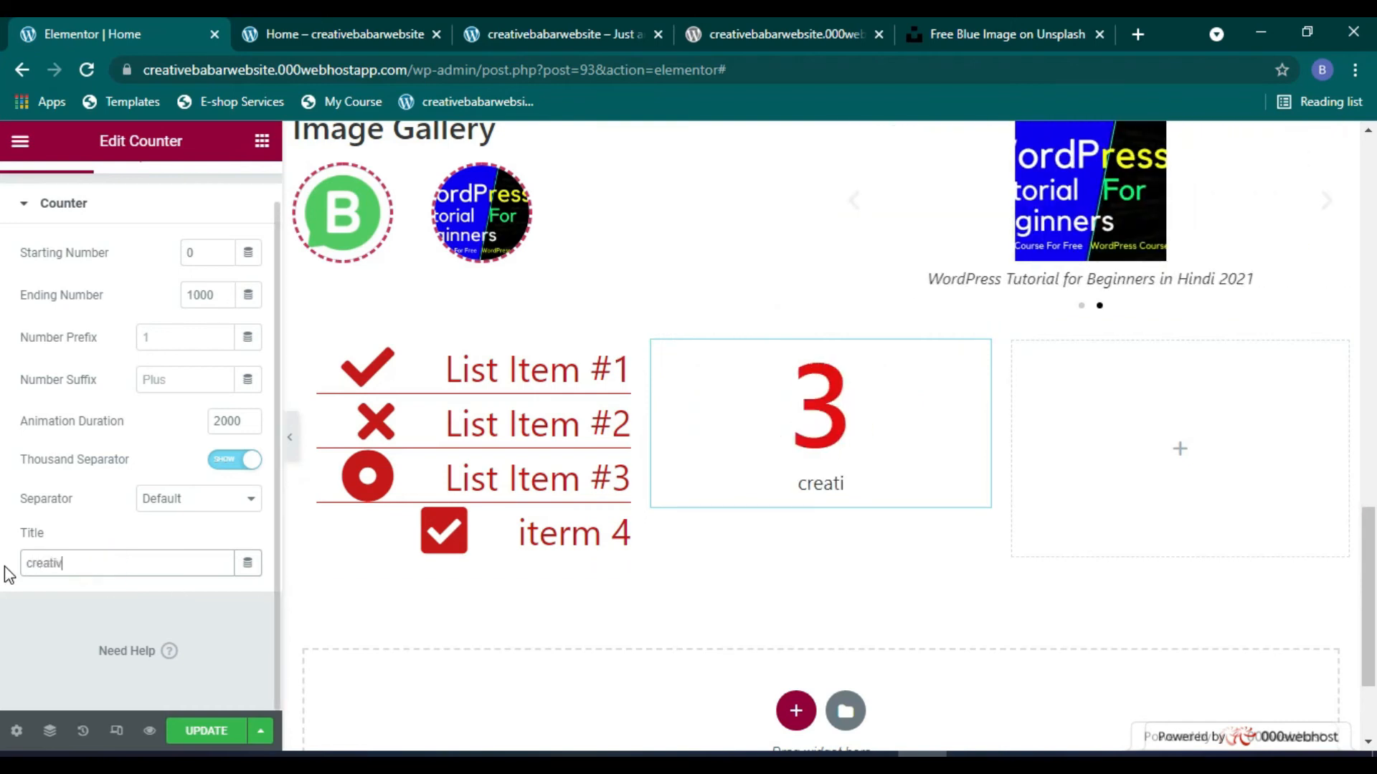
{"action": "type", "text": "e baba"}
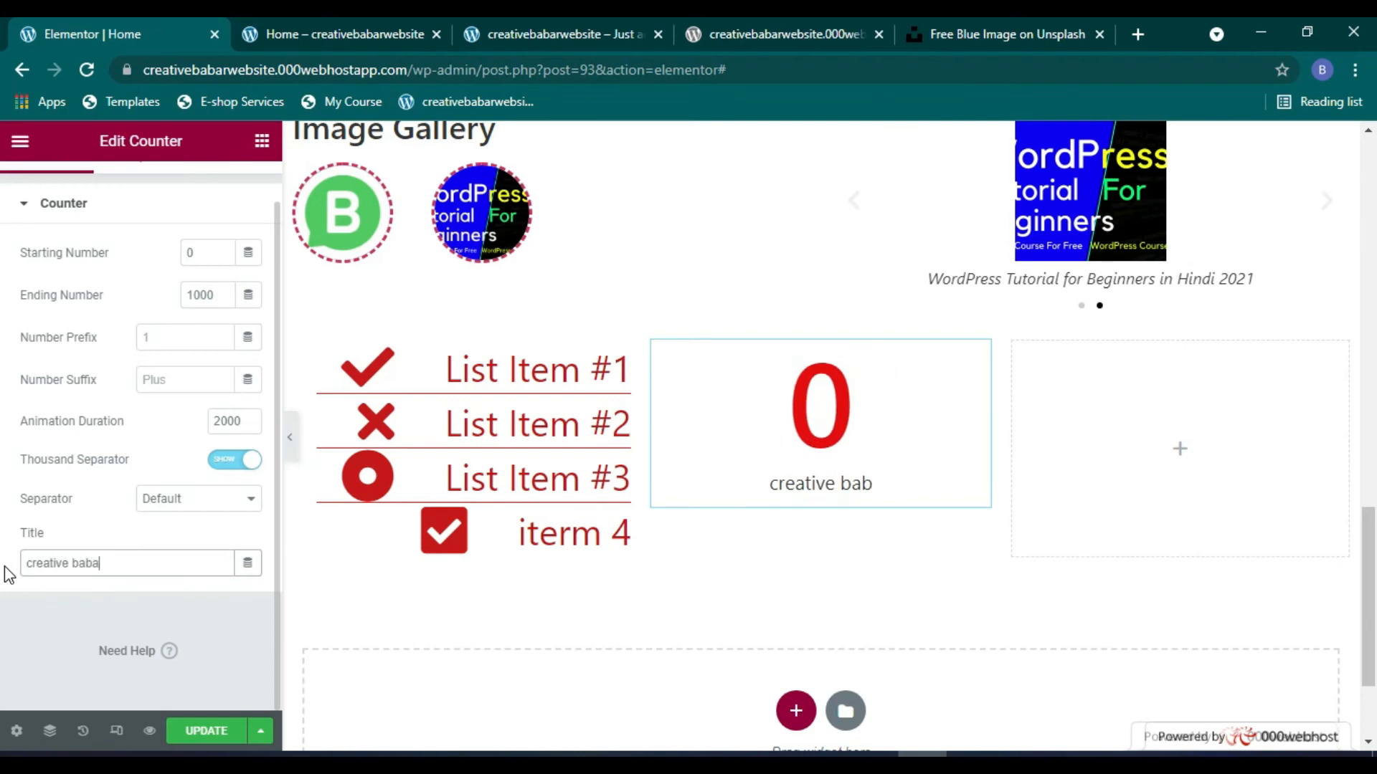
{"action": "type", "text": "r"}
{"action": "scroll", "coordinate": [179, 301], "scroll_direction": "up", "scroll_amount": 1}
{"action": "left_click", "coordinate": [152, 200]}
Step: Make the counter title red at about 27 px and save the page
{"action": "left_click", "coordinate": [34, 442]}
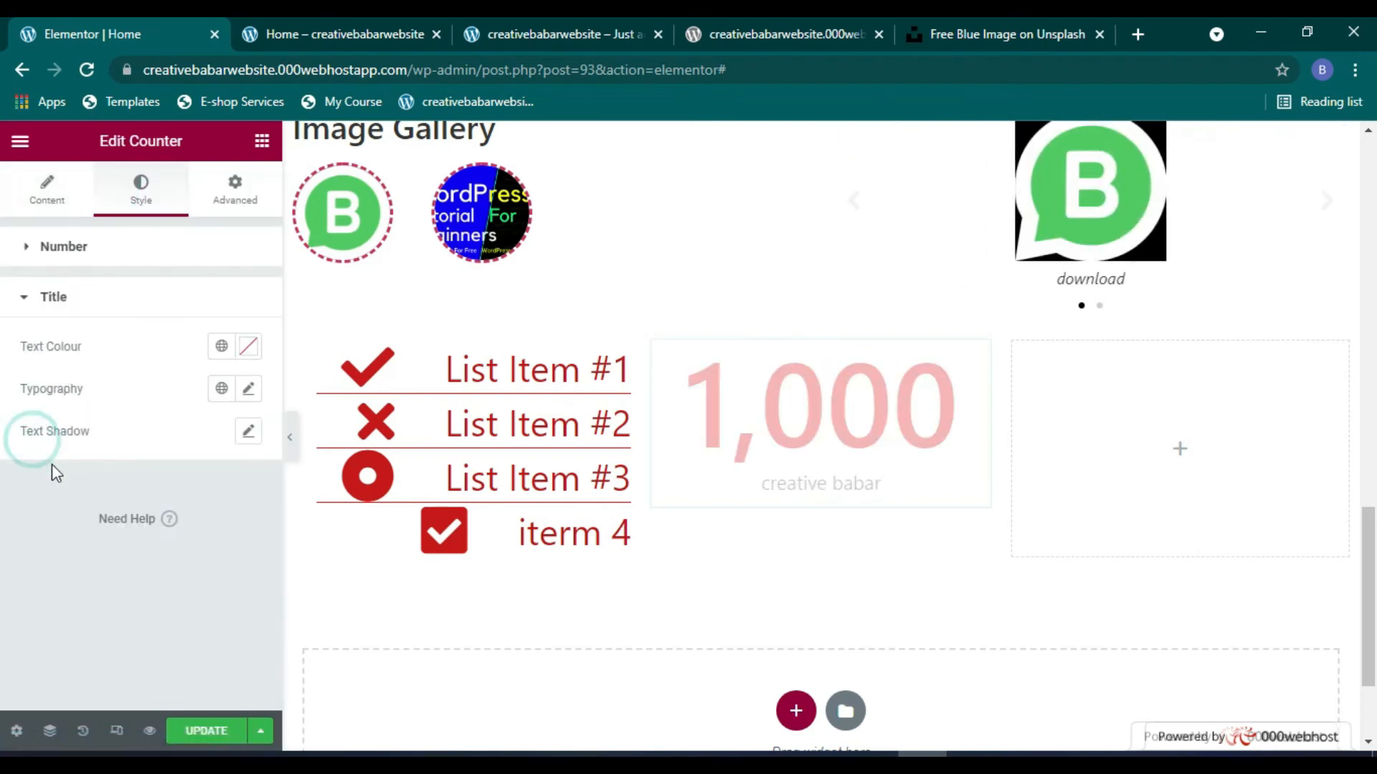
{"action": "left_click", "coordinate": [248, 347]}
{"action": "left_click", "coordinate": [372, 437]}
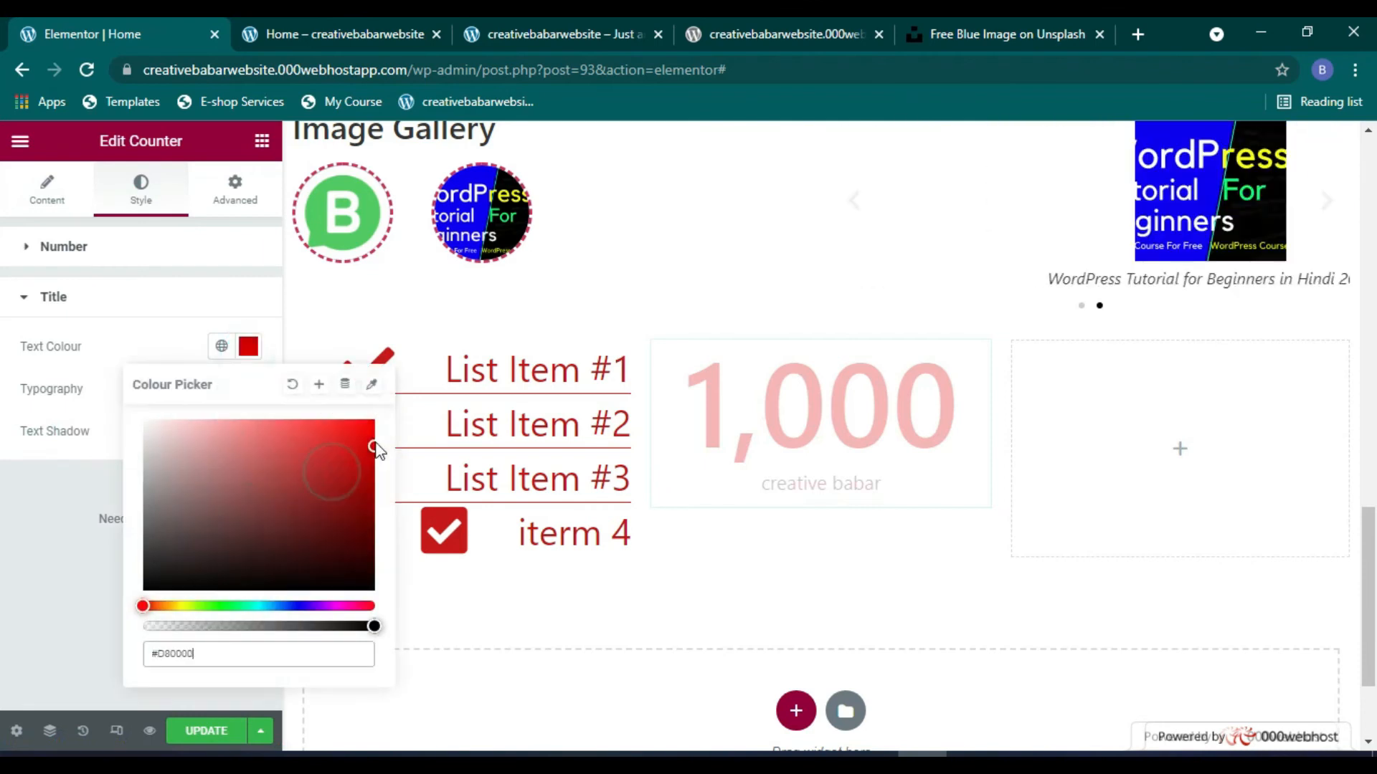
{"action": "left_click", "coordinate": [273, 362]}
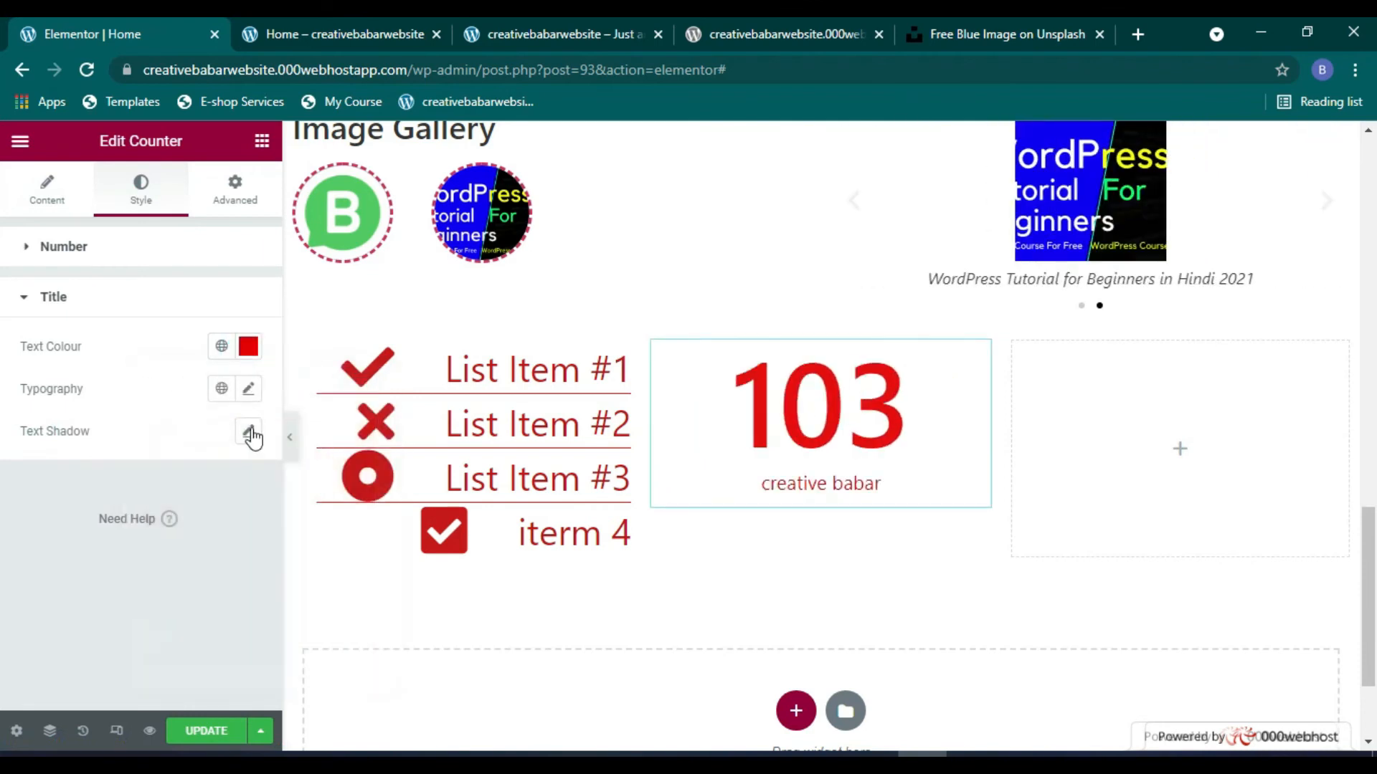
{"action": "left_click", "coordinate": [249, 391]}
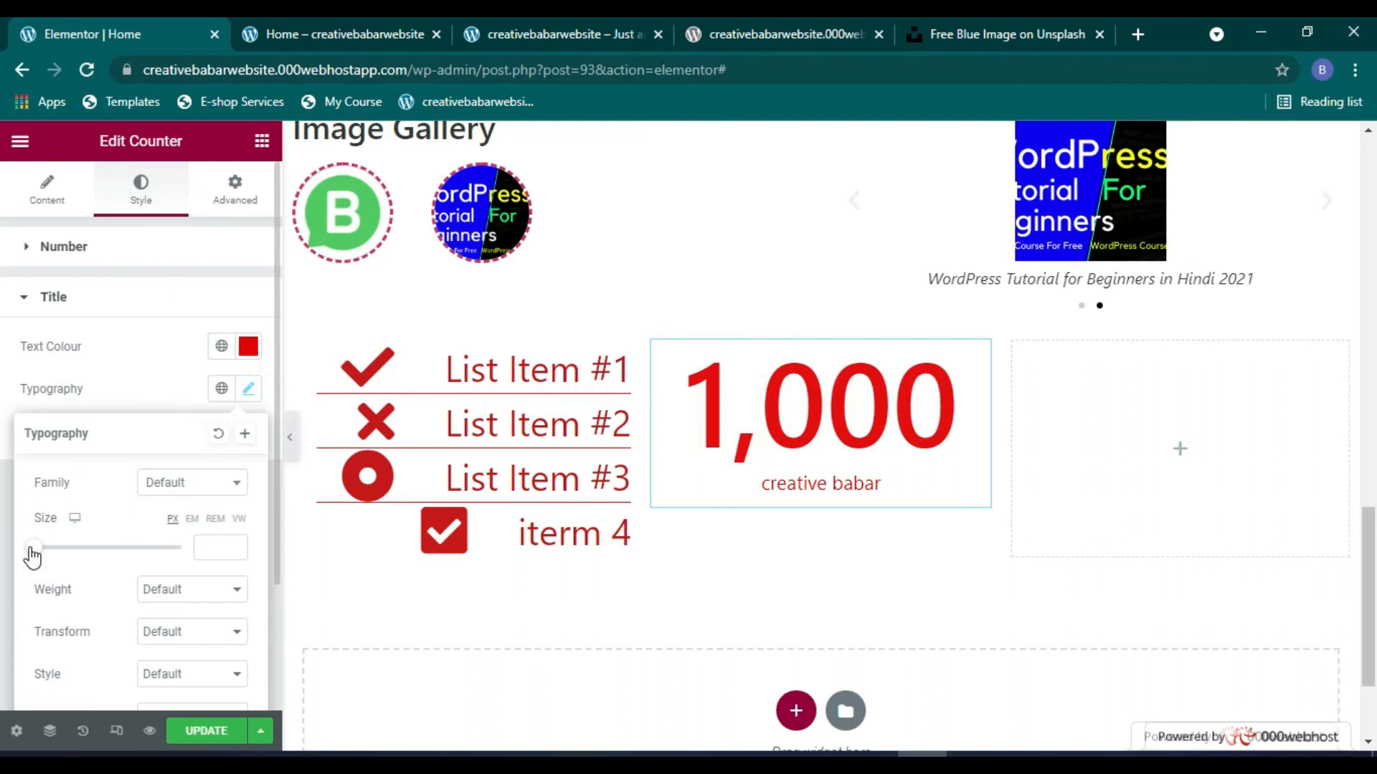
{"action": "mouse_move", "coordinate": [42, 551]}
{"action": "left_mouse_down"}
{"action": "mouse_move", "coordinate": [72, 551]}
{"action": "mouse_move", "coordinate": [51, 550]}
{"action": "left_mouse_up"}
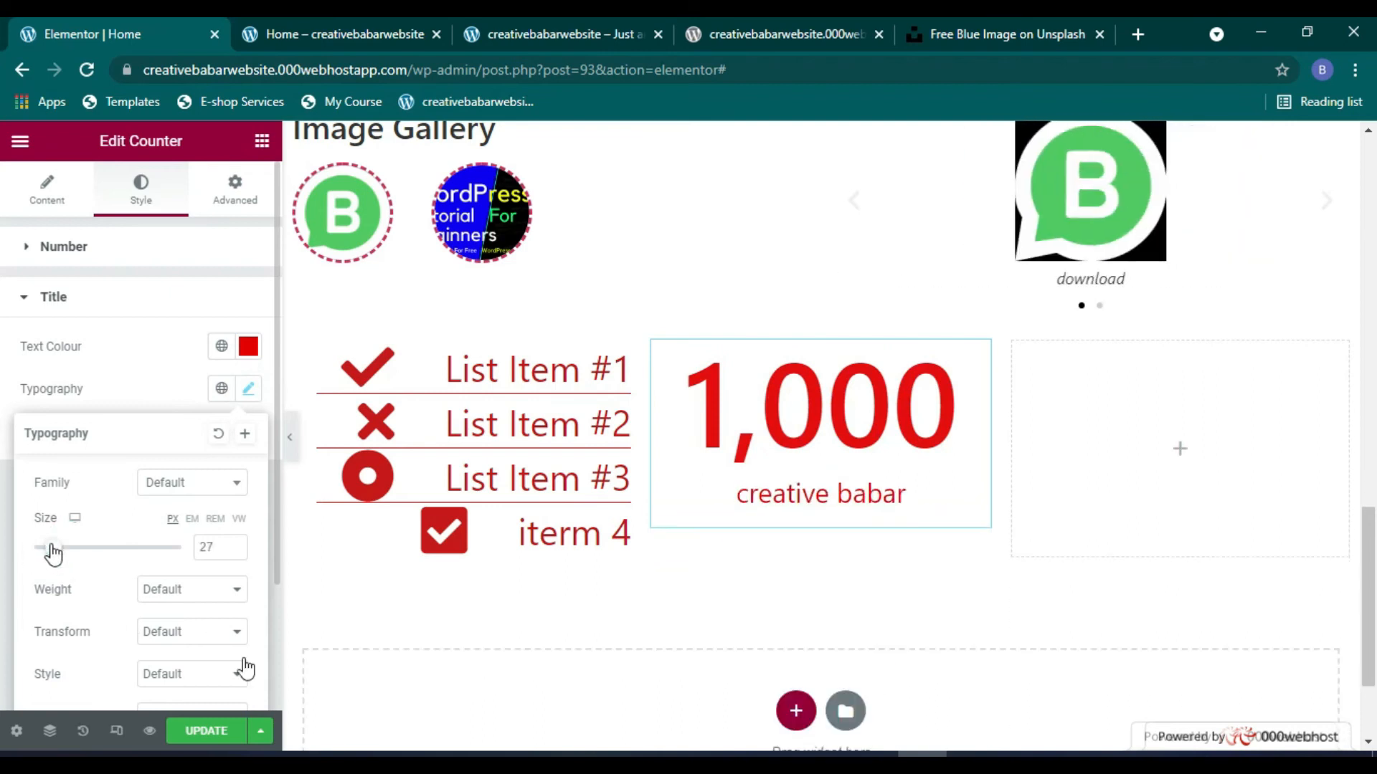
{"action": "left_click", "coordinate": [212, 731]}
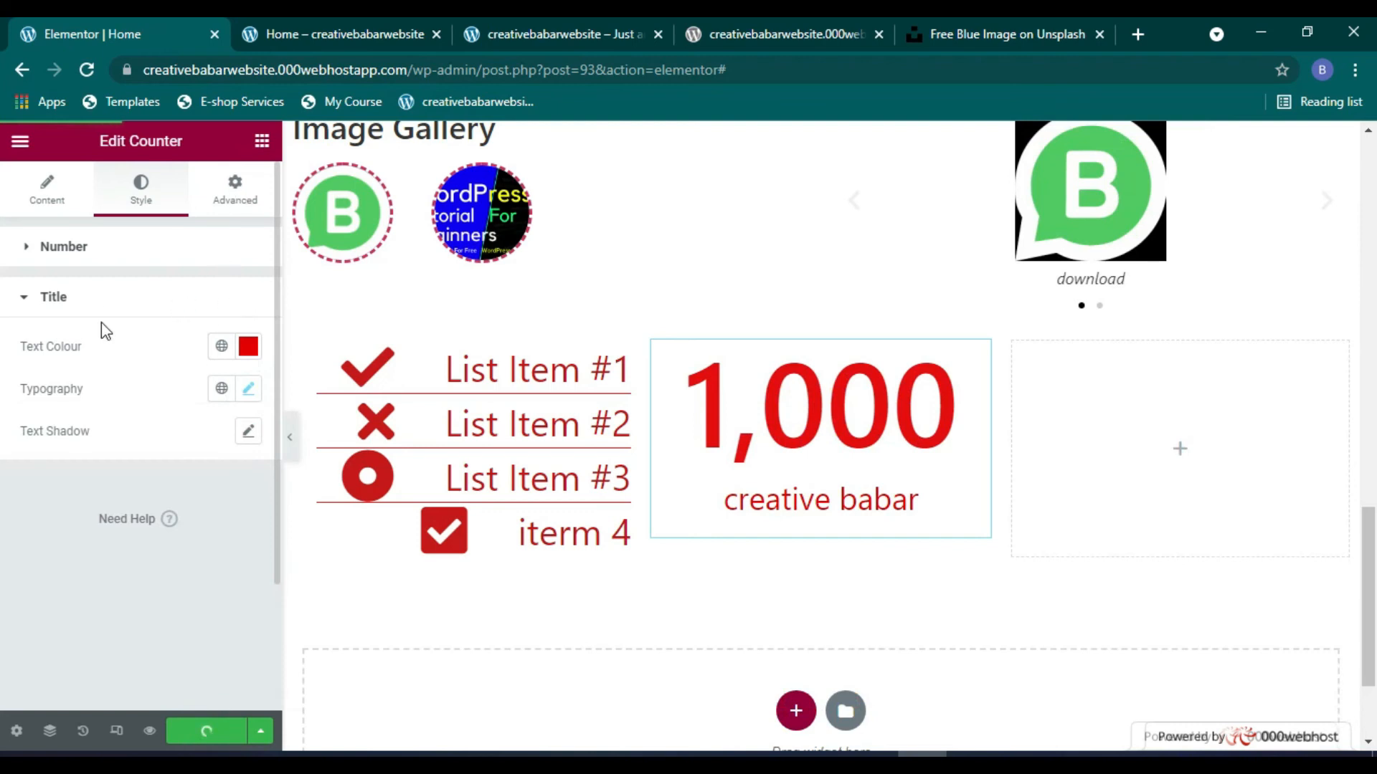
Step: Set the counter's starting number to 7 and save, keeping the Default separator
{"action": "left_click", "coordinate": [45, 183]}
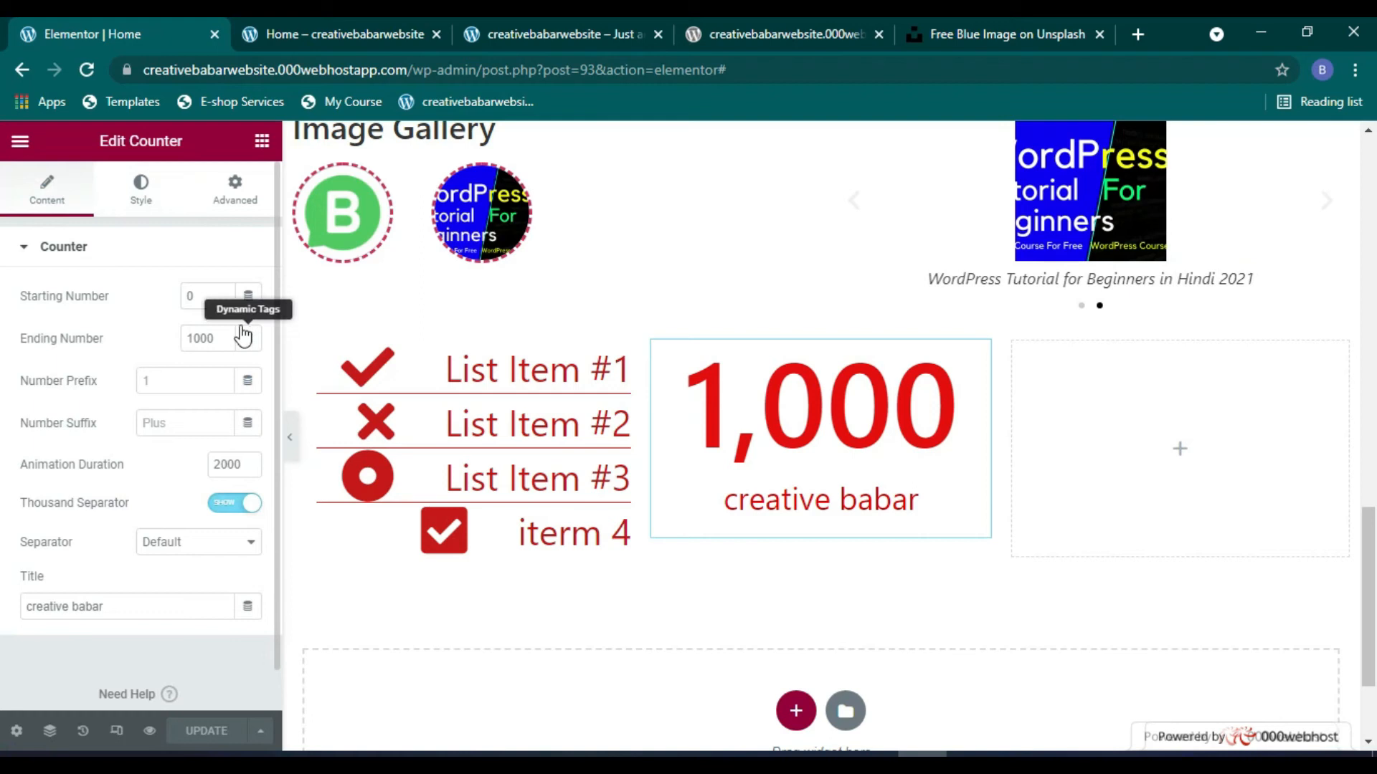
{"action": "left_click", "coordinate": [210, 297]}
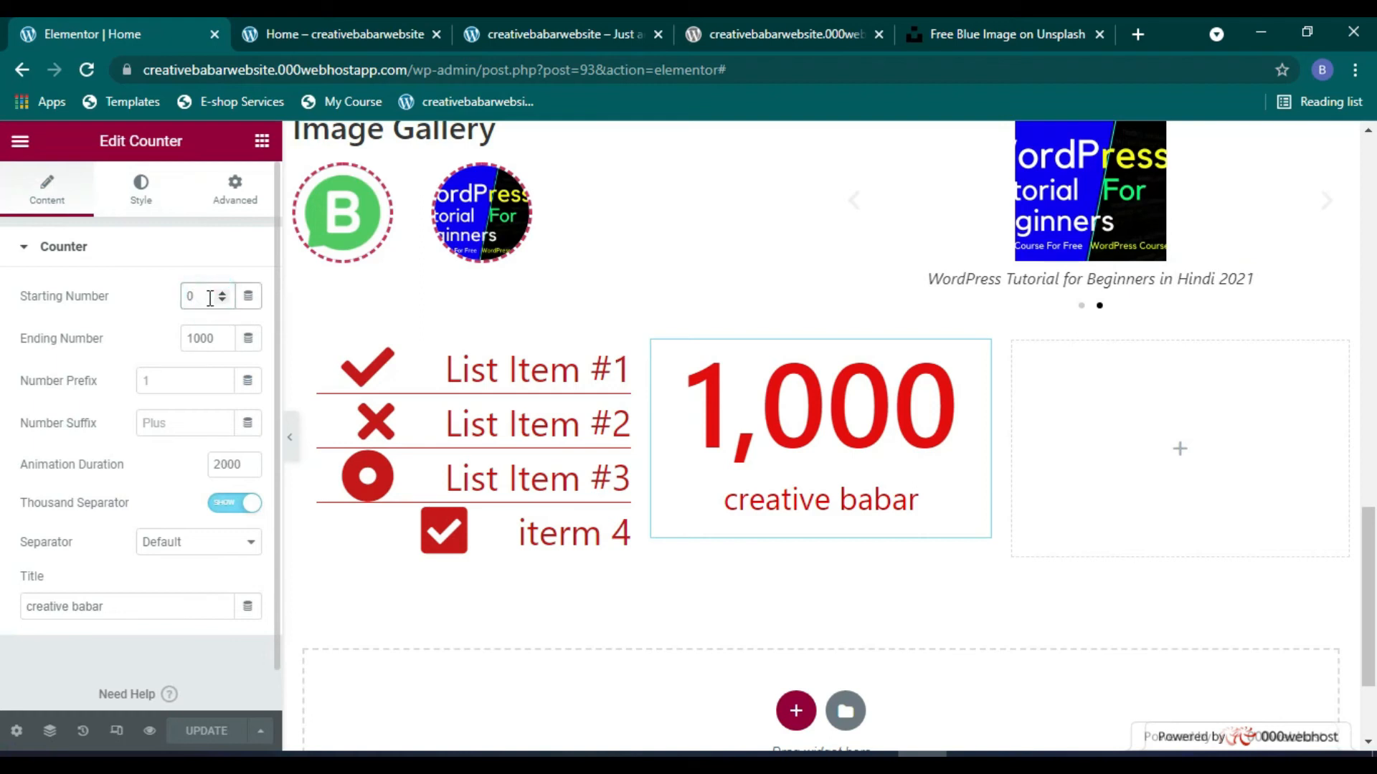
{"action": "double_click", "coordinate": [191, 298]}
{"action": "type", "text": "7"}
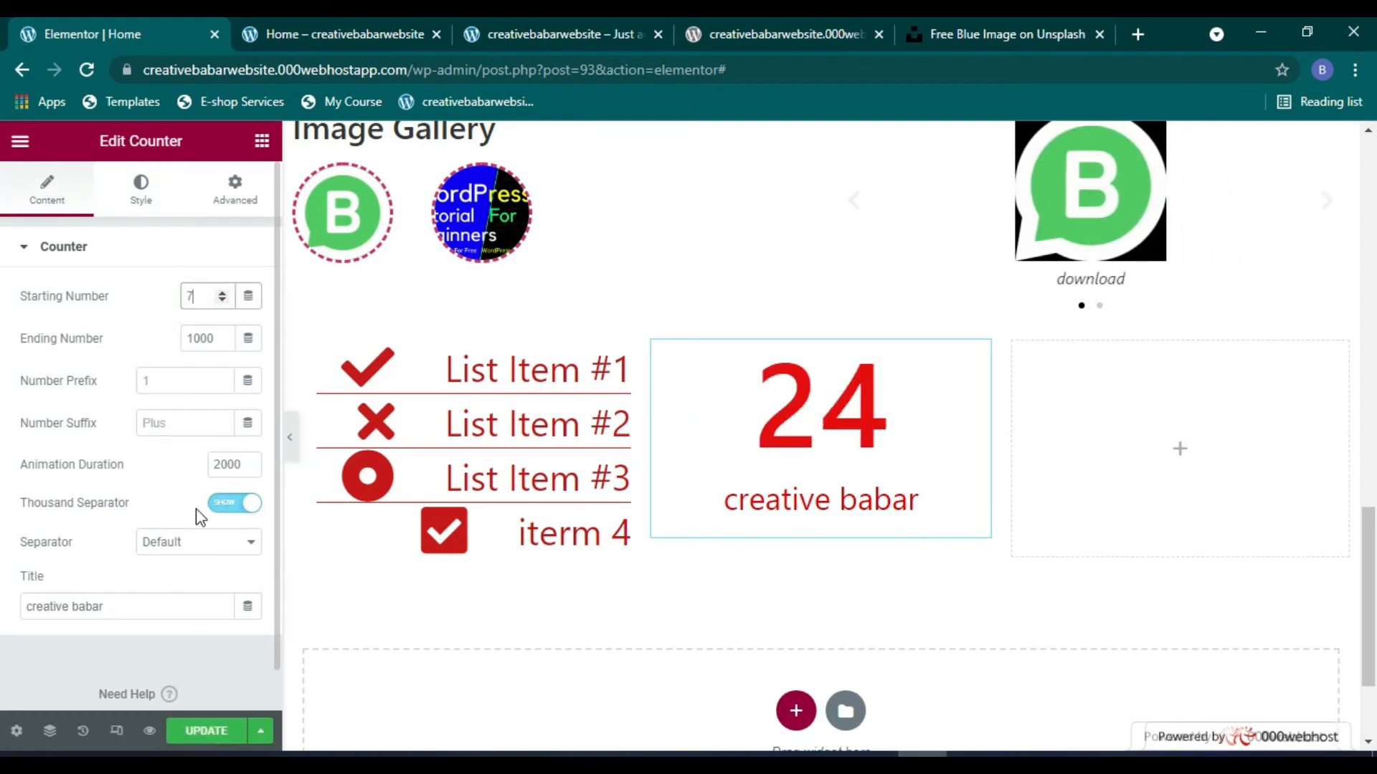
{"action": "left_click", "coordinate": [209, 746]}
{"action": "left_click", "coordinate": [220, 545]}
{"action": "left_click", "coordinate": [220, 545]}
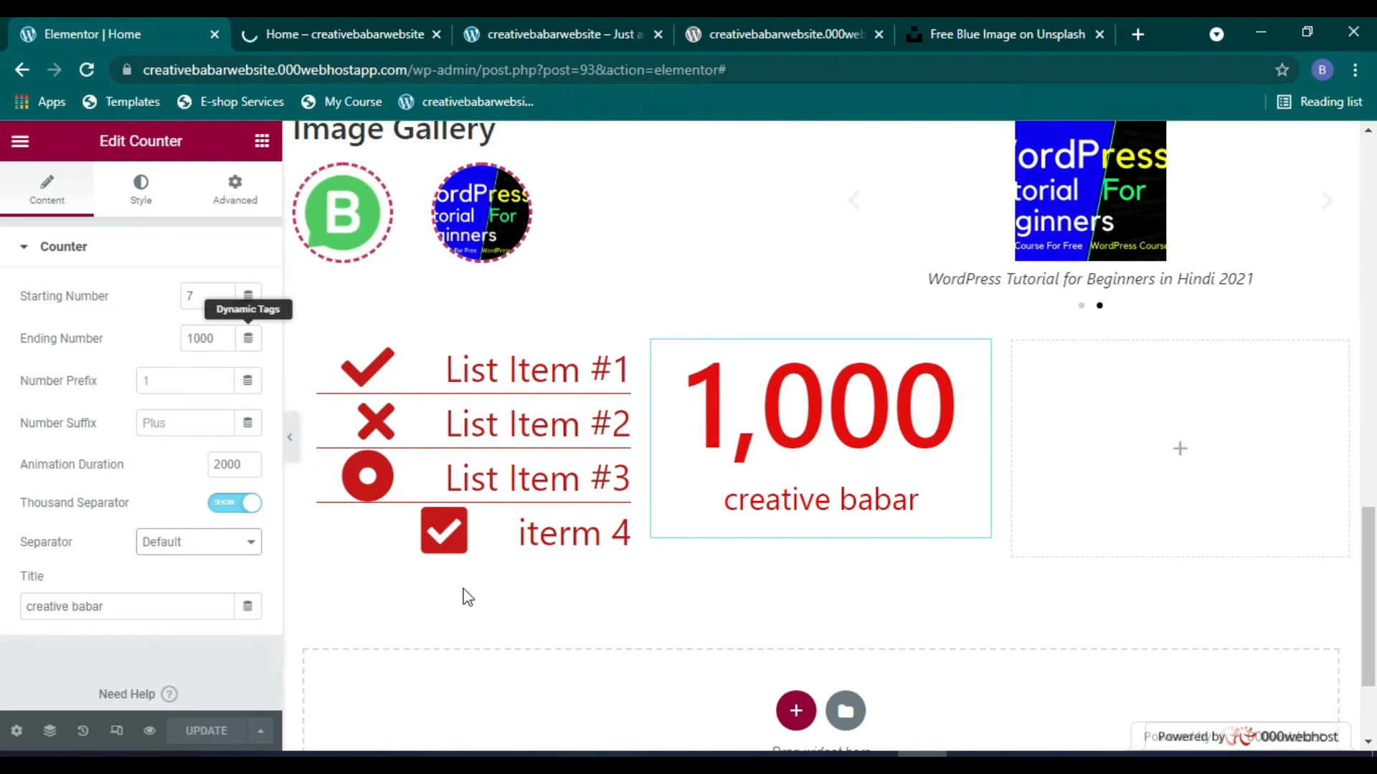
Step: Place a Progress Bar in the empty right column and raise it to 82%
{"action": "left_click", "coordinate": [262, 141]}
{"action": "scroll", "coordinate": [244, 475], "scroll_direction": "down", "scroll_amount": 3}
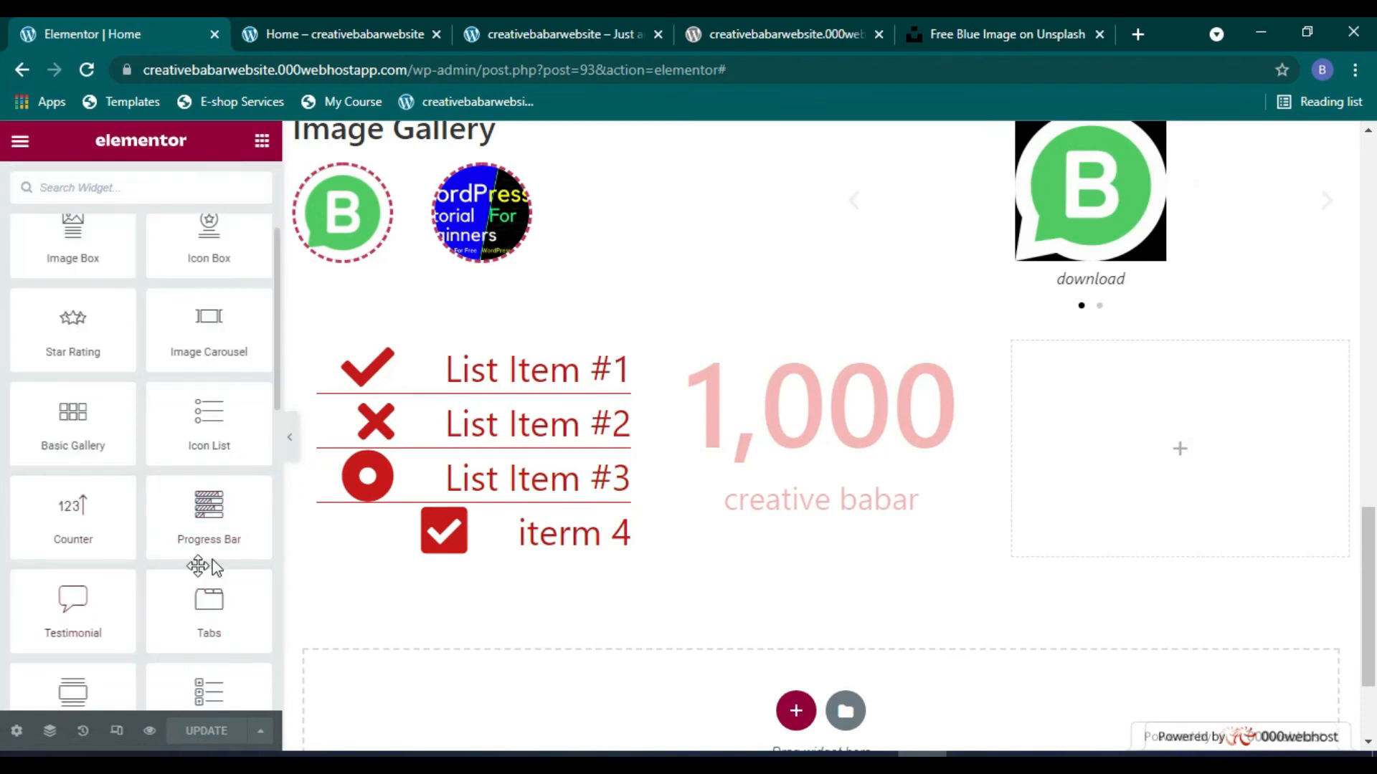
{"action": "left_click_drag", "start_coordinate": [211, 514], "coordinate": [1181, 437]}
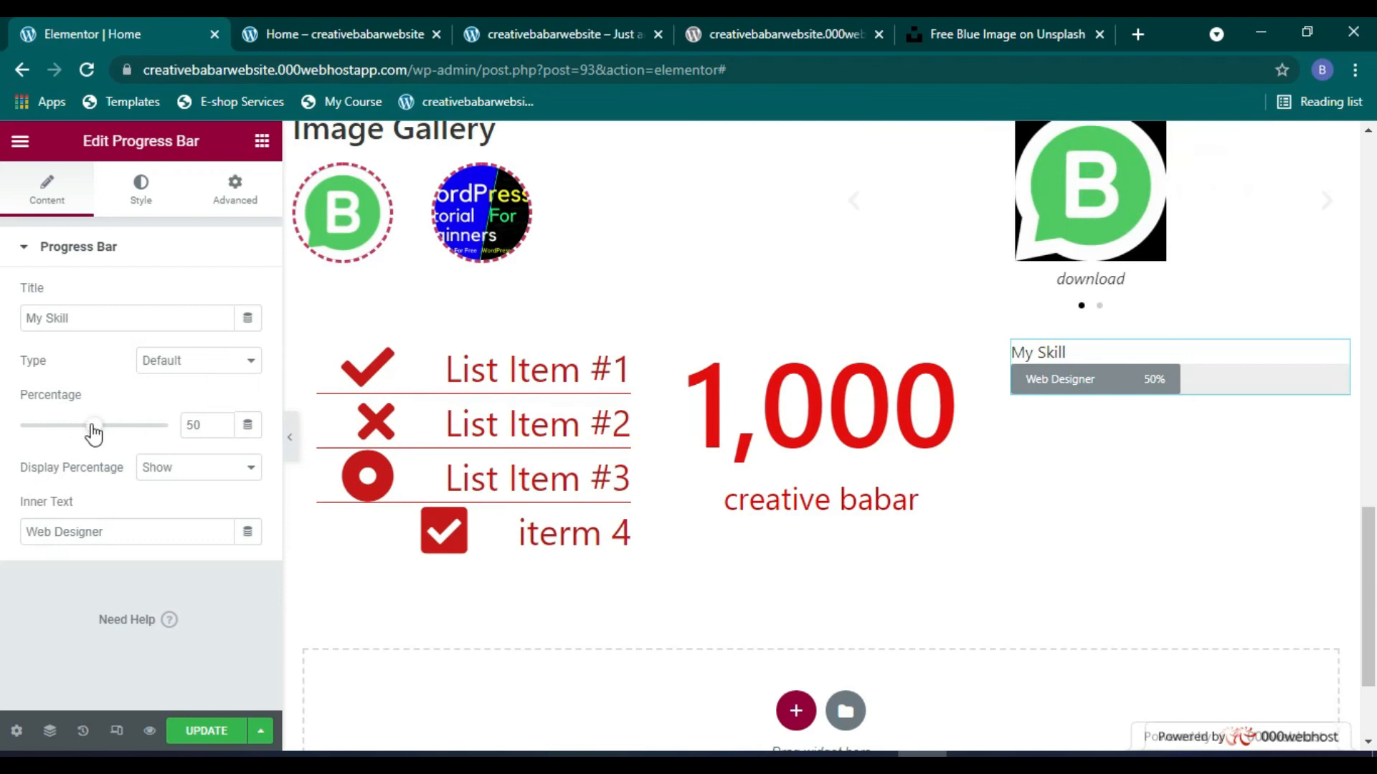
{"action": "left_click_drag", "start_coordinate": [94, 432], "coordinate": [139, 433]}
Step: Set the bar type to Warning and change the inner text to 'Web dev'
{"action": "left_click", "coordinate": [207, 367]}
{"action": "left_click", "coordinate": [188, 395]}
{"action": "left_click", "coordinate": [191, 361]}
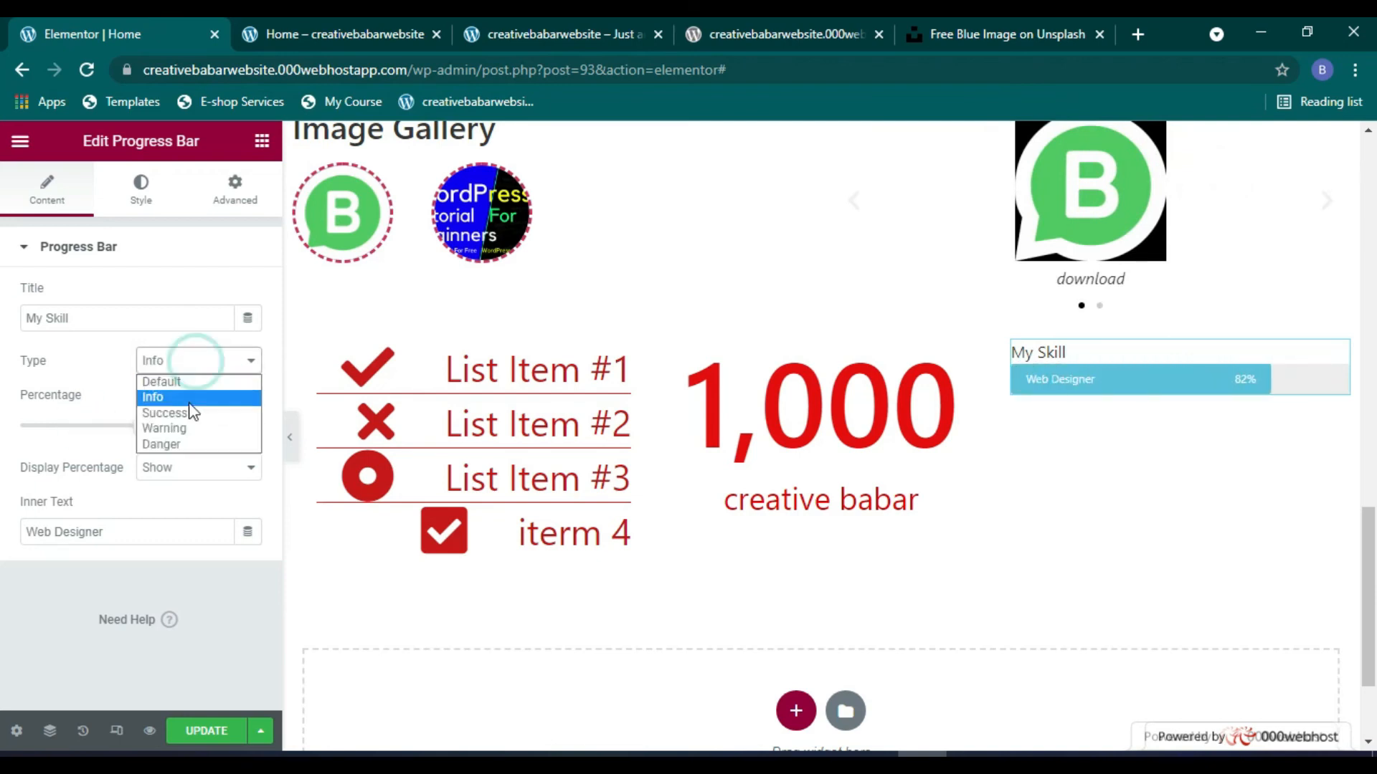
{"action": "left_click", "coordinate": [186, 409]}
{"action": "left_click", "coordinate": [196, 370]}
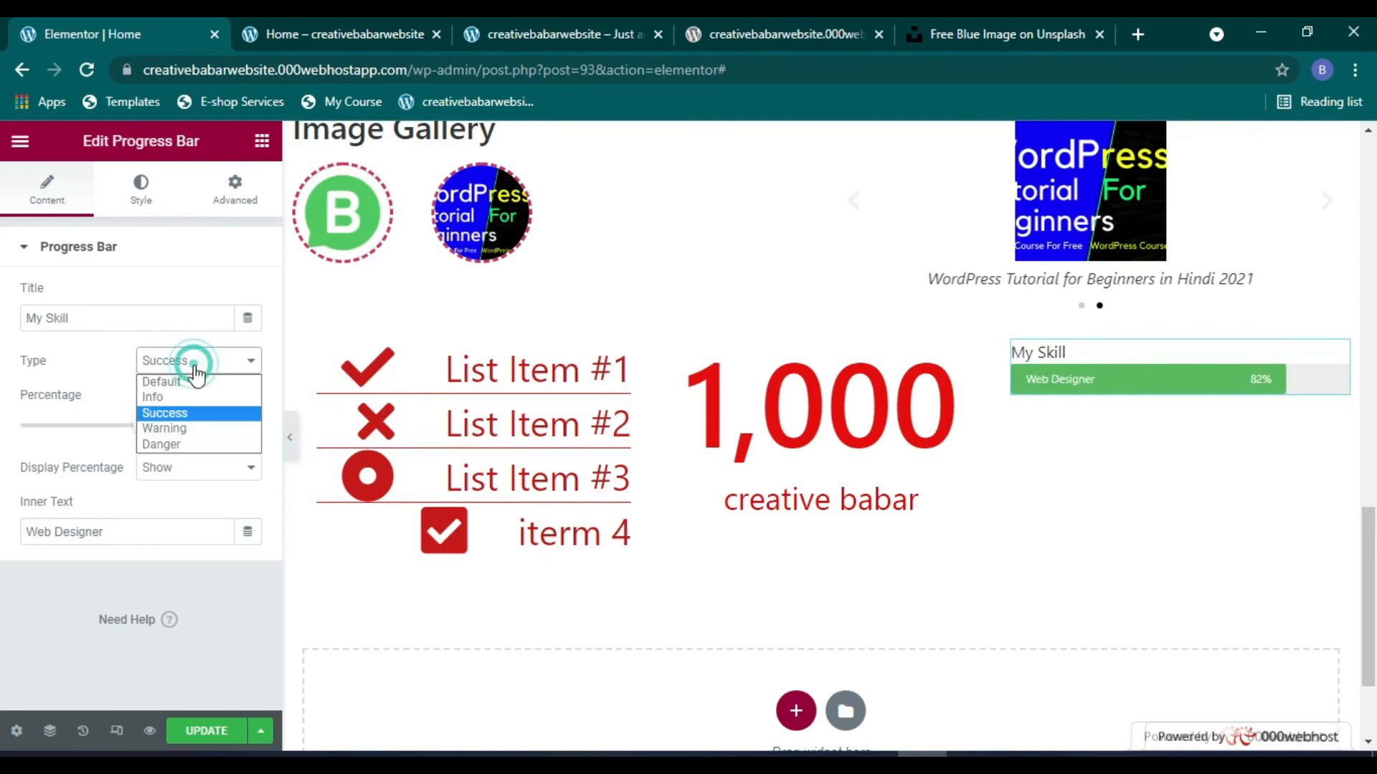
{"action": "left_click", "coordinate": [179, 424]}
{"action": "left_click", "coordinate": [153, 534]}
{"action": "left_click_drag", "start_coordinate": [134, 537], "coordinate": [57, 543]}
{"action": "type", "text": "dev"}
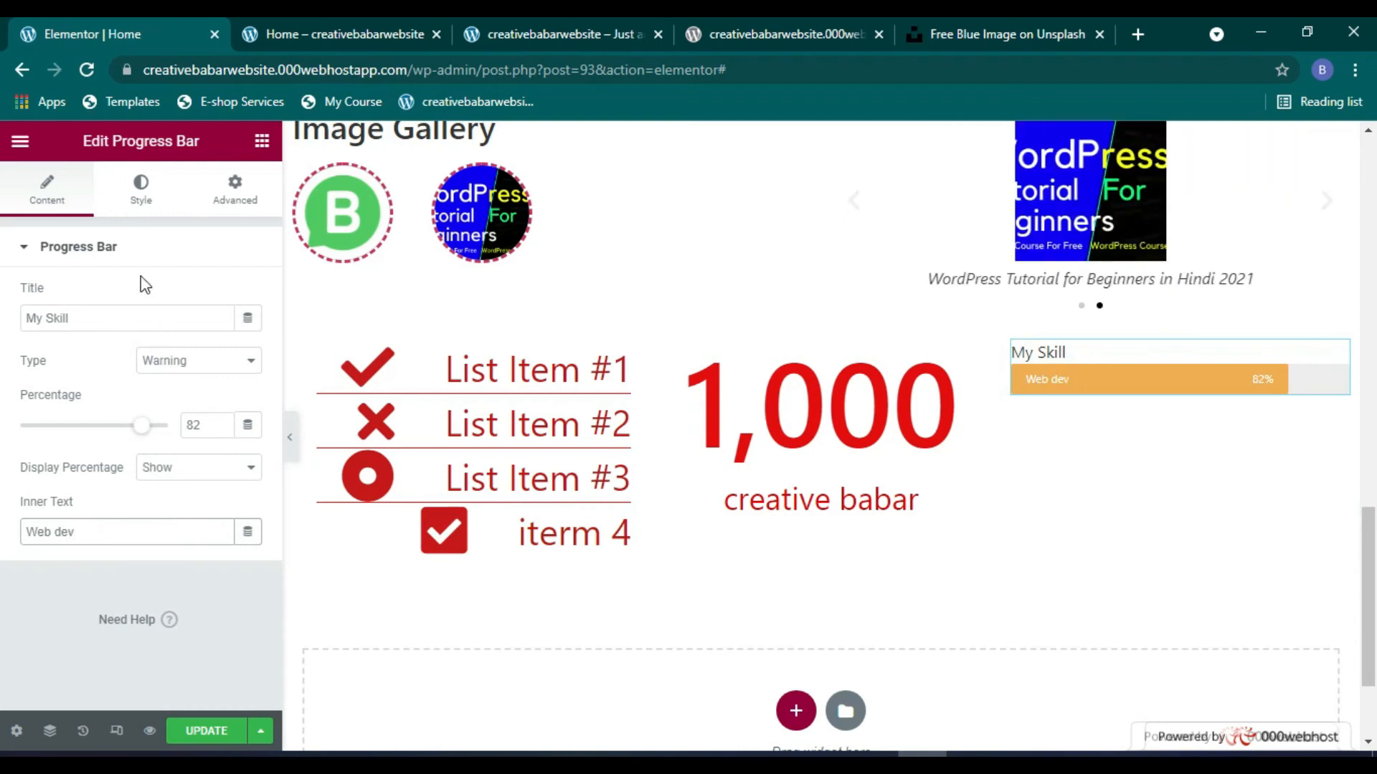
Step: Give the progress bar a dark red fill colour
{"action": "left_click", "coordinate": [141, 201]}
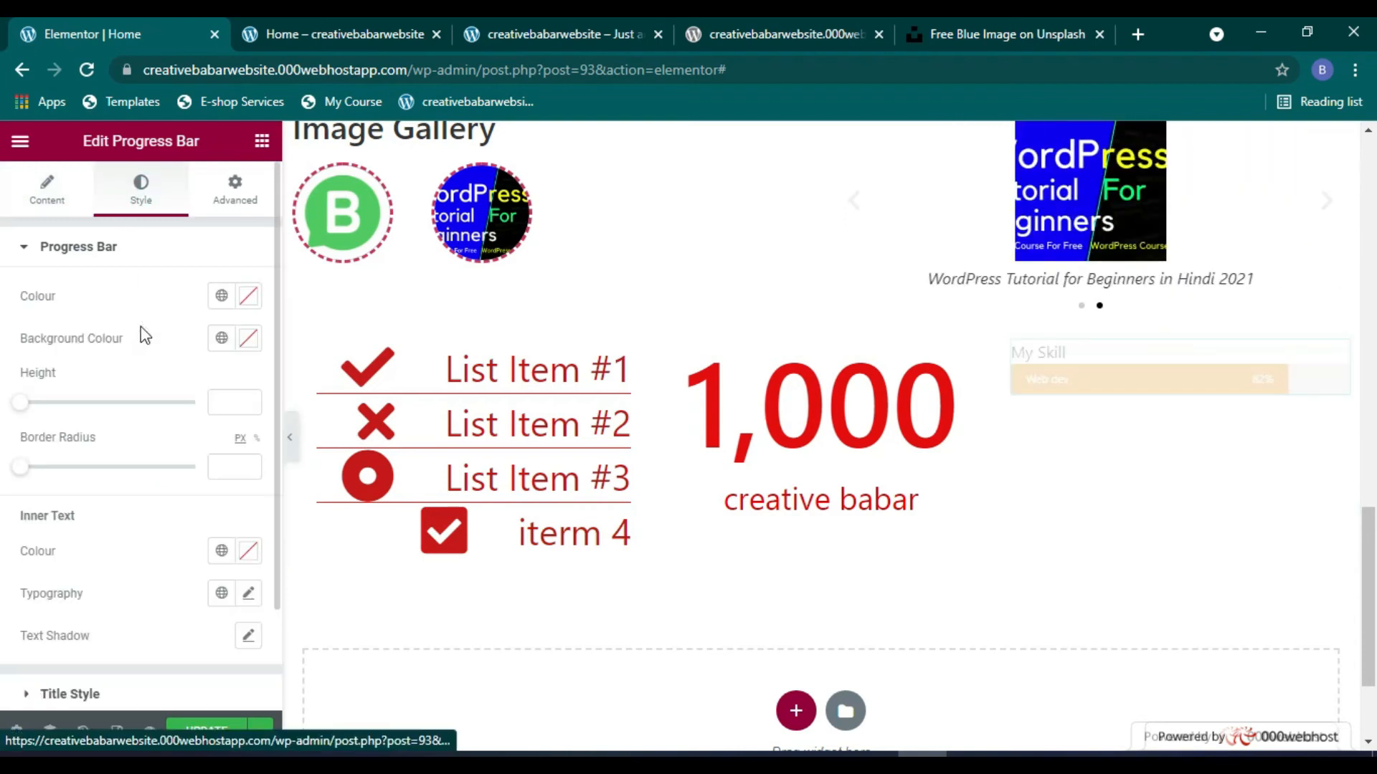
{"action": "left_click", "coordinate": [248, 307]}
{"action": "left_click", "coordinate": [348, 391]}
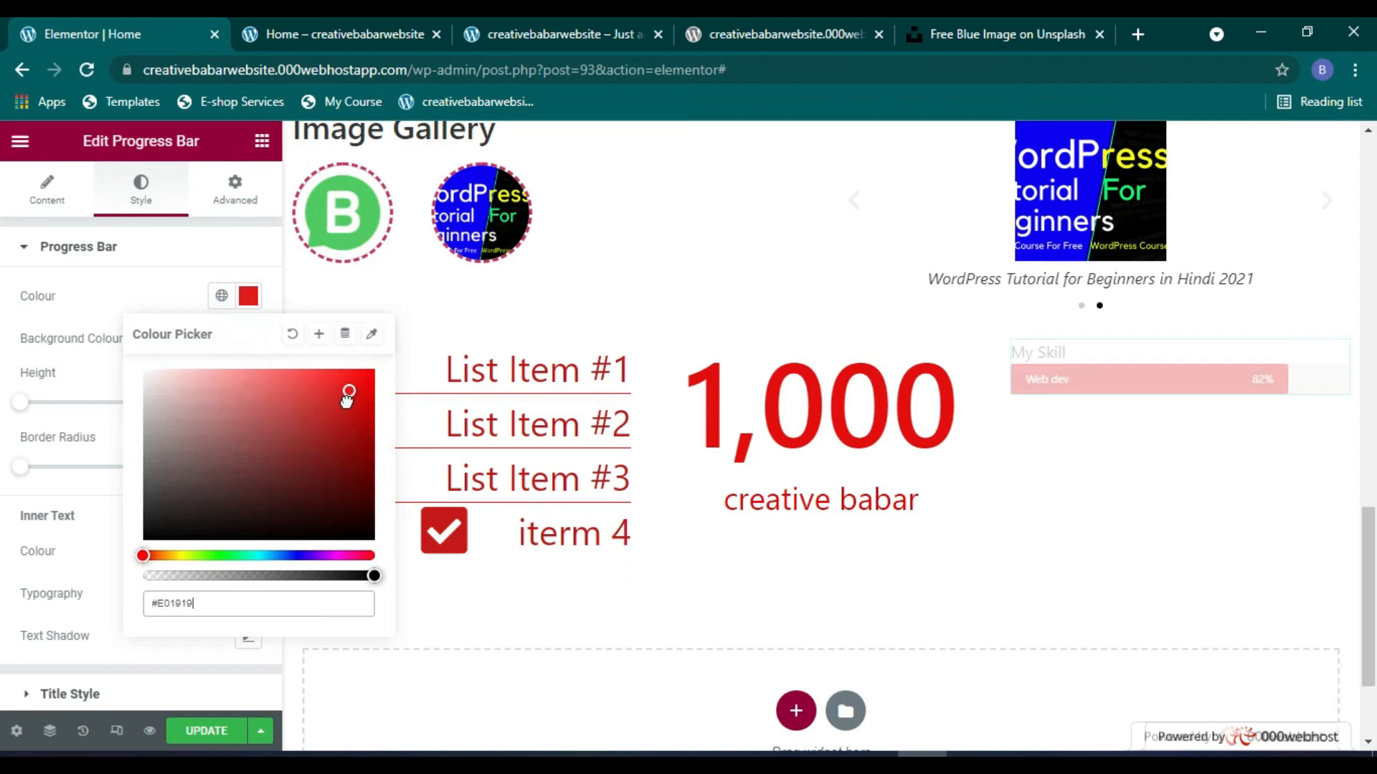
{"action": "left_click_drag", "start_coordinate": [377, 389], "coordinate": [375, 452]}
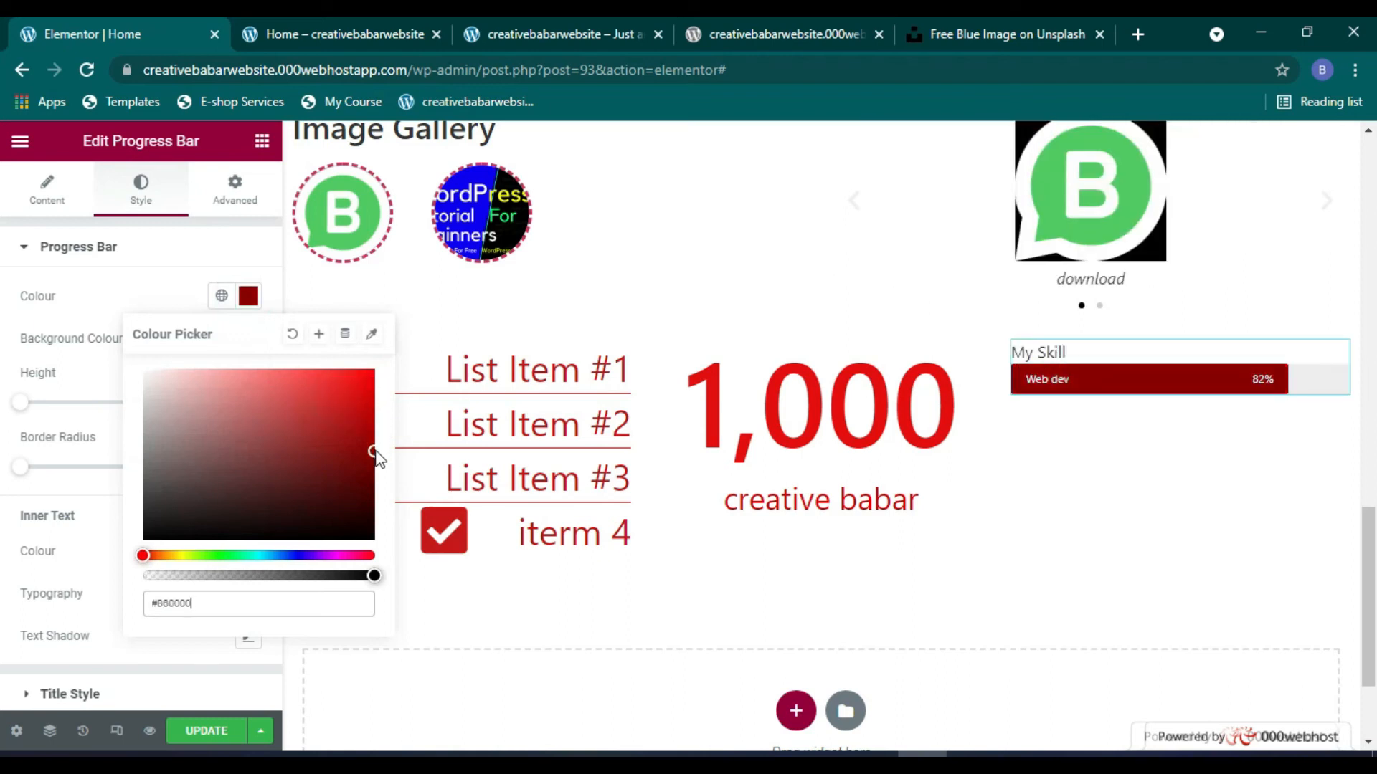
{"action": "left_click", "coordinate": [257, 305]}
Step: Set the bar's track to pale pink and its height to 28
{"action": "left_click", "coordinate": [249, 338]}
{"action": "left_click", "coordinate": [272, 471]}
{"action": "left_click_drag", "start_coordinate": [272, 471], "coordinate": [166, 428]}
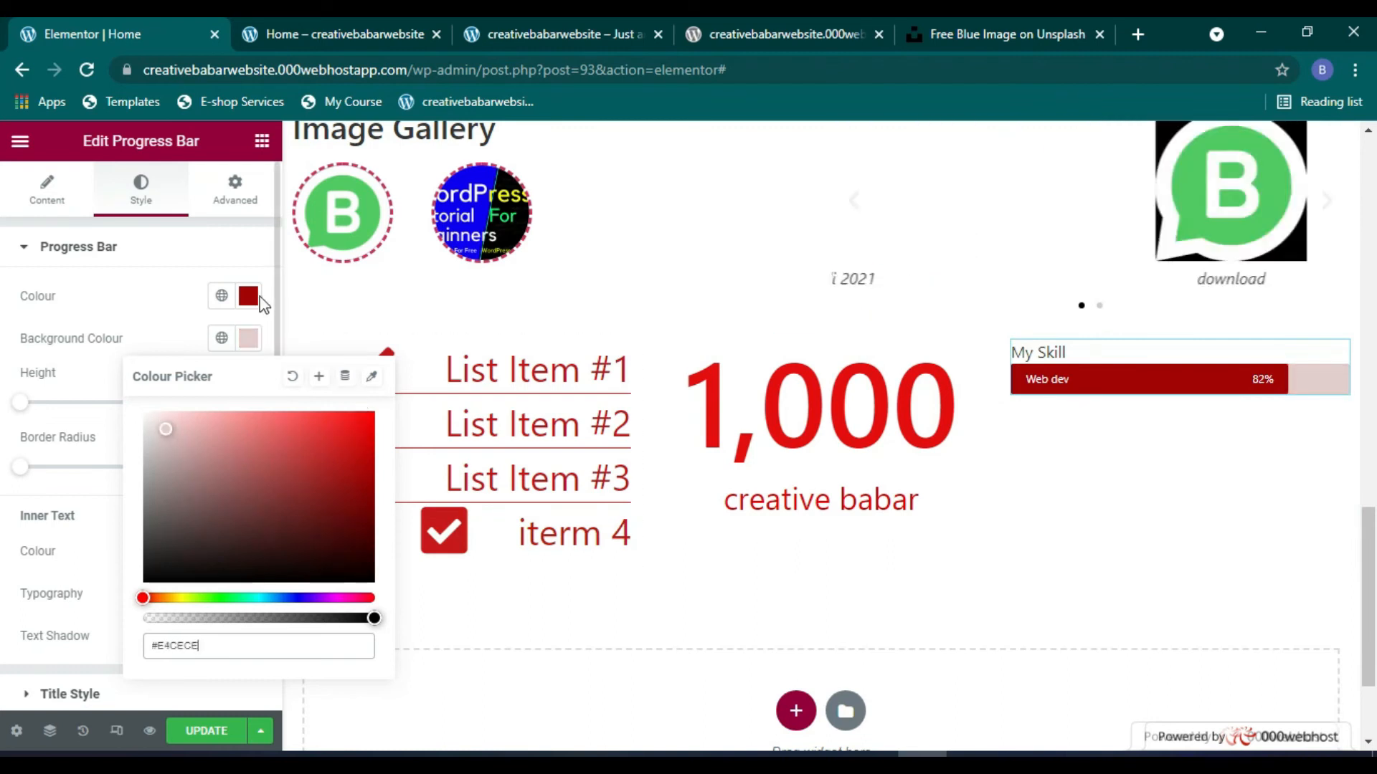
{"action": "left_click", "coordinate": [249, 338]}
{"action": "left_click_drag", "start_coordinate": [38, 408], "coordinate": [69, 422]}
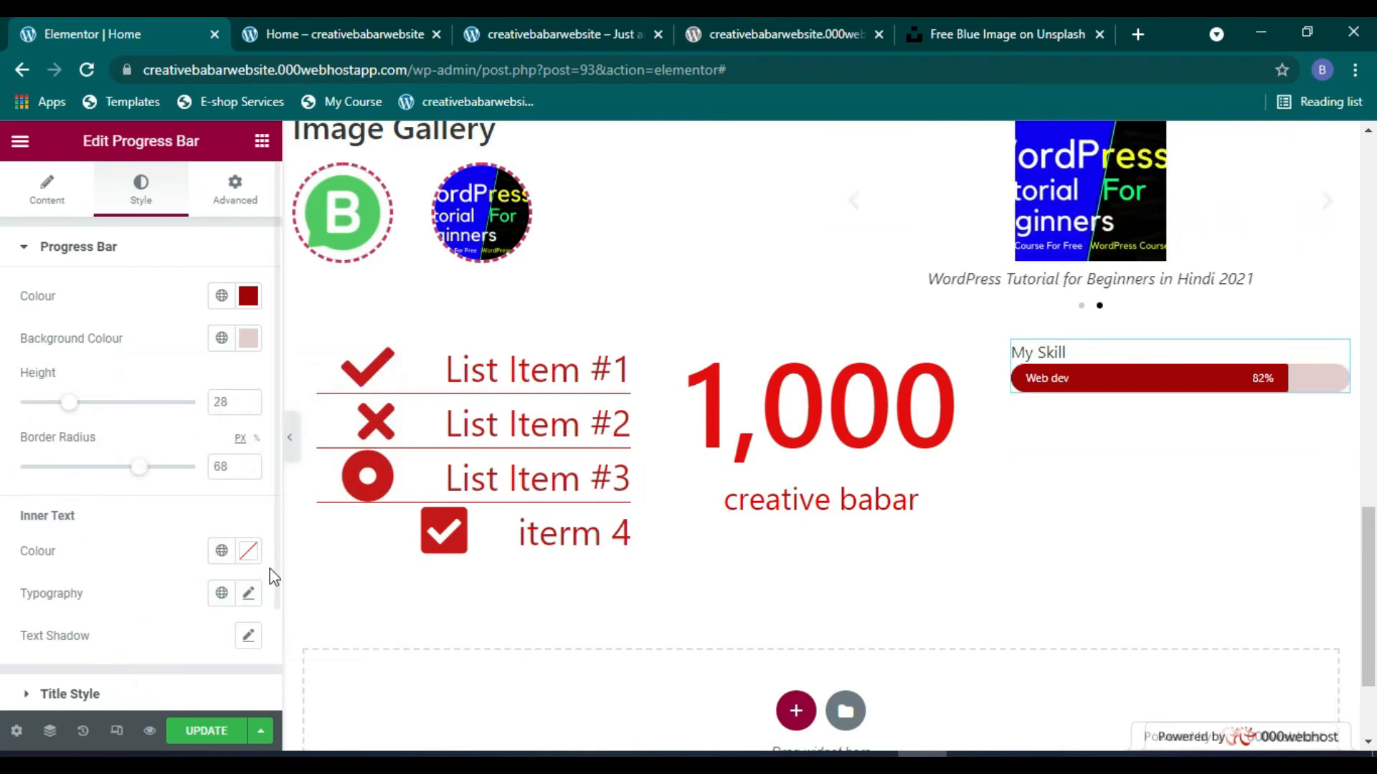
{"action": "scroll", "coordinate": [238, 532], "scroll_direction": "down", "scroll_amount": 2}
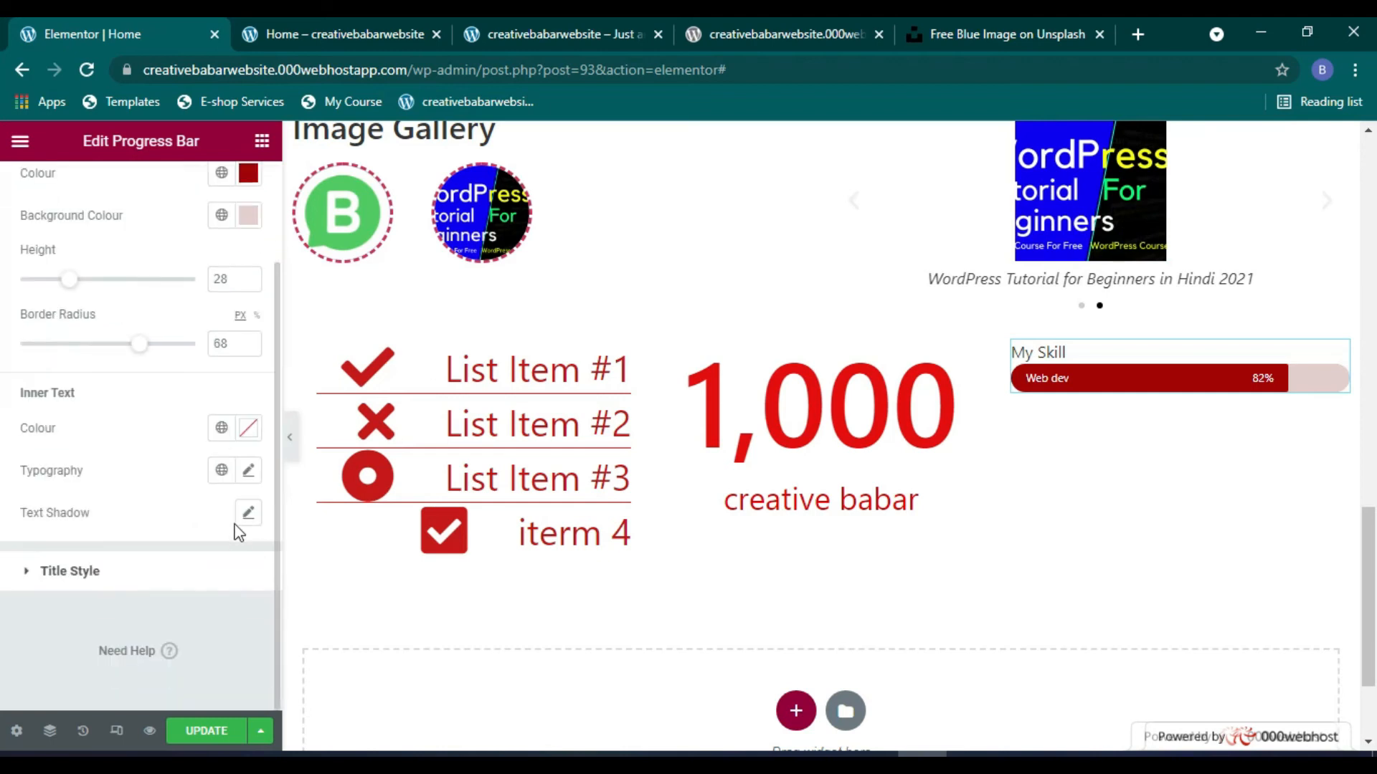
Step: Make the bar's inner text near white at size 12
{"action": "left_click", "coordinate": [251, 435]}
{"action": "left_click", "coordinate": [454, 380]}
{"action": "left_click", "coordinate": [476, 396]}
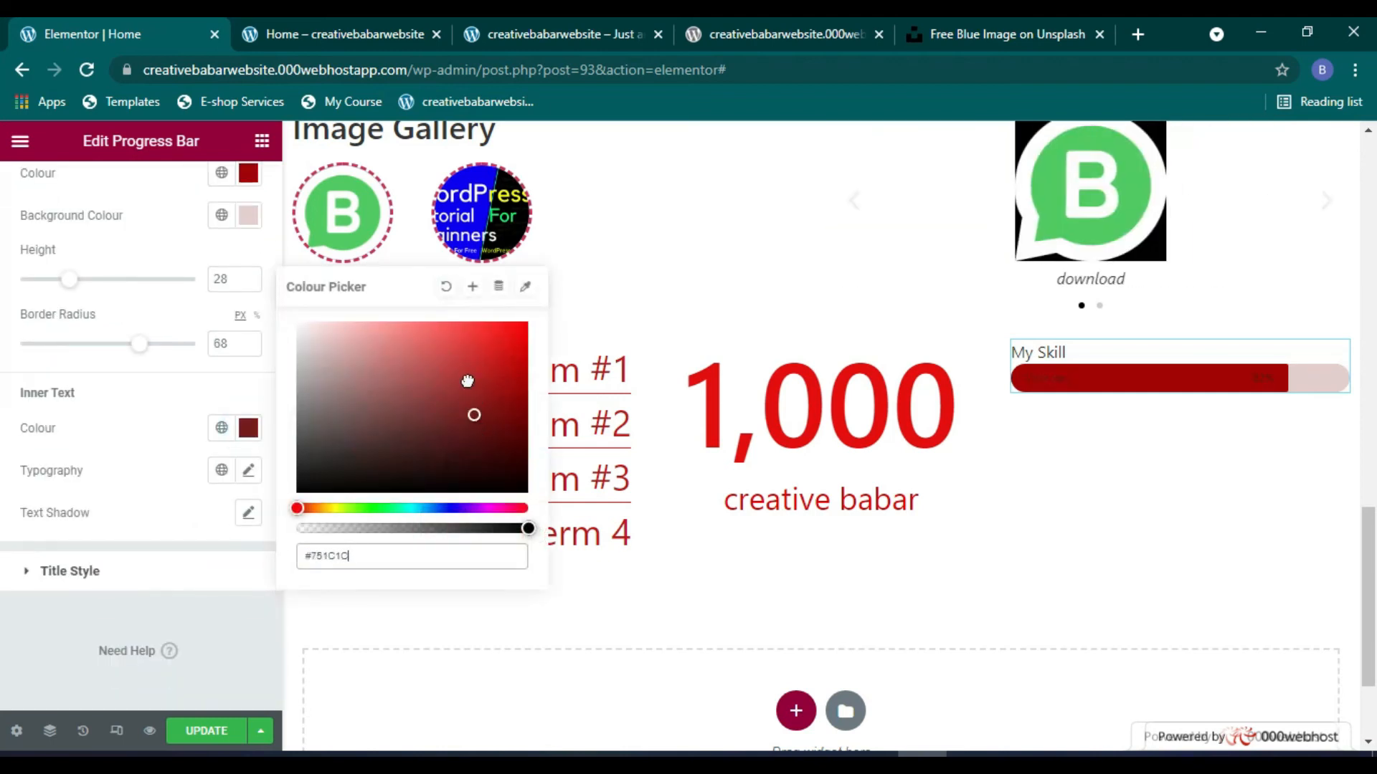
{"action": "left_click_drag", "start_coordinate": [338, 343], "coordinate": [301, 328]}
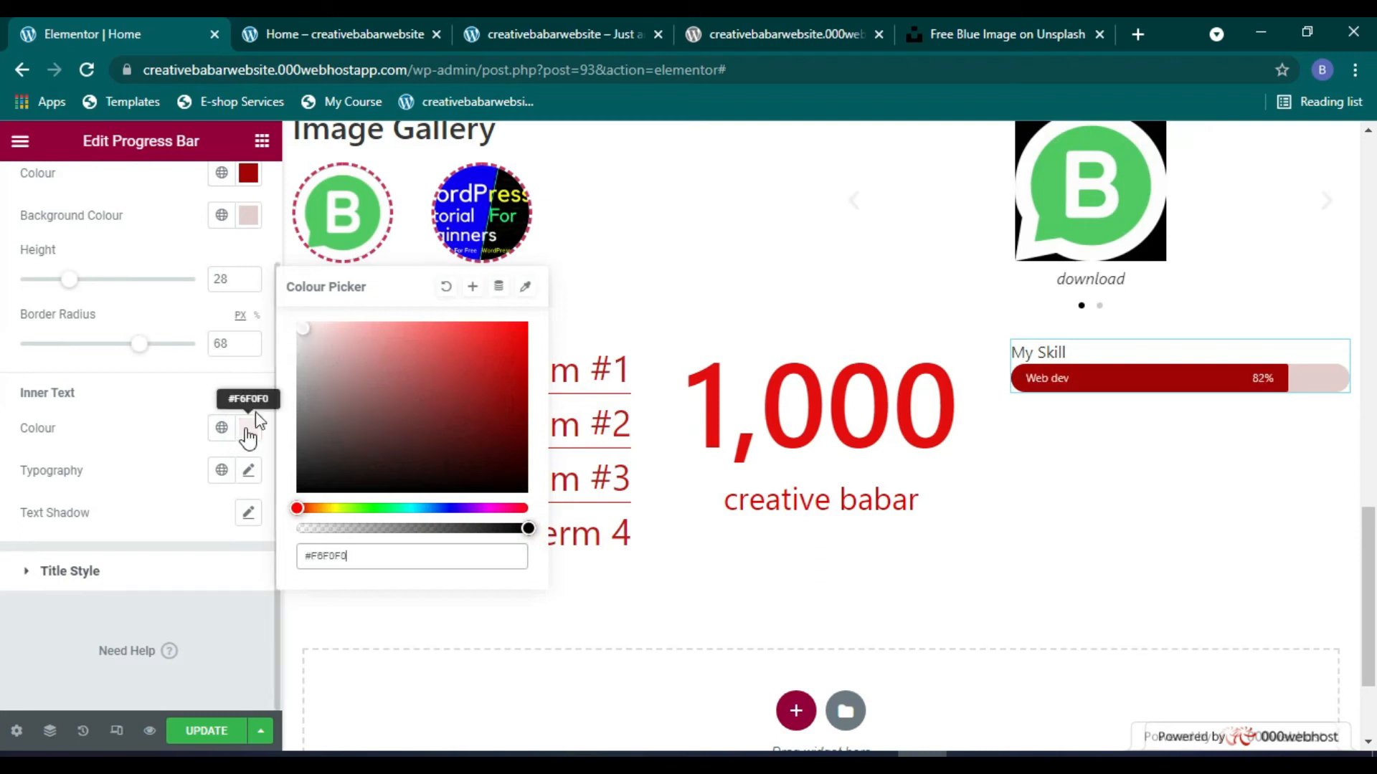
{"action": "left_click", "coordinate": [304, 322]}
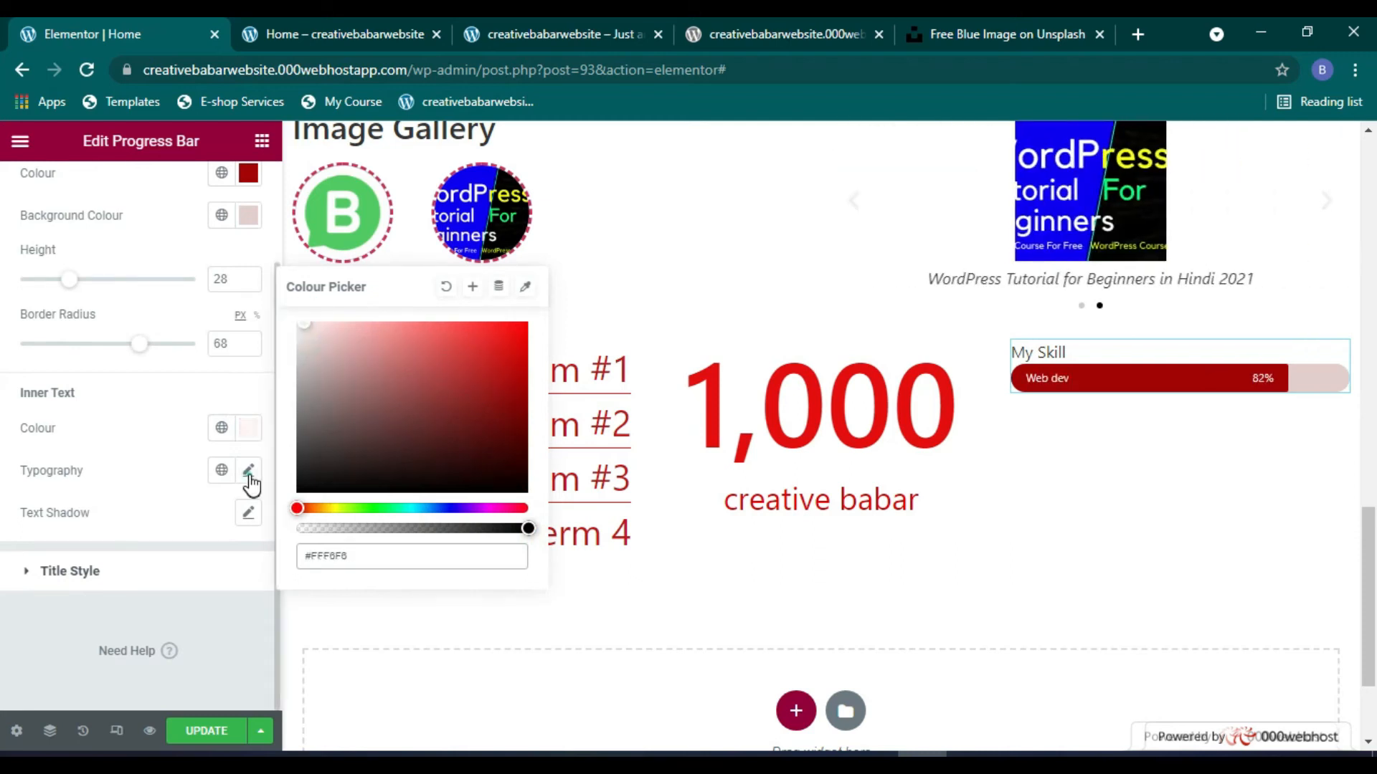
{"action": "left_click", "coordinate": [249, 473]}
{"action": "mouse_move", "coordinate": [34, 631]}
{"action": "left_mouse_down"}
{"action": "mouse_move", "coordinate": [71, 636]}
{"action": "mouse_move", "coordinate": [41, 629]}
{"action": "left_mouse_up"}
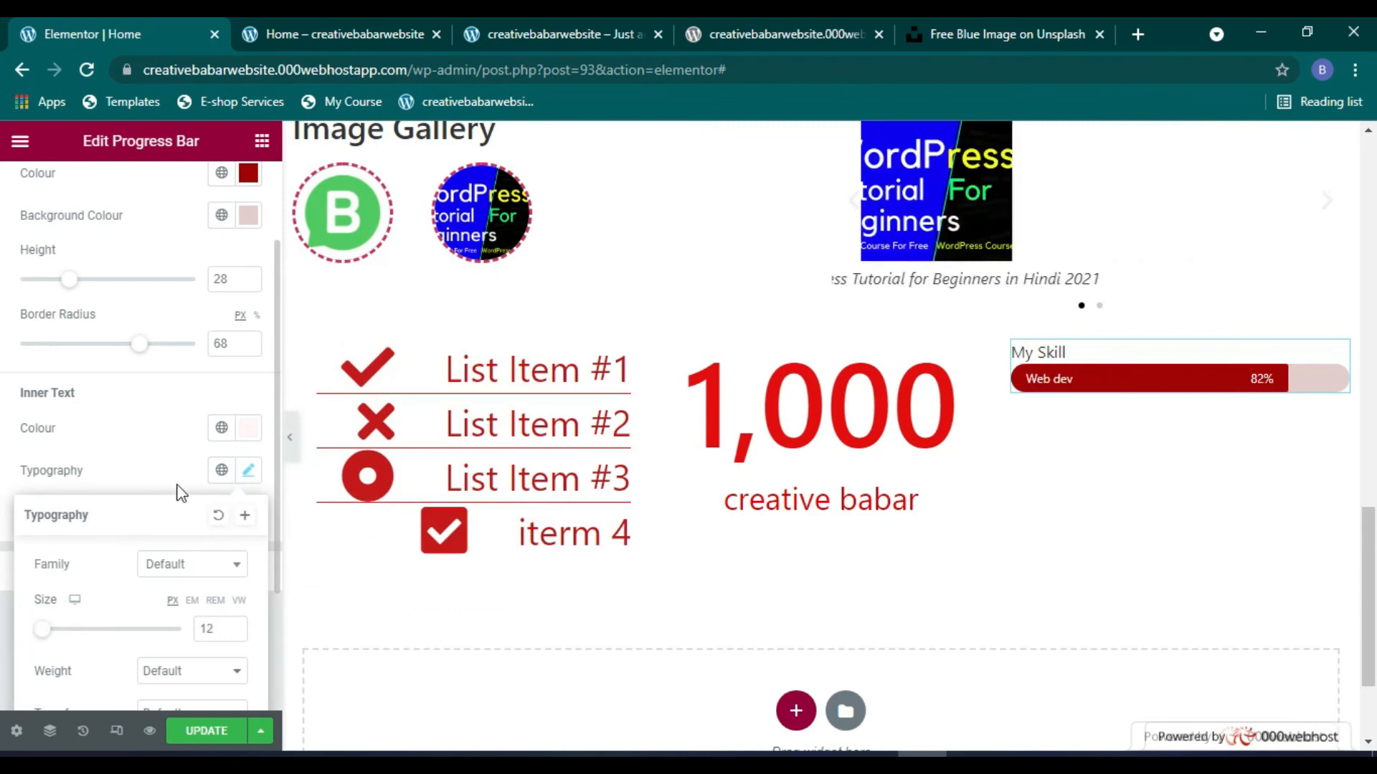
{"action": "left_click", "coordinate": [249, 470]}
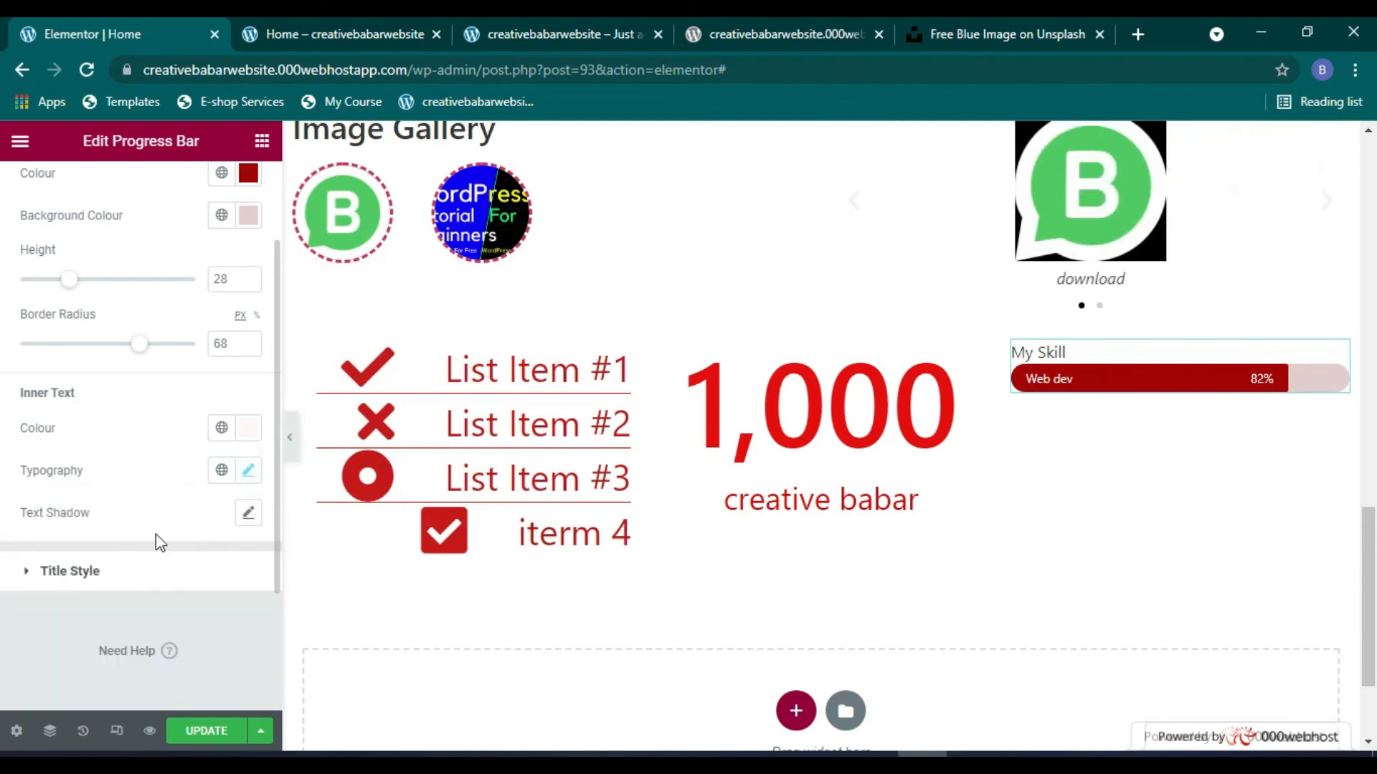
{"action": "left_click", "coordinate": [32, 573]}
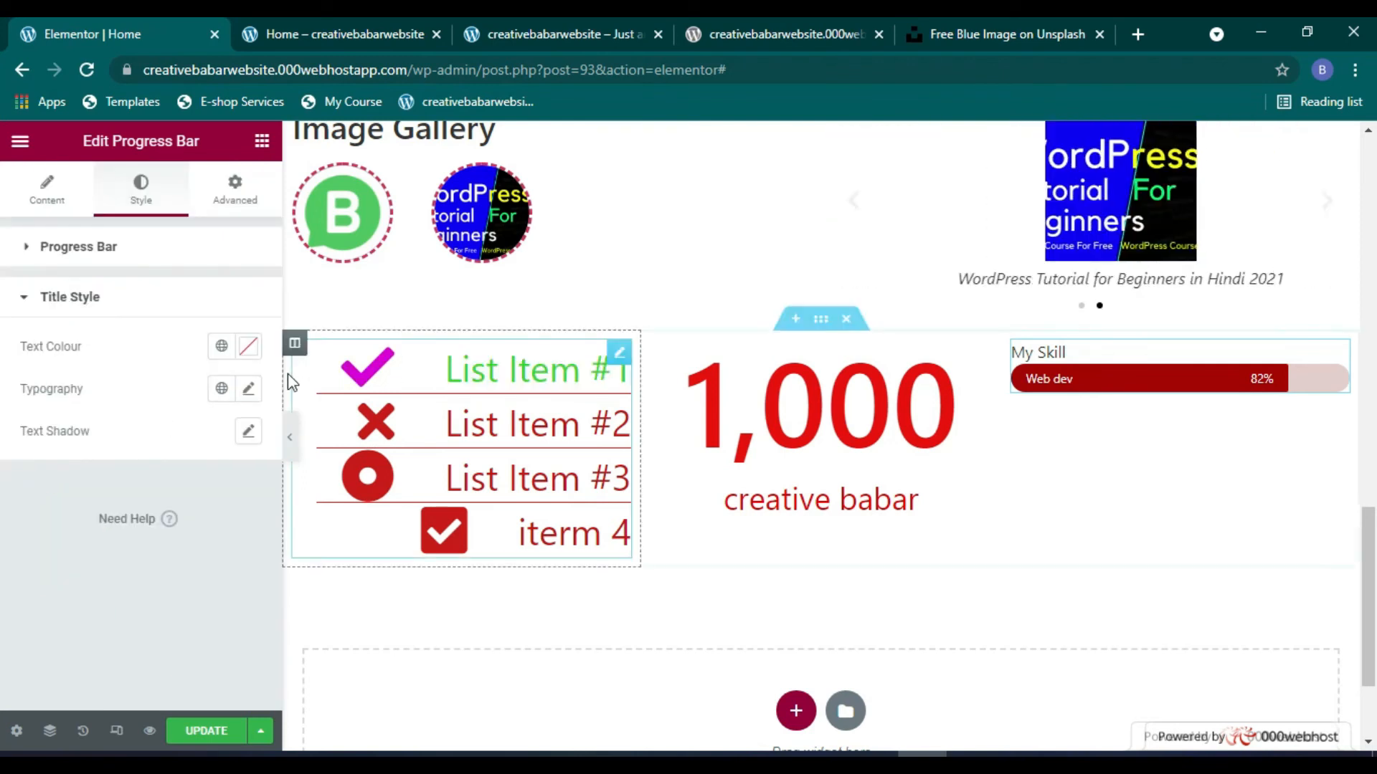
Step: Colour the progress bar title green and shrink its size slightly
{"action": "left_click", "coordinate": [248, 346]}
{"action": "left_click_drag", "start_coordinate": [298, 457], "coordinate": [348, 494]}
{"action": "left_click_drag", "start_coordinate": [349, 580], "coordinate": [358, 583]}
{"action": "left_click_drag", "start_coordinate": [143, 606], "coordinate": [208, 606]}
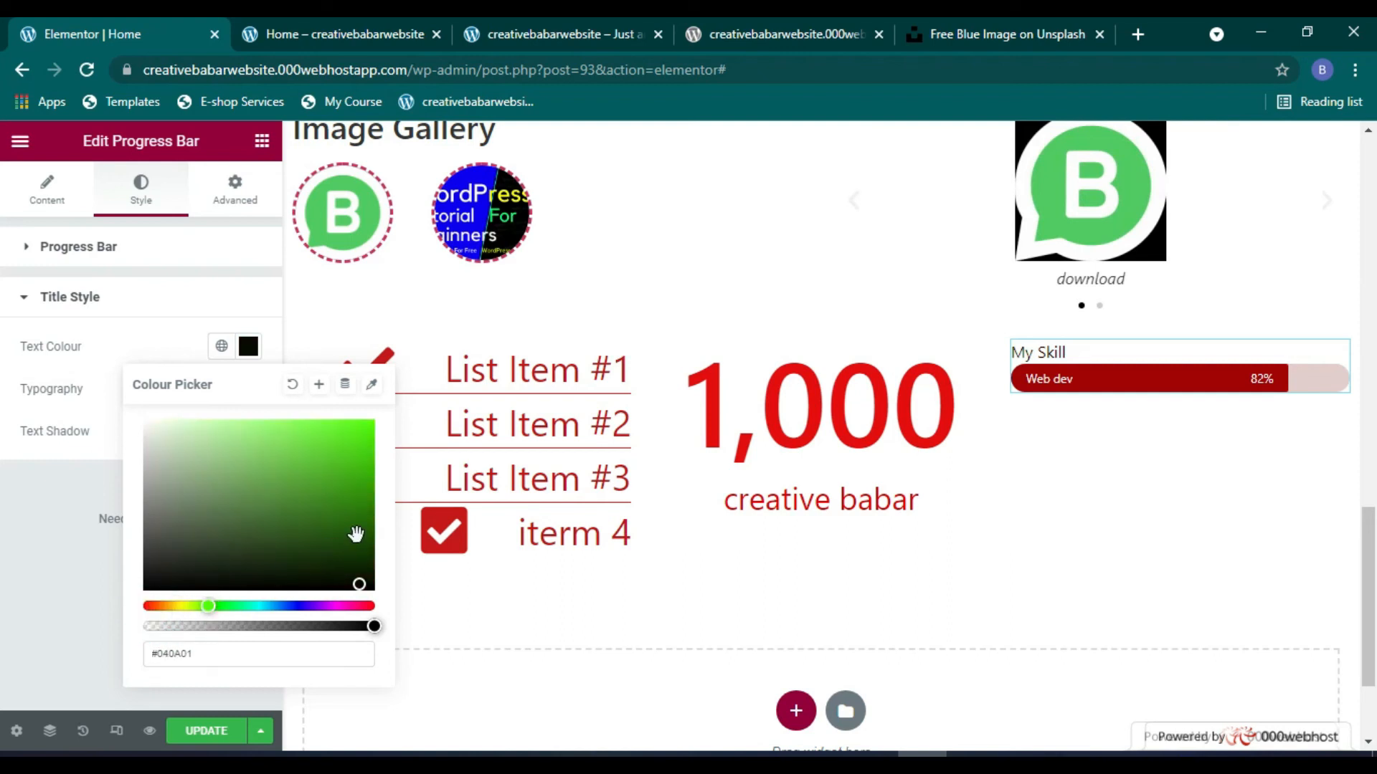
{"action": "left_click", "coordinate": [372, 427]}
{"action": "left_click", "coordinate": [374, 510]}
{"action": "left_click", "coordinate": [248, 346]}
{"action": "left_click", "coordinate": [248, 388]}
{"action": "left_click", "coordinate": [42, 551]}
Step: Rename the progress bar title from My Skill to 'Web'
{"action": "left_click", "coordinate": [42, 208]}
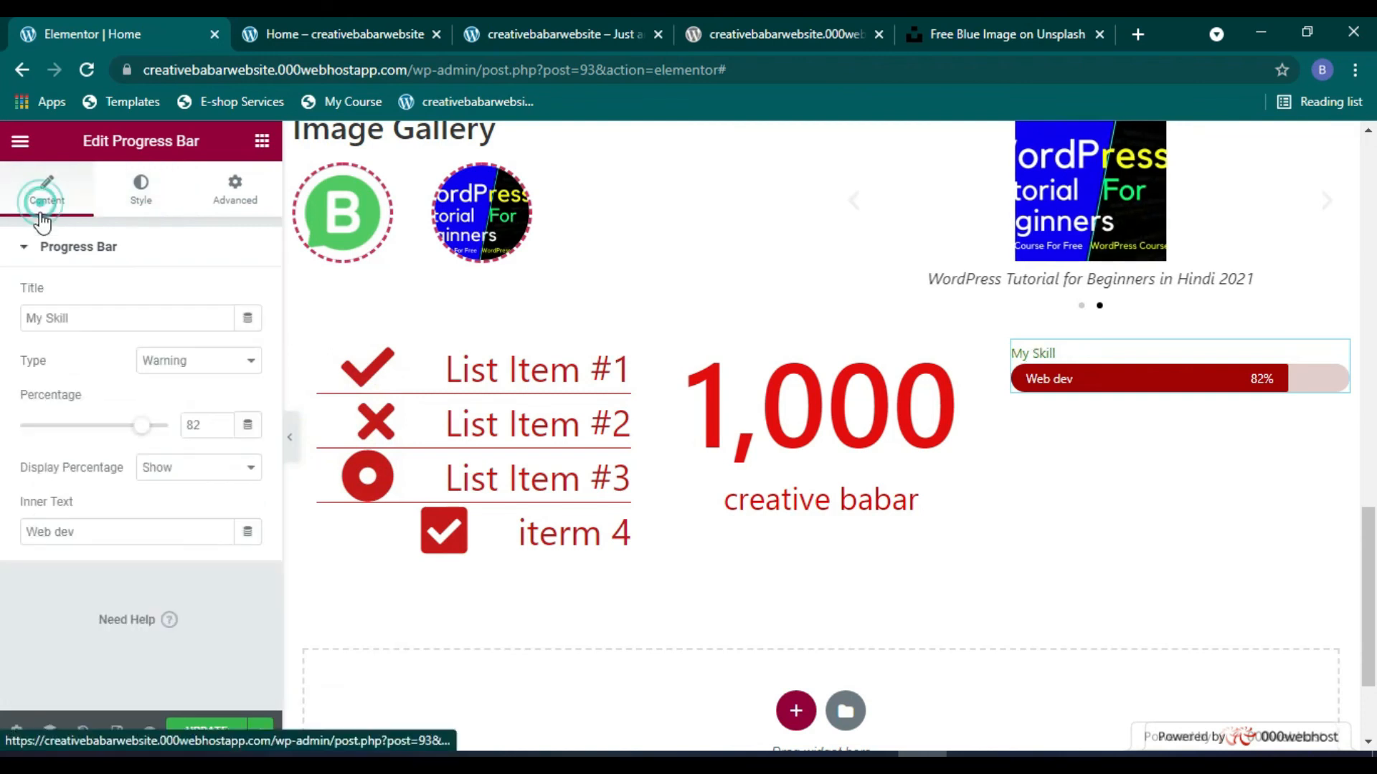
{"action": "triple_click", "coordinate": [101, 316]}
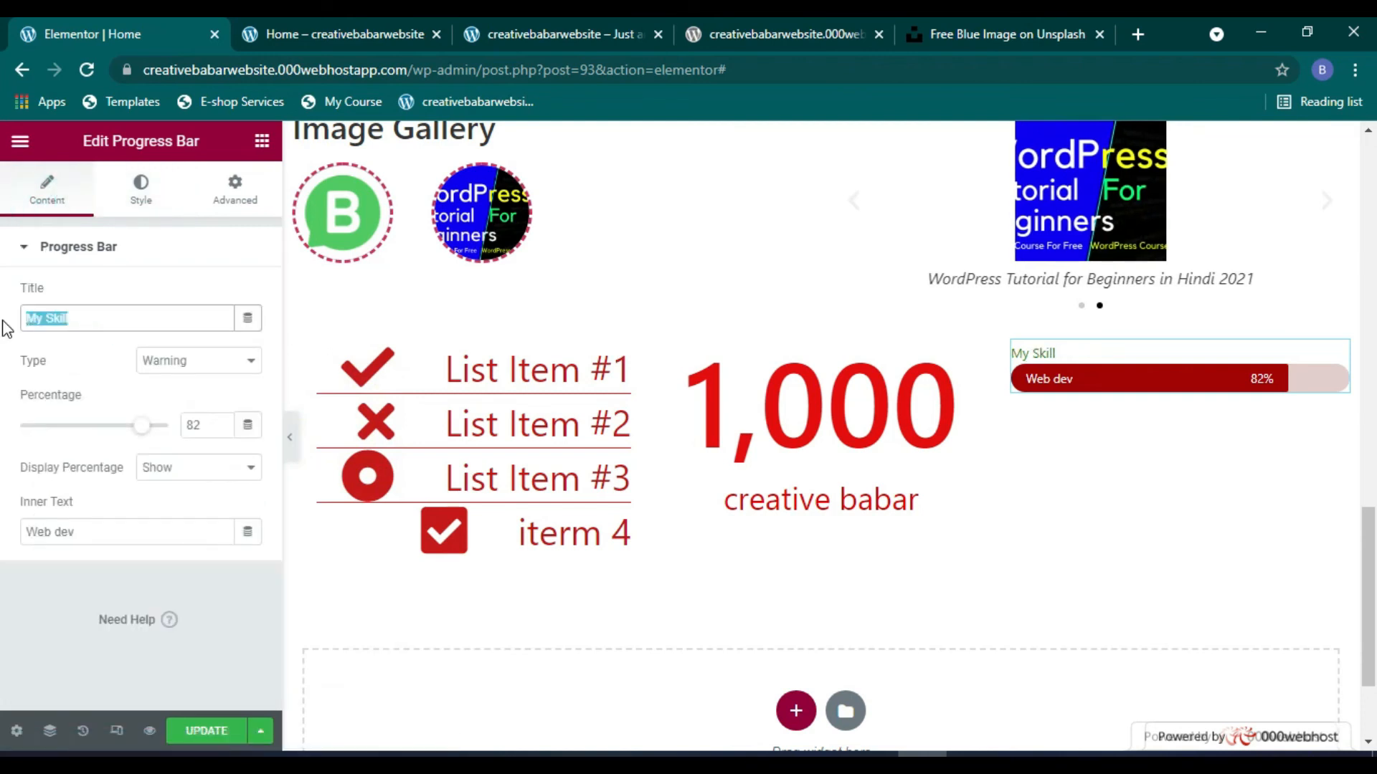
{"action": "type", "text": "WE"}
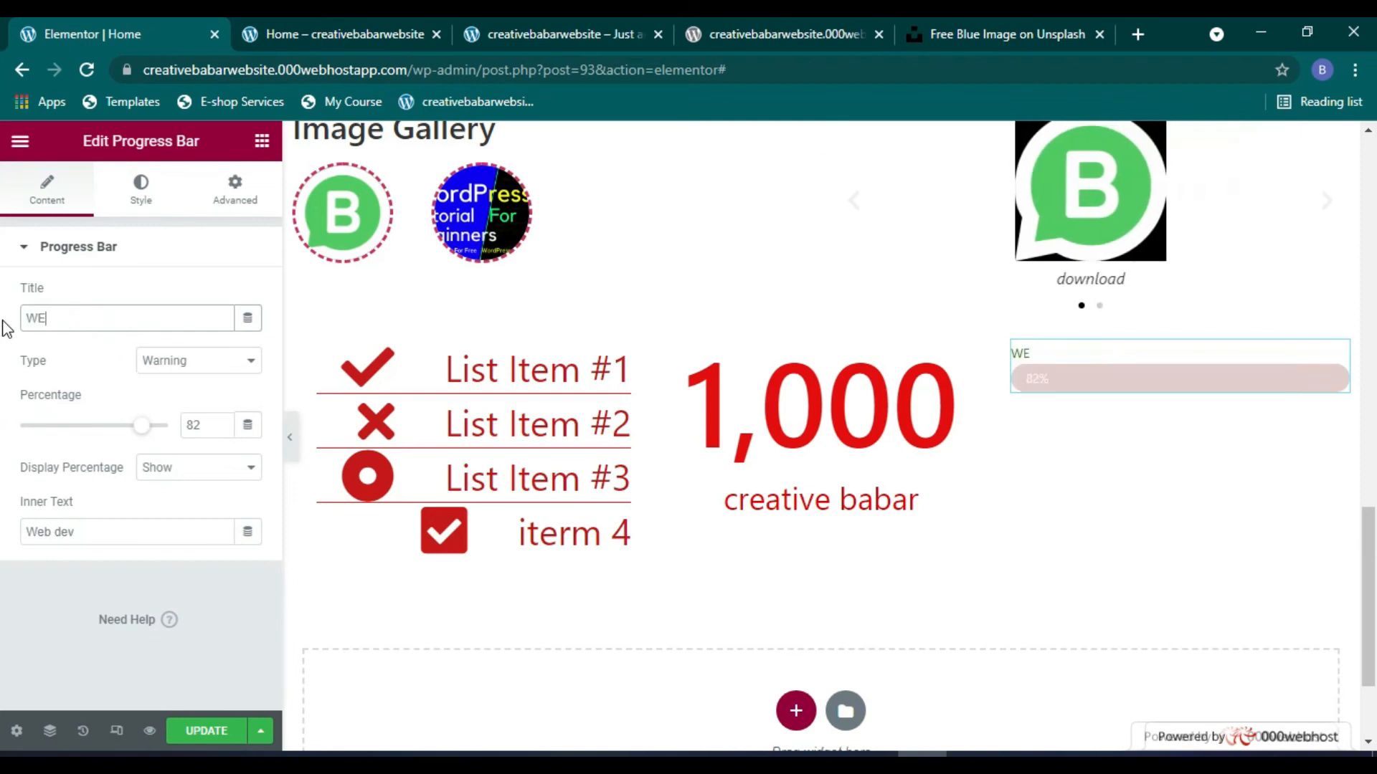
{"action": "key", "text": "BackSpace"}
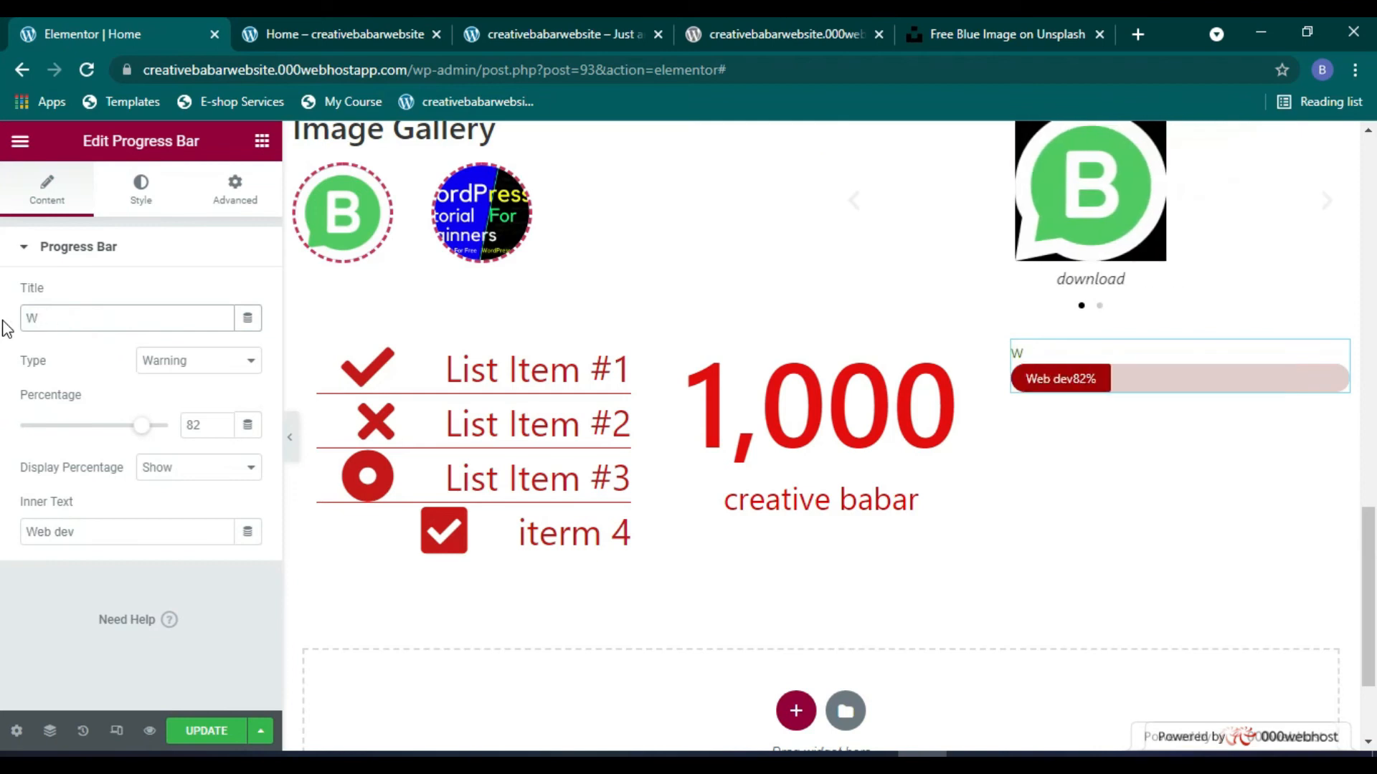
{"action": "type", "text": "eb"}
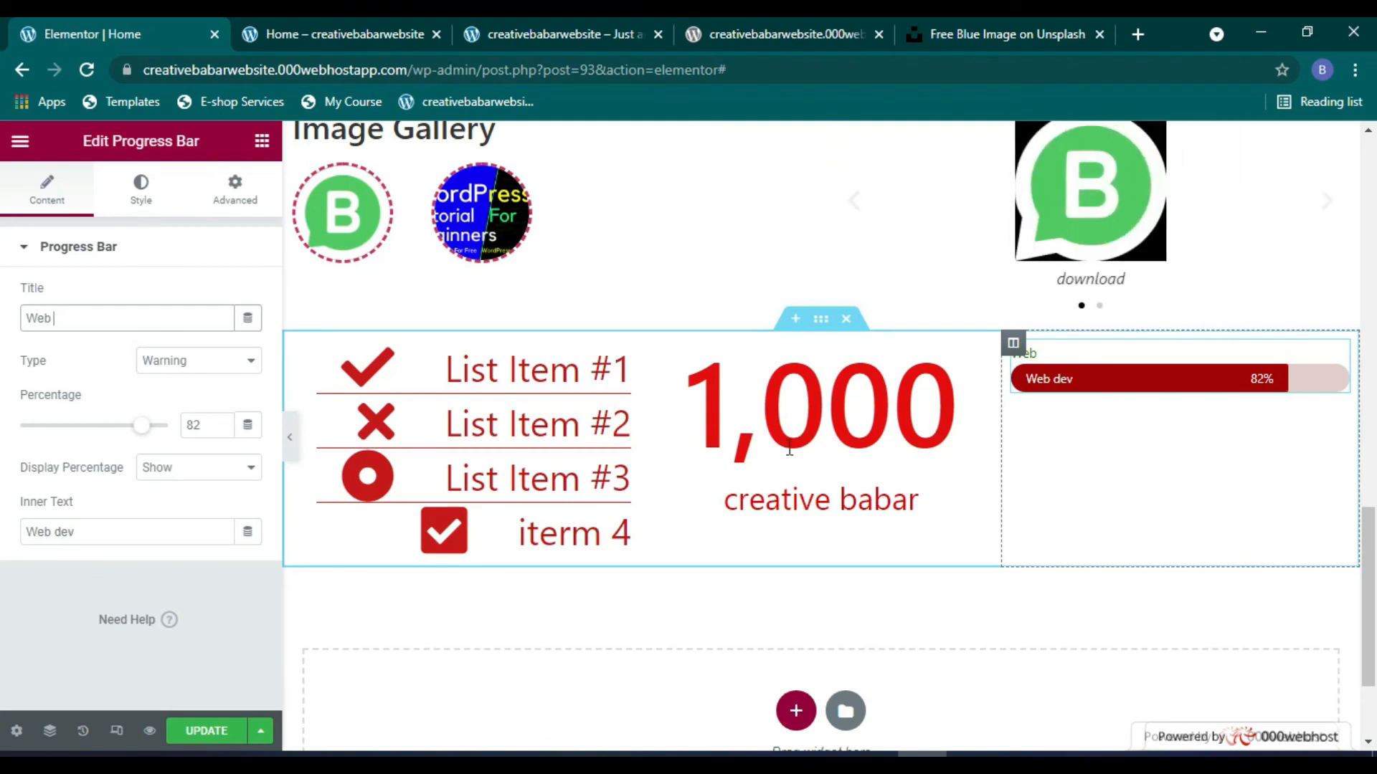
{"action": "left_click", "coordinate": [262, 143]}
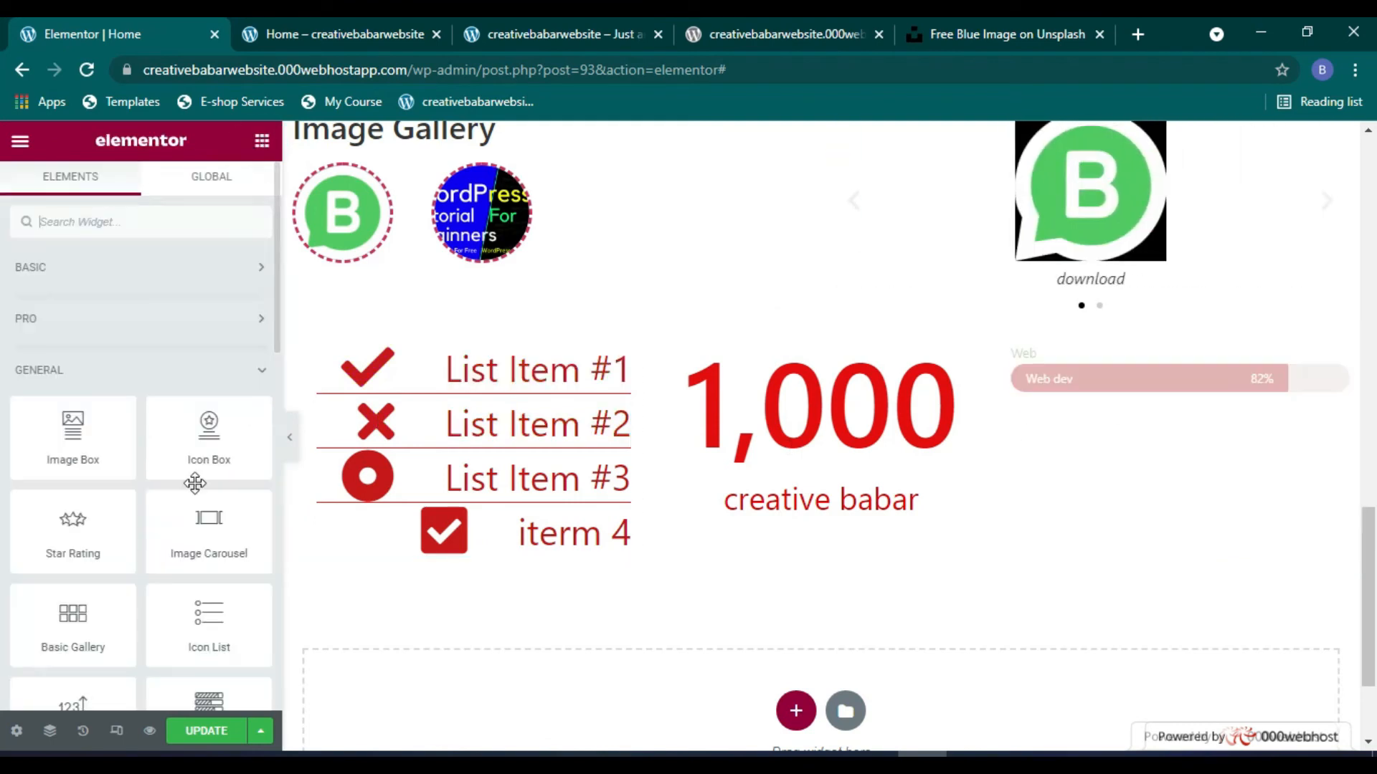
{"action": "scroll", "coordinate": [144, 431], "scroll_direction": "down", "scroll_amount": 4}
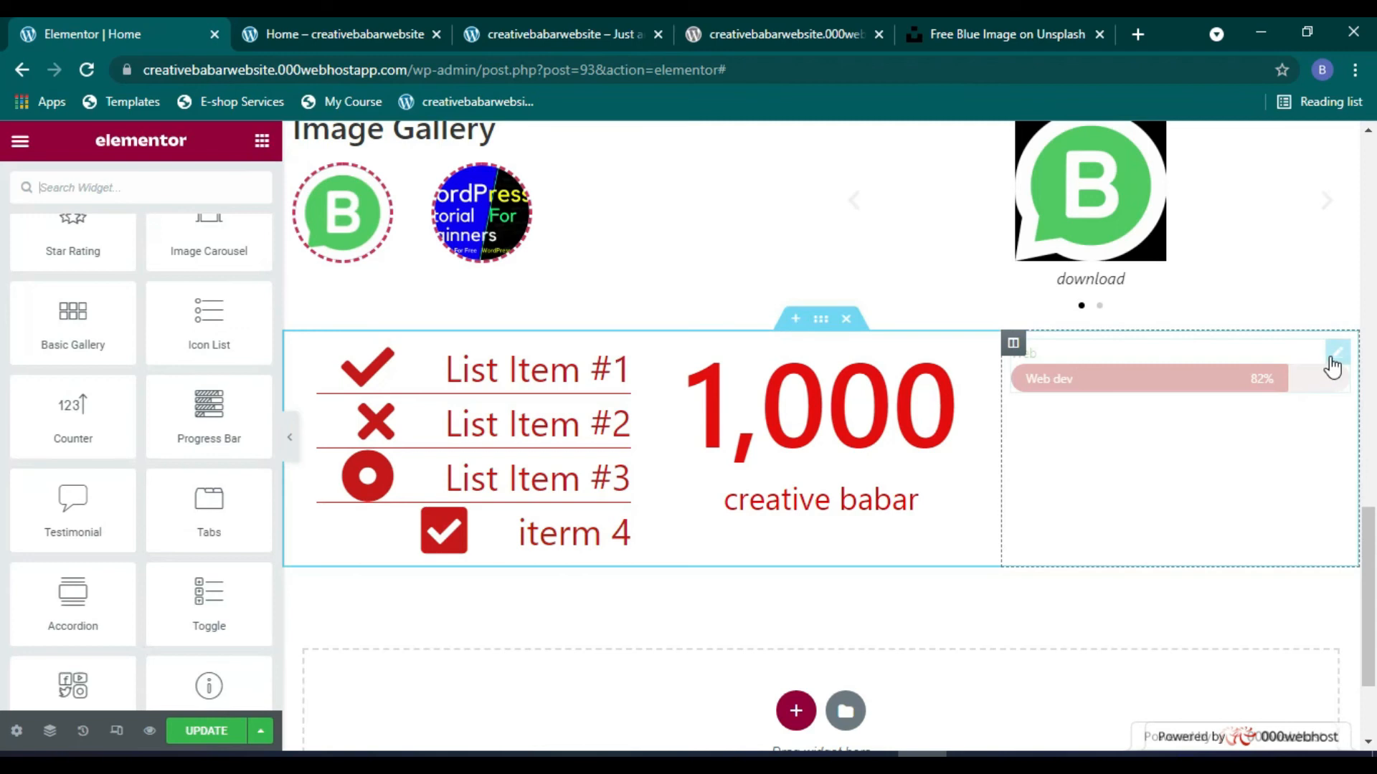
Step: Duplicate the Web progress bar and give the copy a near-black #332020 fill
{"action": "right_click", "coordinate": [1331, 362]}
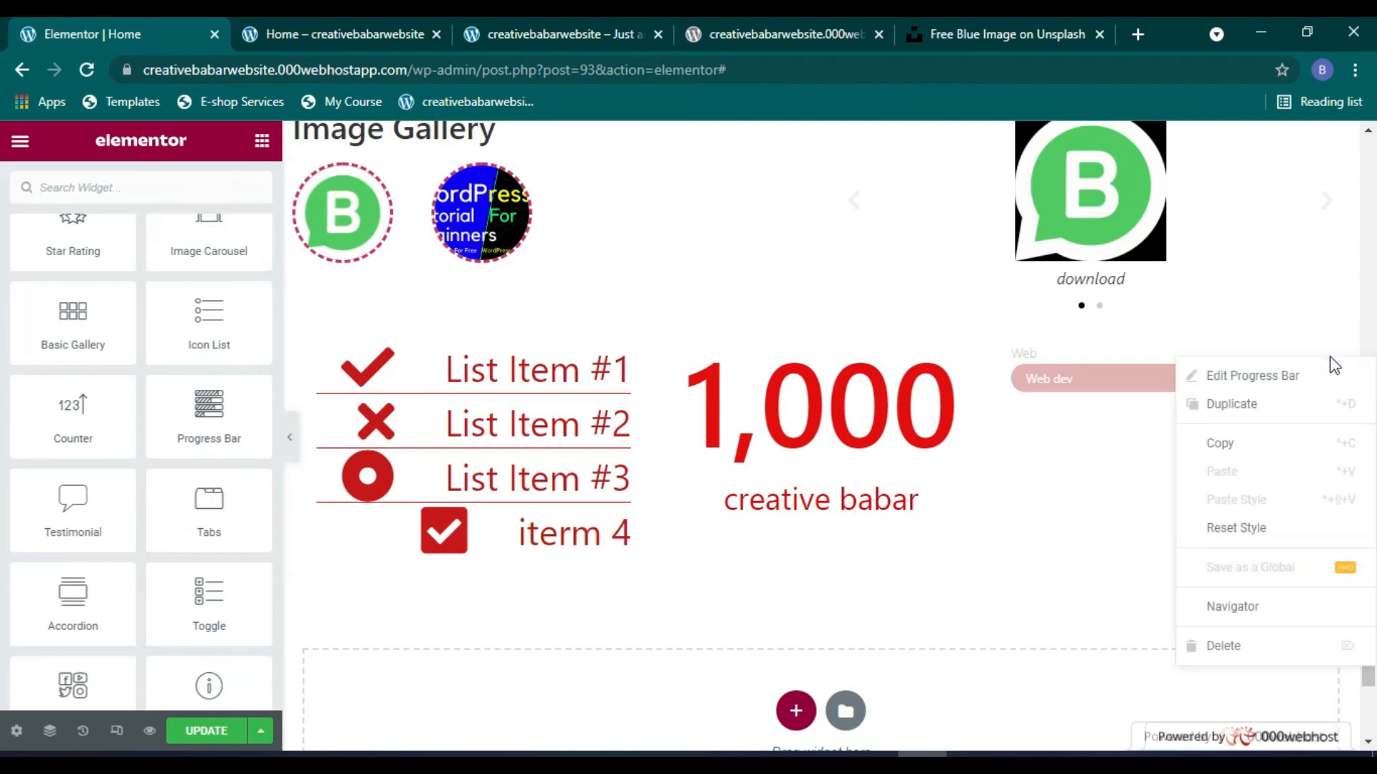
{"action": "left_click", "coordinate": [1254, 409]}
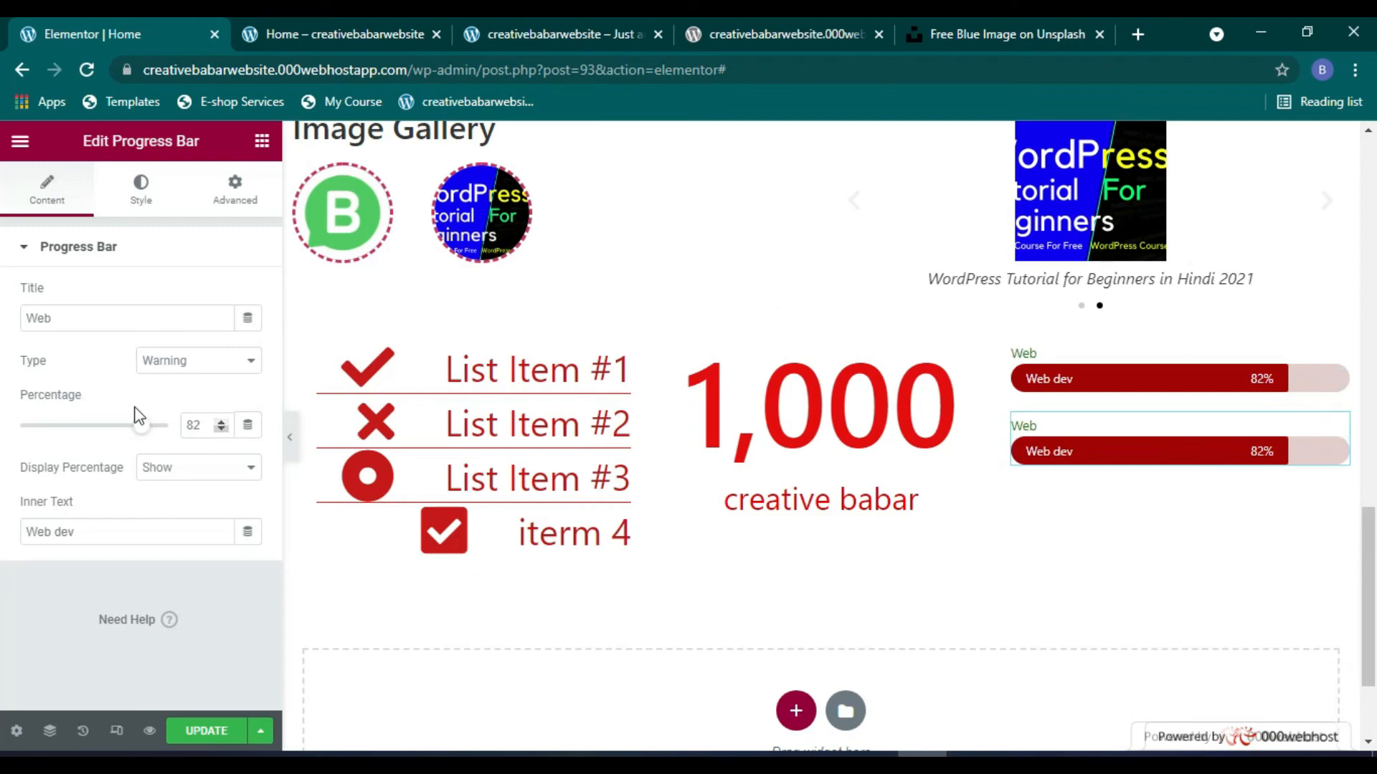
{"action": "left_click", "coordinate": [129, 194]}
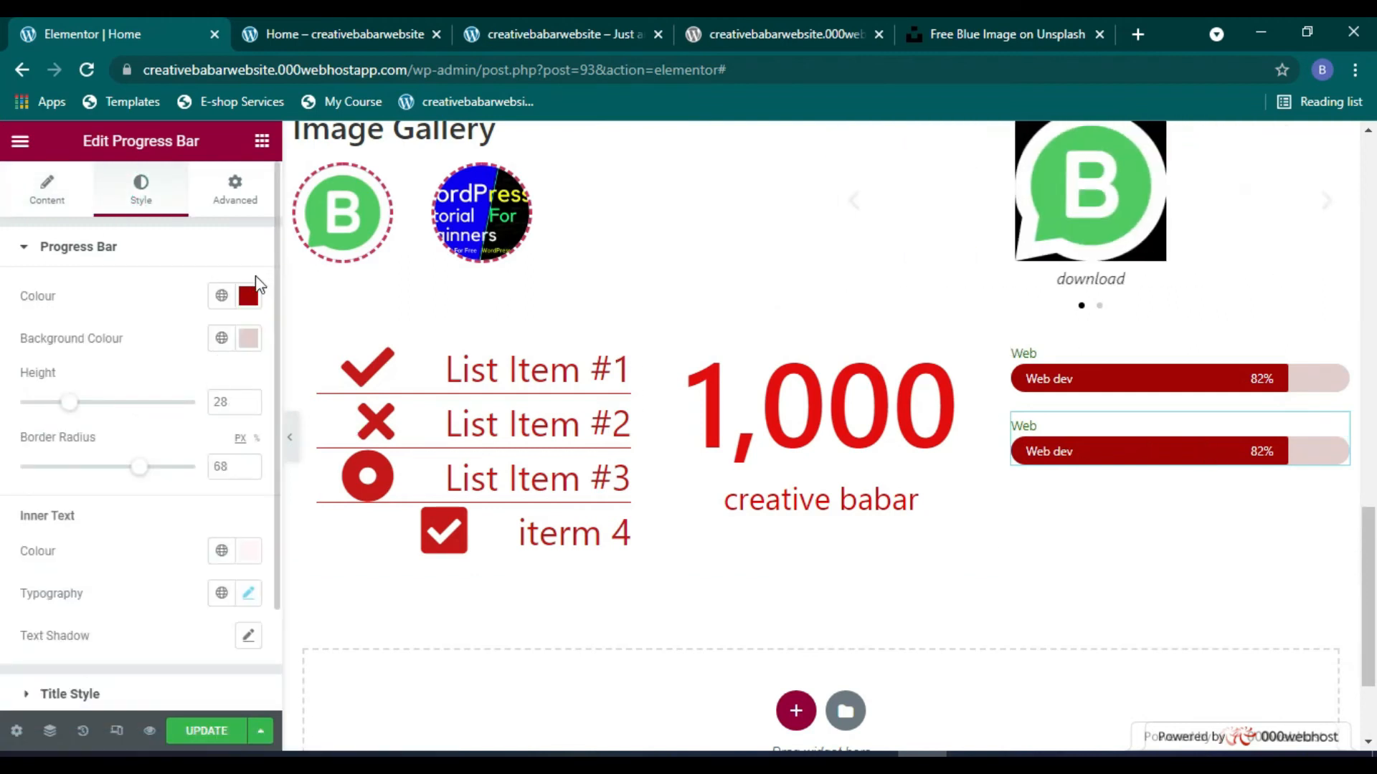
{"action": "left_click", "coordinate": [248, 295]}
{"action": "left_click", "coordinate": [230, 506]}
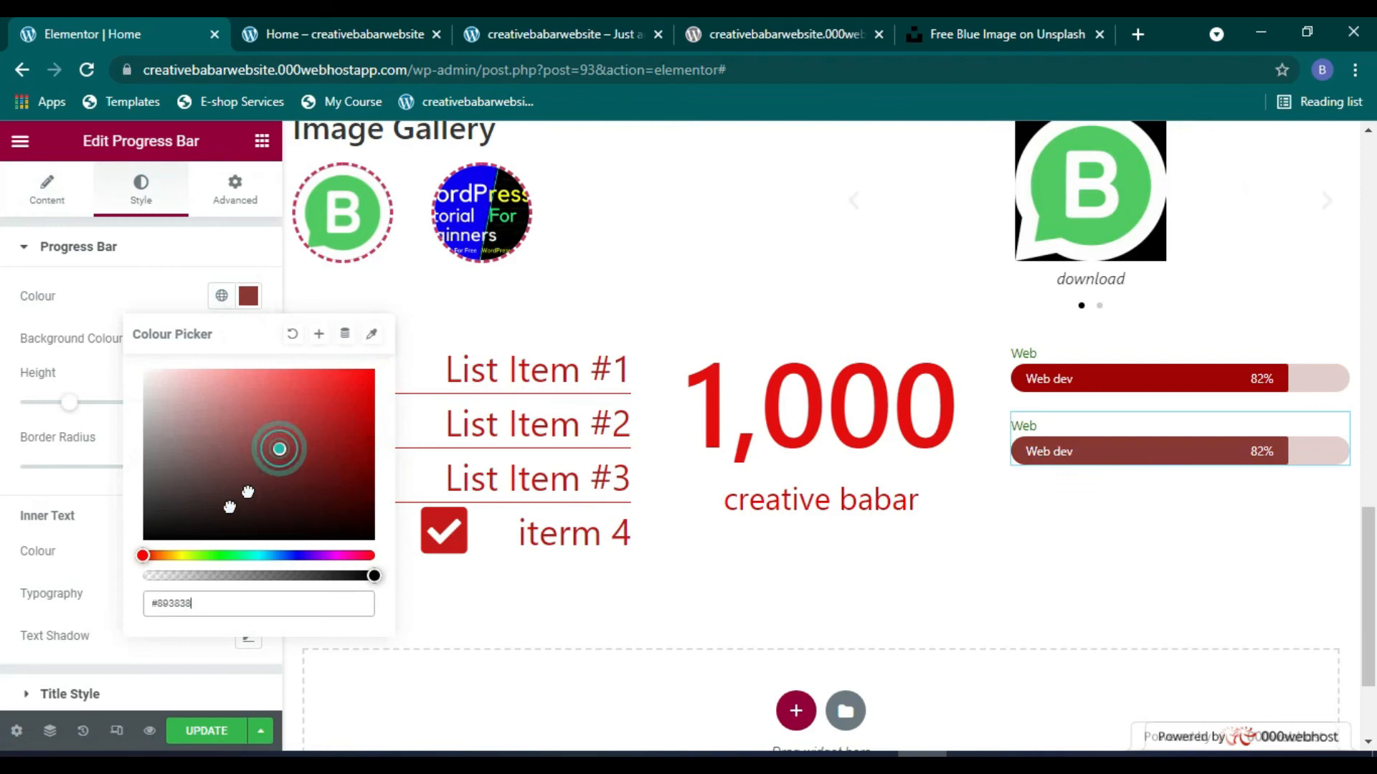
{"action": "left_click", "coordinate": [248, 295]}
Step: Save the page with the duplicated progress bar
{"action": "scroll", "coordinate": [1025, 473], "scroll_direction": "down", "scroll_amount": 2}
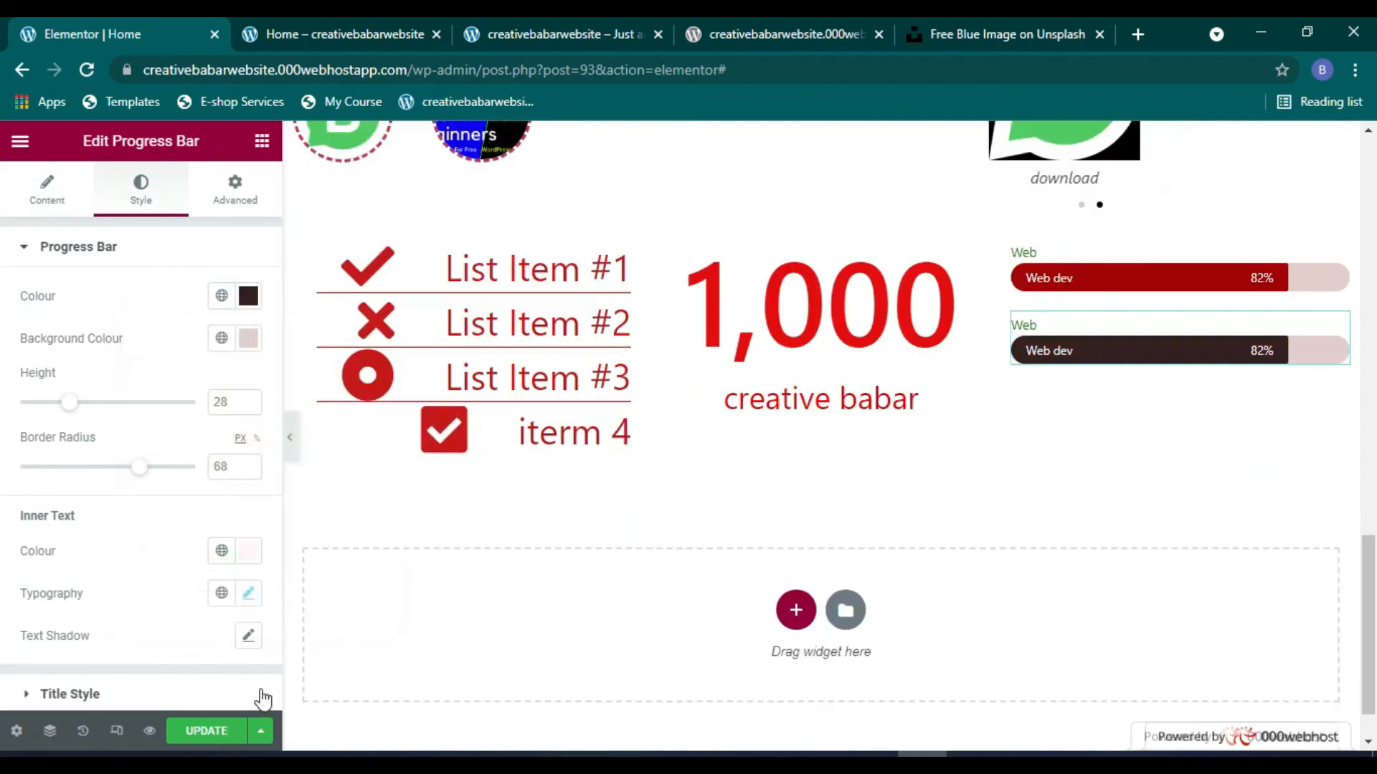
{"action": "left_click", "coordinate": [207, 731]}
{"action": "scroll", "coordinate": [1072, 448], "scroll_direction": "up", "scroll_amount": 2}
{"action": "scroll", "coordinate": [1069, 446], "scroll_direction": "down", "scroll_amount": 2}
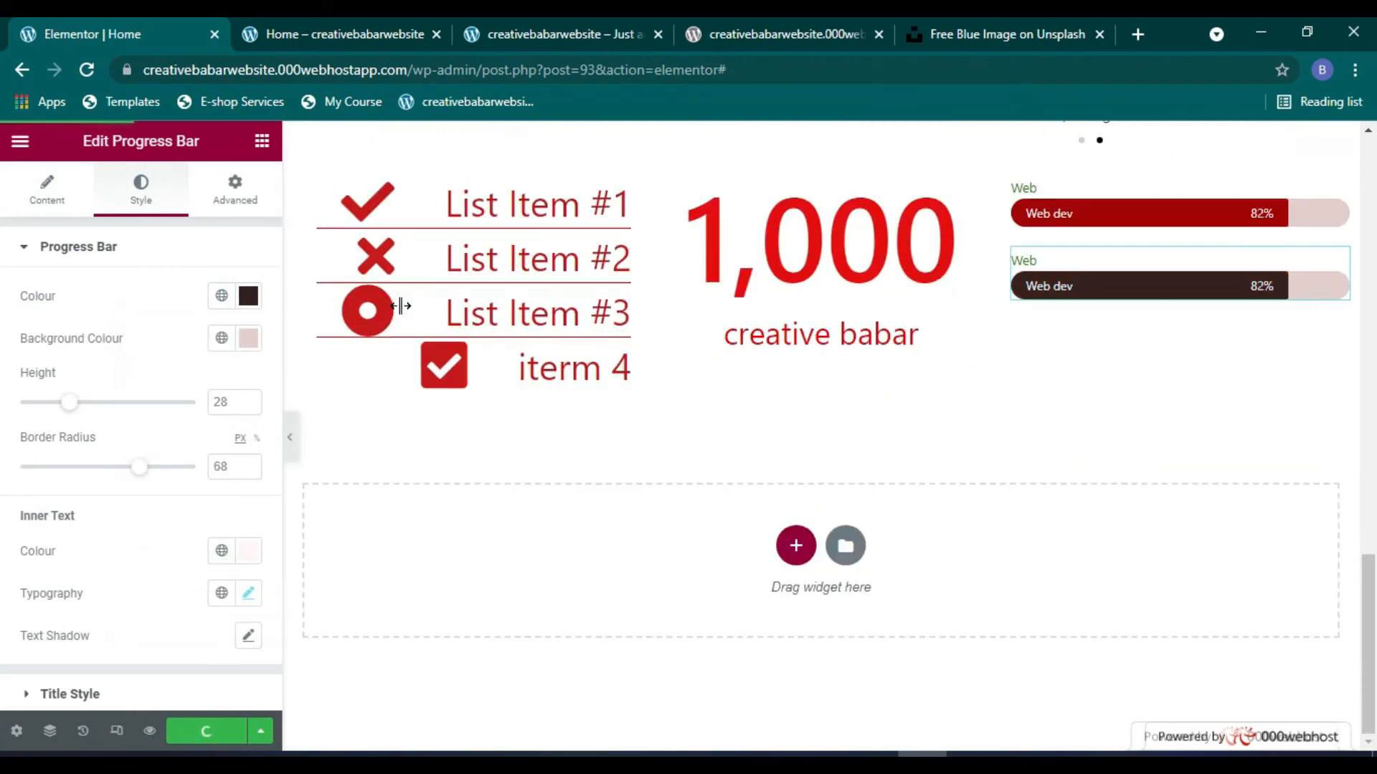
{"action": "left_click", "coordinate": [272, 147]}
{"action": "scroll", "coordinate": [194, 528], "scroll_direction": "down", "scroll_amount": 10}
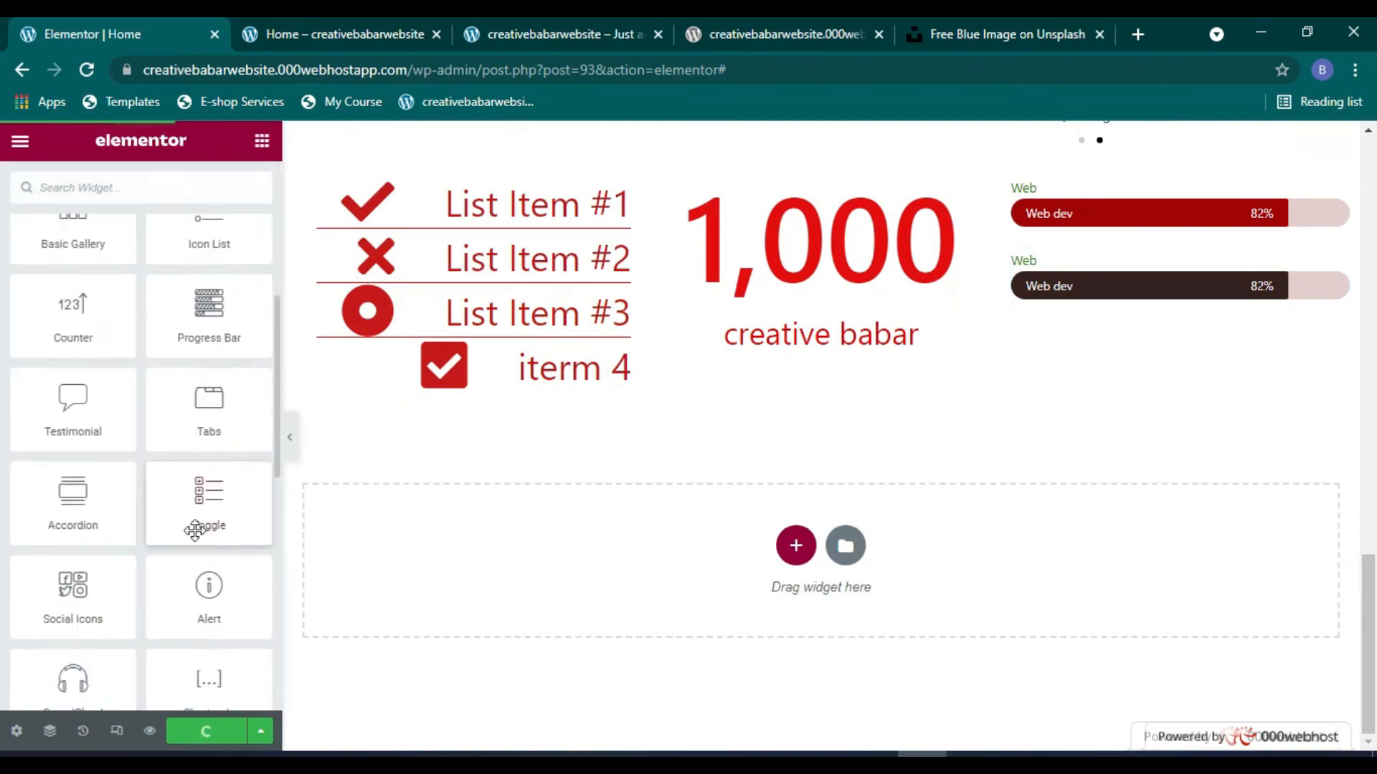
{"action": "scroll", "coordinate": [194, 531], "scroll_direction": "up", "scroll_amount": 4}
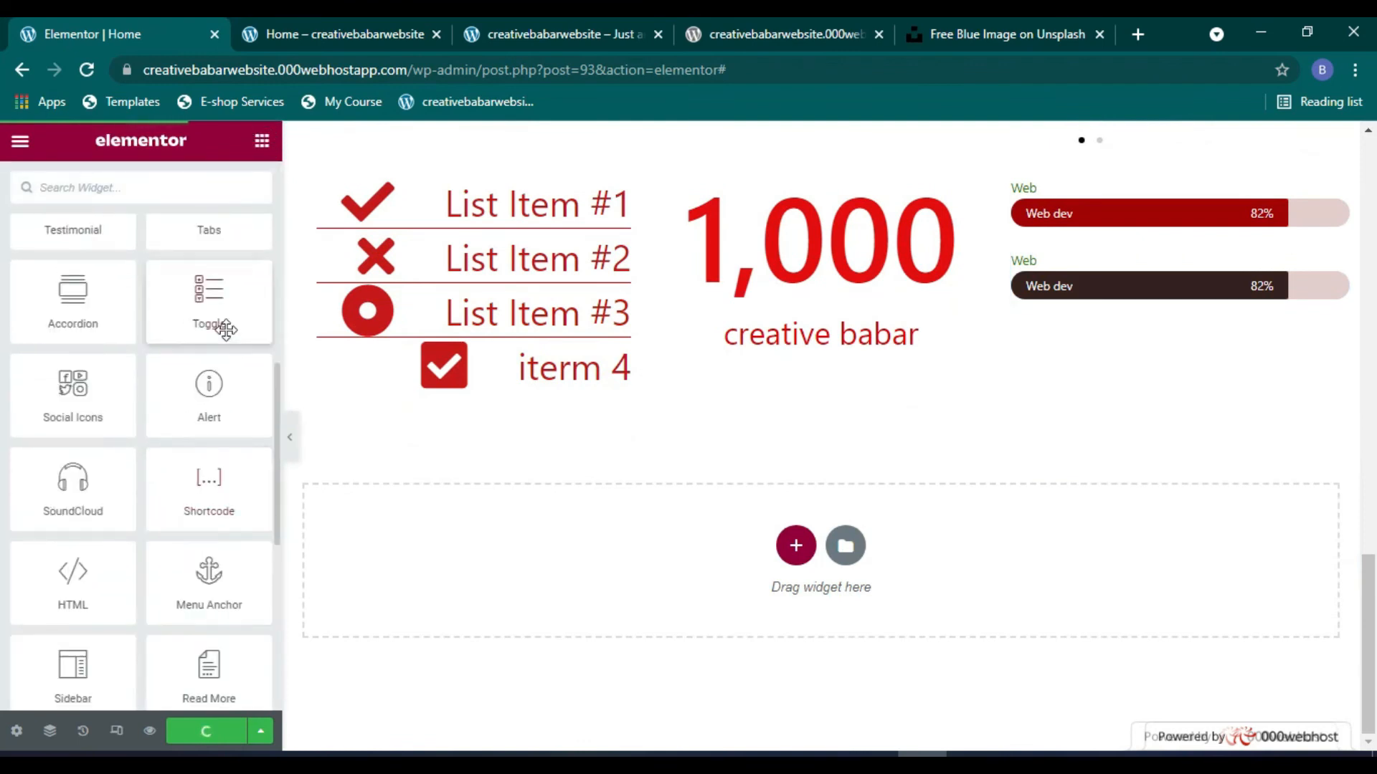
{"action": "scroll", "coordinate": [226, 329], "scroll_direction": "up", "scroll_amount": 3}
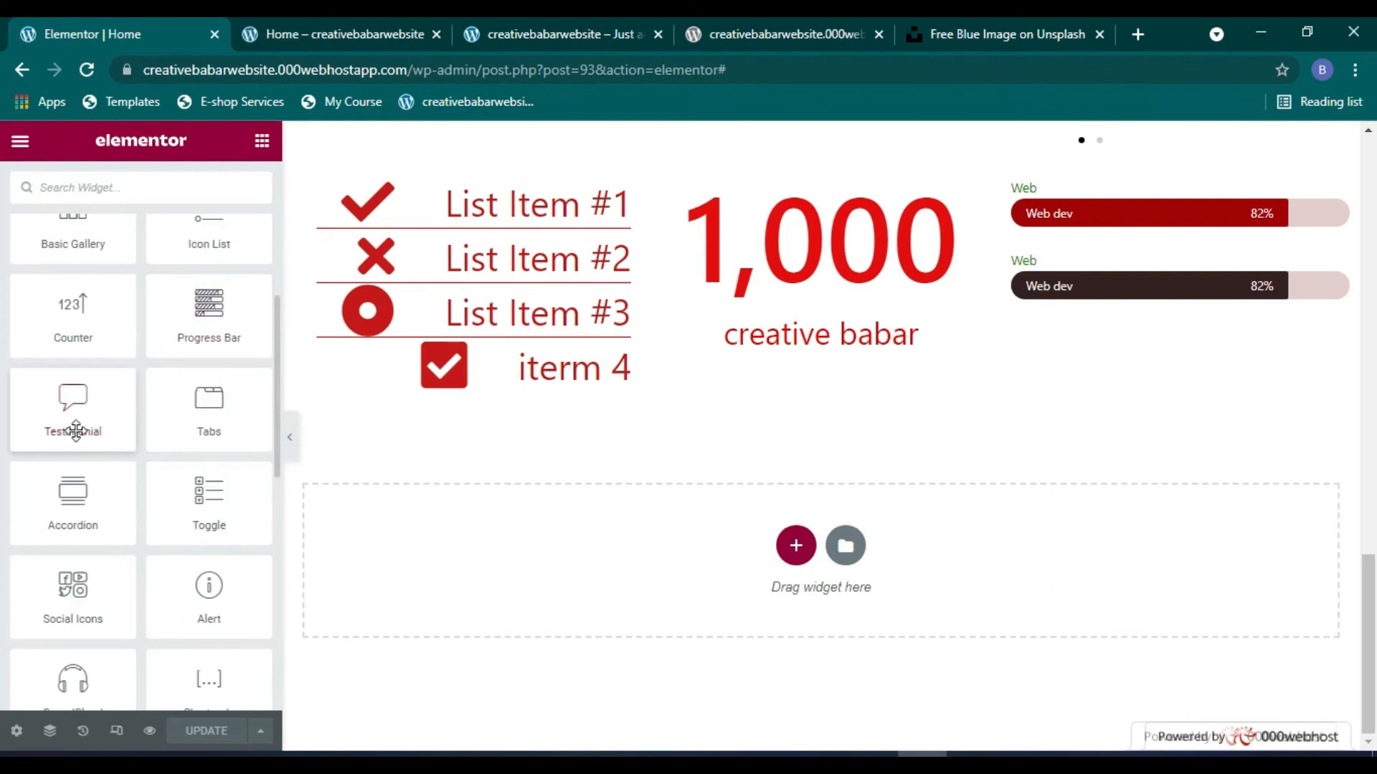
Step: Add a two-column section and drop a Testimonial into its left column
{"action": "left_click", "coordinate": [787, 549]}
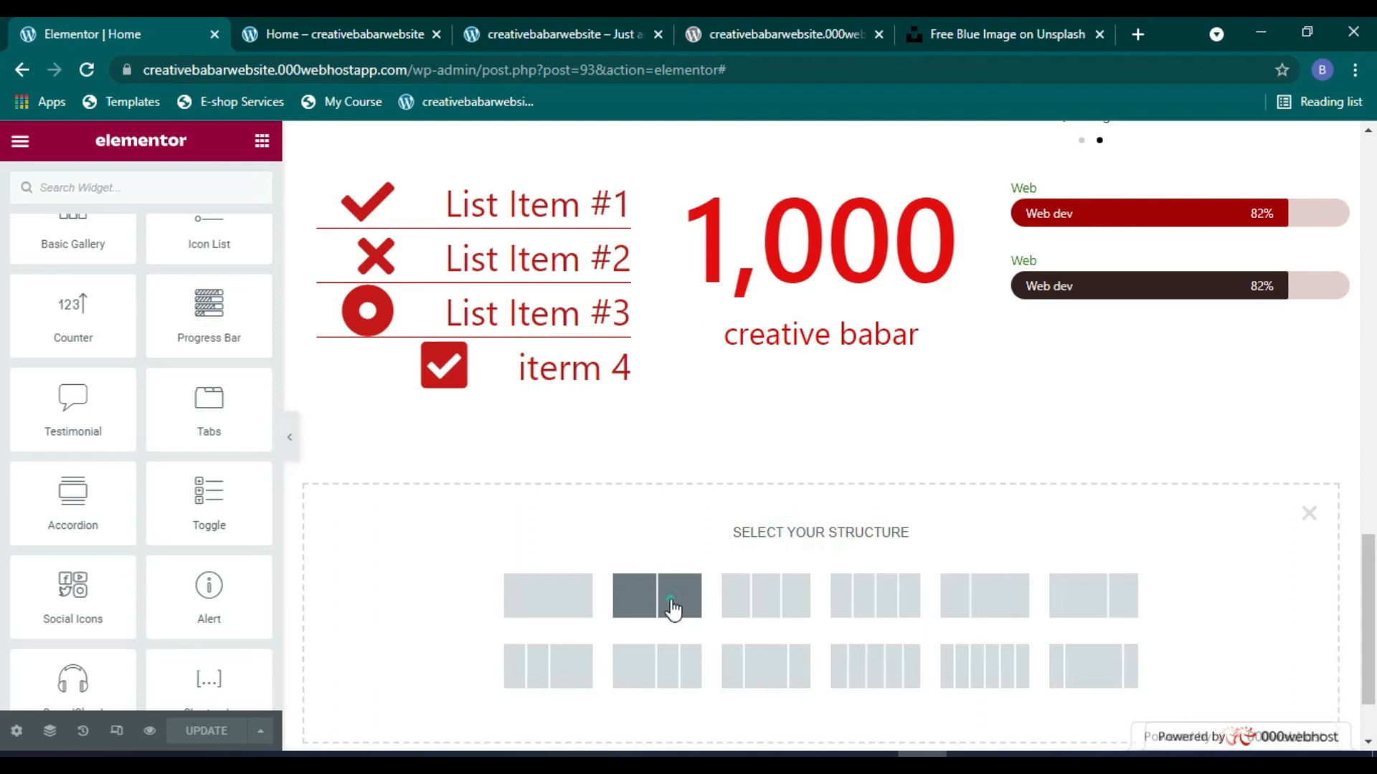
{"action": "left_click", "coordinate": [697, 545]}
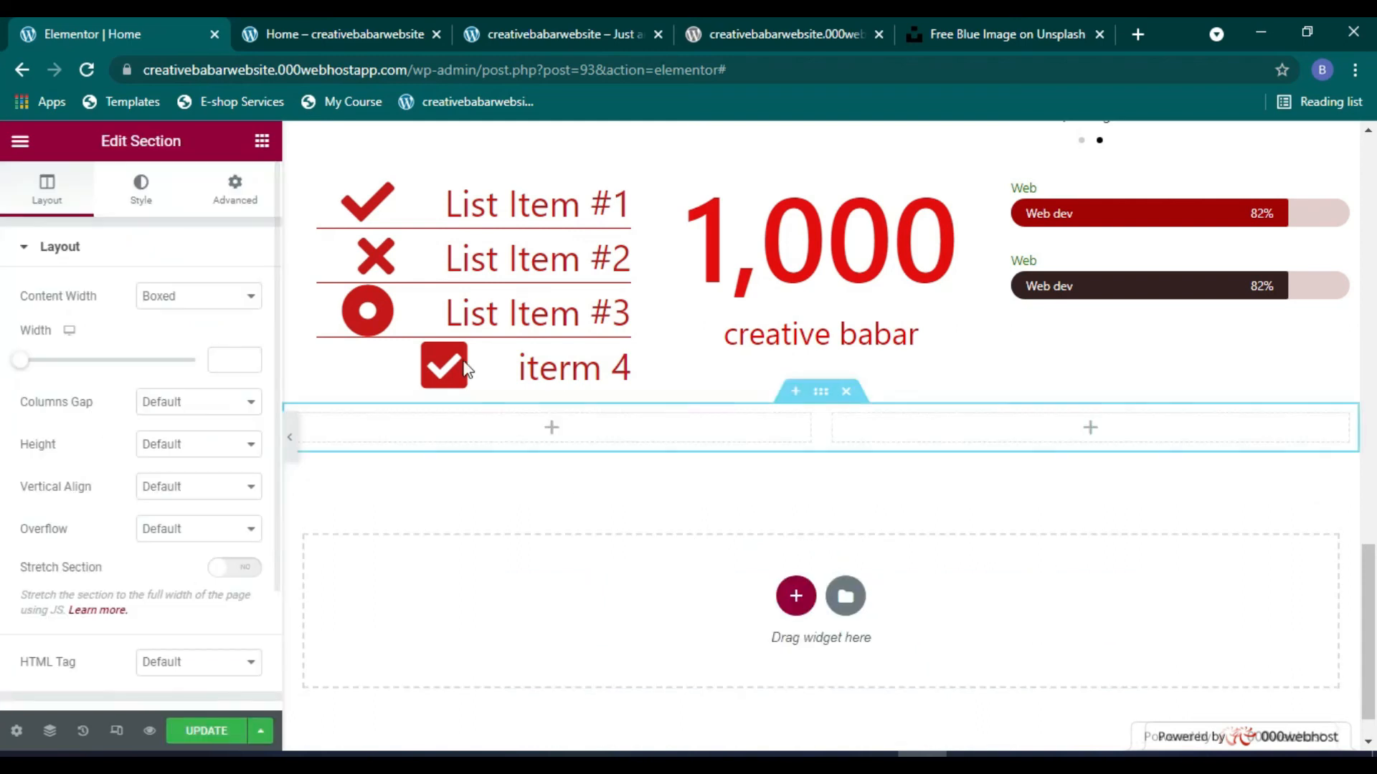
{"action": "left_click", "coordinate": [262, 147]}
{"action": "scroll", "coordinate": [176, 446], "scroll_direction": "down", "scroll_amount": 10}
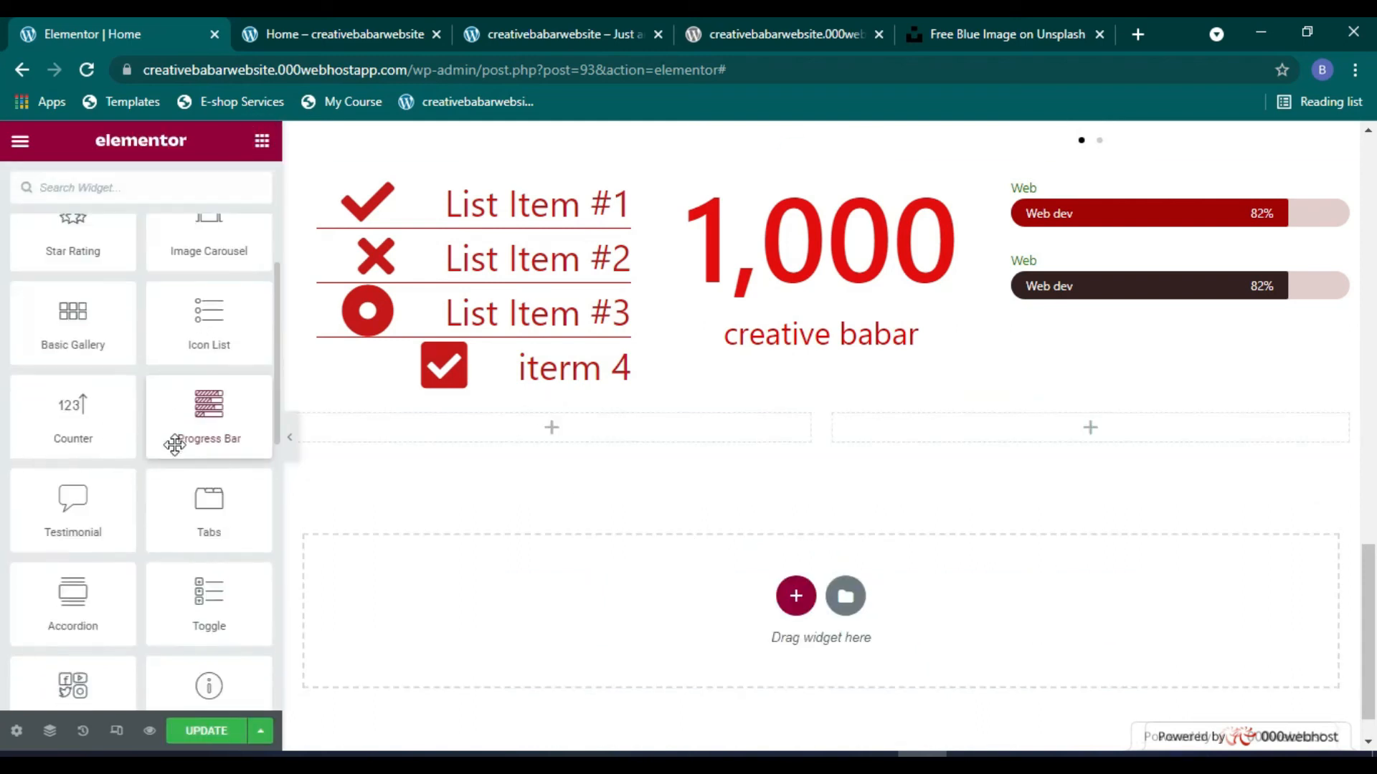
{"action": "left_click_drag", "start_coordinate": [72, 316], "coordinate": [457, 415]}
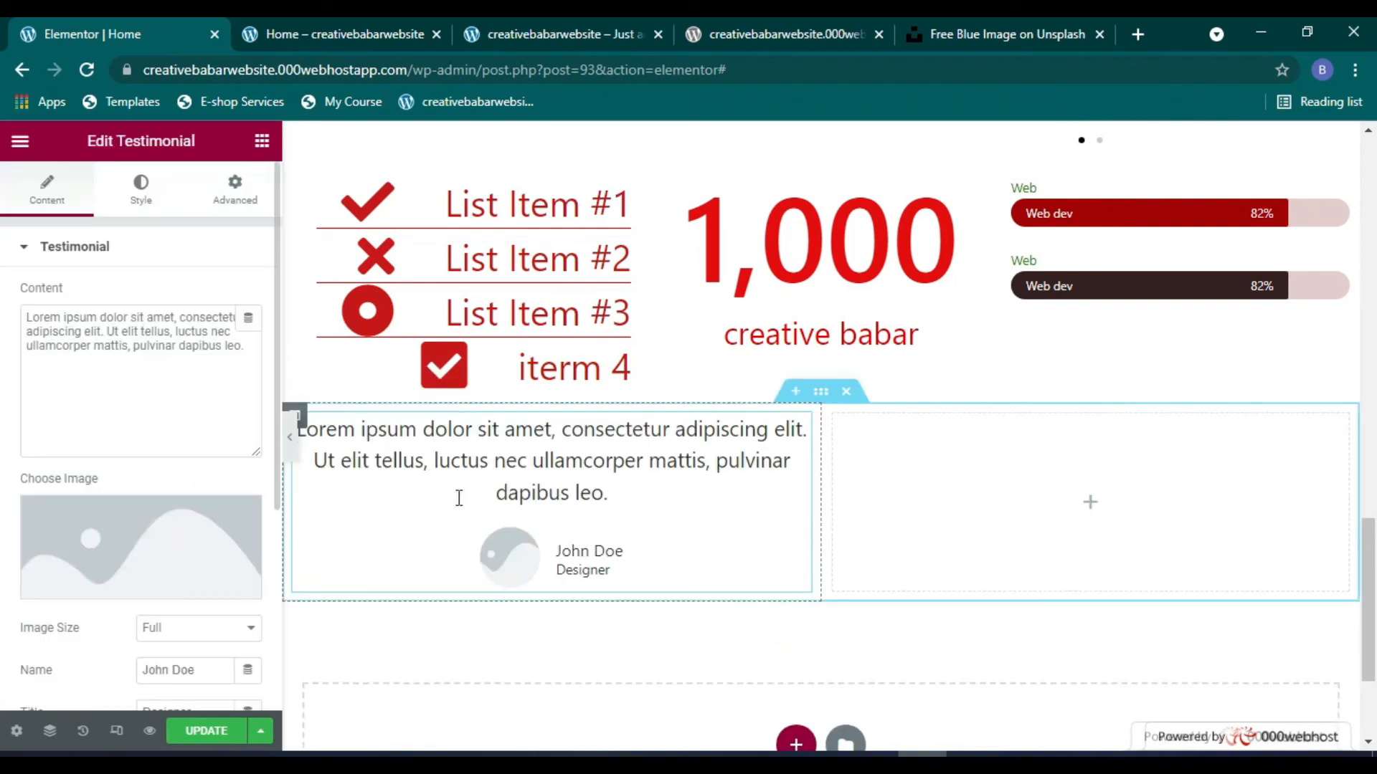
Step: Set the testimonial image to the green B logo from the Media Library
{"action": "left_click", "coordinate": [151, 554]}
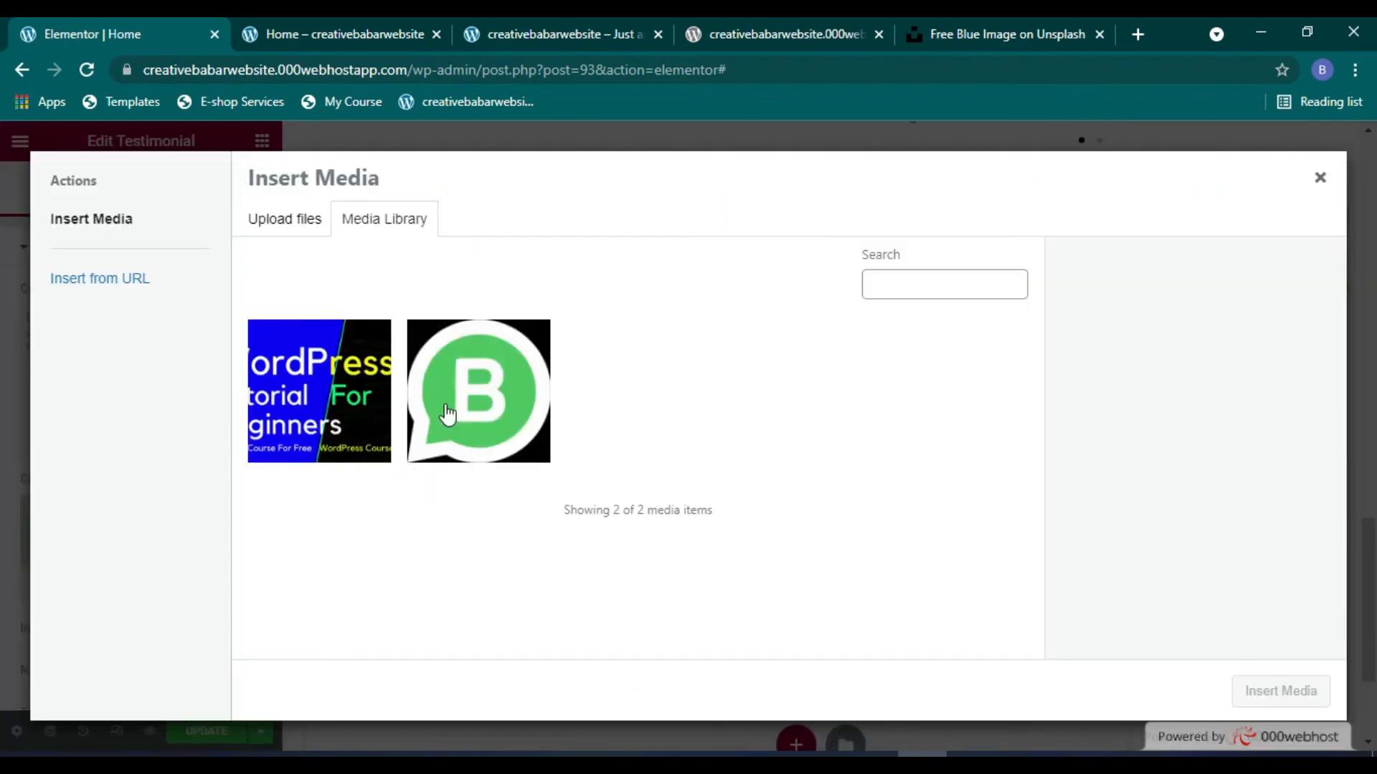
{"action": "left_click", "coordinate": [447, 415]}
{"action": "left_click", "coordinate": [1294, 694]}
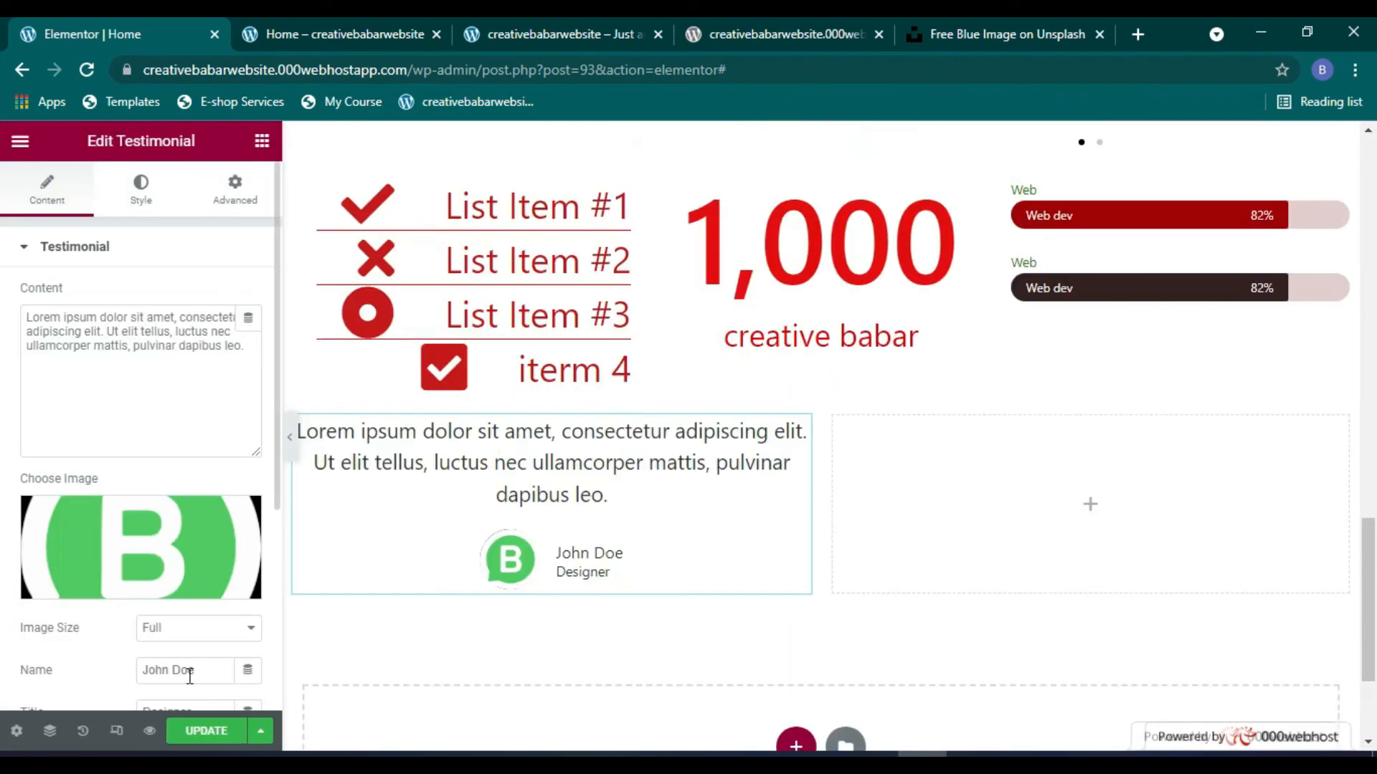
Step: Enter the reviewer's name and set the job title to 'web dev'
{"action": "left_click_drag", "start_coordinate": [188, 669], "coordinate": [141, 667]}
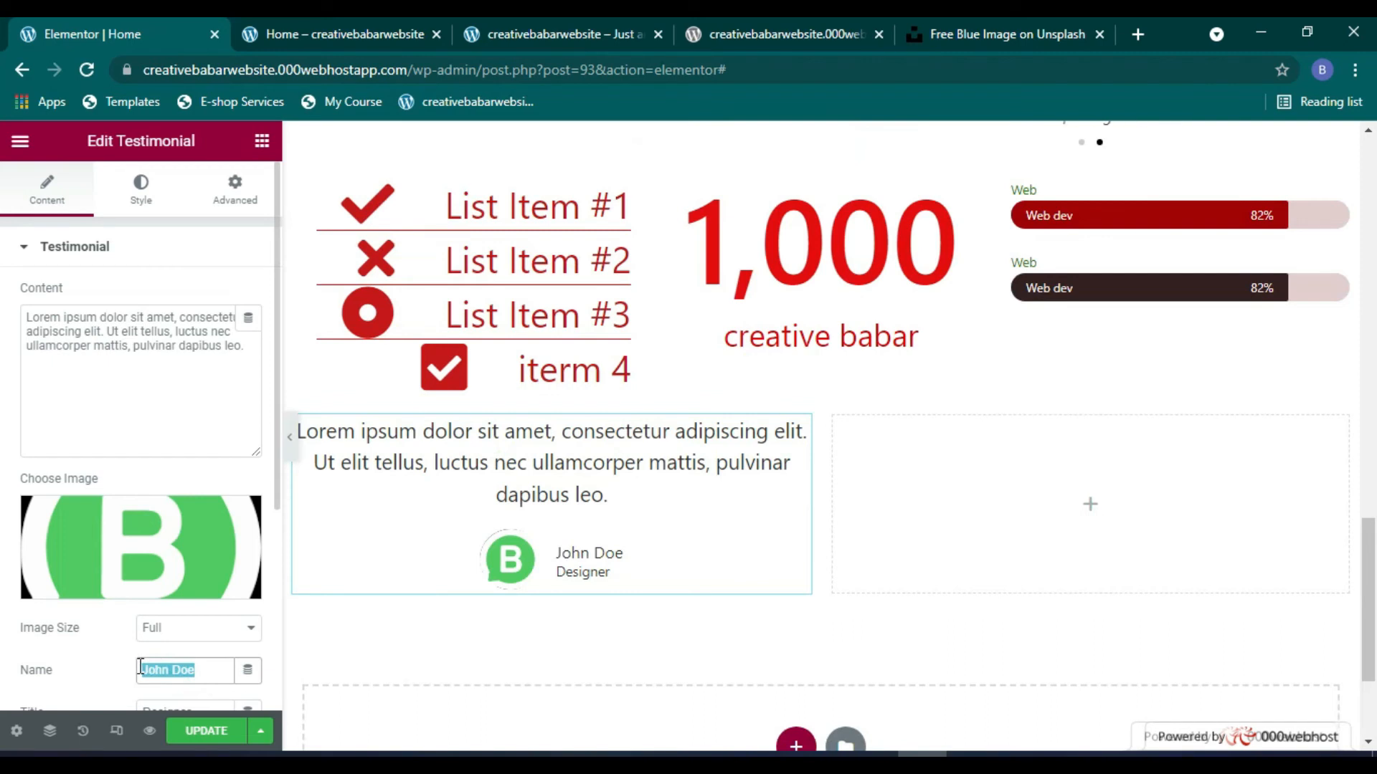
{"action": "type", "text": "Babar A"}
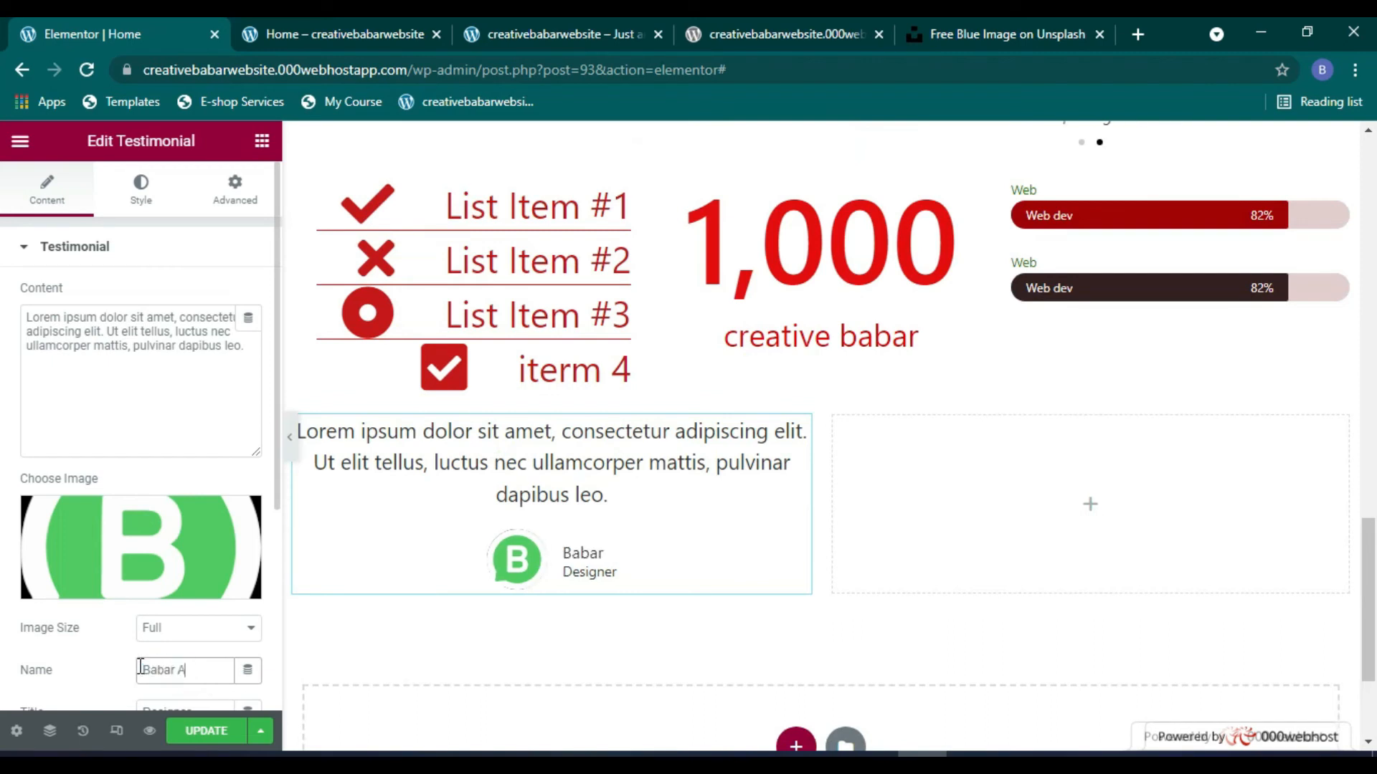
{"action": "type", "text": "li"}
{"action": "scroll", "coordinate": [162, 575], "scroll_direction": "down", "scroll_amount": 4}
{"action": "double_click", "coordinate": [161, 410]}
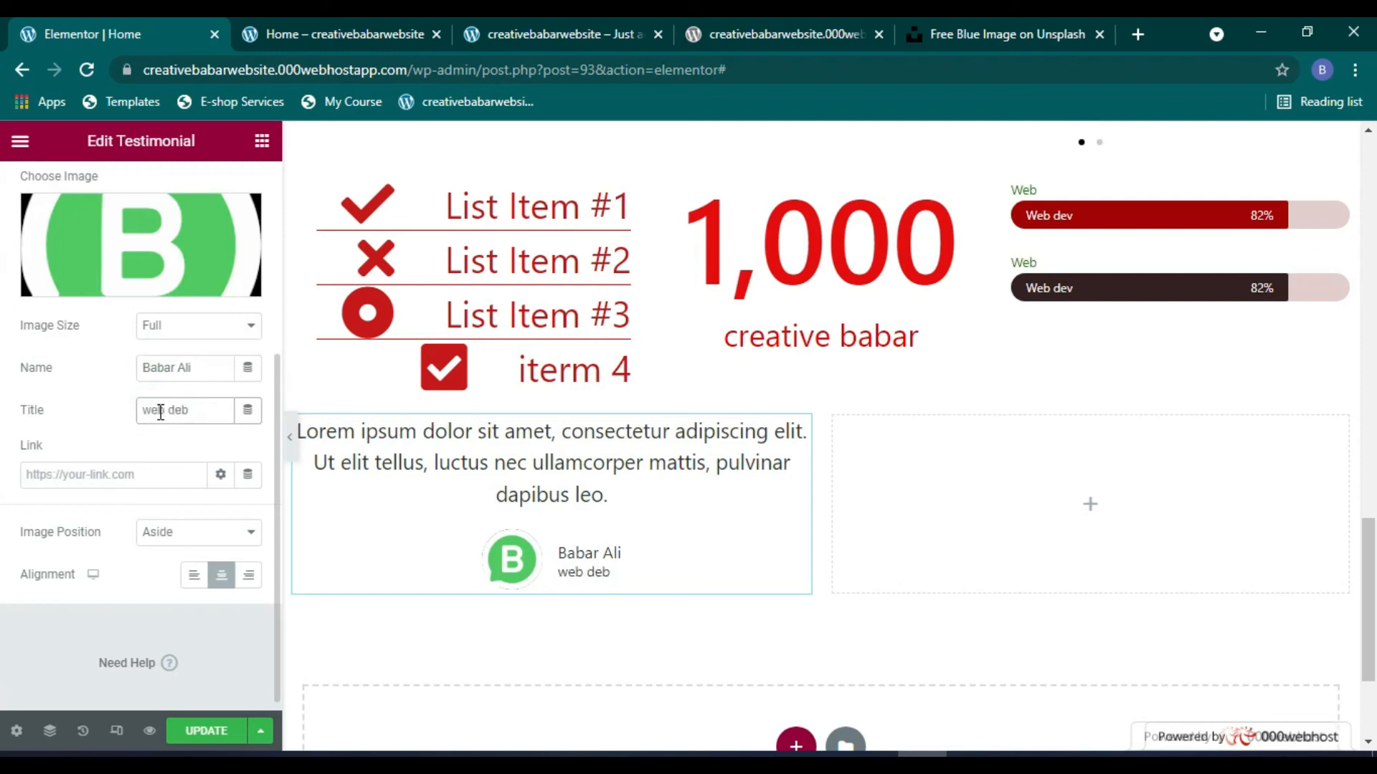
{"action": "left_click", "coordinate": [157, 477]}
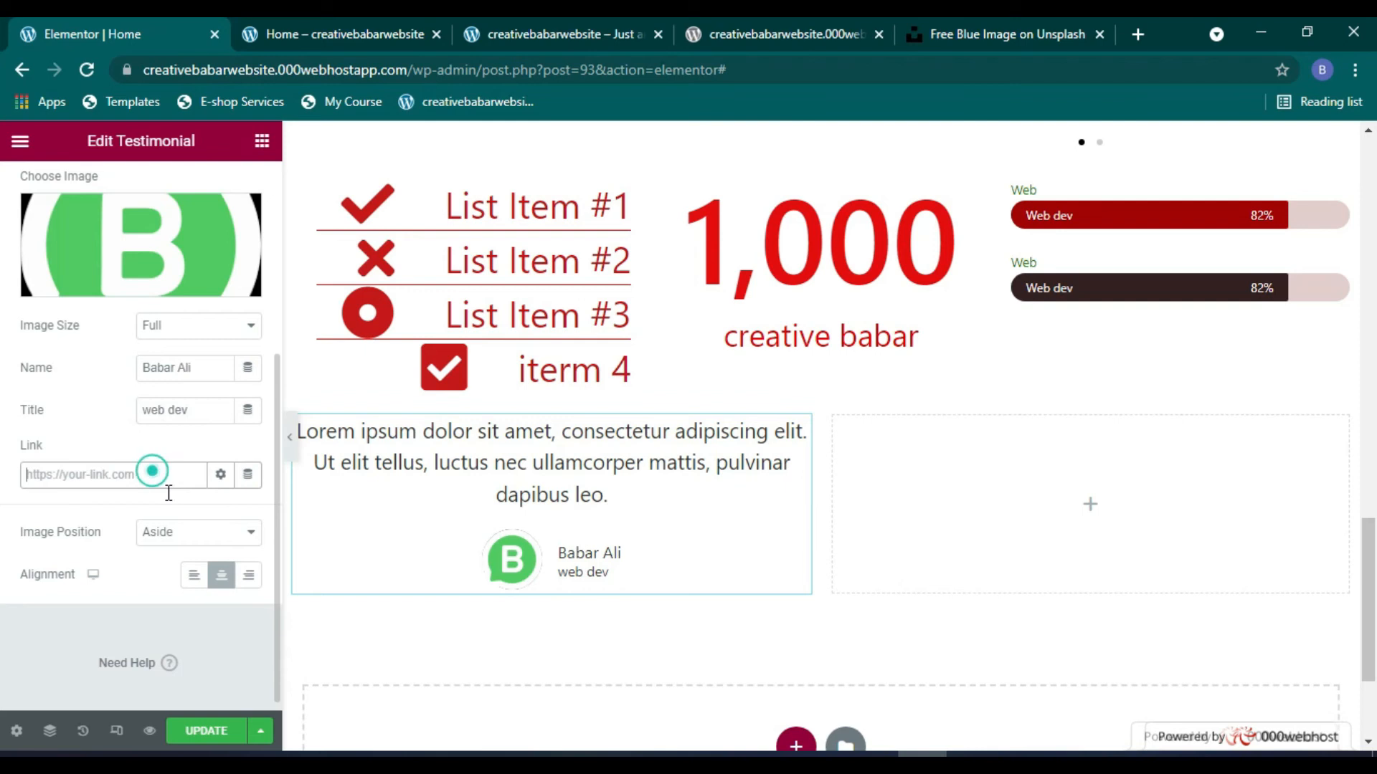
Step: Right-align the testimonial, keeping the image in the Aside position beside the name
{"action": "left_click", "coordinate": [200, 536]}
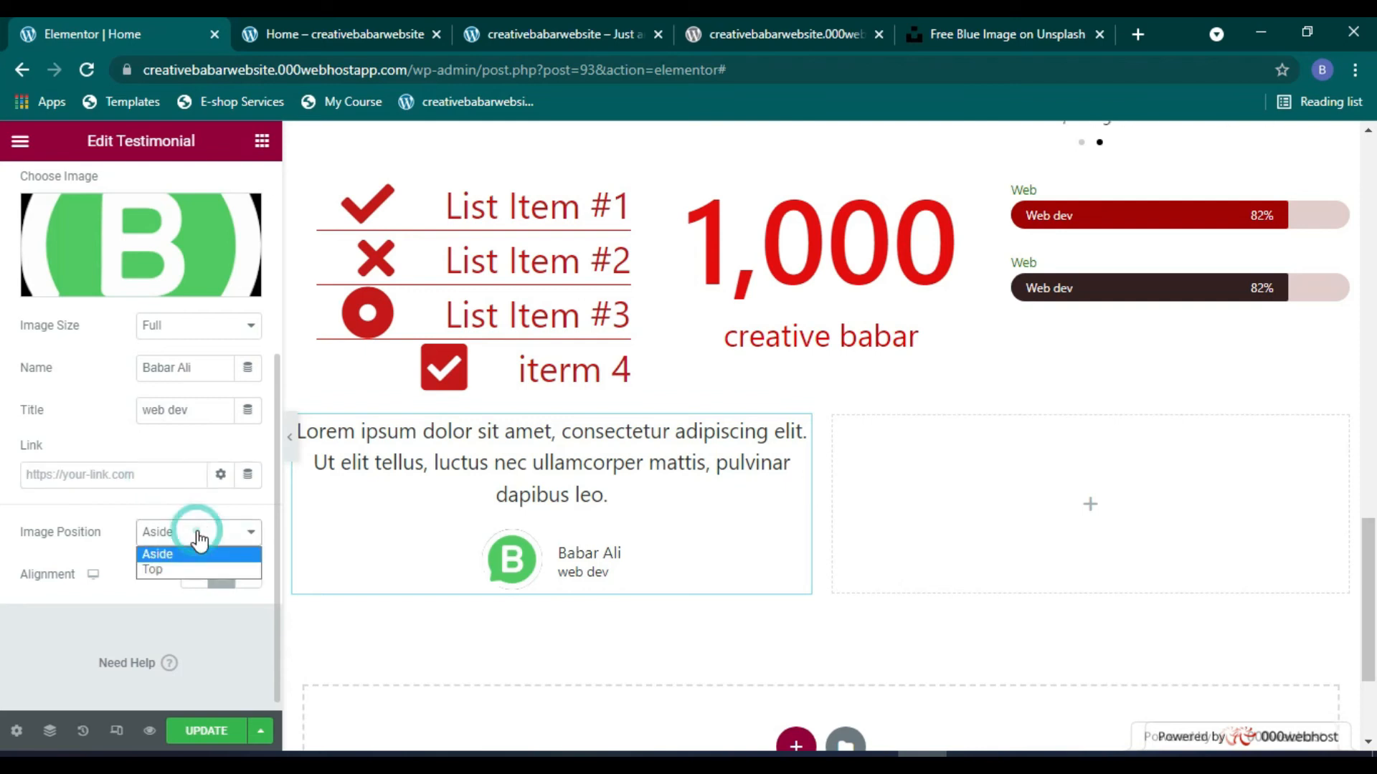
{"action": "left_click", "coordinate": [183, 570]}
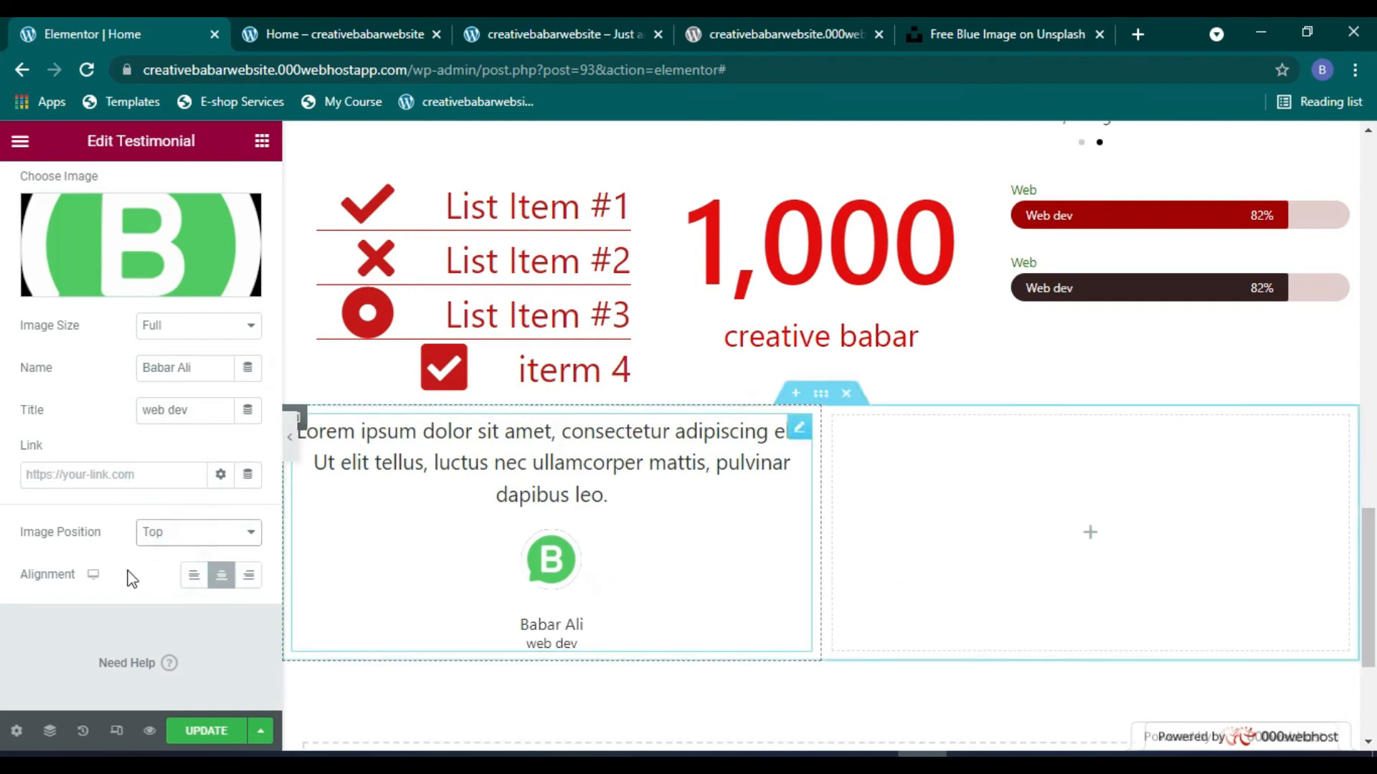
{"action": "left_click", "coordinate": [194, 579]}
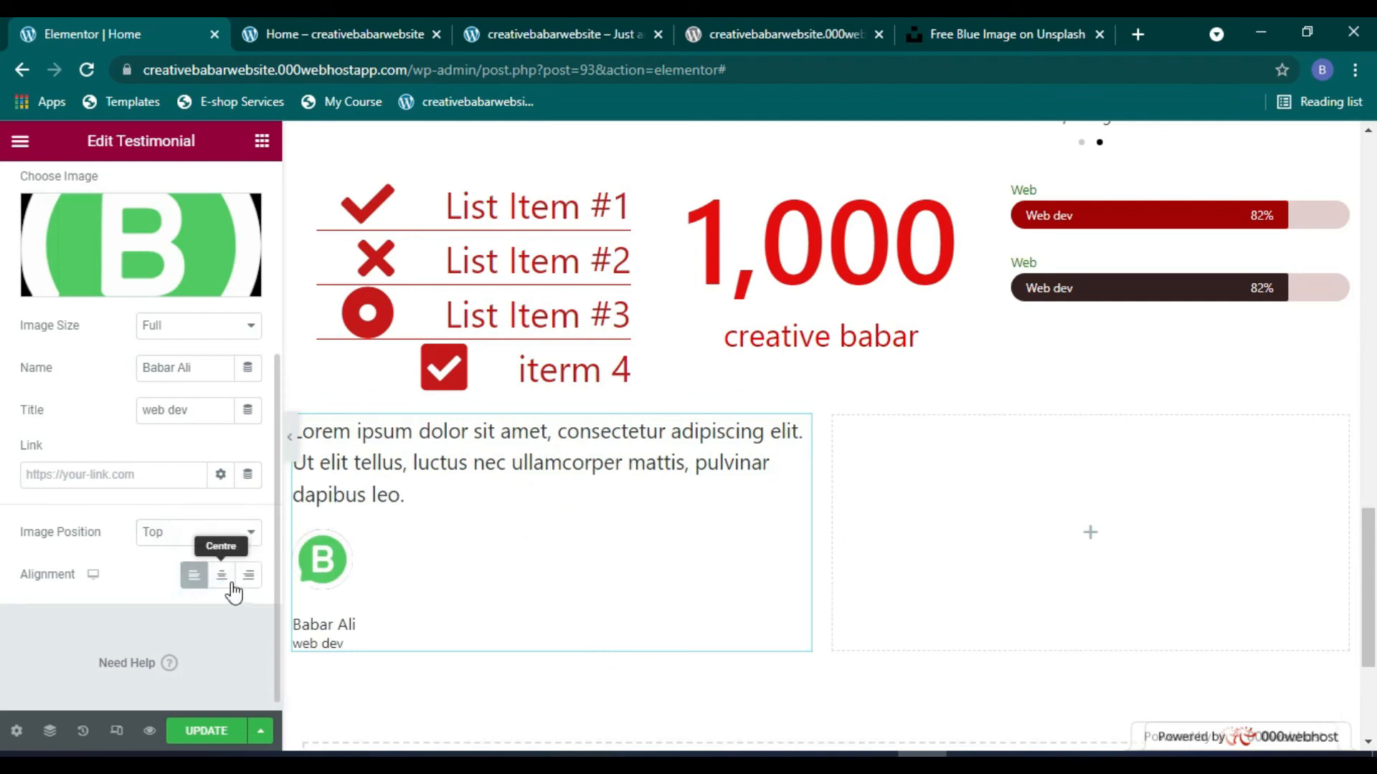
{"action": "left_click", "coordinate": [221, 578]}
{"action": "left_click", "coordinate": [248, 575]}
{"action": "left_click", "coordinate": [208, 534]}
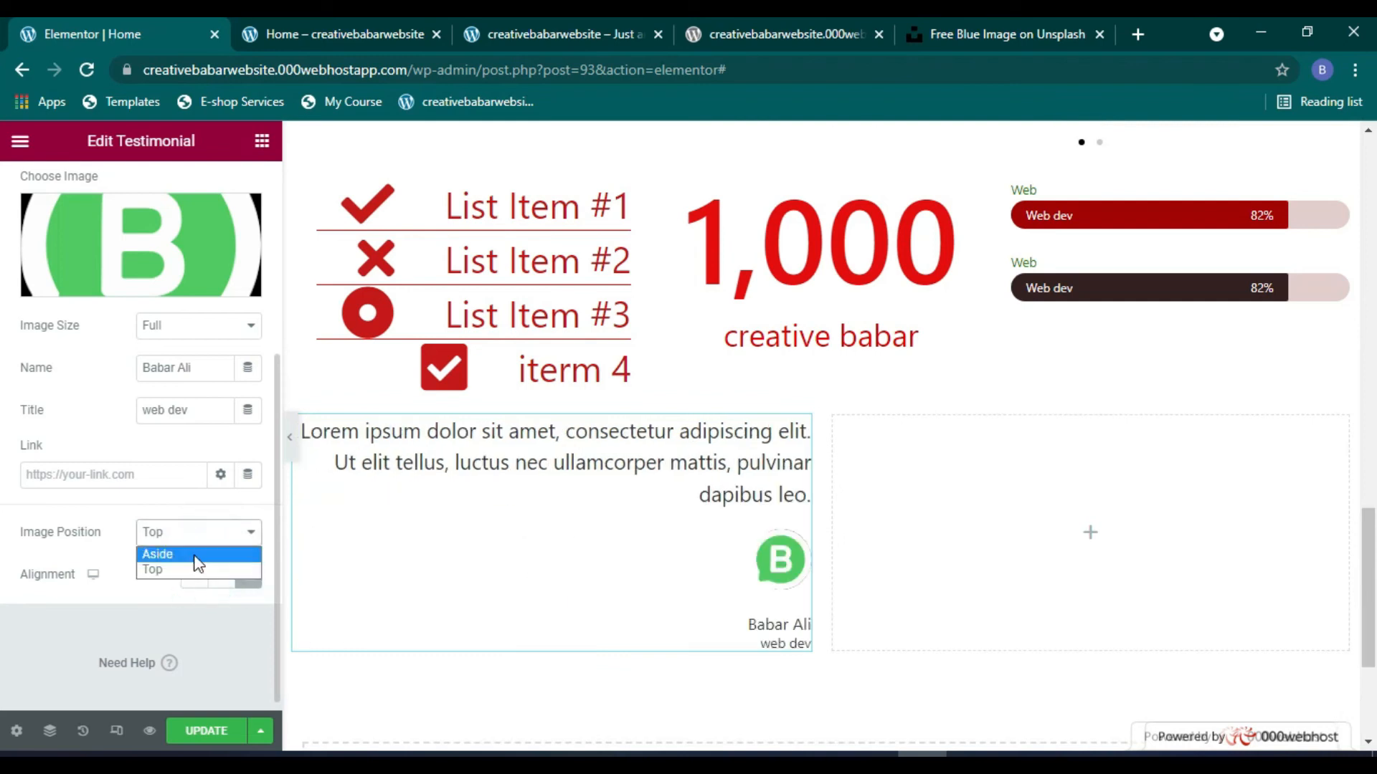
{"action": "left_click", "coordinate": [193, 553]}
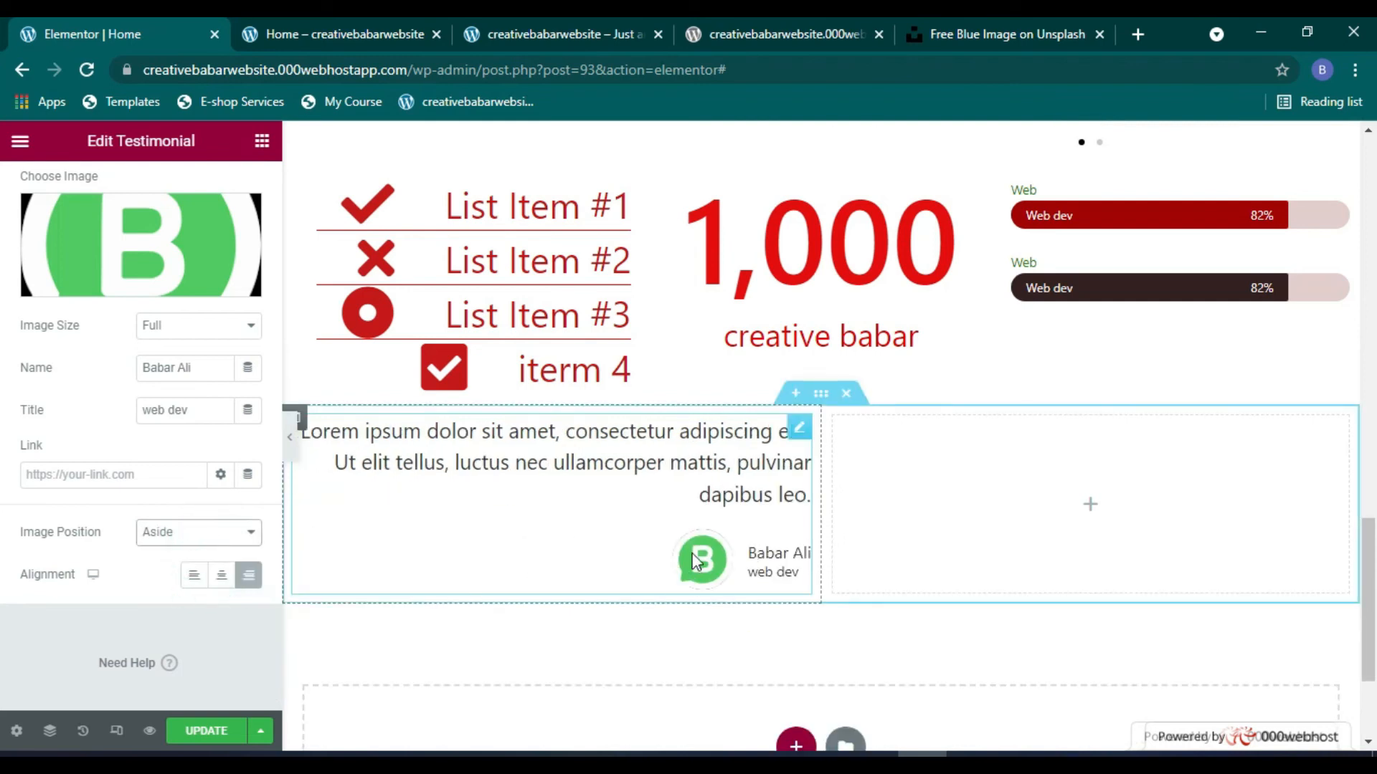
{"action": "scroll", "coordinate": [693, 559], "scroll_direction": "up", "scroll_amount": 1}
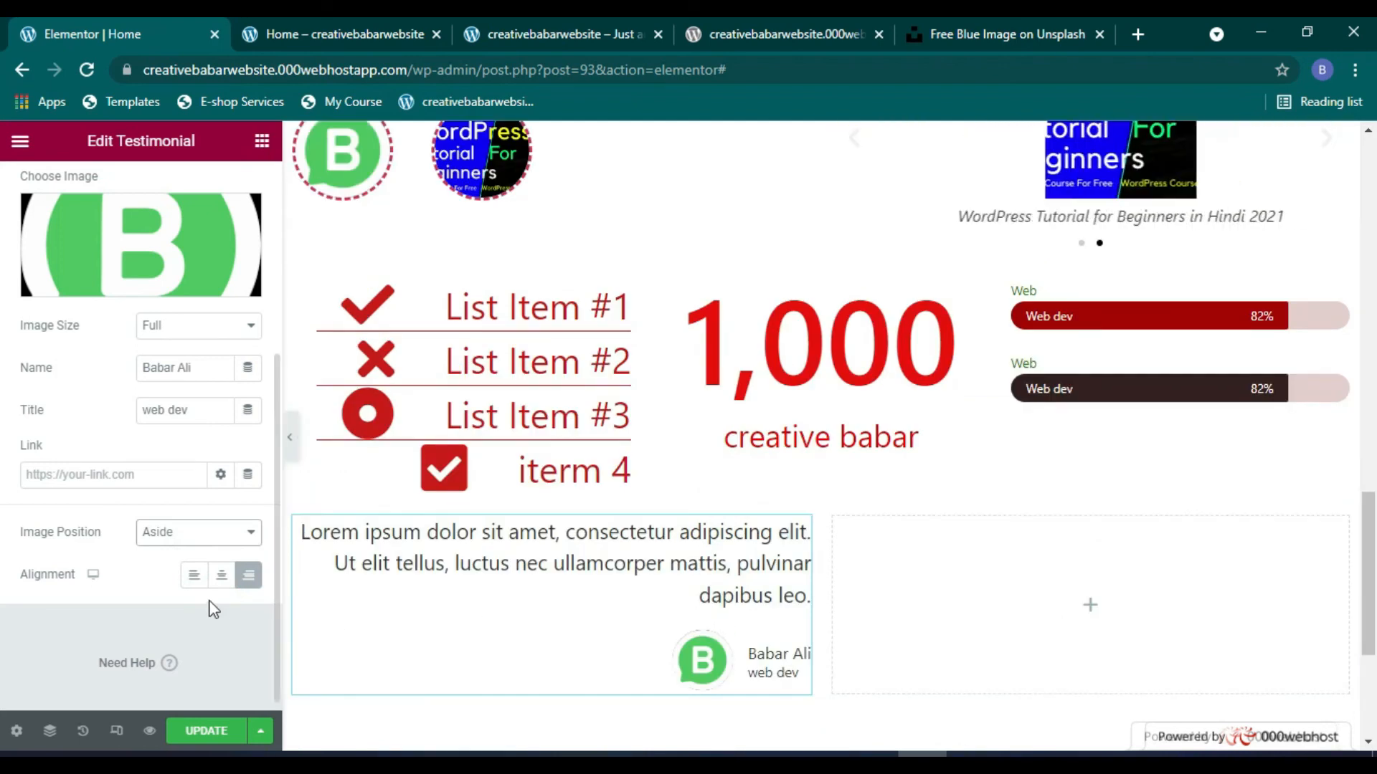
{"action": "scroll", "coordinate": [191, 590], "scroll_direction": "up", "scroll_amount": 4}
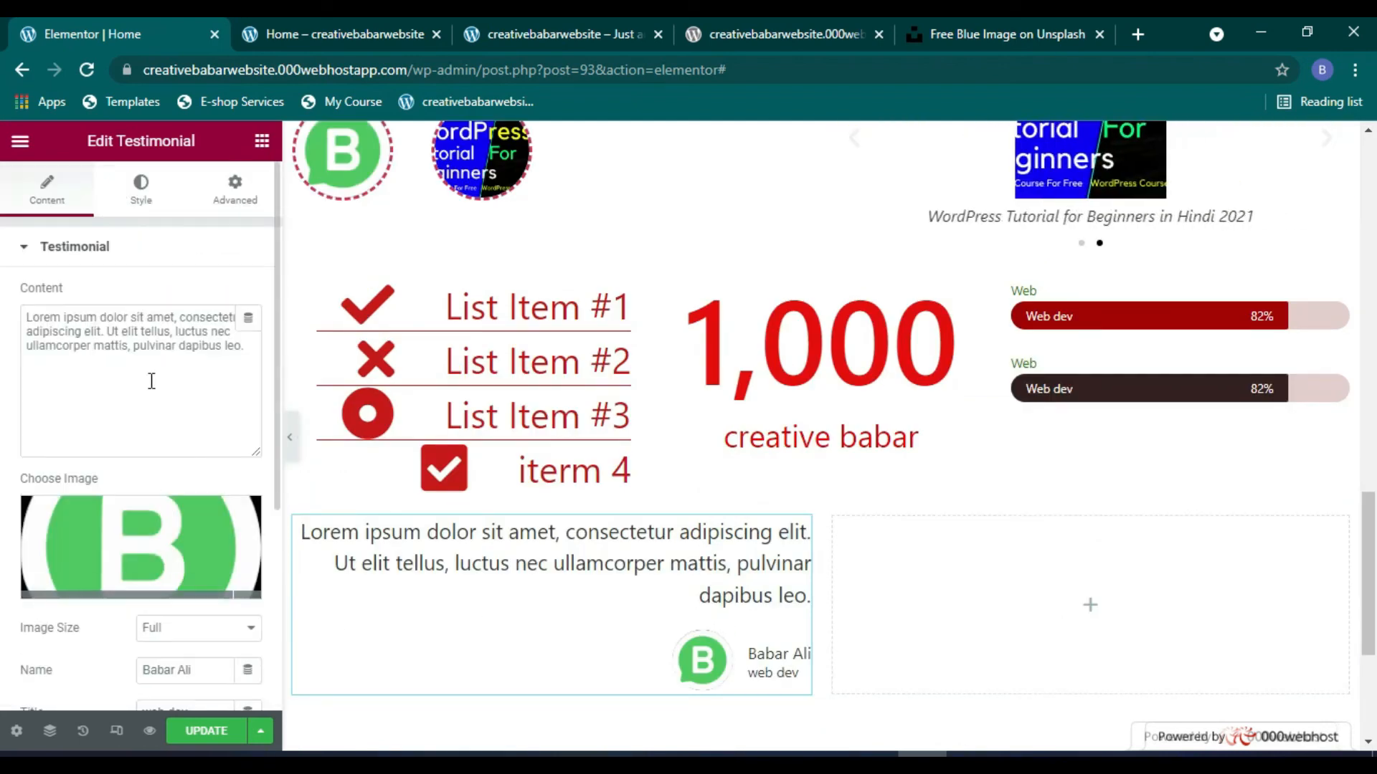
Step: Colour the testimonial content text red and give its image size 62 with a double border
{"action": "left_click", "coordinate": [136, 188]}
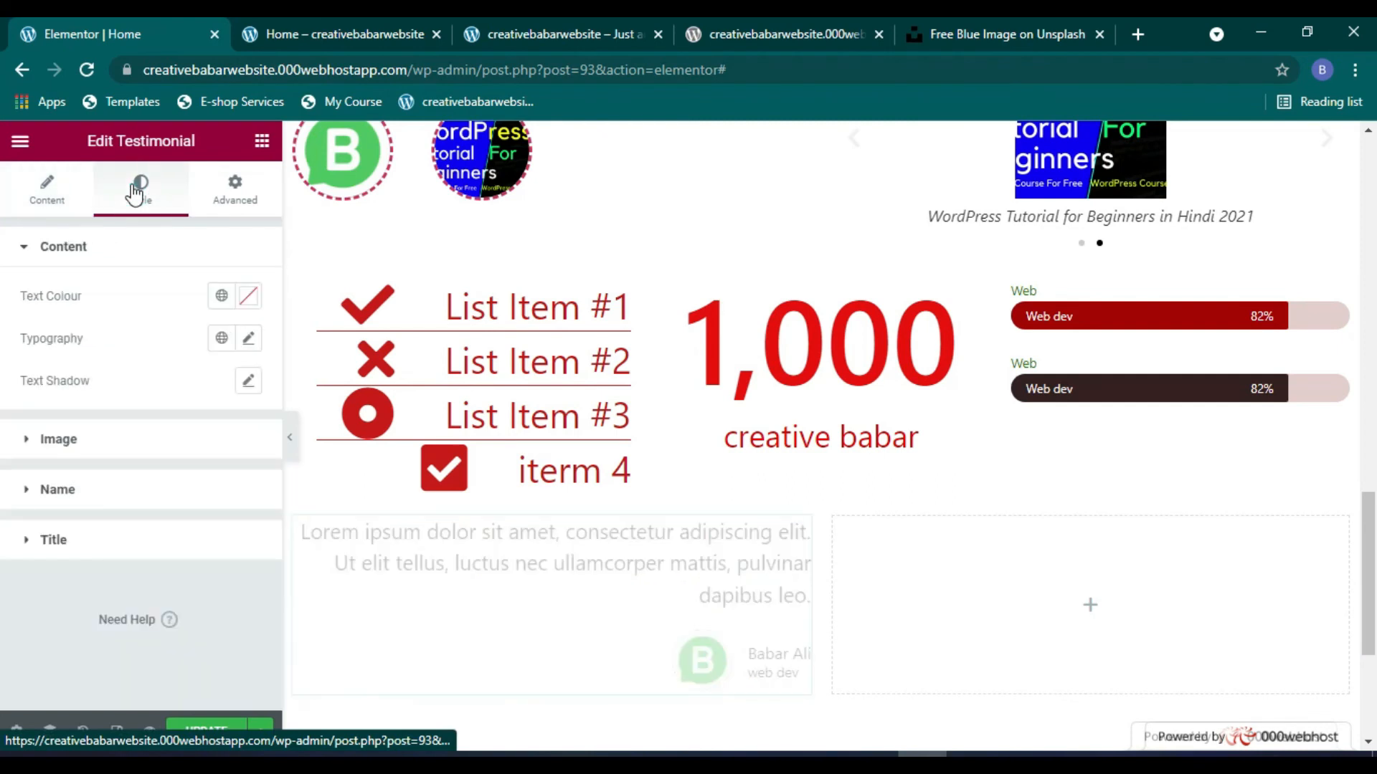
{"action": "left_click", "coordinate": [248, 297]}
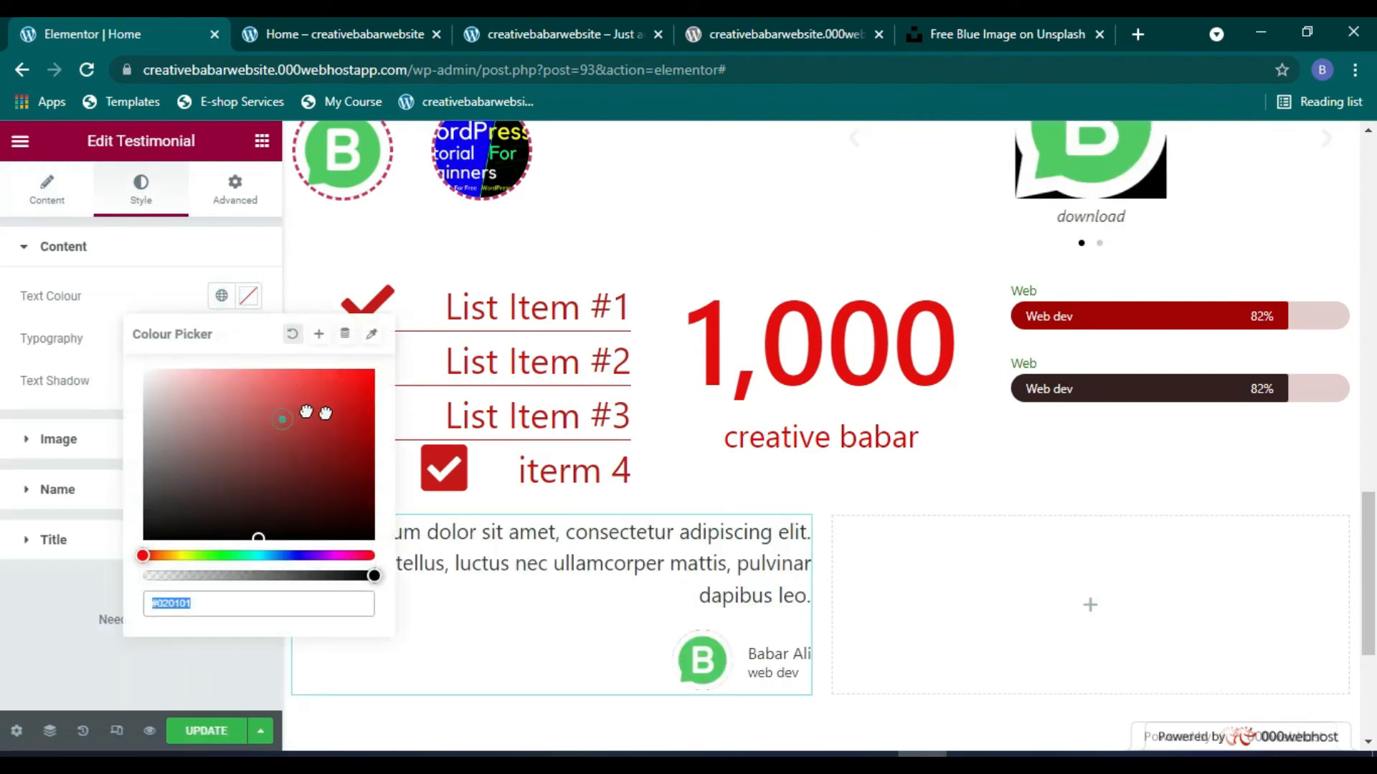
{"action": "left_click", "coordinate": [357, 394]}
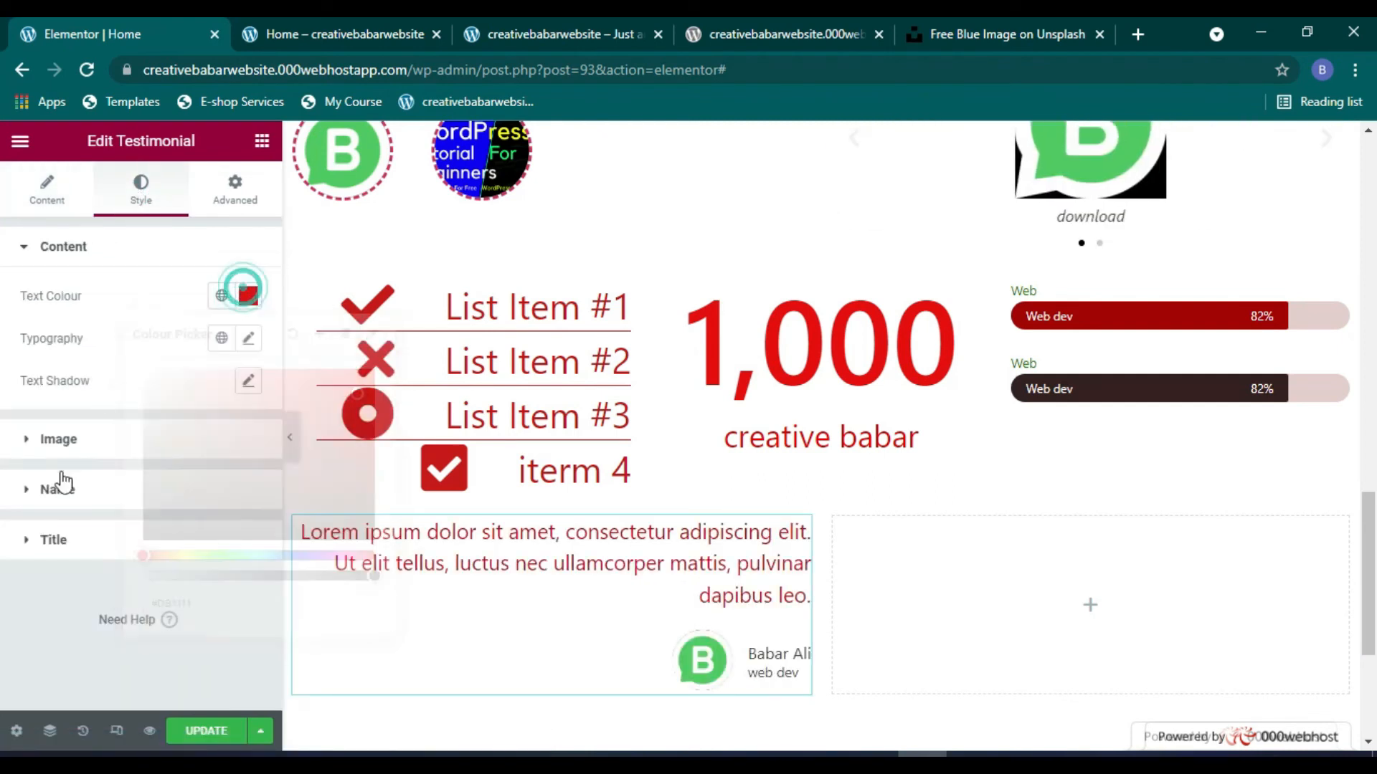
{"action": "left_click", "coordinate": [32, 450]}
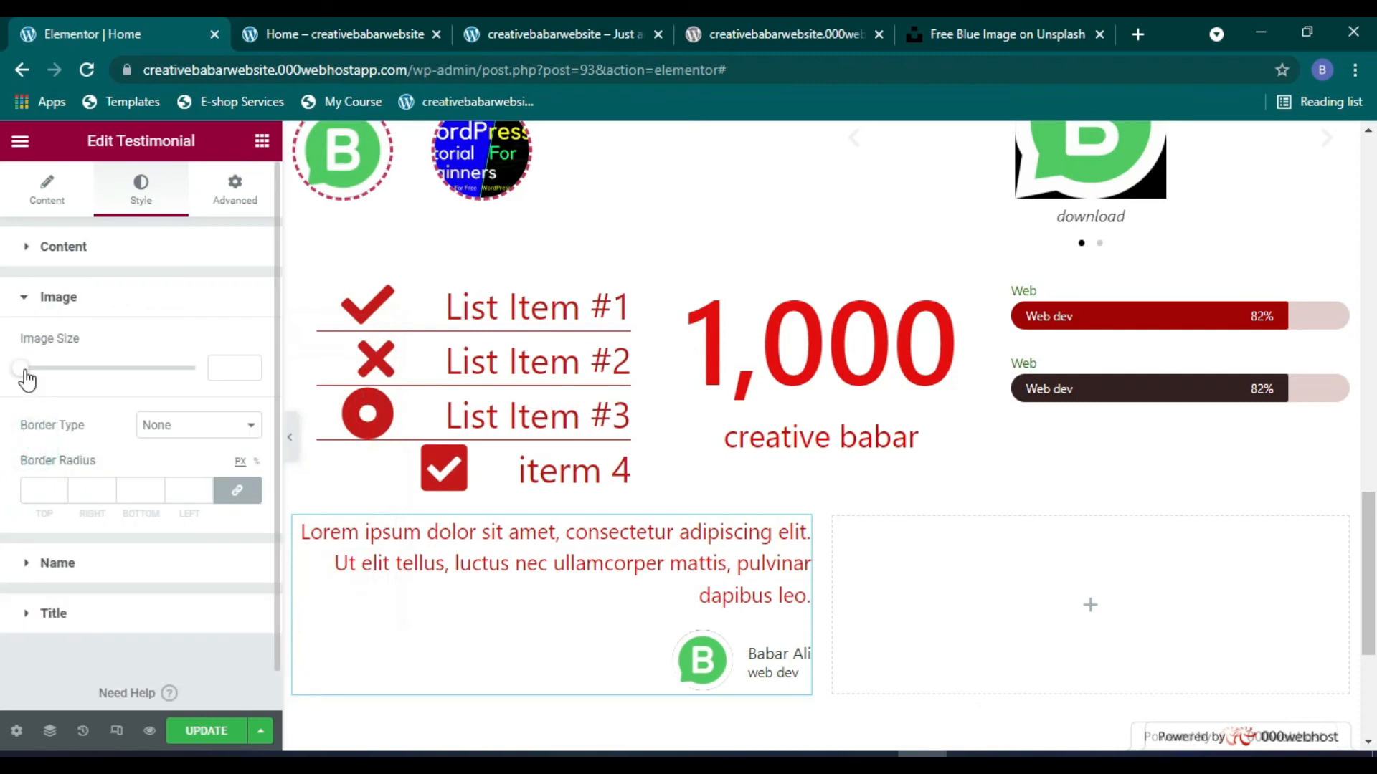
{"action": "mouse_move", "coordinate": [39, 375]}
{"action": "left_mouse_down"}
{"action": "mouse_move", "coordinate": [93, 381]}
{"action": "mouse_move", "coordinate": [61, 384]}
{"action": "left_mouse_up"}
{"action": "left_click", "coordinate": [197, 428]}
{"action": "left_click", "coordinate": [182, 477]}
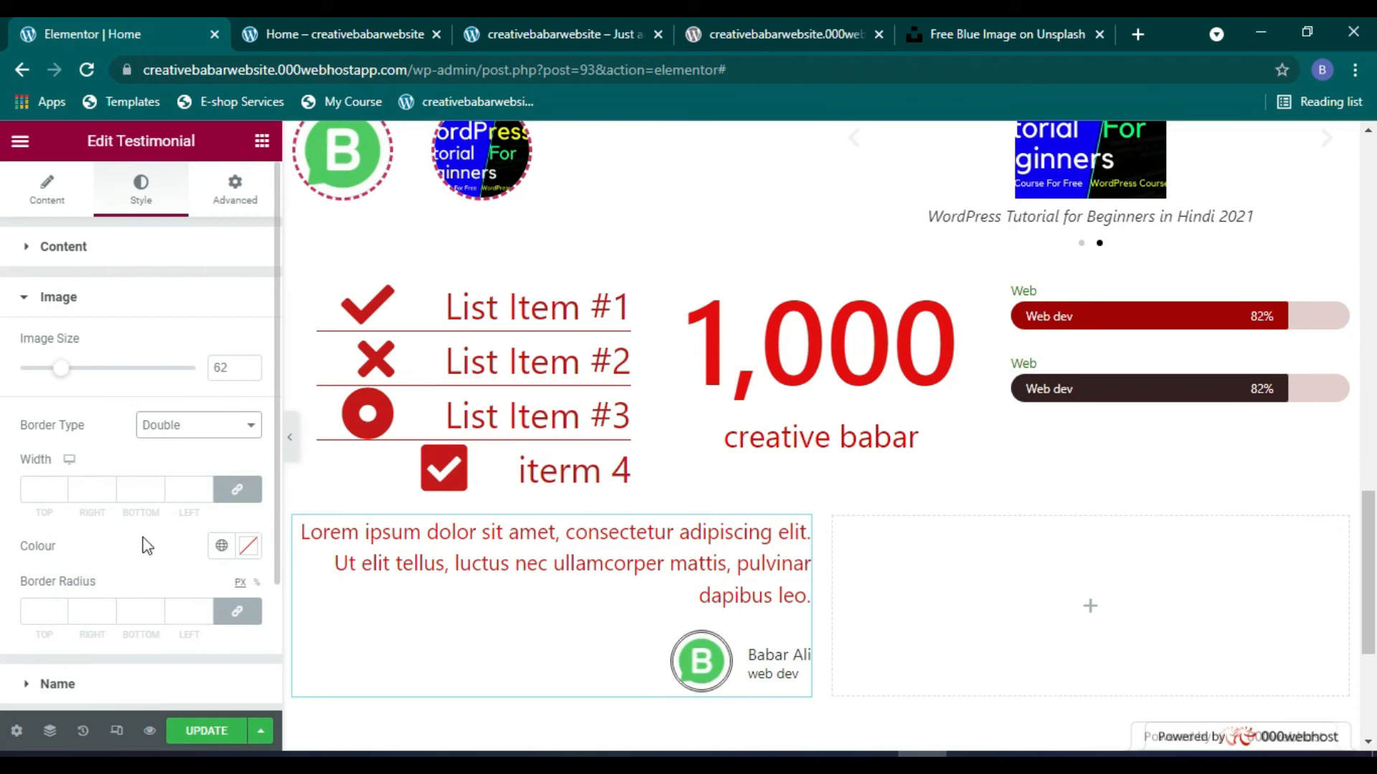
{"action": "scroll", "coordinate": [143, 546], "scroll_direction": "down", "scroll_amount": 2}
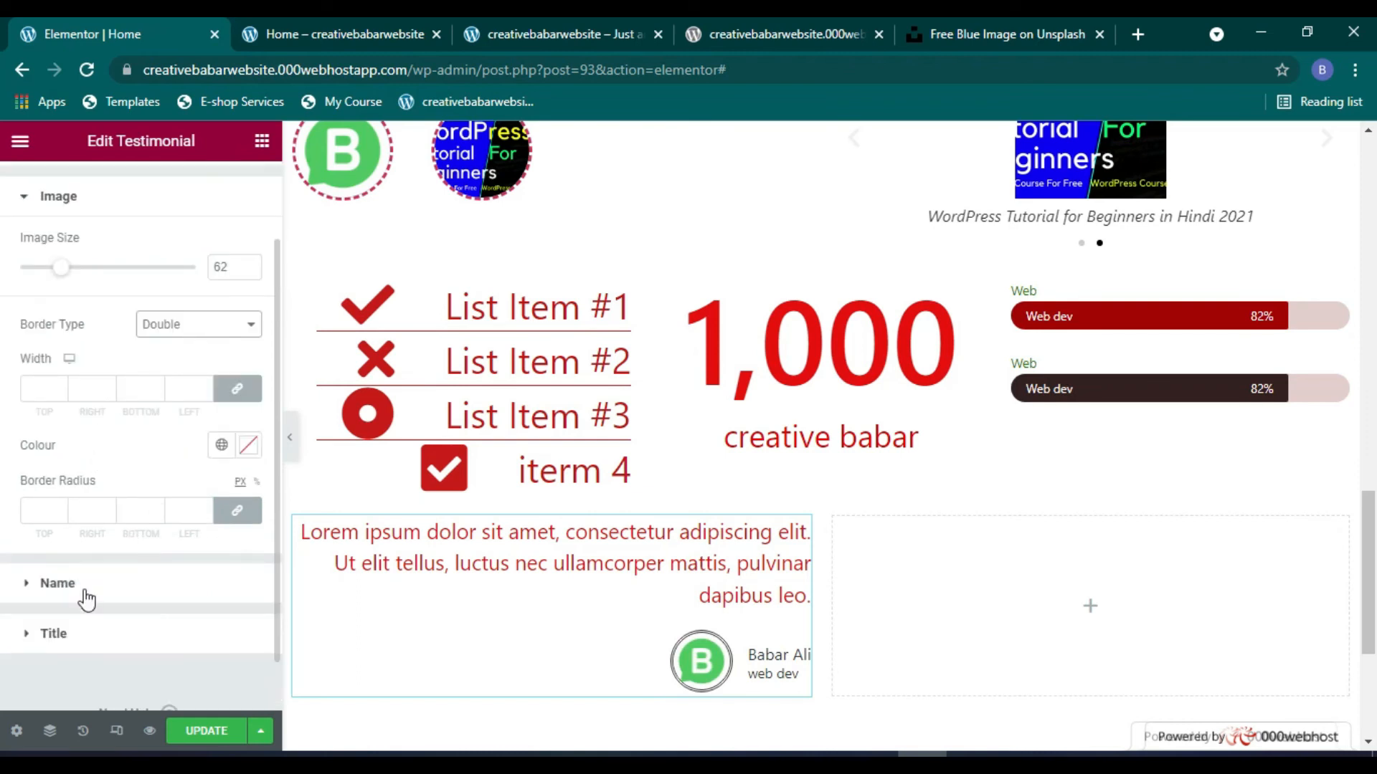
{"action": "scroll", "coordinate": [86, 599], "scroll_direction": "down", "scroll_amount": 1}
Step: Make the testimonial name text red
{"action": "left_click", "coordinate": [27, 527]}
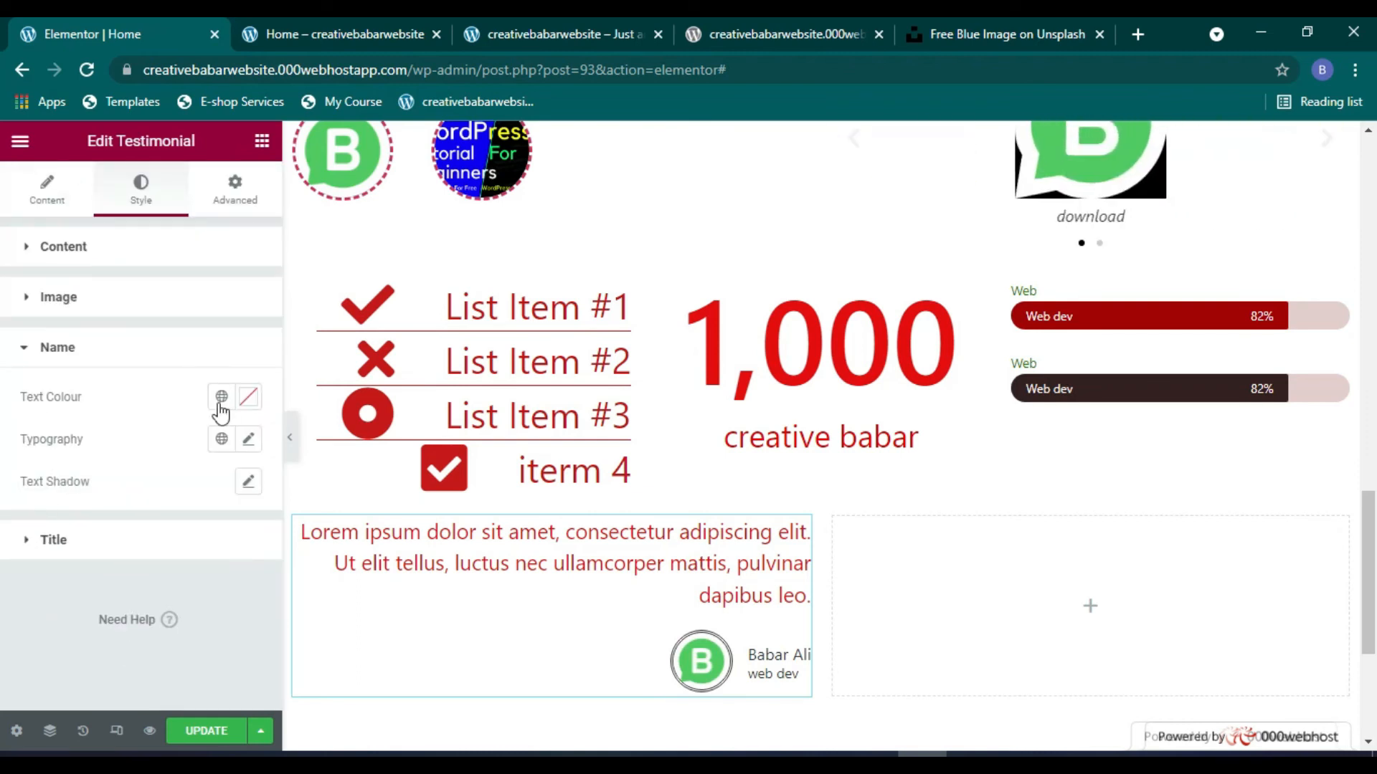
{"action": "left_click", "coordinate": [244, 404]}
{"action": "left_click", "coordinate": [307, 534]}
{"action": "left_click", "coordinate": [360, 502]}
{"action": "left_click", "coordinate": [52, 539]}
Step: Colour the testimonial title green (#08B57A) and set its font size to 13
{"action": "left_click", "coordinate": [54, 539]}
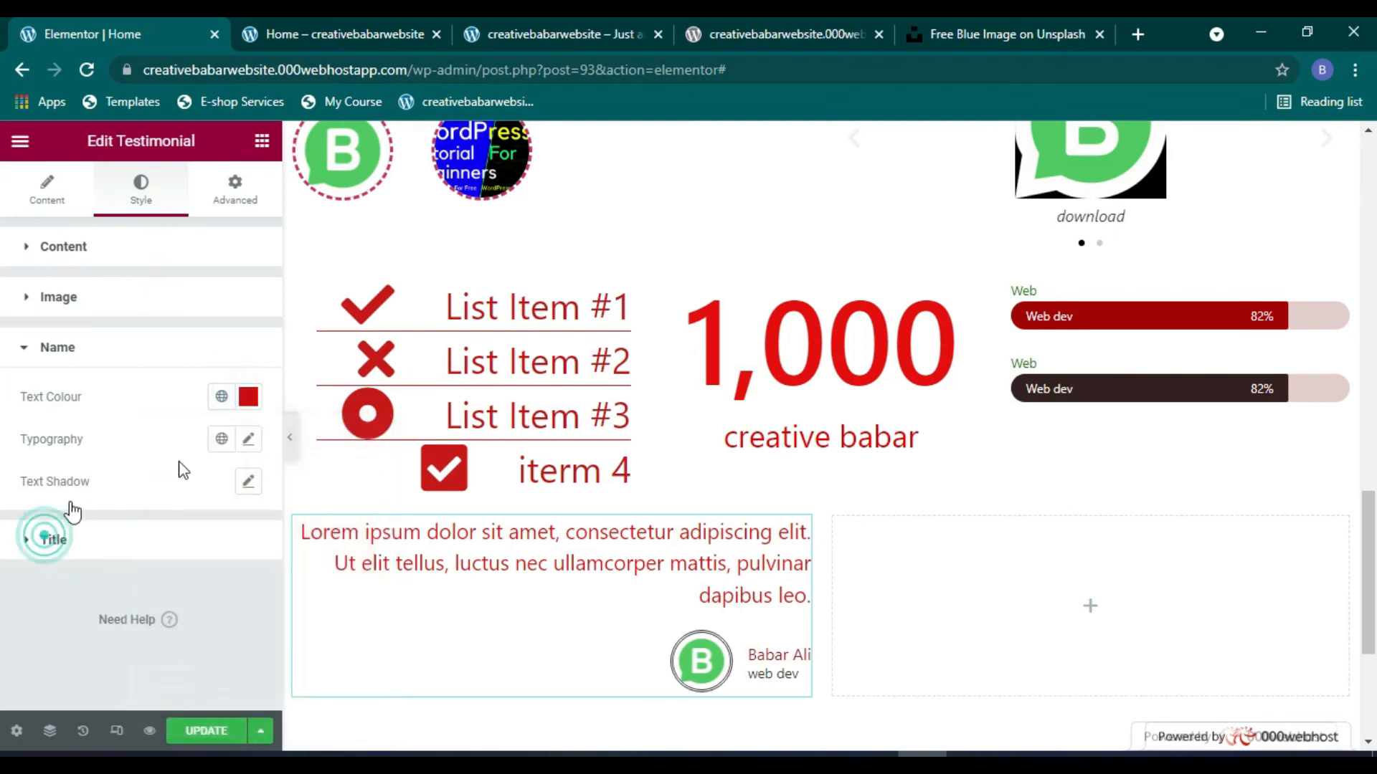
{"action": "left_click", "coordinate": [247, 450]}
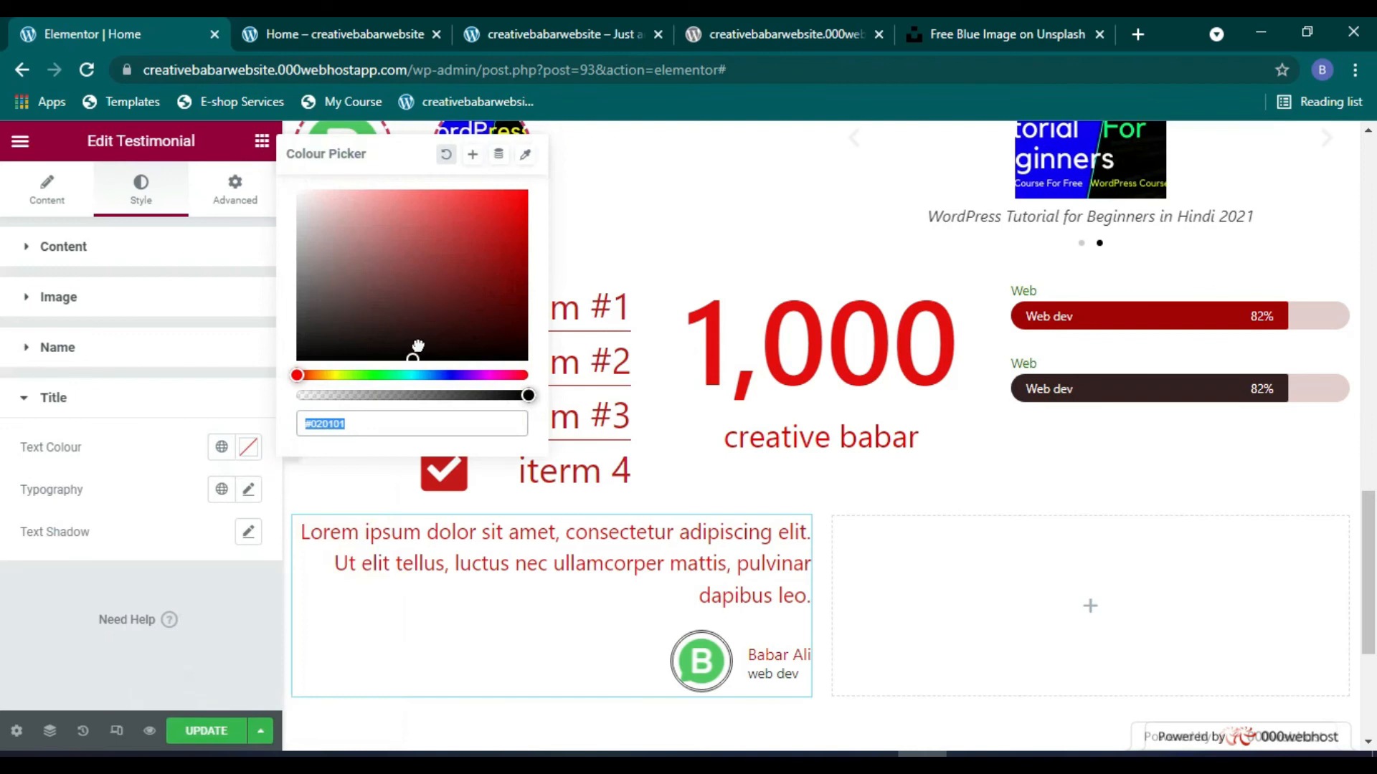
{"action": "left_click", "coordinate": [458, 321]}
{"action": "left_click_drag", "start_coordinate": [355, 375], "coordinate": [400, 375]}
{"action": "left_click", "coordinate": [518, 239]}
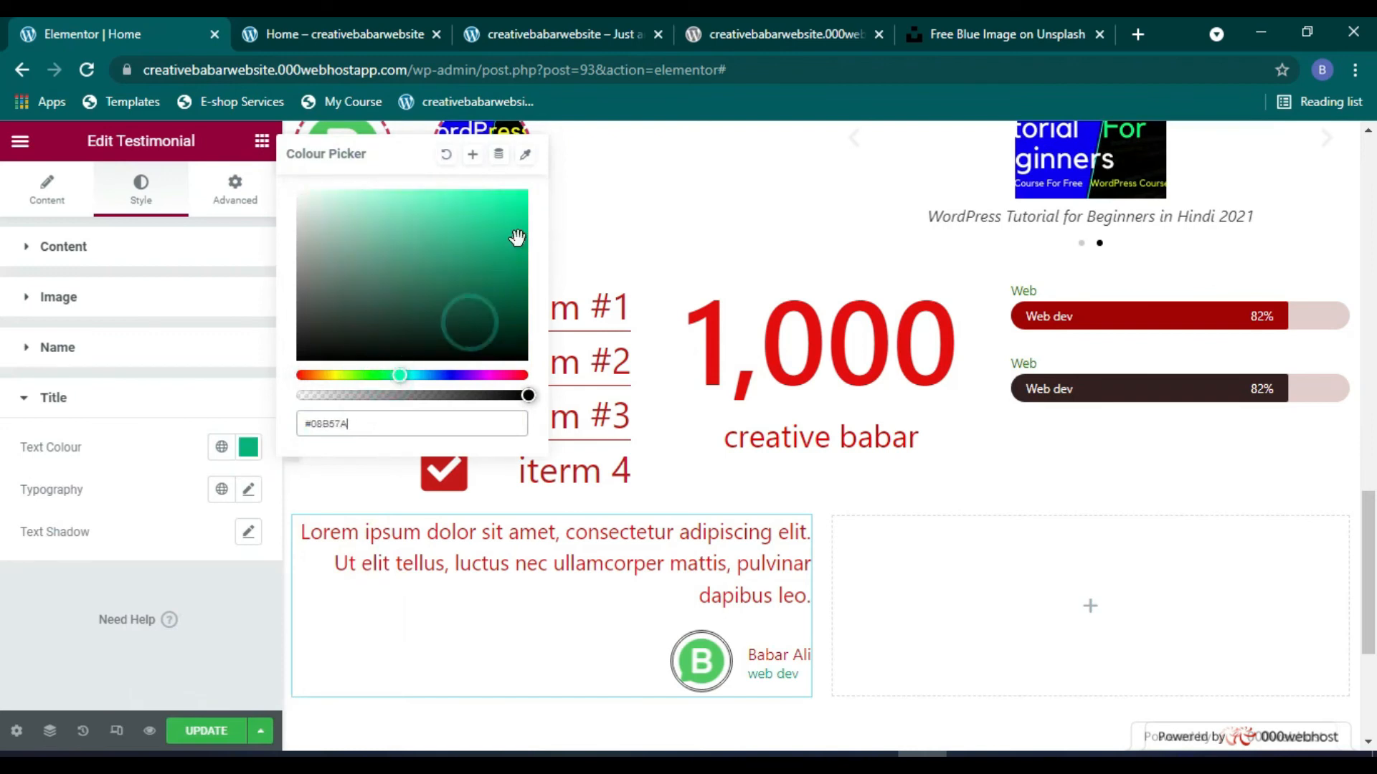
{"action": "left_click", "coordinate": [251, 452]}
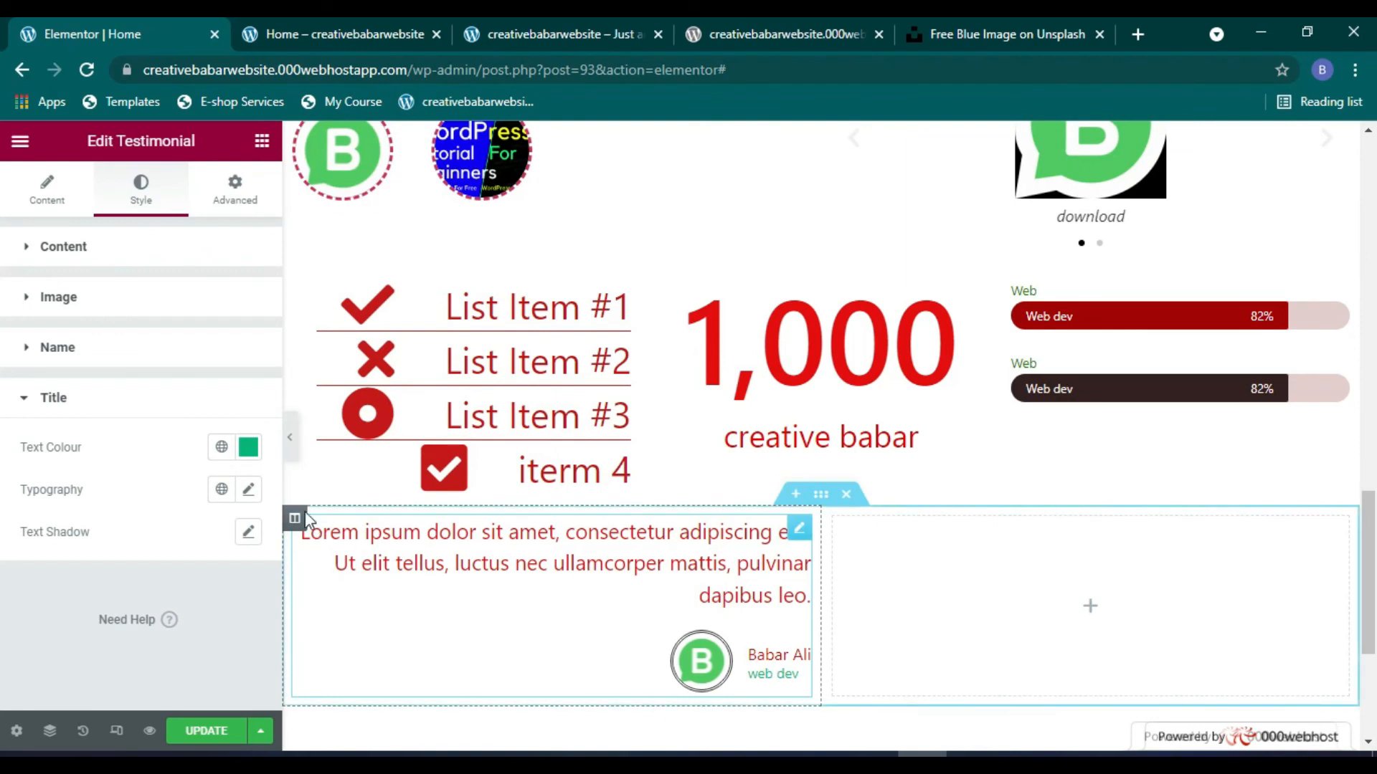
{"action": "left_click", "coordinate": [248, 489]}
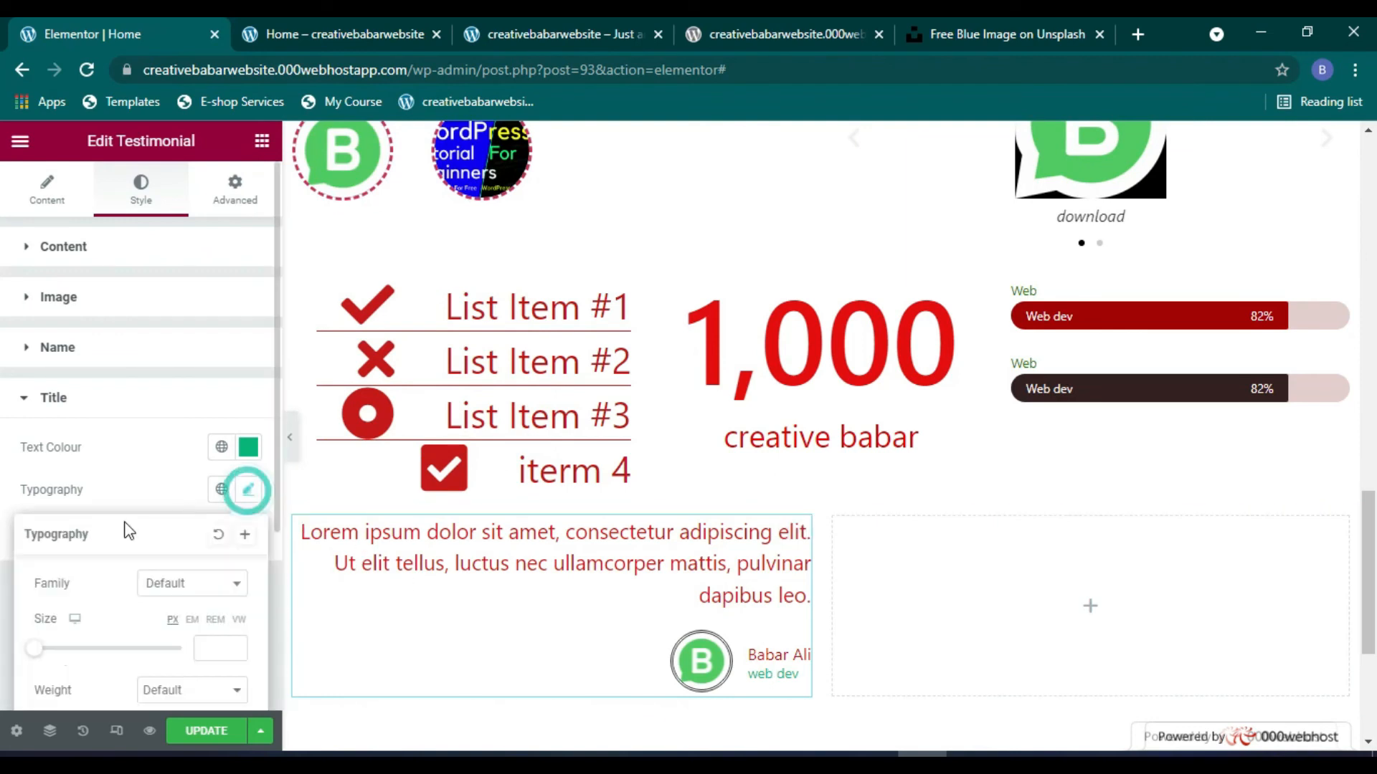
{"action": "left_click", "coordinate": [65, 647]}
{"action": "left_click_drag", "start_coordinate": [65, 648], "coordinate": [43, 648]}
{"action": "left_click", "coordinate": [247, 447]}
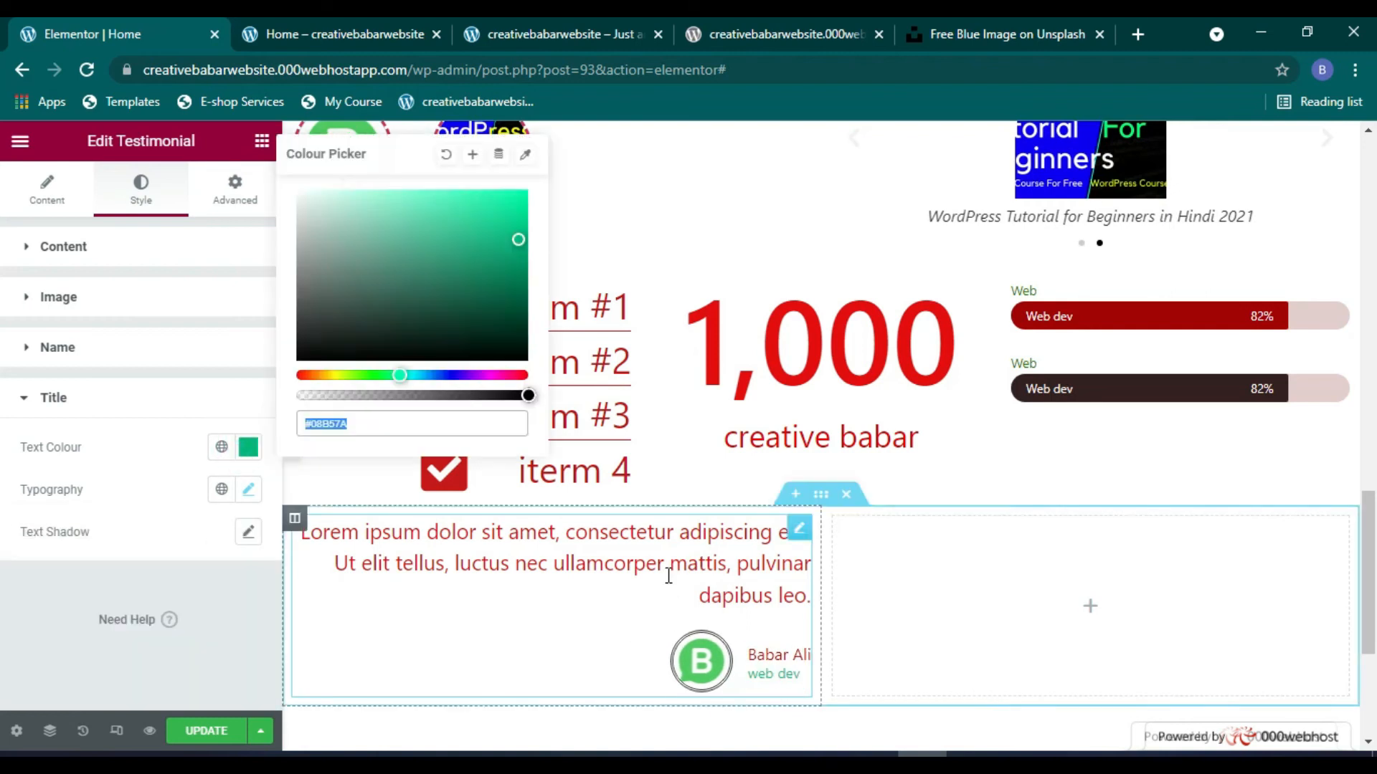
{"action": "scroll", "coordinate": [609, 513], "scroll_direction": "down", "scroll_amount": 3}
{"action": "scroll", "coordinate": [814, 492], "scroll_direction": "up", "scroll_amount": 2}
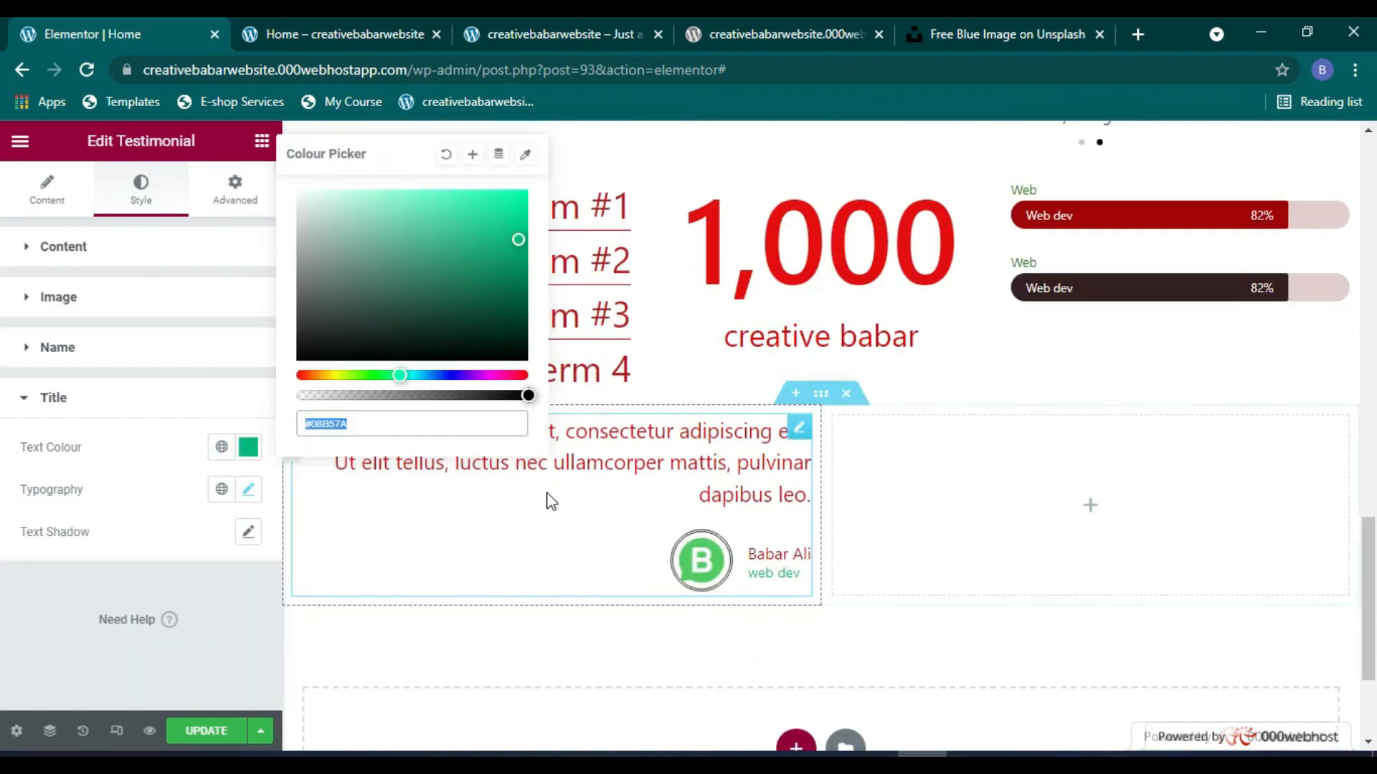
Step: Duplicate the testimonial widget and move the copy into the right column
{"action": "right_click", "coordinate": [800, 431]}
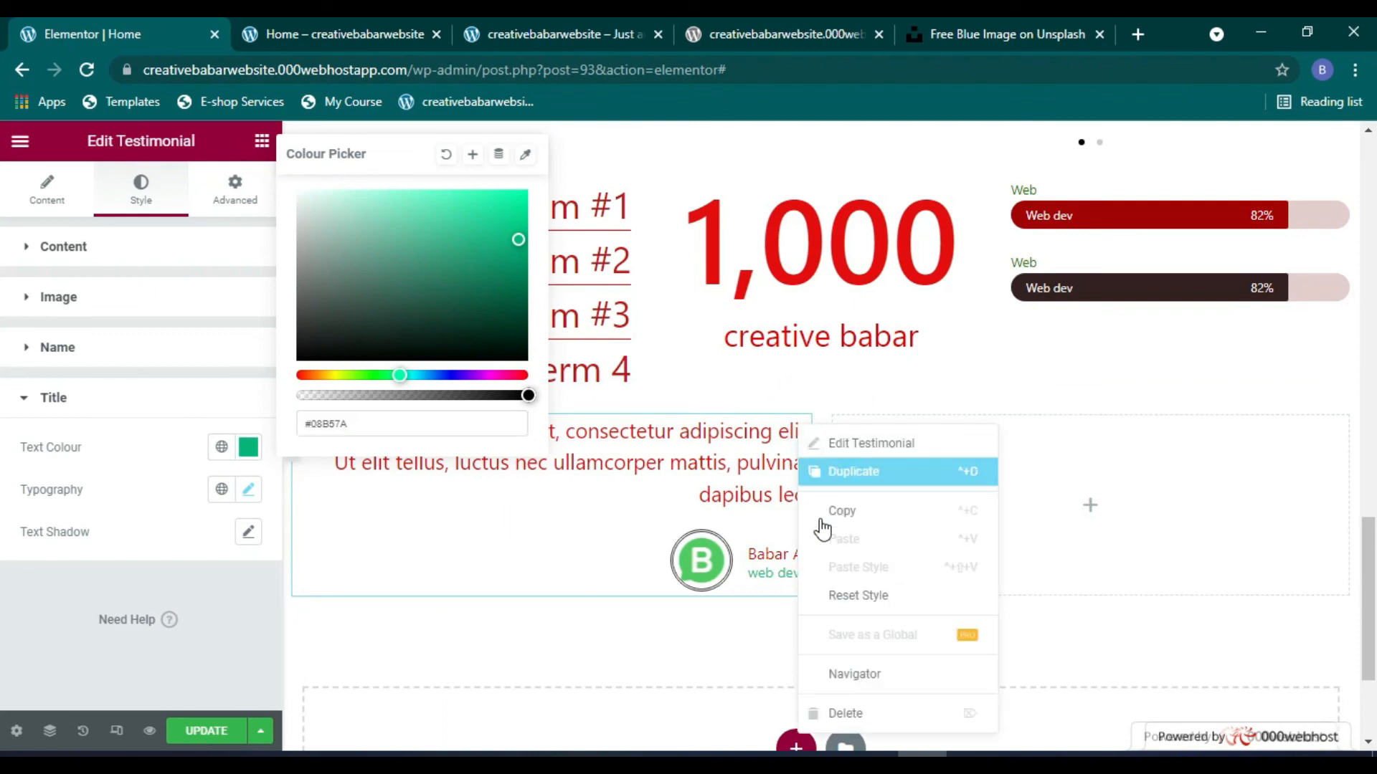
{"action": "left_click", "coordinate": [869, 475]}
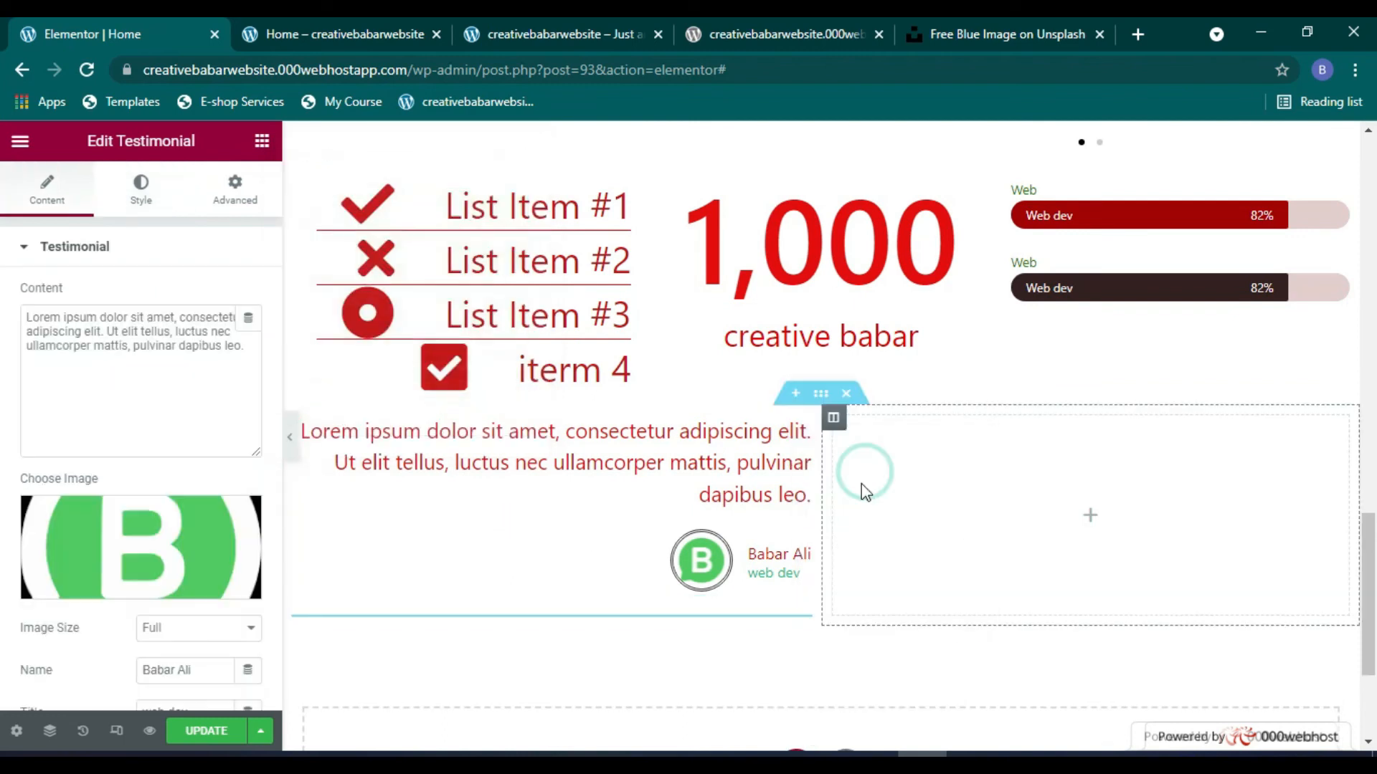
{"action": "scroll", "coordinate": [626, 631], "scroll_direction": "down", "scroll_amount": 1}
{"action": "left_click_drag", "start_coordinate": [796, 531], "coordinate": [945, 366]}
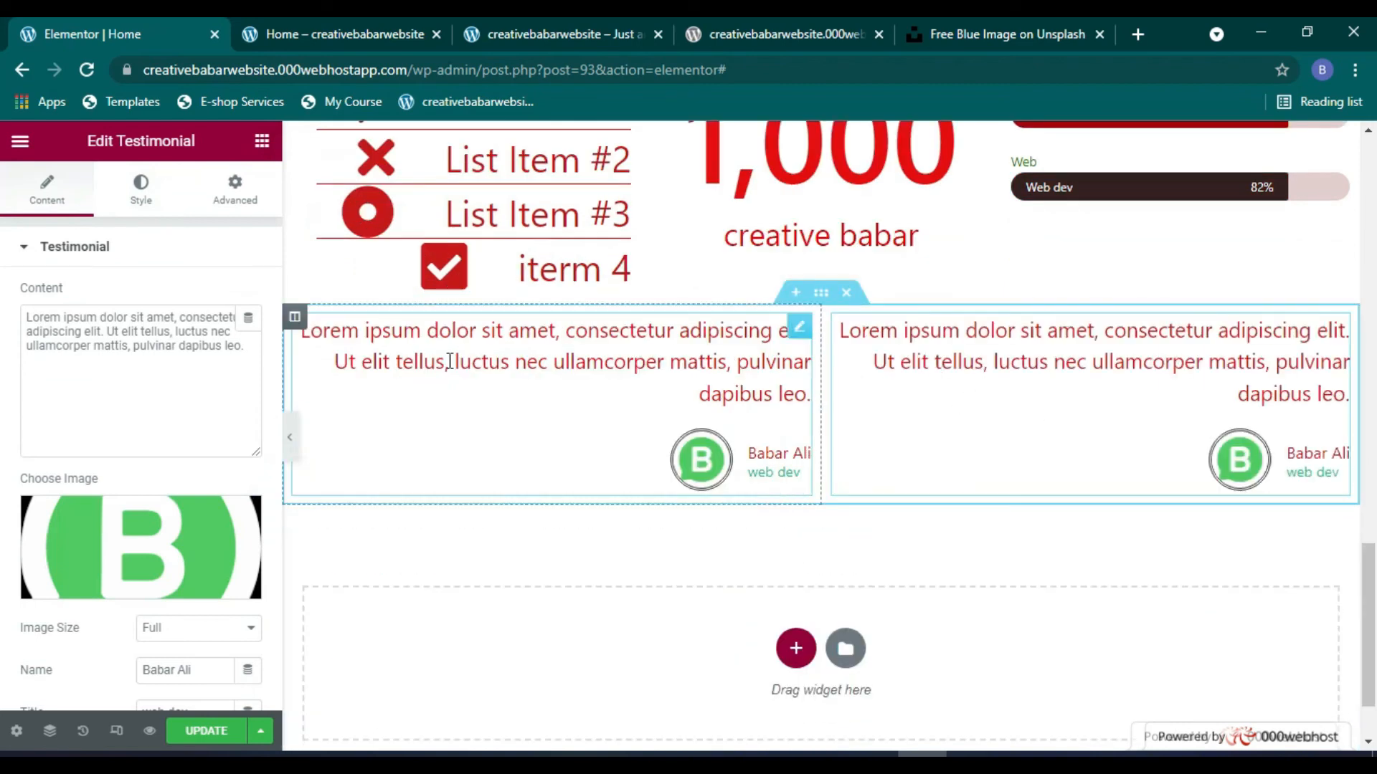
Step: Duplicate the left column with its testimonial and save the page
{"action": "right_click", "coordinate": [294, 317]}
{"action": "left_click", "coordinate": [352, 368]}
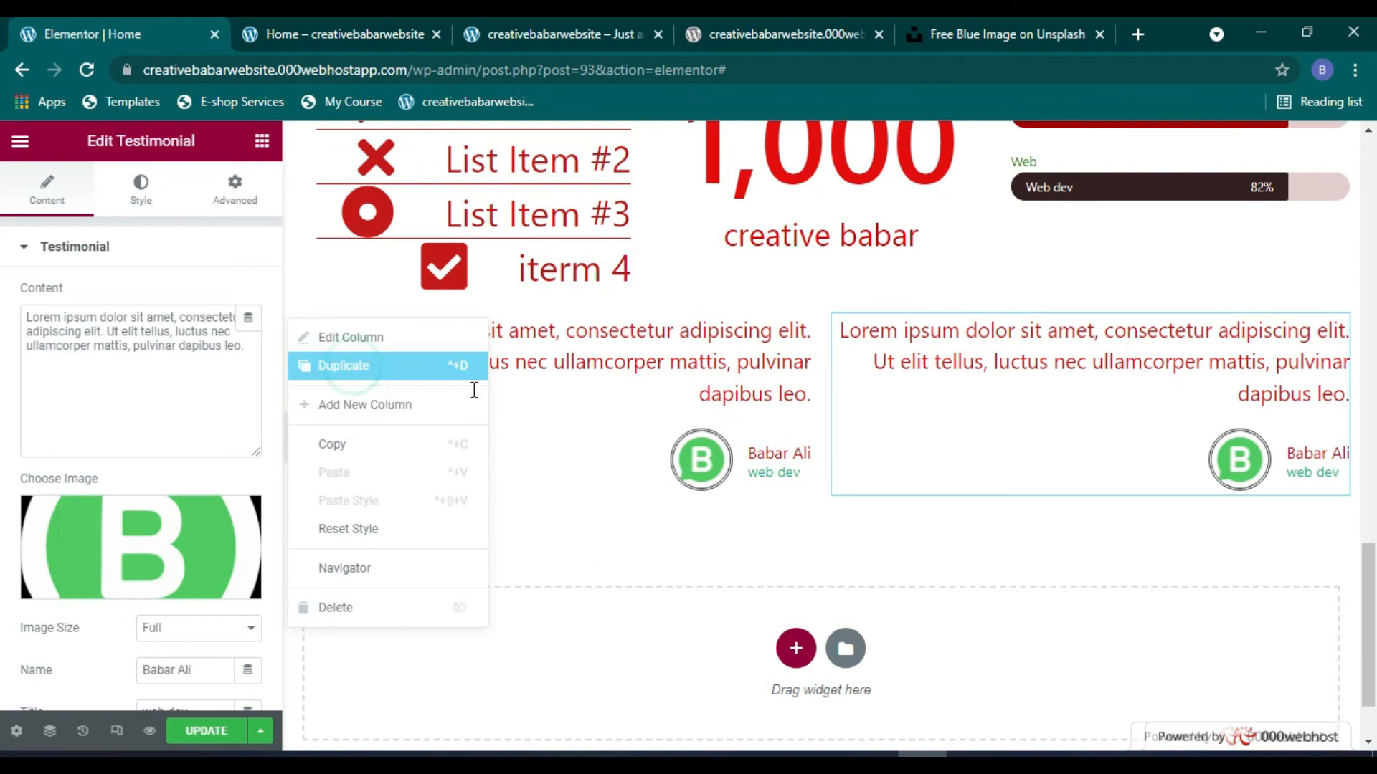
{"action": "scroll", "coordinate": [889, 481], "scroll_direction": "up", "scroll_amount": 1}
{"action": "scroll", "coordinate": [821, 570], "scroll_direction": "down", "scroll_amount": 1}
{"action": "scroll", "coordinate": [1054, 550], "scroll_direction": "up", "scroll_amount": 1}
{"action": "left_click", "coordinate": [208, 731]}
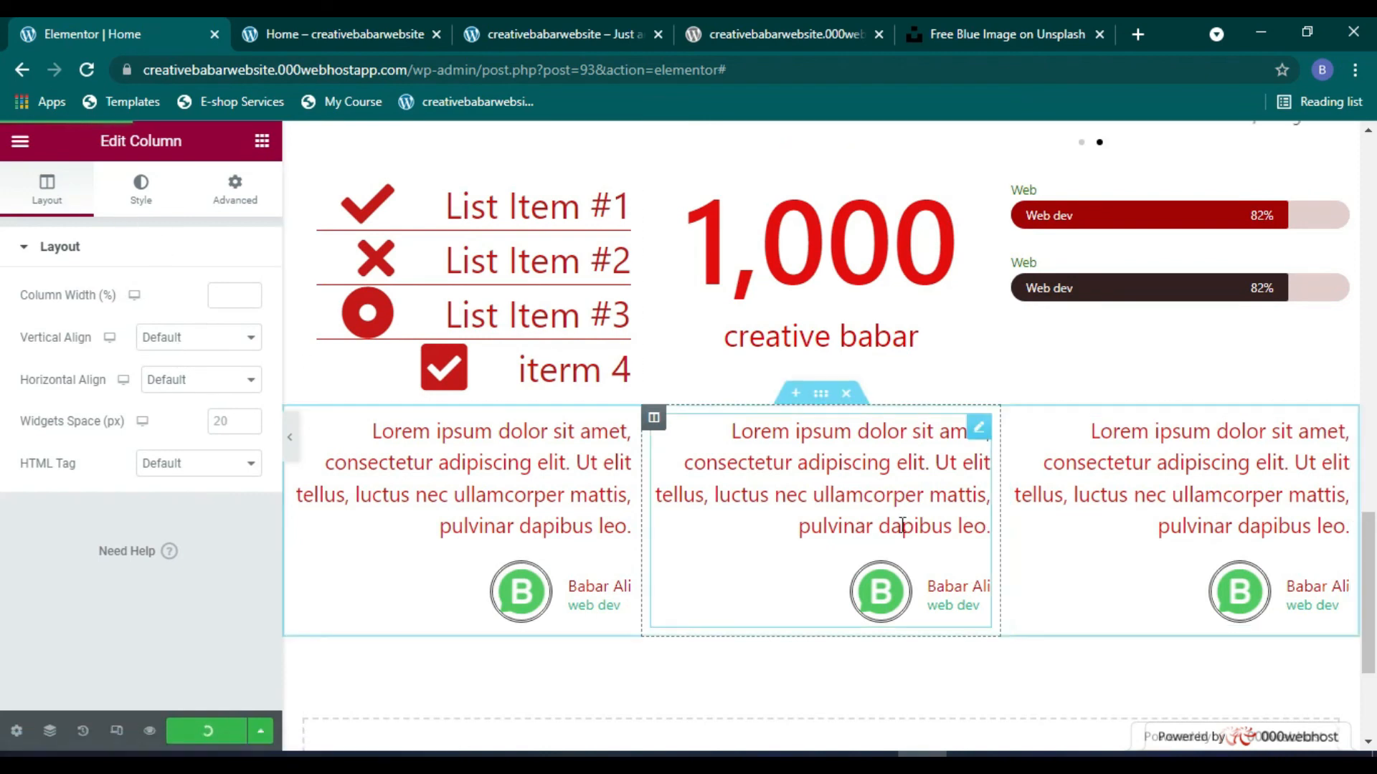
Step: Align the middle column's content to Start horizontally and Top vertically, then update the page
{"action": "scroll", "coordinate": [898, 527], "scroll_direction": "down", "scroll_amount": 2}
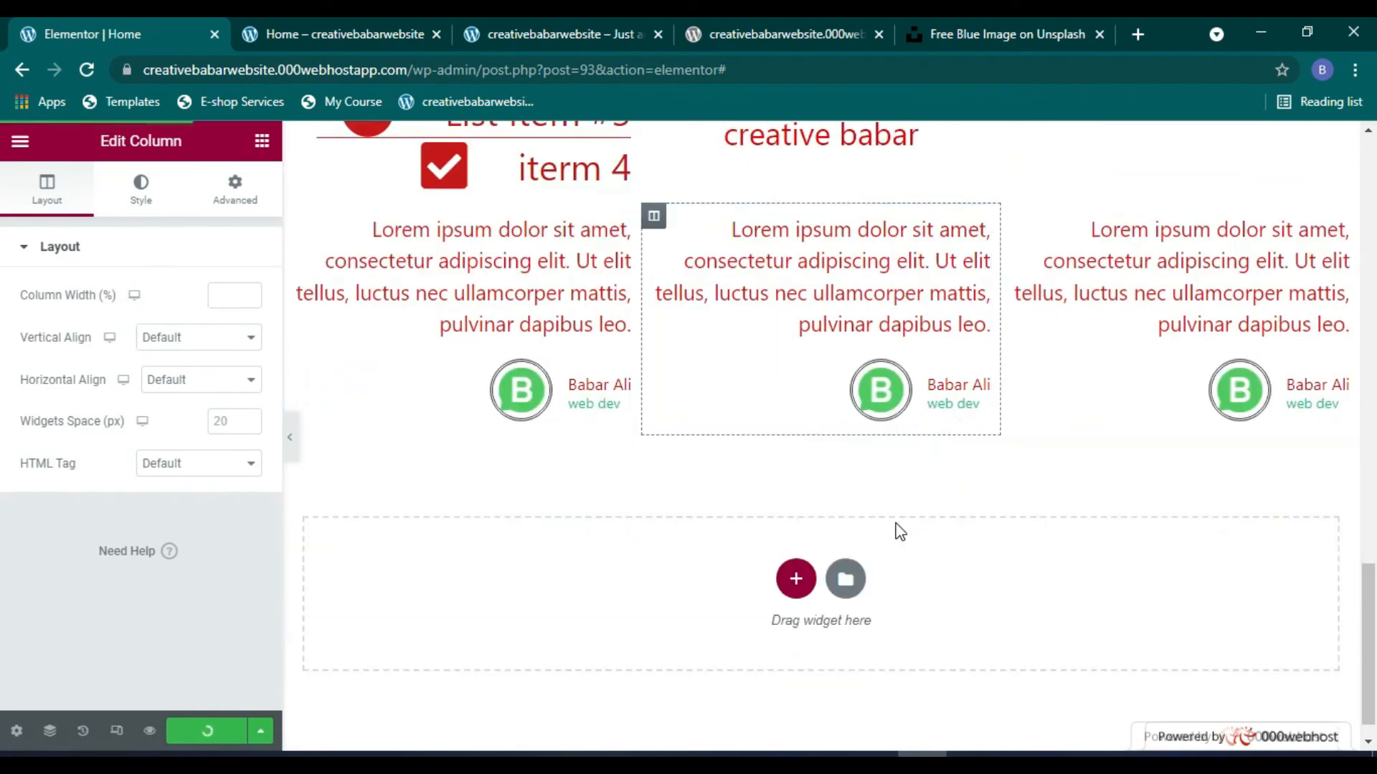
{"action": "left_click", "coordinate": [185, 378]}
{"action": "left_click", "coordinate": [172, 416]}
{"action": "left_click", "coordinate": [201, 337]}
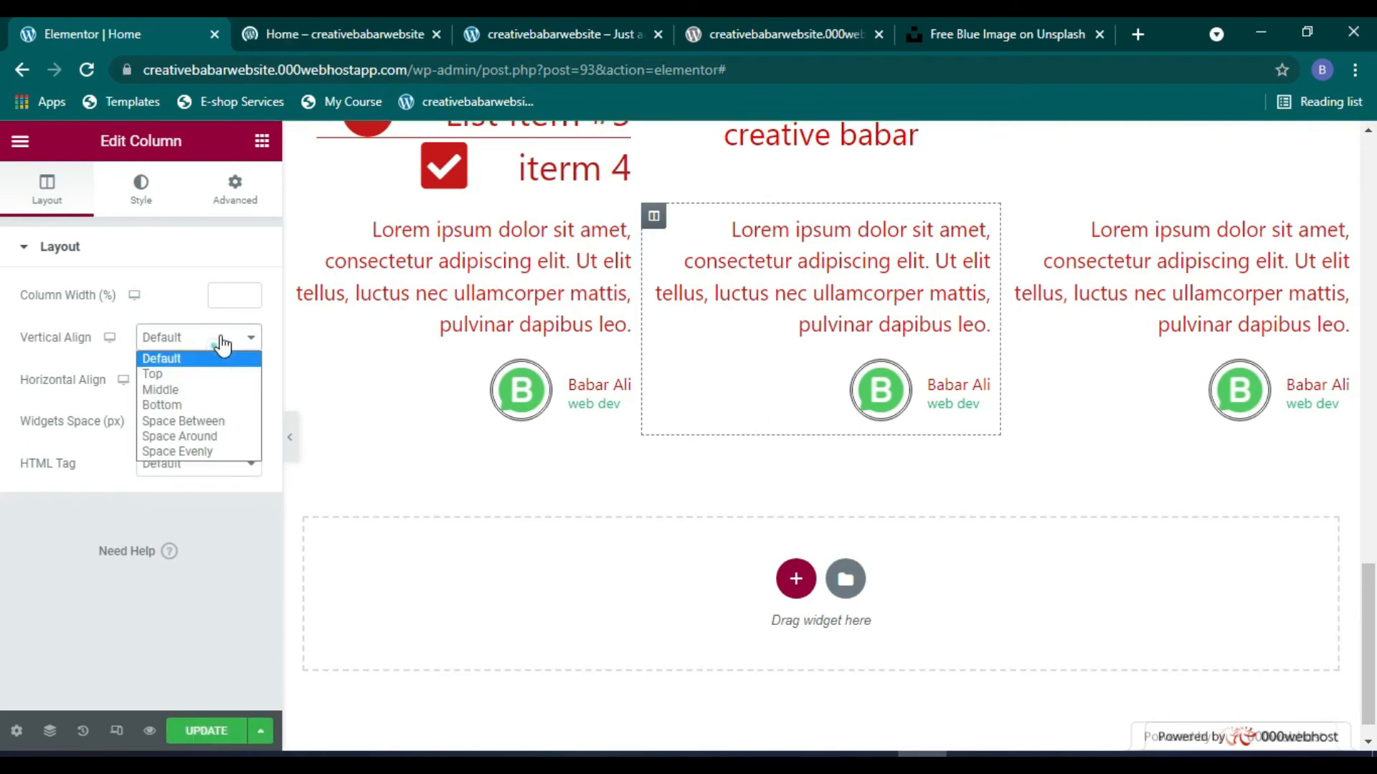
{"action": "left_click", "coordinate": [208, 370]}
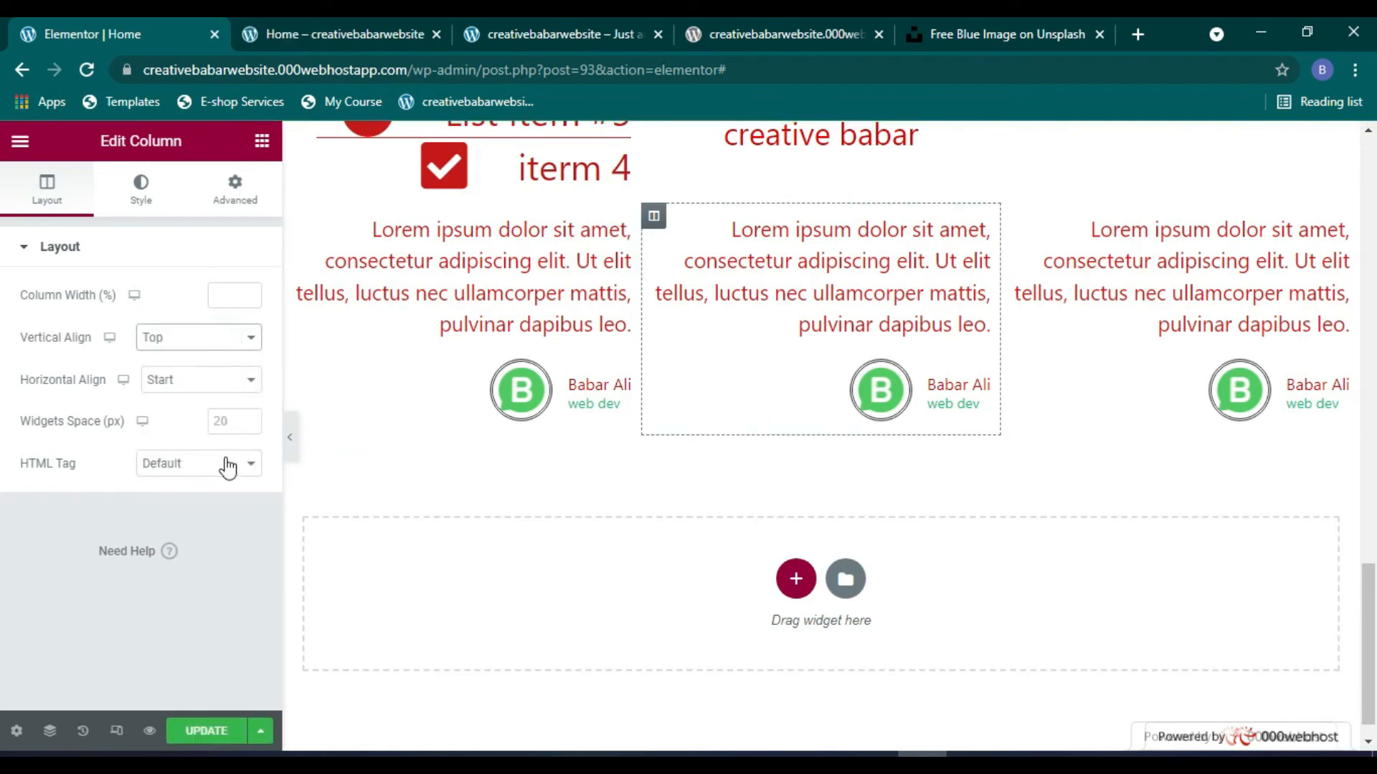
{"action": "scroll", "coordinate": [289, 430], "scroll_direction": "up", "scroll_amount": 1}
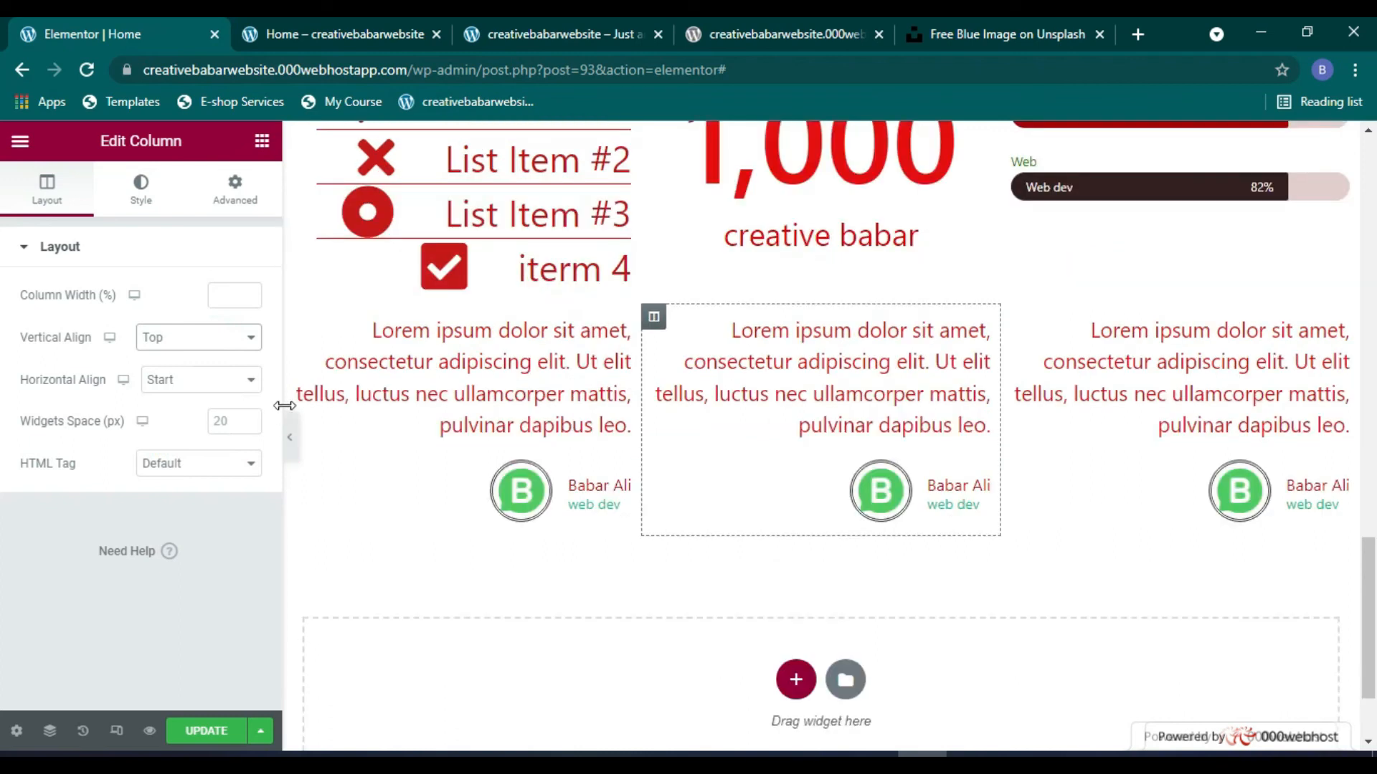
{"action": "left_click", "coordinate": [208, 732]}
{"action": "left_click", "coordinate": [263, 144]}
{"action": "scroll", "coordinate": [183, 489], "scroll_direction": "down", "scroll_amount": 3}
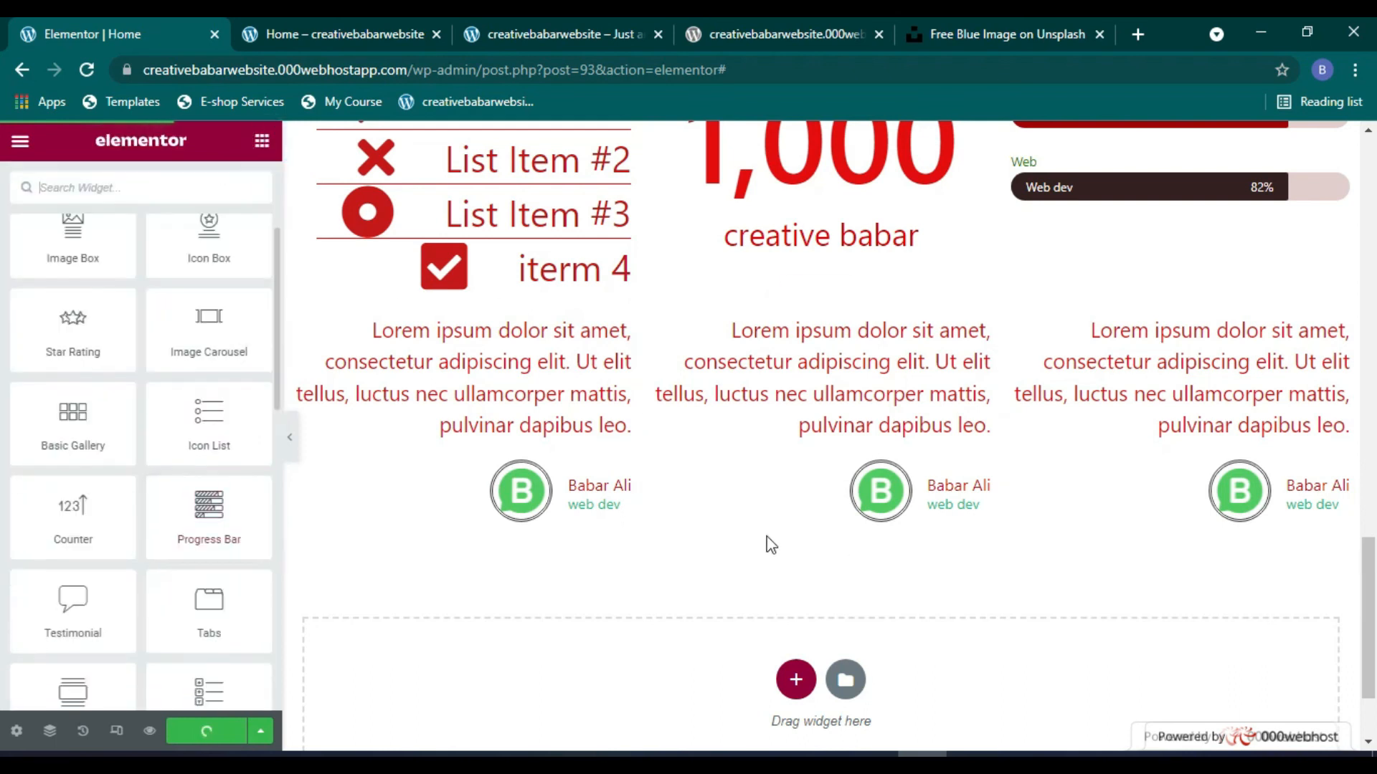
Step: Create a new two-column section in the empty area below the testimonials
{"action": "scroll", "coordinate": [771, 545], "scroll_direction": "down", "scroll_amount": 2}
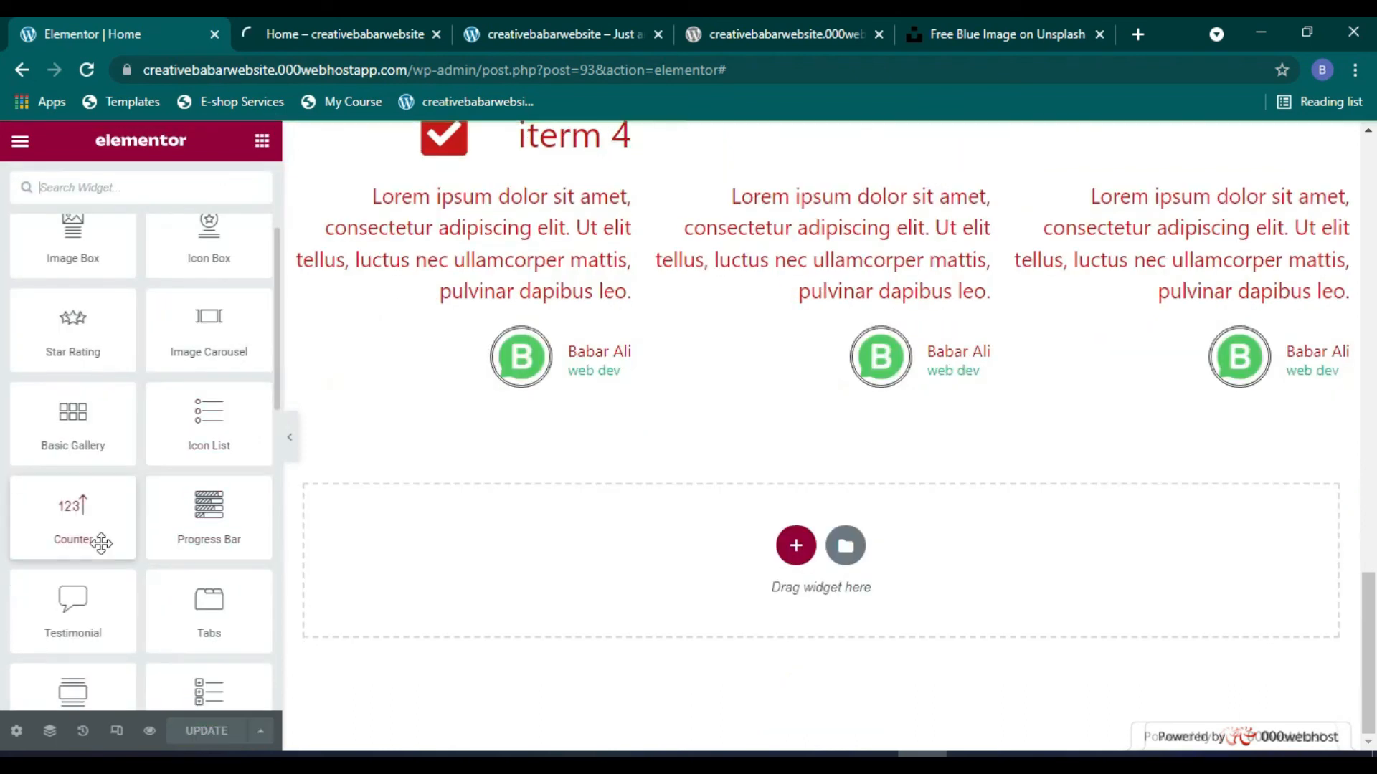
{"action": "scroll", "coordinate": [79, 493], "scroll_direction": "down", "scroll_amount": 1}
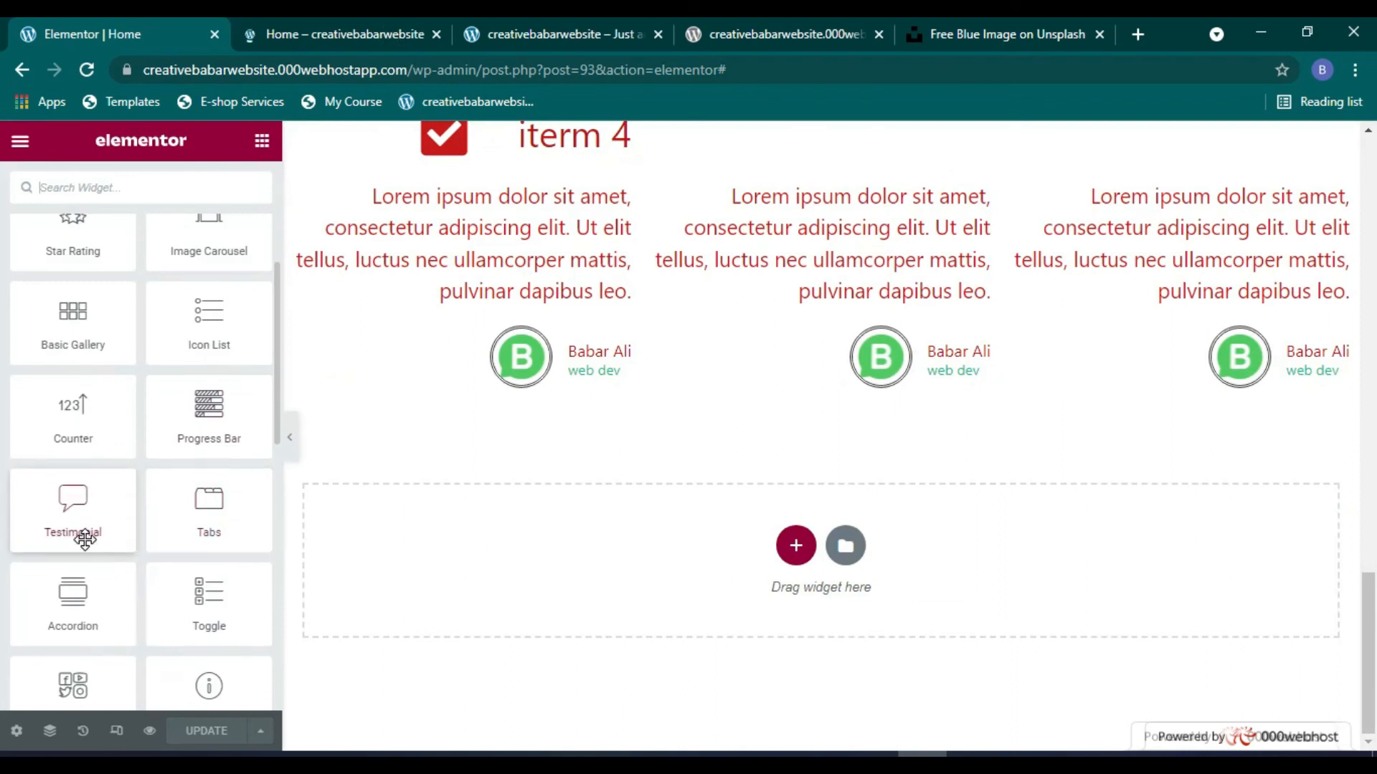
{"action": "scroll", "coordinate": [85, 539], "scroll_direction": "down", "scroll_amount": 1}
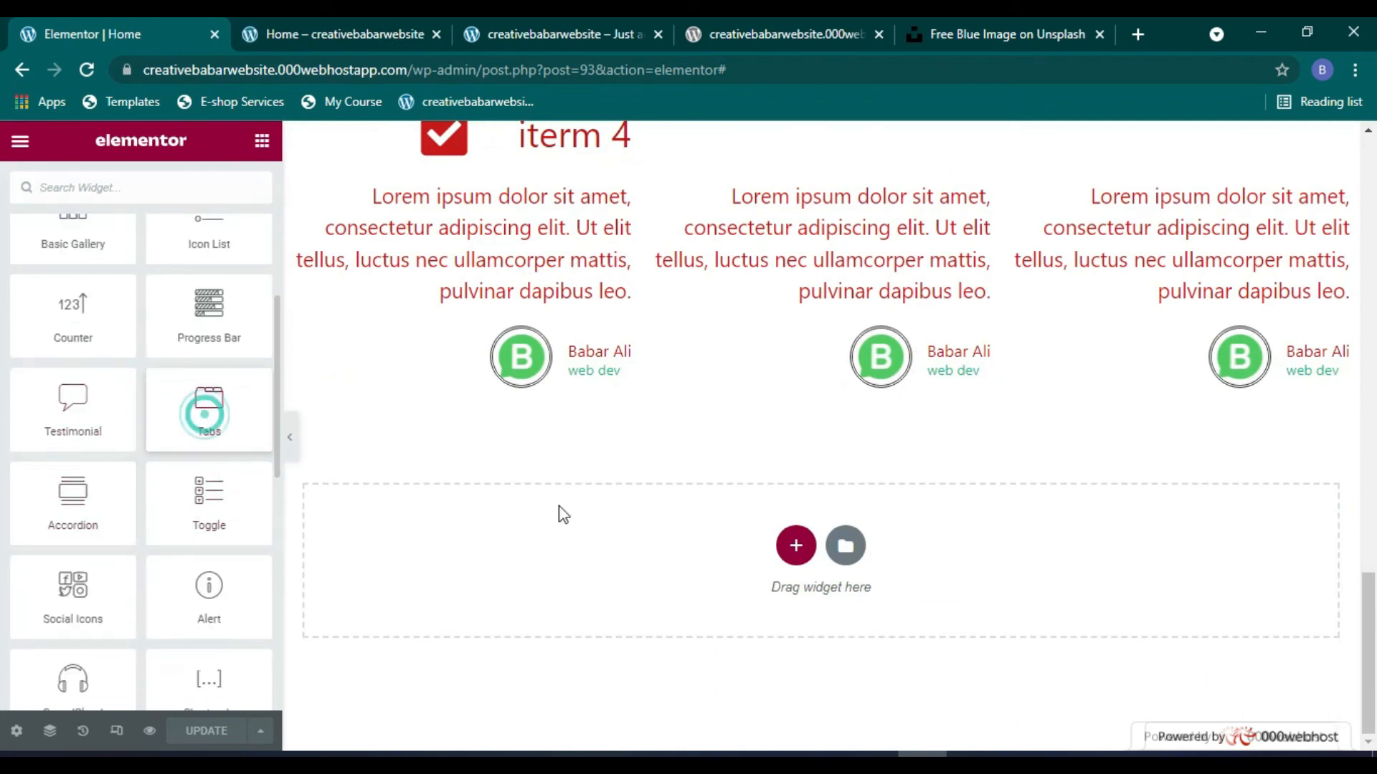
{"action": "left_click", "coordinate": [796, 546]}
{"action": "left_click", "coordinate": [689, 613]}
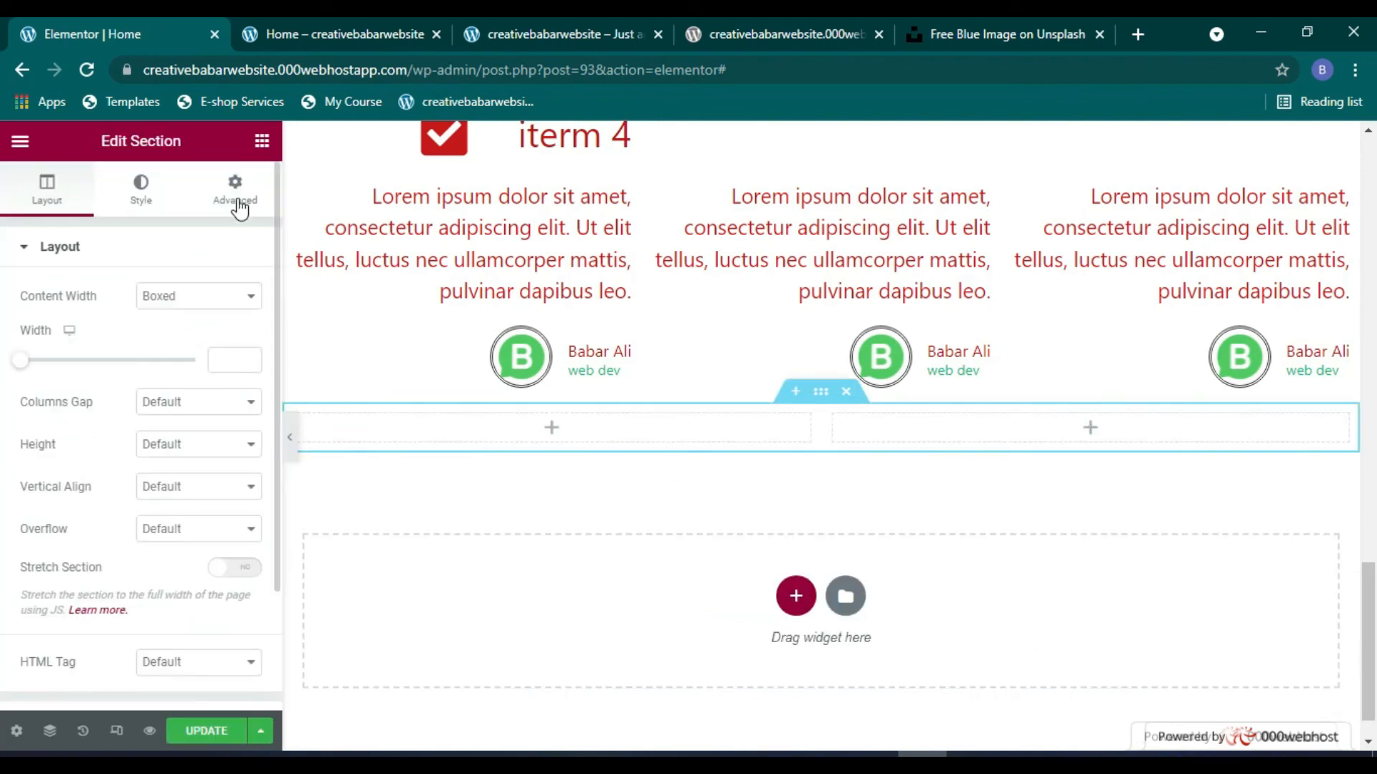
Step: Drag a Tabs widget into the new section's left column
{"action": "left_click", "coordinate": [261, 142]}
{"action": "scroll", "coordinate": [227, 528], "scroll_direction": "down", "scroll_amount": 5}
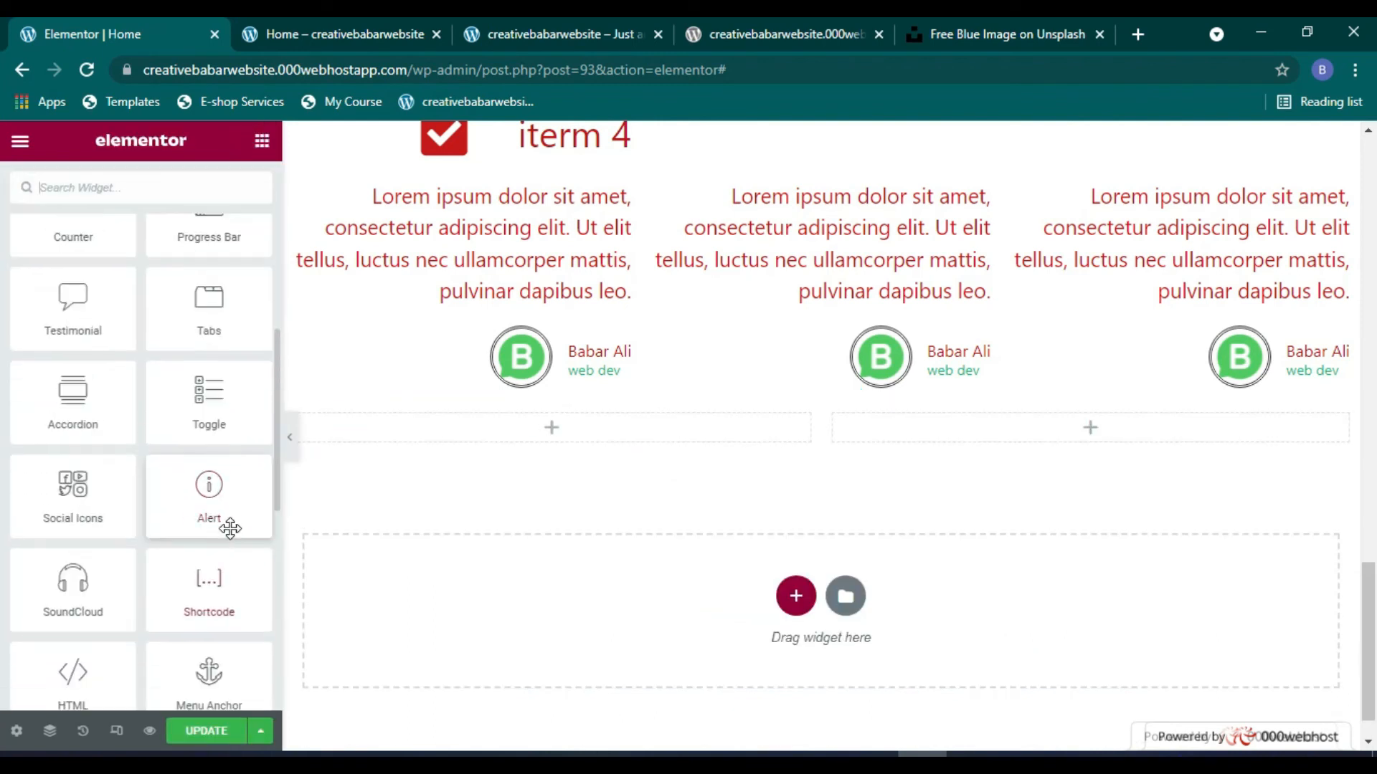
{"action": "left_click_drag", "start_coordinate": [212, 337], "coordinate": [358, 400]}
{"action": "left_click_drag", "start_coordinate": [521, 431], "coordinate": [522, 438]}
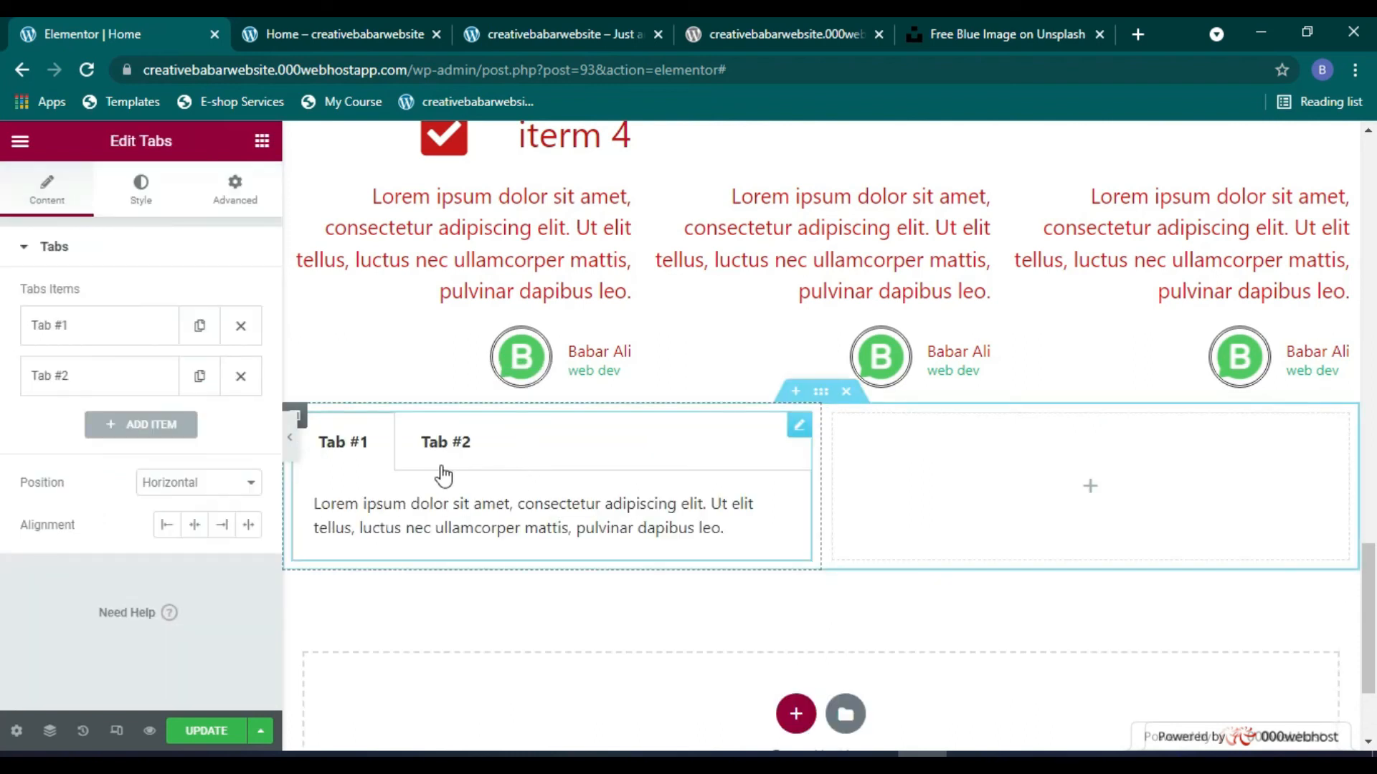
Step: Prefix the first tab's content text with 12
{"action": "left_click", "coordinate": [414, 452]}
{"action": "left_click", "coordinate": [351, 451]}
{"action": "left_click", "coordinate": [451, 445]}
{"action": "left_click", "coordinate": [365, 459]}
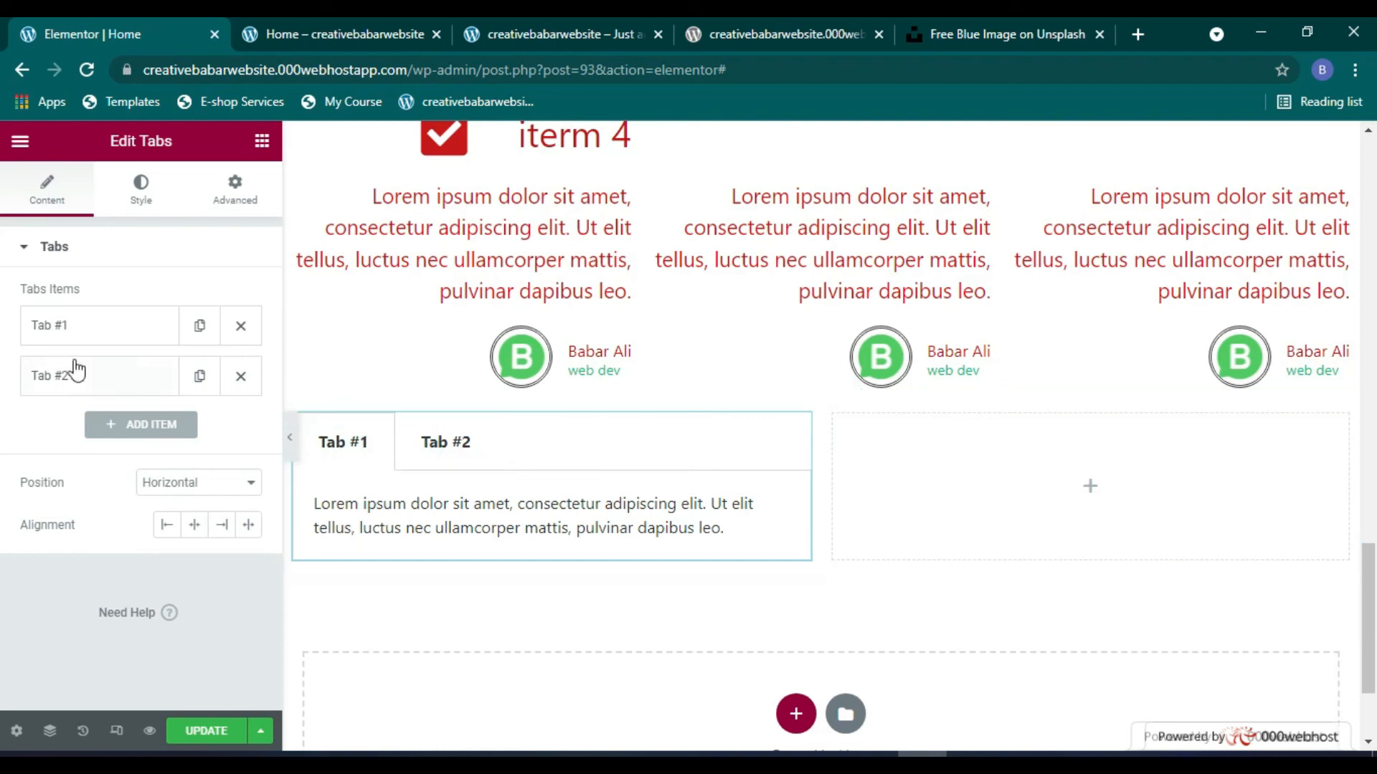
{"action": "left_click", "coordinate": [86, 337]}
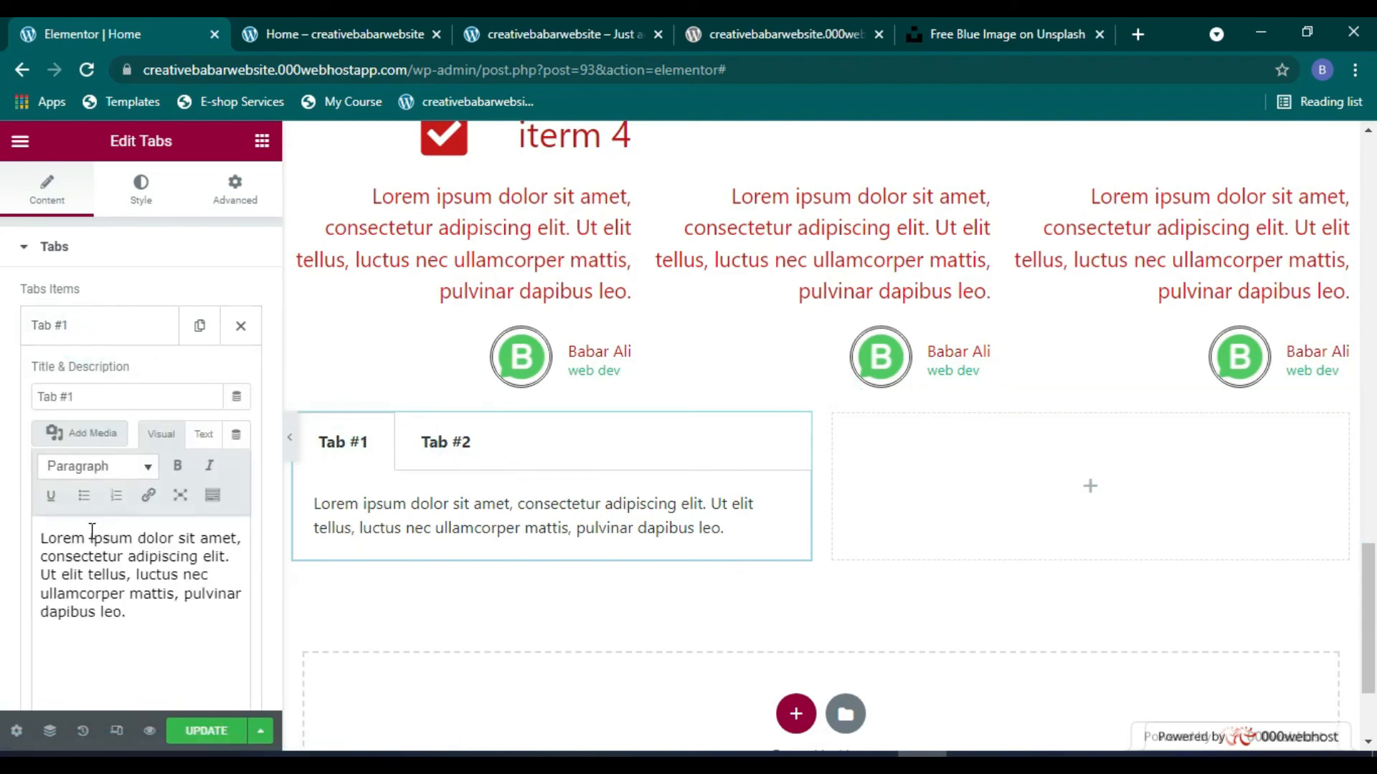
{"action": "left_click", "coordinate": [39, 538]}
{"action": "type", "text": "2"}
{"action": "left_click", "coordinate": [106, 316]}
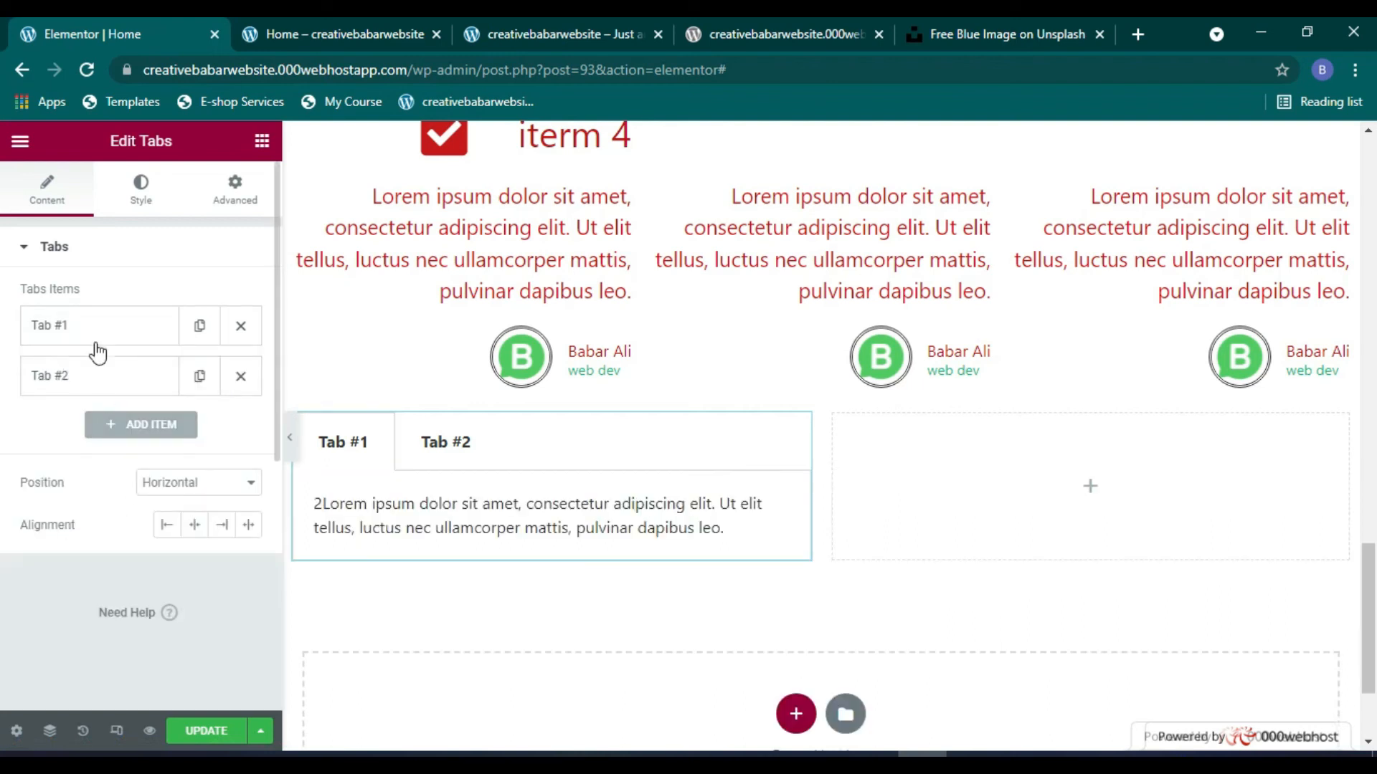
{"action": "left_click", "coordinate": [103, 321]}
{"action": "left_click", "coordinate": [100, 324]}
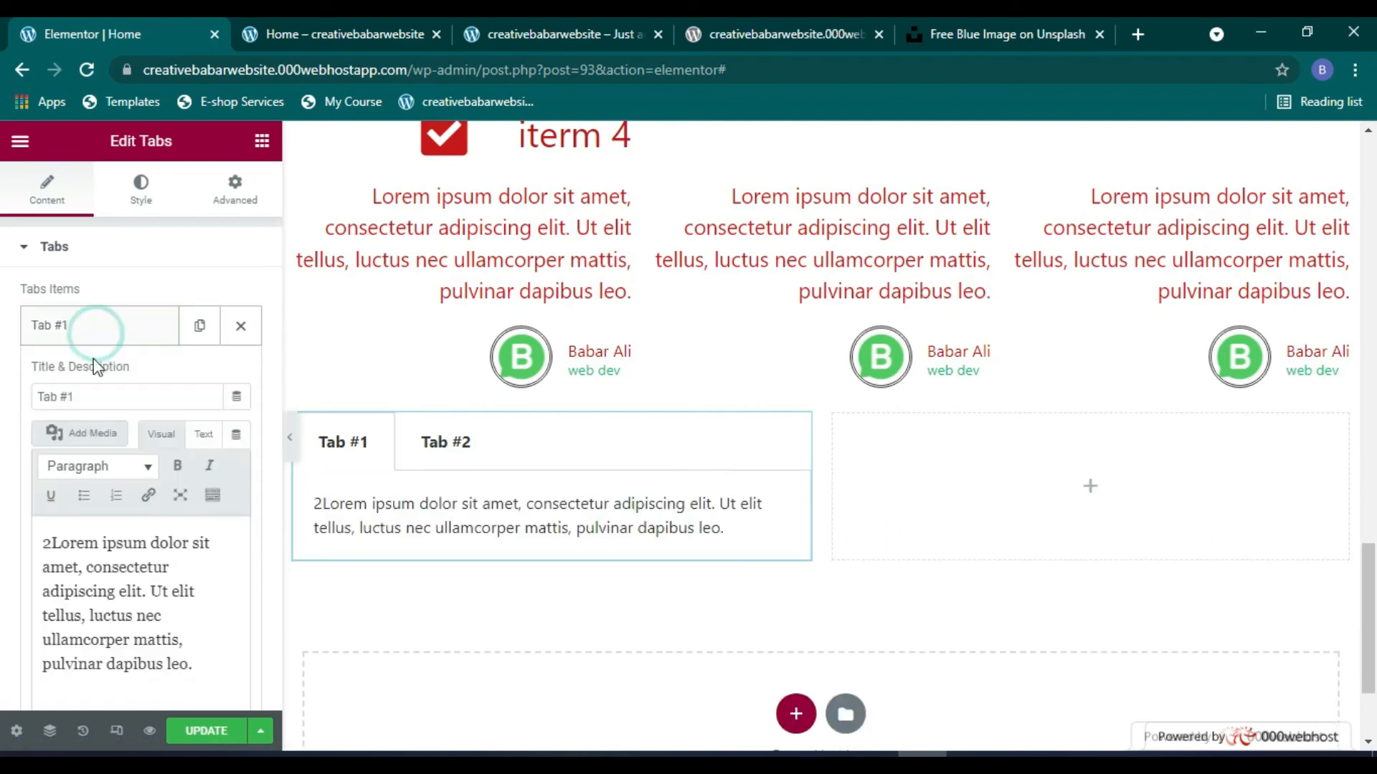
{"action": "left_click", "coordinate": [51, 547]}
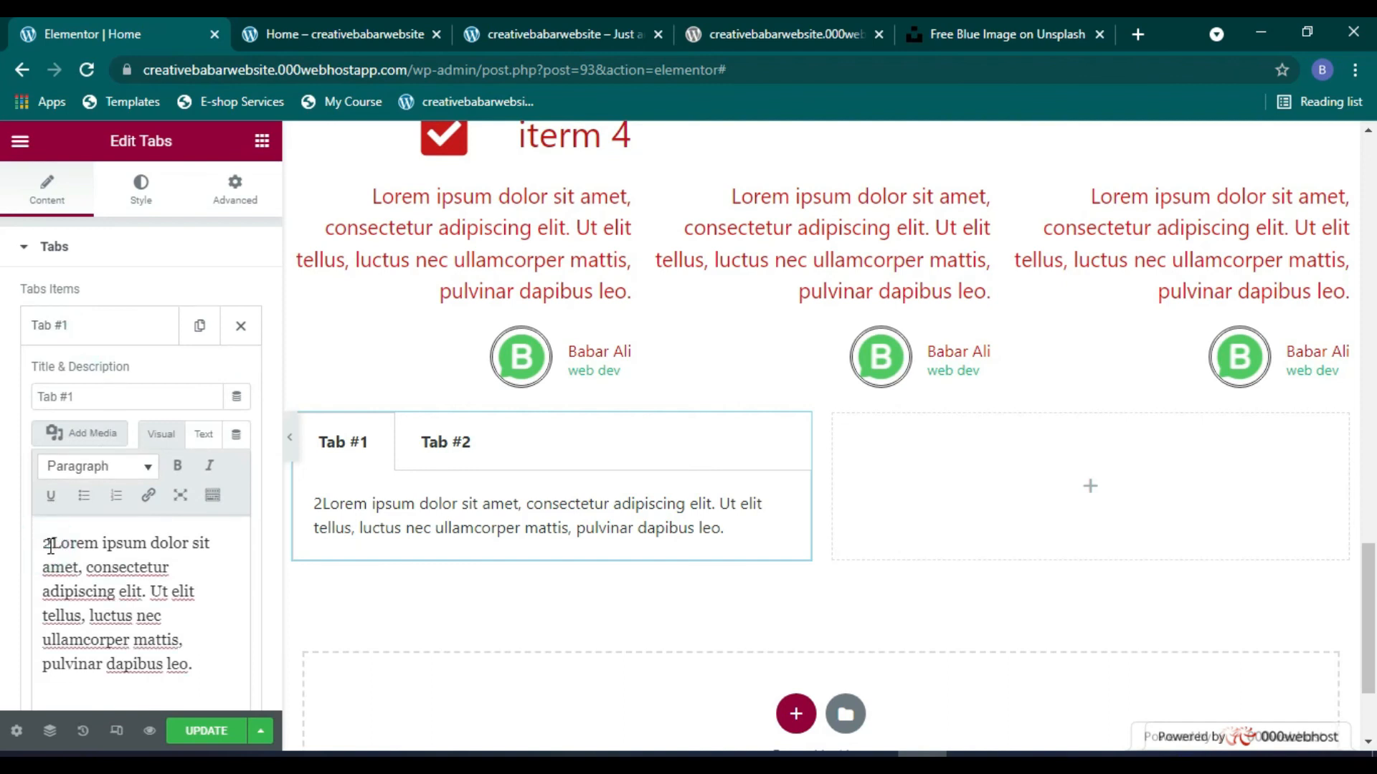
{"action": "type", "text": "1"}
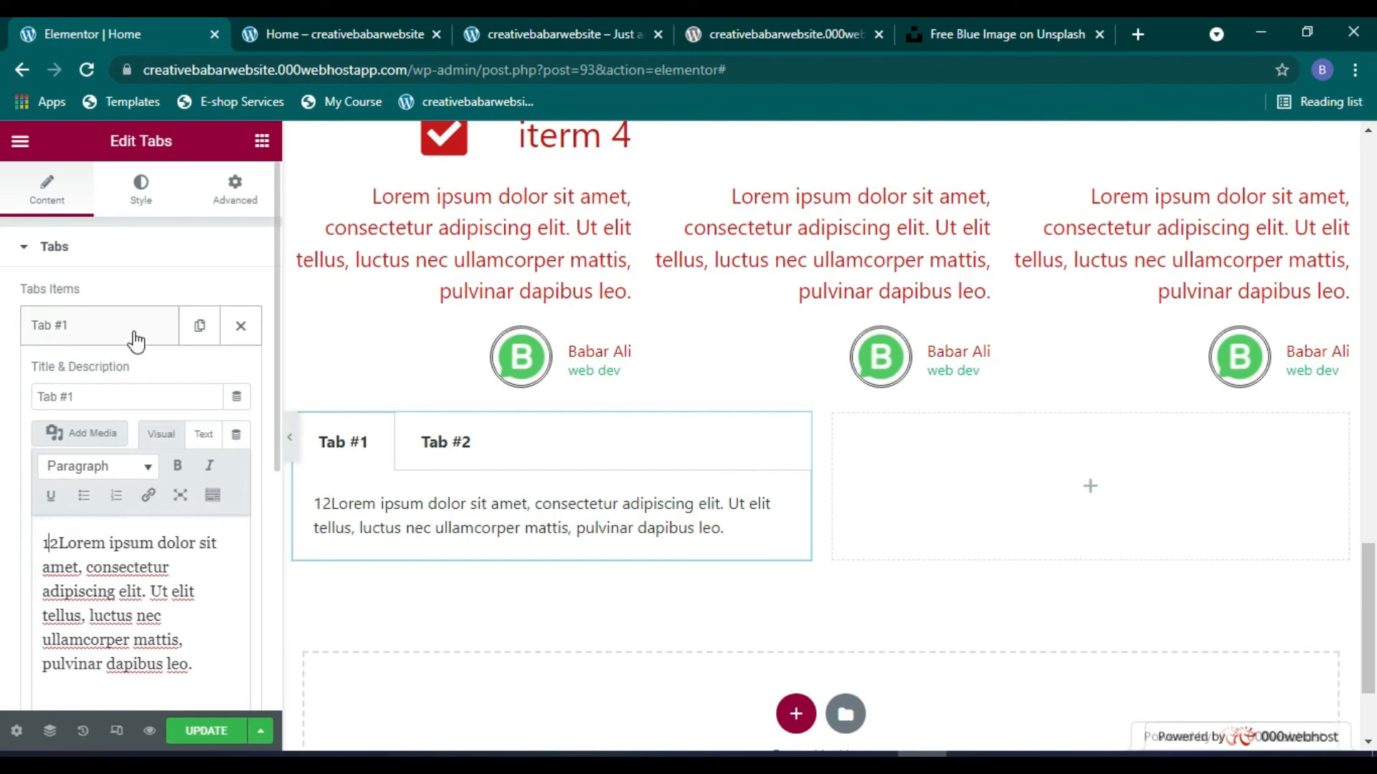
{"action": "left_click", "coordinate": [135, 334]}
Step: Prefix the second tab's content text with 2222222
{"action": "left_click", "coordinate": [98, 373]}
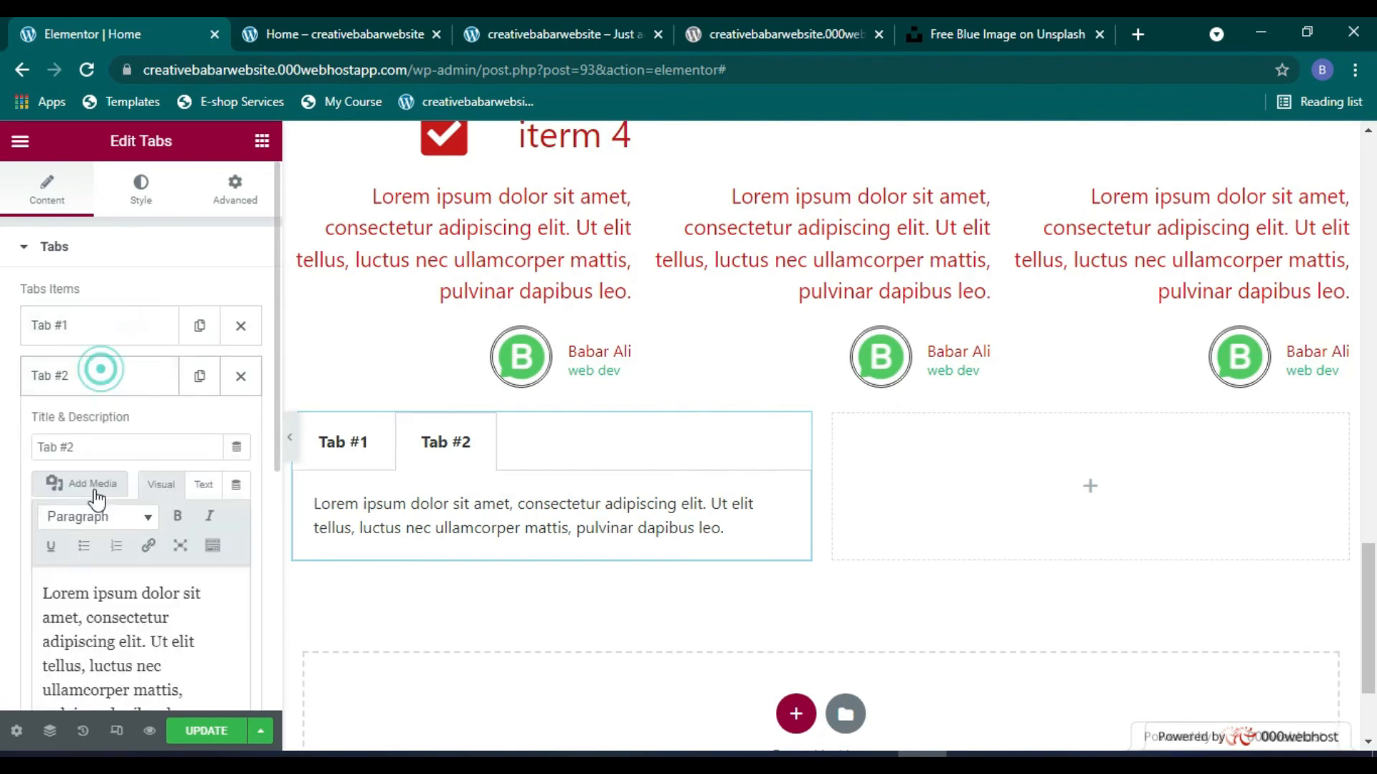
{"action": "left_click", "coordinate": [45, 598]}
{"action": "type", "text": "2222222"}
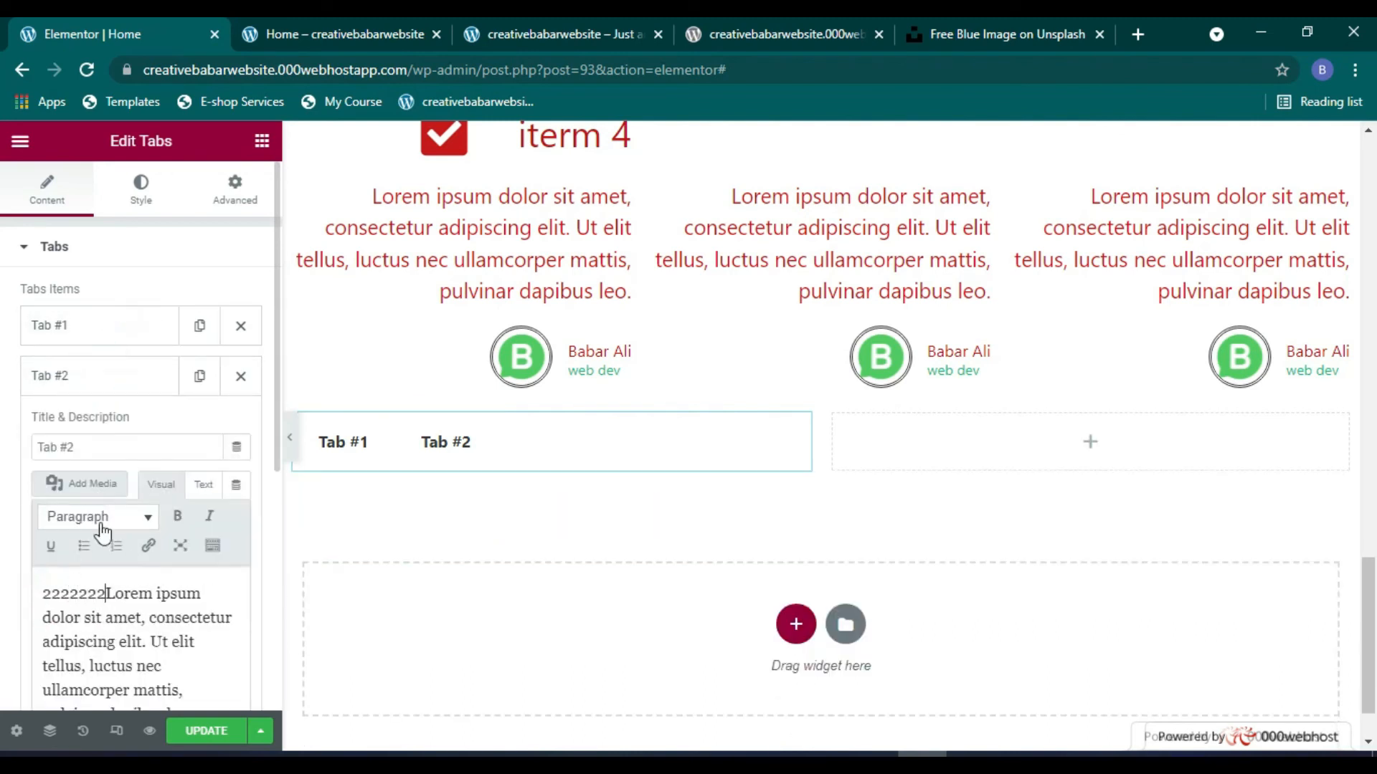
{"action": "left_click", "coordinate": [120, 376]}
Step: Add a third tab with its content prefixed 3333333 and preview all three tabs
{"action": "left_click", "coordinate": [143, 424]}
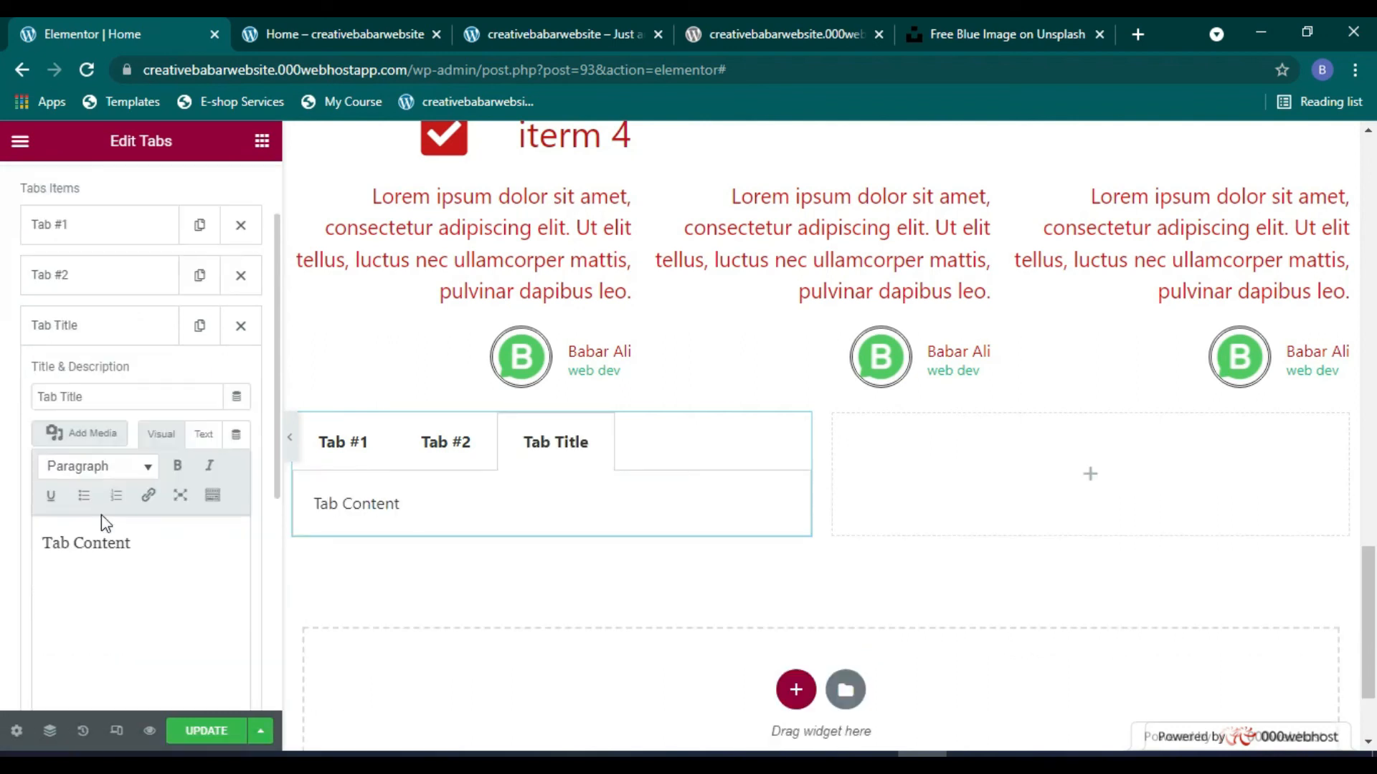
{"action": "left_click", "coordinate": [48, 547]}
{"action": "type", "text": "3333333"}
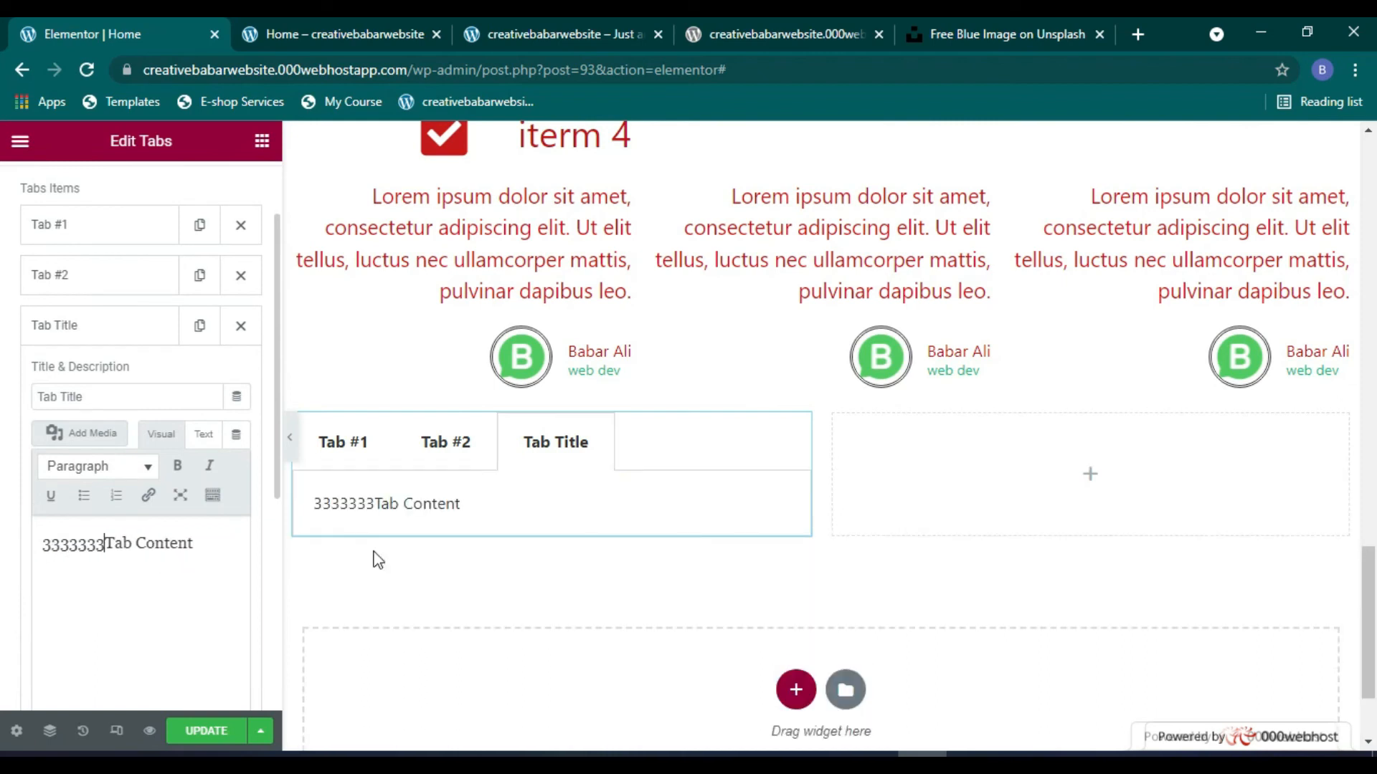
{"action": "left_click", "coordinate": [439, 450]}
{"action": "left_click", "coordinate": [531, 448]}
{"action": "left_click", "coordinate": [373, 446]}
{"action": "left_click", "coordinate": [455, 448]}
{"action": "left_click", "coordinate": [544, 445]}
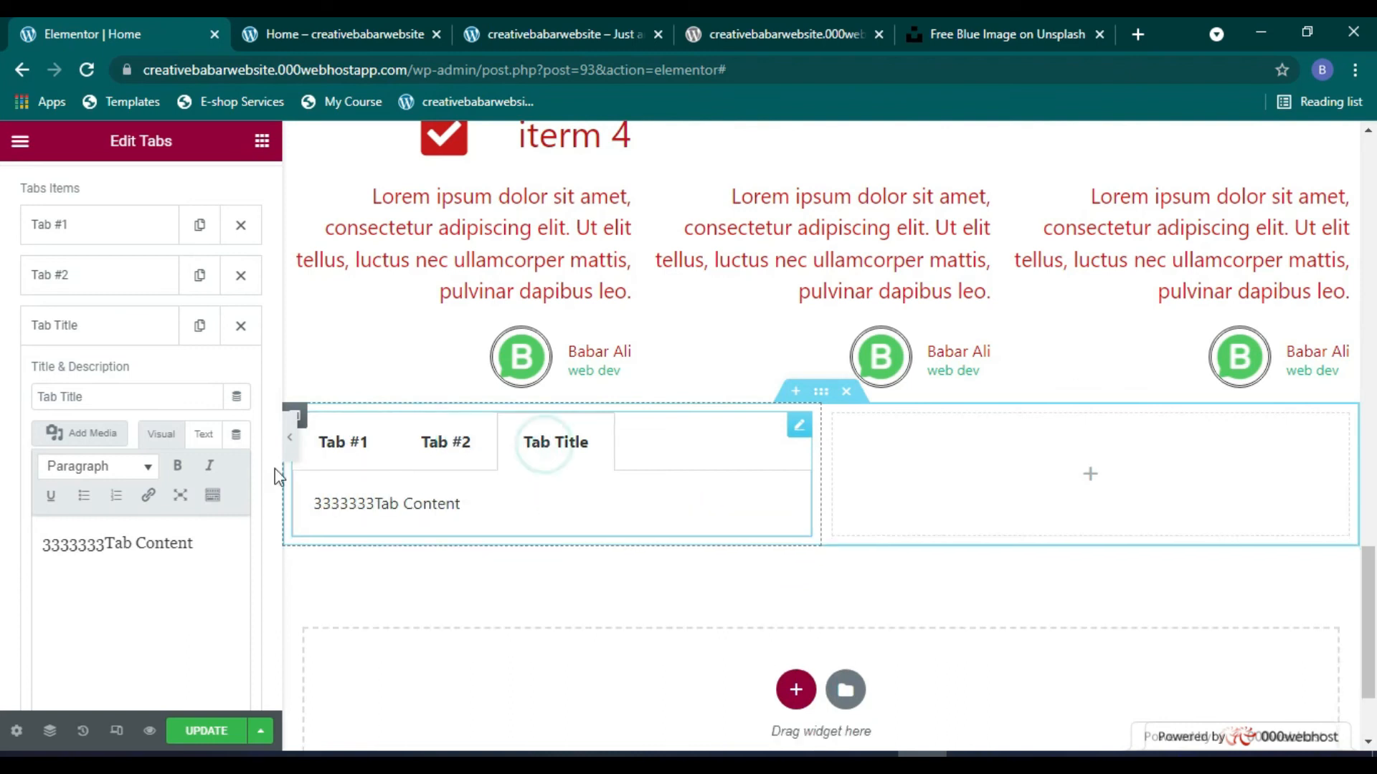
{"action": "left_click", "coordinate": [368, 450]}
{"action": "scroll", "coordinate": [173, 542], "scroll_direction": "down", "scroll_amount": 2}
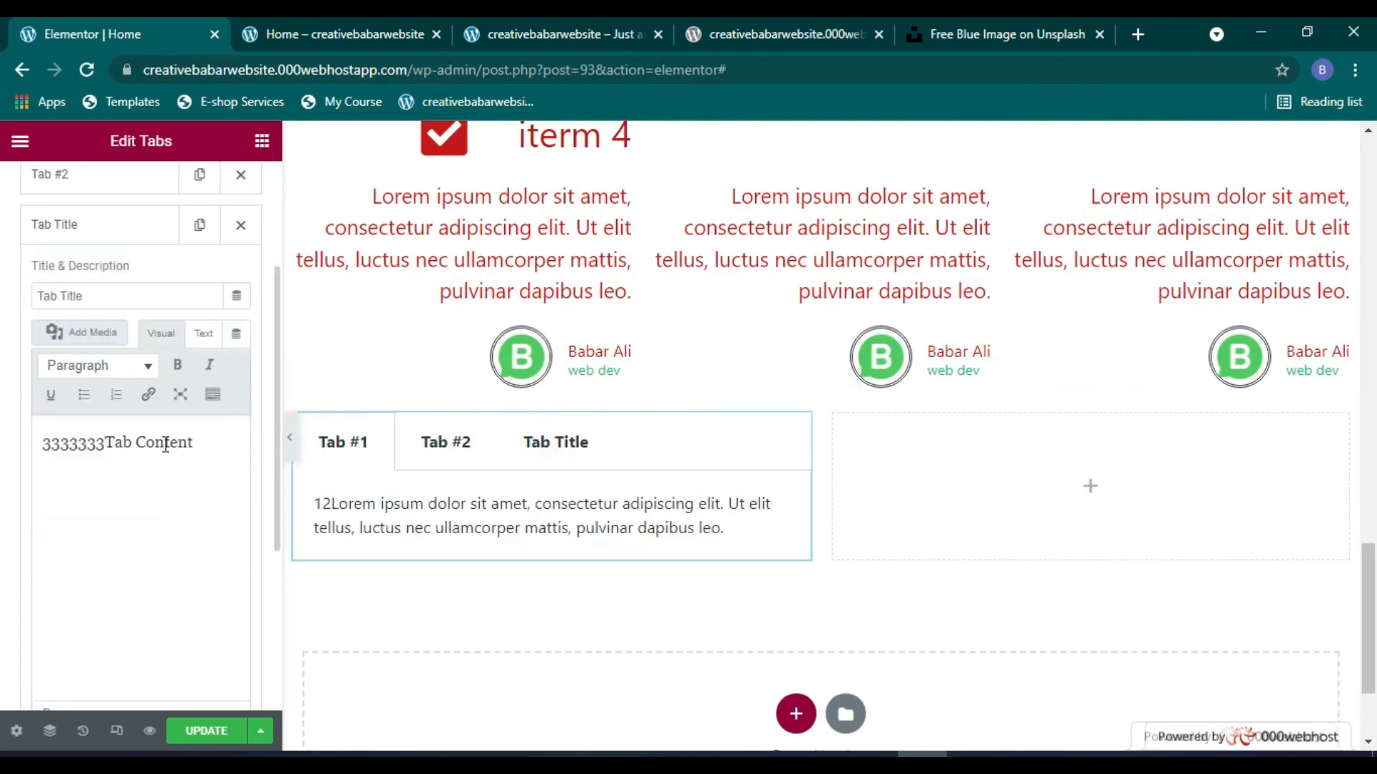
{"action": "scroll", "coordinate": [165, 445], "scroll_direction": "up", "scroll_amount": 3}
{"action": "left_click", "coordinate": [140, 209]}
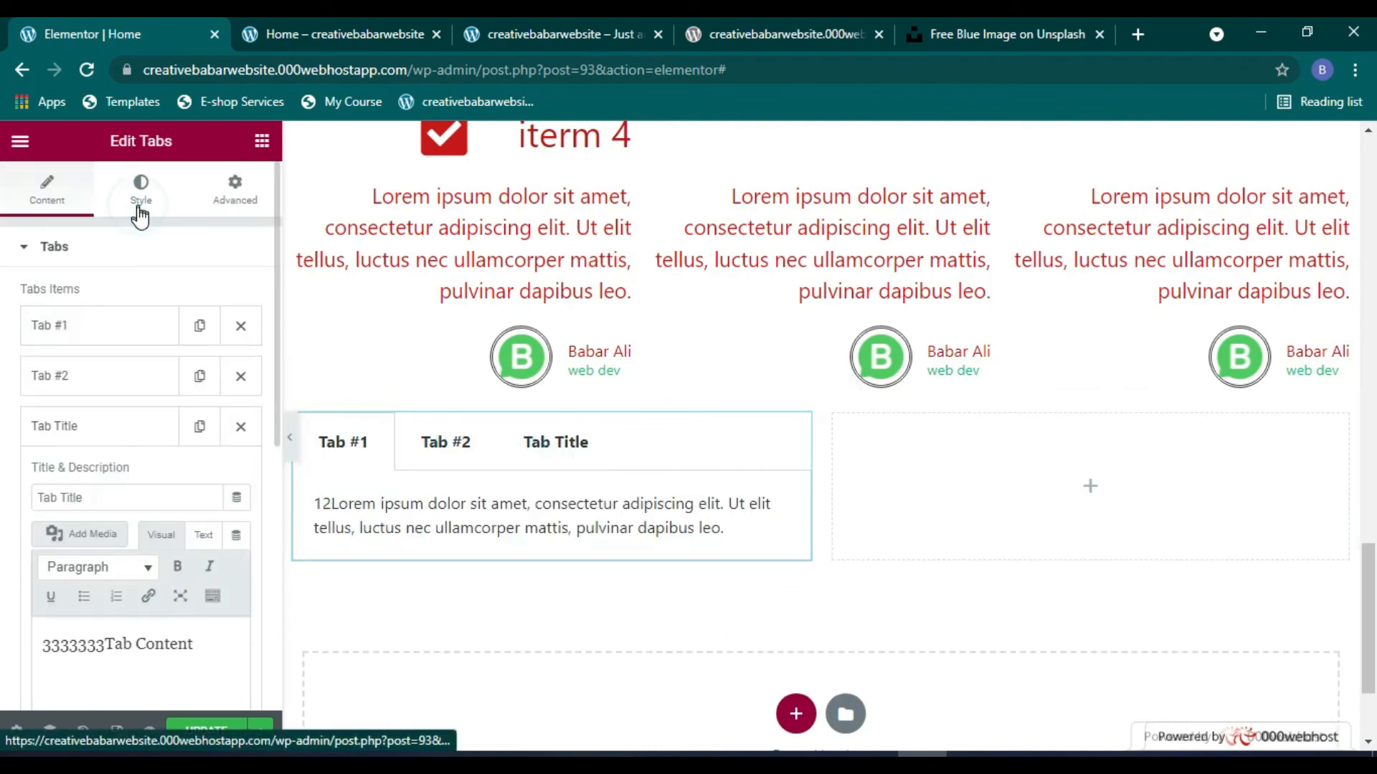
Step: Experiment with the tabs' border width, then reset it to the default
{"action": "mouse_move", "coordinate": [46, 324]}
{"action": "left_mouse_down"}
{"action": "mouse_move", "coordinate": [123, 331]}
{"action": "mouse_move", "coordinate": [25, 331]}
{"action": "mouse_move", "coordinate": [31, 320]}
{"action": "left_mouse_up"}
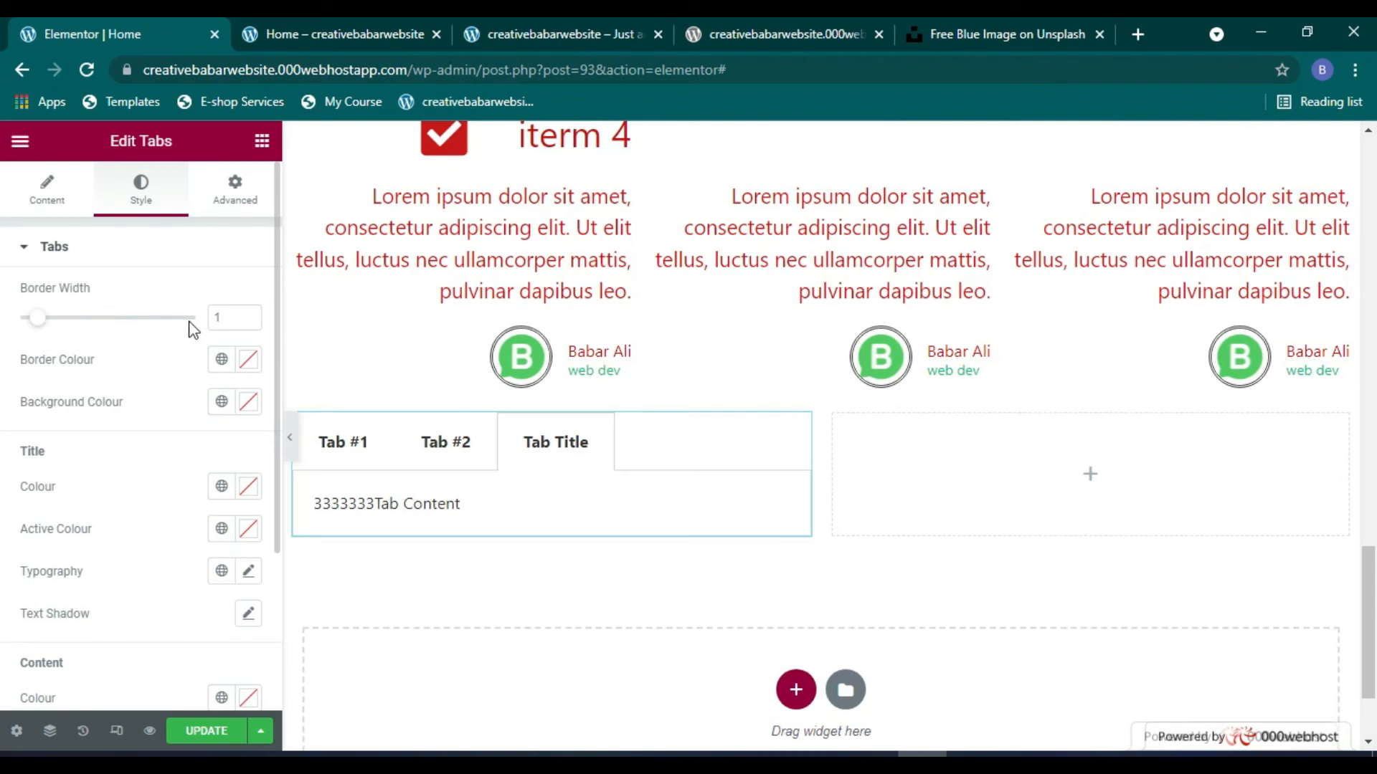
{"action": "left_click_drag", "start_coordinate": [223, 316], "coordinate": [208, 316]}
{"action": "key", "text": "BackSpace"}
{"action": "left_click", "coordinate": [220, 283]}
{"action": "left_click_drag", "start_coordinate": [36, 319], "coordinate": [23, 319]}
{"action": "left_click", "coordinate": [234, 323]}
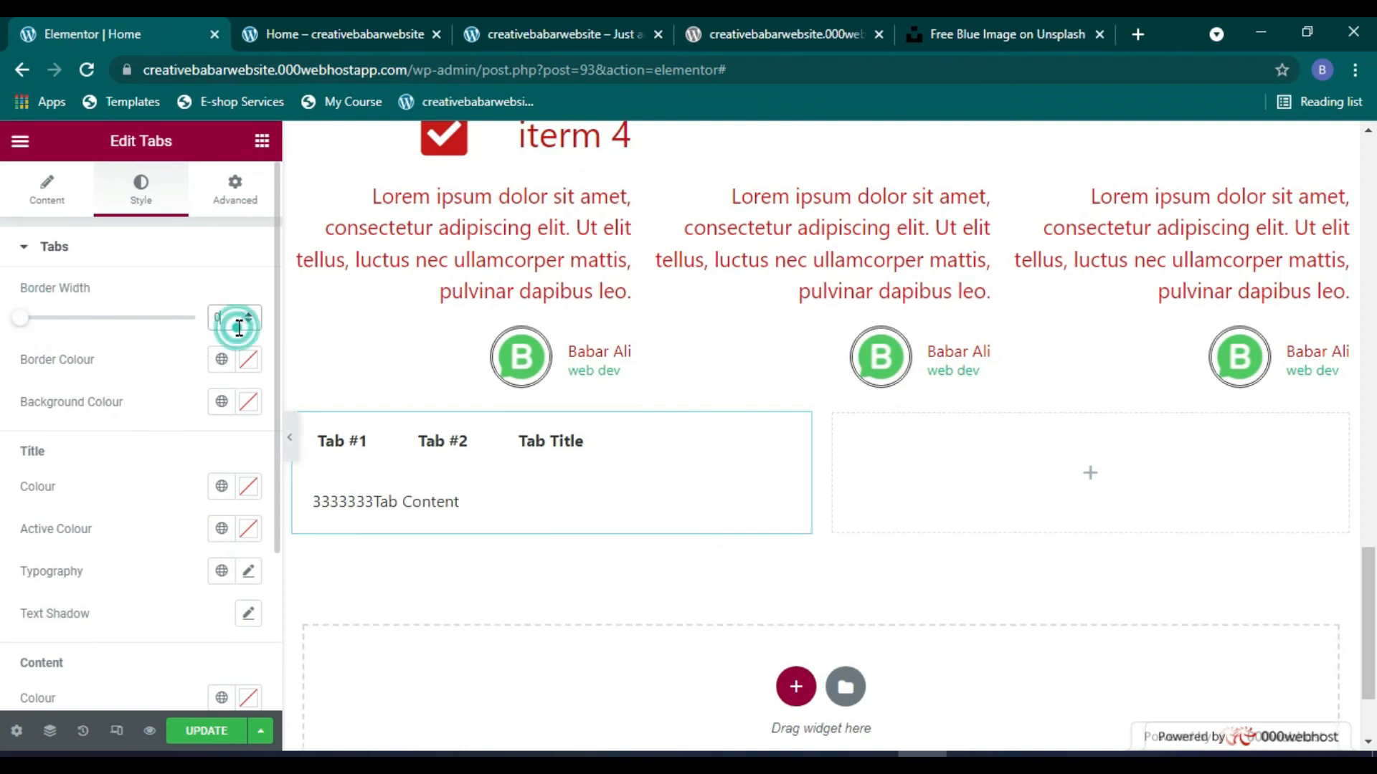
{"action": "key", "text": "BackSpace"}
{"action": "left_click", "coordinate": [220, 284]}
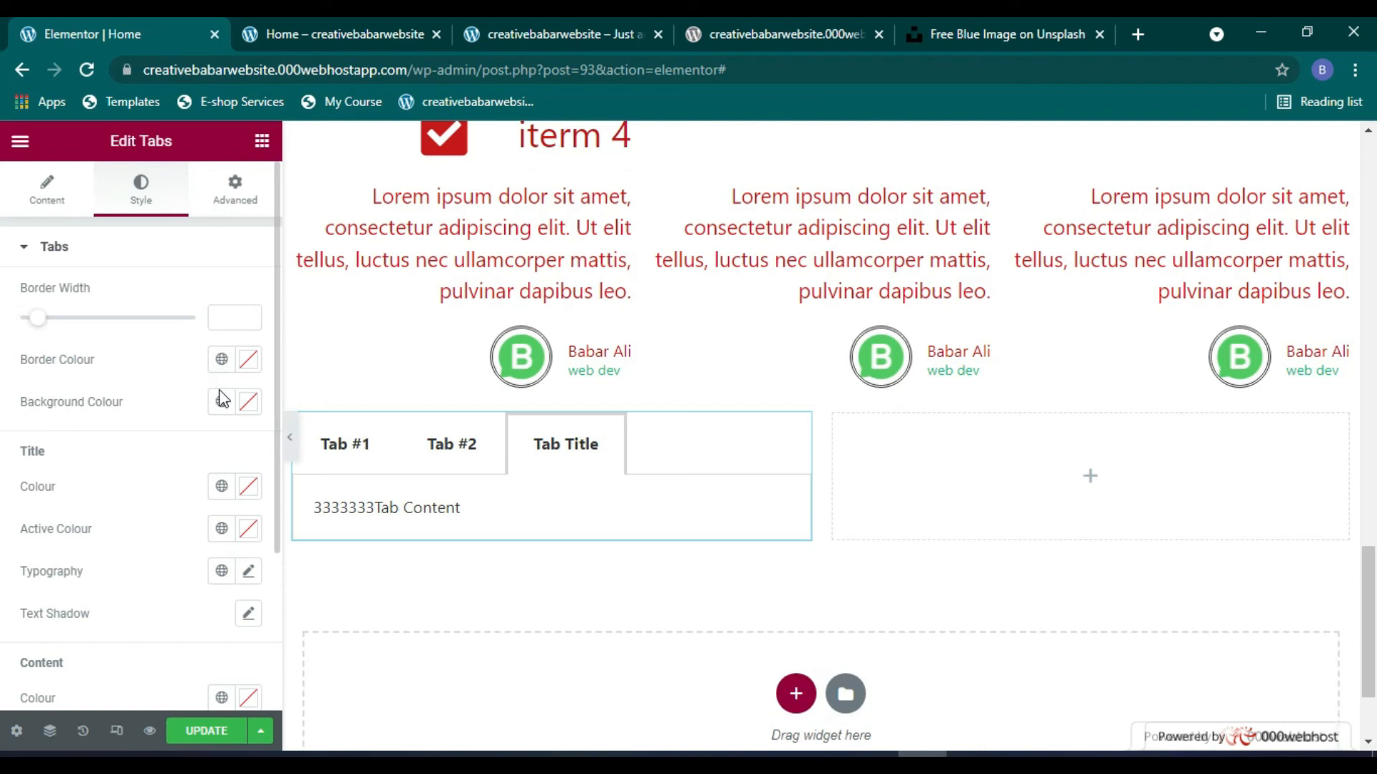
Step: Set both the tabs' border colour and background colour to black (#000000)
{"action": "left_click", "coordinate": [248, 359]}
{"action": "left_click", "coordinate": [345, 462]}
{"action": "left_click_drag", "start_coordinate": [349, 497], "coordinate": [262, 460]}
{"action": "left_click", "coordinate": [255, 370]}
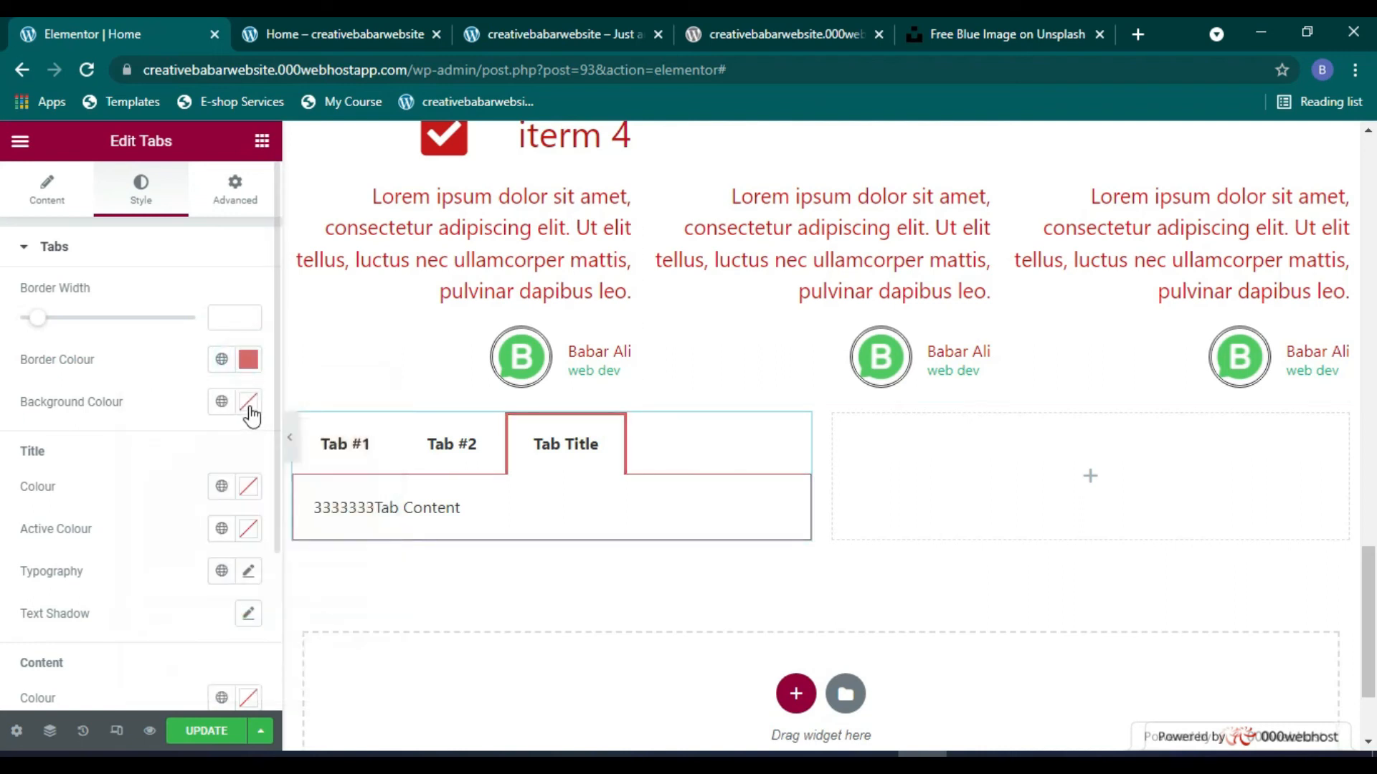
{"action": "left_click", "coordinate": [248, 401]}
{"action": "mouse_move", "coordinate": [298, 572]}
{"action": "left_mouse_down"}
{"action": "mouse_move", "coordinate": [300, 525]}
{"action": "mouse_move", "coordinate": [325, 601]}
{"action": "mouse_move", "coordinate": [366, 658]}
{"action": "left_mouse_up"}
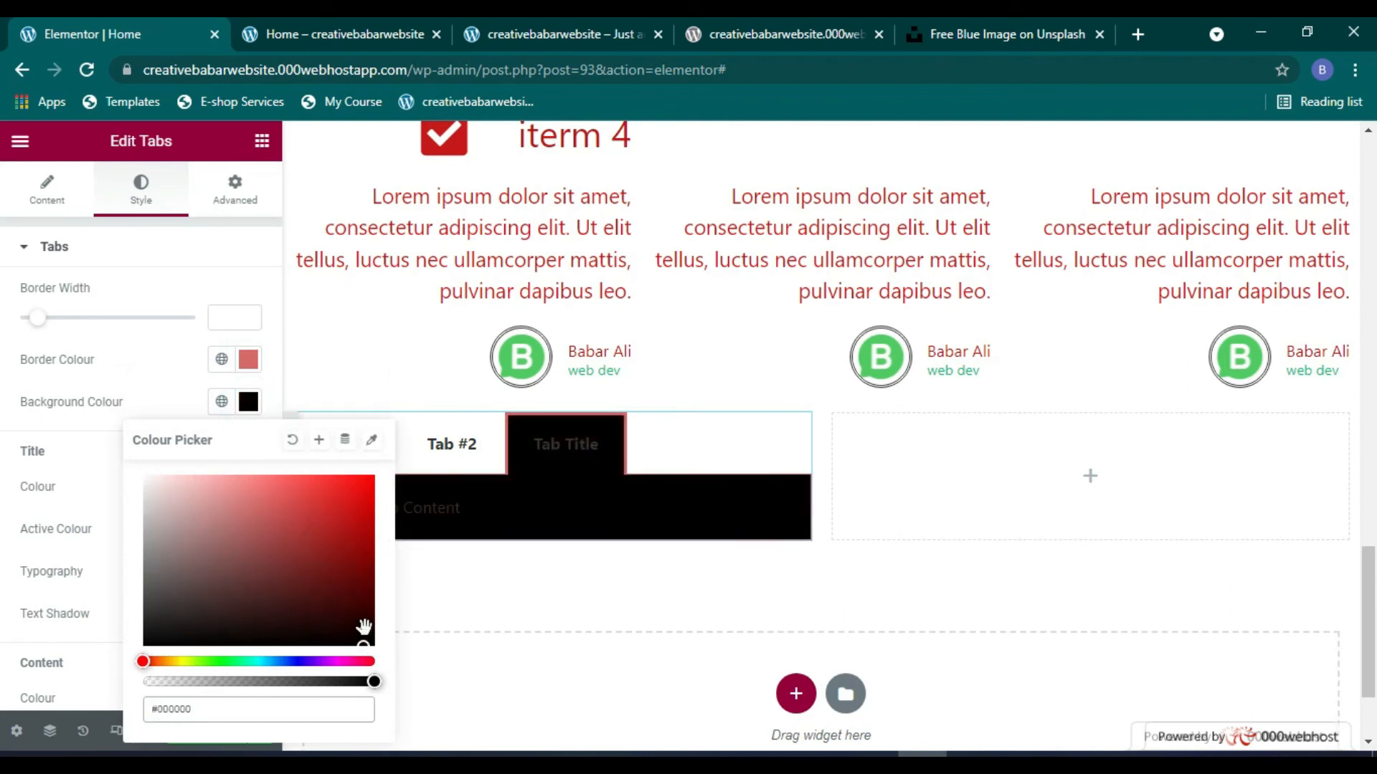
{"action": "left_click", "coordinate": [248, 359]}
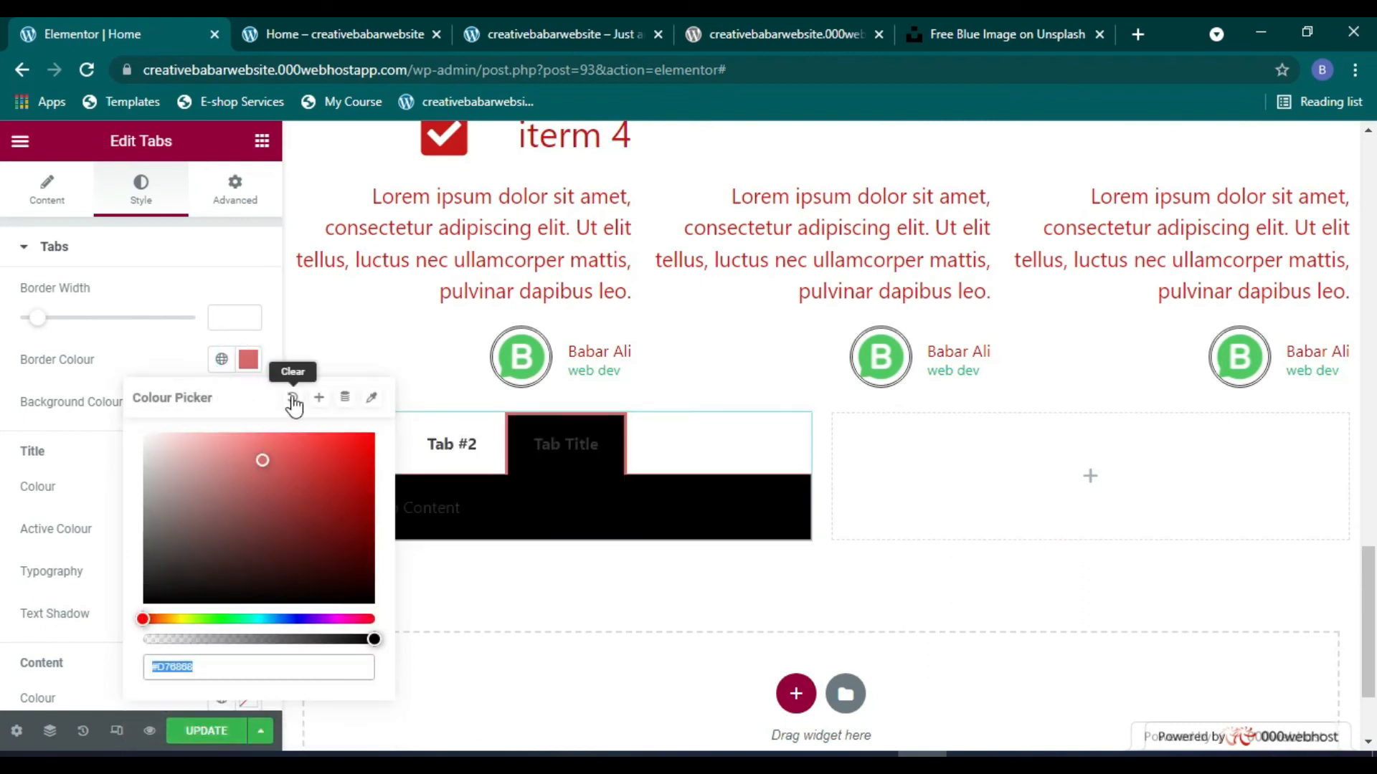
{"action": "mouse_move", "coordinate": [230, 534]}
{"action": "left_mouse_down"}
{"action": "mouse_move", "coordinate": [203, 562]}
{"action": "mouse_move", "coordinate": [210, 611]}
{"action": "left_mouse_up"}
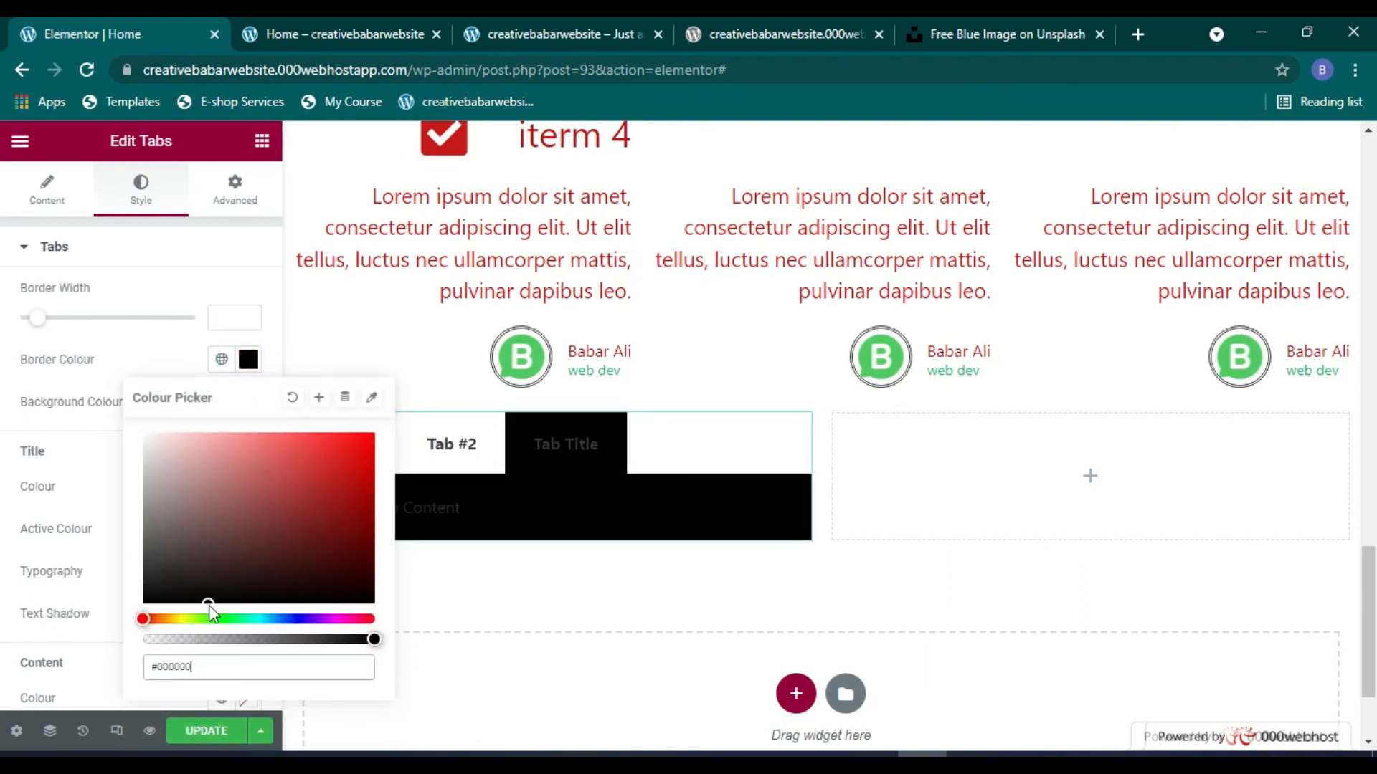
{"action": "left_click", "coordinate": [248, 360]}
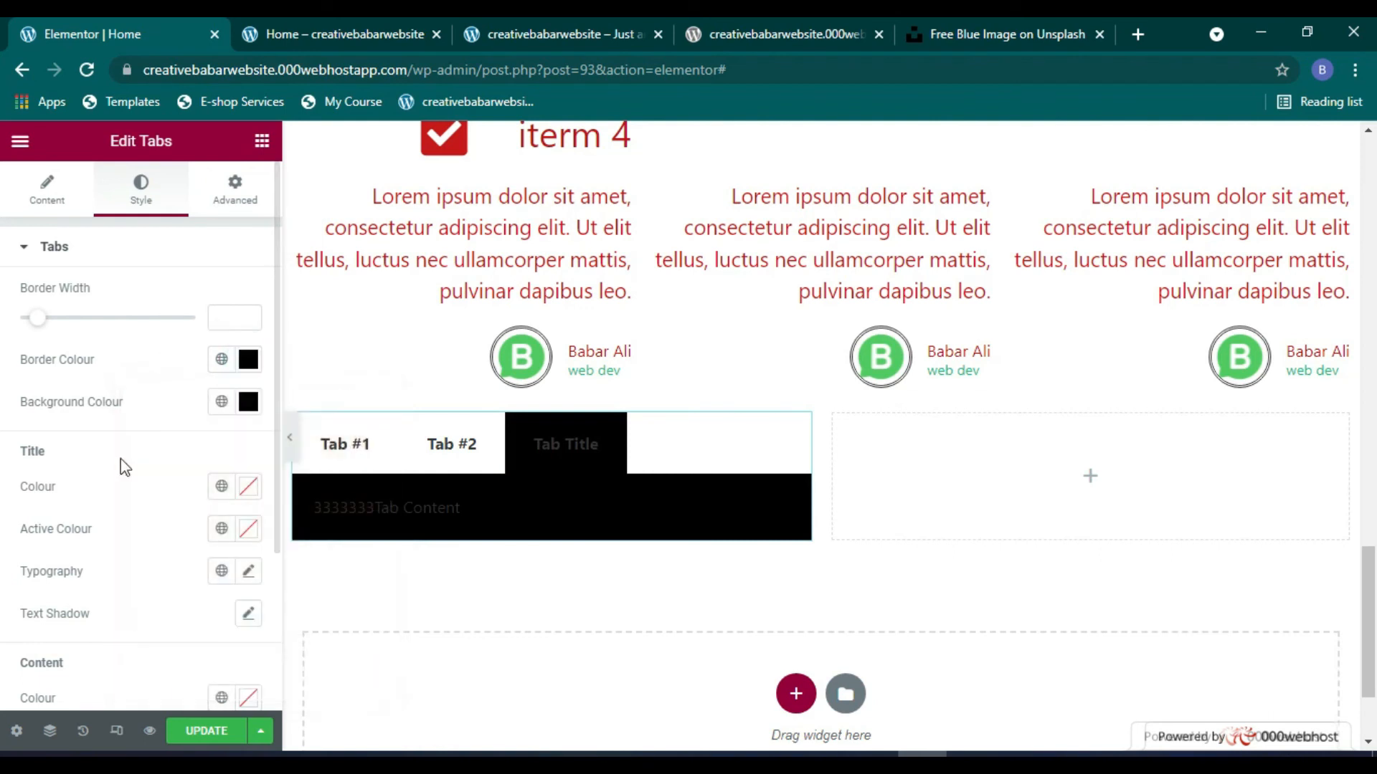
Step: Set the tab title colour to near-black and the active title to bright green #05DC47, previewing Tab #2
{"action": "left_click", "coordinate": [248, 487]}
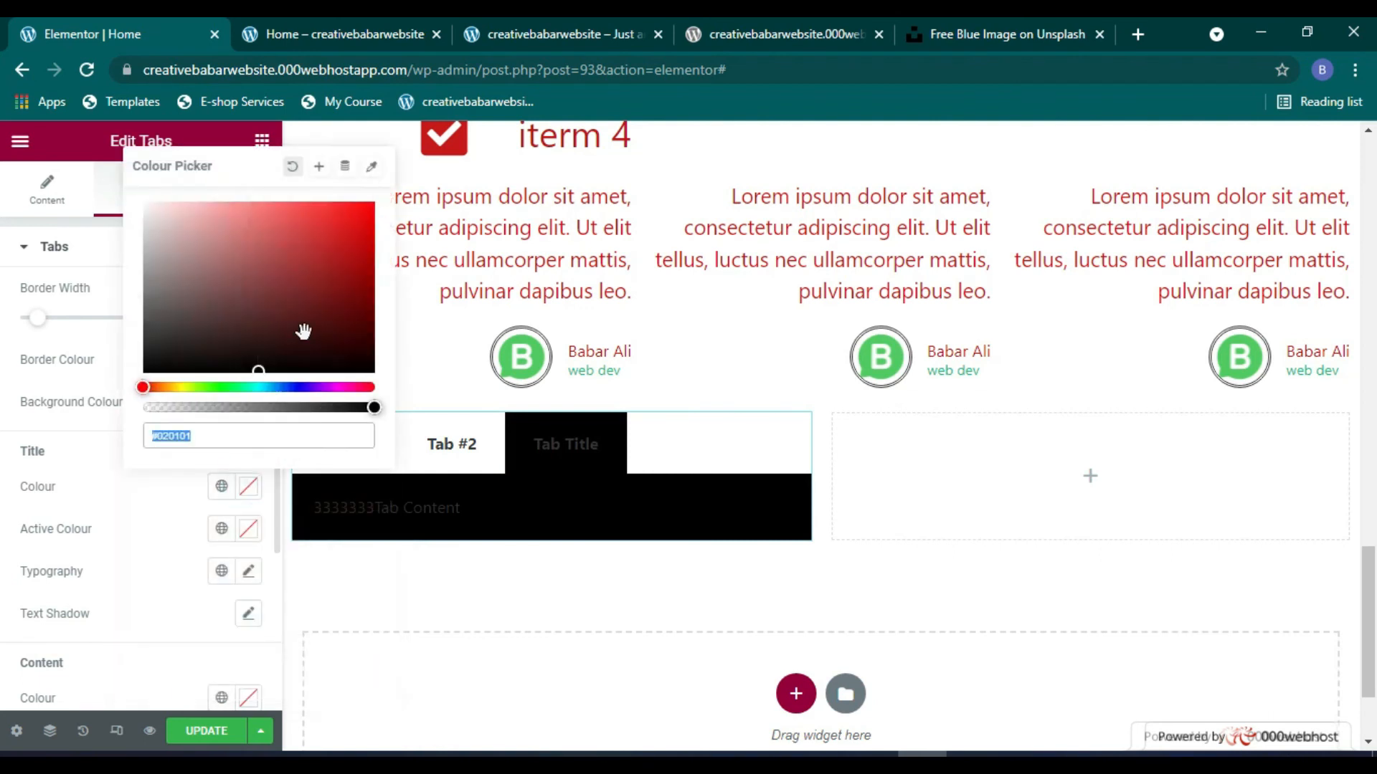
{"action": "left_click_drag", "start_coordinate": [302, 315], "coordinate": [130, 199]}
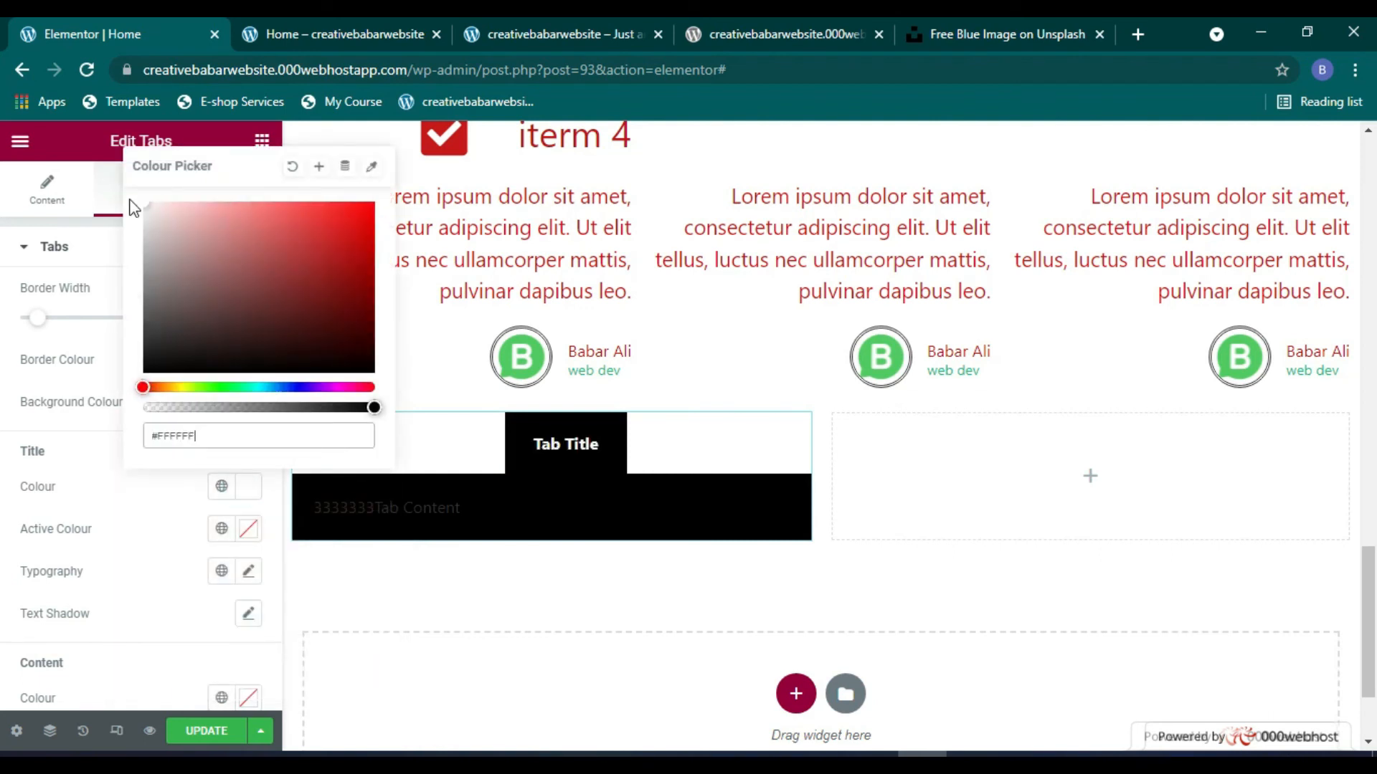
{"action": "left_click", "coordinate": [245, 534]}
{"action": "left_click_drag", "start_coordinate": [216, 430], "coordinate": [369, 267]}
{"action": "left_click", "coordinate": [556, 453]}
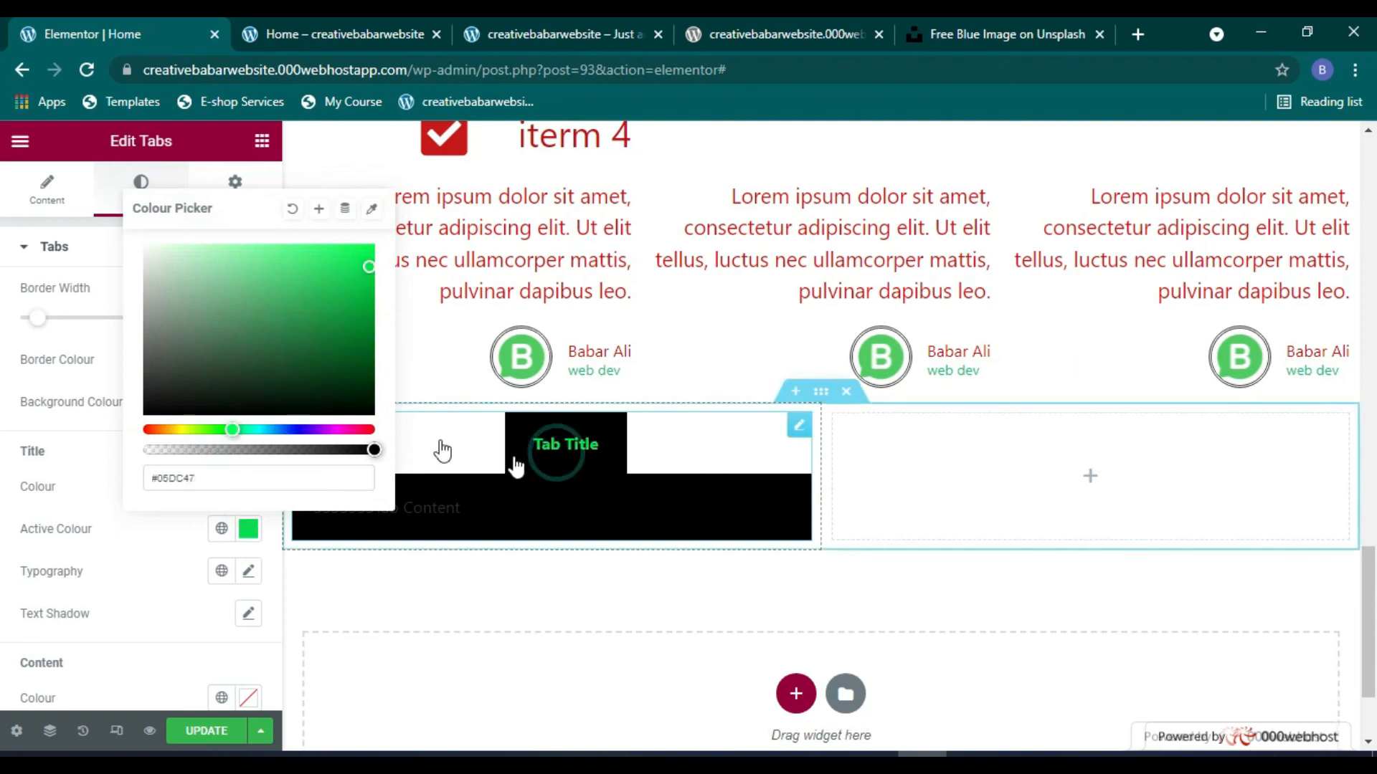
{"action": "left_click", "coordinate": [249, 533]}
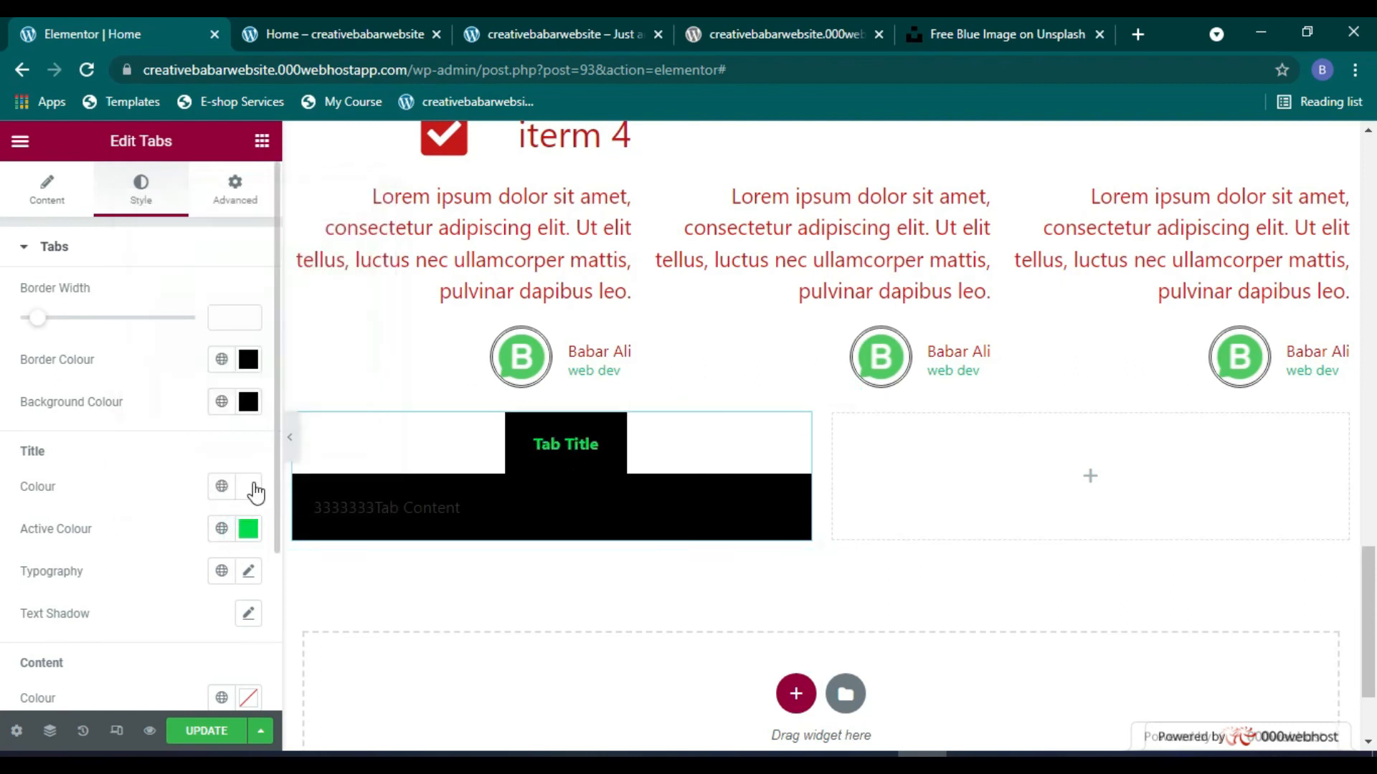
{"action": "left_click", "coordinate": [253, 488]}
{"action": "left_click_drag", "start_coordinate": [320, 258], "coordinate": [344, 296]}
{"action": "left_click", "coordinate": [246, 486]}
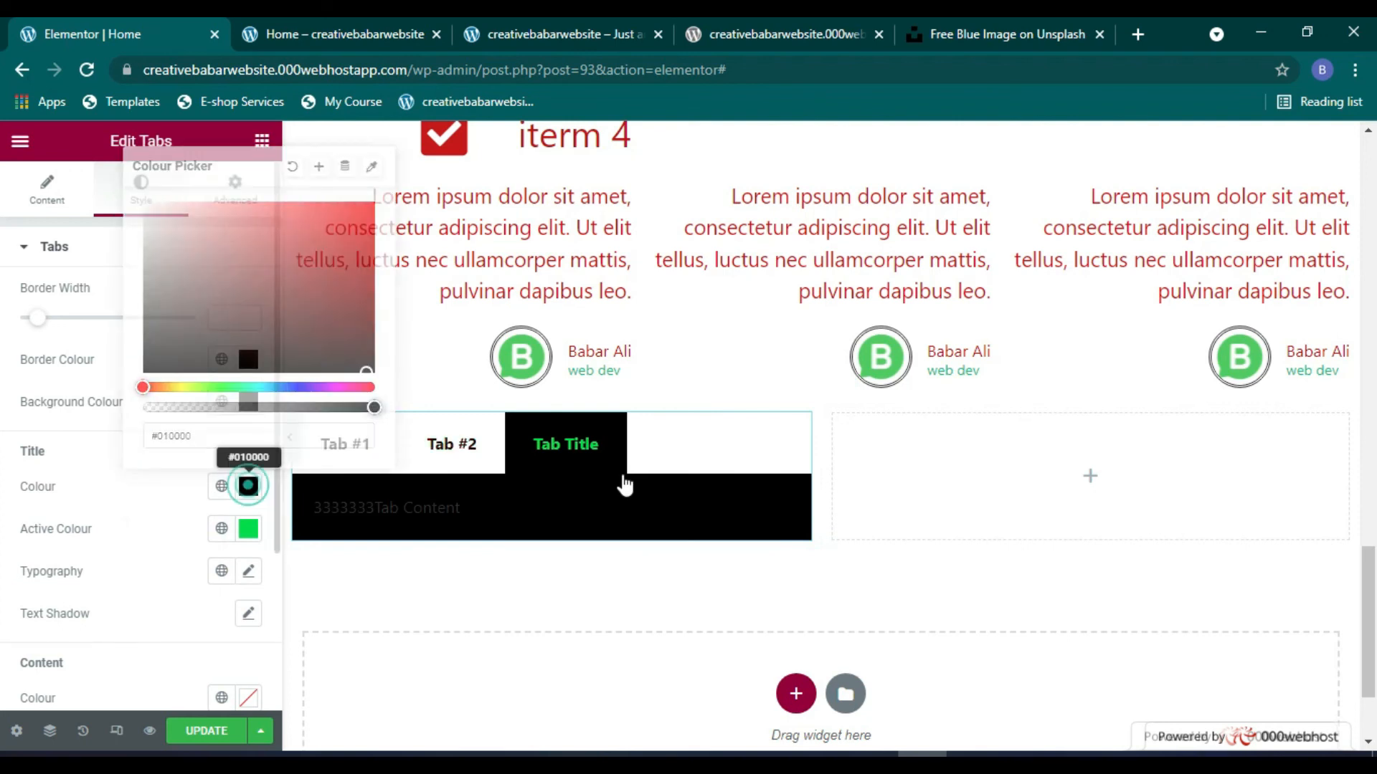
{"action": "left_click", "coordinate": [475, 452]}
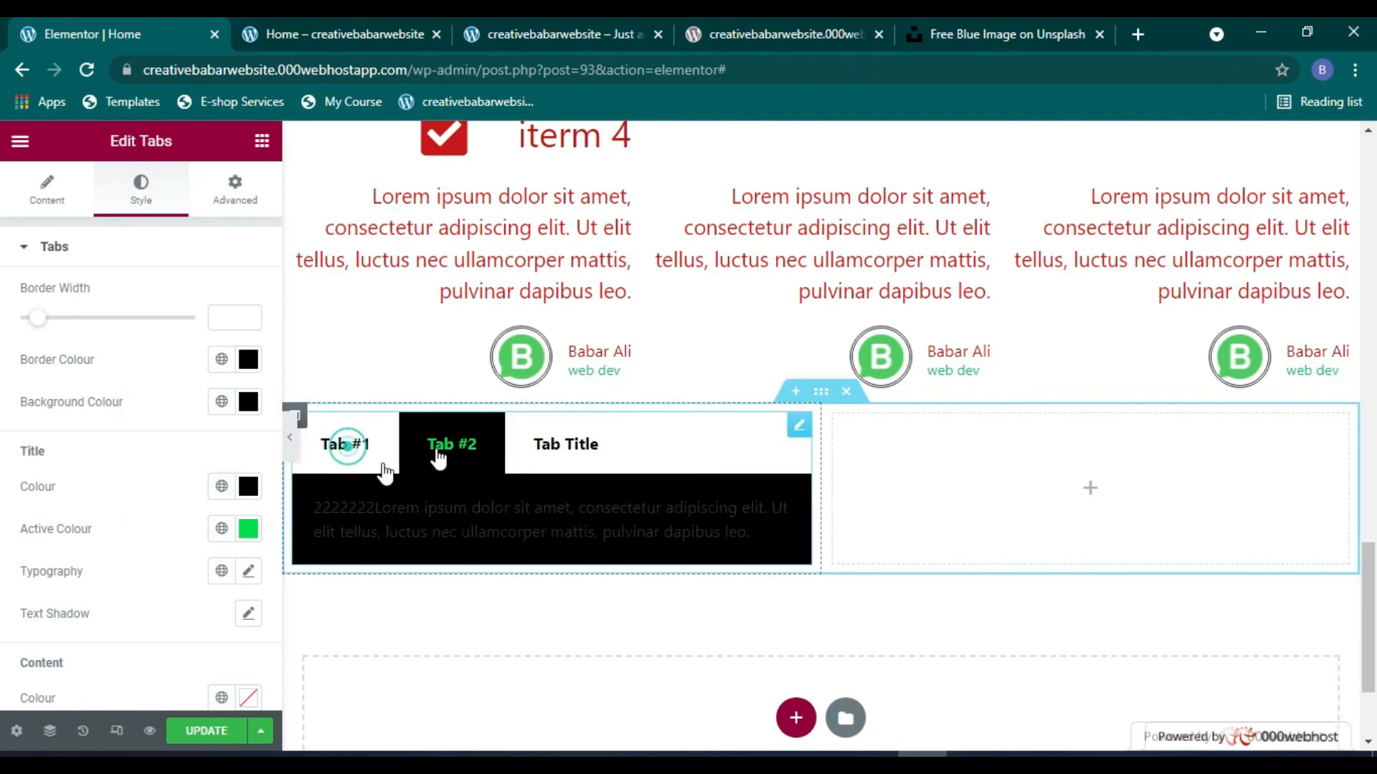
{"action": "left_click", "coordinate": [354, 450]}
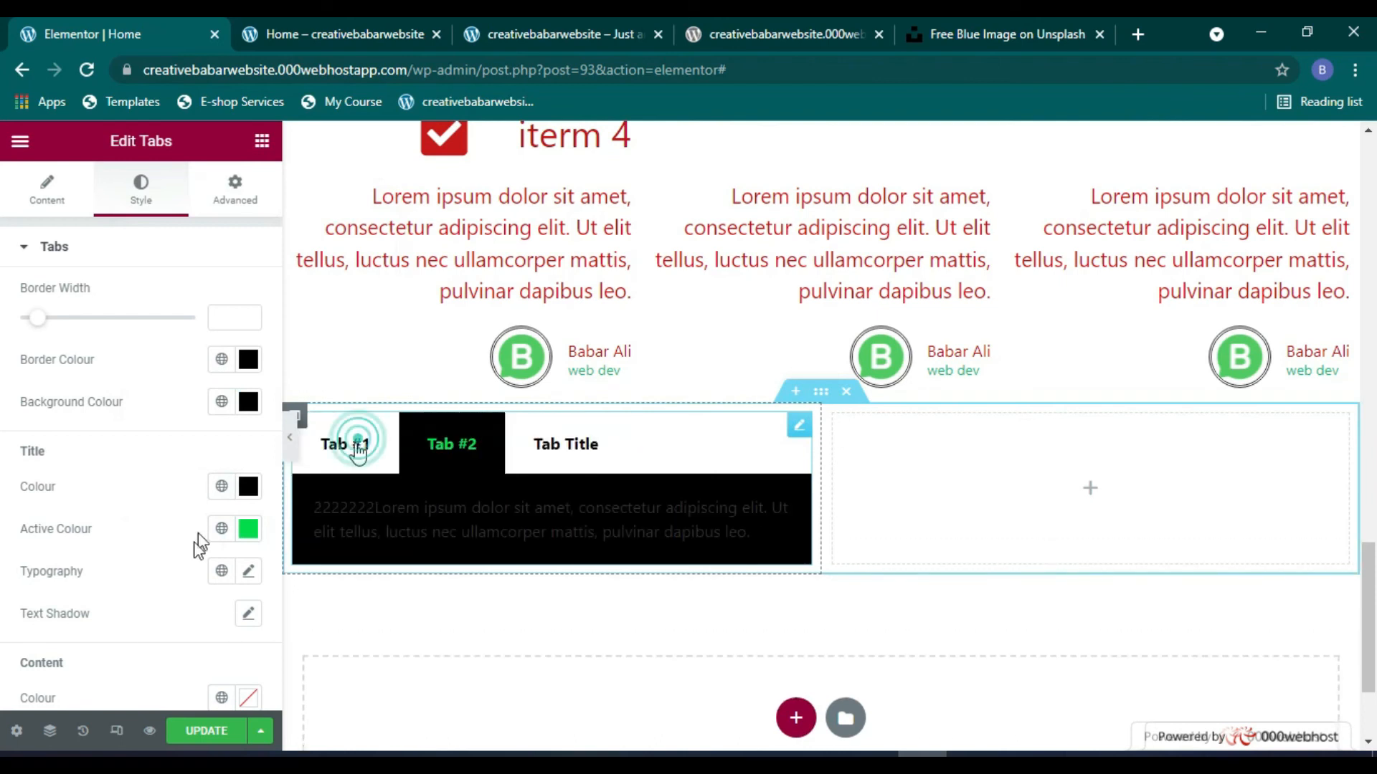
{"action": "scroll", "coordinate": [197, 547], "scroll_direction": "down", "scroll_amount": 3}
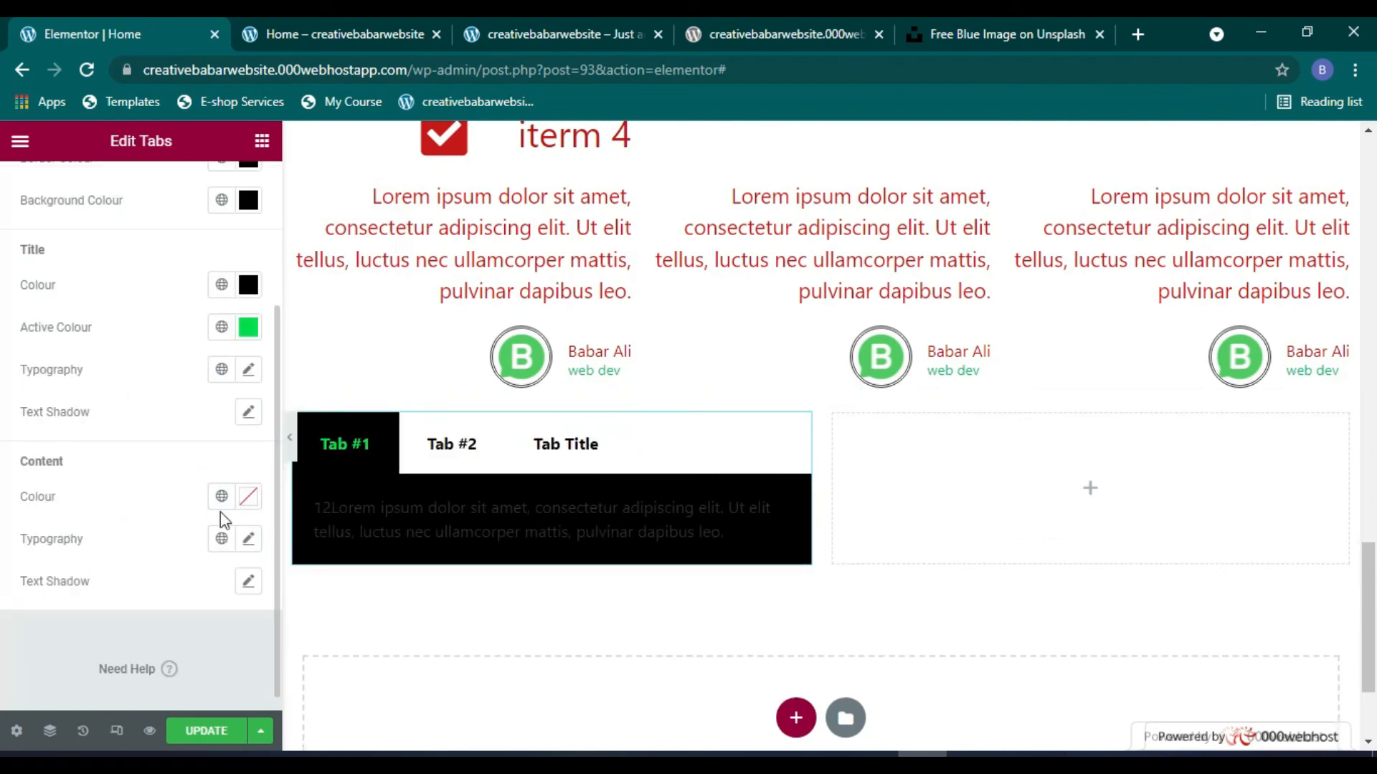
Step: Set the tab content text colour to near-white #F5EEEE and check it on each tab
{"action": "left_click", "coordinate": [248, 497]}
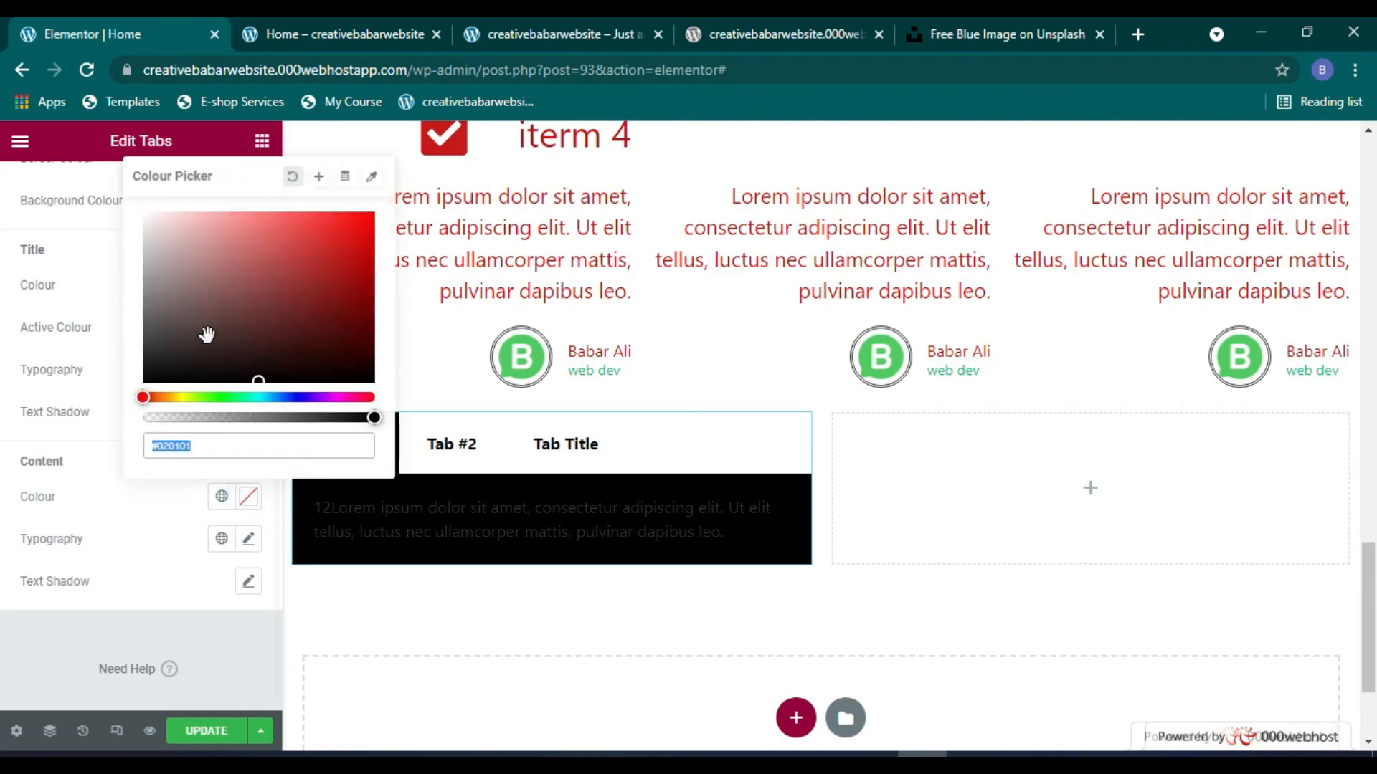
{"action": "left_click", "coordinate": [156, 214]}
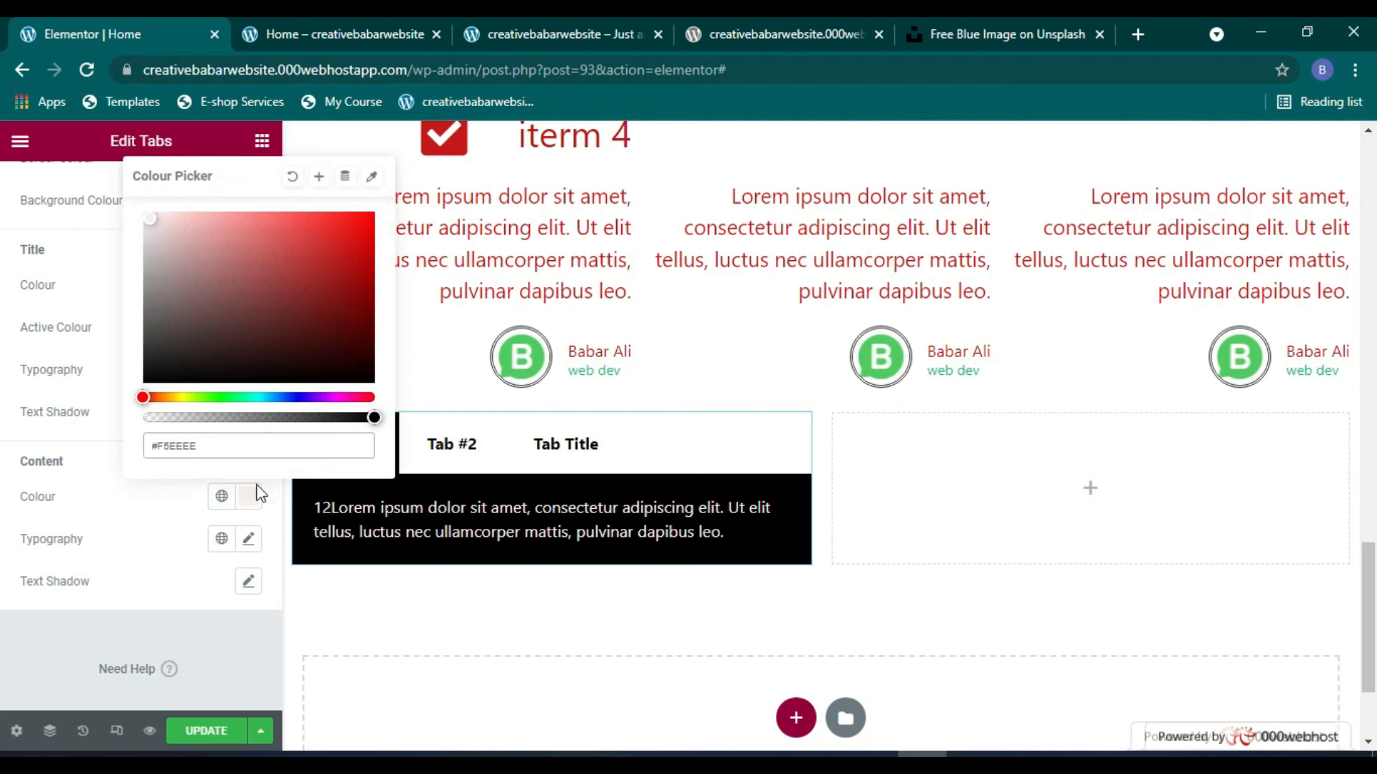
{"action": "left_click", "coordinate": [249, 496]}
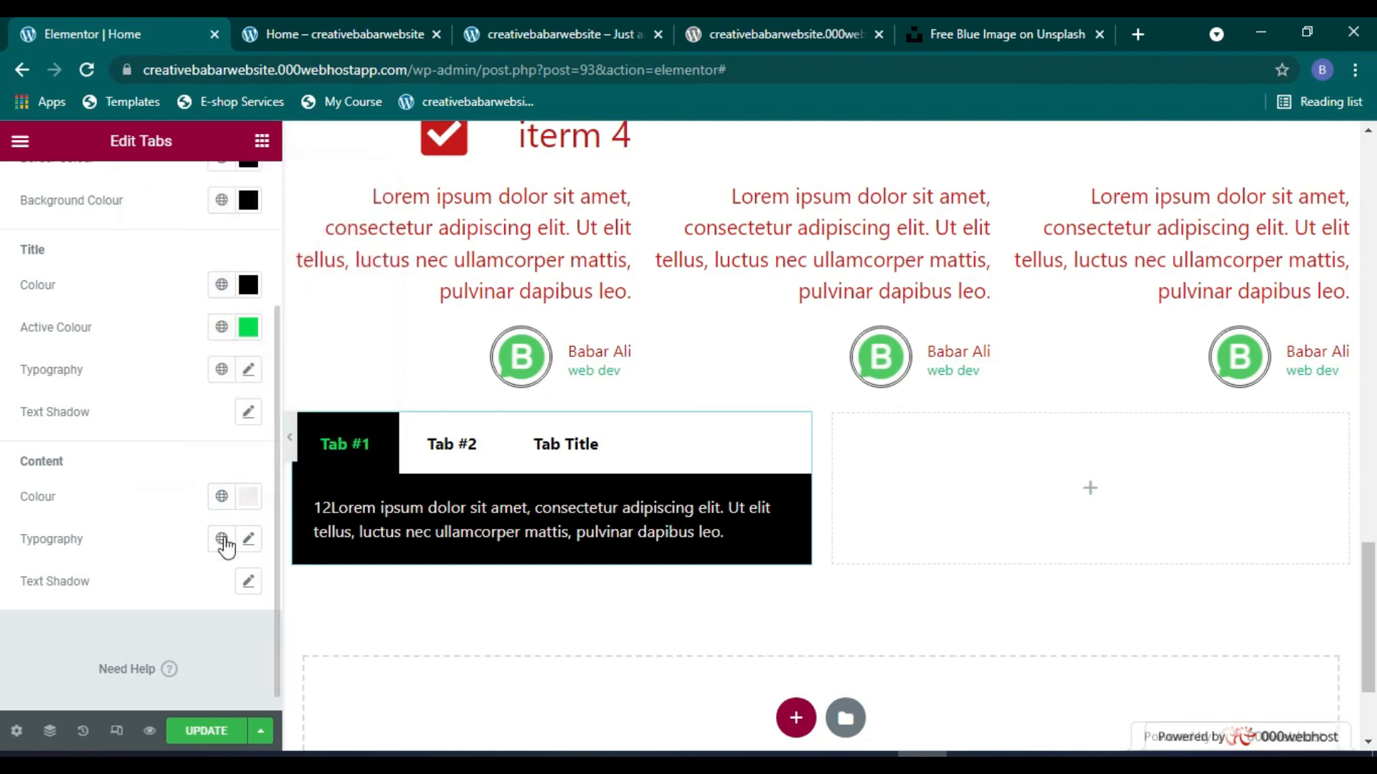
{"action": "left_click", "coordinate": [574, 463]}
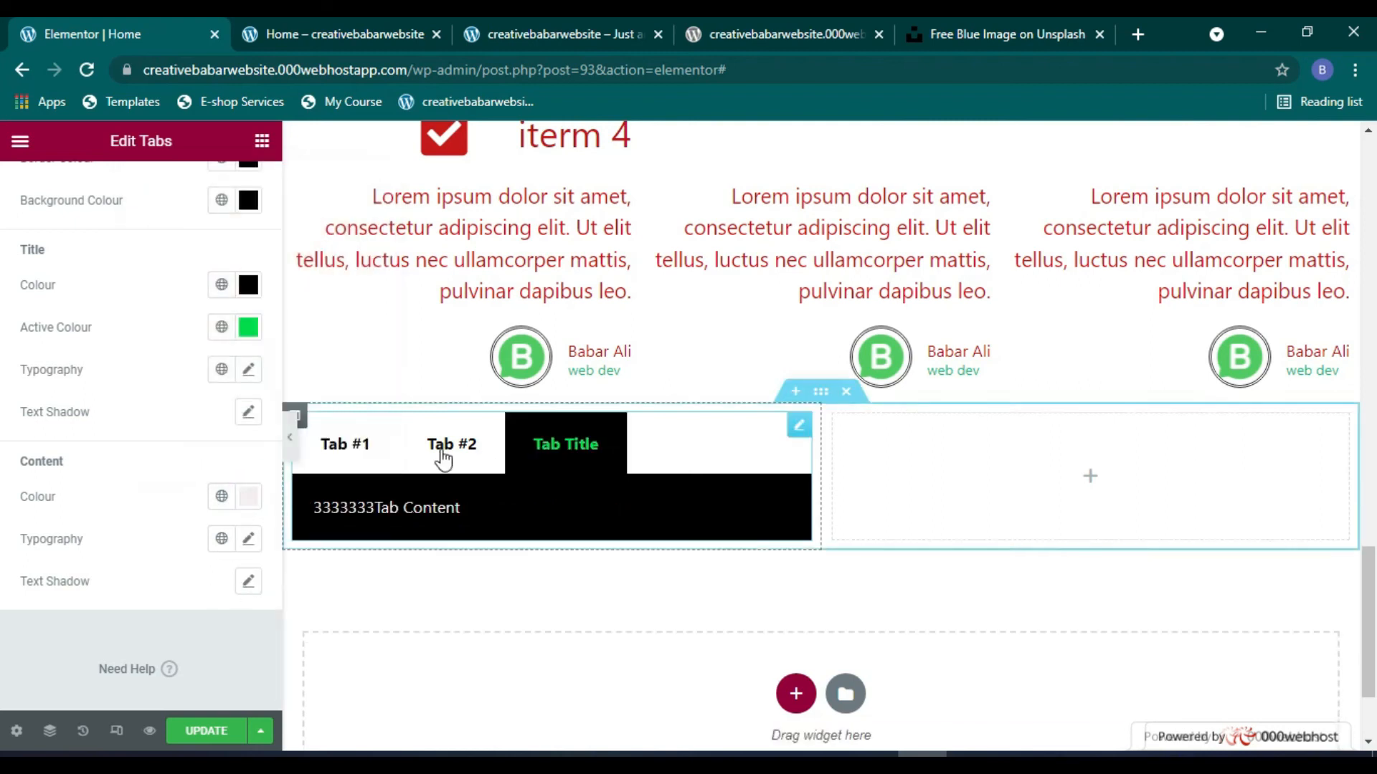
{"action": "left_click", "coordinate": [440, 457]}
{"action": "left_click", "coordinate": [367, 452]}
{"action": "left_click", "coordinate": [566, 449]}
{"action": "left_click", "coordinate": [451, 461]}
{"action": "left_click", "coordinate": [366, 444]}
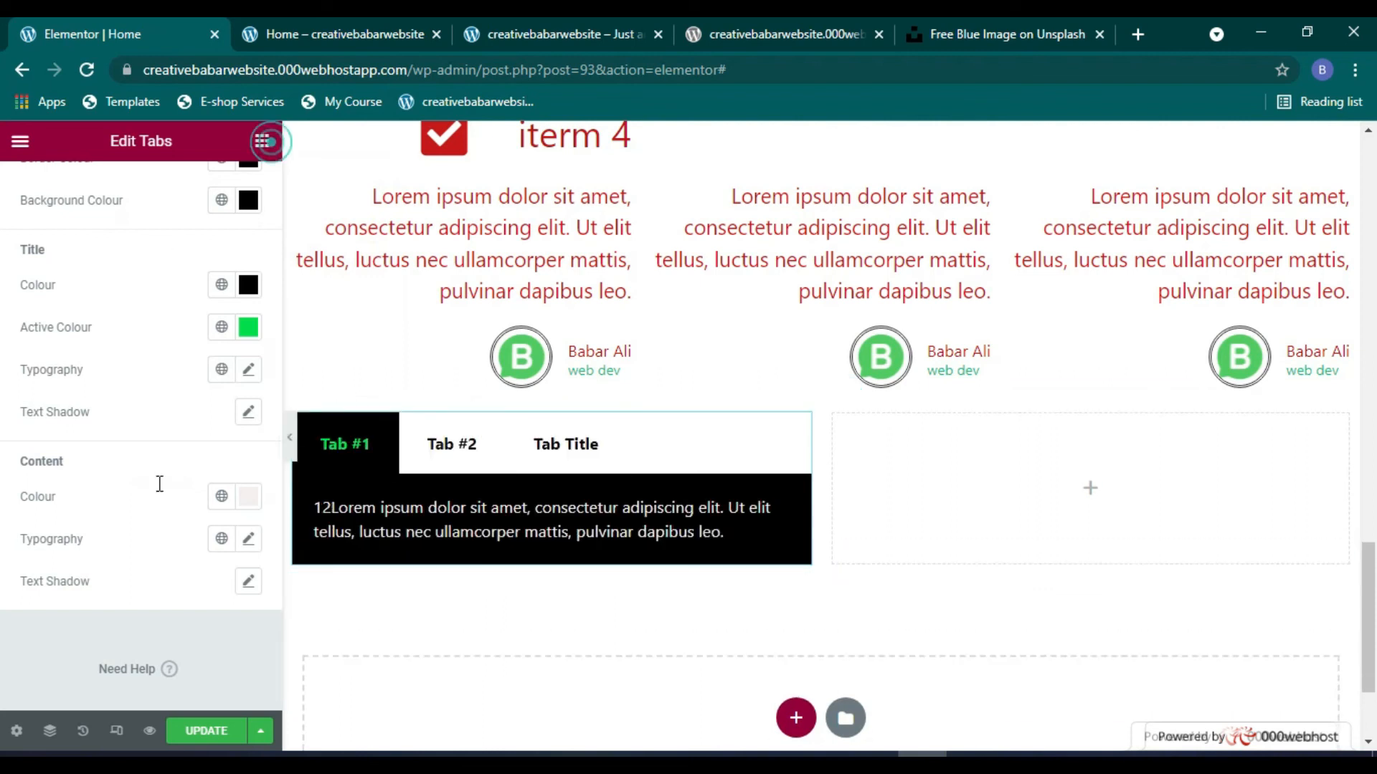
{"action": "left_click", "coordinate": [262, 140]}
Step: Drop an Accordion widget into the right column beside the tabs and try opening its items
{"action": "scroll", "coordinate": [155, 484], "scroll_direction": "down", "scroll_amount": 5}
{"action": "scroll", "coordinate": [154, 484], "scroll_direction": "down", "scroll_amount": 3}
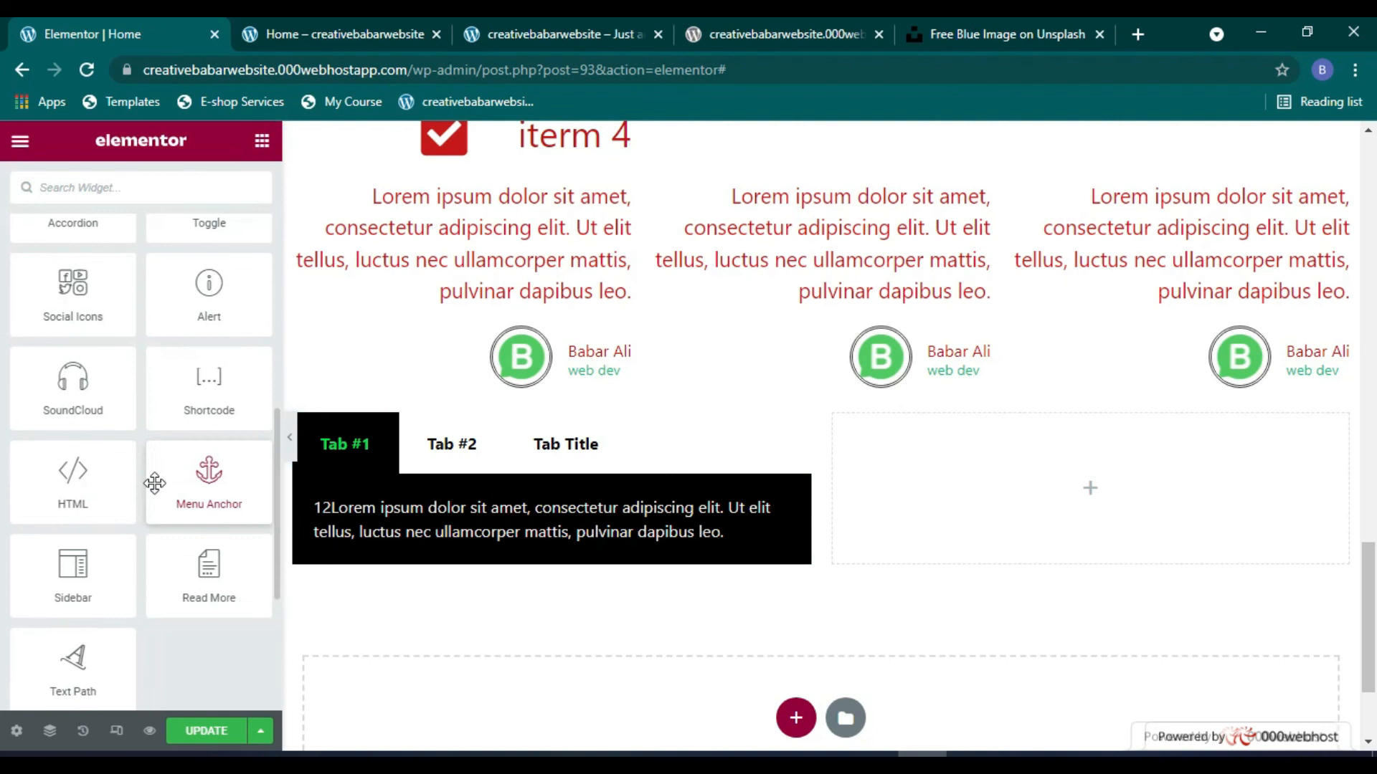
{"action": "scroll", "coordinate": [154, 484], "scroll_direction": "up", "scroll_amount": 1}
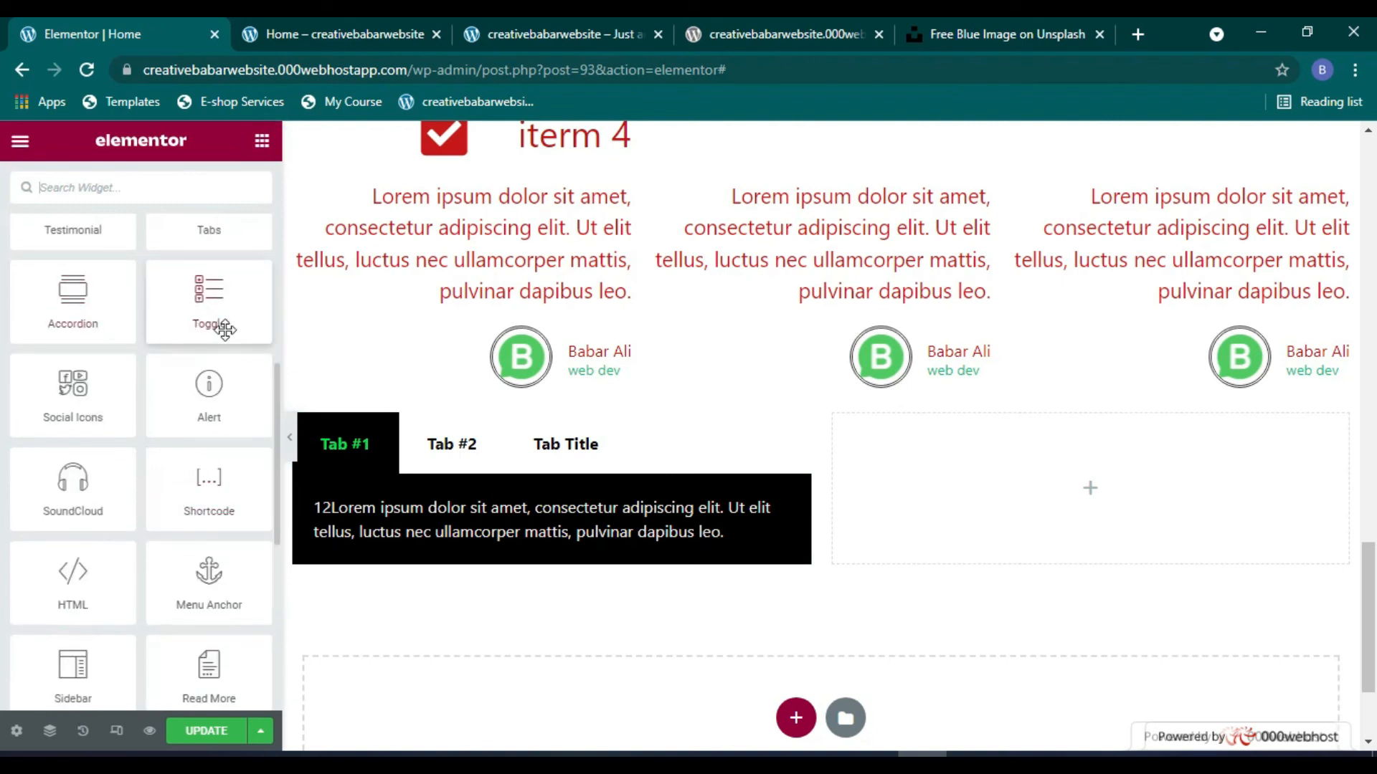
{"action": "scroll", "coordinate": [222, 328], "scroll_direction": "up", "scroll_amount": 1}
{"action": "left_click_drag", "start_coordinate": [47, 405], "coordinate": [1095, 490]}
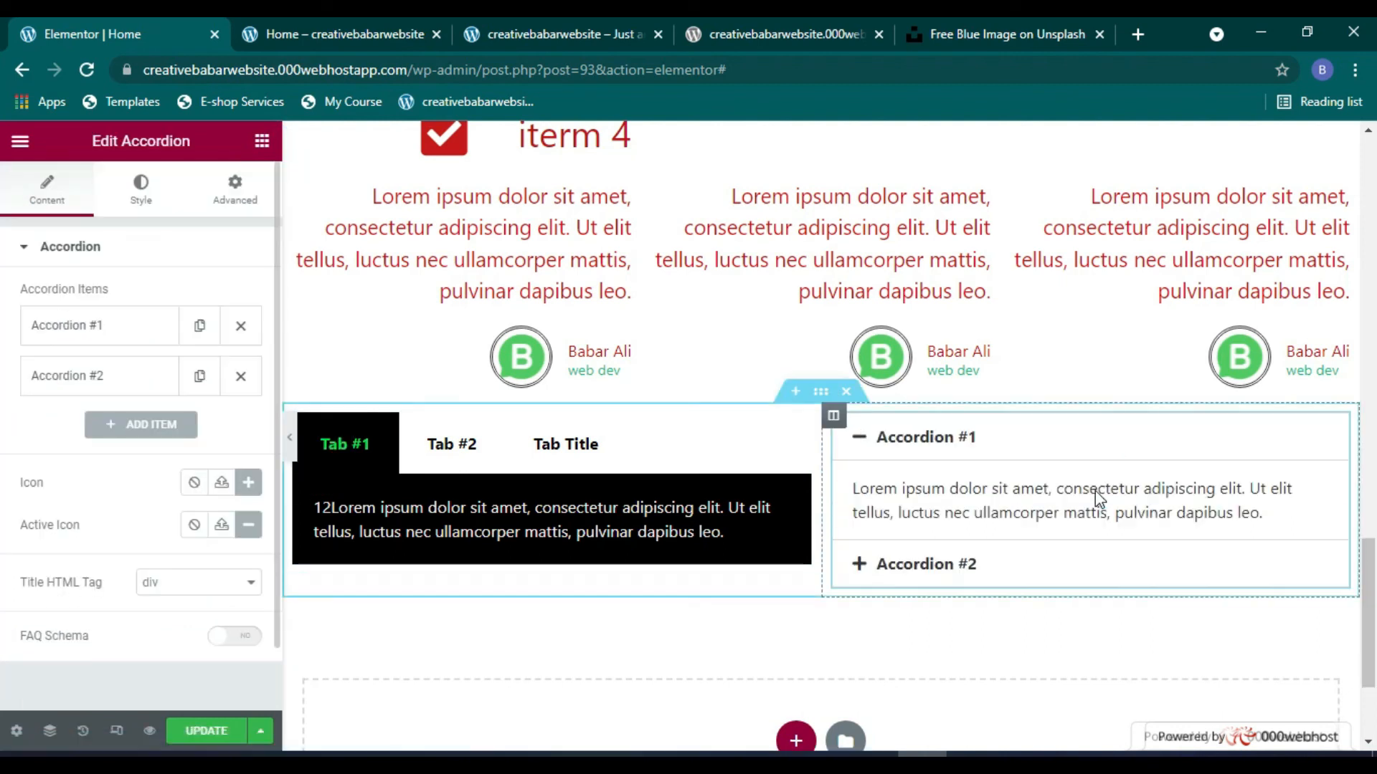
{"action": "left_click", "coordinate": [951, 443]}
{"action": "left_click", "coordinate": [979, 505]}
{"action": "left_click", "coordinate": [978, 486]}
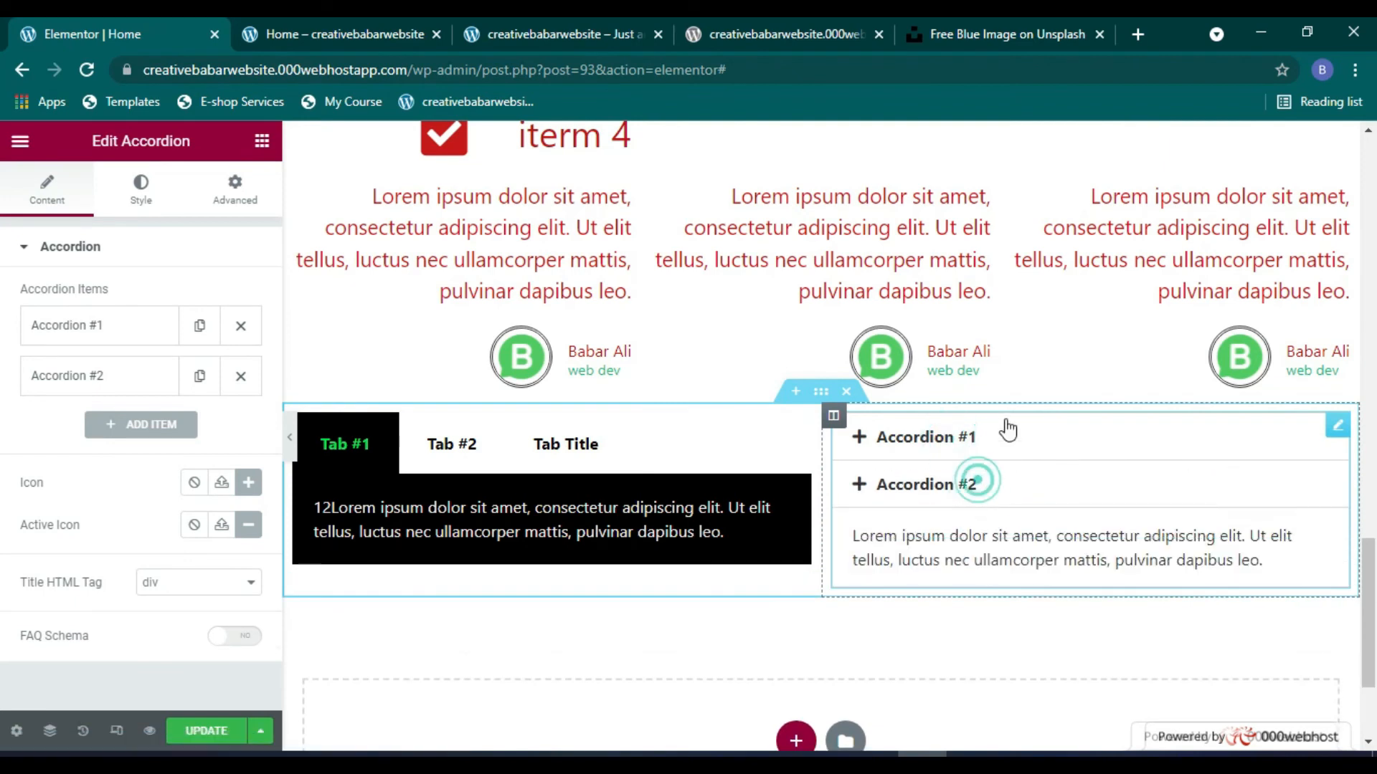
{"action": "left_click", "coordinate": [1004, 426]}
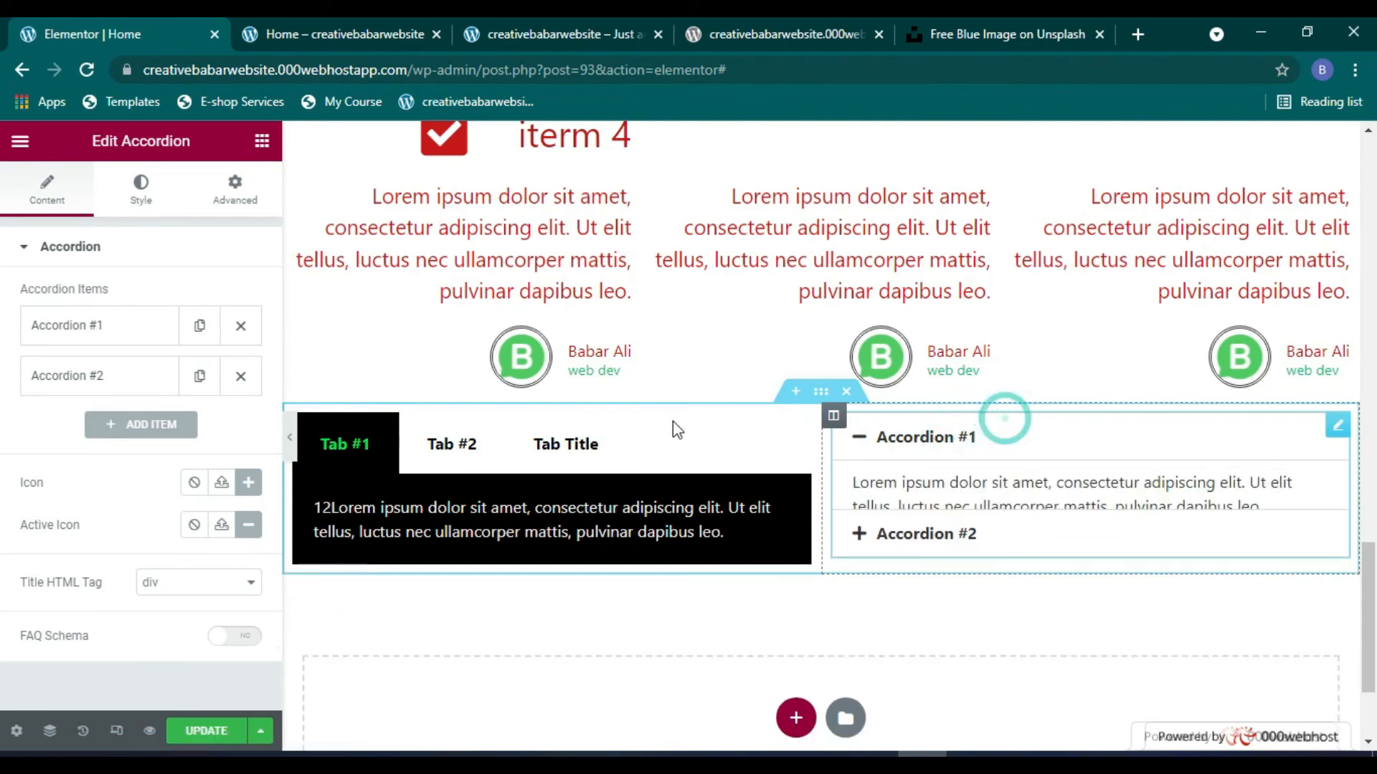
Step: Add a third accordion item, Accordion Title, and check each item expands
{"action": "left_click", "coordinate": [128, 426]}
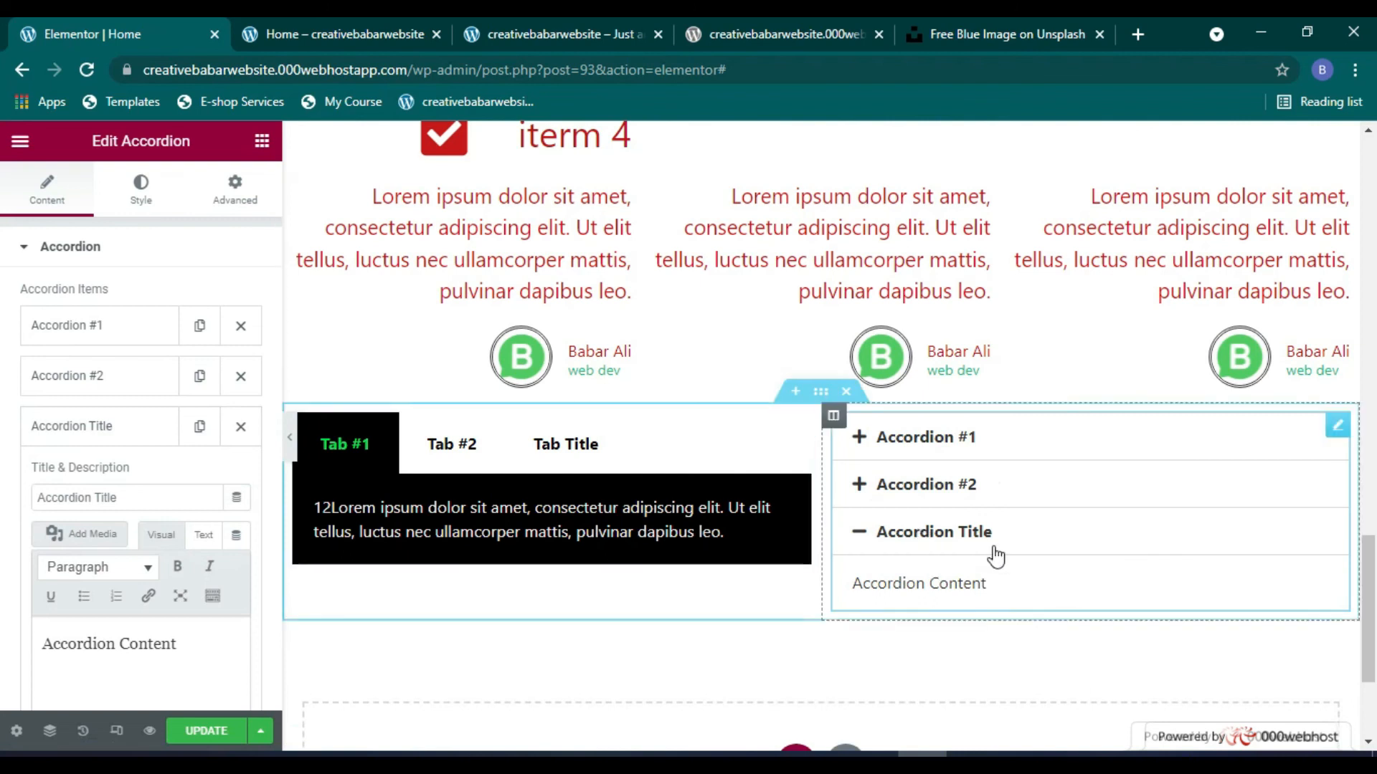
{"action": "left_click", "coordinate": [977, 531]}
{"action": "left_click", "coordinate": [907, 483]}
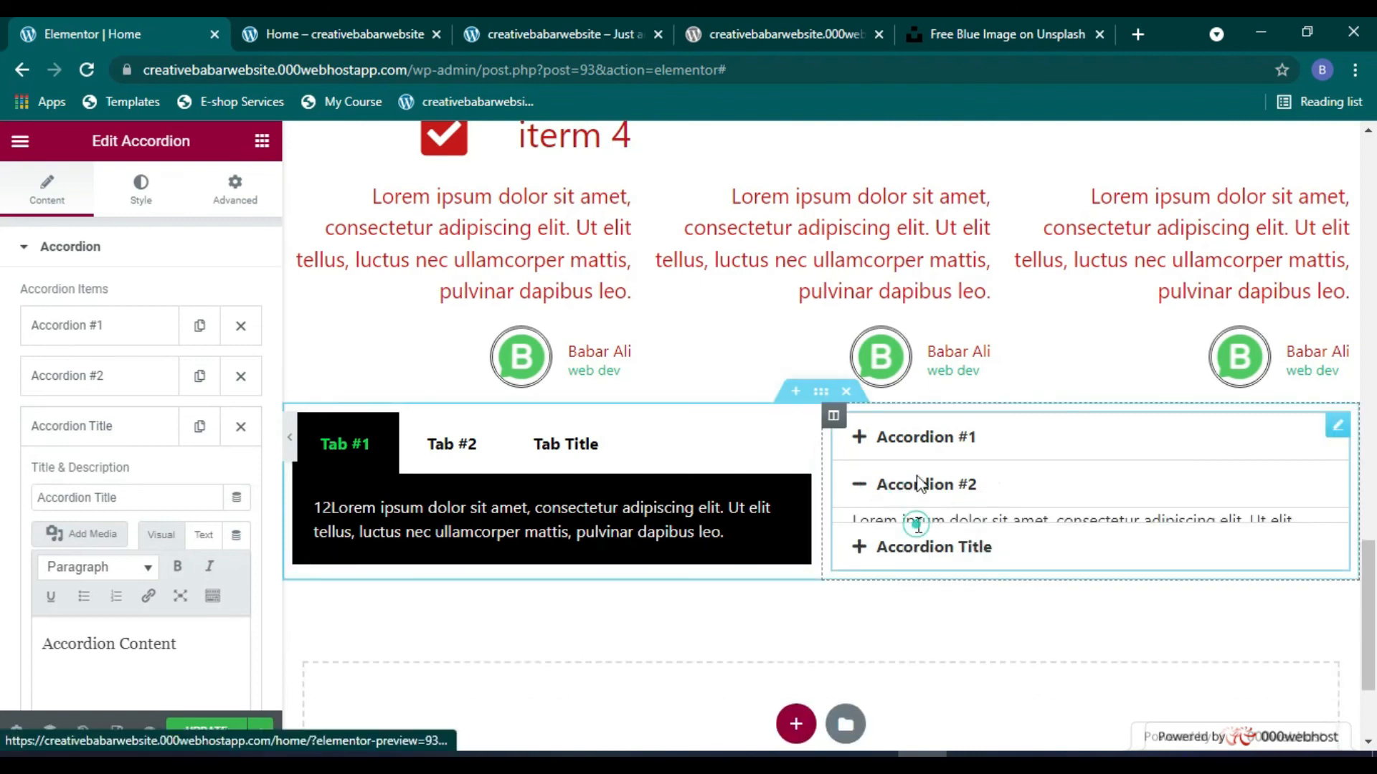
{"action": "left_click", "coordinate": [925, 446]}
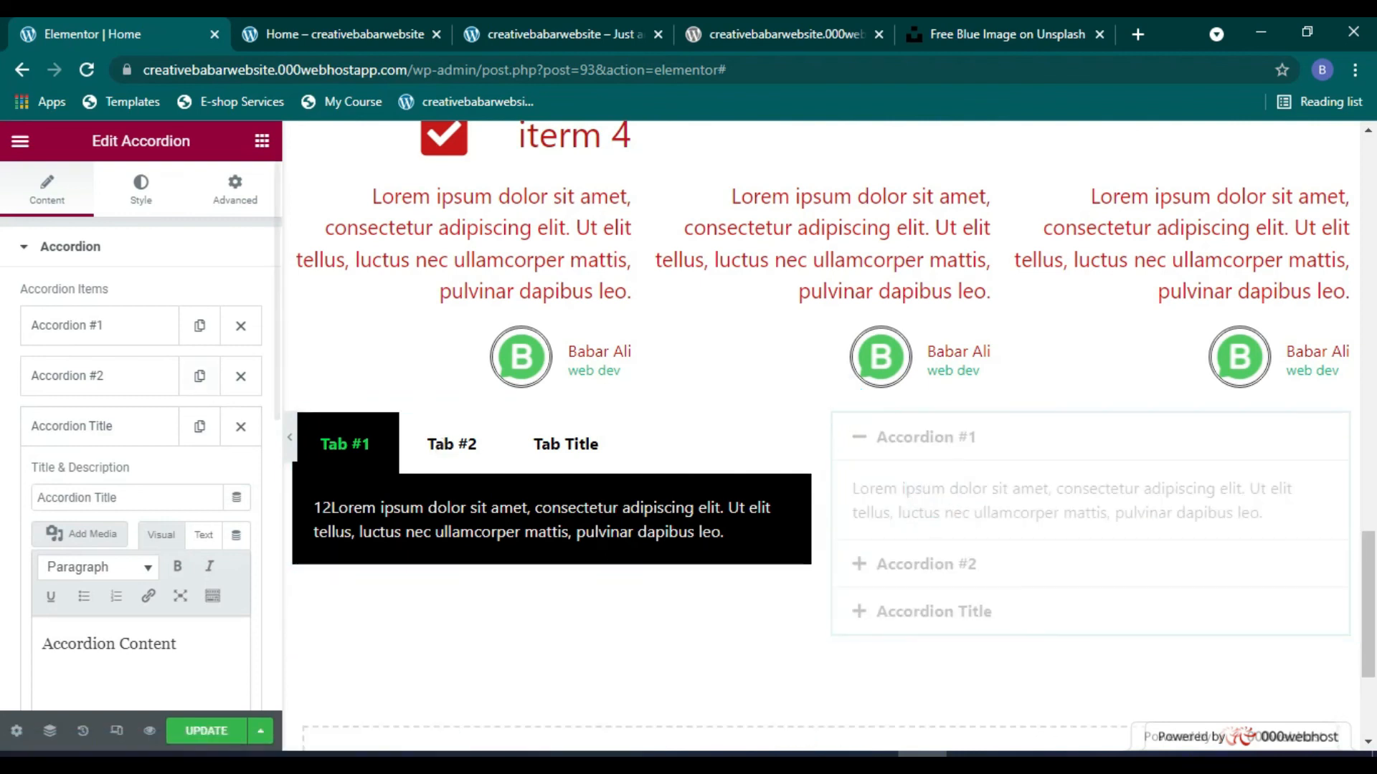
Step: Give the accordion title bars a red background and dark title text
{"action": "left_click", "coordinate": [195, 652]}
{"action": "left_click", "coordinate": [143, 188]}
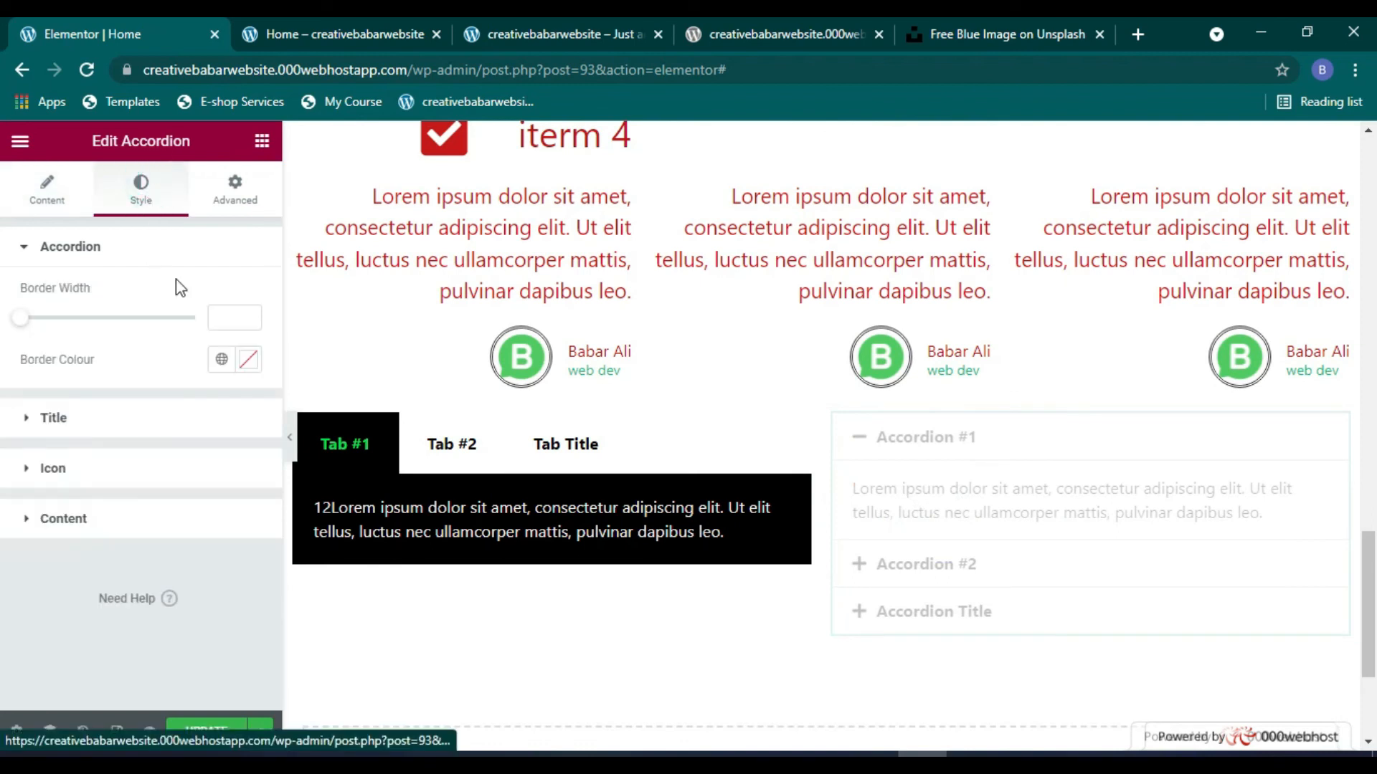
{"action": "left_click", "coordinate": [32, 422]}
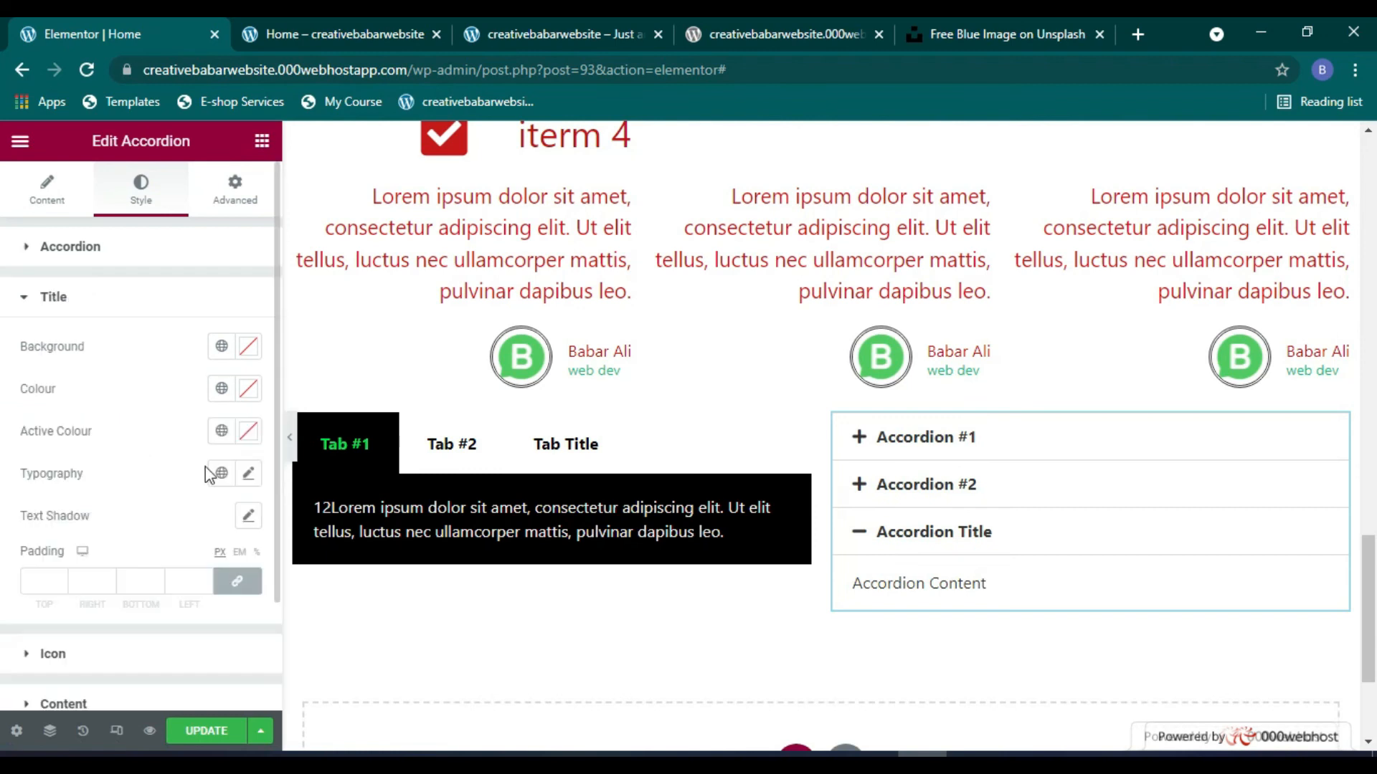
{"action": "left_click", "coordinate": [247, 347]}
{"action": "left_click_drag", "start_coordinate": [321, 456], "coordinate": [357, 456]}
{"action": "left_click", "coordinate": [248, 347]}
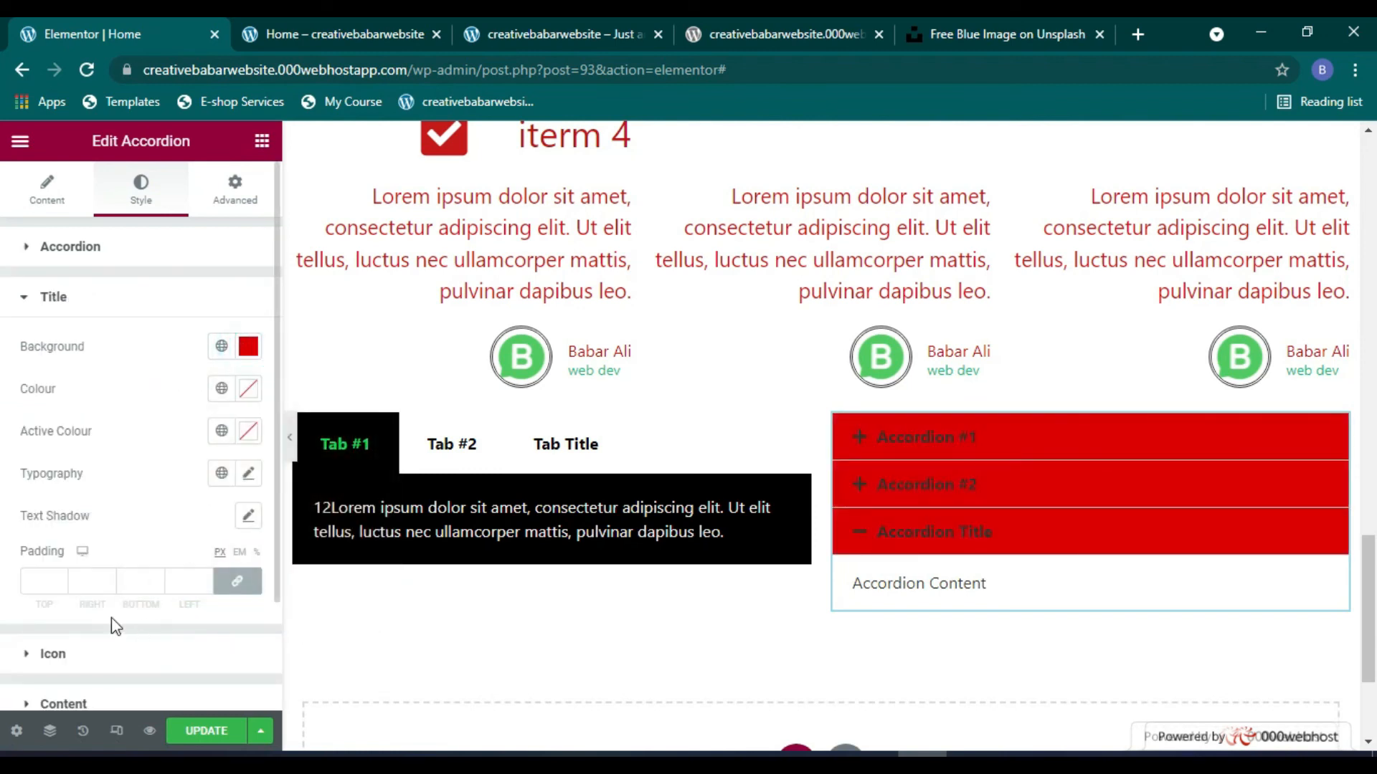
{"action": "left_click", "coordinate": [248, 389]}
{"action": "left_click", "coordinate": [351, 623]}
{"action": "left_click", "coordinate": [248, 389]}
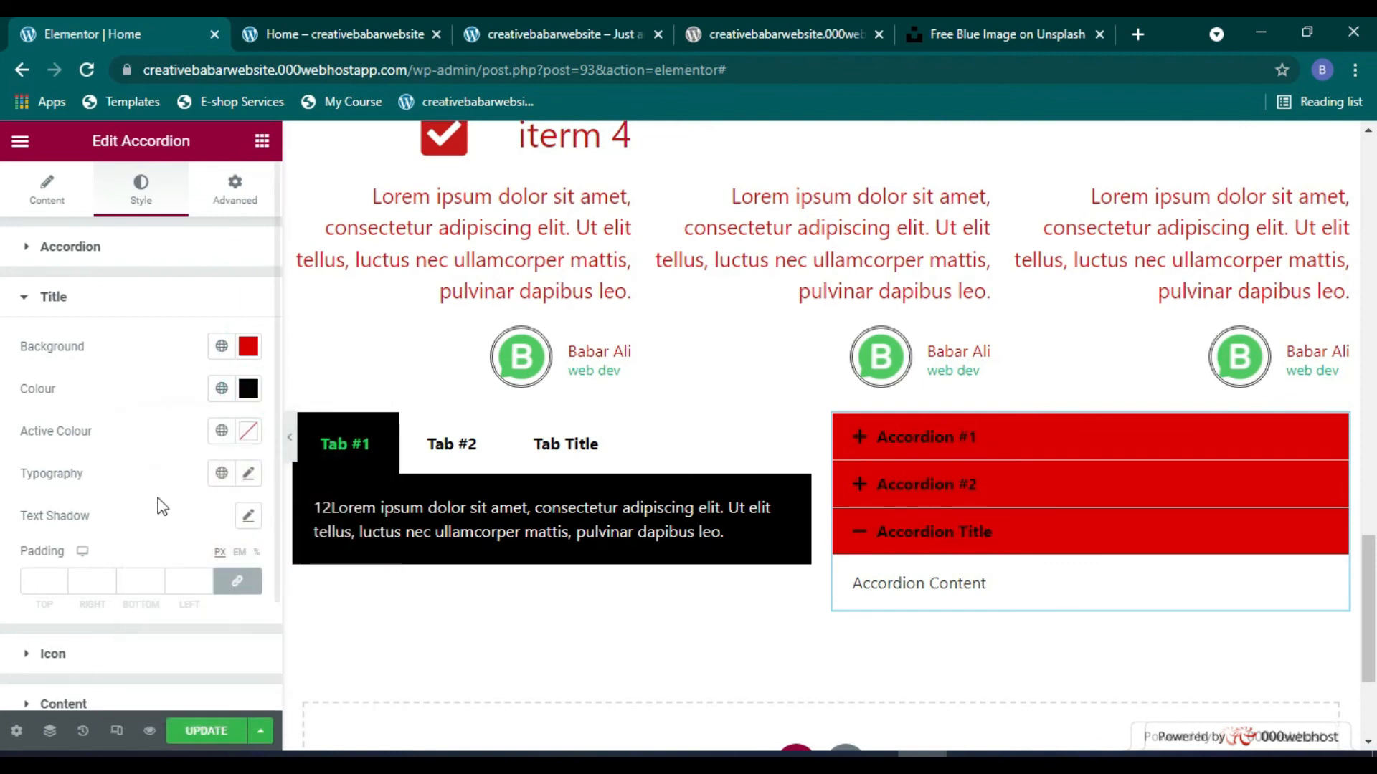
Step: Set the active title colour to bright green #00F405, previewing Accordion #2 and #1
{"action": "scroll", "coordinate": [178, 429], "scroll_direction": "down", "scroll_amount": 2}
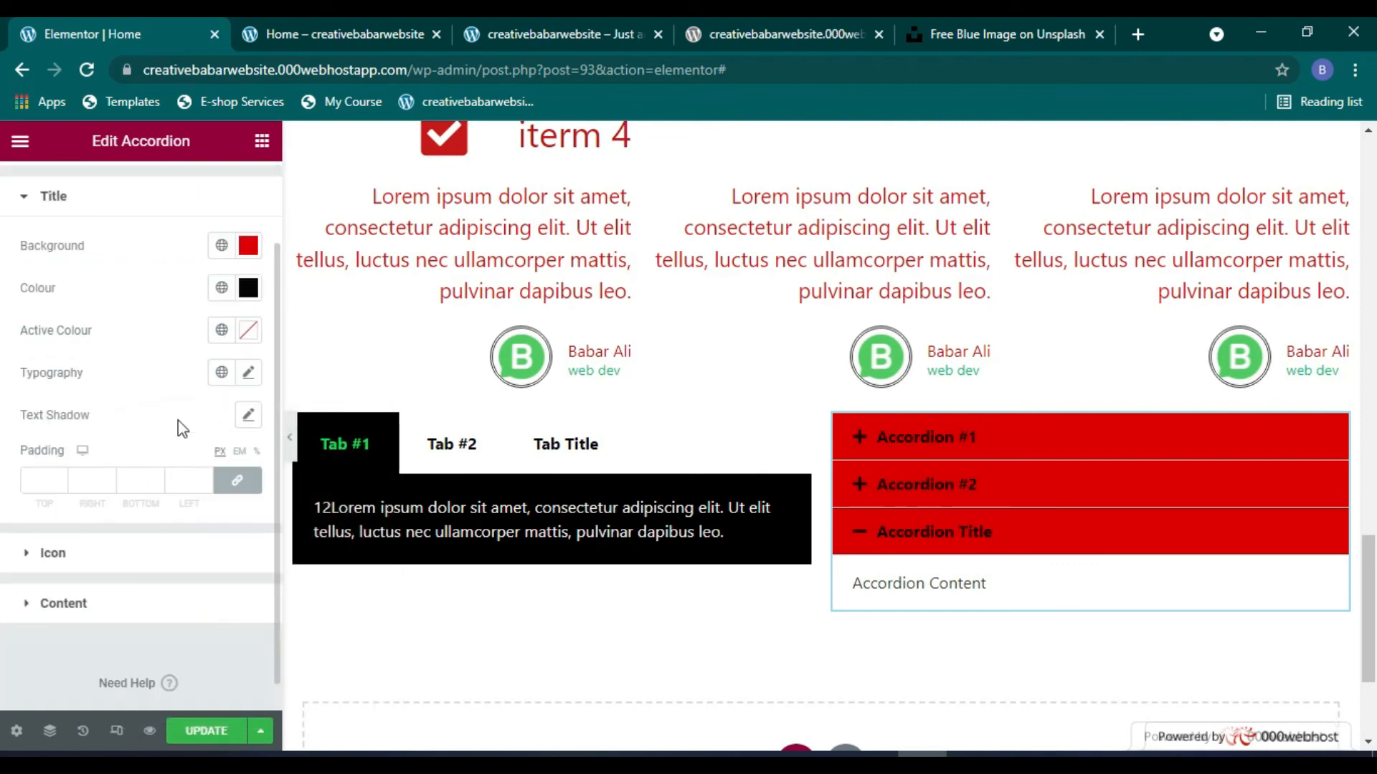
{"action": "left_click", "coordinate": [248, 332]}
{"action": "left_click", "coordinate": [213, 592]}
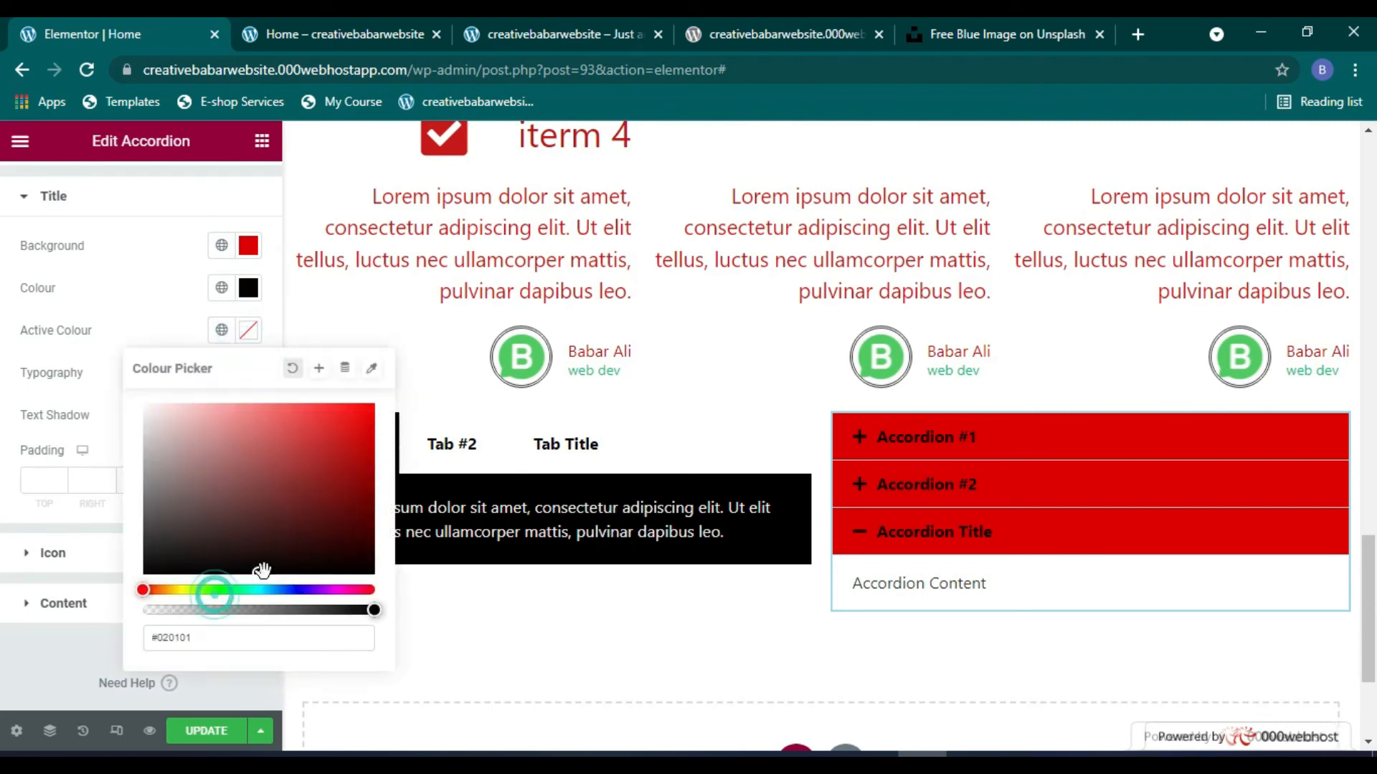
{"action": "left_click", "coordinate": [220, 590]}
{"action": "left_click_drag", "start_coordinate": [312, 490], "coordinate": [376, 413]}
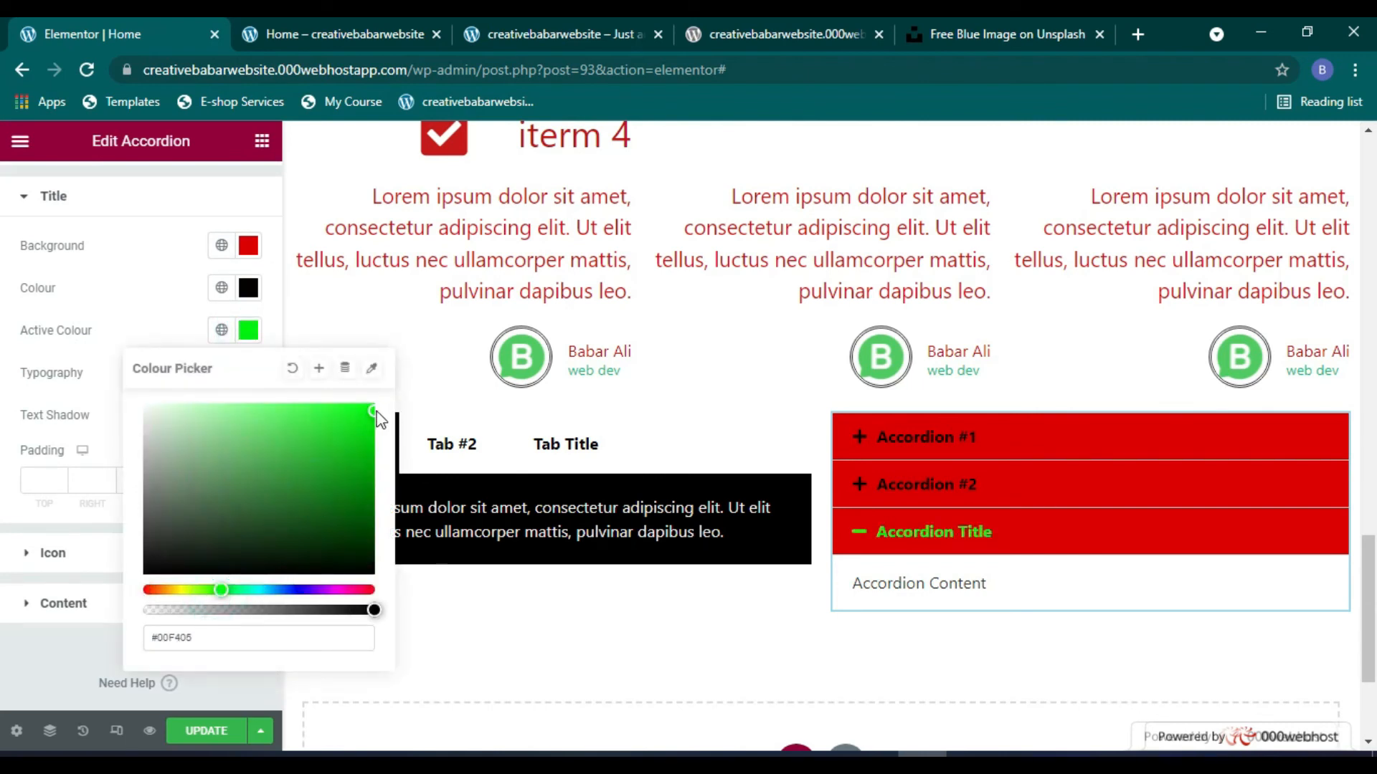
{"action": "left_click", "coordinate": [947, 482]}
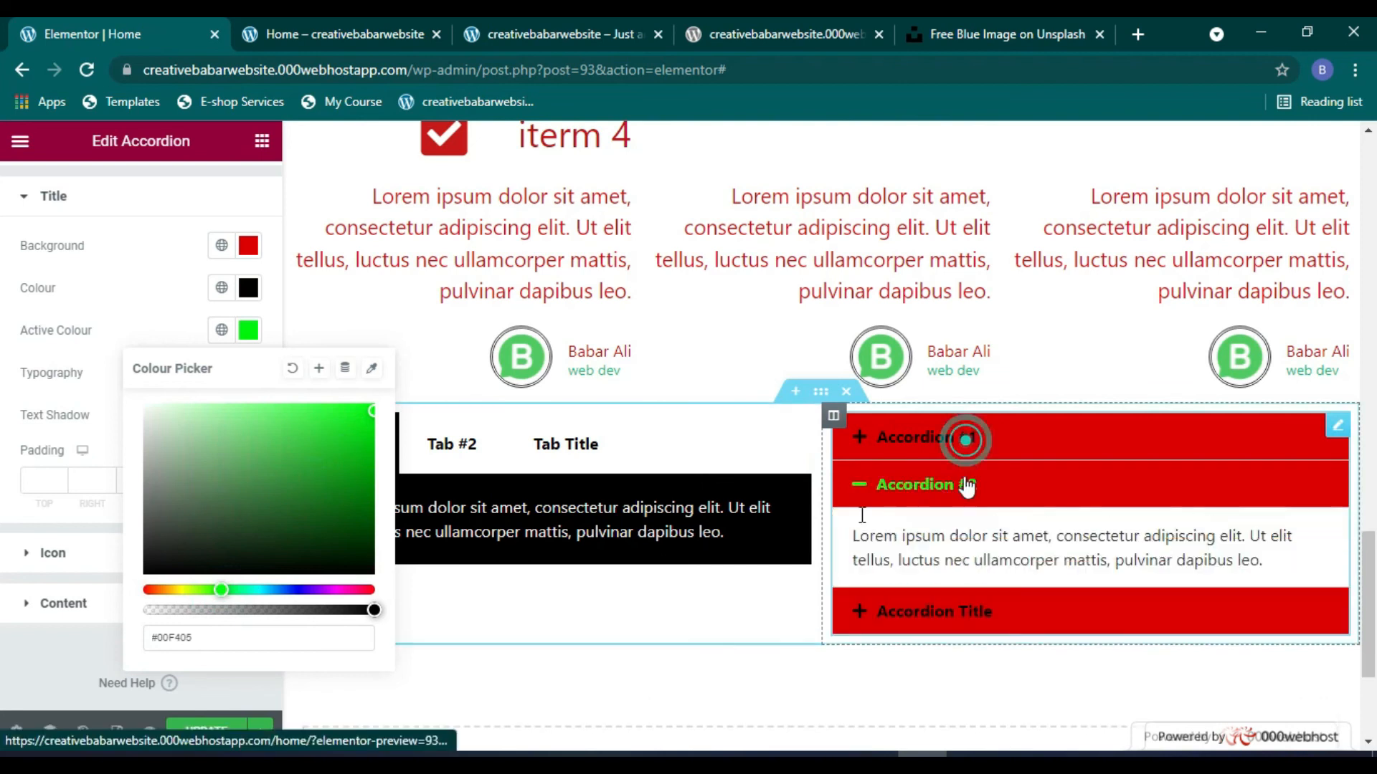
{"action": "left_click", "coordinate": [966, 439]}
{"action": "left_click", "coordinate": [248, 329]}
{"action": "scroll", "coordinate": [71, 459], "scroll_direction": "down", "scroll_amount": 1}
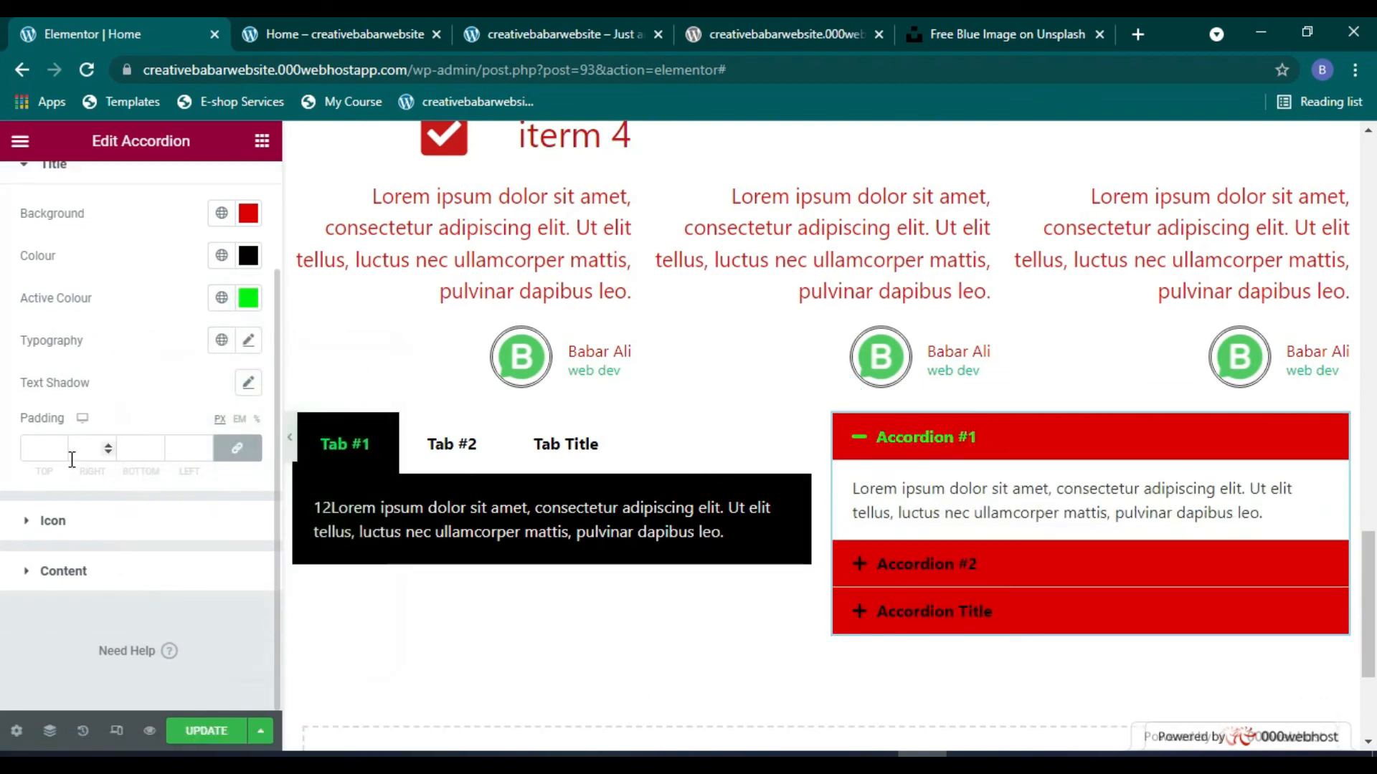
Step: Colour the accordion icons blue (#034DFB)
{"action": "left_click", "coordinate": [31, 521]}
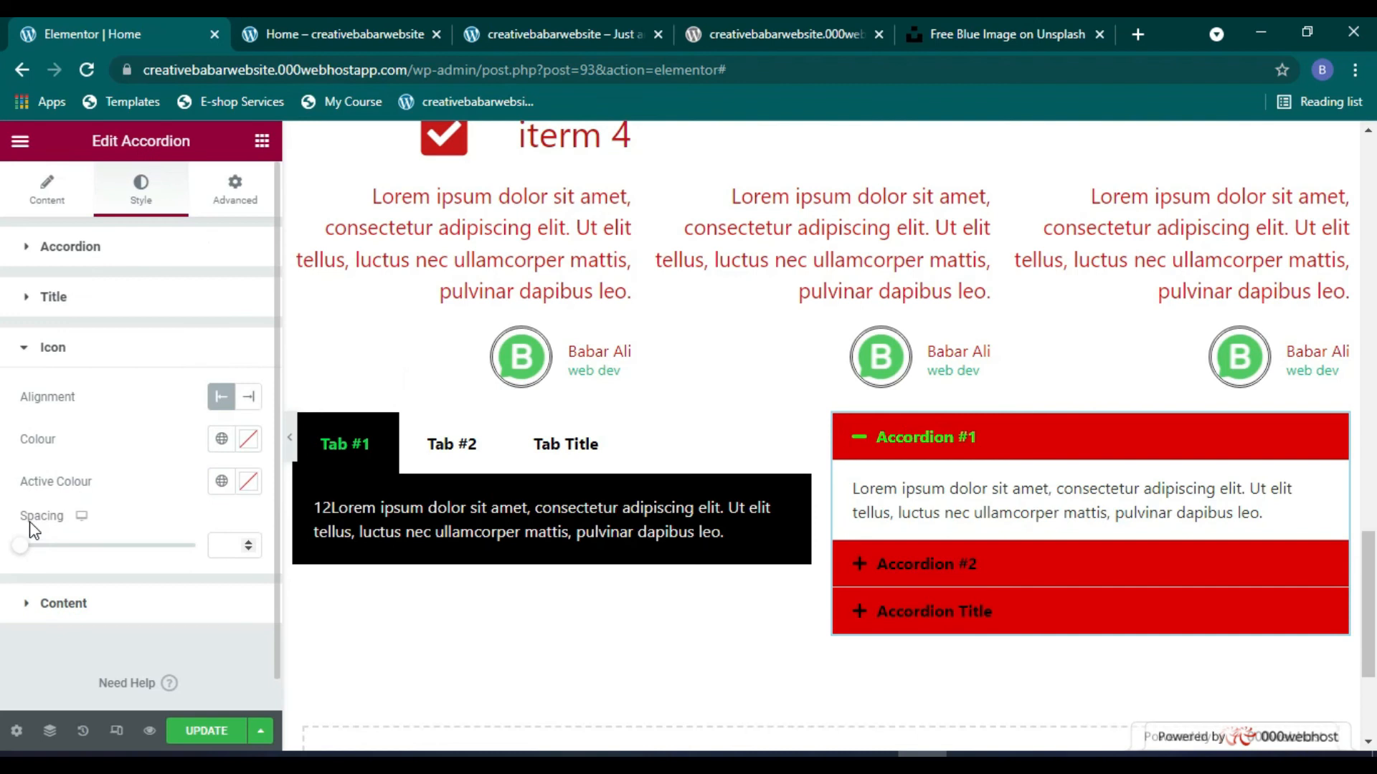
{"action": "left_click", "coordinate": [248, 441]}
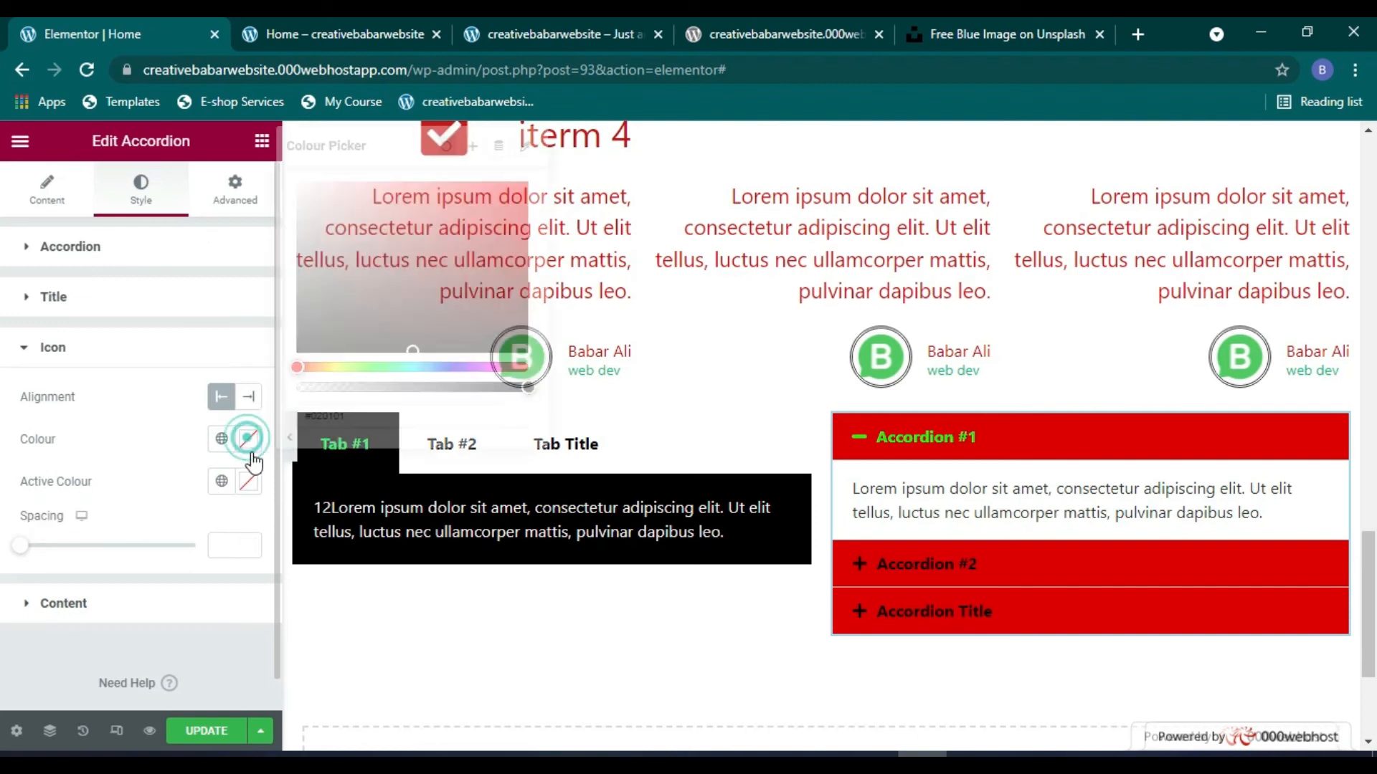
{"action": "left_click_drag", "start_coordinate": [408, 320], "coordinate": [525, 185]}
{"action": "left_click", "coordinate": [439, 368]}
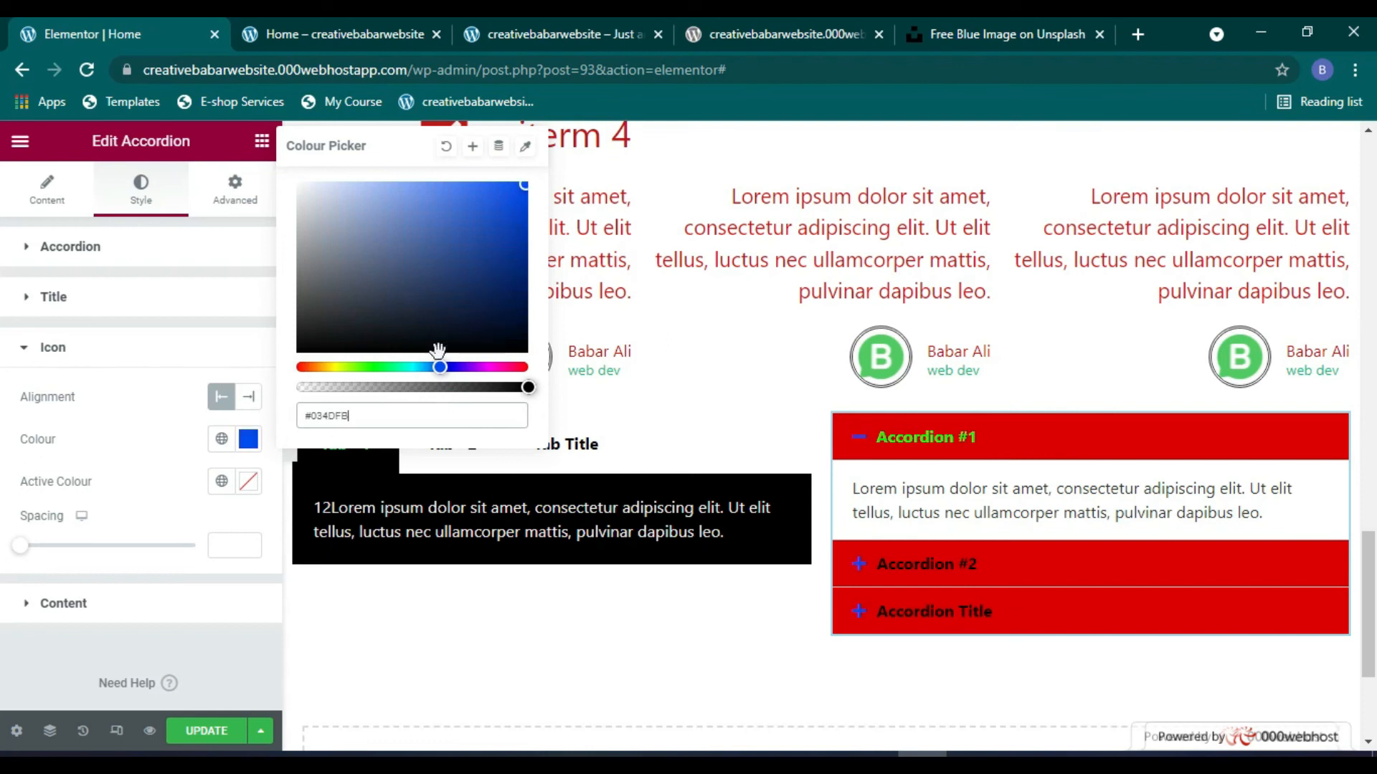
{"action": "left_click", "coordinate": [251, 441]}
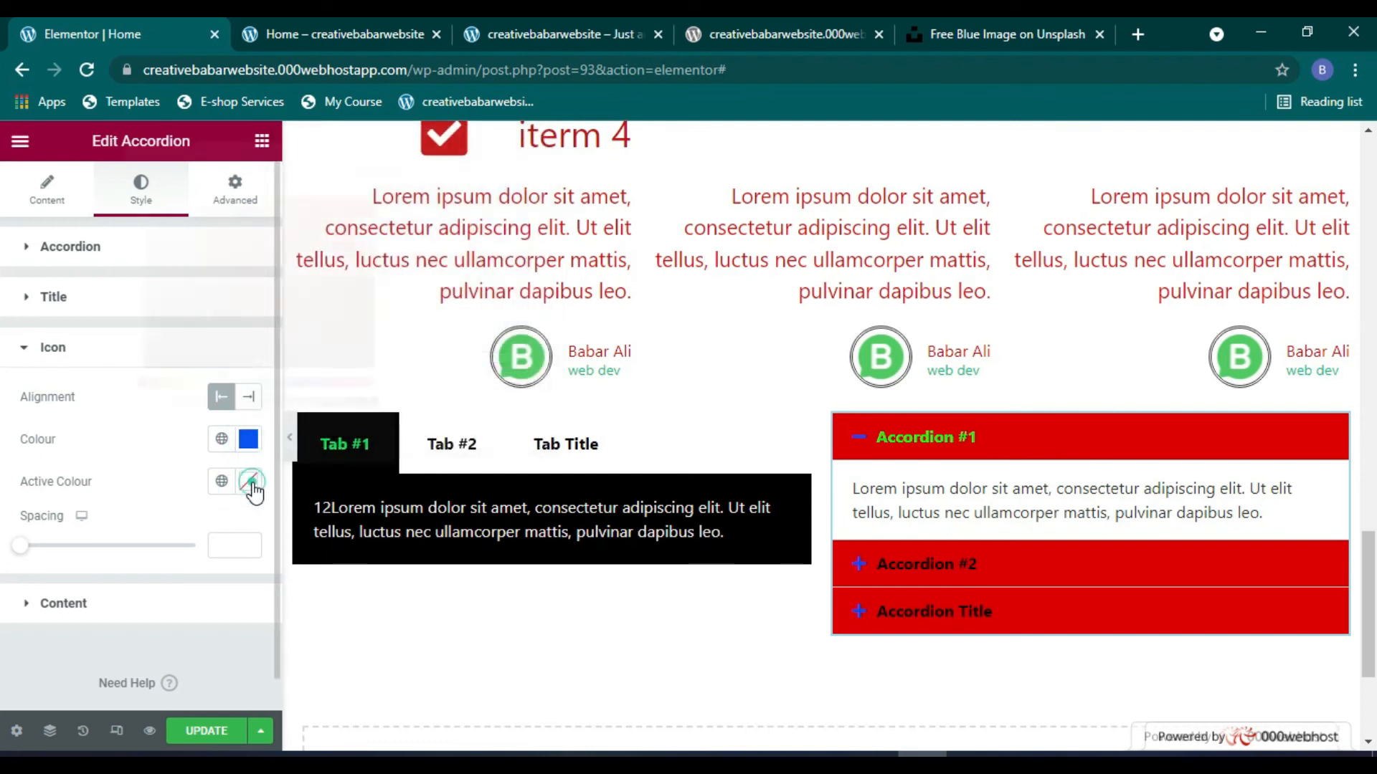
Step: Make the active icon bright green #0CE243 and widen icon spacing to 9
{"action": "left_click", "coordinate": [248, 481]}
{"action": "left_click_drag", "start_coordinate": [334, 385], "coordinate": [347, 382]}
{"action": "left_click", "coordinate": [341, 337]}
{"action": "left_click", "coordinate": [370, 208]}
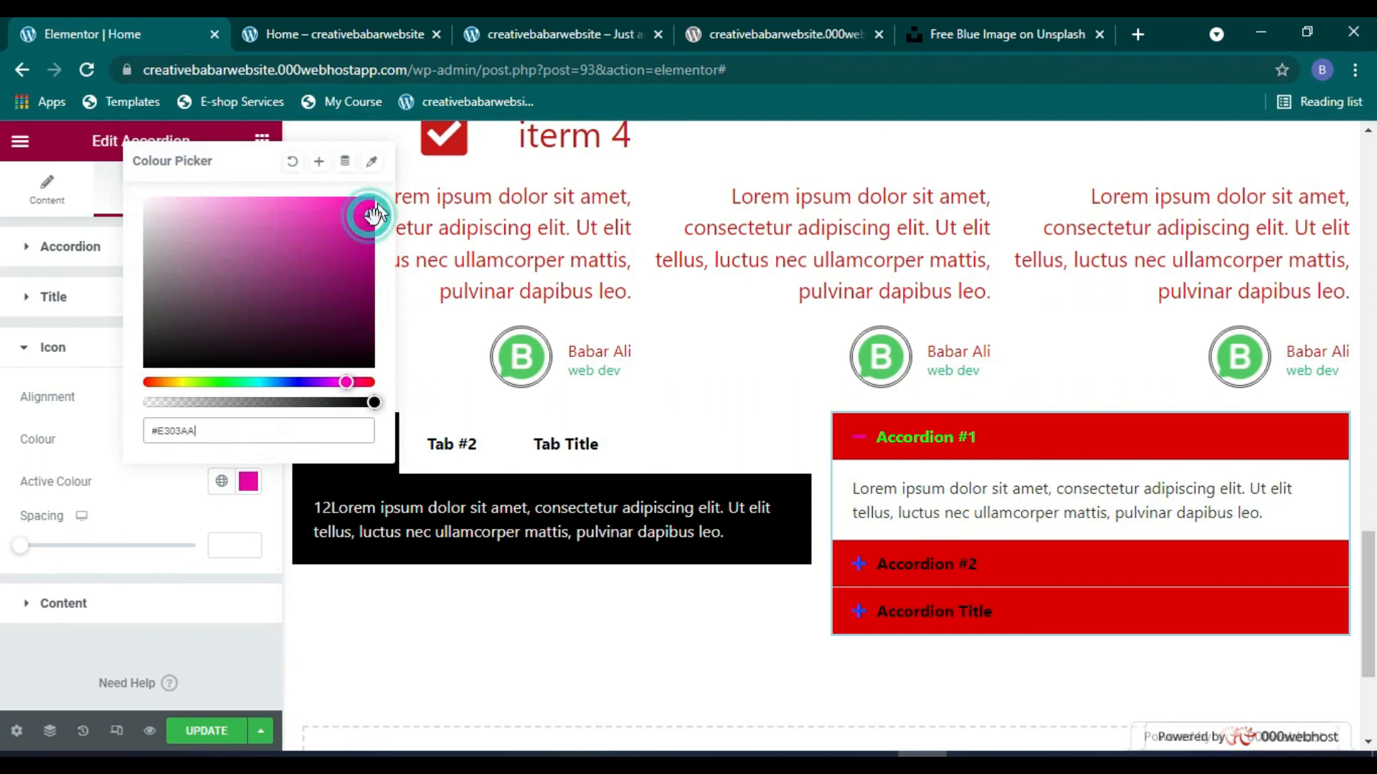
{"action": "left_click", "coordinate": [348, 319]}
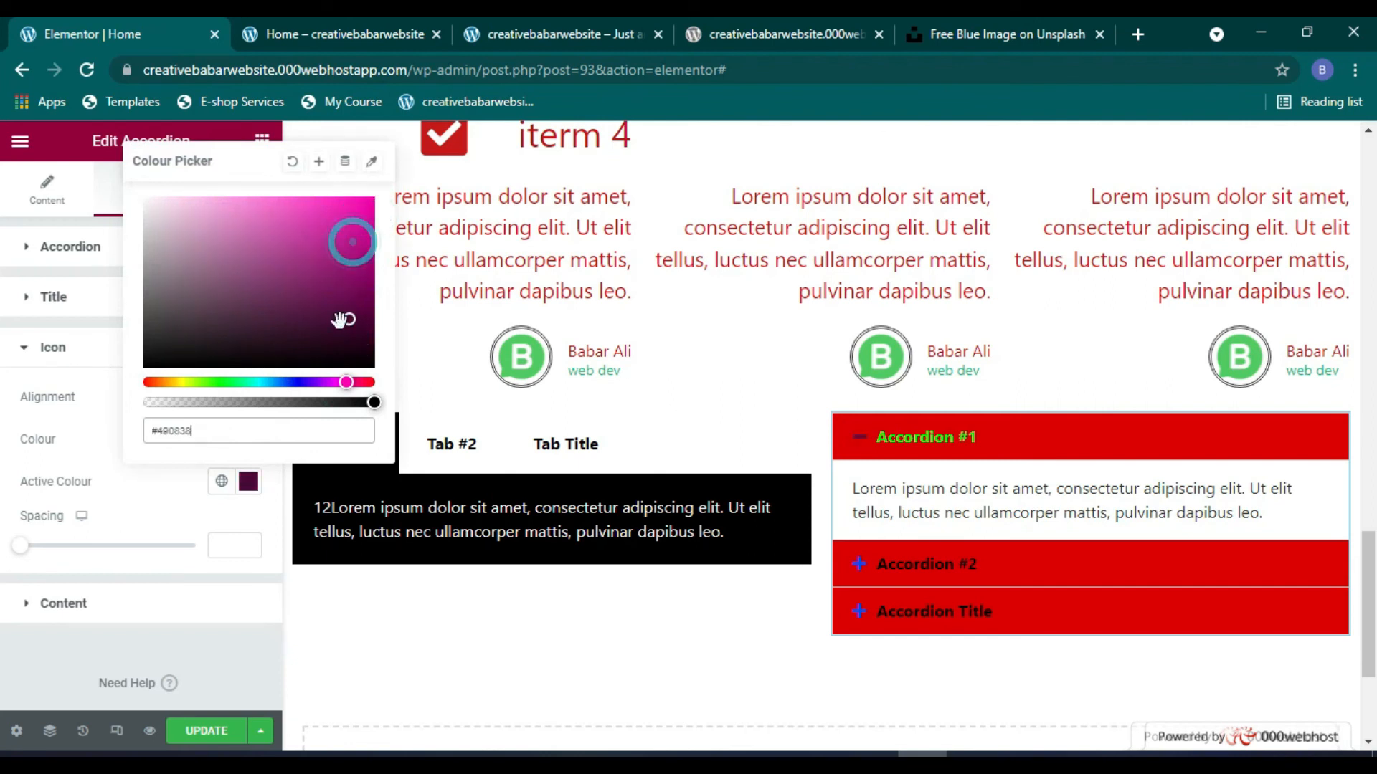
{"action": "left_click", "coordinate": [229, 382]}
{"action": "left_click", "coordinate": [362, 216]}
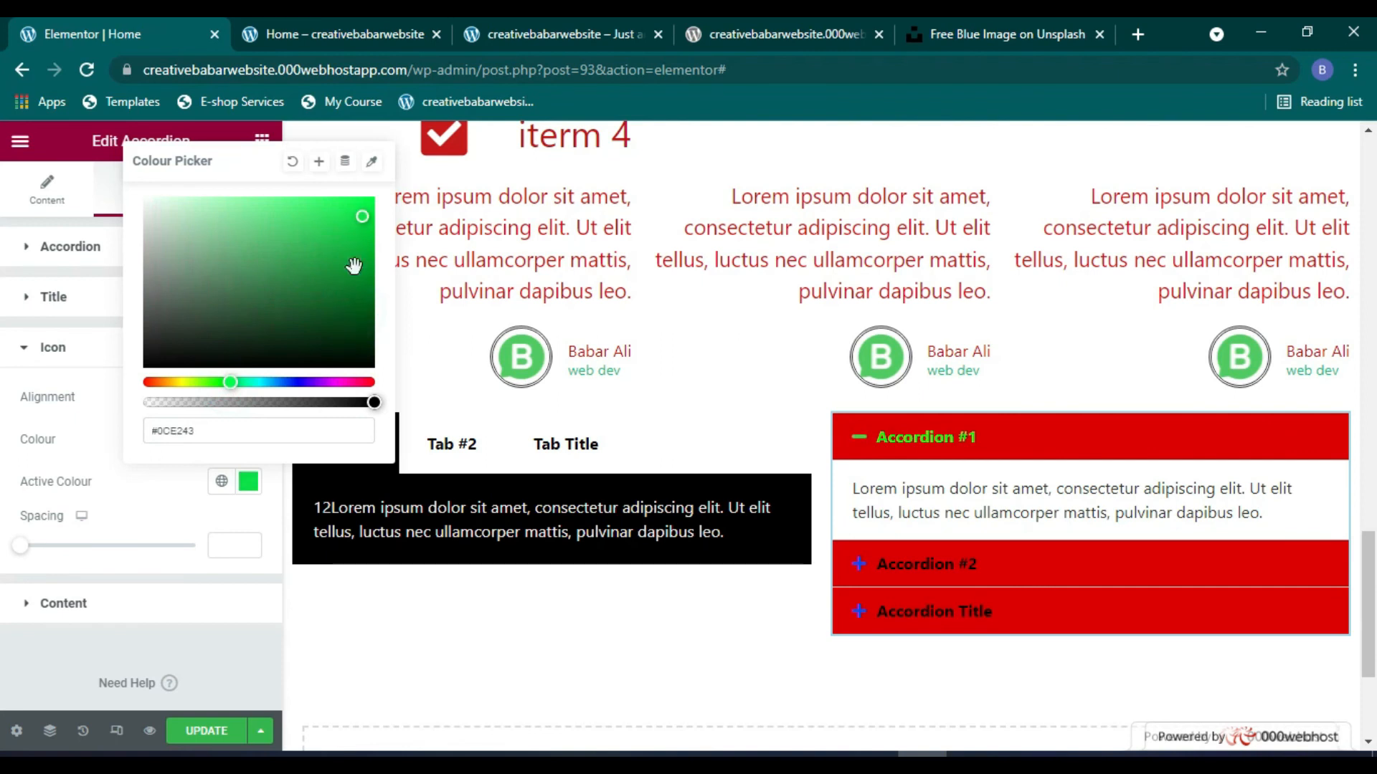
{"action": "left_click_drag", "start_coordinate": [23, 553], "coordinate": [48, 554]}
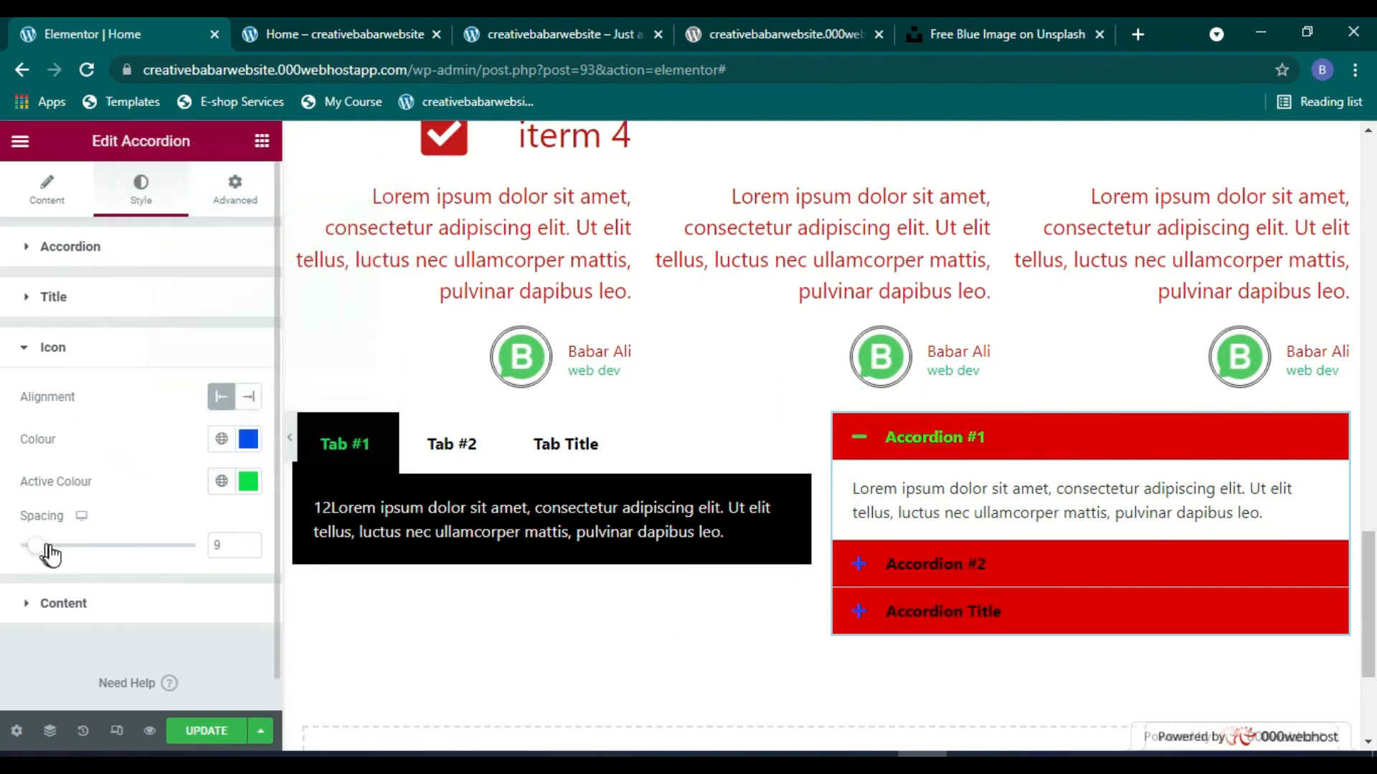
{"action": "left_click", "coordinate": [43, 608]}
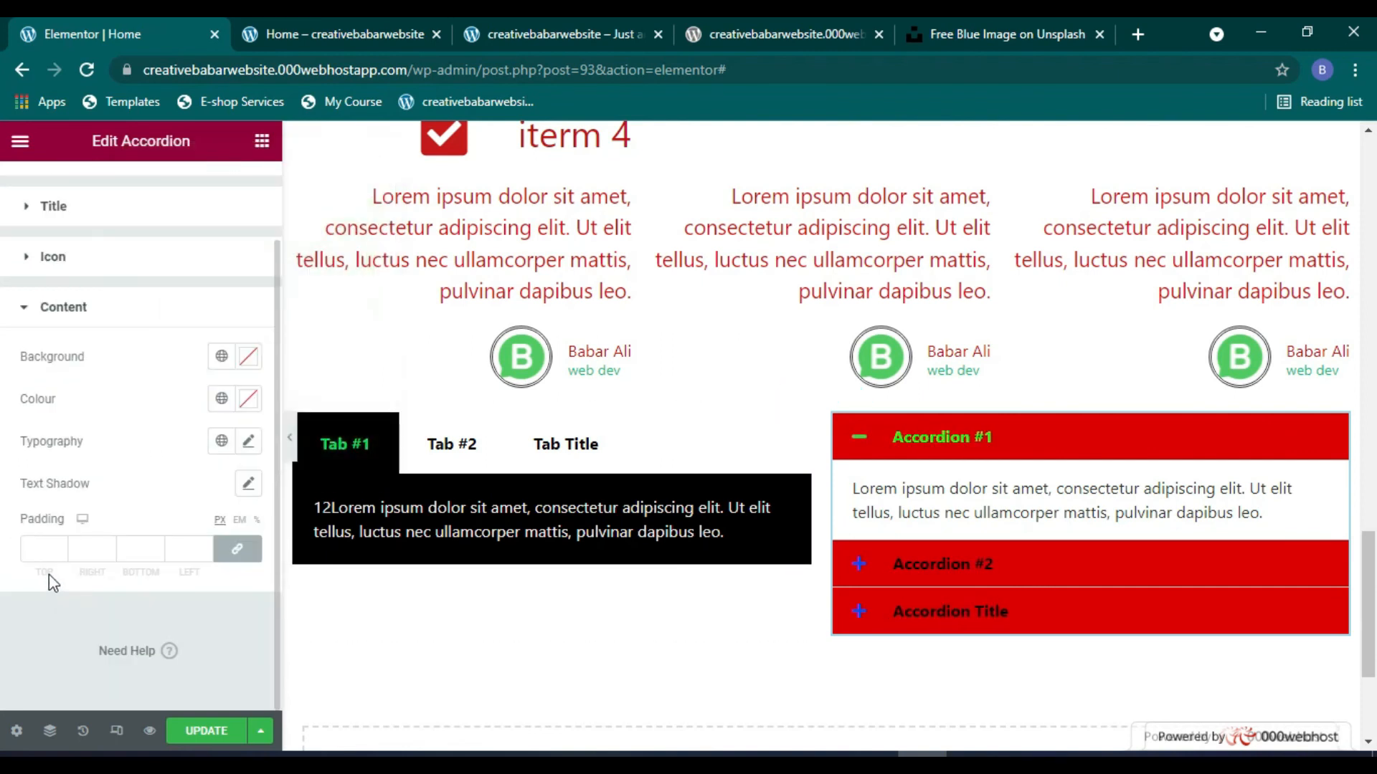
Step: Give the accordion content a dusty red background and near-white #F8F8F8 text
{"action": "left_click", "coordinate": [252, 368]}
{"action": "left_click", "coordinate": [243, 477]}
{"action": "left_click", "coordinate": [249, 355]}
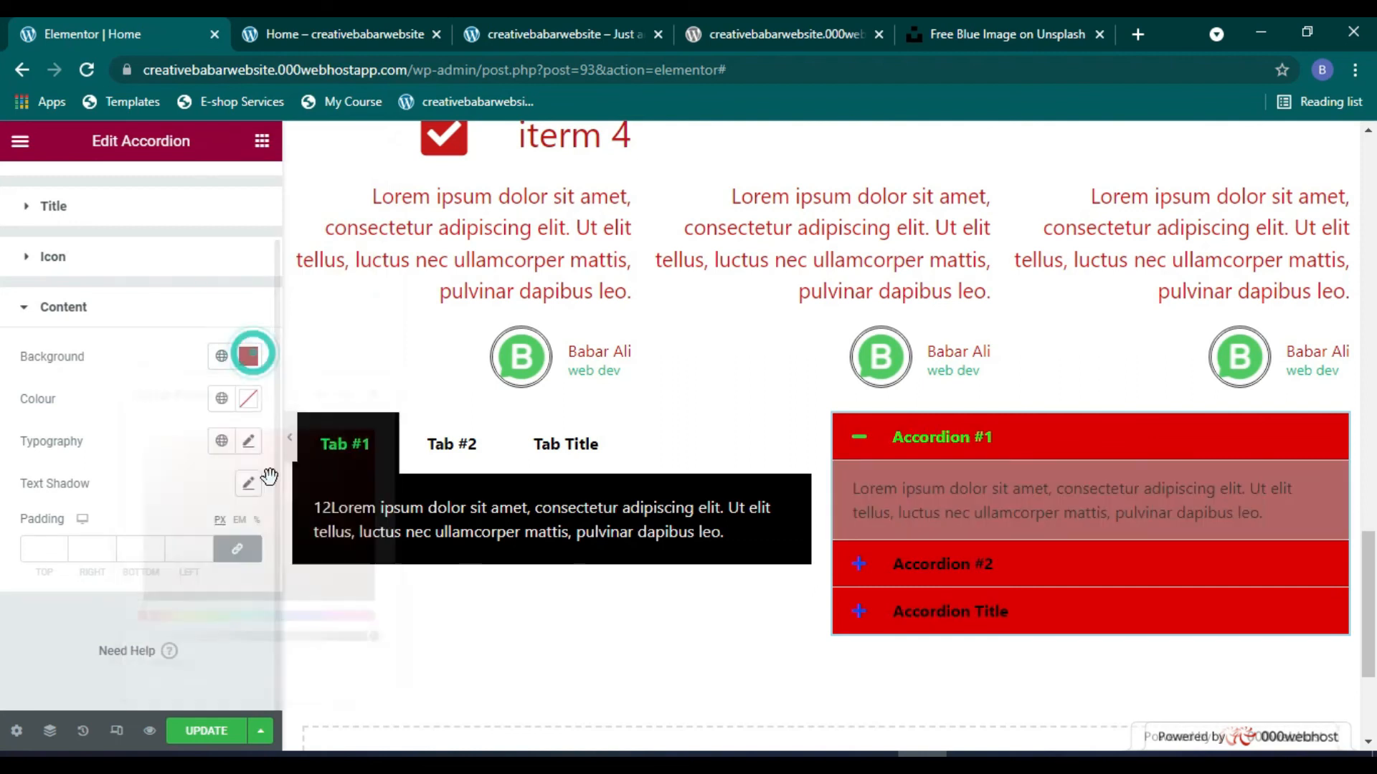
{"action": "left_click", "coordinate": [248, 399]}
{"action": "left_click", "coordinate": [193, 493]}
{"action": "left_click", "coordinate": [142, 476]}
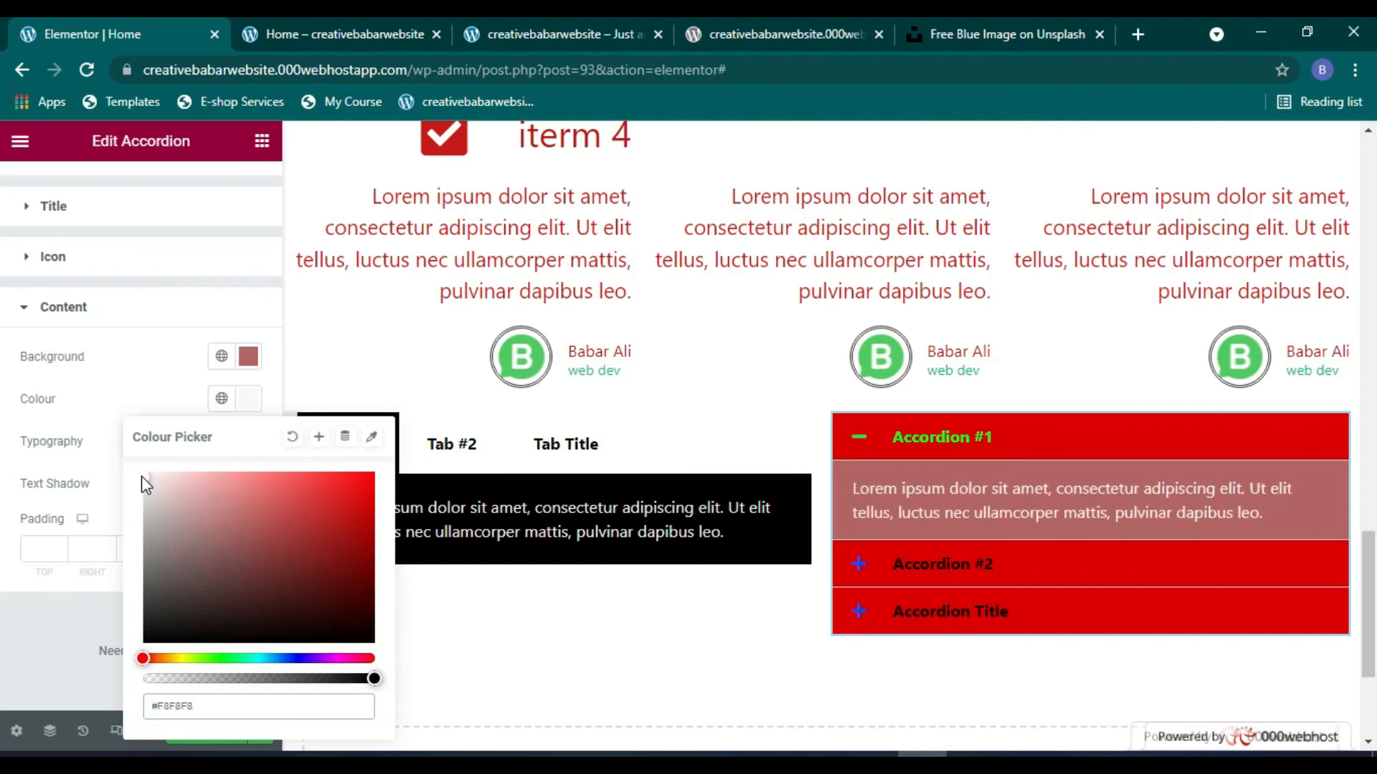
{"action": "left_click", "coordinate": [251, 400]}
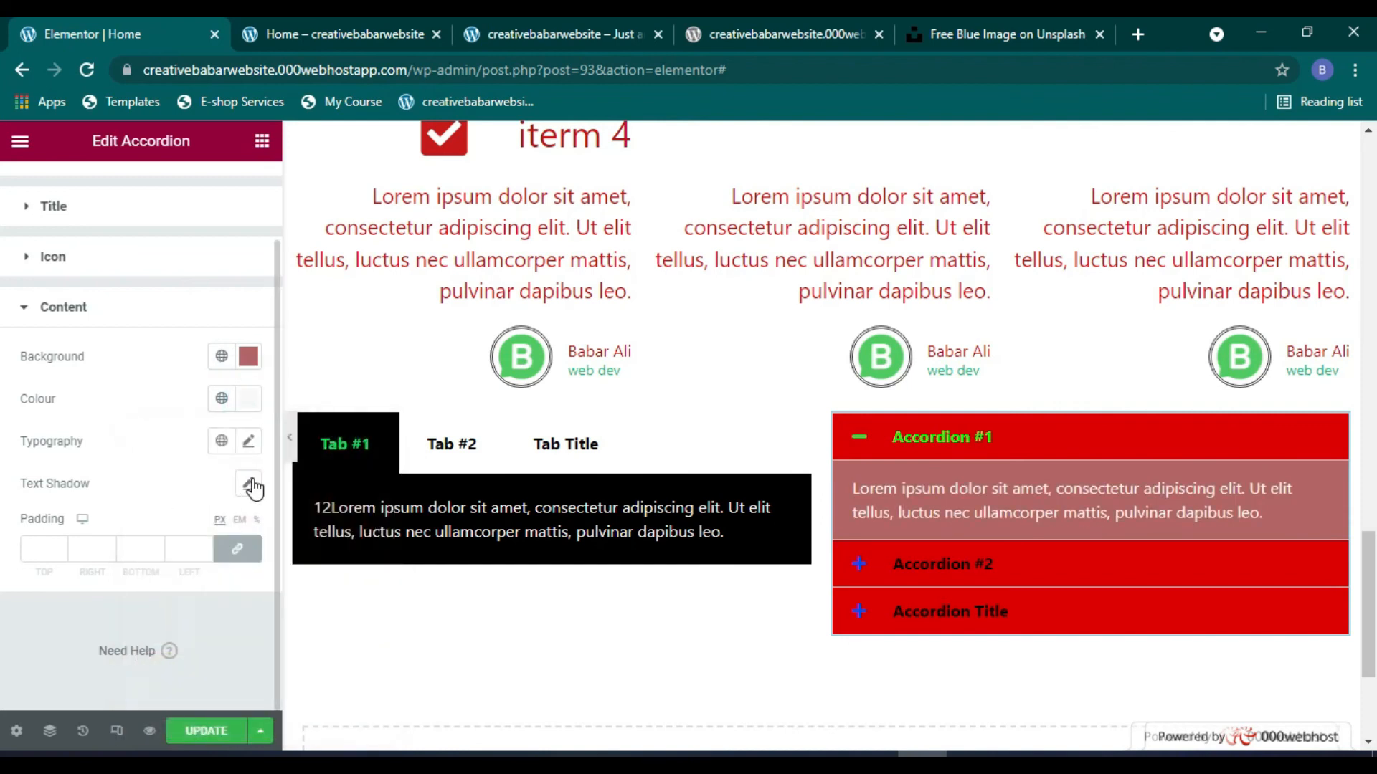
Step: Preview Accordion #2 and #1, then update the page
{"action": "left_click", "coordinate": [897, 574]}
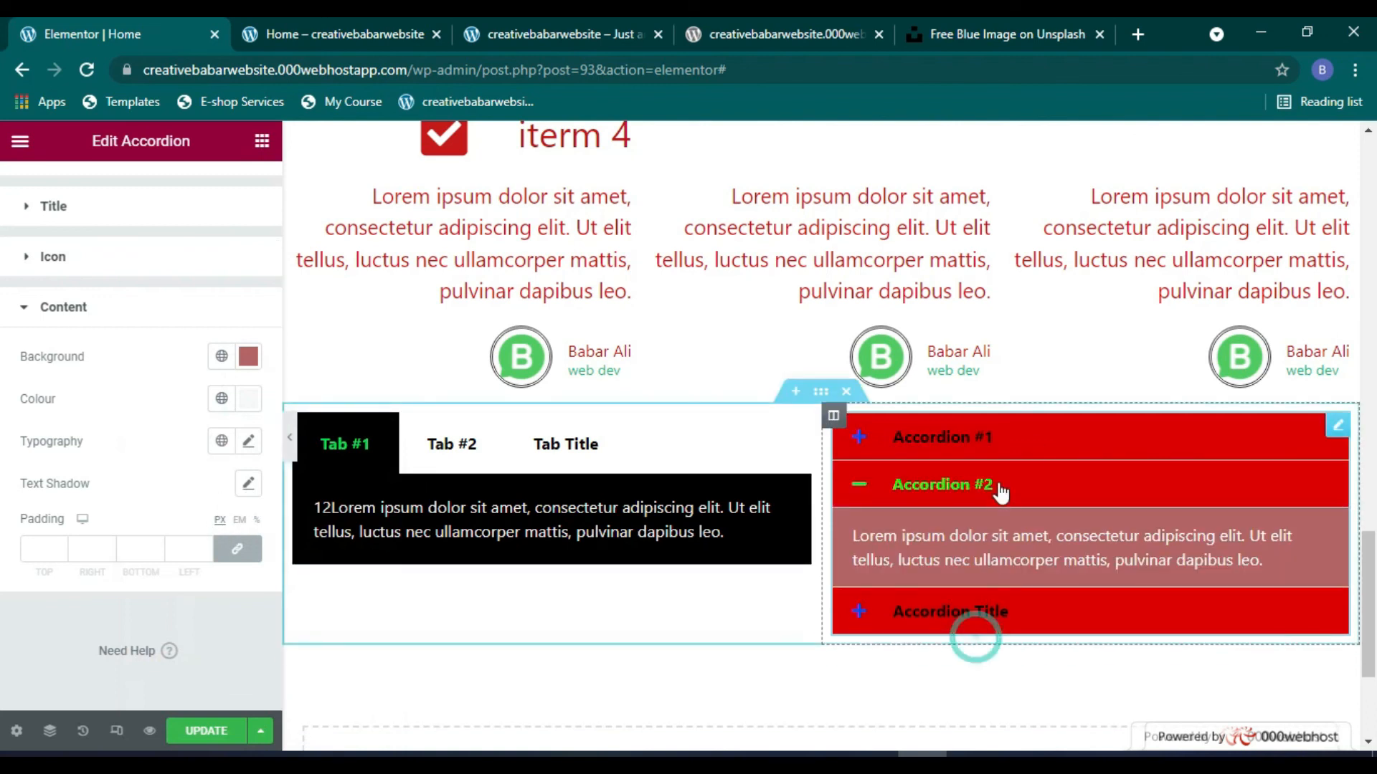
{"action": "left_click", "coordinate": [1036, 446]}
{"action": "left_click", "coordinate": [1023, 566]}
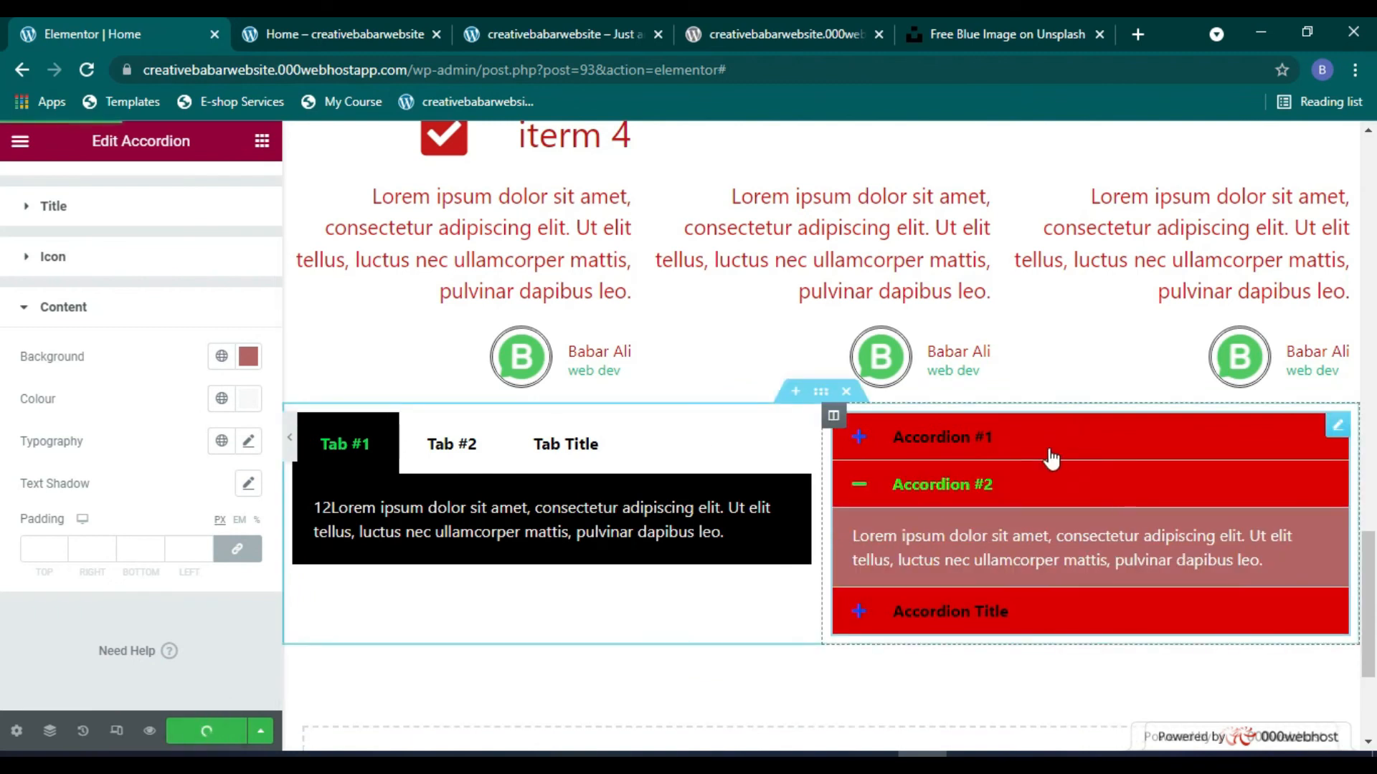
Step: Add a two-column section below the accordion
{"action": "left_click", "coordinate": [261, 141]}
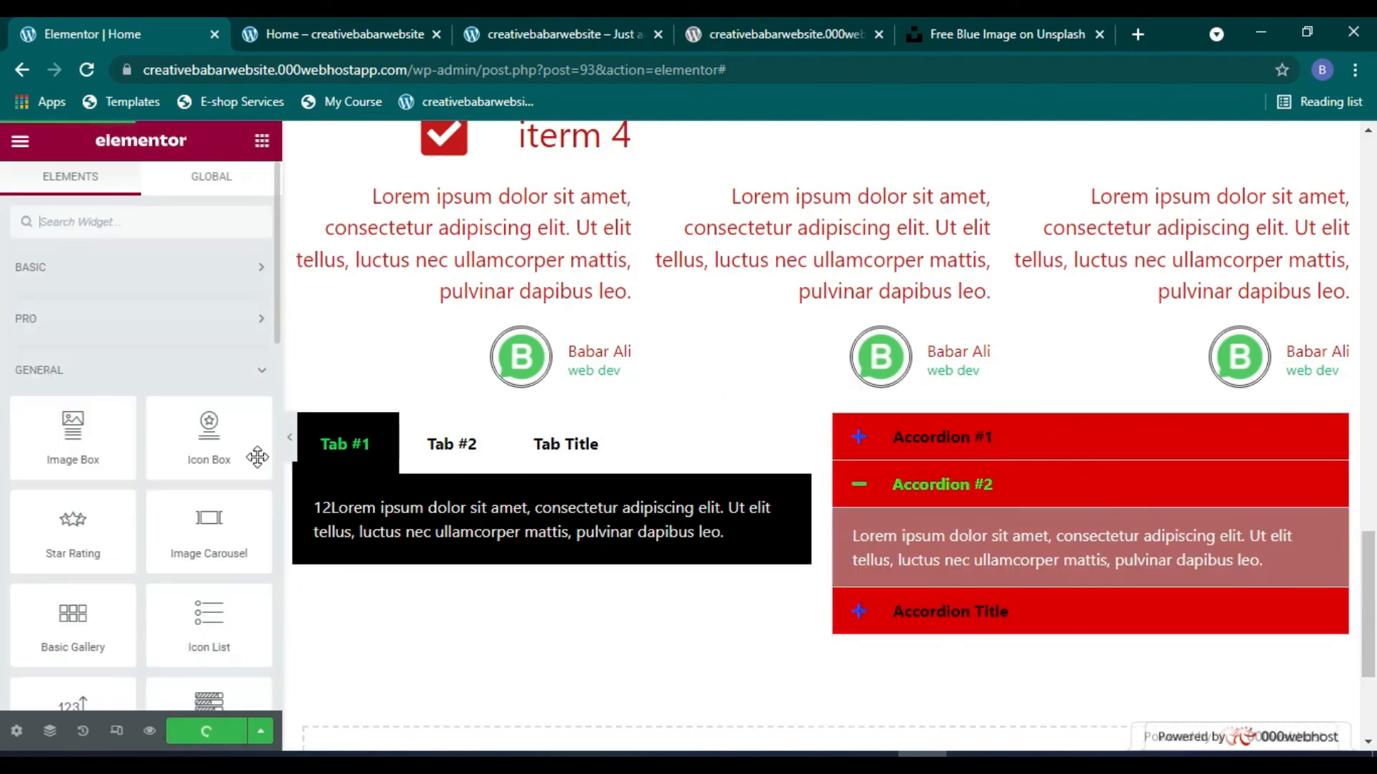
{"action": "scroll", "coordinate": [108, 611], "scroll_direction": "down", "scroll_amount": 6}
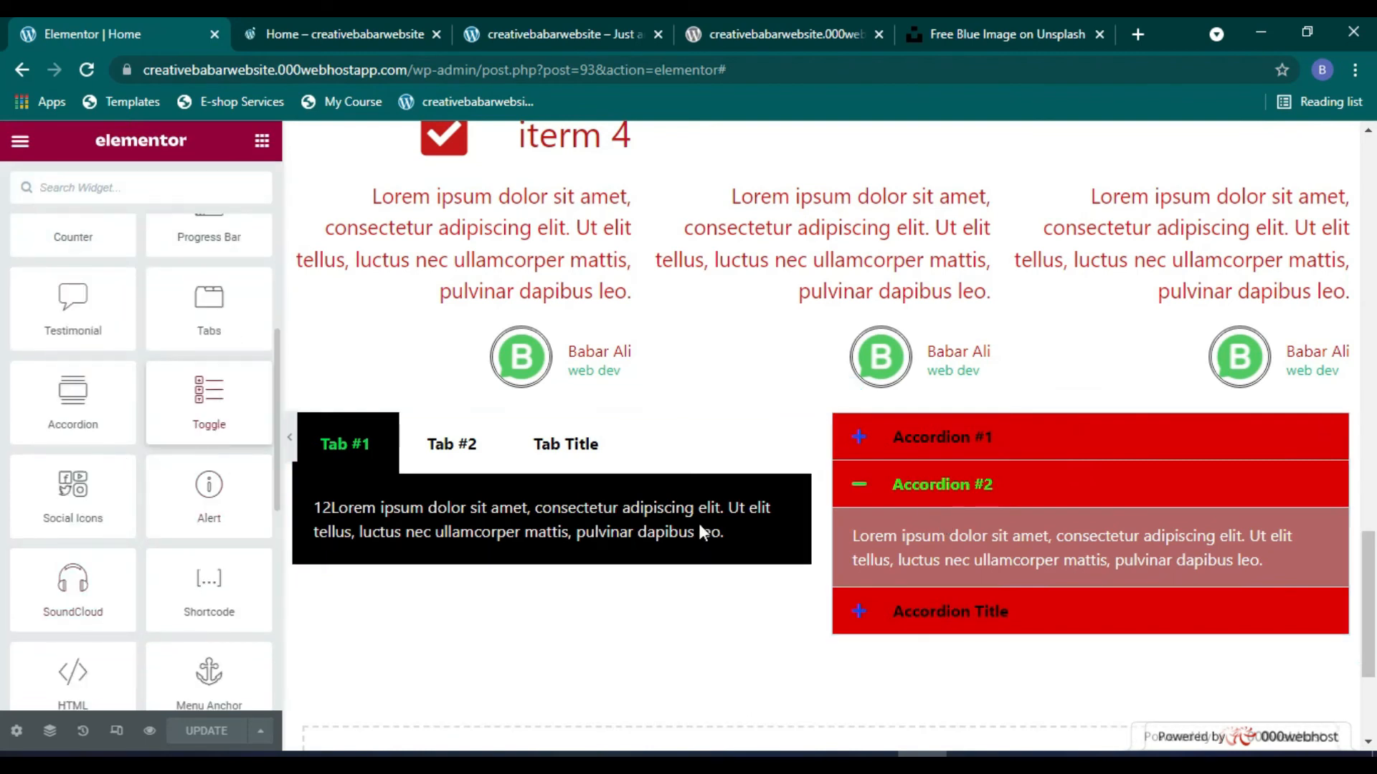
{"action": "scroll", "coordinate": [699, 526], "scroll_direction": "down", "scroll_amount": 3}
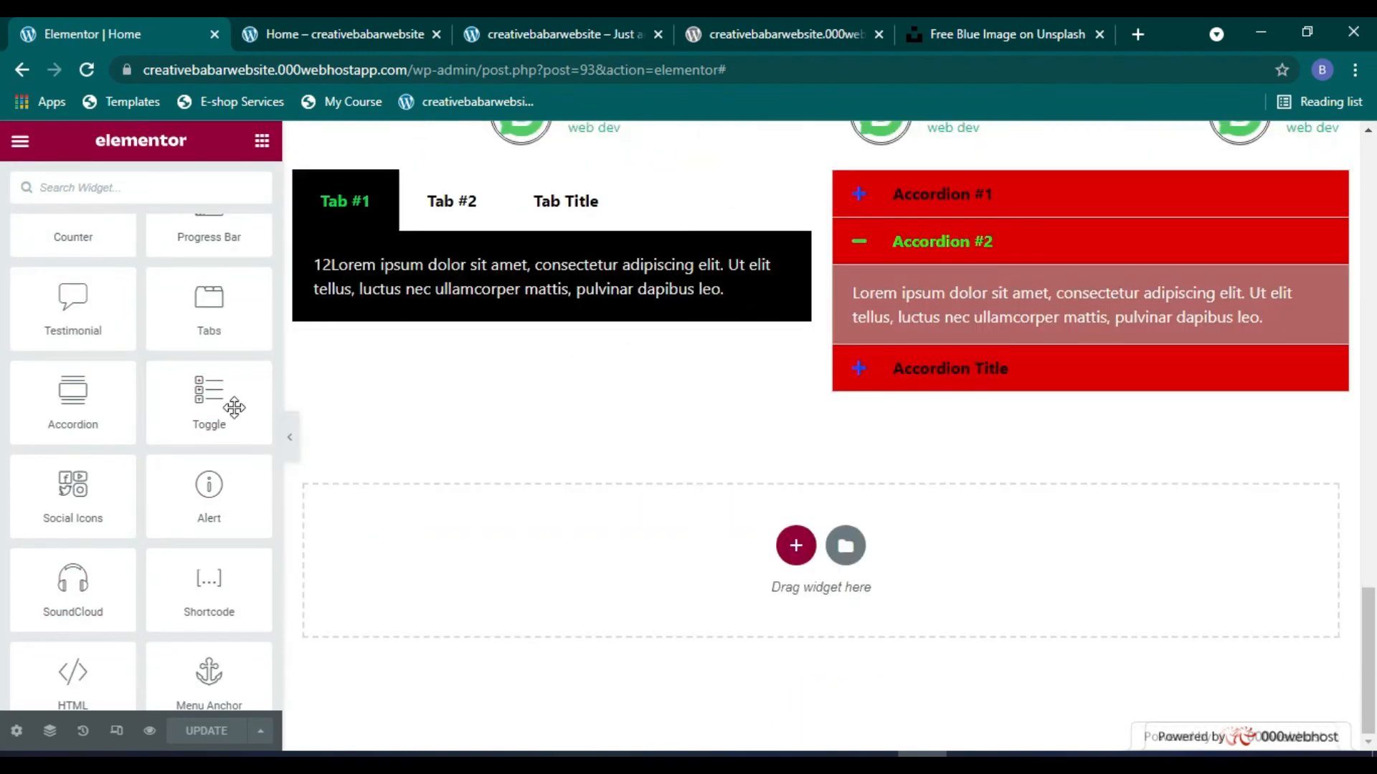
{"action": "left_click", "coordinate": [796, 545]}
{"action": "left_click", "coordinate": [678, 608]}
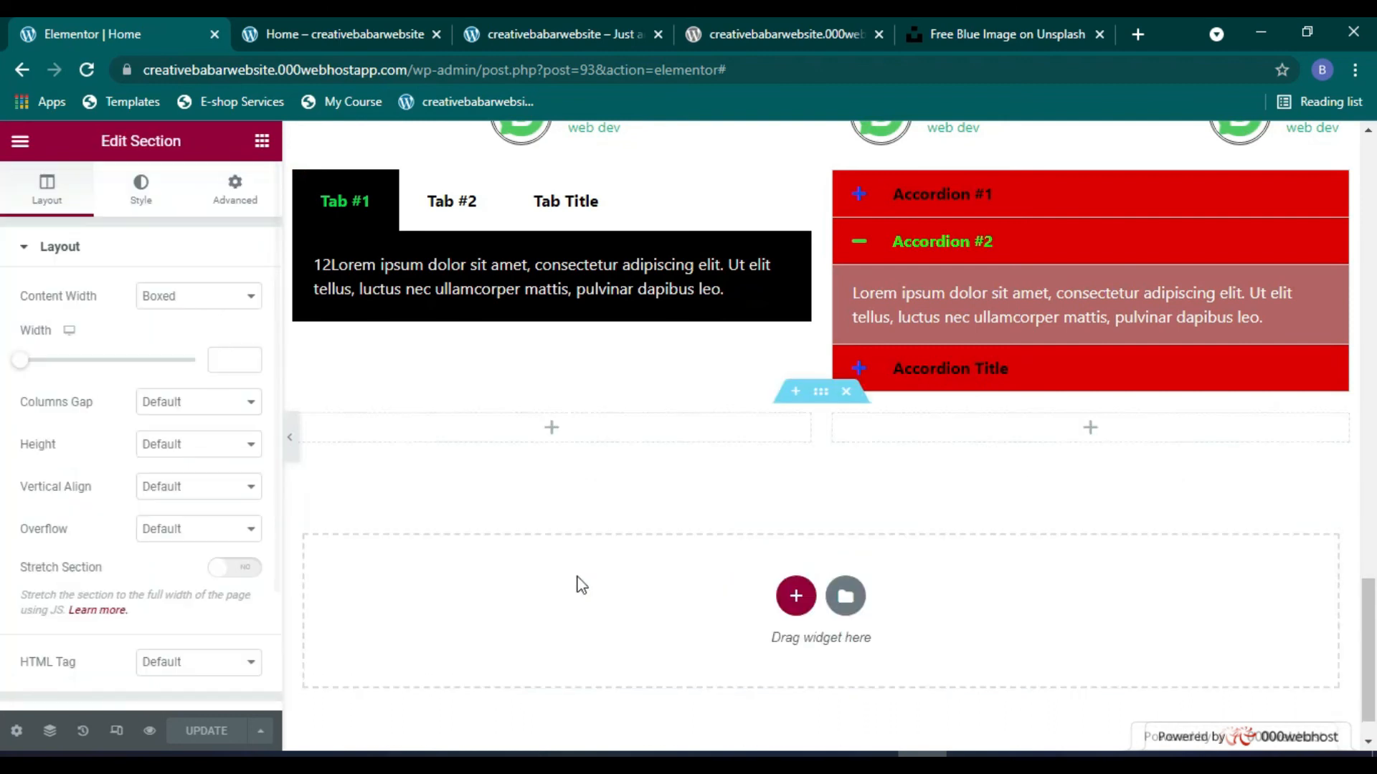
Step: Place a Toggle widget in the left column, test its items, and add a third item
{"action": "left_click", "coordinate": [261, 141]}
{"action": "scroll", "coordinate": [250, 557], "scroll_direction": "down", "scroll_amount": 5}
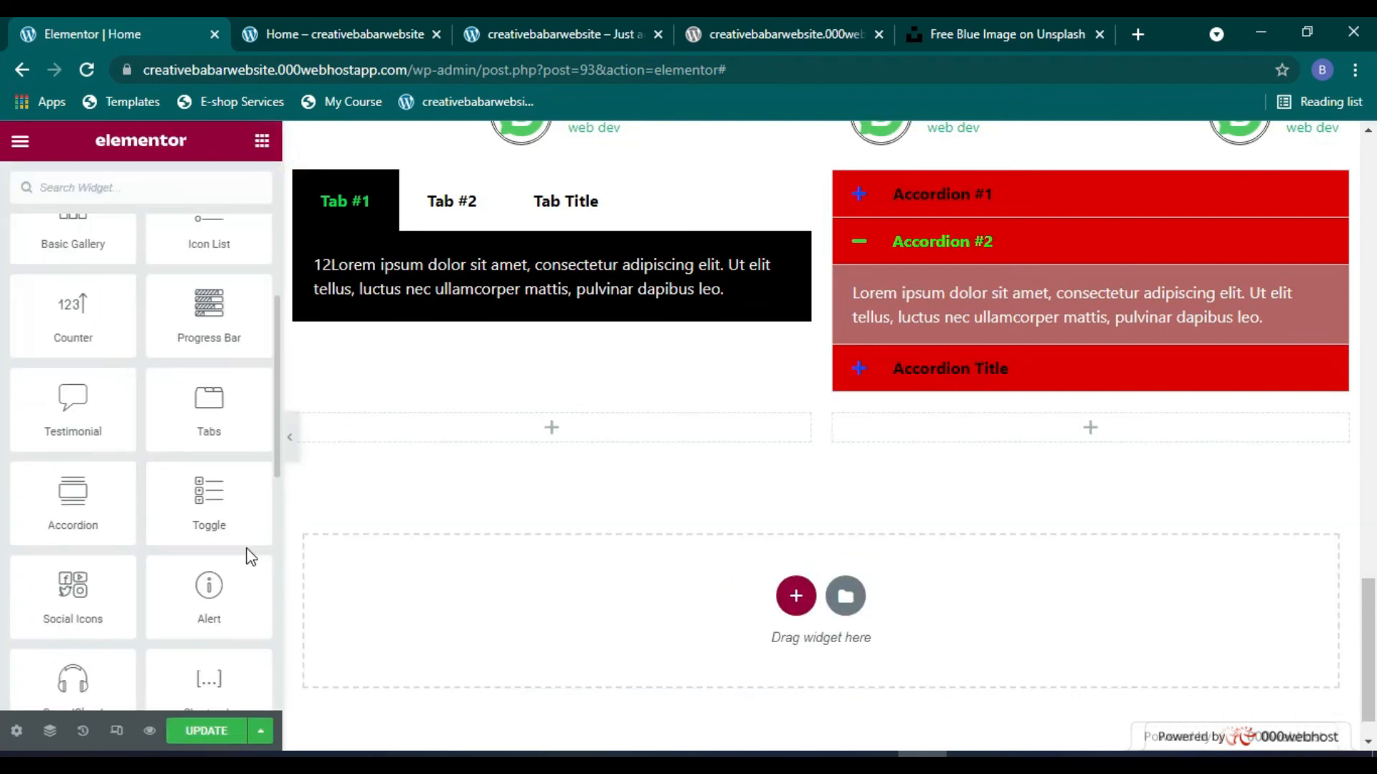
{"action": "left_click_drag", "start_coordinate": [215, 515], "coordinate": [496, 466]}
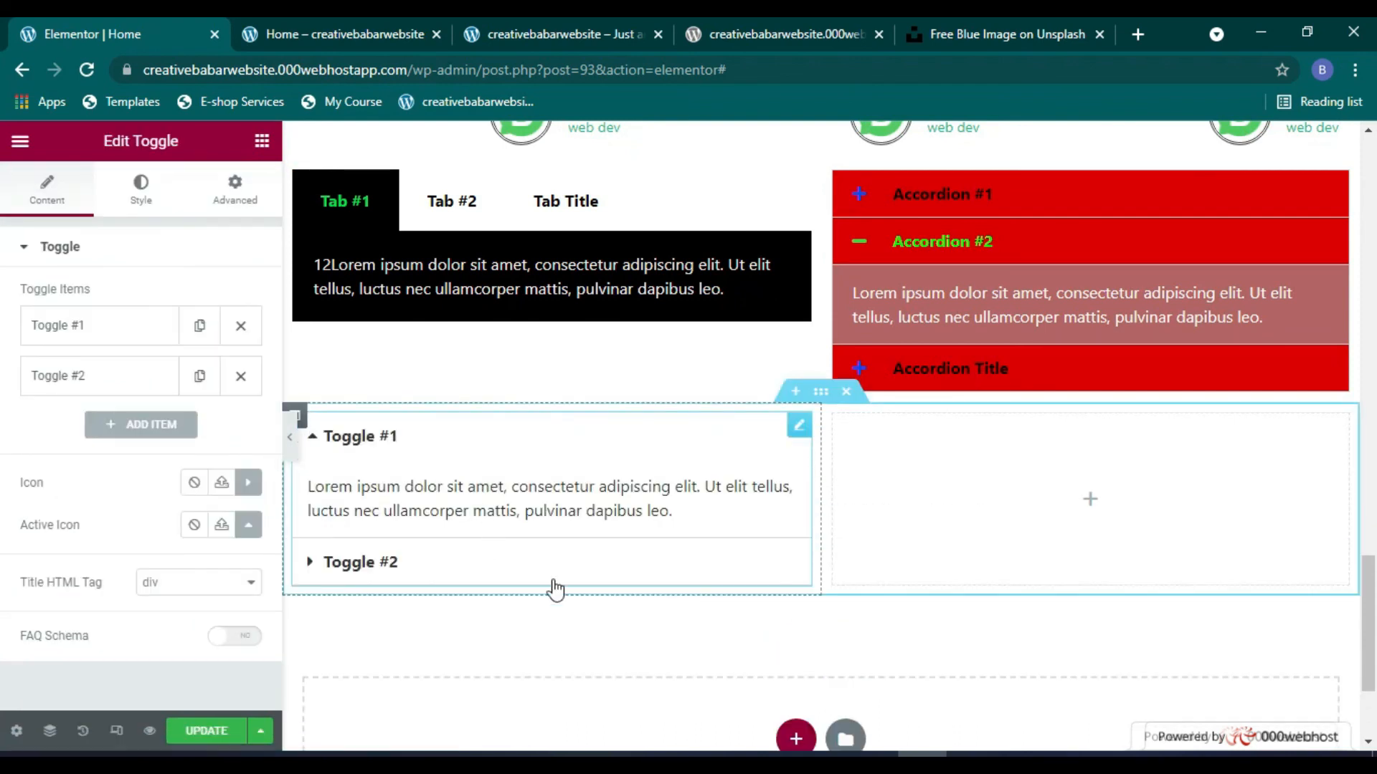
{"action": "left_click", "coordinate": [445, 455]}
{"action": "left_click", "coordinate": [501, 484]}
{"action": "left_click", "coordinate": [475, 439]}
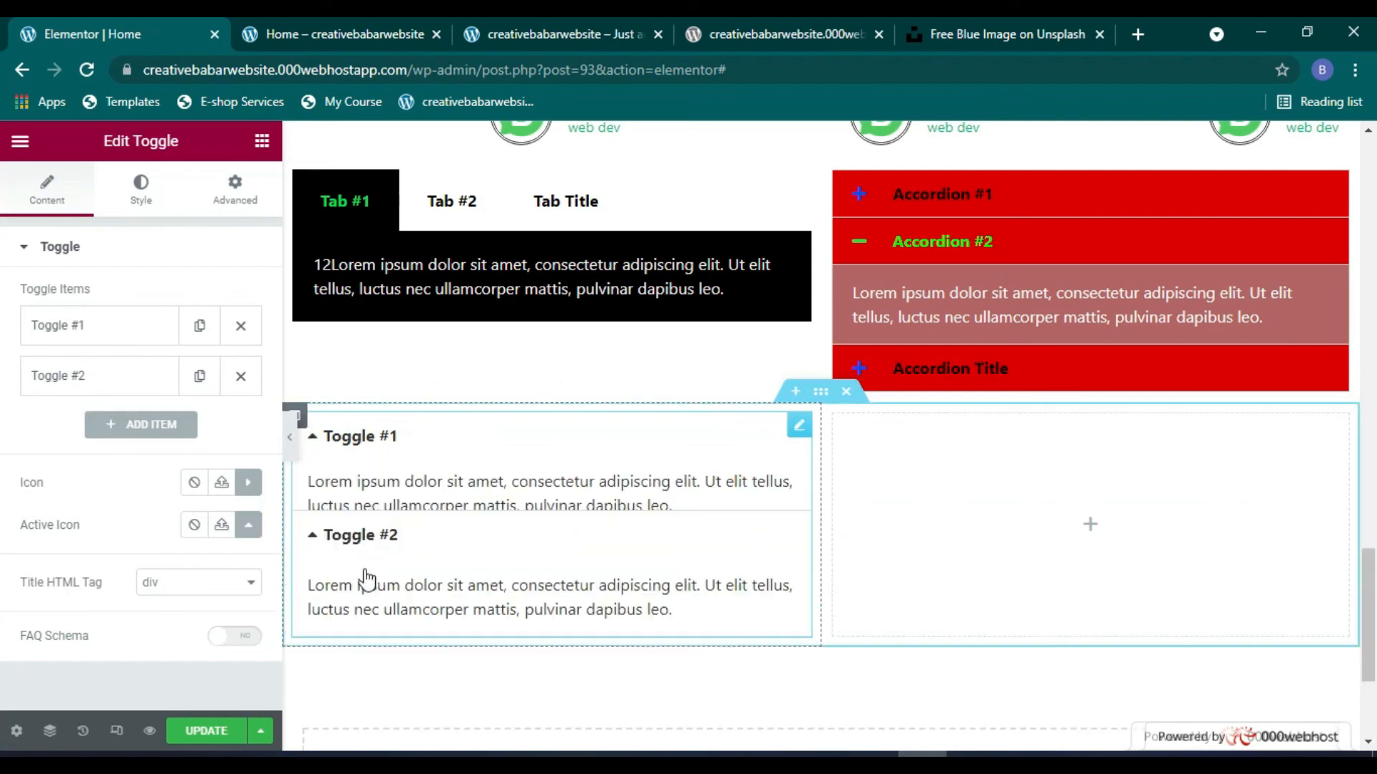
{"action": "left_click", "coordinate": [142, 424]}
{"action": "left_click", "coordinate": [143, 200]}
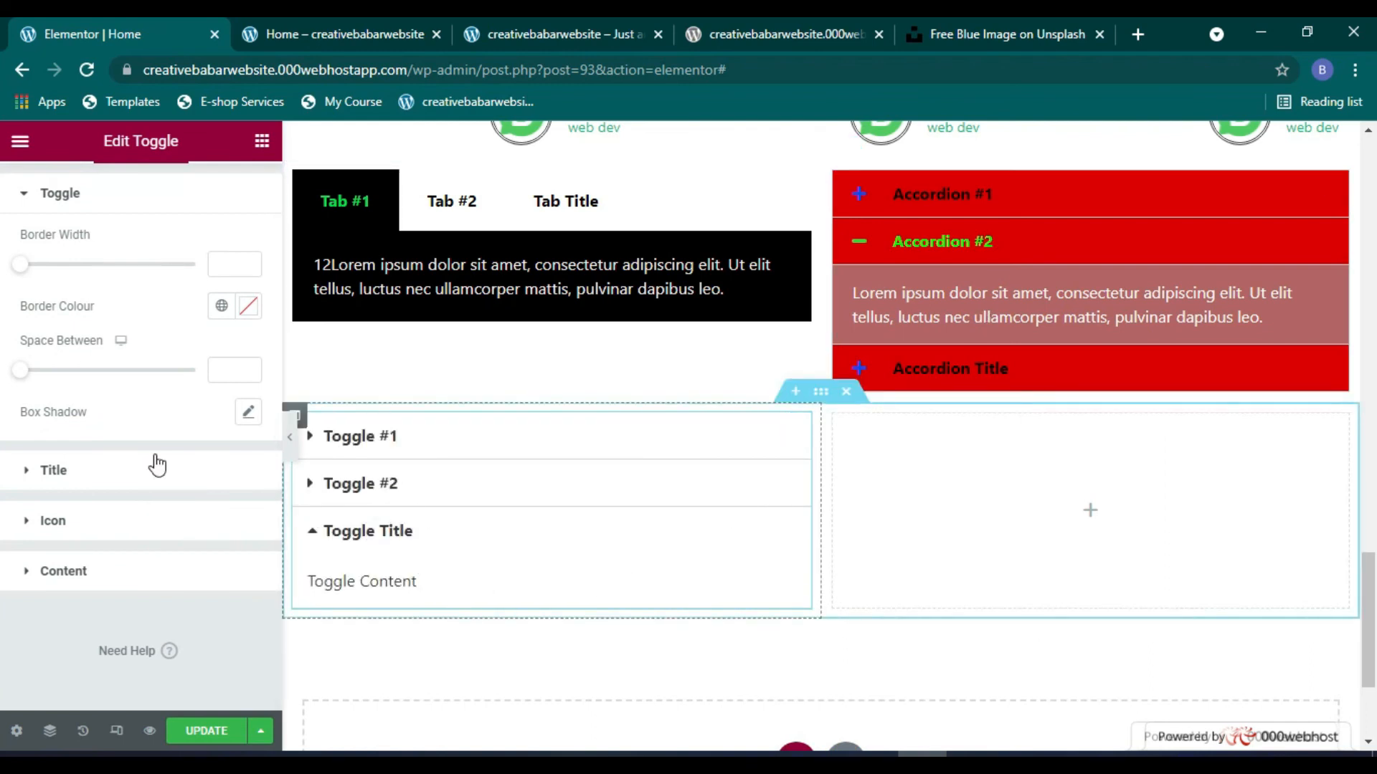
Step: Give the toggle title bars a dark navy background with near-white title text
{"action": "left_click", "coordinate": [79, 493]}
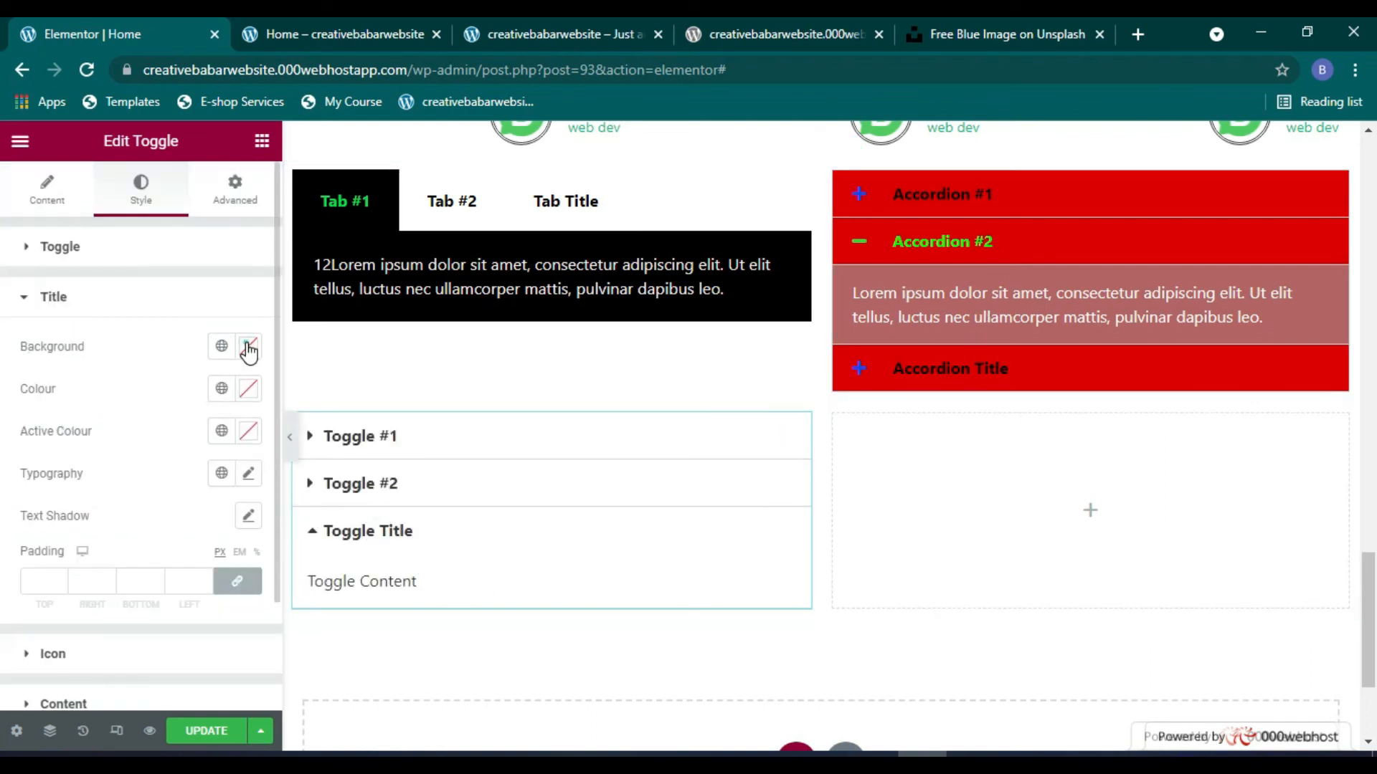
{"action": "left_click", "coordinate": [248, 350]}
{"action": "left_click_drag", "start_coordinate": [339, 459], "coordinate": [356, 568]}
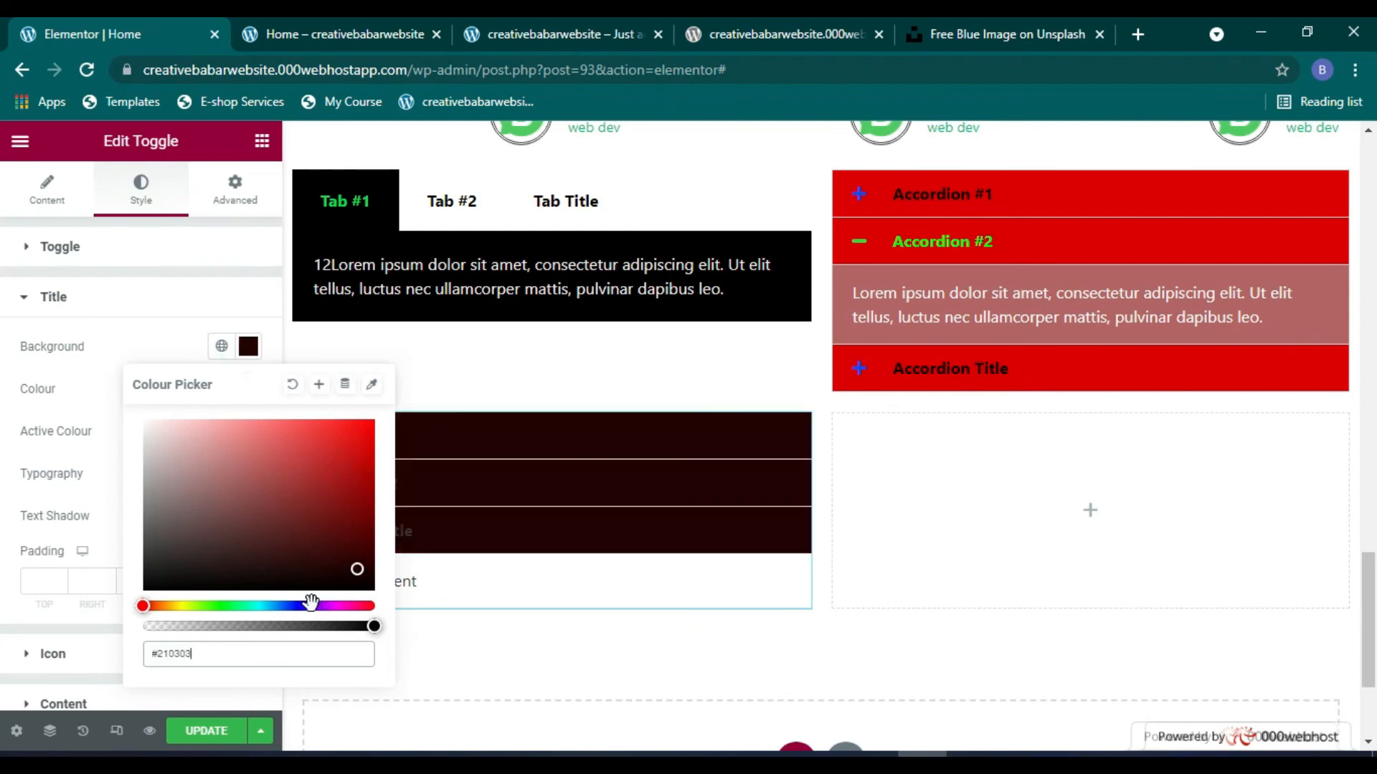
{"action": "left_click", "coordinate": [310, 606]}
{"action": "left_click", "coordinate": [358, 579]}
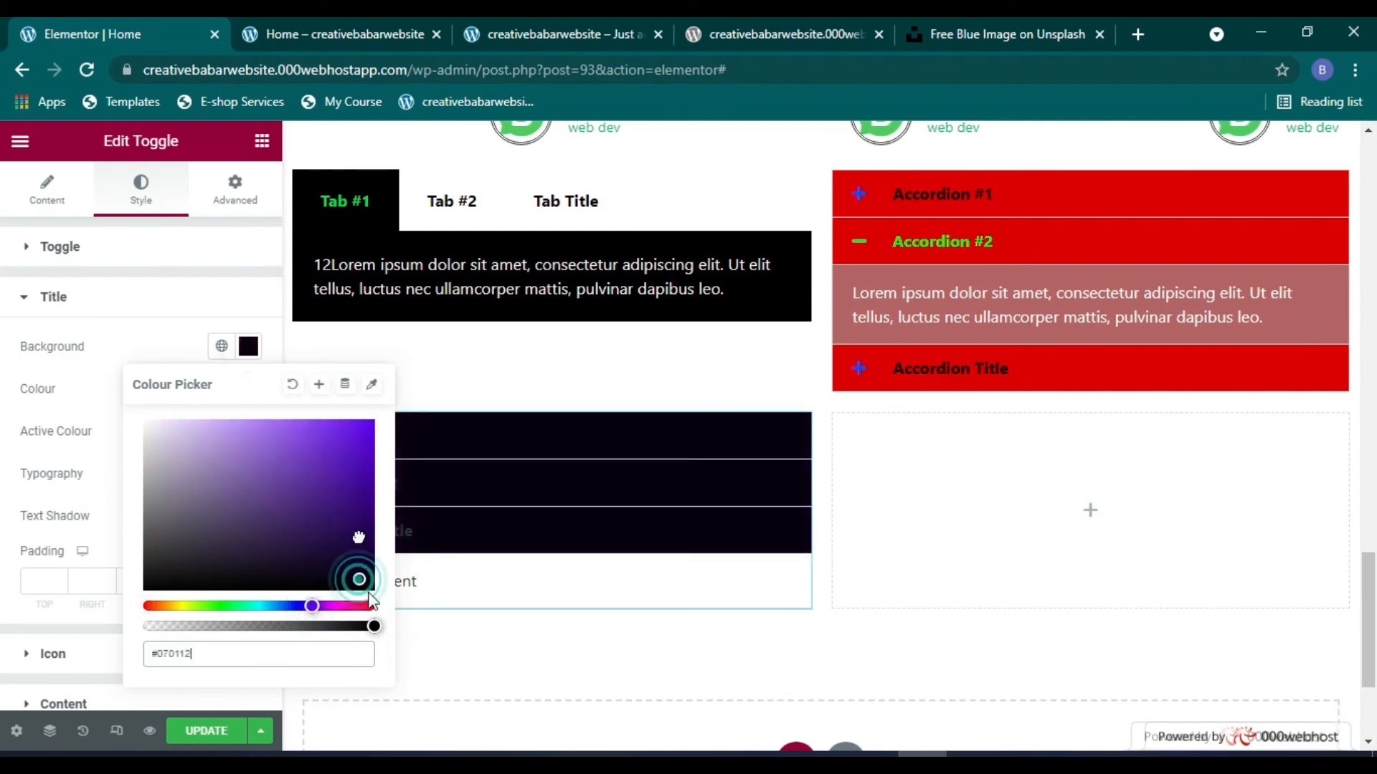
{"action": "left_click", "coordinate": [262, 410]}
{"action": "left_click", "coordinate": [248, 389]}
{"action": "left_click", "coordinate": [252, 389]}
Step: Save the page and return to the Elementor widget list
{"action": "scroll", "coordinate": [79, 606], "scroll_direction": "down", "scroll_amount": 2}
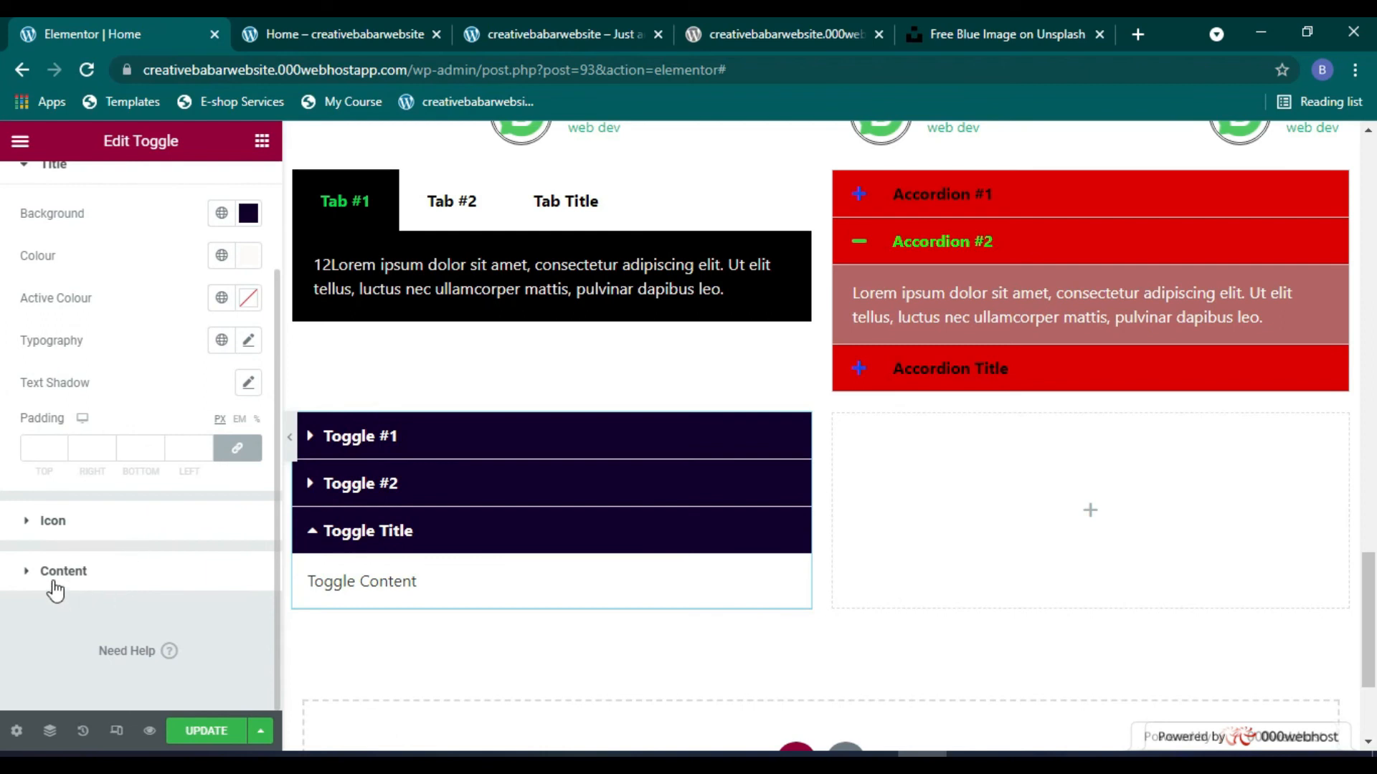
{"action": "left_click", "coordinate": [188, 725]}
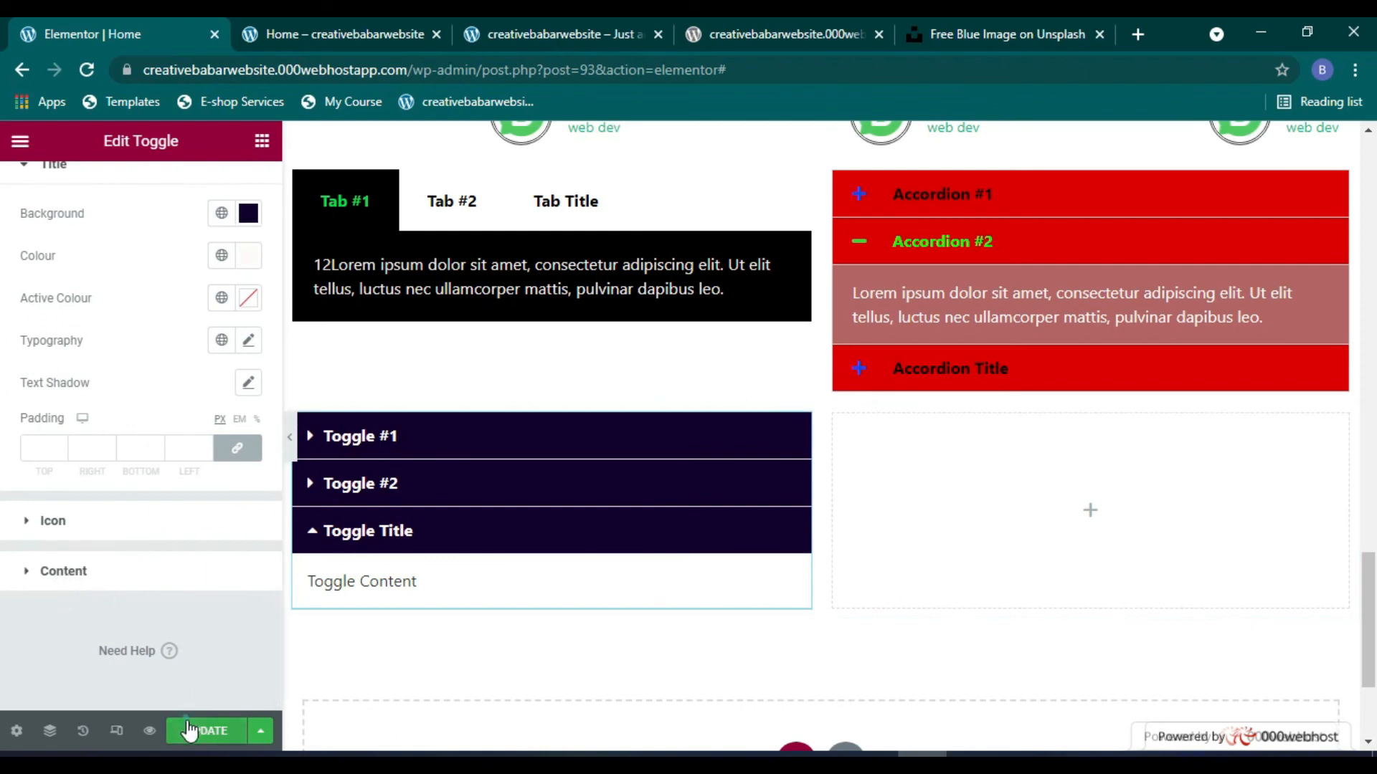
{"action": "left_click", "coordinate": [262, 141]}
{"action": "scroll", "coordinate": [101, 430], "scroll_direction": "down", "scroll_amount": 4}
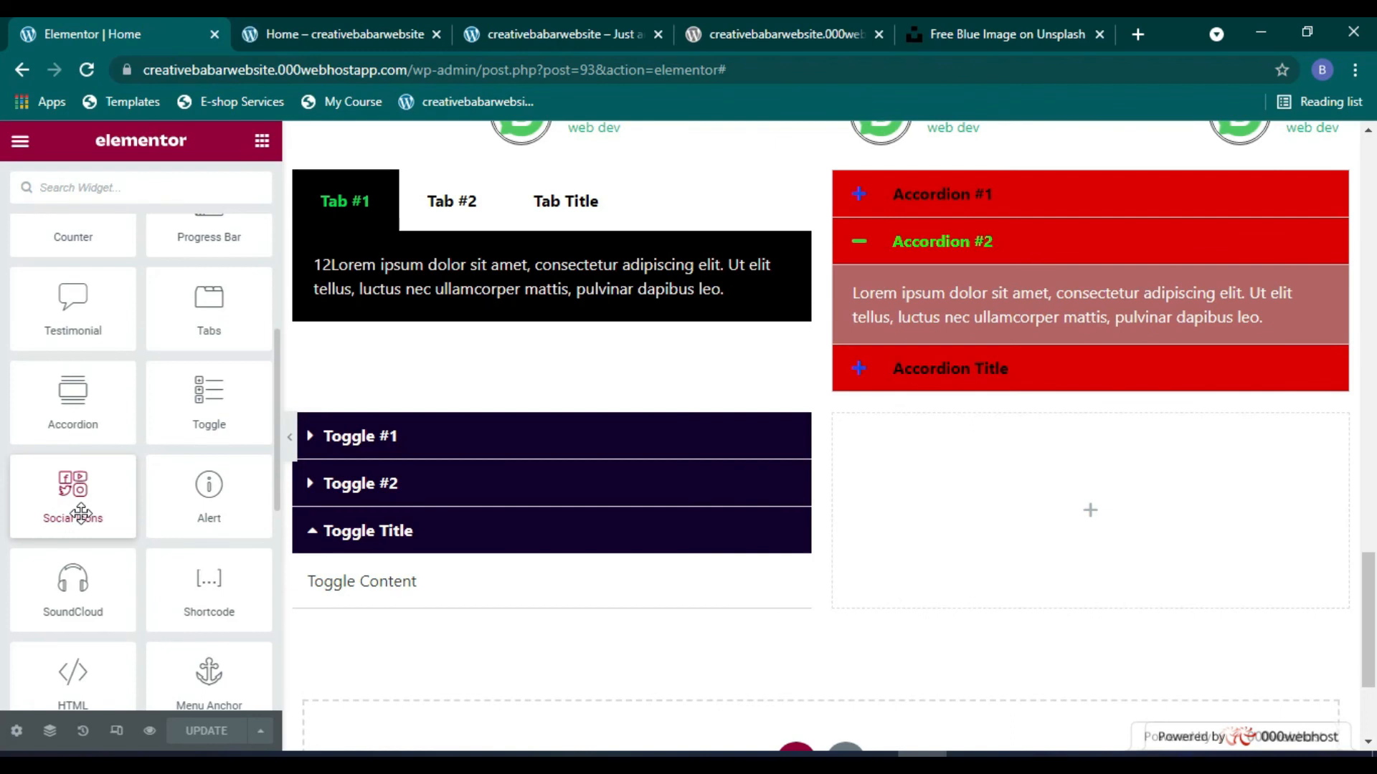
Step: Place a Social Icons widget in the right column and add a fourth WordPress icon
{"action": "left_click_drag", "start_coordinate": [99, 523], "coordinate": [1060, 498]}
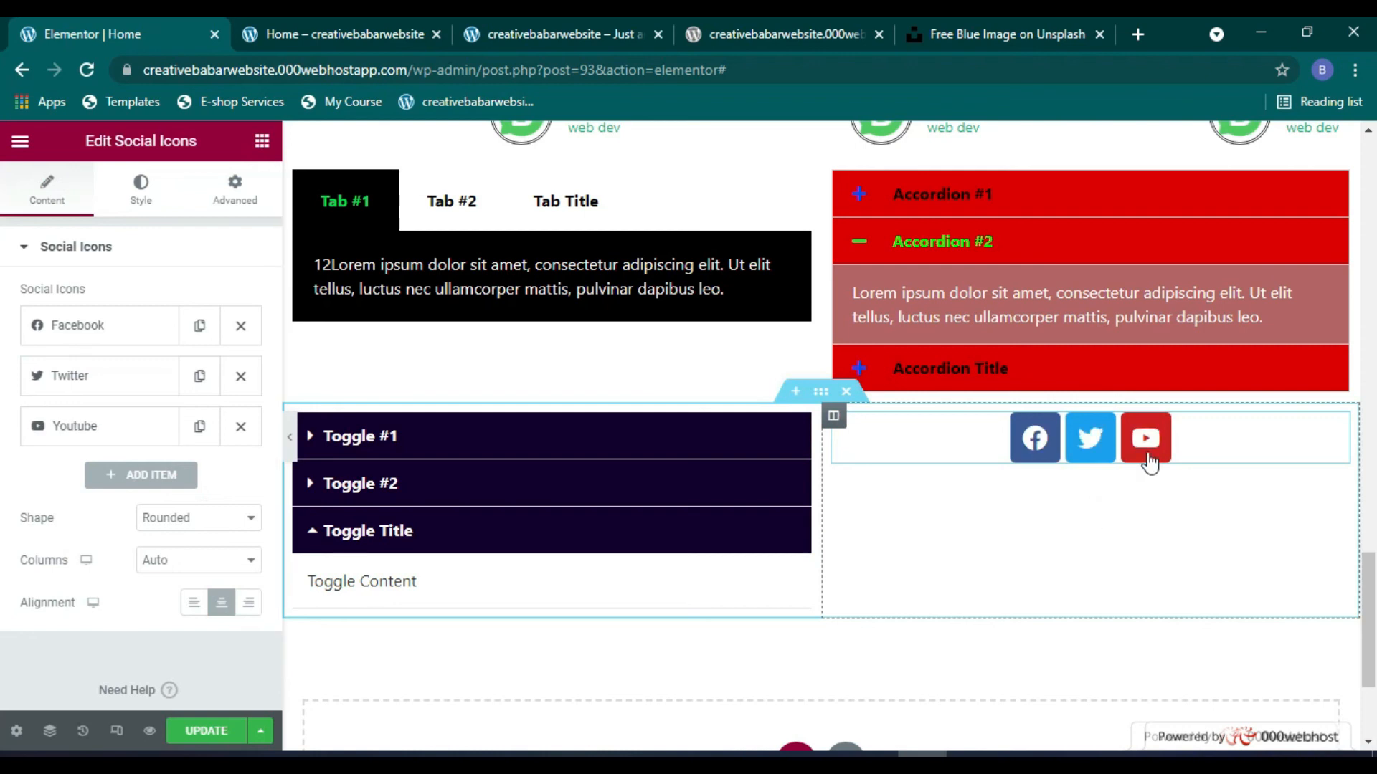
{"action": "left_click", "coordinate": [126, 475]}
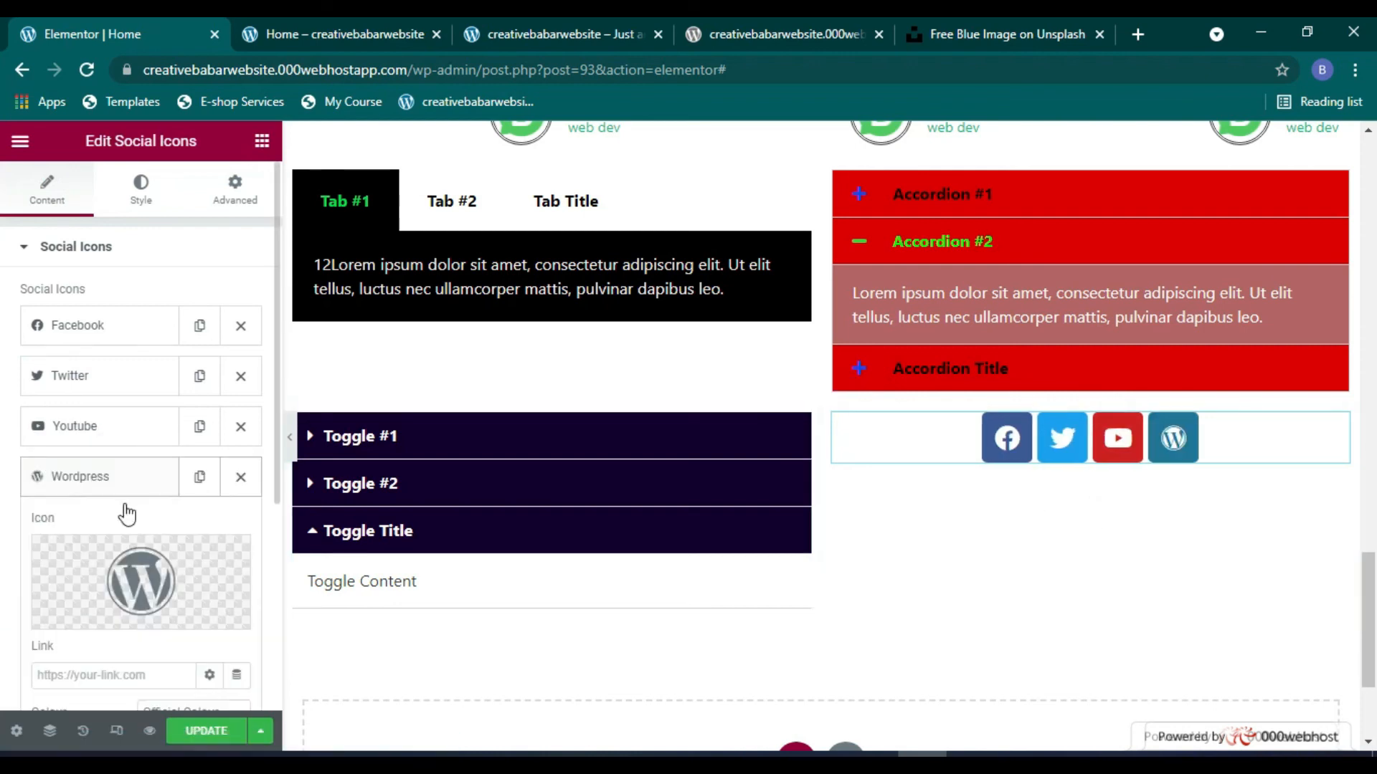
{"action": "scroll", "coordinate": [164, 545], "scroll_direction": "down", "scroll_amount": 3}
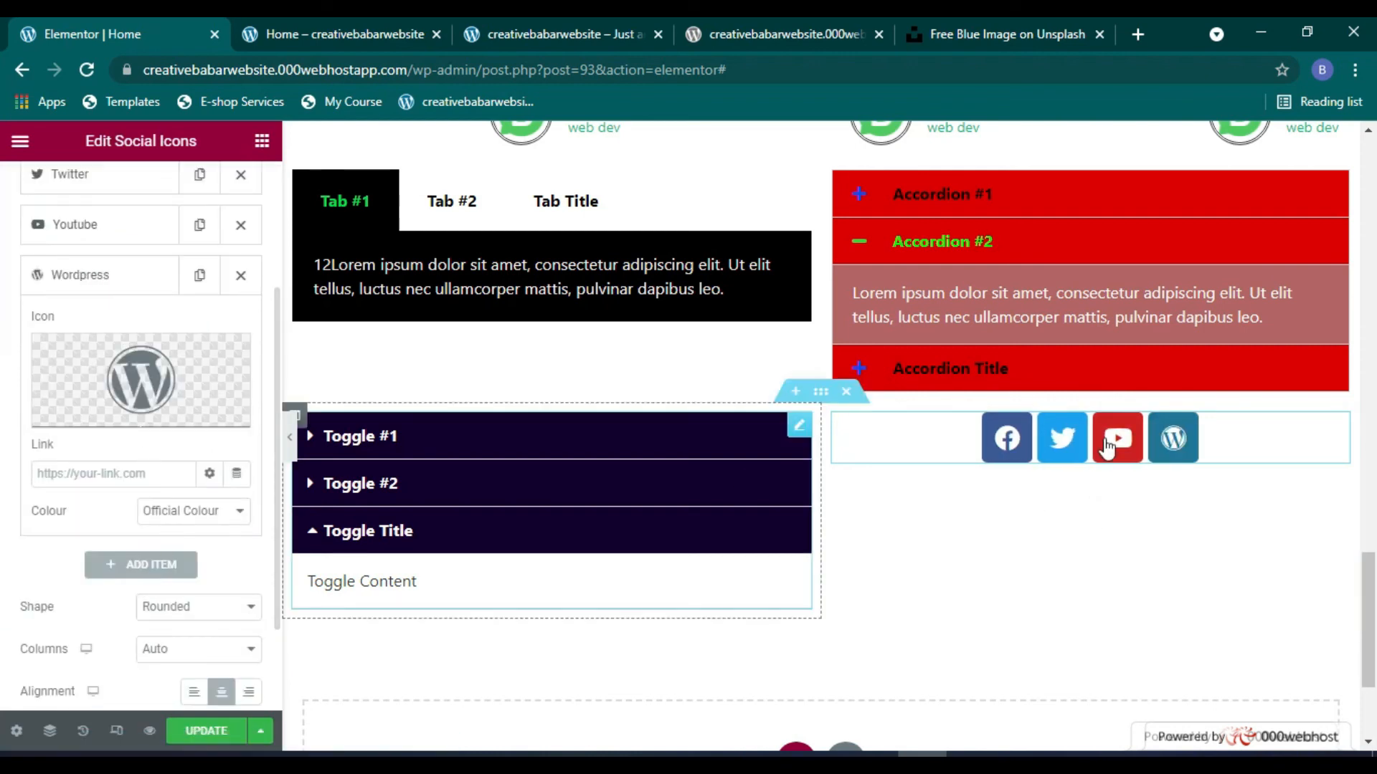
{"action": "scroll", "coordinate": [149, 522], "scroll_direction": "down", "scroll_amount": 2}
Step: Set the social icon shape to Circle
{"action": "left_click", "coordinate": [215, 476]}
{"action": "left_click", "coordinate": [191, 514]}
{"action": "left_click", "coordinate": [215, 474]}
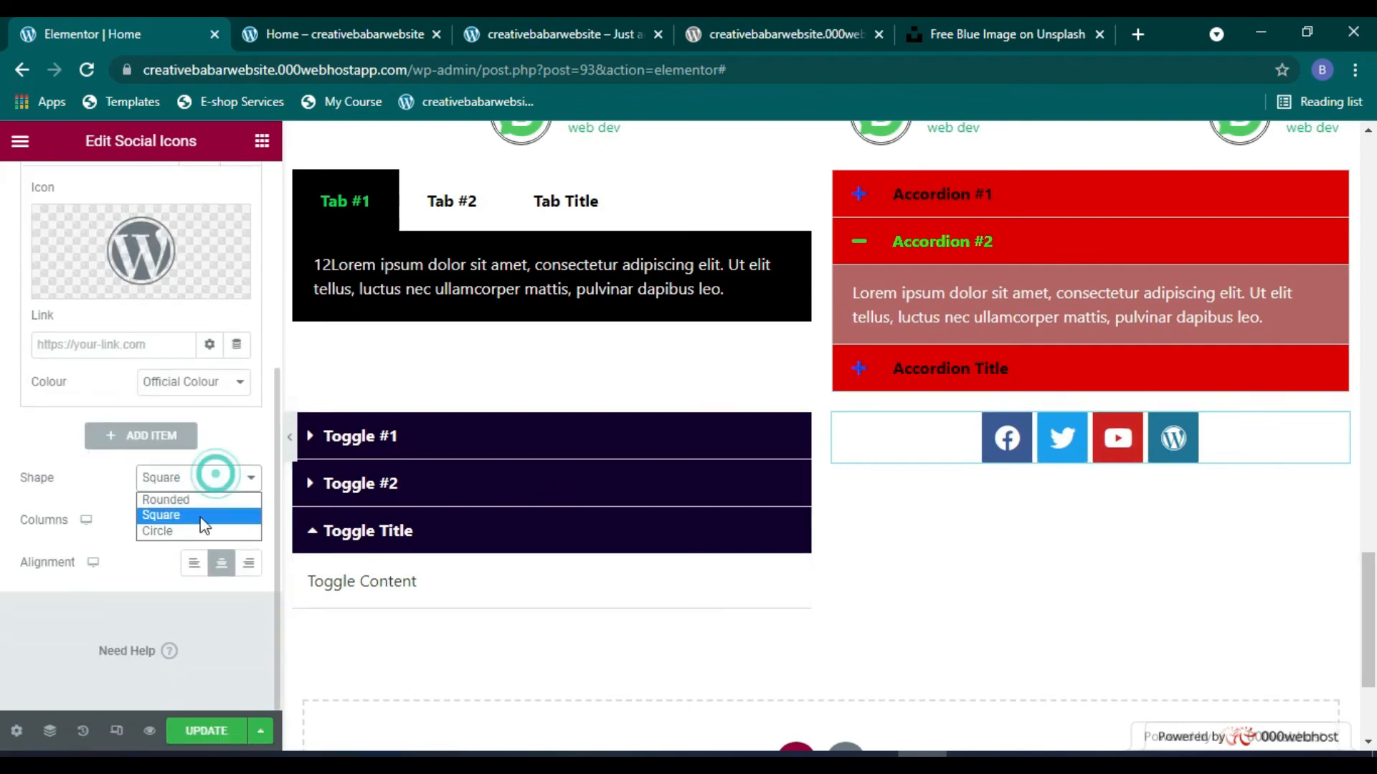
{"action": "left_click", "coordinate": [195, 532]}
{"action": "left_click", "coordinate": [211, 481]}
{"action": "left_click", "coordinate": [201, 515]}
{"action": "left_click", "coordinate": [206, 480]}
{"action": "left_click", "coordinate": [201, 500]}
{"action": "left_click", "coordinate": [216, 478]}
{"action": "left_click", "coordinate": [190, 530]}
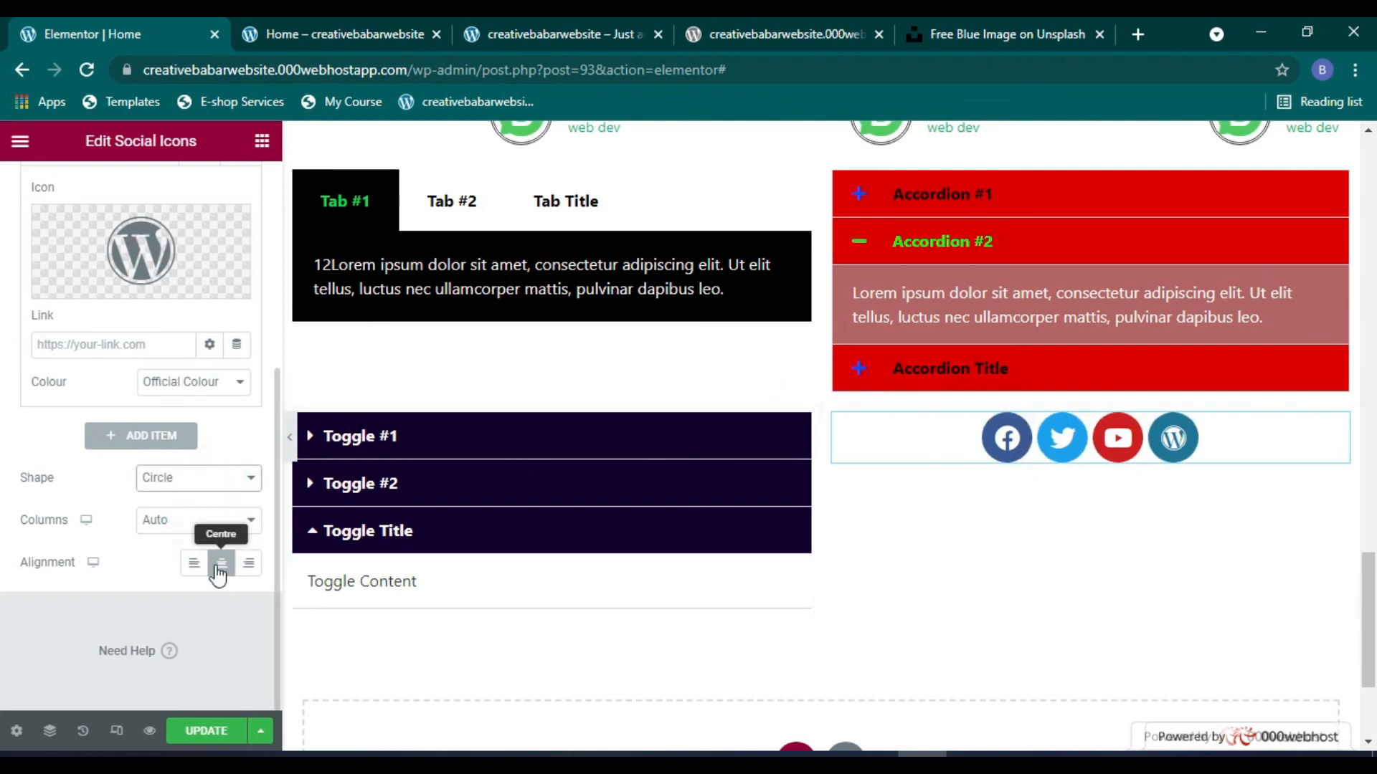
Step: Centre-align the social icons in the widget
{"action": "left_click", "coordinate": [194, 564]}
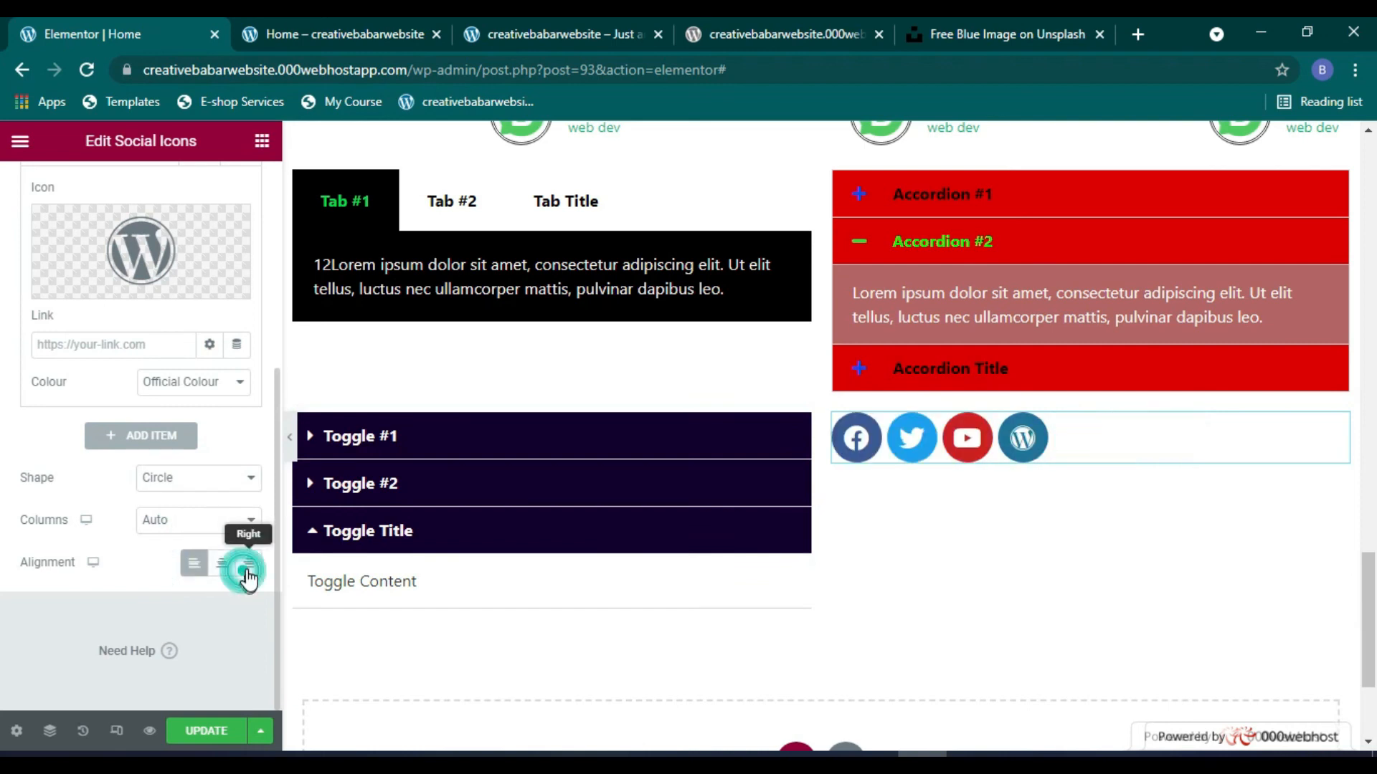
{"action": "left_click", "coordinate": [247, 563]}
{"action": "left_click", "coordinate": [218, 563]}
{"action": "scroll", "coordinate": [143, 430], "scroll_direction": "up", "scroll_amount": 5}
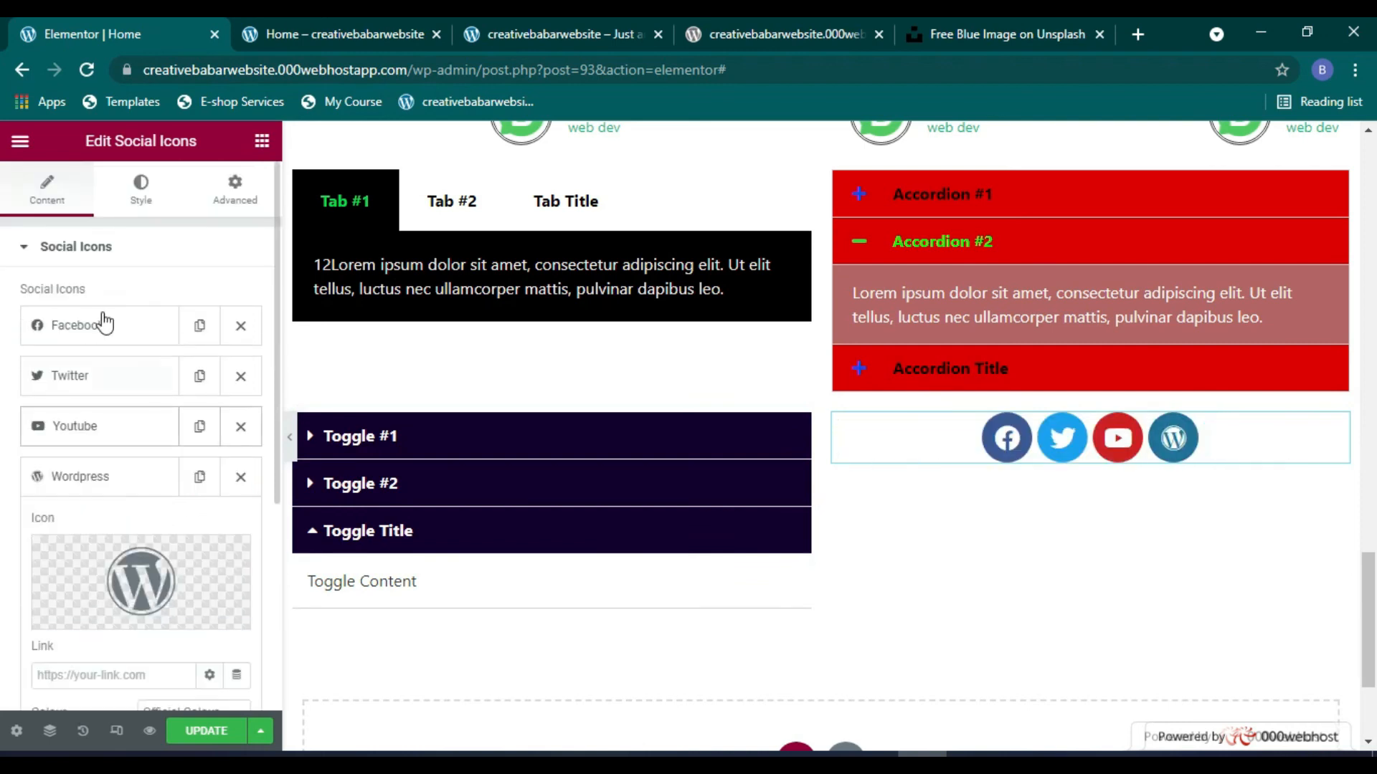
{"action": "left_click", "coordinate": [139, 205]}
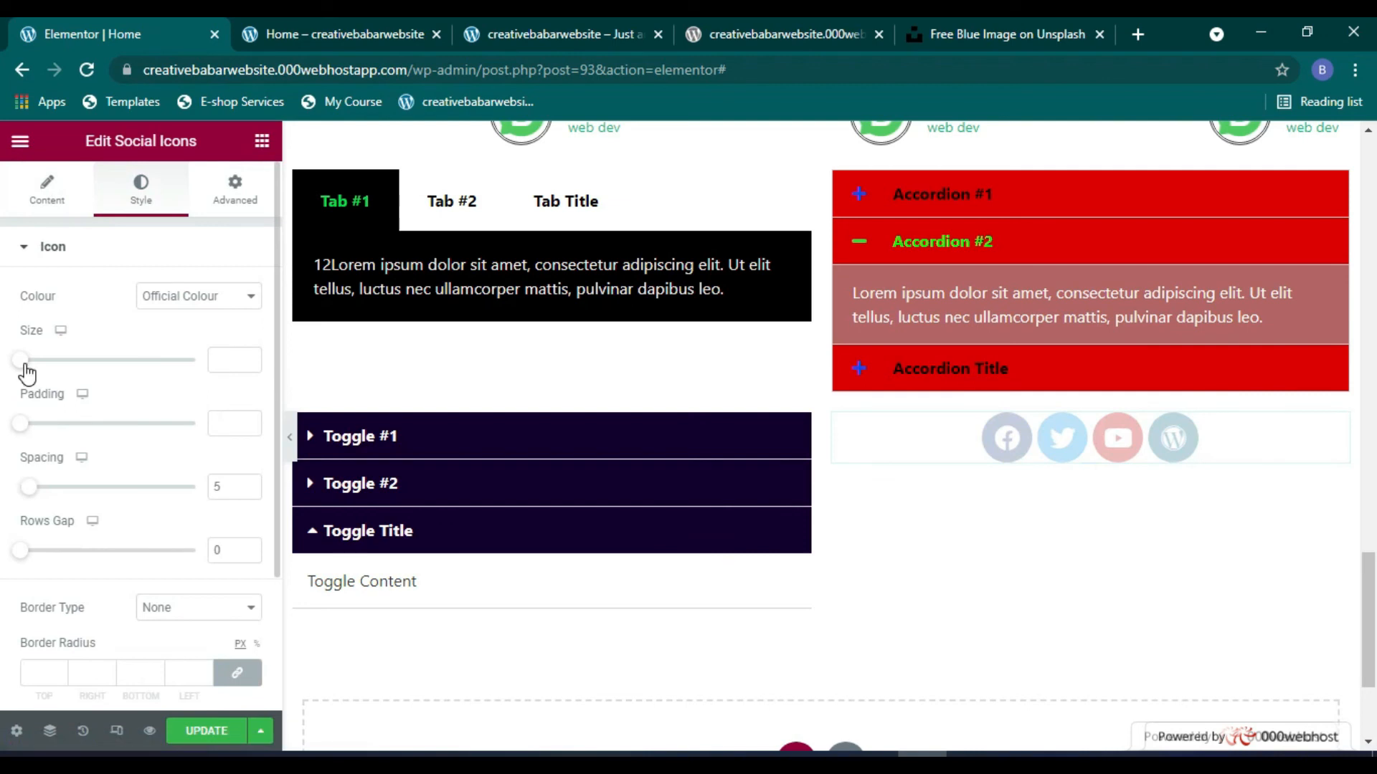
Step: Enlarge the social icons, set spacing to 18, and give them a dotted border
{"action": "left_click_drag", "start_coordinate": [31, 371], "coordinate": [36, 439]}
{"action": "left_click_drag", "start_coordinate": [30, 488], "coordinate": [51, 489]}
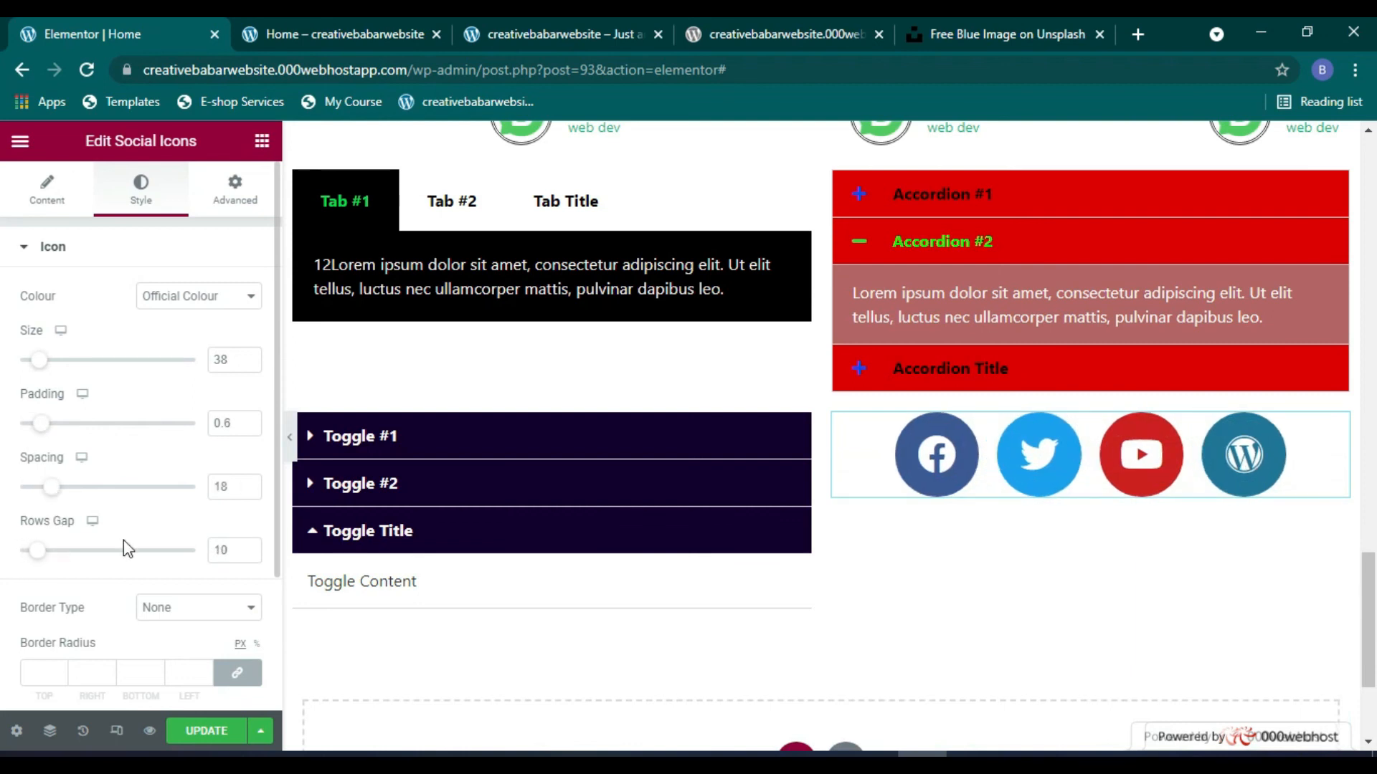
{"action": "scroll", "coordinate": [126, 549], "scroll_direction": "down", "scroll_amount": 3}
{"action": "left_click", "coordinate": [231, 443]}
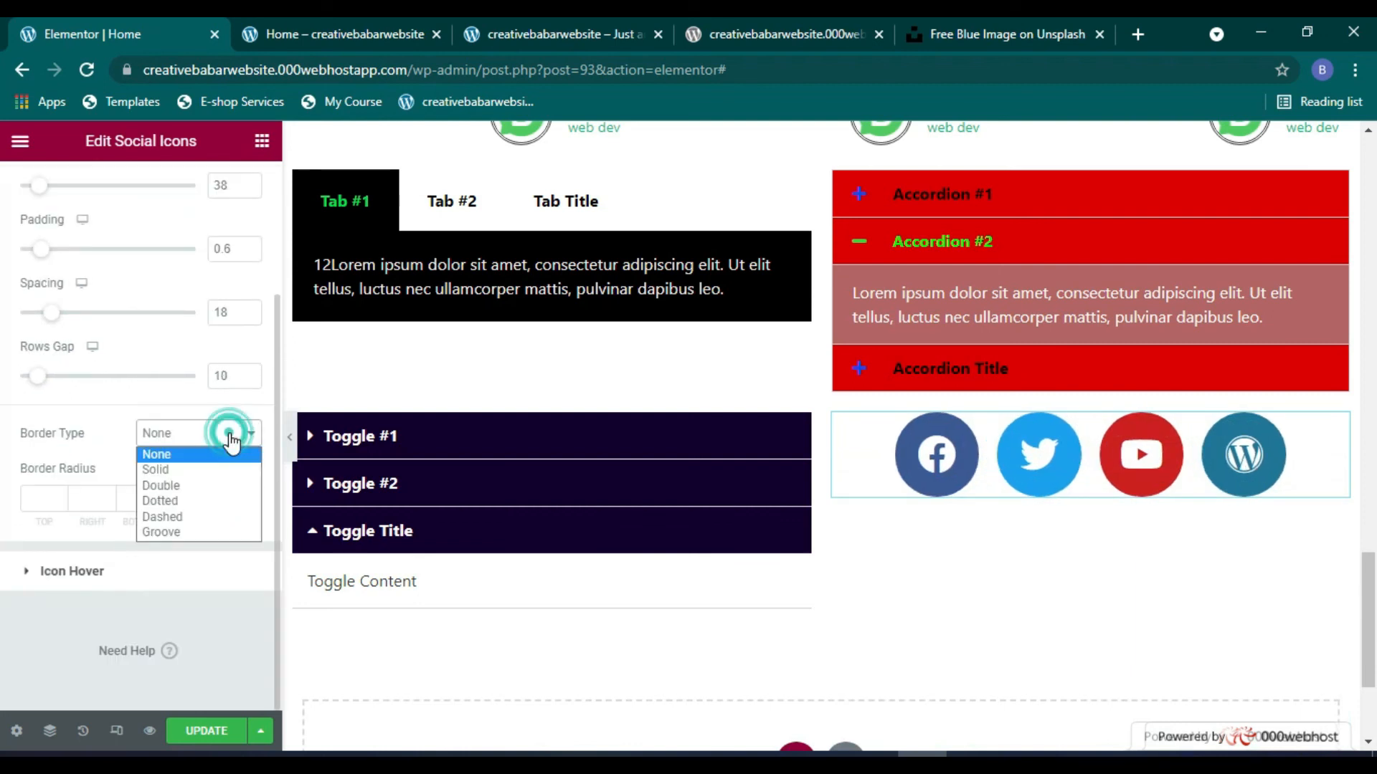
{"action": "left_click", "coordinate": [208, 466]}
{"action": "left_click", "coordinate": [212, 444]}
{"action": "left_click", "coordinate": [197, 494]}
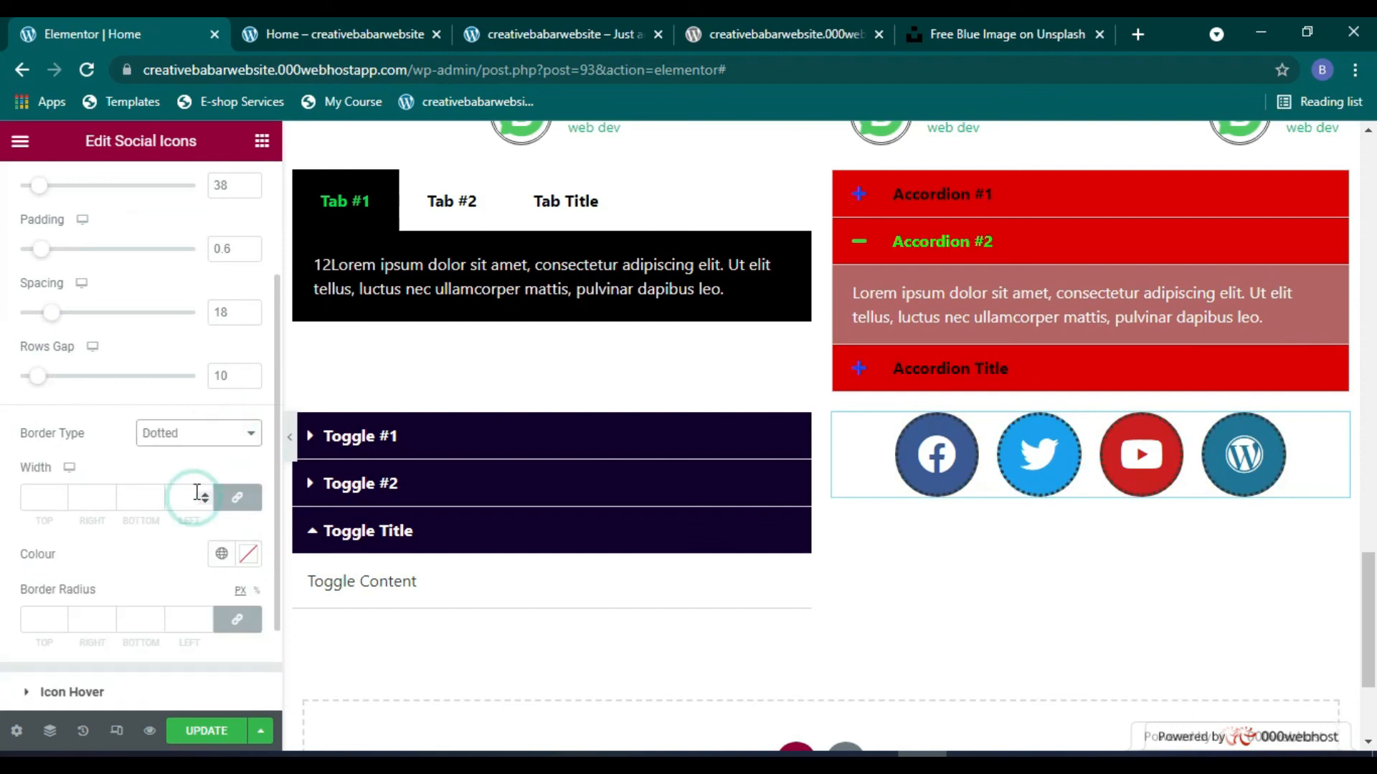
Step: Set the icon hover border colour to dark red #A12C2C
{"action": "scroll", "coordinate": [144, 527], "scroll_direction": "down", "scroll_amount": 2}
{"action": "scroll", "coordinate": [136, 538], "scroll_direction": "up", "scroll_amount": 2}
{"action": "scroll", "coordinate": [86, 573], "scroll_direction": "down", "scroll_amount": 2}
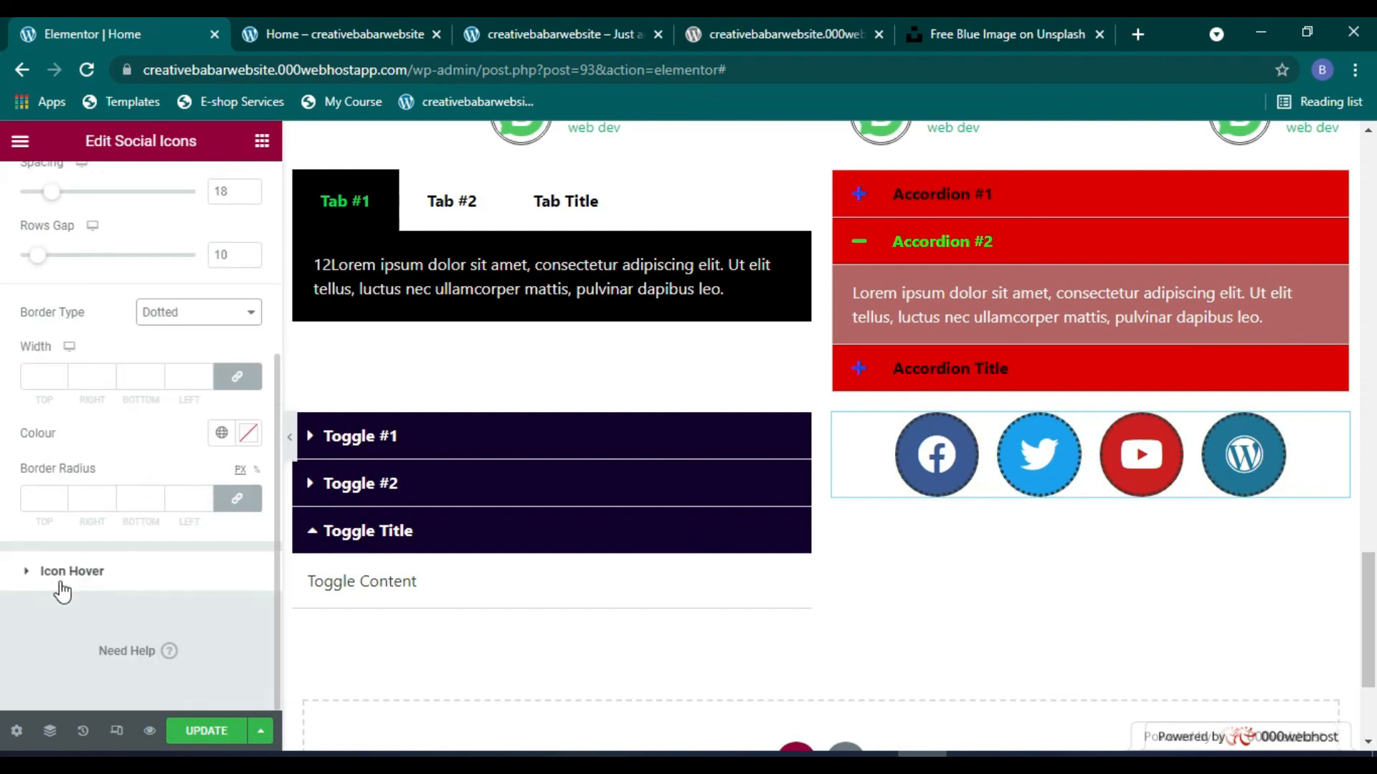
{"action": "left_click", "coordinate": [28, 574]}
{"action": "left_click", "coordinate": [248, 347]}
{"action": "left_click_drag", "start_coordinate": [270, 427], "coordinate": [308, 482]}
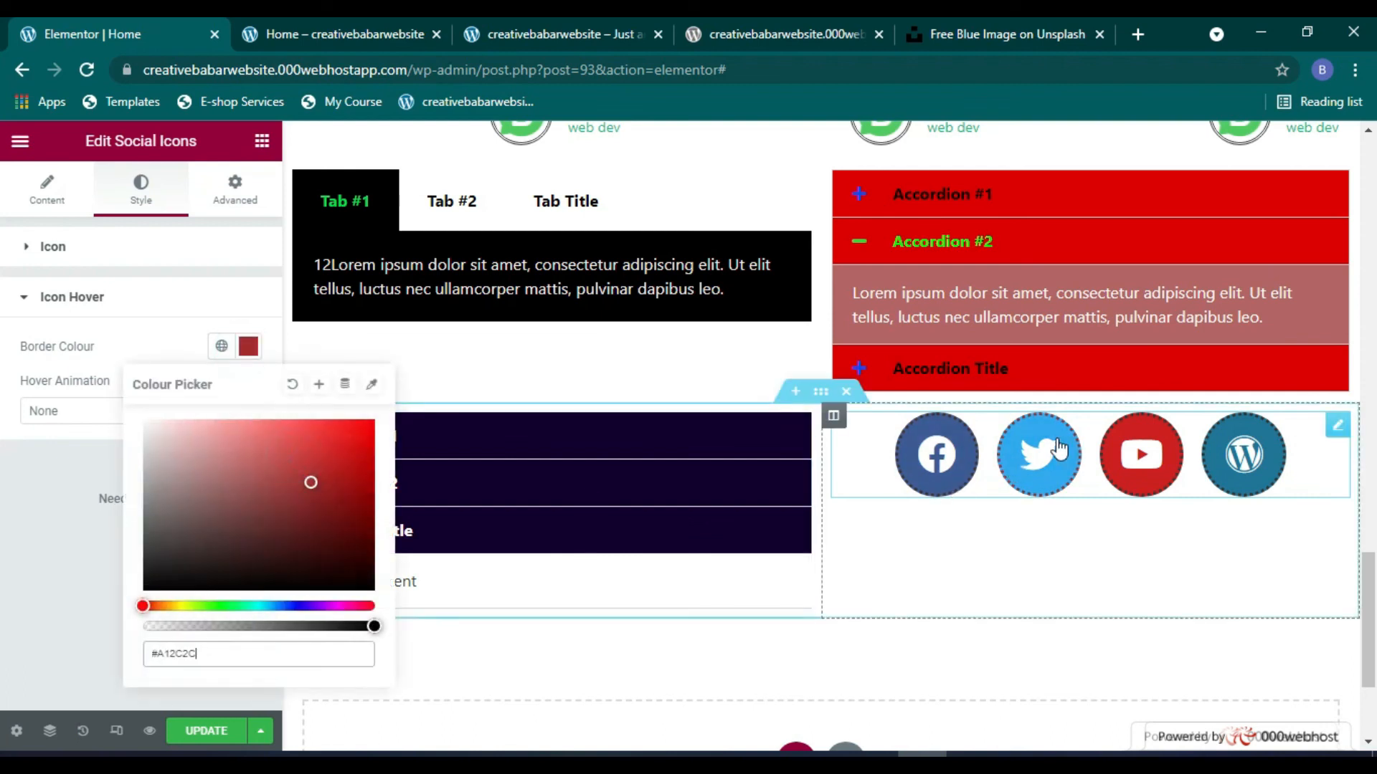
{"action": "left_click", "coordinate": [25, 257]}
Step: Change the icon border colour to green
{"action": "scroll", "coordinate": [215, 471], "scroll_direction": "down", "scroll_amount": 2}
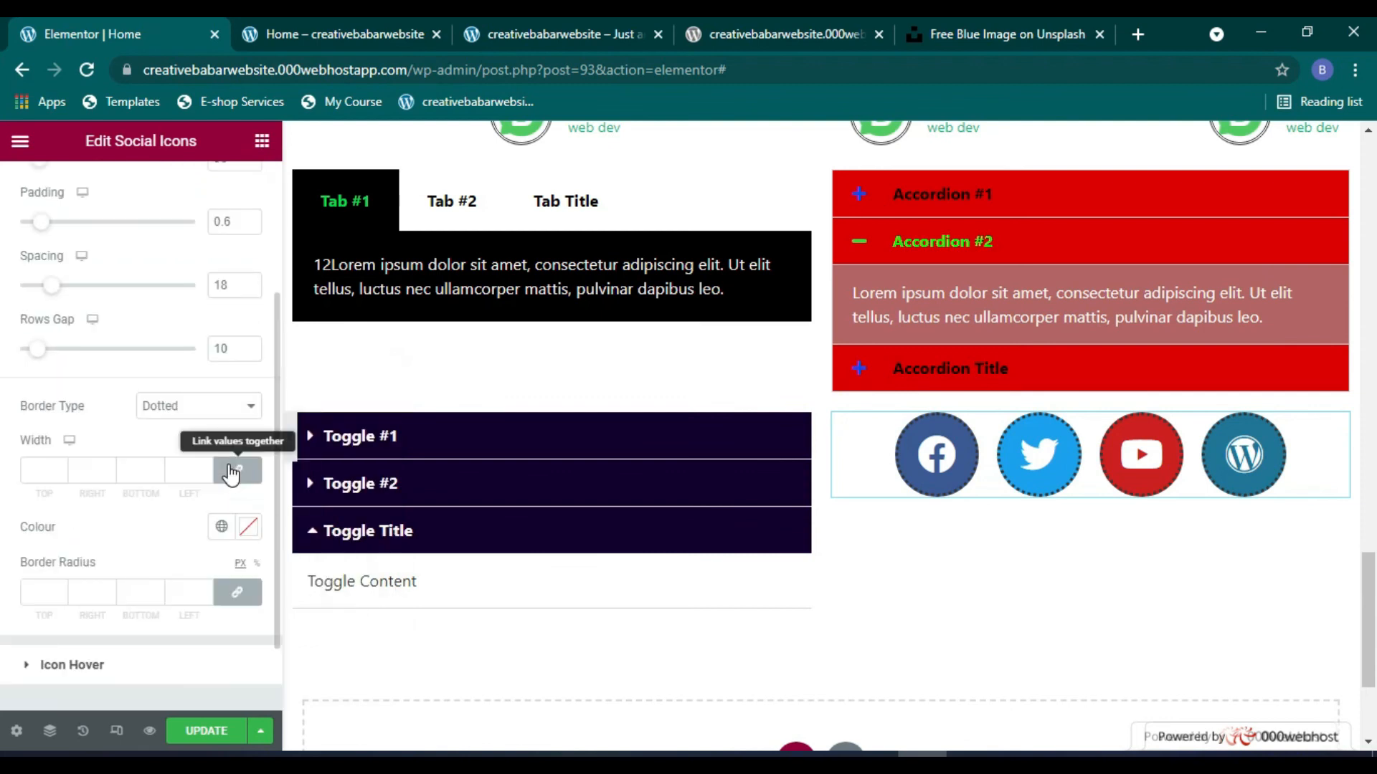
{"action": "left_click", "coordinate": [248, 527]}
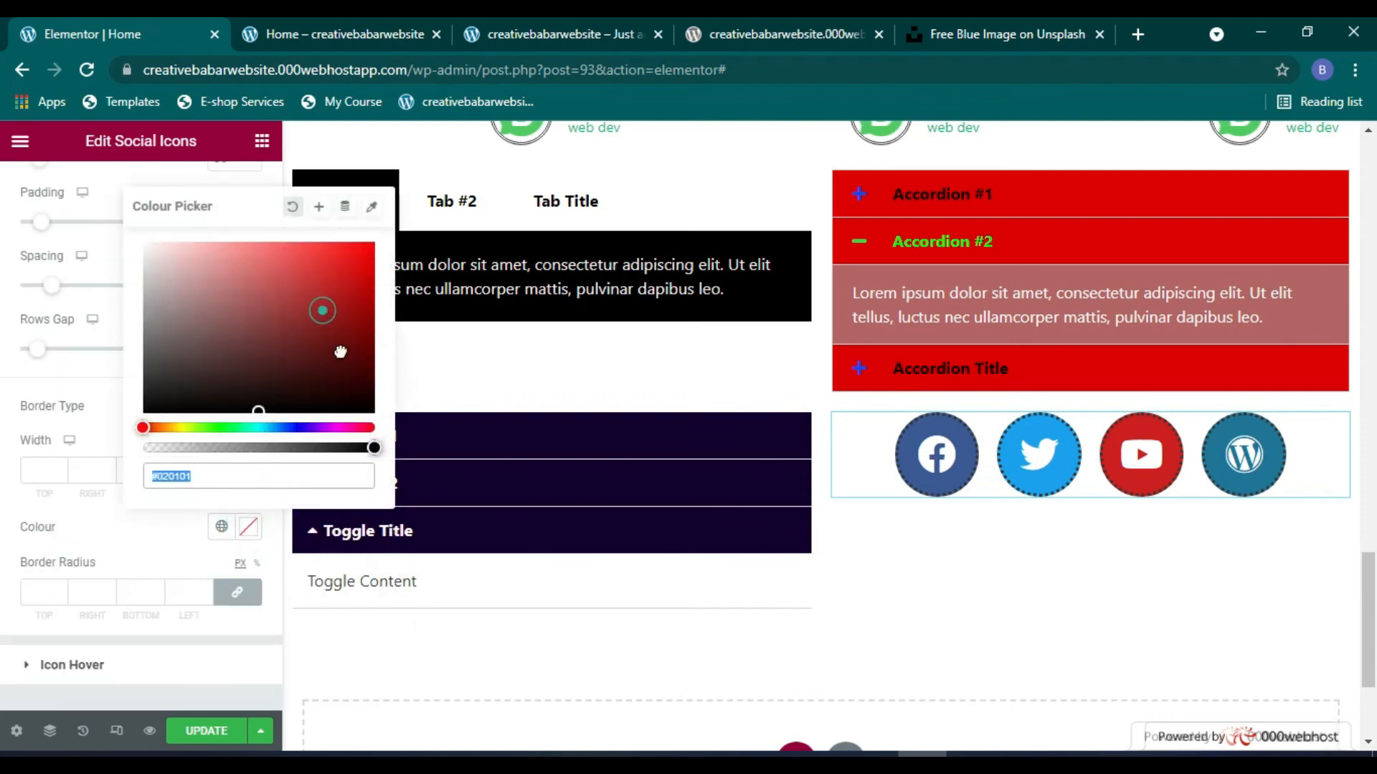
{"action": "left_click_drag", "start_coordinate": [341, 352], "coordinate": [350, 398]}
{"action": "left_click", "coordinate": [371, 247]}
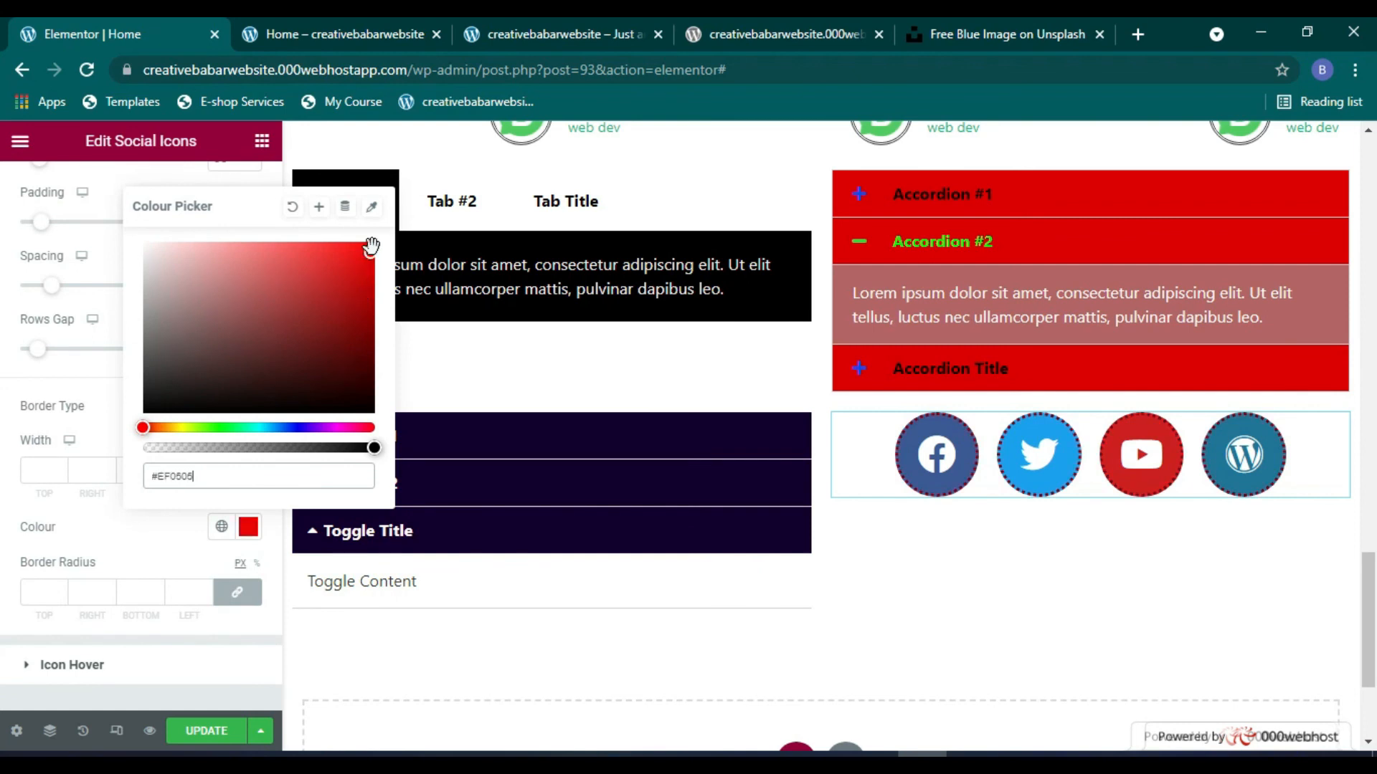
{"action": "left_click_drag", "start_coordinate": [192, 431], "coordinate": [227, 430]}
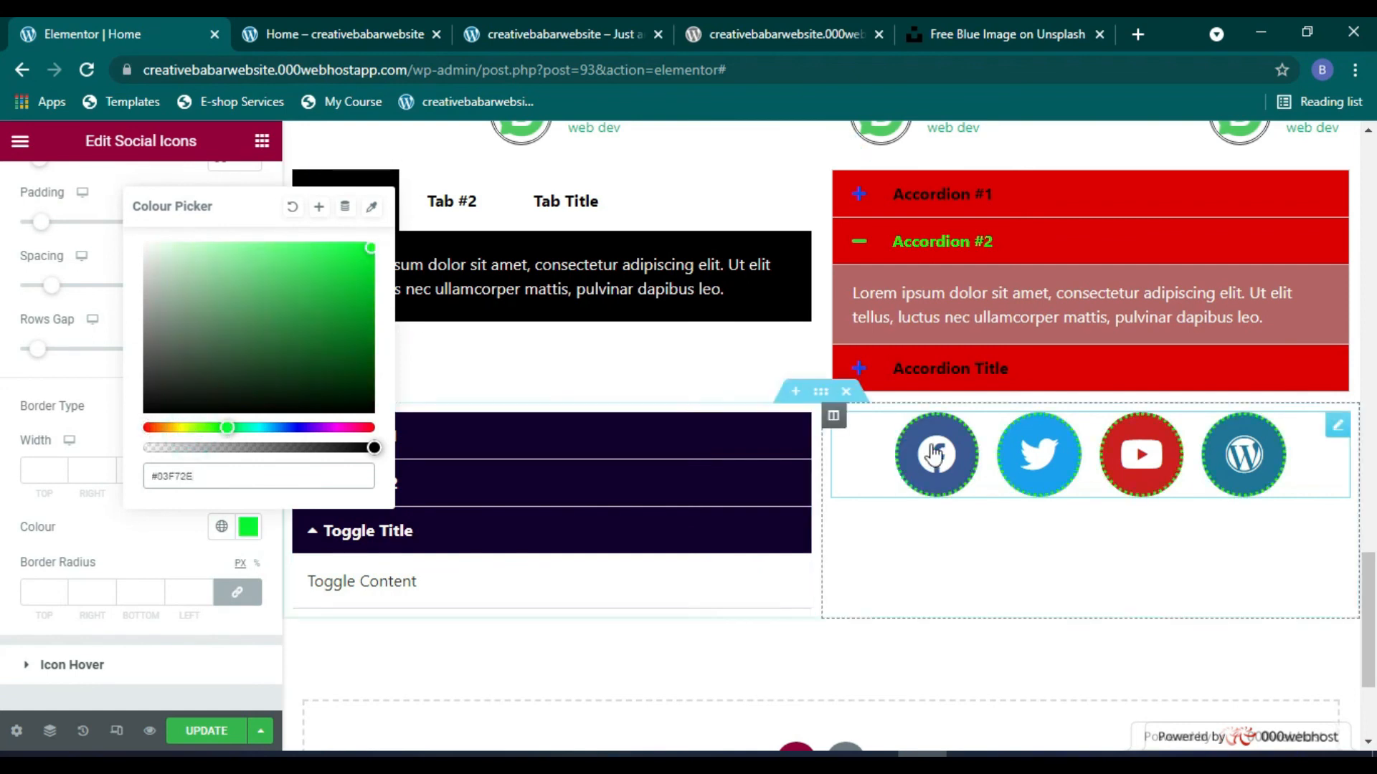
{"action": "left_click", "coordinate": [93, 413]}
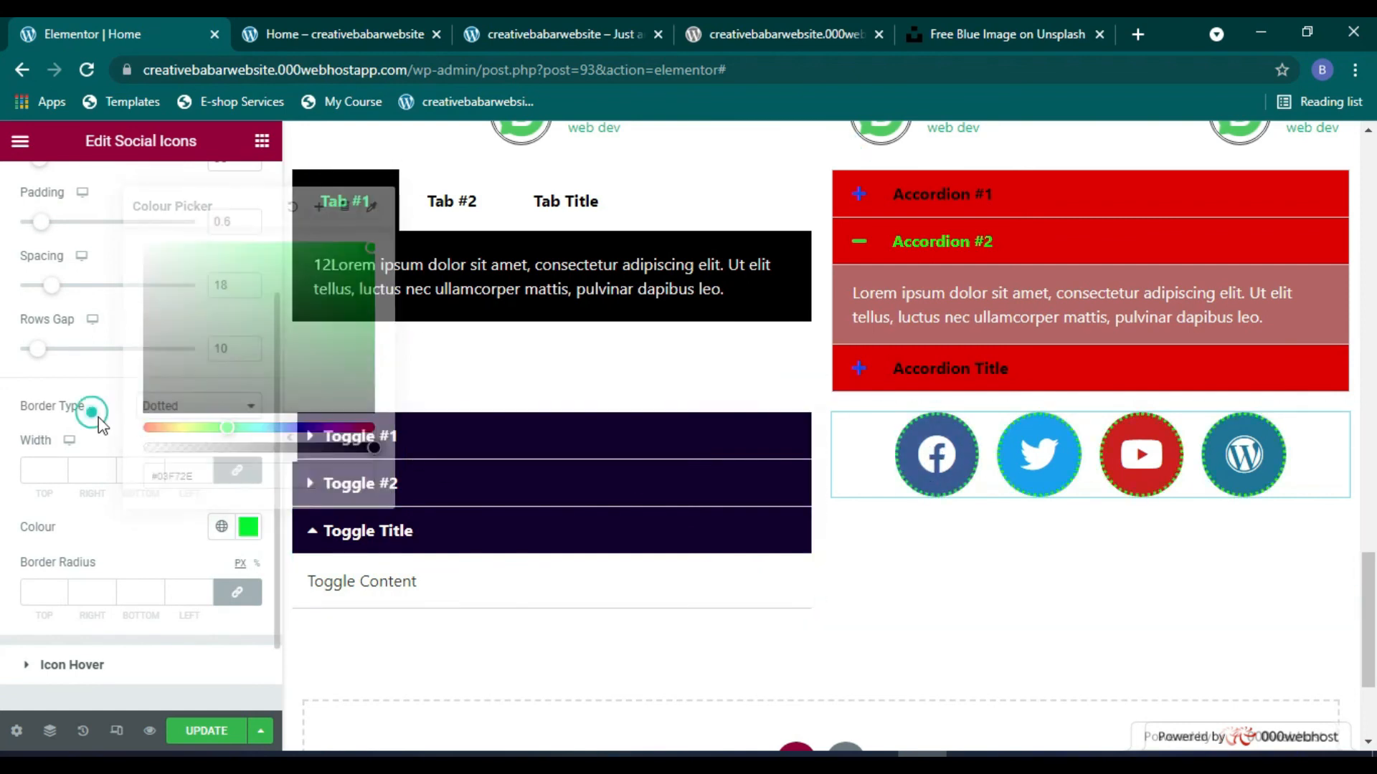
Step: Unlink the border widths so only the left side is 12 wide (0/0/0/12)
{"action": "double_click", "coordinate": [204, 473]}
{"action": "left_click", "coordinate": [205, 471]}
{"action": "triple_click", "coordinate": [205, 471]}
{"action": "double_click", "coordinate": [205, 471]}
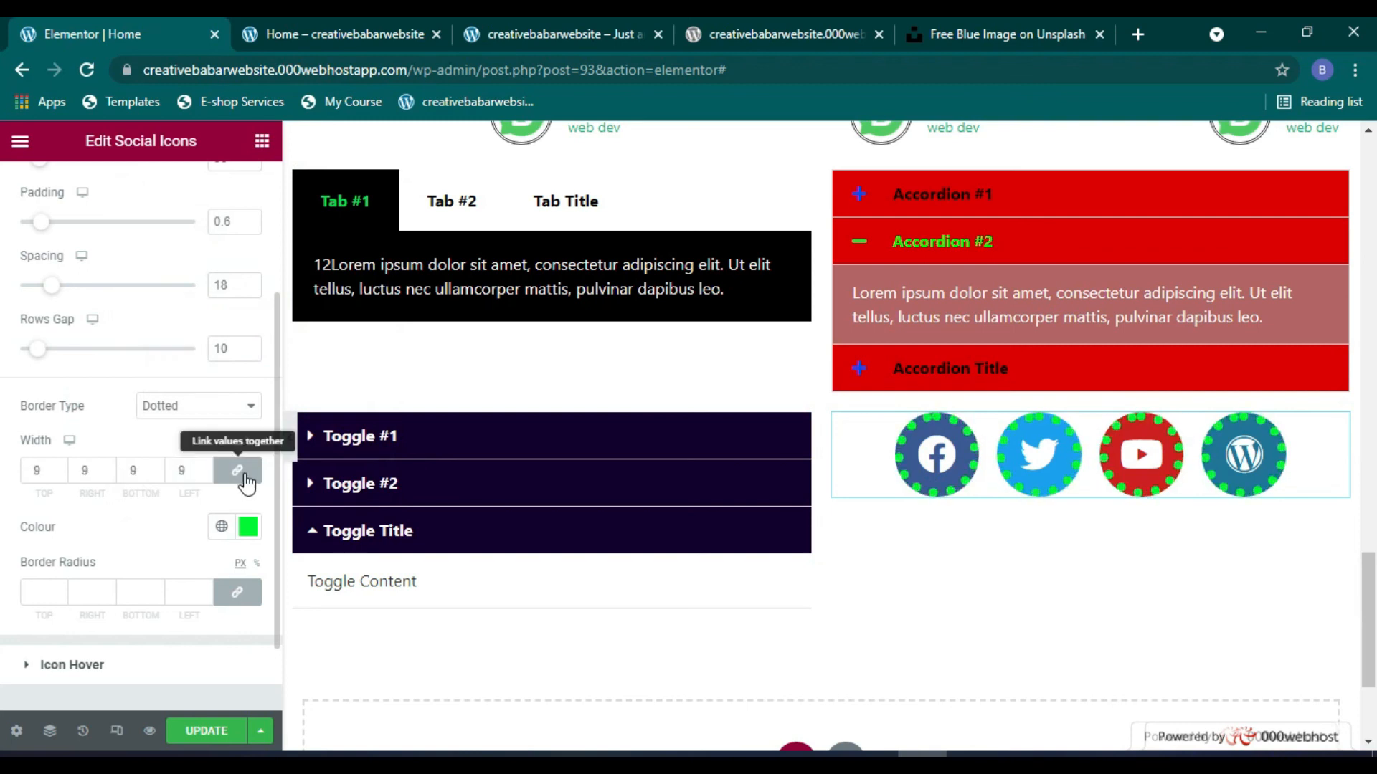
{"action": "left_click", "coordinate": [238, 470]}
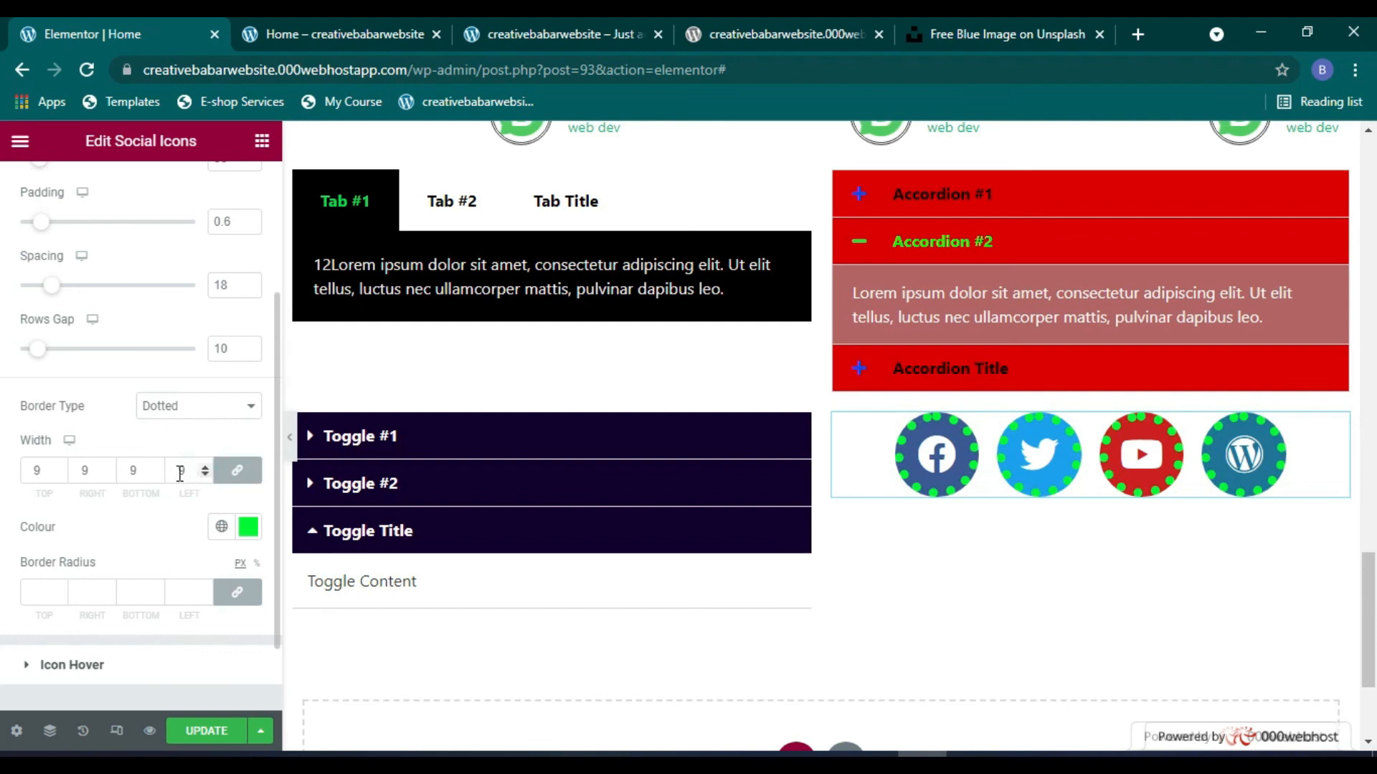
{"action": "key", "text": "BackSpace"}
{"action": "type", "text": "0"}
{"action": "left_click", "coordinate": [246, 472]}
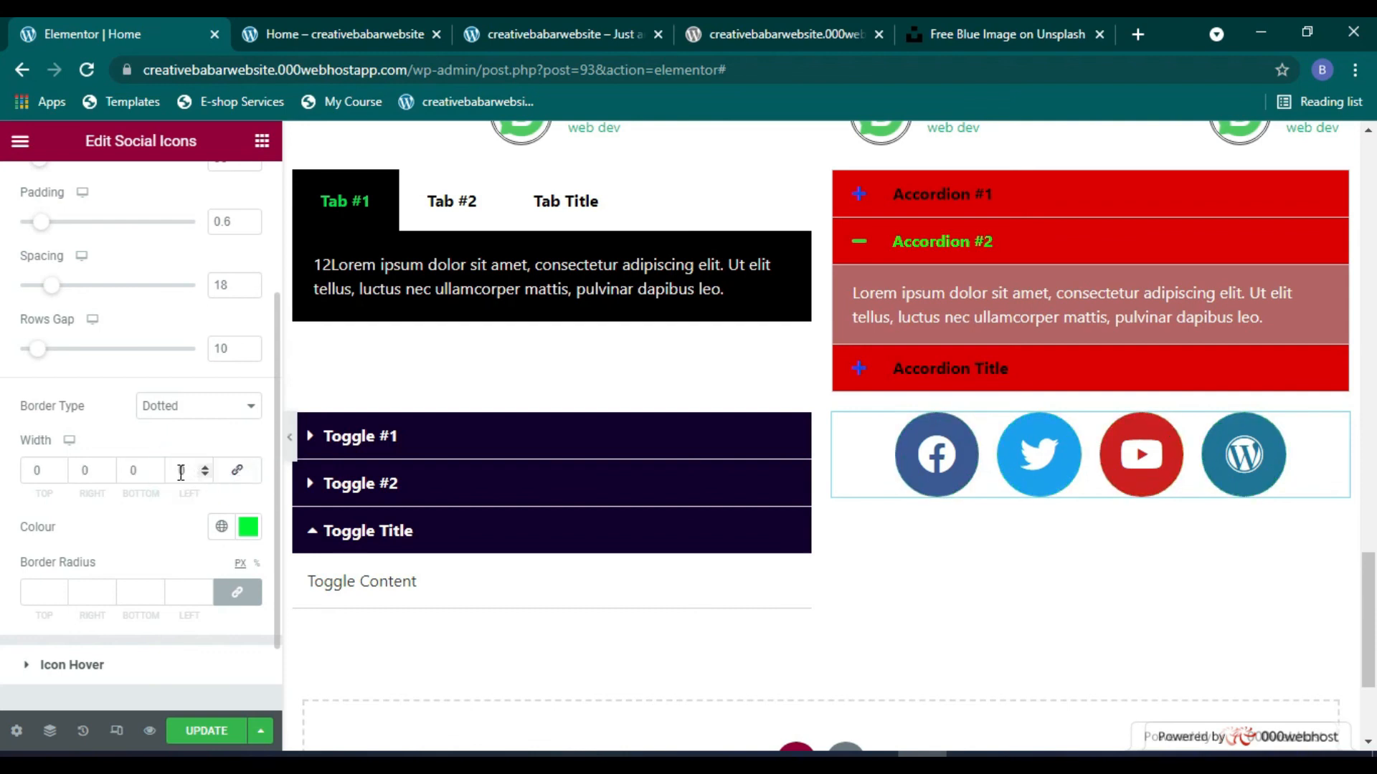
{"action": "type", "text": "10"}
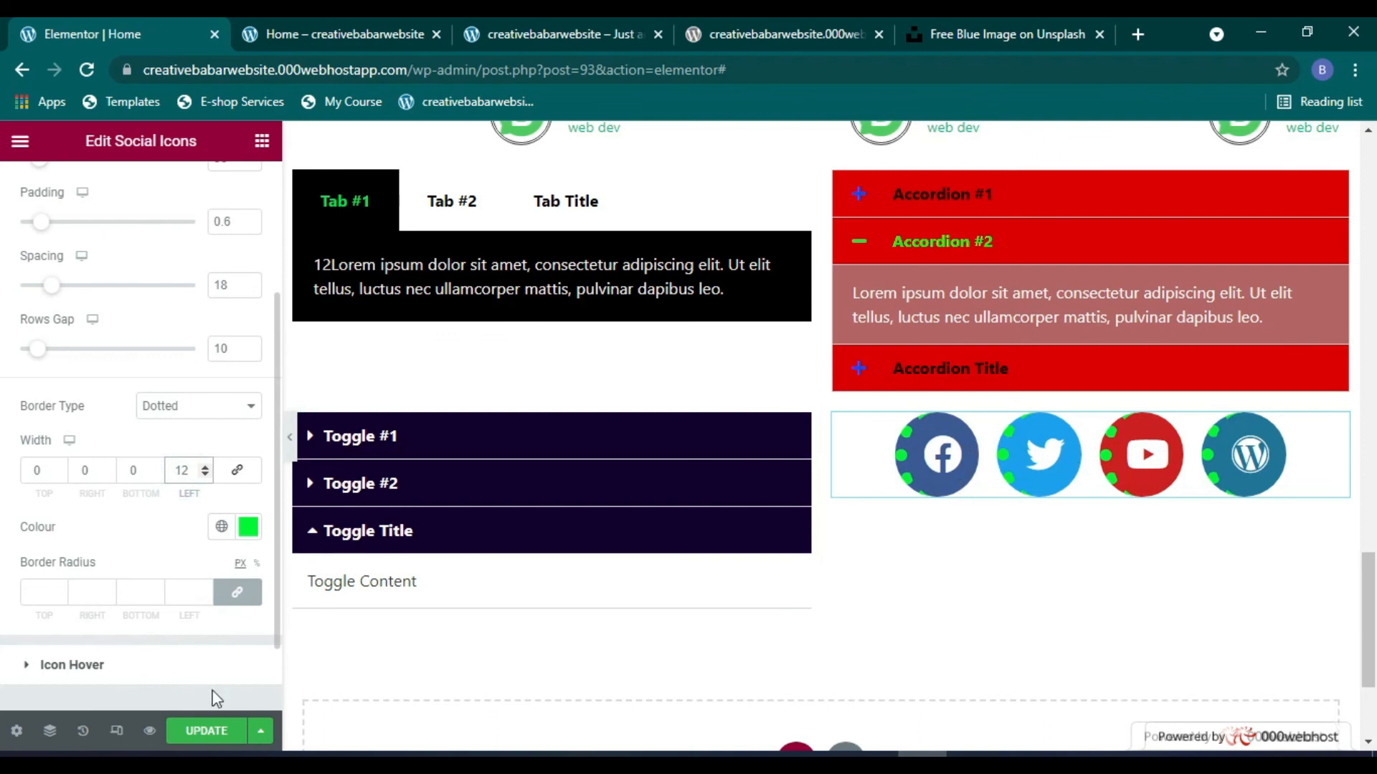
Step: Refine the border colour to bright green #13BC31 and update the page
{"action": "left_click", "coordinate": [248, 528]}
{"action": "left_click", "coordinate": [350, 350]}
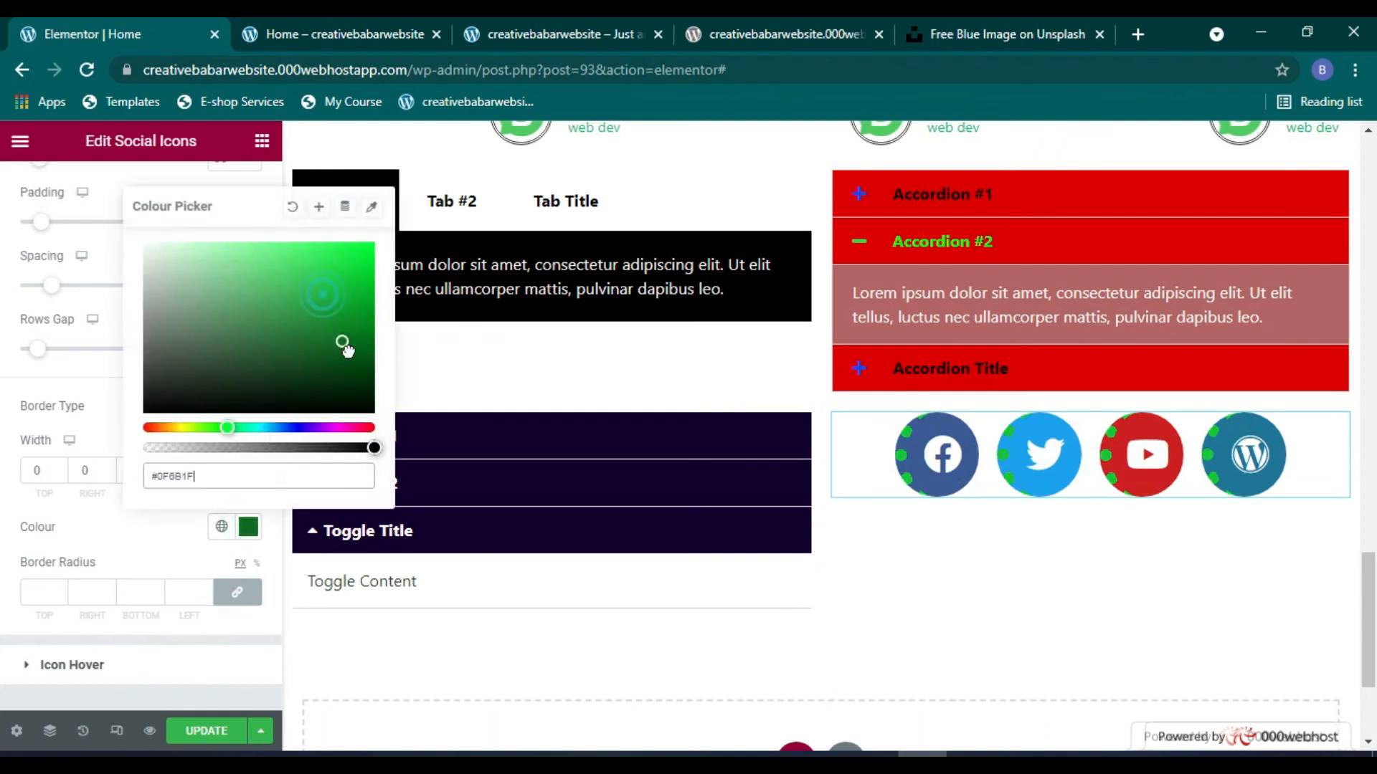
{"action": "left_click", "coordinate": [351, 287]}
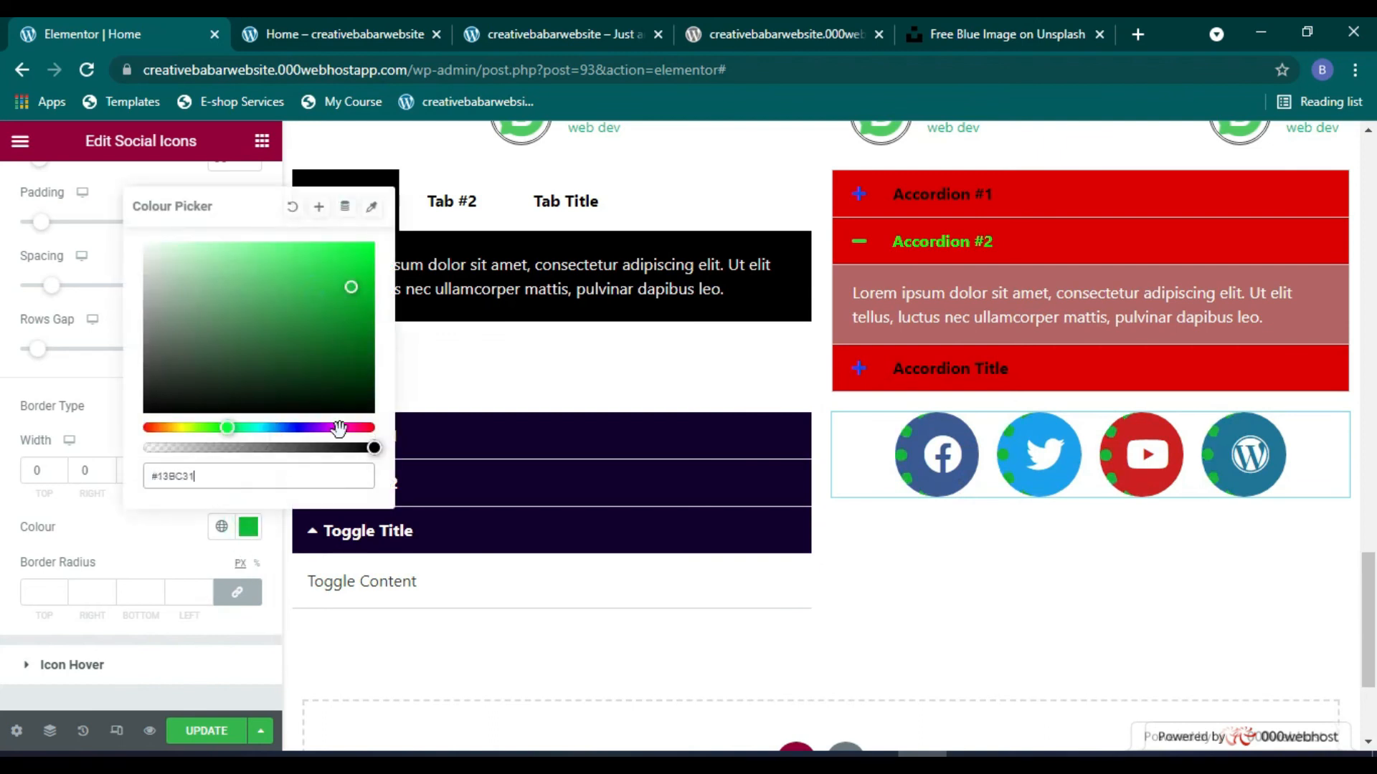
{"action": "left_click", "coordinate": [248, 528]}
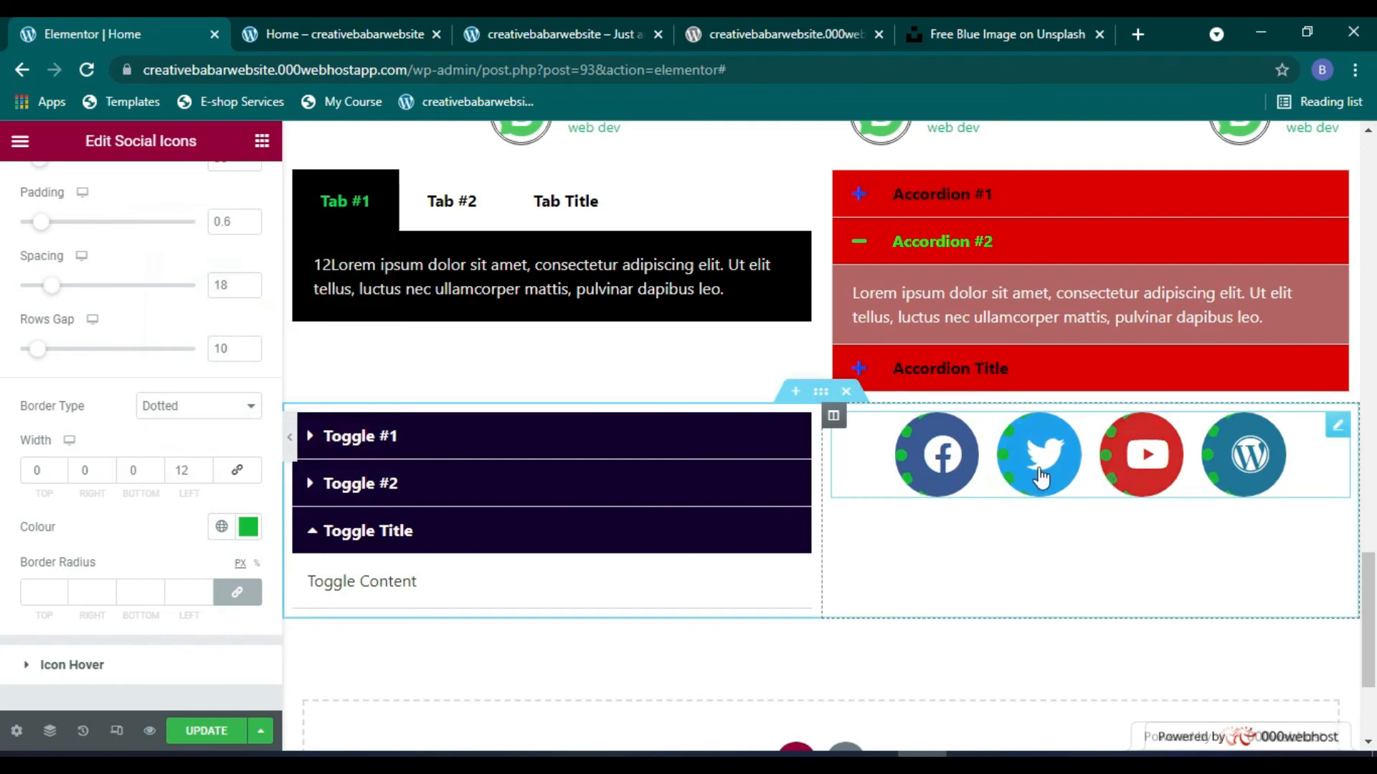
{"action": "left_click", "coordinate": [226, 725]}
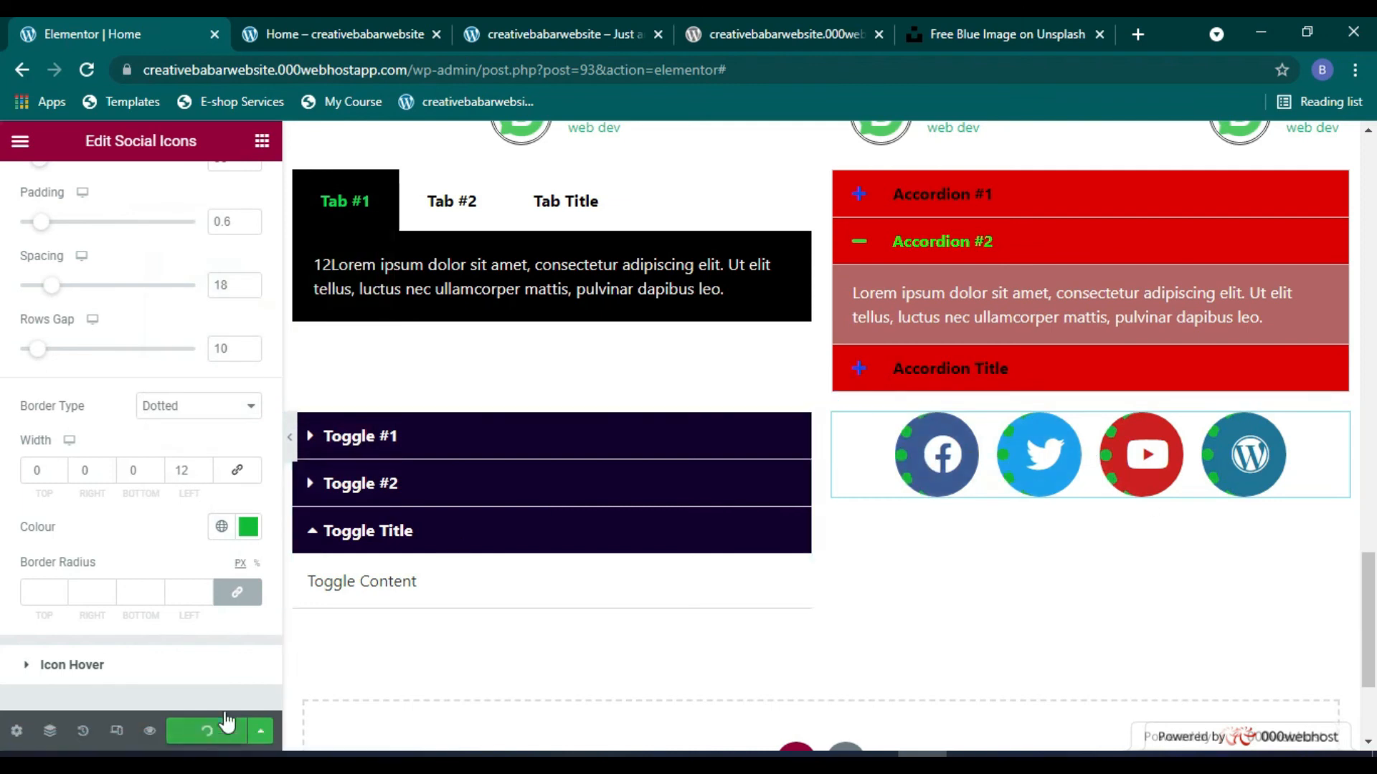
Step: Add a new two-column section below the existing ones
{"action": "left_click", "coordinate": [262, 141]}
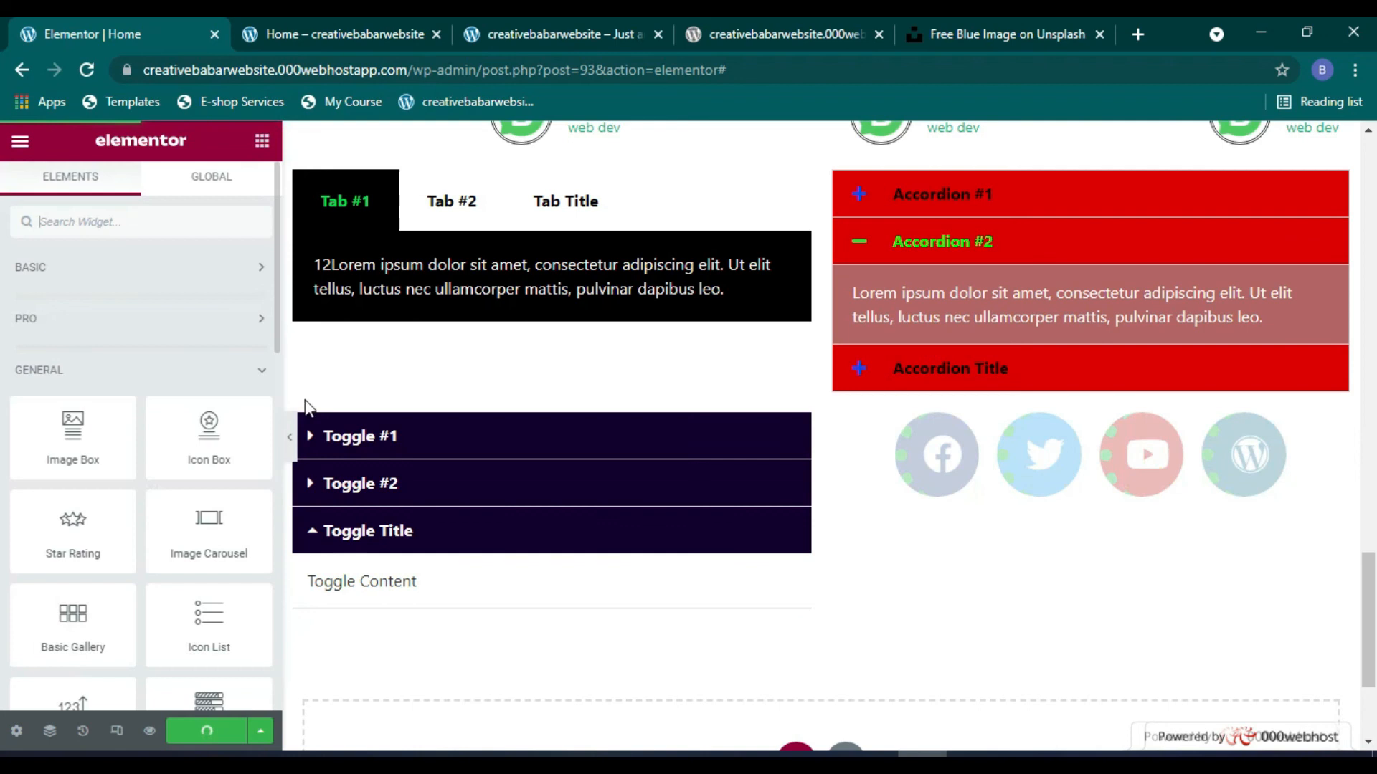
{"action": "scroll", "coordinate": [307, 408], "scroll_direction": "down", "scroll_amount": 1}
{"action": "scroll", "coordinate": [789, 567], "scroll_direction": "down", "scroll_amount": 1}
{"action": "left_click", "coordinate": [790, 561]}
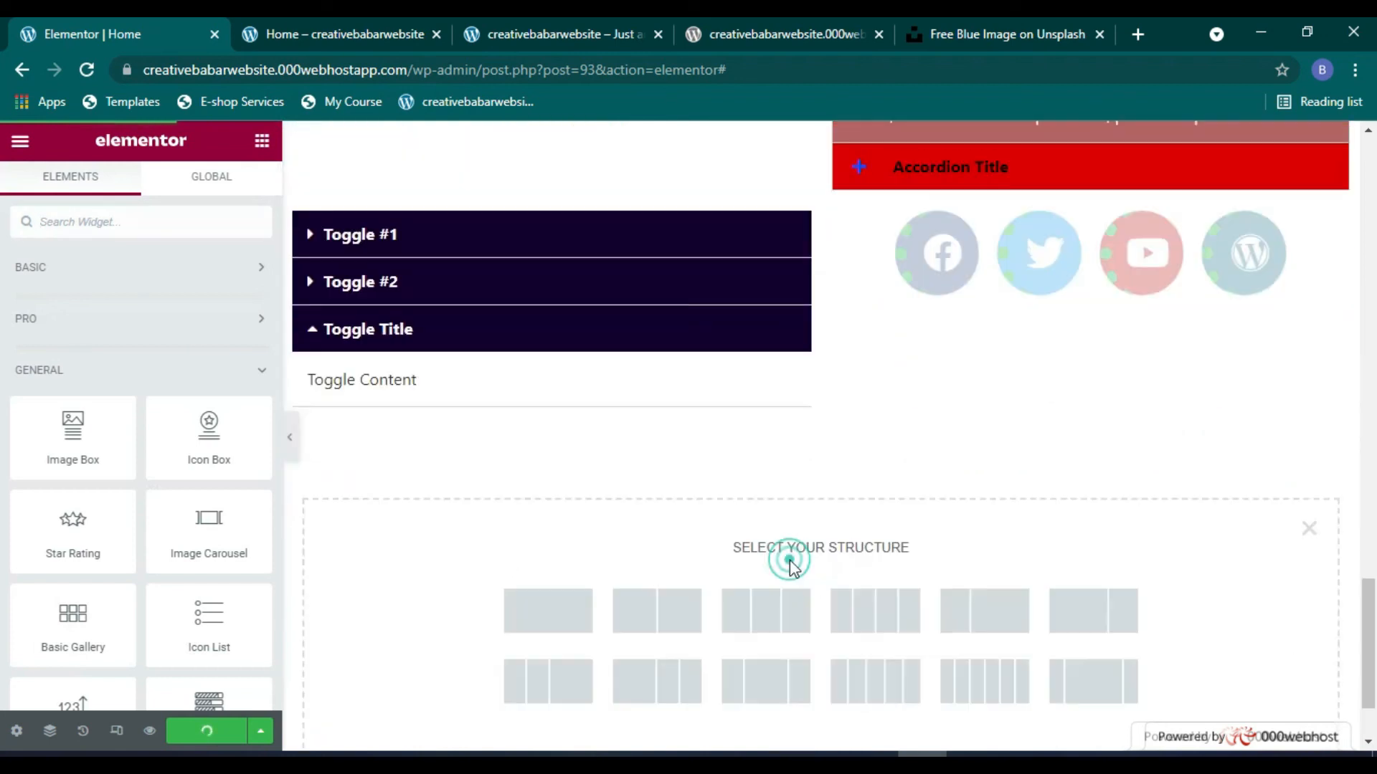
{"action": "left_click", "coordinate": [651, 622]}
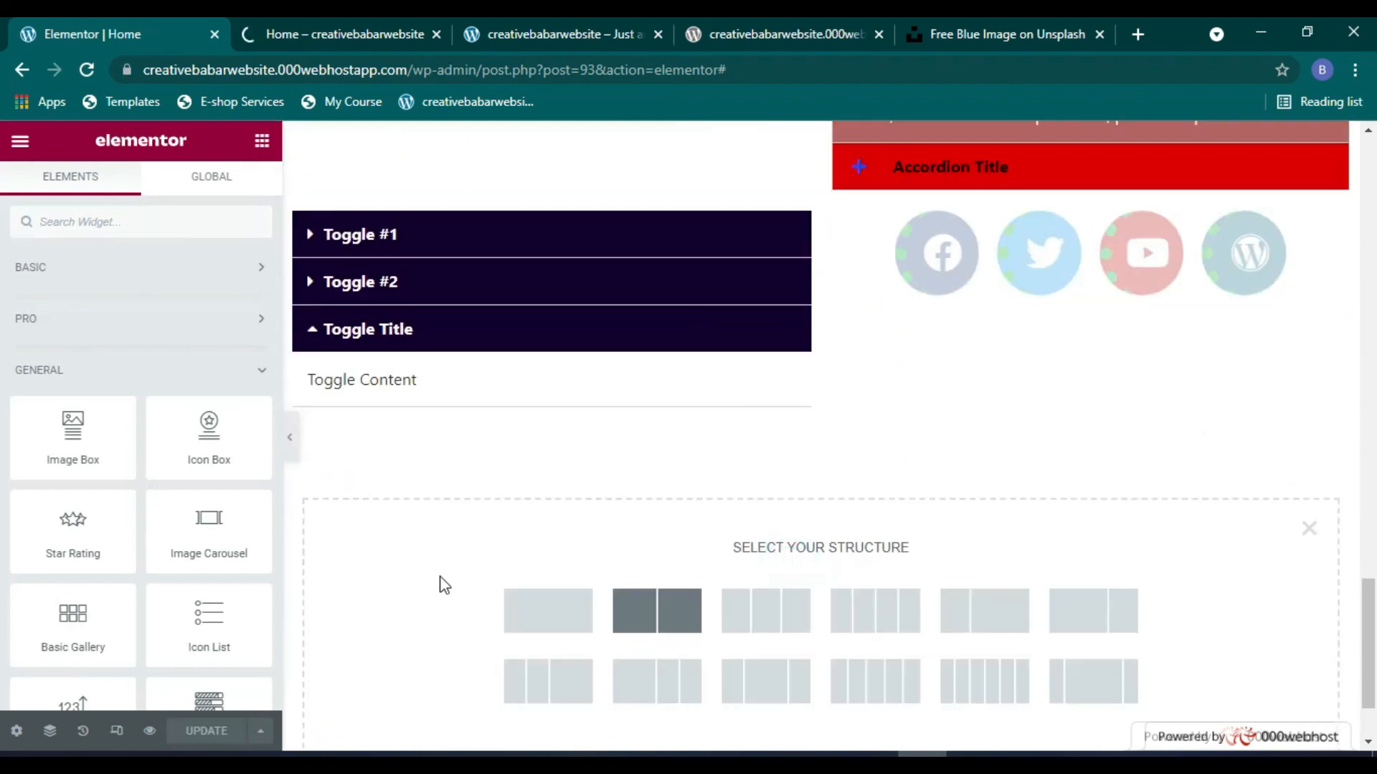
Step: Place an Alert widget in the new section's empty left column
{"action": "left_click", "coordinate": [262, 141]}
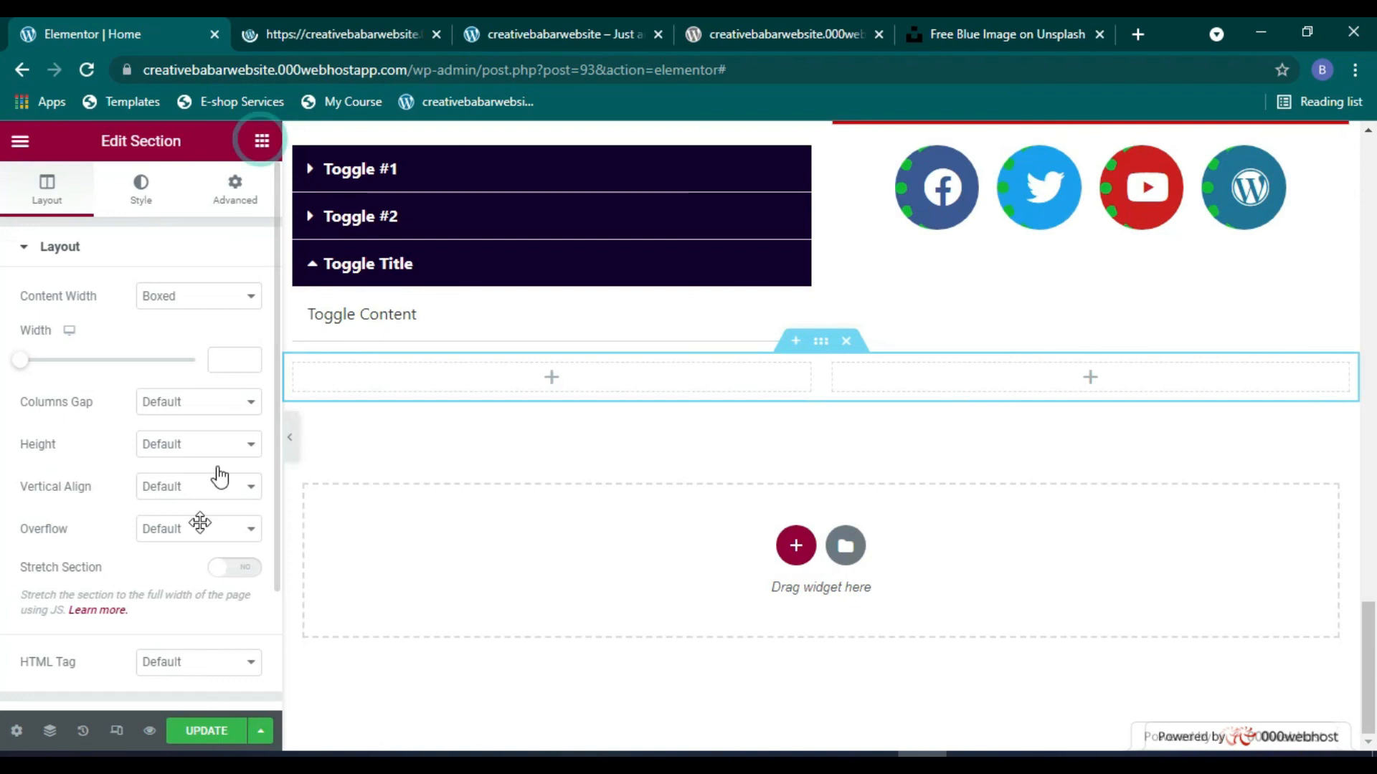
{"action": "scroll", "coordinate": [199, 529], "scroll_direction": "down", "scroll_amount": 4}
{"action": "scroll", "coordinate": [194, 495], "scroll_direction": "up", "scroll_amount": 1}
{"action": "scroll", "coordinate": [208, 402], "scroll_direction": "up", "scroll_amount": 1}
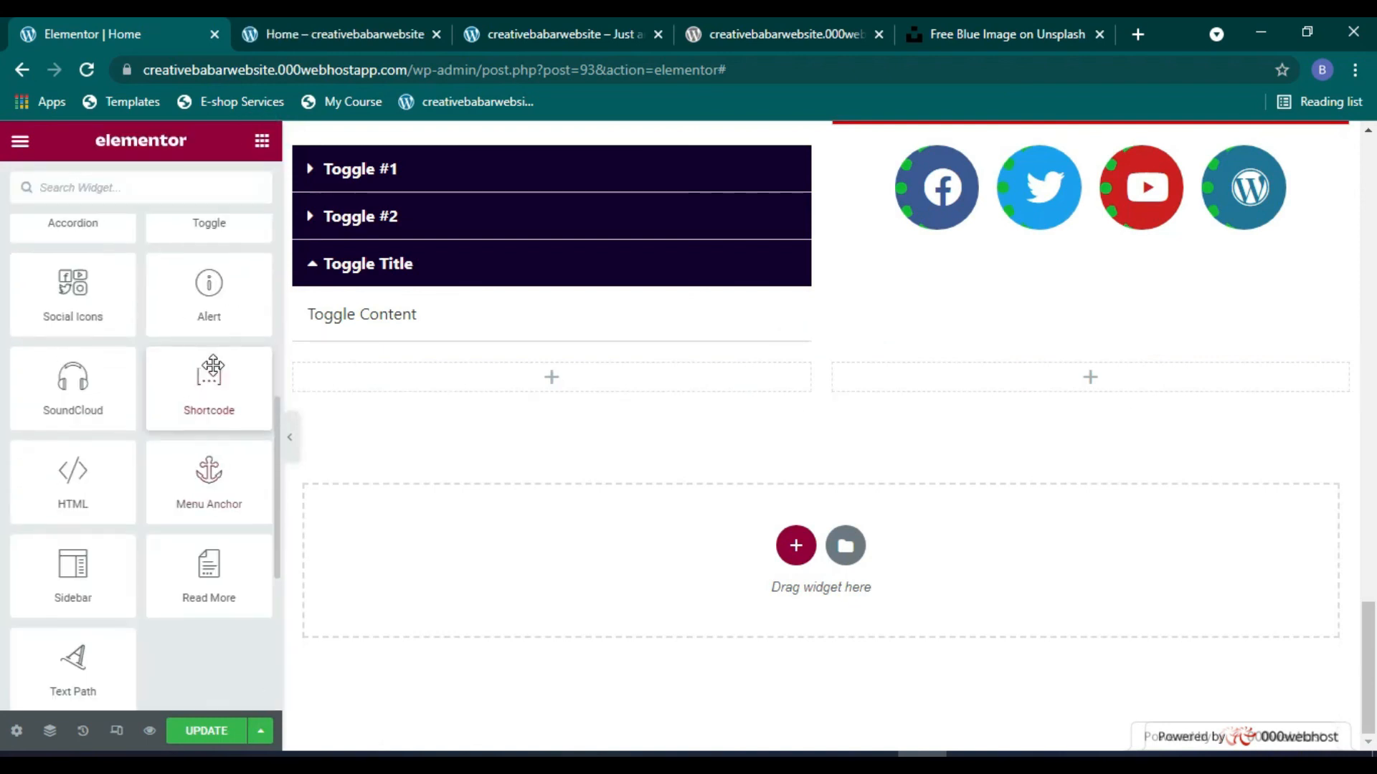
{"action": "left_click_drag", "start_coordinate": [194, 307], "coordinate": [550, 375]}
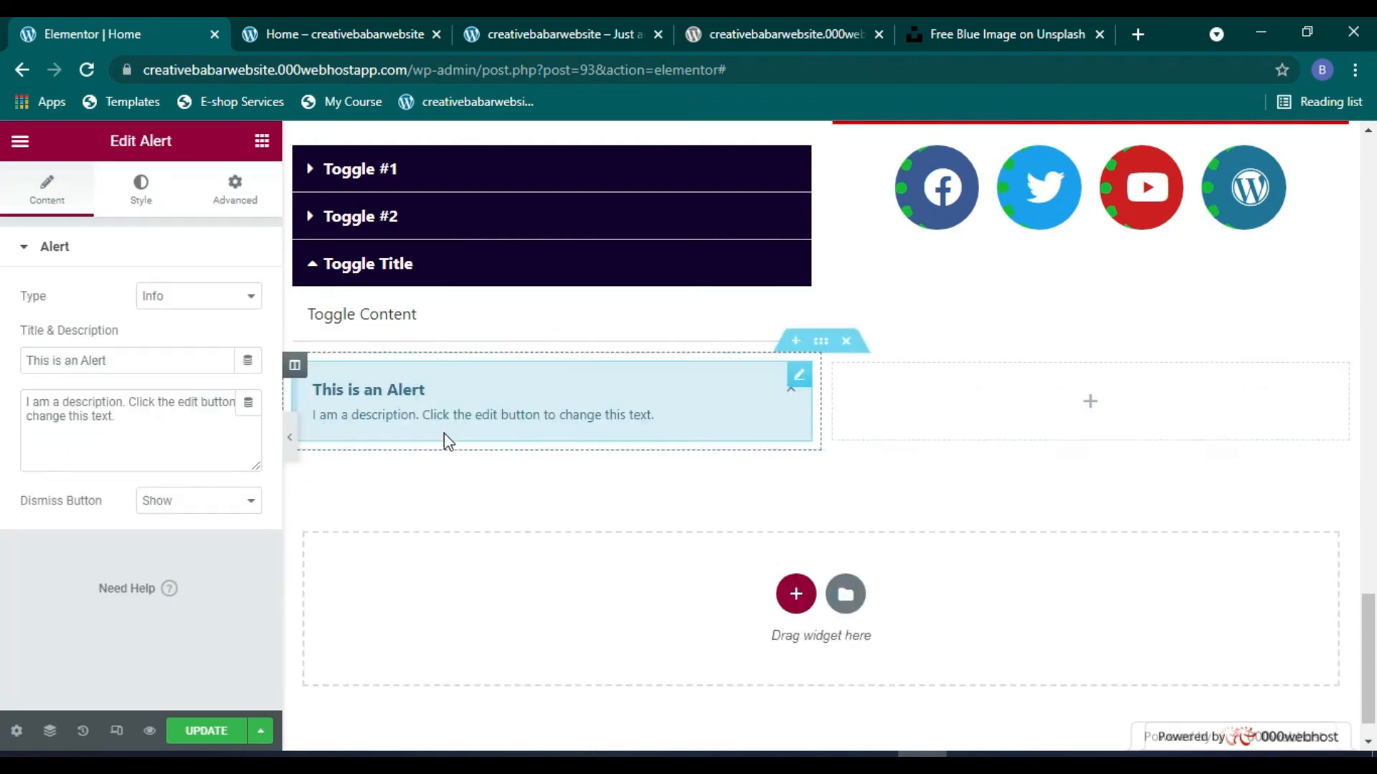
Step: Set the alert type to Danger after trying Success and Warning
{"action": "left_click", "coordinate": [221, 307]}
{"action": "left_click", "coordinate": [179, 331]}
{"action": "left_click", "coordinate": [193, 297]}
{"action": "left_click", "coordinate": [179, 347]}
{"action": "left_click", "coordinate": [201, 298]}
{"action": "left_click", "coordinate": [171, 363]}
Step: Select the alert's description text in the settings panel
{"action": "left_click_drag", "start_coordinate": [160, 422], "coordinate": [131, 369]}
{"action": "left_click", "coordinate": [131, 365]}
{"action": "left_click_drag", "start_coordinate": [113, 418], "coordinate": [33, 403]}
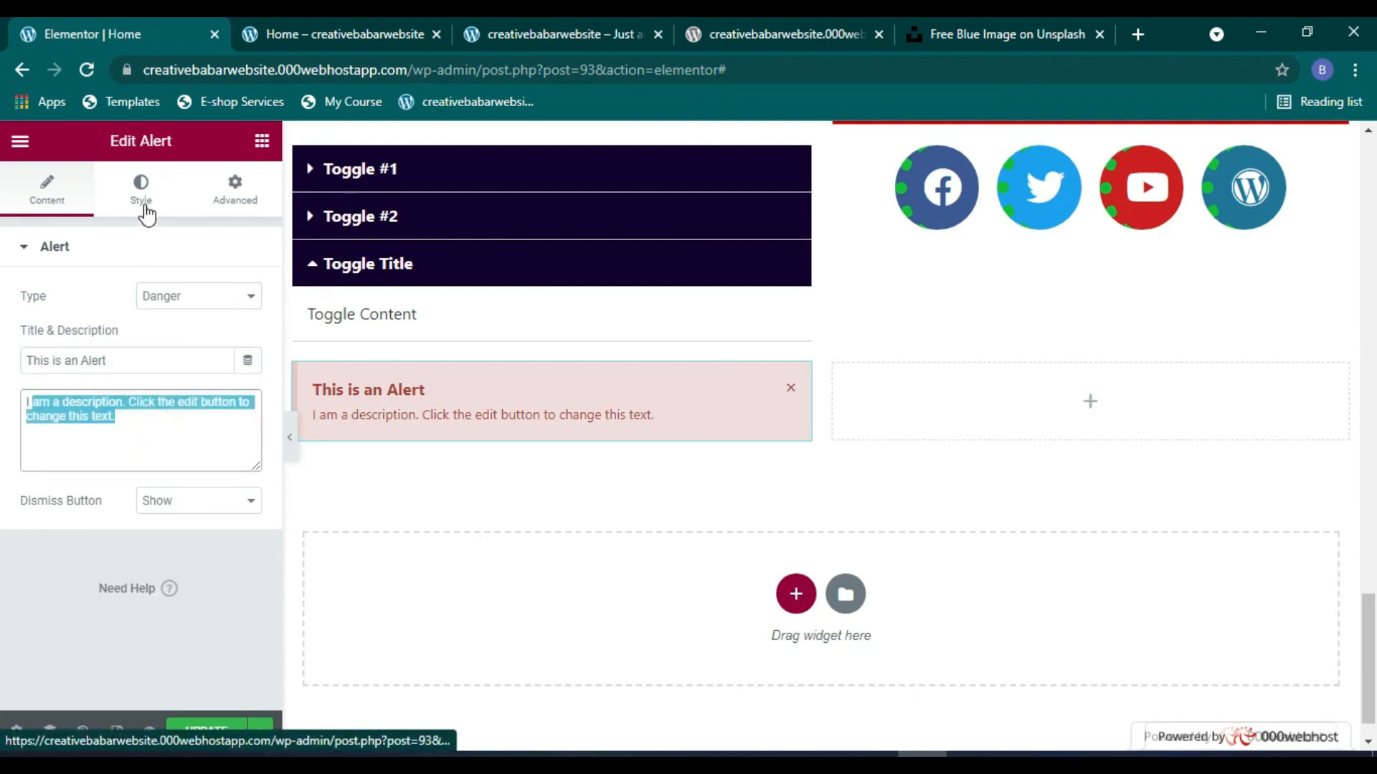
{"action": "left_click", "coordinate": [146, 213]}
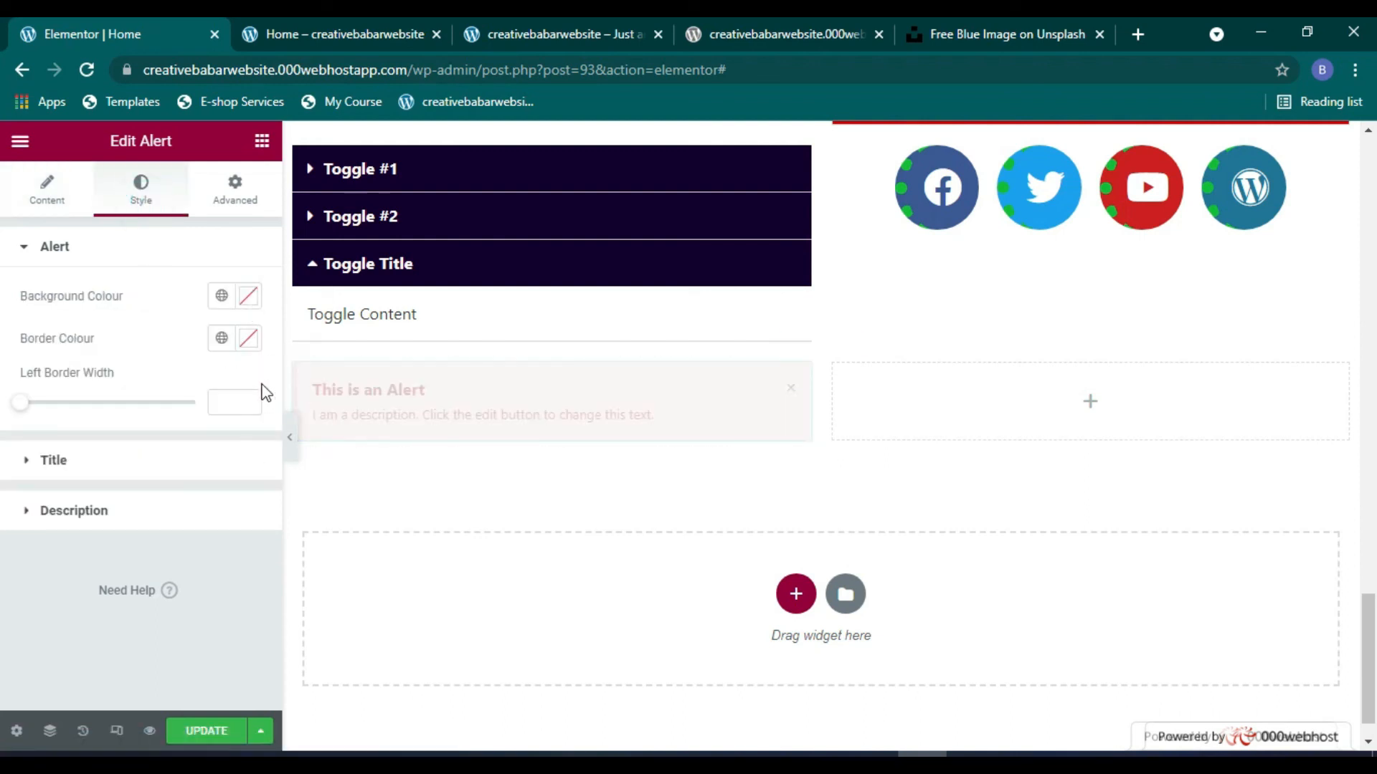
Step: Set the alert's border and background colours to dark red
{"action": "left_click", "coordinate": [248, 340]}
{"action": "mouse_move", "coordinate": [288, 459]}
{"action": "left_mouse_down"}
{"action": "mouse_move", "coordinate": [353, 486]}
{"action": "mouse_move", "coordinate": [358, 515]}
{"action": "left_mouse_up"}
{"action": "left_click", "coordinate": [249, 302]}
{"action": "mouse_move", "coordinate": [262, 431]}
{"action": "left_mouse_down"}
{"action": "mouse_move", "coordinate": [304, 485]}
{"action": "mouse_move", "coordinate": [337, 418]}
{"action": "mouse_move", "coordinate": [347, 479]}
{"action": "left_mouse_up"}
{"action": "left_click", "coordinate": [247, 296]}
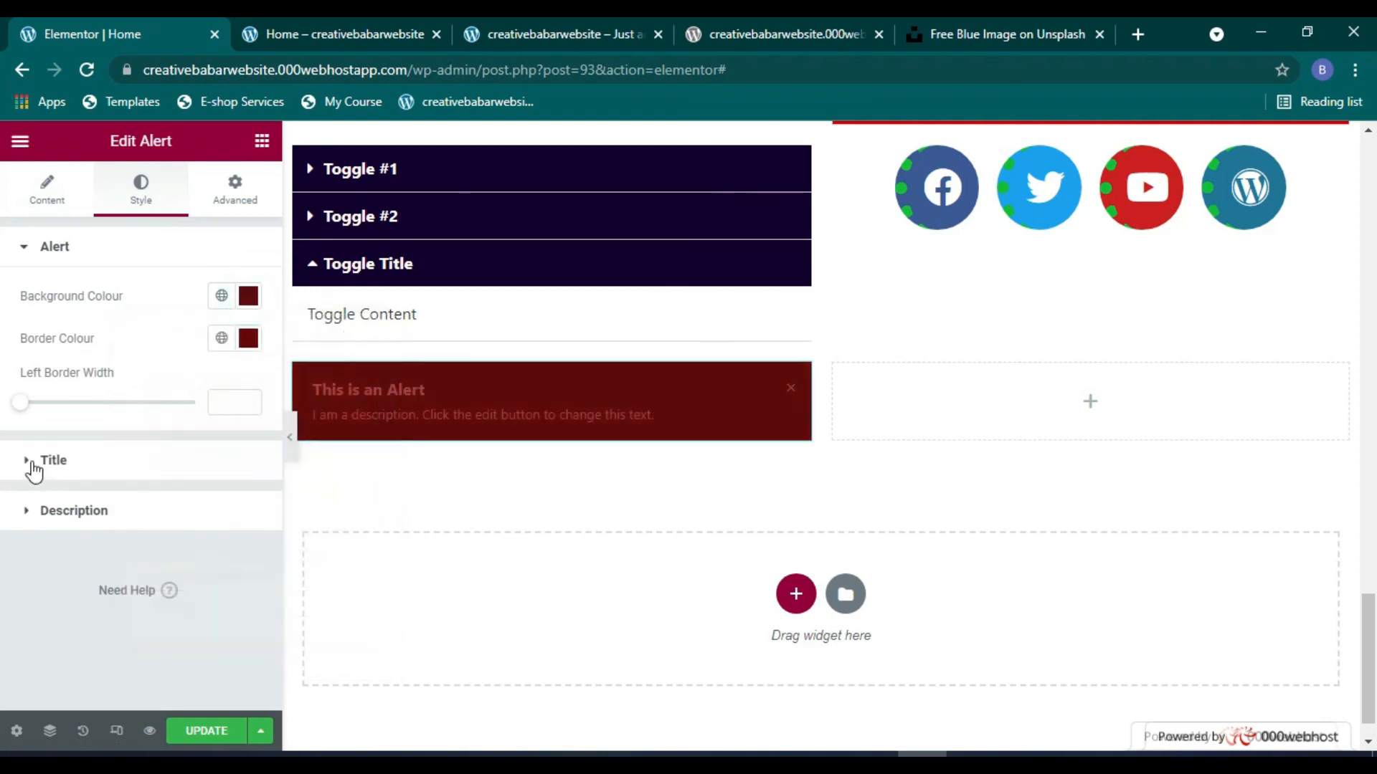
Step: Make the alert title text near-white (#E9E9E9)
{"action": "left_click", "coordinate": [30, 460]}
{"action": "left_click", "coordinate": [250, 335]}
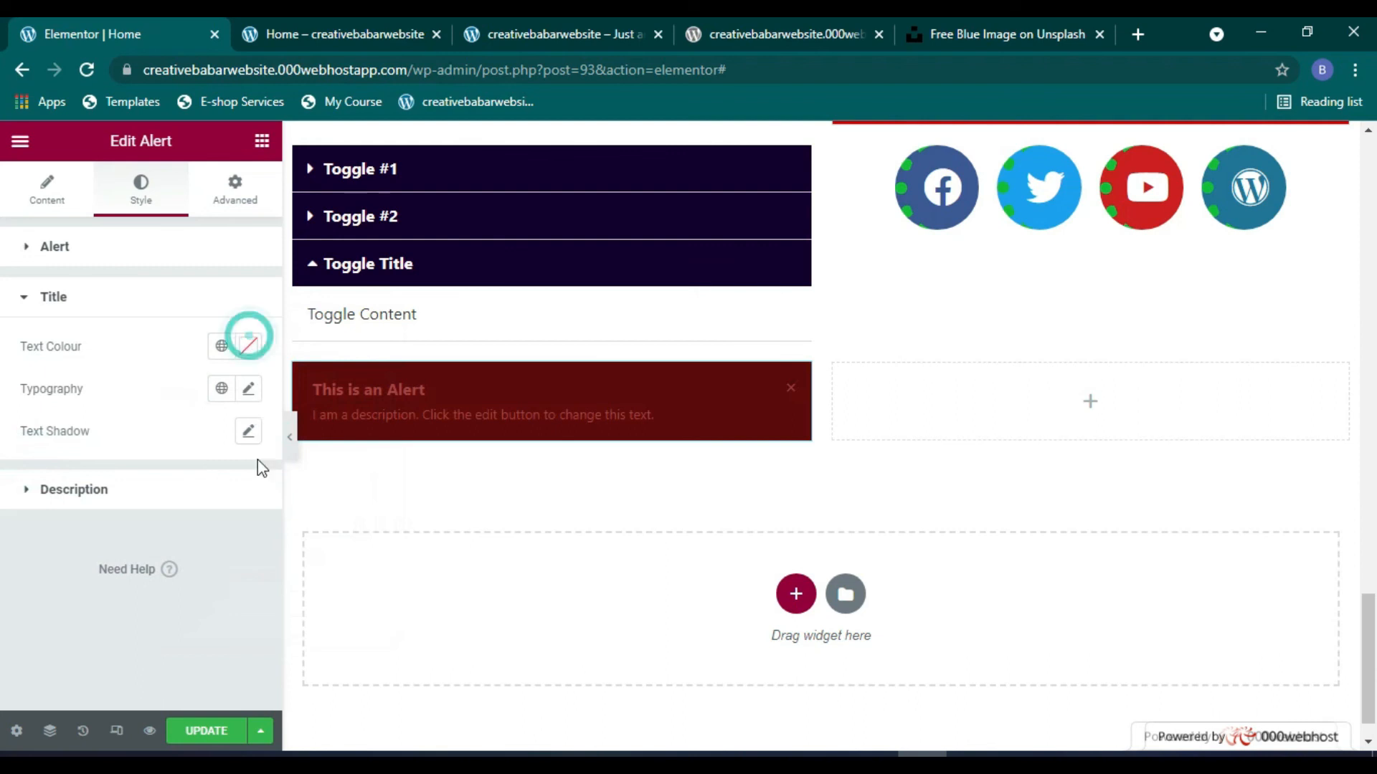
{"action": "left_click", "coordinate": [250, 347]}
{"action": "mouse_move", "coordinate": [273, 485]}
{"action": "left_mouse_down"}
{"action": "mouse_move", "coordinate": [349, 444]}
{"action": "mouse_move", "coordinate": [132, 448]}
{"action": "mouse_move", "coordinate": [143, 434]}
{"action": "left_mouse_up"}
{"action": "left_click", "coordinate": [251, 347]}
Step: Make the alert description text light pink (#F4D1D1) and view the page preview
{"action": "left_click", "coordinate": [33, 489]}
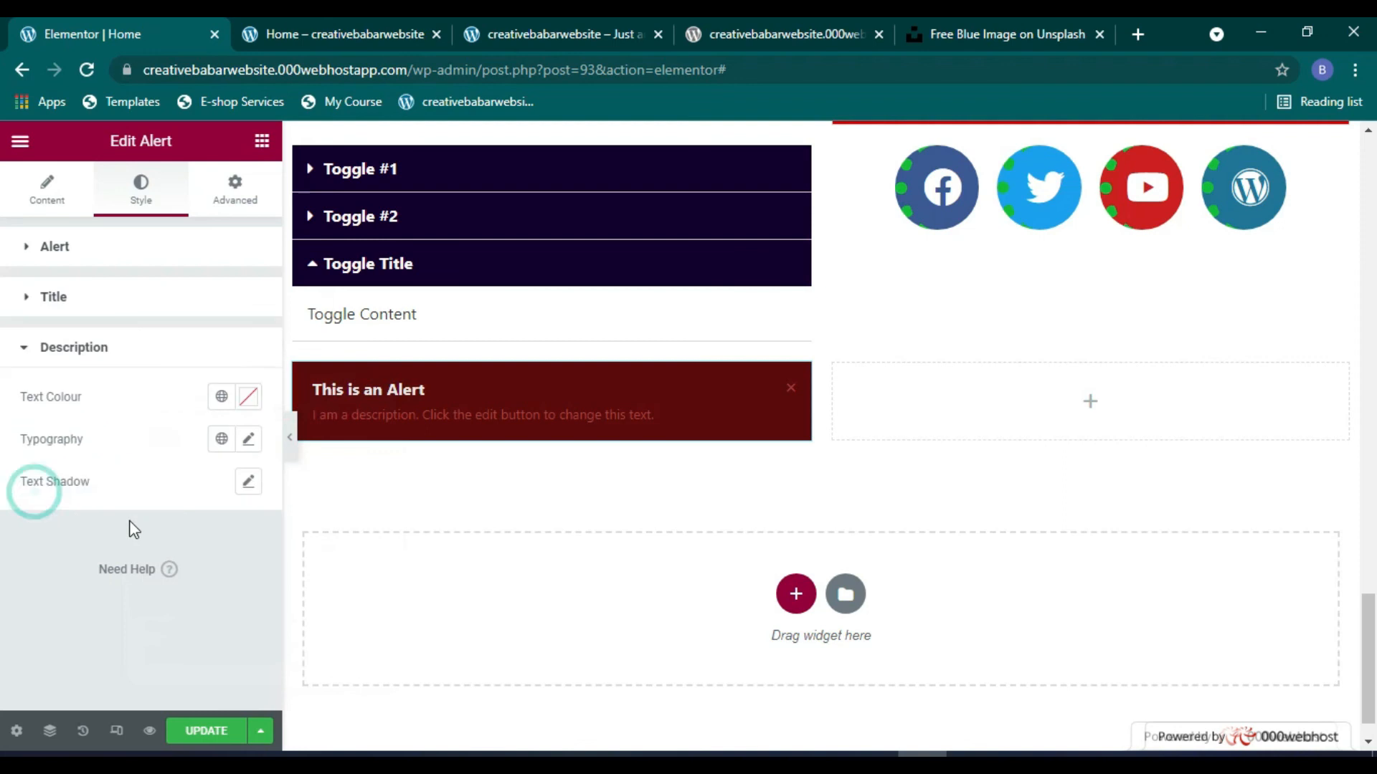
{"action": "left_click", "coordinate": [247, 401]}
{"action": "left_click_drag", "start_coordinate": [185, 523], "coordinate": [172, 476]}
{"action": "left_click", "coordinate": [248, 400]}
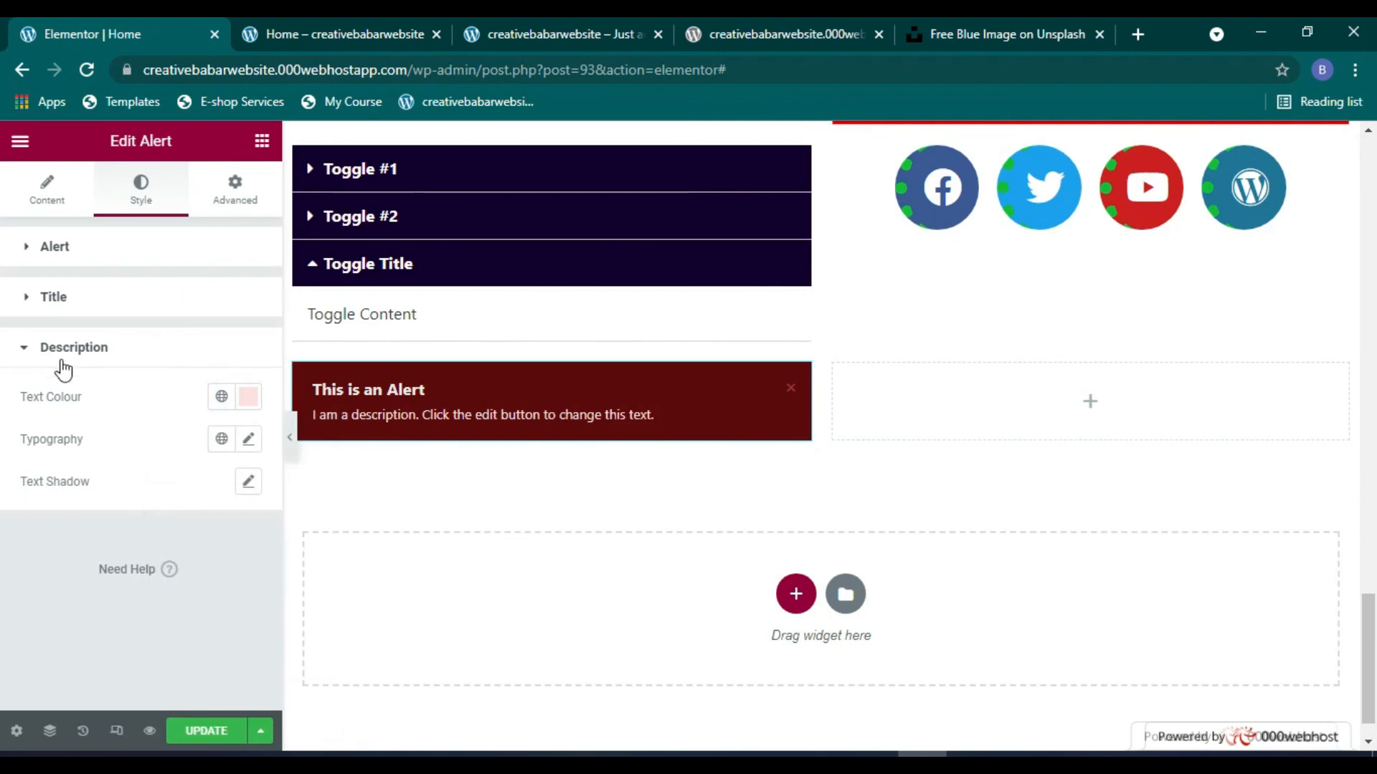
{"action": "left_click", "coordinate": [347, 21]}
{"action": "scroll", "coordinate": [328, 405], "scroll_direction": "down", "scroll_amount": 15}
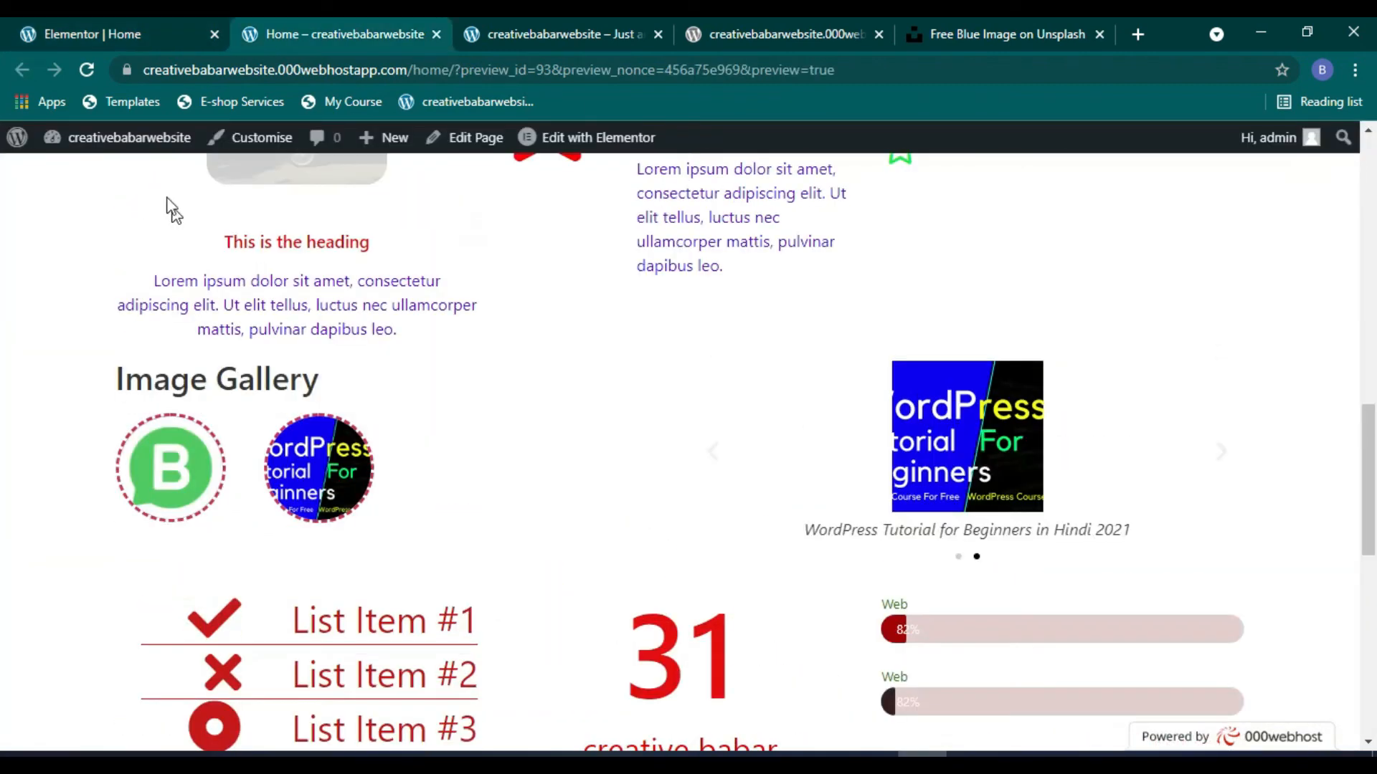
{"action": "scroll", "coordinate": [147, 188], "scroll_direction": "down", "scroll_amount": 5}
{"action": "scroll", "coordinate": [459, 418], "scroll_direction": "down", "scroll_amount": 5}
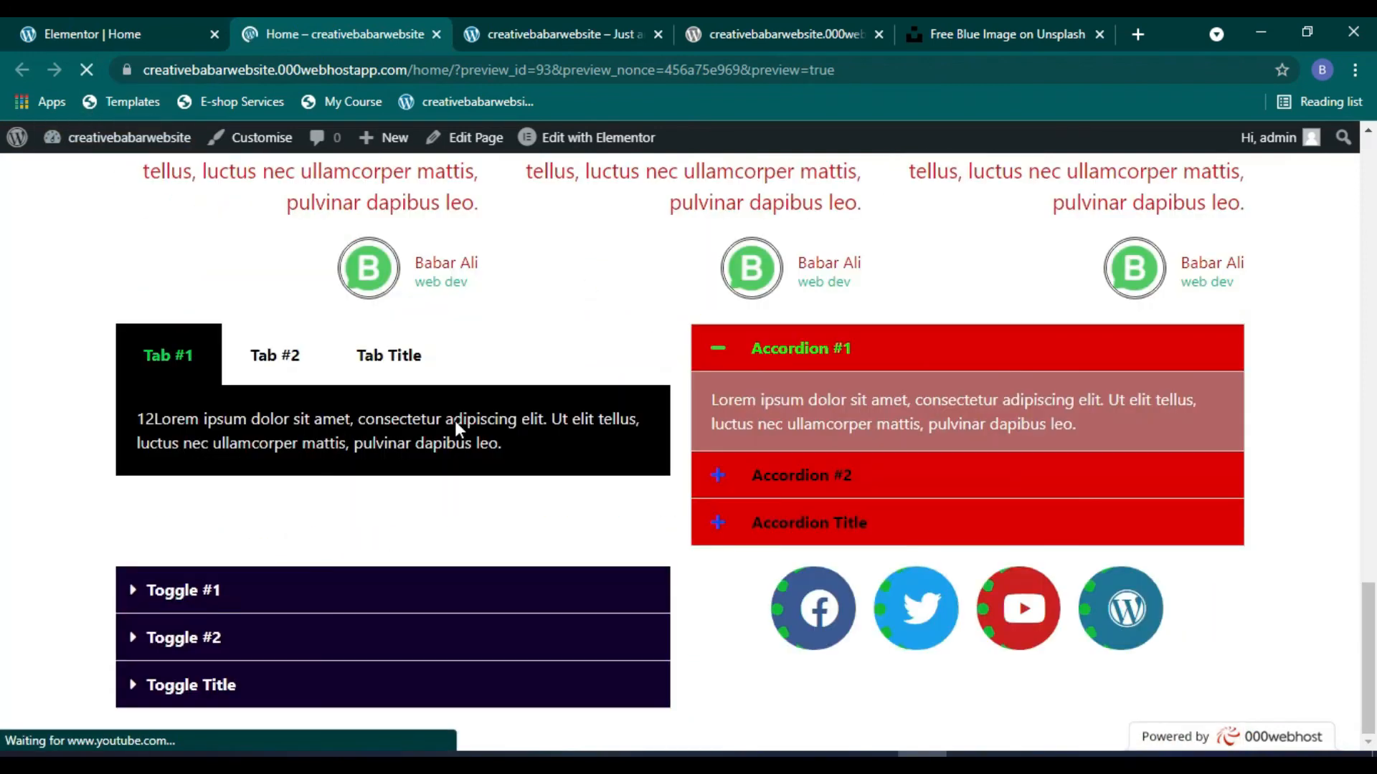
{"action": "scroll", "coordinate": [455, 420], "scroll_direction": "down", "scroll_amount": 20}
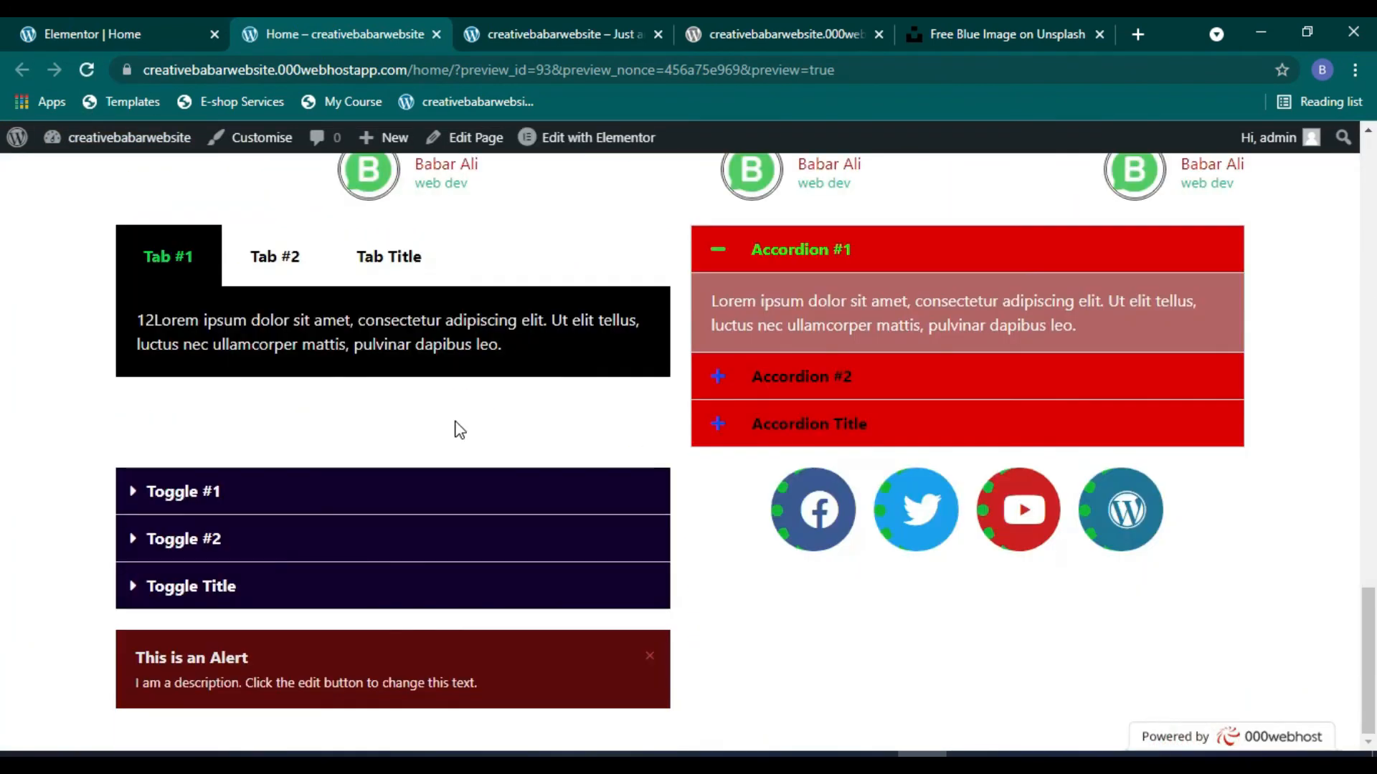
{"action": "left_click", "coordinate": [650, 660]}
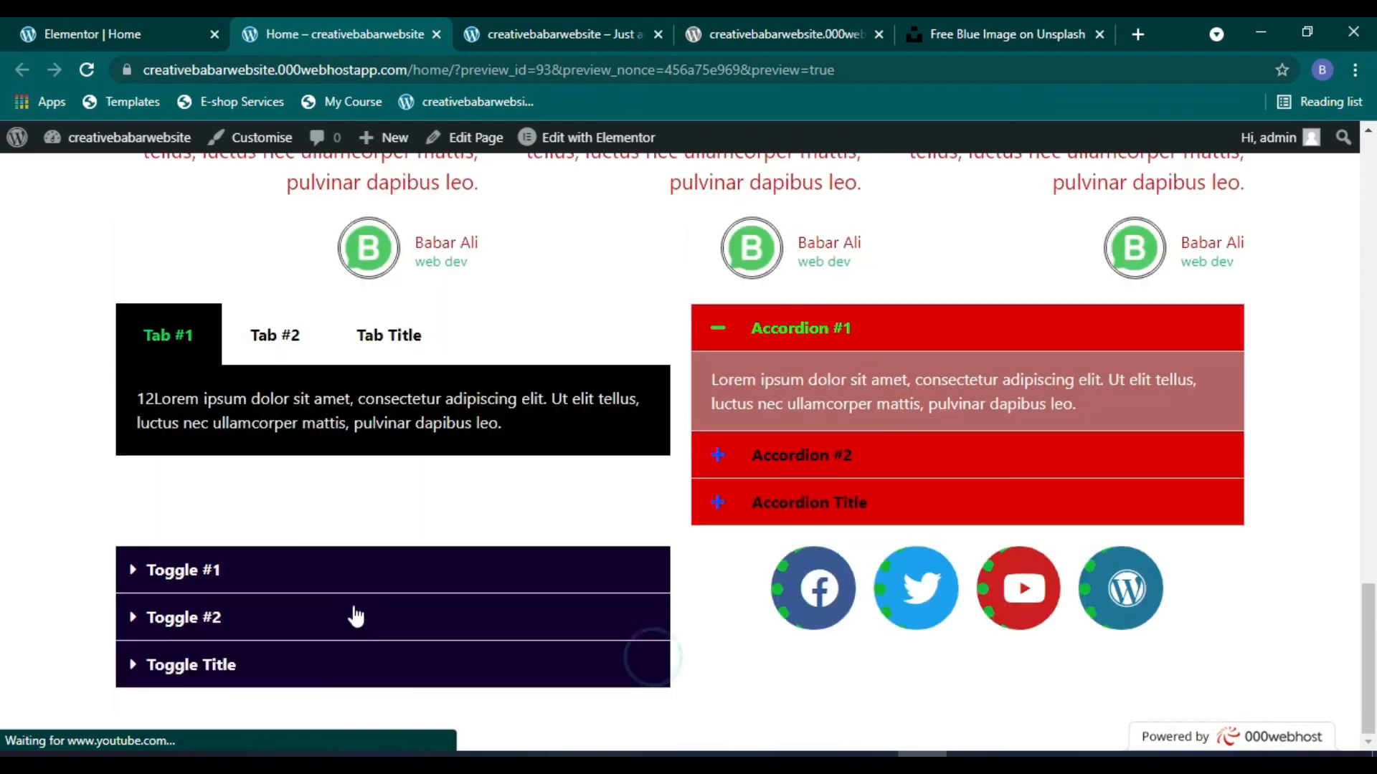
Step: Back in the editor, drop a SoundCloud widget into the right column beside the alert
{"action": "left_click", "coordinate": [95, 18]}
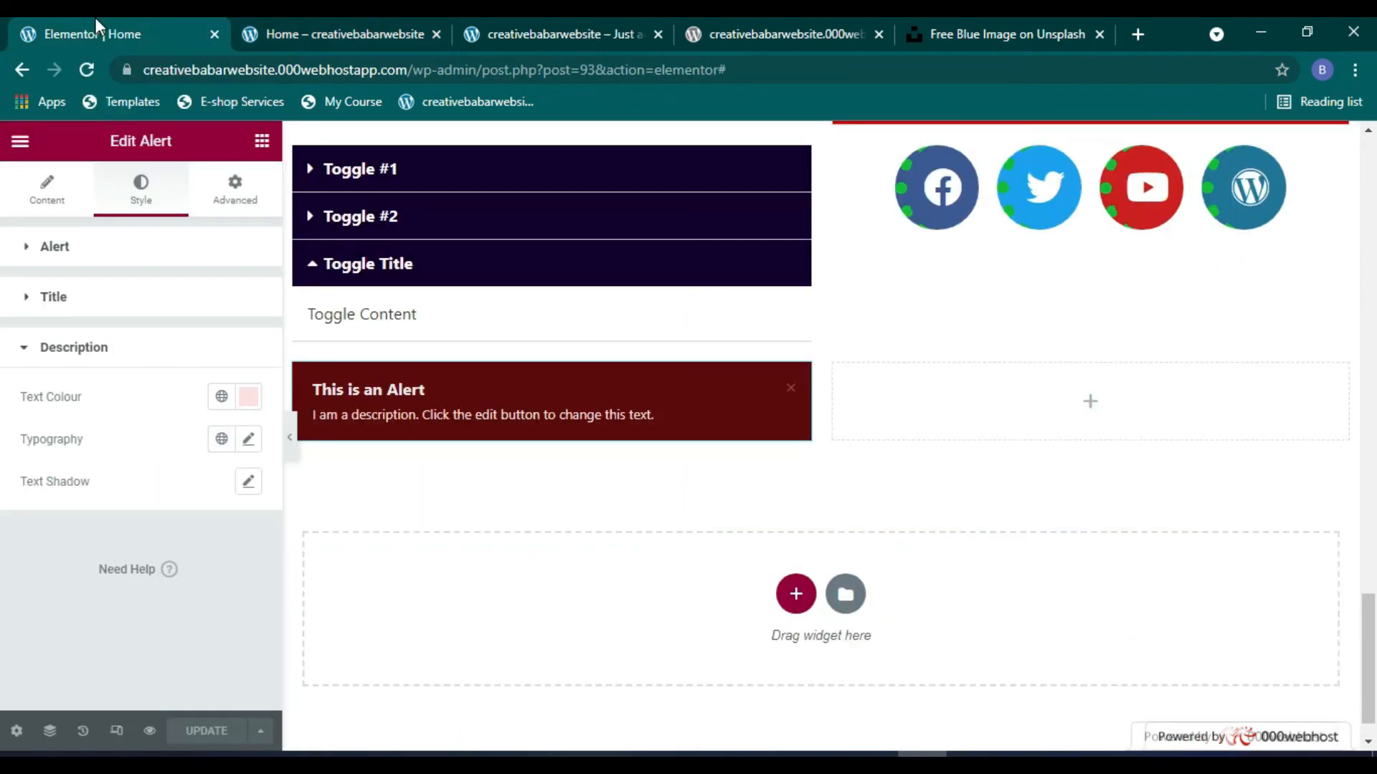
{"action": "left_click", "coordinate": [261, 141]}
{"action": "scroll", "coordinate": [175, 502], "scroll_direction": "down", "scroll_amount": 15}
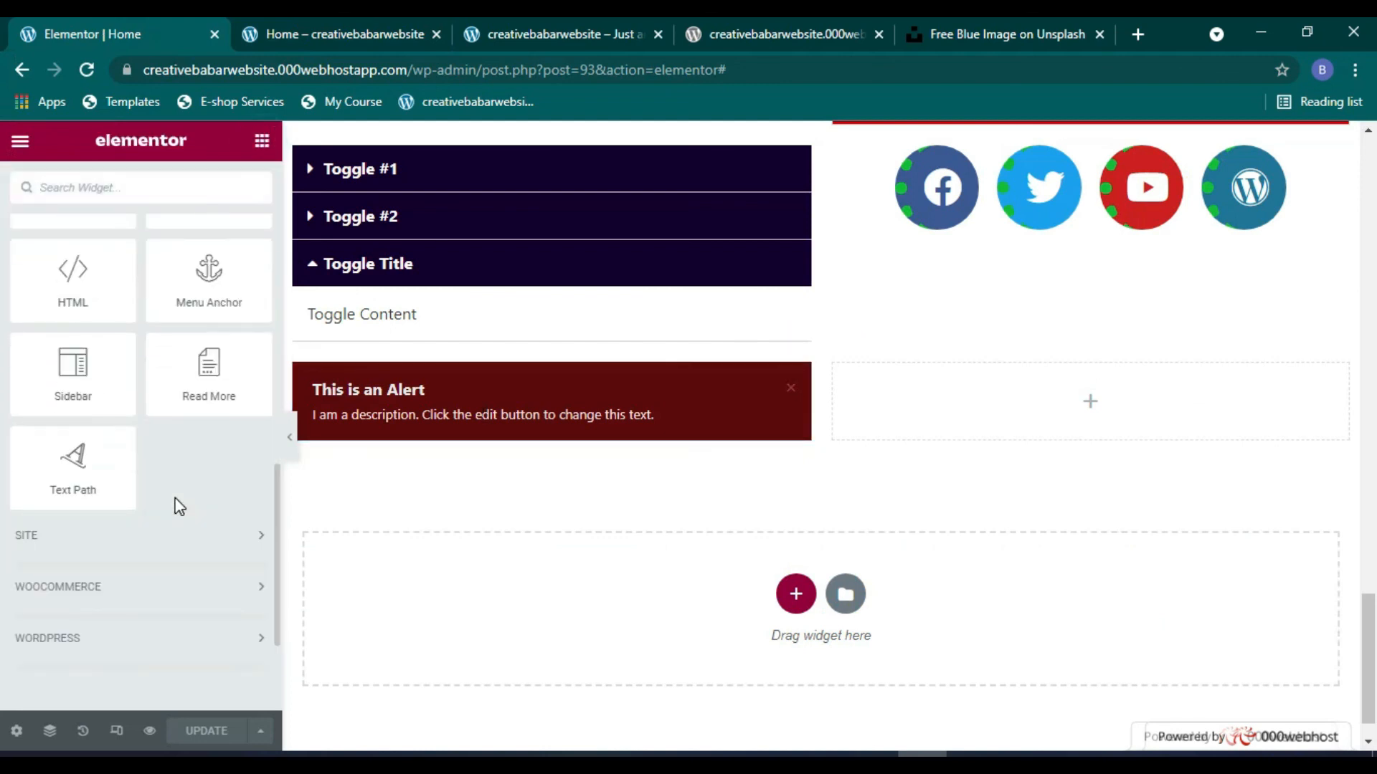
{"action": "scroll", "coordinate": [175, 502], "scroll_direction": "up", "scroll_amount": 2}
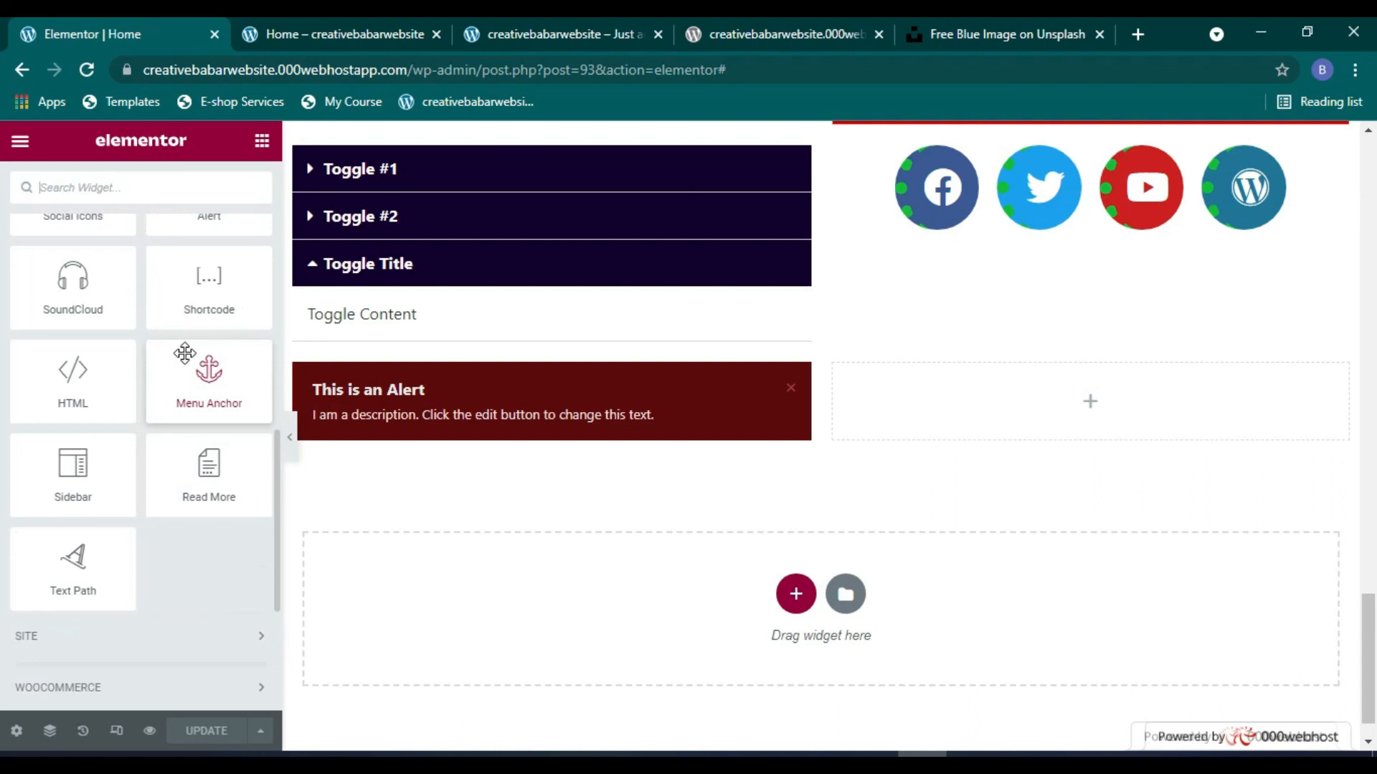
{"action": "scroll", "coordinate": [194, 373], "scroll_direction": "up", "scroll_amount": 1}
{"action": "scroll", "coordinate": [86, 525], "scroll_direction": "down", "scroll_amount": 1}
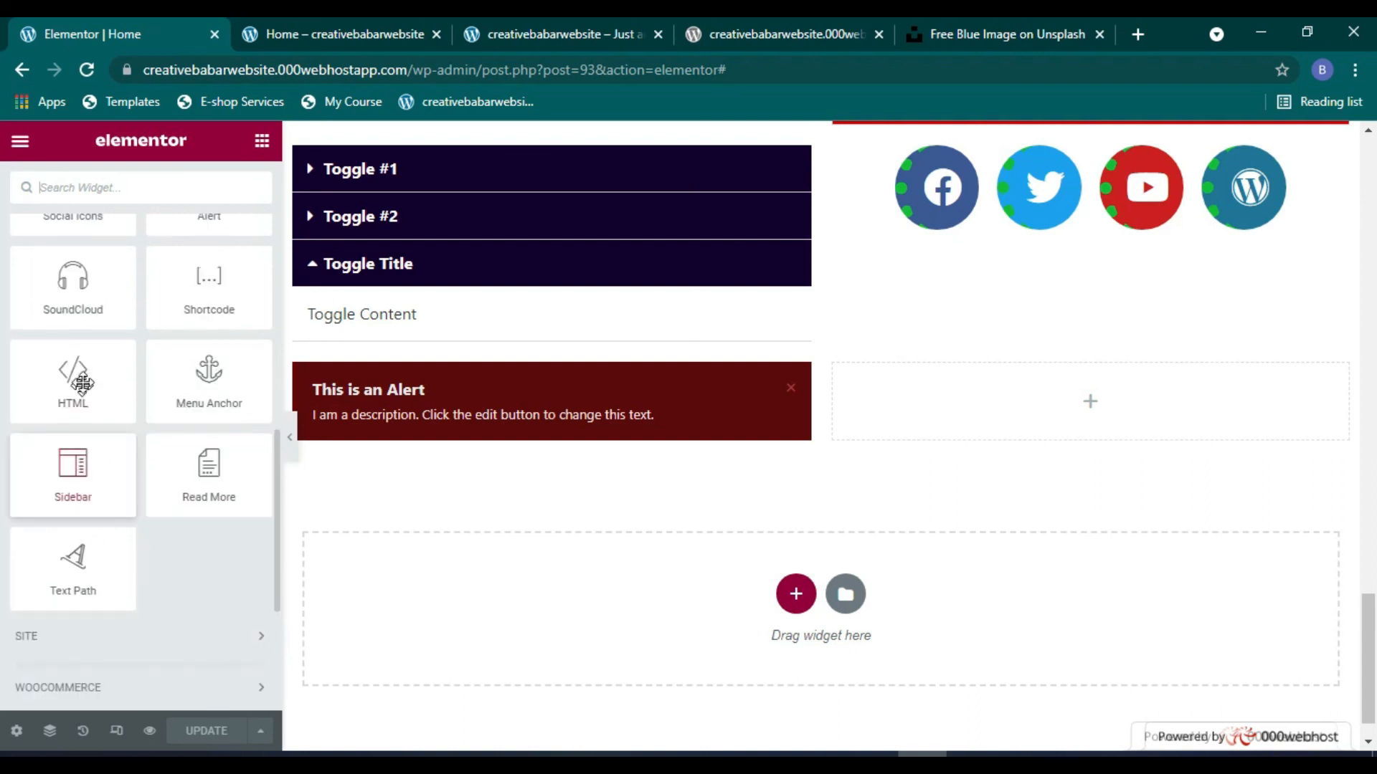
{"action": "left_click_drag", "start_coordinate": [106, 310], "coordinate": [1083, 394]}
{"action": "left_click_drag", "start_coordinate": [1088, 417], "coordinate": [1084, 410]}
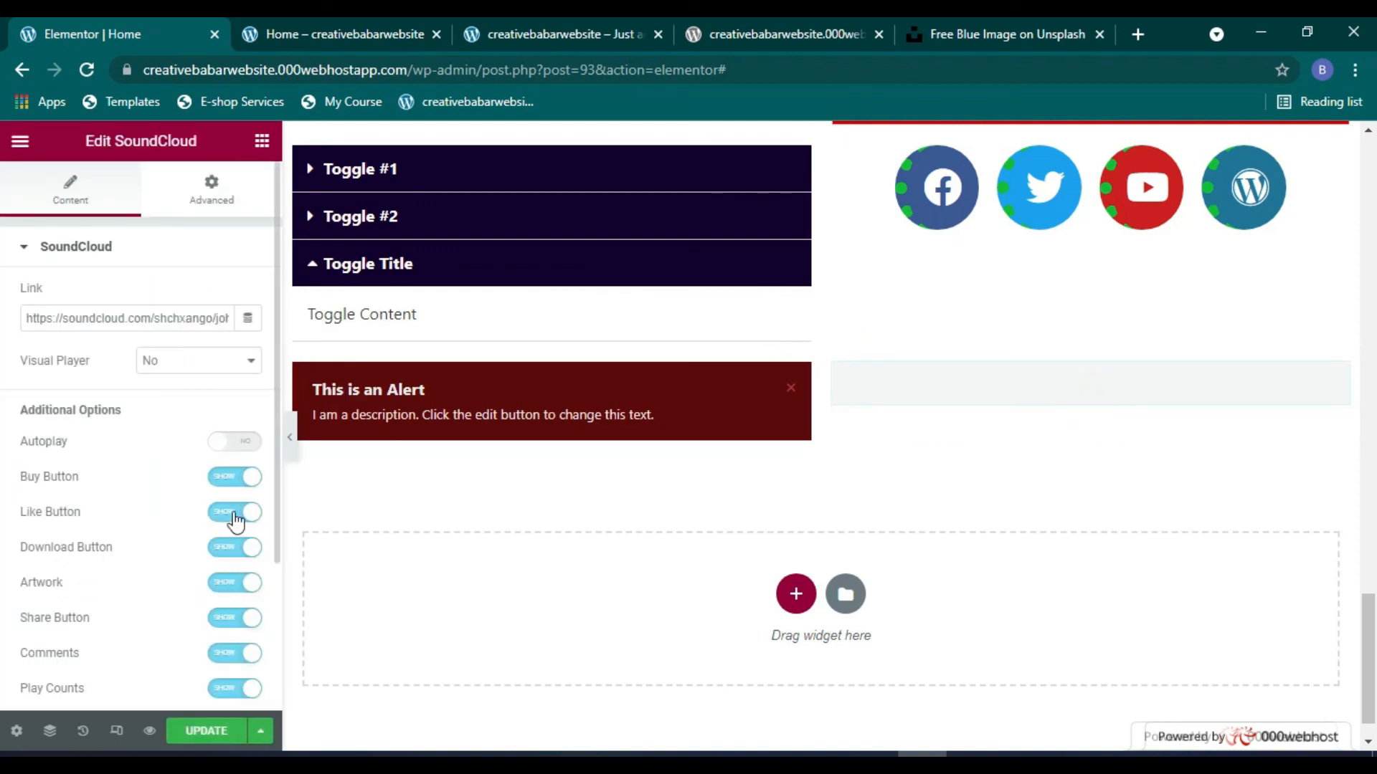
Step: Check the SoundCloud link and test the player by playing and pausing the track
{"action": "scroll", "coordinate": [223, 566], "scroll_direction": "down", "scroll_amount": 3}
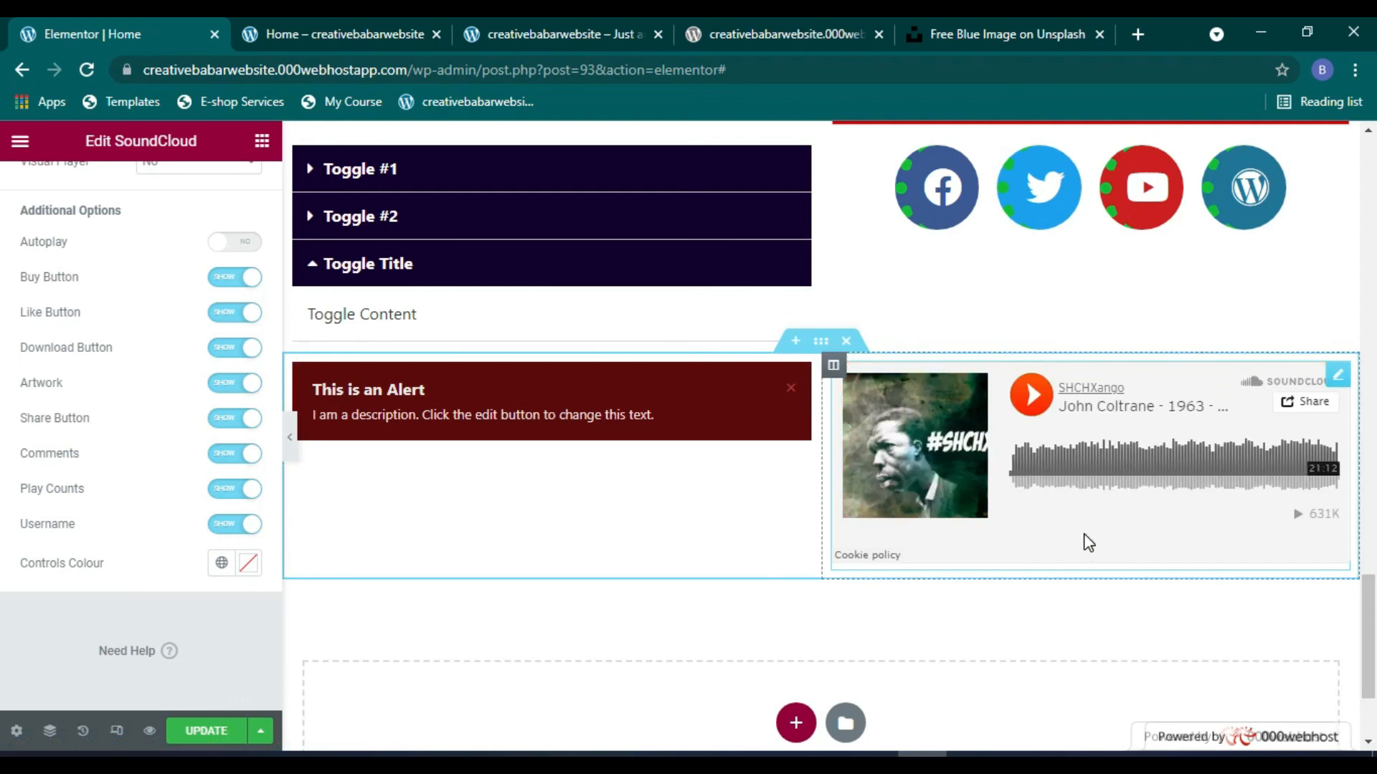
{"action": "scroll", "coordinate": [72, 488], "scroll_direction": "up", "scroll_amount": 3}
{"action": "double_click", "coordinate": [136, 323]}
{"action": "double_click", "coordinate": [135, 321]}
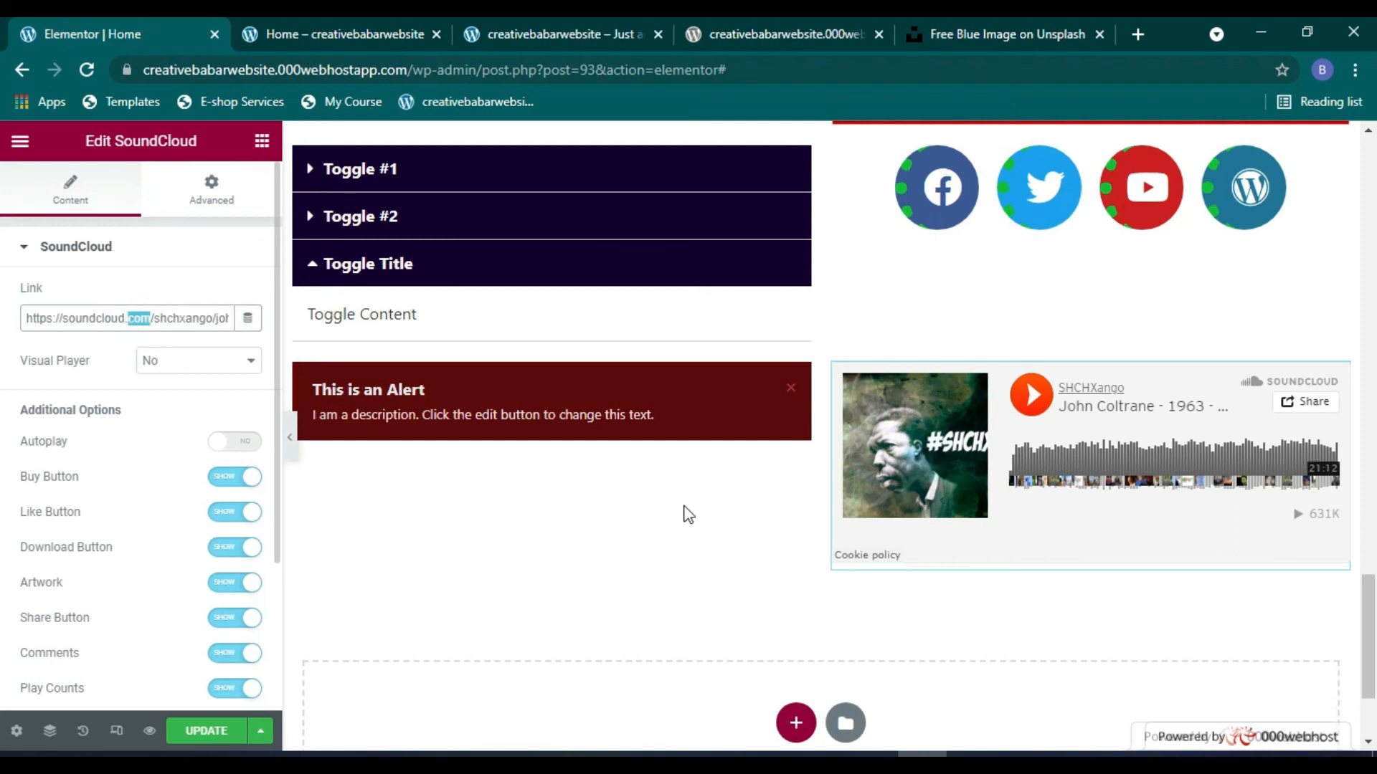
{"action": "left_click", "coordinate": [1031, 396]}
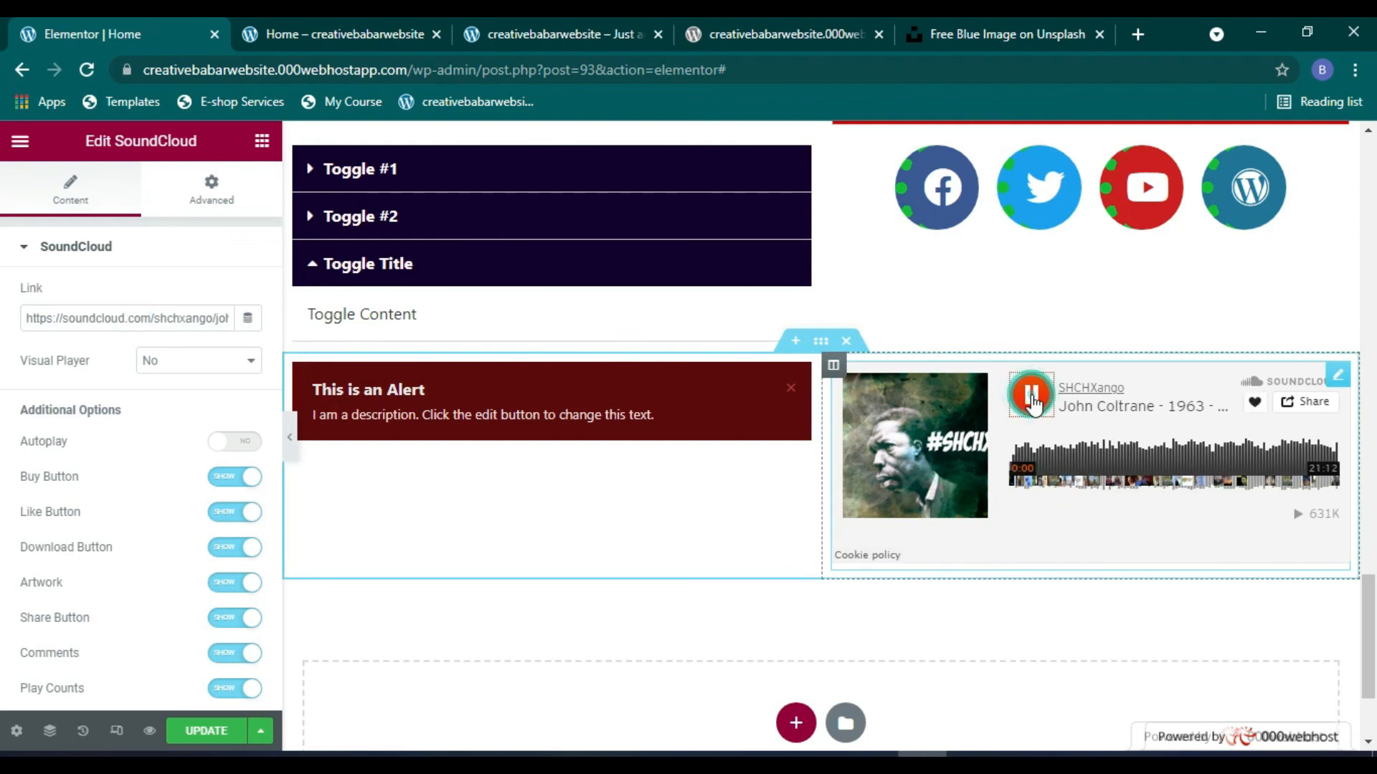
{"action": "left_click", "coordinate": [1032, 398]}
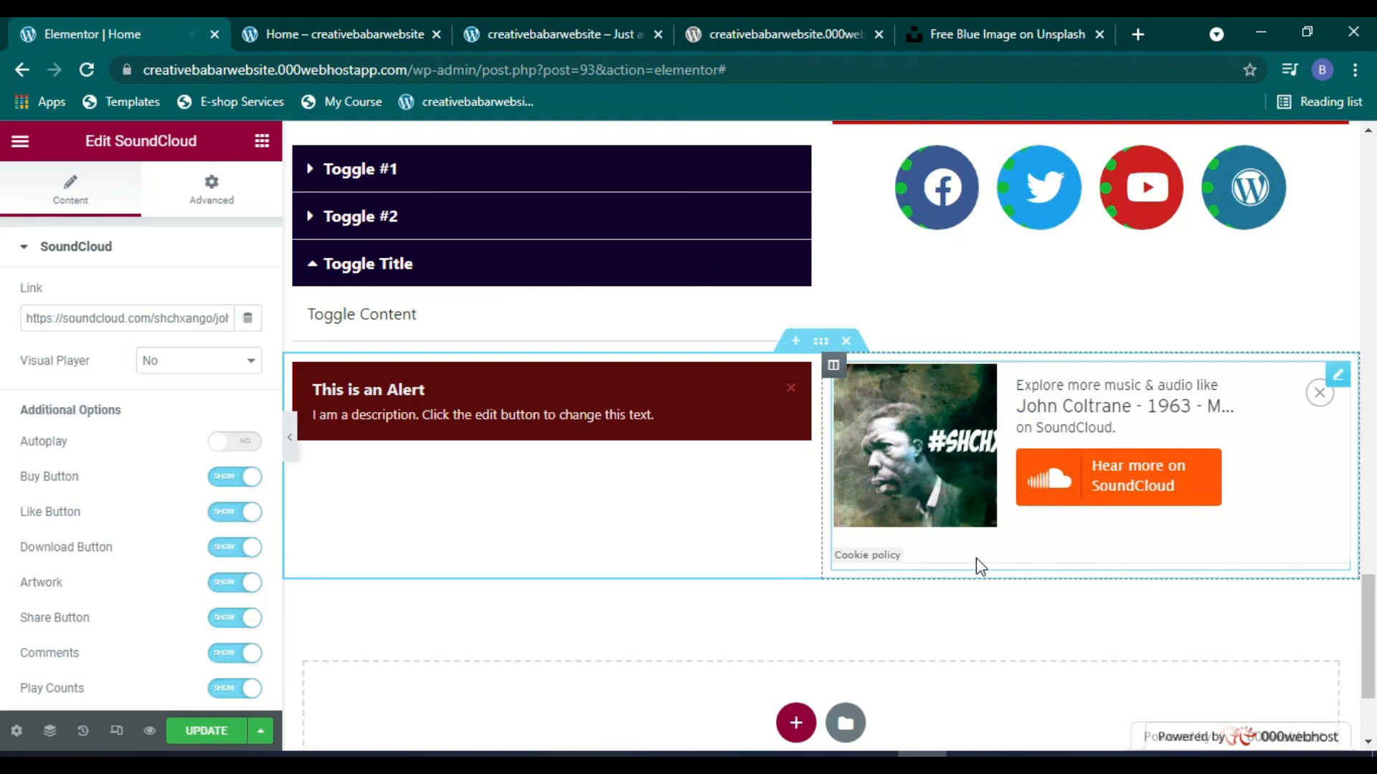
Step: Set the SoundCloud player's controls colour to red #BB1A1A
{"action": "scroll", "coordinate": [198, 281], "scroll_direction": "down", "scroll_amount": 3}
{"action": "scroll", "coordinate": [198, 281], "scroll_direction": "up", "scroll_amount": 3}
{"action": "scroll", "coordinate": [198, 281], "scroll_direction": "down", "scroll_amount": 3}
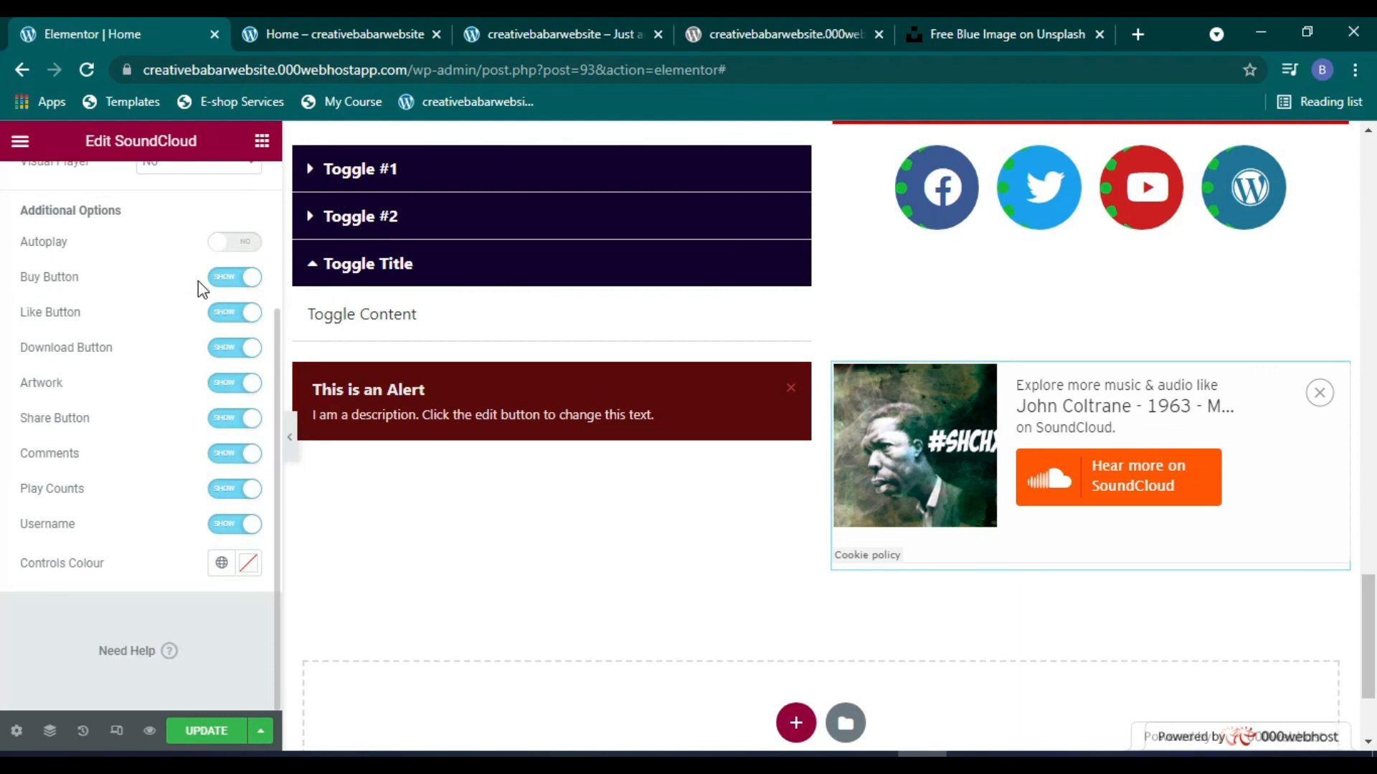
{"action": "left_click", "coordinate": [248, 563]}
{"action": "left_click_drag", "start_coordinate": [304, 356], "coordinate": [342, 324]}
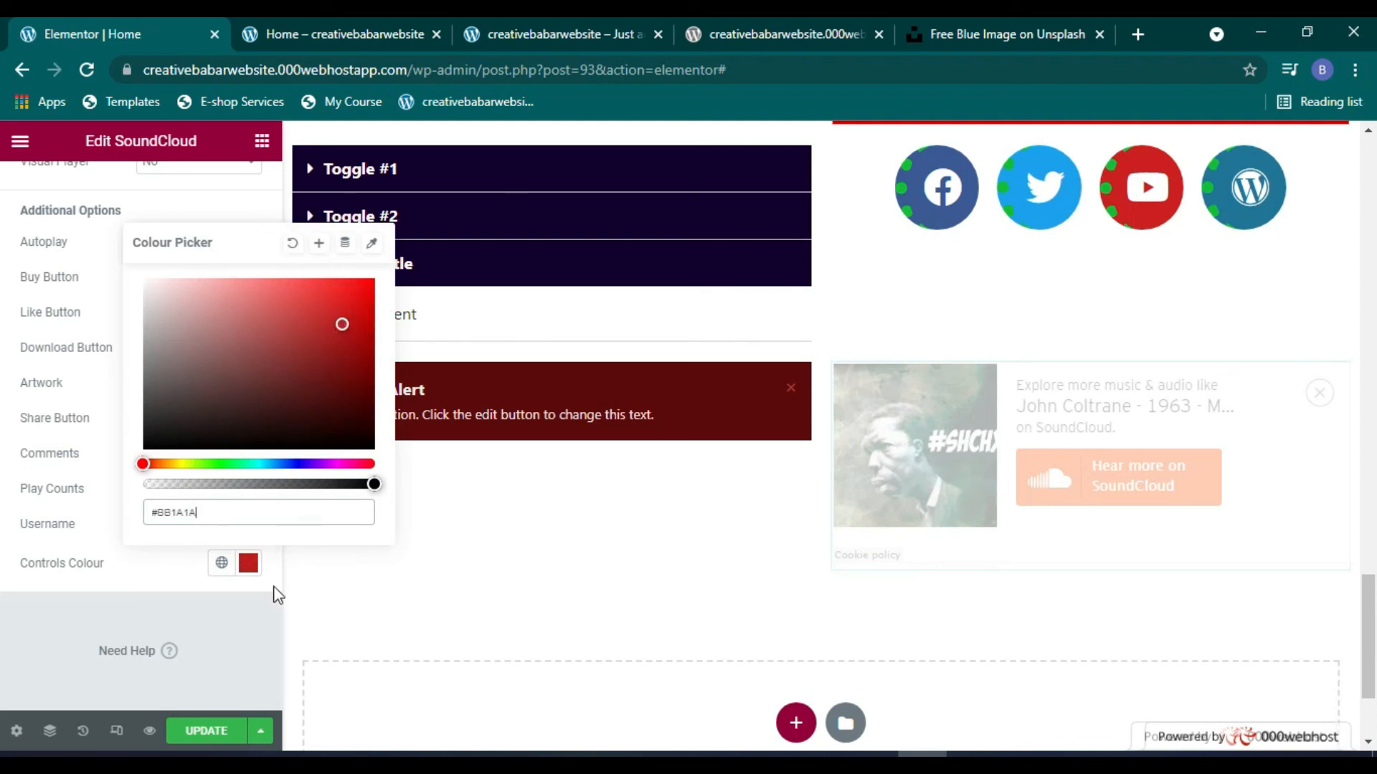
{"action": "left_click", "coordinate": [249, 561]}
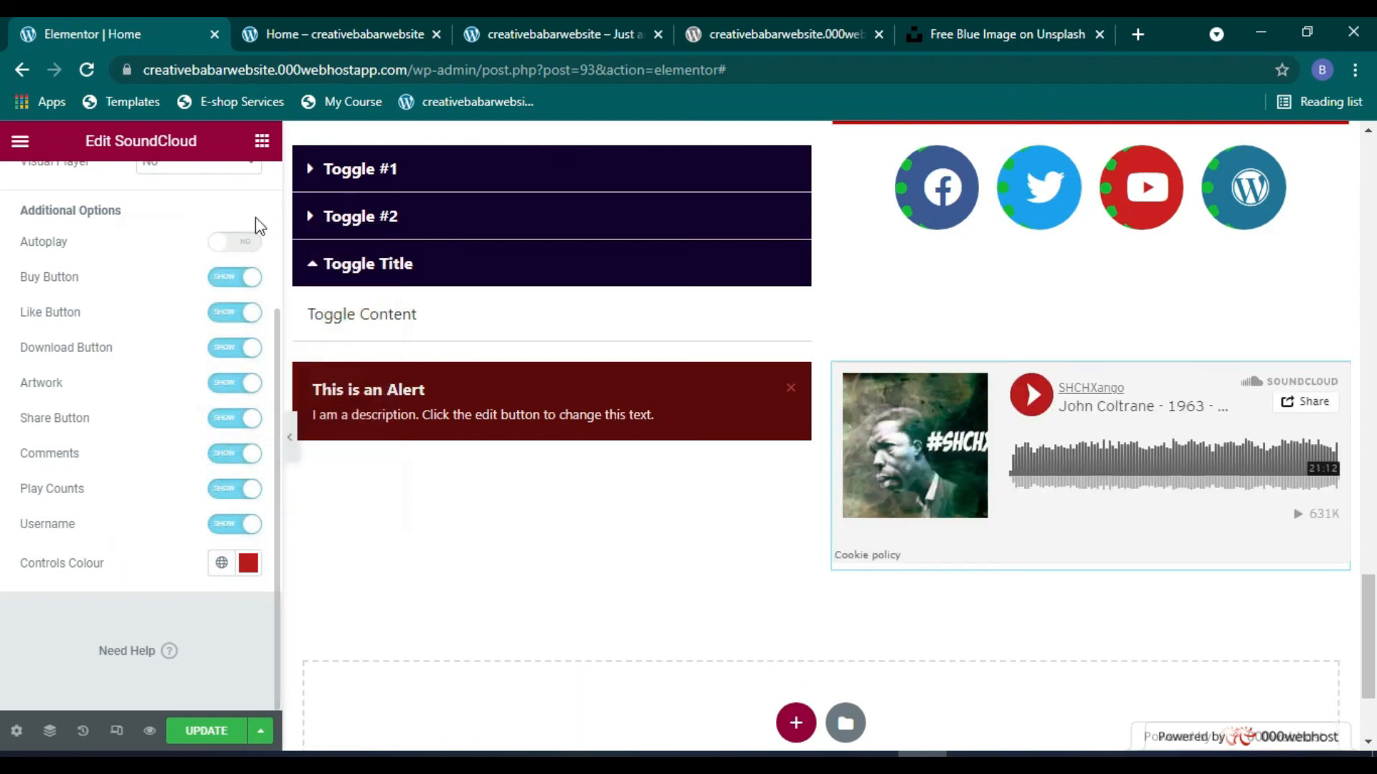
{"action": "left_click", "coordinate": [261, 140]}
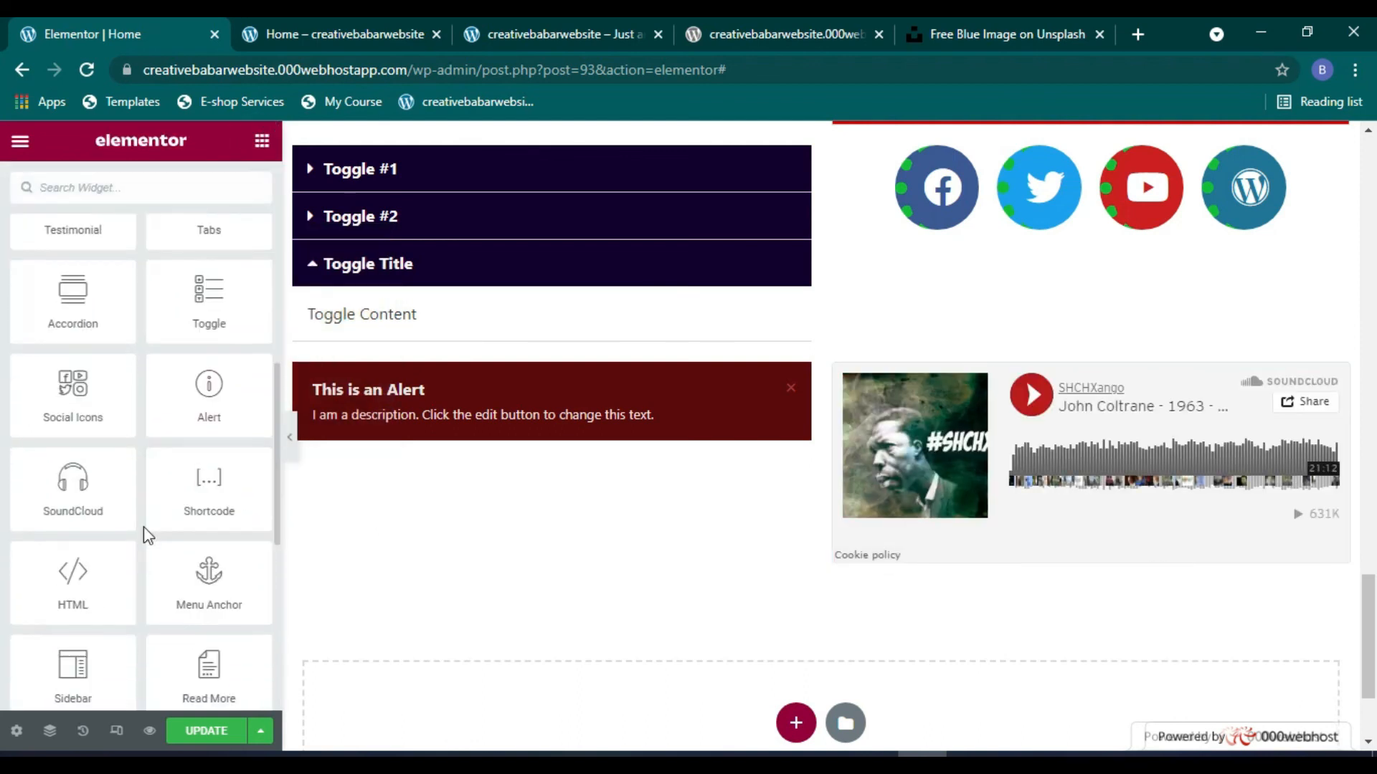
{"action": "scroll", "coordinate": [943, 549], "scroll_direction": "down", "scroll_amount": 2}
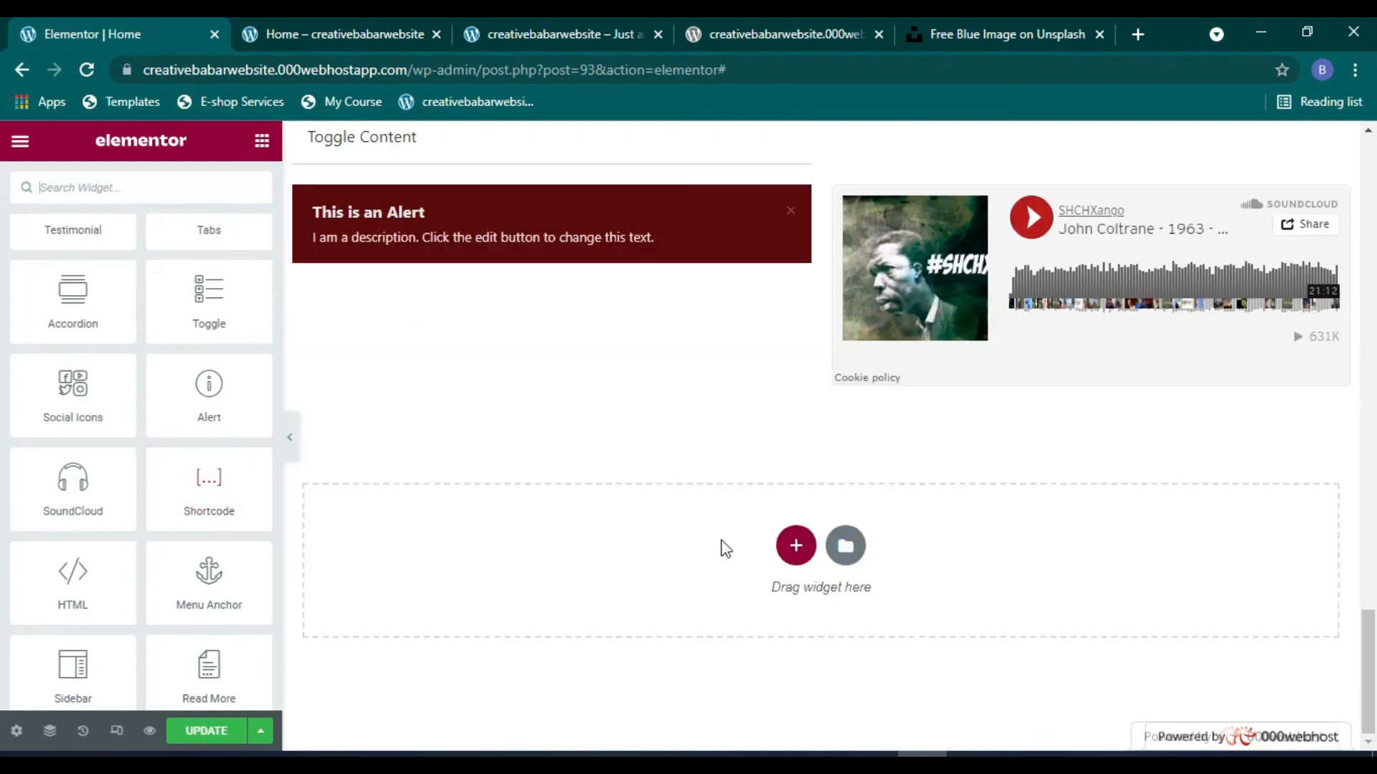
Step: Insert a two-column structure in the drop area below the alert and player
{"action": "left_click", "coordinate": [791, 552]}
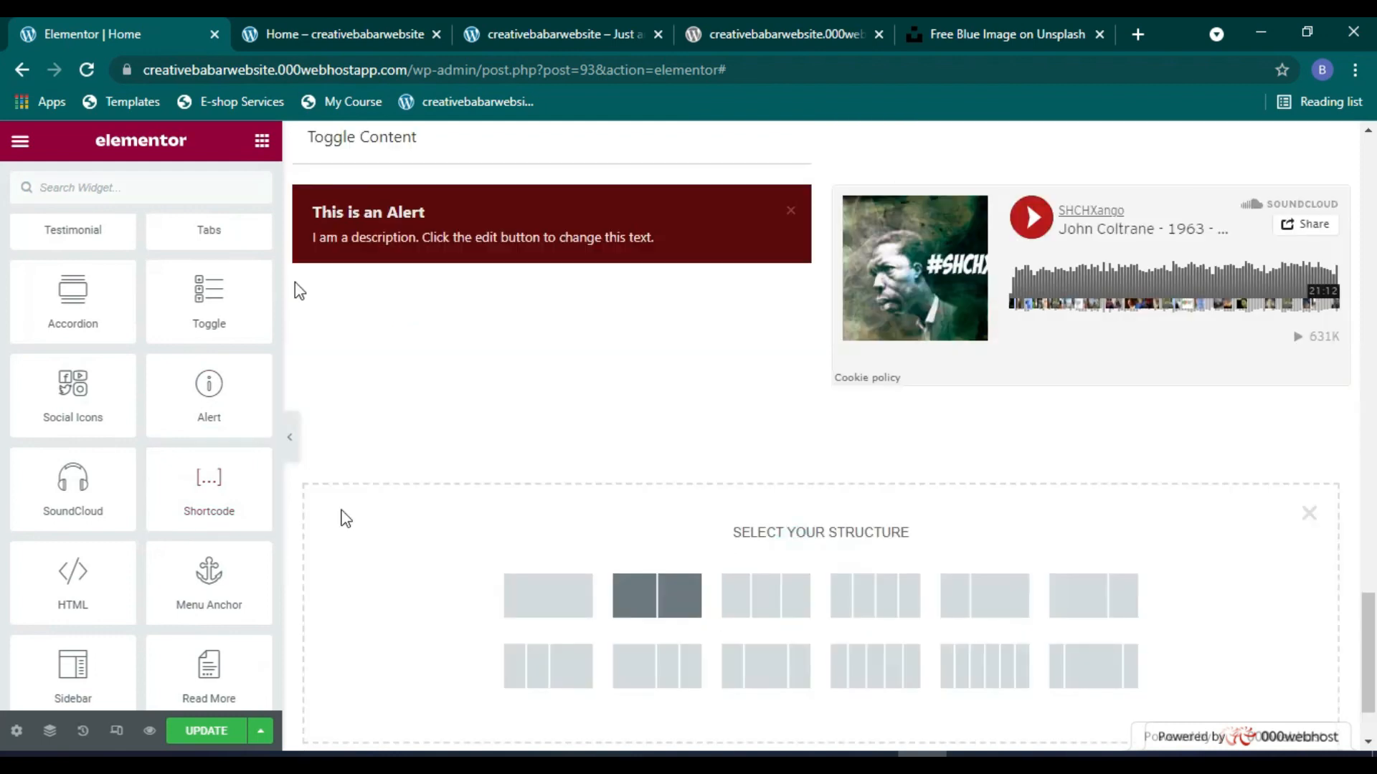
{"action": "left_click", "coordinate": [657, 595]}
{"action": "left_click", "coordinate": [261, 141]}
{"action": "scroll", "coordinate": [170, 548], "scroll_direction": "down", "scroll_amount": 5}
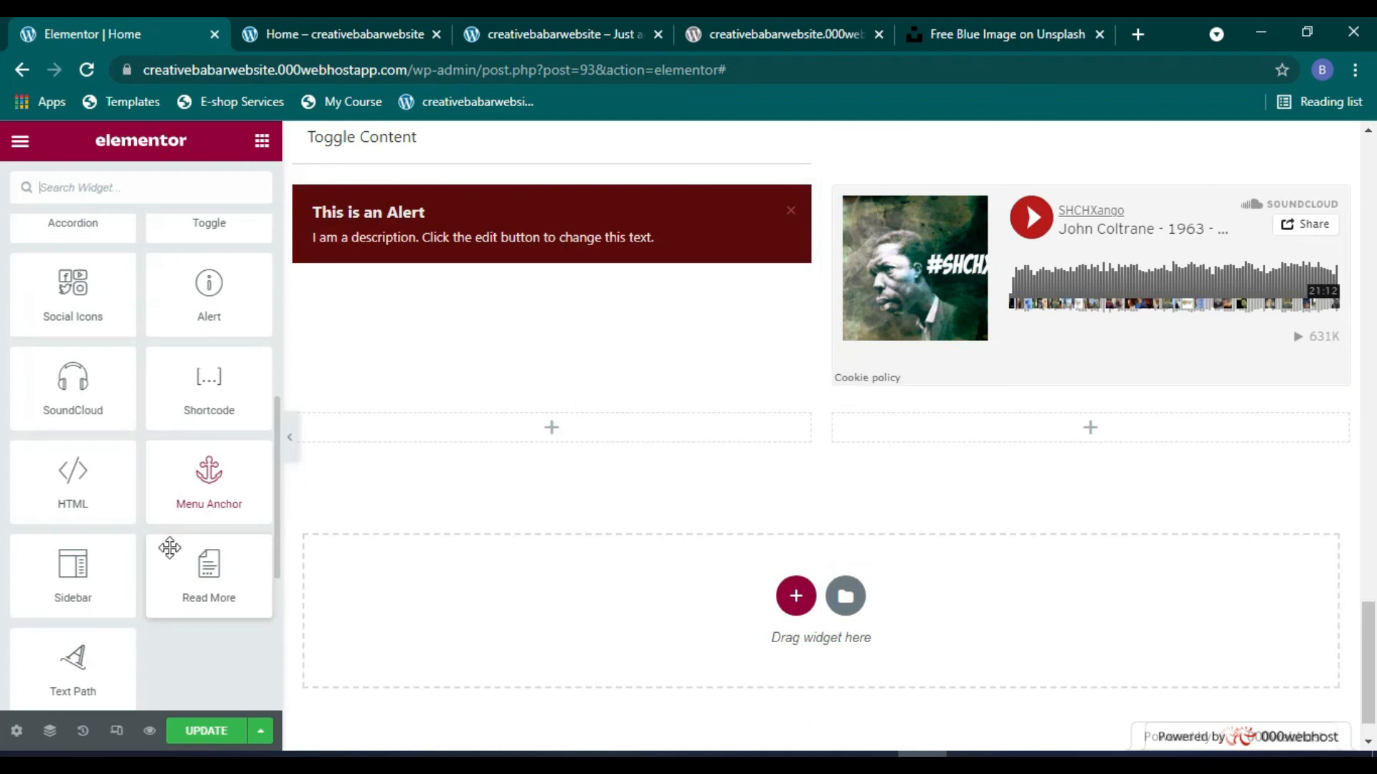
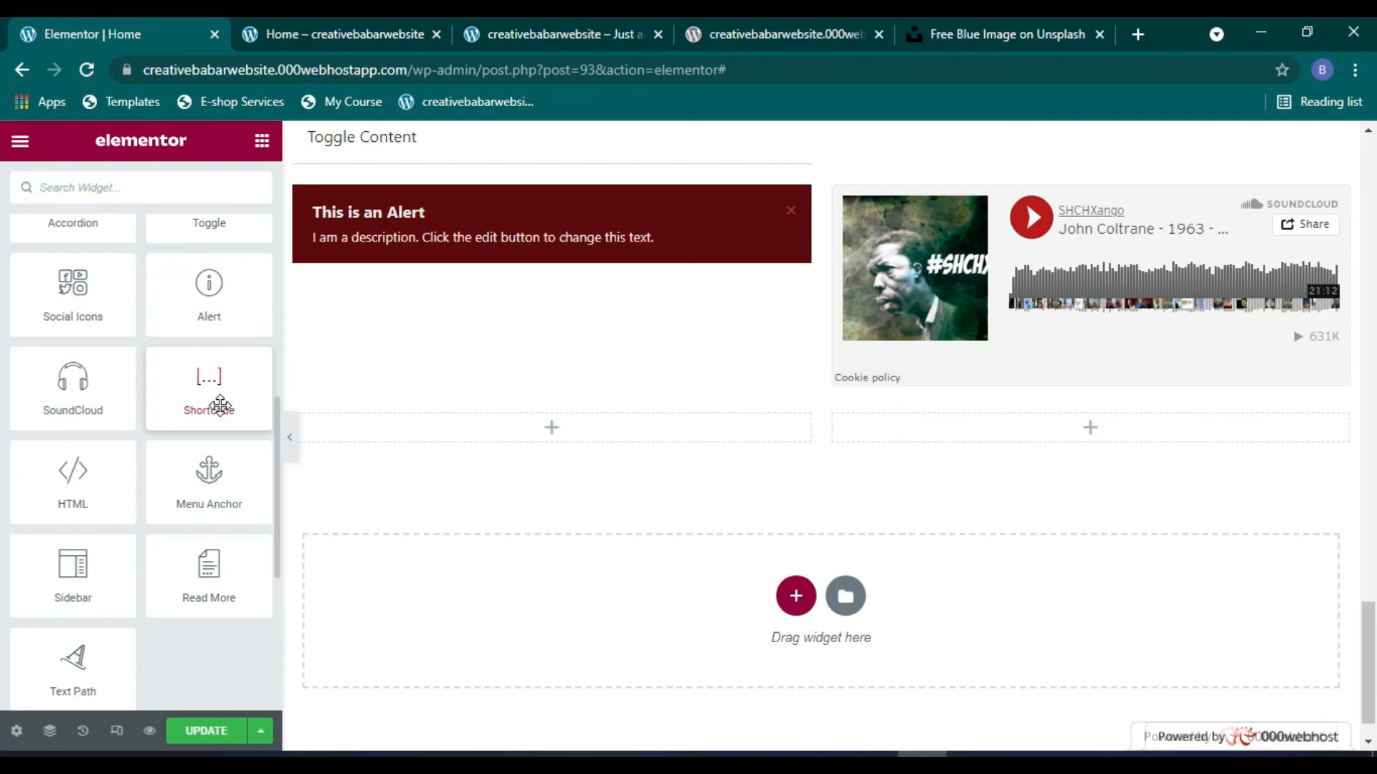
Step: Place a Shortcode widget in the empty left column
{"action": "scroll", "coordinate": [681, 391], "scroll_direction": "down", "scroll_amount": 1}
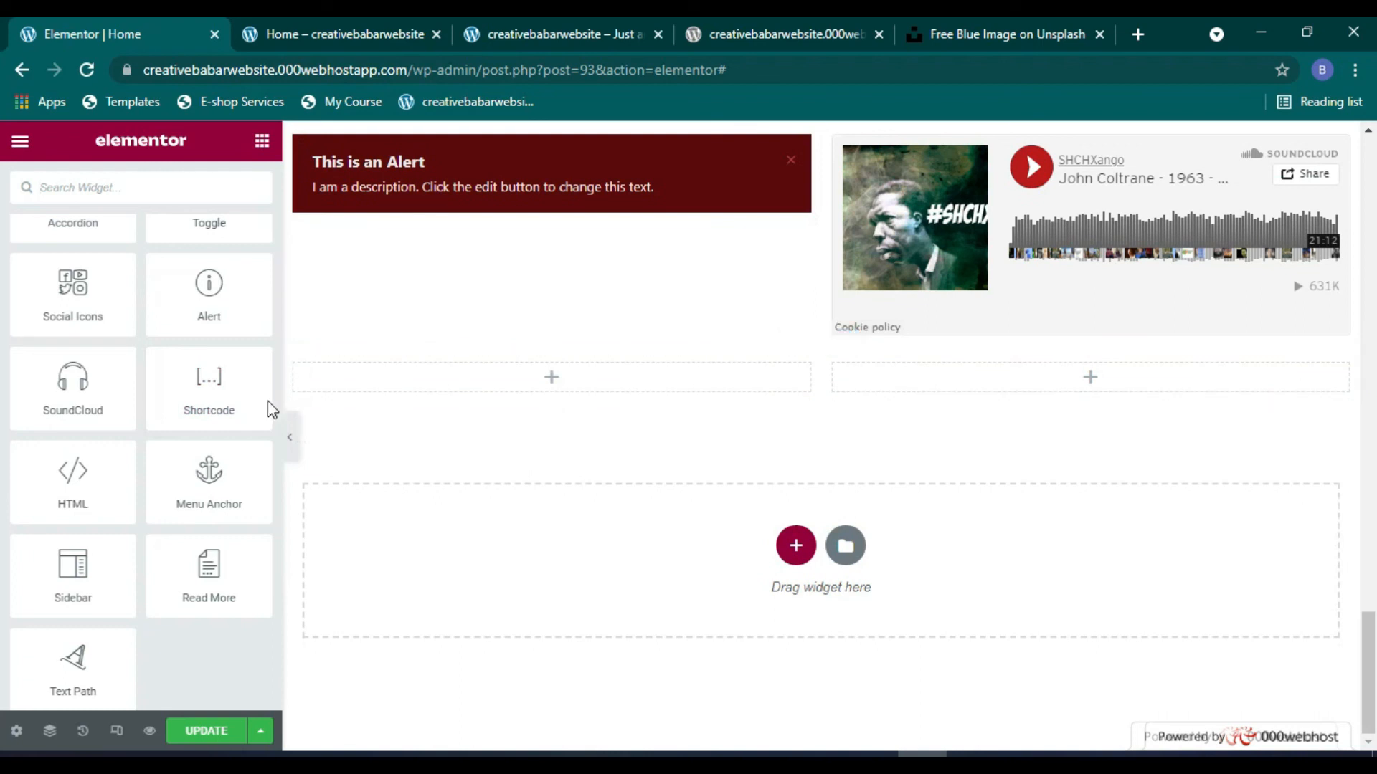
{"action": "left_click_drag", "start_coordinate": [228, 385], "coordinate": [578, 390]}
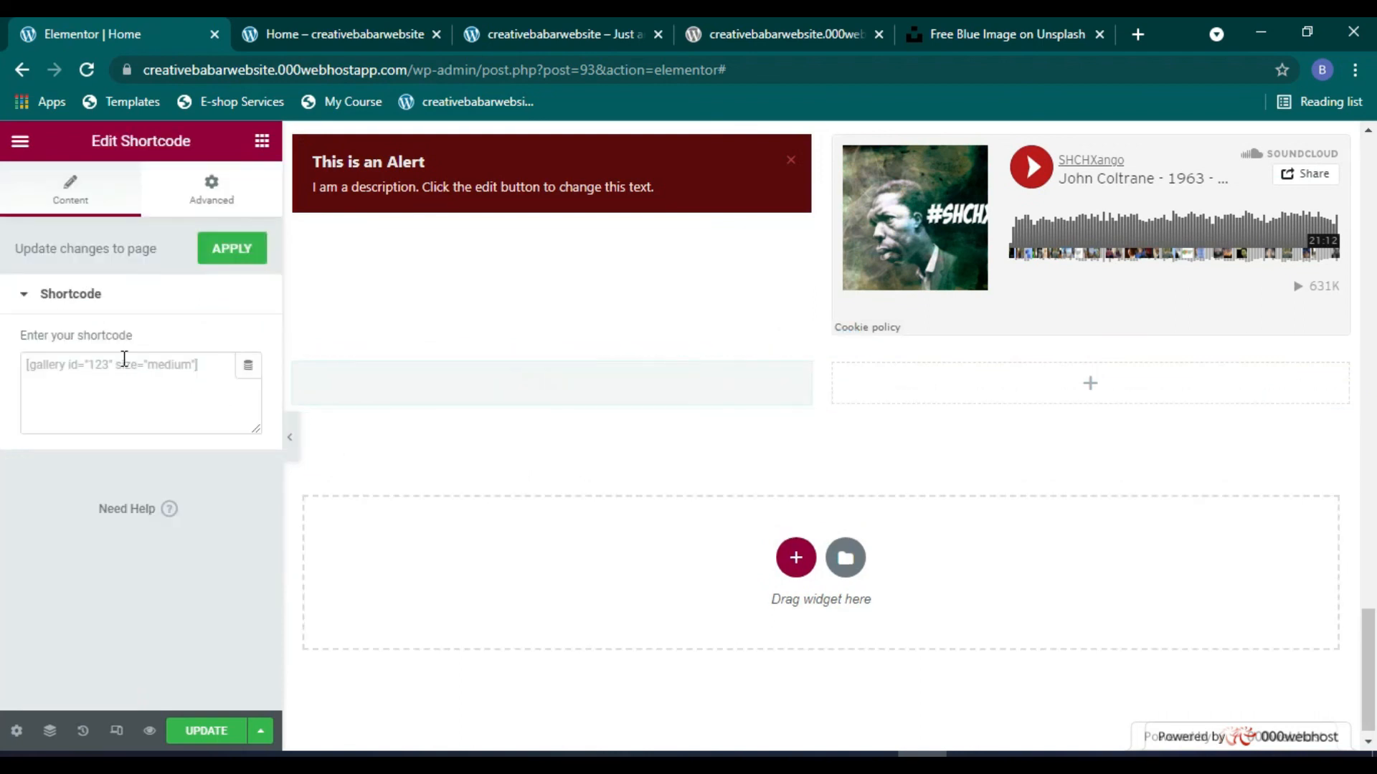
{"action": "left_click", "coordinate": [262, 140]}
{"action": "scroll", "coordinate": [164, 518], "scroll_direction": "down", "scroll_amount": 4}
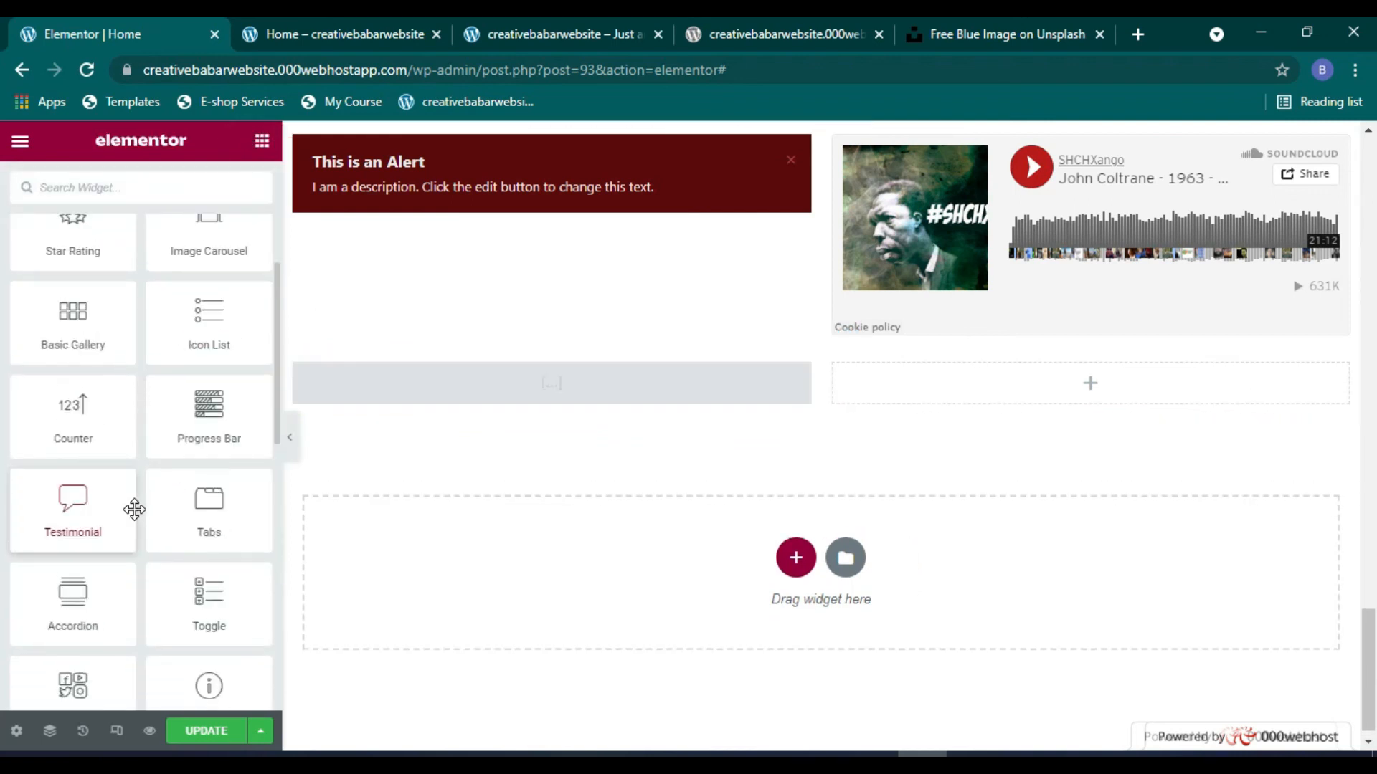
{"action": "scroll", "coordinate": [134, 516], "scroll_direction": "down", "scroll_amount": 7}
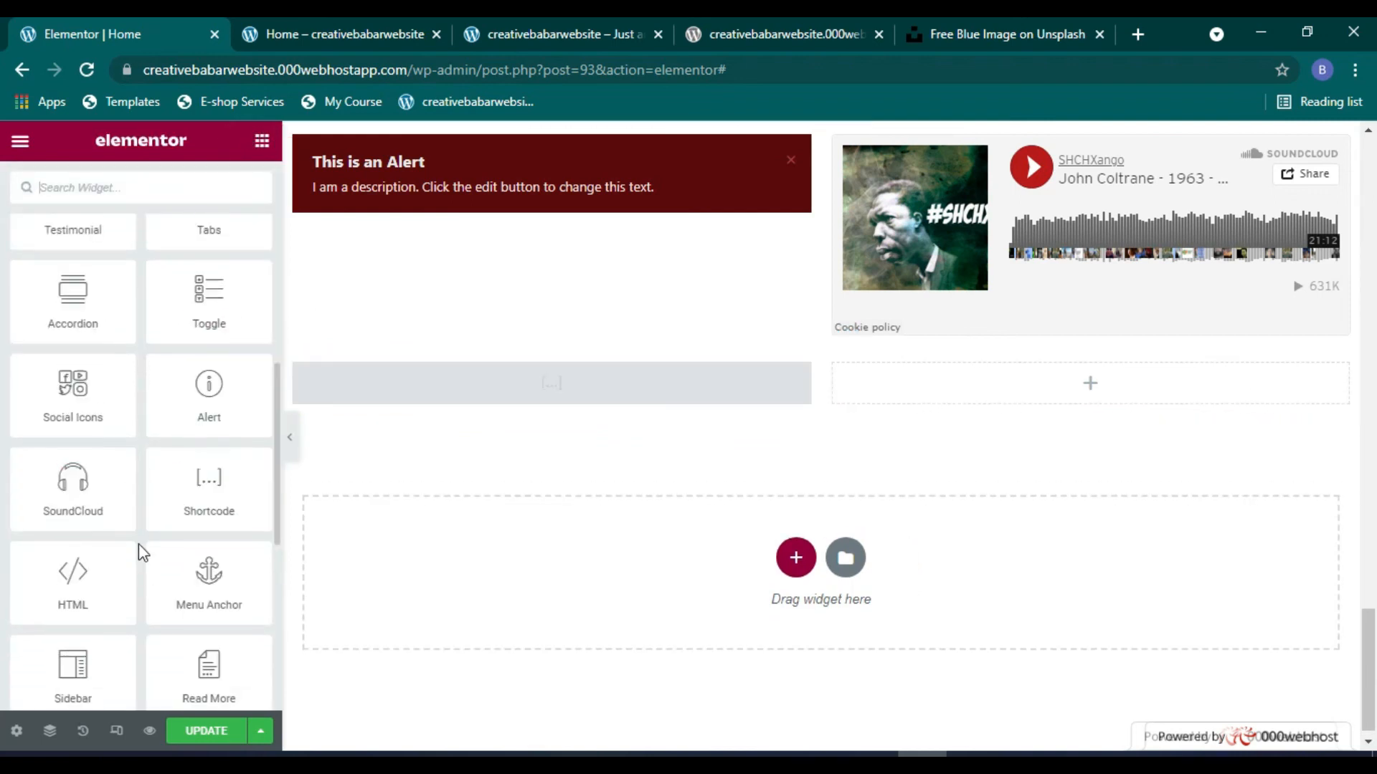
Step: Drop a Sidebar widget into the right column and check its sidebar choices, which list none
{"action": "left_click_drag", "start_coordinate": [83, 485], "coordinate": [1095, 391]}
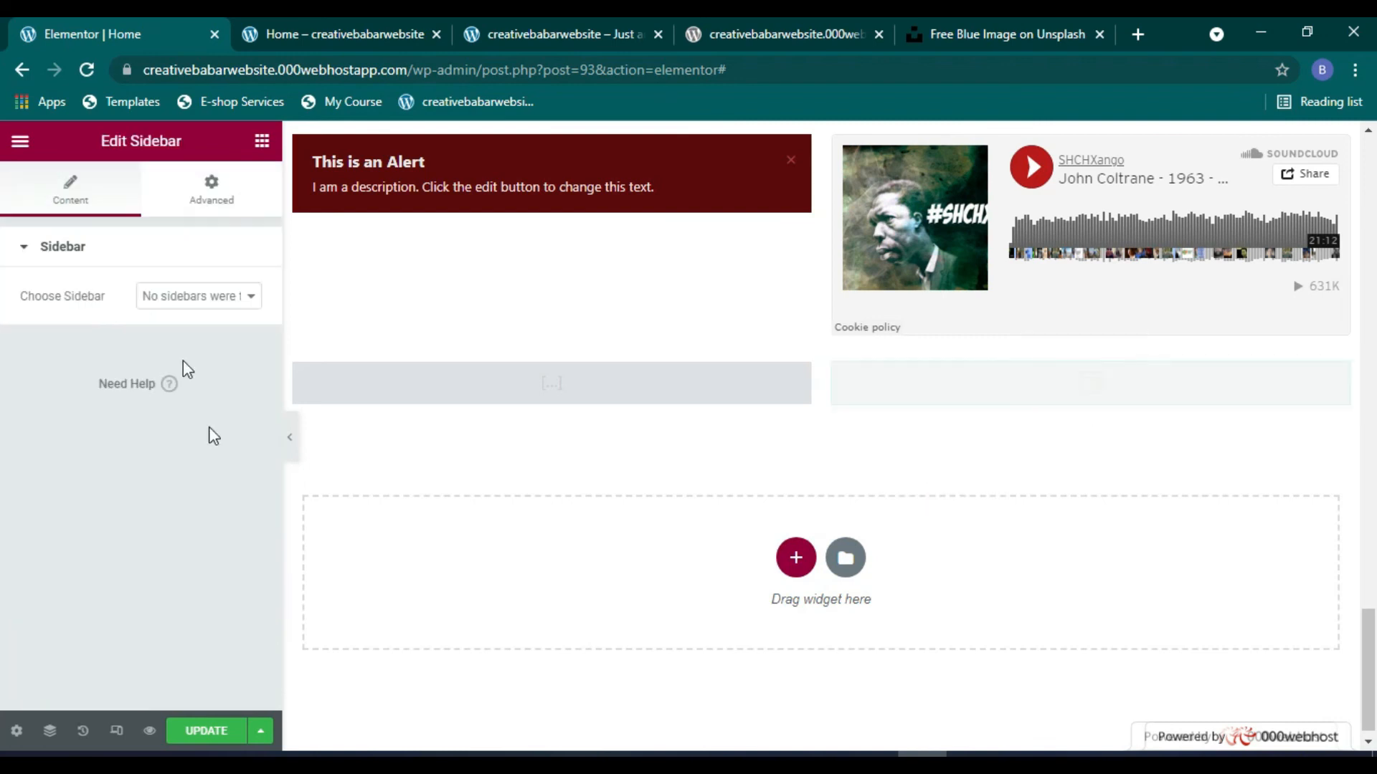
{"action": "left_click", "coordinate": [204, 295]}
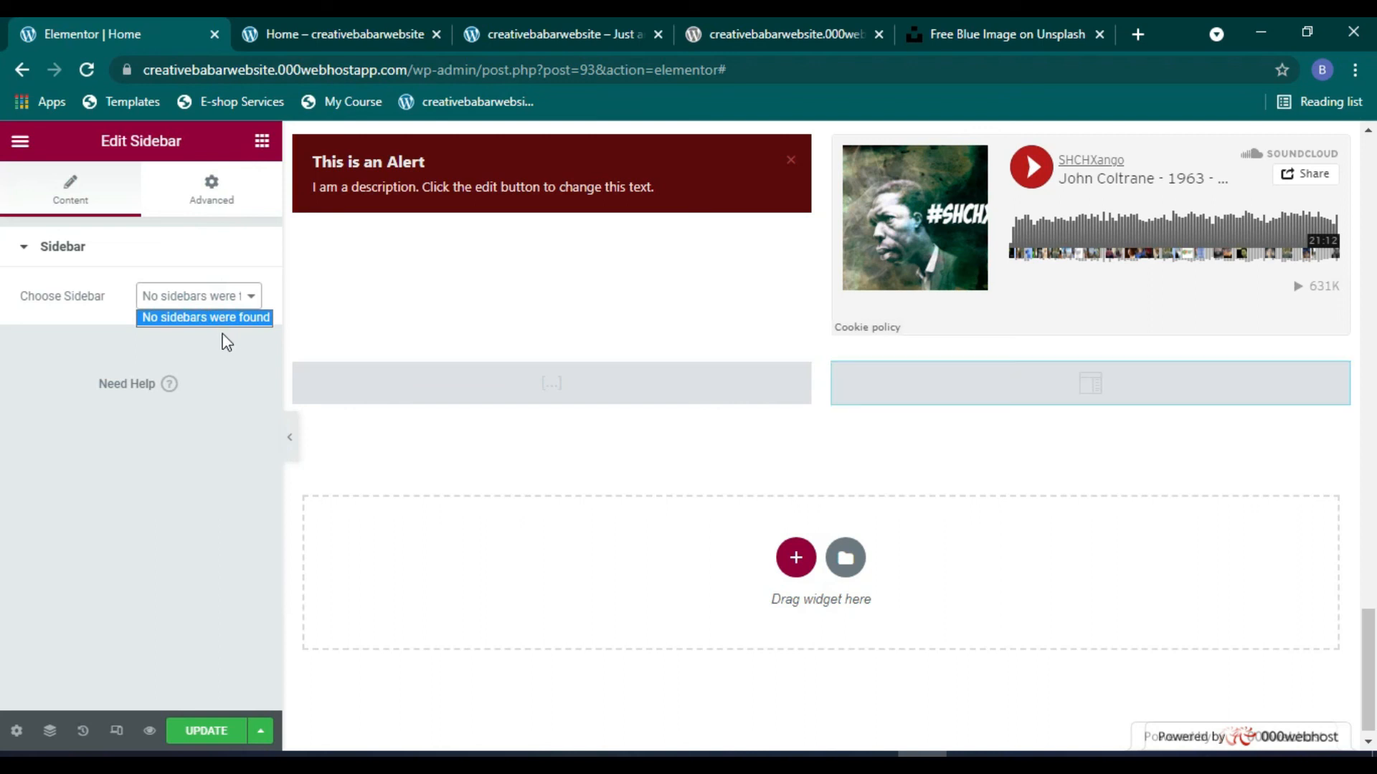
{"action": "left_click", "coordinate": [263, 153]}
{"action": "left_click", "coordinate": [261, 152]}
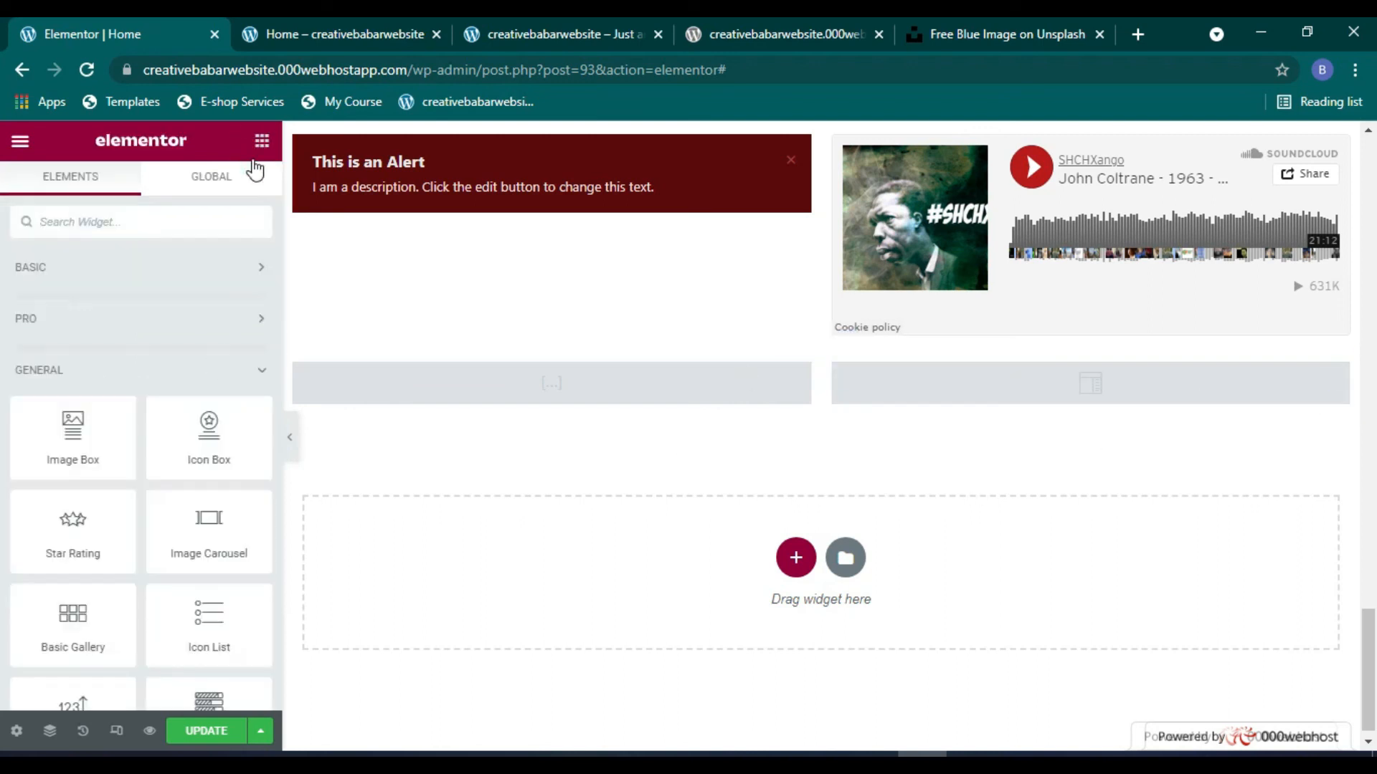
{"action": "scroll", "coordinate": [215, 430], "scroll_direction": "down", "scroll_amount": 6}
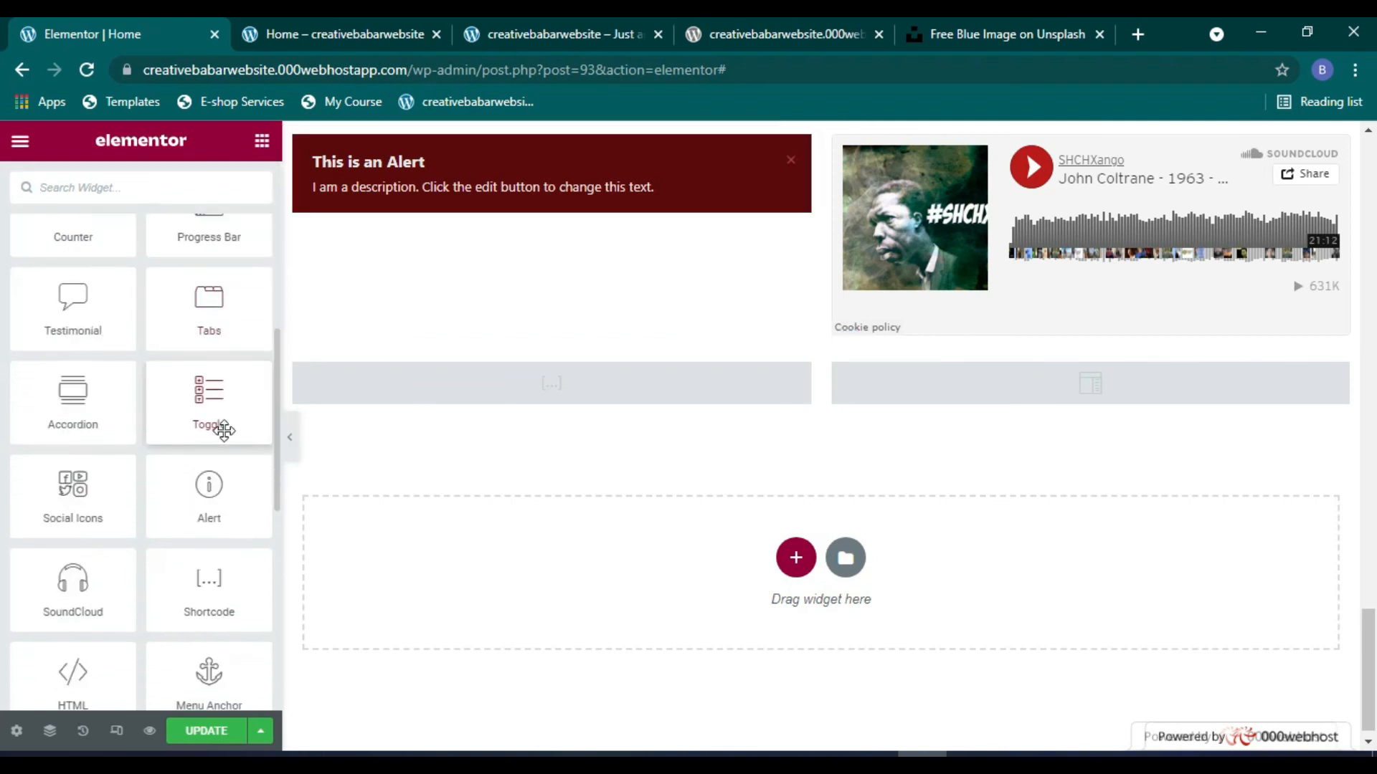
{"action": "scroll", "coordinate": [215, 433], "scroll_direction": "down", "scroll_amount": 2}
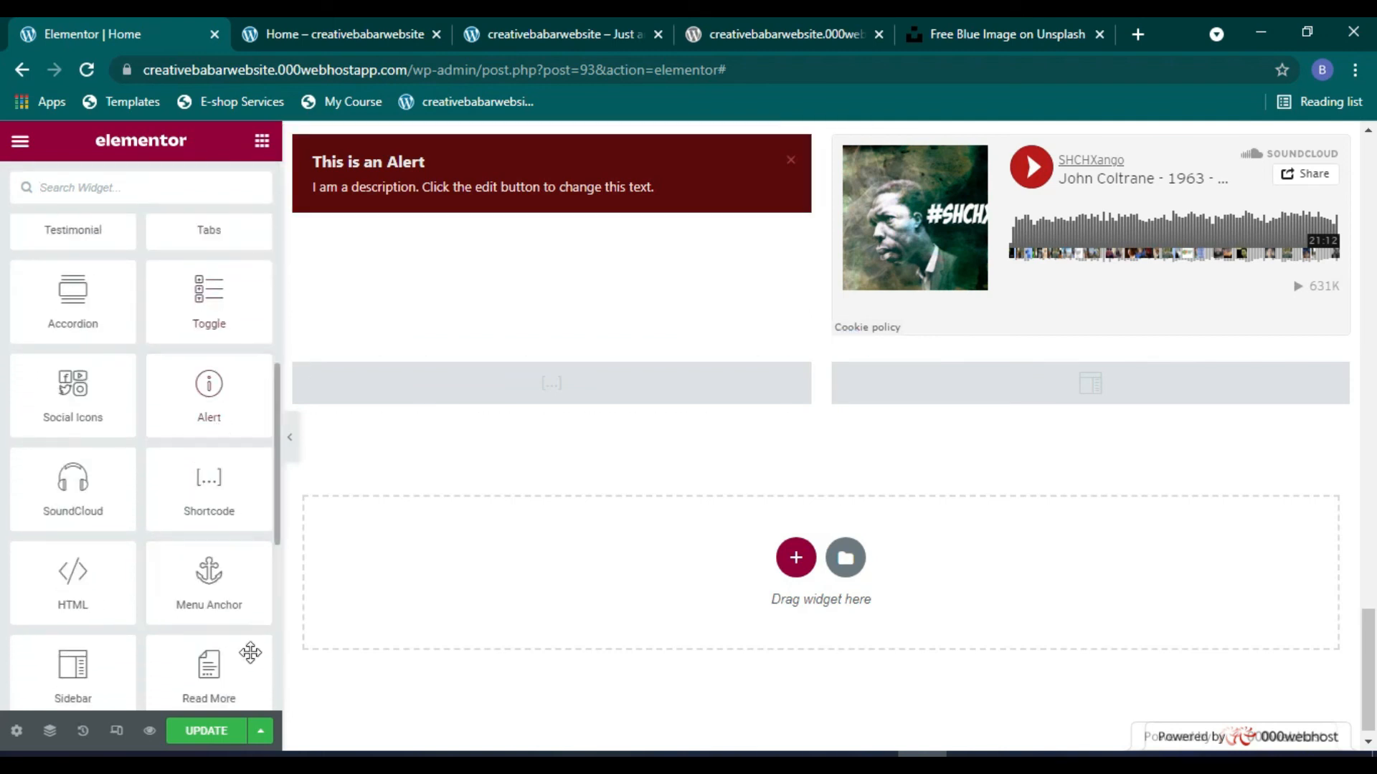
{"action": "scroll", "coordinate": [244, 638], "scroll_direction": "down", "scroll_amount": 2}
Step: Add a Menu Anchor below the Shortcode with the ID 'a'
{"action": "left_click_drag", "start_coordinate": [216, 496], "coordinate": [623, 405]}
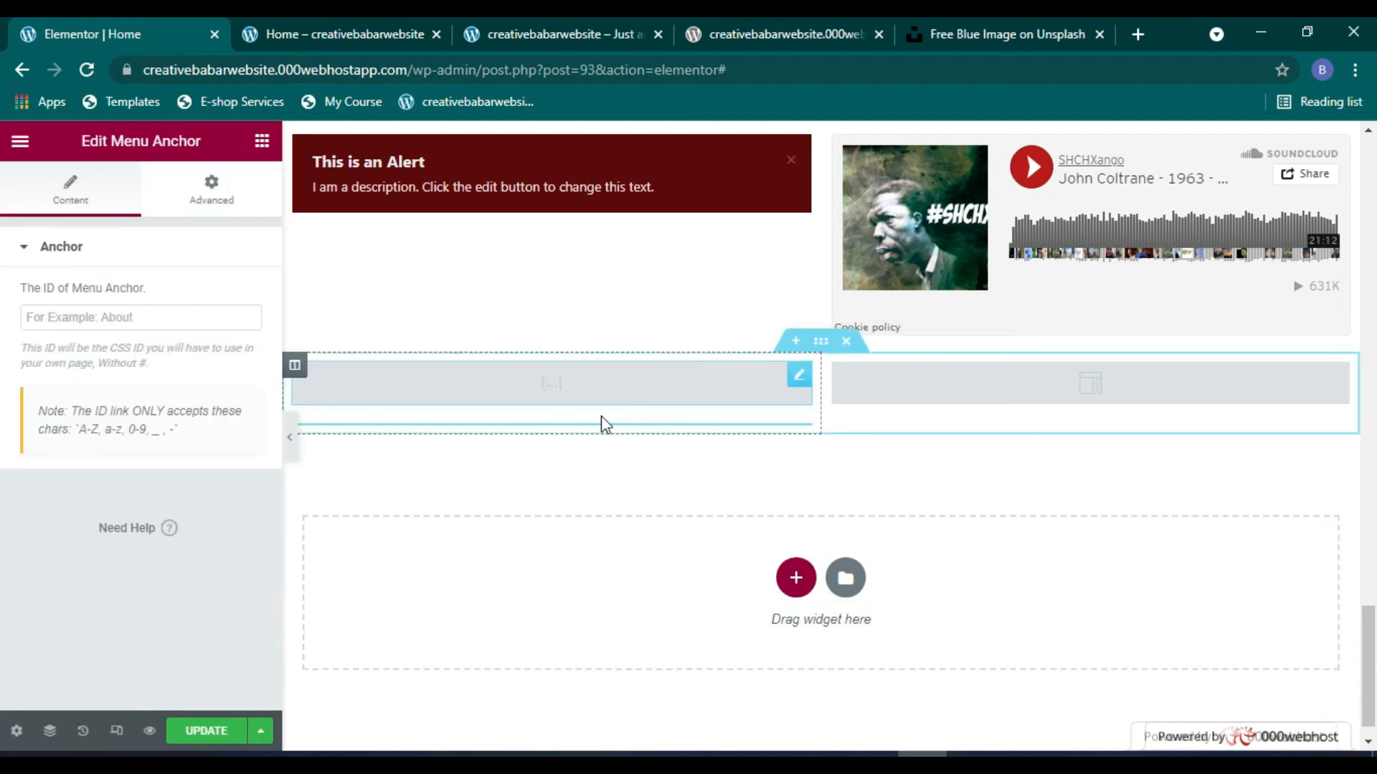
{"action": "left_click", "coordinate": [155, 324]}
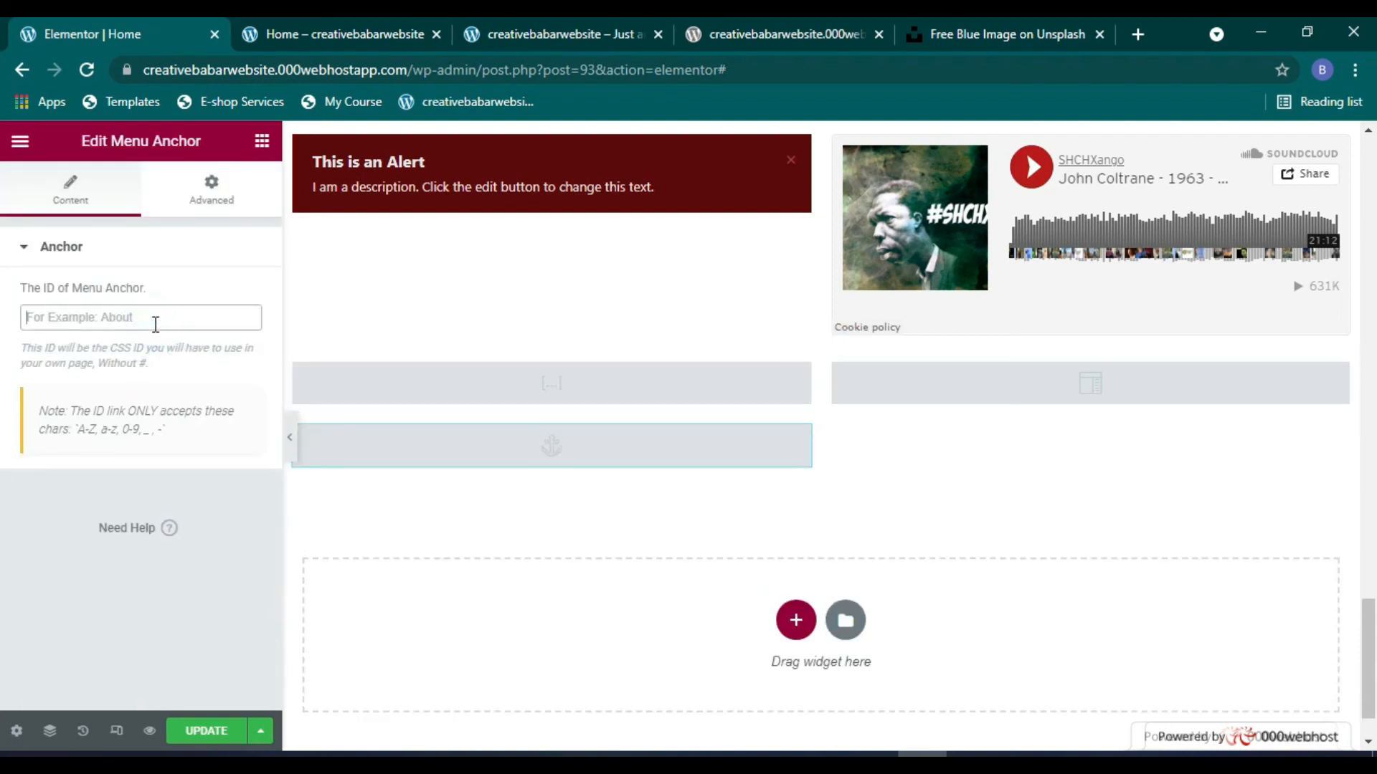
{"action": "type", "text": "5"}
{"action": "left_click_drag", "start_coordinate": [153, 324], "coordinate": [24, 326]}
{"action": "type", "text": "a"}
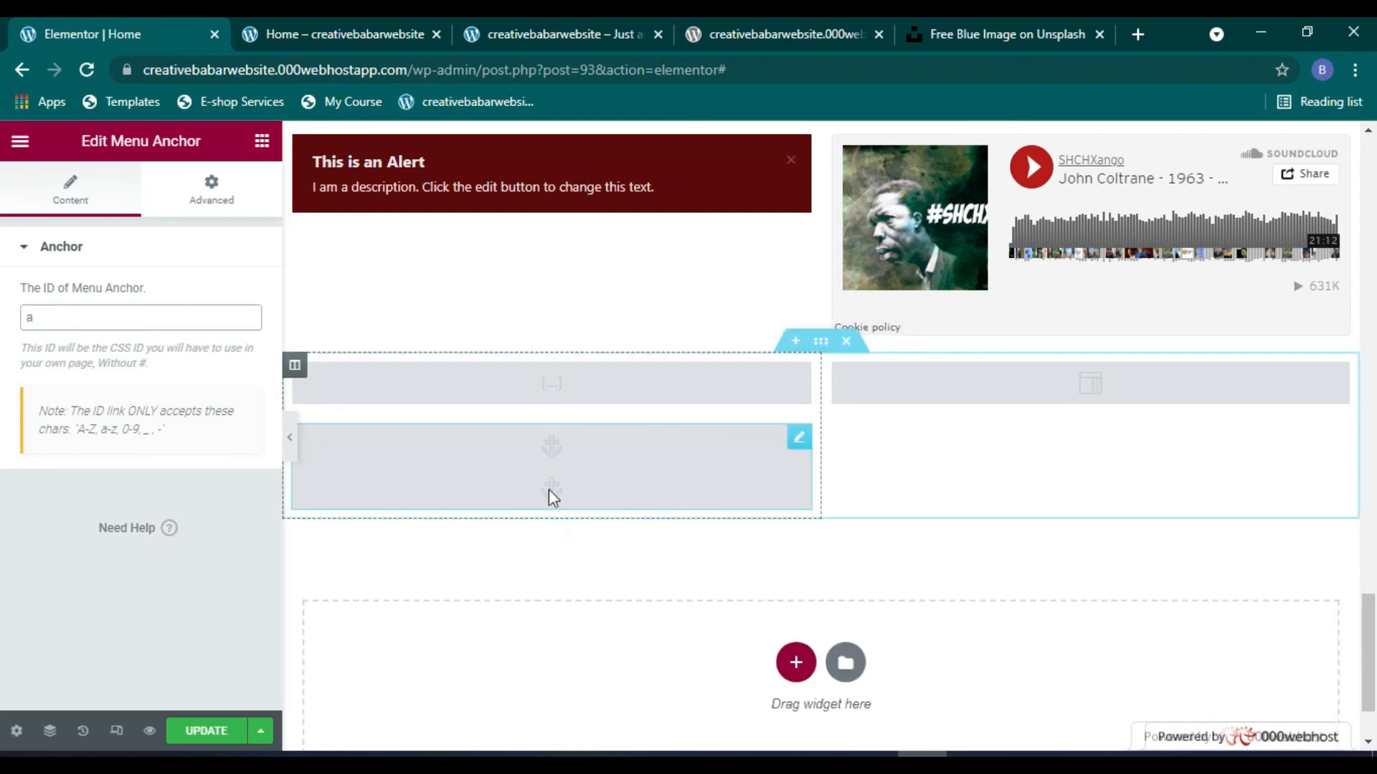
Step: Add a Read More widget below the Sidebar and look at its Advanced settings
{"action": "left_click", "coordinate": [262, 140]}
{"action": "scroll", "coordinate": [246, 421], "scroll_direction": "down", "scroll_amount": 8}
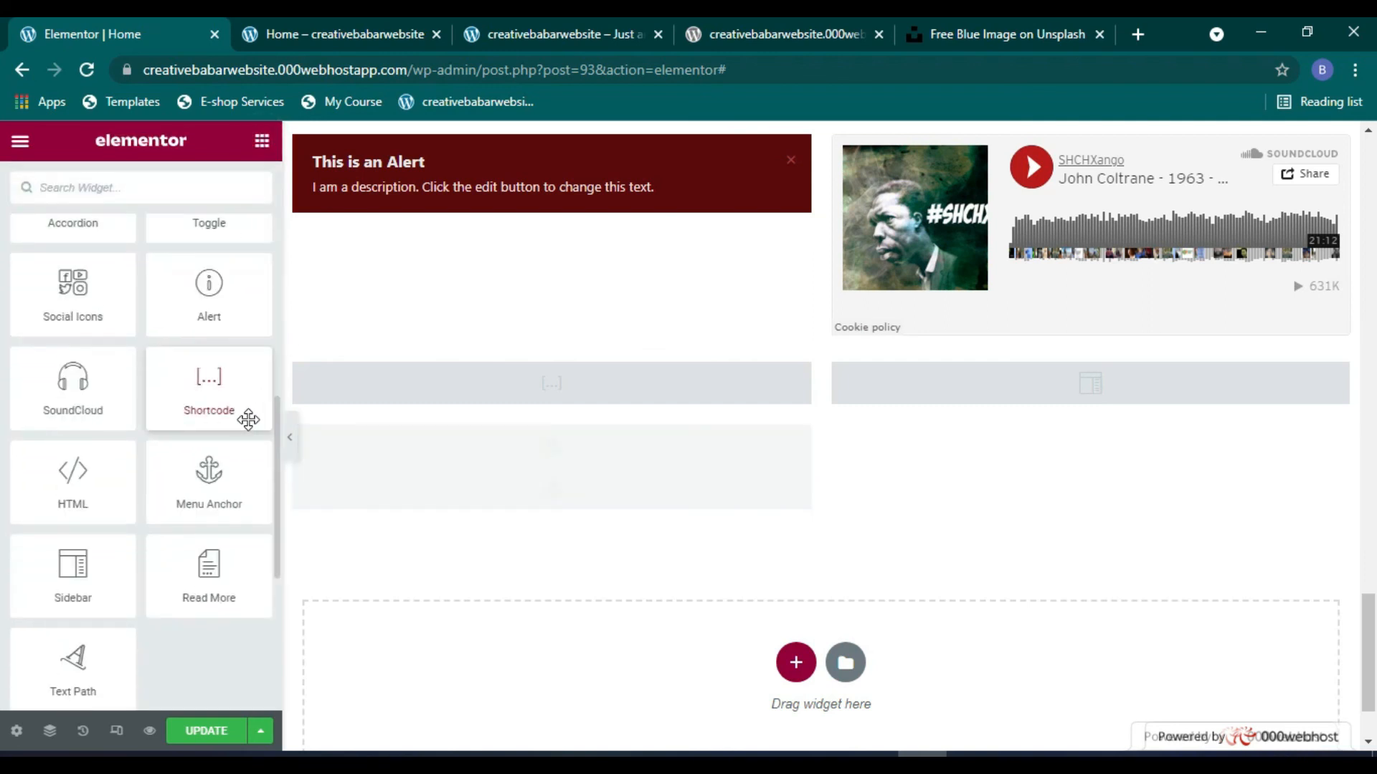
{"action": "scroll", "coordinate": [249, 419], "scroll_direction": "down", "scroll_amount": 2}
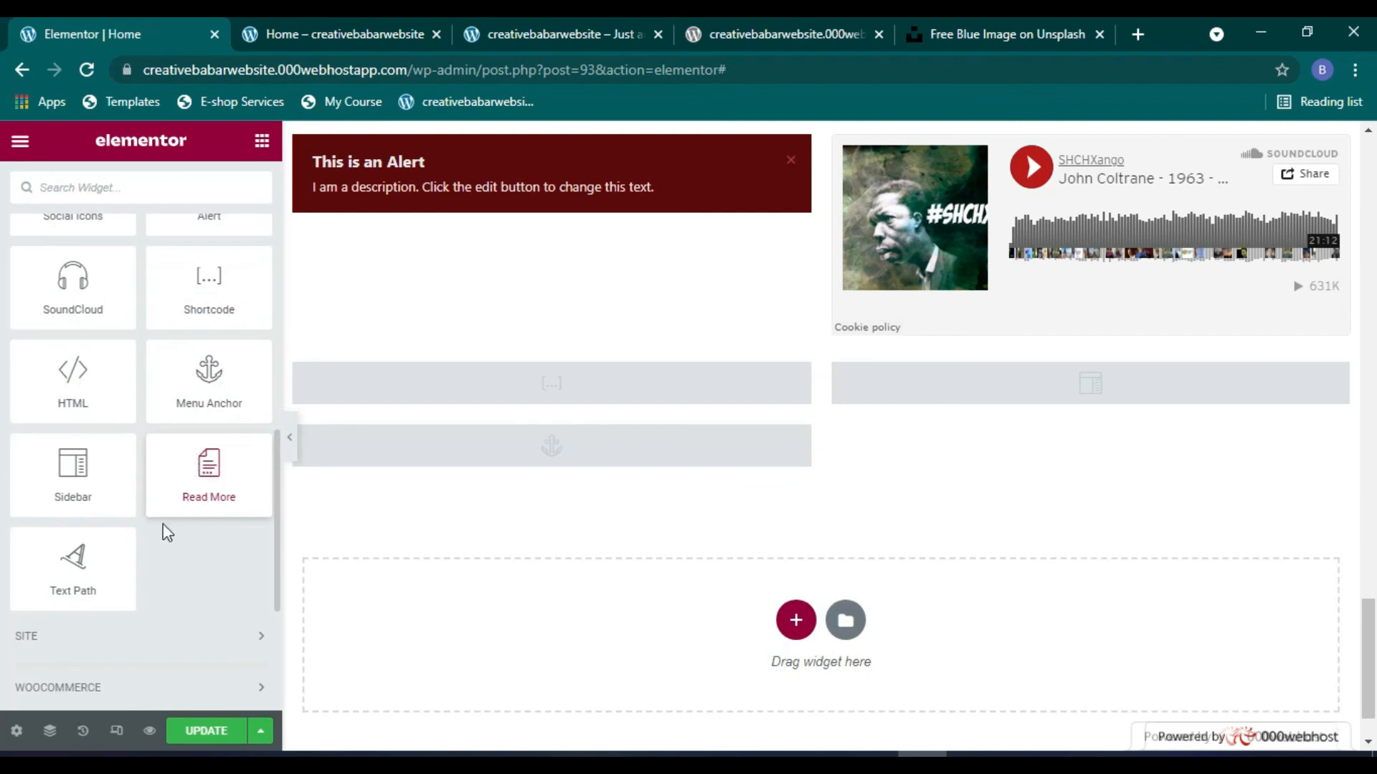
{"action": "left_click_drag", "start_coordinate": [194, 481], "coordinate": [1032, 428]}
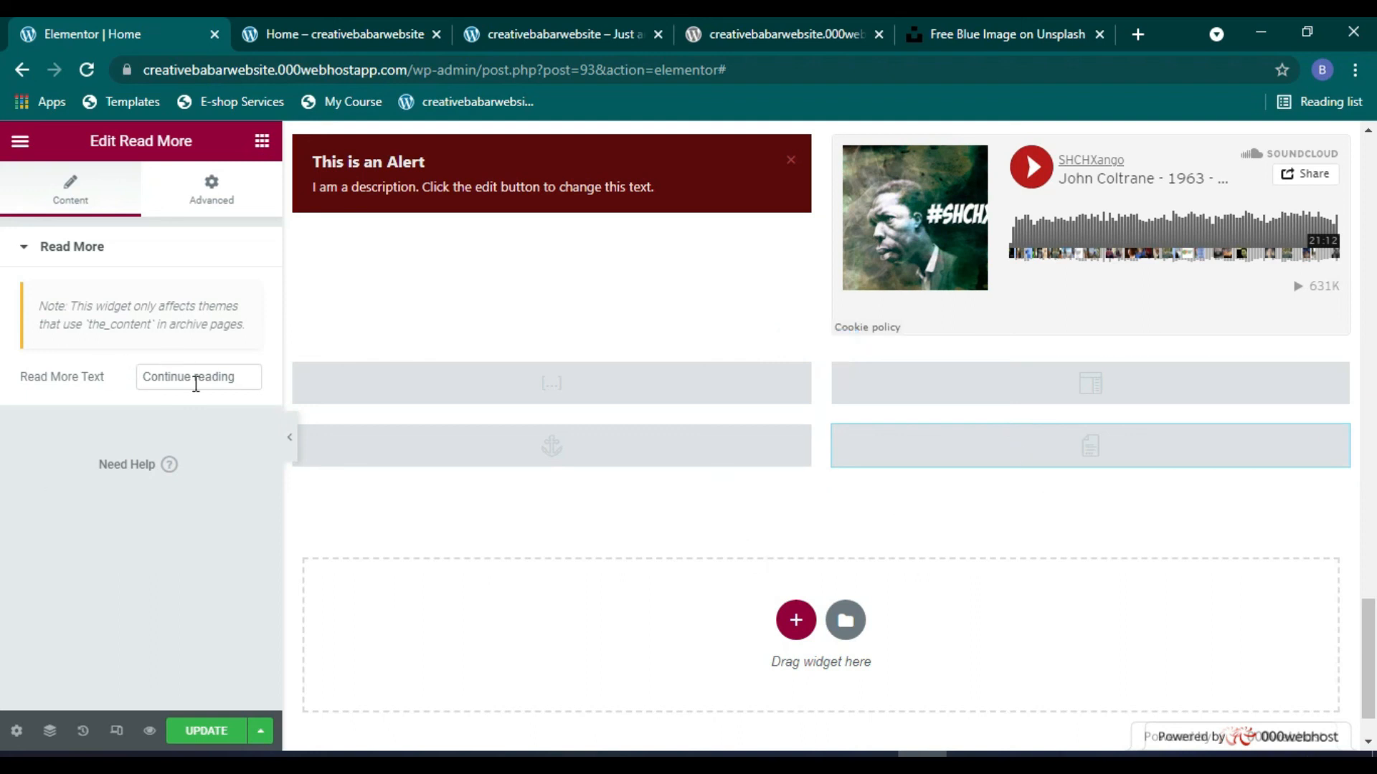
{"action": "left_click", "coordinate": [221, 211]}
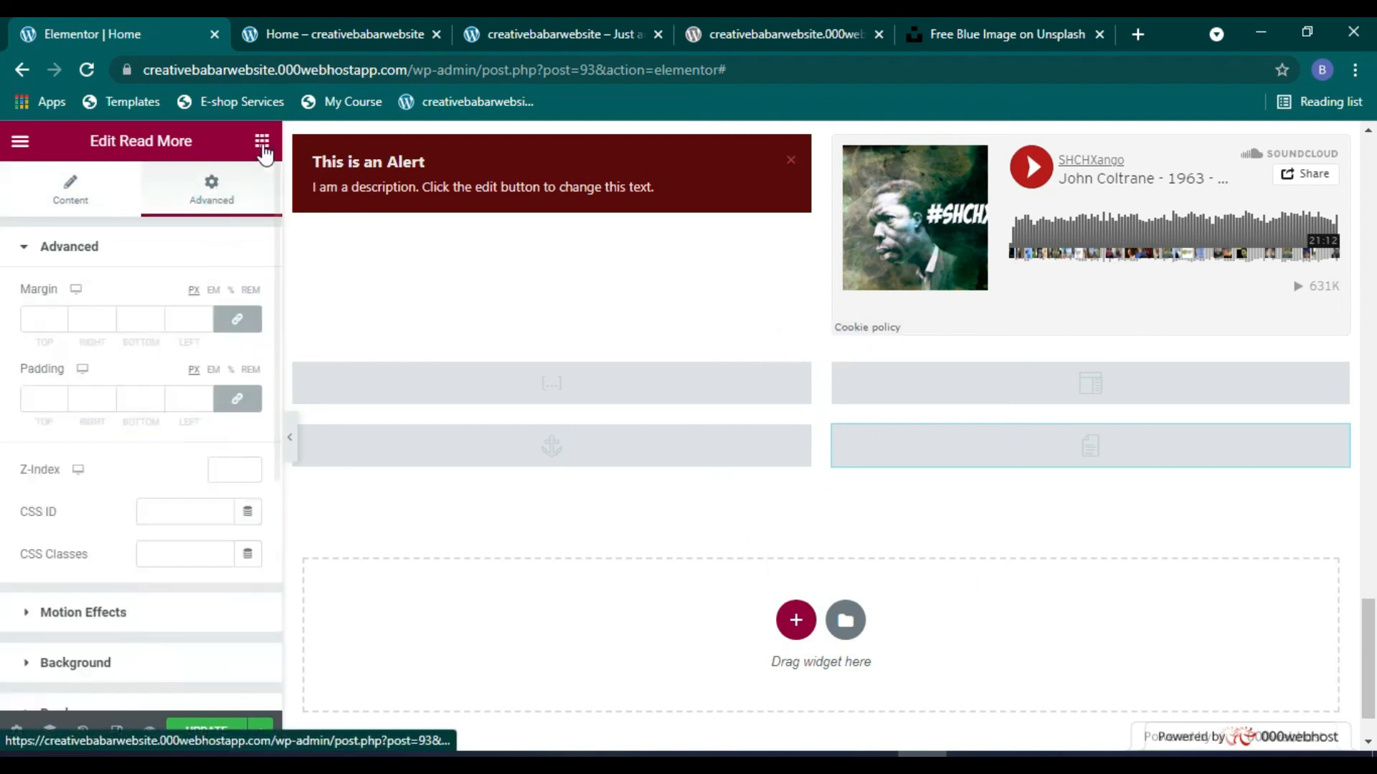
{"action": "left_click", "coordinate": [262, 141]}
{"action": "scroll", "coordinate": [186, 475], "scroll_direction": "down", "scroll_amount": 8}
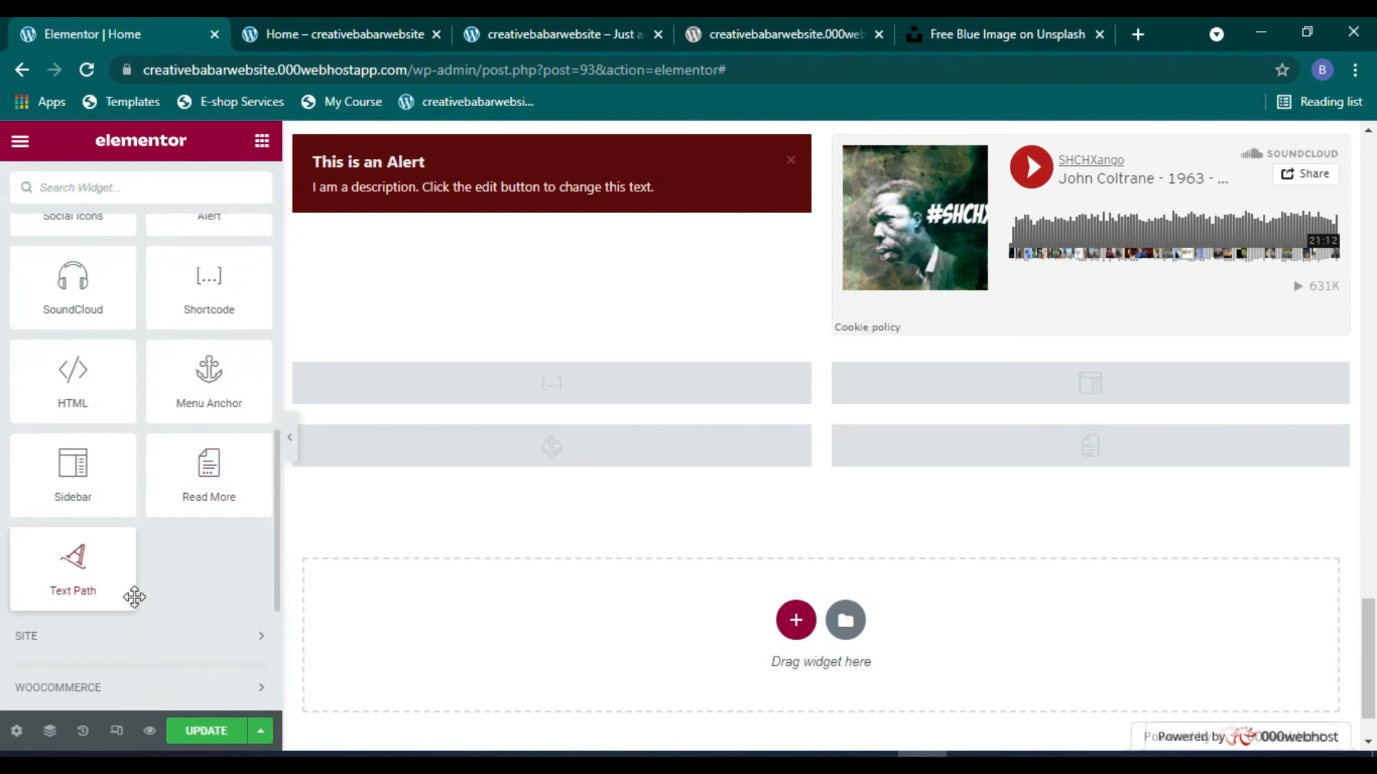
{"action": "left_click_drag", "start_coordinate": [98, 581], "coordinate": [64, 545]}
Step: Add a three-column section at the page bottom with a Text Path widget in the middle column
{"action": "left_click", "coordinate": [795, 620]}
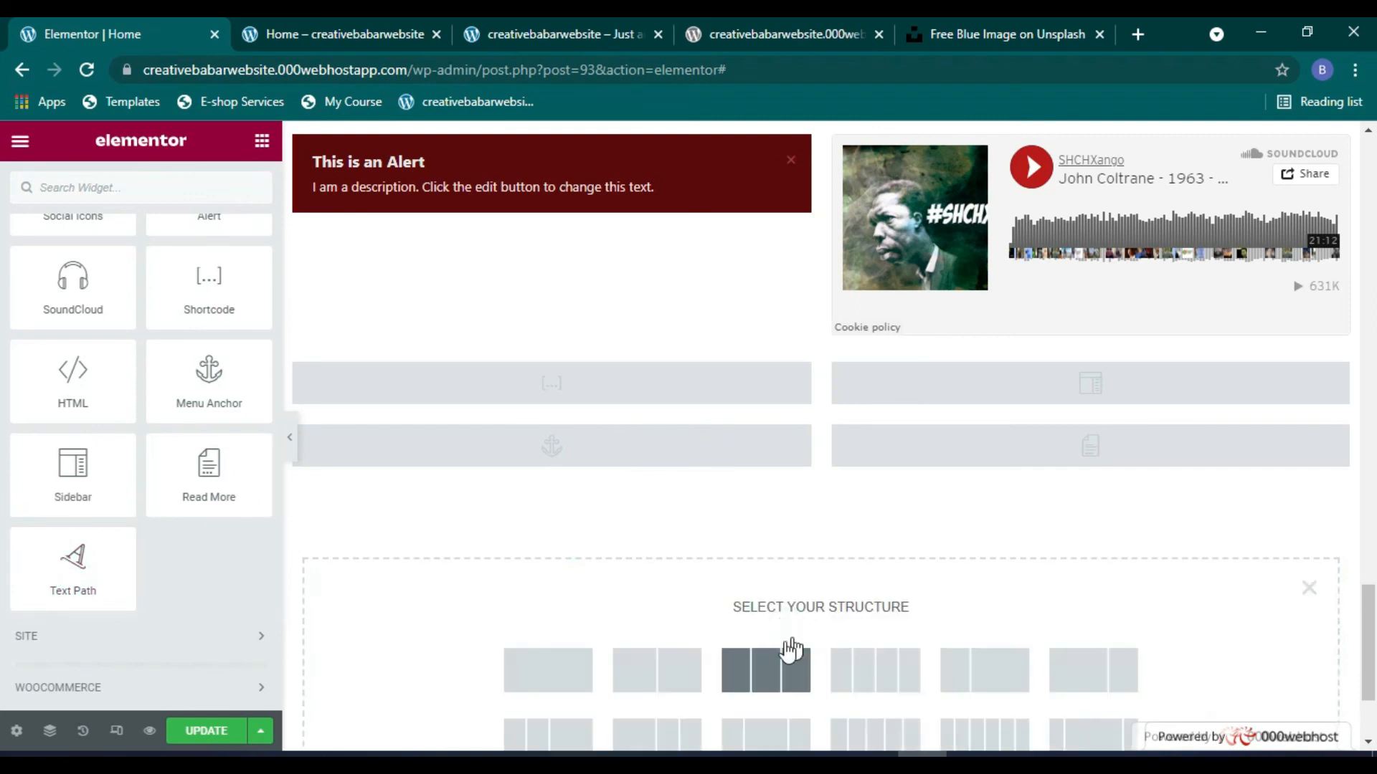
{"action": "left_click", "coordinate": [766, 667]}
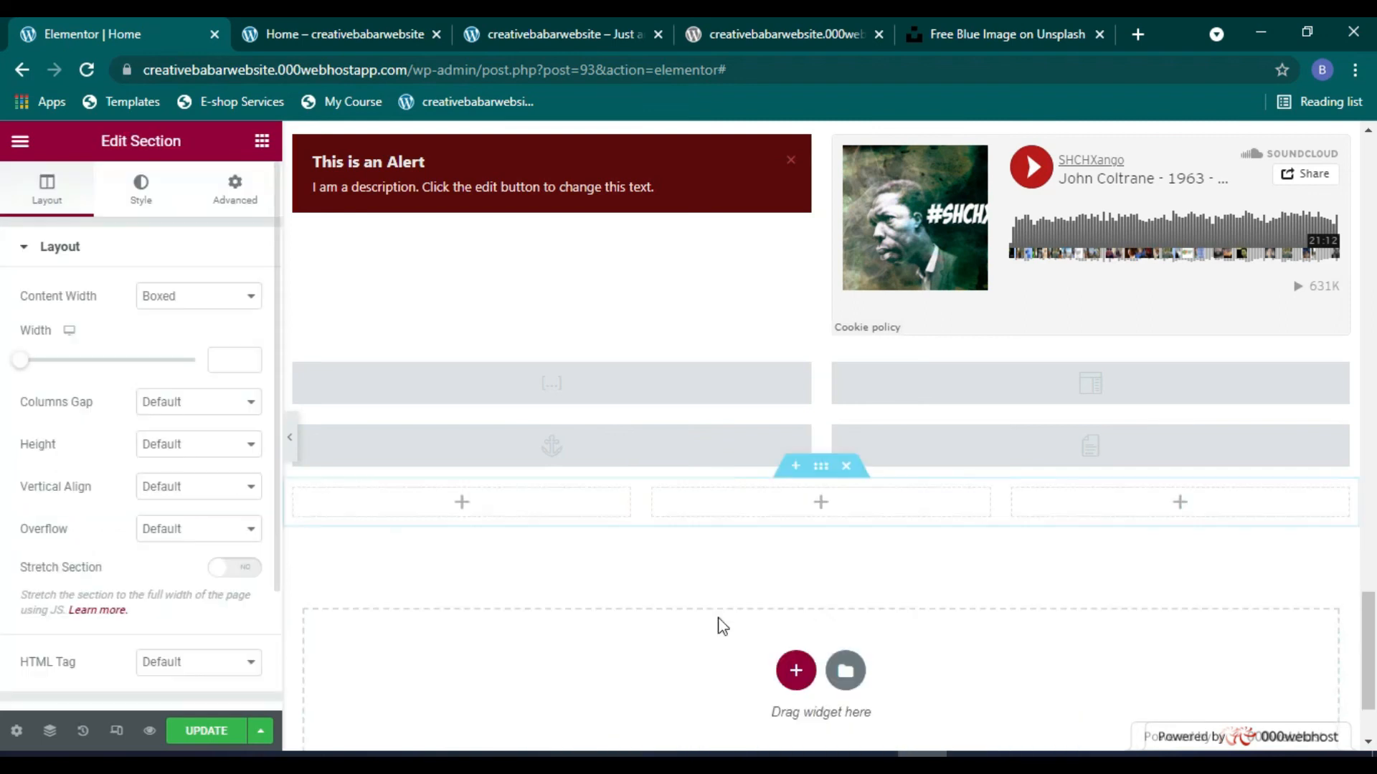
{"action": "left_click", "coordinate": [261, 141]}
{"action": "scroll", "coordinate": [47, 519], "scroll_direction": "down", "scroll_amount": 10}
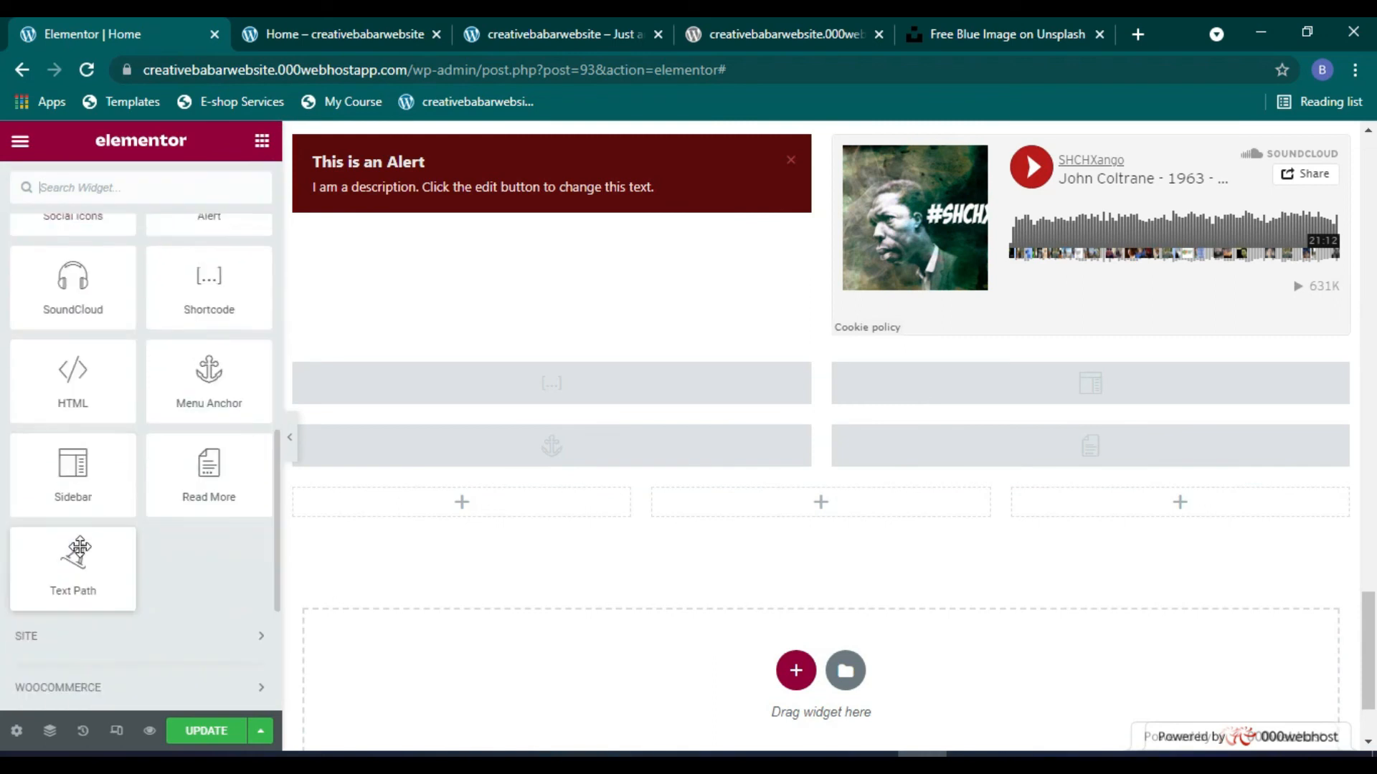
{"action": "left_click_drag", "start_coordinate": [72, 283], "coordinate": [759, 532]}
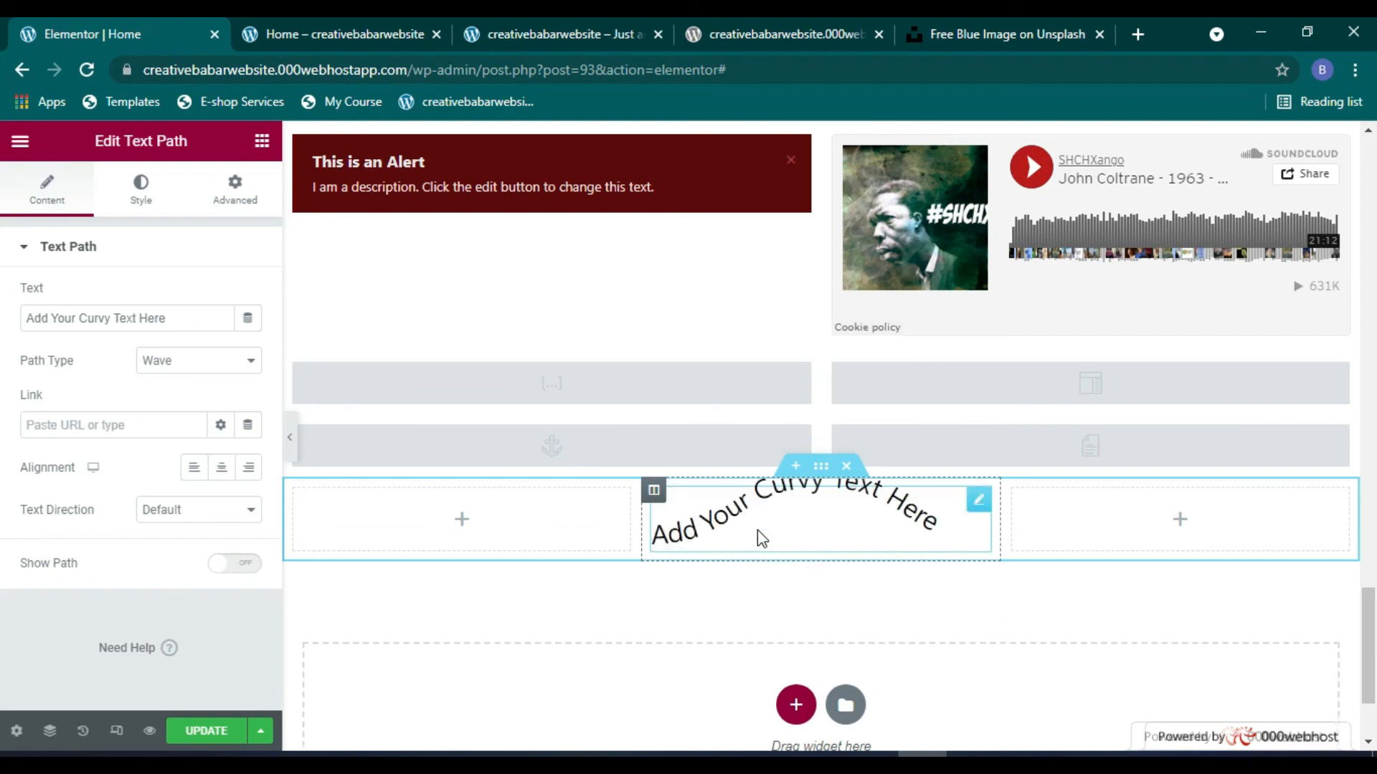
Step: Set the Text Path to Circle and repeat its sample text to fill the circle
{"action": "left_click", "coordinate": [191, 361]}
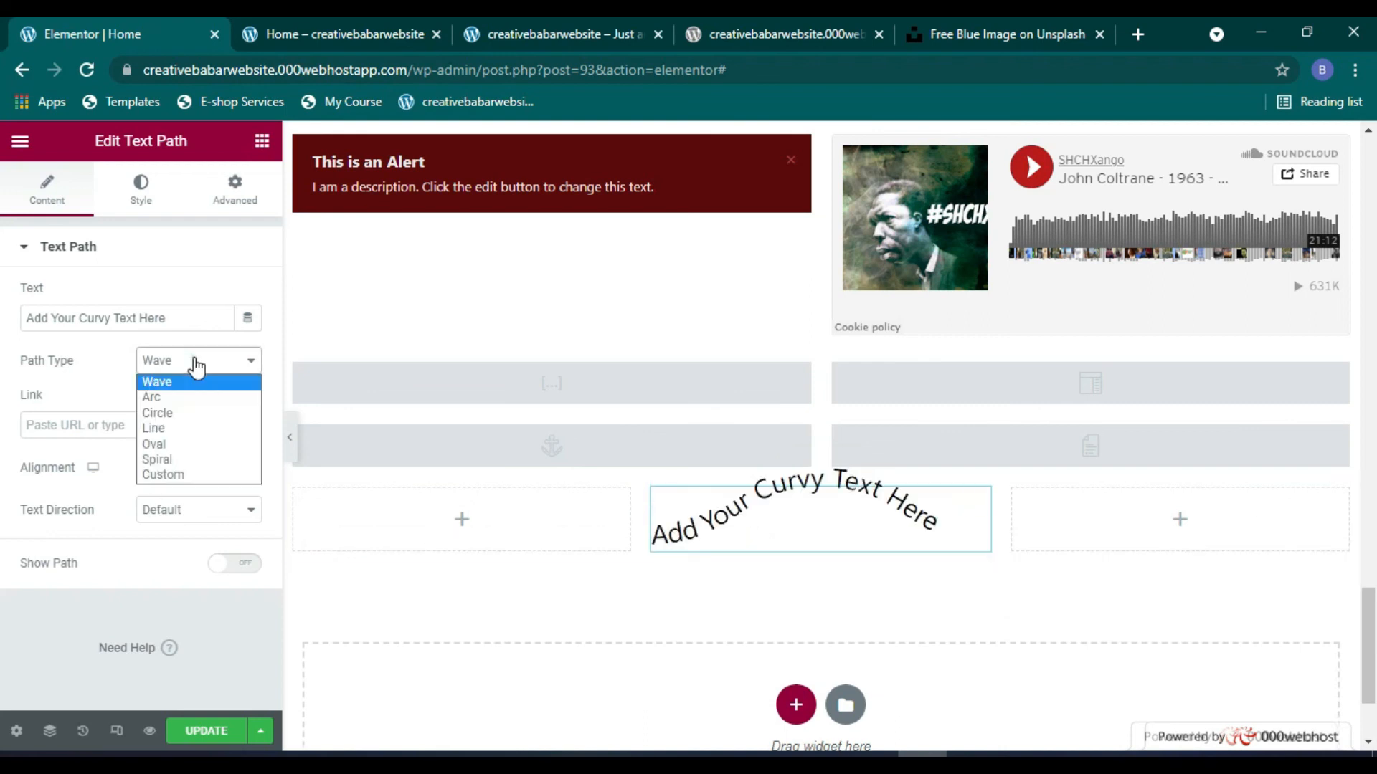
{"action": "left_click", "coordinate": [188, 415]}
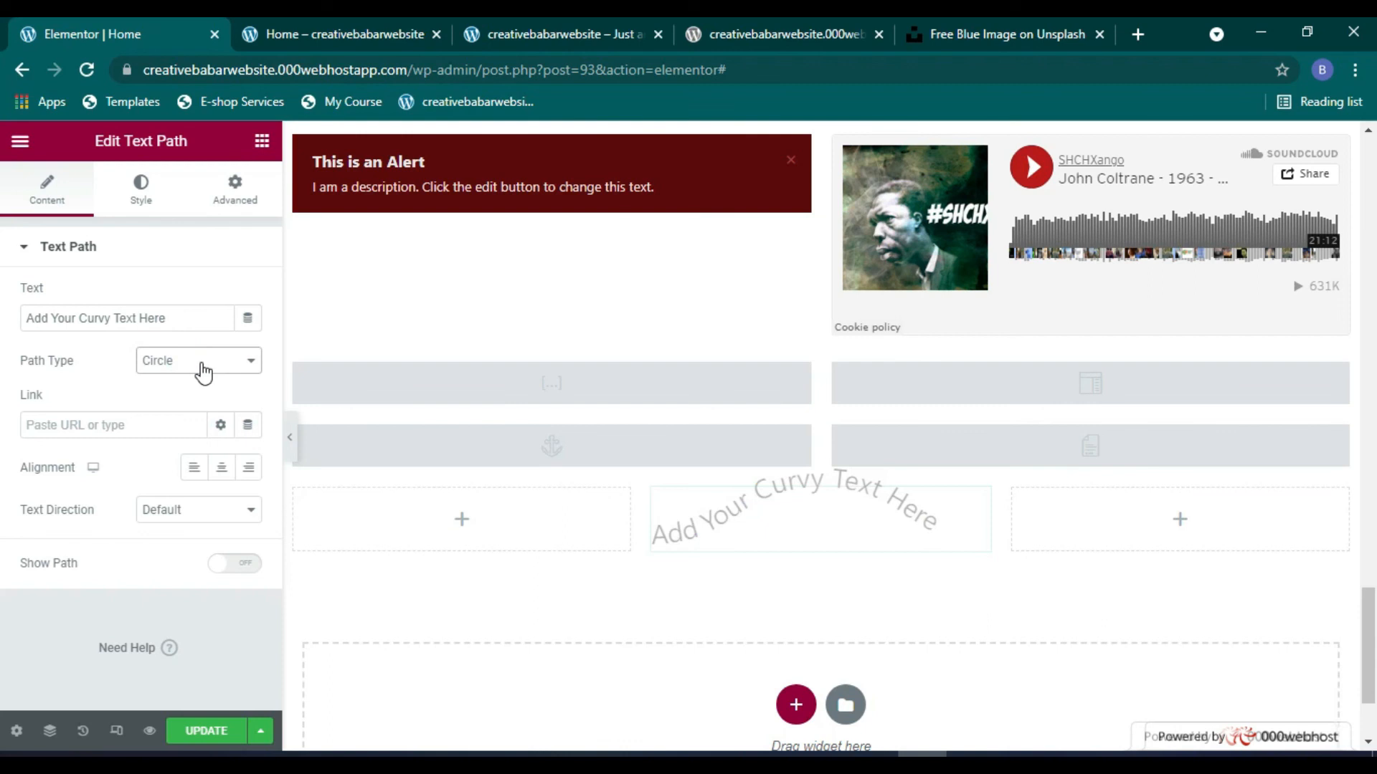
{"action": "left_click_drag", "start_coordinate": [179, 320], "coordinate": [26, 326]}
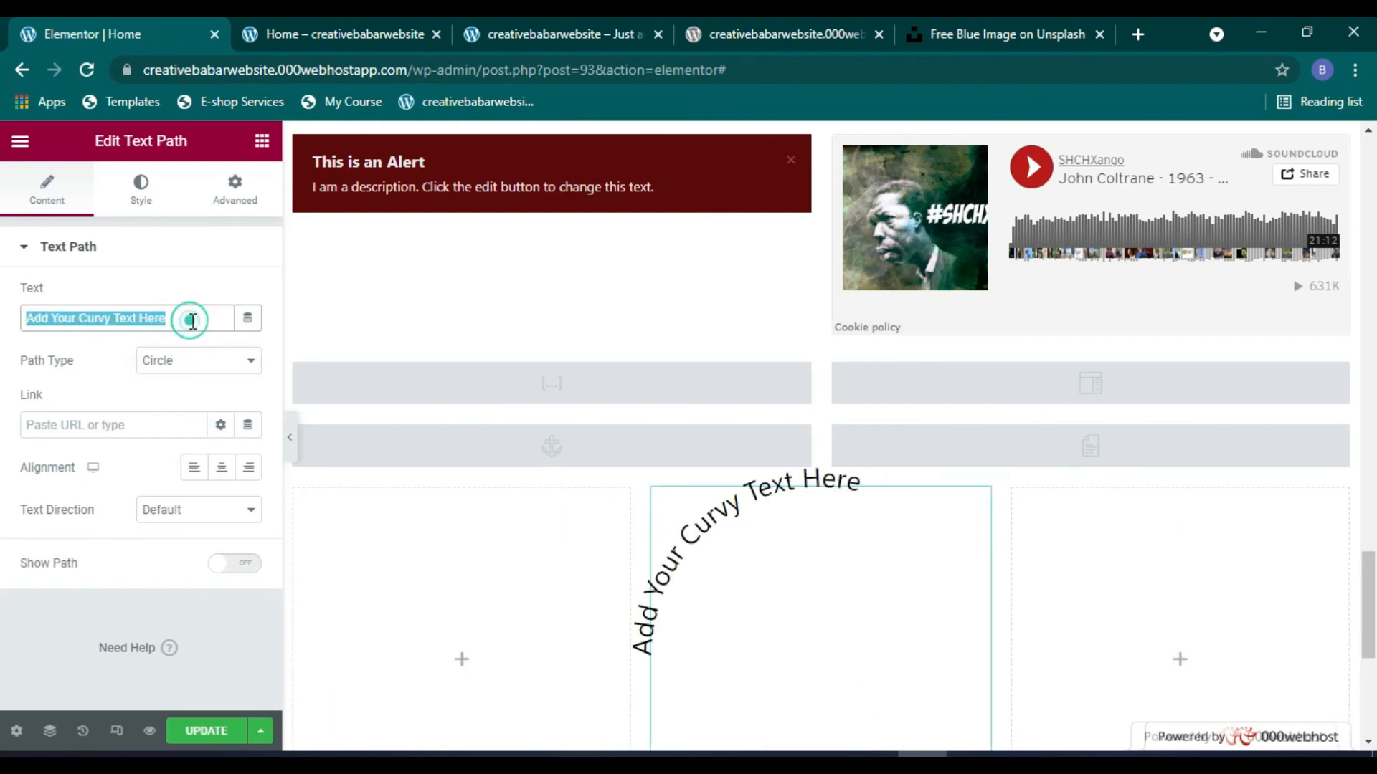
{"action": "key", "text": "BackSpace"}
{"action": "key", "text": "ctrl+v"}
{"action": "key", "text": "ctrl+v"}
{"action": "key", "text": "ctrl+v"}
{"action": "key", "text": "ctrl+v"}
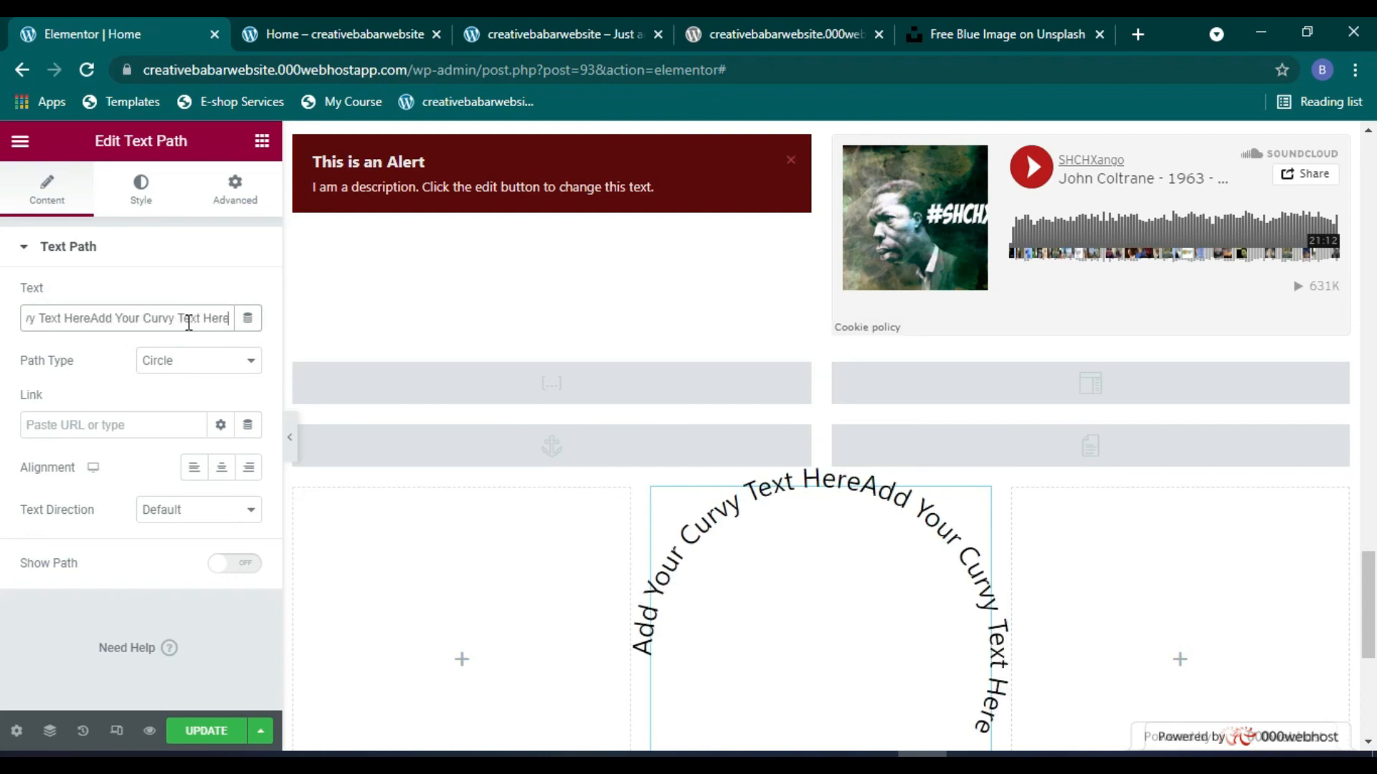
{"action": "scroll", "coordinate": [459, 501], "scroll_direction": "down", "scroll_amount": 3}
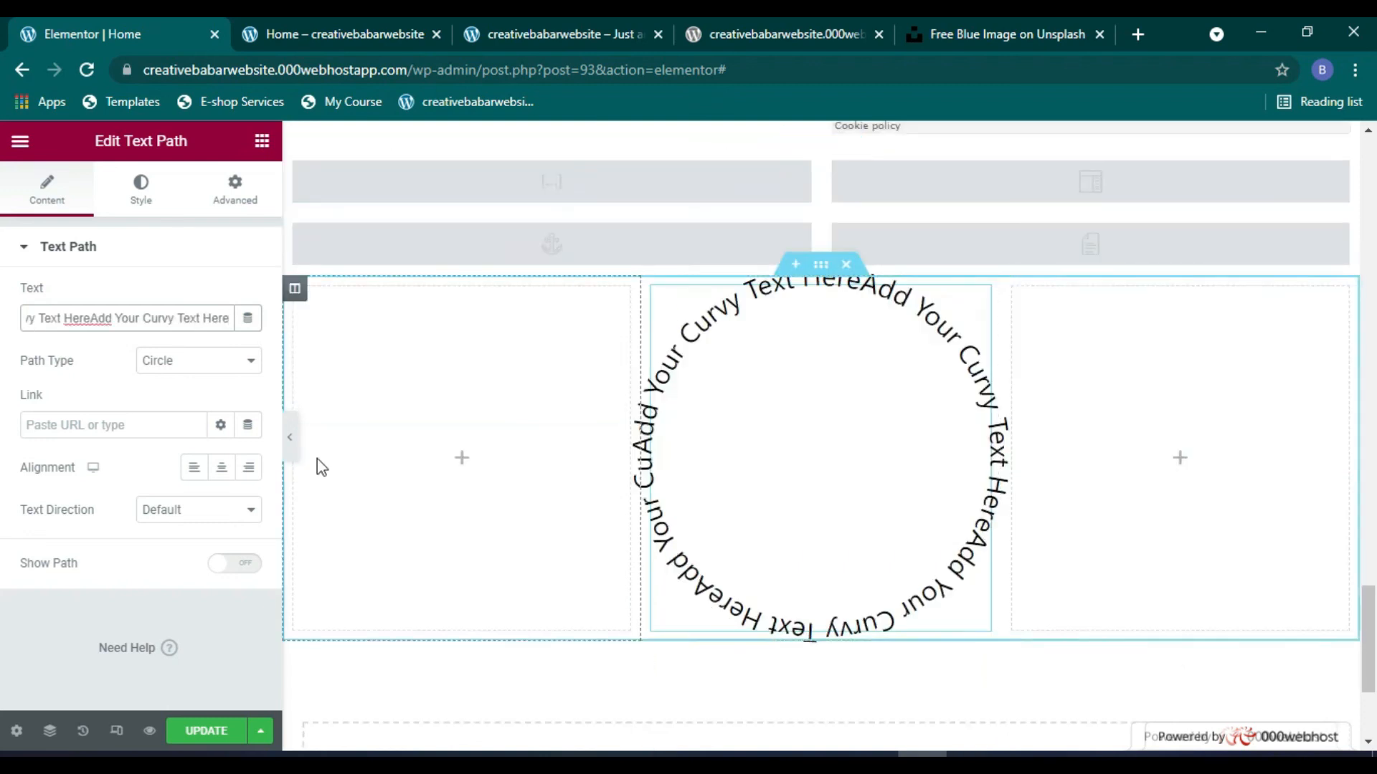
Step: Style the Text Path at size 450, with wider word spacing and bright red text
{"action": "left_click", "coordinate": [141, 192]}
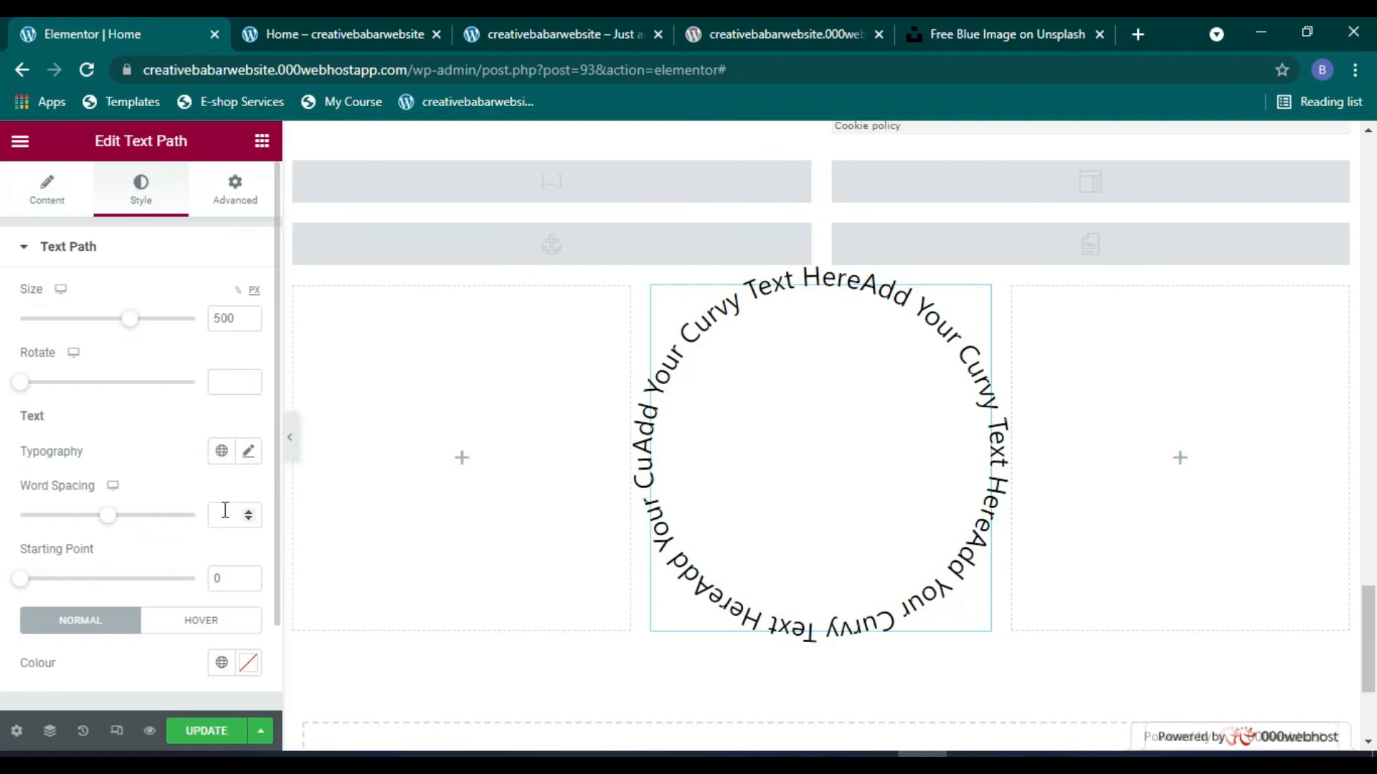
{"action": "left_click_drag", "start_coordinate": [130, 327], "coordinate": [119, 320]}
{"action": "scroll", "coordinate": [163, 497], "scroll_direction": "down", "scroll_amount": 2}
{"action": "left_click_drag", "start_coordinate": [109, 421], "coordinate": [173, 440]}
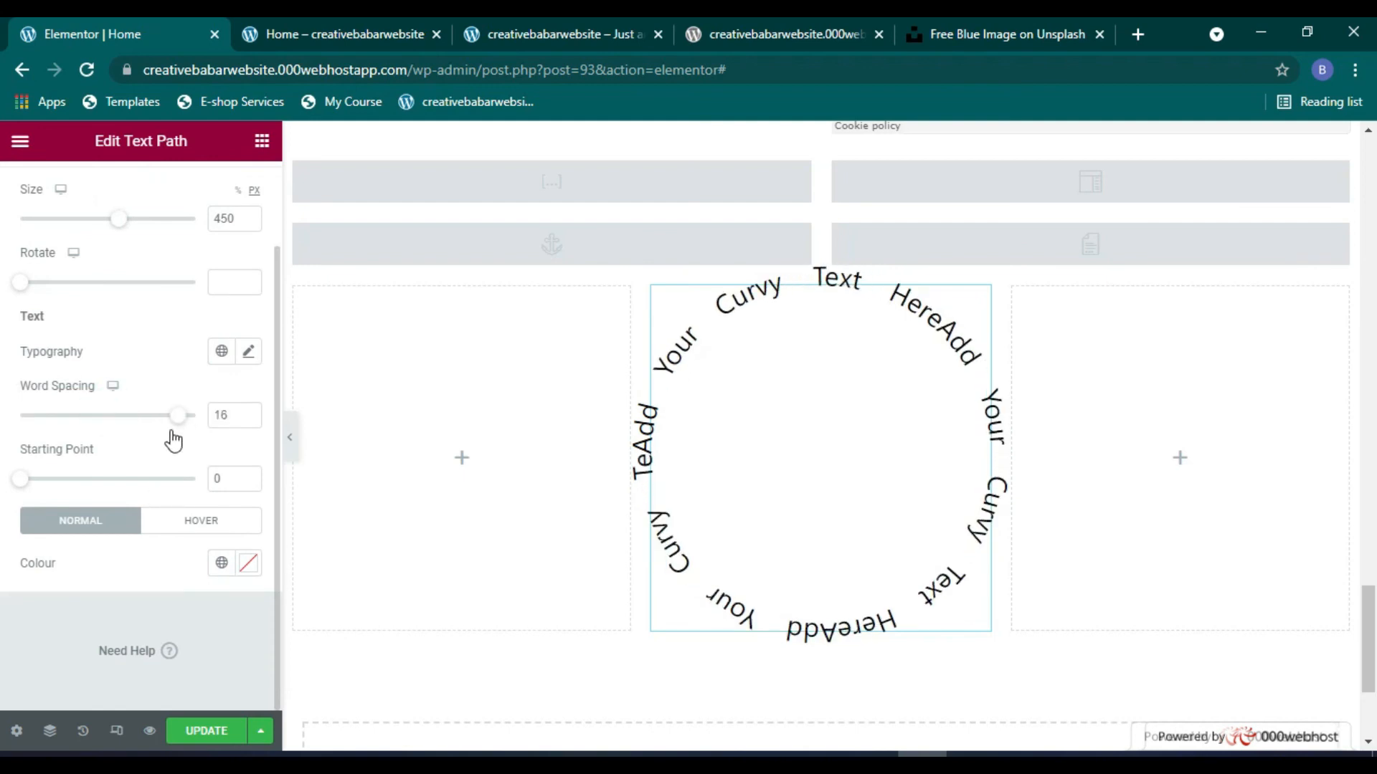
{"action": "left_click", "coordinate": [251, 564]}
{"action": "left_click_drag", "start_coordinate": [280, 424], "coordinate": [353, 304]}
{"action": "left_click", "coordinate": [358, 304]}
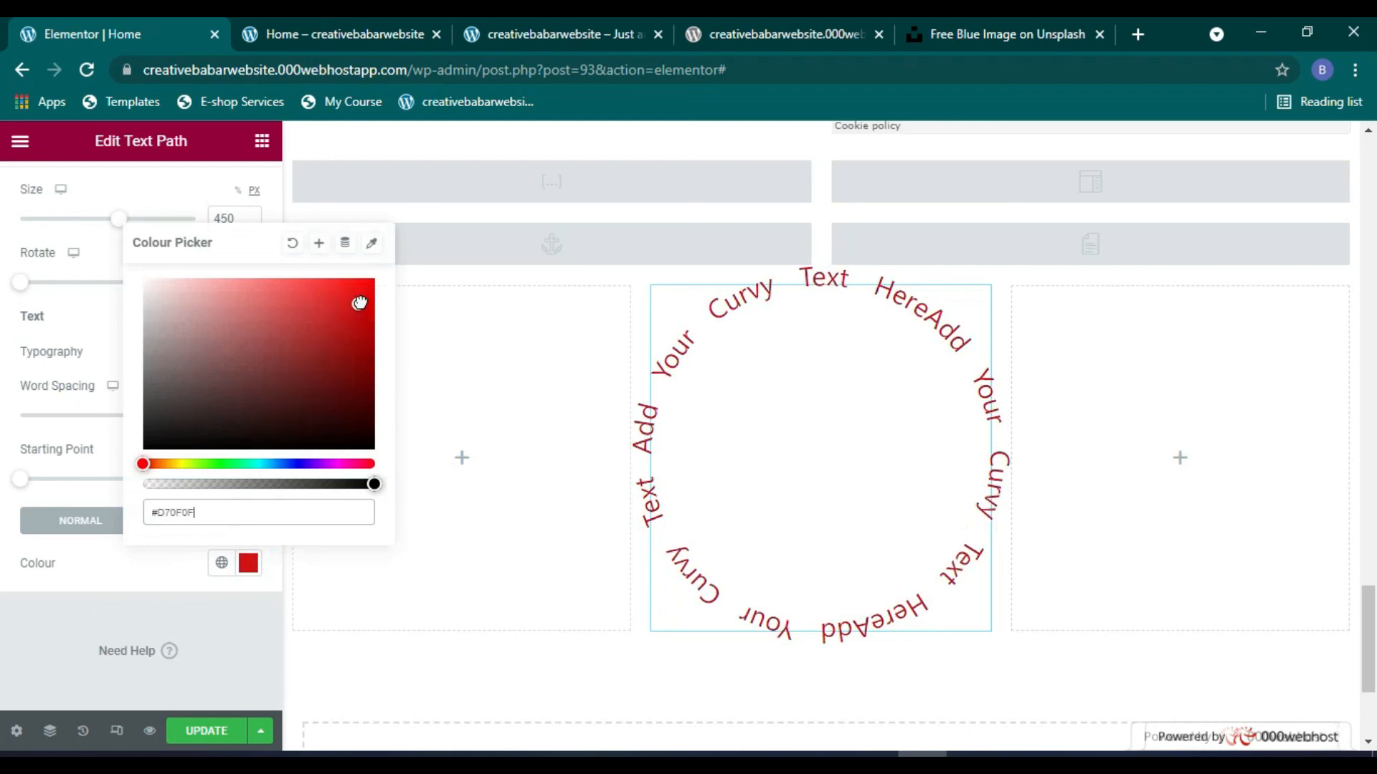
{"action": "left_click", "coordinate": [162, 587]}
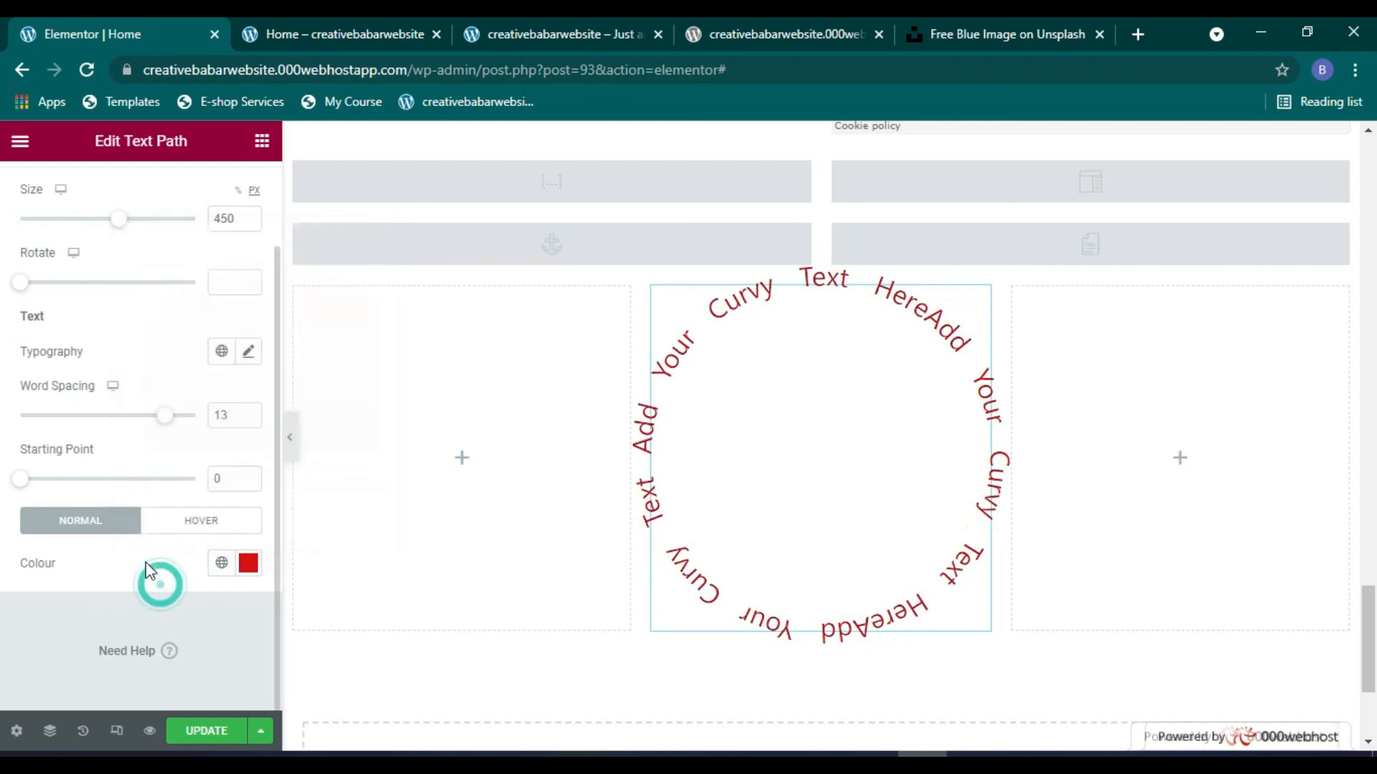
Step: Set the text's hover colour to near-black #140202
{"action": "left_click", "coordinate": [193, 530]}
{"action": "left_click", "coordinate": [246, 565]}
{"action": "left_click", "coordinate": [314, 393]}
{"action": "left_click_drag", "start_coordinate": [314, 393], "coordinate": [351, 438]}
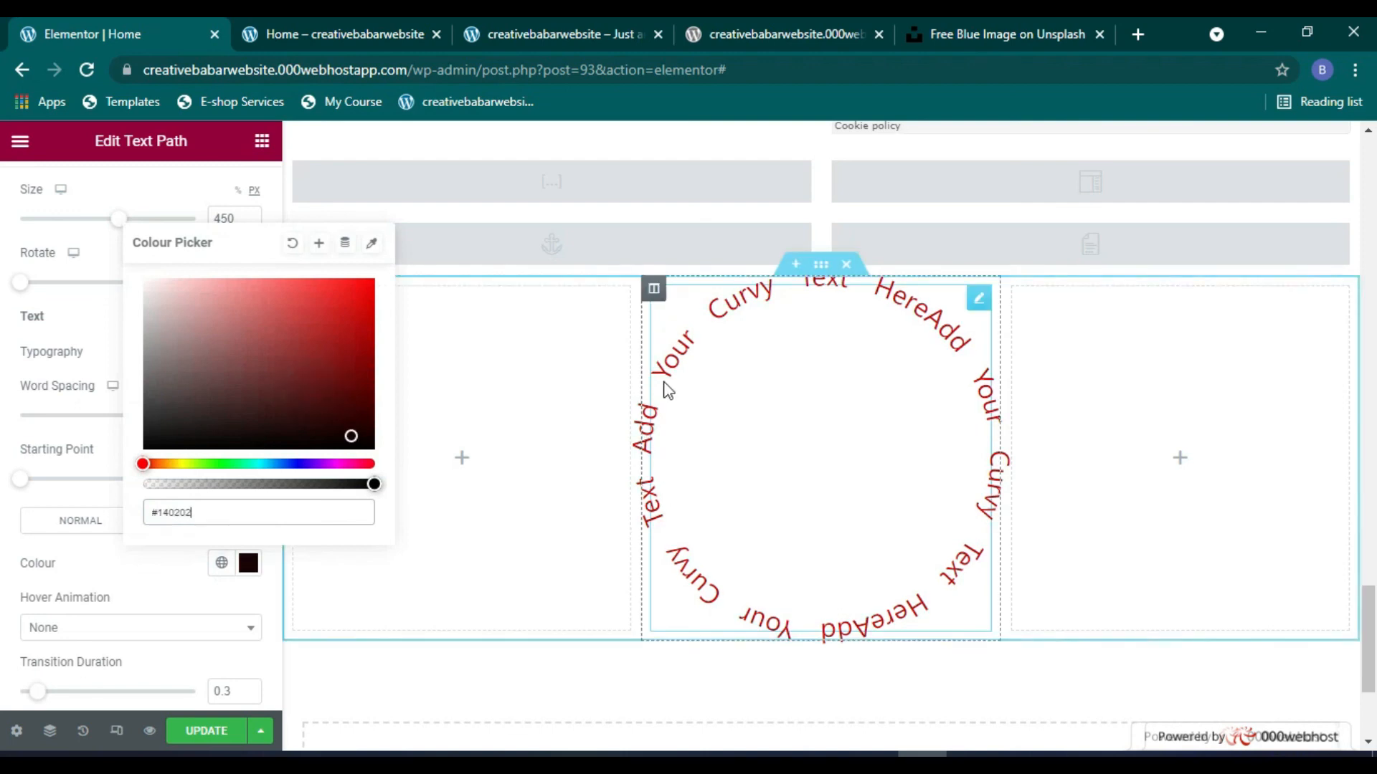
{"action": "scroll", "coordinate": [176, 646], "scroll_direction": "down", "scroll_amount": 2}
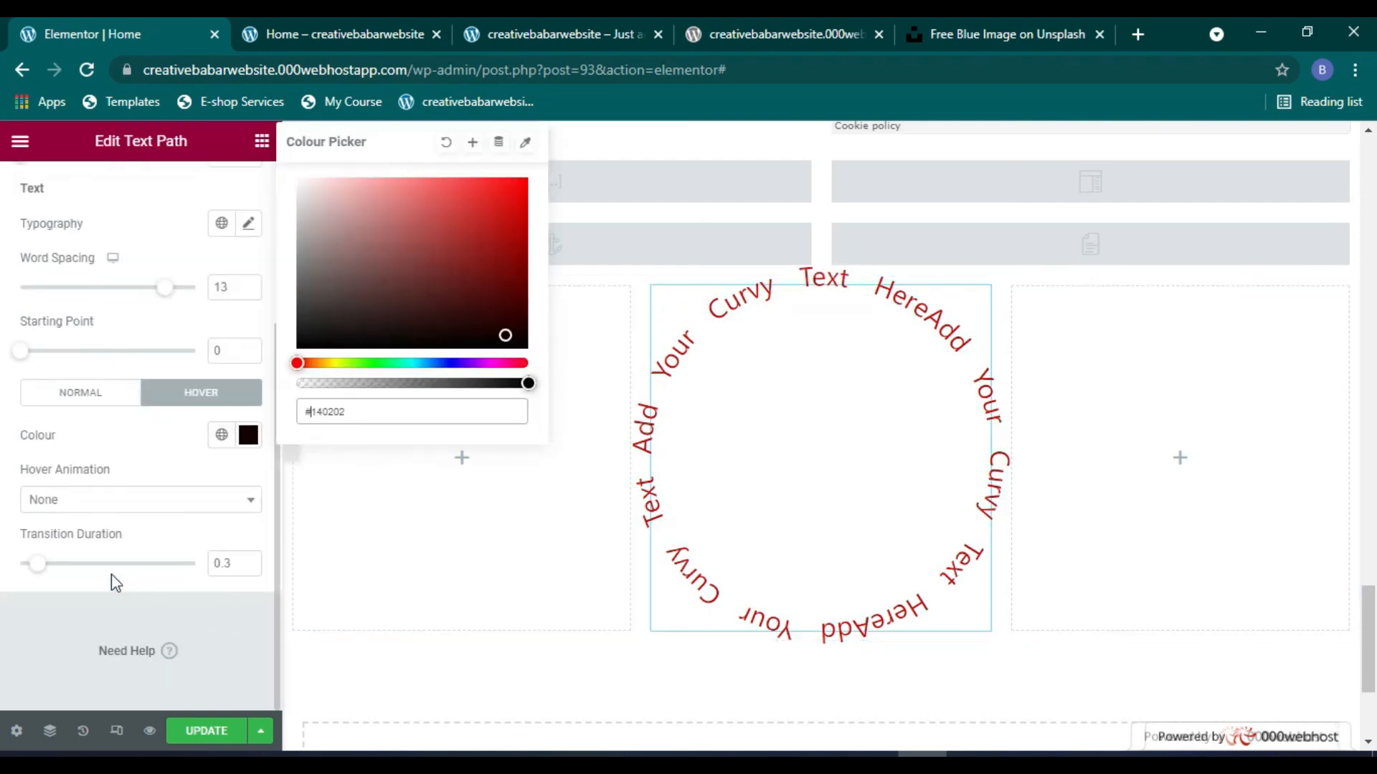
{"action": "left_click", "coordinate": [247, 434]}
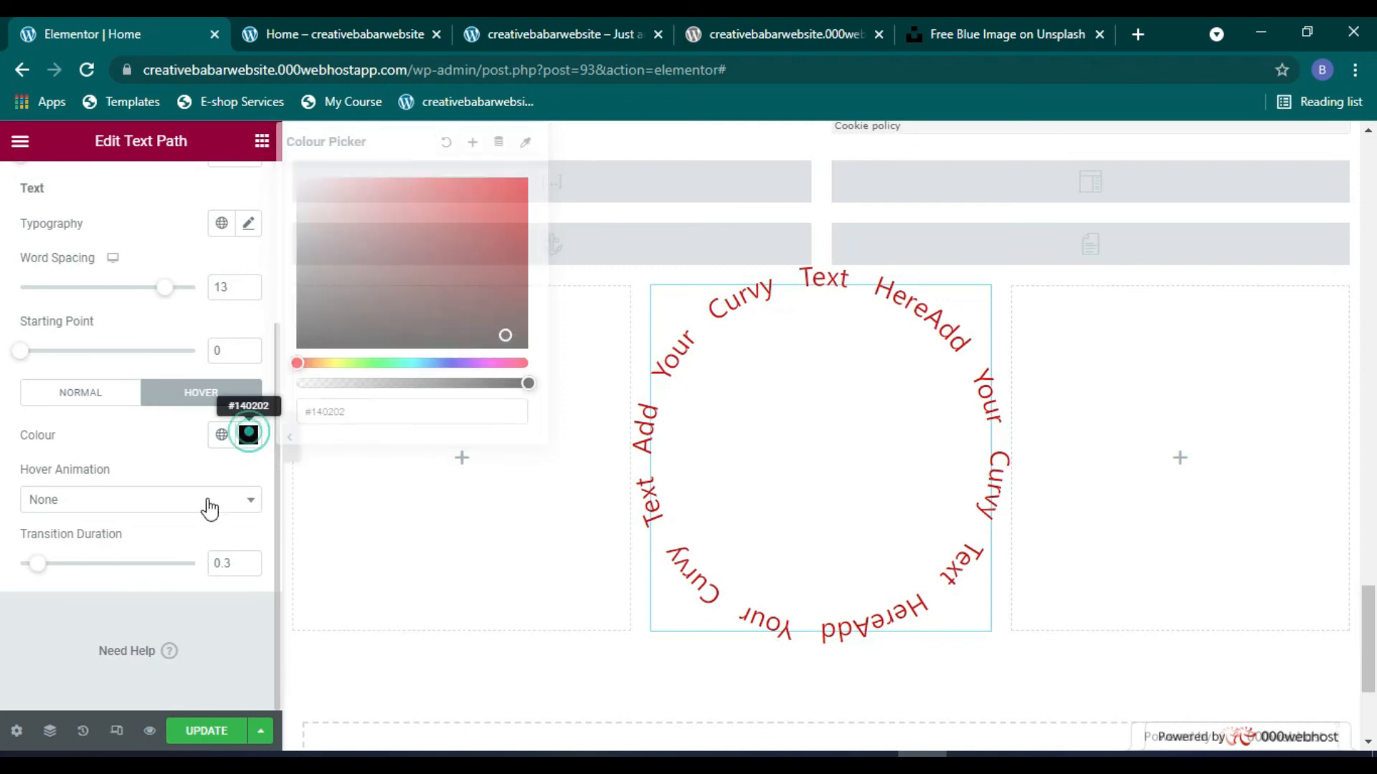
{"action": "scroll", "coordinate": [169, 316], "scroll_direction": "up", "scroll_amount": 4}
{"action": "scroll", "coordinate": [118, 462], "scroll_direction": "down", "scroll_amount": 3}
{"action": "scroll", "coordinate": [132, 441], "scroll_direction": "up", "scroll_amount": 3}
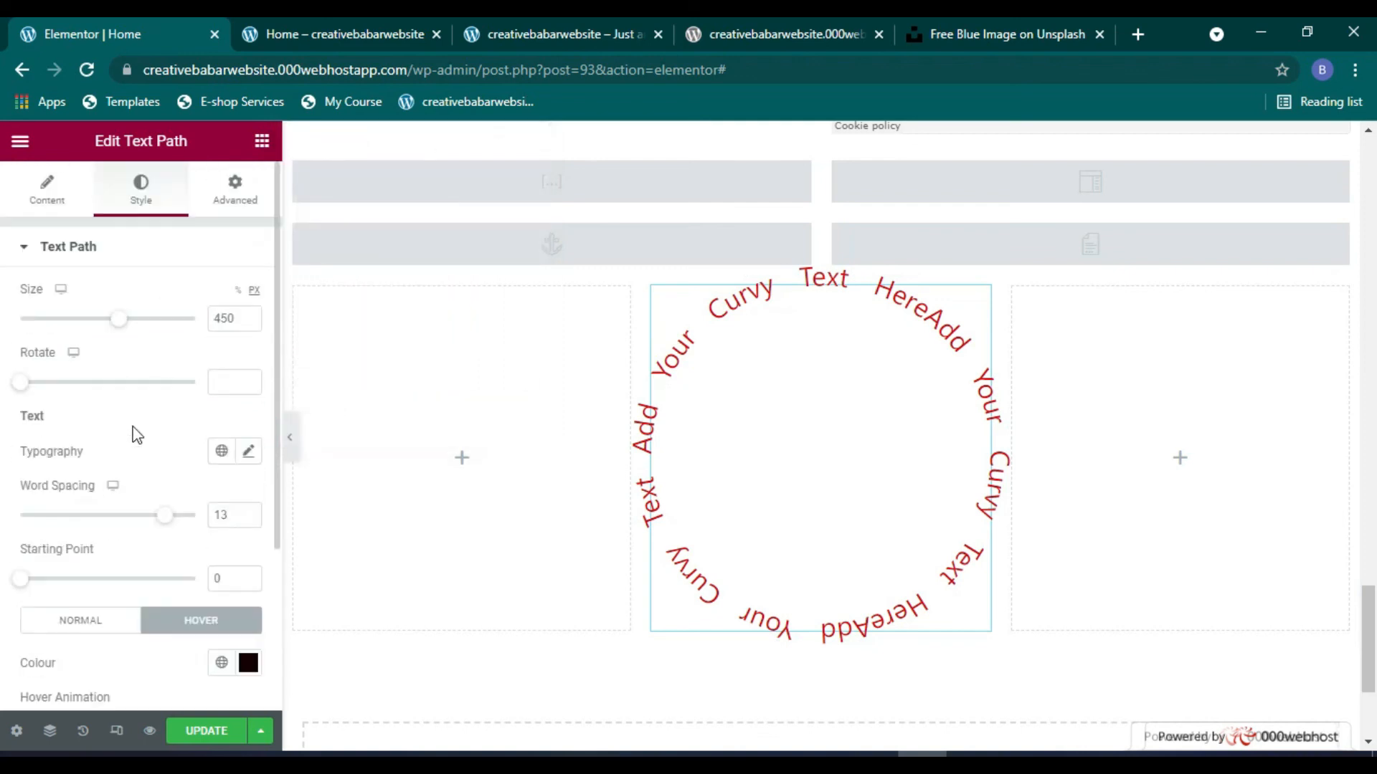
Step: Try the Spiral, Oval and Line path types on the Text Path
{"action": "left_click", "coordinate": [57, 195]}
{"action": "left_click", "coordinate": [198, 373]}
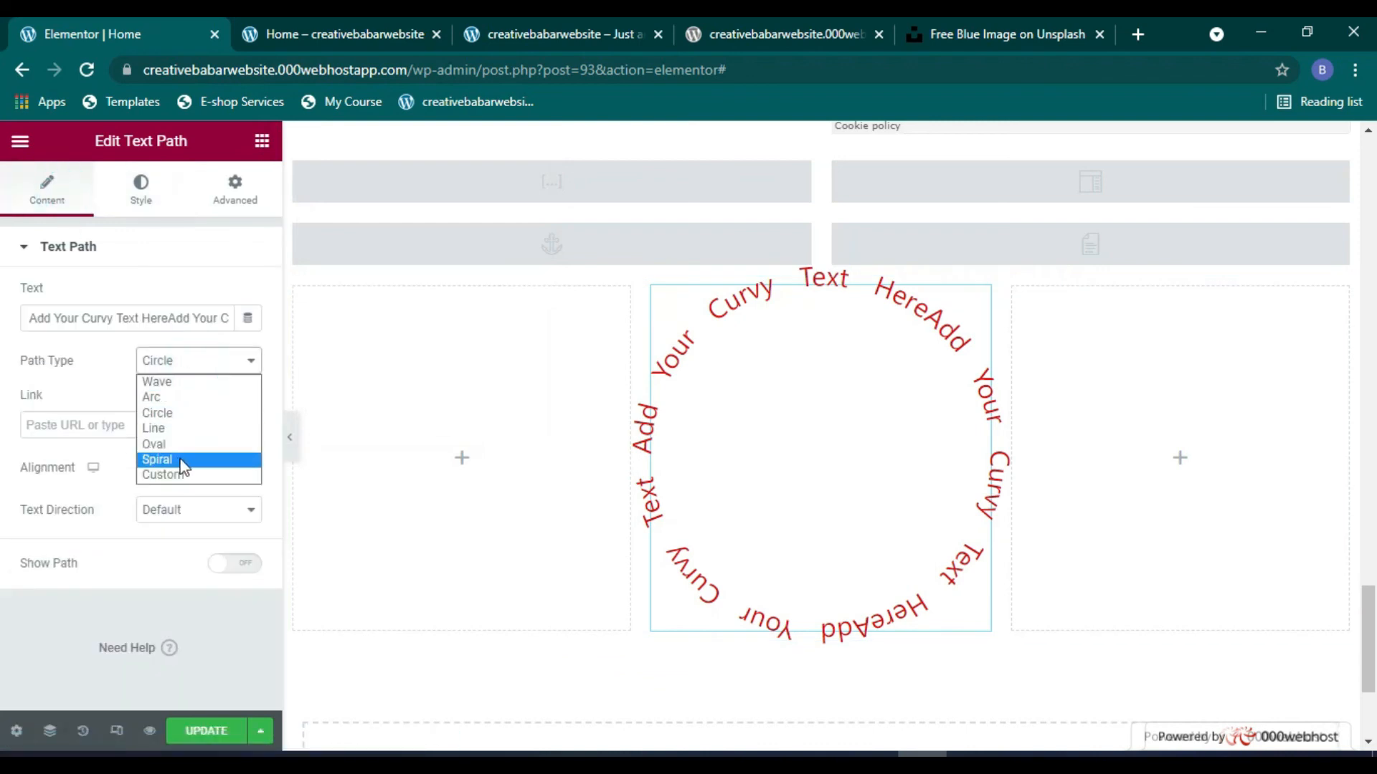
{"action": "left_click", "coordinate": [162, 460]}
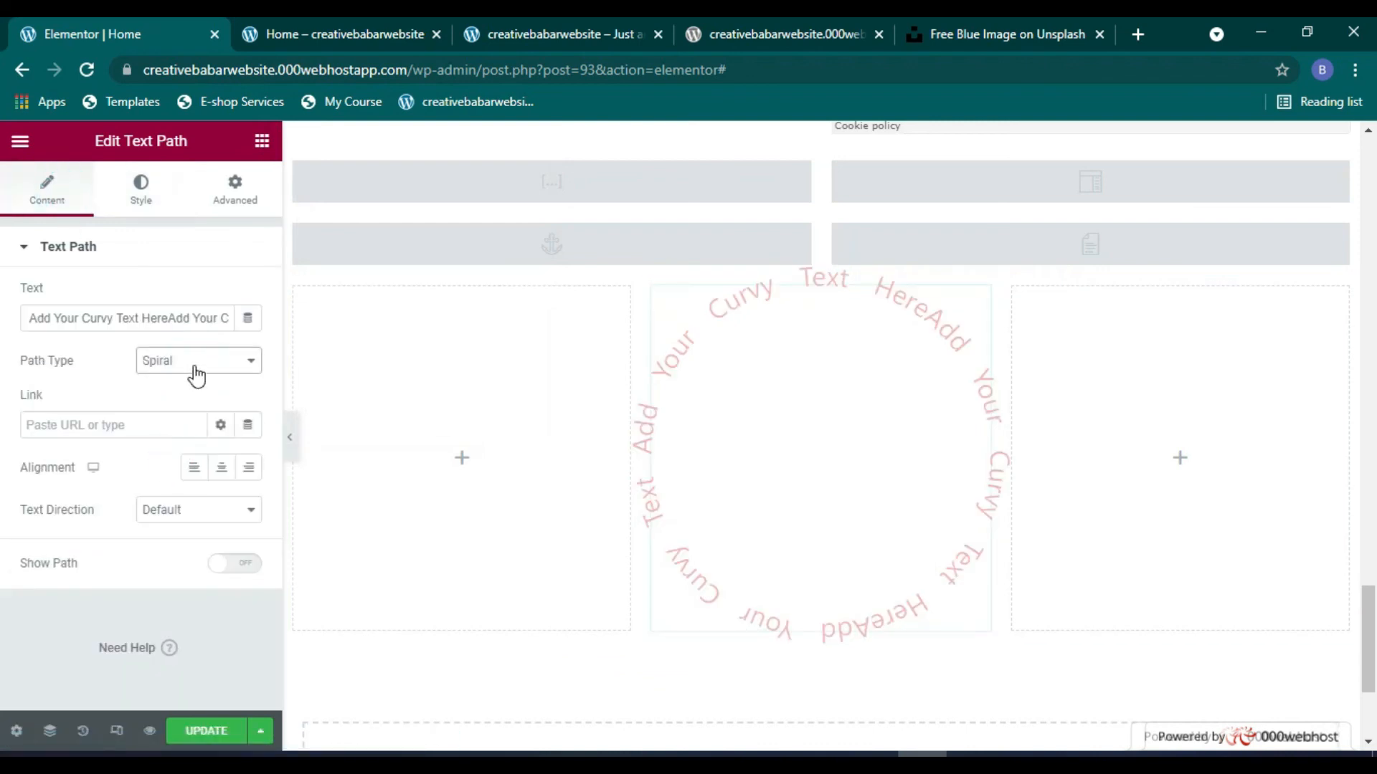
{"action": "left_click", "coordinate": [196, 374]}
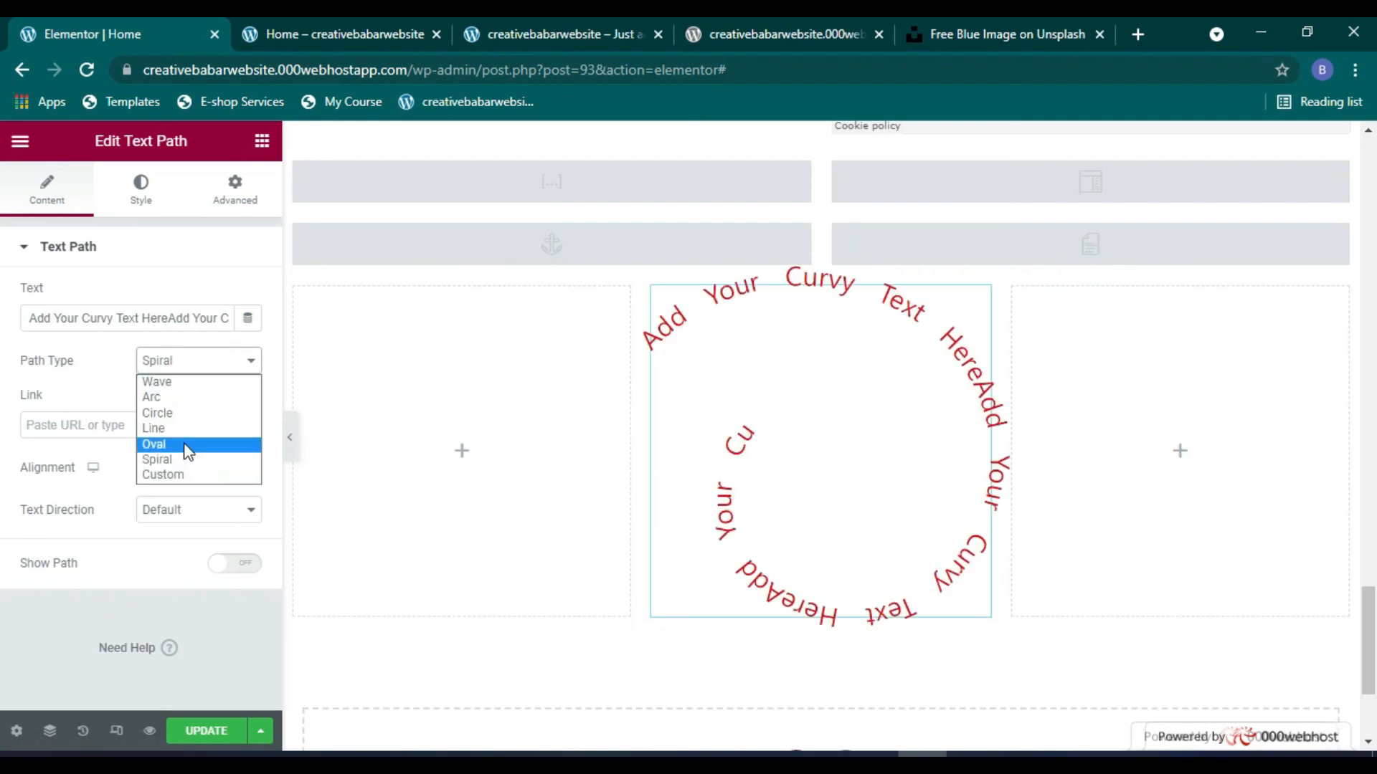
{"action": "left_click", "coordinate": [188, 445]}
{"action": "left_click", "coordinate": [196, 362]}
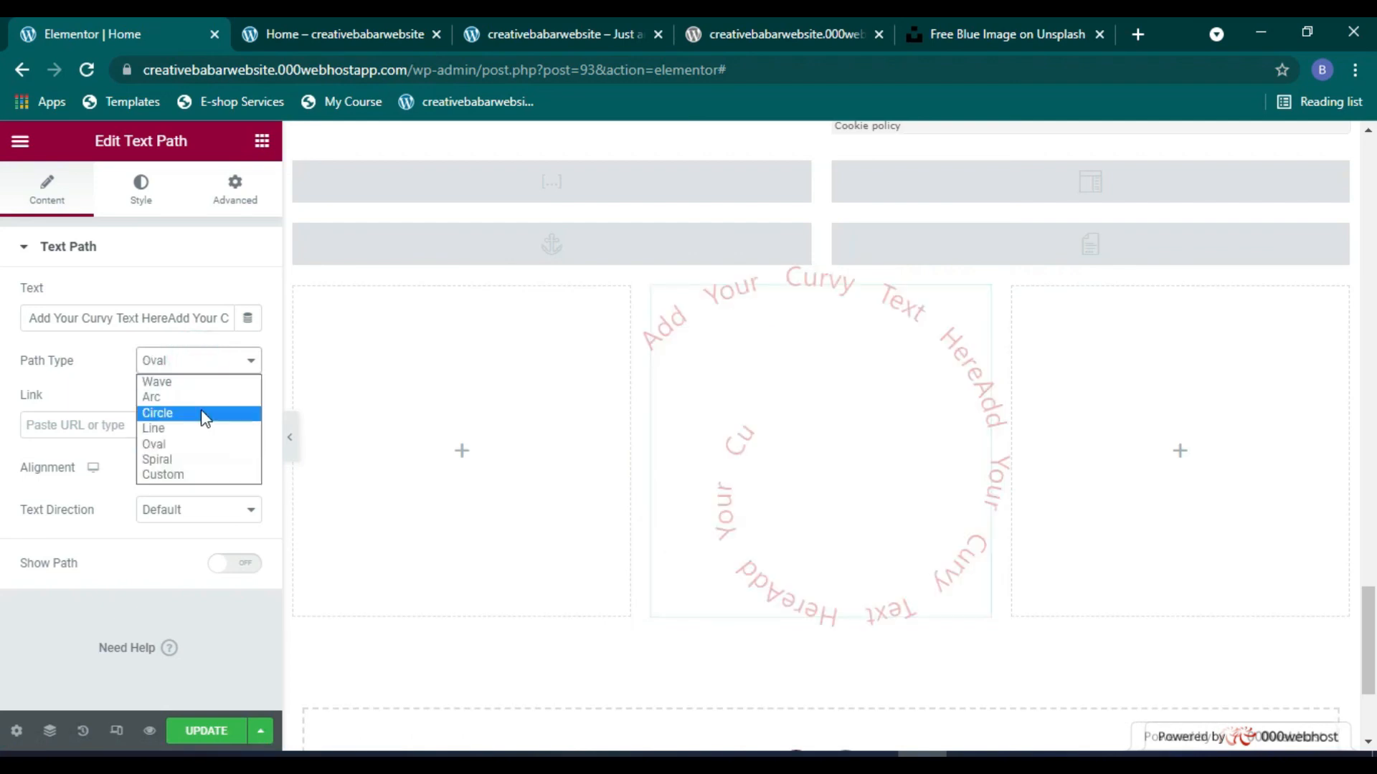
{"action": "left_click", "coordinate": [201, 429]}
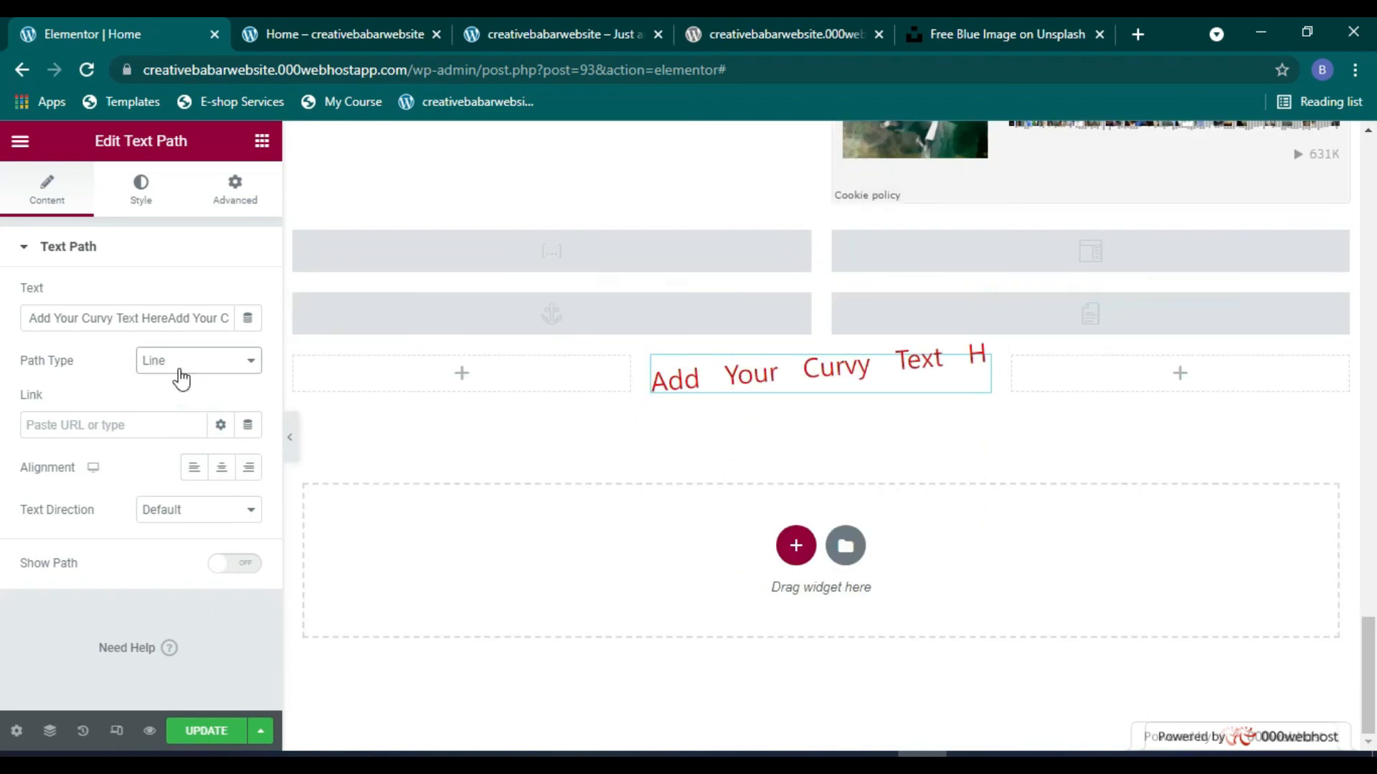
{"action": "left_click", "coordinate": [182, 378]}
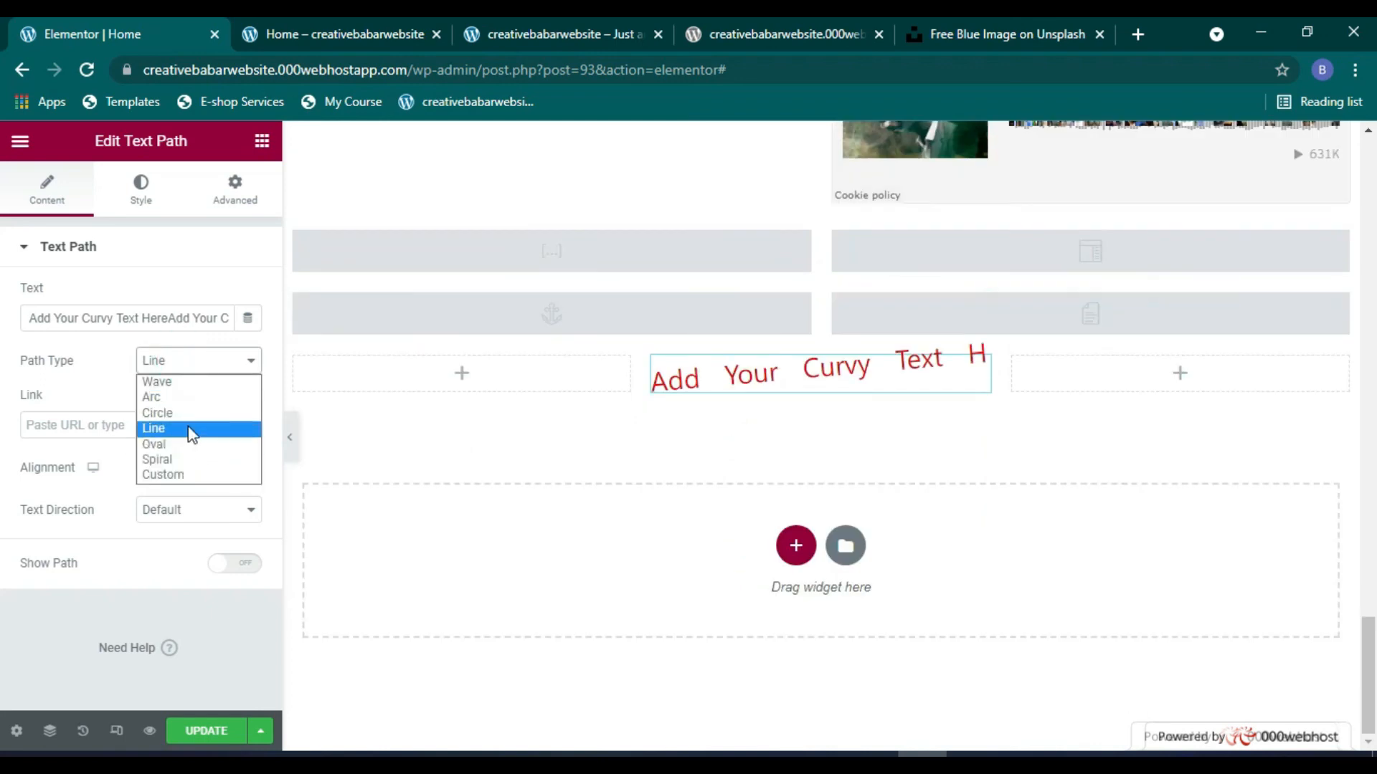
{"action": "left_click", "coordinate": [185, 397]}
{"action": "left_click", "coordinate": [191, 367]}
{"action": "left_click", "coordinate": [192, 436]}
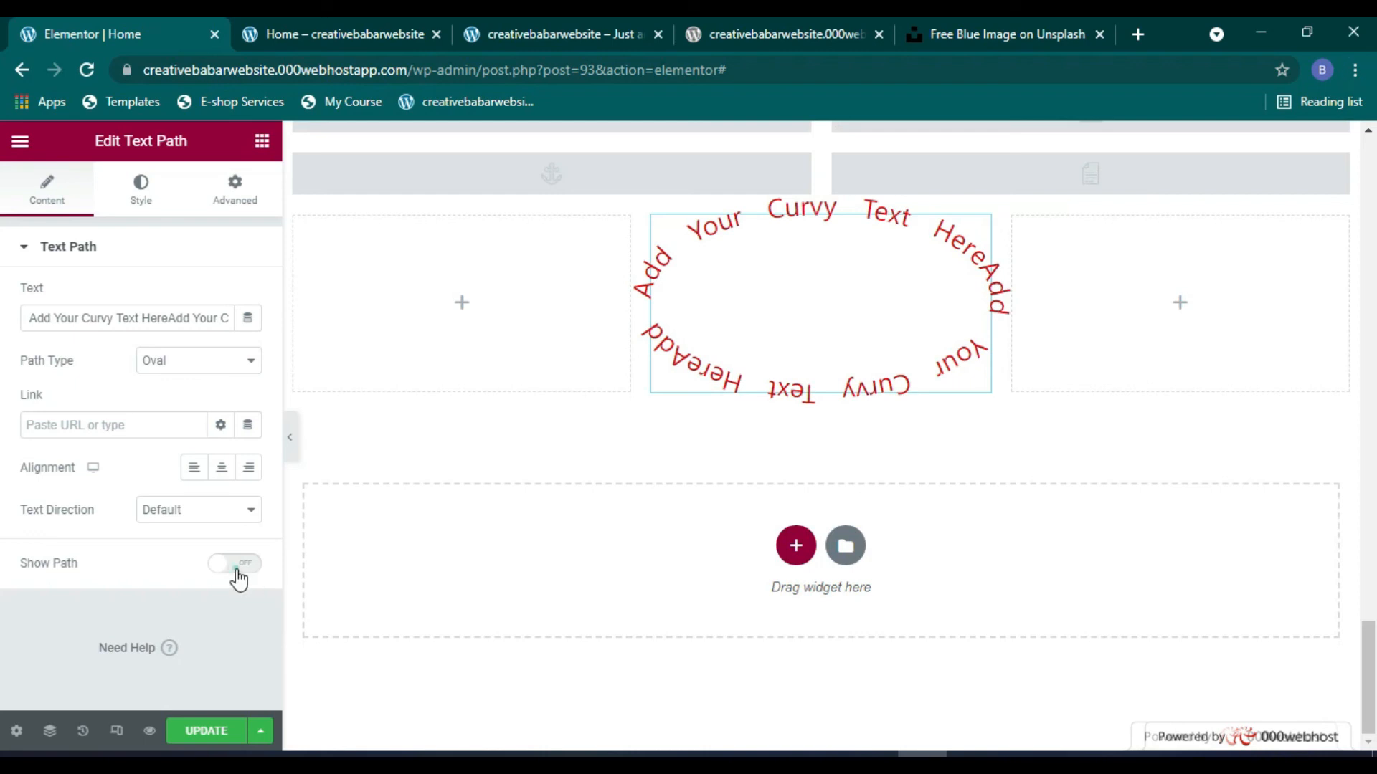
Step: Turn Show Path on and return the Path Type to Circle
{"action": "left_click", "coordinate": [237, 572]}
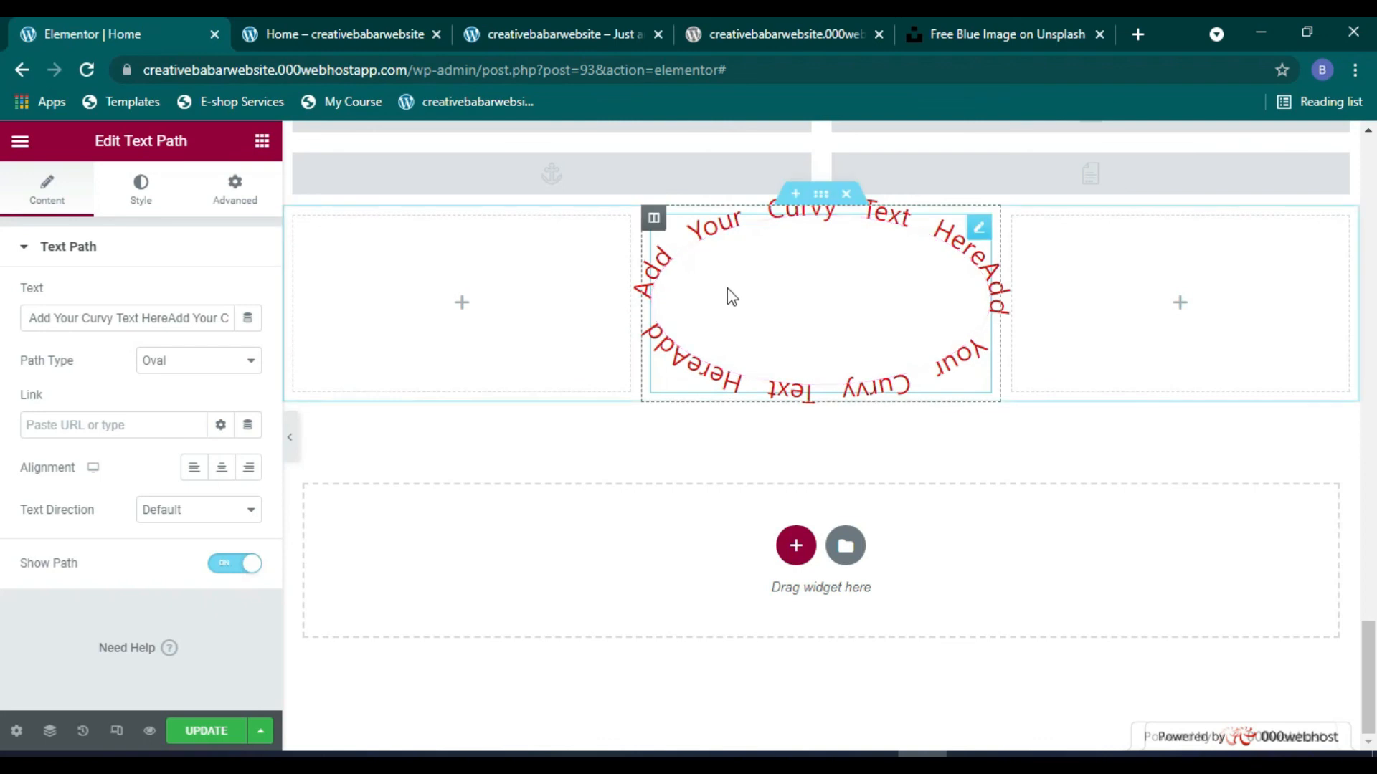
{"action": "left_click", "coordinate": [186, 356]}
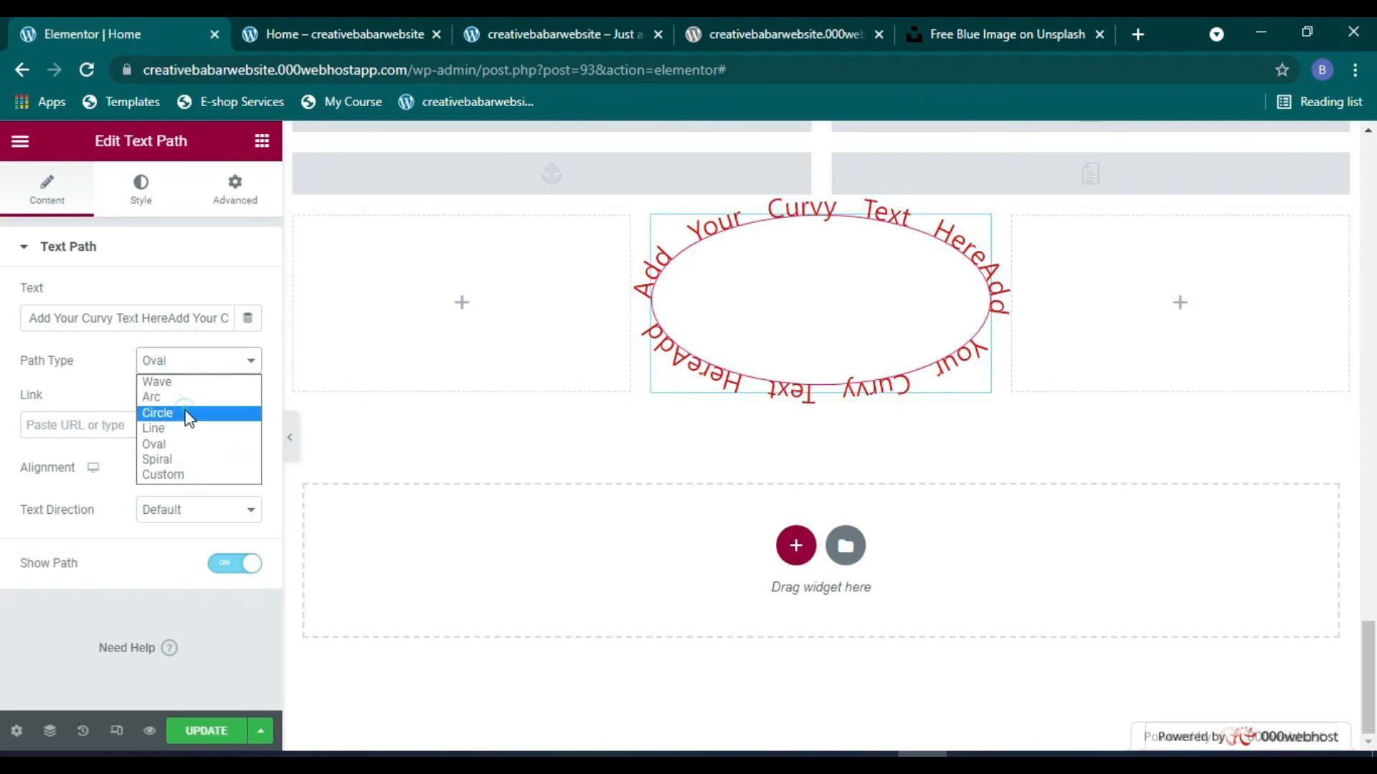
{"action": "left_click", "coordinate": [188, 413]}
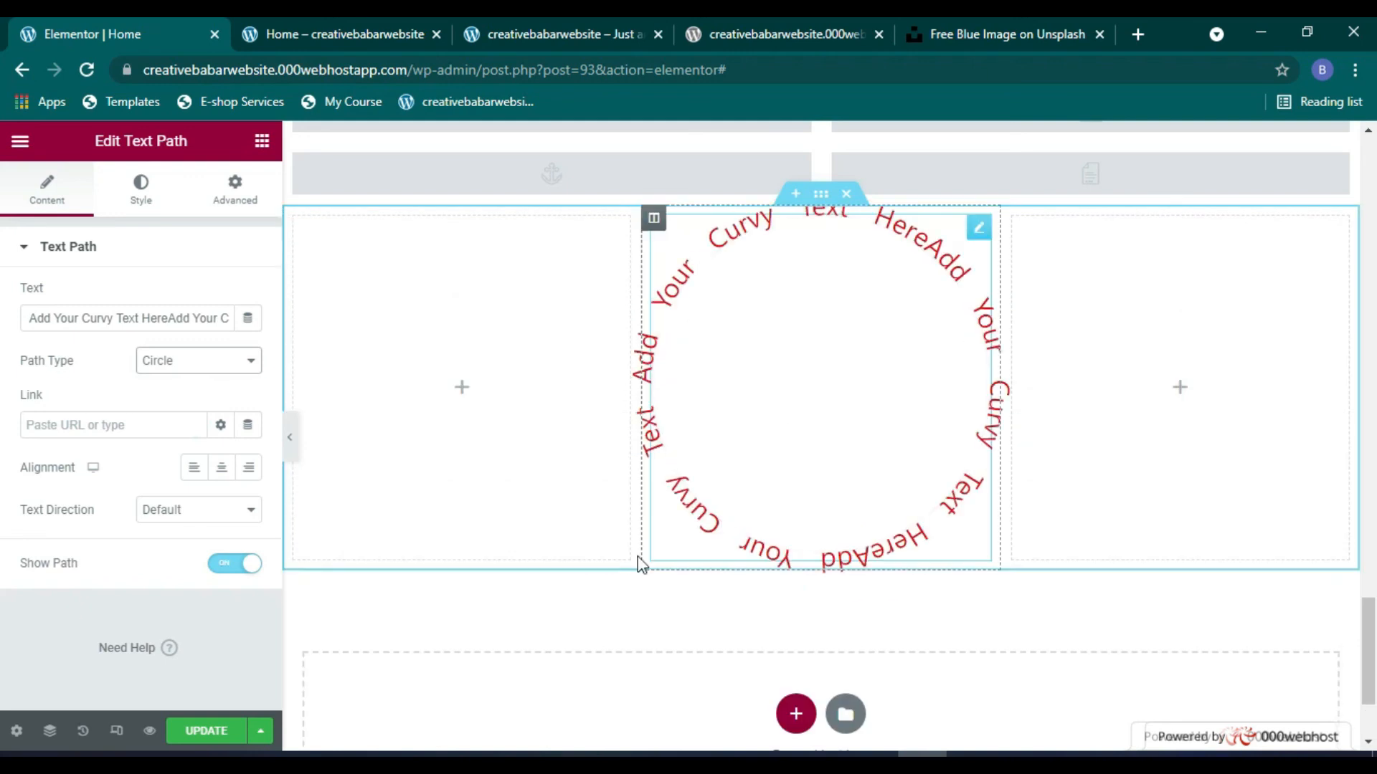
{"action": "scroll", "coordinate": [347, 600], "scroll_direction": "down", "scroll_amount": 2}
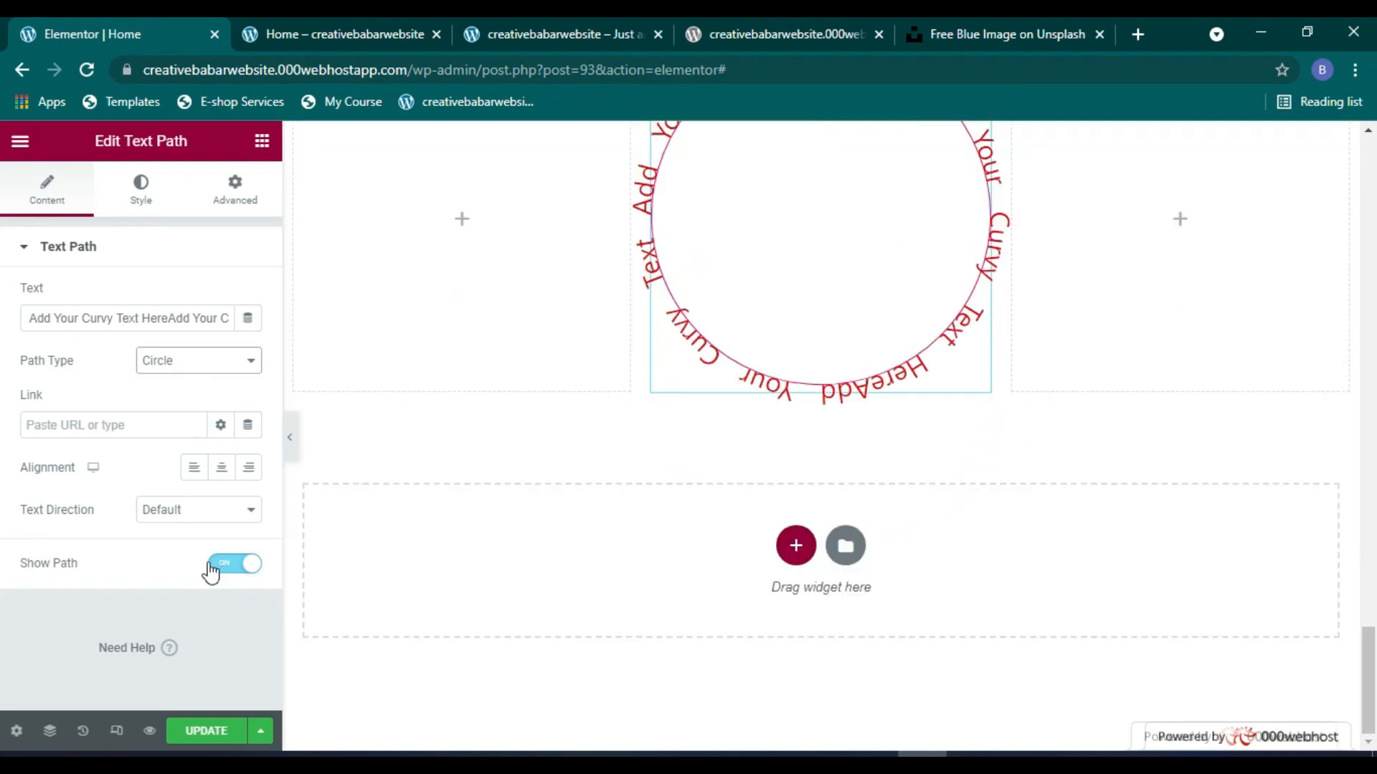
{"action": "left_click", "coordinate": [136, 188]}
Step: Fill the Text Path circle solid red and set its stroke width to 0
{"action": "scroll", "coordinate": [86, 532], "scroll_direction": "down", "scroll_amount": 2}
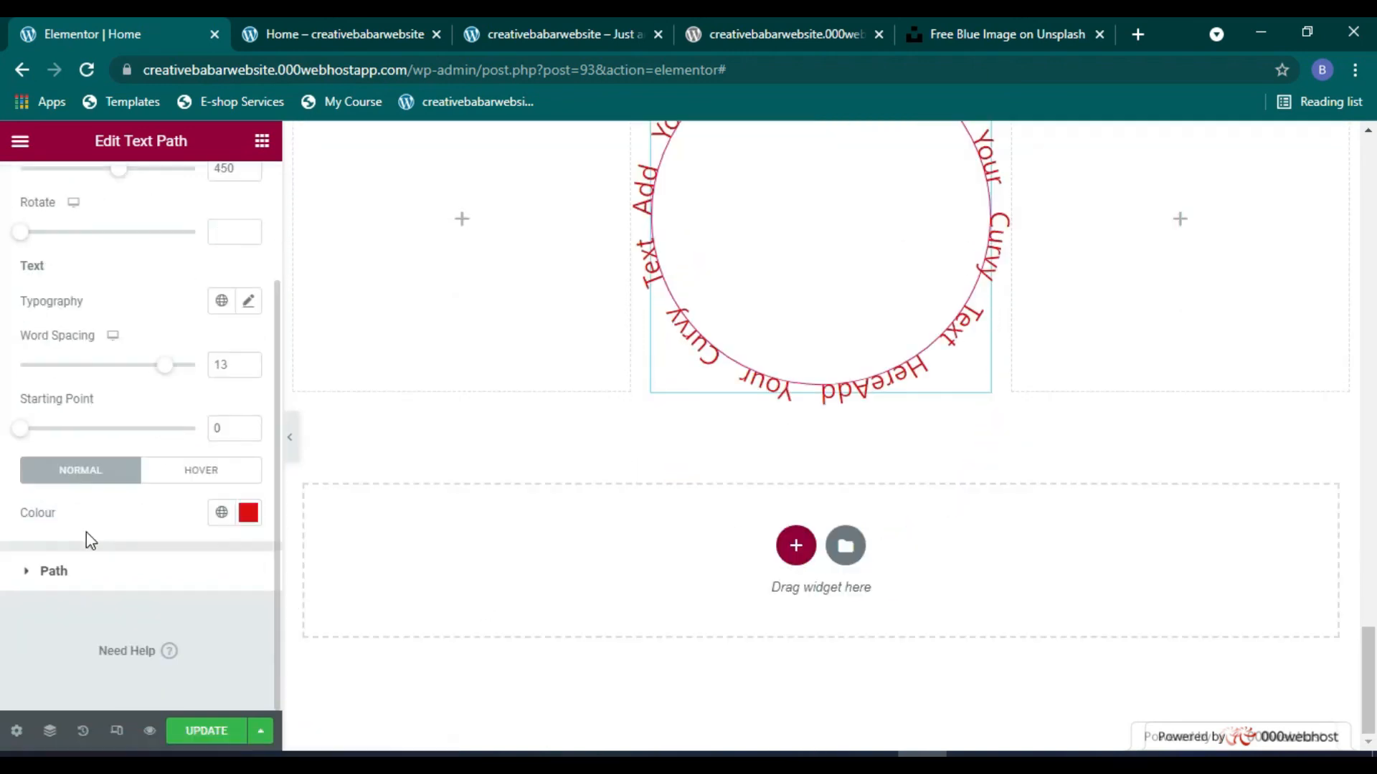
{"action": "left_click", "coordinate": [40, 573]}
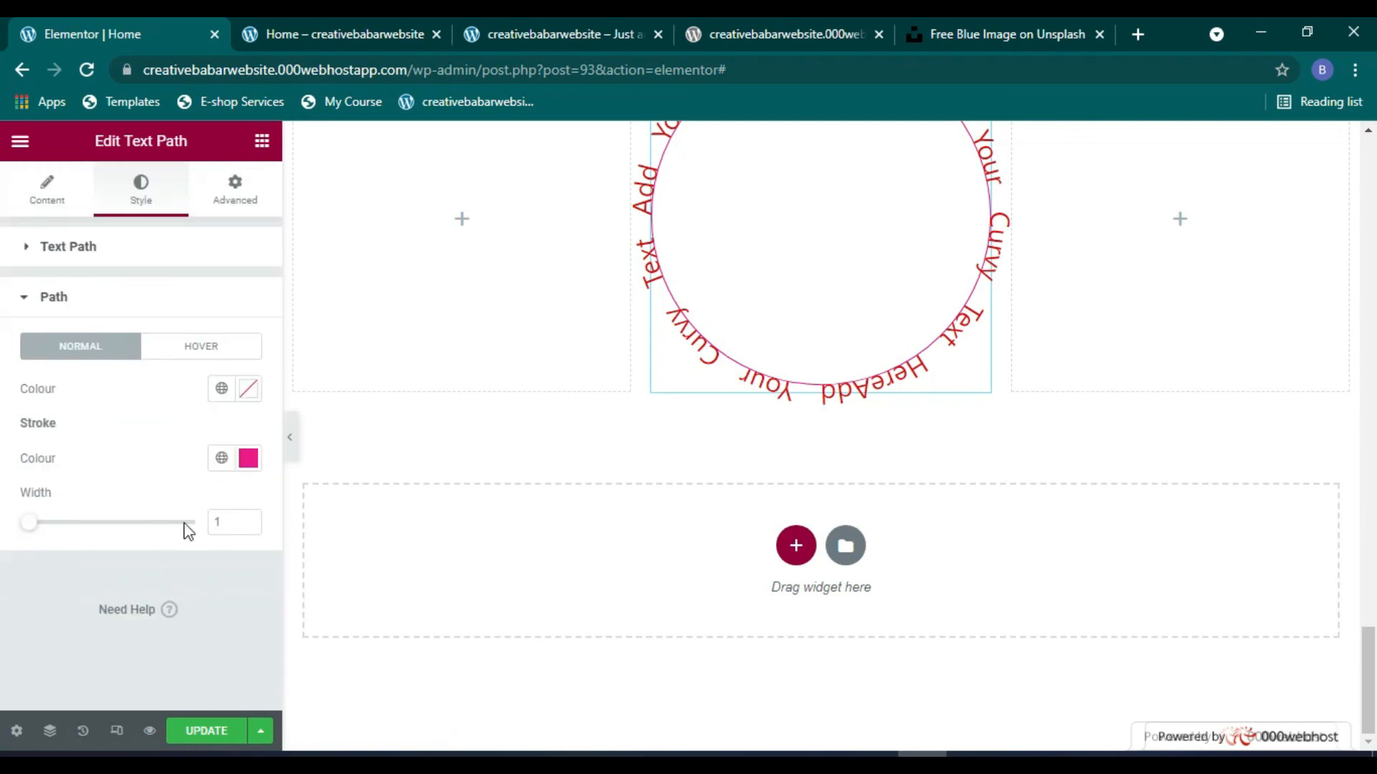
{"action": "mouse_move", "coordinate": [30, 534]}
{"action": "left_mouse_down"}
{"action": "mouse_move", "coordinate": [203, 539]}
{"action": "mouse_move", "coordinate": [235, 522]}
{"action": "left_mouse_up"}
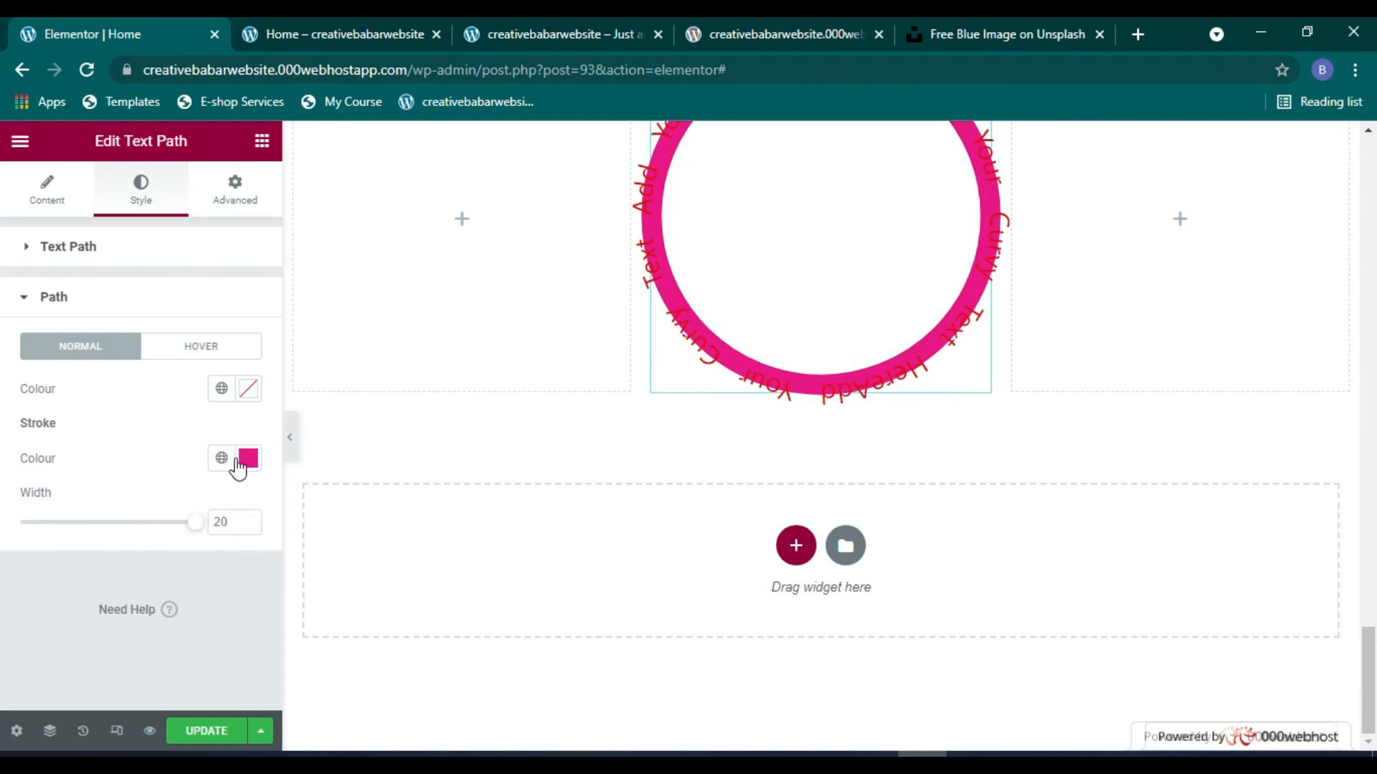
{"action": "left_click", "coordinate": [248, 389]}
{"action": "mouse_move", "coordinate": [328, 546]}
{"action": "left_mouse_down"}
{"action": "mouse_move", "coordinate": [362, 590]}
{"action": "mouse_move", "coordinate": [345, 516]}
{"action": "mouse_move", "coordinate": [329, 624]}
{"action": "mouse_move", "coordinate": [270, 611]}
{"action": "mouse_move", "coordinate": [271, 570]}
{"action": "left_mouse_up"}
{"action": "mouse_move", "coordinate": [222, 513]}
{"action": "left_mouse_down"}
{"action": "mouse_move", "coordinate": [191, 485]}
{"action": "mouse_move", "coordinate": [316, 485]}
{"action": "left_mouse_up"}
{"action": "left_click", "coordinate": [248, 388]}
{"action": "left_click_drag", "start_coordinate": [195, 522], "coordinate": [23, 536]}
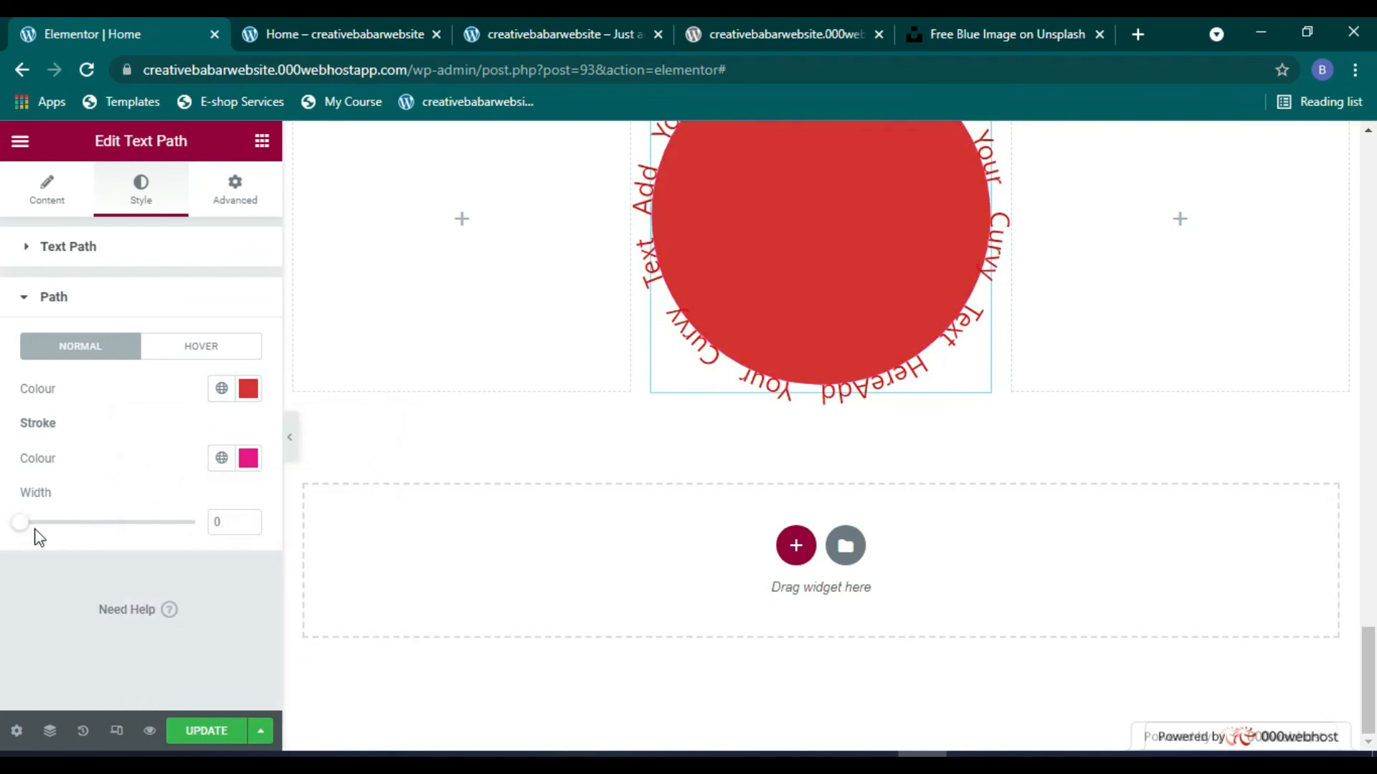
{"action": "scroll", "coordinate": [889, 411], "scroll_direction": "up", "scroll_amount": 3}
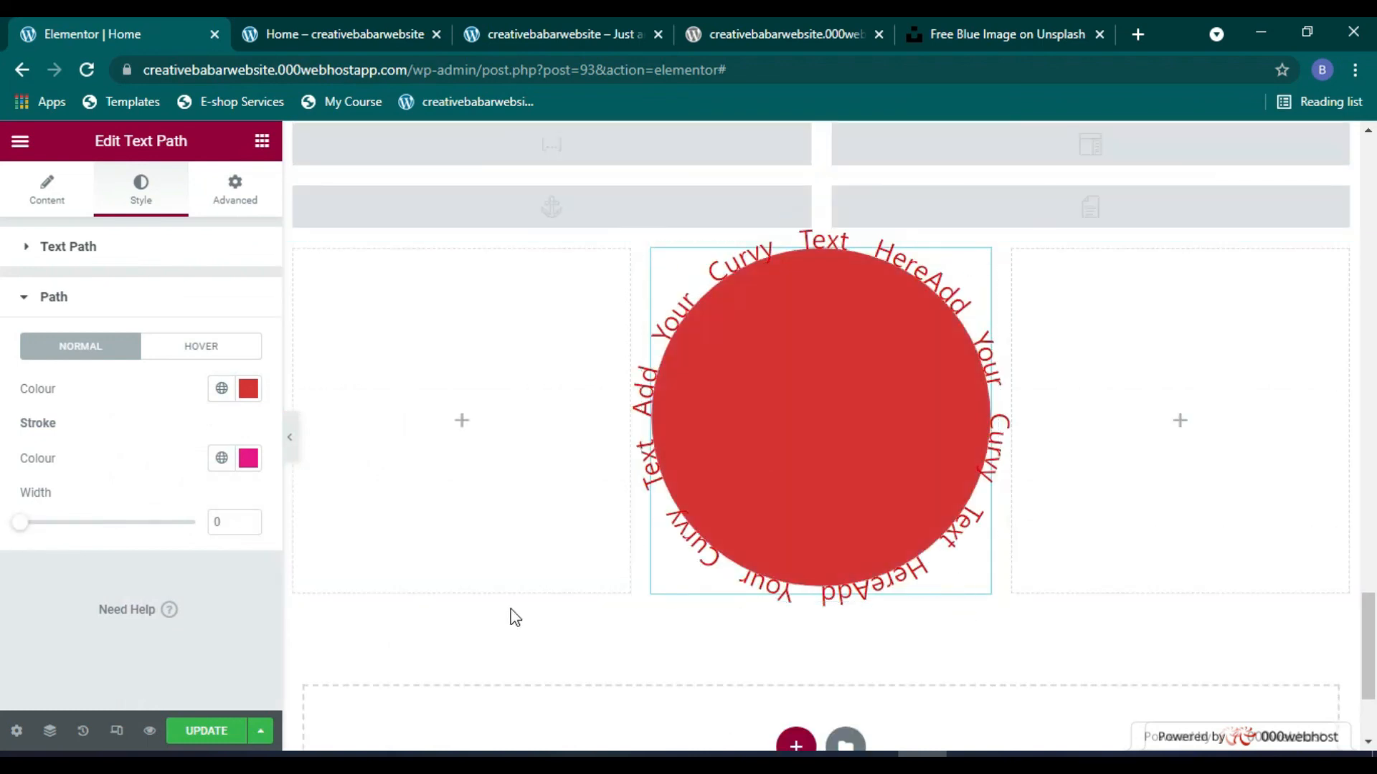
Step: Give the circle a hover fill of #A12323 with a #351C1C stroke of width 4
{"action": "left_click", "coordinate": [186, 362]}
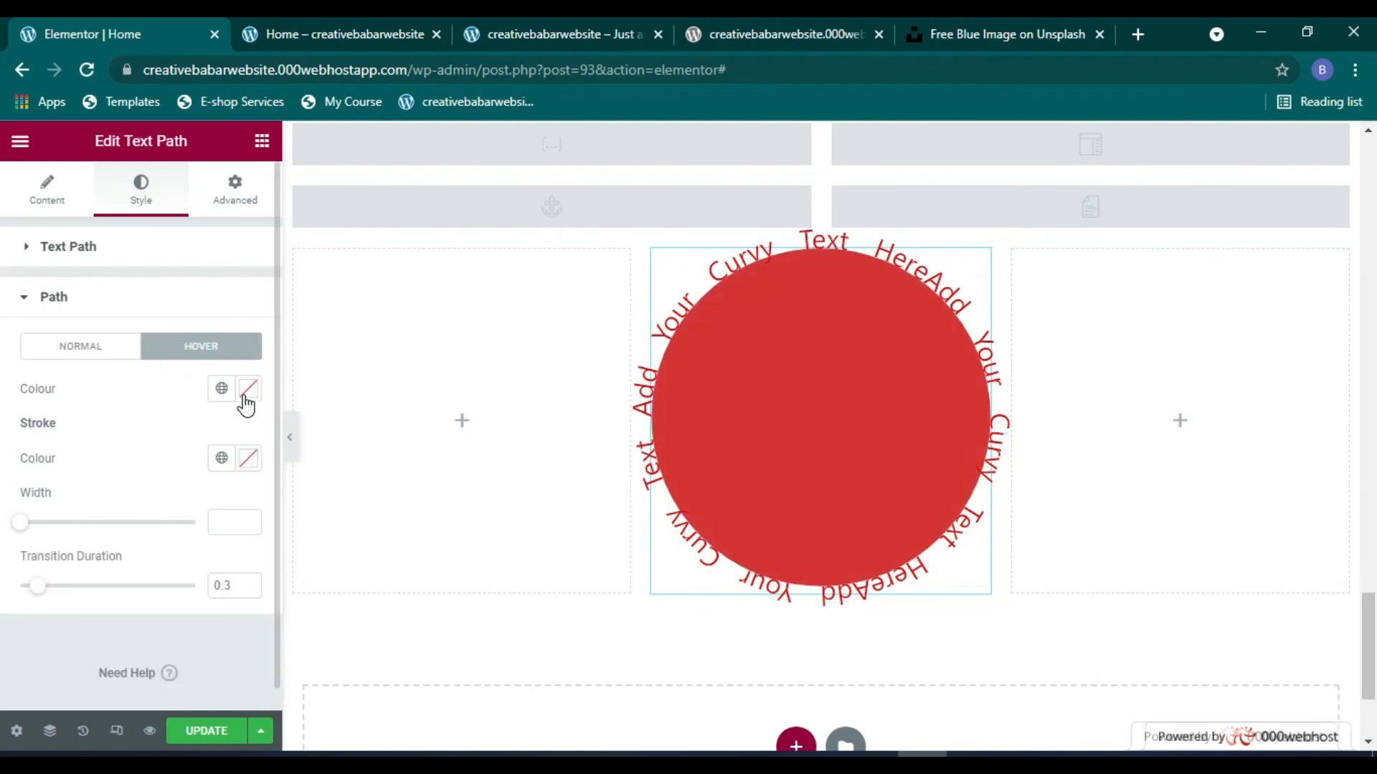
{"action": "left_click", "coordinate": [248, 390]}
{"action": "left_click", "coordinate": [323, 527]}
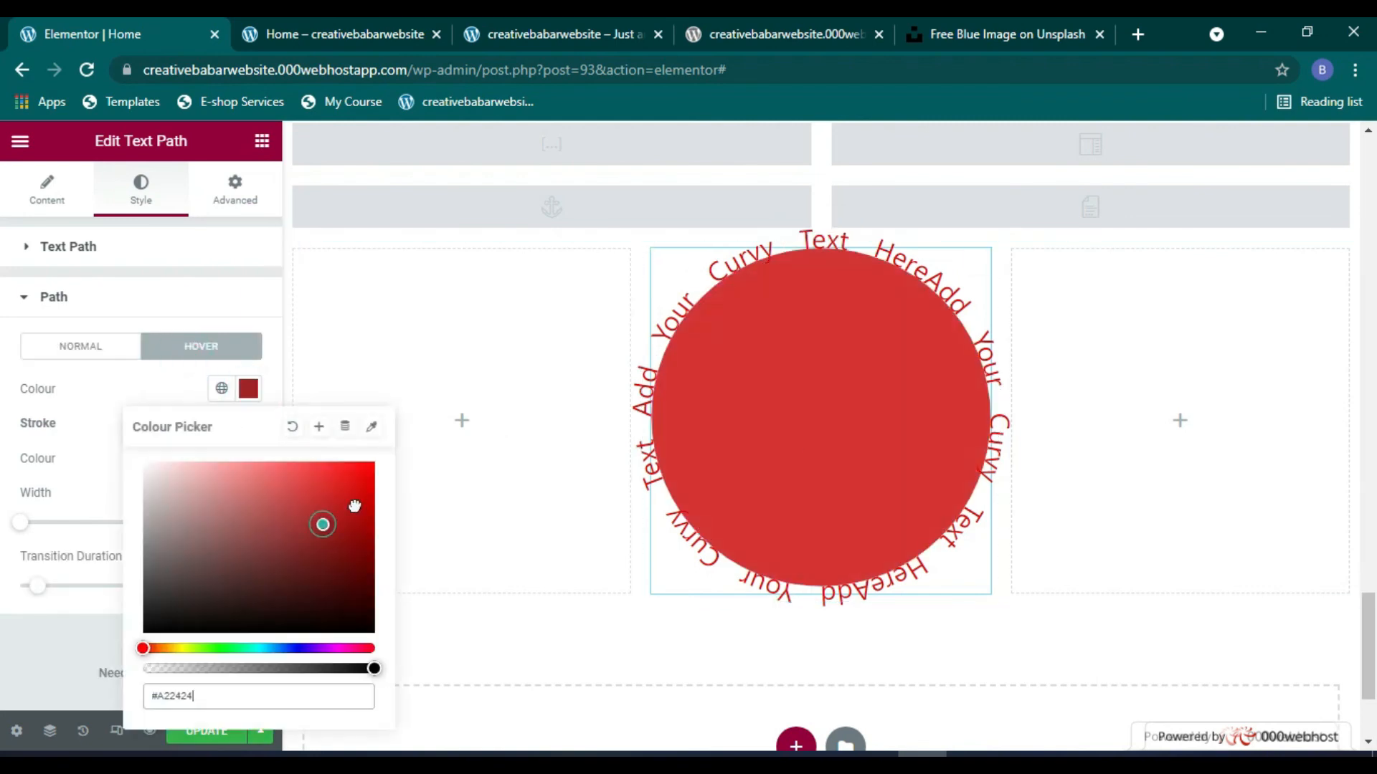
{"action": "left_click", "coordinate": [248, 458]}
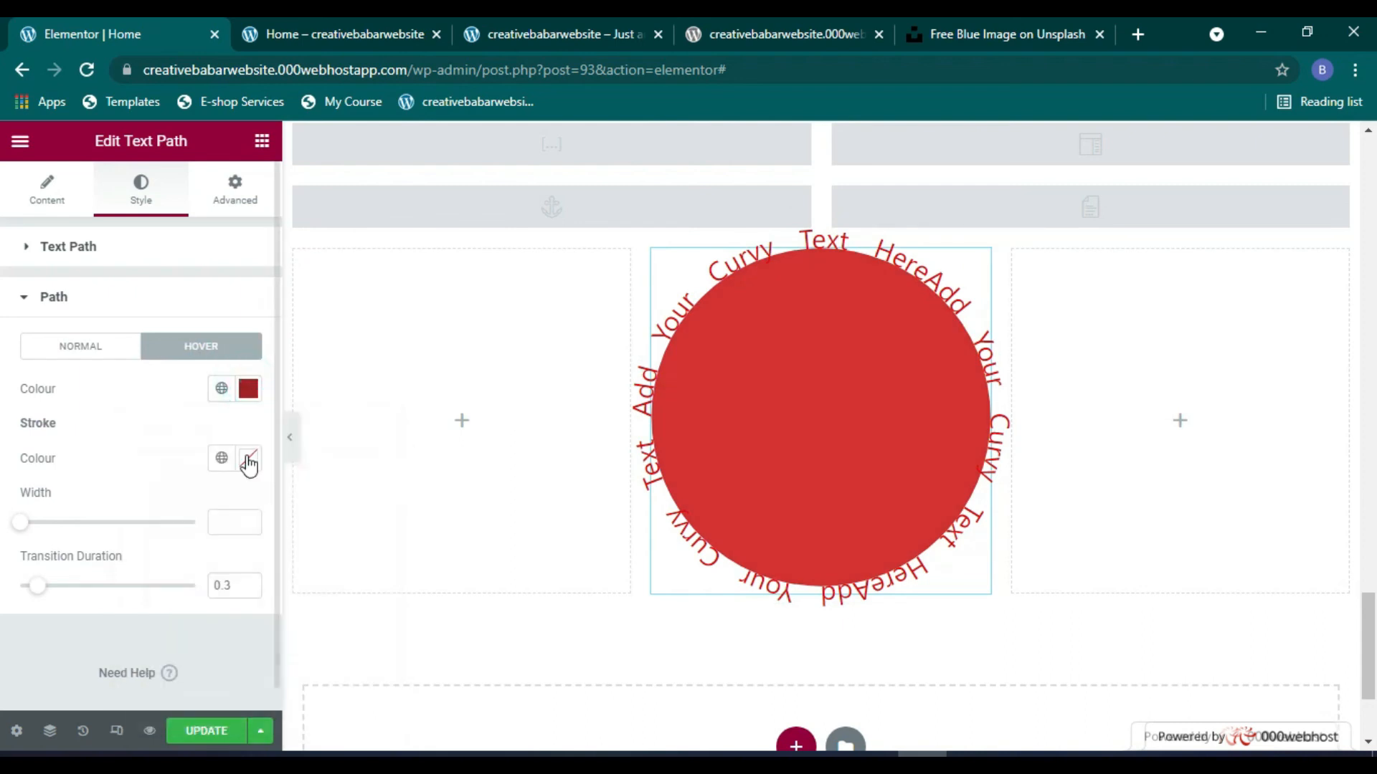
{"action": "left_click", "coordinate": [407, 337]}
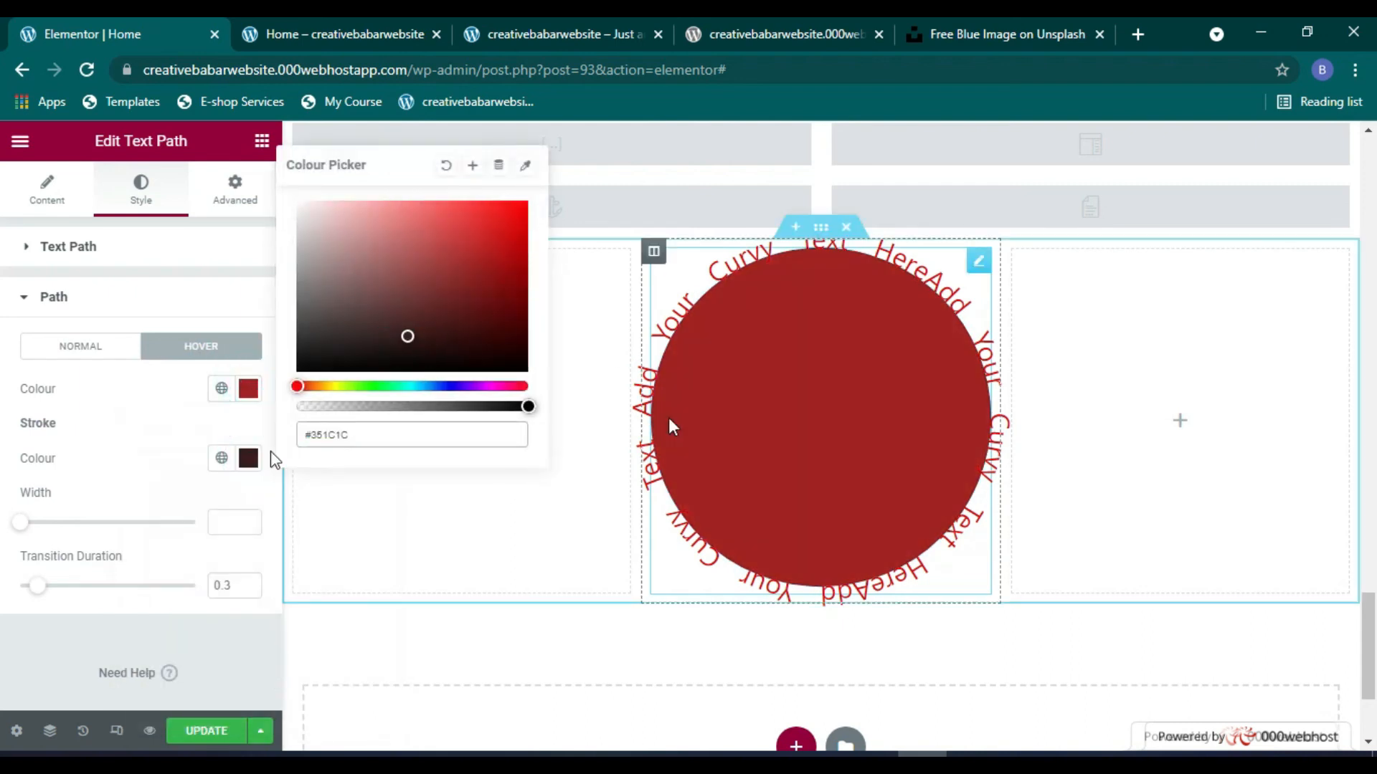
{"action": "left_click", "coordinate": [27, 524]}
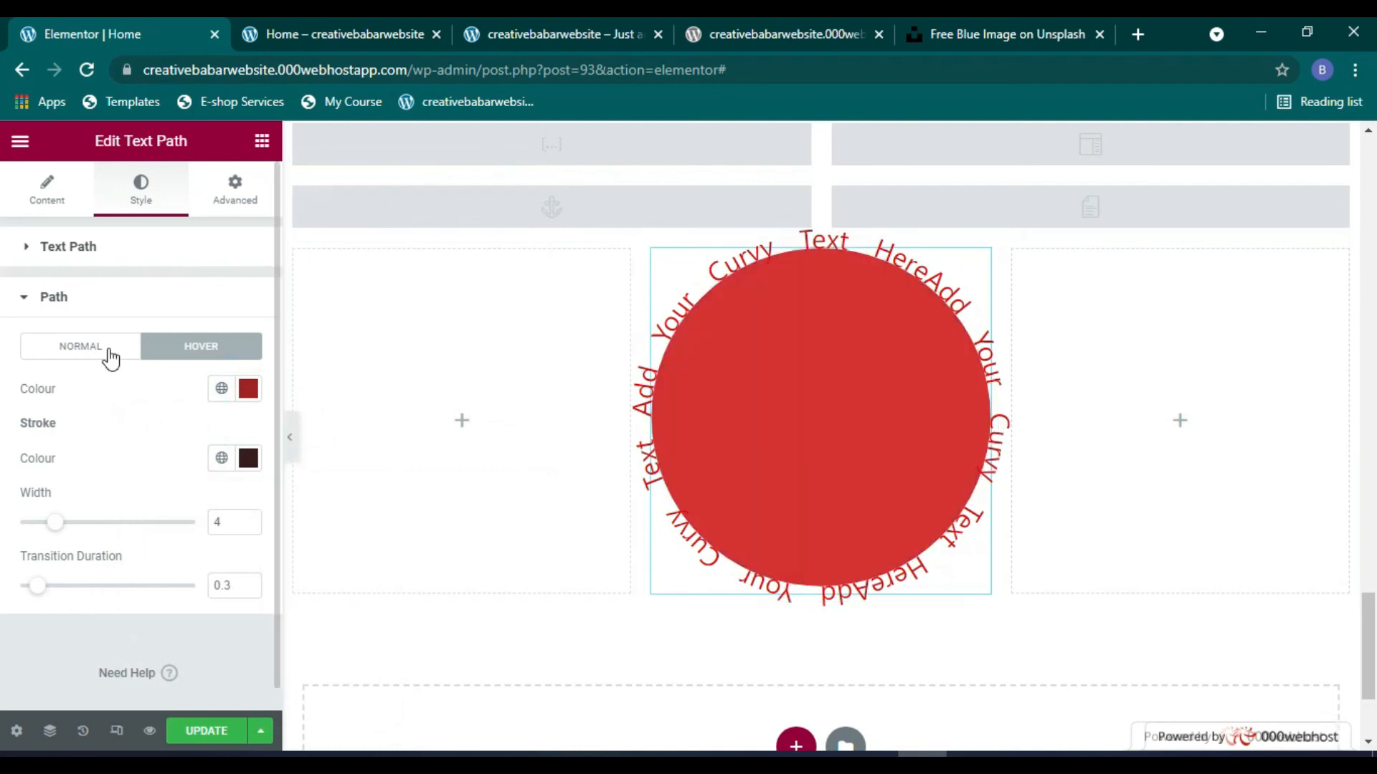
{"action": "left_click", "coordinate": [48, 192]}
{"action": "left_click", "coordinate": [261, 141]}
Step: Expand the Site, WooCommerce and finally WordPress widget categories in the Elementor panel
{"action": "scroll", "coordinate": [168, 609], "scroll_direction": "down", "scroll_amount": 10}
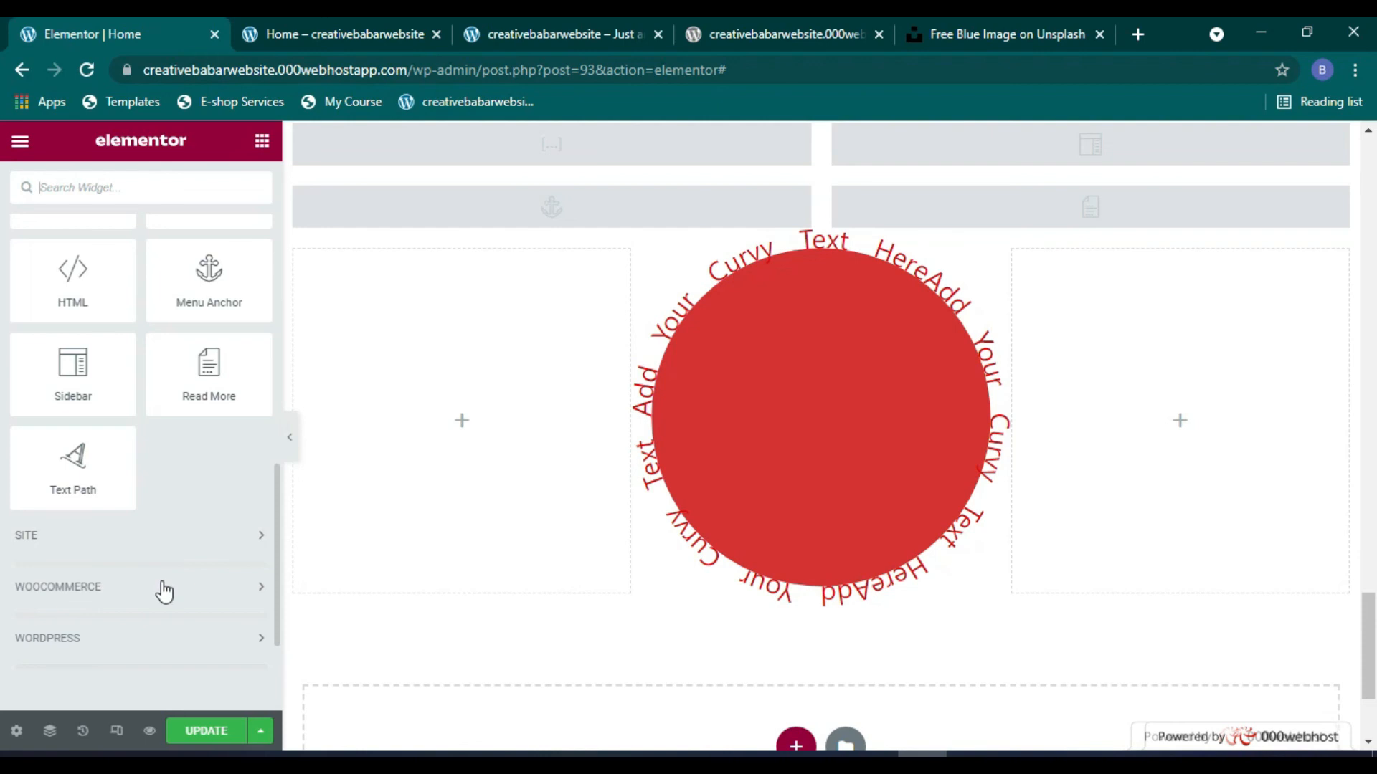
{"action": "left_click", "coordinate": [206, 536]}
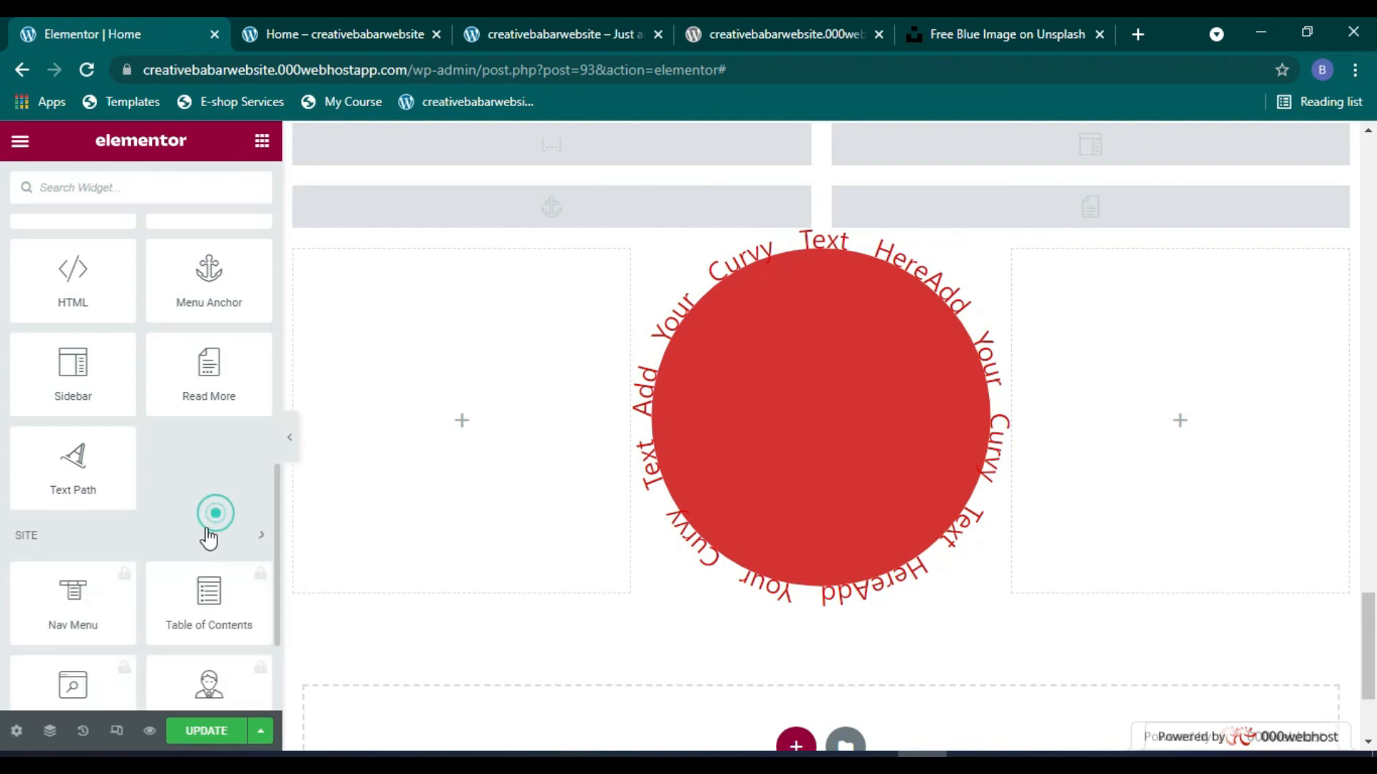
{"action": "scroll", "coordinate": [195, 449], "scroll_direction": "down", "scroll_amount": 4}
{"action": "scroll", "coordinate": [195, 449], "scroll_direction": "down", "scroll_amount": 1}
{"action": "scroll", "coordinate": [206, 461], "scroll_direction": "up", "scroll_amount": 4}
{"action": "scroll", "coordinate": [212, 459], "scroll_direction": "down", "scroll_amount": 5}
{"action": "scroll", "coordinate": [212, 462], "scroll_direction": "down", "scroll_amount": 4}
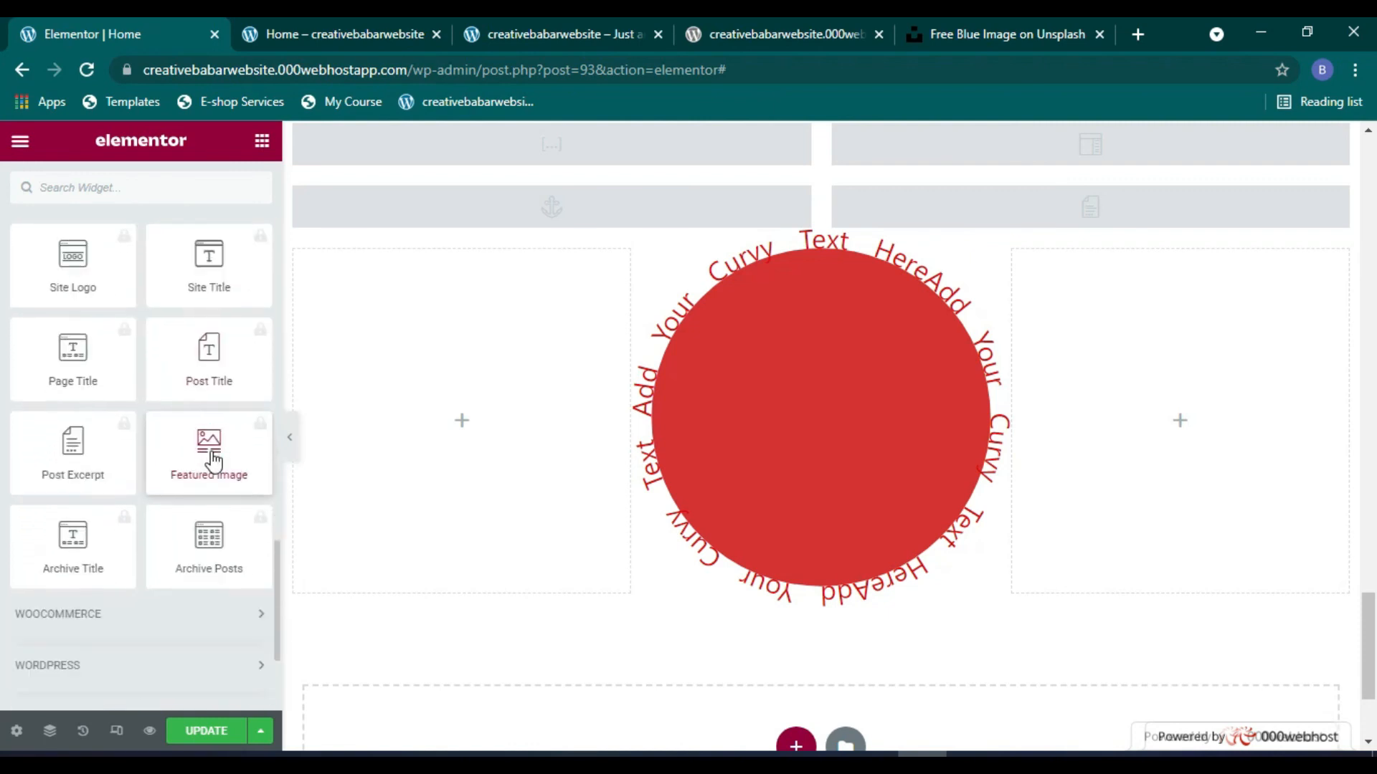
{"action": "left_click", "coordinate": [235, 613]}
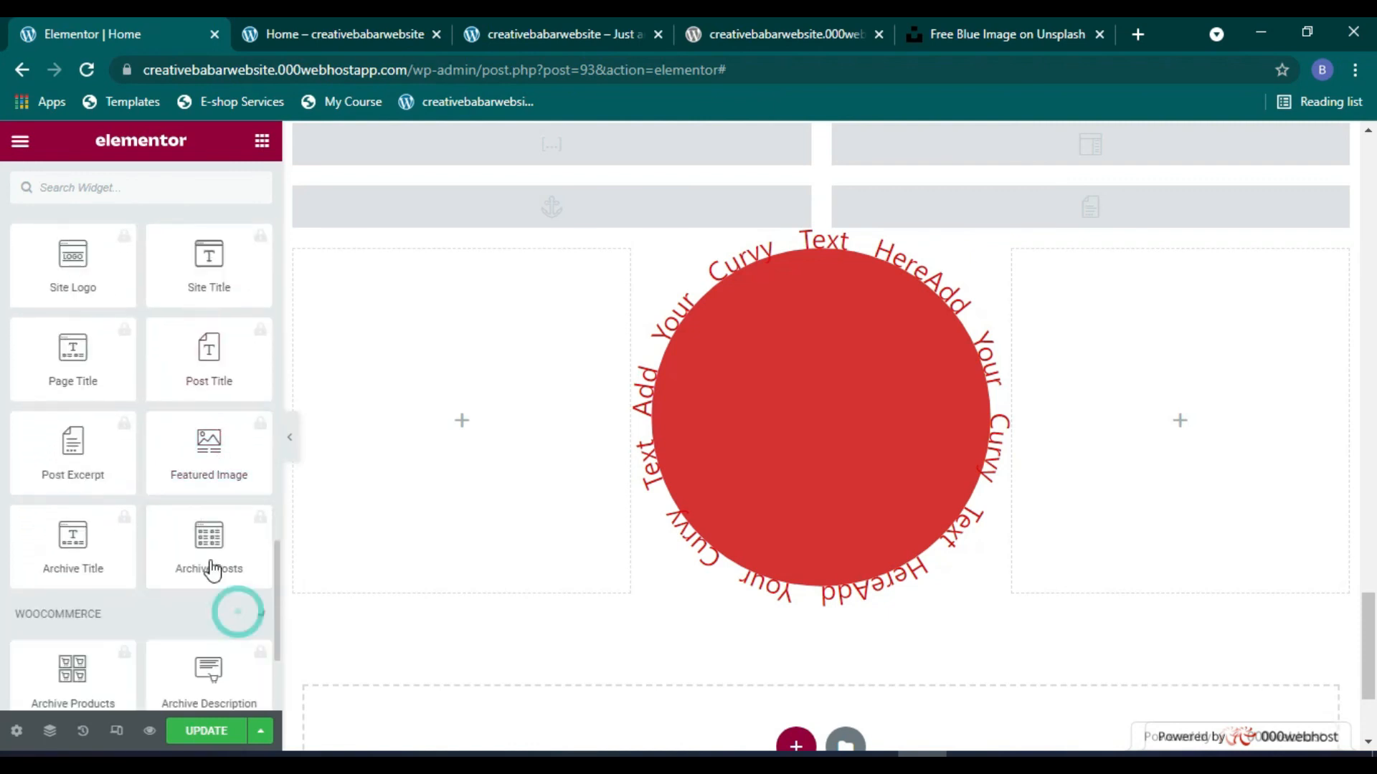
{"action": "scroll", "coordinate": [212, 567], "scroll_direction": "down", "scroll_amount": 5}
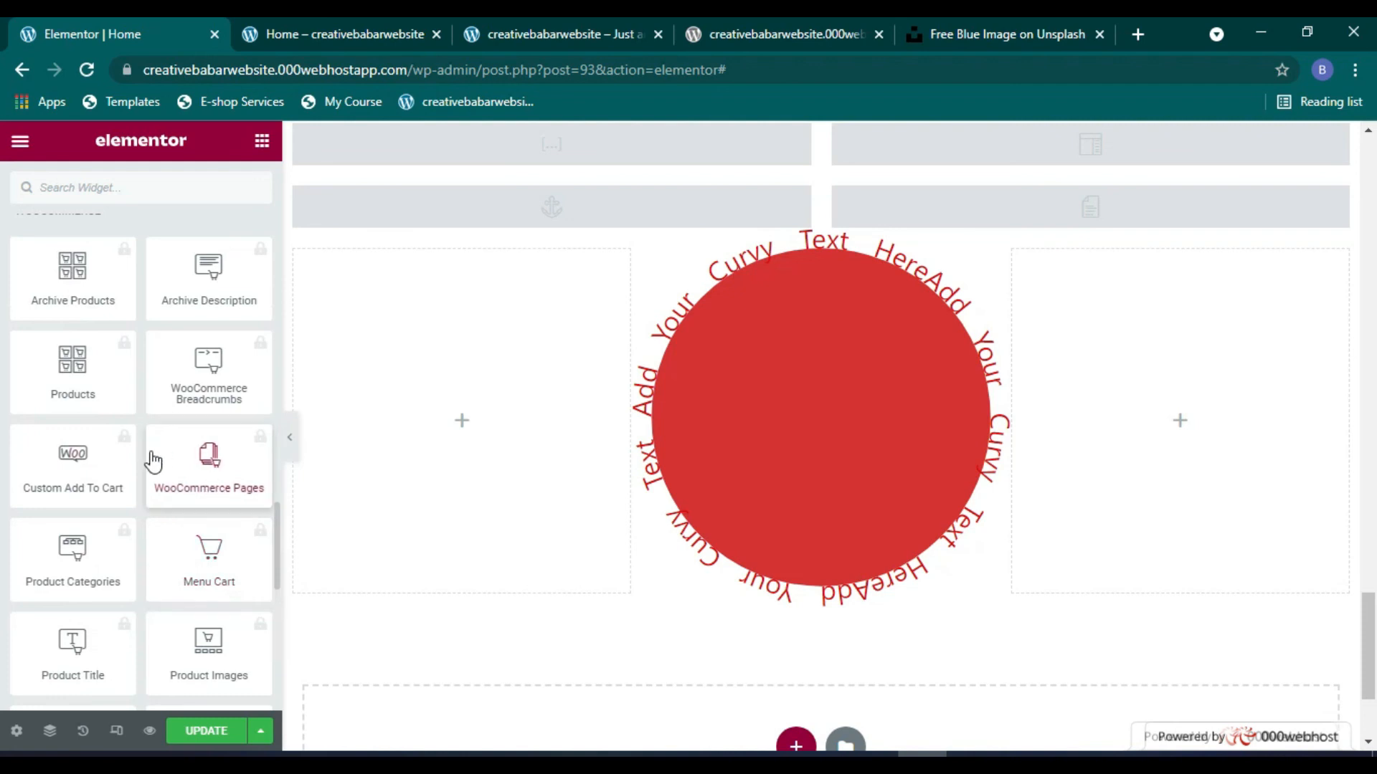
{"action": "scroll", "coordinate": [152, 461], "scroll_direction": "down", "scroll_amount": 5}
{"action": "scroll", "coordinate": [152, 461], "scroll_direction": "down", "scroll_amount": 1}
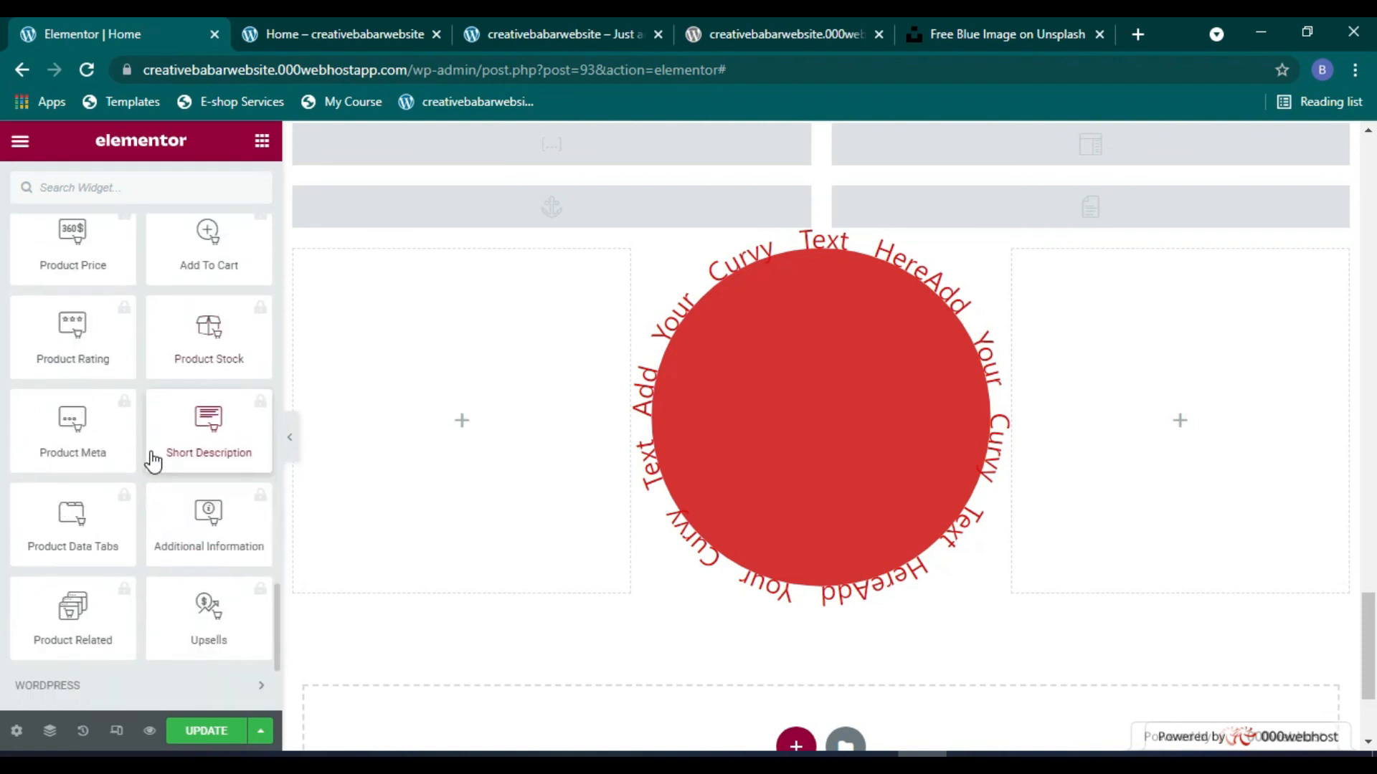
{"action": "scroll", "coordinate": [152, 461], "scroll_direction": "down", "scroll_amount": 3}
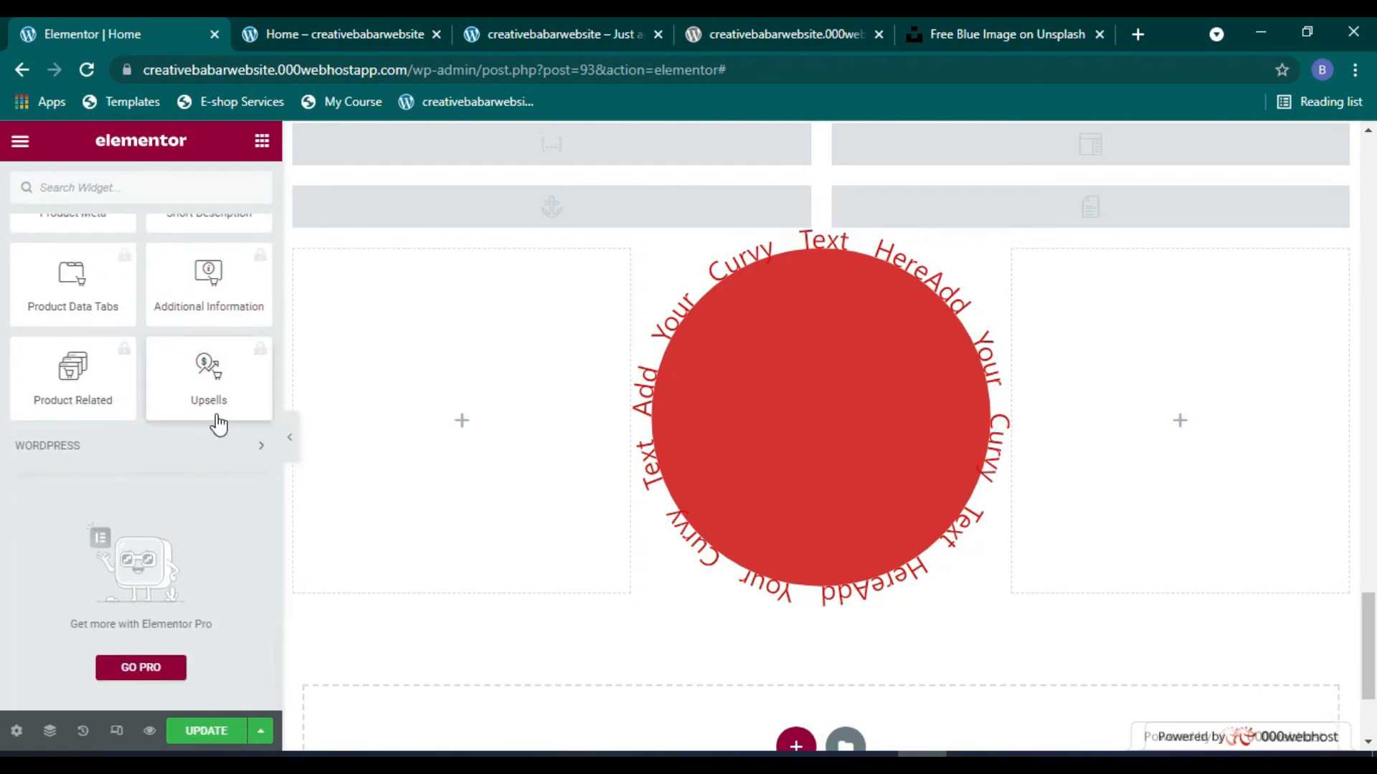
{"action": "left_click", "coordinate": [216, 451]}
{"action": "scroll", "coordinate": [202, 476], "scroll_direction": "down", "scroll_amount": 9}
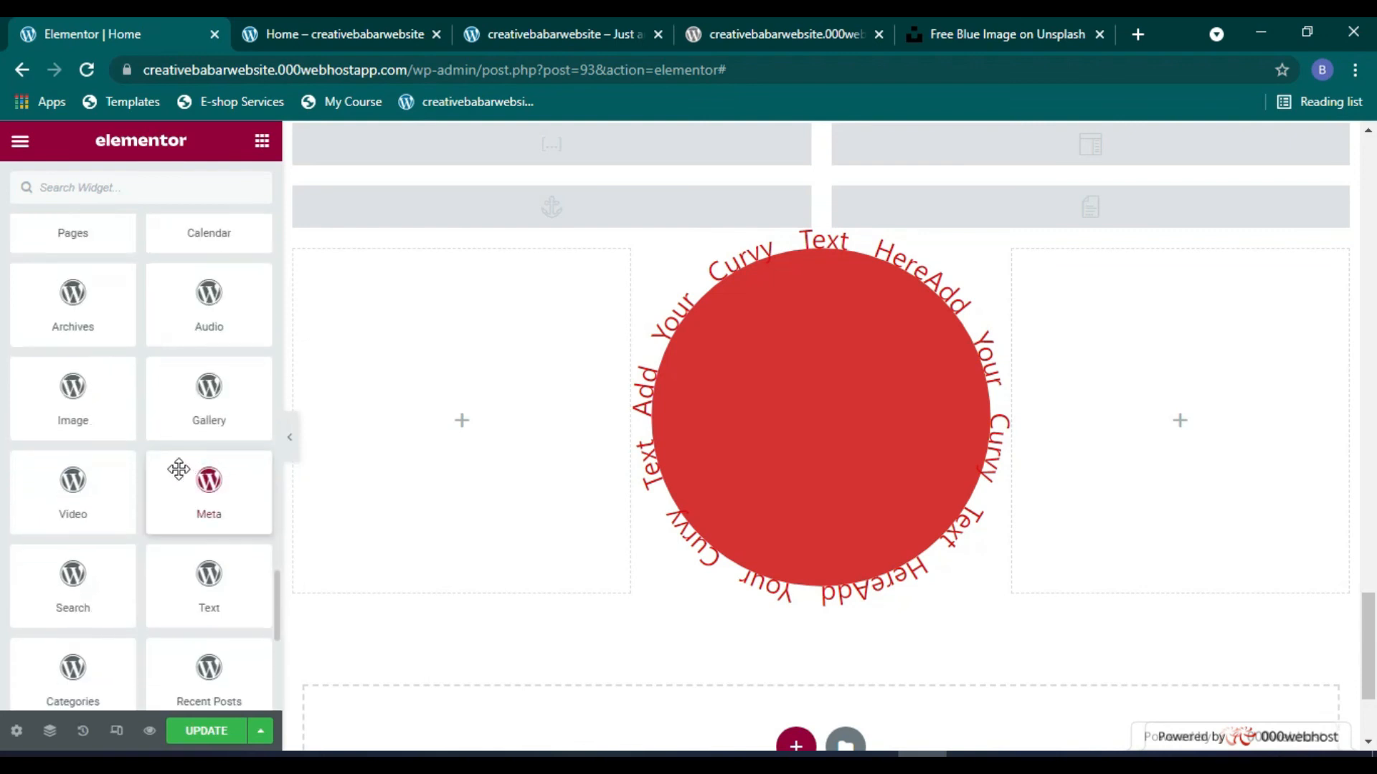
{"action": "scroll", "coordinate": [106, 491], "scroll_direction": "up", "scroll_amount": 5}
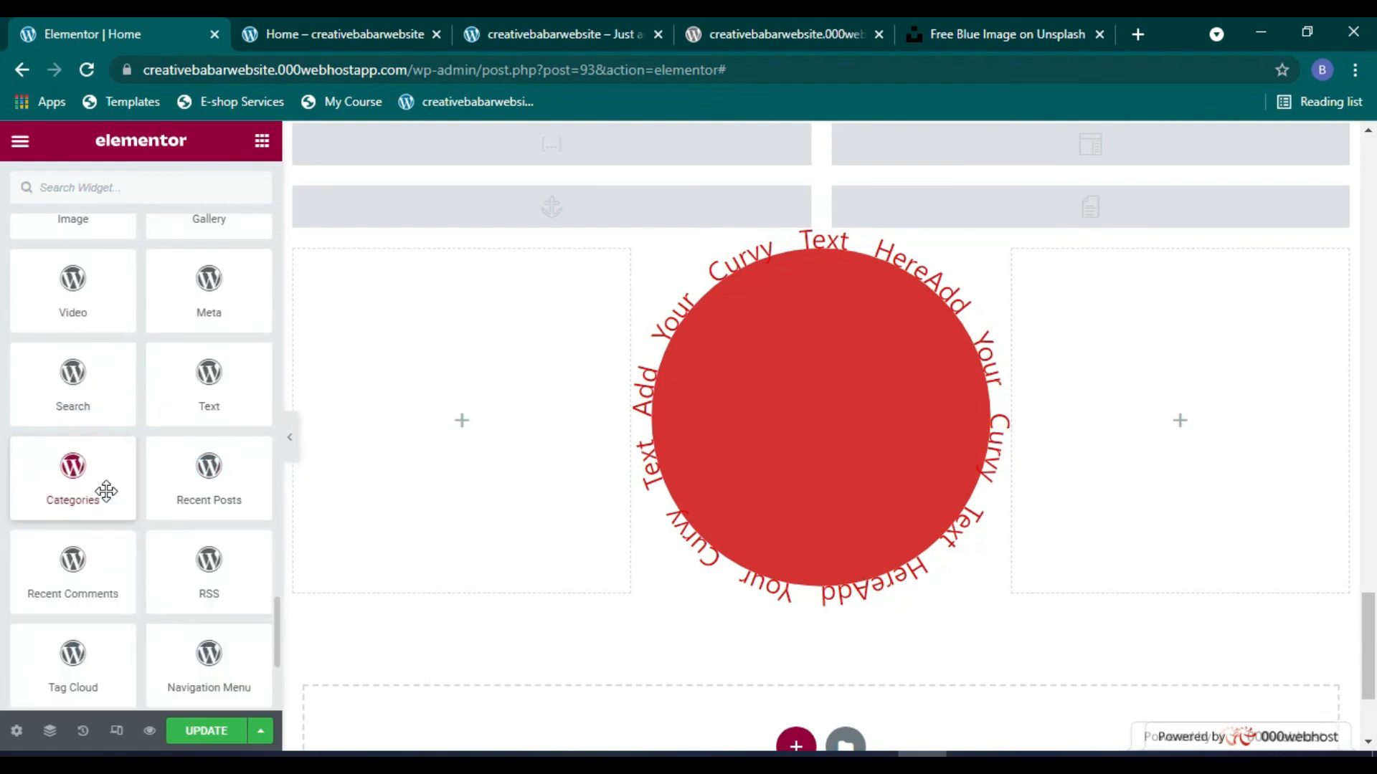
{"action": "scroll", "coordinate": [688, 446], "scroll_direction": "down", "scroll_amount": 3}
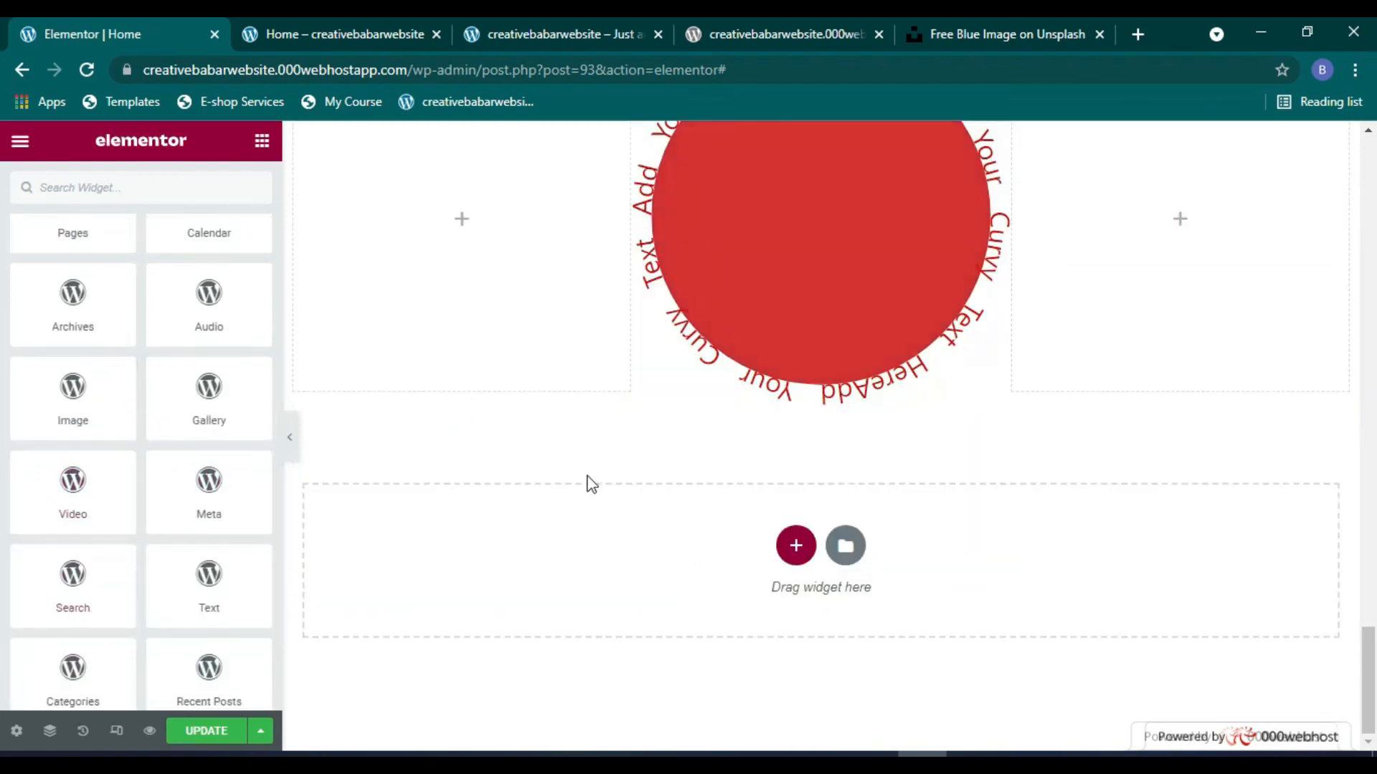
{"action": "scroll", "coordinate": [208, 495], "scroll_direction": "up", "scroll_amount": 3}
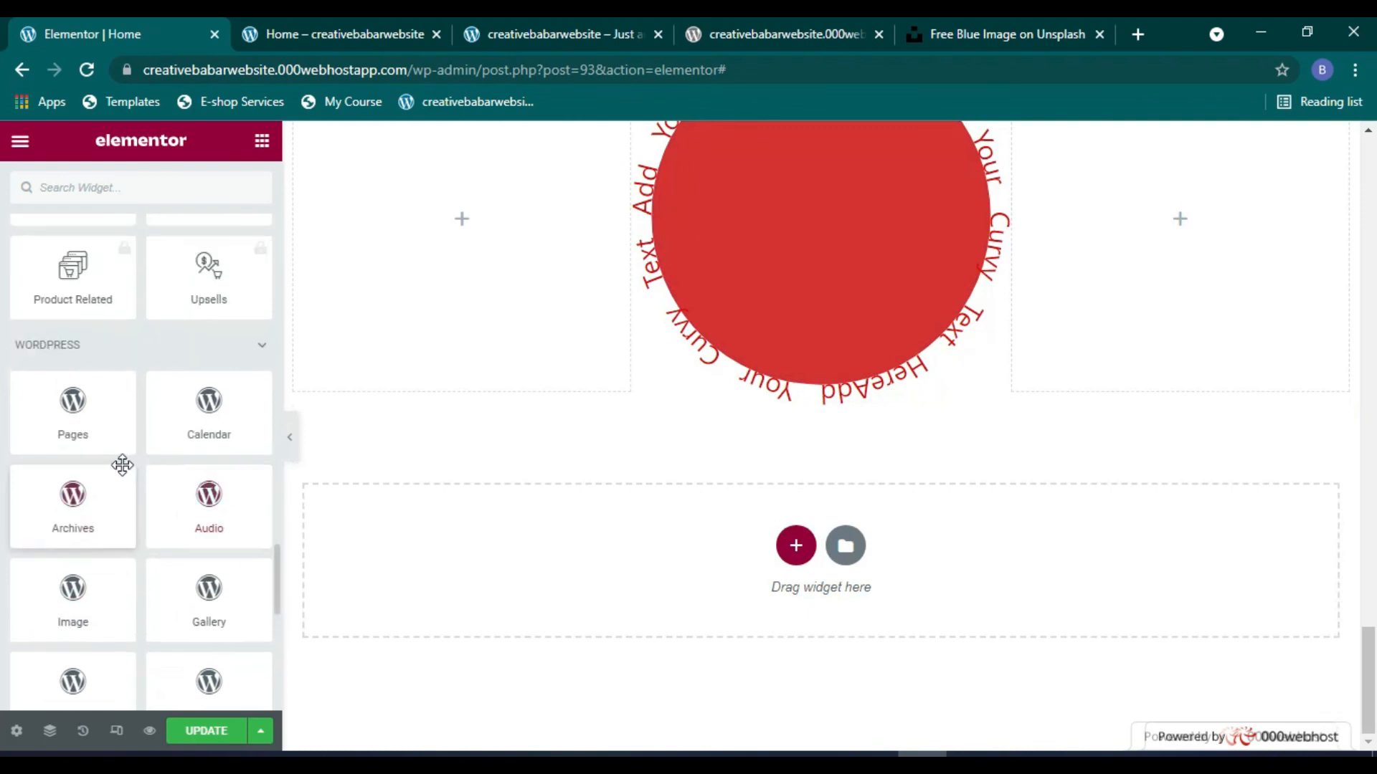
Step: Add a Pages widget to the left column, sorted by Page order and titled 'pages'
{"action": "left_click_drag", "start_coordinate": [96, 452], "coordinate": [399, 440]}
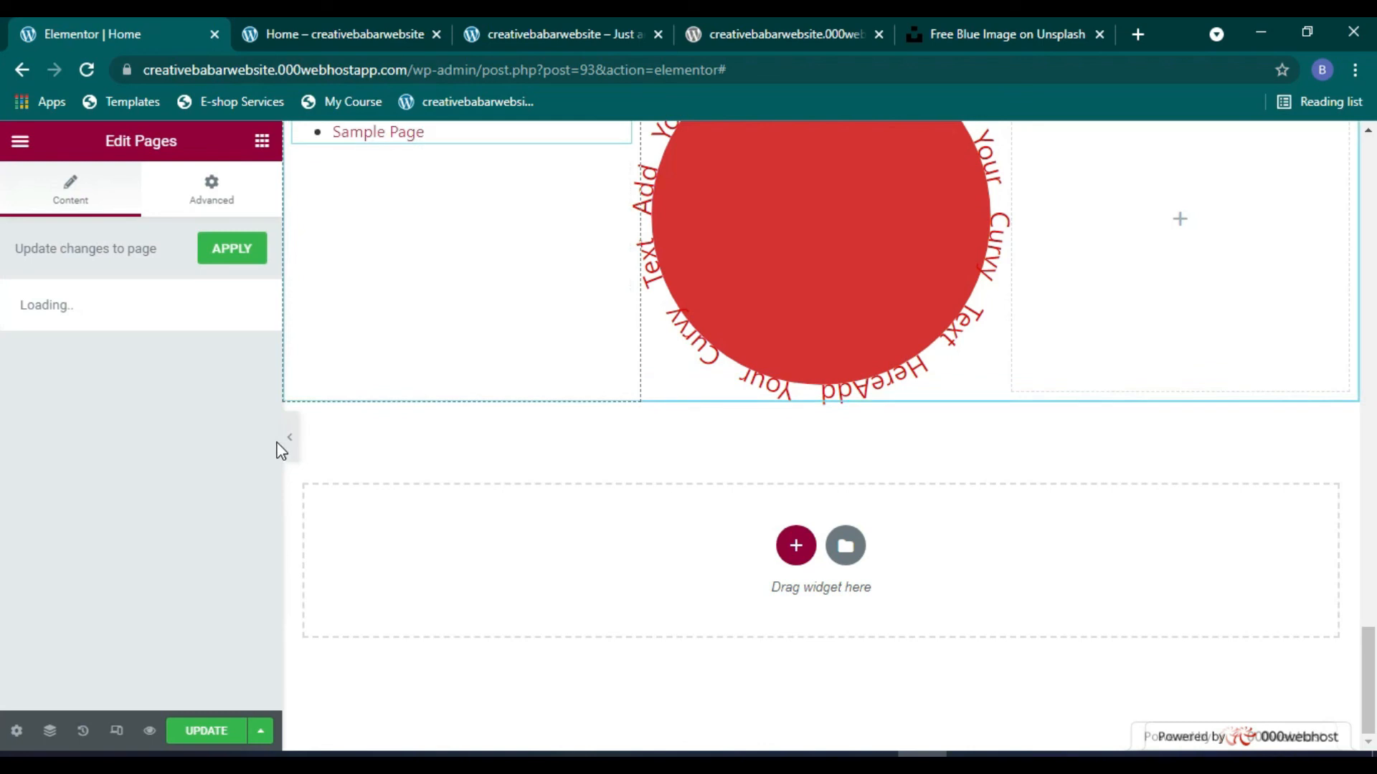
{"action": "left_click", "coordinate": [176, 354]}
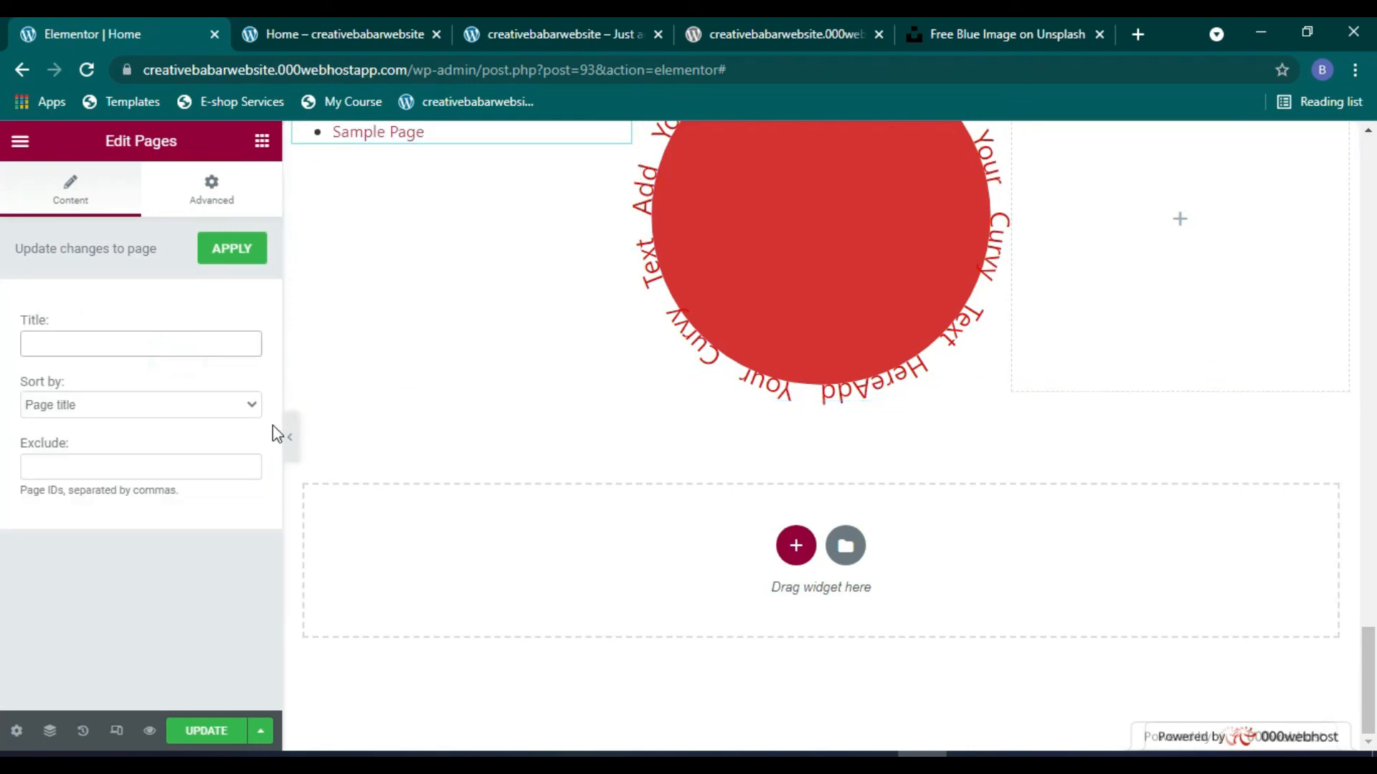
{"action": "left_click", "coordinate": [186, 405]}
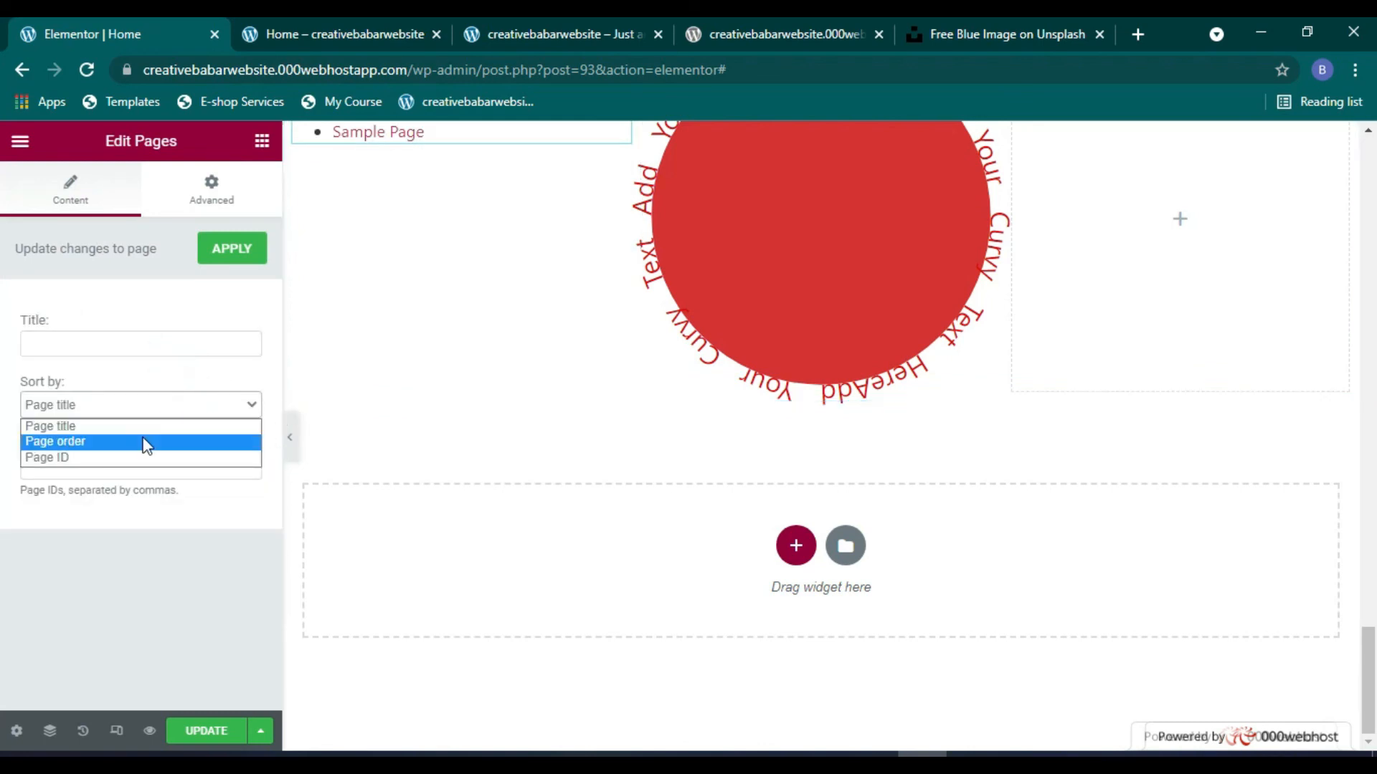
{"action": "left_click", "coordinate": [147, 442]}
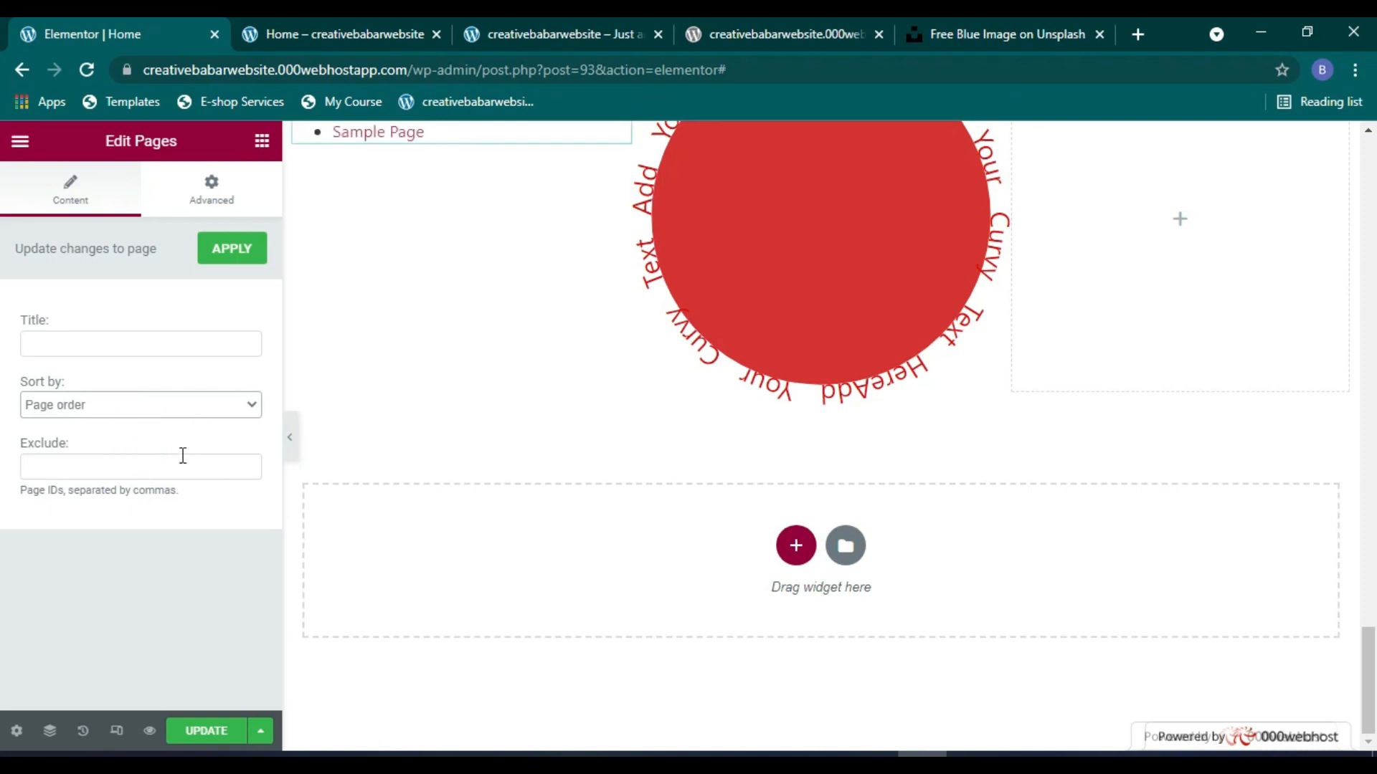
{"action": "left_click", "coordinate": [143, 348]}
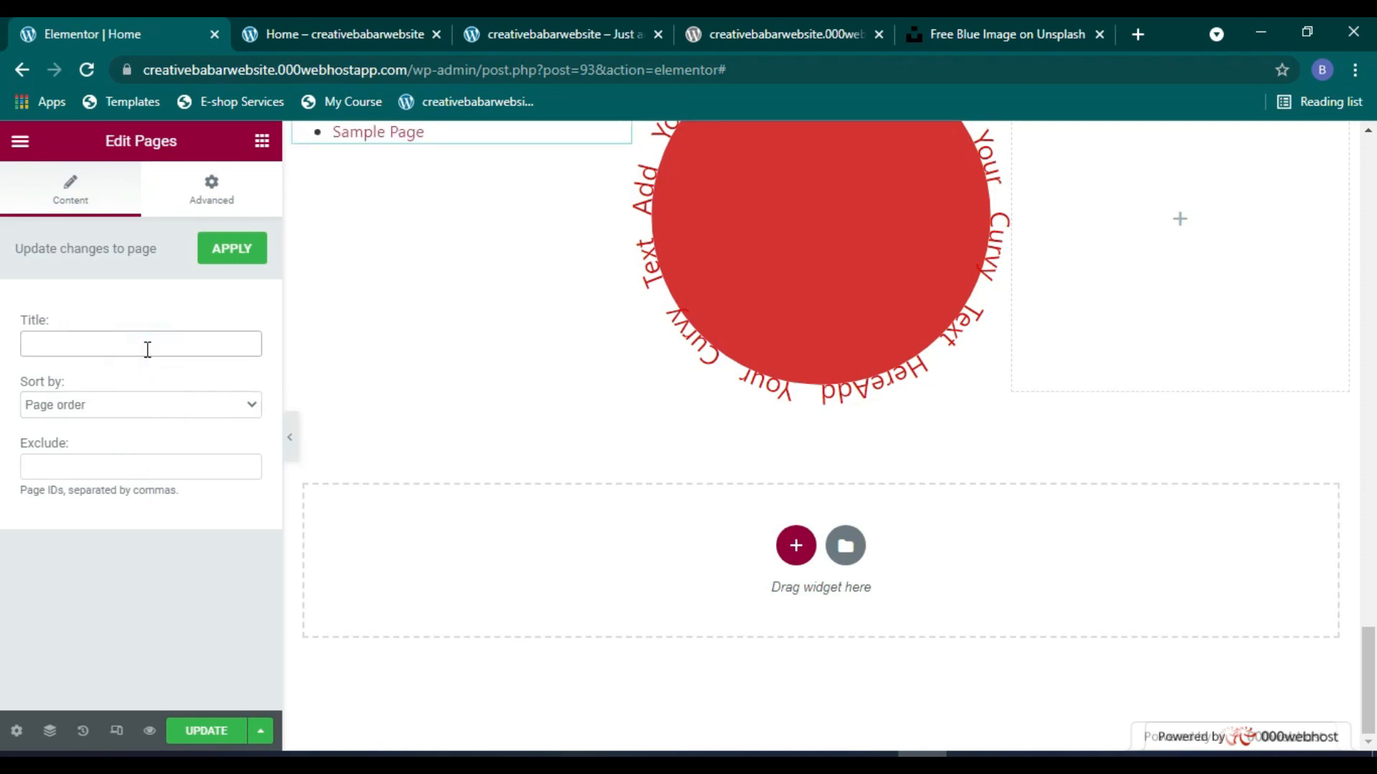
{"action": "type", "text": "pages"}
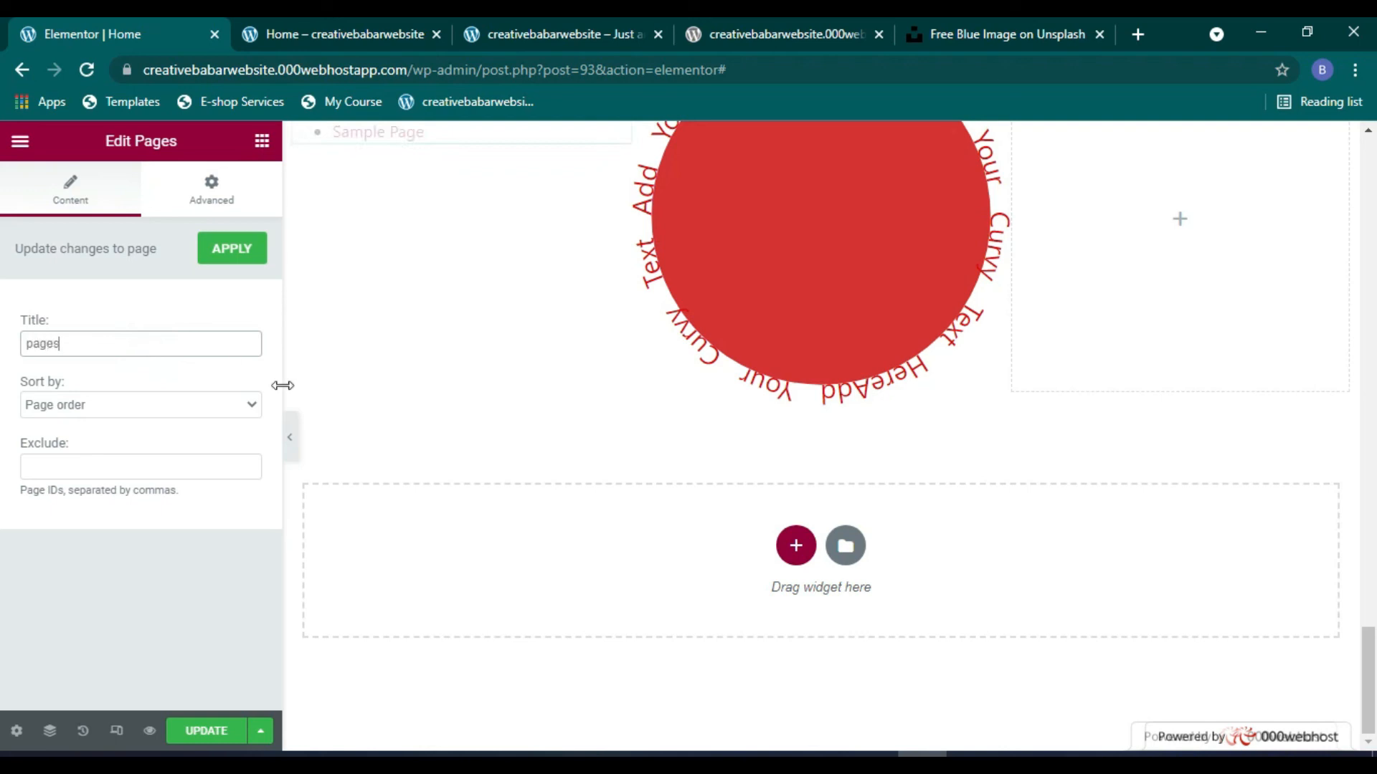
{"action": "scroll", "coordinate": [717, 430], "scroll_direction": "up", "scroll_amount": 2}
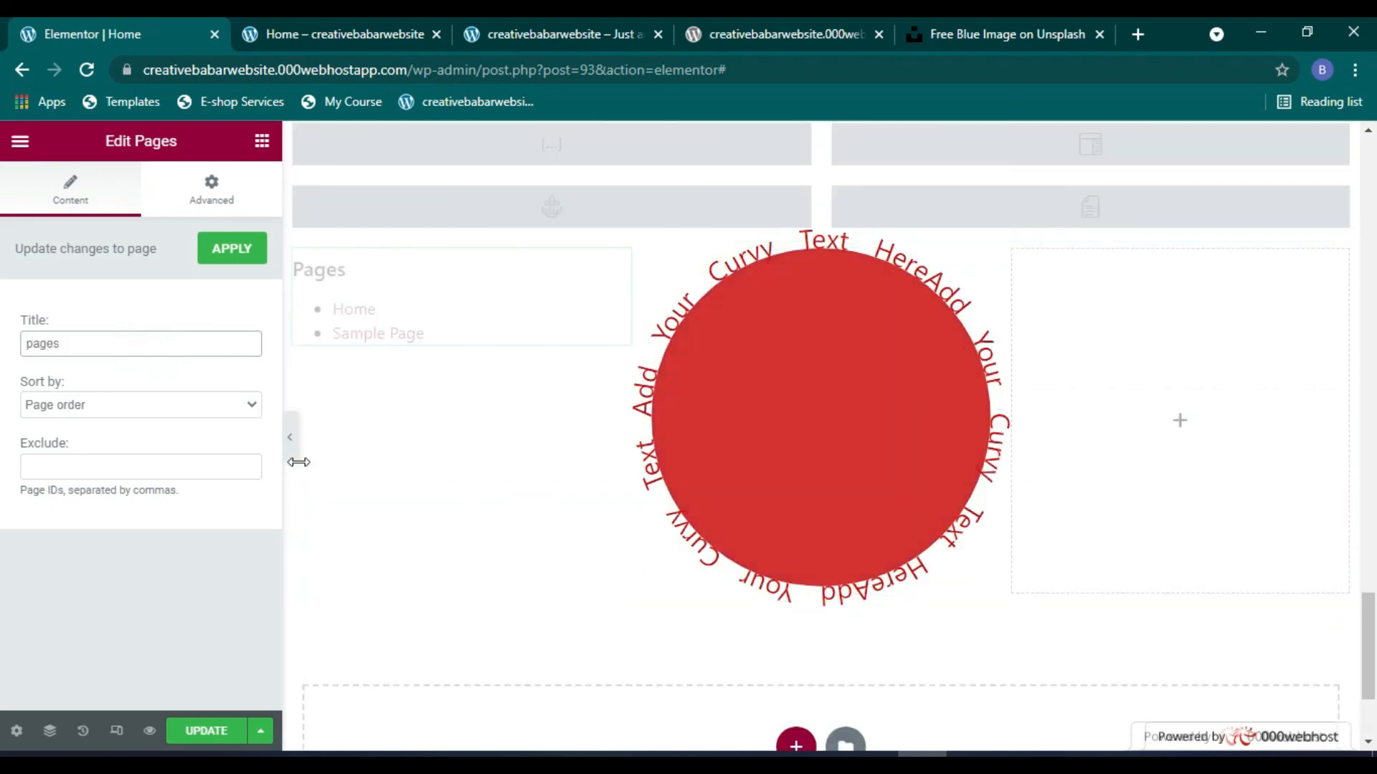
Step: Collapse the General, Site and WooCommerce groups and drop a Calendar widget into the right column
{"action": "left_click", "coordinate": [261, 152]}
{"action": "left_click", "coordinate": [178, 369]}
{"action": "left_click", "coordinate": [189, 419]}
{"action": "left_click", "coordinate": [185, 474]}
{"action": "left_click_drag", "start_coordinate": [209, 398], "coordinate": [1220, 420]}
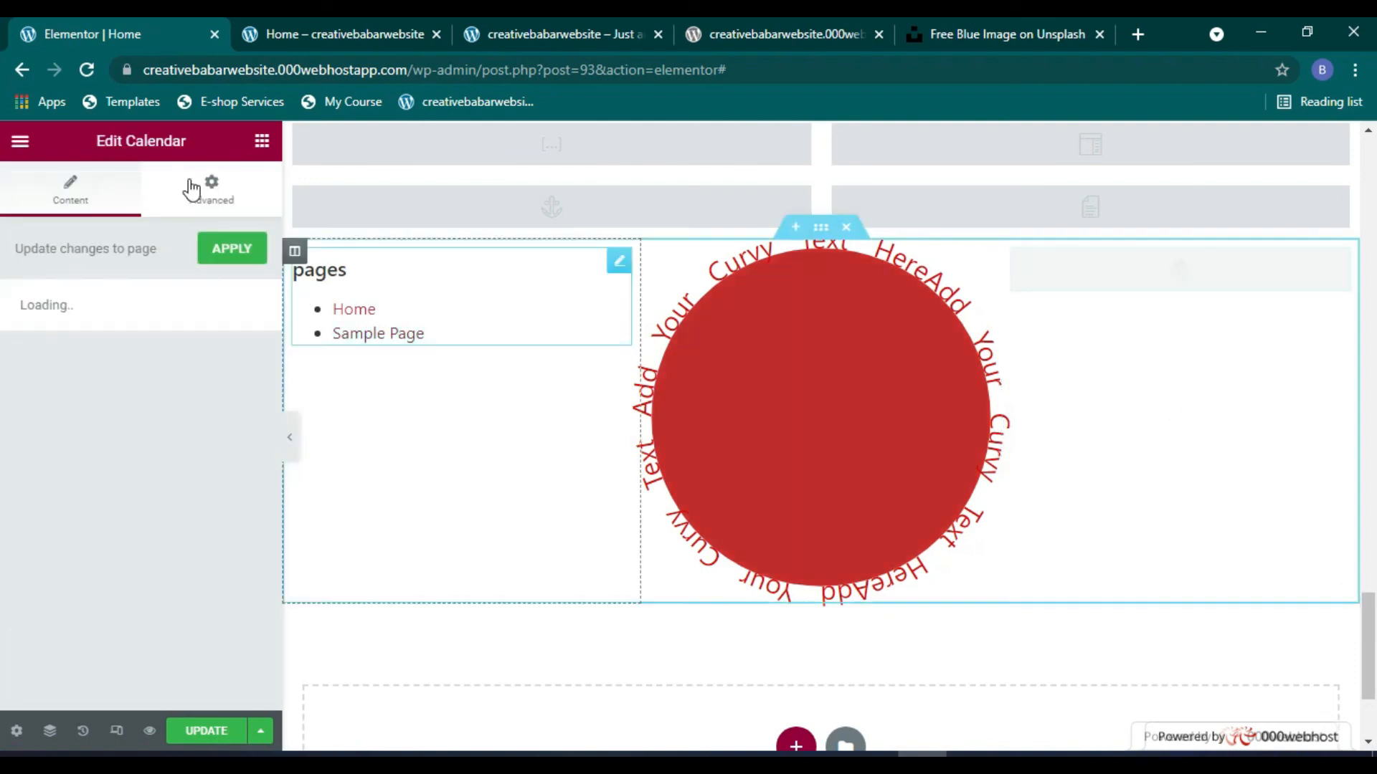
Step: Inspect the September 2021 calendar's Content and Advanced settings, then scroll back to the WordPress widgets
{"action": "left_click", "coordinate": [261, 140]}
{"action": "scroll", "coordinate": [215, 442], "scroll_direction": "down", "scroll_amount": 5}
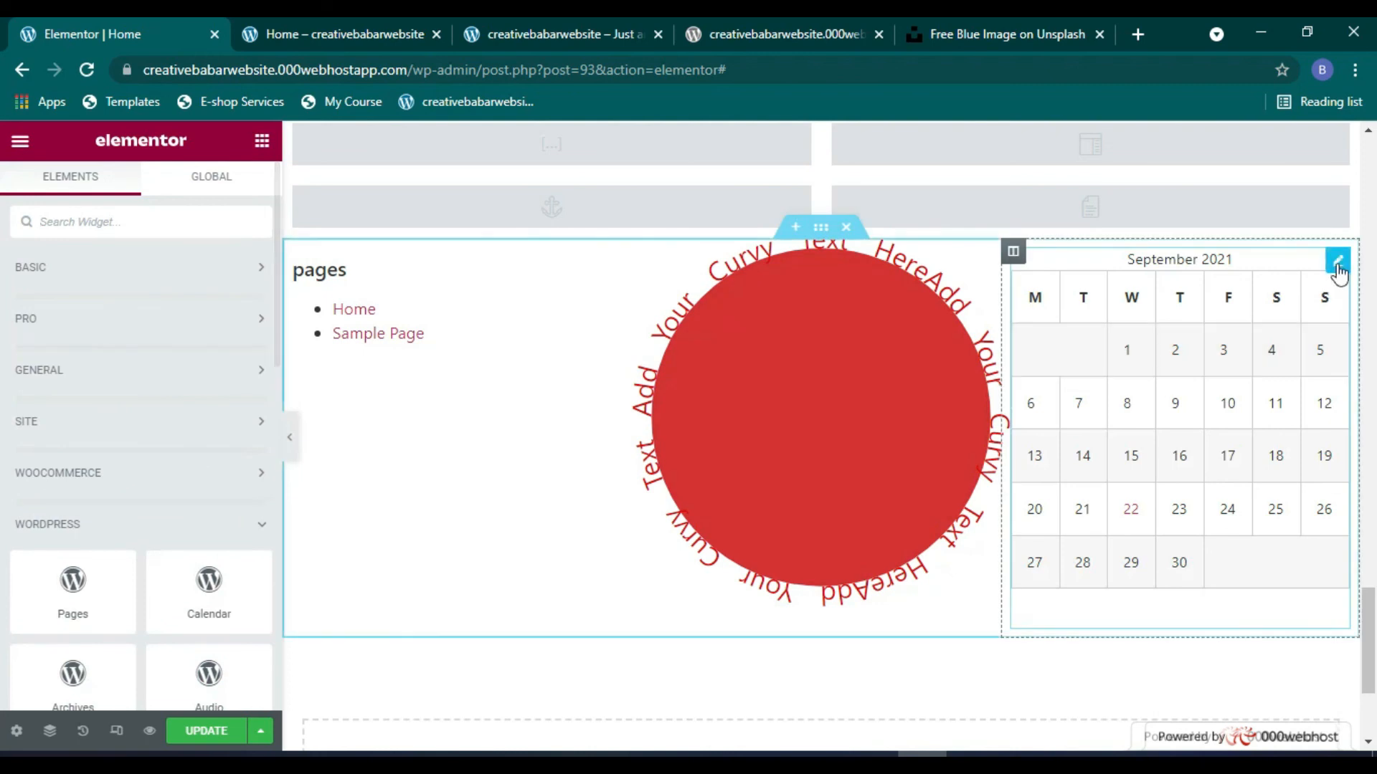
{"action": "left_click", "coordinate": [1287, 294]}
{"action": "left_click", "coordinate": [93, 340]}
{"action": "left_click", "coordinate": [213, 190]}
{"action": "scroll", "coordinate": [130, 430], "scroll_direction": "down", "scroll_amount": 5}
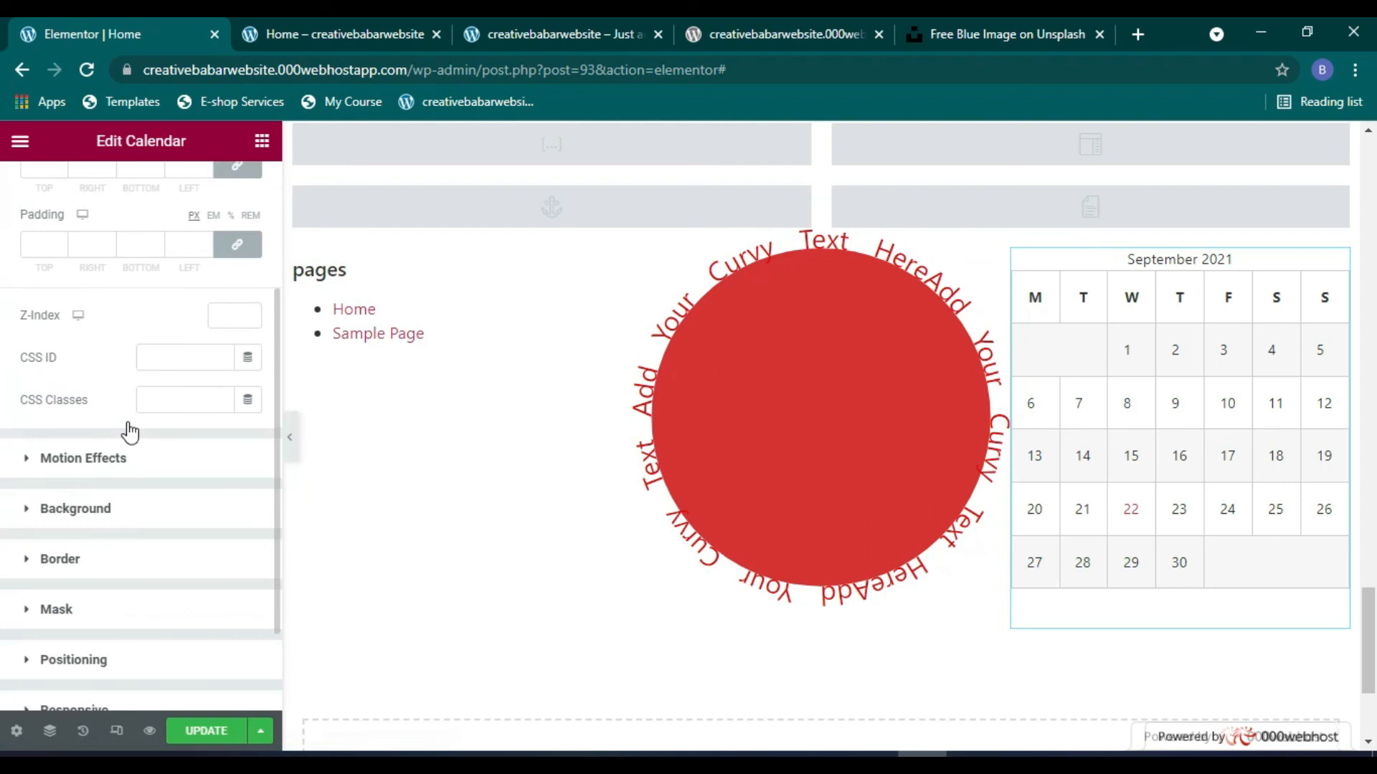
{"action": "scroll", "coordinate": [119, 524], "scroll_direction": "up", "scroll_amount": 5}
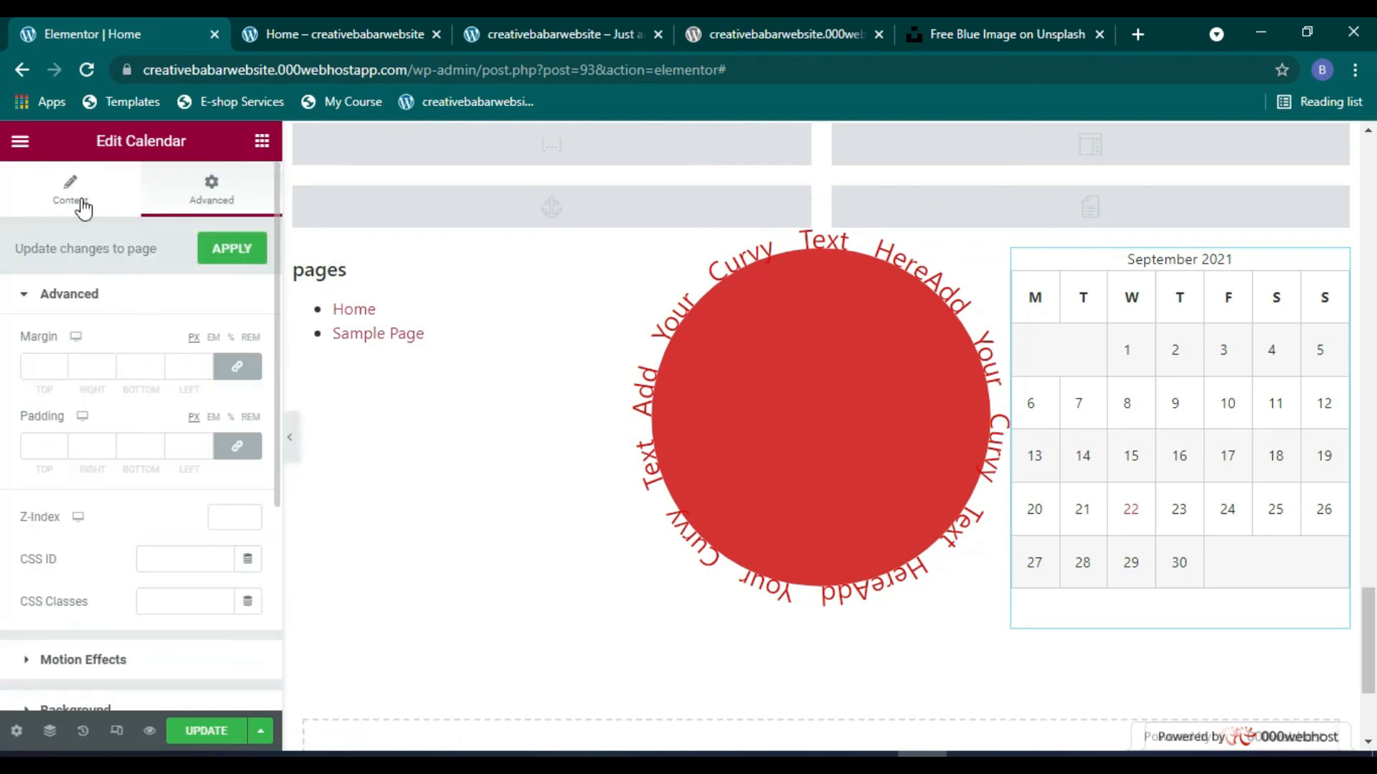
{"action": "left_click", "coordinate": [74, 195]}
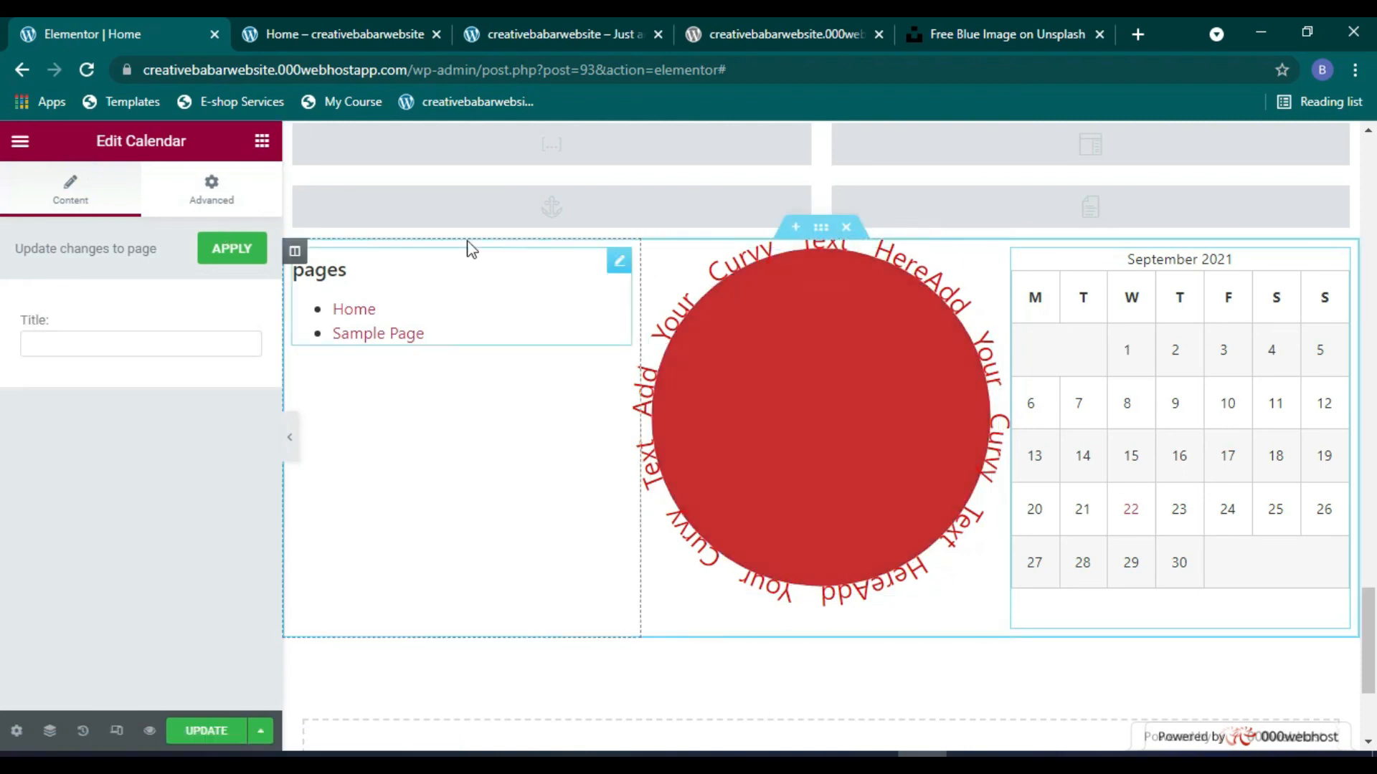
{"action": "left_click", "coordinate": [252, 160]}
{"action": "scroll", "coordinate": [237, 416], "scroll_direction": "down", "scroll_amount": 5}
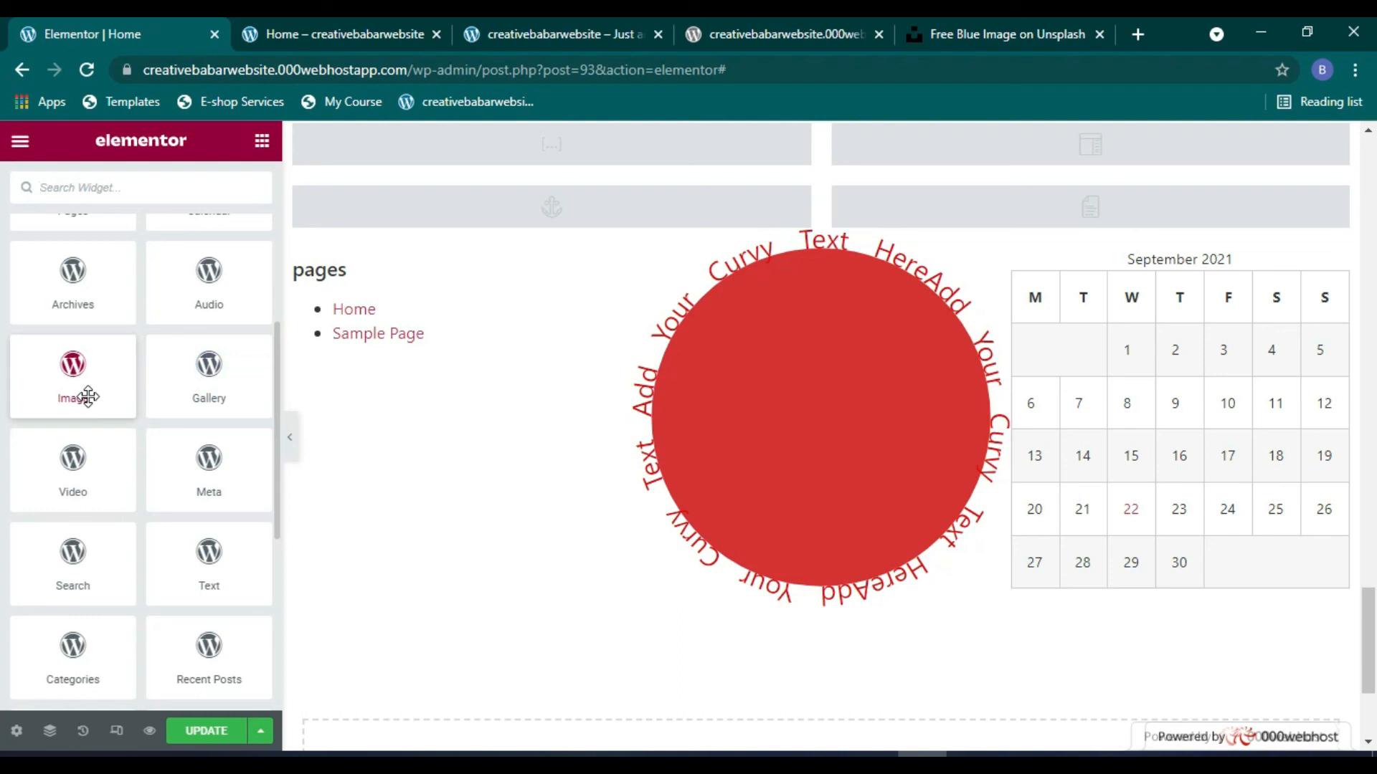
Step: Place a WordPress Image widget below the pages list
{"action": "left_click_drag", "start_coordinate": [73, 391], "coordinate": [370, 352]}
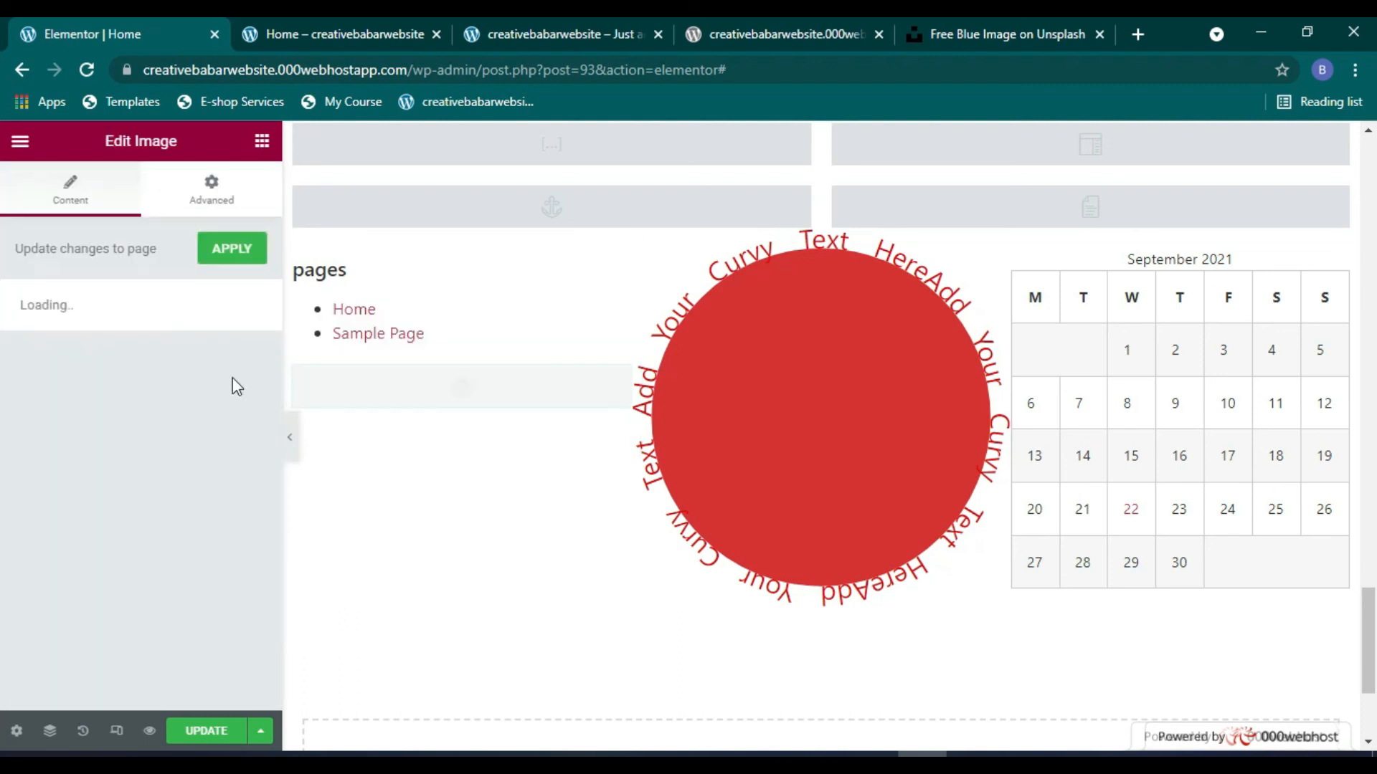
{"action": "left_click", "coordinate": [260, 147]}
{"action": "scroll", "coordinate": [212, 547], "scroll_direction": "down", "scroll_amount": 5}
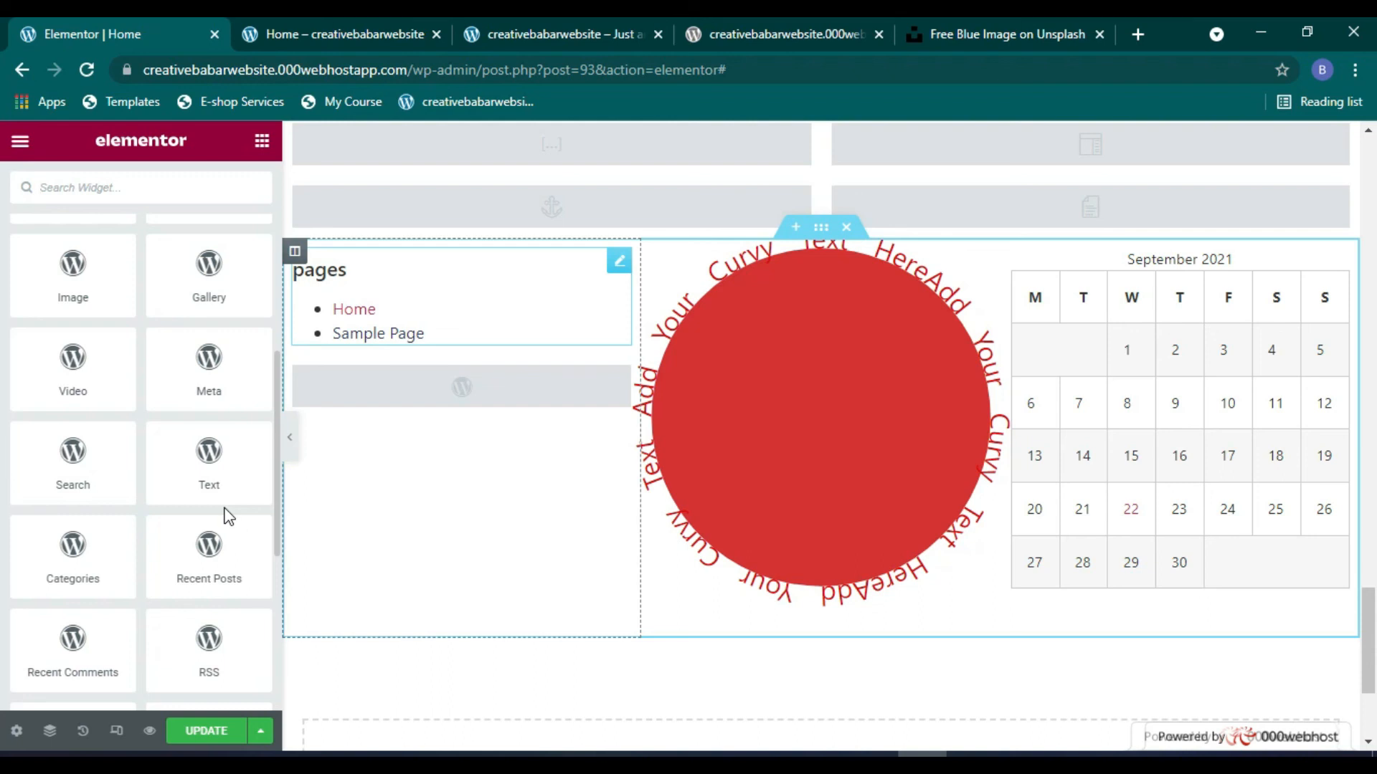
{"action": "scroll", "coordinate": [151, 488], "scroll_direction": "down", "scroll_amount": 4}
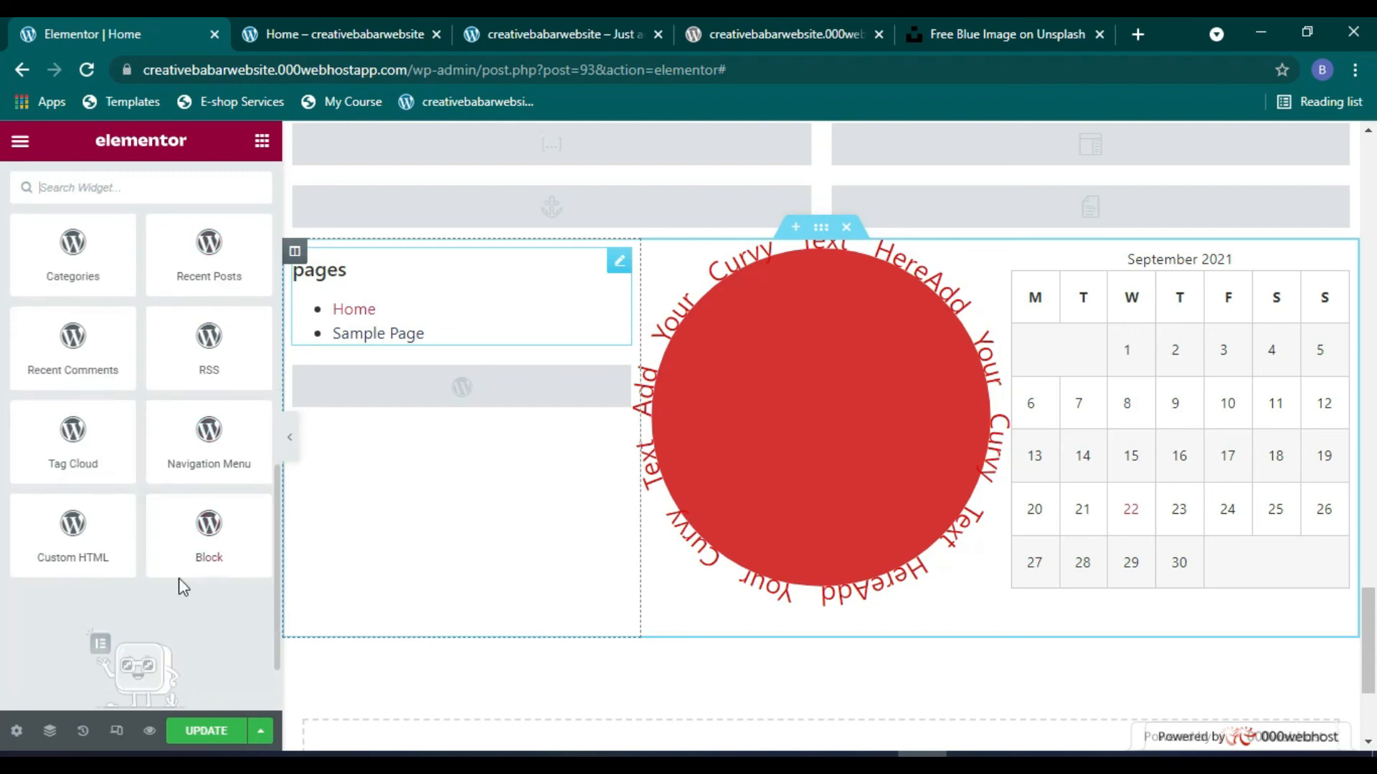
Step: Add a Block widget below the Image widget, leaving its HTML box empty
{"action": "left_click_drag", "start_coordinate": [205, 554], "coordinate": [455, 389]}
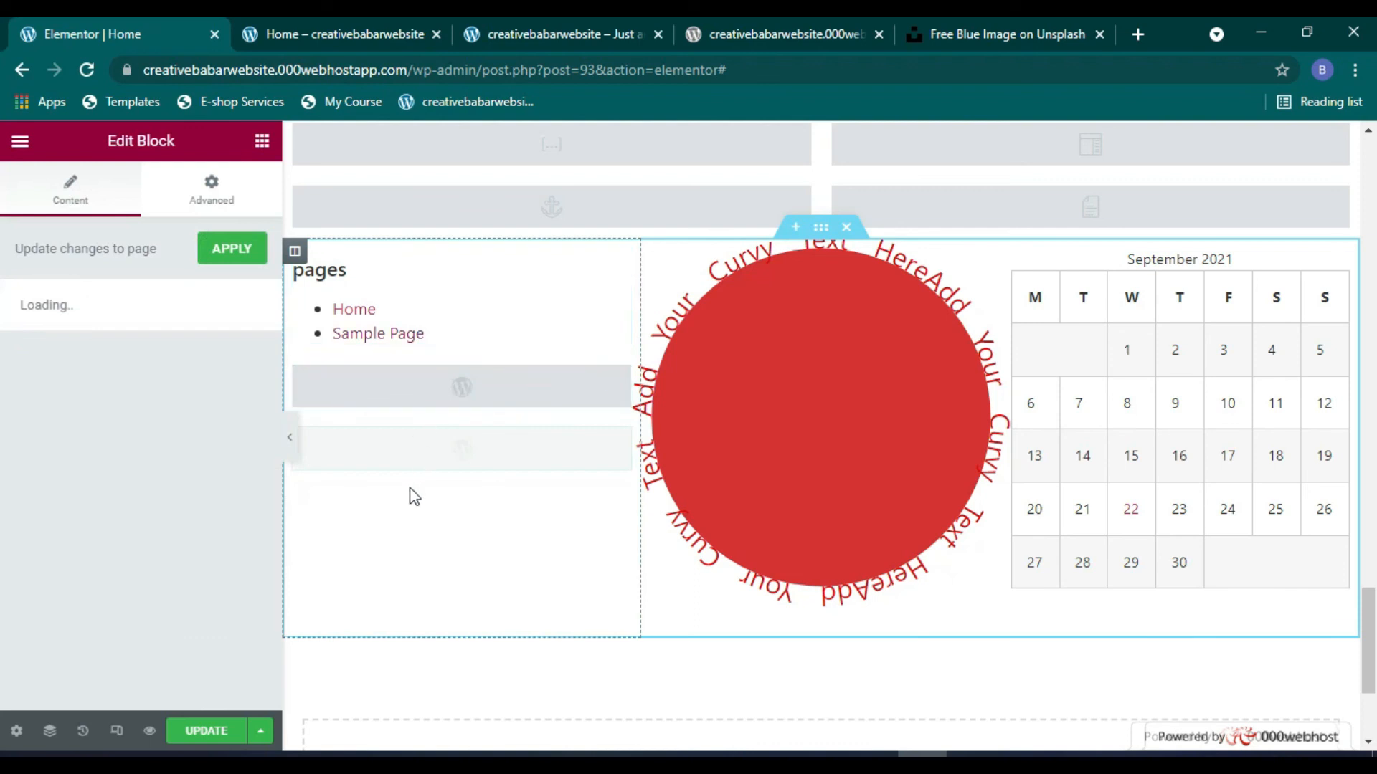
{"action": "left_click", "coordinate": [135, 370]}
{"action": "left_click", "coordinate": [260, 143]}
{"action": "scroll", "coordinate": [186, 430], "scroll_direction": "down", "scroll_amount": 10}
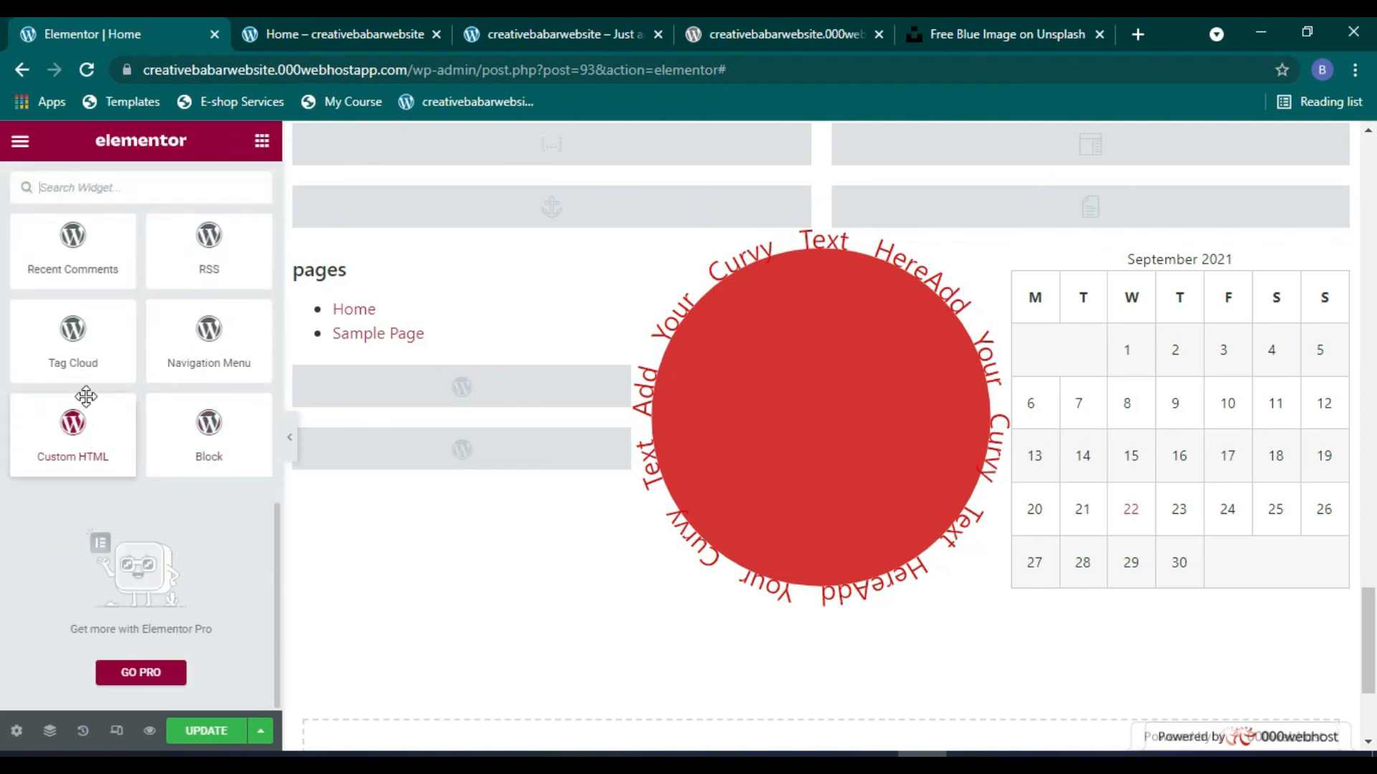
{"action": "scroll", "coordinate": [97, 502], "scroll_direction": "up", "scroll_amount": 3}
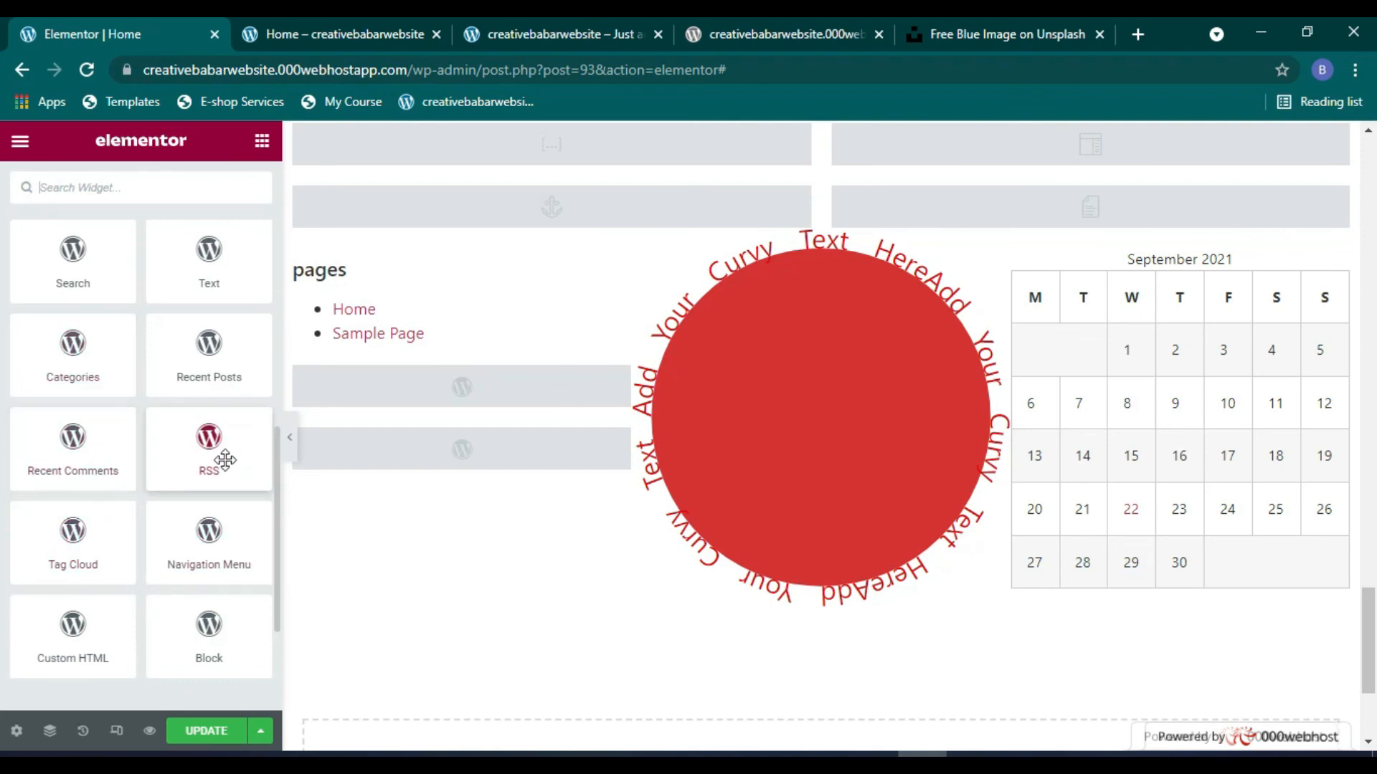
{"action": "scroll", "coordinate": [232, 377], "scroll_direction": "up", "scroll_amount": 9}
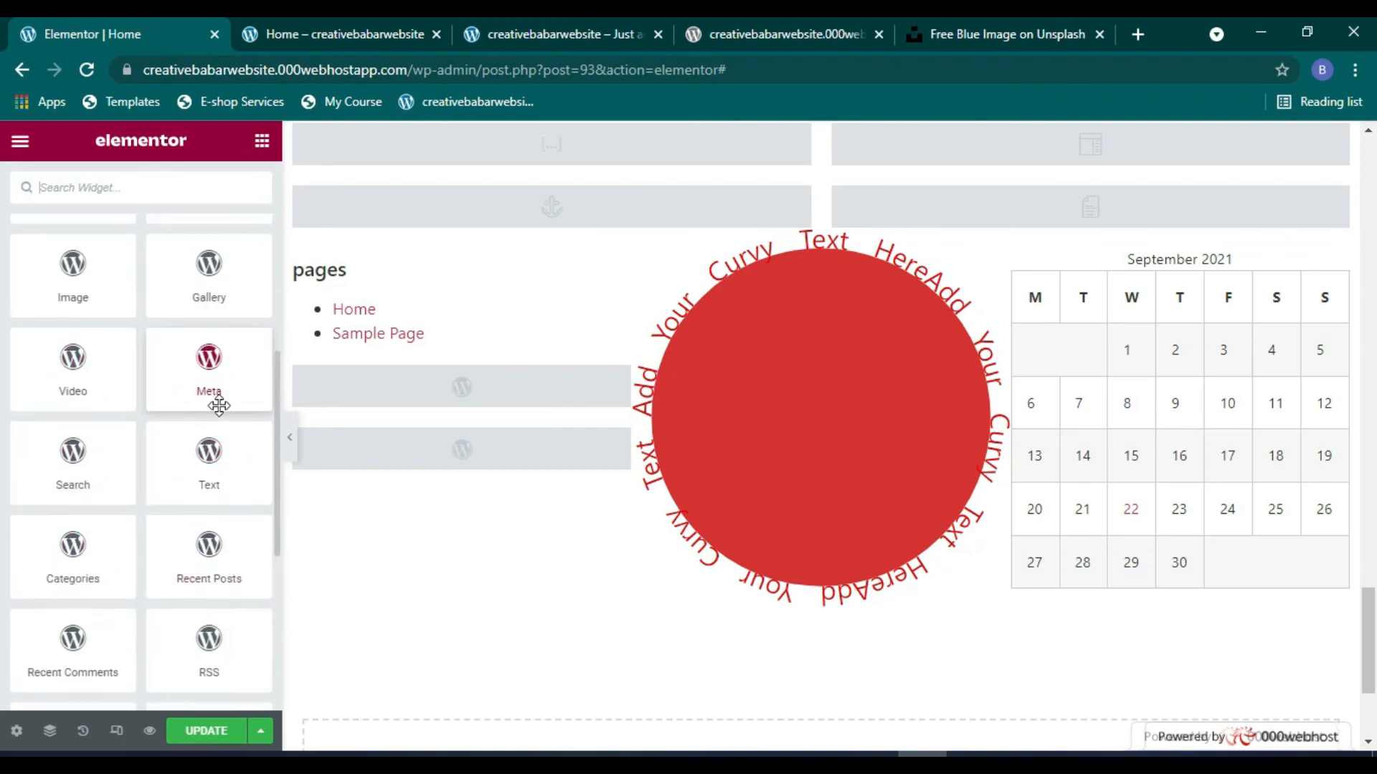
{"action": "scroll", "coordinate": [184, 446], "scroll_direction": "down", "scroll_amount": 5}
{"action": "scroll", "coordinate": [127, 492], "scroll_direction": "down", "scroll_amount": 8}
{"action": "scroll", "coordinate": [137, 490], "scroll_direction": "up", "scroll_amount": 4}
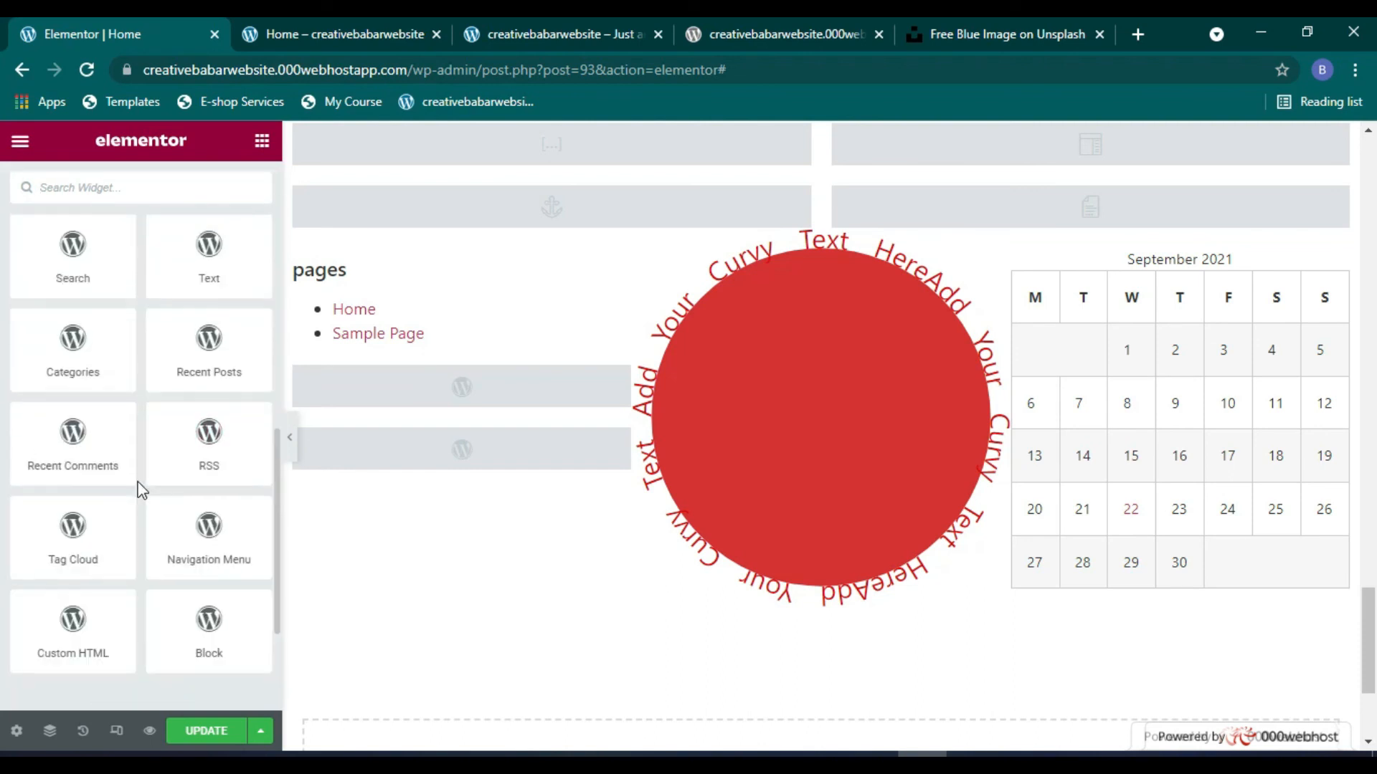